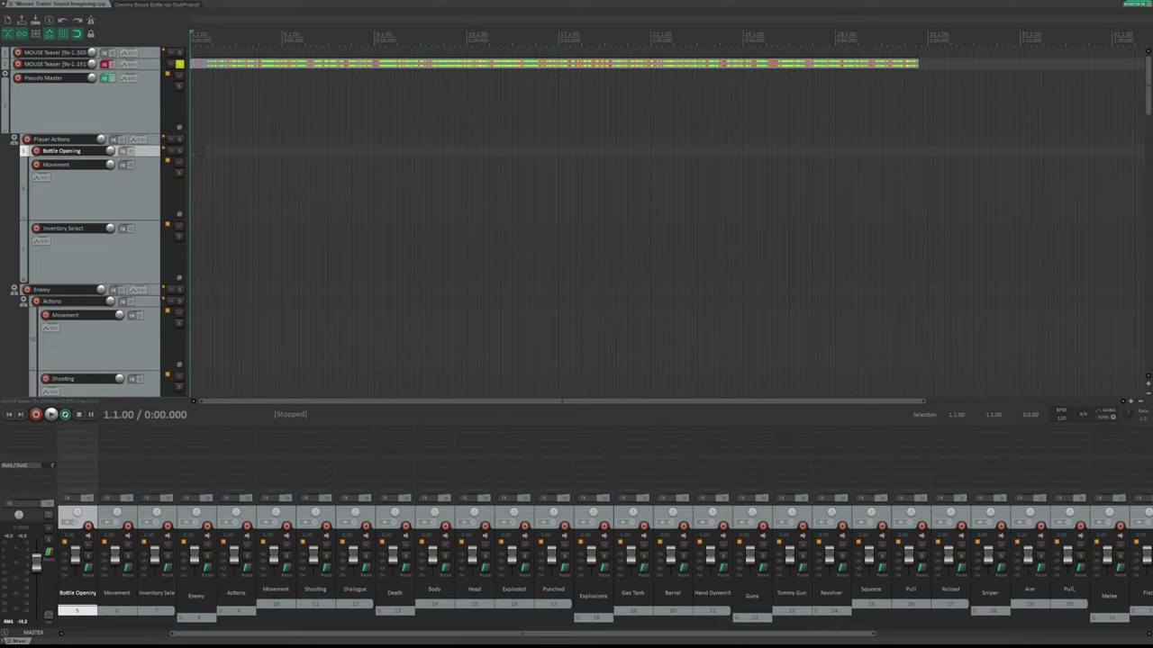
Turn off repeat and play the soloed MOUSE Teaser audio track from the start
{"action": "key", "text": "space"}
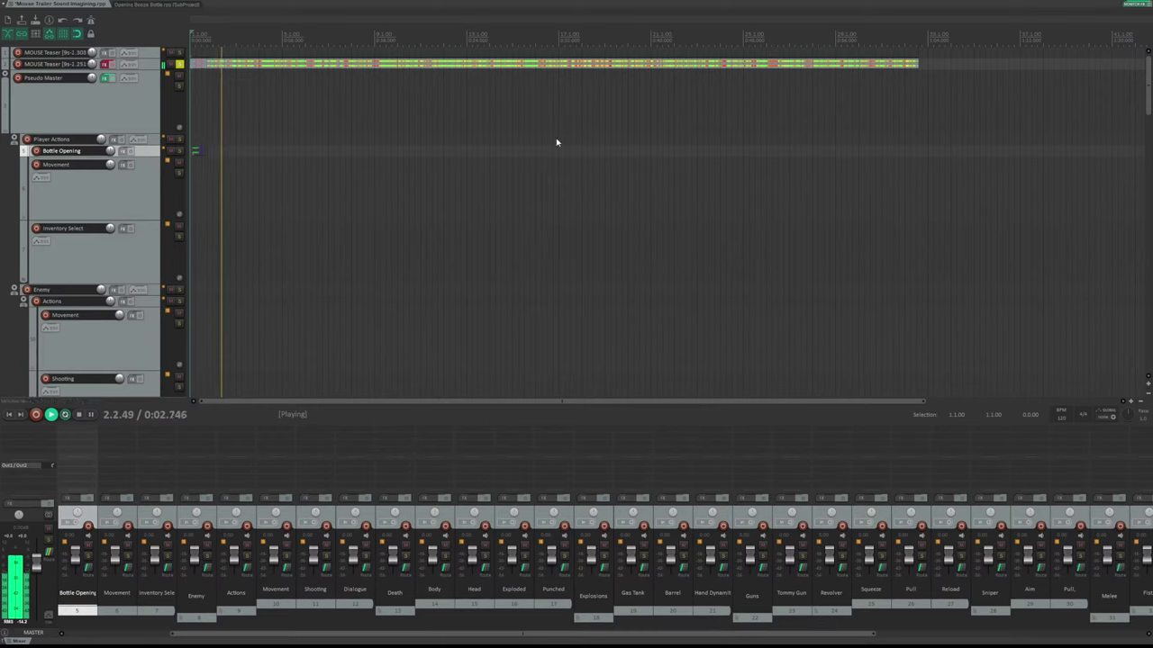
{"action": "left_click", "coordinate": [66, 415]}
{"action": "key", "text": "space"}
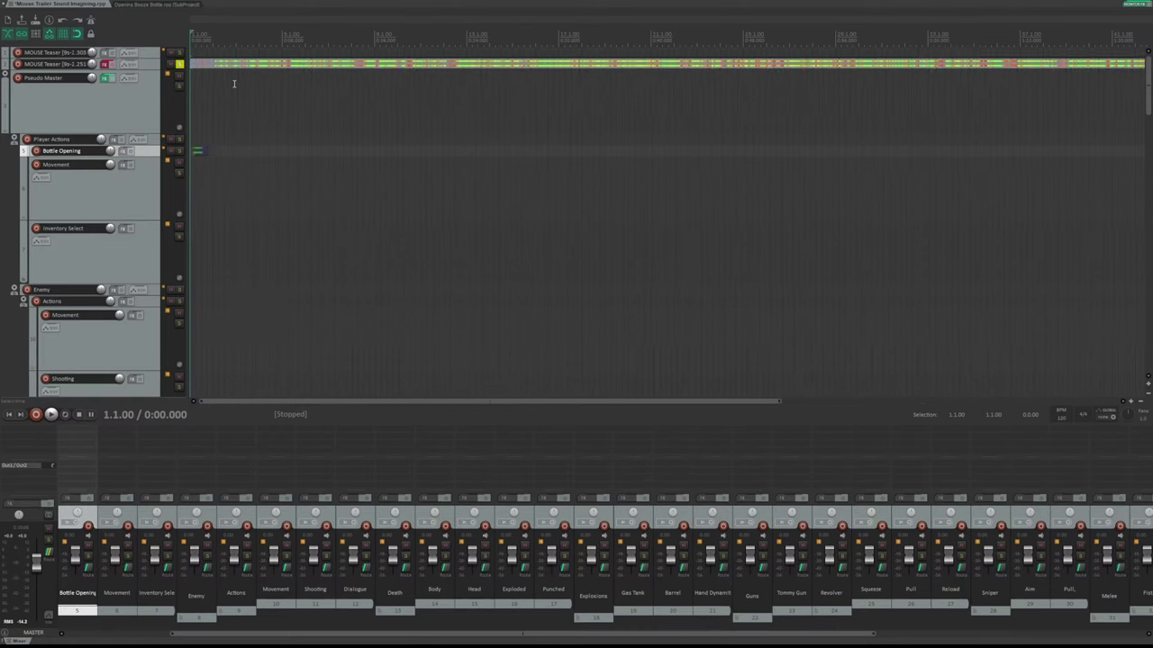
{"action": "key", "text": "space"}
{"action": "key", "text": "space"}
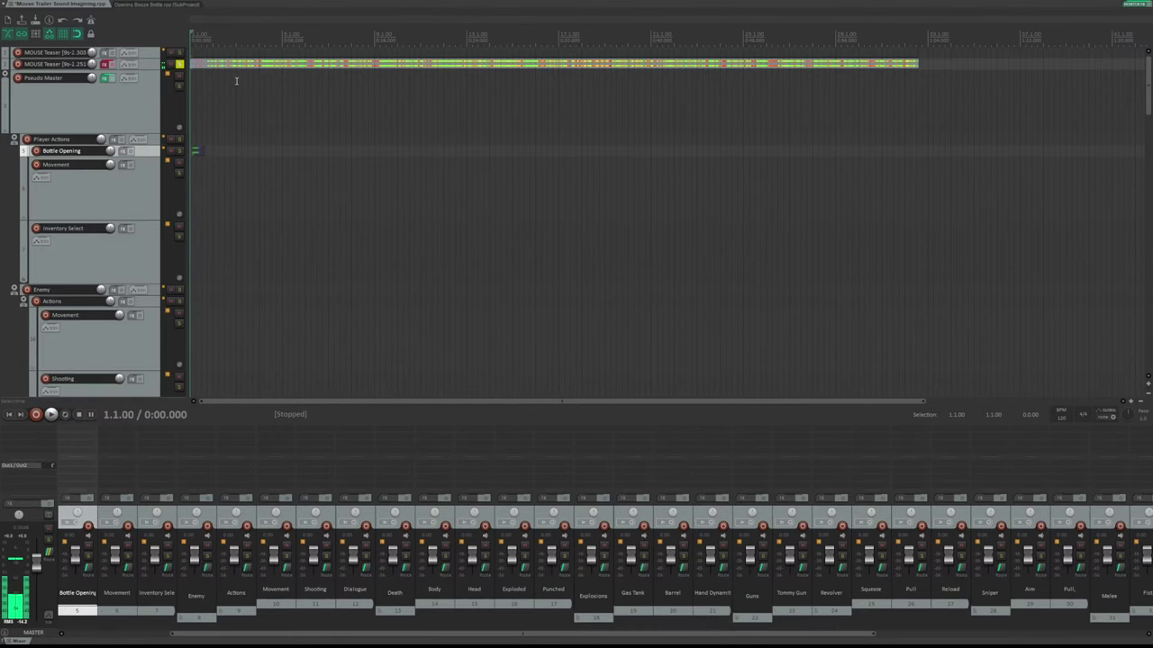
{"action": "key", "text": "space"}
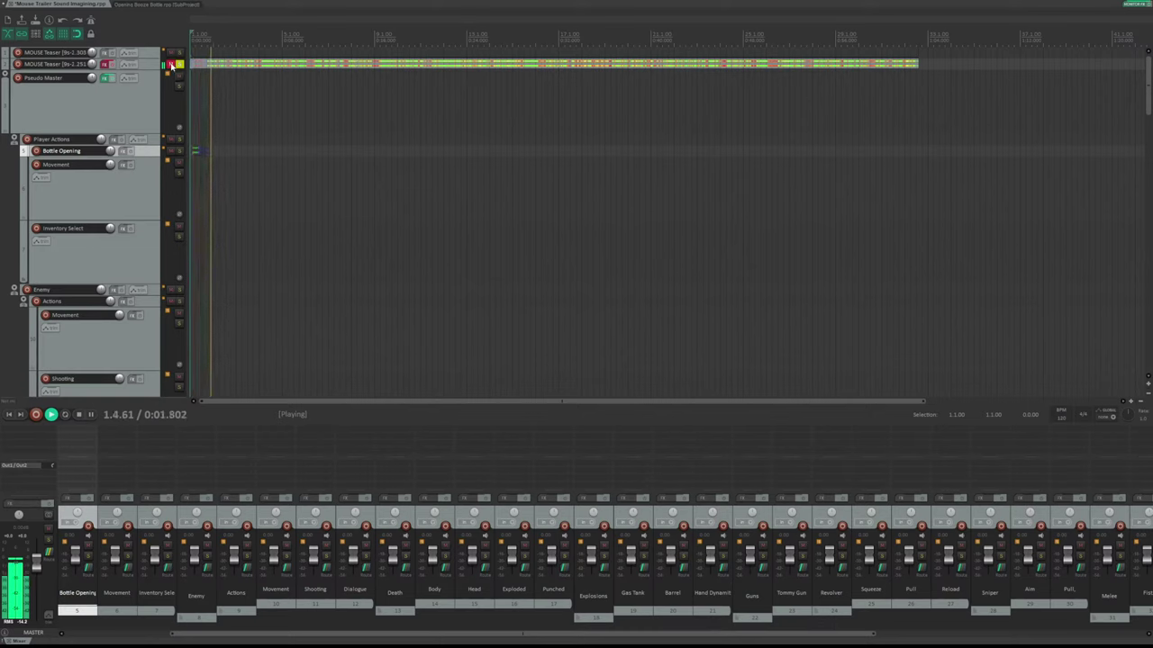
Mute the second MOUSE Teaser track and the Bottle Opening track, and play the opening with the teaser's solo cleared
{"action": "left_click", "coordinate": [171, 64]}
{"action": "key", "text": "space"}
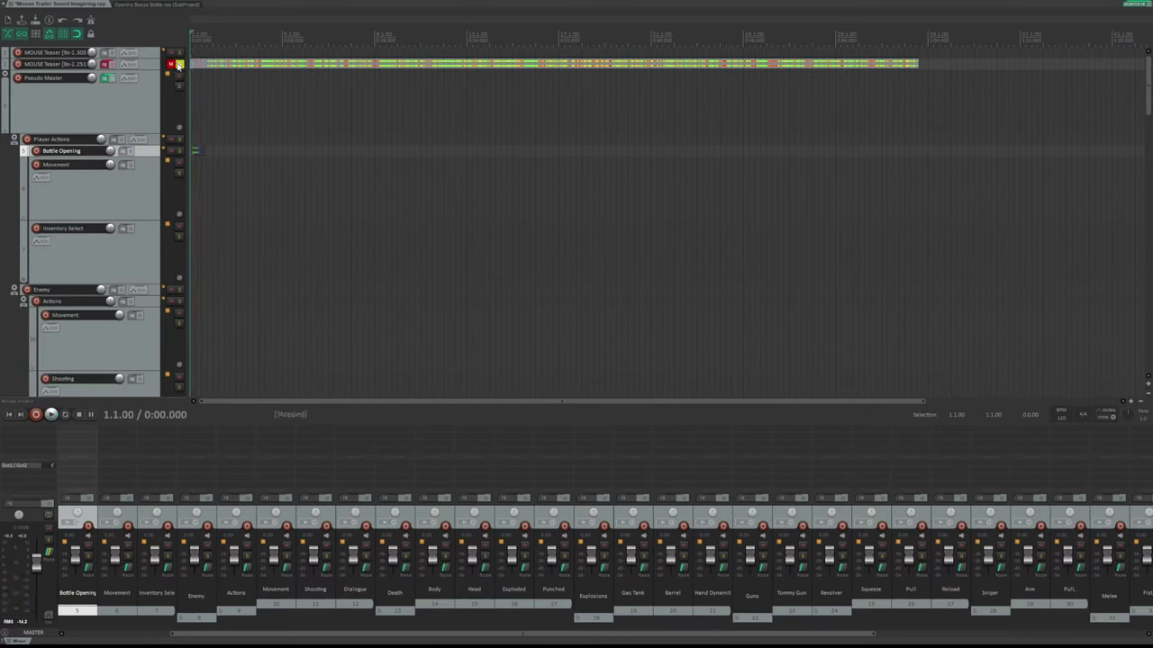
{"action": "left_click", "coordinate": [171, 150]}
{"action": "left_click", "coordinate": [181, 64]}
{"action": "key", "text": "space"}
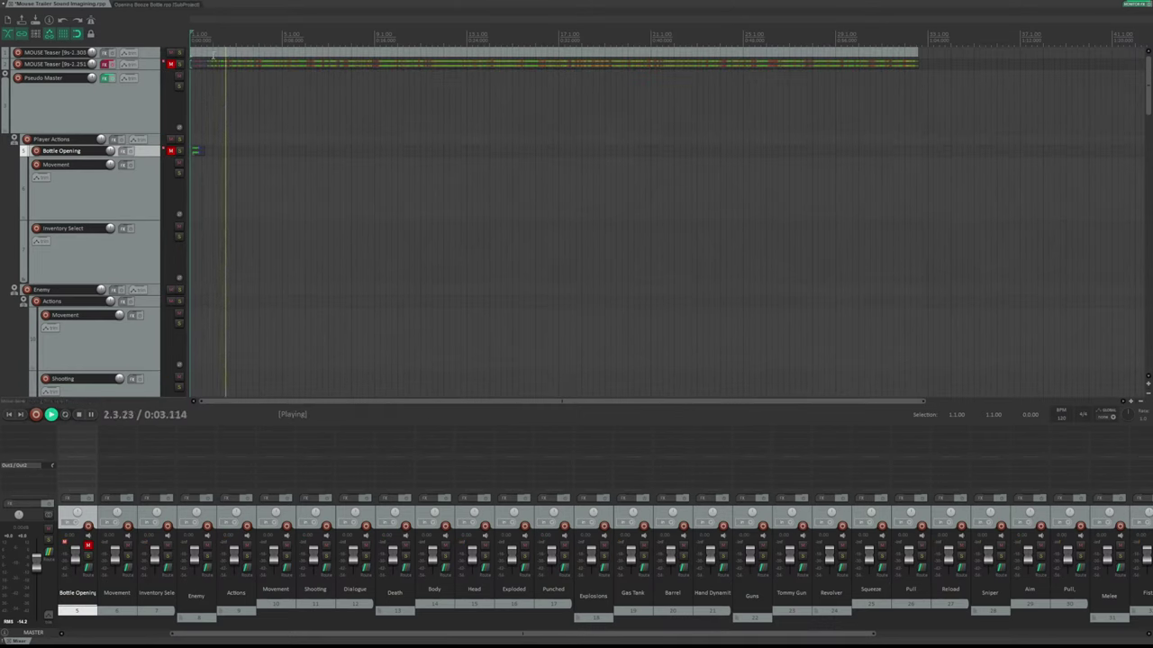
{"action": "key", "text": "space"}
Unmute and solo the second MOUSE Teaser track, and compare its playback with the effects chain bypassed and enabled
{"action": "left_click", "coordinate": [170, 64]}
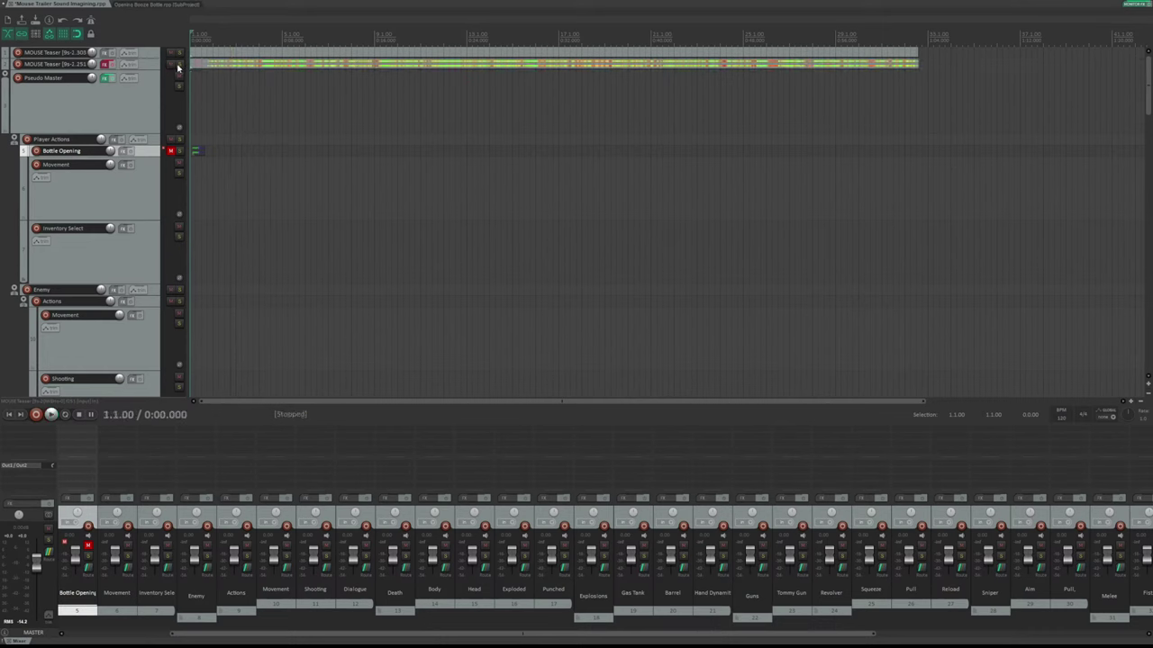
{"action": "left_click", "coordinate": [106, 64]}
{"action": "key", "text": "space"}
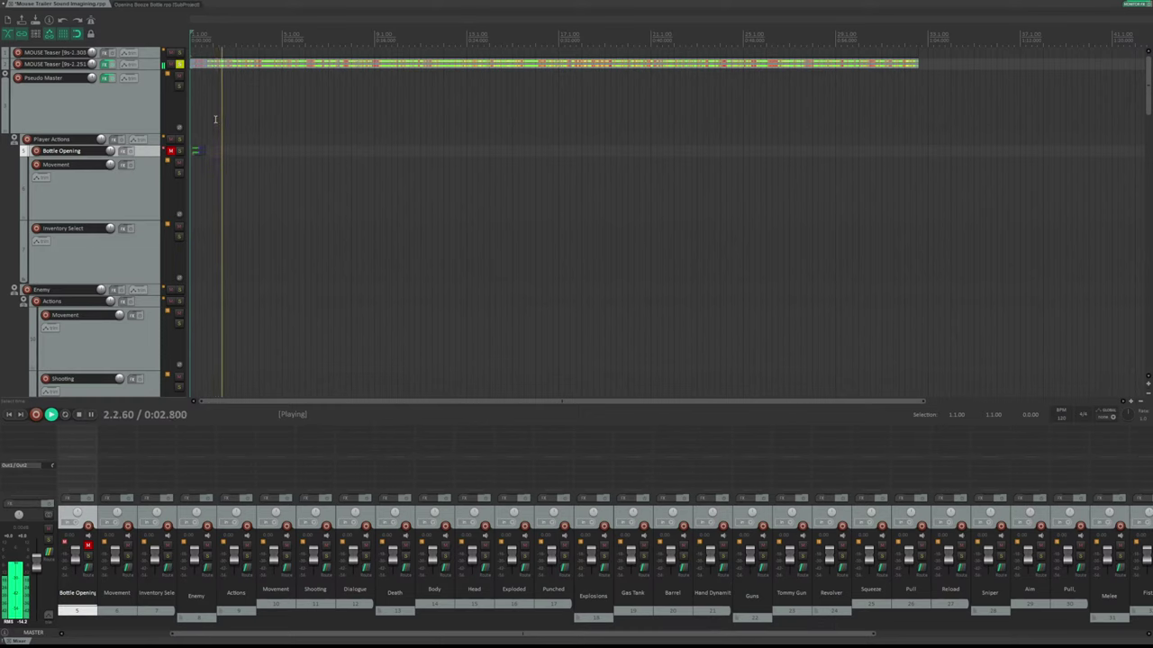
{"action": "left_click", "coordinate": [112, 65]}
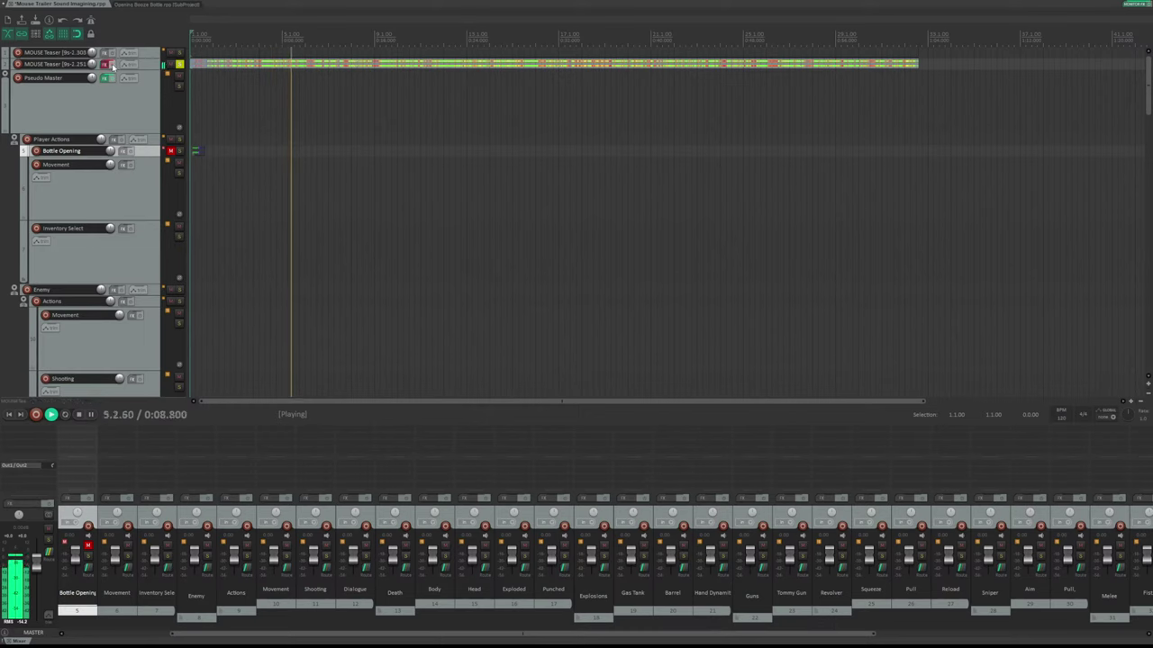
{"action": "left_click", "coordinate": [105, 64], "text": "ctrl"}
{"action": "key", "text": "space"}
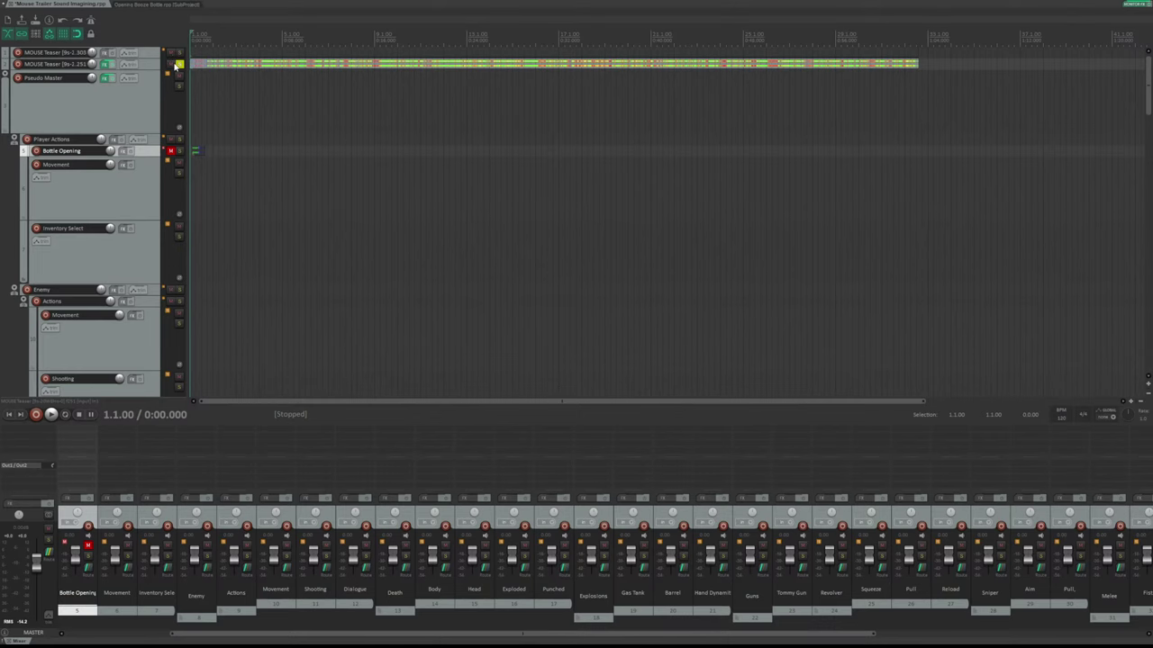
Mute the second MOUSE Teaser track with its solo cleared, and unmute the Bottle Opening track
{"action": "left_click", "coordinate": [173, 64]}
{"action": "left_click", "coordinate": [172, 151]}
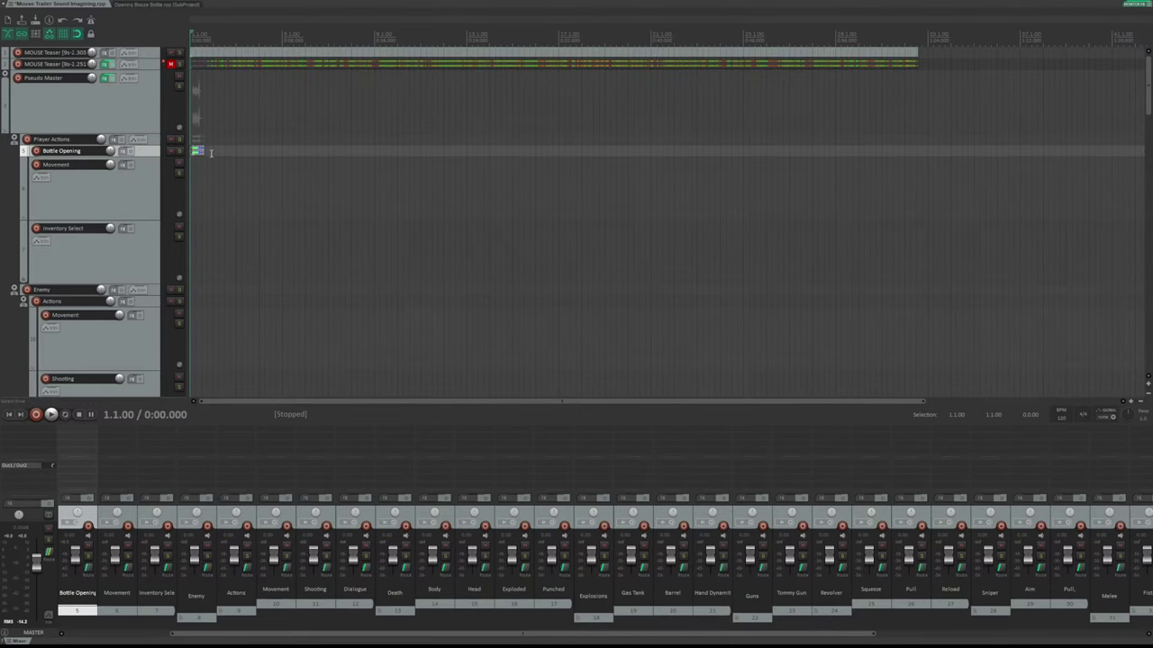
{"action": "scroll", "coordinate": [212, 152], "scroll_direction": "up", "scroll_amount": 10}
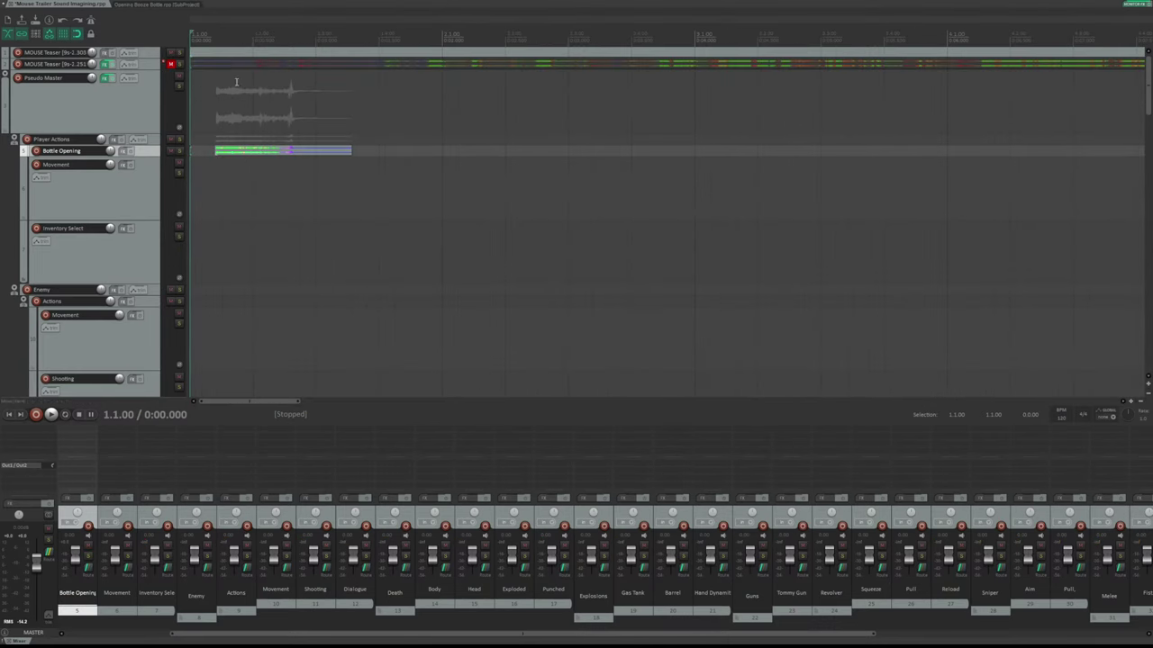
Mute the Bottle Opening track and play the beginning of the timeline without sound
{"action": "left_click", "coordinate": [172, 151]}
{"action": "key", "text": "space"}
{"action": "key", "text": "space"}
{"action": "key", "text": "space"}
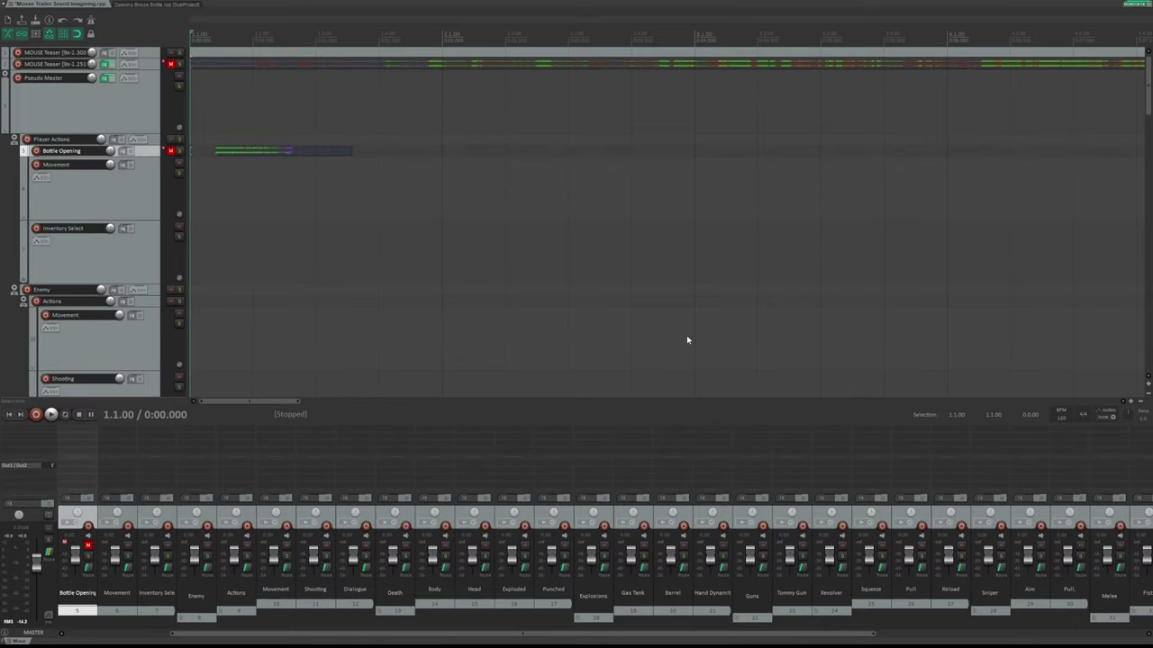
{"action": "key", "text": "space"}
{"action": "key", "text": "space"}
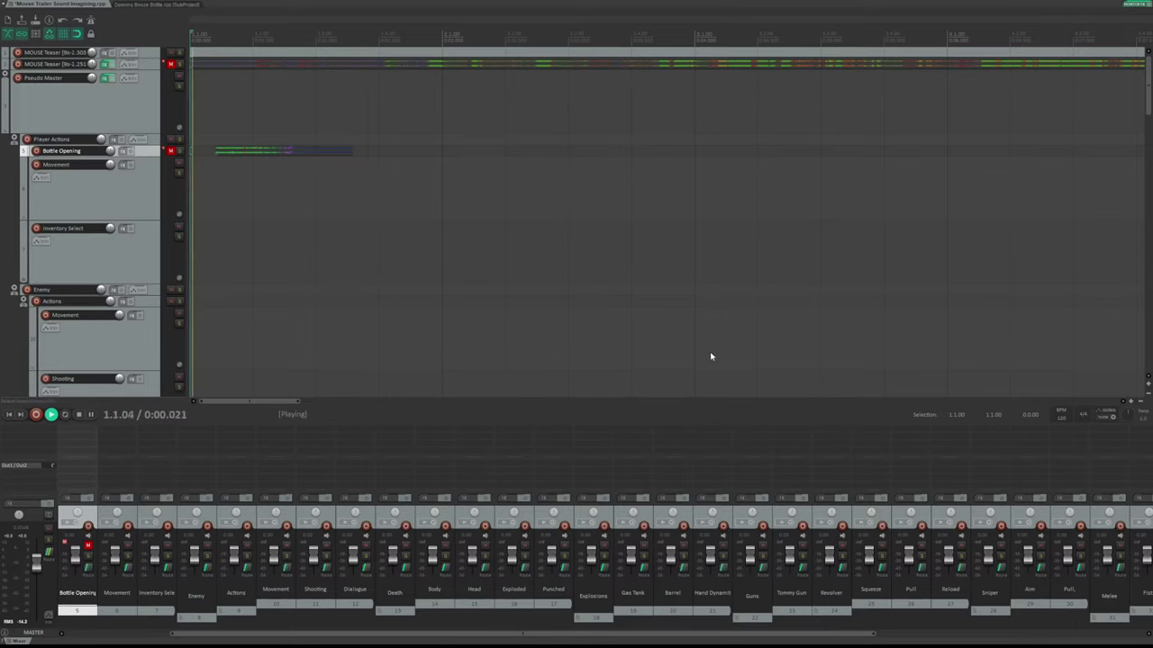
{"action": "key", "text": "space"}
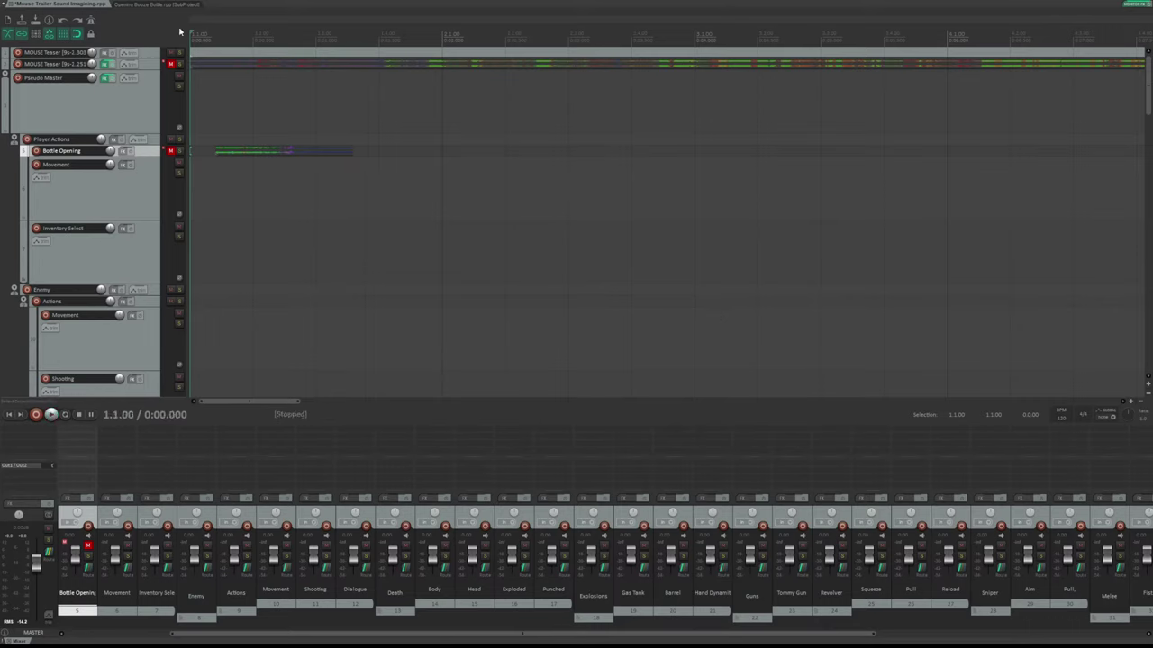
Place the edit cursor at about 0:00.122 and replay the muted opening from there
{"action": "left_click", "coordinate": [195, 41]}
{"action": "left_click", "coordinate": [205, 39]}
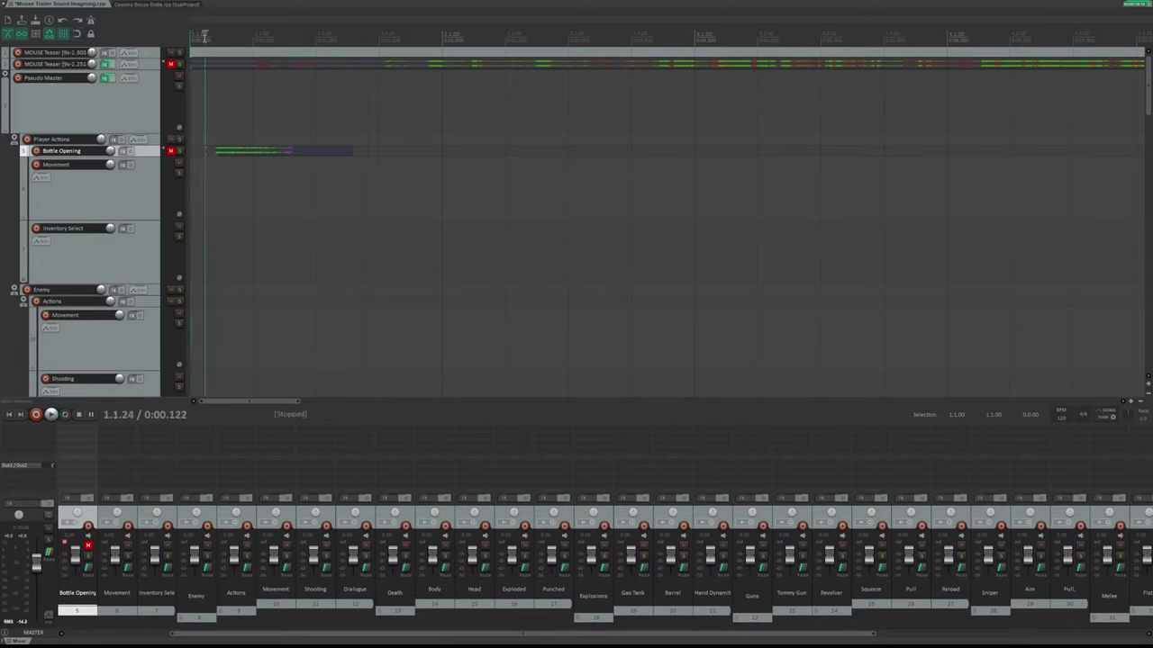
{"action": "key", "text": "space"}
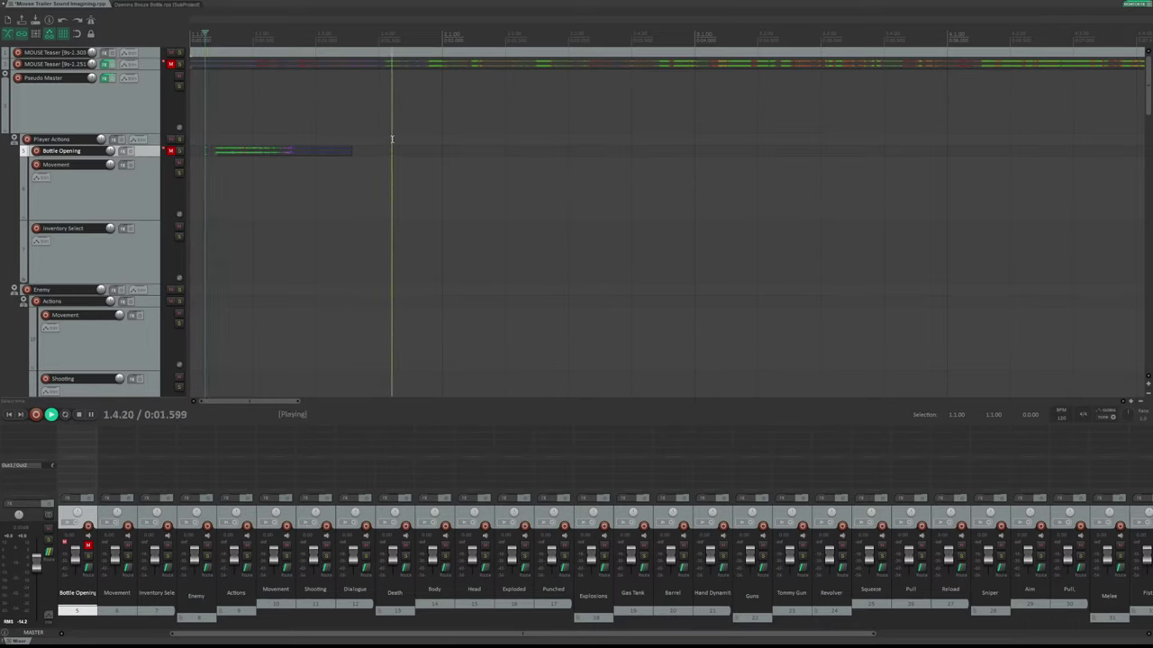
{"action": "key", "text": "space"}
{"action": "key", "text": "space"}
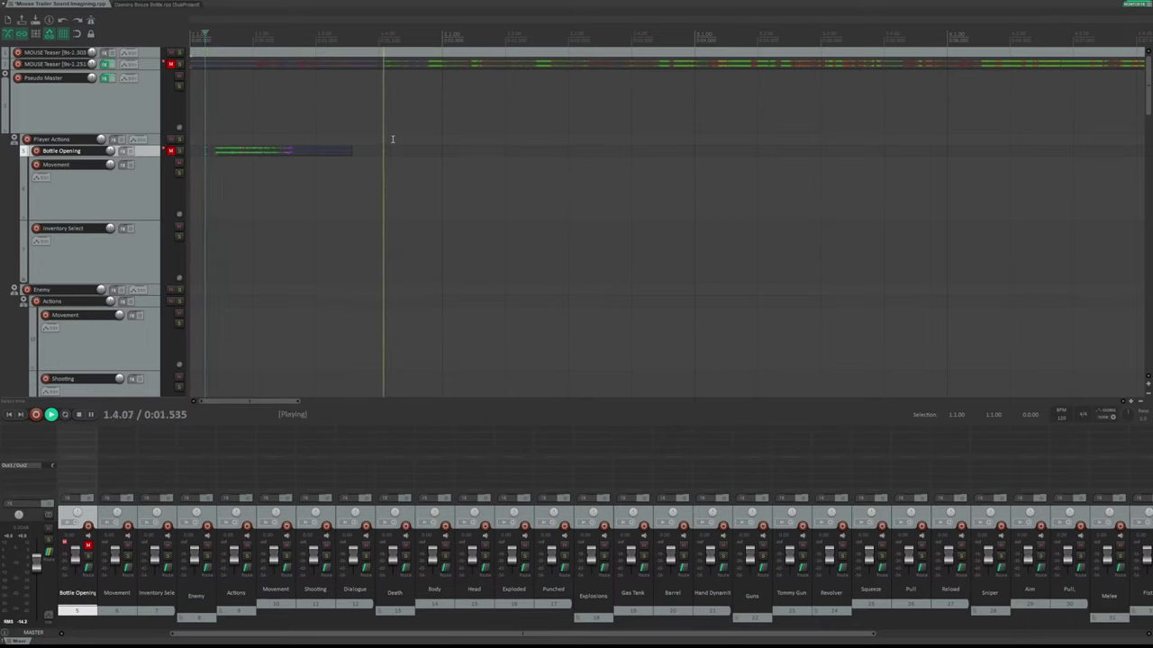
{"action": "key", "text": "space"}
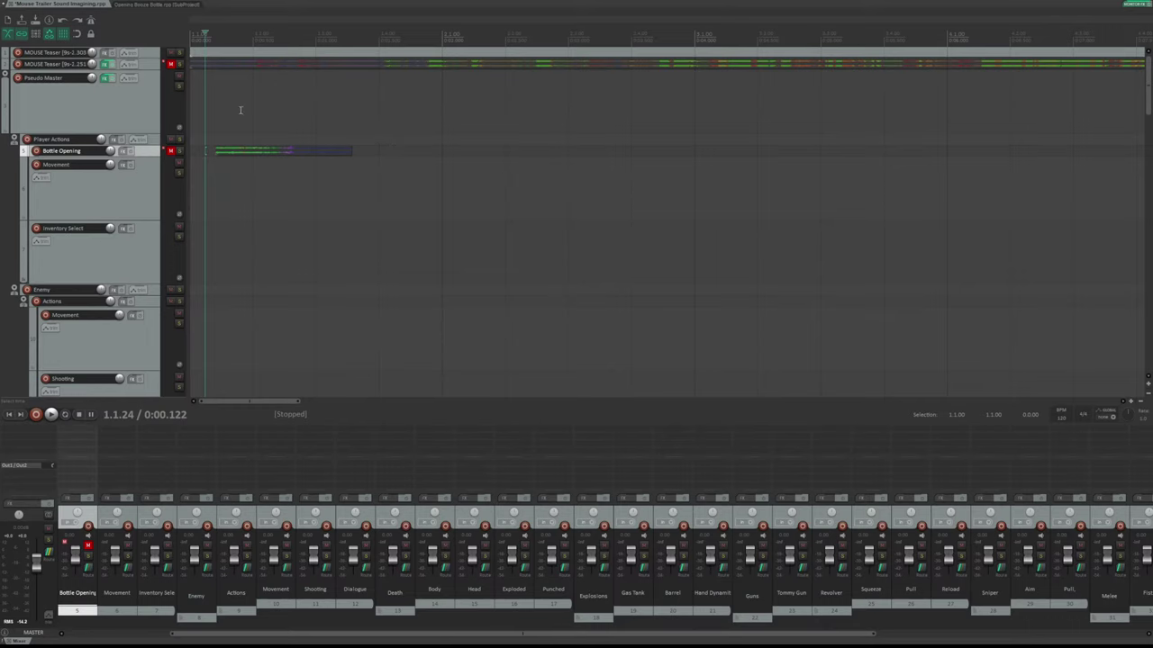
Select the Bottle Opening item, and switch to the Opening Booze Bottle subproject to play it from the start
{"action": "left_click", "coordinate": [216, 151]}
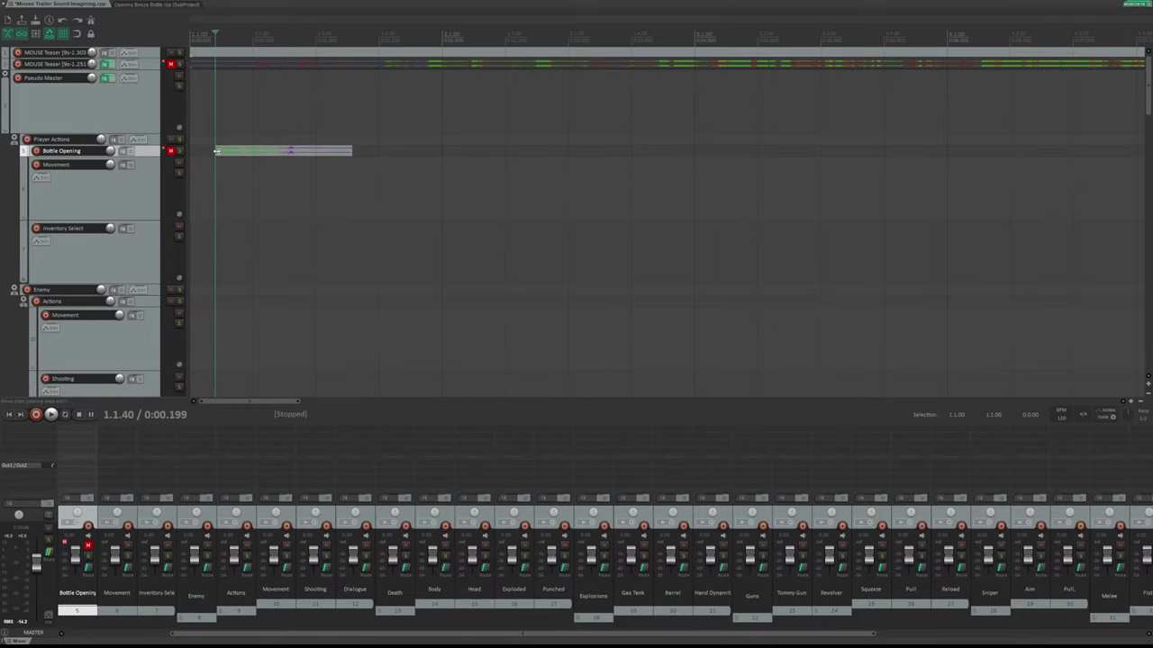
{"action": "left_click", "coordinate": [153, 5]}
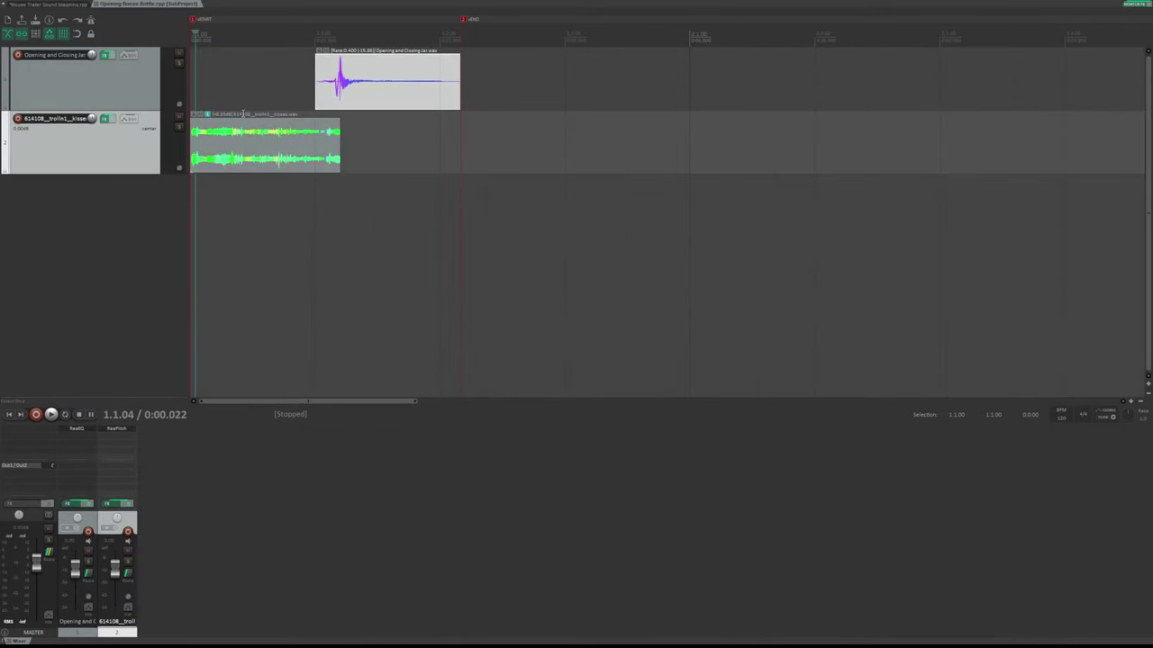
{"action": "scroll", "coordinate": [262, 82], "scroll_direction": "up", "scroll_amount": 2}
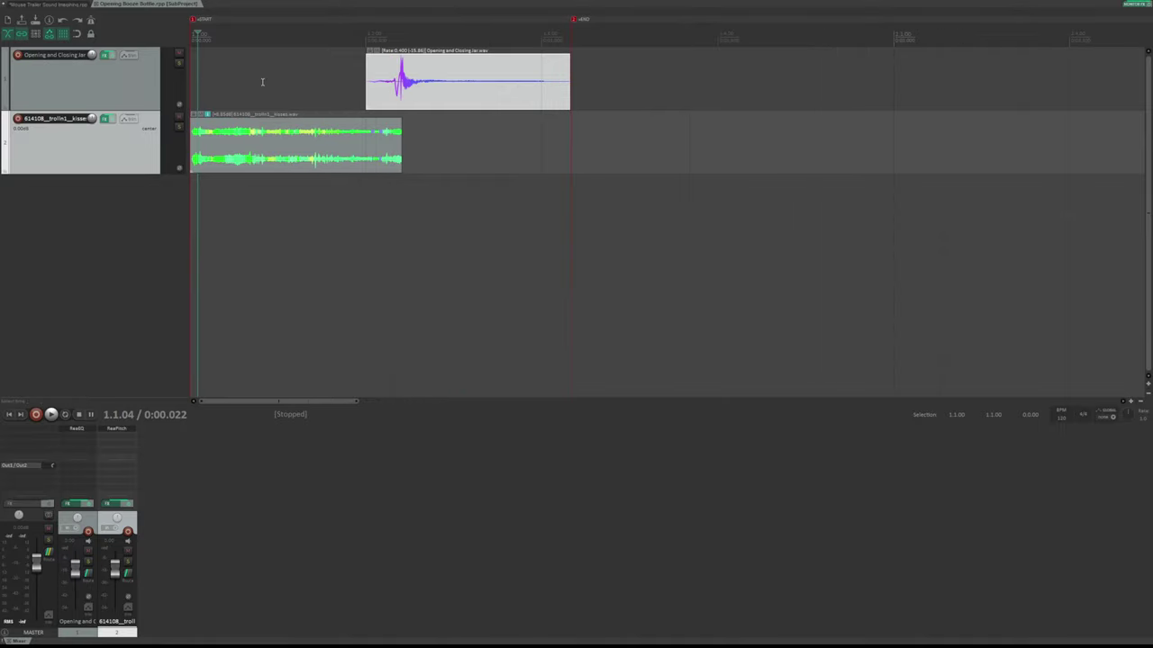
{"action": "scroll", "coordinate": [261, 85], "scroll_direction": "down", "scroll_amount": 2}
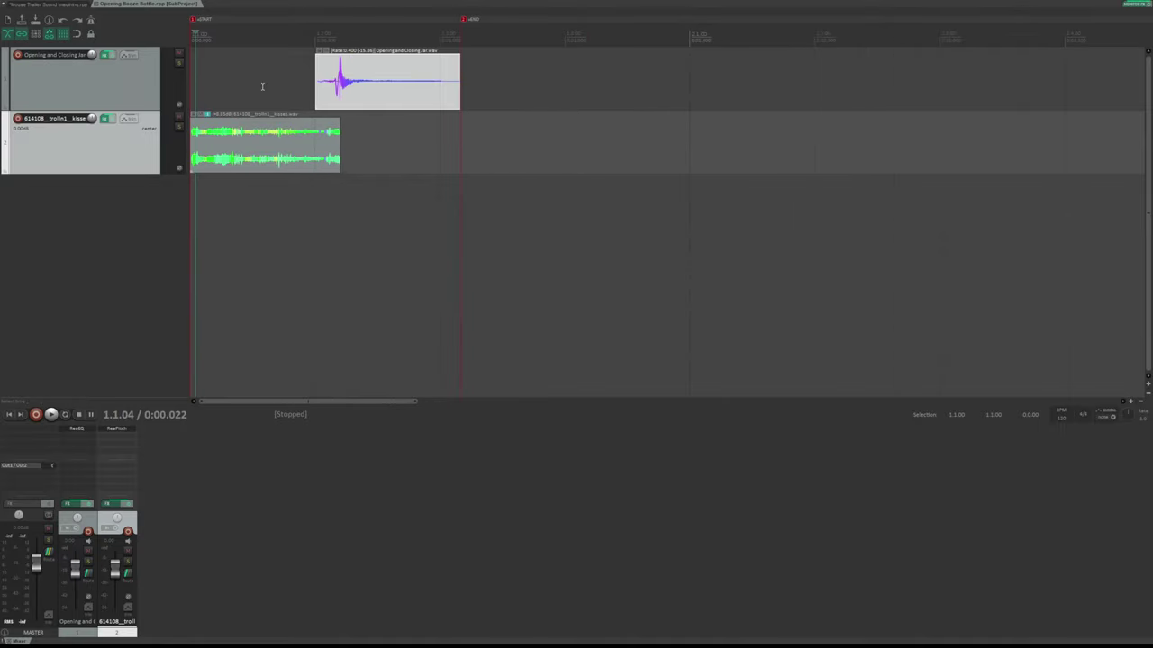
{"action": "key", "text": "Home"}
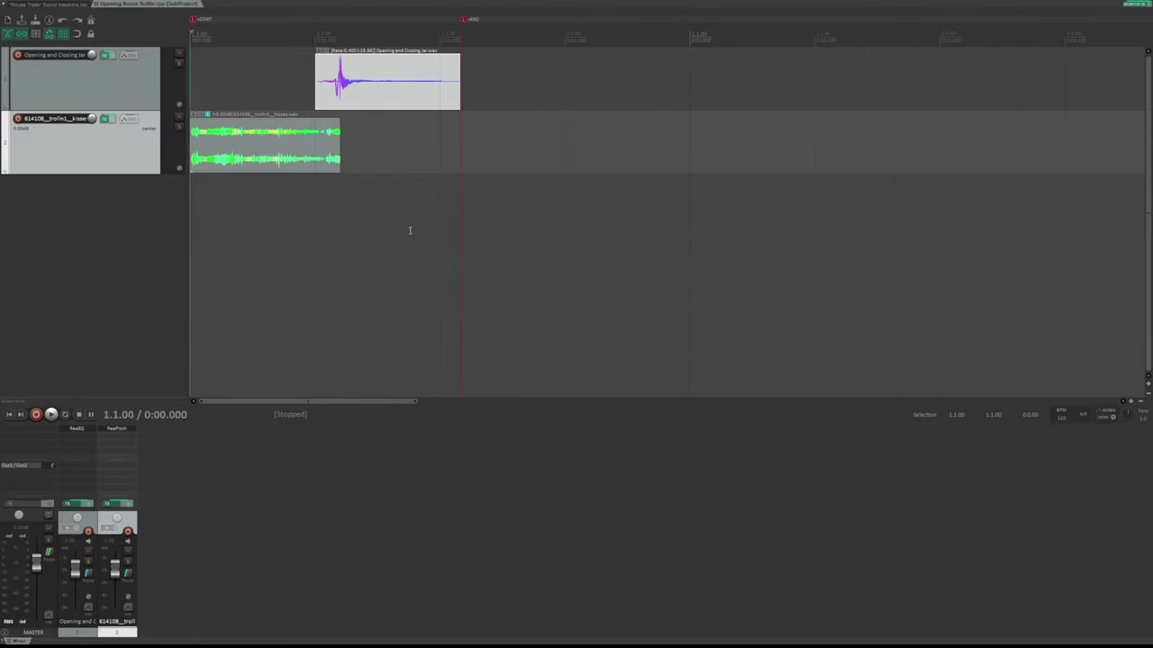
{"action": "key", "text": "space"}
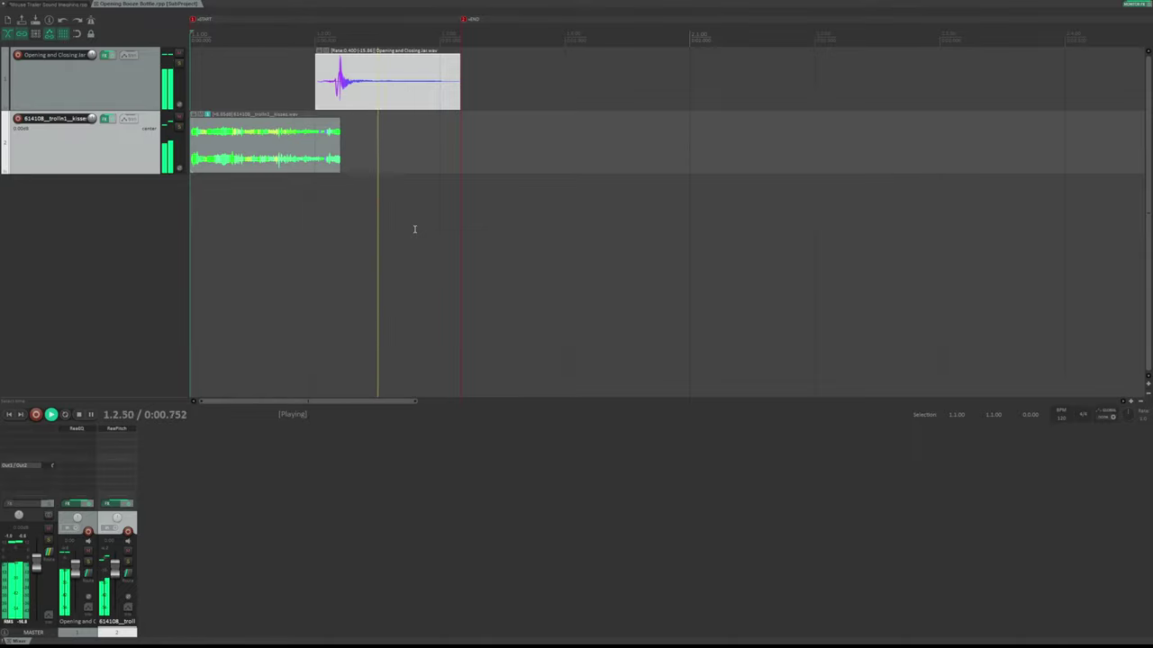
{"action": "key", "text": "space"}
Select the kisses clip on the second track and play both bottle sound layers from the start
{"action": "left_click", "coordinate": [99, 59]}
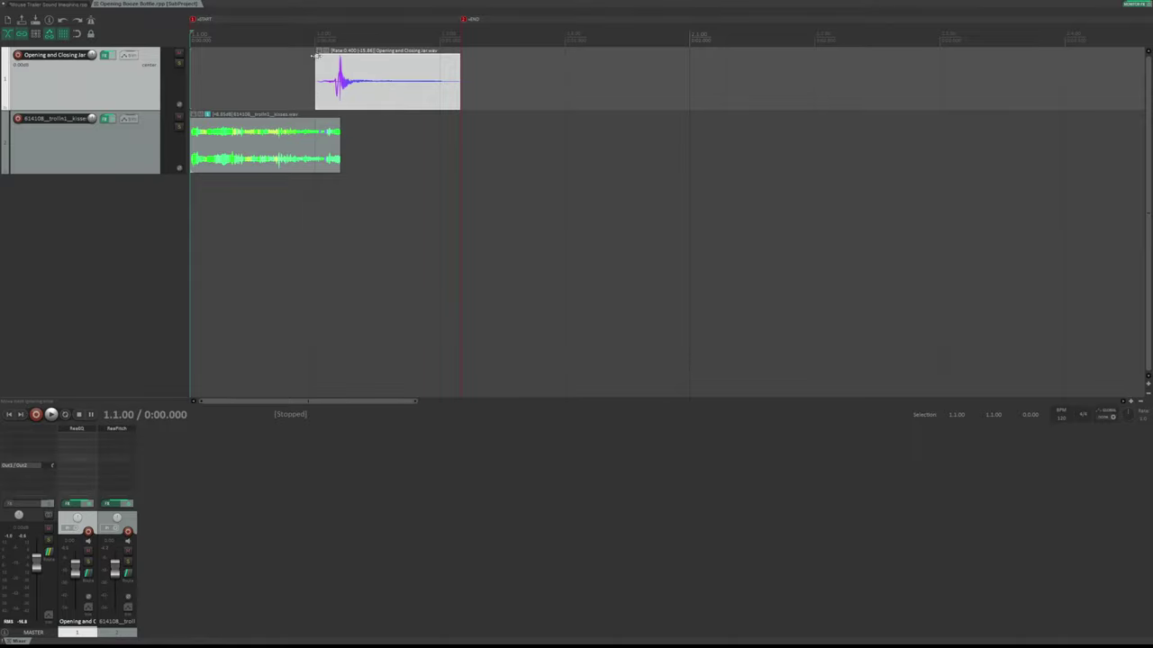
{"action": "left_click", "coordinate": [225, 143]}
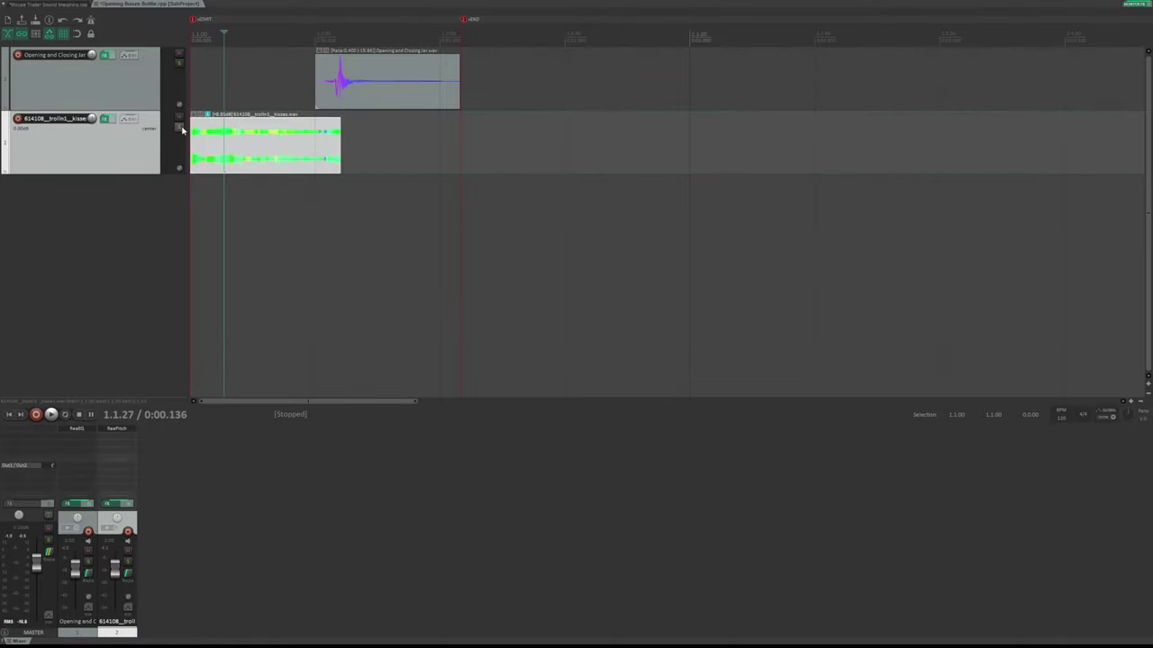
{"action": "left_click", "coordinate": [189, 132]}
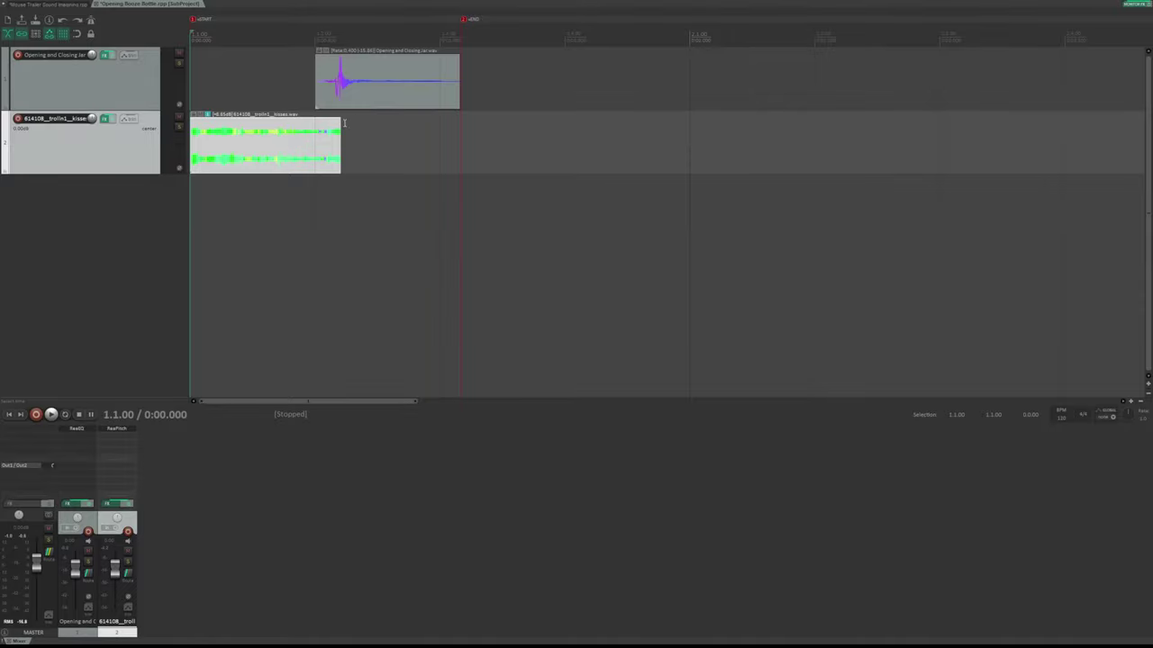
{"action": "key", "text": "space"}
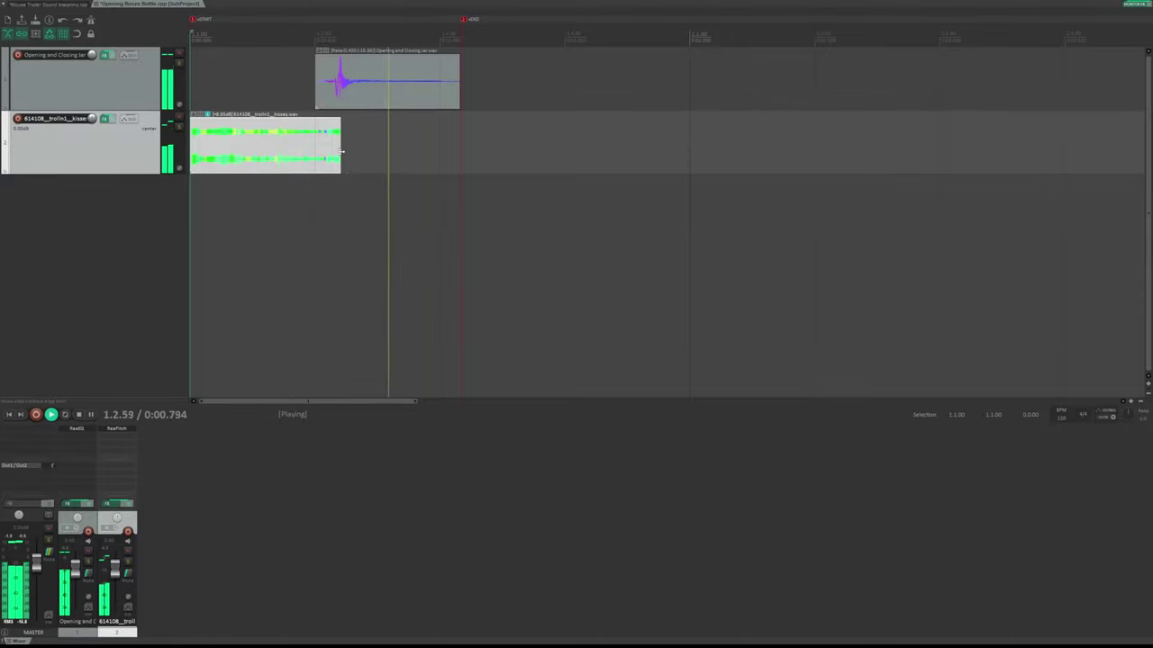
{"action": "key", "text": "space"}
Replay the layered kisses and jar-opening sounds from the start, and return to the main trailer project
{"action": "left_click", "coordinate": [329, 54]}
{"action": "left_click", "coordinate": [214, 139]}
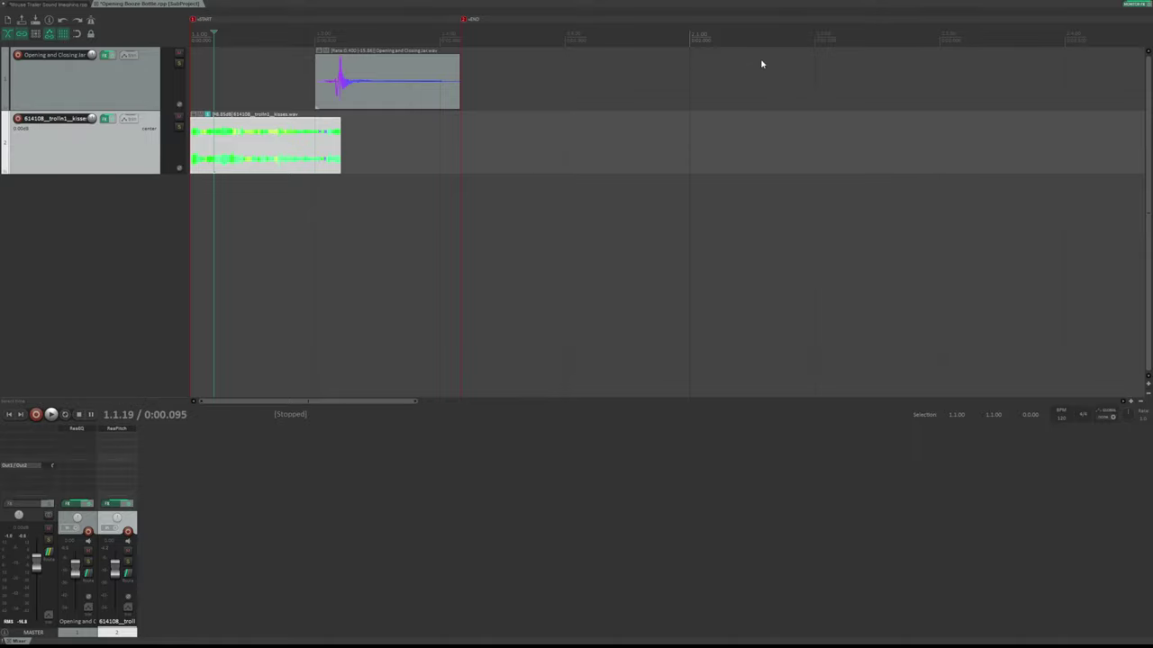
{"action": "key", "text": "space"}
{"action": "key", "text": "space"}
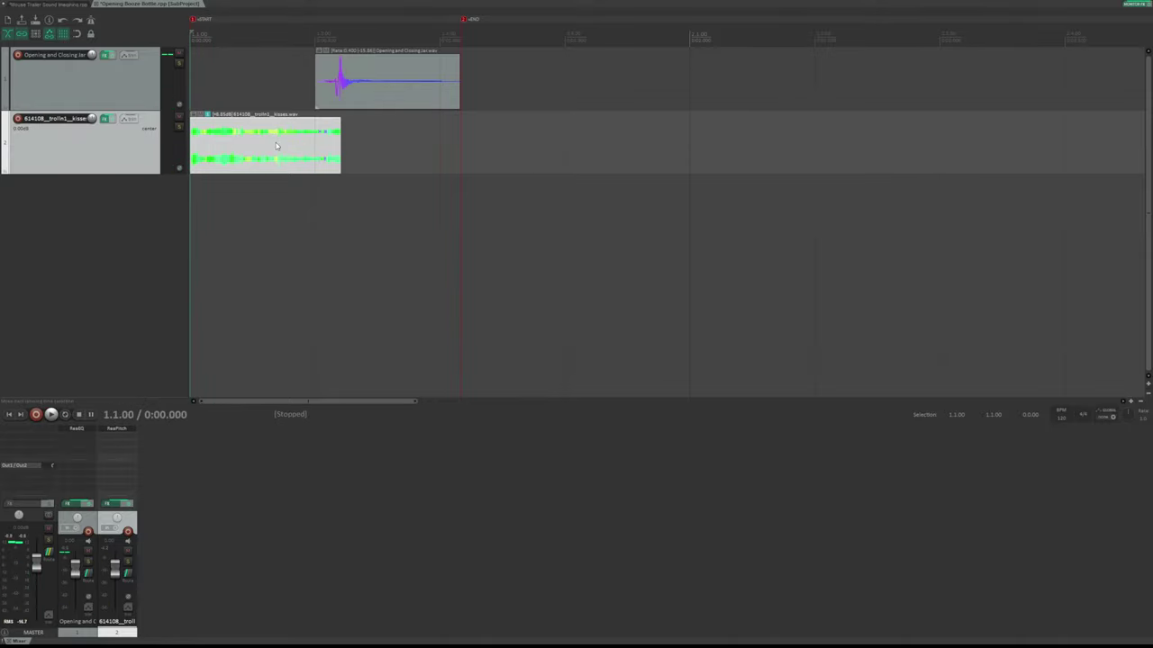
{"action": "key", "text": "space"}
{"action": "key", "text": "Home"}
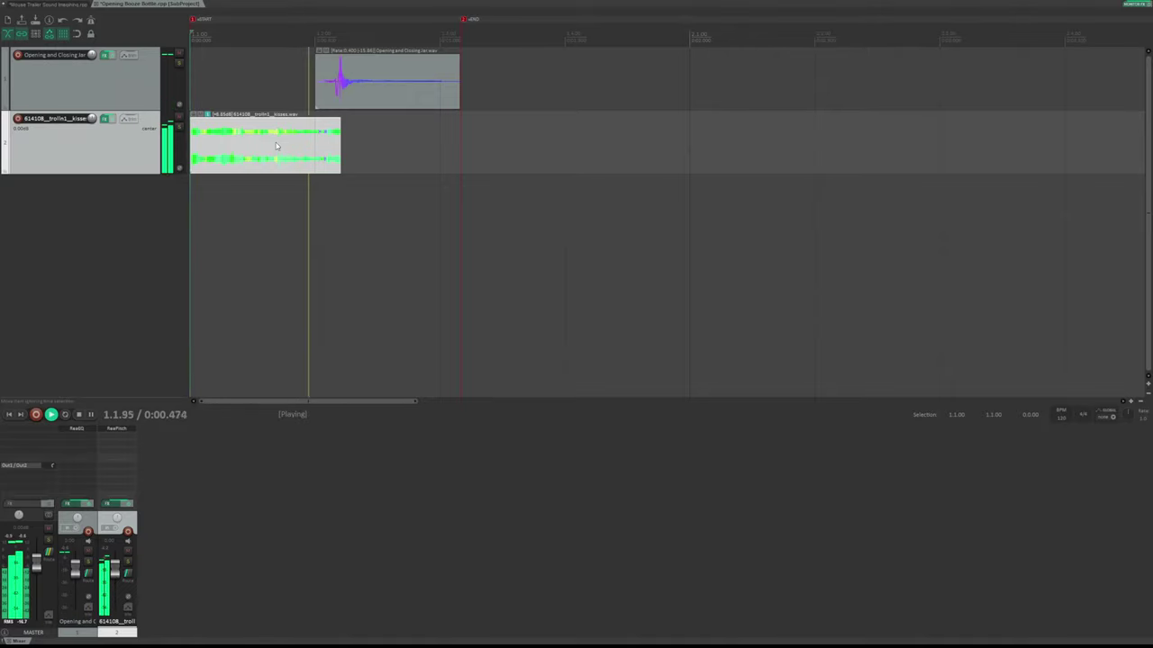
{"action": "key", "text": "space"}
{"action": "key", "text": "space"}
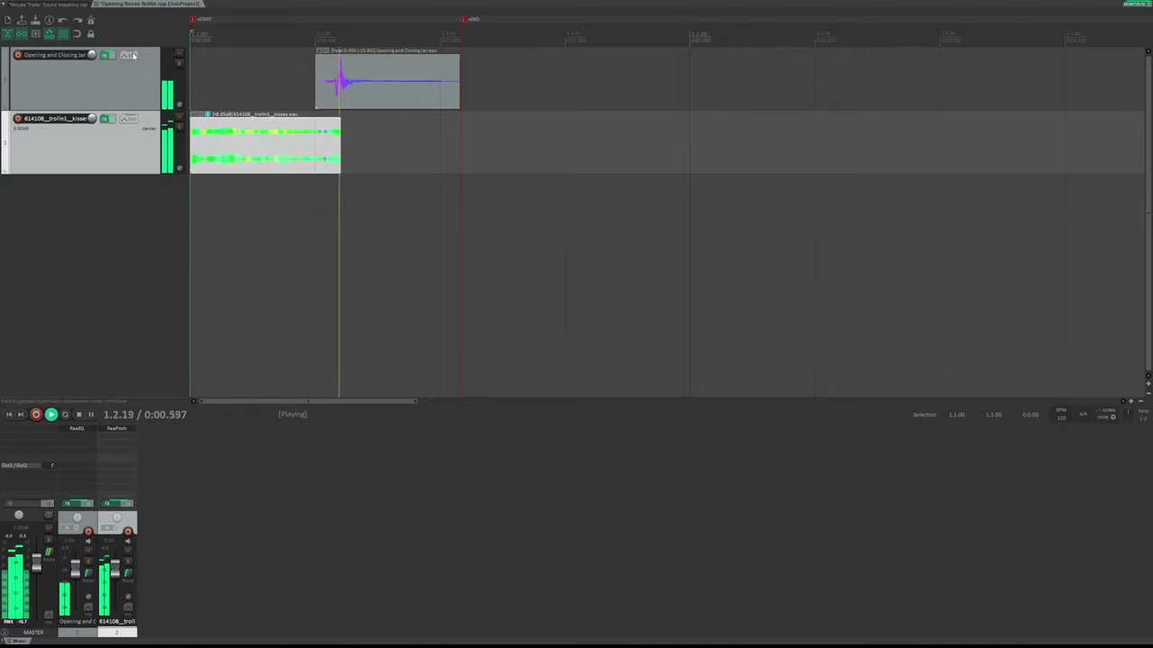
{"action": "key", "text": "space"}
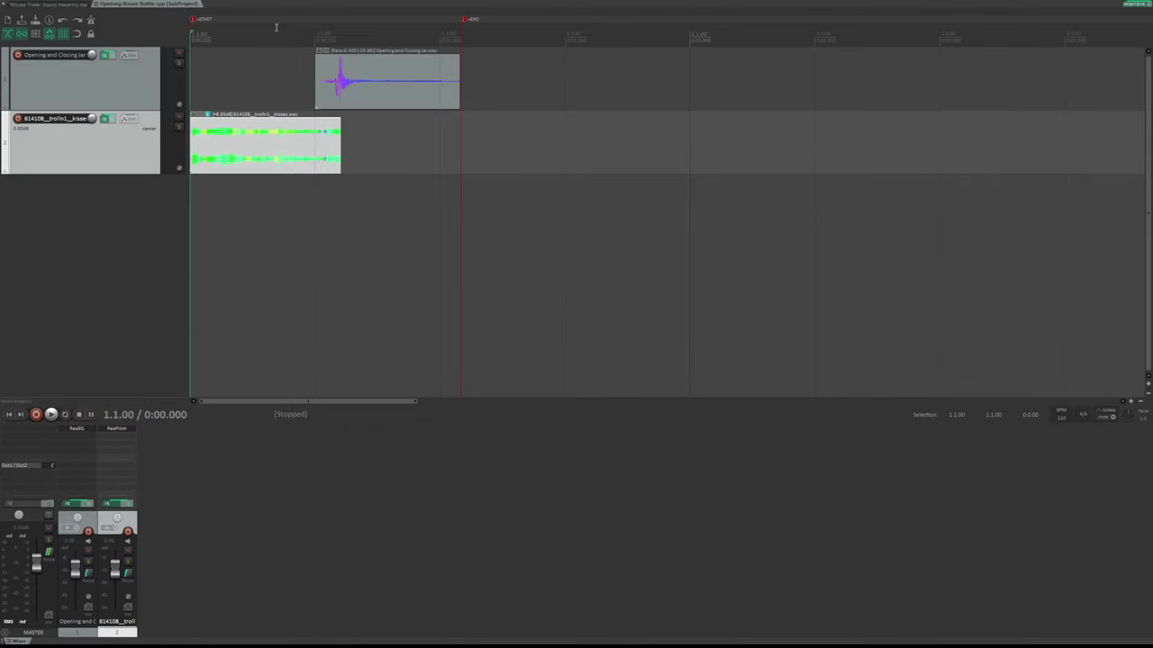
{"action": "left_click", "coordinate": [23, 6]}
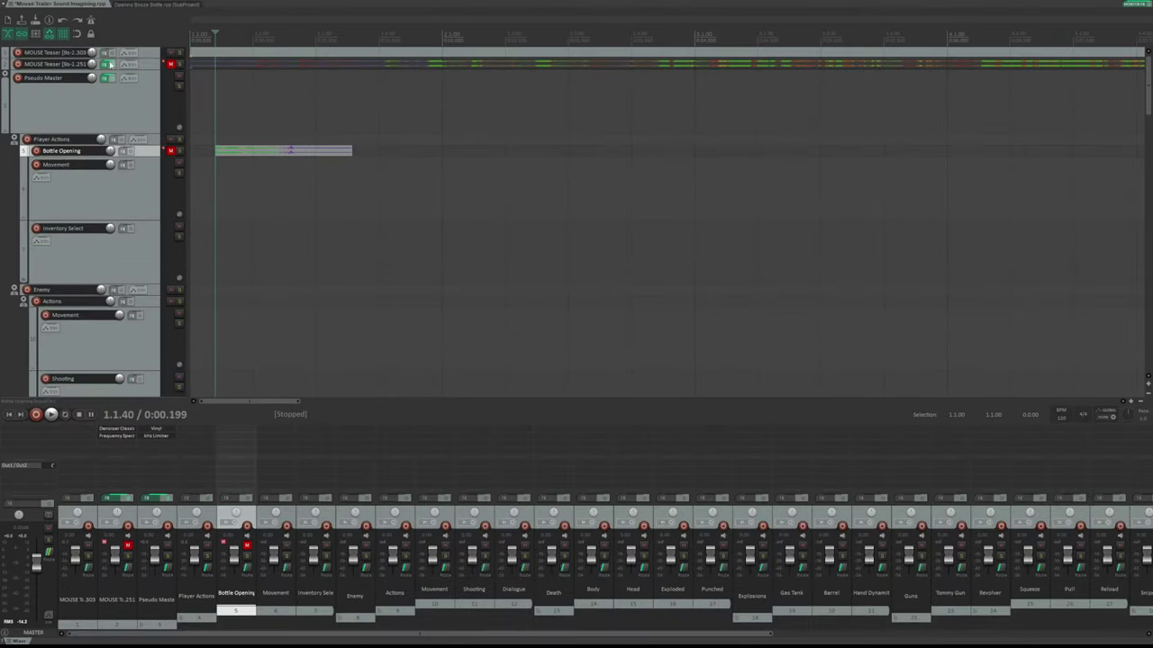
Unmute the Bottle Opening track, select the Pseudo Master track, and play the bottle opening twice from about 0:00.010
{"action": "left_click", "coordinate": [191, 153]}
{"action": "left_click", "coordinate": [170, 151]}
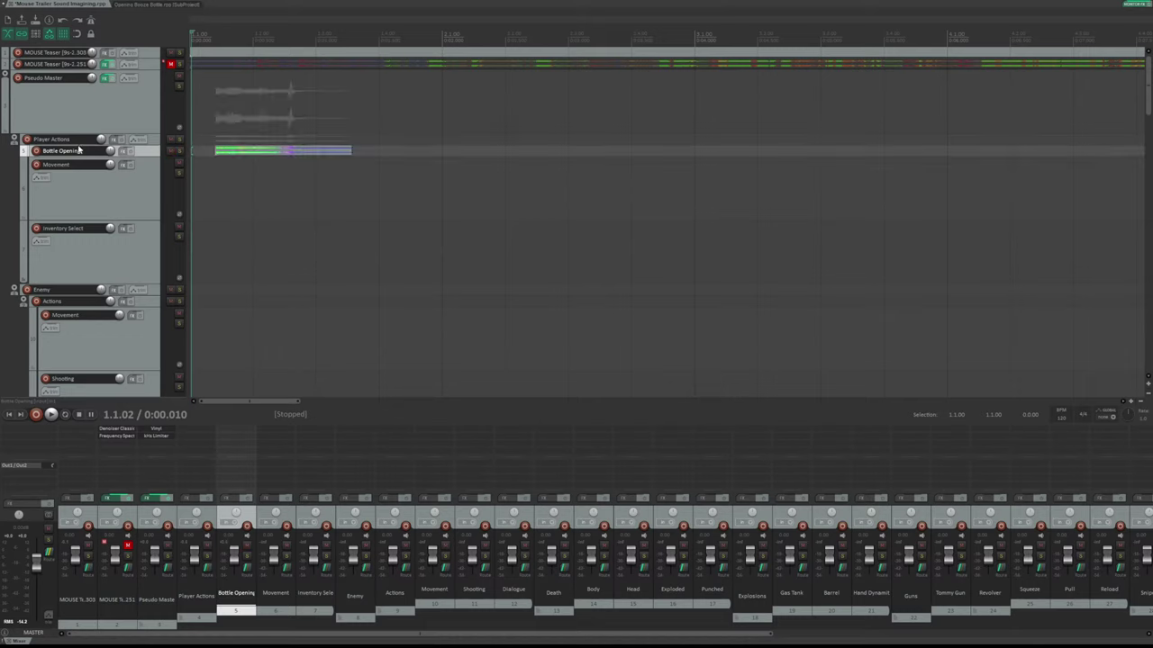
{"action": "left_click", "coordinate": [125, 102]}
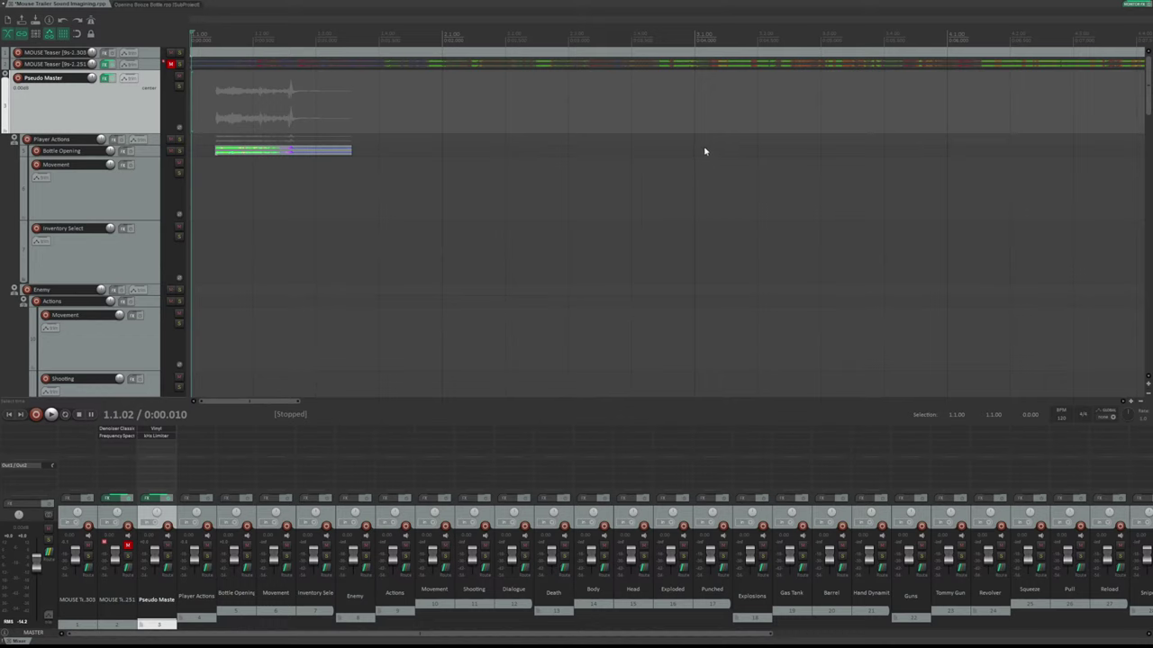
{"action": "key", "text": "space"}
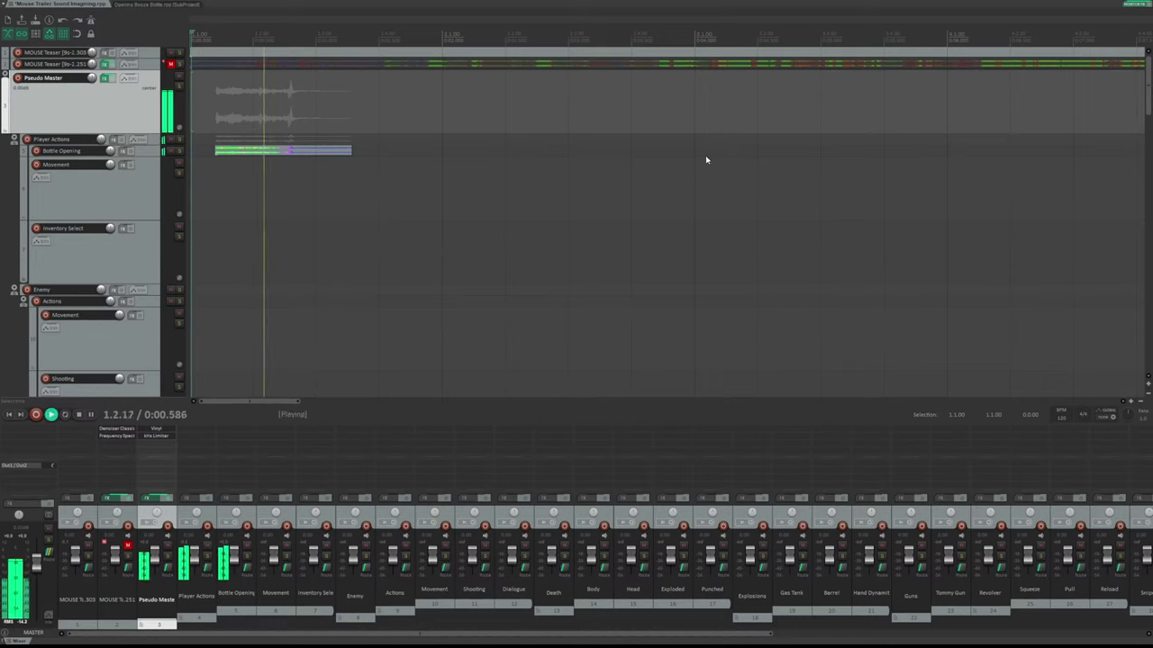
{"action": "key", "text": "space"}
{"action": "key", "text": "space"}
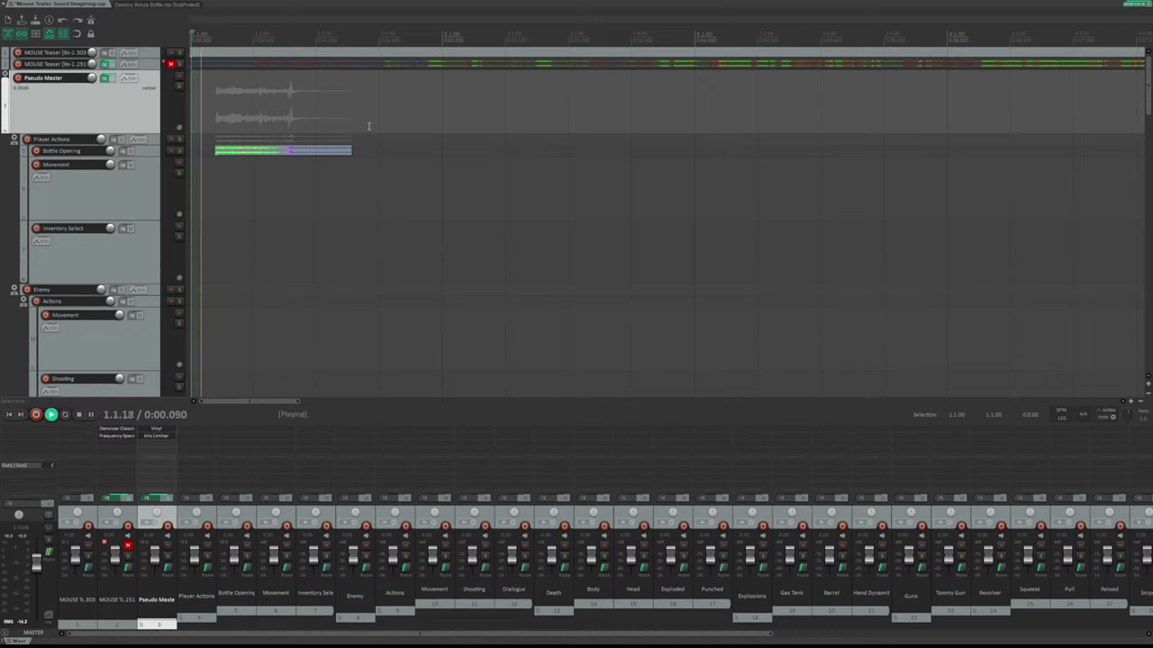
{"action": "key", "text": "space"}
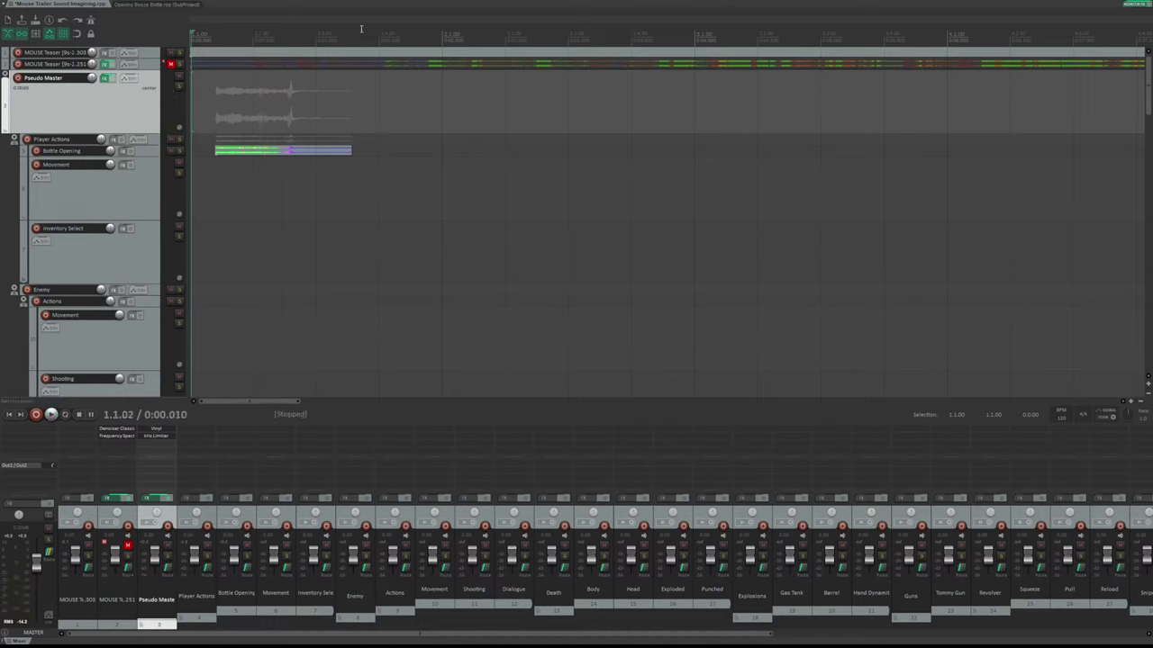
Place the edit cursor at about 0:01.175 and add a track named Drinking inside Player Actions, directly above Bottle Opening
{"action": "left_click", "coordinate": [362, 32]}
{"action": "left_click_drag", "start_coordinate": [365, 34], "coordinate": [337, 38]}
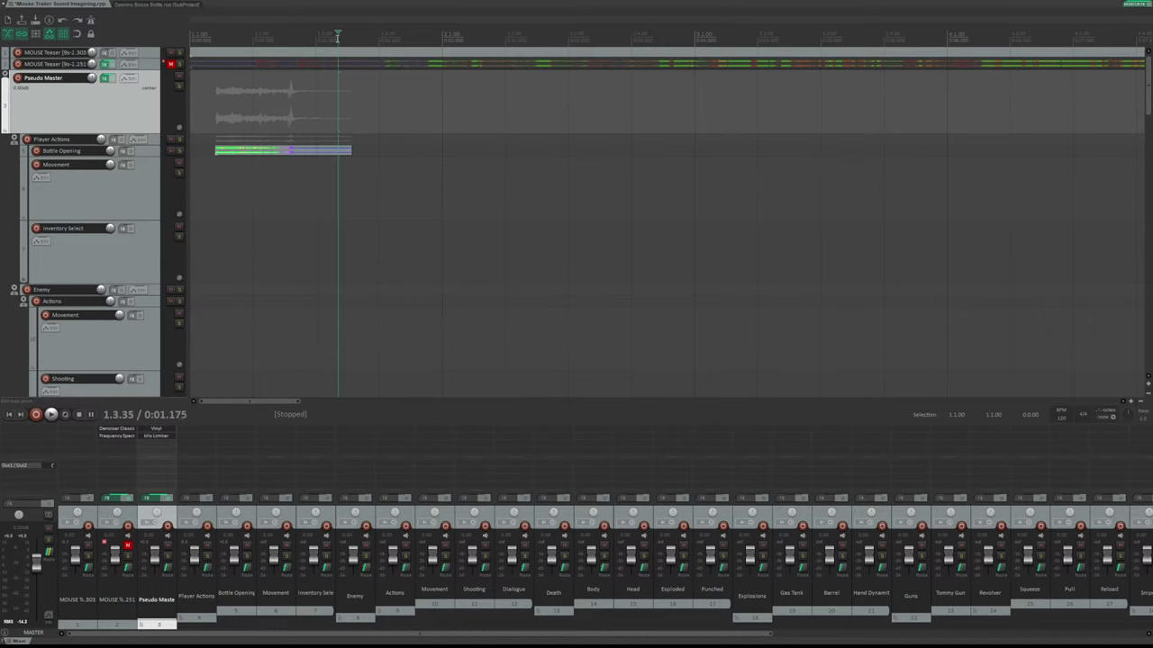
{"action": "left_click", "coordinate": [141, 153]}
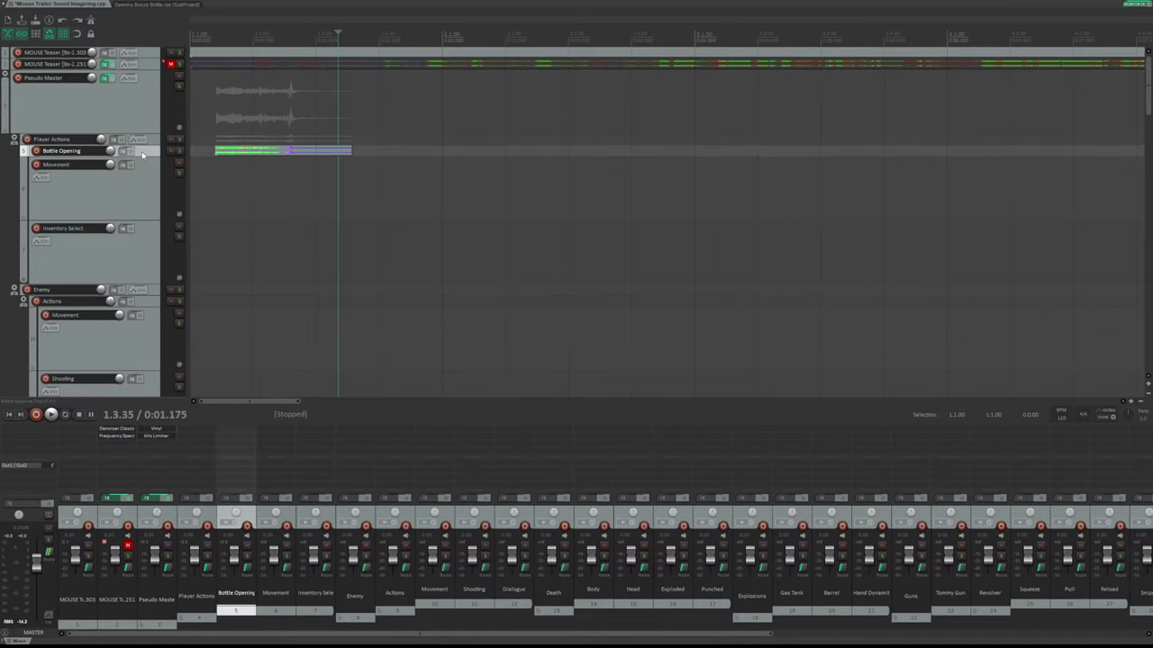
{"action": "left_click", "coordinate": [154, 141]}
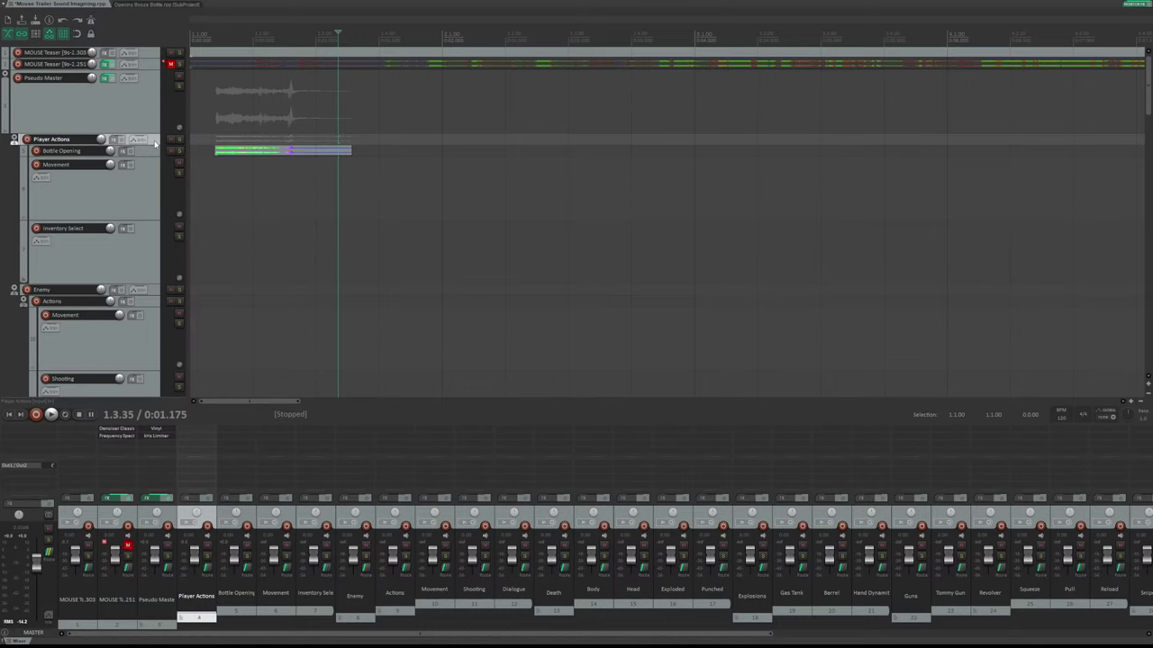
{"action": "key", "text": "ctrl+t"}
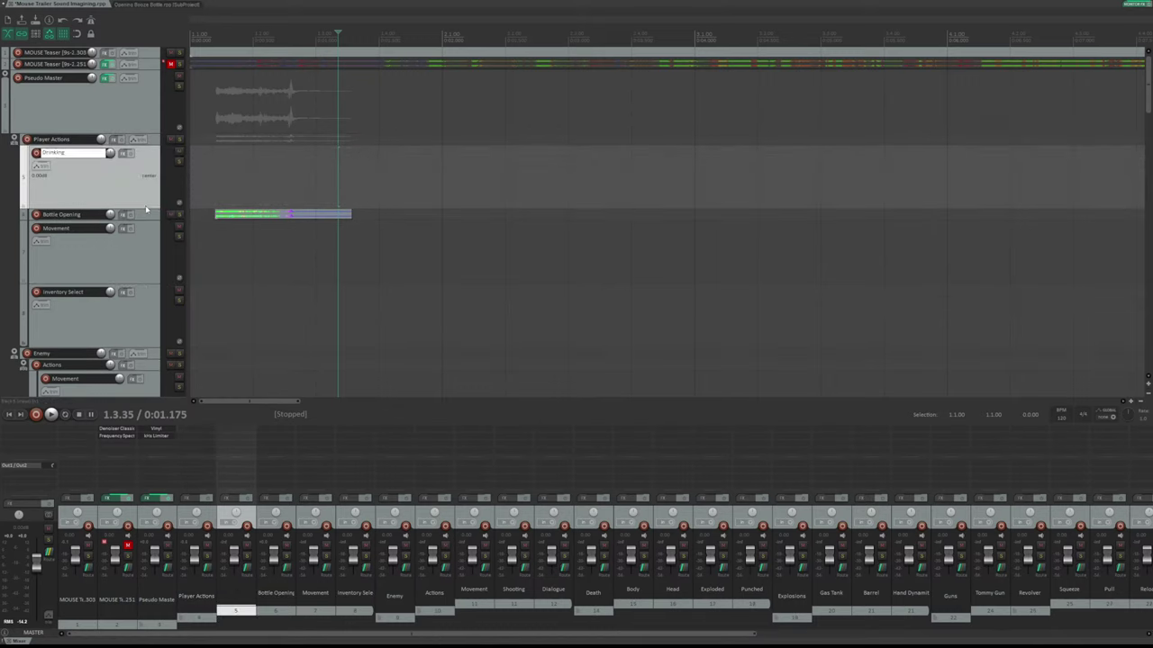
{"action": "key", "text": "Return"}
Nest the Bottle Opening track under Drinking, and add a second child track beneath it, also named Drinking
{"action": "left_click", "coordinate": [153, 159]}
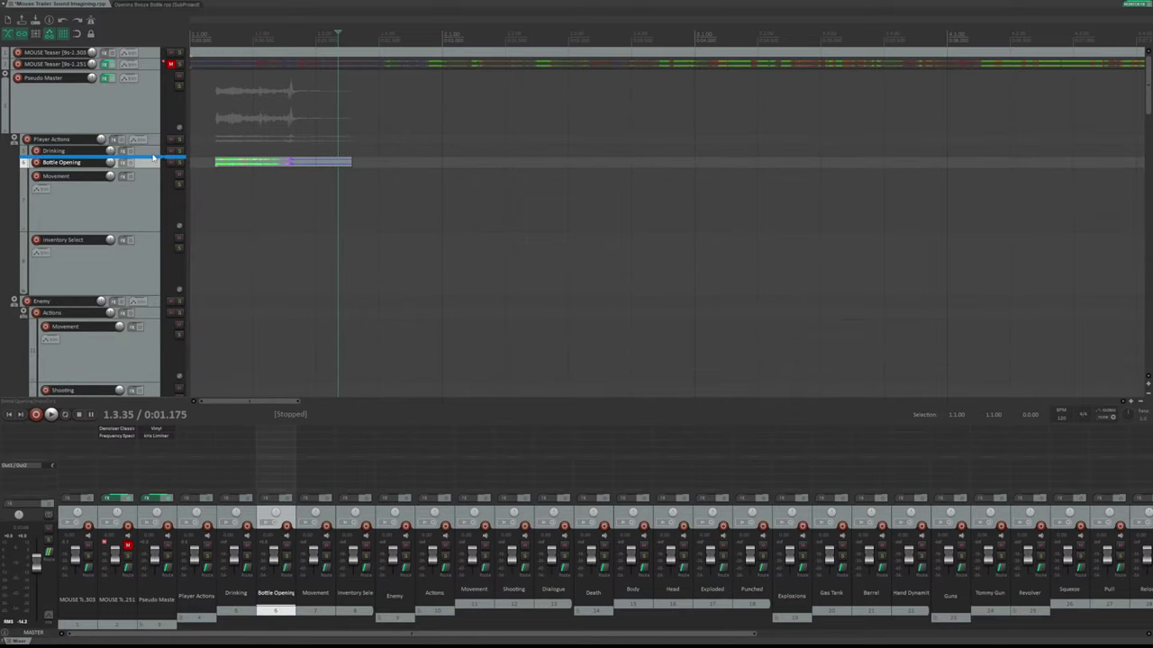
{"action": "left_click_drag", "start_coordinate": [153, 159], "coordinate": [149, 158]}
{"action": "key", "text": "ctrl+t"}
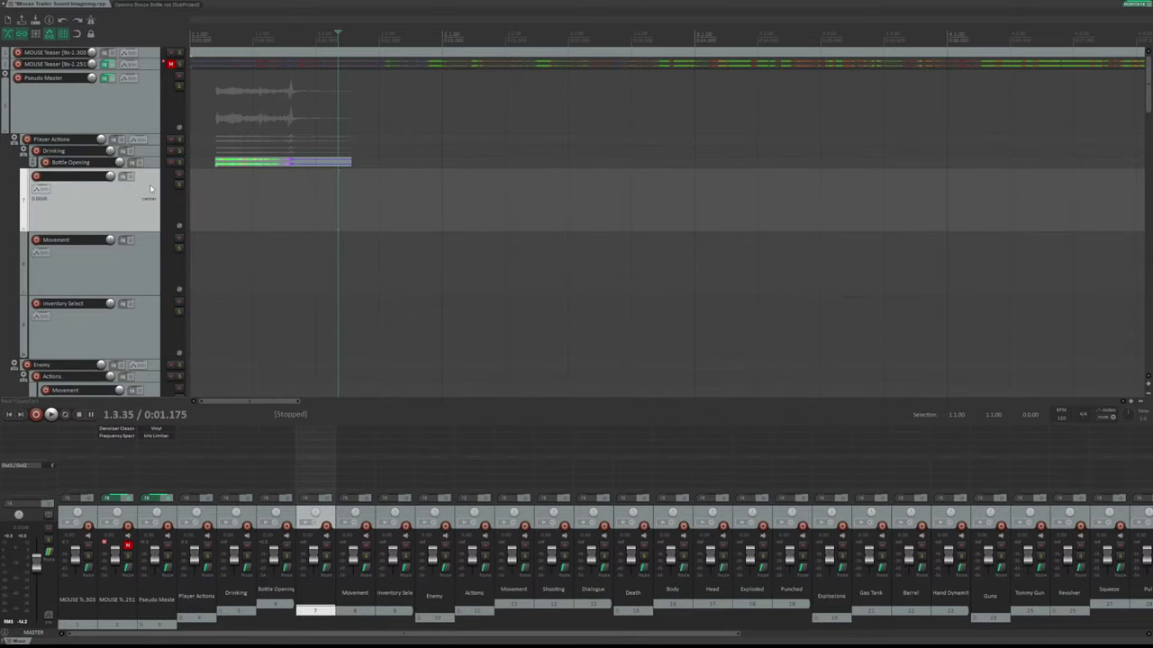
{"action": "double_click", "coordinate": [88, 180]}
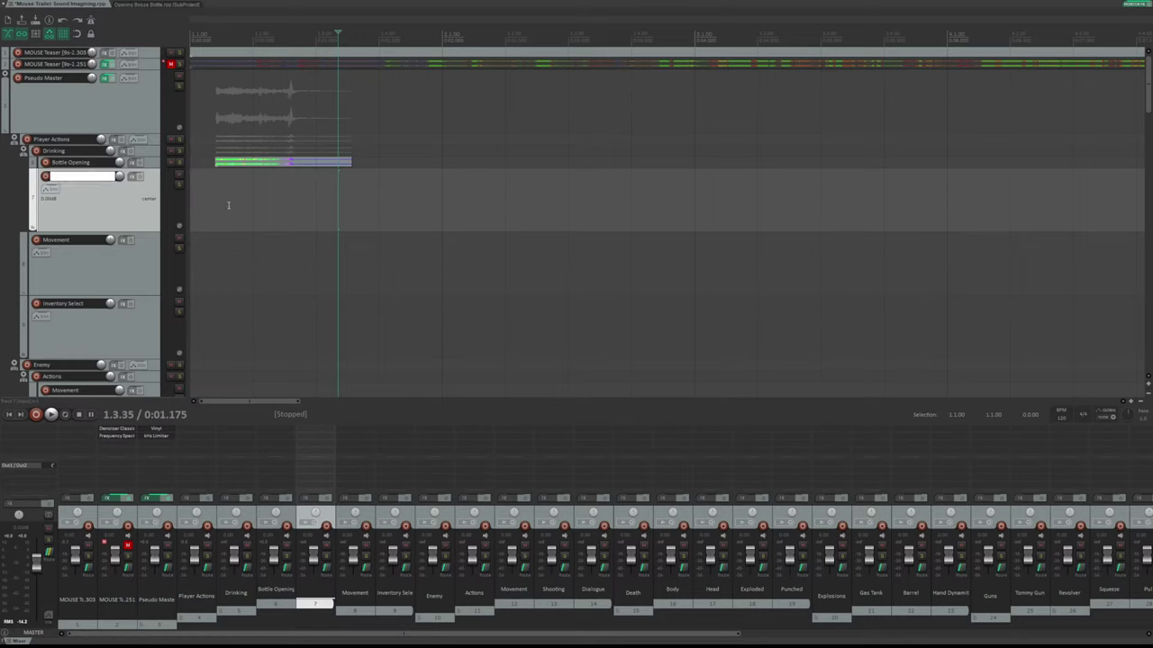
{"action": "type", "text": "Drinking"}
{"action": "key", "text": "Return"}
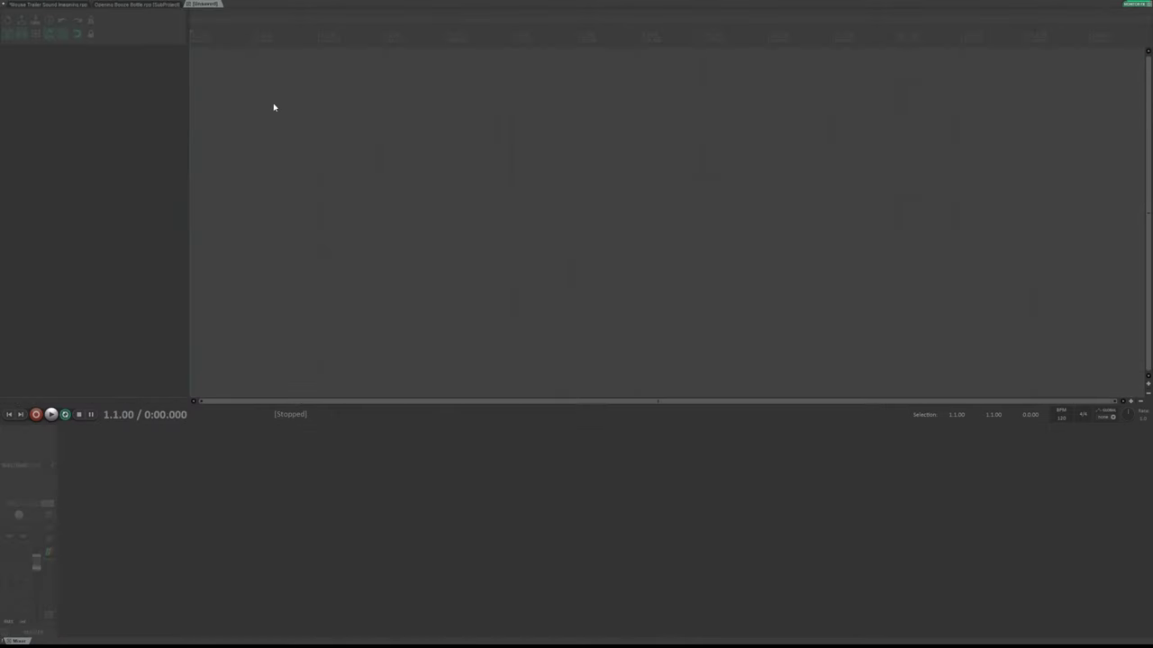
Insert the Drinking Booze Bottle.rpp subproject on the child Drinking track at about 0:01.175, and check its timeline before returning to the trailer
{"action": "key", "text": "ctrl+Tab"}
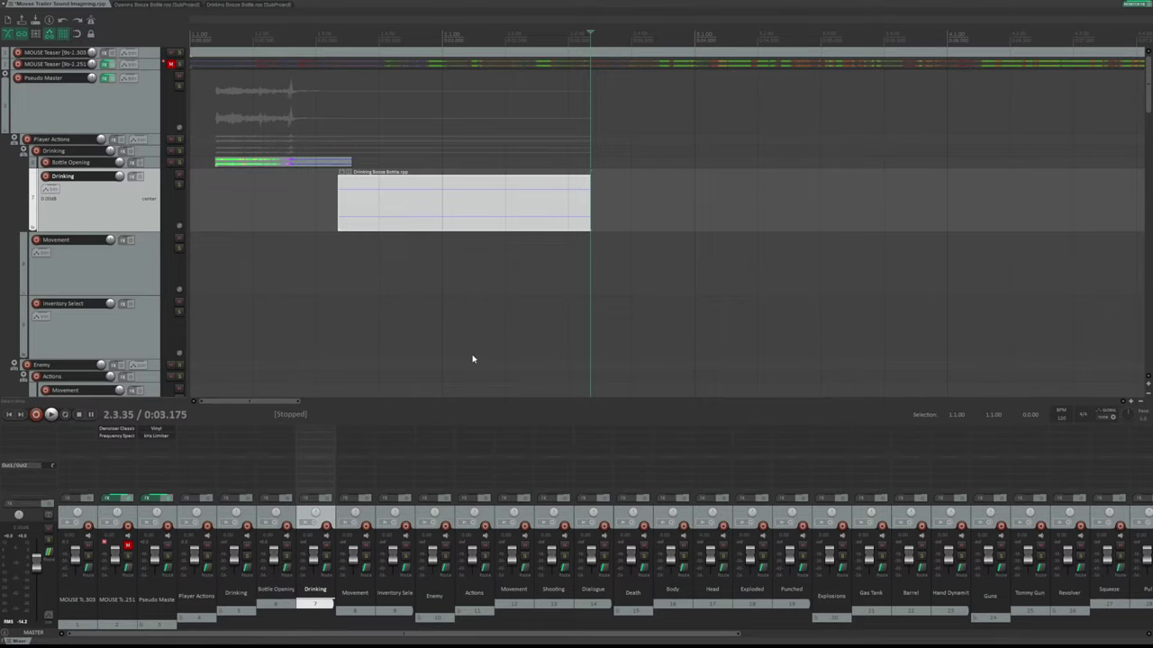
{"action": "left_click", "coordinate": [254, 5]}
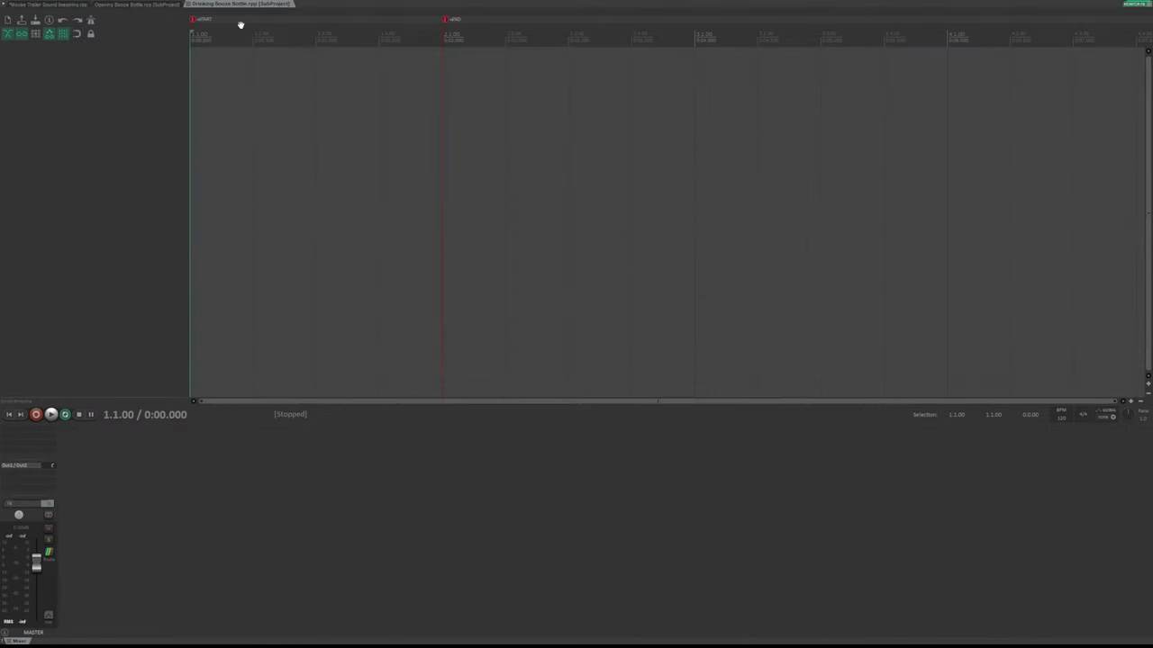
{"action": "key", "text": "ctrl+Tab"}
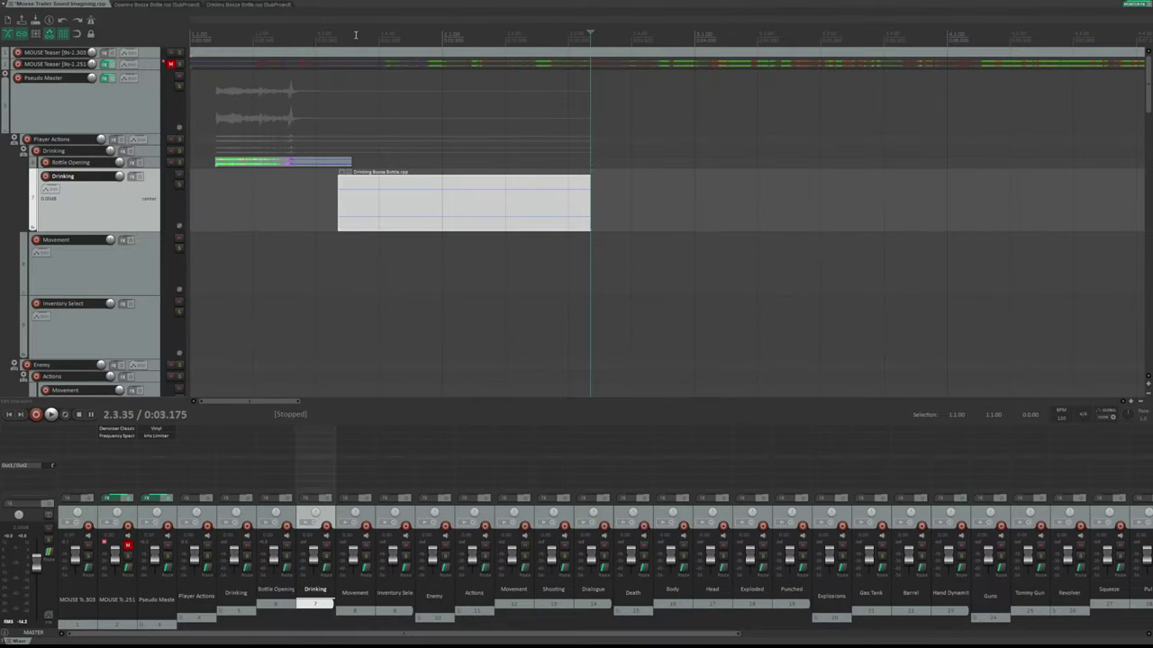
Place the edit cursor at about 0:01.321 and replay the drinking moment from there several times
{"action": "left_click", "coordinate": [356, 34]}
{"action": "key", "text": "space"}
{"action": "key", "text": "space"}
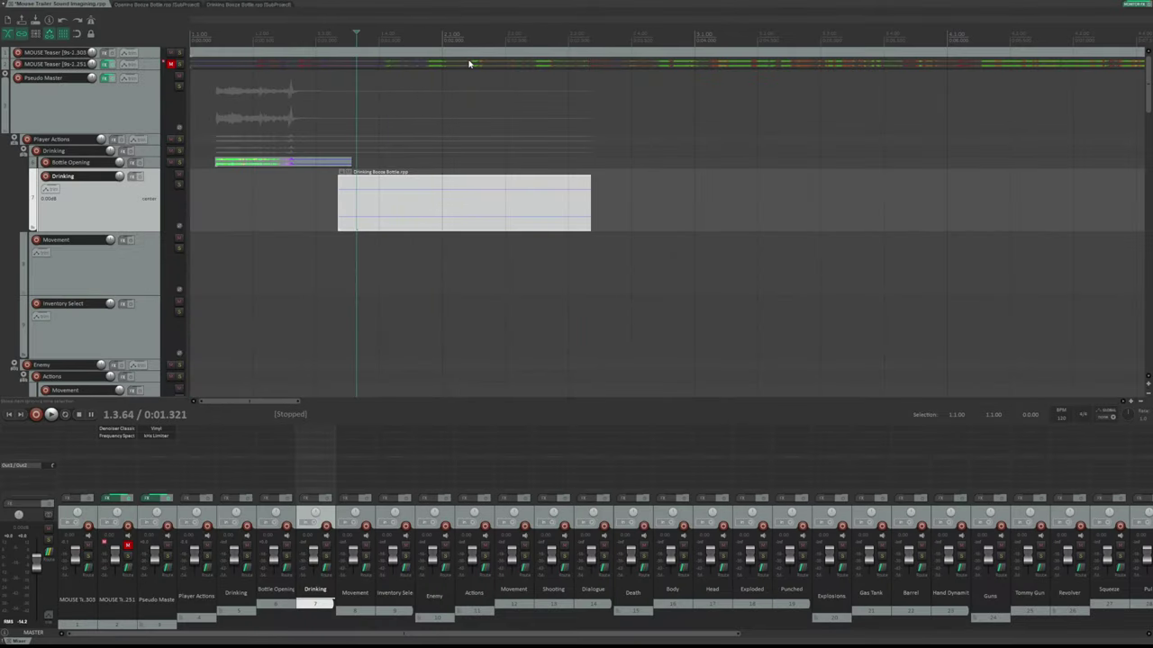
{"action": "key", "text": "space"}
{"action": "key", "text": "space"}
{"action": "key", "text": "space"}
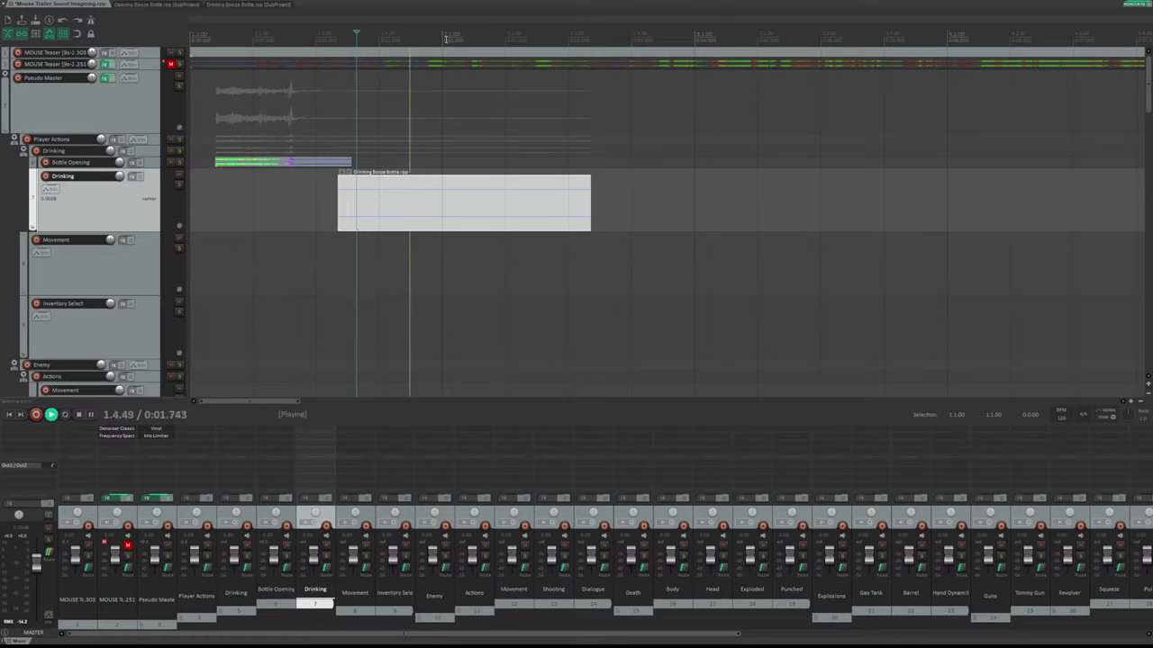
{"action": "key", "text": "space"}
{"action": "key", "text": "space"}
{"action": "key", "text": "space"}
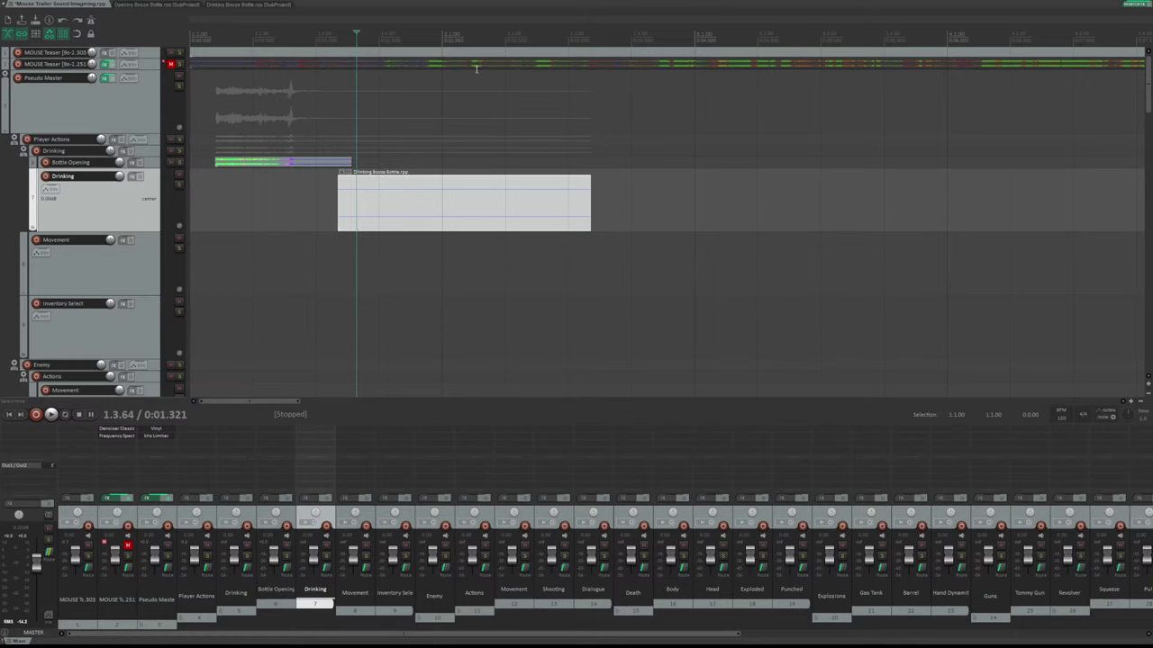
Step the edit cursor through the Drinking item from about 0:01.175 to 0:02.176 to examine the timing of the drinking action
{"action": "left_click", "coordinate": [339, 202]}
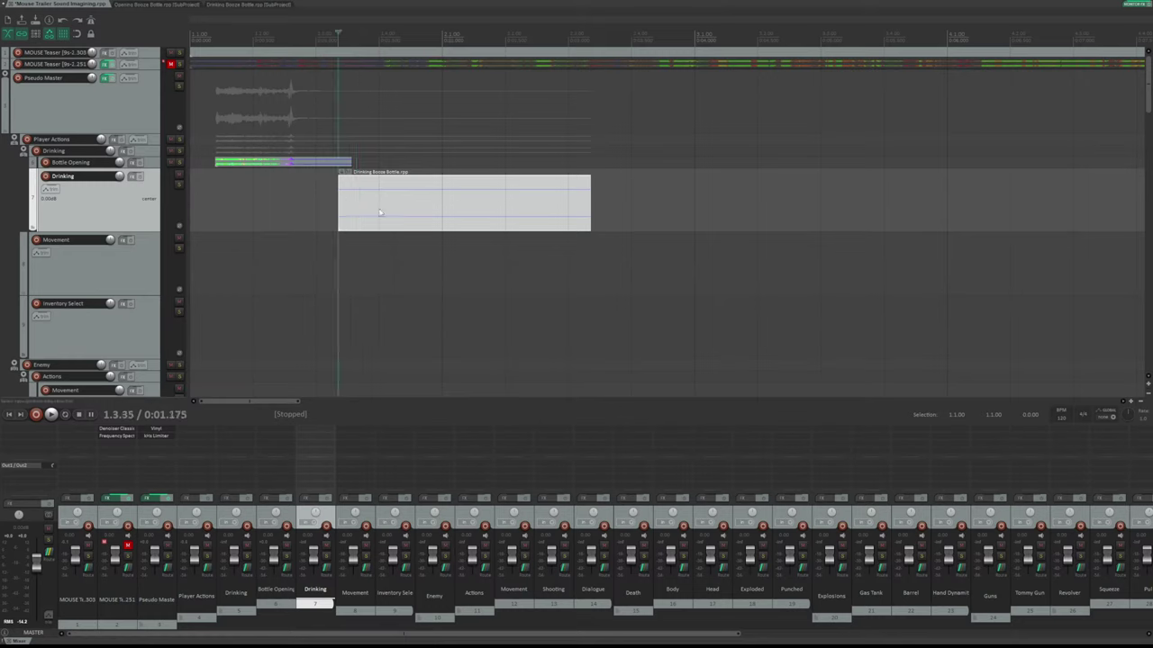
{"action": "left_click", "coordinate": [431, 196]}
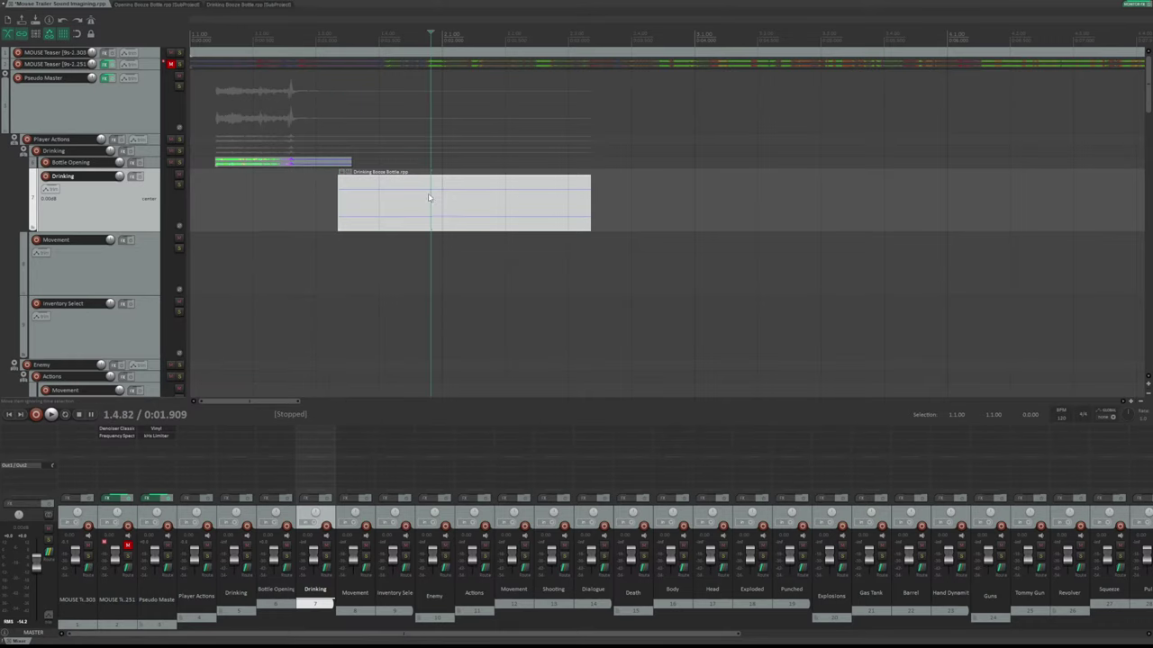
{"action": "left_click", "coordinate": [429, 197]}
{"action": "left_click", "coordinate": [432, 197]}
{"action": "left_click", "coordinate": [441, 197]}
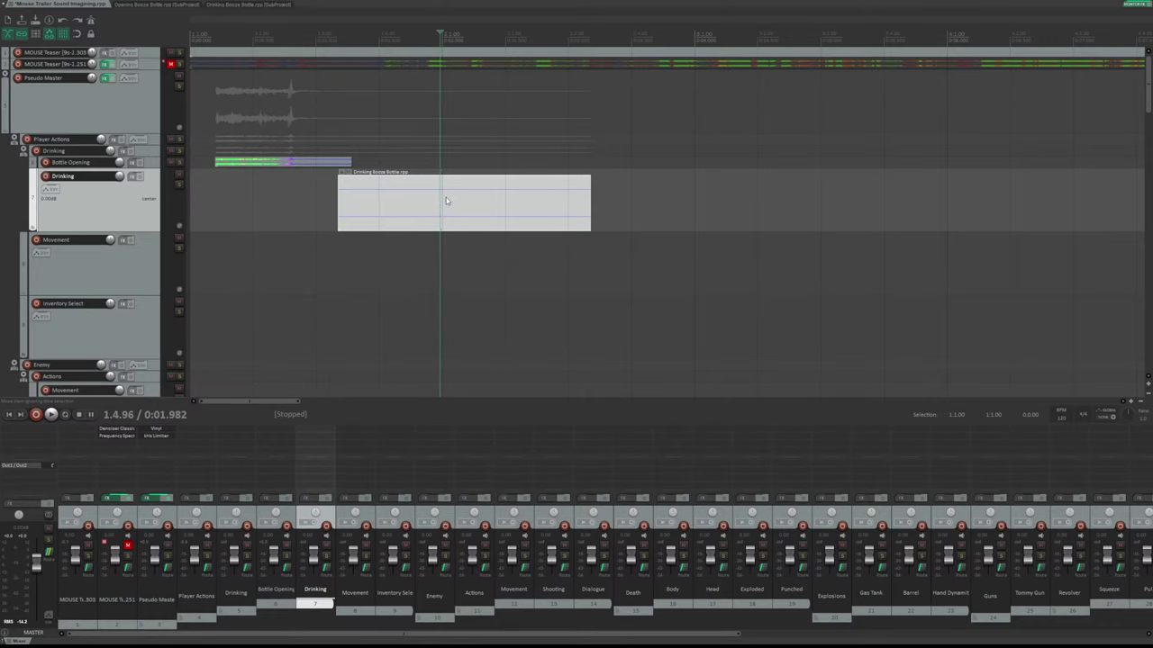
{"action": "left_click", "coordinate": [449, 197]}
{"action": "left_click", "coordinate": [463, 204]}
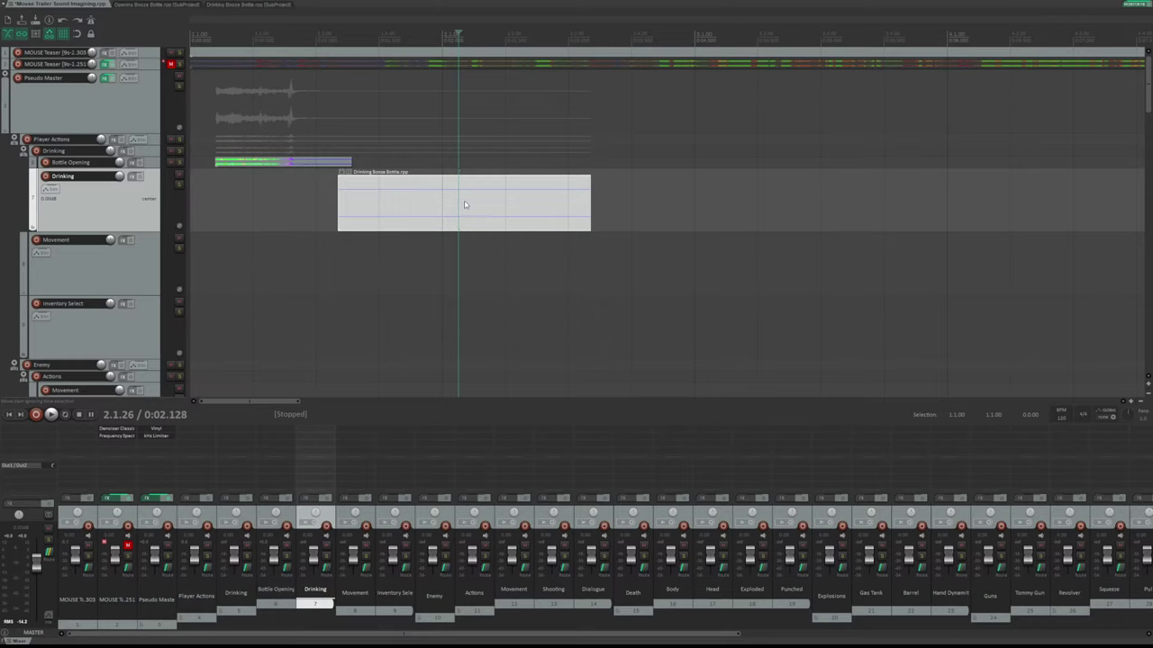
{"action": "left_click", "coordinate": [464, 204]}
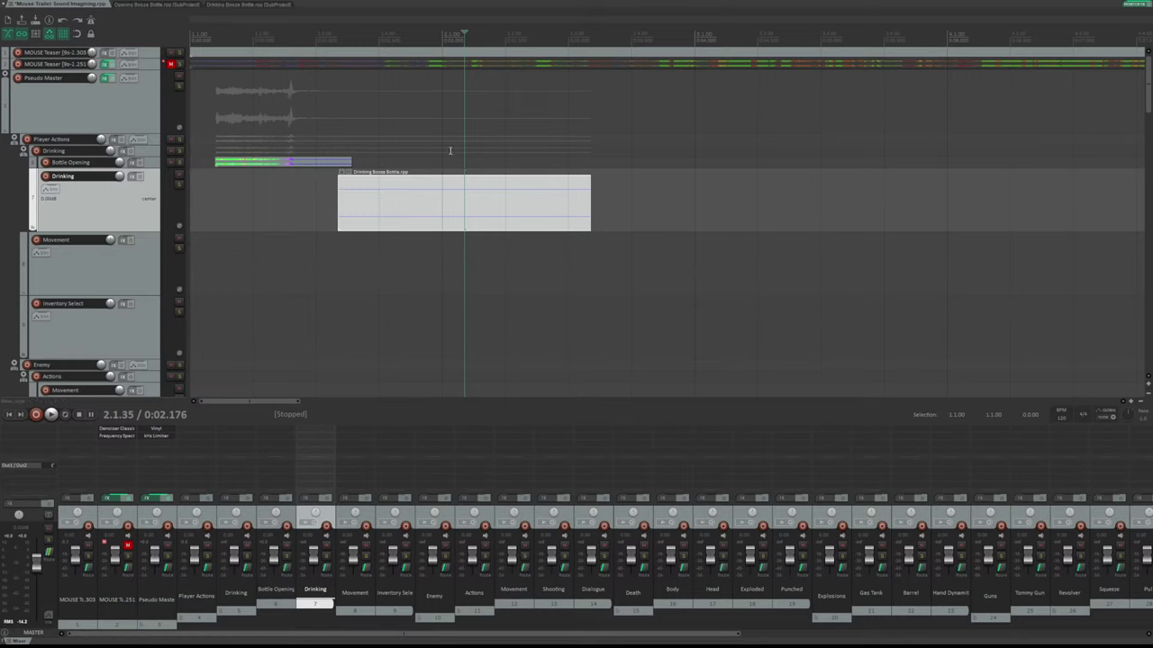
Check the Drinking Booze Bottle subproject, then return to the trailer and play it from the Drinking item's start
{"action": "left_click", "coordinate": [232, 5]}
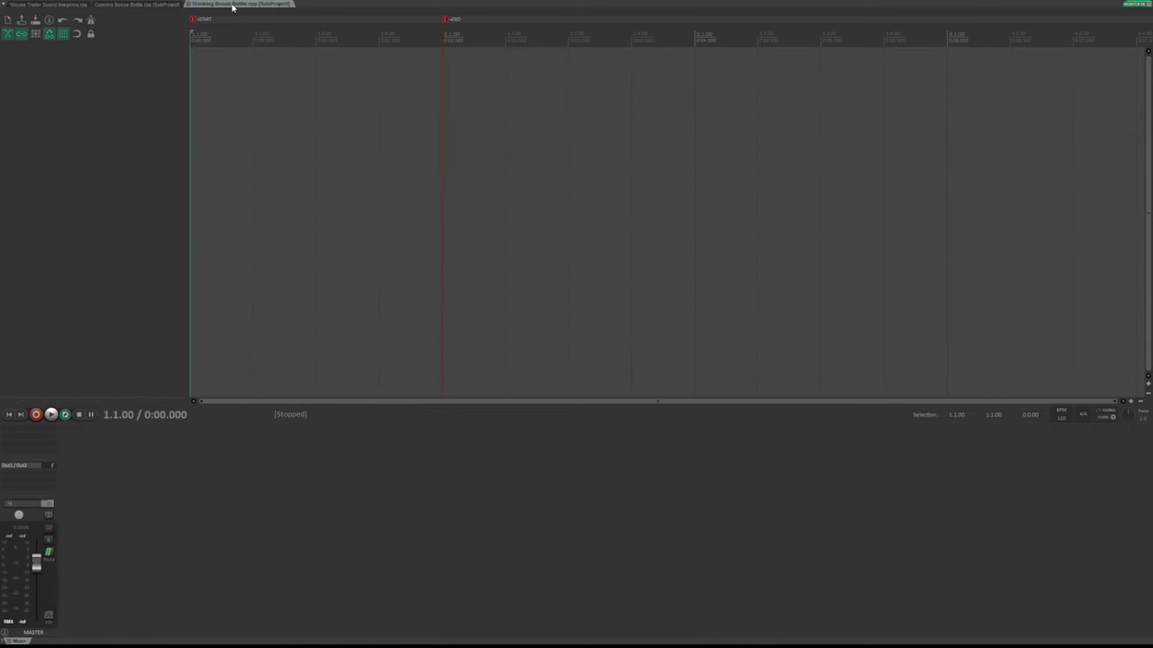
{"action": "left_click", "coordinate": [50, 5]}
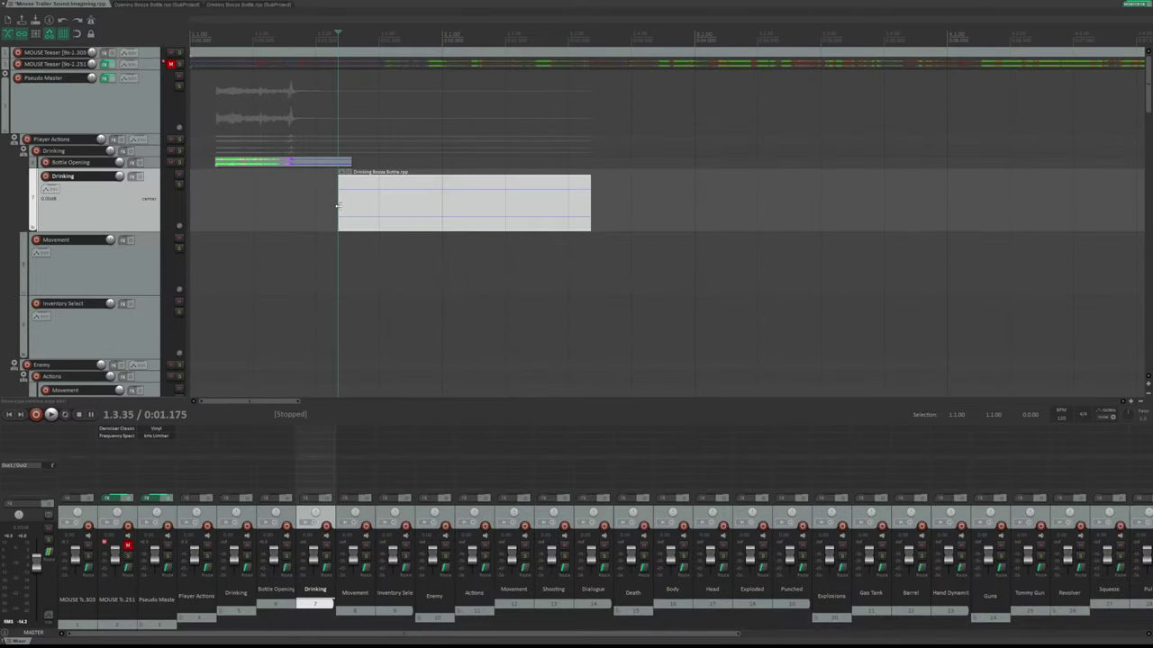
{"action": "key", "text": "space"}
{"action": "key", "text": "space"}
Nudge the edit cursor back and forth between about 0:01.866 and 0:01.965 to examine where the drinking action ends
{"action": "left_click", "coordinate": [439, 52]}
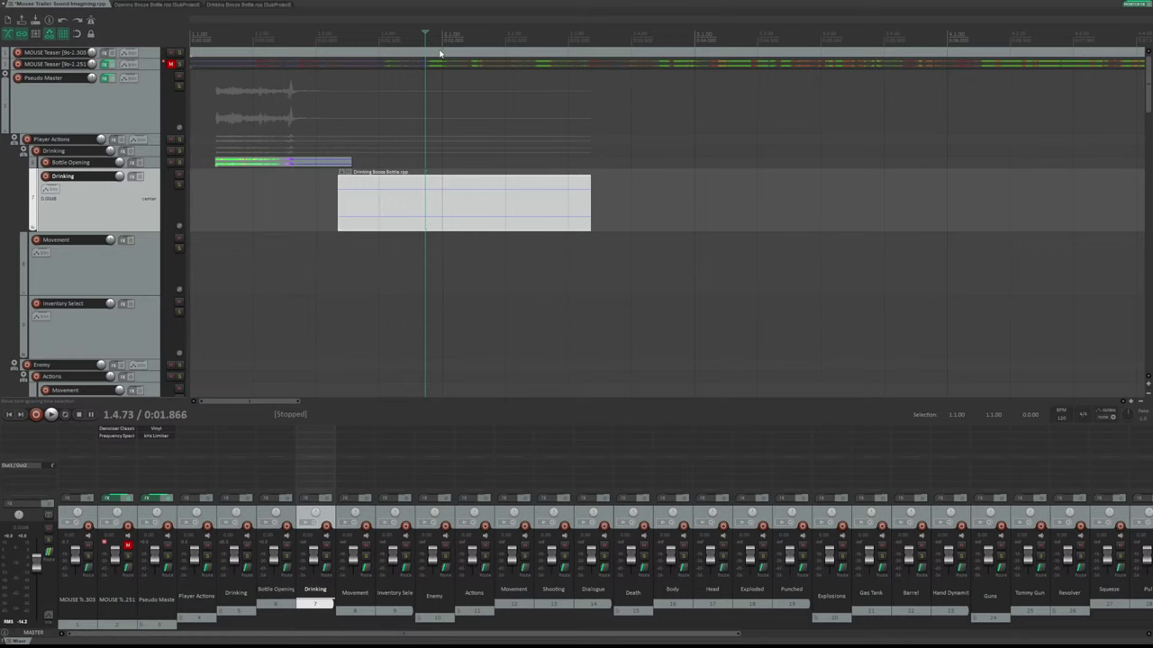
{"action": "key", "text": "Right"}
{"action": "key", "text": "Right"}
{"action": "key", "text": "Right"}
{"action": "key", "text": "Right"}
{"action": "key", "text": "Right"}
{"action": "key", "text": "Right"}
{"action": "key", "text": "Right"}
{"action": "key", "text": "Right"}
{"action": "key", "text": "Right"}
{"action": "key", "text": "Right"}
{"action": "key", "text": "Right"}
{"action": "key", "text": "Right"}
{"action": "key", "text": "Right"}
{"action": "key", "text": "Right"}
{"action": "key", "text": "Right"}
{"action": "key", "text": "Right"}
{"action": "key", "text": "Right"}
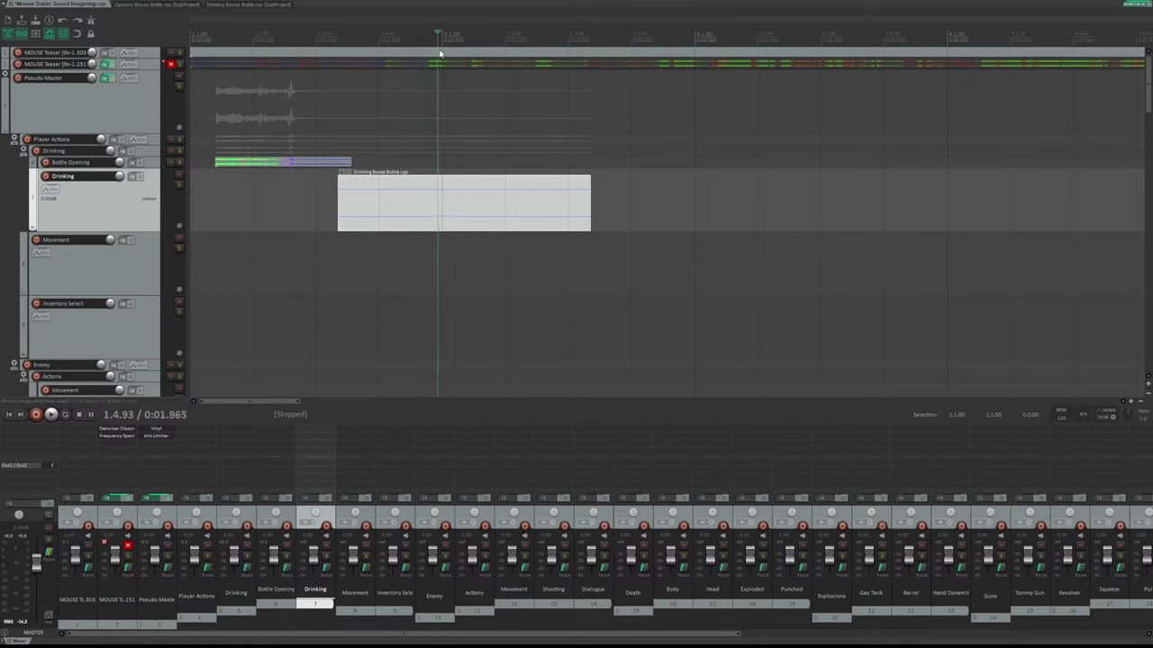
{"action": "key", "text": "Left"}
{"action": "key", "text": "Left"}
{"action": "key", "text": "Left"}
{"action": "key", "text": "Left"}
{"action": "key", "text": "Left"}
{"action": "key", "text": "Left"}
{"action": "key", "text": "Left"}
{"action": "key", "text": "Left"}
{"action": "key", "text": "Left"}
Move the =END marker of the Drinking Booze Bottle subproject to about 0:00.7, and return to the main trailer project
{"action": "left_click", "coordinate": [239, 5]}
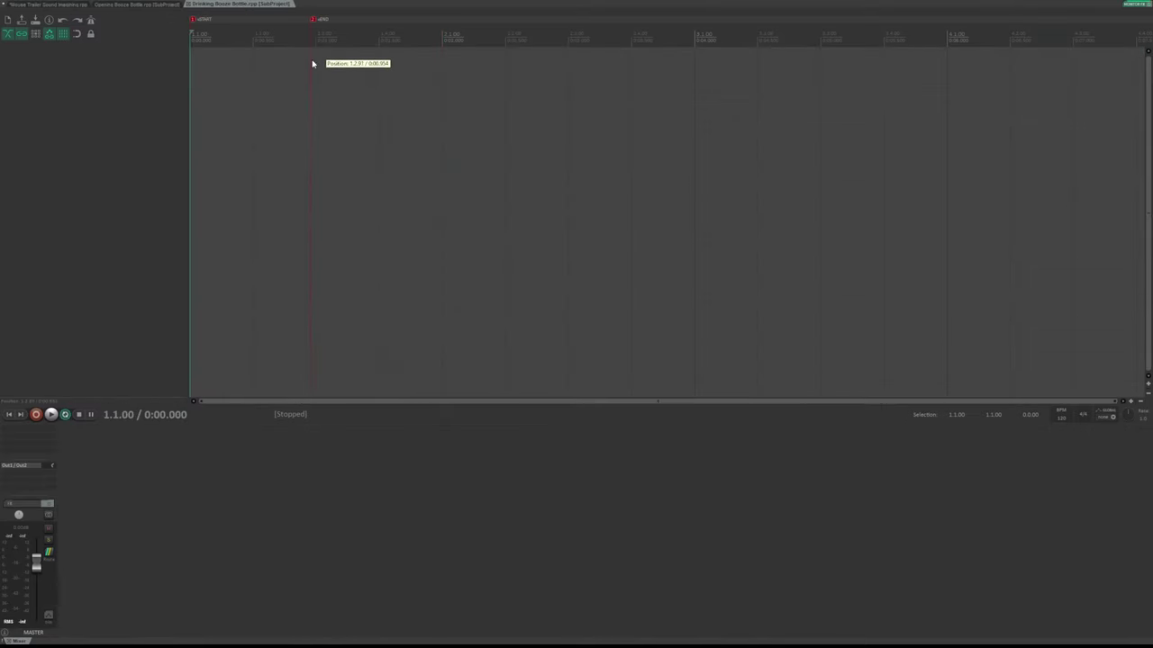
{"action": "mouse_move", "coordinate": [313, 63]}
{"action": "left_mouse_down"}
{"action": "mouse_move", "coordinate": [316, 72]}
{"action": "mouse_move", "coordinate": [262, 78]}
{"action": "left_mouse_up"}
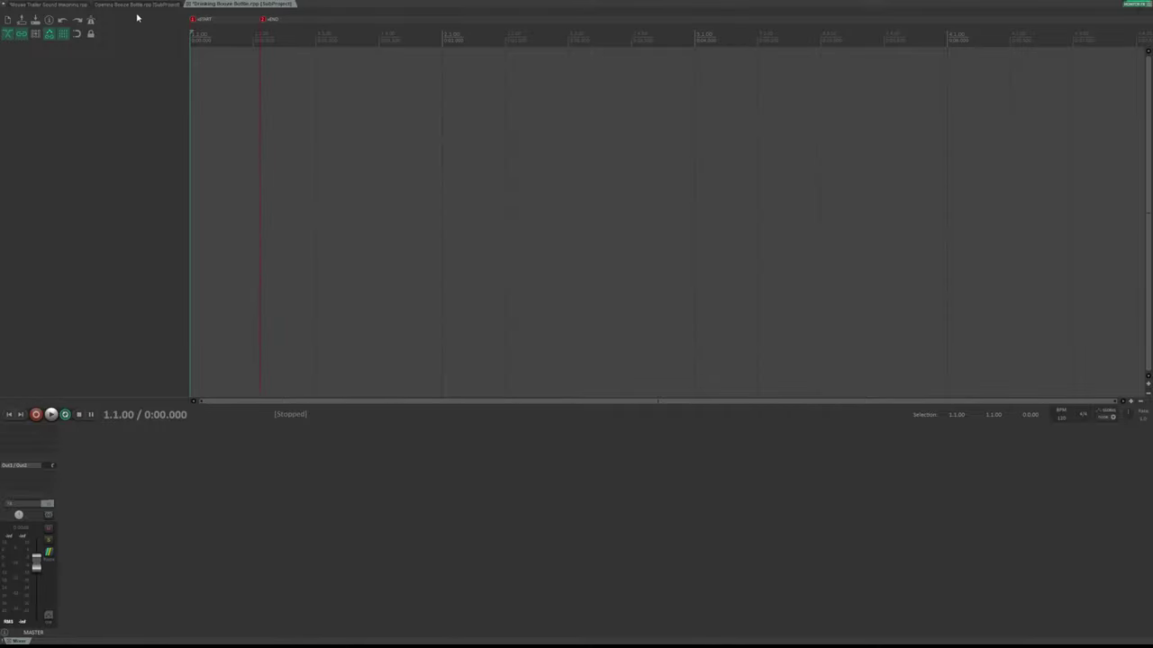
{"action": "left_click", "coordinate": [60, 5]}
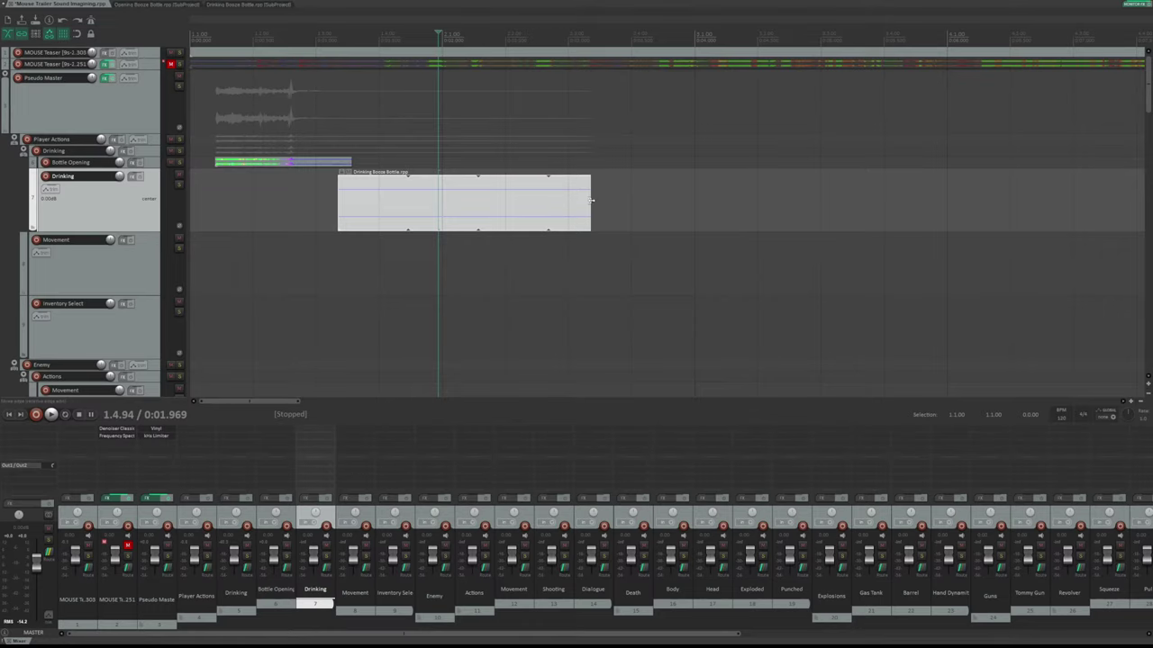
{"action": "left_click", "coordinate": [243, 4]}
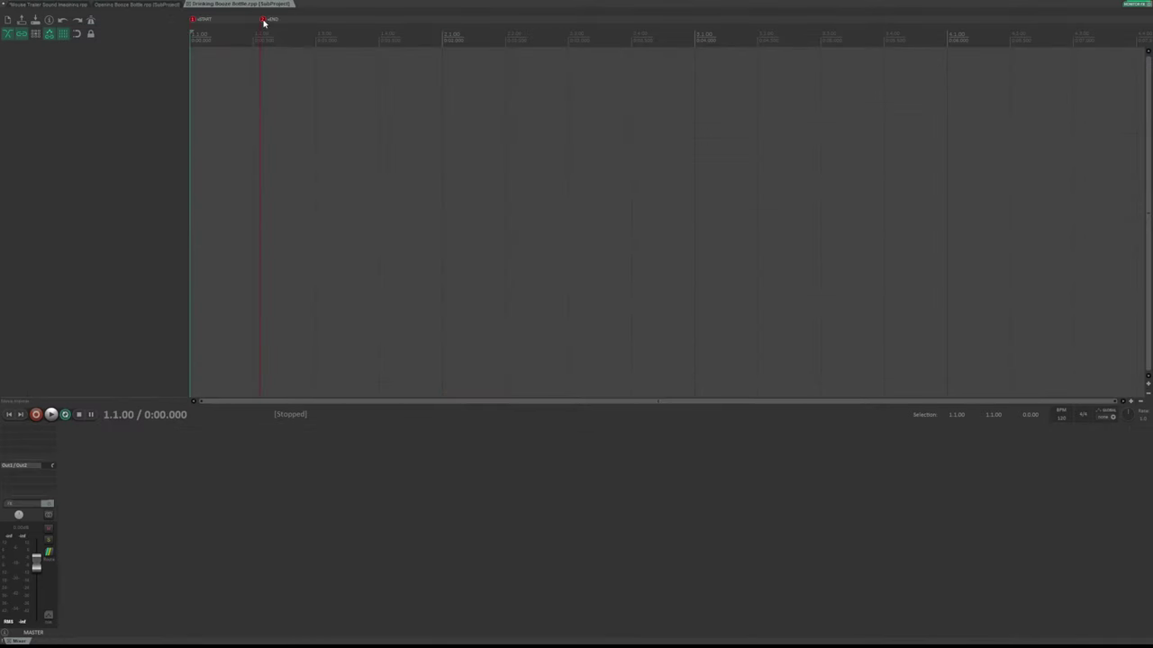
{"action": "left_click_drag", "start_coordinate": [264, 23], "coordinate": [285, 28]}
{"action": "left_click", "coordinate": [42, 5]}
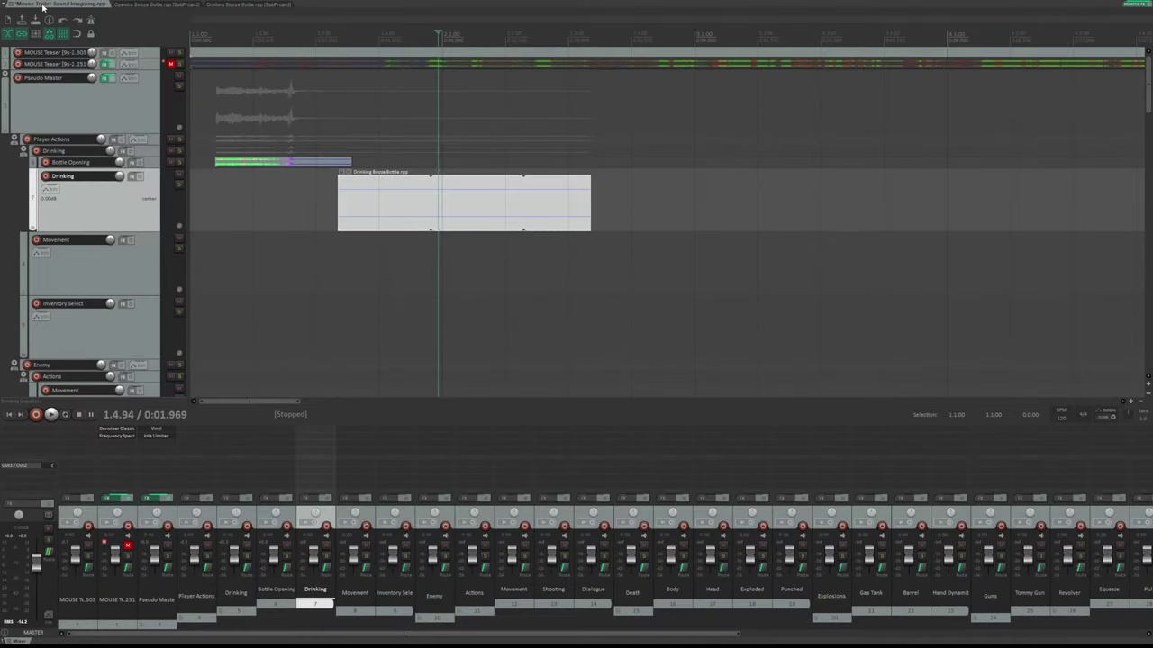
Nudge the edit cursor back to about 0:01.925 in the trailer to check the end of the drinking action
{"action": "key", "text": "Left"}
{"action": "key", "text": "Left"}
{"action": "key", "text": "Left"}
{"action": "key", "text": "Left"}
{"action": "key", "text": "Left"}
{"action": "key", "text": "Left"}
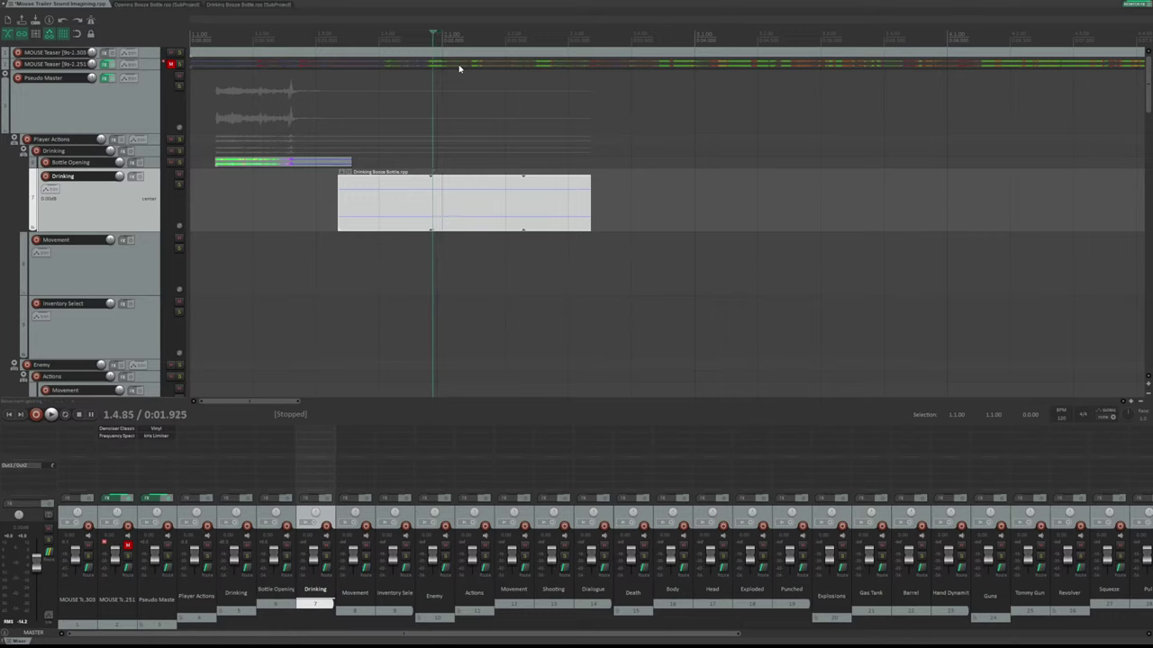
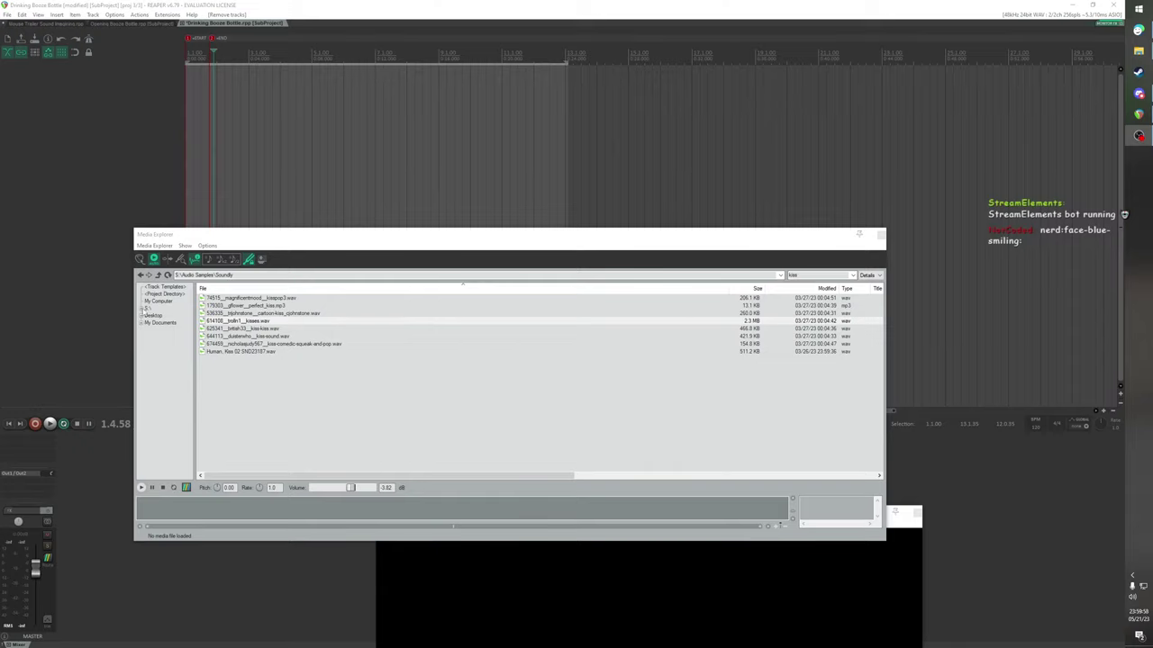
Browse the S drive's Audio Samples library to the MonetoBuata folder and look through its recordings
{"action": "left_click", "coordinate": [142, 309]}
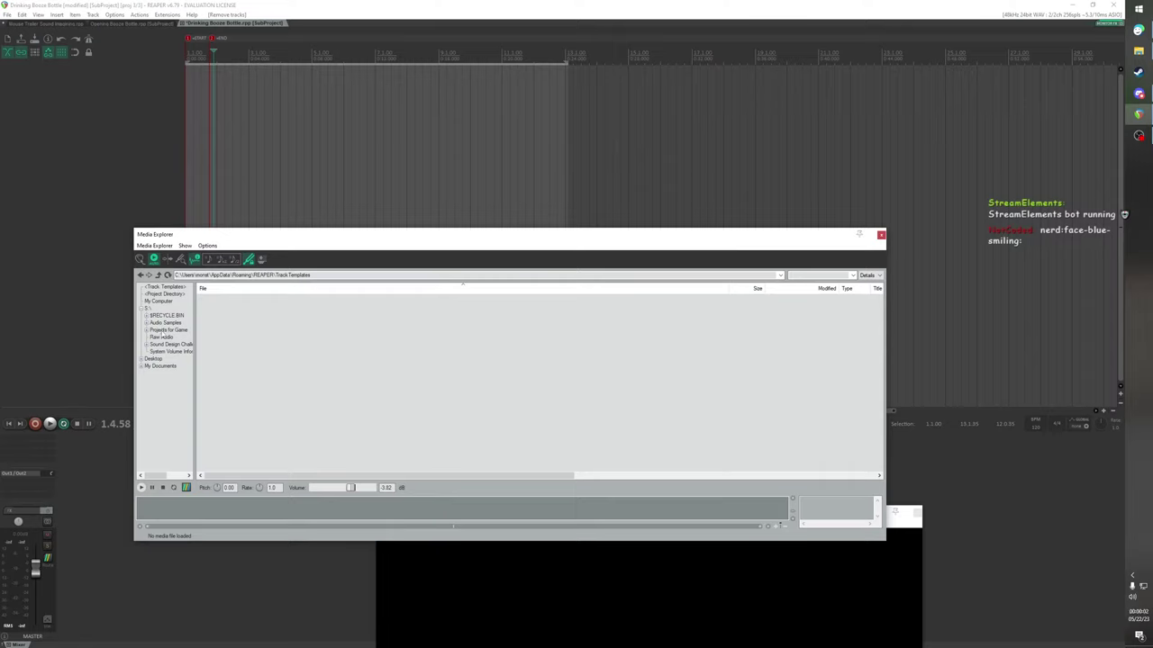
{"action": "left_click", "coordinate": [146, 324]}
{"action": "scroll", "coordinate": [180, 405], "scroll_direction": "down", "scroll_amount": 2}
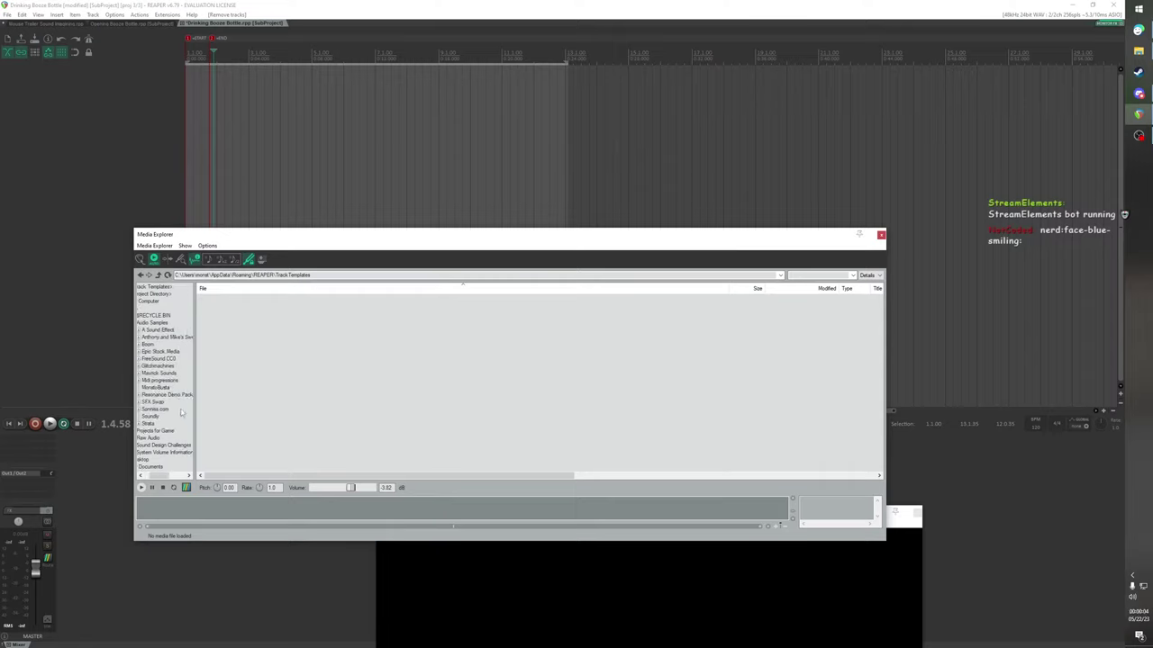
{"action": "scroll", "coordinate": [181, 410], "scroll_direction": "up", "scroll_amount": 1}
{"action": "left_click", "coordinate": [162, 387]}
{"action": "scroll", "coordinate": [420, 356], "scroll_direction": "down", "scroll_amount": 2}
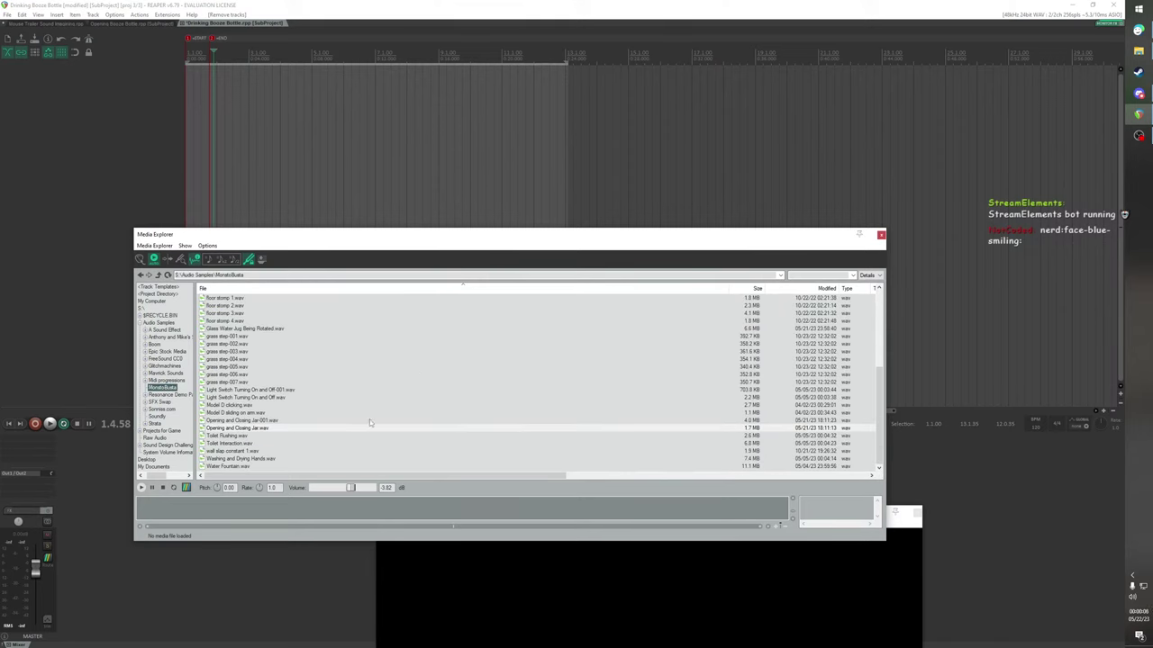
{"action": "scroll", "coordinate": [370, 423], "scroll_direction": "up", "scroll_amount": 5}
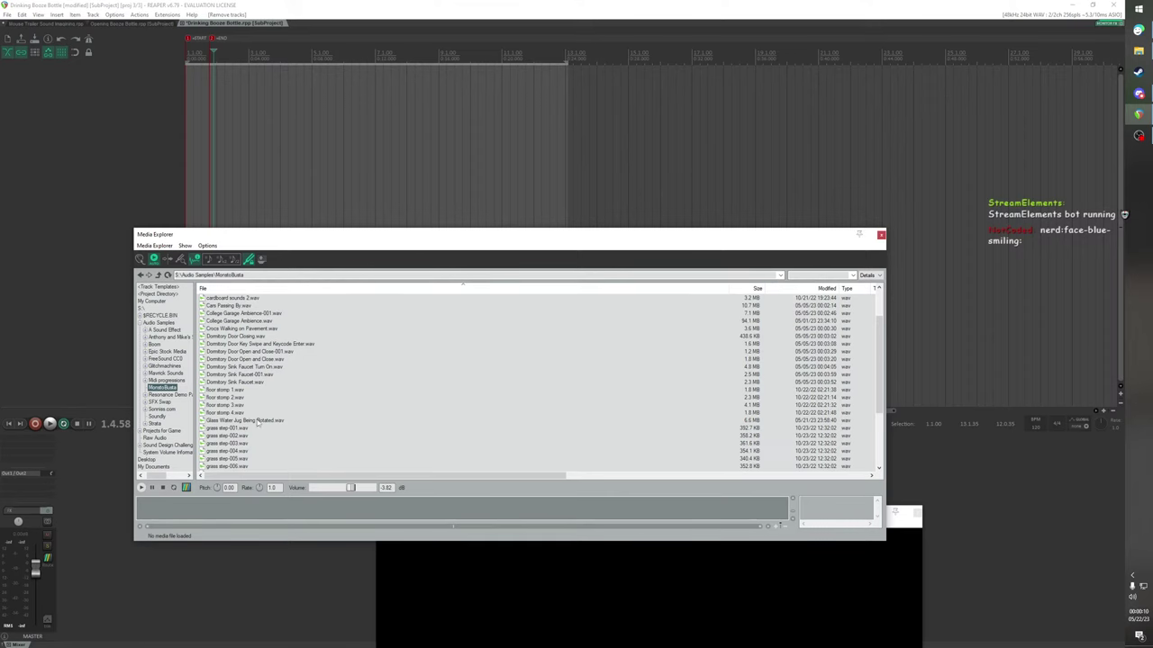
Insert Glass Water Jug Being Rotated.wav on a new track in the Drinking Booze Bottle subproject and close the media browser
{"action": "left_click", "coordinate": [258, 421]}
{"action": "double_click", "coordinate": [259, 421]}
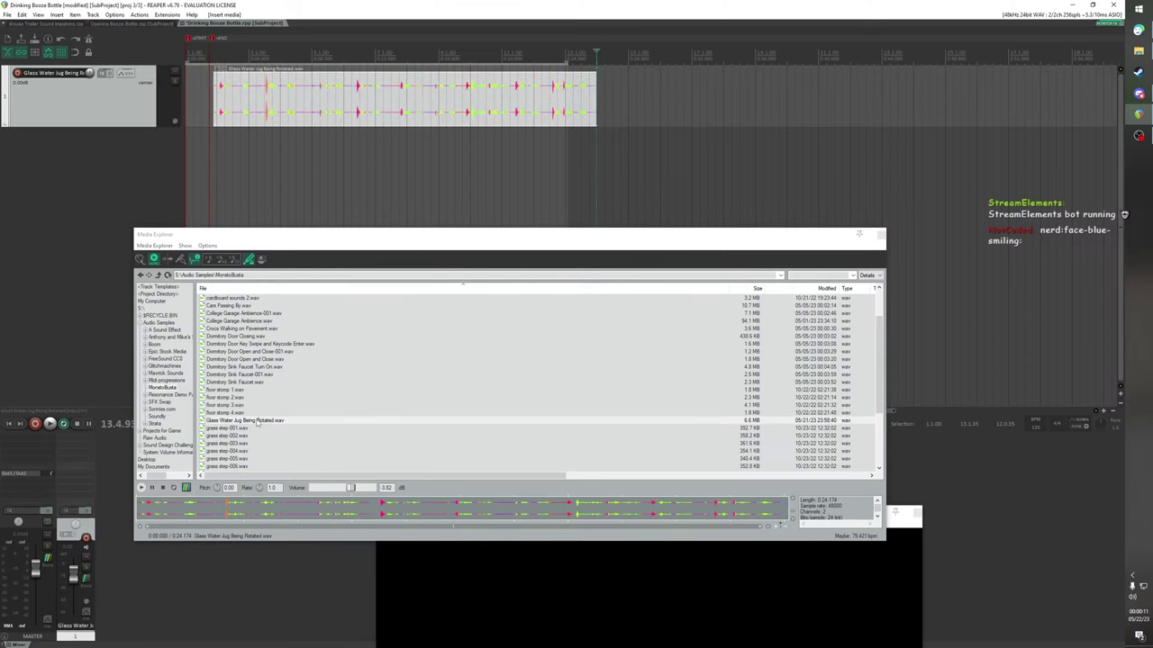
{"action": "left_click", "coordinate": [880, 234]}
Play the inserted glass jug recording from about 0:01.96 to audition its opening sounds
{"action": "scroll", "coordinate": [227, 94], "scroll_direction": "up", "scroll_amount": 4}
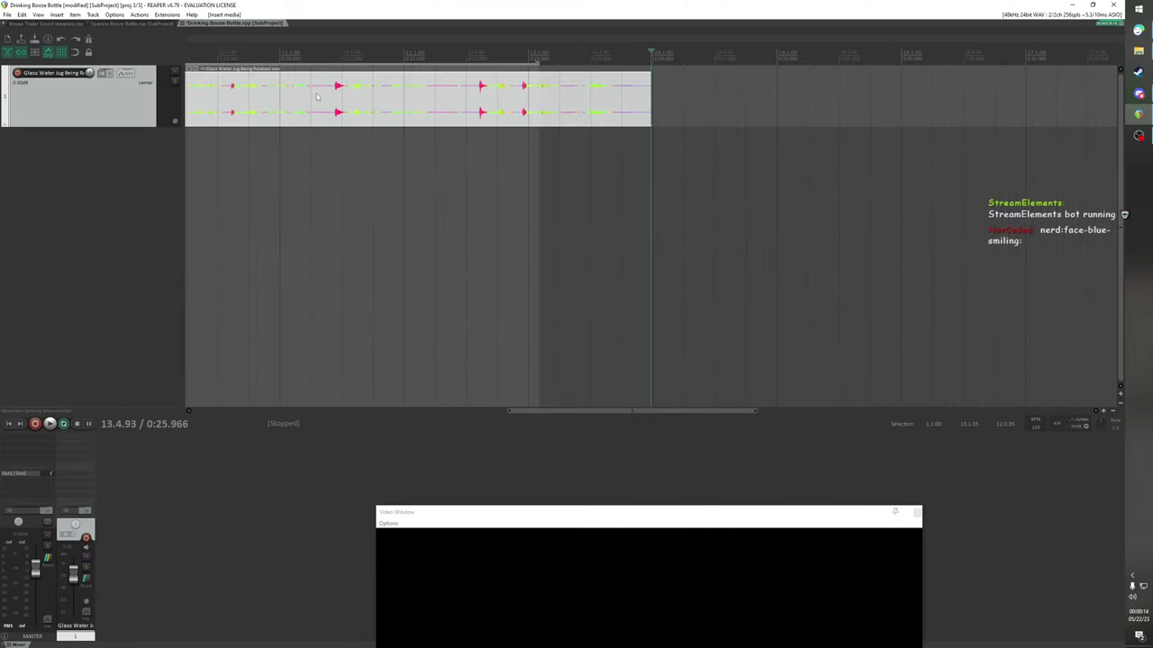
{"action": "scroll", "coordinate": [323, 102], "scroll_direction": "down", "scroll_amount": 3}
{"action": "scroll", "coordinate": [322, 103], "scroll_direction": "up", "scroll_amount": 1}
{"action": "scroll", "coordinate": [323, 103], "scroll_direction": "down", "scroll_amount": 1}
{"action": "left_click", "coordinate": [229, 54]}
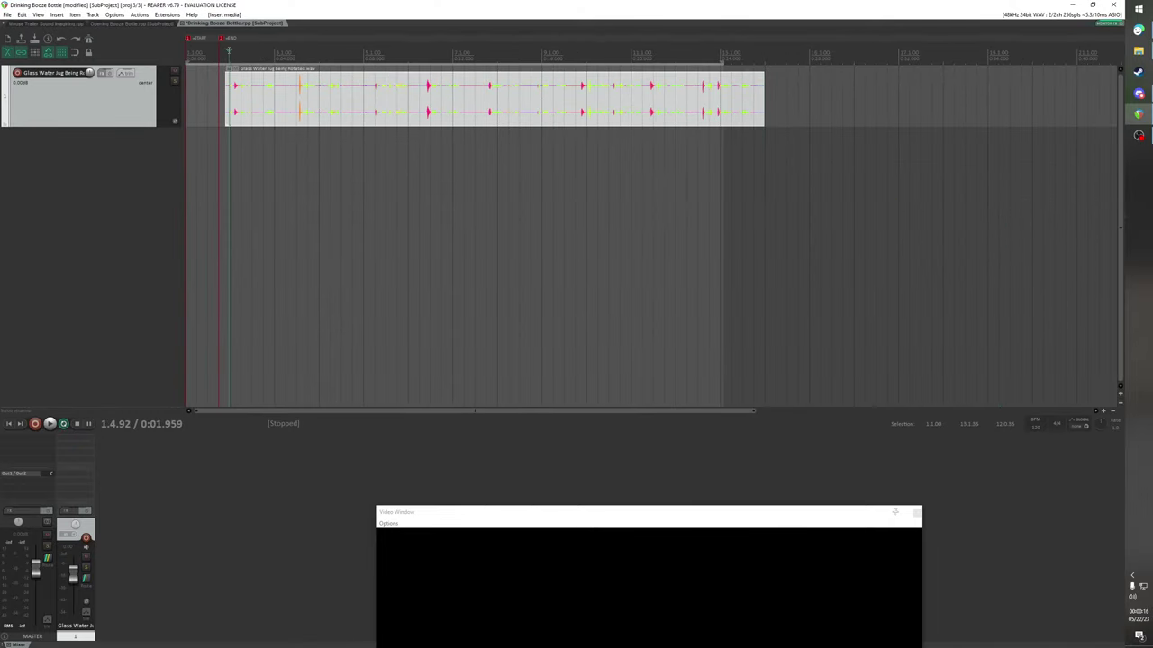
{"action": "key", "text": "space"}
{"action": "scroll", "coordinate": [264, 99], "scroll_direction": "up", "scroll_amount": 3}
{"action": "key", "text": "space"}
{"action": "scroll", "coordinate": [318, 93], "scroll_direction": "up", "scroll_amount": 1}
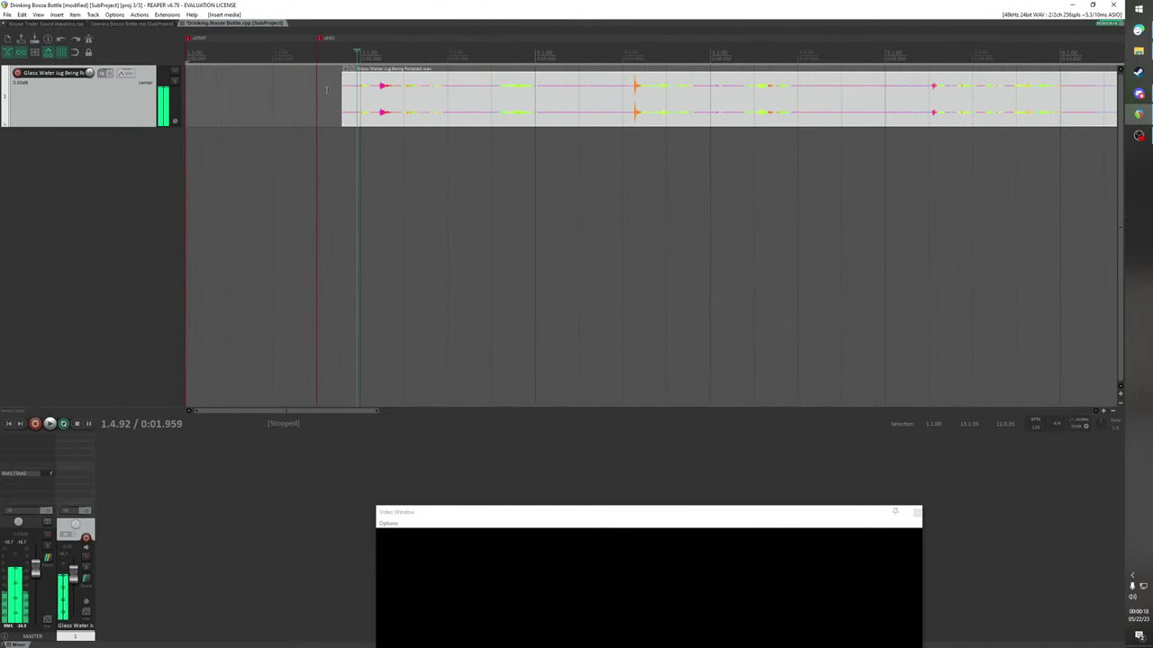
{"action": "scroll", "coordinate": [388, 93], "scroll_direction": "up", "scroll_amount": 2}
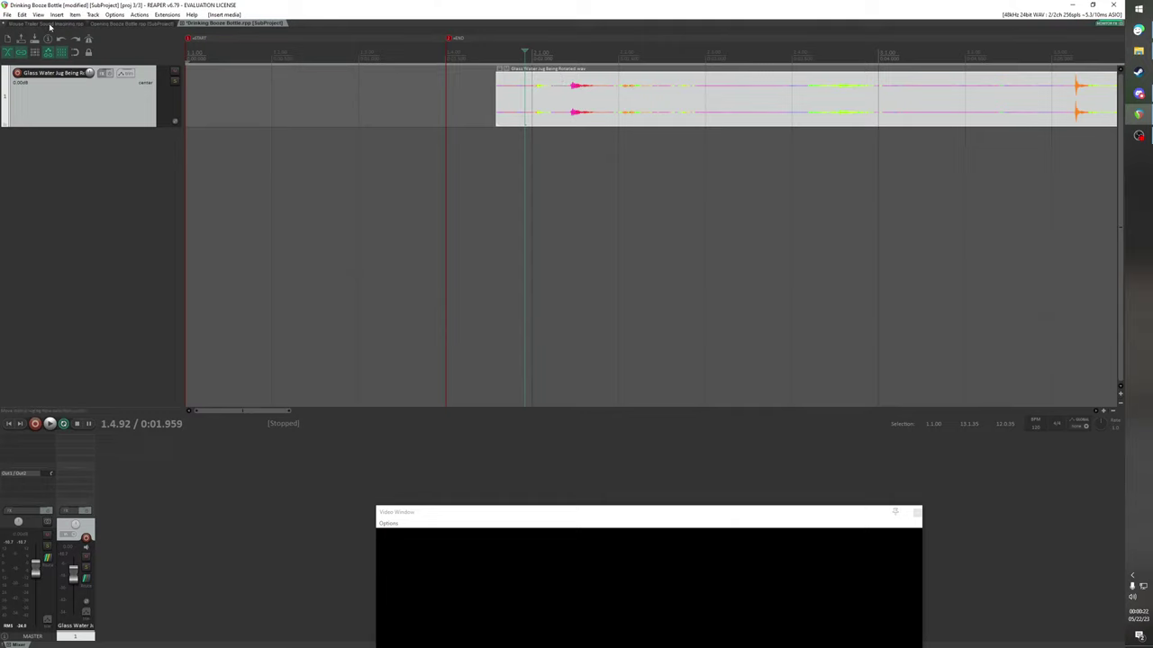
{"action": "key", "text": "space"}
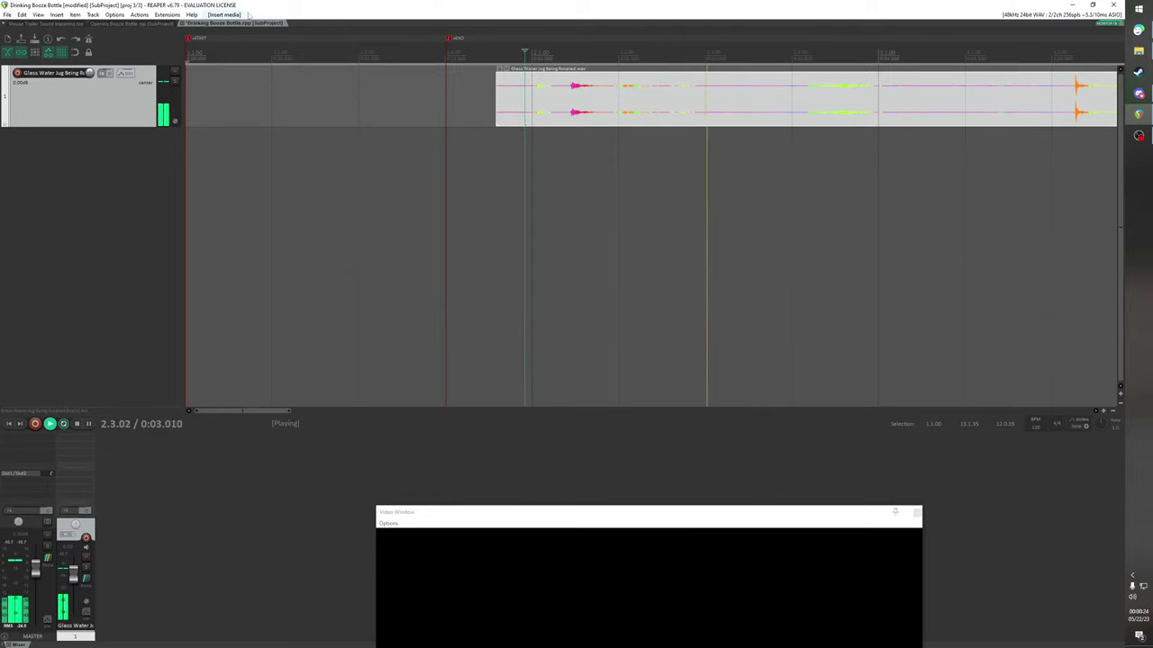
{"action": "key", "text": "space"}
{"action": "scroll", "coordinate": [788, 60], "scroll_direction": "down", "scroll_amount": 4}
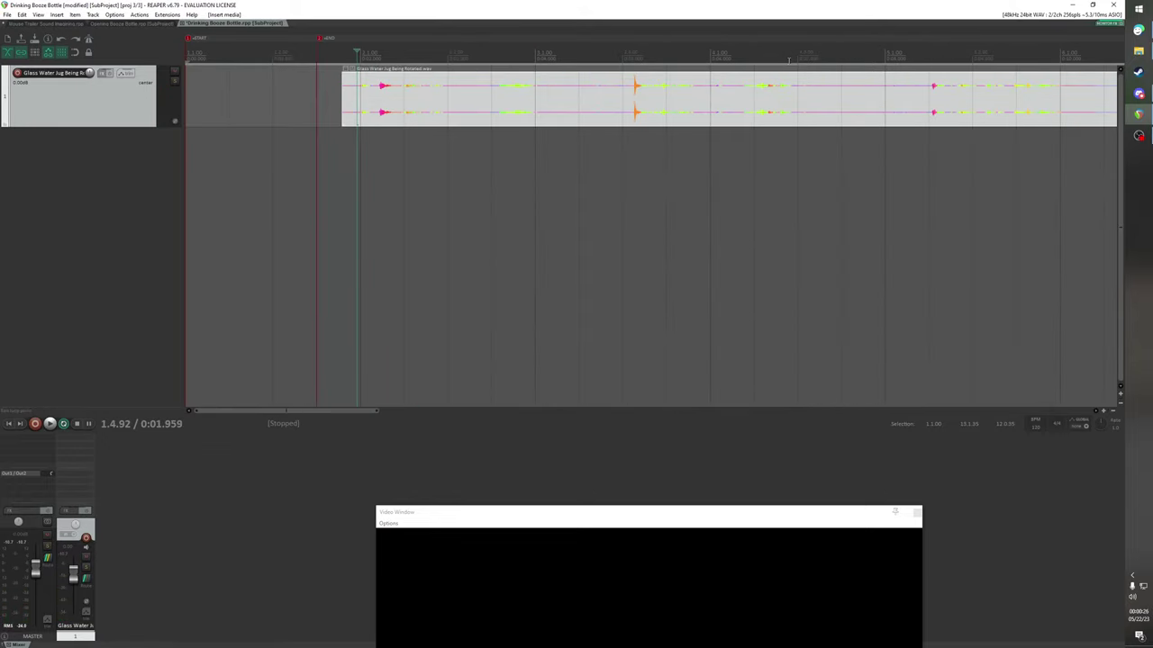
{"action": "key", "text": "space"}
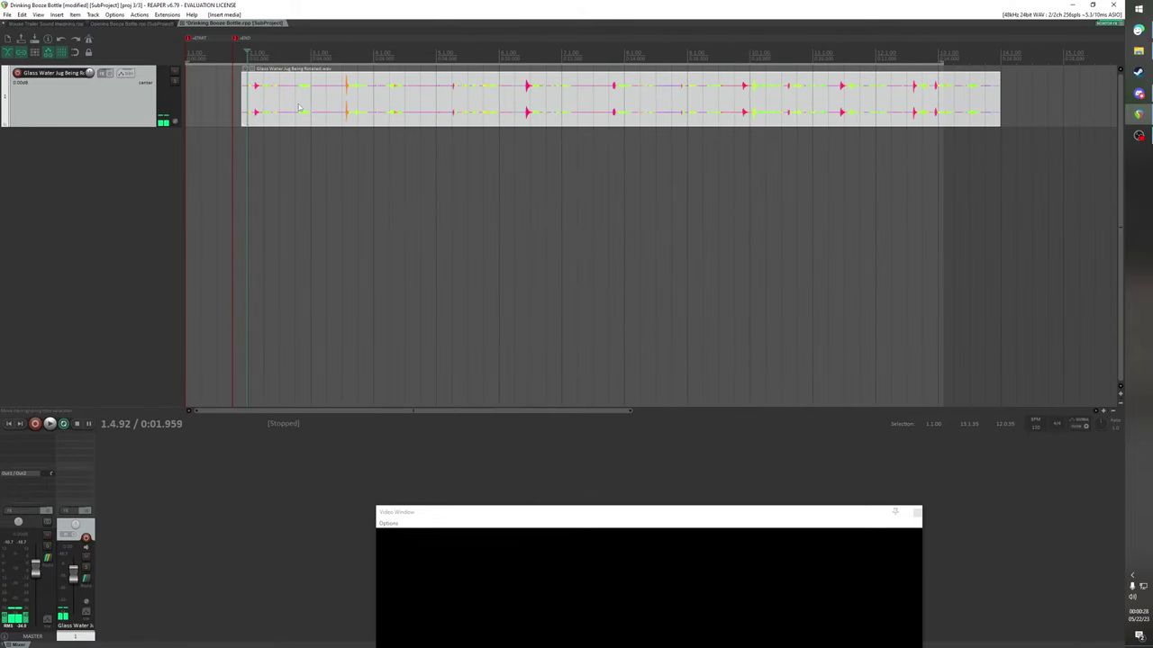
Return to the trailer project, solo the Drinking track, and play the video from the start of the Drinking item
{"action": "left_click", "coordinate": [39, 24]}
{"action": "left_click_drag", "start_coordinate": [579, 510], "coordinate": [619, 148]}
{"action": "left_click", "coordinate": [330, 51]}
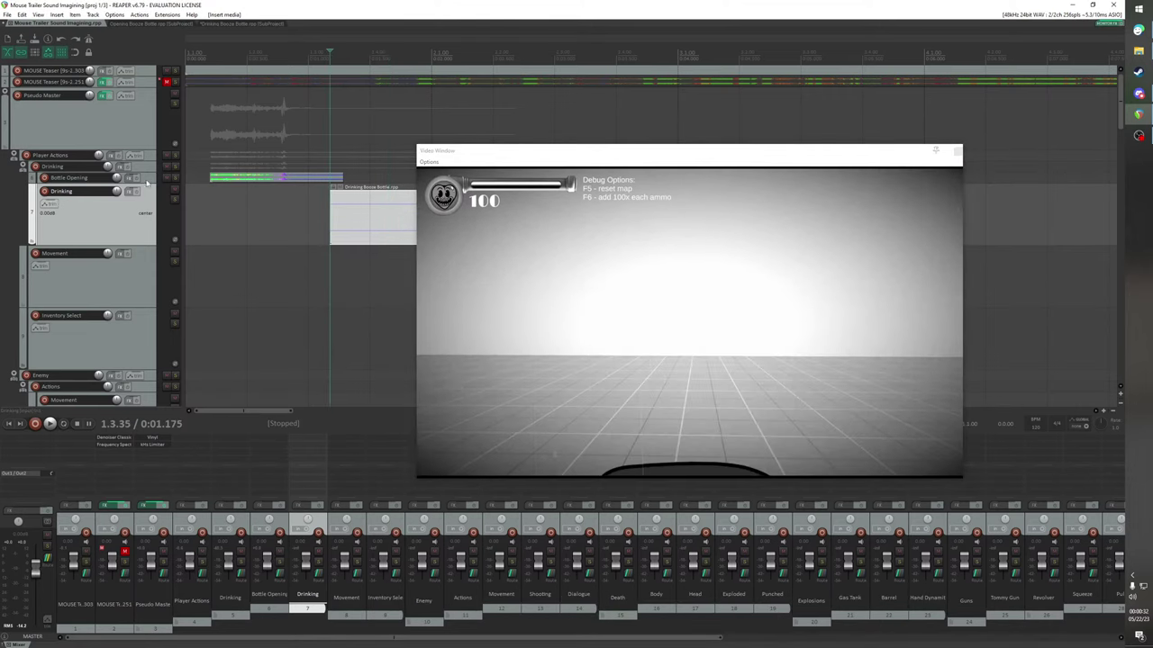
{"action": "left_click", "coordinate": [175, 198]}
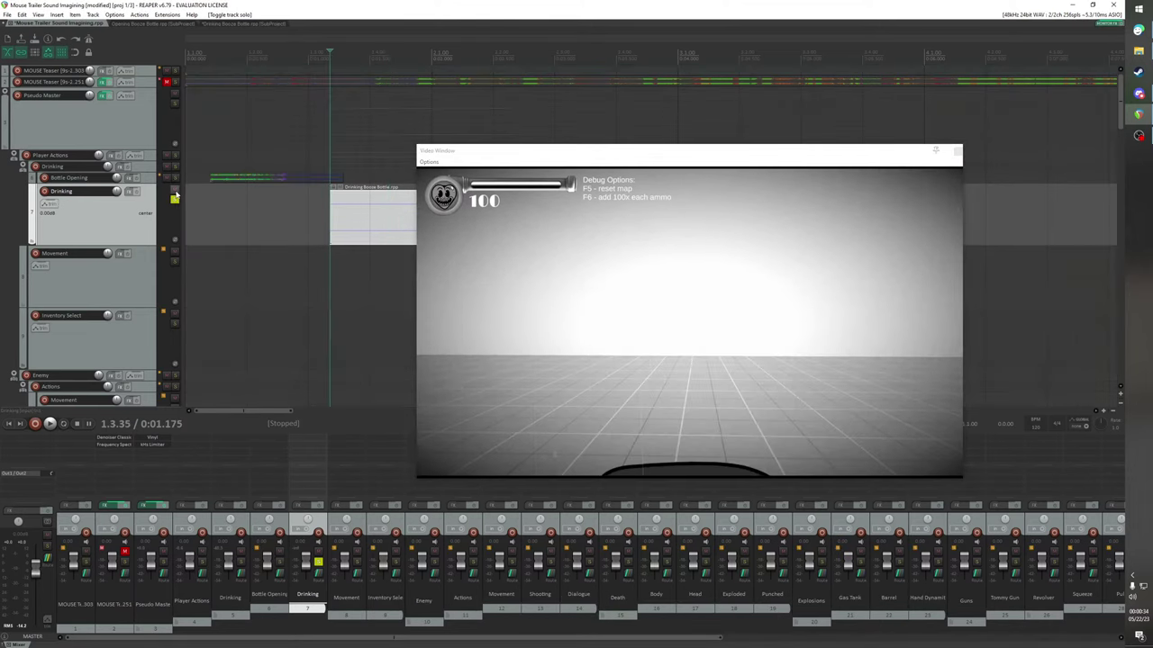
{"action": "key", "text": "space"}
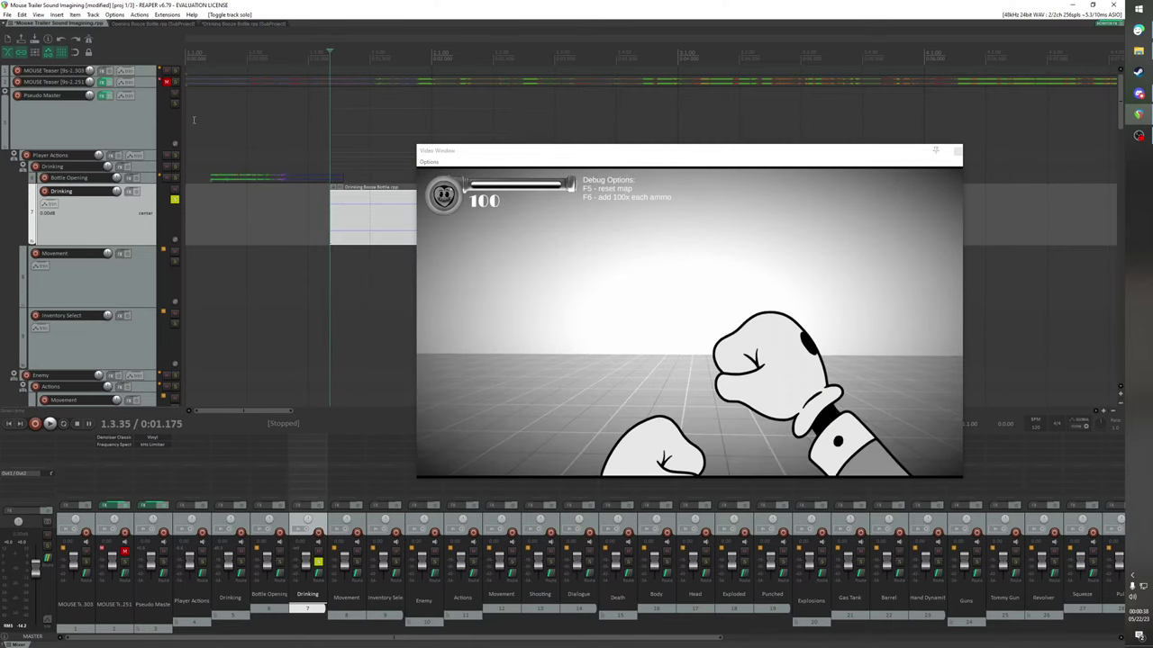
Return to the Drinking Booze Bottle subproject and audition the glass jug recording at several hits, including the one near 0:10.8
{"action": "left_click", "coordinate": [130, 23]}
{"action": "left_click", "coordinate": [238, 24]}
{"action": "key", "text": "space"}
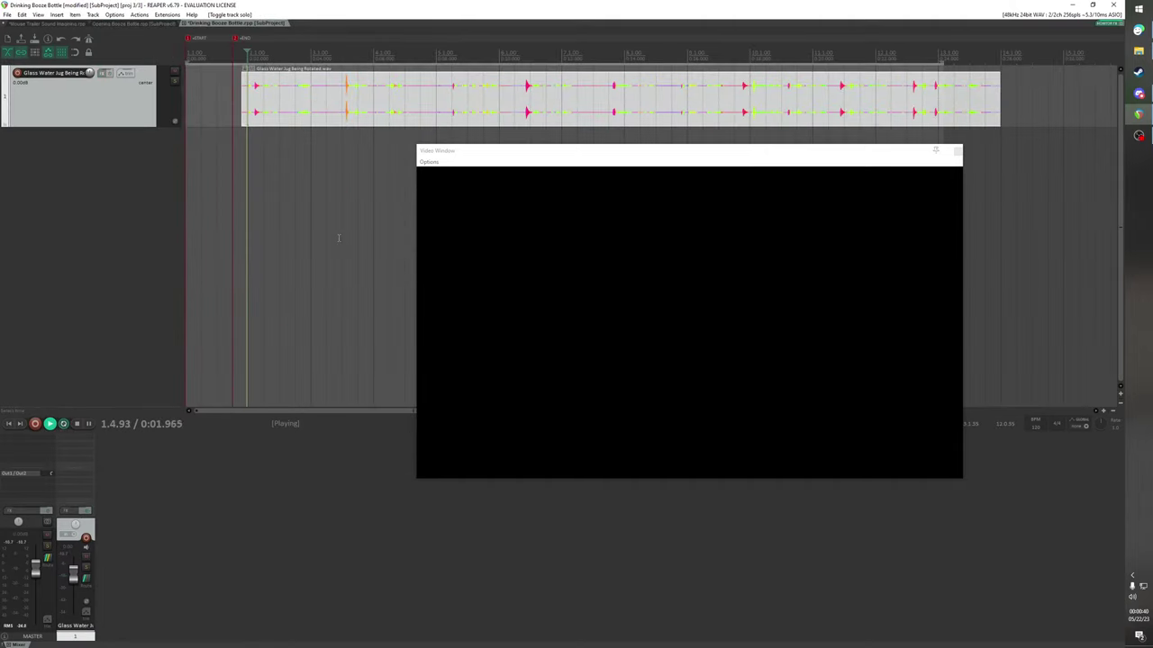
{"action": "key", "text": "space"}
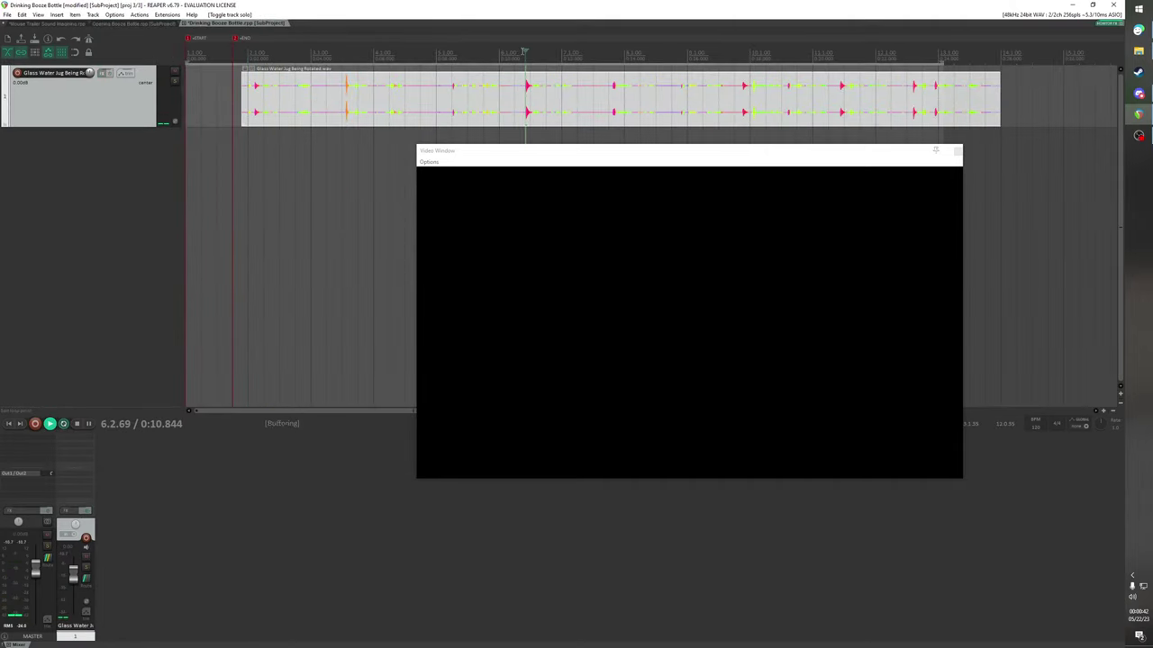
{"action": "key", "text": "space"}
{"action": "left_click", "coordinate": [252, 168]}
{"action": "scroll", "coordinate": [291, 180], "scroll_direction": "up", "scroll_amount": 7}
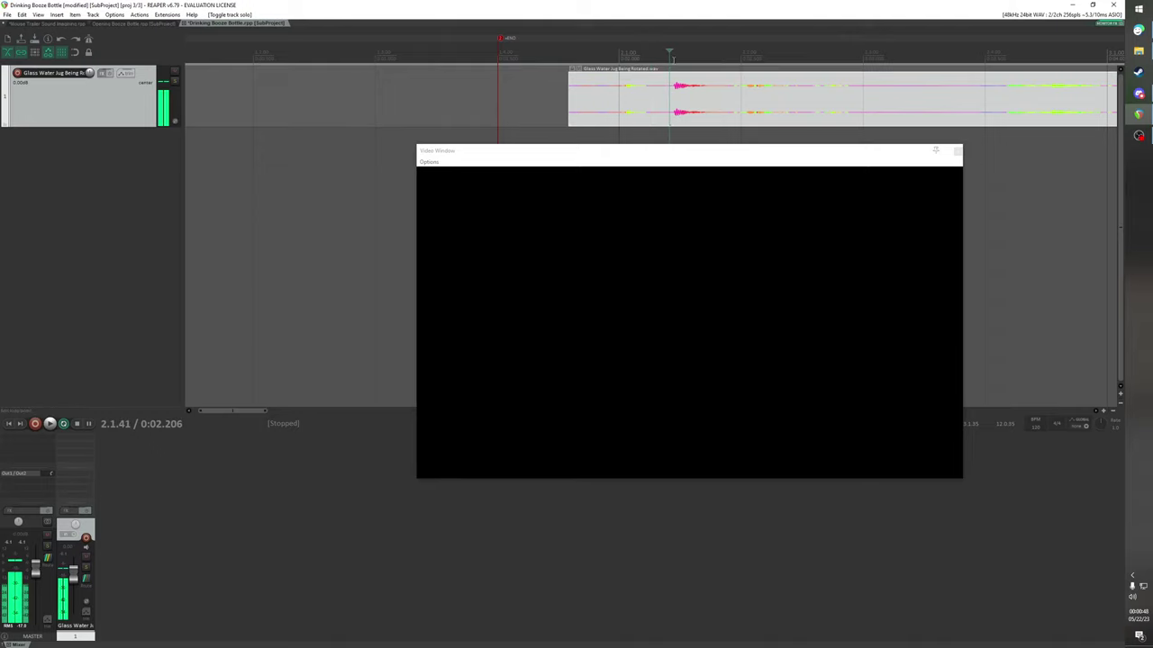
Add a second track to the subproject and paste a copy of the glass jug recording onto it
{"action": "mouse_move", "coordinate": [571, 94]}
{"action": "left_mouse_down"}
{"action": "mouse_move", "coordinate": [611, 111]}
{"action": "mouse_move", "coordinate": [561, 112]}
{"action": "mouse_move", "coordinate": [606, 113]}
{"action": "mouse_move", "coordinate": [572, 98]}
{"action": "left_mouse_up"}
{"action": "left_click", "coordinate": [667, 113]}
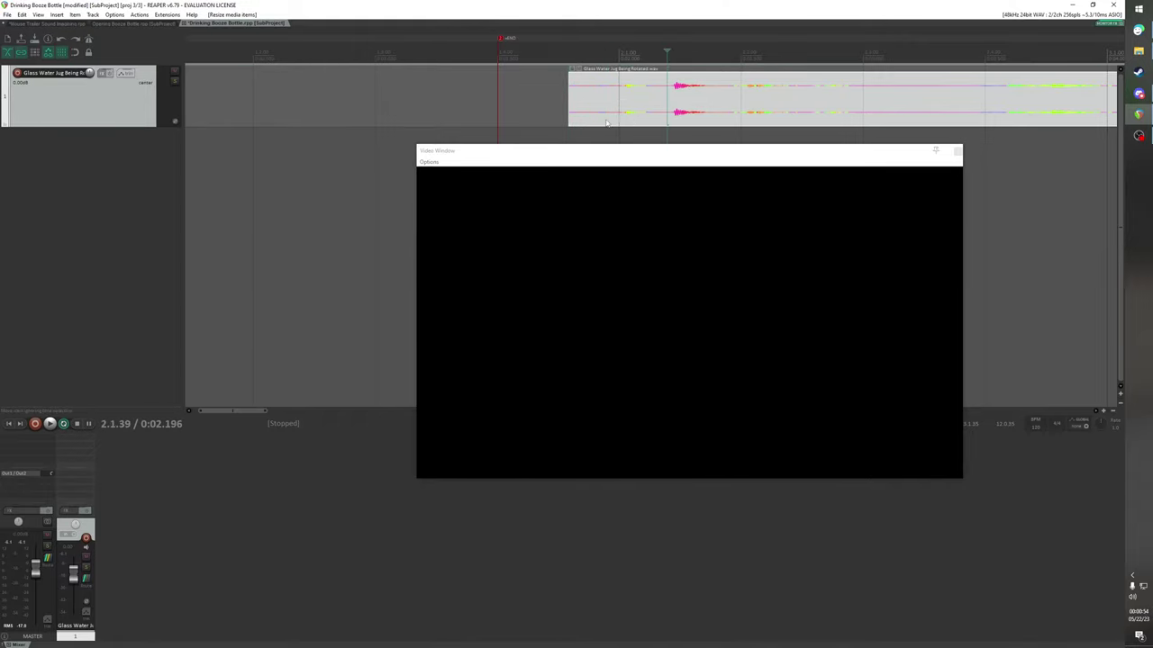
{"action": "scroll", "coordinate": [591, 115], "scroll_direction": "down", "scroll_amount": 6}
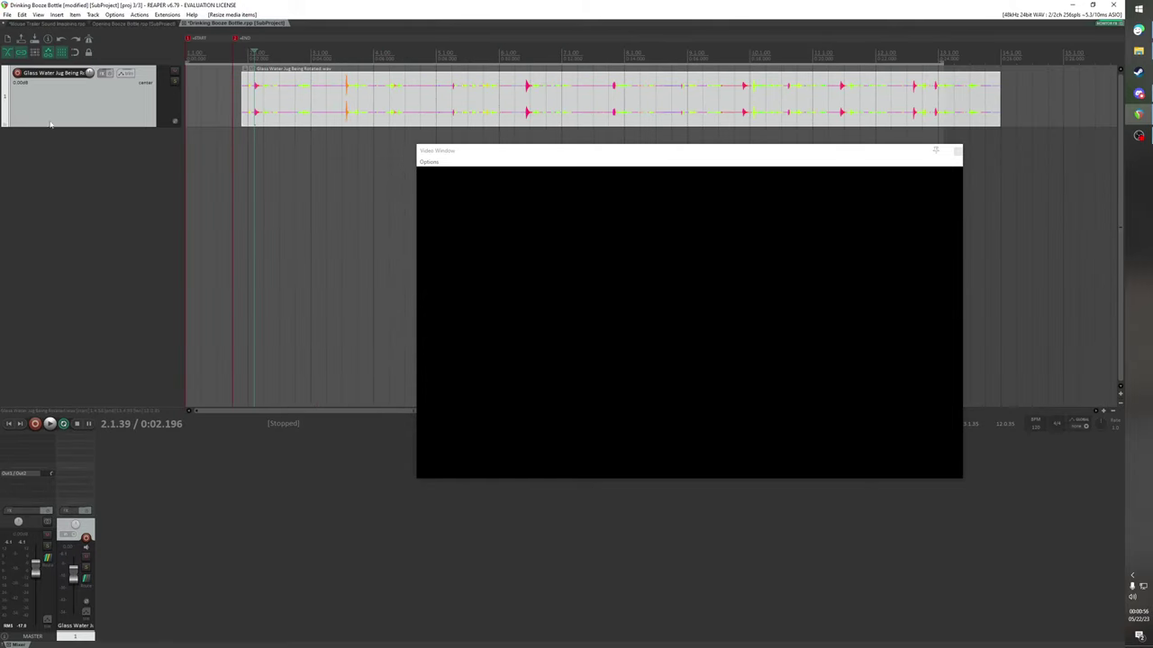
{"action": "double_click", "coordinate": [118, 159]}
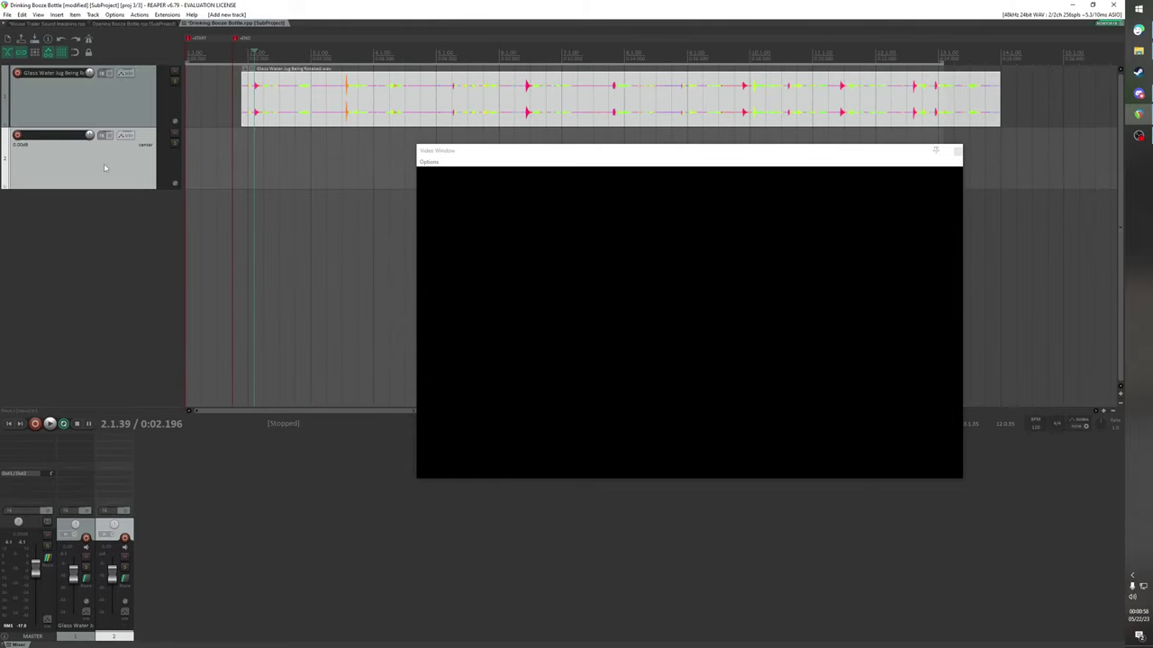
{"action": "key", "text": "ctrl+v"}
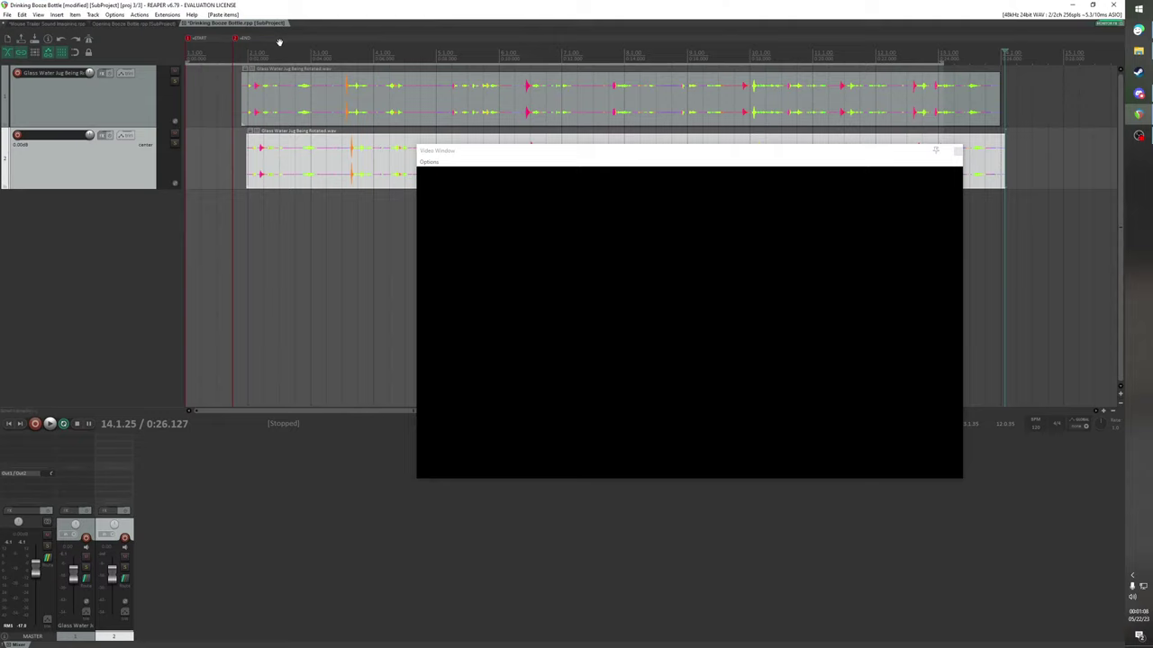
Trim the start of the first track's glass jug recording to the first loud hit at about 0:02.210
{"action": "left_click", "coordinate": [255, 88]}
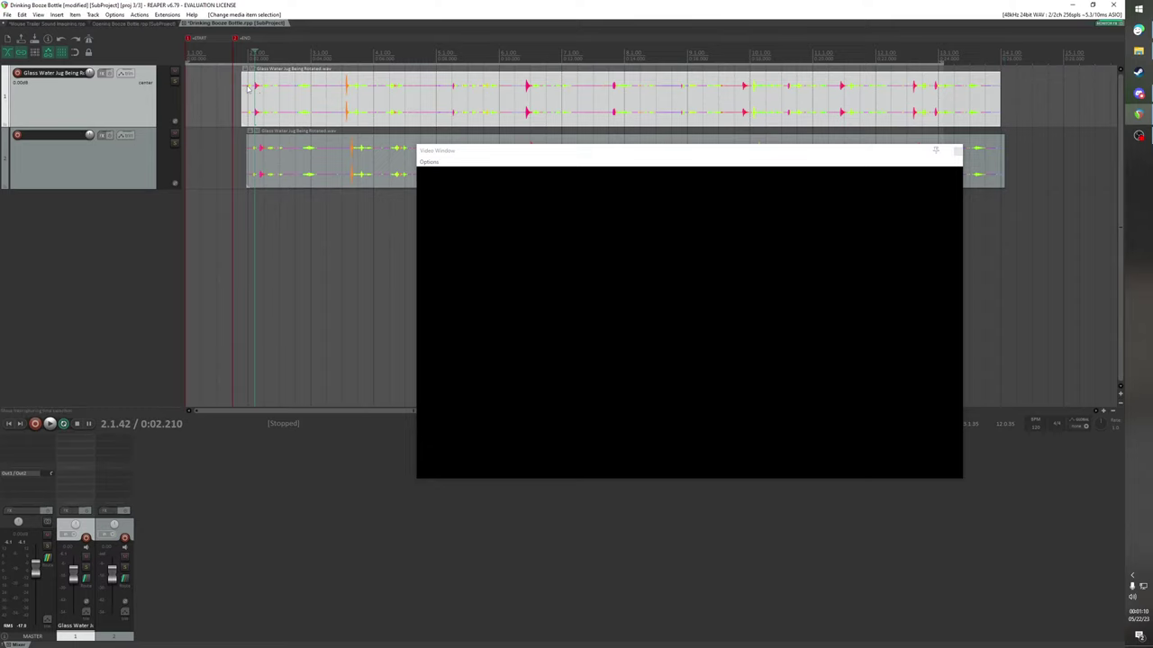
{"action": "scroll", "coordinate": [249, 87], "scroll_direction": "up", "scroll_amount": 5}
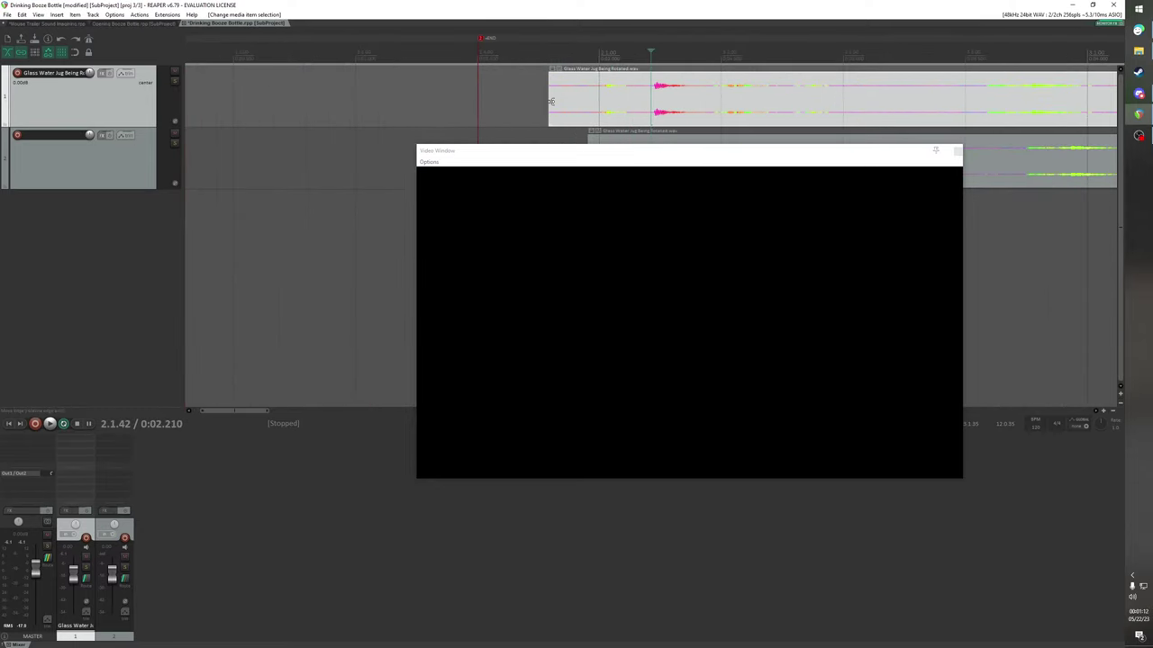
{"action": "left_click_drag", "start_coordinate": [550, 101], "coordinate": [650, 101]}
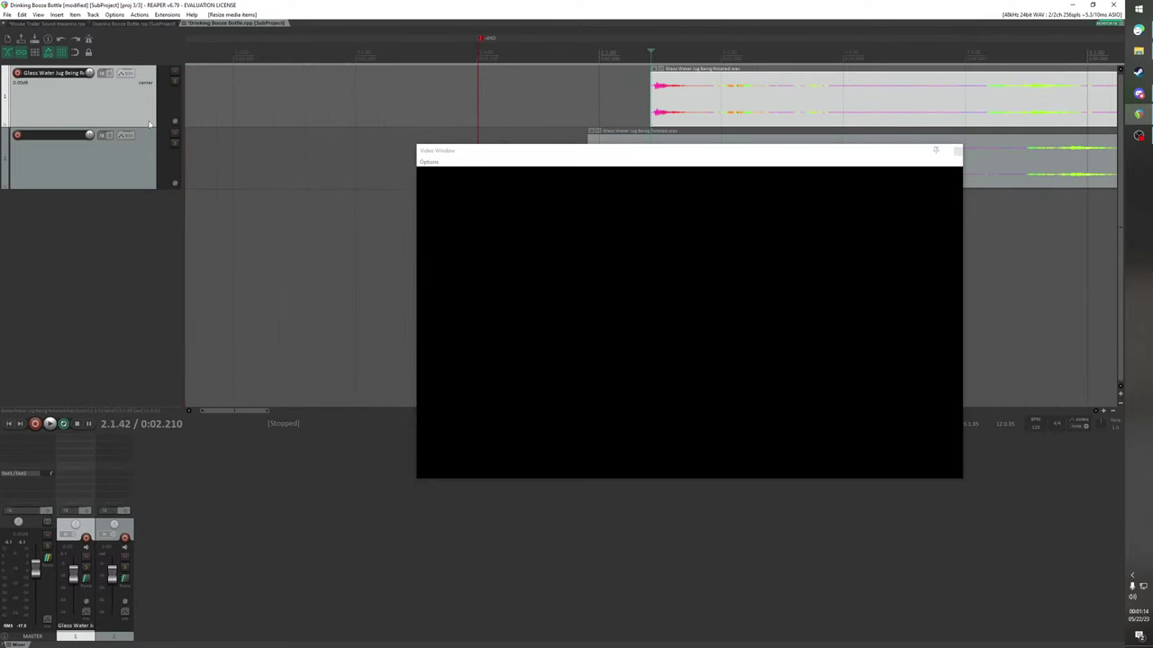
Enlarge the first track's height and move the video window clear of the tracks
{"action": "left_click_drag", "start_coordinate": [151, 127], "coordinate": [151, 303]}
{"action": "left_click_drag", "start_coordinate": [648, 153], "coordinate": [606, 443]}
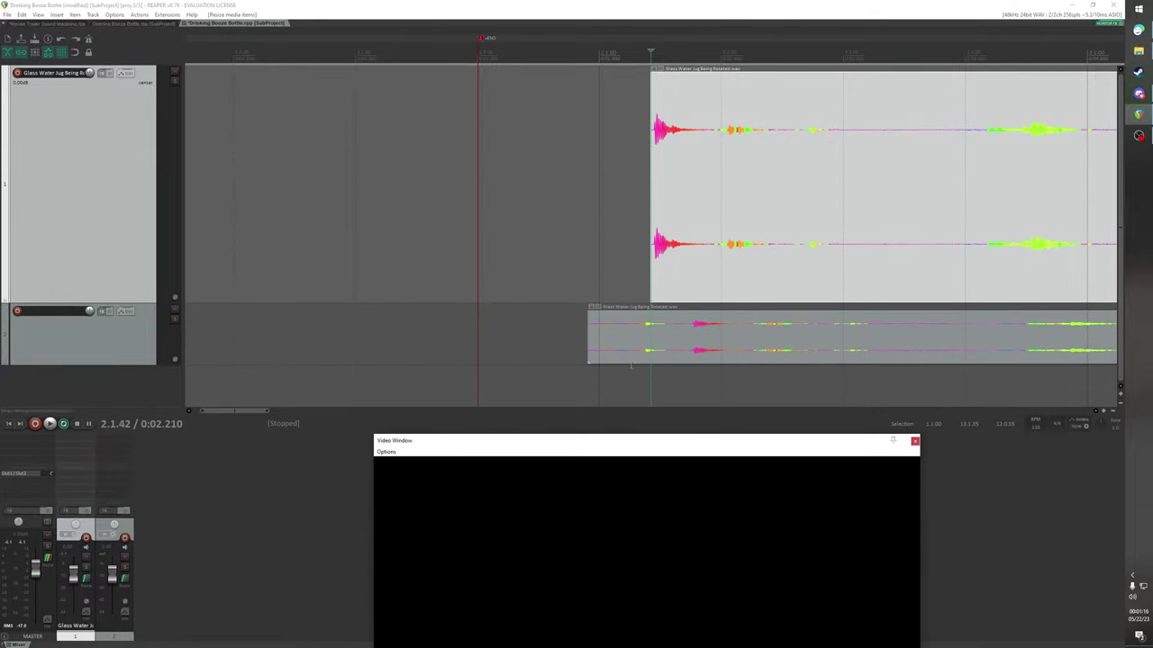
{"action": "left_click_drag", "start_coordinate": [243, 411], "coordinate": [269, 409]}
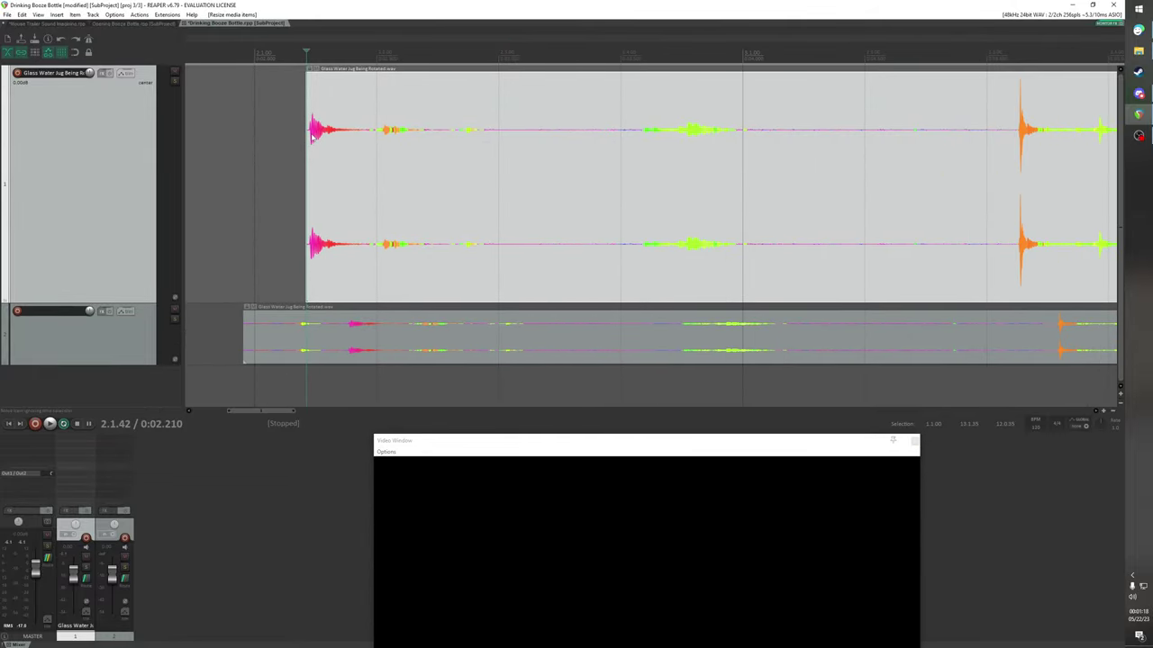
Mute the second track holding the copy and play the trimmed recording on its own
{"action": "key", "text": "space"}
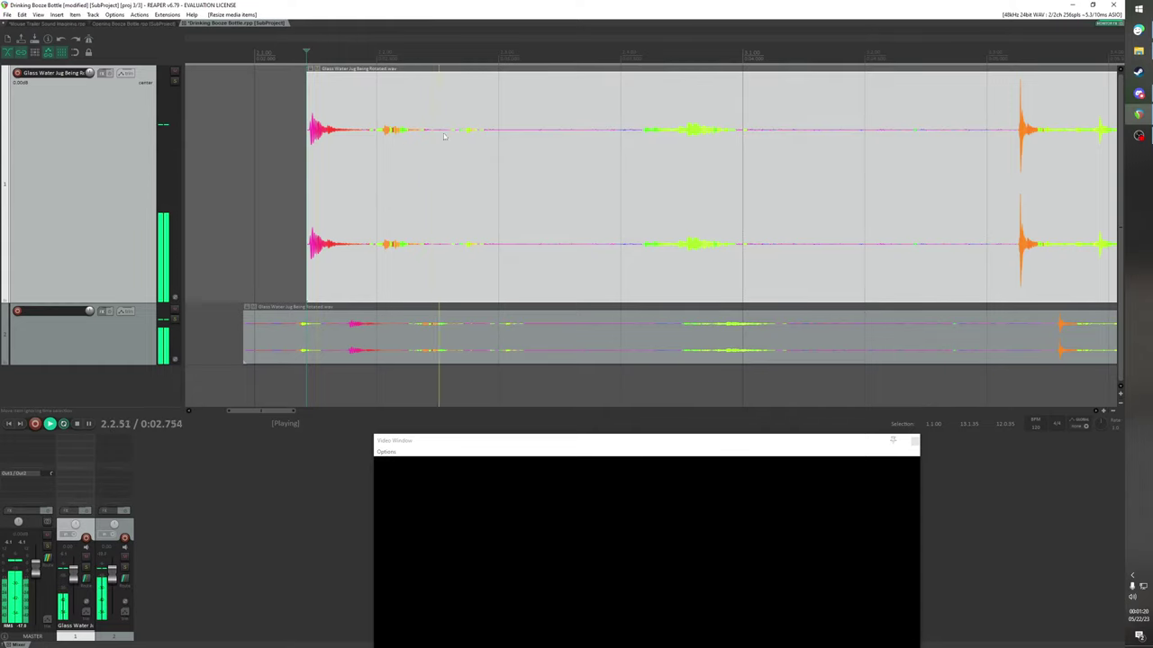
{"action": "key", "text": "space"}
{"action": "left_click", "coordinate": [173, 311]}
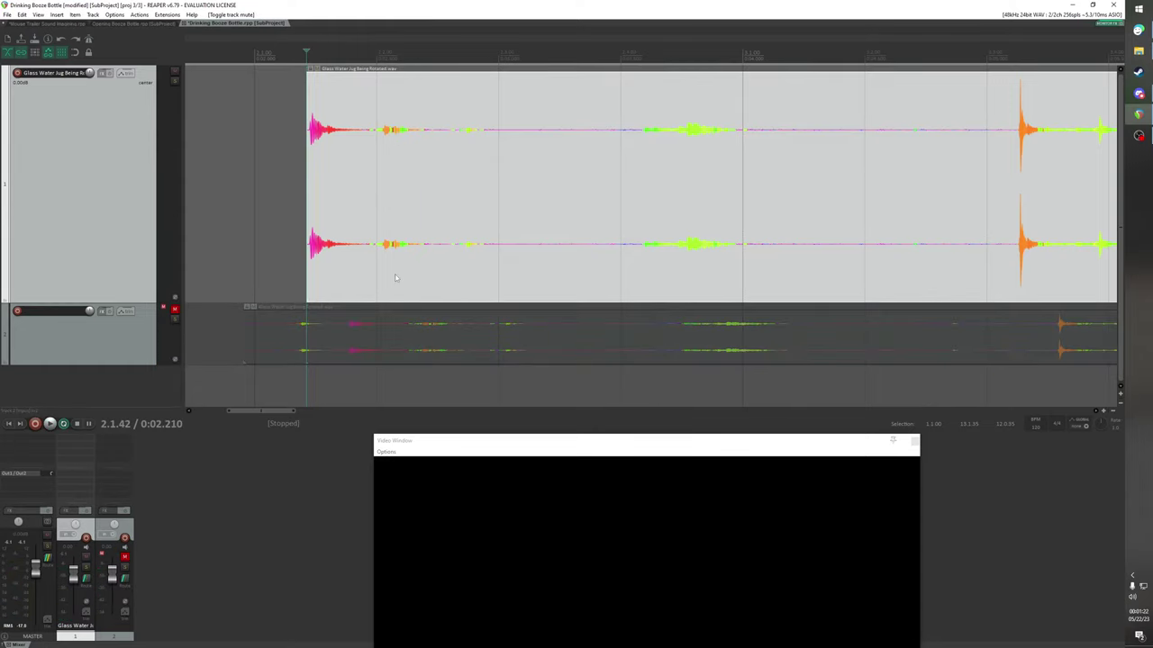
{"action": "key", "text": "space"}
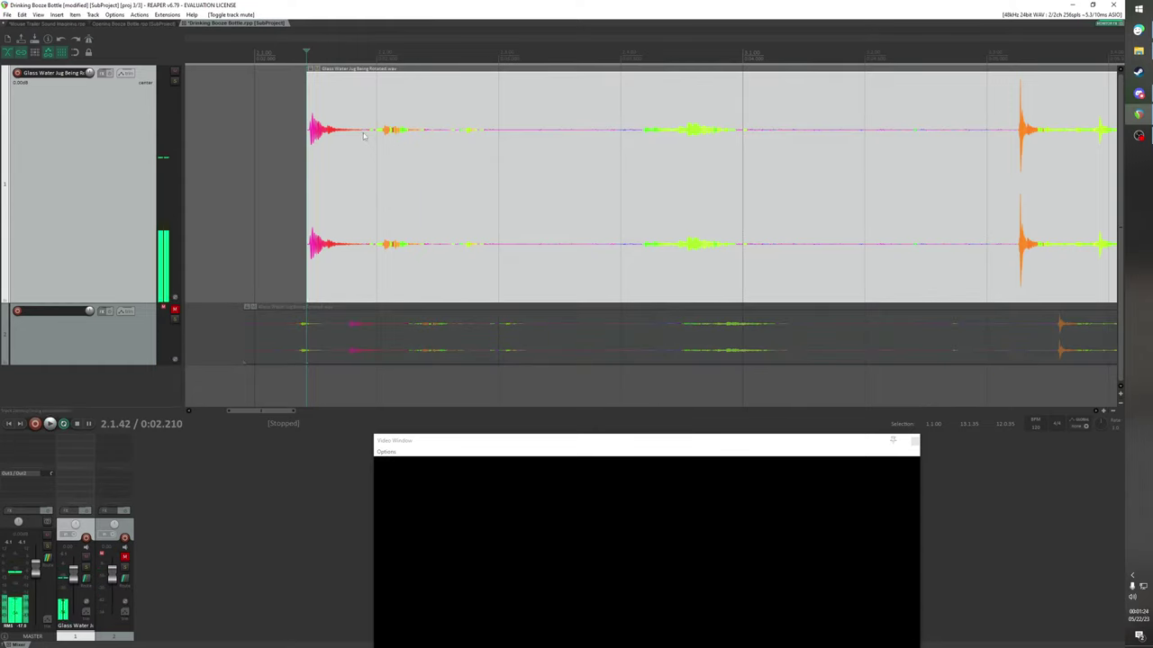
{"action": "key", "text": "space"}
Split the first track's recording at 0:02.449, trim the later piece's start to the next swell, and slightly extend the first clip's end
{"action": "key", "text": "s"}
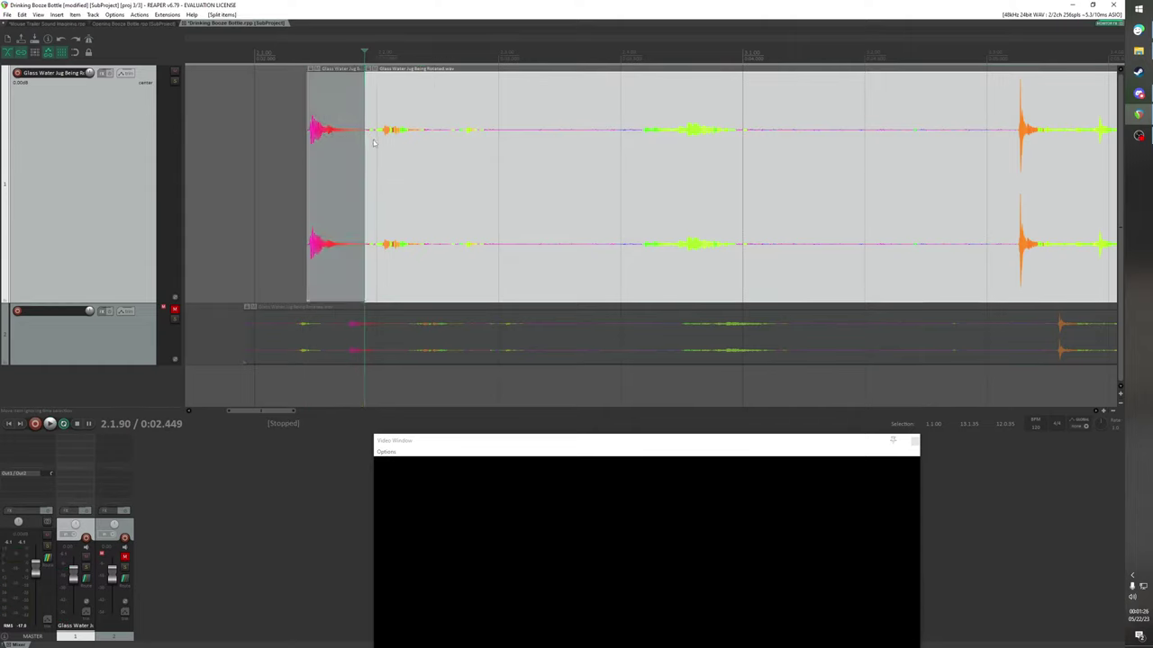
{"action": "left_click_drag", "start_coordinate": [366, 137], "coordinate": [631, 126]}
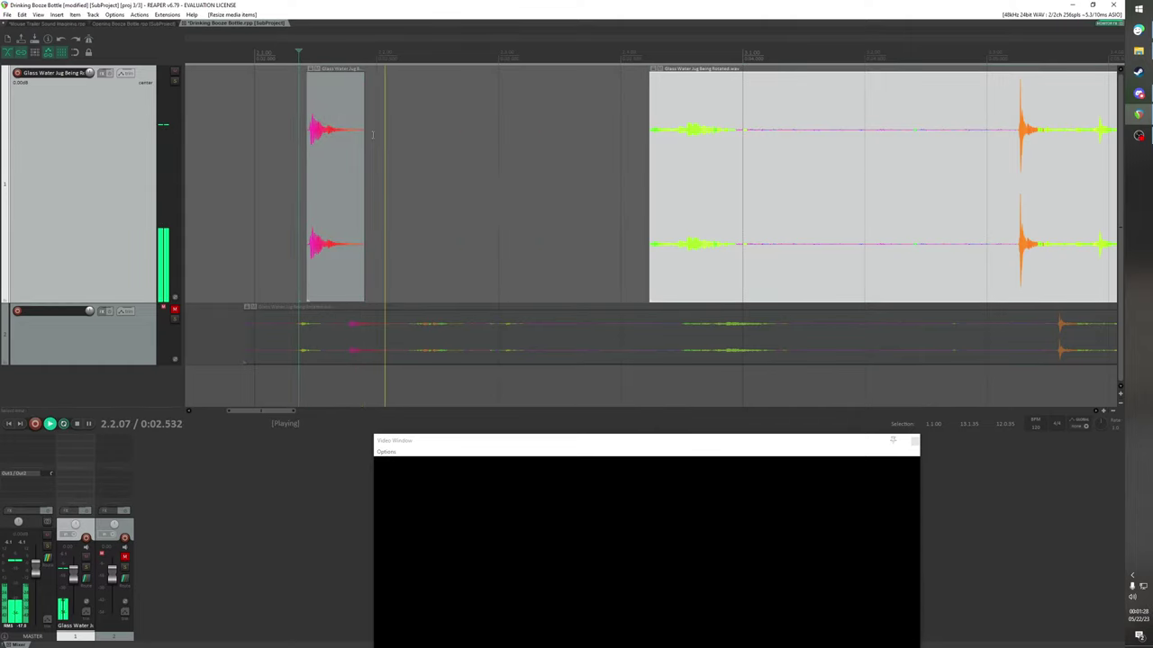
{"action": "mouse_move", "coordinate": [364, 140]}
{"action": "left_mouse_down"}
{"action": "mouse_move", "coordinate": [389, 149]}
{"action": "mouse_move", "coordinate": [369, 150]}
{"action": "left_mouse_up"}
Play the short hit clip from 0:02.180, and audition the remaining recording from the loud hit near 0:05.1
{"action": "key", "text": "space"}
{"action": "key", "text": "space"}
{"action": "key", "text": "space"}
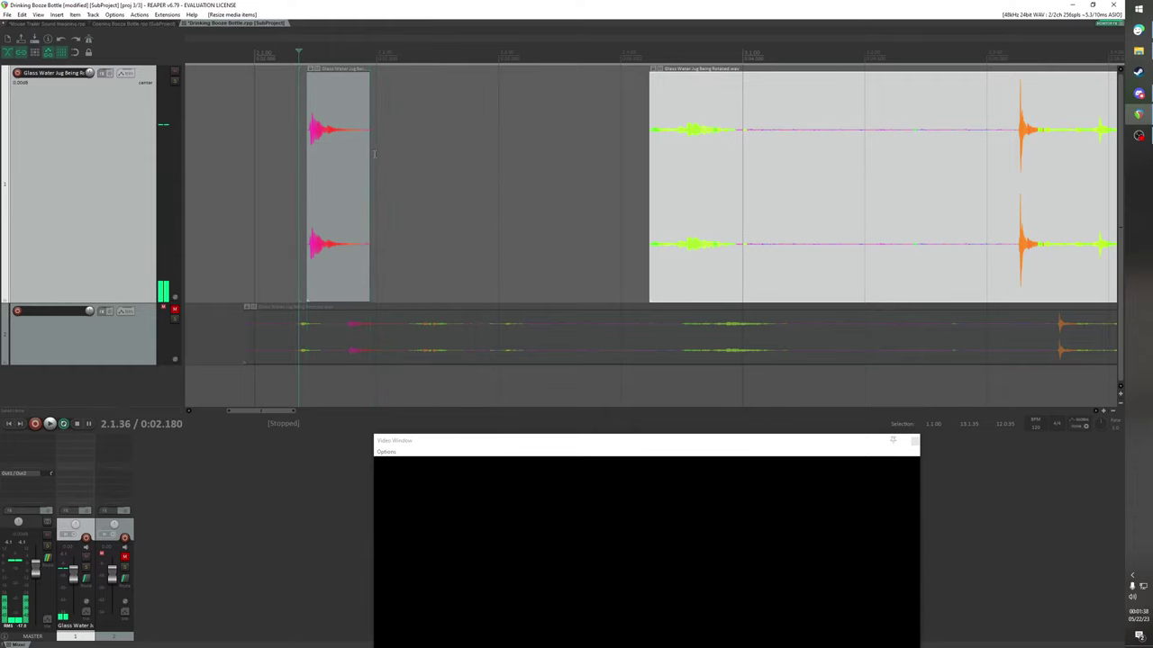
{"action": "scroll", "coordinate": [658, 147], "scroll_direction": "down", "scroll_amount": 3}
{"action": "key", "text": "space"}
{"action": "scroll", "coordinate": [658, 147], "scroll_direction": "up", "scroll_amount": 2}
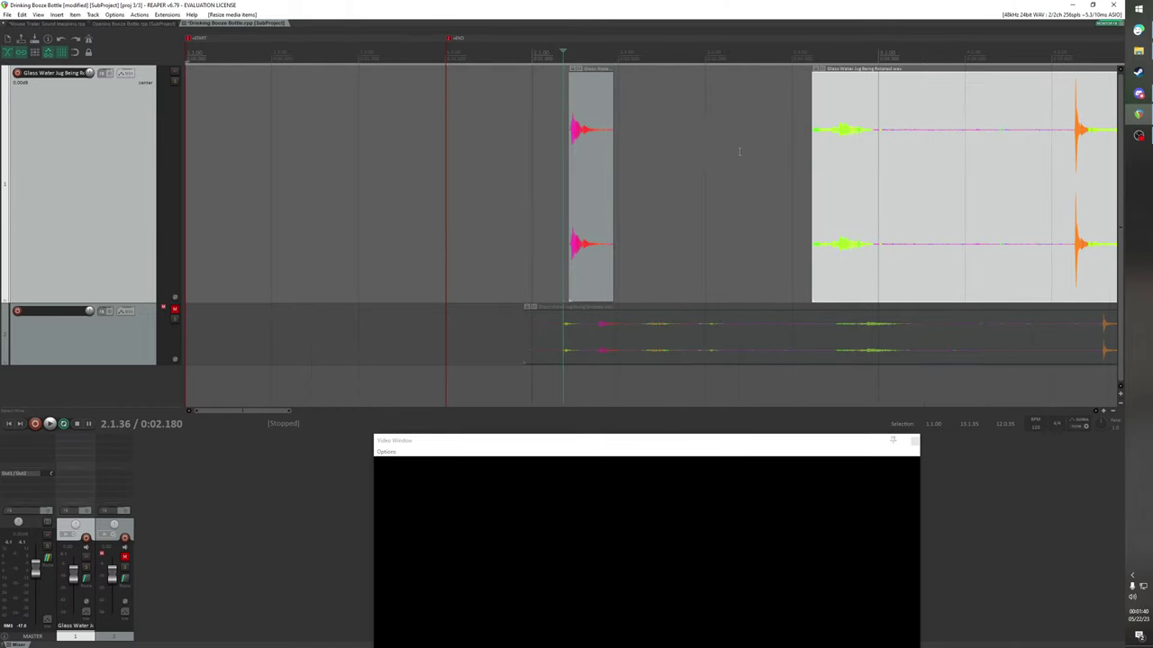
{"action": "scroll", "coordinate": [599, 141], "scroll_direction": "down", "scroll_amount": 4}
{"action": "left_click", "coordinate": [625, 78]}
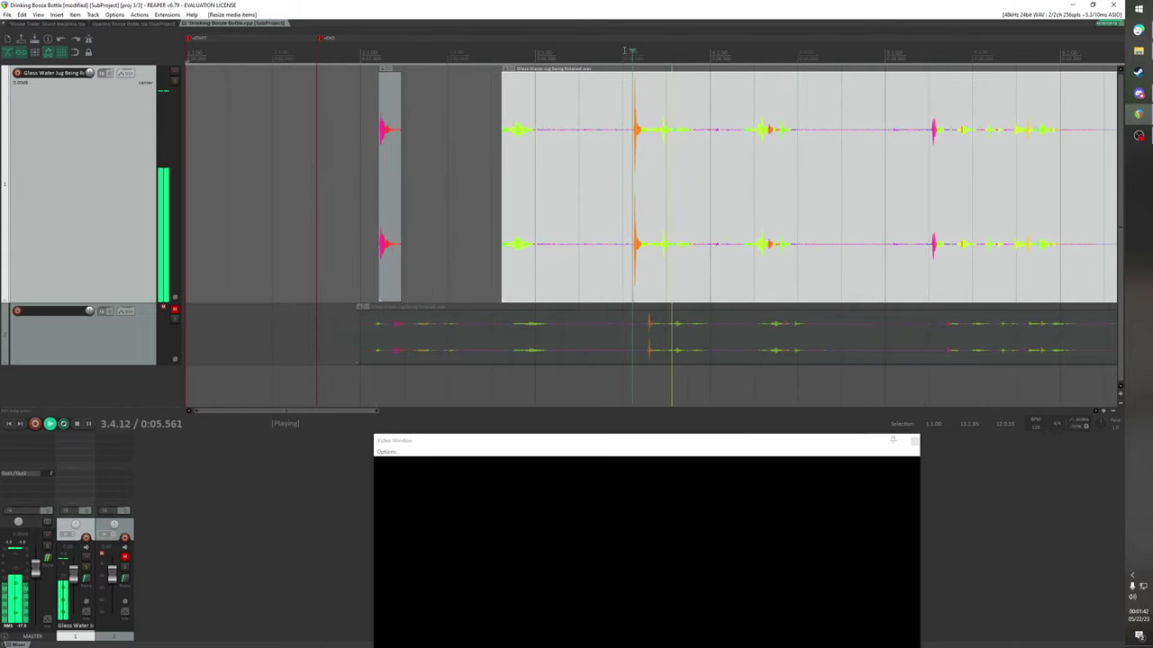
Trim the remaining recording's start towards the hit near 0:08.5 and audition that hit from 0:08.538
{"action": "key", "text": "space"}
{"action": "left_click_drag", "start_coordinate": [504, 132], "coordinate": [870, 144]}
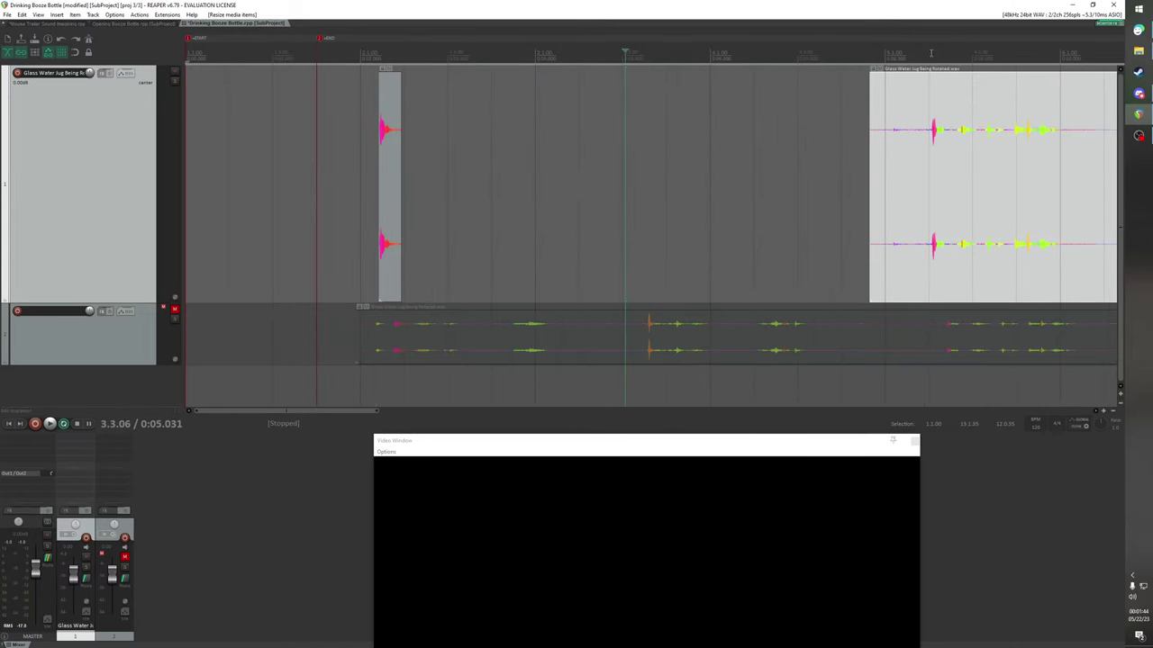
{"action": "left_click", "coordinate": [924, 153]}
{"action": "scroll", "coordinate": [941, 180], "scroll_direction": "up", "scroll_amount": 4}
{"action": "scroll", "coordinate": [901, 191], "scroll_direction": "up", "scroll_amount": 3}
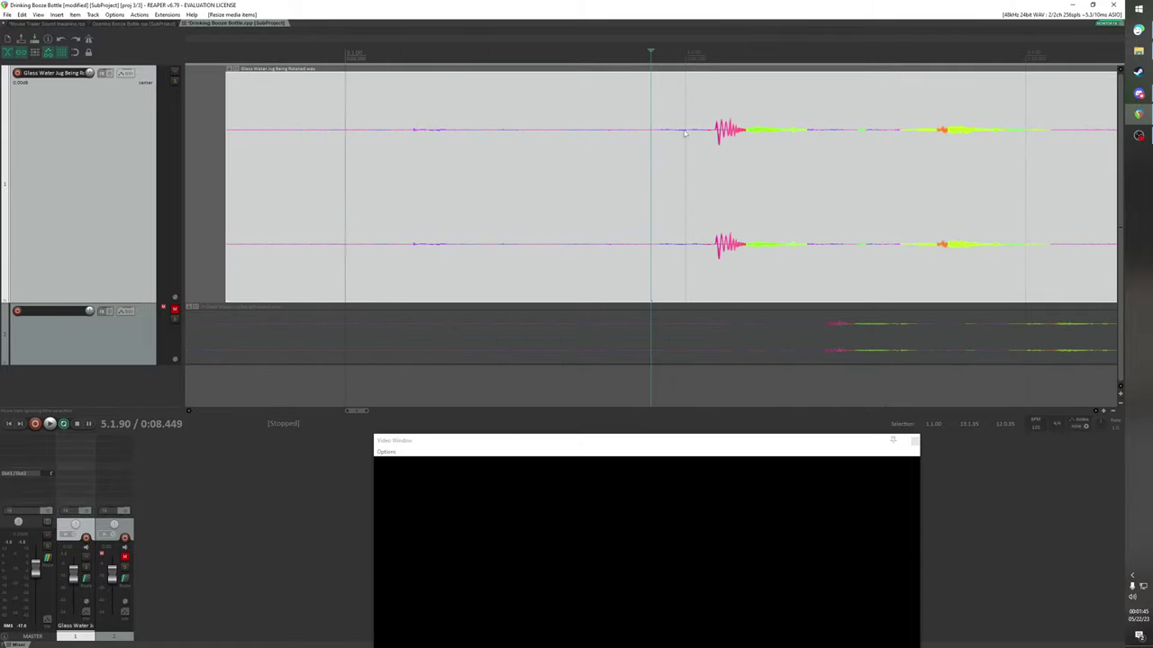
{"action": "left_click", "coordinate": [711, 51]}
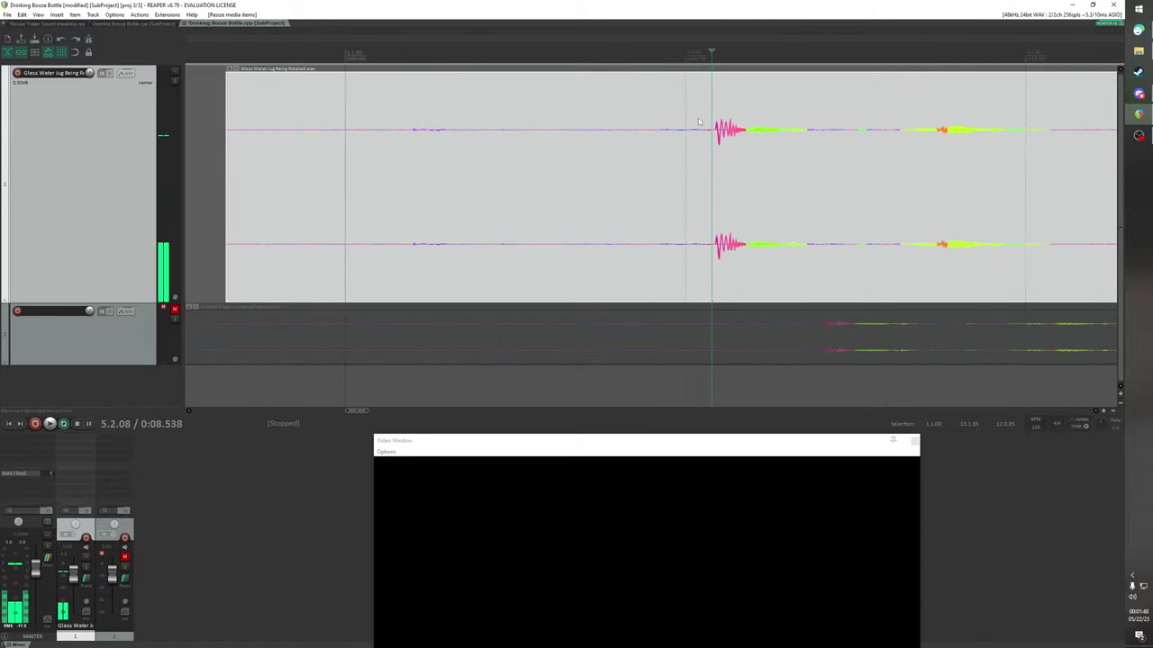
{"action": "key", "text": "space"}
Trim the remaining recording's start to just before the loud hit near 0:10.9 and play that hit
{"action": "scroll", "coordinate": [698, 122], "scroll_direction": "down", "scroll_amount": 5}
{"action": "left_click_drag", "start_coordinate": [524, 167], "coordinate": [833, 180]}
{"action": "key", "text": "space"}
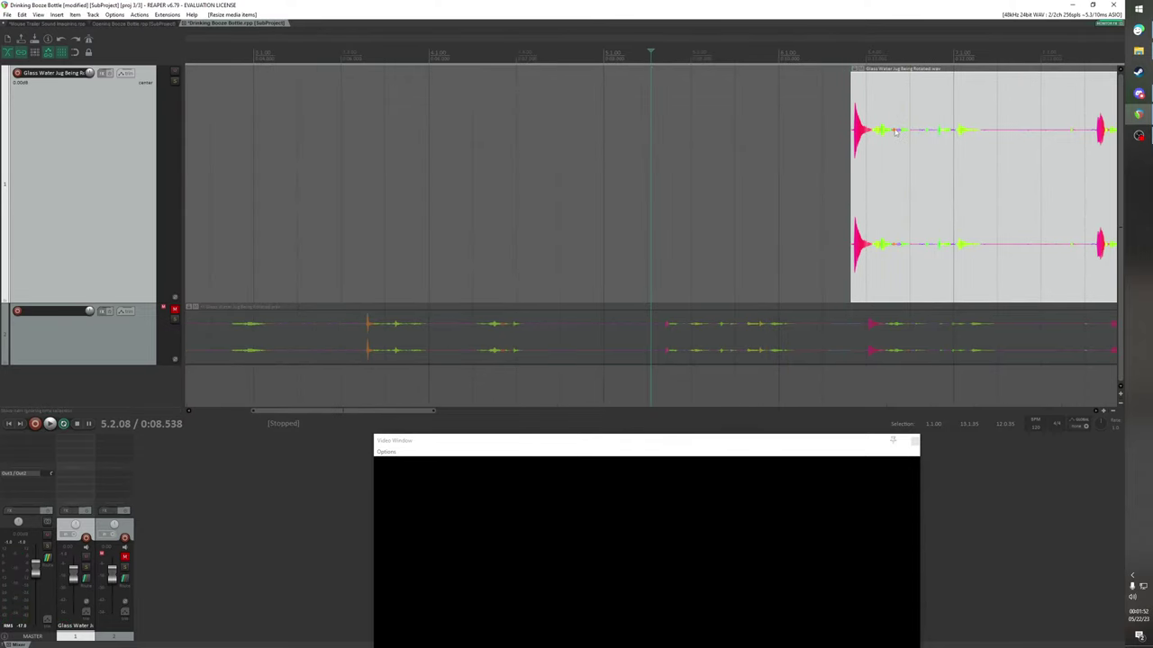
{"action": "left_click", "coordinate": [865, 132]}
{"action": "scroll", "coordinate": [869, 135], "scroll_direction": "up", "scroll_amount": 8}
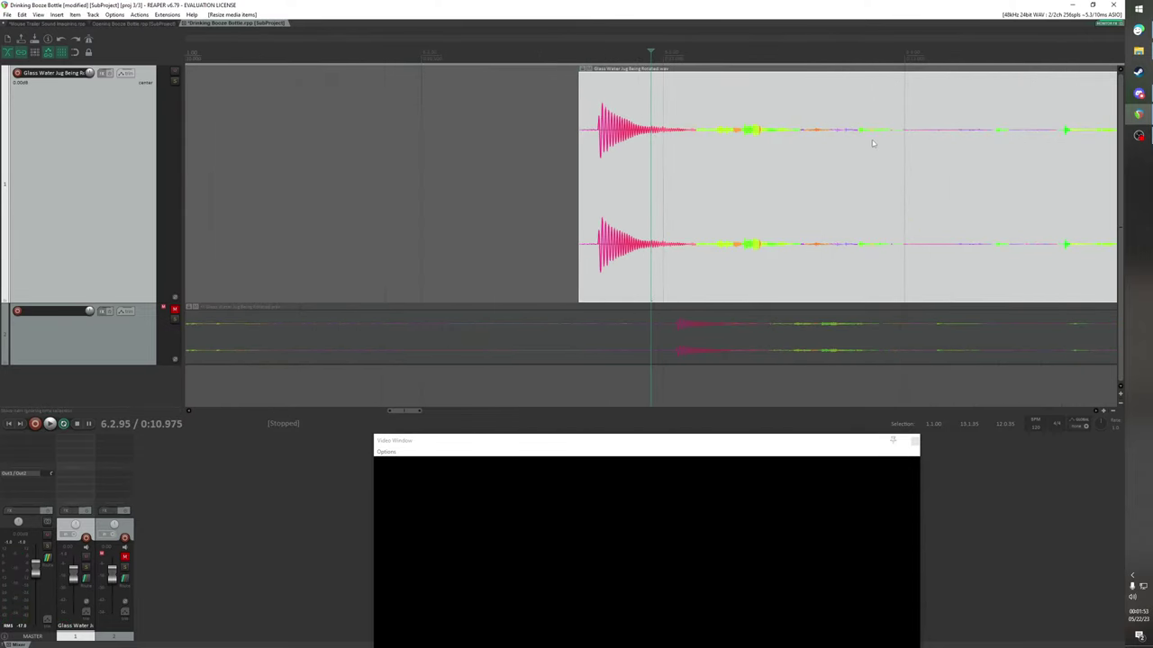
{"action": "left_click", "coordinate": [489, 44]}
{"action": "key", "text": "space"}
{"action": "key", "text": "space"}
{"action": "scroll", "coordinate": [628, 147], "scroll_direction": "down", "scroll_amount": 5}
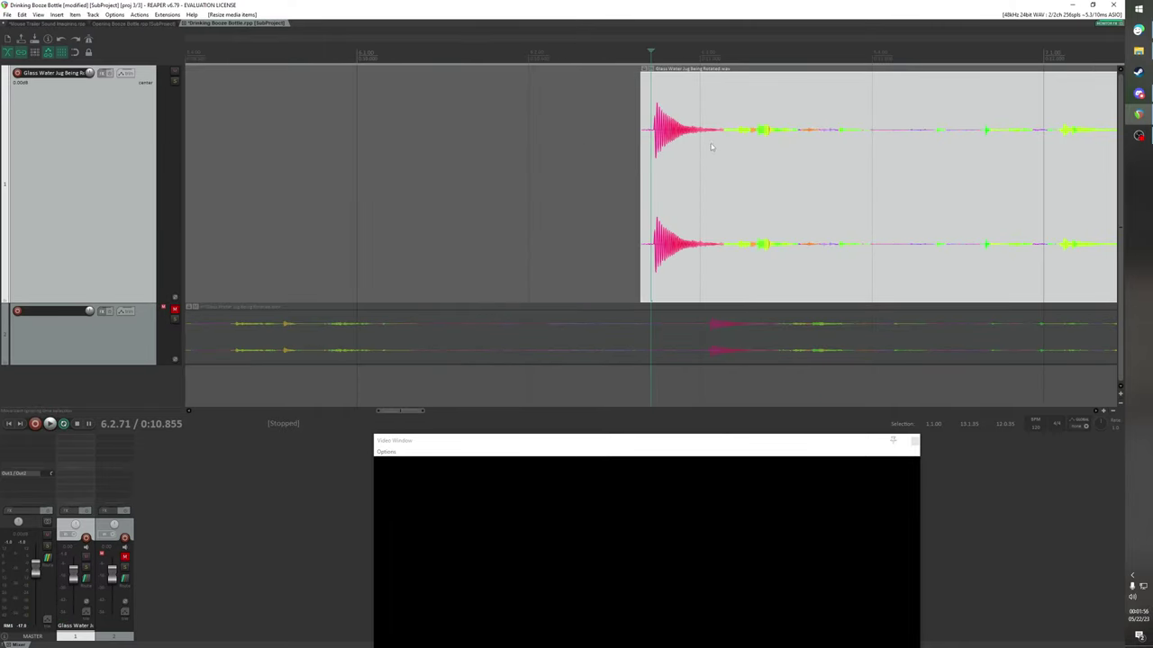
Split the first track's recording at 0:11.068, where the loud hit's ring fades out
{"action": "left_click", "coordinate": [723, 132]}
{"action": "scroll", "coordinate": [711, 137], "scroll_direction": "up", "scroll_amount": 8}
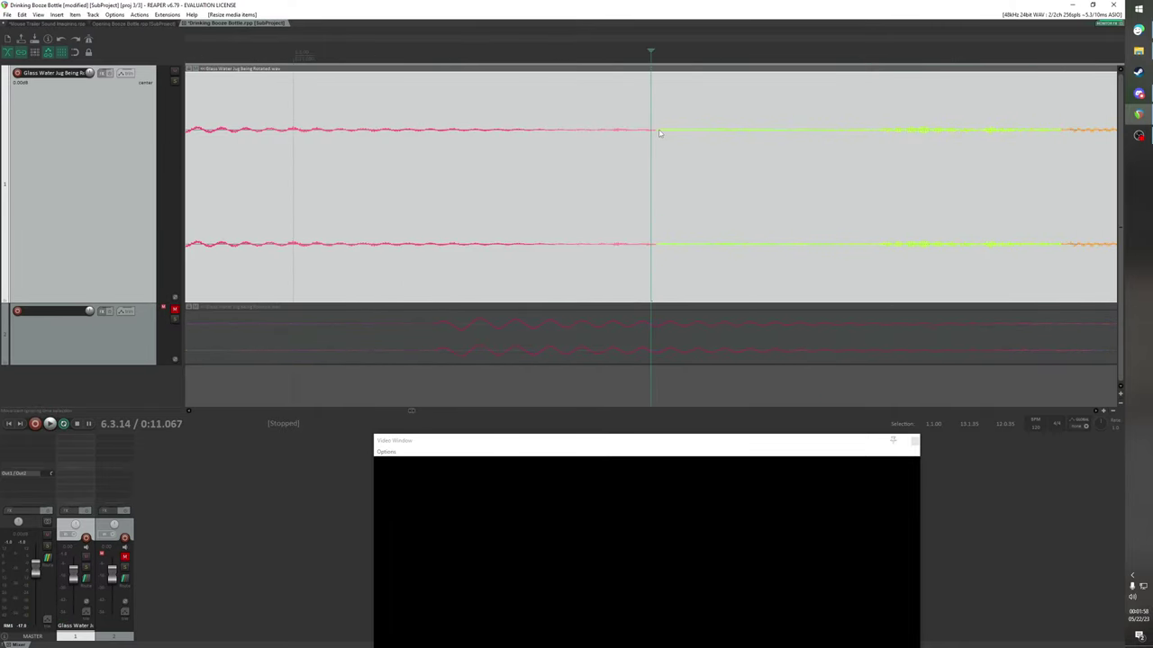
{"action": "key", "text": "s"}
{"action": "scroll", "coordinate": [661, 142], "scroll_direction": "down", "scroll_amount": 5}
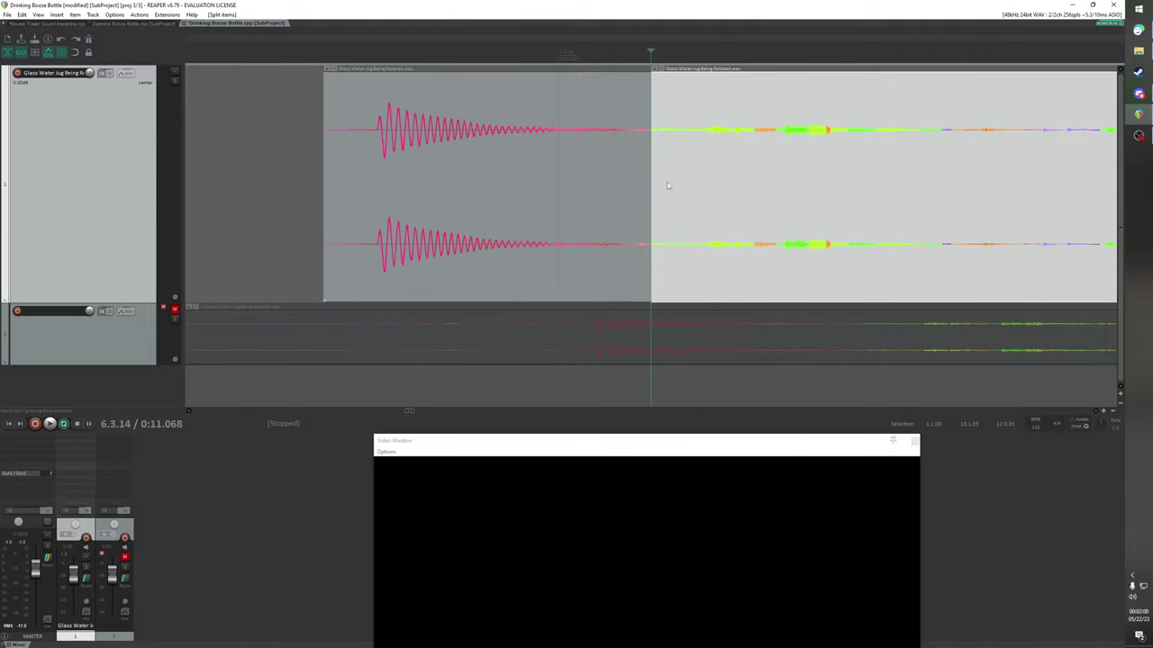
Trim the later piece's start to the onset of the next hit at about 0:13.639
{"action": "left_click_drag", "start_coordinate": [653, 138], "coordinate": [970, 162]}
{"action": "scroll", "coordinate": [830, 169], "scroll_direction": "down", "scroll_amount": 5}
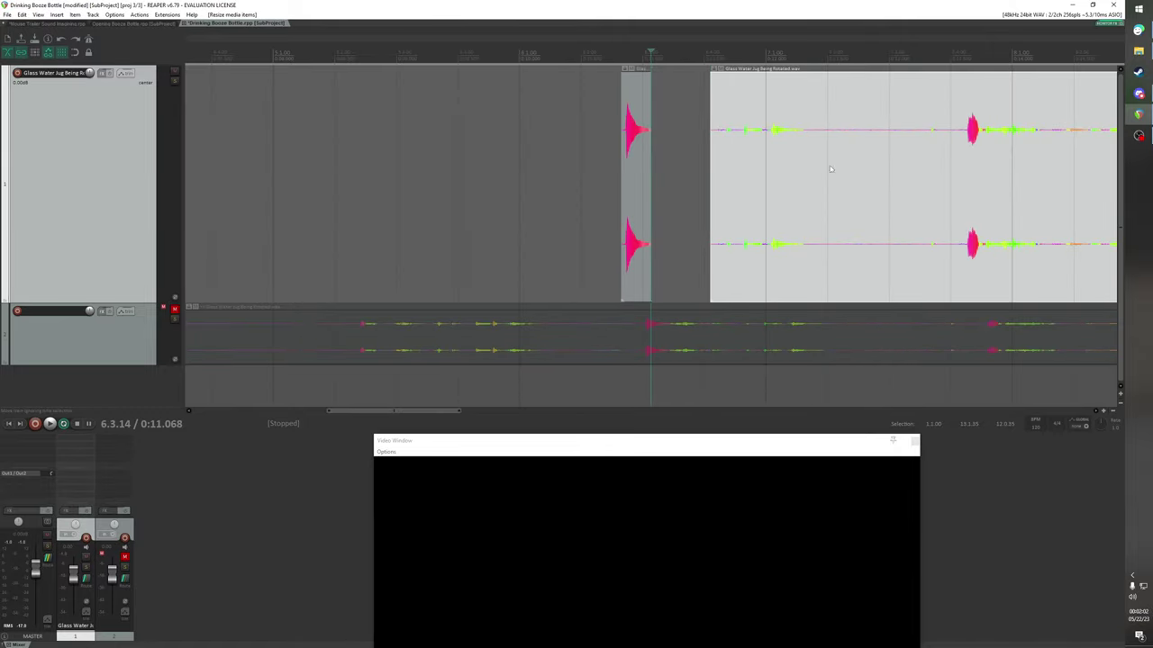
{"action": "left_click_drag", "start_coordinate": [709, 168], "coordinate": [969, 207]}
{"action": "left_click", "coordinate": [972, 144]}
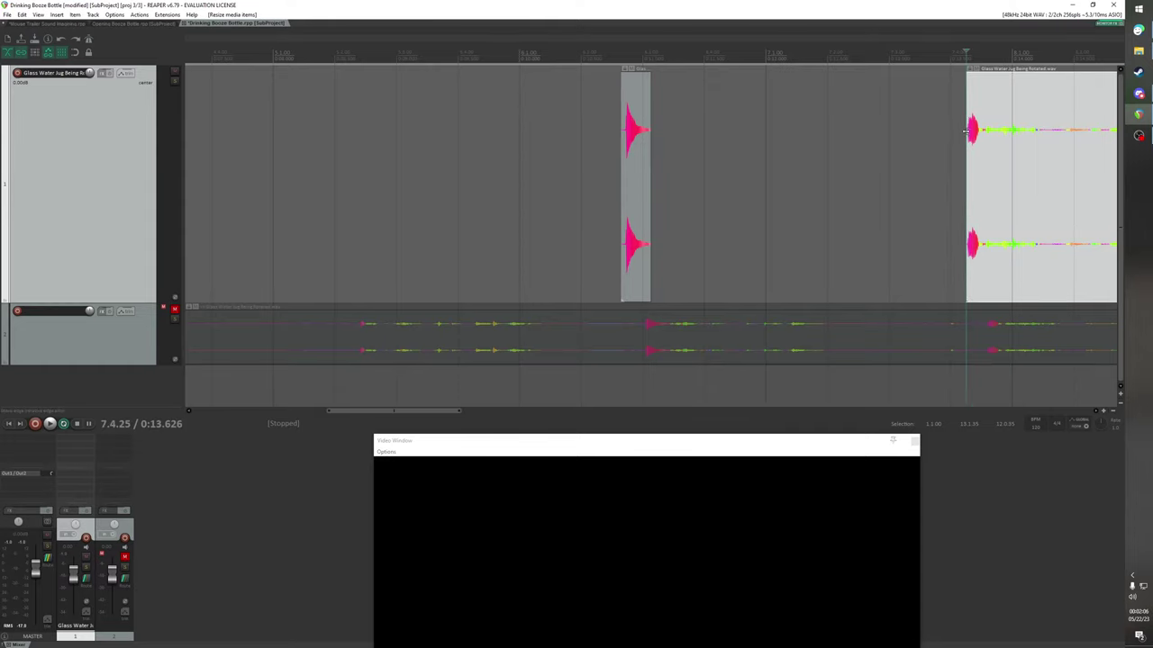
{"action": "left_click", "coordinate": [970, 136]}
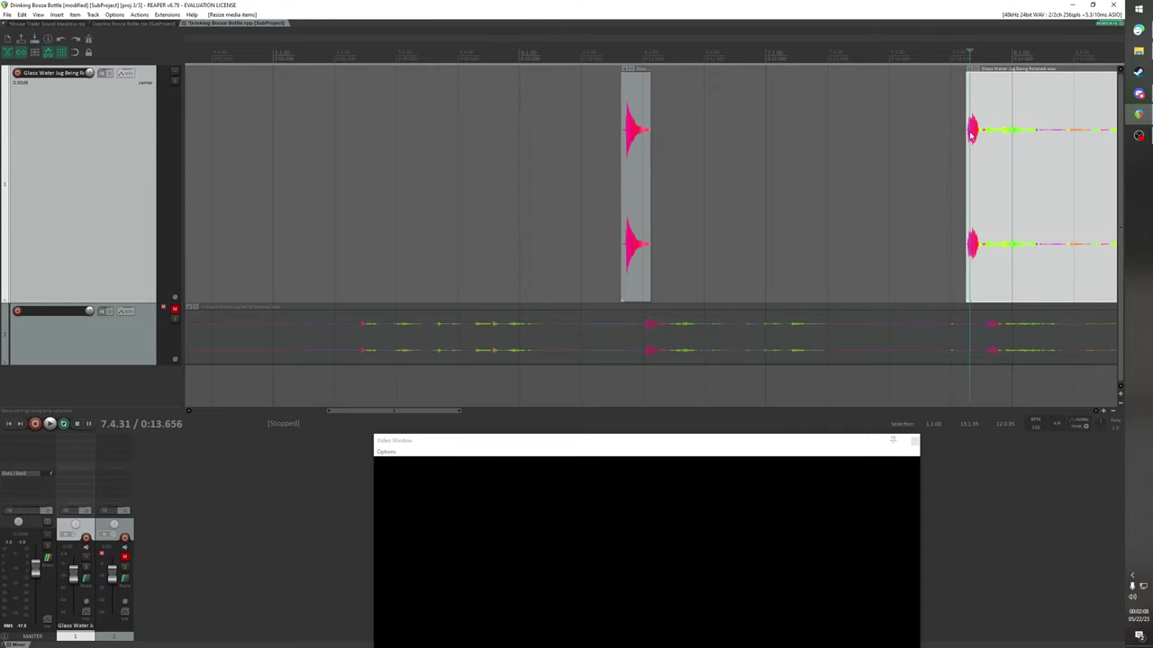
{"action": "scroll", "coordinate": [970, 136], "scroll_direction": "up", "scroll_amount": 8}
{"action": "left_click_drag", "start_coordinate": [572, 173], "coordinate": [602, 180]}
Locate the end of the trimmed hit at 0:13.728 and audition the recording from just before its start
{"action": "left_click", "coordinate": [848, 135]}
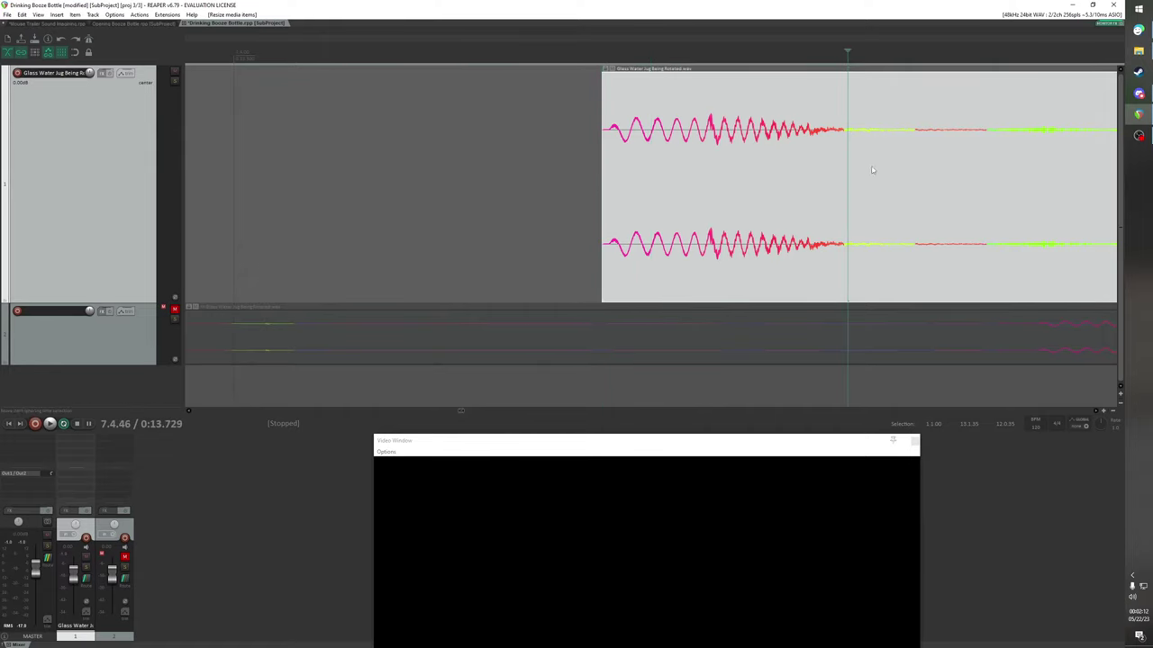
{"action": "scroll", "coordinate": [838, 157], "scroll_direction": "down", "scroll_amount": 1}
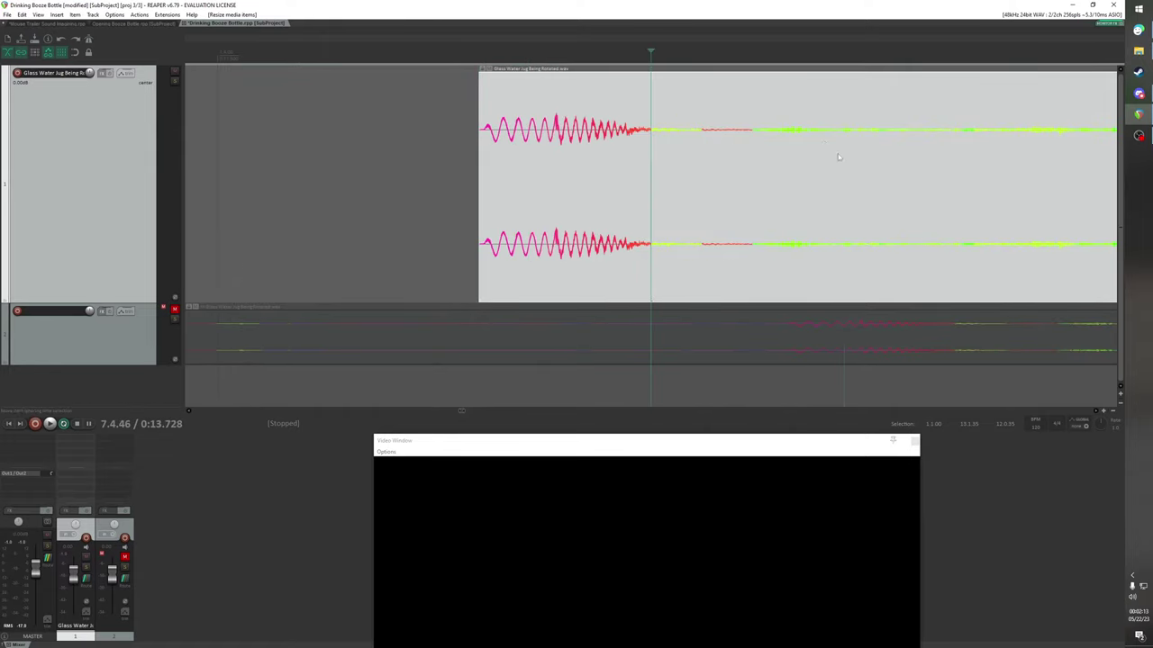
{"action": "left_click", "coordinate": [480, 52]}
{"action": "scroll", "coordinate": [685, 171], "scroll_direction": "down", "scroll_amount": 4}
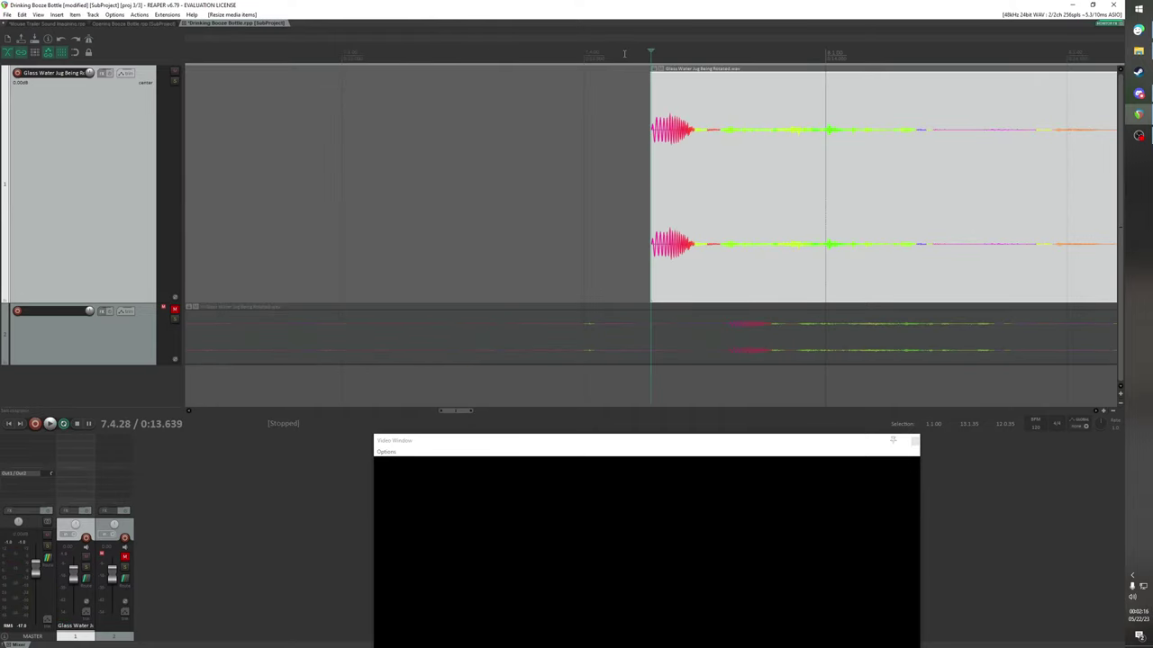
{"action": "left_click", "coordinate": [623, 53]}
{"action": "key", "text": "space"}
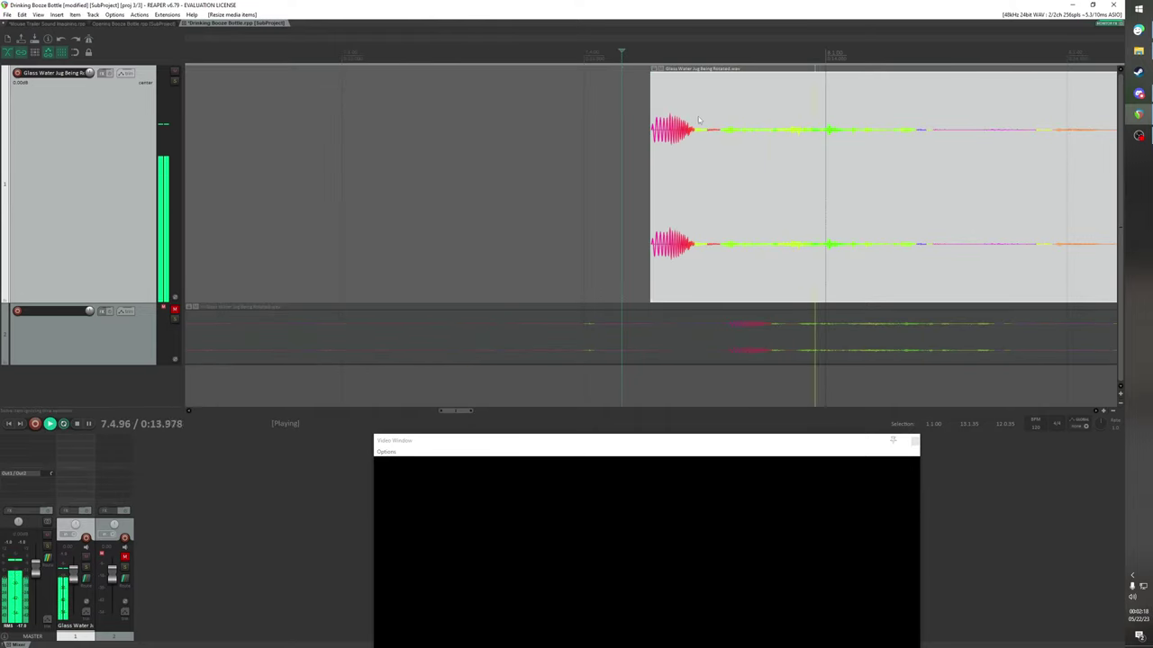
Try splitting the recording at 0:13.728 right after the hit and trimming the later piece's start away from it
{"action": "left_click", "coordinate": [690, 135]}
{"action": "key", "text": "space"}
{"action": "scroll", "coordinate": [684, 139], "scroll_direction": "up", "scroll_amount": 4}
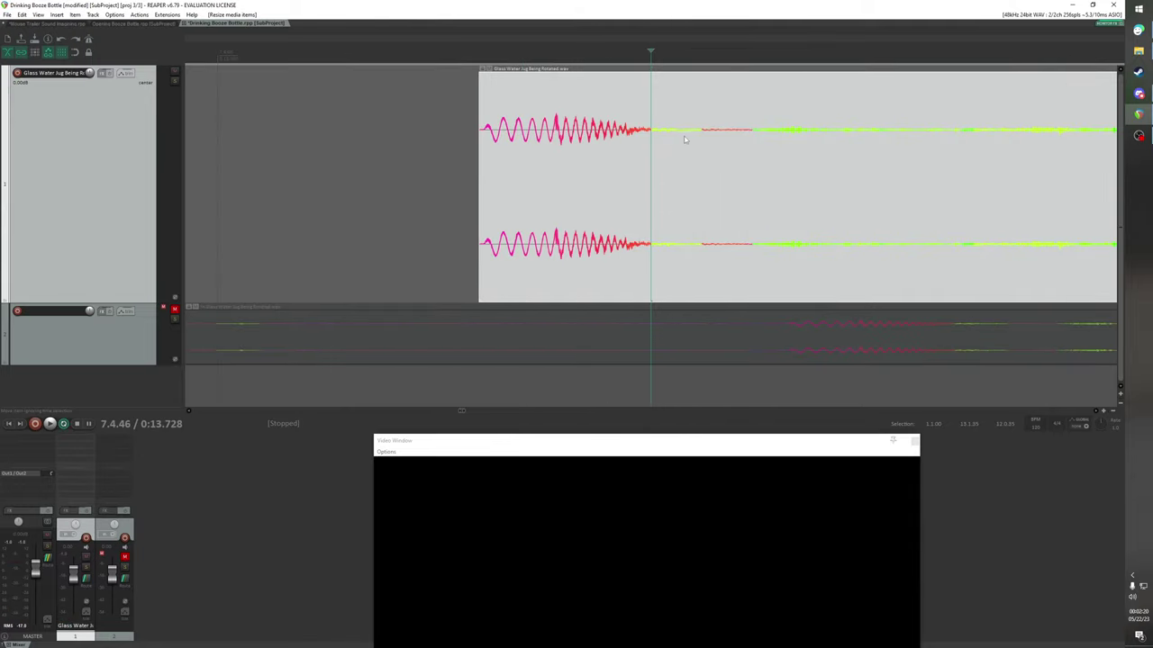
{"action": "scroll", "coordinate": [648, 132], "scroll_direction": "up", "scroll_amount": 4}
{"action": "key", "text": "s"}
{"action": "scroll", "coordinate": [656, 140], "scroll_direction": "down", "scroll_amount": 5}
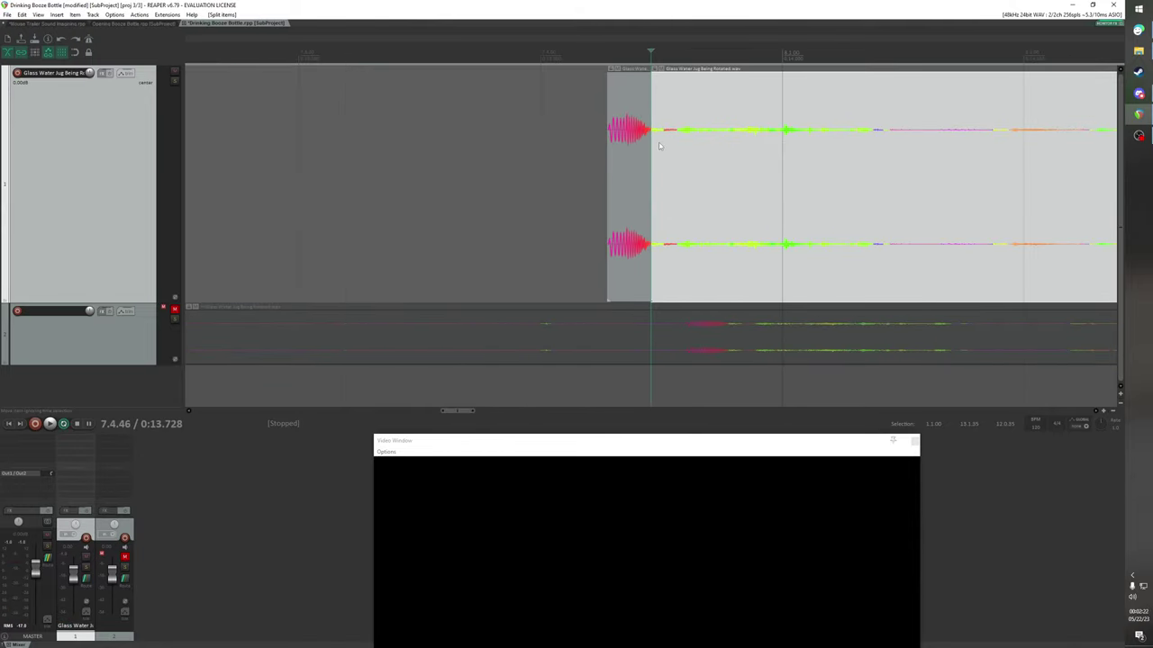
{"action": "left_click_drag", "start_coordinate": [654, 136], "coordinate": [867, 137]}
Audition the short hit clip from 0:13.602 and extend the later piece's start back towards it
{"action": "key", "text": "space"}
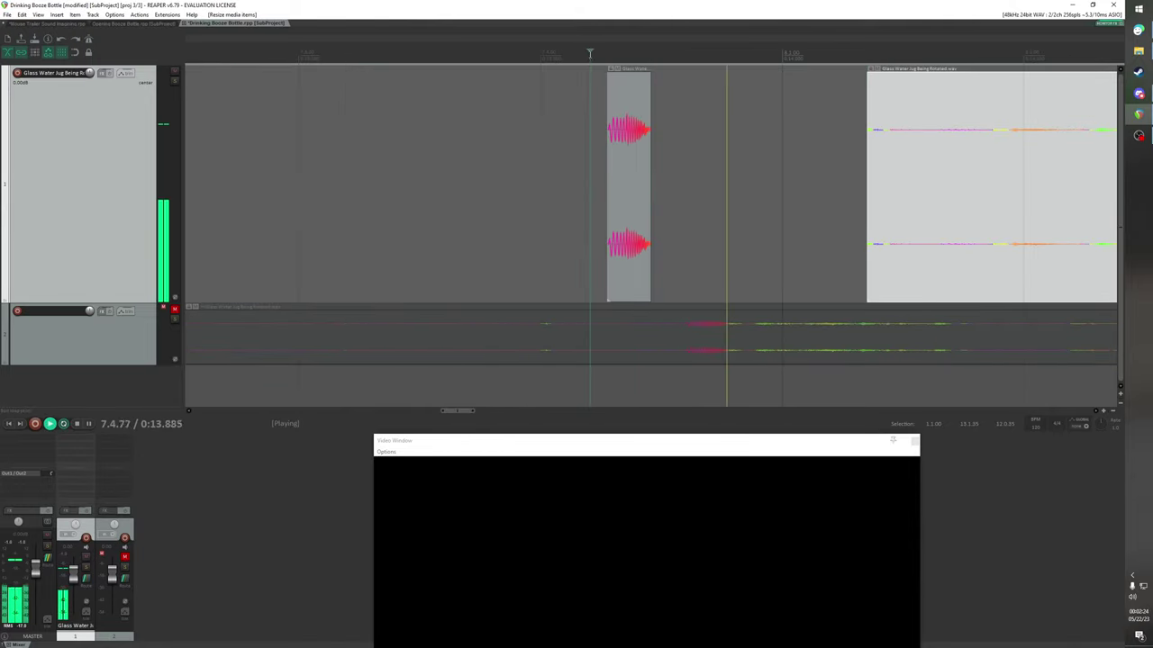
{"action": "key", "text": "space"}
{"action": "key", "text": "space"}
{"action": "key", "text": "space"}
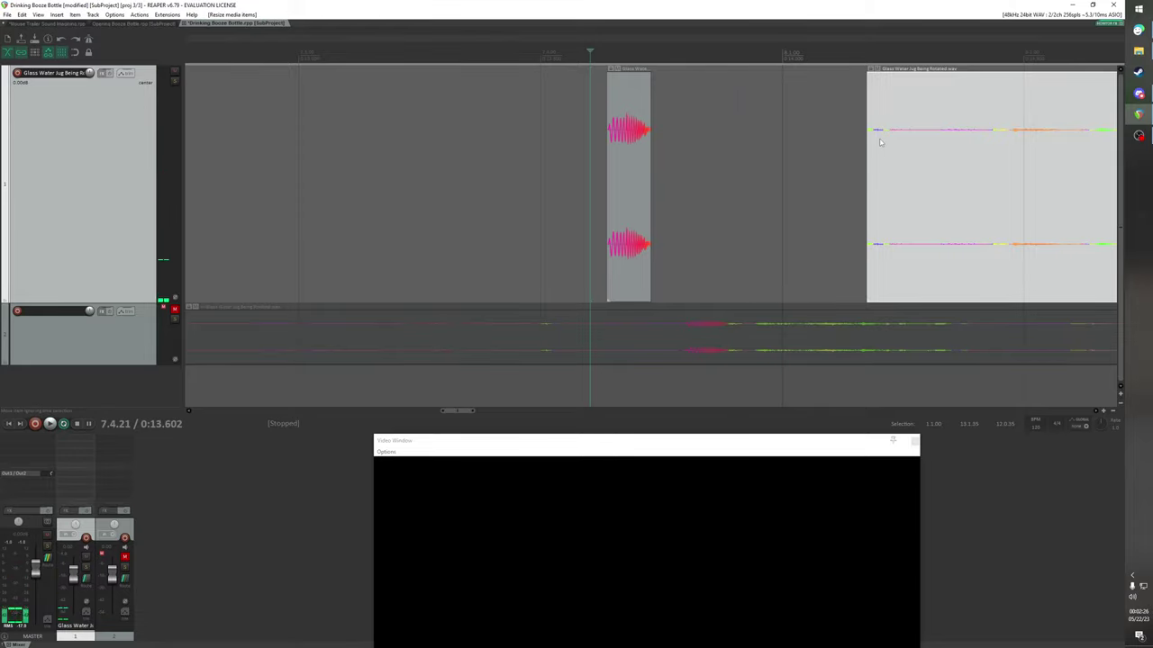
{"action": "key", "text": "space"}
{"action": "left_click_drag", "start_coordinate": [867, 135], "coordinate": [699, 192]}
{"action": "key", "text": "super"}
{"action": "key", "text": "space"}
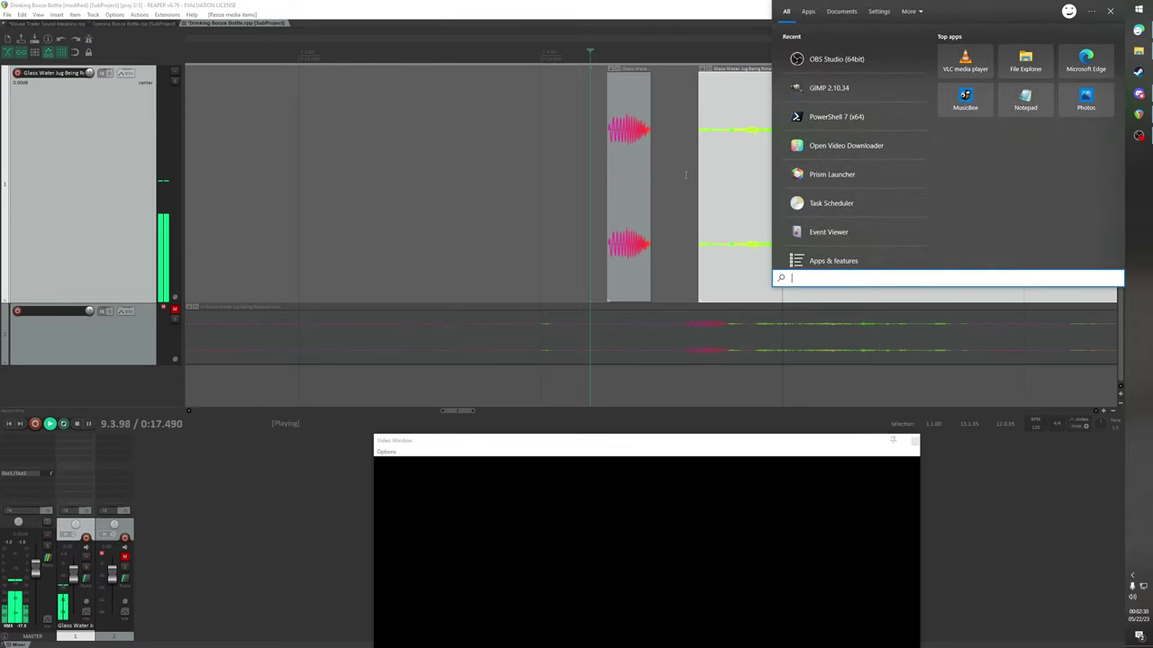
{"action": "left_click", "coordinate": [685, 174]}
{"action": "key", "text": "space"}
{"action": "scroll", "coordinate": [686, 174], "scroll_direction": "down", "scroll_amount": 1}
Undo the later piece's trims and the split at 0:13.728
{"action": "key", "text": "ctrl+z"}
{"action": "key", "text": "ctrl+z"}
{"action": "key", "text": "ctrl+z"}
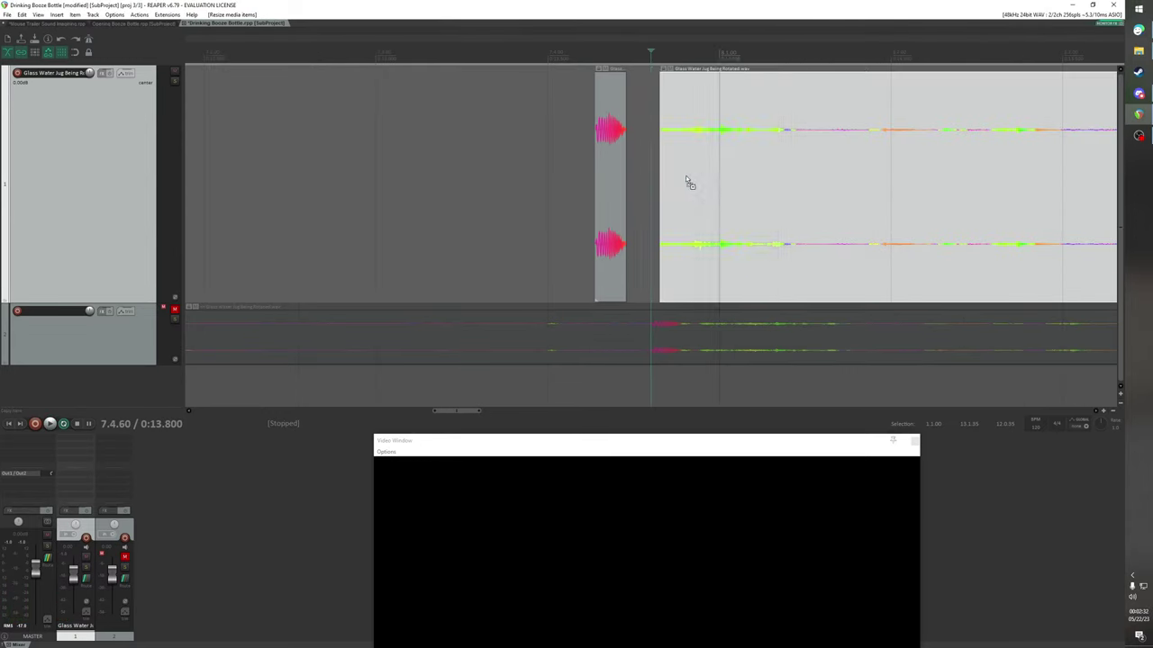
{"action": "key", "text": "ctrl+z"}
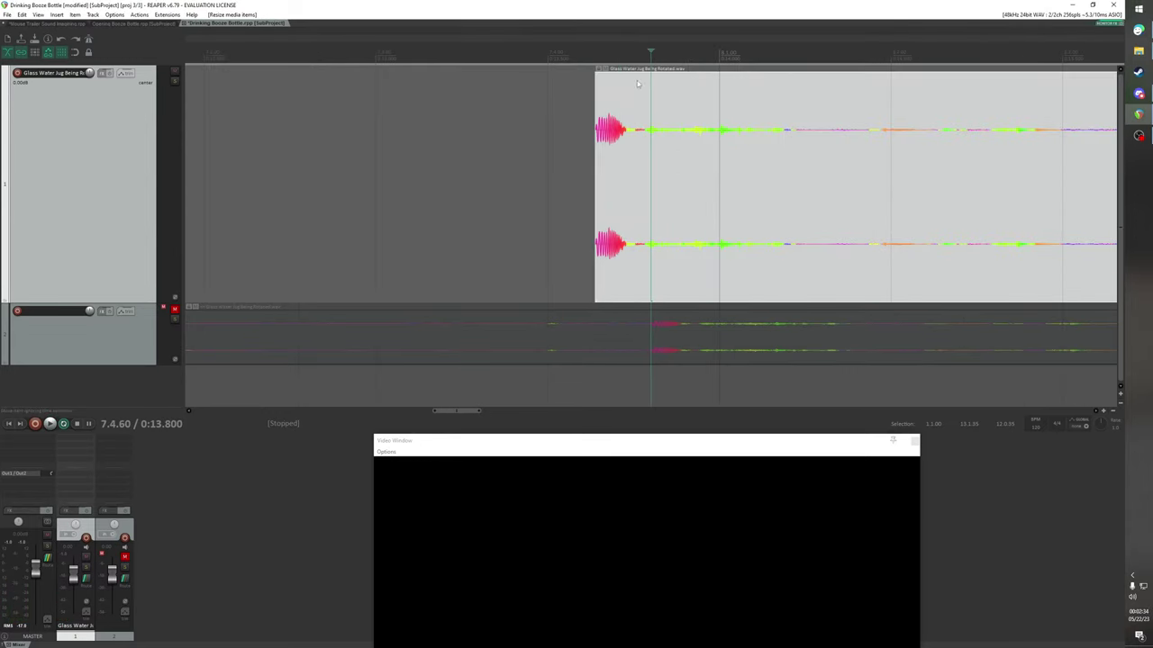
Split the recording at 0:13.997, shorten the hit clip's end, and play it from 0:13.645
{"action": "left_click", "coordinate": [663, 135]}
{"action": "left_click", "coordinate": [718, 135]}
{"action": "key", "text": "s"}
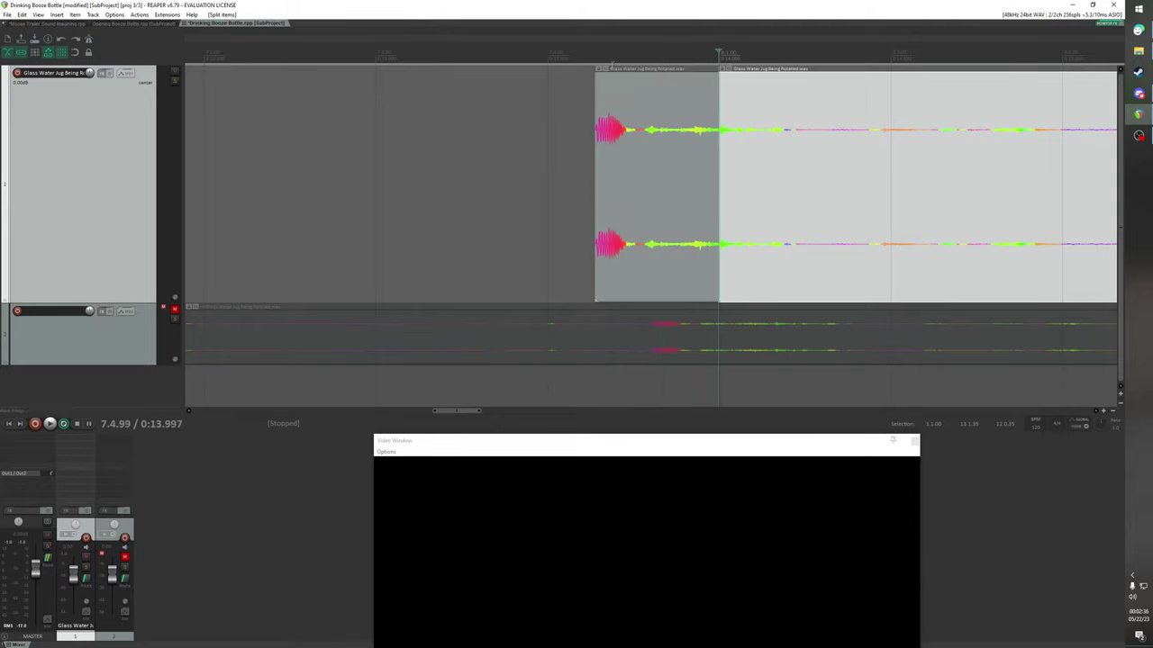
{"action": "key", "text": "space"}
{"action": "left_click_drag", "start_coordinate": [718, 135], "coordinate": [670, 140]}
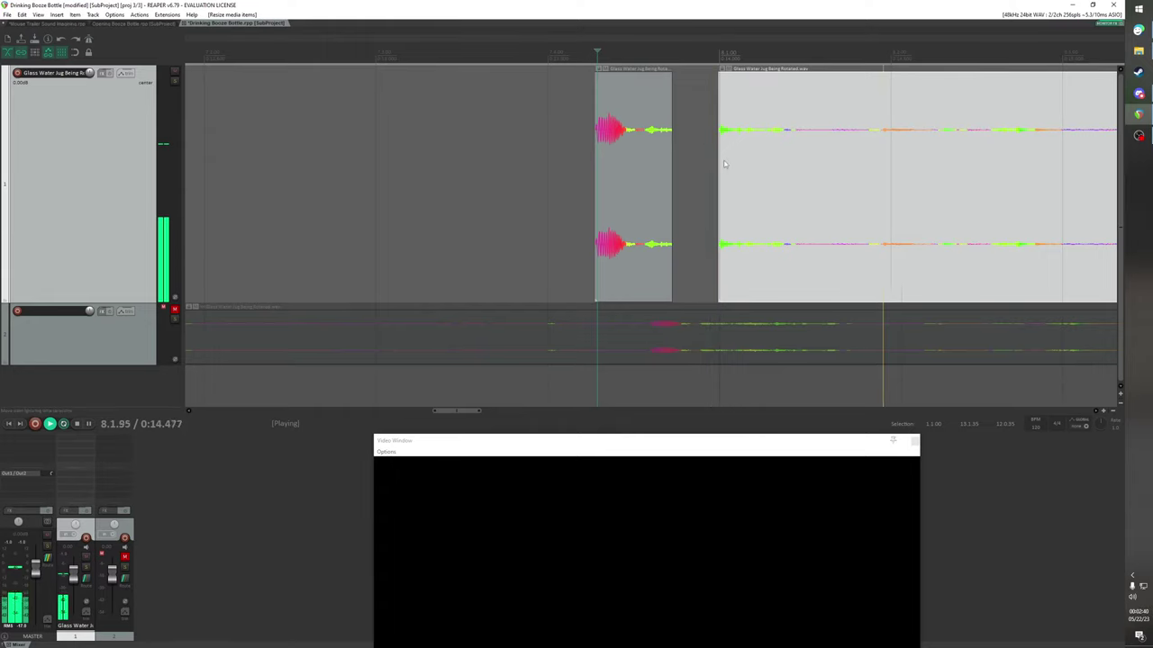
{"action": "key", "text": "space"}
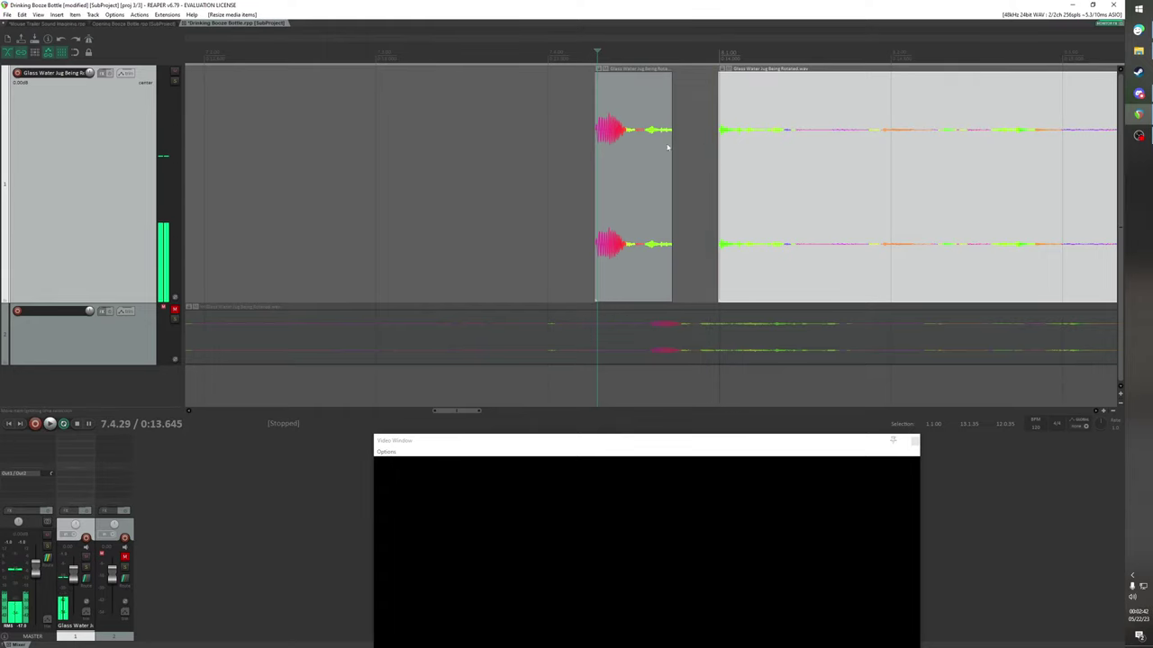
Delete the short hit clip and trim the remaining recording's start to just before the hit near 0:17.8
{"action": "left_click", "coordinate": [638, 159]}
{"action": "key", "text": "Delete"}
{"action": "scroll", "coordinate": [711, 181], "scroll_direction": "down", "scroll_amount": 4}
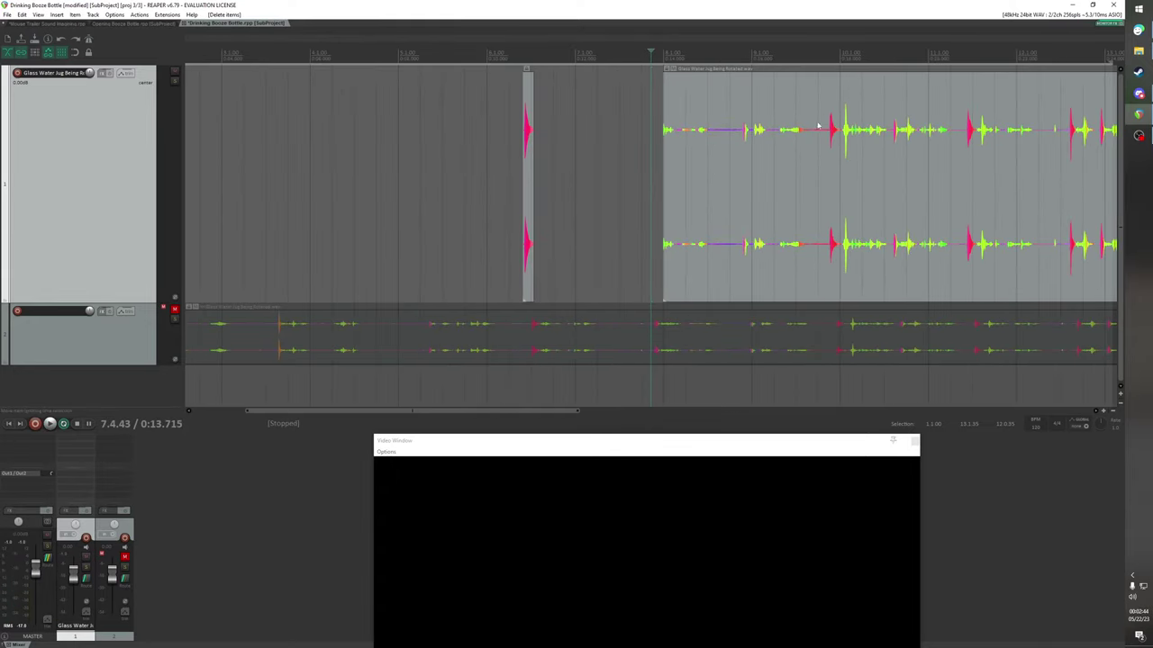
{"action": "left_click", "coordinate": [822, 52]}
{"action": "left_click_drag", "start_coordinate": [664, 130], "coordinate": [824, 163]}
Audition the recording around the hit near 0:17.8 and the swell that follows it
{"action": "key", "text": "space"}
{"action": "scroll", "coordinate": [814, 153], "scroll_direction": "up", "scroll_amount": 4}
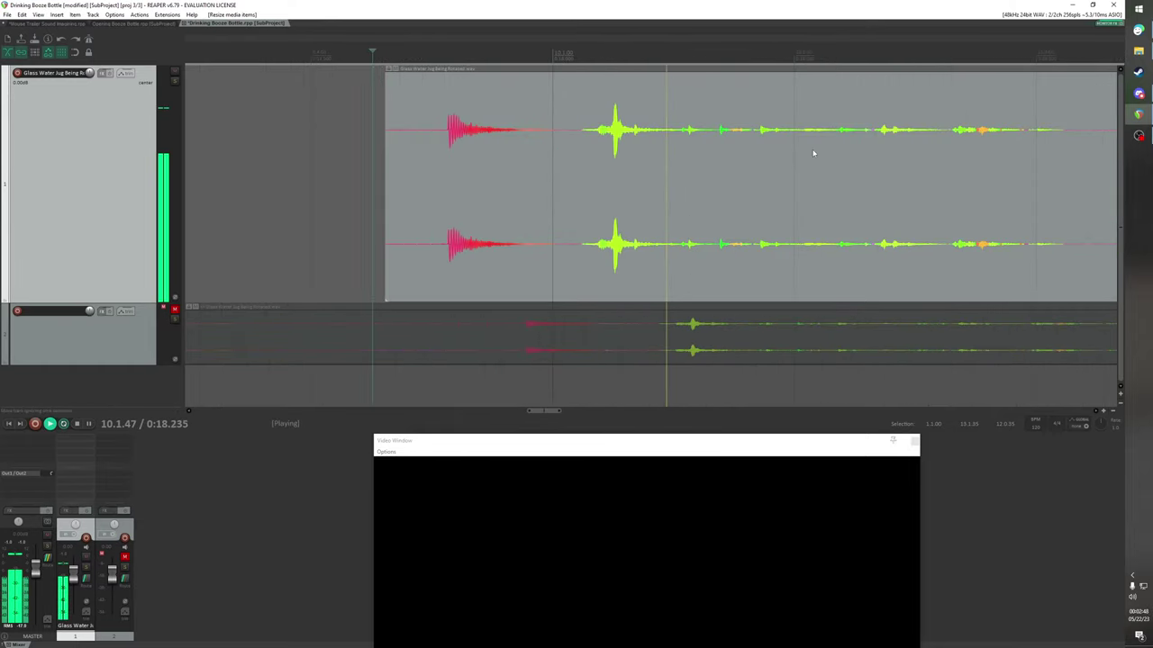
{"action": "left_click_drag", "start_coordinate": [490, 130], "coordinate": [487, 131]}
{"action": "left_click", "coordinate": [420, 133]}
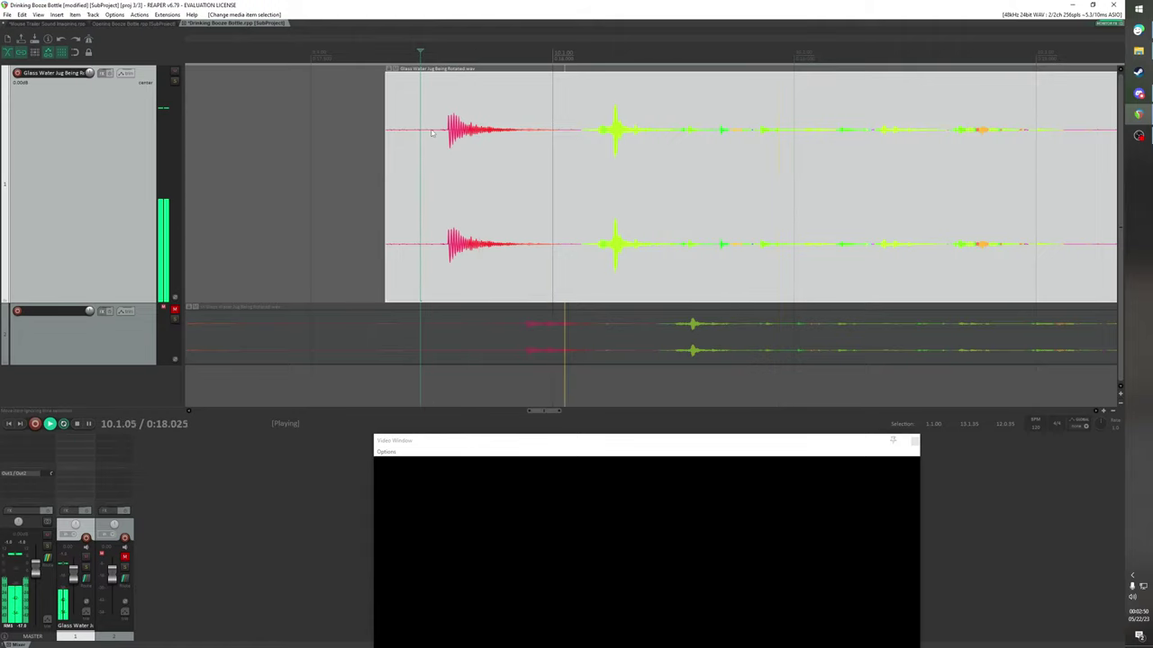
{"action": "key", "text": "space"}
{"action": "key", "text": "space"}
Trim the recording's start to the onset of the hit and split it at 0:18.060, before the swell
{"action": "left_click_drag", "start_coordinate": [387, 134], "coordinate": [445, 166]}
{"action": "key", "text": "space"}
{"action": "left_click", "coordinate": [584, 142]}
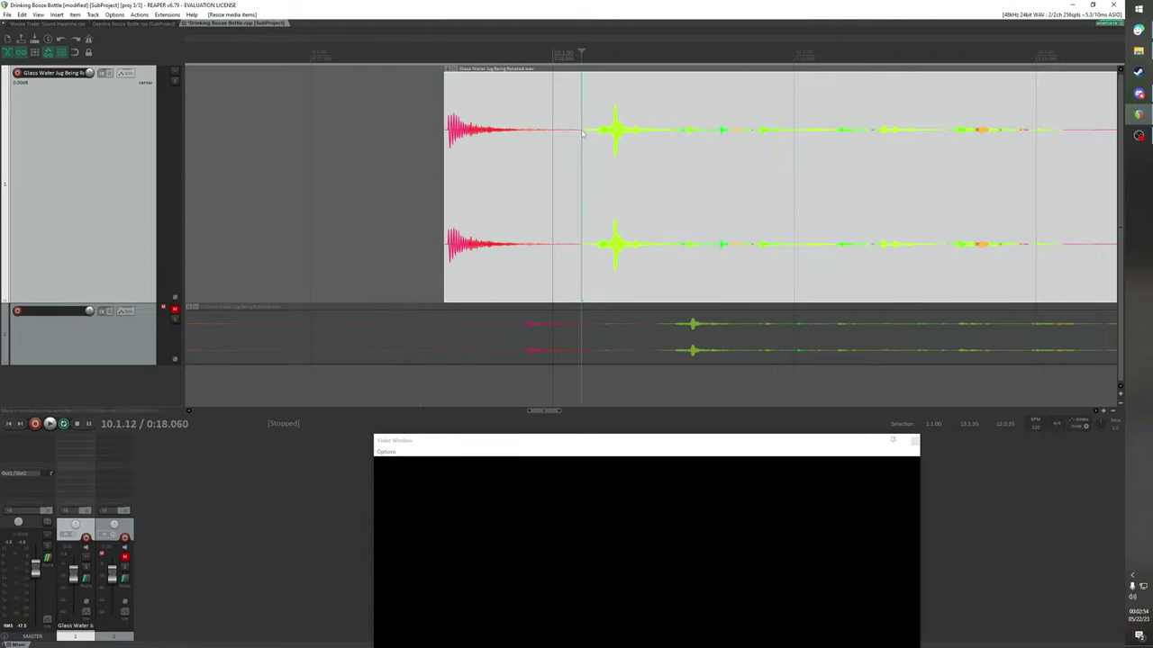
{"action": "key", "text": "s"}
Play the new short hit clip from 0:17.780
{"action": "left_click", "coordinate": [444, 47]}
{"action": "key", "text": "space"}
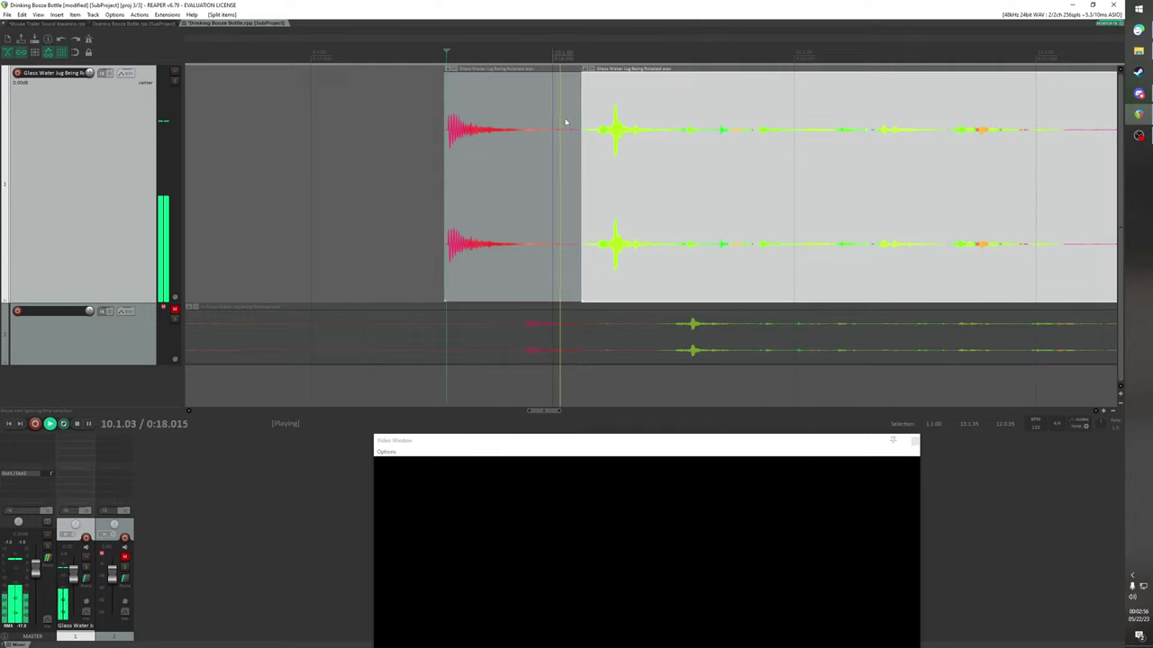
{"action": "key", "text": "space"}
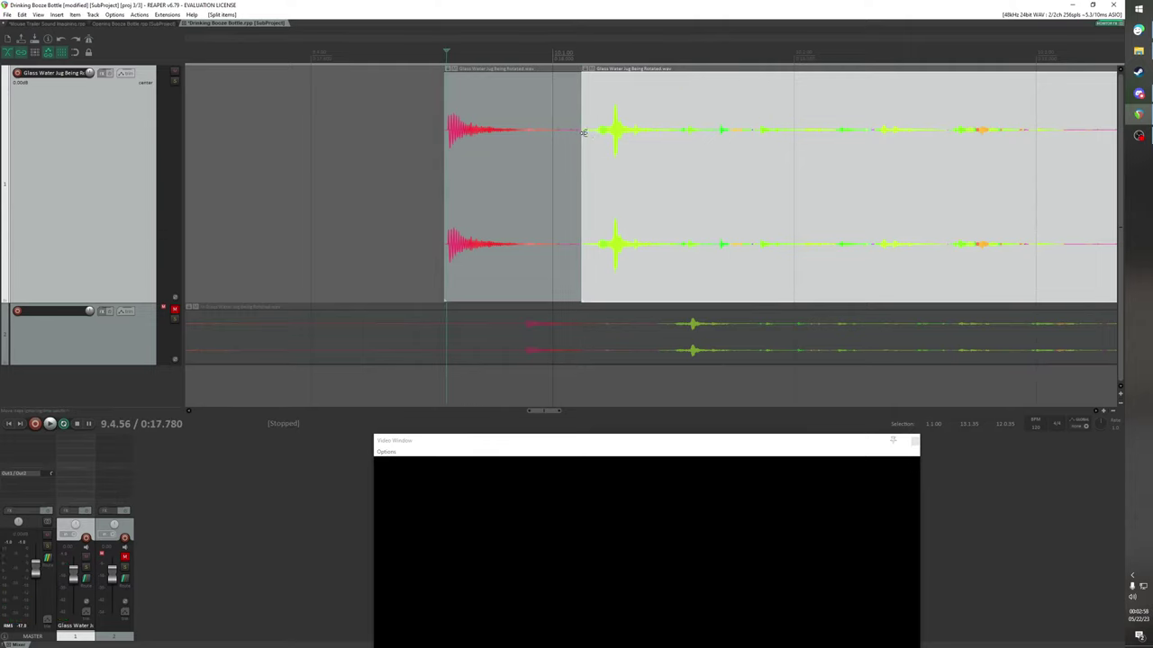
Split the second track's recording at 0:18.219, between the hit and the swell, and unmute that track
{"action": "scroll", "coordinate": [759, 331], "scroll_direction": "down", "scroll_amount": 3}
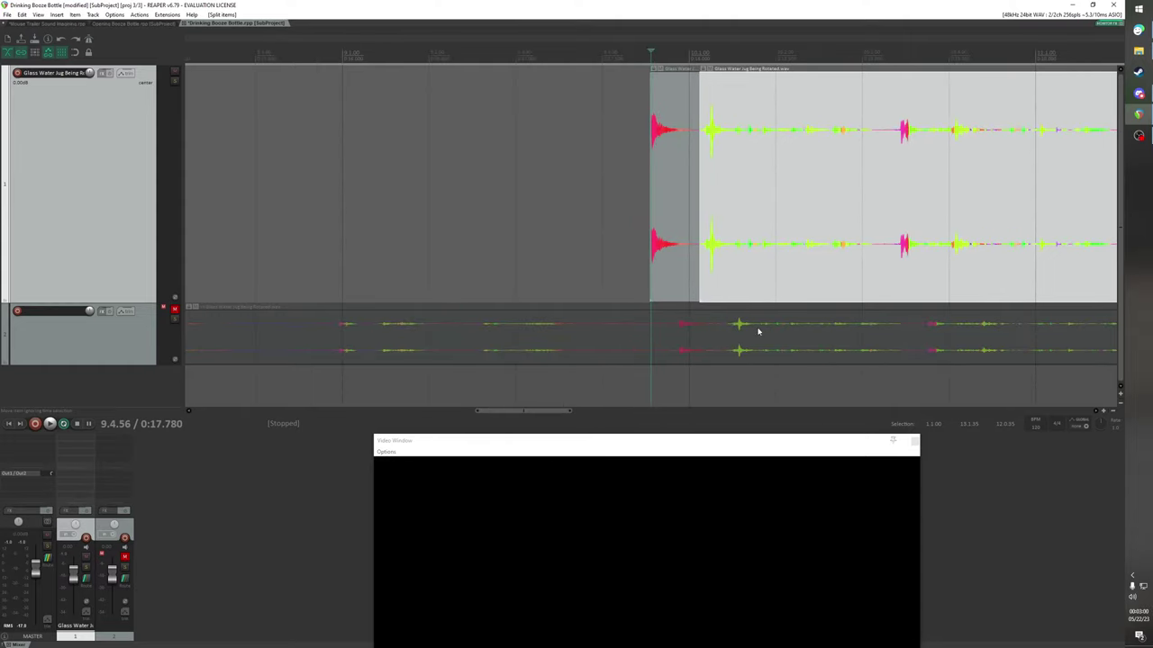
{"action": "left_click", "coordinate": [728, 327]}
{"action": "scroll", "coordinate": [738, 342], "scroll_direction": "up", "scroll_amount": 6}
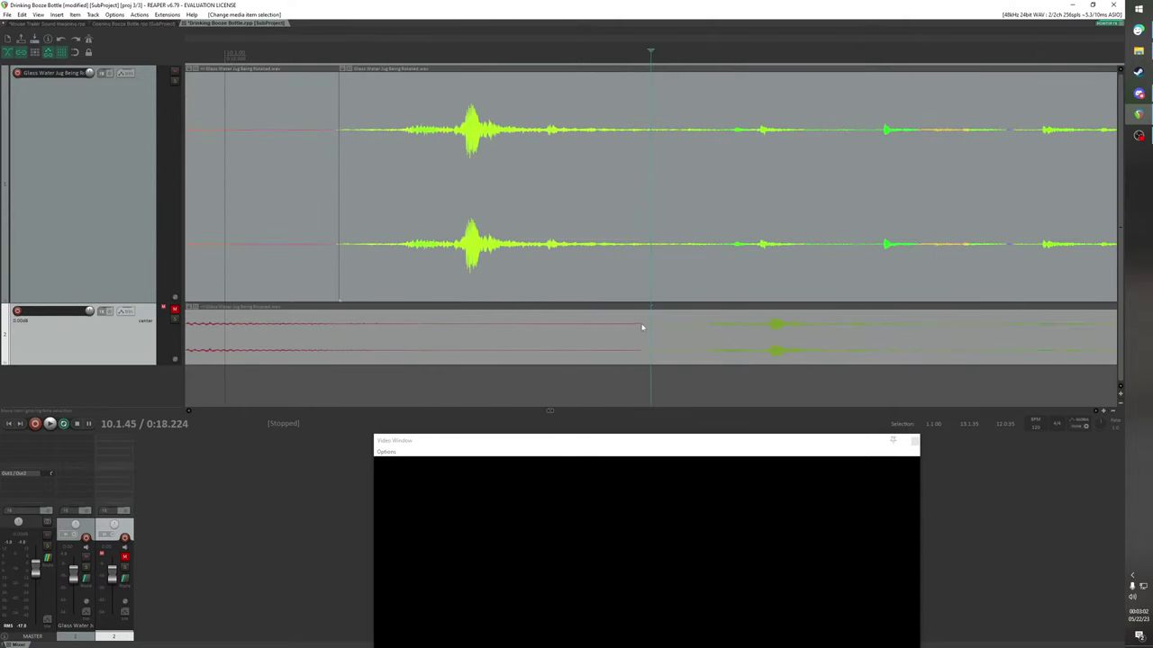
{"action": "key", "text": "s"}
{"action": "scroll", "coordinate": [659, 334], "scroll_direction": "down", "scroll_amount": 3}
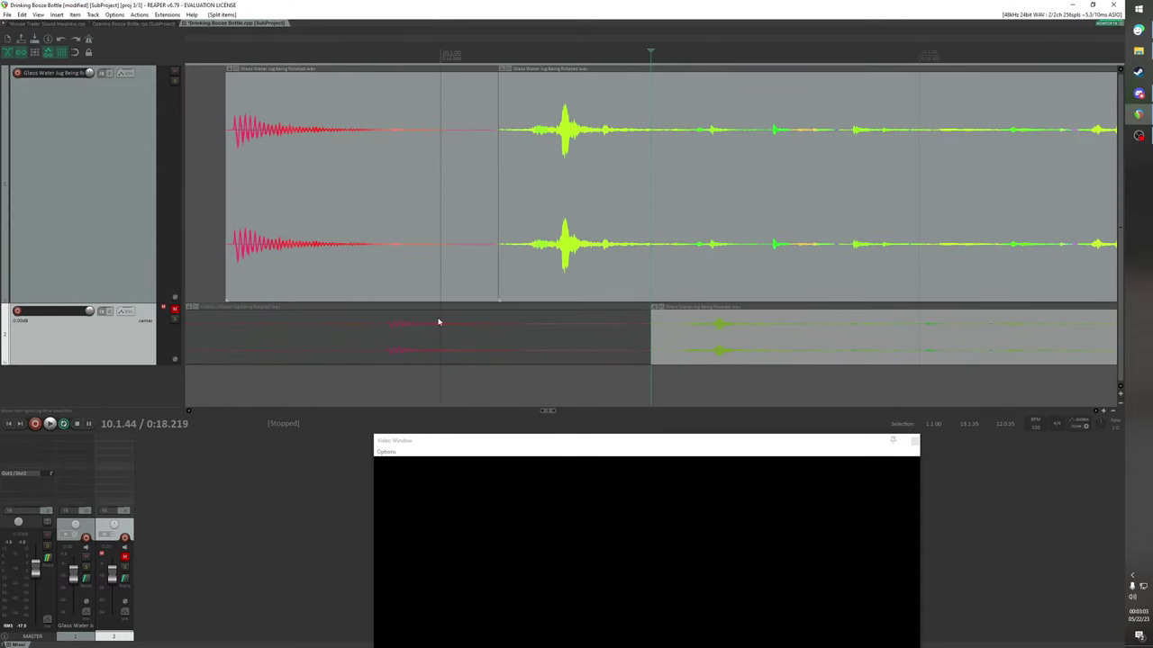
{"action": "left_click", "coordinate": [173, 311]}
{"action": "scroll", "coordinate": [644, 120], "scroll_direction": "down", "scroll_amount": 2}
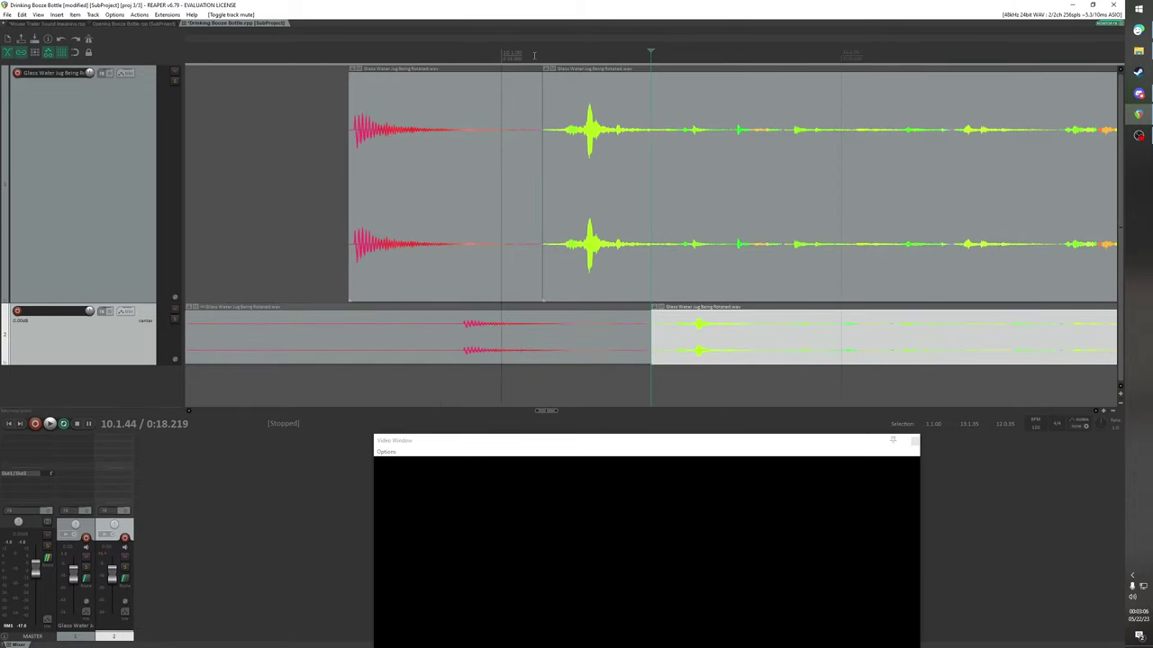
Mute the second track and audition the first track's clips around the 0:18.060 split
{"action": "left_click", "coordinate": [173, 310]}
{"action": "key", "text": "space"}
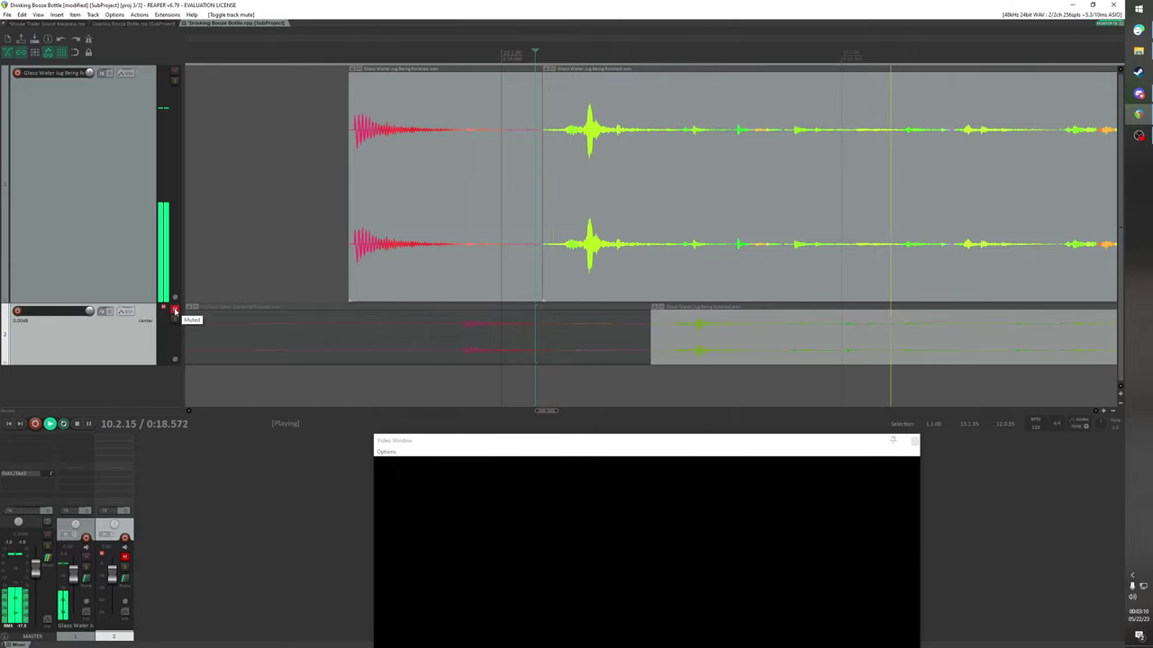
{"action": "key", "text": "space"}
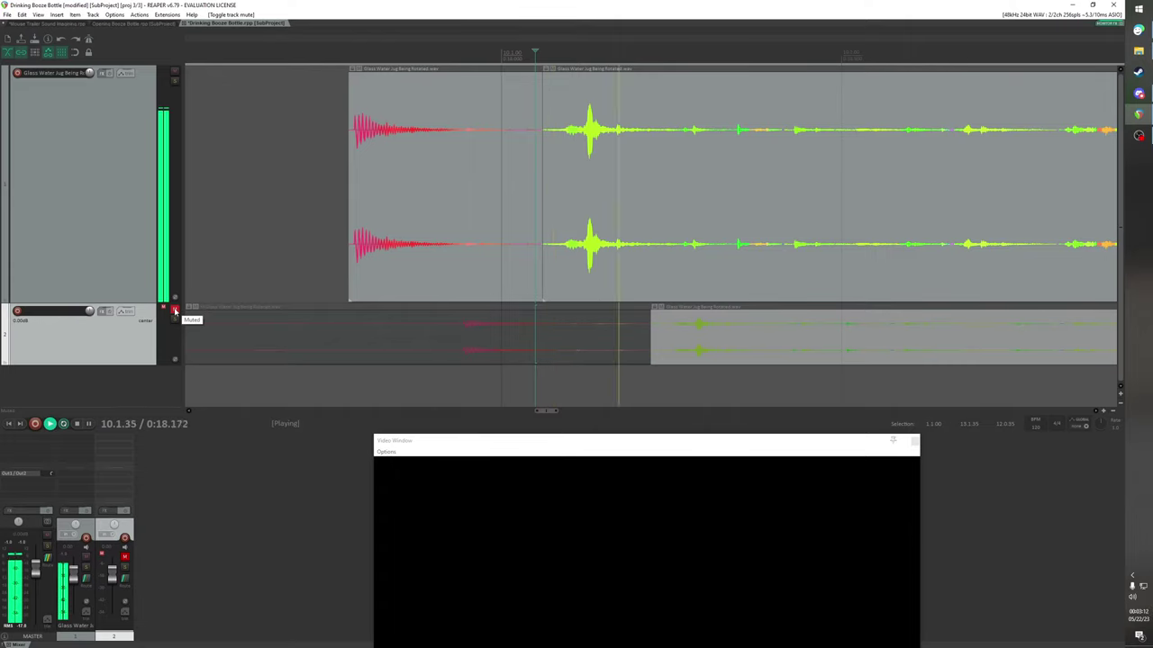
{"action": "scroll", "coordinate": [533, 226], "scroll_direction": "down", "scroll_amount": 3}
{"action": "key", "text": "space"}
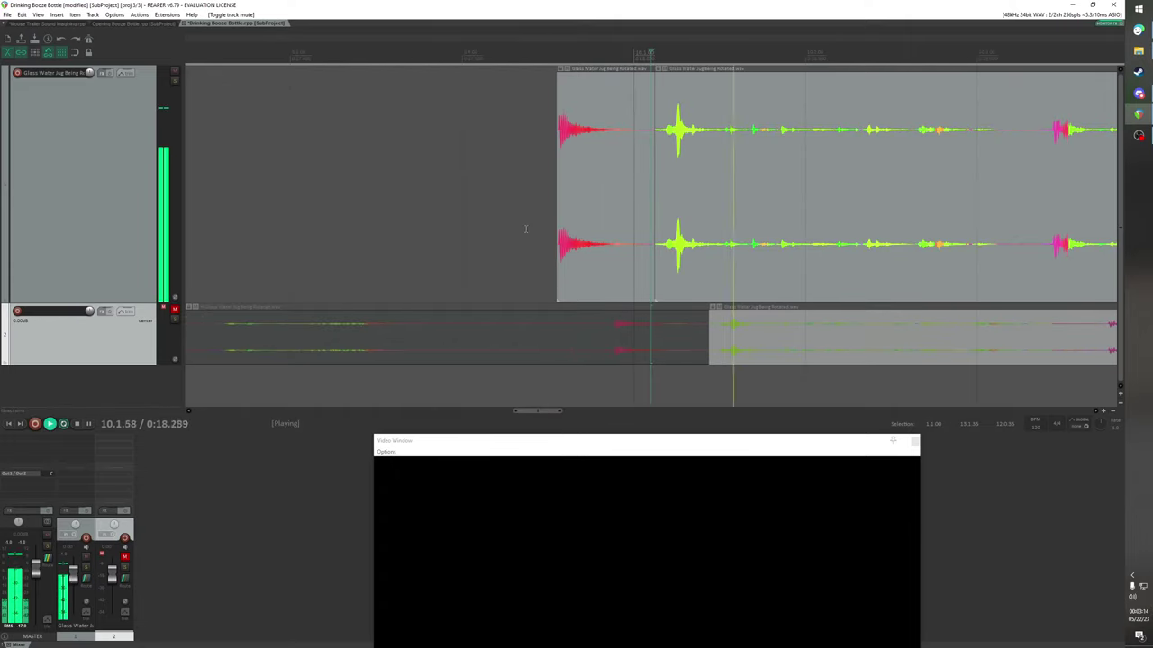
Unmute the second track and delete its clip before the 0:18.219 split
{"action": "left_click", "coordinate": [175, 312]}
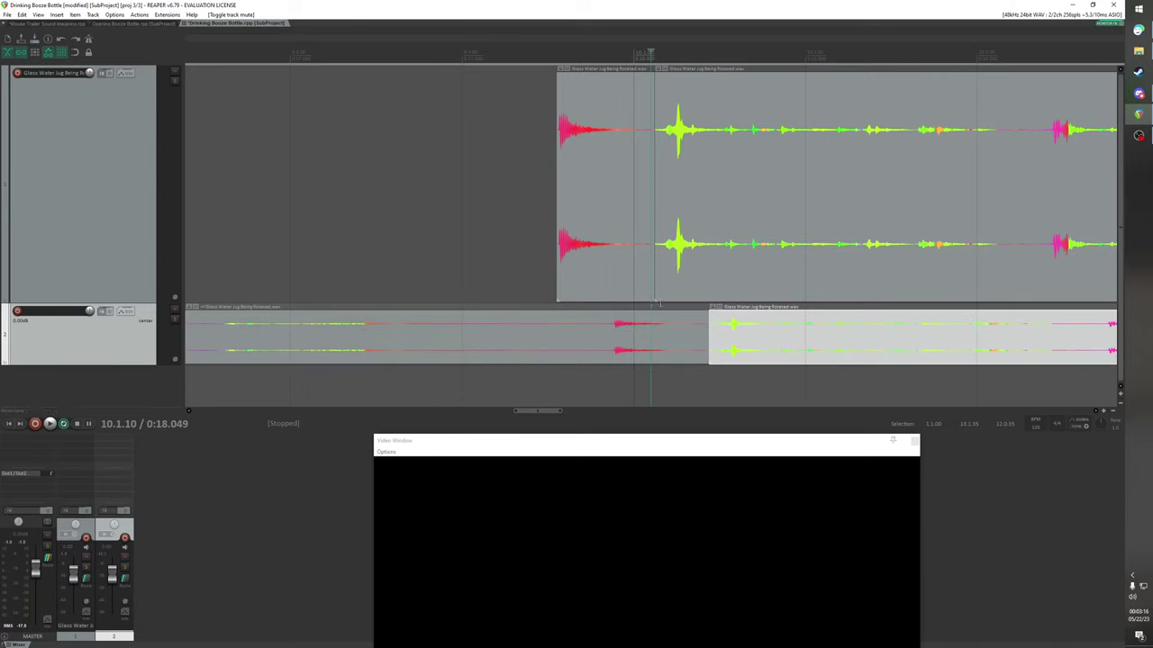
{"action": "scroll", "coordinate": [615, 334], "scroll_direction": "down", "scroll_amount": 3}
{"action": "left_click", "coordinate": [585, 334]}
{"action": "key", "text": "Delete"}
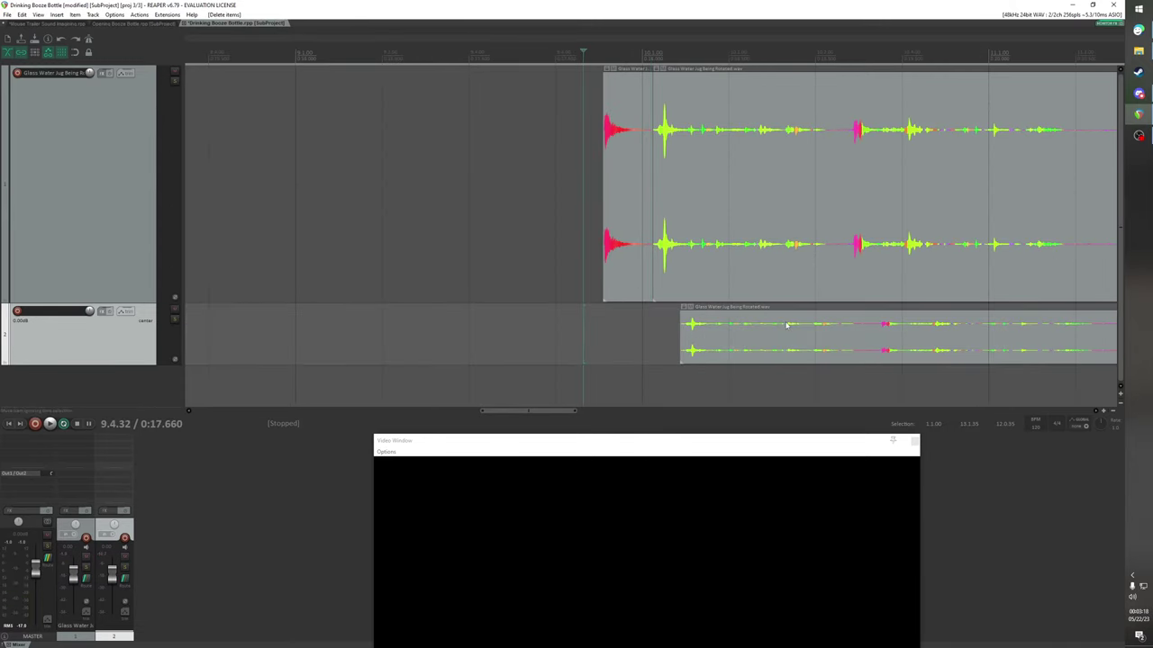
Compare the two tracks by playing and soloing each, with the solos cleared and the second track muted at the end
{"action": "left_click", "coordinate": [787, 326]}
{"action": "key", "text": "space"}
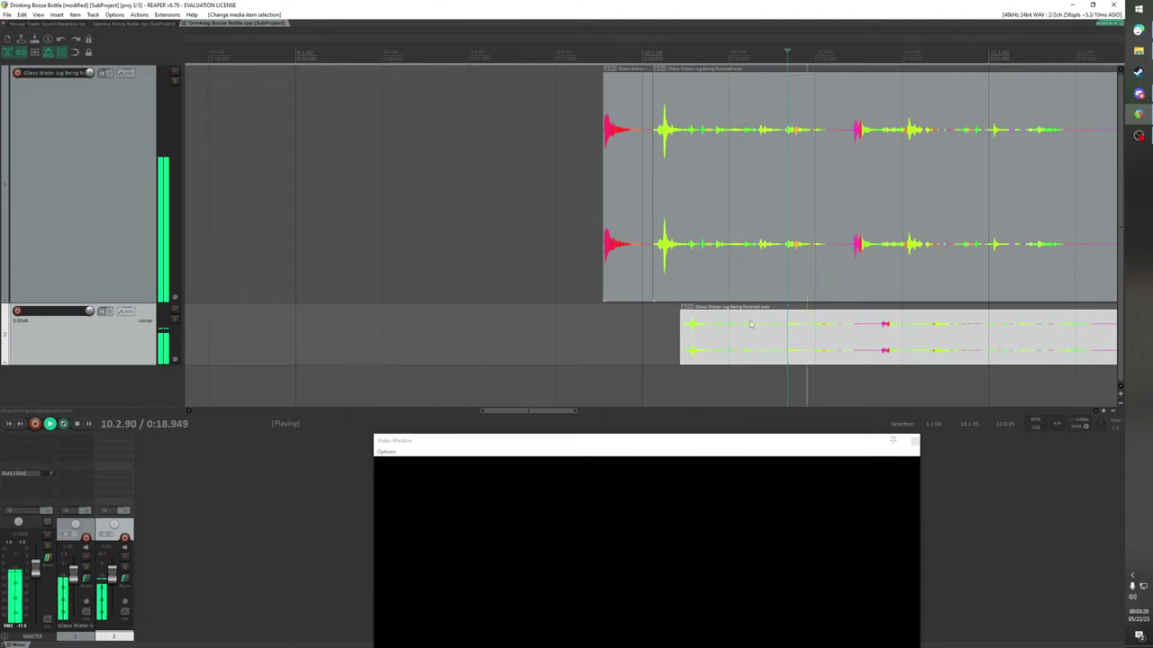
{"action": "key", "text": "space"}
{"action": "left_click", "coordinate": [176, 321]}
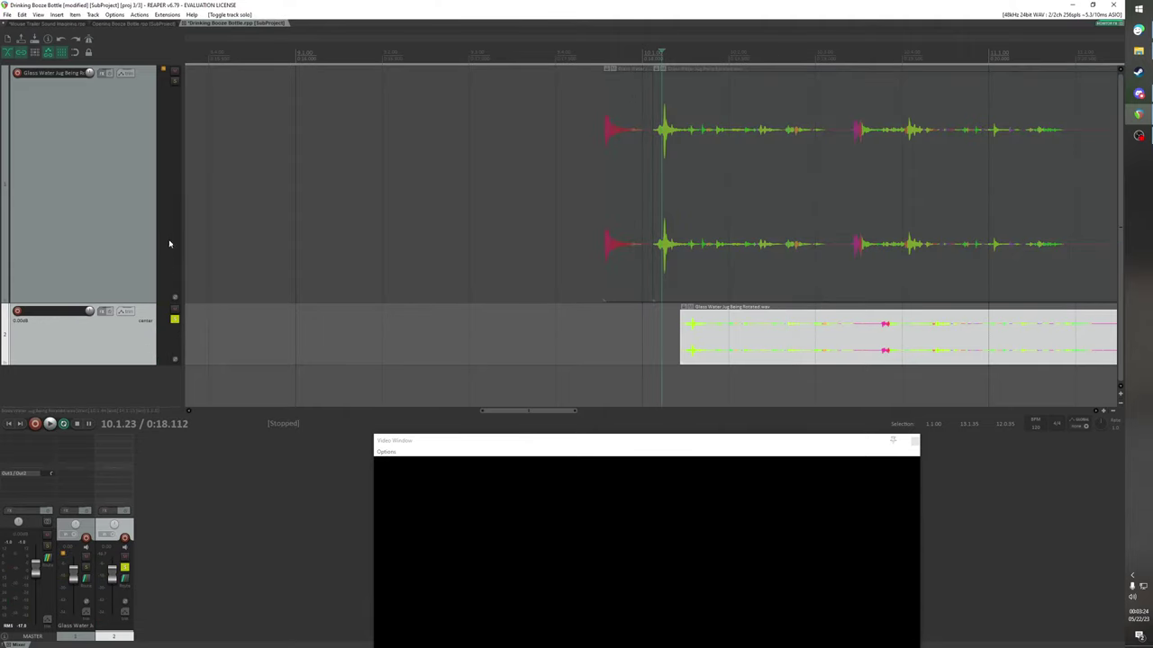
{"action": "left_click", "coordinate": [175, 81]}
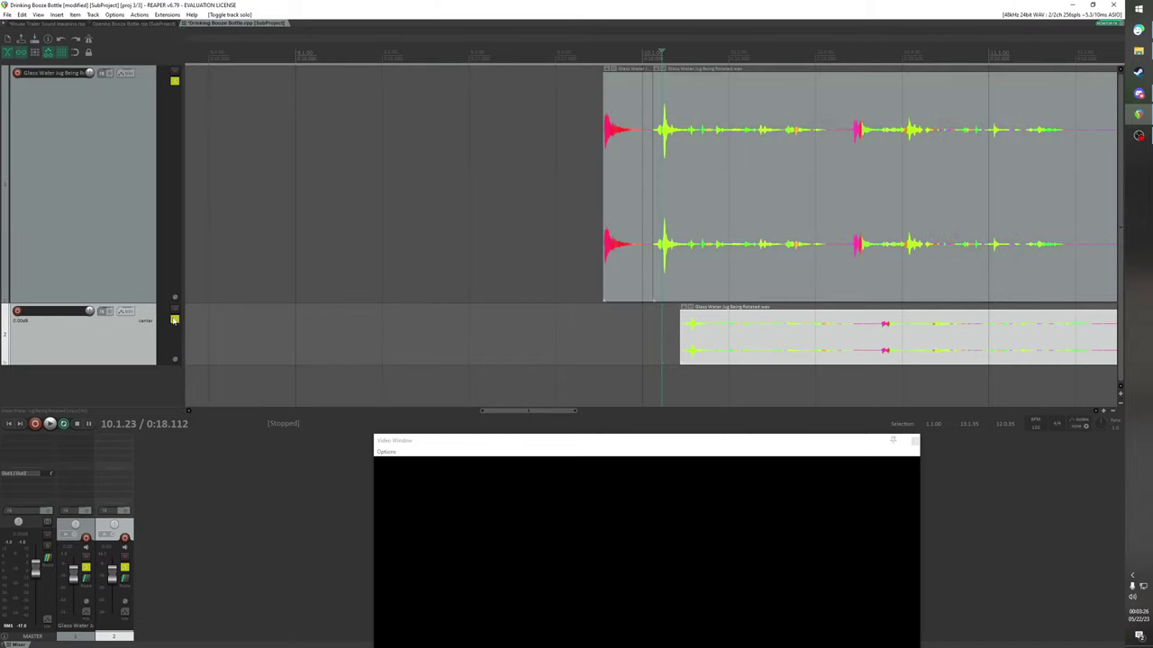
{"action": "left_click", "coordinate": [175, 320]}
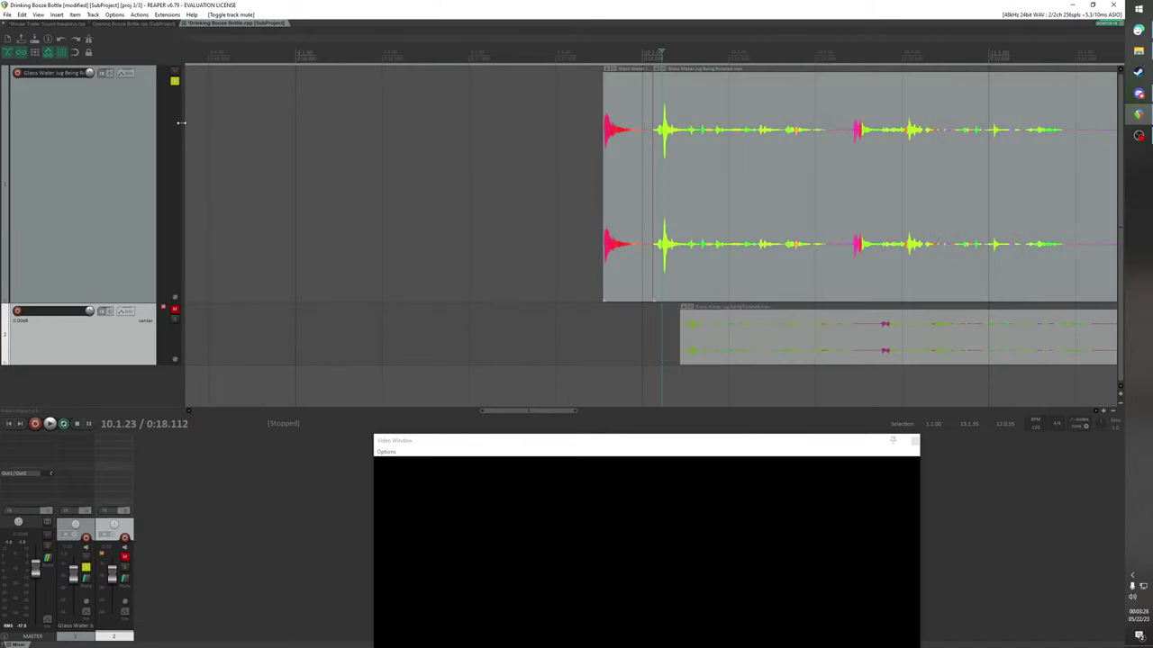
{"action": "left_click", "coordinate": [176, 81]}
{"action": "key", "text": "space"}
Split the first track's recording at about 0:19.06, before the next hit, and move the hit and swell clips earlier
{"action": "left_click", "coordinate": [826, 132]}
{"action": "key", "text": "s"}
{"action": "scroll", "coordinate": [829, 166], "scroll_direction": "down", "scroll_amount": 2}
{"action": "left_click_drag", "start_coordinate": [546, 153], "coordinate": [414, 159]}
{"action": "left_click_drag", "start_coordinate": [591, 170], "coordinate": [520, 174]}
Play the remaining recording and trim its start to the onset of the hit near 0:20.9
{"action": "key", "text": "space"}
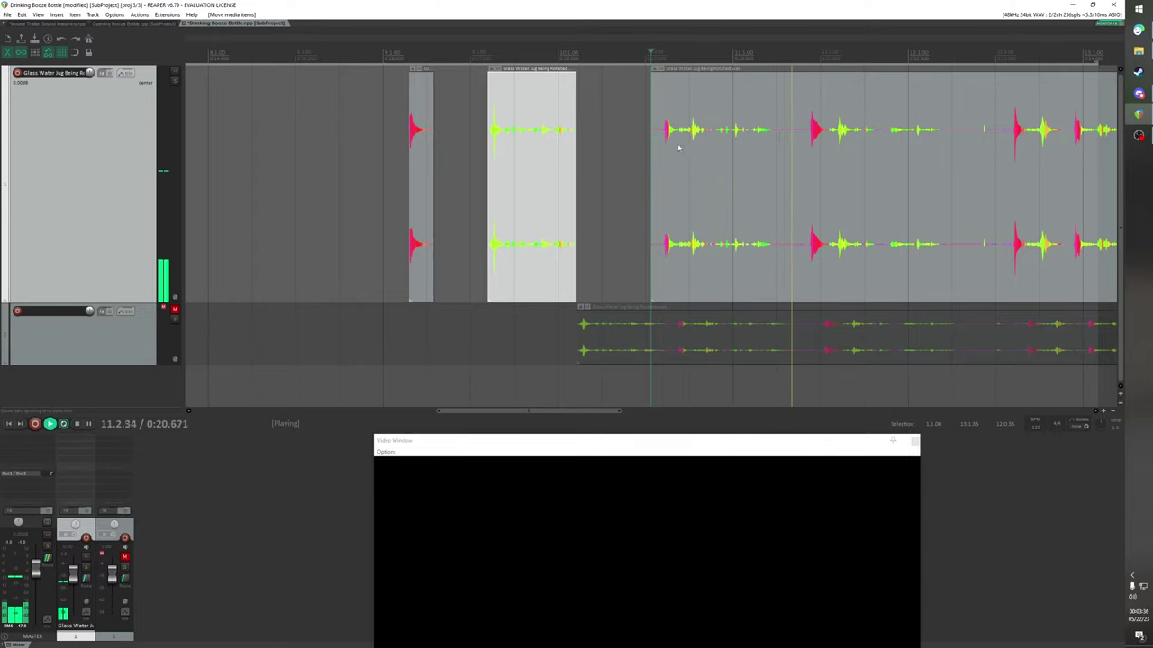
{"action": "left_click_drag", "start_coordinate": [655, 139], "coordinate": [827, 132]}
{"action": "left_click", "coordinate": [826, 132]}
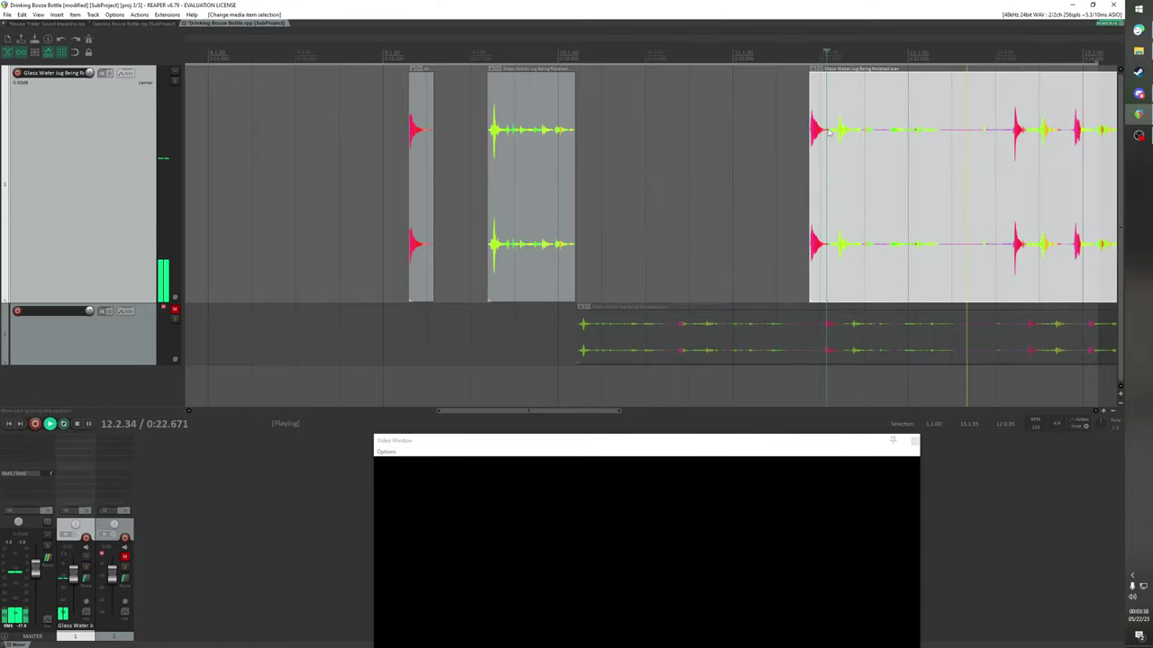
{"action": "key", "text": "space"}
Split the recording just after that hit, at about 0:21.1, and move the hit clip slightly earlier
{"action": "scroll", "coordinate": [784, 141], "scroll_direction": "up", "scroll_amount": 5}
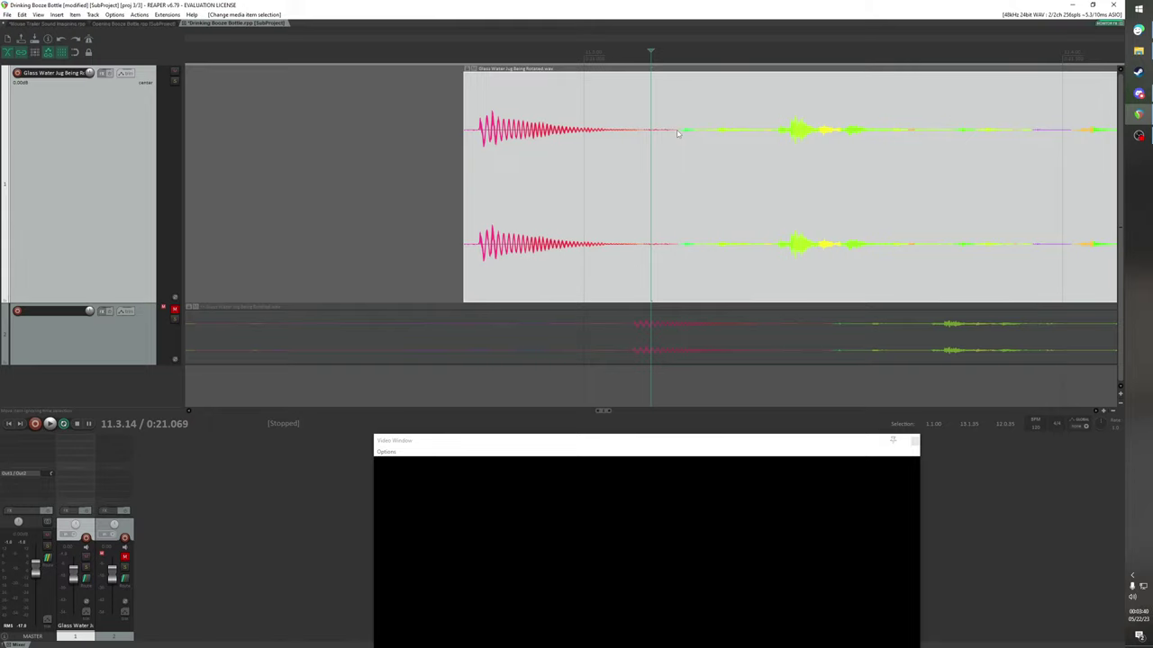
{"action": "left_click", "coordinate": [677, 133]}
{"action": "key", "text": "s"}
{"action": "left_click_drag", "start_coordinate": [574, 164], "coordinate": [424, 160]}
Audition the recording after 0:21.1 and trim its start to just before the hit near 0:23.2
{"action": "scroll", "coordinate": [724, 160], "scroll_direction": "down", "scroll_amount": 3}
{"action": "key", "text": "space"}
{"action": "scroll", "coordinate": [758, 158], "scroll_direction": "down", "scroll_amount": 3}
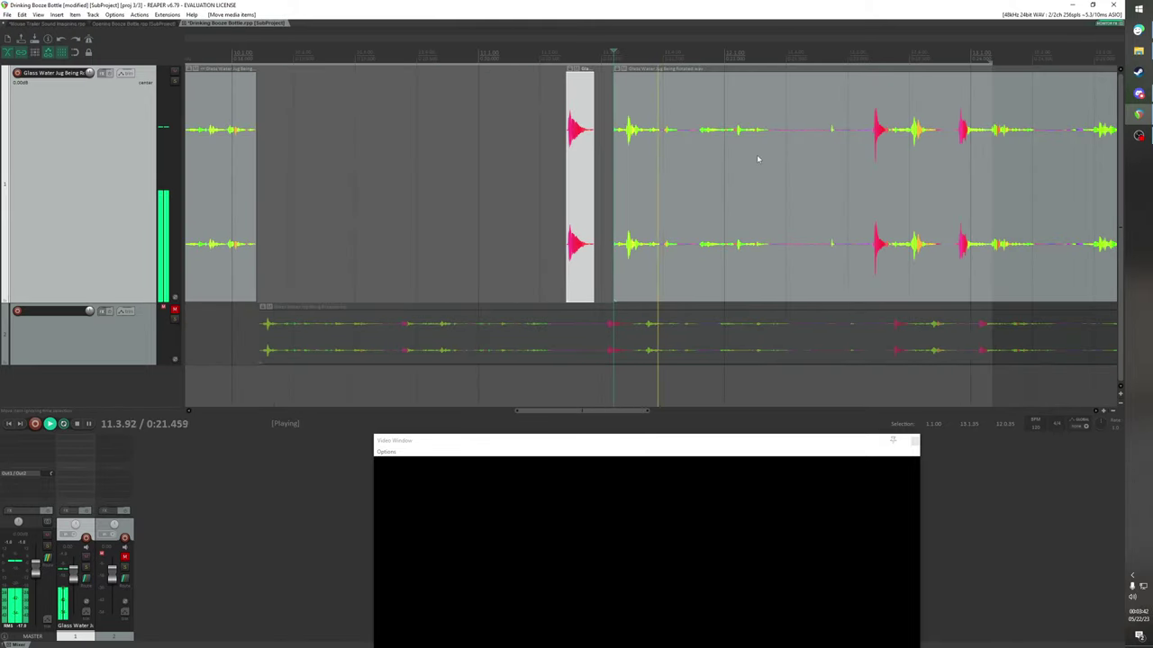
{"action": "scroll", "coordinate": [757, 159], "scroll_direction": "down", "scroll_amount": 3}
{"action": "left_click_drag", "start_coordinate": [618, 129], "coordinate": [745, 152]}
Audition the remaining recording through its last two hits and the final swell
{"action": "scroll", "coordinate": [752, 144], "scroll_direction": "up", "scroll_amount": 5}
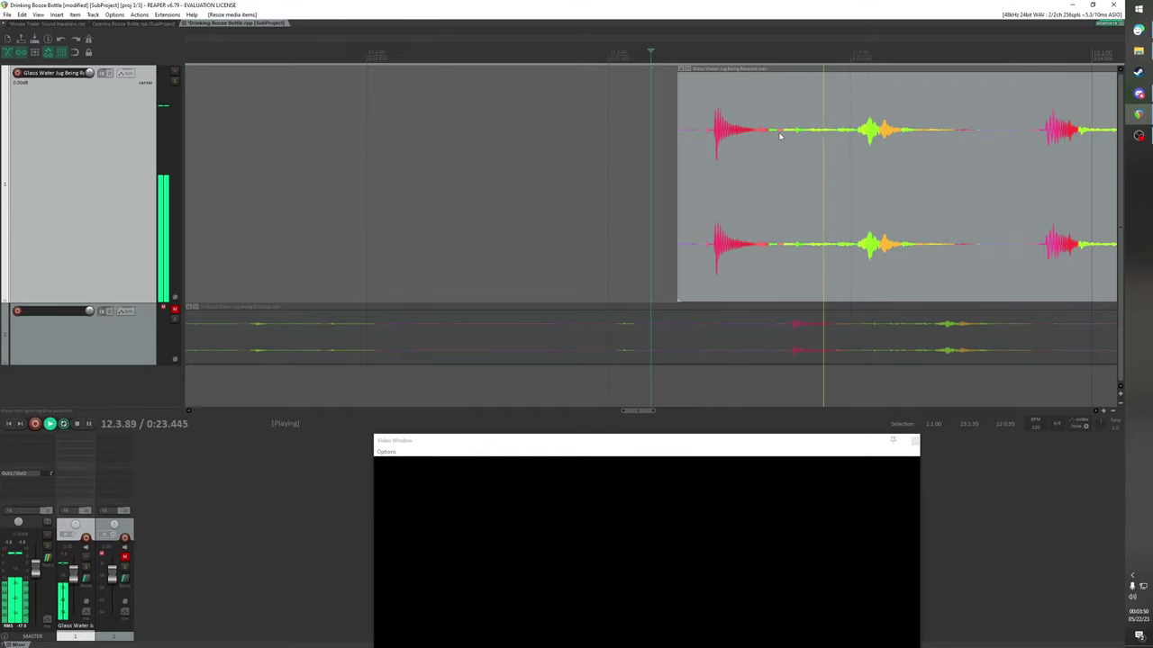
{"action": "scroll", "coordinate": [782, 143], "scroll_direction": "down", "scroll_amount": 3}
{"action": "key", "text": "space"}
{"action": "scroll", "coordinate": [785, 145], "scroll_direction": "down", "scroll_amount": 4}
{"action": "left_click", "coordinate": [745, 151]}
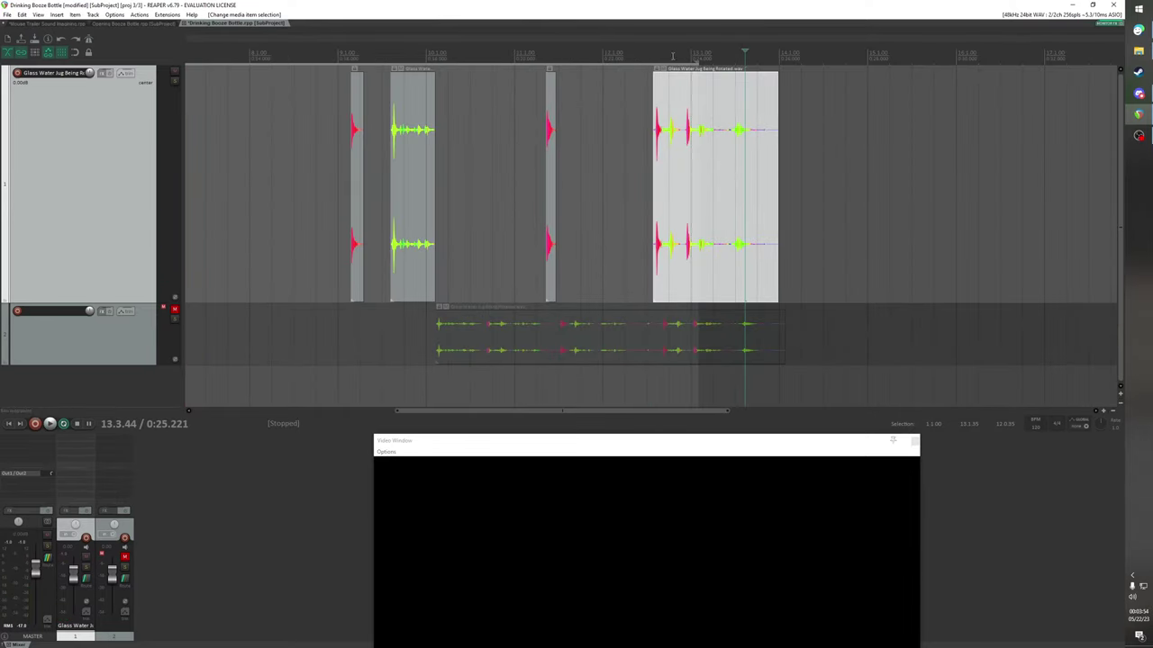
{"action": "key", "text": "space"}
{"action": "scroll", "coordinate": [769, 91], "scroll_direction": "down", "scroll_amount": 6}
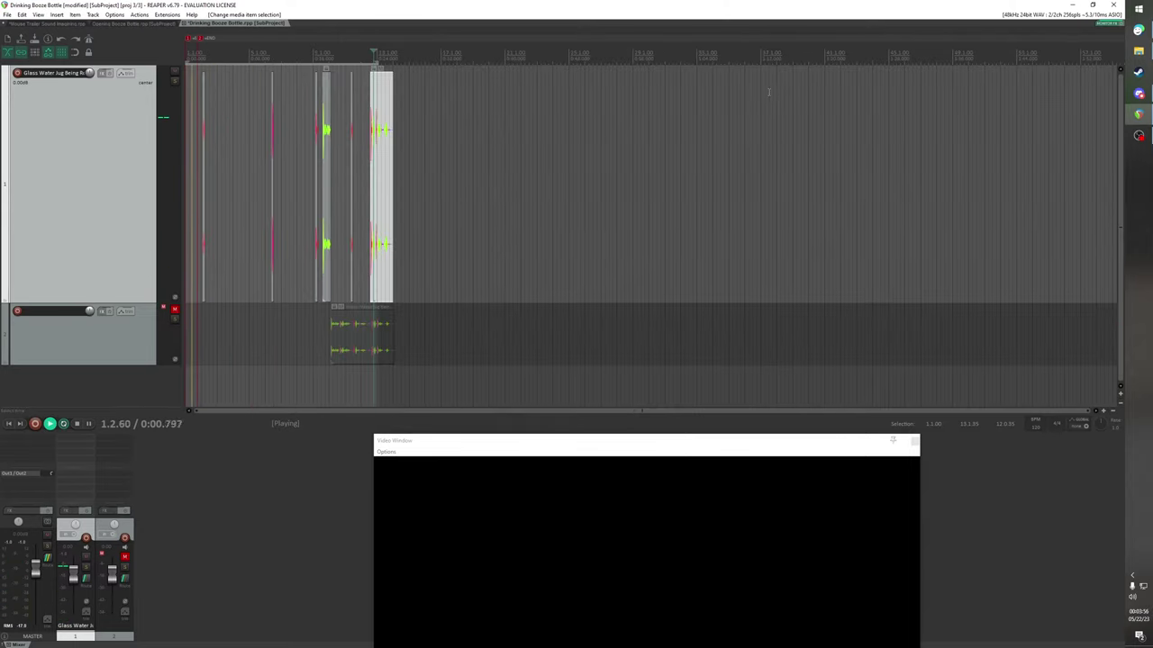
{"action": "scroll", "coordinate": [738, 143], "scroll_direction": "up", "scroll_amount": 6}
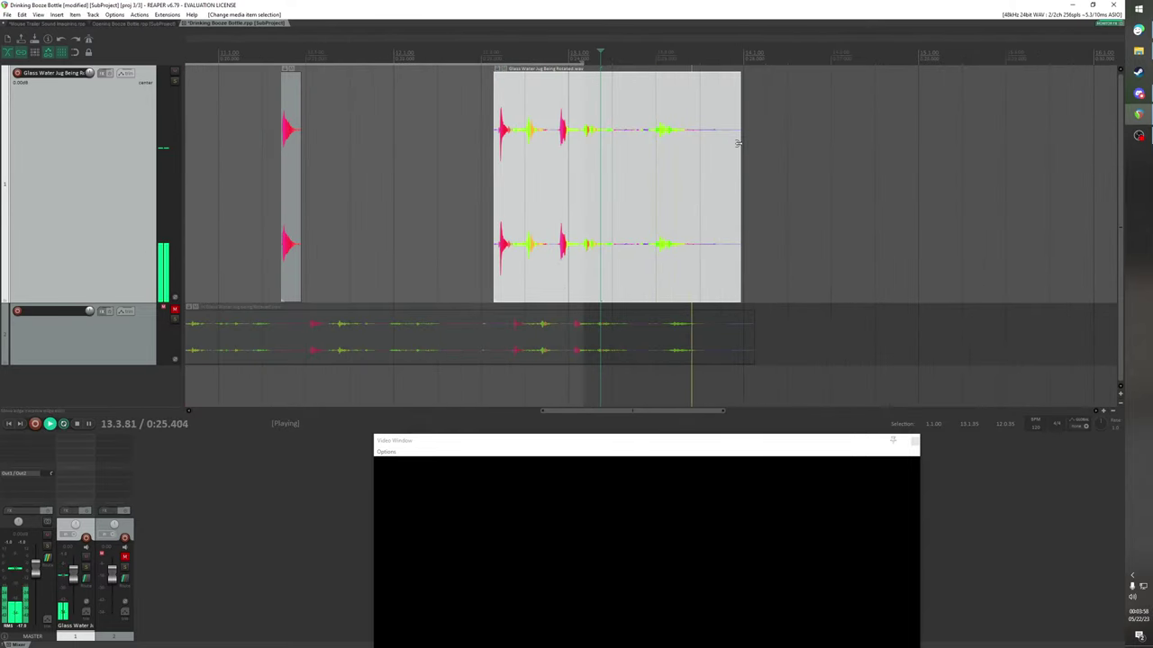
{"action": "left_click", "coordinate": [677, 137]}
{"action": "left_click", "coordinate": [645, 132]}
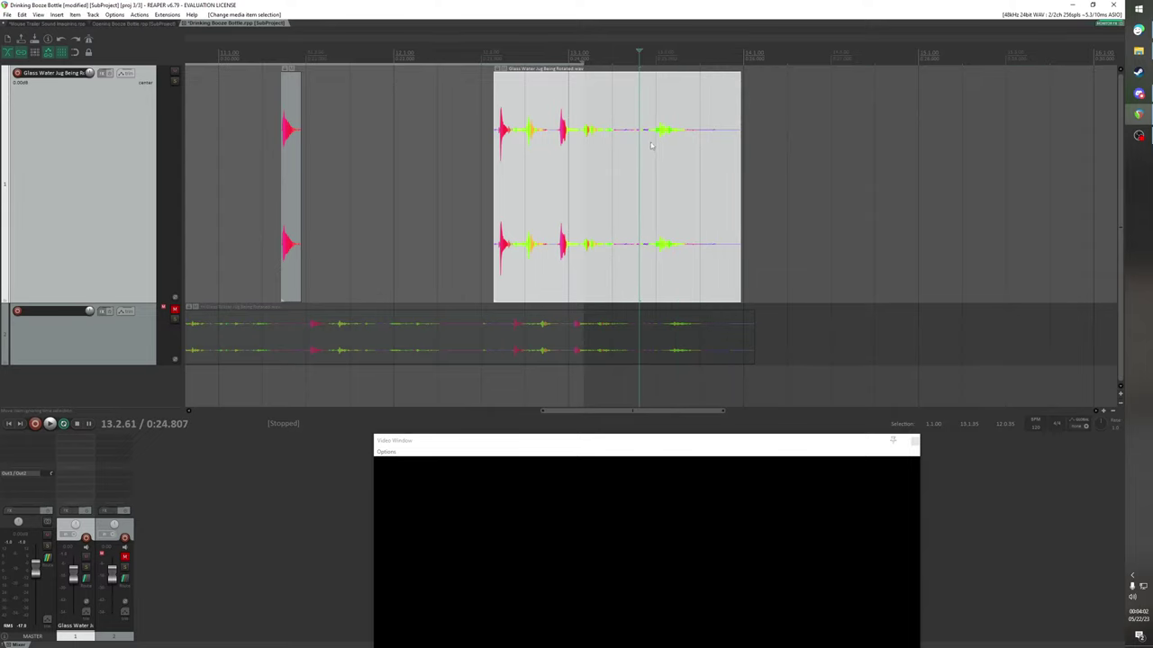
Delete the muted second track with its copy of the recording
{"action": "left_click", "coordinate": [141, 344]}
{"action": "key", "text": "Delete"}
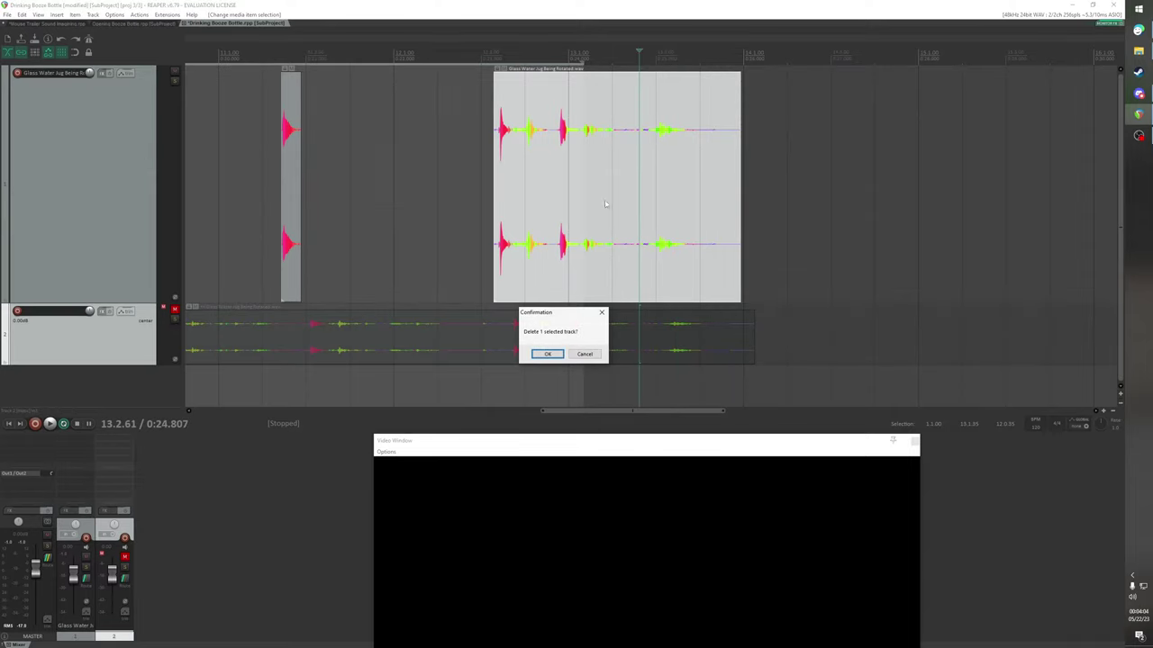
{"action": "left_click", "coordinate": [549, 354]}
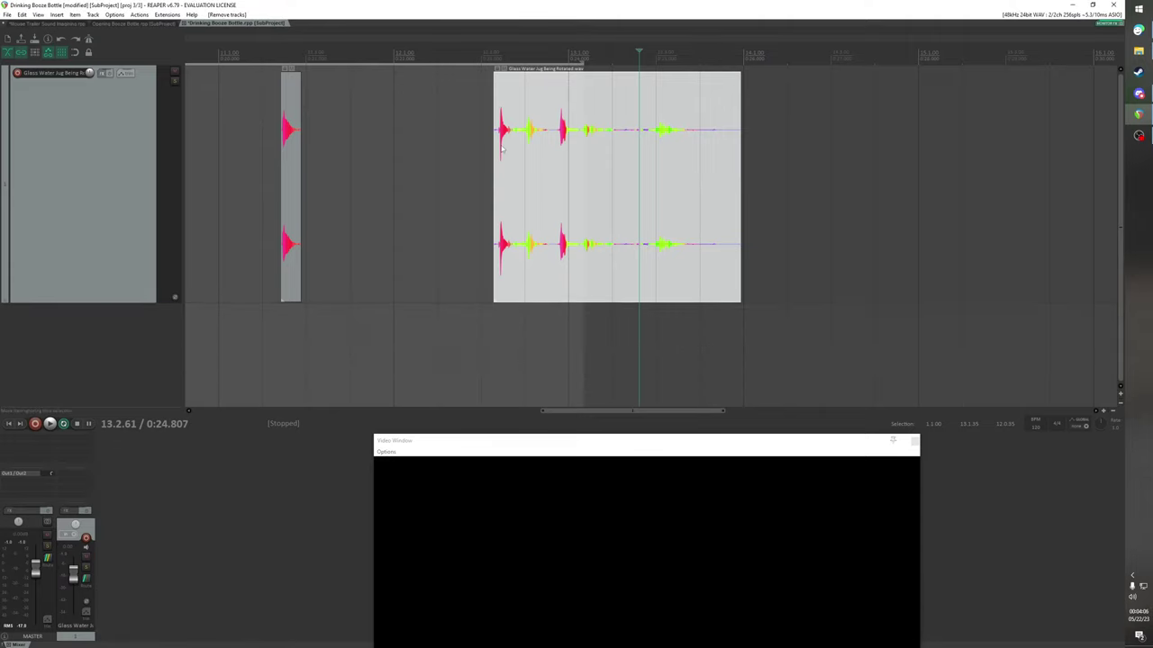
Trim the last clip down to its final swell and move the hit and swell clips toward the start of the timeline
{"action": "left_click_drag", "start_coordinate": [495, 143], "coordinate": [463, 191]}
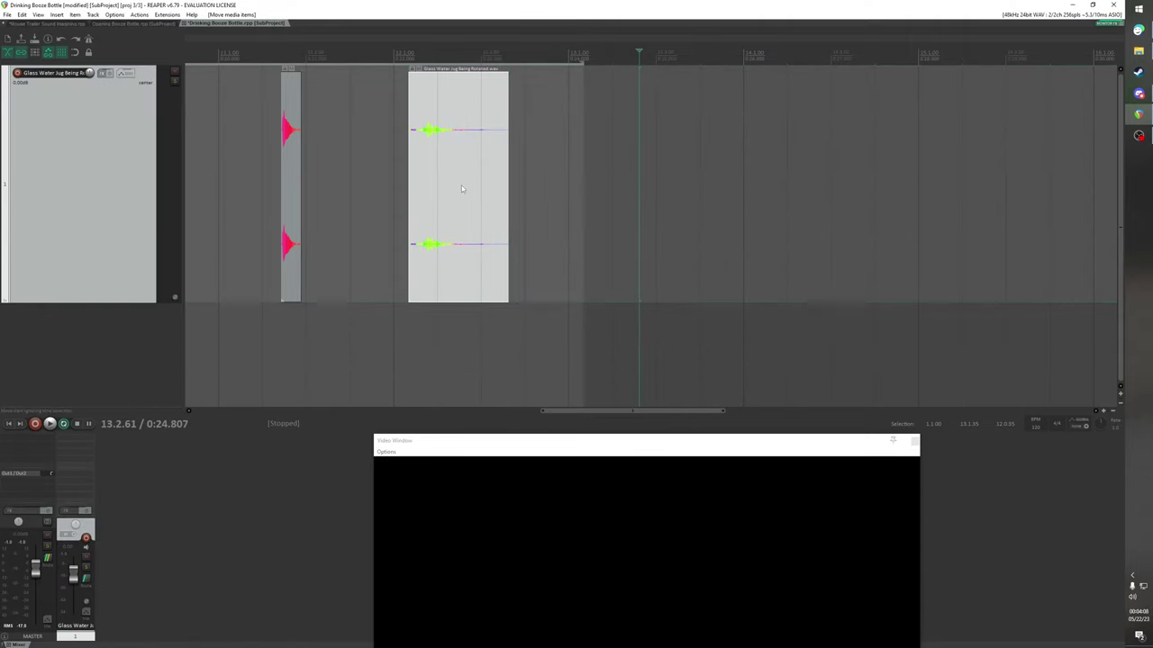
{"action": "scroll", "coordinate": [463, 190], "scroll_direction": "down", "scroll_amount": 3}
{"action": "scroll", "coordinate": [536, 153], "scroll_direction": "down", "scroll_amount": 4}
{"action": "left_click_drag", "start_coordinate": [671, 239], "coordinate": [216, 202]}
{"action": "left_click_drag", "start_coordinate": [549, 147], "coordinate": [362, 179]}
{"action": "left_click", "coordinate": [225, 193]}
{"action": "scroll", "coordinate": [225, 193], "scroll_direction": "up", "scroll_amount": 5}
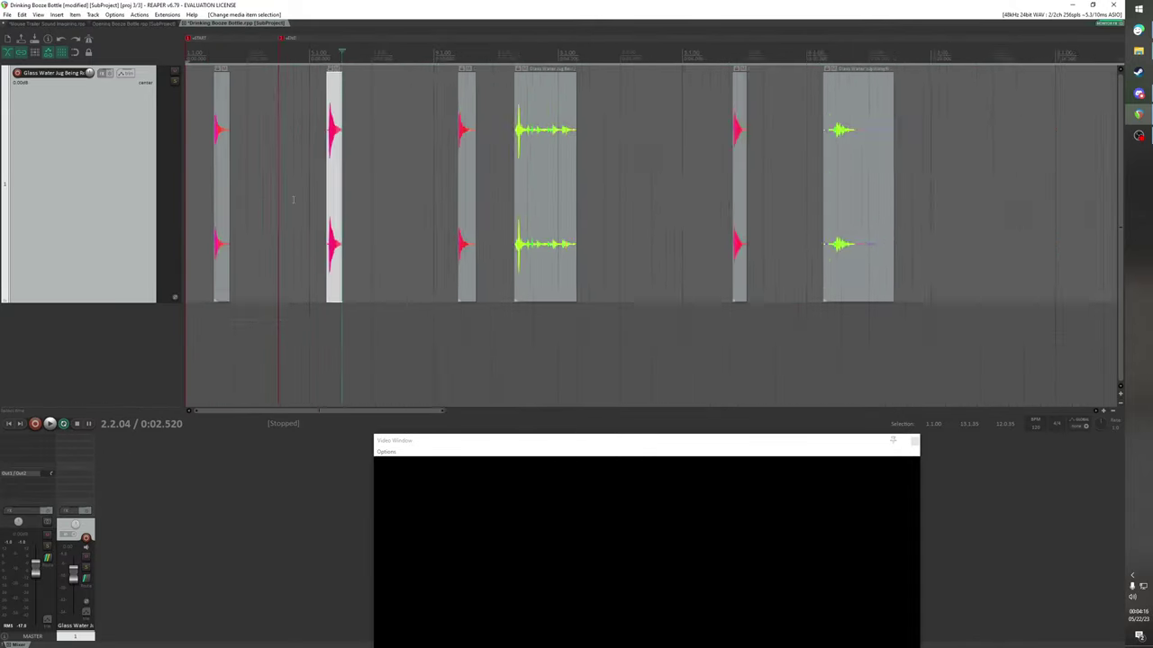
Move the four hit clips one after another between the START and END markers, leaving out the two swell clips
{"action": "scroll", "coordinate": [346, 192], "scroll_direction": "down", "scroll_amount": 4}
{"action": "scroll", "coordinate": [352, 192], "scroll_direction": "up", "scroll_amount": 1}
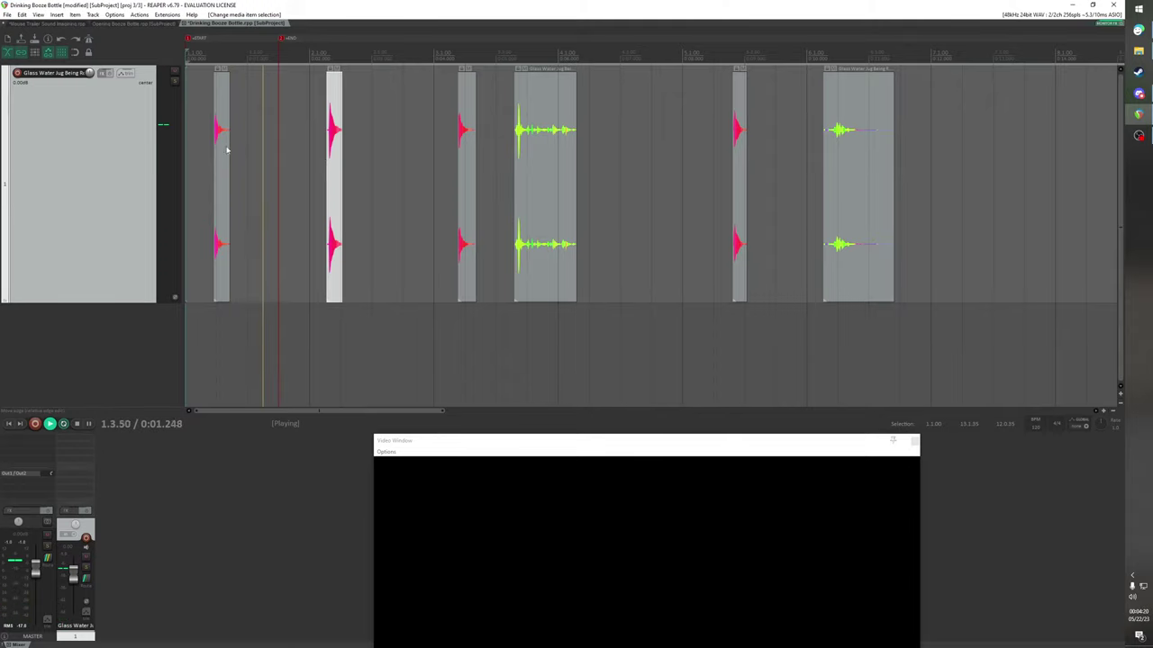
{"action": "left_click_drag", "start_coordinate": [226, 149], "coordinate": [200, 141]}
{"action": "left_click_drag", "start_coordinate": [345, 135], "coordinate": [232, 137]}
{"action": "left_click_drag", "start_coordinate": [465, 132], "coordinate": [242, 129]}
{"action": "left_click_drag", "start_coordinate": [739, 140], "coordinate": [270, 137]}
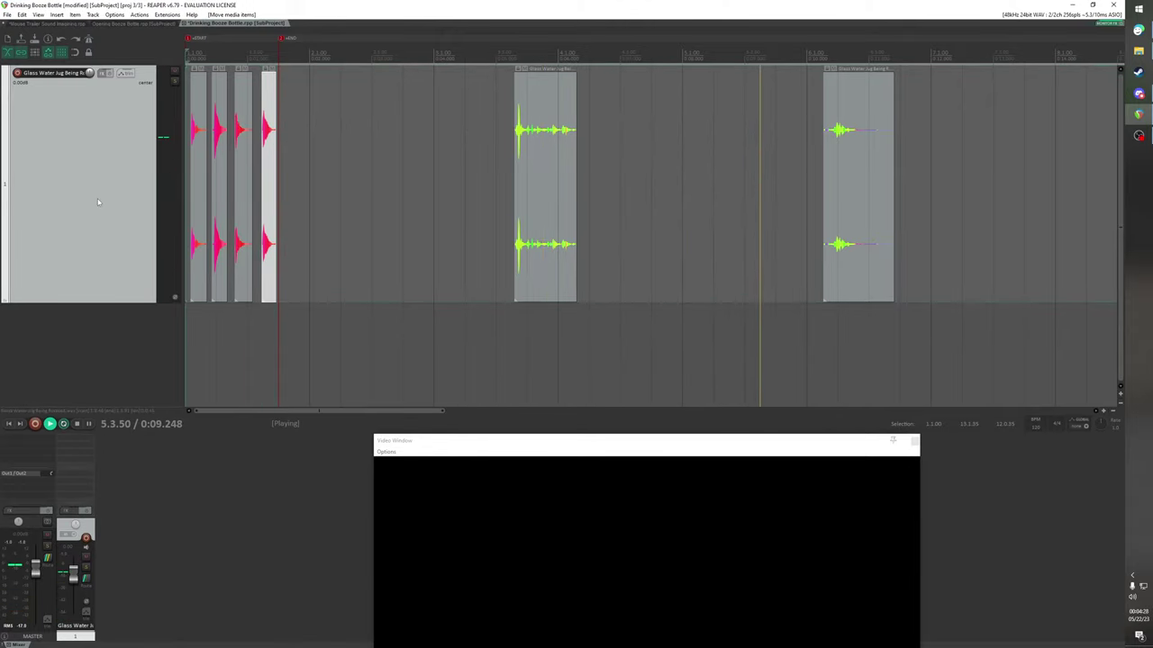
Reduce the first track's height, add three tracks, and place the second, third and fourth hits on one each
{"action": "key", "text": "ctrl+t"}
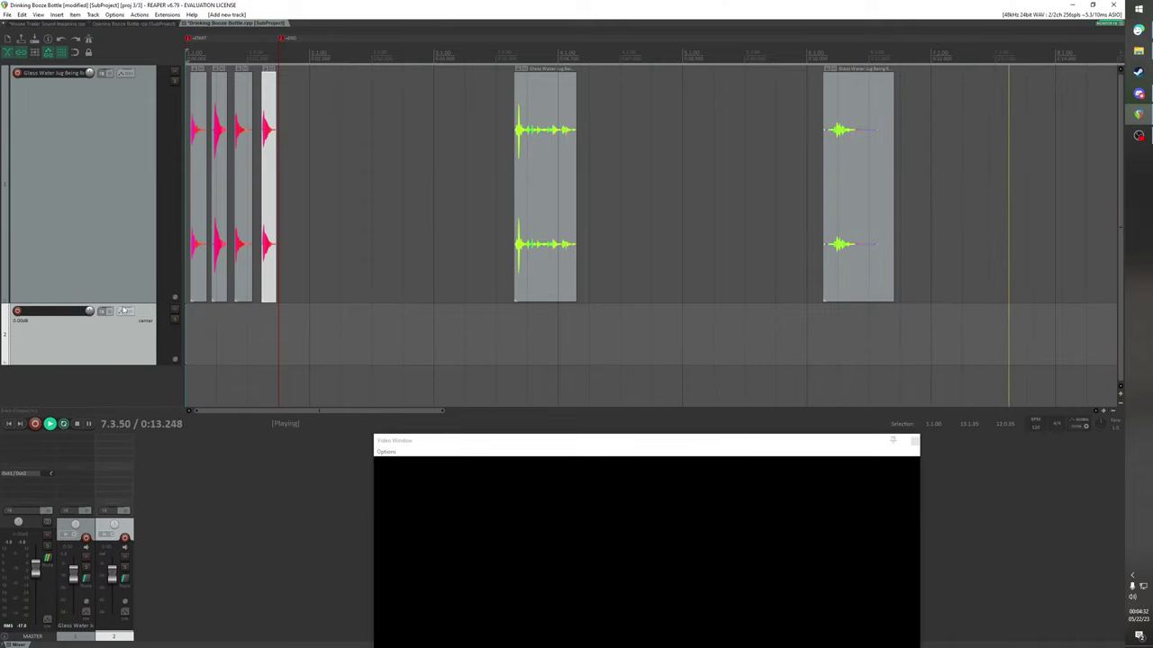
{"action": "left_click_drag", "start_coordinate": [144, 302], "coordinate": [144, 109]}
{"action": "left_click", "coordinate": [200, 99]}
{"action": "left_click_drag", "start_coordinate": [221, 97], "coordinate": [225, 143]}
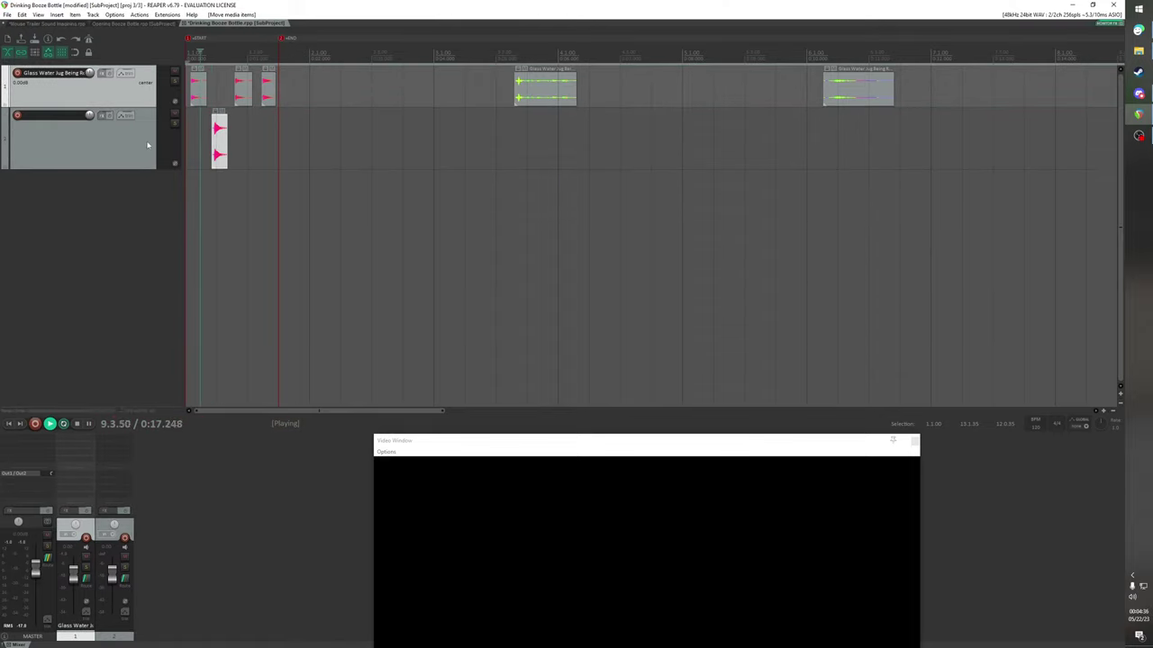
{"action": "key", "text": "ctrl+t"}
{"action": "left_click_drag", "start_coordinate": [250, 90], "coordinate": [252, 195]}
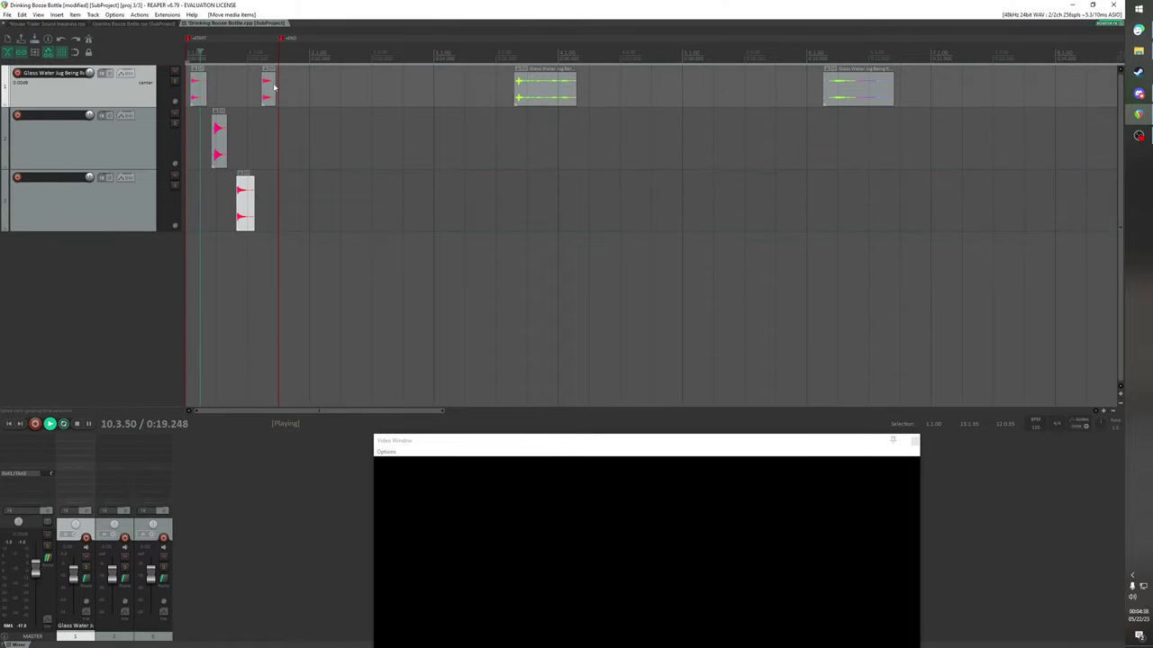
{"action": "key", "text": "ctrl+t"}
{"action": "left_click_drag", "start_coordinate": [268, 90], "coordinate": [270, 261]}
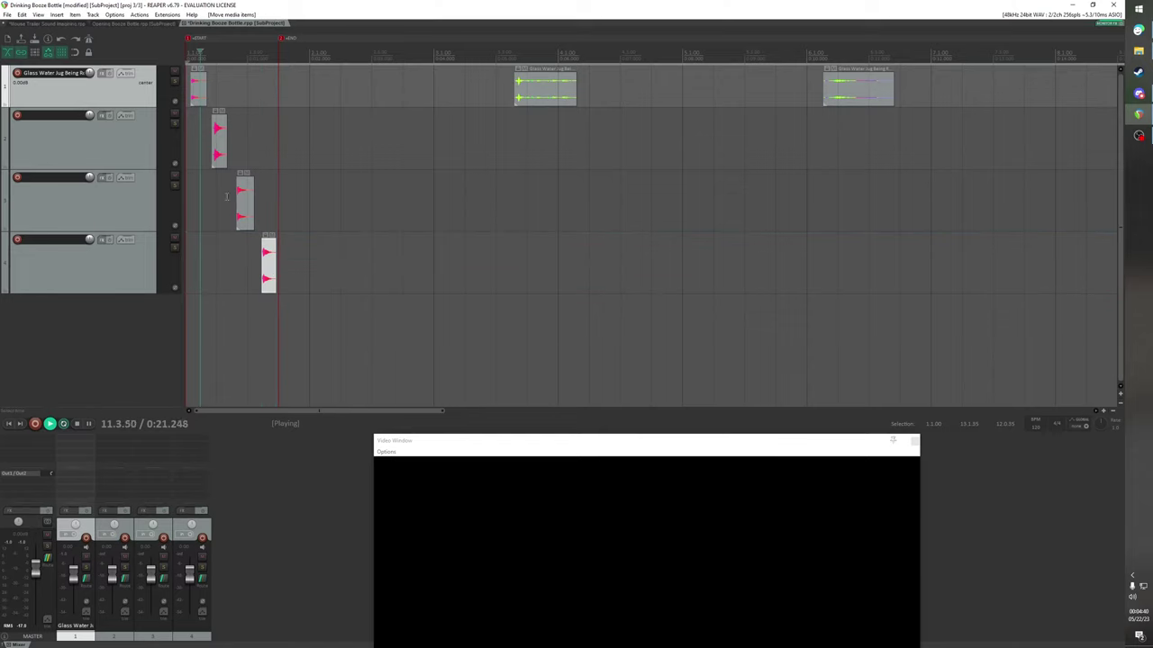
Tighten the four hits into a close sequence from the START marker in track order and return playback to the start
{"action": "left_click", "coordinate": [220, 144]}
{"action": "left_click_drag", "start_coordinate": [218, 144], "coordinate": [208, 144]}
{"action": "left_click_drag", "start_coordinate": [197, 93], "coordinate": [191, 94]}
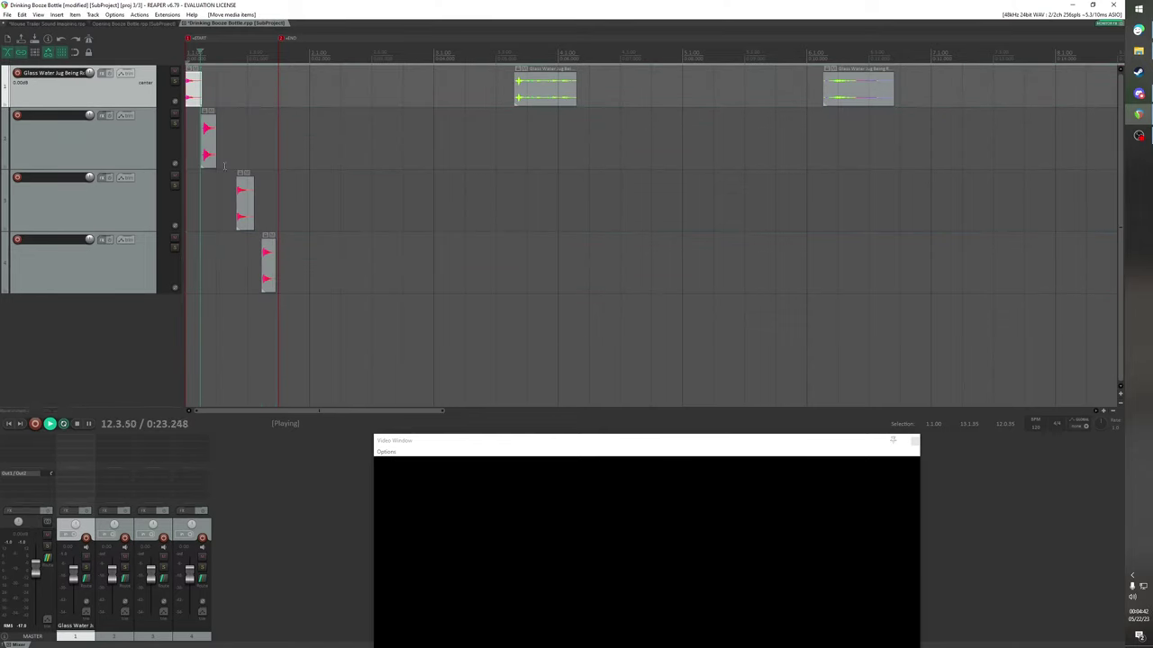
{"action": "left_click_drag", "start_coordinate": [244, 203], "coordinate": [220, 204]}
{"action": "left_click_drag", "start_coordinate": [208, 138], "coordinate": [204, 138]}
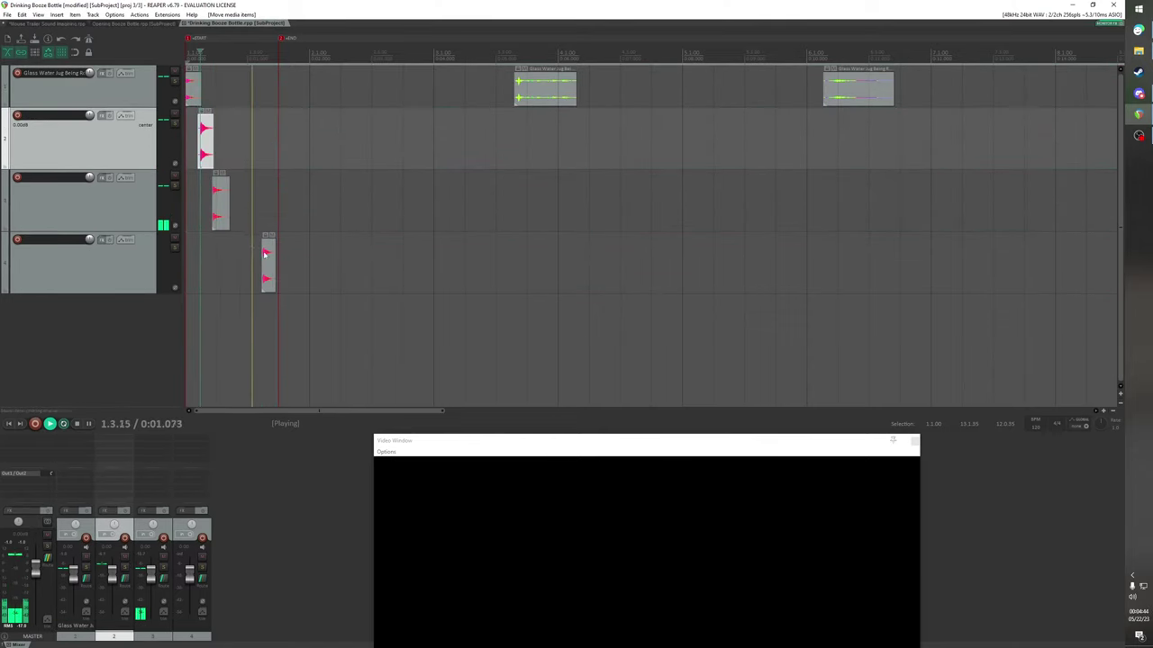
{"action": "left_click_drag", "start_coordinate": [265, 250], "coordinate": [227, 253]}
{"action": "left_click_drag", "start_coordinate": [218, 192], "coordinate": [217, 192]}
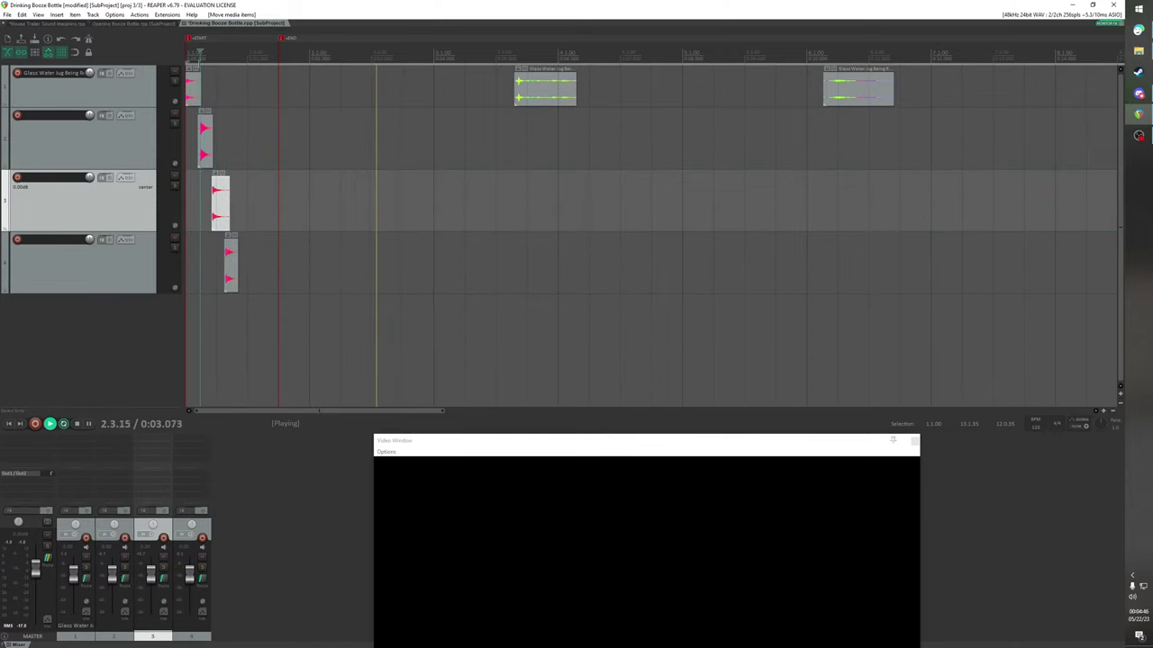
{"action": "key", "text": "w"}
{"action": "key", "text": "space"}
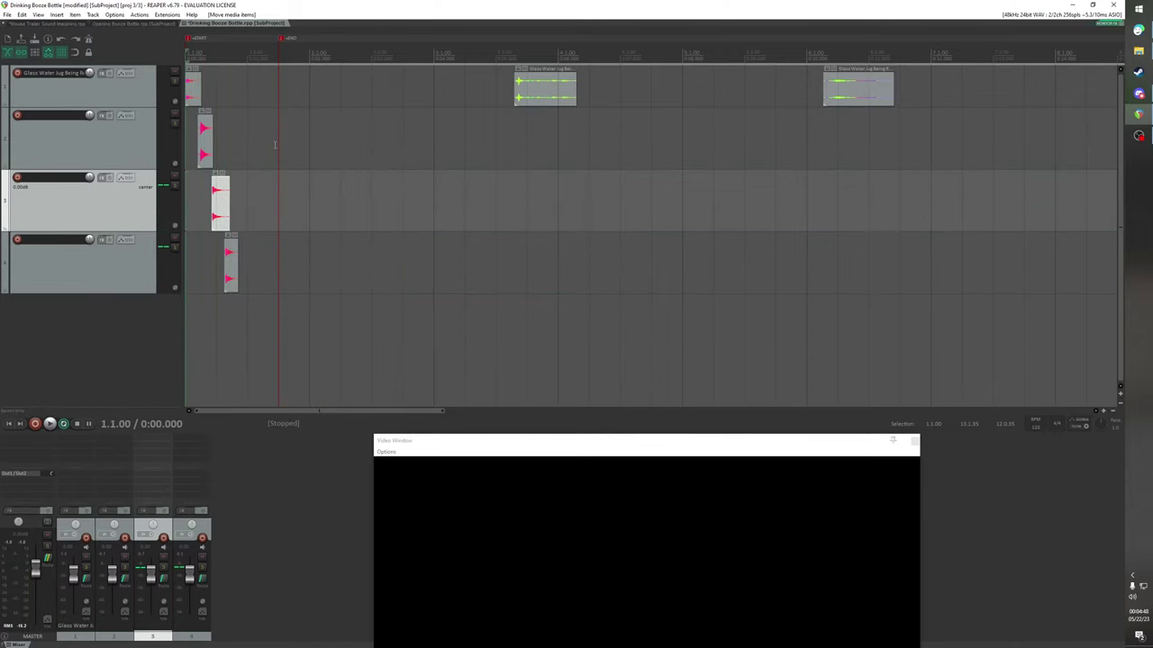
Reorder the hits so the second track's plays first, followed by those on the fourth, third and first tracks
{"action": "left_click_drag", "start_coordinate": [203, 135], "coordinate": [215, 137]}
{"action": "left_click_drag", "start_coordinate": [194, 90], "coordinate": [263, 93]}
{"action": "left_click_drag", "start_coordinate": [217, 144], "coordinate": [171, 149]}
{"action": "left_click_drag", "start_coordinate": [224, 194], "coordinate": [215, 194]}
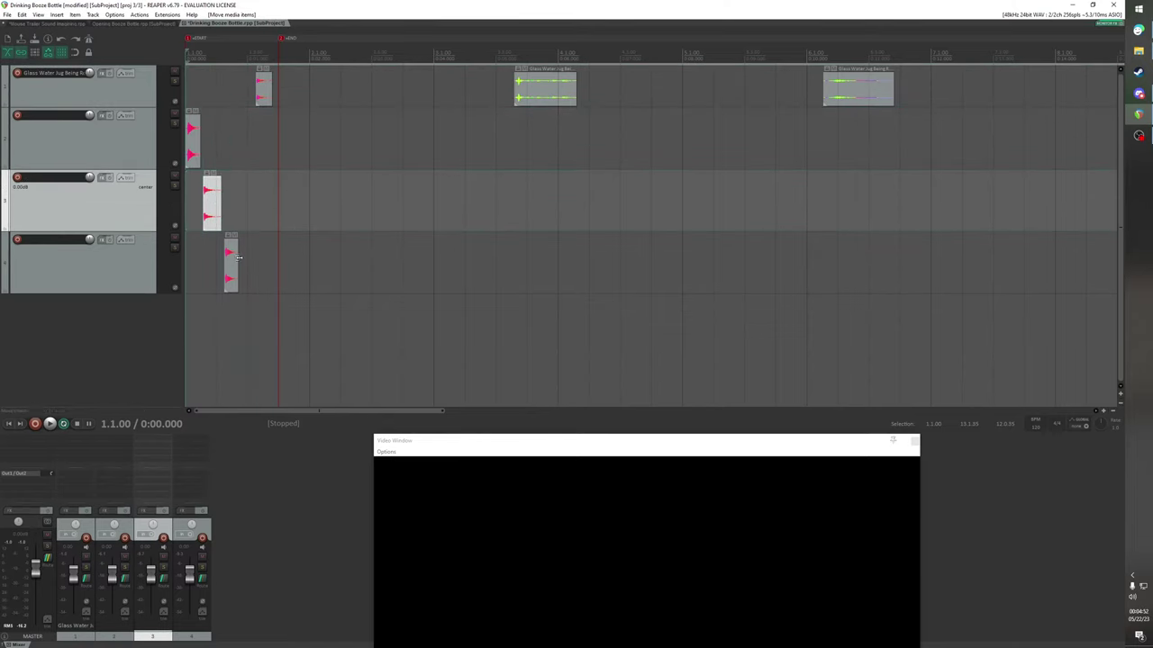
{"action": "left_click_drag", "start_coordinate": [234, 261], "coordinate": [215, 261]}
{"action": "left_click_drag", "start_coordinate": [212, 203], "coordinate": [221, 203]}
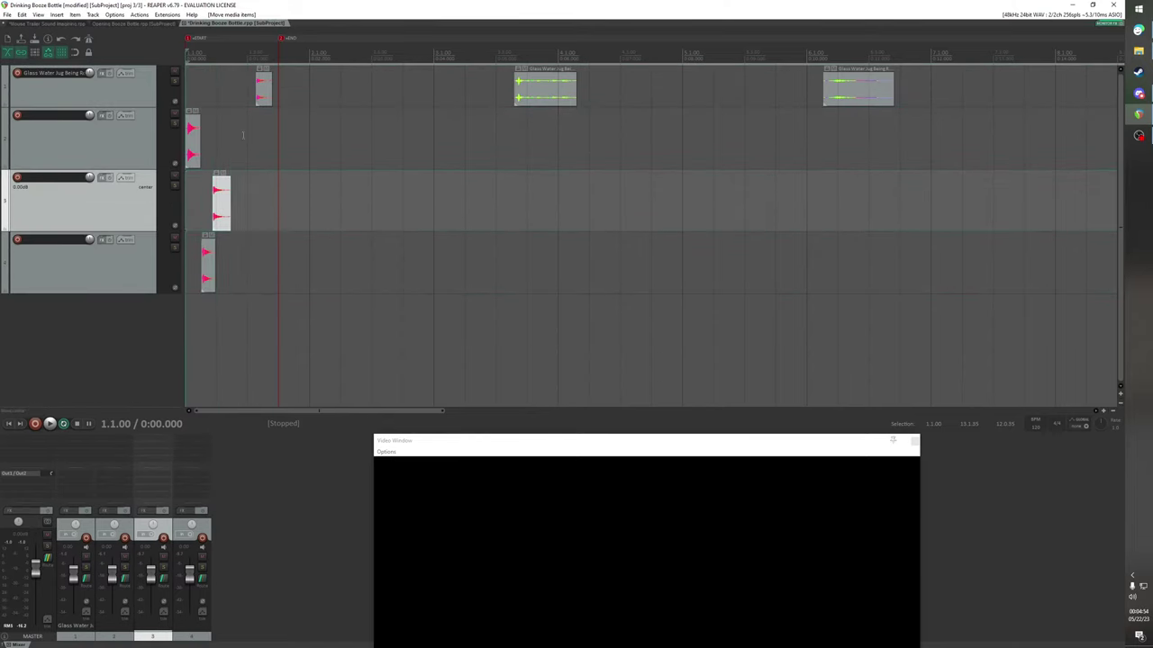
{"action": "left_click_drag", "start_coordinate": [262, 93], "coordinate": [233, 98]}
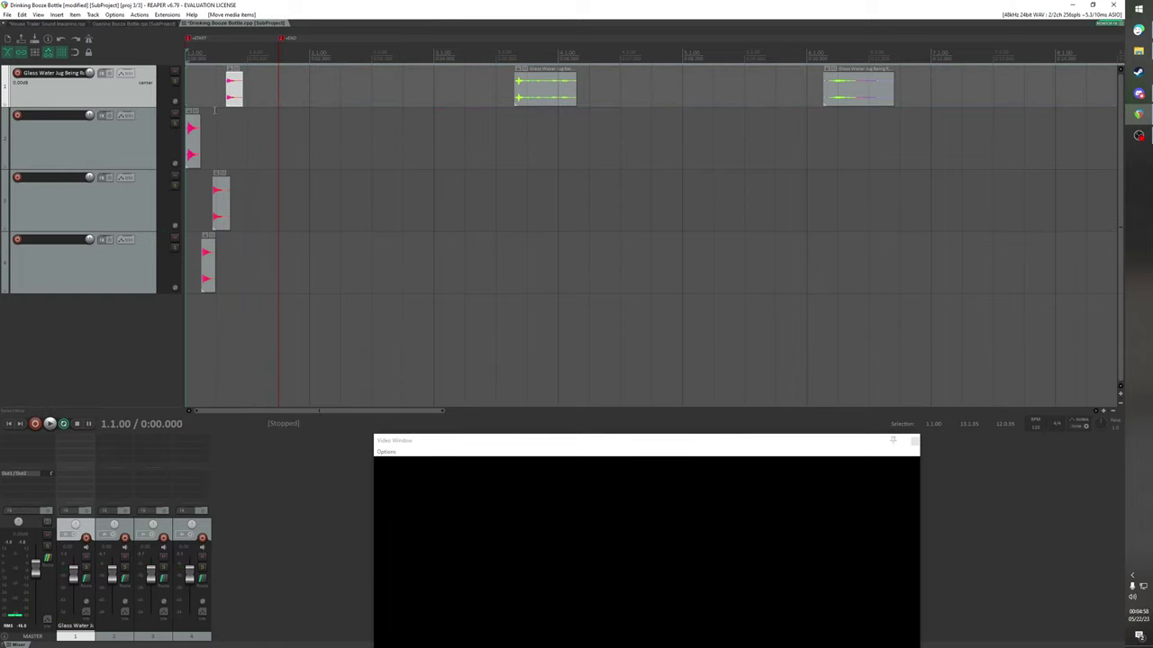
Reorder the hits to play from the second, third, first and fourth tracks in turn, and audition the sequence
{"action": "key", "text": "space"}
{"action": "key", "text": "space"}
{"action": "left_click_drag", "start_coordinate": [205, 258], "coordinate": [233, 258]}
{"action": "left_click_drag", "start_coordinate": [223, 216], "coordinate": [210, 215]}
{"action": "left_click_drag", "start_coordinate": [234, 90], "coordinate": [225, 90]}
{"action": "key", "text": "space"}
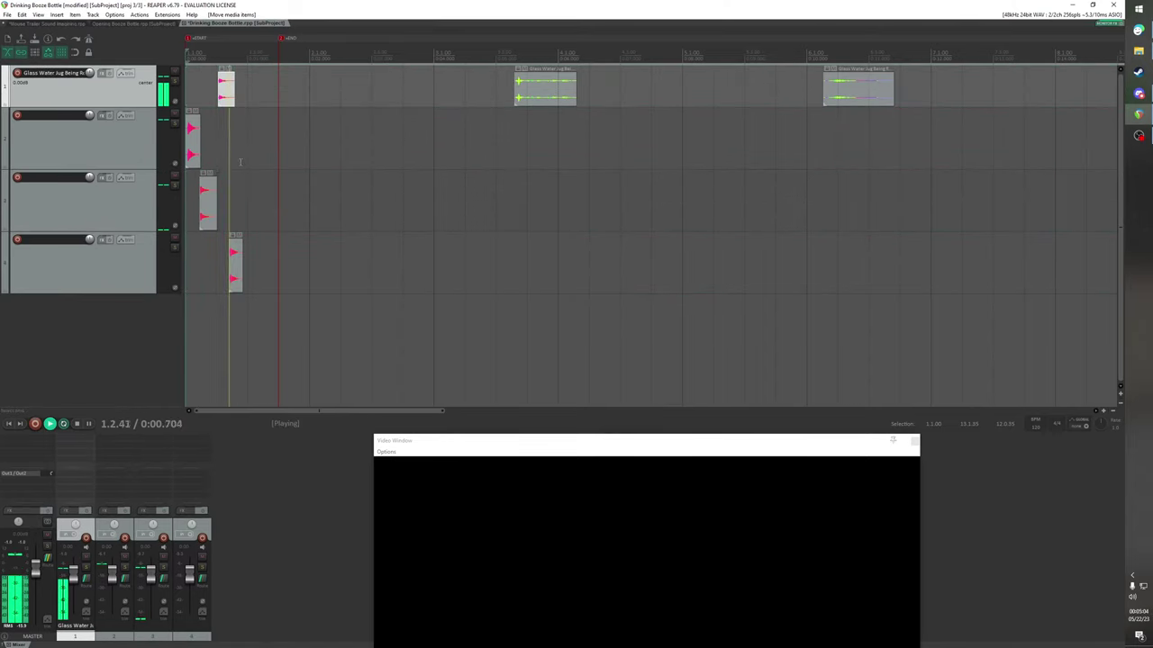
{"action": "key", "text": "space"}
Pull the fourth track's hit to just ahead of the first track's hit and audition the timing
{"action": "left_click_drag", "start_coordinate": [235, 273], "coordinate": [222, 278]}
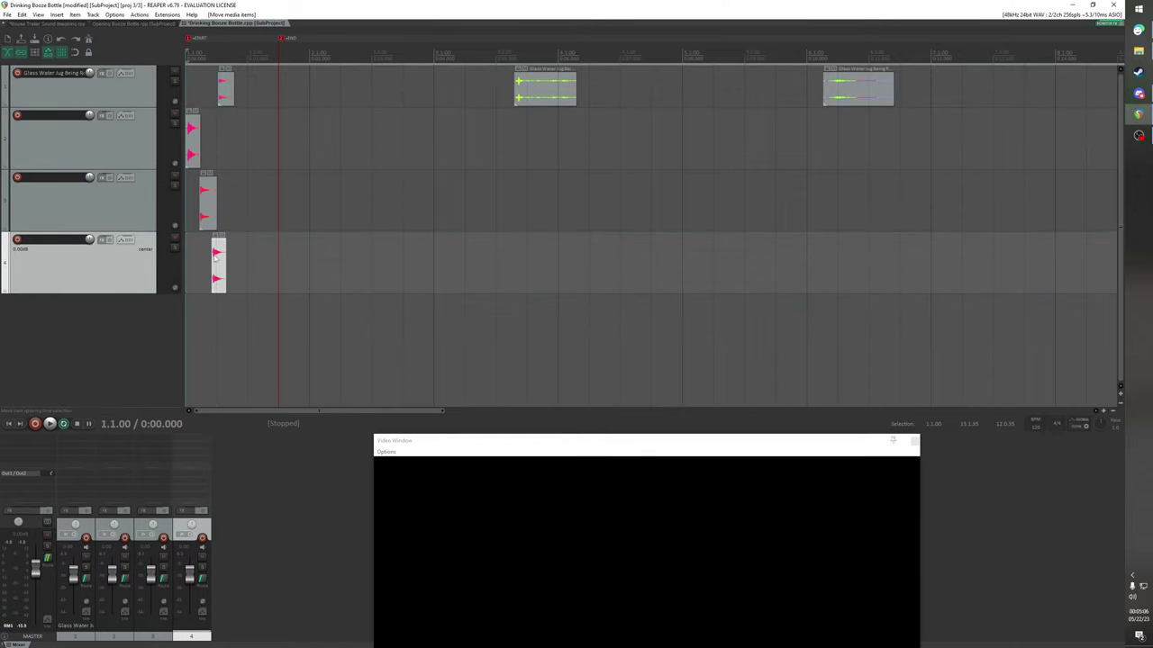
{"action": "key", "text": "space"}
{"action": "key", "text": "space"}
{"action": "left_click_drag", "start_coordinate": [220, 99], "coordinate": [231, 94]}
{"action": "key", "text": "space"}
{"action": "key", "text": "space"}
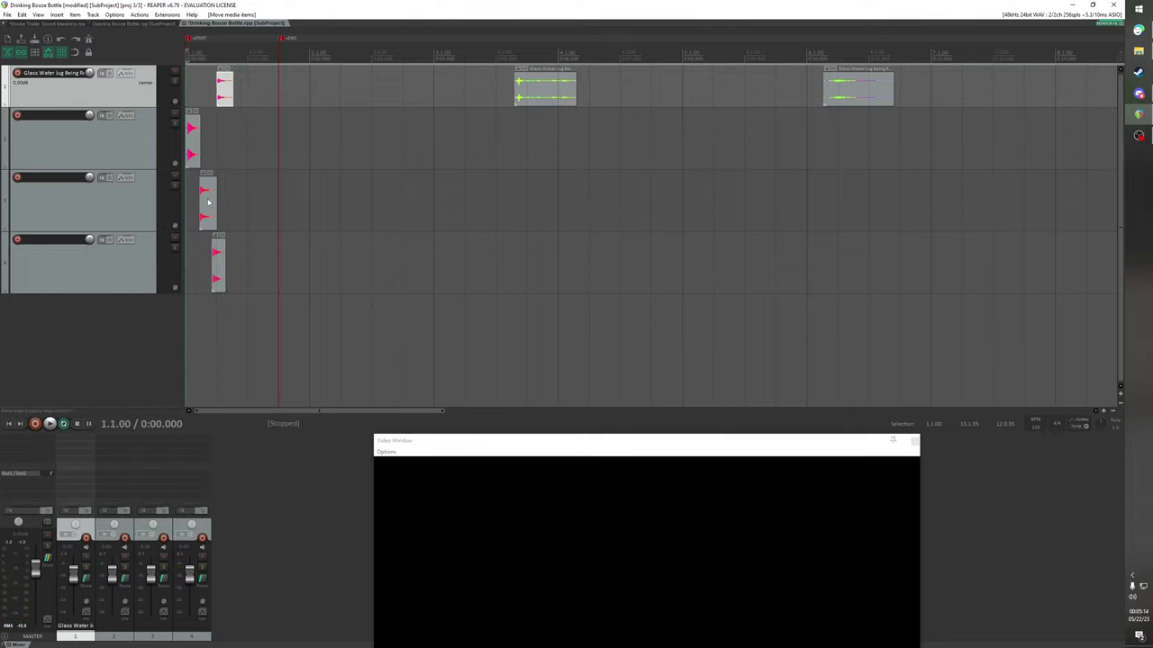
Try starting the sequence with the third track's hit at the START marker, followed by the second track's hit
{"action": "left_click_drag", "start_coordinate": [208, 202], "coordinate": [195, 201]}
{"action": "left_click_drag", "start_coordinate": [193, 151], "coordinate": [203, 155]}
{"action": "key", "text": "space"}
{"action": "key", "text": "space"}
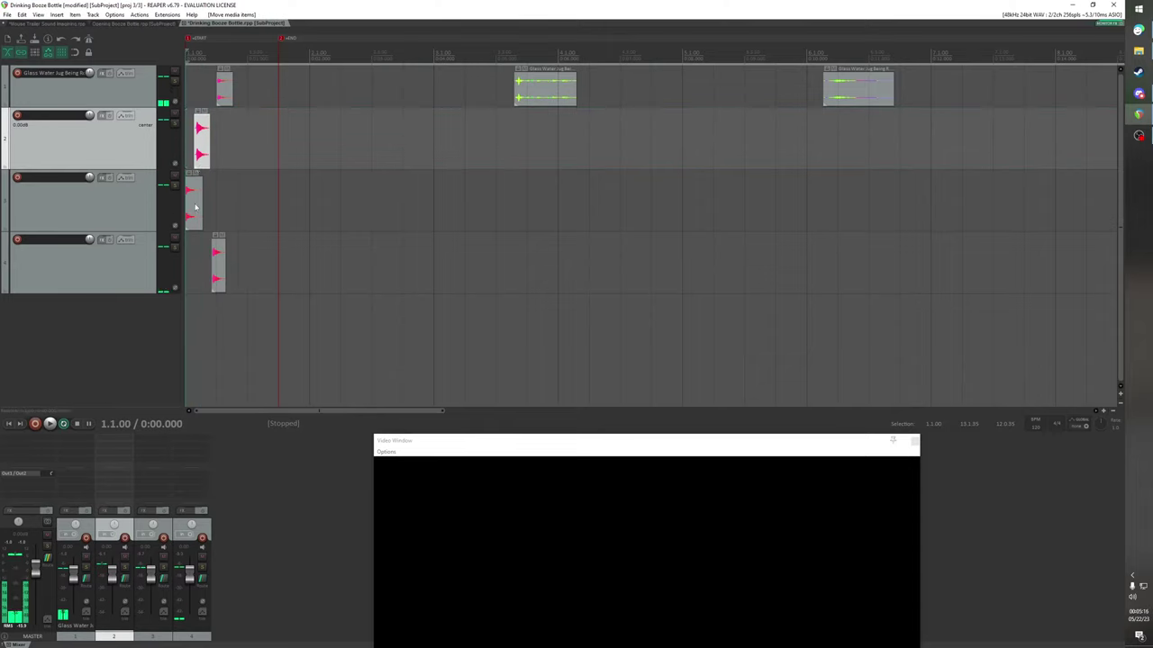
Put the second track's hit back at the START marker with the third track's hit close behind it, and audition
{"action": "left_click_drag", "start_coordinate": [196, 207], "coordinate": [205, 200]}
{"action": "left_click_drag", "start_coordinate": [203, 144], "coordinate": [192, 143]}
{"action": "key", "text": "space"}
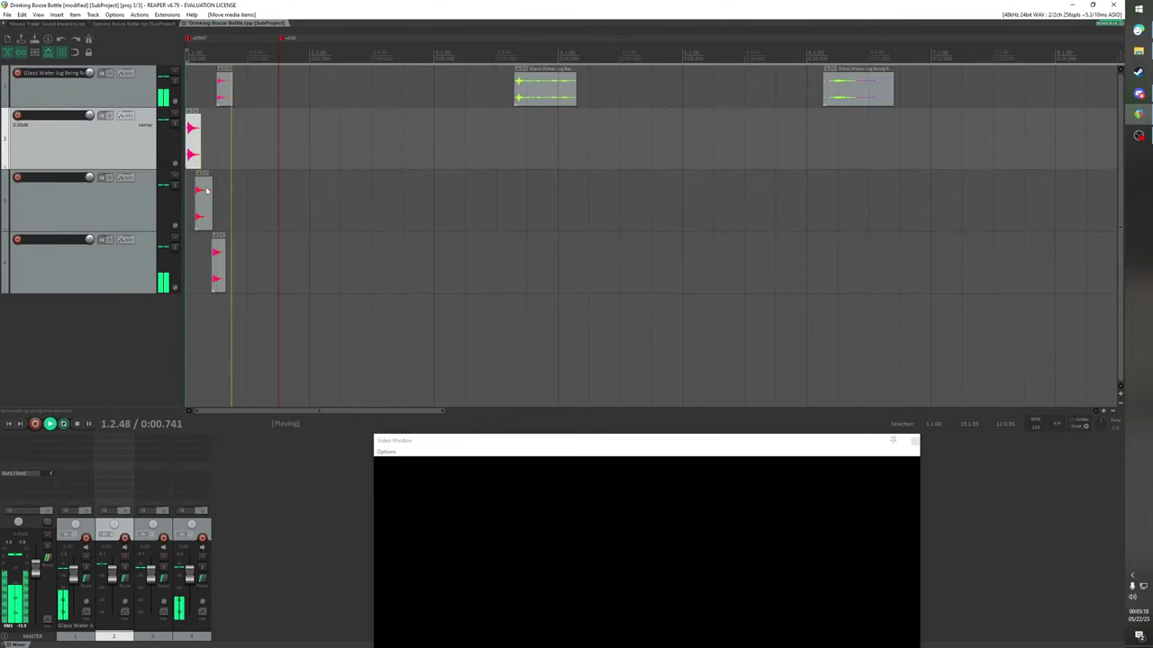
{"action": "key", "text": "space"}
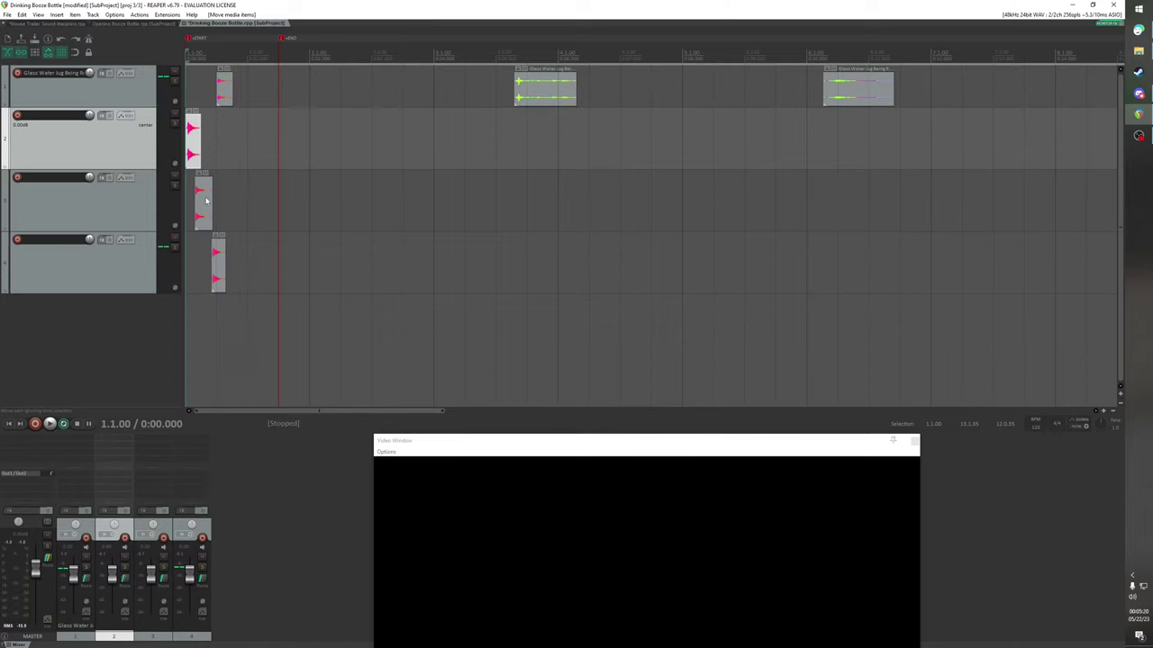
Move the first track's hit to second place and the third track's hit alongside the fourth's, then audition
{"action": "left_click_drag", "start_coordinate": [205, 200], "coordinate": [203, 209]}
{"action": "left_click_drag", "start_coordinate": [228, 80], "coordinate": [210, 86]}
{"action": "mouse_move", "coordinate": [206, 207]}
{"action": "left_mouse_down"}
{"action": "mouse_move", "coordinate": [234, 216]}
{"action": "mouse_move", "coordinate": [221, 219]}
{"action": "left_mouse_up"}
{"action": "key", "text": "space"}
{"action": "key", "text": "space"}
{"action": "left_click_drag", "start_coordinate": [221, 260], "coordinate": [219, 260]}
{"action": "key", "text": "space"}
{"action": "key", "text": "space"}
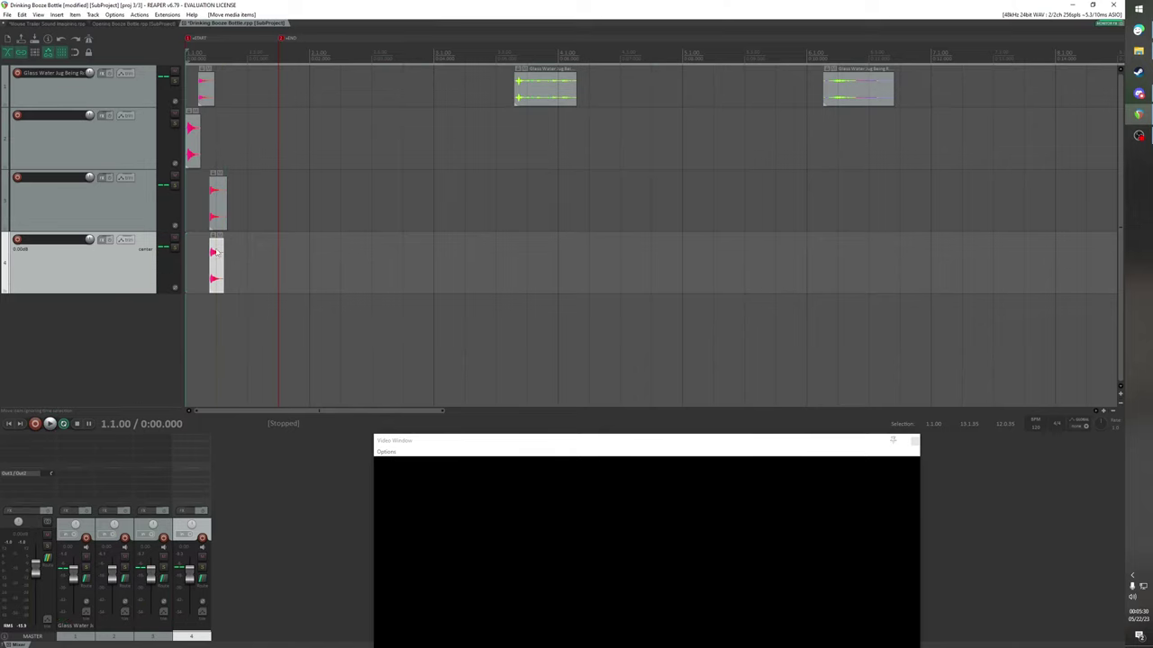
Place the fourth track's hit second, the third track's hit third and the first track's hit last, then audition
{"action": "left_click_drag", "start_coordinate": [219, 219], "coordinate": [228, 219]}
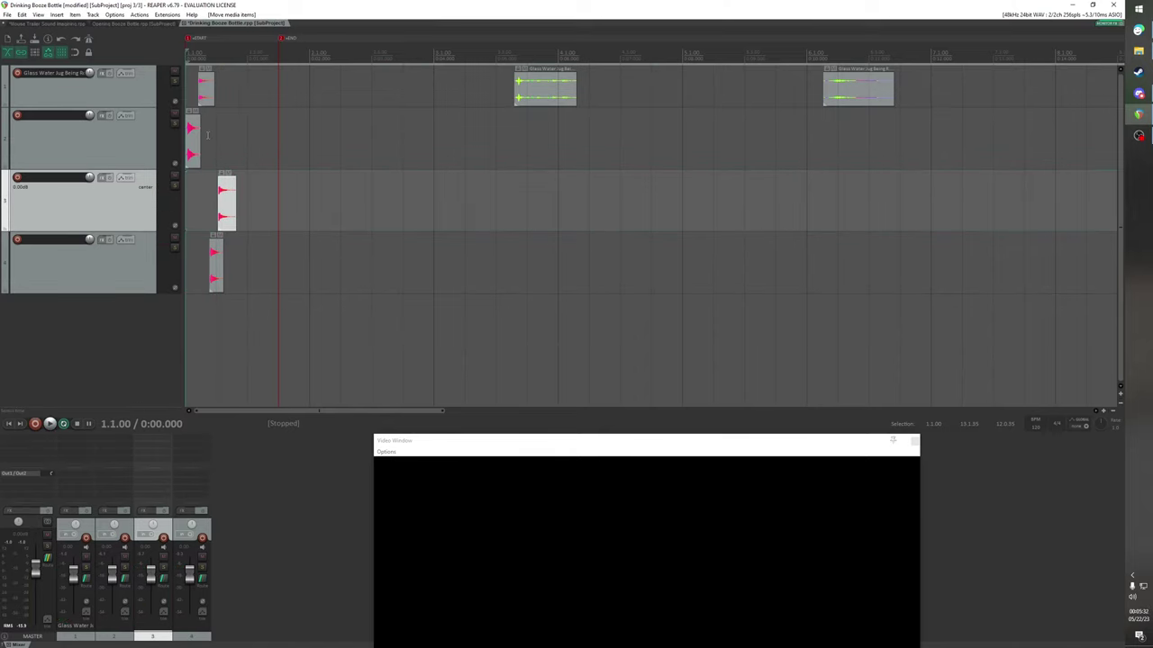
{"action": "left_click_drag", "start_coordinate": [218, 260], "coordinate": [214, 259]}
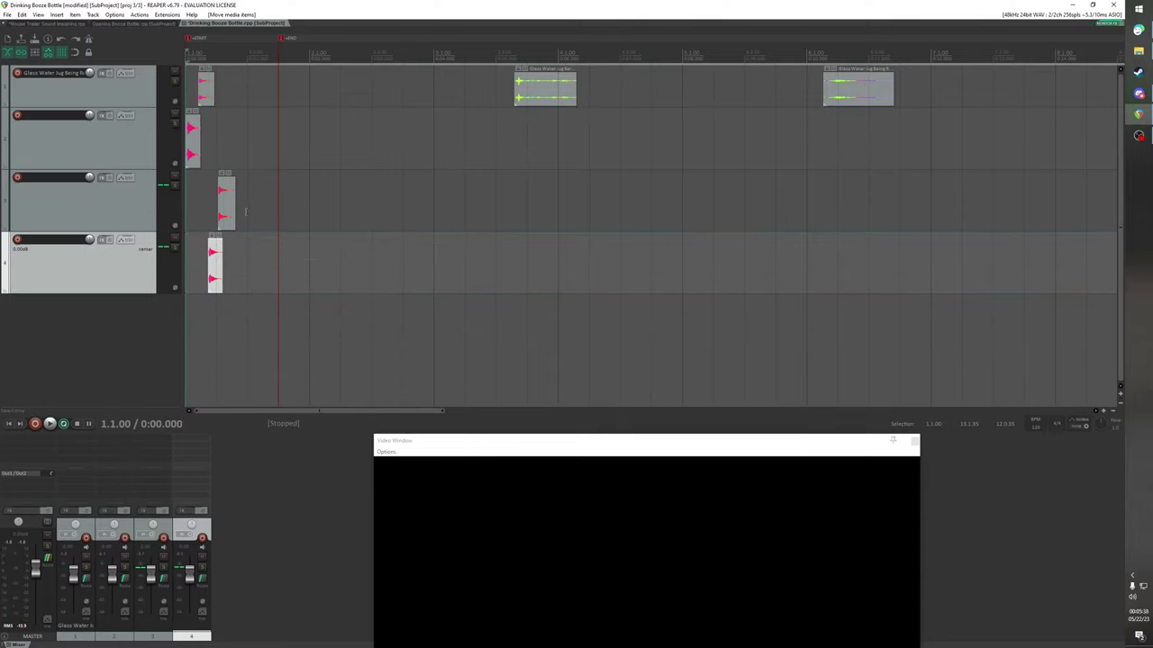
{"action": "mouse_move", "coordinate": [216, 105]}
{"action": "left_mouse_down"}
{"action": "mouse_move", "coordinate": [249, 110]}
{"action": "mouse_move", "coordinate": [220, 83]}
{"action": "mouse_move", "coordinate": [230, 96]}
{"action": "left_mouse_up"}
{"action": "key", "text": "space"}
{"action": "key", "text": "space"}
{"action": "key", "text": "space"}
{"action": "key", "text": "space"}
{"action": "key", "text": "space"}
Play the hit sequence from the START marker and from points within it to check the spacing
{"action": "left_click", "coordinate": [227, 95]}
{"action": "key", "text": "space"}
{"action": "key", "text": "space"}
{"action": "key", "text": "space"}
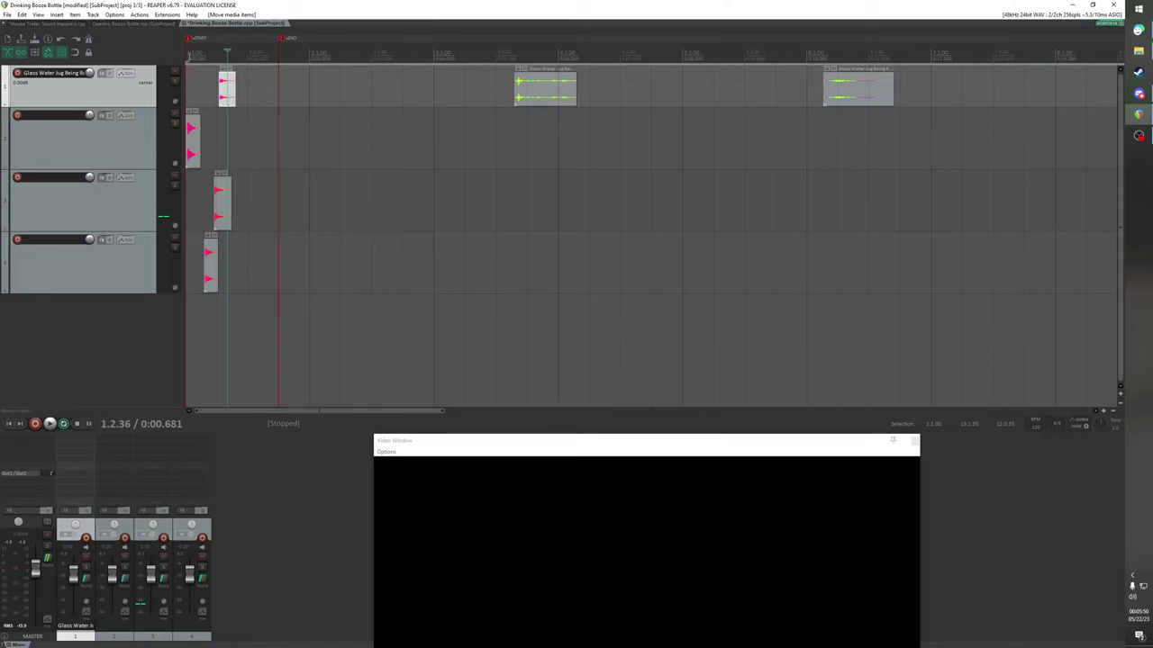
{"action": "key", "text": "Home"}
{"action": "key", "text": "space"}
{"action": "key", "text": "space"}
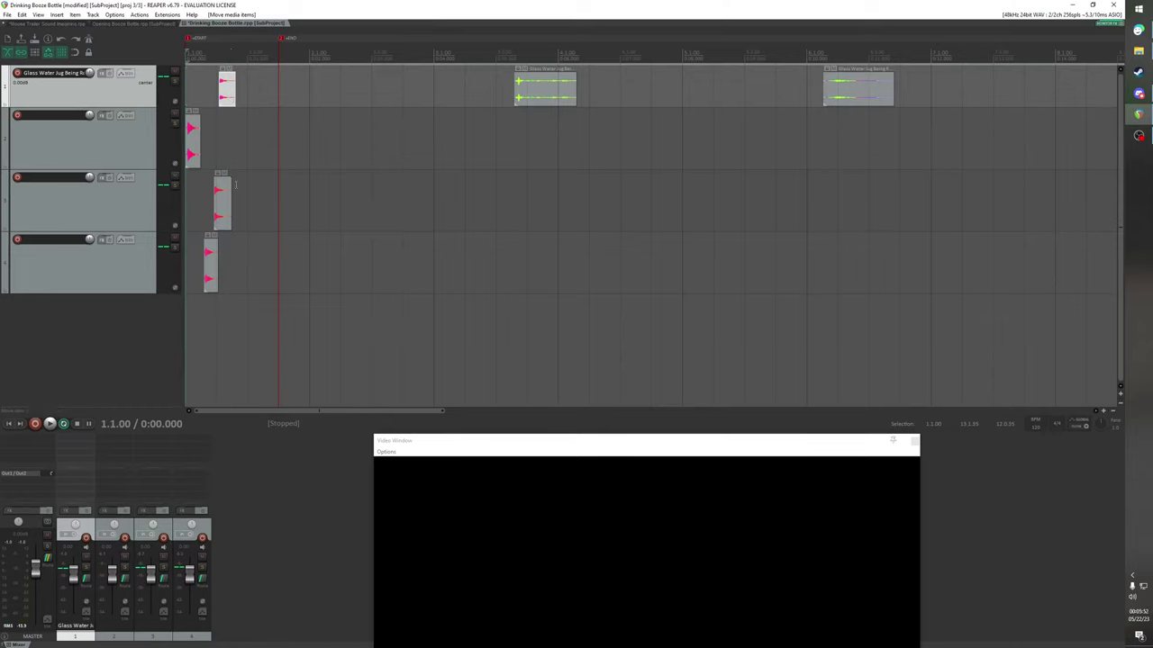
{"action": "key", "text": "space"}
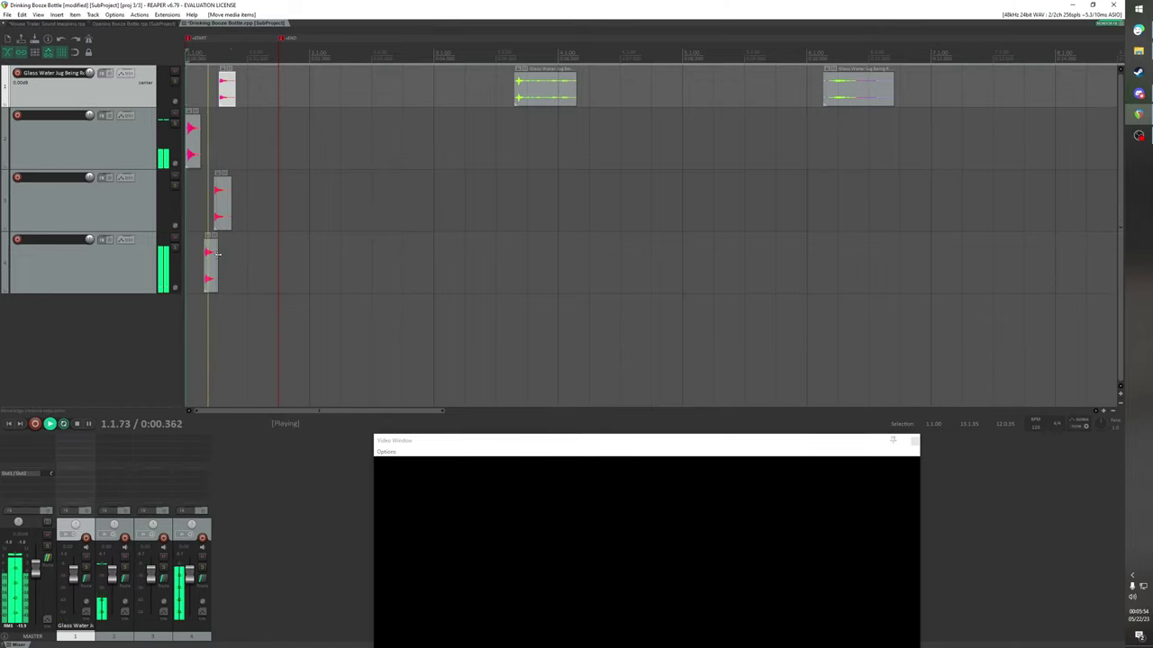
{"action": "key", "text": "space"}
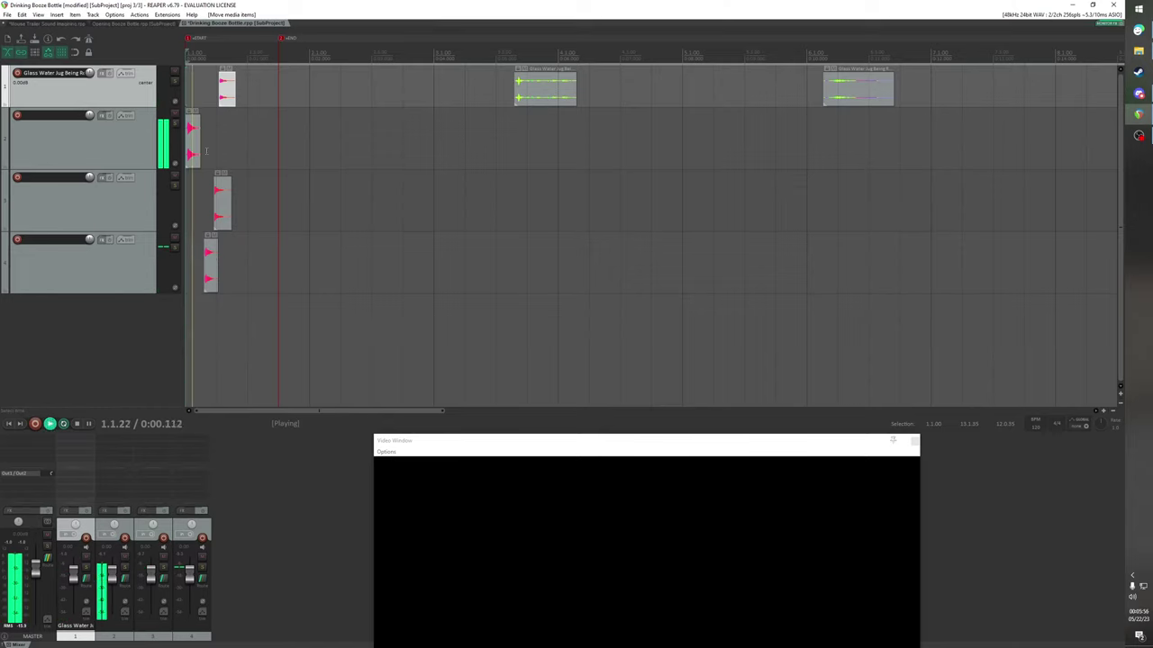
{"action": "key", "text": "space"}
{"action": "key", "text": "space"}
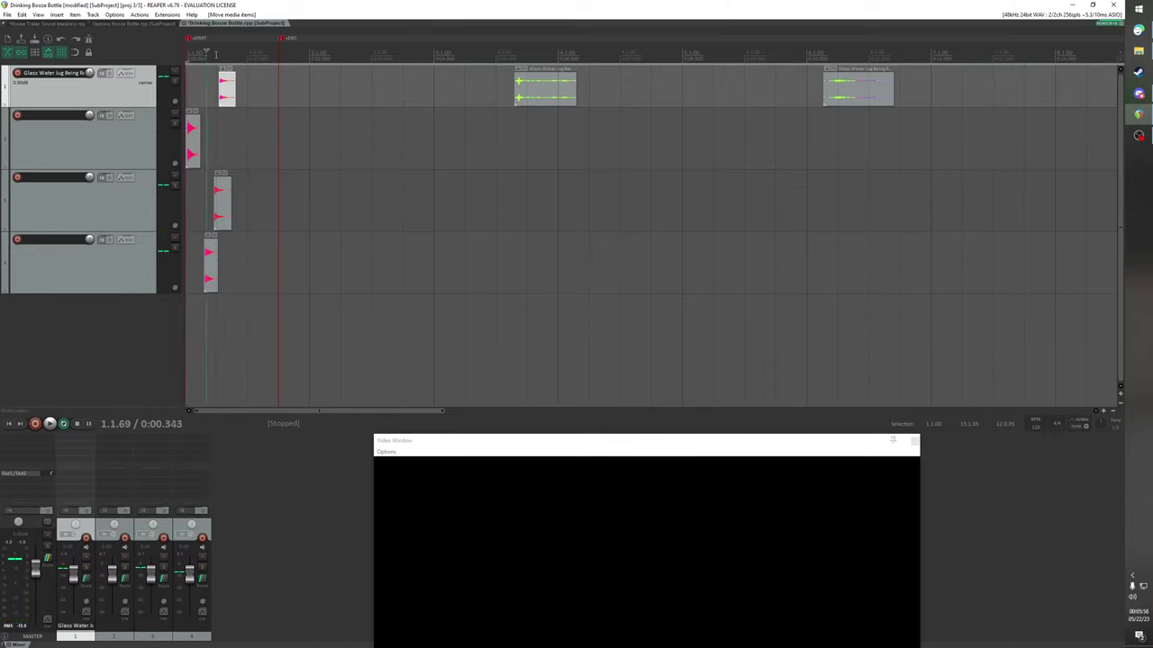
{"action": "left_click", "coordinate": [213, 53]}
{"action": "key", "text": "space"}
{"action": "key", "text": "space"}
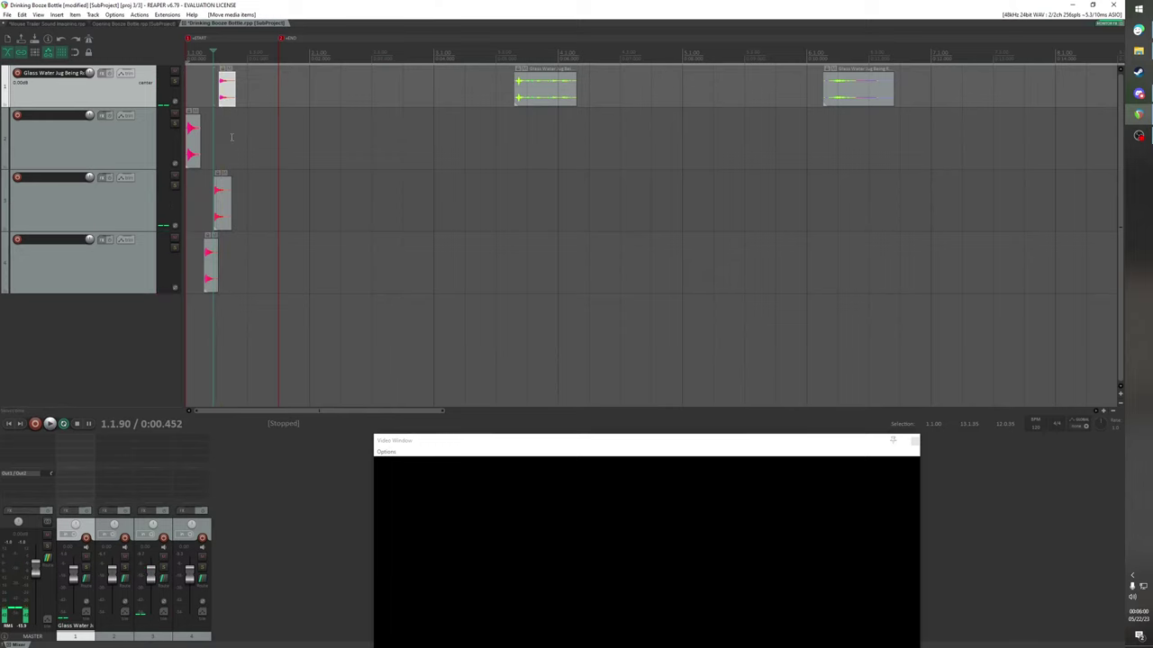
Move the third track's hit to the START marker with the second track's hit right after it, and audition
{"action": "left_click_drag", "start_coordinate": [225, 200], "coordinate": [196, 200]}
{"action": "left_click_drag", "start_coordinate": [192, 155], "coordinate": [203, 155]}
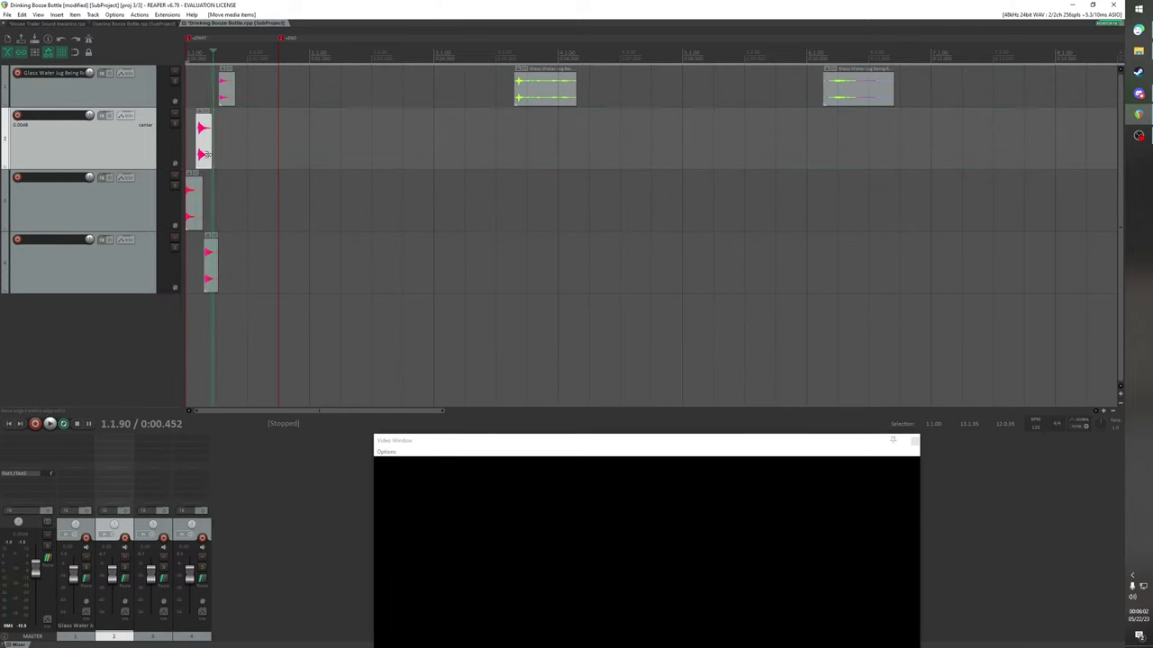
{"action": "key", "text": "Insert"}
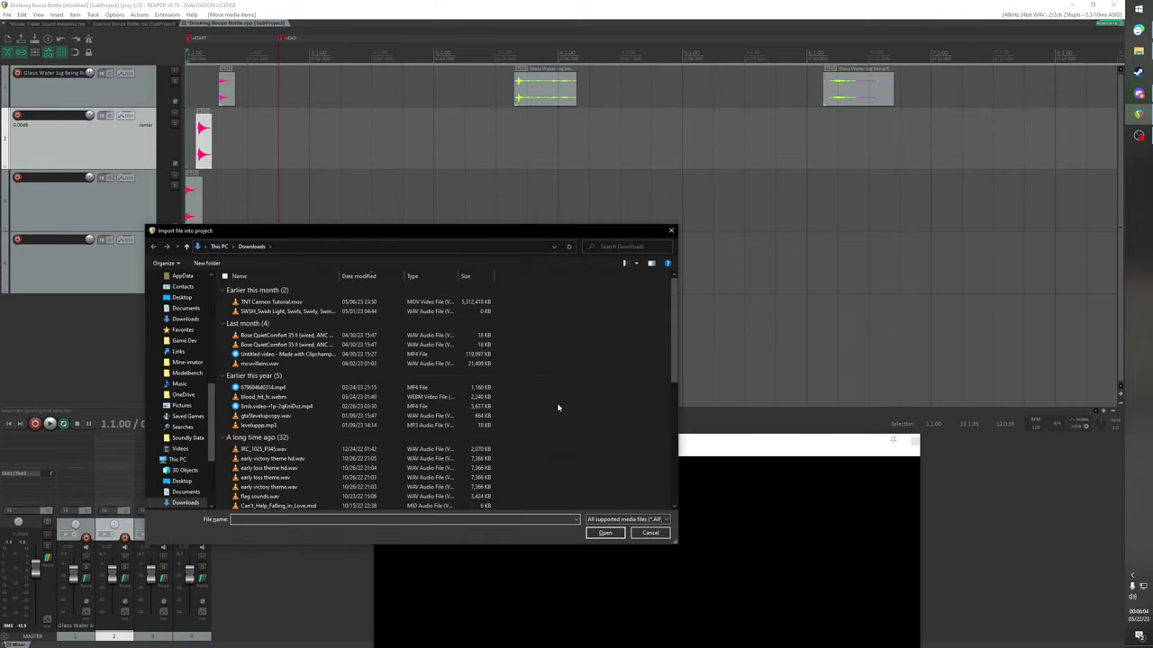
{"action": "left_click", "coordinate": [655, 533]}
{"action": "key", "text": "space"}
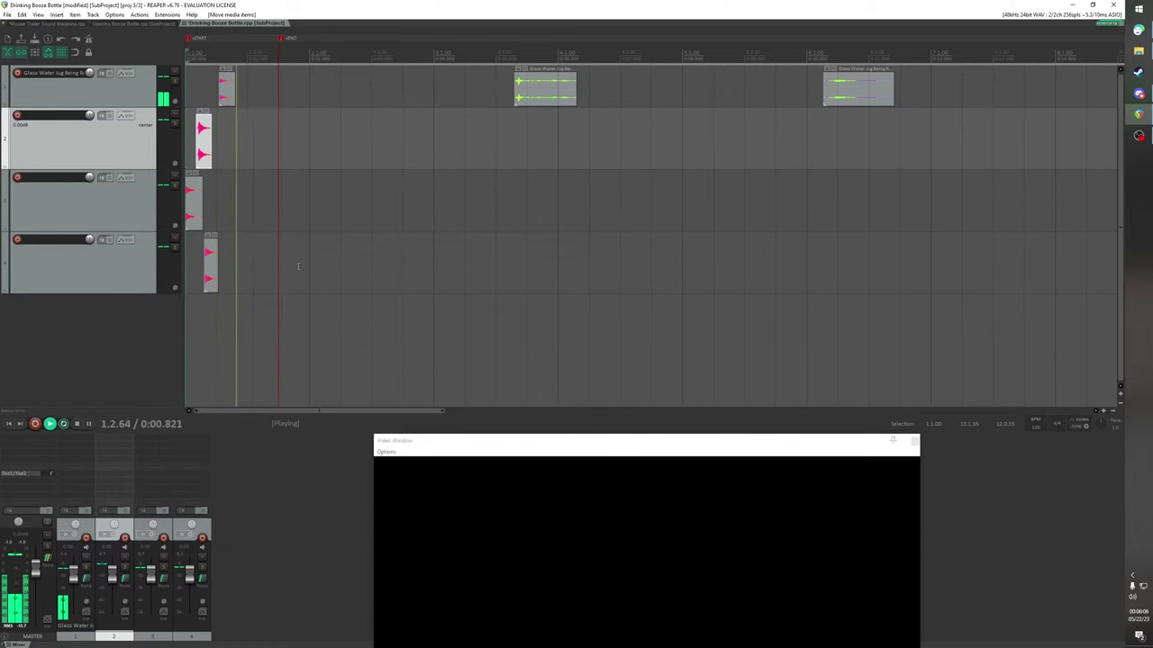
Nudge the first track's hit closer to the fourth track's hit and audition the sequence from several points
{"action": "left_click", "coordinate": [224, 105]}
{"action": "key", "text": "space"}
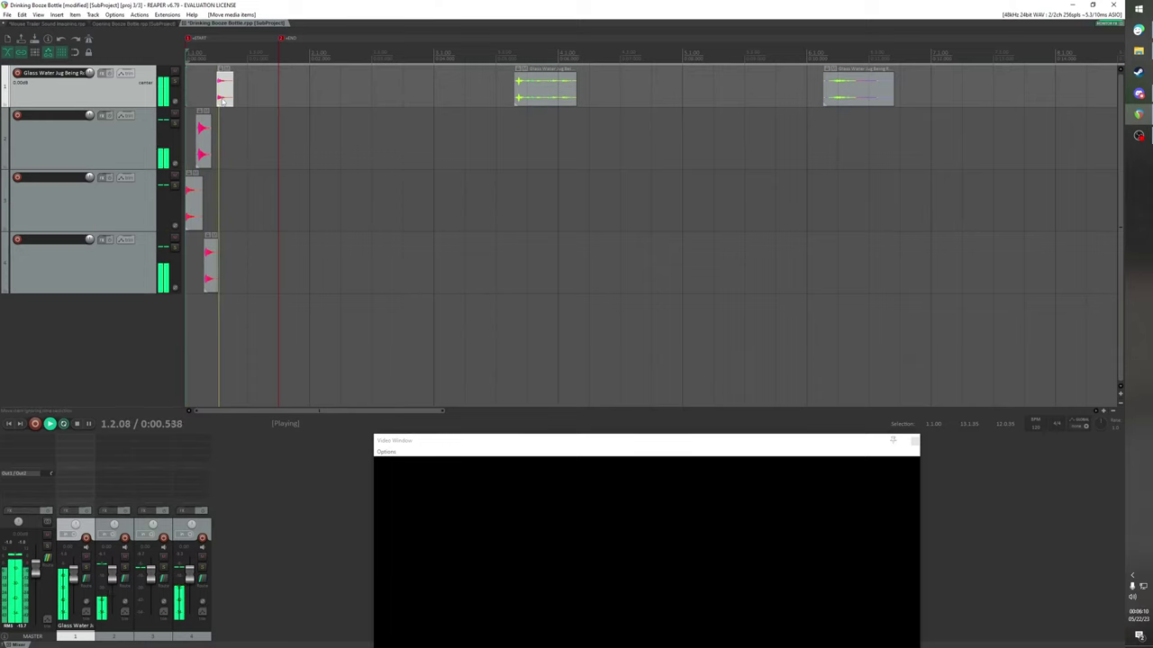
{"action": "key", "text": "space"}
{"action": "left_click_drag", "start_coordinate": [222, 105], "coordinate": [225, 107]}
{"action": "key", "text": "space"}
{"action": "key", "text": "space"}
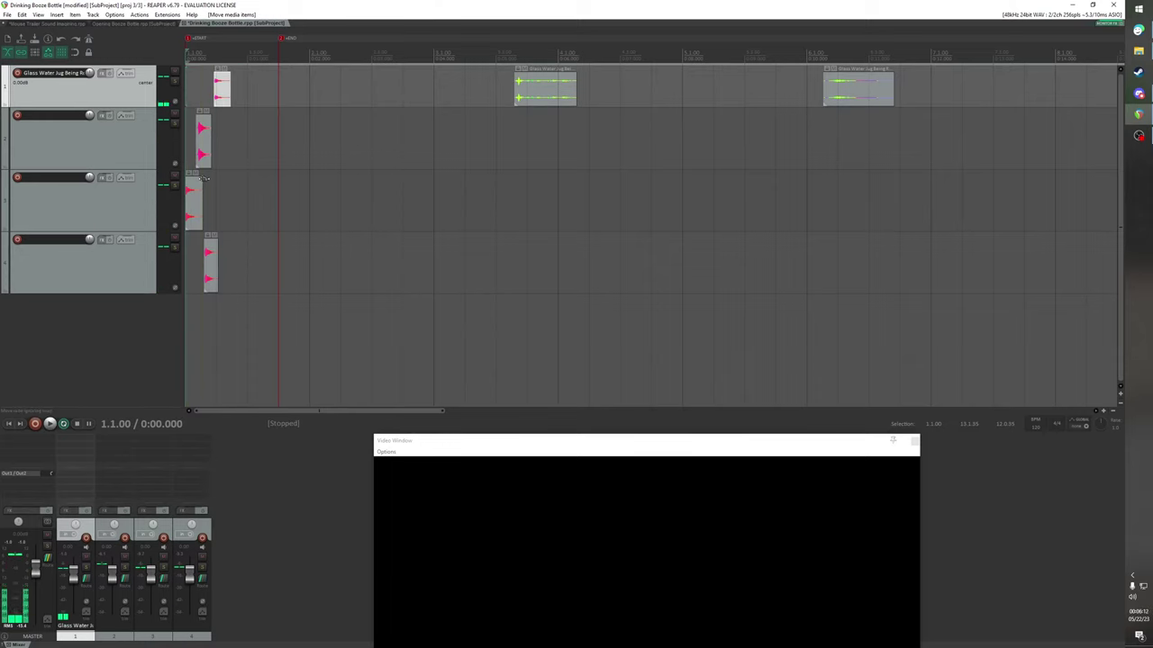
{"action": "key", "text": "space"}
{"action": "key", "text": "space"}
{"action": "key", "text": "space"}
{"action": "key", "text": "space"}
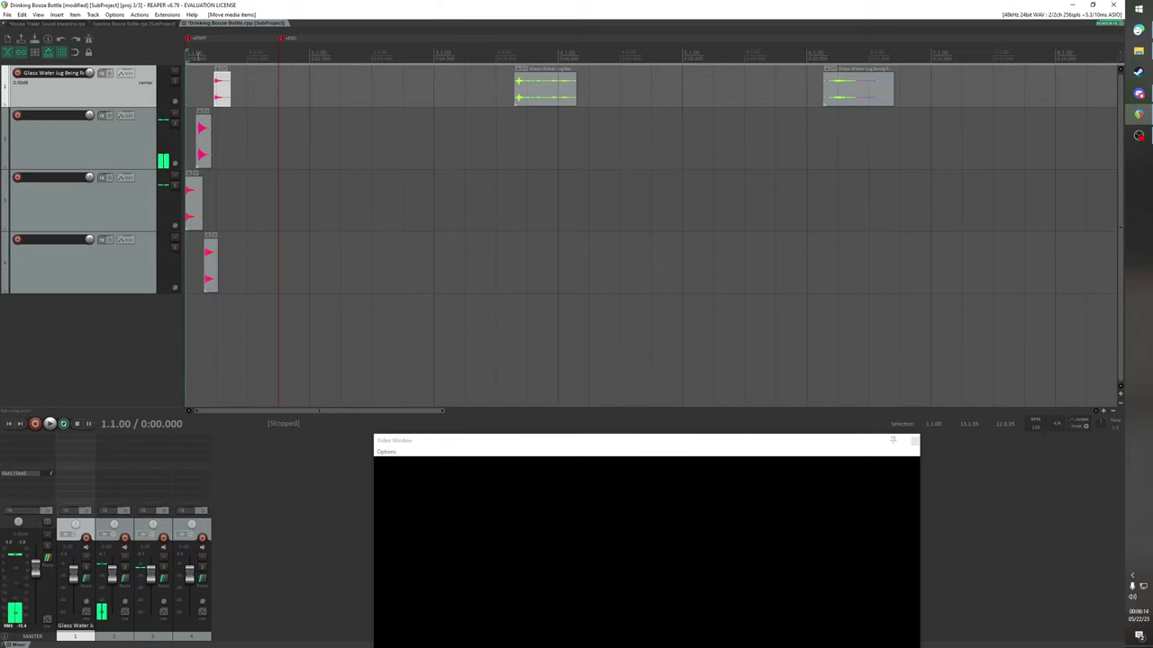
{"action": "left_click", "coordinate": [196, 56]}
{"action": "key", "text": "space"}
{"action": "key", "text": "space"}
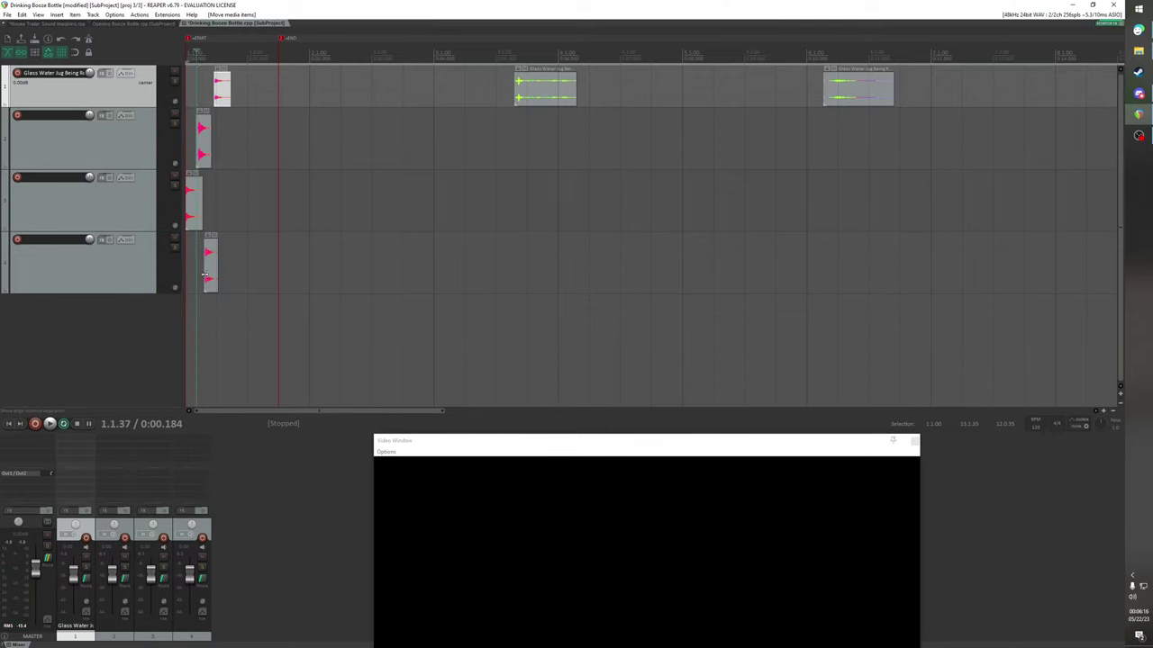
Put the second track's hit back at the START marker, followed closely by the fourth and third tracks' hits
{"action": "left_click_drag", "start_coordinate": [205, 137], "coordinate": [192, 136]}
{"action": "left_click_drag", "start_coordinate": [205, 209], "coordinate": [231, 213]}
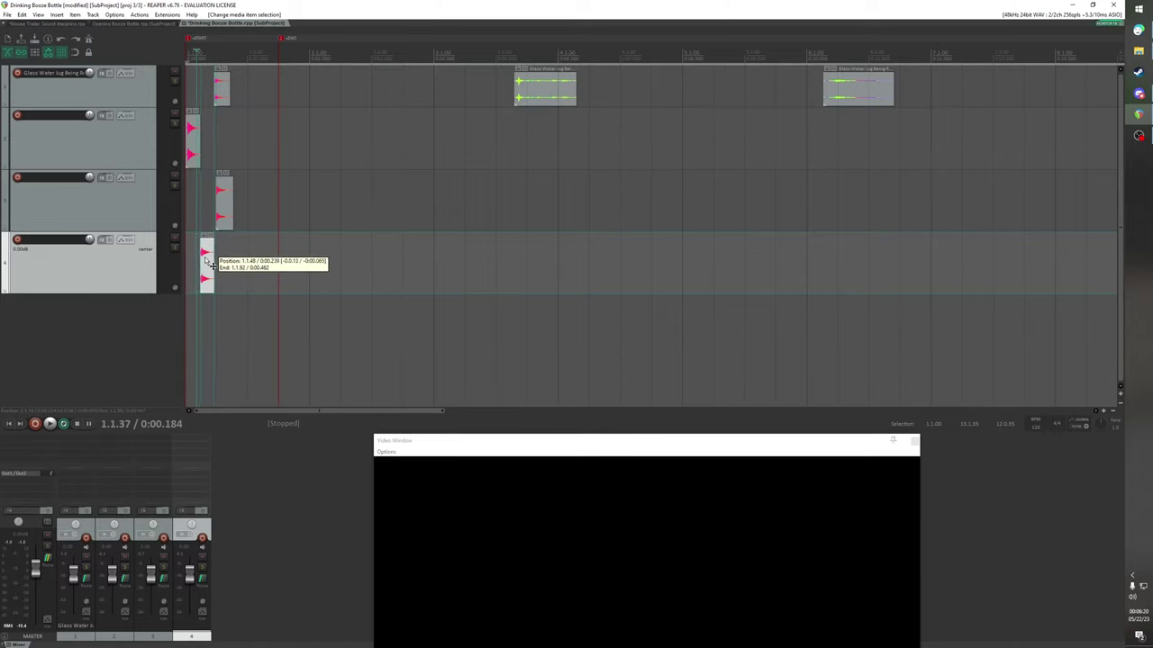
{"action": "left_click_drag", "start_coordinate": [205, 259], "coordinate": [204, 260]}
{"action": "left_click_drag", "start_coordinate": [226, 199], "coordinate": [221, 198]}
{"action": "key", "text": "space"}
{"action": "key", "text": "space"}
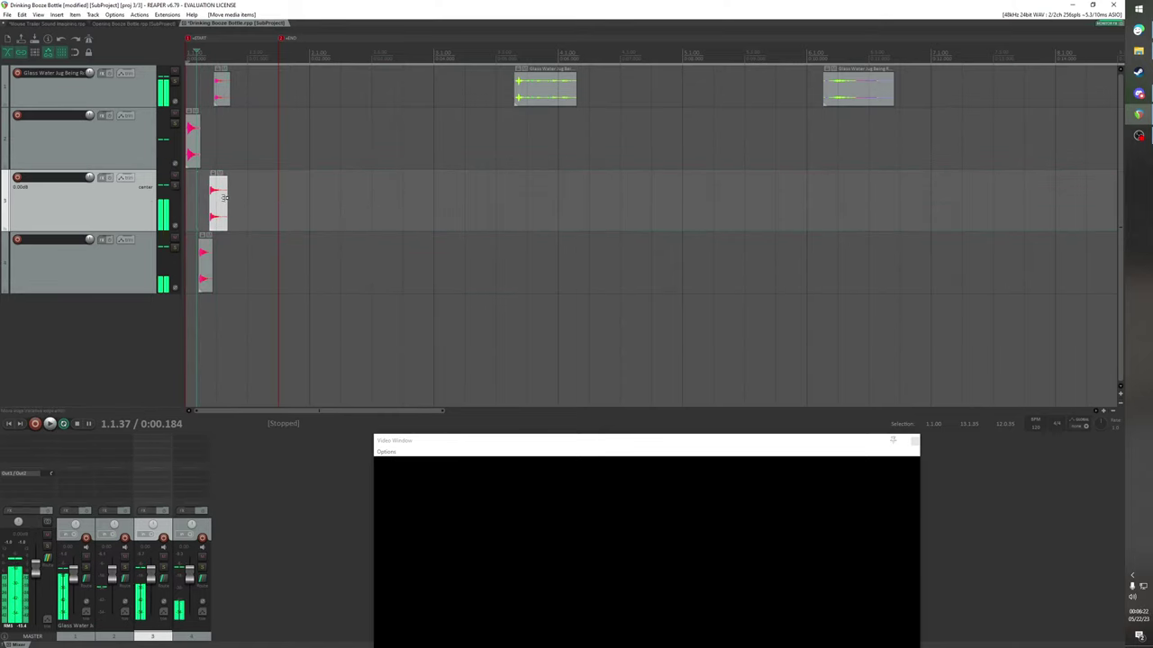
Shift the first track's hit slightly later so it ends the sequence, and play everything from the start
{"action": "key", "text": "Home"}
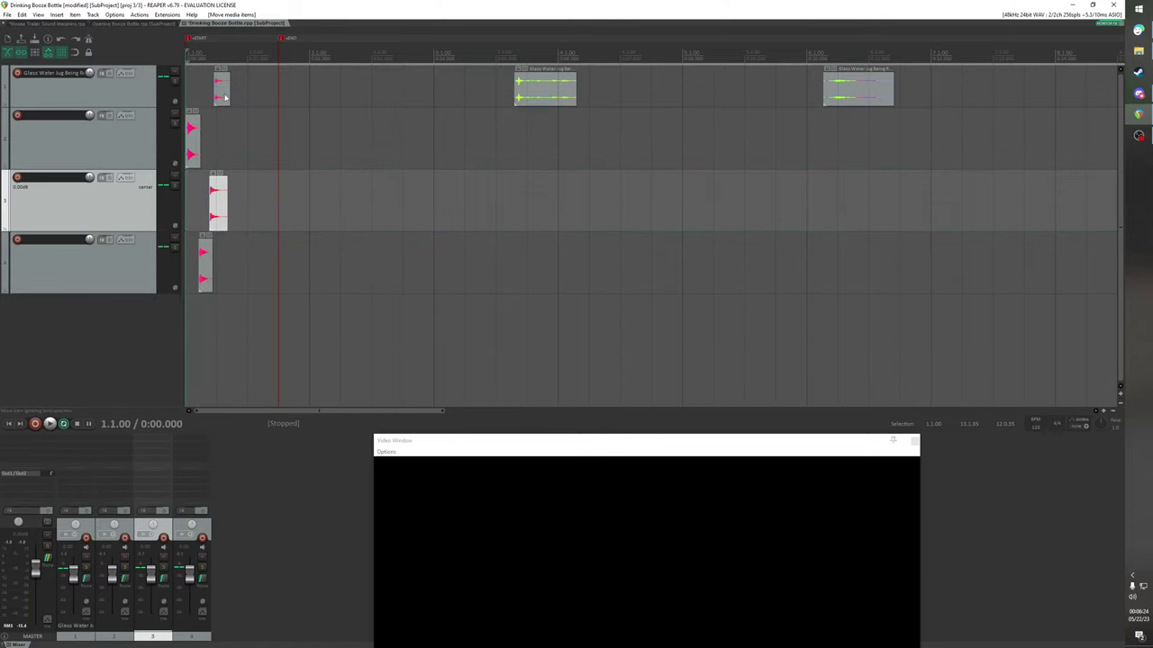
{"action": "left_click", "coordinate": [224, 96]}
{"action": "left_click_drag", "start_coordinate": [224, 97], "coordinate": [232, 90]}
{"action": "key", "text": "space"}
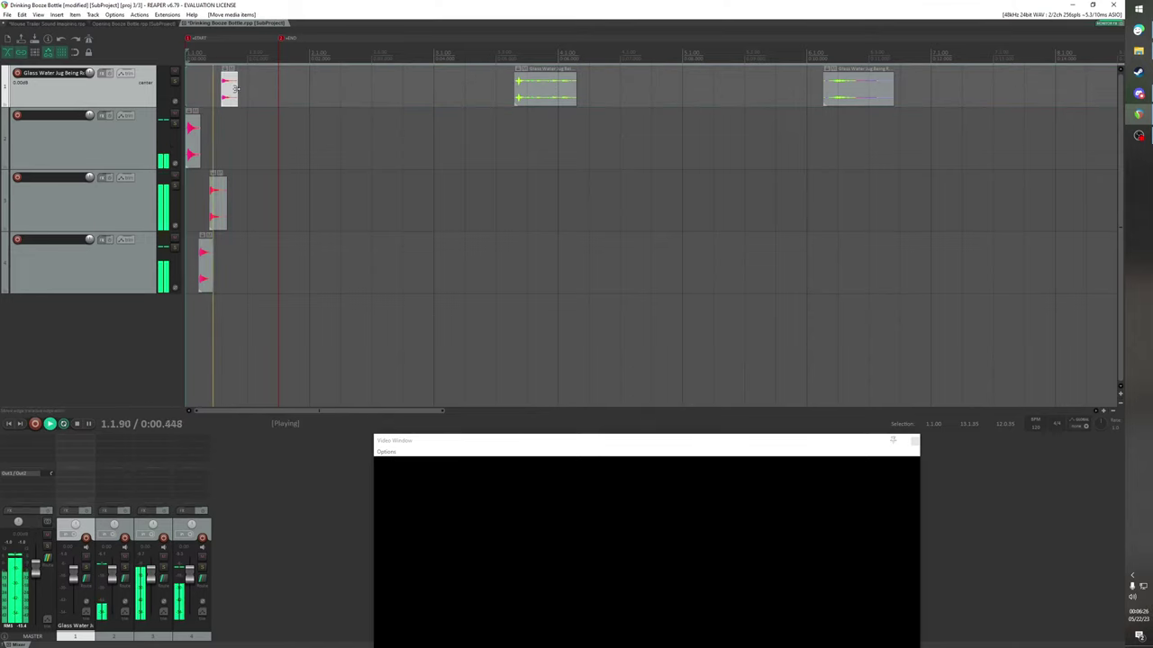
{"action": "key", "text": "space"}
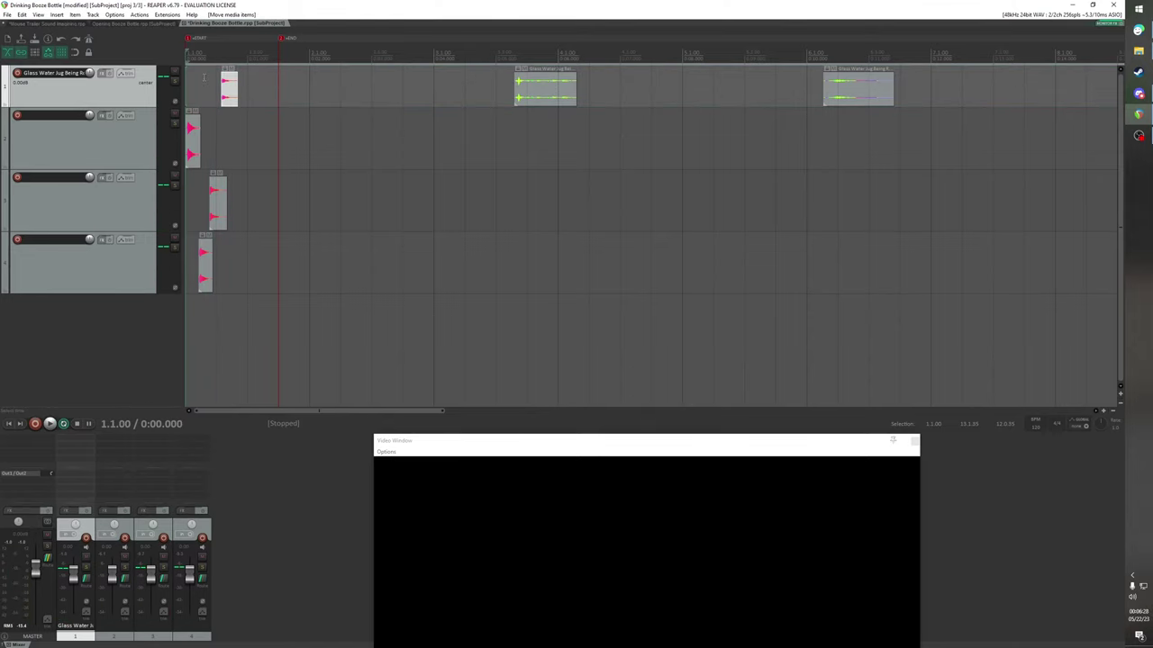
Switch to the main Mouse trailer project, move the video window off the transport area and play the drinking section
{"action": "left_click", "coordinate": [153, 25]}
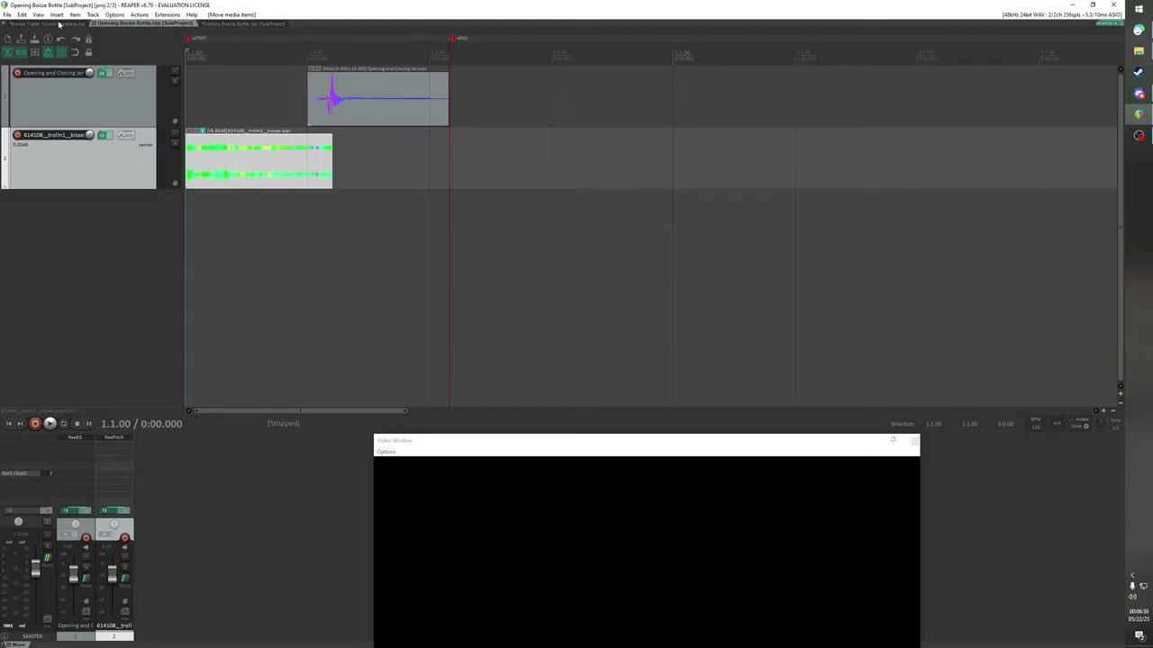
{"action": "left_click", "coordinate": [59, 24]}
{"action": "left_click_drag", "start_coordinate": [516, 452], "coordinate": [608, 157]}
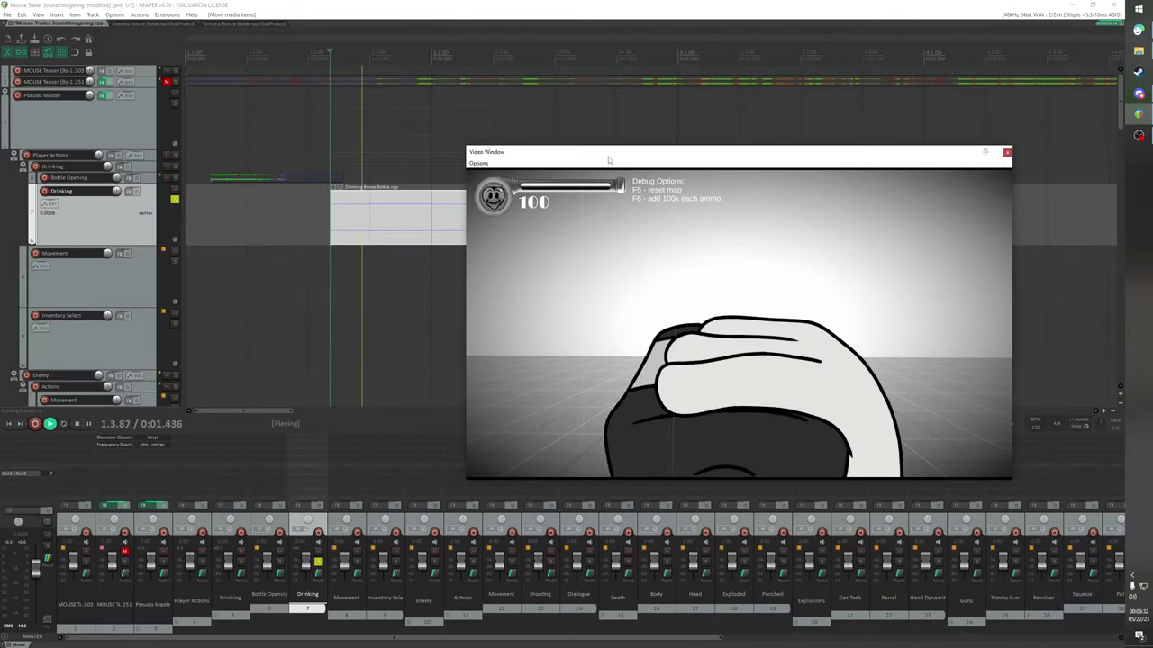
{"action": "key", "text": "space"}
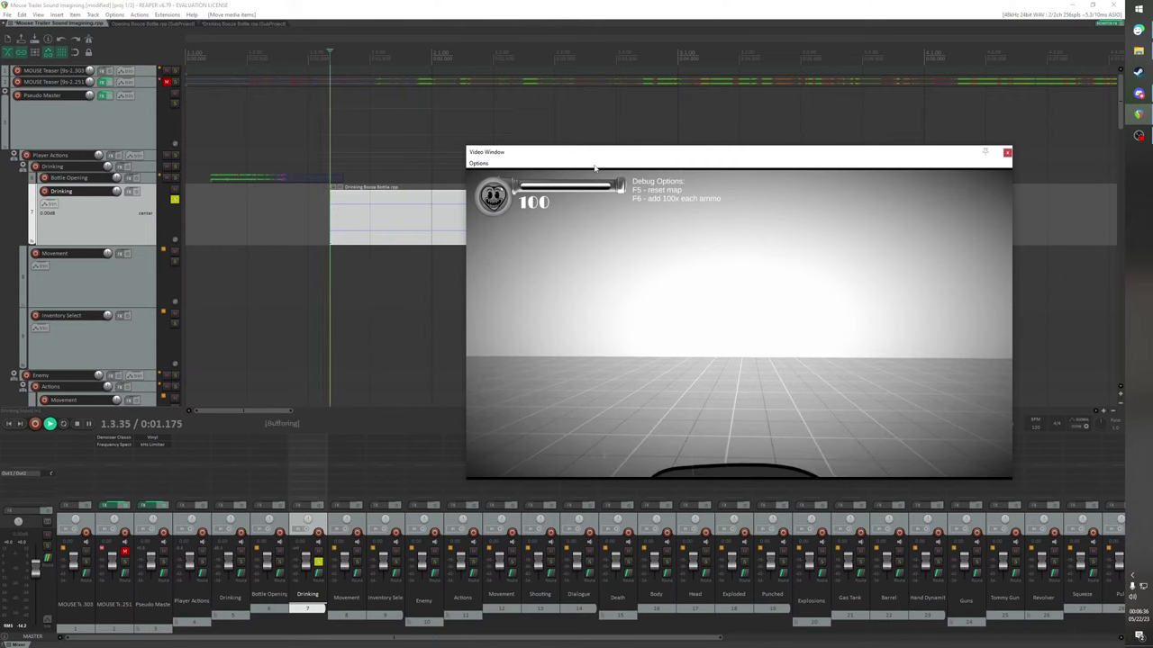
{"action": "key", "text": "space"}
{"action": "key", "text": "space"}
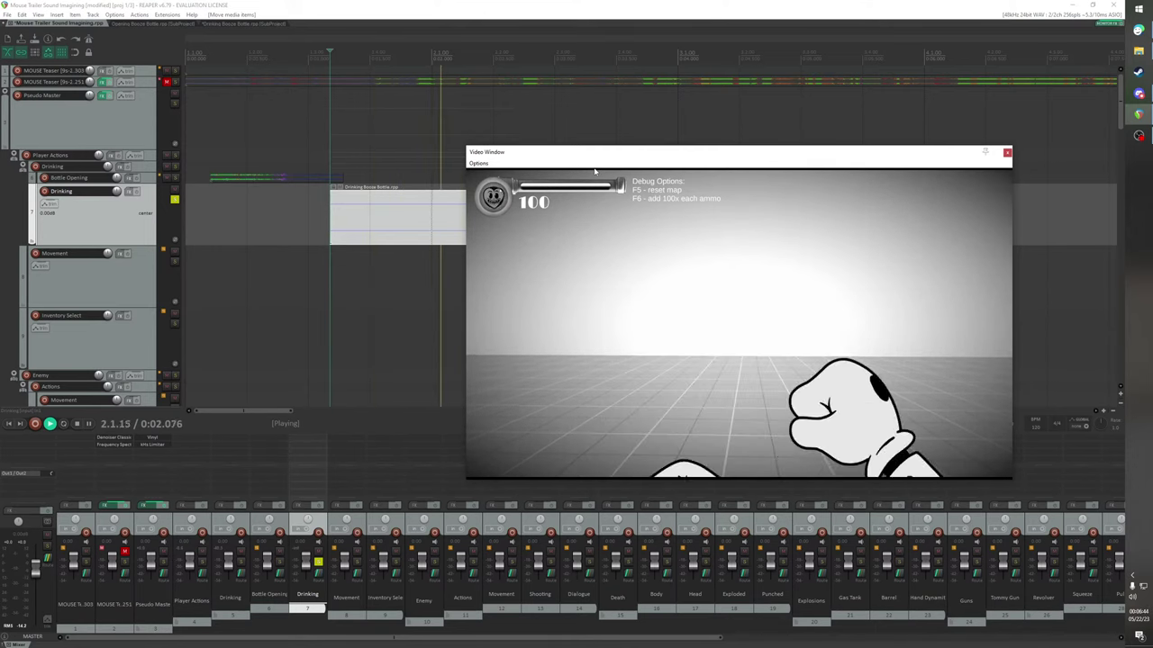
{"action": "key", "text": "space"}
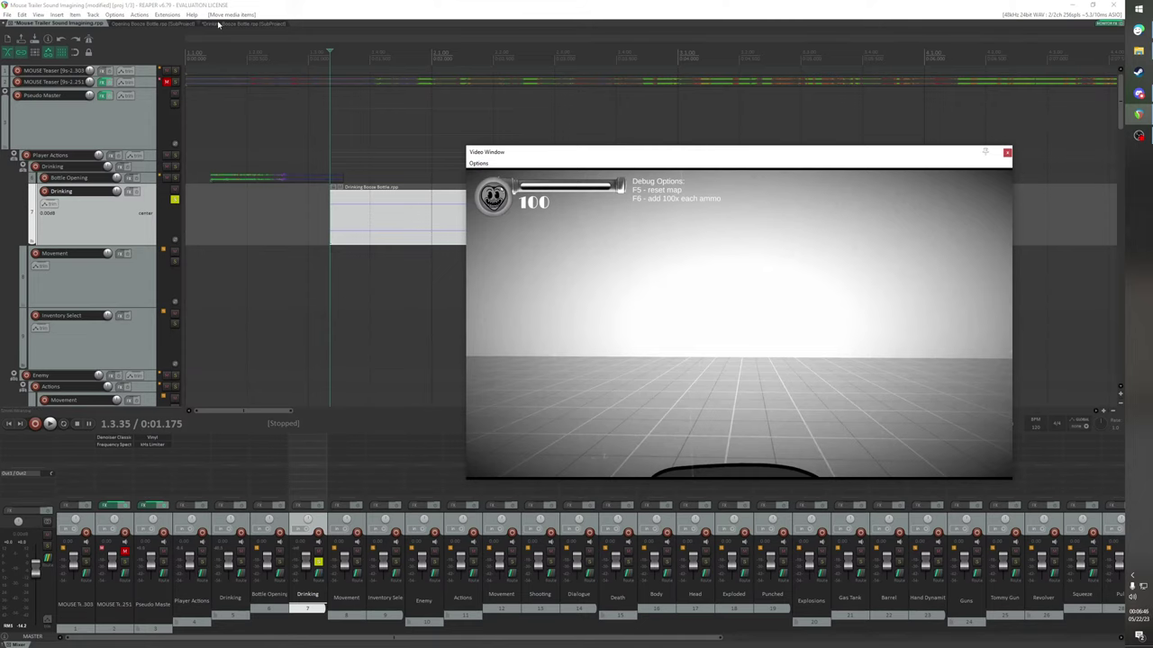
Return to the Drinking Booze Bottle subproject and replay the hit sequence to compare it with the video
{"action": "left_click", "coordinate": [218, 24]}
{"action": "key", "text": "space"}
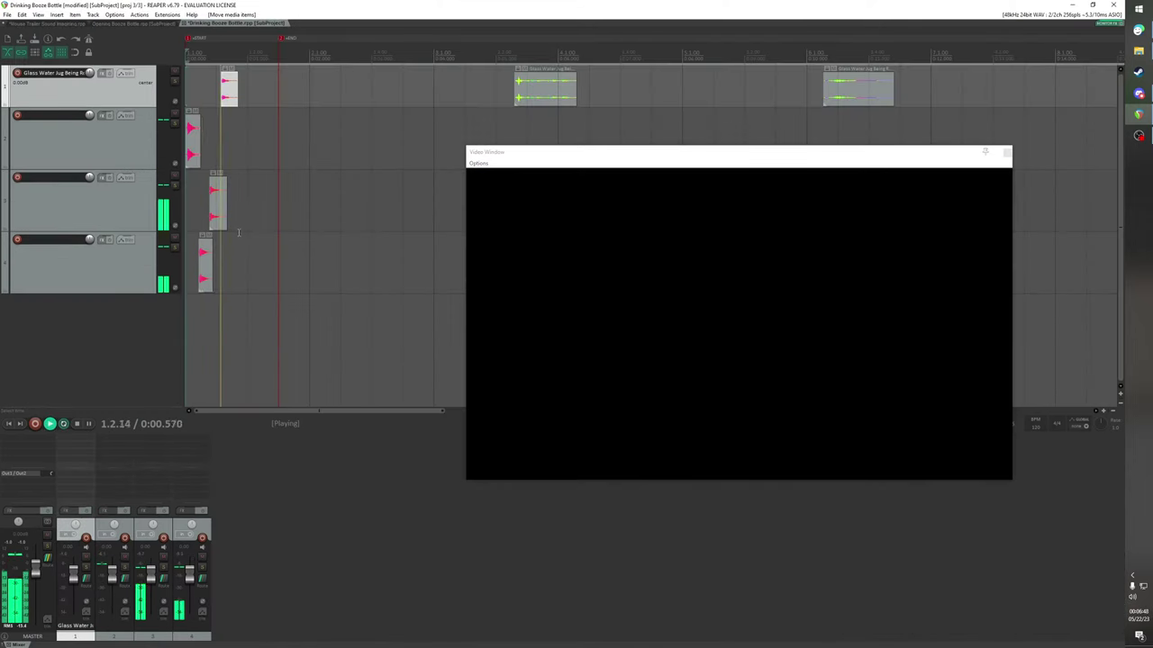
{"action": "key", "text": "space"}
{"action": "key", "text": "space"}
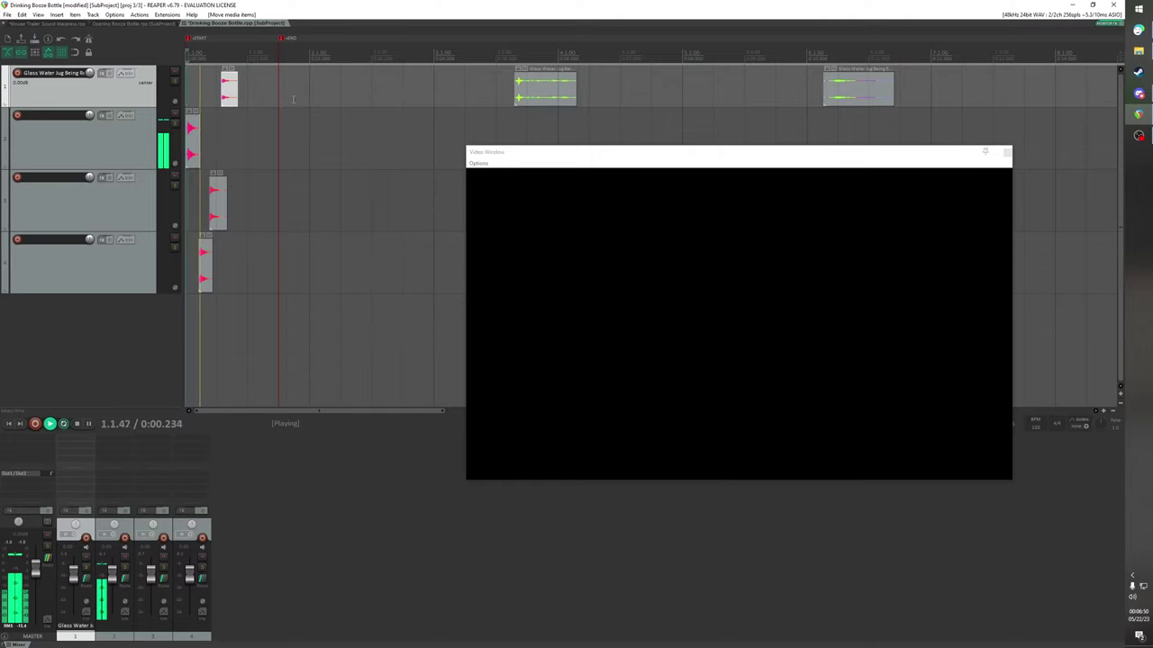
{"action": "key", "text": "space"}
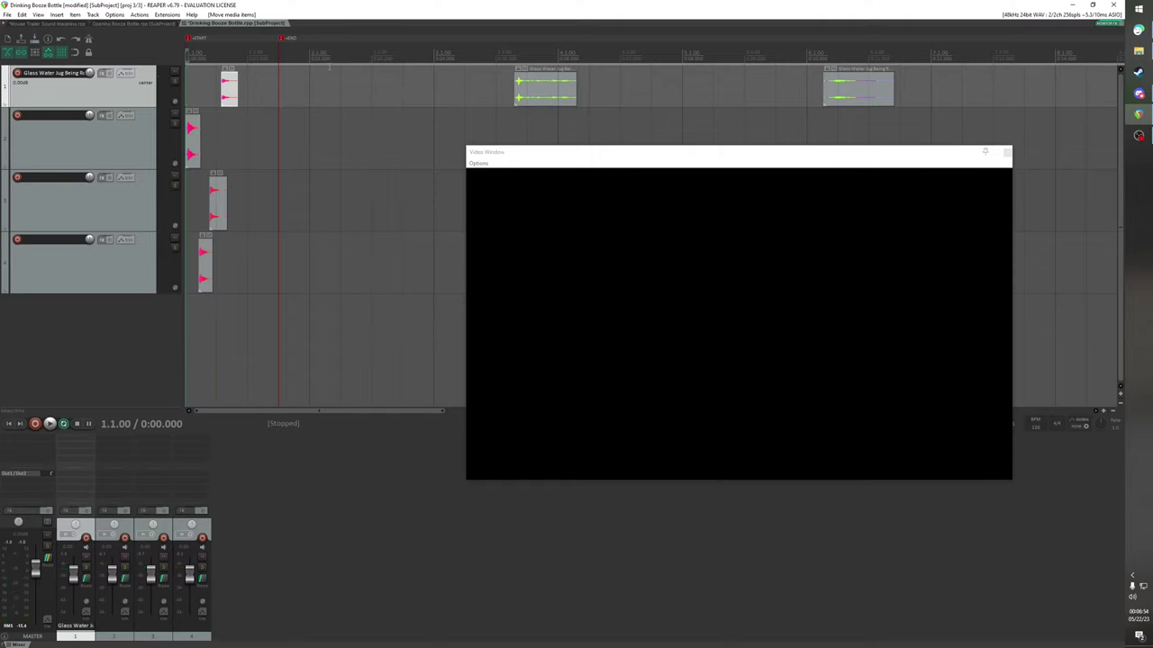
Save the Drinking Booze Bottle subproject and play the updated drinking section in the main Mouse trailer project
{"action": "scroll", "coordinate": [387, 79], "scroll_direction": "down", "scroll_amount": 4}
{"action": "left_click", "coordinate": [475, 79]}
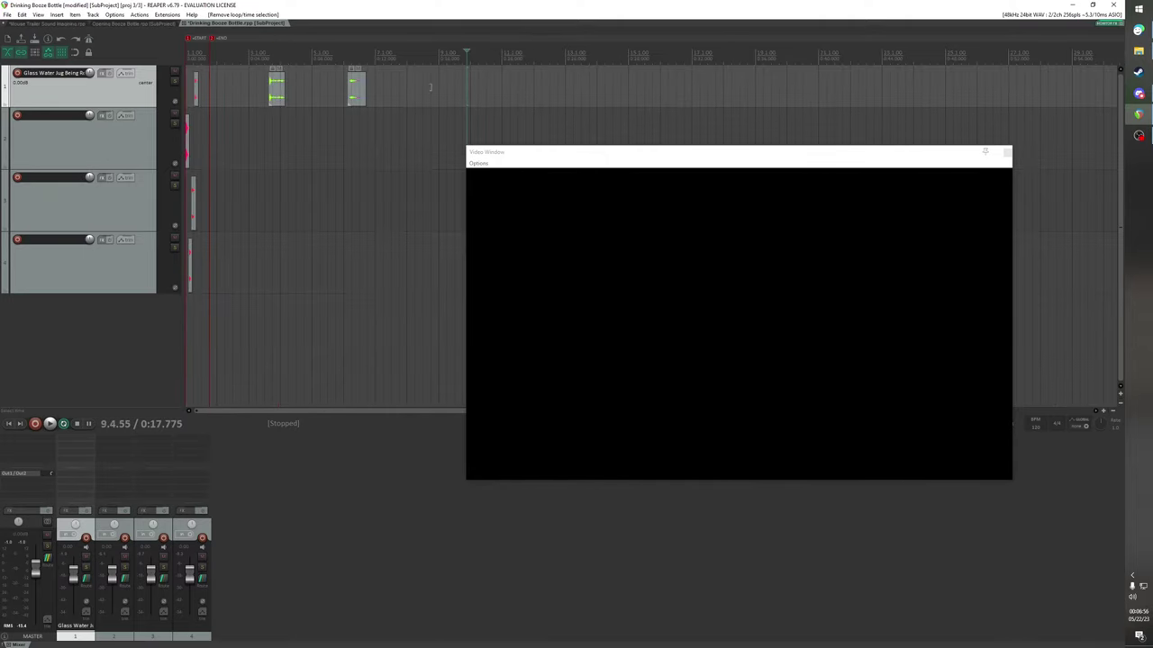
{"action": "scroll", "coordinate": [196, 84], "scroll_direction": "up", "scroll_amount": 4}
{"action": "scroll", "coordinate": [196, 84], "scroll_direction": "down", "scroll_amount": 1}
{"action": "left_click", "coordinate": [205, 84]}
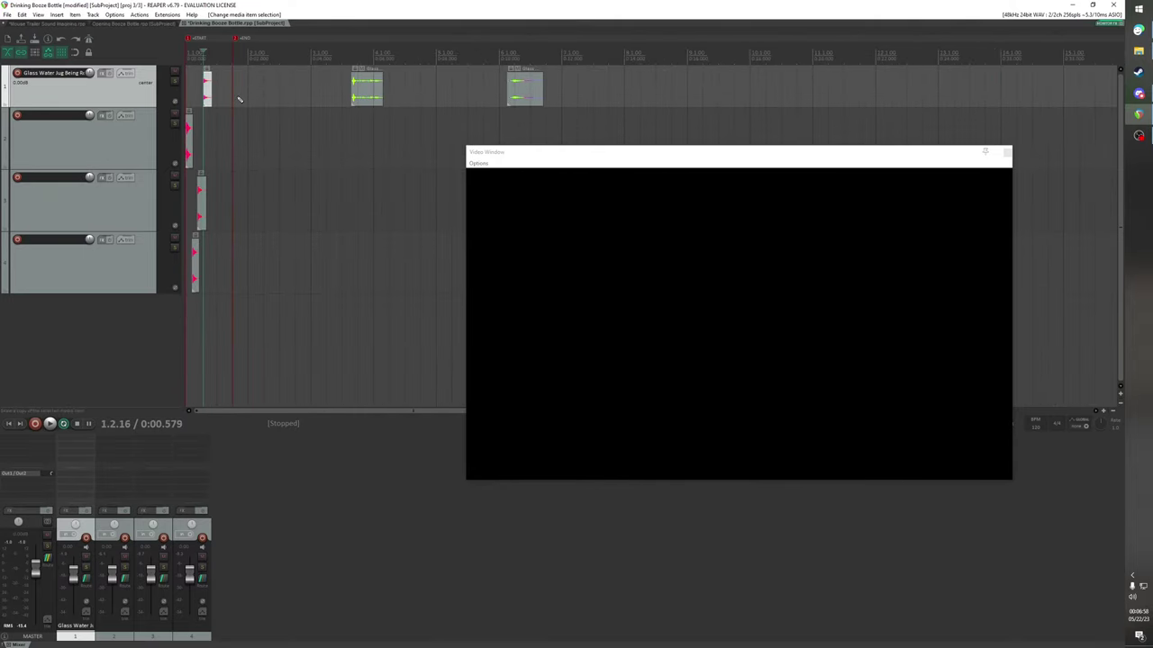
{"action": "key", "text": "ctrl+s"}
{"action": "left_click", "coordinate": [72, 24]}
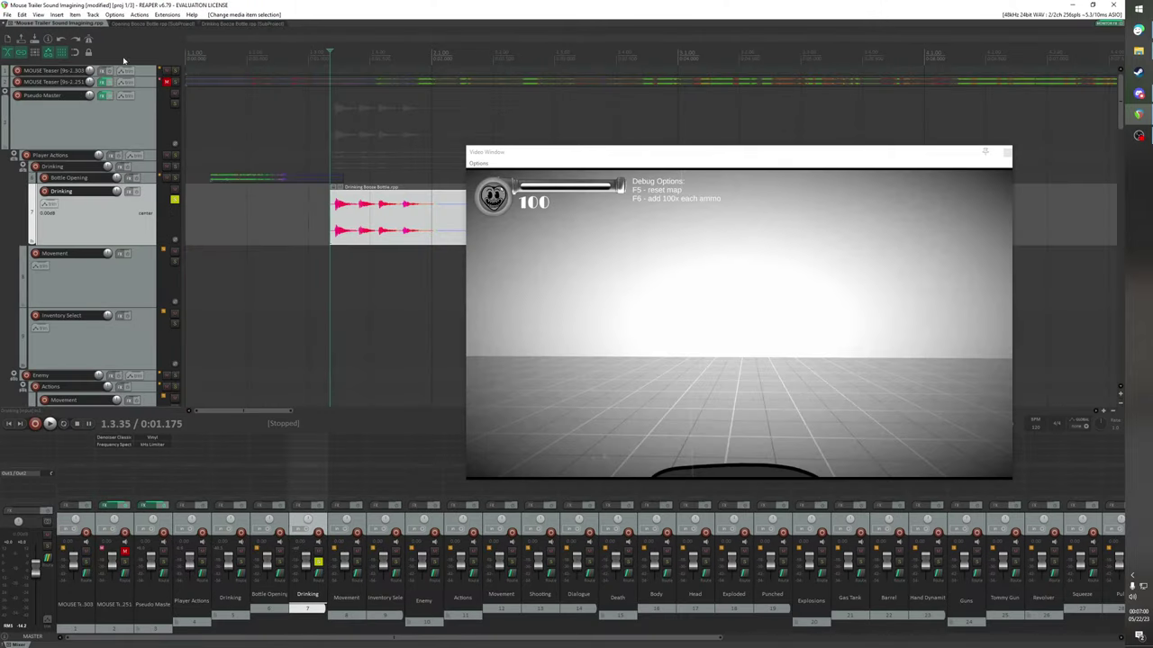
{"action": "key", "text": "space"}
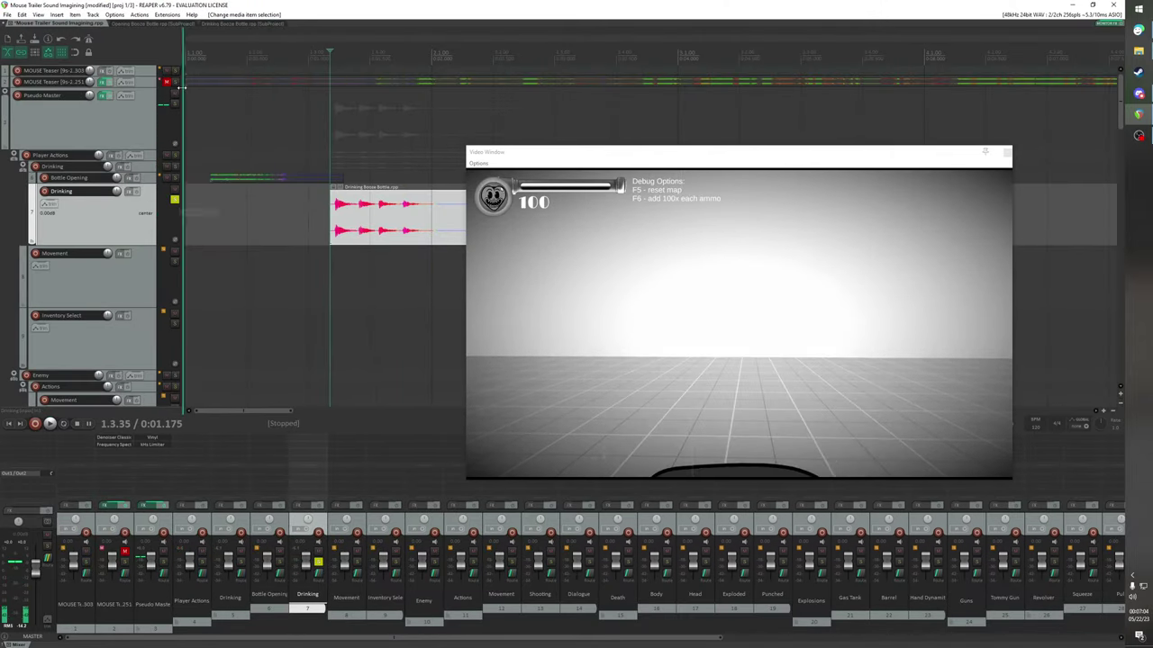
Go back to the Drinking Booze Bottle subproject and listen to the four-hit sequence again from the START marker
{"action": "left_click", "coordinate": [237, 24]}
{"action": "key", "text": "space"}
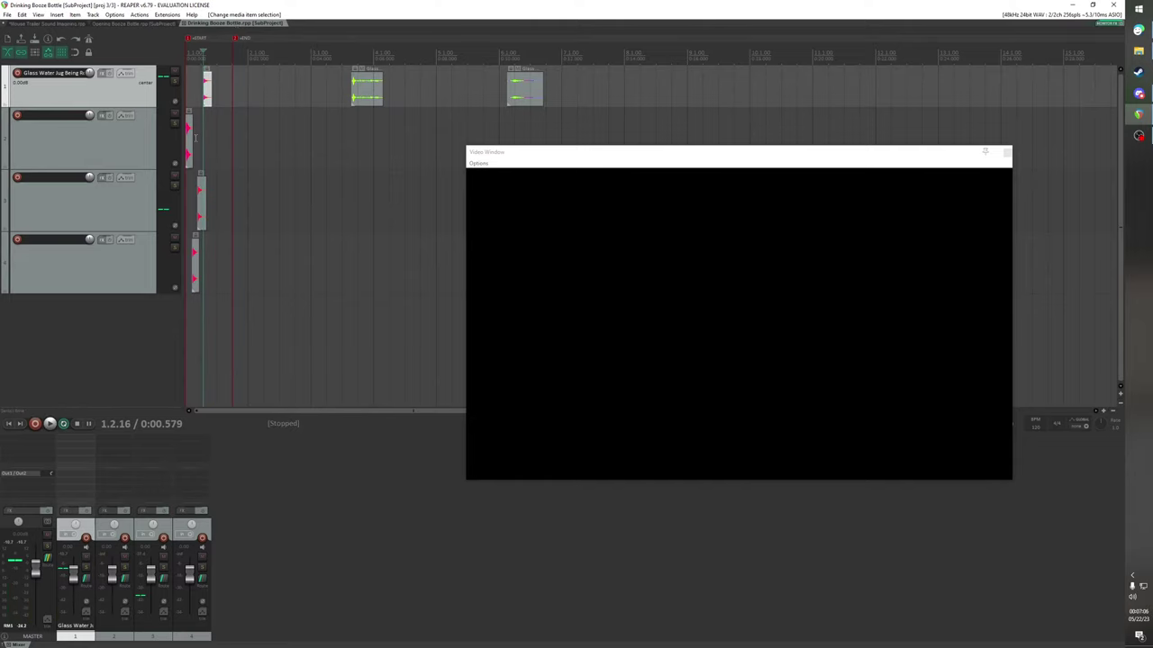
{"action": "key", "text": "w"}
{"action": "key", "text": "space"}
{"action": "key", "text": "space"}
{"action": "left_click", "coordinate": [199, 130]}
{"action": "scroll", "coordinate": [200, 130], "scroll_direction": "up", "scroll_amount": 4}
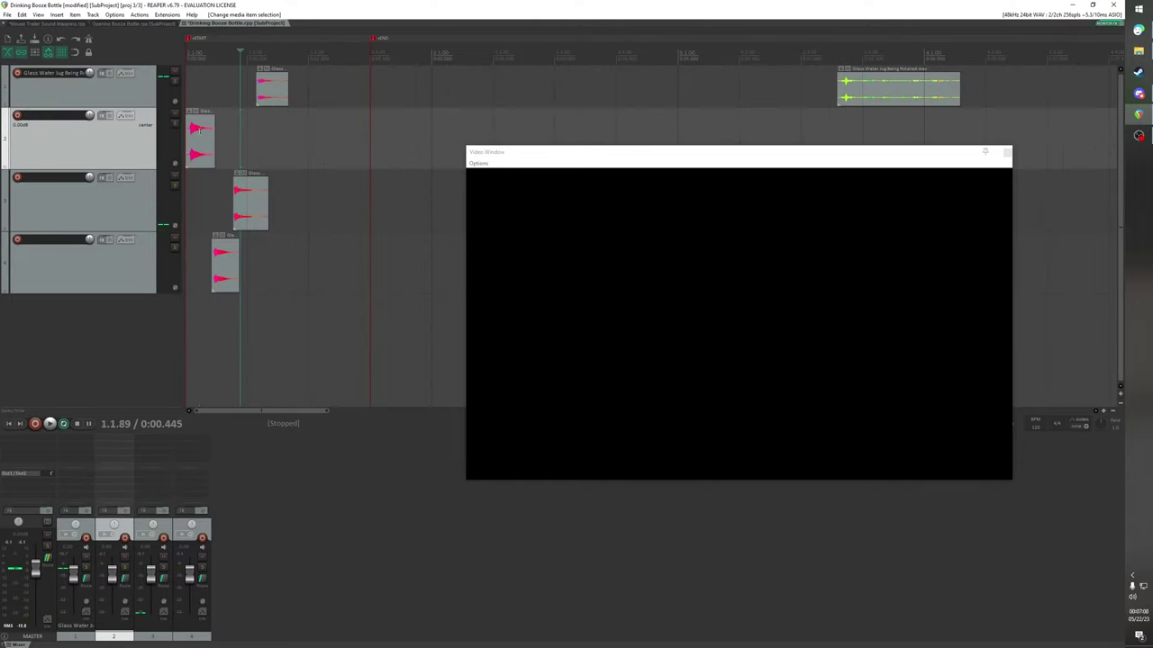
{"action": "key", "text": "space"}
{"action": "key", "text": "space"}
{"action": "key", "text": "w"}
{"action": "key", "text": "space"}
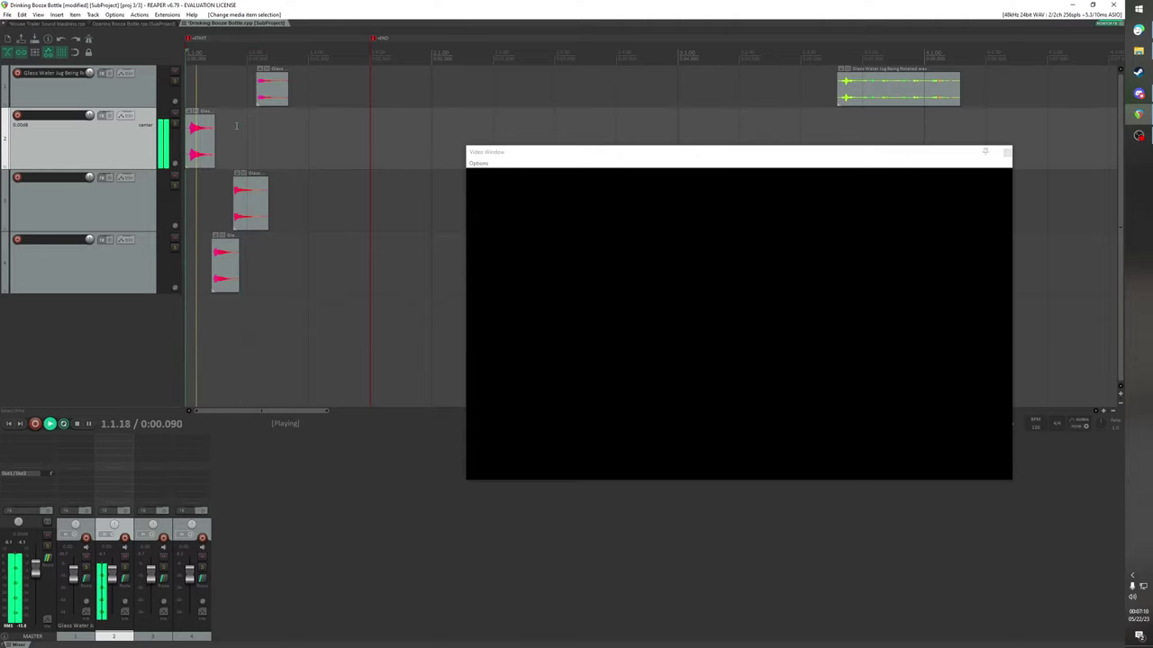
{"action": "scroll", "coordinate": [237, 126], "scroll_direction": "down", "scroll_amount": 4}
{"action": "key", "text": "space"}
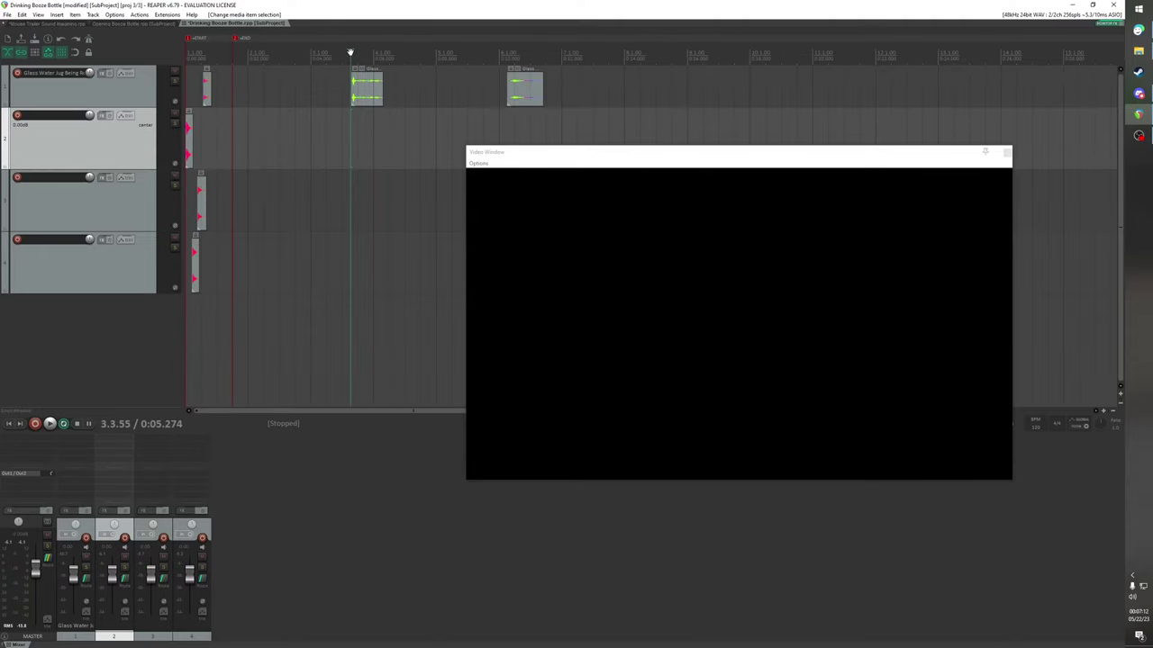
Audition and remove the nearer leftover jug clip on the first track, and extend the remaining one to about 14 s
{"action": "left_click_drag", "start_coordinate": [378, 85], "coordinate": [278, 86]}
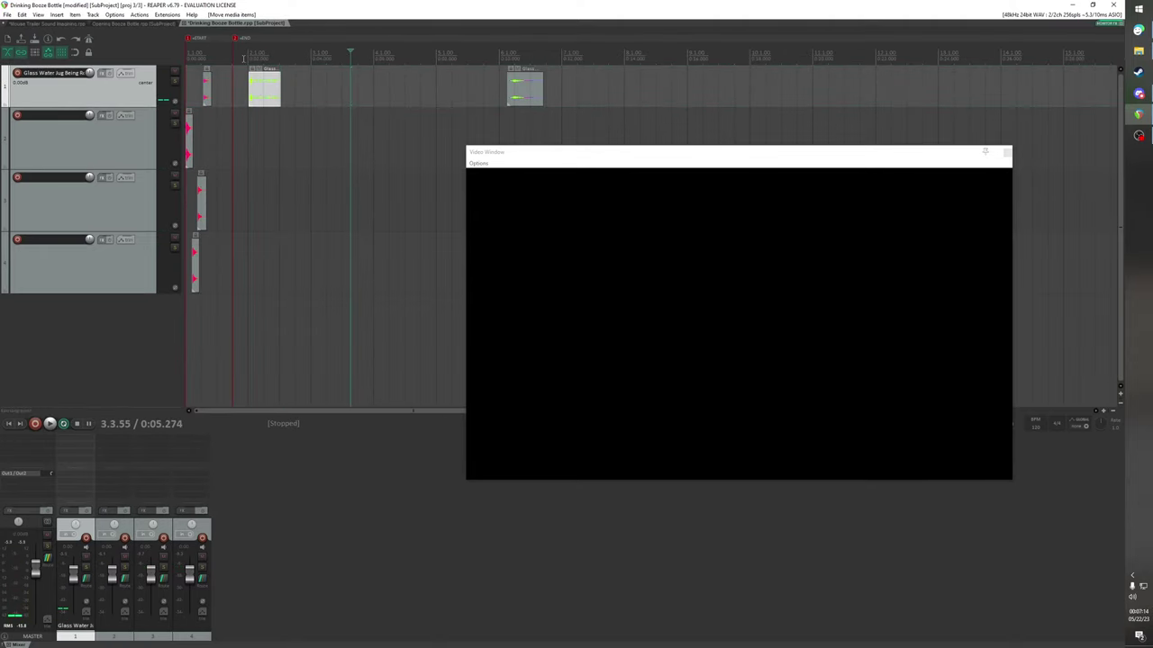
{"action": "key", "text": "space"}
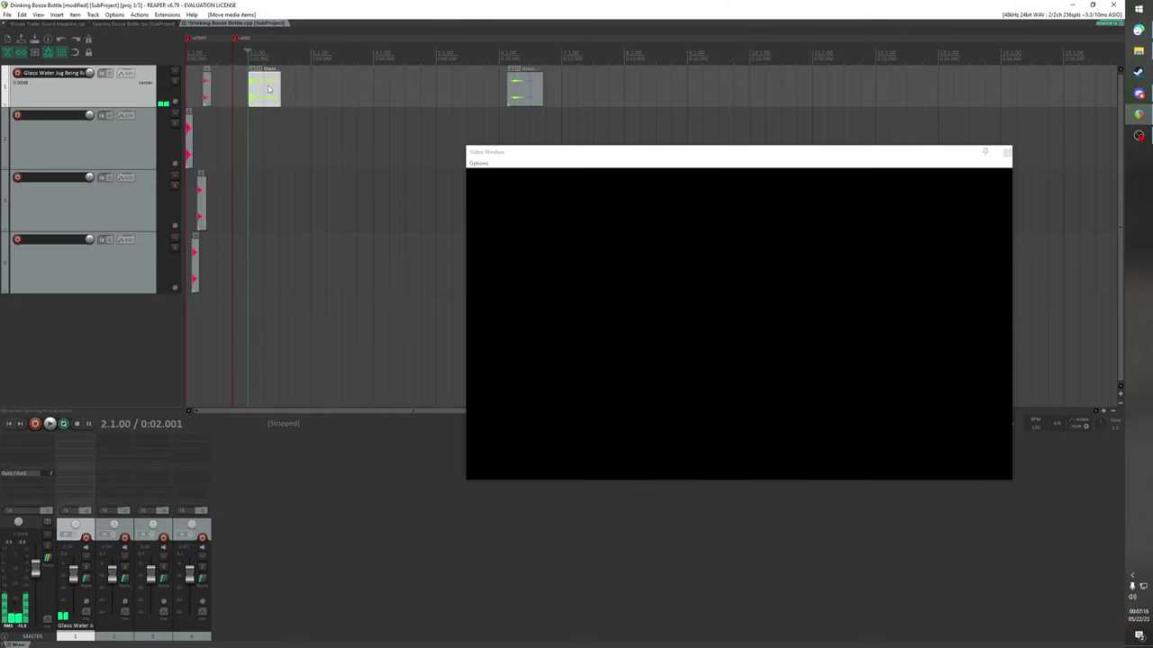
{"action": "left_click", "coordinate": [525, 96]}
{"action": "left_click_drag", "start_coordinate": [543, 96], "coordinate": [961, 103]}
{"action": "left_click_drag", "start_coordinate": [693, 97], "coordinate": [552, 92]}
Trim the extended jug clip to a later hit about 1.9 s long and move it to the start of measure 2
{"action": "left_click_drag", "start_coordinate": [375, 85], "coordinate": [607, 90]}
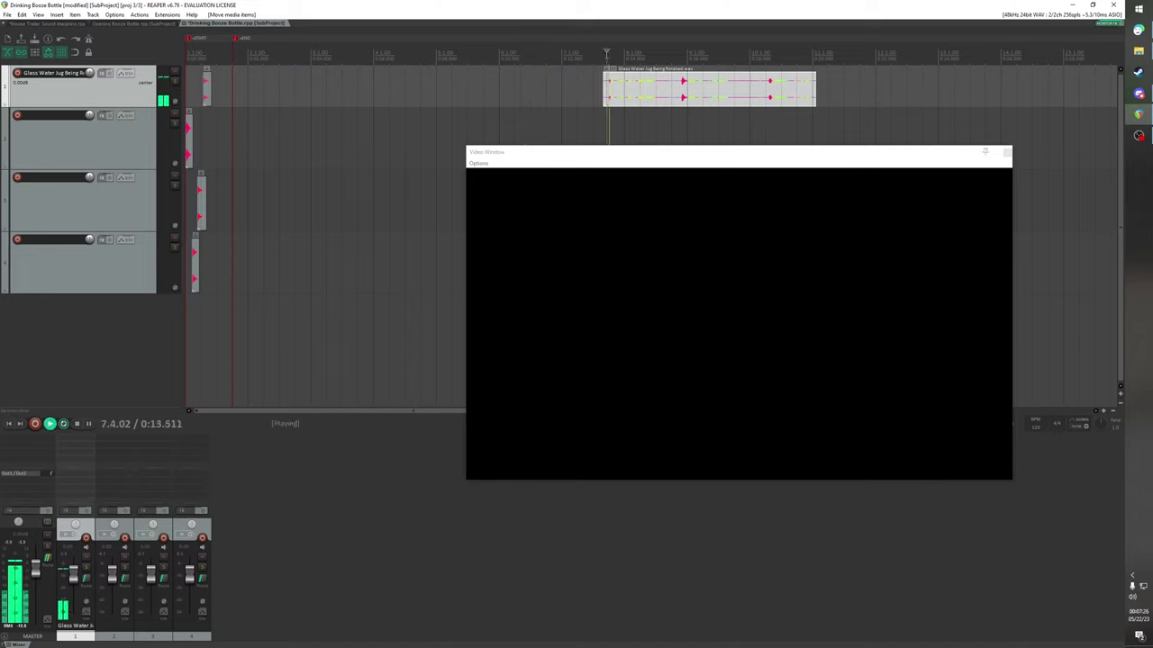
{"action": "key", "text": "space"}
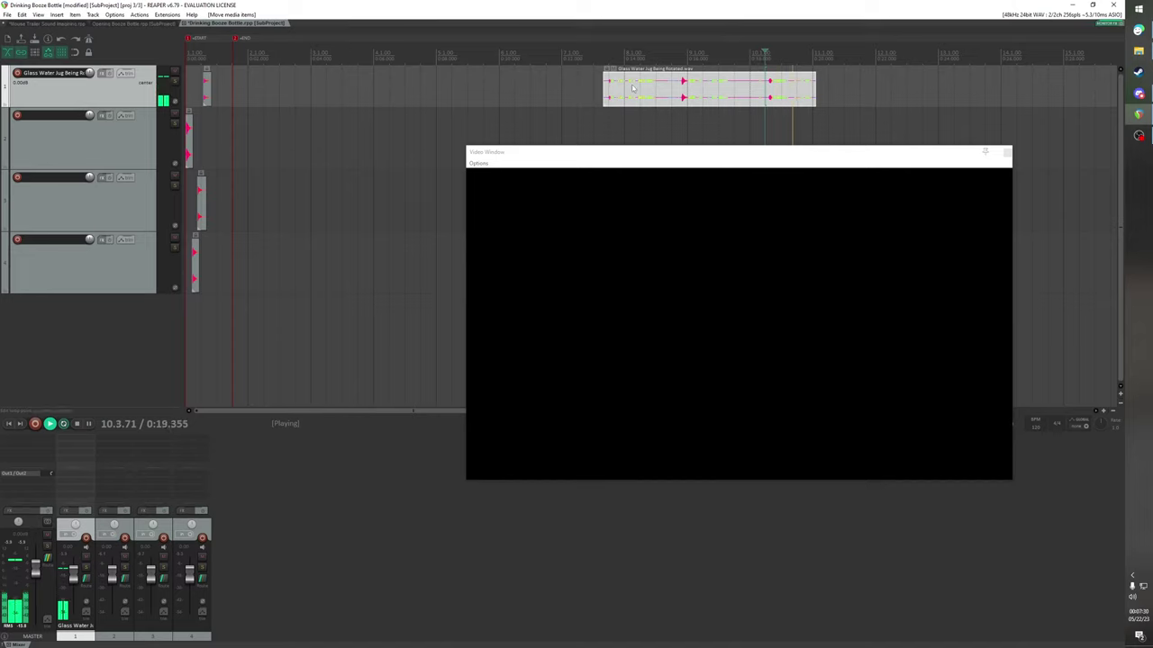
{"action": "left_click_drag", "start_coordinate": [604, 91], "coordinate": [462, 90]}
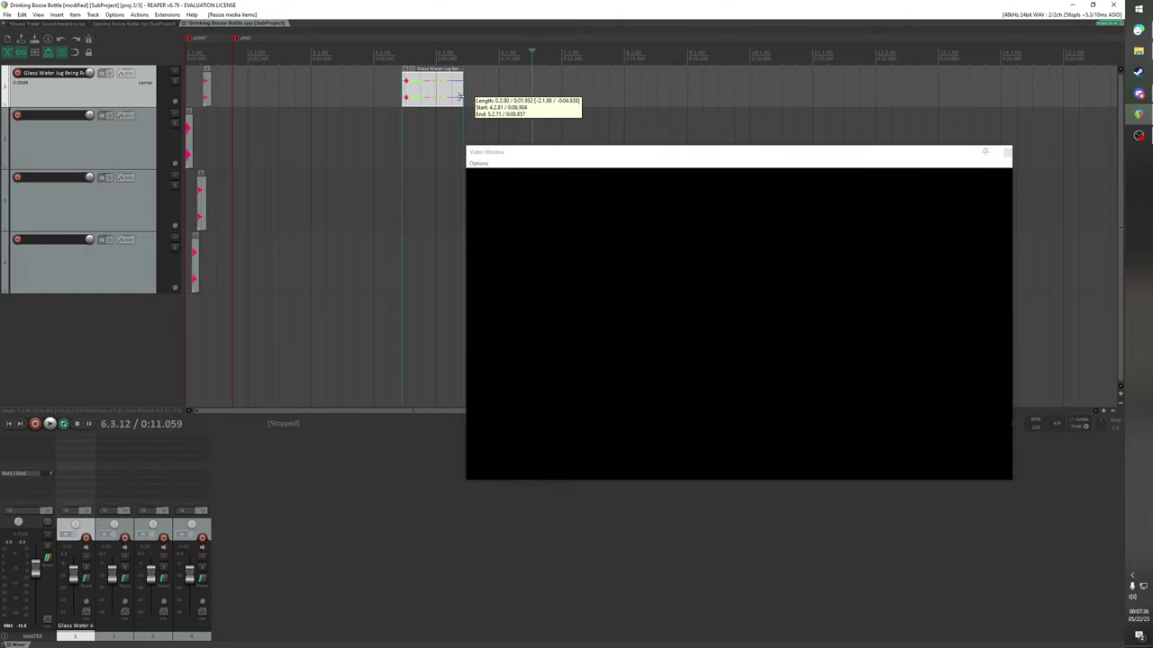
{"action": "key", "text": "space"}
{"action": "scroll", "coordinate": [615, 75], "scroll_direction": "up", "scroll_amount": 4}
{"action": "left_click_drag", "start_coordinate": [802, 90], "coordinate": [378, 91]}
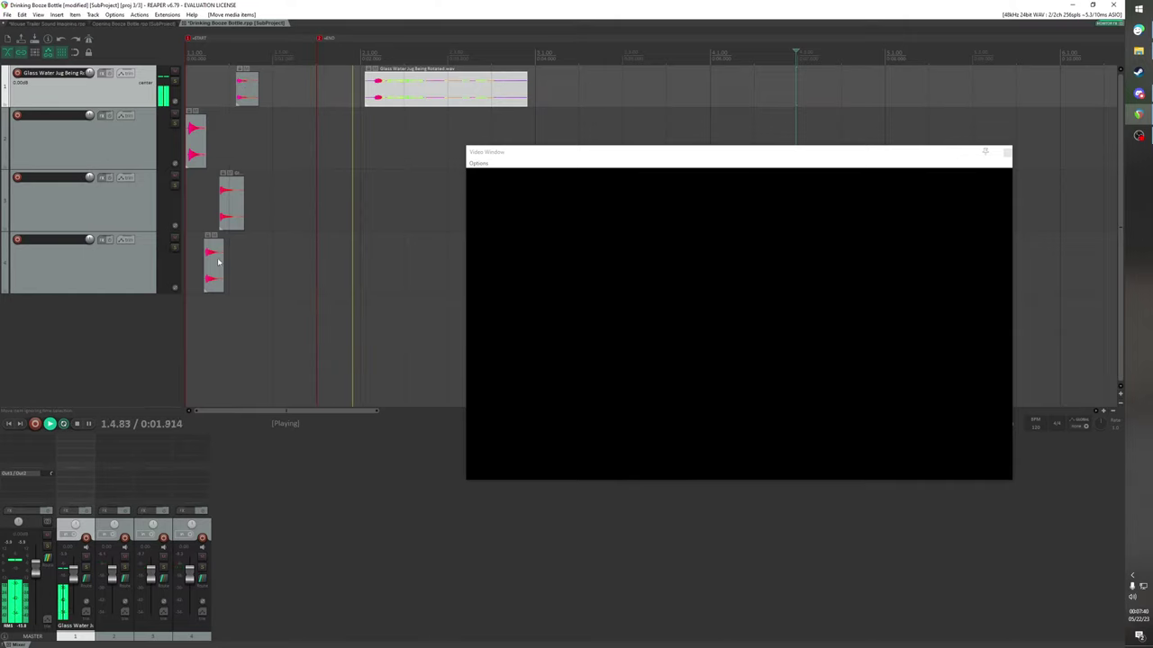
{"action": "key", "text": "space"}
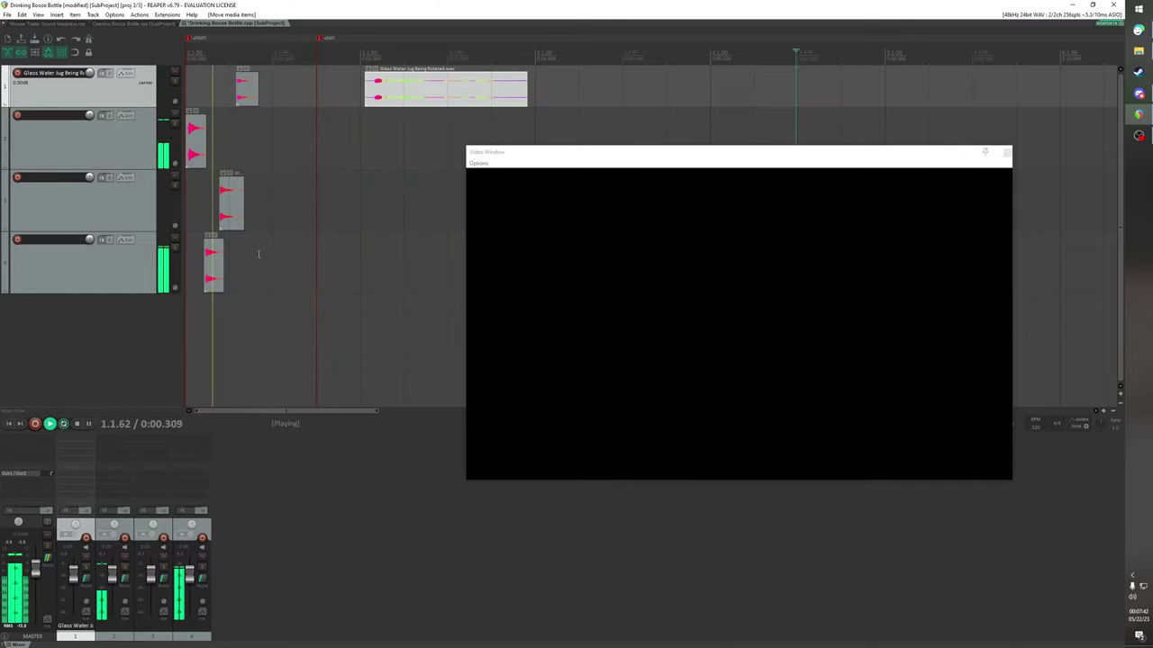
Delete the third track's hit and shift the first track's hit earlier to close the gap, playing the result
{"action": "left_click", "coordinate": [239, 214]}
{"action": "key", "text": "space"}
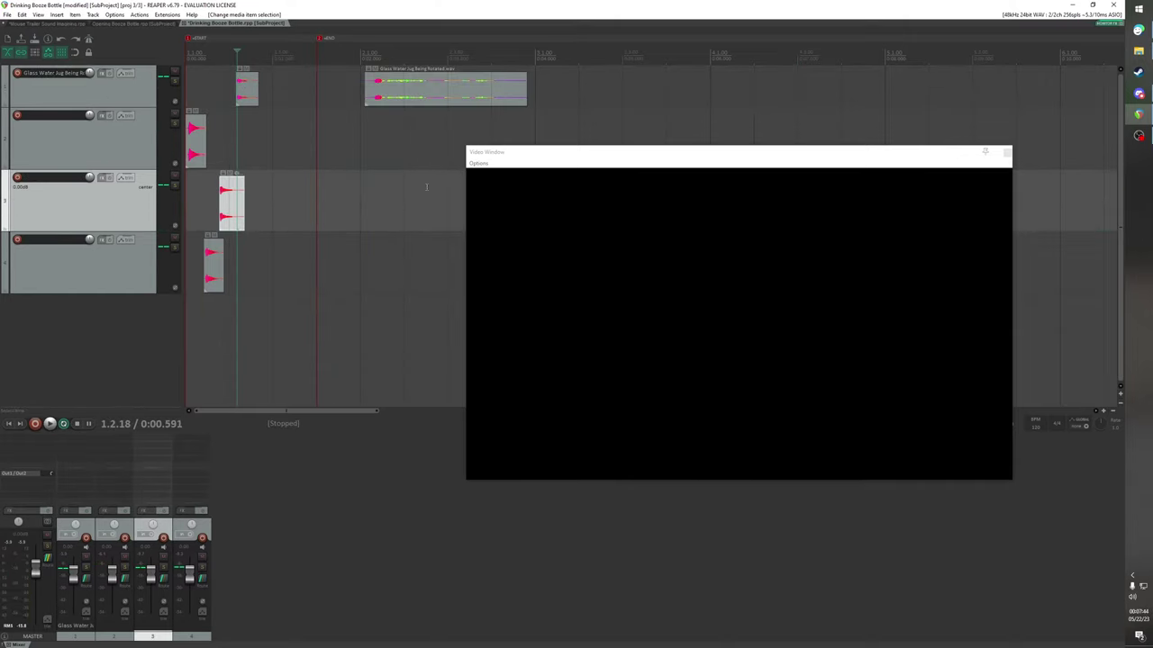
{"action": "key", "text": "space"}
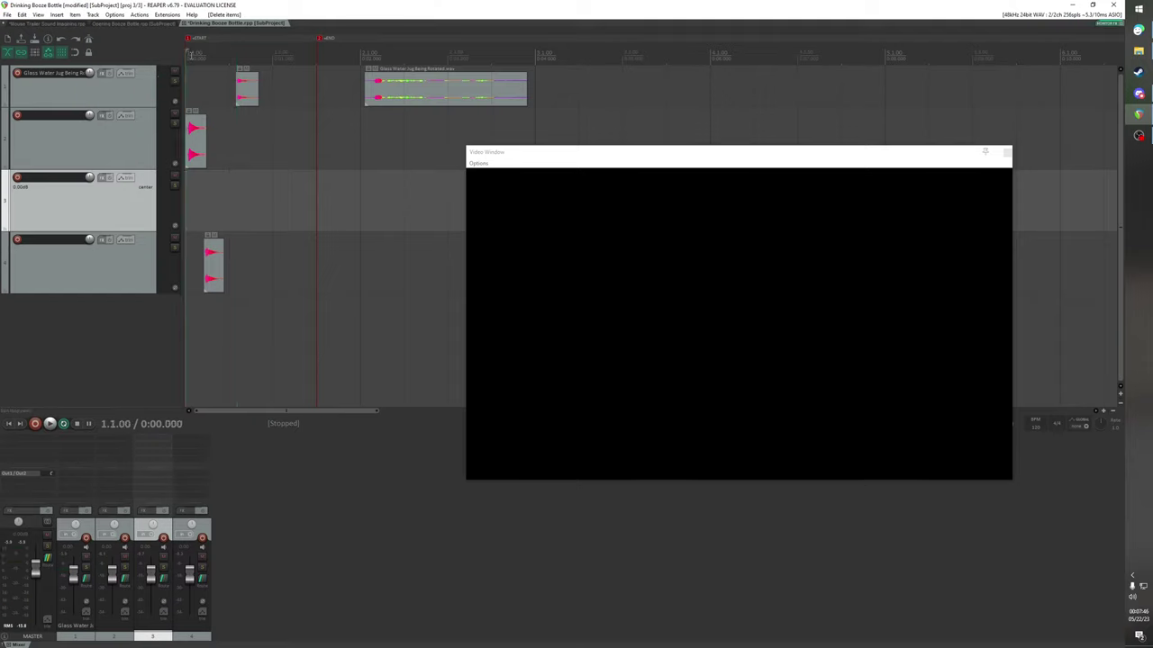
{"action": "key", "text": "space"}
{"action": "left_click_drag", "start_coordinate": [243, 84], "coordinate": [230, 84]}
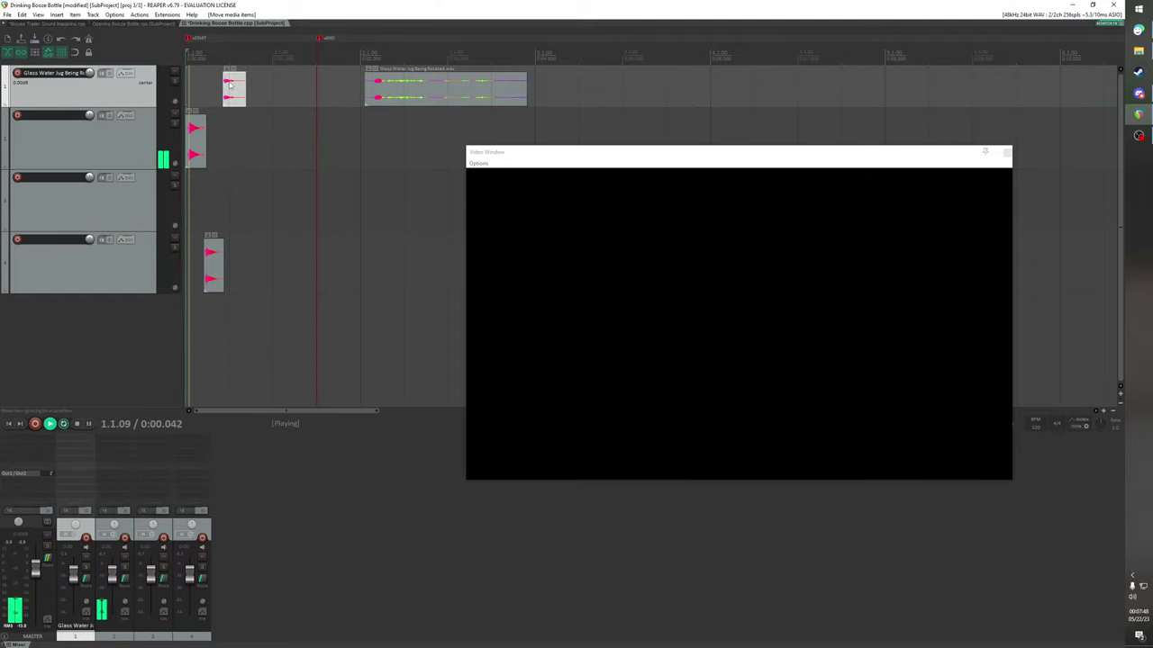
{"action": "key", "text": "space"}
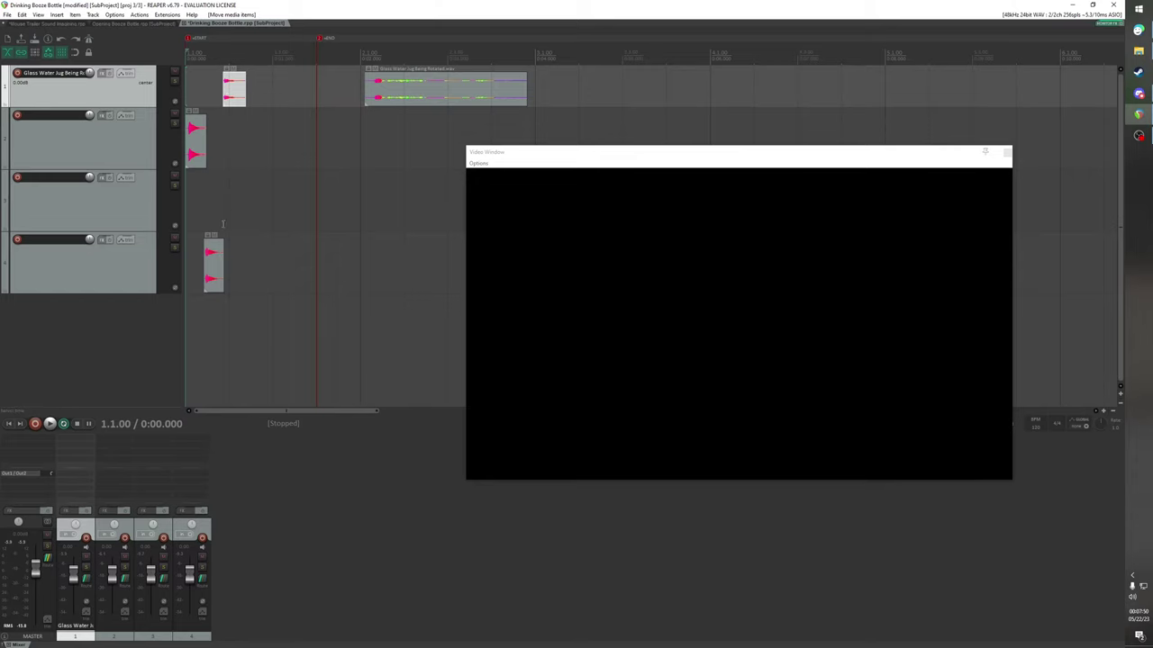
{"action": "key", "text": "space"}
{"action": "key", "text": "space"}
Move the first track's hit down to the third track and add ReaPitch to that track
{"action": "left_click_drag", "start_coordinate": [239, 97], "coordinate": [240, 218]}
{"action": "left_click", "coordinate": [100, 178]}
{"action": "type", "text": "reapitc"}
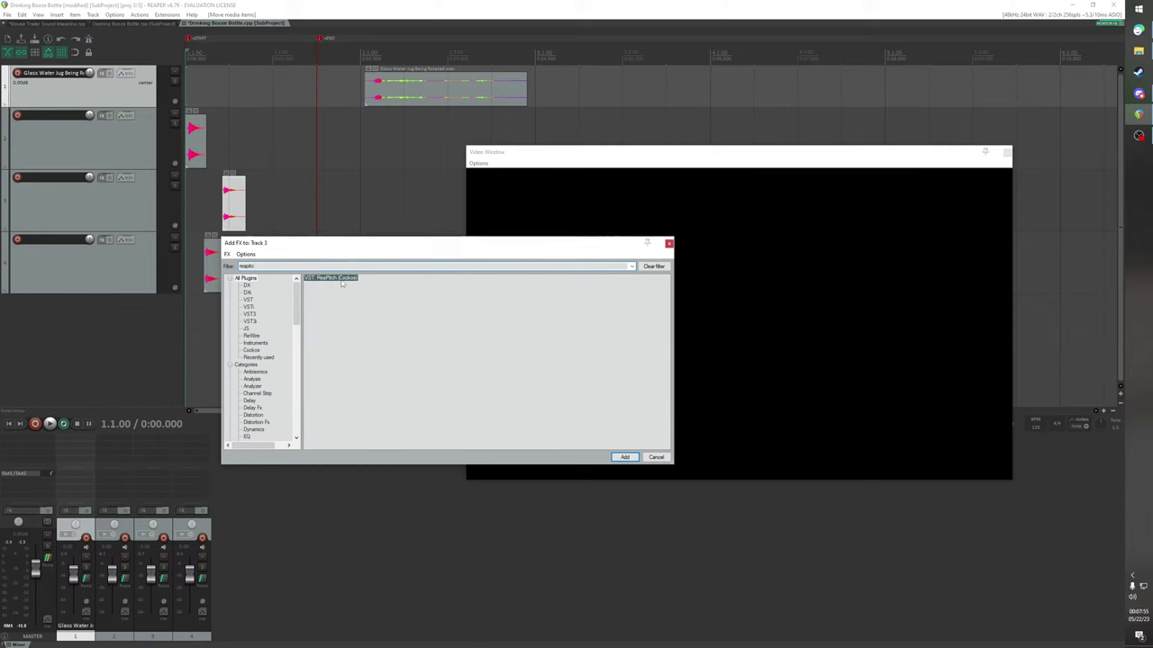
{"action": "double_click", "coordinate": [341, 281]}
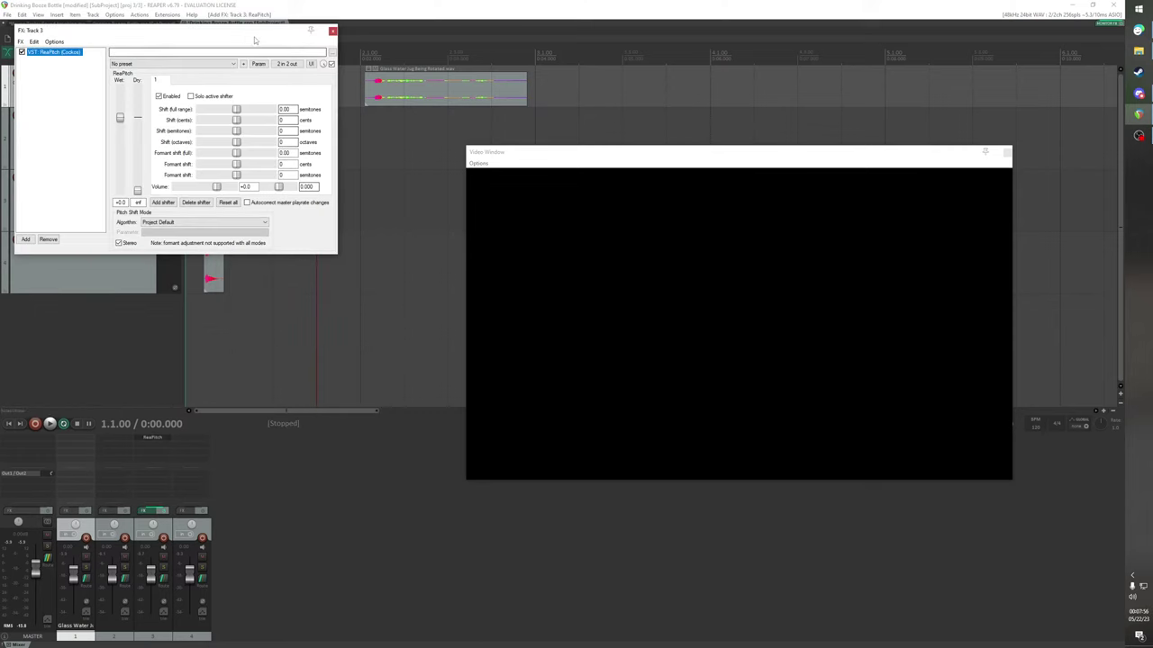
{"action": "left_click_drag", "start_coordinate": [243, 35], "coordinate": [760, 207]}
Play the three-hit sequence from the start several times to judge how the hits sound together
{"action": "key", "text": "space"}
{"action": "key", "text": "space"}
{"action": "key", "text": "space"}
{"action": "key", "text": "space"}
{"action": "key", "text": "space"}
{"action": "key", "text": "space"}
{"action": "key", "text": "space"}
{"action": "key", "text": "space"}
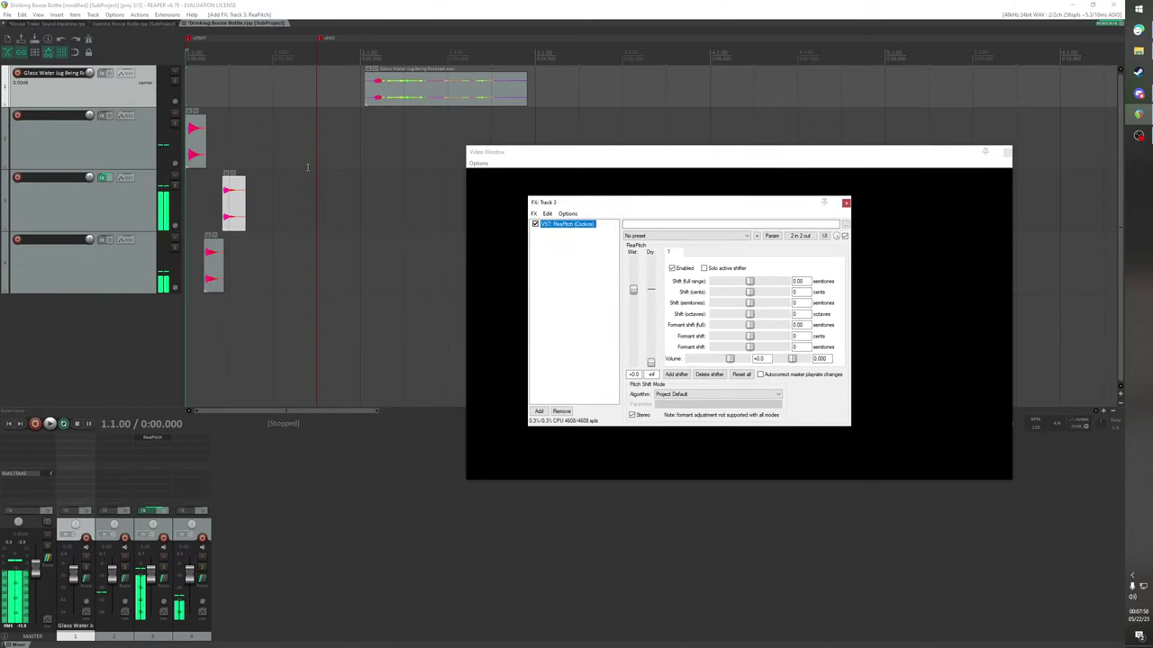
{"action": "key", "text": "space"}
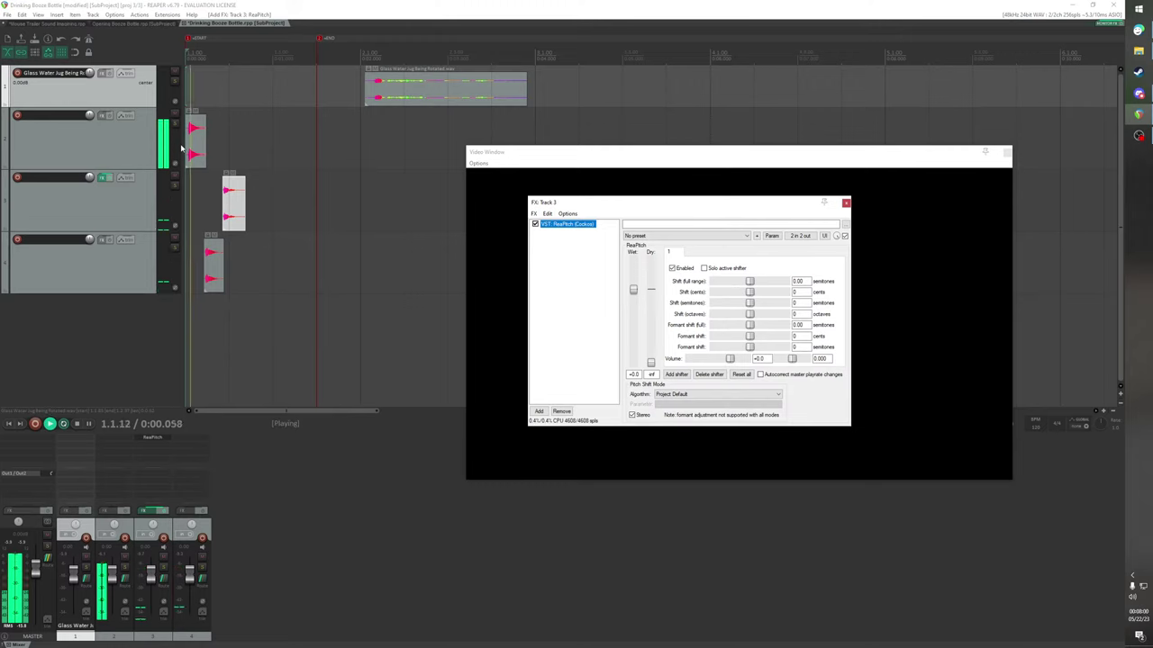
{"action": "key", "text": "space"}
Add ReaPitch to the fourth track, shift its pitch to -2 semitones and play the sequence
{"action": "left_click", "coordinate": [104, 240]}
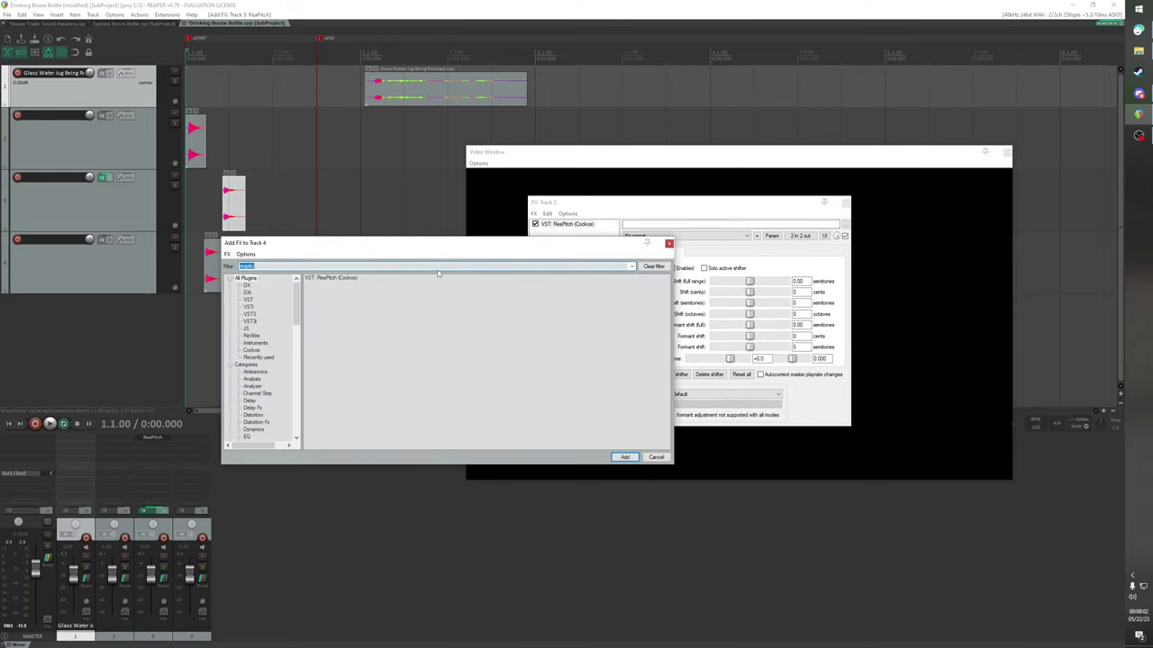
{"action": "double_click", "coordinate": [326, 281]}
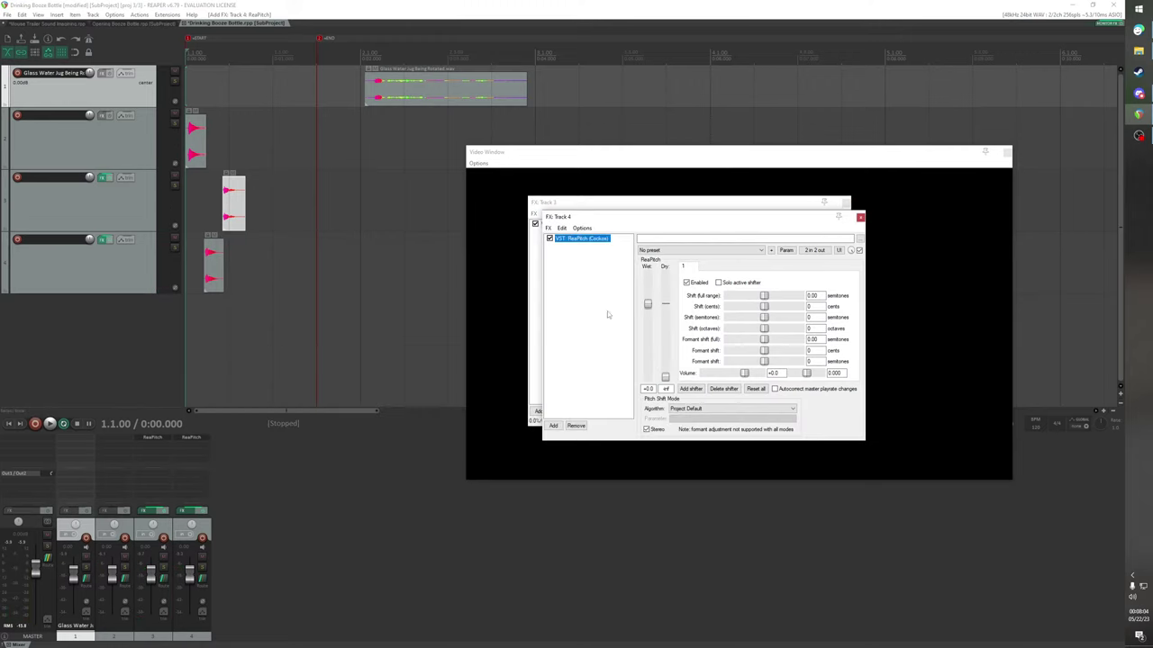
{"action": "left_click_drag", "start_coordinate": [759, 321], "coordinate": [761, 320]}
{"action": "key", "text": "space"}
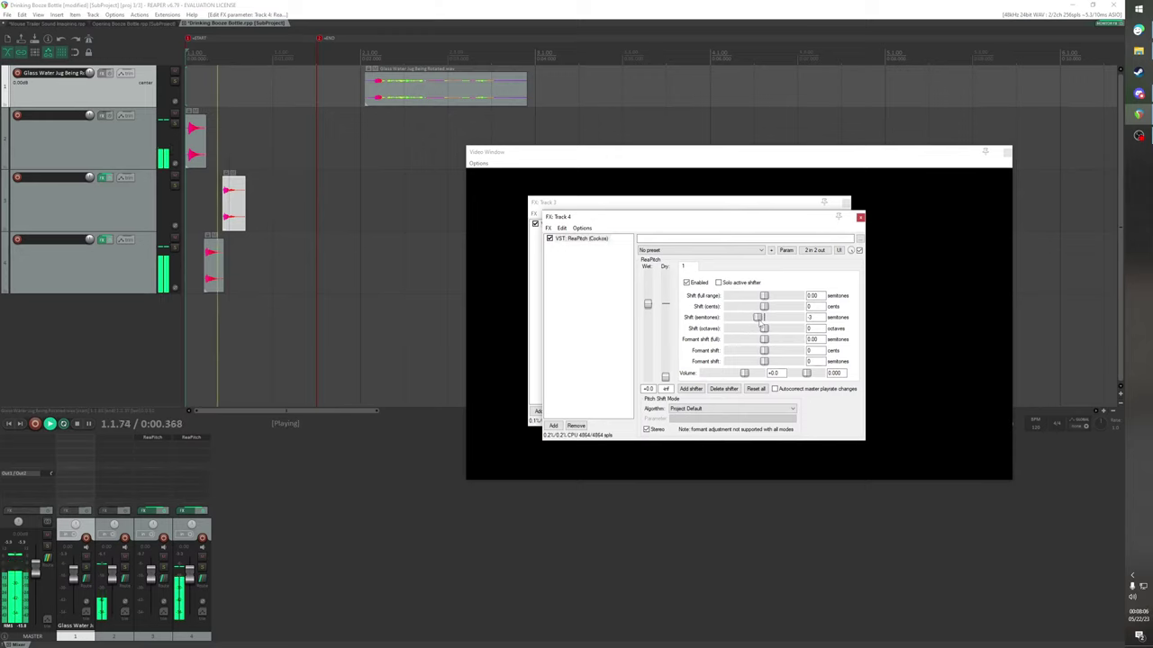
{"action": "key", "text": "space"}
{"action": "key", "text": "space"}
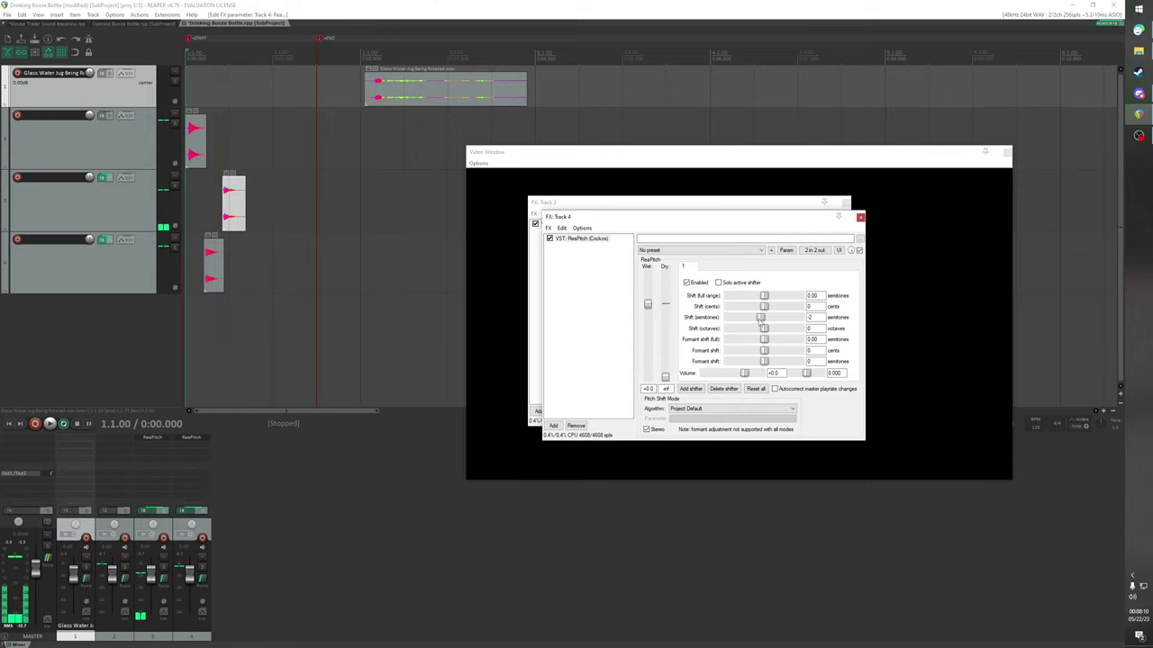
{"action": "key", "text": "space"}
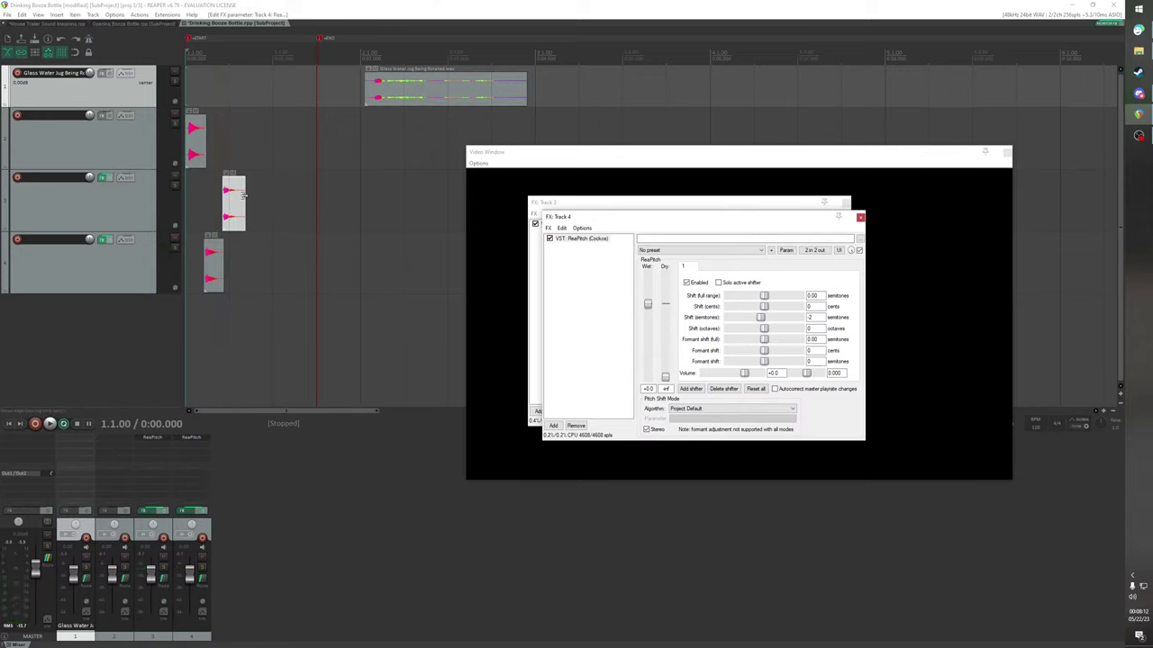
Try moving the third track's hit back up to the first track, slightly later in the sequence
{"action": "left_click", "coordinate": [242, 194]}
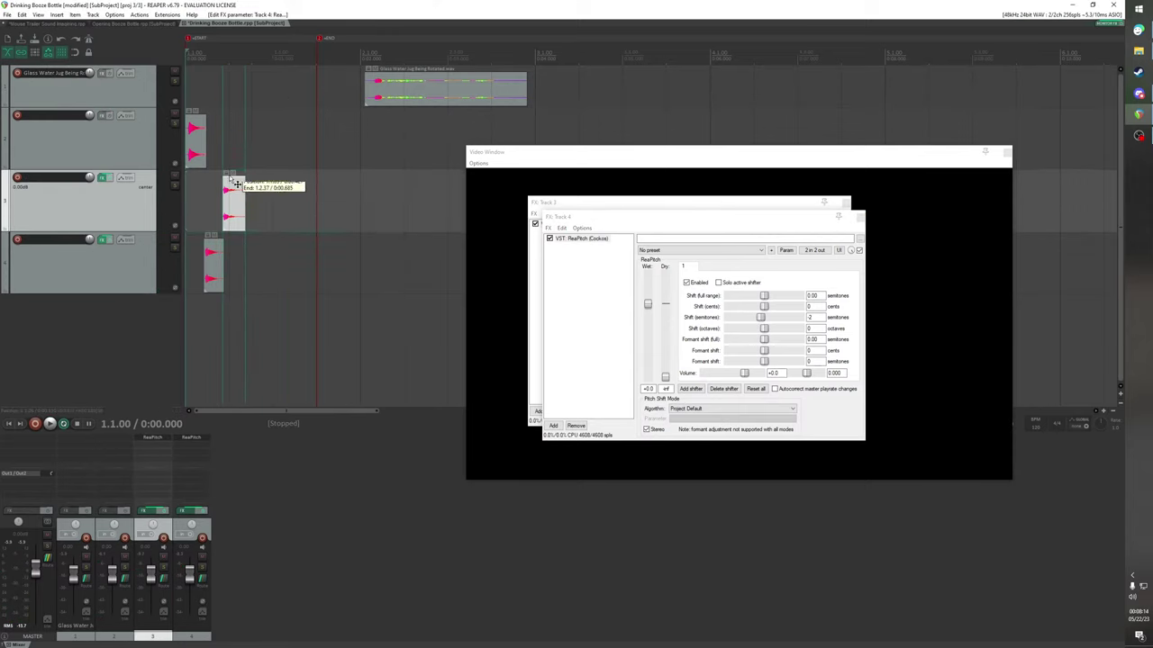
{"action": "left_click_drag", "start_coordinate": [236, 185], "coordinate": [248, 79]}
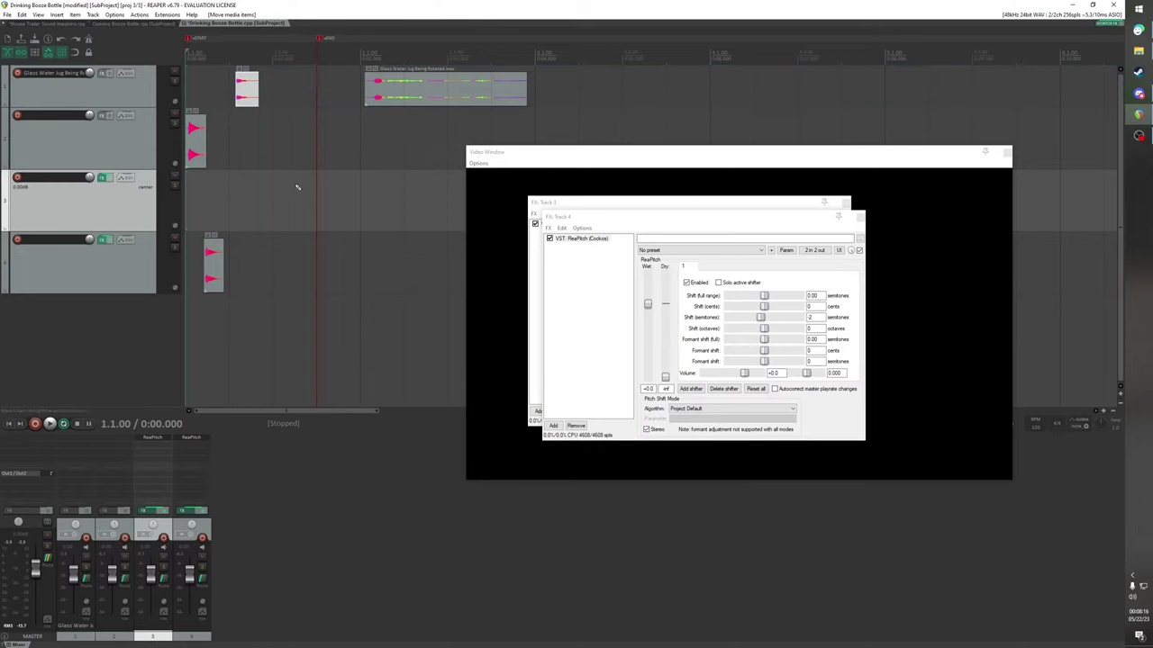
{"action": "left_click_drag", "start_coordinate": [390, 96], "coordinate": [239, 199]}
Undo the hit moves, both ReaPitch effects, the deleted hit and the jug clip trimming, back to the extended jug clip
{"action": "key", "text": "ctrl+z"}
{"action": "key", "text": "ctrl+z"}
{"action": "key", "text": "ctrl+z"}
{"action": "key", "text": "ctrl+z"}
{"action": "key", "text": "ctrl+z"}
{"action": "key", "text": "ctrl+z"}
{"action": "key", "text": "ctrl+z"}
{"action": "key", "text": "ctrl+z"}
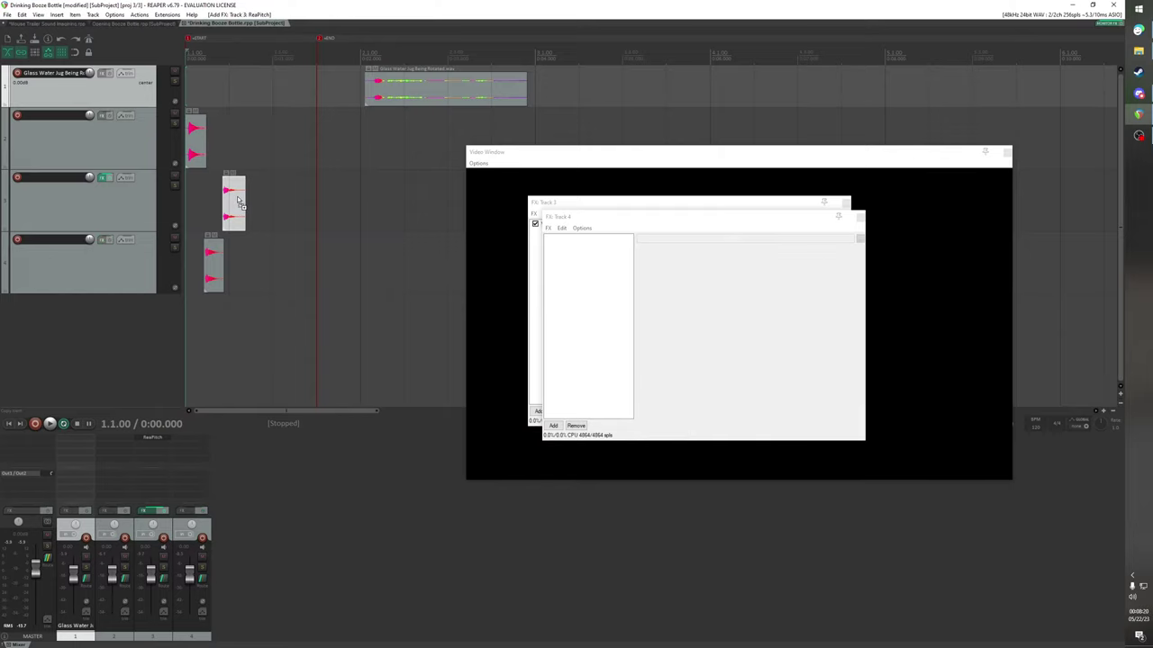
{"action": "key", "text": "ctrl+z"}
{"action": "key", "text": "ctrl+z"}
{"action": "key", "text": "ctrl+z"}
{"action": "key", "text": "ctrl+z"}
{"action": "key", "text": "ctrl+z"}
{"action": "key", "text": "ctrl+z"}
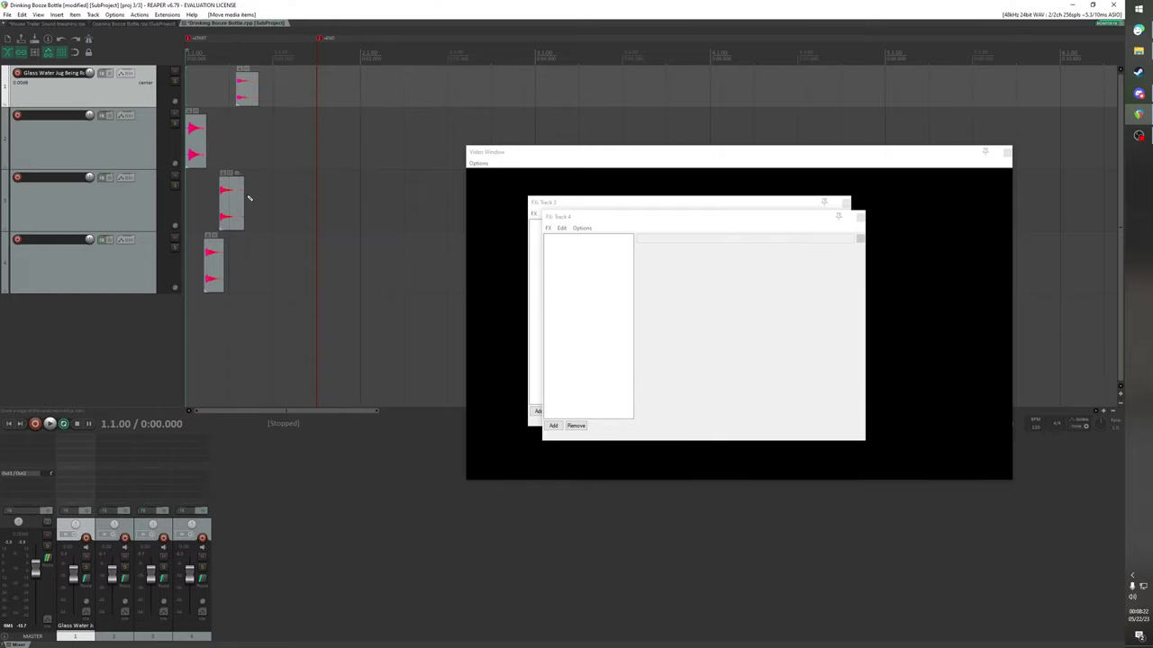
{"action": "scroll", "coordinate": [345, 138], "scroll_direction": "down", "scroll_amount": 4}
{"action": "key", "text": "ctrl+z"}
{"action": "key", "text": "ctrl+z"}
{"action": "key", "text": "ctrl+z"}
{"action": "key", "text": "ctrl+z"}
{"action": "key", "text": "ctrl+z"}
{"action": "key", "text": "ctrl+z"}
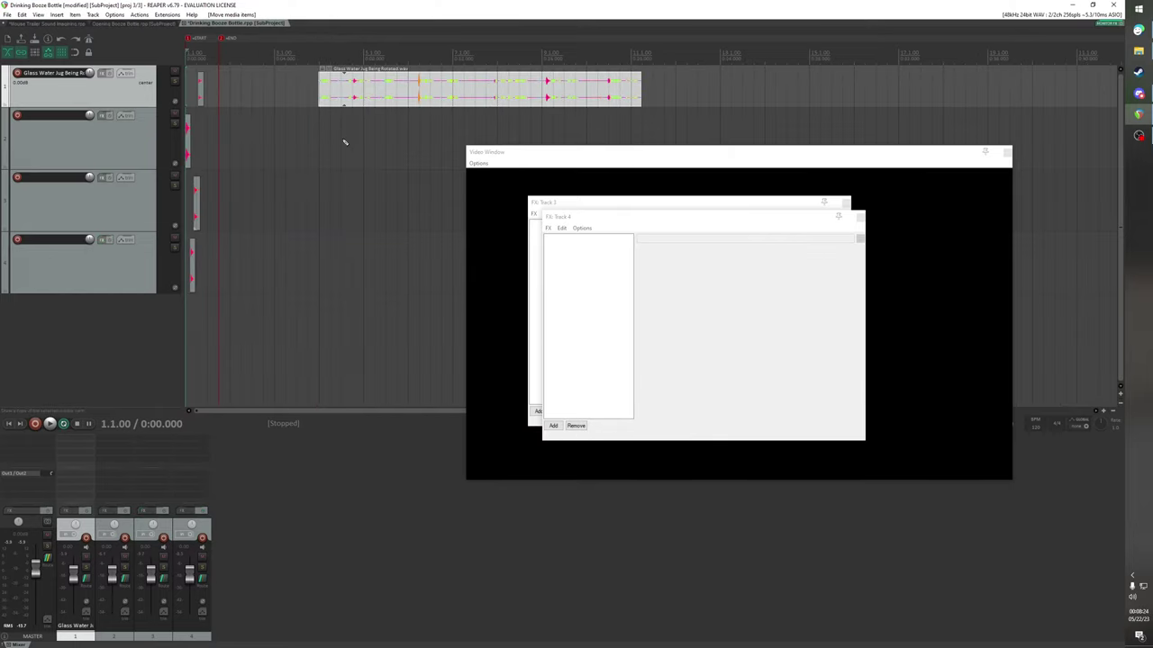
Shorten the extended jug clip to about 1.1 s, and close the fourth track's effects window after replaying the hits
{"action": "left_click_drag", "start_coordinate": [436, 88], "coordinate": [372, 87]}
{"action": "key", "text": "space"}
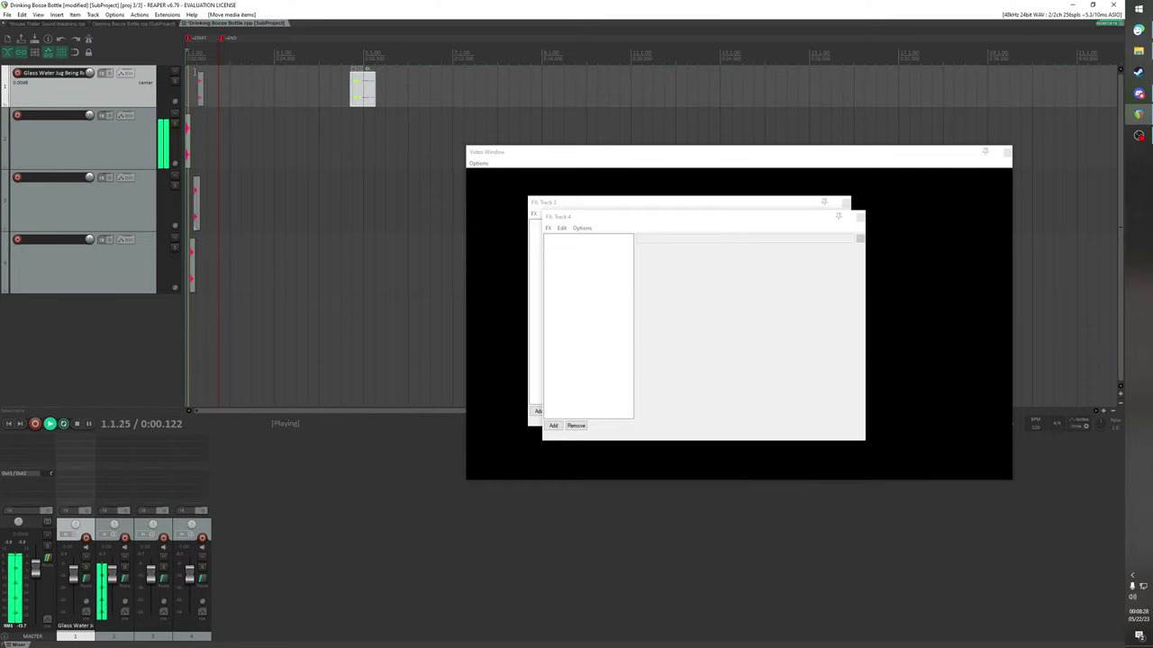
{"action": "scroll", "coordinate": [192, 201], "scroll_direction": "up", "scroll_amount": 4}
{"action": "key", "text": "space"}
{"action": "left_click", "coordinate": [860, 219]}
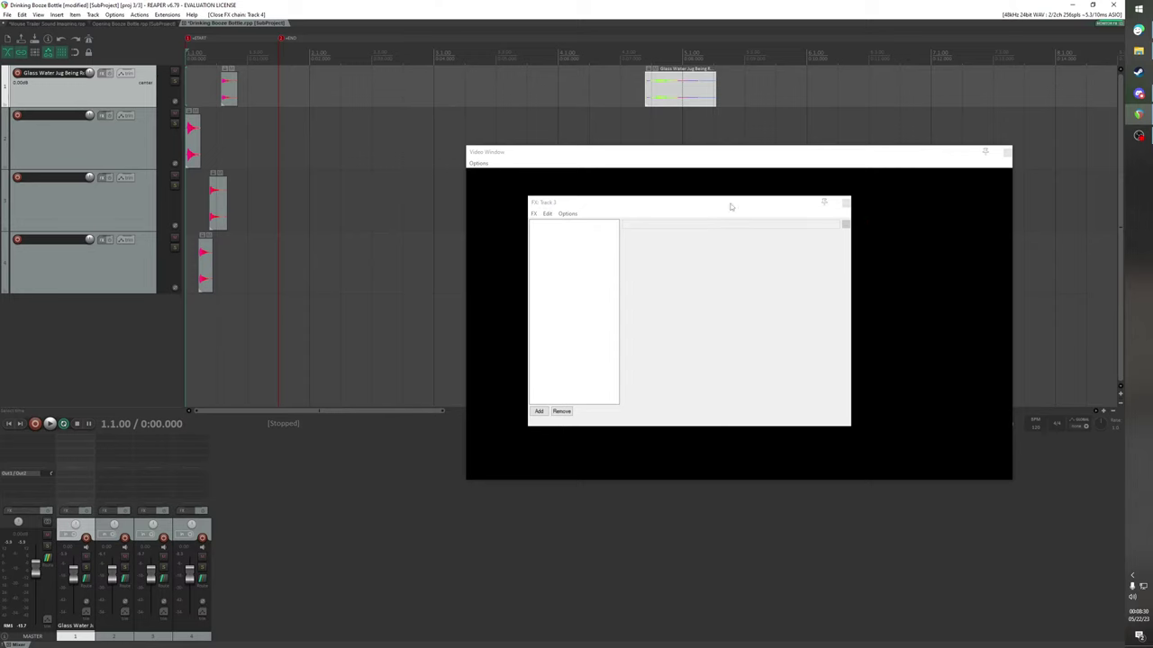
Close the third track's empty effects window, replay the hits and add ReaPitch to the fourth track
{"action": "left_click", "coordinate": [846, 203]}
{"action": "key", "text": "space"}
{"action": "key", "text": "space"}
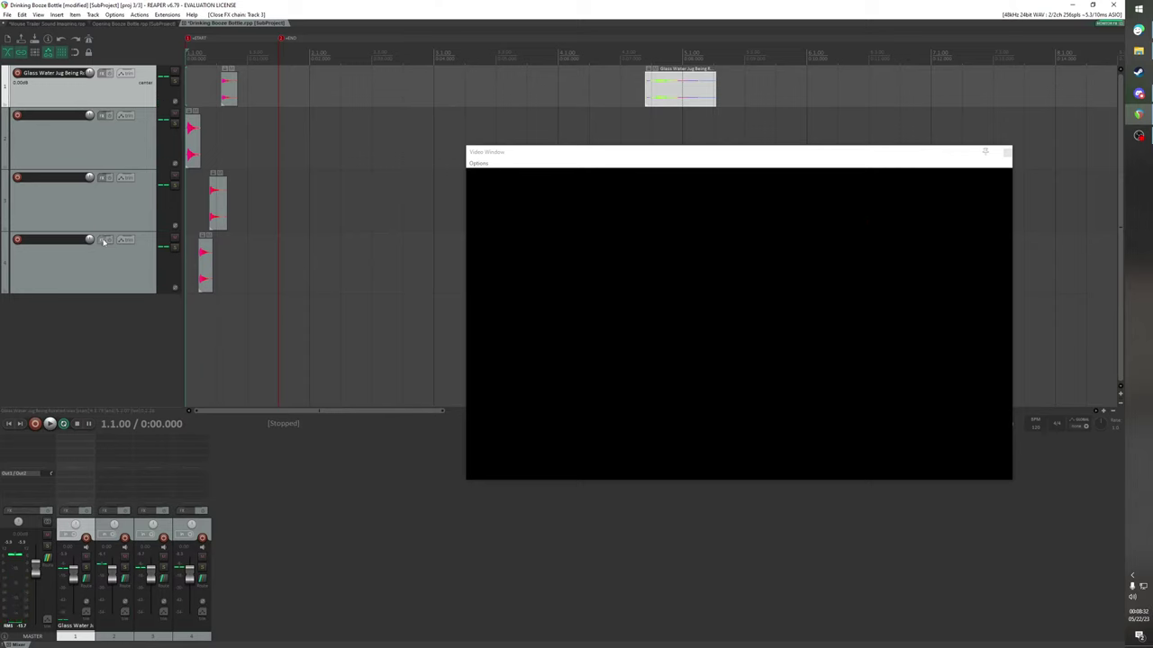
{"action": "left_click", "coordinate": [102, 240]}
{"action": "key", "text": "BackSpace"}
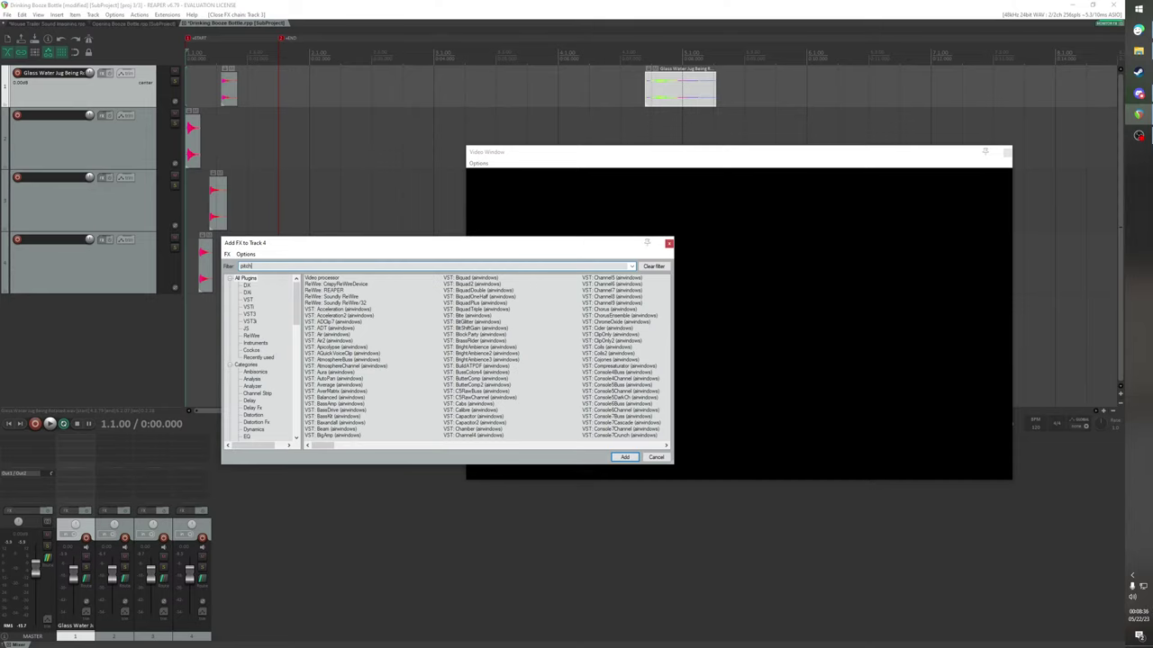
{"action": "double_click", "coordinate": [339, 303]}
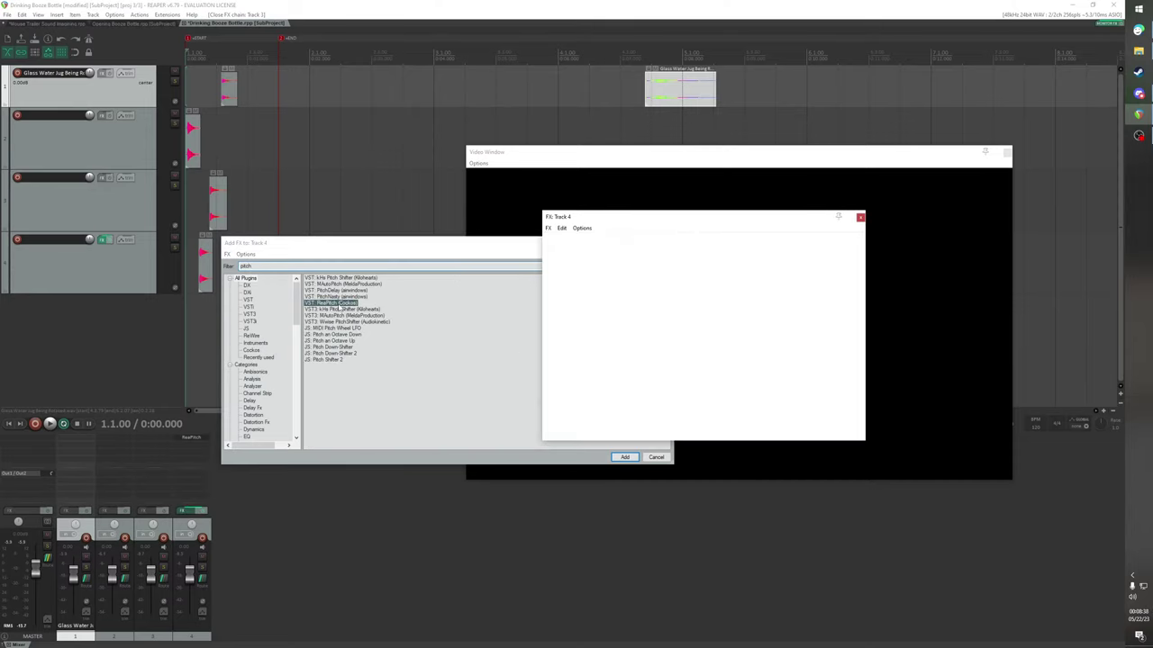
Set the fourth track's ReaPitch shift to -2 semitones, playing the hits before and after the change
{"action": "left_click", "coordinate": [203, 257]}
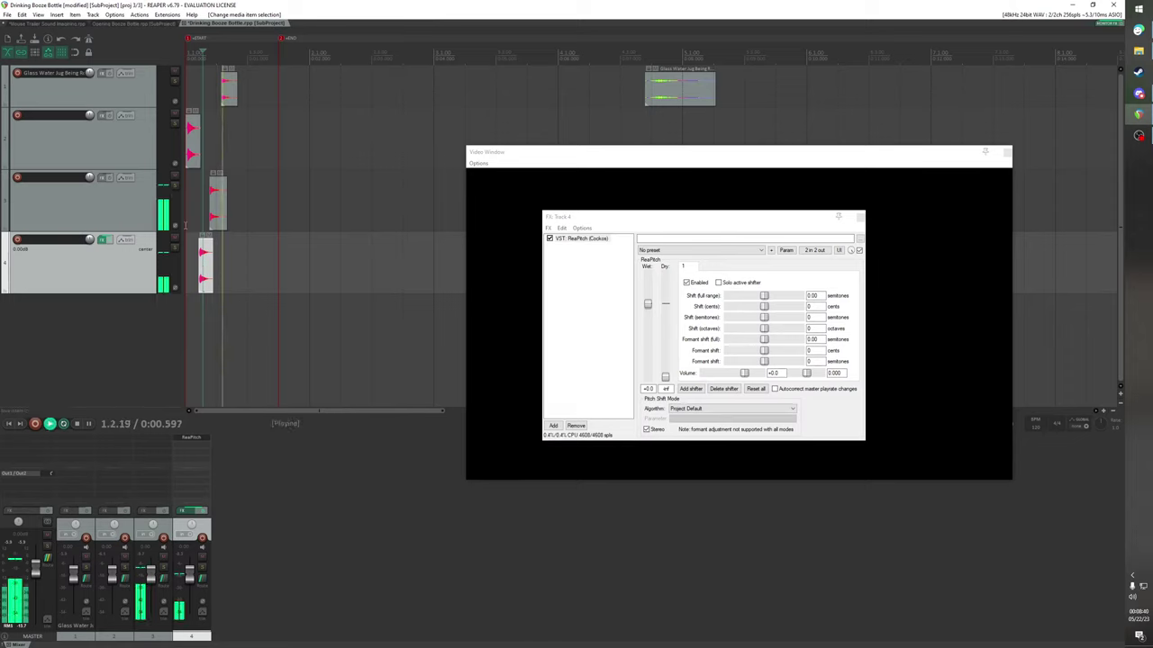
{"action": "left_click", "coordinate": [188, 56]}
{"action": "key", "text": "space"}
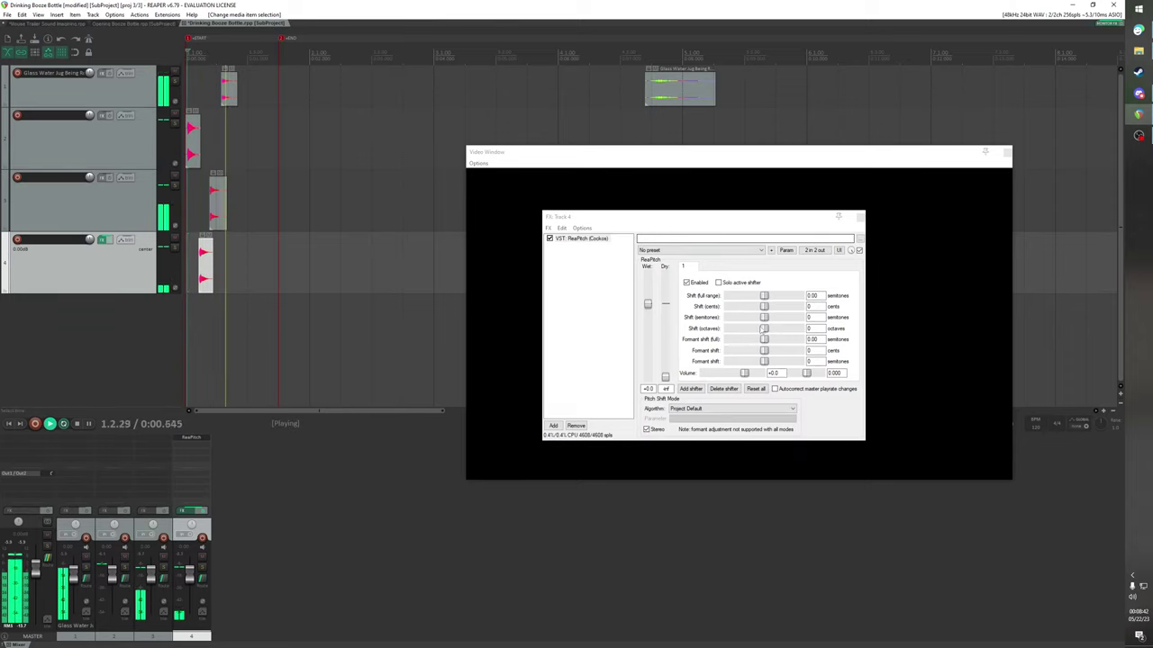
{"action": "key", "text": "space"}
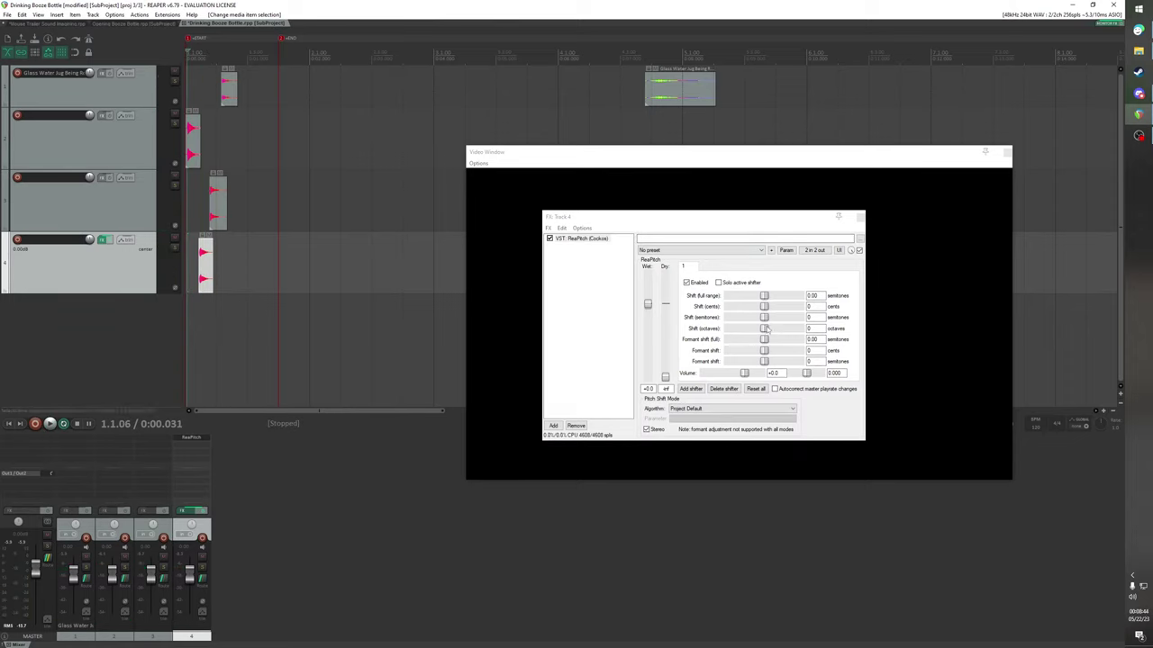
{"action": "left_click_drag", "start_coordinate": [765, 317], "coordinate": [761, 317]}
{"action": "key", "text": "space"}
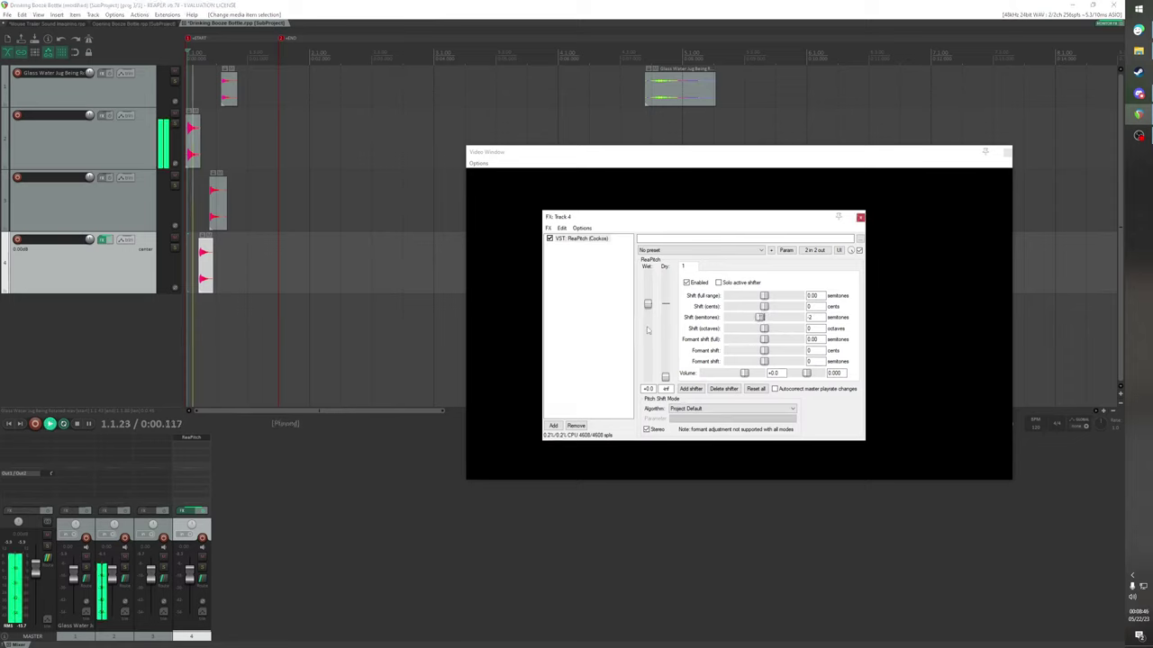
{"action": "key", "text": "space"}
Add ReaPitch to the third track, set its shift to -3 semitones and replay the hits
{"action": "left_click", "coordinate": [102, 179]}
{"action": "left_click", "coordinate": [103, 180]}
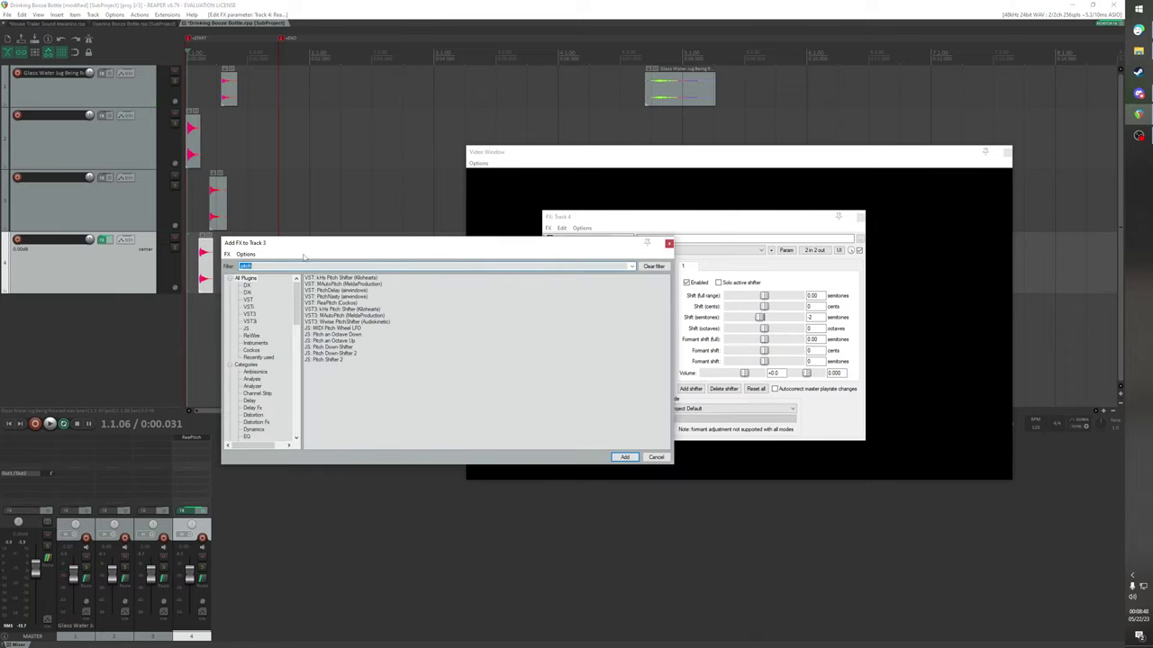
{"action": "double_click", "coordinate": [331, 304]}
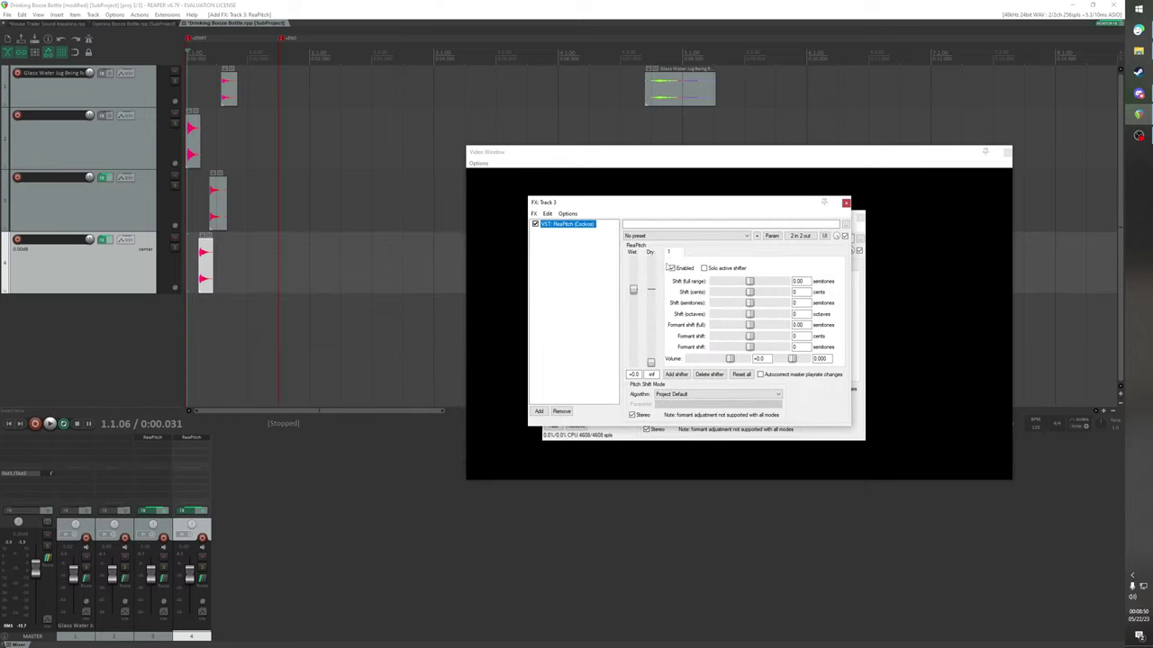
{"action": "key", "text": "space"}
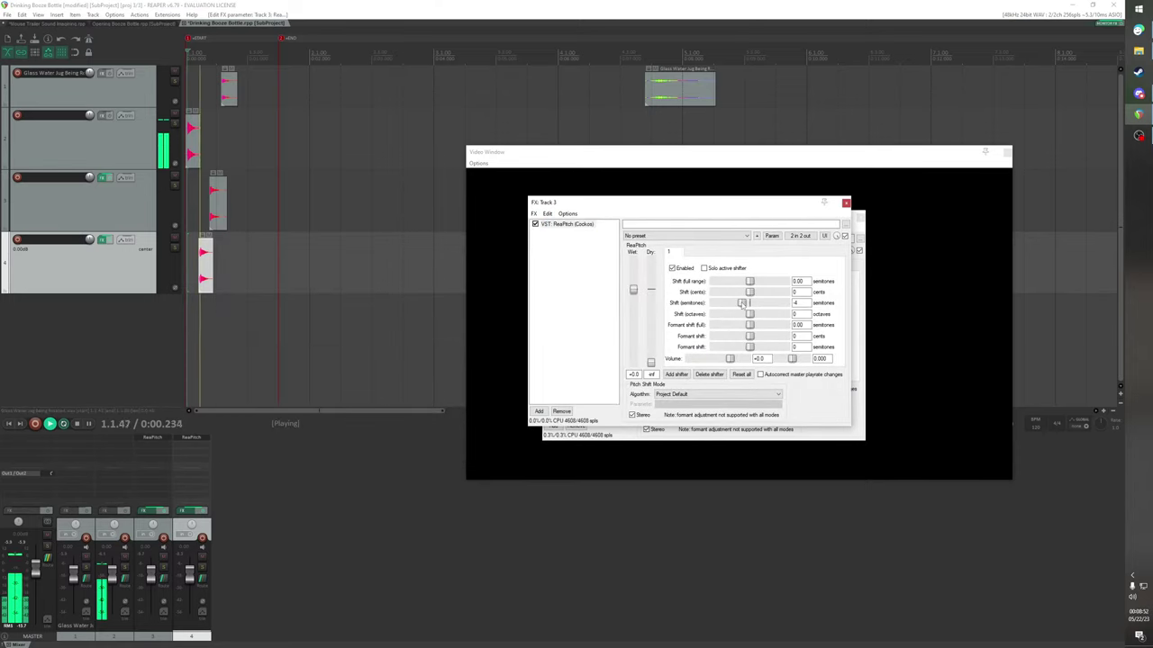
{"action": "left_click_drag", "start_coordinate": [742, 304], "coordinate": [745, 304]}
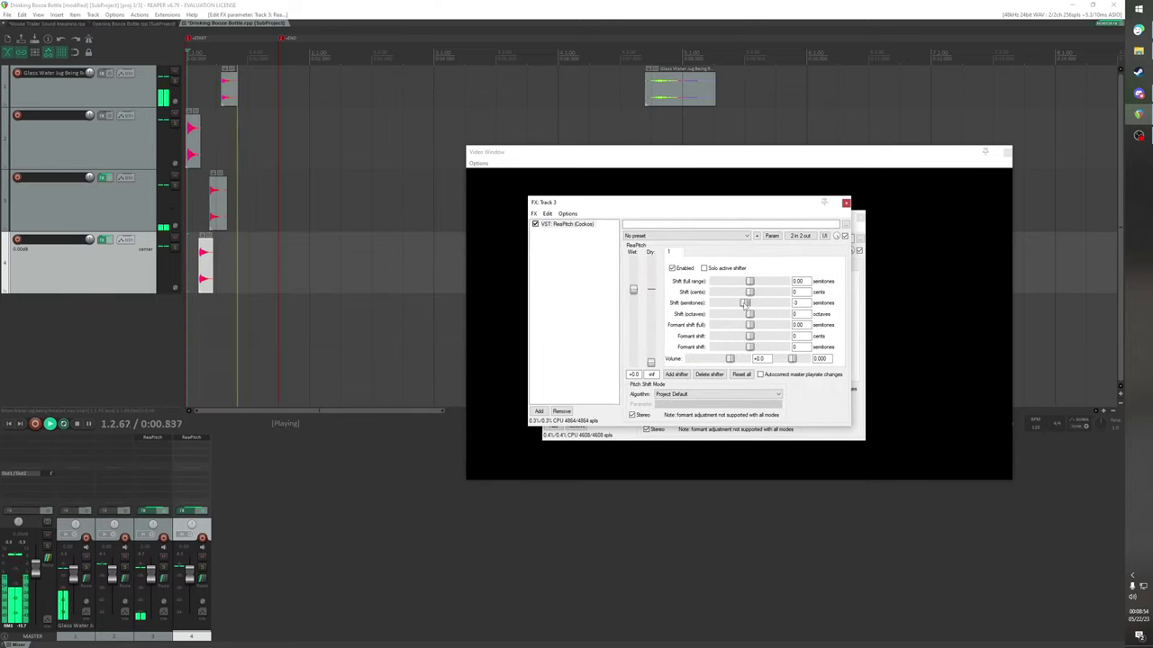
{"action": "key", "text": "space"}
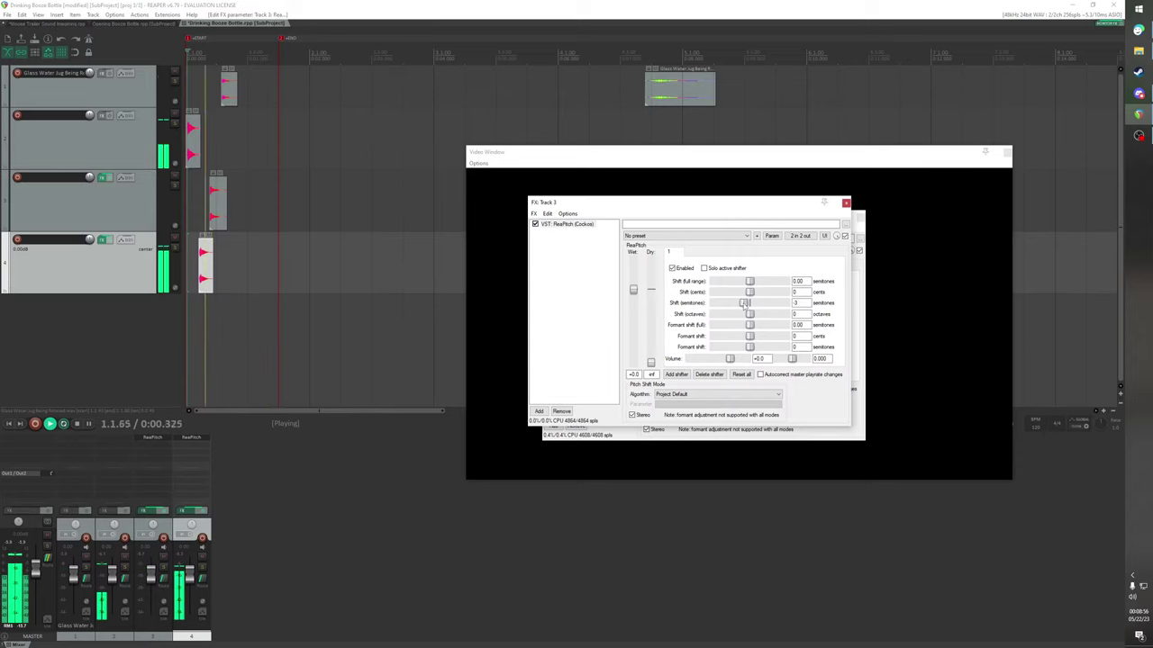
{"action": "key", "text": "space"}
Add ReaPitch to the first track, set its shift to -1 semitone and replay the hits
{"action": "left_click", "coordinate": [103, 73]}
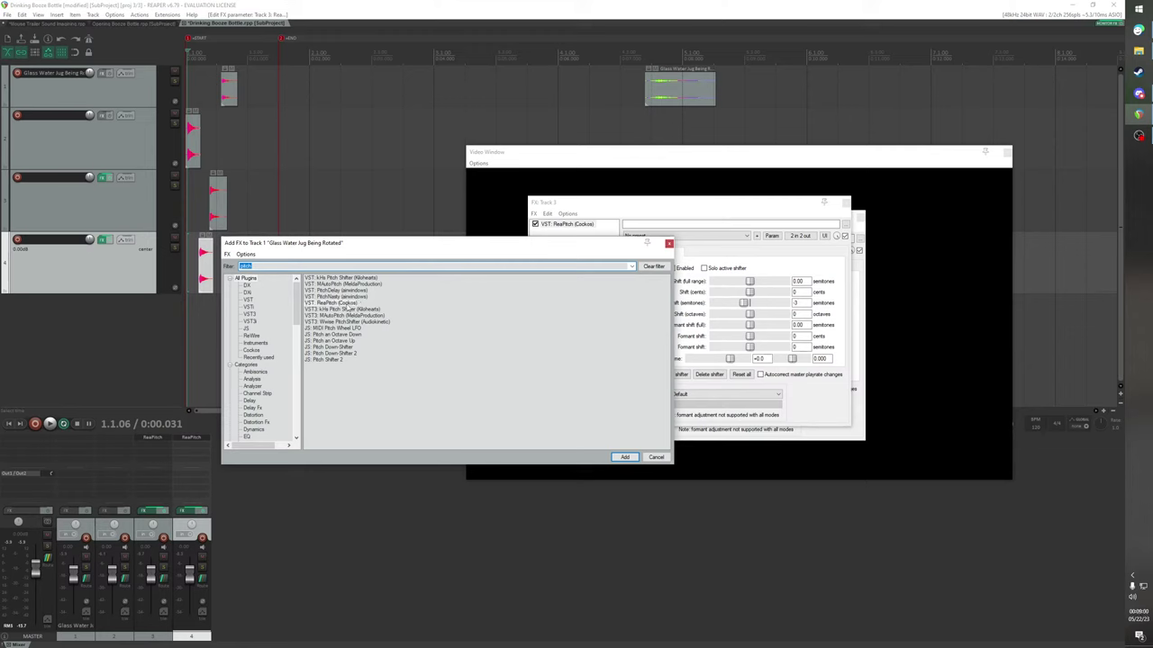
{"action": "double_click", "coordinate": [352, 304]}
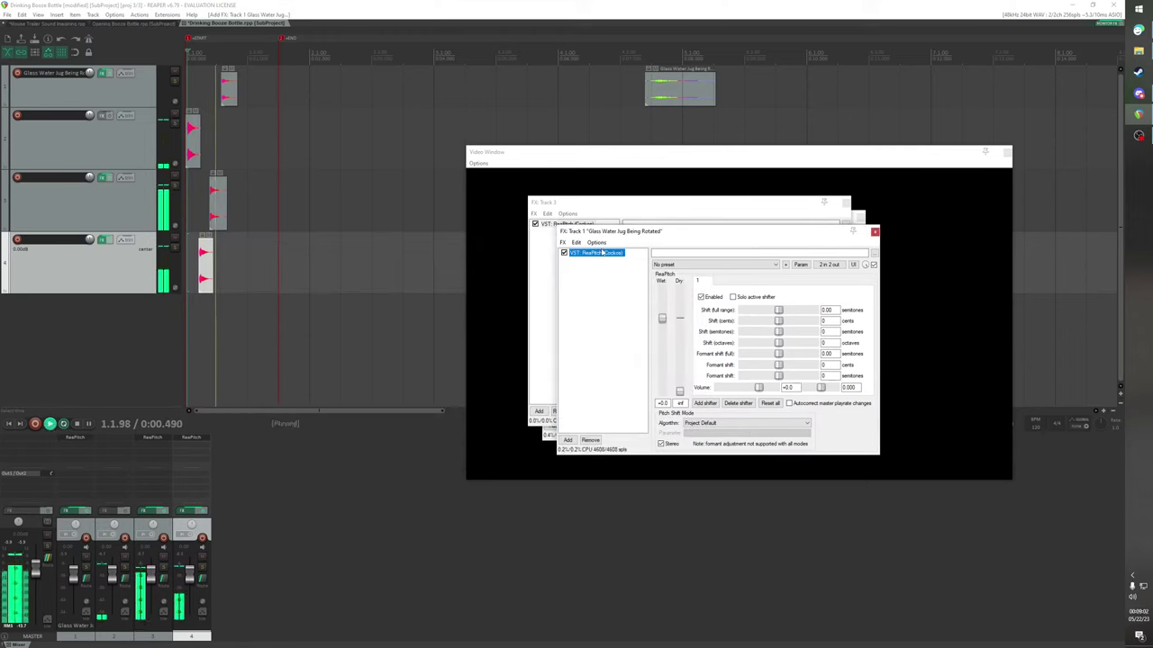
{"action": "key", "text": "space"}
{"action": "key", "text": "space"}
{"action": "key", "text": "space"}
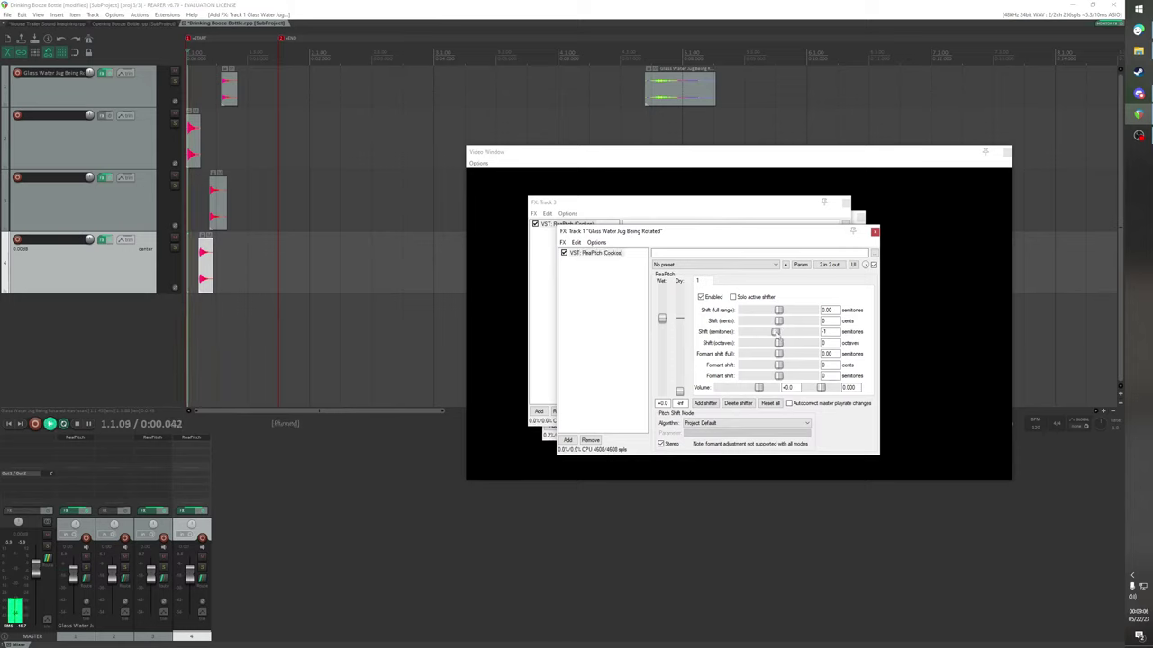
{"action": "key", "text": "space"}
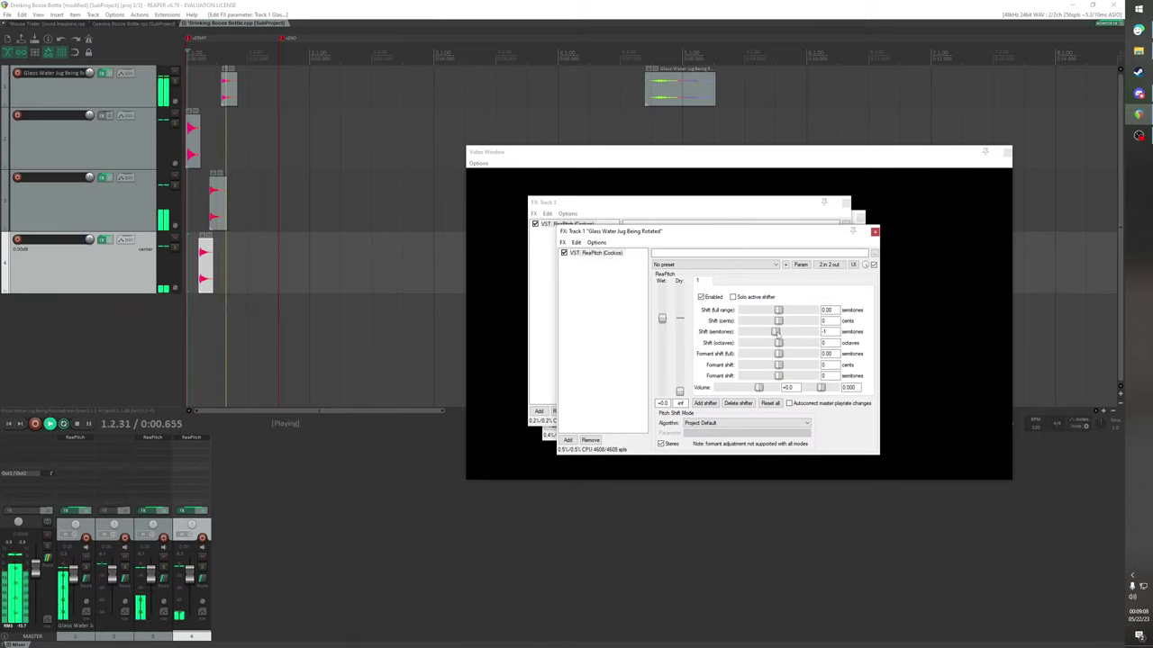
{"action": "key", "text": "space"}
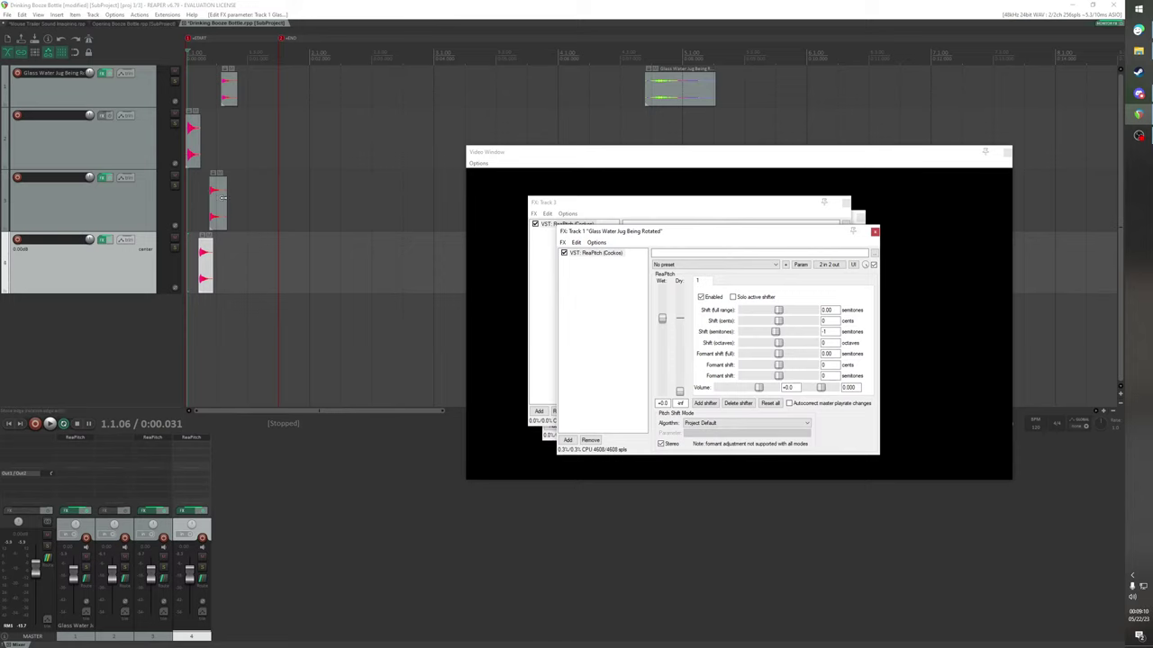
Move the third track's hit slightly later, then close the first track's effects window and replay the hits
{"action": "left_click_drag", "start_coordinate": [222, 196], "coordinate": [223, 200]}
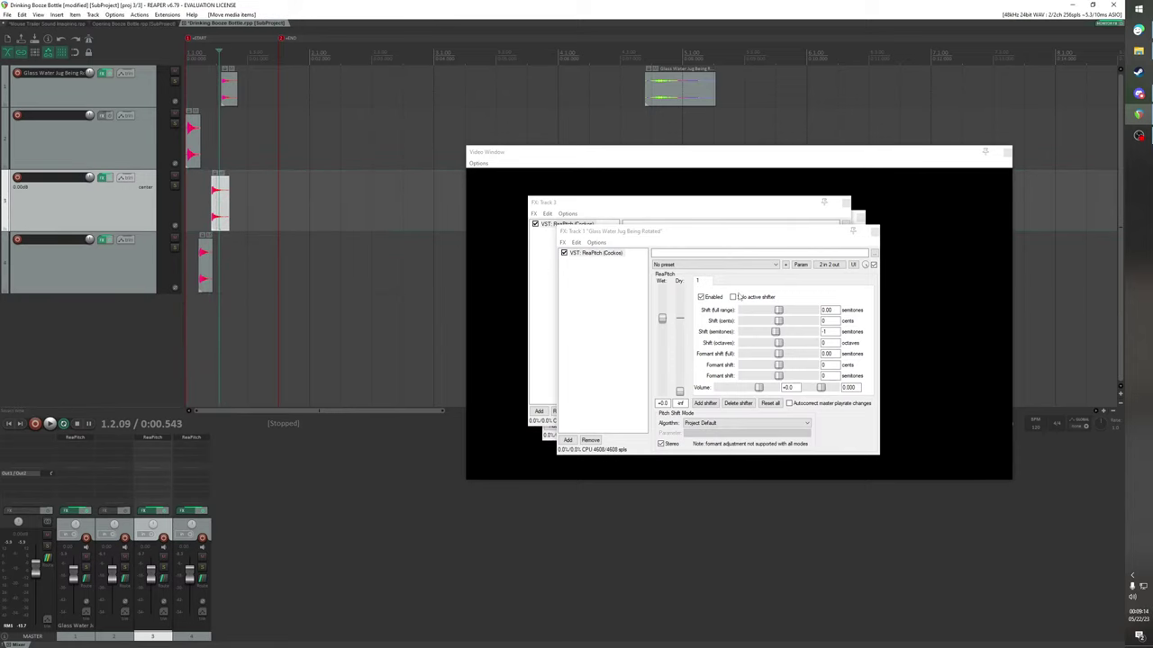
{"action": "left_click", "coordinate": [874, 232]}
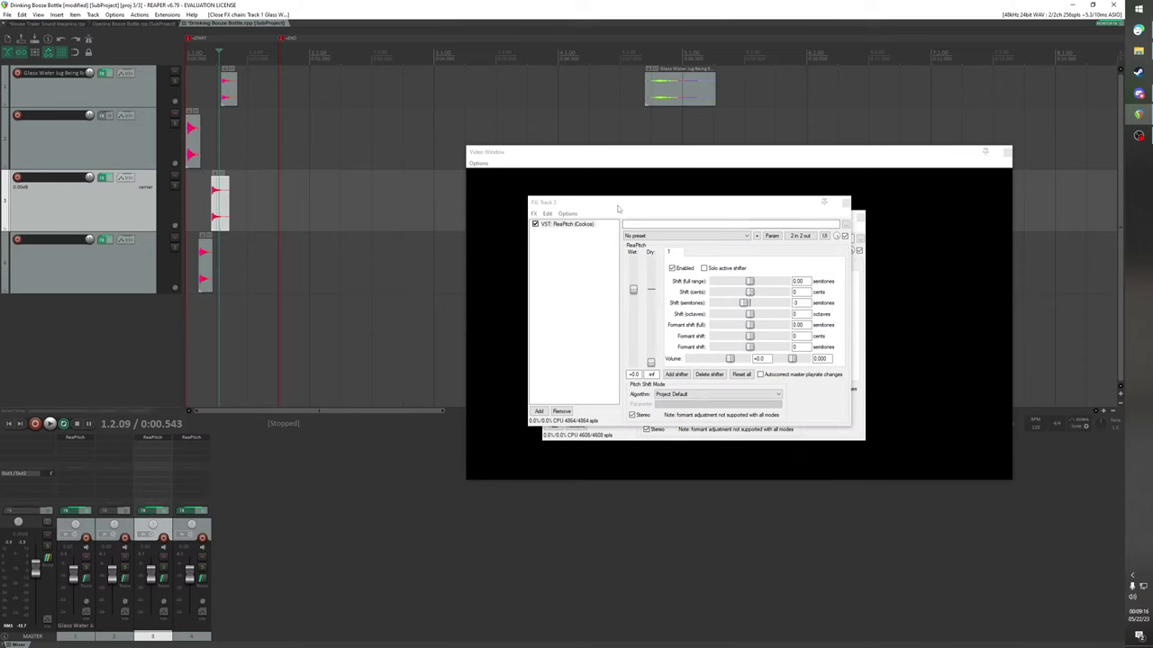
{"action": "key", "text": "space"}
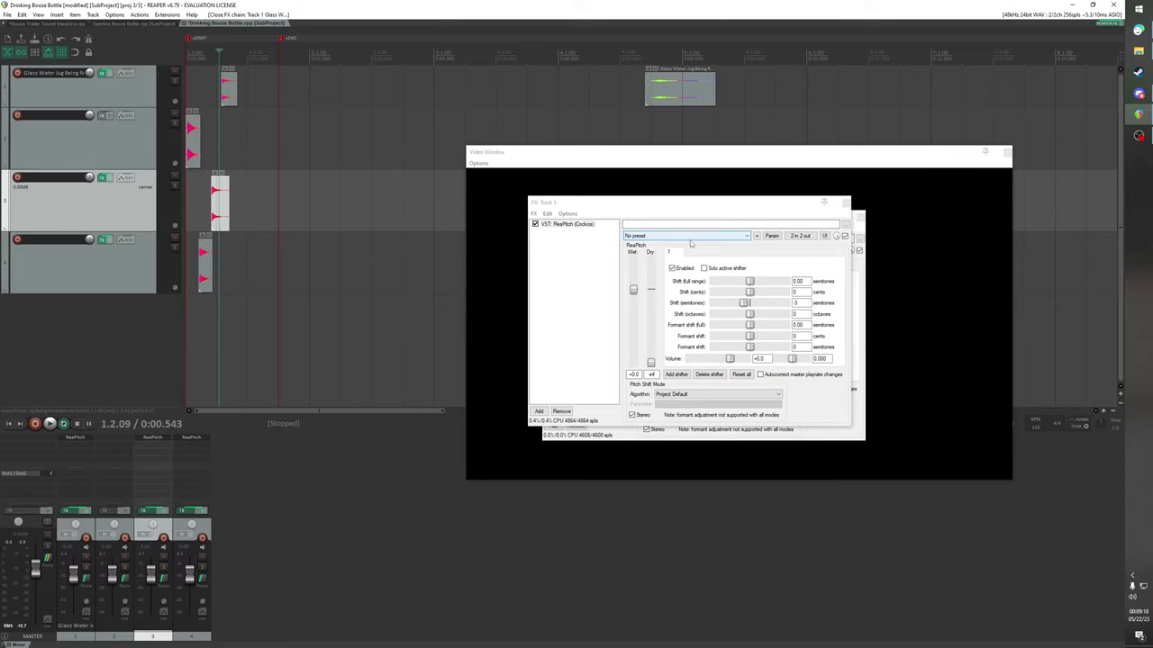
{"action": "key", "text": "space"}
Set the third track's ReaPitch shift to -2 semitones, replay the hits and close the remaining effects windows
{"action": "left_click", "coordinate": [745, 305]}
{"action": "key", "text": "space"}
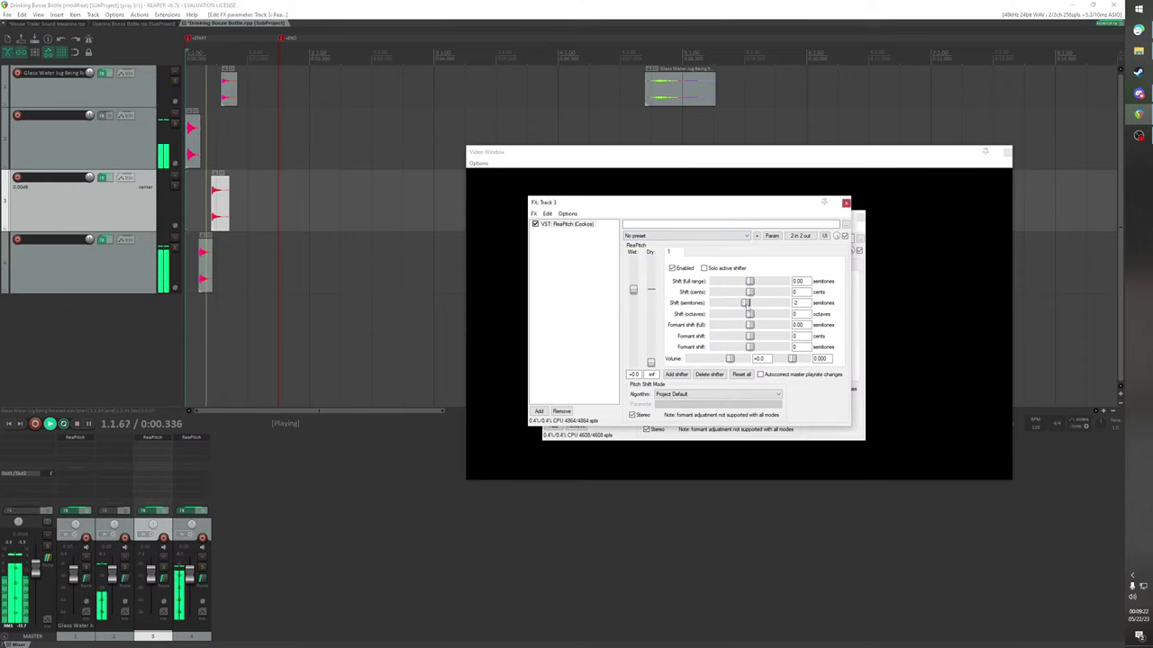
{"action": "left_click", "coordinate": [846, 203]}
{"action": "key", "text": "space"}
{"action": "key", "text": "space"}
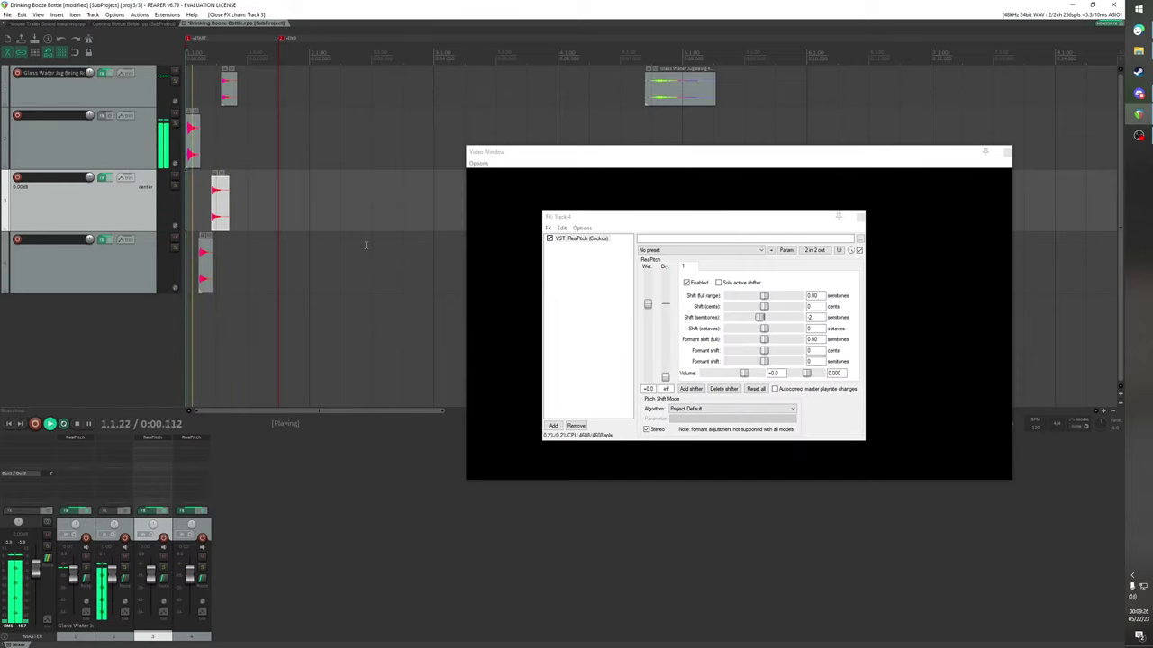
{"action": "key", "text": "space"}
{"action": "left_click", "coordinate": [858, 216]}
Move the long jug clip directly after the first track's hit and play the result in the Mouse Trailer Sound Imagining project
{"action": "left_click_drag", "start_coordinate": [977, 156], "coordinate": [828, 217]}
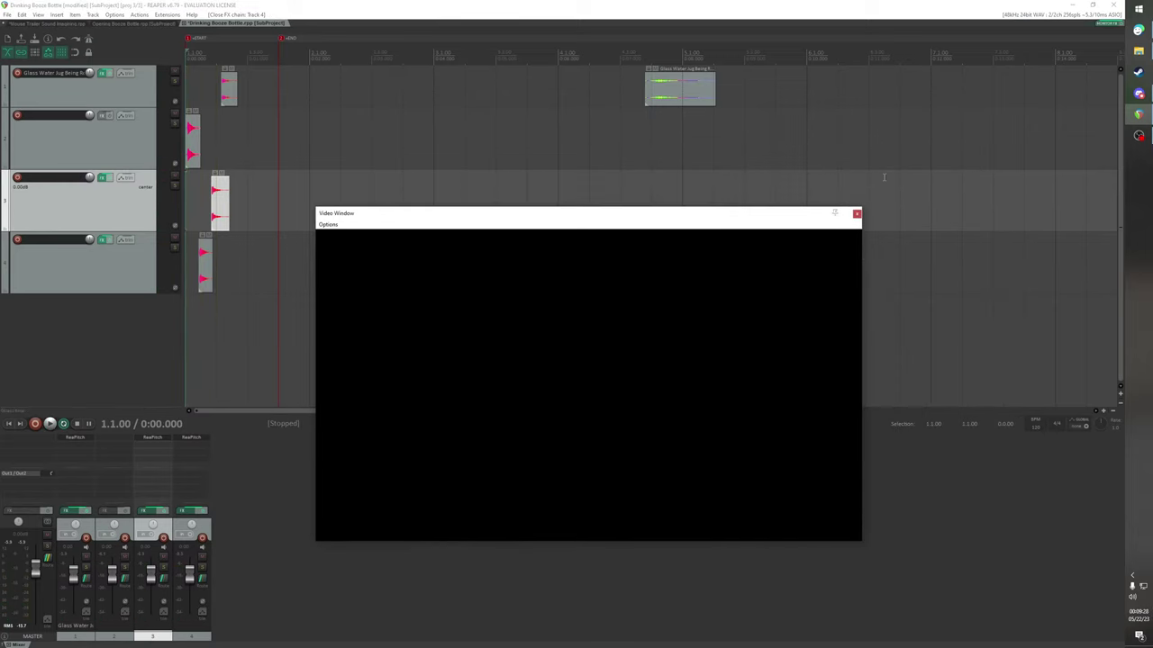
{"action": "left_click_drag", "start_coordinate": [679, 105], "coordinate": [242, 85]}
{"action": "key", "text": "space"}
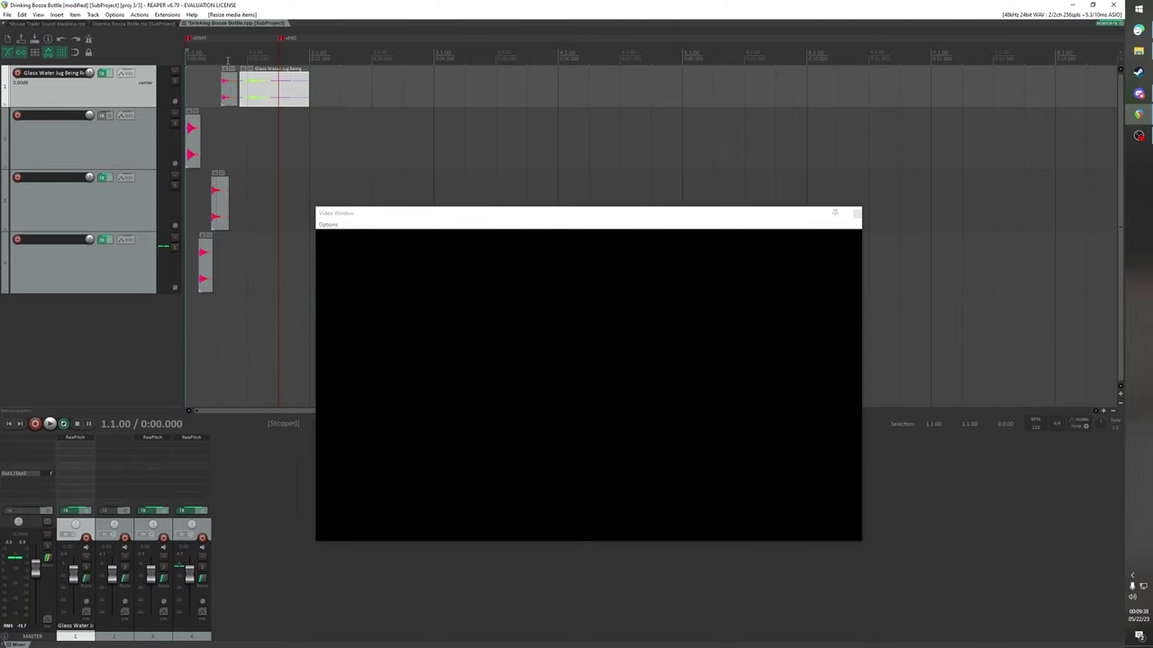
{"action": "left_click", "coordinate": [42, 23]}
{"action": "key", "text": "space"}
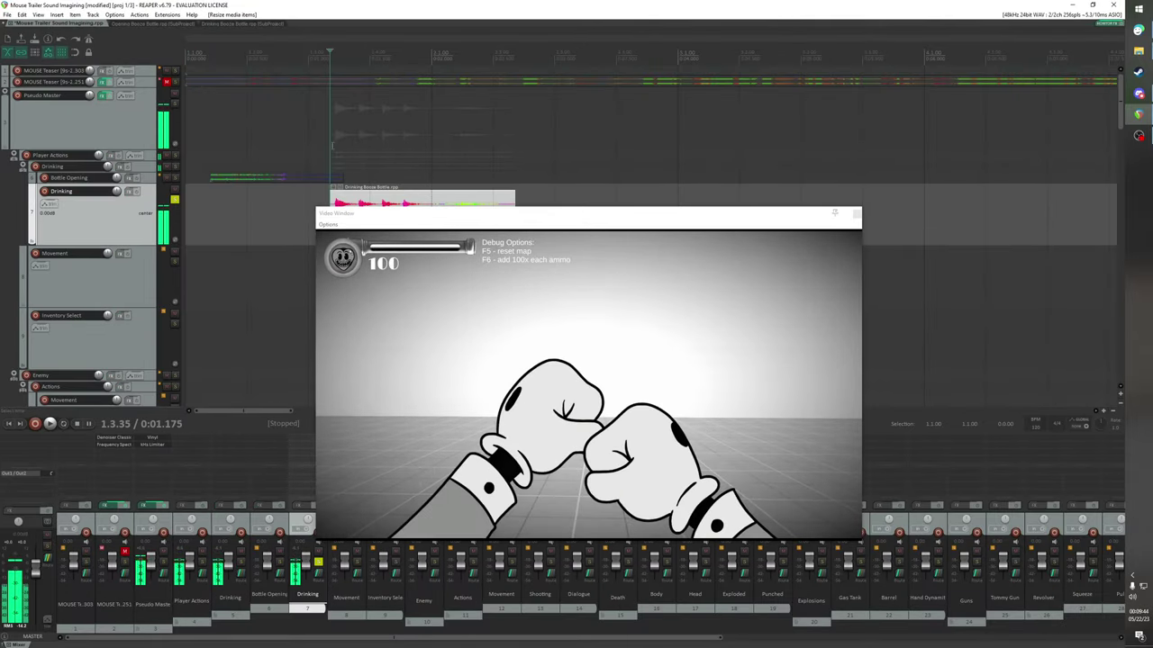
Return to the Drinking Booze Bottle subproject and move the long jug clip to the second track, slightly earlier, playing the sequence
{"action": "left_click", "coordinate": [234, 24]}
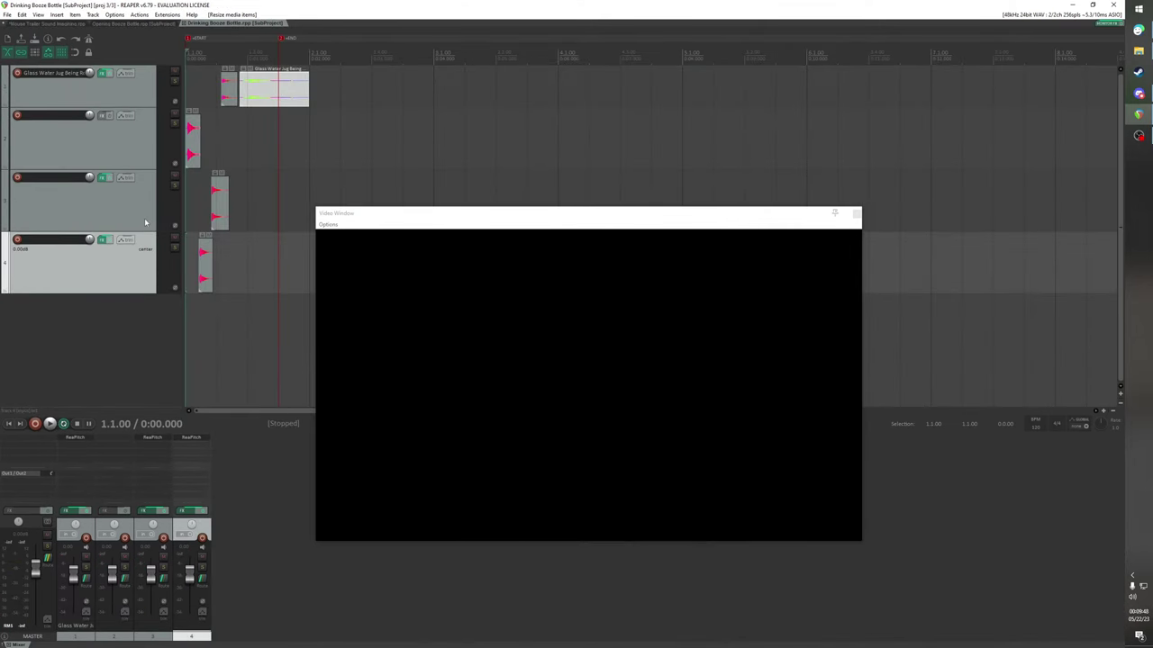
{"action": "left_click", "coordinate": [281, 94]}
{"action": "left_click_drag", "start_coordinate": [282, 97], "coordinate": [268, 136]}
{"action": "key", "text": "space"}
{"action": "key", "text": "space"}
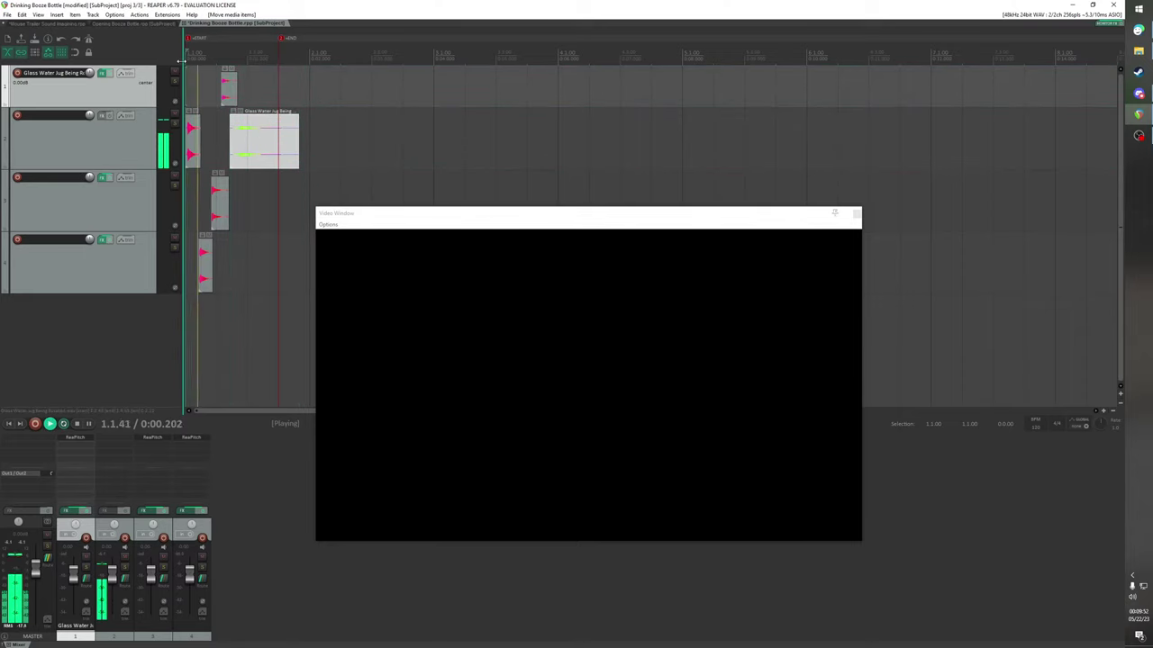
Save the subproject and play its updated render against the video in the Mouse Trailer Sound Imagining project
{"action": "key", "text": "ctrl+s"}
{"action": "left_click", "coordinate": [49, 24]}
{"action": "key", "text": "space"}
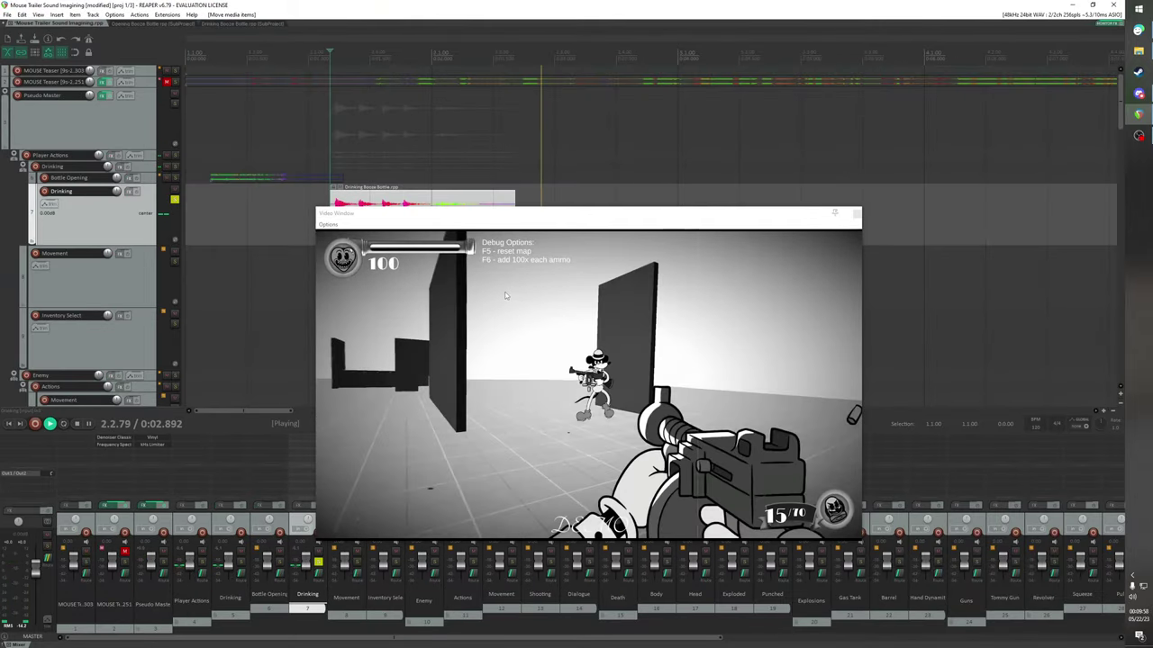
{"action": "key", "text": "space"}
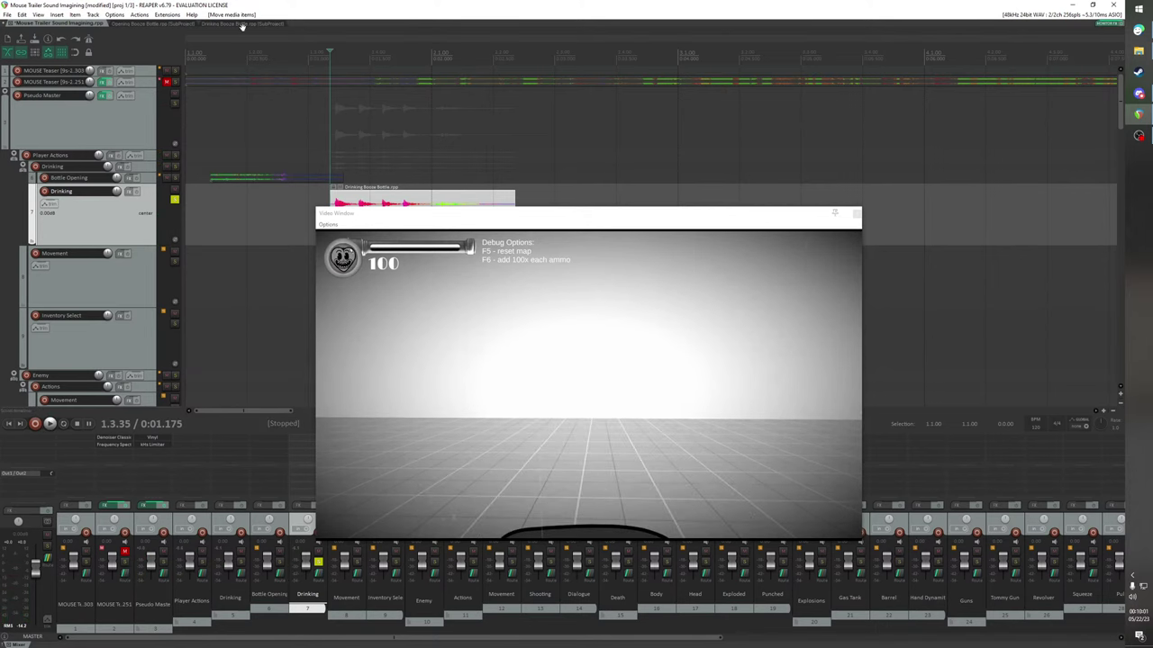
Turn off solo on the Drinking track and play the bottle opening and drinking sounds together from the trailer's start
{"action": "left_click", "coordinate": [244, 50]}
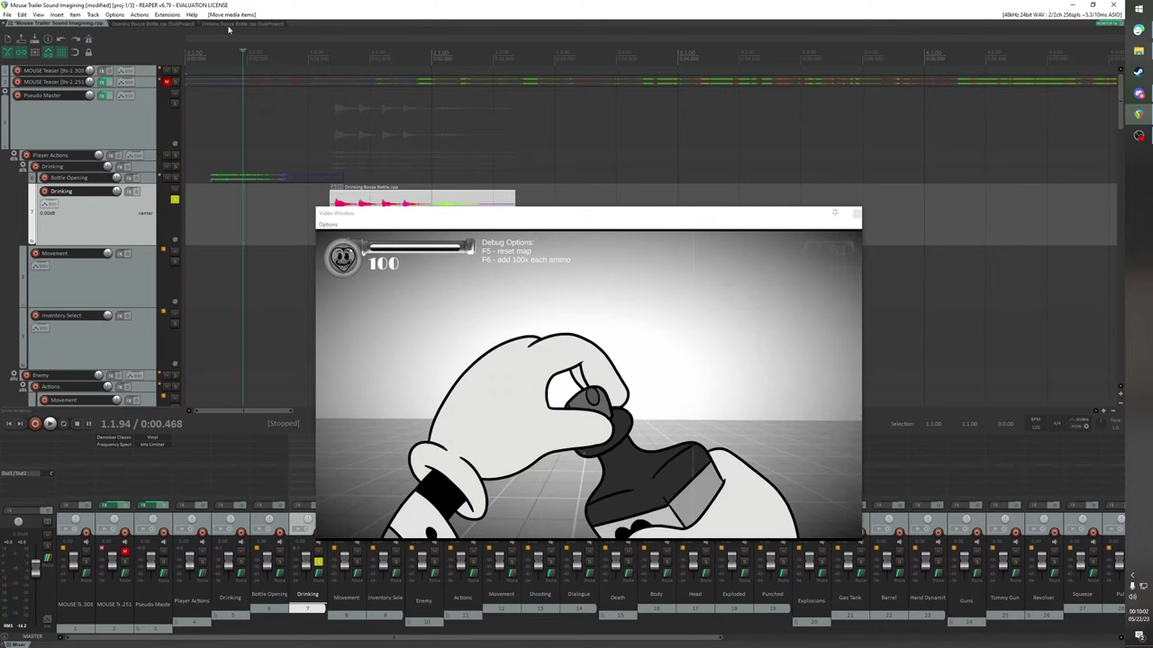
{"action": "left_click", "coordinate": [230, 24]}
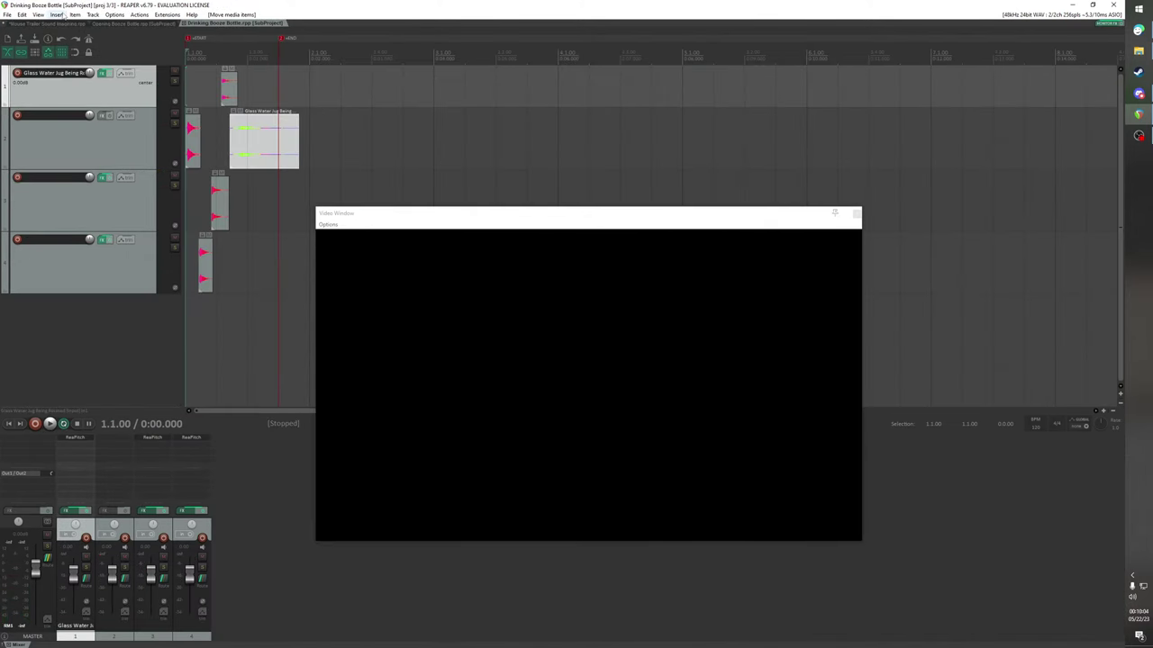
{"action": "left_click", "coordinate": [67, 25]}
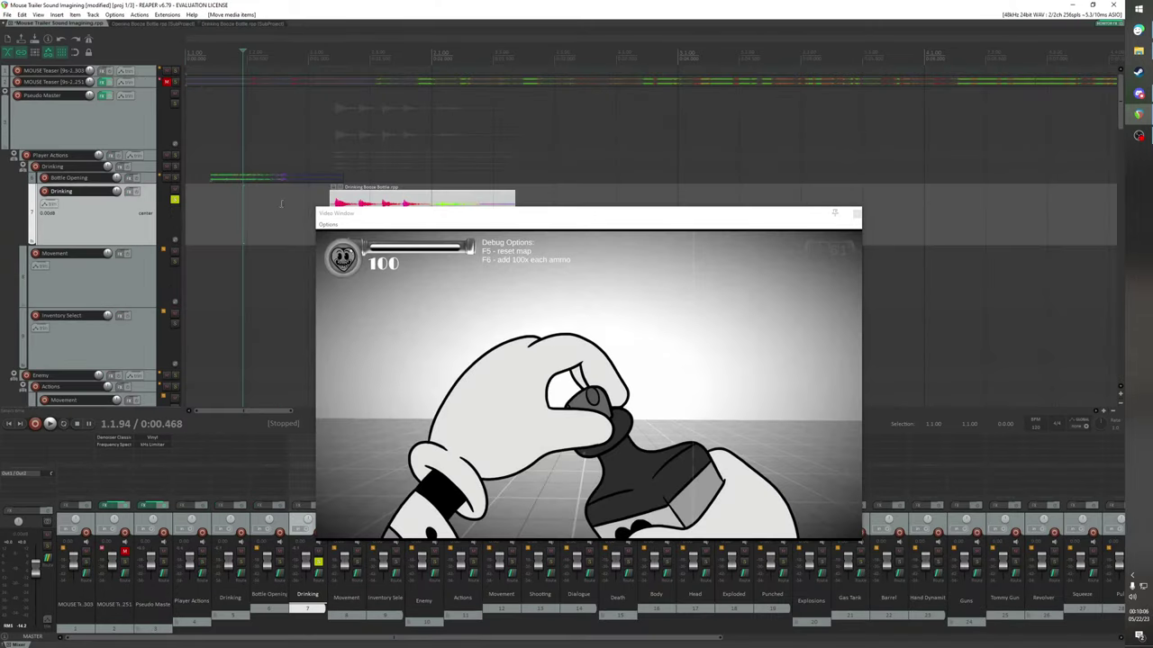
{"action": "key", "text": "space"}
{"action": "key", "text": "space"}
{"action": "left_click", "coordinate": [175, 200]}
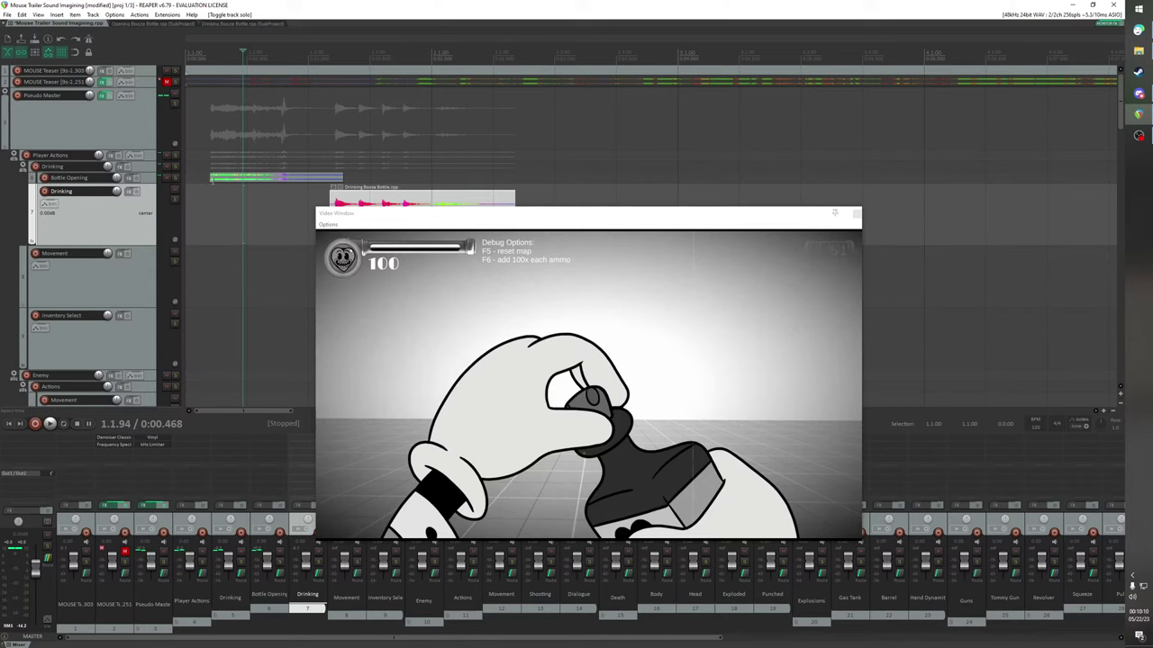
{"action": "key", "text": "space"}
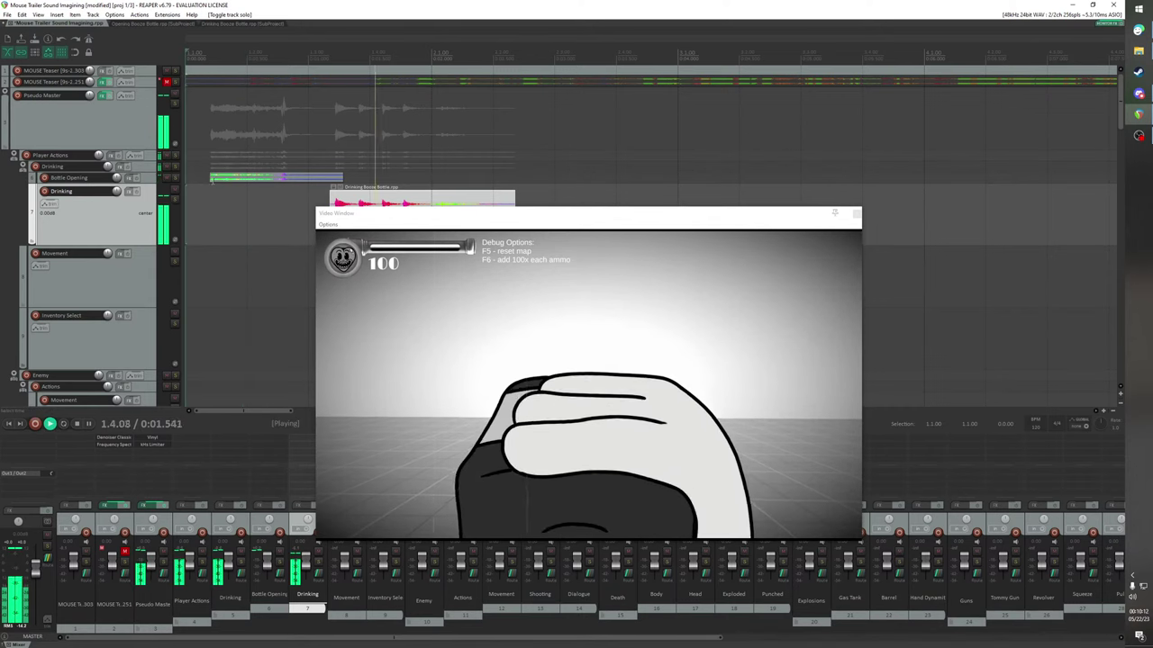
{"action": "key", "text": "space"}
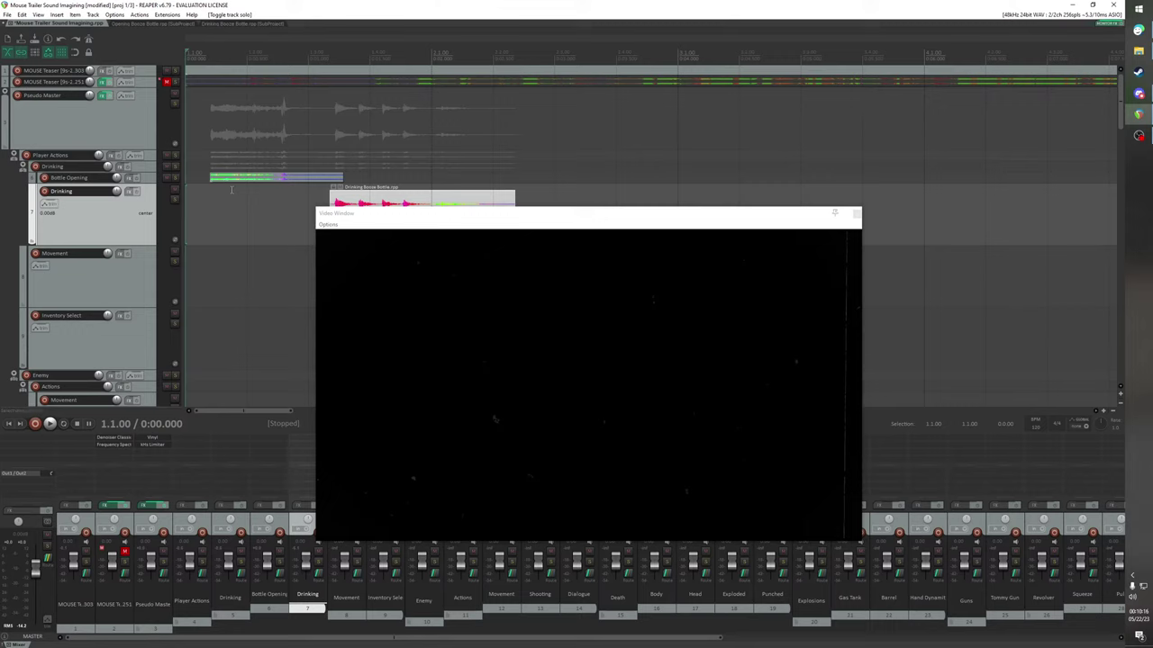
Replay the drinking sequence from the trailer's start to check its sounds against the hand animation
{"action": "key", "text": "space"}
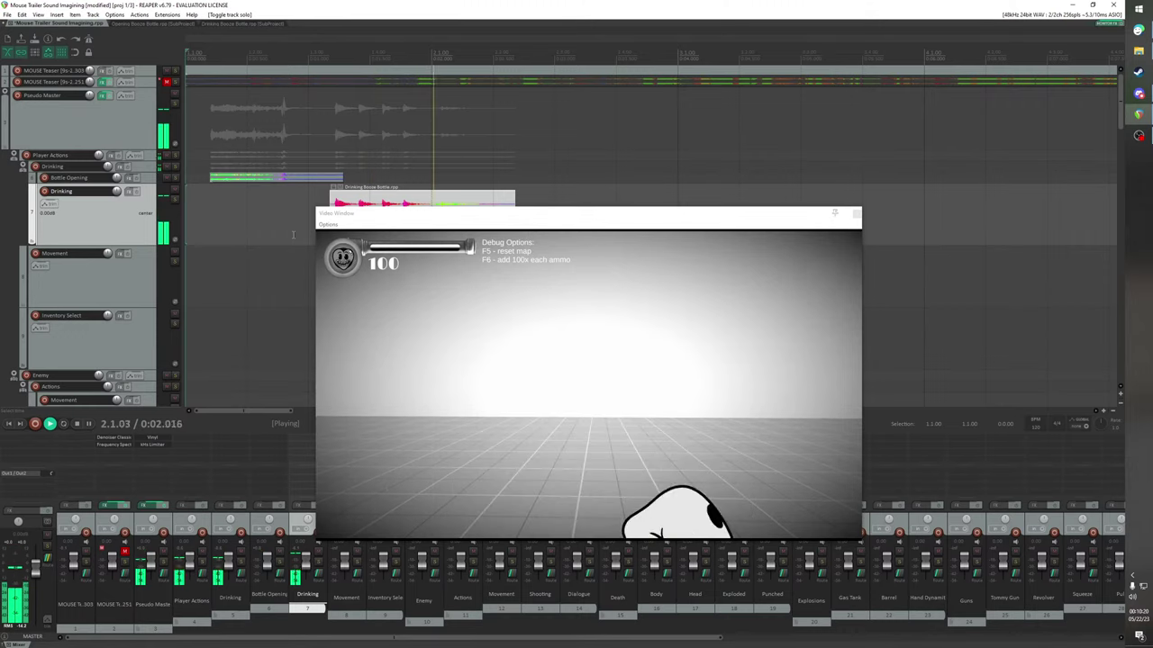
{"action": "key", "text": "space"}
{"action": "key", "text": "space"}
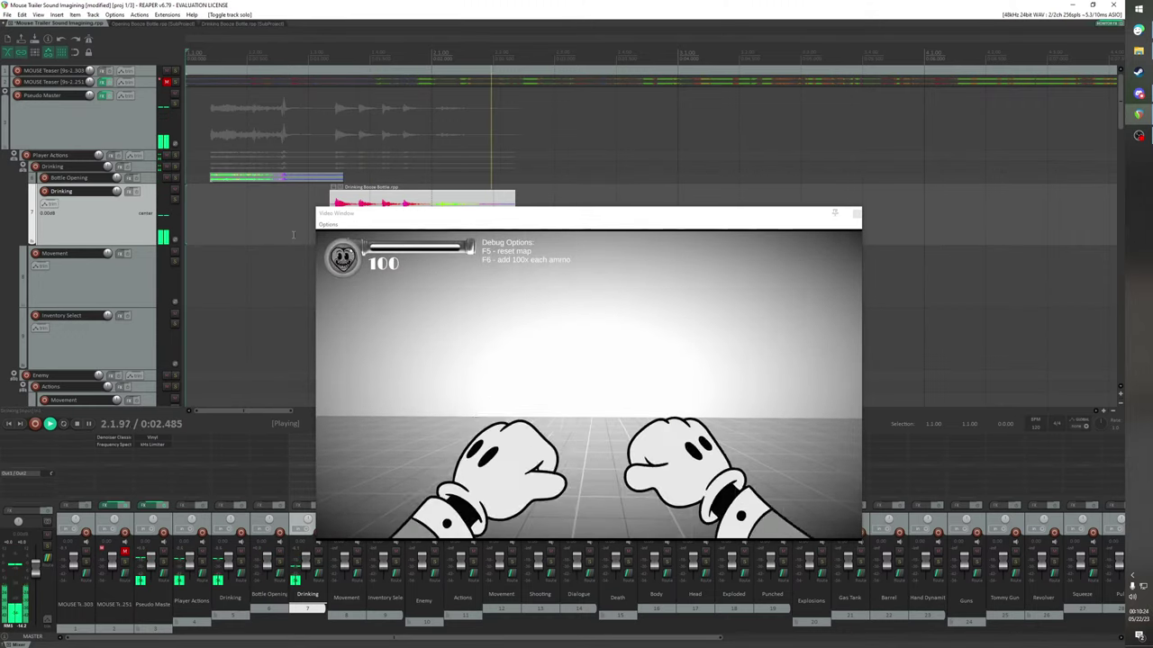
{"action": "key", "text": "space"}
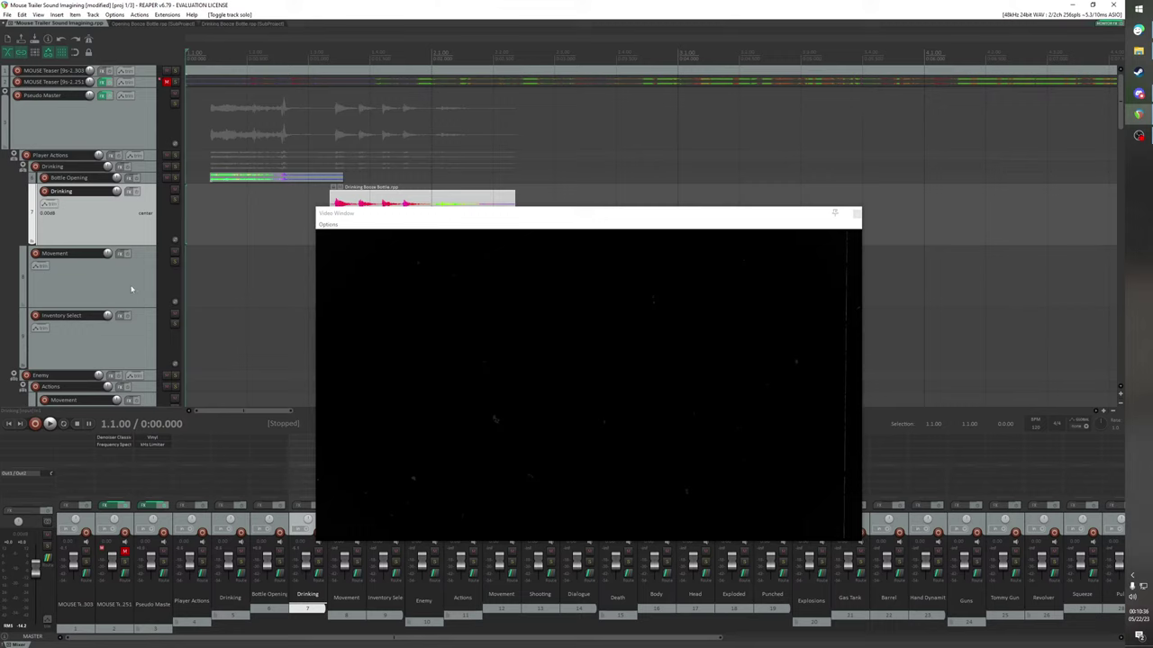
Save the Mouse Trailer Sound Imagining project and reduce the Drinking track to its minimum height
{"action": "left_click", "coordinate": [119, 146]}
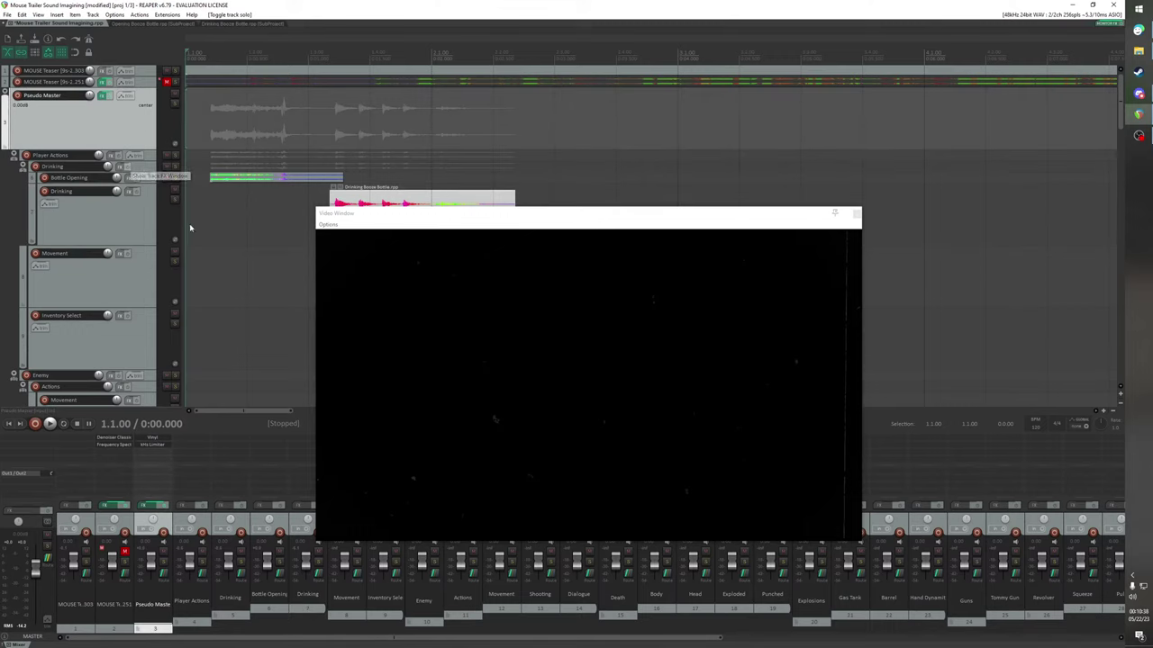
{"action": "key", "text": "ctrl+s"}
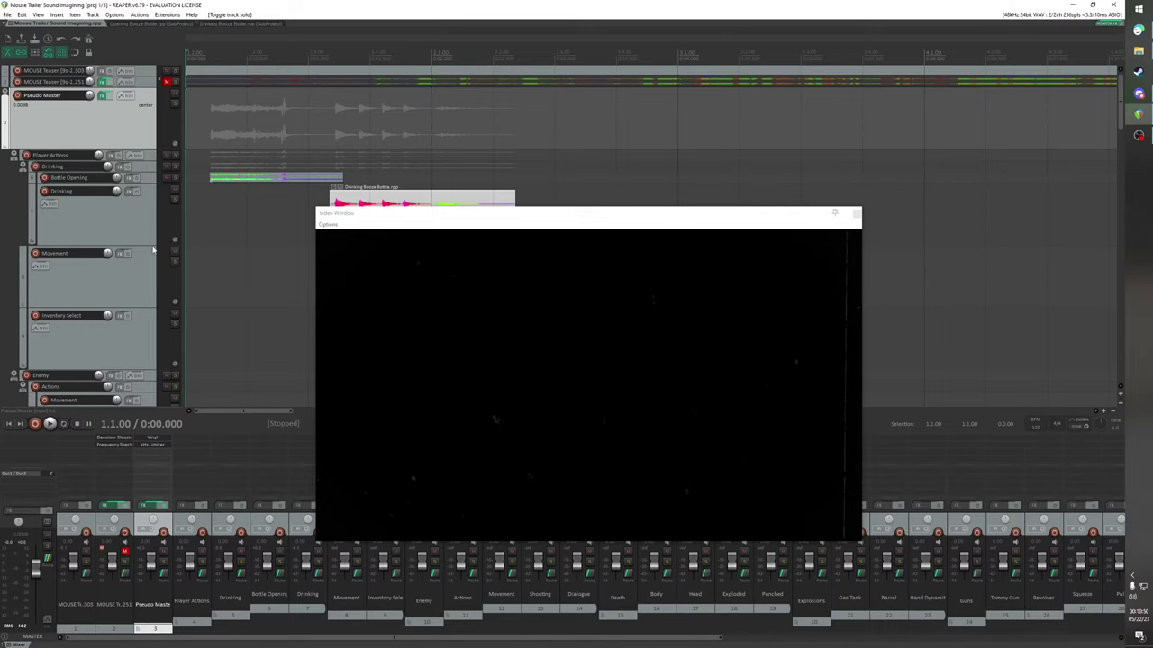
{"action": "left_click_drag", "start_coordinate": [153, 252], "coordinate": [153, 199]}
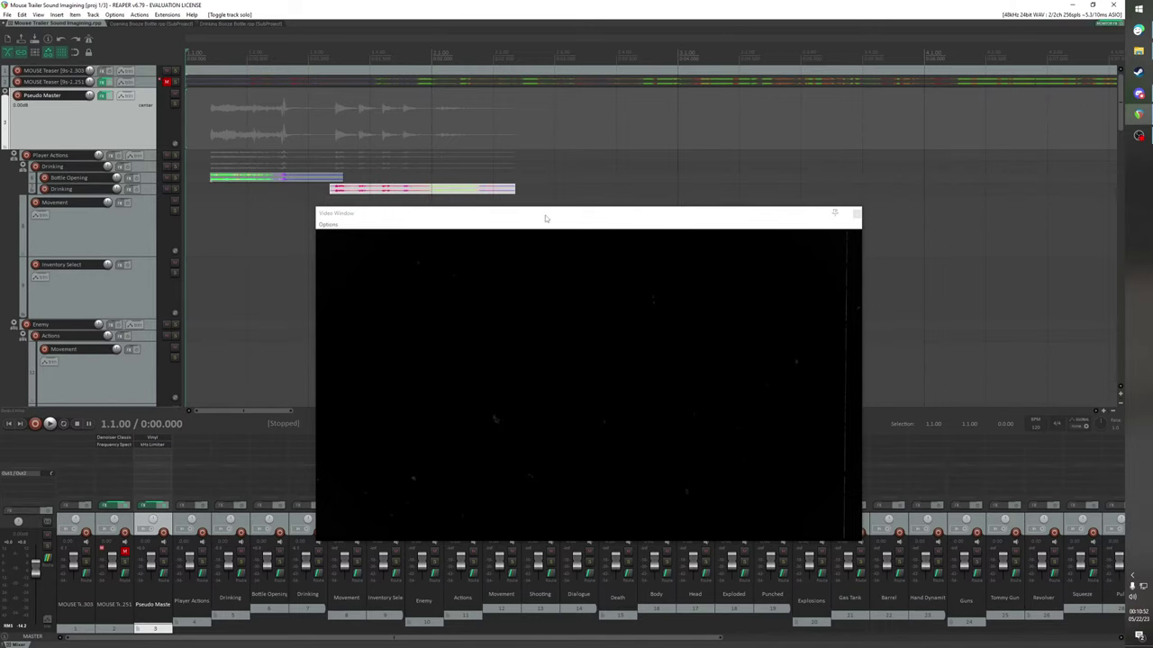
Move the Guns folder with its Tommy Gun, Revolver and Sniper tracks between Inventory Select and the Enemy folder
{"action": "left_click_drag", "start_coordinate": [544, 218], "coordinate": [816, 262]}
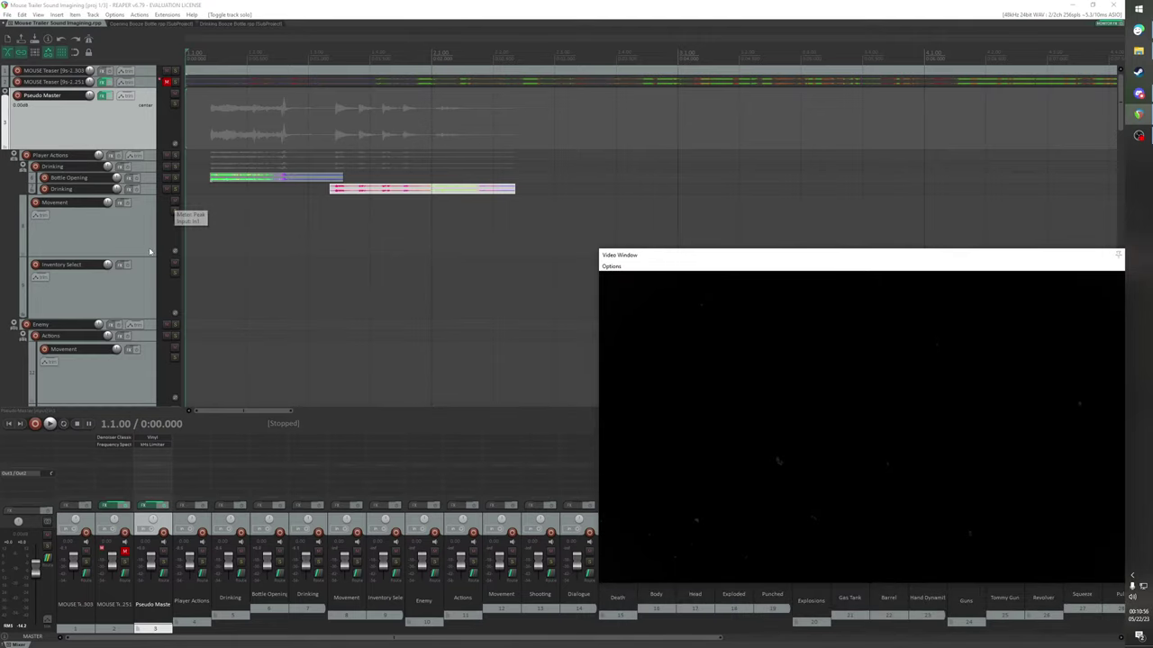
{"action": "scroll", "coordinate": [126, 290], "scroll_direction": "down", "scroll_amount": 8}
{"action": "scroll", "coordinate": [125, 290], "scroll_direction": "up", "scroll_amount": 3}
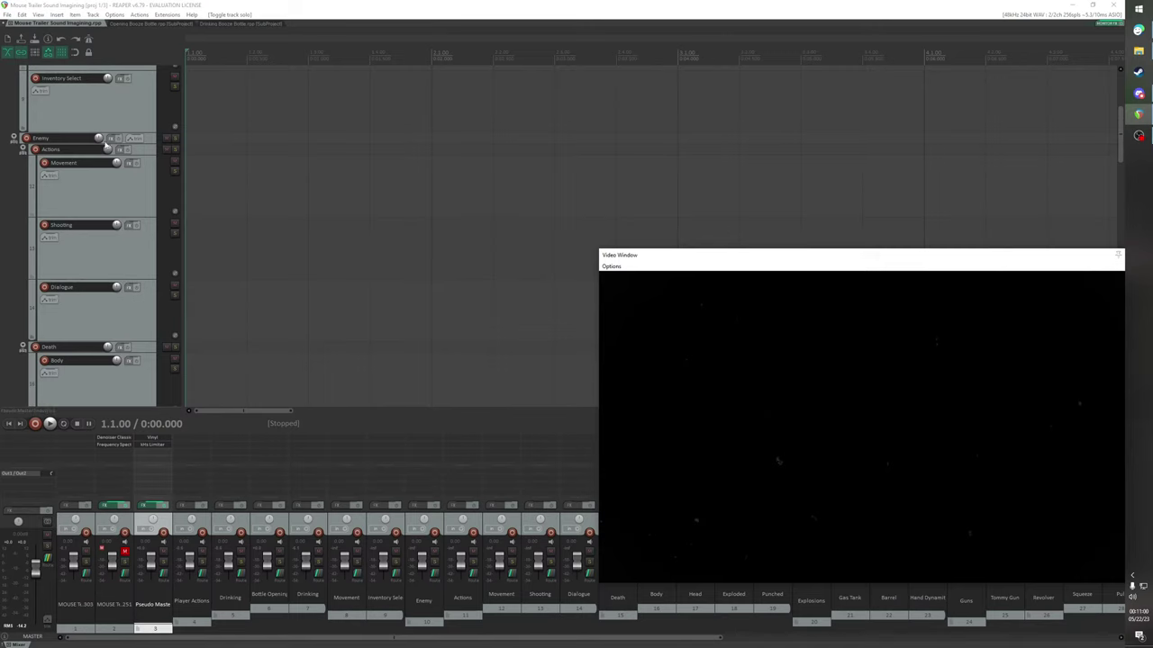
{"action": "scroll", "coordinate": [146, 187], "scroll_direction": "down", "scroll_amount": 10}
{"action": "scroll", "coordinate": [143, 193], "scroll_direction": "down", "scroll_amount": 5}
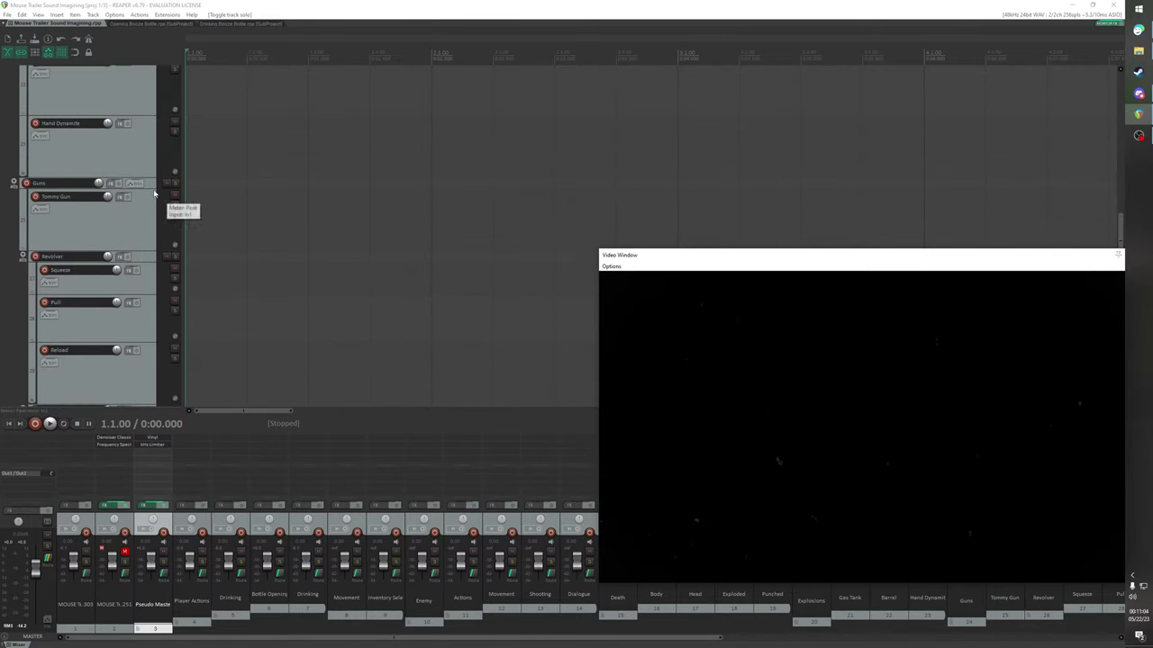
{"action": "left_click_drag", "start_coordinate": [149, 184], "coordinate": [124, 325]}
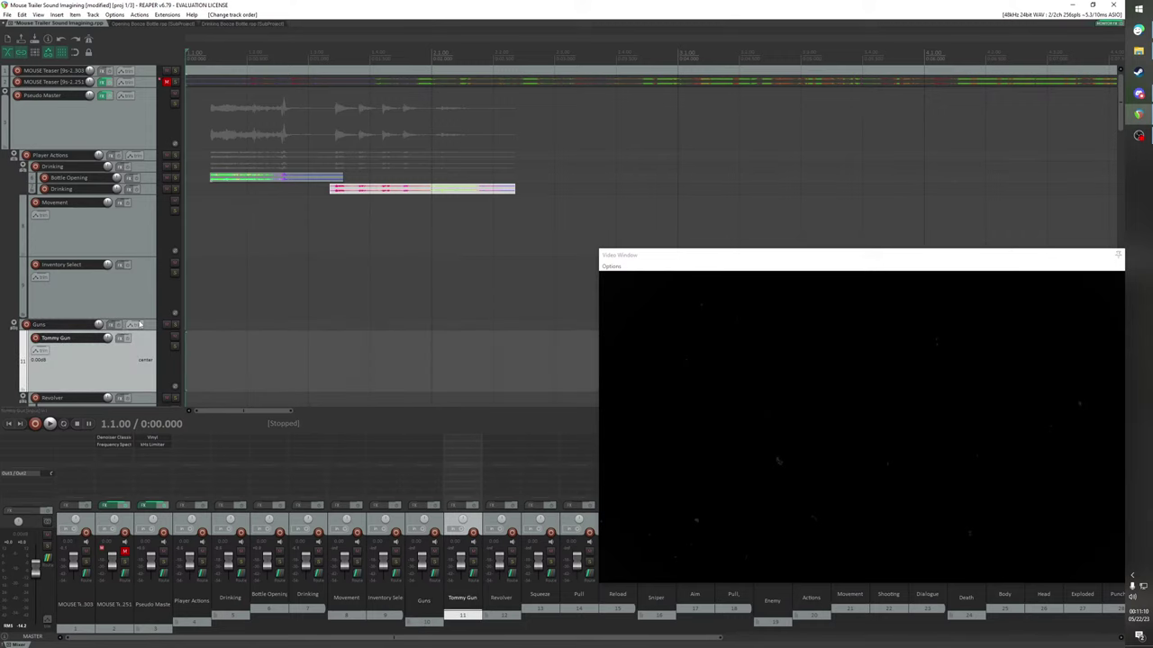
{"action": "scroll", "coordinate": [135, 288], "scroll_direction": "down", "scroll_amount": 3}
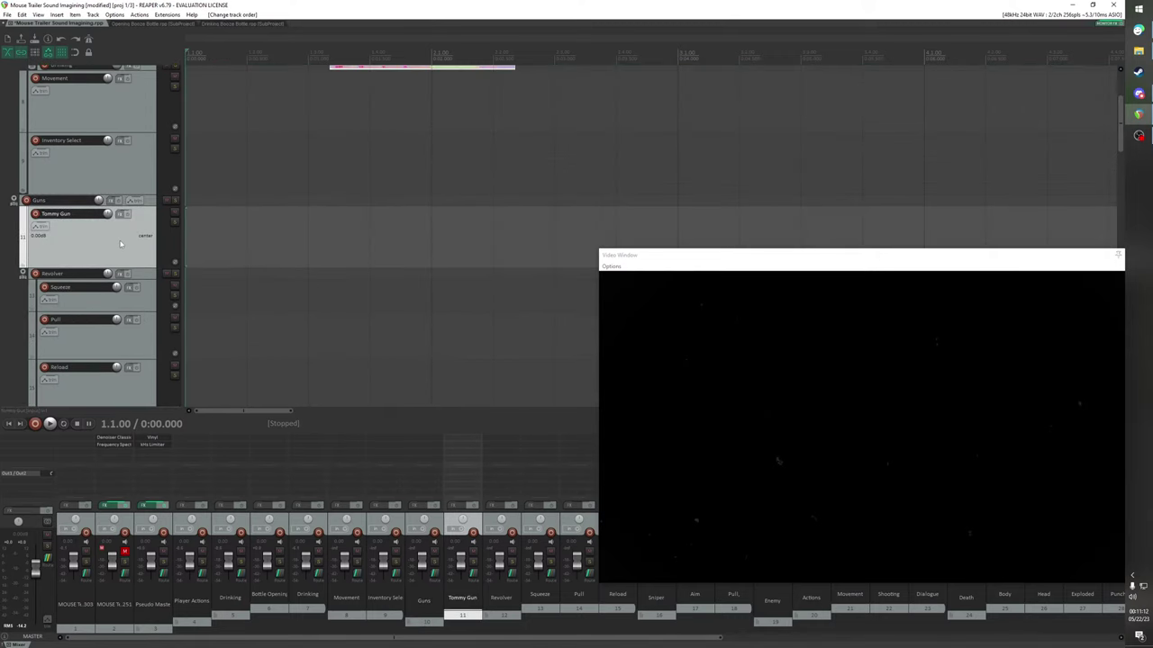
Rename the Pull tracks in both the Sniper and Revolver folders as Shoot
{"action": "left_click_drag", "start_coordinate": [692, 259], "coordinate": [604, 222]}
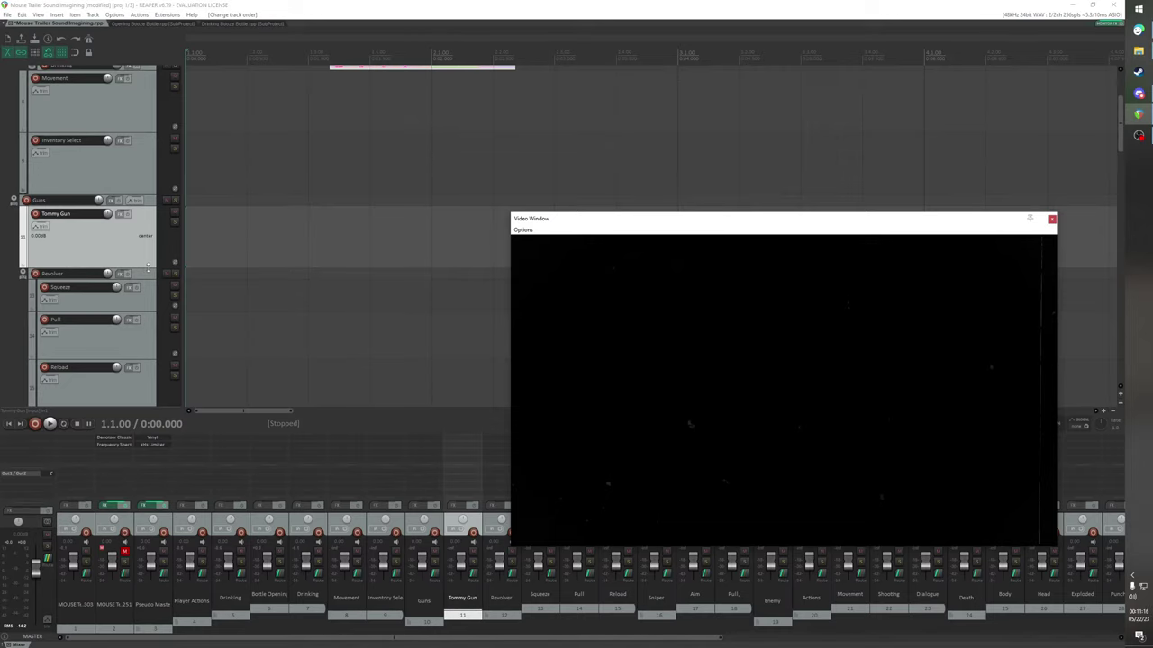
{"action": "scroll", "coordinate": [115, 286], "scroll_direction": "down", "scroll_amount": 3}
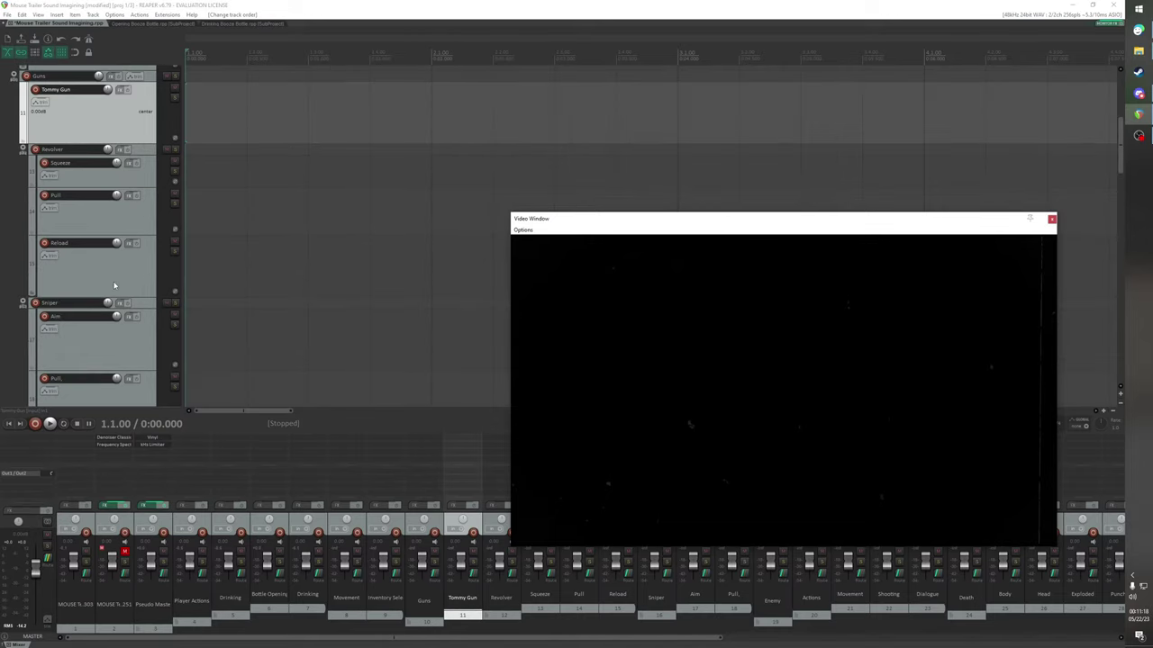
{"action": "scroll", "coordinate": [114, 285], "scroll_direction": "up", "scroll_amount": 3}
{"action": "scroll", "coordinate": [114, 286], "scroll_direction": "down", "scroll_amount": 3}
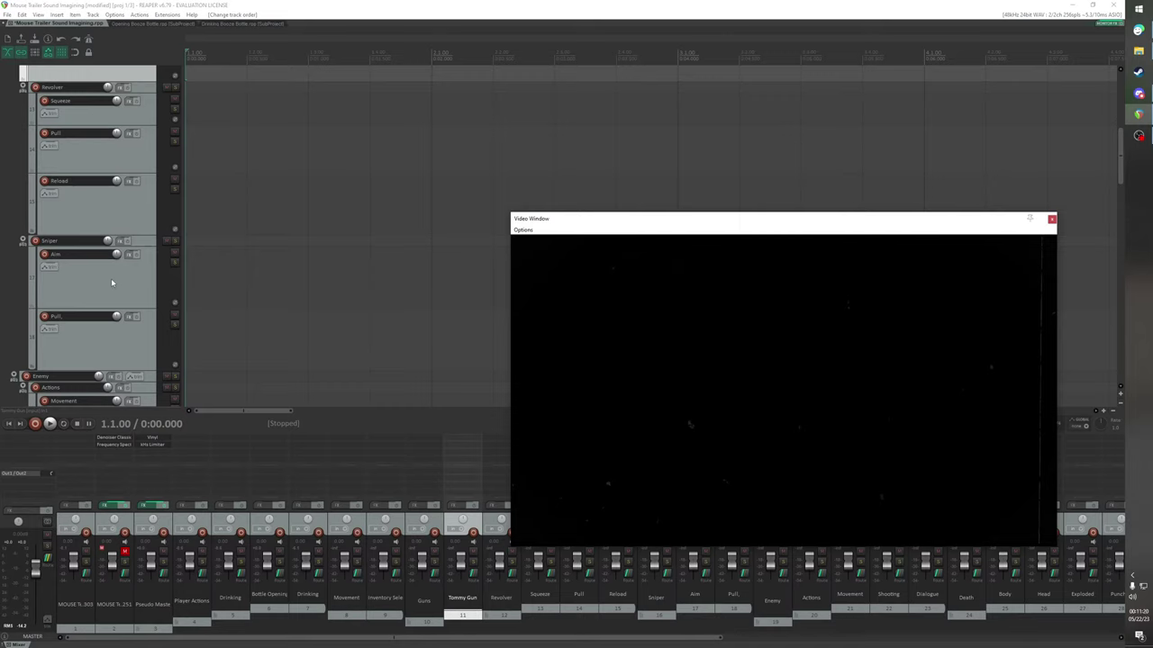
{"action": "scroll", "coordinate": [111, 283], "scroll_direction": "up", "scroll_amount": 2}
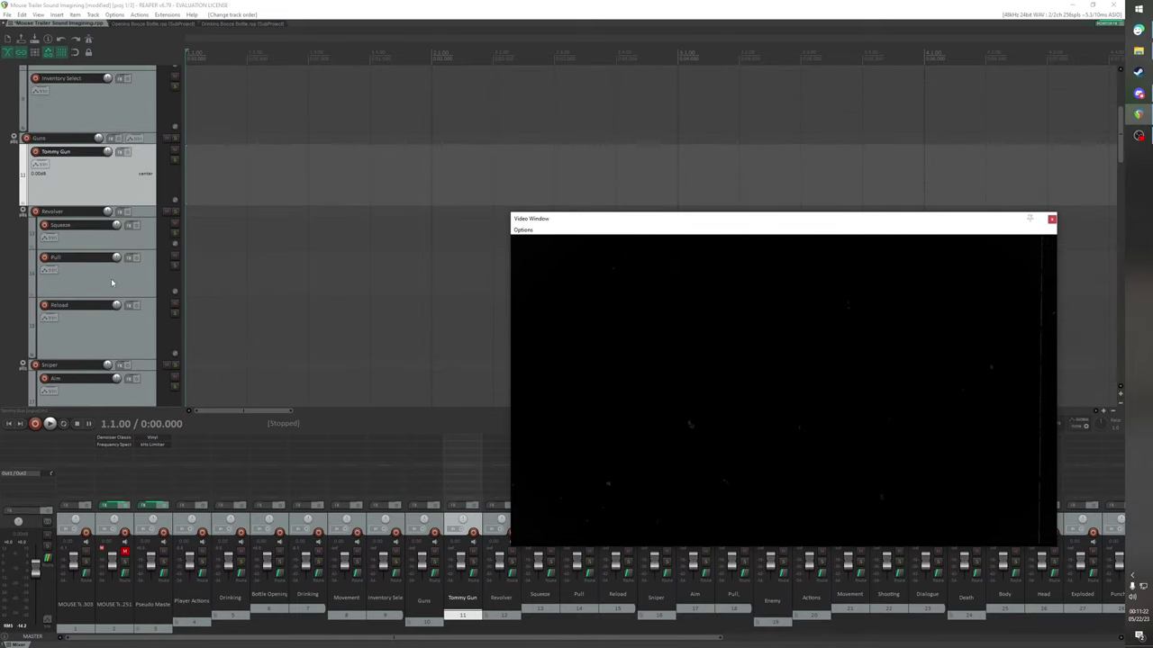
{"action": "scroll", "coordinate": [111, 283], "scroll_direction": "down", "scroll_amount": 3}
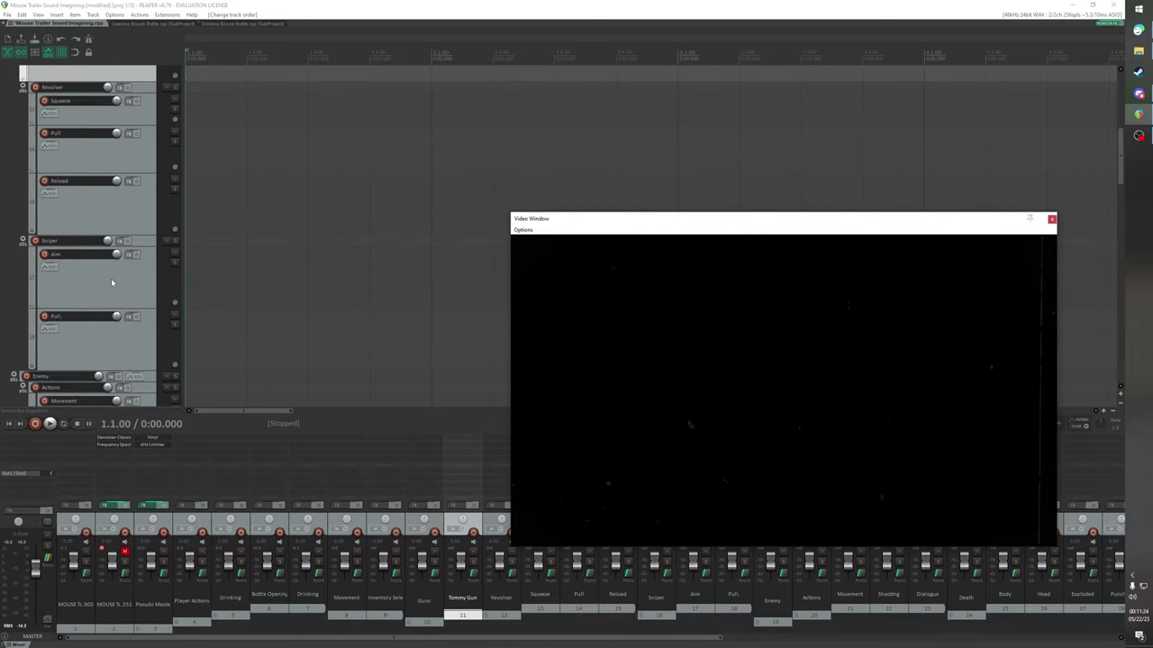
{"action": "double_click", "coordinate": [82, 258]}
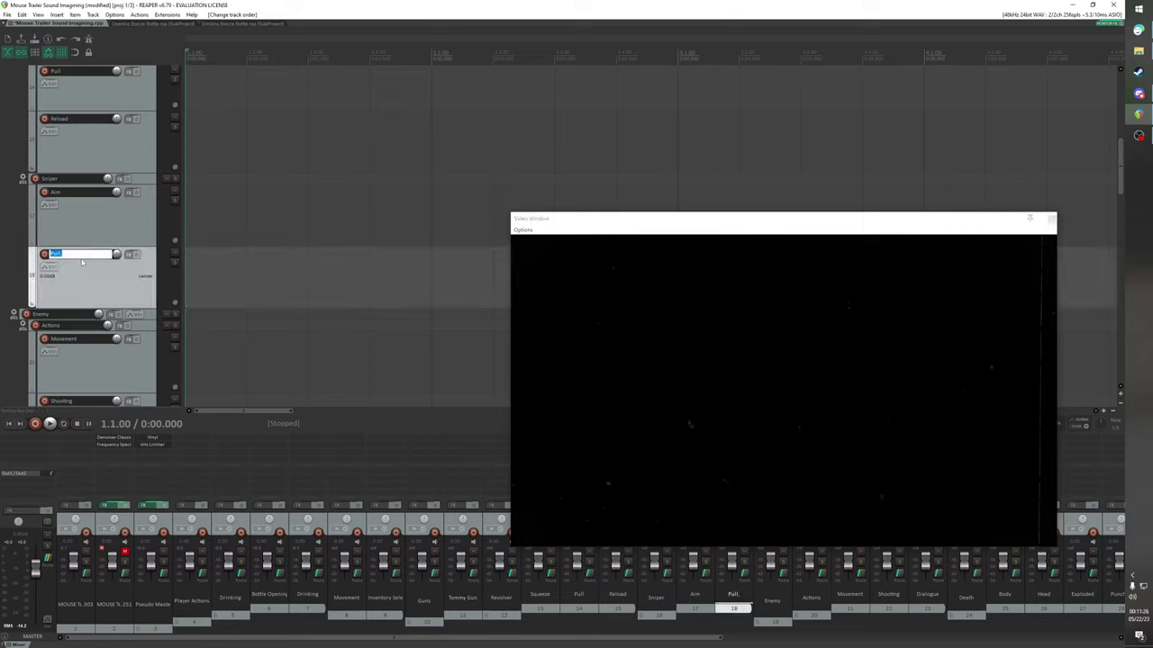
{"action": "key", "text": "Return"}
{"action": "scroll", "coordinate": [91, 239], "scroll_direction": "up", "scroll_amount": 3}
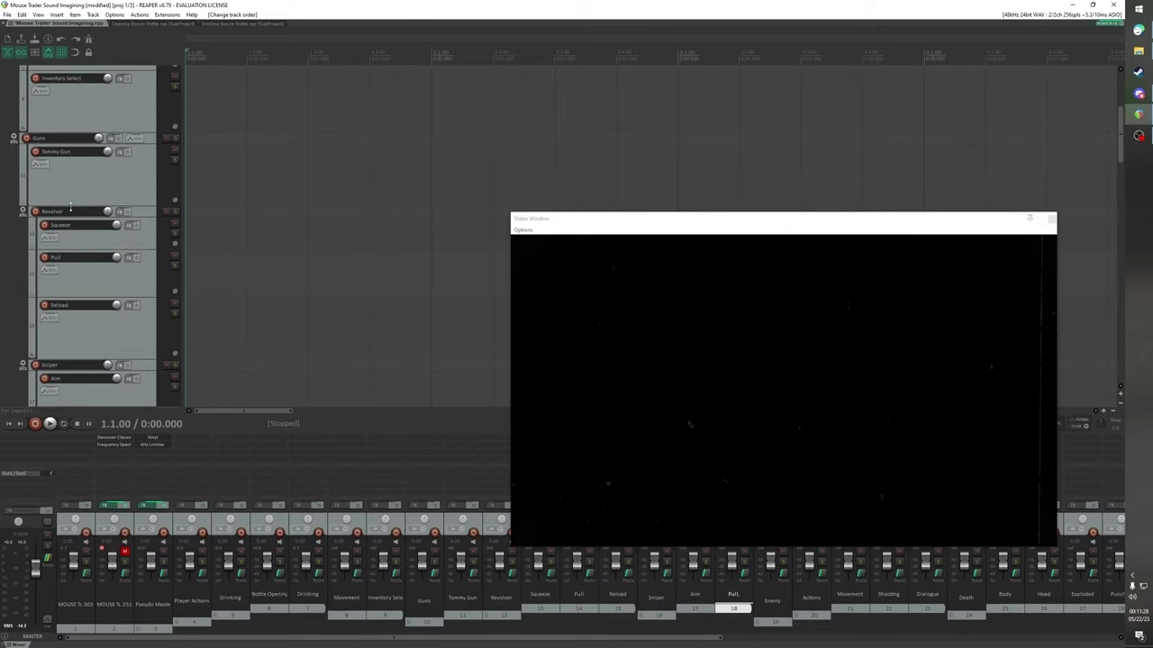
{"action": "double_click", "coordinate": [78, 259]}
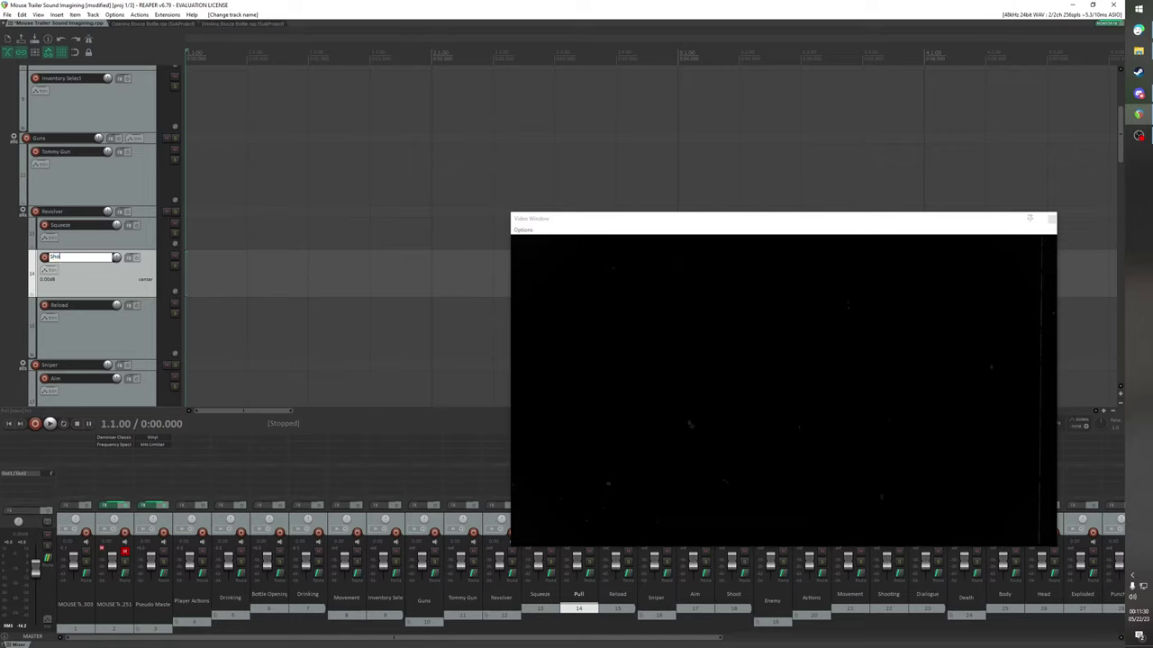
{"action": "left_click", "coordinate": [98, 185]}
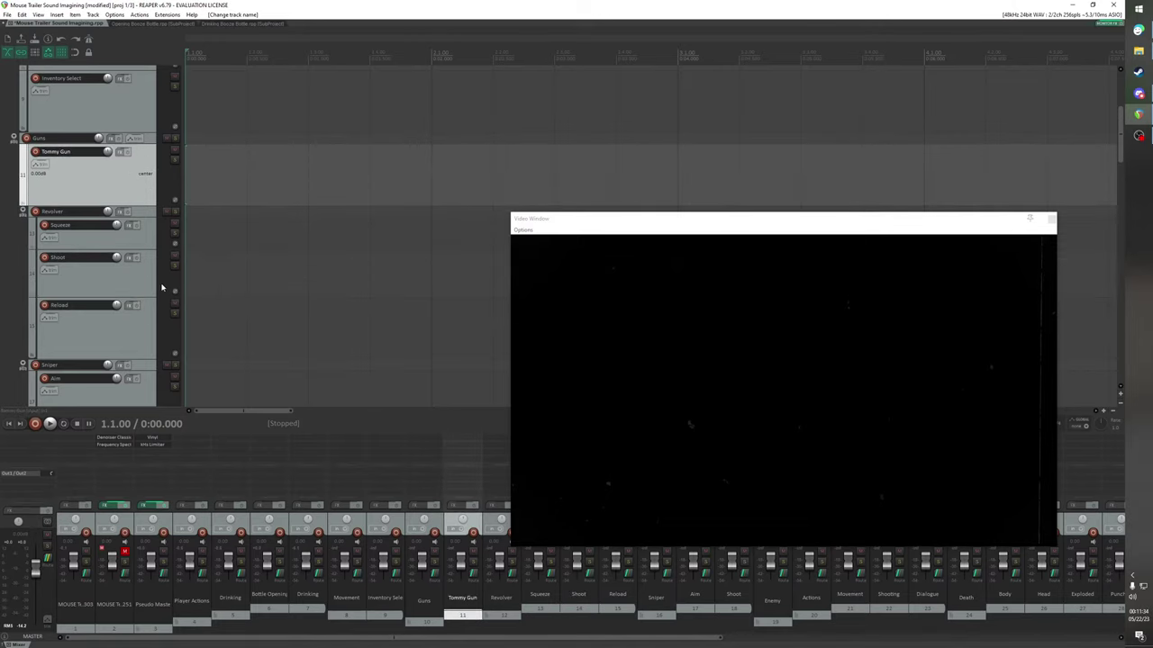
Select the player's Movement track and play the trailer's opening section from the start
{"action": "scroll", "coordinate": [153, 284], "scroll_direction": "up", "scroll_amount": 4}
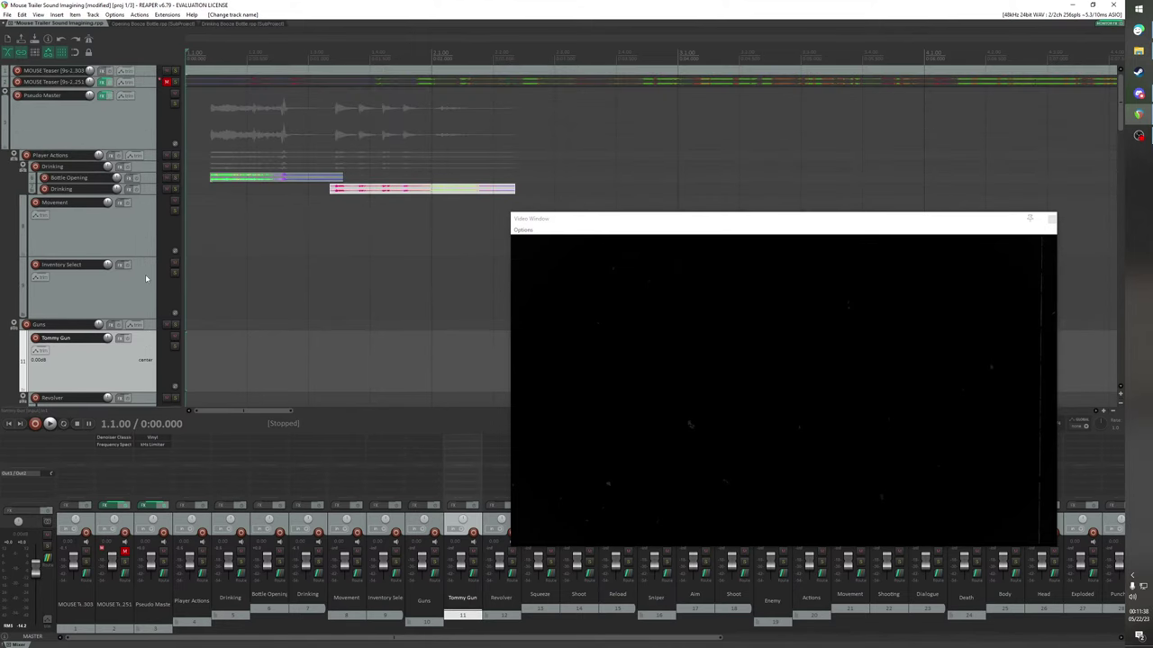
{"action": "left_click", "coordinate": [105, 233]}
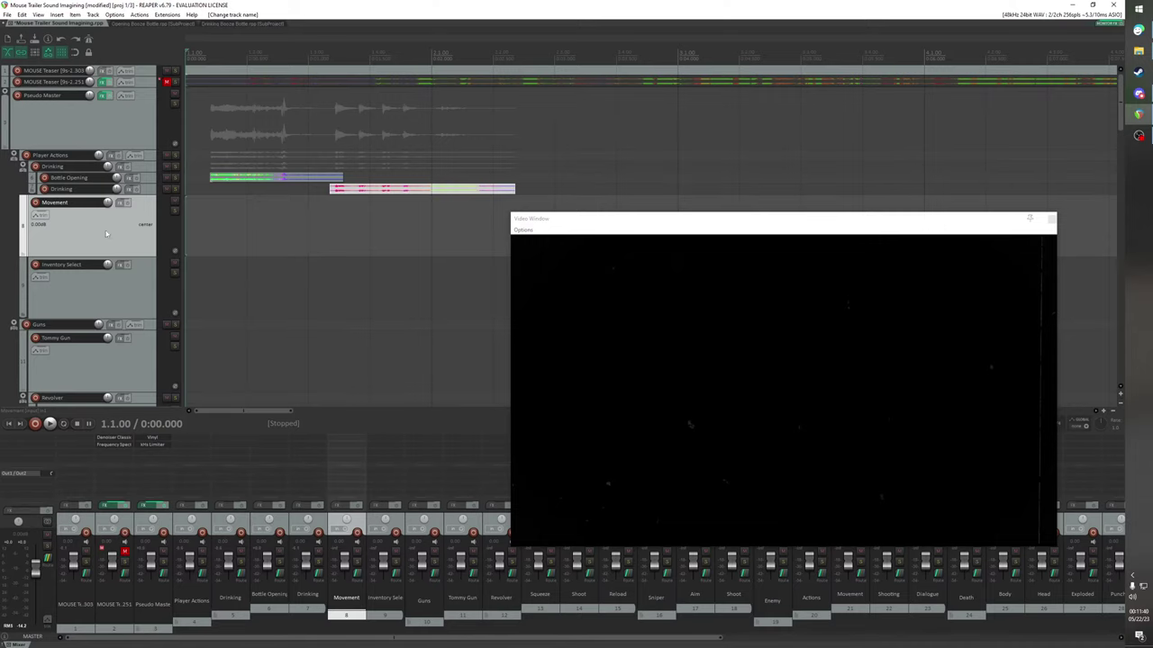
{"action": "key", "text": "space"}
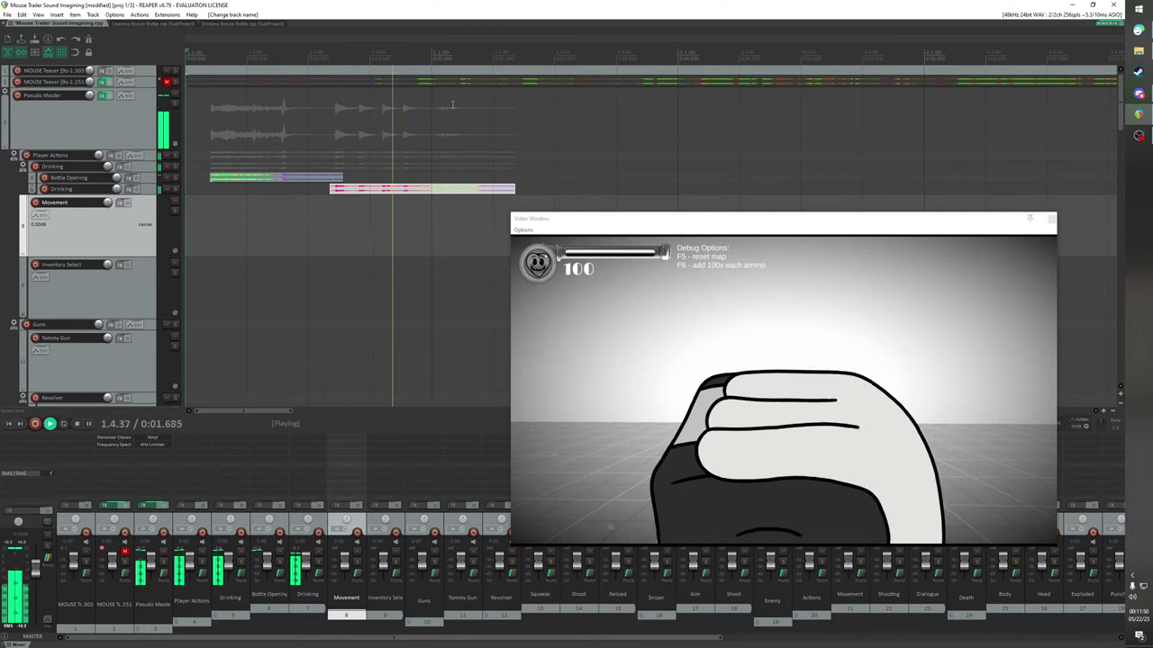
{"action": "key", "text": "space"}
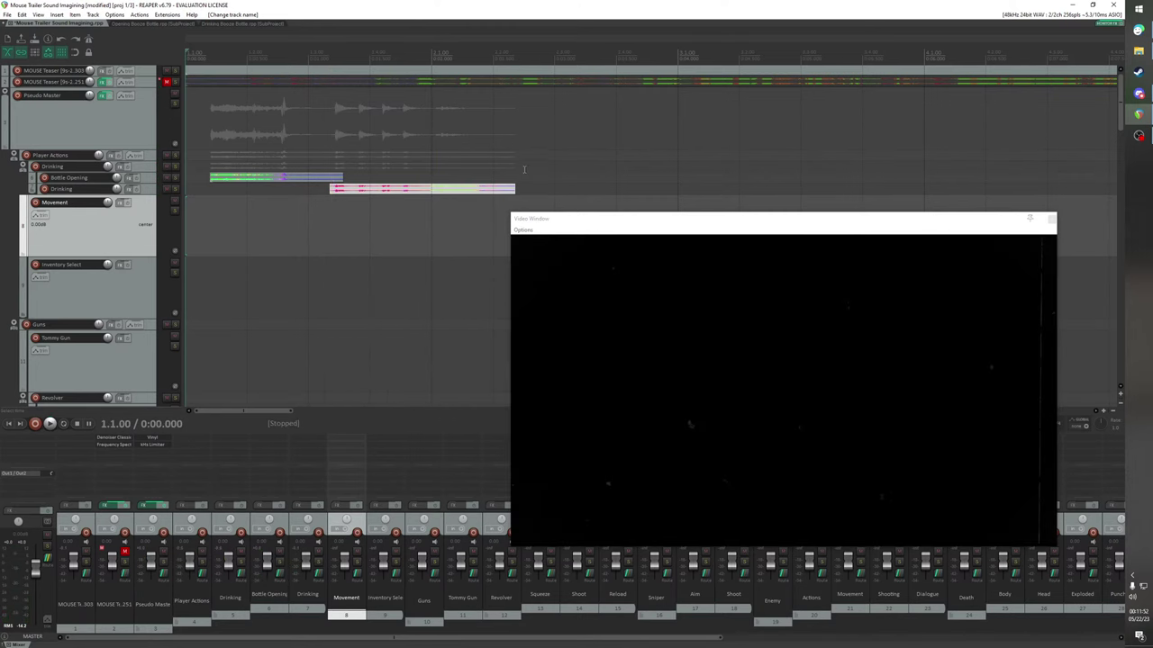
Place the edit cursor at the end of the Drinking clip and briefly play the video from there
{"action": "left_click", "coordinate": [515, 188]}
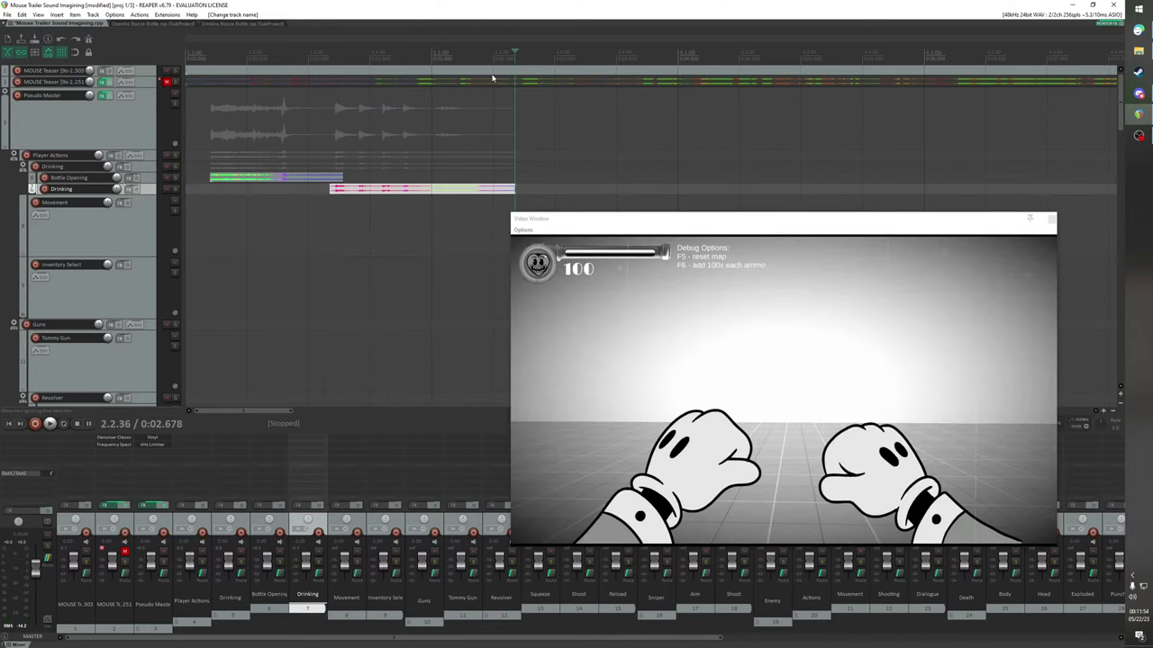
{"action": "key", "text": "space"}
{"action": "key", "text": "space"}
{"action": "left_click", "coordinate": [516, 170]}
{"action": "left_click", "coordinate": [517, 170]}
{"action": "key", "text": "space"}
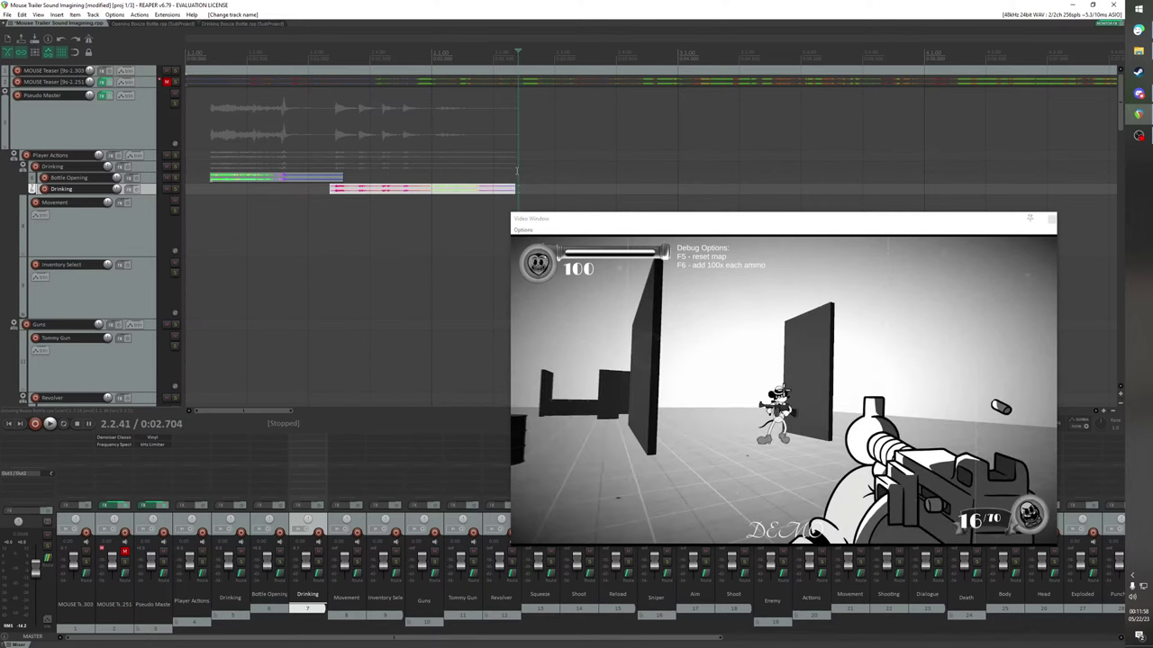
{"action": "key", "text": "space"}
{"action": "left_click", "coordinate": [516, 170]}
{"action": "left_click", "coordinate": [517, 170]}
Step forward and back through the video around the cut from the empty hands to the tommy gun scene
{"action": "key", "text": "Right"}
{"action": "key", "text": "Right"}
{"action": "key", "text": "Right"}
{"action": "key", "text": "Right"}
{"action": "key", "text": "Right"}
{"action": "key", "text": "Right"}
{"action": "key", "text": "Right"}
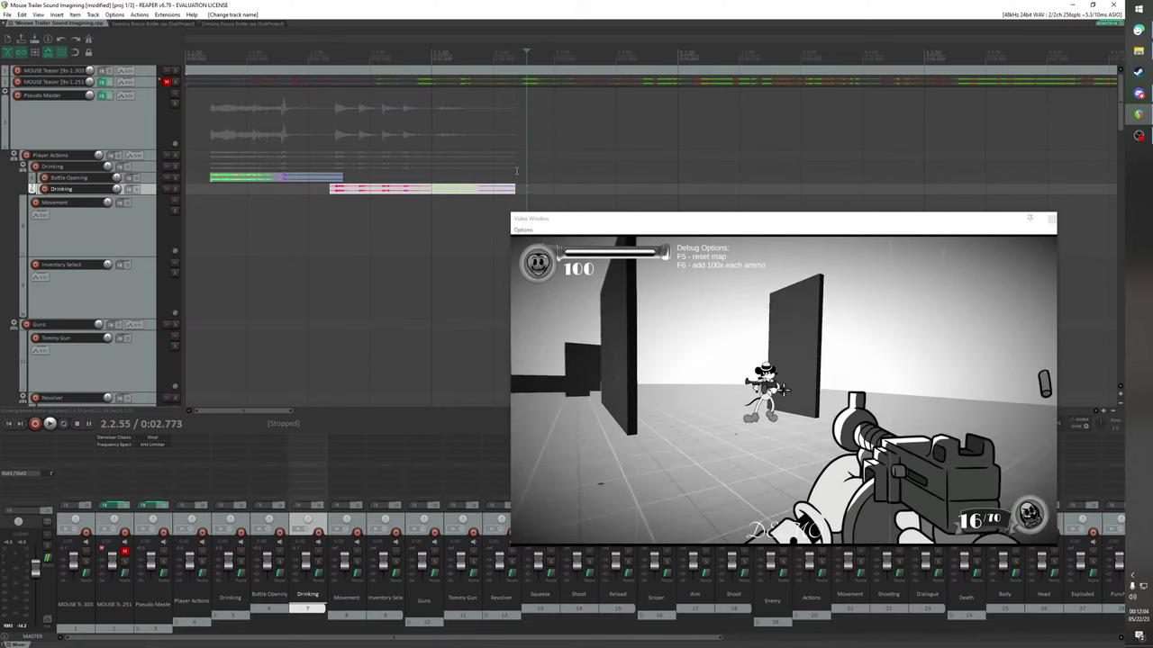
{"action": "key", "text": "Left"}
{"action": "key", "text": "Left"}
{"action": "key", "text": "Left"}
{"action": "key", "text": "Left"}
{"action": "key", "text": "Left"}
{"action": "key", "text": "Left"}
{"action": "key", "text": "Left"}
{"action": "key", "text": "Left"}
{"action": "key", "text": "Left"}
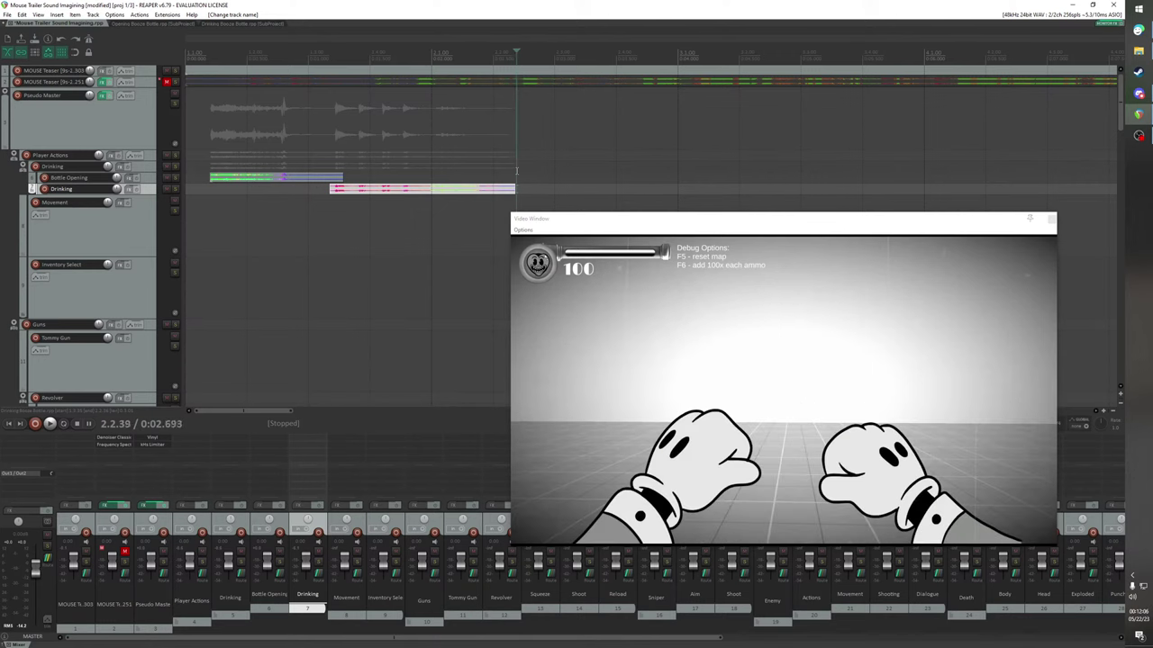
Position the edit cursor on the tommy gun's muzzle flash just after the cut, at 2.801 s
{"action": "key", "text": "Right"}
{"action": "key", "text": "Right"}
{"action": "key", "text": "Right"}
{"action": "key", "text": "Right"}
{"action": "key", "text": "Right"}
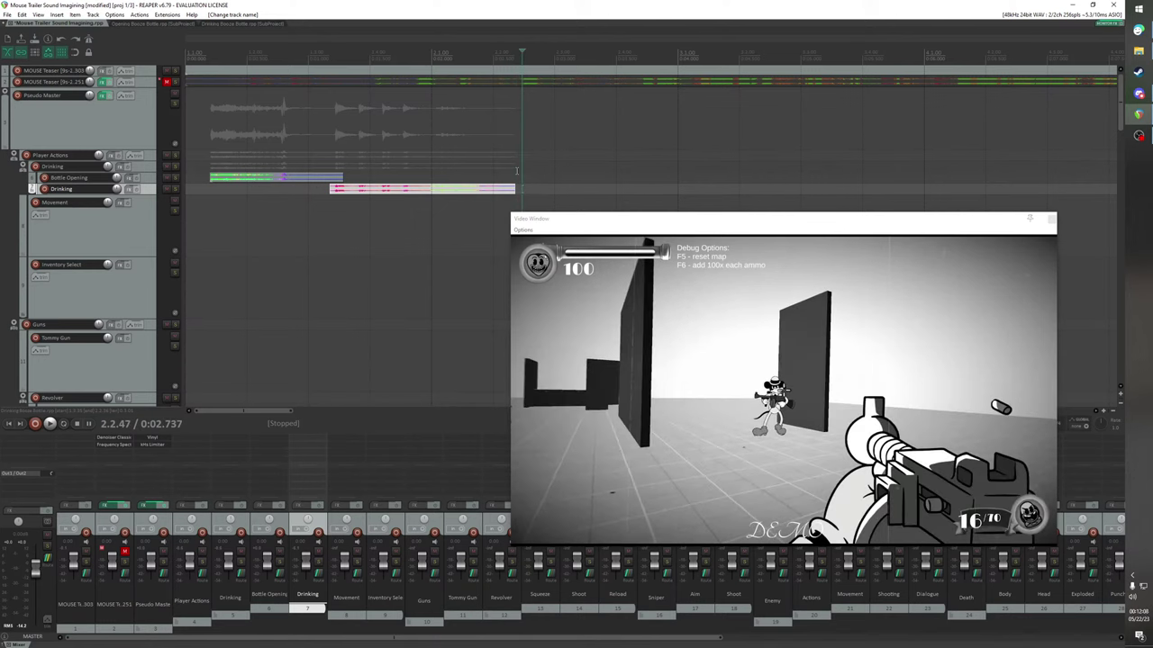
{"action": "key", "text": "Right"}
{"action": "key", "text": "Right"}
{"action": "key", "text": "space"}
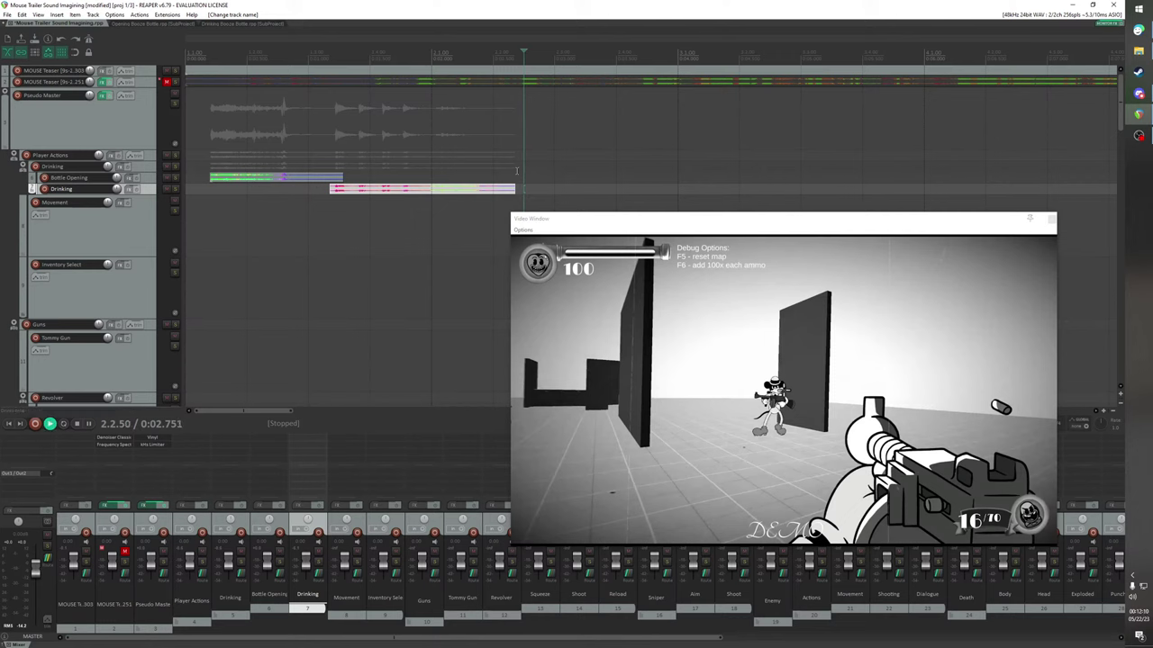
{"action": "key", "text": "space"}
{"action": "key", "text": "Left"}
{"action": "key", "text": "Left"}
{"action": "key", "text": "Left"}
{"action": "key", "text": "Left"}
{"action": "key", "text": "Left"}
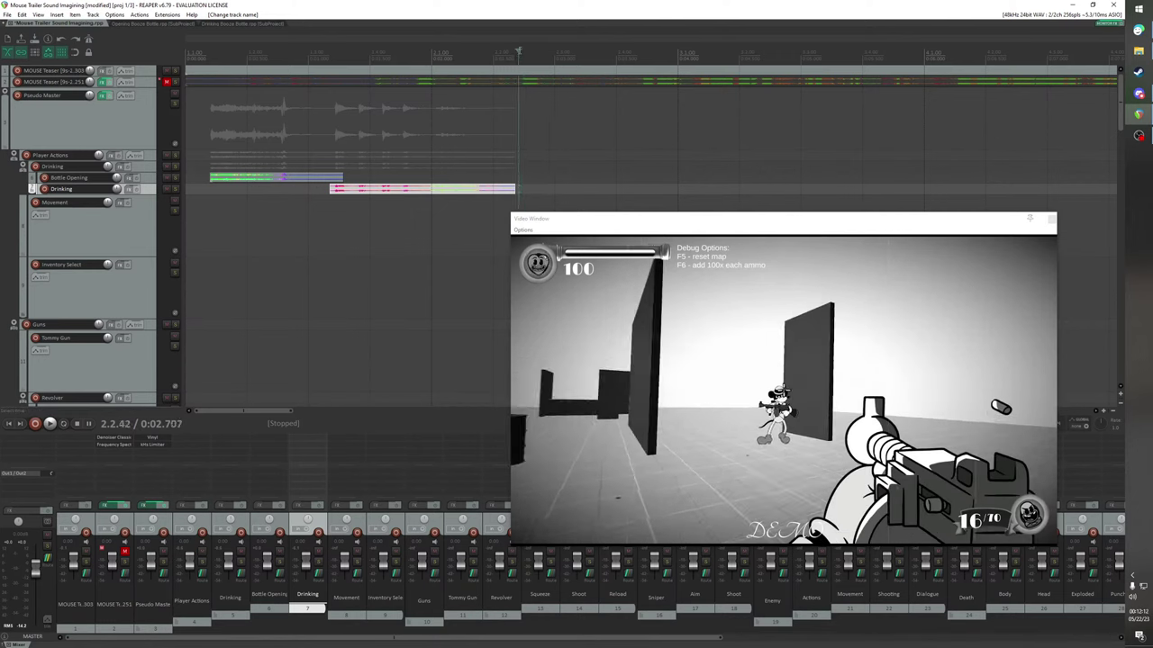
{"action": "mouse_move", "coordinate": [520, 51]}
{"action": "left_mouse_down"}
{"action": "mouse_move", "coordinate": [535, 52]}
{"action": "mouse_move", "coordinate": [516, 51]}
{"action": "mouse_move", "coordinate": [530, 54]}
{"action": "mouse_move", "coordinate": [531, 69]}
{"action": "left_mouse_up"}
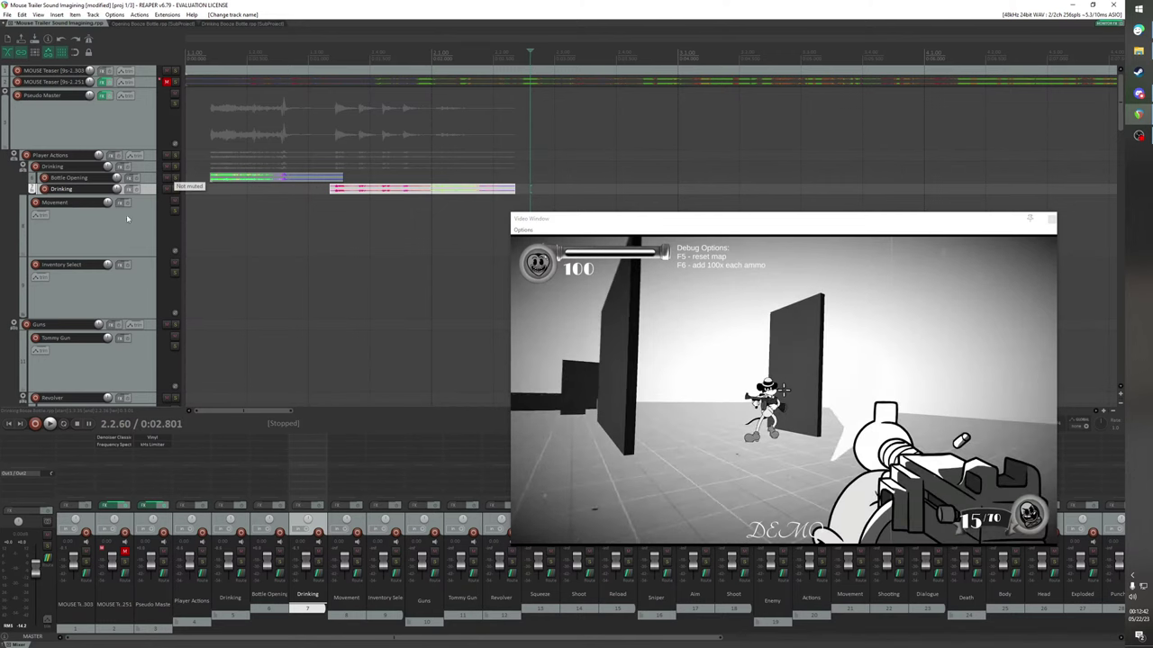
Select the Tommy Gun track in the Guns folder
{"action": "left_click", "coordinate": [146, 250]}
{"action": "left_click", "coordinate": [124, 358]}
{"action": "scroll", "coordinate": [152, 244], "scroll_direction": "down", "scroll_amount": 3}
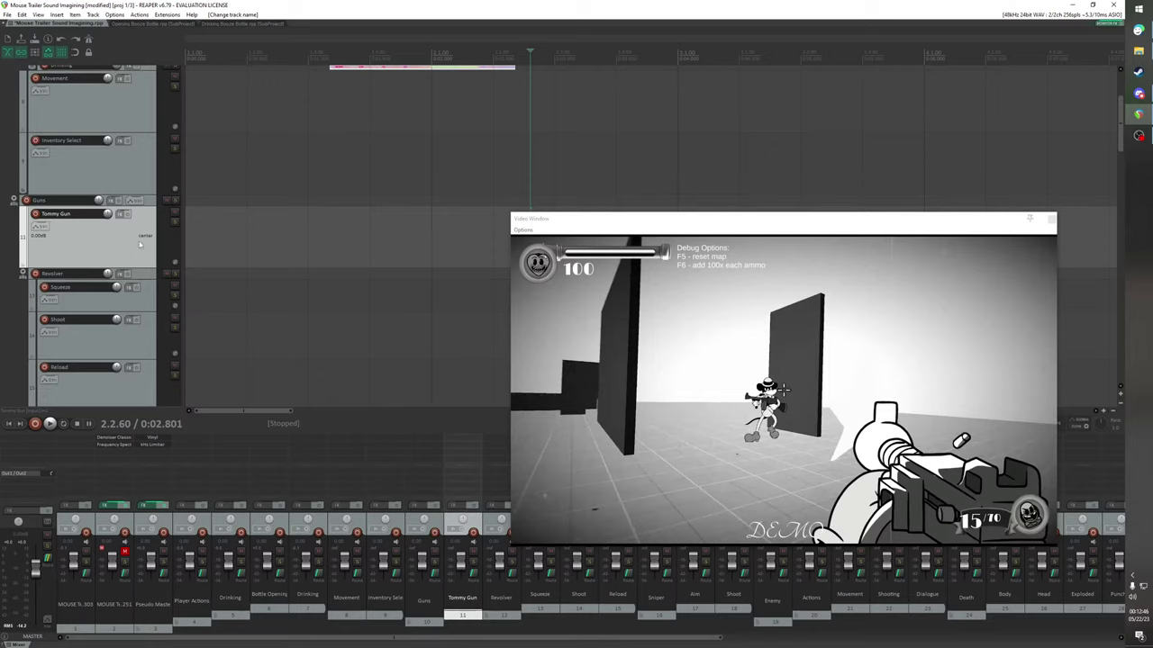
Switch to the Opening Booze Bottle subproject and close it
{"action": "left_click", "coordinate": [56, 14]}
{"action": "left_click", "coordinate": [61, 14]}
{"action": "left_click", "coordinate": [154, 24]}
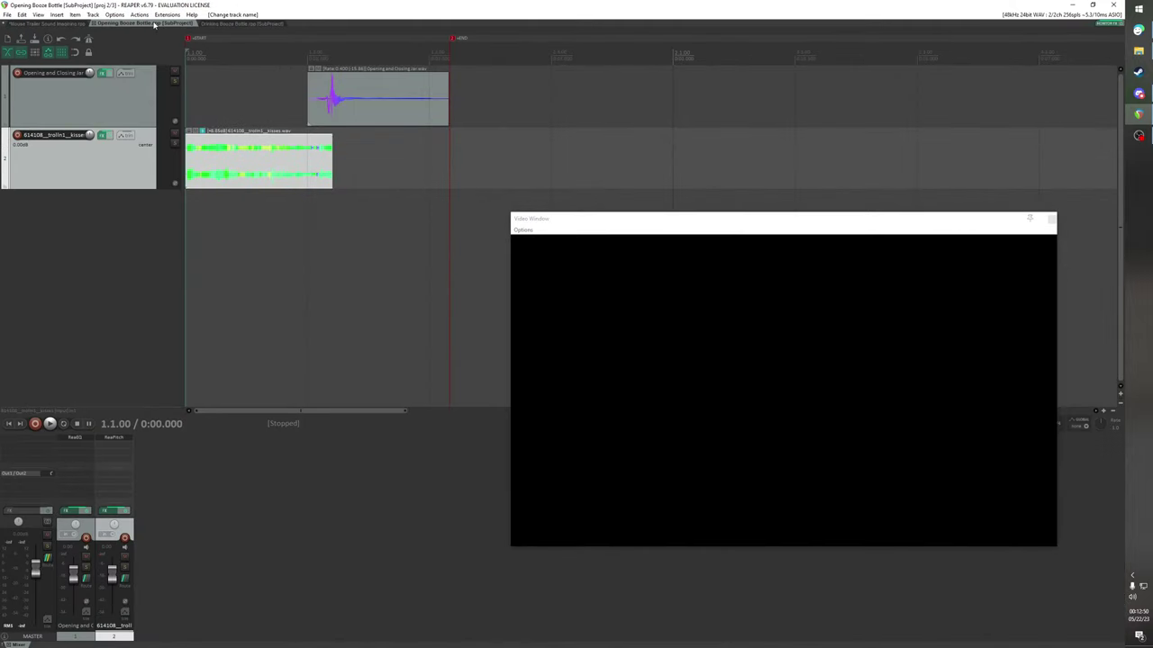
{"action": "left_click", "coordinate": [94, 24]}
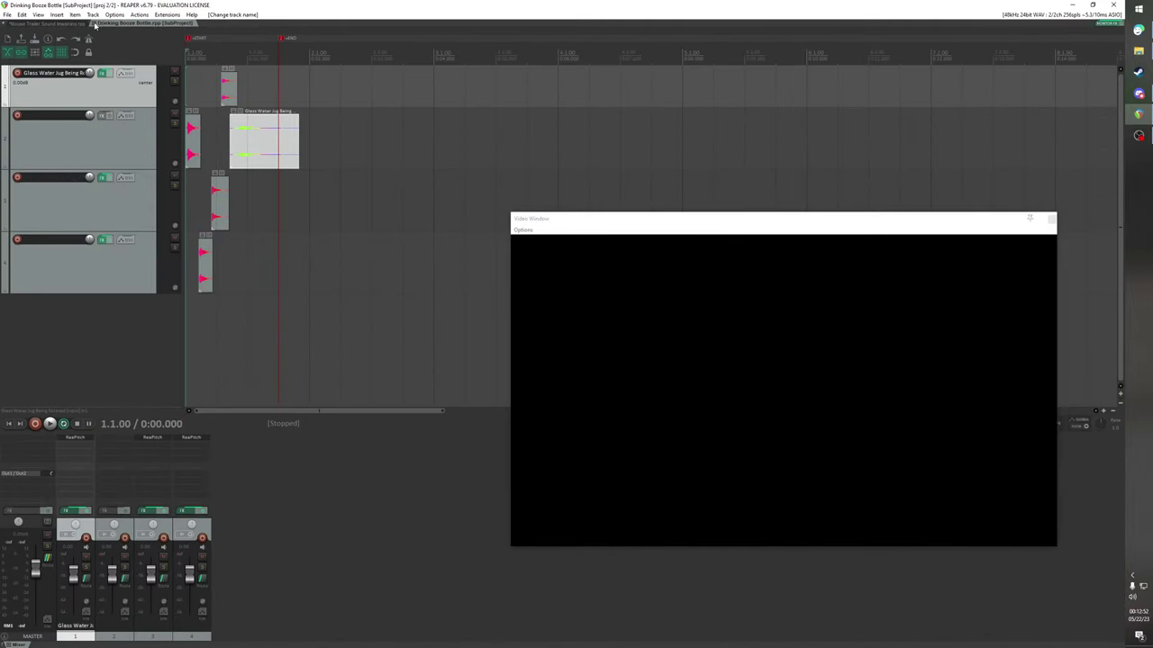
Close the Drinking Booze Bottle subproject and insert a new subproject named Tommy Gun Shooting on the Tommy Gun track
{"action": "middle_click", "coordinate": [98, 25]}
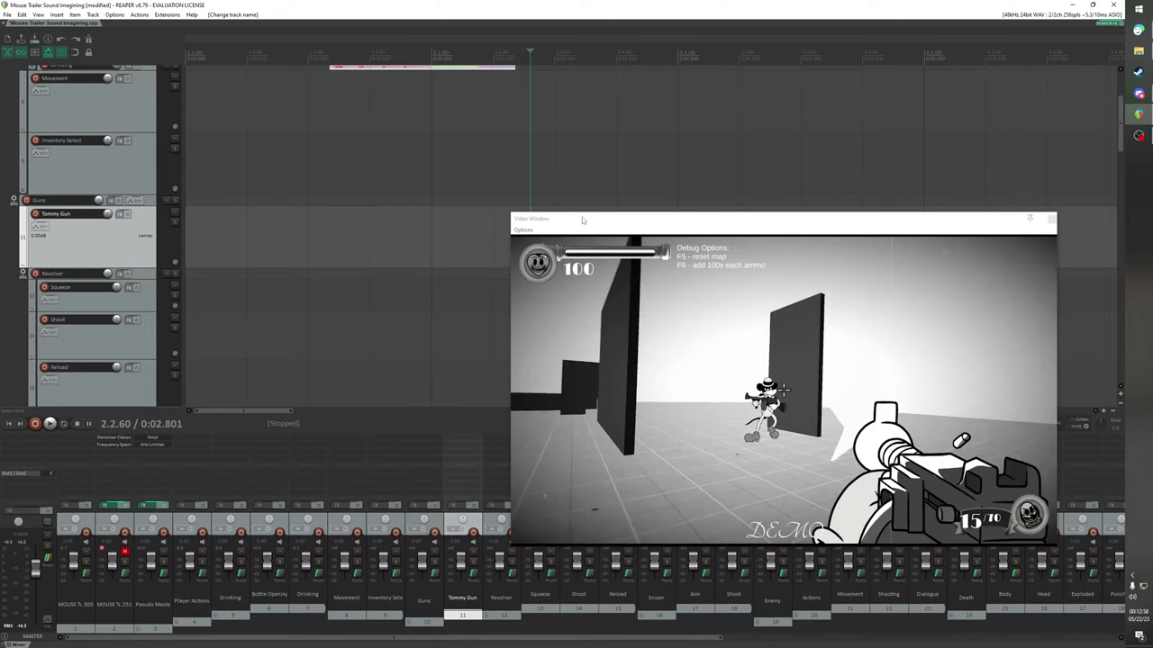
{"action": "left_click_drag", "start_coordinate": [582, 219], "coordinate": [370, 166]}
{"action": "left_click", "coordinate": [57, 15]}
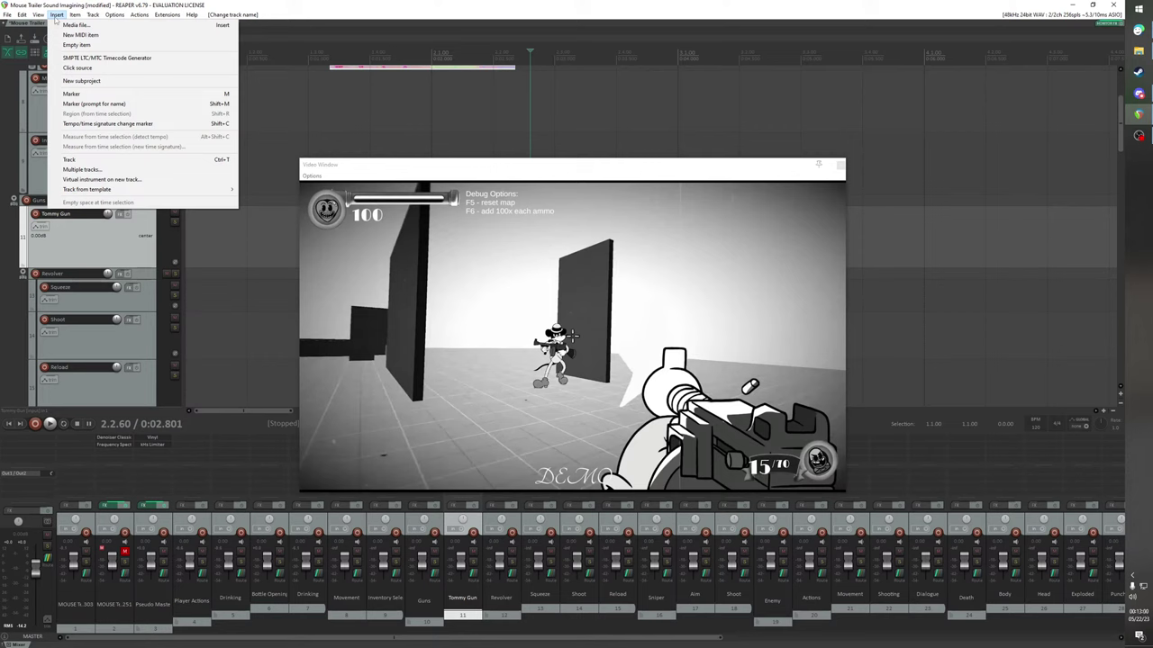
{"action": "left_click", "coordinate": [81, 81]}
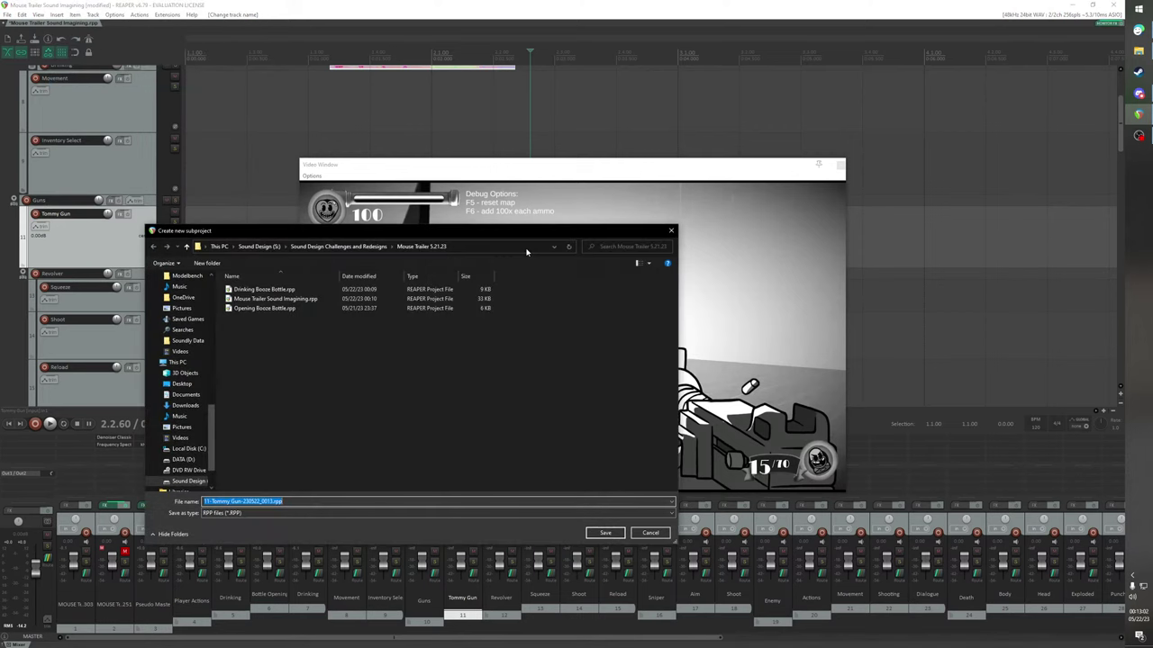
{"action": "type", "text": "Tommy Gun Shooting"}
{"action": "left_click", "coordinate": [606, 532]}
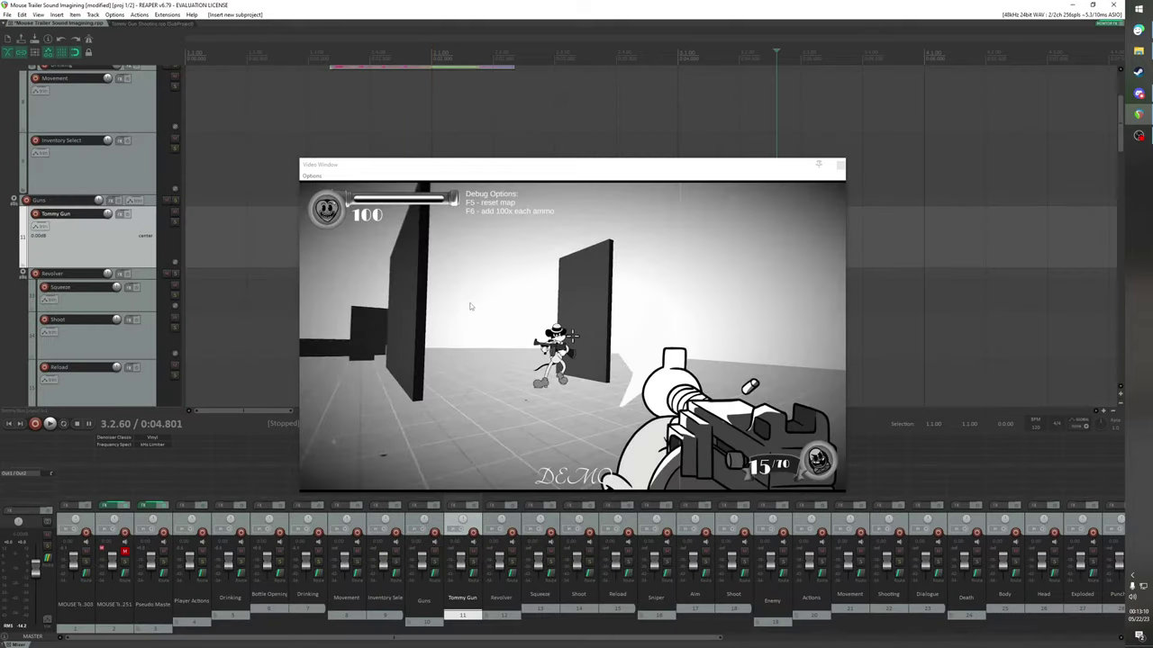
Find the frame after the first muzzle flash where the ammo reads 14/70 and trim the end of the Tommy Gun Shooting item to it
{"action": "left_click_drag", "start_coordinate": [496, 178], "coordinate": [521, 400]}
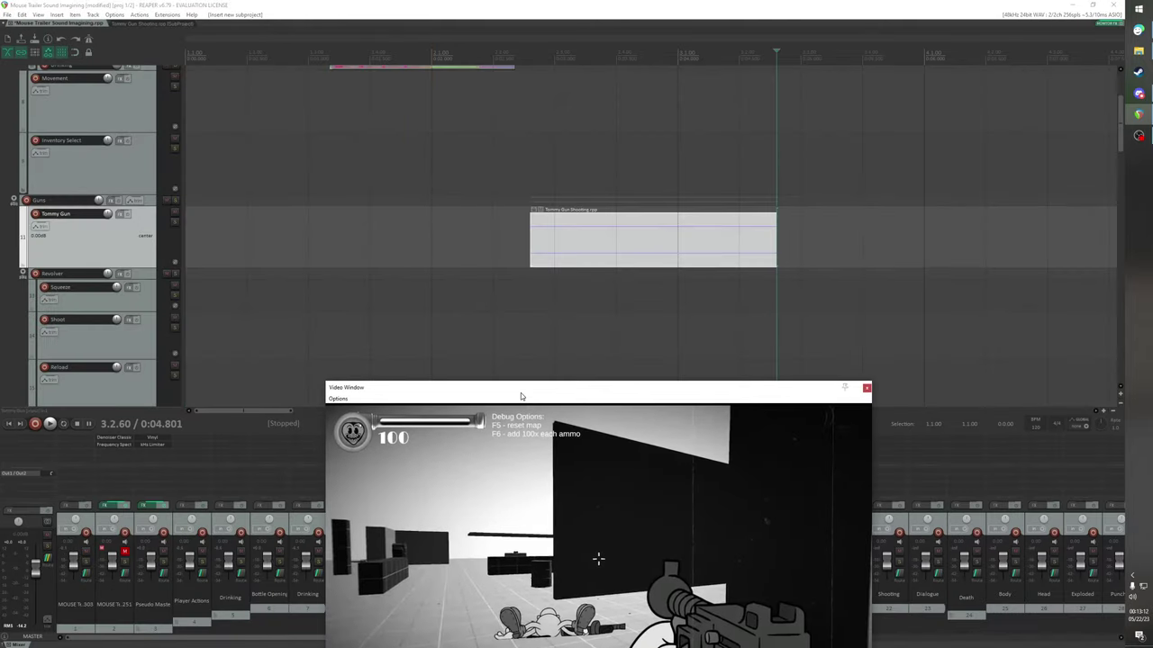
{"action": "left_click", "coordinate": [531, 54]}
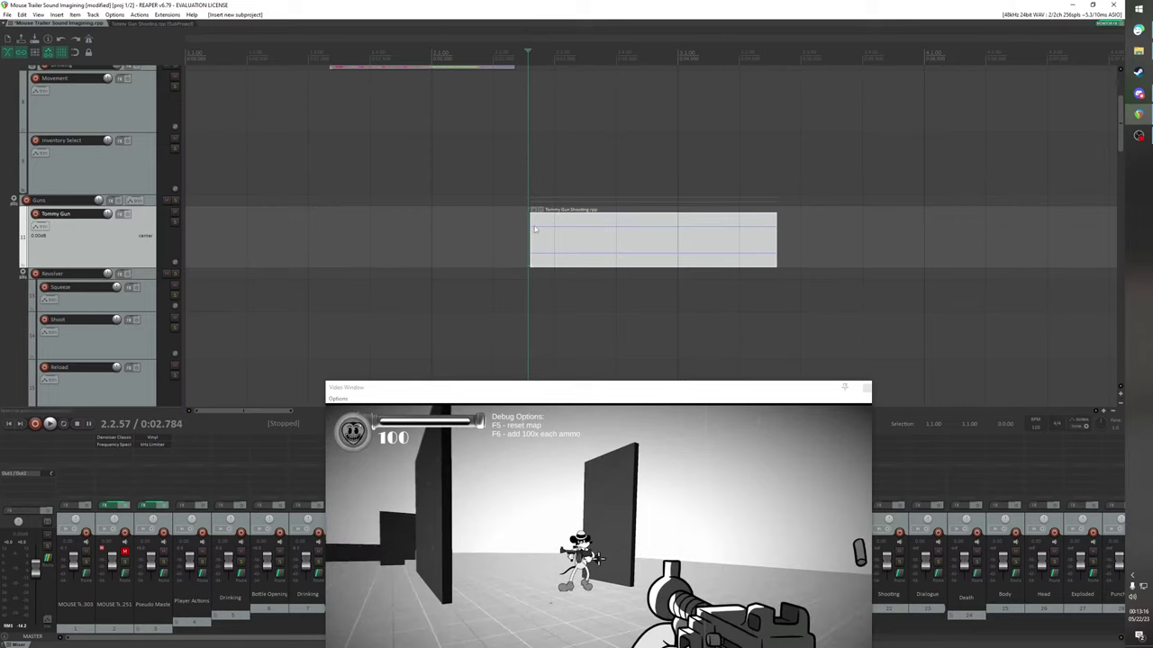
{"action": "left_click", "coordinate": [534, 230]}
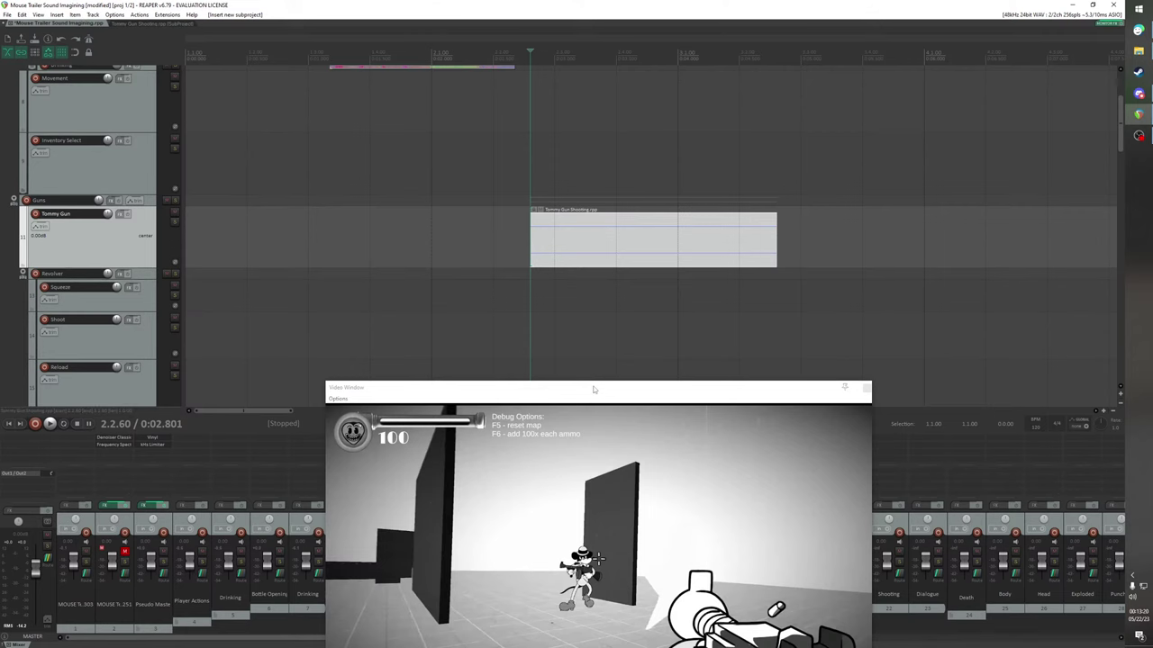
{"action": "left_click_drag", "start_coordinate": [591, 389], "coordinate": [370, 297]}
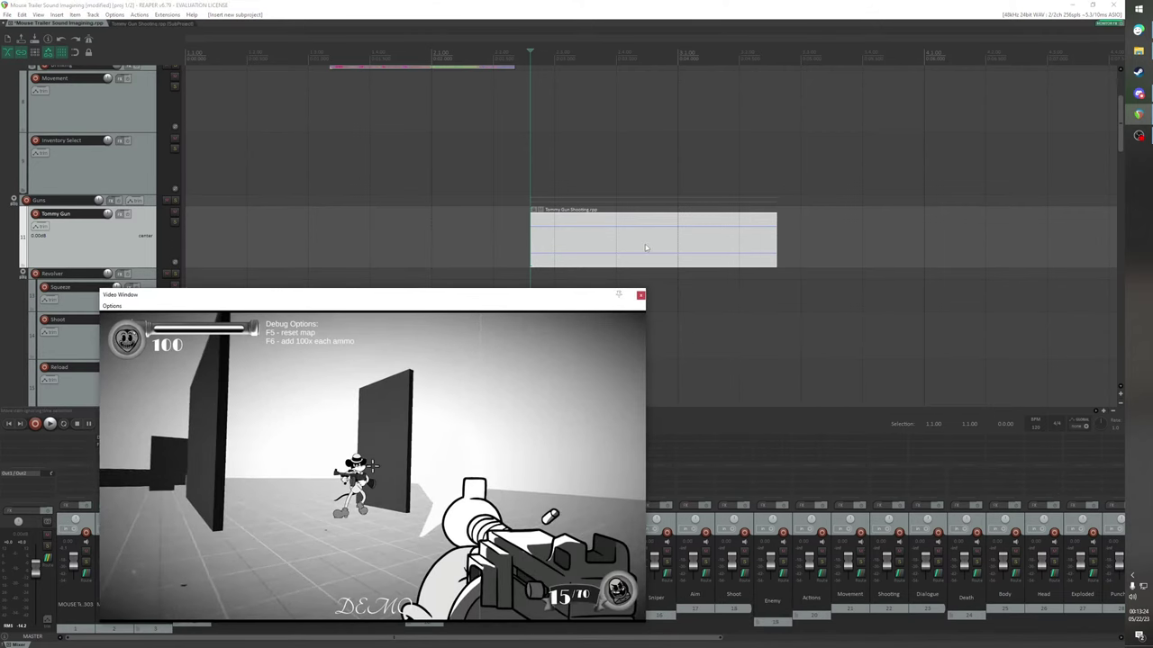
{"action": "left_click_drag", "start_coordinate": [529, 49], "coordinate": [558, 51]}
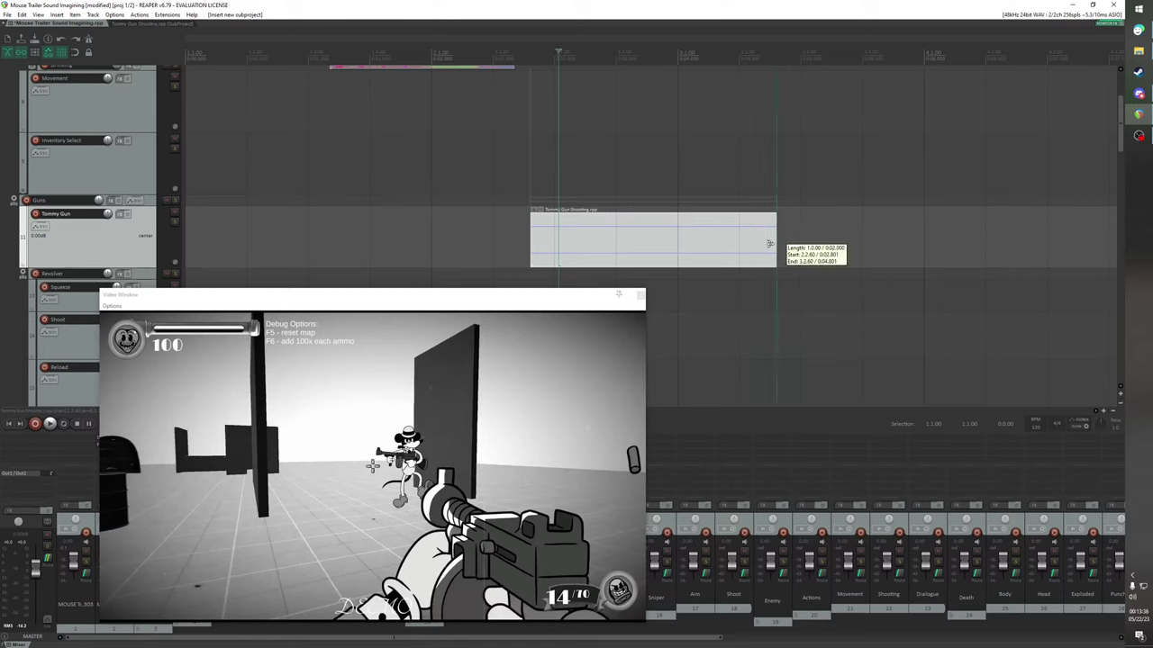
{"action": "left_click_drag", "start_coordinate": [776, 242], "coordinate": [558, 236]}
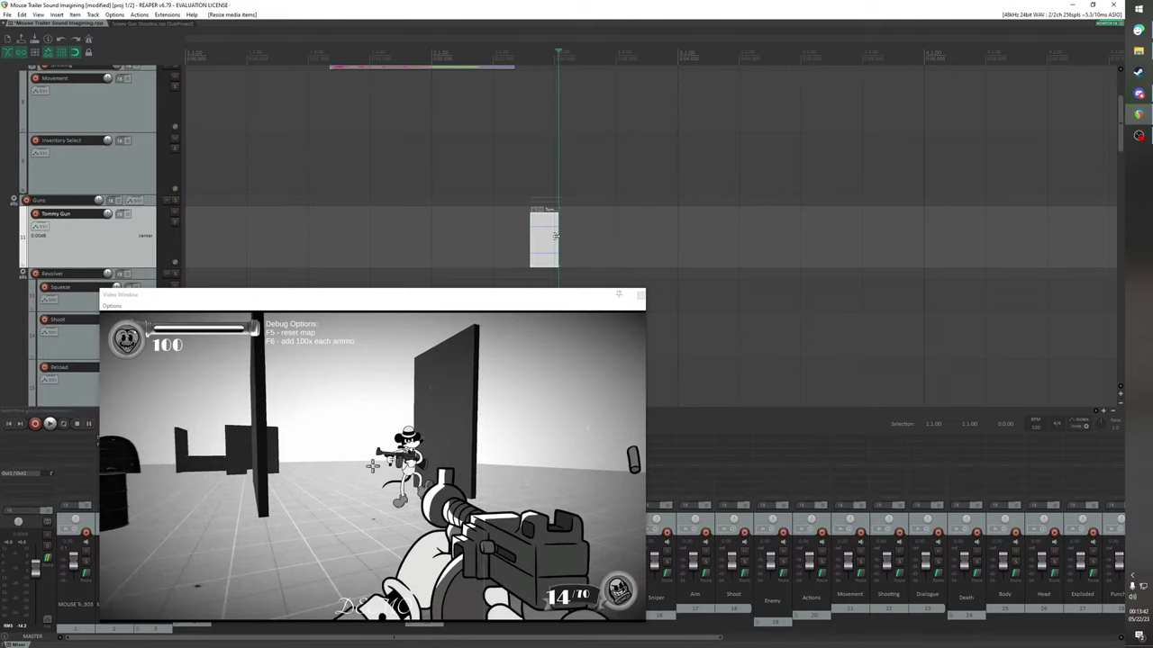
Compare the shortened Tommy Gun Shooting item with its subproject and move the subproject's END marker close to the START marker
{"action": "left_click", "coordinate": [137, 24]}
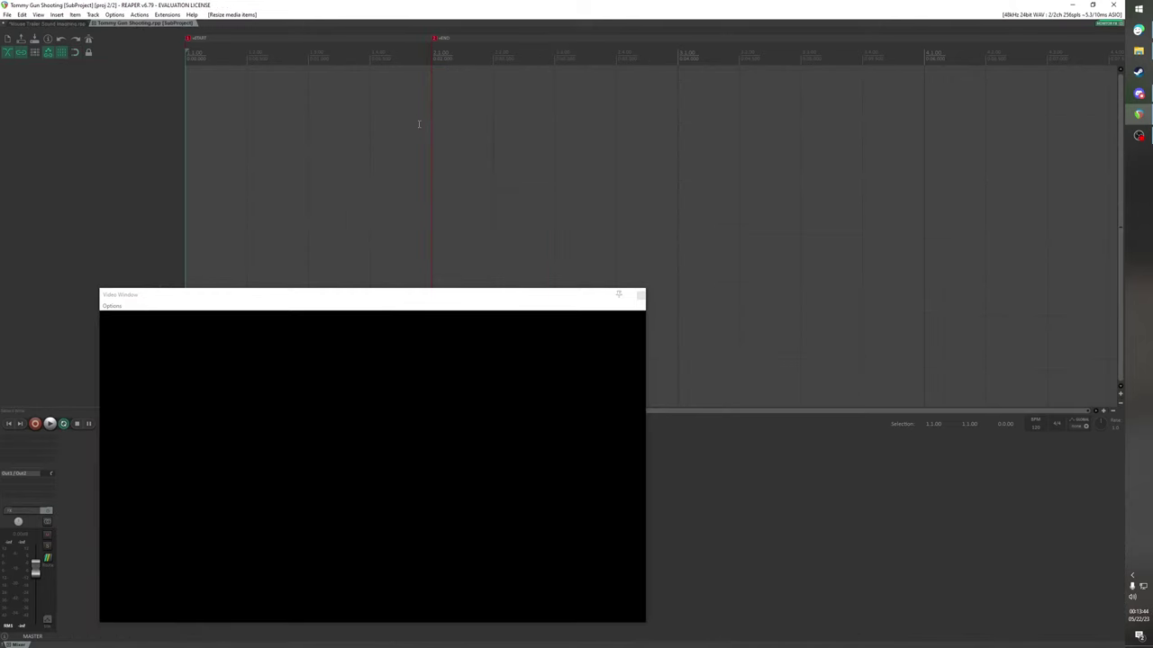
{"action": "left_click", "coordinate": [57, 24]}
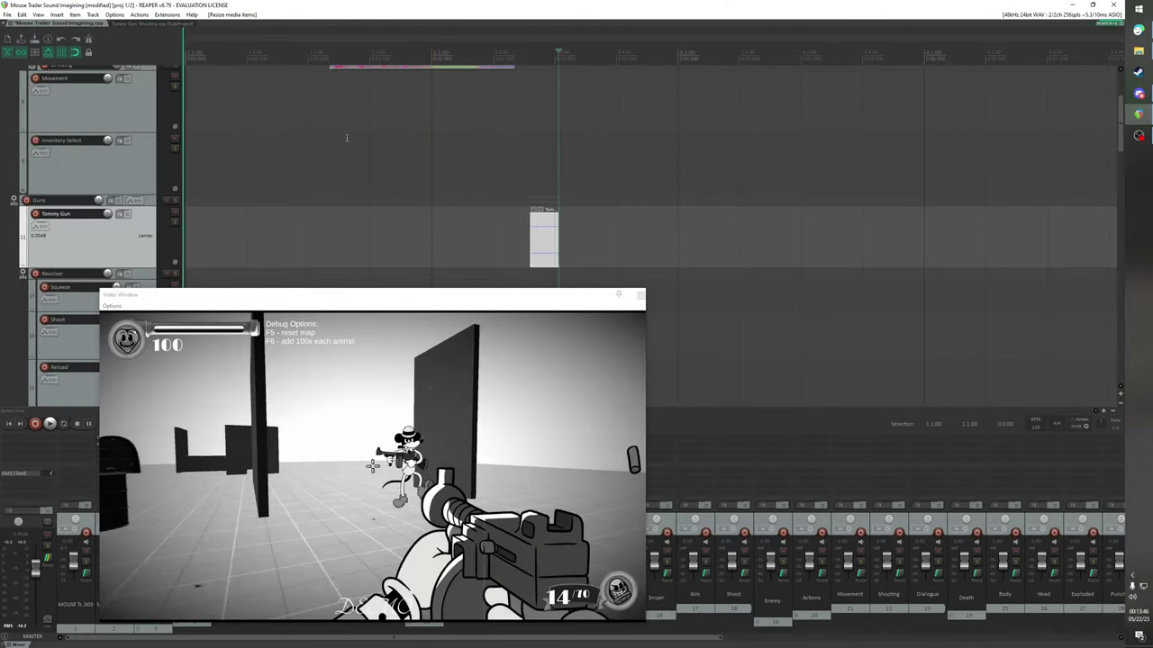
{"action": "left_click", "coordinate": [531, 221]}
{"action": "scroll", "coordinate": [579, 243], "scroll_direction": "up", "scroll_amount": 5}
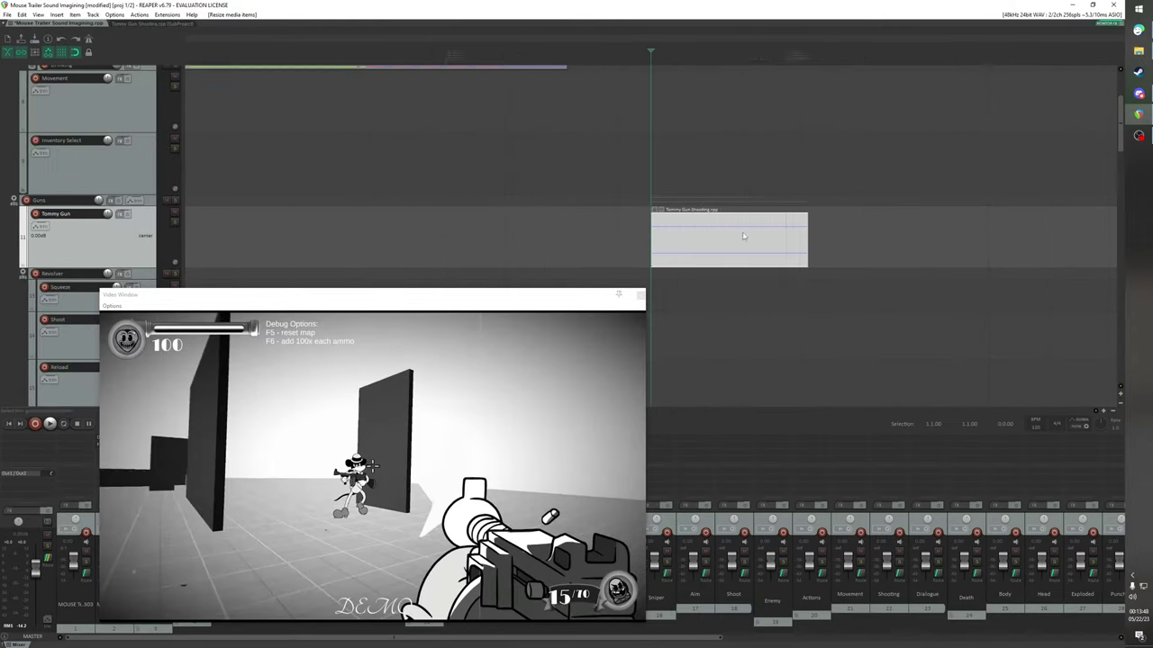
{"action": "scroll", "coordinate": [786, 239], "scroll_direction": "down", "scroll_amount": 1}
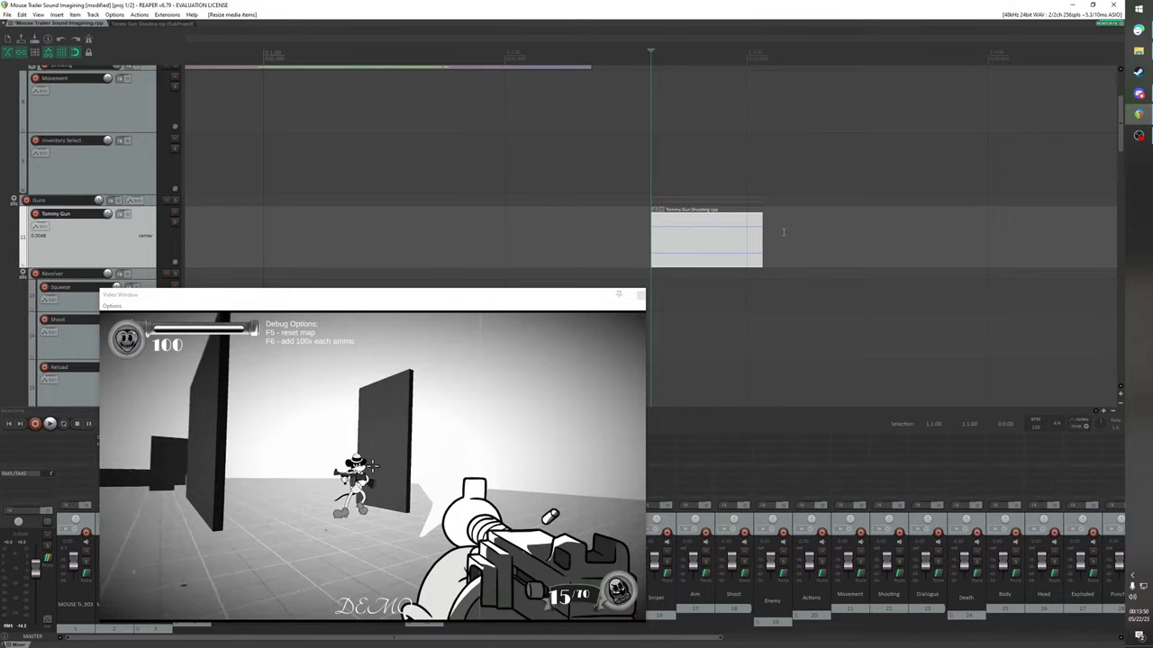
{"action": "left_click", "coordinate": [167, 27]}
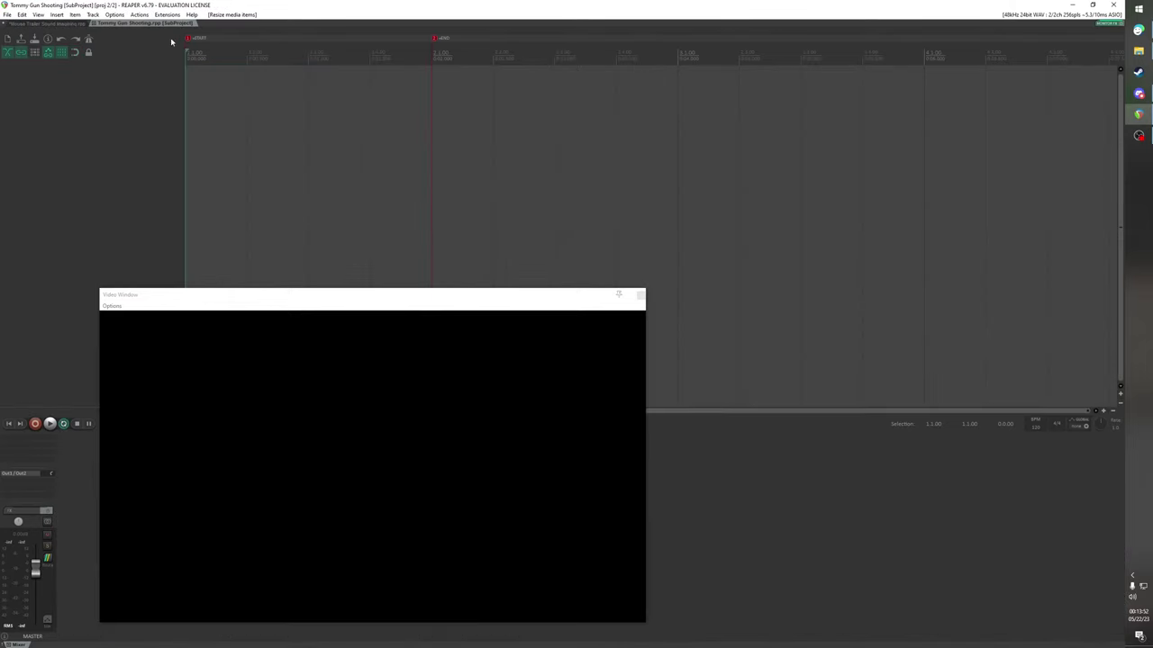
{"action": "left_click_drag", "start_coordinate": [437, 40], "coordinate": [206, 42]}
Check the END marker against the item in the trailer project and match it to the item's full length
{"action": "left_click", "coordinate": [73, 24]}
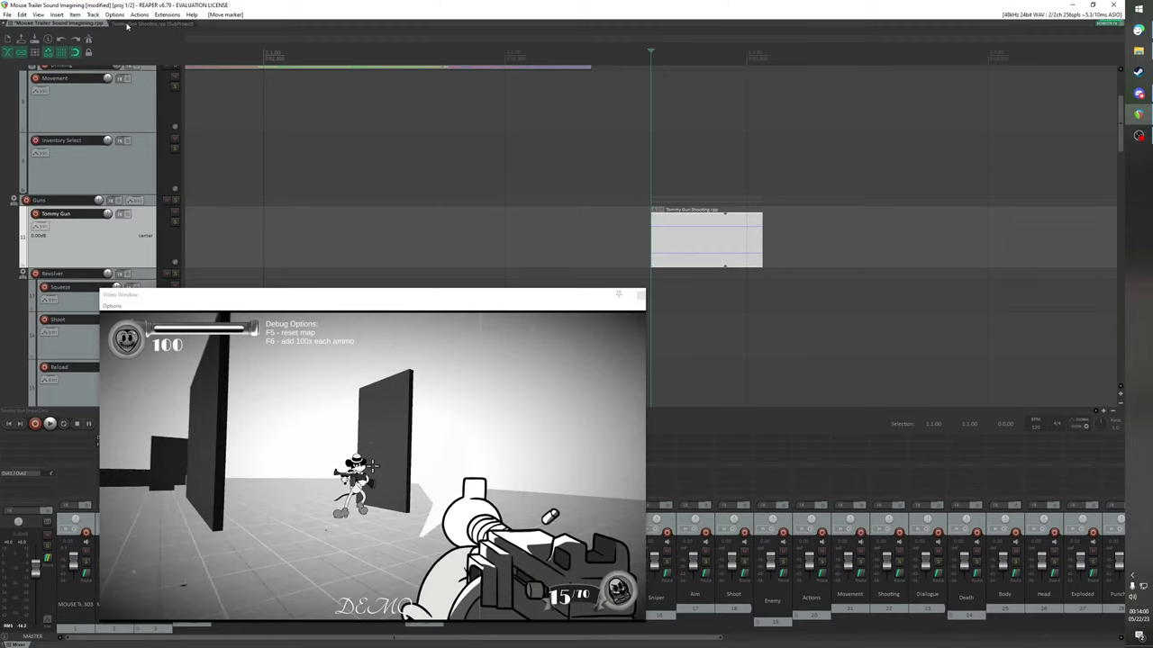
{"action": "left_click", "coordinate": [127, 24]}
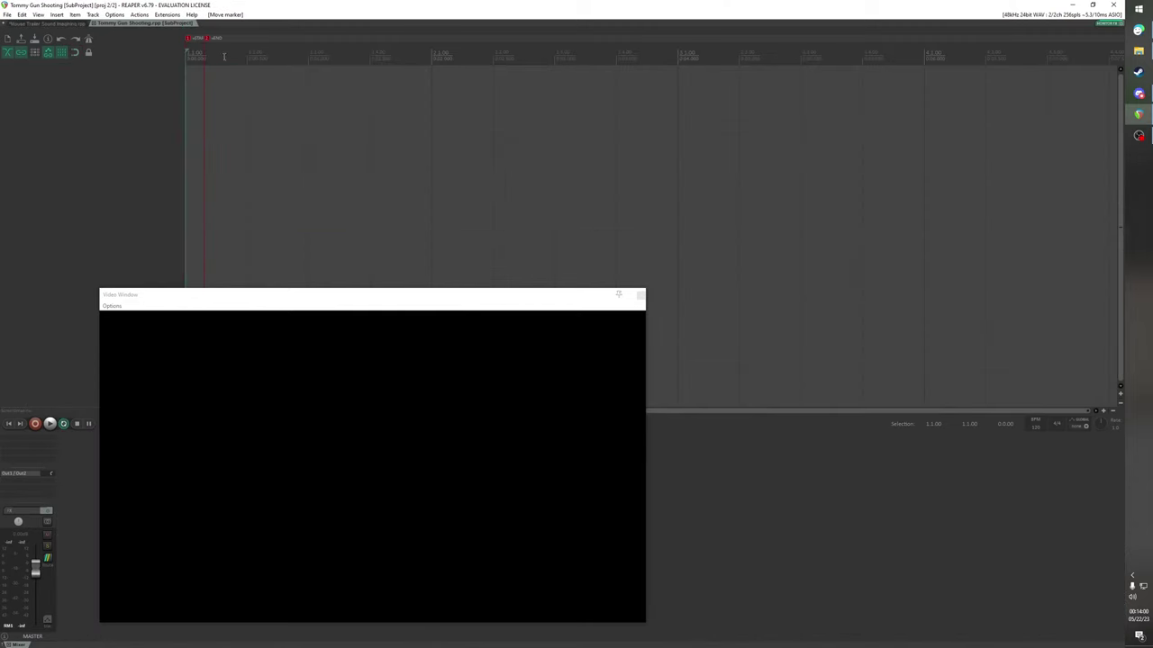
{"action": "left_click", "coordinate": [64, 27]}
{"action": "left_click", "coordinate": [136, 24]}
{"action": "left_click", "coordinate": [67, 26]}
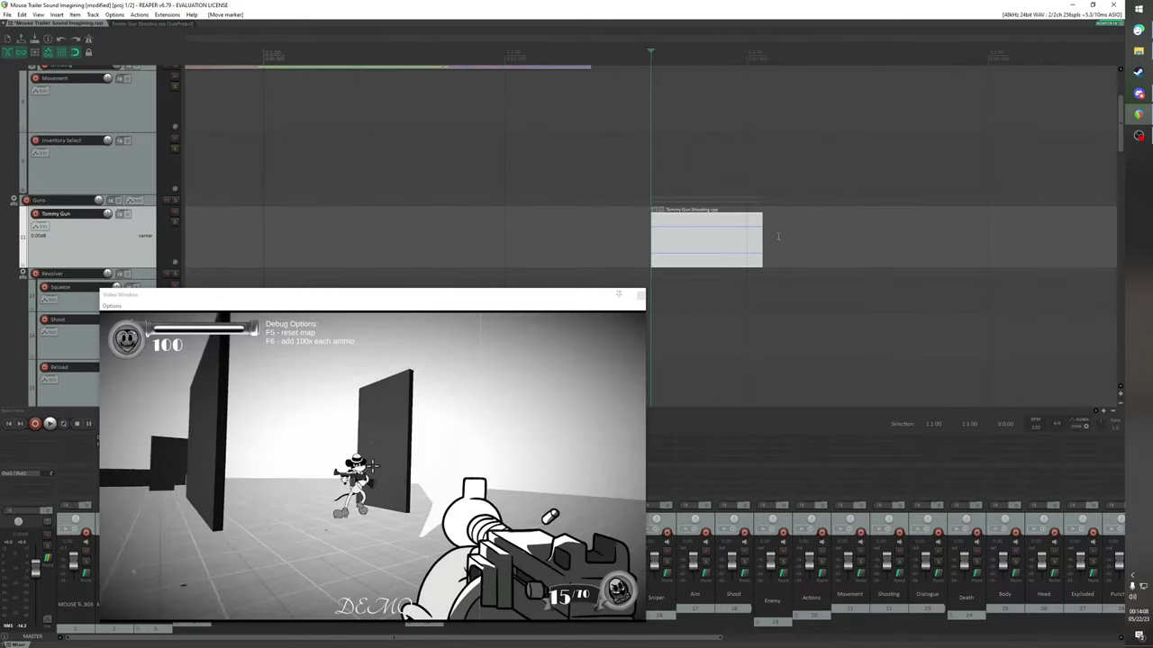
Fine-tune the end edge of the Tommy Gun Shooting item, toggle snapping and play the section back
{"action": "mouse_move", "coordinate": [762, 238]}
{"action": "left_mouse_down"}
{"action": "mouse_move", "coordinate": [780, 238]}
{"action": "mouse_move", "coordinate": [762, 230]}
{"action": "left_mouse_up"}
{"action": "left_click", "coordinate": [76, 53]}
{"action": "key", "text": "space"}
{"action": "key", "text": "space"}
{"action": "key", "text": "space"}
{"action": "key", "text": "space"}
Add an empty first track to the Tommy Gun Shooting subproject, with the video window moved clear of the track area
{"action": "left_click", "coordinate": [144, 24]}
{"action": "scroll", "coordinate": [264, 99], "scroll_direction": "up", "scroll_amount": 5}
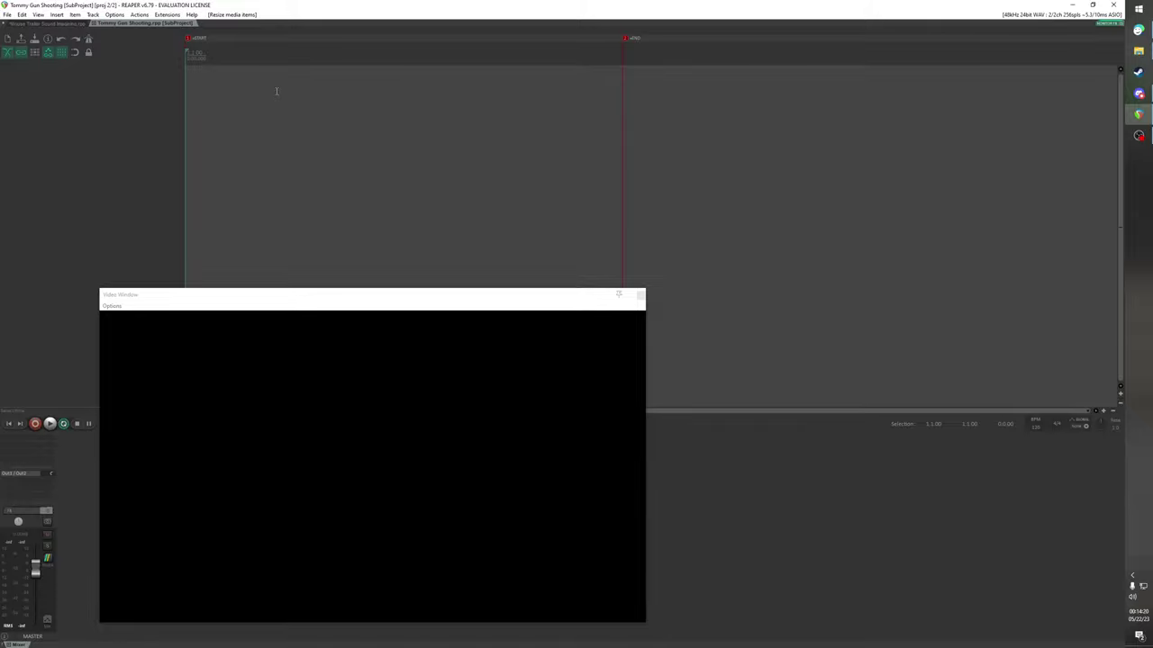
{"action": "left_click_drag", "start_coordinate": [313, 294], "coordinate": [591, 365]}
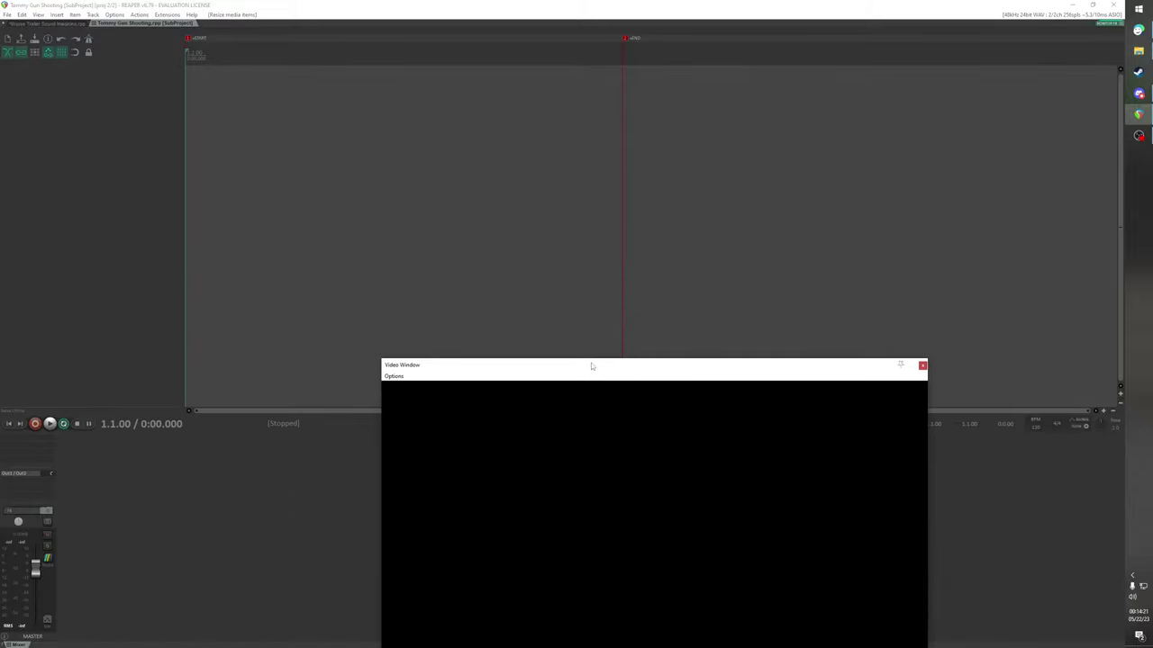
{"action": "double_click", "coordinate": [61, 82]}
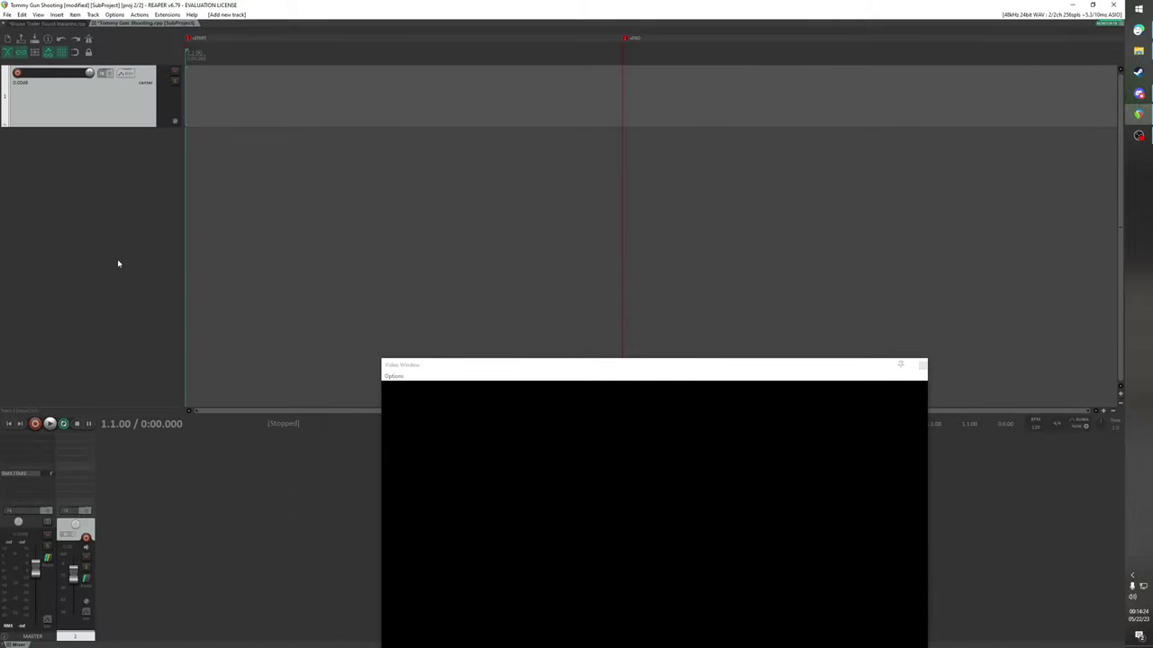
Open the Media Explorer and search the USC folder inside FreeSound CC0 for "gun"
{"action": "key", "text": "ctrl+alt+x"}
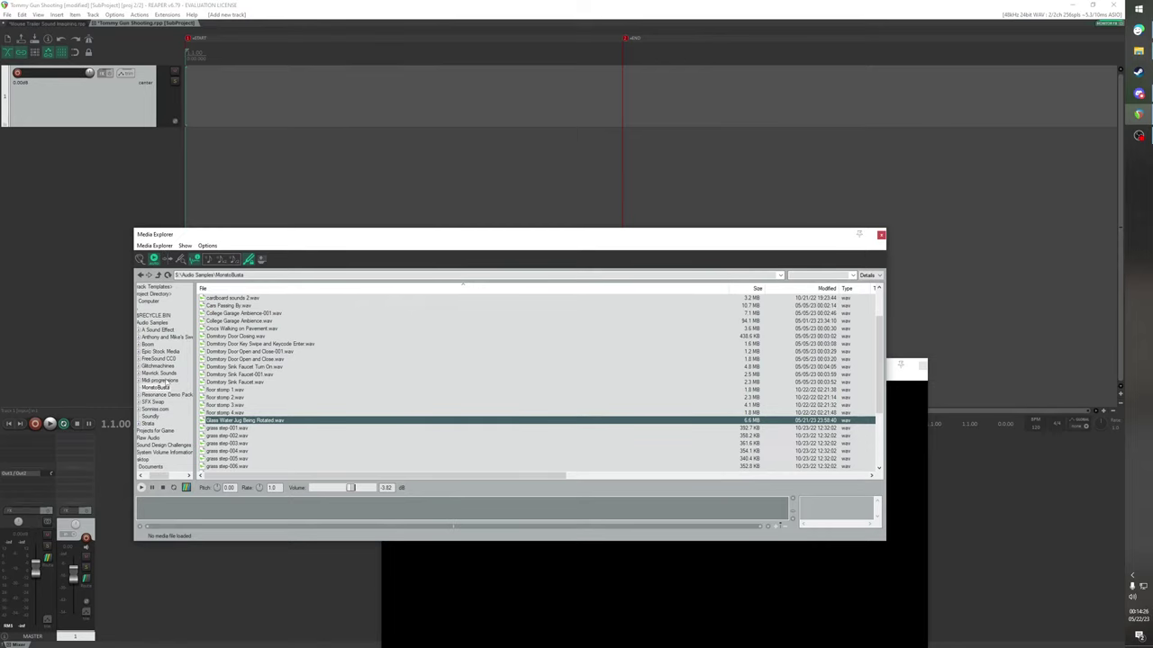
{"action": "left_click", "coordinate": [173, 359]}
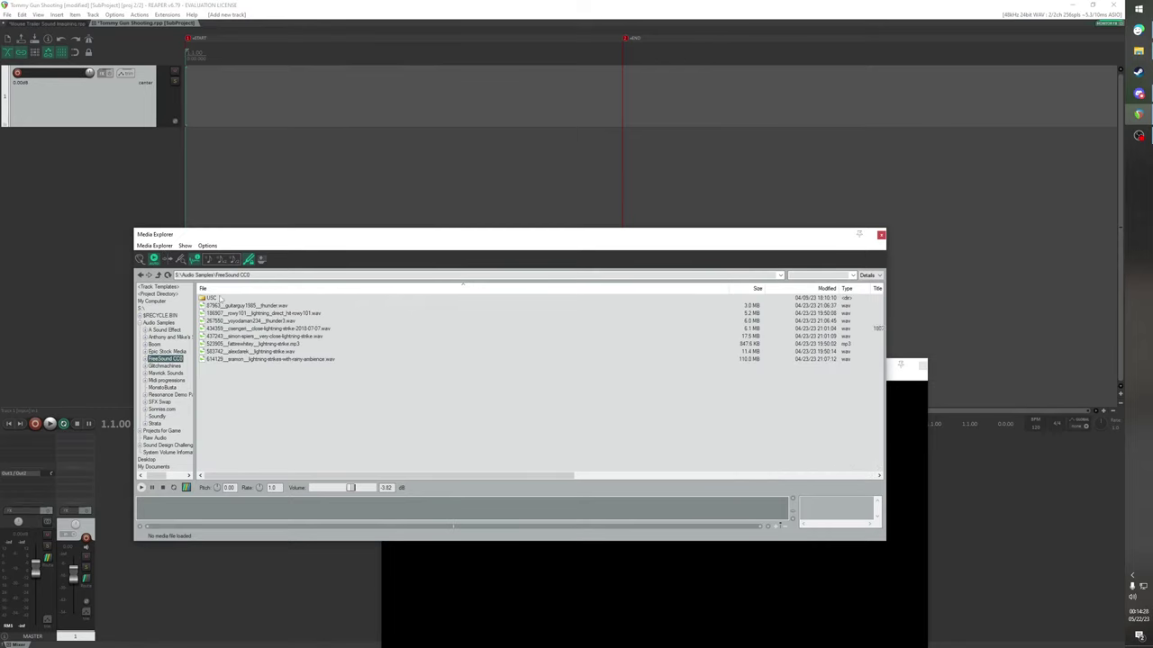
{"action": "double_click", "coordinate": [221, 299]}
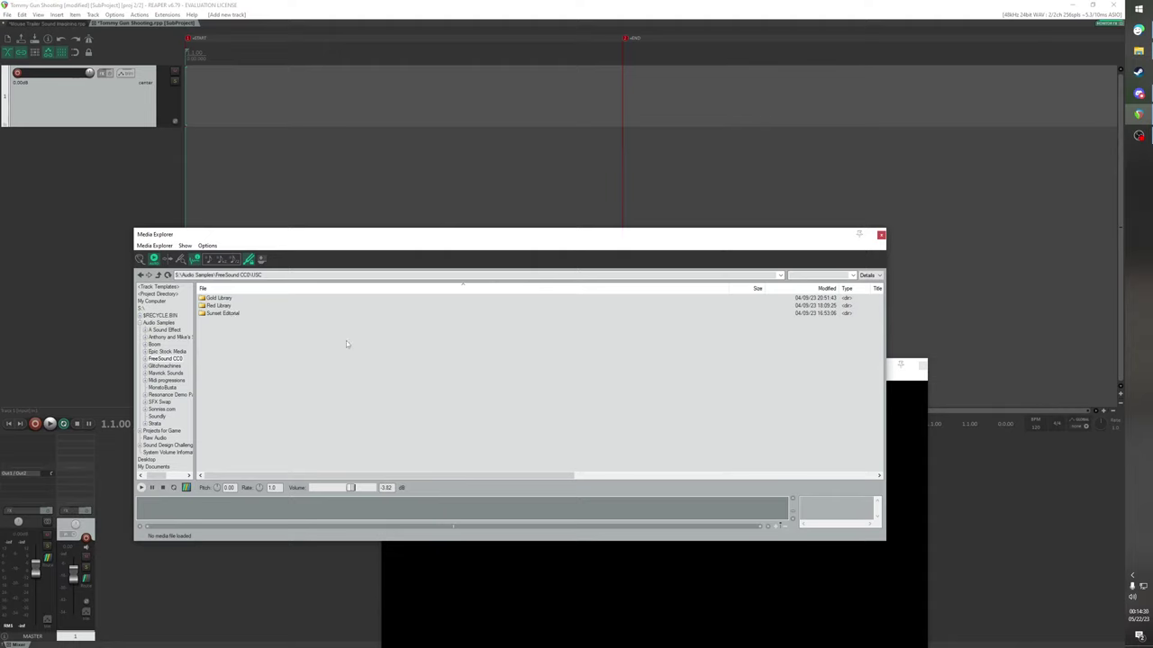
{"action": "left_click", "coordinate": [807, 275]}
{"action": "type", "text": "gun"}
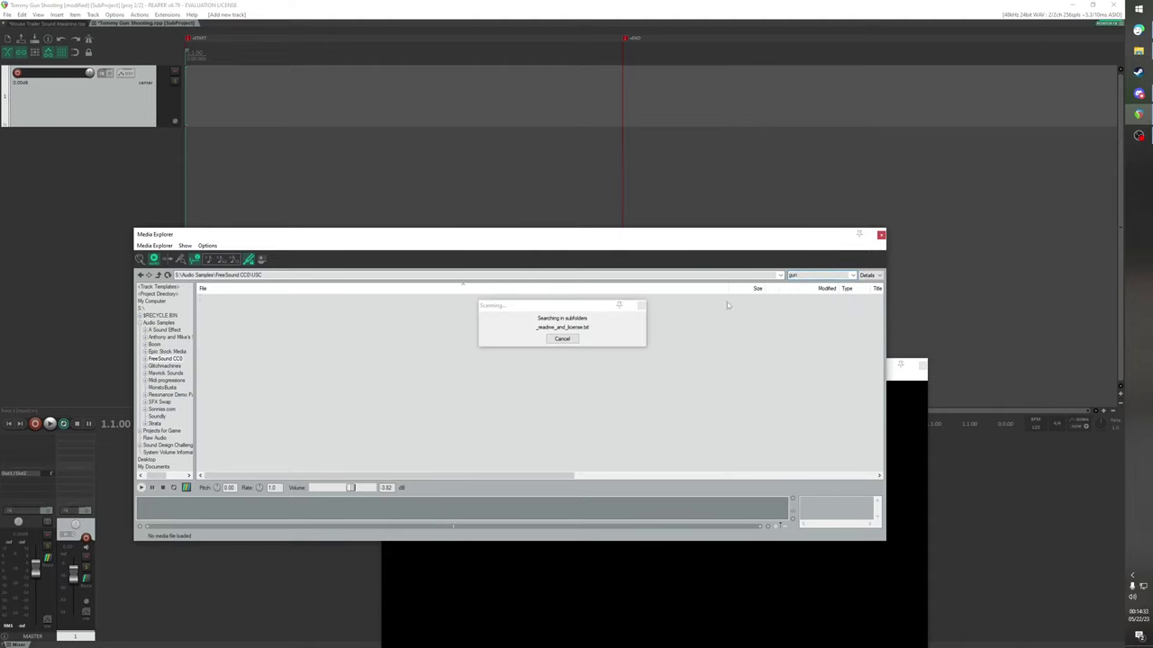
{"action": "left_click", "coordinate": [562, 339]}
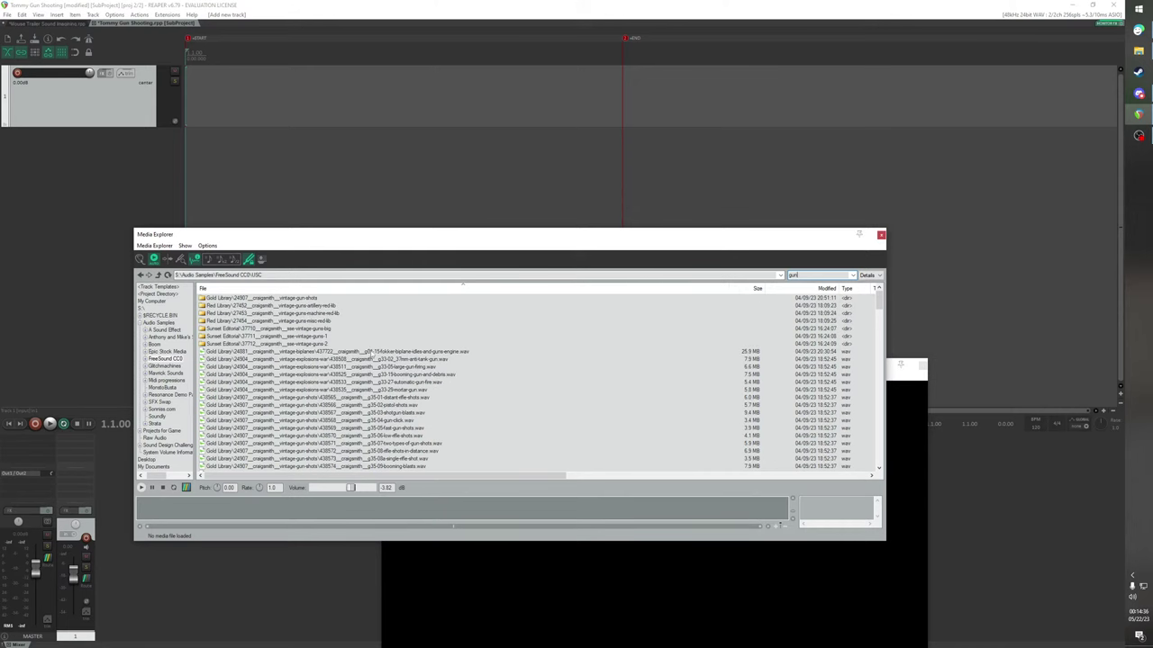
Audition the Fokker biplane idles and guns engine recording, skipping ahead to the loud section near its end
{"action": "left_click", "coordinate": [372, 353]}
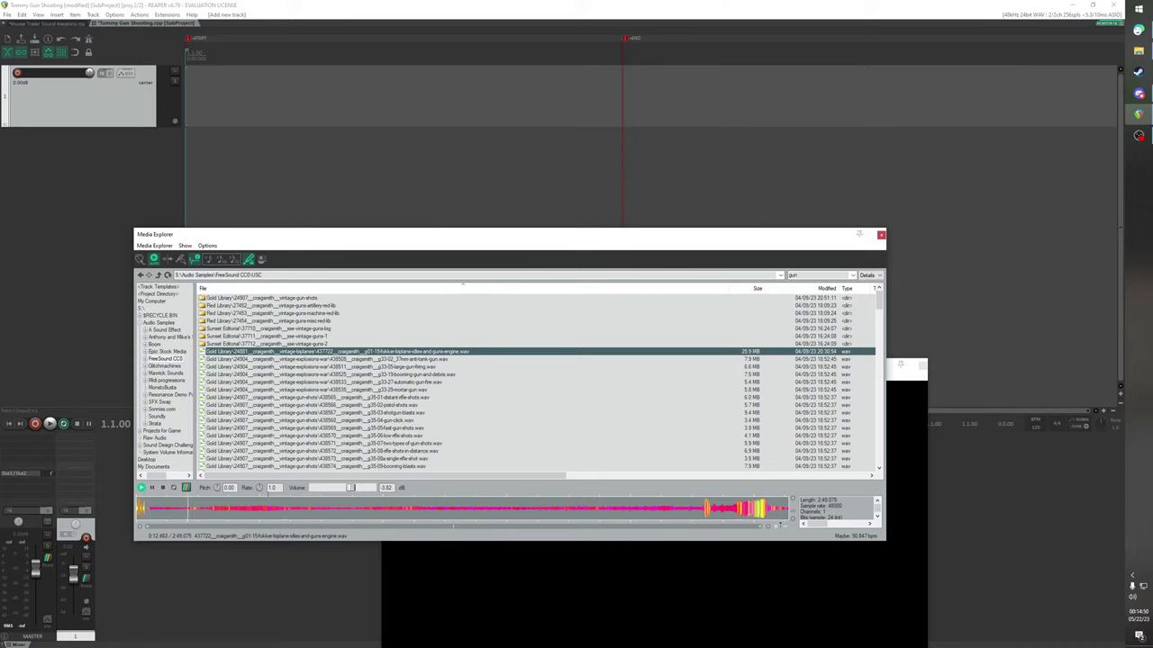
{"action": "left_click", "coordinate": [237, 508]}
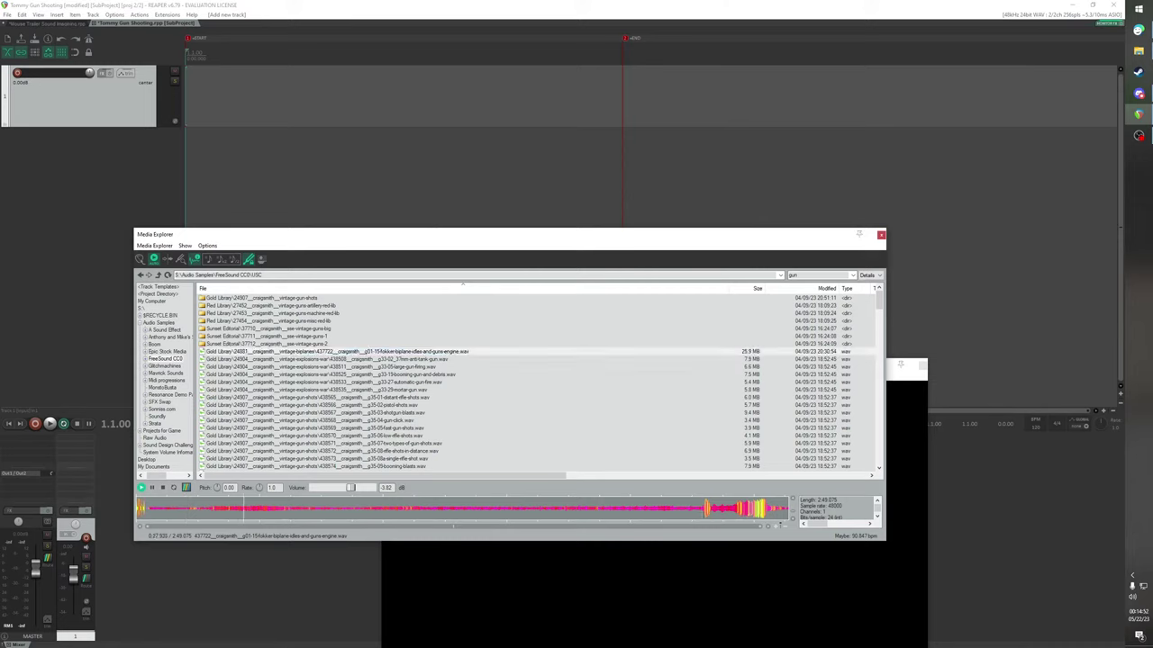
{"action": "left_click", "coordinate": [703, 508]}
{"action": "left_click", "coordinate": [163, 487]}
Audition the pistol shots, distant rifle shots and automatic gun fire recordings, ending with playback stopped
{"action": "left_click", "coordinate": [409, 405]}
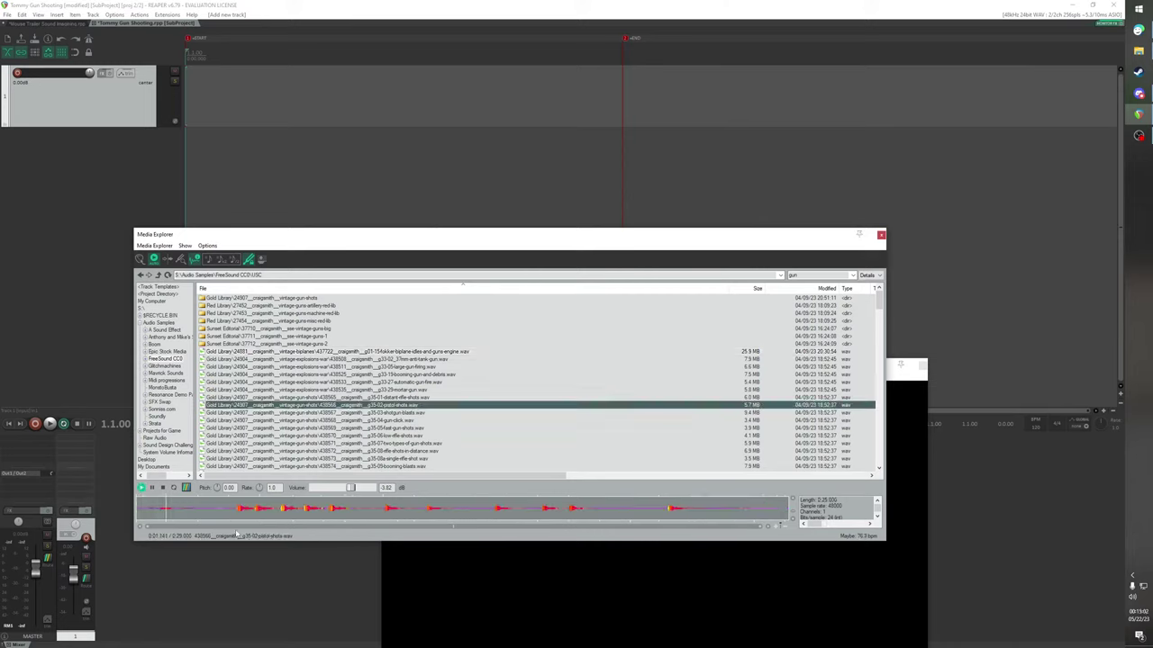
{"action": "key", "text": "Up"}
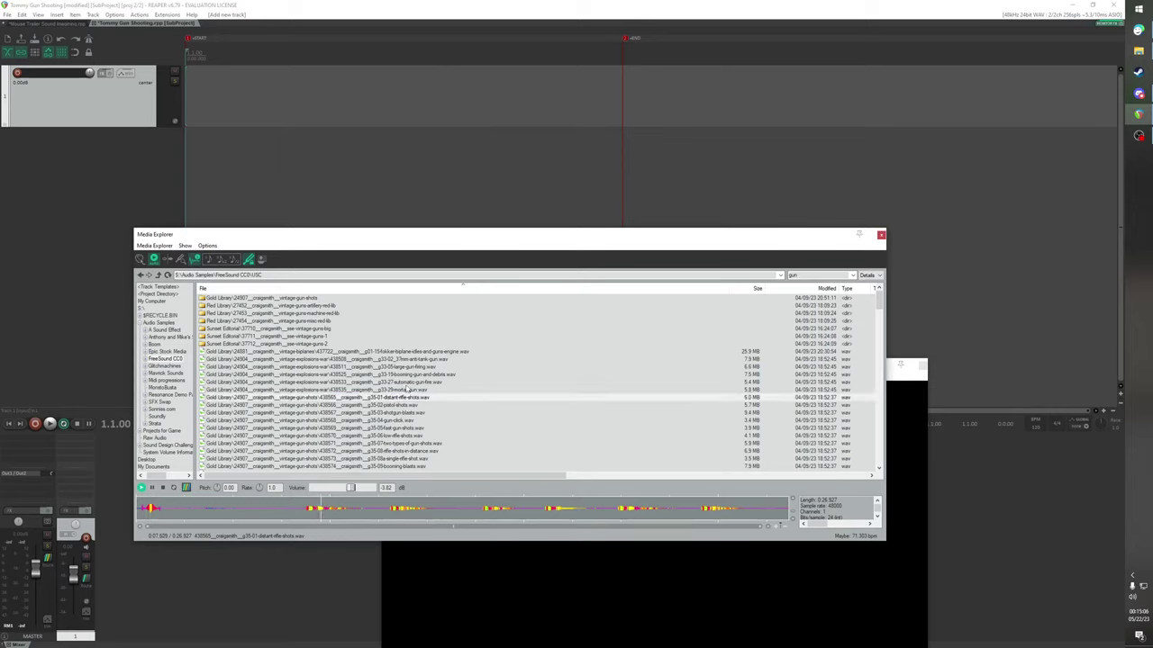
{"action": "left_click", "coordinate": [409, 383]}
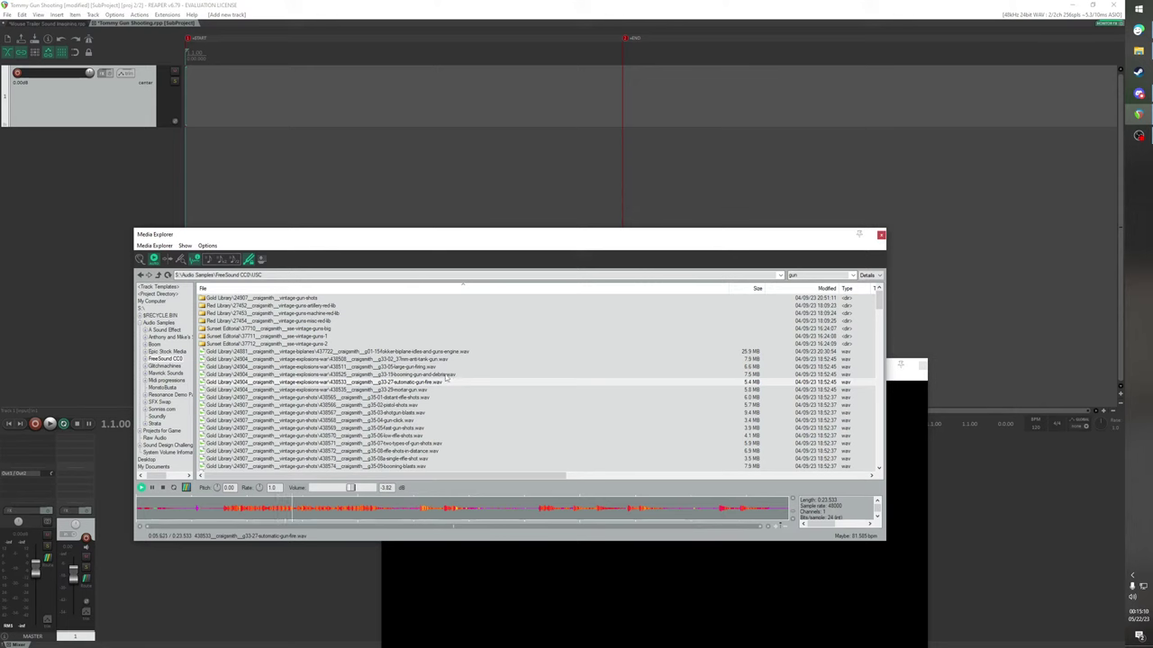
{"action": "scroll", "coordinate": [453, 413], "scroll_direction": "down", "scroll_amount": 2}
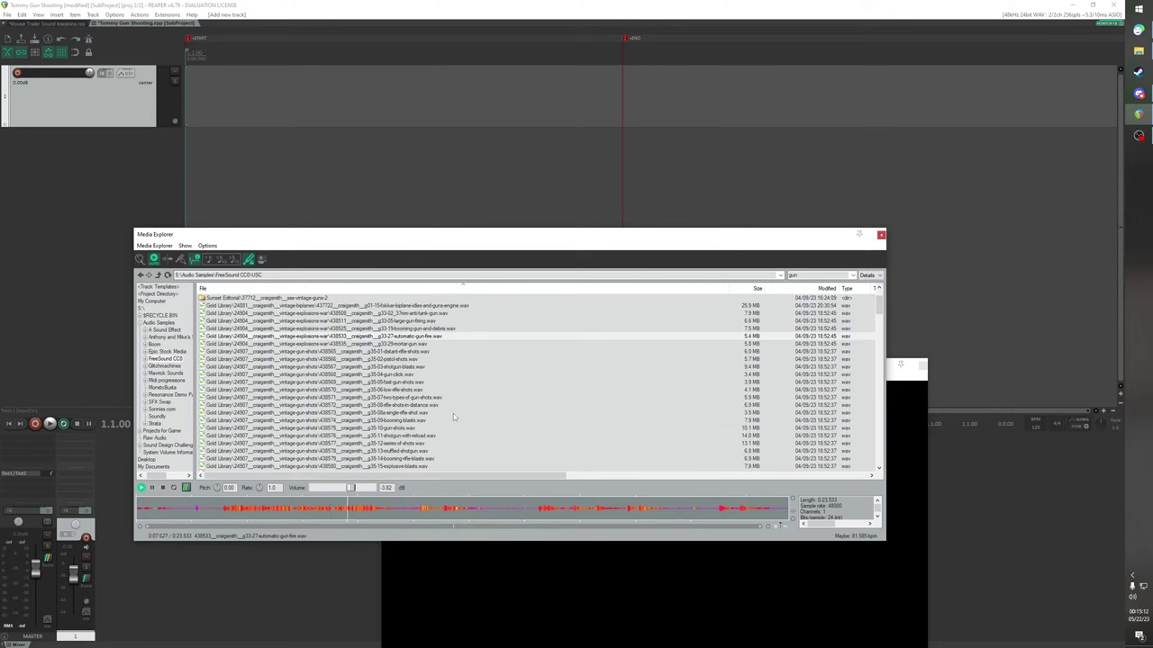
{"action": "left_click", "coordinate": [164, 487]}
Switch to the YouTube Studio live streaming browser window
{"action": "mouse_move", "coordinate": [1138, 30]}
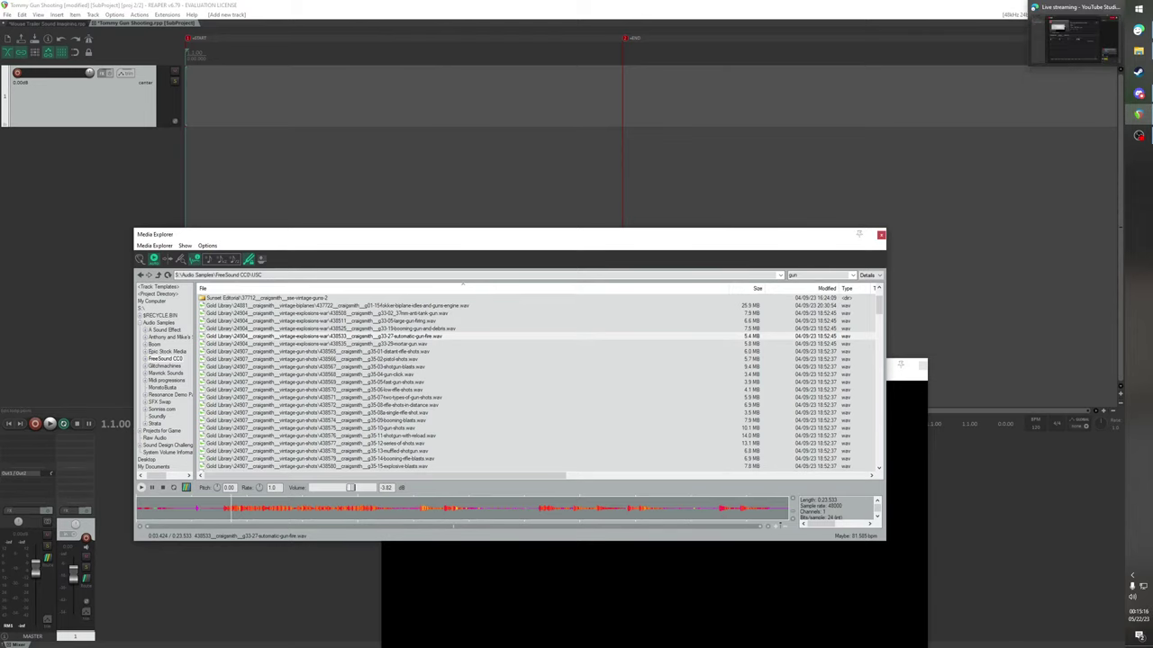
{"action": "left_click", "coordinate": [1076, 36]}
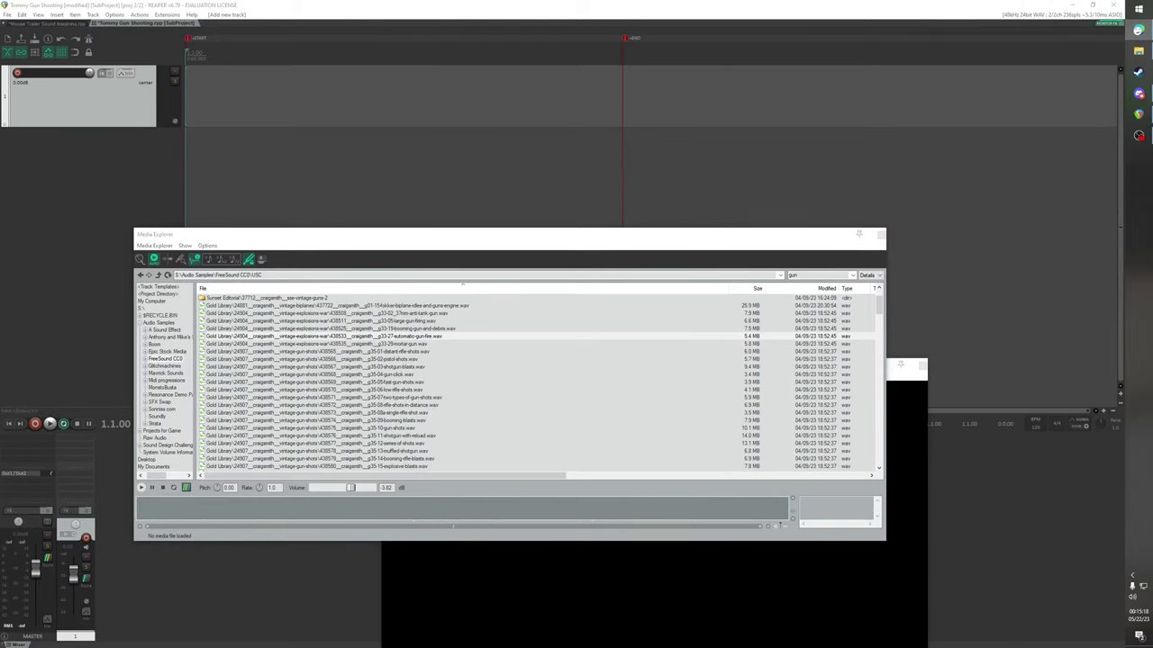
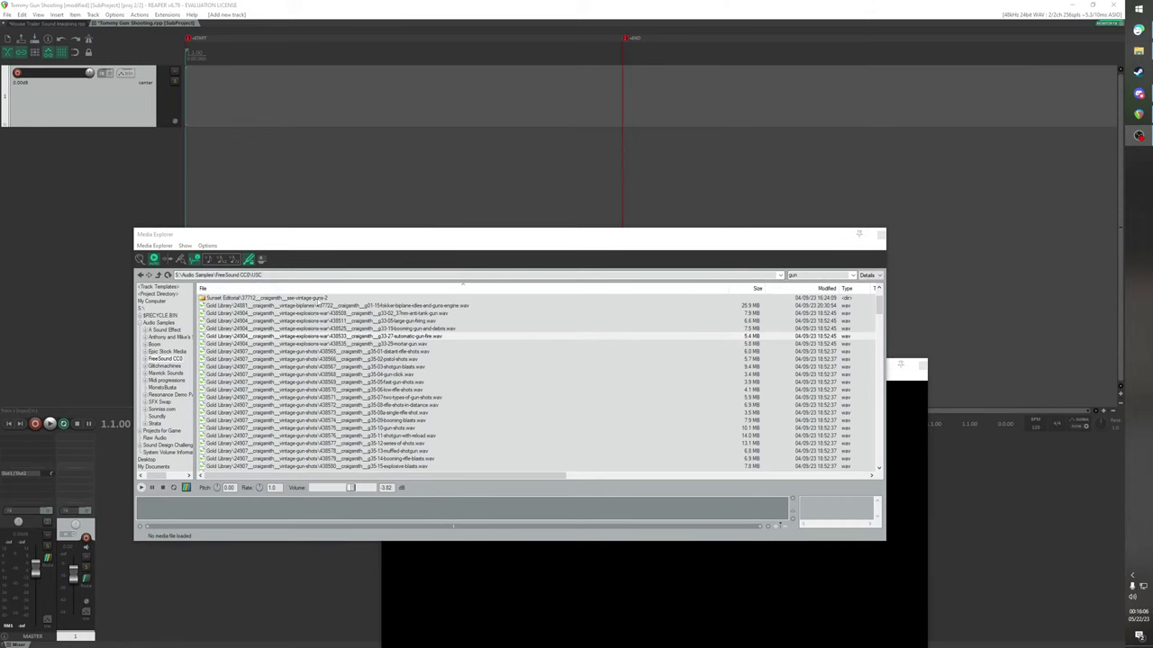
Audition the mortar gun, distant rifle shots, pistol shots and shotgun blasts recordings, returning to the pistol shots for comparison
{"action": "left_click", "coordinate": [337, 344]}
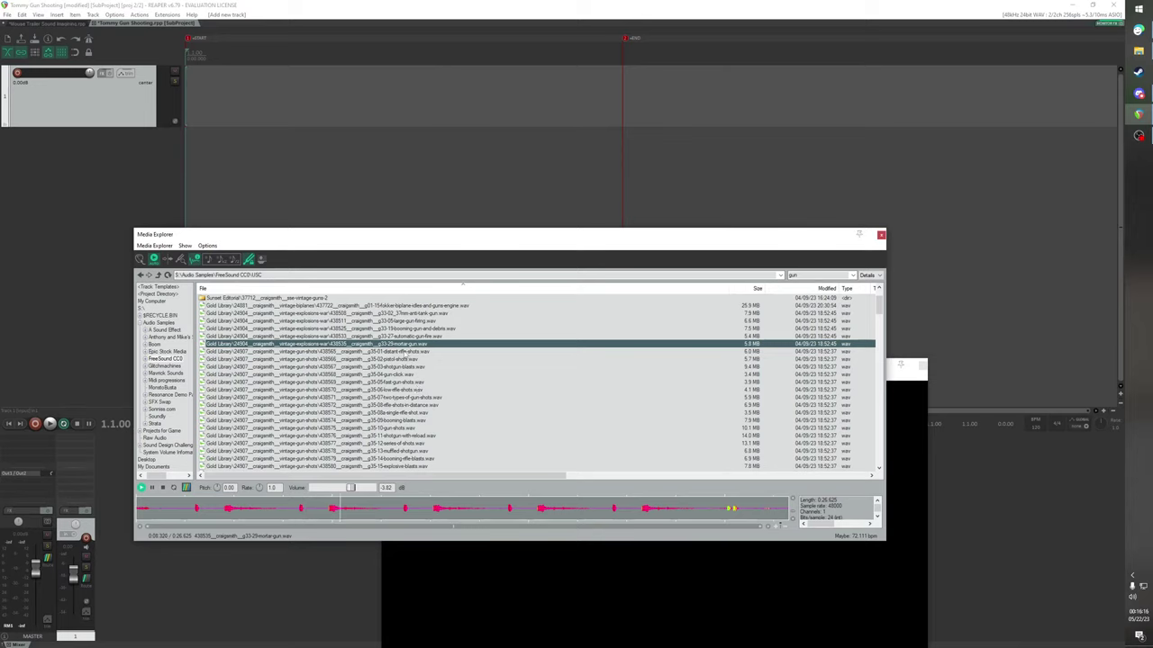
{"action": "left_click", "coordinate": [403, 352]}
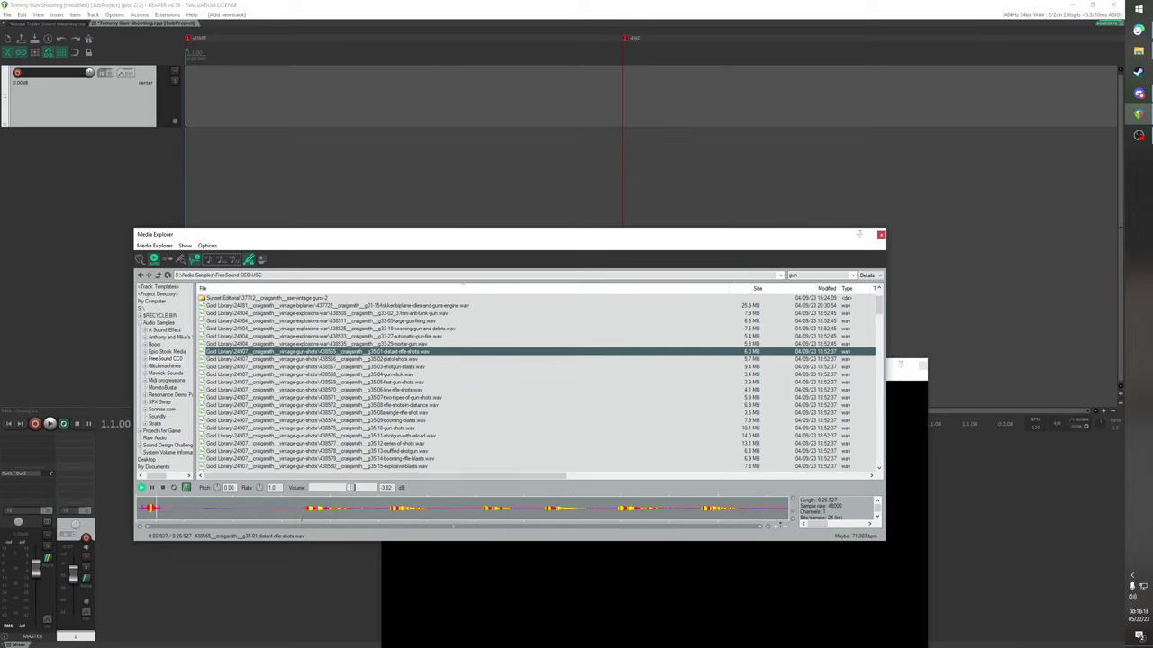
{"action": "left_click", "coordinate": [301, 516]}
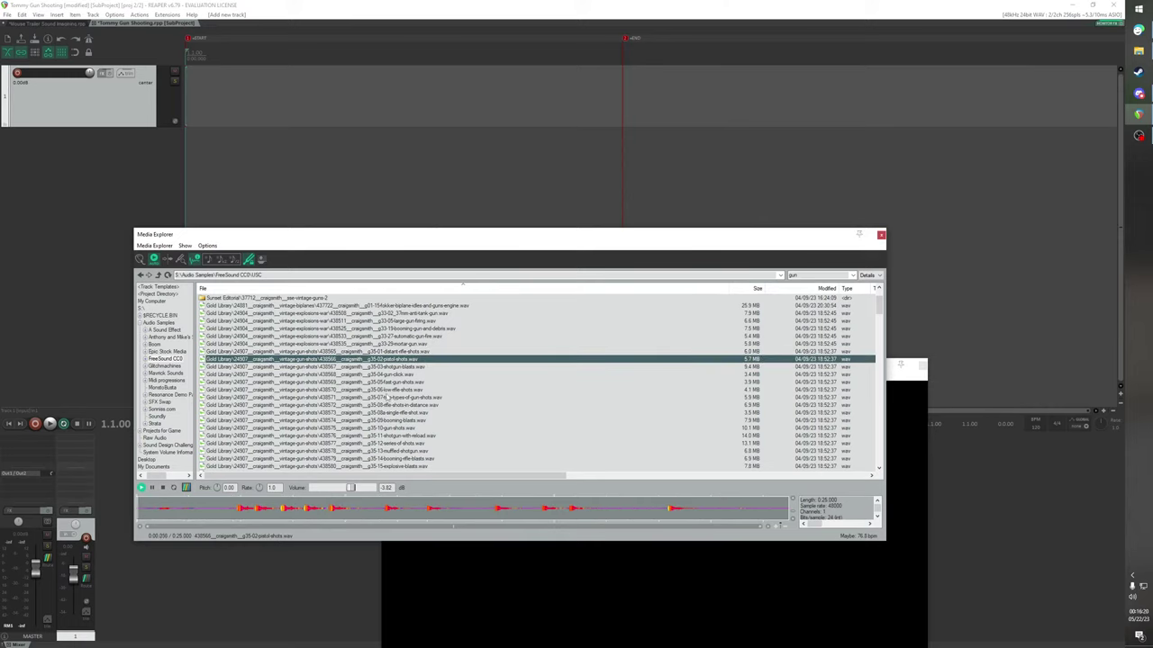
{"action": "left_click", "coordinate": [417, 359]}
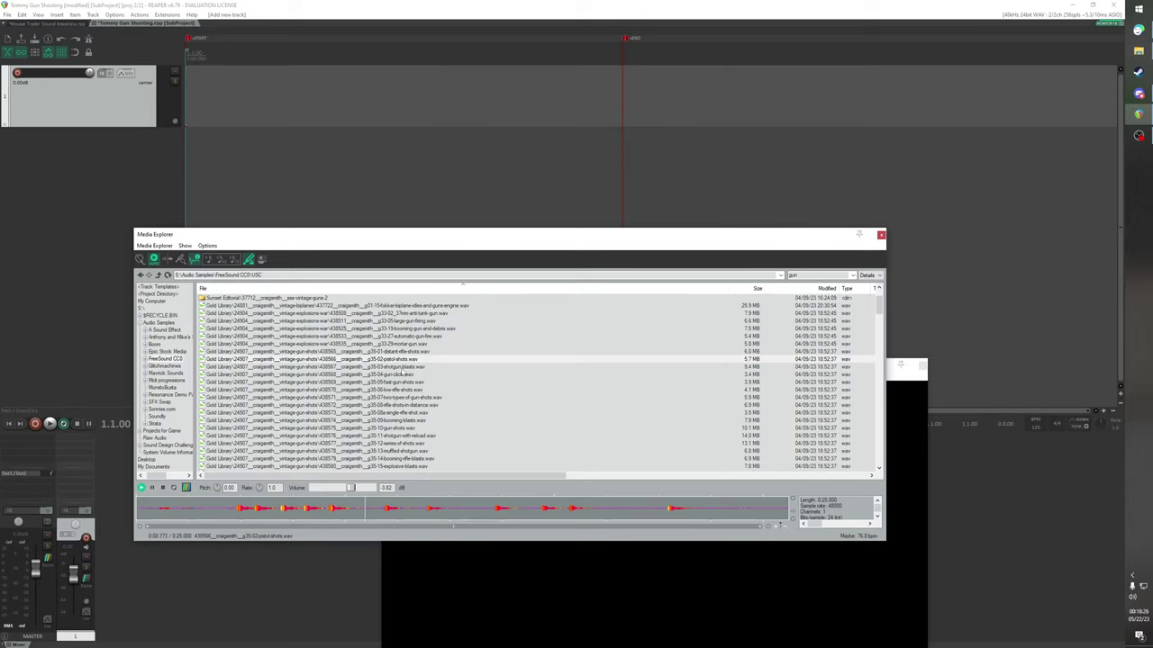
{"action": "left_click", "coordinate": [400, 368]}
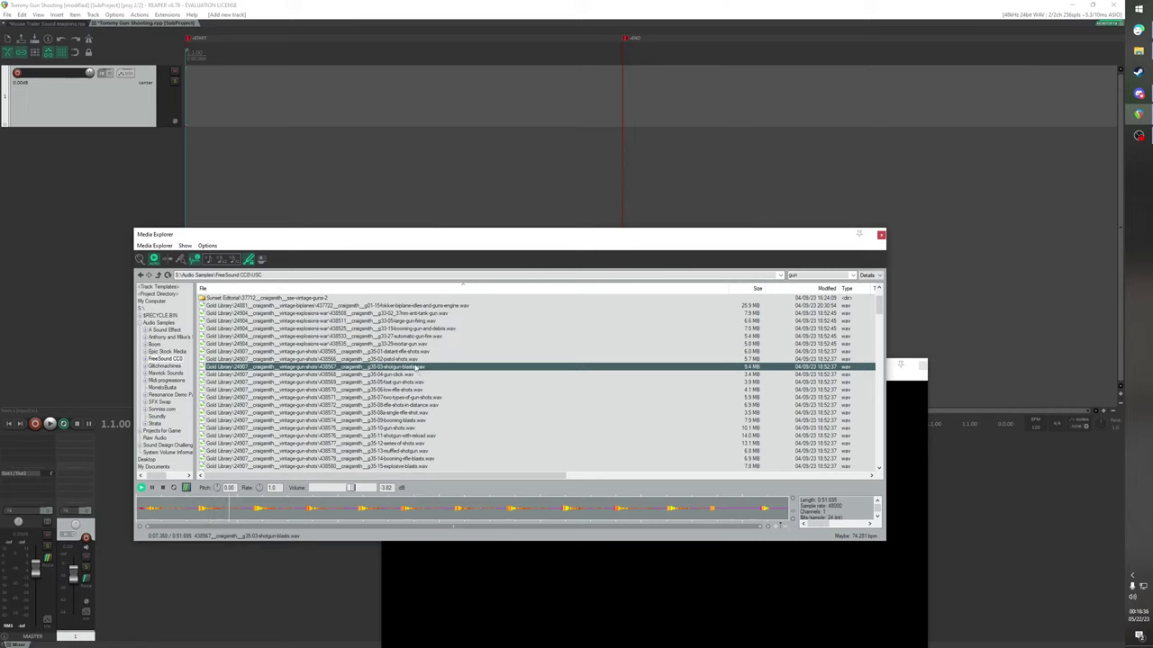
{"action": "left_click", "coordinate": [414, 359]}
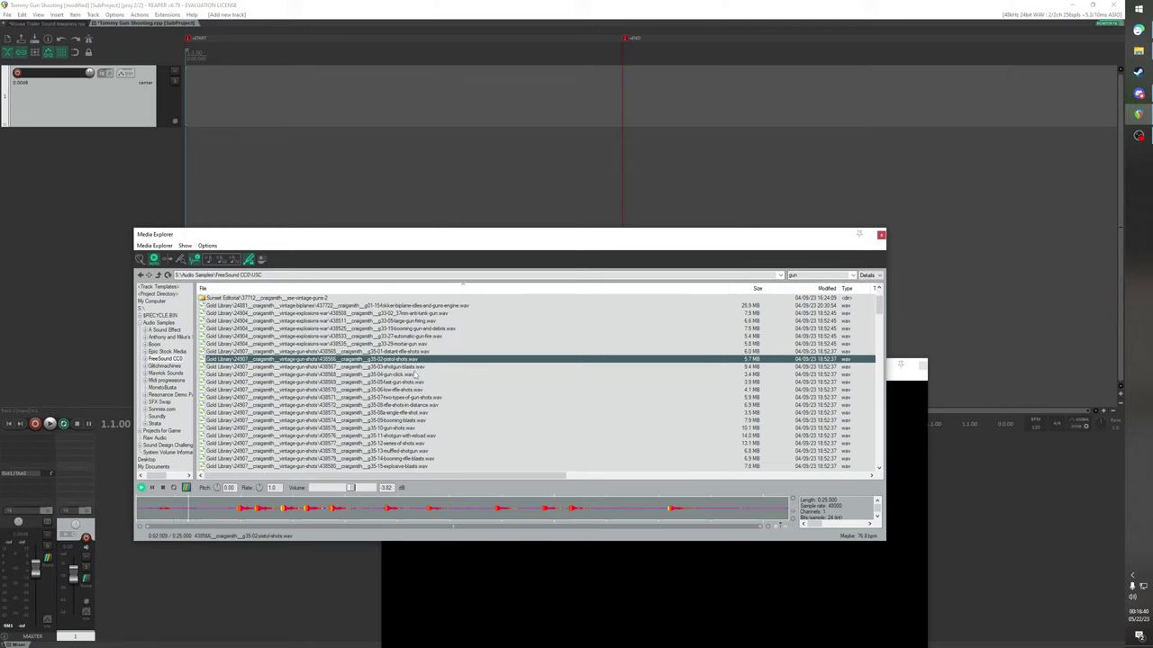
Audition the fast gun shots, gun click, low rifle shots and two types of gun shots recordings
{"action": "left_click", "coordinate": [416, 383]}
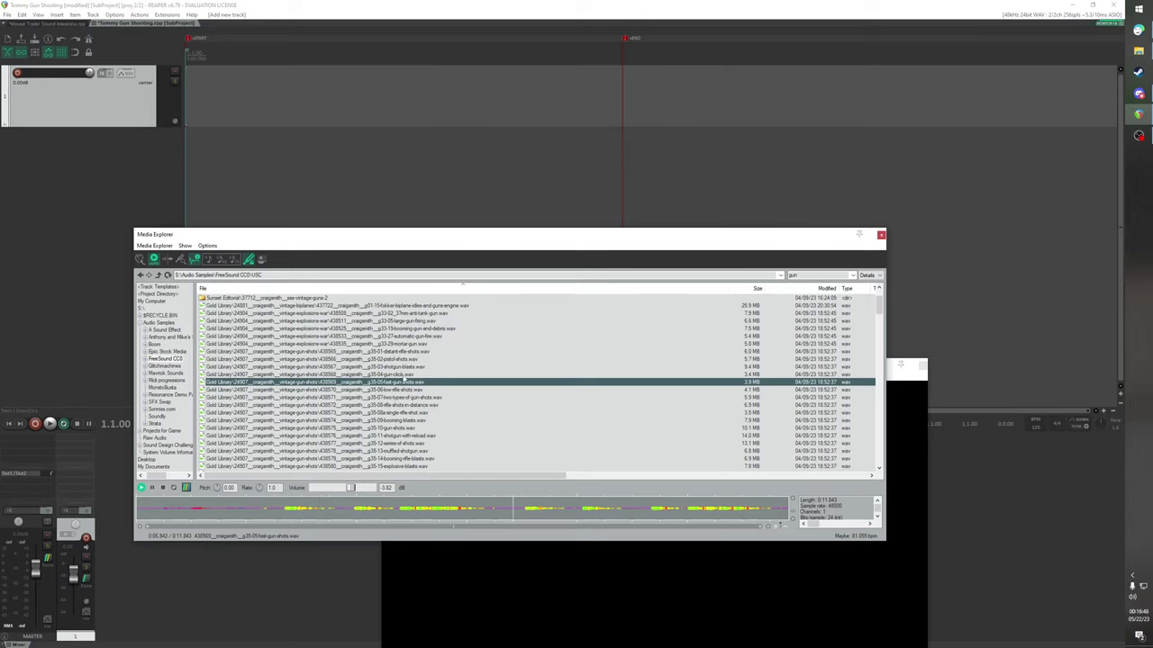
{"action": "left_click", "coordinate": [406, 374]}
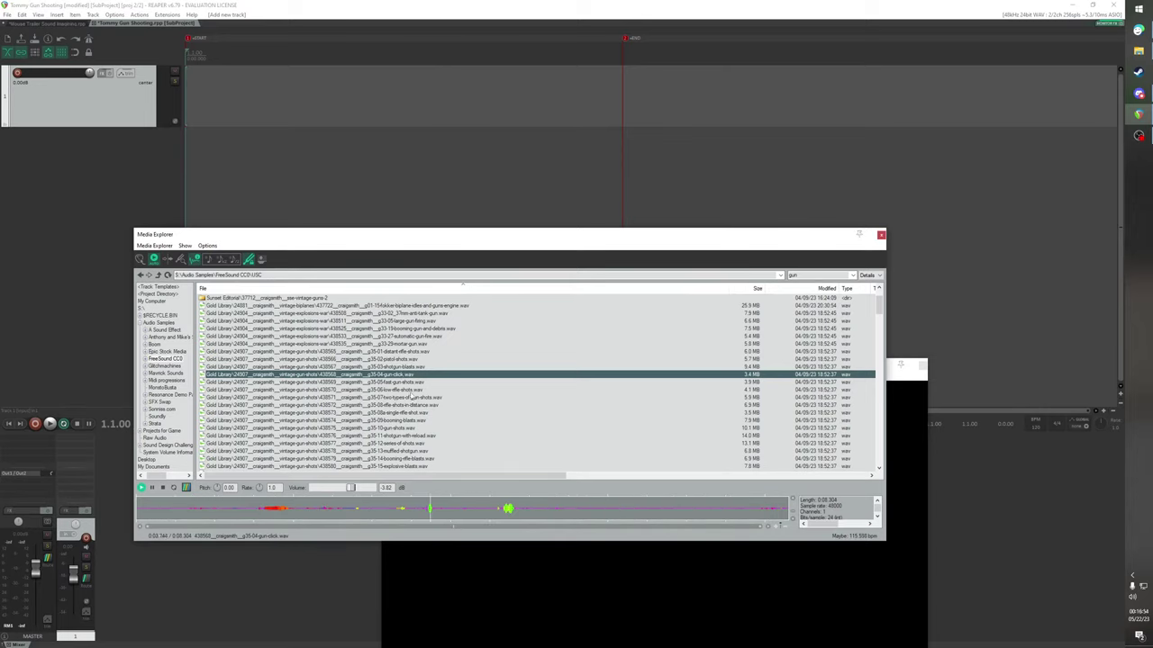
{"action": "left_click", "coordinate": [416, 390]}
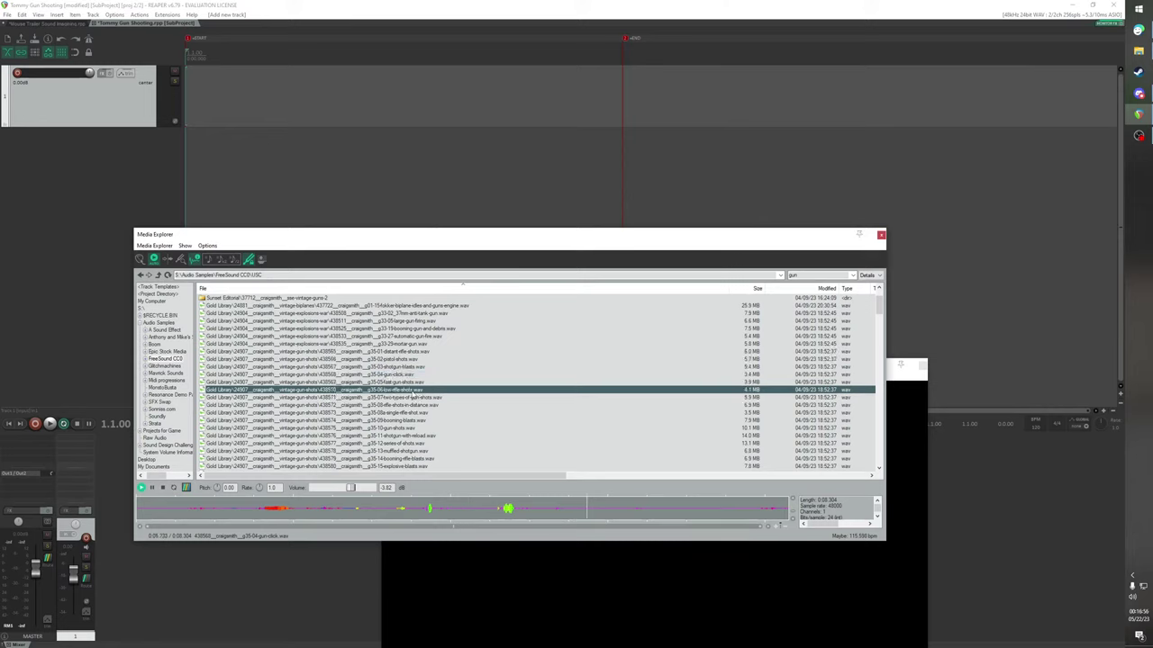
{"action": "left_click", "coordinate": [419, 399]}
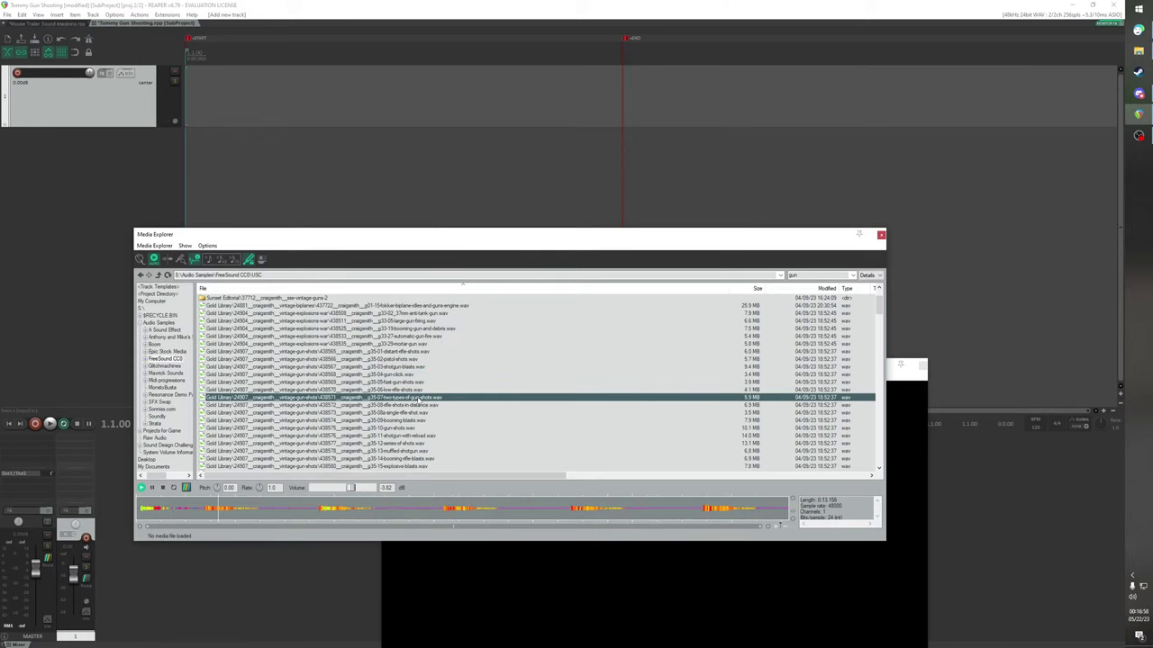
{"action": "key", "text": "Up"}
{"action": "key", "text": "Up"}
{"action": "key", "text": "Up"}
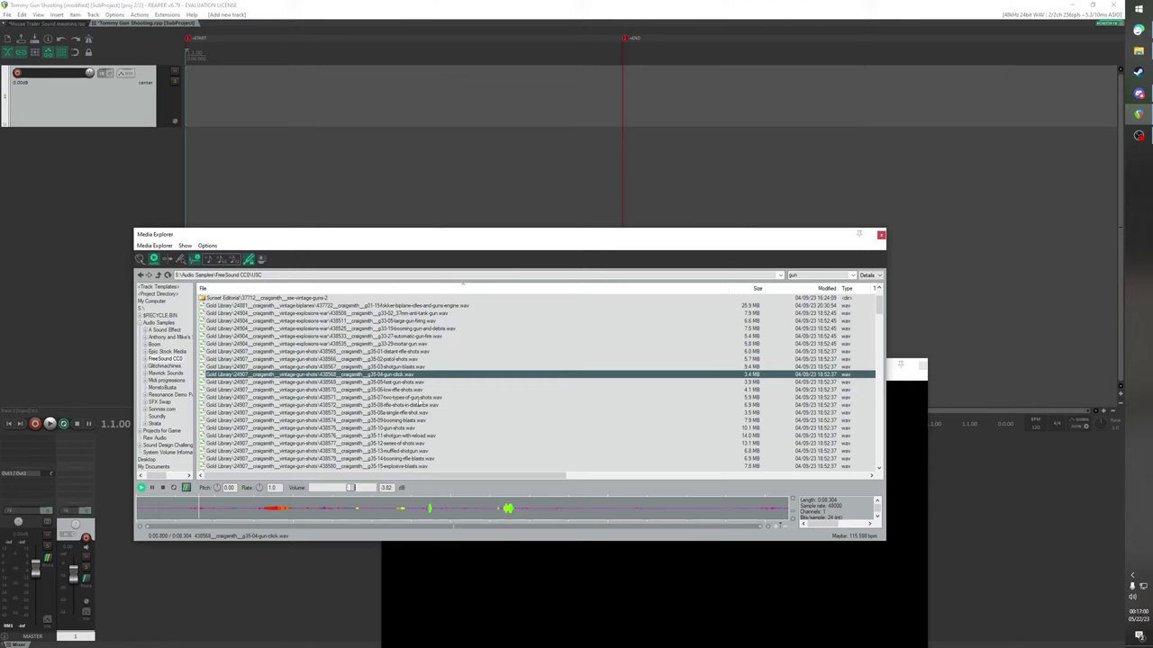
{"action": "left_click", "coordinate": [419, 399]}
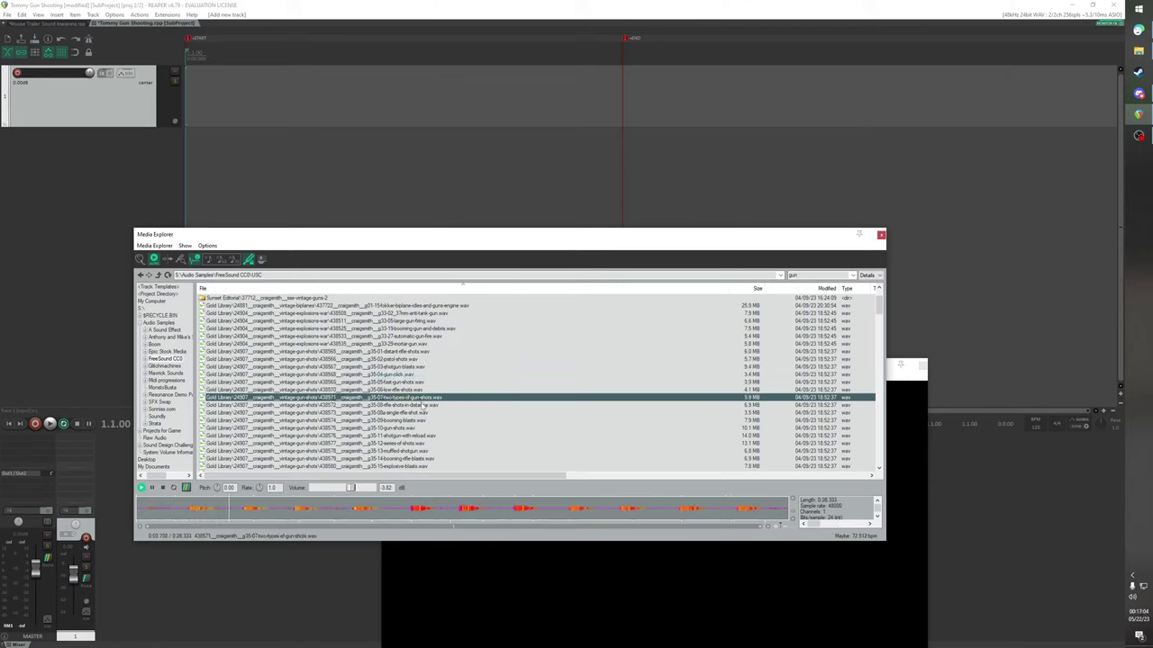
Audition the rifle shots in distance, single rifle shot, booming blasts and g35-10 gun shots recordings, skipping to the shots
{"action": "left_click", "coordinate": [422, 405]}
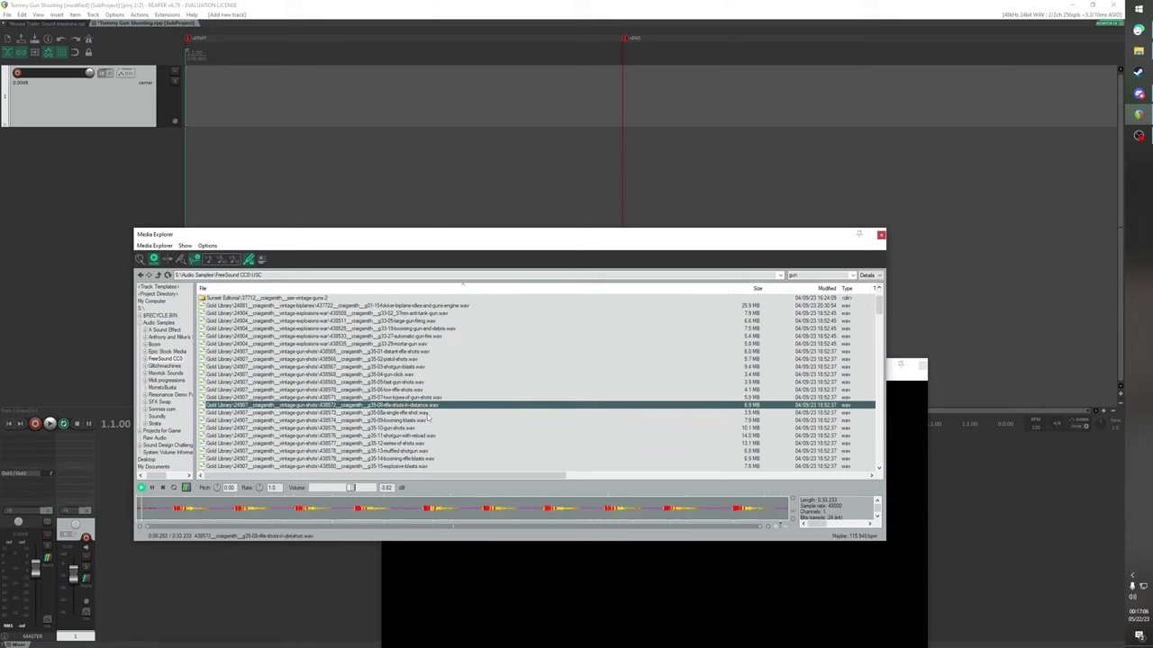
{"action": "left_click", "coordinate": [427, 412]}
{"action": "scroll", "coordinate": [432, 423], "scroll_direction": "down", "scroll_amount": 1}
{"action": "scroll", "coordinate": [432, 424], "scroll_direction": "down", "scroll_amount": 1}
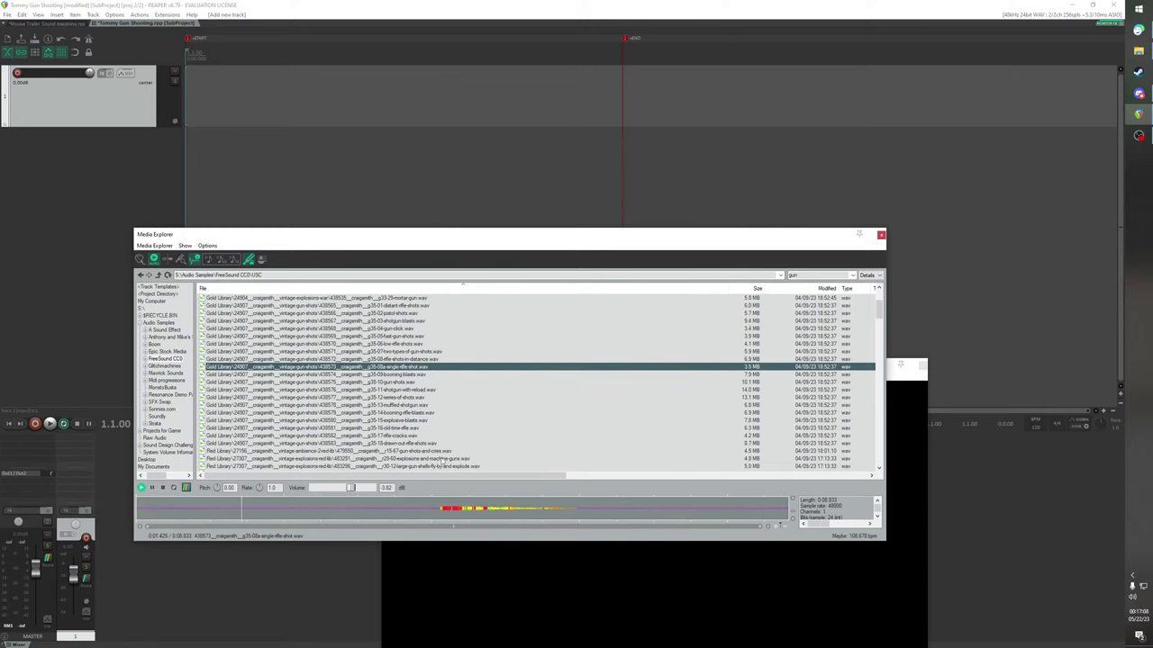
{"action": "left_click", "coordinate": [437, 509]}
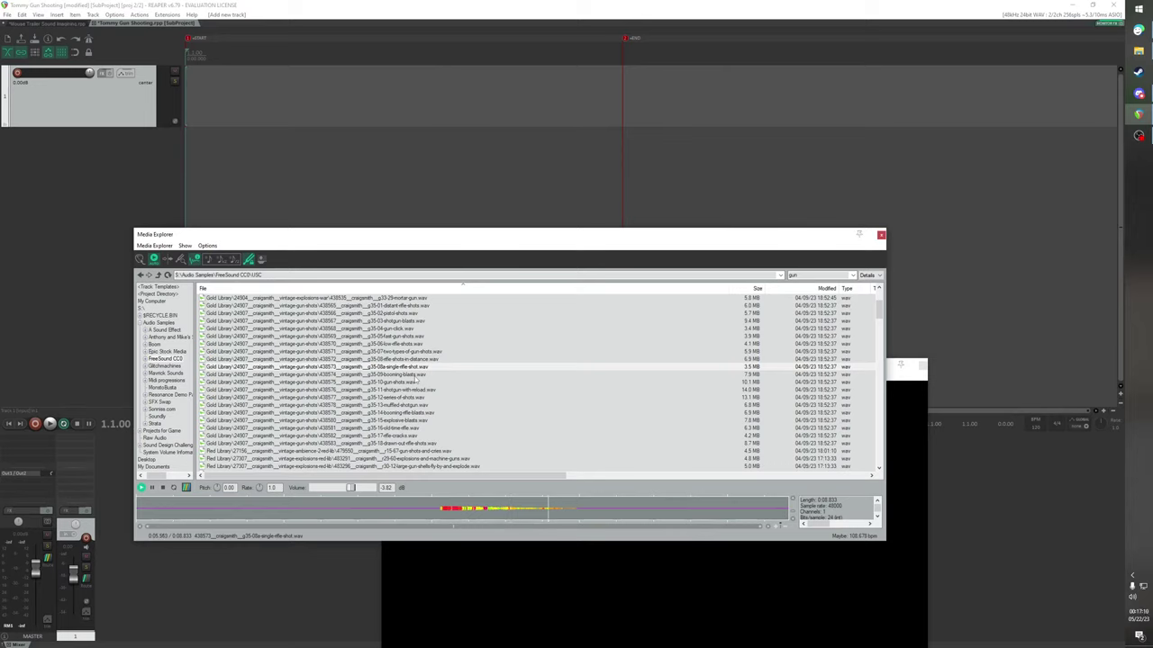
{"action": "left_click", "coordinate": [416, 376]}
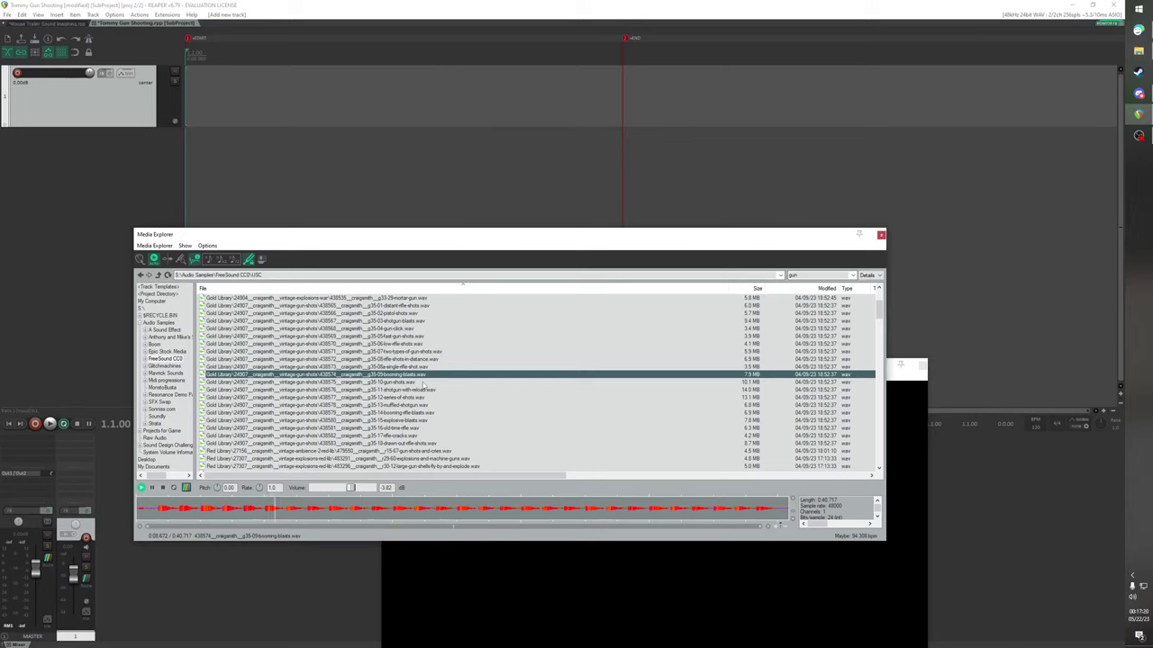
{"action": "left_click", "coordinate": [423, 384]}
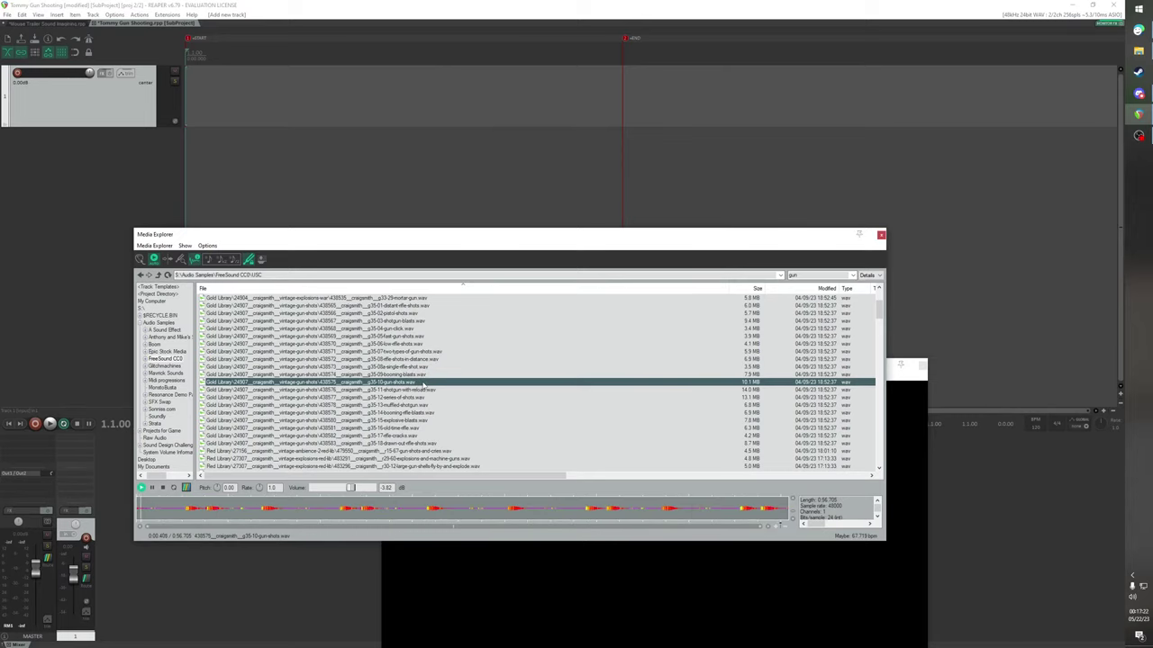
{"action": "left_click", "coordinate": [197, 519]}
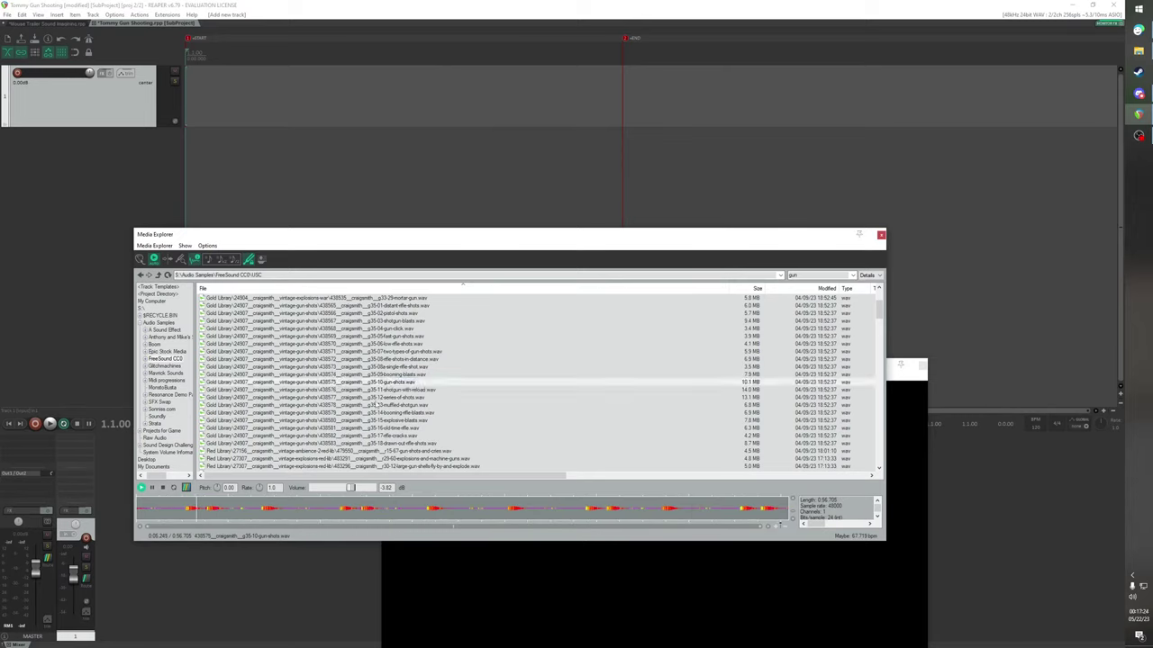
Look through the gun search results and open the Sunset Editorial vintage-guns-1 folder
{"action": "scroll", "coordinate": [379, 405], "scroll_direction": "down", "scroll_amount": 8}
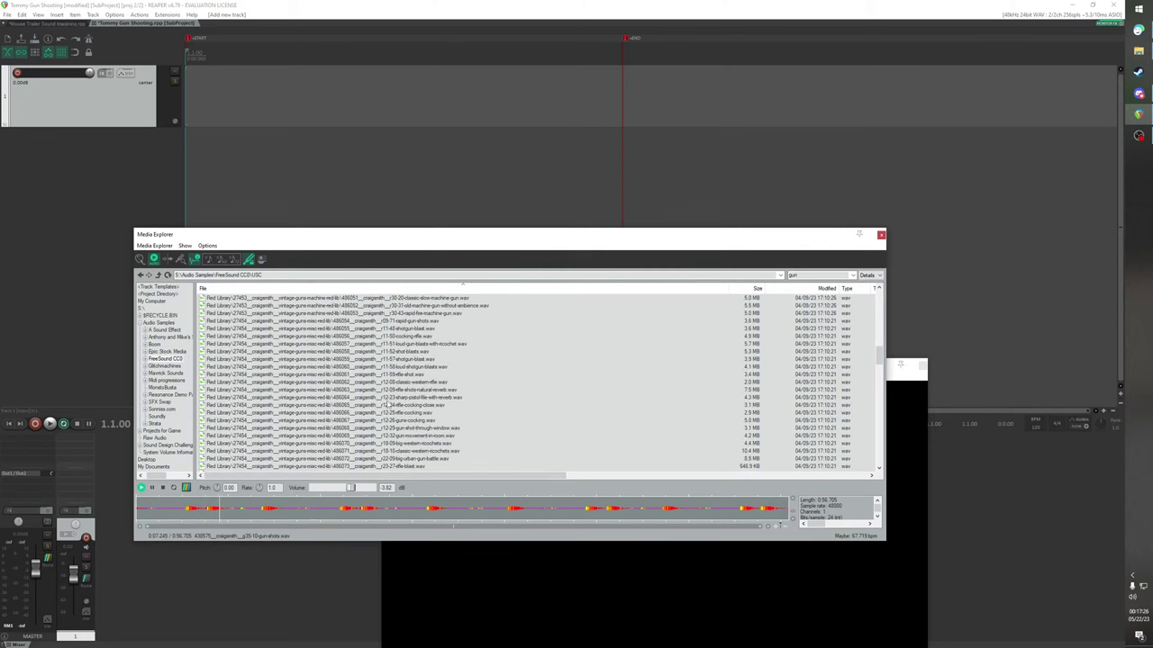
{"action": "scroll", "coordinate": [393, 402], "scroll_direction": "down", "scroll_amount": 4}
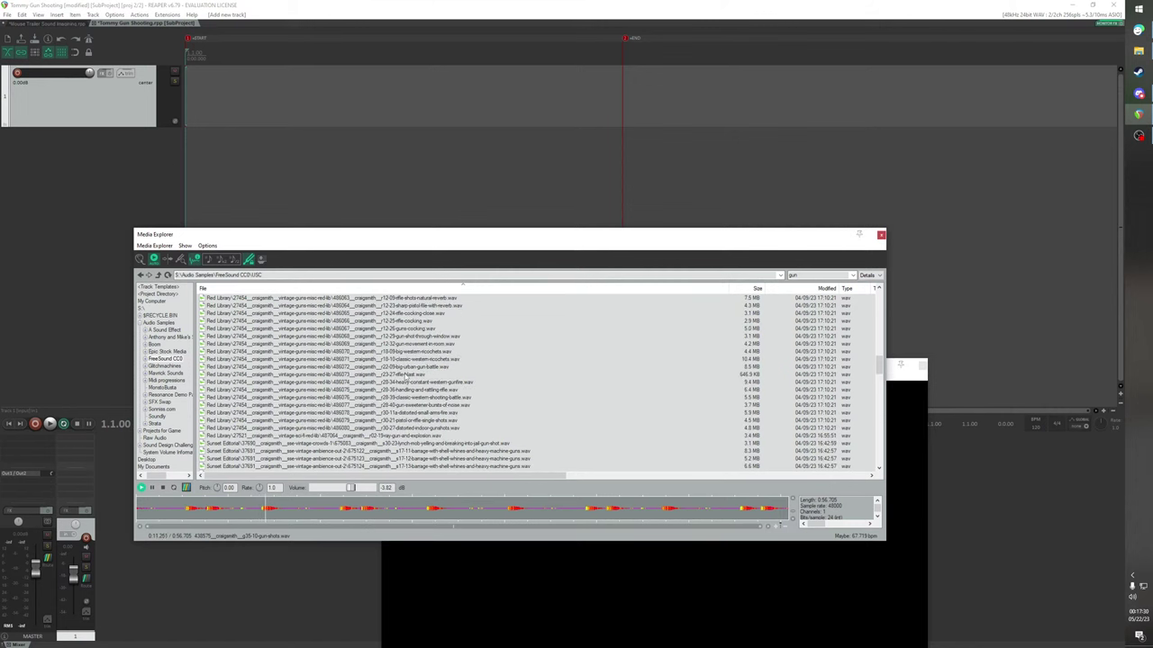
{"action": "scroll", "coordinate": [505, 383], "scroll_direction": "down", "scroll_amount": 4}
{"action": "scroll", "coordinate": [420, 346], "scroll_direction": "up", "scroll_amount": 4}
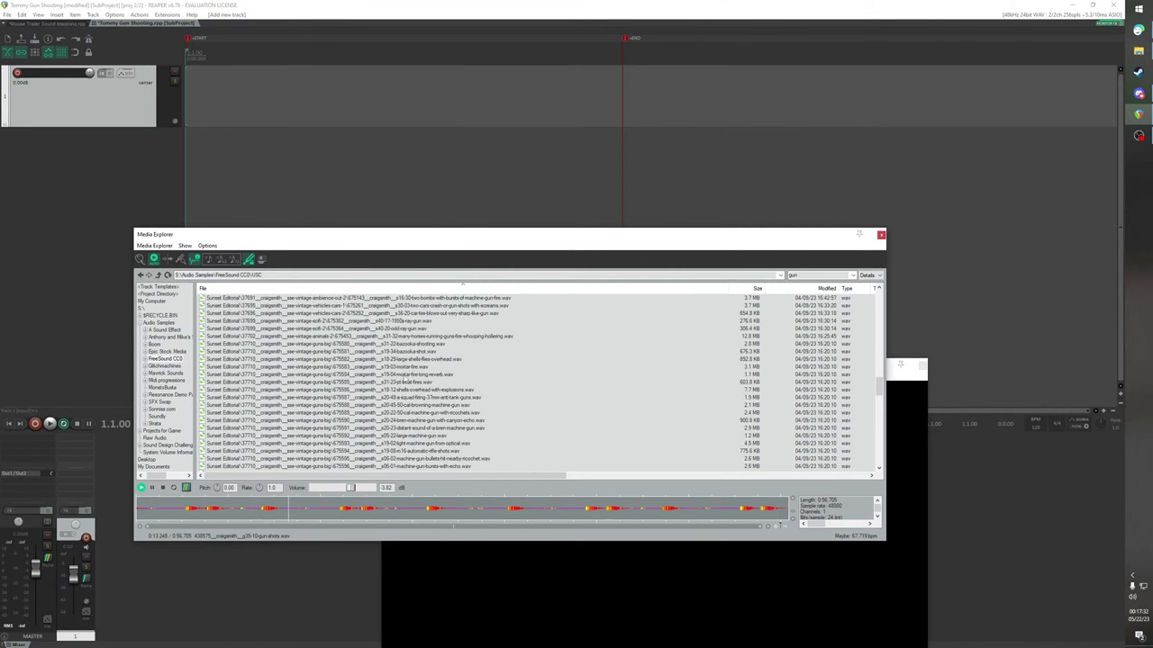
{"action": "scroll", "coordinate": [419, 346], "scroll_direction": "up", "scroll_amount": 4}
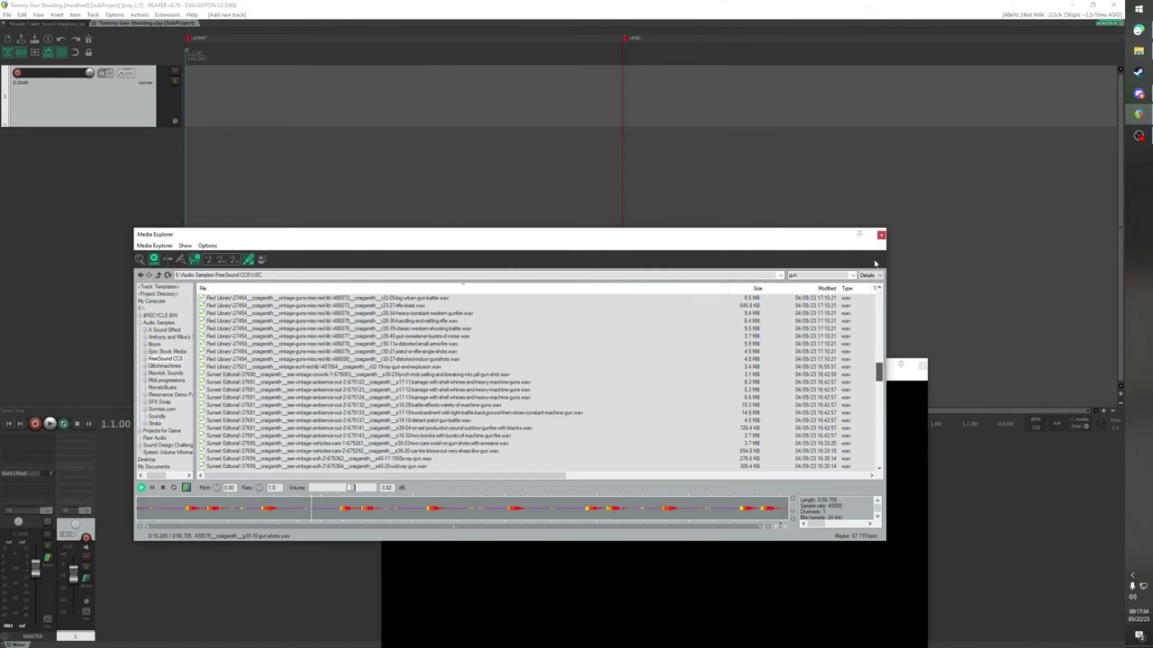
{"action": "left_click_drag", "start_coordinate": [880, 369], "coordinate": [878, 290]}
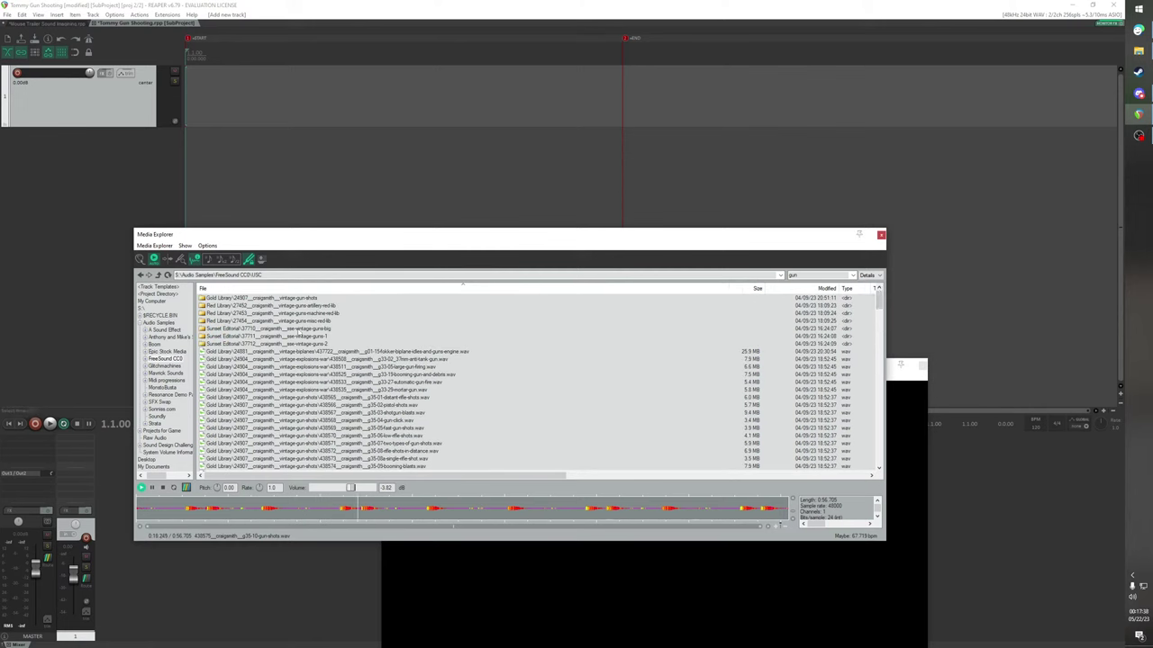
{"action": "double_click", "coordinate": [299, 336]}
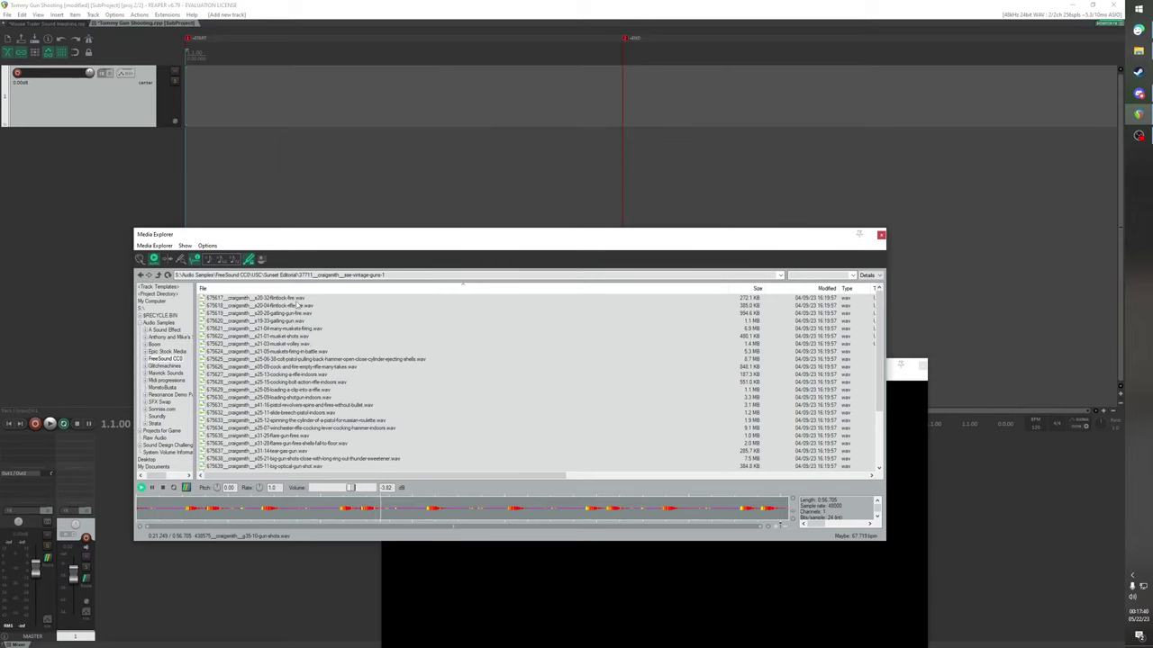
Audition the flintlock fire, flintlock rifle fire, gatling gun fire and gatling gun recordings
{"action": "left_click", "coordinate": [296, 298]}
{"action": "left_click", "coordinate": [298, 306]}
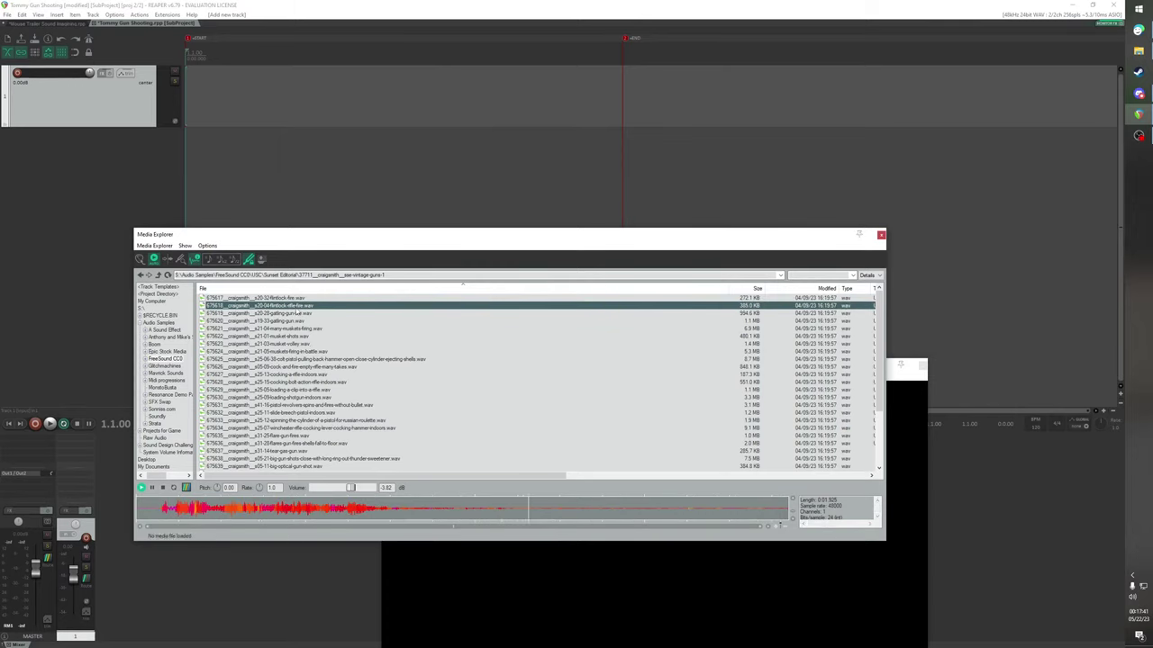
{"action": "left_click", "coordinate": [306, 314]}
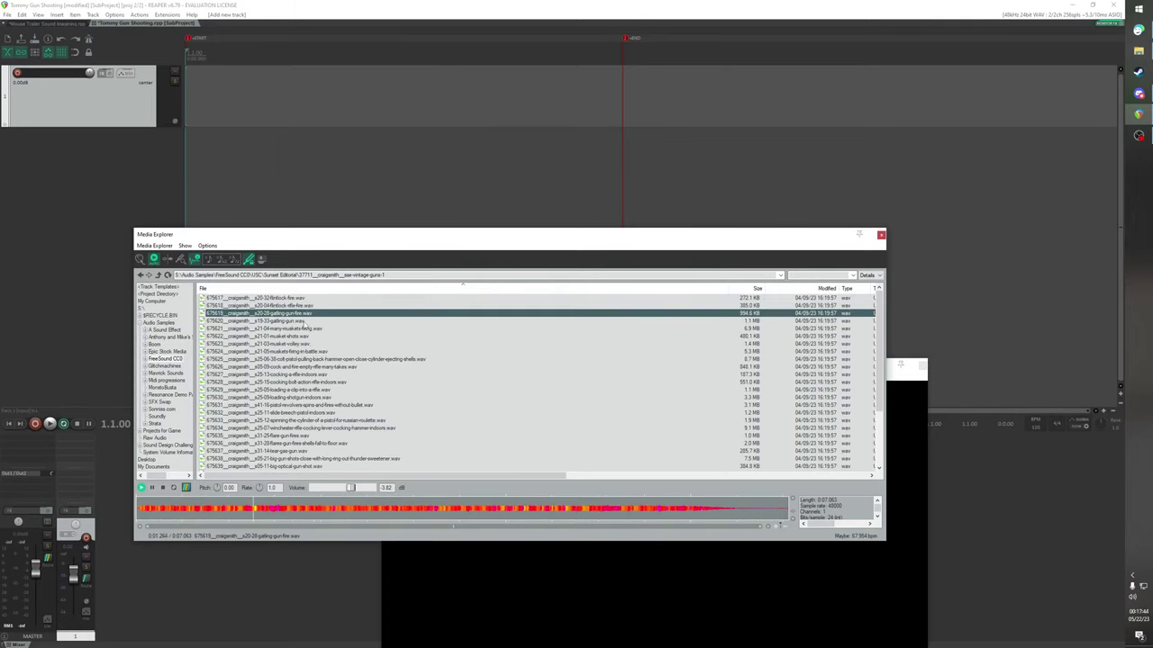
{"action": "left_click", "coordinate": [306, 321]}
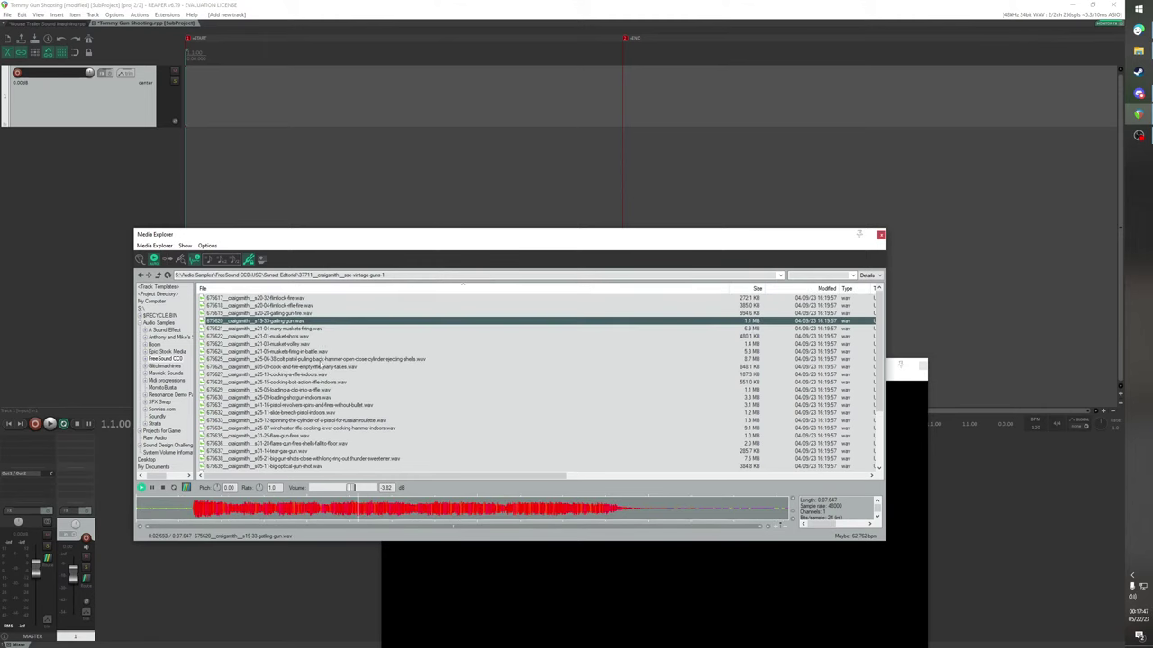
Audition the musket volley, muskets firing in battle and Colt pistol handling recordings
{"action": "left_click", "coordinate": [306, 344]}
{"action": "left_click", "coordinate": [308, 351]}
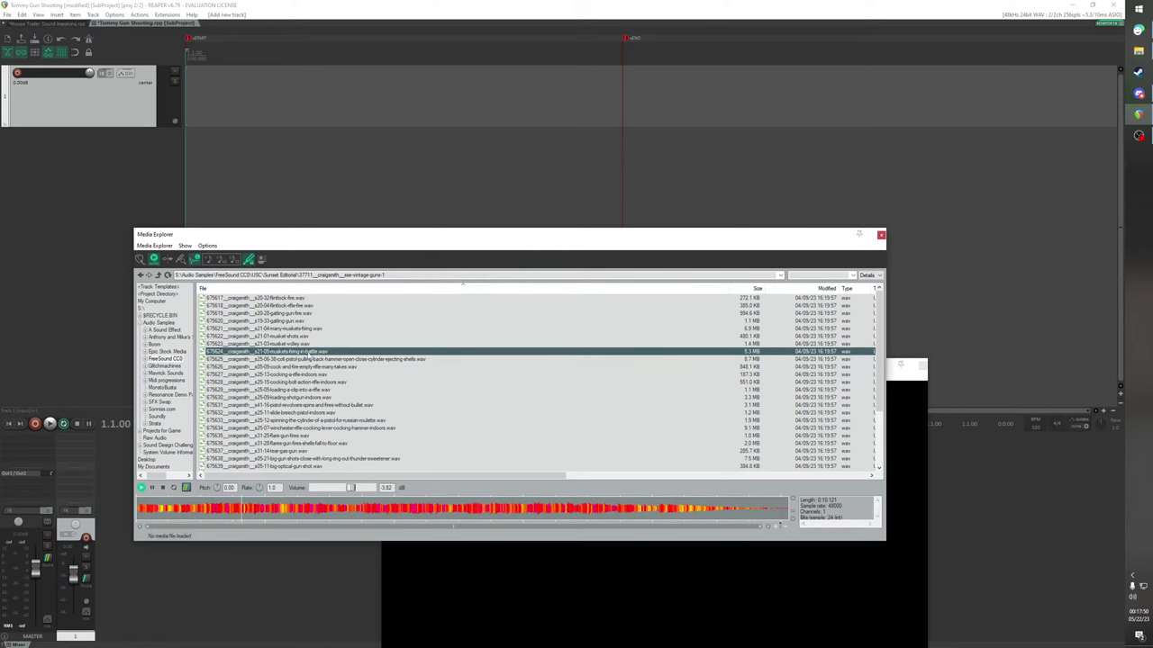
{"action": "left_click", "coordinate": [315, 359]}
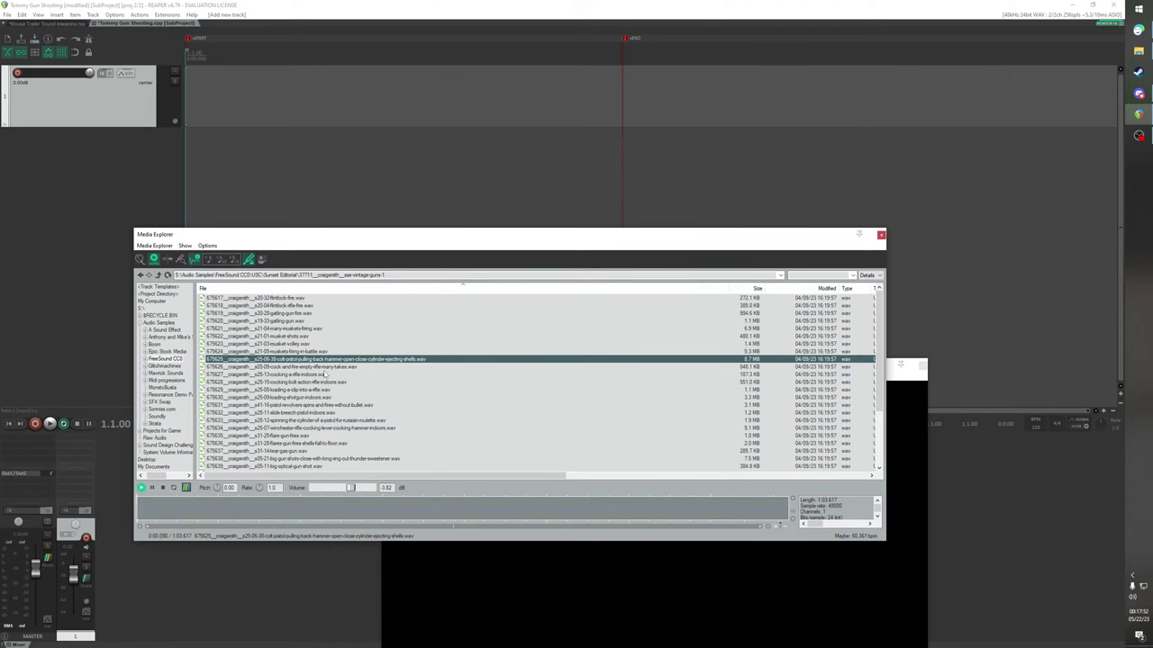
Audition the exterior pistol shots recordings at the end of the folder, including the medium distance, no reverb and long reverb versions
{"action": "scroll", "coordinate": [320, 378], "scroll_direction": "down", "scroll_amount": 3}
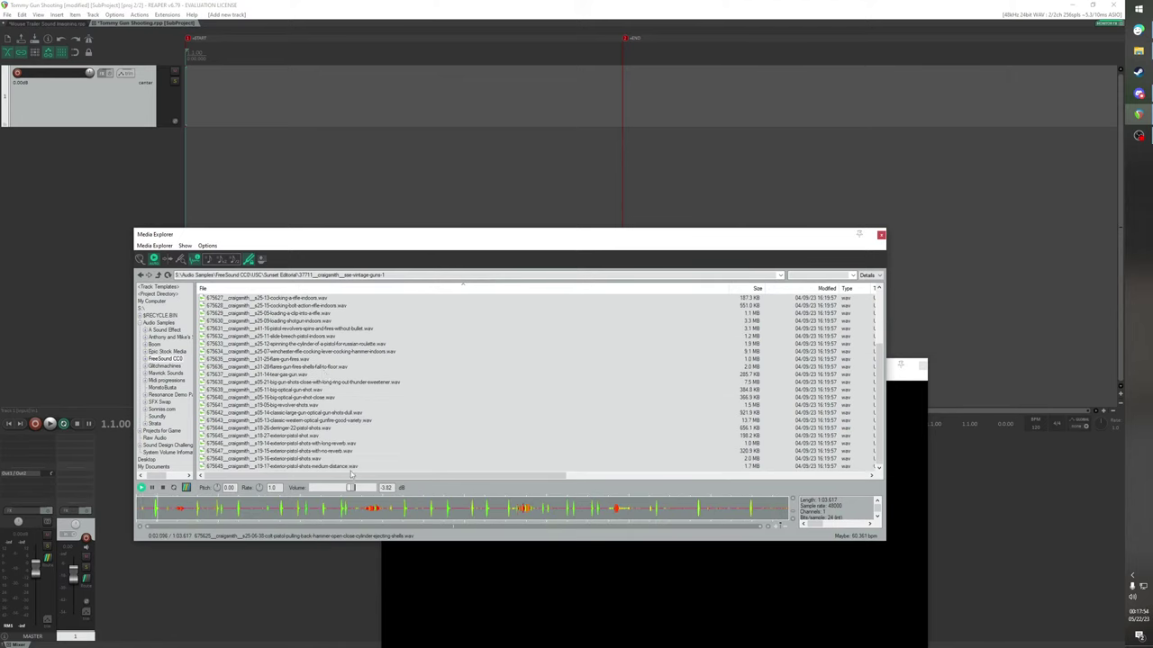
{"action": "left_click", "coordinate": [337, 466]}
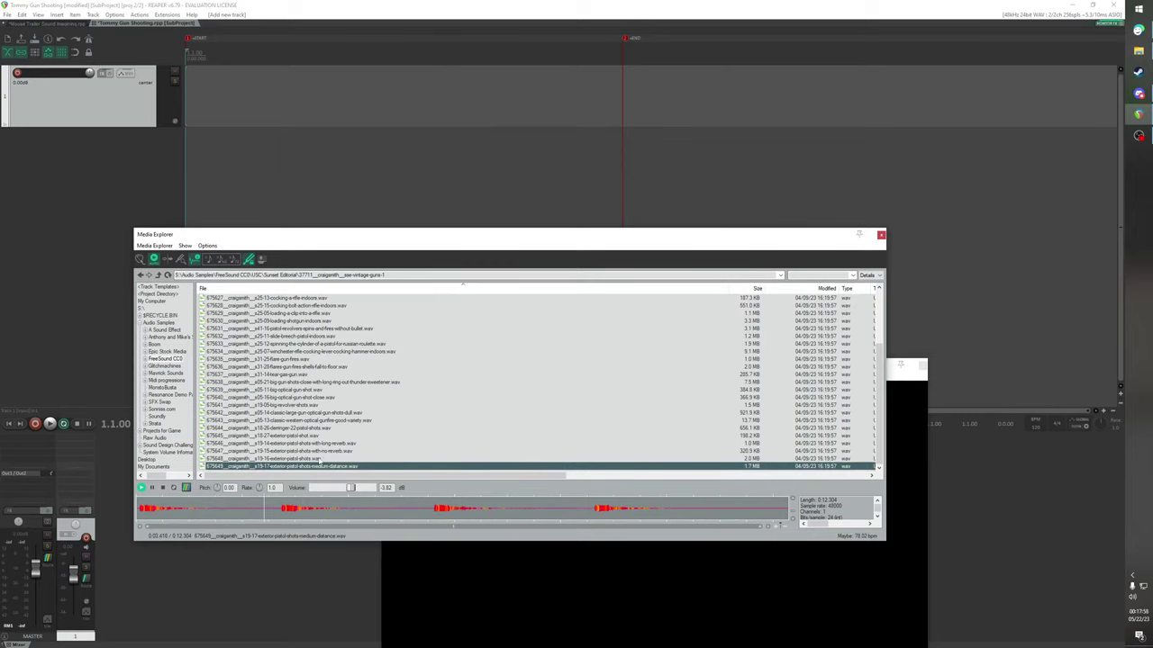
{"action": "left_click", "coordinate": [320, 459]}
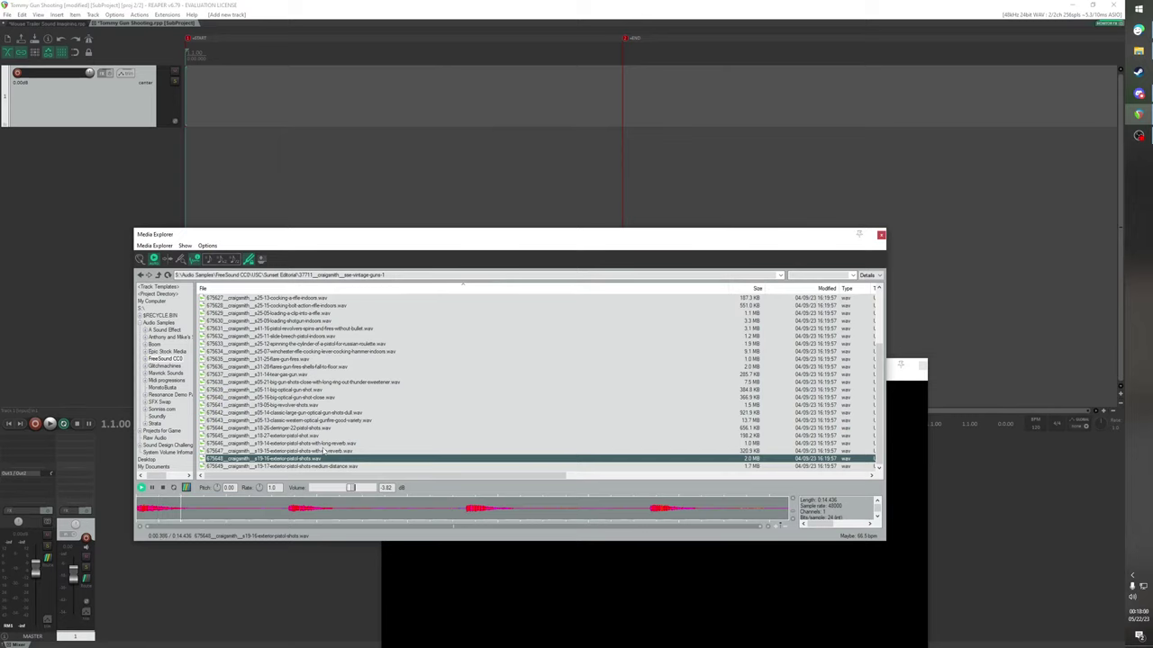
{"action": "left_click", "coordinate": [324, 450]}
{"action": "left_click", "coordinate": [316, 443]}
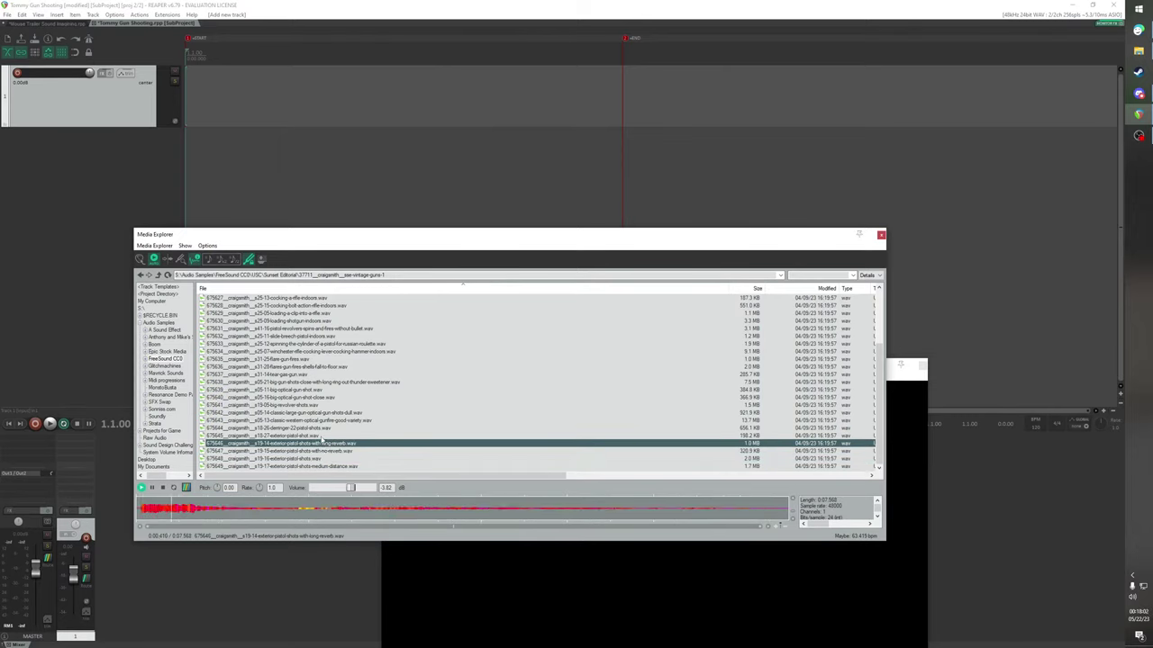
Audition the single exterior pistol shot, derringer 22 pistol shots and classic western gunfire recordings, returning to the derringer for comparison
{"action": "left_click", "coordinate": [320, 435]}
{"action": "left_click", "coordinate": [321, 428]}
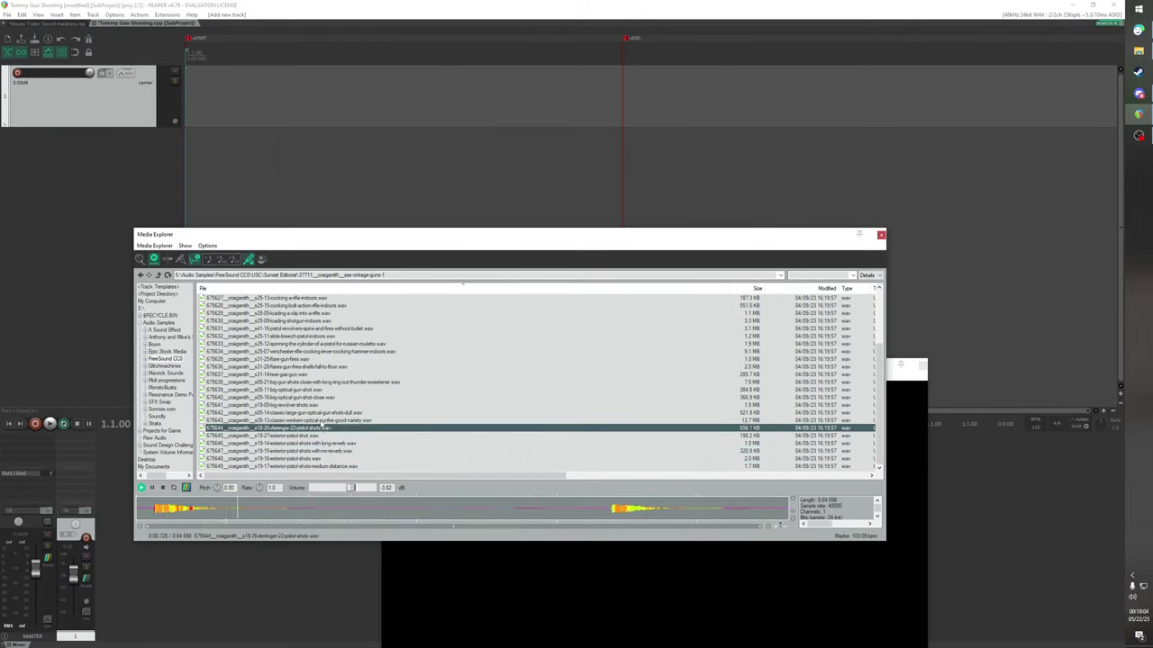
{"action": "left_click", "coordinate": [321, 420]}
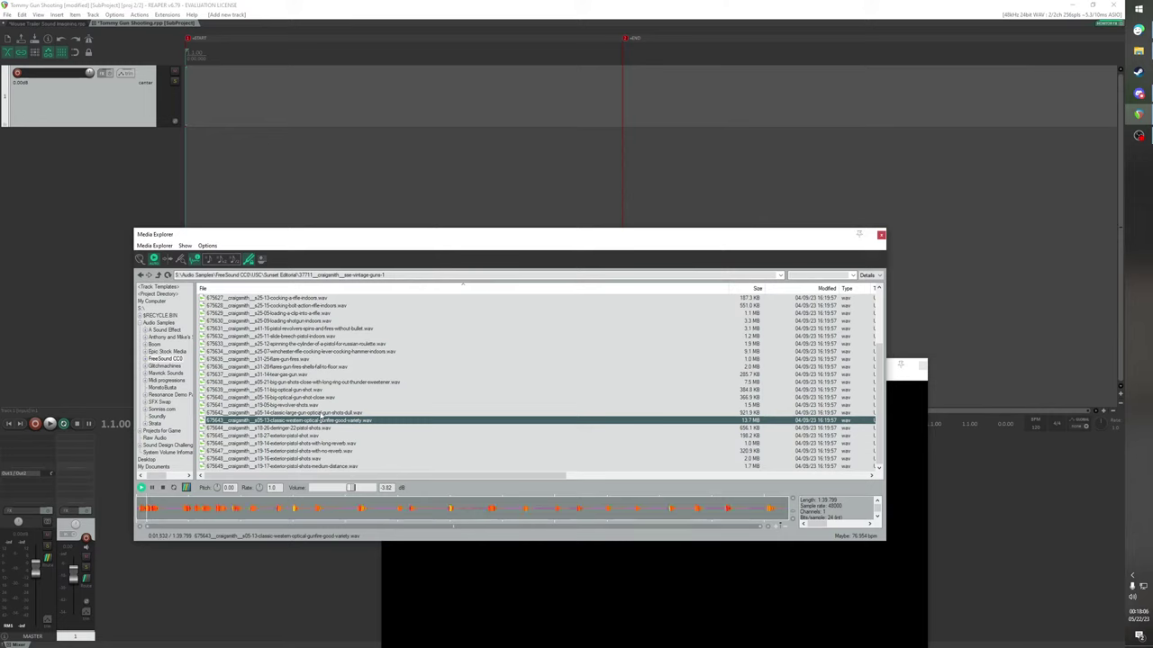
{"action": "left_click", "coordinate": [326, 429]}
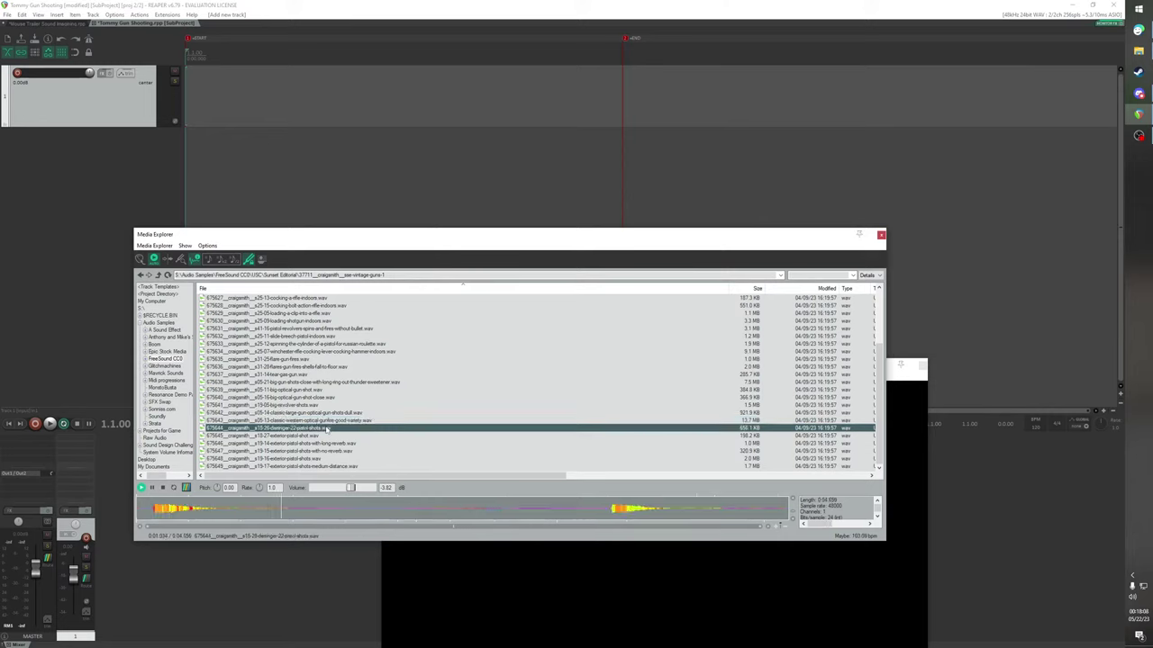
{"action": "left_click_drag", "start_coordinate": [326, 428], "coordinate": [331, 425]}
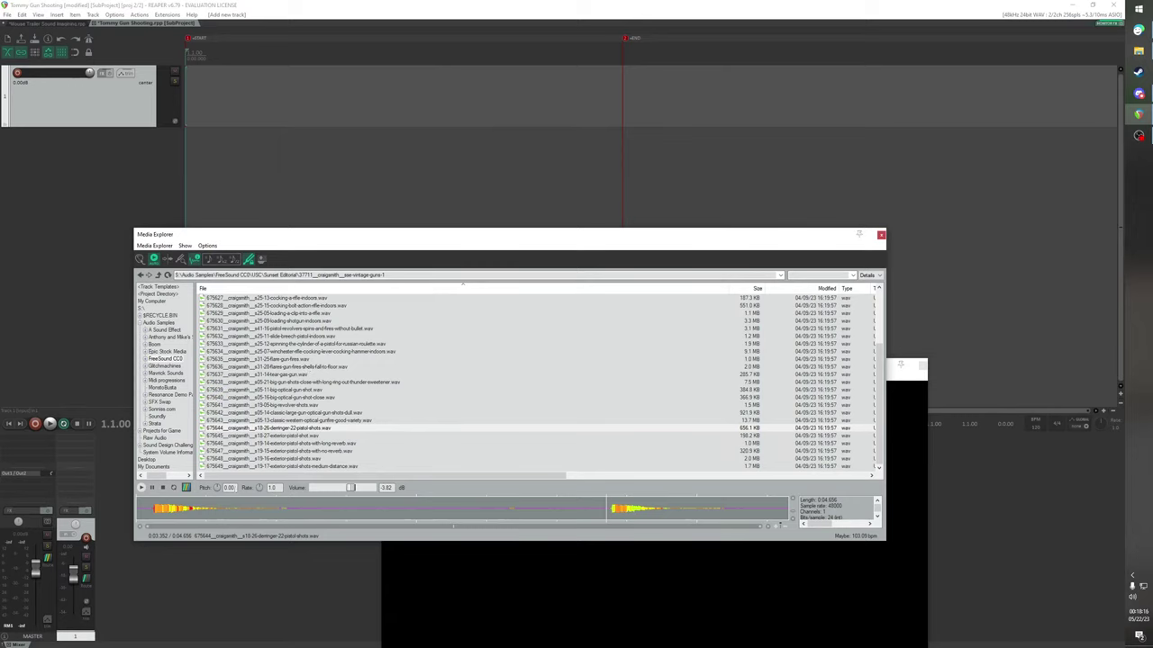
Insert the derringer 22 pistol shots recording on the first track and add an empty second track
{"action": "double_click", "coordinate": [225, 429]}
{"action": "left_click", "coordinate": [90, 96]}
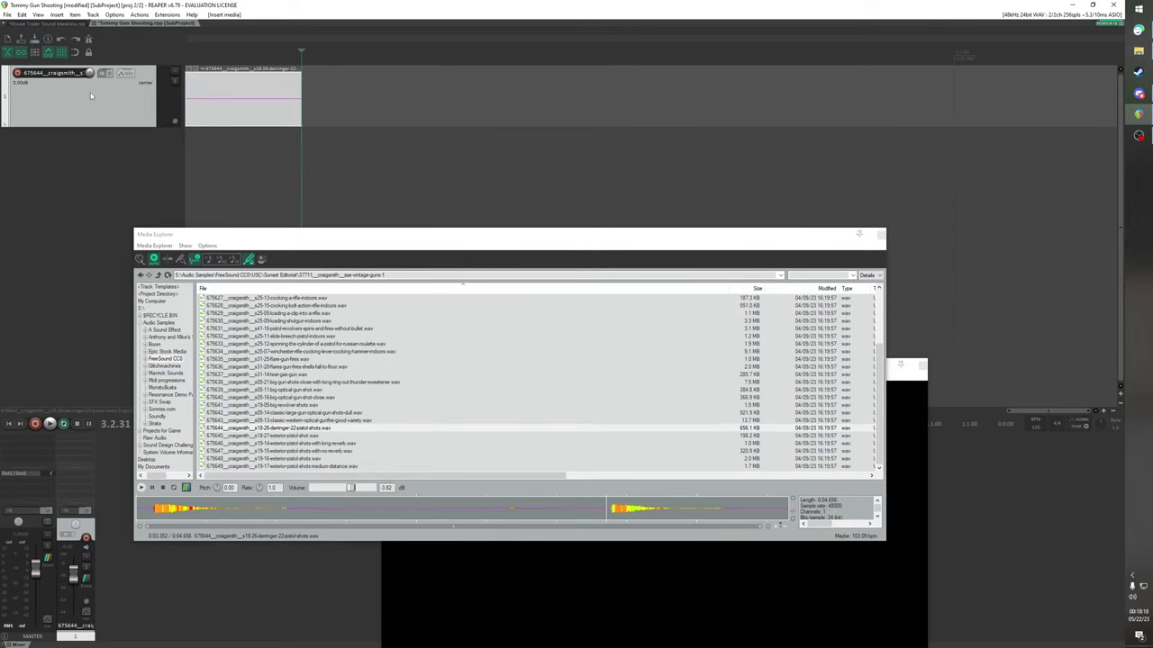
{"action": "key", "text": "ctrl+t"}
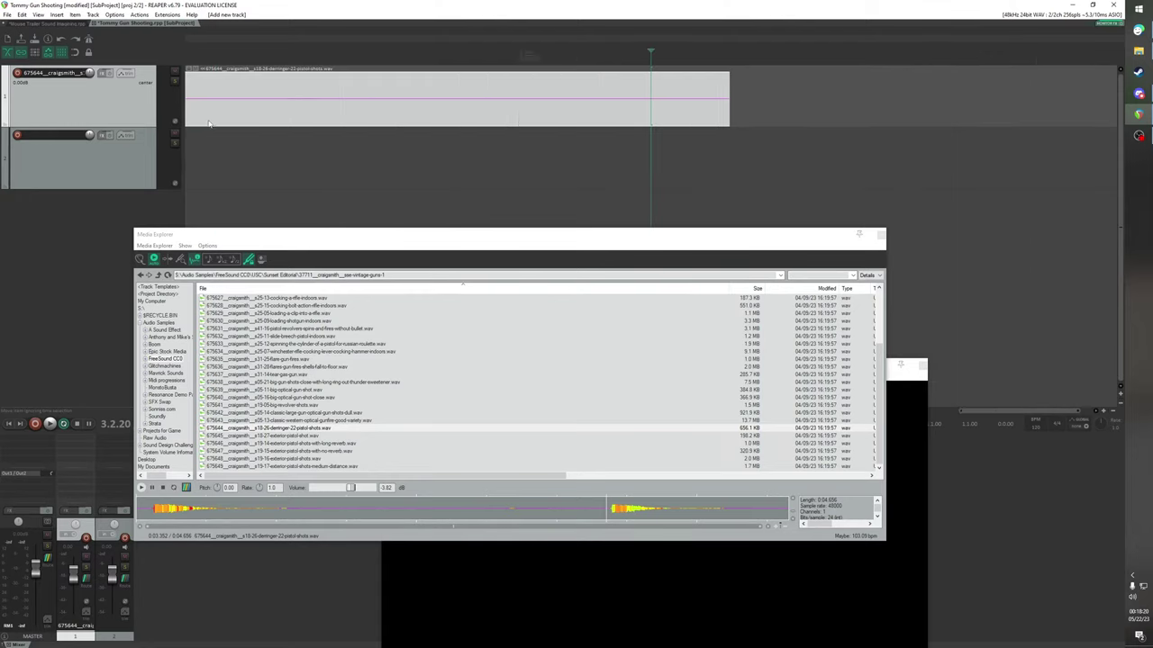
Move the Media Explorer and Video Window clear of the arrangement and bring the start of the derringer recording into view
{"action": "left_click_drag", "start_coordinate": [690, 235], "coordinate": [618, 586]}
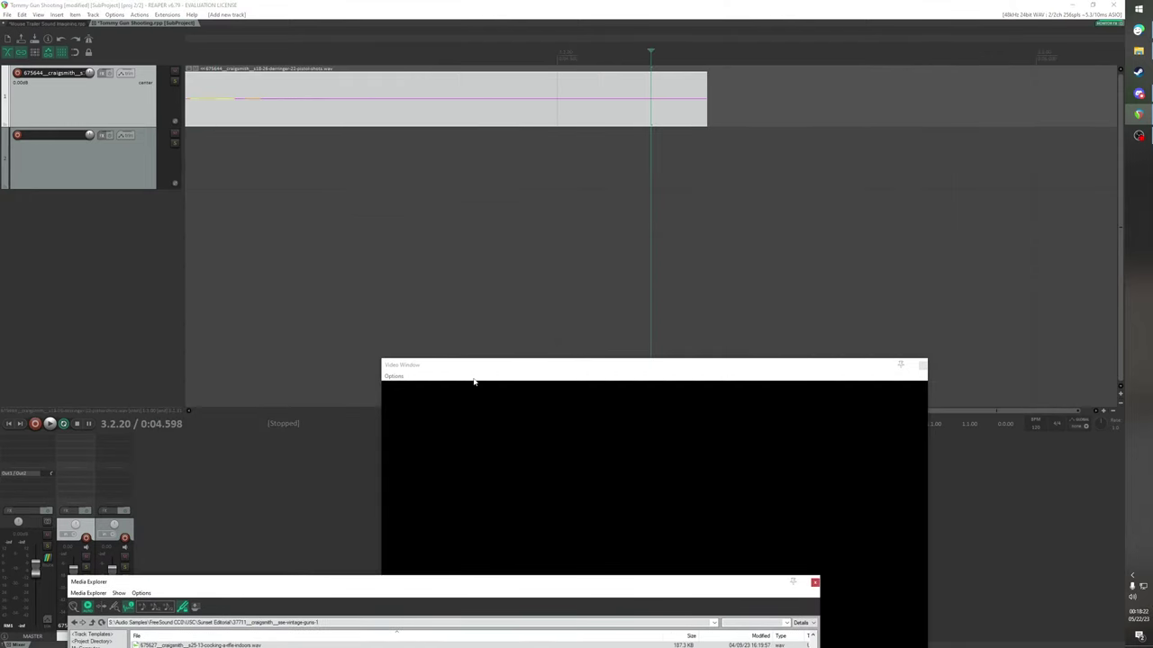
{"action": "left_click_drag", "start_coordinate": [482, 366], "coordinate": [473, 535]}
{"action": "left_click_drag", "start_coordinate": [968, 412], "coordinate": [236, 407]}
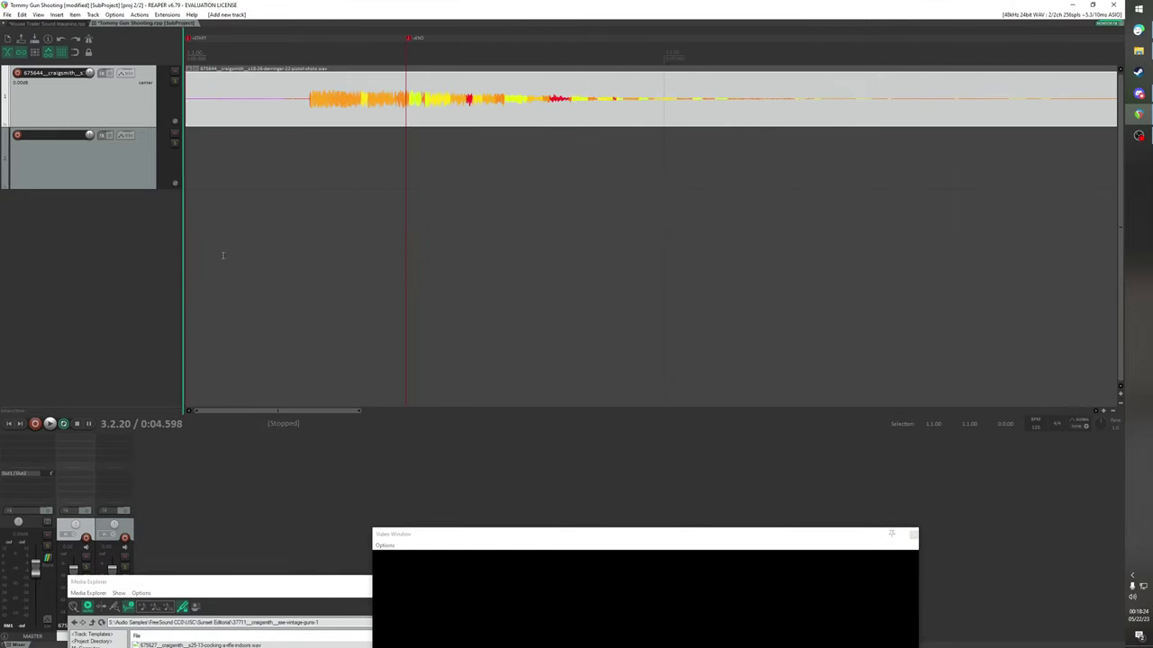
{"action": "scroll", "coordinate": [319, 159], "scroll_direction": "down", "scroll_amount": 3}
{"action": "scroll", "coordinate": [322, 159], "scroll_direction": "up", "scroll_amount": 3}
{"action": "scroll", "coordinate": [322, 160], "scroll_direction": "down", "scroll_amount": 1}
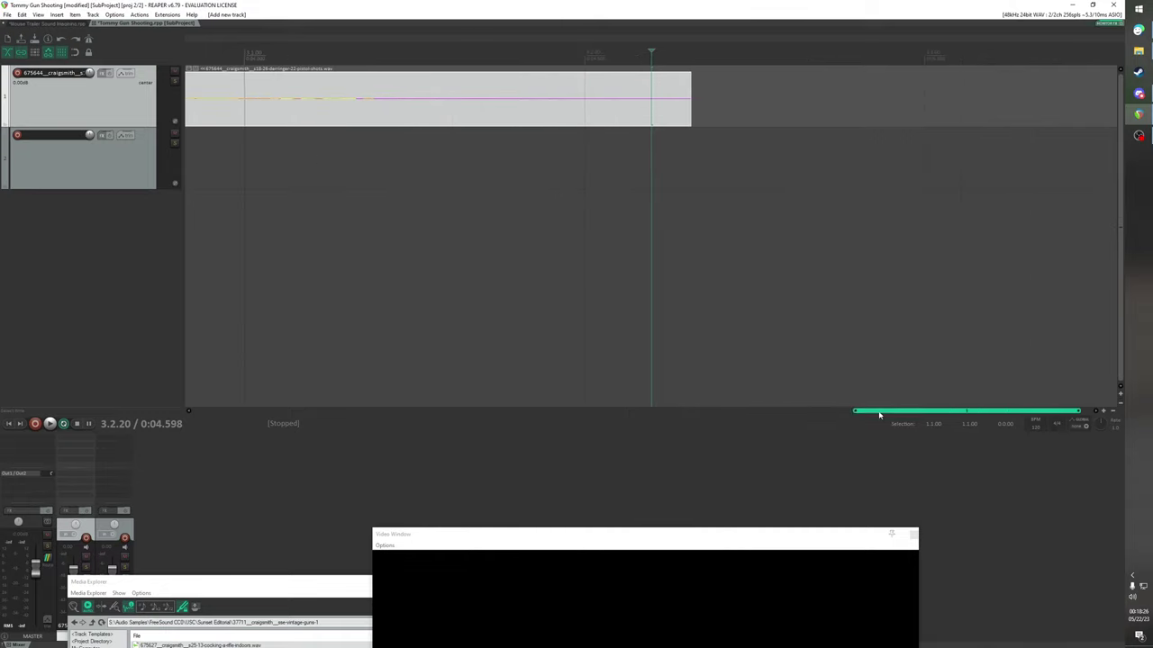
{"action": "left_click_drag", "start_coordinate": [879, 414], "coordinate": [150, 324]}
Trim the silence before the first derringer shot and move the item back to the project start
{"action": "left_click", "coordinate": [253, 87]}
{"action": "scroll", "coordinate": [255, 88], "scroll_direction": "down", "scroll_amount": 4}
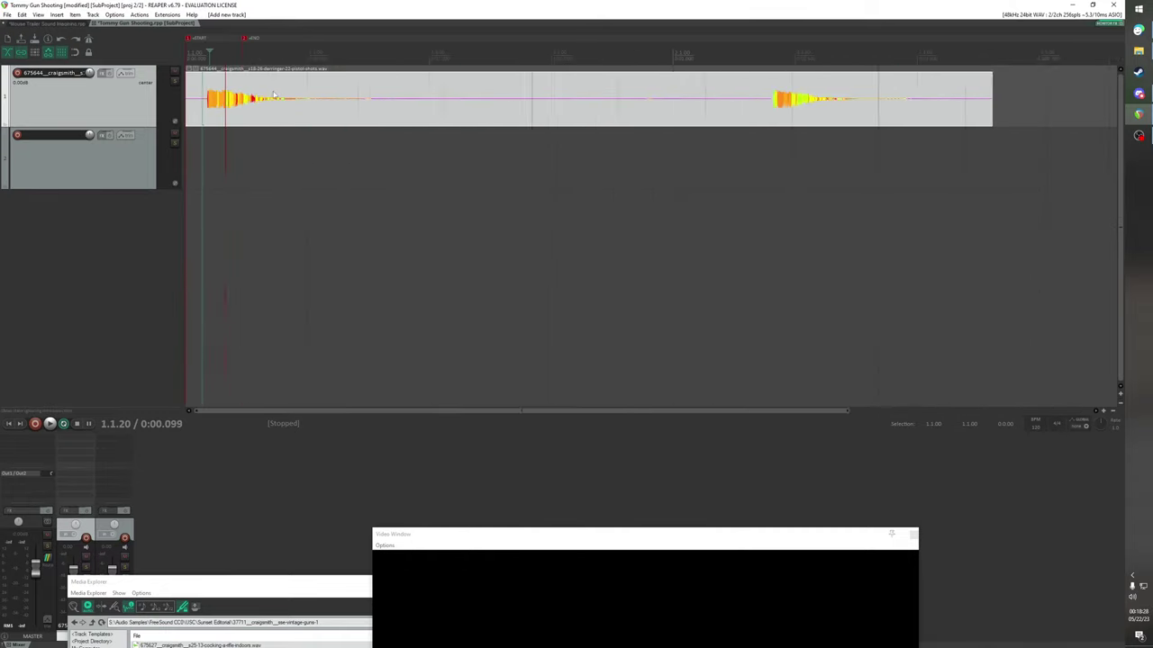
{"action": "scroll", "coordinate": [274, 94], "scroll_direction": "down", "scroll_amount": 2}
{"action": "left_click_drag", "start_coordinate": [186, 100], "coordinate": [203, 104]}
{"action": "left_click_drag", "start_coordinate": [265, 108], "coordinate": [247, 103]}
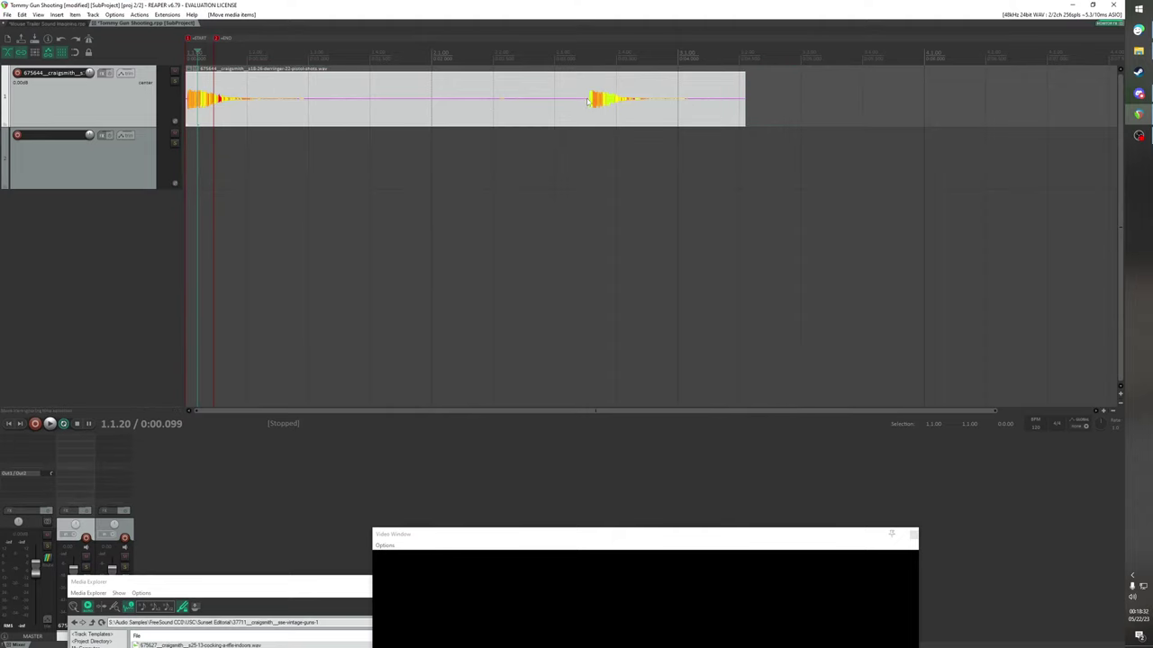
Split the derringer item just before the second shot and shorten the first piece to end after its tail
{"action": "left_click", "coordinate": [587, 102]}
{"action": "key", "text": "s"}
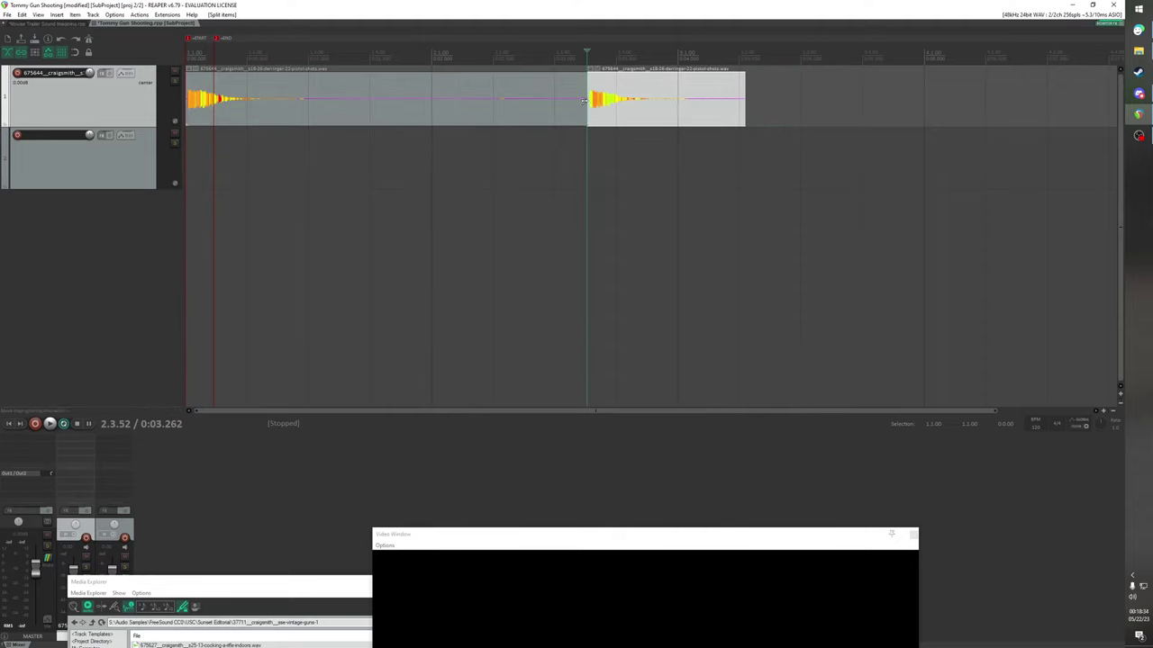
{"action": "left_click_drag", "start_coordinate": [585, 101], "coordinate": [313, 101]}
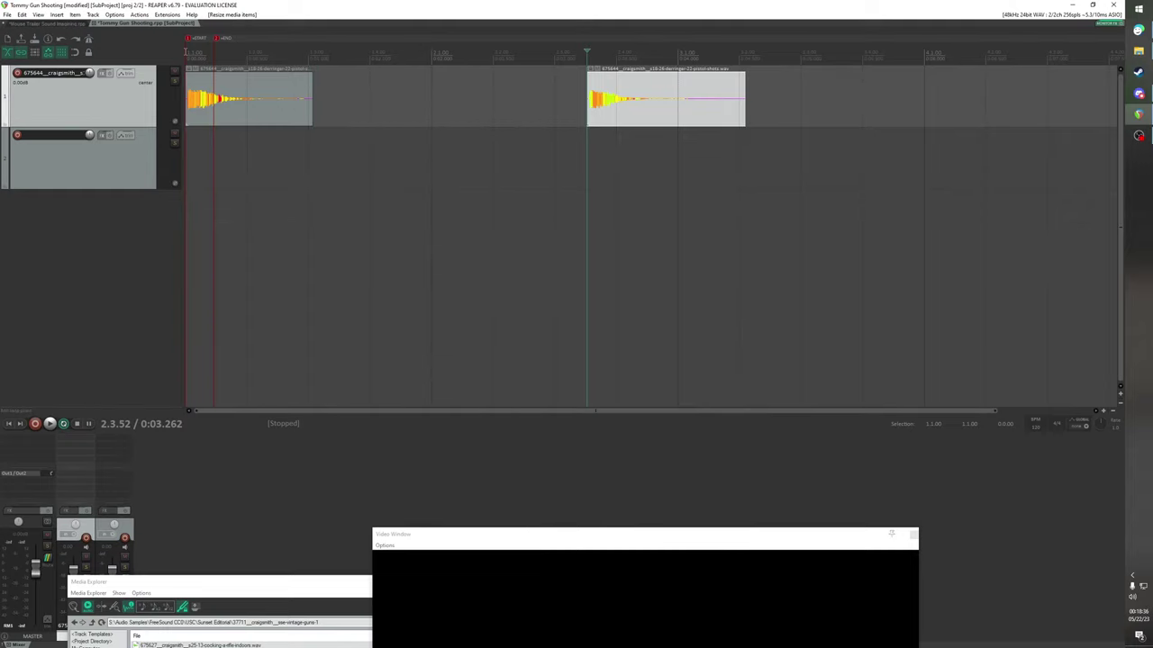
Play the first shot, trim the remaining gap before its attack and realign the item with the START marker
{"action": "left_click", "coordinate": [185, 50]}
{"action": "key", "text": "space"}
{"action": "scroll", "coordinate": [352, 109], "scroll_direction": "up", "scroll_amount": 5}
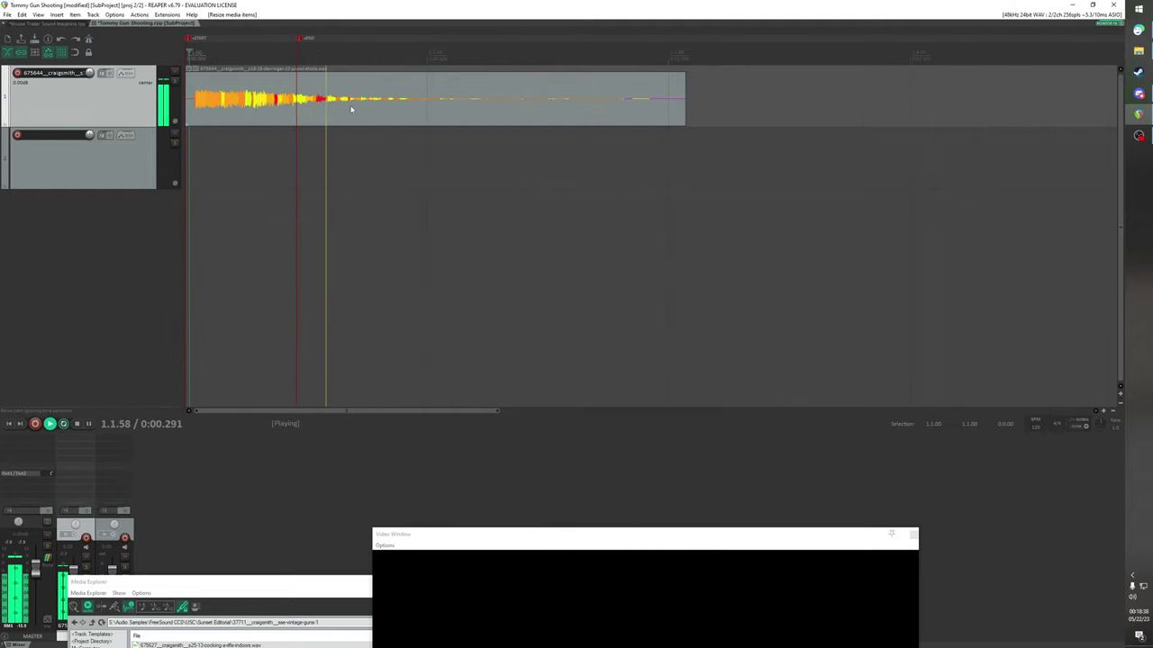
{"action": "key", "text": "space"}
{"action": "left_click_drag", "start_coordinate": [186, 96], "coordinate": [191, 97]}
{"action": "left_click_drag", "start_coordinate": [301, 111], "coordinate": [279, 110]}
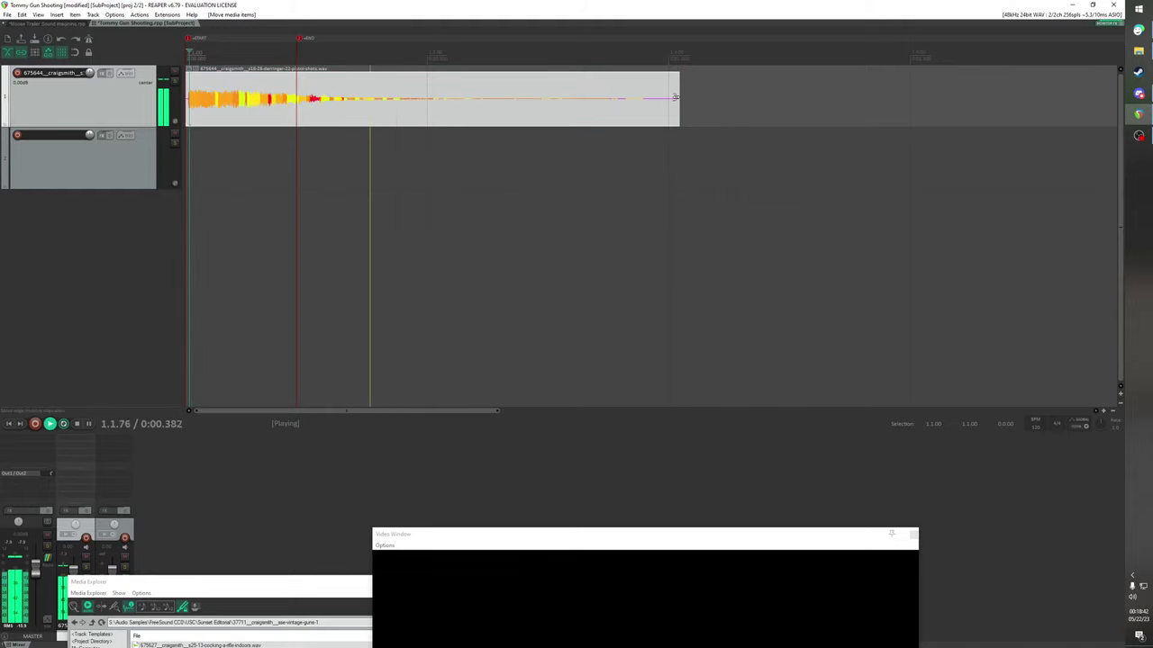
Try shortening the first shot to just before the END marker with a long fade-out and play it back
{"action": "left_click_drag", "start_coordinate": [677, 102], "coordinate": [293, 106]}
{"action": "key", "text": "space"}
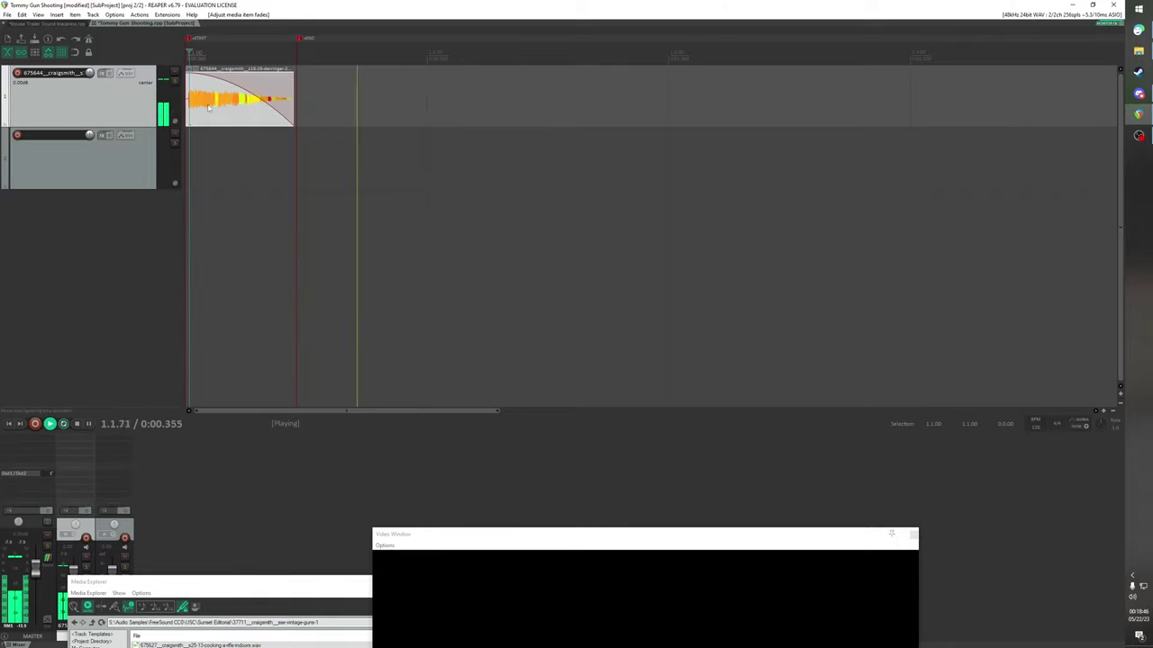
{"action": "key", "text": "space"}
{"action": "key", "text": "space"}
{"action": "key", "text": "space"}
Remove the first shot's long fade-out, extend the item to about 0.534 s and play it
{"action": "left_click_drag", "start_coordinate": [229, 86], "coordinate": [443, 112]}
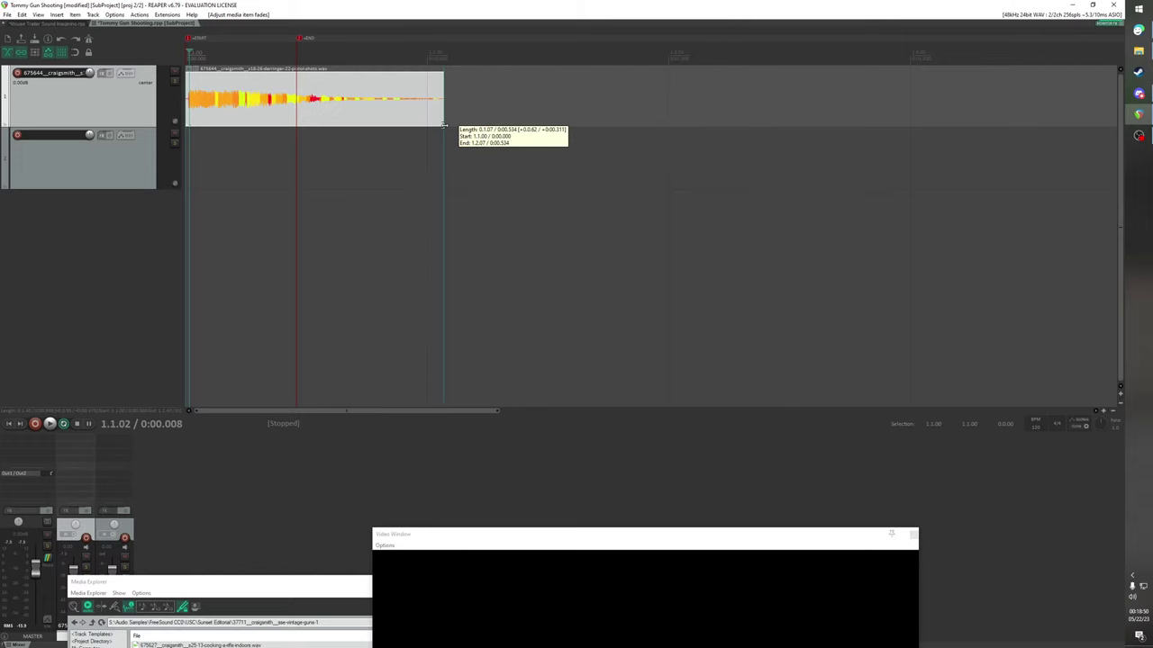
{"action": "key", "text": "space"}
{"action": "scroll", "coordinate": [413, 114], "scroll_direction": "down", "scroll_amount": 4}
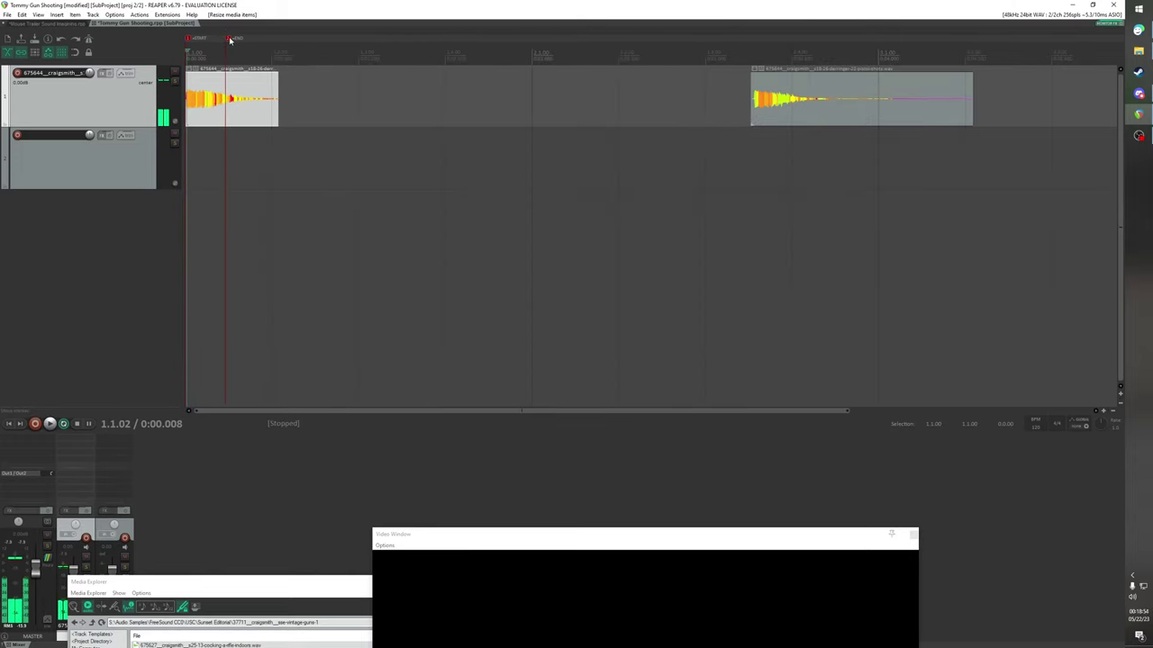
{"action": "key", "text": "space"}
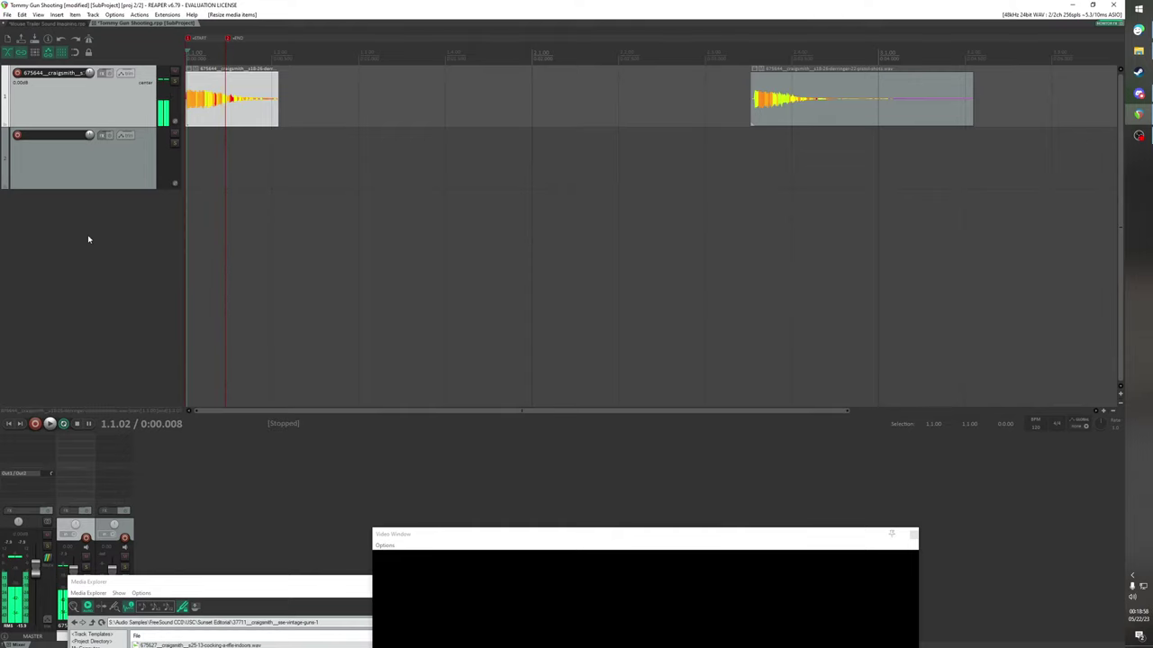
Set a time selection from 1.1.00 to 1.1.16 over the first shot's attack and play it
{"action": "left_click_drag", "start_coordinate": [187, 60], "coordinate": [199, 60]}
{"action": "key", "text": "space"}
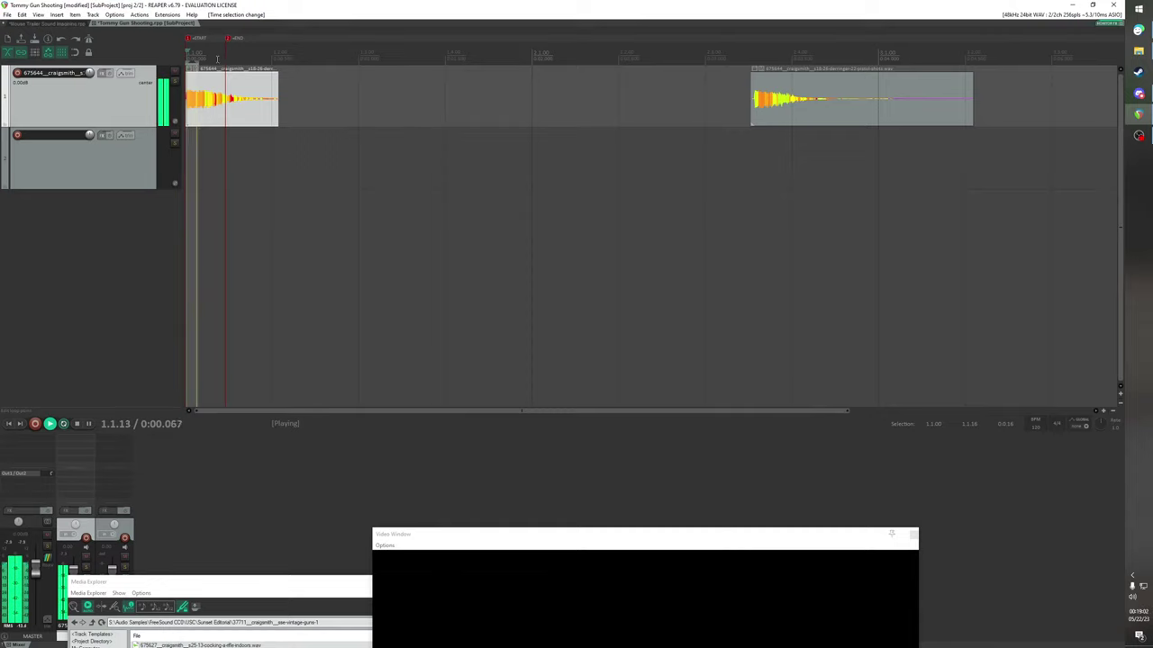
Move the second derringer shot onto the second track beneath the first shot and loop both over a 1.1.00 to 1.1.32 time selection
{"action": "key", "text": "space"}
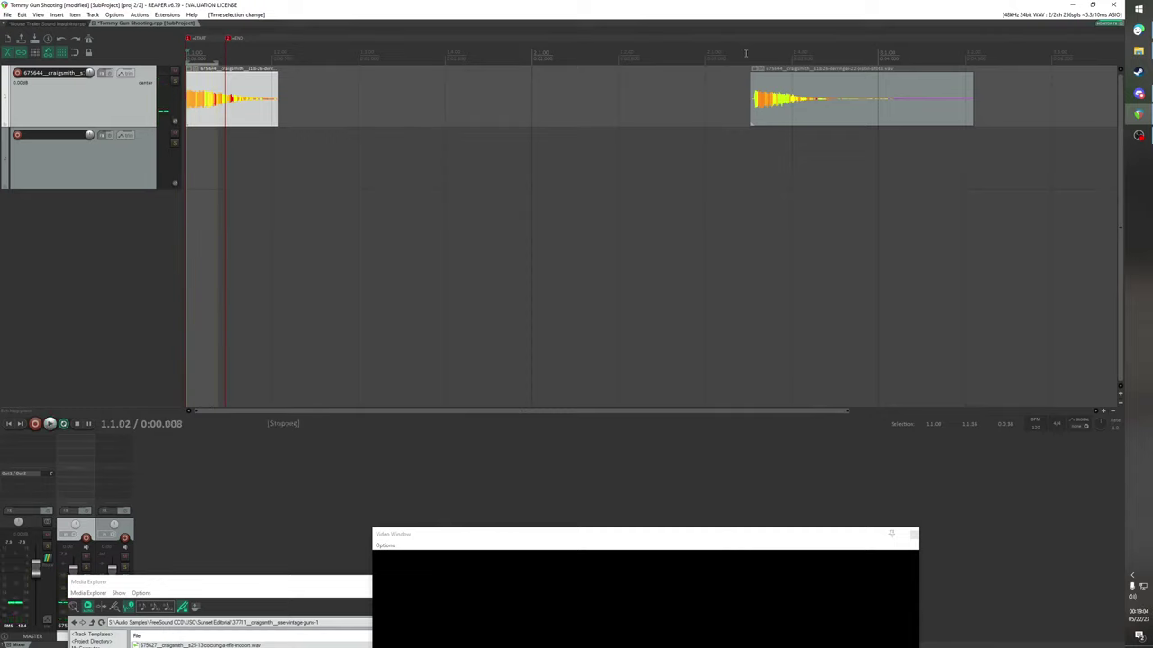
{"action": "left_click", "coordinate": [751, 57]}
{"action": "left_click_drag", "start_coordinate": [765, 90], "coordinate": [234, 153]}
{"action": "key", "text": "space"}
{"action": "left_click_drag", "start_coordinate": [218, 64], "coordinate": [206, 65]}
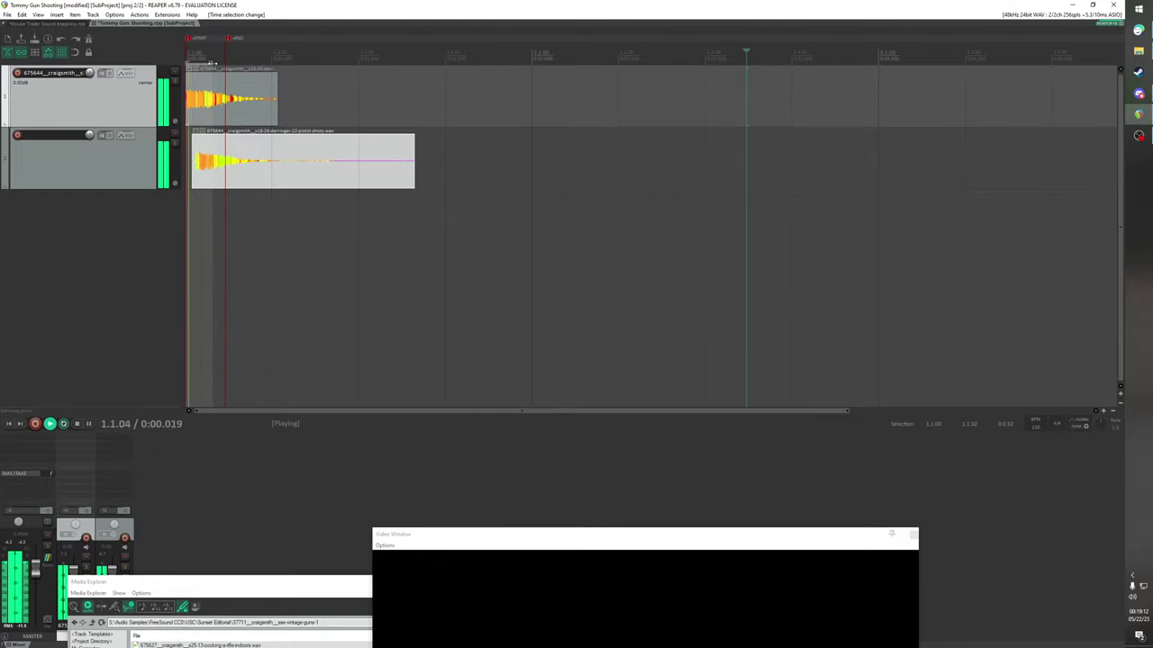
{"action": "left_click_drag", "start_coordinate": [232, 165], "coordinate": [263, 160]}
Listen to the second track soloed and unsoloed, with the looped time selection extended to 1.1.56, and stop playback
{"action": "left_click", "coordinate": [175, 144]}
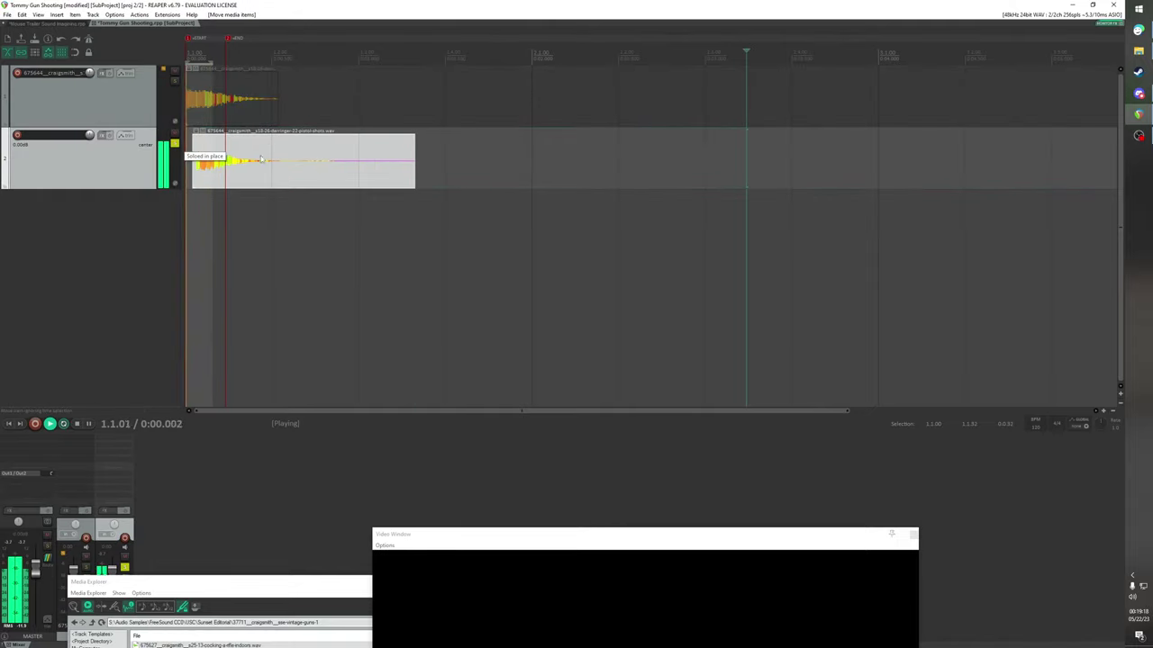
{"action": "left_click_drag", "start_coordinate": [213, 66], "coordinate": [185, 65]}
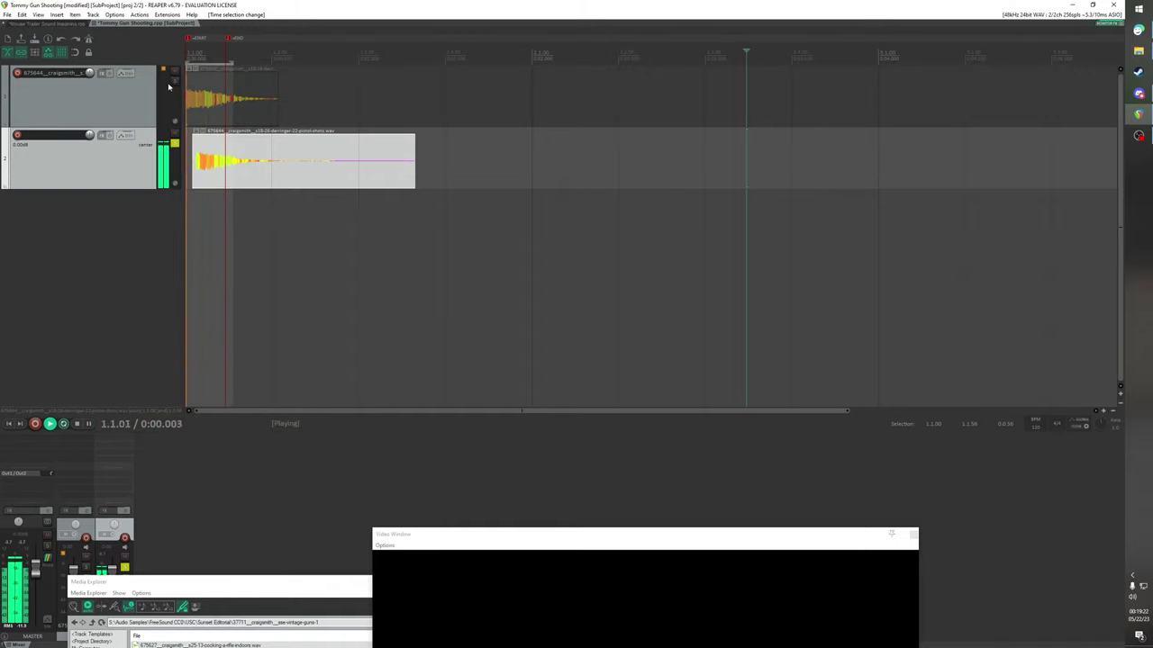
{"action": "left_click", "coordinate": [175, 145]}
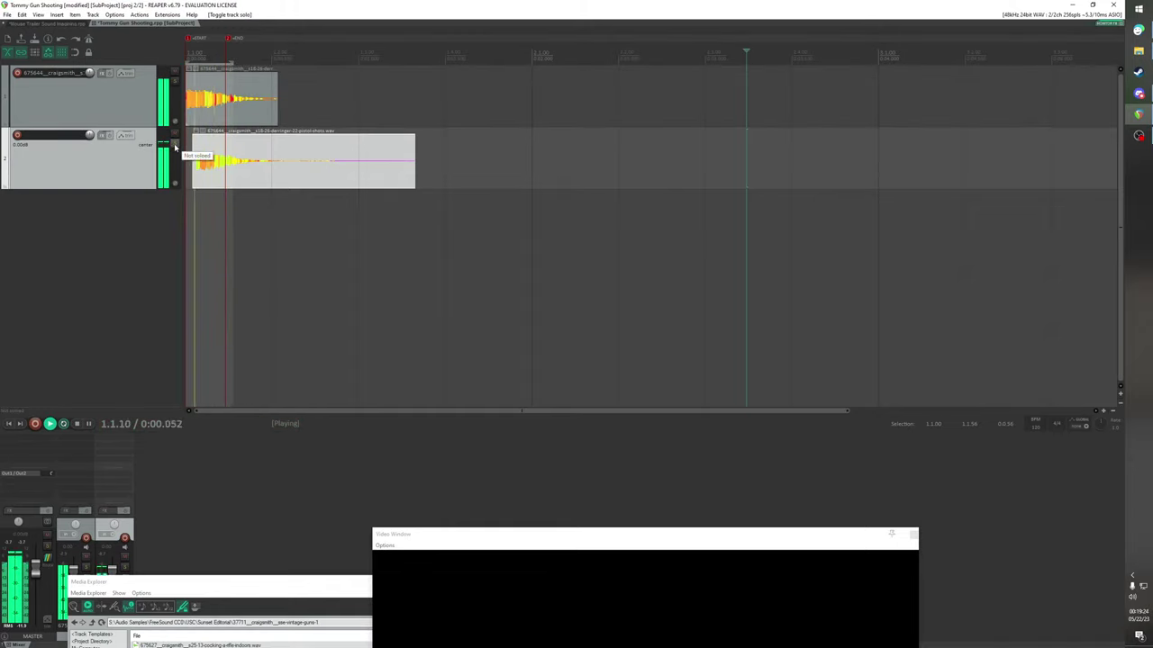
{"action": "key", "text": "space"}
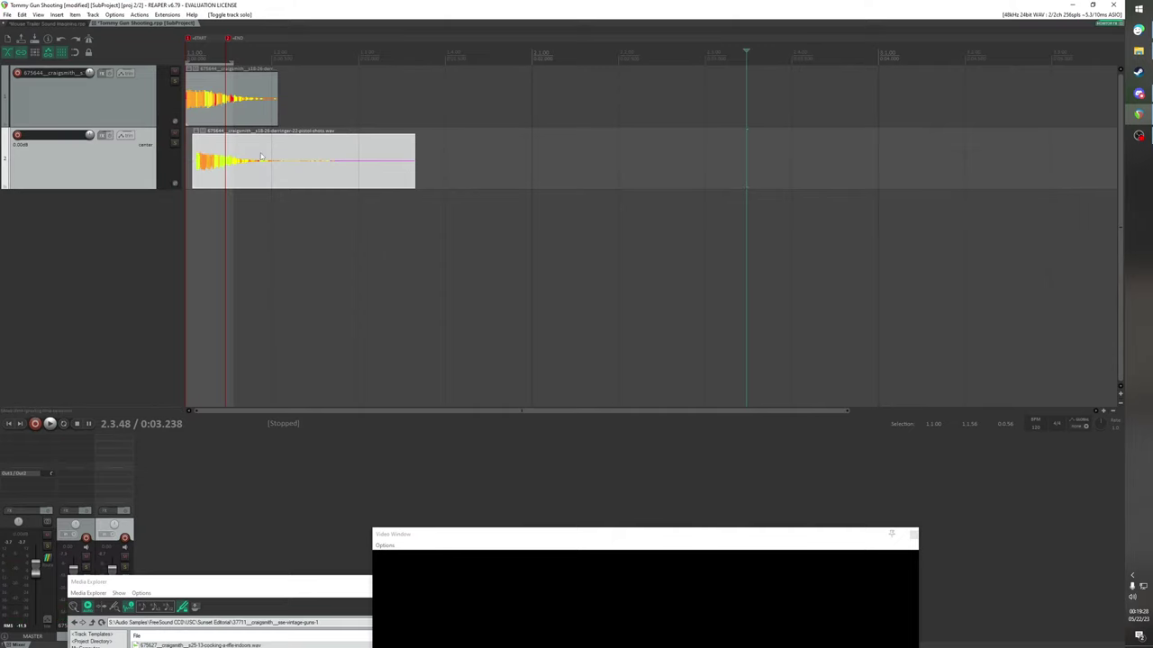
Move the second shot to about the end of the first, clear the time selection and play both from the project start
{"action": "left_click_drag", "start_coordinate": [261, 157], "coordinate": [342, 176]}
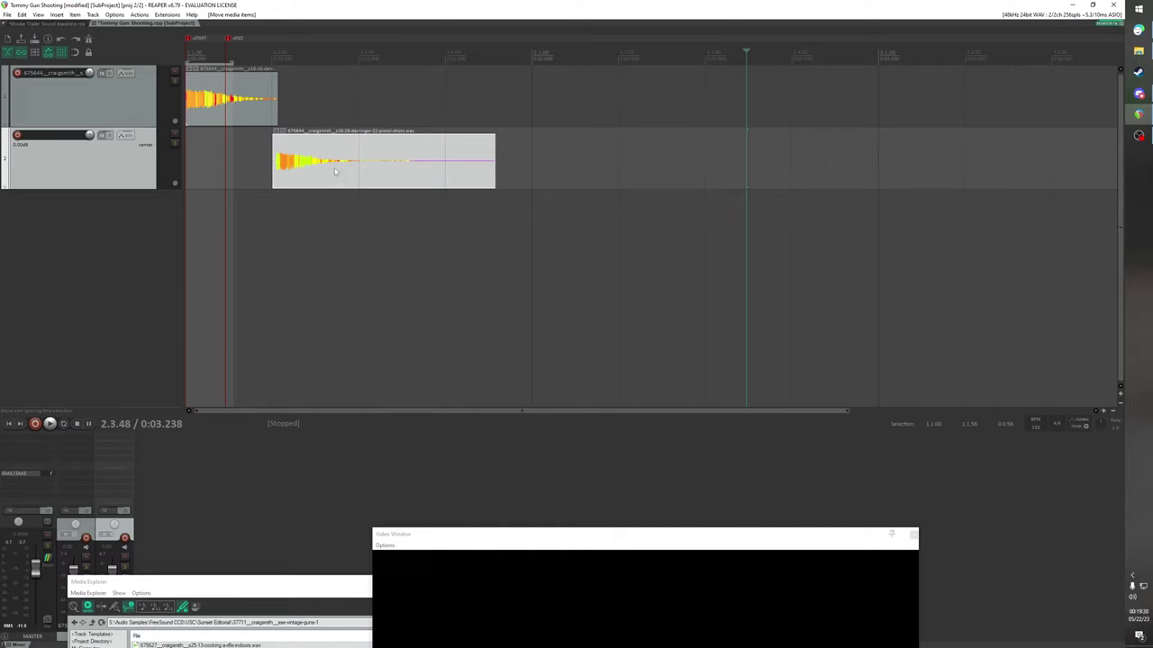
{"action": "key", "text": "Escape"}
{"action": "key", "text": "w"}
{"action": "key", "text": "space"}
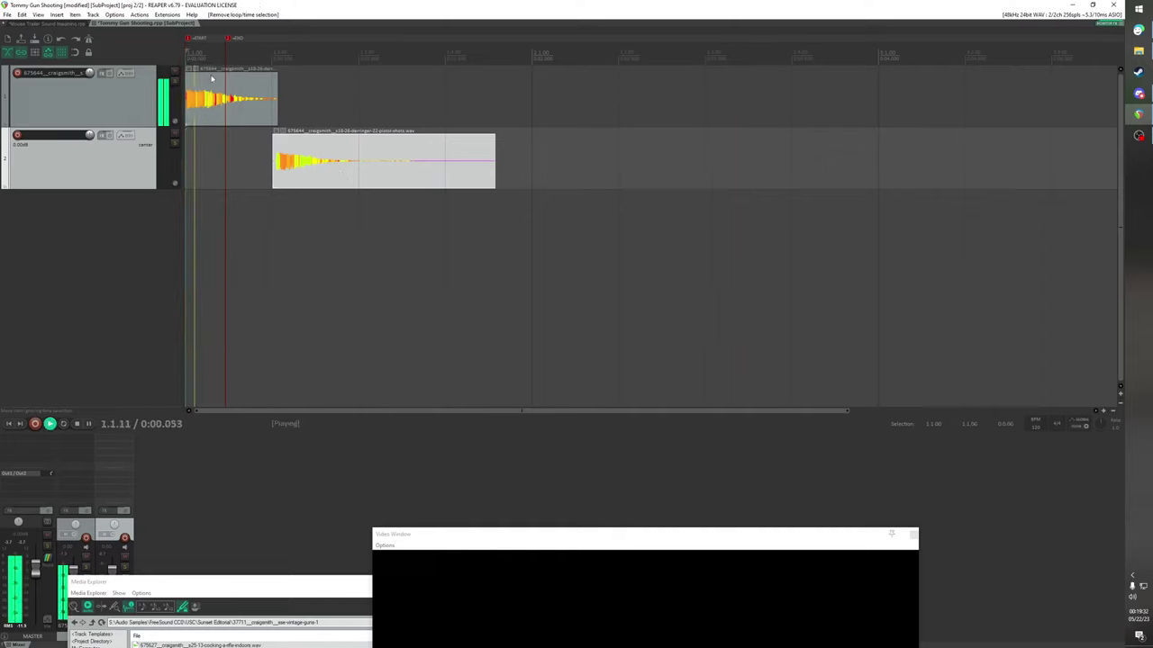
{"action": "key", "text": "space"}
{"action": "key", "text": "space"}
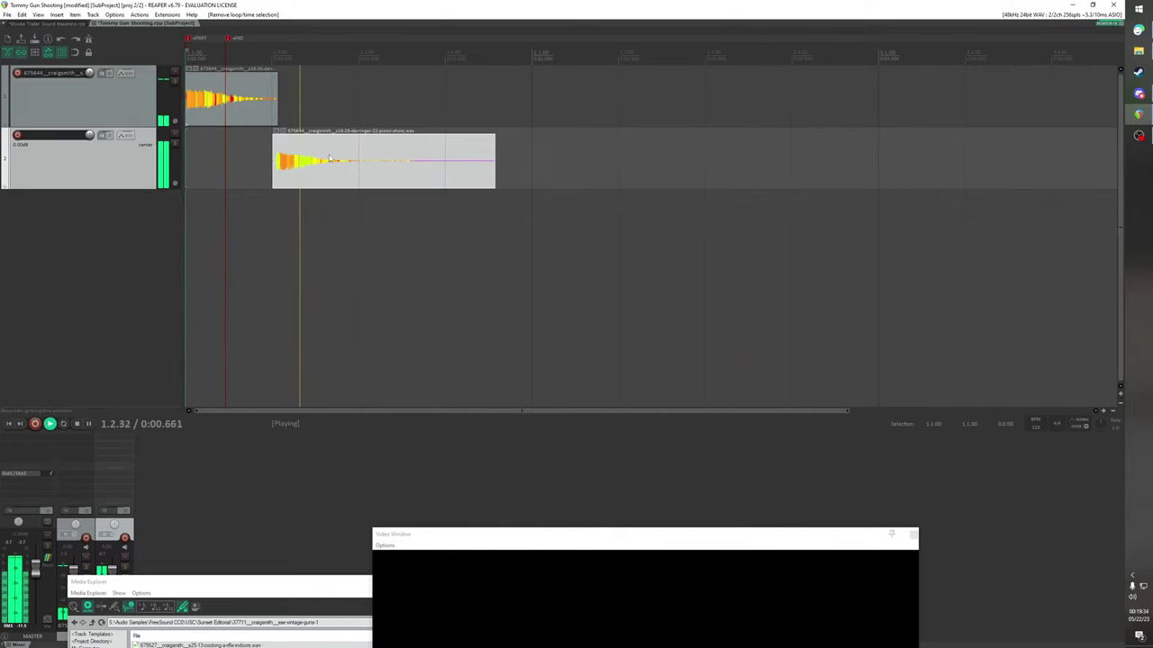
{"action": "key", "text": "space"}
Move the second shot onto the first track and remove that track with both pistol shots
{"action": "left_click_drag", "start_coordinate": [329, 159], "coordinate": [358, 96]}
{"action": "left_click", "coordinate": [190, 117]}
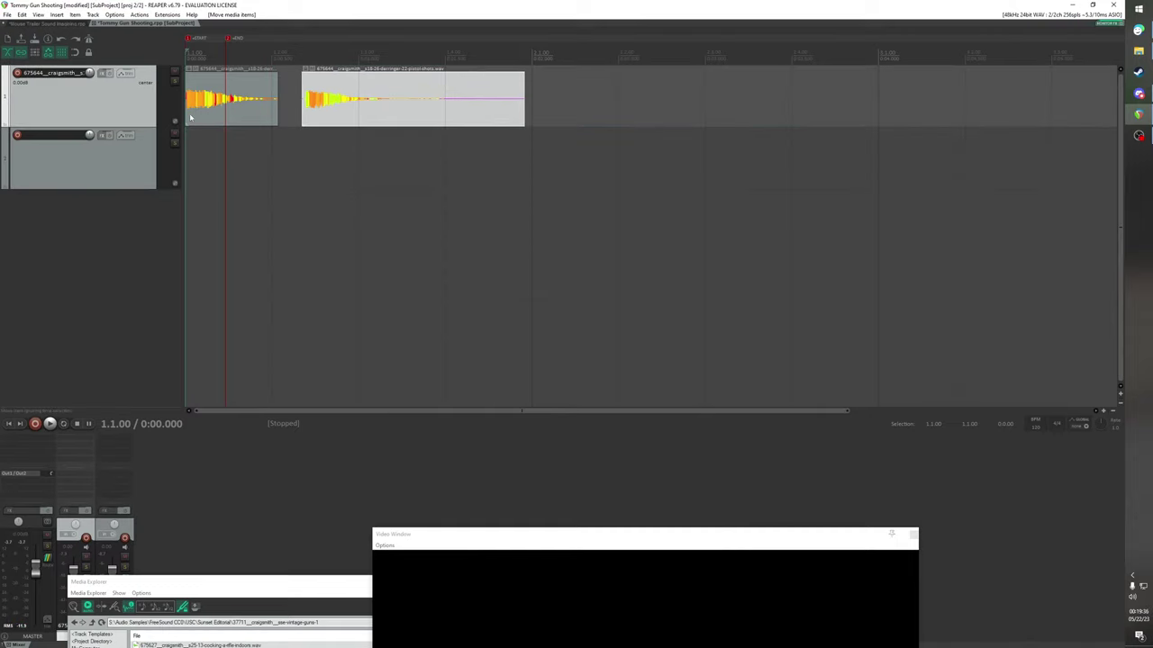
{"action": "key", "text": "Delete"}
{"action": "left_click", "coordinate": [547, 354]}
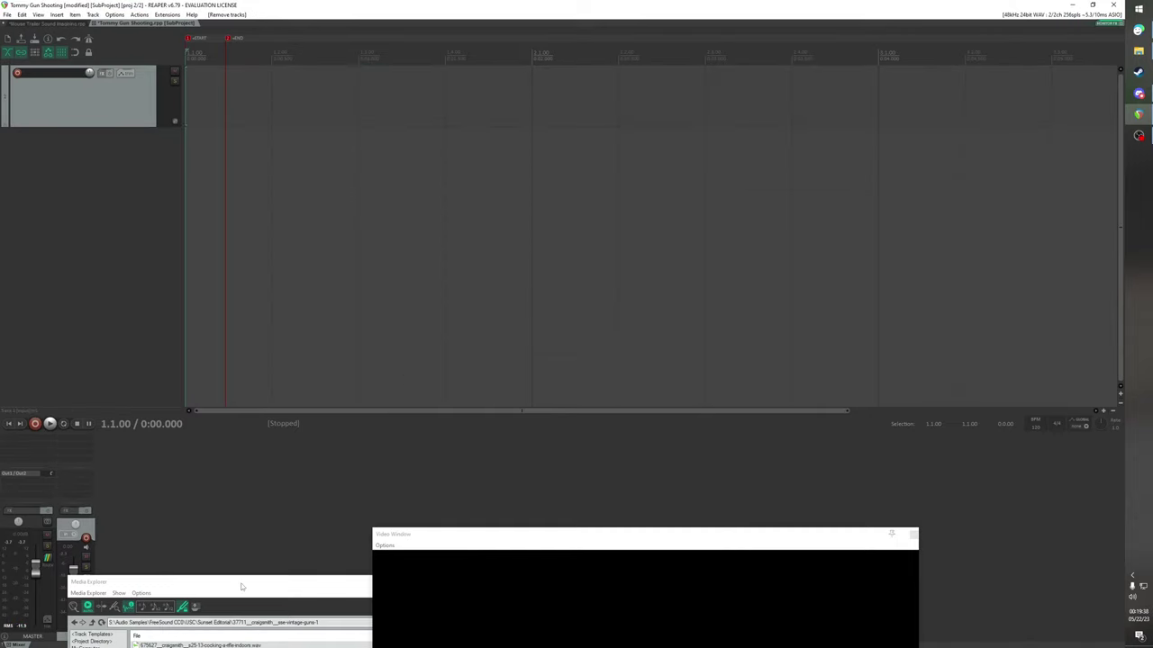
Reposition the Media Explorer below the timeline and check the Tommy Gun track in the main project
{"action": "left_click_drag", "start_coordinate": [242, 587], "coordinate": [466, 179]}
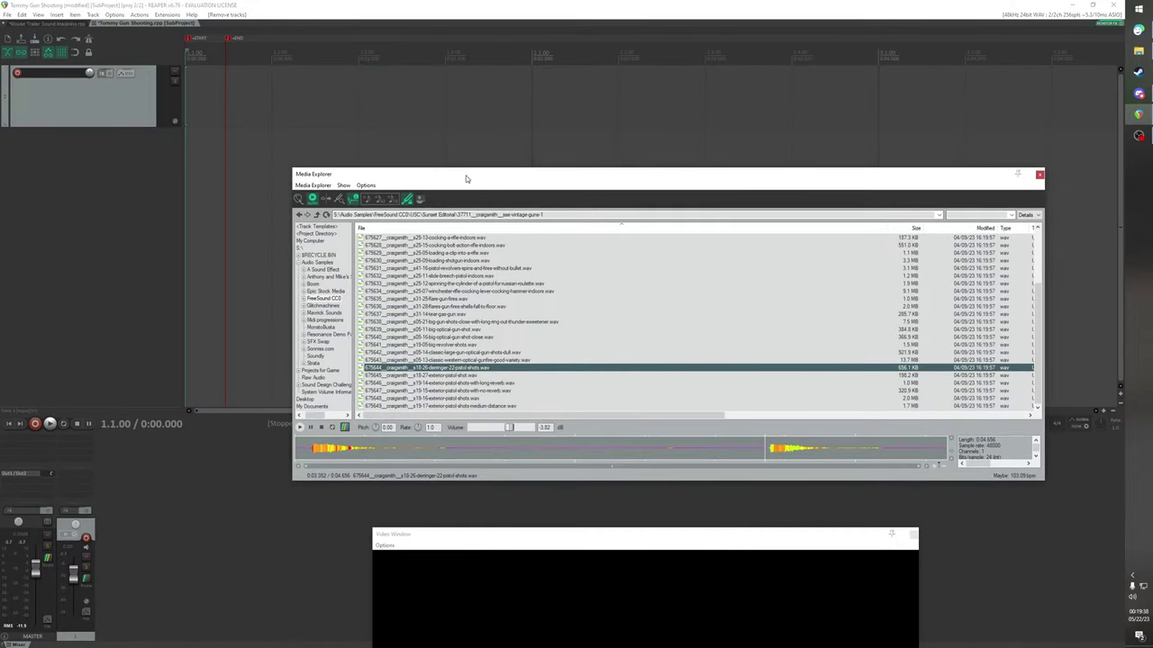
{"action": "left_click", "coordinate": [76, 23]}
{"action": "left_click_drag", "start_coordinate": [533, 176], "coordinate": [496, 402]}
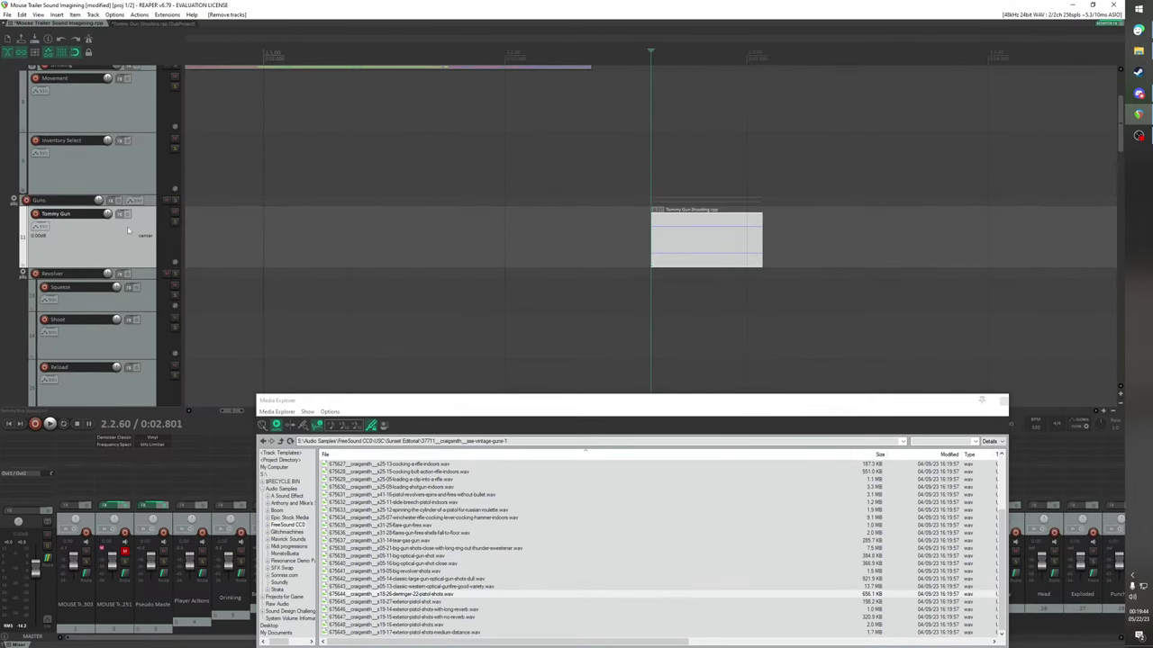
{"action": "left_click", "coordinate": [148, 22]}
Save the emptied subproject under the new file name Tommy Gun Shot 1.rpp in the Mouse Trailer 5.21.23 folder
{"action": "left_click", "coordinate": [6, 14]}
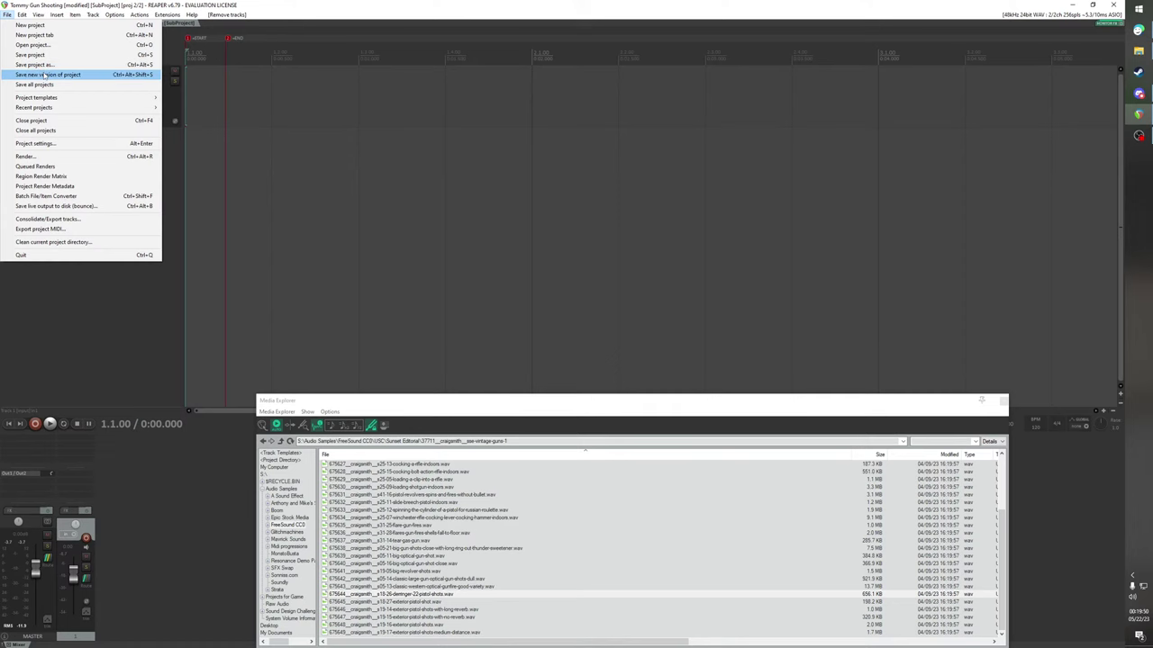
{"action": "left_click", "coordinate": [34, 65]}
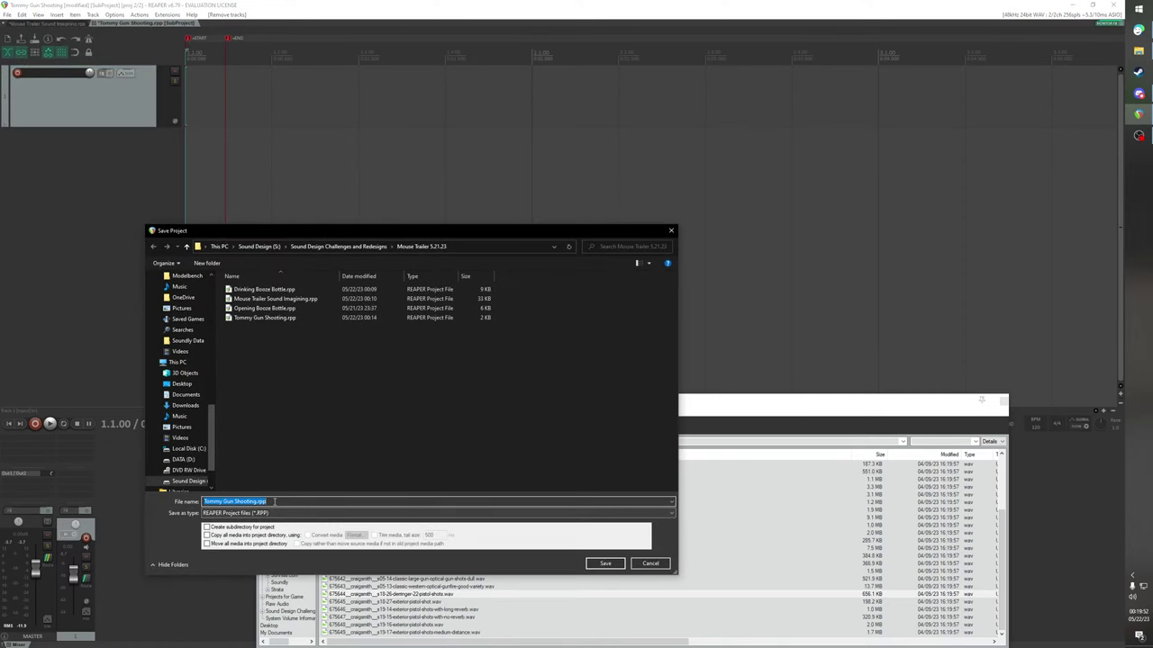
{"action": "left_click", "coordinate": [258, 502]}
{"action": "key", "text": "BackSpace"}
{"action": "key", "text": "BackSpace"}
{"action": "key", "text": "BackSpace"}
{"action": "type", "text": "1"}
{"action": "left_click", "coordinate": [604, 564]}
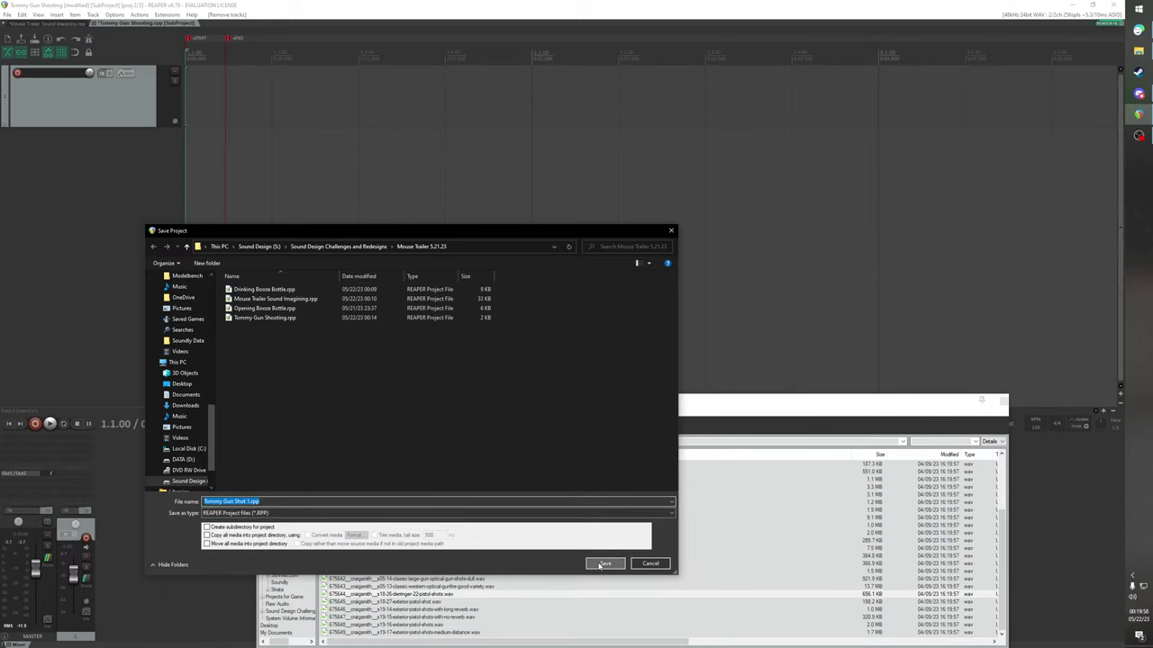
Delete the Tommy Gun Shooting.rpp item from the Tommy Gun track in the Mouse Trailer Sound Imagining project
{"action": "left_click", "coordinate": [40, 24]}
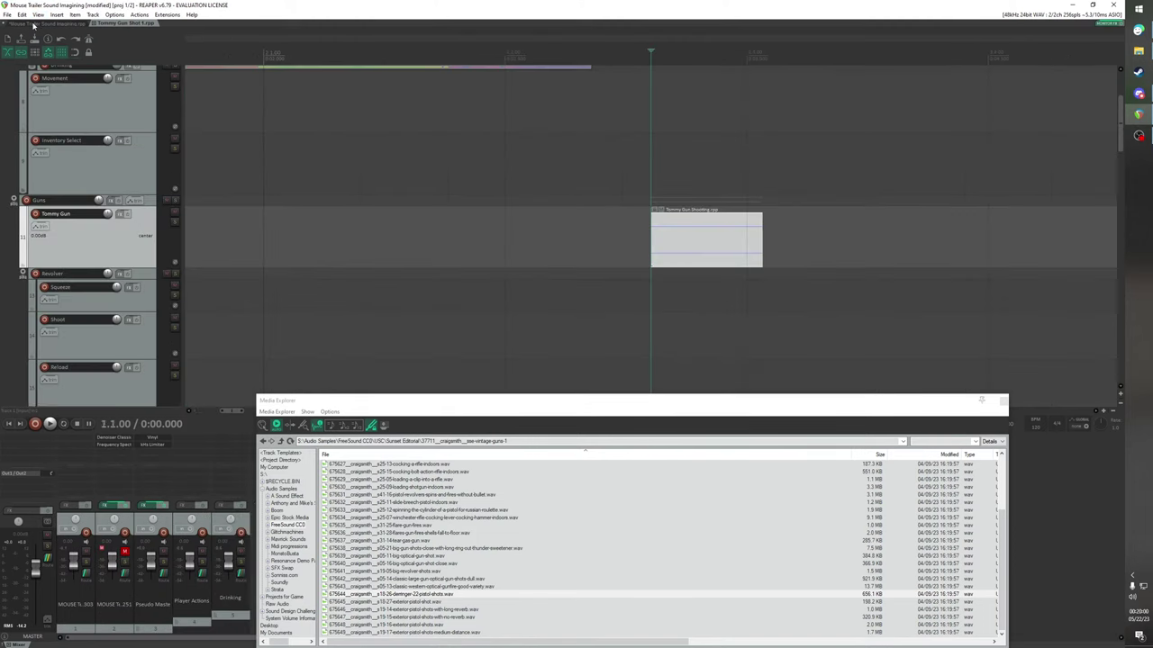
{"action": "left_click", "coordinate": [121, 25]}
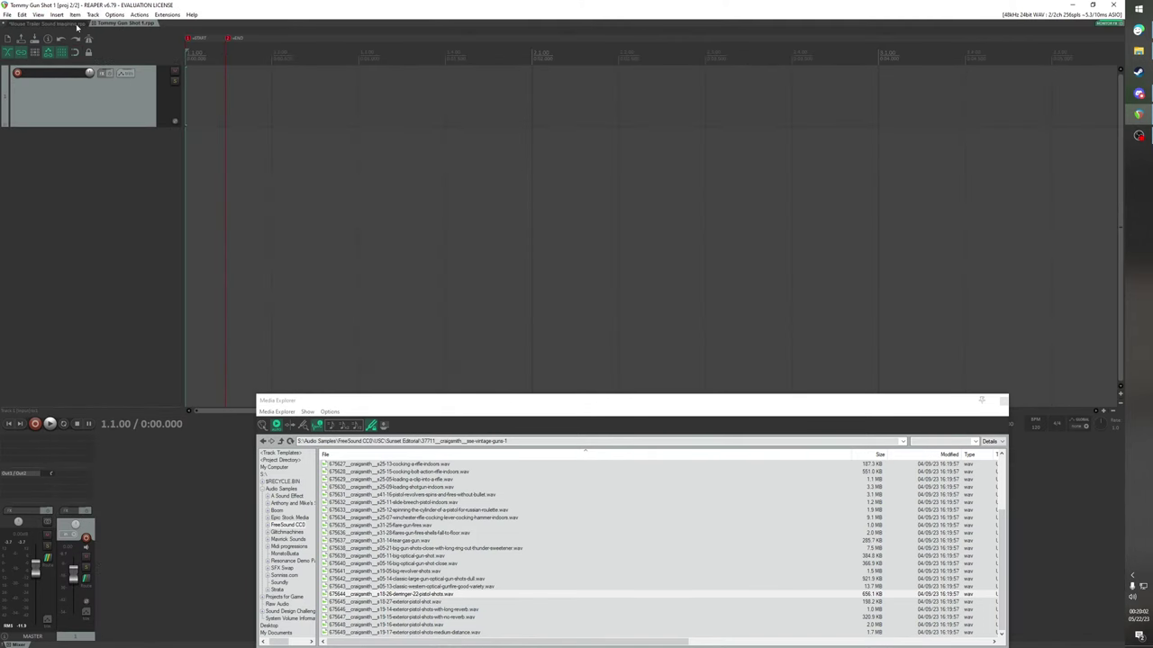
{"action": "left_click", "coordinate": [40, 23]}
{"action": "left_click", "coordinate": [699, 234]}
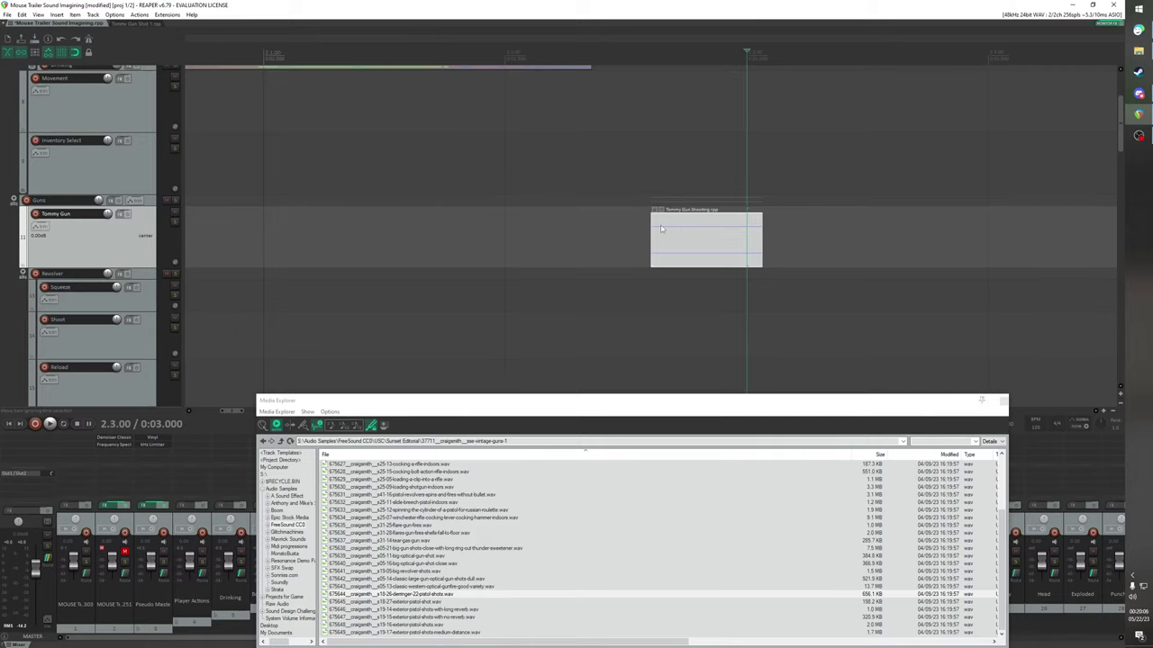
{"action": "left_click", "coordinate": [668, 234]}
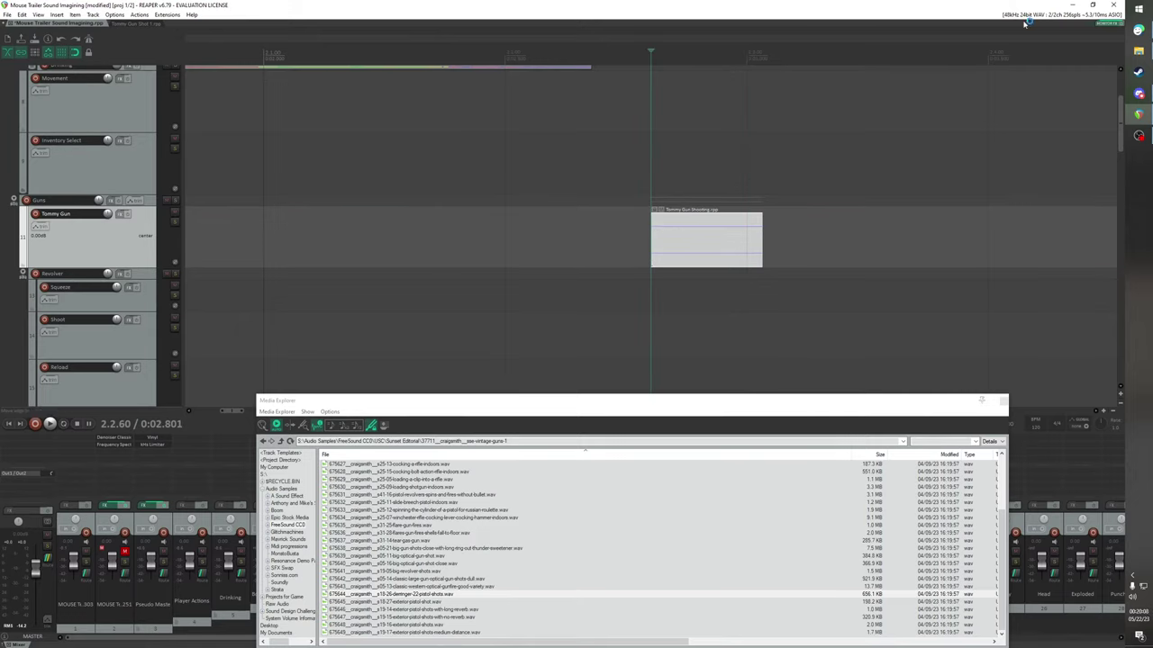
{"action": "left_click", "coordinate": [1138, 30]}
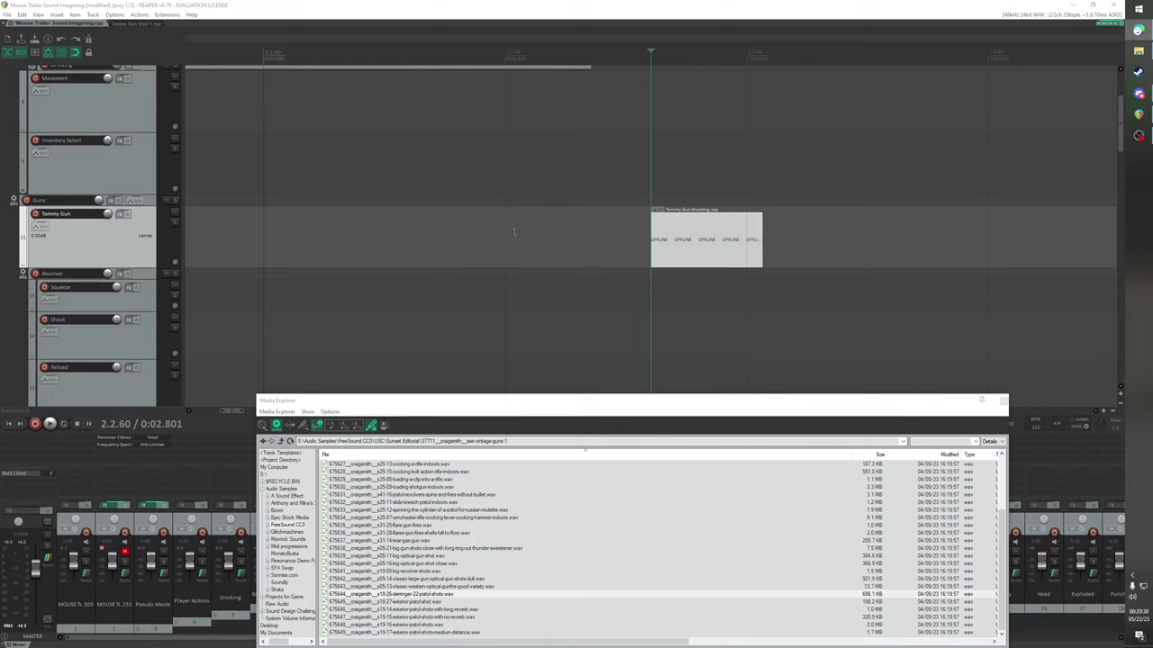
{"action": "left_click", "coordinate": [691, 245]}
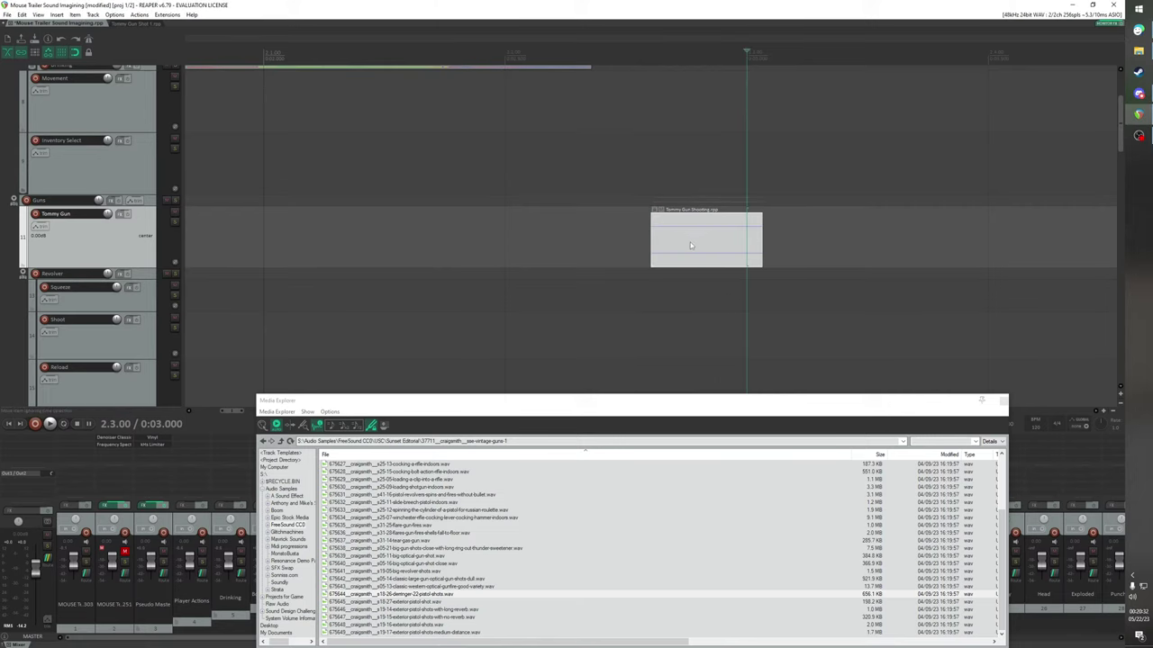
{"action": "key", "text": "Delete"}
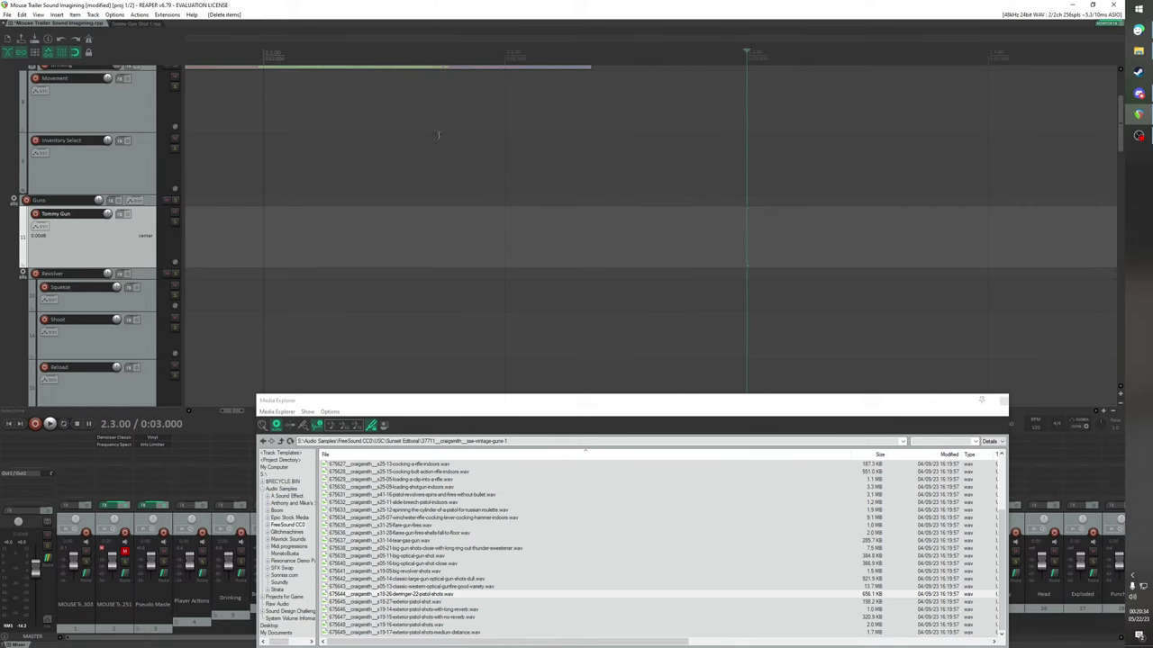
In File Explorer, delete the Tommy Gun Shooting .rpp, .rpp-bak and .rpp-PROX files from the Mouse Trailer 5.21.23 folder
{"action": "key", "text": "ctrl+Tab"}
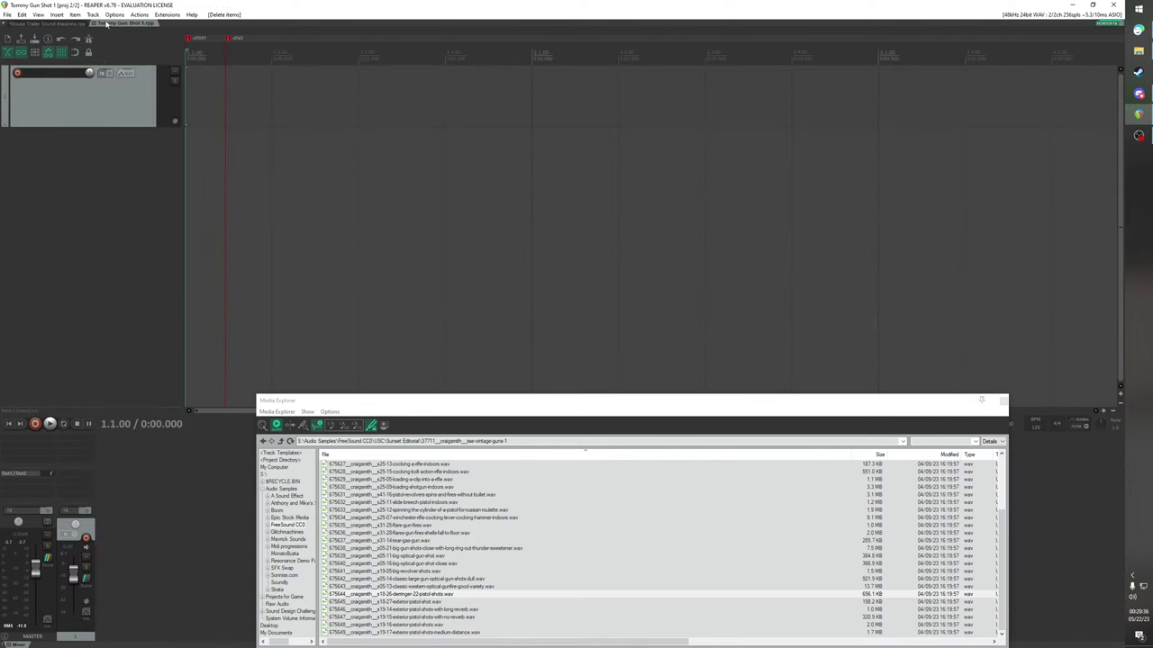
{"action": "left_click", "coordinate": [46, 24]}
{"action": "left_click", "coordinate": [1138, 52]}
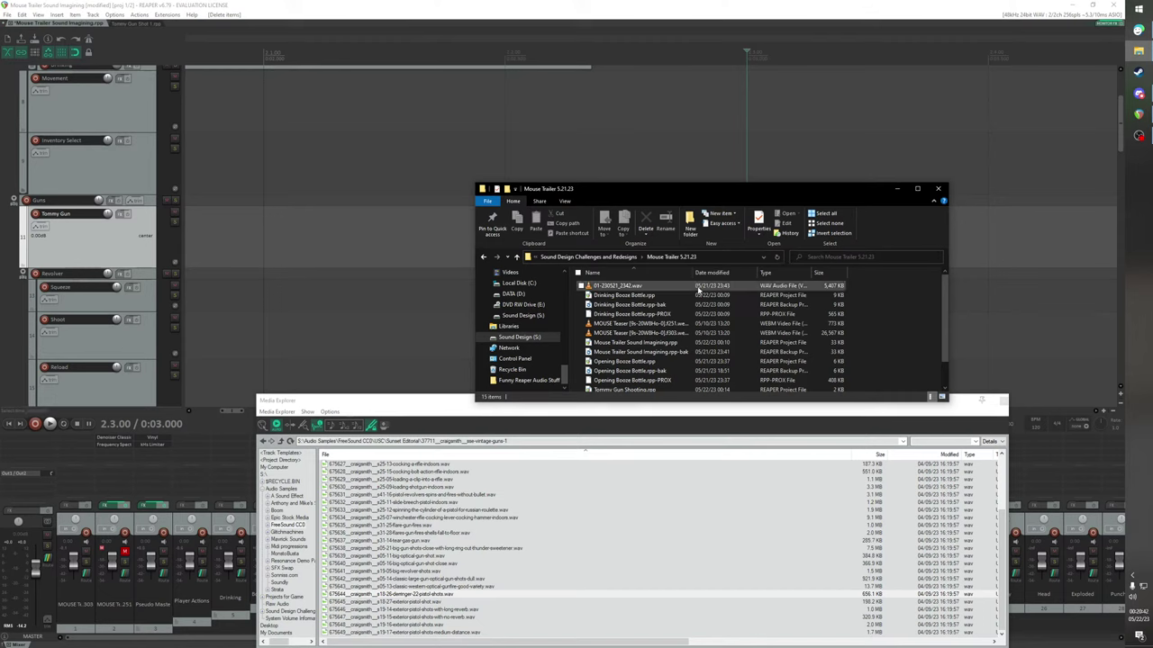
{"action": "scroll", "coordinate": [698, 288], "scroll_direction": "down", "scroll_amount": 1}
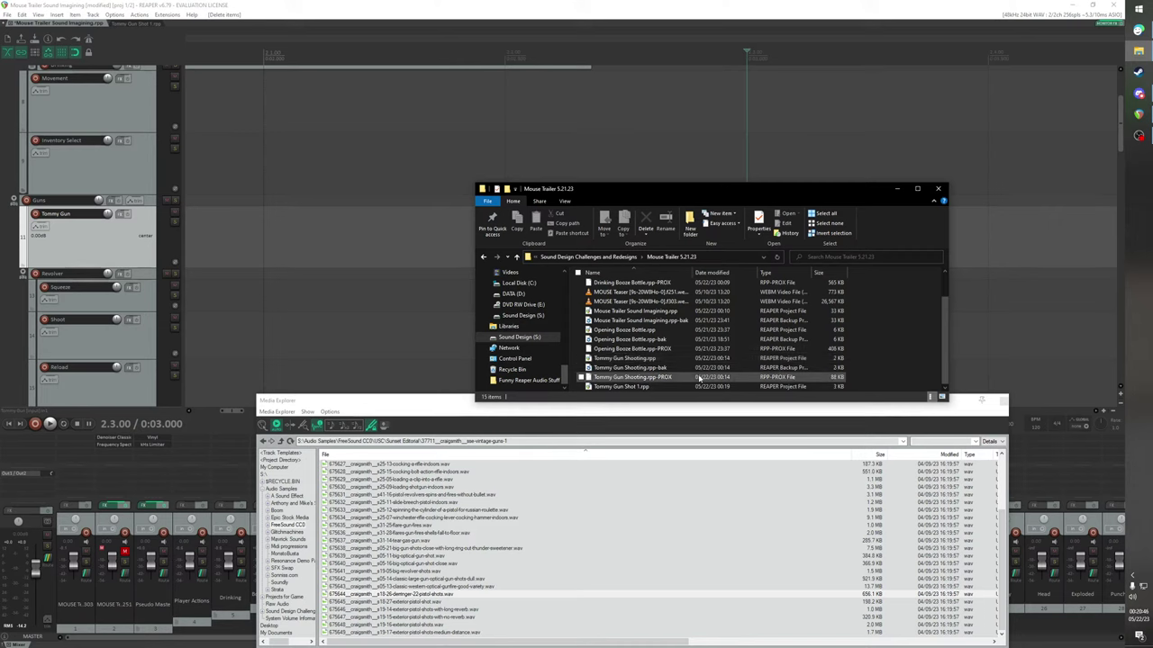
{"action": "left_click", "coordinate": [654, 361]}
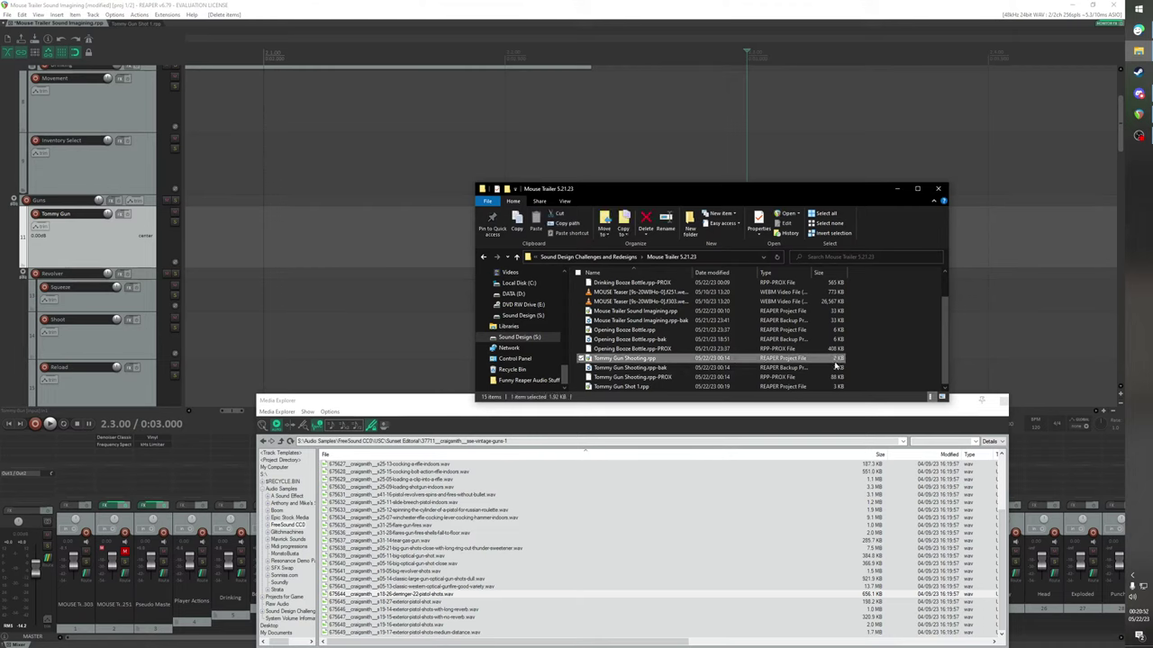
{"action": "key", "text": "Delete"}
{"action": "left_click", "coordinate": [684, 369]}
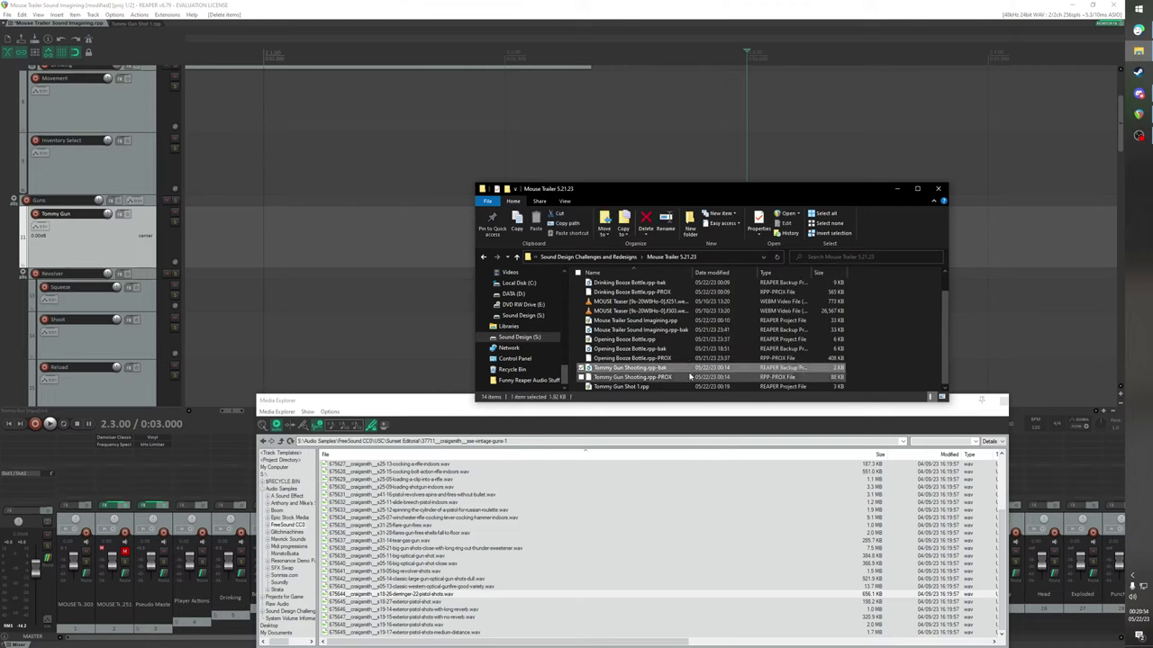
{"action": "key", "text": "Delete"}
{"action": "left_click", "coordinate": [693, 376]}
{"action": "key", "text": "Delete"}
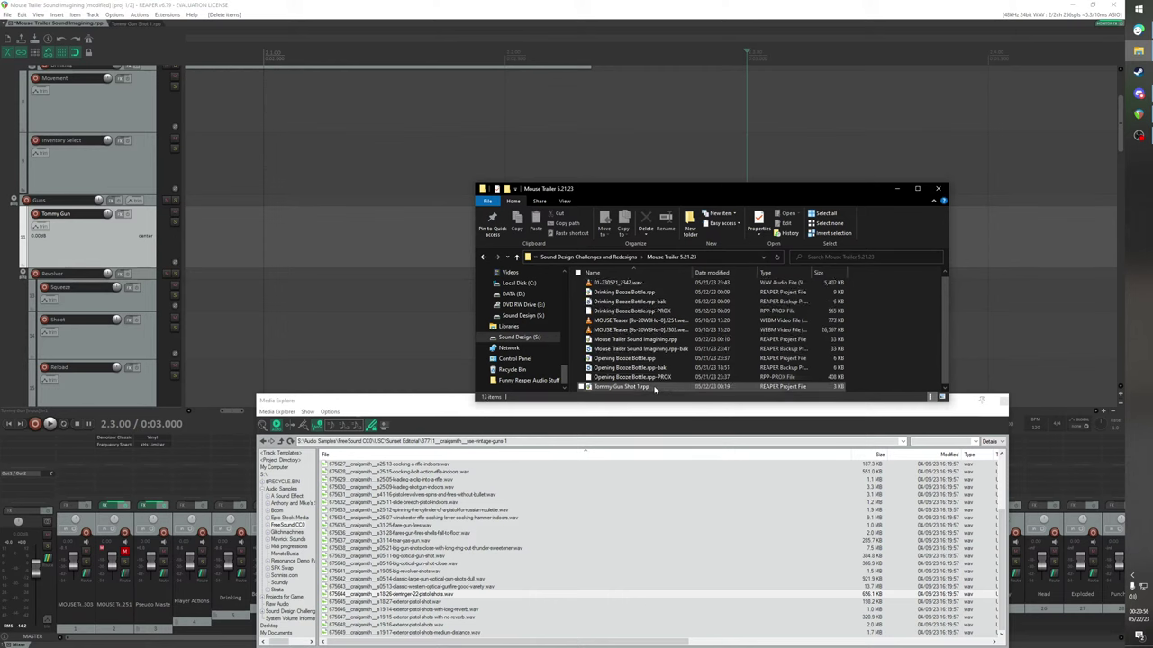
Bring Tommy Gun Shot 1.rpp from File Explorer onto the Tommy Gun track at 2.3.00 as a project media item
{"action": "left_click_drag", "start_coordinate": [672, 195], "coordinate": [309, 151]}
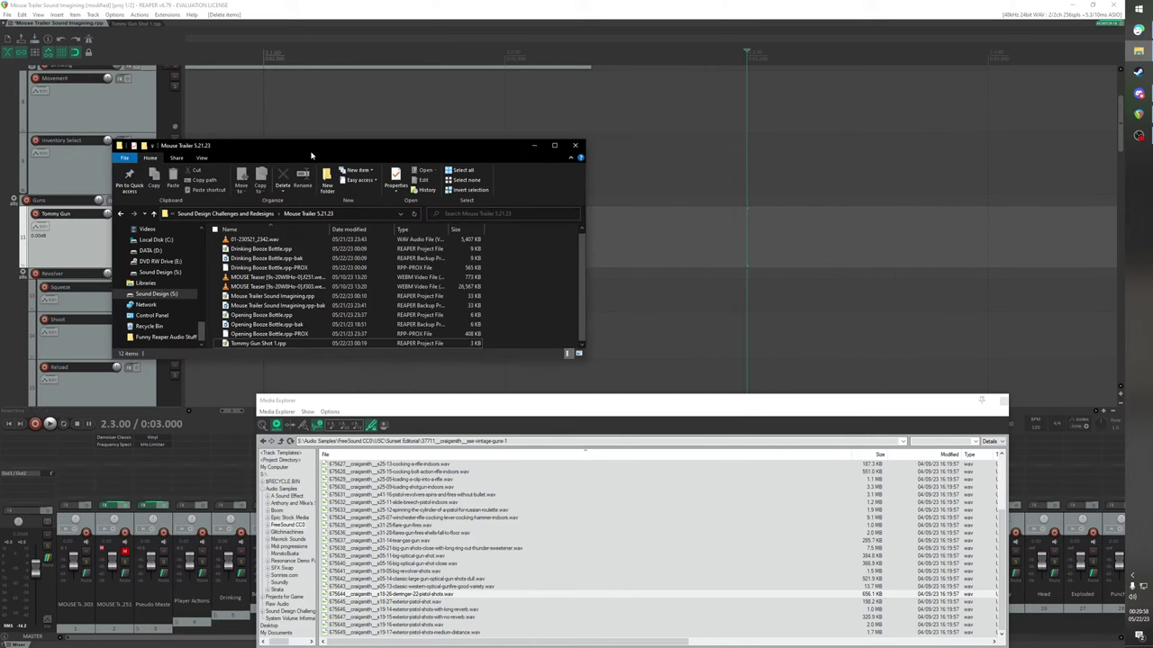
{"action": "left_click_drag", "start_coordinate": [270, 347], "coordinate": [711, 241]}
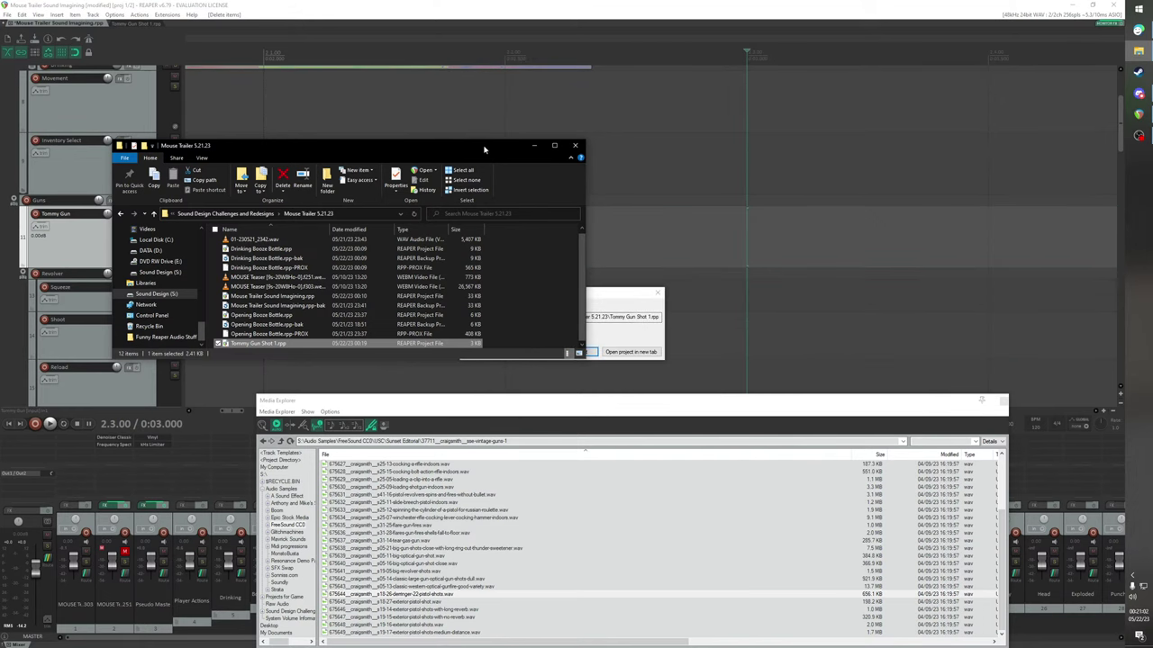
{"action": "left_click_drag", "start_coordinate": [485, 150], "coordinate": [456, 484]}
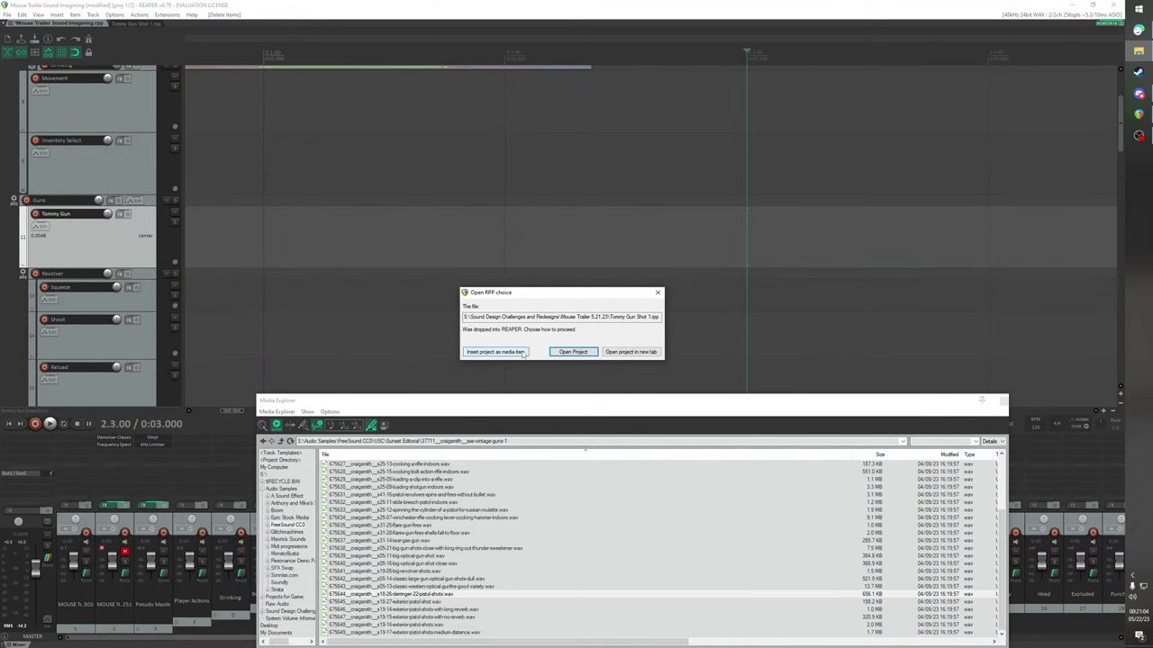
{"action": "left_click", "coordinate": [630, 352]}
Add a track named Shot 1 below the Tommy Gun track and move the Tommy Gun Shot 1 item onto it
{"action": "scroll", "coordinate": [662, 243], "scroll_direction": "down", "scroll_amount": 3}
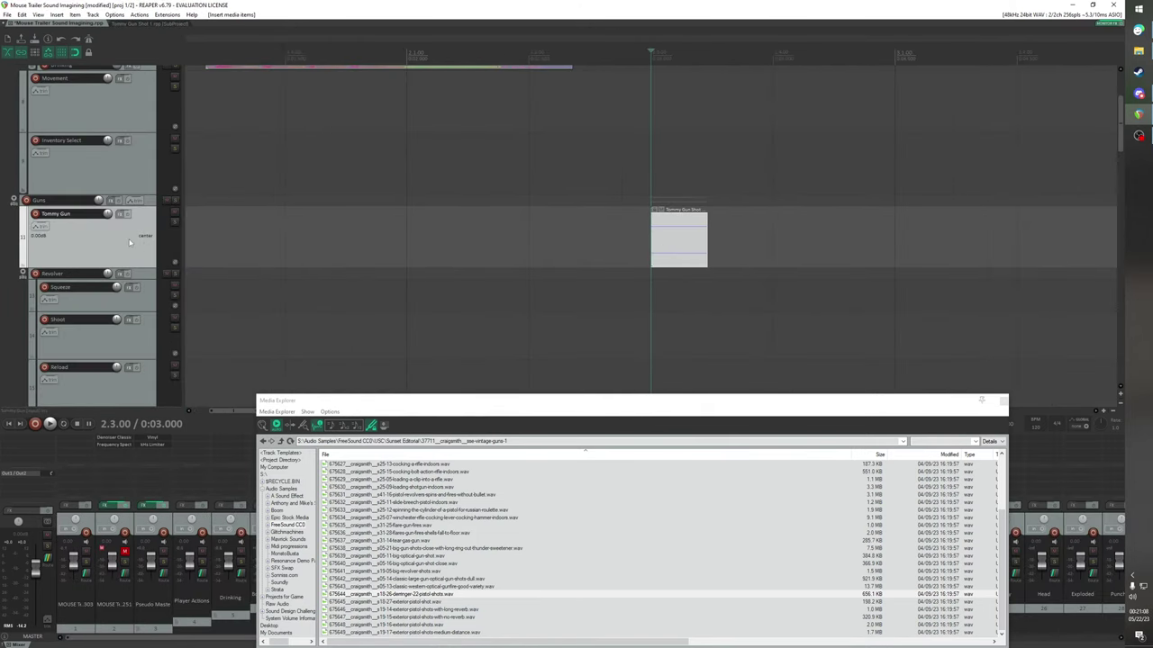
{"action": "key", "text": "ctrl+t"}
{"action": "double_click", "coordinate": [90, 276]}
{"action": "type", "text": "Shjo"}
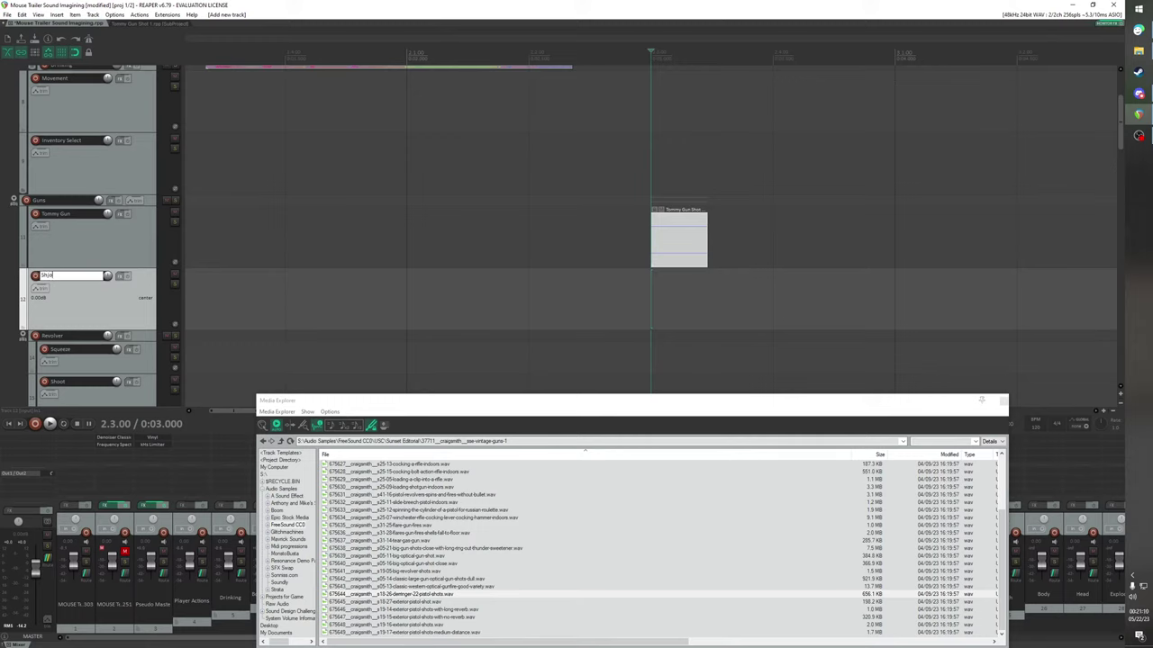
{"action": "type", "text": "t 1"}
{"action": "left_click_drag", "start_coordinate": [668, 244], "coordinate": [675, 307]}
{"action": "scroll", "coordinate": [675, 306], "scroll_direction": "down", "scroll_amount": 2}
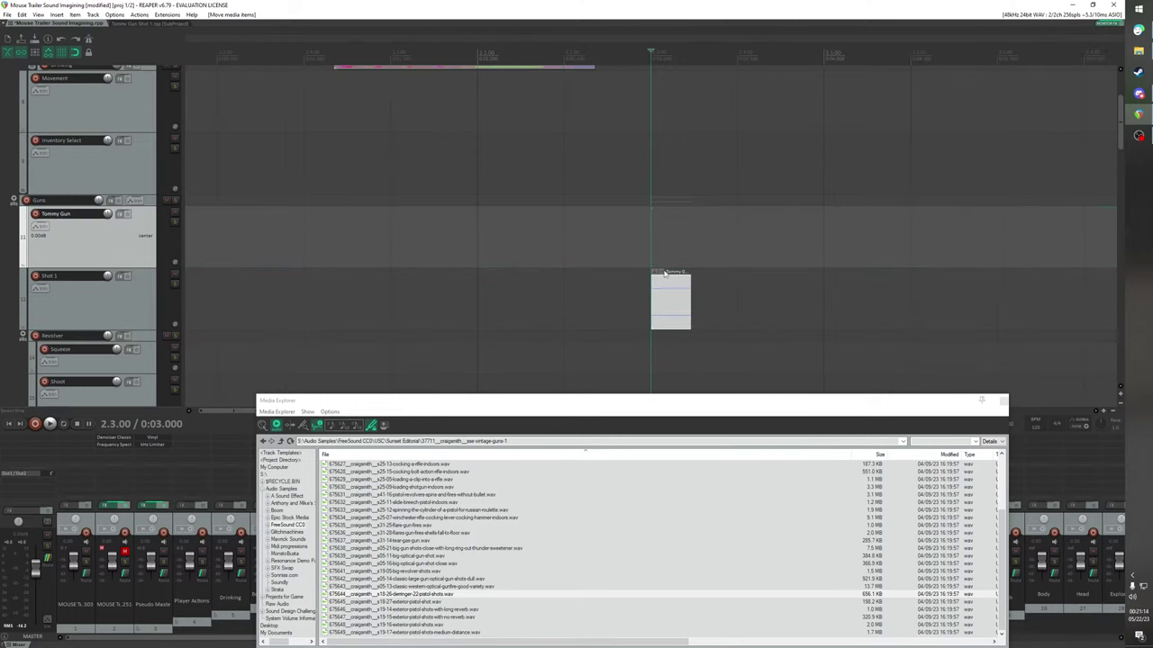
Rearrange the Media Explorer and Video Window below the arrangement so the gameplay video is visible
{"action": "left_click_drag", "start_coordinate": [694, 403], "coordinate": [441, 148]}
{"action": "left_click_drag", "start_coordinate": [667, 535], "coordinate": [656, 436]}
{"action": "left_click_drag", "start_coordinate": [527, 149], "coordinate": [656, 498]}
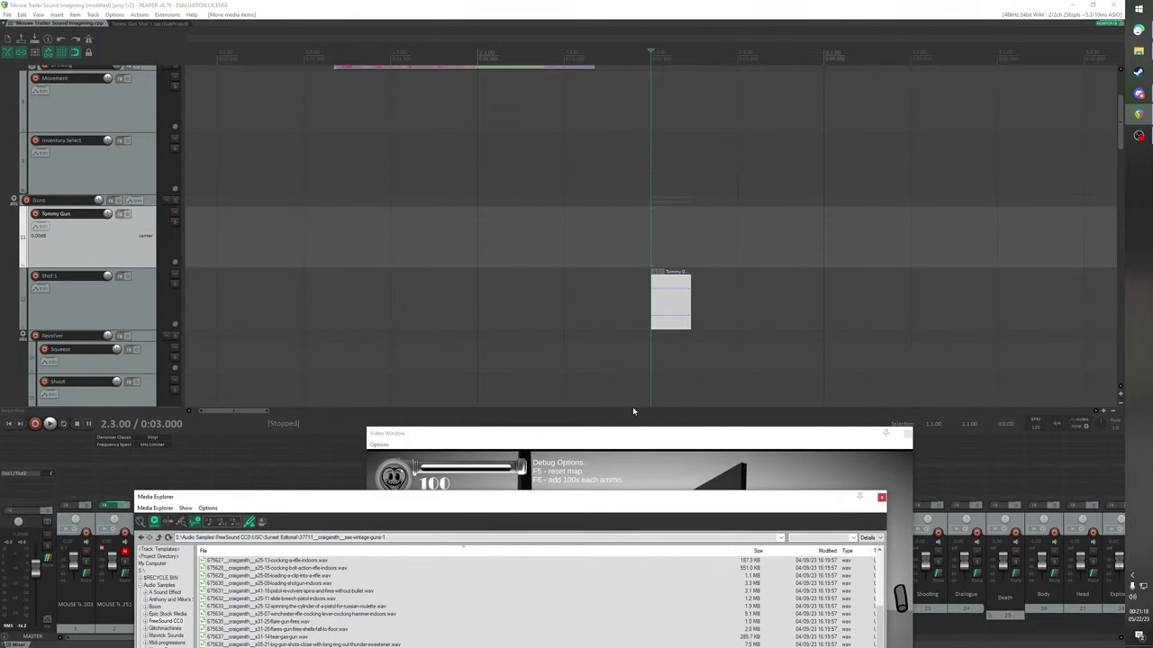
{"action": "left_click_drag", "start_coordinate": [627, 437], "coordinate": [618, 416]}
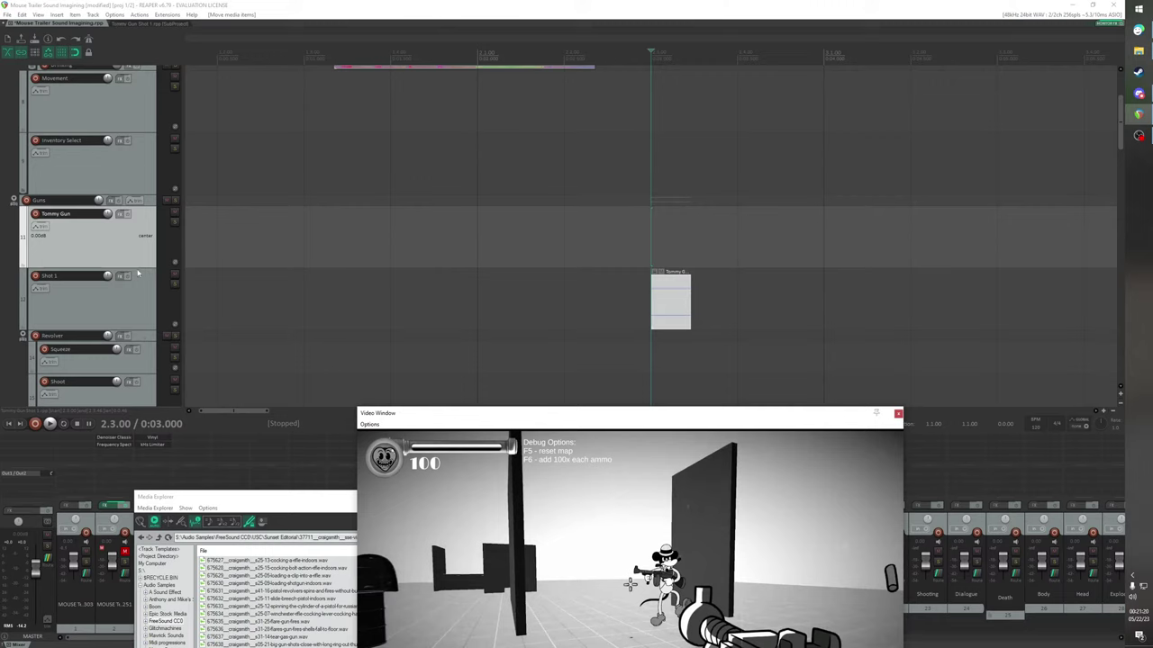
Reduce the heights of the Tommy Gun and Shot 1 tracks and nest Shot 1 inside Tommy Gun
{"action": "left_click_drag", "start_coordinate": [138, 267], "coordinate": [139, 217]}
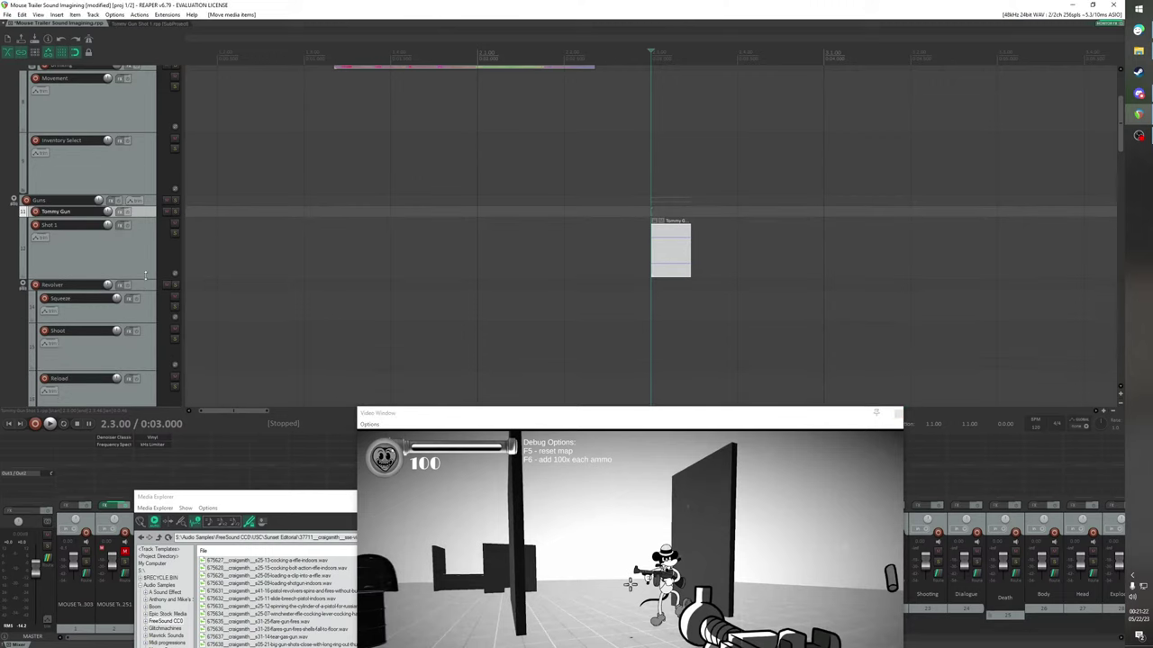
{"action": "left_click_drag", "start_coordinate": [145, 274], "coordinate": [154, 232]}
{"action": "left_click", "coordinate": [138, 239]}
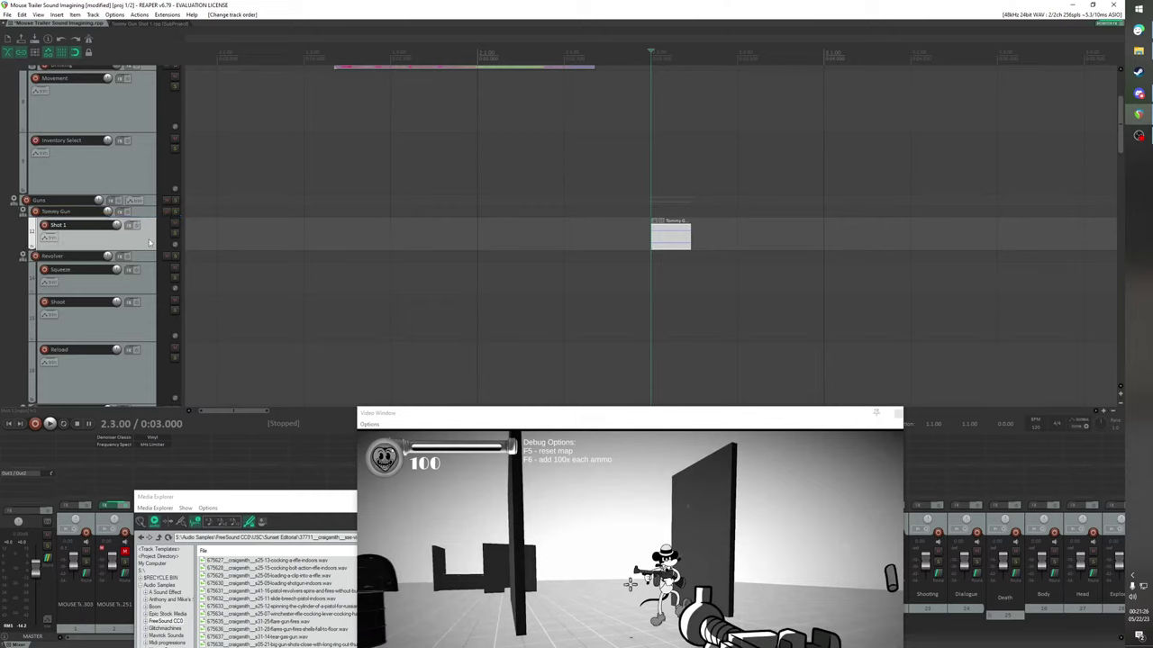
Add a second track inside the Tommy Gun folder and rename the Shot 1 track as 1
{"action": "key", "text": "ctrl+t"}
{"action": "left_click_drag", "start_coordinate": [109, 299], "coordinate": [107, 255]}
{"action": "double_click", "coordinate": [105, 258]}
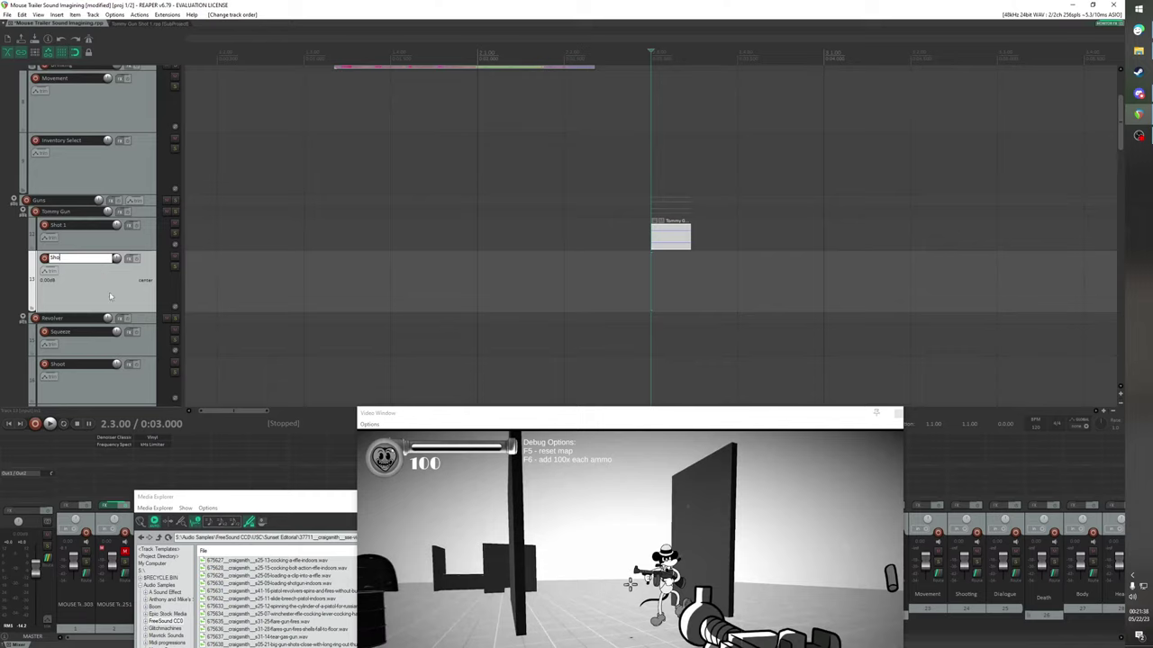
{"action": "double_click", "coordinate": [74, 225]}
{"action": "type", "text": "1"}
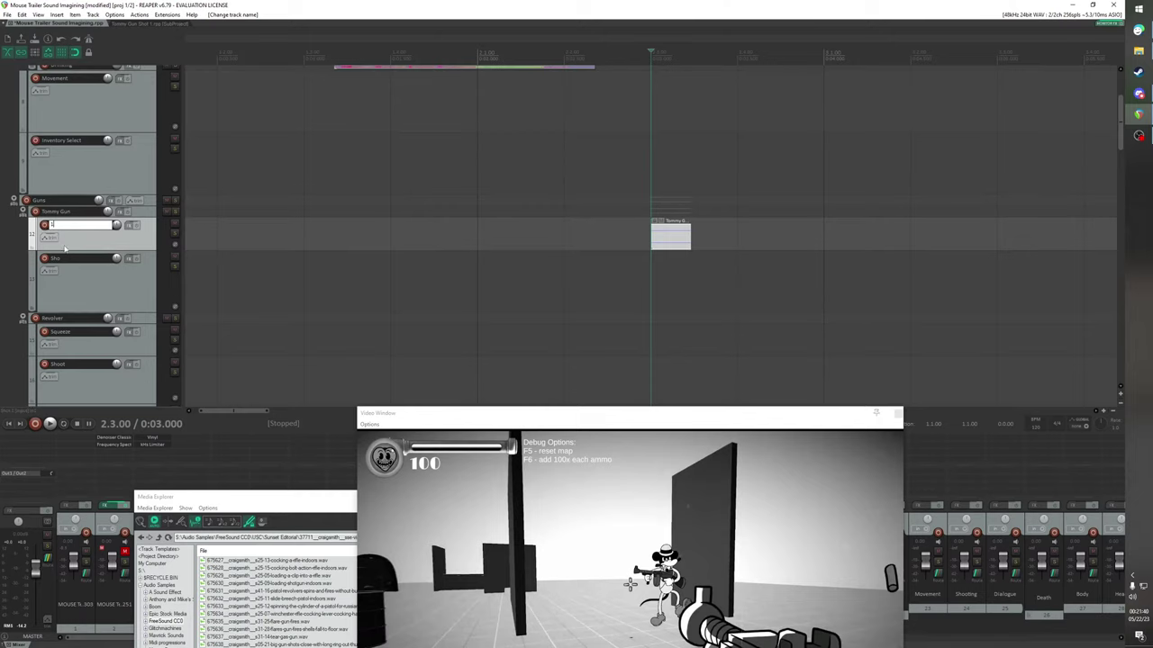
Rename the second Tommy Gun child track as 2 and shrink tracks 1 and 2 to minimum height
{"action": "double_click", "coordinate": [71, 258]}
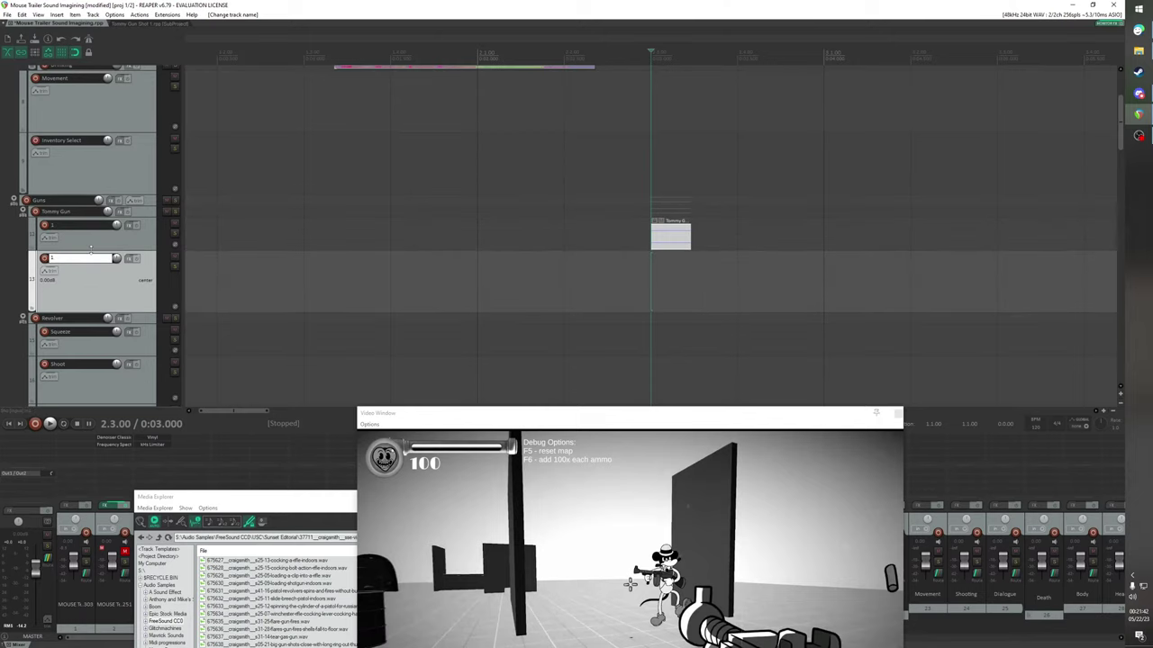
{"action": "left_click_drag", "start_coordinate": [72, 251], "coordinate": [72, 250]}
{"action": "double_click", "coordinate": [70, 259]}
{"action": "left_click", "coordinate": [75, 249]}
{"action": "left_click", "coordinate": [94, 293]}
{"action": "left_click_drag", "start_coordinate": [88, 312], "coordinate": [89, 241]}
Add a third child track named 3 inside the Tommy Gun folder and shrink it to minimum height
{"action": "key", "text": "ctrl+t"}
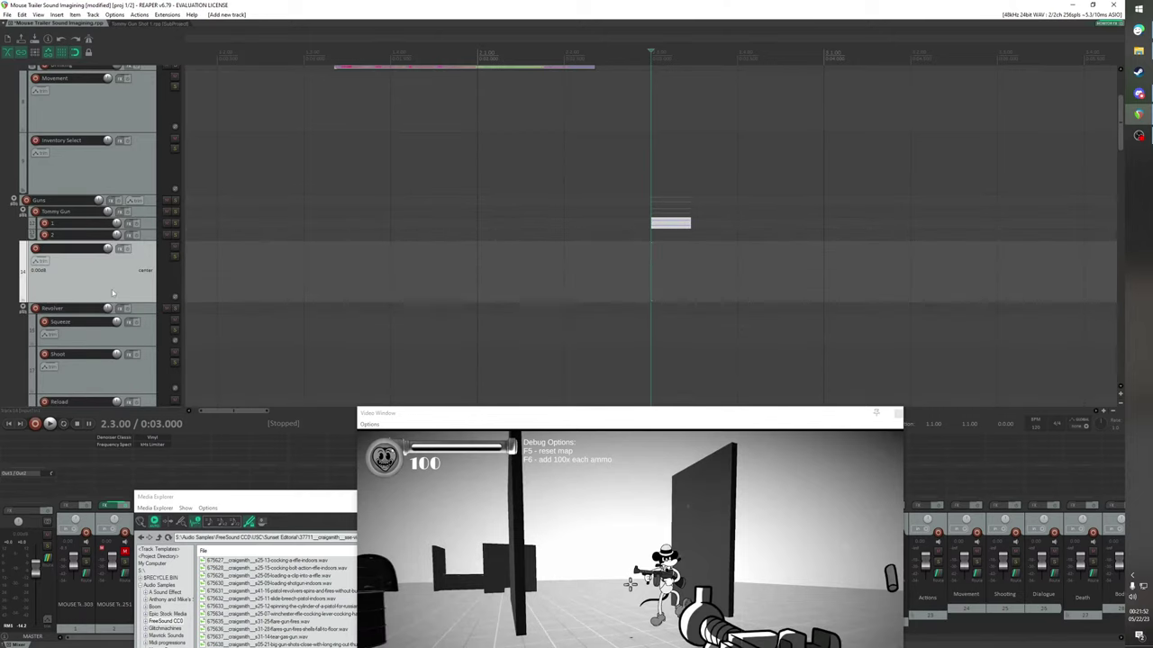
{"action": "double_click", "coordinate": [104, 247]}
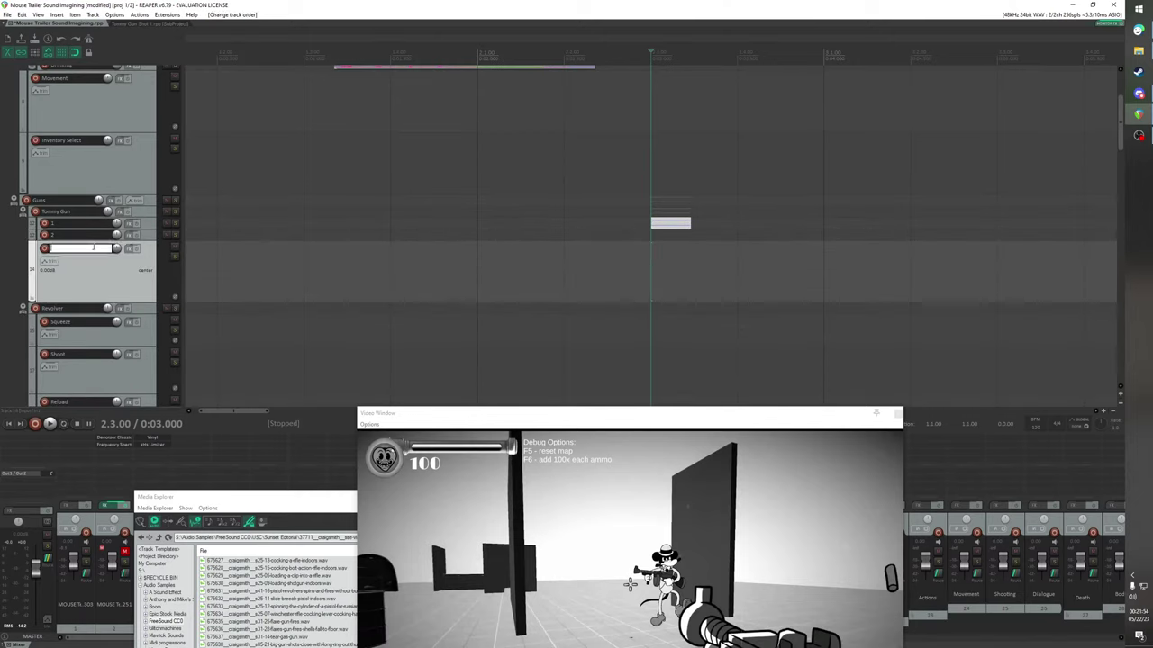
{"action": "type", "text": "3"}
{"action": "key", "text": "Return"}
{"action": "left_click_drag", "start_coordinate": [107, 303], "coordinate": [108, 254]}
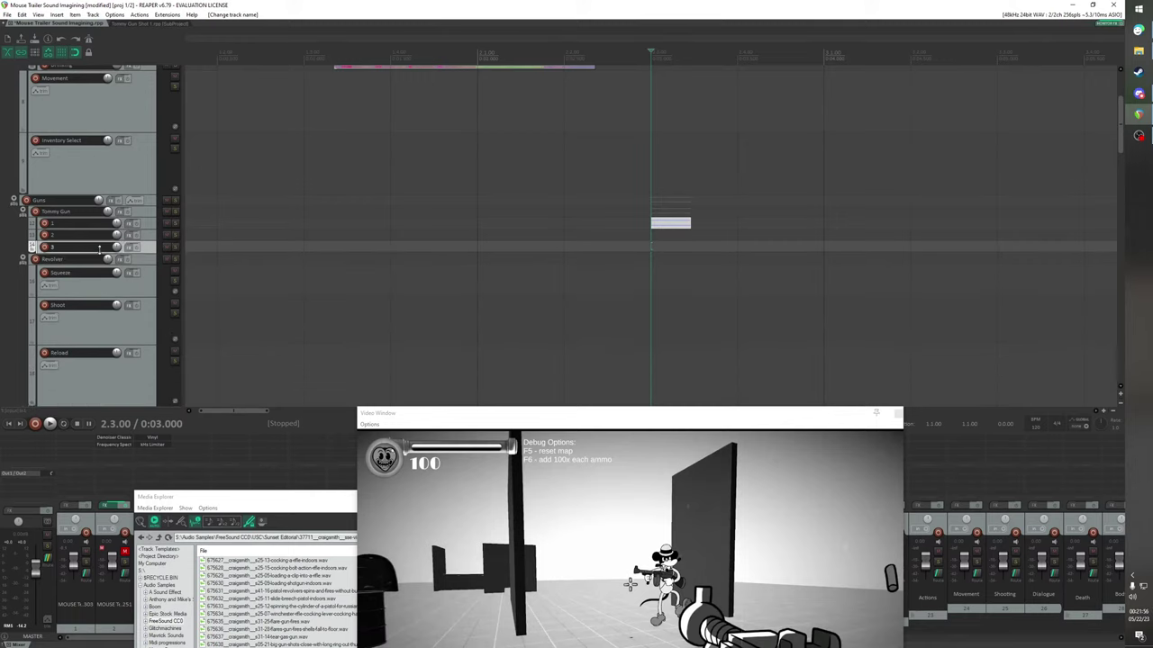
{"action": "left_click", "coordinate": [655, 223]}
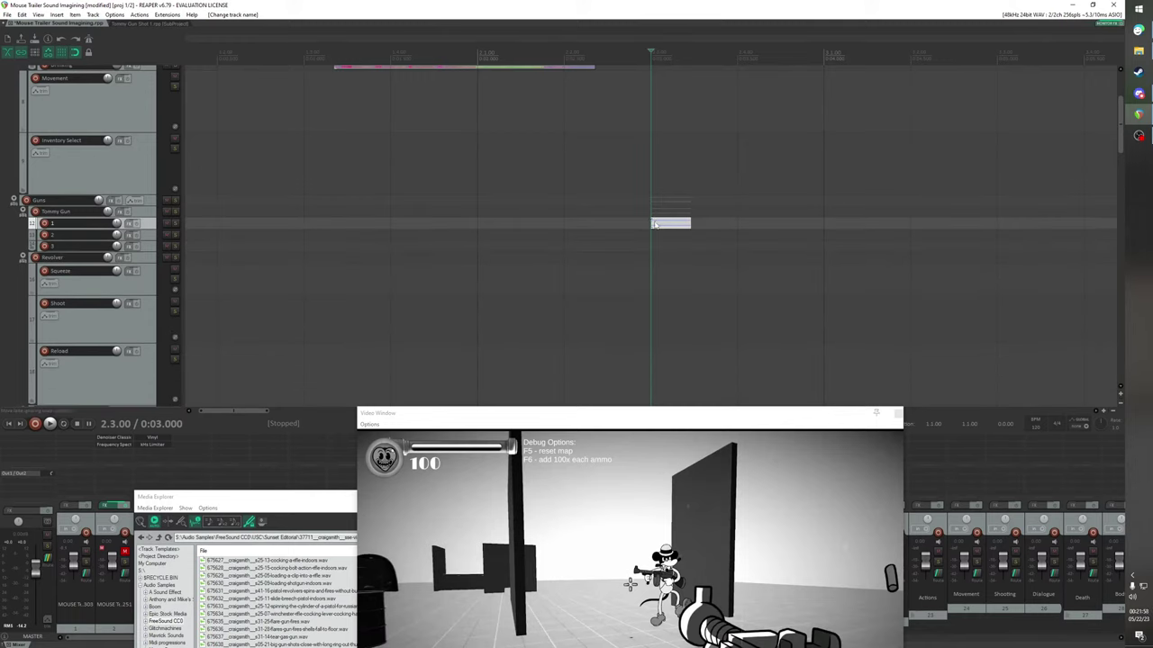
{"action": "left_click", "coordinate": [158, 234]}
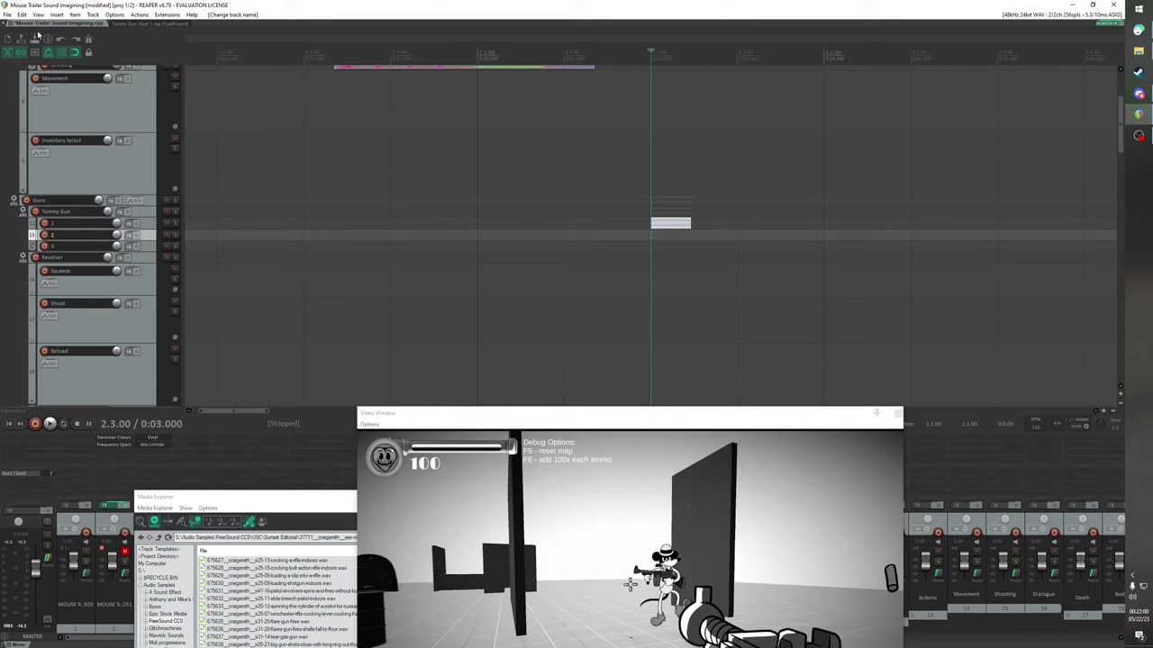
{"action": "left_click", "coordinate": [153, 24]}
{"action": "left_click", "coordinate": [52, 24]}
{"action": "left_click", "coordinate": [121, 24]}
{"action": "left_click", "coordinate": [49, 24]}
{"action": "key", "text": "ctrl+Tab"}
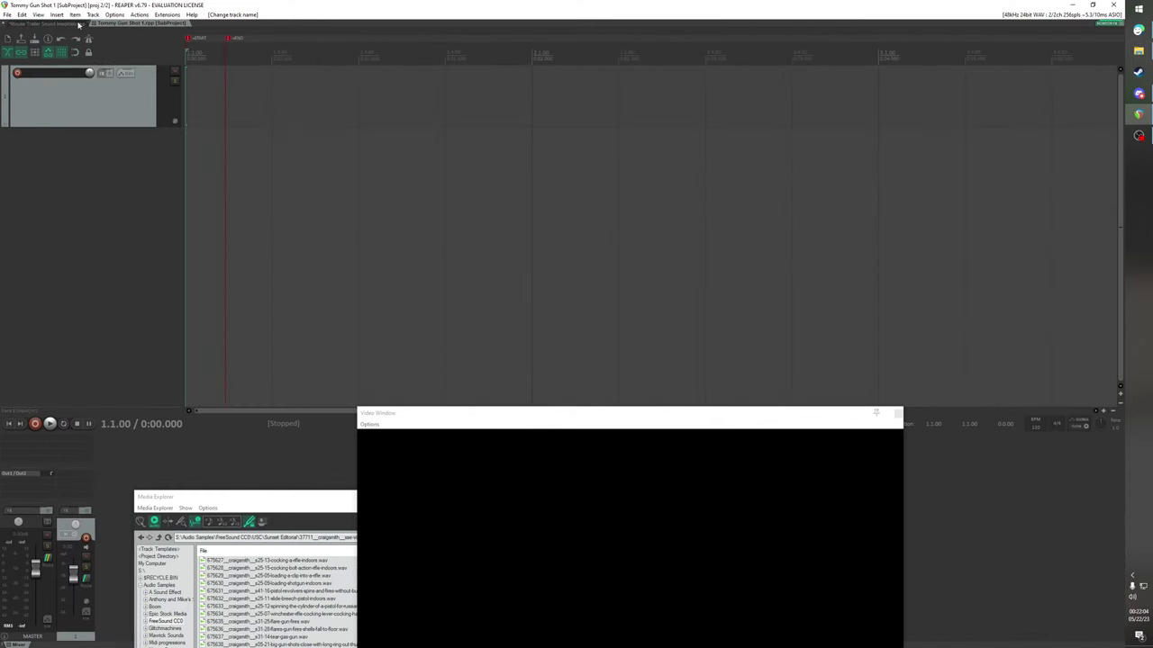
{"action": "key", "text": "ctrl+Tab"}
{"action": "left_click", "coordinate": [149, 244]}
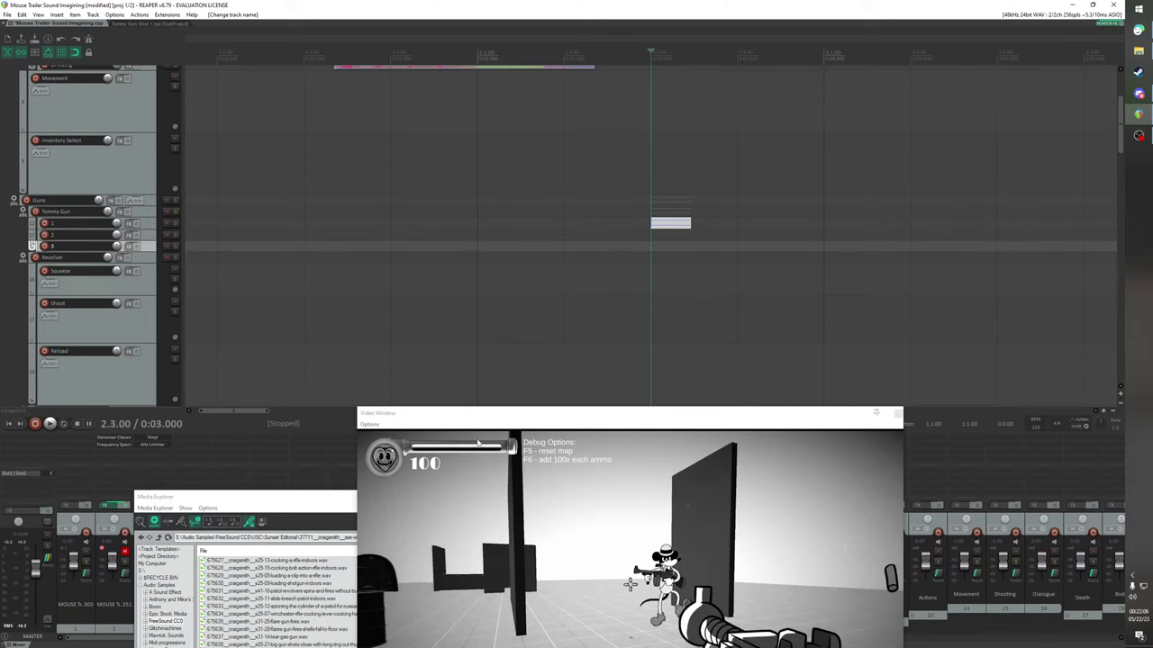
Shift the Video Window aside and add two more child tracks below track 3 in the Tommy Gun folder
{"action": "left_click_drag", "start_coordinate": [473, 417], "coordinate": [563, 348]}
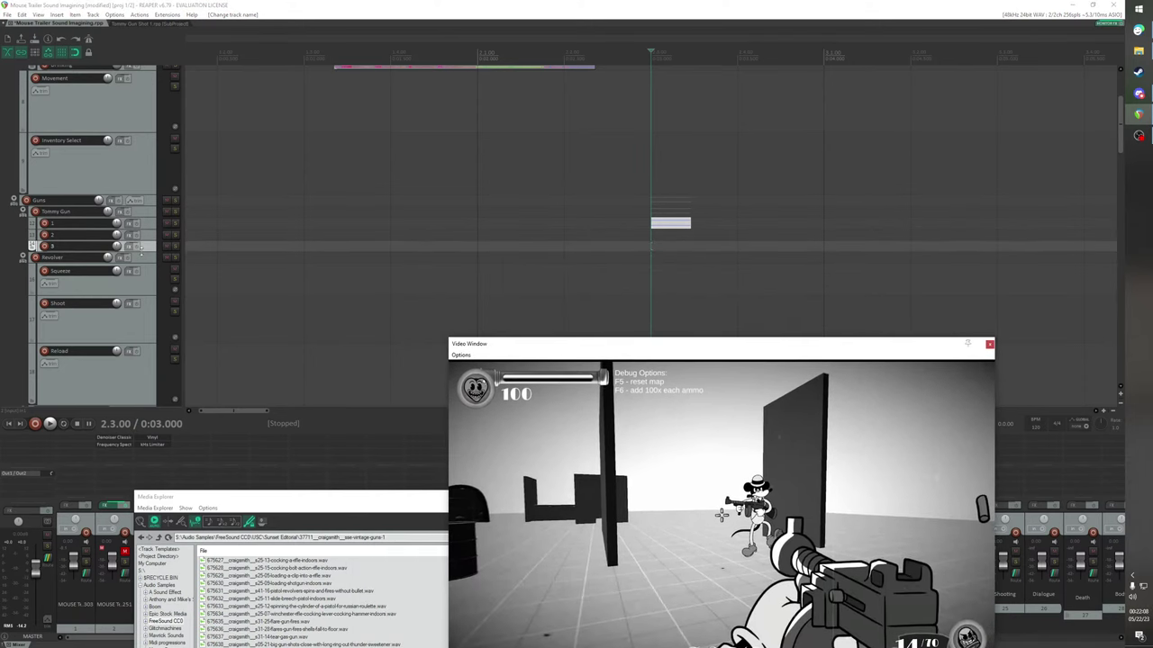
{"action": "left_click", "coordinate": [147, 254]}
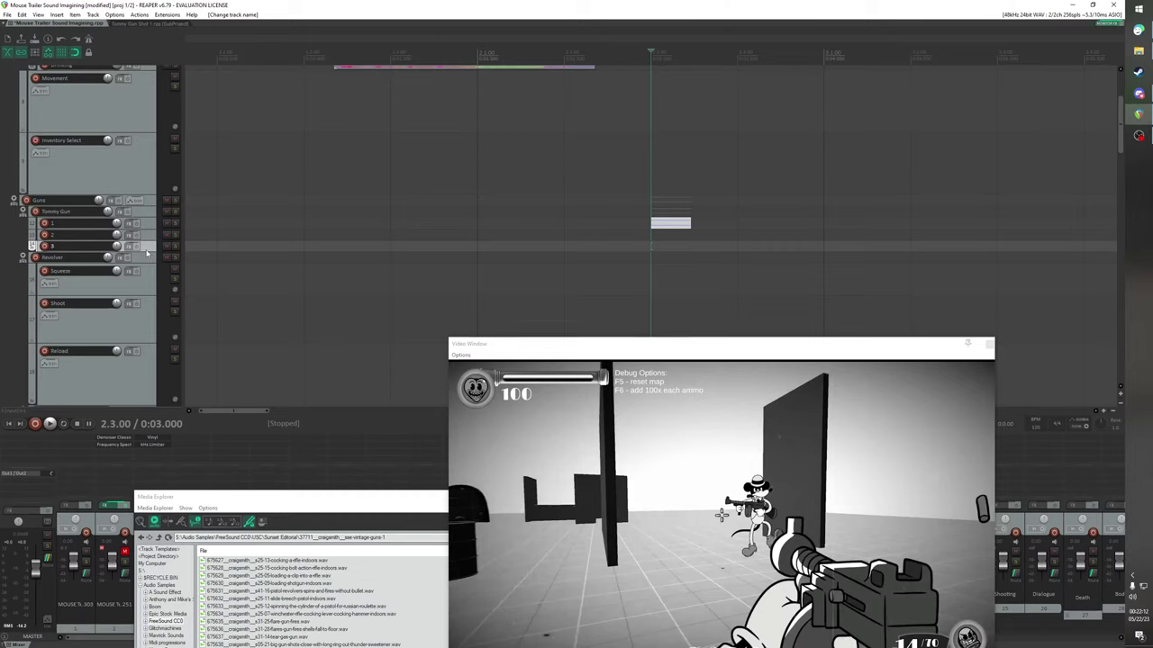
{"action": "key", "text": "ctrl+t"}
{"action": "left_click_drag", "start_coordinate": [143, 287], "coordinate": [146, 264]}
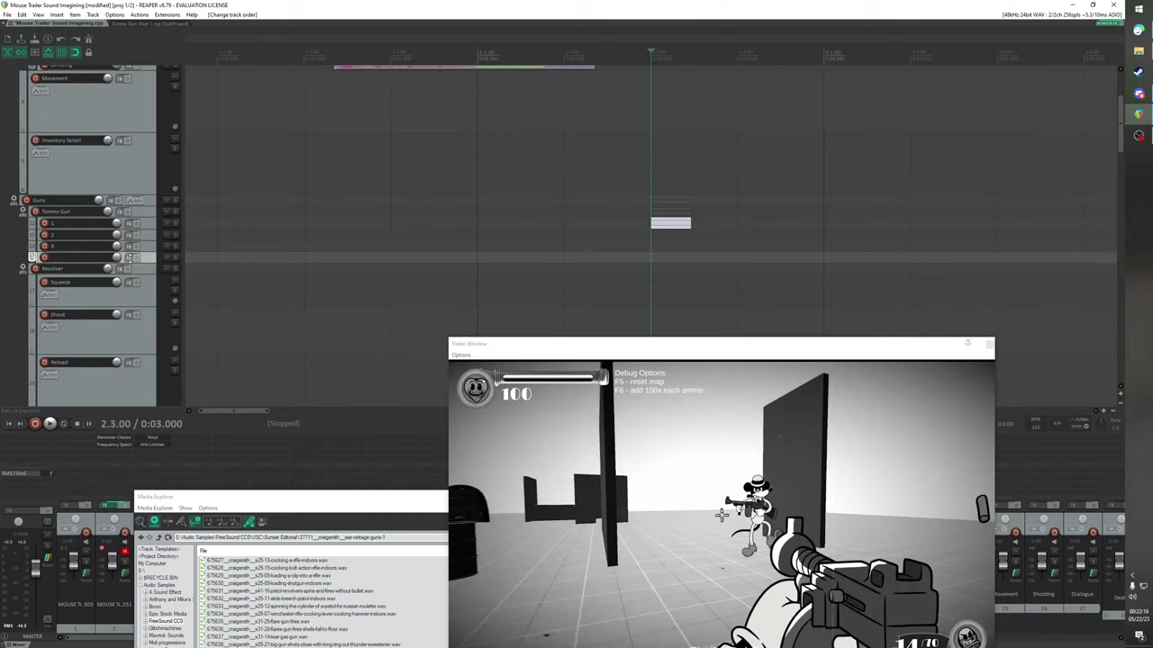
{"action": "key", "text": "ctrl+t"}
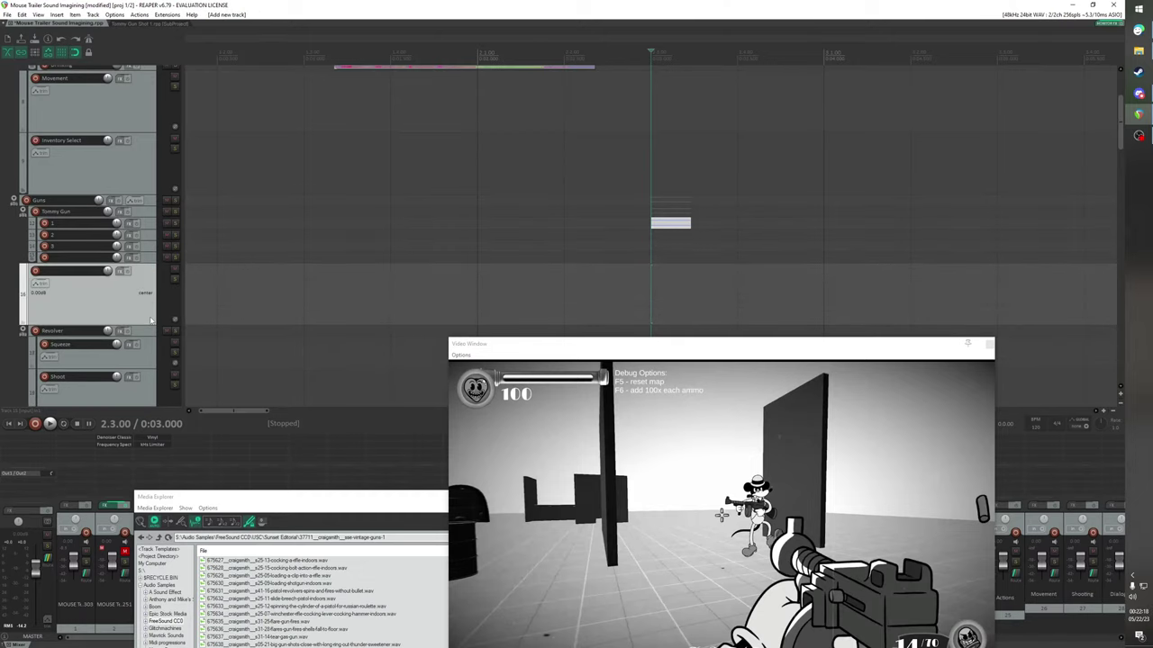
{"action": "left_click_drag", "start_coordinate": [147, 322], "coordinate": [126, 263]}
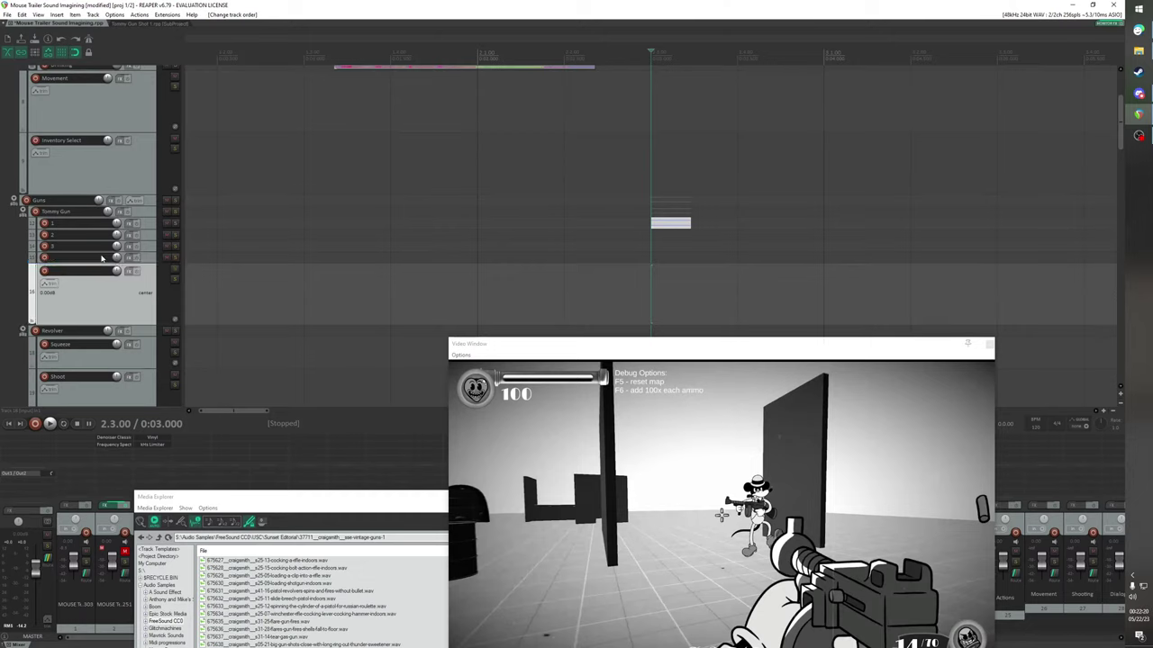
Name the two new Tommy Gun child tracks 4 and 5 and shrink track 5 to minimum height
{"action": "double_click", "coordinate": [102, 257]}
{"action": "type", "text": "4"}
{"action": "key", "text": "Tab"}
{"action": "type", "text": "5"}
{"action": "key", "text": "Return"}
{"action": "left_click_drag", "start_coordinate": [136, 300], "coordinate": [136, 270]}
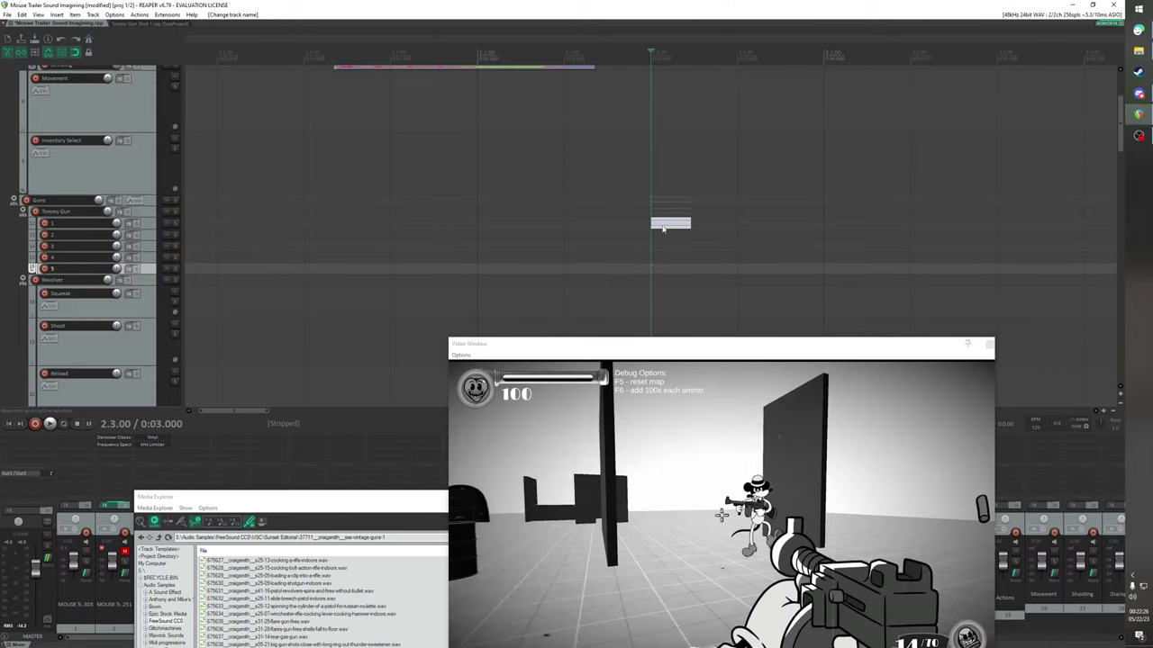
Save the Tommy Gun Shot 1 subproject under the new name Tommy Gun Shooting.rpp in the Mouse Trailer 5.21.23 folder
{"action": "left_click", "coordinate": [164, 25]}
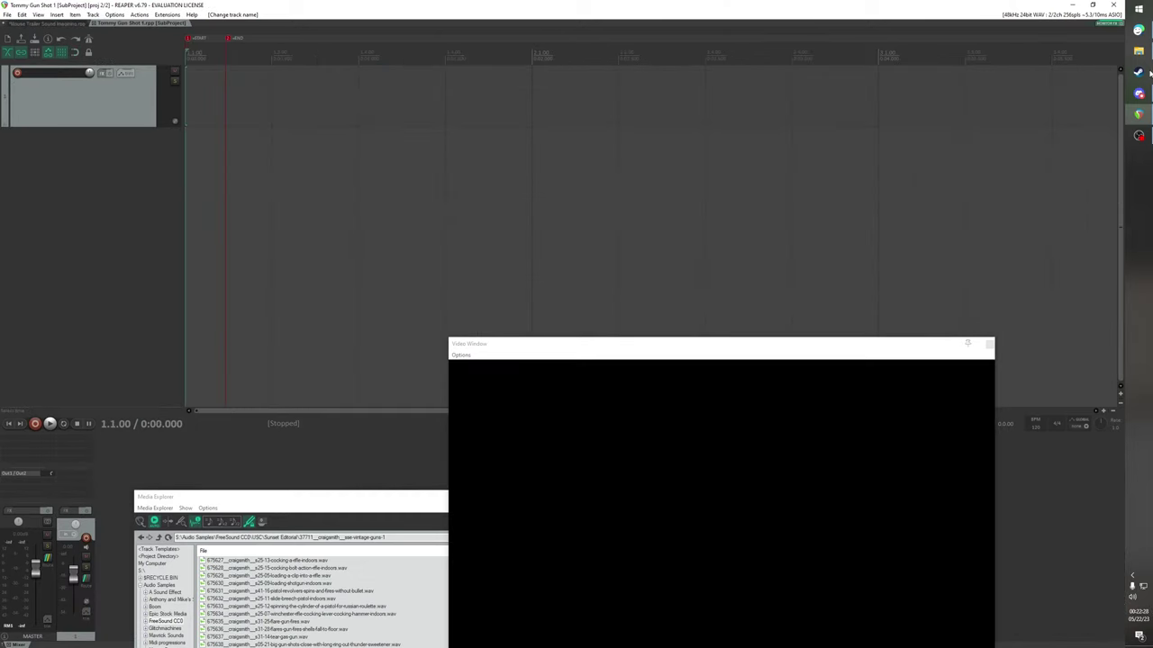
{"action": "left_click_drag", "start_coordinate": [351, 479], "coordinate": [487, 166]}
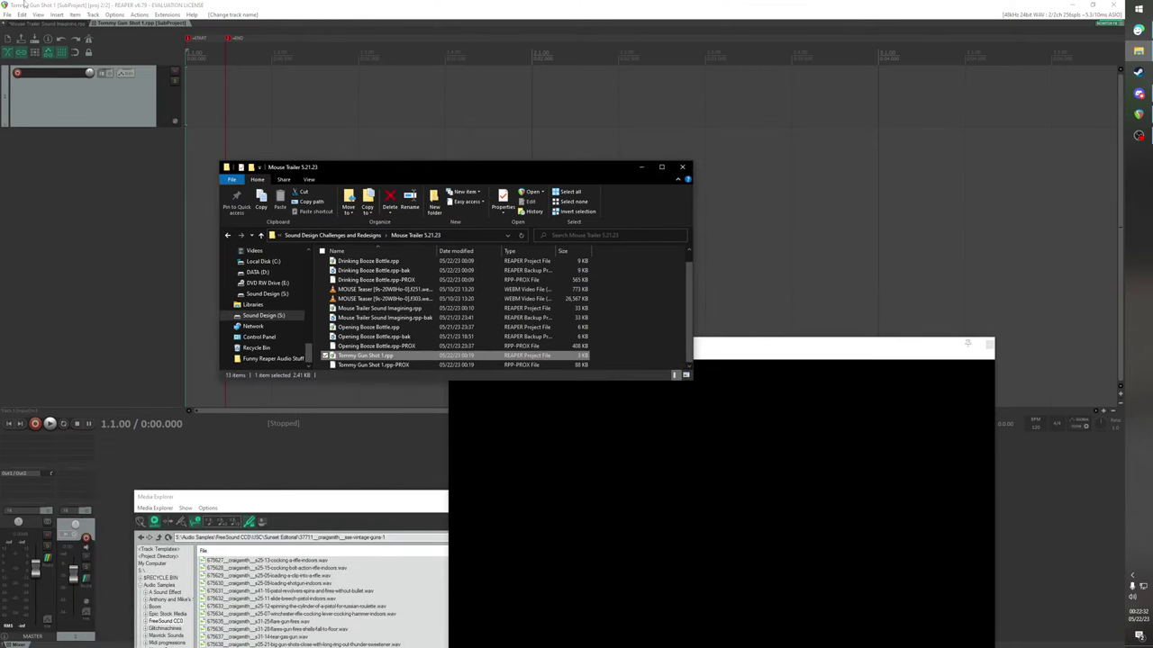
{"action": "left_click", "coordinate": [7, 15]}
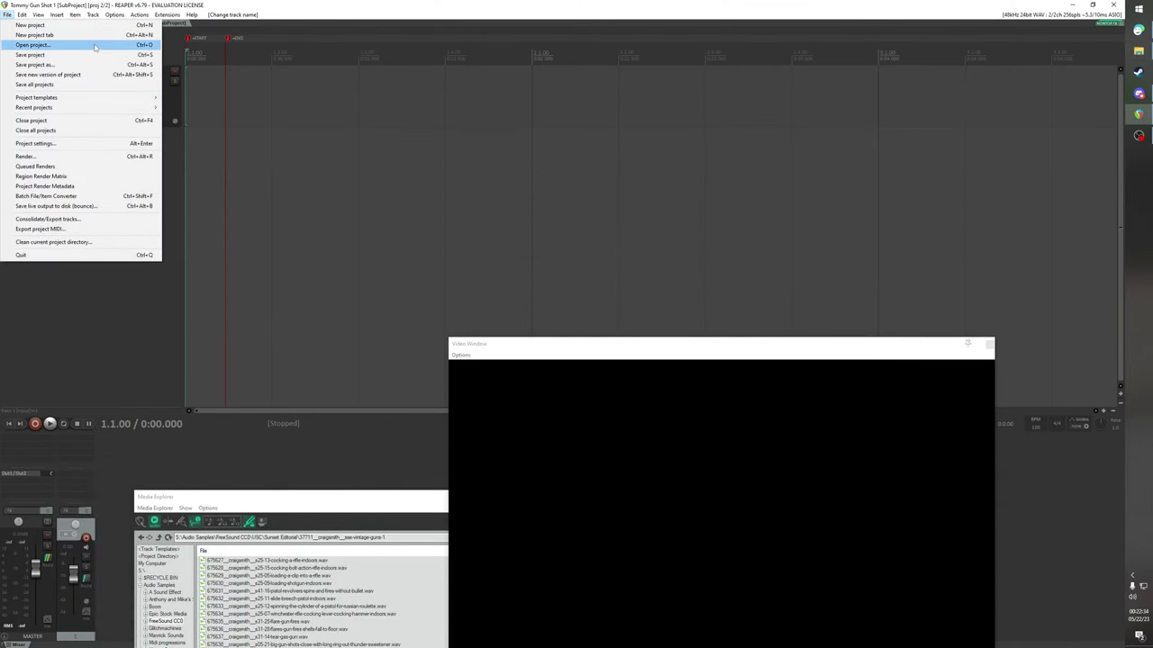
{"action": "left_click", "coordinate": [54, 64]}
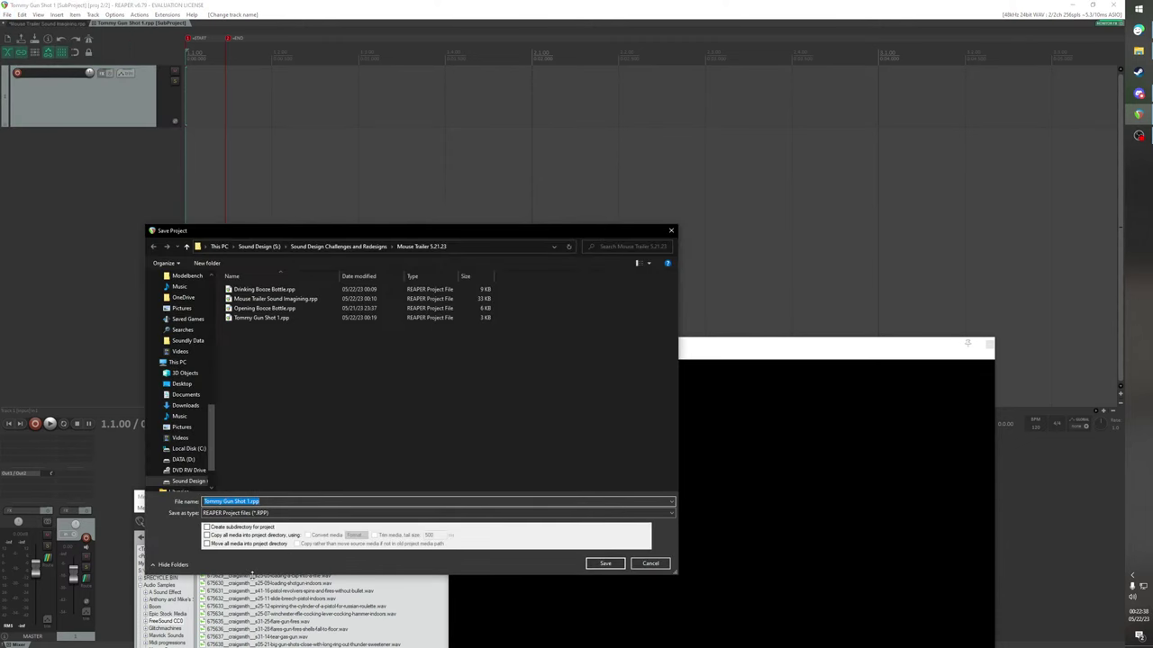
{"action": "left_click", "coordinate": [247, 501]}
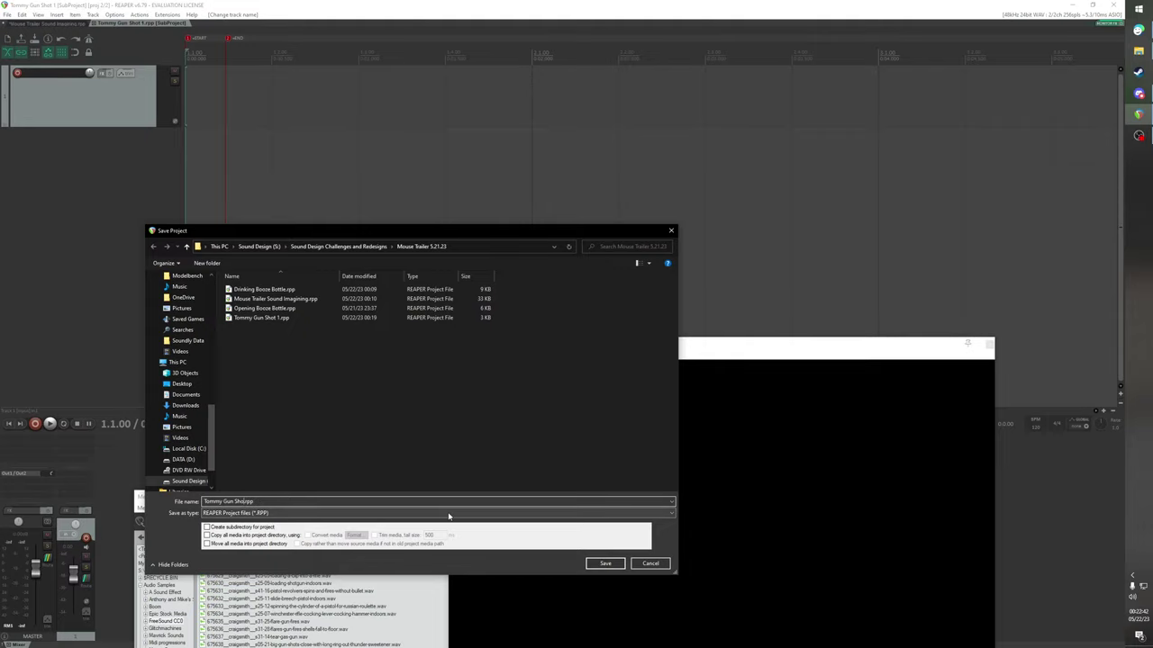
{"action": "left_click", "coordinate": [605, 564]}
Delete the Tommy Gun Shot 1 item from trailer track 1 and its .rpp and .rpp-PROX files in File Explorer
{"action": "left_click", "coordinate": [49, 23]}
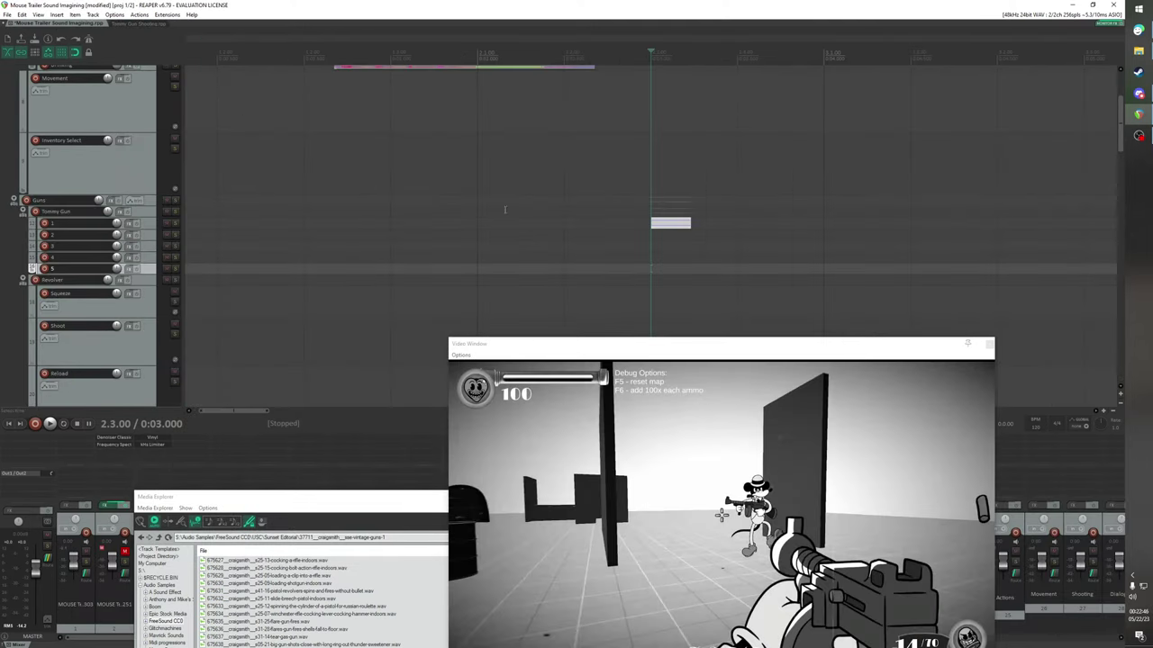
{"action": "key", "text": "Delete"}
{"action": "left_click", "coordinate": [1138, 51]}
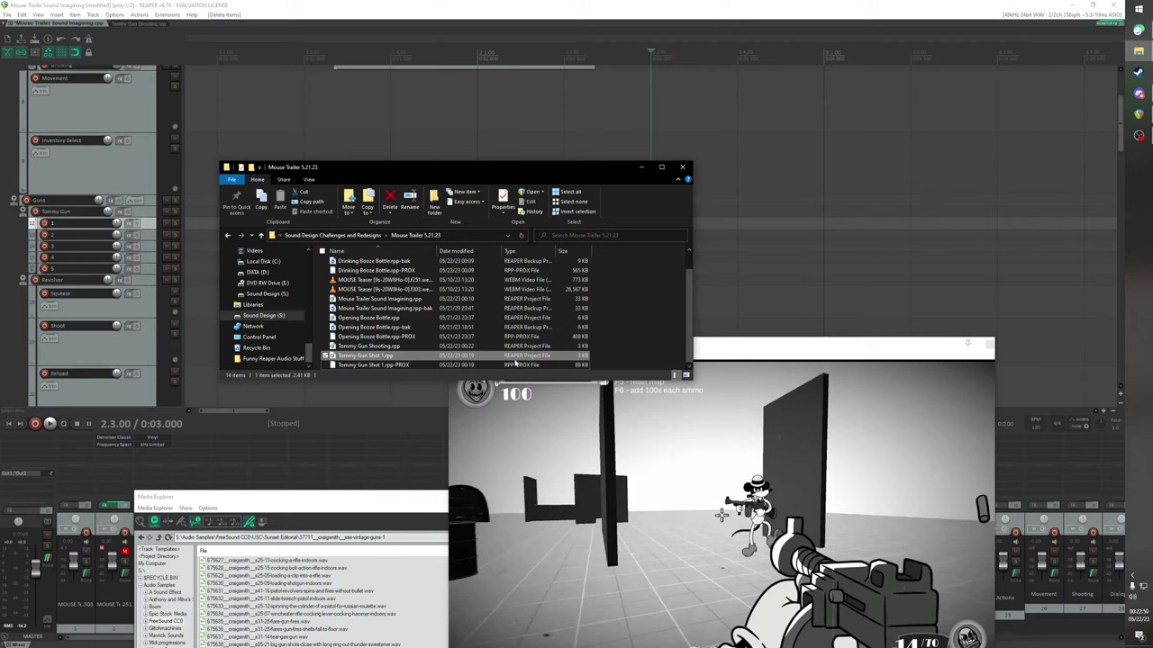
{"action": "left_click", "coordinate": [515, 365], "text": "shift"}
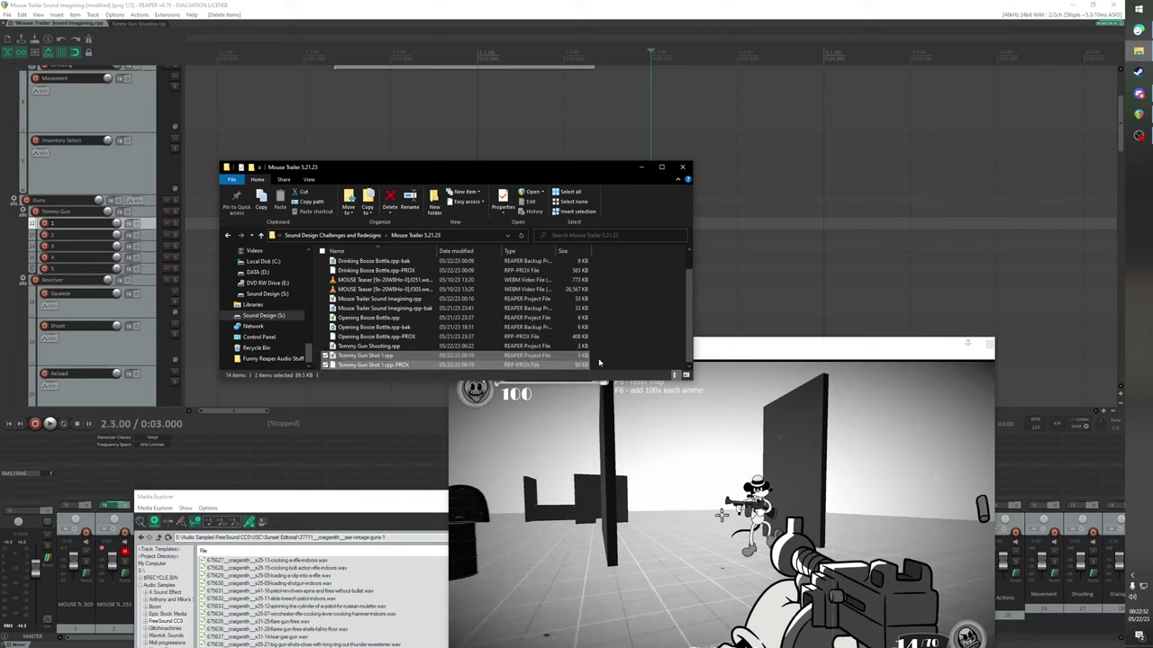
{"action": "key", "text": "Delete"}
Bring Tommy Gun Shooting.rpp from File Explorer onto Tommy Gun child track 1 in the trailer project
{"action": "left_click", "coordinate": [378, 364]}
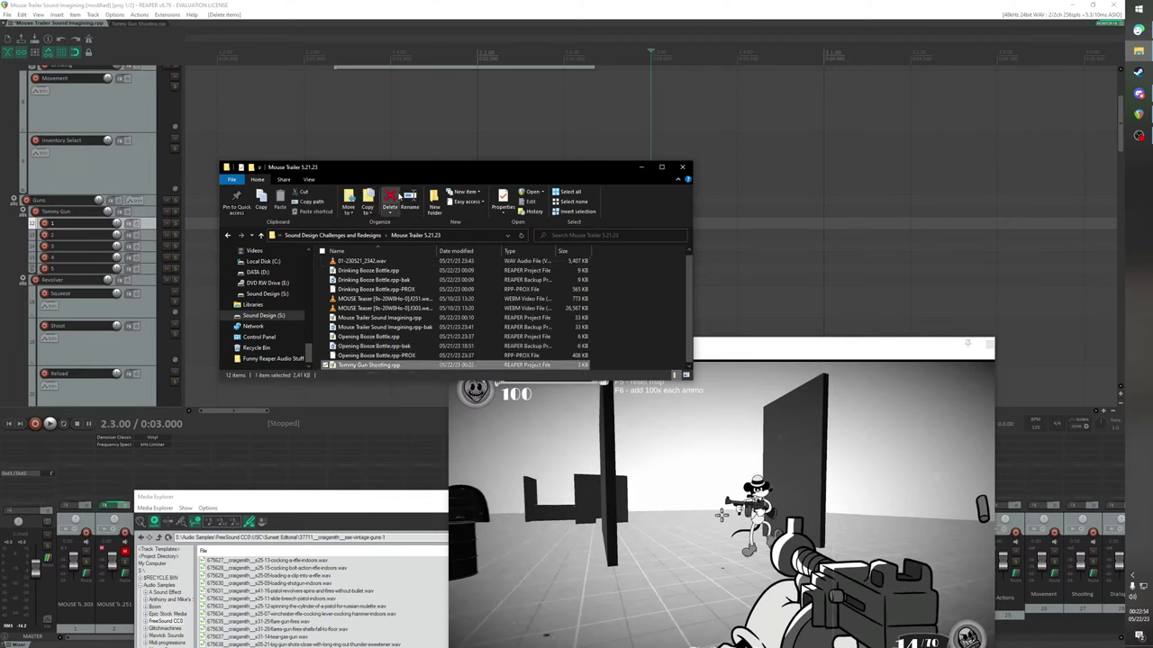
{"action": "left_click_drag", "start_coordinate": [410, 168], "coordinate": [830, 384]}
{"action": "left_click_drag", "start_coordinate": [788, 581], "coordinate": [638, 226]}
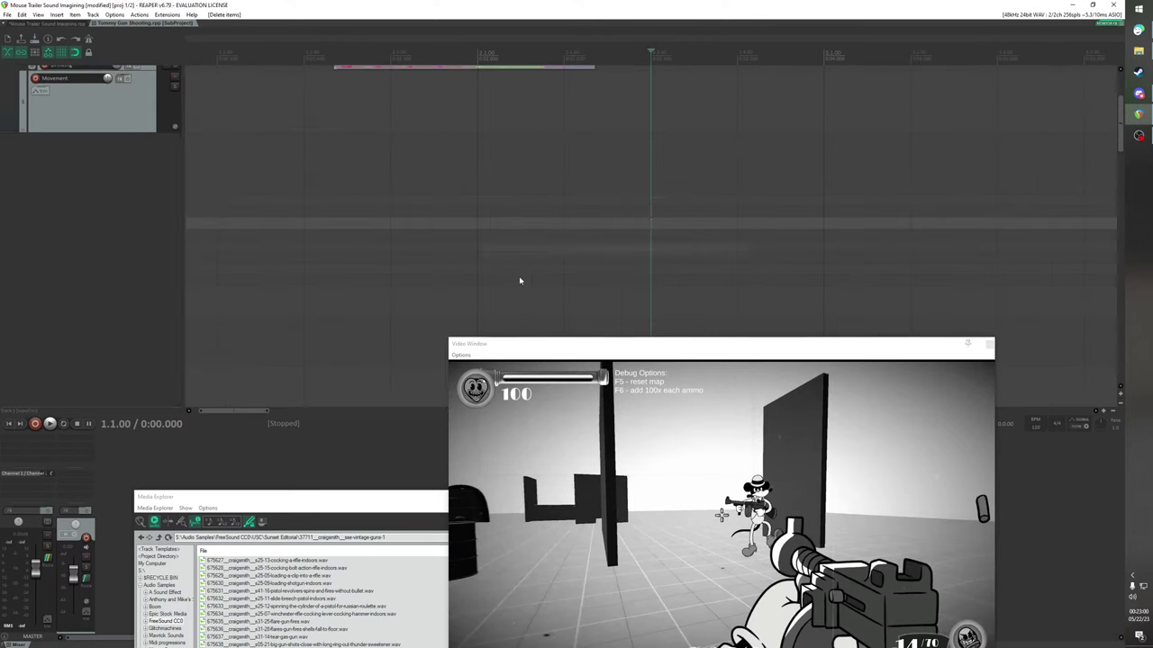
Switch to the Tommy Gun Shooting subproject, select its empty track and bring the Media Explorer fully into view
{"action": "left_click", "coordinate": [132, 22]}
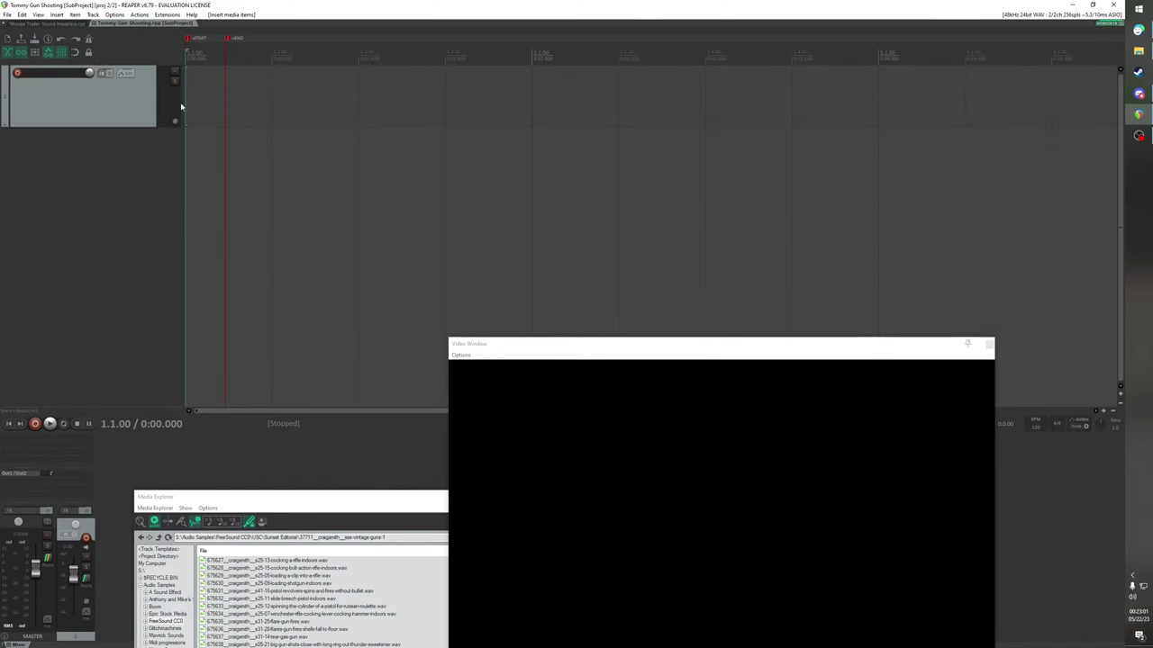
{"action": "left_click", "coordinate": [95, 99]}
{"action": "left_click_drag", "start_coordinate": [249, 497], "coordinate": [389, 174]}
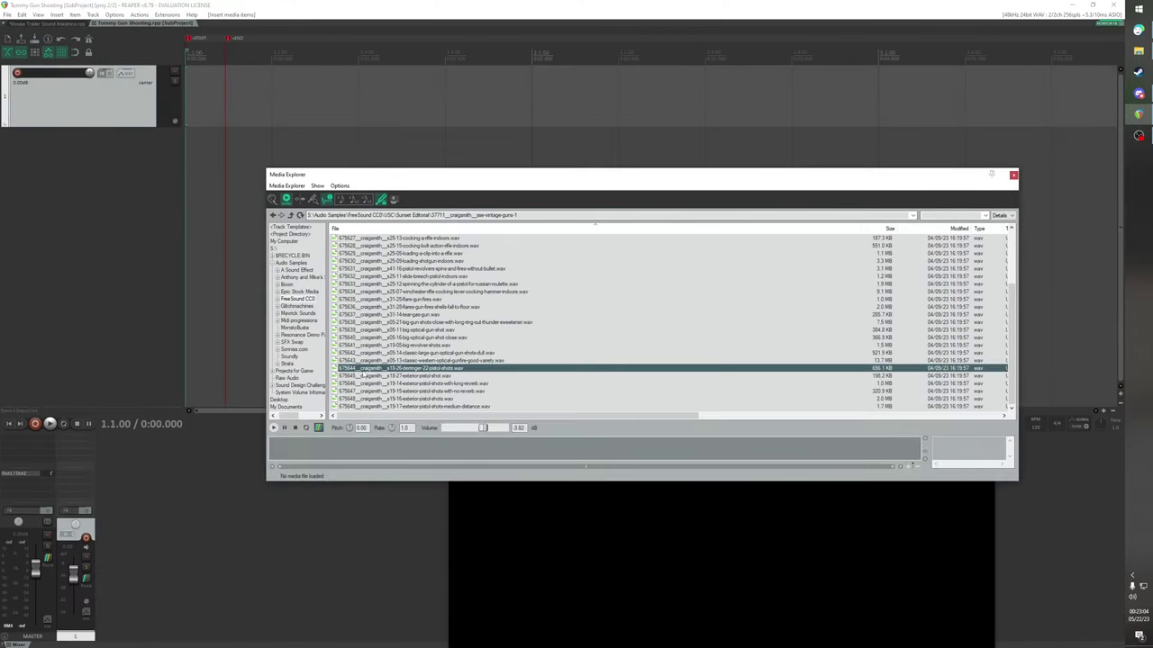
Audition the exterior pistol shot samples with and without reverb, plus the cocking bolt-action rifle sample, in the vintage-guns-1 folder
{"action": "left_click", "coordinate": [376, 376]}
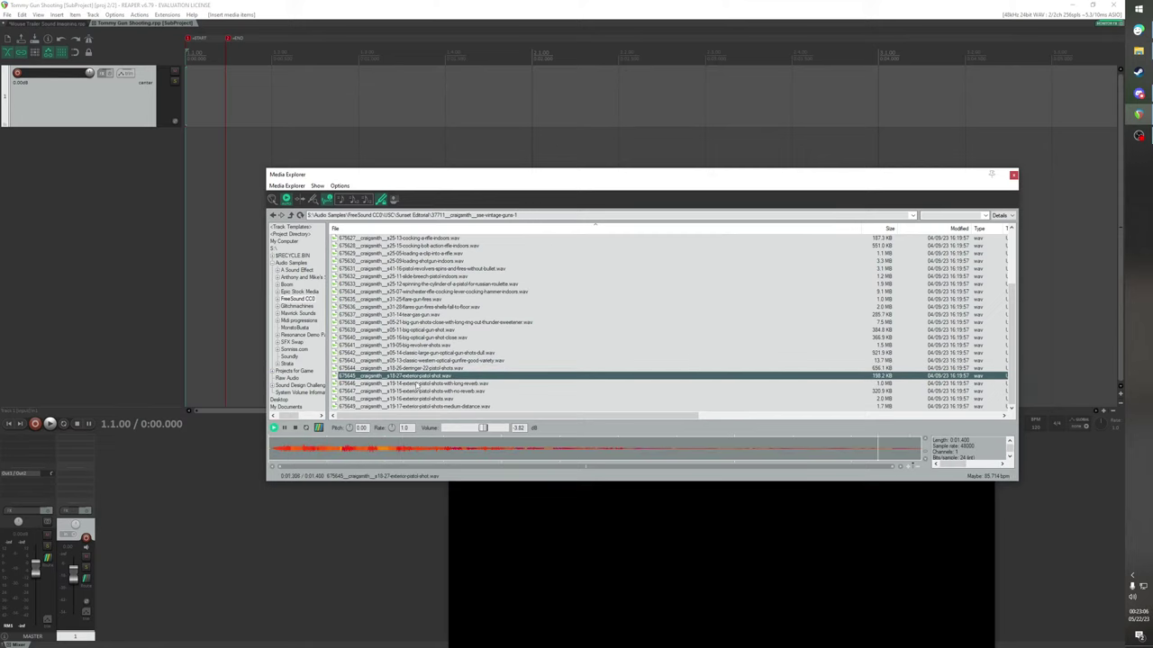
{"action": "left_click", "coordinate": [417, 384]}
{"action": "left_click", "coordinate": [417, 392]}
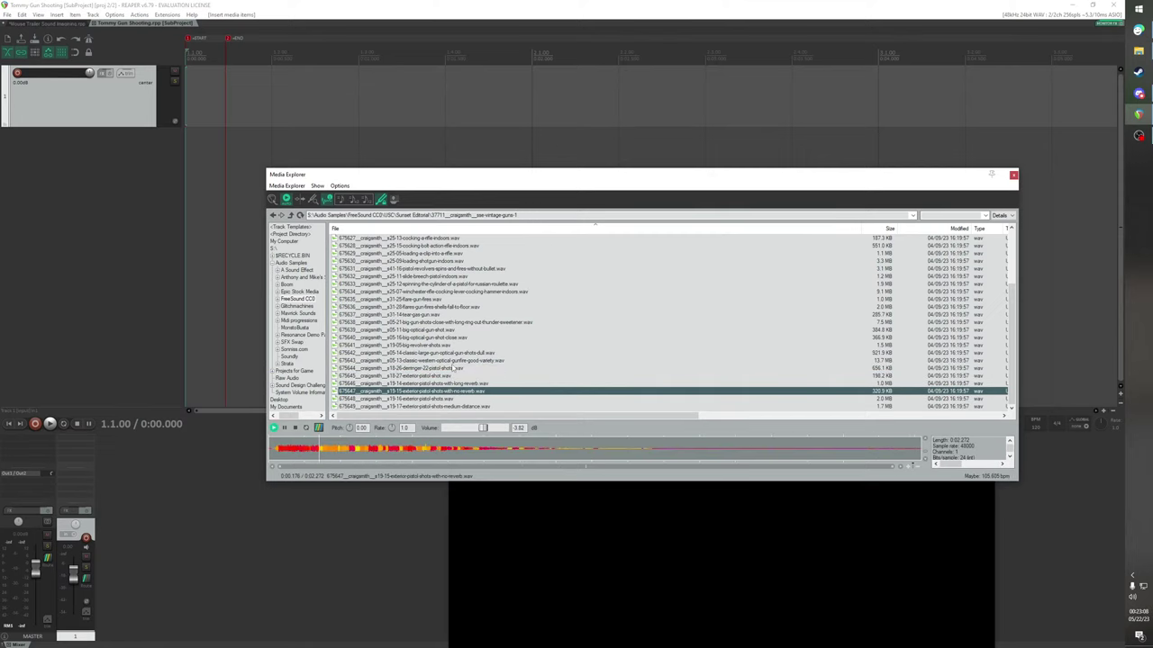
{"action": "scroll", "coordinate": [447, 309], "scroll_direction": "up", "scroll_amount": 2}
{"action": "left_click", "coordinate": [446, 292]}
{"action": "scroll", "coordinate": [445, 292], "scroll_direction": "up", "scroll_amount": 2}
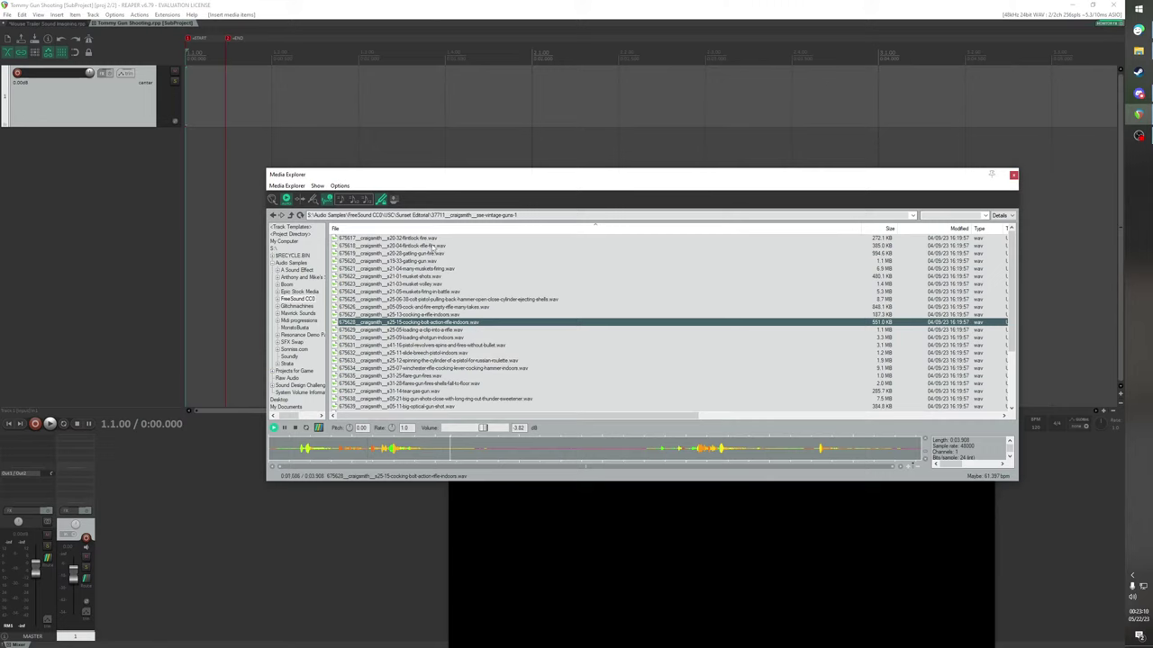
Audition the flintlock, gatling gun and musket firing samples in the vintage-guns-1 folder
{"action": "left_click", "coordinate": [430, 240]}
{"action": "left_click", "coordinate": [430, 245]}
{"action": "left_click", "coordinate": [431, 253]}
{"action": "left_click", "coordinate": [432, 268]}
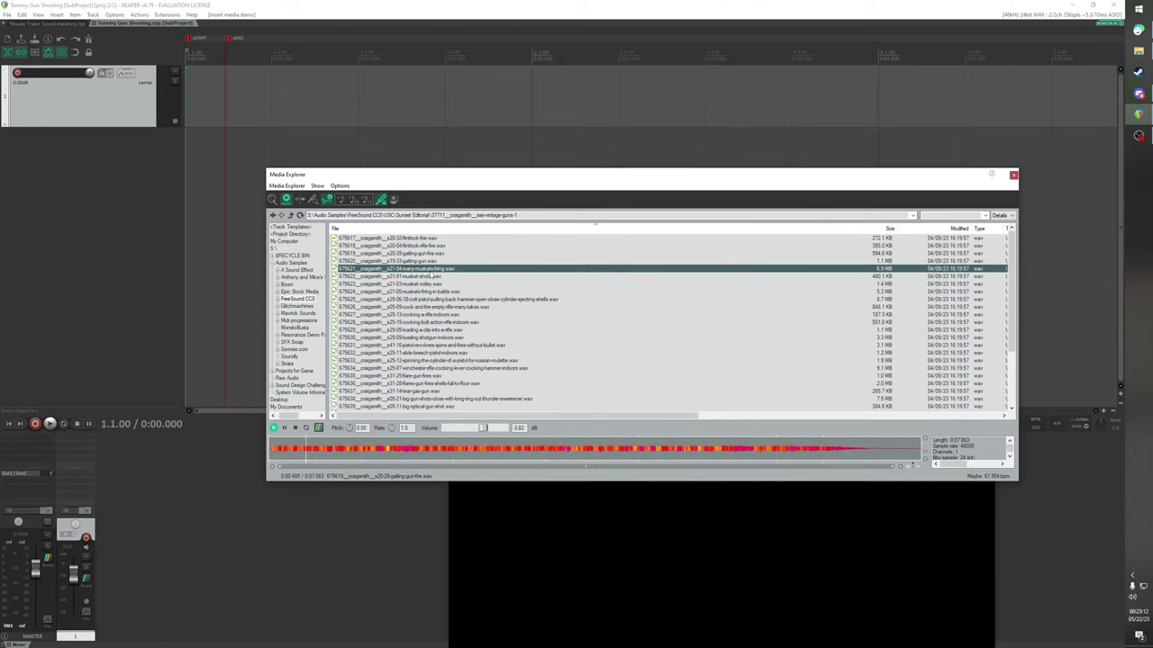
{"action": "left_click", "coordinate": [432, 276]}
{"action": "left_click", "coordinate": [433, 284]}
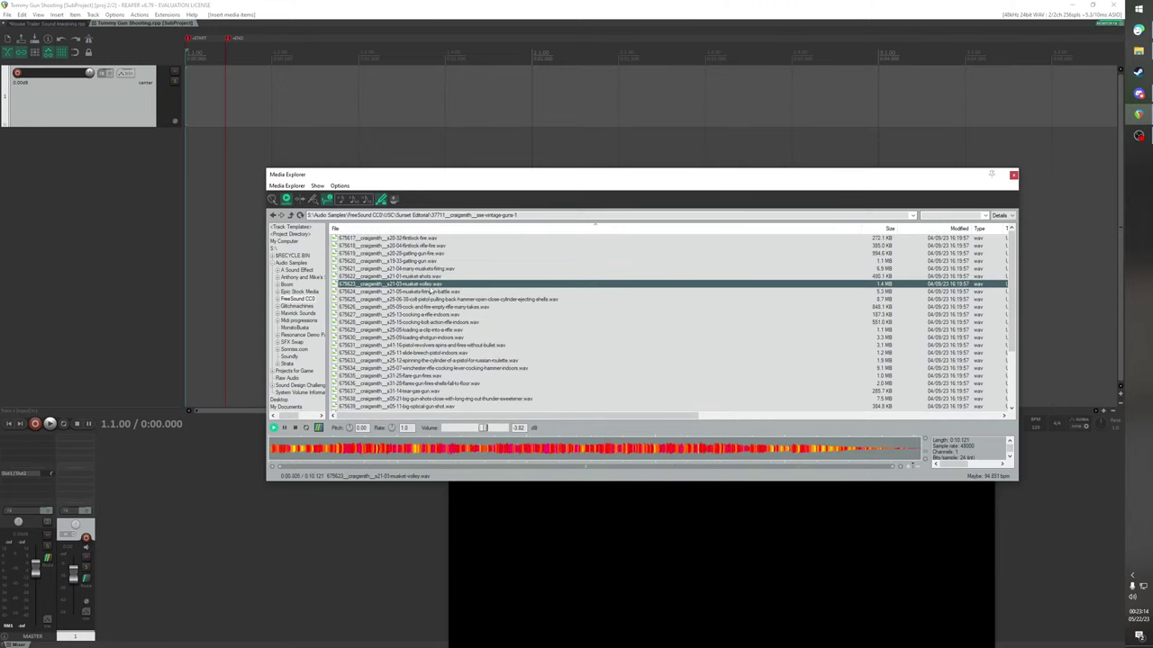
{"action": "left_click", "coordinate": [433, 292]}
Audition the gun-handling samples, from the Colt pistol hammer through rifle cocking, clip and shotgun loading, and cylinder spin to the Winchester lever
{"action": "left_click", "coordinate": [433, 299]}
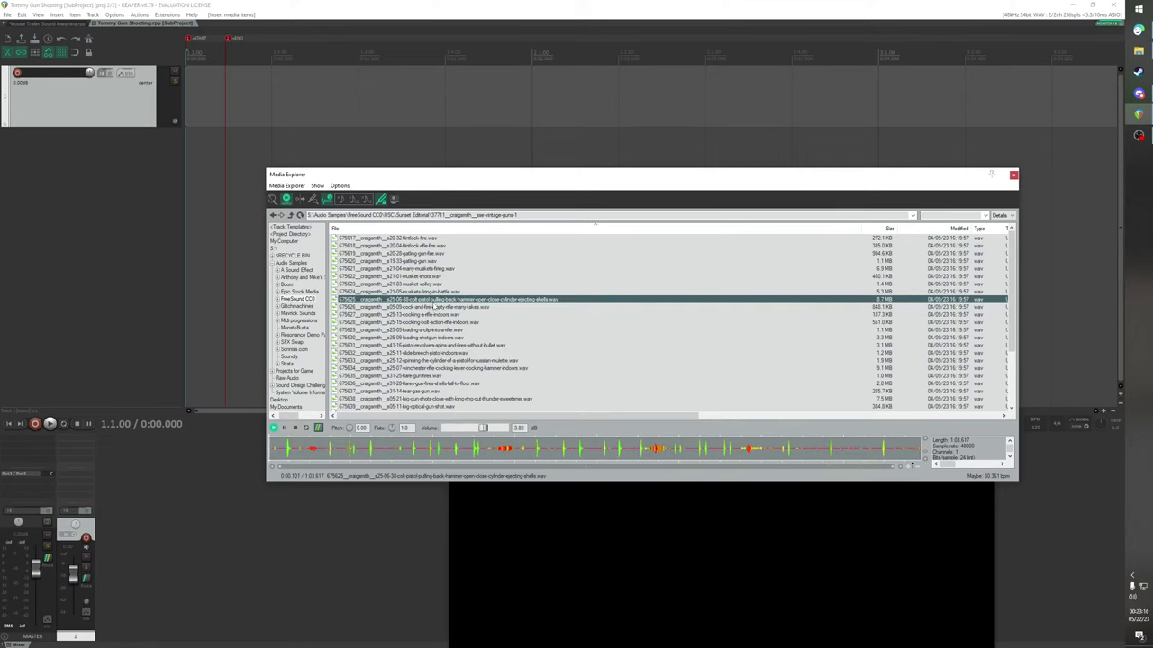
{"action": "left_click", "coordinate": [434, 307]}
{"action": "left_click", "coordinate": [434, 299]}
{"action": "left_click", "coordinate": [436, 315]}
{"action": "left_click", "coordinate": [441, 323]}
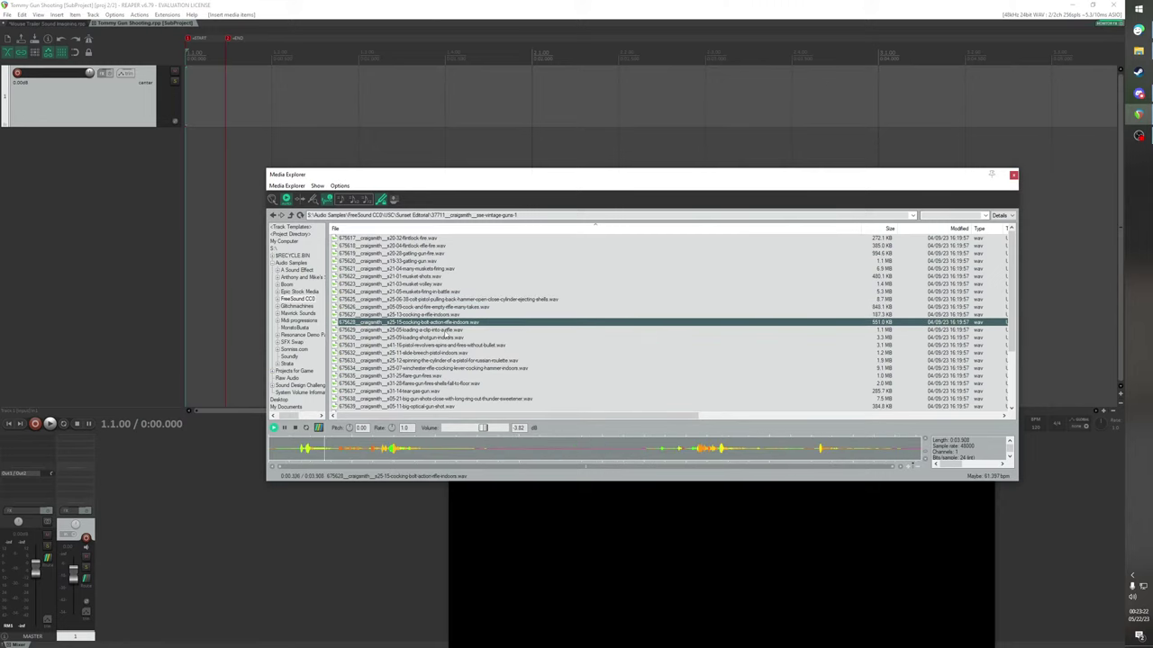
{"action": "left_click", "coordinate": [447, 331]}
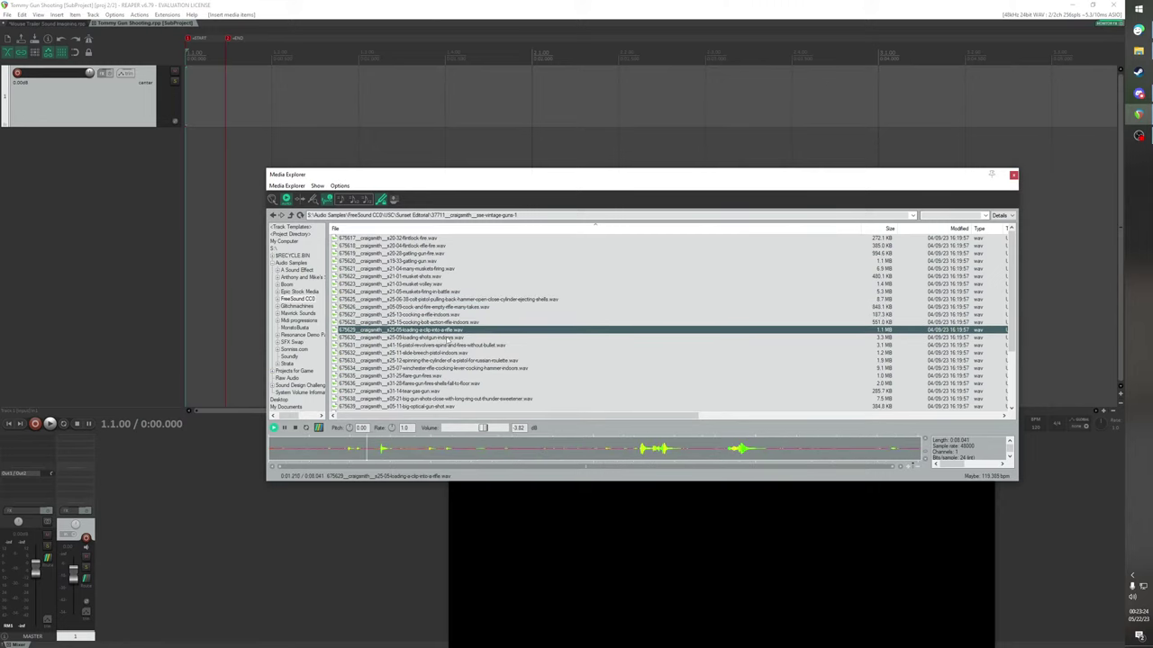
{"action": "left_click", "coordinate": [448, 338]}
{"action": "left_click", "coordinate": [448, 352]}
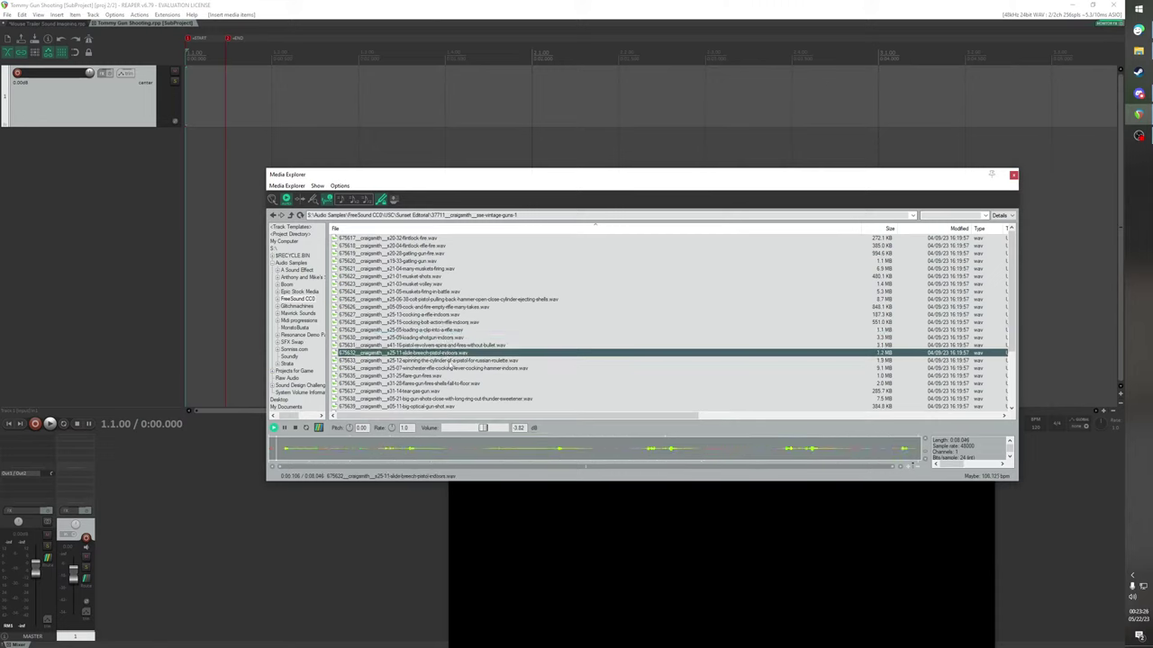
{"action": "left_click", "coordinate": [448, 360]}
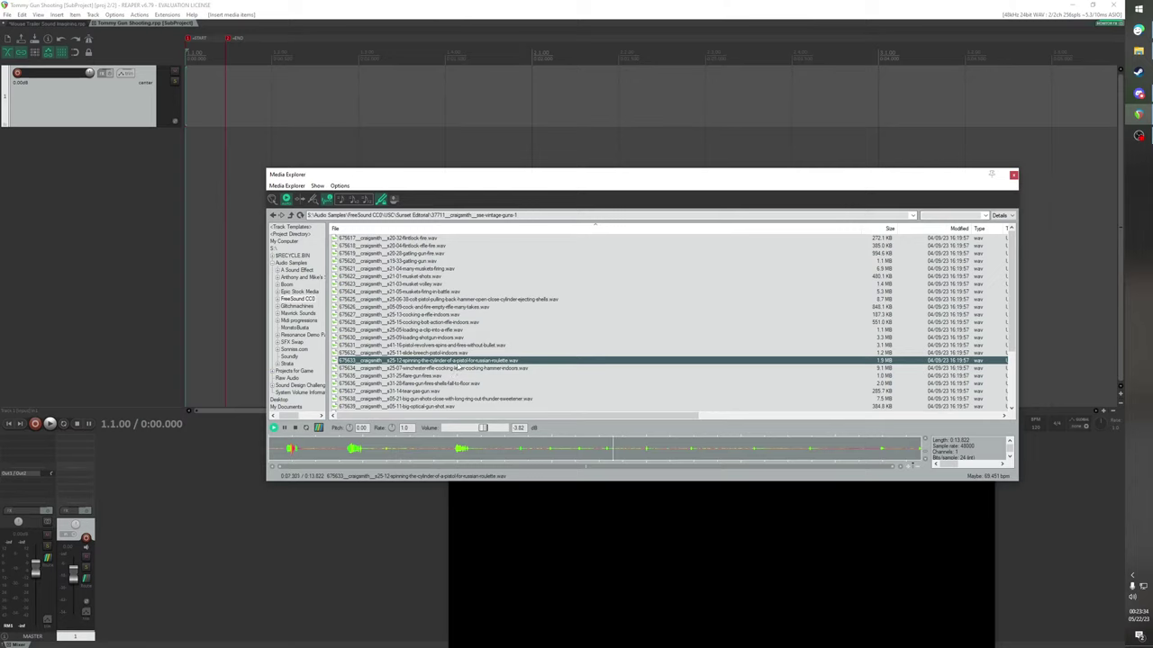
{"action": "left_click", "coordinate": [462, 369]}
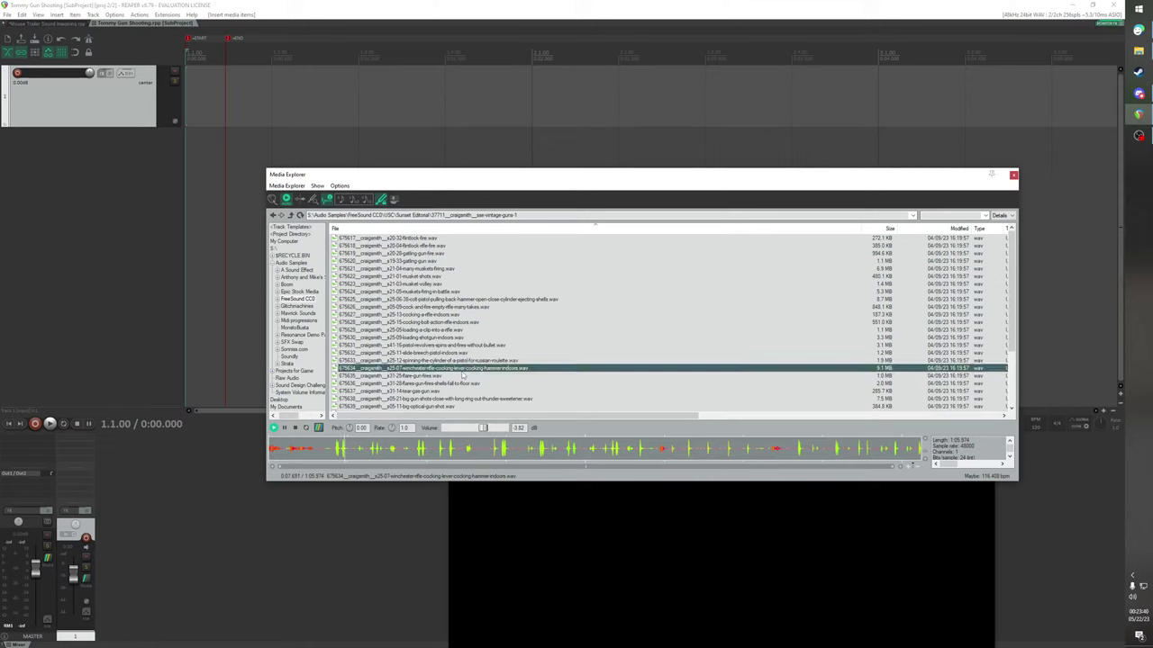
Audition the flare gun, tear gas gun, big close gun shots and big optical gun shot samples
{"action": "left_click", "coordinate": [465, 377]}
{"action": "left_click", "coordinate": [466, 385]}
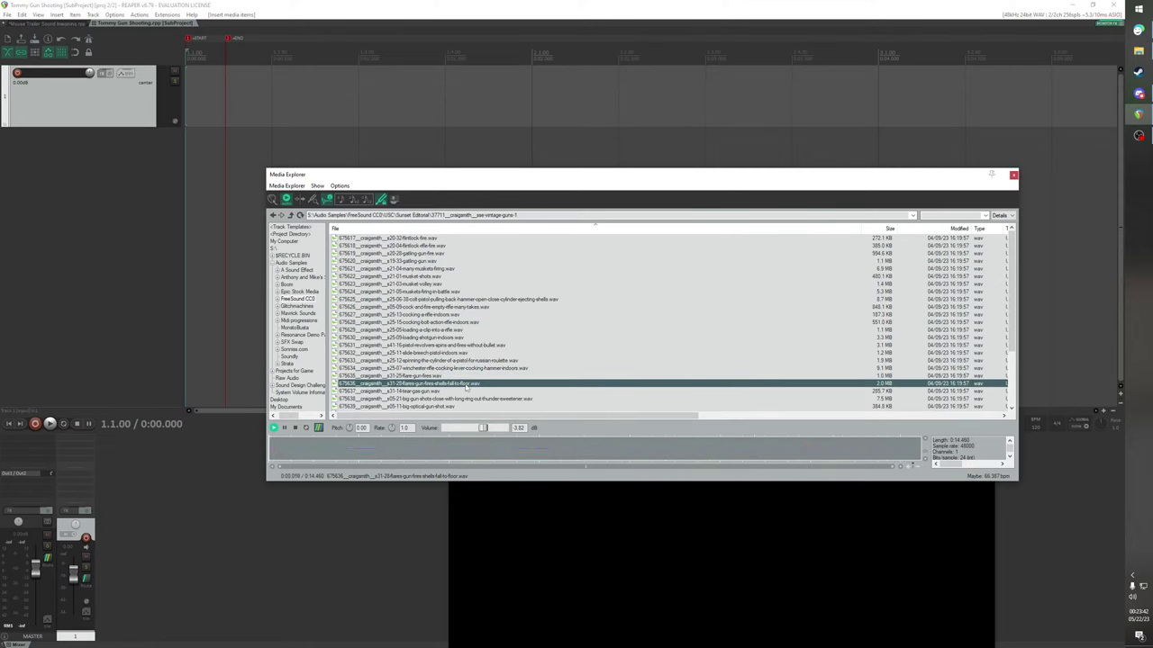
{"action": "scroll", "coordinate": [464, 378], "scroll_direction": "down", "scroll_amount": 1}
{"action": "left_click", "coordinate": [463, 369]}
{"action": "scroll", "coordinate": [463, 368], "scroll_direction": "down", "scroll_amount": 2}
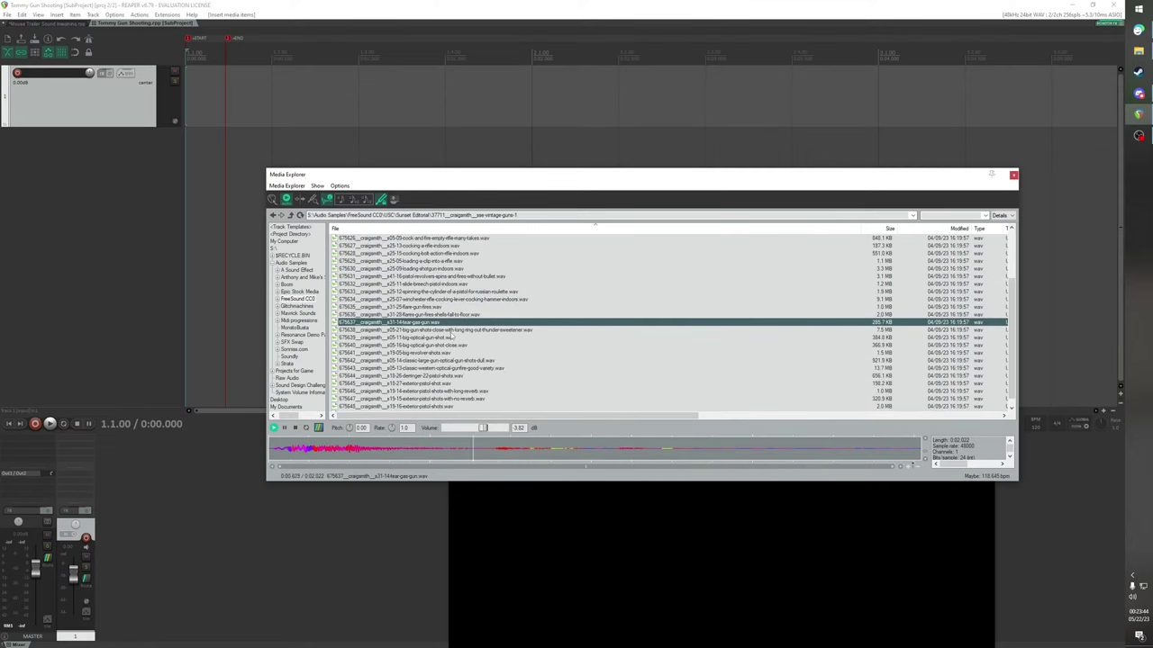
{"action": "left_click", "coordinate": [454, 330]}
{"action": "left_click", "coordinate": [455, 337]}
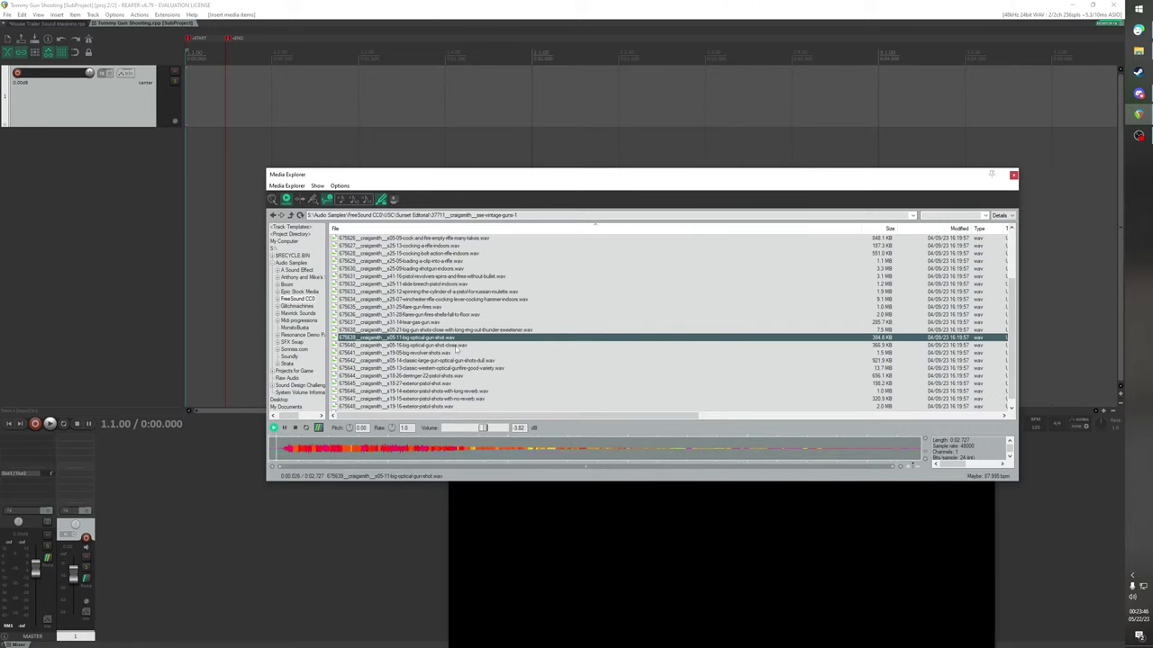
{"action": "left_click", "coordinate": [456, 347]}
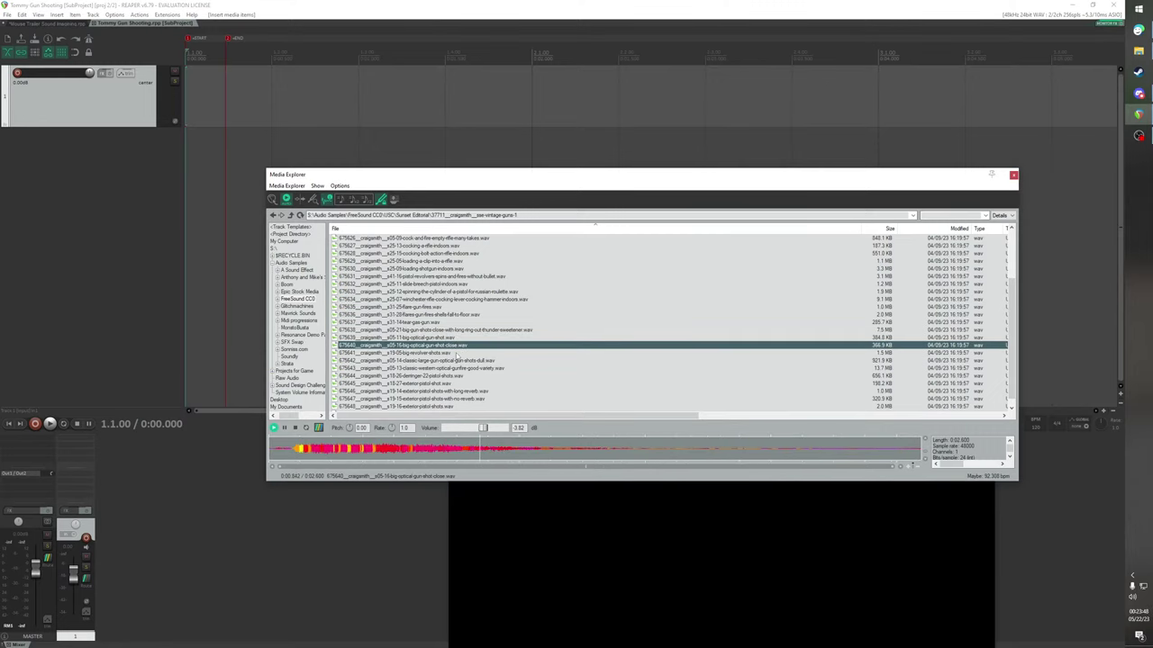
Audition the big revolver, large dull optical gun, classic western gunfire and derringer 22 pistol shot samples
{"action": "left_click", "coordinate": [455, 354]}
{"action": "key", "text": "Up"}
{"action": "key", "text": "Down"}
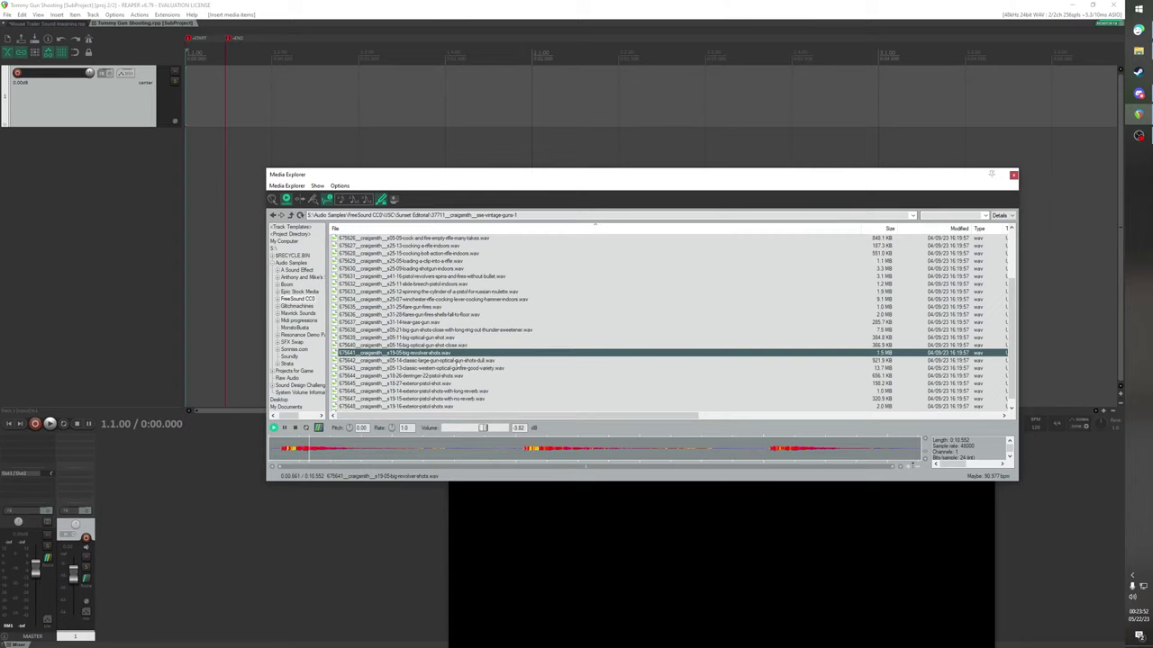
{"action": "key", "text": "Down"}
{"action": "key", "text": "Down"}
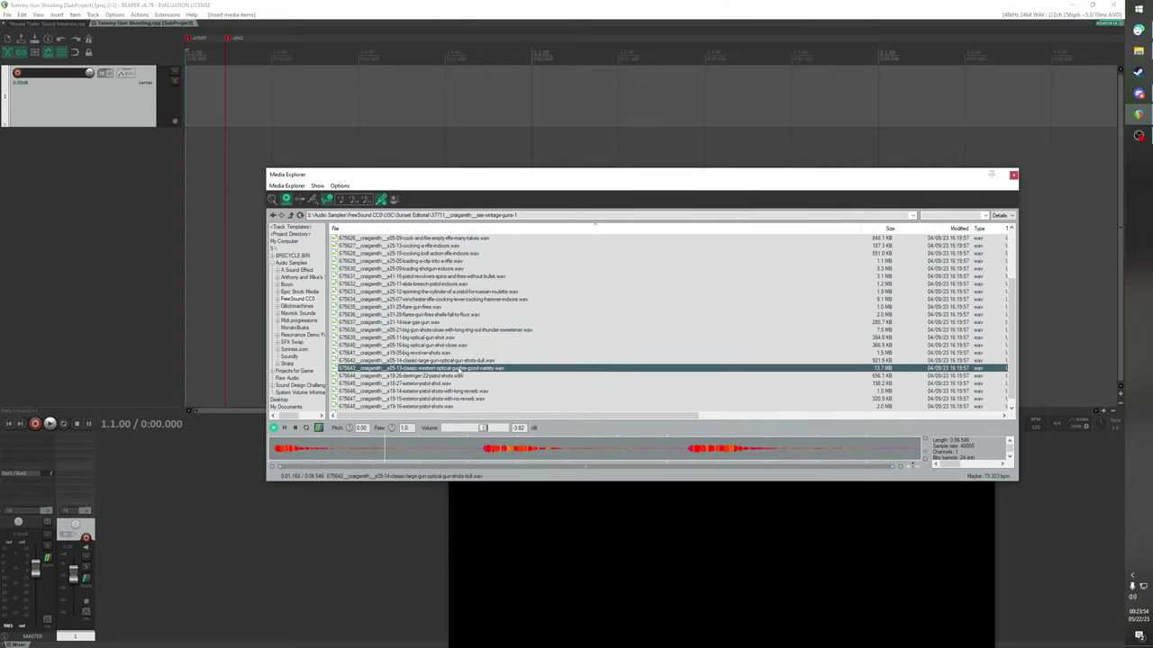
{"action": "key", "text": "Down"}
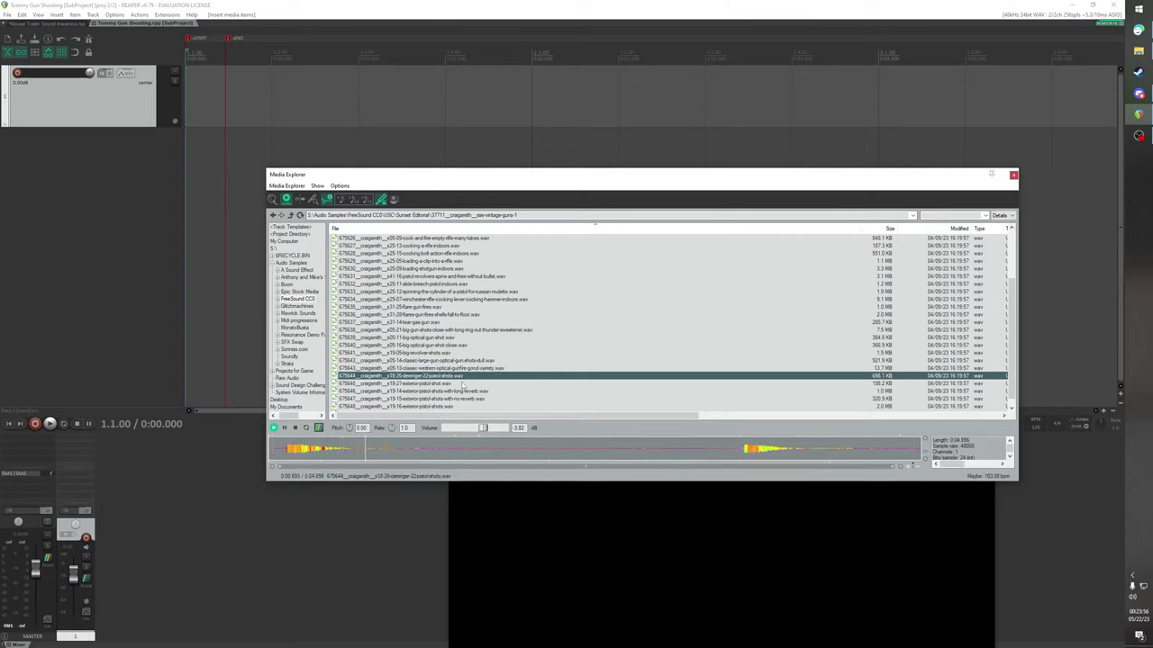
Compare the exterior pistol shot samples through medium distance, replaying the long-reverb version and the single exterior pistol shot
{"action": "key", "text": "Down"}
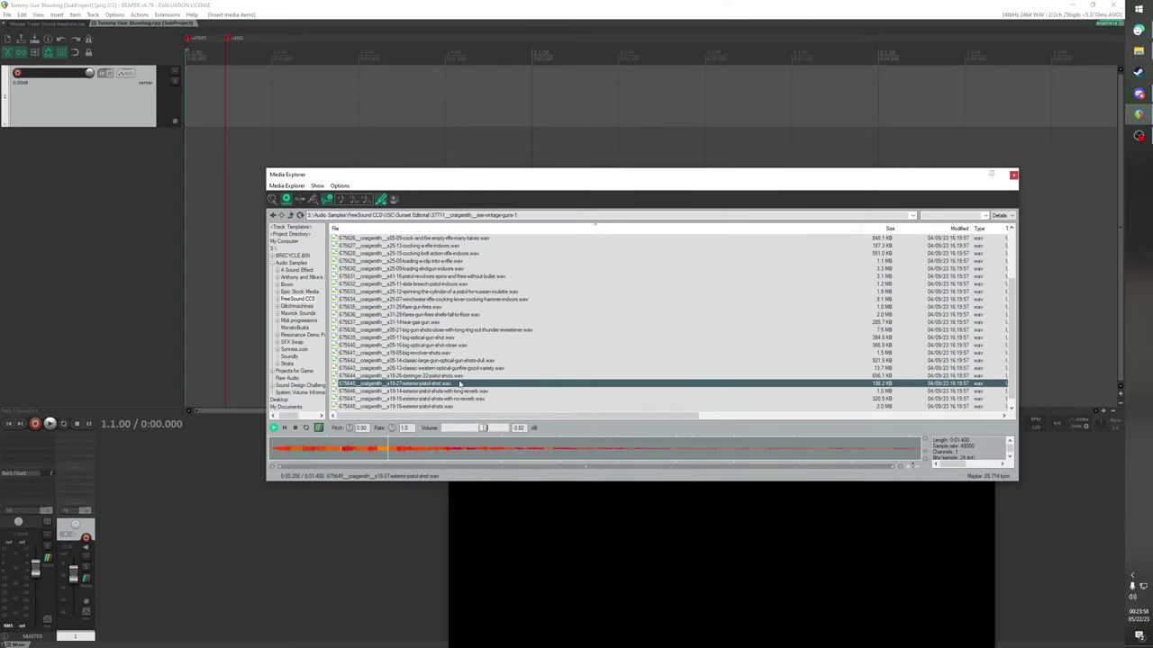
{"action": "key", "text": "Down"}
{"action": "key", "text": "Down"}
{"action": "key", "text": "Down"}
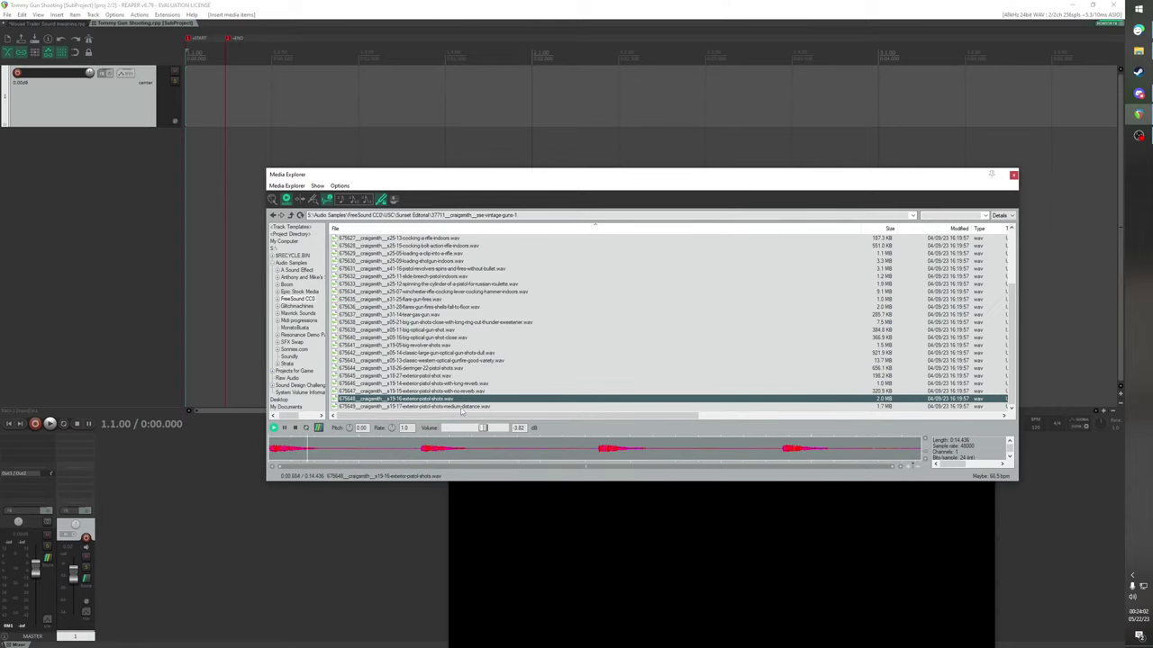
{"action": "key", "text": "Down"}
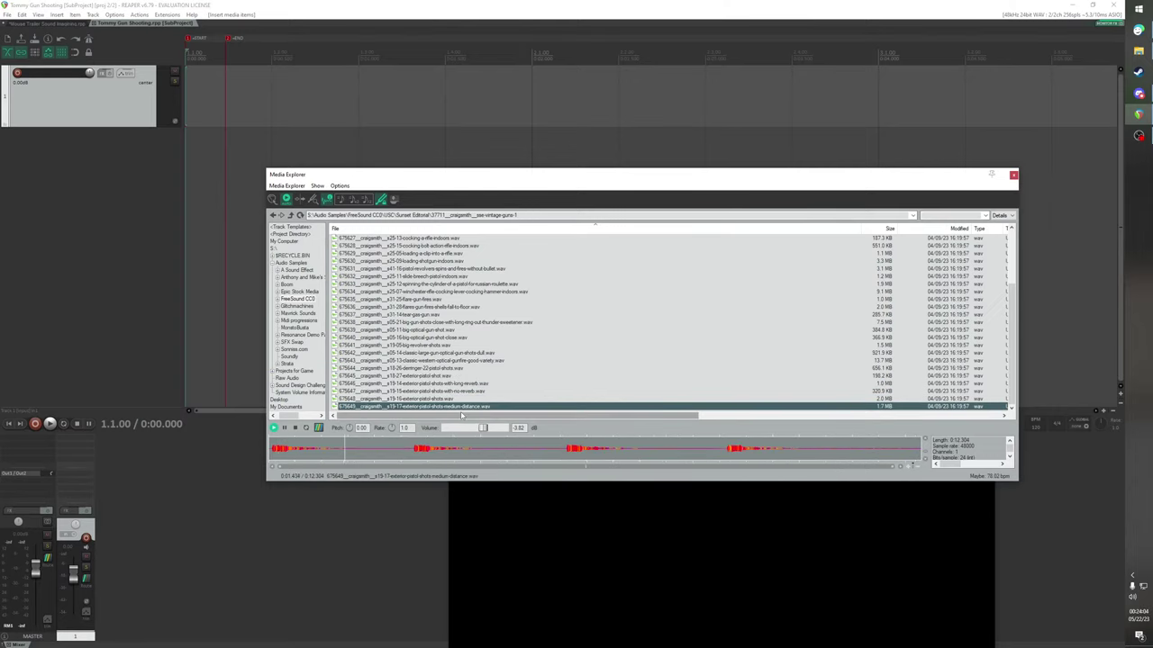
{"action": "left_click", "coordinate": [444, 376]}
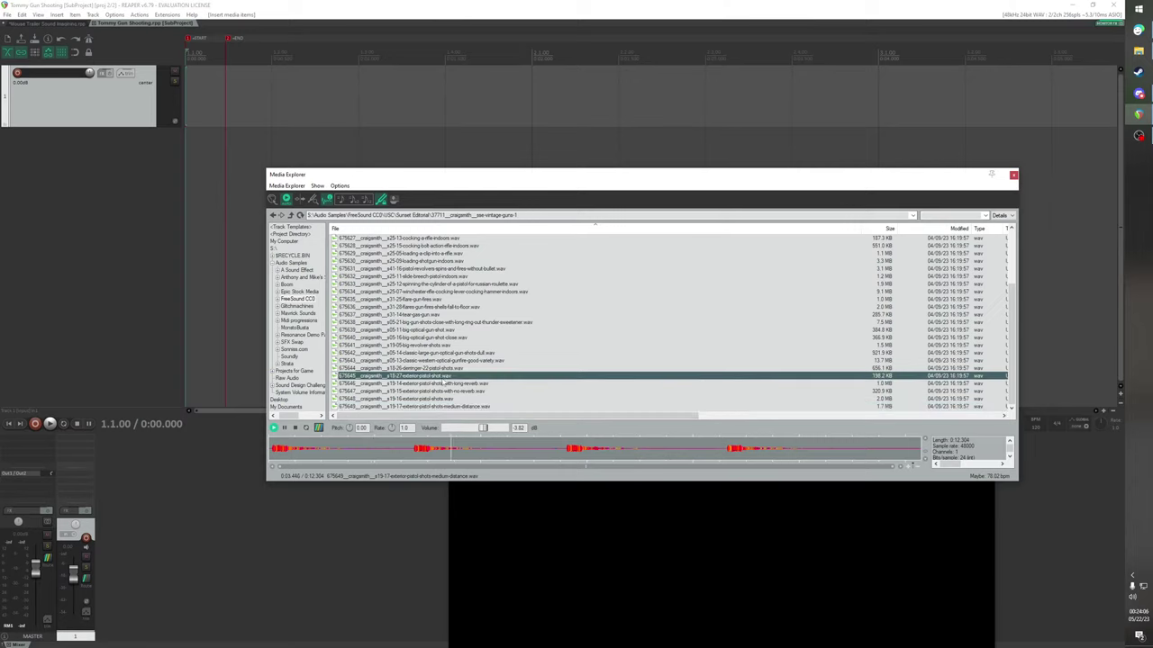
{"action": "left_click", "coordinate": [441, 384]}
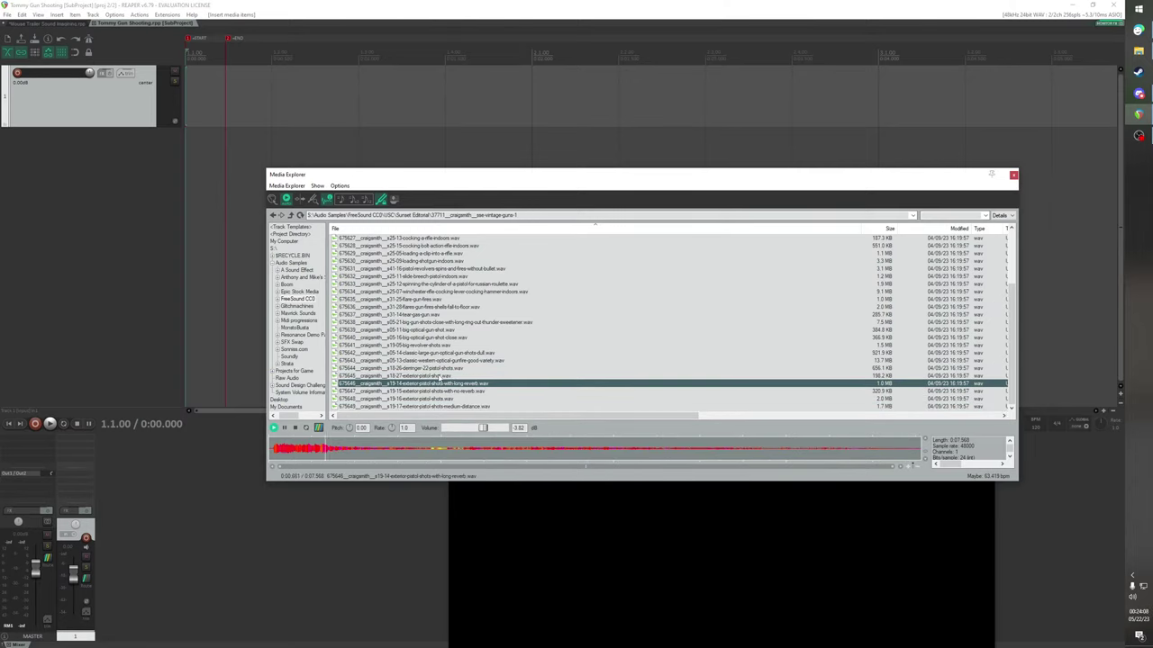
{"action": "left_click", "coordinate": [440, 377]}
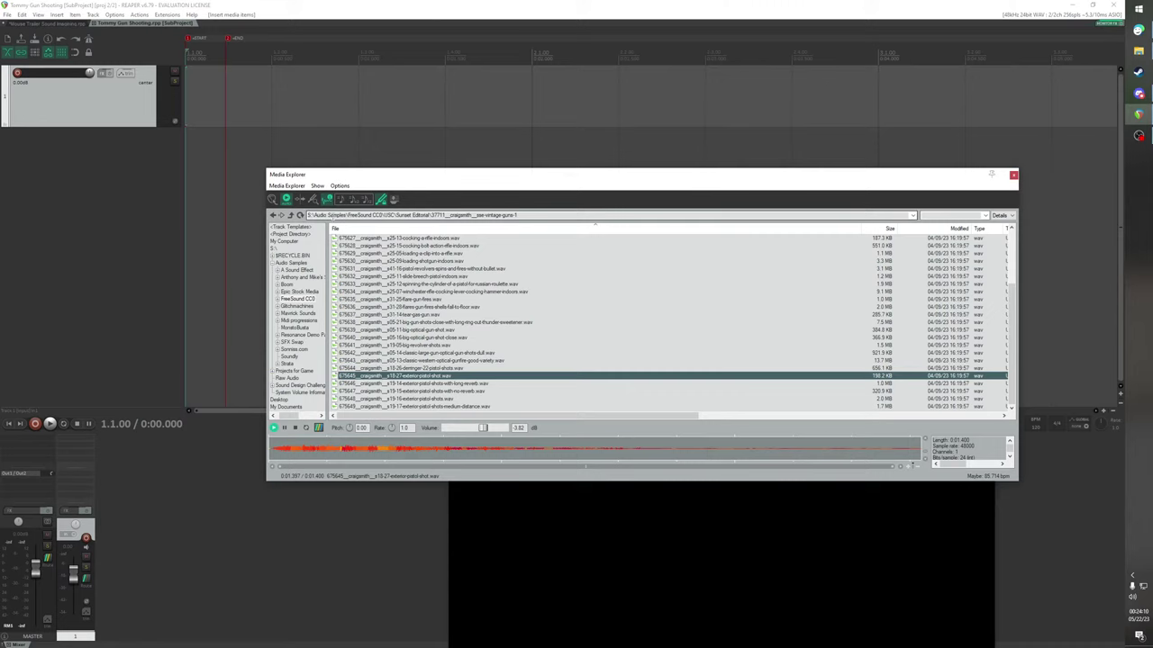
Open the vintage-guns-2 folder in Sunset Editorial and audition the rapid revolver fire sample, skipping ahead to its later shots
{"action": "left_click", "coordinate": [291, 216]}
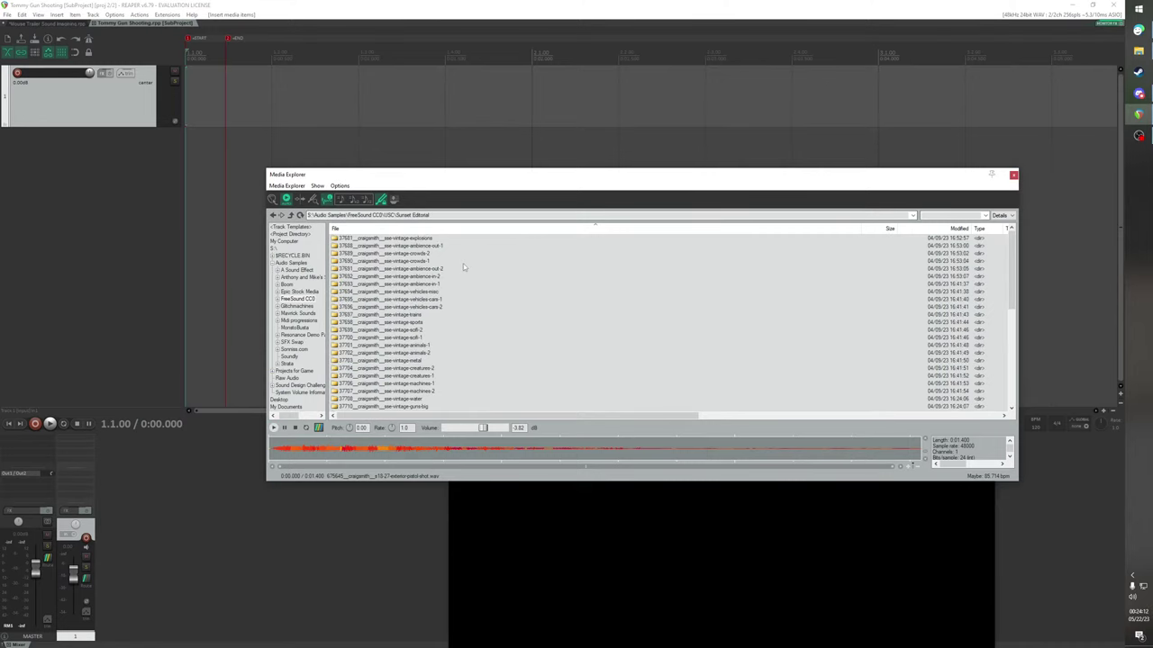
{"action": "scroll", "coordinate": [460, 265], "scroll_direction": "down", "scroll_amount": 6}
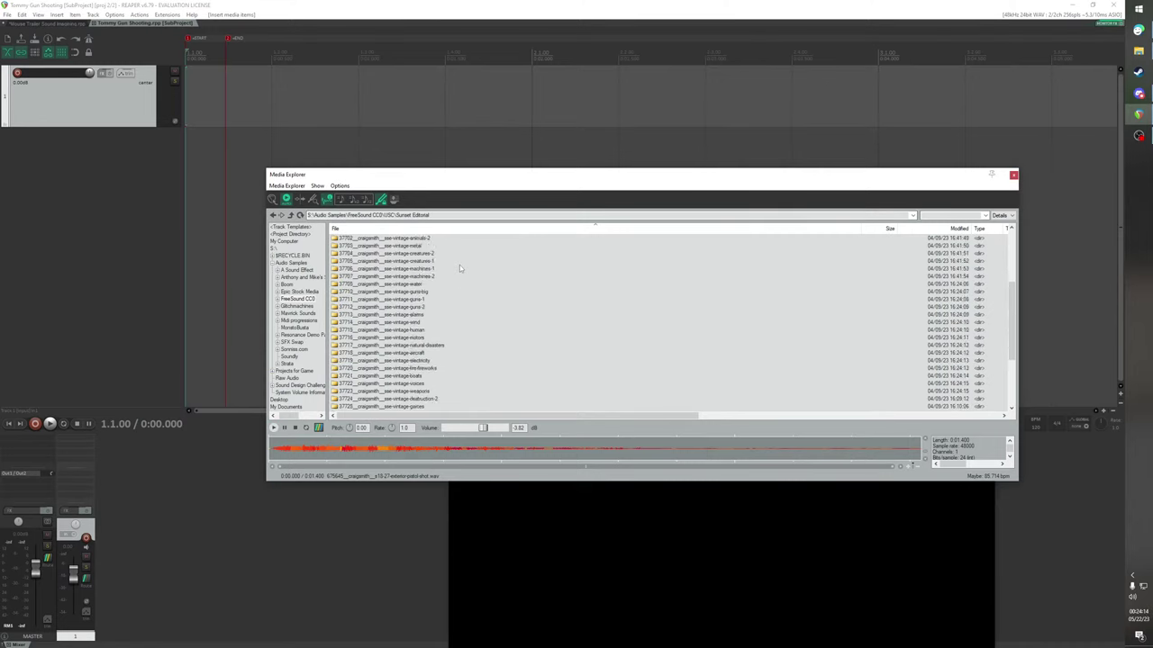
{"action": "double_click", "coordinate": [417, 283]}
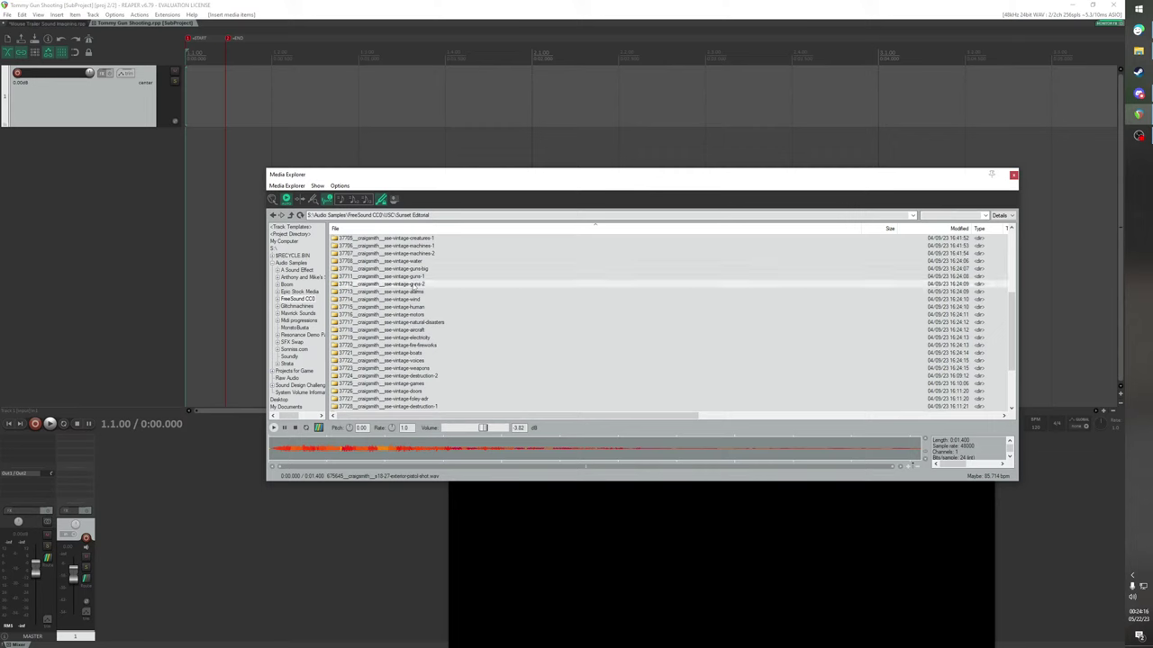
{"action": "left_click", "coordinate": [410, 245]}
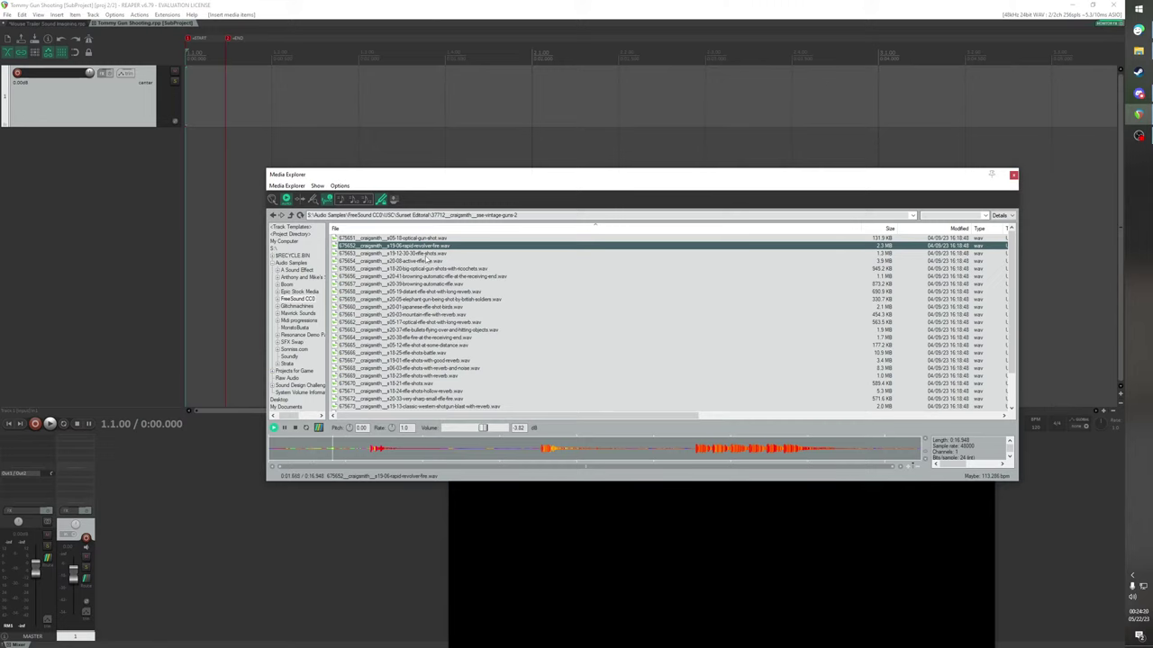
{"action": "left_click", "coordinate": [538, 447]}
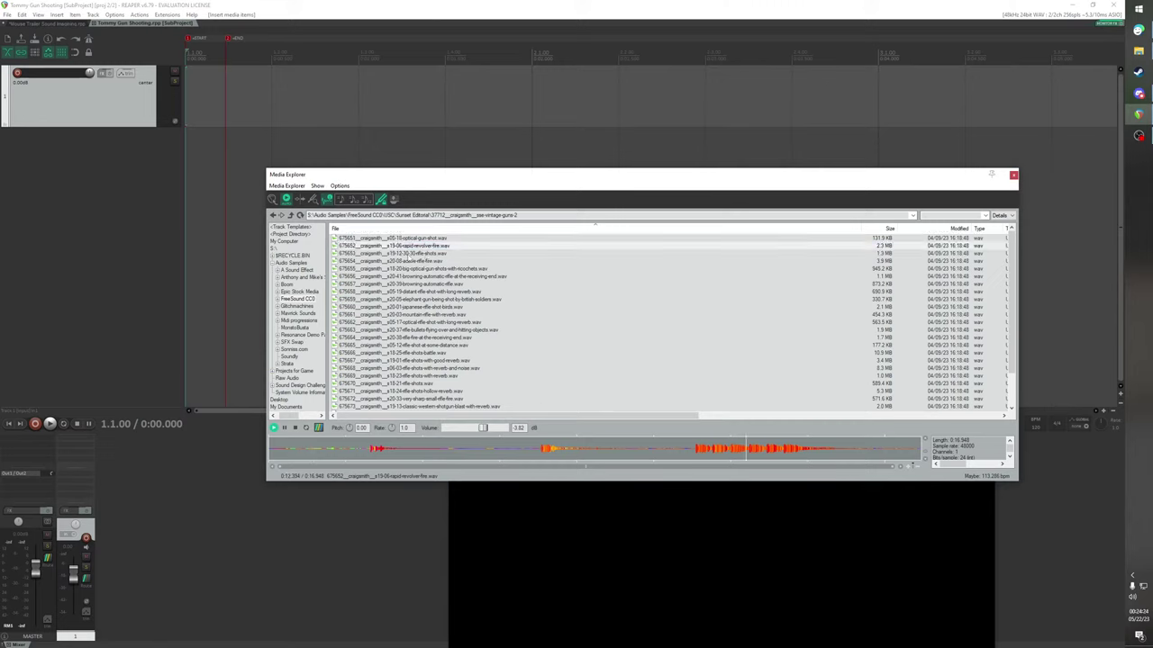
Audition the vintage-guns-2 samples from 30-30 rifle shots through ricochets and Browning automatic rifle to the distant rifle shot with long reverb
{"action": "left_click", "coordinate": [407, 254]}
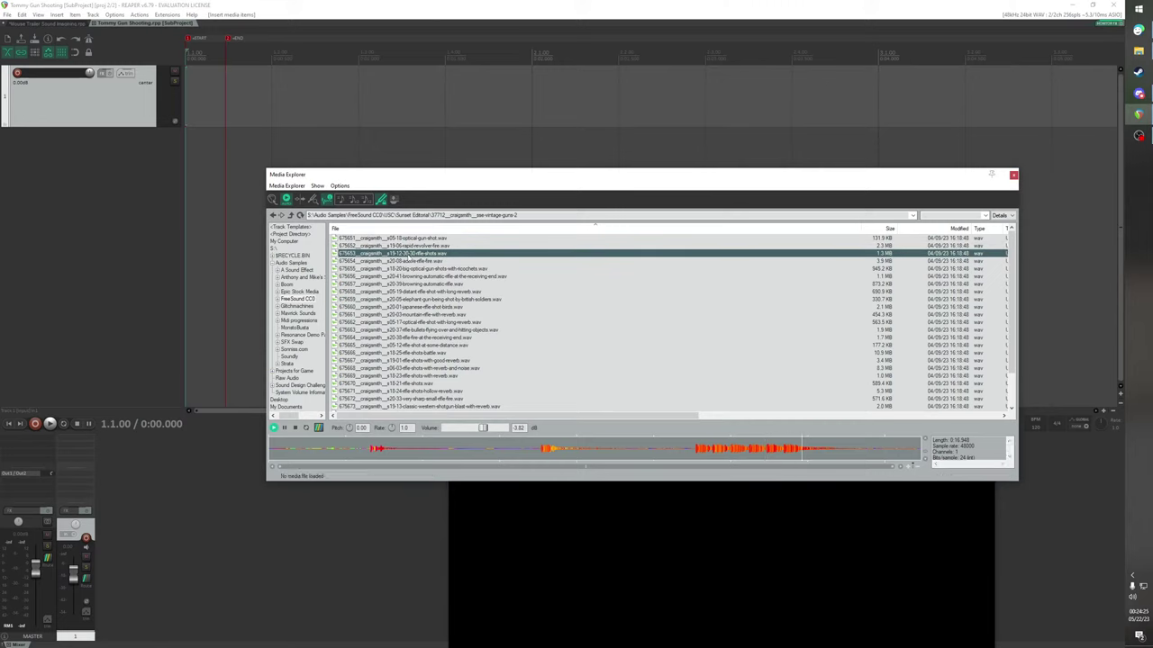
{"action": "left_click", "coordinate": [422, 261]}
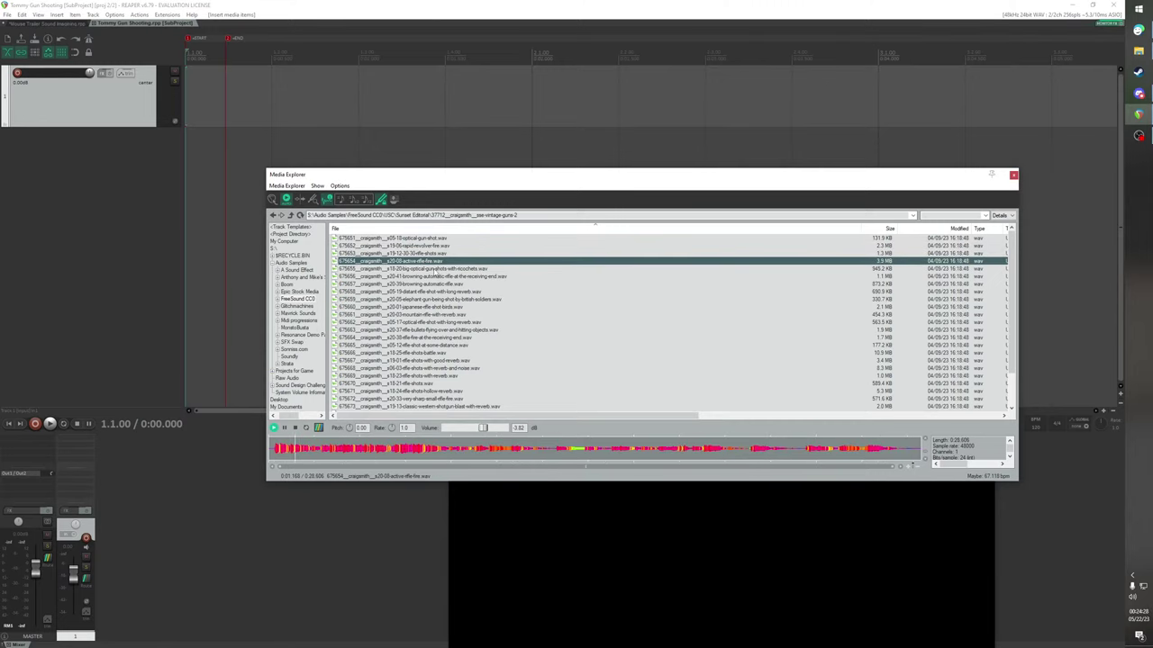
{"action": "left_click", "coordinate": [435, 270]}
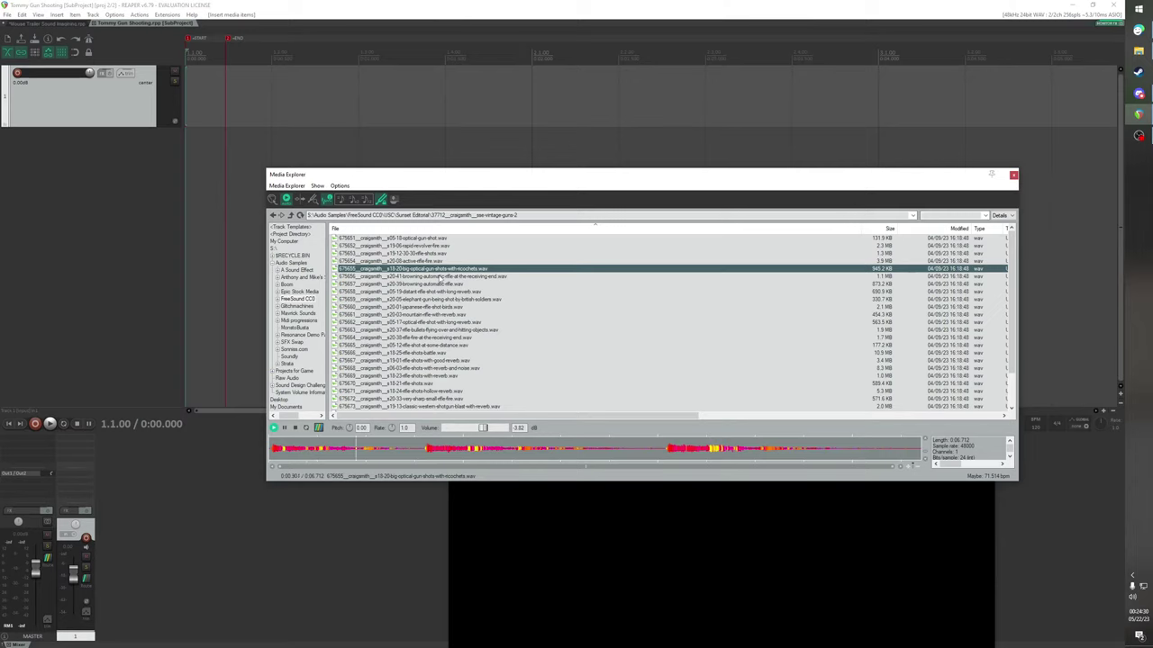
{"action": "left_click", "coordinate": [440, 276]}
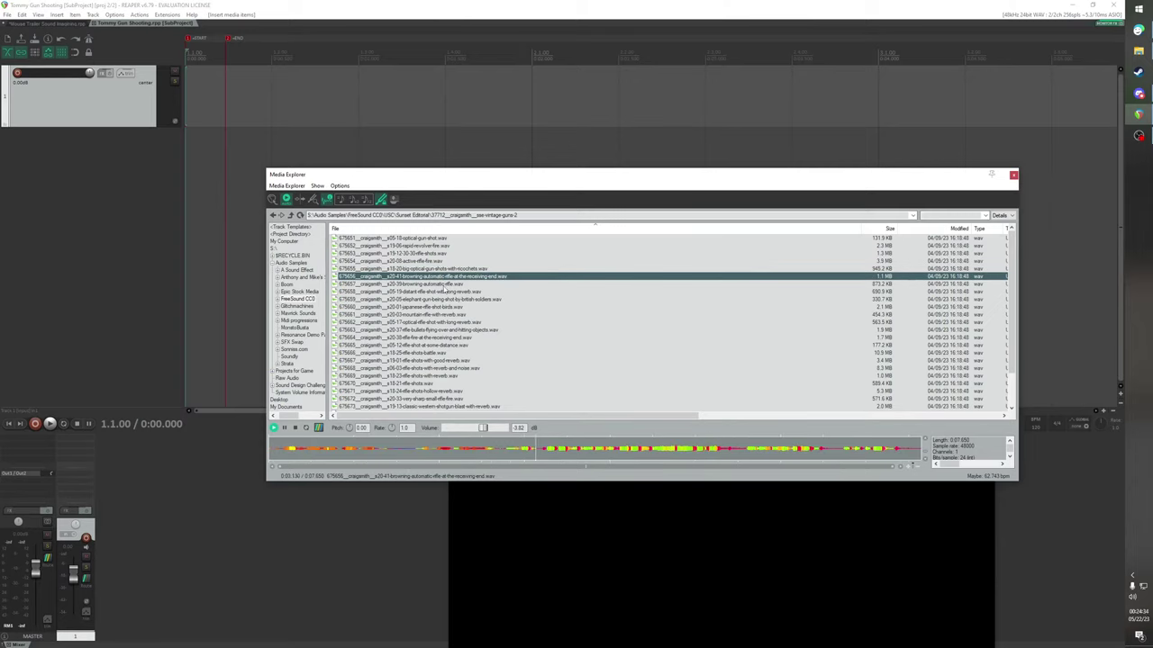
{"action": "left_click", "coordinate": [444, 285]}
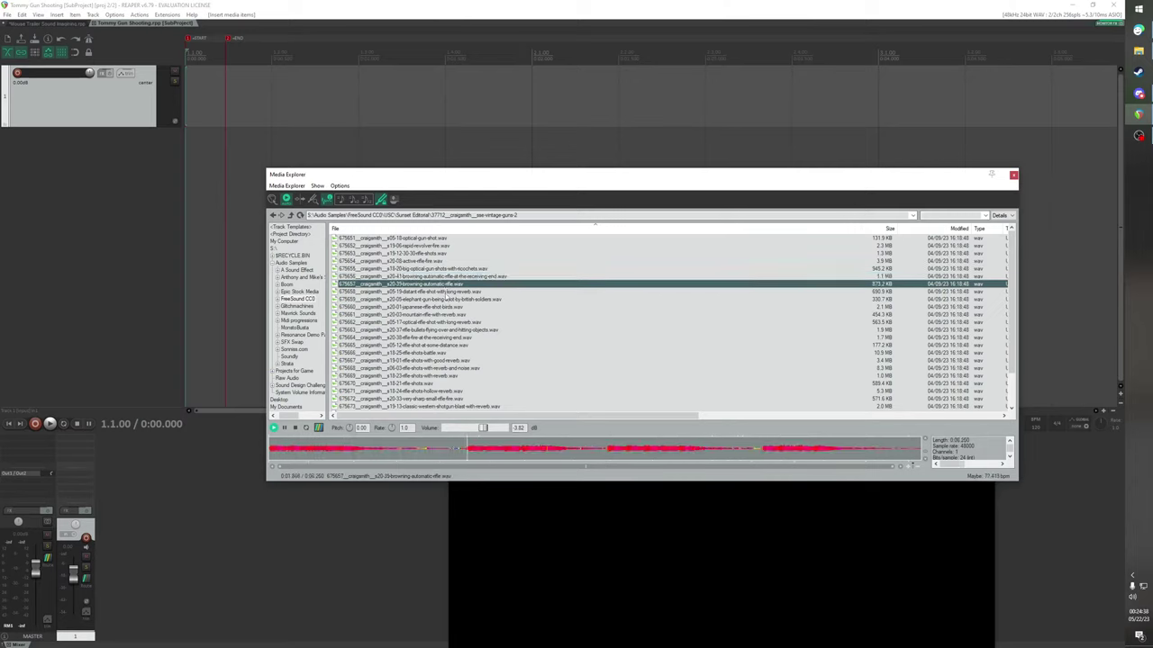
{"action": "left_click", "coordinate": [445, 291]}
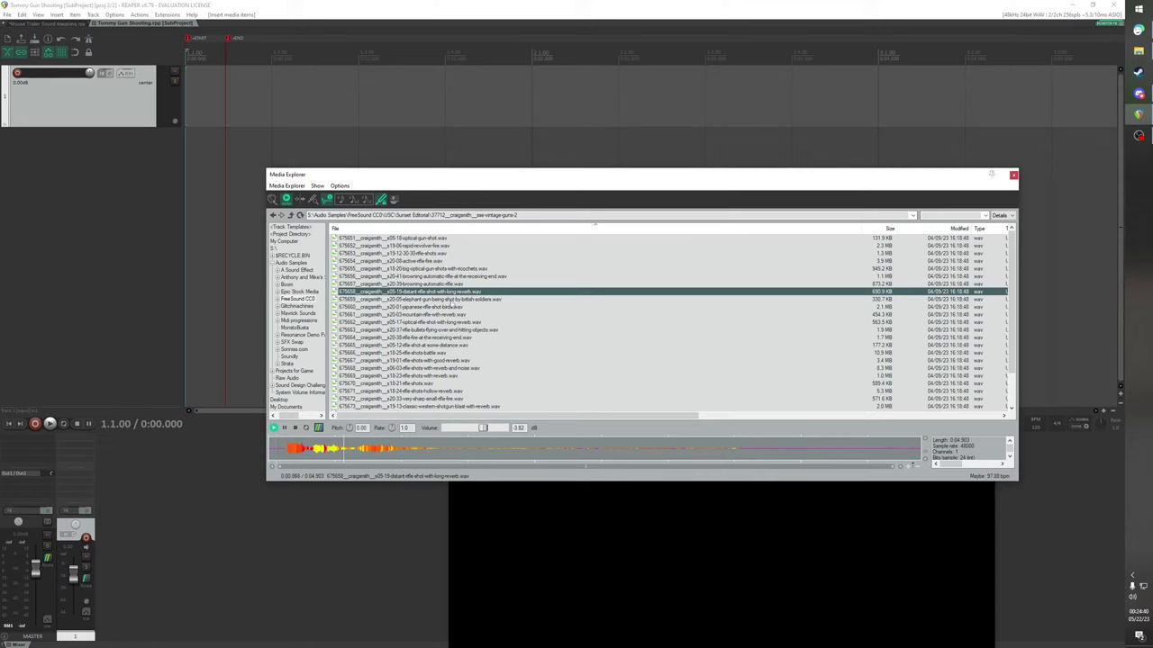
Audition the elephant gun, Japanese rifle, mountain rifle, optical rifle and bullets-flying-over samples, skipping ahead in the last to its louder section
{"action": "left_click", "coordinate": [452, 299]}
{"action": "left_click", "coordinate": [451, 307]}
{"action": "scroll", "coordinate": [449, 297], "scroll_direction": "down", "scroll_amount": 2}
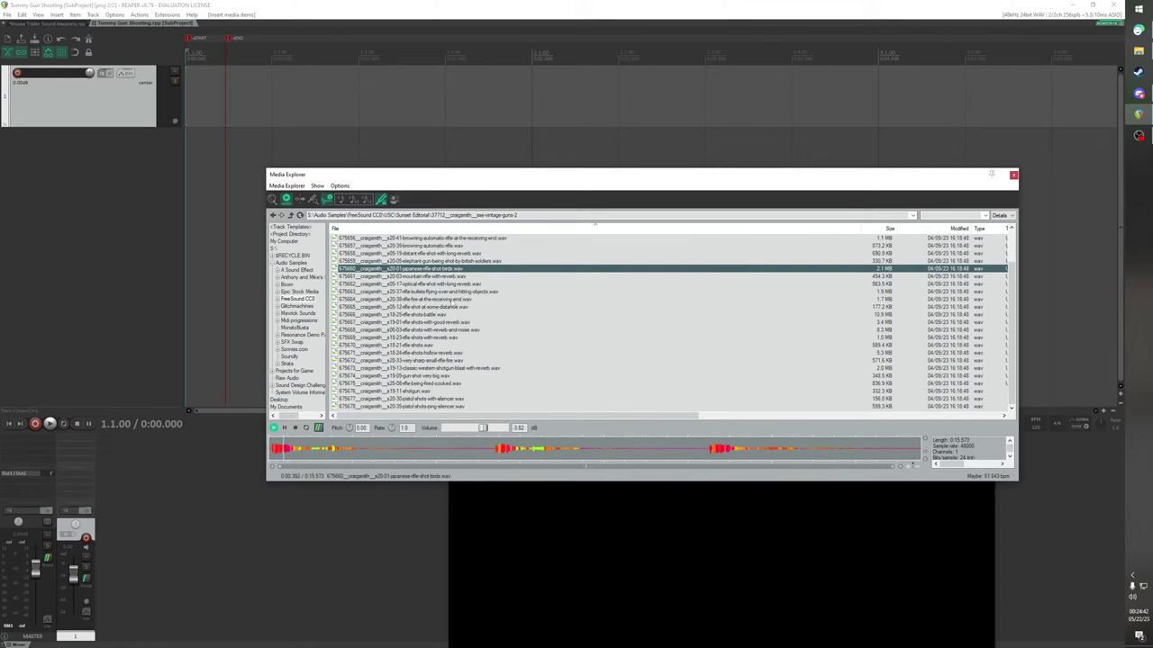
{"action": "left_click", "coordinate": [449, 276]}
{"action": "left_click", "coordinate": [450, 284]}
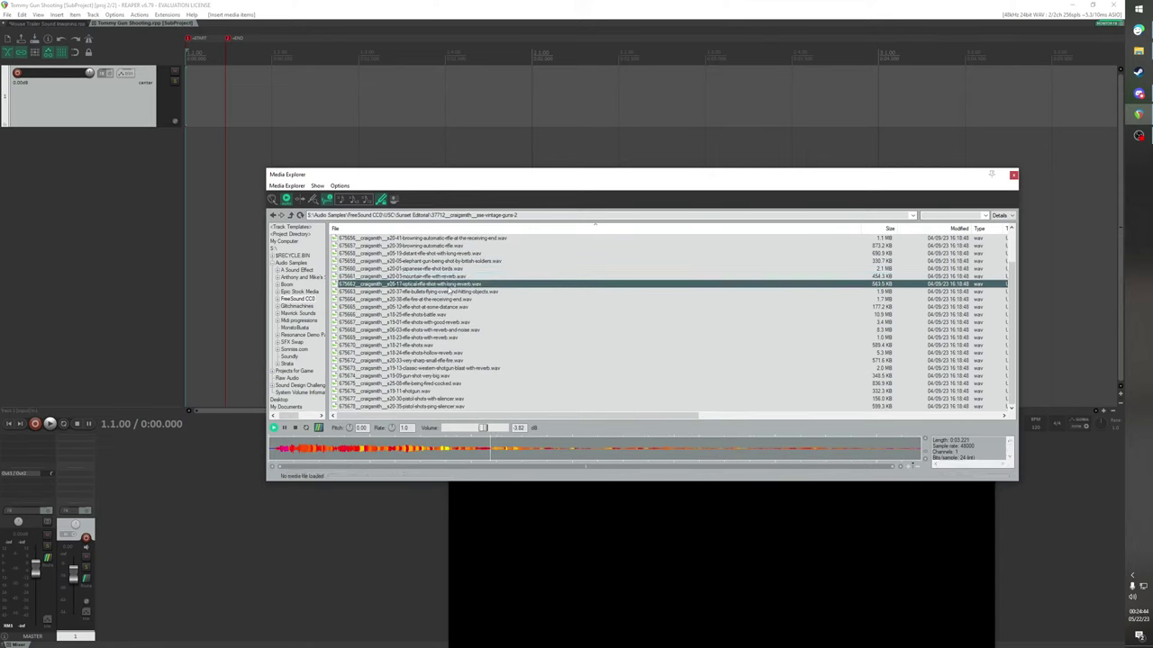
{"action": "left_click", "coordinate": [455, 293]}
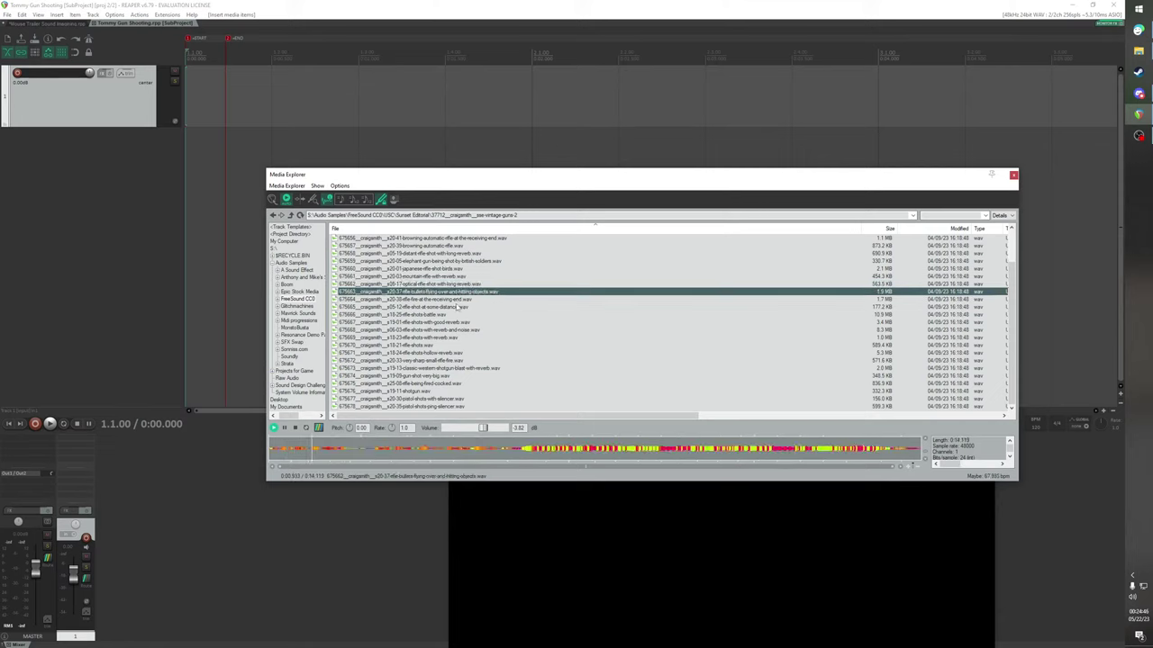
{"action": "left_click", "coordinate": [532, 446]}
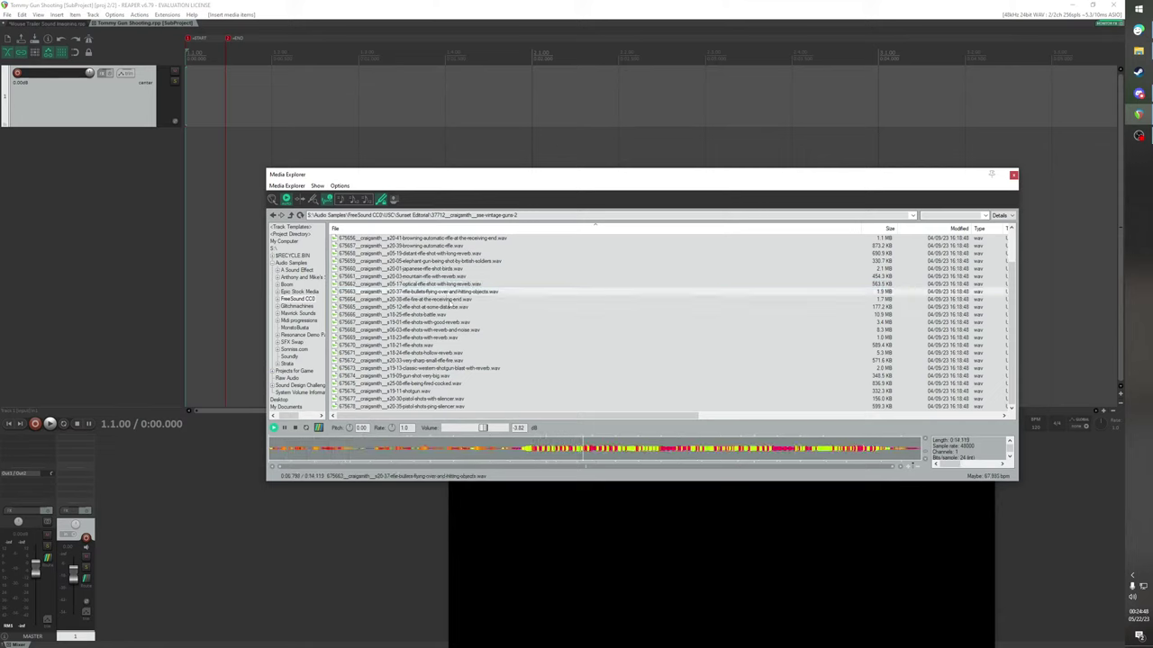
Audition the rifle fire at the receiving end, battle and good-reverb rifle samples, replaying the rifle shot at some distance
{"action": "left_click", "coordinate": [449, 299]}
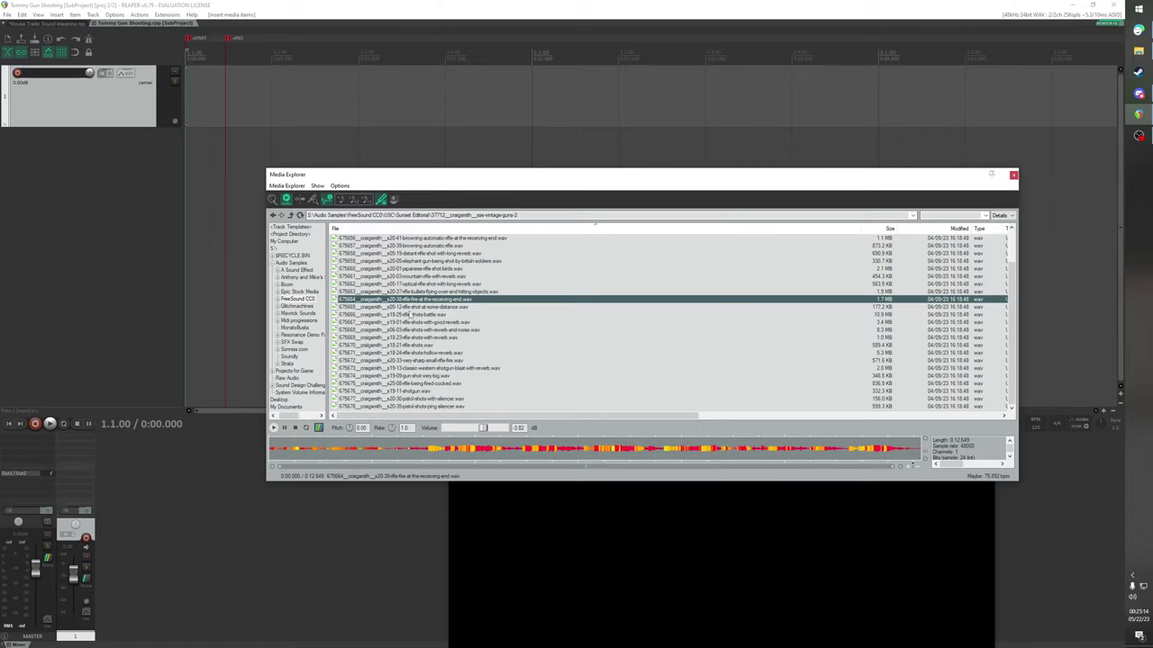
{"action": "left_click", "coordinate": [410, 308]}
{"action": "left_click", "coordinate": [417, 315]}
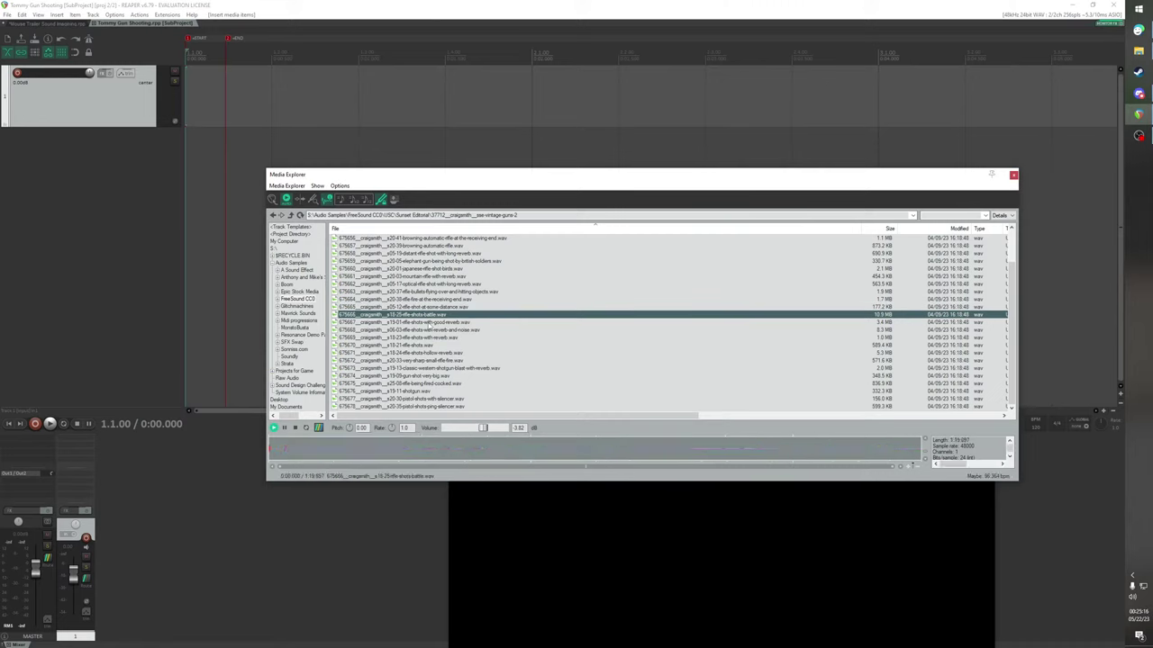
{"action": "left_click", "coordinate": [427, 323]}
{"action": "left_click", "coordinate": [430, 308]}
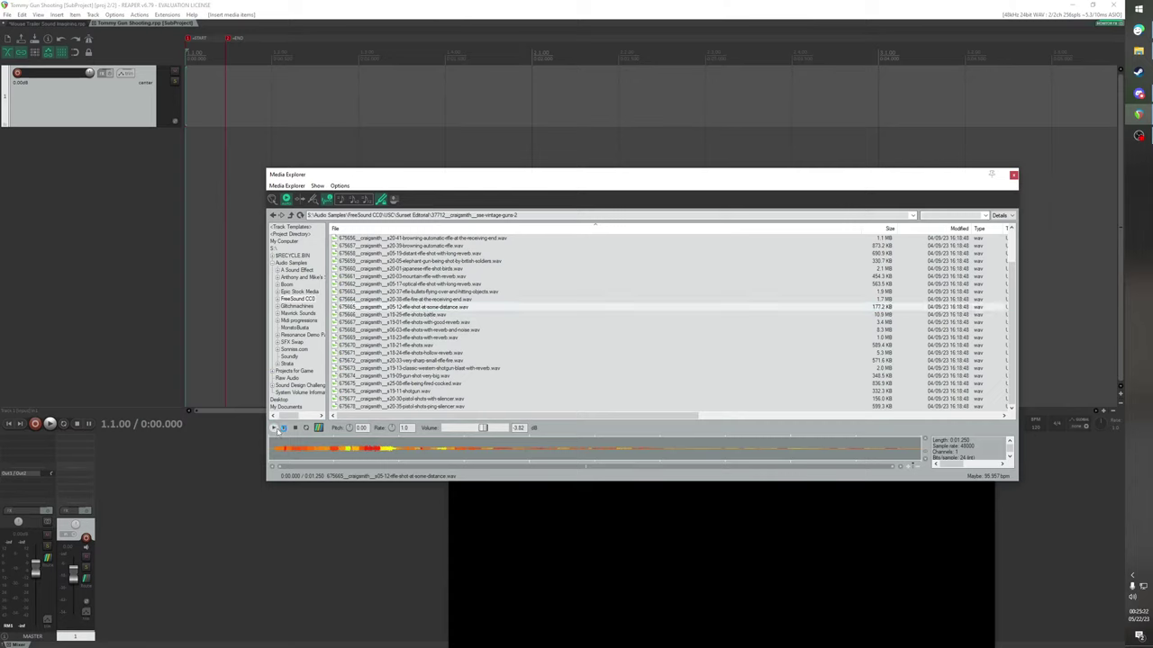
Audition the rifle samples from the battle shots through the hollow reverb and very small rifle fire to the classic western shotgun blast
{"action": "left_click", "coordinate": [407, 315]}
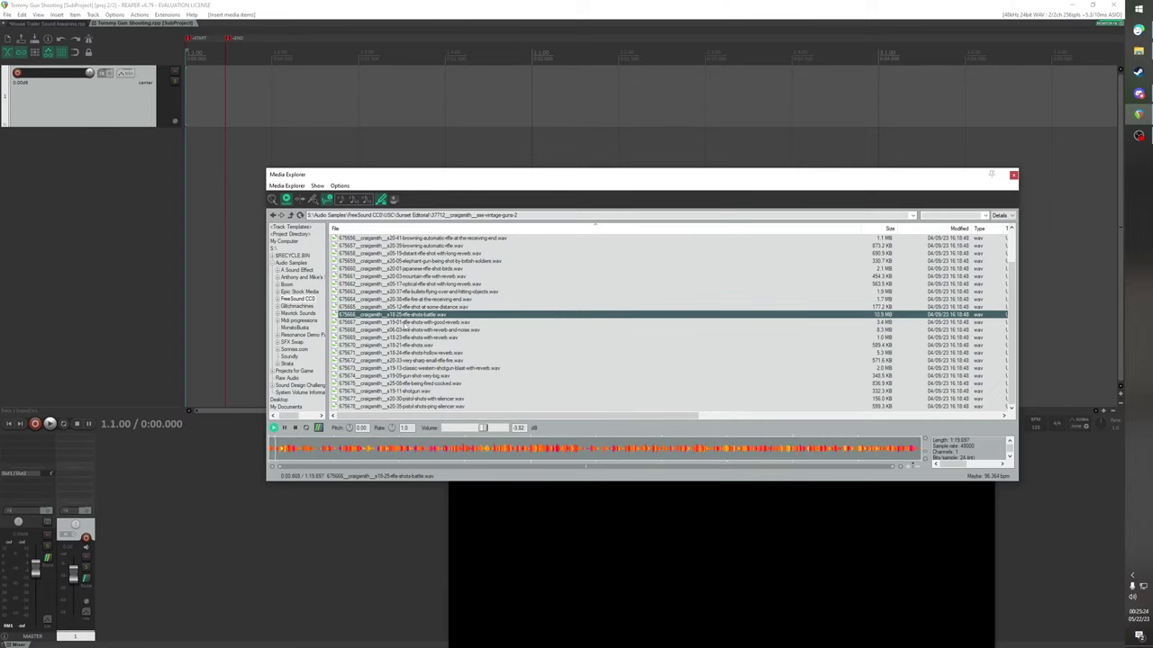
{"action": "left_click", "coordinate": [407, 322]}
{"action": "left_click", "coordinate": [407, 330]}
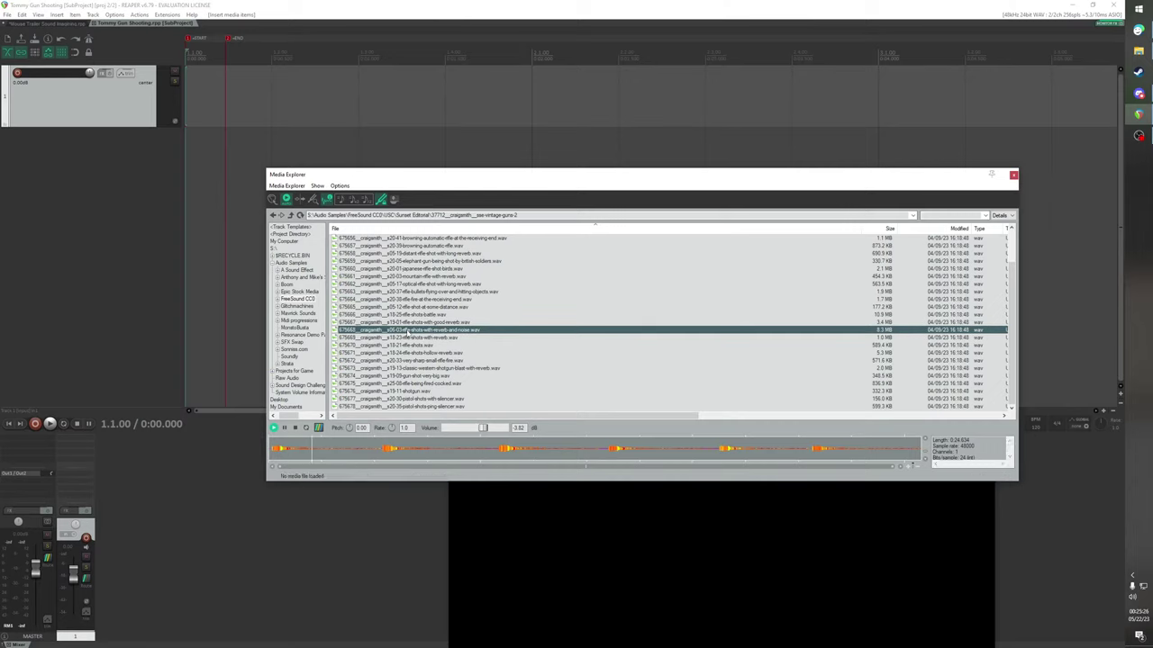
{"action": "left_click", "coordinate": [414, 345]}
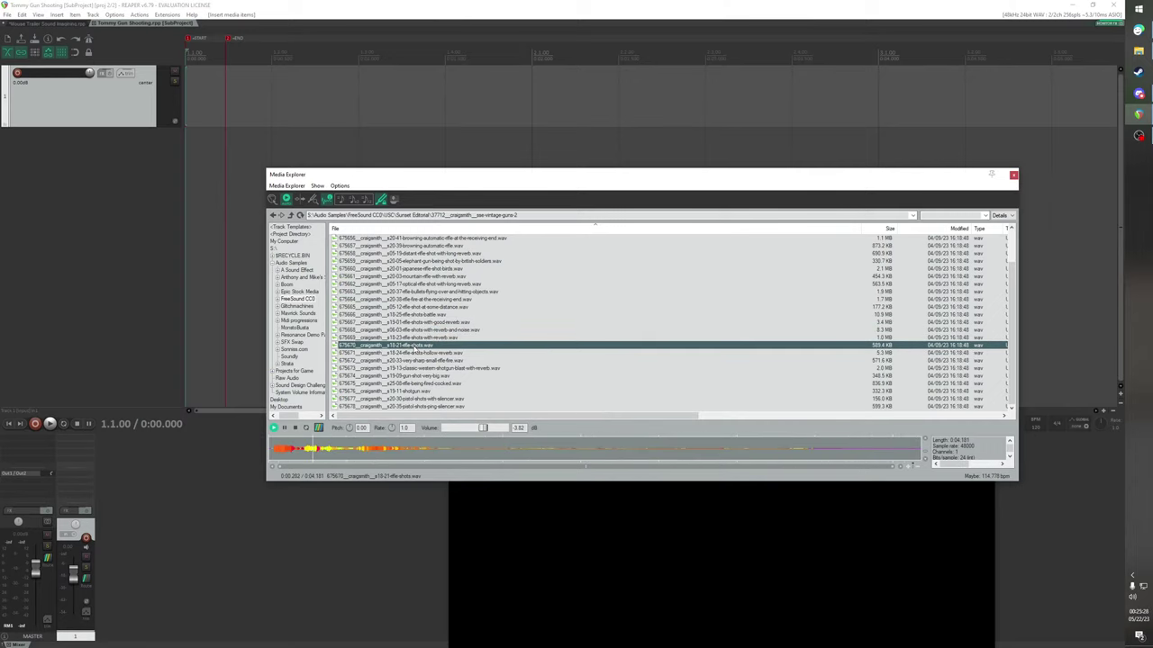
{"action": "left_click", "coordinate": [416, 352]}
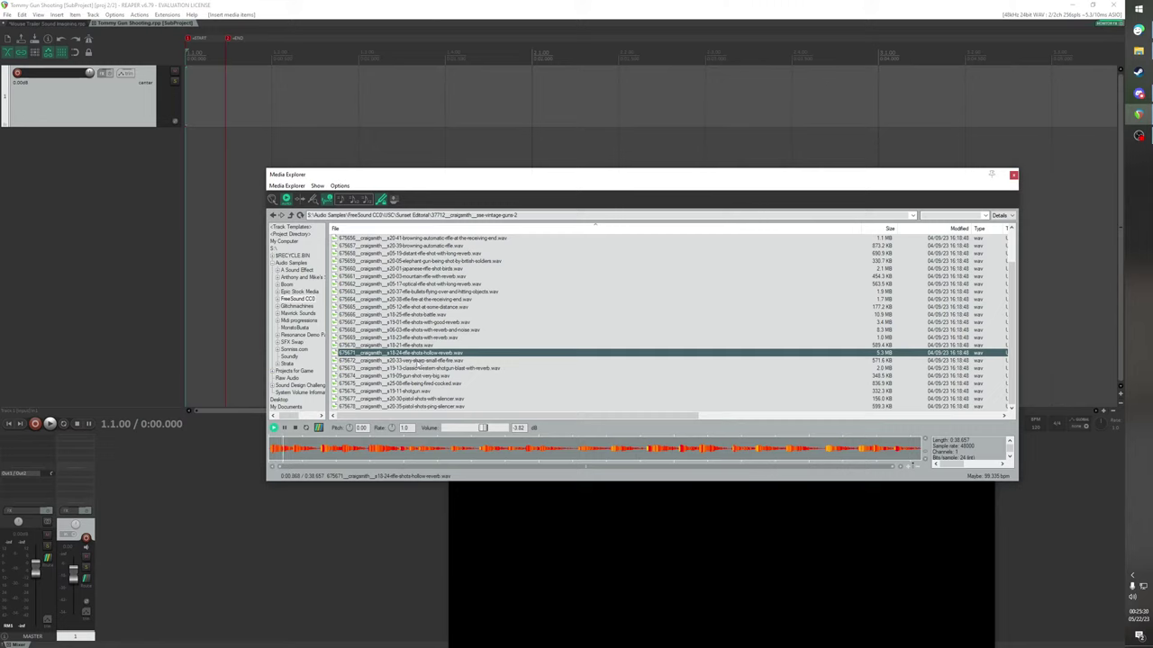
{"action": "left_click", "coordinate": [417, 360]}
{"action": "left_click", "coordinate": [418, 368]}
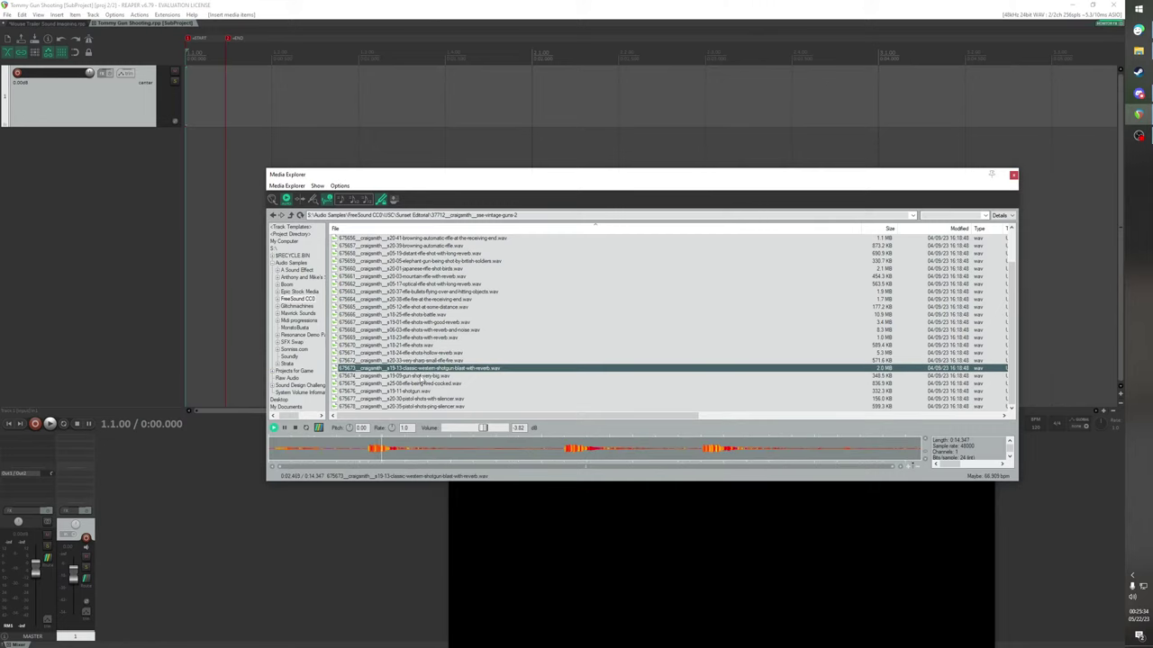
Compare the very big gun shot, rifle being fired and cocked, shotgun and silenced pistol samples, replaying the very big shot and western shotgun blast
{"action": "left_click", "coordinate": [423, 377]}
{"action": "left_click", "coordinate": [425, 383]}
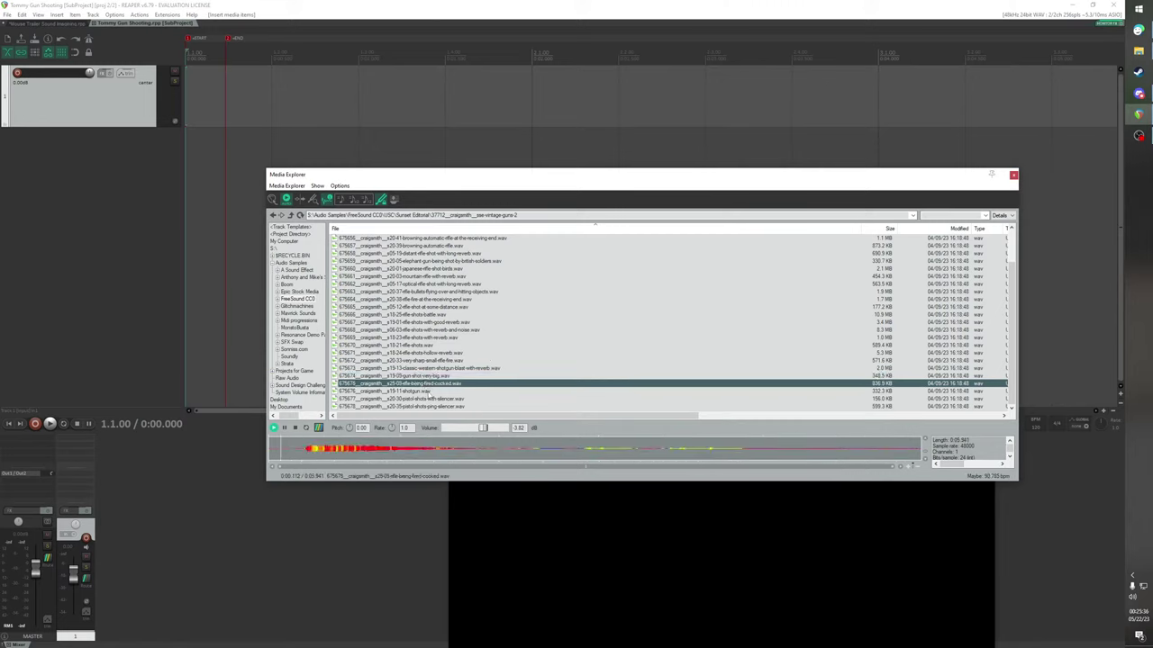
{"action": "left_click", "coordinate": [423, 393]}
{"action": "left_click", "coordinate": [424, 399]}
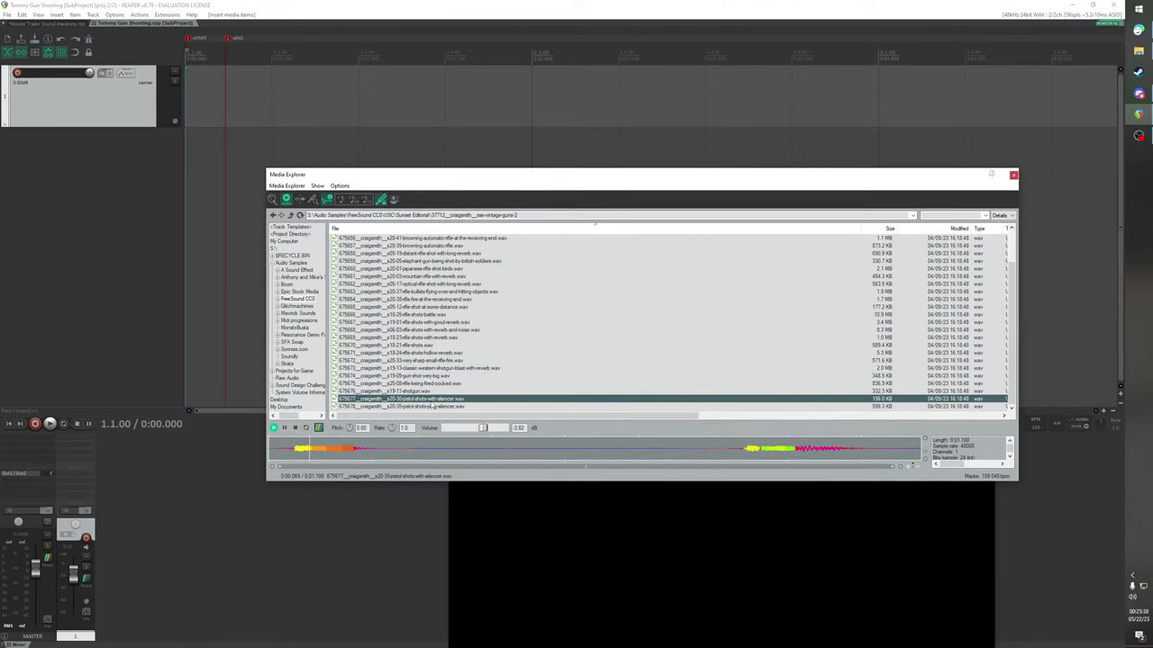
{"action": "left_click", "coordinate": [430, 406]}
{"action": "left_click", "coordinate": [423, 377]}
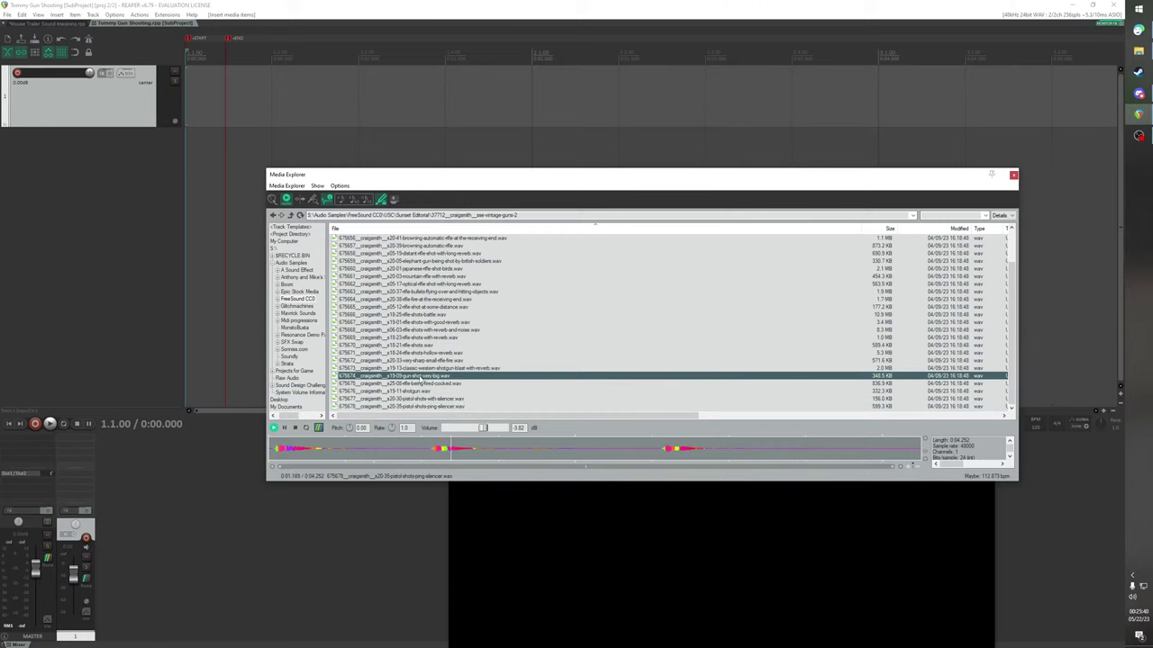
{"action": "left_click", "coordinate": [423, 406]}
{"action": "left_click", "coordinate": [424, 376]}
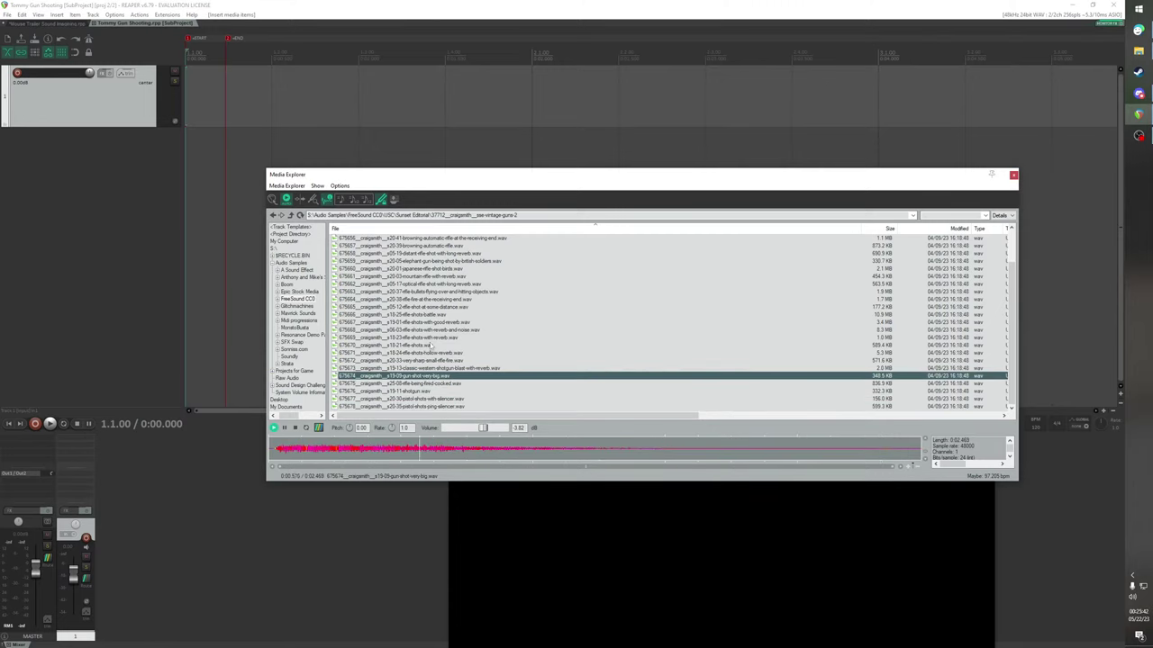
{"action": "left_click", "coordinate": [436, 369]}
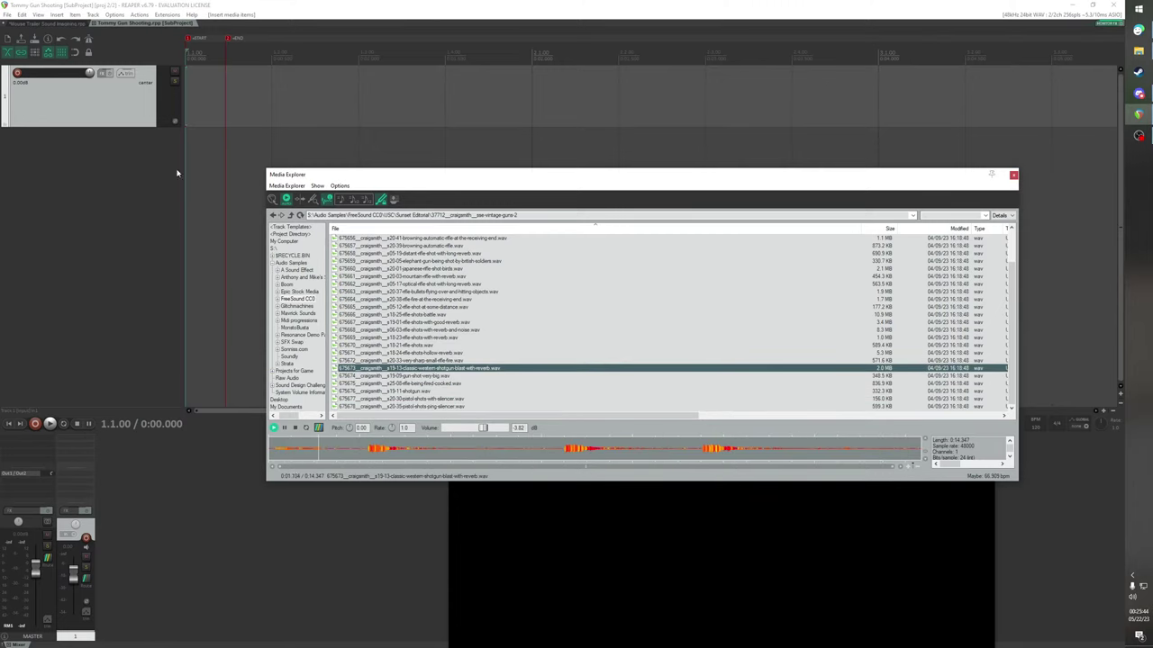
Check the Tommy Gun tracks in the main Mouse Trailer project and return to the Tommy Gun Shooting subproject
{"action": "left_click", "coordinate": [56, 23]}
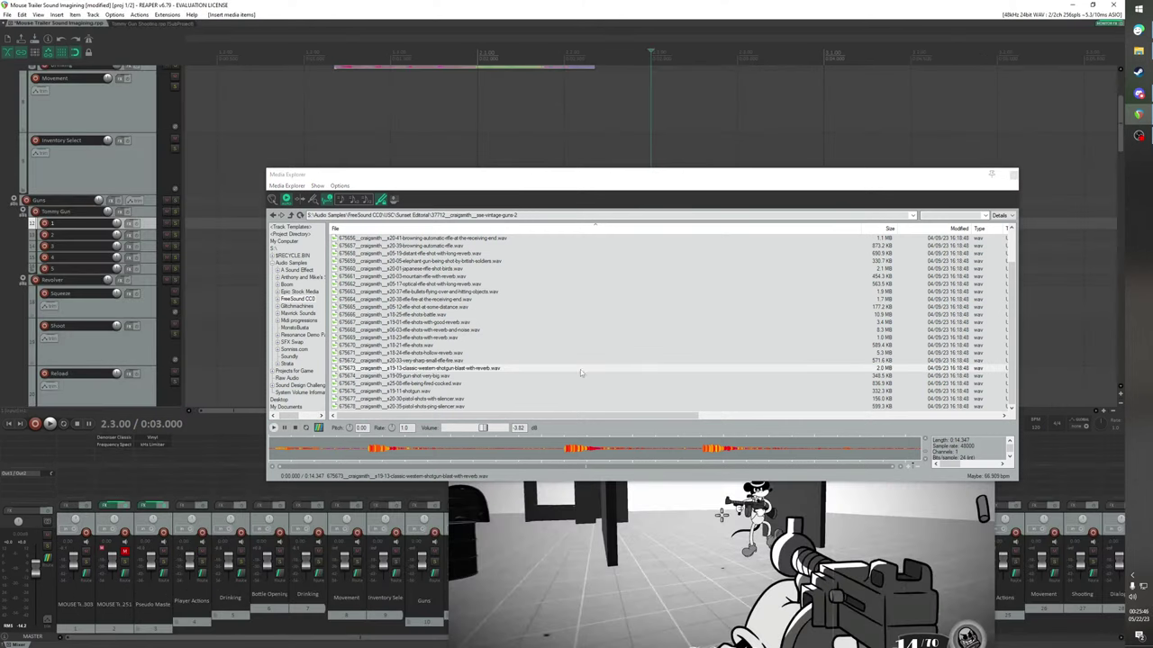
{"action": "left_click", "coordinate": [137, 24]}
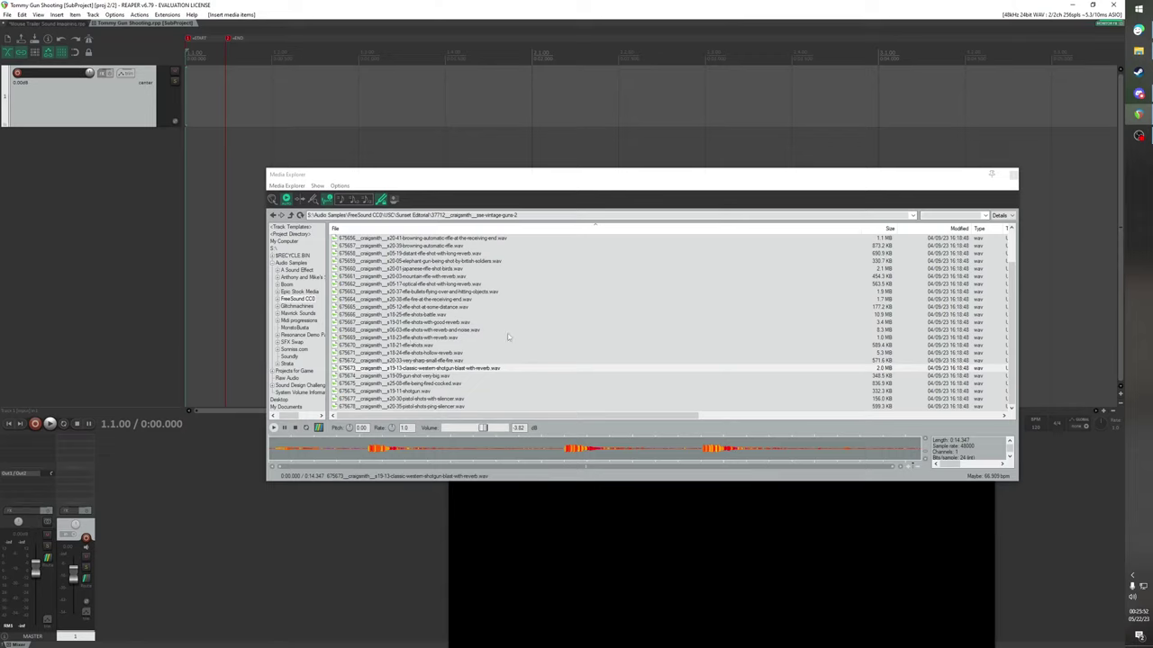
{"action": "left_click", "coordinate": [1139, 139]}
{"action": "left_click", "coordinate": [1138, 138]}
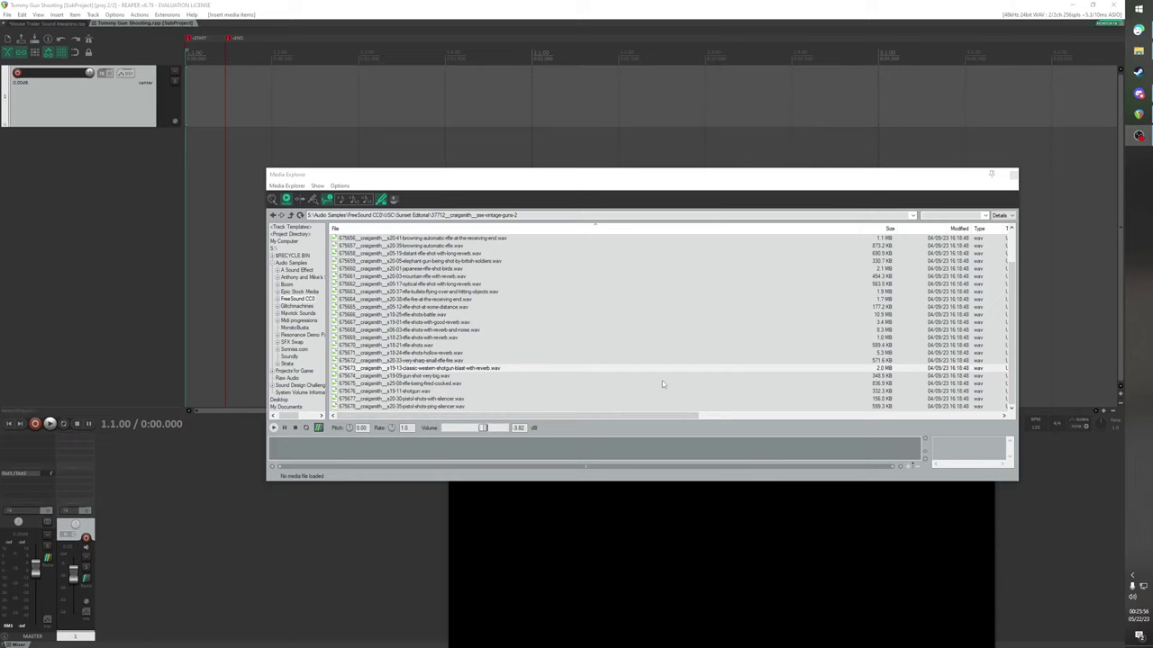
Audition the plain rifle shots again and work back through the reverb versions to the battle sample, then replay the rifle shots with reverb
{"action": "left_click", "coordinate": [410, 348]}
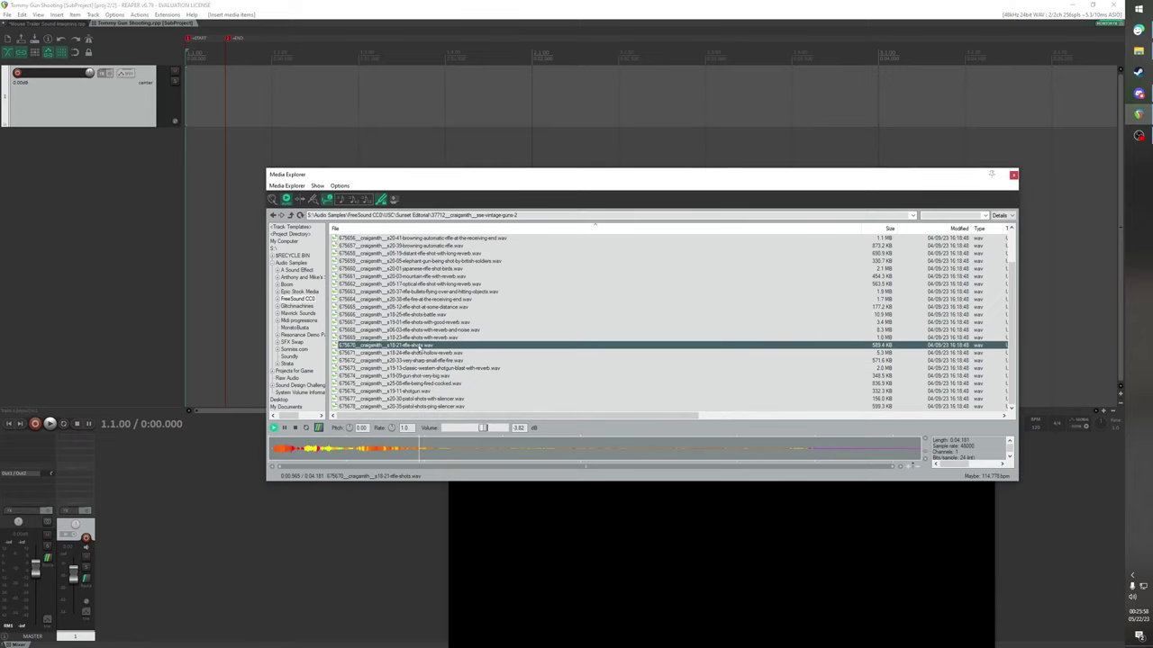
{"action": "left_click", "coordinate": [420, 339]}
{"action": "key", "text": "Up"}
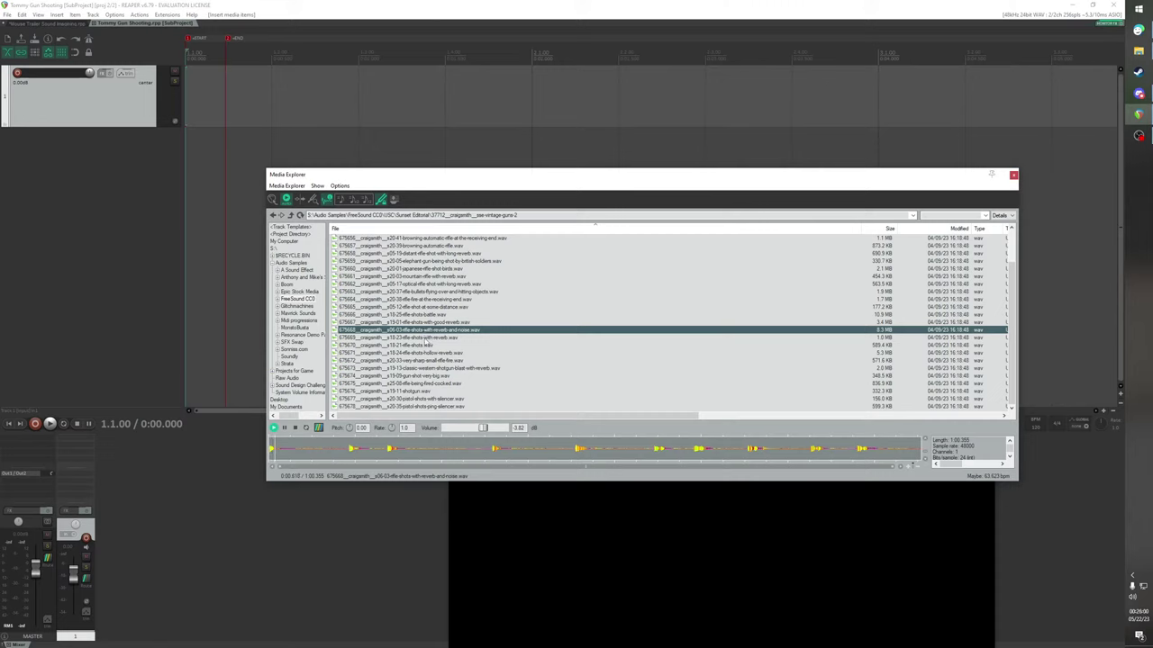
{"action": "key", "text": "Up"}
{"action": "key", "text": "Up"}
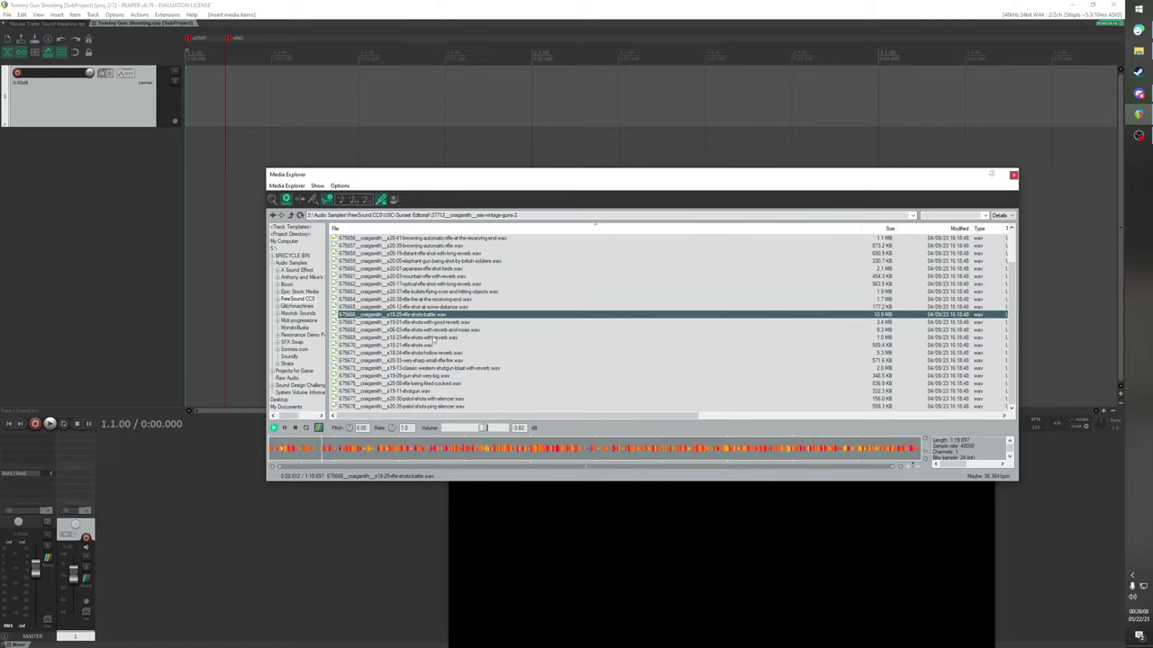
{"action": "left_click", "coordinate": [436, 338]}
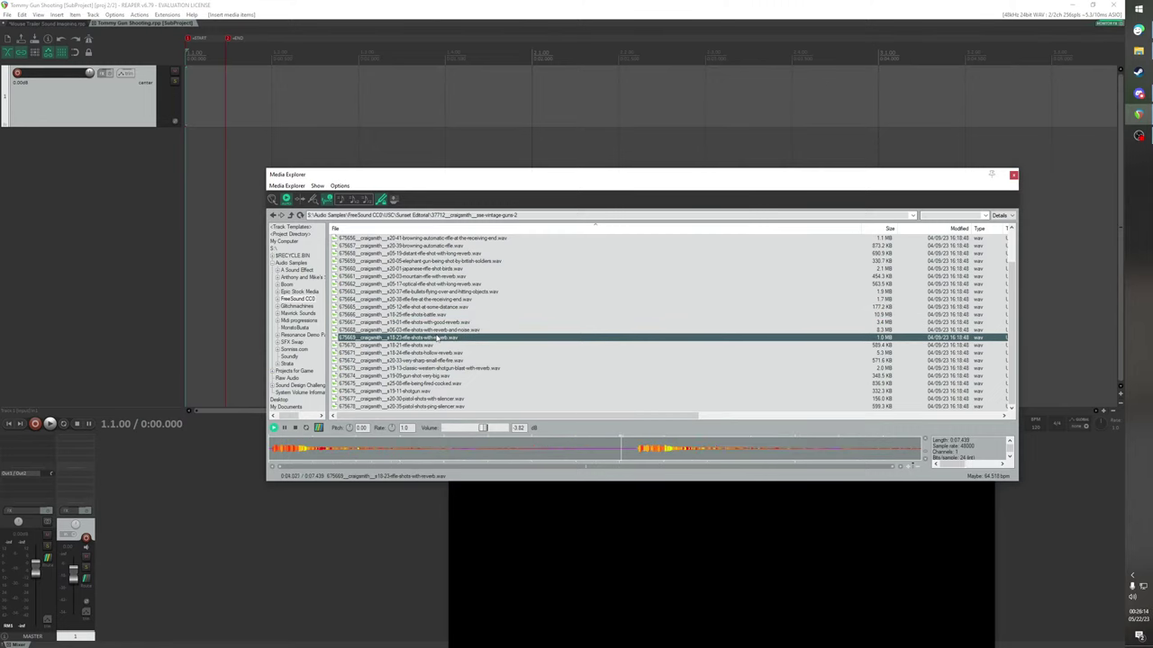
Replay the samples from the rifle battle back through the distant shot, receiving-end fire and bullets flying over to the mountain rifle with reverb
{"action": "left_click", "coordinate": [440, 315]}
{"action": "left_click", "coordinate": [441, 307]}
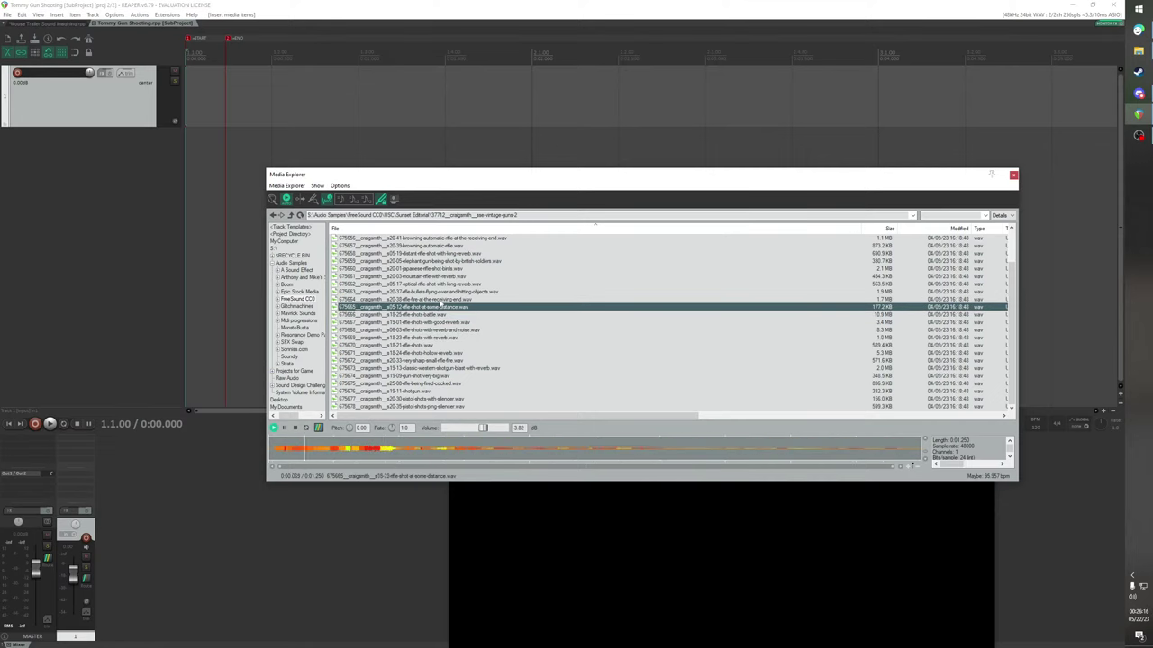
{"action": "key", "text": "Up"}
{"action": "scroll", "coordinate": [442, 306], "scroll_direction": "up", "scroll_amount": 2}
{"action": "key", "text": "Up"}
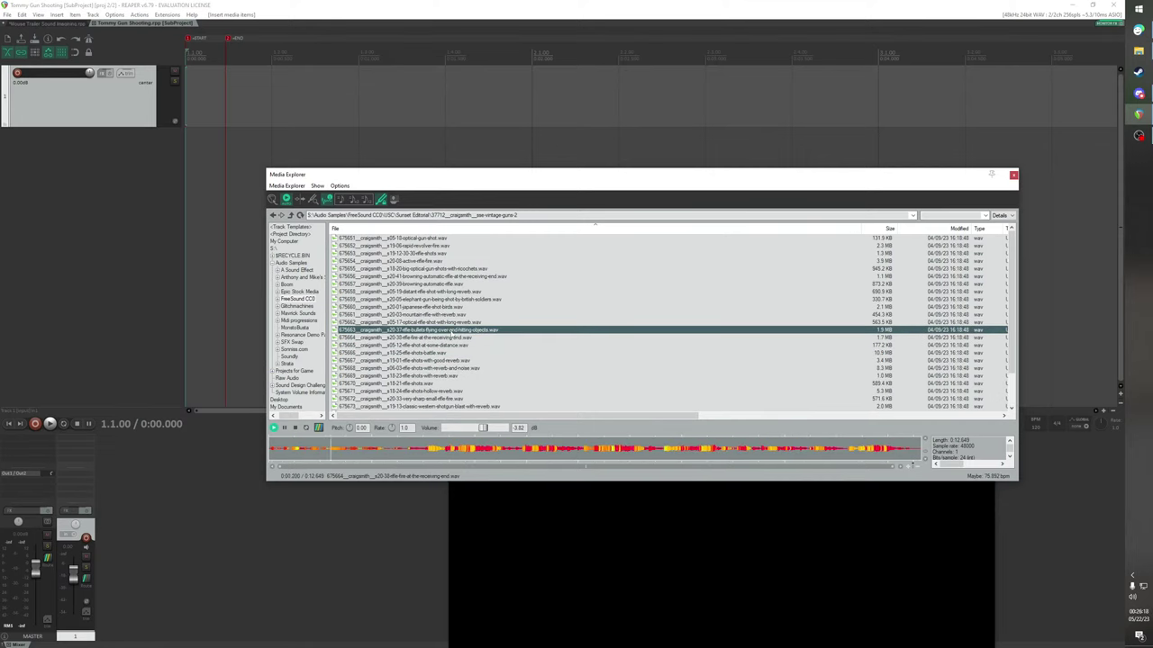
{"action": "left_click", "coordinate": [448, 321]}
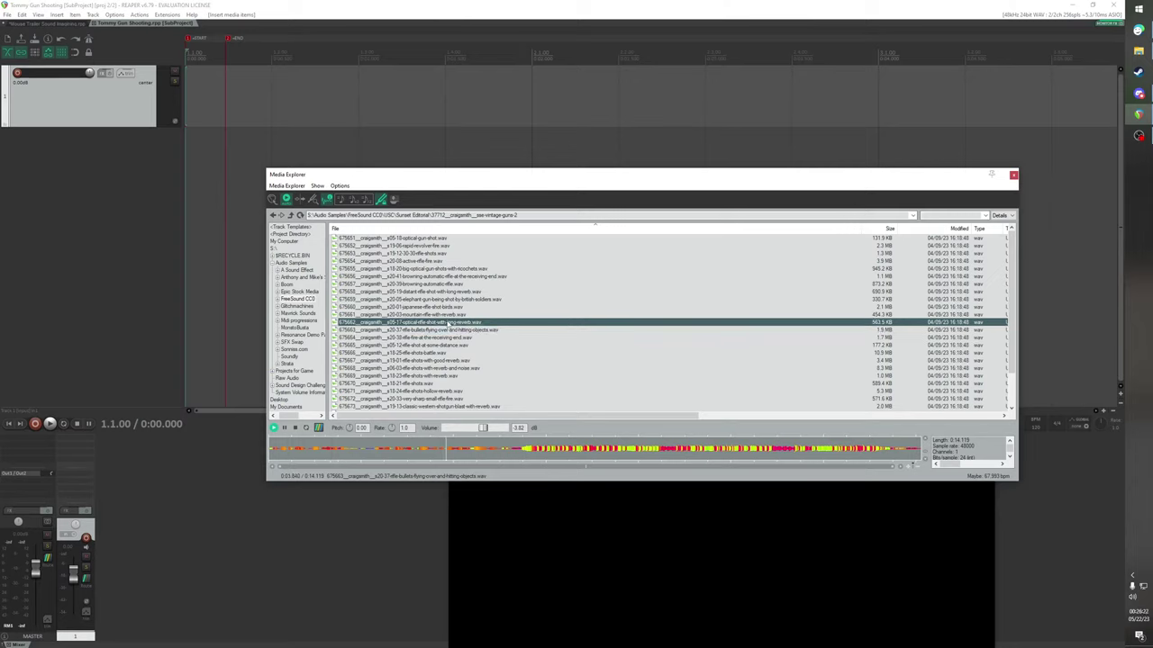
{"action": "left_click", "coordinate": [442, 314]}
Replay the 30-30 rifle, Browning, ricochet, distant rifle, rapid revolver and active rifle fire samples, ending with the optical gun shot
{"action": "left_click", "coordinate": [436, 253]}
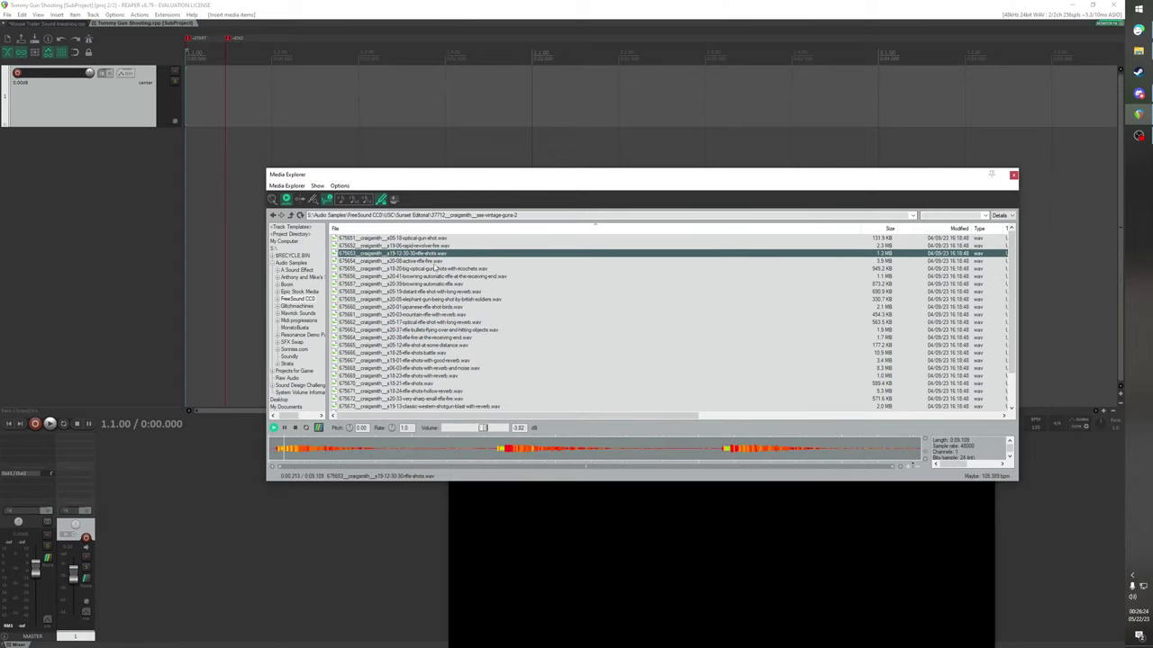
{"action": "left_click", "coordinate": [436, 275]}
{"action": "left_click", "coordinate": [436, 269]}
{"action": "left_click", "coordinate": [433, 292]}
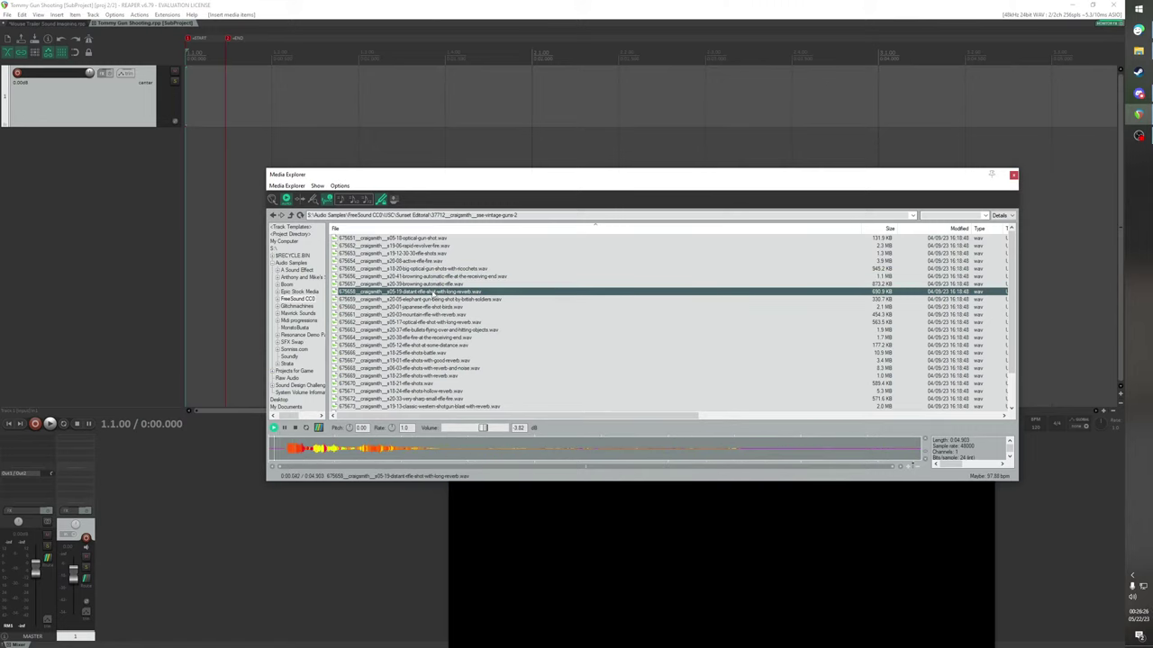
{"action": "left_click", "coordinate": [431, 284]}
{"action": "left_click", "coordinate": [425, 245]}
{"action": "left_click", "coordinate": [423, 260]}
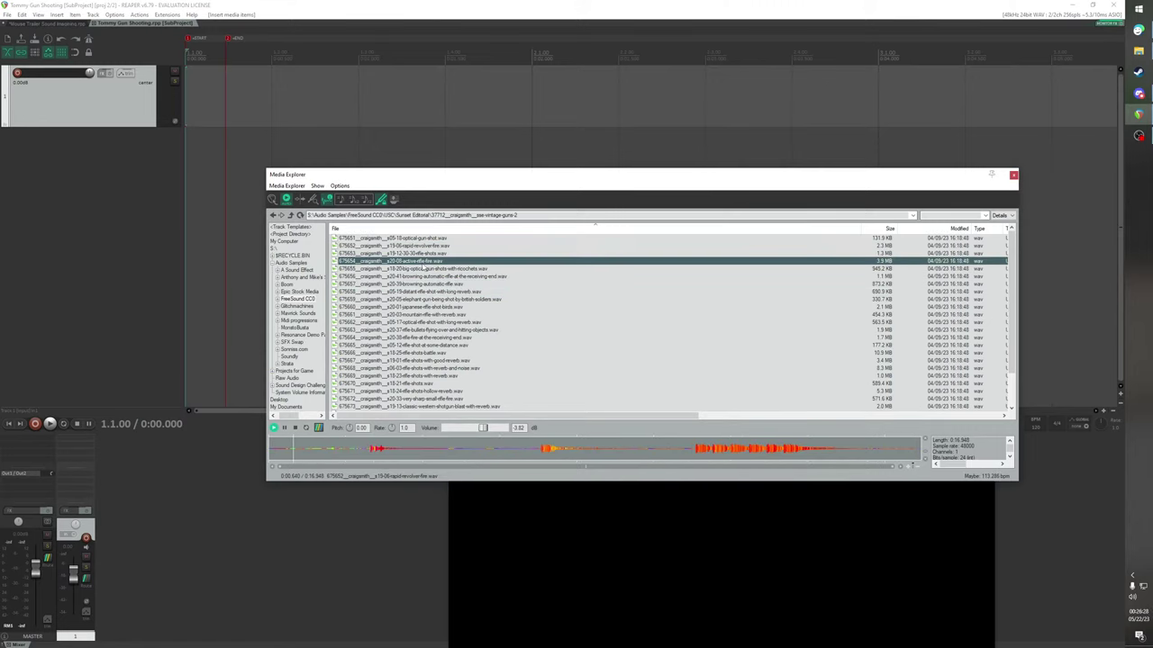
{"action": "left_click", "coordinate": [421, 238]}
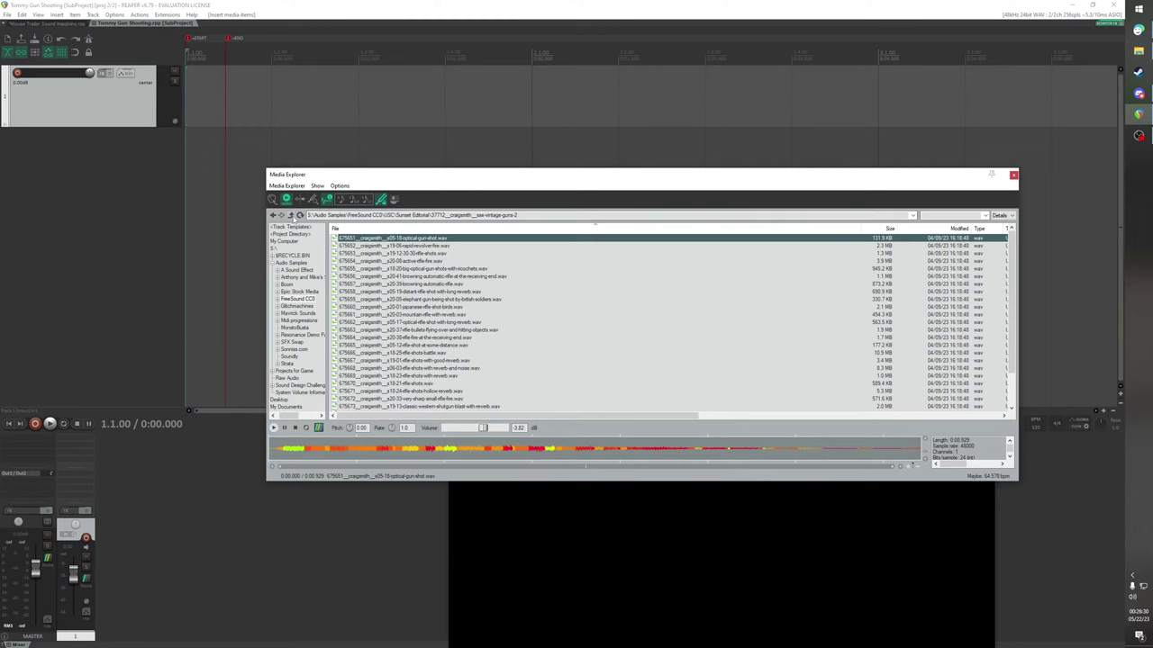
Open the vintage-guns-1 folder in Sunset Editorial and browse back from the exterior pistol shot to the flare gun with falling shells sample
{"action": "left_click", "coordinate": [292, 217]}
{"action": "double_click", "coordinate": [429, 399]}
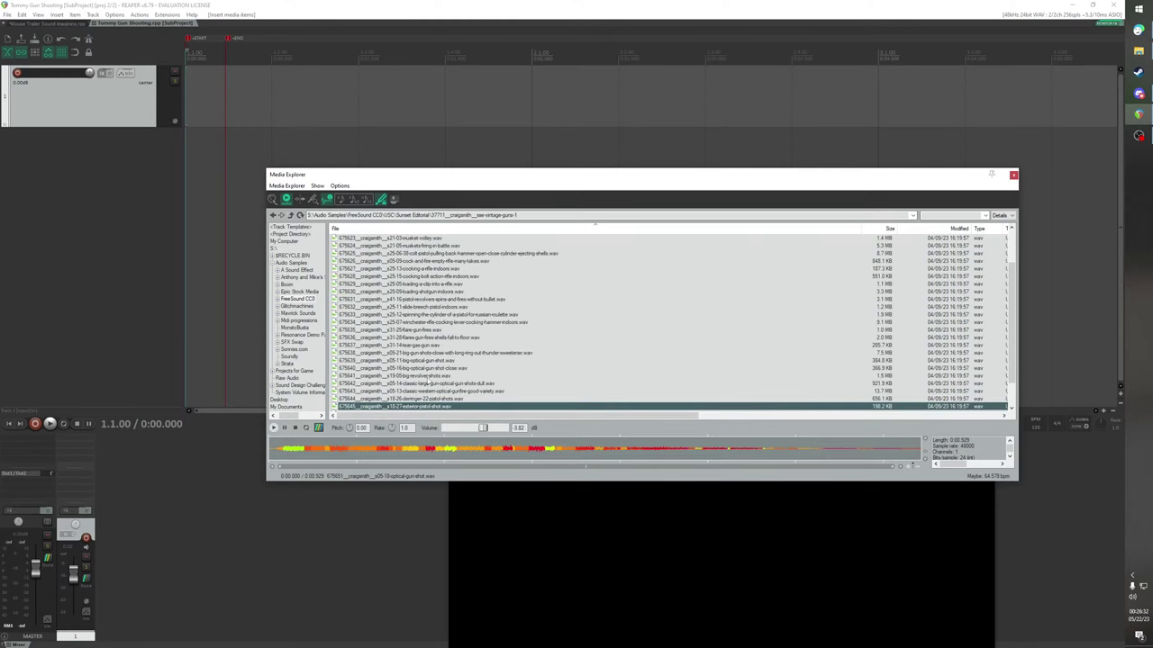
{"action": "key", "text": "Up"}
{"action": "key", "text": "Up"}
{"action": "key", "text": "Up"}
{"action": "key", "text": "Up"}
{"action": "left_click", "coordinate": [441, 292]}
{"action": "left_click", "coordinate": [436, 307]}
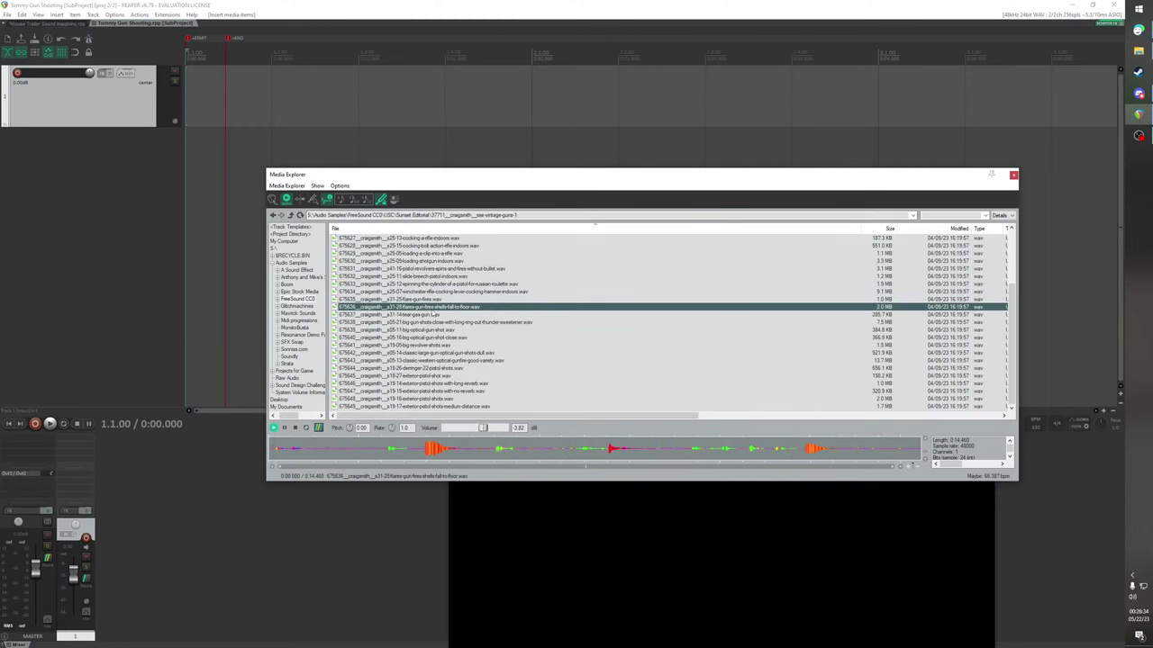
Audition the samples from the big gun shots with thunder sweetener to the close big optical gun shot, replaying the regular big optical gun shot
{"action": "left_click", "coordinate": [436, 322]}
{"action": "key", "text": "Down"}
{"action": "key", "text": "Down"}
{"action": "key", "text": "Down"}
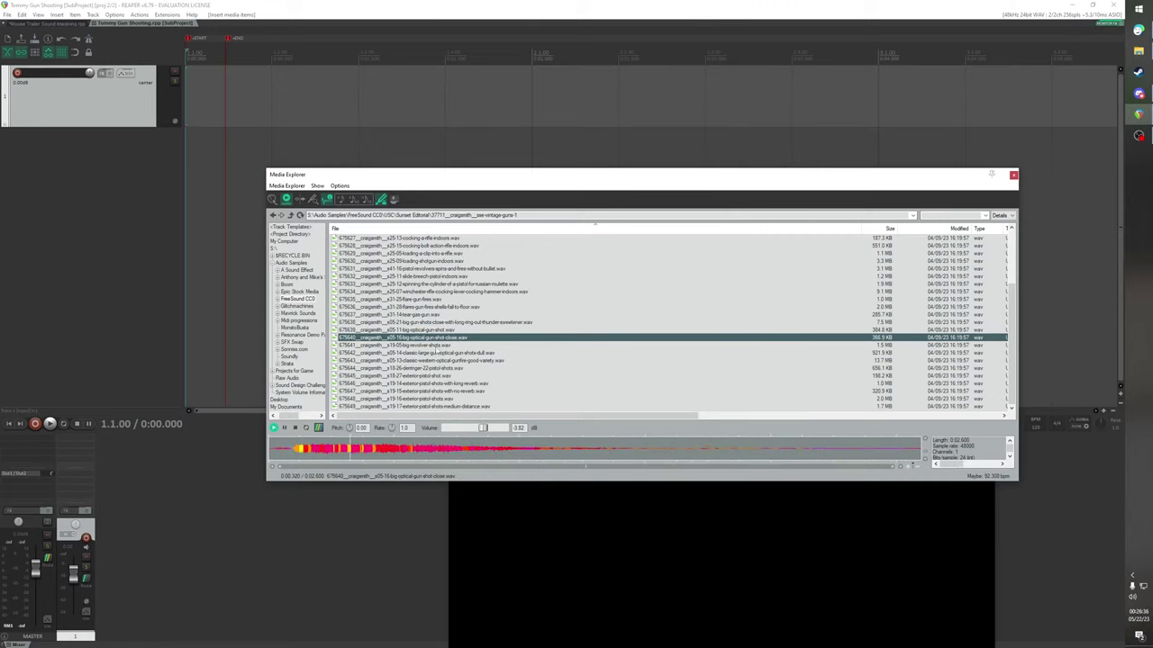
{"action": "left_click", "coordinate": [435, 329]}
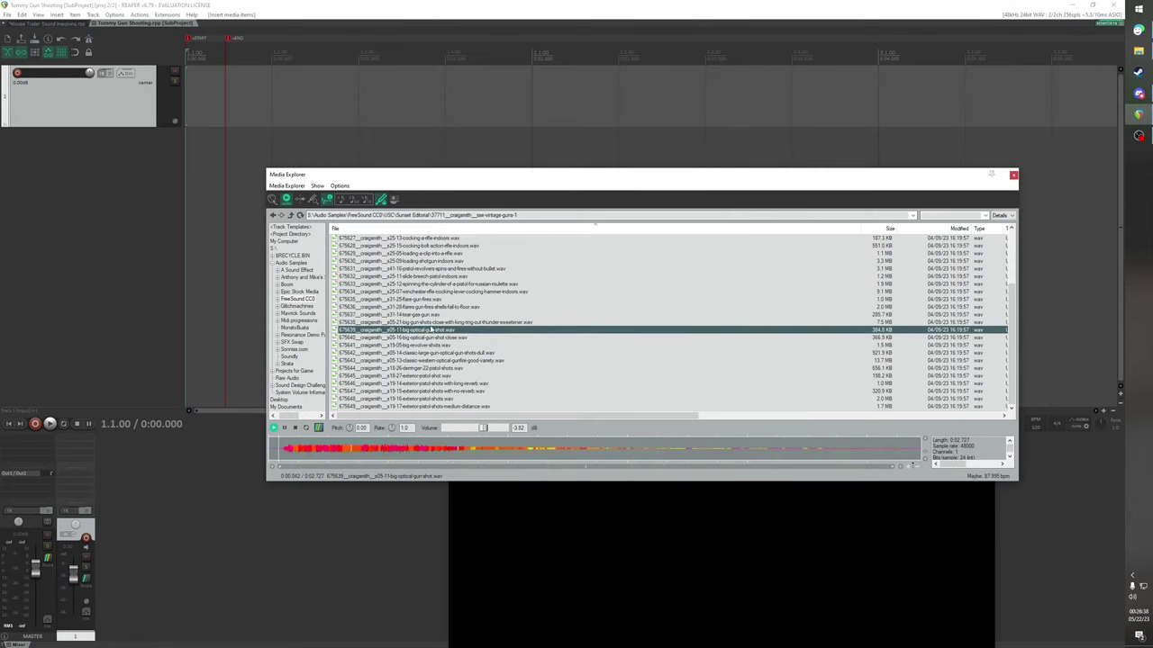
Audition the samples from the big gun shots with thunder sweetener back through the flare gun, Winchester rifle cocking and revolver spins
{"action": "left_click", "coordinate": [434, 323]}
{"action": "left_click", "coordinate": [433, 308]}
{"action": "left_click", "coordinate": [432, 299]}
{"action": "scroll", "coordinate": [435, 320], "scroll_direction": "up", "scroll_amount": 3}
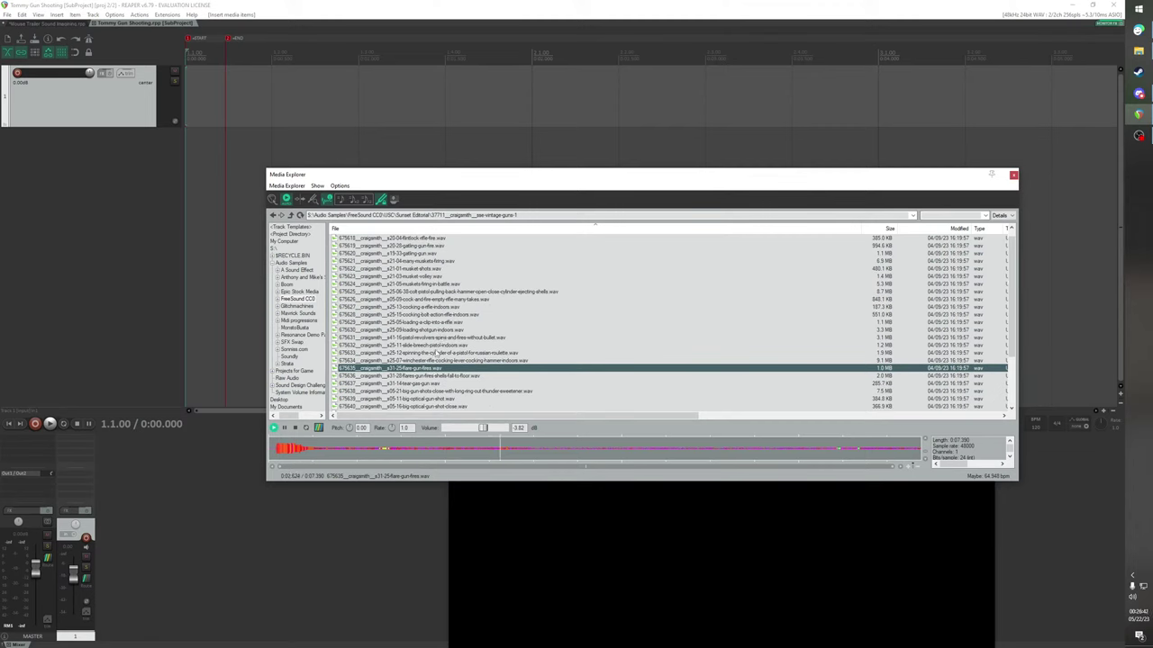
{"action": "left_click", "coordinate": [437, 353]}
{"action": "scroll", "coordinate": [439, 361], "scroll_direction": "up", "scroll_amount": 1}
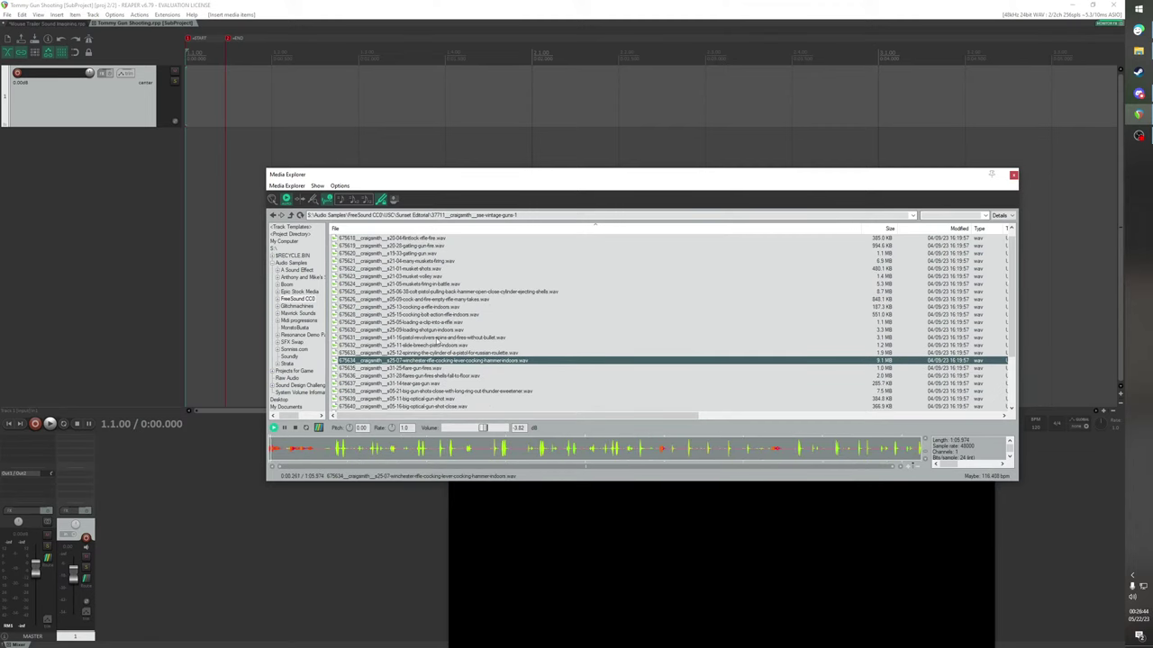
{"action": "left_click", "coordinate": [437, 345]}
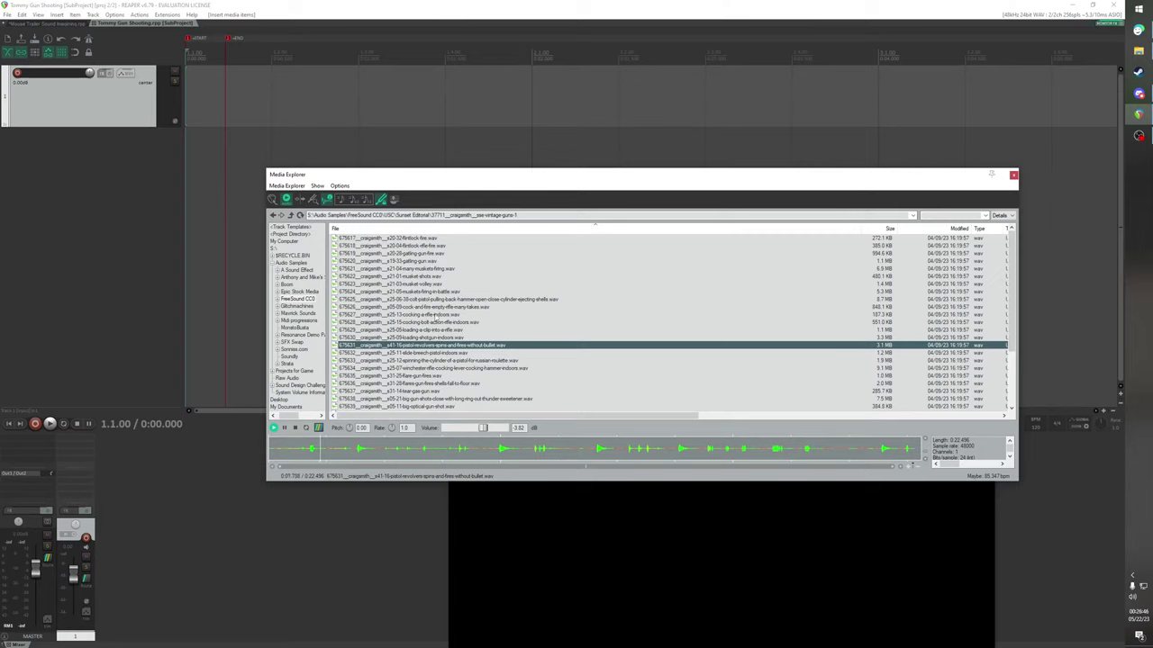
{"action": "scroll", "coordinate": [442, 286], "scroll_direction": "down", "scroll_amount": 3}
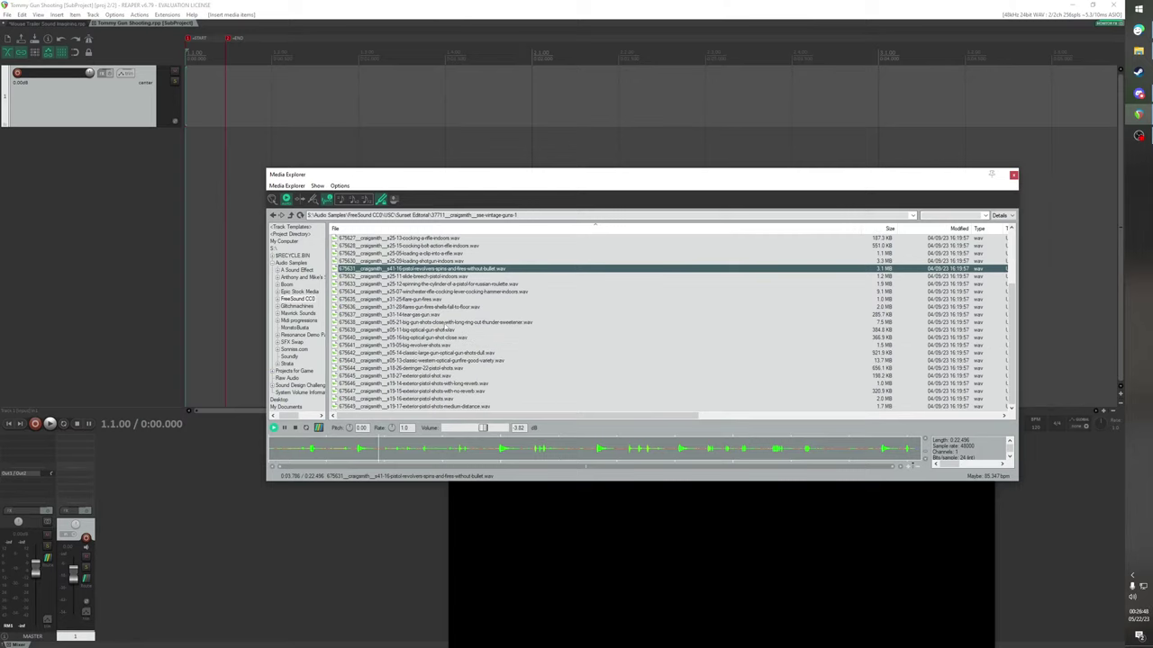
Audition the exterior pistol shot variations, the deringer 22 pistol shots and the classic western gunfire sample
{"action": "left_click", "coordinate": [443, 376]}
{"action": "left_click", "coordinate": [444, 383]}
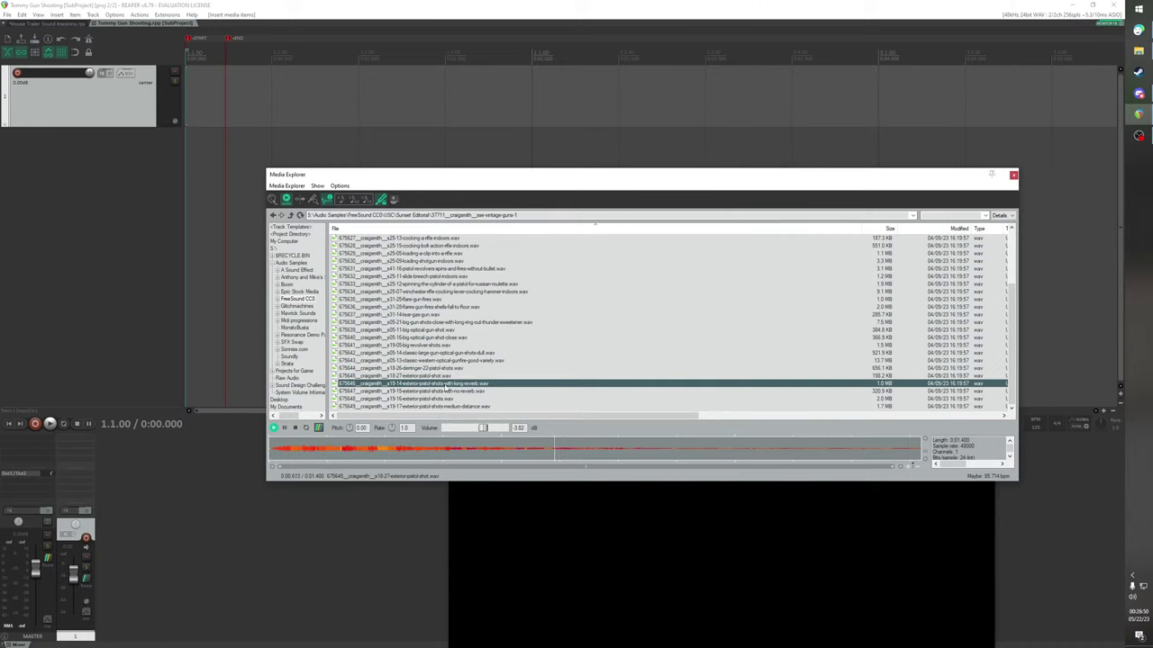
{"action": "left_click", "coordinate": [446, 391]}
{"action": "left_click", "coordinate": [448, 398]}
{"action": "left_click", "coordinate": [448, 406]}
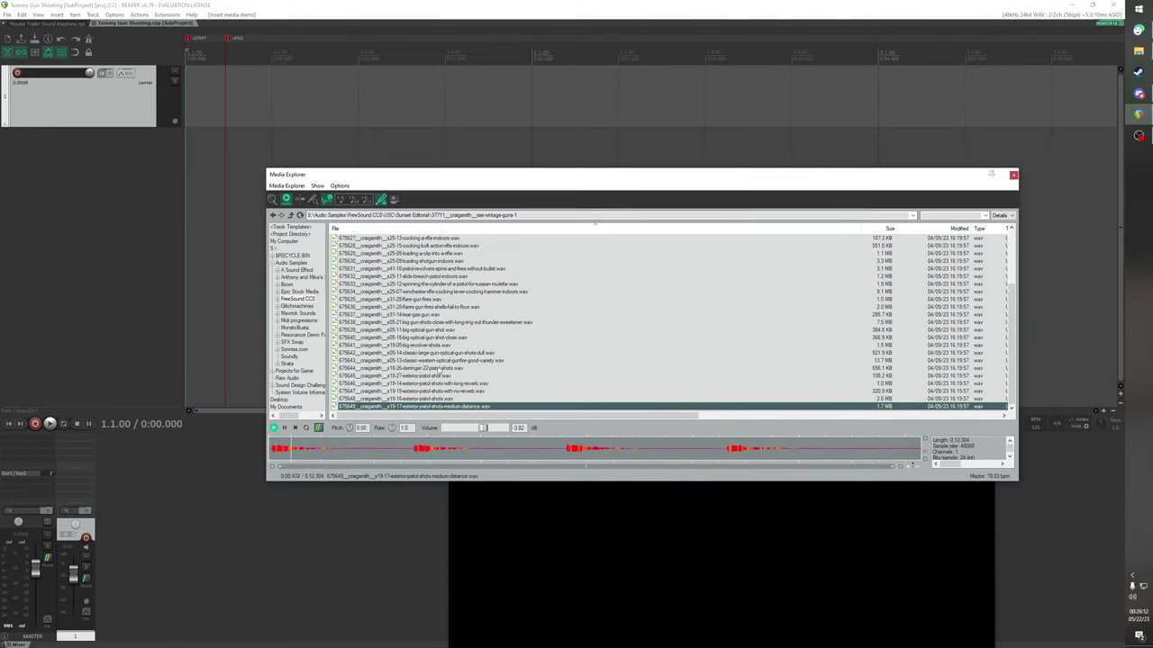
{"action": "left_click", "coordinate": [436, 368]}
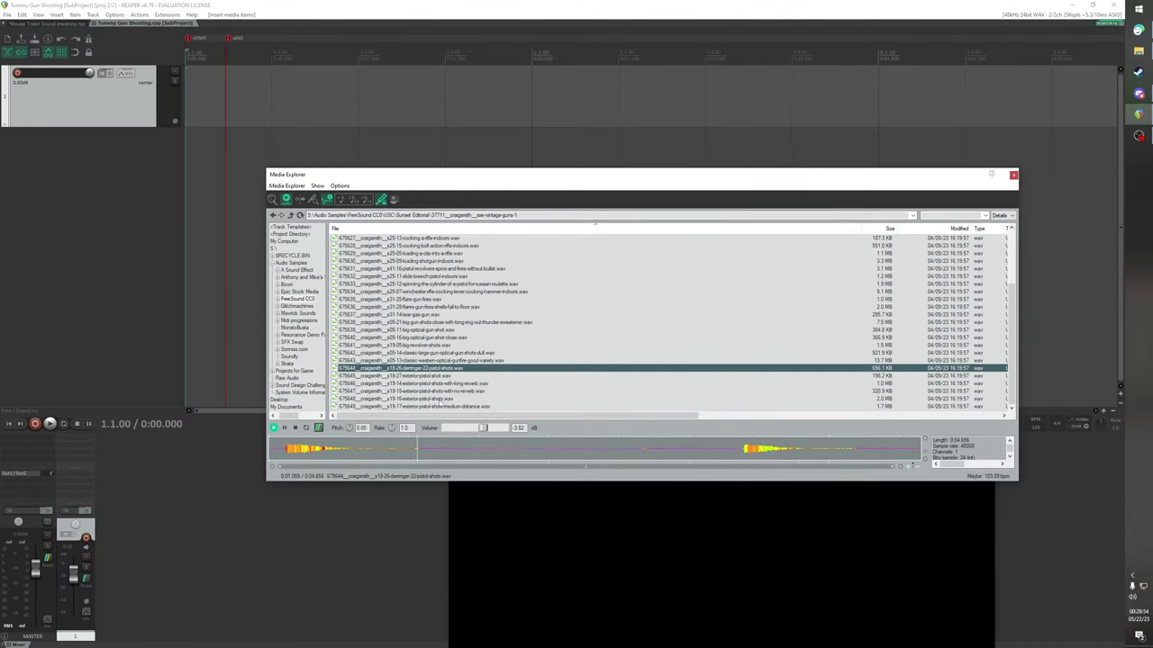
{"action": "left_click", "coordinate": [440, 408]}
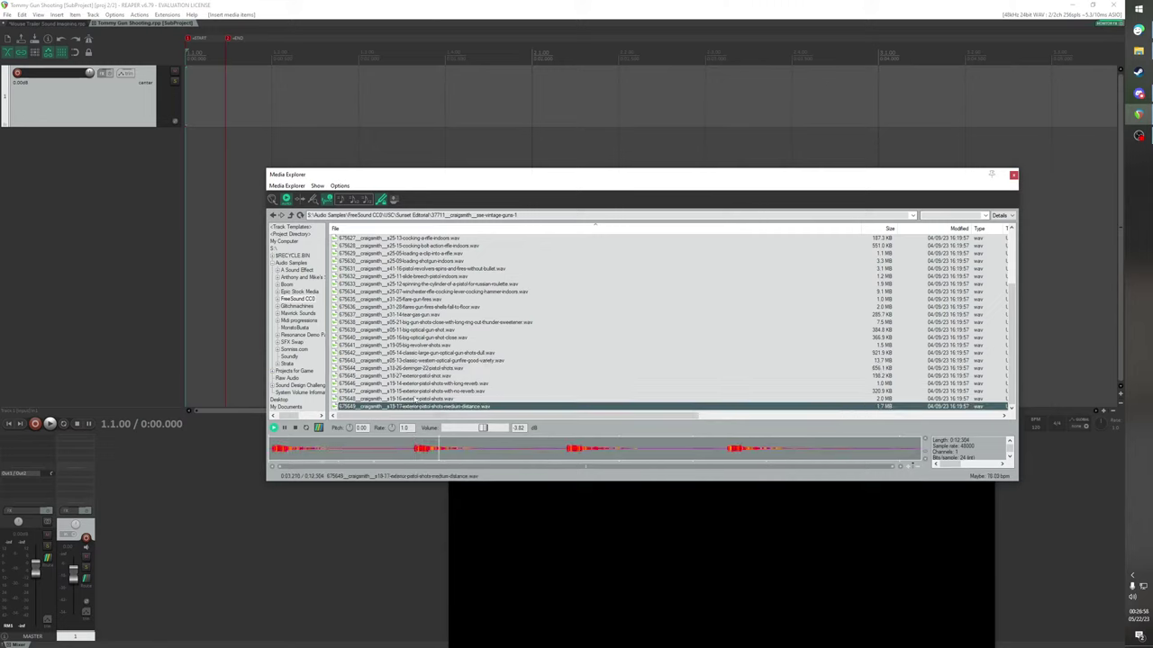
{"action": "left_click", "coordinate": [417, 399]}
{"action": "left_click", "coordinate": [423, 361]}
Insert the deringer 22 pistol shots sample on the track and trim the silence before its first shot
{"action": "left_click", "coordinate": [425, 369]}
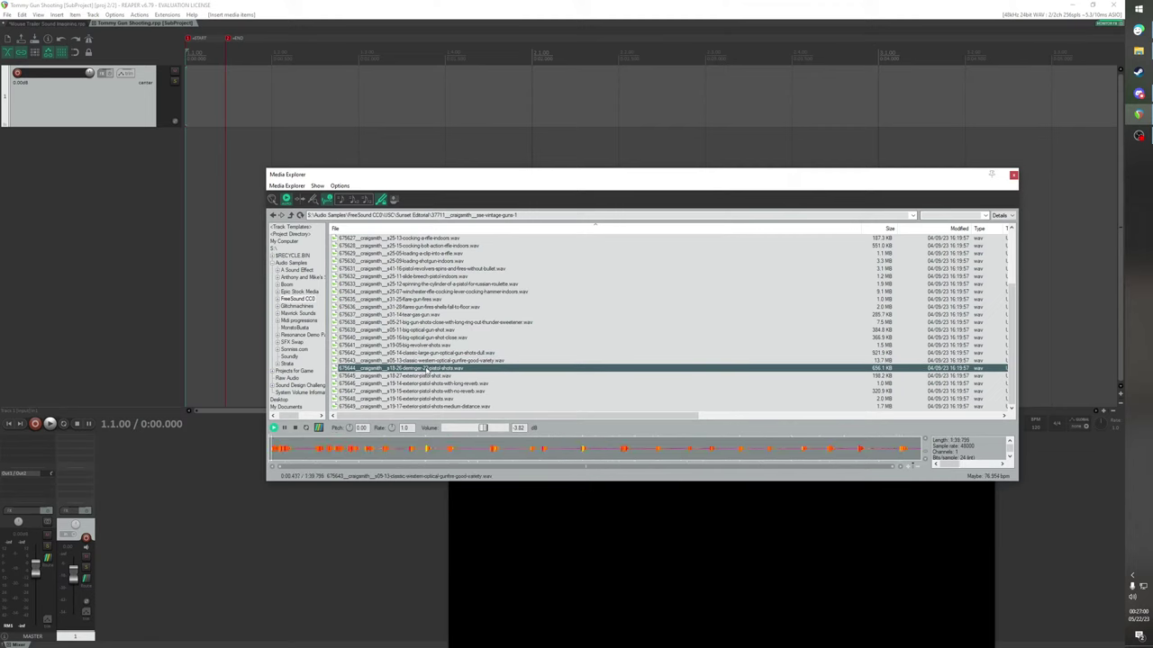
{"action": "double_click", "coordinate": [427, 368]}
{"action": "left_click", "coordinate": [307, 92]}
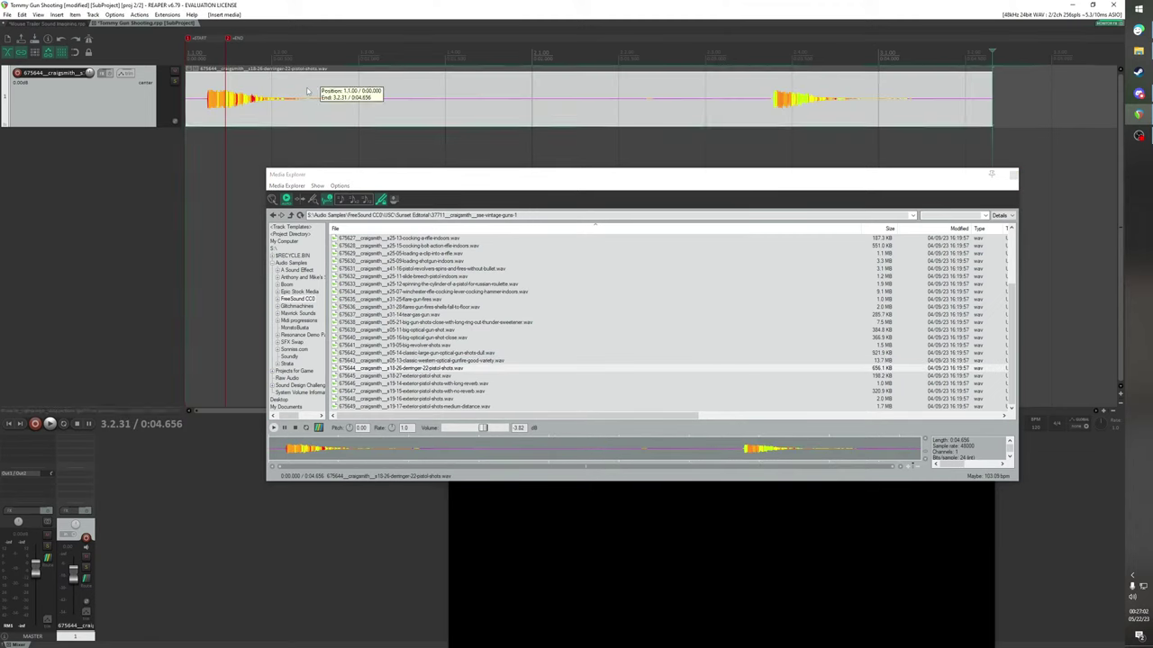
{"action": "left_click_drag", "start_coordinate": [181, 93], "coordinate": [205, 93]}
Check the main project, then in the subproject move the END marker just past 1.2.00 and align the clip with the project start
{"action": "left_click", "coordinate": [68, 26]}
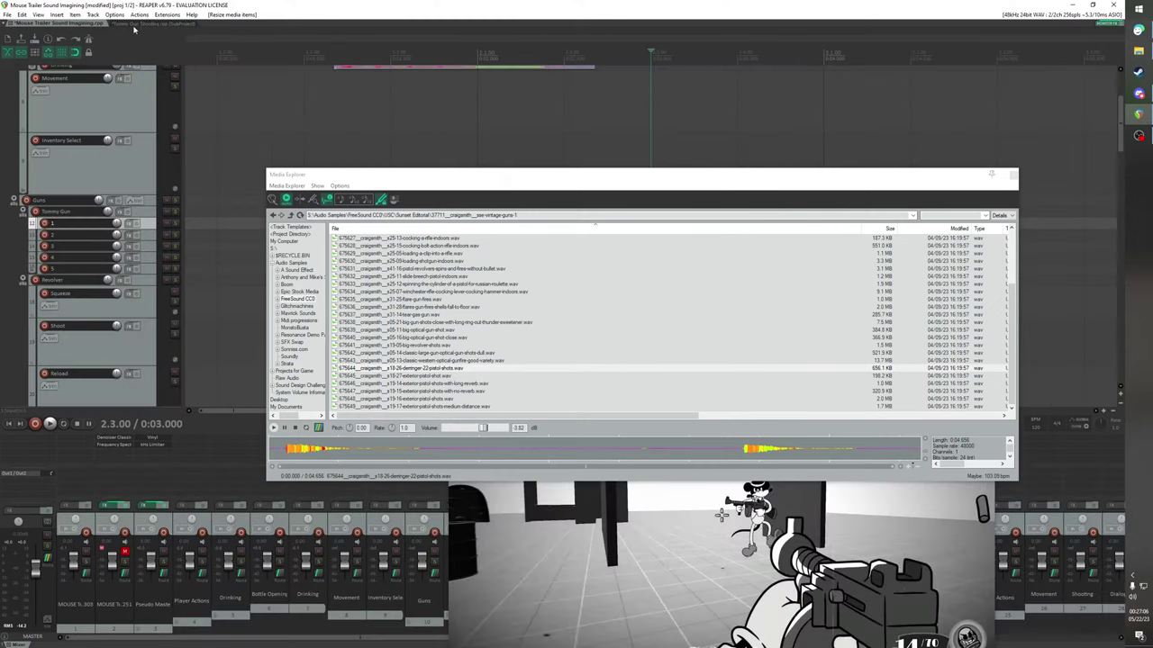
{"action": "left_click", "coordinate": [133, 25]}
{"action": "left_click_drag", "start_coordinate": [230, 41], "coordinate": [283, 46]}
{"action": "left_click_drag", "start_coordinate": [330, 114], "coordinate": [278, 107]}
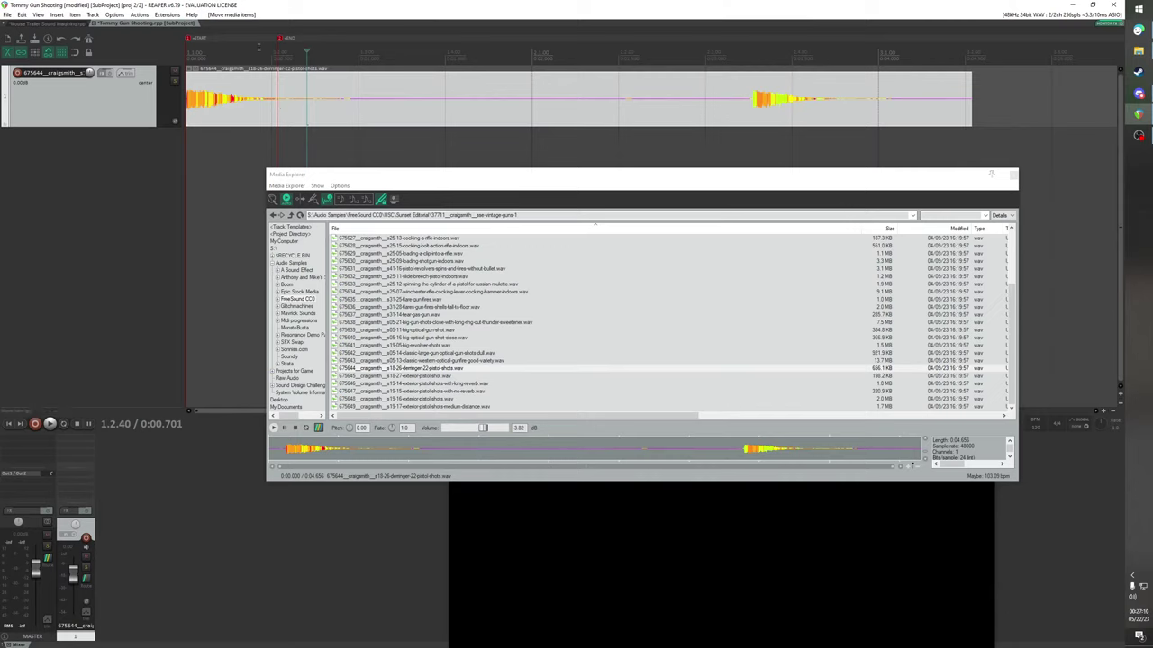
Play back both deringer shots in the clip, then replay it from the project start
{"action": "key", "text": "space"}
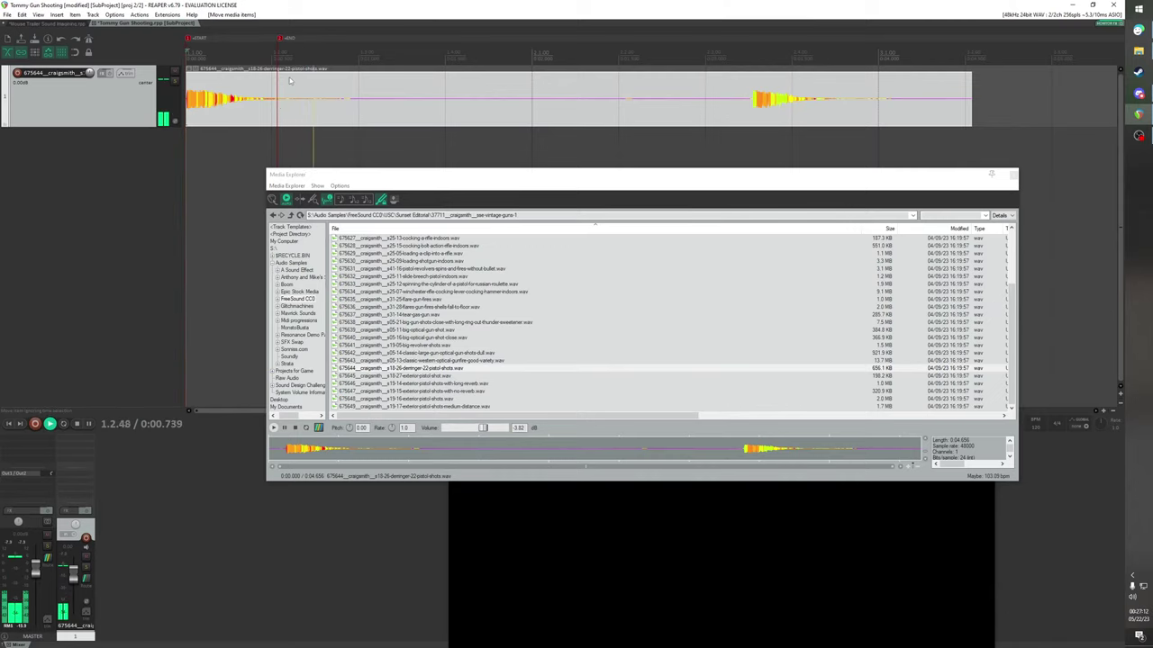
{"action": "left_click", "coordinate": [751, 112]}
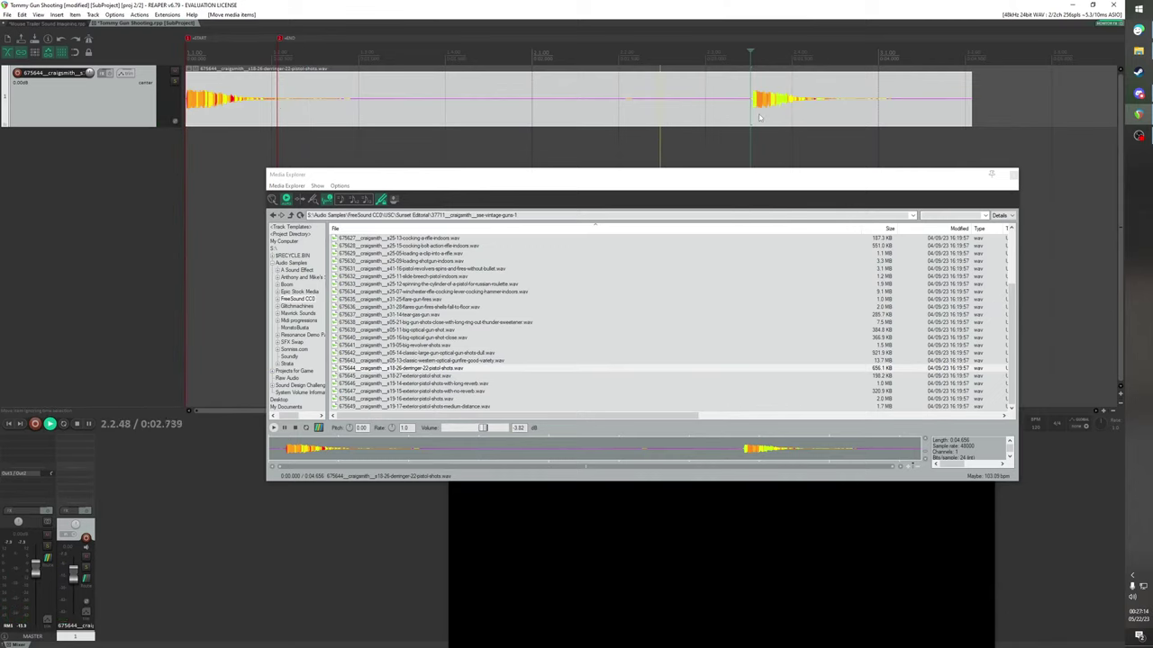
{"action": "key", "text": "space"}
{"action": "left_click", "coordinate": [7, 14]}
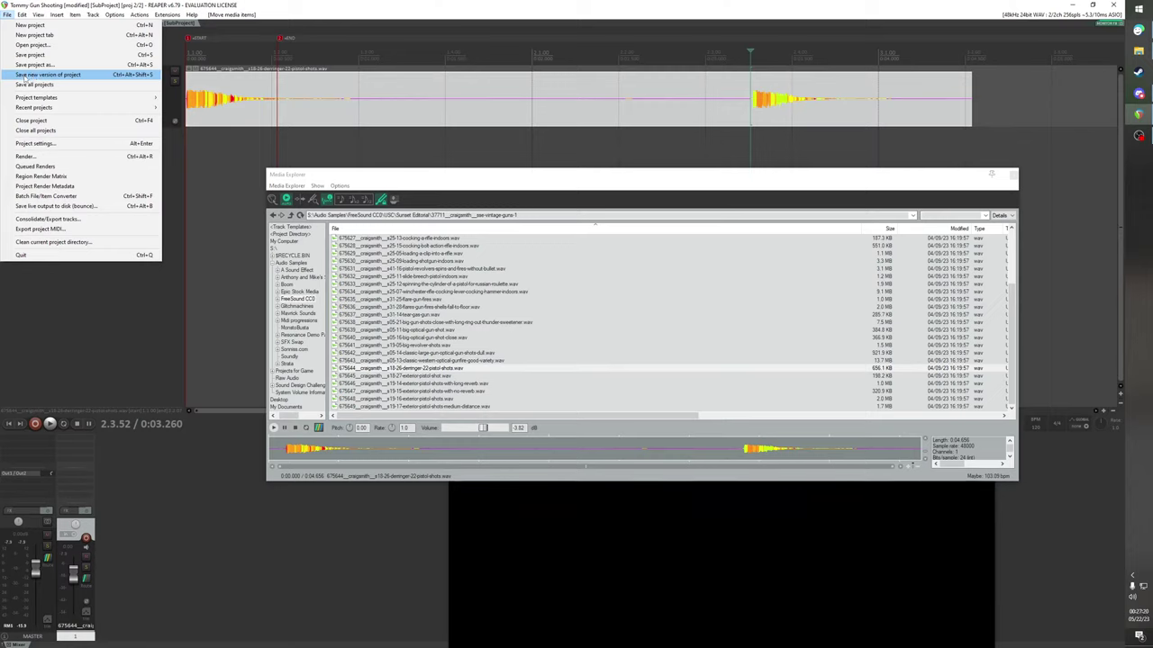
{"action": "left_click", "coordinate": [438, 101]}
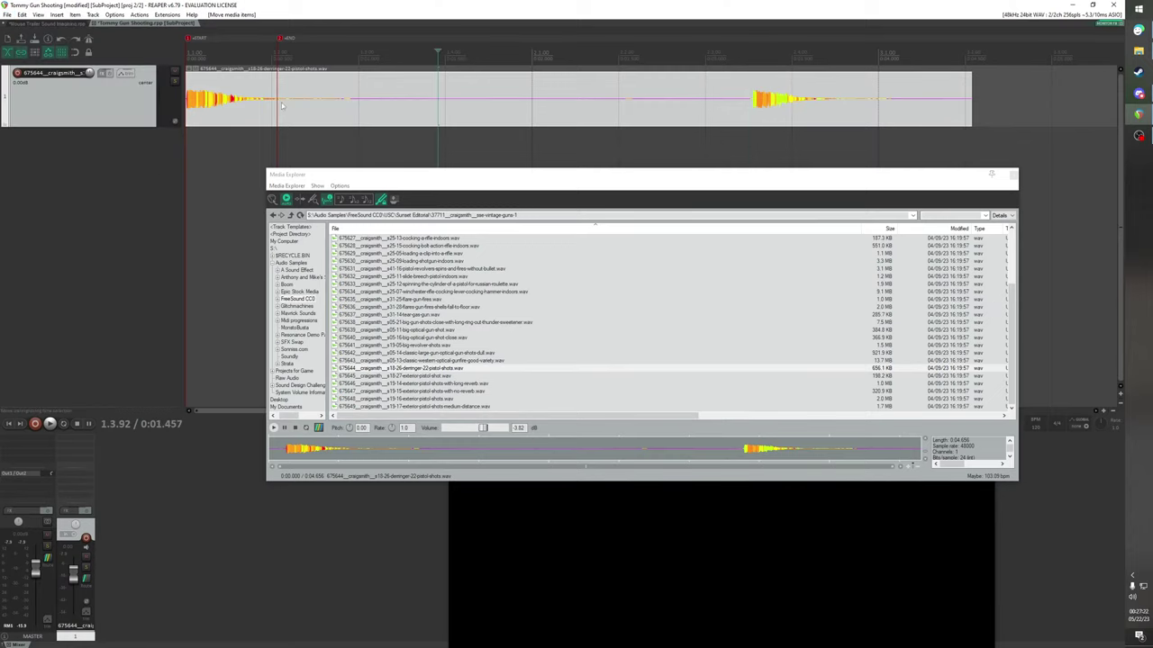
{"action": "key", "text": "w"}
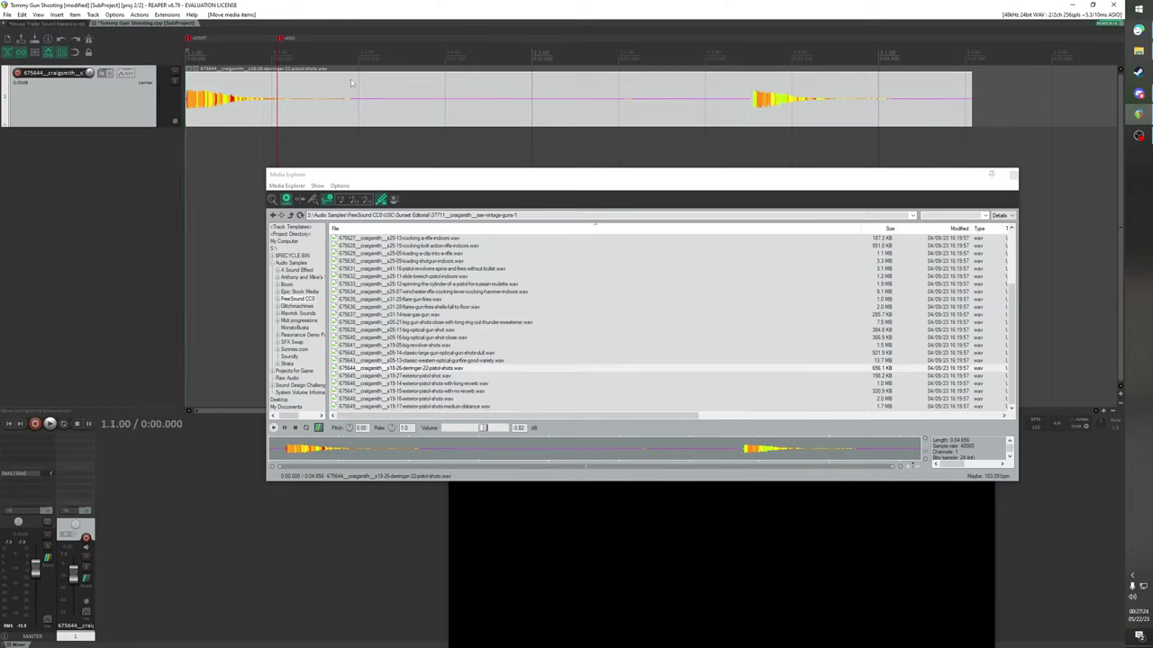
{"action": "key", "text": "space"}
{"action": "key", "text": "space"}
{"action": "left_click", "coordinate": [7, 14]}
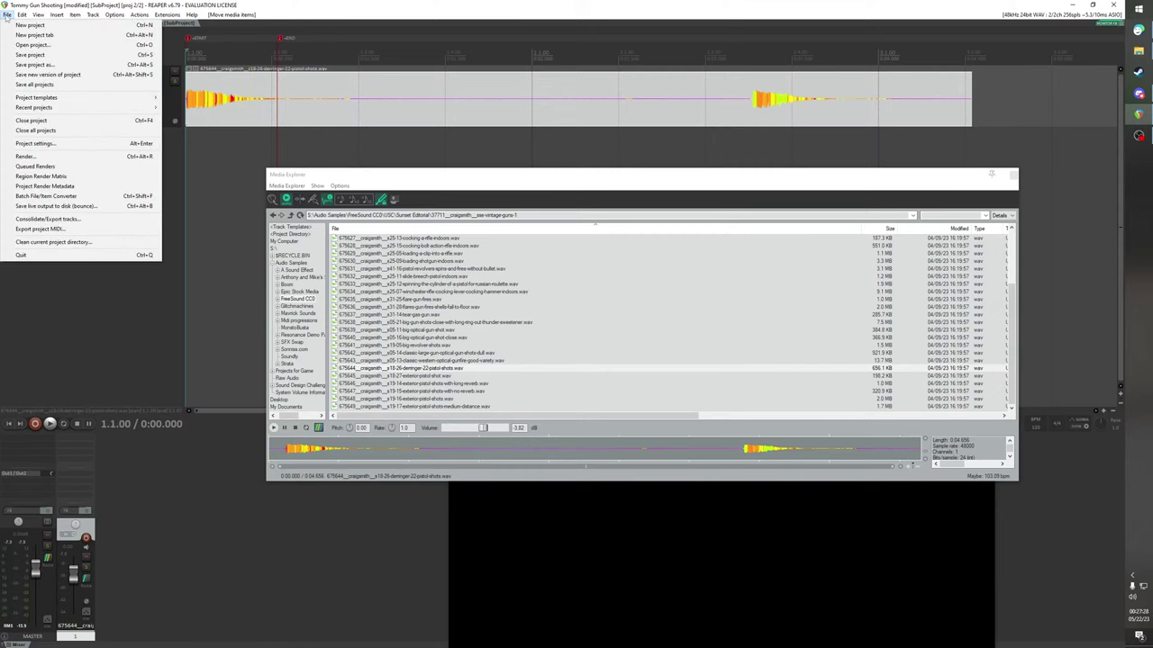
{"action": "left_click", "coordinate": [327, 86]}
Trim the clip's end to the END marker and add a curved fade-out over roughly its second half
{"action": "left_click_drag", "start_coordinate": [969, 97], "coordinate": [276, 112]}
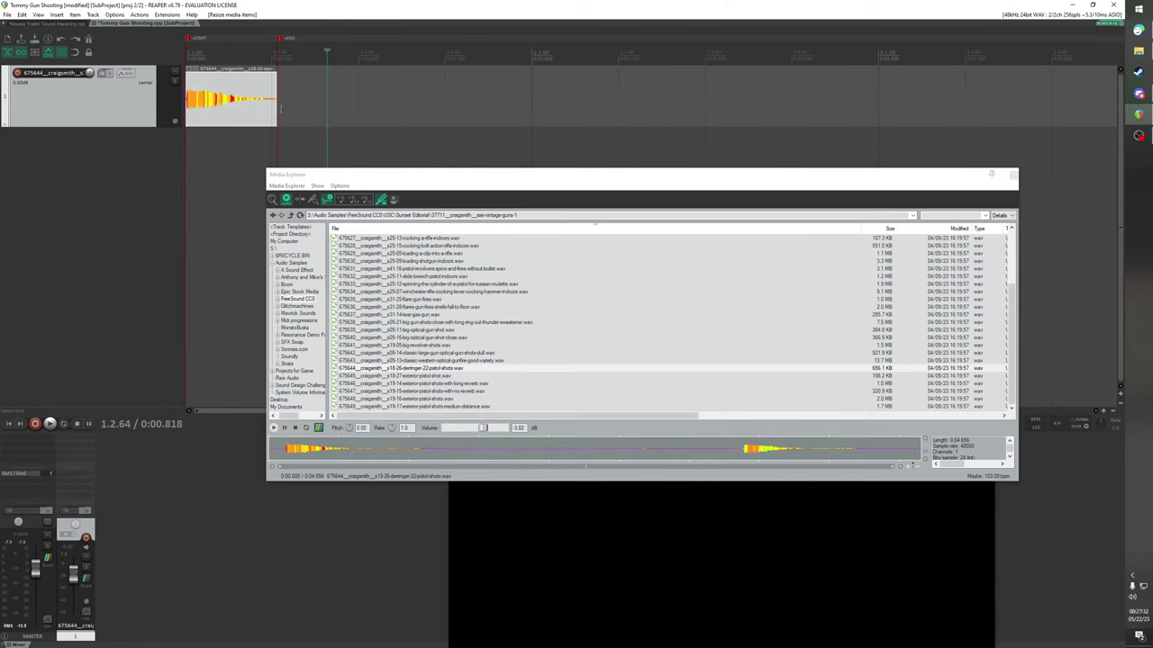
{"action": "key", "text": "w"}
{"action": "key", "text": "space"}
{"action": "scroll", "coordinate": [280, 109], "scroll_direction": "up", "scroll_amount": 4}
{"action": "key", "text": "space"}
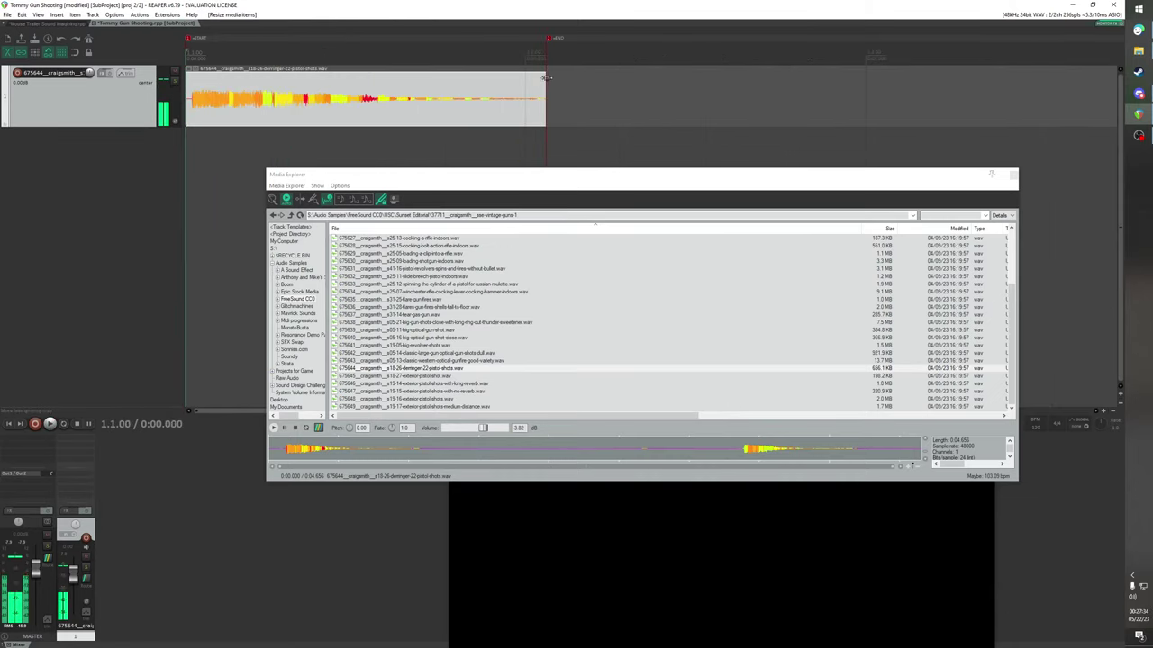
{"action": "left_click_drag", "start_coordinate": [545, 78], "coordinate": [365, 83]}
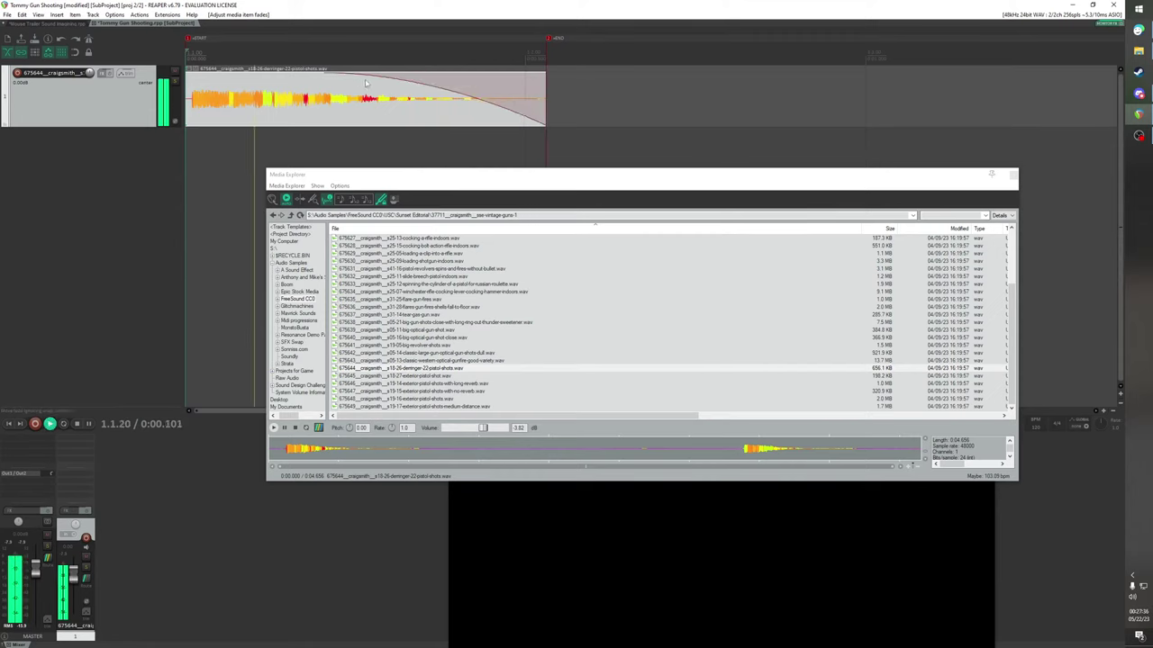
{"action": "key", "text": "space"}
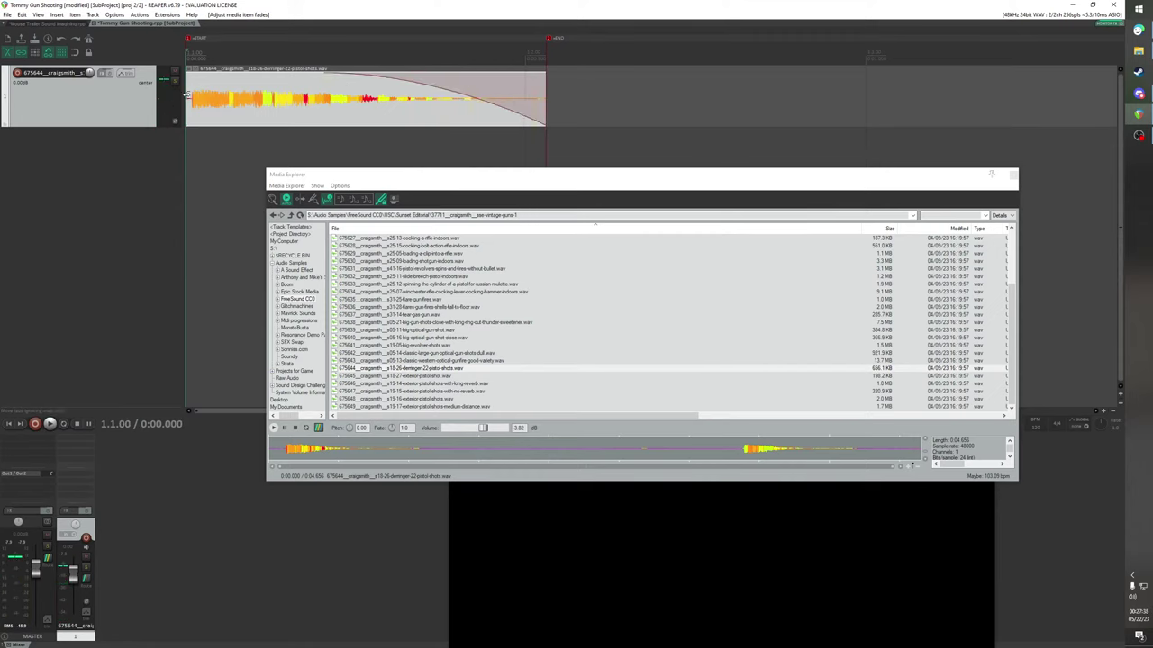
Trim the clip's lead-in to the gunshot's attack and realign its edges with the START and END markers
{"action": "left_click_drag", "start_coordinate": [186, 95], "coordinate": [193, 101]}
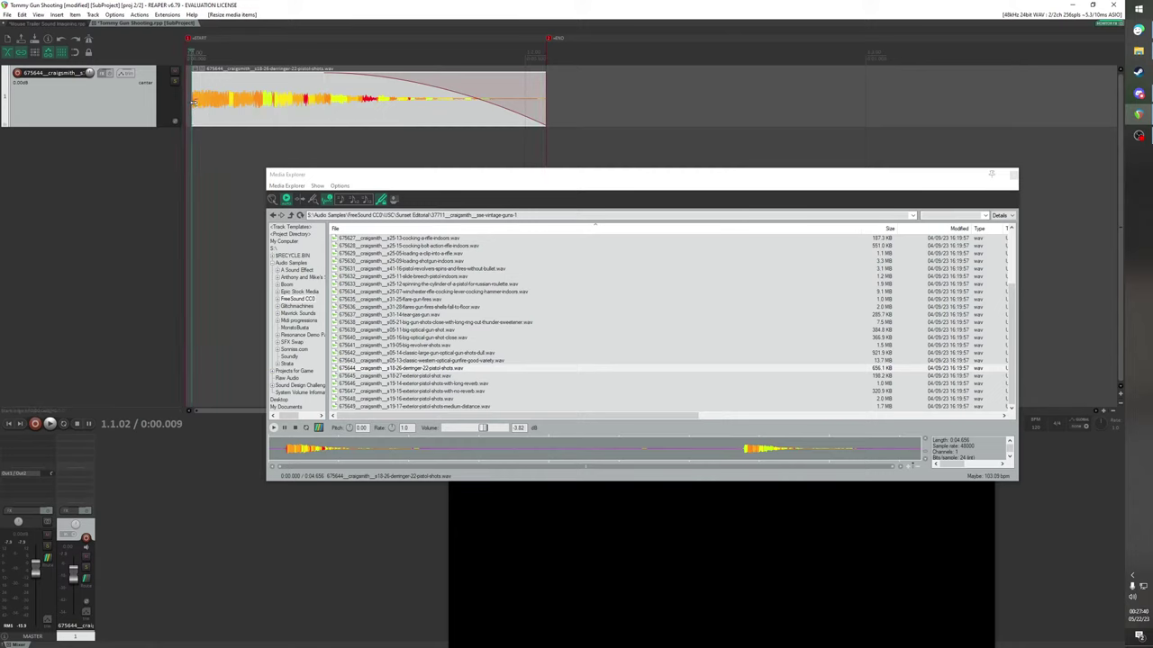
{"action": "scroll", "coordinate": [192, 102], "scroll_direction": "up", "scroll_amount": 10}
{"action": "left_click_drag", "start_coordinate": [567, 105], "coordinate": [615, 127]}
{"action": "scroll", "coordinate": [615, 127], "scroll_direction": "down", "scroll_amount": 10}
{"action": "left_click_drag", "start_coordinate": [523, 103], "coordinate": [545, 101]}
{"action": "scroll", "coordinate": [510, 96], "scroll_direction": "down", "scroll_amount": 2}
{"action": "key", "text": "space"}
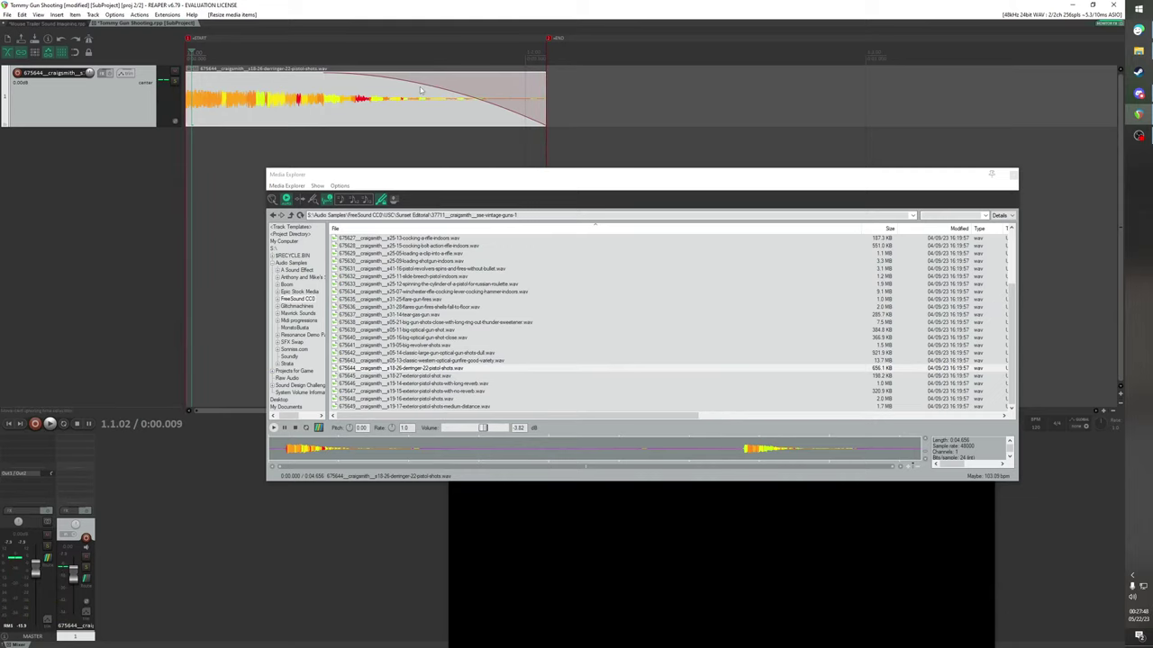
Shorten the clip's fade-out slightly and save a new version of the project, checking for it in the Mouse Trailer 5.21.23 folder
{"action": "left_click_drag", "start_coordinate": [419, 91], "coordinate": [450, 89]}
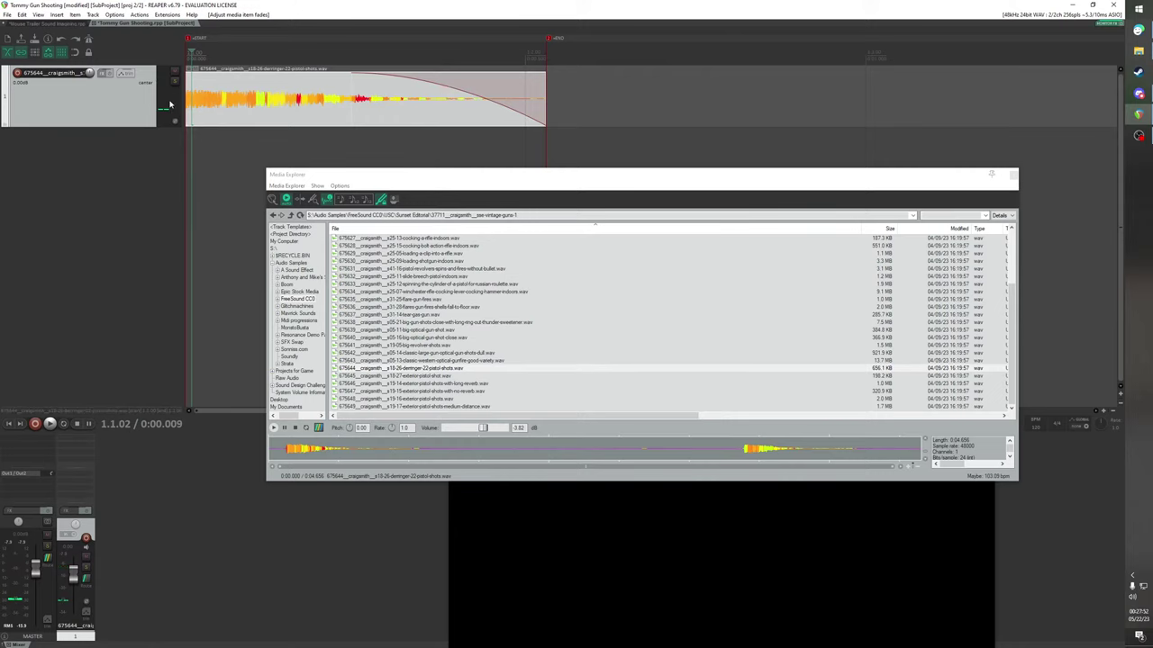
{"action": "left_click", "coordinate": [8, 14]}
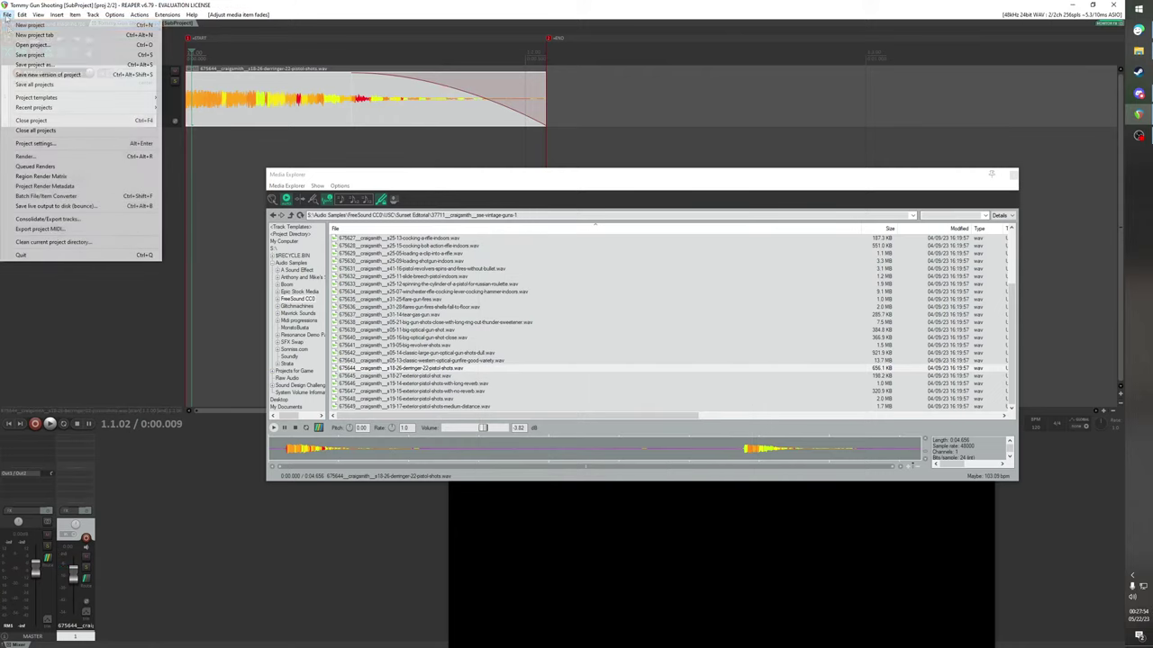
{"action": "left_click", "coordinate": [46, 74]}
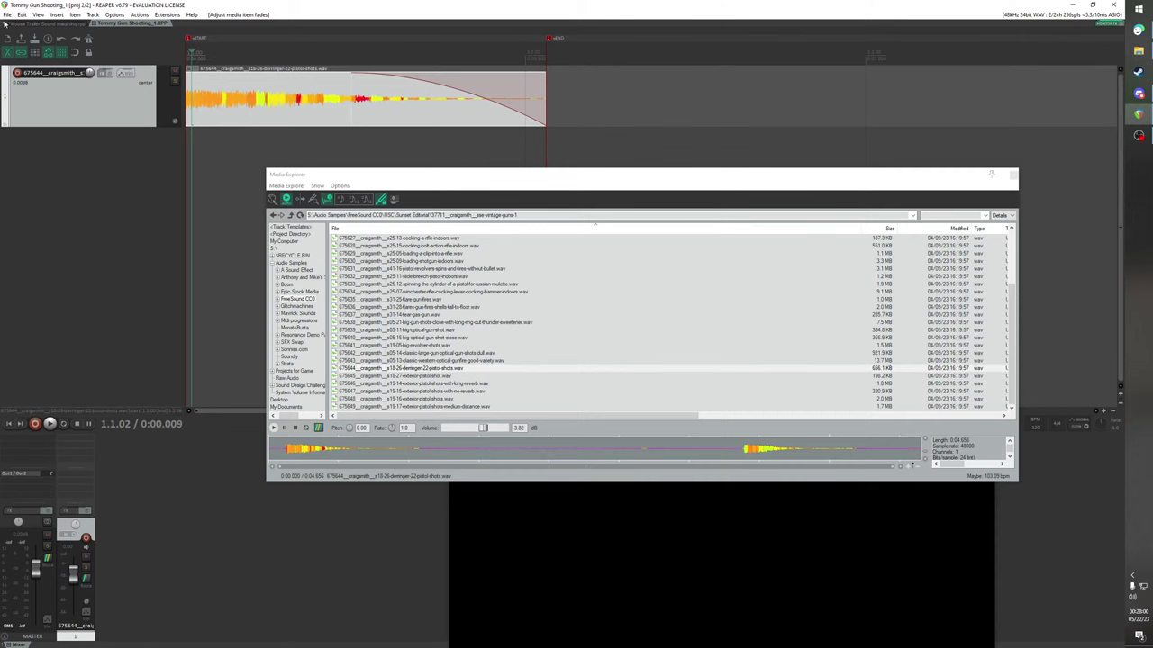
{"action": "left_click", "coordinate": [1137, 51]}
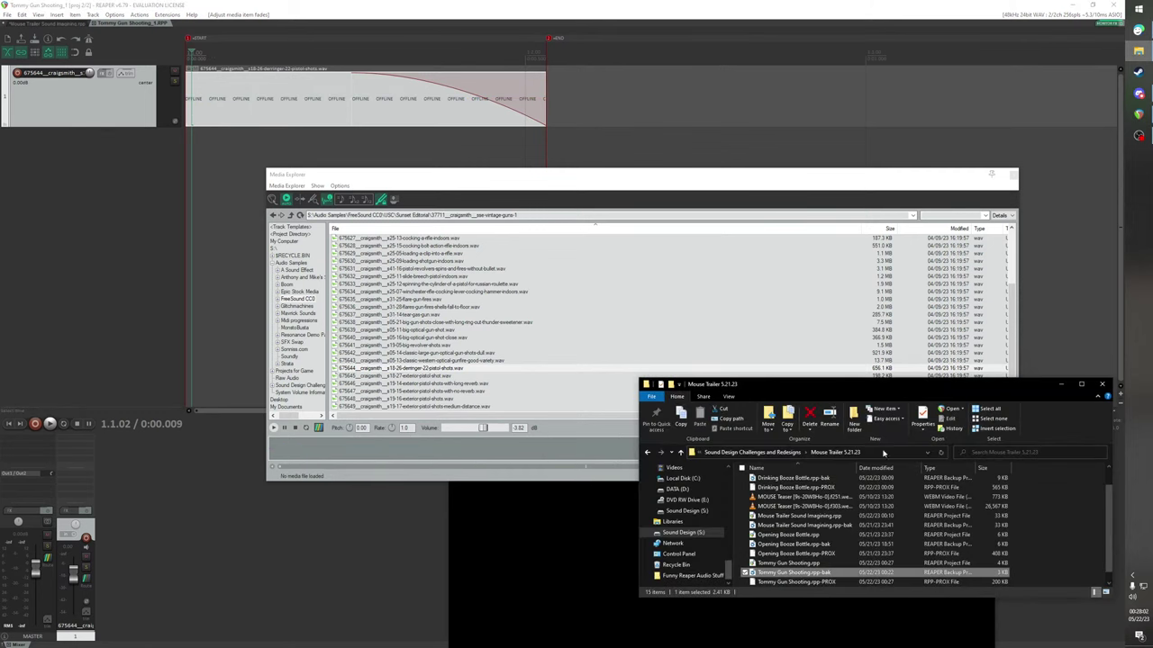
{"action": "scroll", "coordinate": [810, 531], "scroll_direction": "down", "scroll_amount": 1}
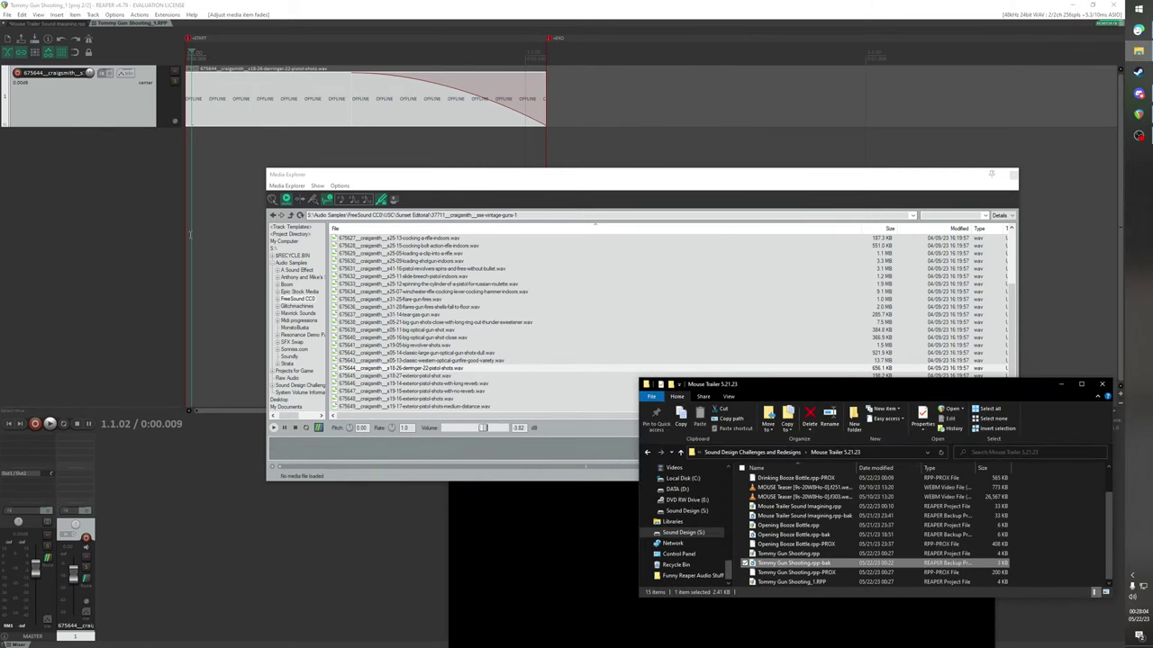
Extend the clip to uncover the sample's second gunshot and trim its start to that shot's attack
{"action": "left_click_drag", "start_coordinate": [542, 98], "coordinate": [847, 99]}
{"action": "scroll", "coordinate": [1063, 103], "scroll_direction": "down", "scroll_amount": 5}
{"action": "left_click_drag", "start_coordinate": [185, 94], "coordinate": [662, 122]}
{"action": "left_click", "coordinate": [716, 109]}
{"action": "scroll", "coordinate": [731, 109], "scroll_direction": "up", "scroll_amount": 3}
{"action": "scroll", "coordinate": [684, 133], "scroll_direction": "down", "scroll_amount": 5}
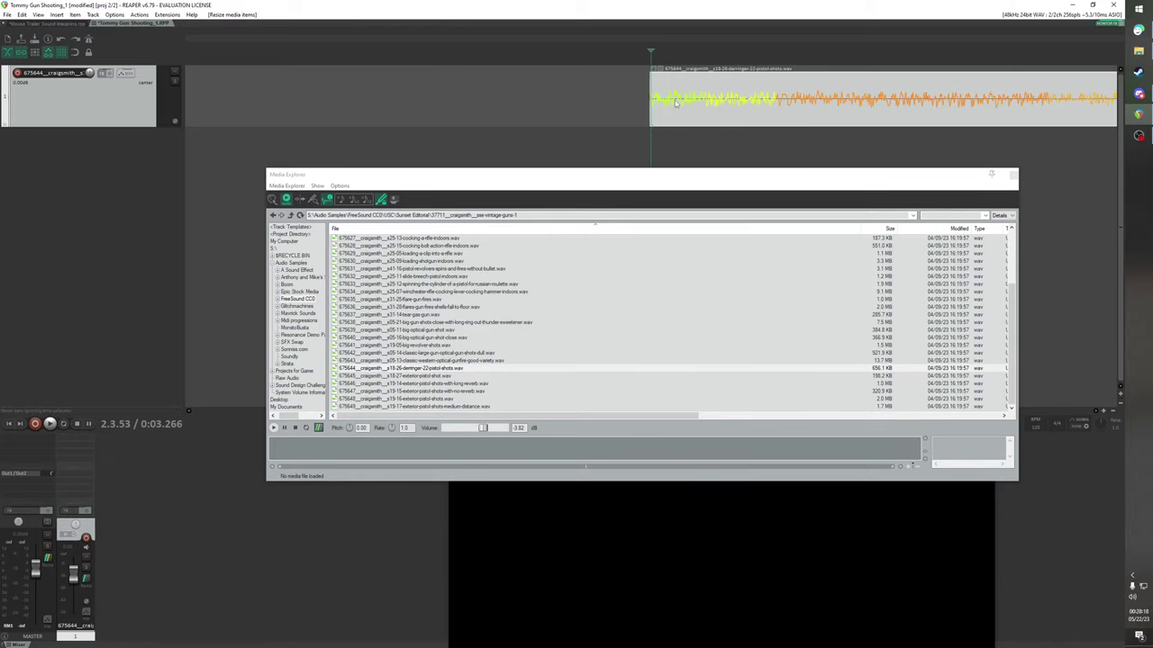
Move the second-shot clip to the project start and trim its end to the END marker, keeping a fade-out
{"action": "left_click_drag", "start_coordinate": [661, 175], "coordinate": [657, 257]}
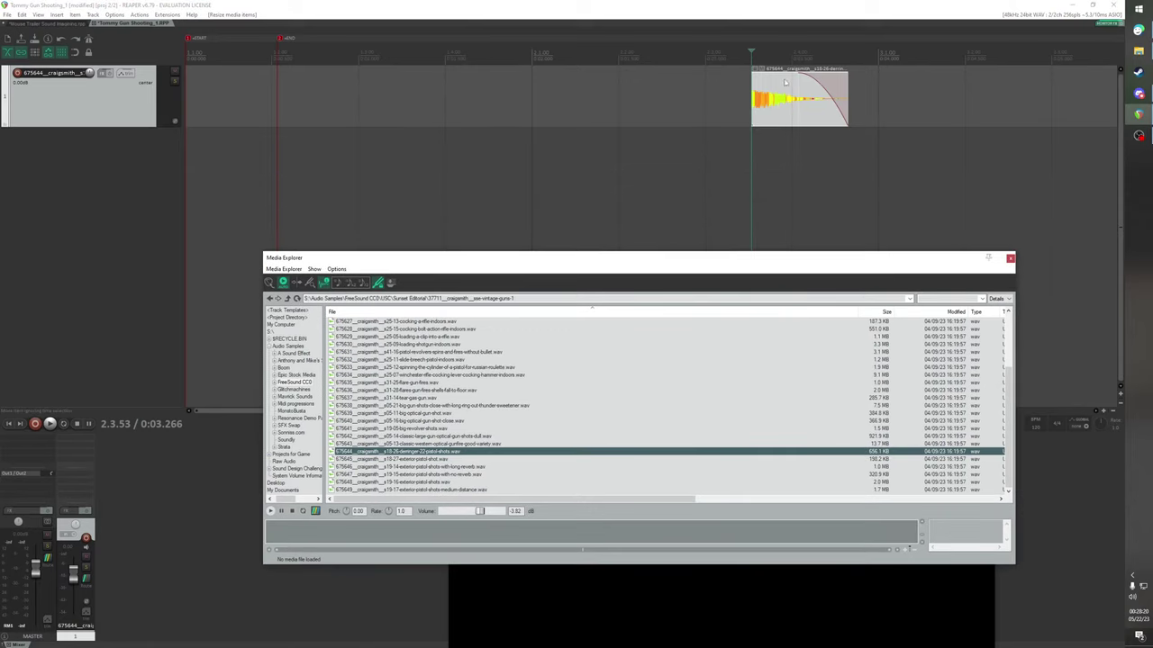
{"action": "left_click_drag", "start_coordinate": [779, 97], "coordinate": [184, 77]}
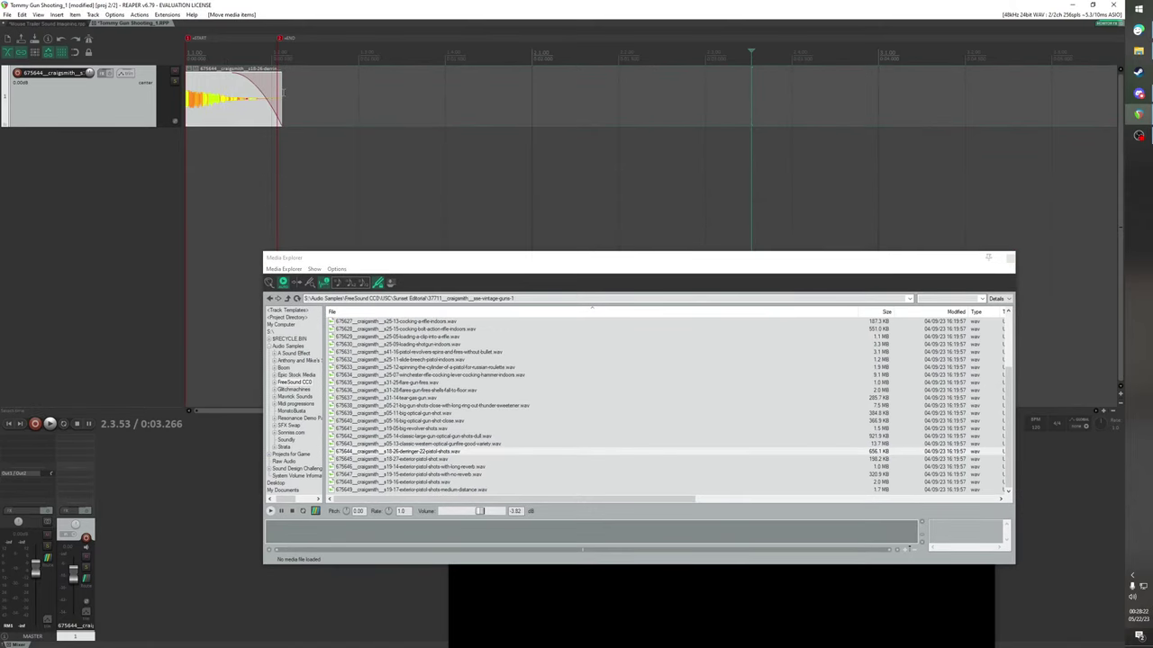
{"action": "left_click_drag", "start_coordinate": [282, 93], "coordinate": [228, 61]}
{"action": "left_click", "coordinate": [245, 83]}
Play the second-shot clip from the project start and return to the beginning
{"action": "key", "text": "Home"}
{"action": "key", "text": "Insert"}
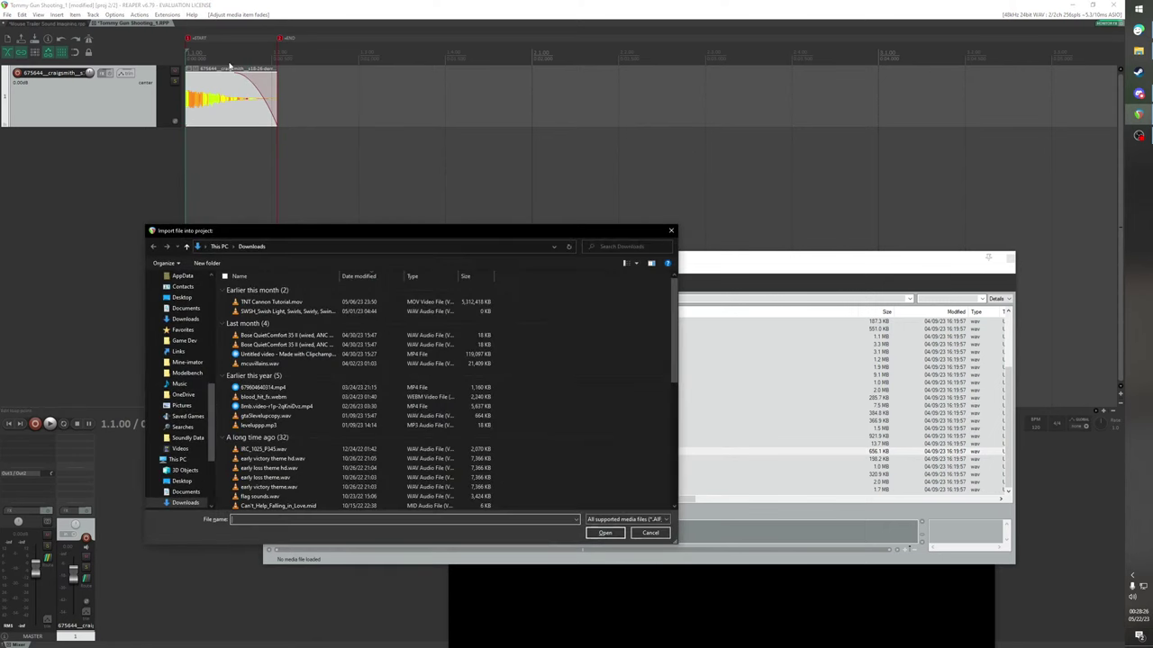
{"action": "left_click", "coordinate": [650, 532]}
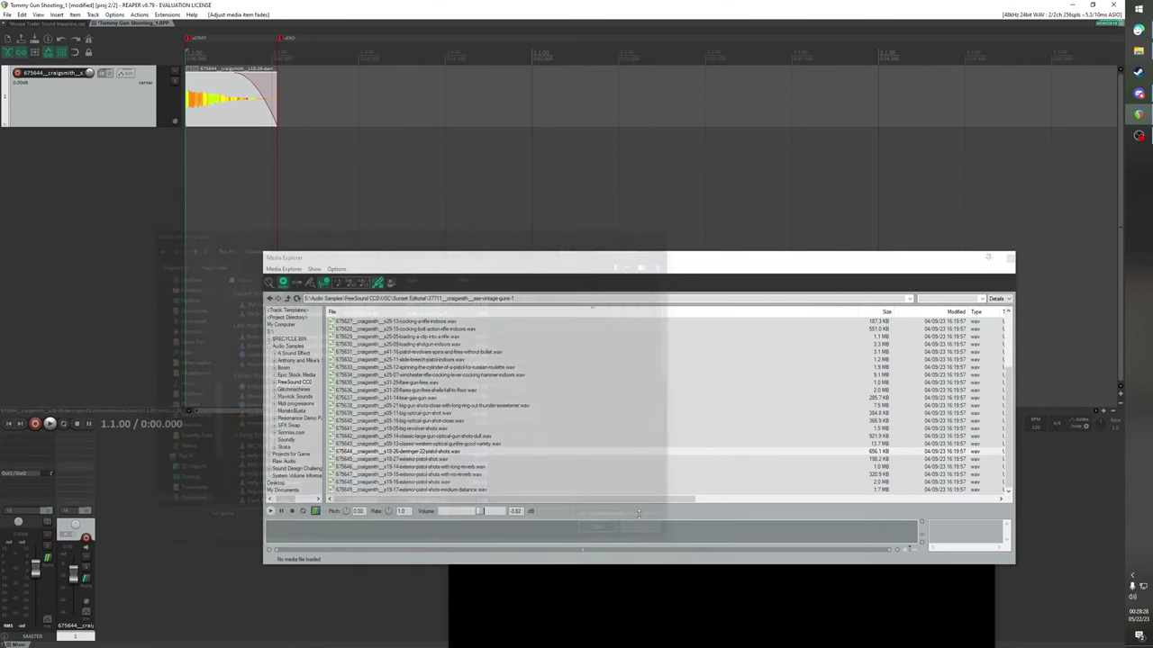
{"action": "key", "text": "space"}
{"action": "key", "text": "Home"}
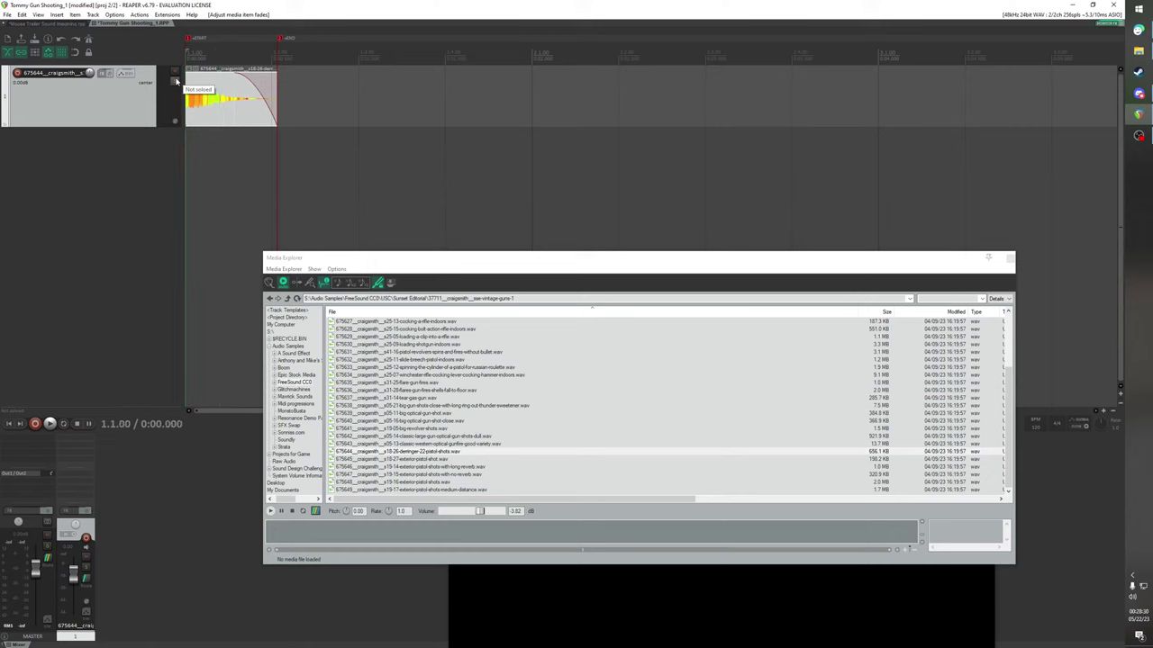
Play the second-shot clip once more, move the Mouse Trailer 5.21.23 folder window out of the way and close the Media Explorer
{"action": "key", "text": "space"}
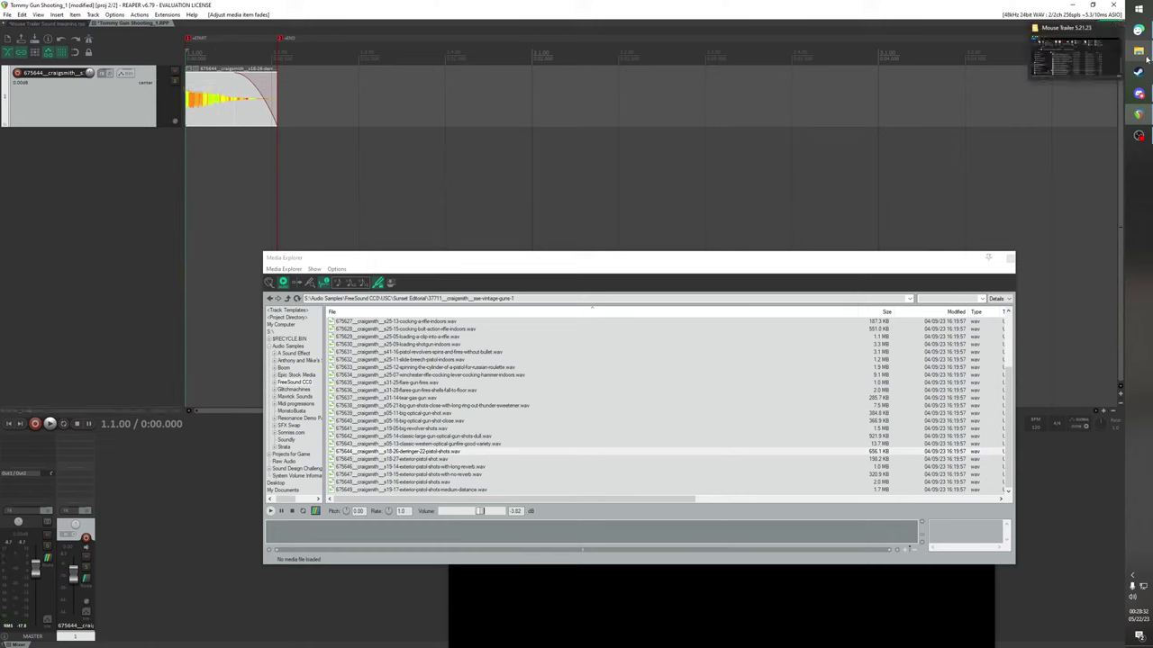
{"action": "left_click", "coordinate": [1146, 59]}
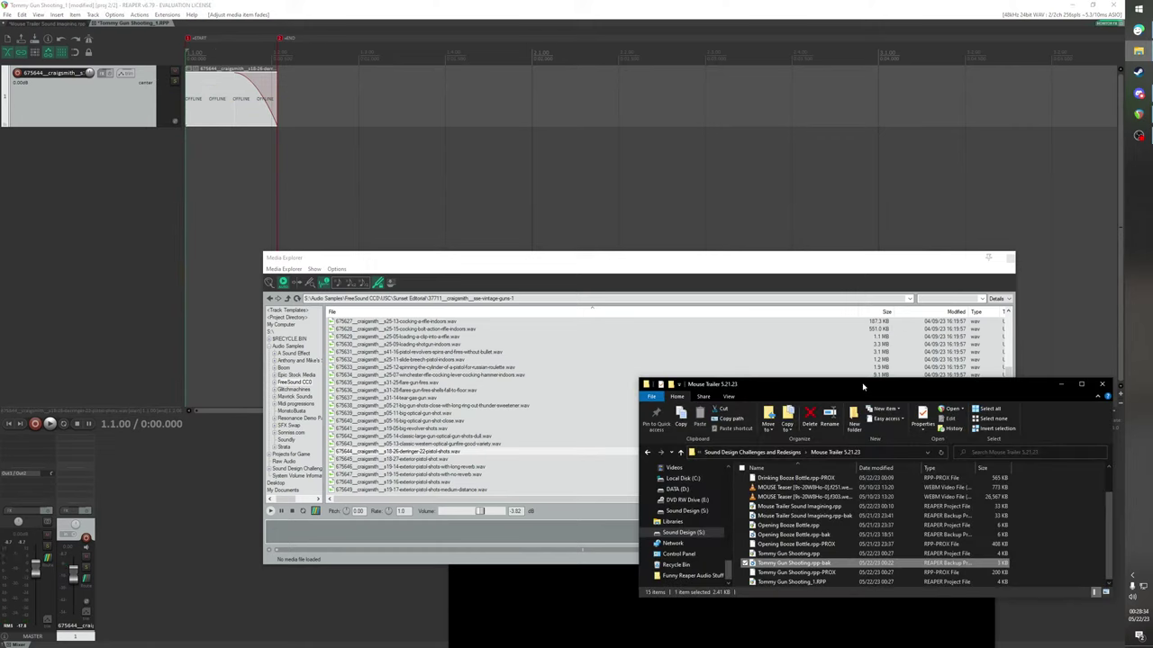
{"action": "left_click_drag", "start_coordinate": [862, 386], "coordinate": [1152, 385]}
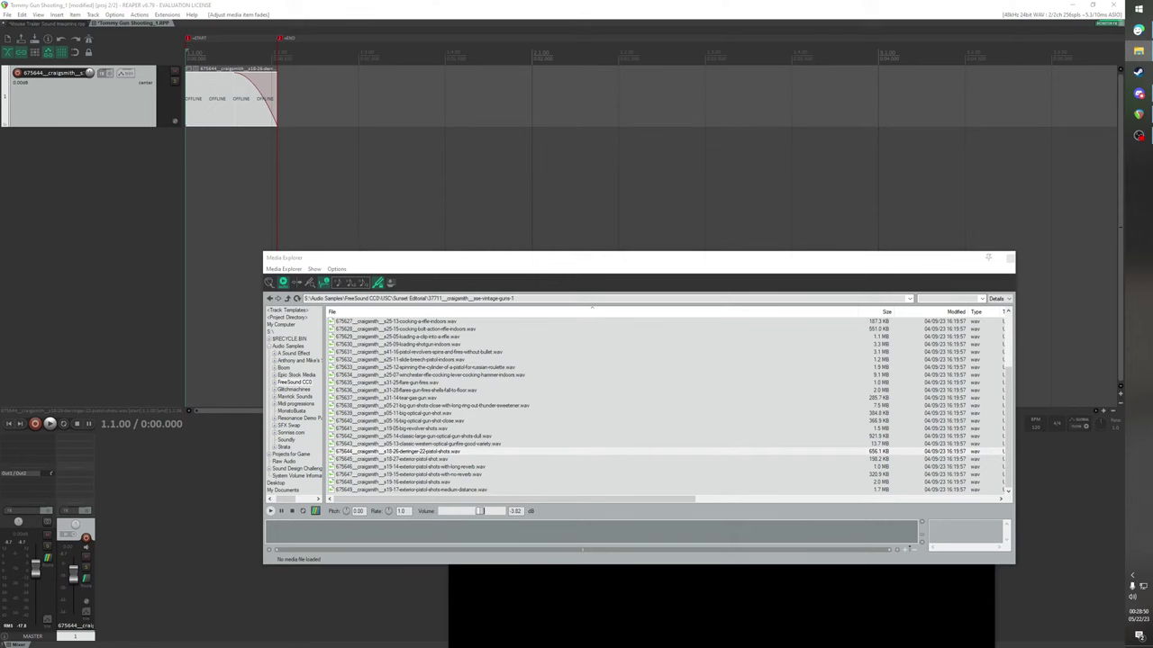
{"action": "left_click_drag", "start_coordinate": [1152, 261], "coordinate": [658, 173]}
{"action": "left_click", "coordinate": [885, 180]}
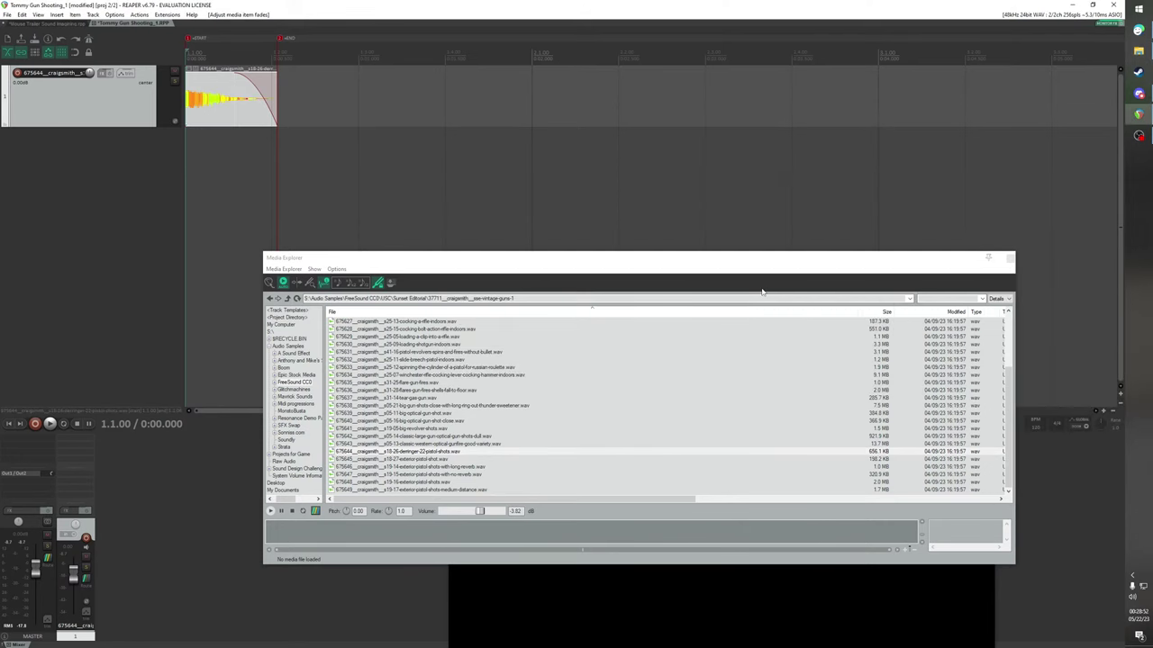
{"action": "left_click_drag", "start_coordinate": [628, 261], "coordinate": [572, 205]}
{"action": "left_click", "coordinate": [941, 200]}
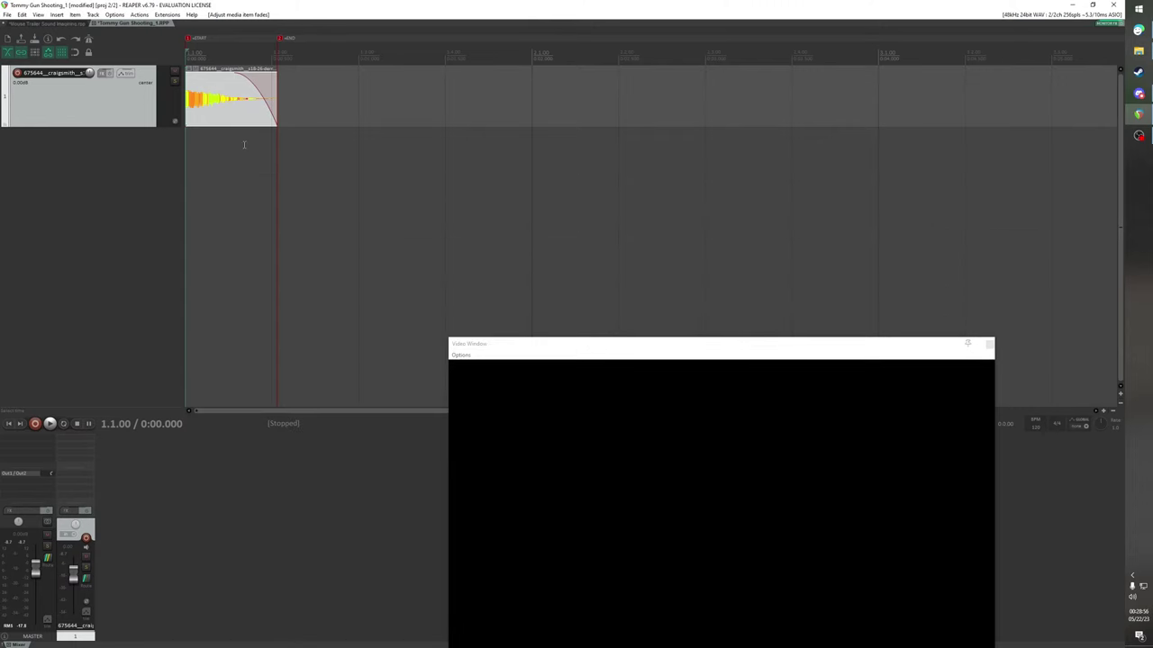
Insert Tommy Gun Shooting_1.RPP from the Mouse Trailer 5.21.23 folder onto Tommy Gun track 2 of the main project, saving and rendering its changes
{"action": "left_click", "coordinate": [52, 24]}
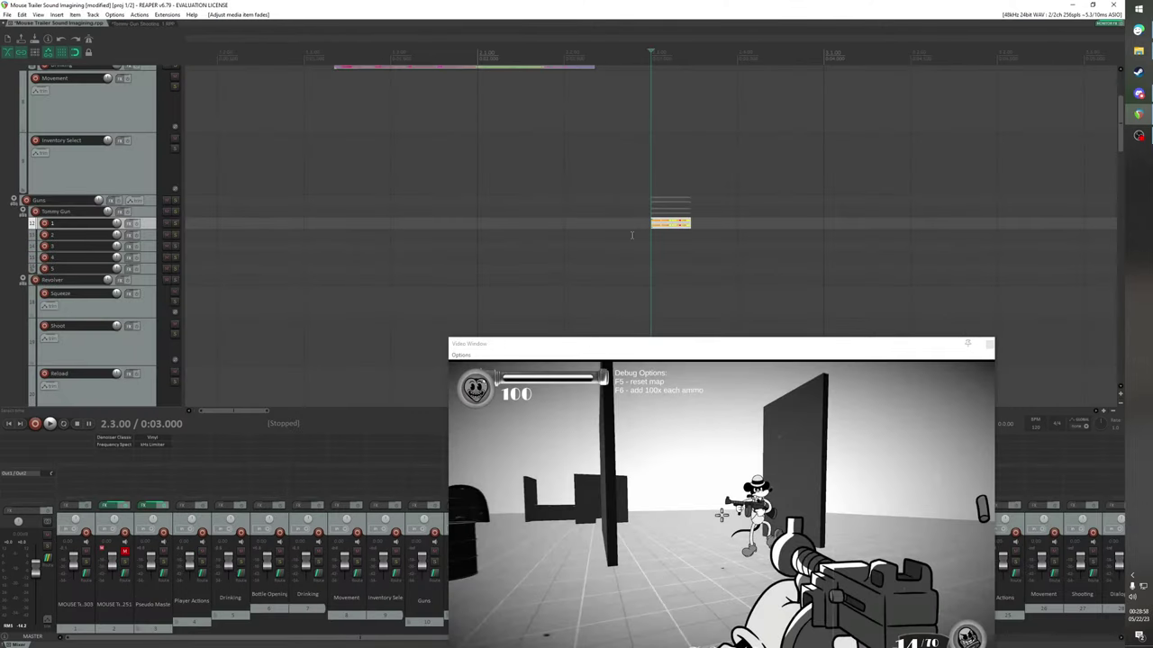
{"action": "left_click", "coordinate": [1138, 51]}
{"action": "left_click_drag", "start_coordinate": [703, 178], "coordinate": [936, 132]}
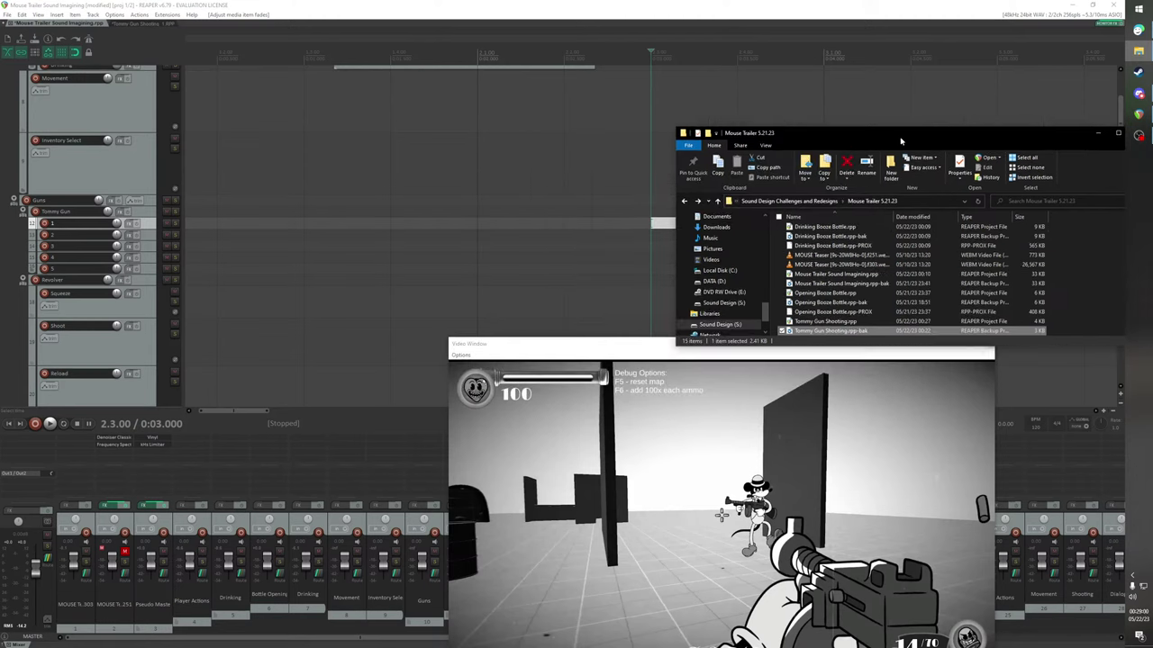
{"action": "scroll", "coordinate": [865, 307], "scroll_direction": "down", "scroll_amount": 1}
{"action": "left_click_drag", "start_coordinate": [866, 333], "coordinate": [663, 232]}
{"action": "left_click", "coordinate": [557, 351]}
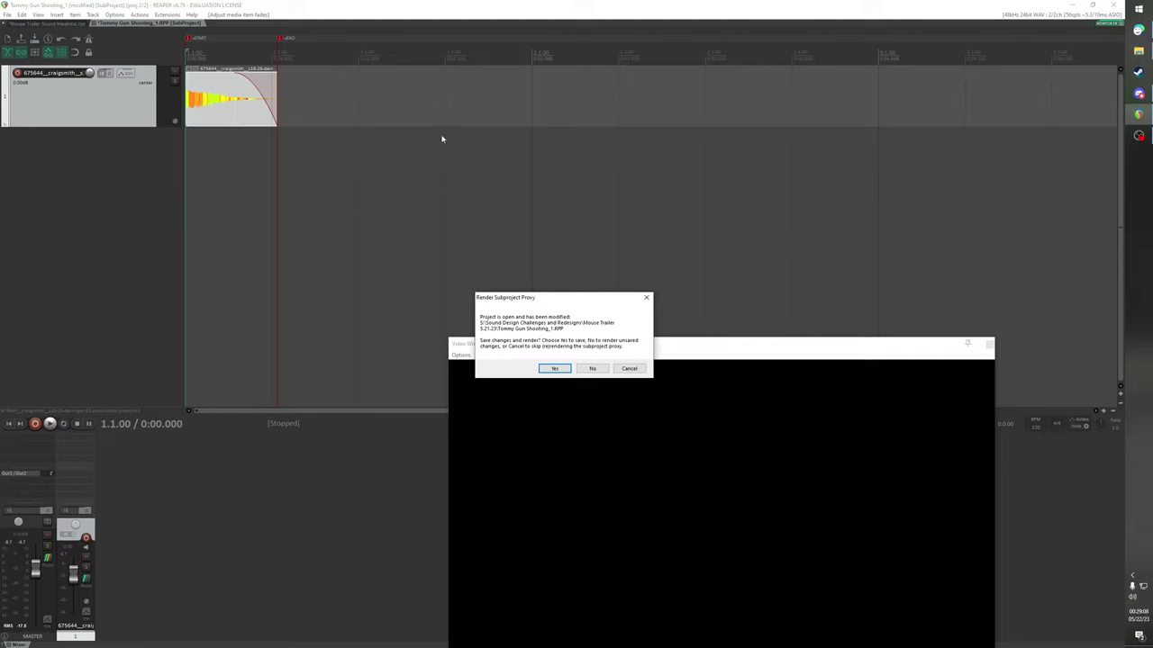
{"action": "left_click", "coordinate": [555, 368]}
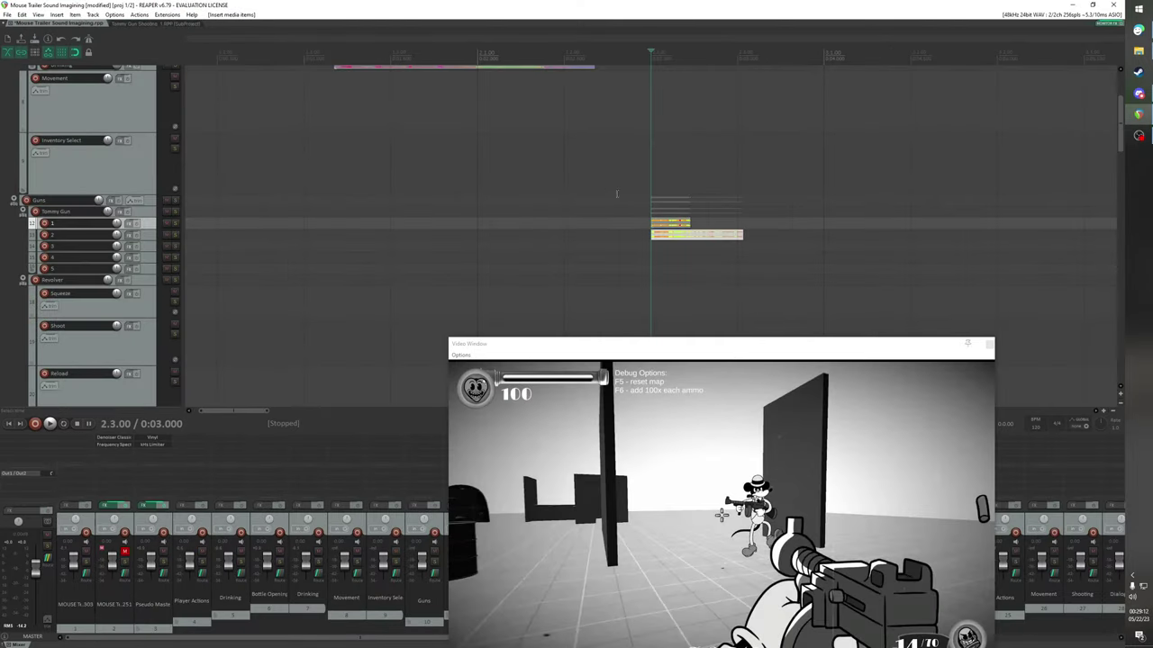
Open the original Tommy Gun Shooting subproject used on track 1 in its own project tab
{"action": "left_click", "coordinate": [679, 223]}
{"action": "scroll", "coordinate": [679, 223], "scroll_direction": "up", "scroll_amount": 5}
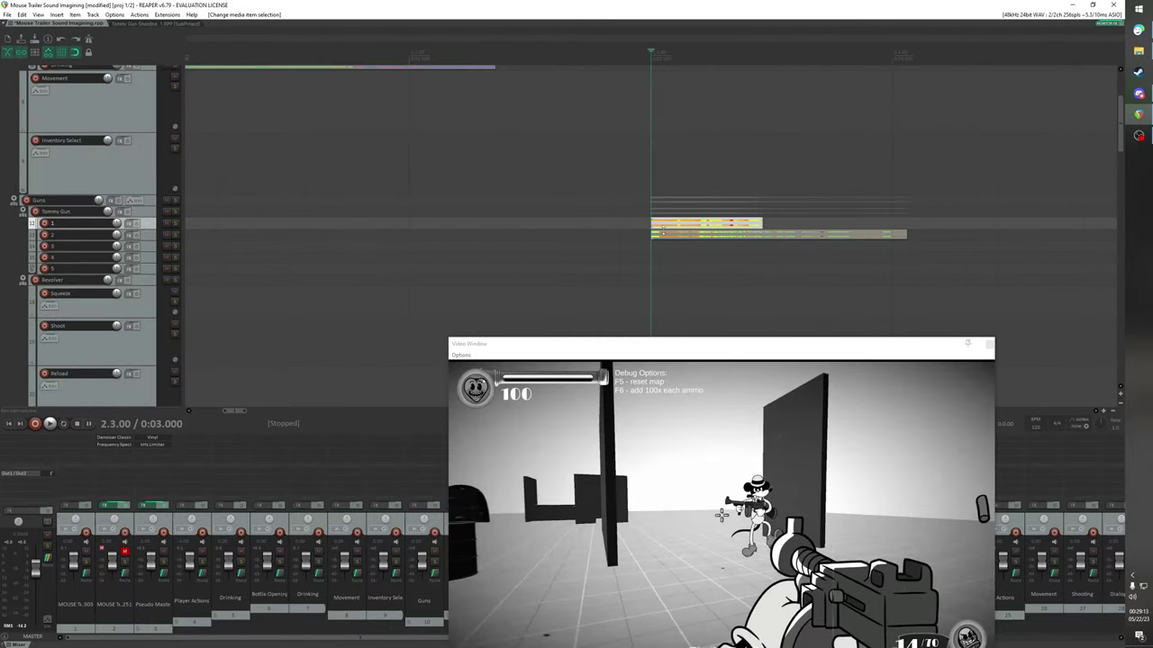
{"action": "left_click", "coordinate": [136, 25]}
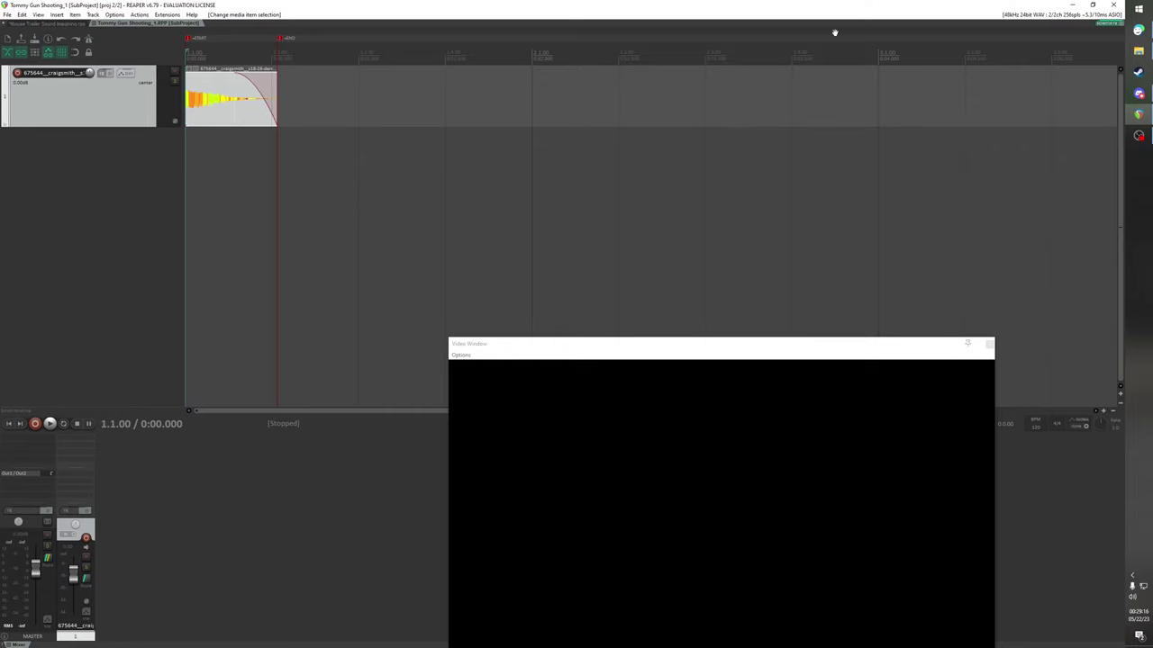
{"action": "left_click", "coordinate": [1138, 52]}
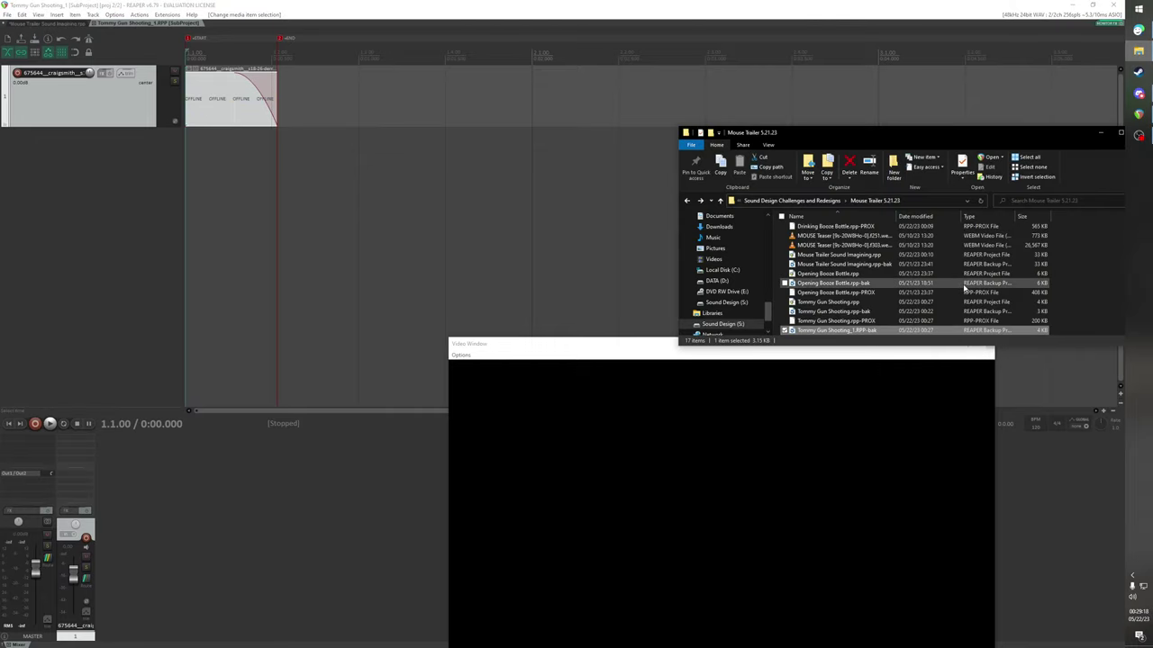
{"action": "double_click", "coordinate": [918, 330]}
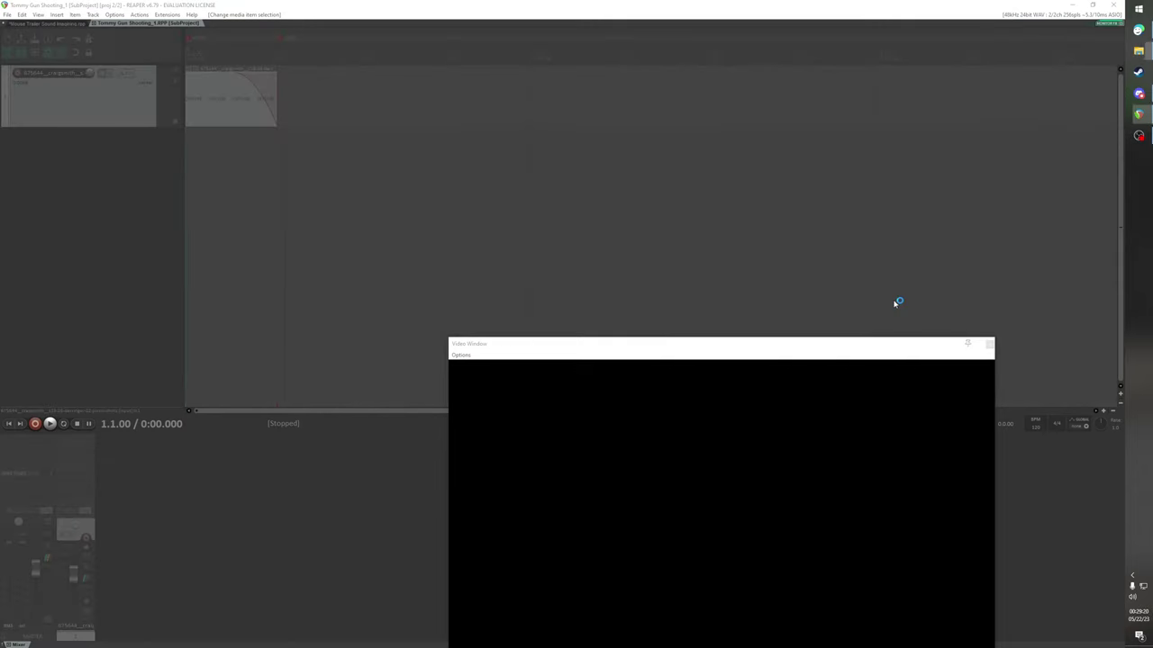
{"action": "key", "text": "ctrl+s"}
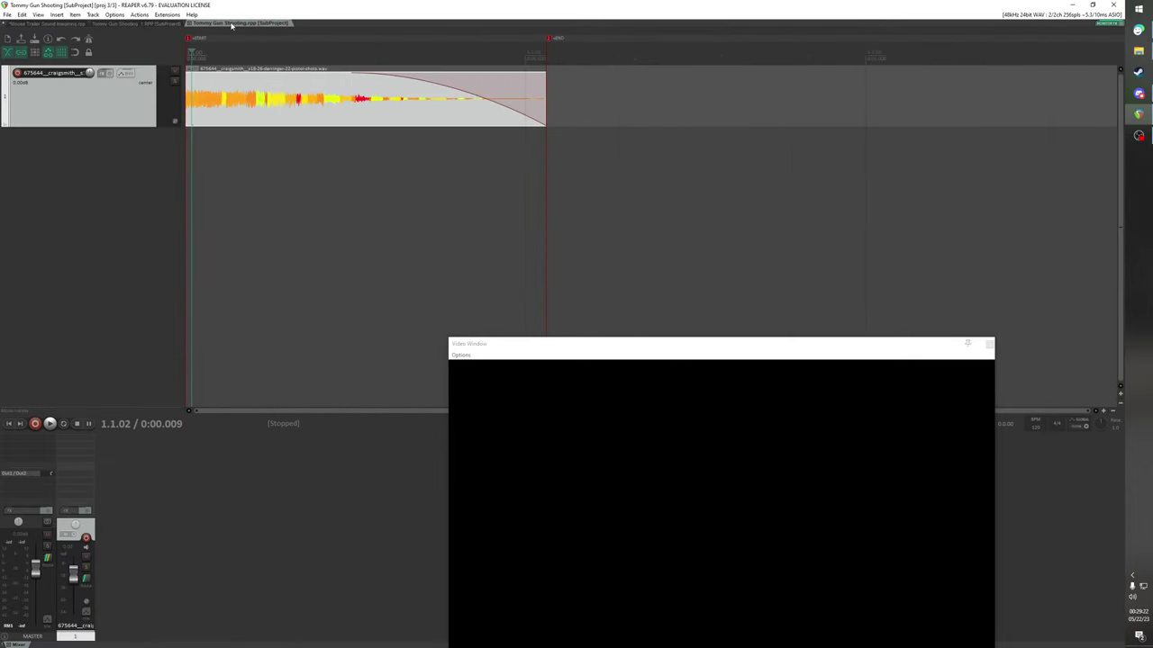
Compare the clips in the two Tommy Gun Shooting subprojects and return to the Mouse Trailer Sound Imagining project
{"action": "left_click", "coordinate": [129, 24]}
{"action": "left_click", "coordinate": [243, 24]}
{"action": "left_click", "coordinate": [132, 25]}
{"action": "key", "text": "ctrl+shift+Tab"}
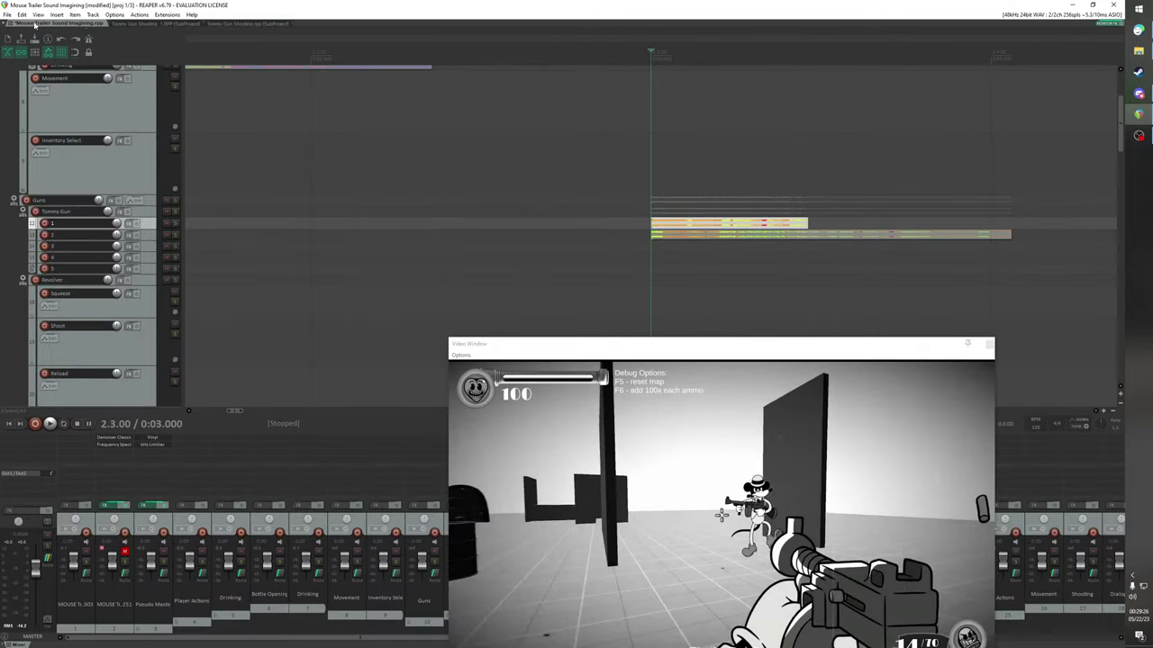
{"action": "left_click", "coordinate": [138, 24]}
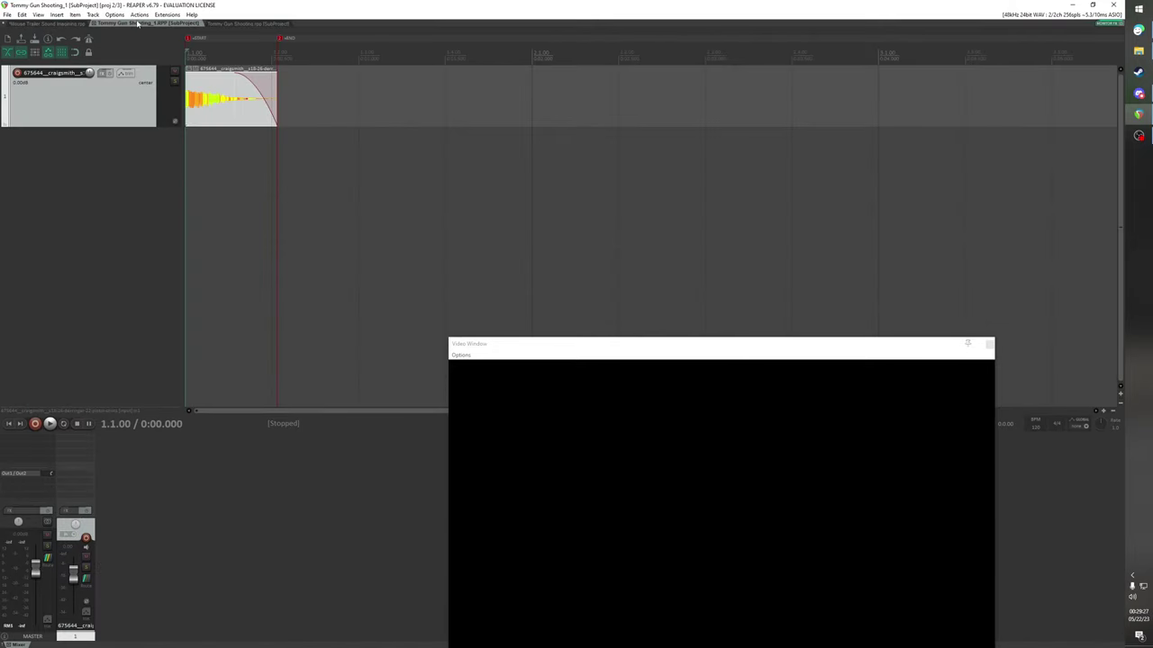
{"action": "left_click", "coordinate": [34, 25]}
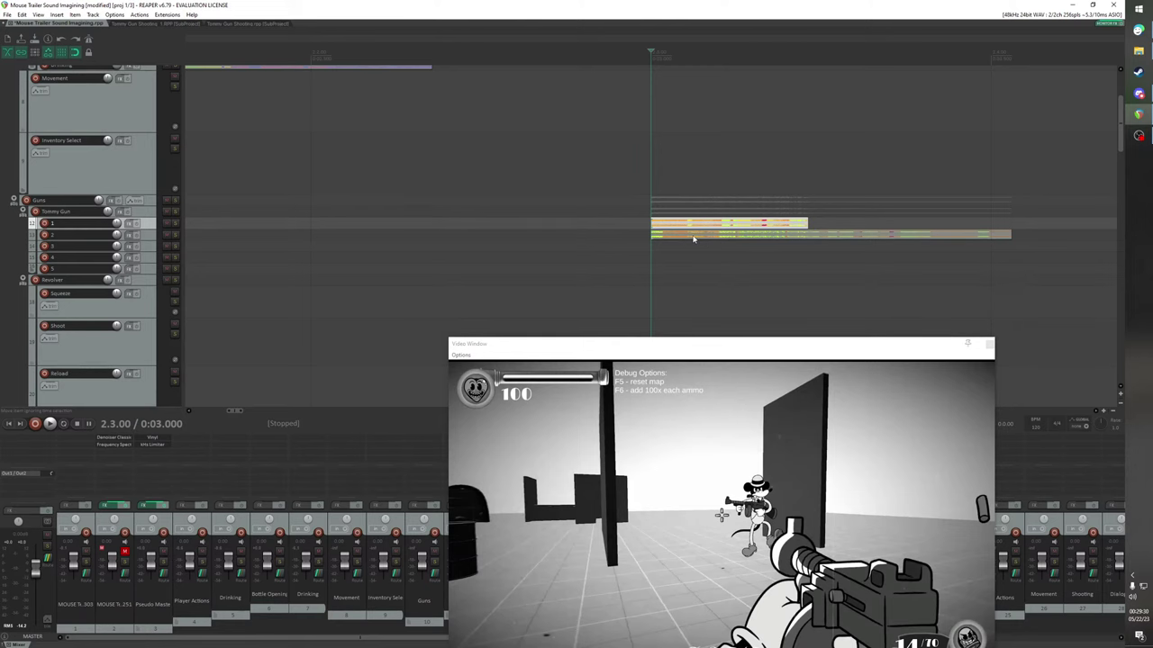
Turn off snapping, shift the track 2 gunshot slightly later so it overlaps the end of track 1's shot, and play both
{"action": "scroll", "coordinate": [691, 239], "scroll_direction": "down", "scroll_amount": 2}
{"action": "left_click", "coordinate": [558, 239]}
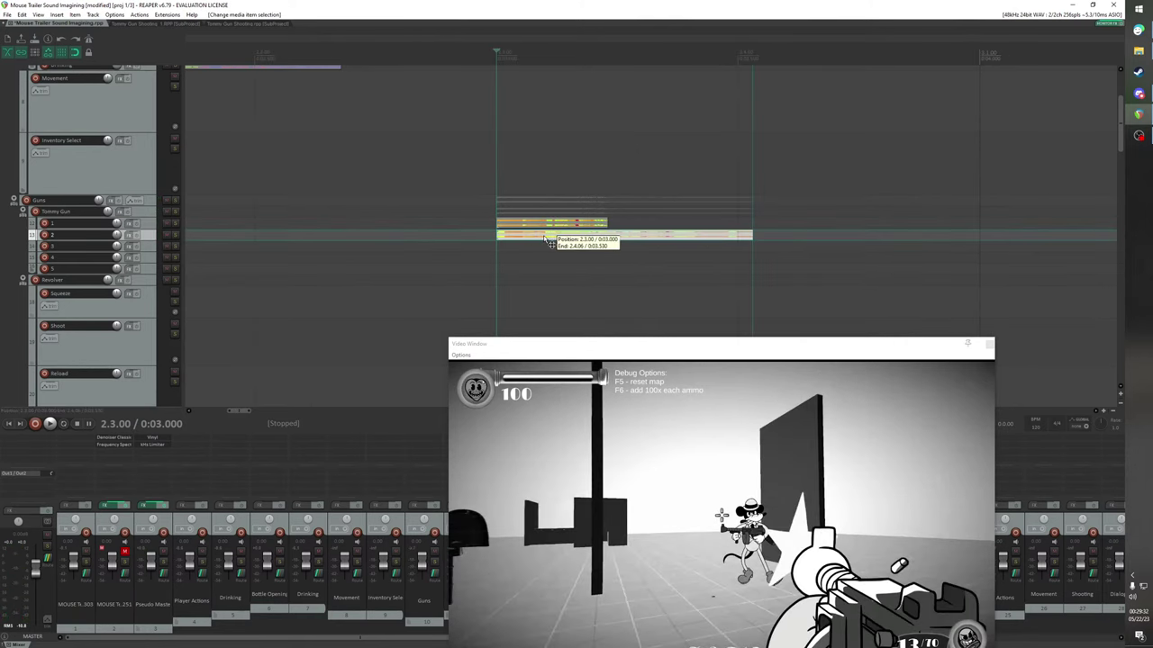
{"action": "left_click", "coordinate": [74, 52]}
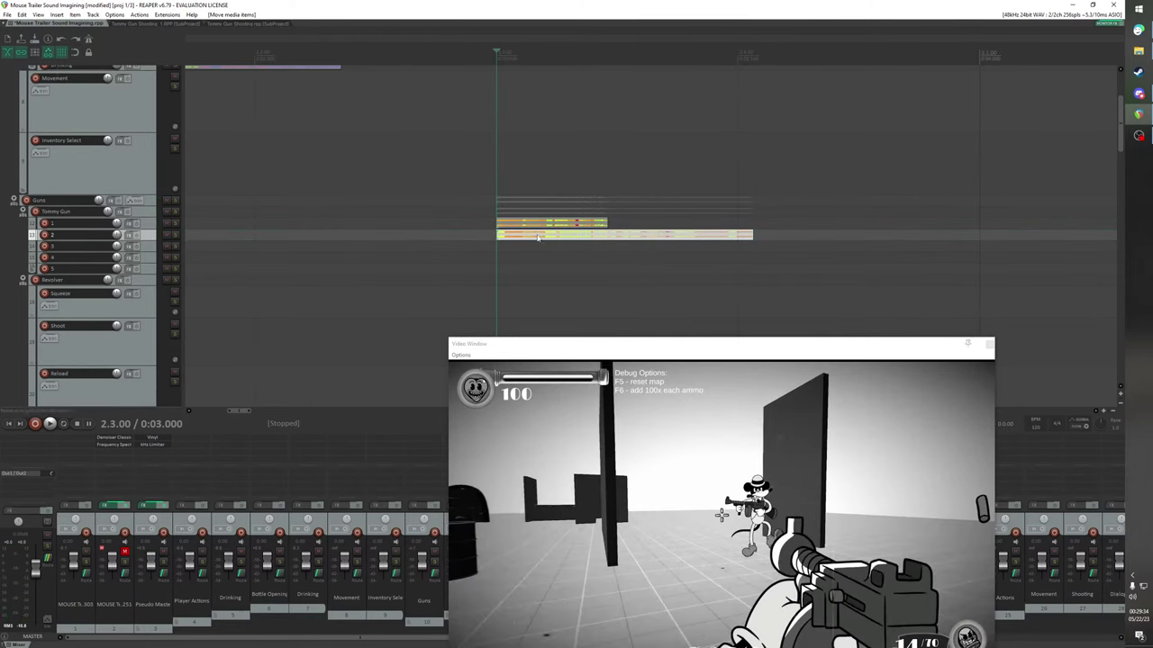
{"action": "left_click_drag", "start_coordinate": [539, 237], "coordinate": [579, 240]}
{"action": "key", "text": "space"}
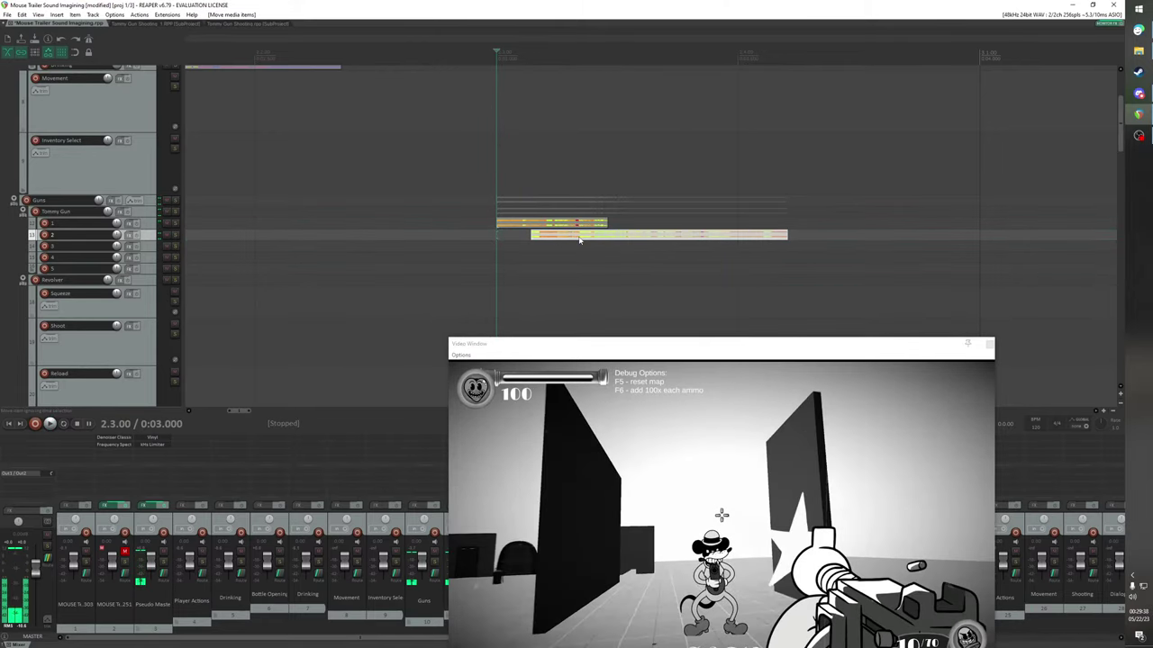
{"action": "key", "text": "space"}
Check both gunshot subprojects against the main timeline, ending in Tommy Gun Shooting_1
{"action": "left_click", "coordinate": [160, 24]}
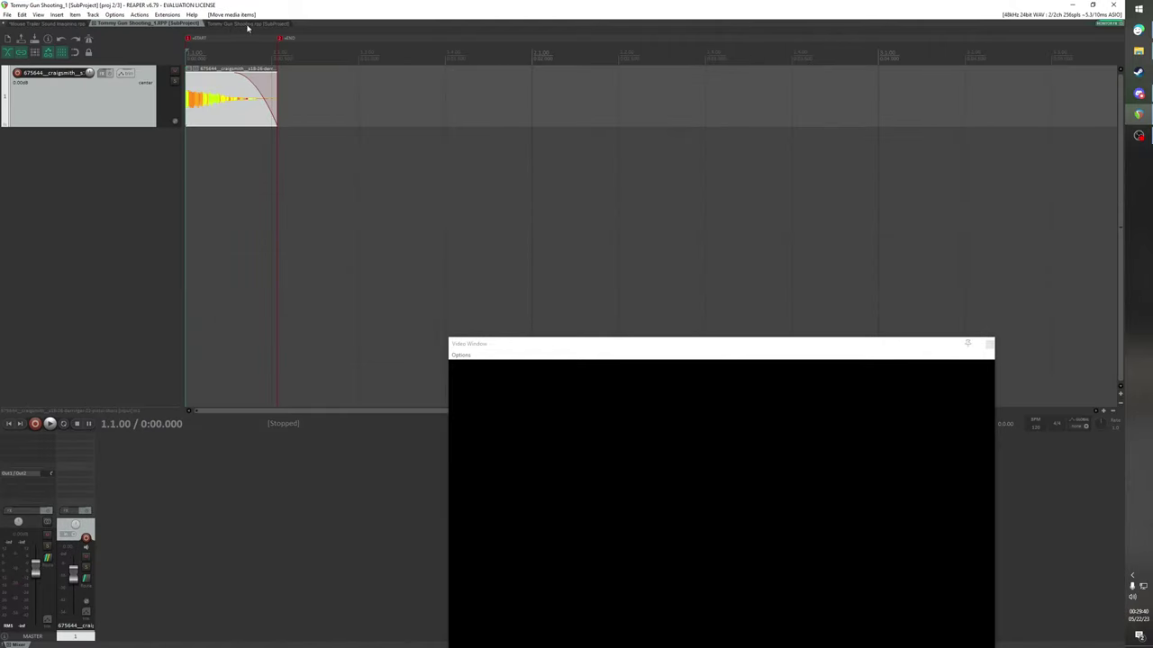
{"action": "left_click", "coordinate": [56, 24]}
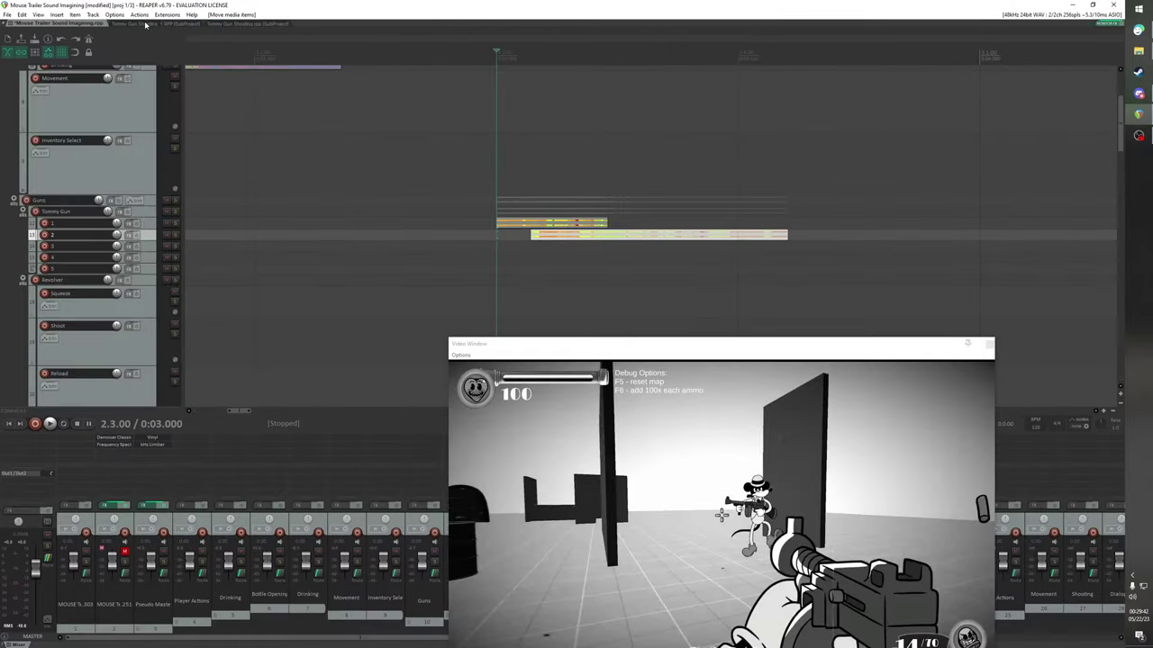
{"action": "left_click", "coordinate": [220, 24]}
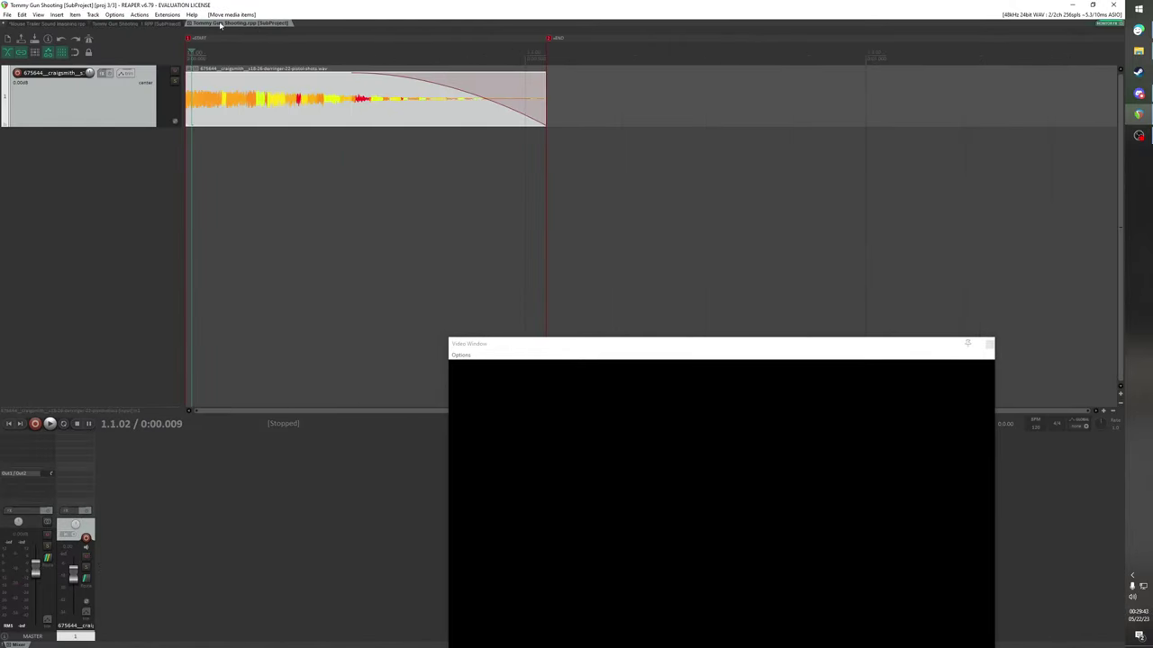
{"action": "left_click", "coordinate": [111, 24]}
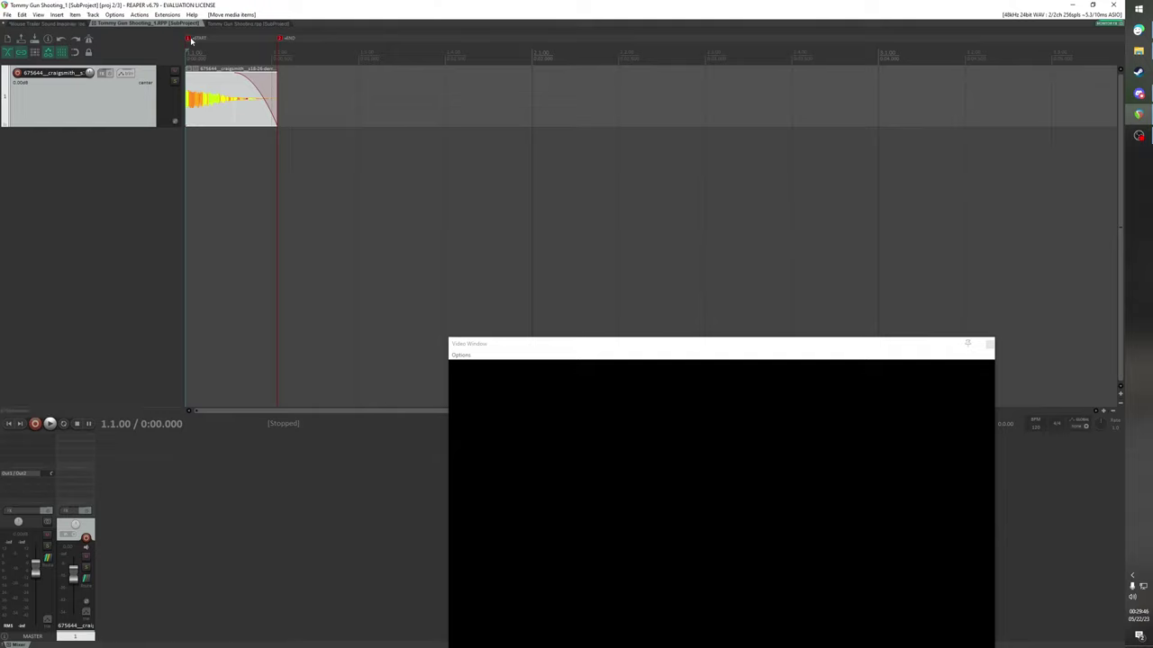
{"action": "key", "text": "v"}
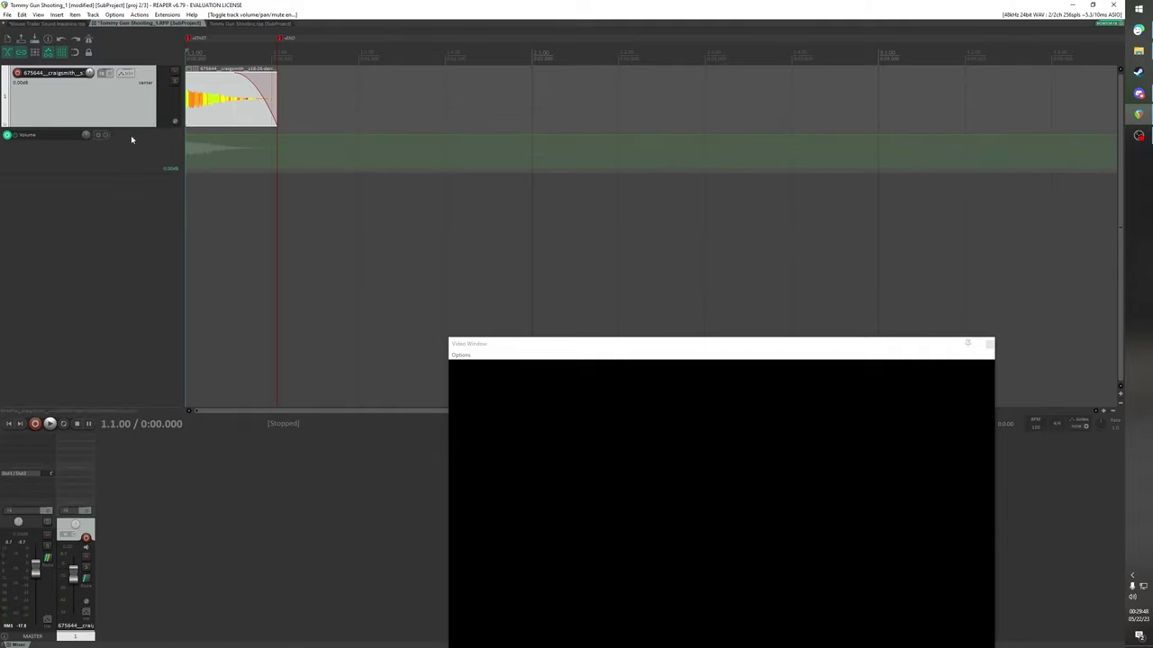
{"action": "key", "text": "ctrl+z"}
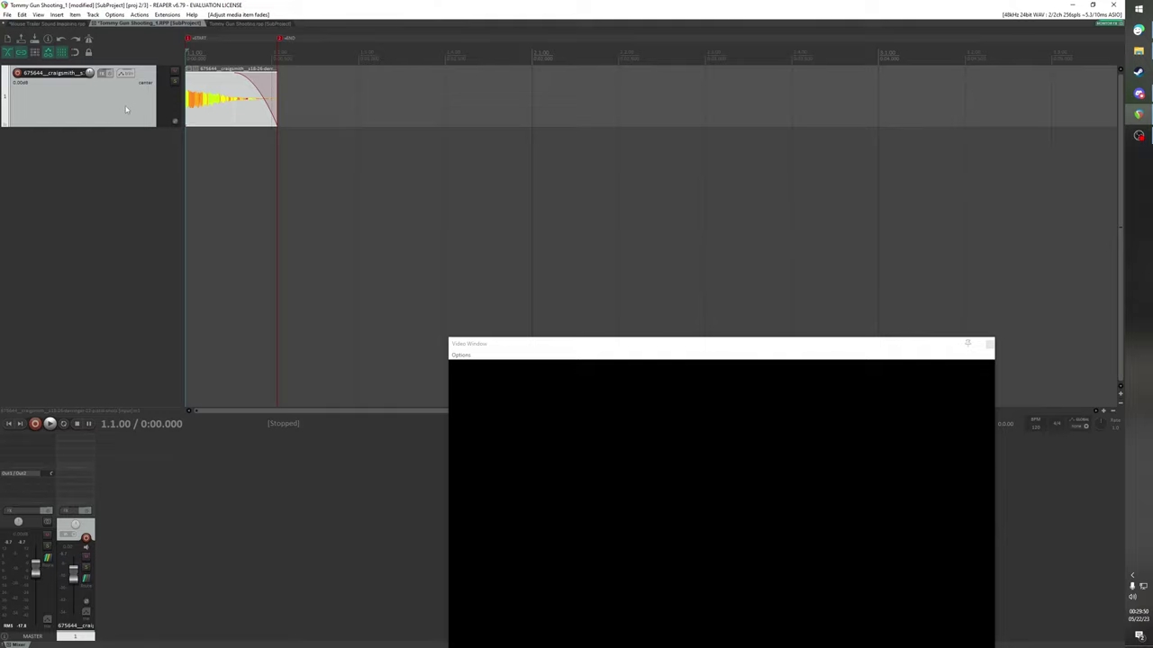
{"action": "key", "text": "v"}
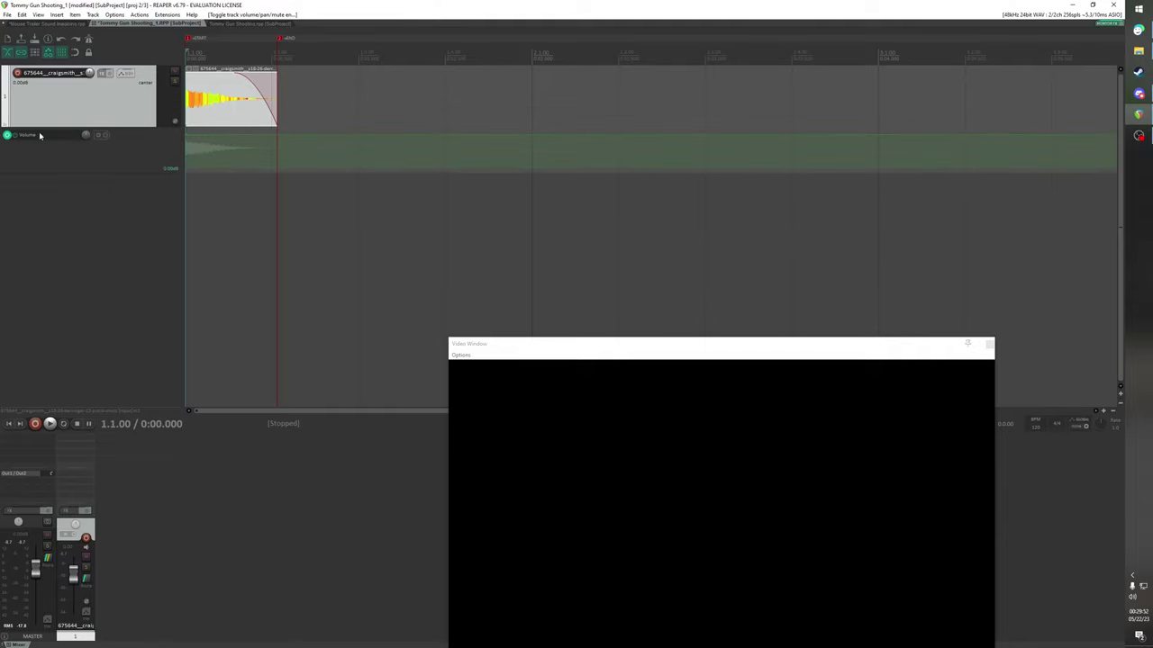
{"action": "key", "text": "ctrl+z"}
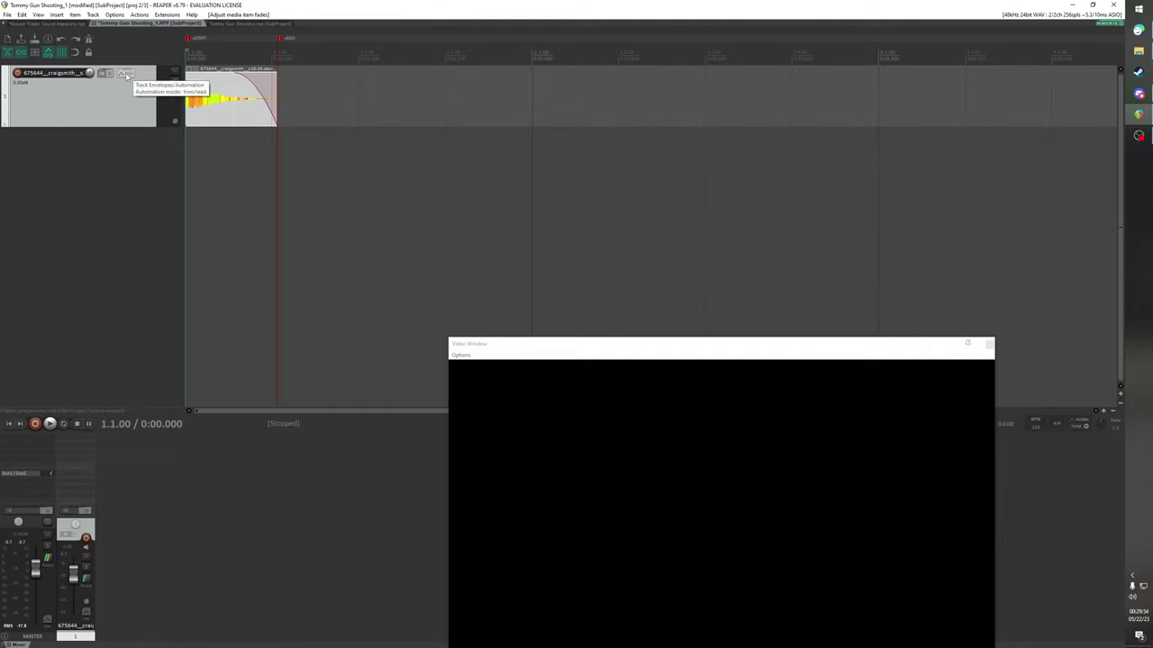
Play the gunshot in Tommy Gun Shooting_1 and in Tommy Gun Shooting to compare how they sound
{"action": "key", "text": "space"}
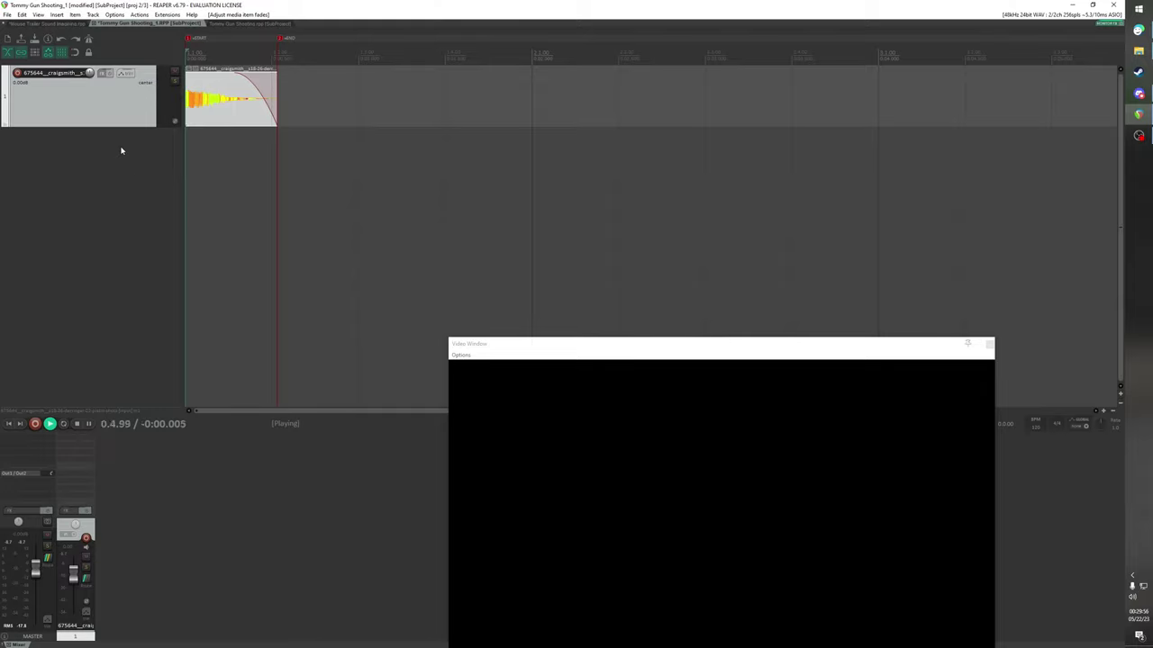
{"action": "key", "text": "space"}
{"action": "key", "text": "space"}
{"action": "left_click", "coordinate": [238, 24]}
{"action": "key", "text": "space"}
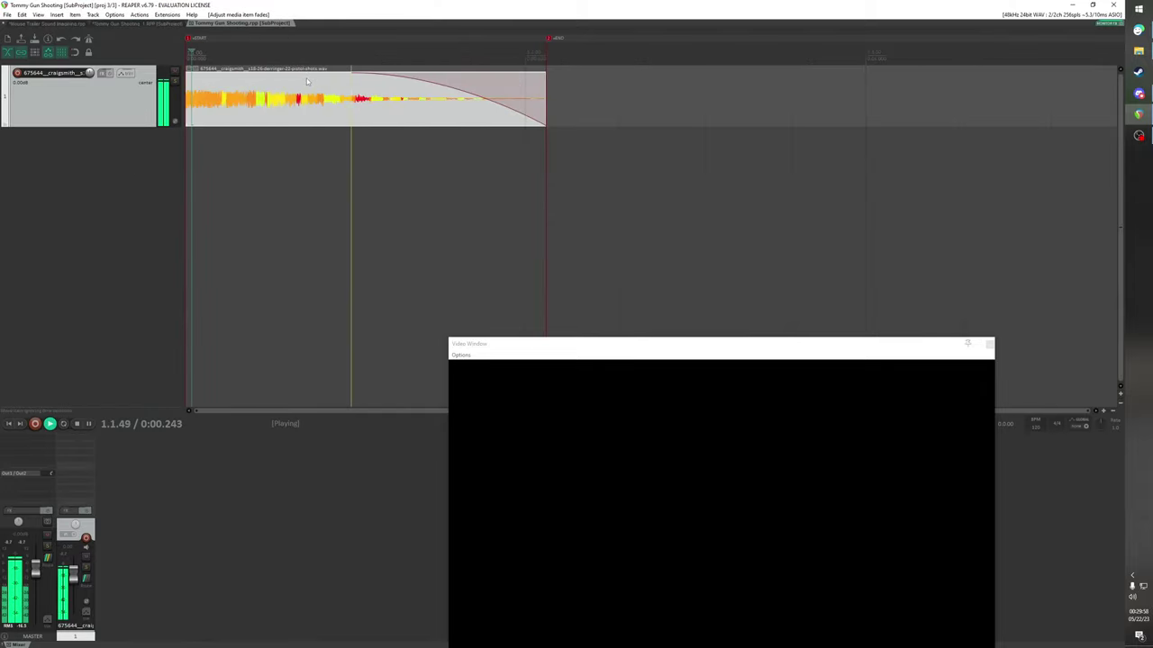
{"action": "scroll", "coordinate": [302, 85], "scroll_direction": "down", "scroll_amount": 3}
{"action": "key", "text": "space"}
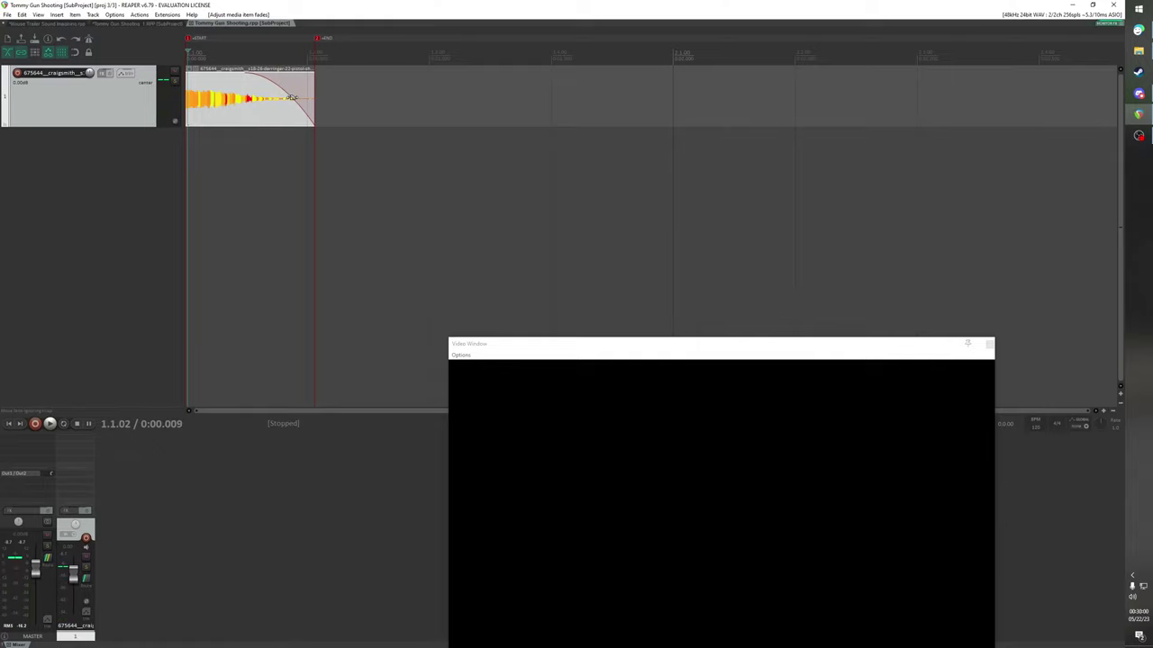
{"action": "key", "text": "space"}
{"action": "key", "text": "space"}
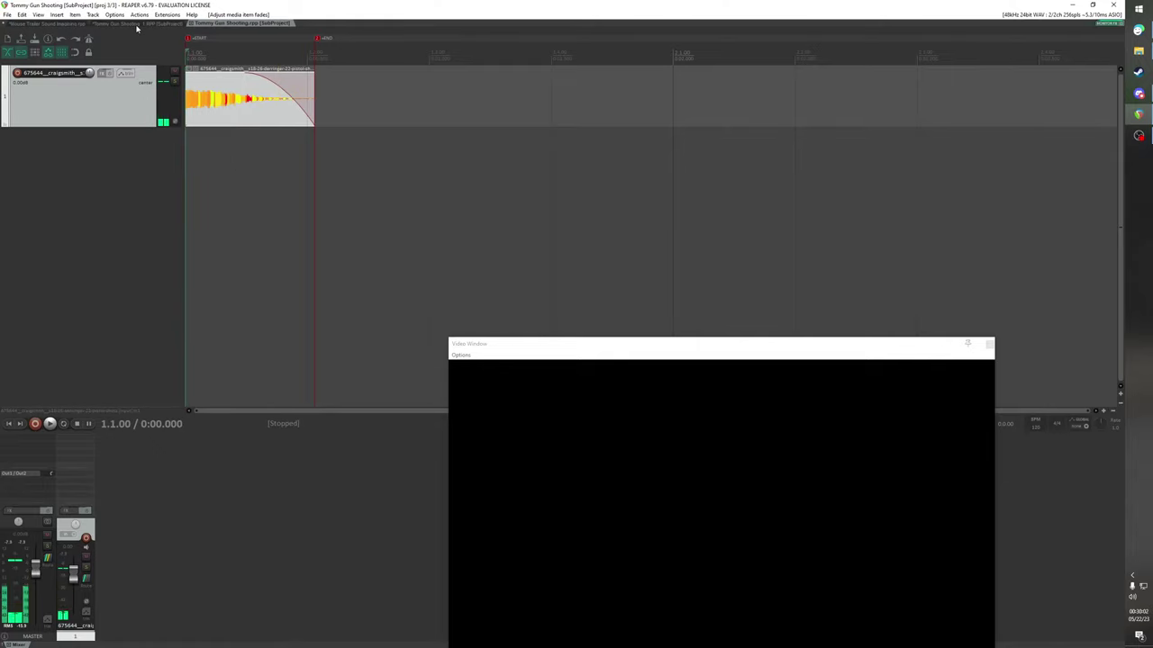
Return to the Mouse Trailer Sound Imagining project and shift track 2's gunshot earlier, so it starts just after track 1's shot
{"action": "left_click", "coordinate": [137, 24]}
{"action": "left_click", "coordinate": [69, 24]}
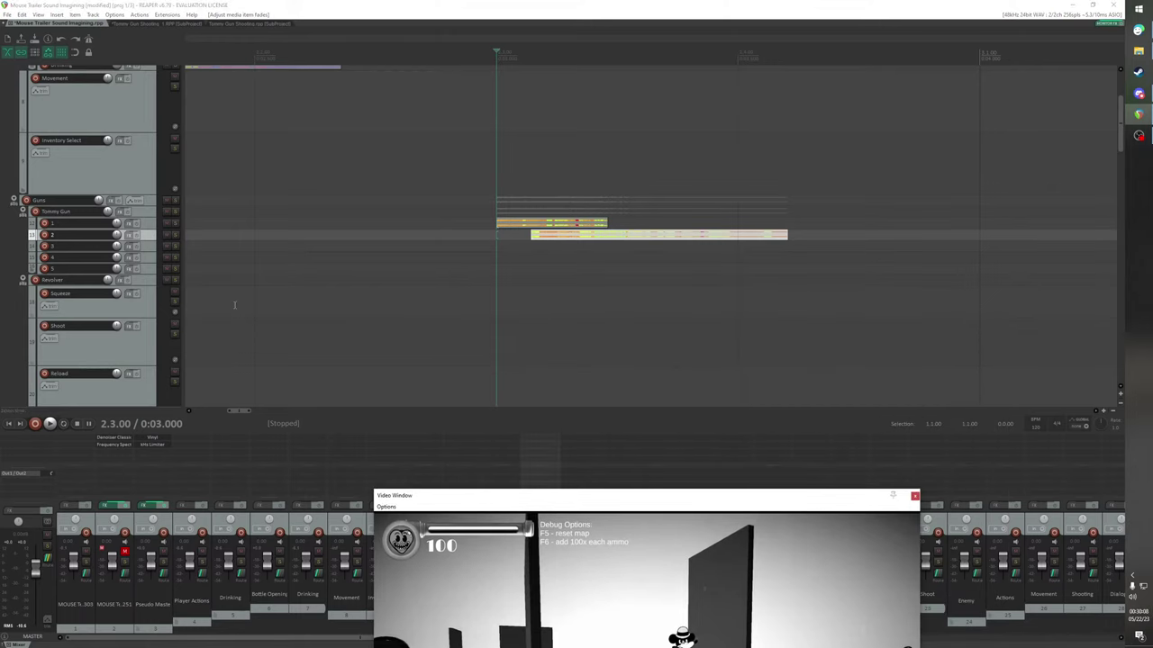
{"action": "left_click_drag", "start_coordinate": [245, 412], "coordinate": [250, 413]}
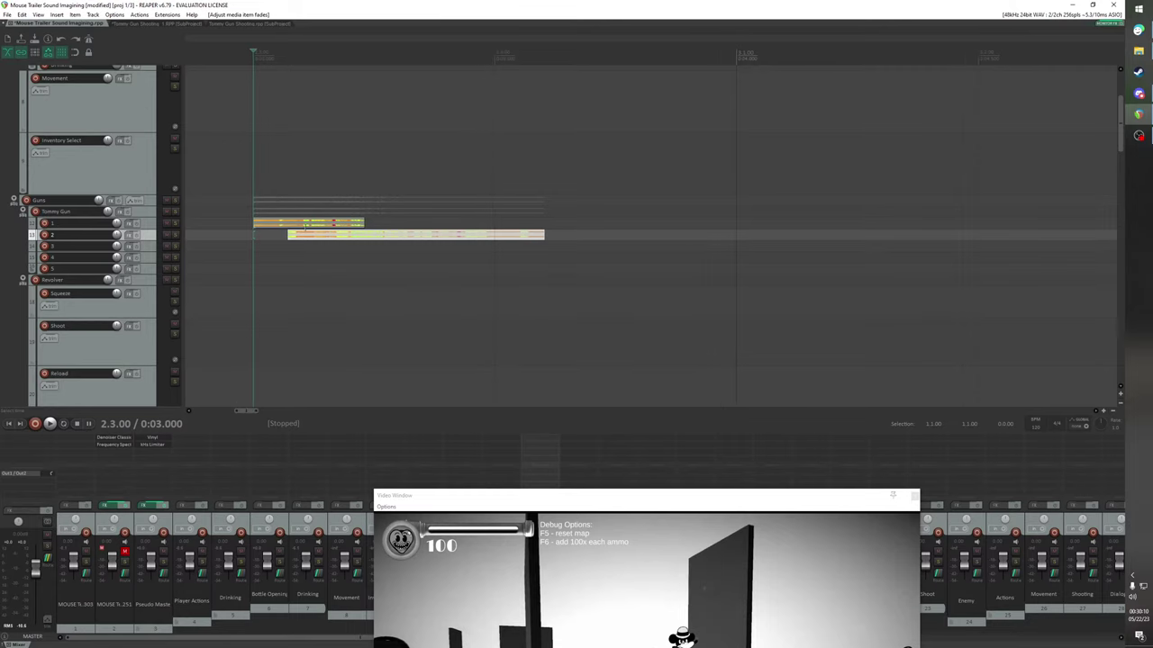
{"action": "left_click", "coordinate": [315, 237]}
{"action": "left_click", "coordinate": [305, 225]}
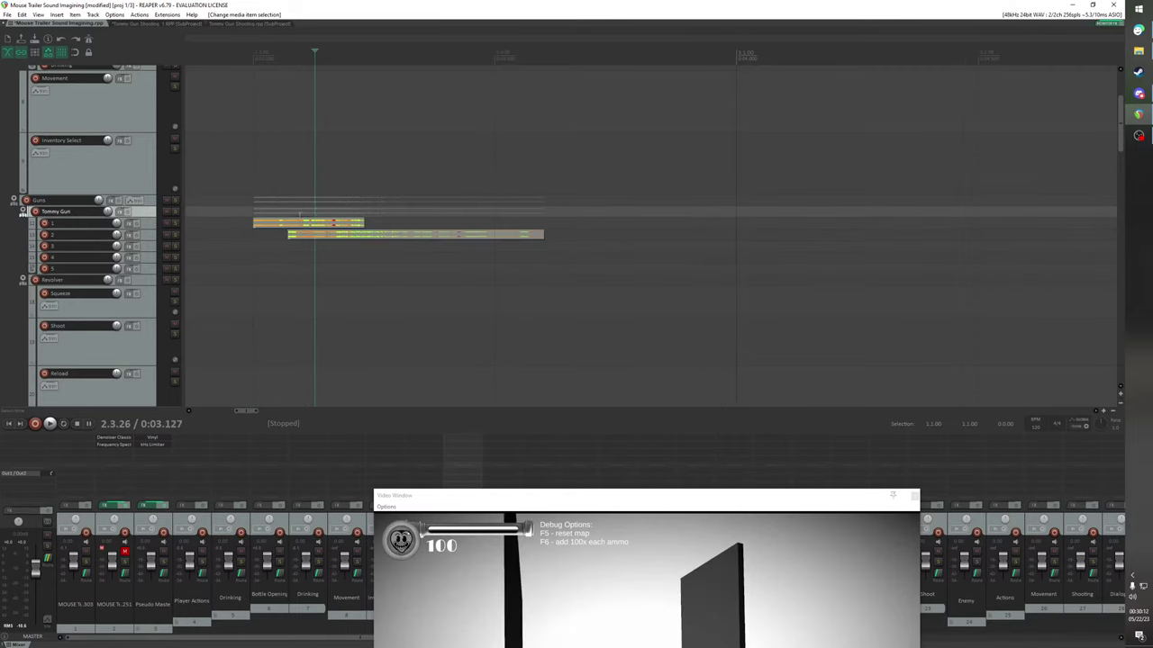
{"action": "left_click_drag", "start_coordinate": [309, 237], "coordinate": [270, 239]}
Paste staggered gunshots onto tracks 3, 4 and 5: the short shot on 3 and the long shot on 4 and 5
{"action": "left_click", "coordinate": [283, 246]}
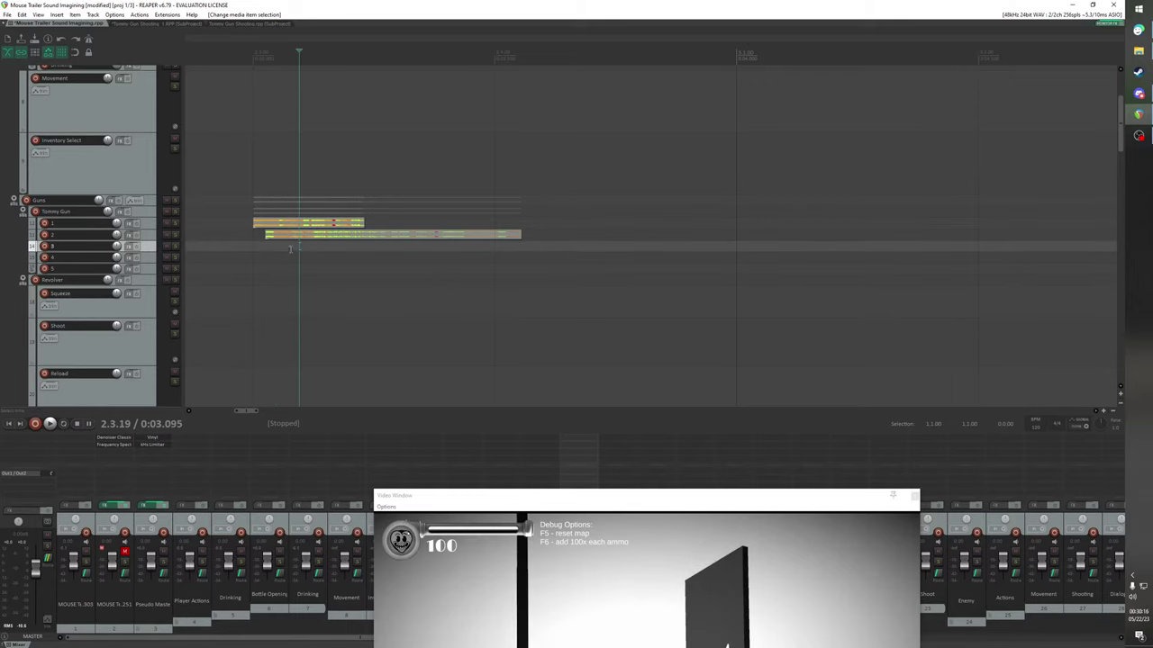
{"action": "key", "text": "ctrl+v"}
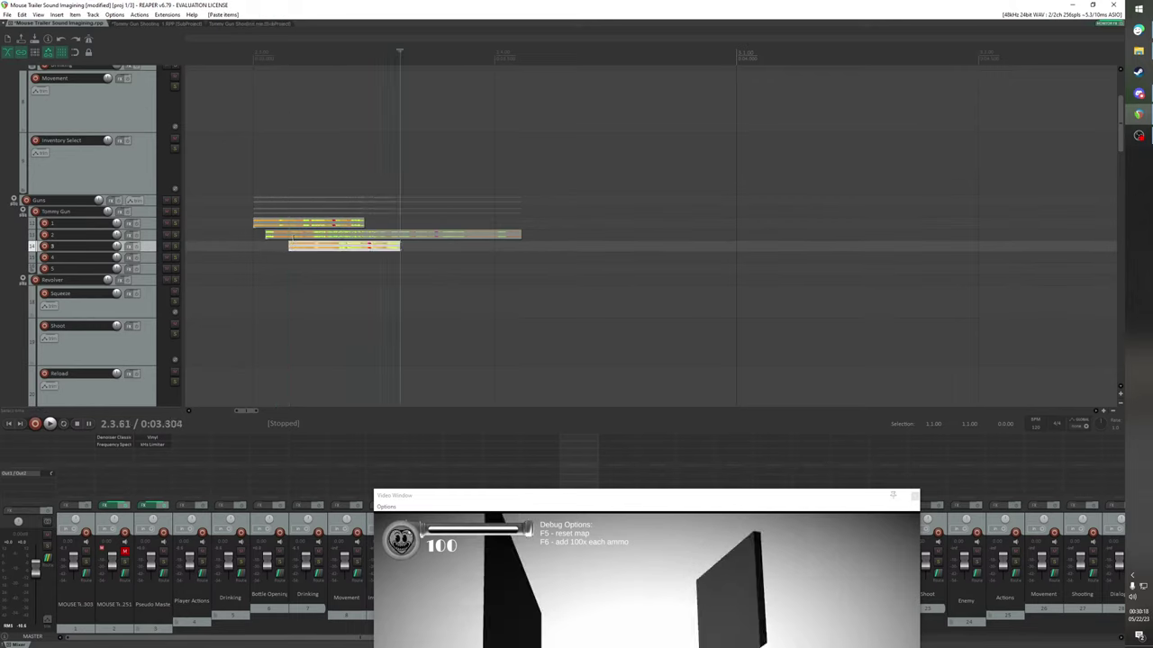
{"action": "left_click", "coordinate": [295, 258]}
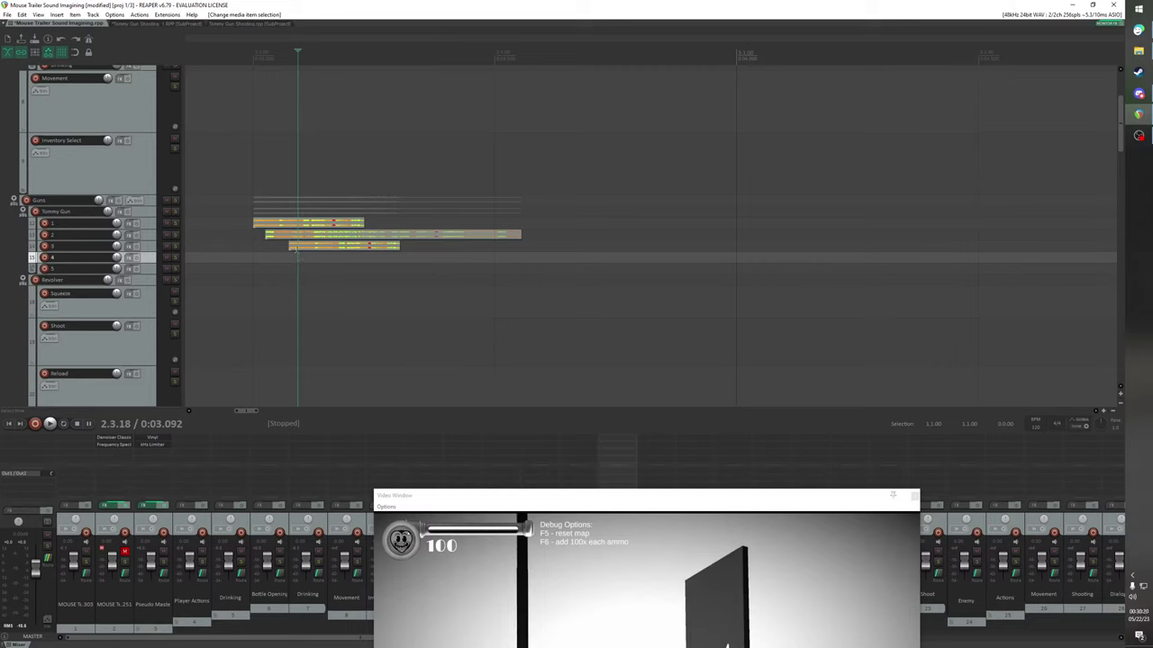
{"action": "left_click", "coordinate": [304, 257]}
{"action": "key", "text": "ctrl+v"}
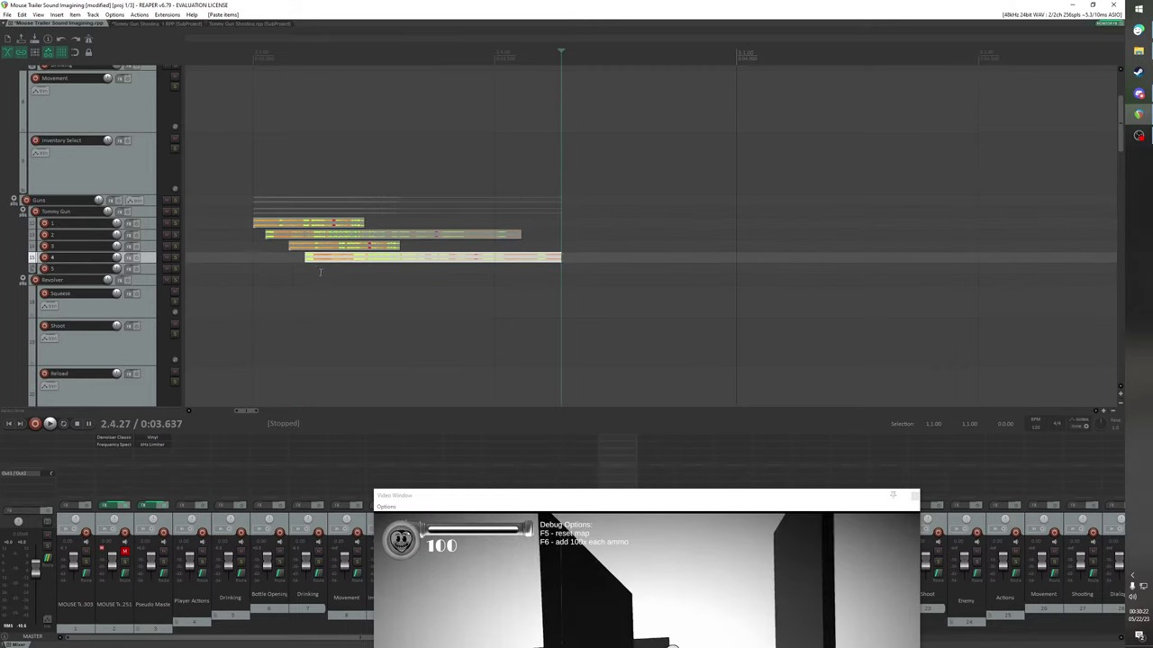
{"action": "left_click", "coordinate": [322, 269]}
{"action": "key", "text": "ctrl+v"}
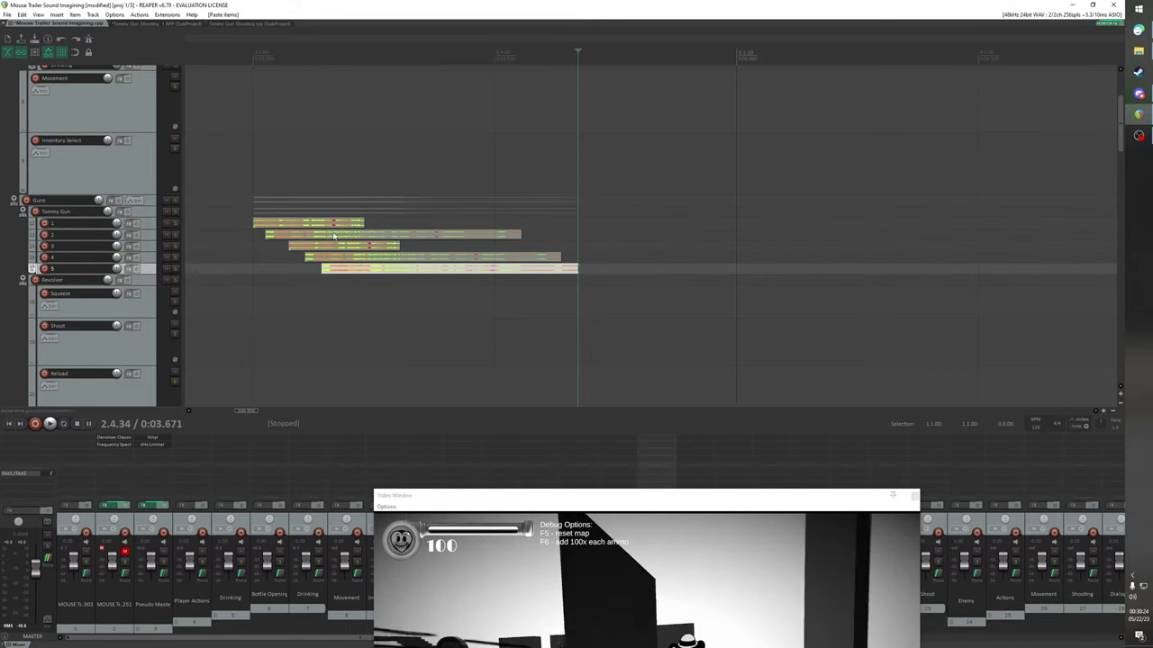
Copy track 1's short gunshot and paste it just after the existing shots on tracks 5, 4, 2 and 3
{"action": "left_click", "coordinate": [330, 225]}
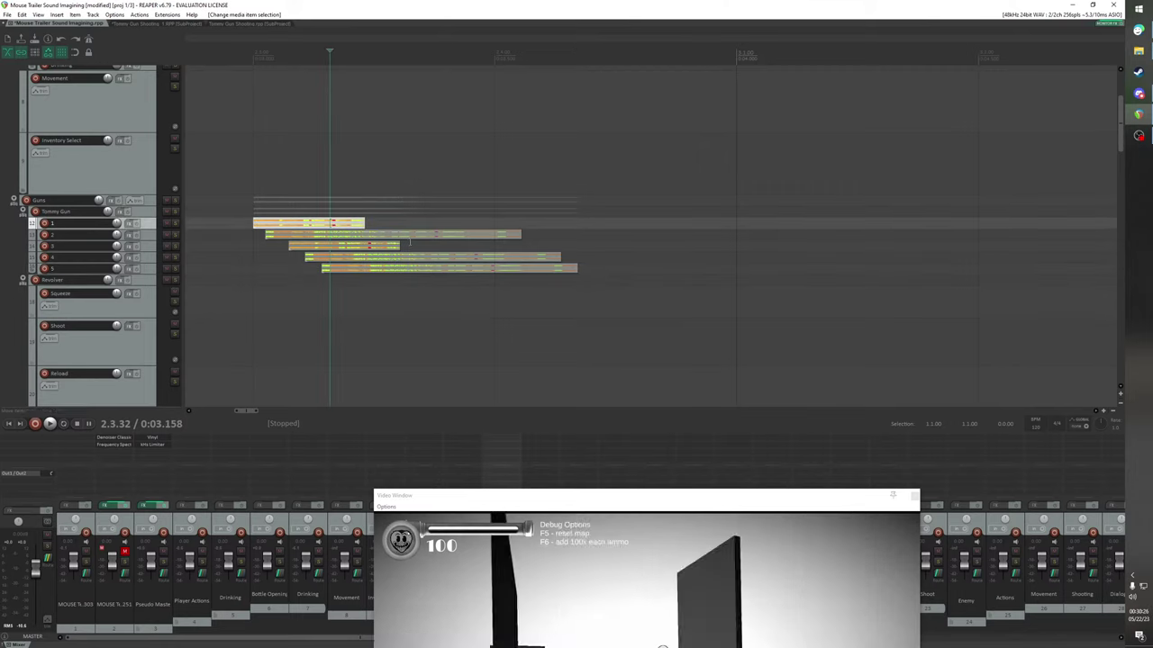
{"action": "left_click", "coordinate": [581, 267]}
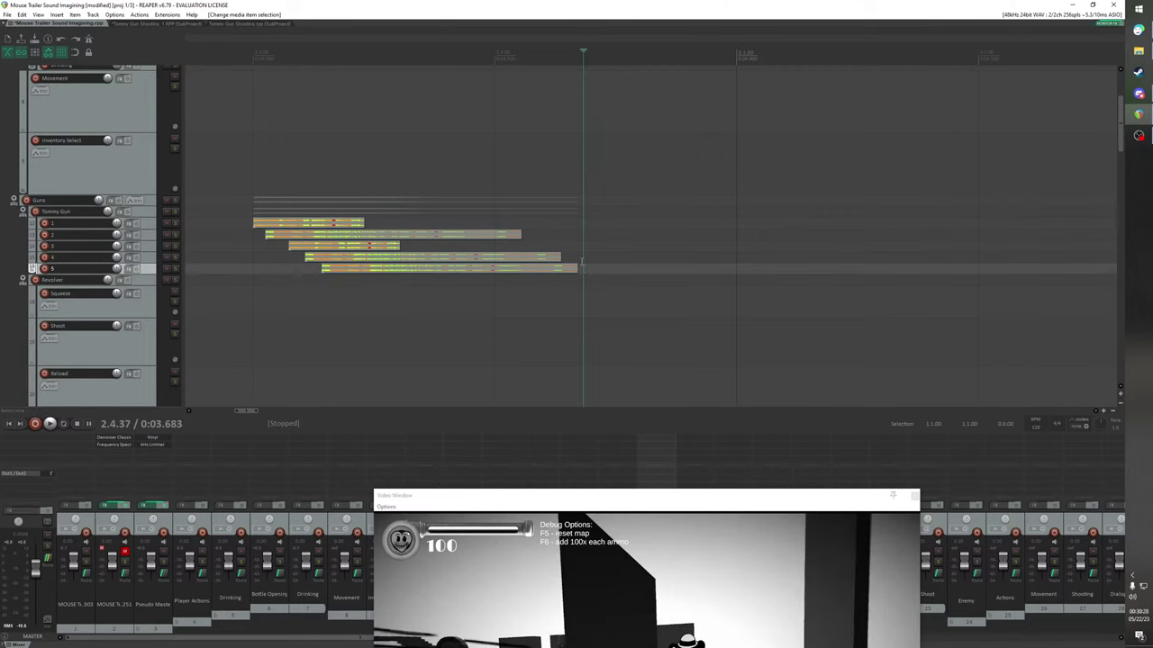
{"action": "key", "text": "ctrl+v"}
{"action": "left_click", "coordinate": [570, 257]}
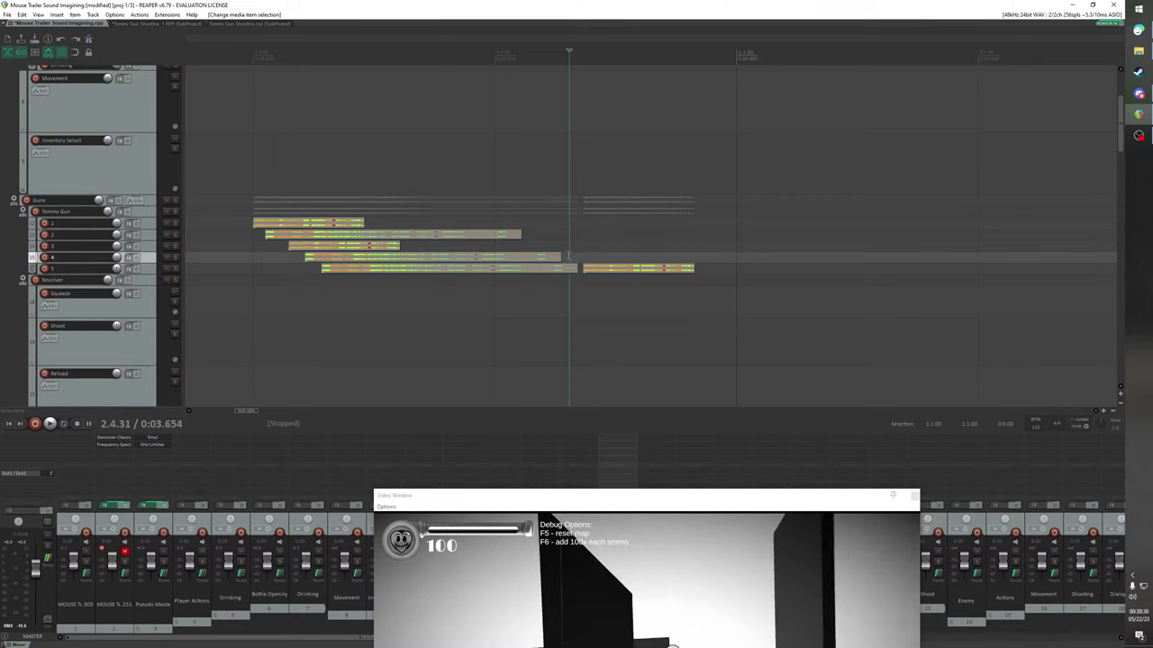
{"action": "key", "text": "ctrl+v"}
{"action": "left_click", "coordinate": [531, 234]}
{"action": "key", "text": "ctrl+v"}
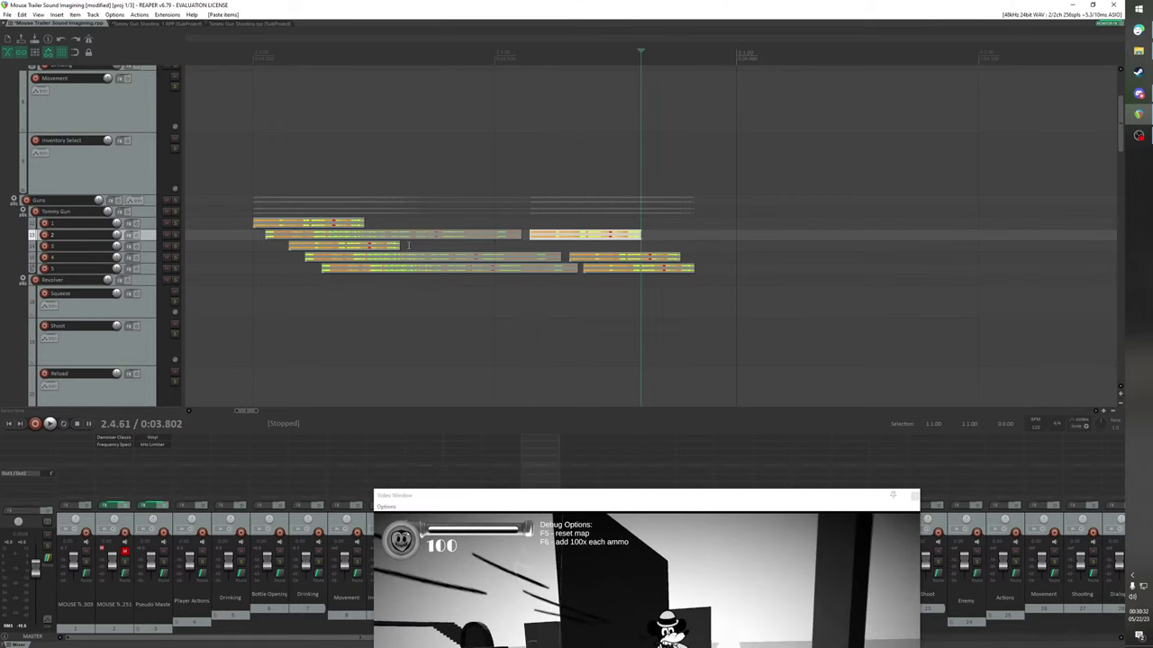
{"action": "left_click", "coordinate": [409, 246]}
{"action": "key", "text": "ctrl+v"}
Copy track 2's long gunshot, paste it at the end of tracks 3 and 1, and nudge the track 1 copy slightly
{"action": "left_click", "coordinate": [457, 234]}
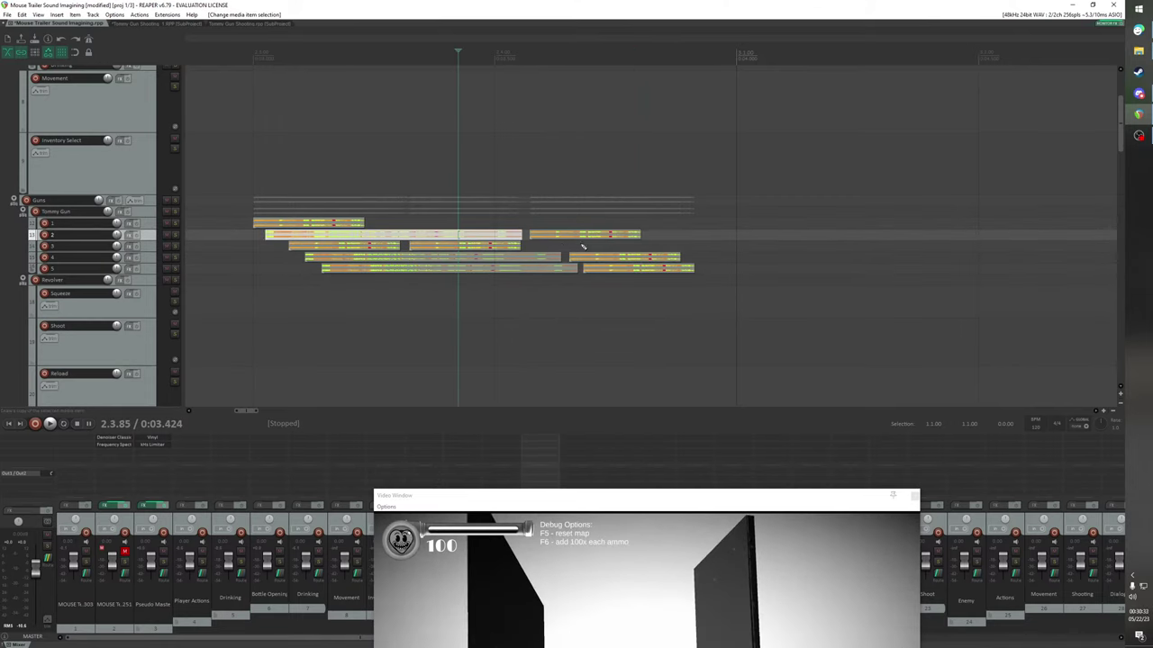
{"action": "left_click", "coordinate": [534, 245]}
{"action": "key", "text": "ctrl+v"}
{"action": "left_click", "coordinate": [368, 223]}
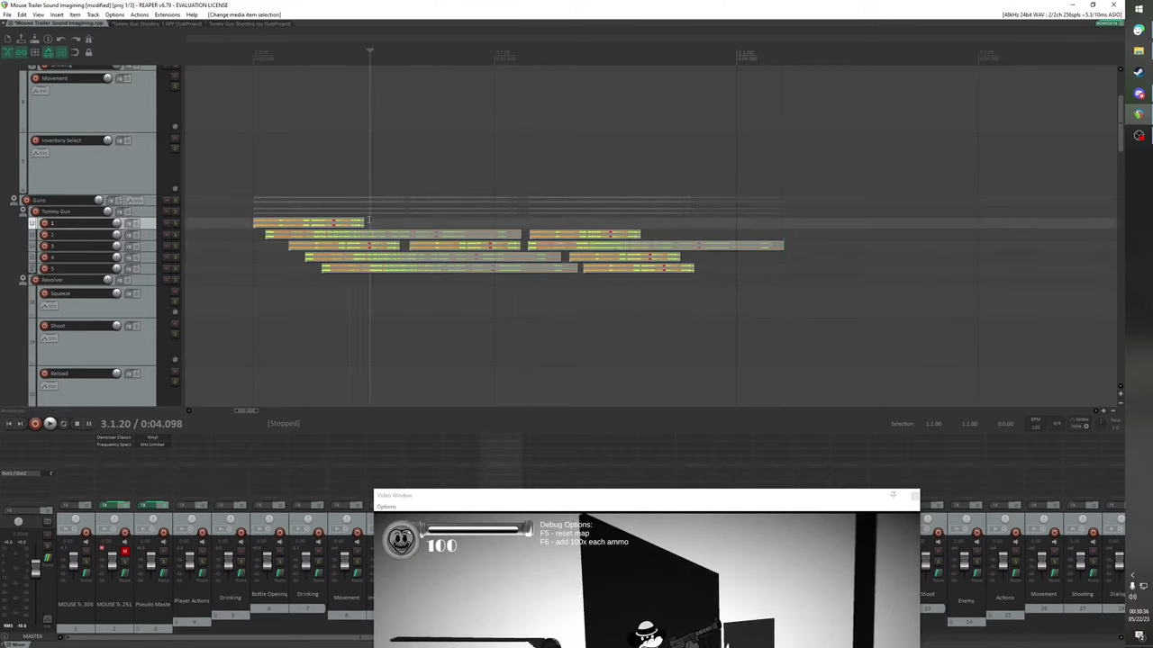
{"action": "key", "text": "ctrl+v"}
{"action": "left_click_drag", "start_coordinate": [410, 226], "coordinate": [413, 226]}
Play the gunshot burst from just before the first shot and watch it against the trailer video
{"action": "scroll", "coordinate": [521, 86], "scroll_direction": "down", "scroll_amount": 3}
{"action": "left_click", "coordinate": [445, 55]}
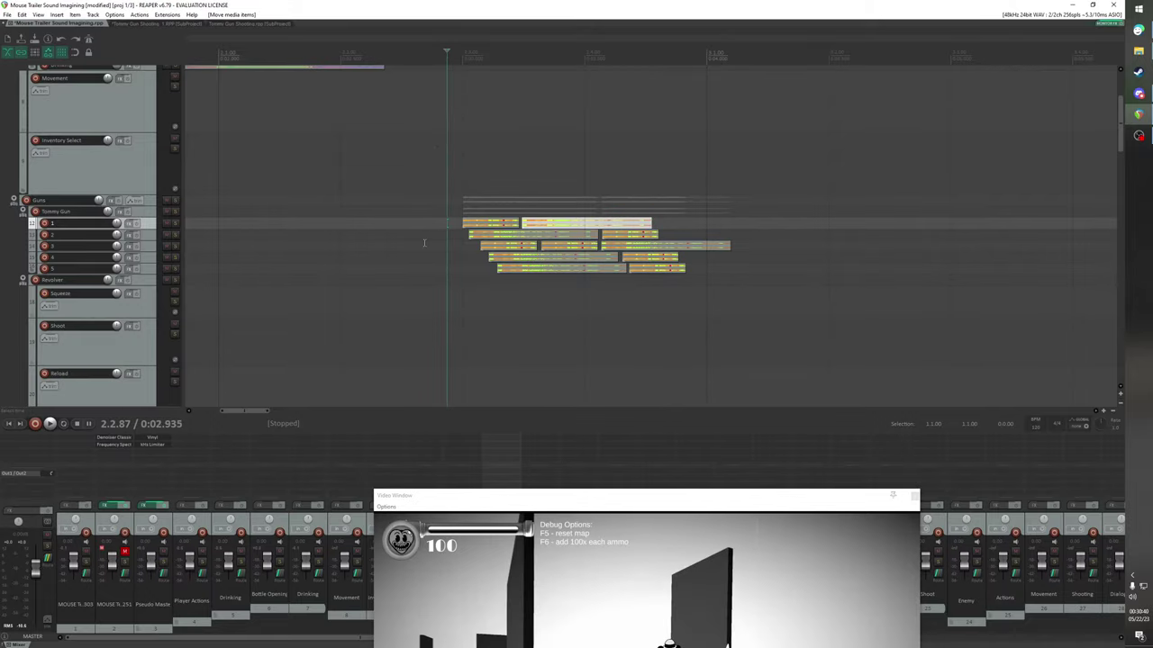
{"action": "key", "text": "space"}
{"action": "left_click_drag", "start_coordinate": [567, 498], "coordinate": [450, 253]}
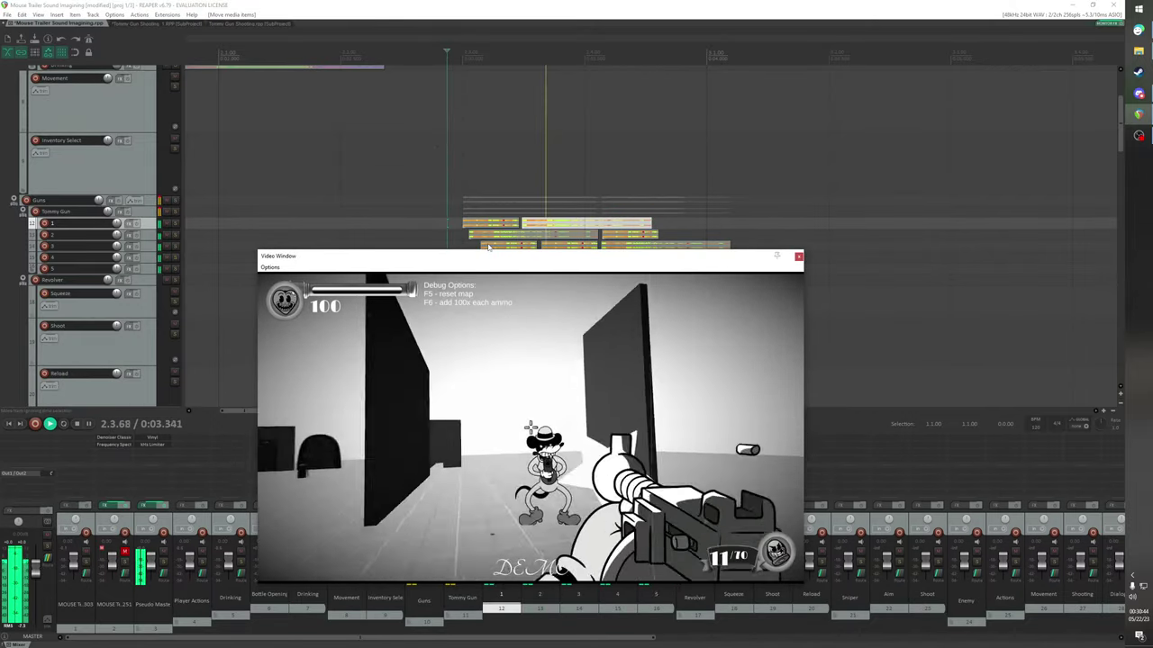
{"action": "left_click_drag", "start_coordinate": [502, 254], "coordinate": [518, 361]}
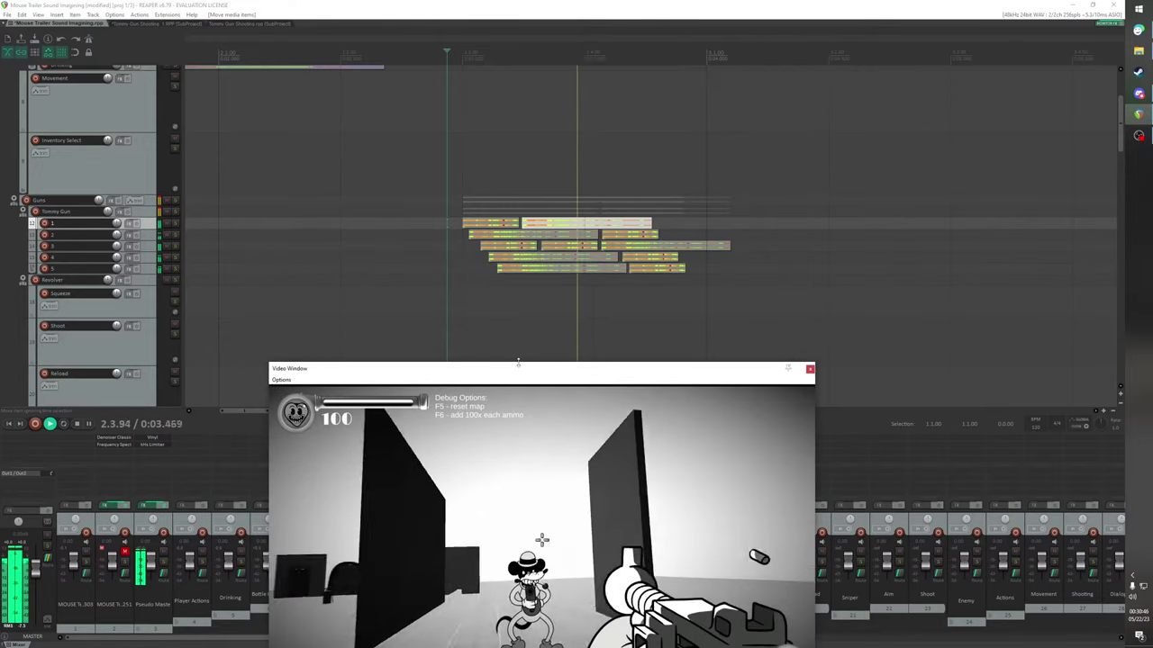
{"action": "key", "text": "space"}
{"action": "key", "text": "space"}
{"action": "key", "text": "space"}
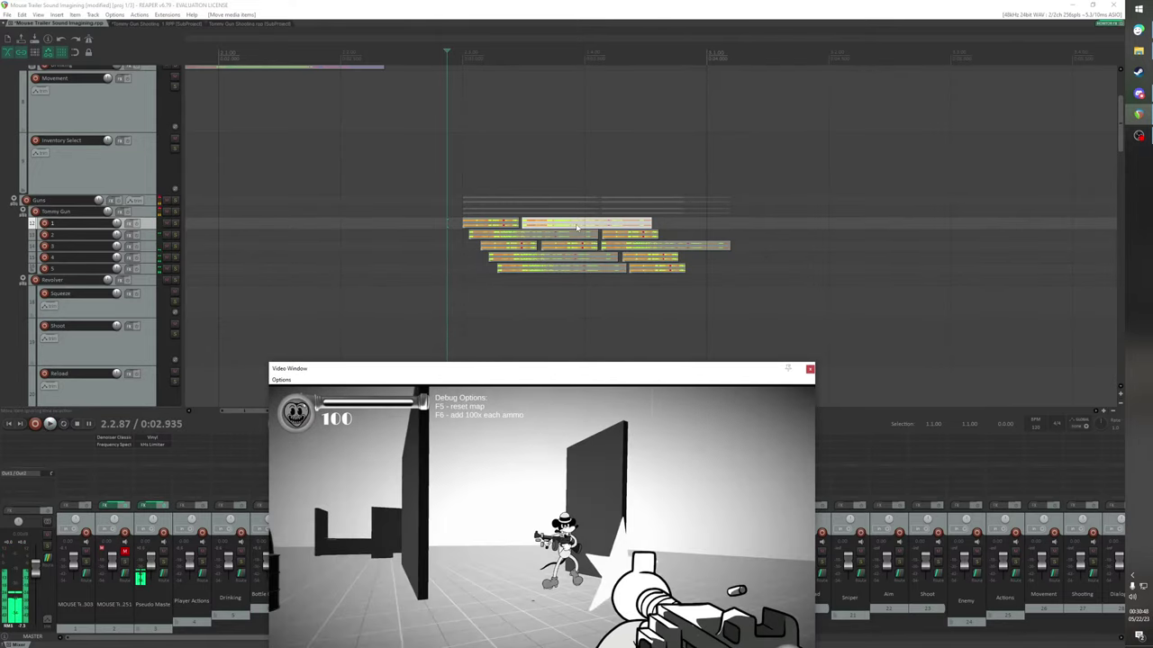
Replace track 1's long second gunshot with two consecutive copies of its short gunshot
{"action": "left_click", "coordinate": [574, 240]}
{"action": "scroll", "coordinate": [636, 260], "scroll_direction": "up", "scroll_amount": 3}
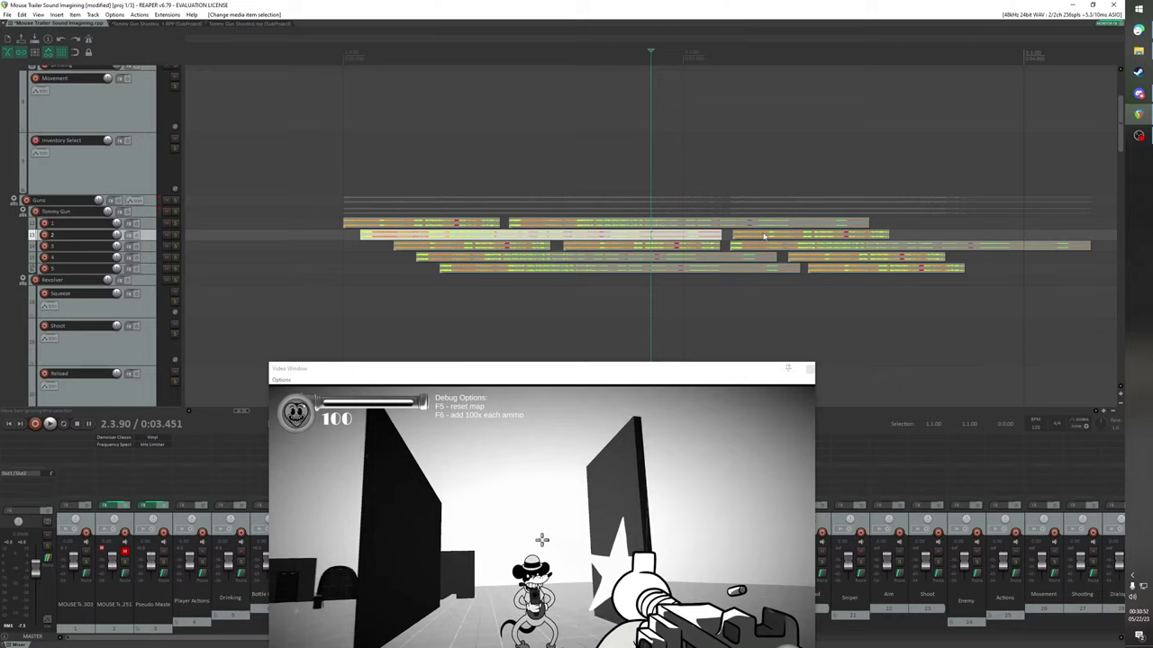
{"action": "left_click", "coordinate": [703, 223]}
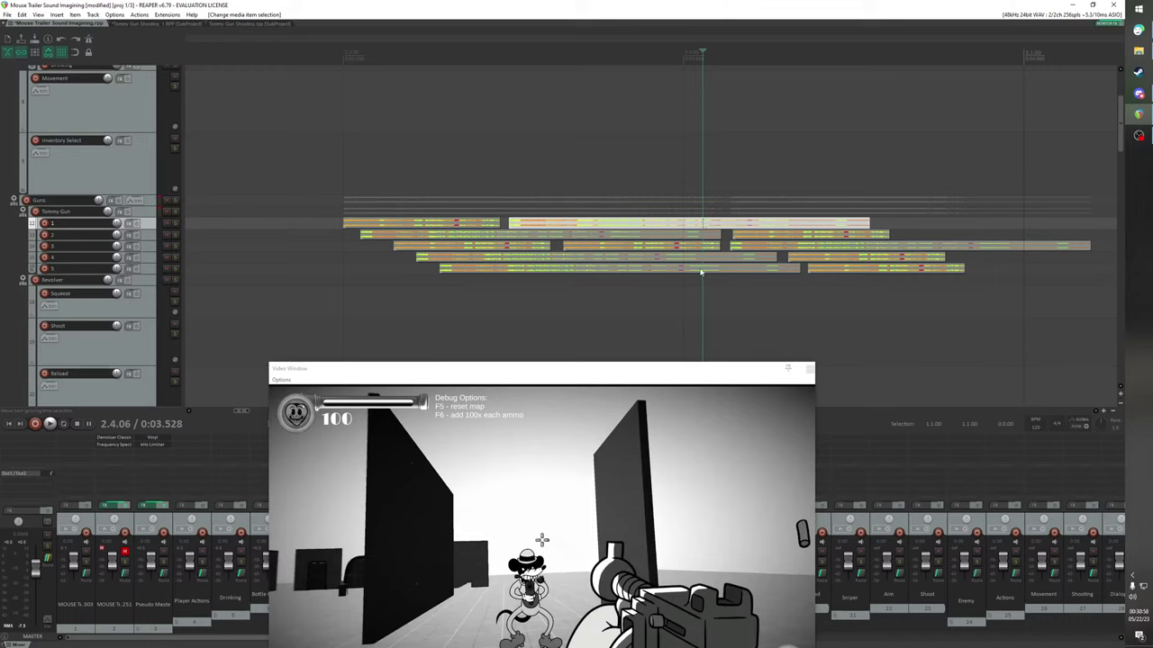
{"action": "key", "text": "Delete"}
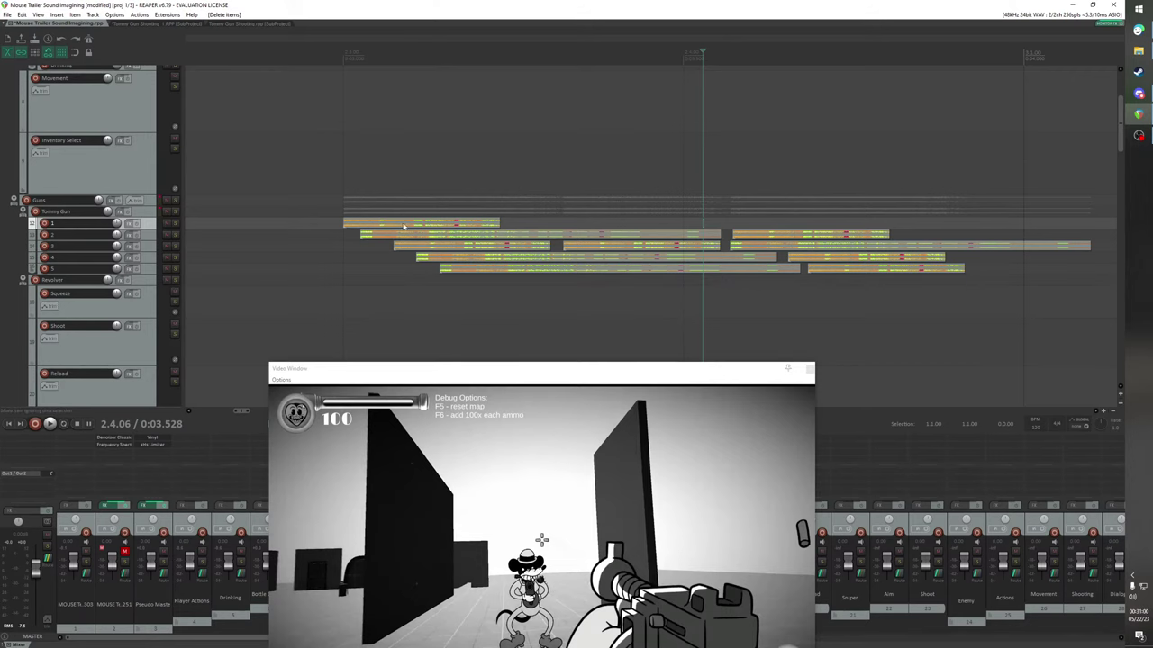
{"action": "left_click", "coordinate": [404, 226]}
{"action": "left_click", "coordinate": [505, 222]}
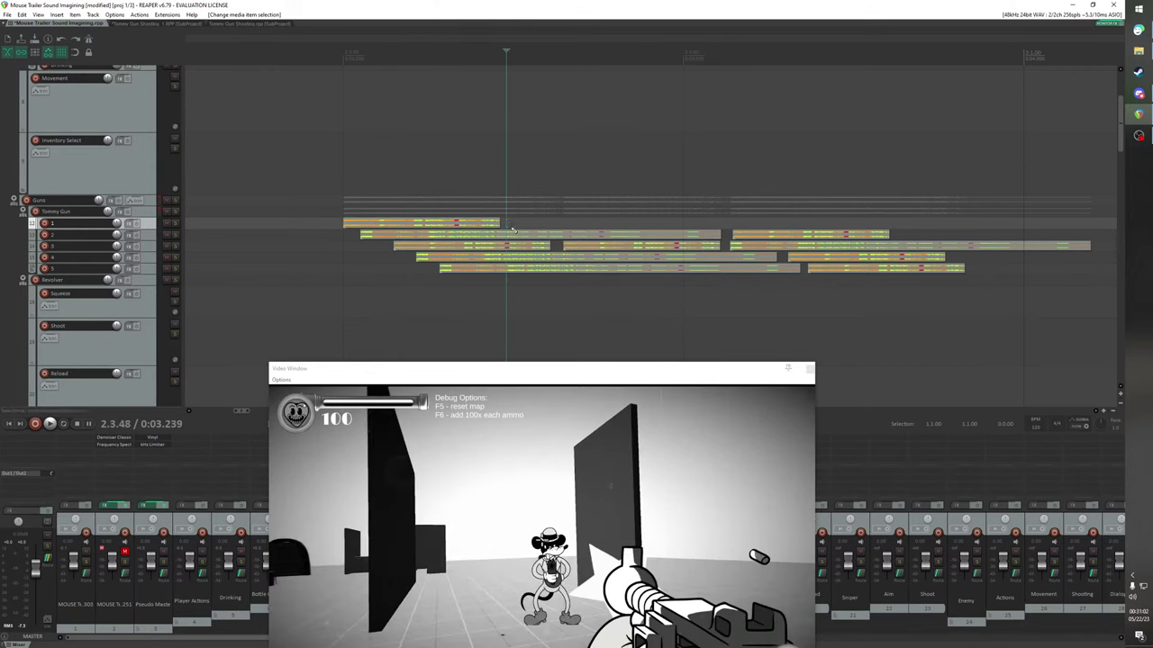
{"action": "key", "text": "ctrl+v"}
{"action": "left_click", "coordinate": [669, 222]}
{"action": "key", "text": "ctrl+v"}
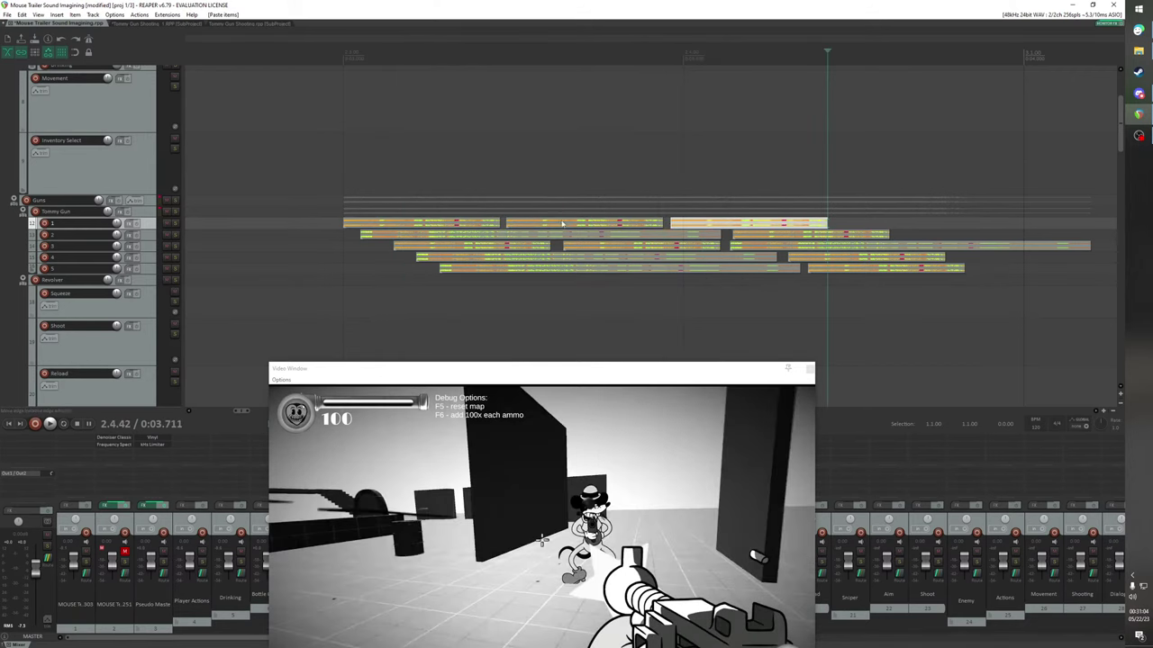
Replay the start of the revised gunshot burst several times to judge its firing rhythm
{"action": "left_click", "coordinate": [330, 58]}
{"action": "key", "text": "space"}
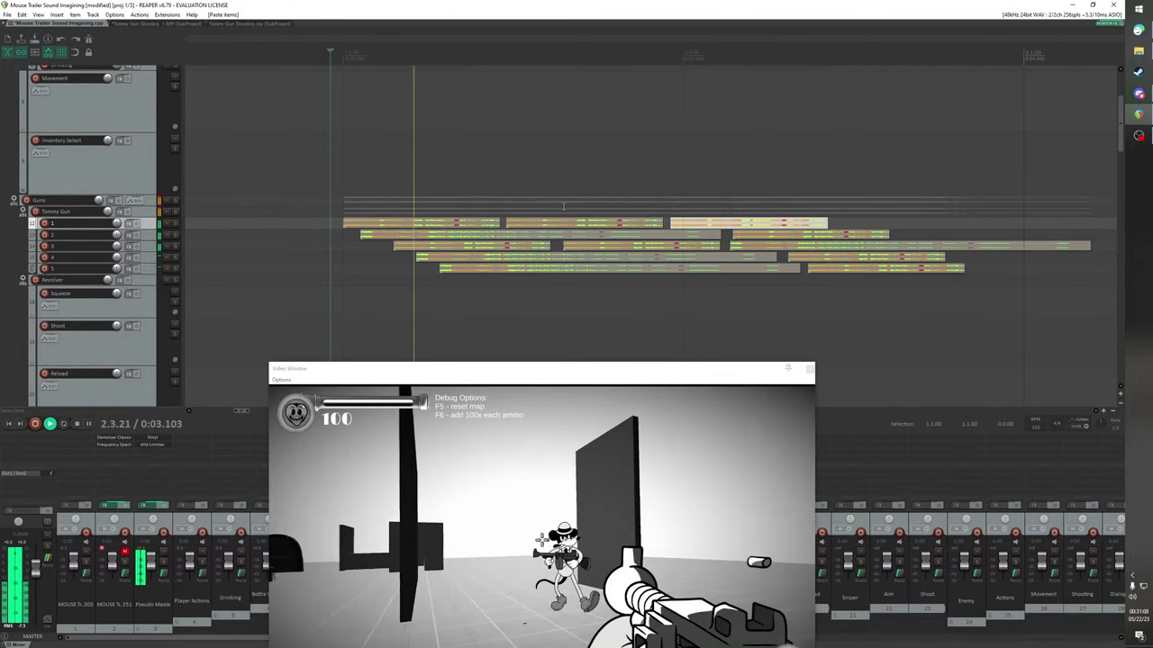
{"action": "key", "text": "space"}
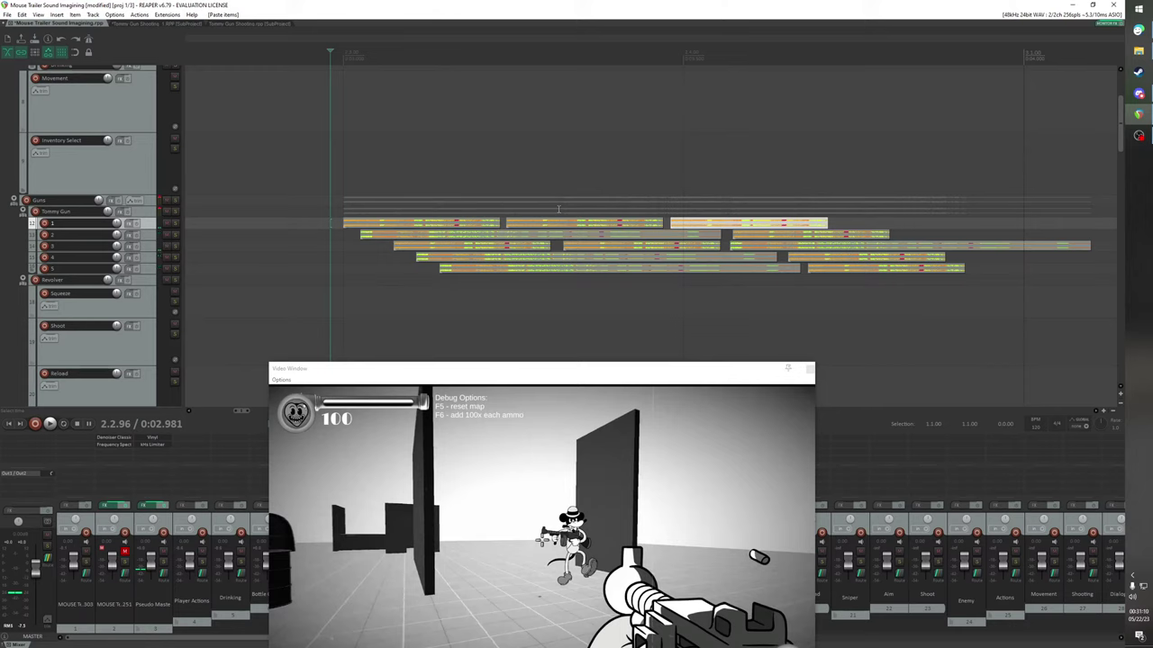
{"action": "key", "text": "space"}
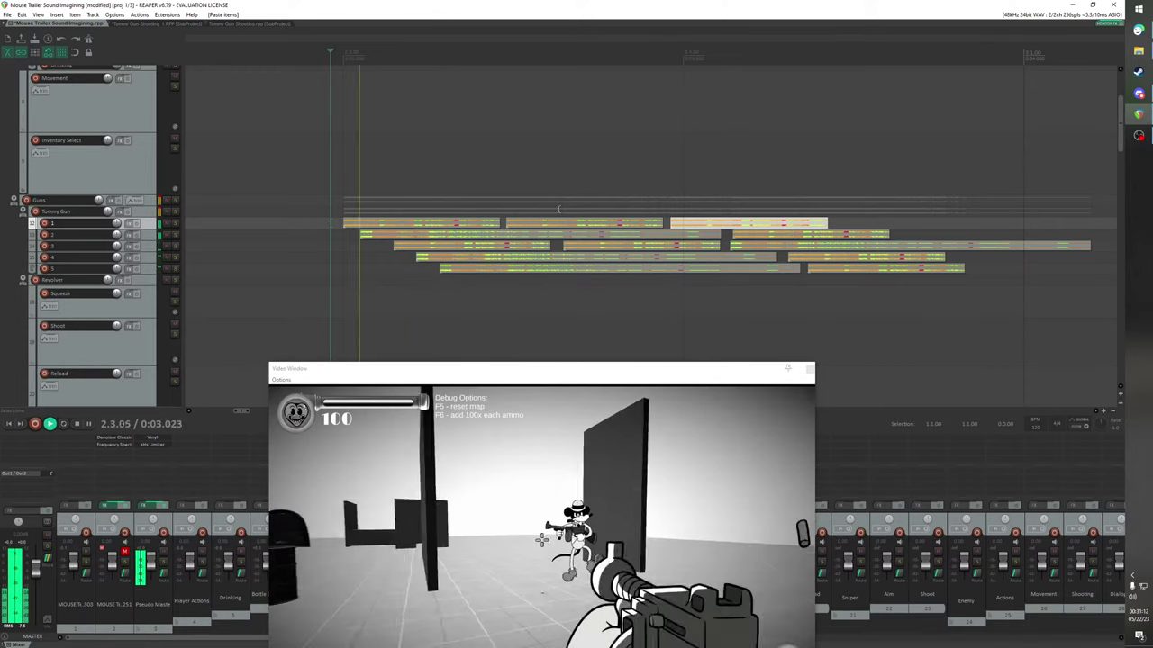
{"action": "key", "text": "space"}
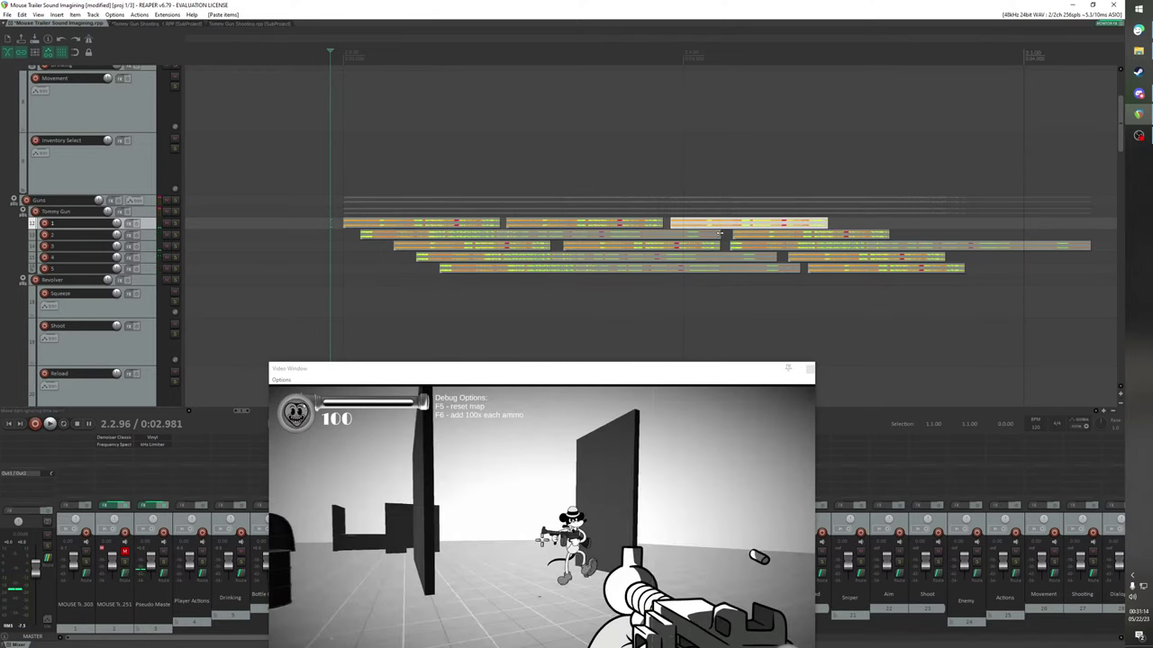
{"action": "key", "text": "space"}
{"action": "key", "text": "space"}
Move the video window clear of the tracks and play the burst again from just before track 1's first shot
{"action": "scroll", "coordinate": [735, 235], "scroll_direction": "left", "scroll_amount": 3}
{"action": "left_click_drag", "start_coordinate": [582, 371], "coordinate": [497, 506]}
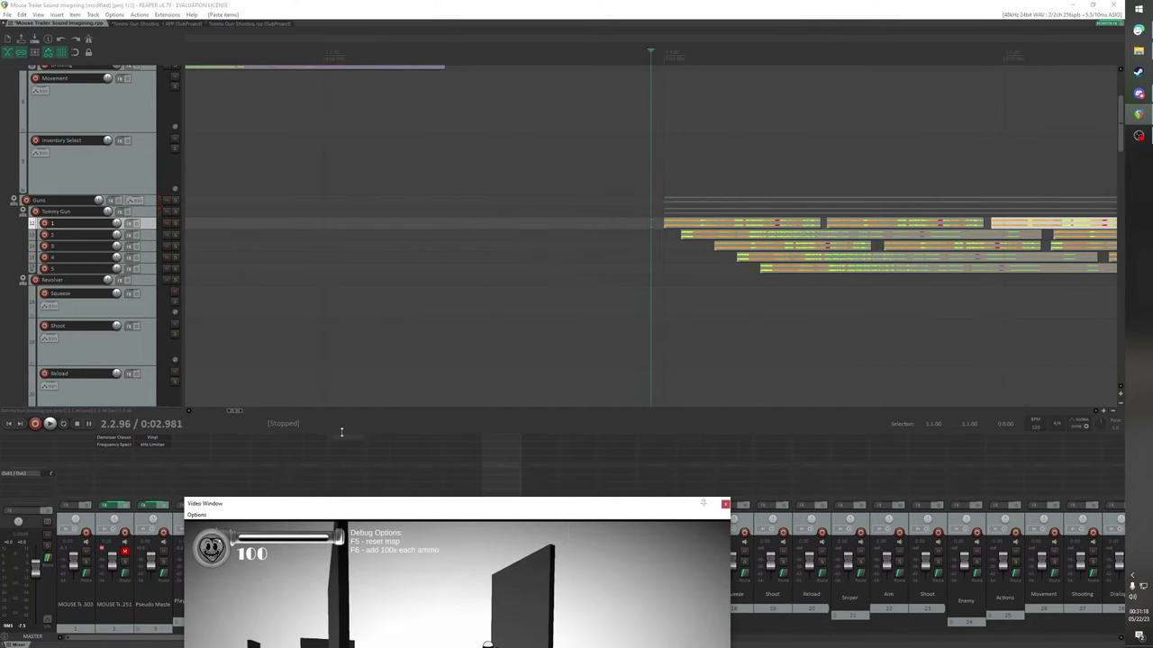
{"action": "mouse_move", "coordinate": [231, 412]}
{"action": "left_mouse_down"}
{"action": "mouse_move", "coordinate": [251, 412]}
{"action": "mouse_move", "coordinate": [241, 412]}
{"action": "left_mouse_up"}
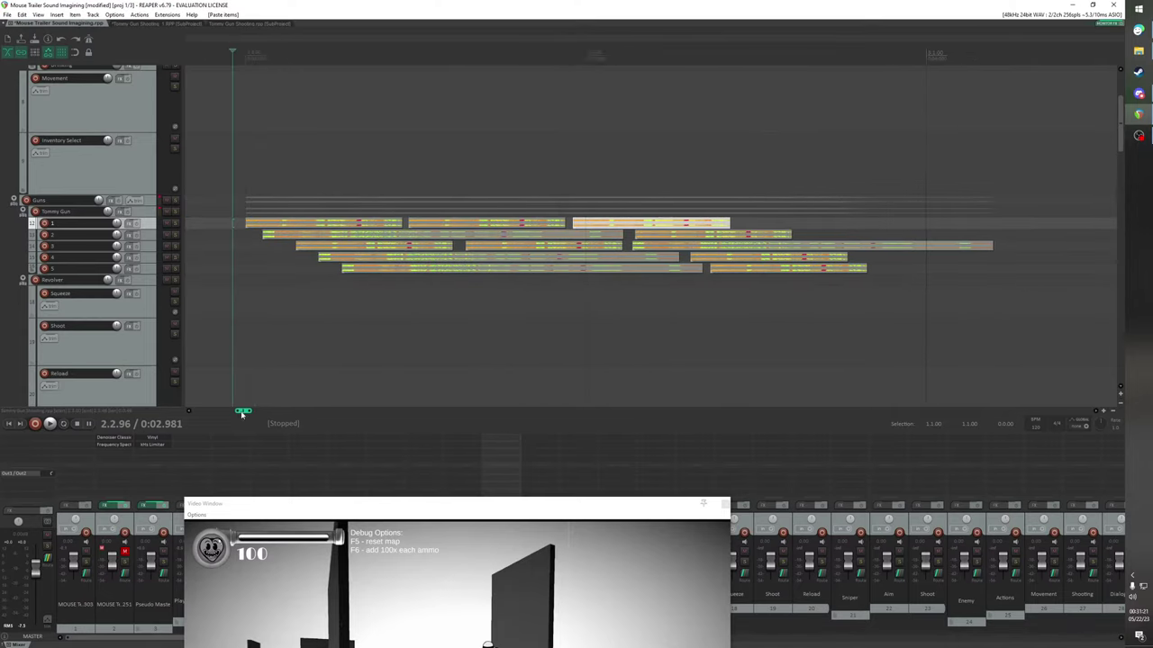
{"action": "left_click", "coordinate": [357, 280]}
{"action": "left_click", "coordinate": [357, 273]}
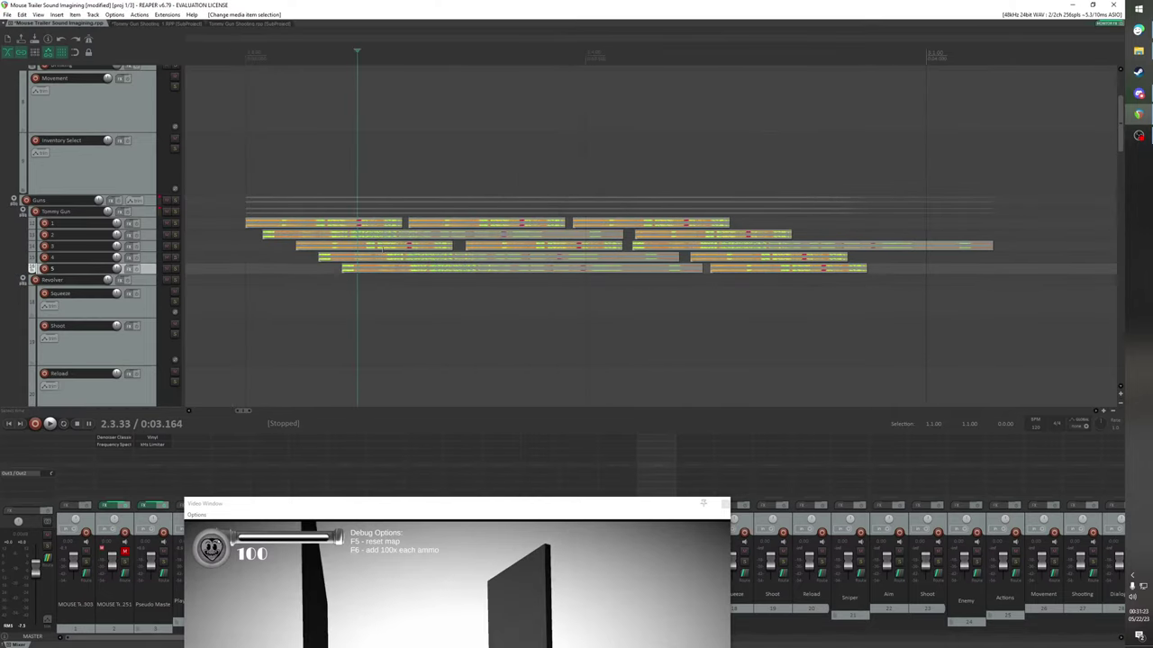
{"action": "left_click", "coordinate": [240, 64]}
{"action": "key", "text": "space"}
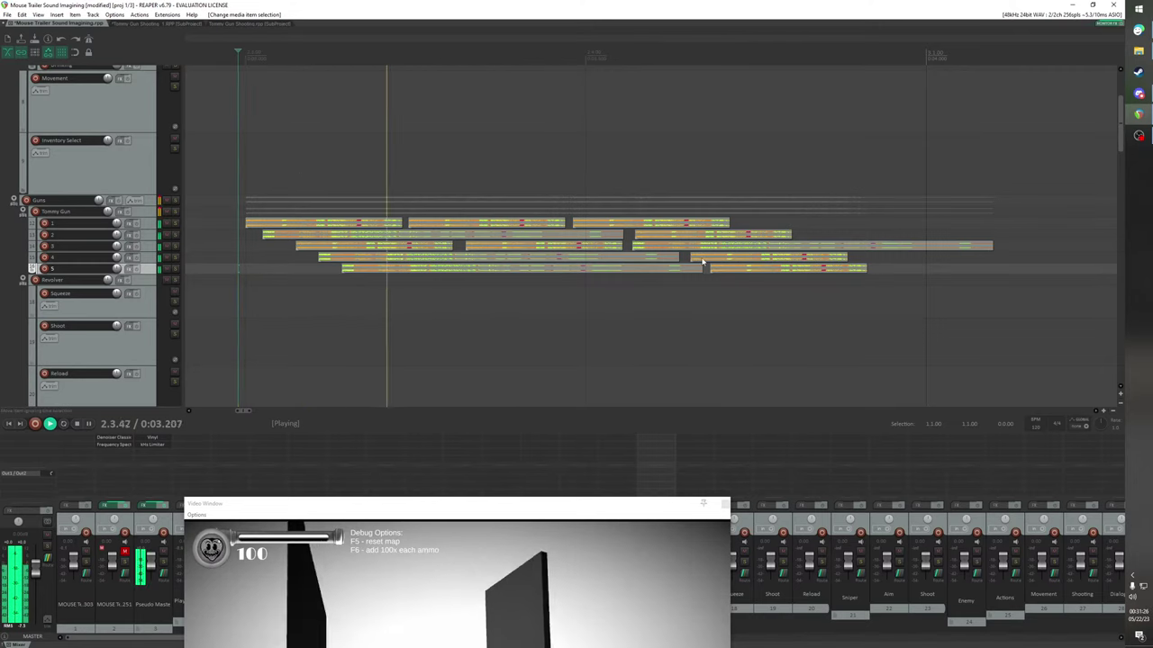
{"action": "key", "text": "space"}
Place the playhead at 0:03.000 and compare the video frame there with the start of track 1's first gunshot
{"action": "left_click", "coordinate": [500, 509]}
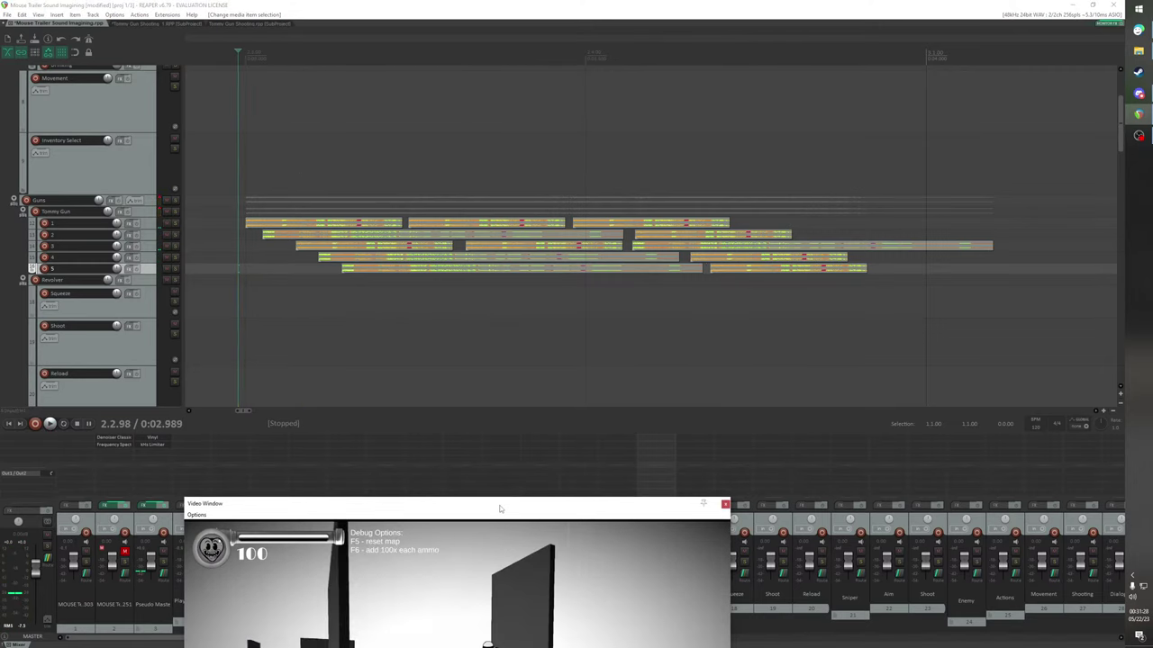
{"action": "left_click_drag", "start_coordinate": [500, 509], "coordinate": [752, 213]}
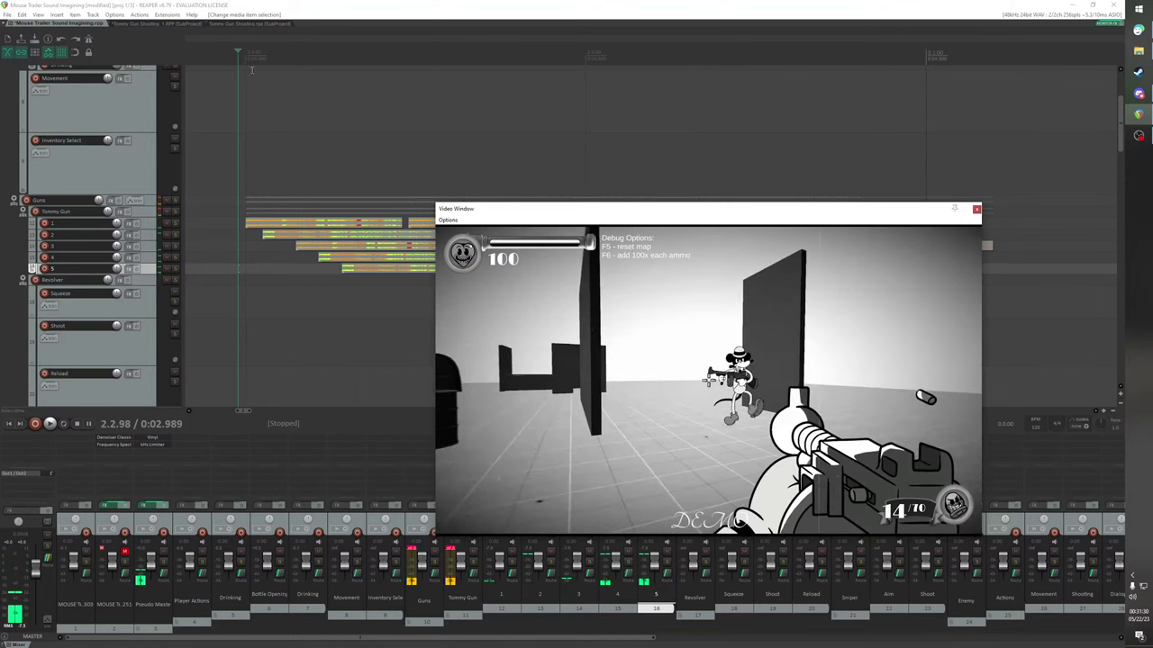
{"action": "left_click", "coordinate": [252, 71]}
{"action": "scroll", "coordinate": [271, 225], "scroll_direction": "up", "scroll_amount": 2}
{"action": "left_click", "coordinate": [659, 215]}
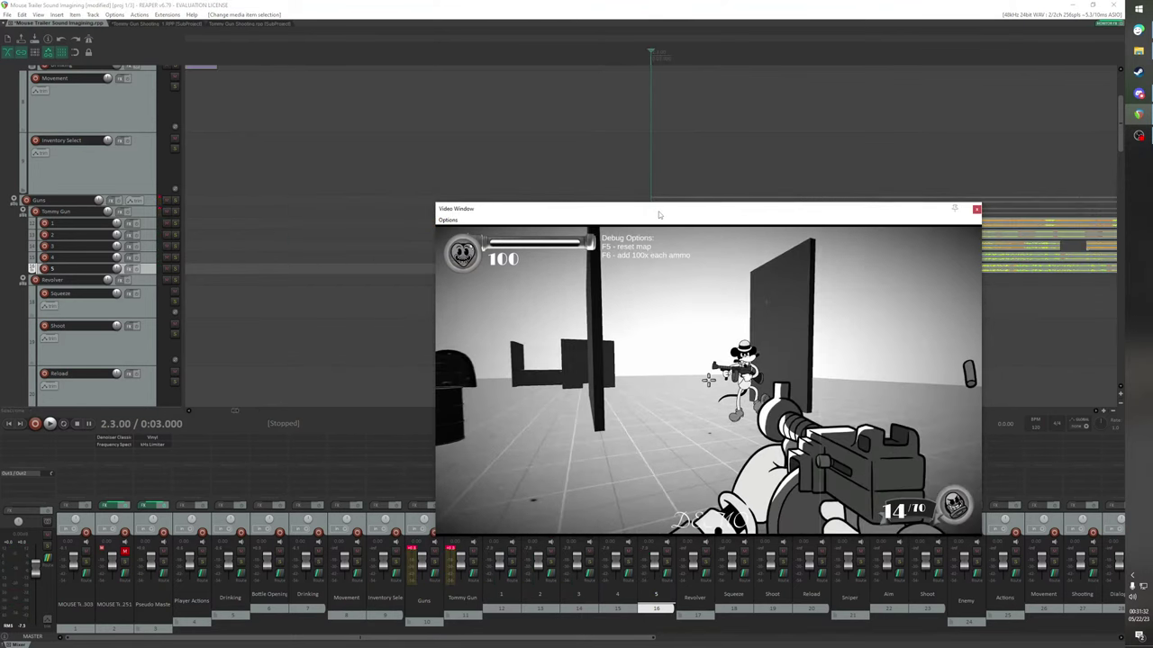
{"action": "left_click_drag", "start_coordinate": [659, 214], "coordinate": [671, 341]}
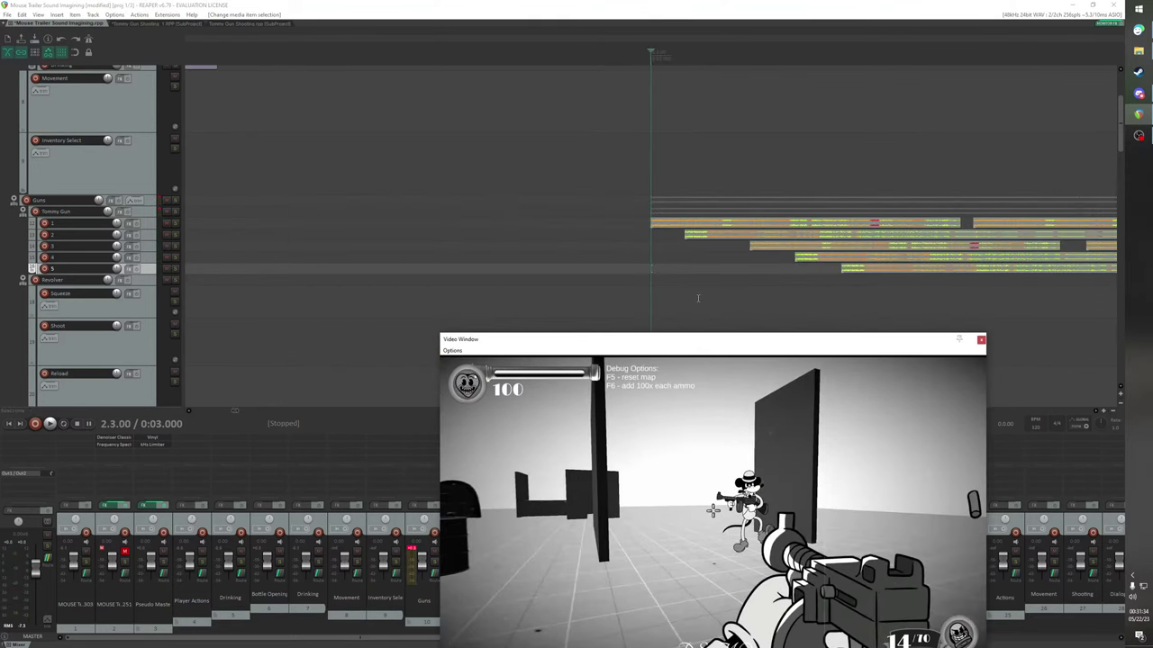
Find the first muzzle flash at 0:03.033 and snap the start of track 1's first gunshot to it
{"action": "key", "text": "Left"}
{"action": "key", "text": "Right"}
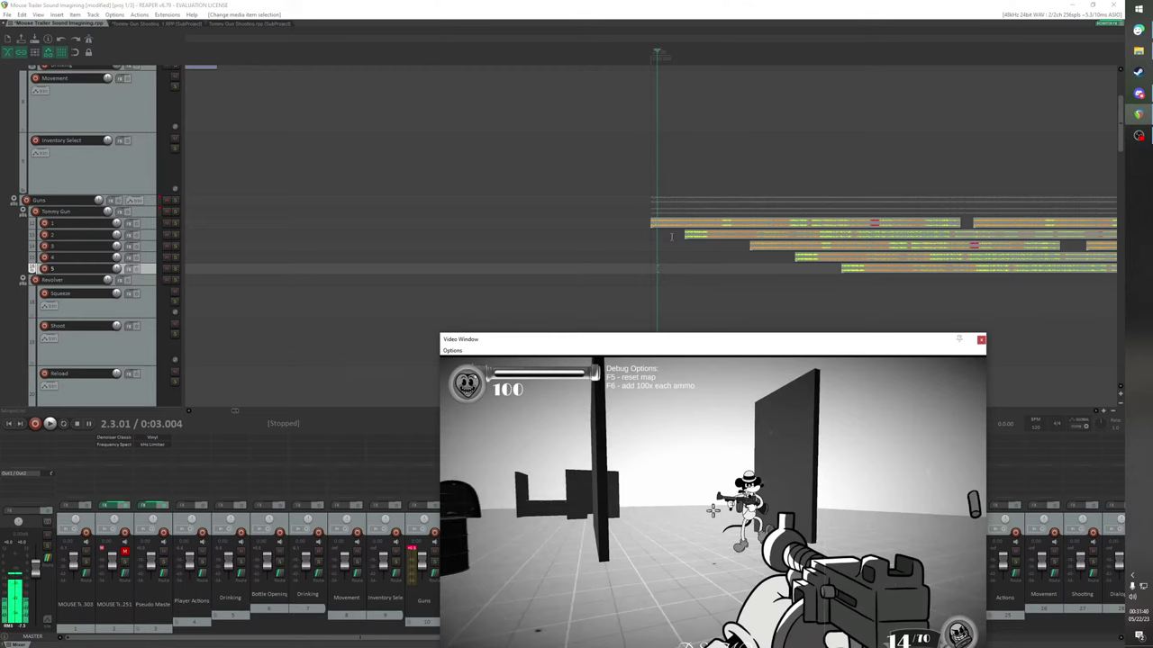
{"action": "left_click_drag", "start_coordinate": [658, 52], "coordinate": [699, 66]}
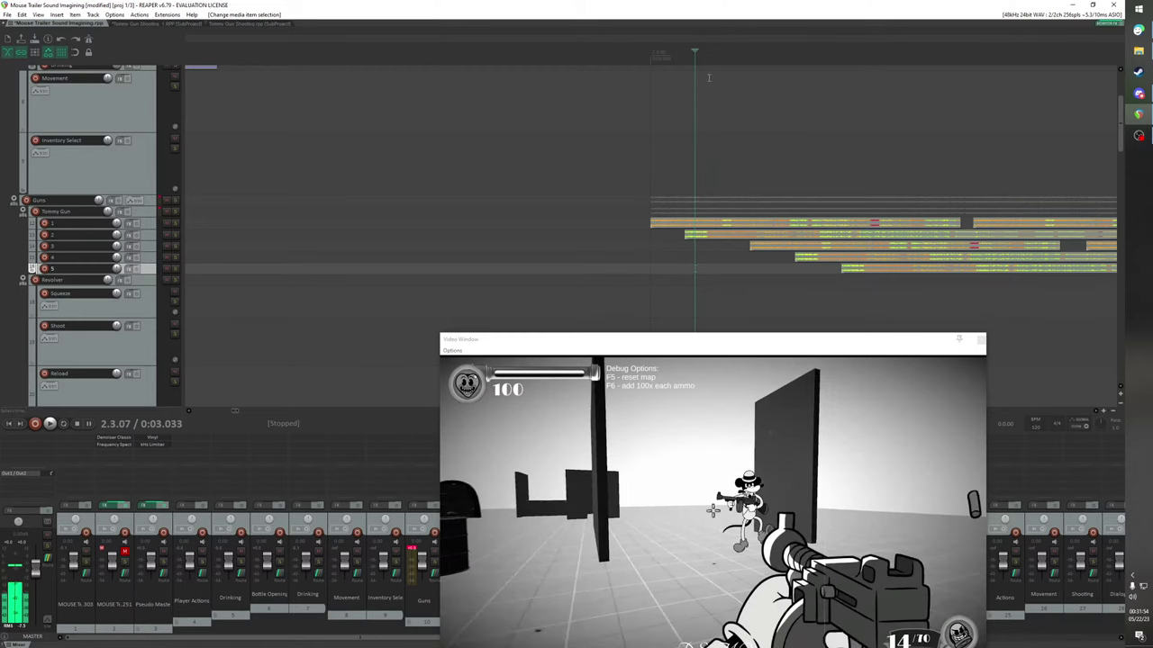
{"action": "left_click_drag", "start_coordinate": [702, 226], "coordinate": [751, 223]}
{"action": "key", "text": "alt+s"}
{"action": "scroll", "coordinate": [1007, 223], "scroll_direction": "down", "scroll_amount": 2}
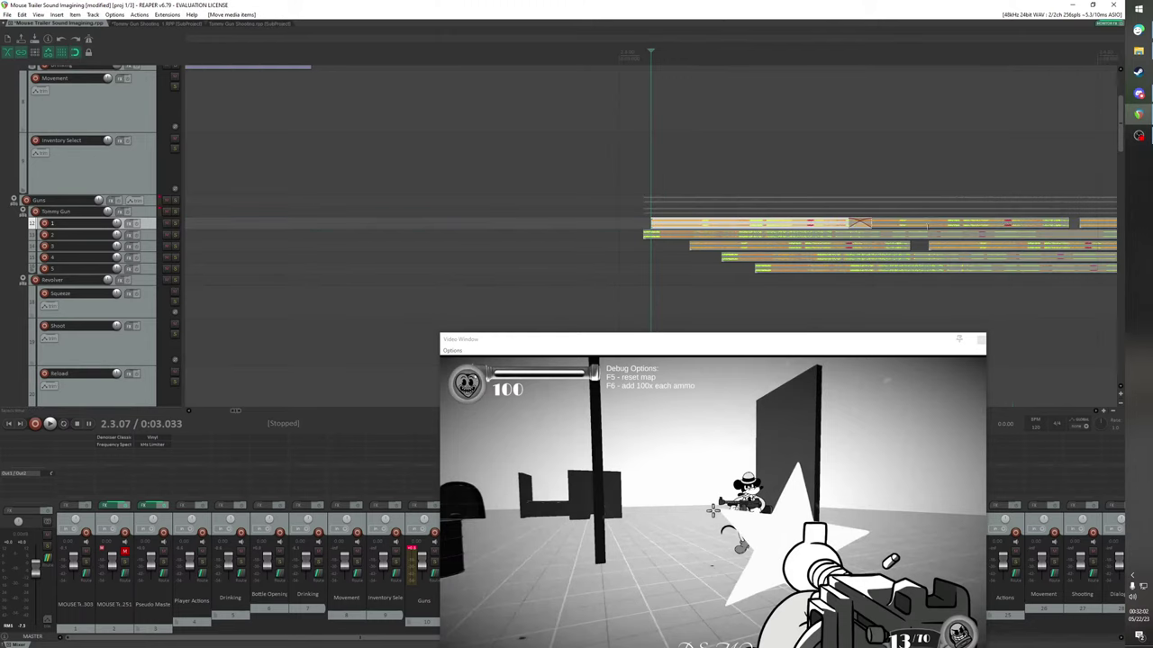
Move track 1's remaining two gunshots together so that they start at 0:03.500
{"action": "scroll", "coordinate": [928, 224], "scroll_direction": "down", "scroll_amount": 1}
{"action": "scroll", "coordinate": [897, 216], "scroll_direction": "down", "scroll_amount": 1}
{"action": "left_click_drag", "start_coordinate": [857, 216], "coordinate": [917, 228]}
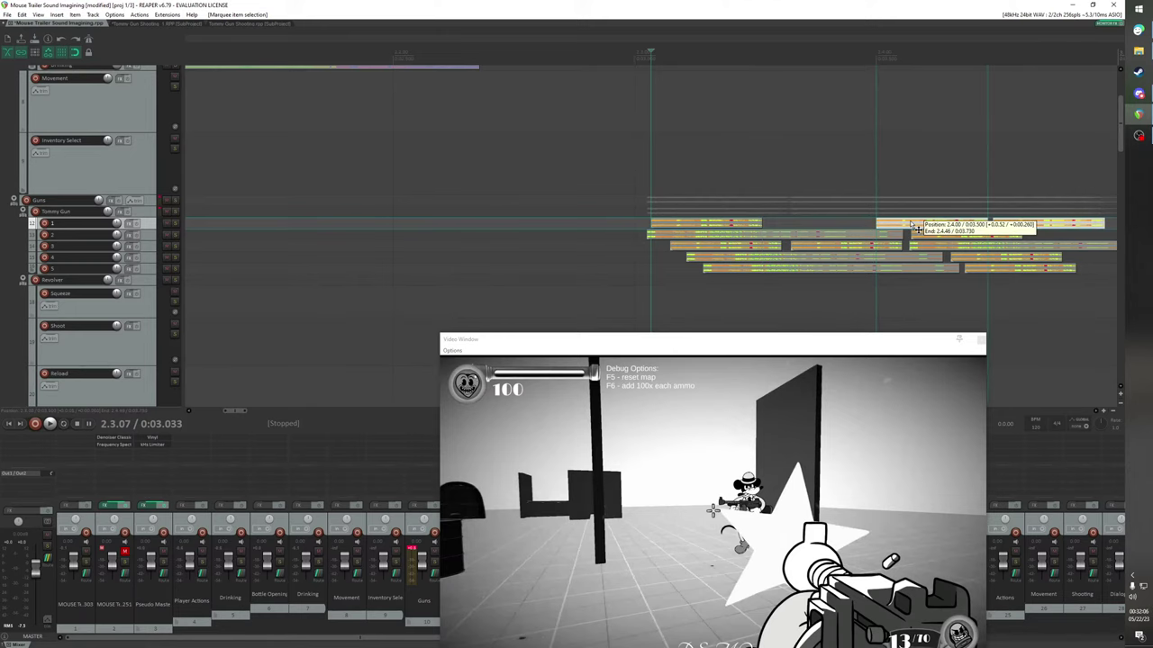
Advance the playhead from the start of track 2's first gunshot to the next muzzle flash at 0:03.166
{"action": "left_click", "coordinate": [648, 234]}
{"action": "scroll", "coordinate": [685, 237], "scroll_direction": "up", "scroll_amount": 2}
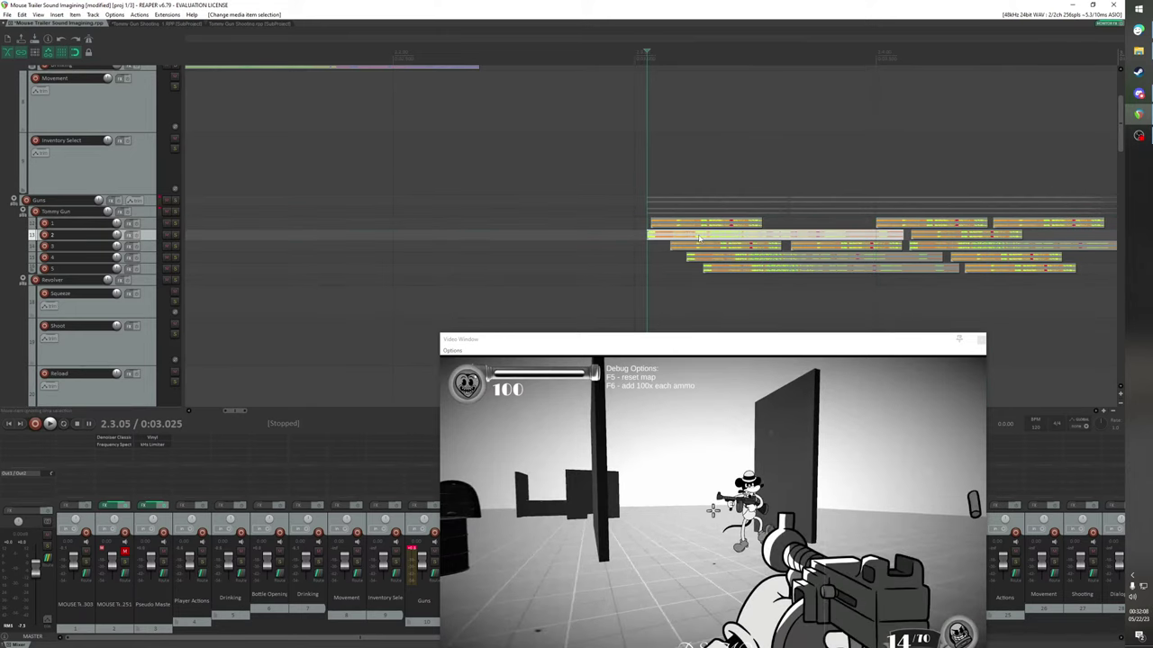
{"action": "left_click_drag", "start_coordinate": [728, 342], "coordinate": [607, 511]}
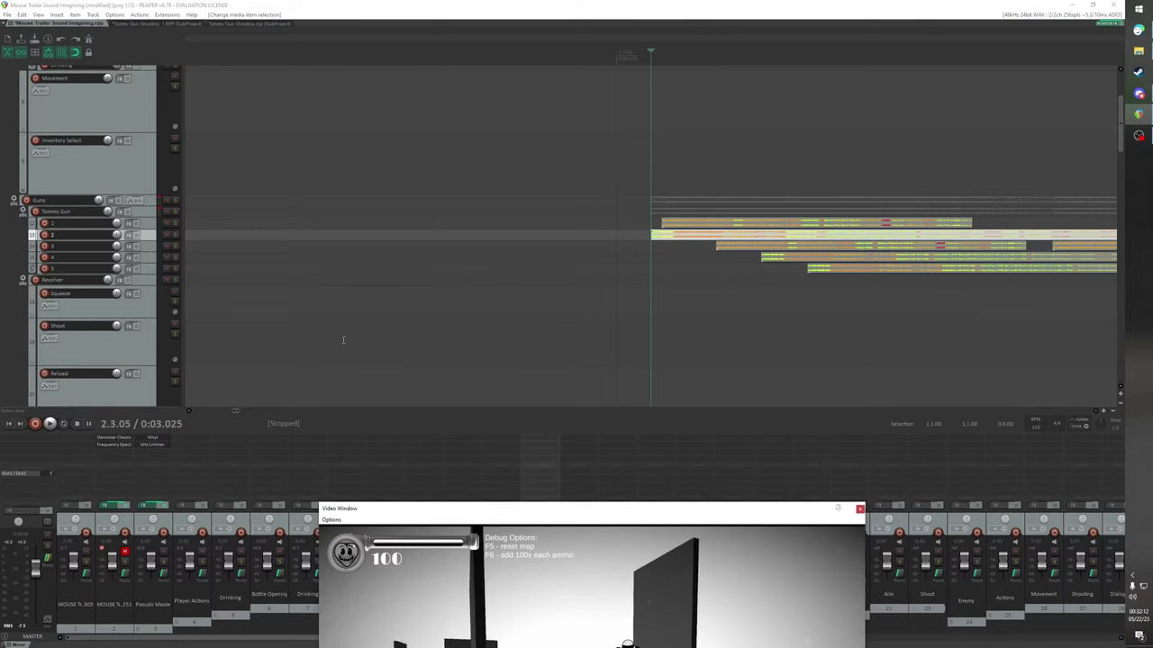
{"action": "scroll", "coordinate": [343, 340], "scroll_direction": "right", "scroll_amount": 5}
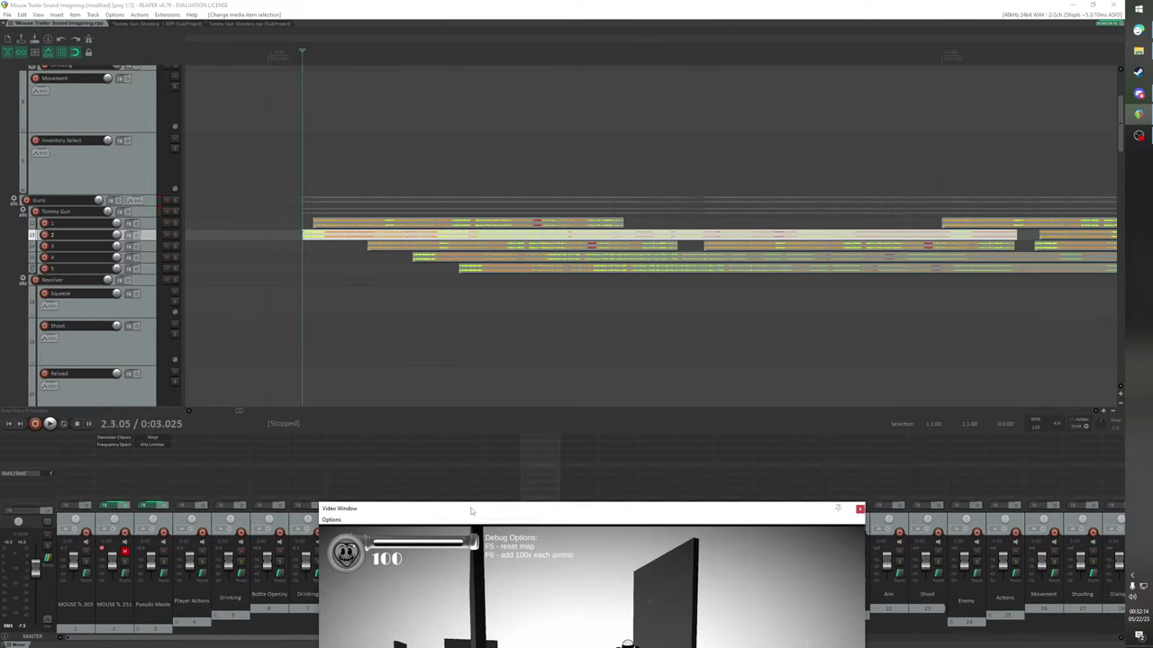
{"action": "left_click_drag", "start_coordinate": [471, 511], "coordinate": [614, 238]}
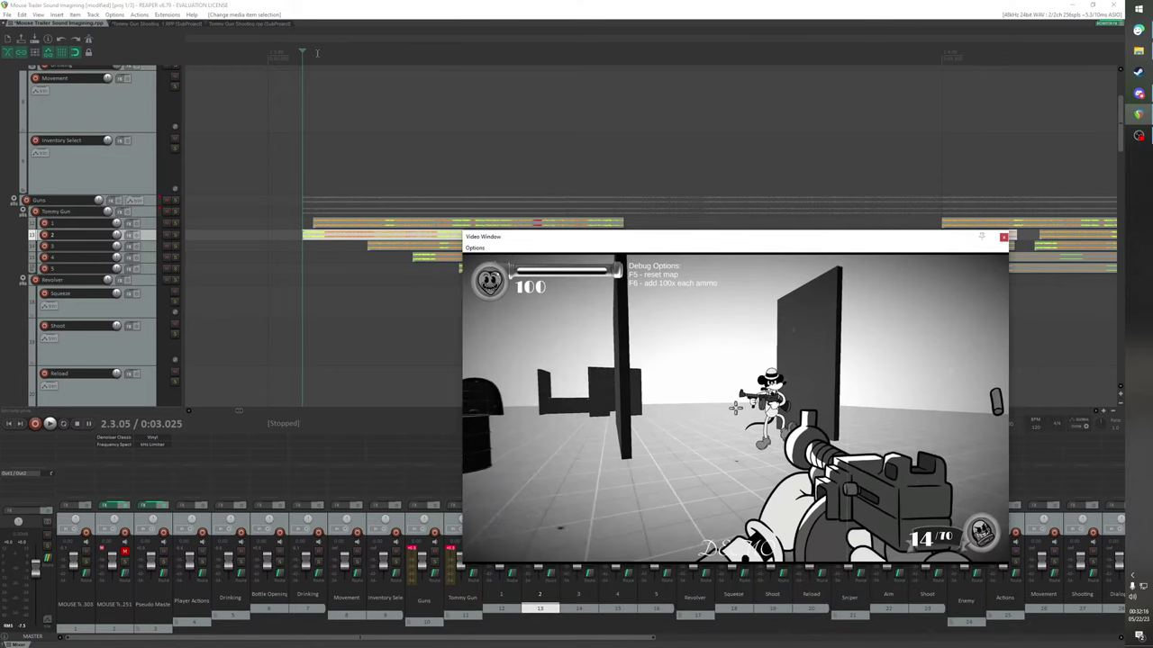
{"action": "left_click_drag", "start_coordinate": [302, 51], "coordinate": [493, 62]}
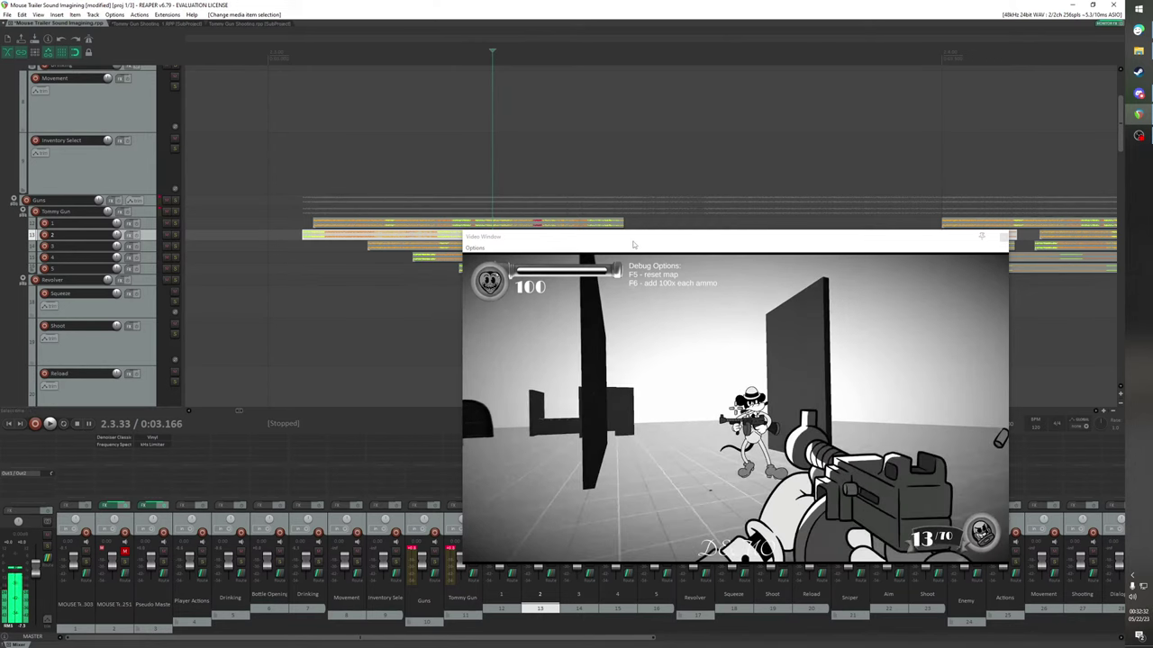
Shift all gunshots on tracks 2 to 5 together so that track 2's first shot starts at 0:03.166
{"action": "left_click_drag", "start_coordinate": [633, 244], "coordinate": [460, 503]}
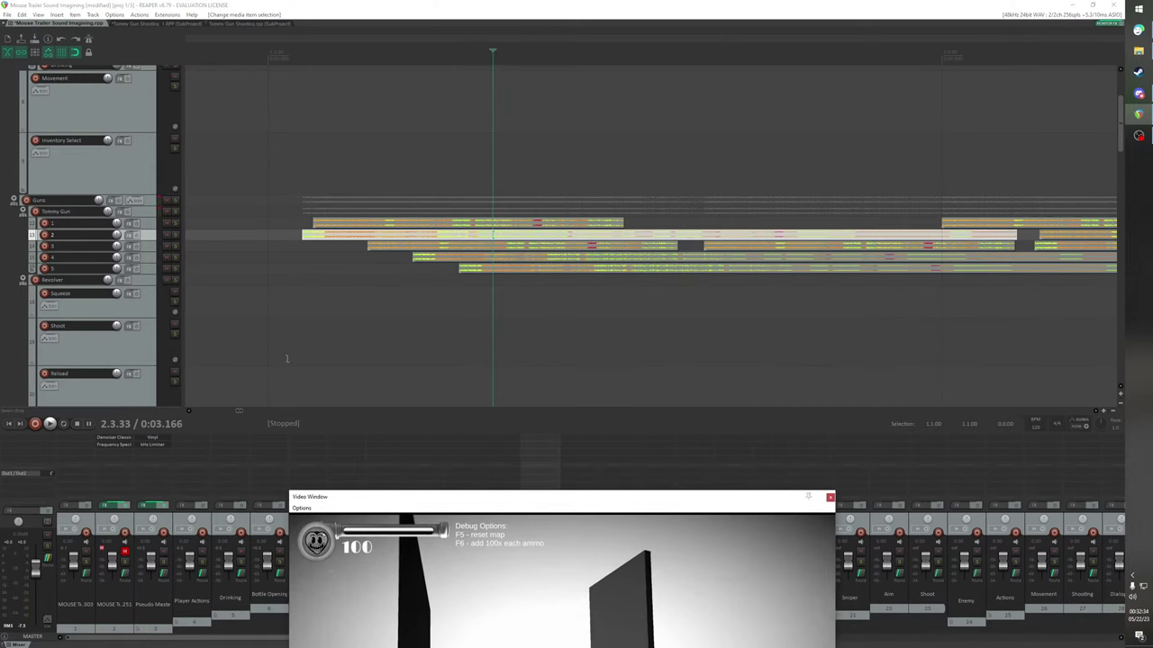
{"action": "scroll", "coordinate": [309, 328], "scroll_direction": "right", "scroll_amount": 2}
{"action": "scroll", "coordinate": [314, 325], "scroll_direction": "left", "scroll_amount": 1}
{"action": "scroll", "coordinate": [315, 324], "scroll_direction": "down", "scroll_amount": 3}
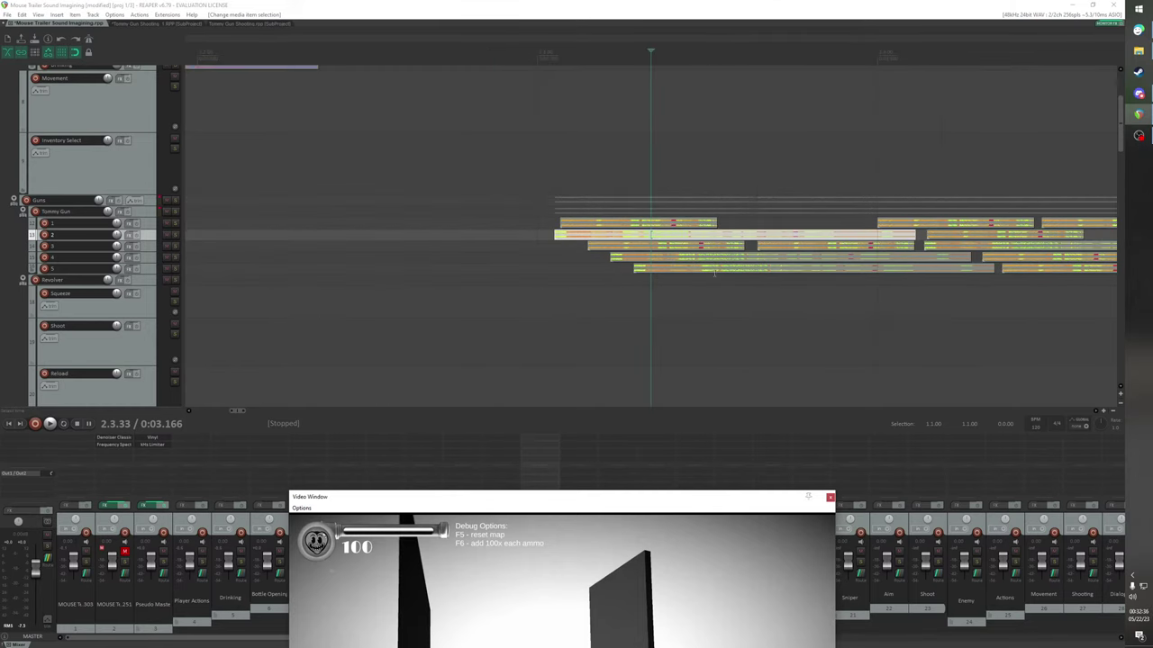
{"action": "left_click_drag", "start_coordinate": [1064, 294], "coordinate": [645, 233]}
{"action": "left_click_drag", "start_coordinate": [652, 236], "coordinate": [697, 243]}
{"action": "scroll", "coordinate": [690, 261], "scroll_direction": "down", "scroll_amount": 1}
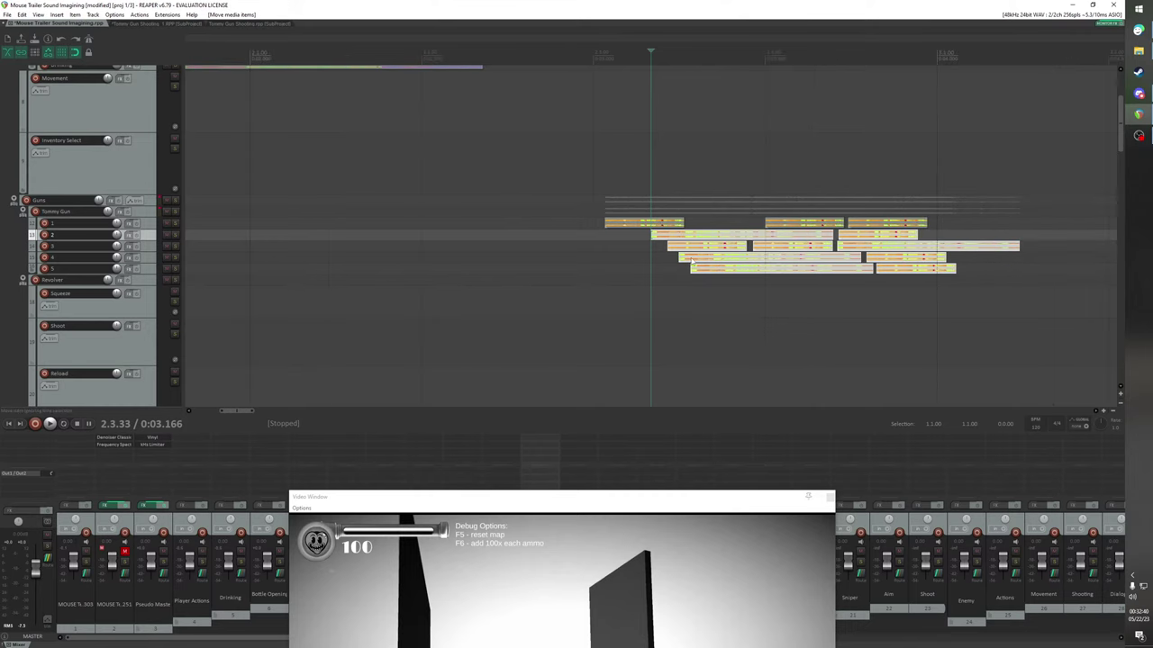
Advance to the muzzle flash at 0:03.300 and shift the gunshots on tracks 3 to 5 together so track 3 starts there
{"action": "scroll", "coordinate": [697, 259], "scroll_direction": "up", "scroll_amount": 2}
{"action": "left_click_drag", "start_coordinate": [235, 412], "coordinate": [242, 412]}
{"action": "left_click_drag", "start_coordinate": [489, 499], "coordinate": [364, 361]}
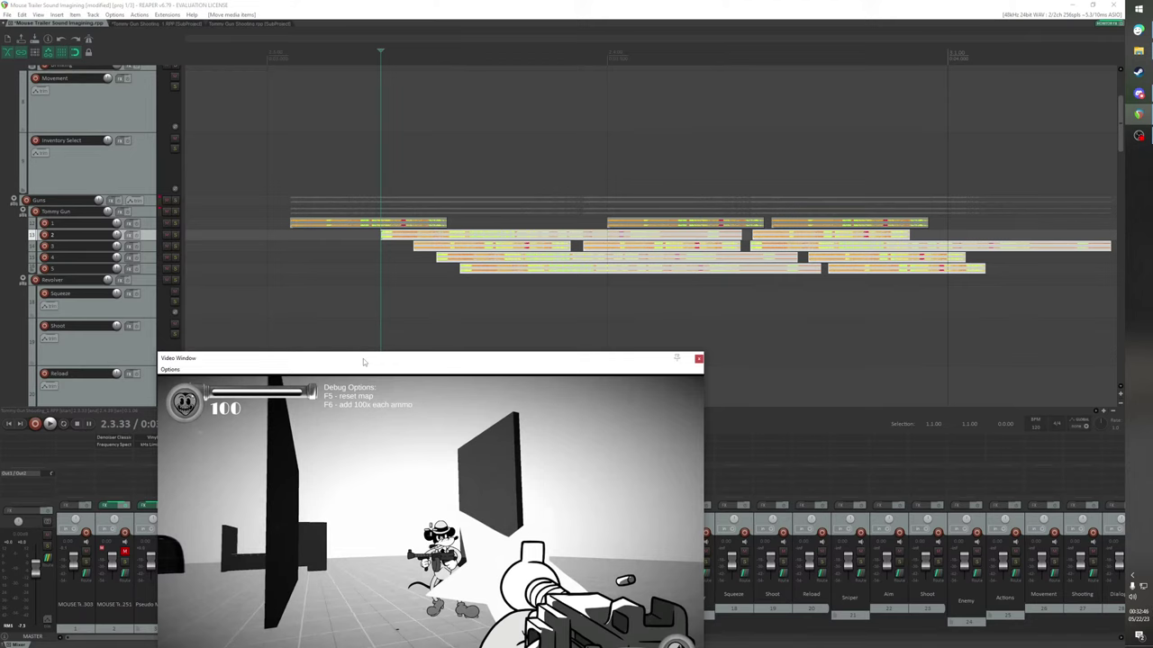
{"action": "left_click_drag", "start_coordinate": [464, 362], "coordinate": [400, 322]}
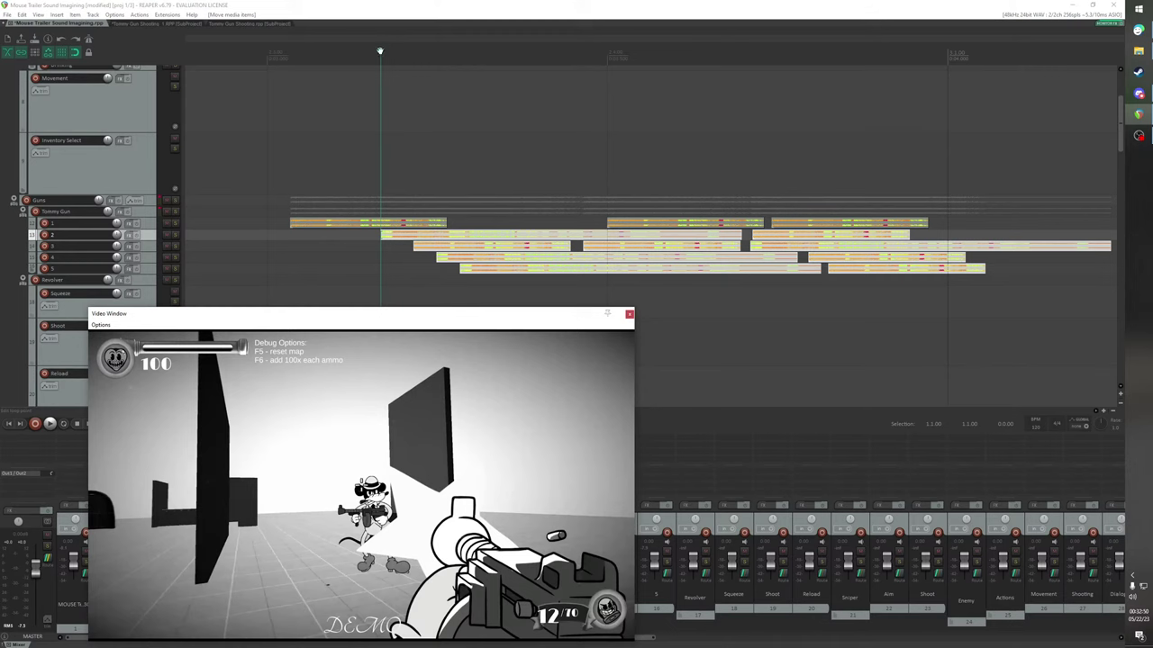
{"action": "left_click_drag", "start_coordinate": [379, 51], "coordinate": [469, 51]}
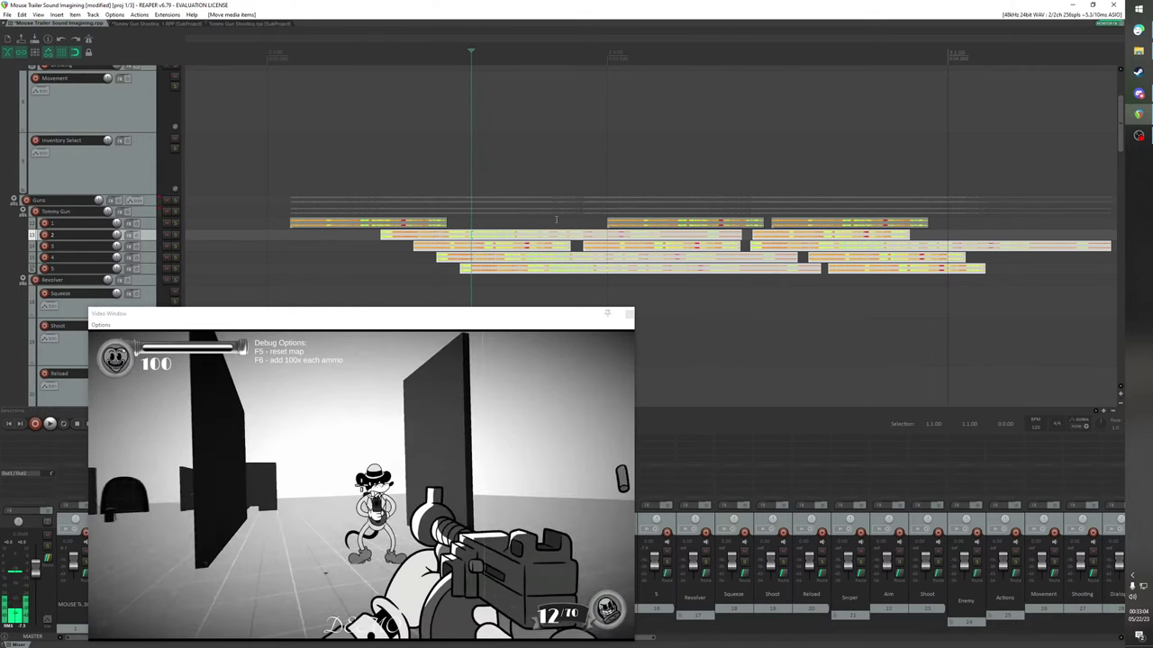
{"action": "left_click_drag", "start_coordinate": [909, 304], "coordinate": [529, 249]}
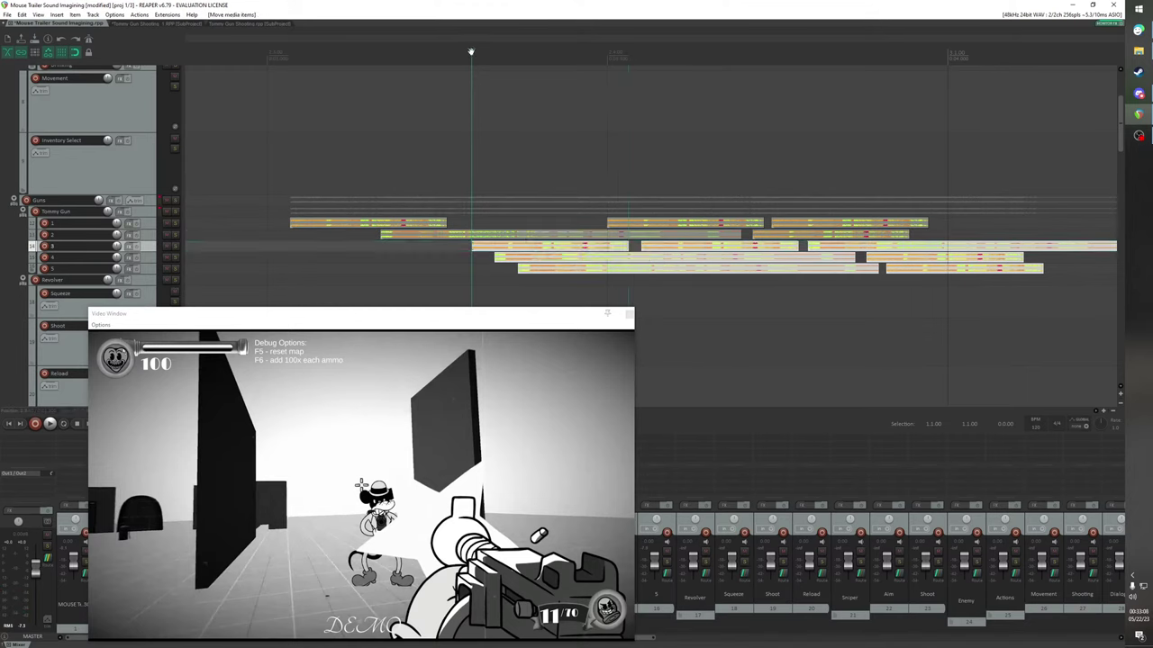
Try to shift the gunshots on tracks 3 to 5 onto the next two muzzle flashes, with track 3 starting at 0:03.567
{"action": "mouse_move", "coordinate": [579, 55]}
{"action": "left_mouse_down"}
{"action": "mouse_move", "coordinate": [494, 56]}
{"action": "mouse_move", "coordinate": [562, 63]}
{"action": "left_mouse_up"}
{"action": "left_click_drag", "start_coordinate": [995, 303], "coordinate": [616, 251]}
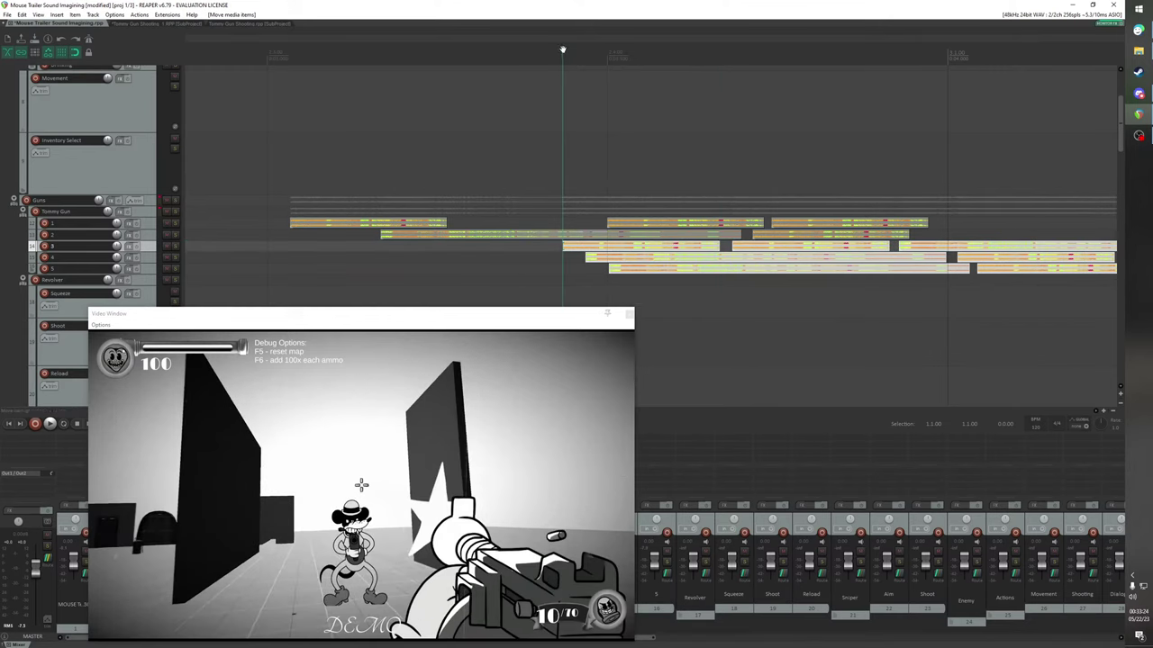
{"action": "left_click_drag", "start_coordinate": [562, 49], "coordinate": [654, 46]}
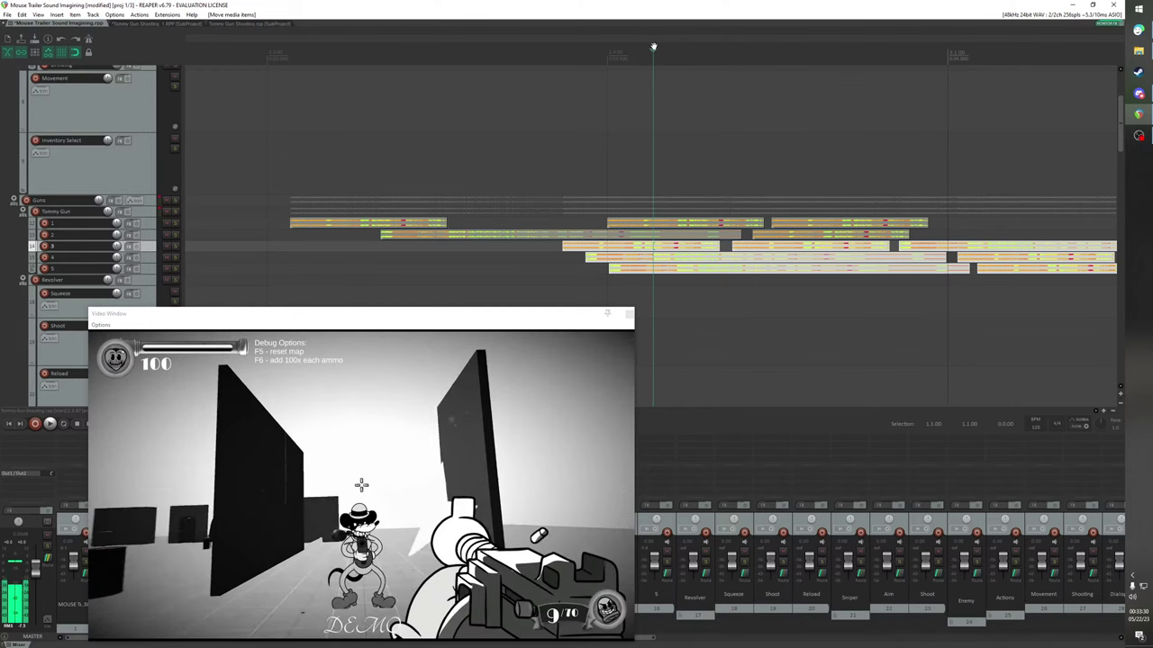
{"action": "mouse_move", "coordinate": [1017, 297]}
{"action": "left_mouse_down"}
{"action": "mouse_move", "coordinate": [755, 239]}
{"action": "mouse_move", "coordinate": [679, 243]}
{"action": "left_mouse_up"}
{"action": "left_click_drag", "start_coordinate": [686, 253], "coordinate": [755, 255]}
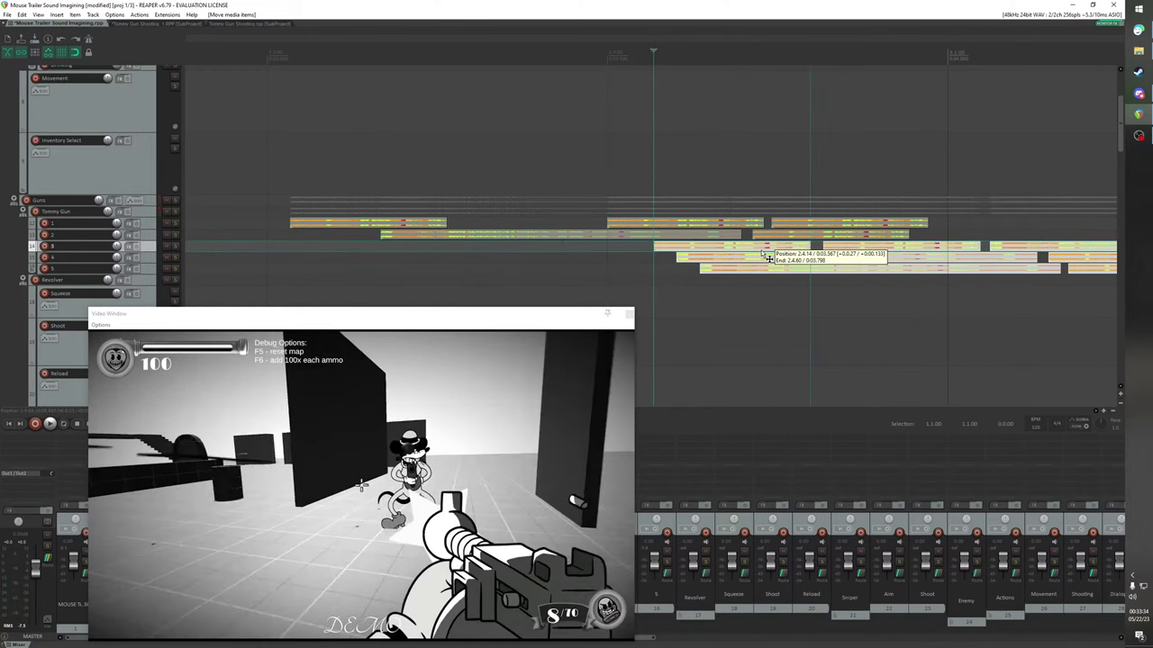
Scrub the video from 0:03.567 to the following muzzle flash at 0:03.667
{"action": "left_click_drag", "start_coordinate": [473, 315], "coordinate": [492, 468]}
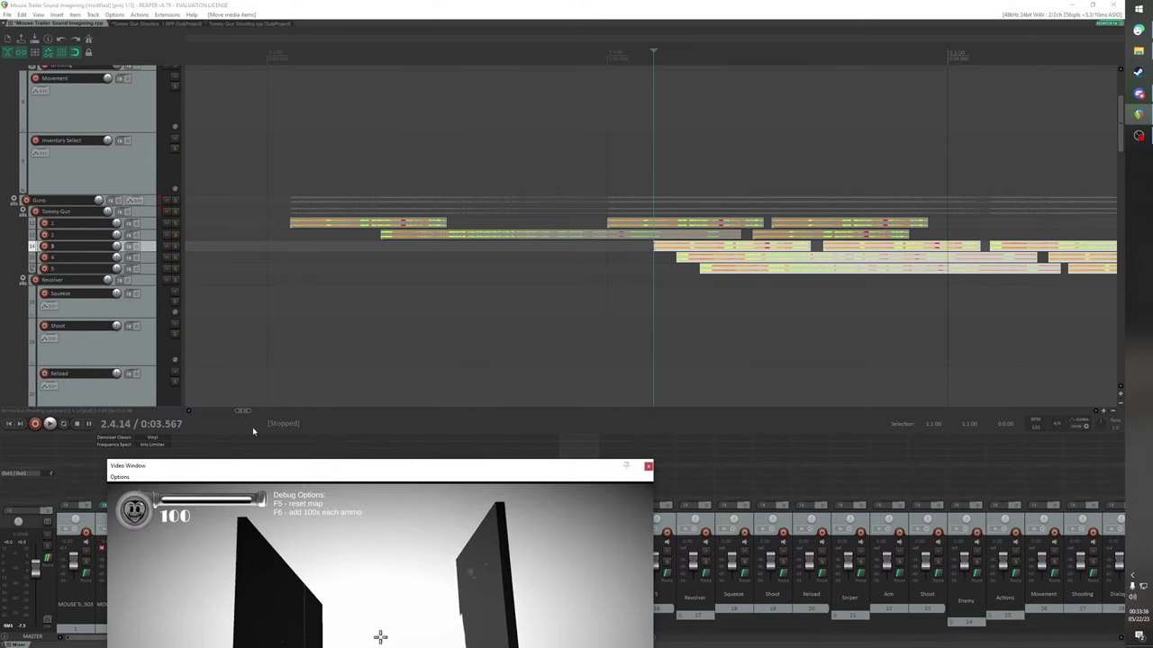
{"action": "left_click_drag", "start_coordinate": [245, 412], "coordinate": [253, 412]}
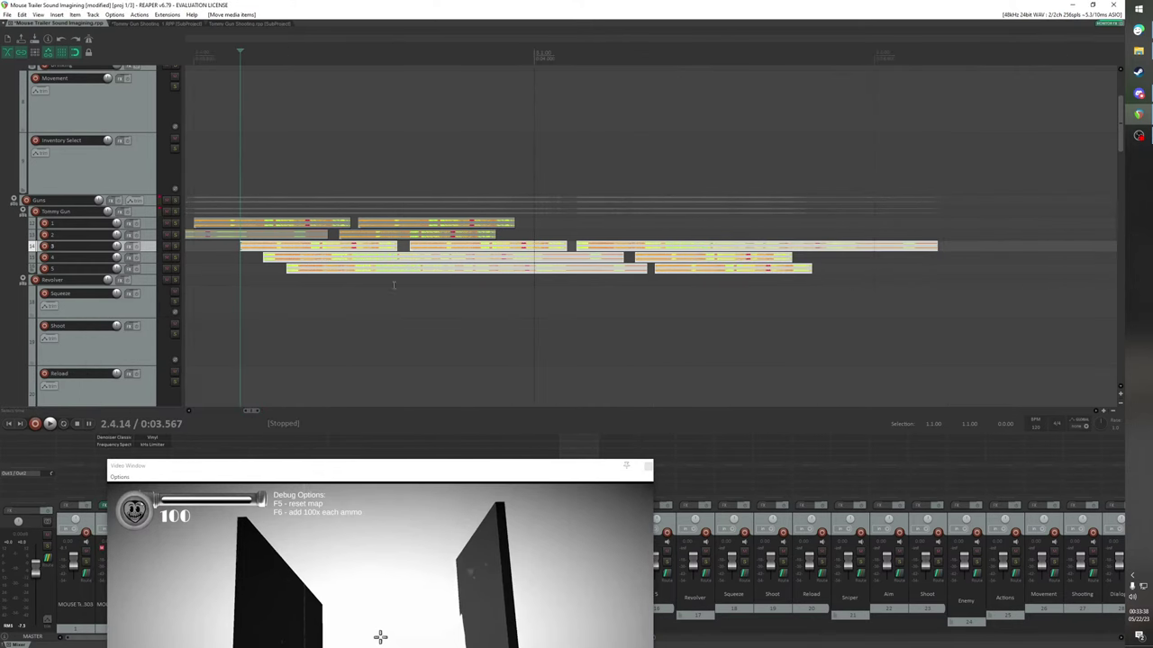
{"action": "left_click_drag", "start_coordinate": [446, 468], "coordinate": [718, 219]}
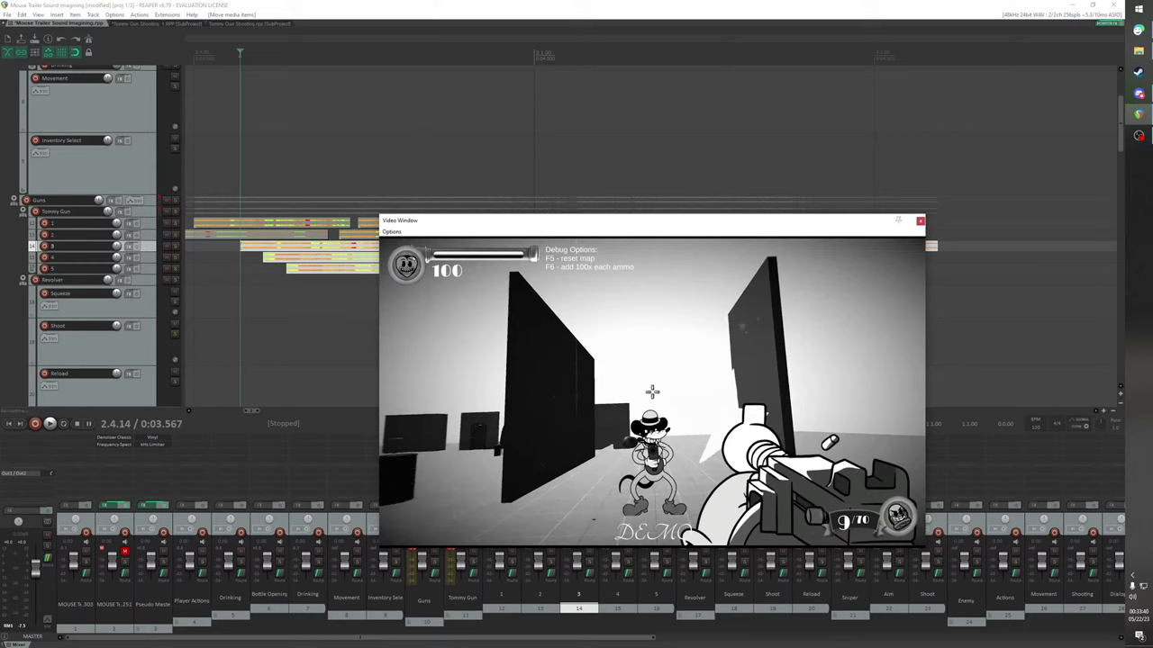
{"action": "left_click_drag", "start_coordinate": [240, 50], "coordinate": [310, 50]}
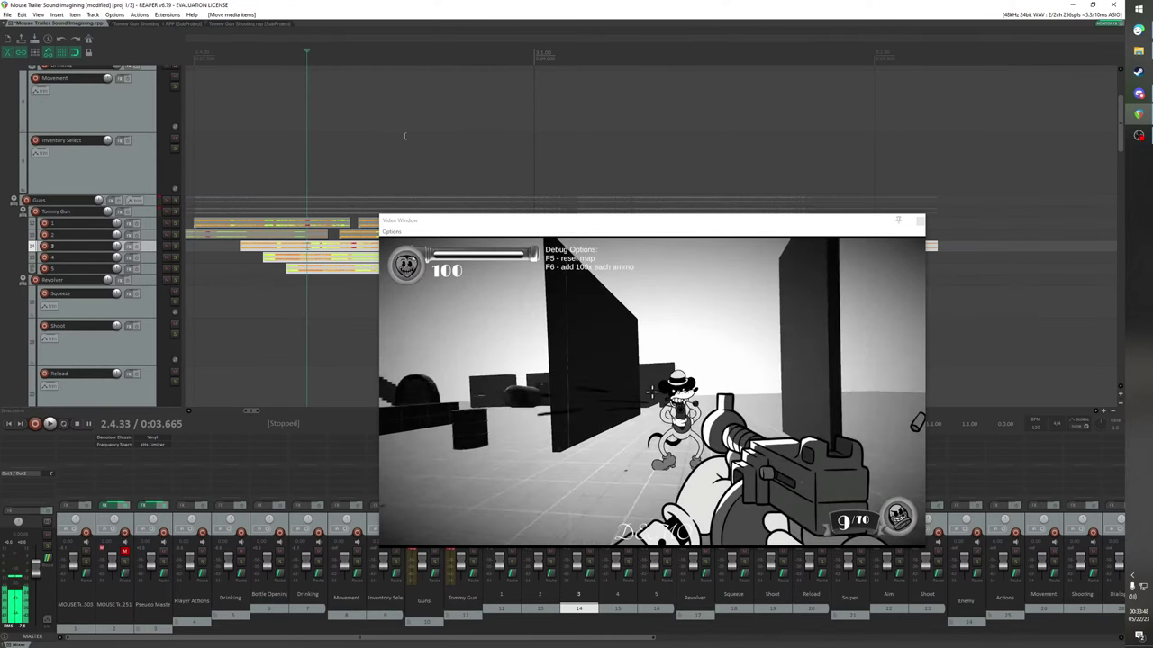
Undo the last two moves of the gunshots on tracks 3 to 5
{"action": "left_click_drag", "start_coordinate": [521, 225], "coordinate": [456, 405]}
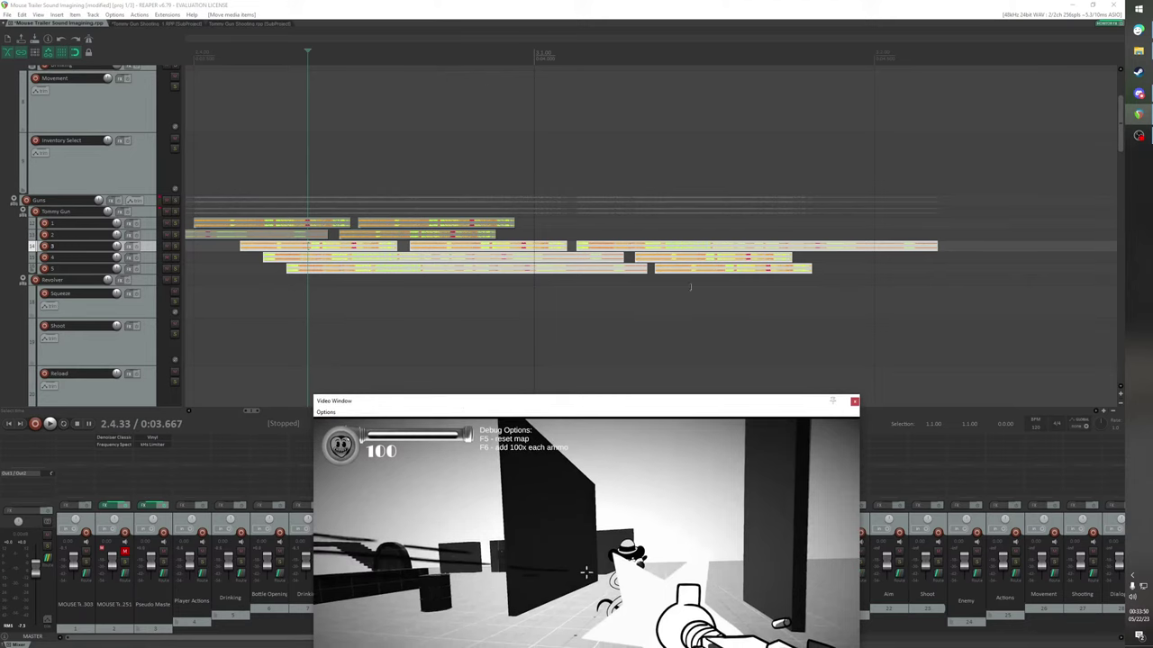
{"action": "left_click_drag", "start_coordinate": [661, 407], "coordinate": [468, 507]}
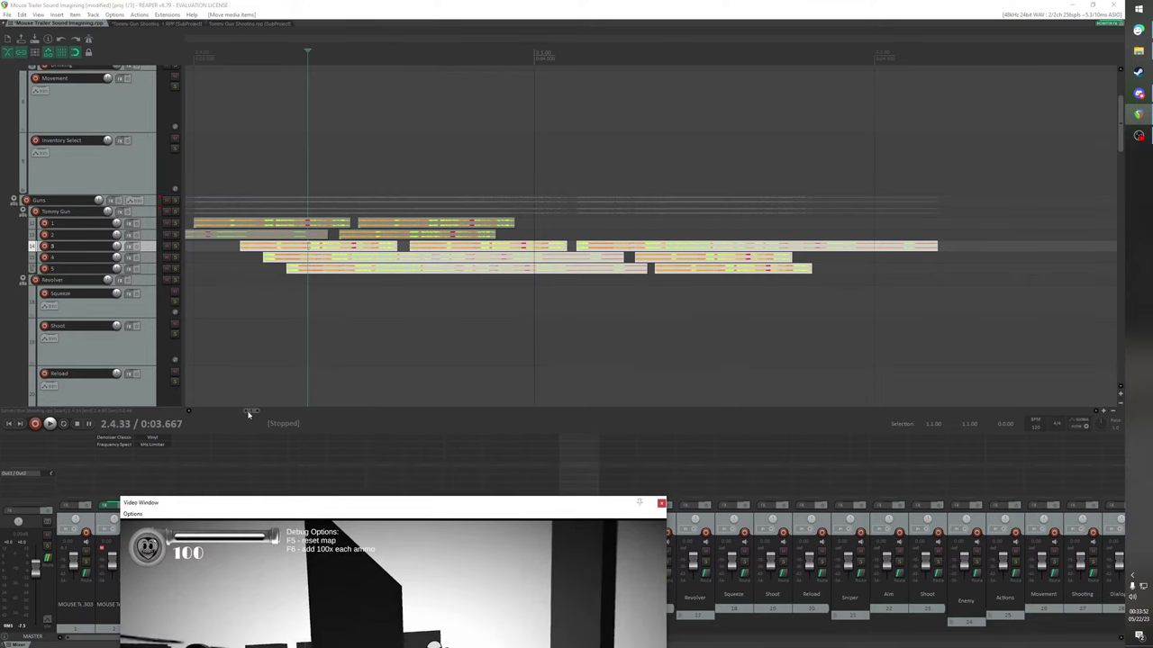
{"action": "left_click_drag", "start_coordinate": [251, 410], "coordinate": [241, 411]}
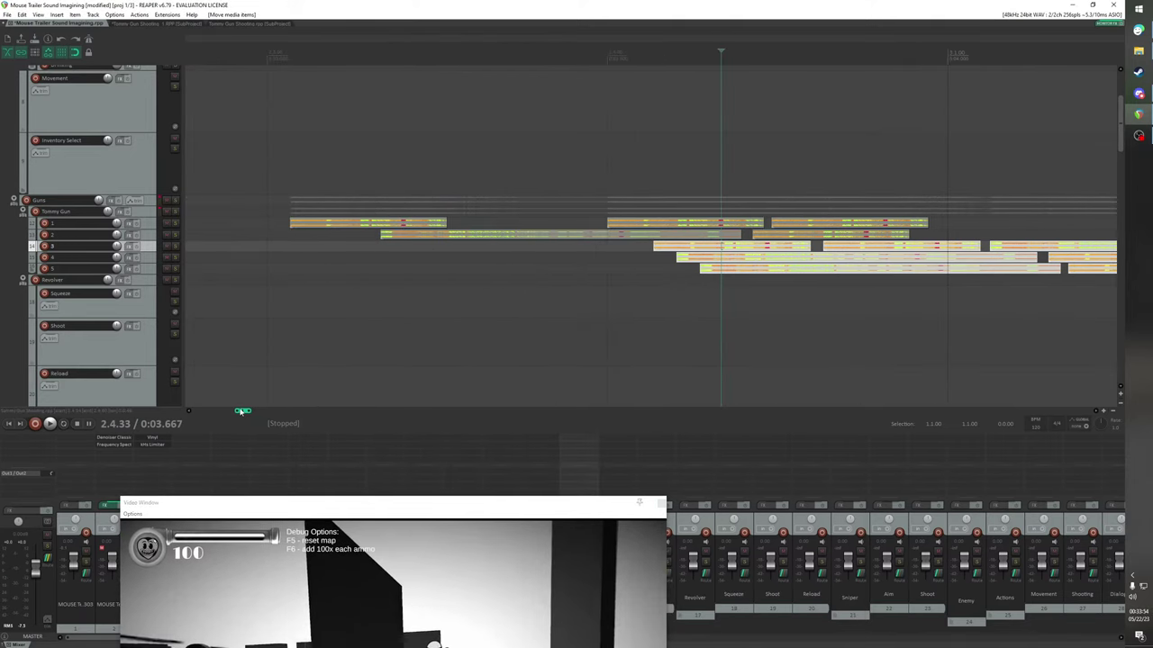
{"action": "key", "text": "ctrl+z"}
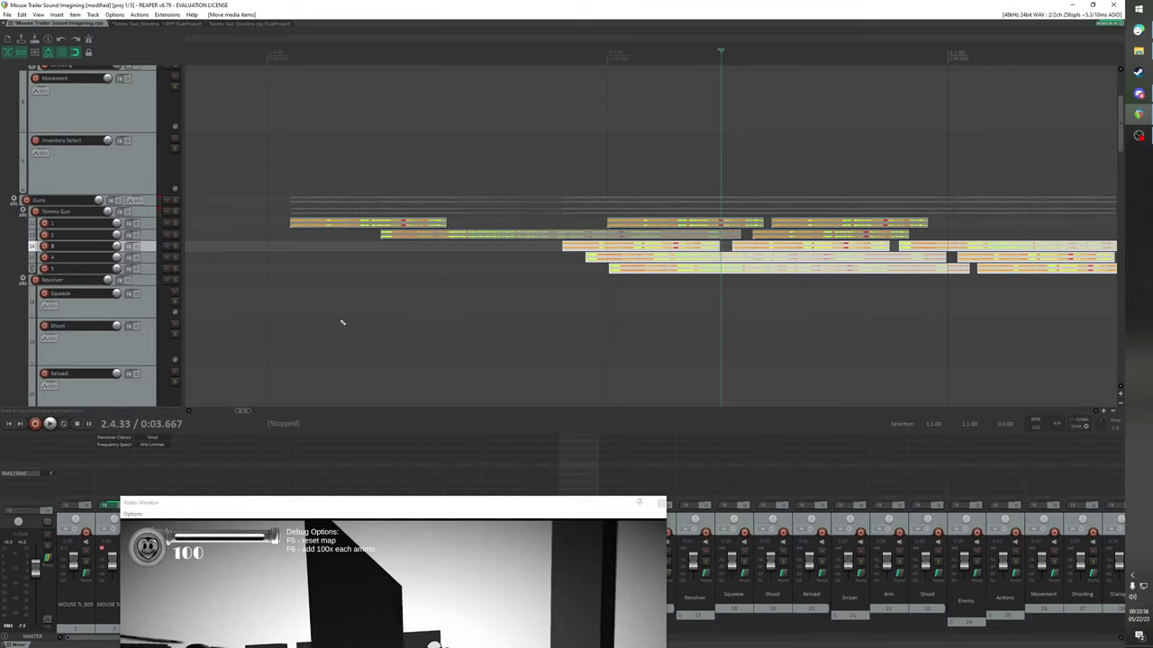
{"action": "key", "text": "KP_4"}
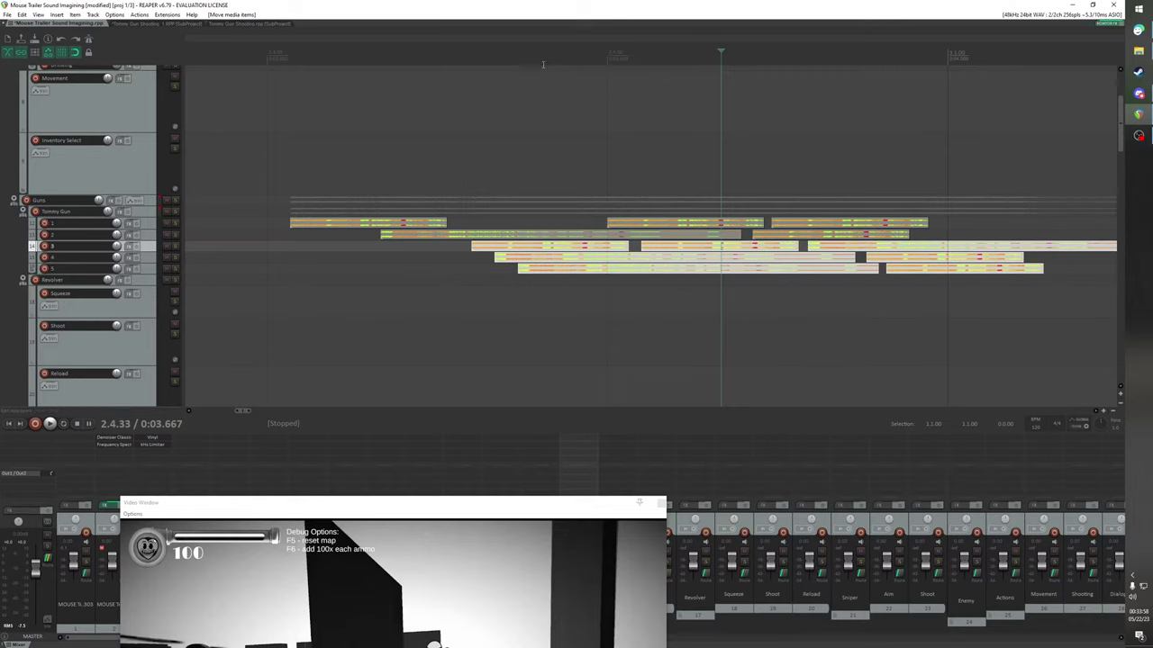
Return the playhead to track 3's first gunshot at 0:03.300 and advance it to the next muzzle flash in the video
{"action": "left_click", "coordinate": [471, 249]}
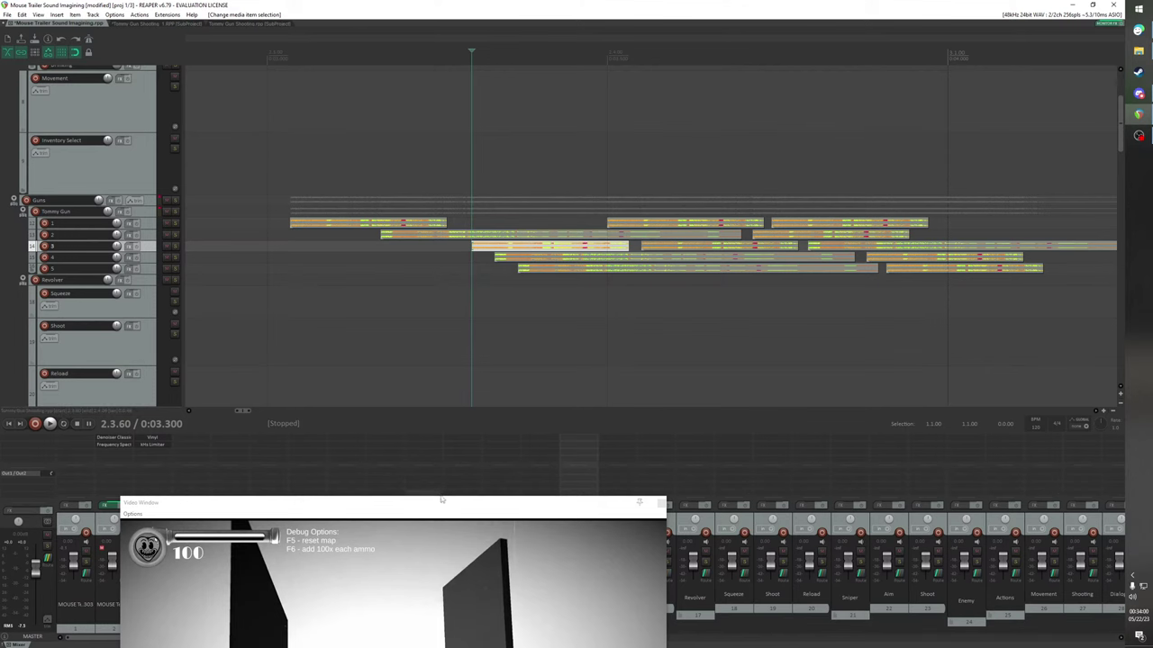
{"action": "left_click_drag", "start_coordinate": [441, 500], "coordinate": [408, 341]}
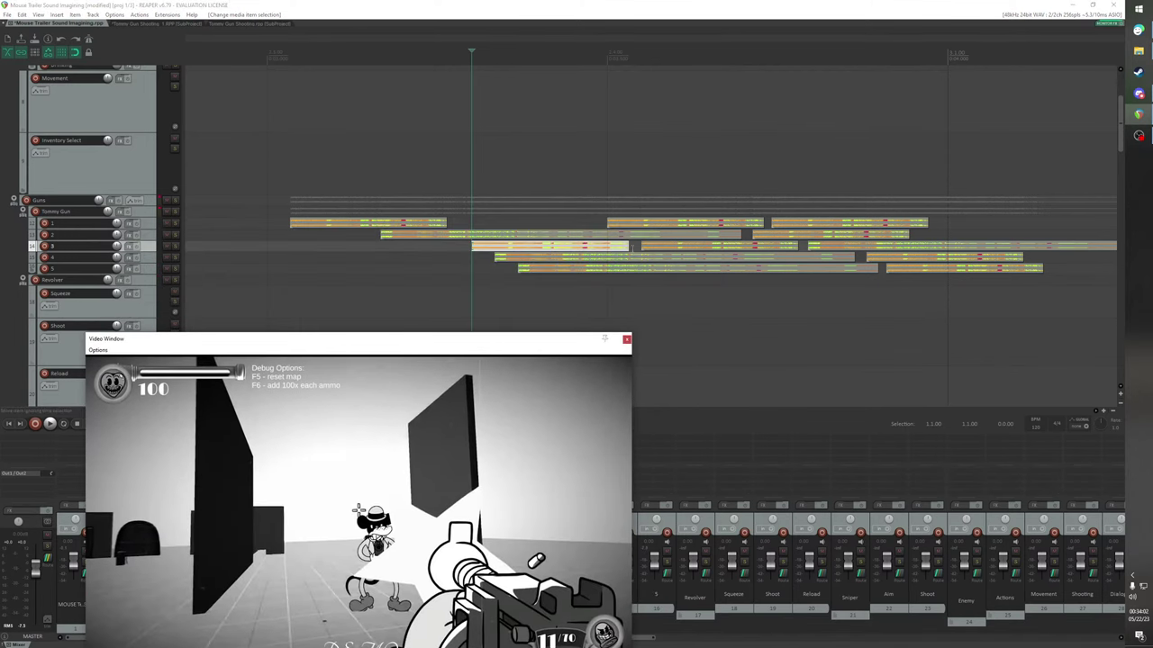
{"action": "left_click", "coordinate": [517, 56]}
{"action": "left_click_drag", "start_coordinate": [607, 54], "coordinate": [561, 63]}
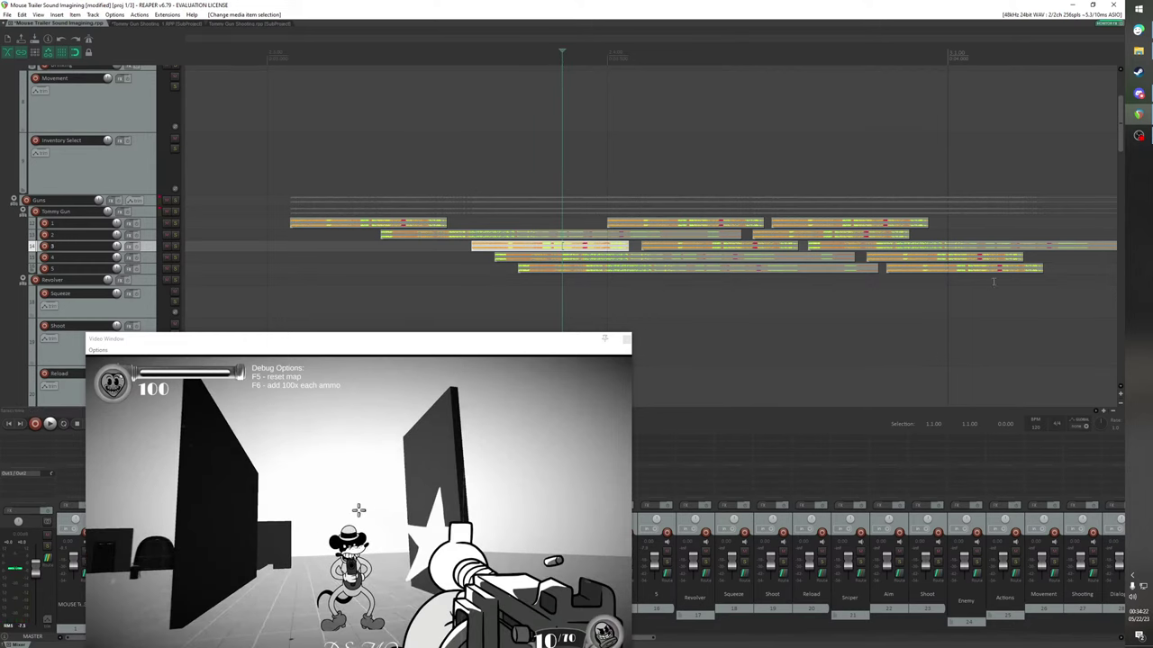
Shift the clips on Tommy Gun tracks 4 and 5 so track 4's first clip starts at the current shot frame, and play it back
{"action": "left_click_drag", "start_coordinate": [1004, 301], "coordinate": [681, 267]}
{"action": "left_click", "coordinate": [613, 265]}
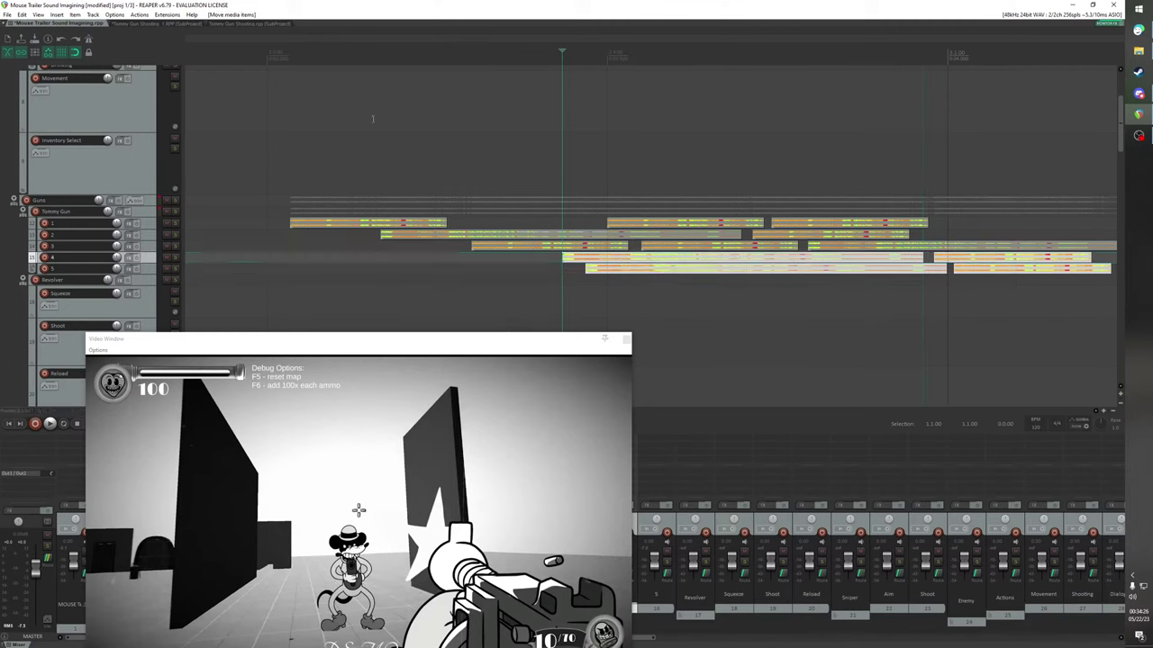
{"action": "left_click", "coordinate": [277, 56]}
{"action": "key", "text": "space"}
{"action": "key", "text": "space"}
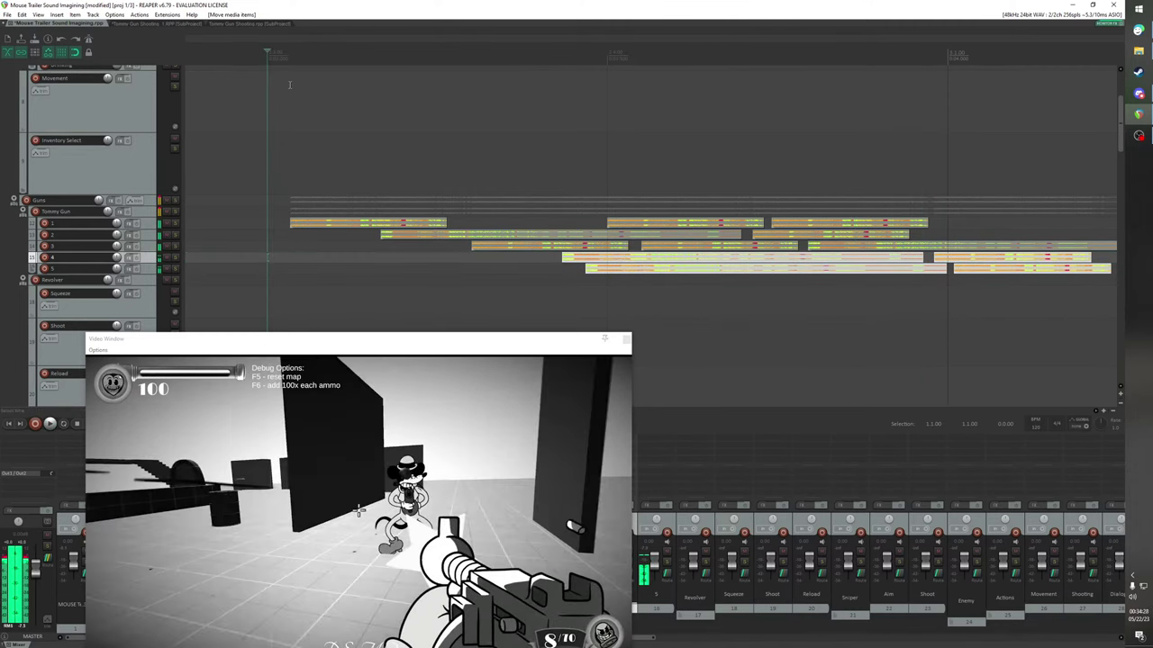
{"action": "key", "text": "space"}
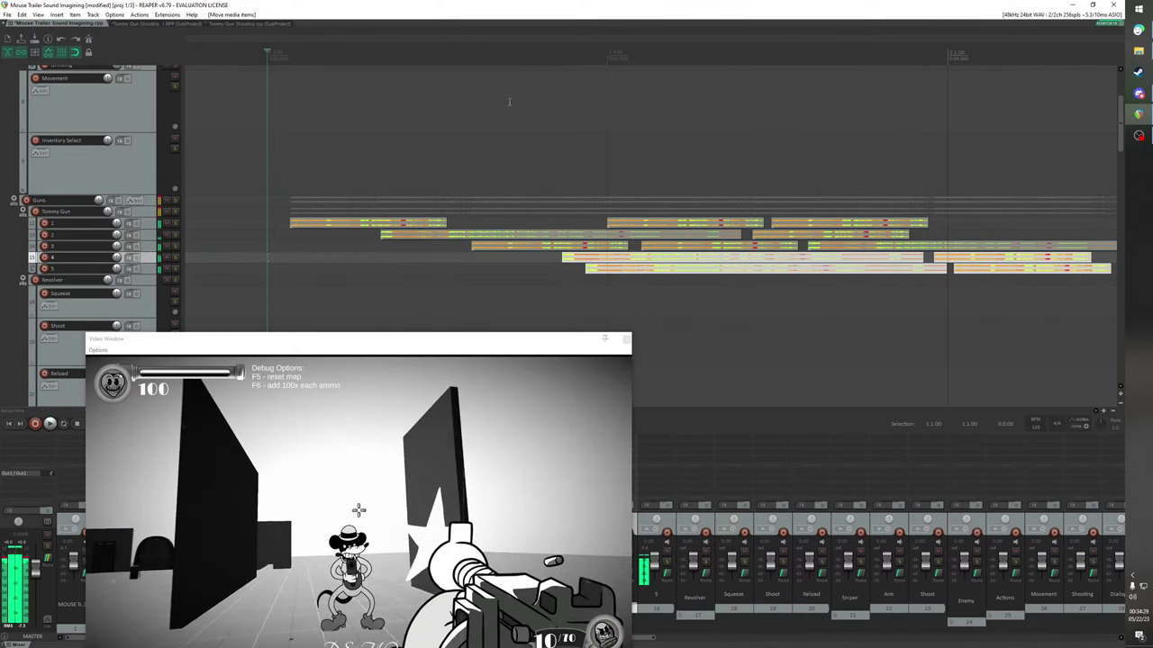
{"action": "key", "text": "space"}
{"action": "left_click", "coordinate": [581, 91]}
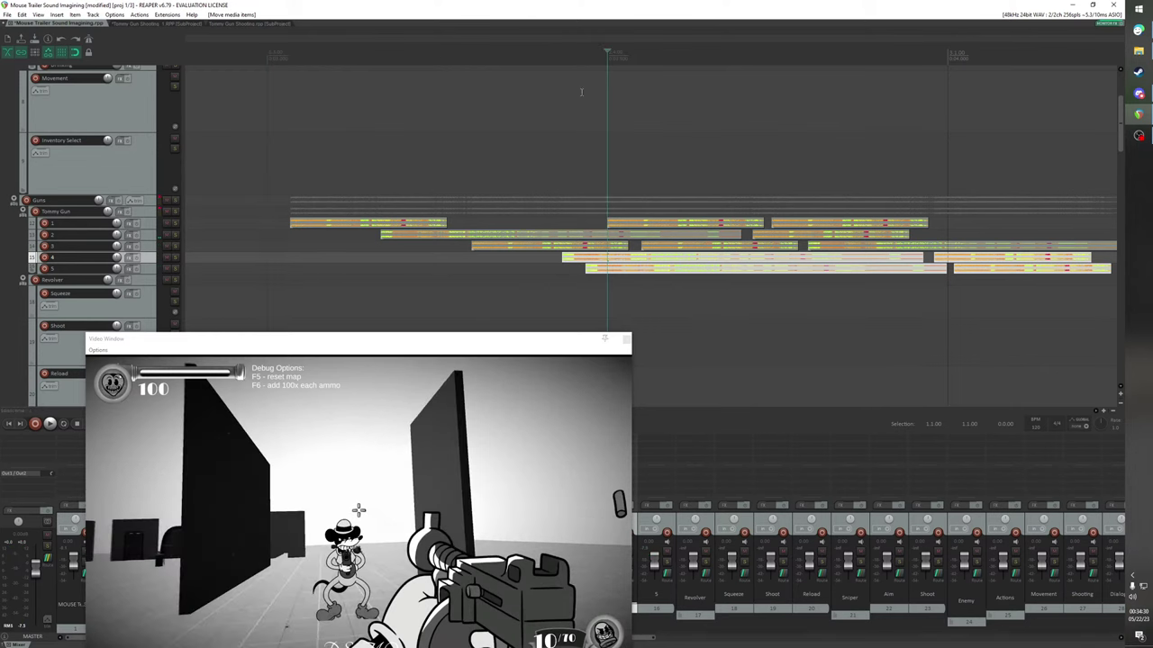
Find the video frame of the following shot and shift both Tommy Gun track 5 clips so the first one starts there
{"action": "left_click", "coordinate": [566, 260]}
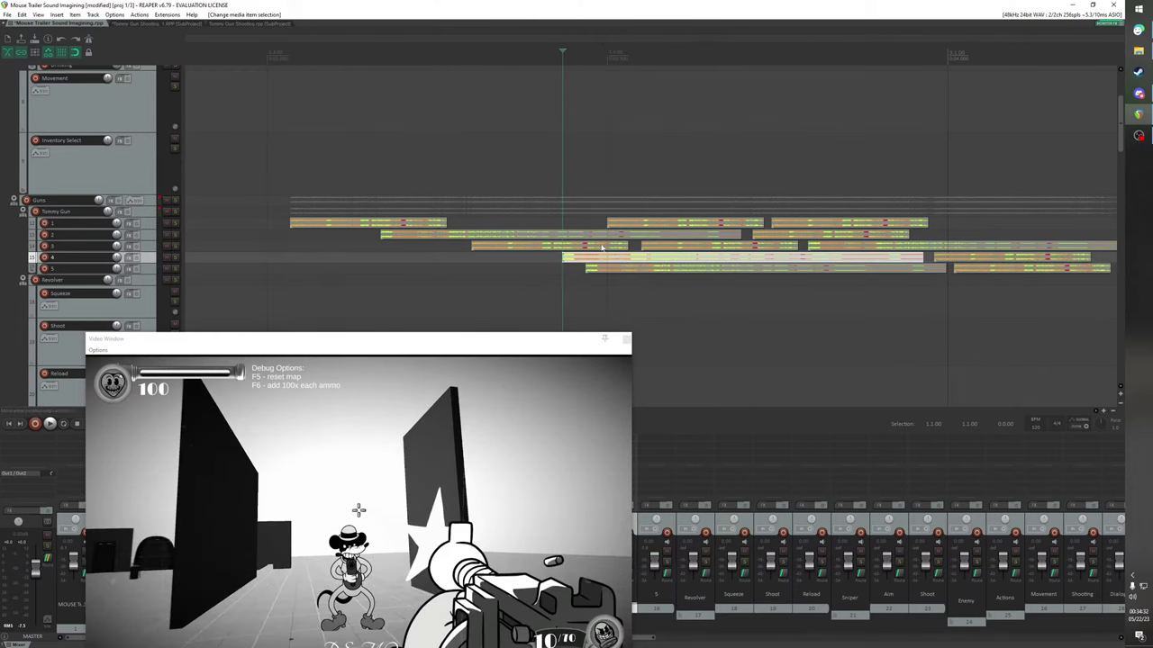
{"action": "left_click", "coordinate": [577, 116]}
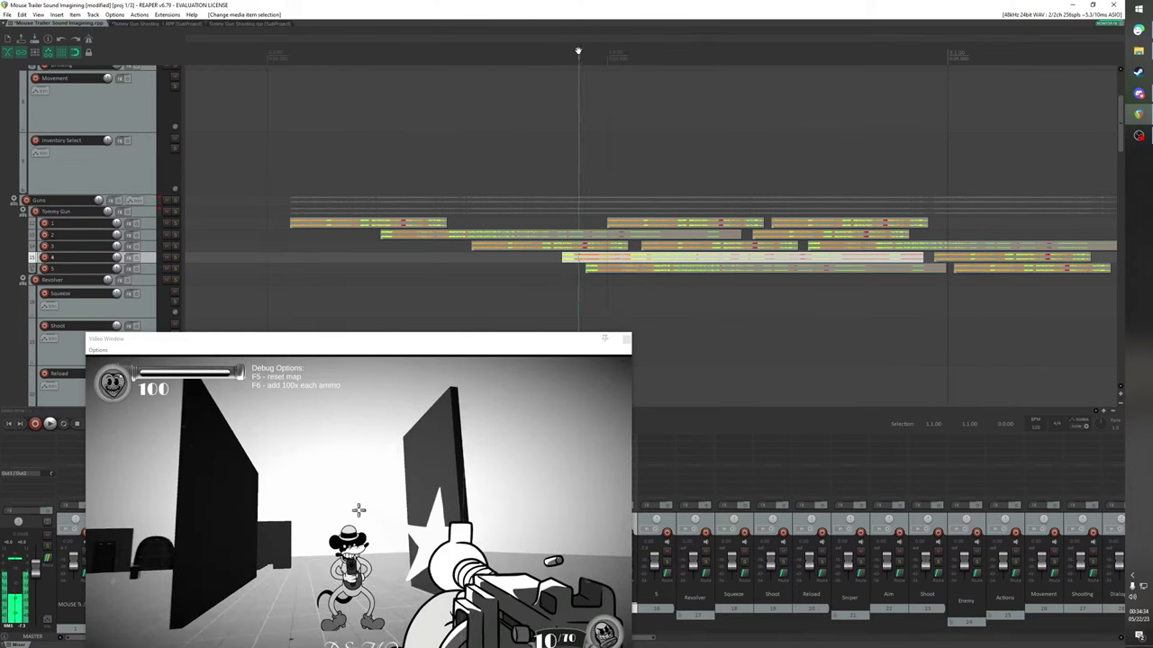
{"action": "left_click_drag", "start_coordinate": [579, 51], "coordinate": [651, 64]}
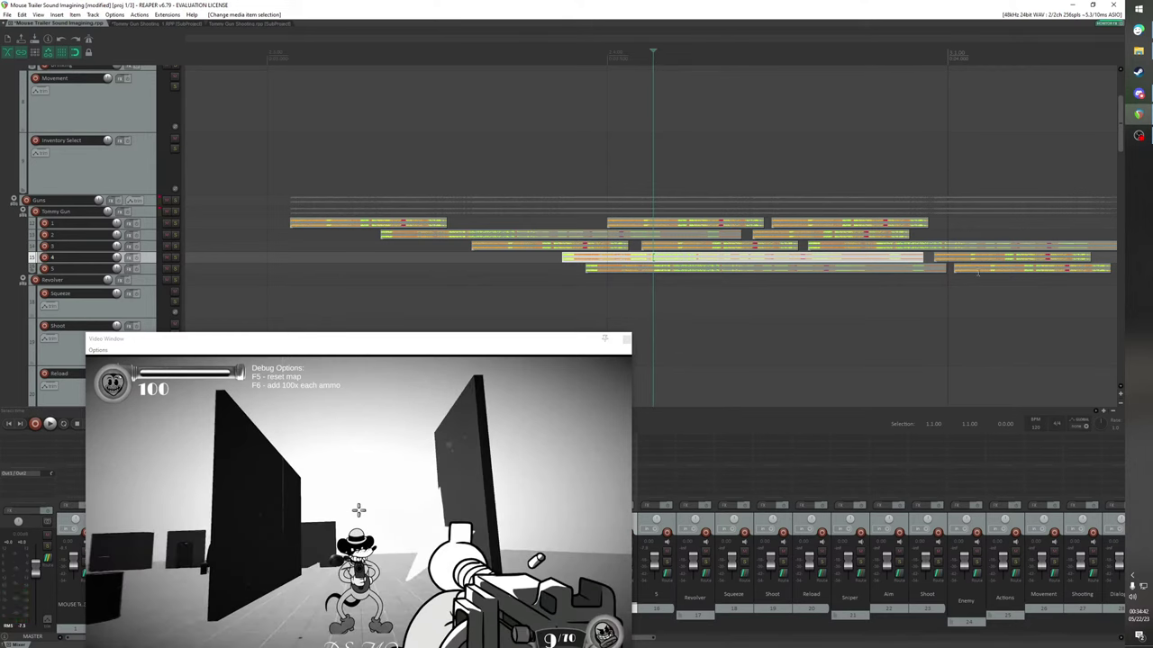
{"action": "left_click_drag", "start_coordinate": [1003, 291], "coordinate": [955, 273]}
Play the burst back, find the next muzzle flash in the video, and align the last two Tommy Gun track 1 clips with it
{"action": "left_click", "coordinate": [266, 54]}
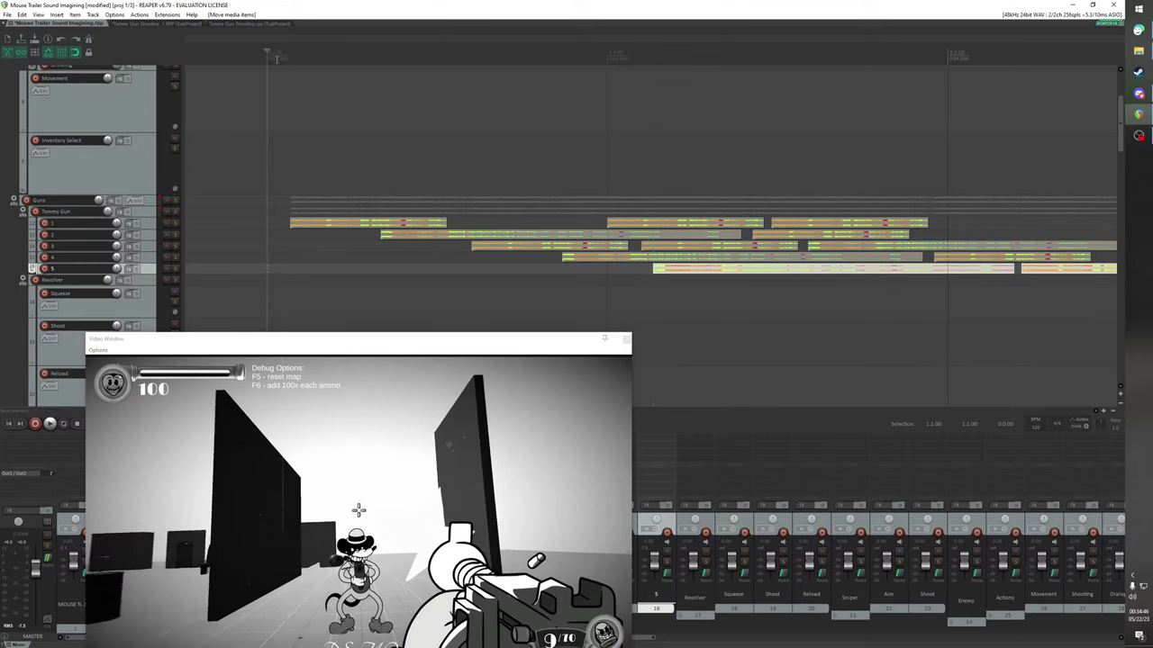
{"action": "key", "text": "space"}
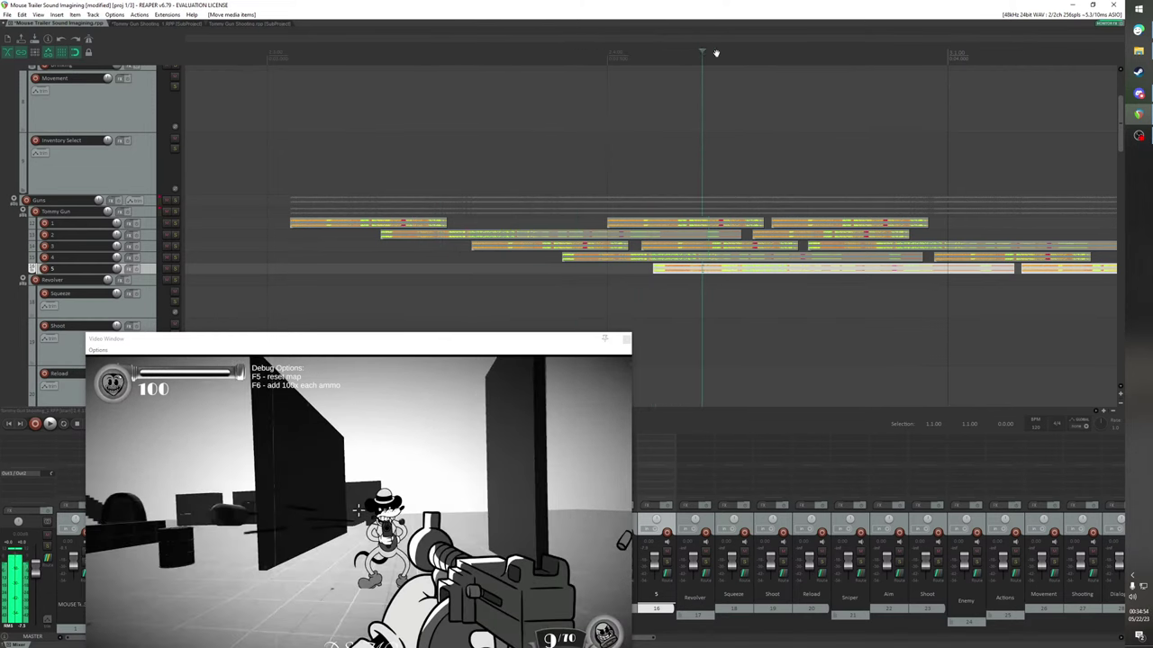
{"action": "left_click_drag", "start_coordinate": [796, 52], "coordinate": [721, 23]}
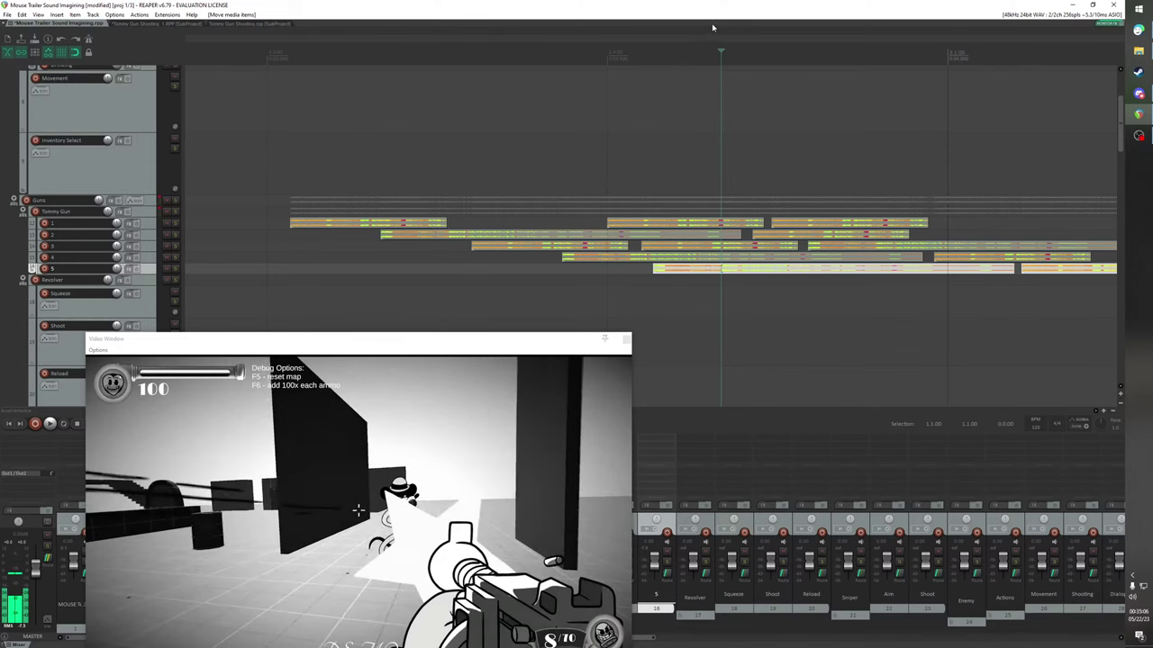
{"action": "scroll", "coordinate": [740, 56], "scroll_direction": "up", "scroll_amount": 3}
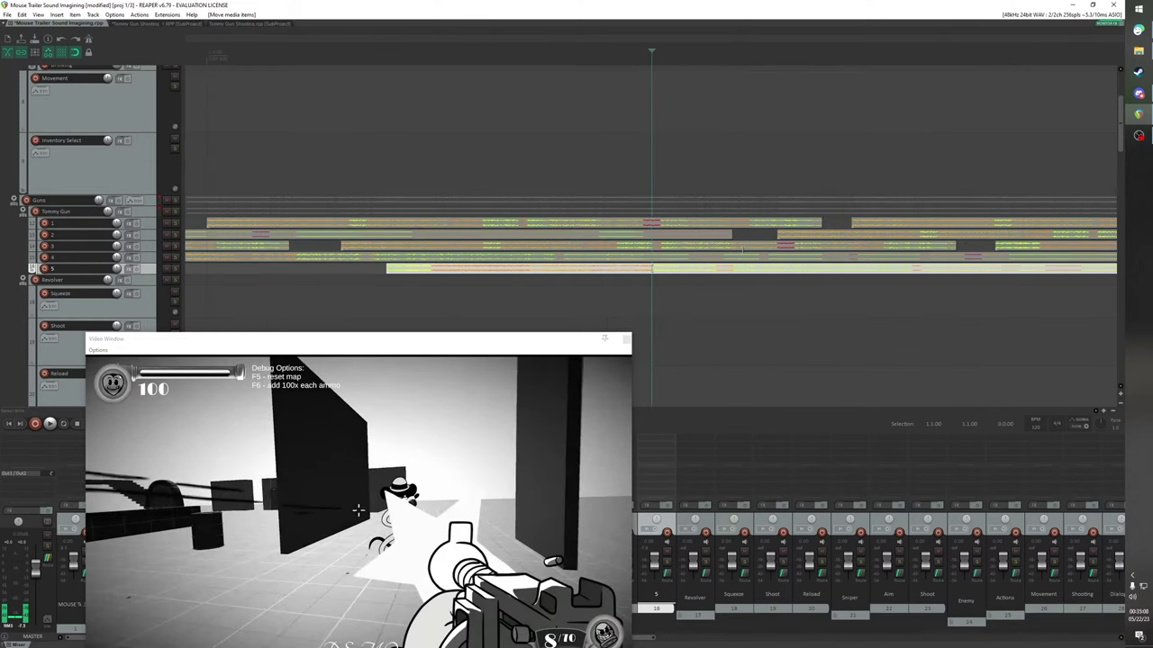
{"action": "scroll", "coordinate": [703, 225], "scroll_direction": "down", "scroll_amount": 3}
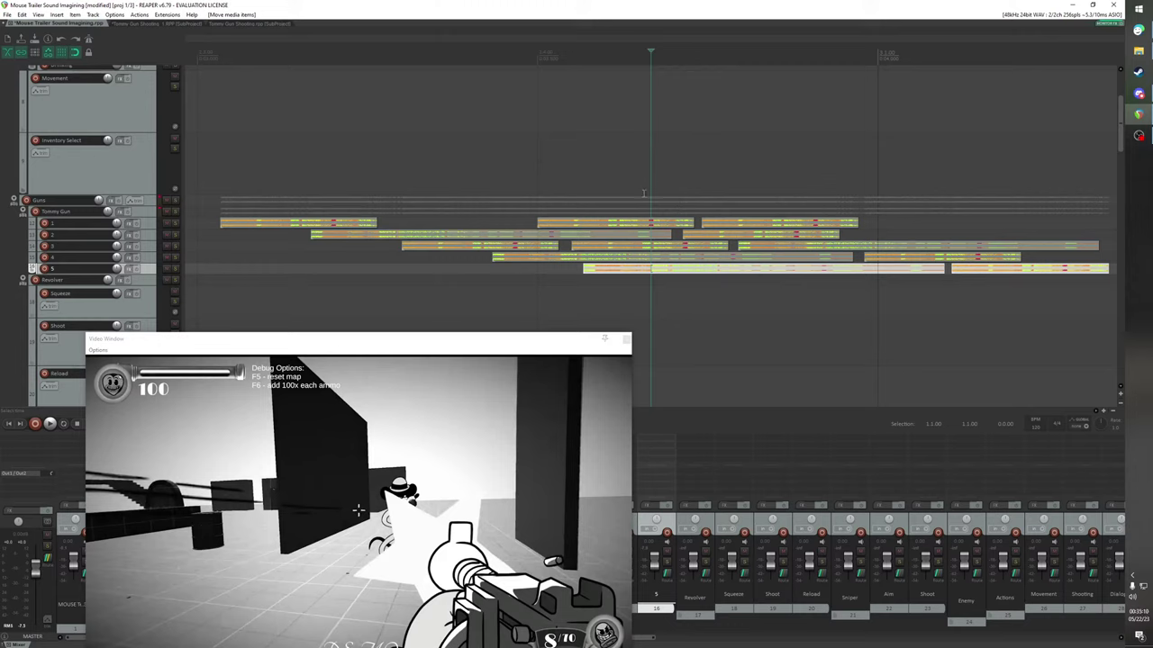
{"action": "left_click_drag", "start_coordinate": [643, 192], "coordinate": [765, 231]}
{"action": "left_click_drag", "start_coordinate": [671, 230], "coordinate": [748, 231]}
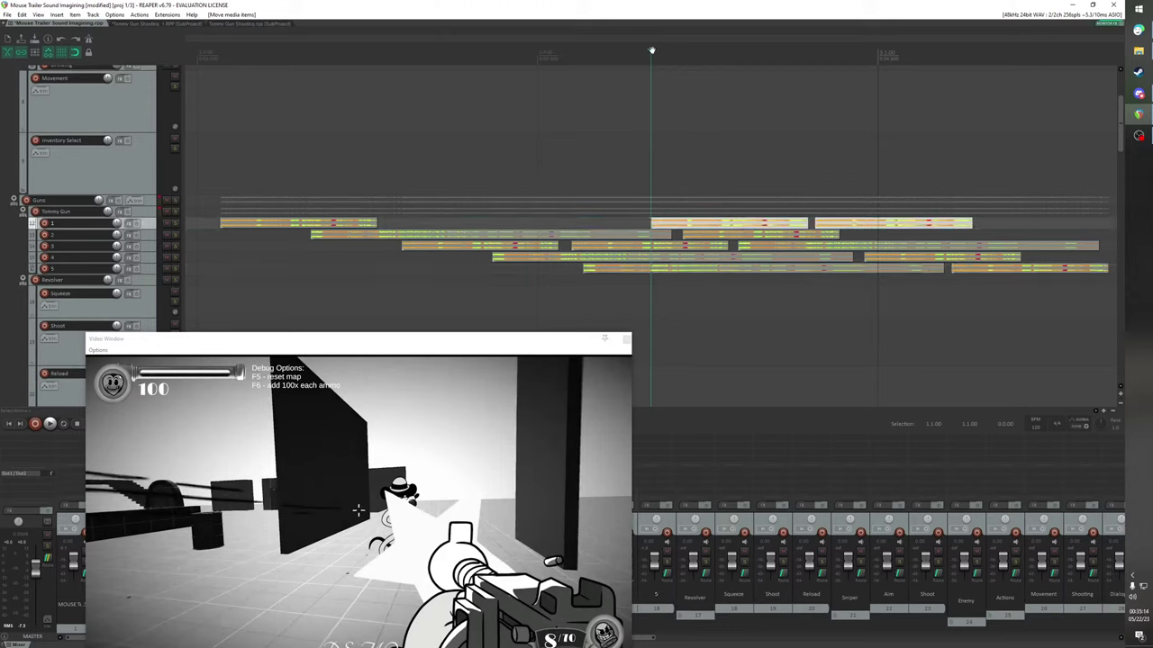
Align the second Tommy Gun track 2 clip with the next shot frame and track 3's last two clips with the shot after it
{"action": "left_click_drag", "start_coordinate": [651, 50], "coordinate": [761, 59]}
{"action": "left_click_drag", "start_coordinate": [798, 238], "coordinate": [859, 238]}
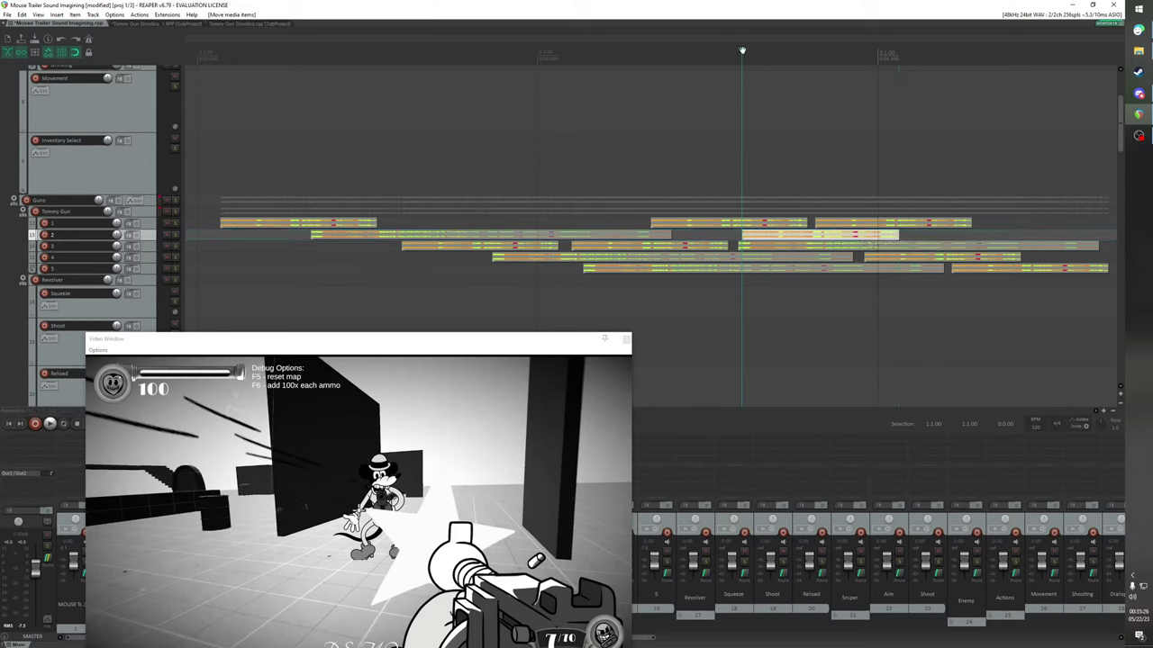
{"action": "left_click_drag", "start_coordinate": [742, 50], "coordinate": [832, 58]}
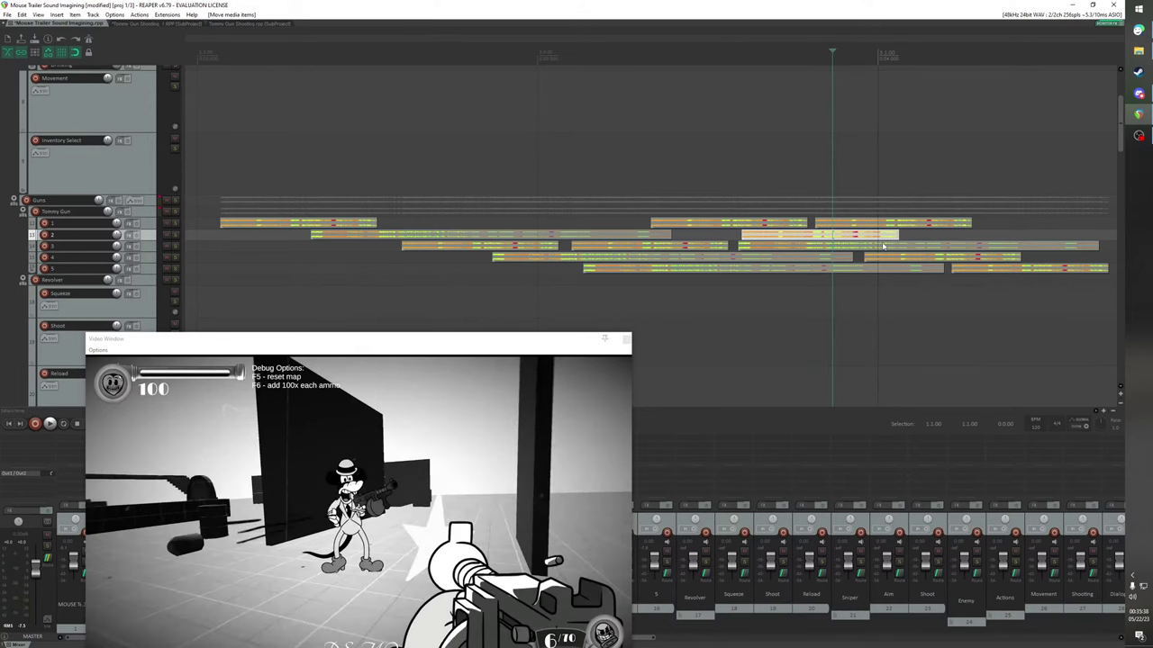
{"action": "left_click_drag", "start_coordinate": [566, 348], "coordinate": [520, 496]}
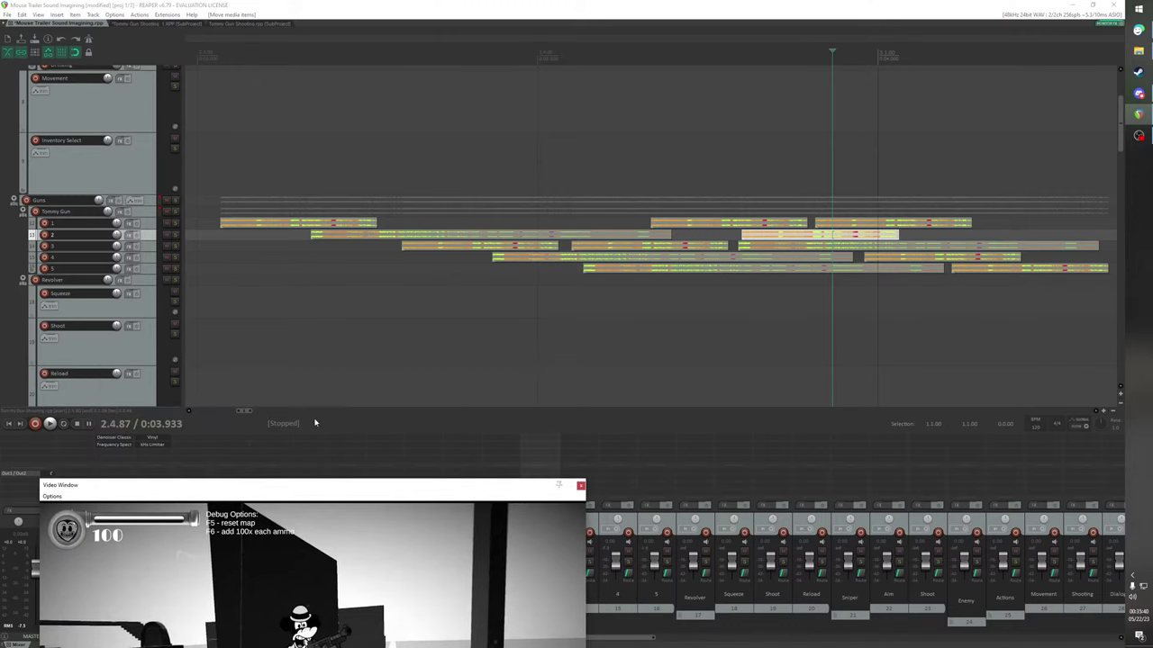
{"action": "left_click_drag", "start_coordinate": [246, 413], "coordinate": [252, 415]}
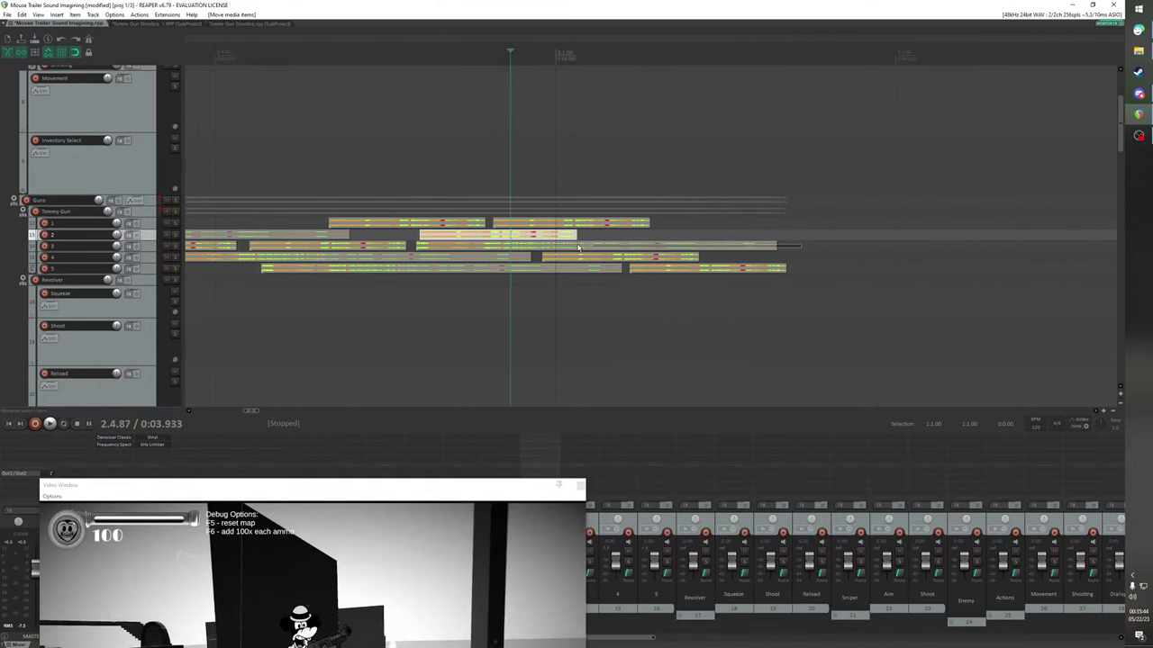
{"action": "left_click_drag", "start_coordinate": [380, 247], "coordinate": [641, 248]}
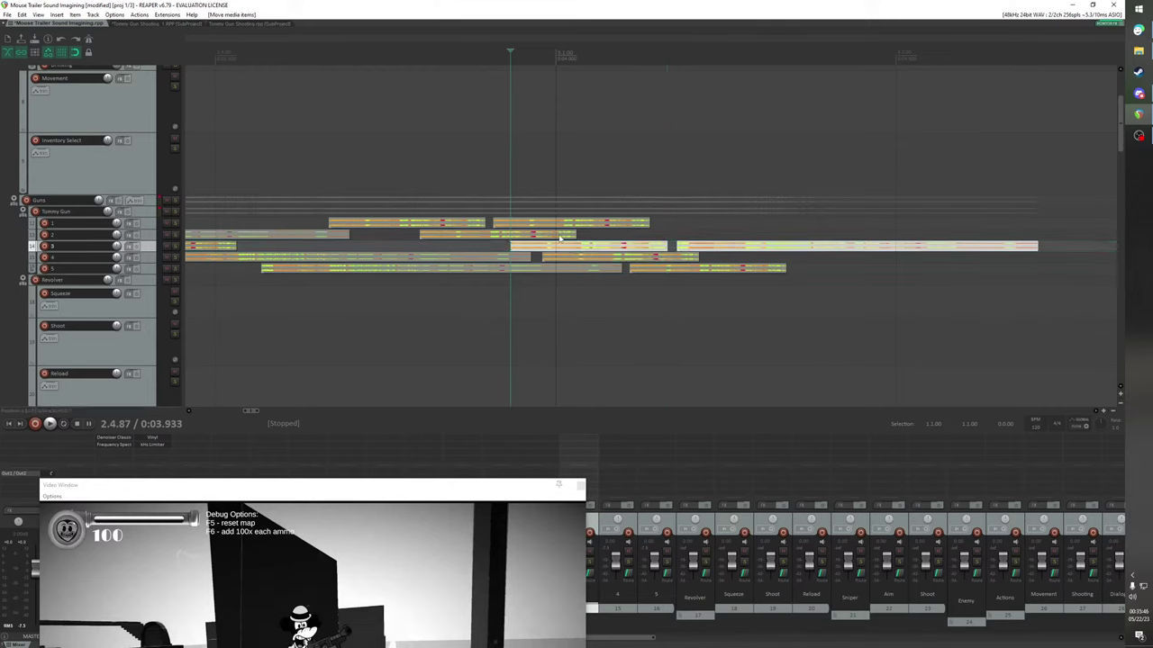
Move the last Tommy Gun track 1 clip to 3.1.00, and shift the remaining clips together so track 3's starts at the next shot frame
{"action": "left_click_drag", "start_coordinate": [565, 226], "coordinate": [673, 226]}
{"action": "left_click_drag", "start_coordinate": [425, 462], "coordinate": [439, 306]}
{"action": "left_click_drag", "start_coordinate": [511, 50], "coordinate": [602, 59]}
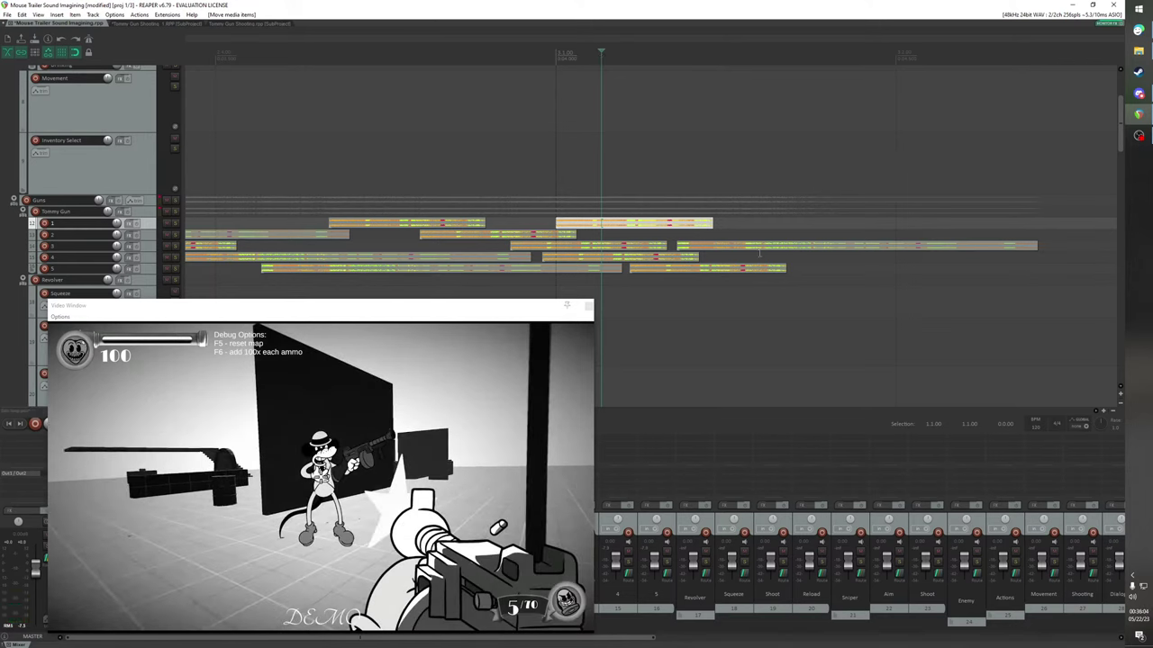
{"action": "left_click_drag", "start_coordinate": [826, 299], "coordinate": [698, 227]}
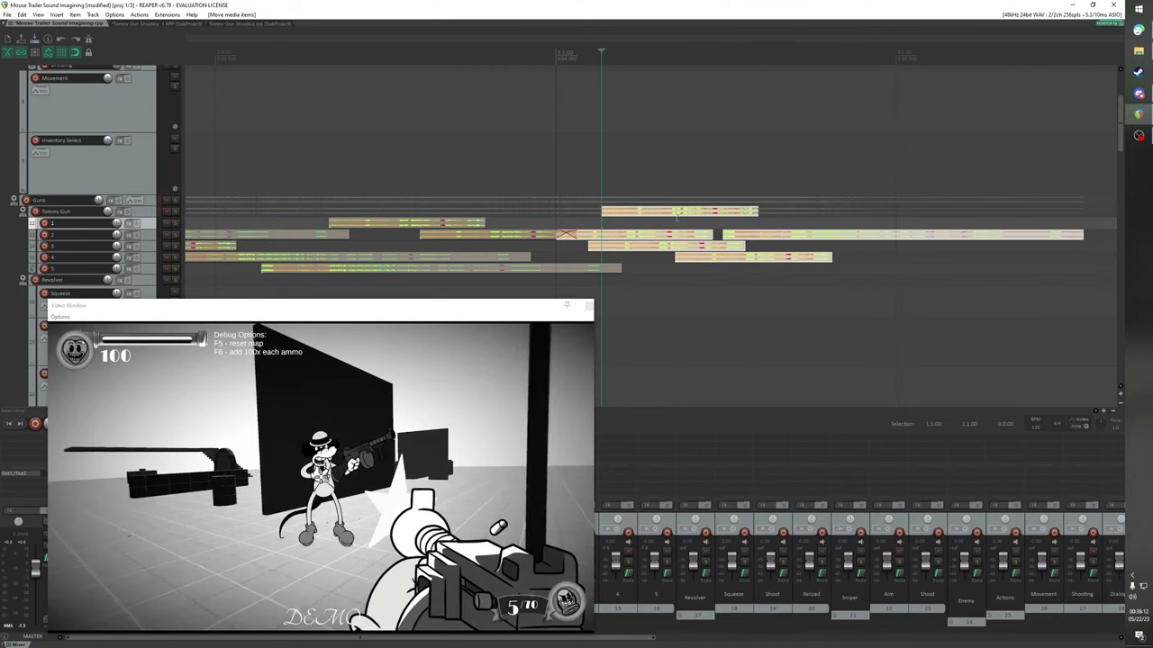
{"action": "left_click_drag", "start_coordinate": [625, 237], "coordinate": [649, 242]}
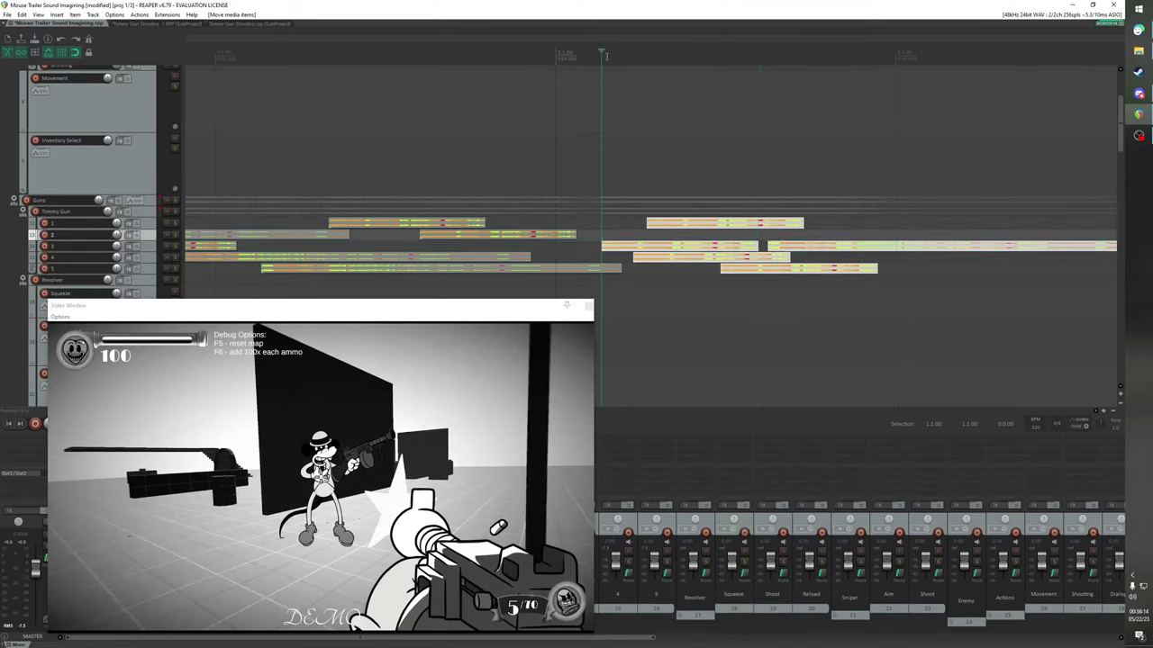
Align the last Tommy Gun track 4 clip with the next muzzle flash, shifting track 5's last clip along, and move track 1's last clip further right
{"action": "mouse_move", "coordinate": [599, 51]}
{"action": "left_mouse_down"}
{"action": "mouse_move", "coordinate": [568, 54]}
{"action": "mouse_move", "coordinate": [633, 55]}
{"action": "mouse_move", "coordinate": [594, 55]}
{"action": "left_mouse_up"}
{"action": "left_click_drag", "start_coordinate": [607, 55], "coordinate": [669, 56]}
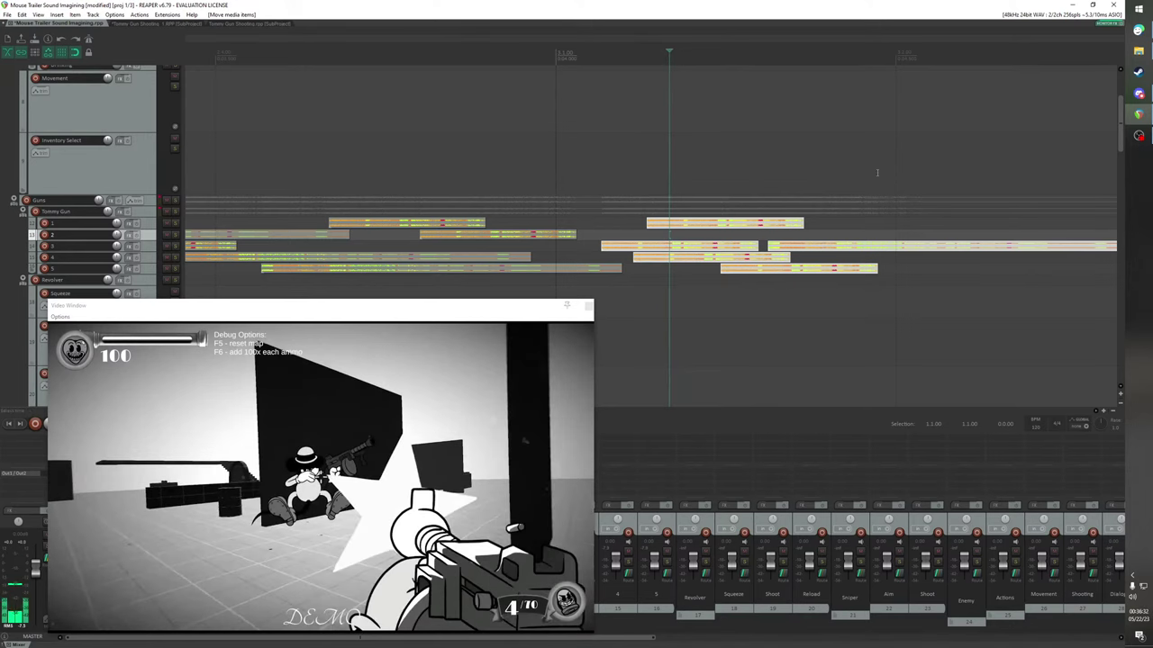
{"action": "left_click_drag", "start_coordinate": [870, 288], "coordinate": [899, 228]}
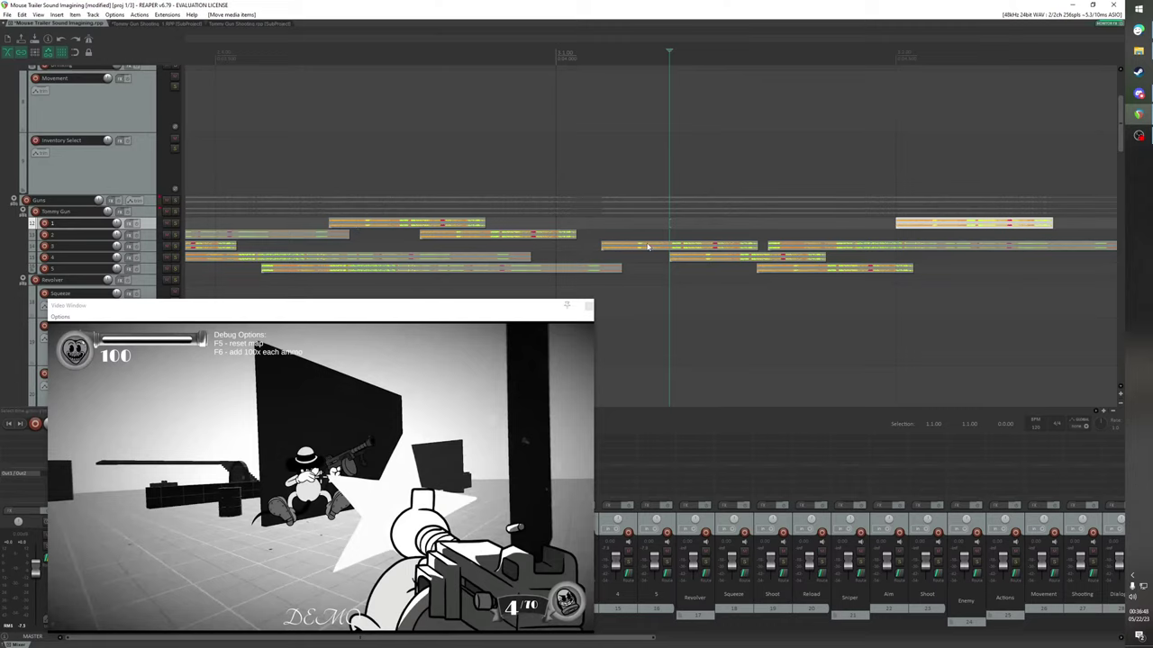
Recheck the shots from the second track 2 clip onward and move the short Tommy Gun track 3 clip back to the shot frame without a sound
{"action": "left_click", "coordinate": [407, 51]}
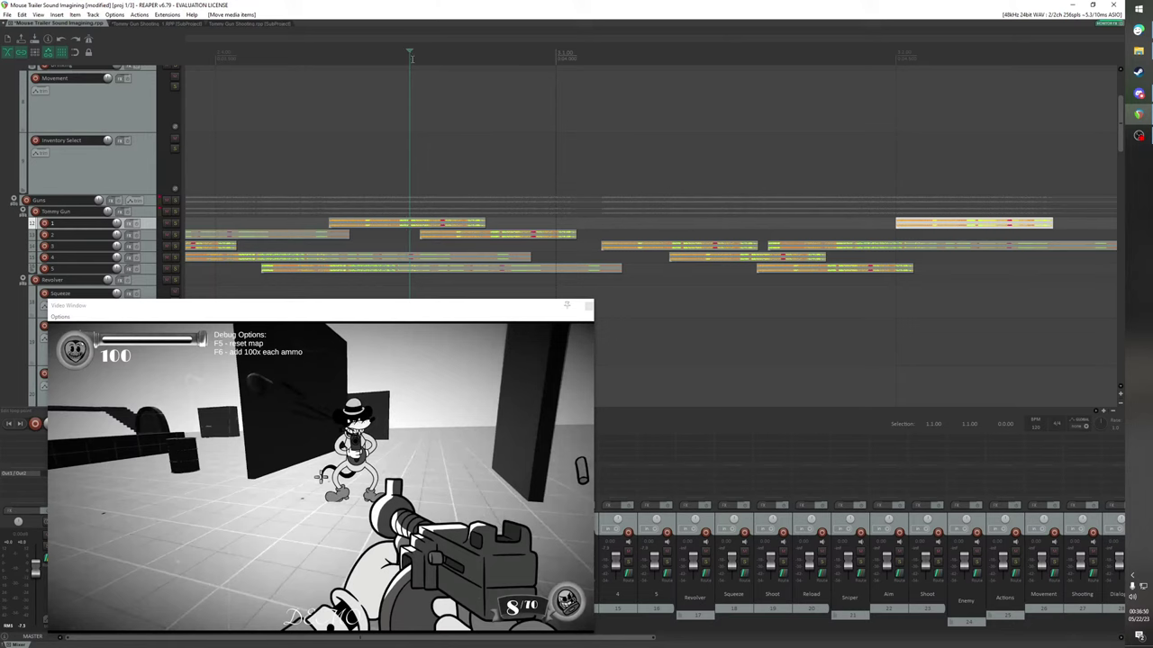
{"action": "left_click", "coordinate": [420, 236]}
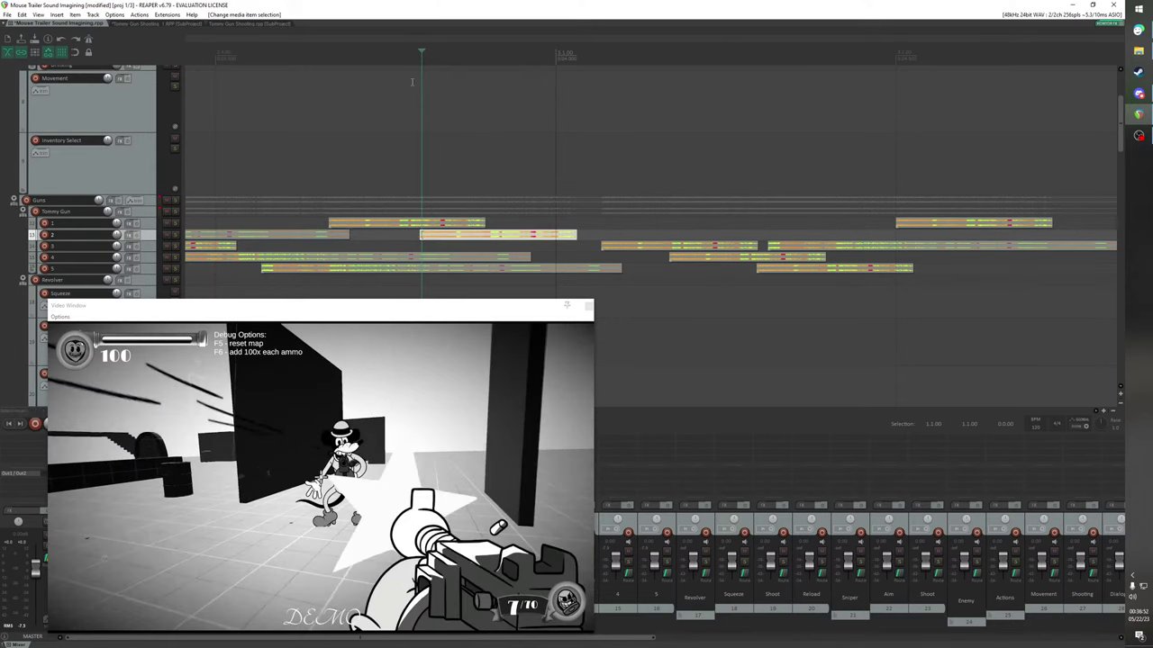
{"action": "left_click_drag", "start_coordinate": [421, 52], "coordinate": [510, 45]}
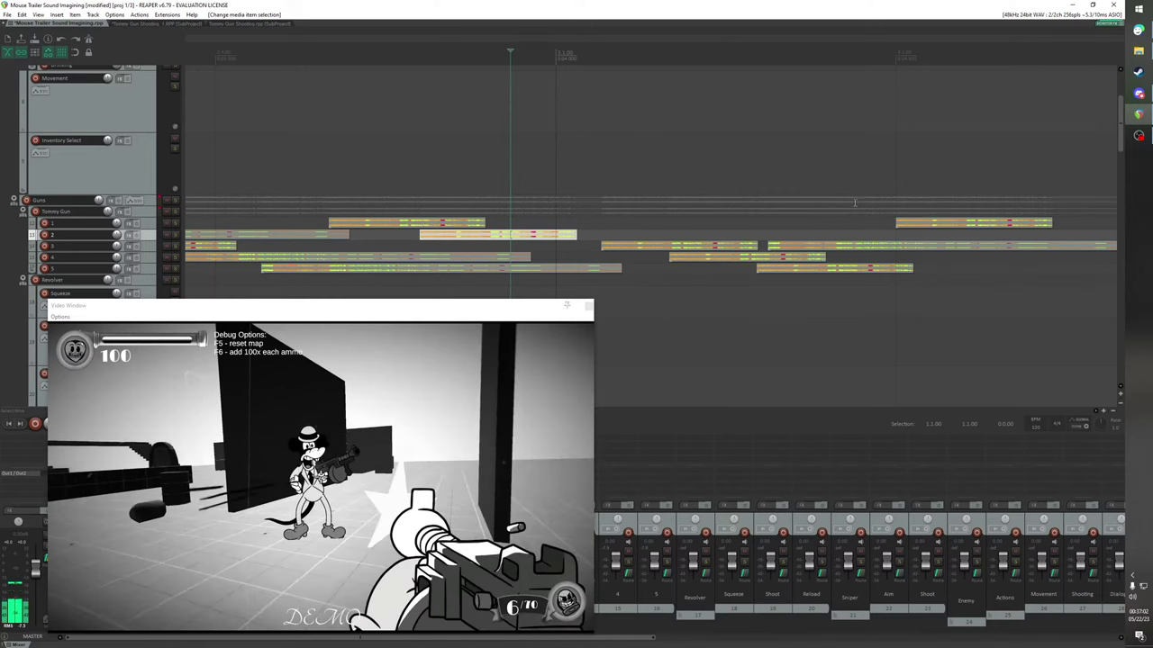
{"action": "left_click_drag", "start_coordinate": [952, 331], "coordinate": [687, 246]}
{"action": "left_click", "coordinate": [681, 247]}
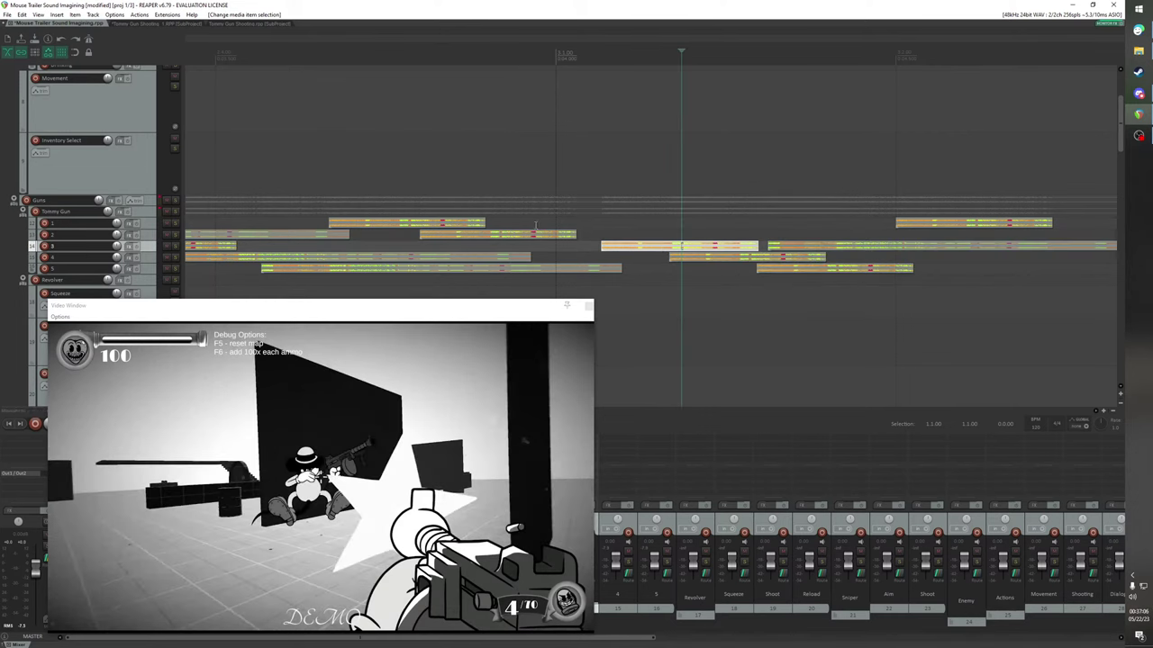
{"action": "key", "text": "ctrl+z"}
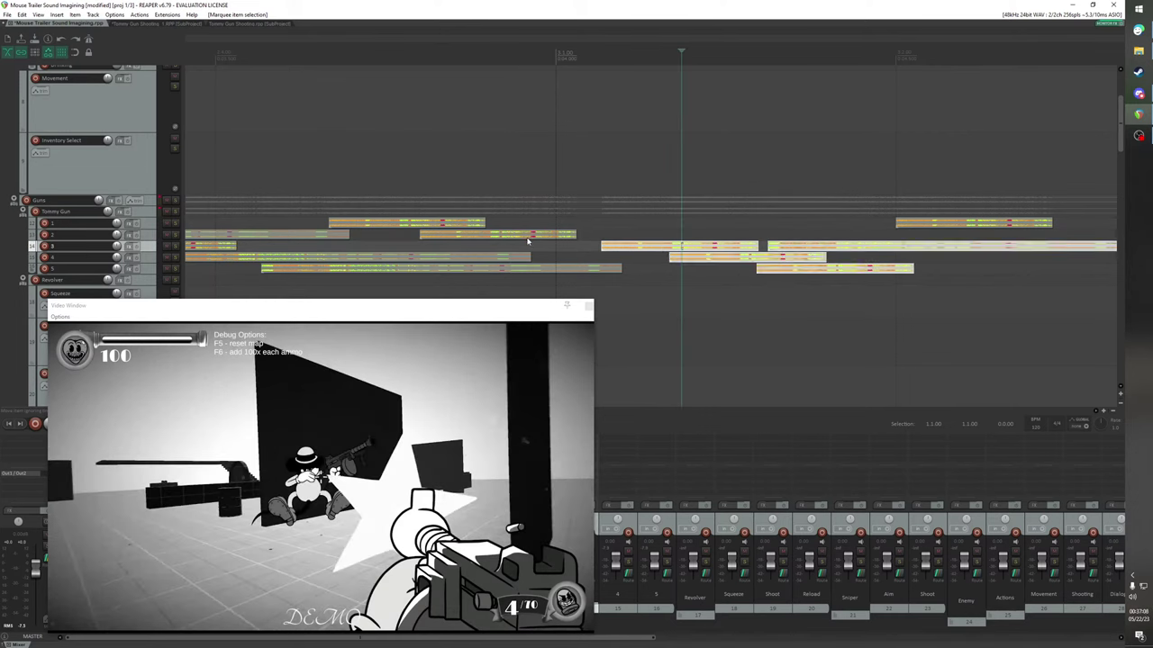
{"action": "left_click", "coordinate": [496, 246]}
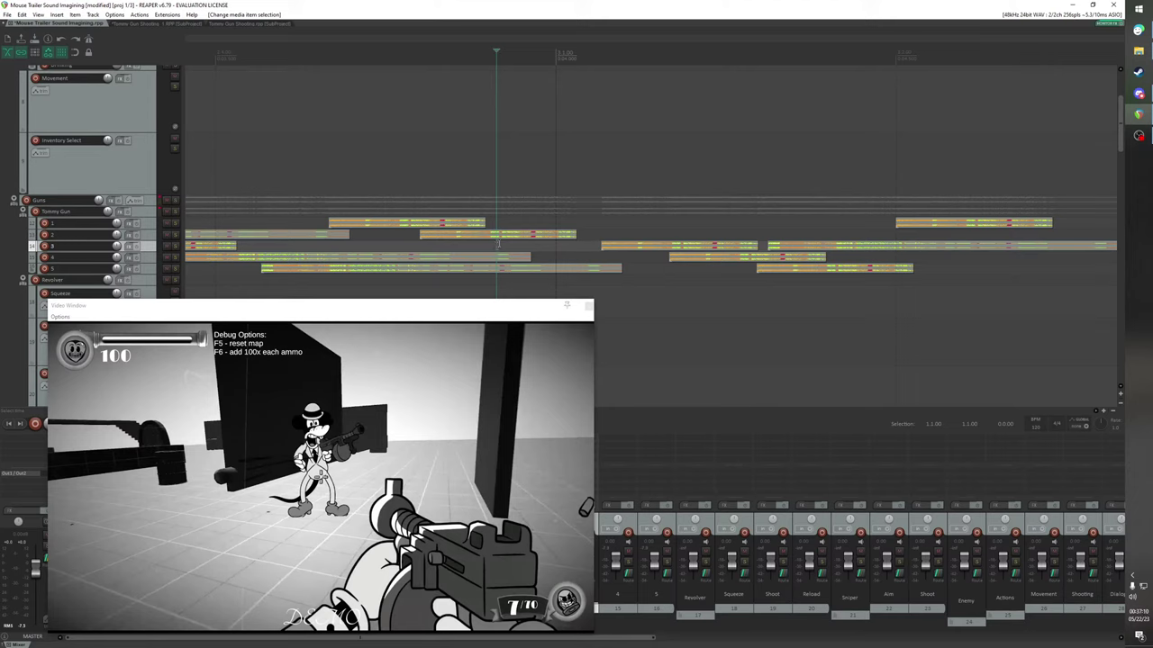
{"action": "key", "text": "space"}
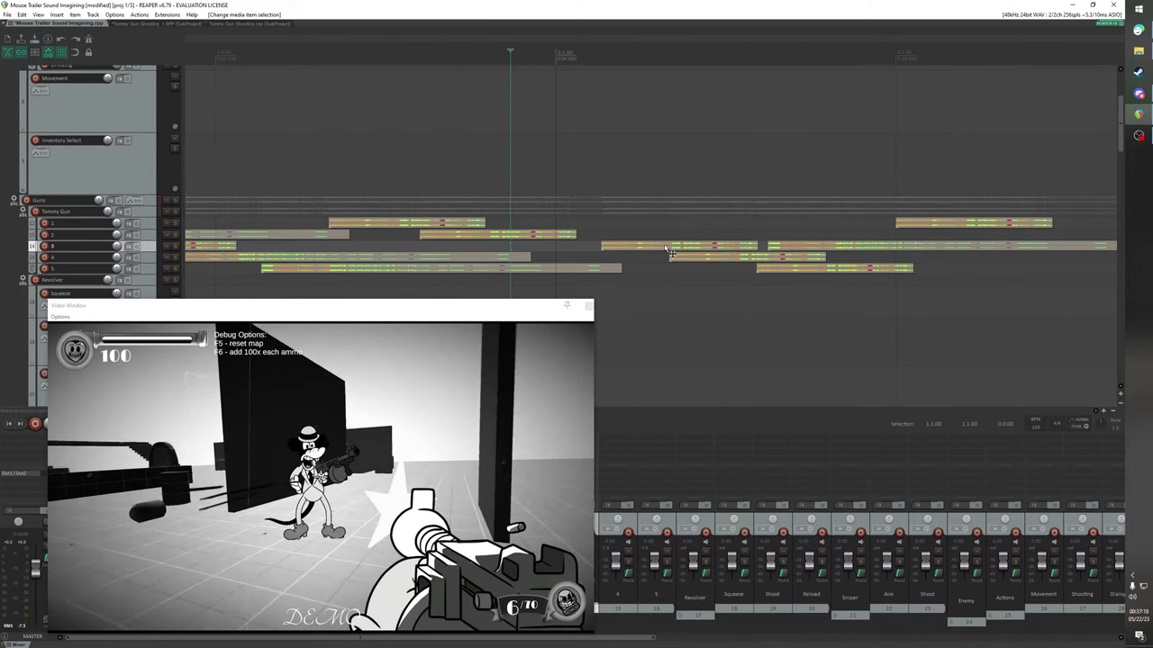
{"action": "left_click_drag", "start_coordinate": [669, 250], "coordinate": [572, 246]}
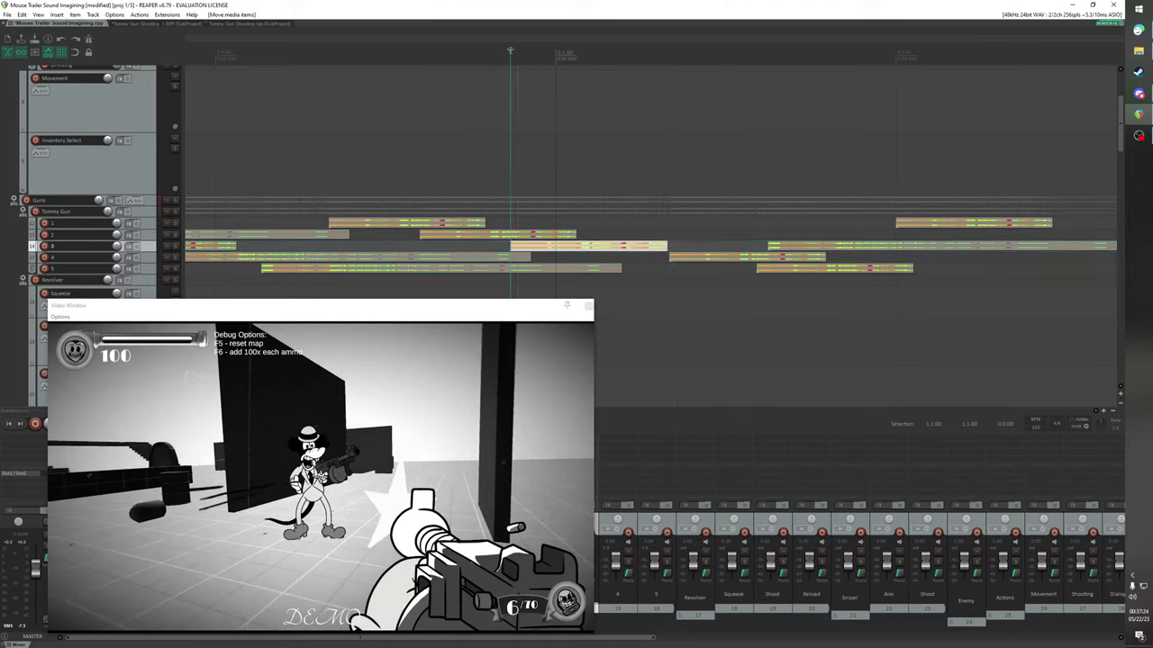
Align the last Tommy Gun track 4 clip with the following shot frame and the last track 5 clip with the shot after it
{"action": "left_click_drag", "start_coordinate": [511, 51], "coordinate": [601, 56]}
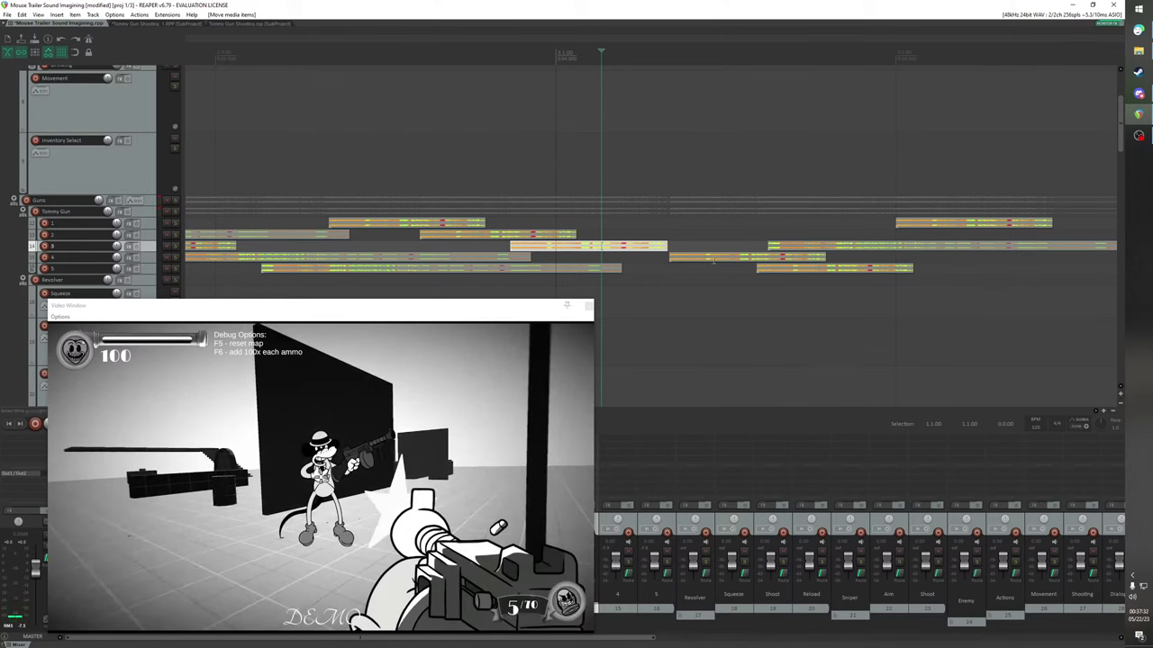
{"action": "left_click_drag", "start_coordinate": [703, 259], "coordinate": [636, 260]}
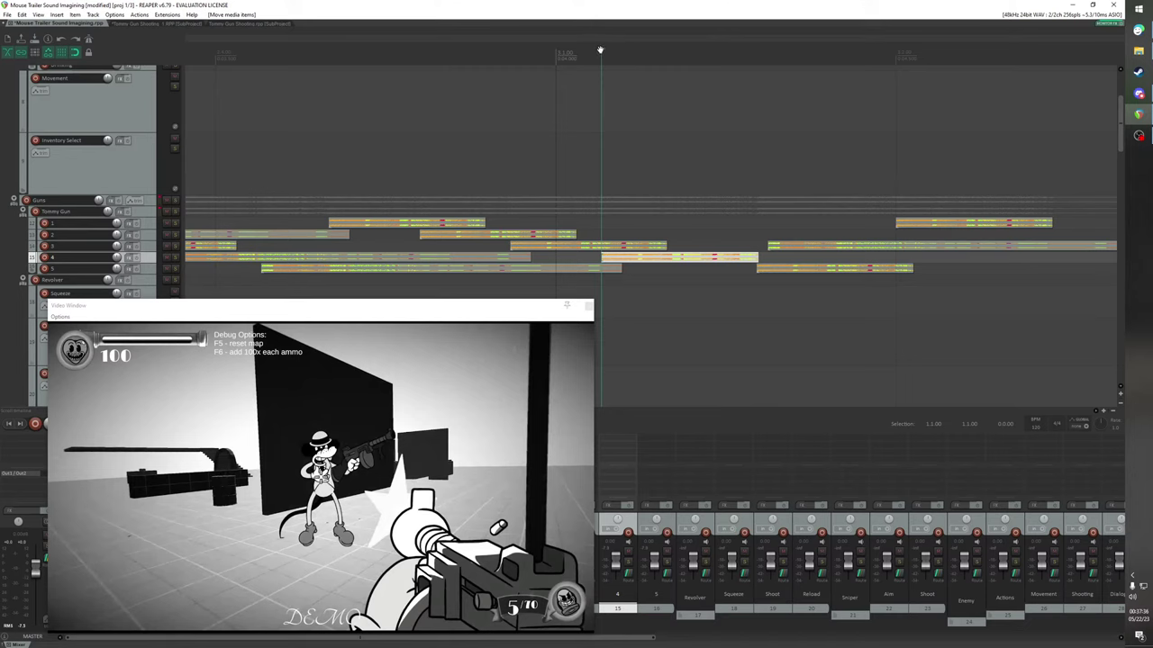
{"action": "left_click_drag", "start_coordinate": [600, 49], "coordinate": [670, 51]}
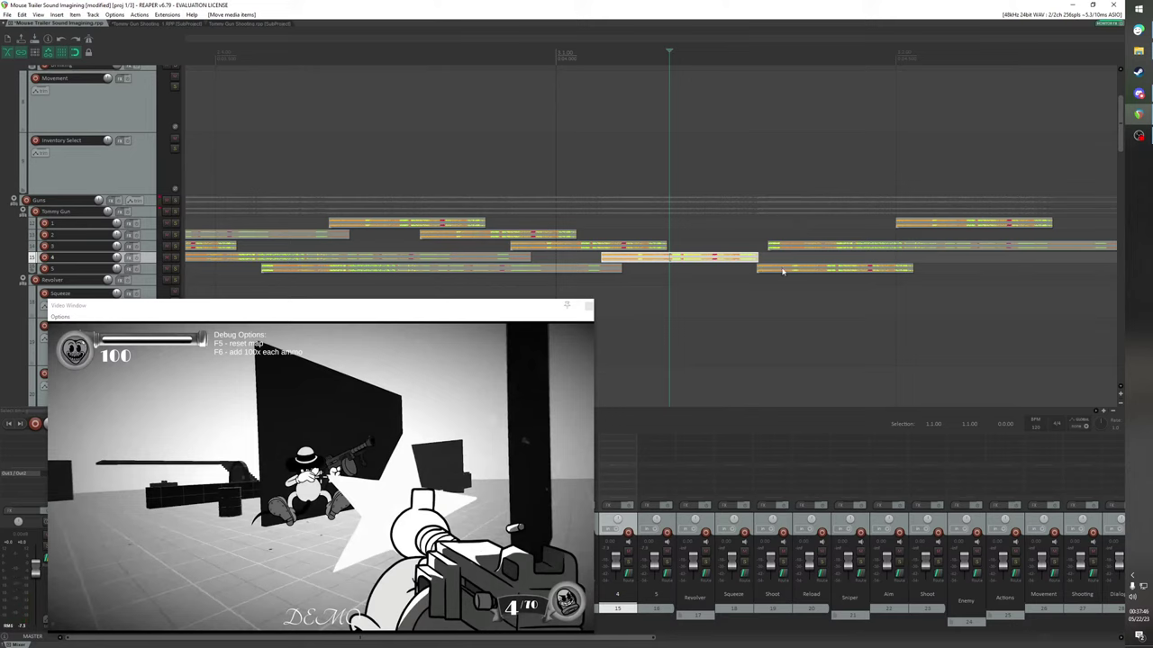
{"action": "left_click_drag", "start_coordinate": [782, 272], "coordinate": [694, 271]}
{"action": "left_click_drag", "start_coordinate": [668, 50], "coordinate": [757, 47]}
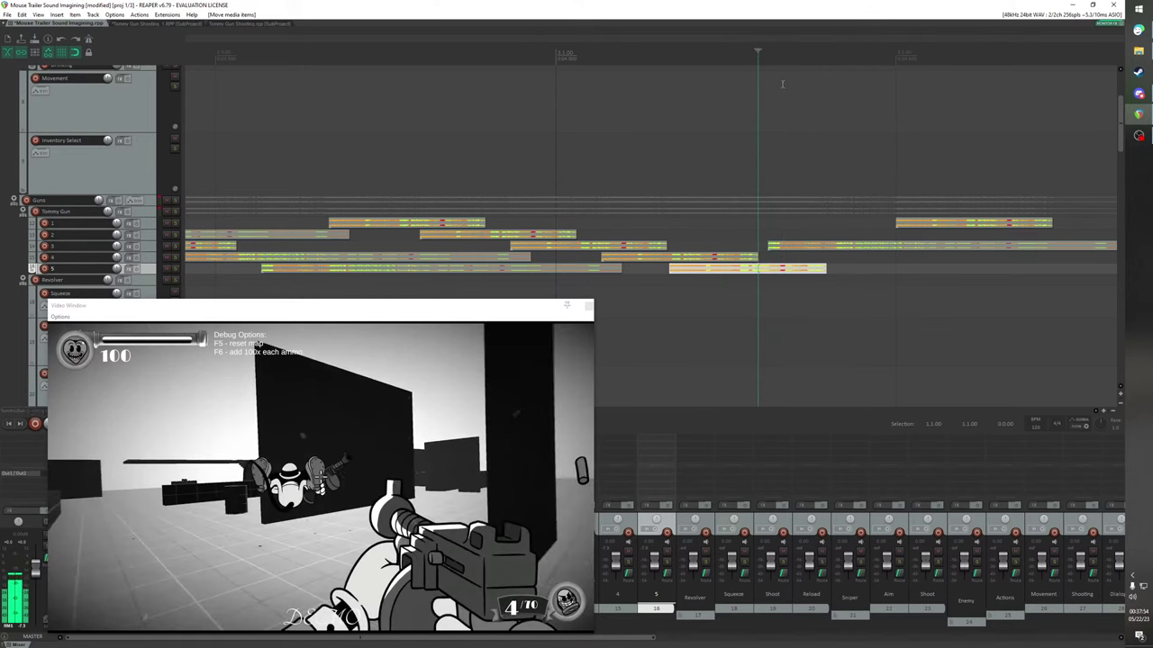
Align the last Tommy Gun track 3 clip with the next shot frame and the last track 1 clip with the shot after it
{"action": "key", "text": "Right"}
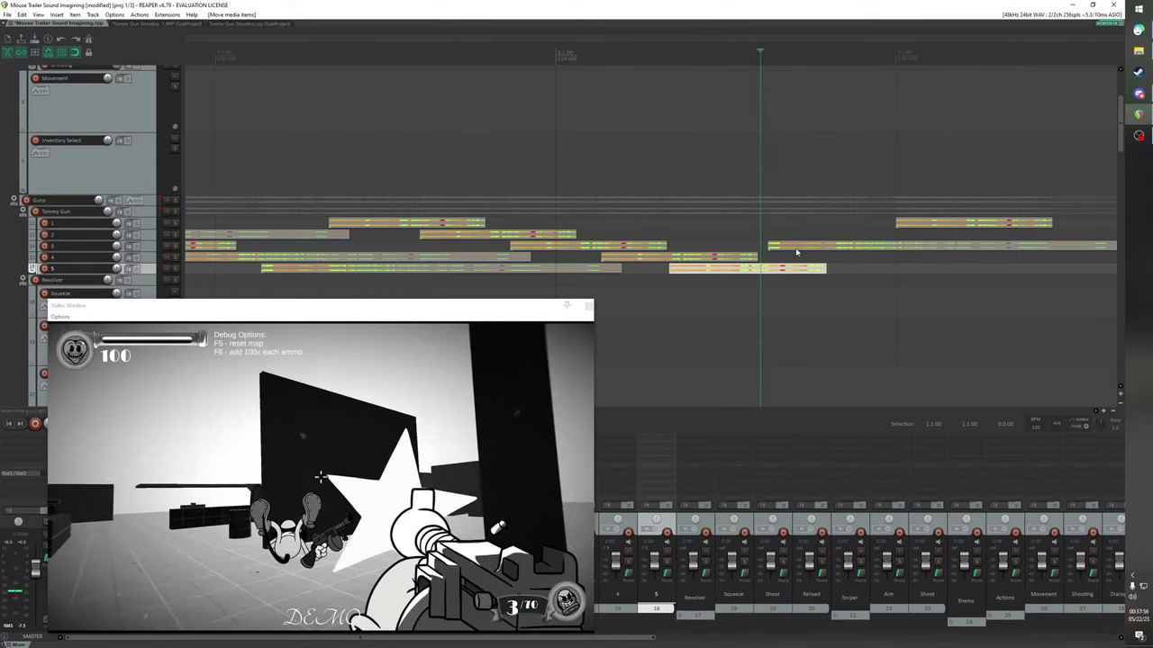
{"action": "left_click_drag", "start_coordinate": [795, 247], "coordinate": [788, 247]}
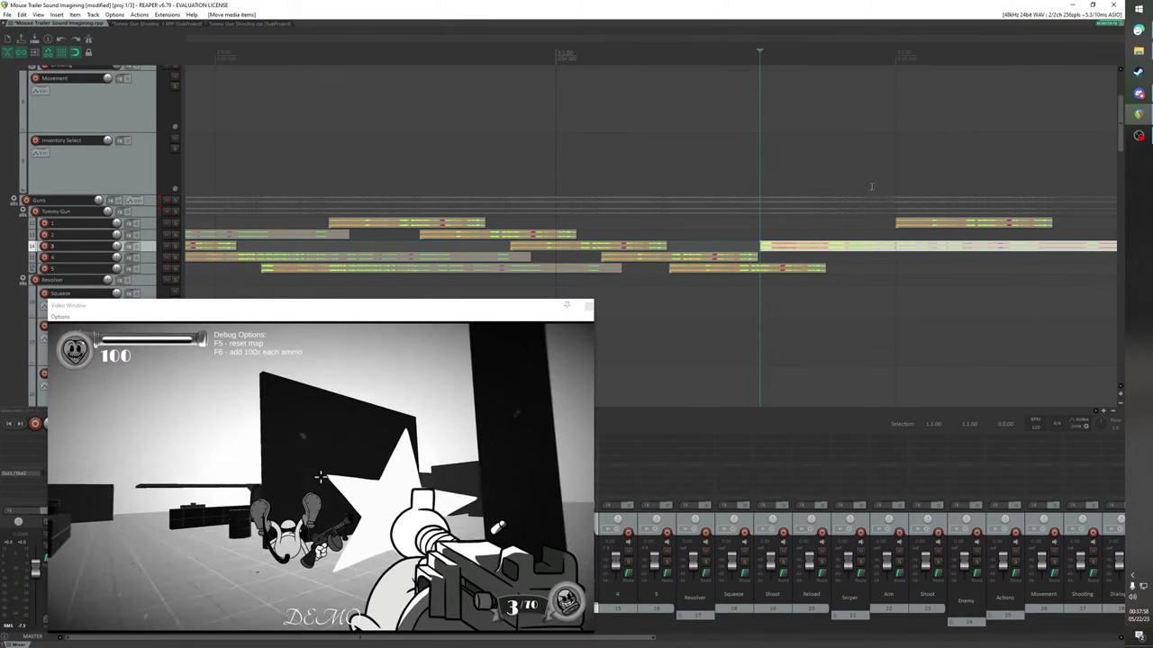
{"action": "left_click_drag", "start_coordinate": [761, 50], "coordinate": [853, 40]}
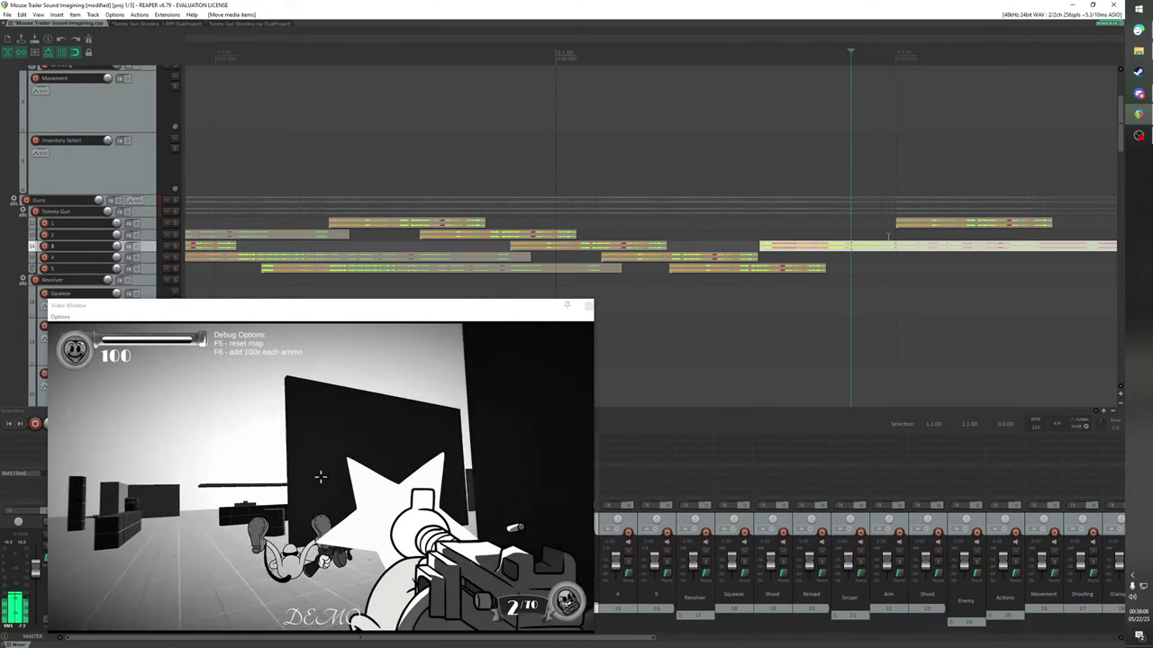
{"action": "left_click_drag", "start_coordinate": [909, 227], "coordinate": [864, 227]}
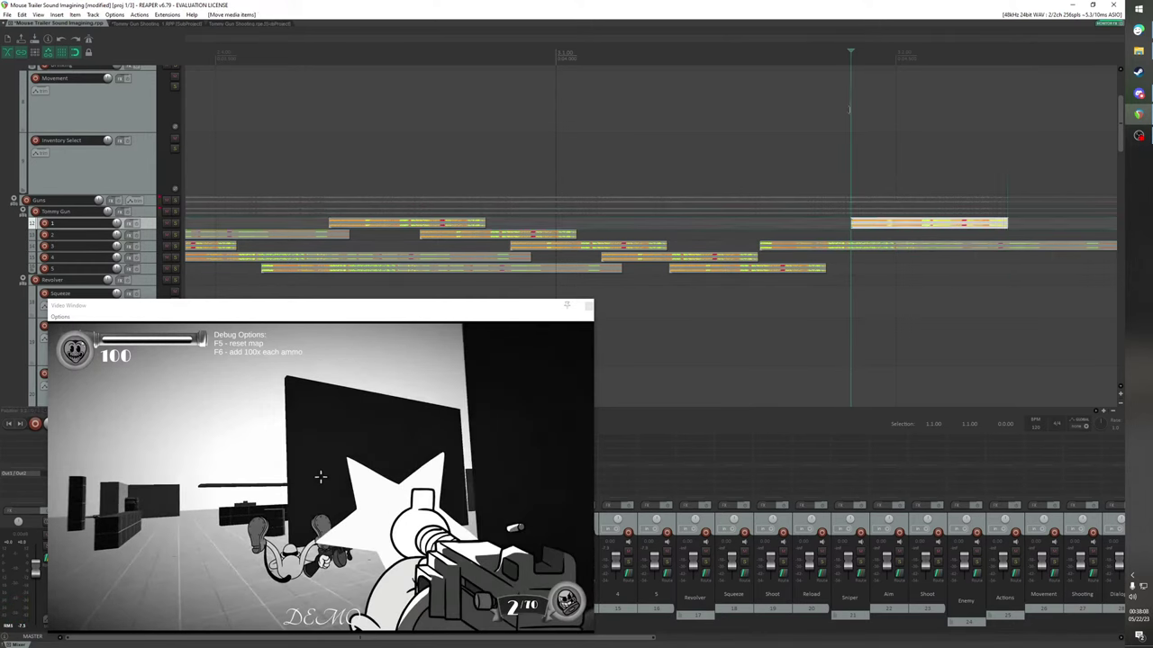
Play the Tommy Gun burst from 2.3.00 with the video in view to check that the gunshots match the muzzle flashes
{"action": "key", "text": "space"}
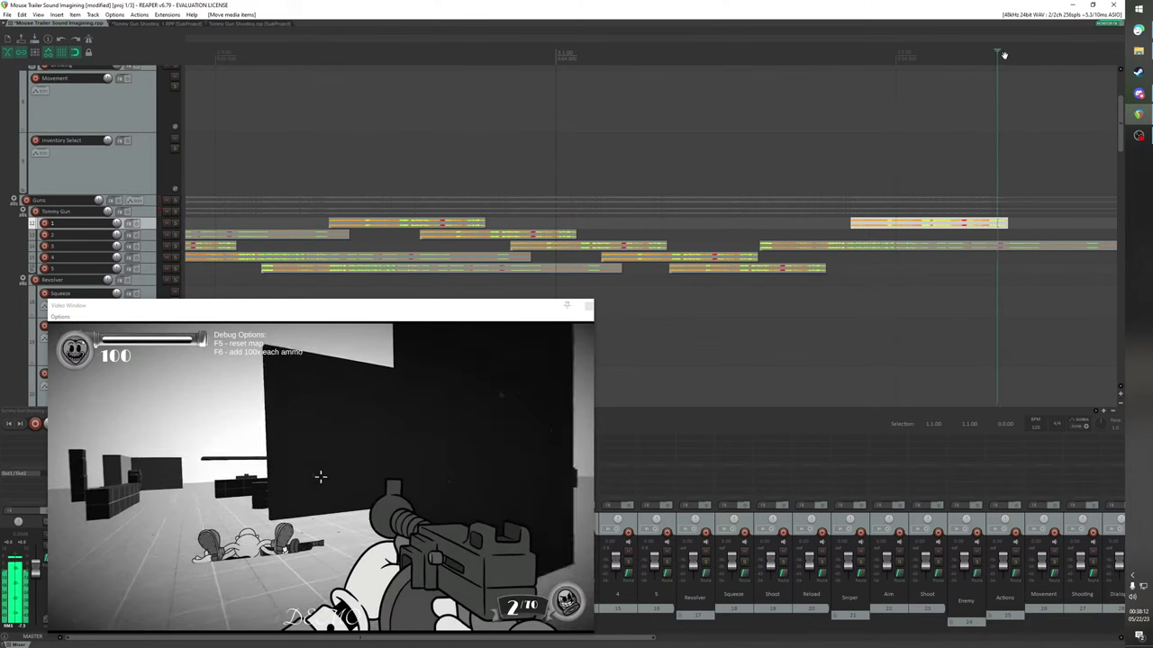
{"action": "scroll", "coordinate": [963, 159], "scroll_direction": "down", "scroll_amount": 2}
{"action": "scroll", "coordinate": [963, 159], "scroll_direction": "down", "scroll_amount": 1}
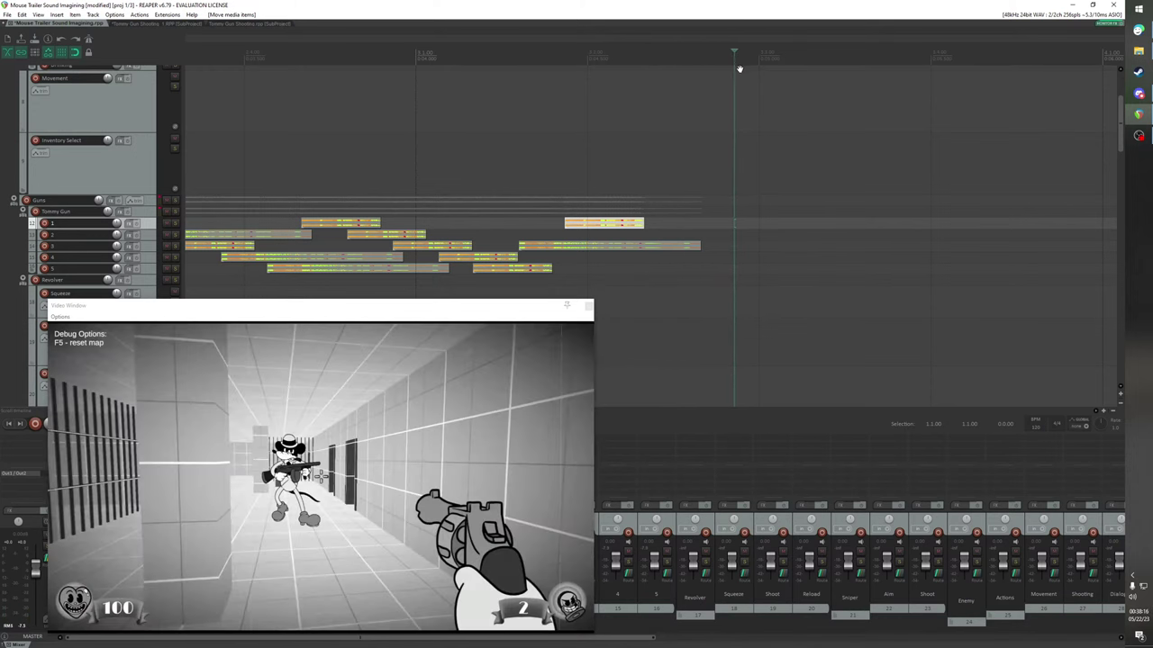
{"action": "left_click_drag", "start_coordinate": [739, 68], "coordinate": [615, 67]}
{"action": "left_click_drag", "start_coordinate": [525, 308], "coordinate": [670, 593]}
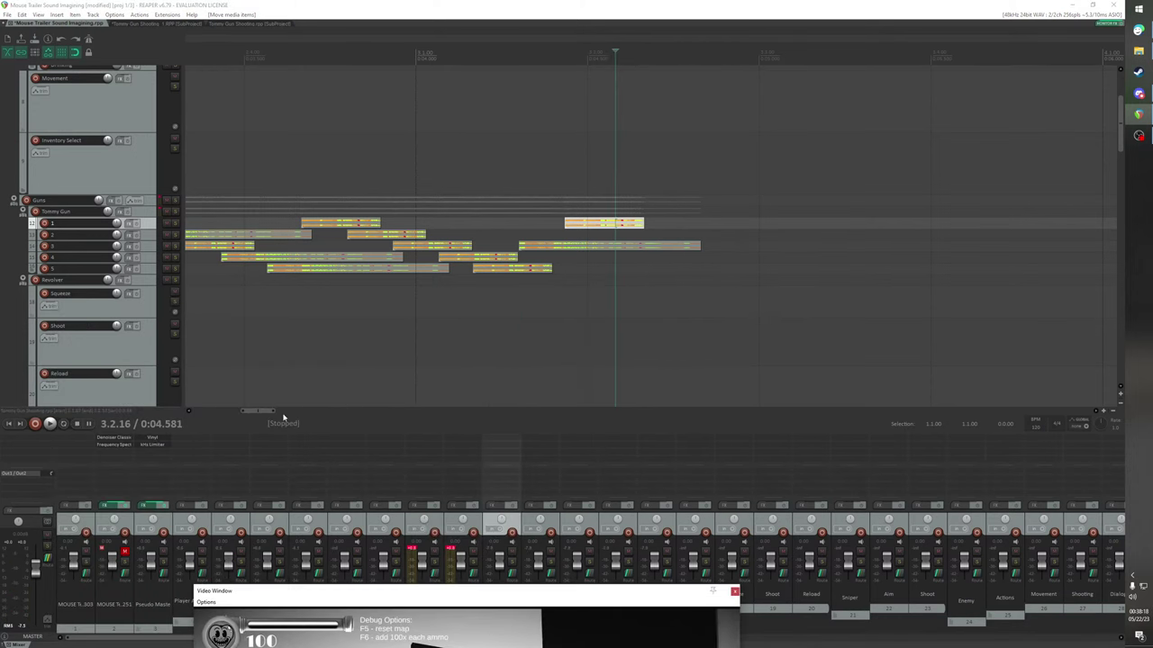
{"action": "left_click_drag", "start_coordinate": [268, 411], "coordinate": [259, 412]}
{"action": "left_click", "coordinate": [288, 51]}
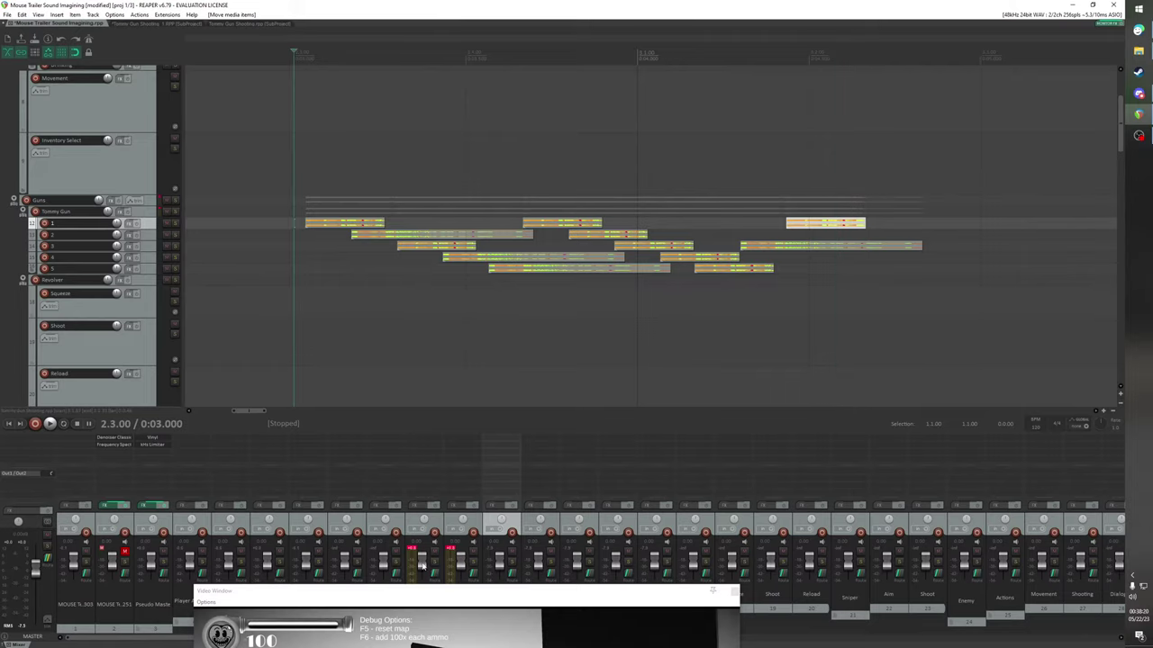
{"action": "left_click_drag", "start_coordinate": [430, 591], "coordinate": [592, 144]}
{"action": "key", "text": "space"}
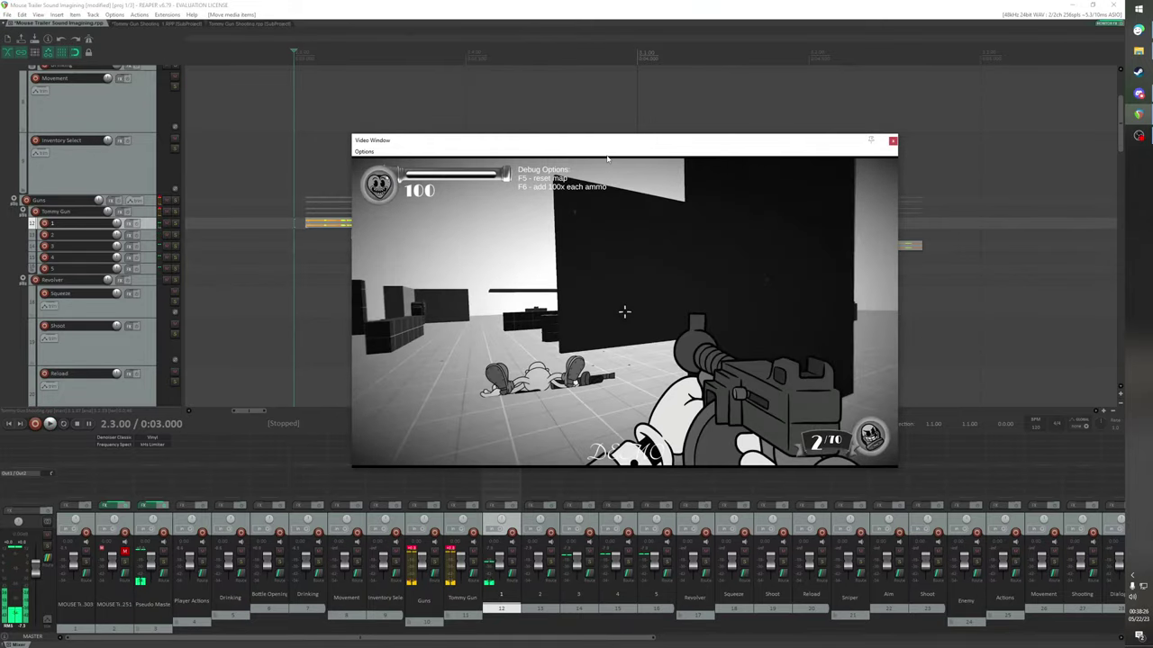
{"action": "key", "text": "space"}
{"action": "key", "text": "space"}
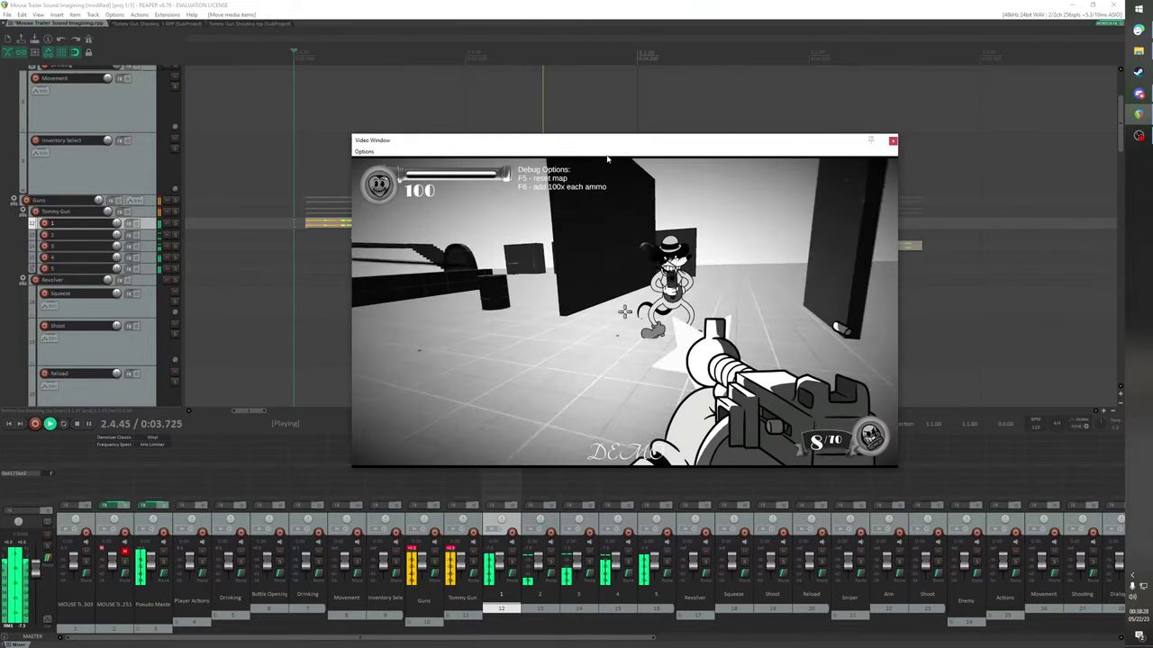
{"action": "key", "text": "space"}
{"action": "key", "text": "space"}
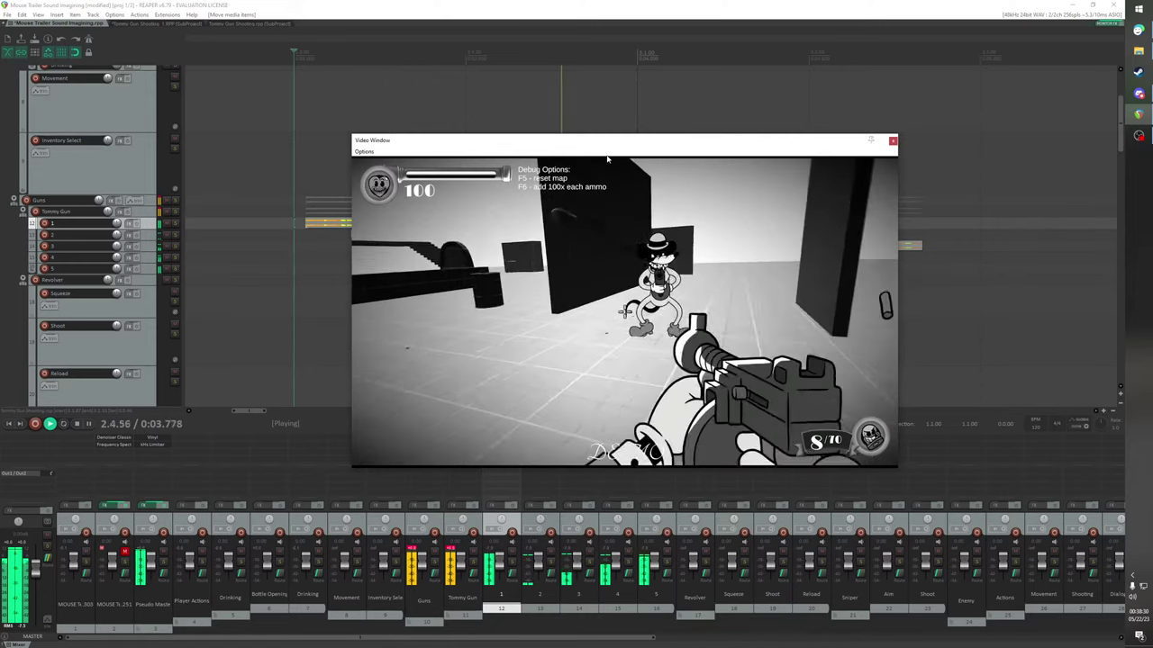
{"action": "key", "text": "space"}
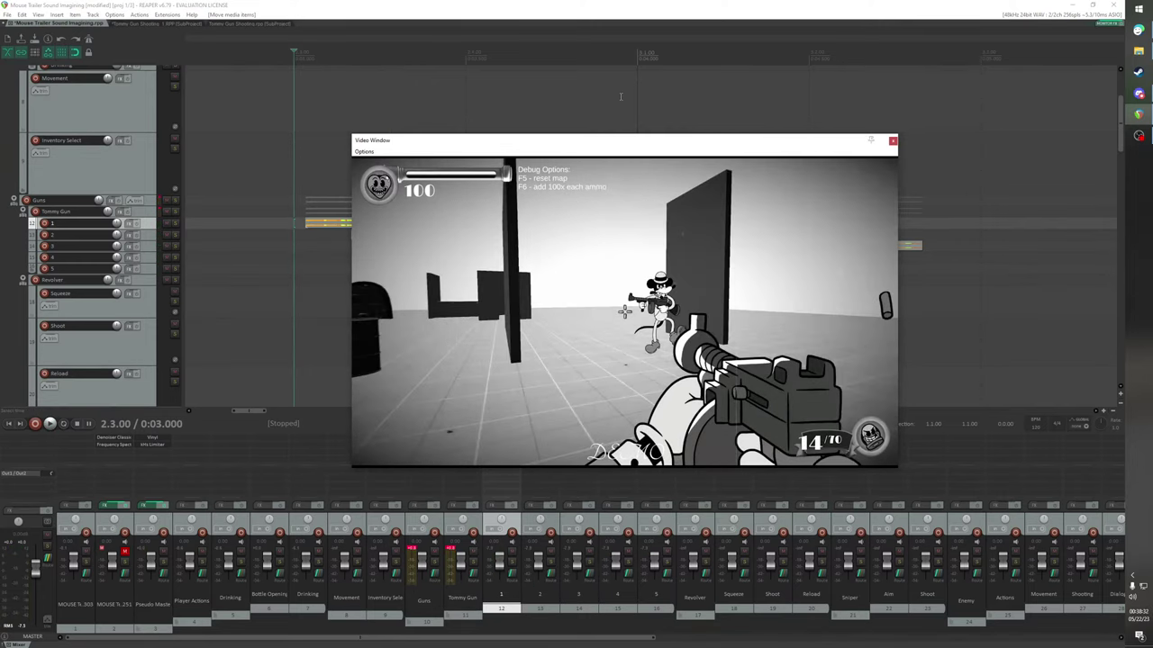
Play the trailer from the project start through the Tommy Gun burst to check the gunshots in context
{"action": "key", "text": "Home"}
{"action": "left_click_drag", "start_coordinate": [559, 148], "coordinate": [614, 112]}
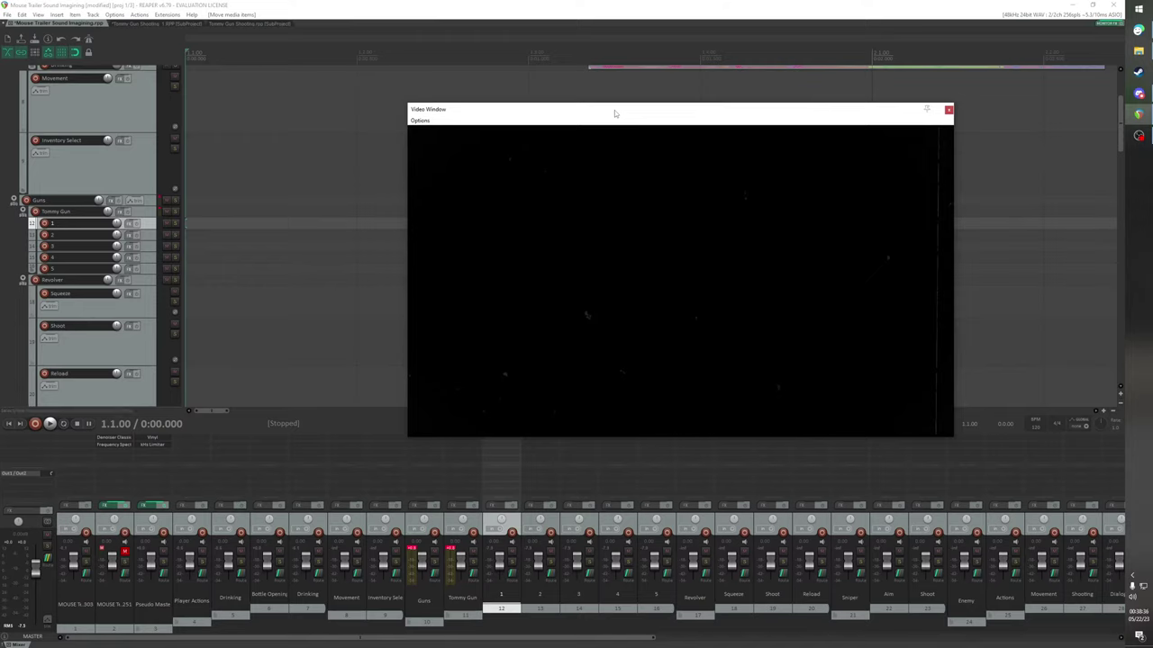
{"action": "key", "text": "space"}
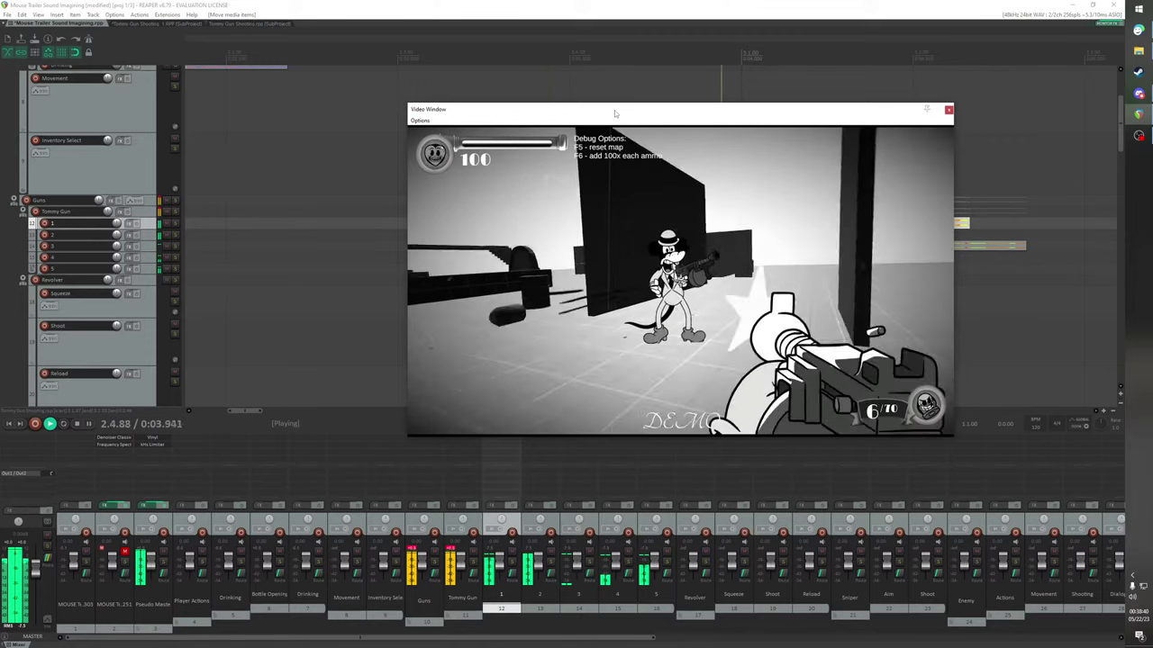
{"action": "key", "text": "space"}
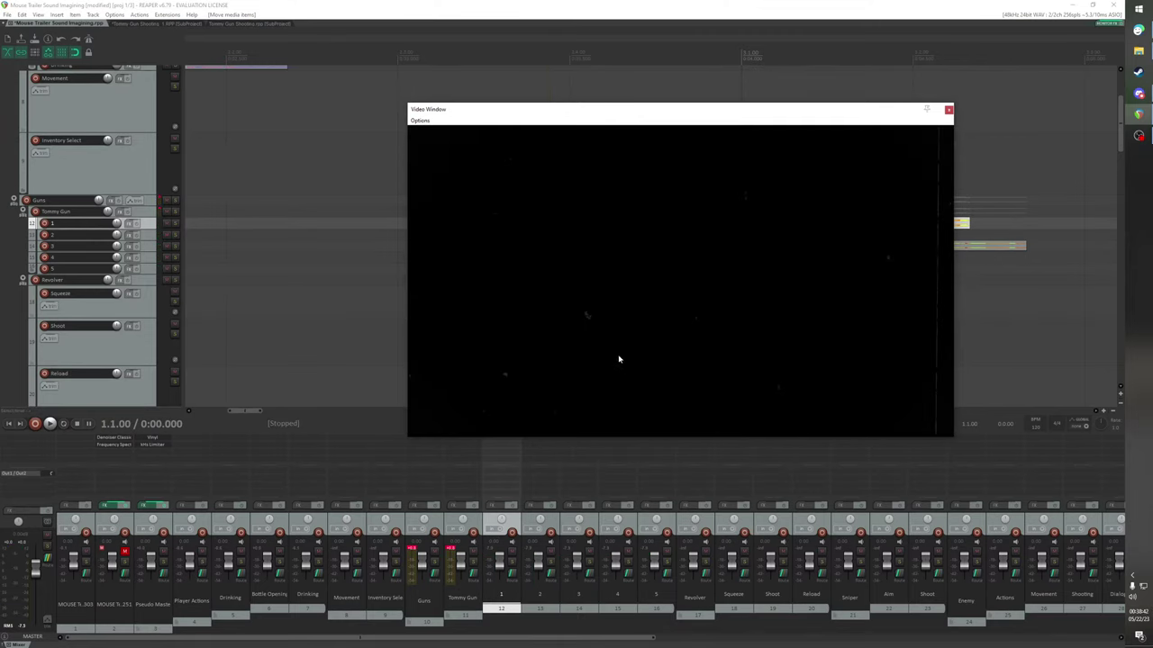
Copy the long Tommy Gun track 2 clip and, with snapping off, paste it at 3.2.15 on track 2
{"action": "left_click_drag", "start_coordinate": [641, 120], "coordinate": [473, 486]}
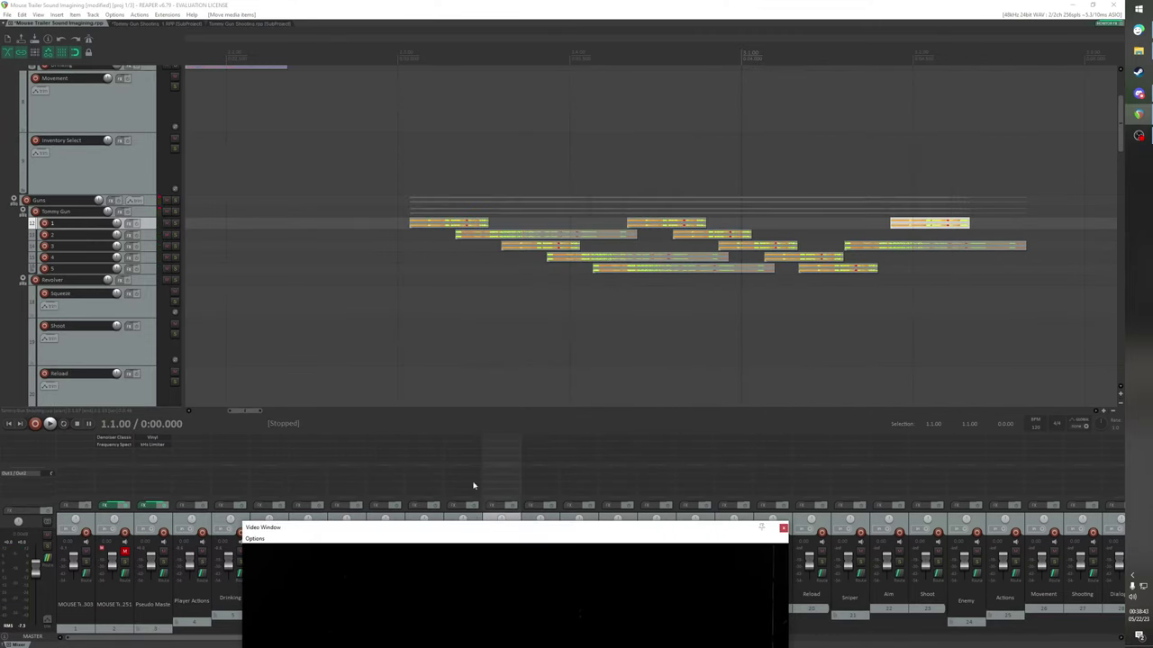
{"action": "left_click", "coordinate": [251, 420]}
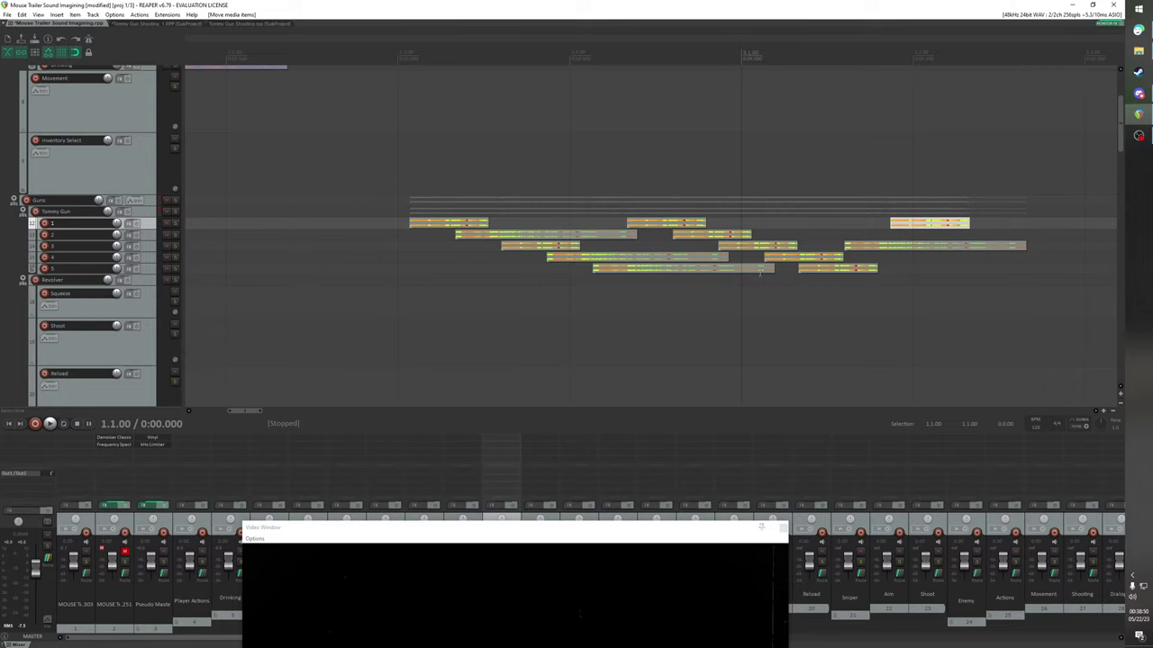
{"action": "left_click", "coordinate": [625, 236]}
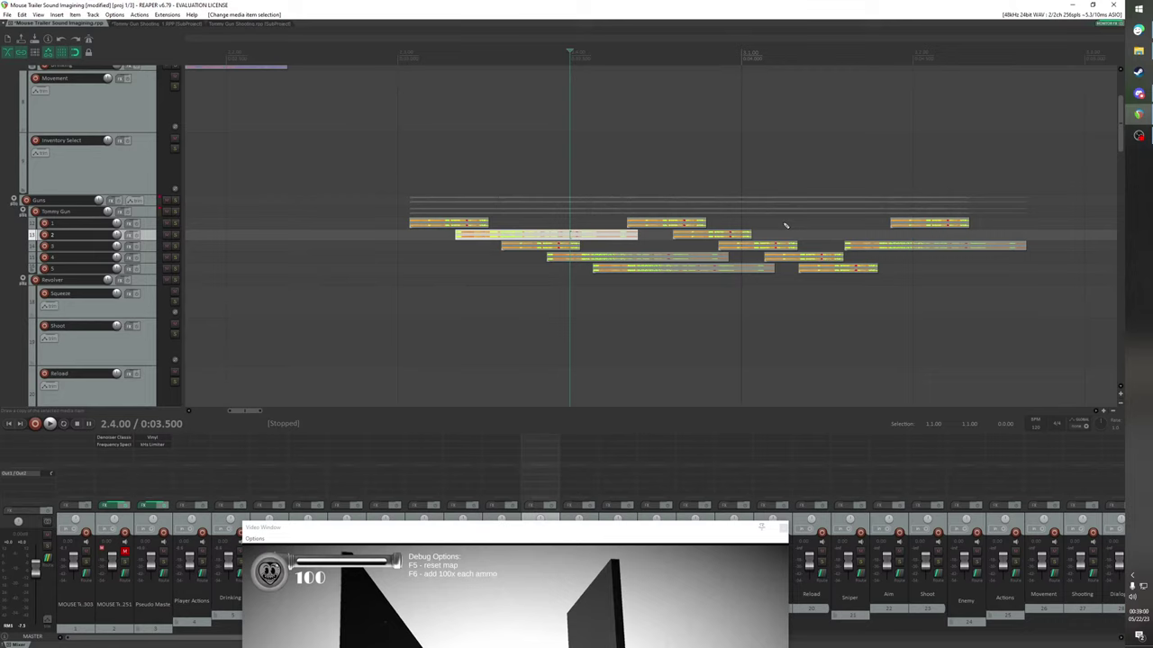
{"action": "left_click", "coordinate": [952, 236]}
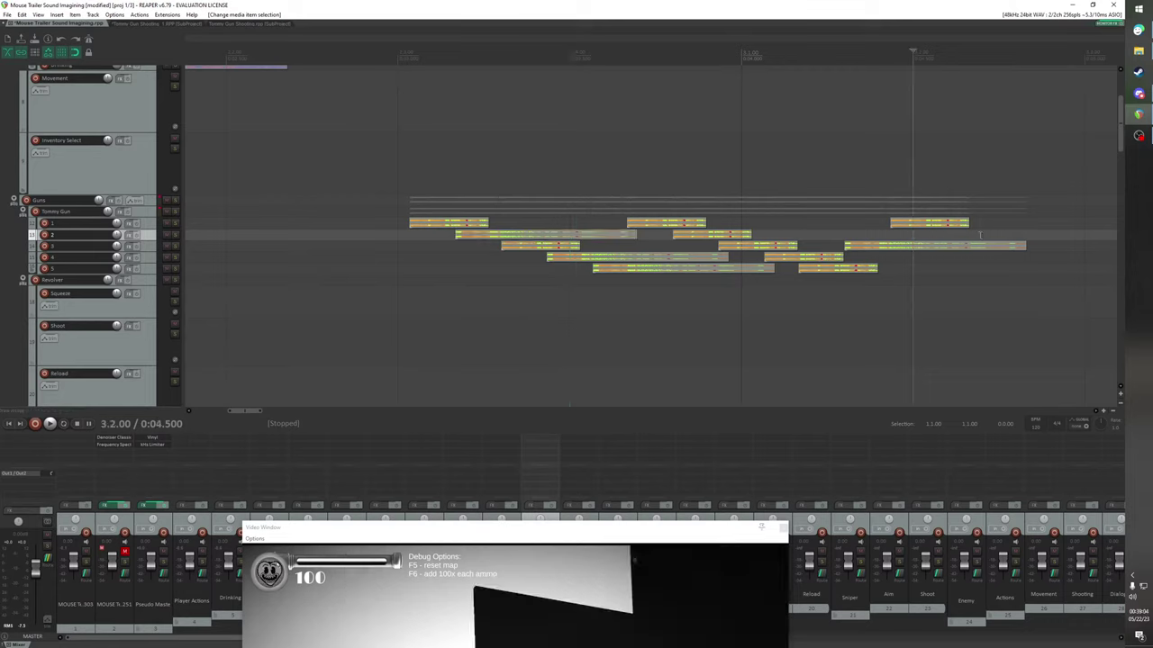
{"action": "left_click", "coordinate": [862, 218]}
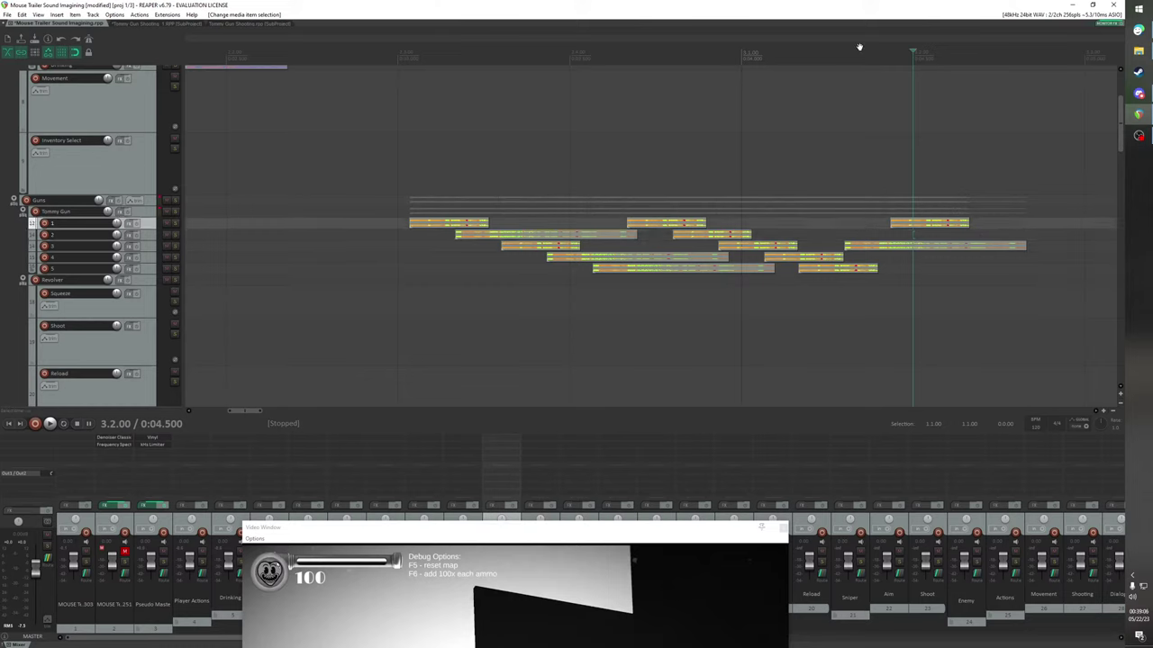
{"action": "left_click", "coordinate": [886, 240]}
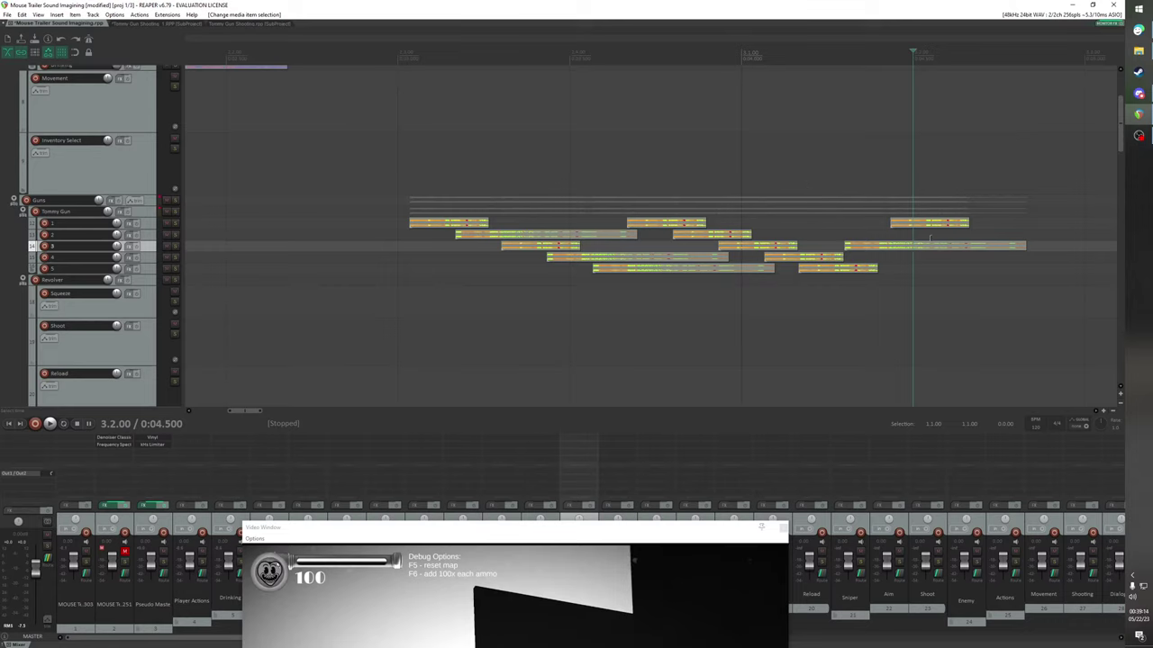
{"action": "left_click", "coordinate": [937, 235]}
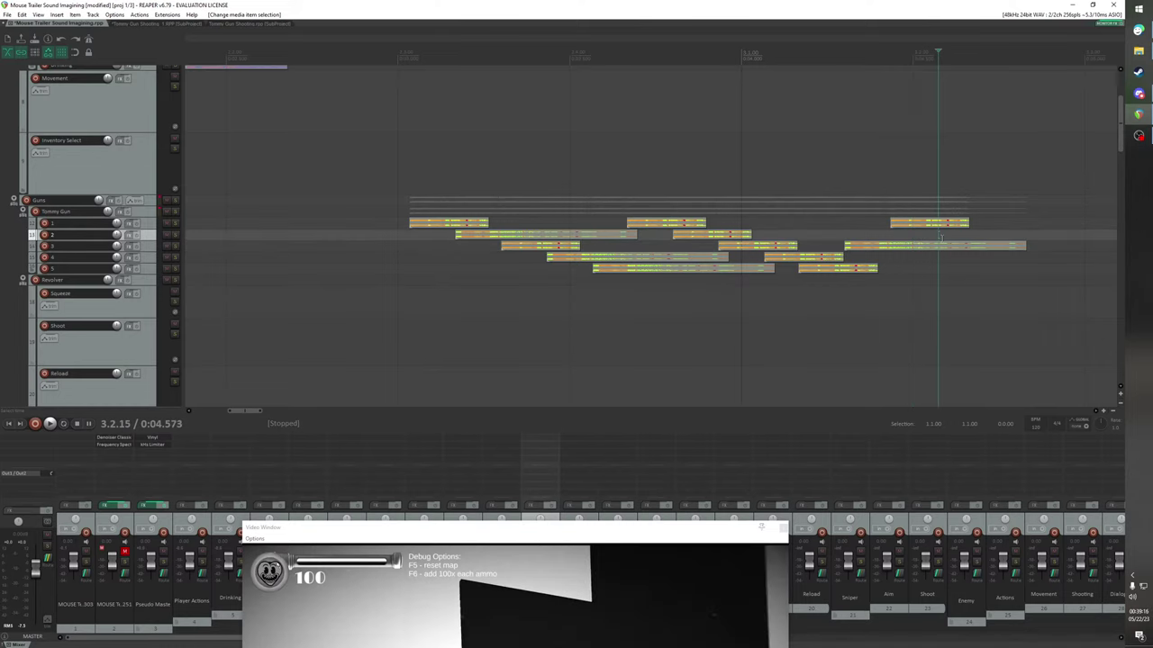
{"action": "key", "text": "ctrl+v"}
{"action": "scroll", "coordinate": [501, 355], "scroll_direction": "down", "scroll_amount": 5}
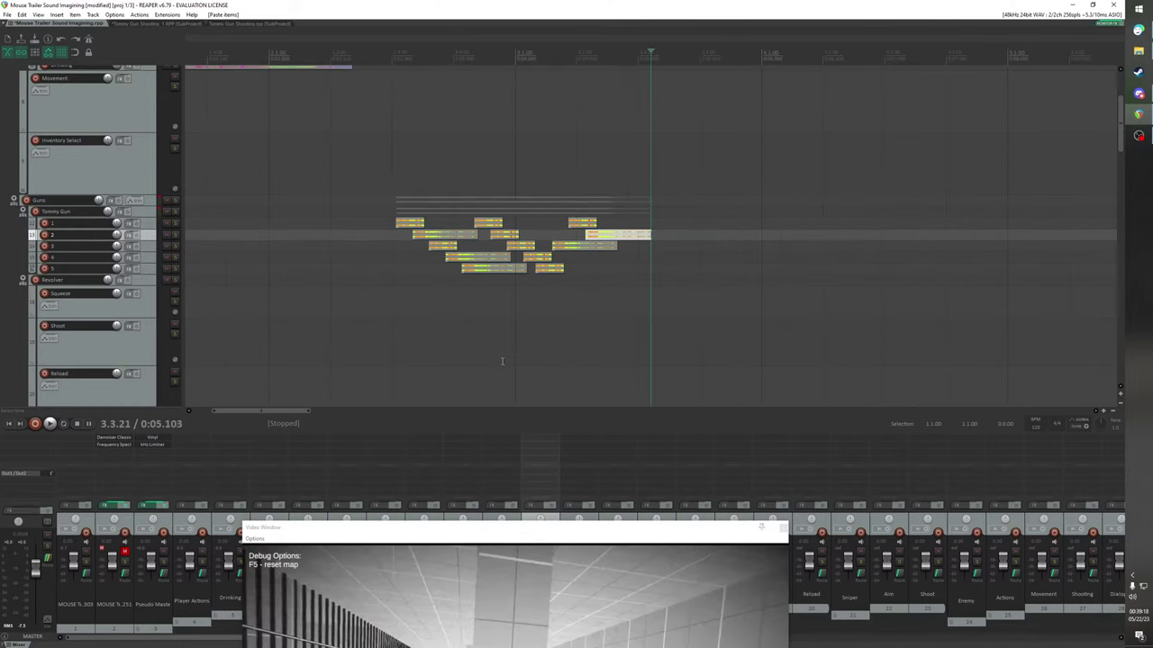
Copy all Tommy Gun clips on tracks 1 to 5 and paste the whole burst at 3.4.76, starting on track 1
{"action": "scroll", "coordinate": [446, 381], "scroll_direction": "up", "scroll_amount": 2}
{"action": "left_click_drag", "start_coordinate": [266, 412], "coordinate": [254, 411]}
{"action": "scroll", "coordinate": [446, 290], "scroll_direction": "up", "scroll_amount": 3}
{"action": "scroll", "coordinate": [457, 289], "scroll_direction": "down", "scroll_amount": 2}
{"action": "left_click_drag", "start_coordinate": [343, 222], "coordinate": [801, 281]}
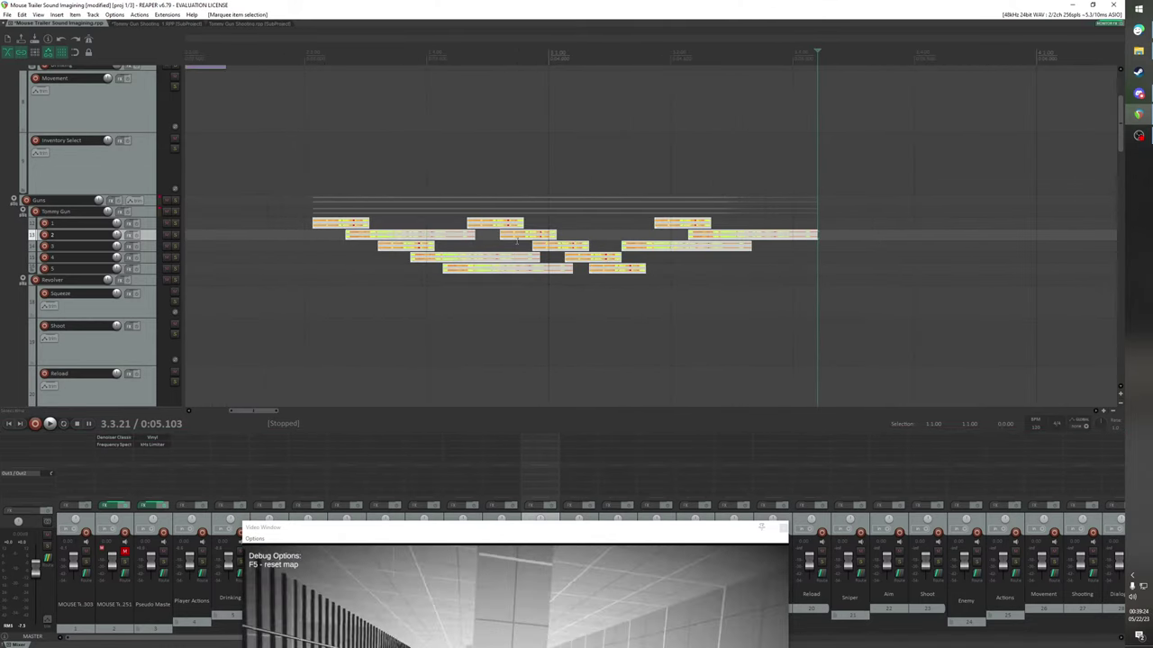
{"action": "left_click", "coordinate": [1007, 227]}
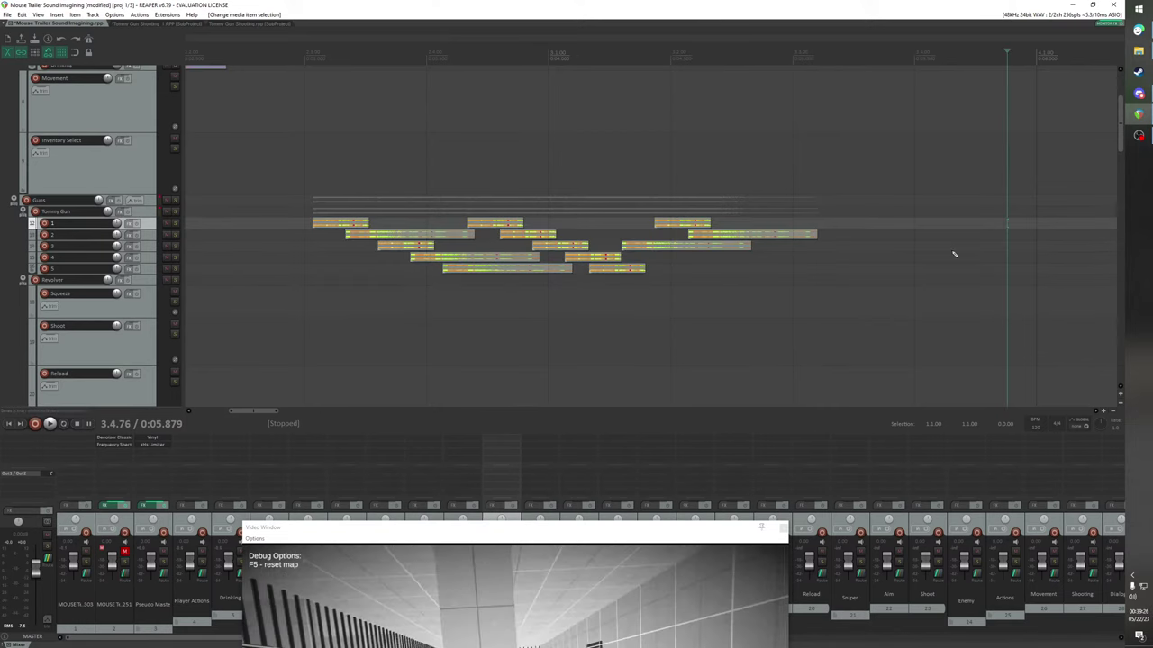
{"action": "key", "text": "ctrl+v"}
Return to the start of the first Tommy Gun burst and step through the video frames around the first shot
{"action": "left_click_drag", "start_coordinate": [323, 412], "coordinate": [236, 411]}
{"action": "left_click", "coordinate": [612, 57]}
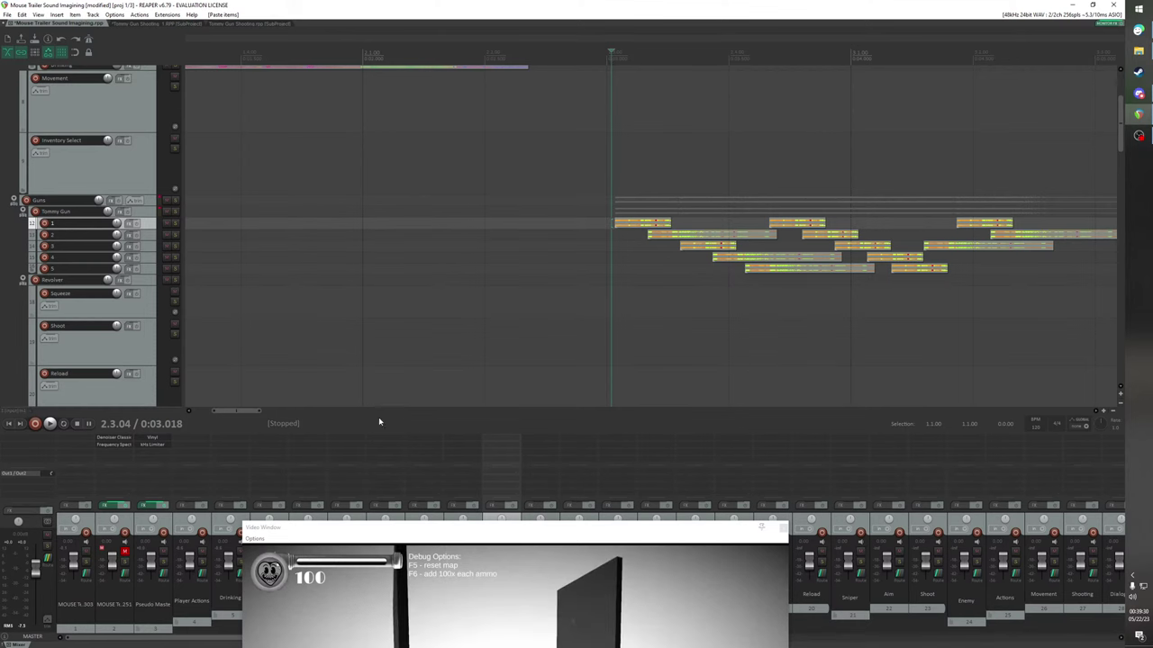
{"action": "left_click_drag", "start_coordinate": [410, 532], "coordinate": [346, 200]}
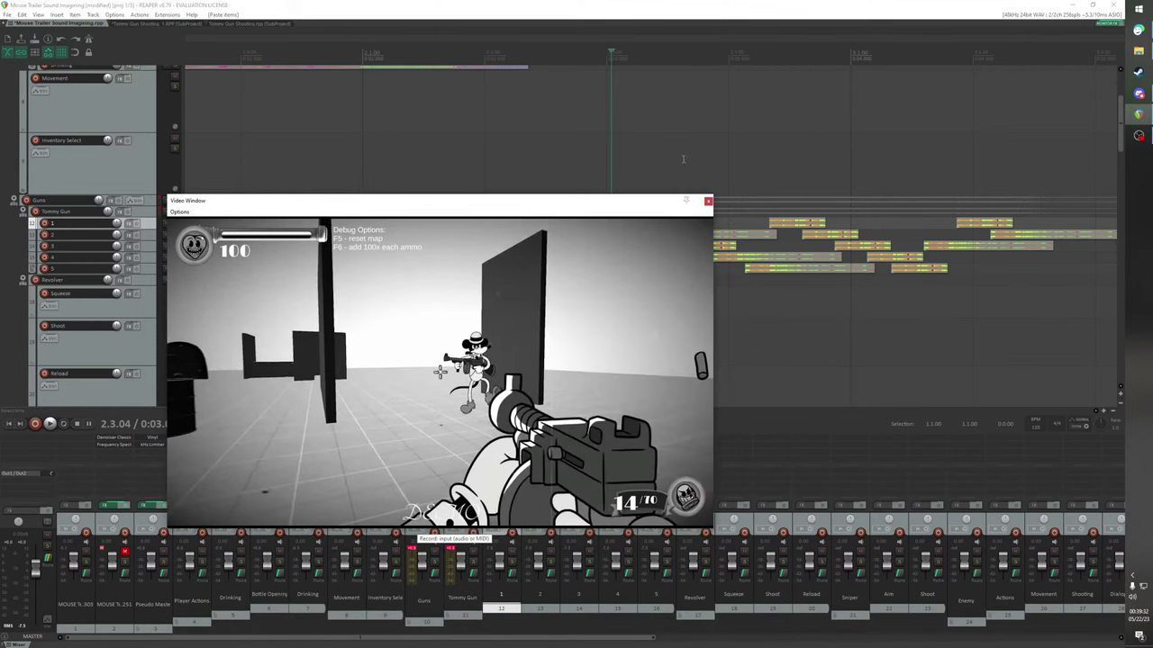
{"action": "left_click_drag", "start_coordinate": [622, 204], "coordinate": [639, 281]}
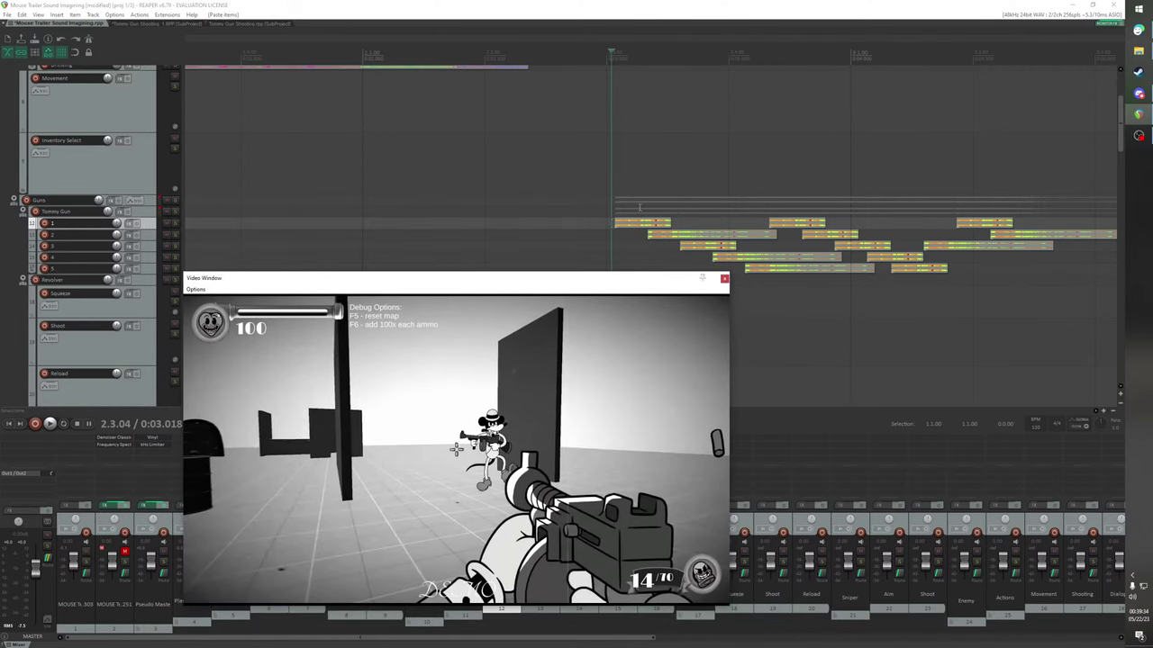
{"action": "key", "text": "Right"}
{"action": "key", "text": "Right"}
{"action": "key", "text": "Right"}
{"action": "key", "text": "Right"}
{"action": "key", "text": "Left"}
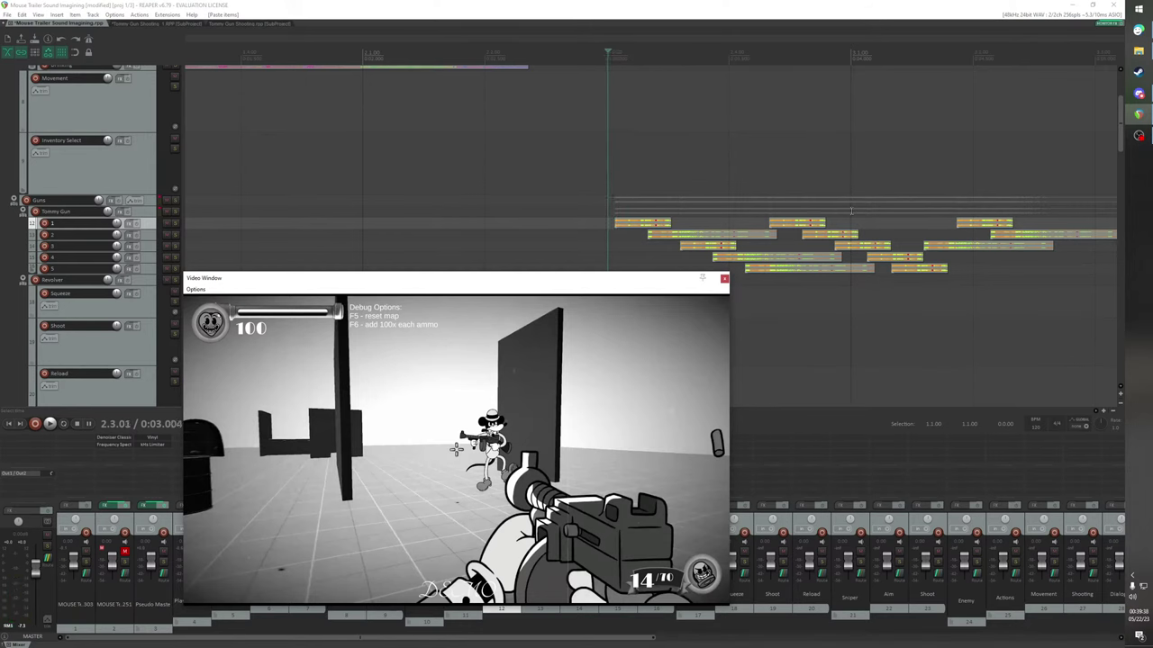
Reposition the video window below the Tommy Gun tracks and select the opening track 1 clip of the first burst
{"action": "scroll", "coordinate": [851, 211], "scroll_direction": "down", "scroll_amount": 3}
{"action": "scroll", "coordinate": [857, 257], "scroll_direction": "down", "scroll_amount": 2}
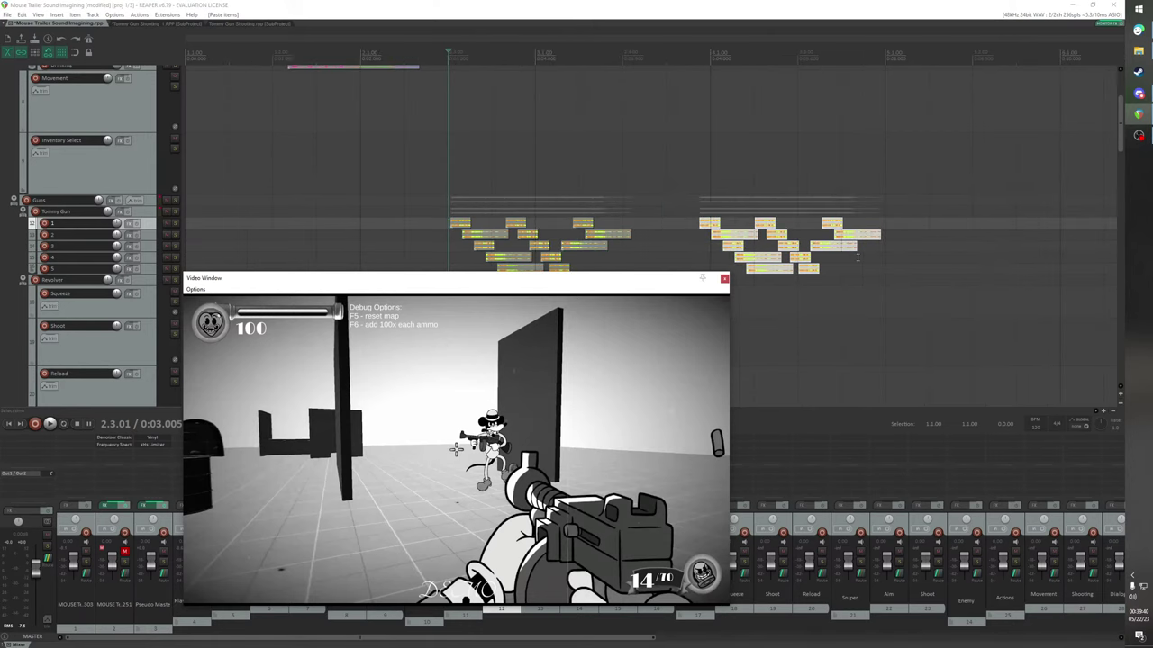
{"action": "scroll", "coordinate": [857, 257], "scroll_direction": "up", "scroll_amount": 2}
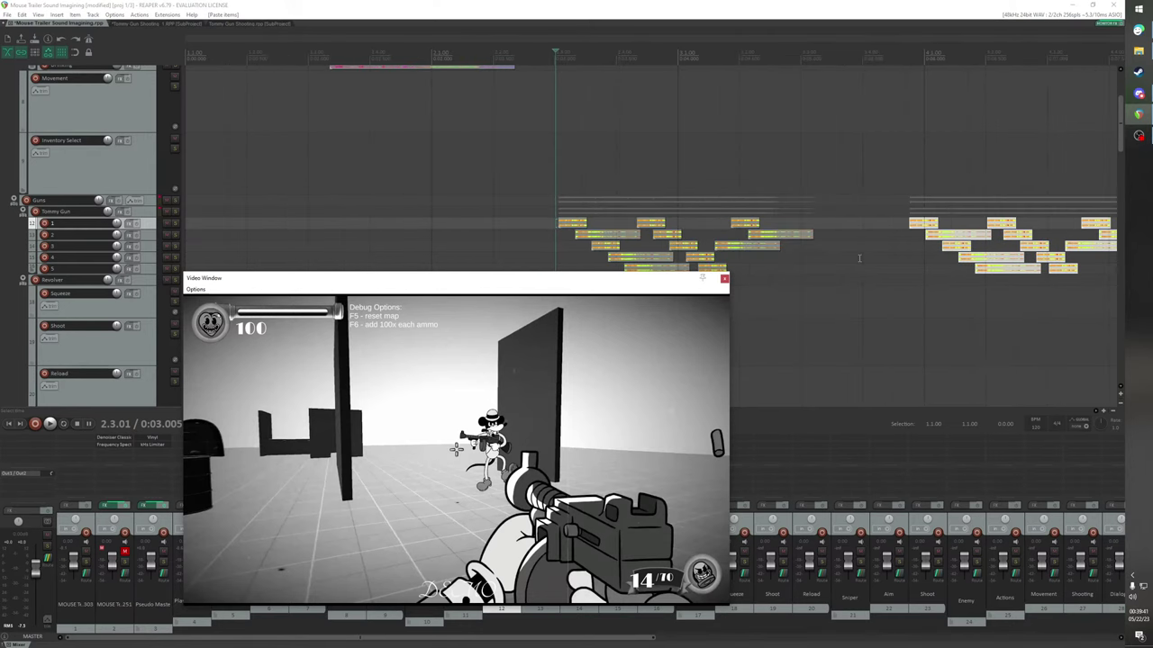
{"action": "left_click_drag", "start_coordinate": [574, 283], "coordinate": [593, 350]}
{"action": "left_click_drag", "start_coordinate": [553, 205], "coordinate": [685, 249]}
{"action": "left_click", "coordinate": [560, 226]}
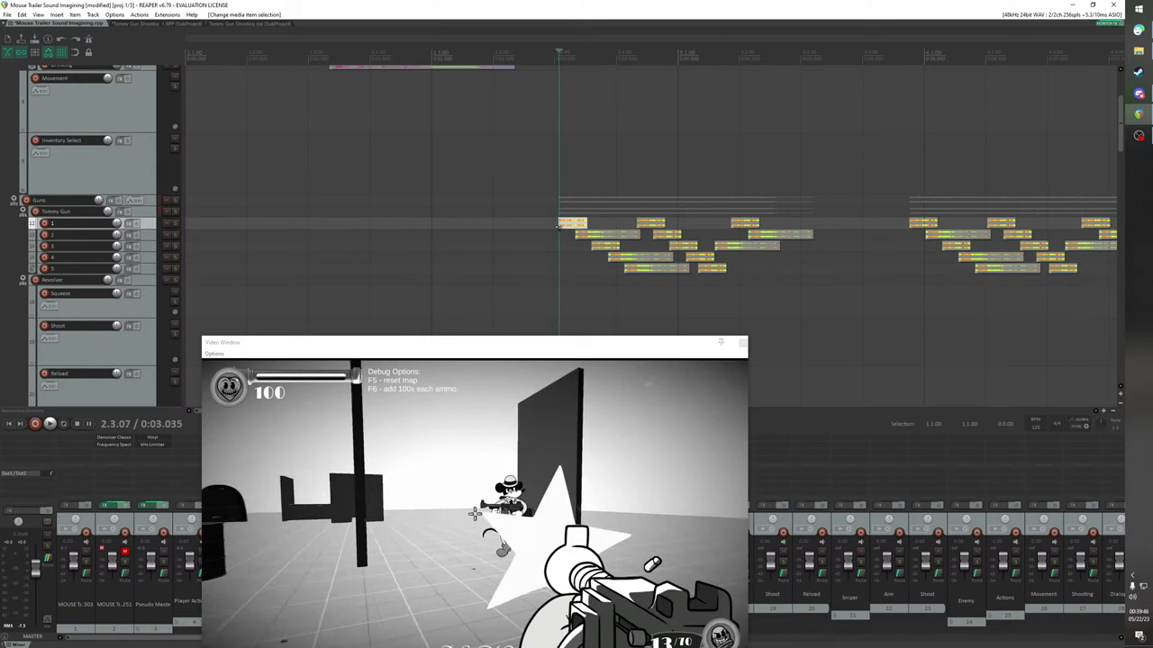
With snapping on, shift the whole first Tommy Gun burst earlier so its opening track 1 clip starts at 2.2.80
{"action": "scroll", "coordinate": [579, 228], "scroll_direction": "up", "scroll_amount": 5}
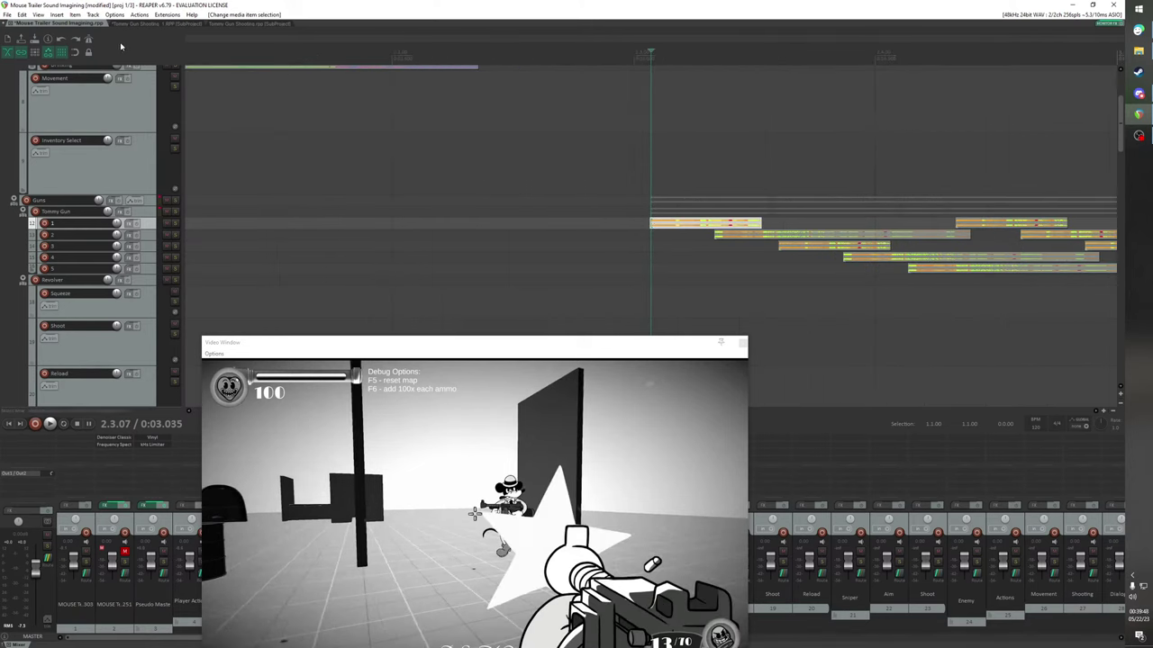
{"action": "scroll", "coordinate": [651, 223], "scroll_direction": "down", "scroll_amount": 3}
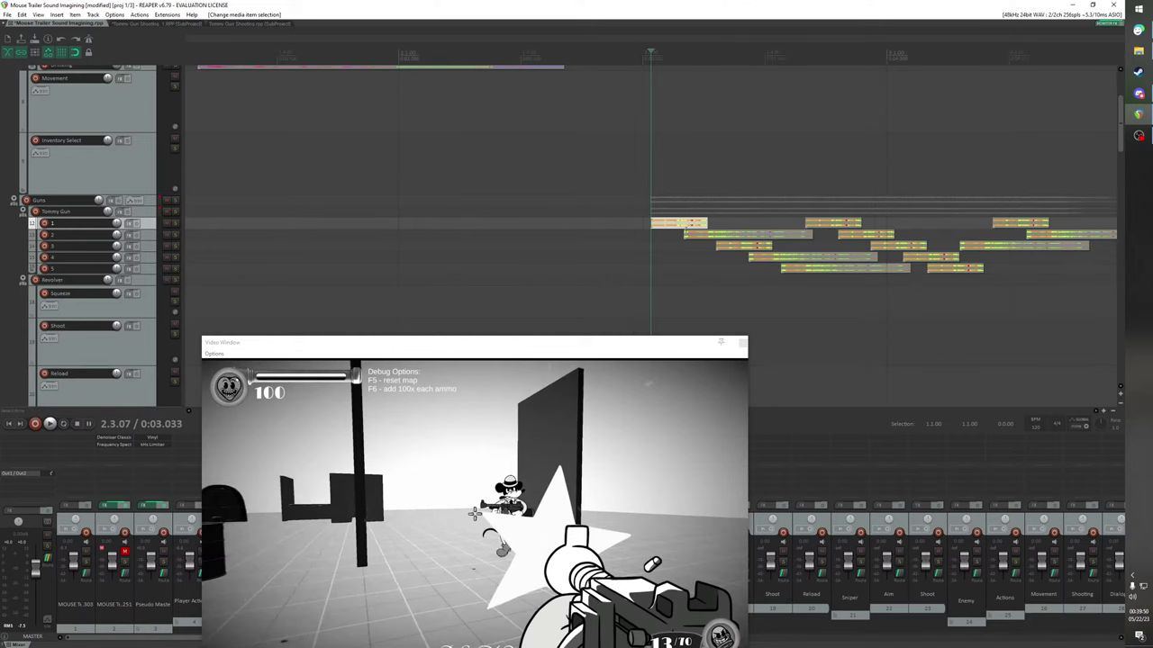
{"action": "scroll", "coordinate": [877, 223], "scroll_direction": "down", "scroll_amount": 1}
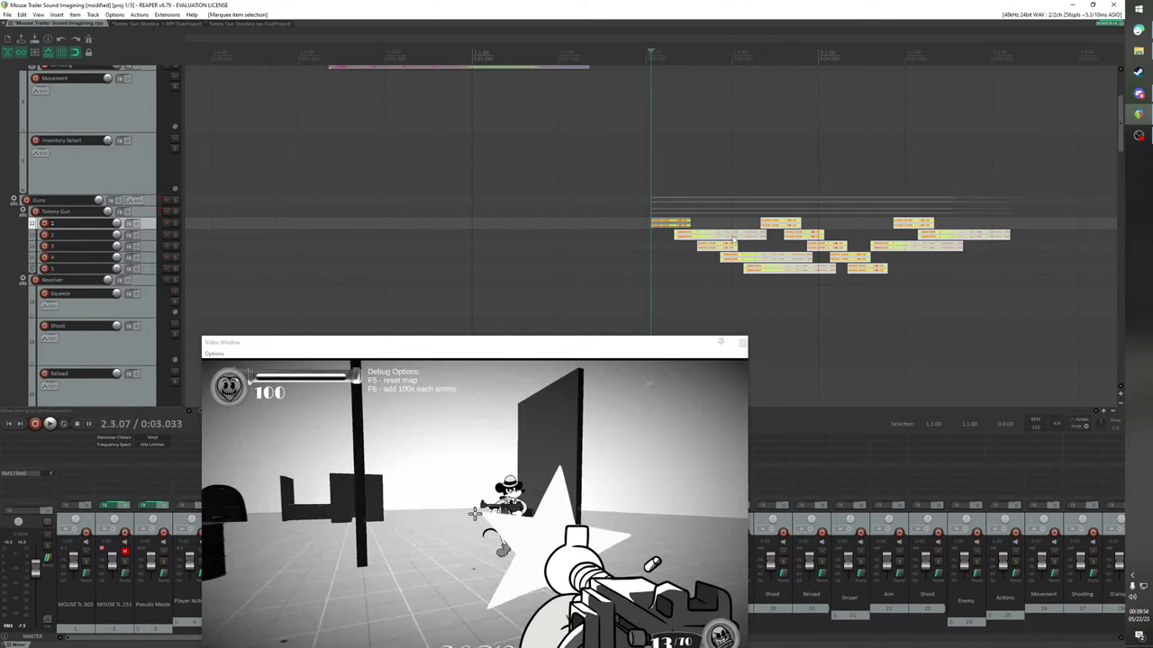
{"action": "left_click_drag", "start_coordinate": [731, 236], "coordinate": [708, 236]}
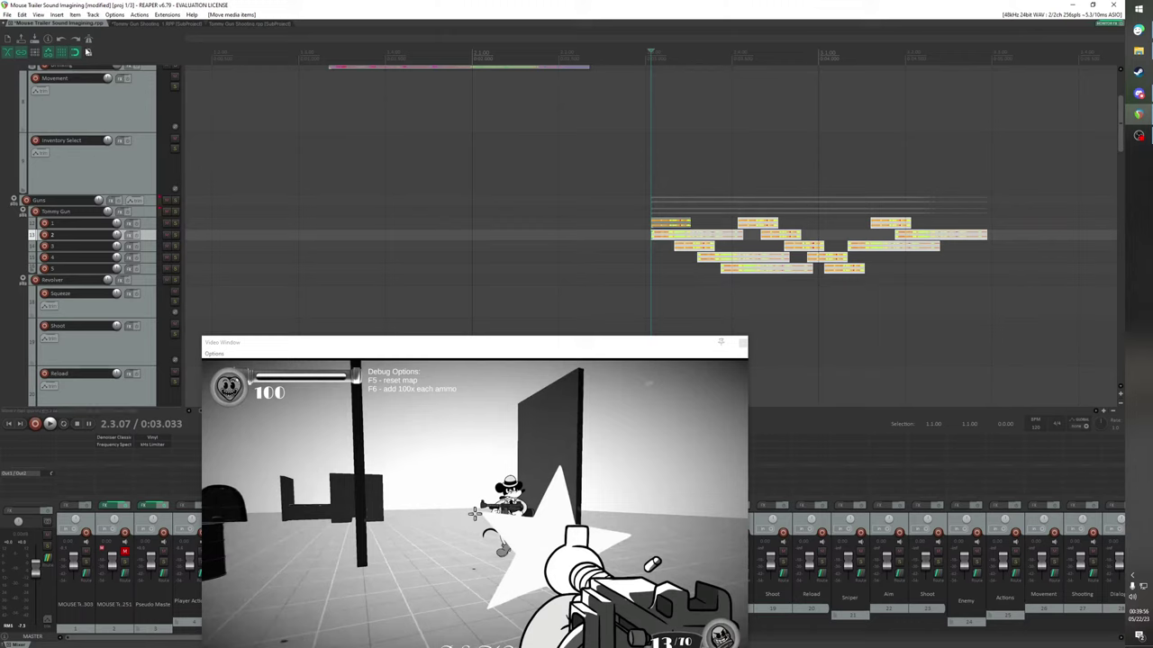
{"action": "key", "text": "ctrl+z"}
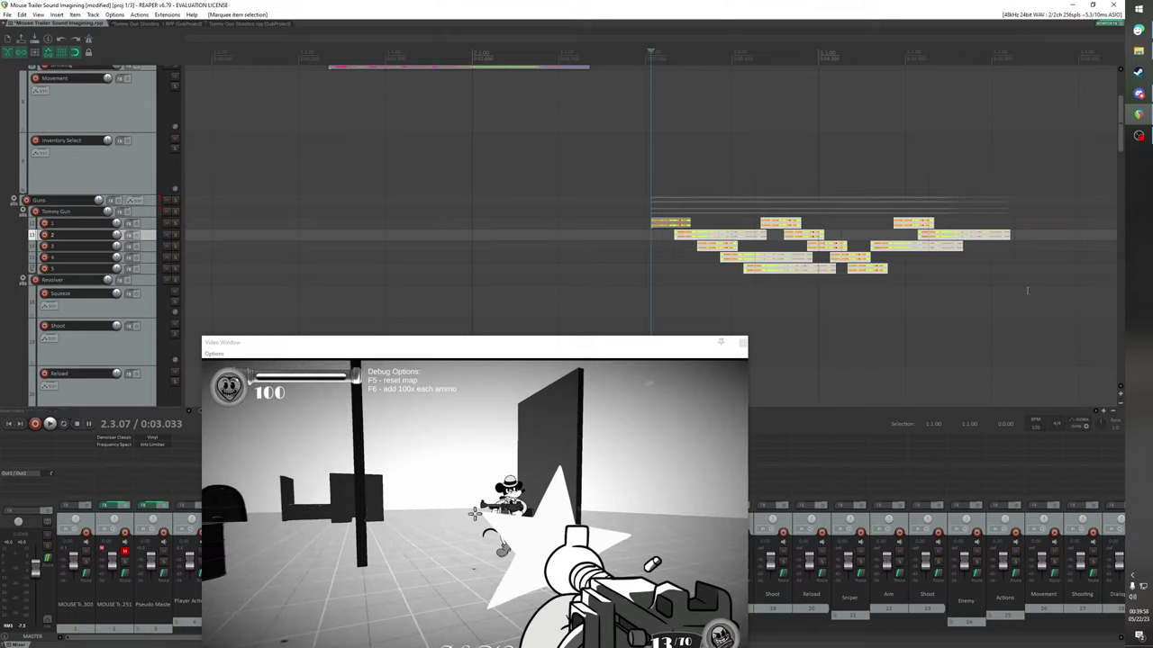
{"action": "left_click_drag", "start_coordinate": [690, 241], "coordinate": [658, 235]}
{"action": "left_click", "coordinate": [630, 223]}
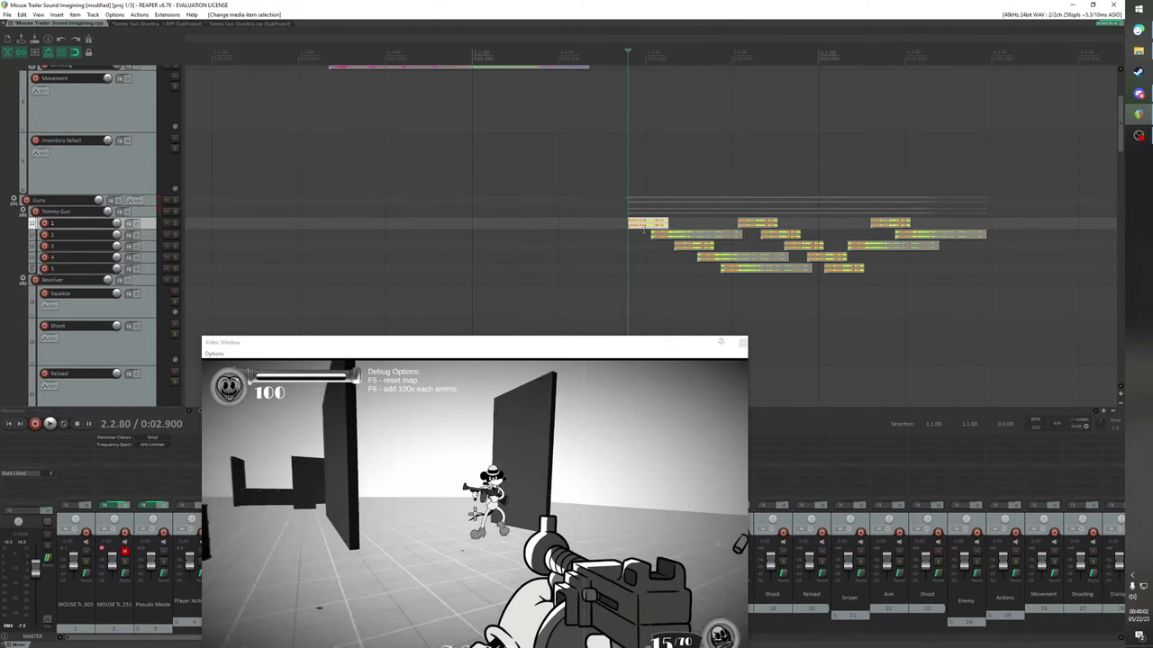
Play the first burst from its opening shot and again from 2.2.00 to check the timing against the video
{"action": "key", "text": "space"}
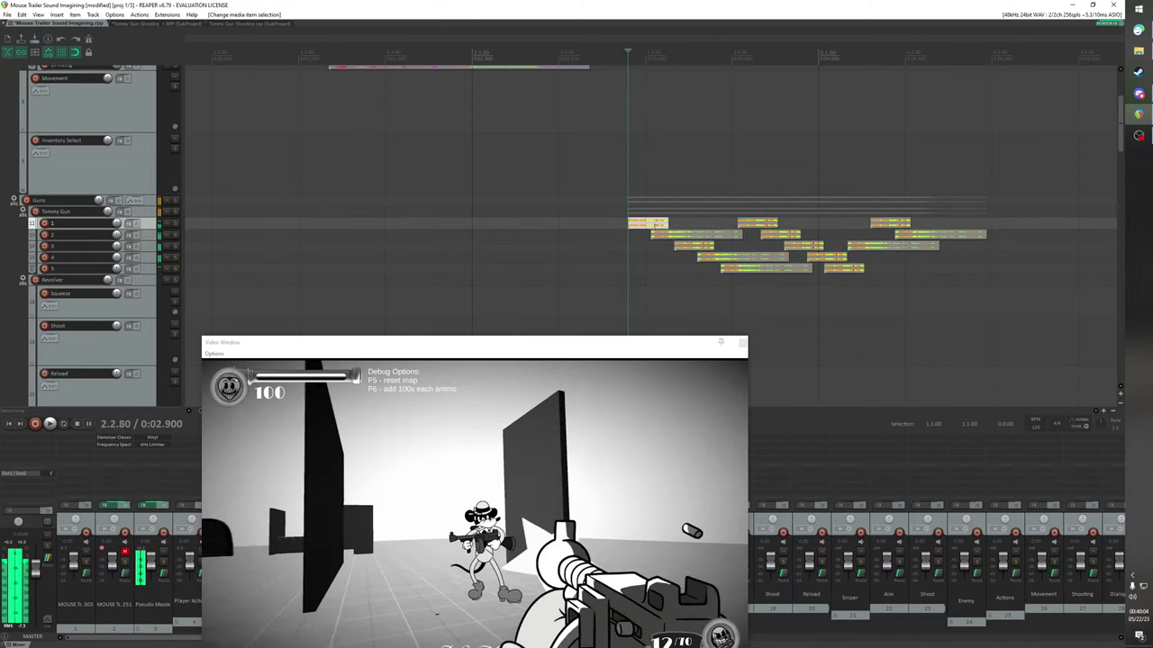
{"action": "key", "text": "space"}
{"action": "left_click", "coordinate": [638, 60]}
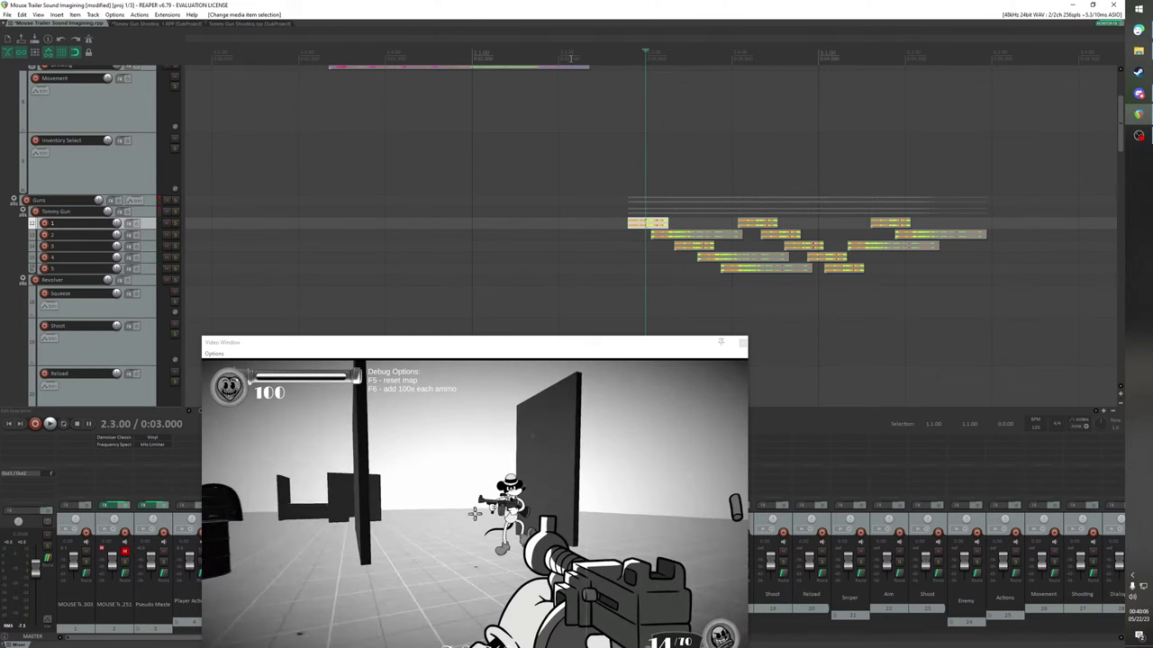
{"action": "left_click", "coordinate": [570, 62]}
{"action": "key", "text": "space"}
{"action": "key", "text": "space"}
Scrub to the muzzle flash at 2.2.87 and shift the whole first Tommy Gun burst to start there
{"action": "scroll", "coordinate": [604, 221], "scroll_direction": "down", "scroll_amount": 2}
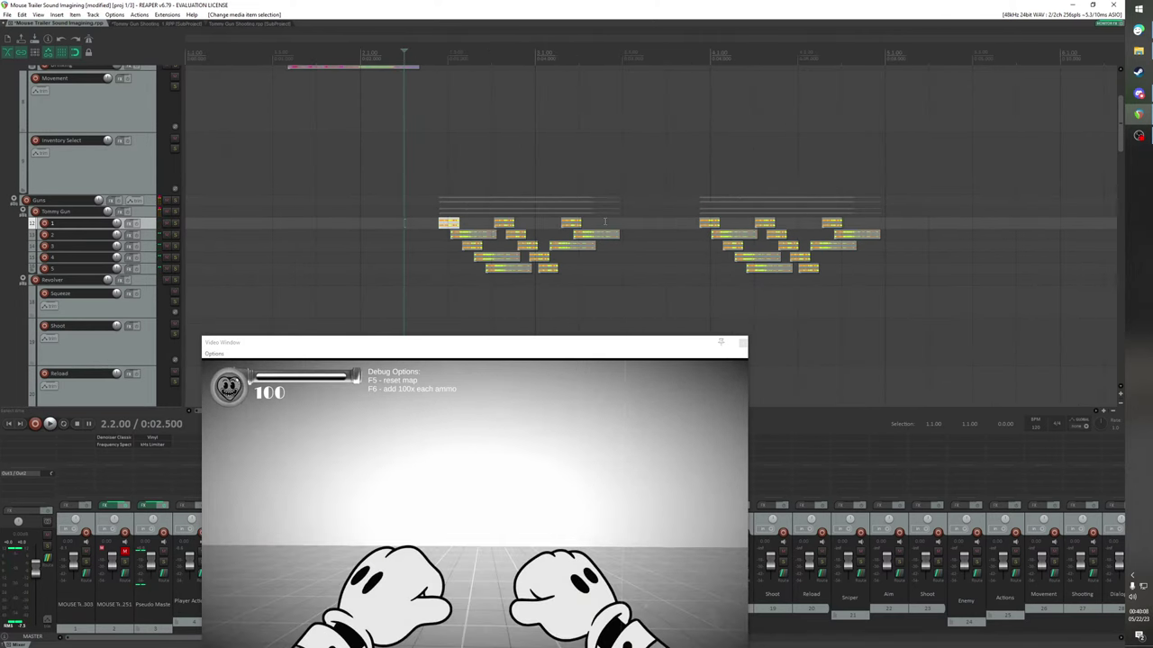
{"action": "left_click", "coordinate": [441, 223]}
{"action": "scroll", "coordinate": [441, 223], "scroll_direction": "up", "scroll_amount": 4}
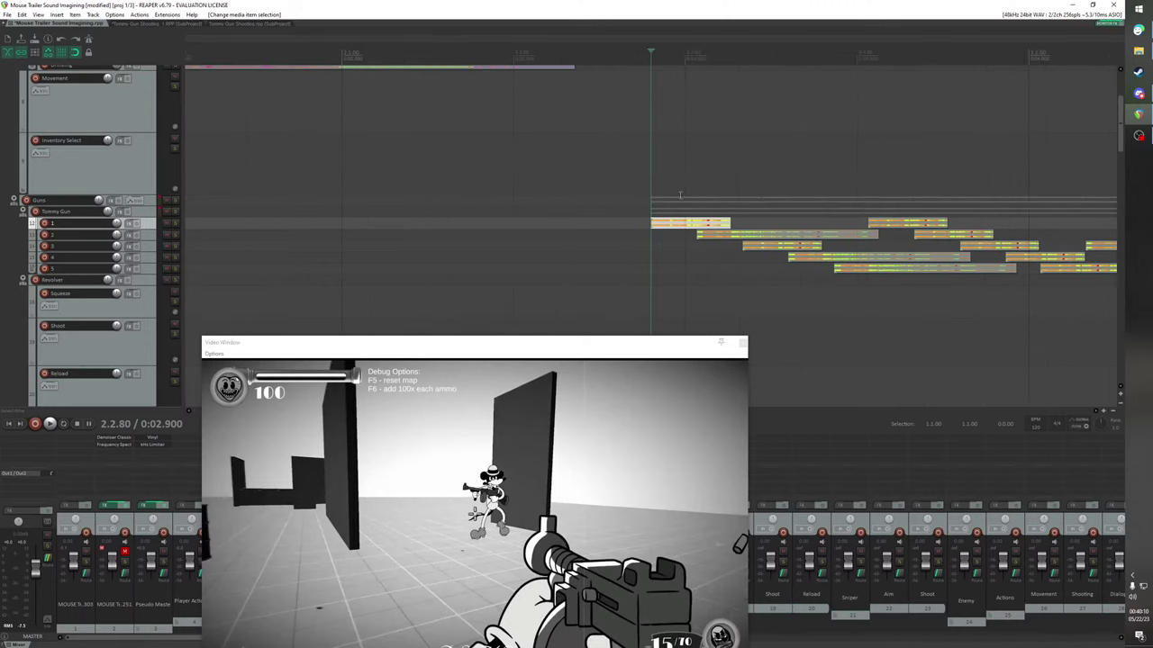
{"action": "mouse_move", "coordinate": [650, 53]}
{"action": "left_mouse_down"}
{"action": "mouse_move", "coordinate": [694, 56]}
{"action": "mouse_move", "coordinate": [663, 51]}
{"action": "left_mouse_up"}
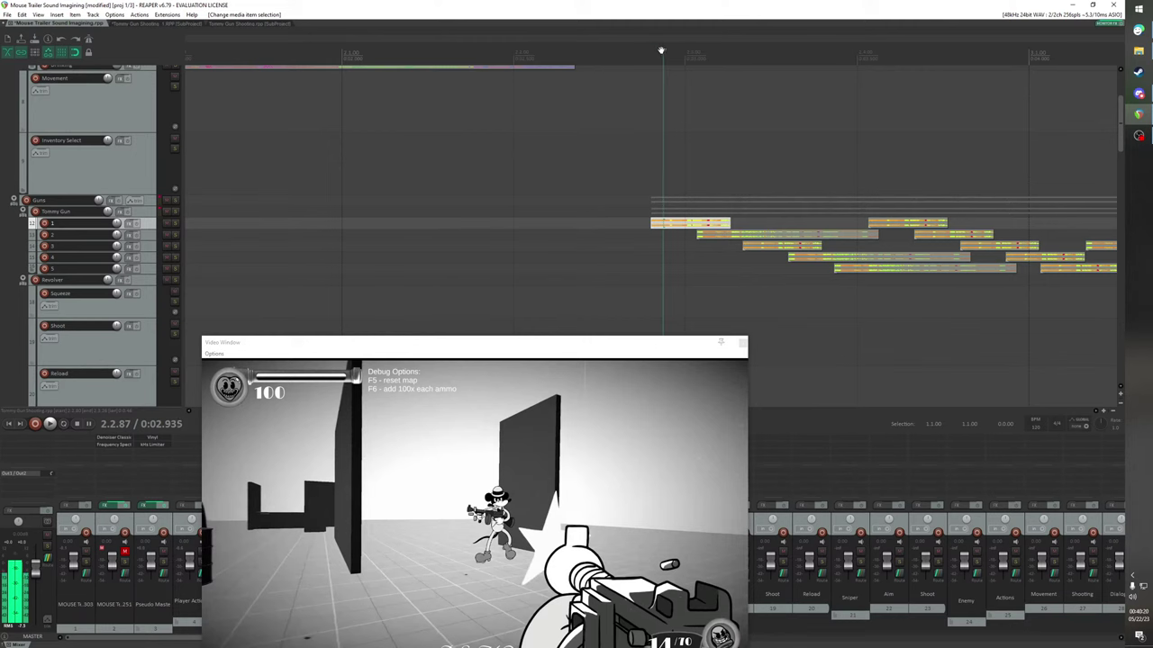
{"action": "scroll", "coordinate": [778, 171], "scroll_direction": "down", "scroll_amount": 3}
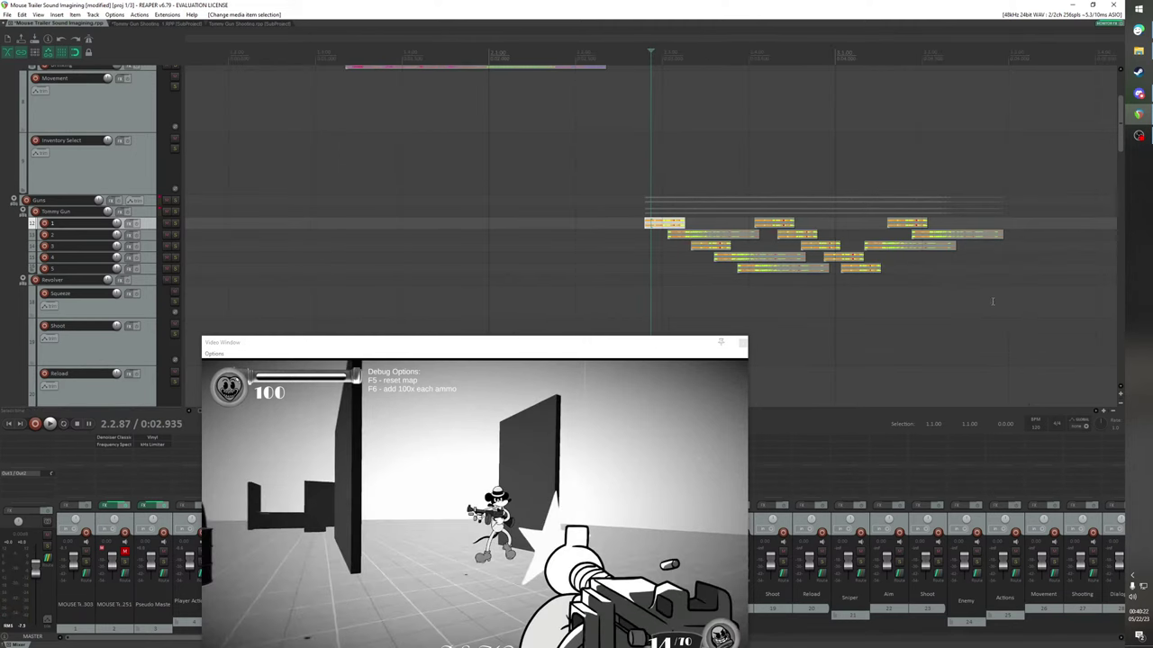
{"action": "mouse_move", "coordinate": [992, 301]}
{"action": "left_mouse_down"}
{"action": "mouse_move", "coordinate": [753, 214]}
{"action": "mouse_move", "coordinate": [668, 199]}
{"action": "mouse_move", "coordinate": [666, 233]}
{"action": "left_mouse_up"}
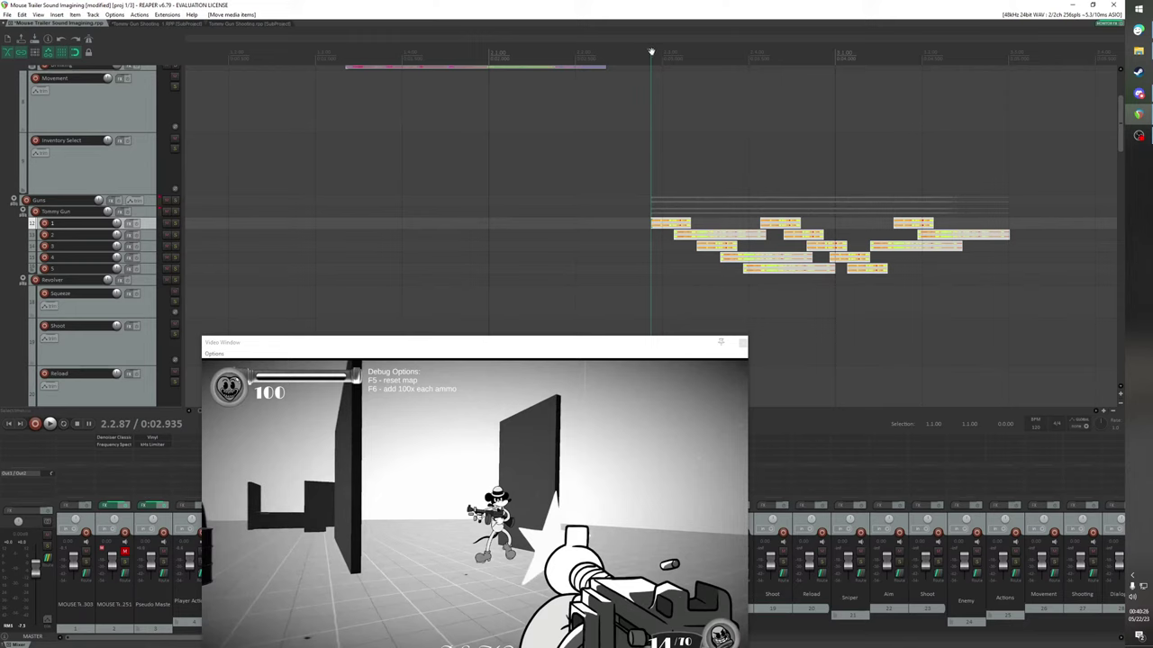
Scrub back to the muzzle flash at 2.2.60 and move all clips of the first burst to start there
{"action": "left_click_drag", "start_coordinate": [651, 52], "coordinate": [628, 84]}
{"action": "left_click_drag", "start_coordinate": [1010, 291], "coordinate": [659, 224]}
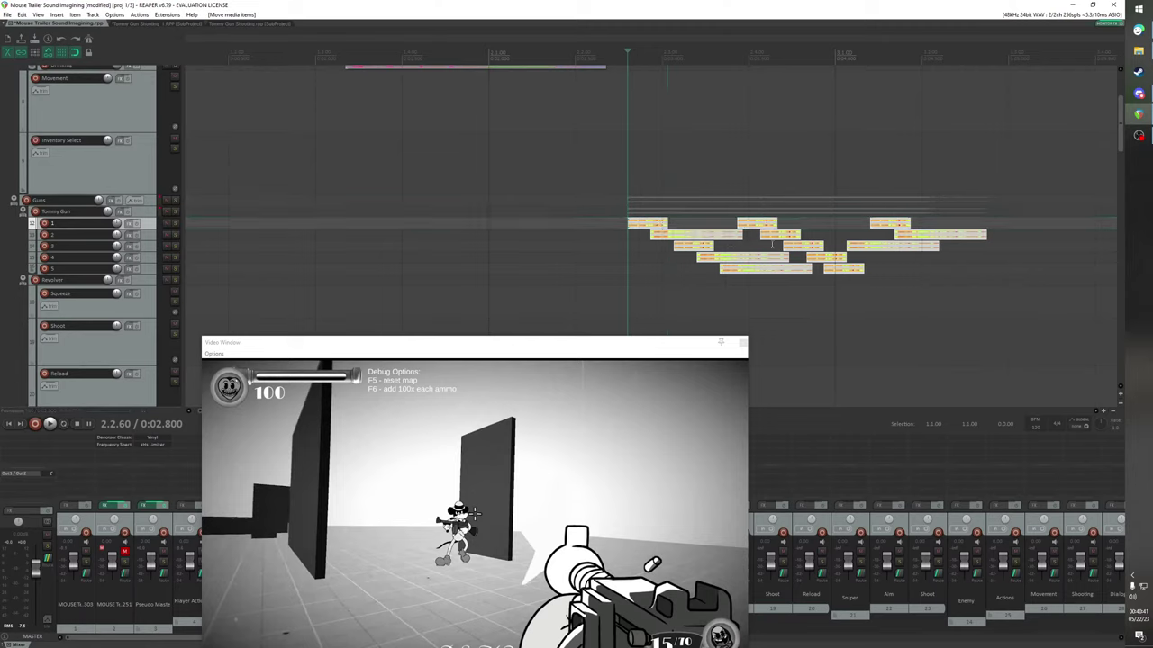
Examine the video frames around the first burst's last track 2 clip, from 3.1.68 to 3.2.00
{"action": "left_click", "coordinate": [896, 234]}
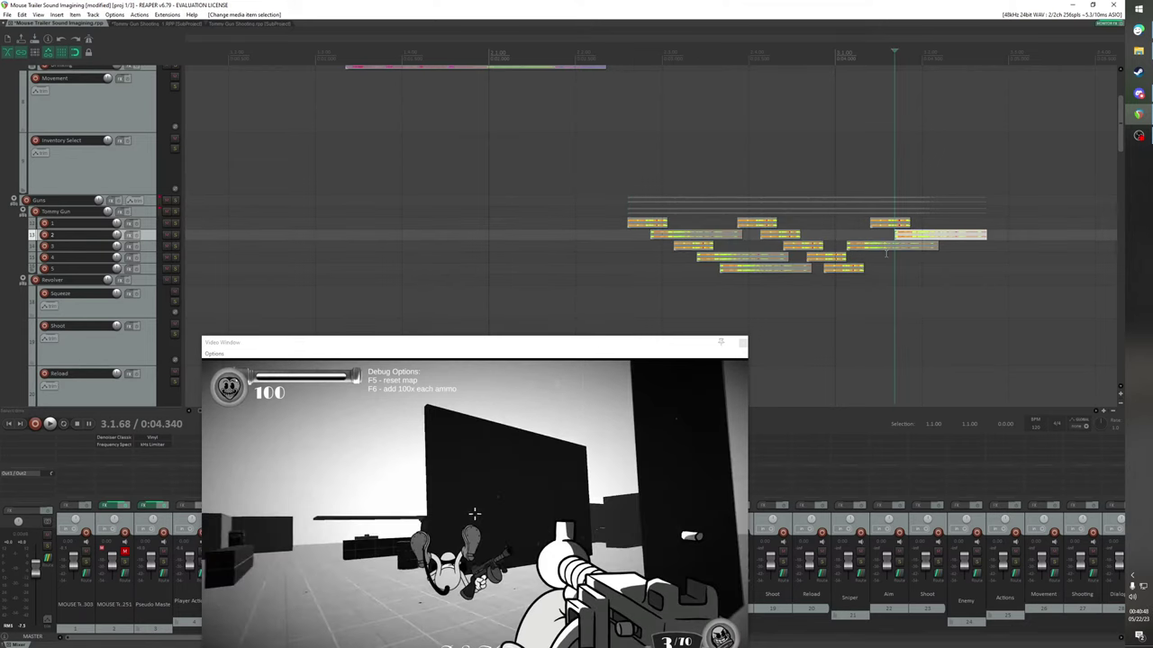
{"action": "left_click_drag", "start_coordinate": [613, 343], "coordinate": [558, 203]}
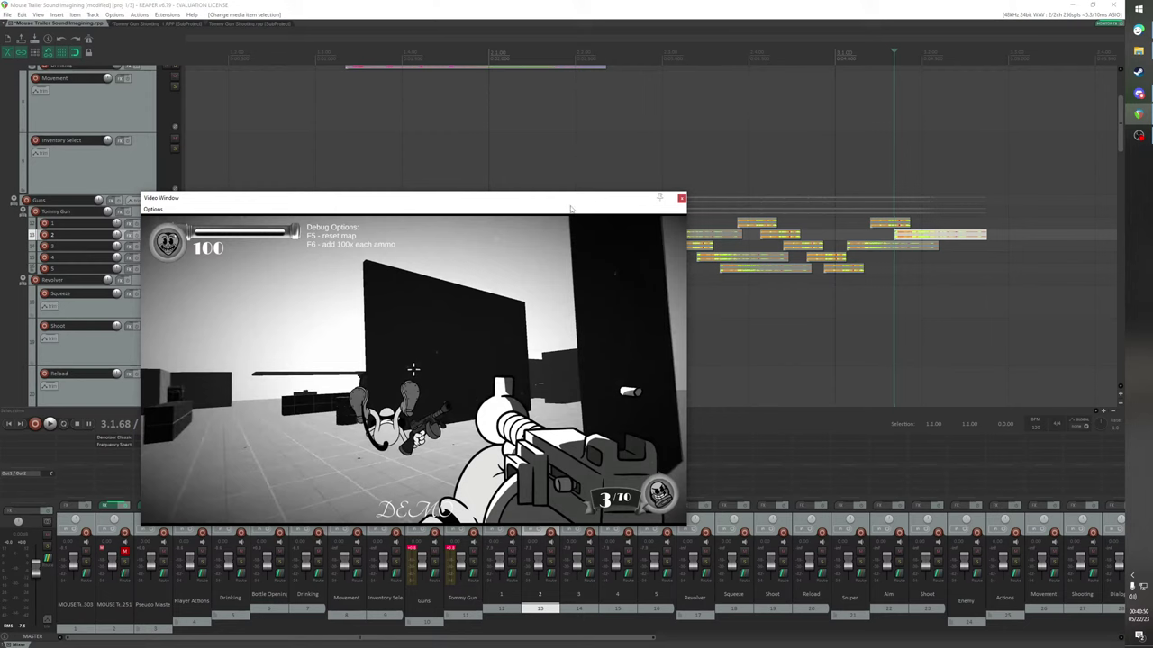
{"action": "key", "text": "space"}
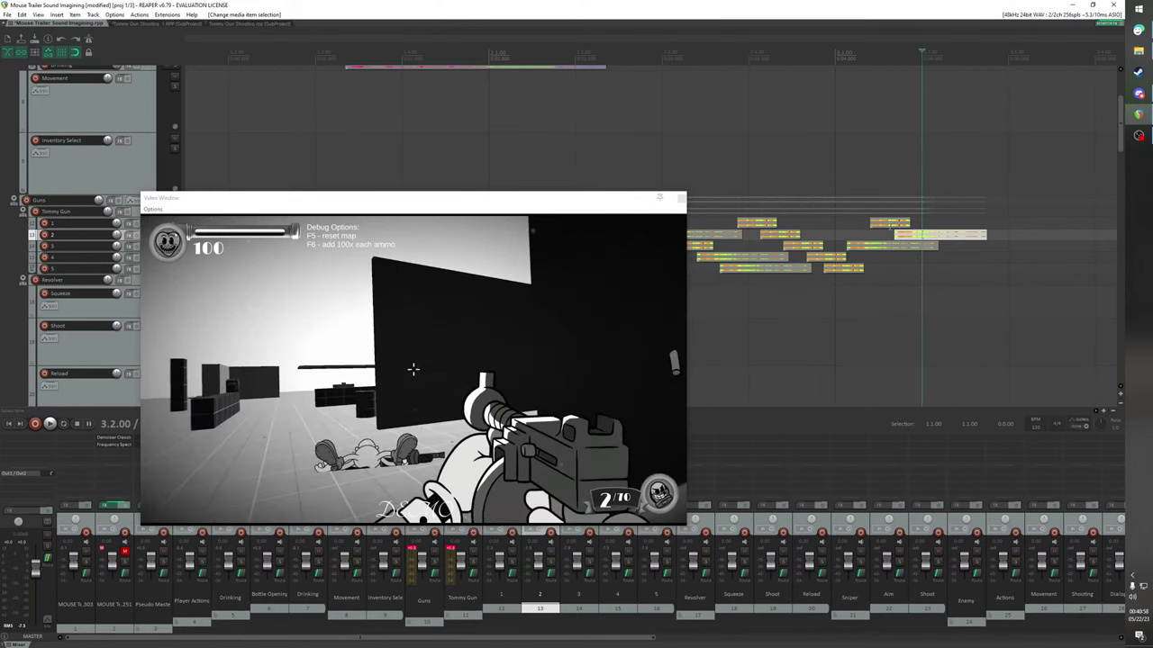
{"action": "left_click", "coordinate": [890, 237]}
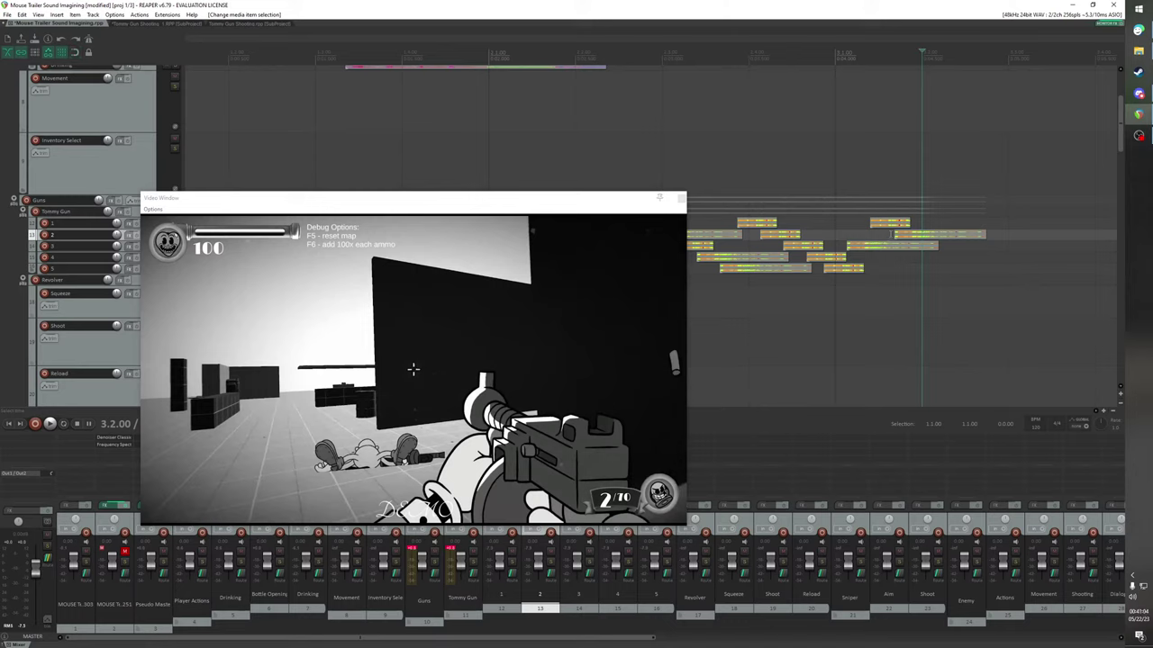
Step back to the muzzle flash at 3.1.60 and, with snapping on, move the burst's last track 2 clip to start there
{"action": "scroll", "coordinate": [796, 248], "scroll_direction": "up", "scroll_amount": 3}
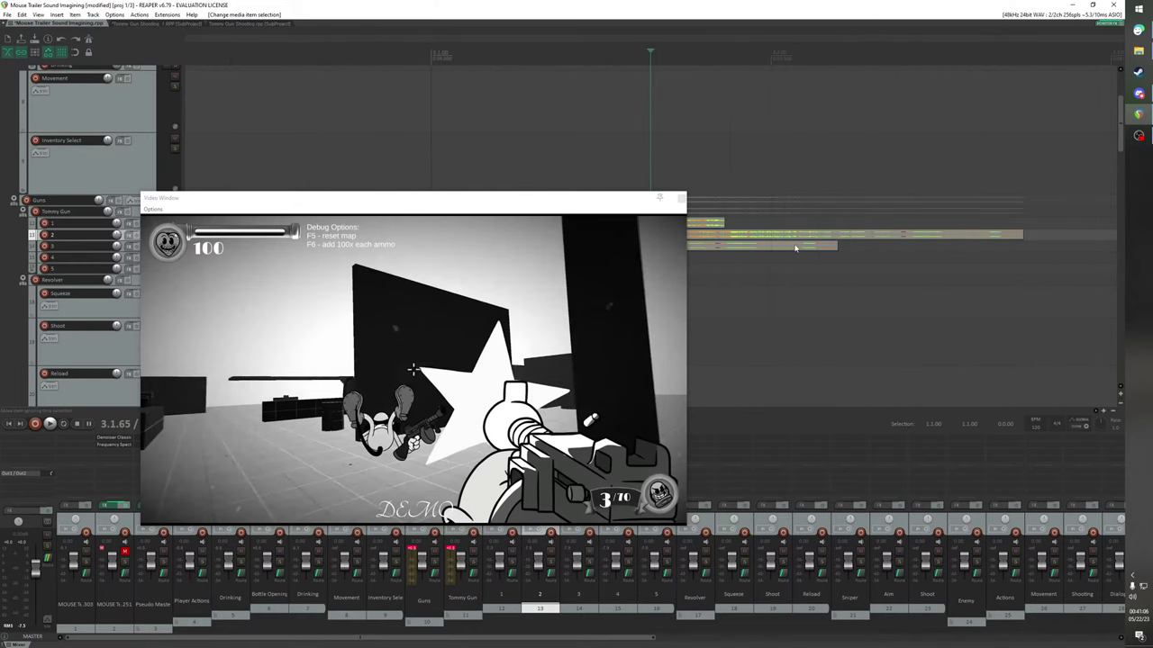
{"action": "key", "text": "Left"}
{"action": "key", "text": "Left"}
{"action": "key", "text": "Left"}
{"action": "key", "text": "Left"}
{"action": "left_click_drag", "start_coordinate": [563, 208], "coordinate": [590, 325]}
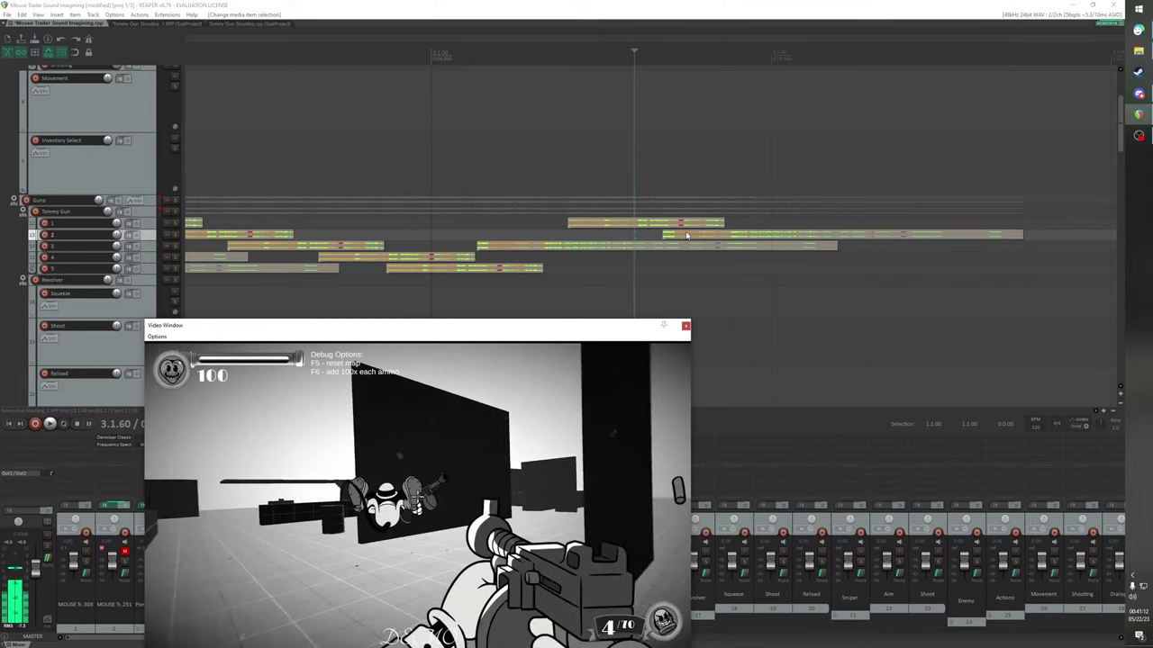
{"action": "left_click", "coordinate": [77, 56]}
{"action": "left_click_drag", "start_coordinate": [701, 237], "coordinate": [674, 237]}
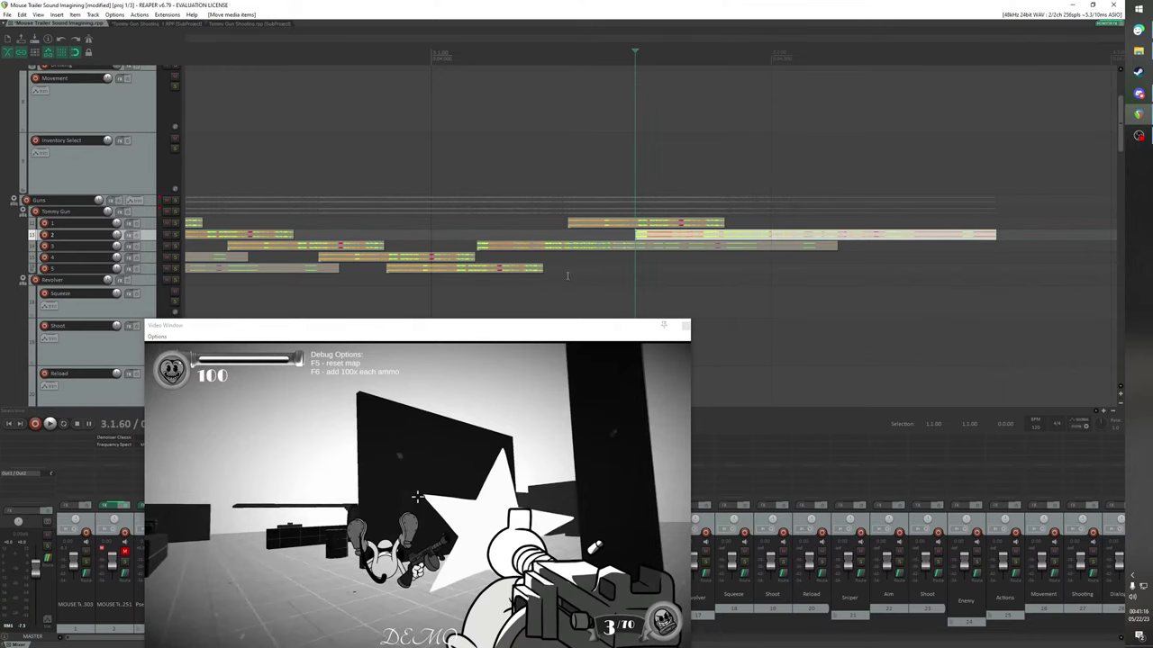
Scrub to the muzzle flash at 3.1.33 and move the first burst's last track 1 clip to start there
{"action": "left_click", "coordinate": [476, 55]}
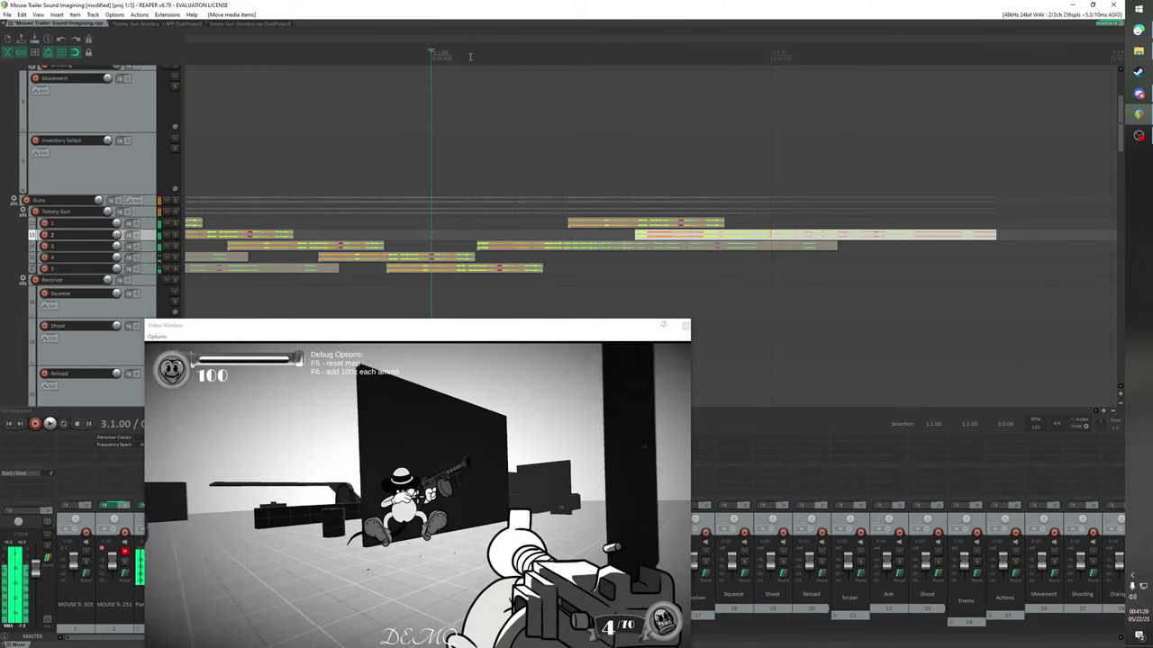
{"action": "left_click_drag", "start_coordinate": [431, 52], "coordinate": [543, 73]}
{"action": "key", "text": "Right"}
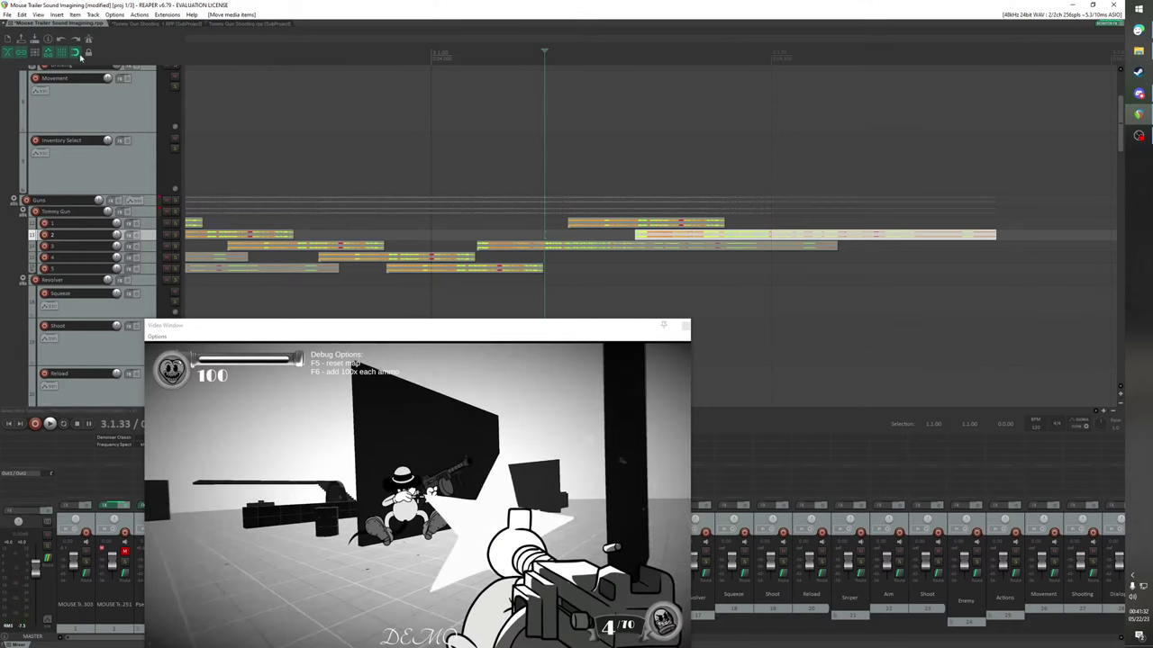
{"action": "left_click_drag", "start_coordinate": [581, 226], "coordinate": [565, 226]}
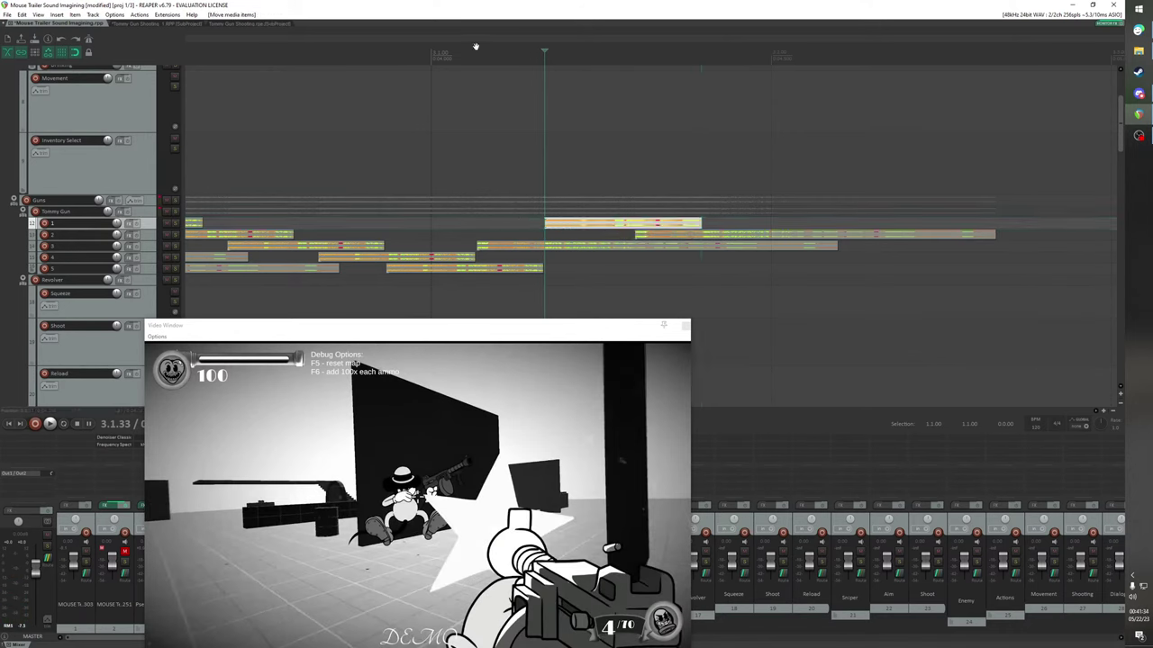
Scrub back to 2.4.60 and move the short track 4 clip of the first burst to start there
{"action": "left_click", "coordinate": [477, 56]}
{"action": "left_click_drag", "start_coordinate": [430, 51], "coordinate": [292, 52]}
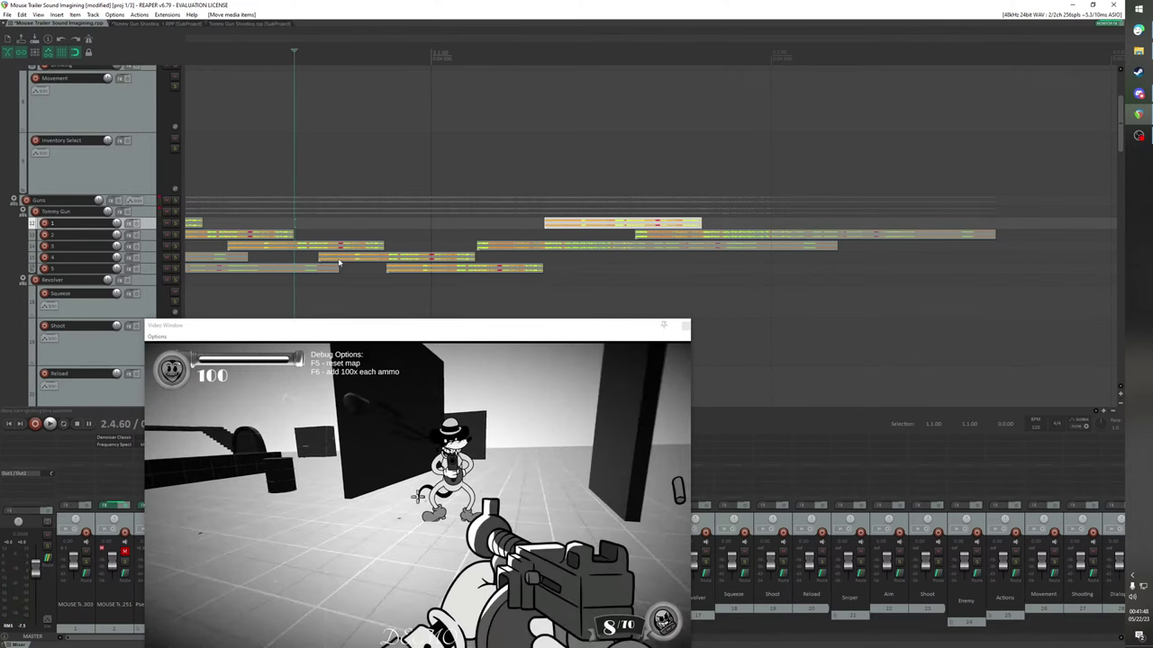
{"action": "left_click_drag", "start_coordinate": [339, 263], "coordinate": [325, 260]}
Find the muzzle flash just before the short track 3 clip and move that clip to start on it
{"action": "left_click_drag", "start_coordinate": [417, 334], "coordinate": [394, 512]}
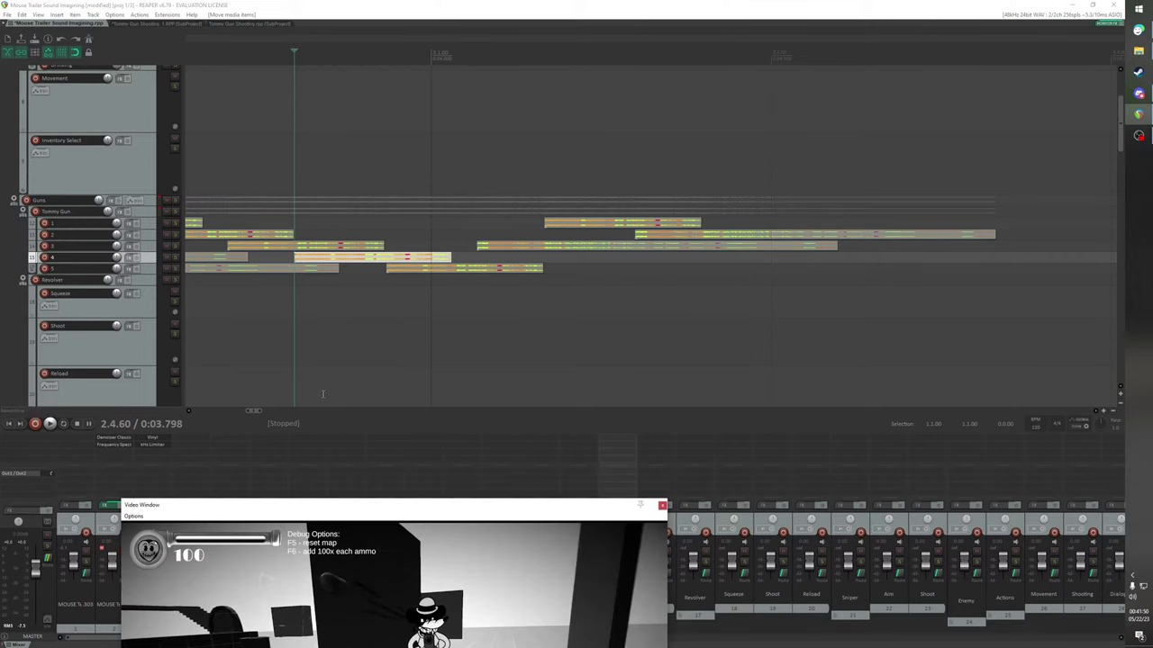
{"action": "scroll", "coordinate": [387, 381], "scroll_direction": "left", "scroll_amount": 5}
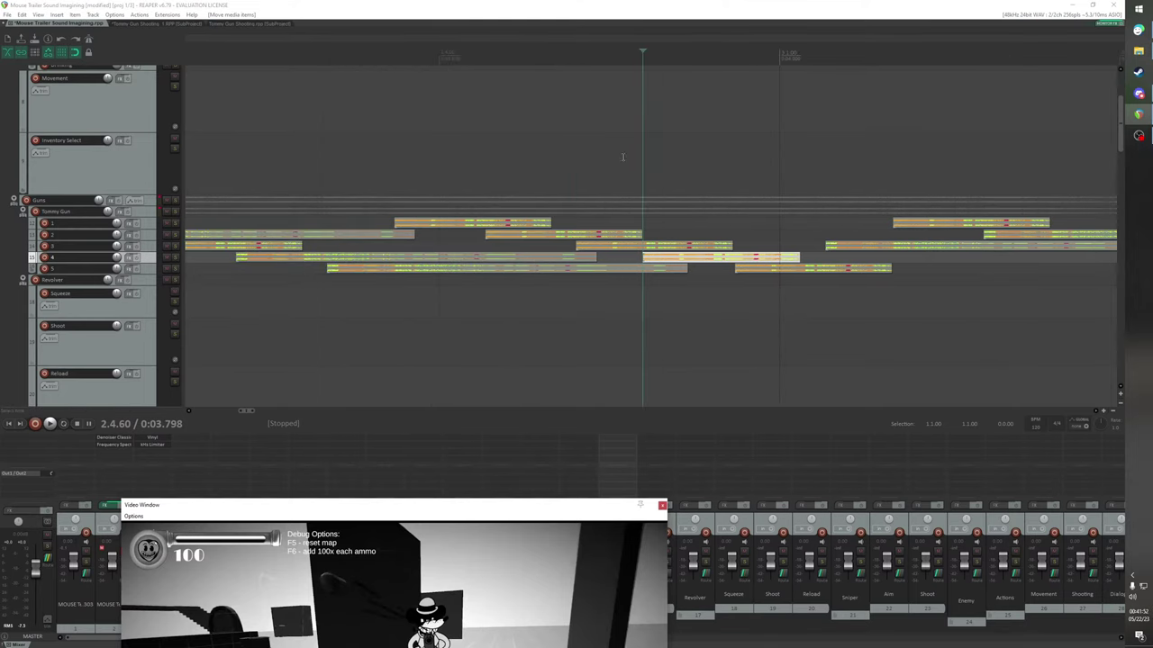
{"action": "left_click", "coordinate": [575, 242]}
{"action": "left_click_drag", "start_coordinate": [555, 497], "coordinate": [494, 331]}
{"action": "left_click", "coordinate": [580, 245]}
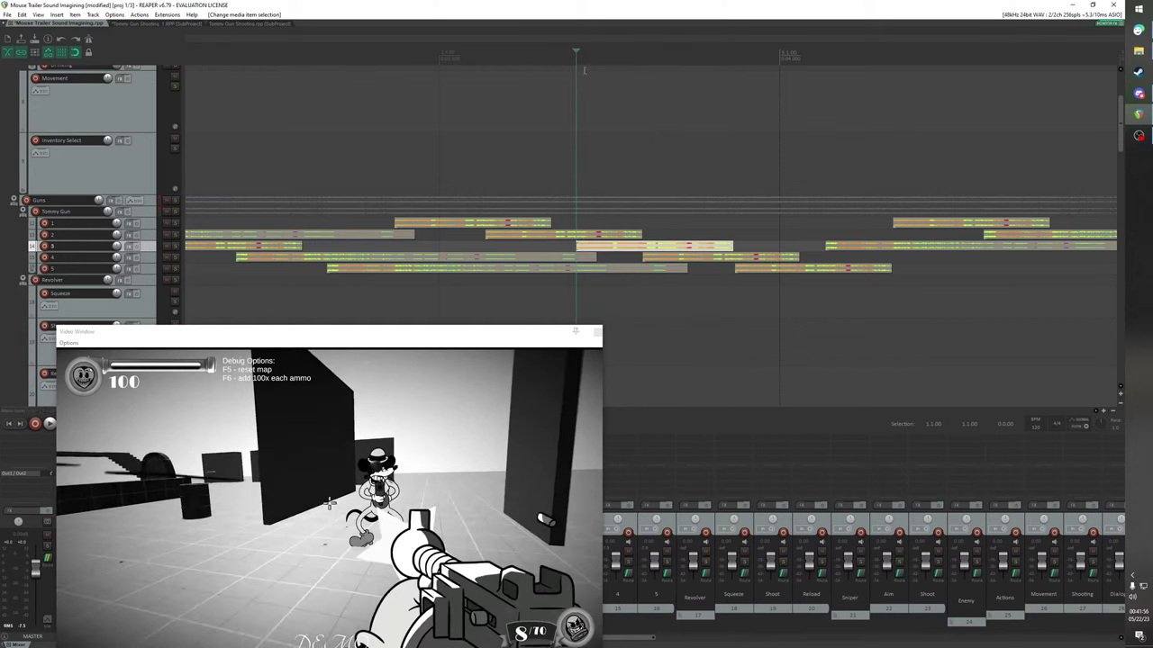
{"action": "left_click_drag", "start_coordinate": [571, 50], "coordinate": [554, 46]}
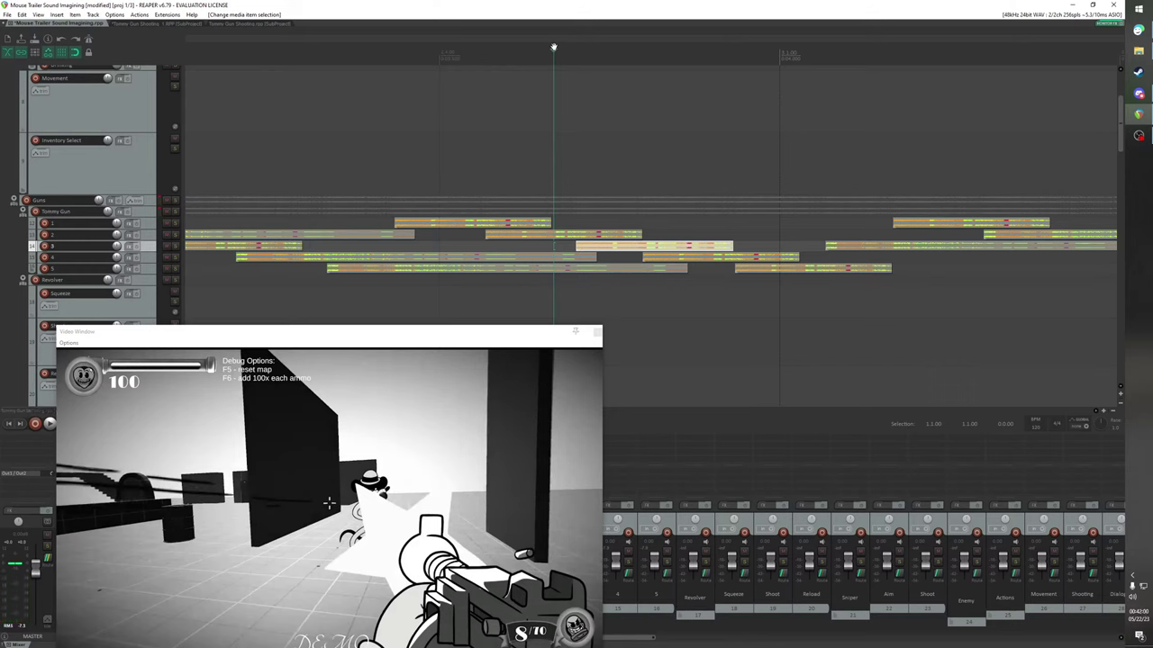
{"action": "left_click_drag", "start_coordinate": [605, 251], "coordinate": [582, 251]}
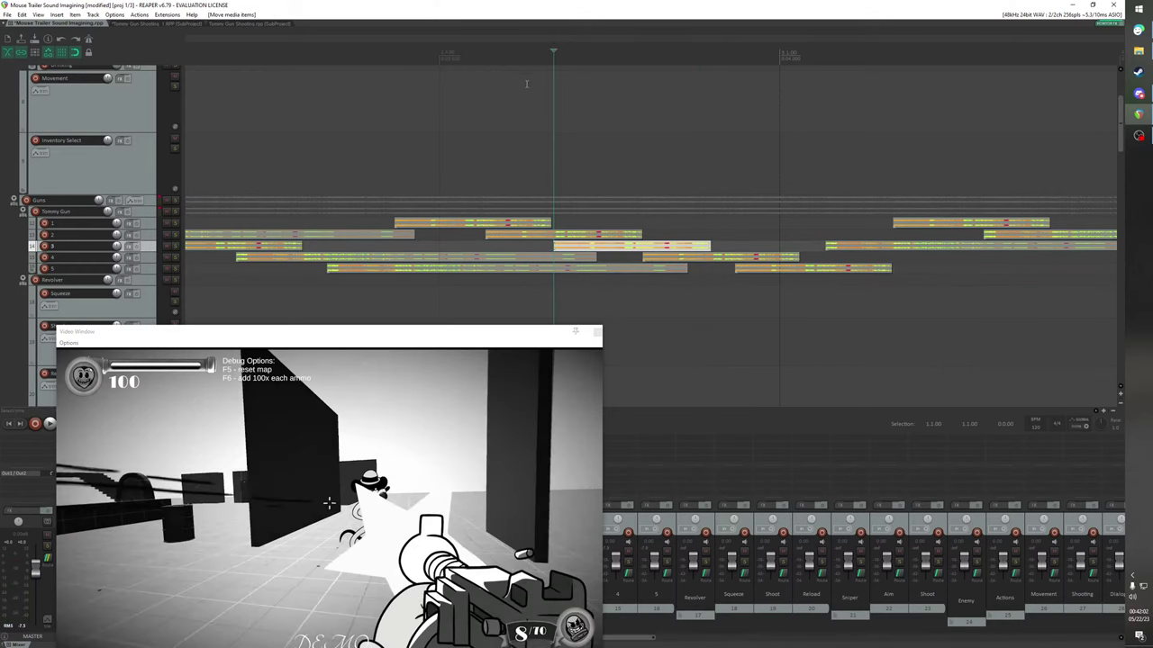
Scrub back to the muzzle flash at 2.3.60 and move the long track 5 clip to start there
{"action": "left_click_drag", "start_coordinate": [554, 51], "coordinate": [301, 87]}
{"action": "left_click_drag", "start_coordinate": [342, 273], "coordinate": [316, 273]}
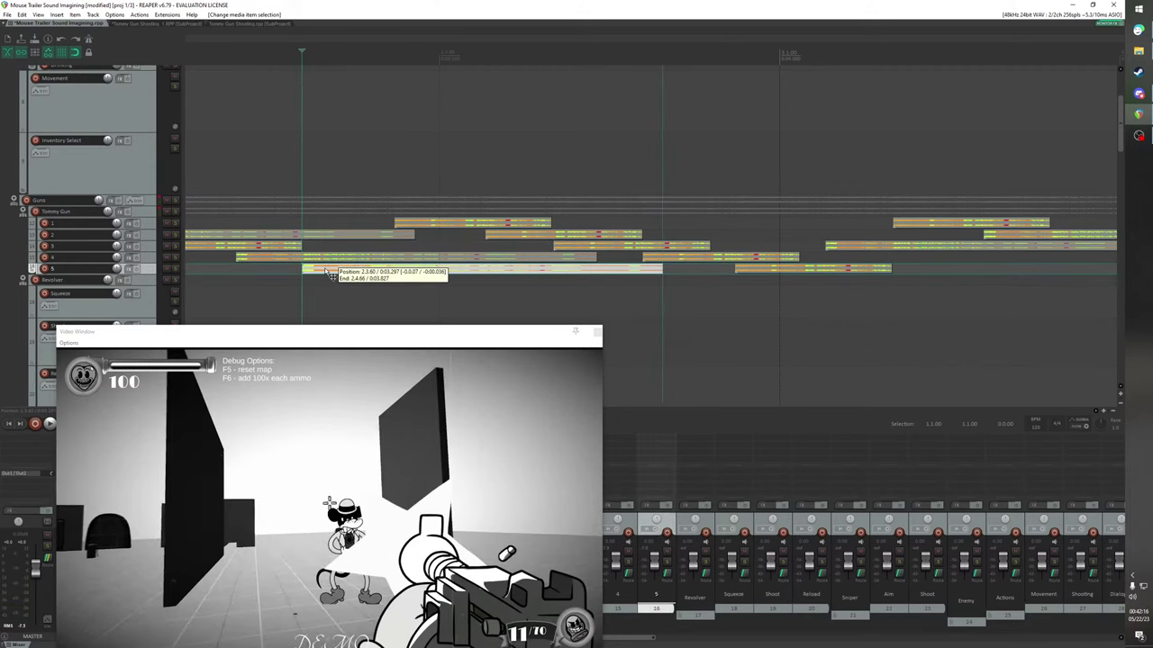
Scrub back to the muzzle flash at 2.3.33 and move the long track 4 clip to start there
{"action": "left_click_drag", "start_coordinate": [302, 50], "coordinate": [212, 51]}
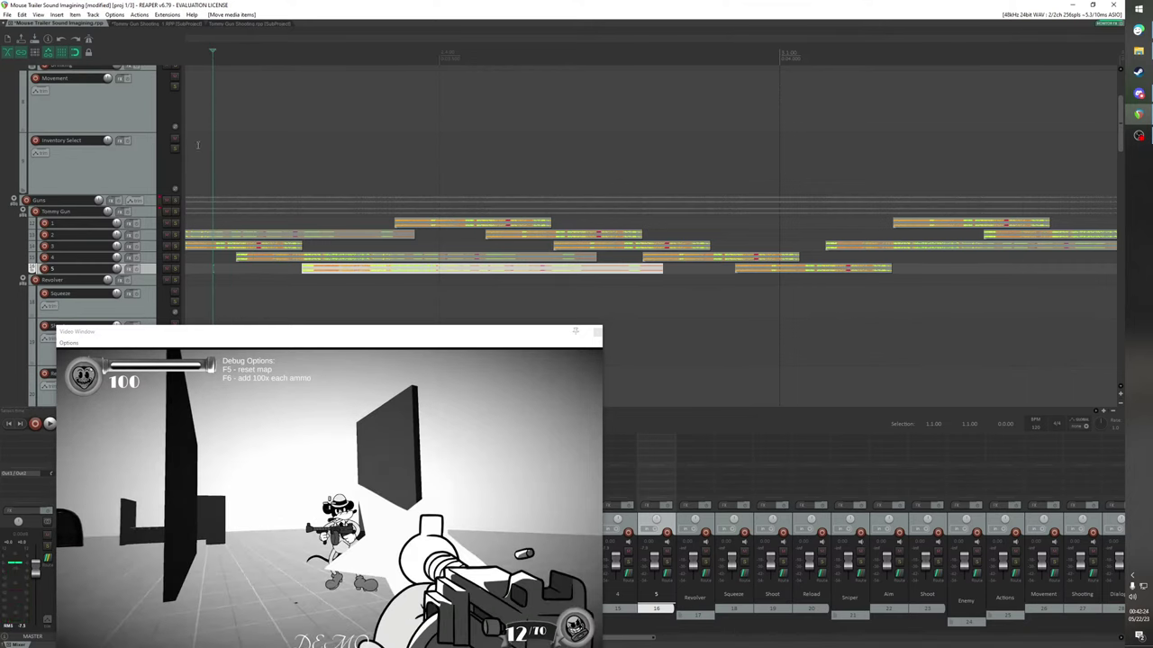
{"action": "left_click_drag", "start_coordinate": [253, 261], "coordinate": [229, 262]}
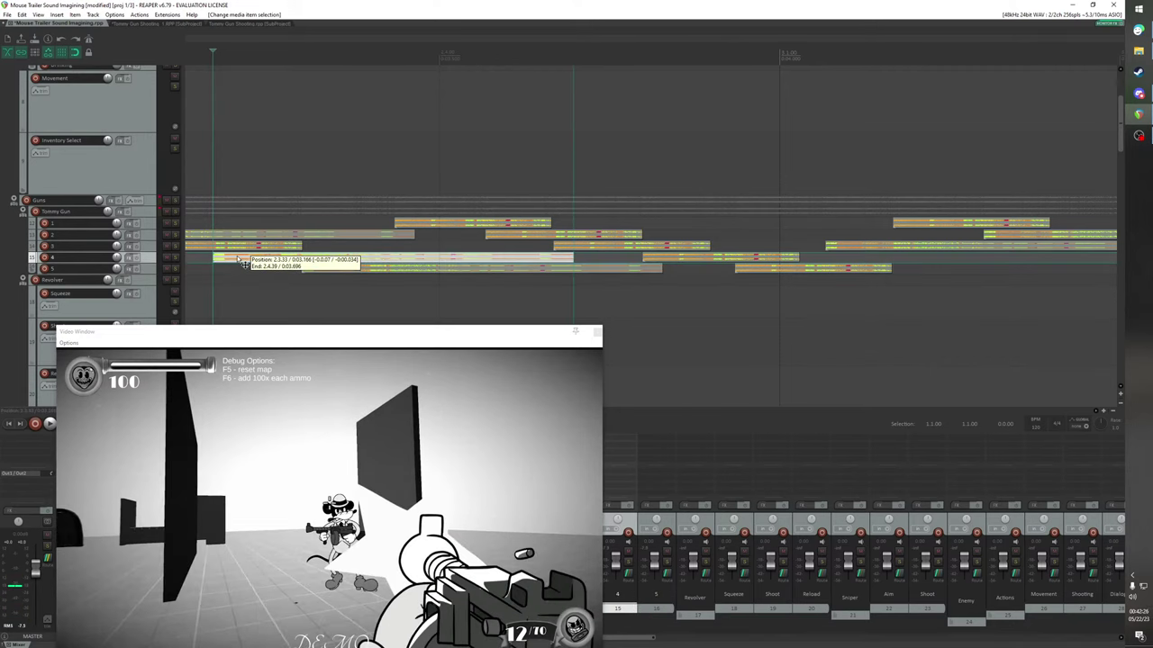
Find the muzzle flash just after 2.3.00 and move the first burst's first short track 3 clip to start on it
{"action": "left_click_drag", "start_coordinate": [363, 340], "coordinate": [369, 463]}
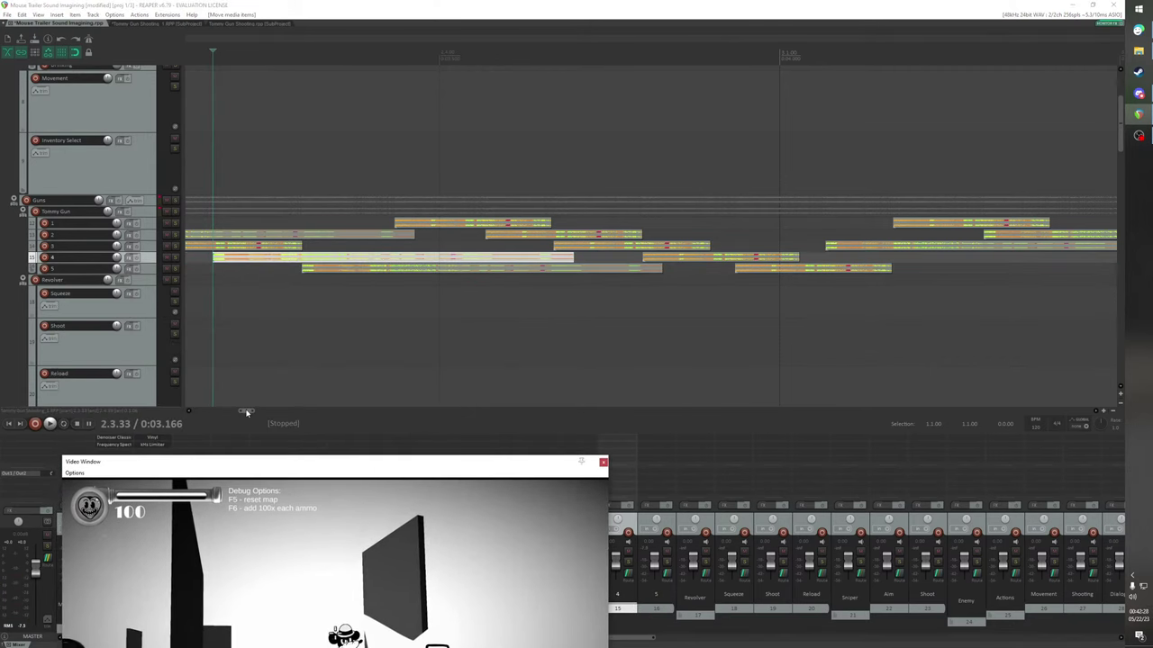
{"action": "left_click_drag", "start_coordinate": [249, 413], "coordinate": [240, 413]}
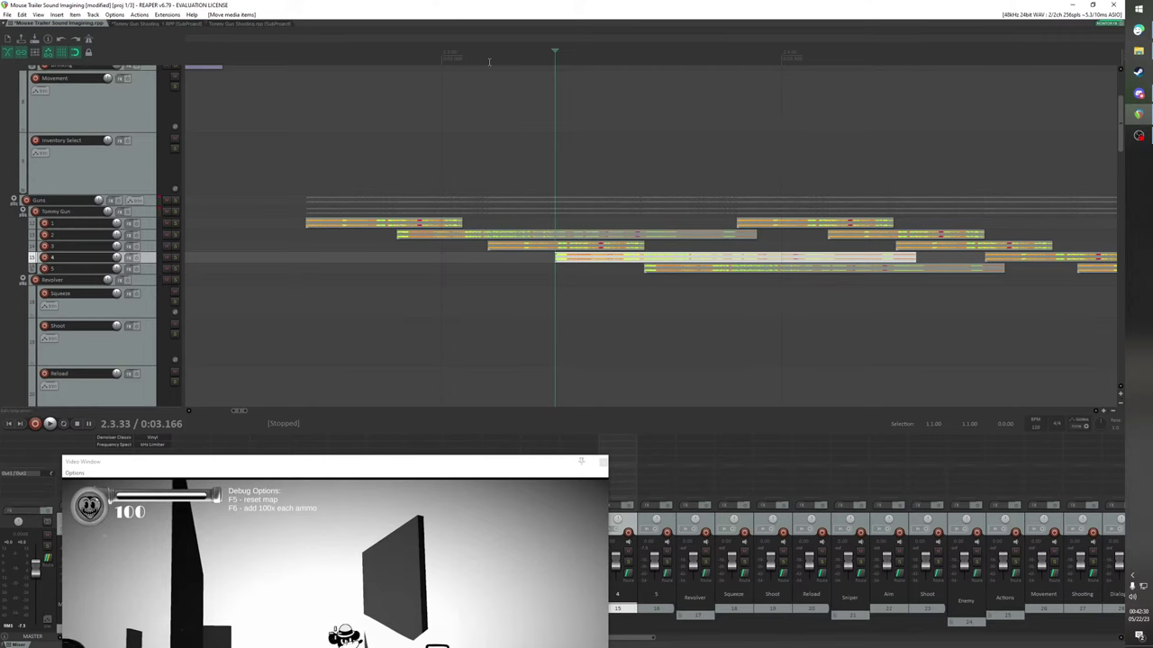
{"action": "left_click", "coordinate": [465, 47]}
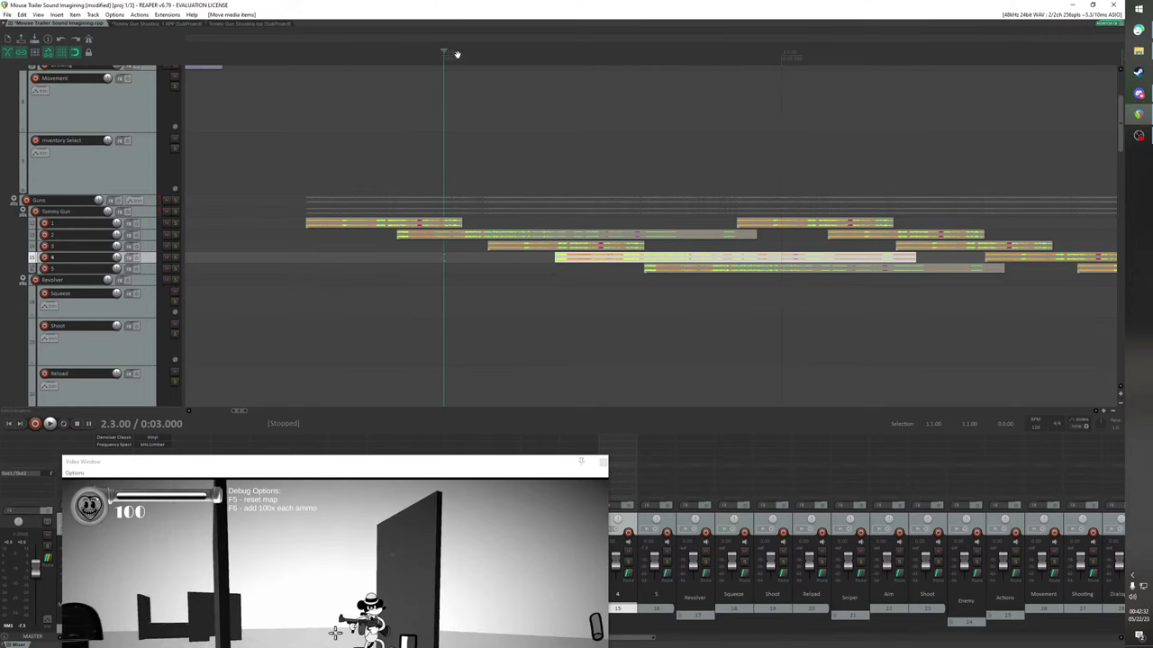
{"action": "left_click", "coordinate": [462, 51]}
{"action": "left_click_drag", "start_coordinate": [386, 462], "coordinate": [353, 329]}
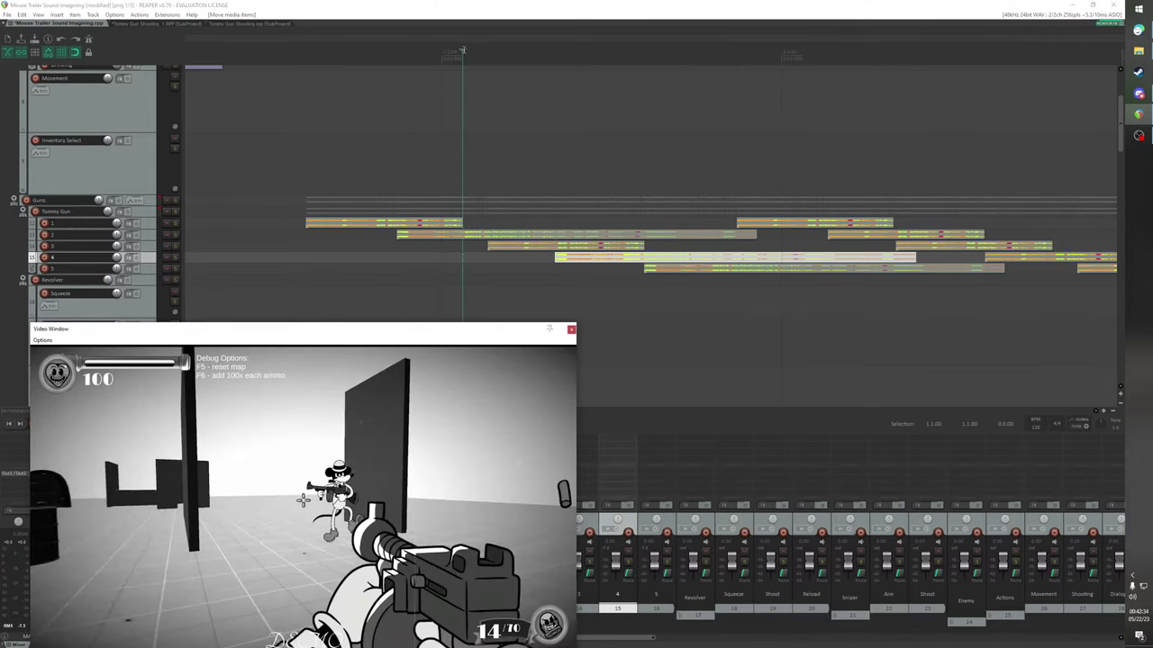
{"action": "mouse_move", "coordinate": [463, 51]}
{"action": "left_mouse_down"}
{"action": "mouse_move", "coordinate": [475, 52]}
{"action": "mouse_move", "coordinate": [463, 51]}
{"action": "left_mouse_up"}
{"action": "left_click_drag", "start_coordinate": [504, 248], "coordinate": [479, 248]}
Play back the first burst from just before its first clip to check its sync with the muzzle flashes
{"action": "left_click_drag", "start_coordinate": [464, 49], "coordinate": [299, 92]}
{"action": "key", "text": "space"}
{"action": "scroll", "coordinate": [377, 196], "scroll_direction": "down", "scroll_amount": 5}
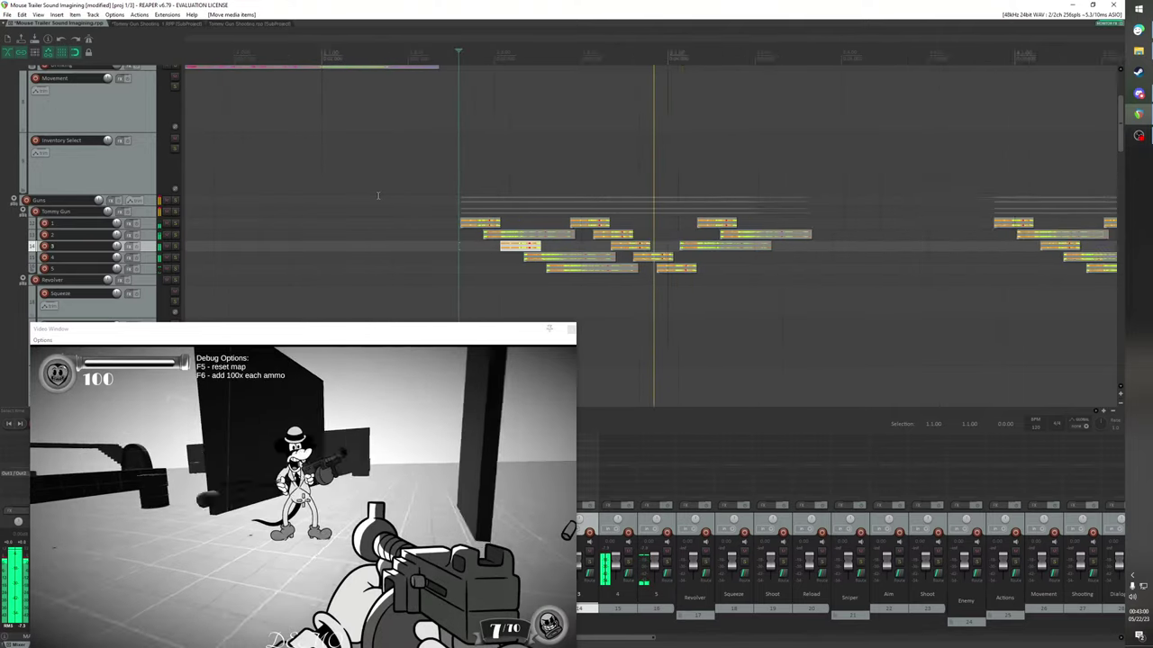
Find the flash where the ammo counter drops to 15 and shift the whole first burst earlier so its first track 2 clip starts there
{"action": "left_click", "coordinate": [503, 52]}
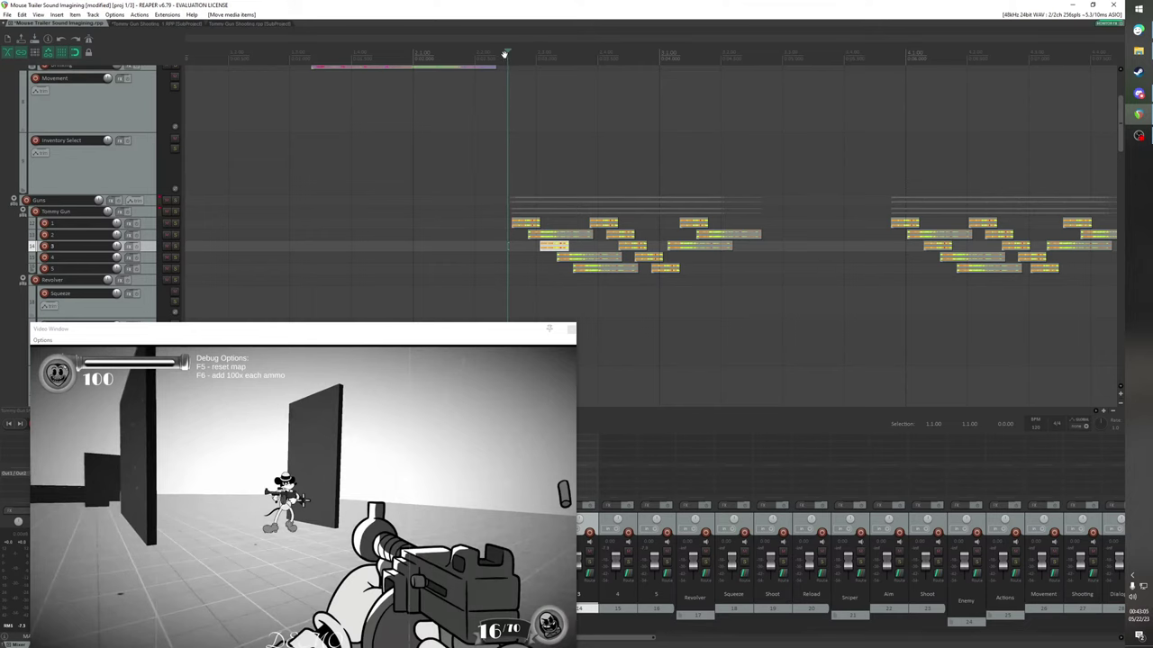
{"action": "left_click", "coordinate": [502, 52]}
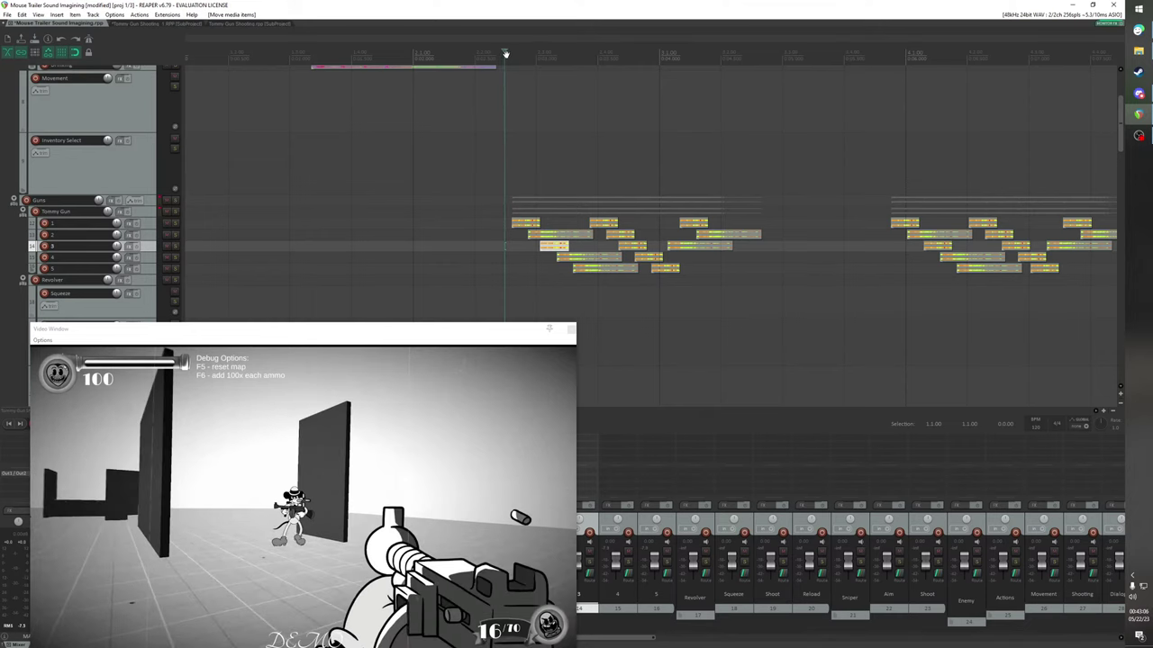
{"action": "left_click", "coordinate": [504, 52]}
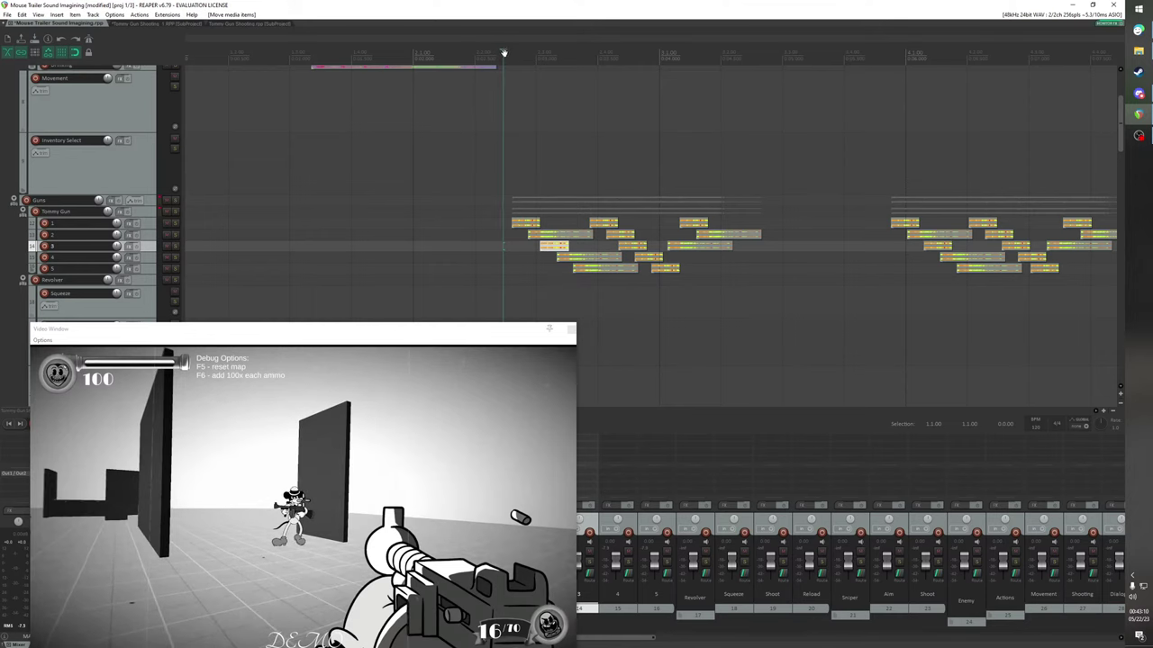
{"action": "left_click_drag", "start_coordinate": [512, 54], "coordinate": [512, 54]}
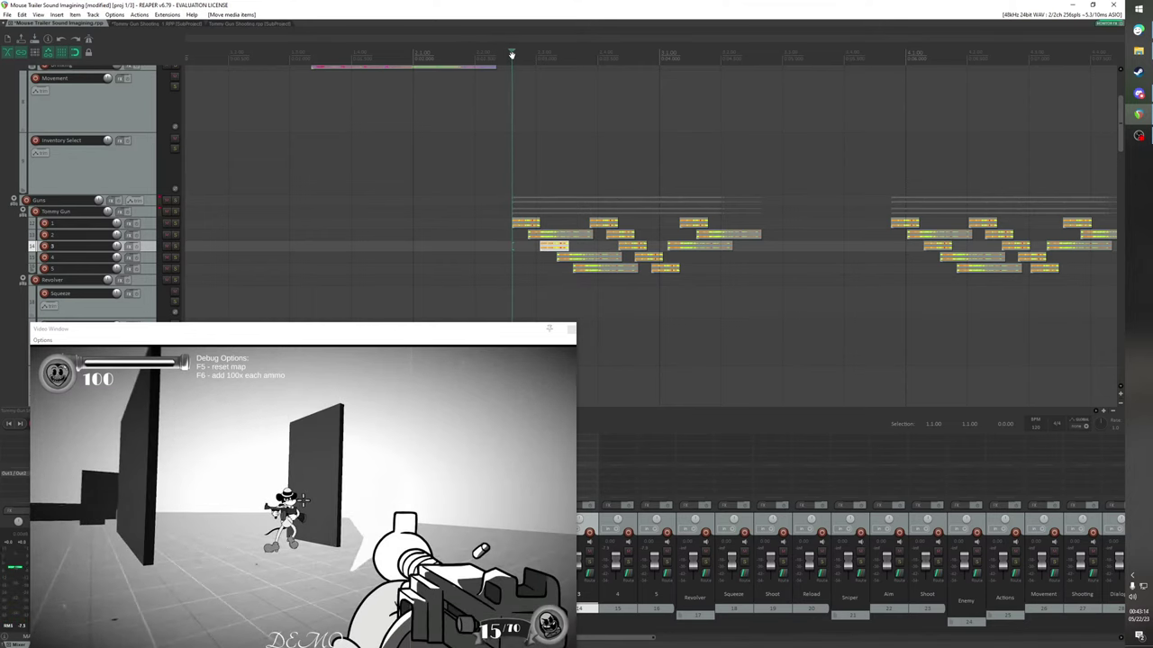
{"action": "left_click", "coordinate": [511, 224]}
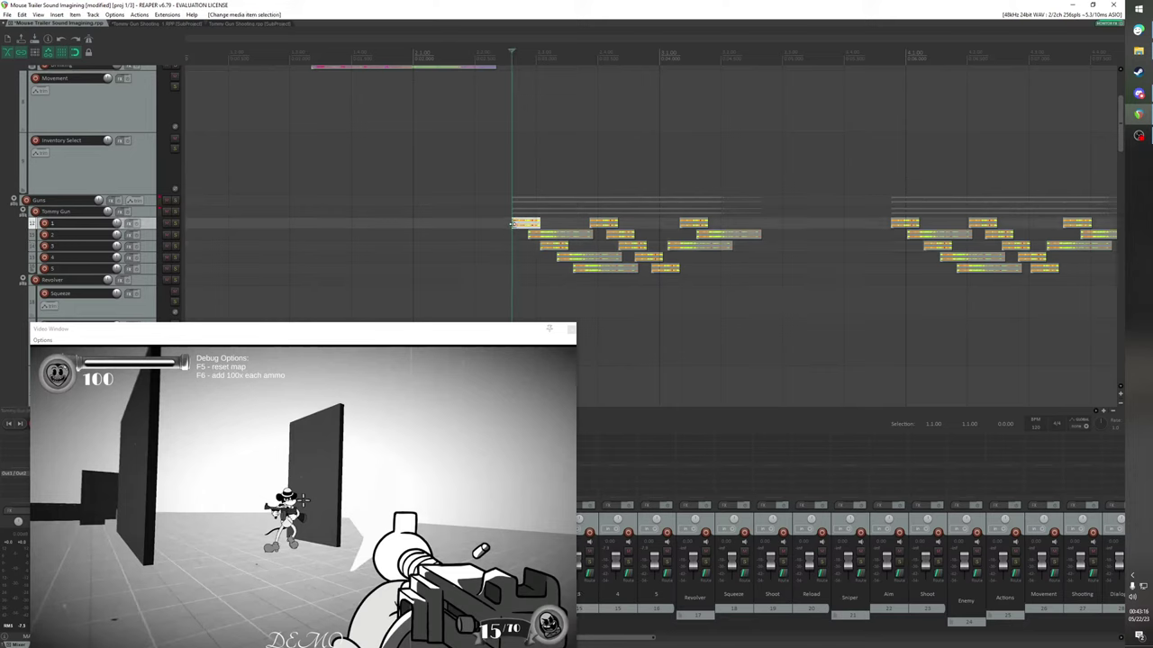
{"action": "scroll", "coordinate": [558, 239], "scroll_direction": "up", "scroll_amount": 2}
{"action": "left_click_drag", "start_coordinate": [1023, 308], "coordinate": [665, 234]}
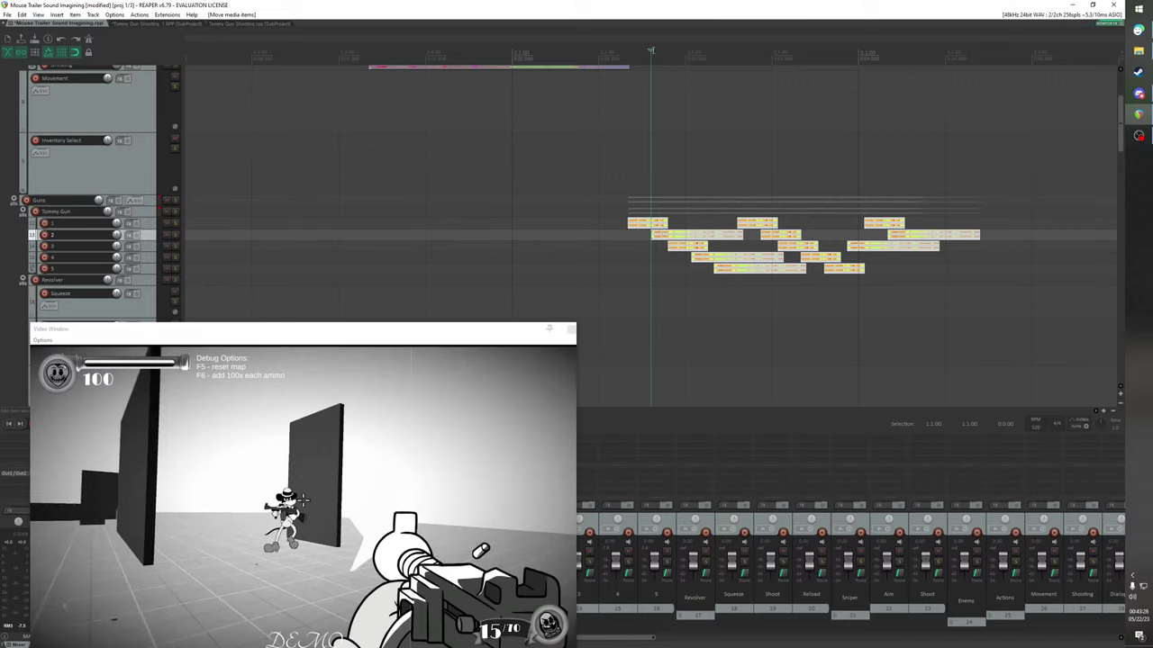
Scrub to the following muzzle flashes, move the first short track 3 clip to start on its flash, and check the long track 4 clip's start
{"action": "left_click_drag", "start_coordinate": [650, 52], "coordinate": [673, 55]}
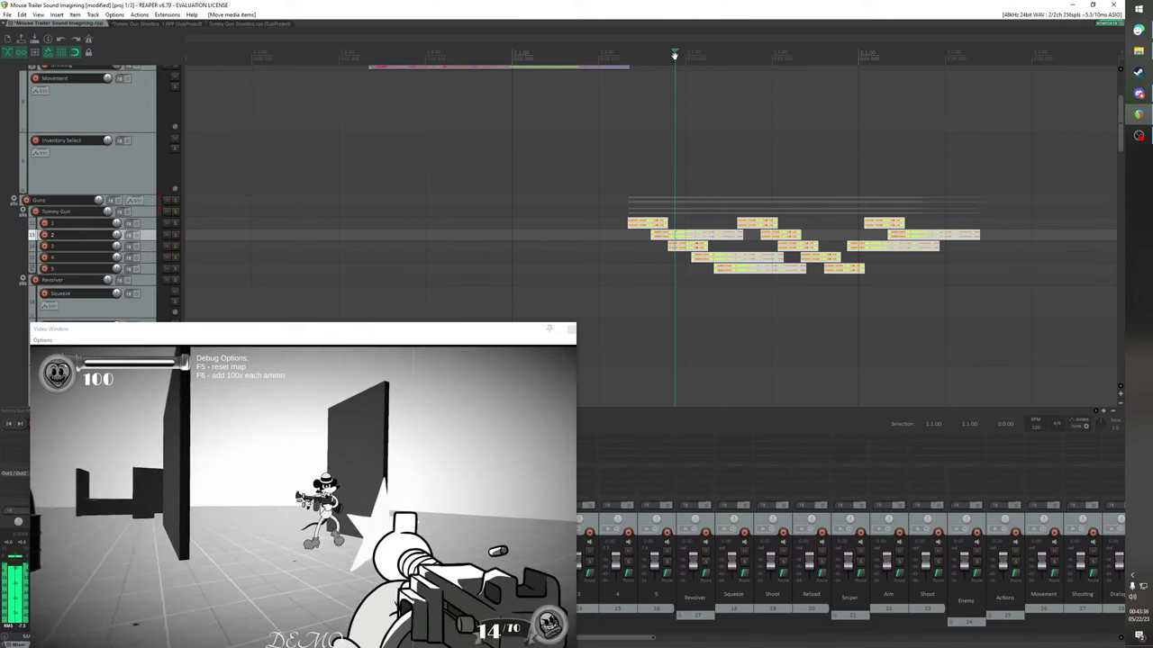
{"action": "left_click", "coordinate": [673, 244]}
{"action": "left_click_drag", "start_coordinate": [685, 51], "coordinate": [675, 50]}
{"action": "left_click_drag", "start_coordinate": [685, 245], "coordinate": [692, 245]}
{"action": "left_click", "coordinate": [692, 255]}
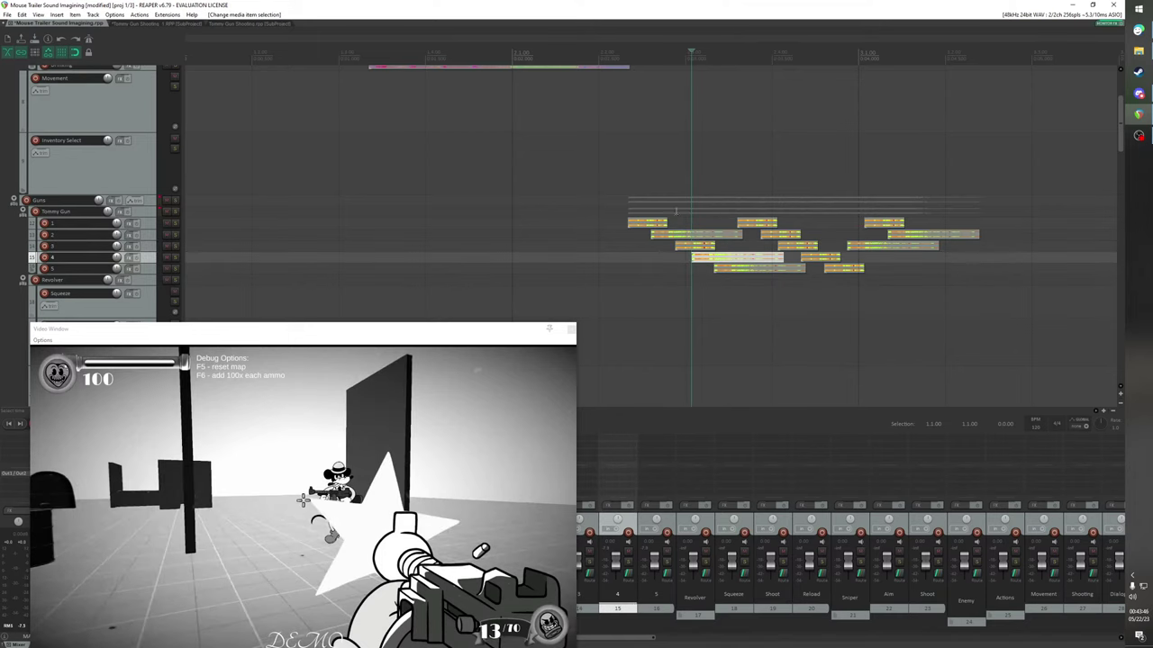
Scrub to the flash where the ammo counter drops to 9 and move the second short track 3 clip to start there
{"action": "left_click_drag", "start_coordinate": [690, 50], "coordinate": [785, 88]}
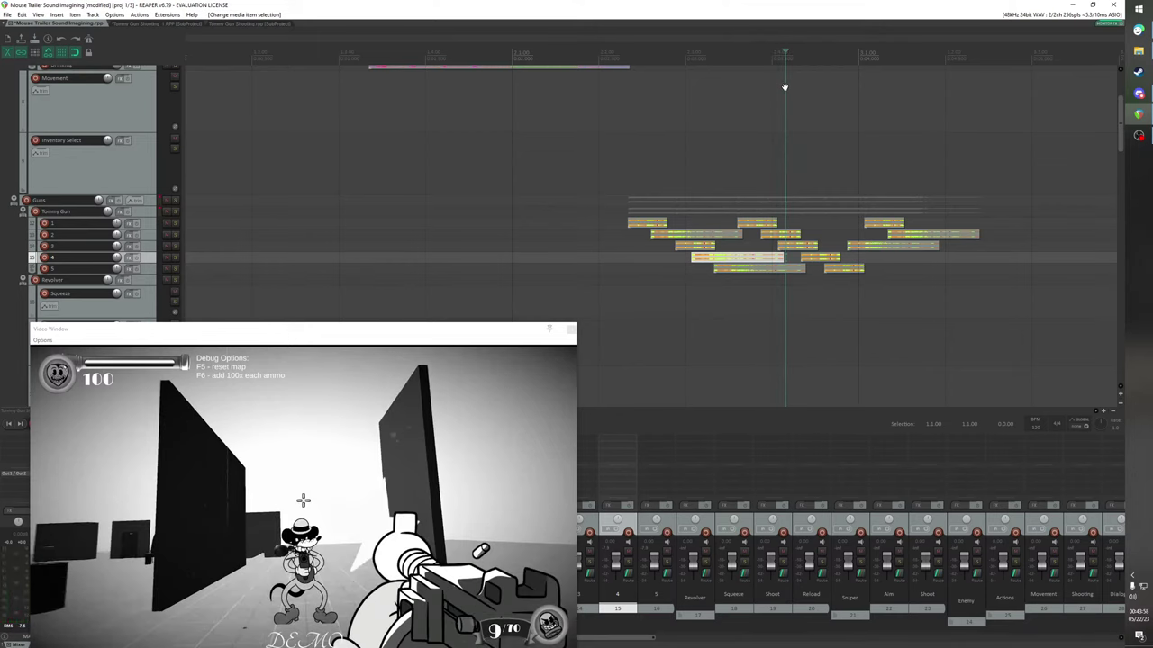
{"action": "mouse_move", "coordinate": [791, 246]}
{"action": "left_mouse_down"}
{"action": "mouse_move", "coordinate": [831, 247]}
{"action": "mouse_move", "coordinate": [799, 247]}
{"action": "left_mouse_up"}
{"action": "left_click_drag", "start_coordinate": [785, 54], "coordinate": [785, 54]}
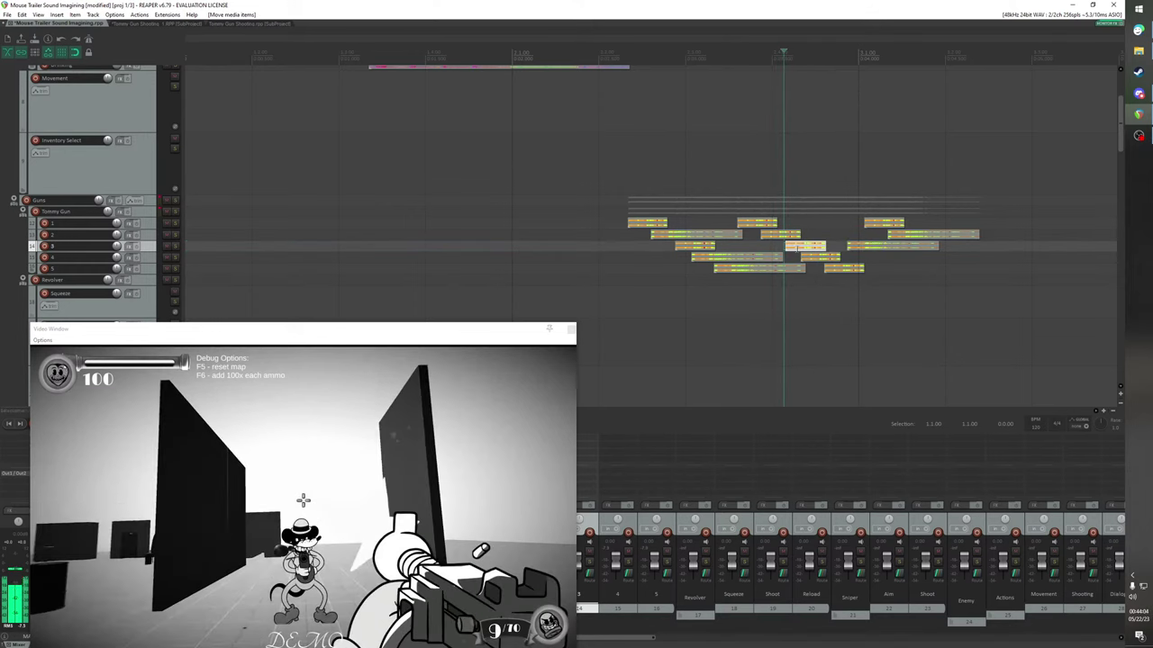
{"action": "scroll", "coordinate": [829, 182], "scroll_direction": "up", "scroll_amount": 5}
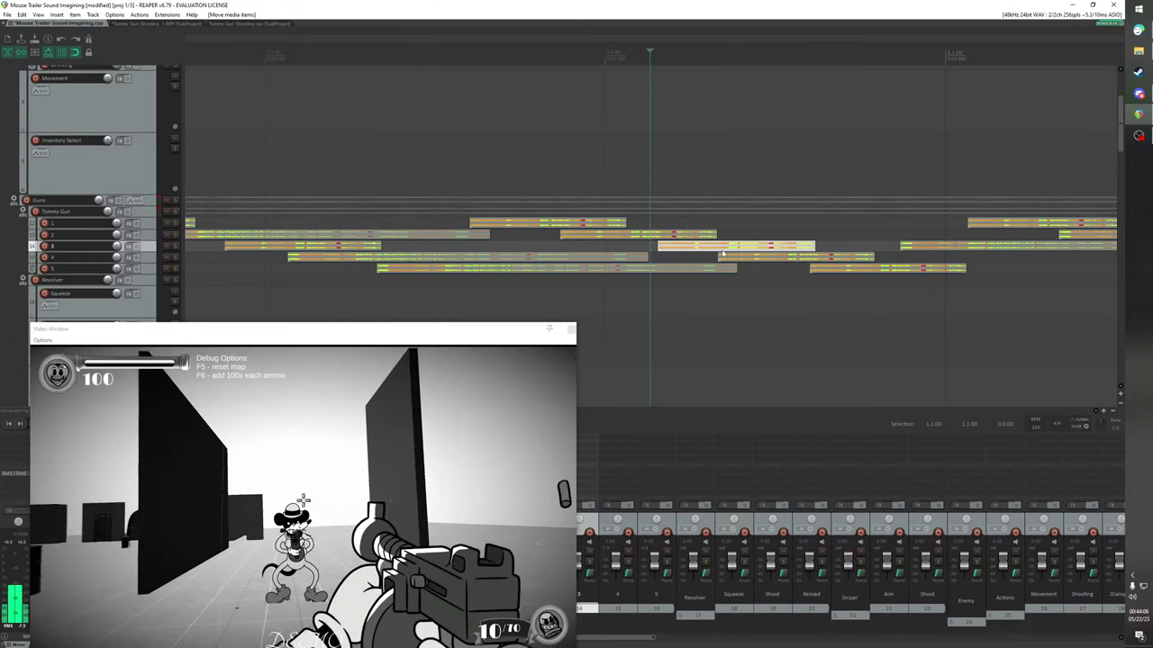
{"action": "left_click_drag", "start_coordinate": [724, 252], "coordinate": [708, 253]}
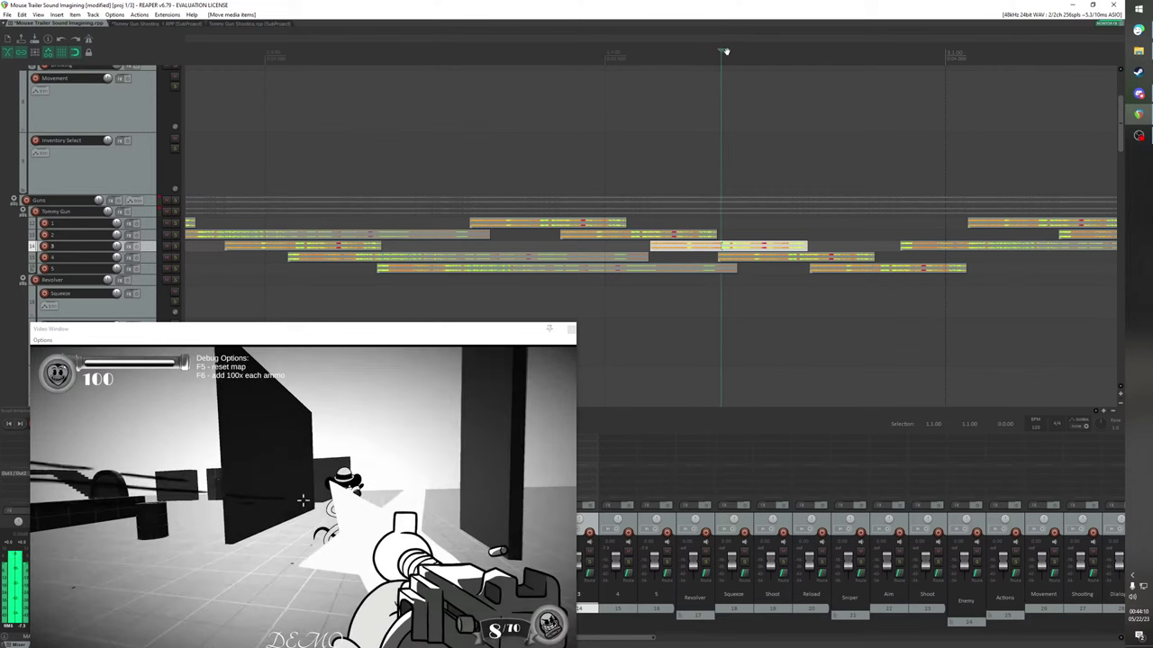
Scrub to the muzzle flash just after 3.1.00 and move the burst's last track 1 clip to start there
{"action": "left_click_drag", "start_coordinate": [719, 48], "coordinate": [992, 109]}
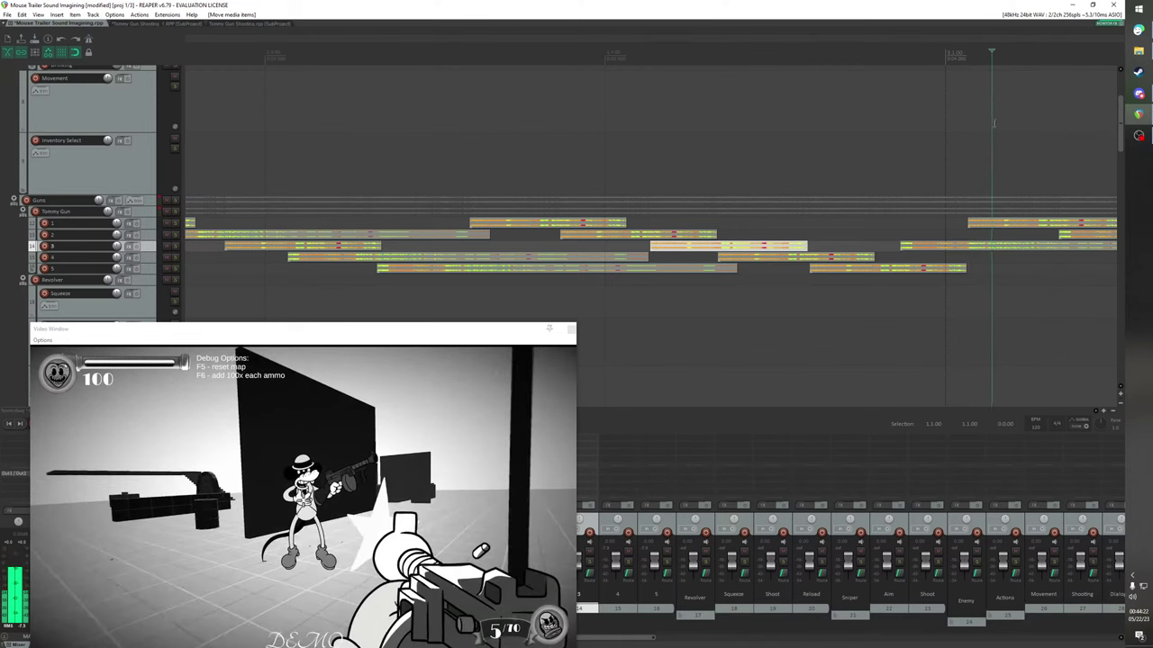
{"action": "left_click", "coordinate": [992, 226]}
{"action": "scroll", "coordinate": [990, 225], "scroll_direction": "down", "scroll_amount": 2}
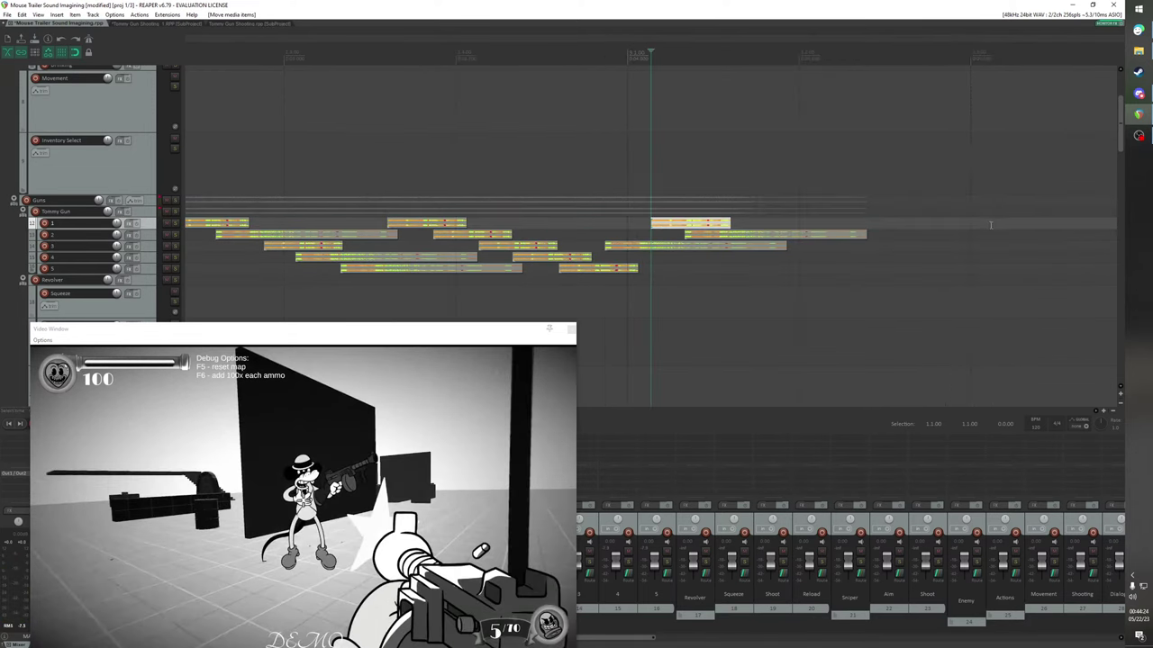
Check the burst's remaining muzzle flashes, then briefly play the video from before the first track 1 clip
{"action": "left_click_drag", "start_coordinate": [651, 53], "coordinate": [740, 76]}
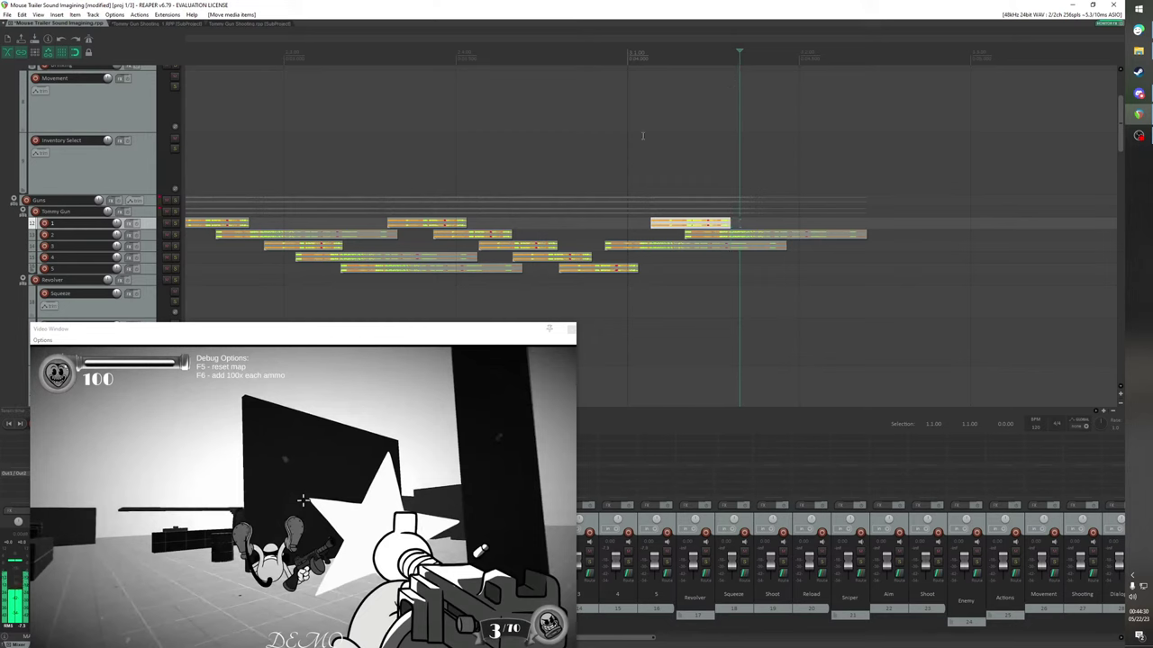
{"action": "scroll", "coordinate": [453, 130], "scroll_direction": "down", "scroll_amount": 2}
{"action": "left_click", "coordinate": [334, 54]}
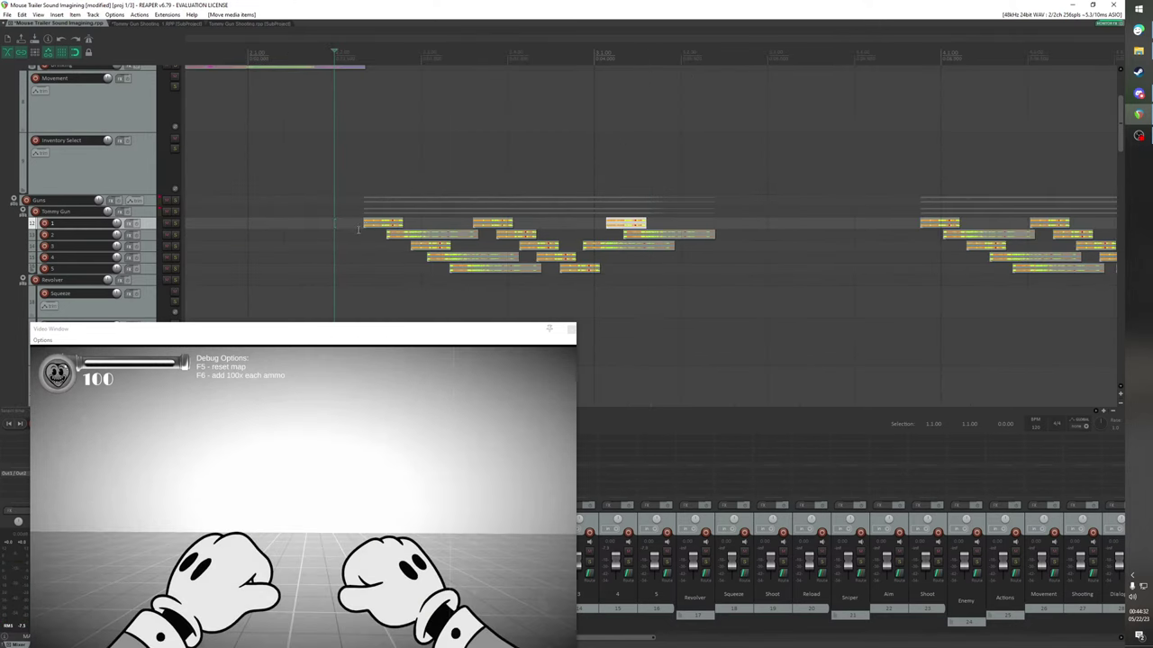
{"action": "left_click", "coordinate": [365, 223]}
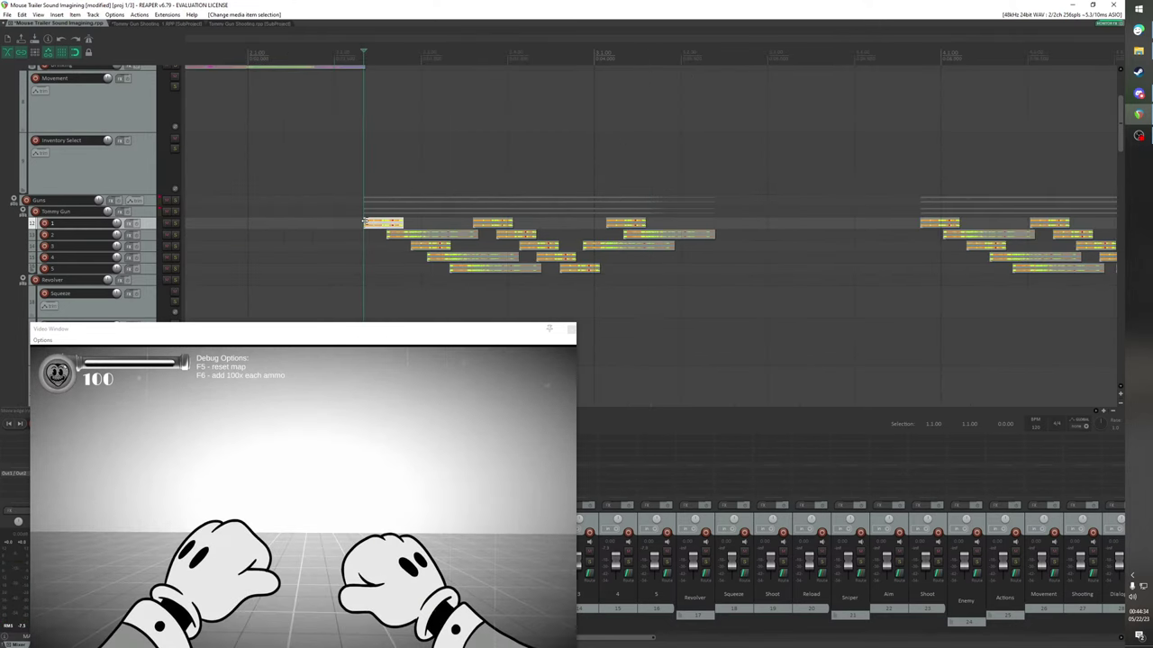
{"action": "key", "text": "space"}
{"action": "key", "text": "space"}
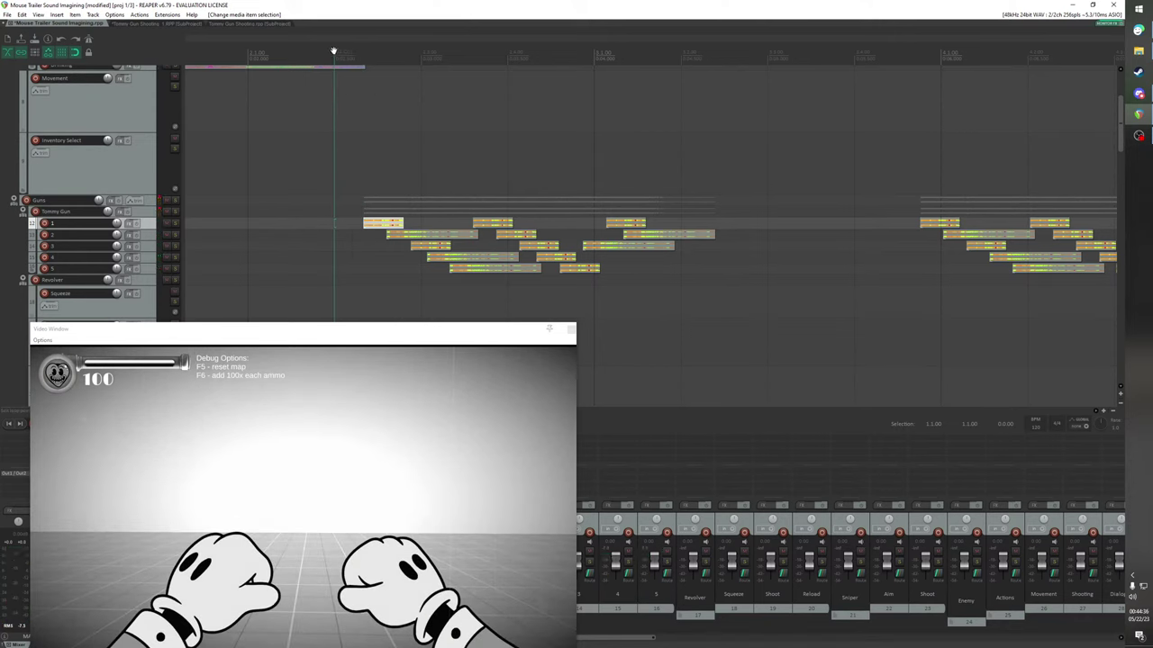
Scrub to the first visible Tommy Gun frame and trim the start of the burst's first track 1 clip to that point
{"action": "left_click_drag", "start_coordinate": [334, 51], "coordinate": [368, 53]}
{"action": "scroll", "coordinate": [380, 225], "scroll_direction": "up", "scroll_amount": 3}
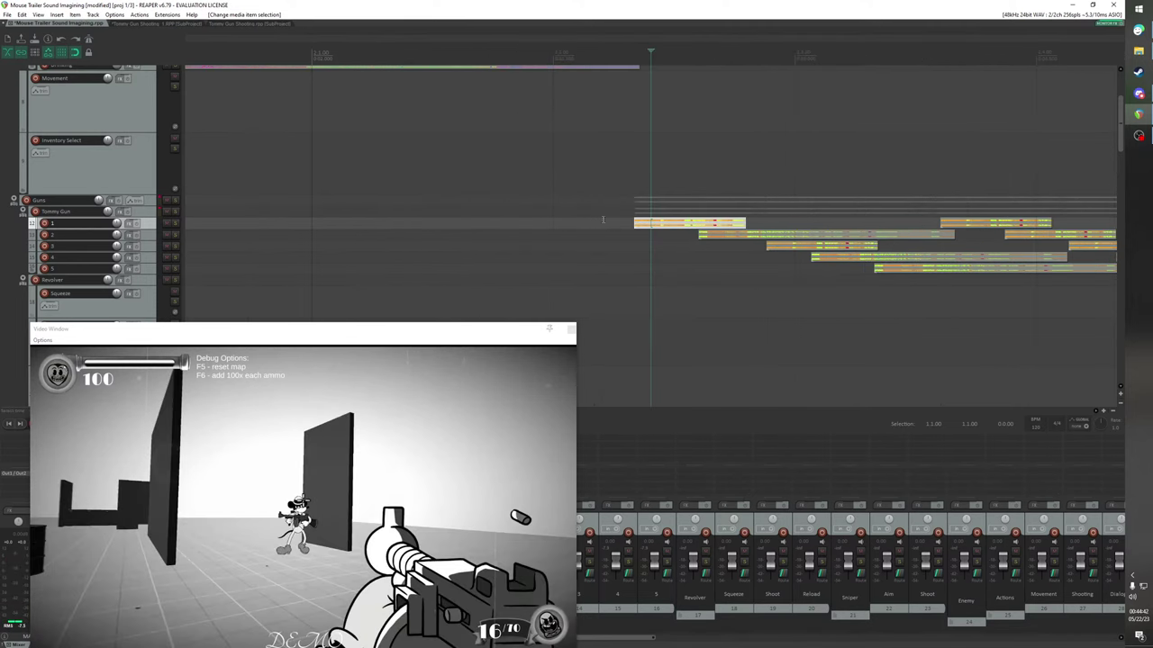
{"action": "scroll", "coordinate": [603, 219], "scroll_direction": "up", "scroll_amount": 4}
{"action": "left_click_drag", "start_coordinate": [559, 222], "coordinate": [645, 231]}
{"action": "scroll", "coordinate": [645, 232], "scroll_direction": "down", "scroll_amount": 3}
Play the whole burst from before the trimmed track 1 clip to check it against the video
{"action": "left_click", "coordinate": [581, 52]}
{"action": "key", "text": "space"}
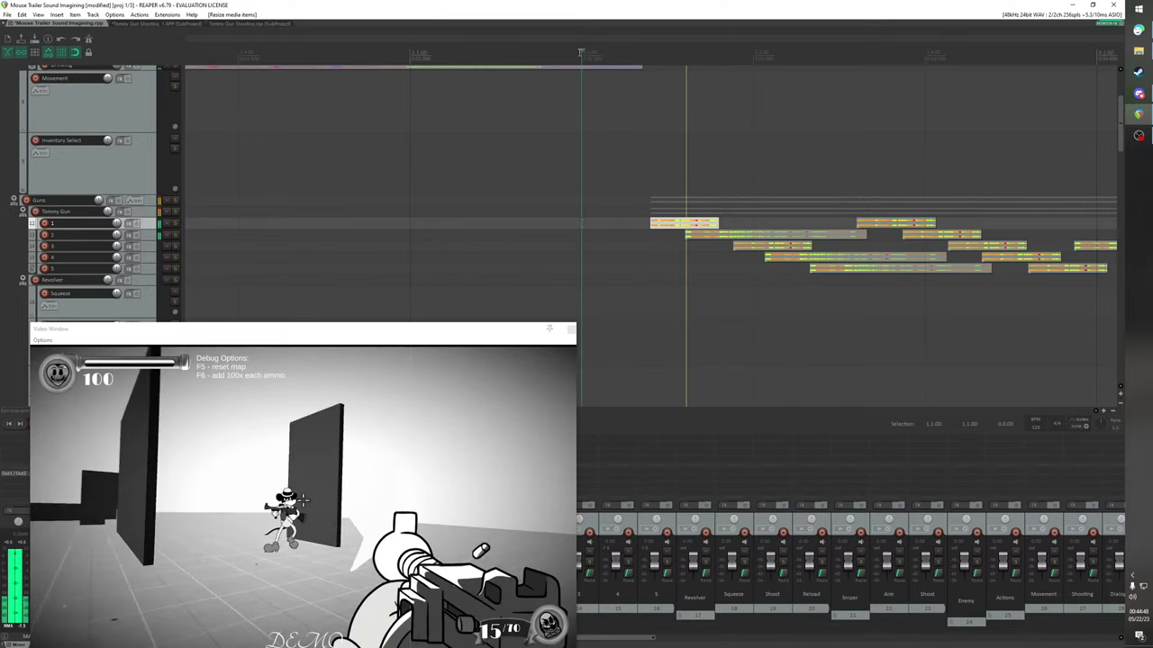
{"action": "scroll", "coordinate": [615, 131], "scroll_direction": "down", "scroll_amount": 2}
{"action": "scroll", "coordinate": [615, 130], "scroll_direction": "down", "scroll_amount": 2}
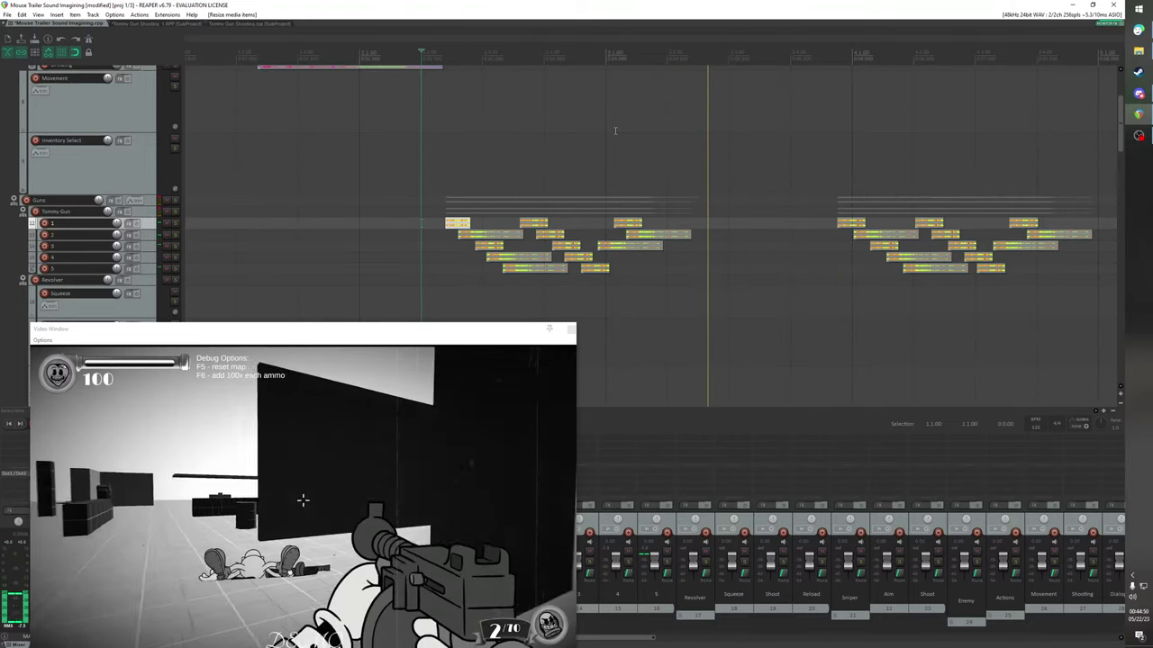
{"action": "key", "text": "space"}
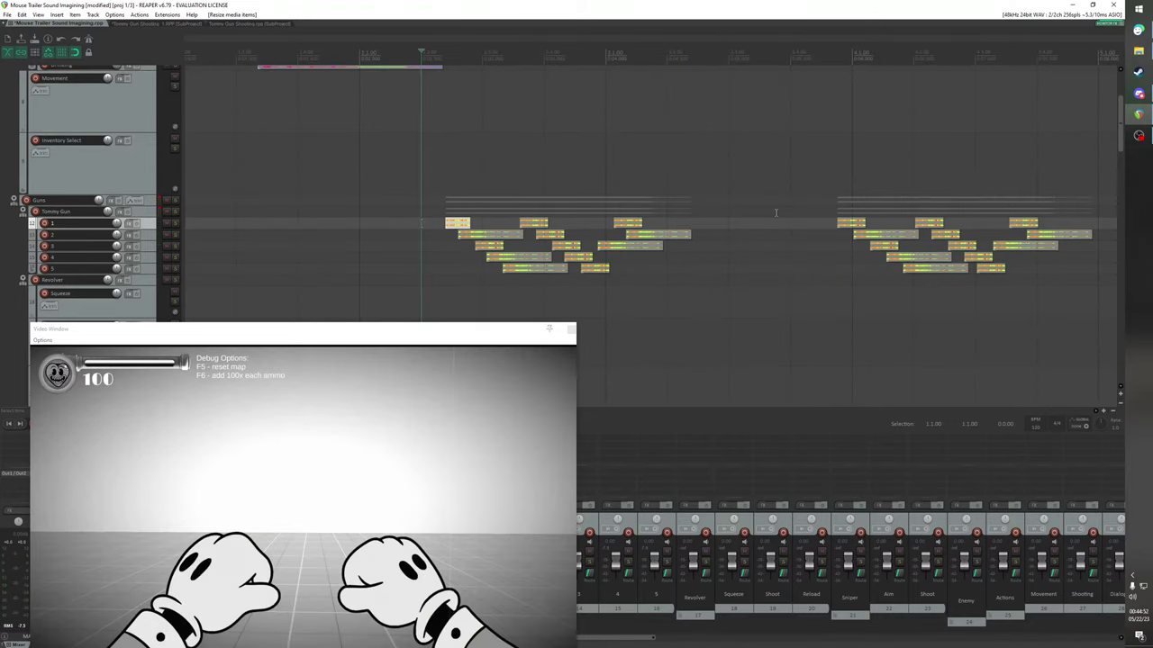
Select all the clips of the second Tommy Gun burst on tracks 1 to 5 and delete them
{"action": "left_click", "coordinate": [614, 248]}
{"action": "left_click", "coordinate": [540, 257]}
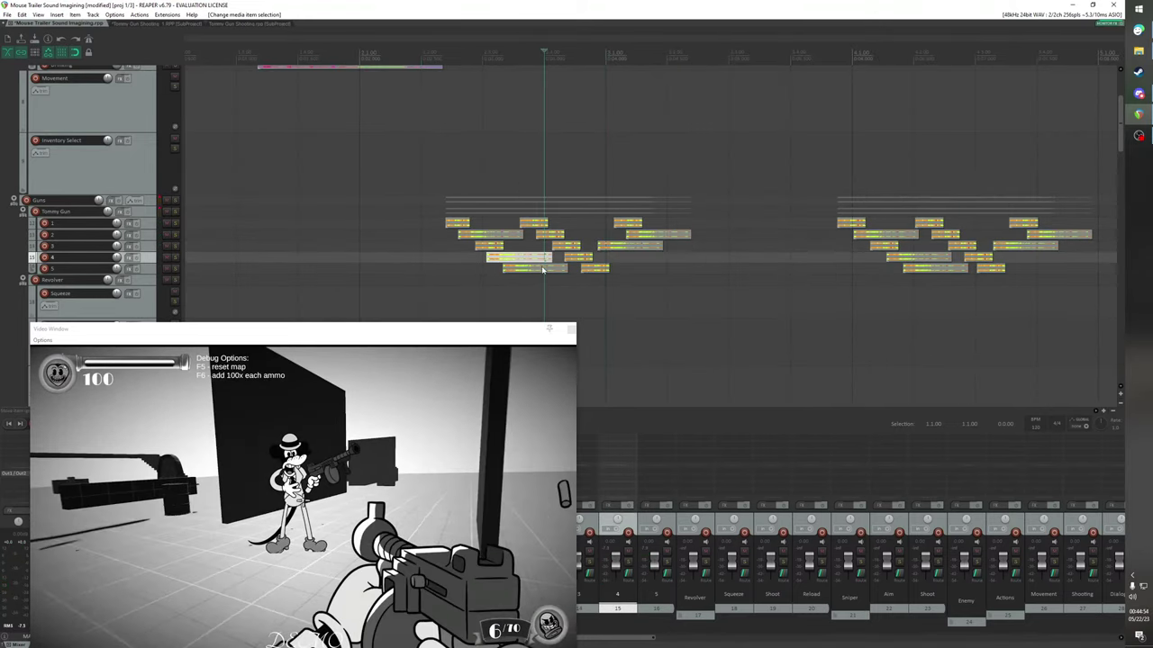
{"action": "left_click", "coordinate": [544, 268]}
{"action": "scroll", "coordinate": [834, 222], "scroll_direction": "right", "scroll_amount": 4}
{"action": "left_click_drag", "start_coordinate": [571, 200], "coordinate": [870, 291]}
{"action": "key", "text": "Delete"}
{"action": "left_click", "coordinate": [254, 236]}
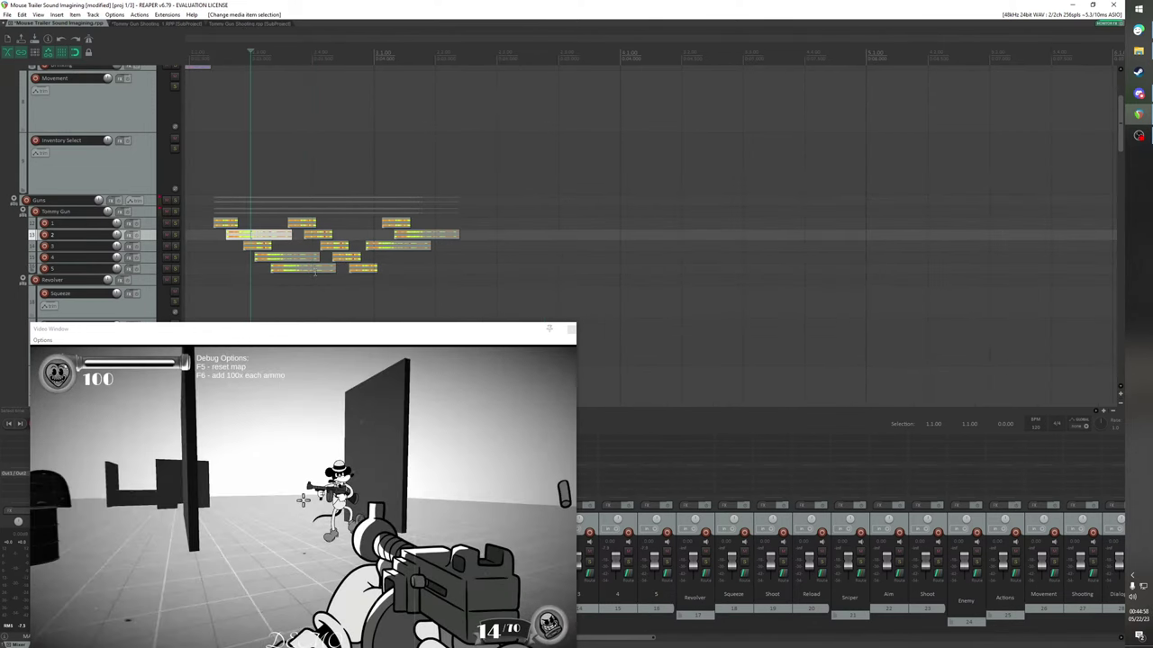
{"action": "left_click", "coordinate": [255, 249]}
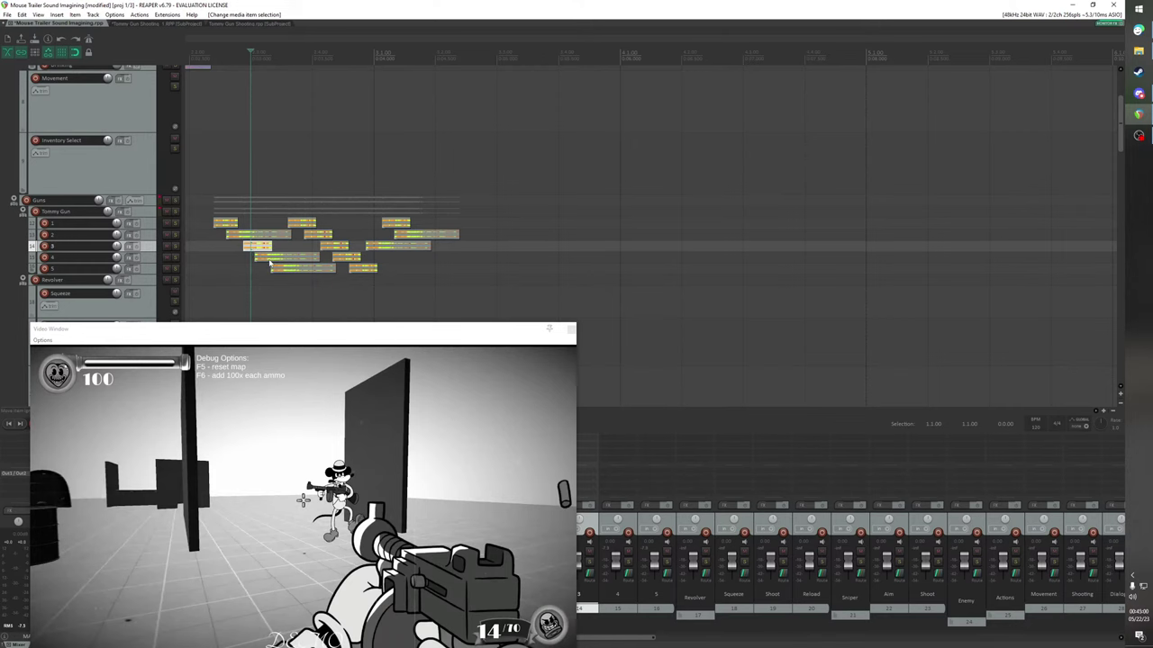
{"action": "left_click", "coordinate": [281, 259]}
{"action": "left_click", "coordinate": [300, 270]}
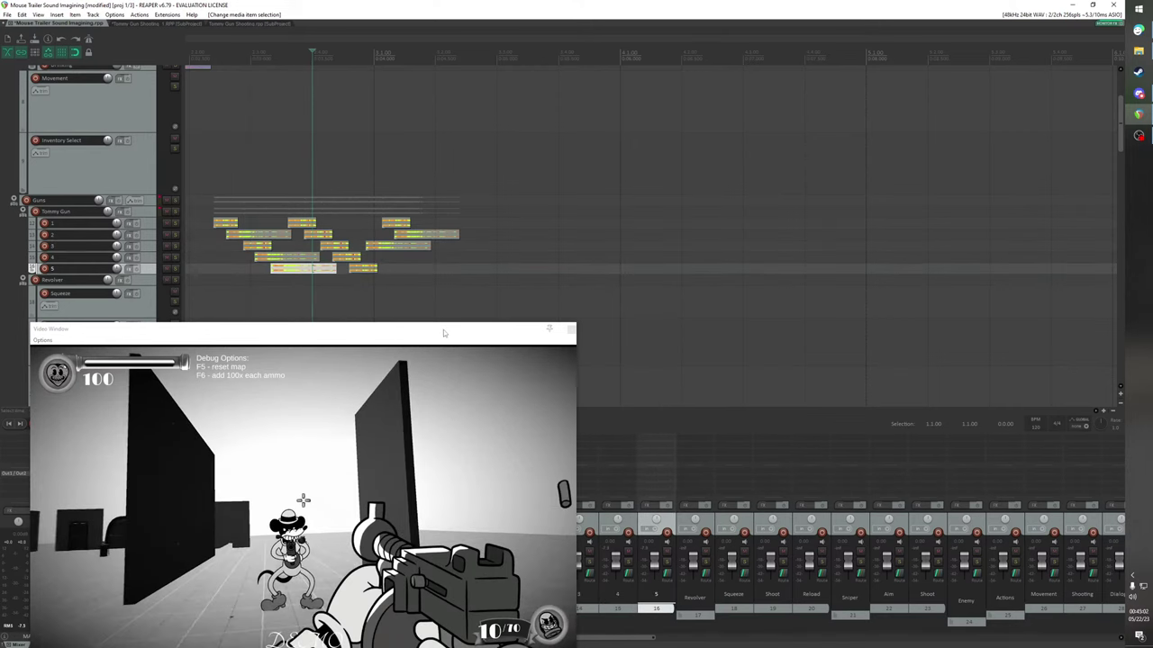
Move the Video window clear of the Tommy Gun tracks and examine the spacing of the burst's clips on tracks 2 and 3
{"action": "left_click_drag", "start_coordinate": [443, 333], "coordinate": [455, 483]}
{"action": "left_click_drag", "start_coordinate": [292, 414], "coordinate": [282, 414]}
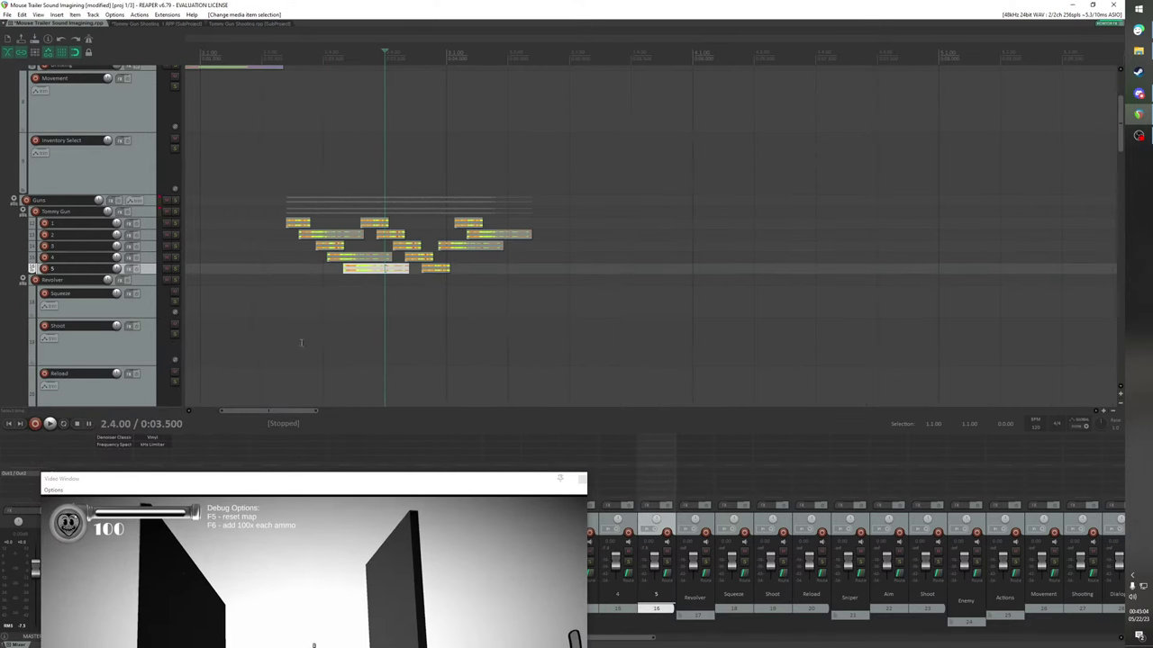
{"action": "left_click", "coordinate": [404, 234]}
{"action": "scroll", "coordinate": [555, 243], "scroll_direction": "up", "scroll_amount": 5}
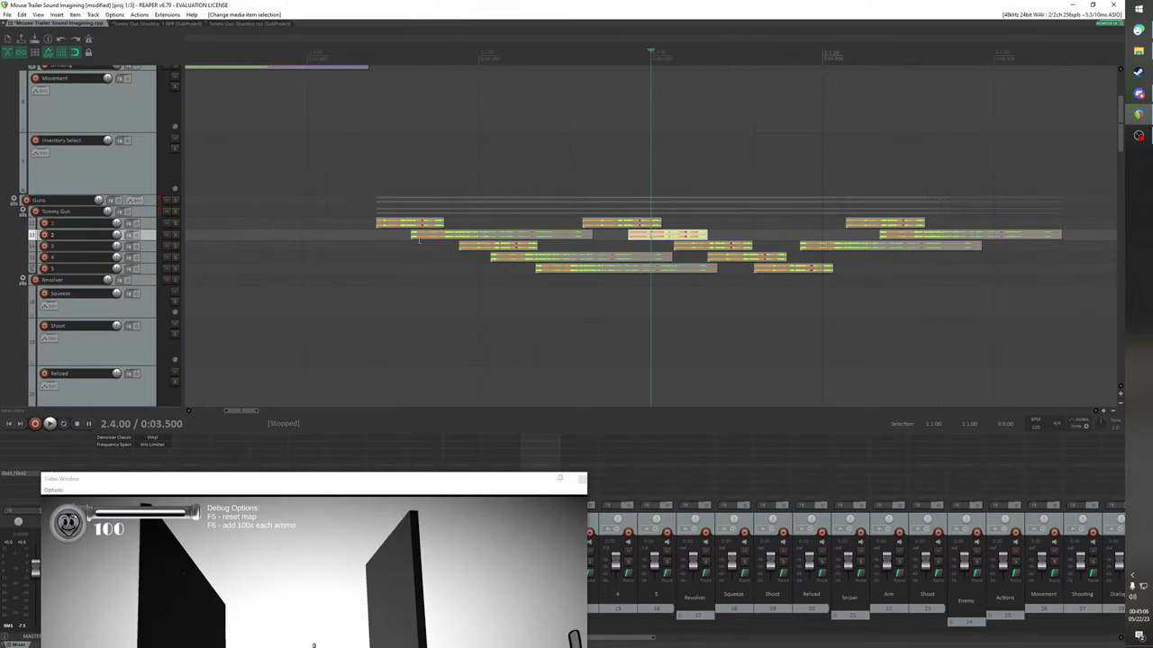
{"action": "scroll", "coordinate": [558, 243], "scroll_direction": "down", "scroll_amount": 2}
{"action": "scroll", "coordinate": [577, 242], "scroll_direction": "down", "scroll_amount": 2}
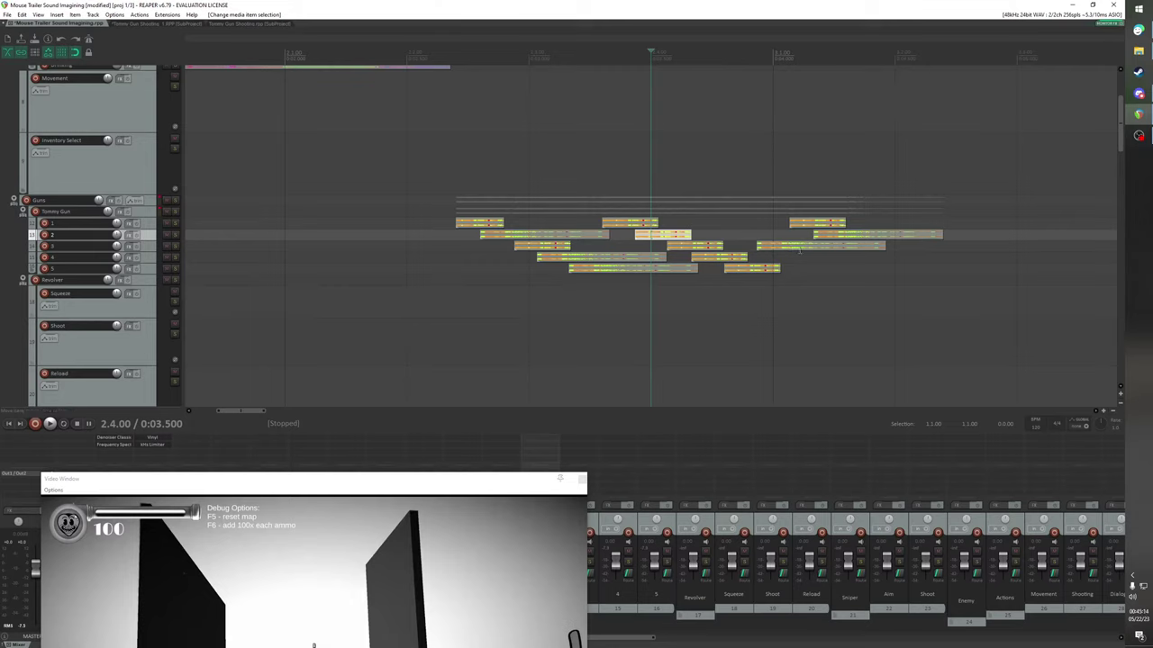
{"action": "left_click", "coordinate": [757, 245]}
{"action": "scroll", "coordinate": [849, 251], "scroll_direction": "up", "scroll_amount": 5}
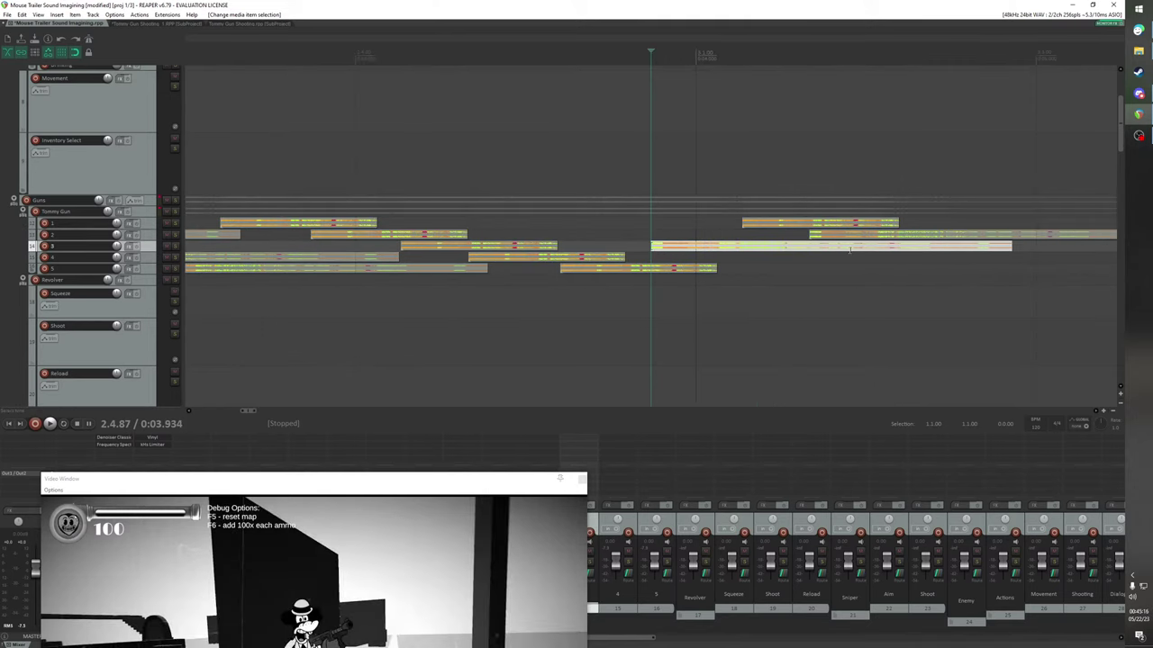
Paste a long gunshot clip on track 5 at 3.2.00, after the burst's existing clips
{"action": "left_click", "coordinate": [741, 223]}
{"action": "left_click", "coordinate": [744, 267]}
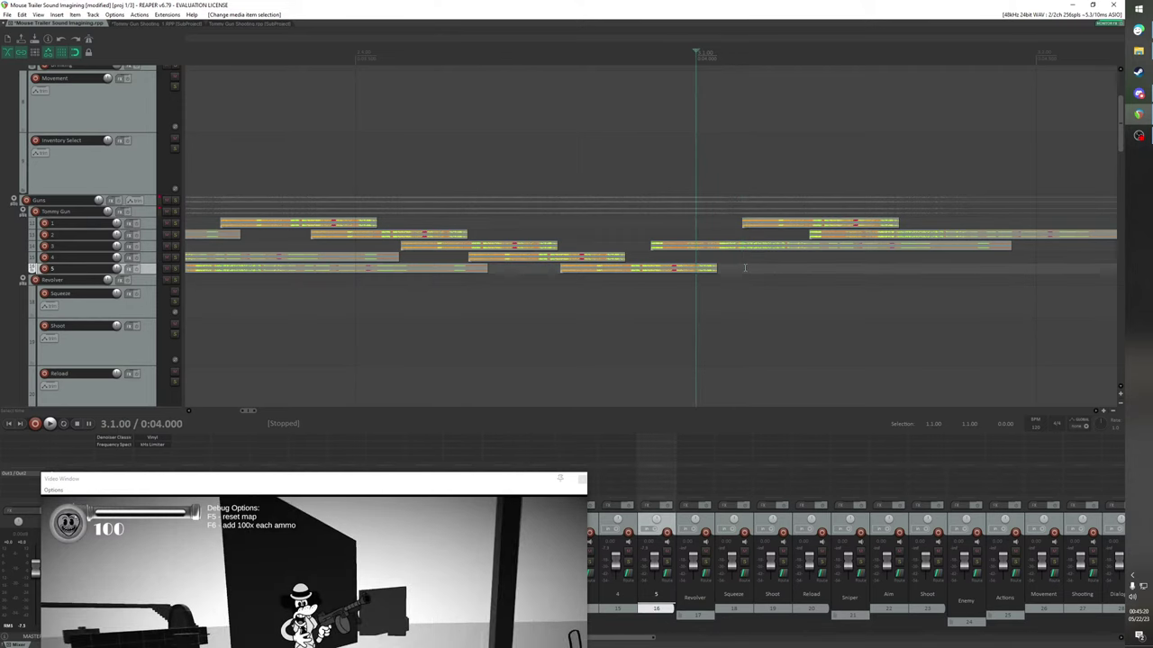
{"action": "left_click", "coordinate": [830, 274]}
{"action": "left_click", "coordinate": [860, 270]}
{"action": "left_click", "coordinate": [909, 270]}
{"action": "key", "text": "ctrl+v"}
{"action": "scroll", "coordinate": [588, 275], "scroll_direction": "down", "scroll_amount": 5}
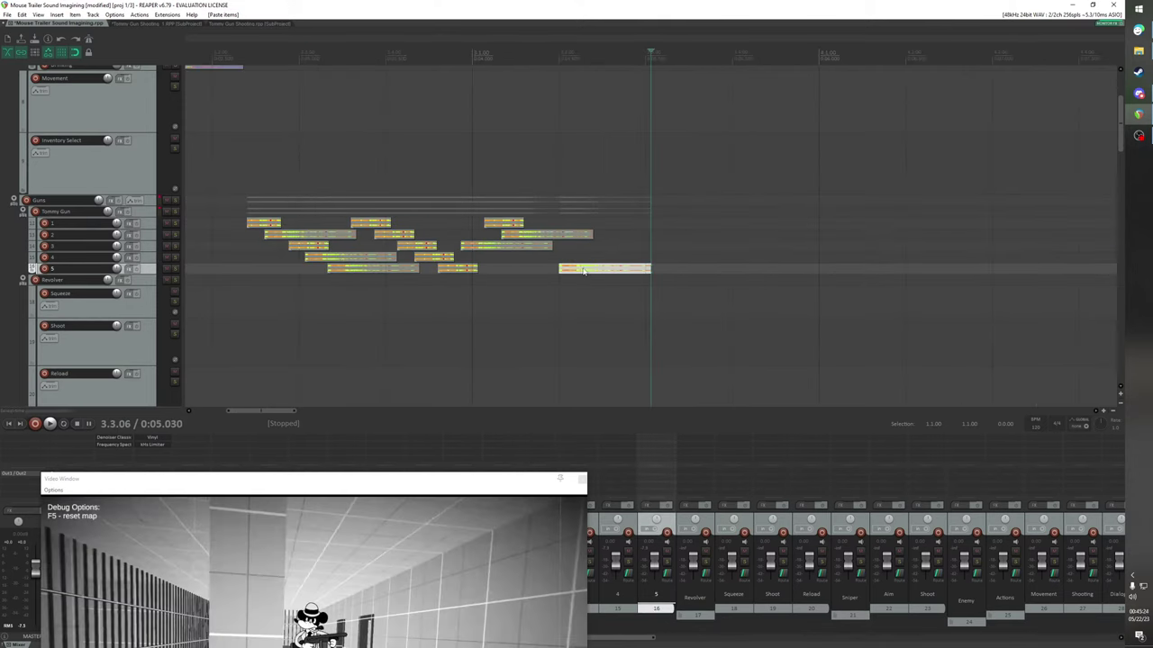
Try aligning the pasted track 5 clip with the last track 1 clip, and that track 1 clip with the start of the last track 3 clip
{"action": "left_click_drag", "start_coordinate": [584, 272], "coordinate": [492, 273]}
{"action": "scroll", "coordinate": [617, 222], "scroll_direction": "up", "scroll_amount": 4}
{"action": "left_click", "coordinate": [587, 245]}
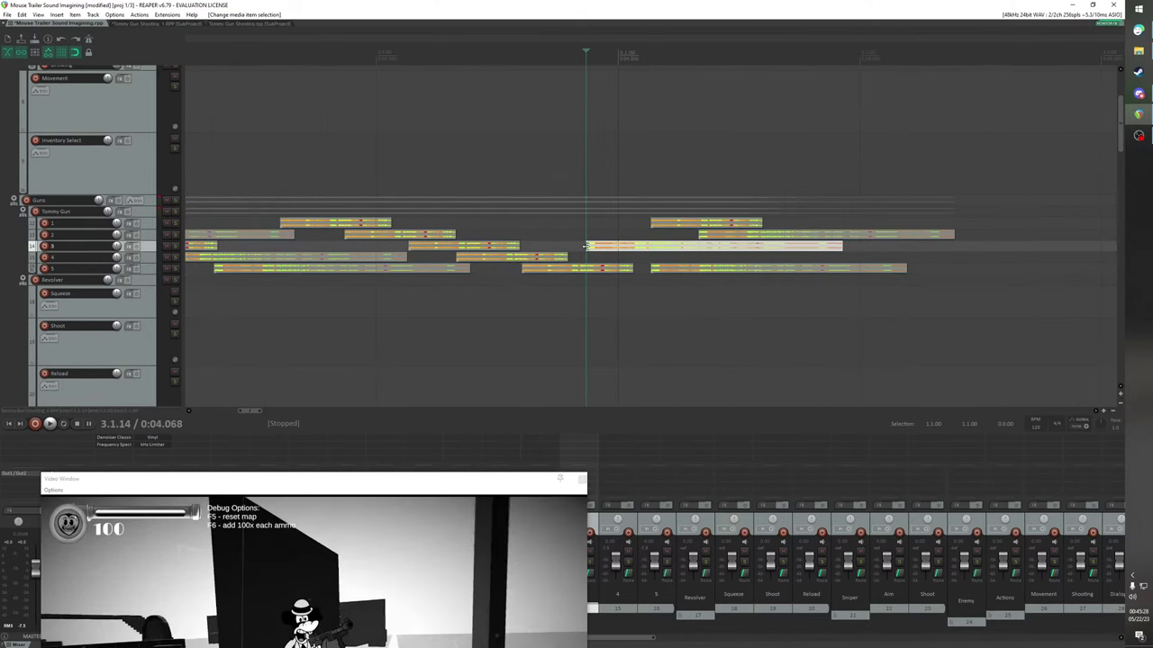
{"action": "left_click_drag", "start_coordinate": [666, 227], "coordinate": [622, 227]}
{"action": "left_click", "coordinate": [652, 269]}
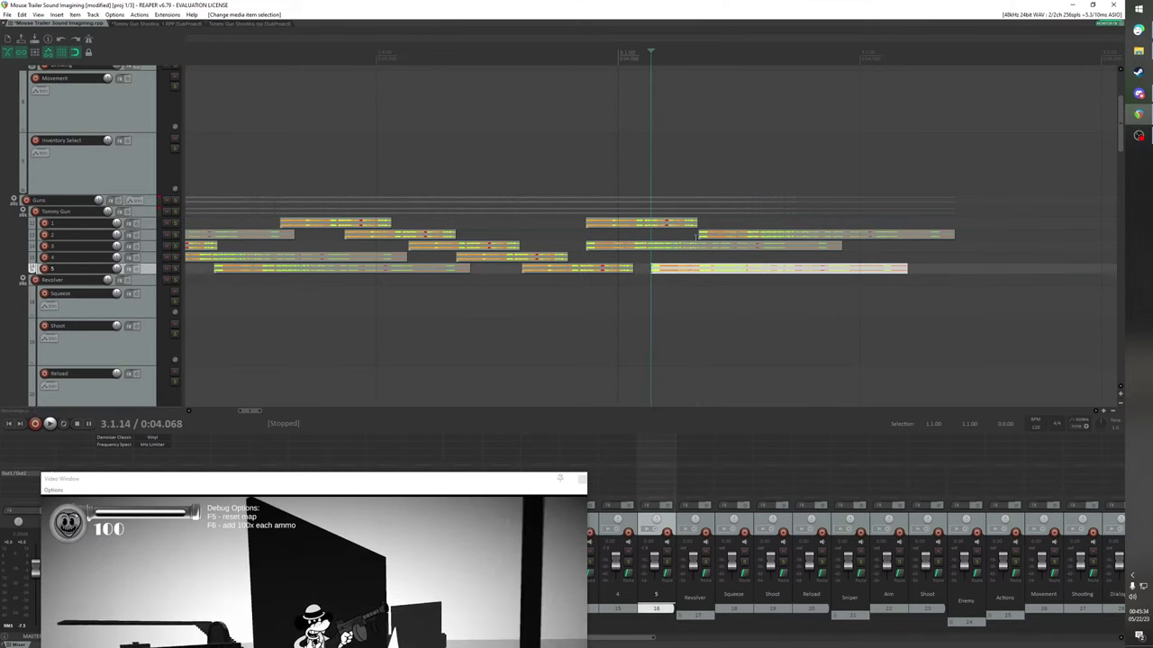
{"action": "left_click_drag", "start_coordinate": [709, 239], "coordinate": [667, 237]}
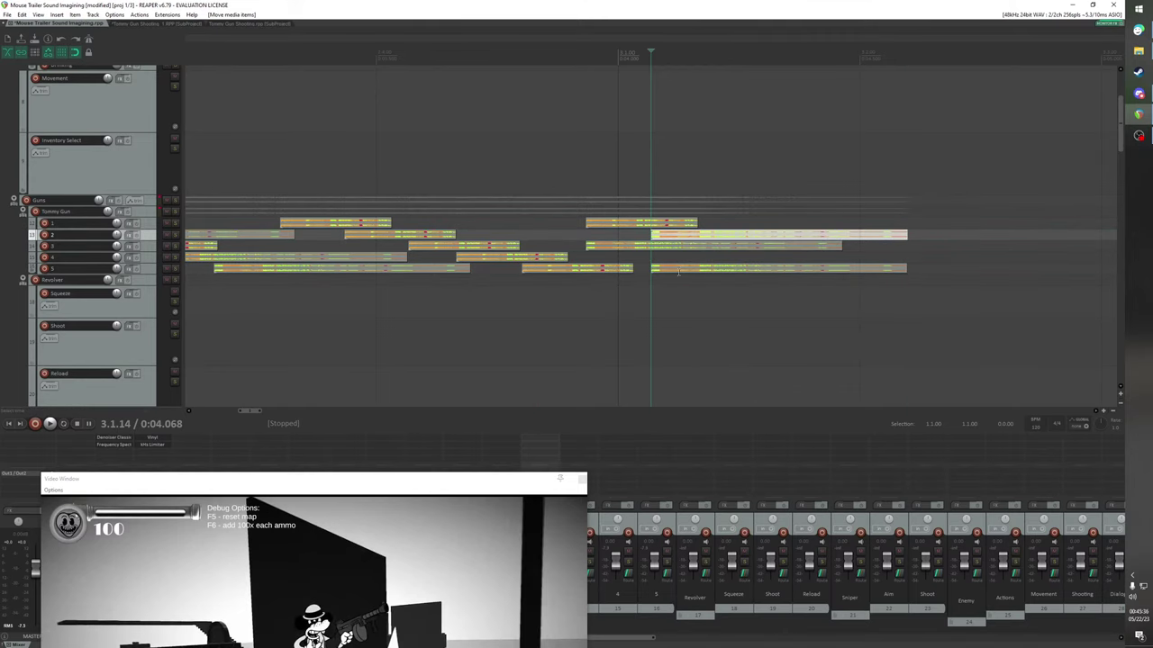
{"action": "key", "text": "ctrl+z"}
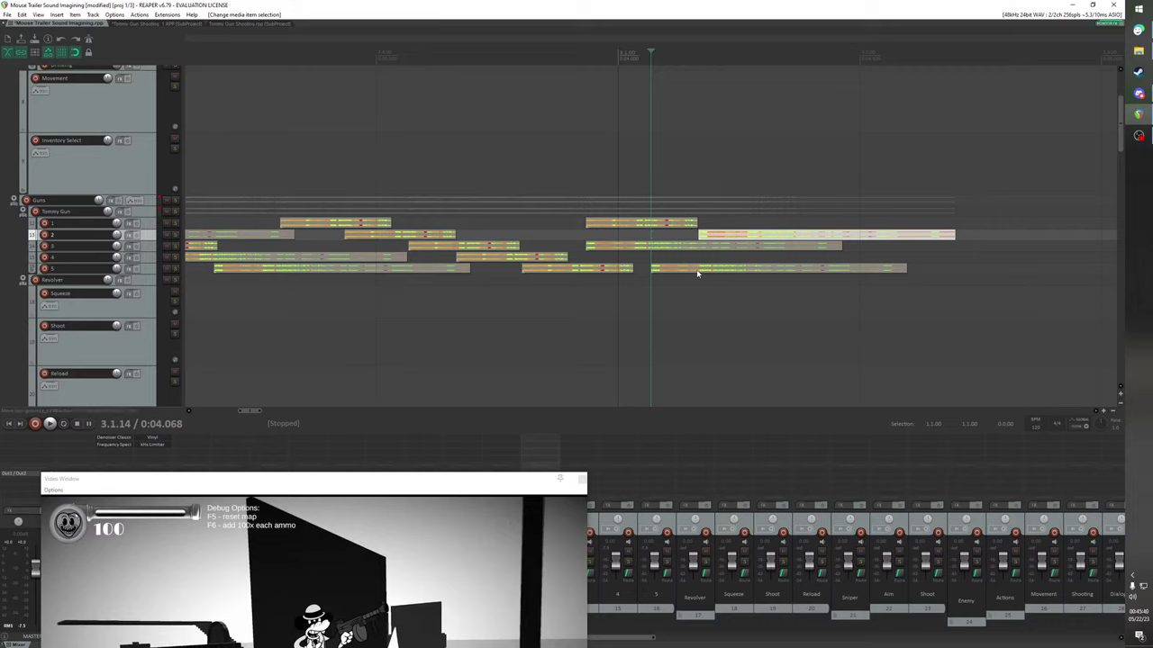
{"action": "left_click", "coordinate": [906, 266]}
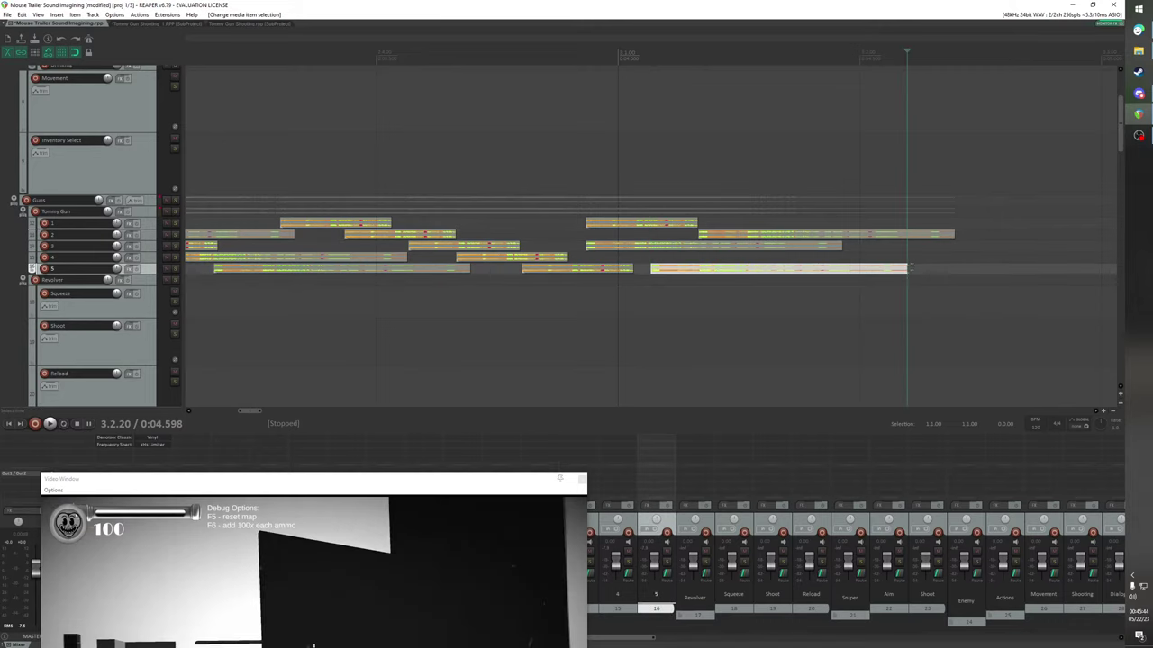
Undo the moves of the last clips on tracks 1 and 5, going back to the paste on track 5
{"action": "key", "text": "ctrl+z"}
{"action": "key", "text": "ctrl+z"}
{"action": "key", "text": "ctrl+z"}
{"action": "key", "text": "ctrl+z"}
{"action": "key", "text": "ctrl+z"}
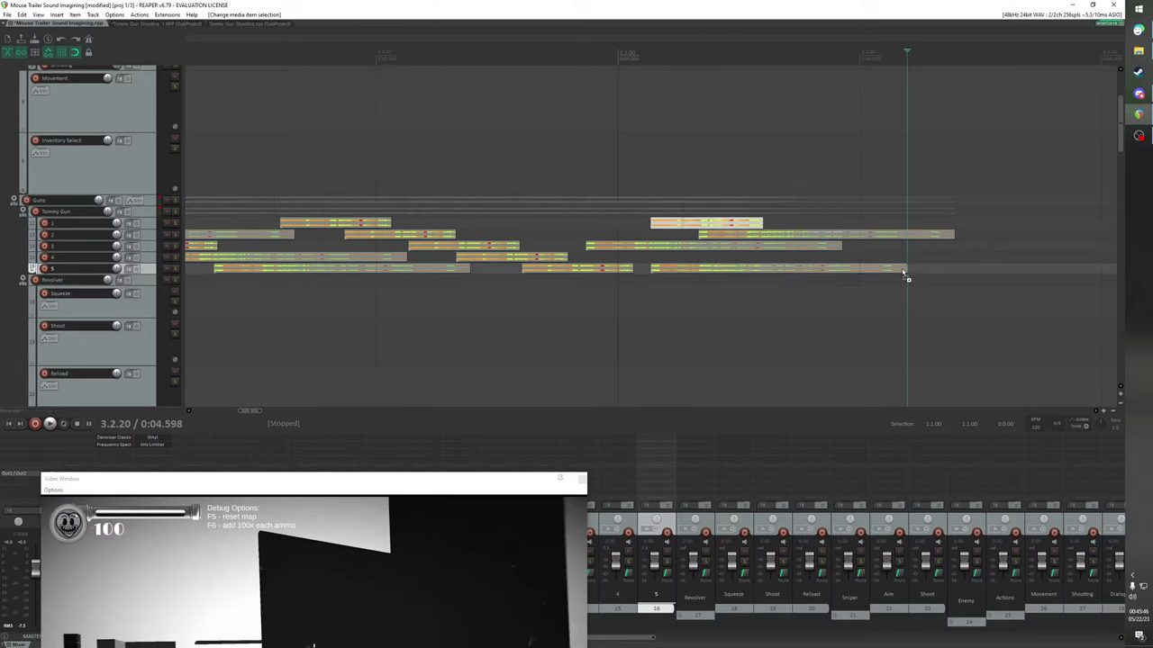
{"action": "key", "text": "ctrl+z"}
{"action": "key", "text": "ctrl+z"}
{"action": "key", "text": "ctrl+z"}
{"action": "key", "text": "ctrl+z"}
{"action": "key", "text": "ctrl+z"}
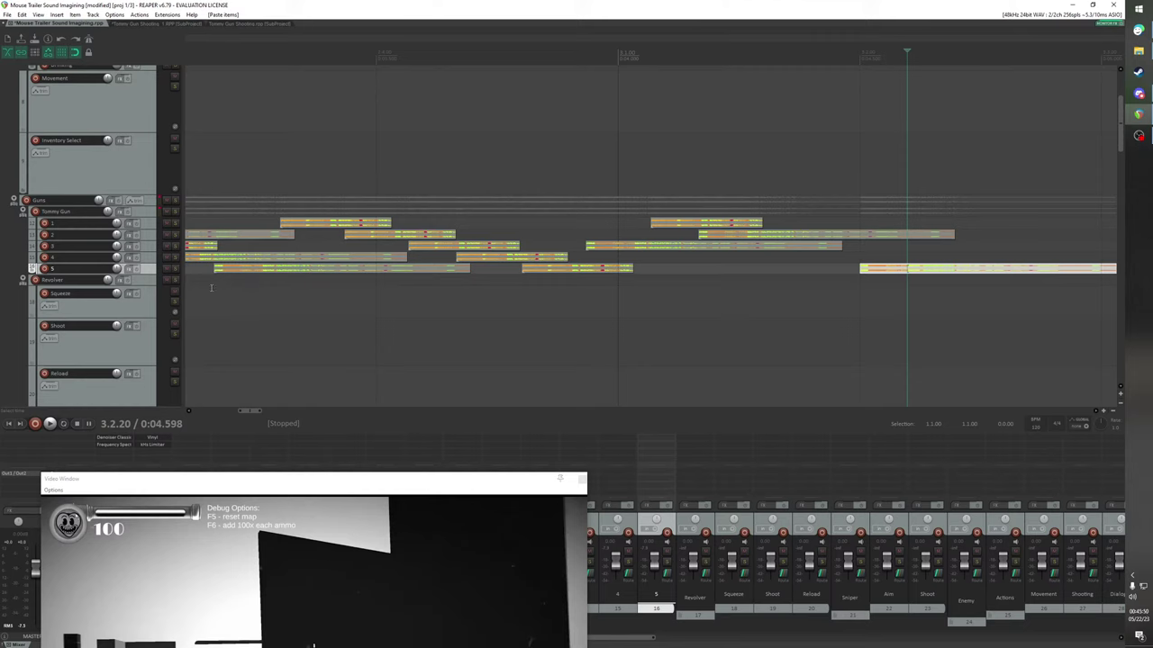
Paste another long gunshot clip on track 4 at 3.3.00 and move the pasted track 5 clip to the start of the last track 1 clip
{"action": "scroll", "coordinate": [812, 269], "scroll_direction": "down", "scroll_amount": 2}
{"action": "left_click", "coordinate": [748, 257]}
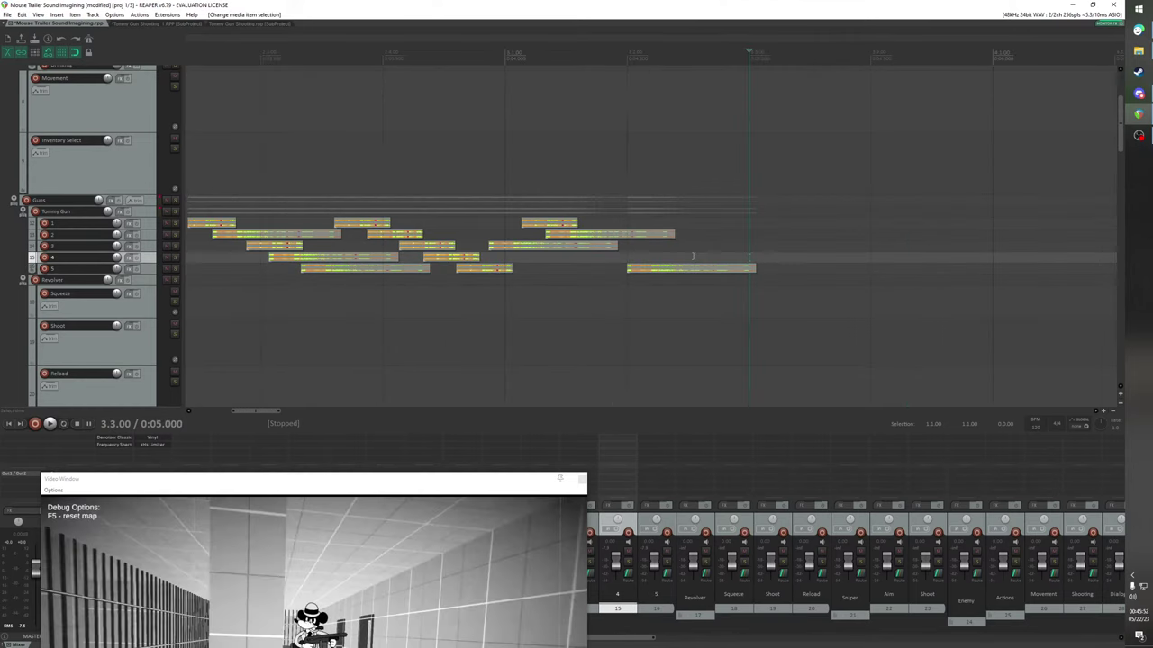
{"action": "key", "text": "ctrl+v"}
{"action": "left_click", "coordinate": [522, 223]}
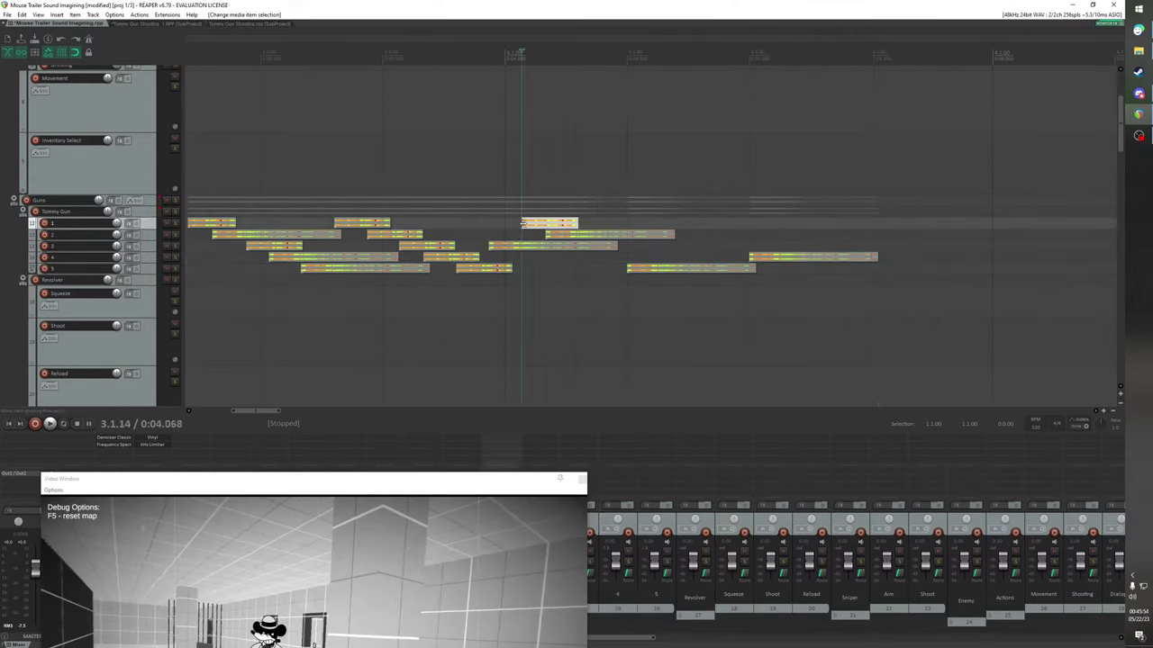
{"action": "left_click_drag", "start_coordinate": [700, 271], "coordinate": [595, 269]}
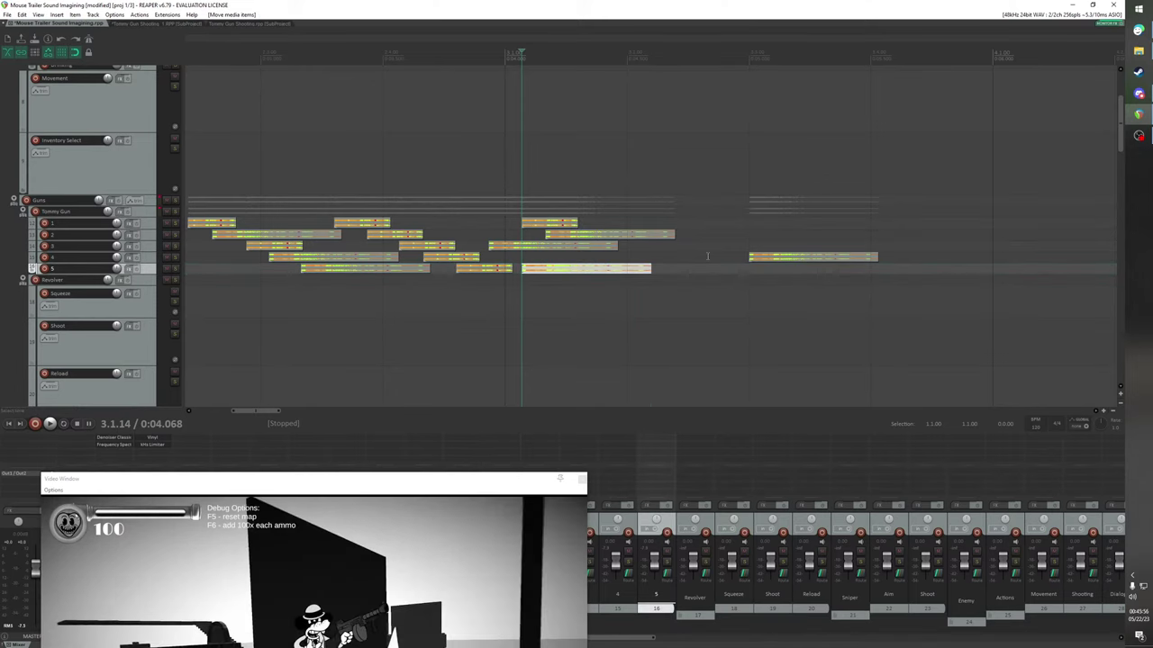
Move the pasted track 4 clip to line up with the start of the last track 2 clip
{"action": "left_click", "coordinate": [544, 235]}
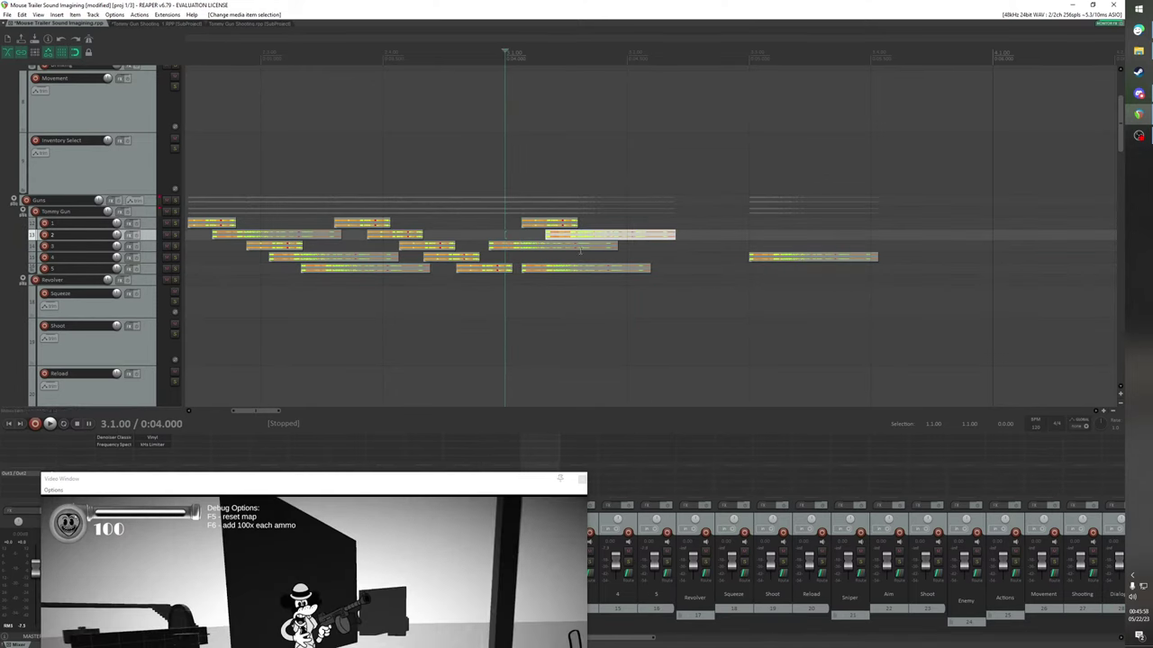
{"action": "left_click", "coordinate": [547, 236]}
{"action": "left_click_drag", "start_coordinate": [810, 258], "coordinate": [607, 258]}
Move the last track 1 clip back to the start of the last track 3 clip at 2.4.87
{"action": "left_click", "coordinate": [522, 223]}
{"action": "scroll", "coordinate": [579, 273], "scroll_direction": "up", "scroll_amount": 3}
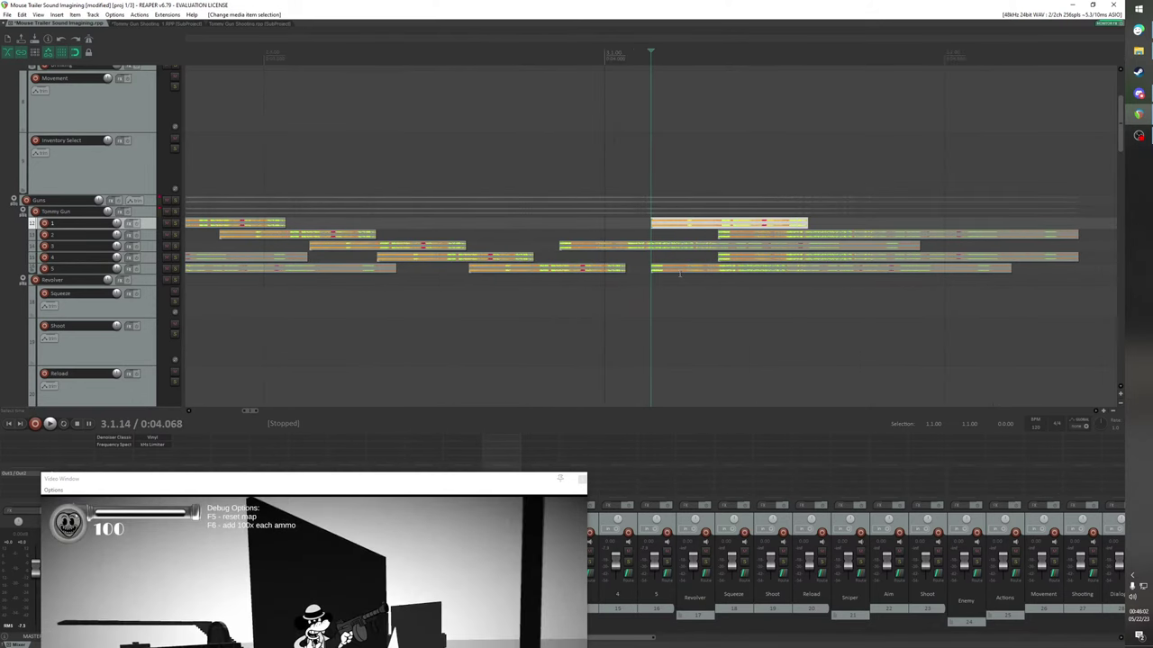
{"action": "left_click", "coordinate": [565, 251]}
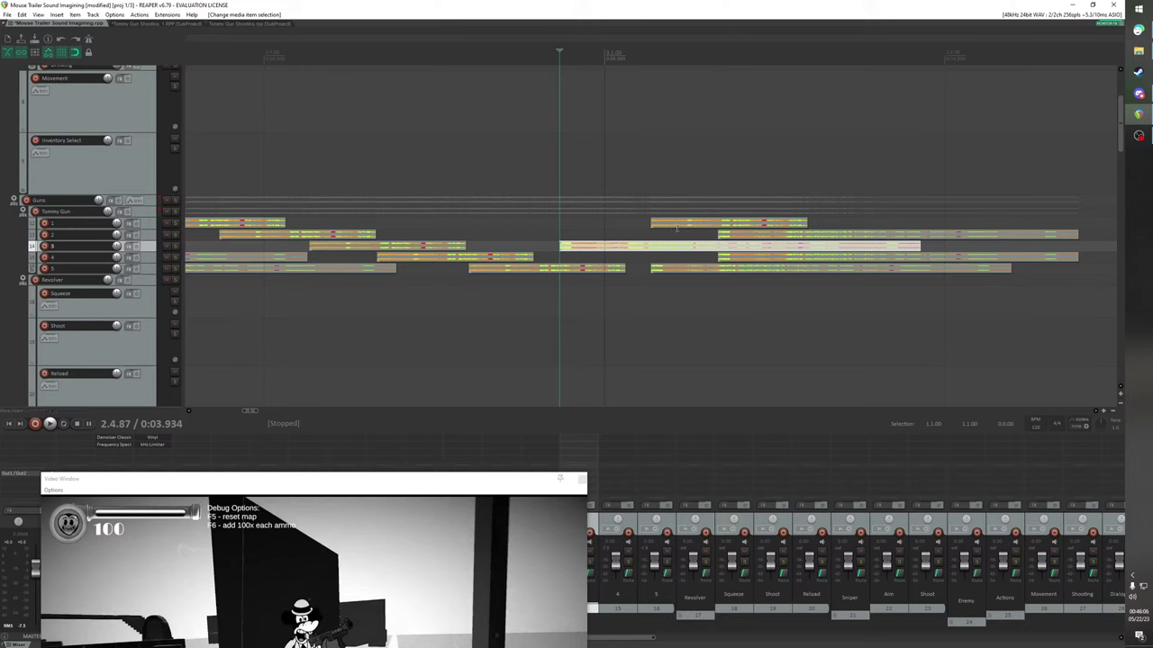
{"action": "mouse_move", "coordinate": [676, 228]}
{"action": "left_mouse_down"}
{"action": "mouse_move", "coordinate": [650, 232]}
{"action": "mouse_move", "coordinate": [676, 232]}
{"action": "left_mouse_up"}
{"action": "key", "text": "ctrl+z"}
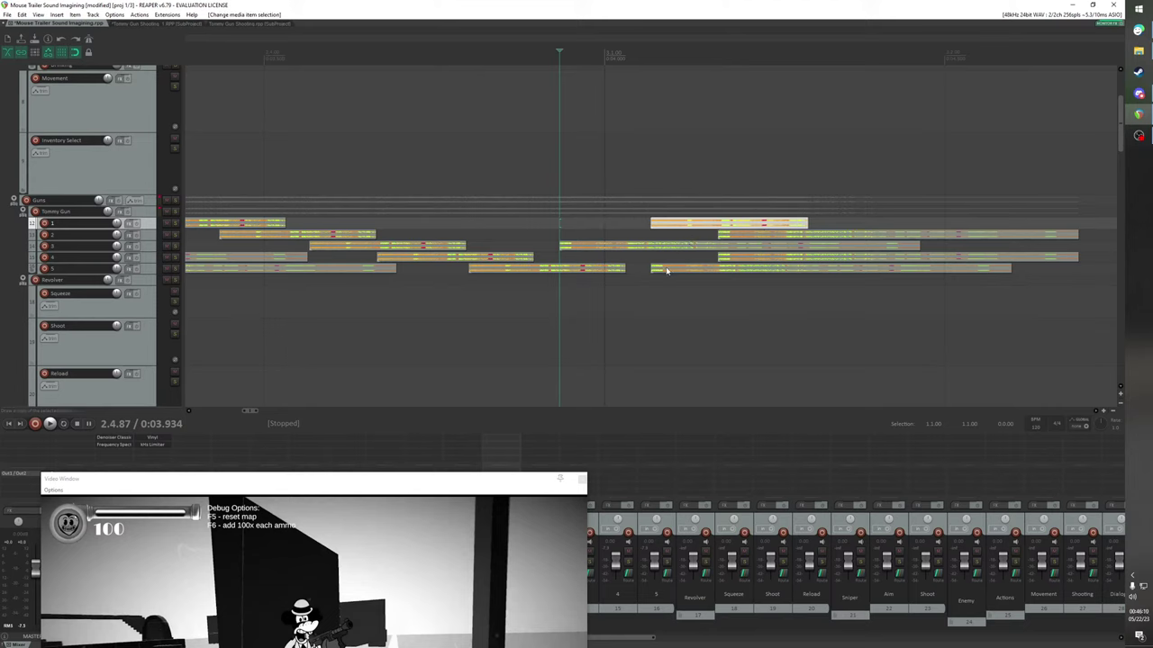
{"action": "left_click", "coordinate": [652, 268]}
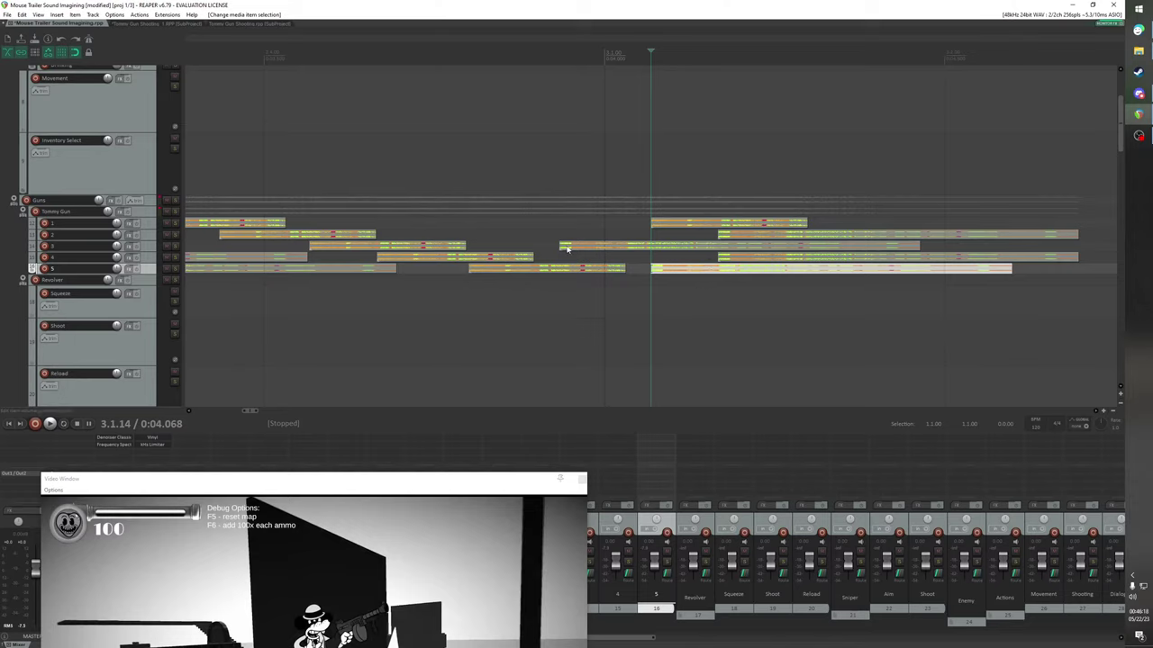
{"action": "left_click_drag", "start_coordinate": [672, 227], "coordinate": [583, 226]}
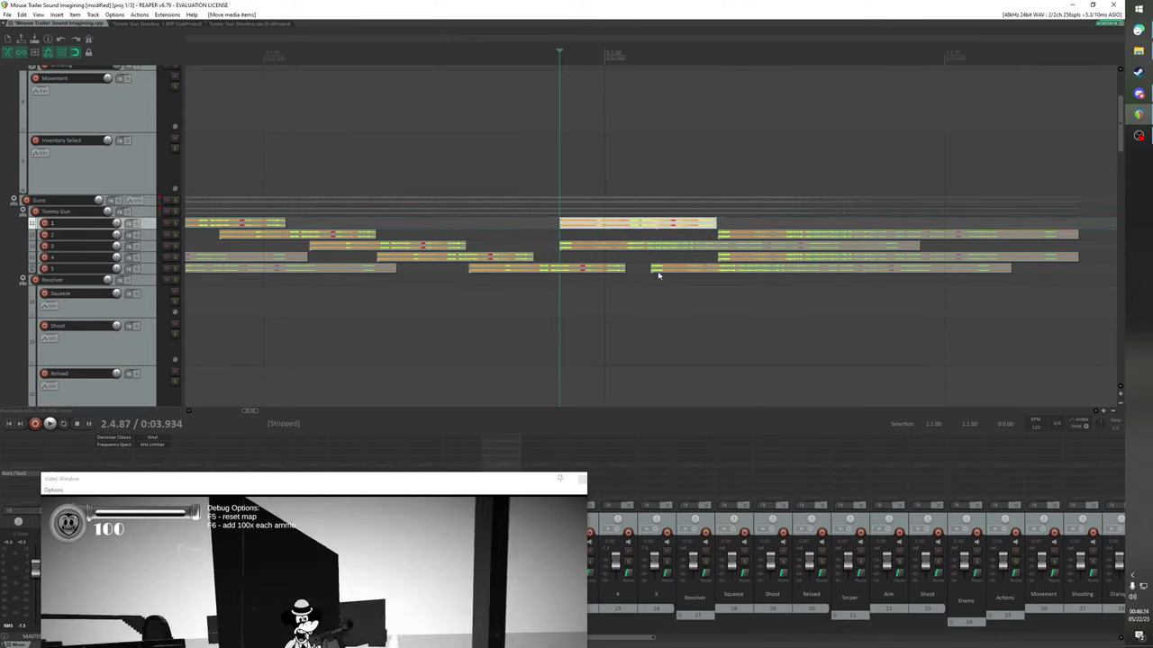
{"action": "key", "text": "ctrl+z"}
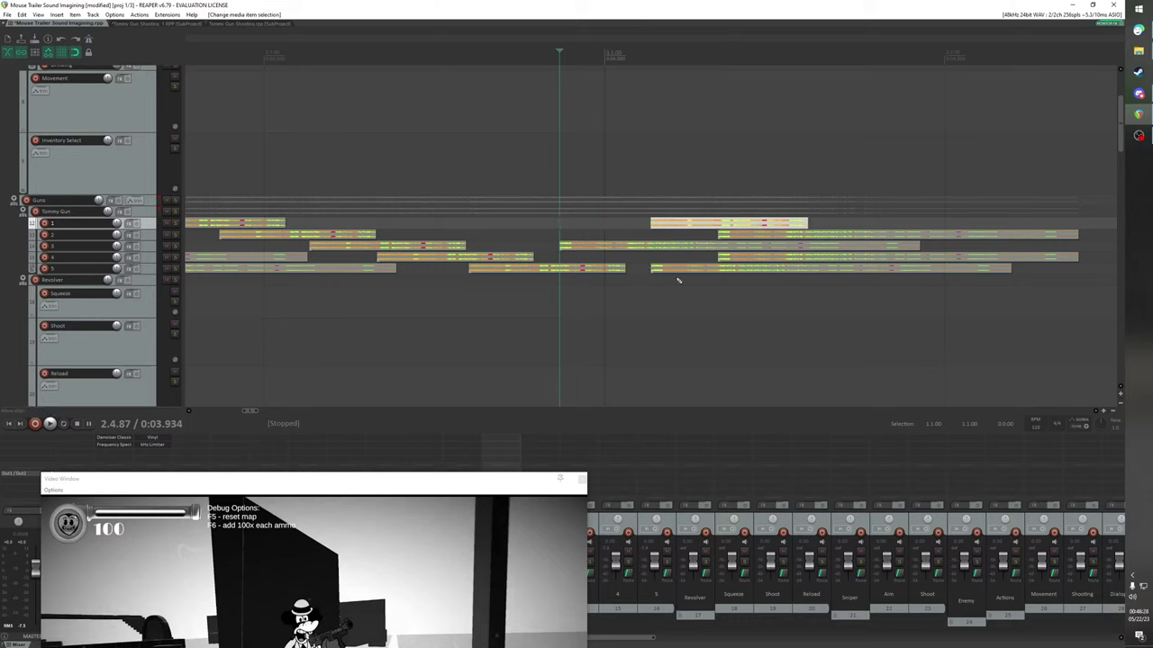
{"action": "key", "text": "ctrl+shift+z"}
Move the last track 2 clip to line up with the start of the last track 5 clip
{"action": "left_click", "coordinate": [650, 269]}
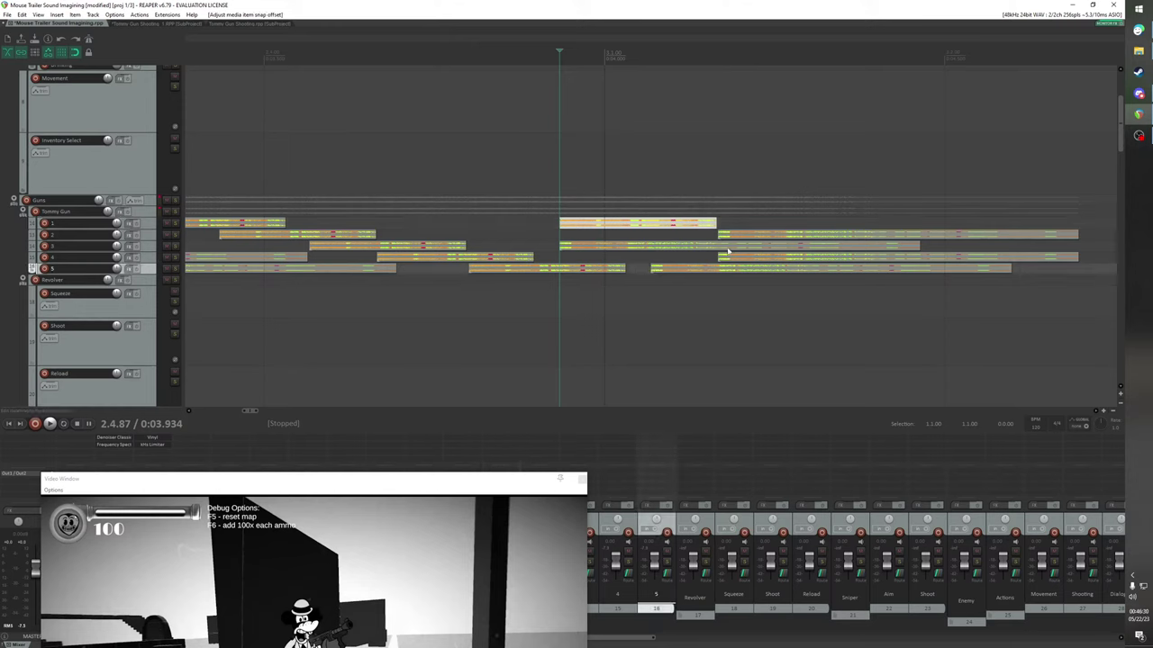
{"action": "left_click", "coordinate": [654, 268]}
{"action": "left_click_drag", "start_coordinate": [734, 241], "coordinate": [613, 255]}
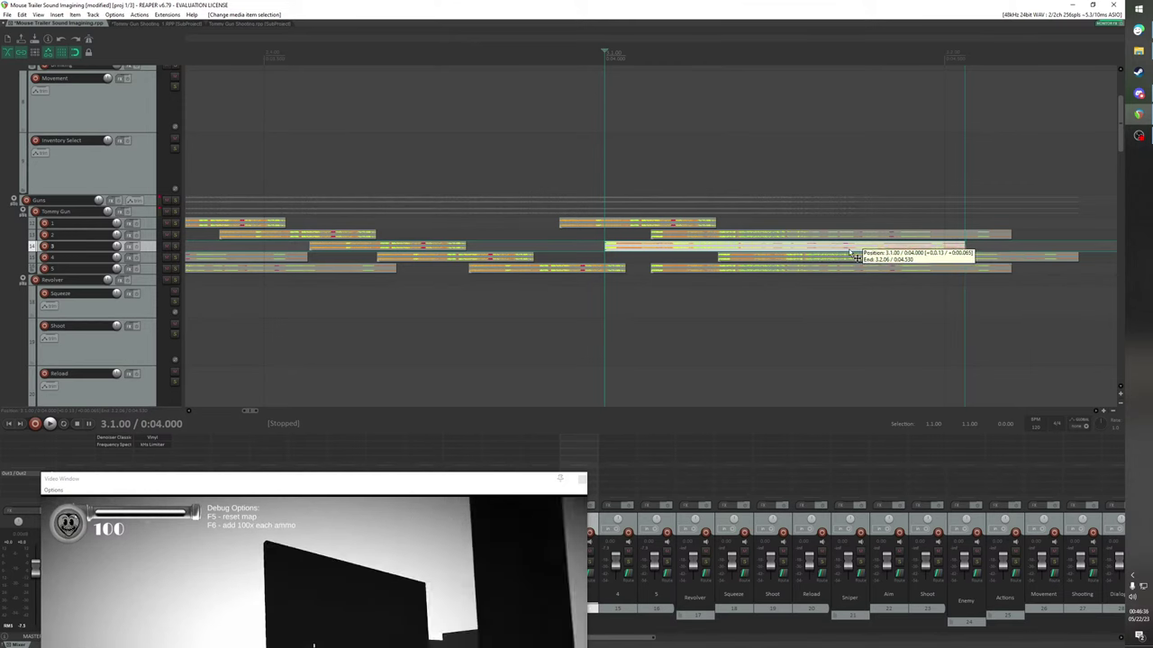
Move the last track 3 clip to the start of the last track 4 clip, and the last track 5 clip to 3.2.00
{"action": "left_click", "coordinate": [717, 256]}
{"action": "left_click_drag", "start_coordinate": [722, 252], "coordinate": [833, 248]}
{"action": "left_click_drag", "start_coordinate": [666, 271], "coordinate": [960, 268]}
{"action": "scroll", "coordinate": [694, 263], "scroll_direction": "down", "scroll_amount": 3}
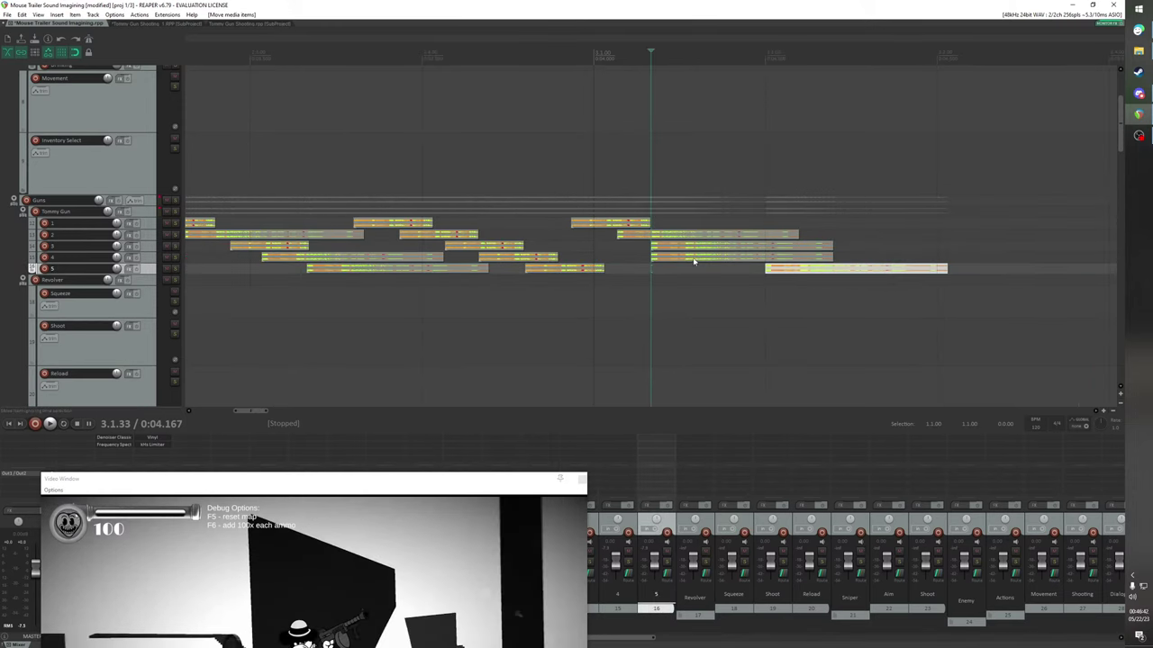
Replace the last track 4 clip with a copy of the short track 1 clip, starting between the last clips on tracks 3 and 5
{"action": "mouse_move", "coordinate": [767, 268]}
{"action": "left_mouse_down"}
{"action": "mouse_move", "coordinate": [757, 263]}
{"action": "mouse_move", "coordinate": [780, 260]}
{"action": "left_mouse_up"}
{"action": "key", "text": "ctrl+z"}
{"action": "left_click", "coordinate": [609, 224]}
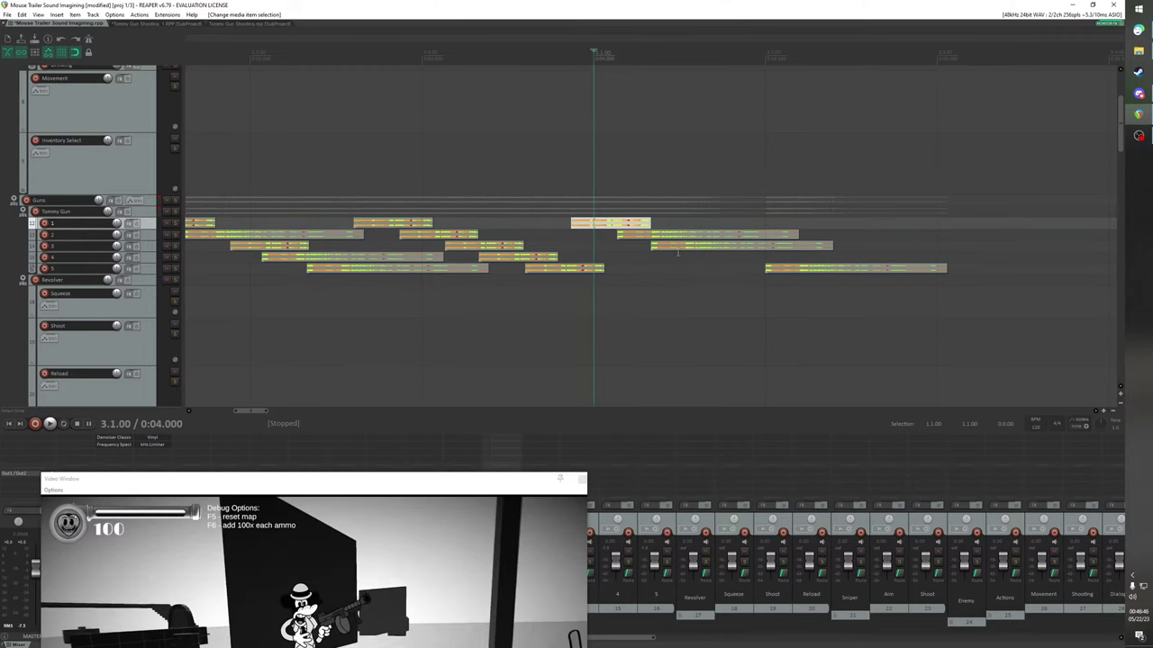
{"action": "left_click", "coordinate": [766, 258]}
{"action": "key", "text": "ctrl+v"}
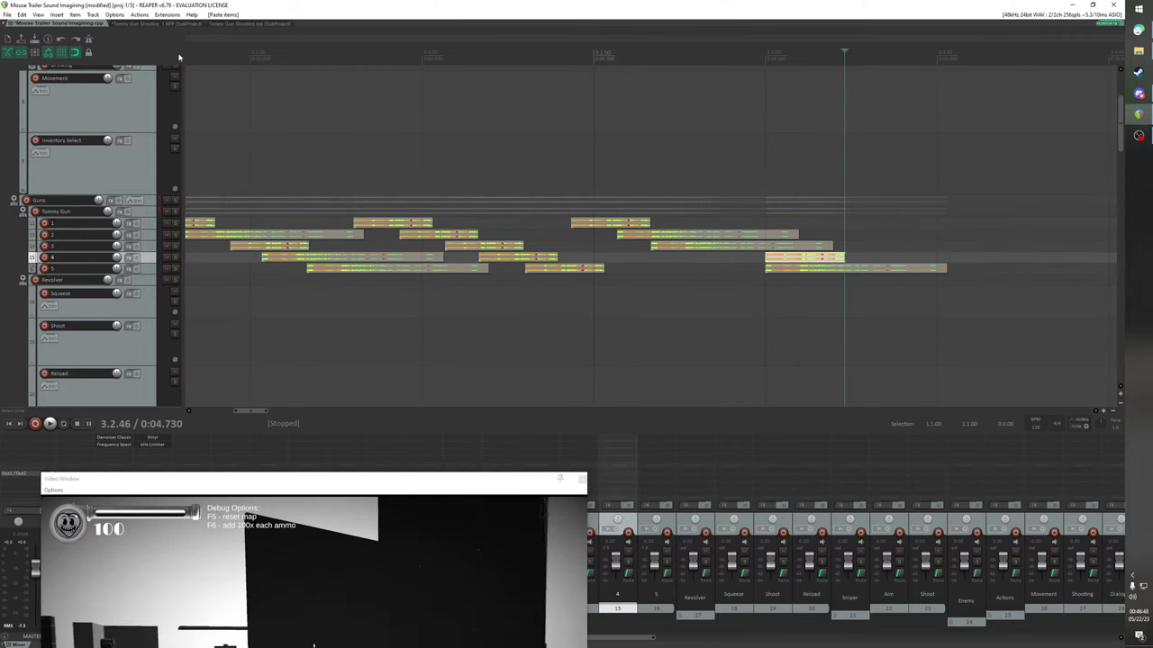
{"action": "left_click_drag", "start_coordinate": [774, 262], "coordinate": [697, 263]}
Play the rearranged end of the burst to hear how its gunshots fit the video
{"action": "left_click", "coordinate": [552, 61]}
{"action": "key", "text": "space"}
{"action": "scroll", "coordinate": [558, 355], "scroll_direction": "down", "scroll_amount": 3}
{"action": "key", "text": "space"}
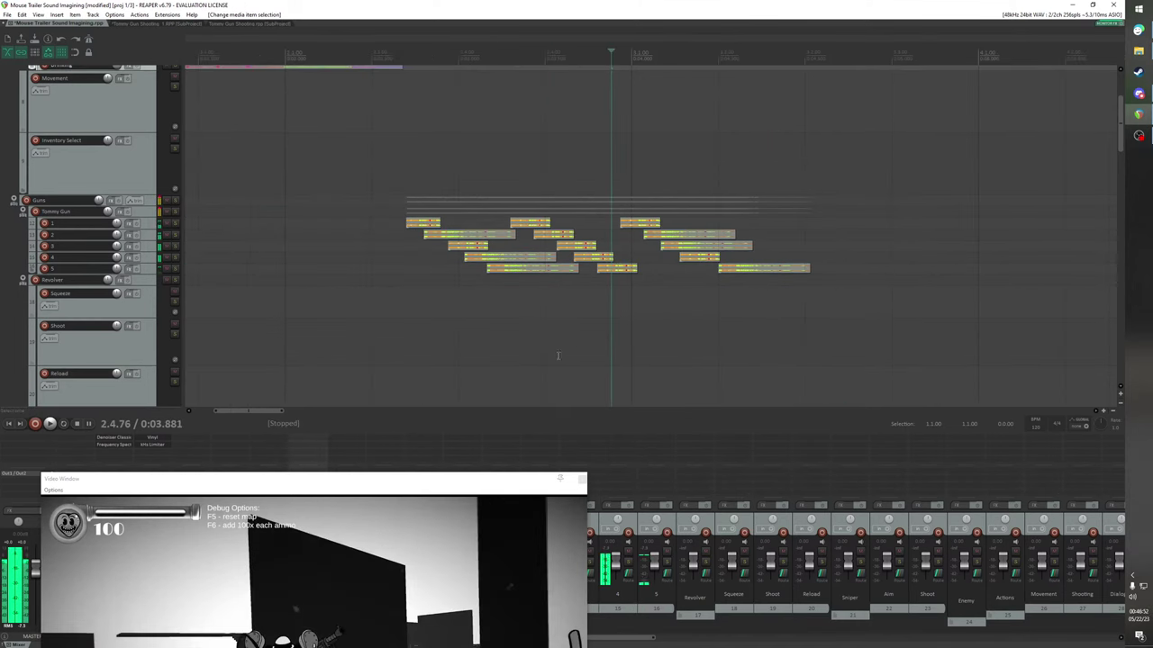
Raise the Video window, scrub to the burst's final shot frame, and move the last track 5 clip to that point
{"action": "left_click_drag", "start_coordinate": [450, 477], "coordinate": [427, 245]}
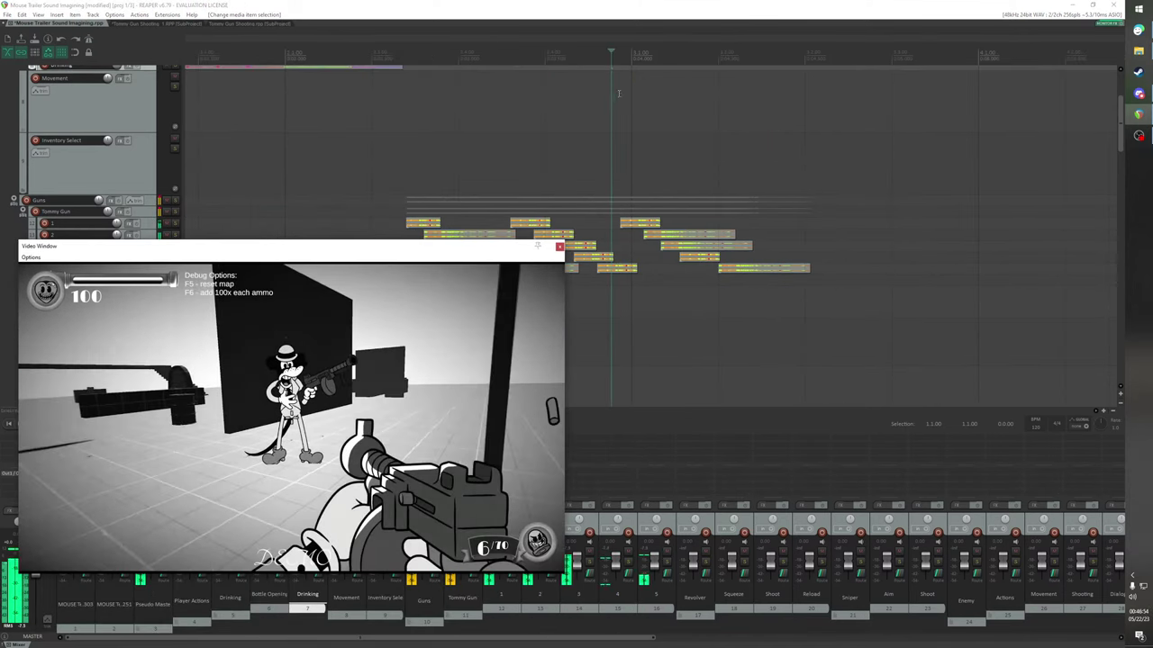
{"action": "left_click", "coordinate": [616, 53]}
{"action": "left_click_drag", "start_coordinate": [617, 53], "coordinate": [707, 64]}
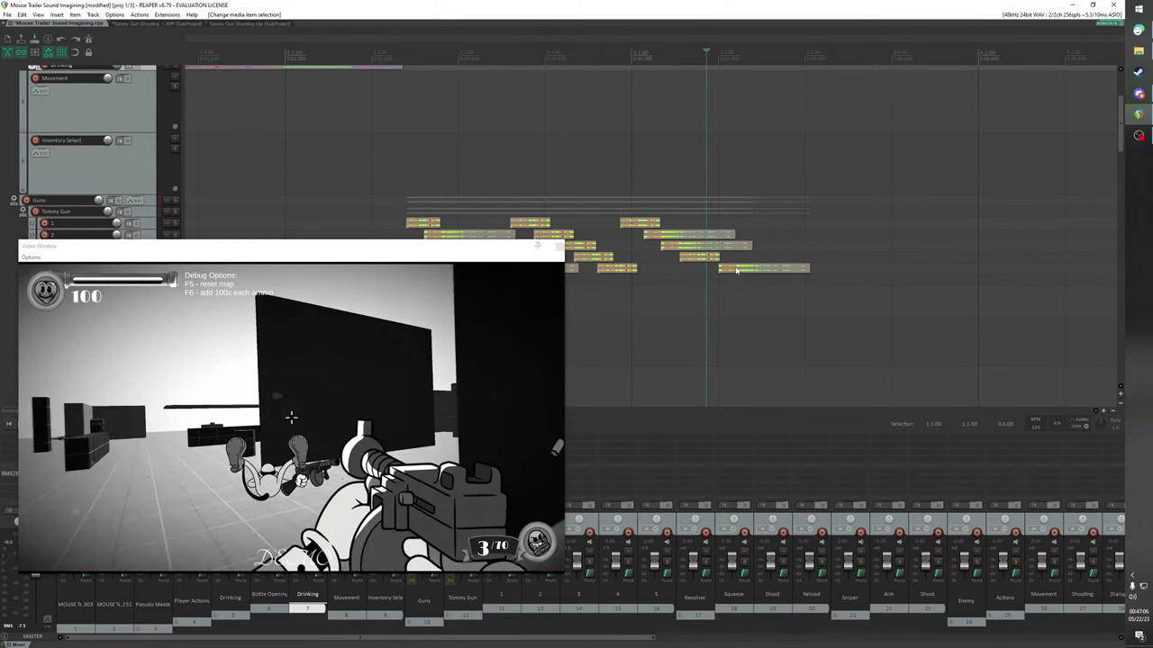
{"action": "left_click_drag", "start_coordinate": [737, 270], "coordinate": [728, 274]}
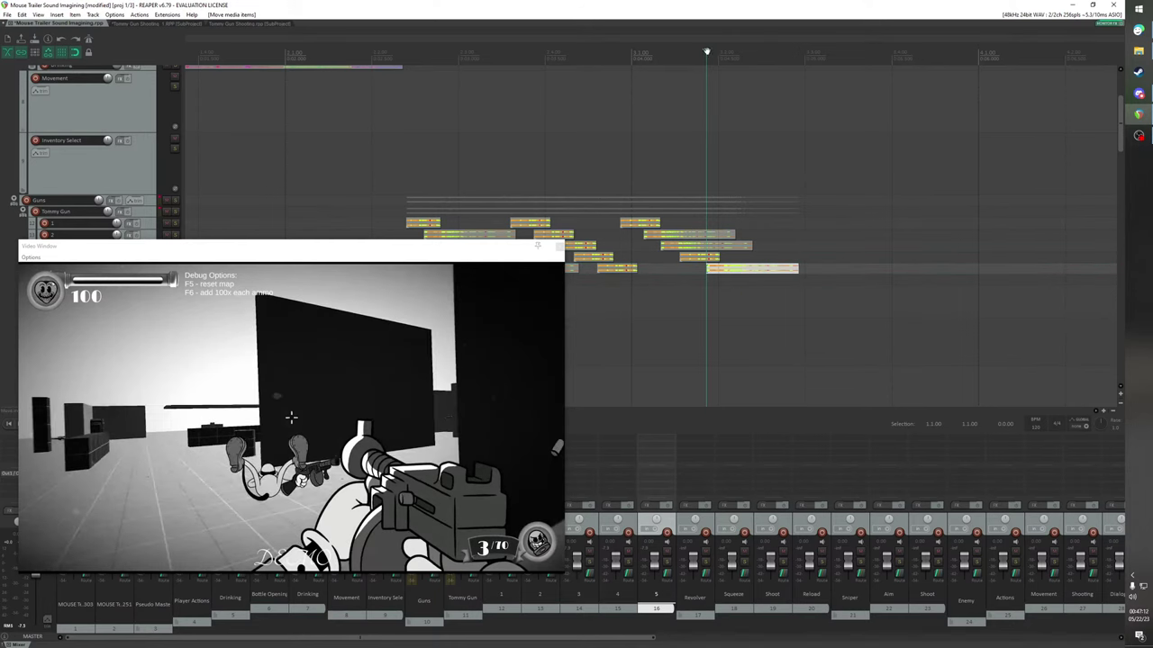
Play the burst again from before its first track 1 clip to check the gunshots against the muzzle flashes
{"action": "key", "text": "space"}
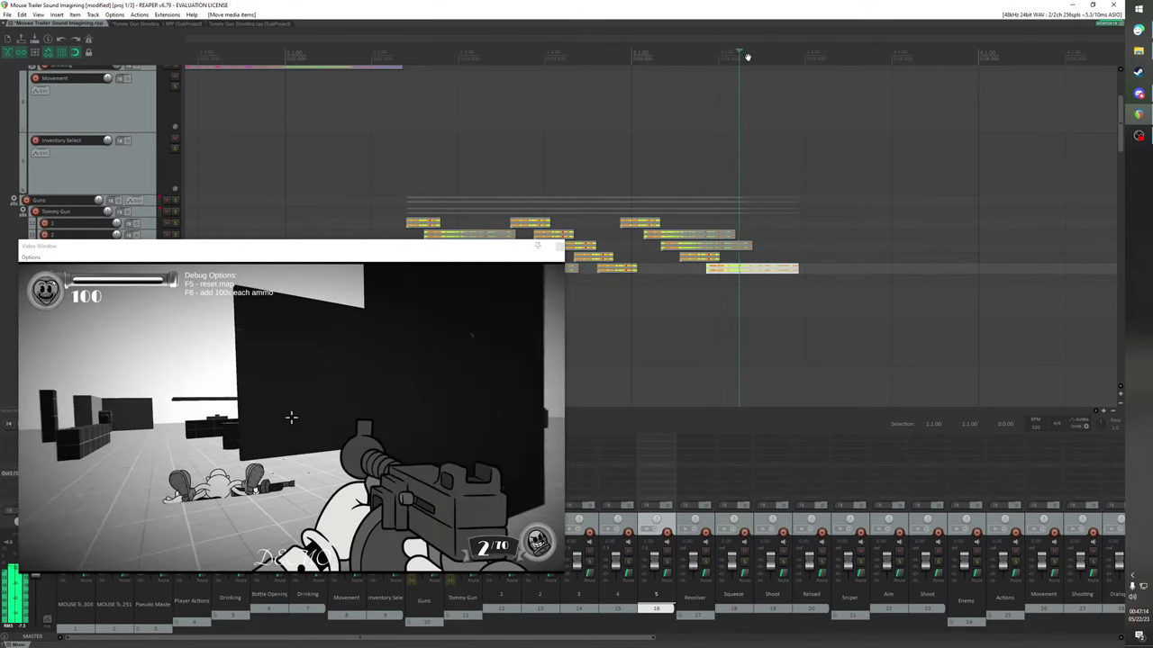
{"action": "left_click_drag", "start_coordinate": [746, 57], "coordinate": [523, 98]}
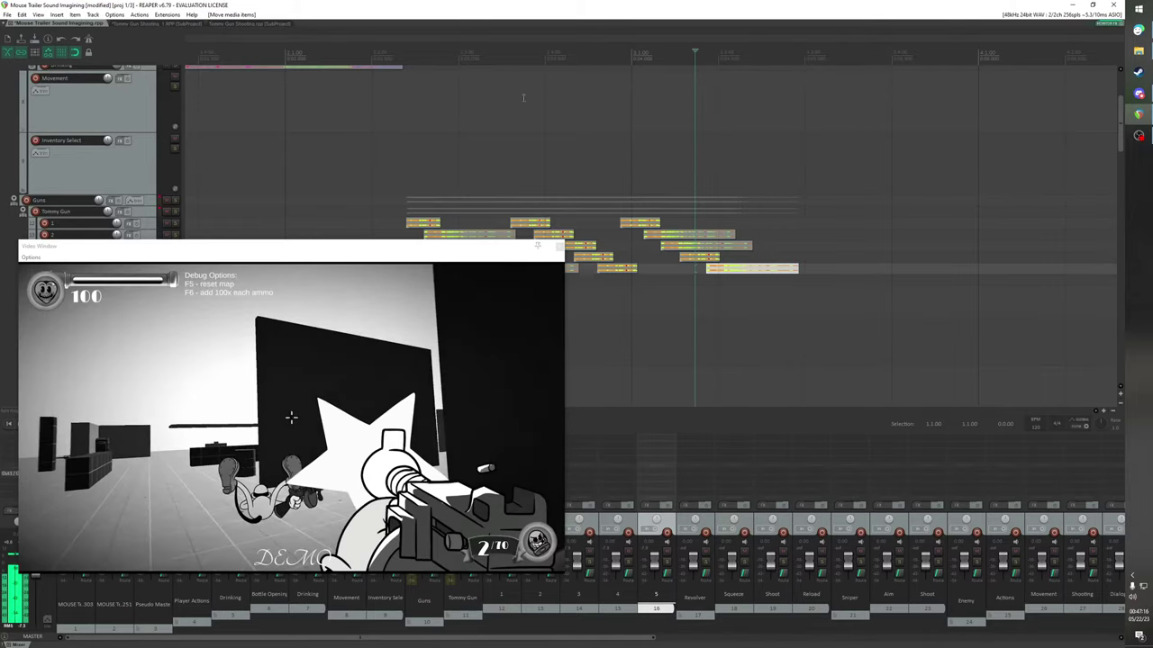
{"action": "left_click", "coordinate": [371, 72]}
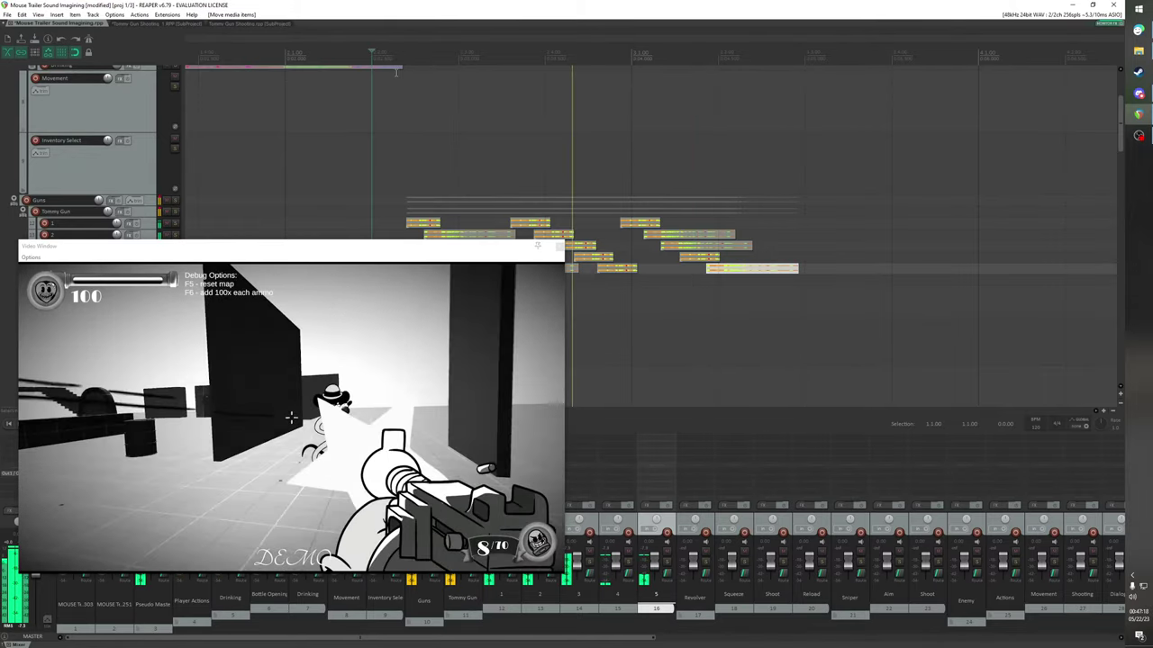
Stop playback and move the Video window down until it is clear of the Tommy Gun tracks
{"action": "key", "text": "space"}
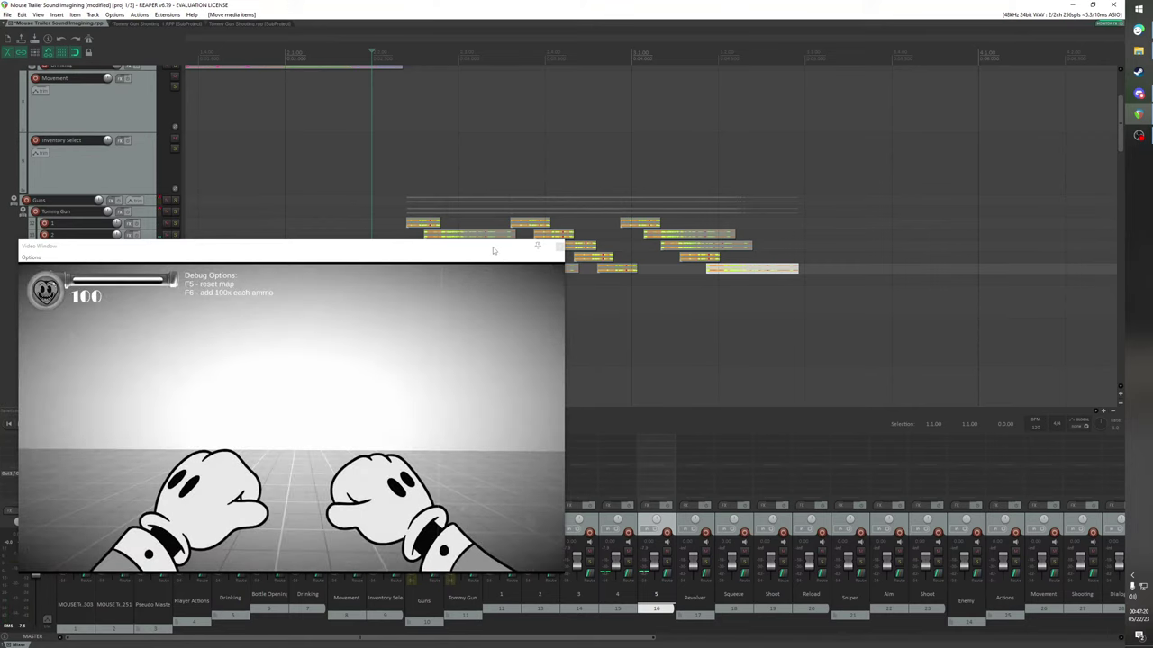
{"action": "left_click_drag", "start_coordinate": [493, 250], "coordinate": [523, 376]}
{"action": "key", "text": "space"}
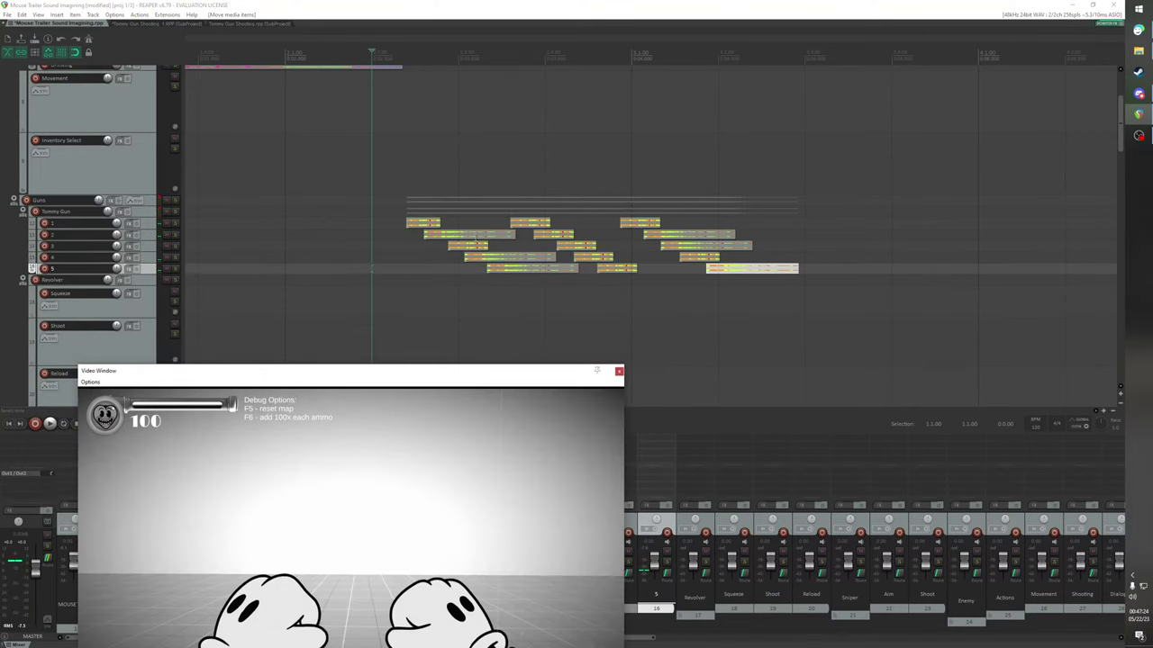
{"action": "left_click", "coordinate": [477, 238]}
{"action": "scroll", "coordinate": [502, 252], "scroll_direction": "up", "scroll_amount": 2}
{"action": "scroll", "coordinate": [513, 252], "scroll_direction": "down", "scroll_amount": 1}
{"action": "scroll", "coordinate": [528, 252], "scroll_direction": "up", "scroll_amount": 2}
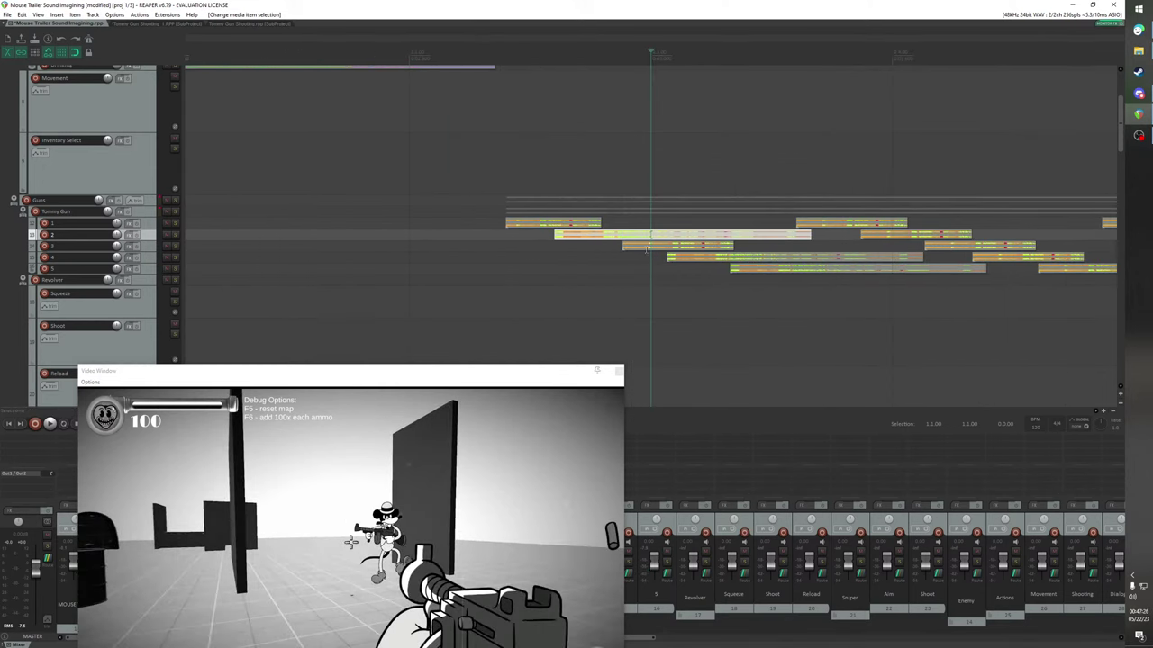
{"action": "left_click_drag", "start_coordinate": [555, 377], "coordinate": [541, 549]}
{"action": "left_click_drag", "start_coordinate": [241, 415], "coordinate": [254, 416]}
Trim the end of the first track 3 clip to where the first track 5 clip starts
{"action": "scroll", "coordinate": [418, 269], "scroll_direction": "down", "scroll_amount": 2}
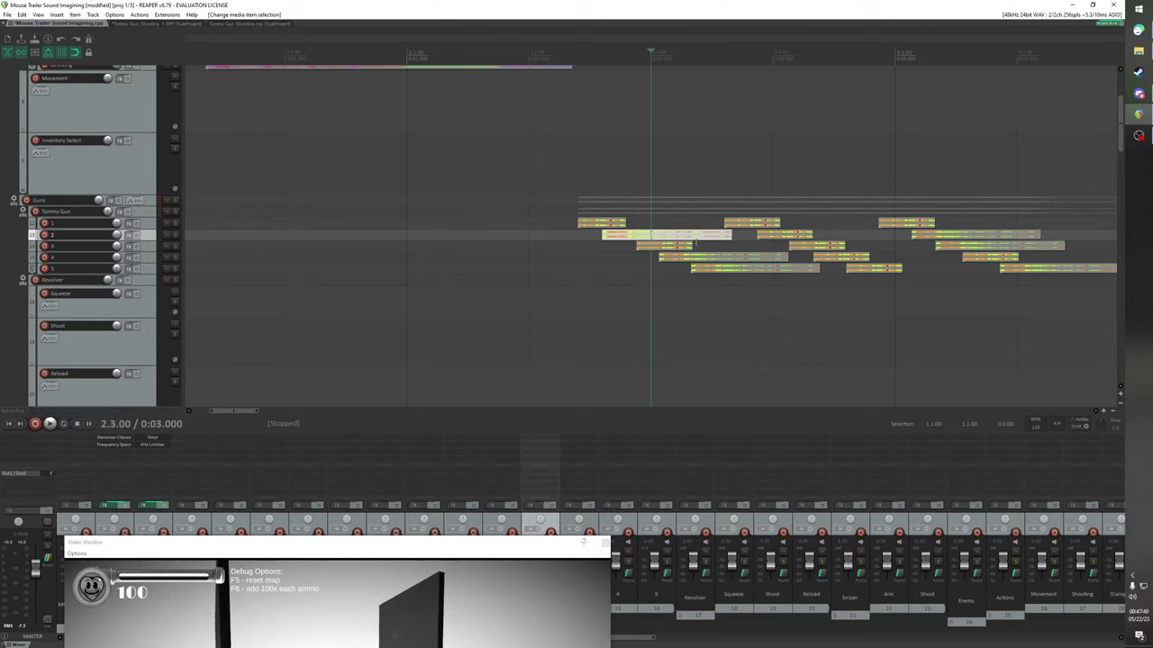
{"action": "left_click", "coordinate": [691, 267]}
{"action": "scroll", "coordinate": [660, 245], "scroll_direction": "up", "scroll_amount": 4}
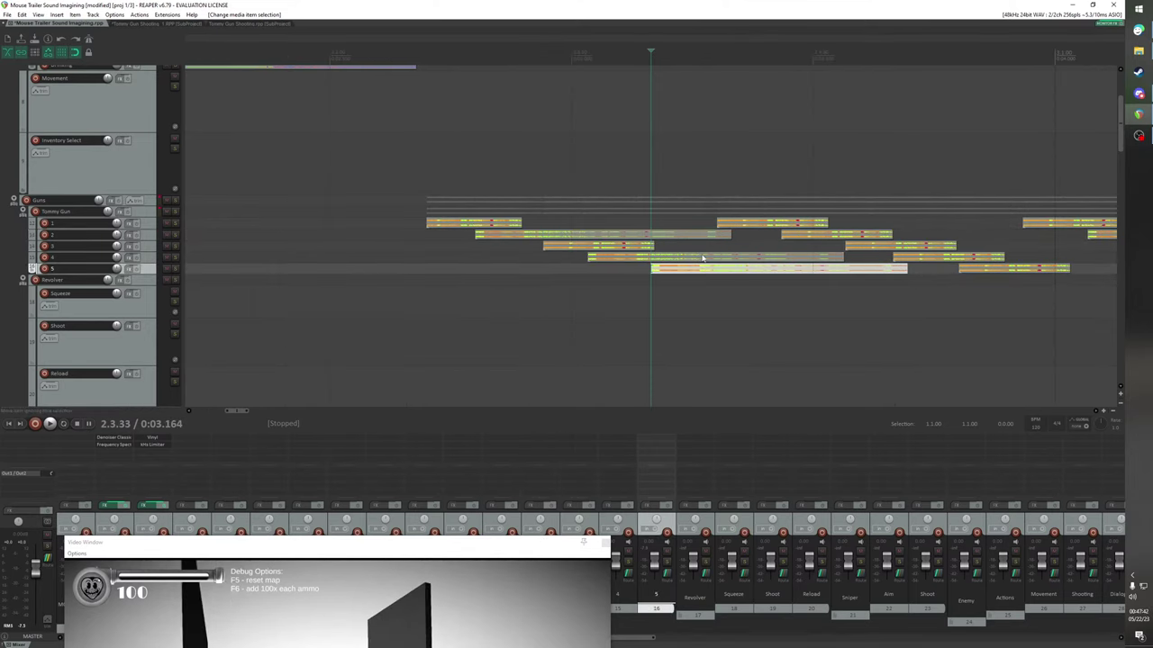
{"action": "left_click_drag", "start_coordinate": [657, 246], "coordinate": [651, 246]}
{"action": "scroll", "coordinate": [706, 272], "scroll_direction": "down", "scroll_amount": 2}
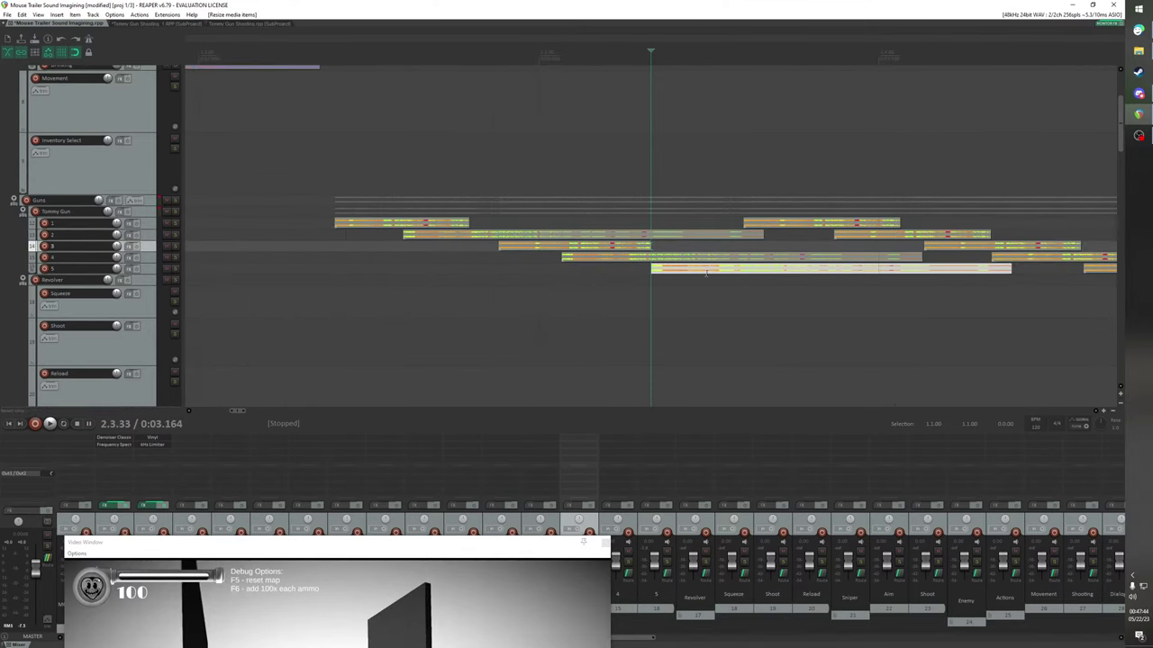
Trim the first track 2 clip's end to the second track 1 clip's start, and that clip's end to the second track 2 clip's start
{"action": "left_click", "coordinate": [745, 224]}
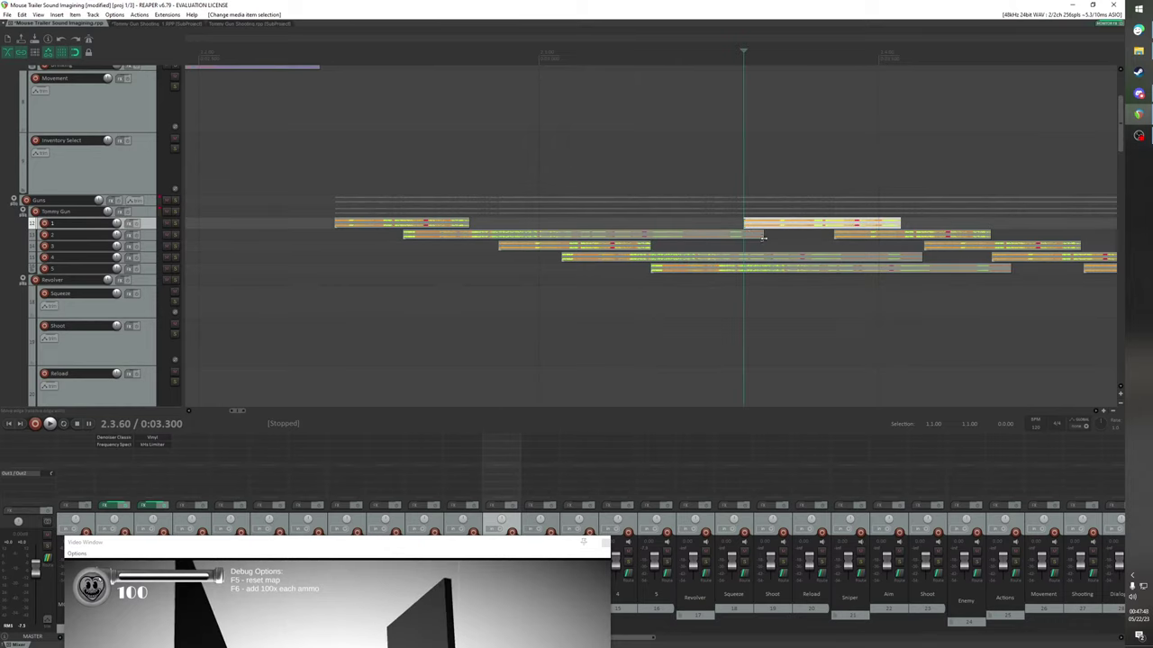
{"action": "left_click_drag", "start_coordinate": [763, 236], "coordinate": [744, 237]}
{"action": "scroll", "coordinate": [808, 292], "scroll_direction": "down", "scroll_amount": 2}
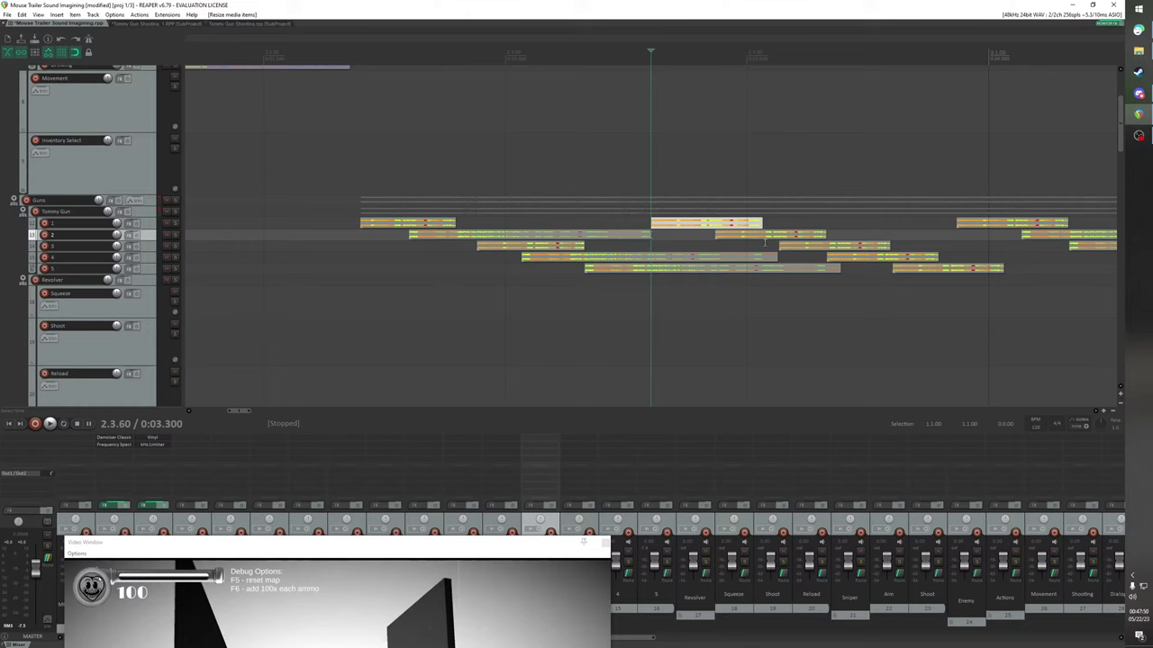
{"action": "left_click", "coordinate": [718, 239]}
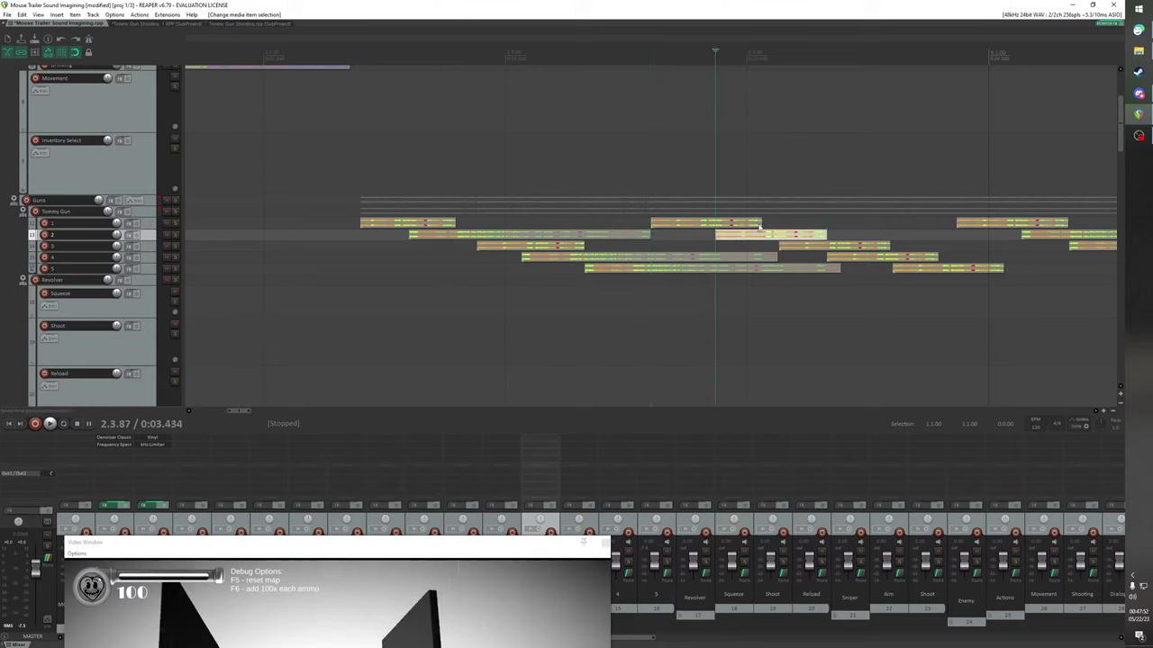
{"action": "left_click_drag", "start_coordinate": [762, 223], "coordinate": [716, 222]}
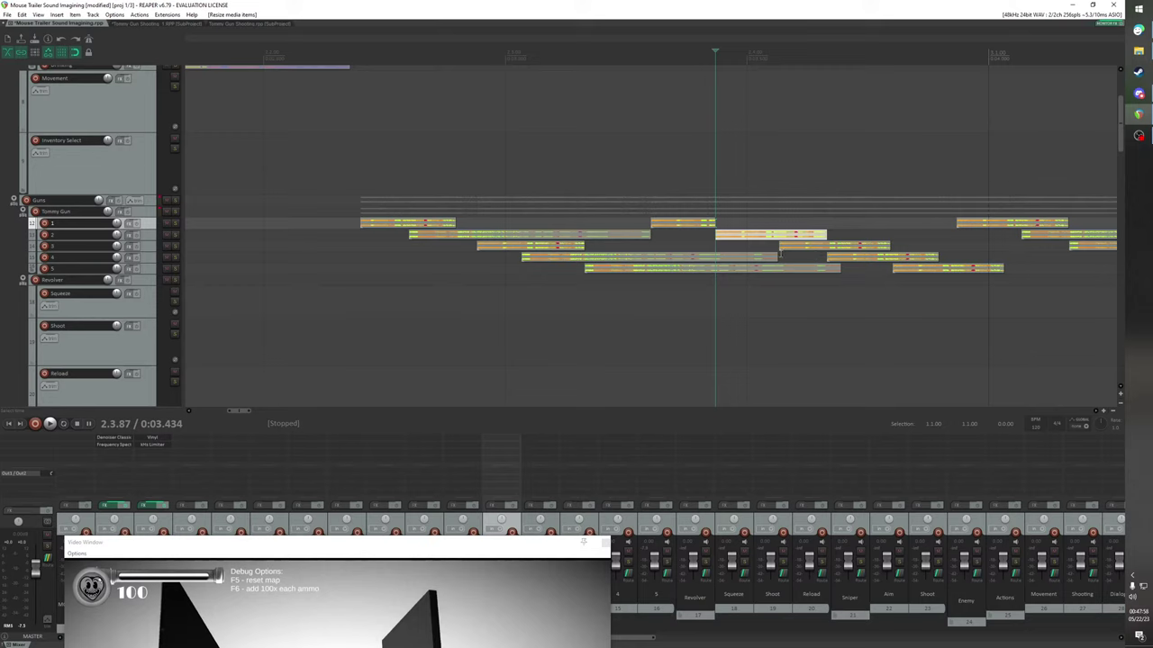
Try to trim the end of the first track 5 clip to where the second track 4 clip starts
{"action": "left_click", "coordinate": [780, 247]}
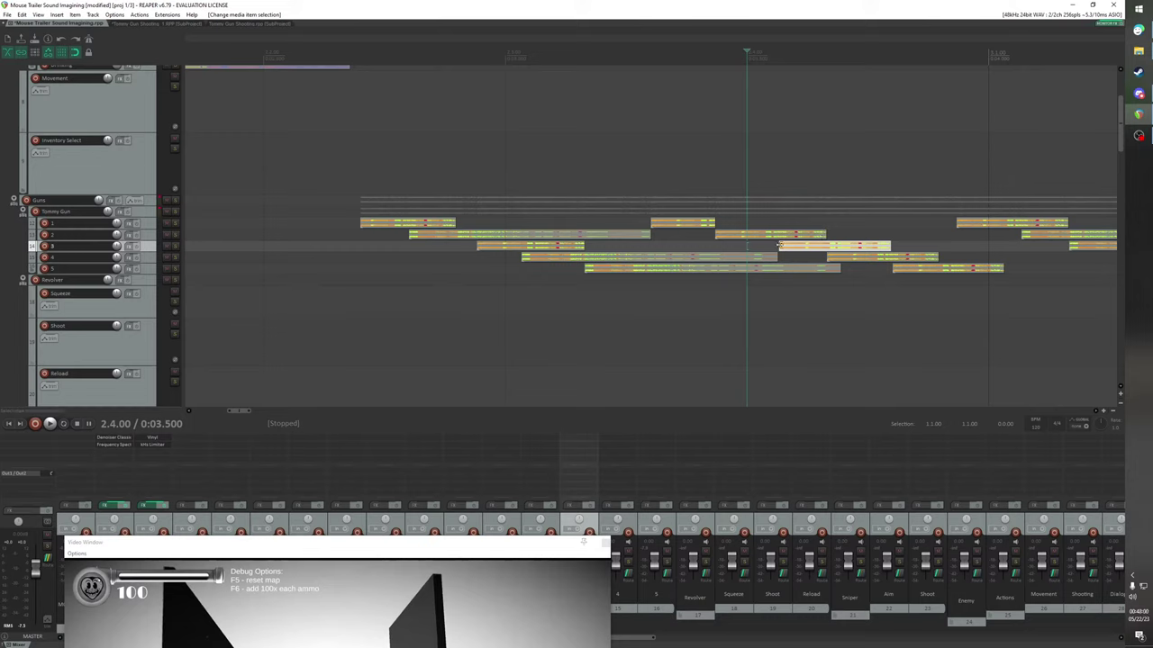
{"action": "left_click", "coordinate": [779, 245]}
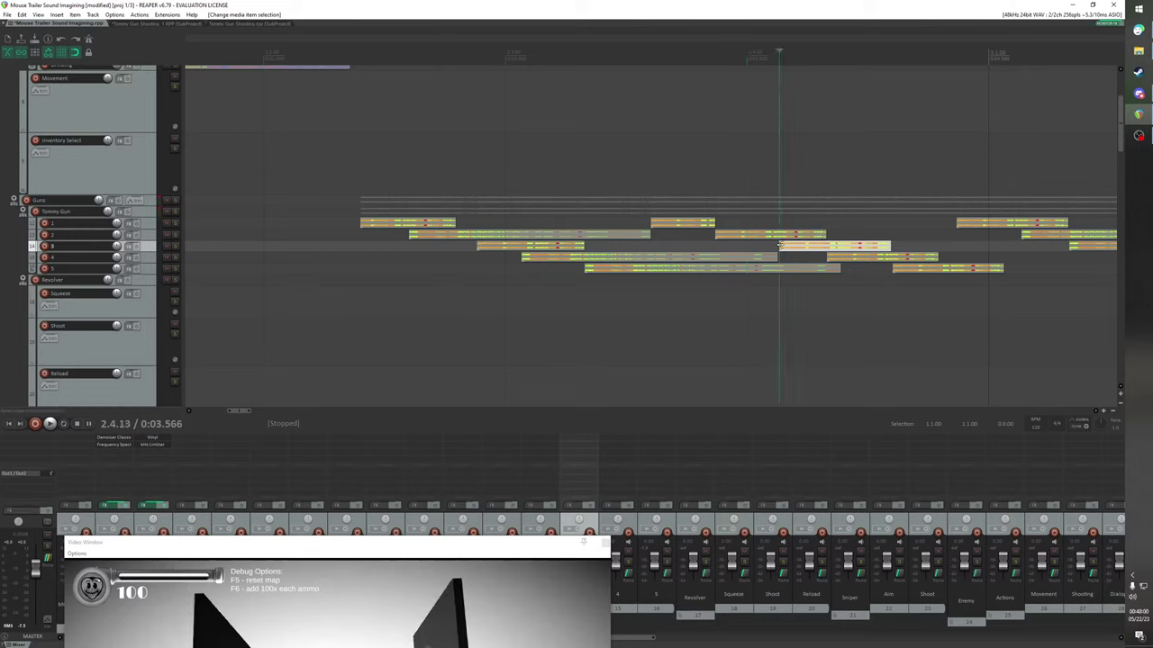
{"action": "left_click", "coordinate": [829, 256]}
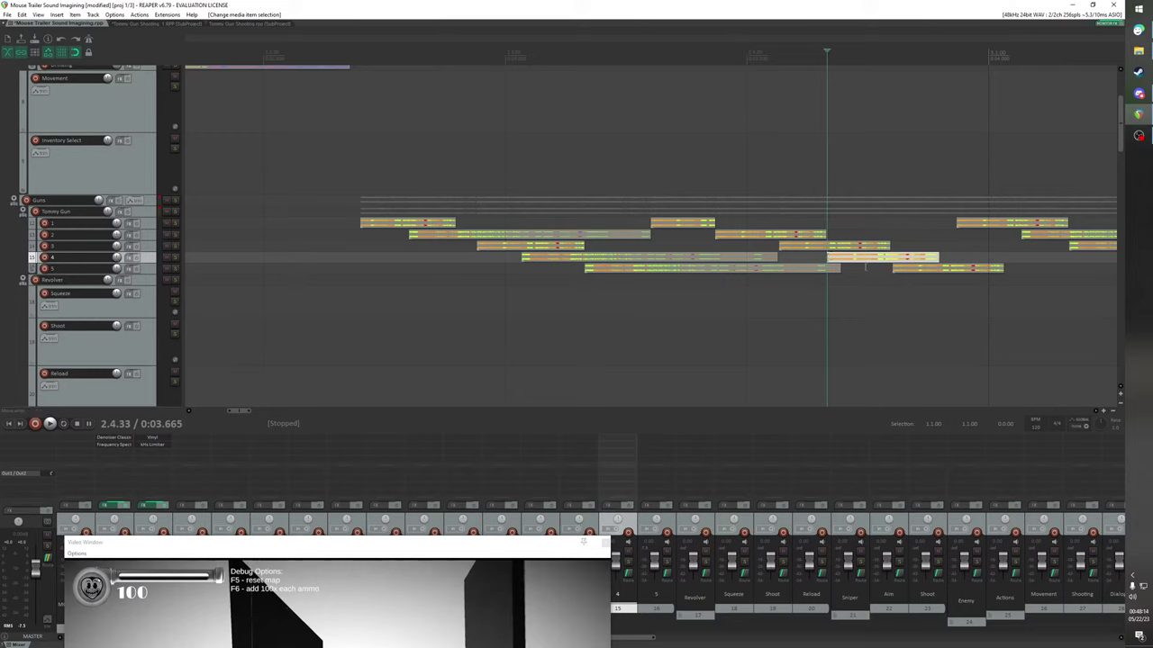
{"action": "left_click_drag", "start_coordinate": [838, 268], "coordinate": [826, 269]}
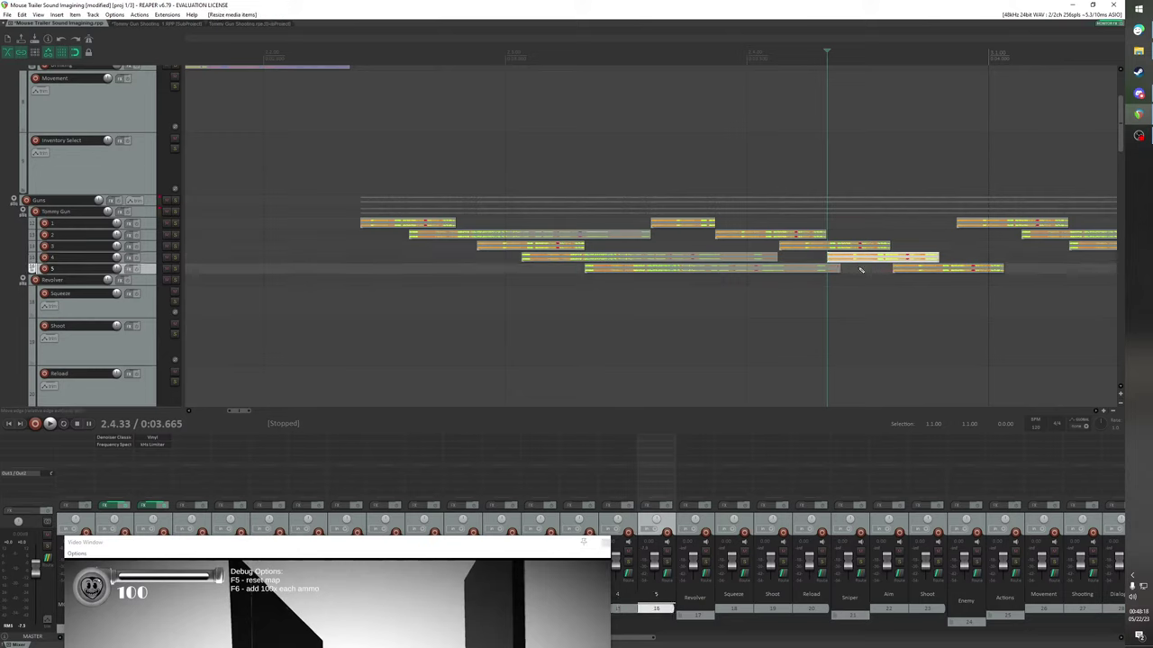
Play the burst from before its first clip to hear how the trimmed gunshots sound
{"action": "left_click", "coordinate": [901, 271]}
{"action": "scroll", "coordinate": [902, 272], "scroll_direction": "down", "scroll_amount": 2}
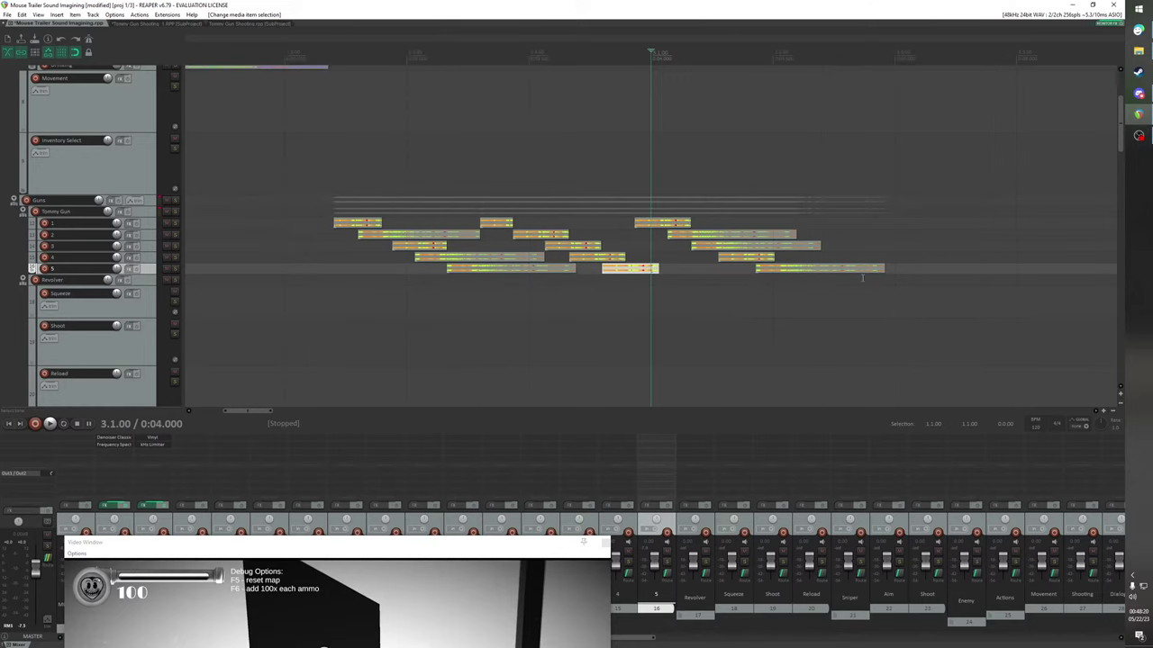
{"action": "scroll", "coordinate": [851, 278], "scroll_direction": "up", "scroll_amount": 1}
{"action": "scroll", "coordinate": [826, 280], "scroll_direction": "down", "scroll_amount": 1}
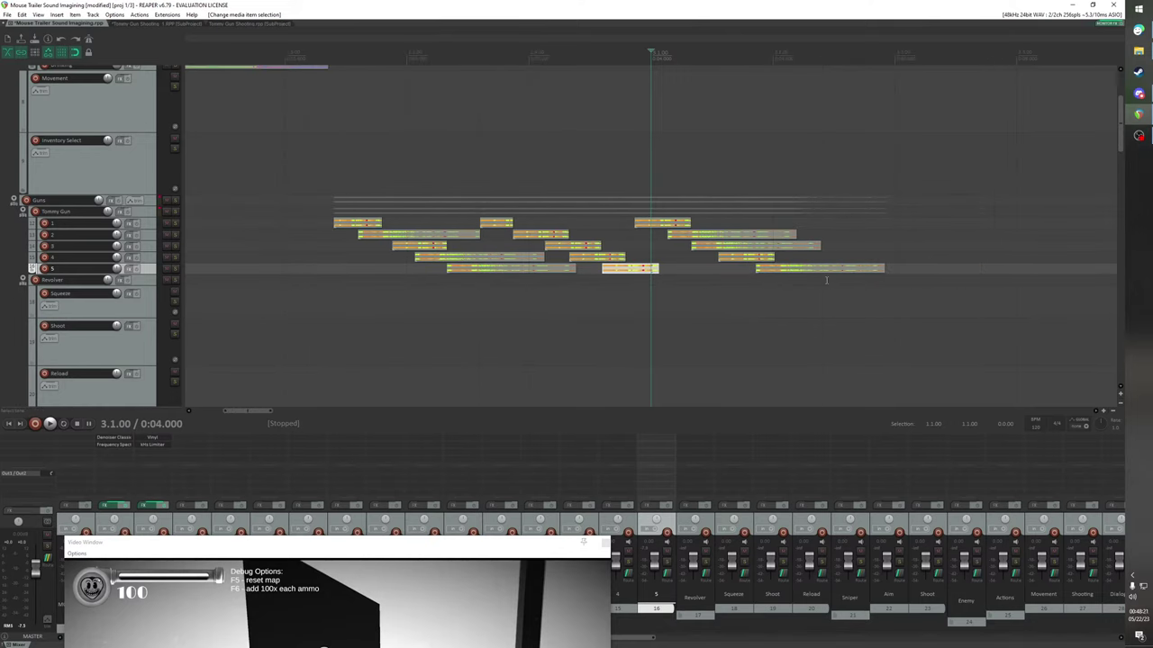
{"action": "left_click", "coordinate": [297, 55]}
{"action": "key", "text": "space"}
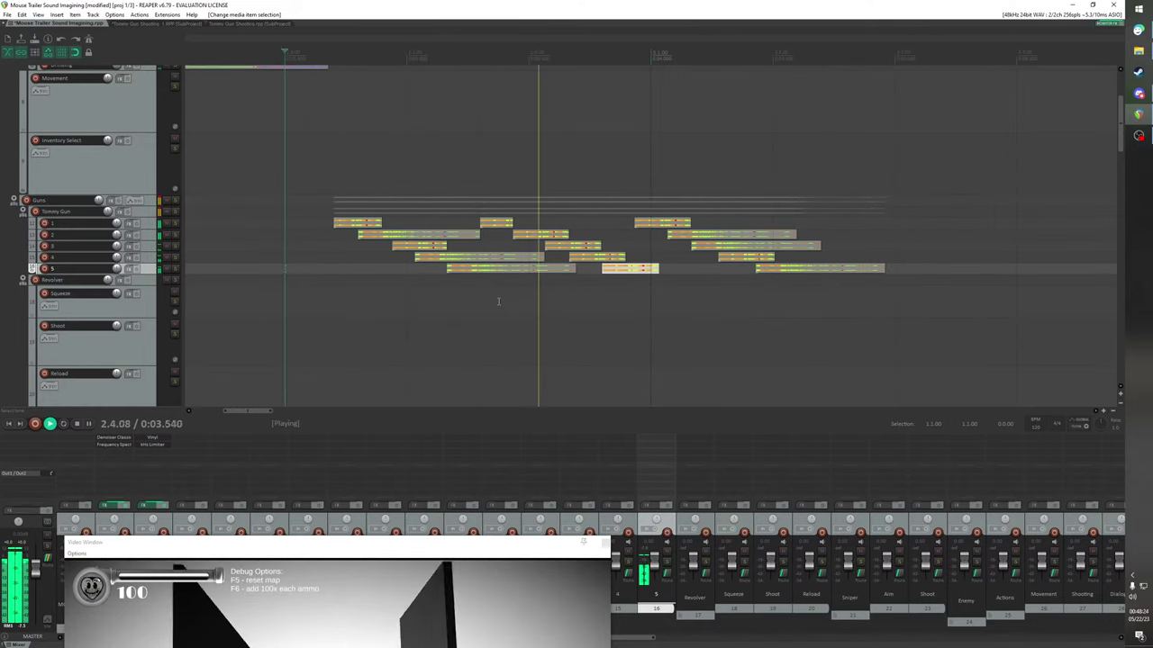
{"action": "scroll", "coordinate": [500, 301], "scroll_direction": "down", "scroll_amount": 3}
{"action": "key", "text": "space"}
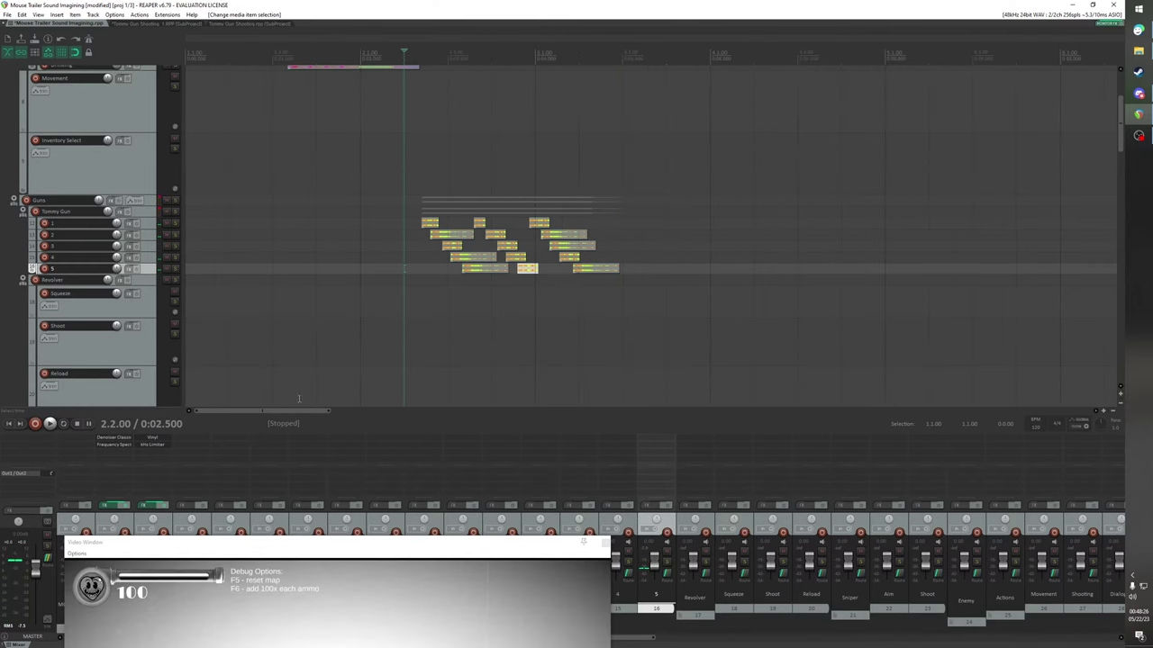
Duplicate all burst clips on tracks 1 to 5 to a second burst starting at 4.2.00, undoing any accidental clip resize
{"action": "left_click_drag", "start_coordinate": [420, 544], "coordinate": [507, 424]}
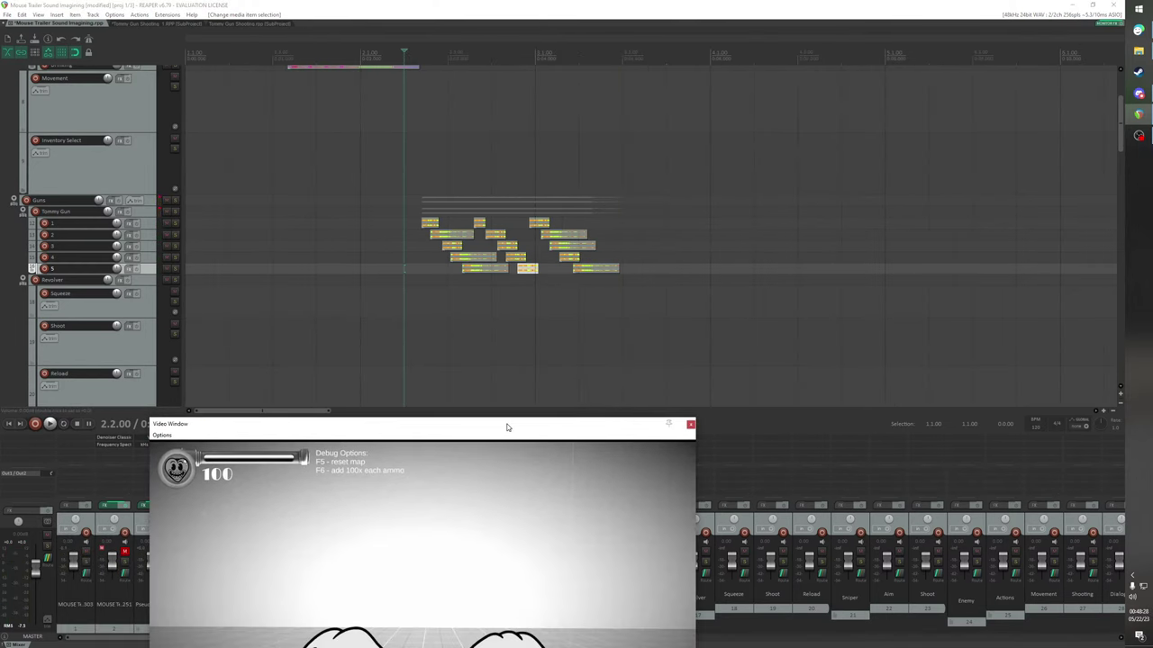
{"action": "left_click_drag", "start_coordinate": [669, 281], "coordinate": [412, 222]}
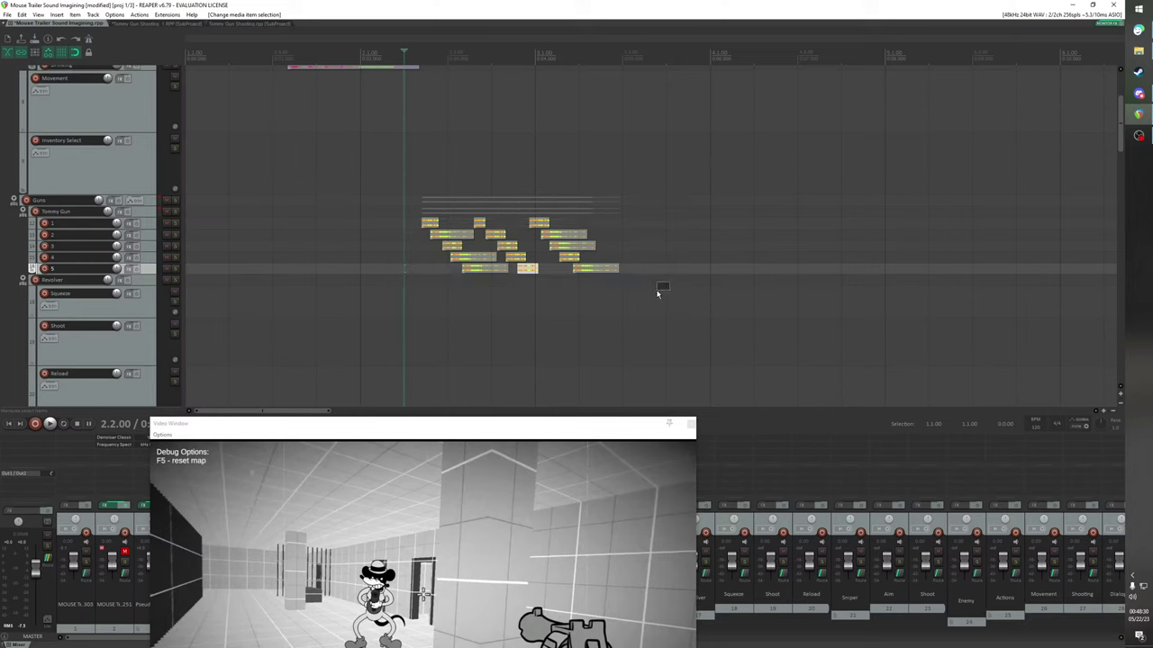
{"action": "left_click_drag", "start_coordinate": [669, 282], "coordinate": [419, 219]}
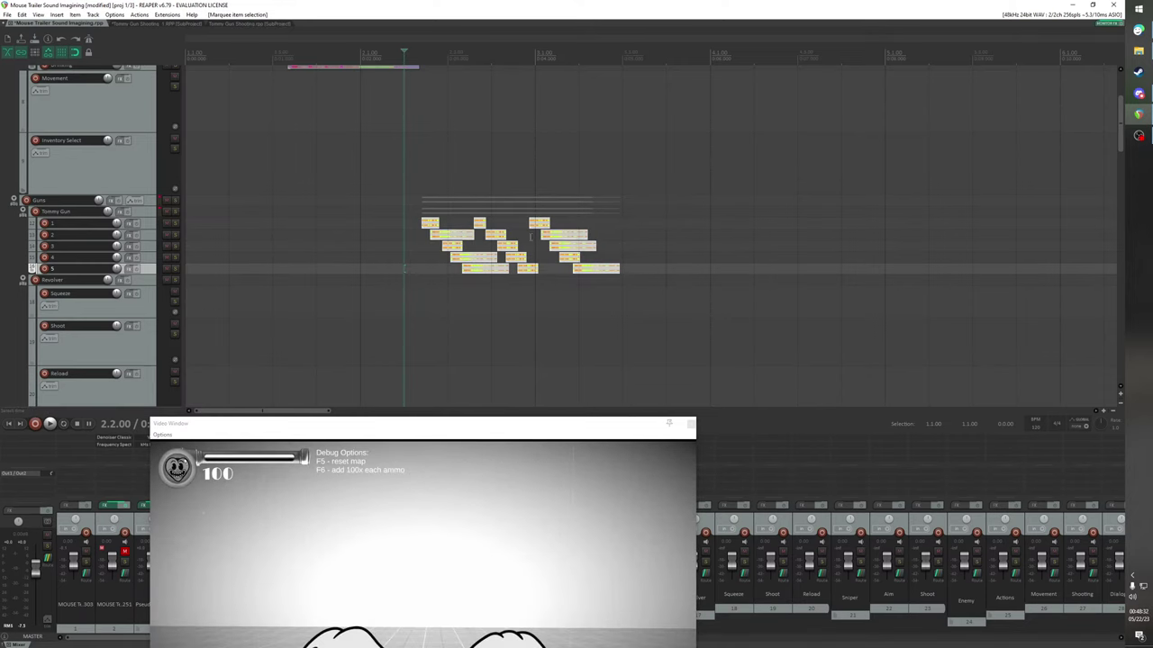
{"action": "left_click", "coordinate": [775, 223]}
{"action": "key", "text": "ctrl+v"}
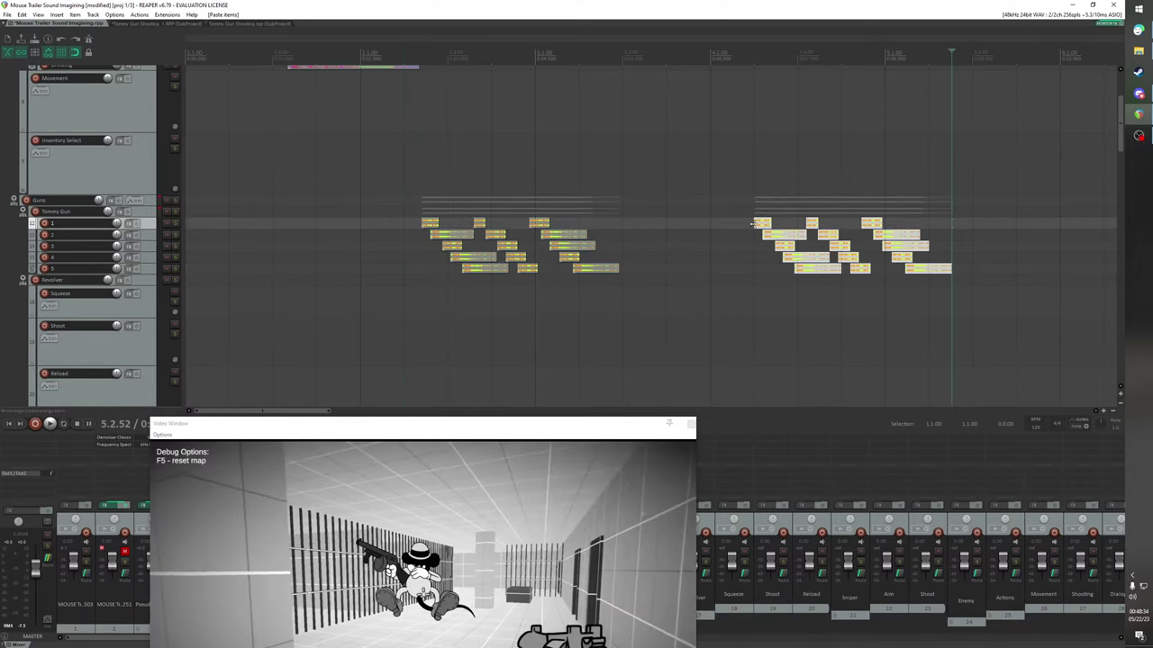
{"action": "mouse_move", "coordinate": [755, 225]}
{"action": "left_mouse_down"}
{"action": "mouse_move", "coordinate": [720, 226]}
{"action": "mouse_move", "coordinate": [753, 229]}
{"action": "left_mouse_up"}
{"action": "key", "text": "ctrl+z"}
{"action": "left_click", "coordinate": [761, 224]}
{"action": "scroll", "coordinate": [799, 259], "scroll_direction": "down", "scroll_amount": 3}
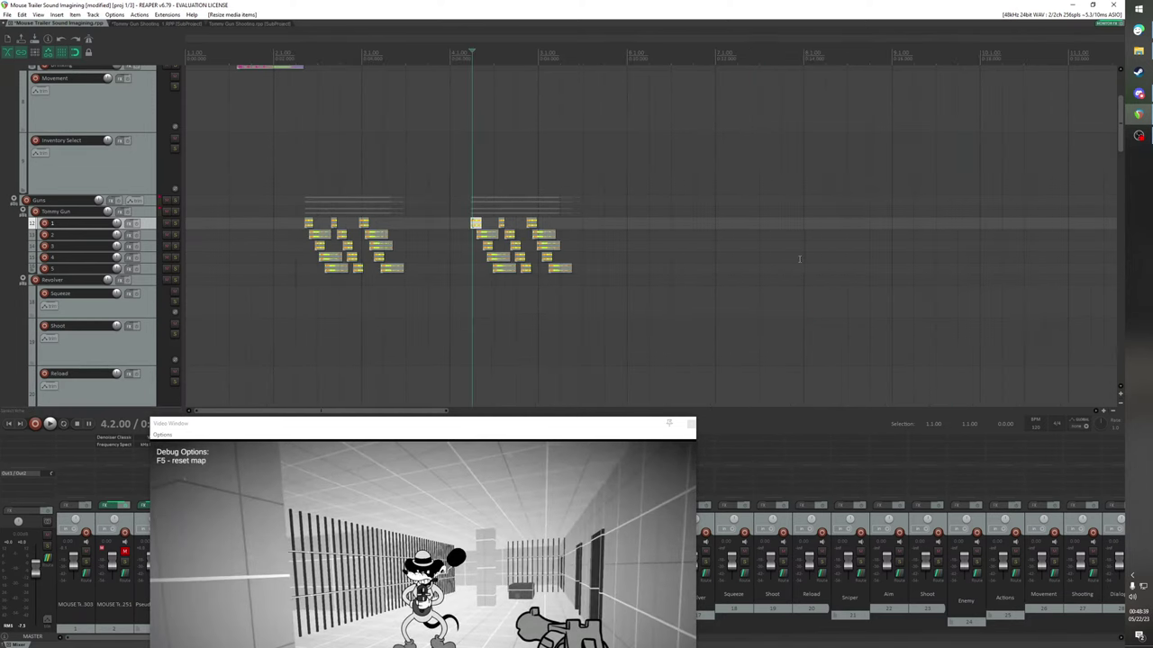
Play the video from about the 10-second mark, past the duplicated burst, with the Video window raised into full view
{"action": "left_click", "coordinate": [577, 68]}
{"action": "left_click_drag", "start_coordinate": [600, 428], "coordinate": [569, 476]}
{"action": "left_click_drag", "start_coordinate": [414, 412], "coordinate": [427, 411]}
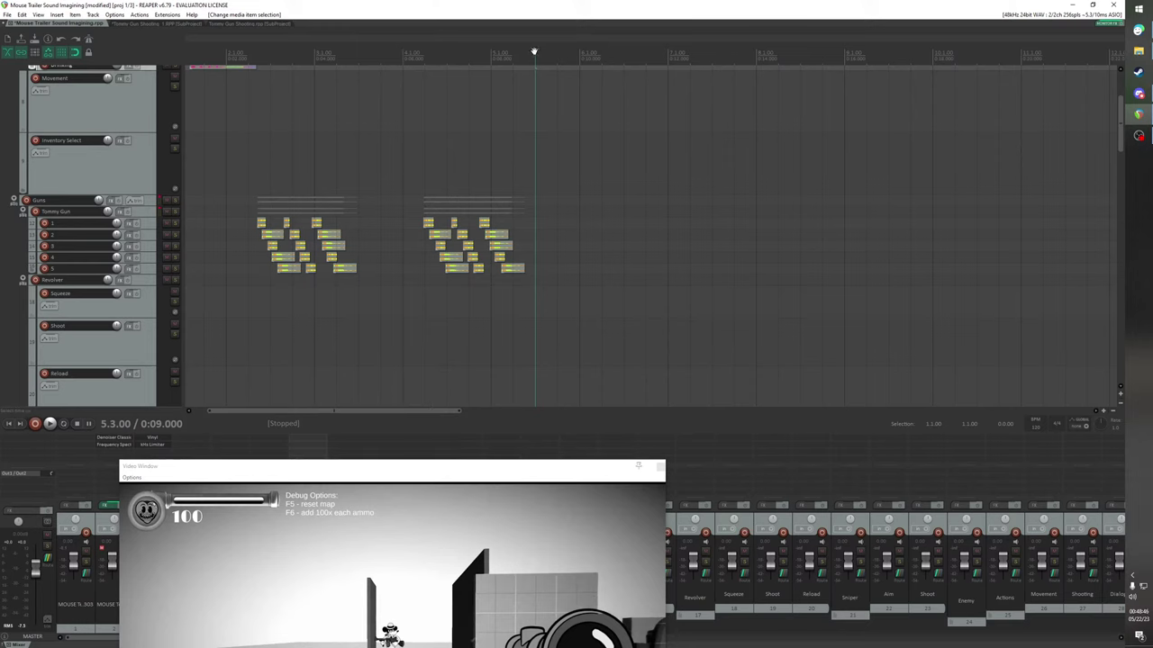
{"action": "left_click_drag", "start_coordinate": [534, 52], "coordinate": [573, 87]}
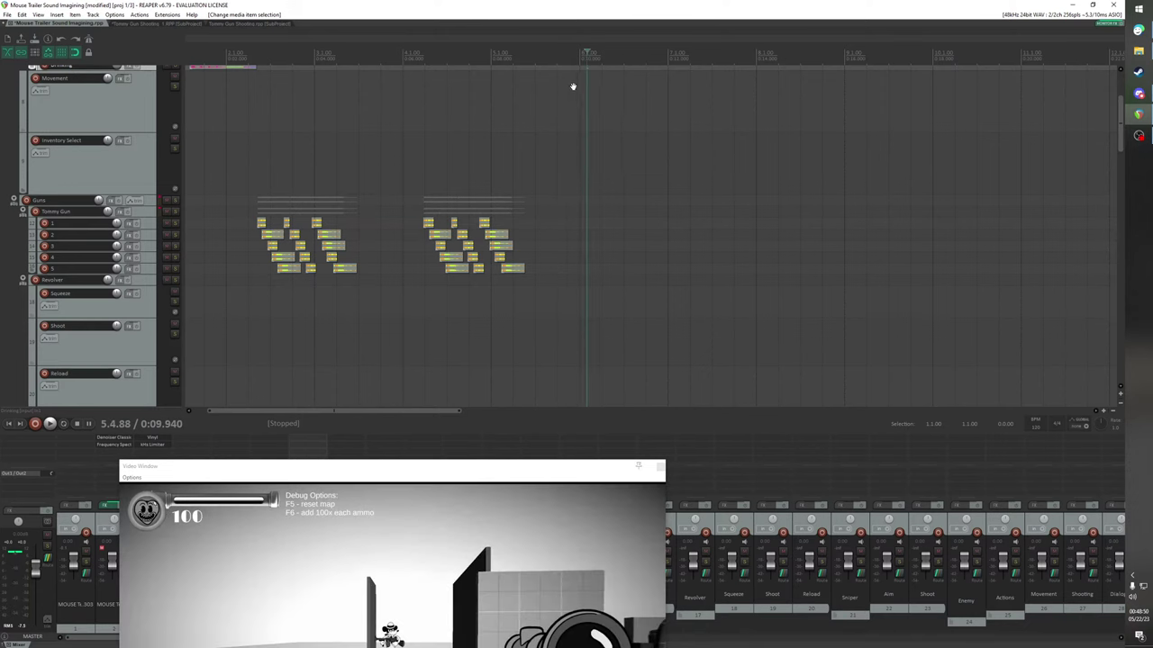
{"action": "key", "text": "space"}
{"action": "left_click_drag", "start_coordinate": [458, 467], "coordinate": [416, 214]}
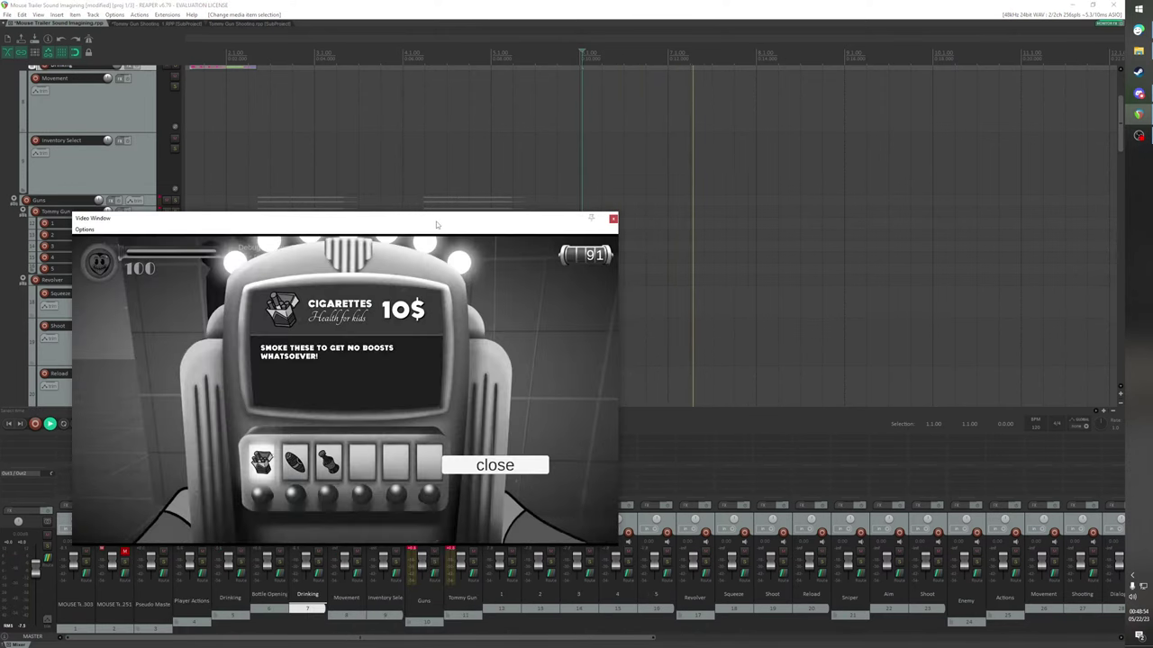
{"action": "left_click_drag", "start_coordinate": [436, 224], "coordinate": [432, 217]}
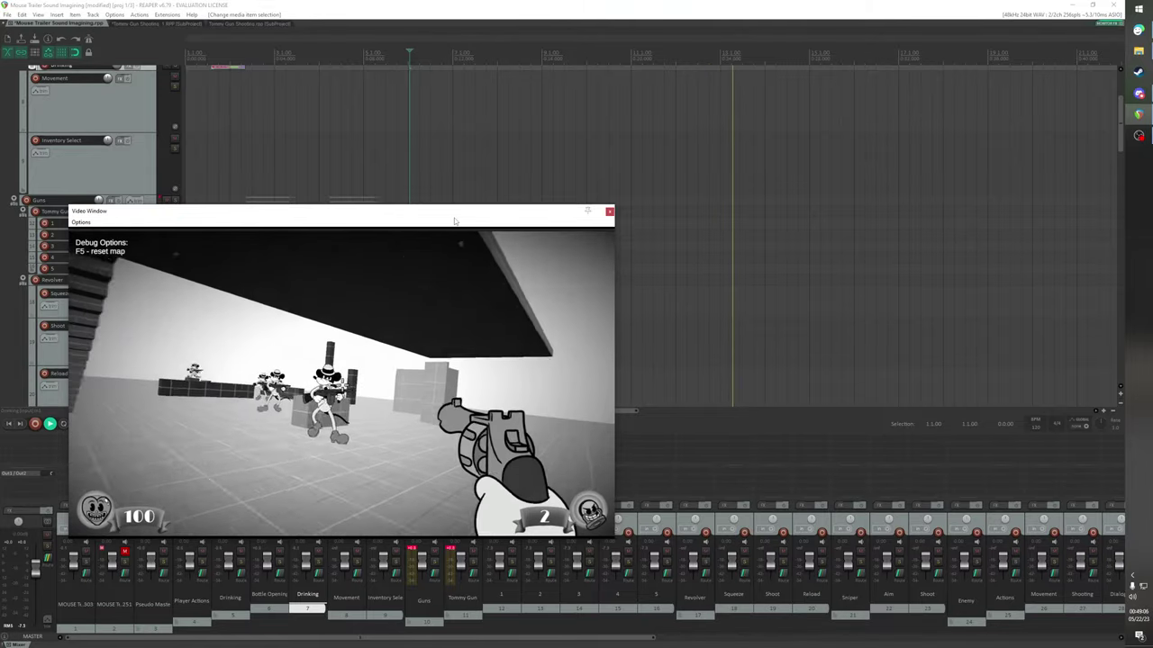
Watch the trailer through to its next Tommy Gun scene, with the Video window moved off the tracks, and stop playback
{"action": "scroll", "coordinate": [759, 219], "scroll_direction": "down", "scroll_amount": 2}
{"action": "scroll", "coordinate": [731, 222], "scroll_direction": "down", "scroll_amount": 1}
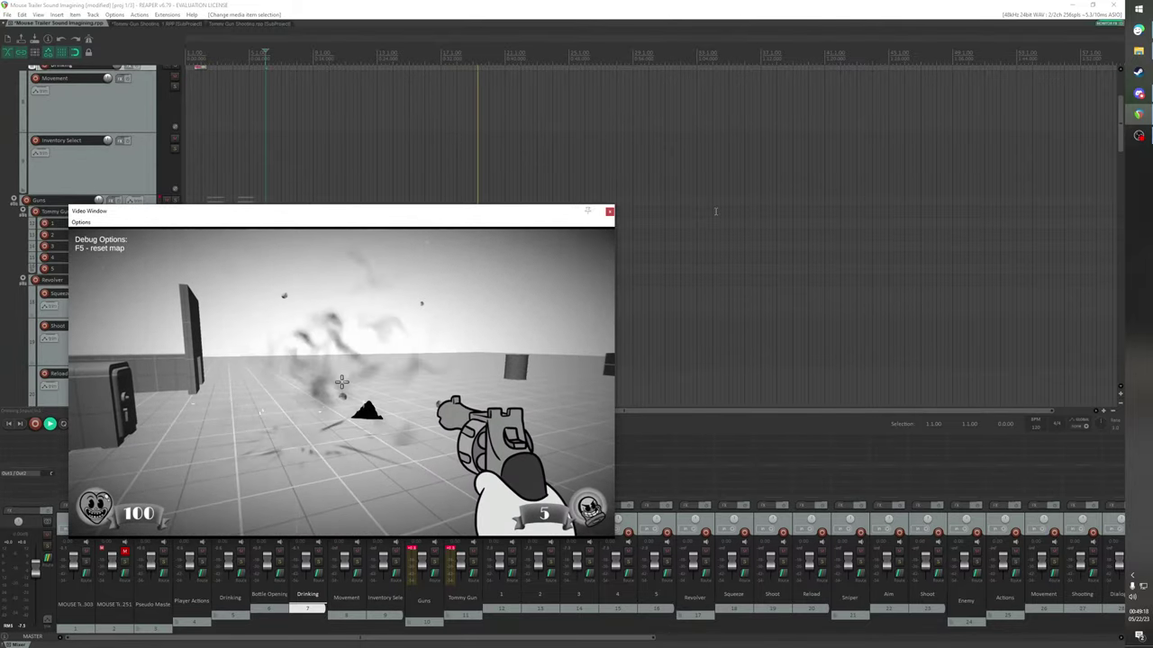
{"action": "scroll", "coordinate": [626, 113], "scroll_direction": "down", "scroll_amount": 2}
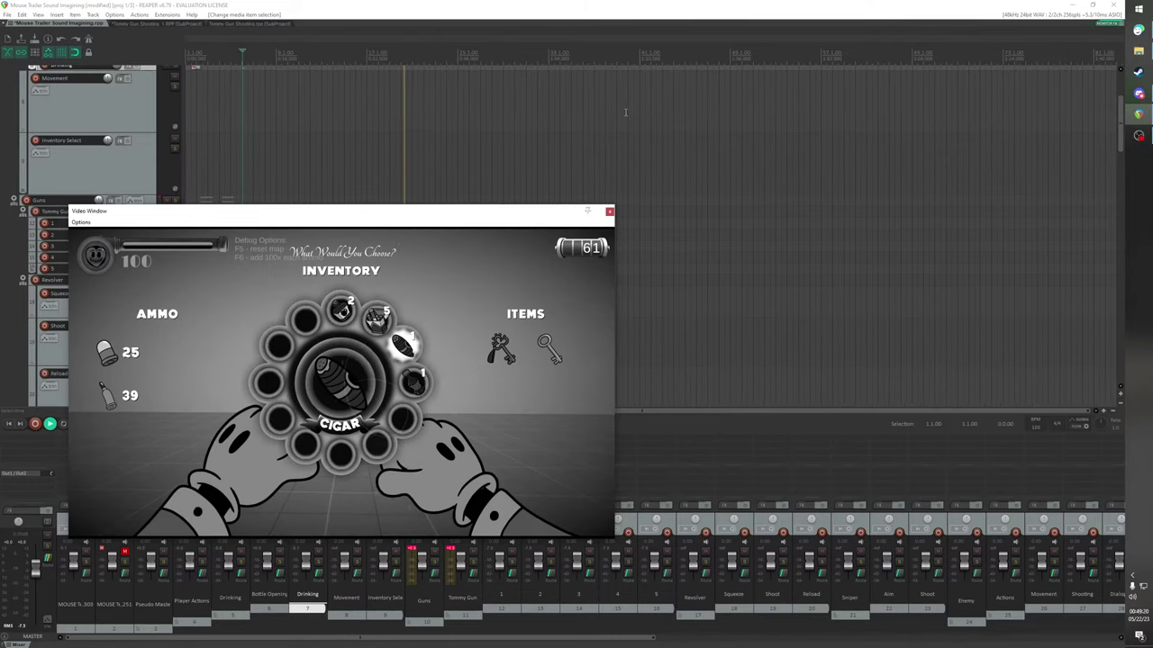
{"action": "scroll", "coordinate": [630, 126], "scroll_direction": "up", "scroll_amount": 2}
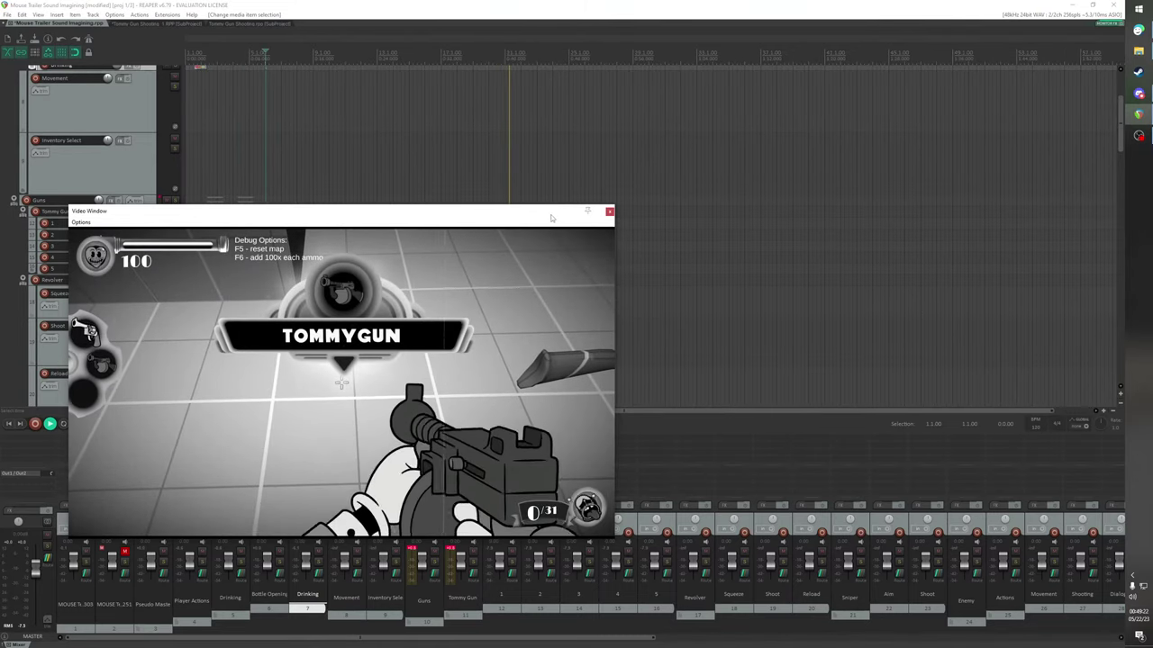
{"action": "left_click_drag", "start_coordinate": [551, 218], "coordinate": [814, 141]}
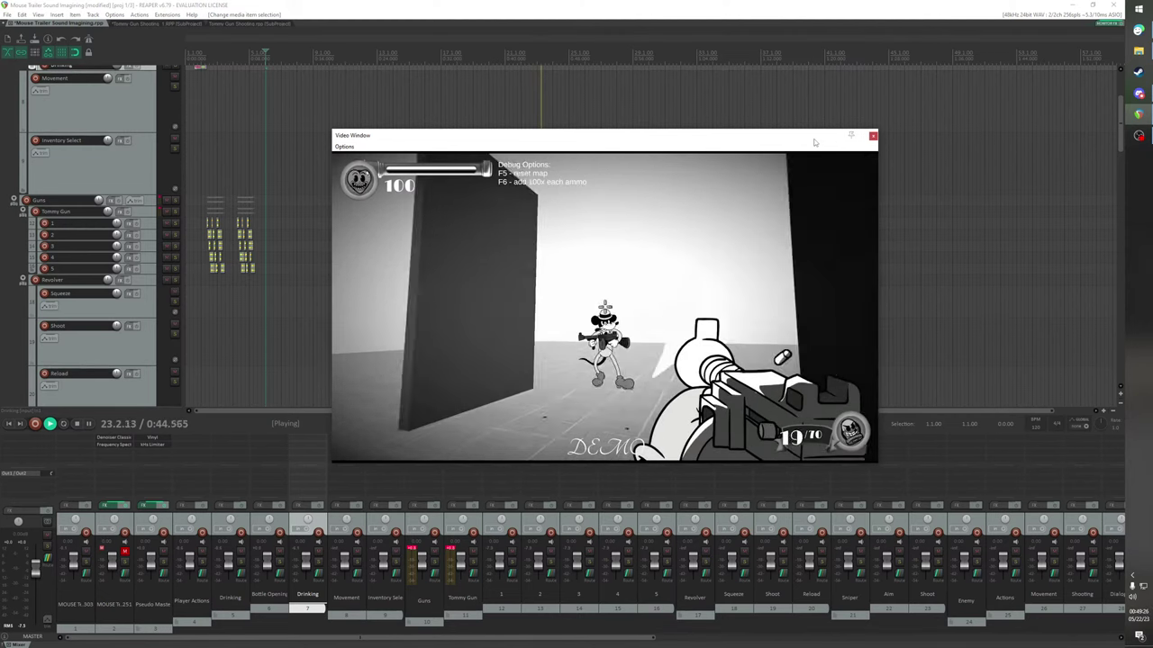
{"action": "key", "text": "space"}
Play the trailer from about 0:22 and again from about 0:41 to locate the Tommy Gun firing scene, keeping the video visible
{"action": "left_click_drag", "start_coordinate": [650, 141], "coordinate": [516, 501]}
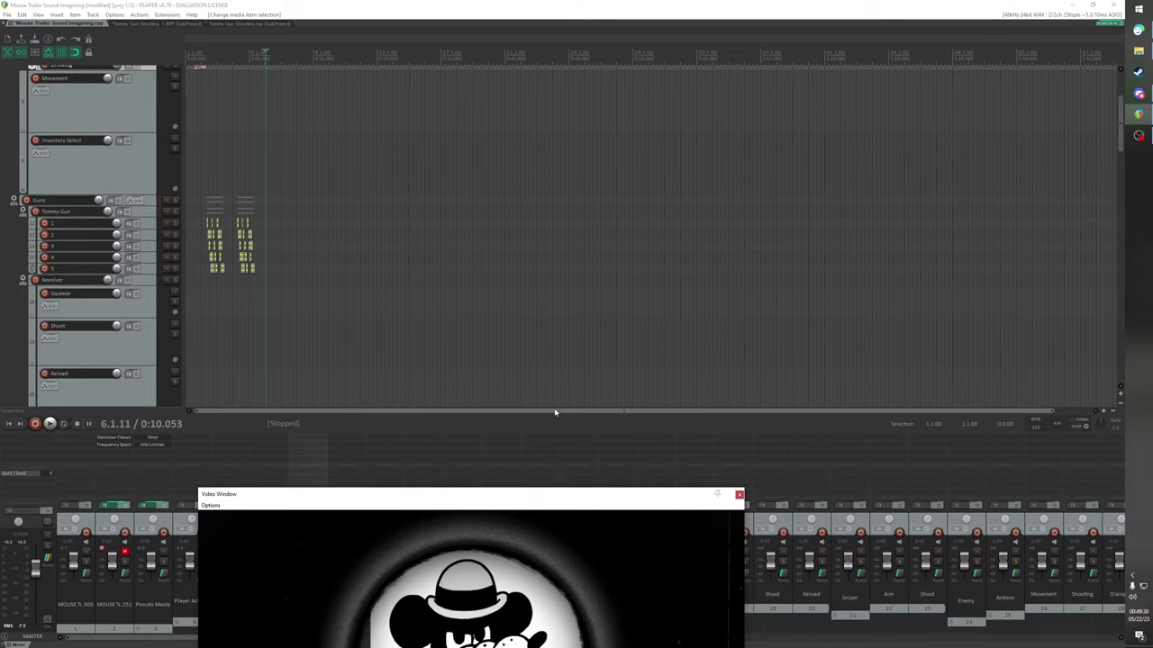
{"action": "key", "text": "space"}
{"action": "left_click", "coordinate": [365, 58]}
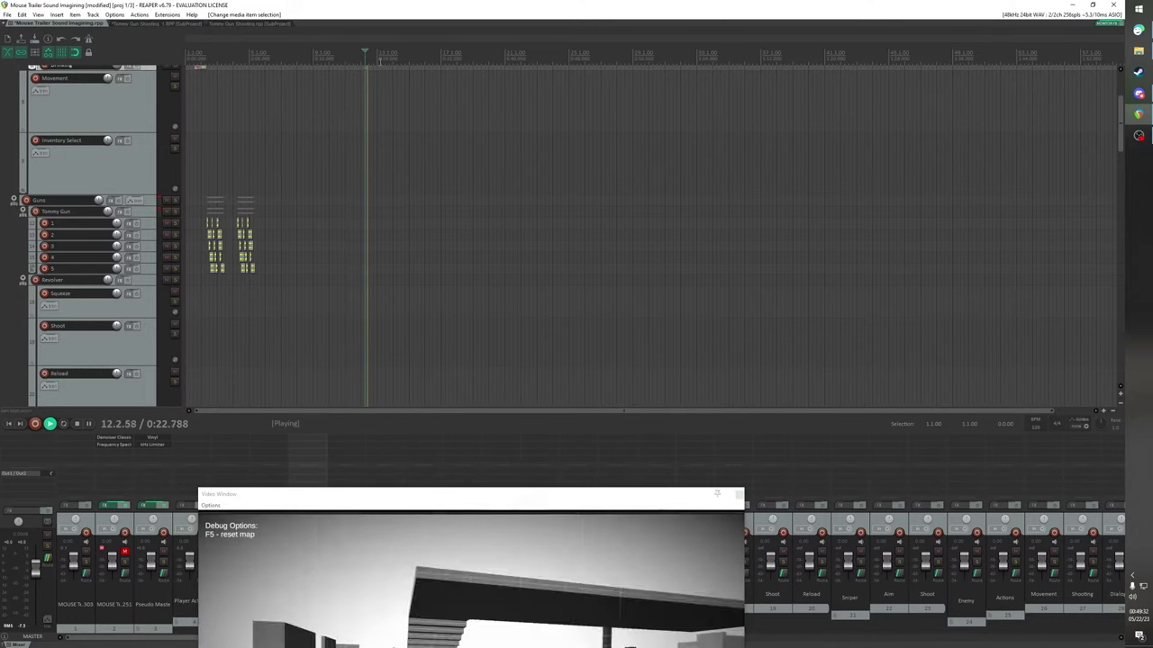
{"action": "left_click_drag", "start_coordinate": [528, 490], "coordinate": [905, 205]}
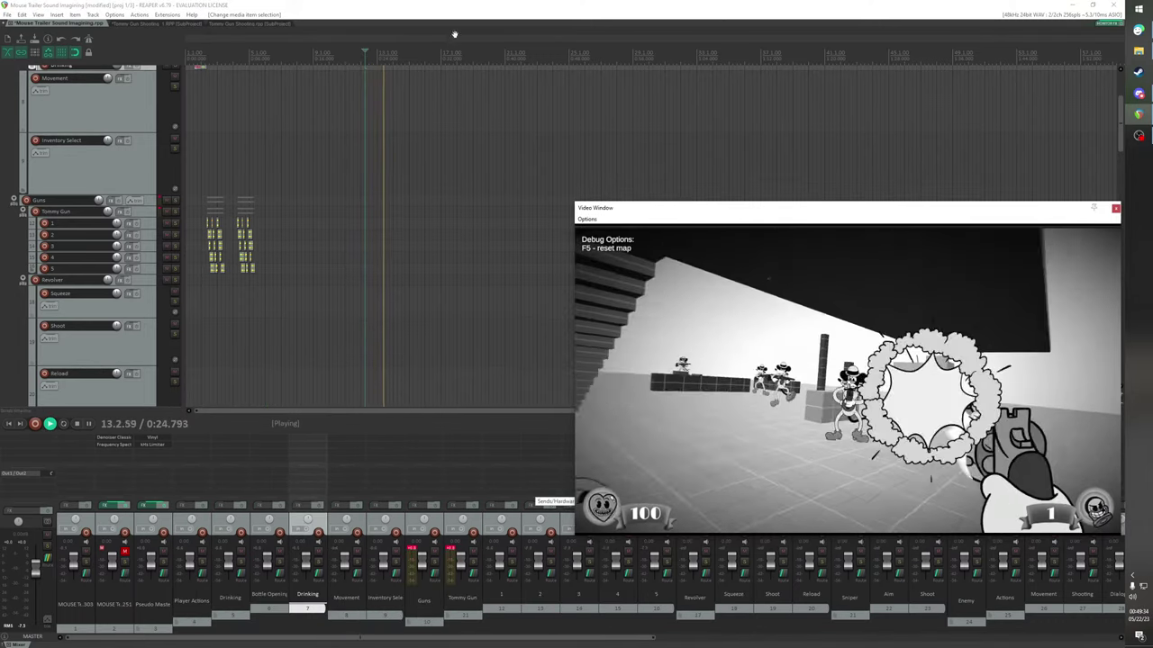
{"action": "left_click", "coordinate": [506, 62]}
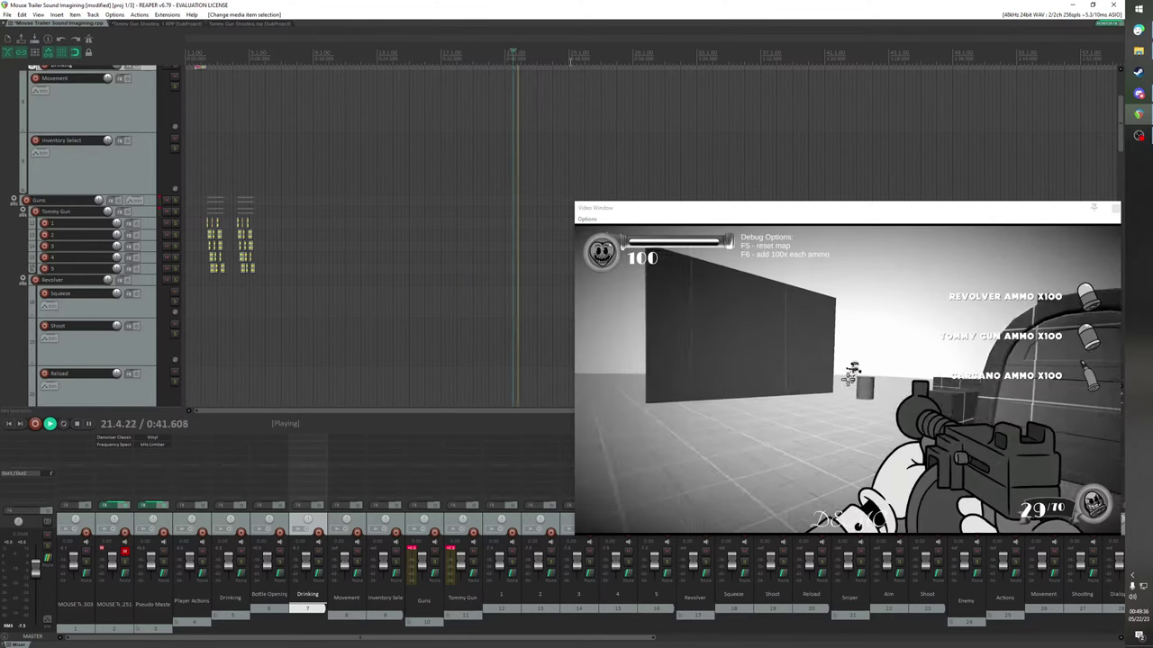
Stop playback and move the second burst's clips on tracks 1 to 5 to 21.1.00, placing the Video window below them
{"action": "key", "text": "space"}
{"action": "left_click_drag", "start_coordinate": [277, 288], "coordinate": [234, 221]}
{"action": "left_click_drag", "start_coordinate": [373, 239], "coordinate": [517, 244]}
{"action": "scroll", "coordinate": [517, 244], "scroll_direction": "up", "scroll_amount": 5}
{"action": "left_click_drag", "start_coordinate": [686, 210], "coordinate": [414, 321]}
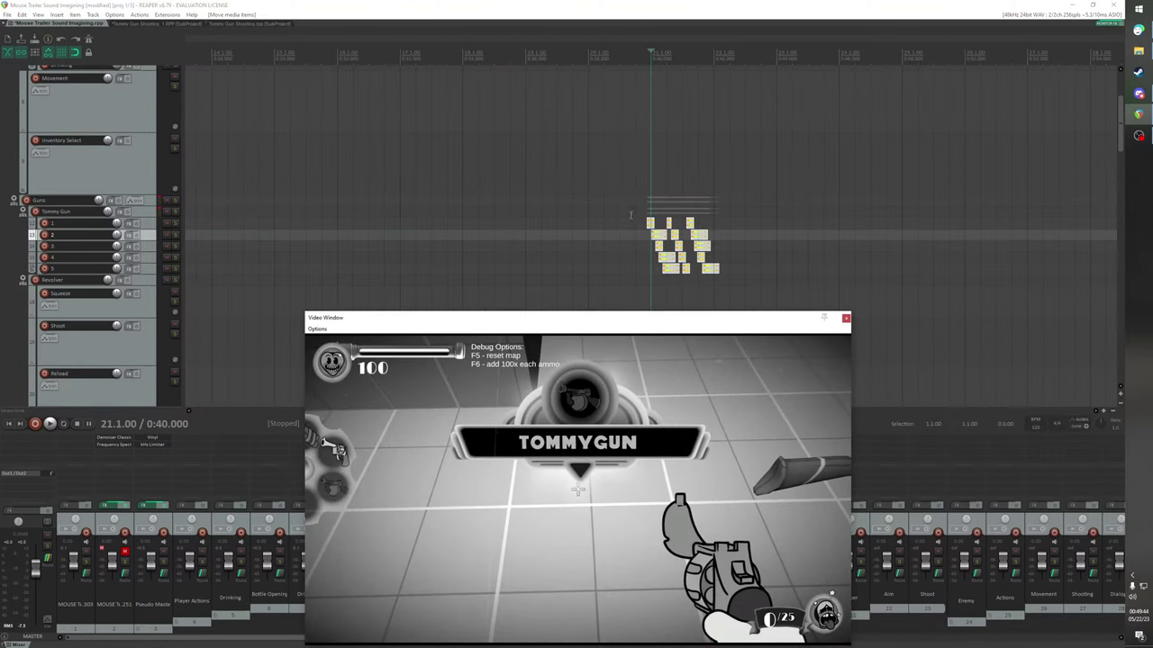
Add a track named Shoot inside the Tommy Gun folder and nest tracks 1 to 5 under it
{"action": "left_click", "coordinate": [153, 213]}
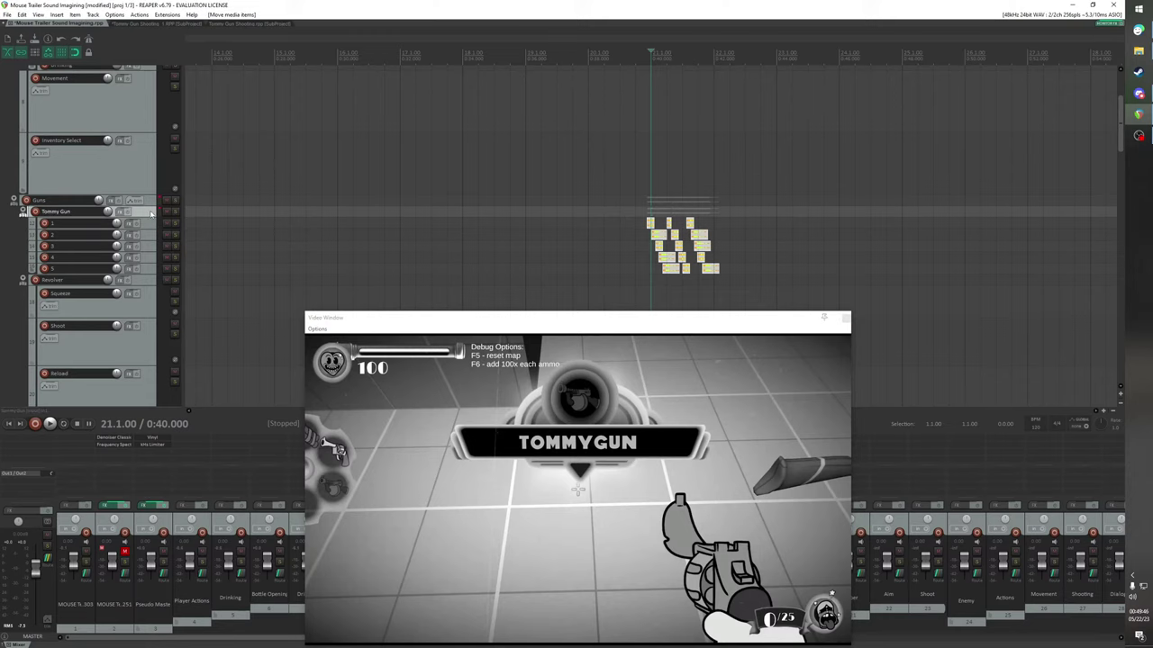
{"action": "key", "text": "ctrl+t"}
{"action": "double_click", "coordinate": [90, 225]}
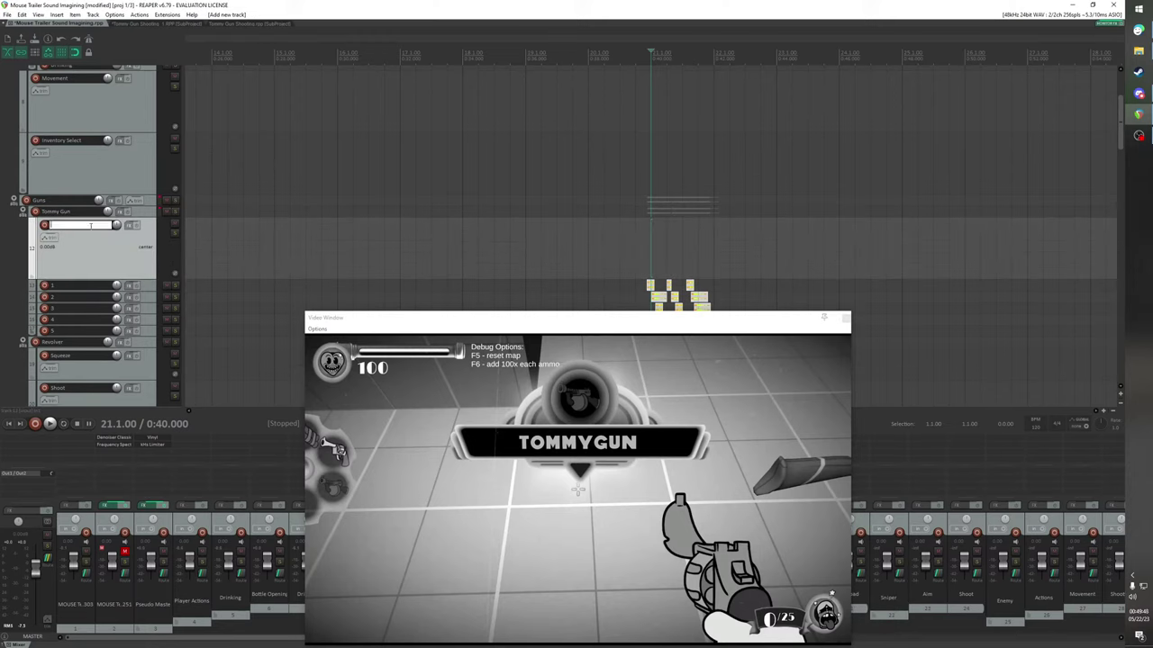
{"action": "key", "text": "Return"}
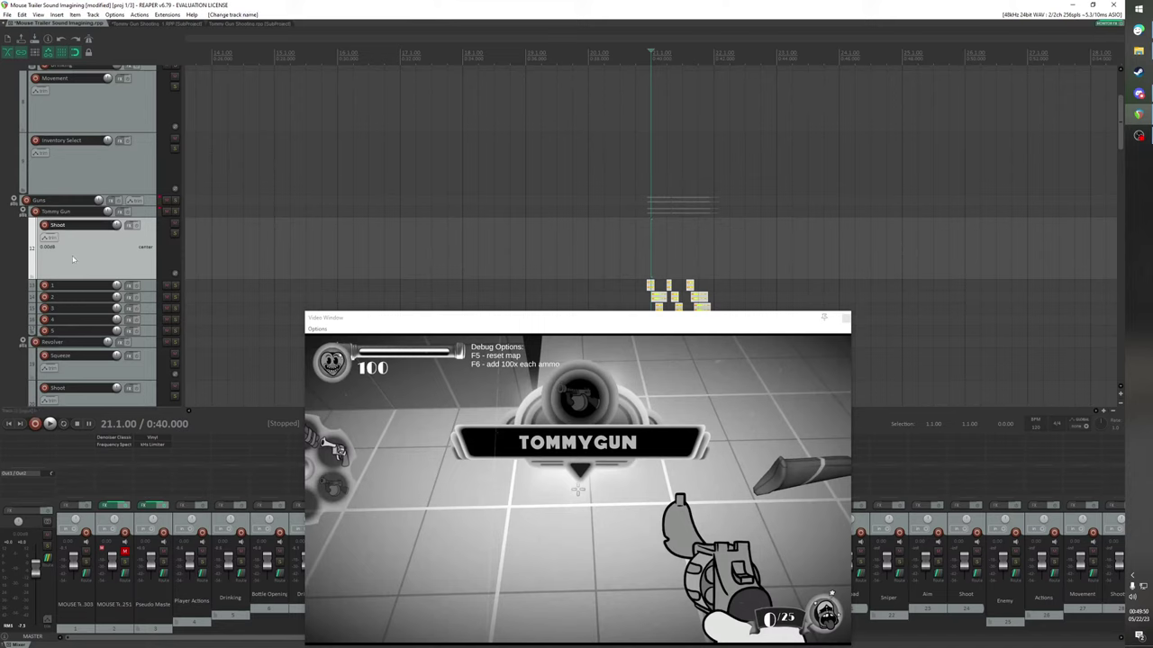
{"action": "left_click_drag", "start_coordinate": [112, 278], "coordinate": [149, 231]}
{"action": "left_click", "coordinate": [155, 236]}
{"action": "left_click", "coordinate": [152, 287], "text": "shift"}
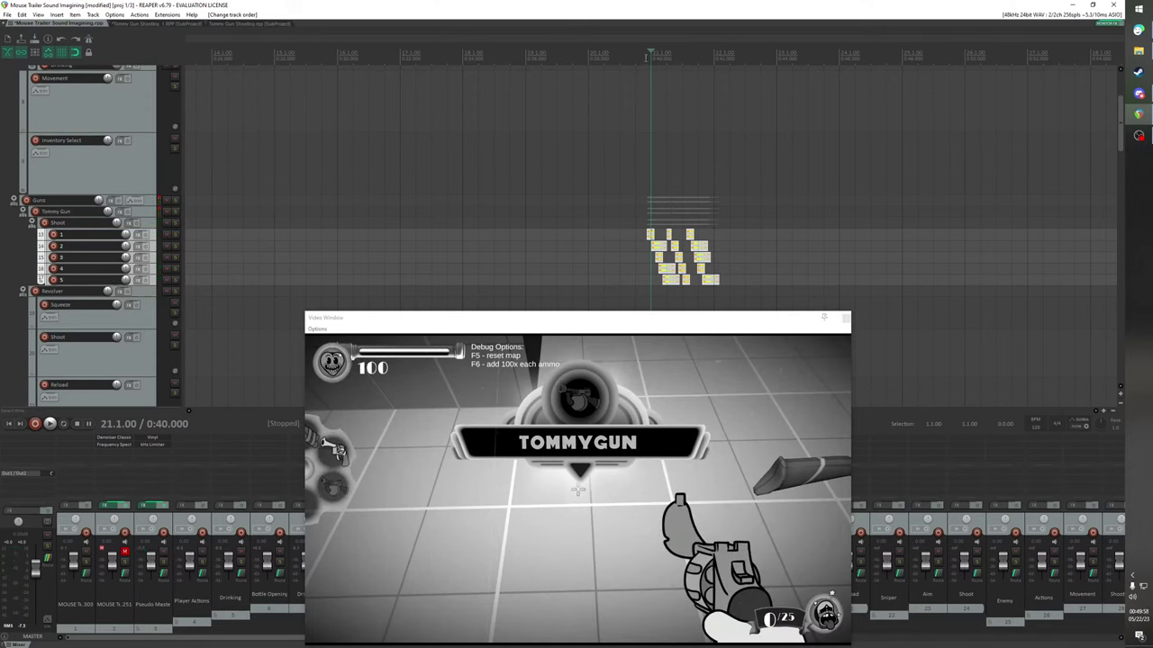
Find the next Tommy Gun muzzle flash after 0:42 and move the burst clips to start there, at 22.4.34
{"action": "left_click", "coordinate": [723, 57]}
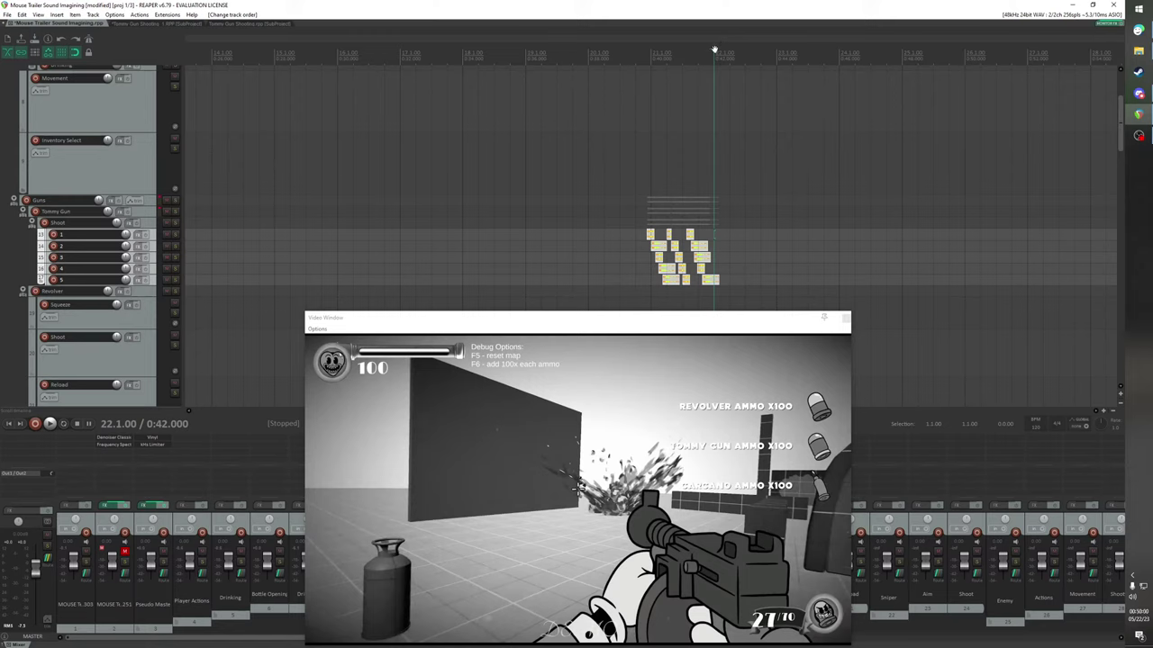
{"action": "left_click", "coordinate": [765, 57]}
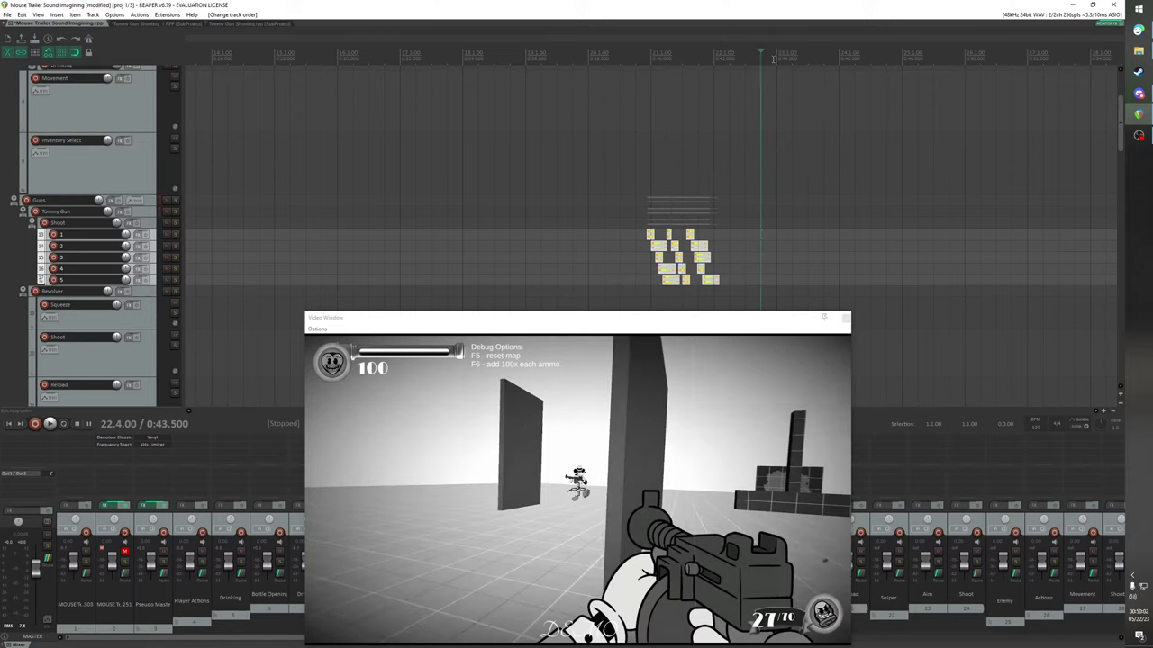
{"action": "left_click", "coordinate": [751, 55]}
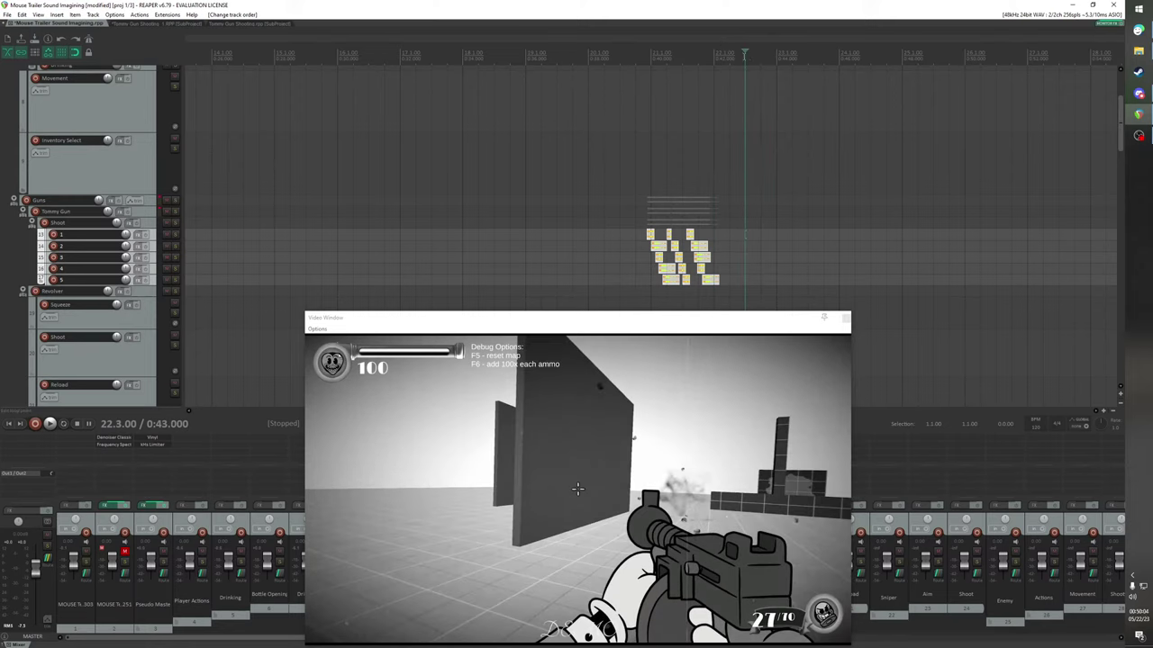
{"action": "left_click", "coordinate": [730, 56]}
{"action": "key", "text": "space"}
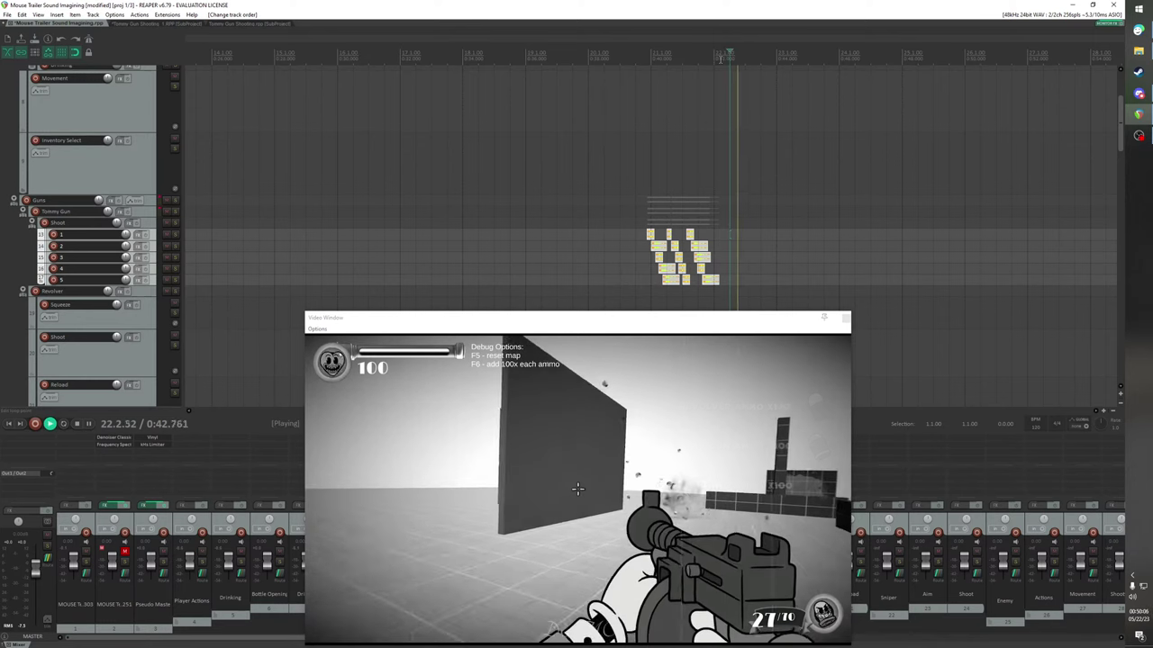
{"action": "key", "text": "space"}
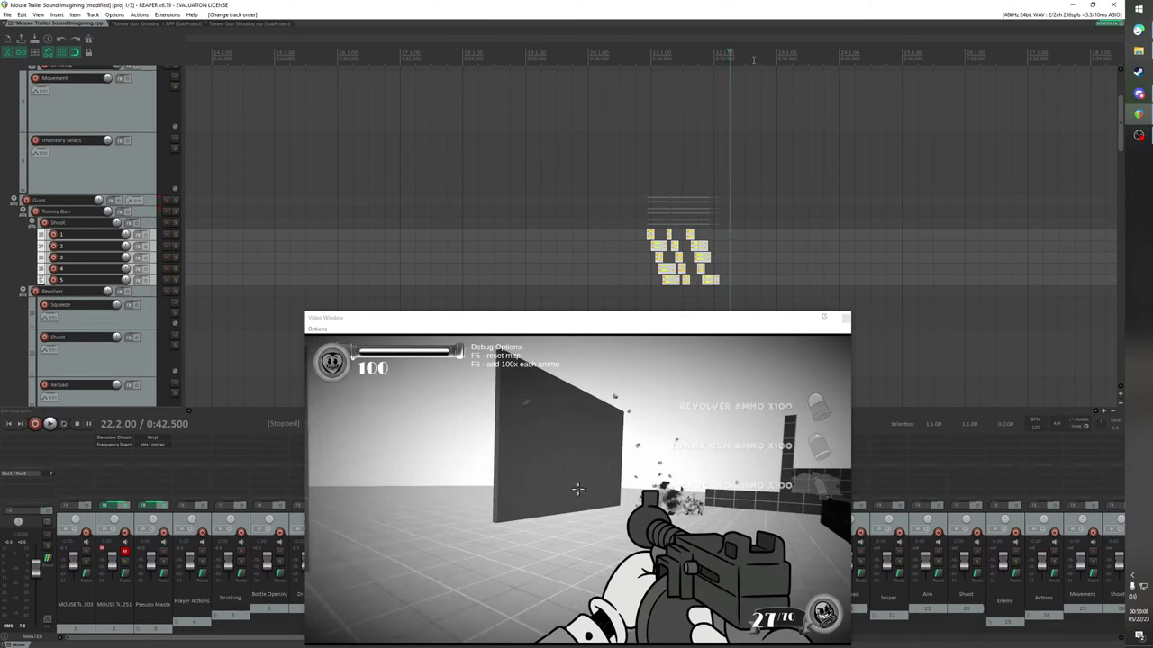
{"action": "key", "text": "space"}
{"action": "key", "text": "space"}
{"action": "left_click", "coordinate": [765, 60]}
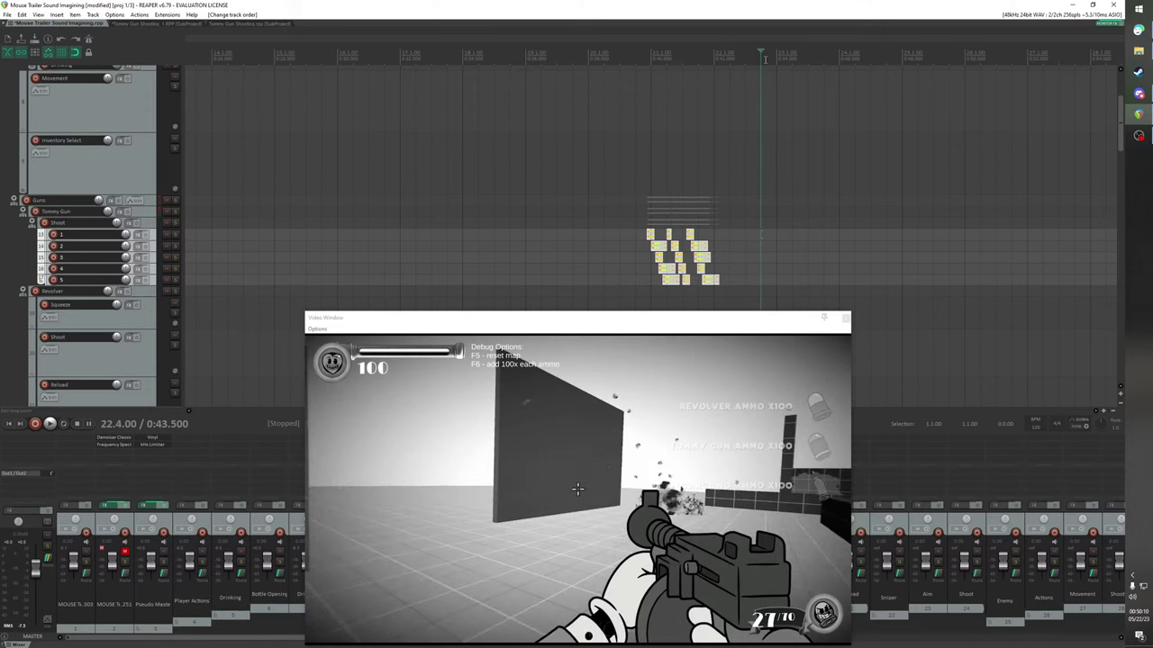
{"action": "left_click_drag", "start_coordinate": [761, 52], "coordinate": [765, 51]}
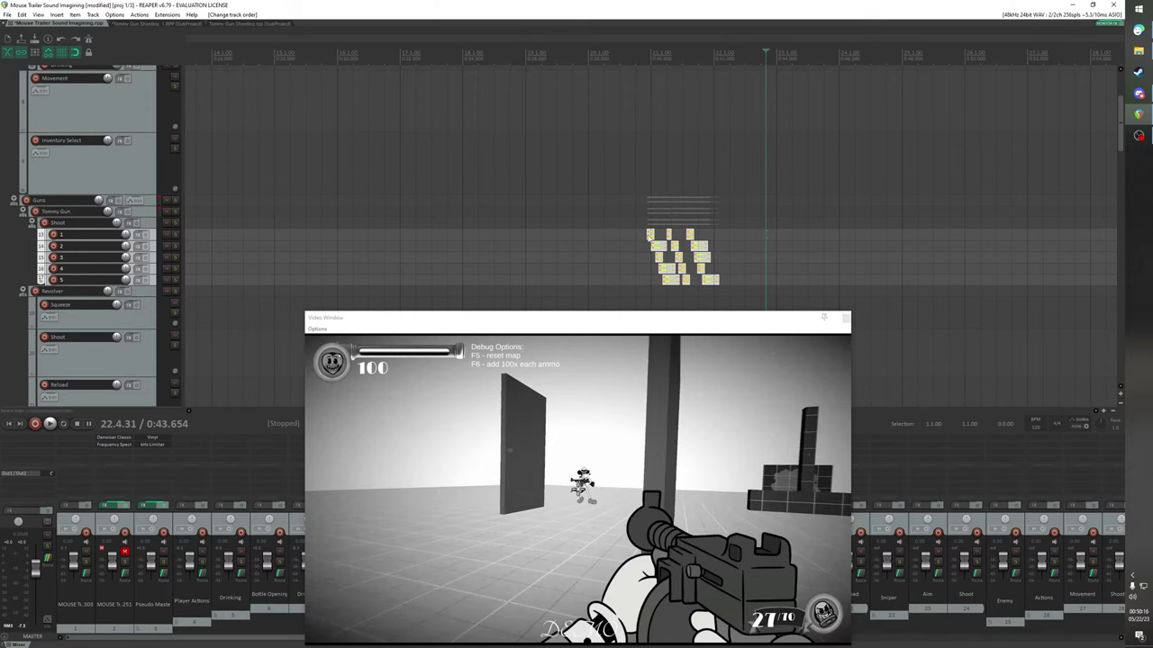
{"action": "left_click_drag", "start_coordinate": [649, 235], "coordinate": [779, 243]}
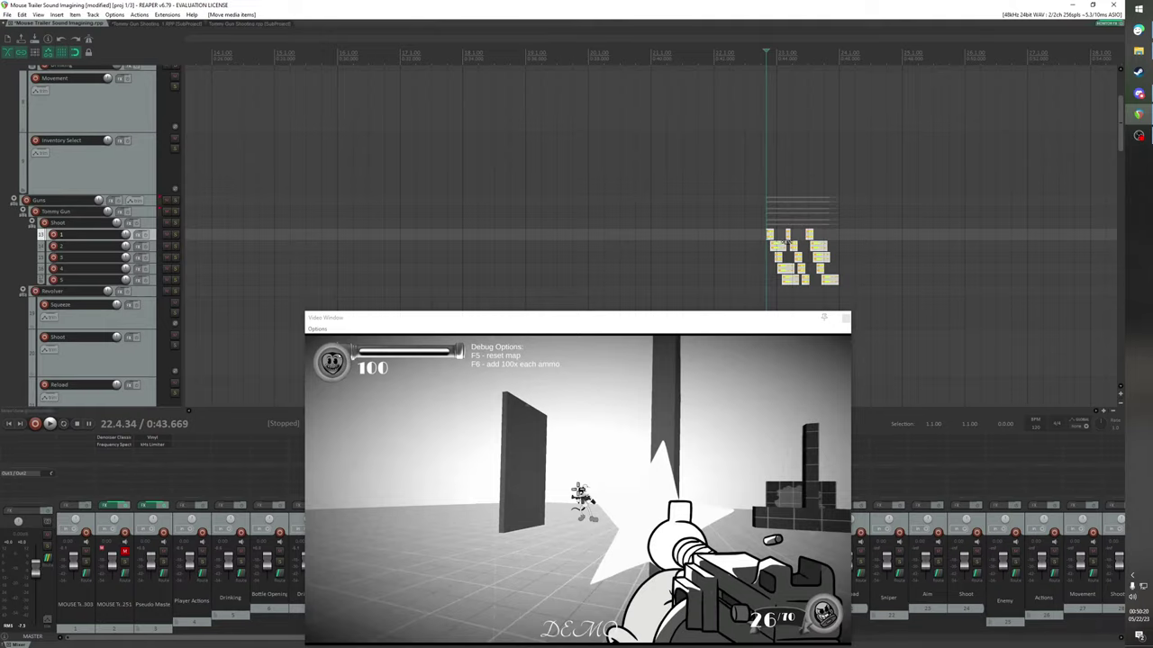
Play the moved burst from 22.4.34 and again from 23.3.00, with the Video window lowered off the tracks
{"action": "scroll", "coordinate": [793, 228], "scroll_direction": "up", "scroll_amount": 4}
{"action": "key", "text": "space"}
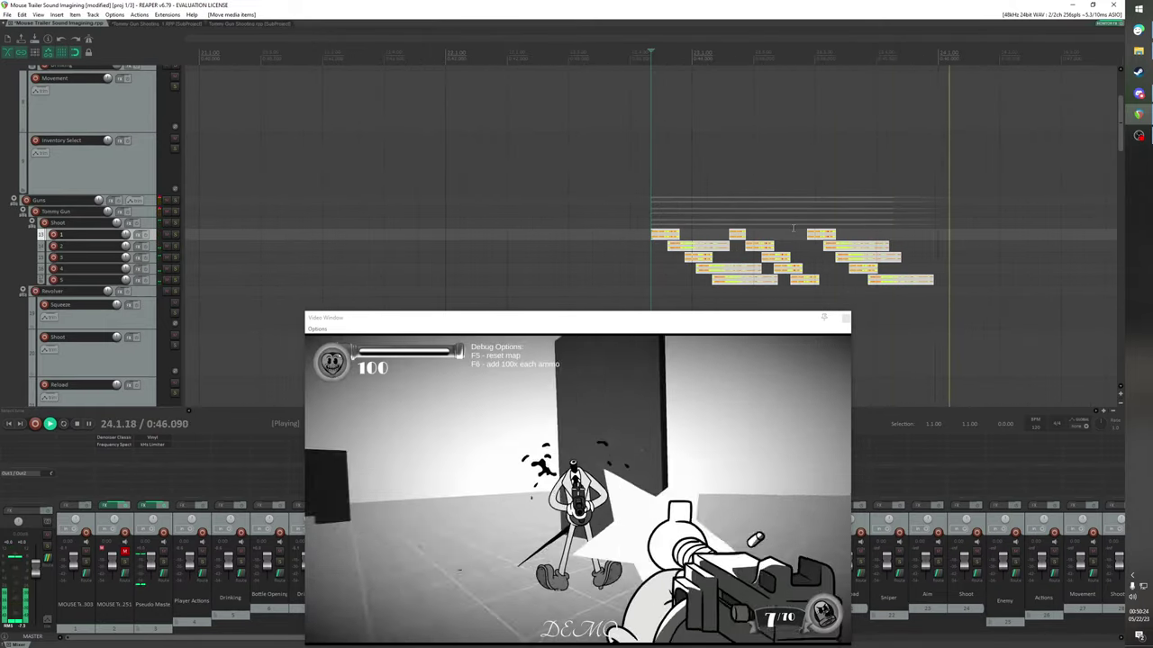
{"action": "key", "text": "space"}
{"action": "scroll", "coordinate": [792, 228], "scroll_direction": "down", "scroll_amount": 3}
{"action": "left_click_drag", "start_coordinate": [754, 317], "coordinate": [690, 483]}
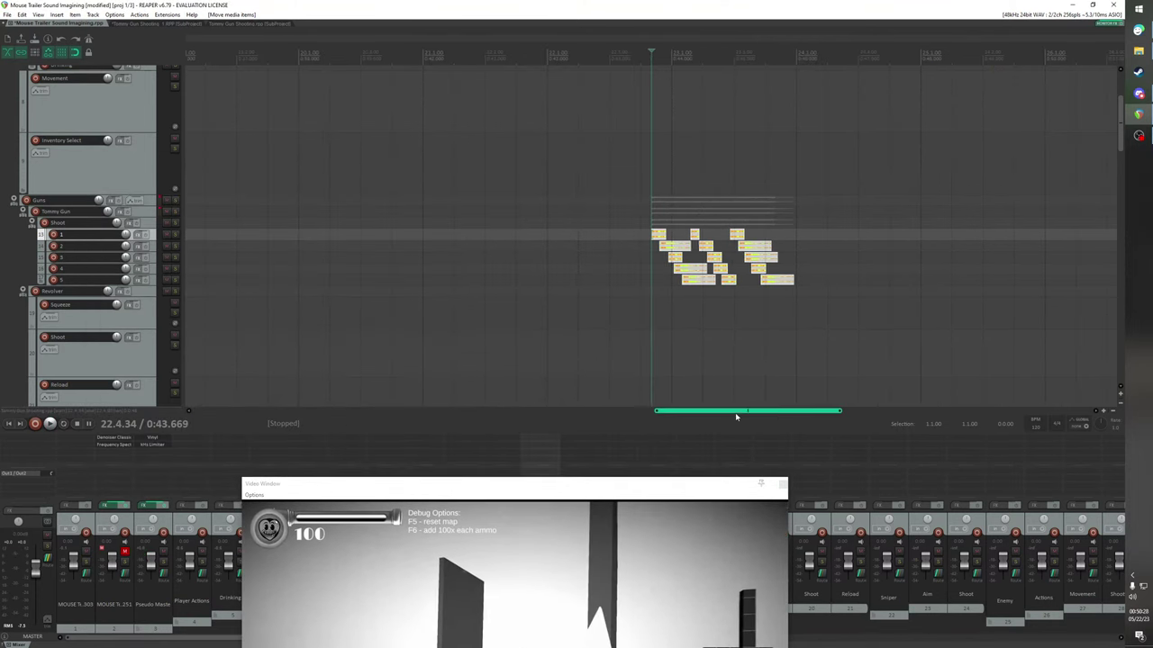
{"action": "left_click_drag", "start_coordinate": [735, 412], "coordinate": [759, 417]}
{"action": "left_click", "coordinate": [631, 247]}
{"action": "key", "text": "space"}
{"action": "key", "text": "space"}
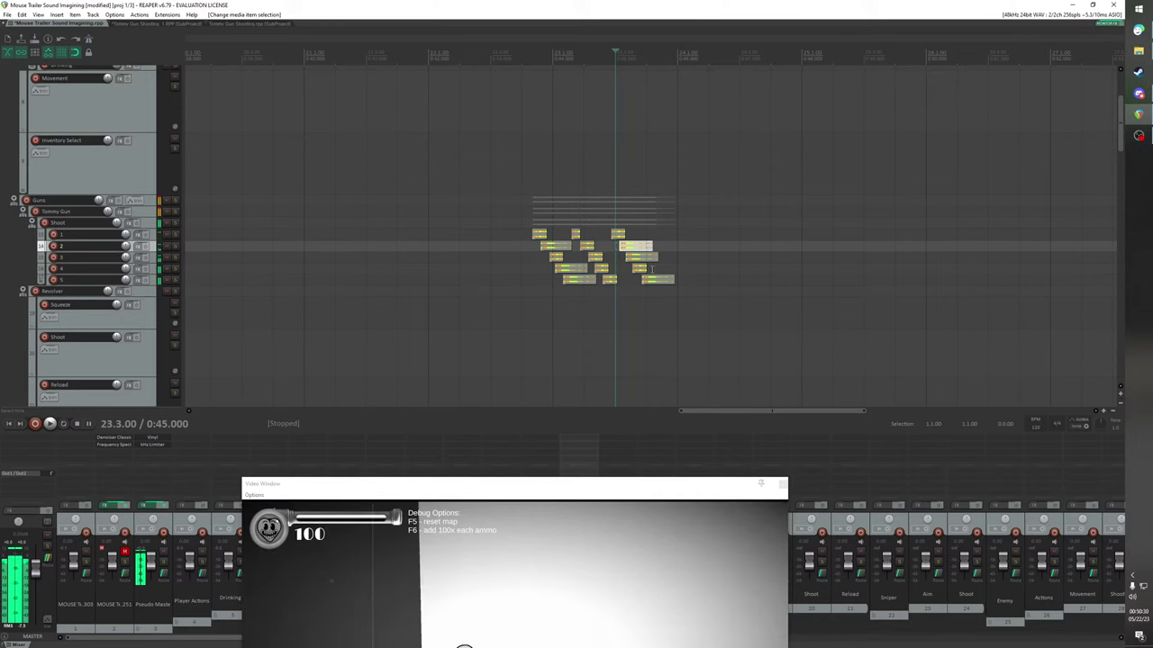
Swap the last two gunshot clips on track 2 so the long one comes first and the short one starts at 23.3.14
{"action": "scroll", "coordinate": [721, 274], "scroll_direction": "up", "scroll_amount": 5}
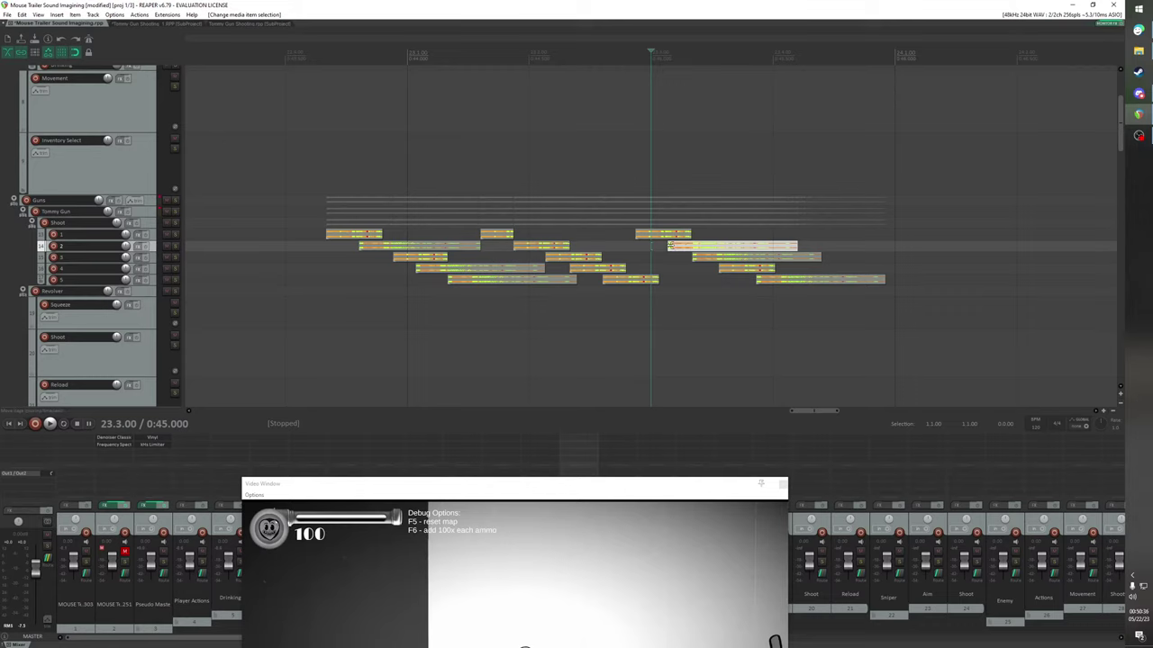
{"action": "left_click", "coordinate": [668, 245]}
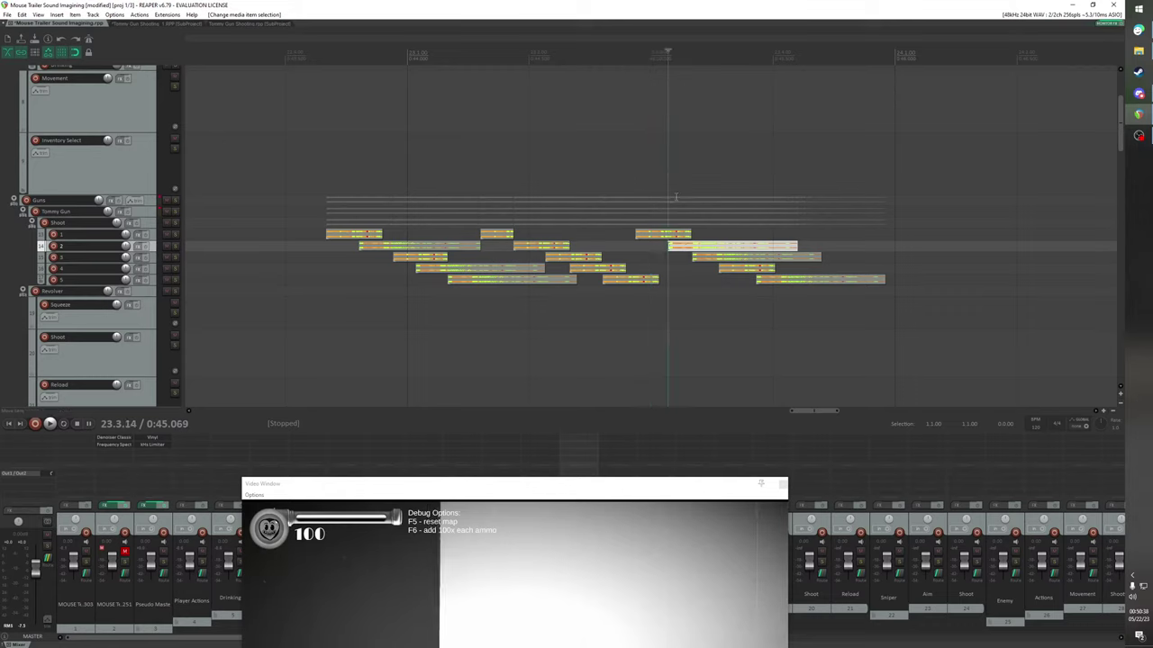
{"action": "left_click_drag", "start_coordinate": [689, 251], "coordinate": [536, 253]}
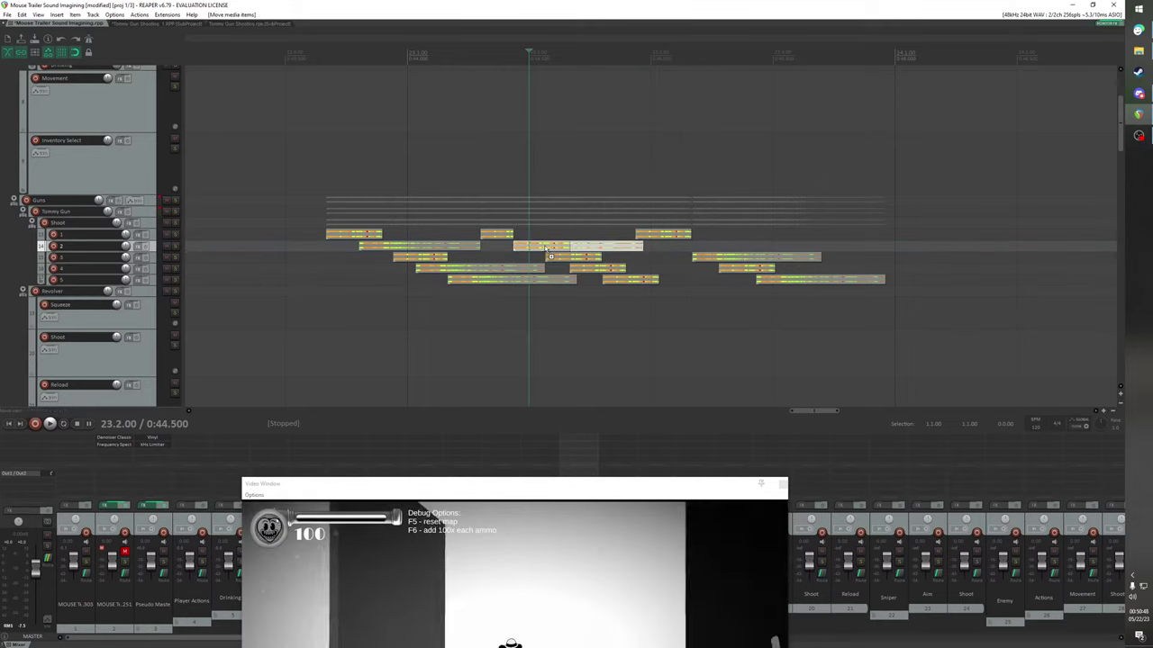
{"action": "key", "text": "ctrl+d"}
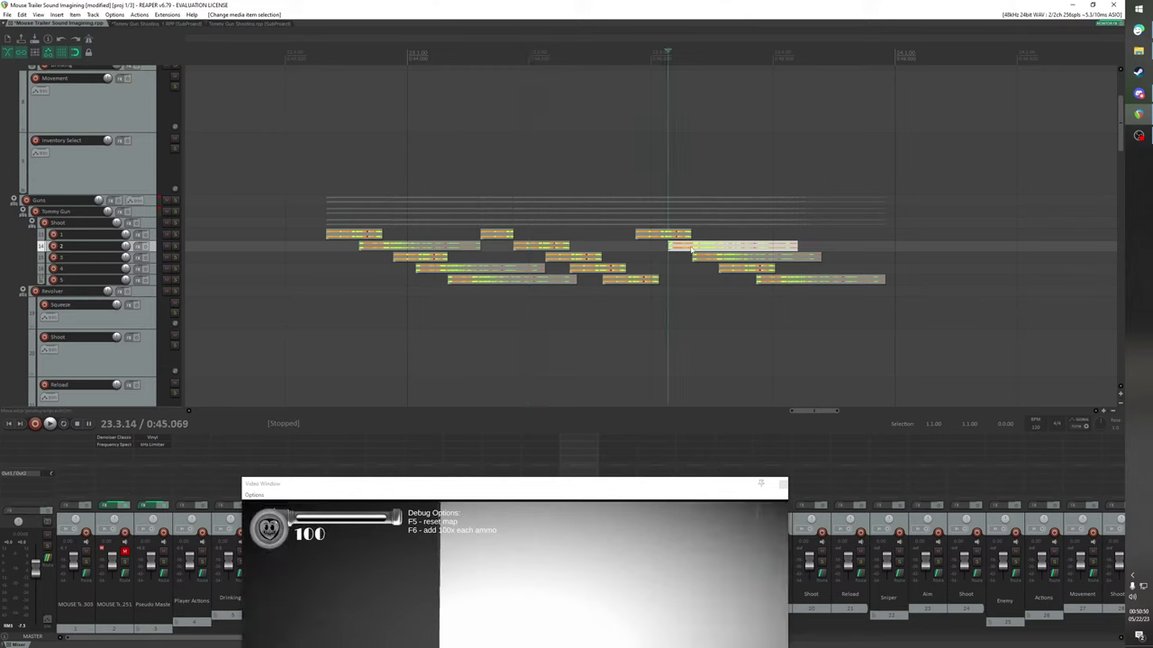
{"action": "left_click_drag", "start_coordinate": [669, 246], "coordinate": [710, 251]}
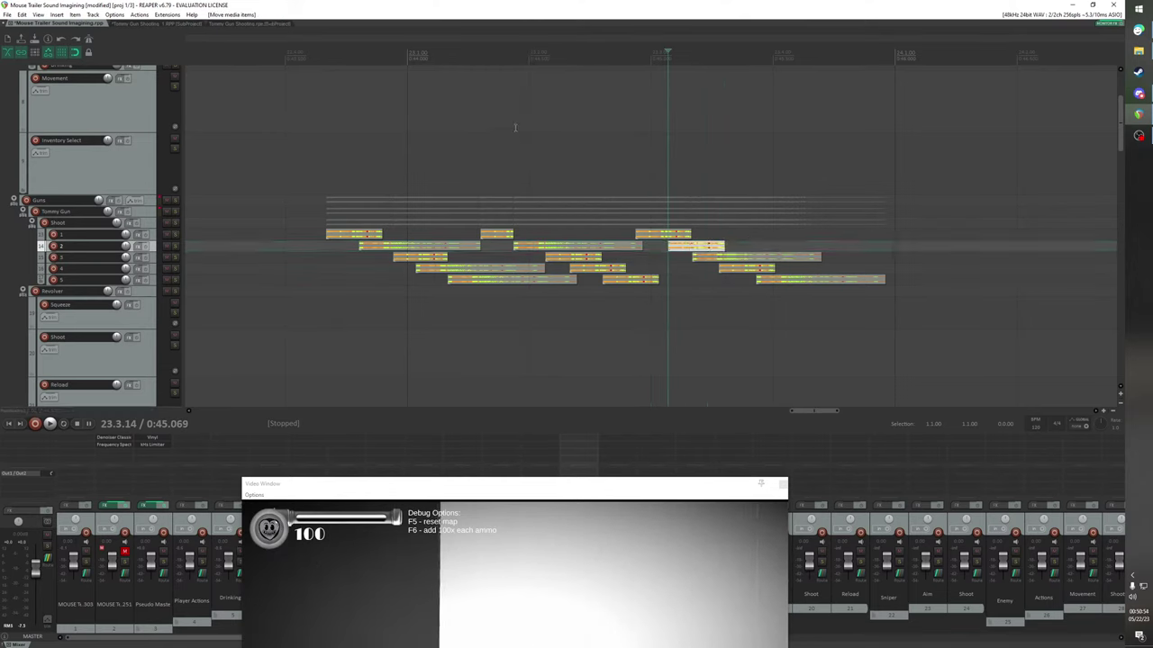
Play the rearranged burst from 22.4.00 and examine the track 2 gunshot clips in the trailer's first burst
{"action": "left_click", "coordinate": [284, 56]}
{"action": "key", "text": "space"}
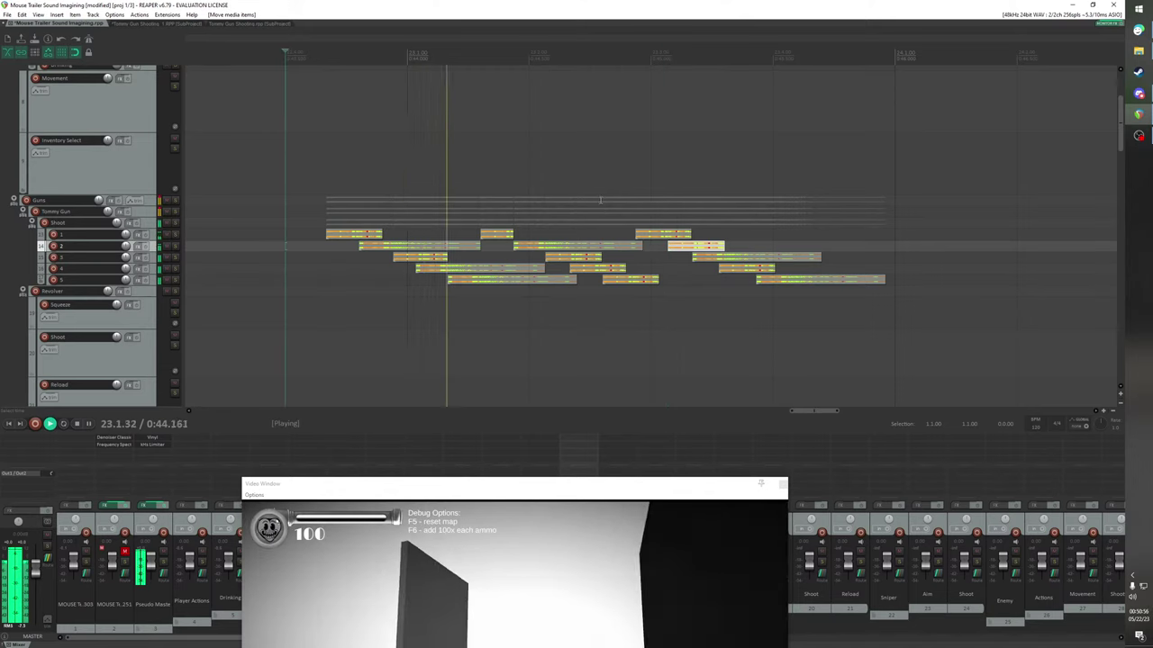
{"action": "scroll", "coordinate": [602, 200], "scroll_direction": "down", "scroll_amount": 3}
{"action": "key", "text": "space"}
{"action": "left_click_drag", "start_coordinate": [777, 412], "coordinate": [248, 381]}
{"action": "left_click_drag", "start_coordinate": [473, 246], "coordinate": [573, 252]}
{"action": "scroll", "coordinate": [697, 232], "scroll_direction": "down", "scroll_amount": 3}
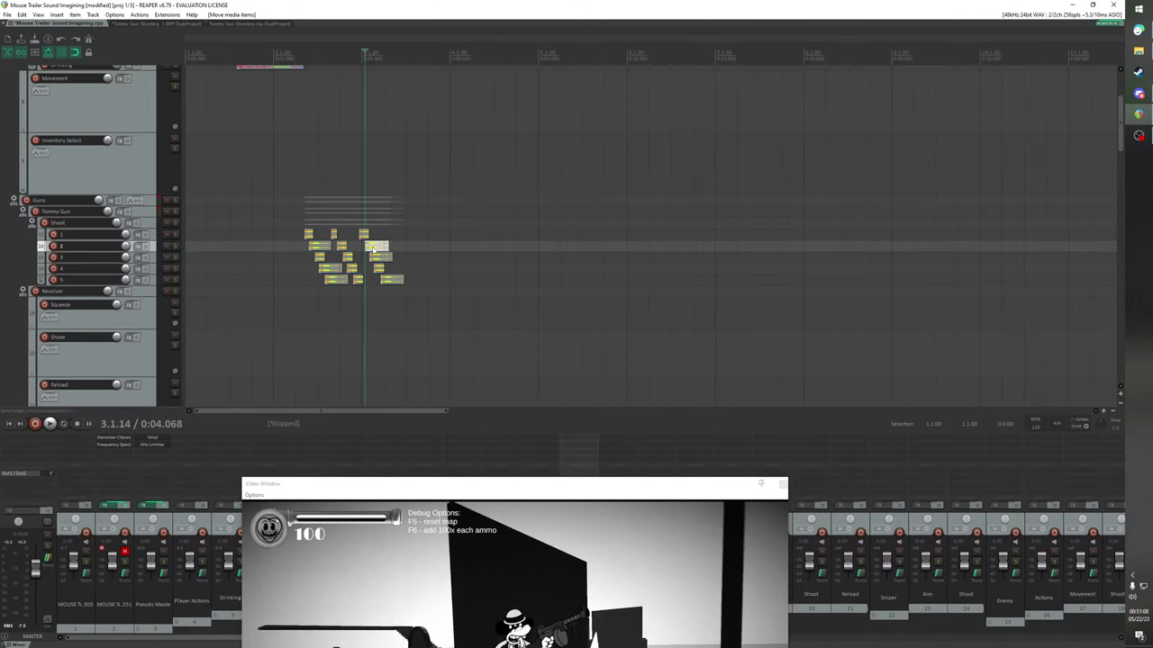
Shift the moved burst's first track 4 clip slightly forward to the muzzle flash just after 23.1.00, keeping the video fully visible
{"action": "scroll", "coordinate": [372, 249], "scroll_direction": "down", "scroll_amount": 3}
{"action": "left_click", "coordinate": [890, 247]}
{"action": "scroll", "coordinate": [891, 252], "scroll_direction": "up", "scroll_amount": 8}
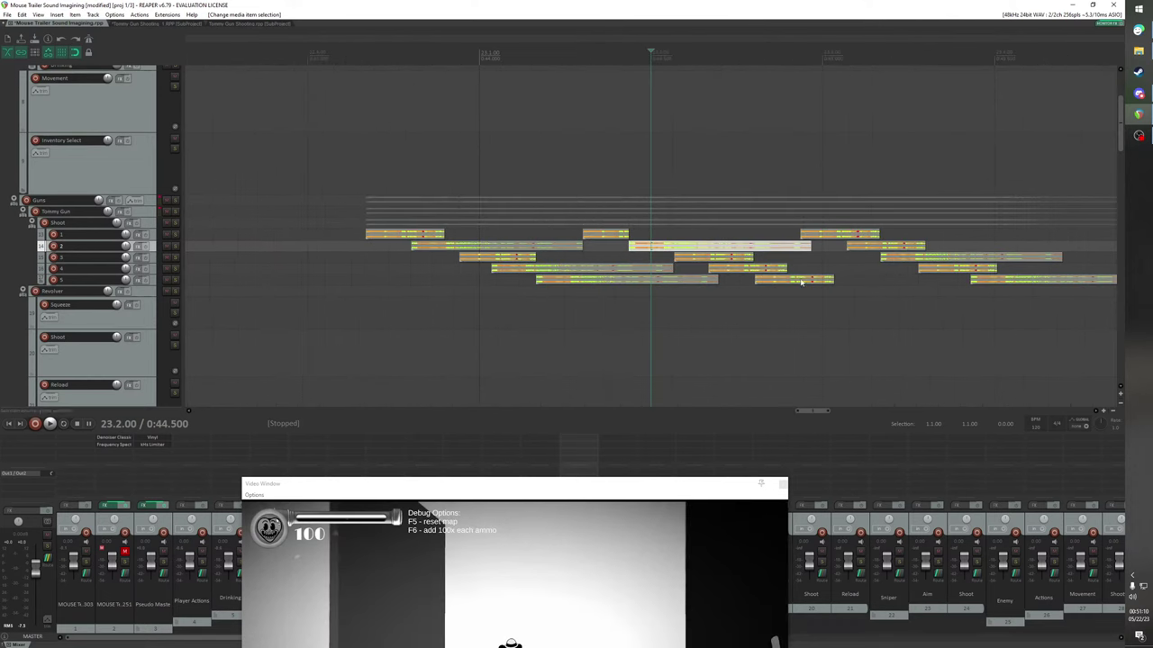
{"action": "scroll", "coordinate": [784, 296], "scroll_direction": "down", "scroll_amount": 2}
{"action": "left_click_drag", "start_coordinate": [651, 484], "coordinate": [404, 294]}
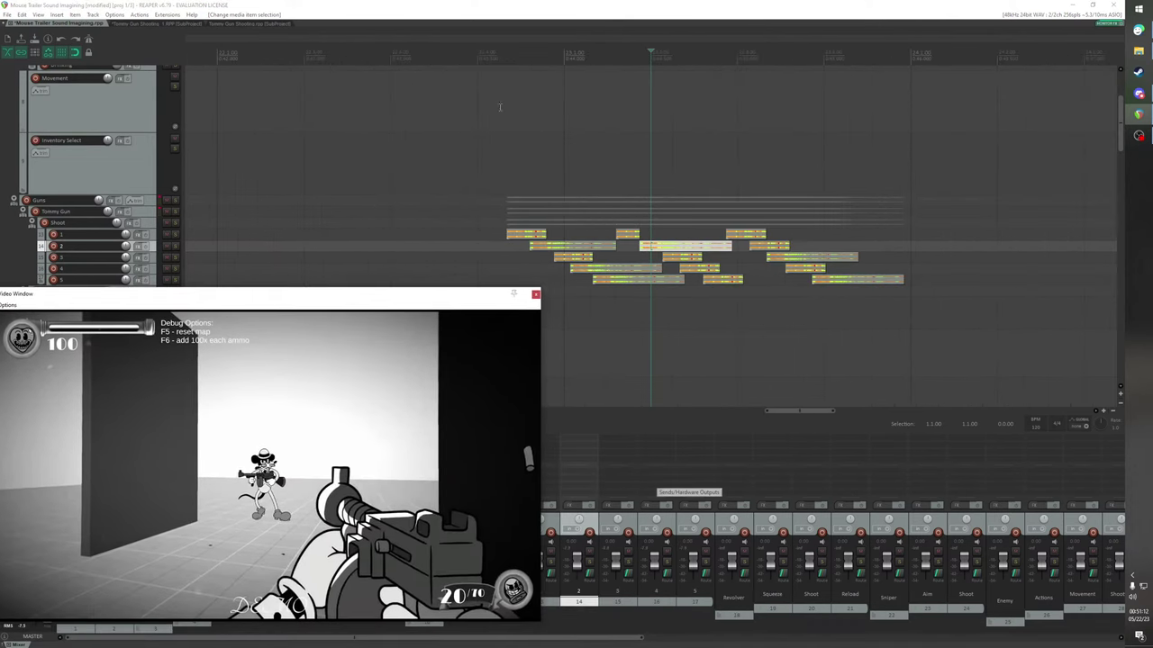
{"action": "left_click", "coordinate": [506, 235]}
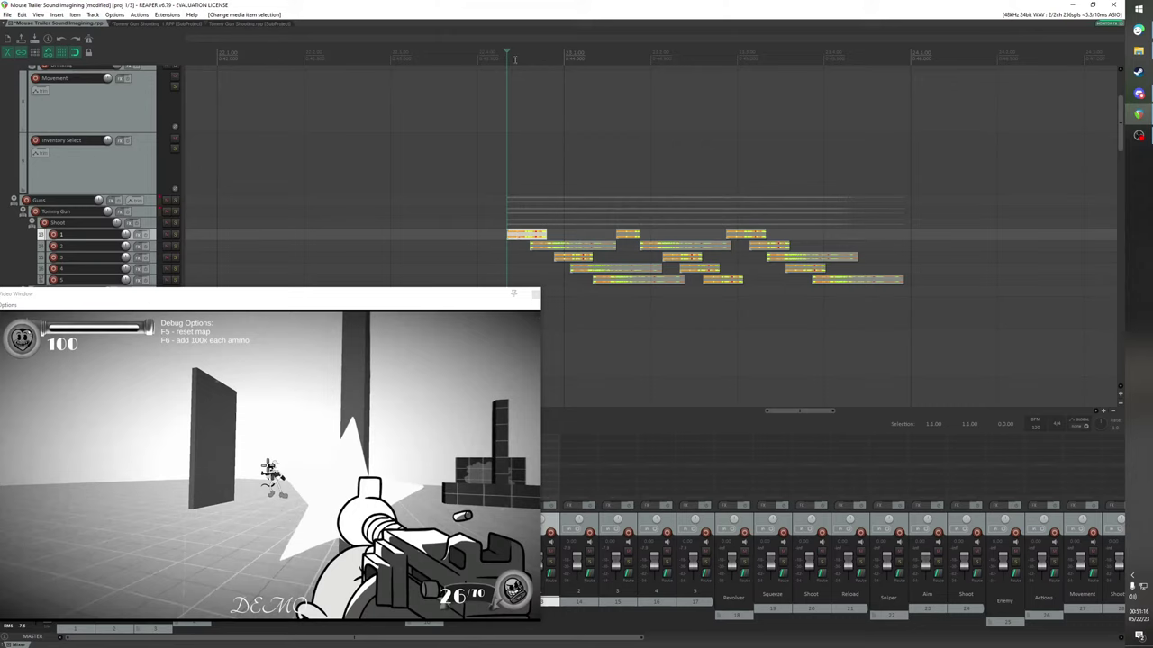
{"action": "left_click_drag", "start_coordinate": [512, 49], "coordinate": [575, 57]}
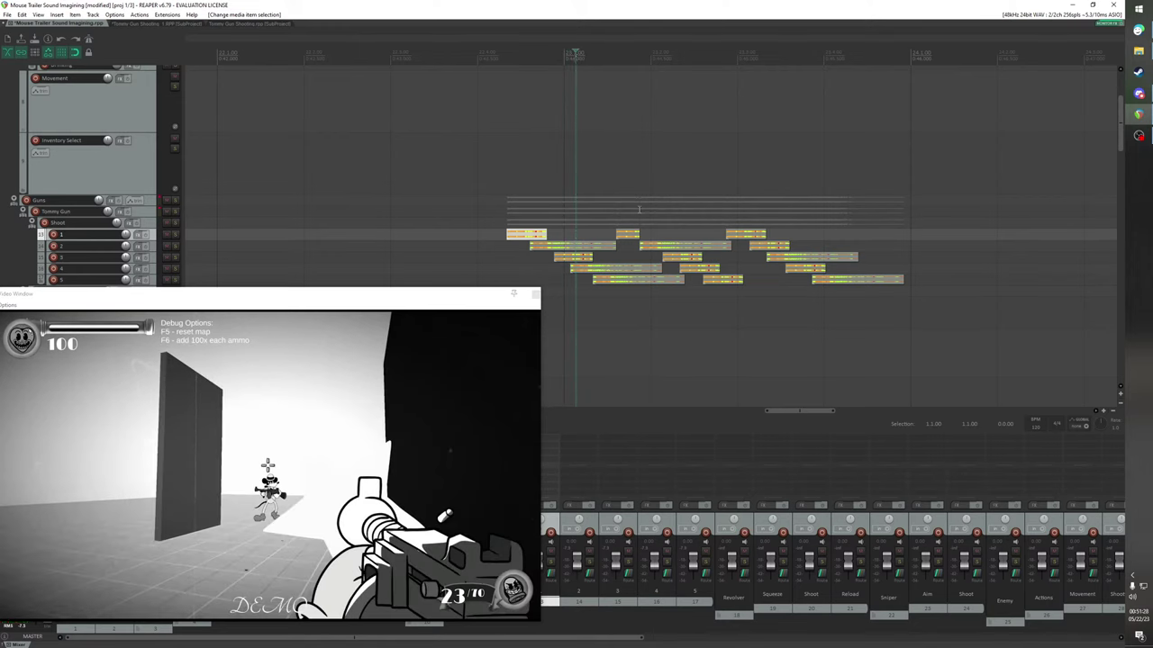
{"action": "left_click_drag", "start_coordinate": [583, 273], "coordinate": [588, 273]}
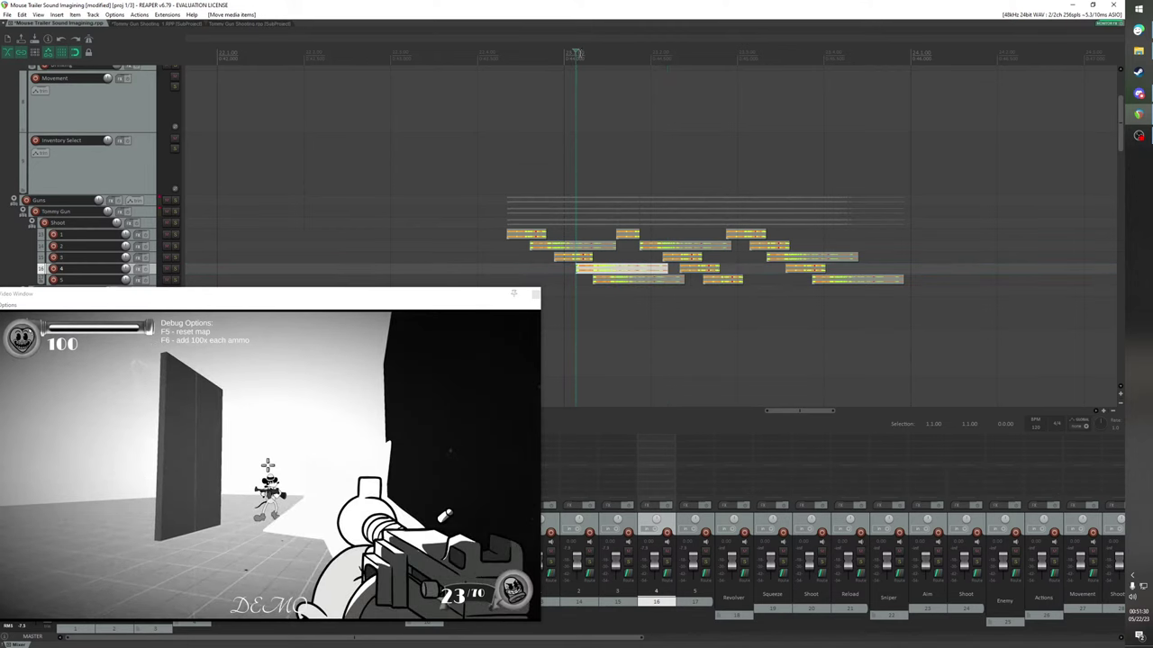
Step through the video to the muzzle flash just after 23.4.00 and paste a long gunshot clip there on track 1
{"action": "left_click_drag", "start_coordinate": [576, 51], "coordinate": [848, 68]}
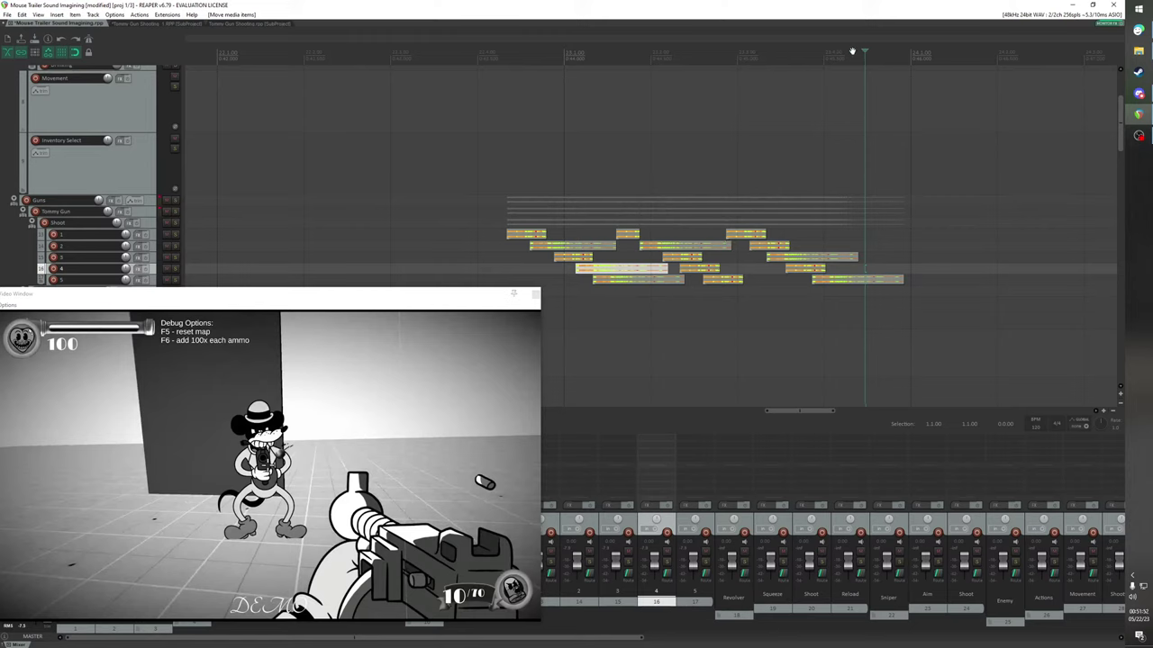
{"action": "mouse_move", "coordinate": [852, 52]}
{"action": "left_mouse_down"}
{"action": "mouse_move", "coordinate": [774, 52]}
{"action": "mouse_move", "coordinate": [836, 57]}
{"action": "left_mouse_up"}
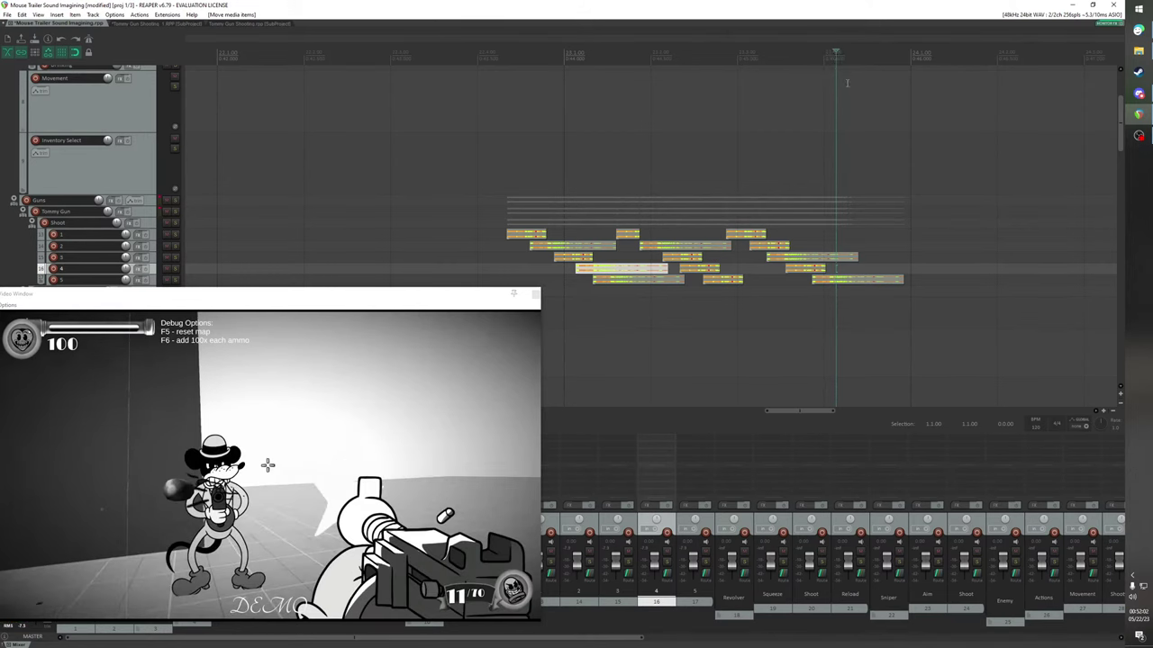
{"action": "key", "text": "Left"}
{"action": "key", "text": "Right"}
{"action": "left_click", "coordinate": [835, 235]}
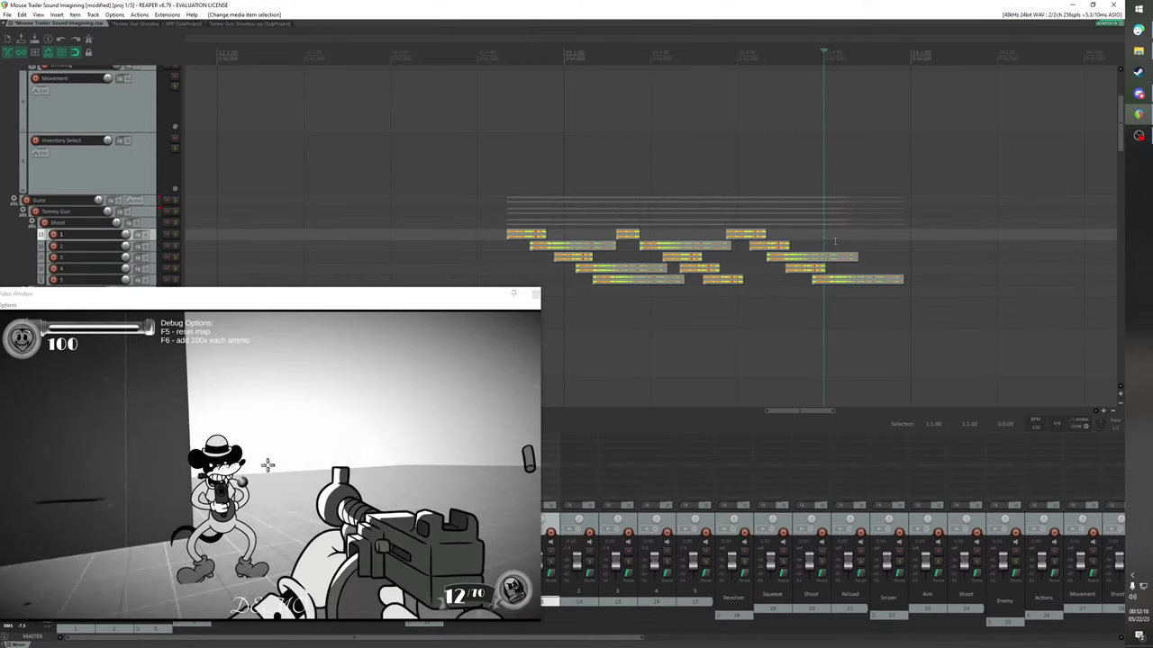
{"action": "left_click", "coordinate": [835, 52]}
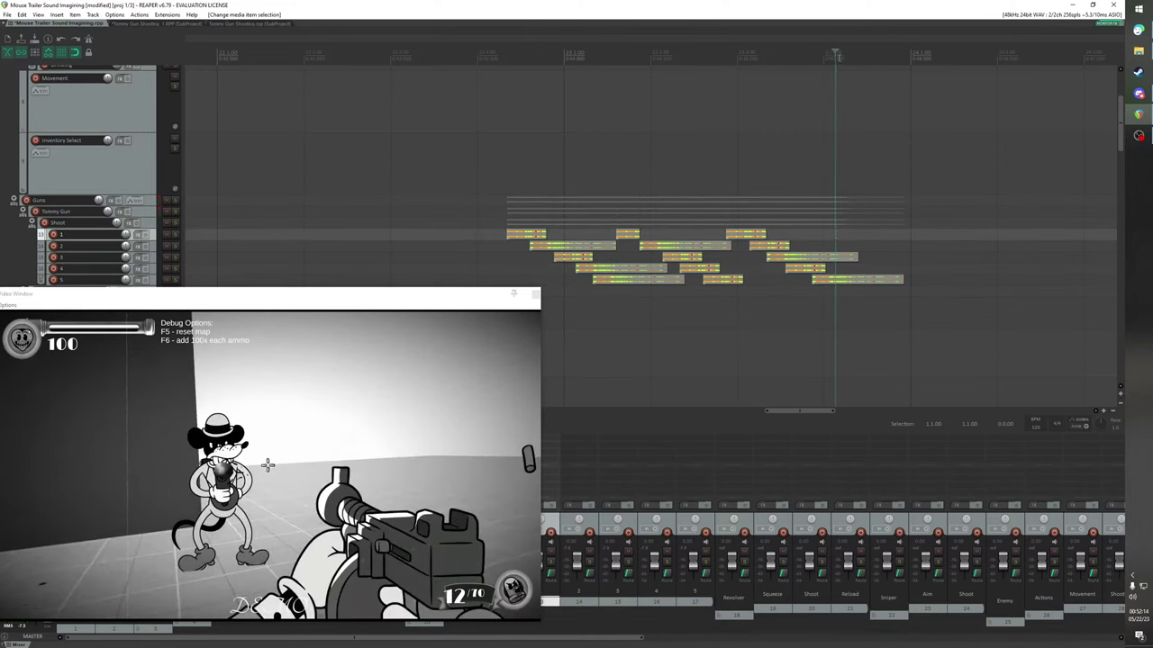
{"action": "key", "text": "Right"}
{"action": "key", "text": "Left"}
{"action": "key", "text": "Right"}
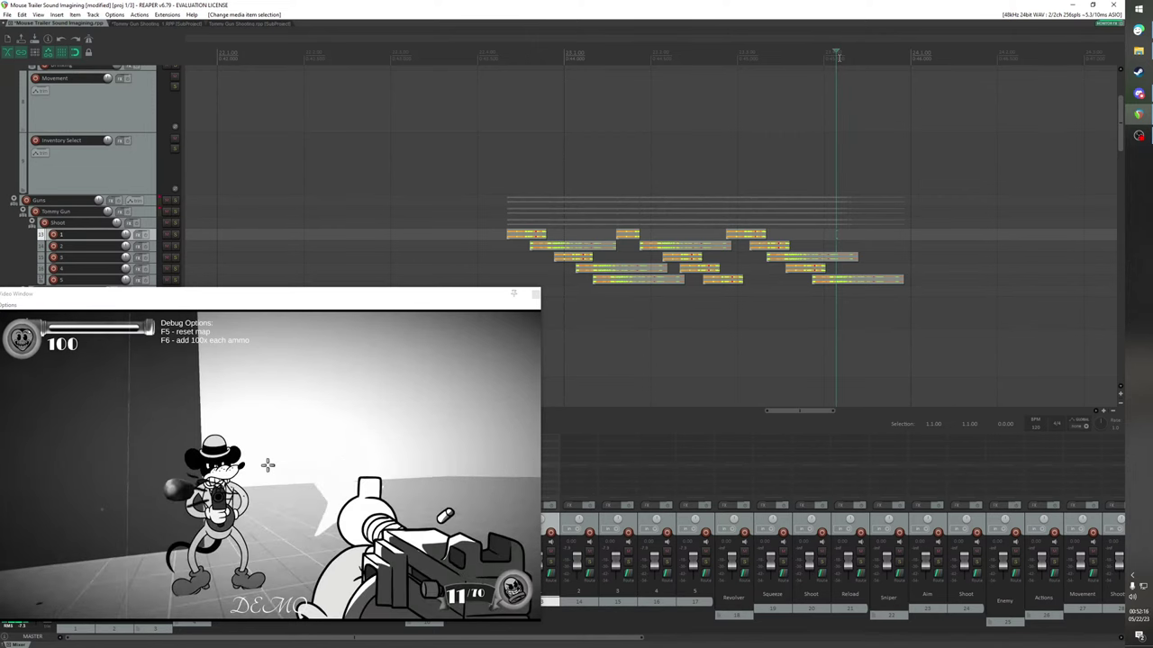
{"action": "key", "text": "ctrl+v"}
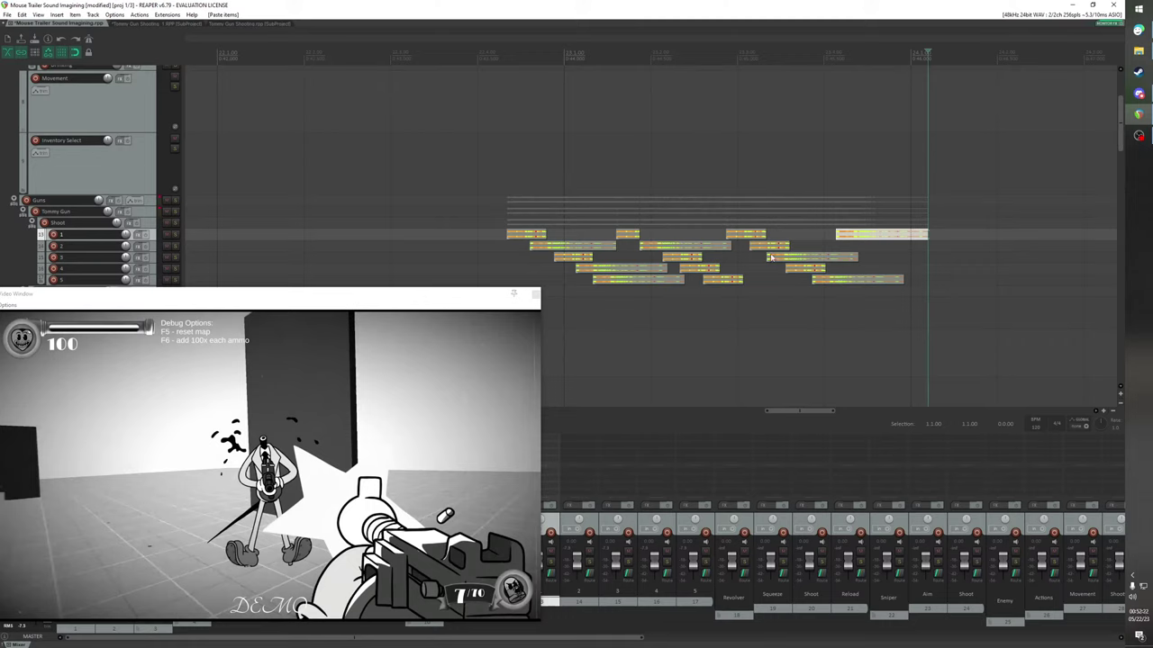
{"action": "left_click", "coordinate": [858, 238]}
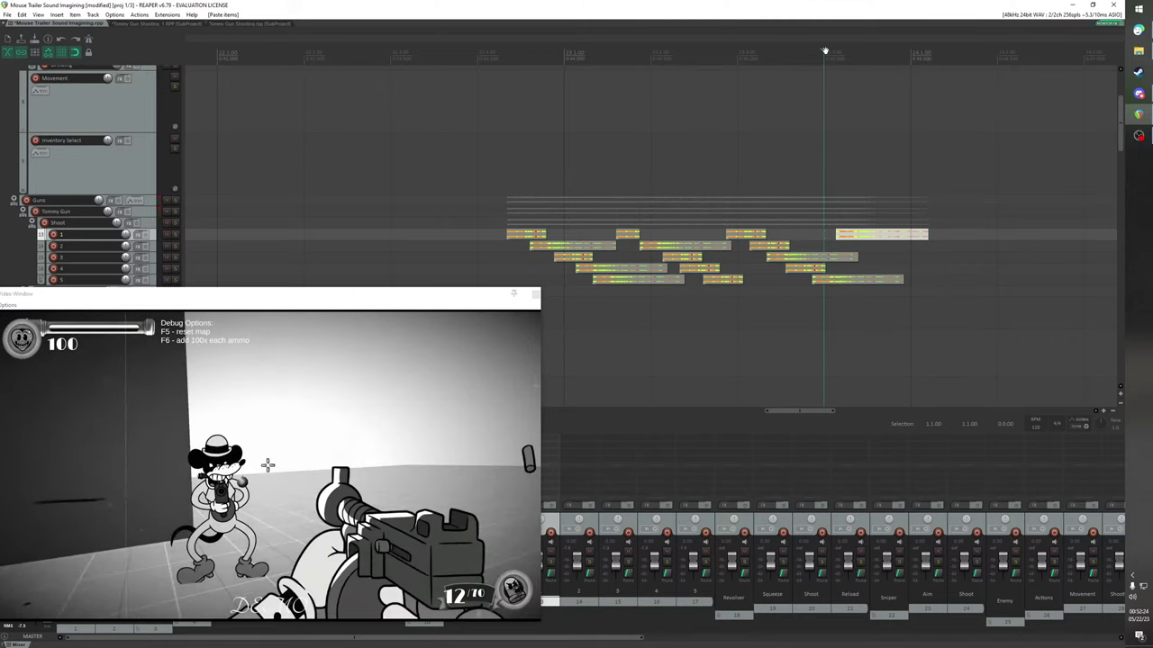
Paste a long gunshot clip at the muzzle flash where the ammo counter reads 10/70 and move it to track 2
{"action": "left_click_drag", "start_coordinate": [825, 54], "coordinate": [854, 58]}
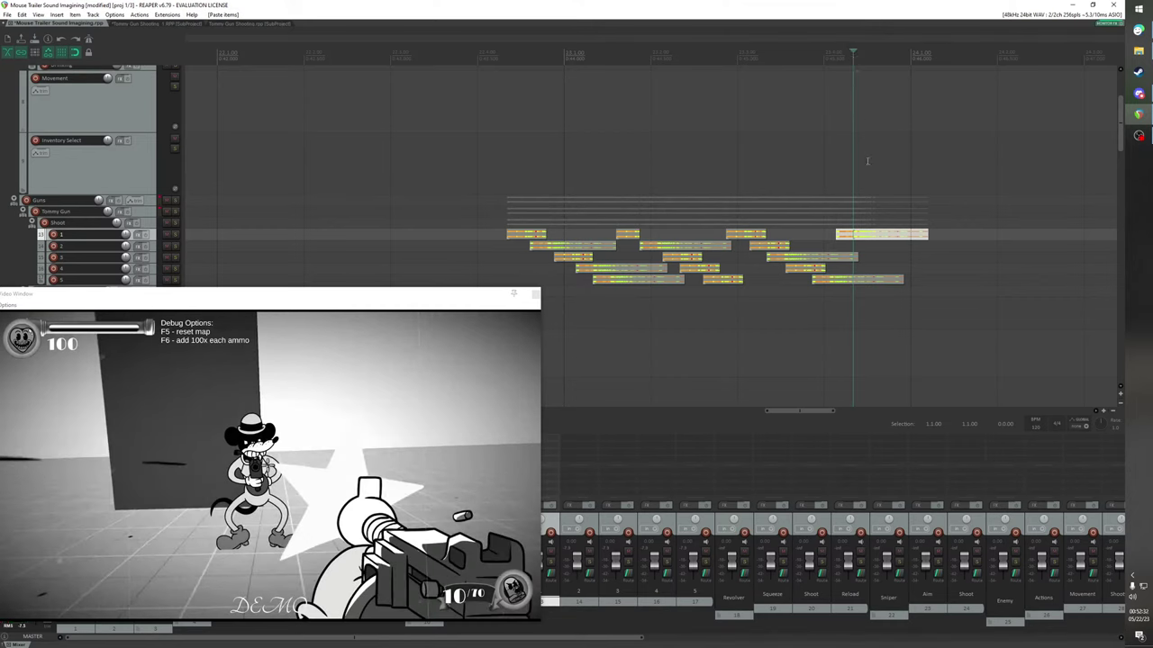
{"action": "key", "text": "ctrl+v"}
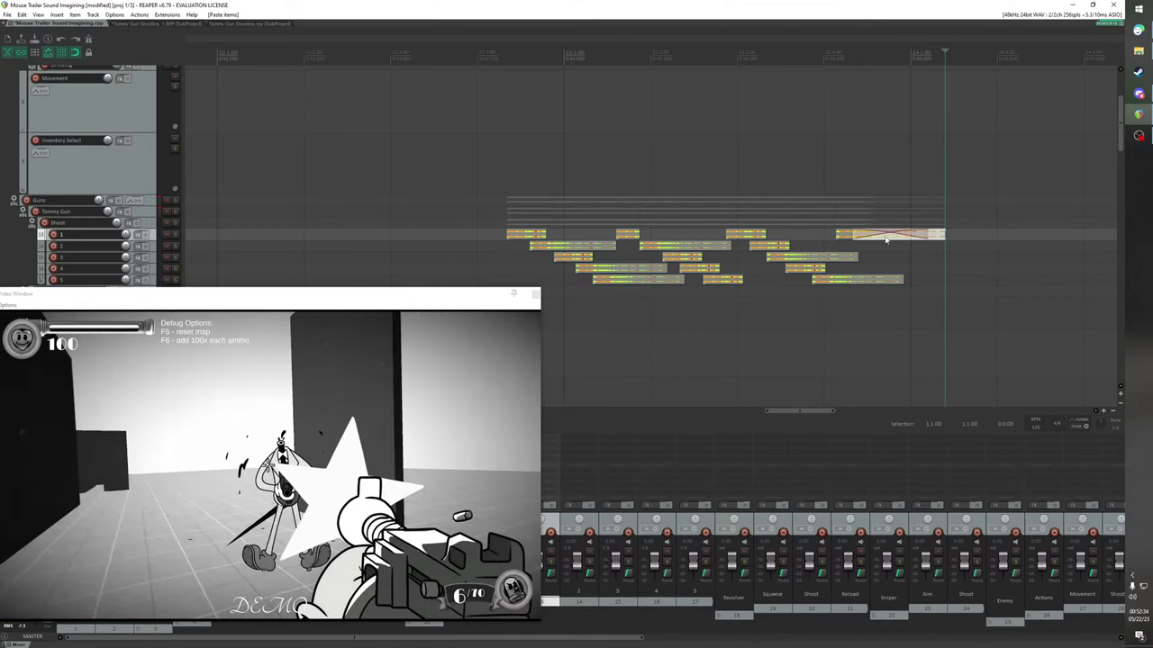
{"action": "left_click", "coordinate": [853, 234]}
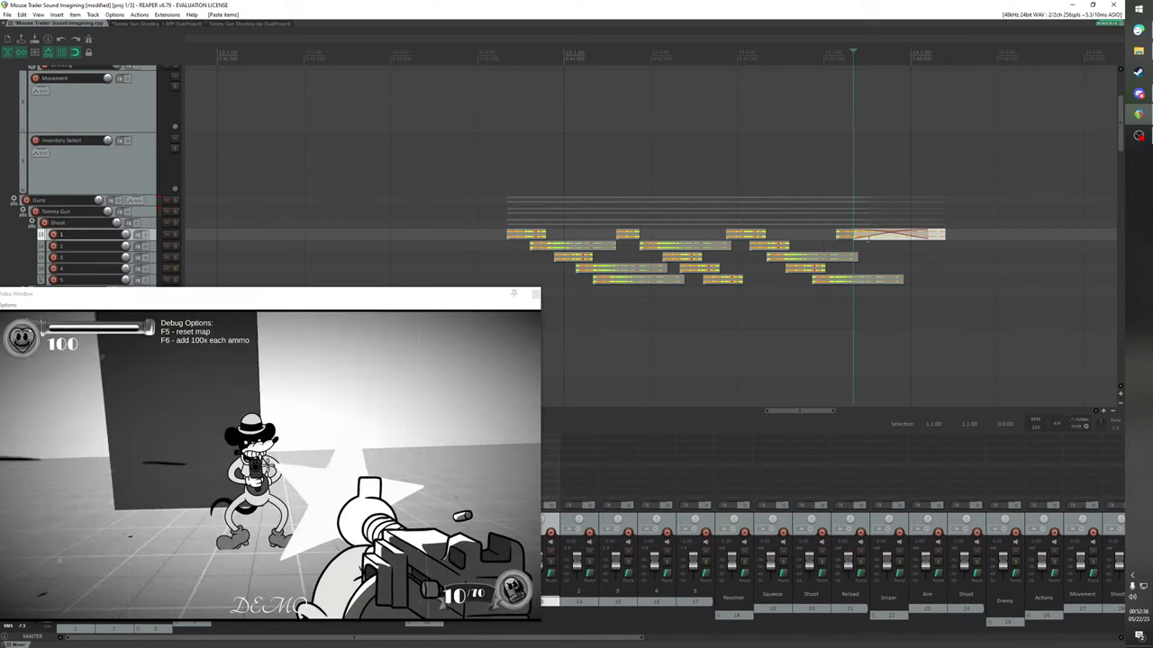
{"action": "left_click_drag", "start_coordinate": [889, 239], "coordinate": [875, 250]}
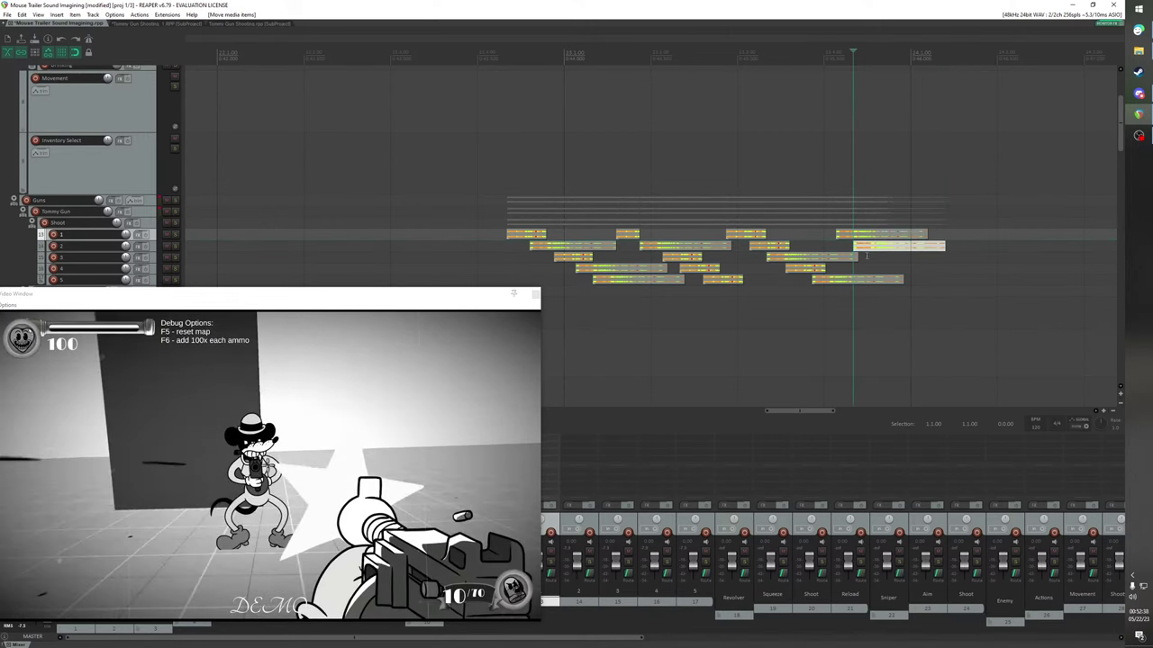
Copy a short gunshot clip and paste it on track 3 at the muzzle flash where the ammo counter reads 9/70
{"action": "left_click", "coordinate": [864, 257]}
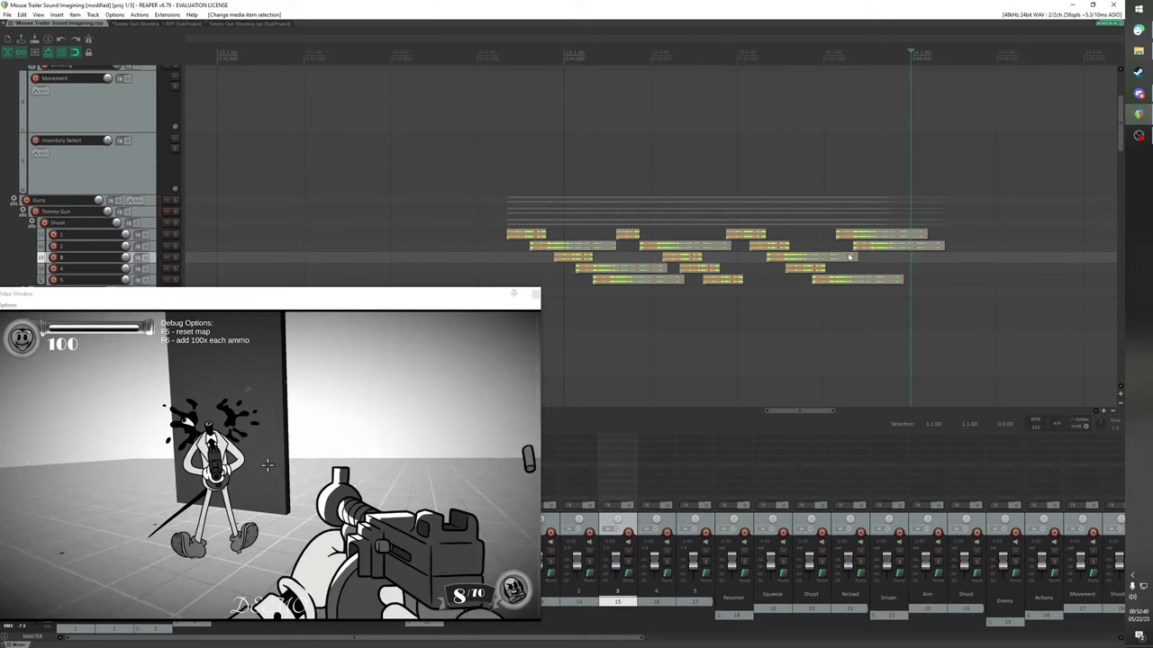
{"action": "key", "text": "space"}
{"action": "key", "text": "space"}
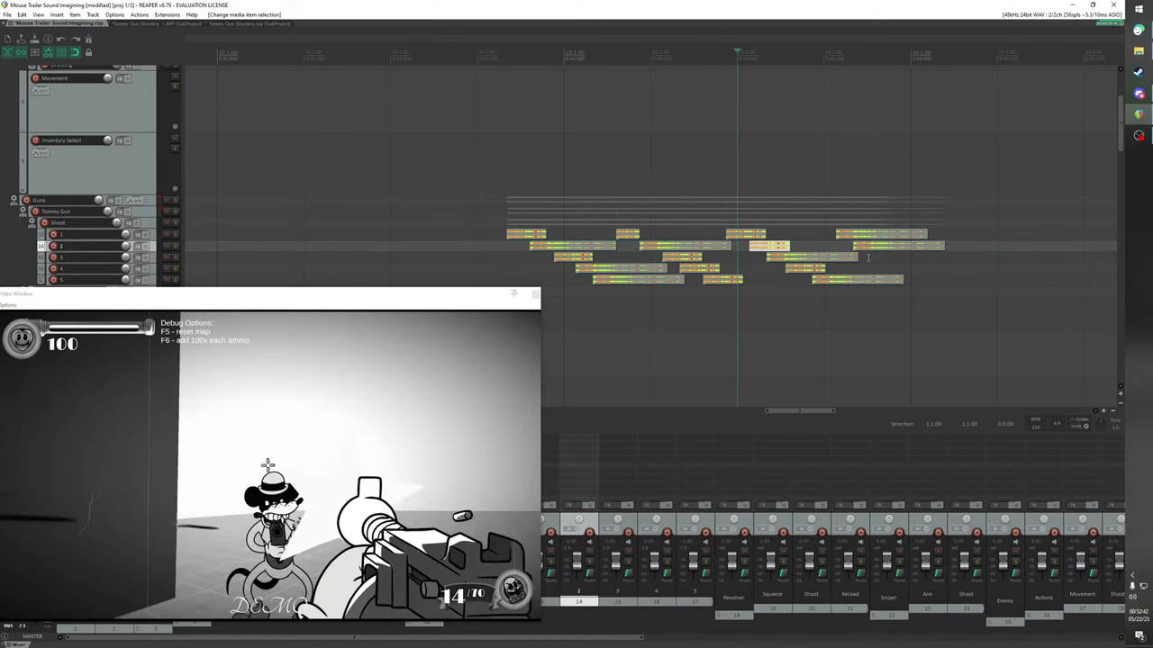
{"action": "left_click_drag", "start_coordinate": [910, 50], "coordinate": [876, 47]}
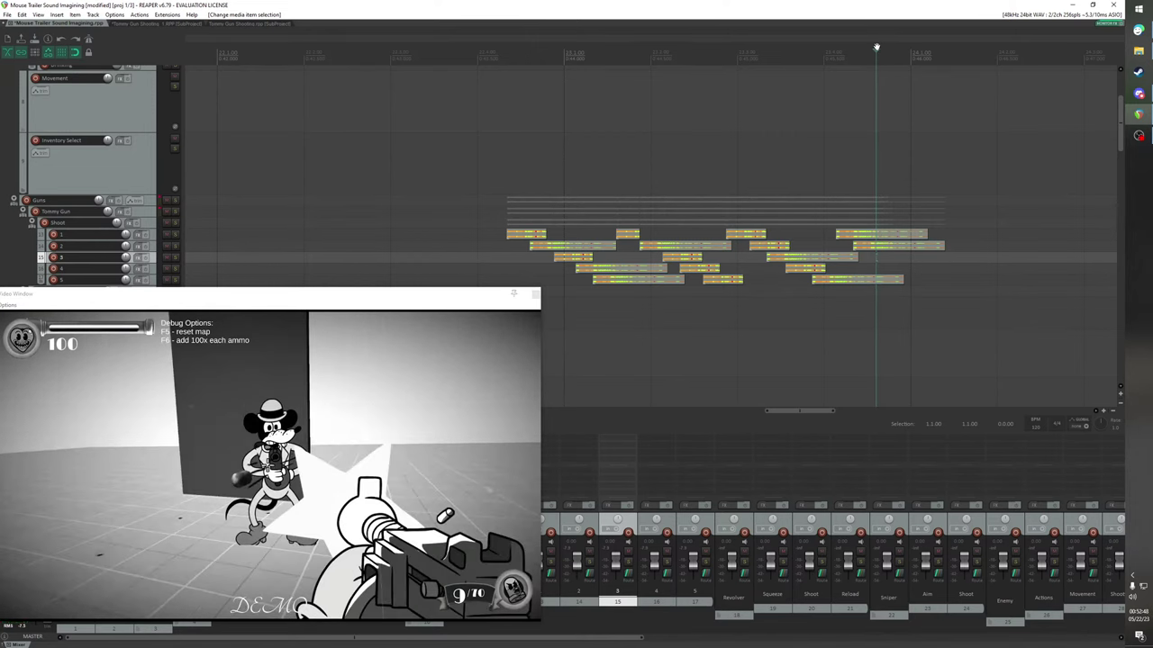
{"action": "key", "text": "ctrl+v"}
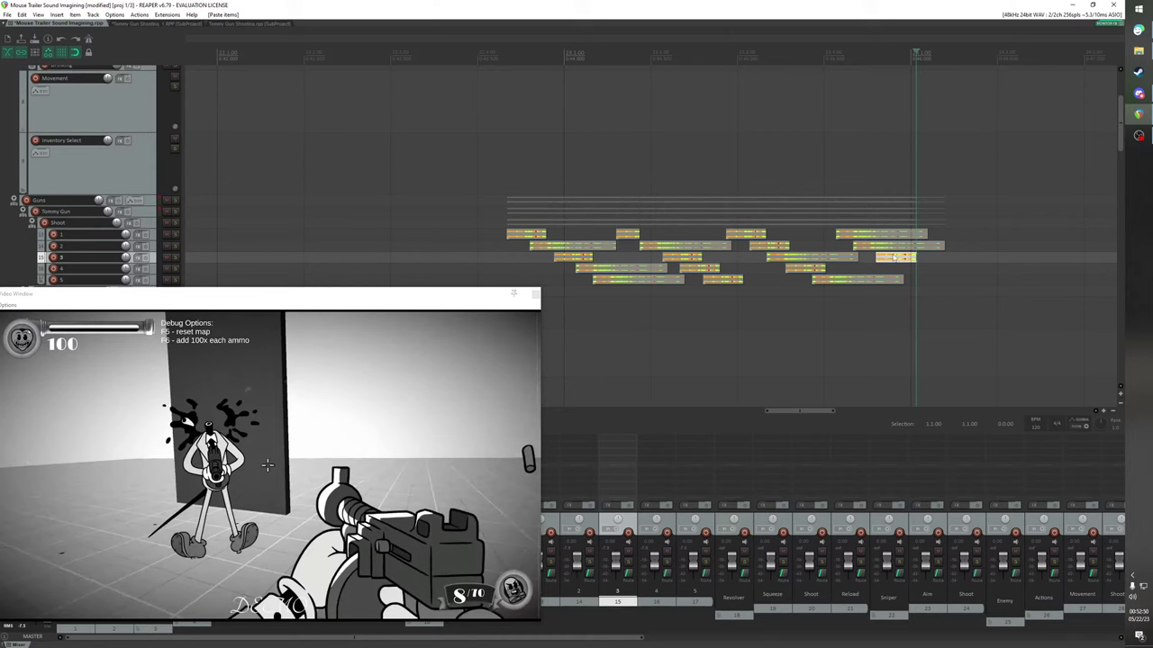
Place a copy of a long gunshot clip on track 4 at the muzzle flash just before 24.1.00
{"action": "left_click", "coordinate": [792, 258]}
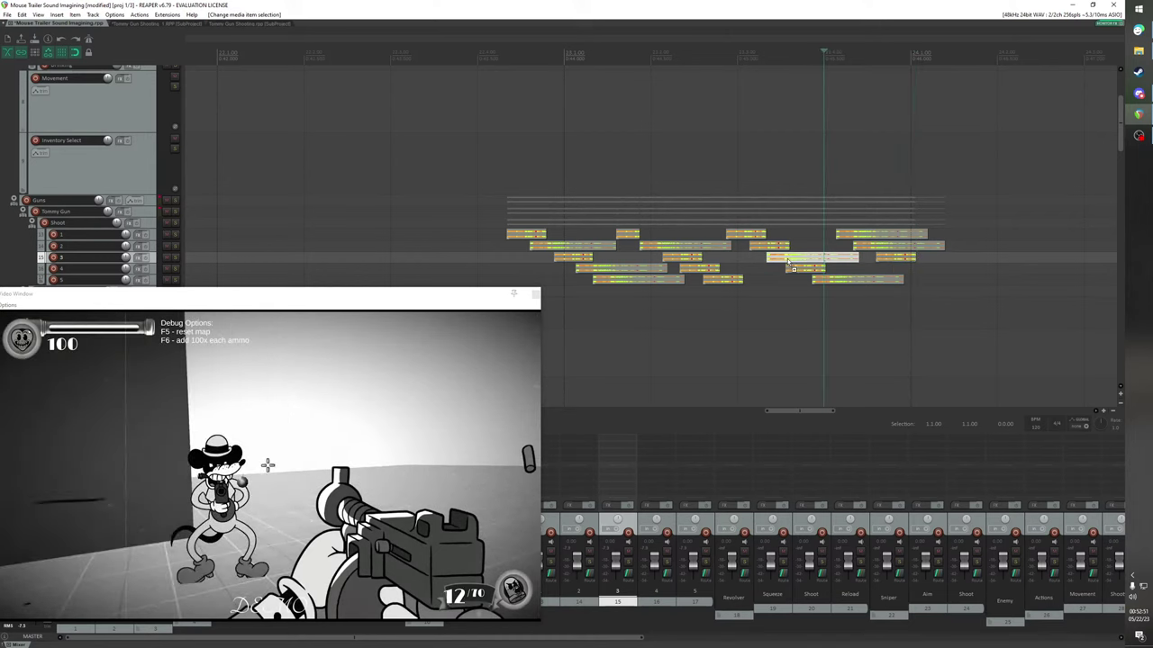
{"action": "left_click", "coordinate": [896, 260]}
{"action": "mouse_move", "coordinate": [909, 49]}
{"action": "left_mouse_down"}
{"action": "mouse_move", "coordinate": [878, 47]}
{"action": "mouse_move", "coordinate": [895, 47]}
{"action": "left_mouse_up"}
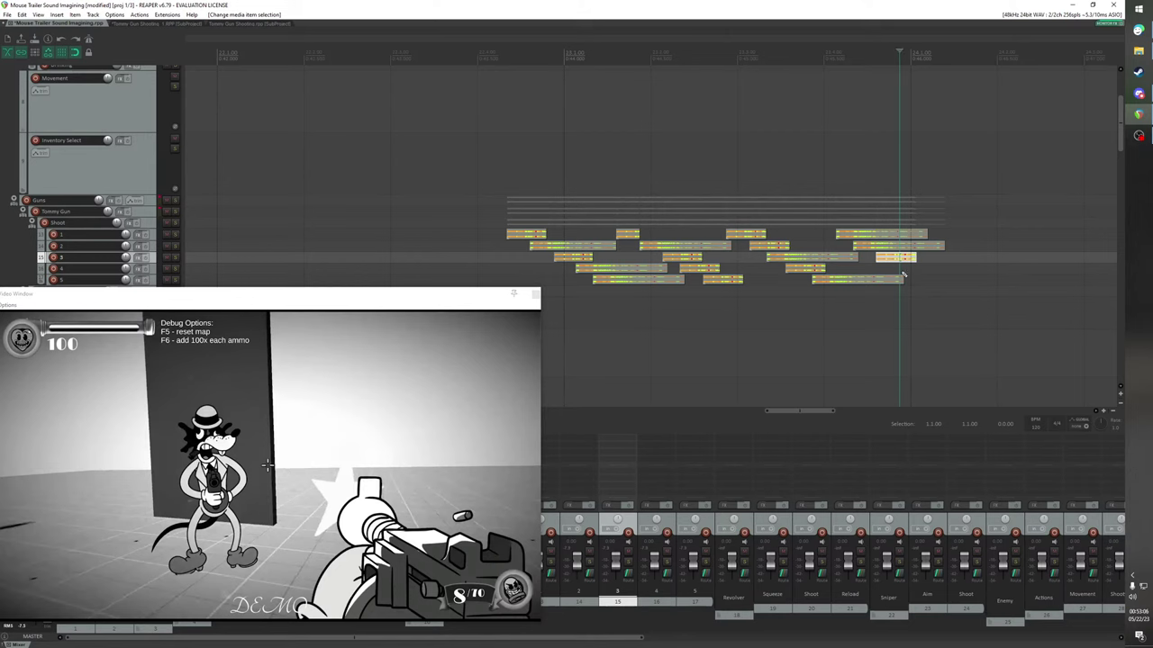
{"action": "left_click_drag", "start_coordinate": [903, 275], "coordinate": [933, 268]}
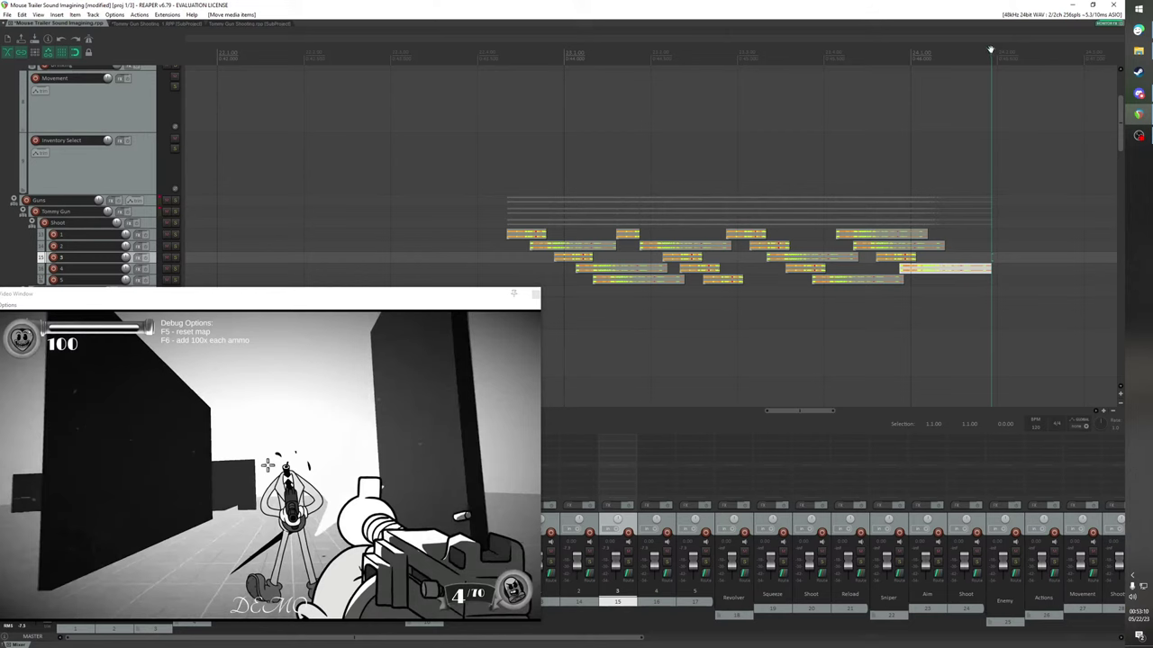
Paste a short gunshot clip at the muzzle flash just after 24.1.00 and move it to track 5 at 24.1.14
{"action": "left_click_drag", "start_coordinate": [949, 57], "coordinate": [895, 77]}
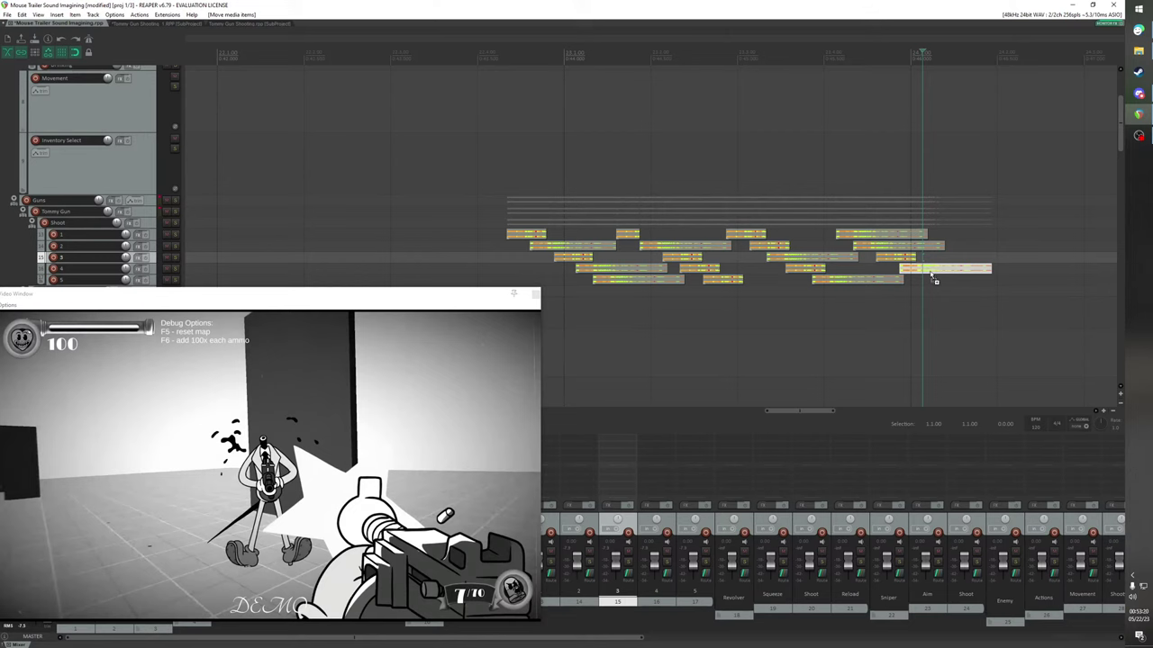
{"action": "key", "text": "ctrl+v"}
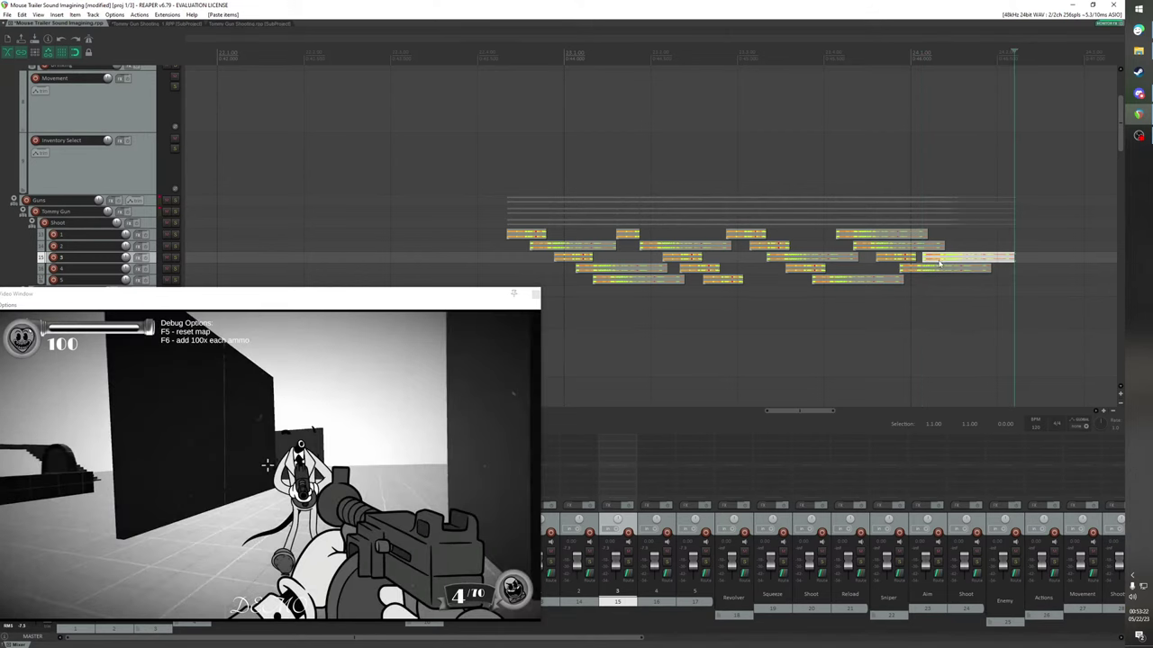
{"action": "left_click", "coordinate": [909, 257]}
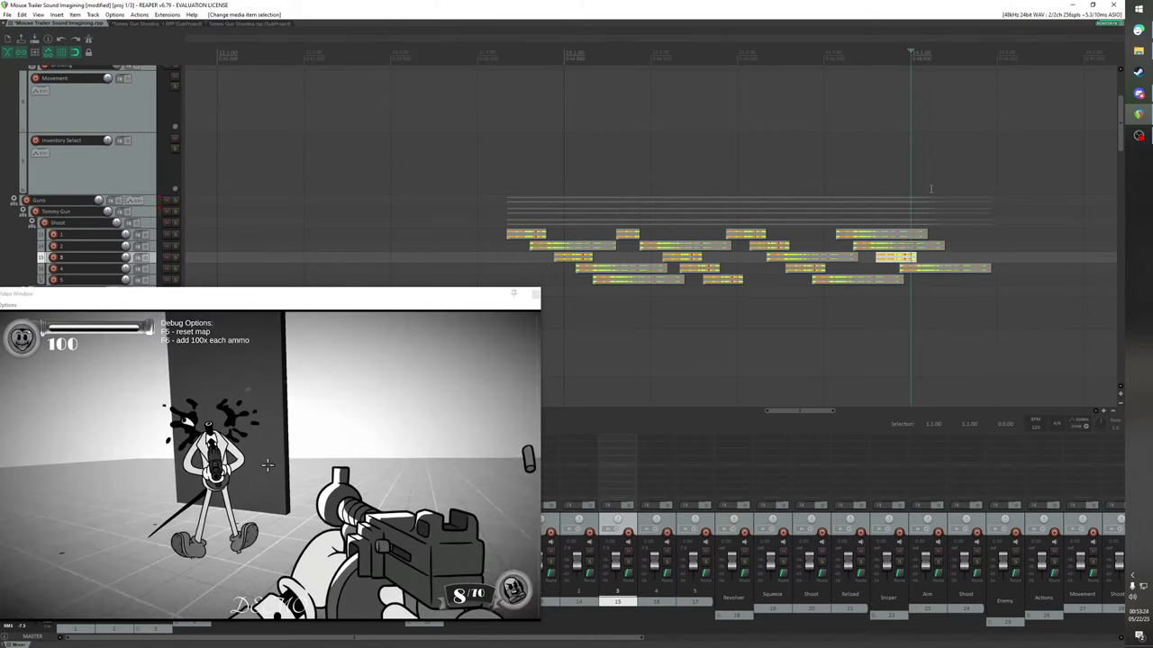
{"action": "left_click_drag", "start_coordinate": [910, 51], "coordinate": [922, 55]}
{"action": "key", "text": "ctrl+v"}
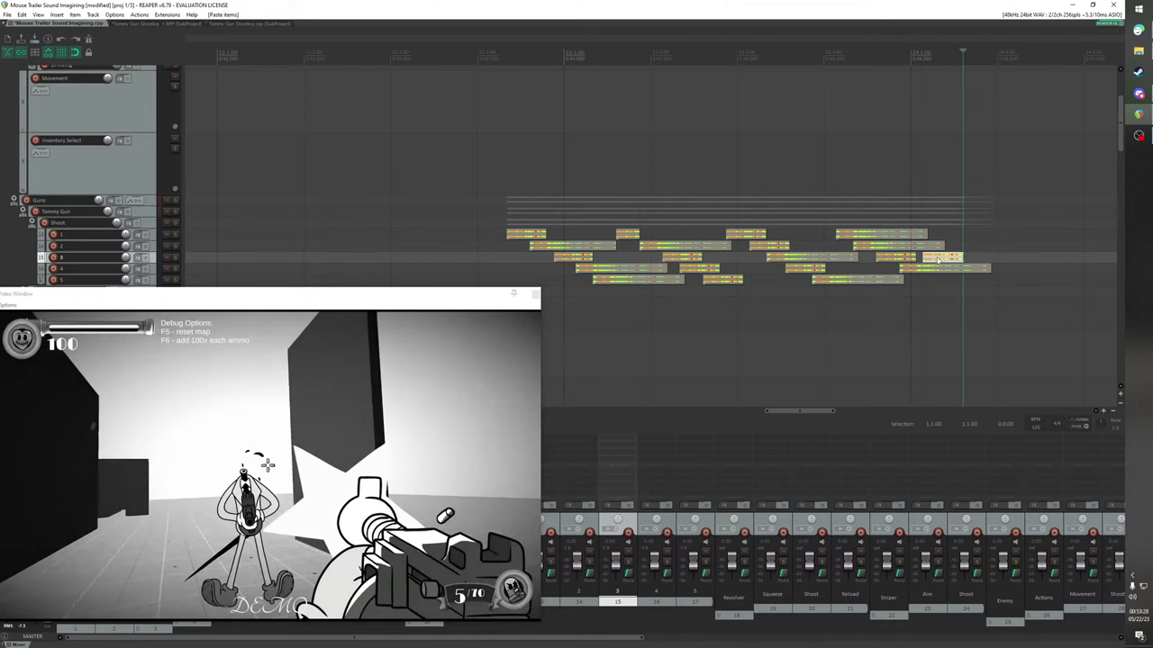
{"action": "left_click_drag", "start_coordinate": [928, 260], "coordinate": [927, 283]}
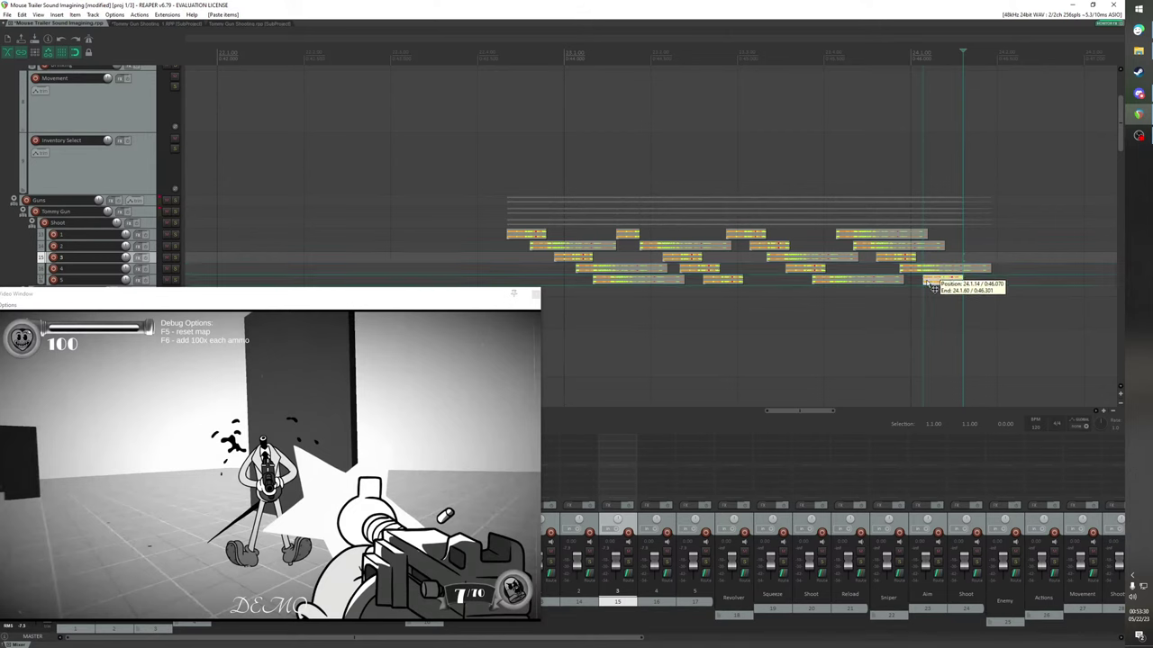
{"action": "left_click", "coordinate": [923, 279]}
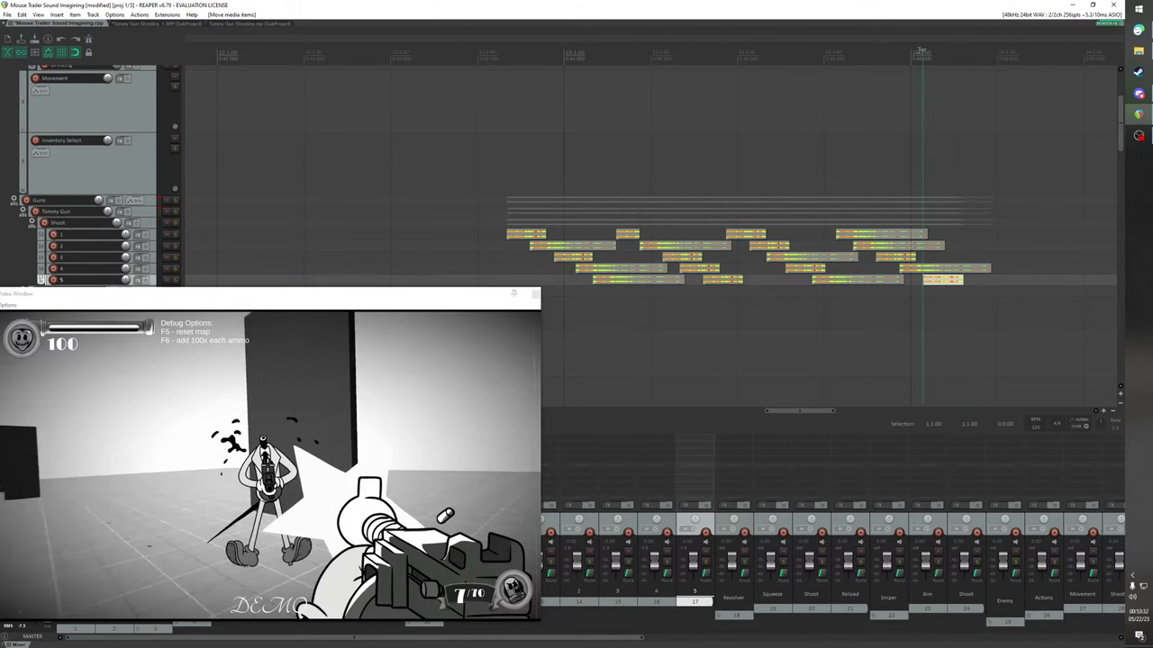
Copy the last long gunshot clip on track 1 and paste it at the muzzle flash where the ammo counter reads 5/70
{"action": "left_click", "coordinate": [921, 48]}
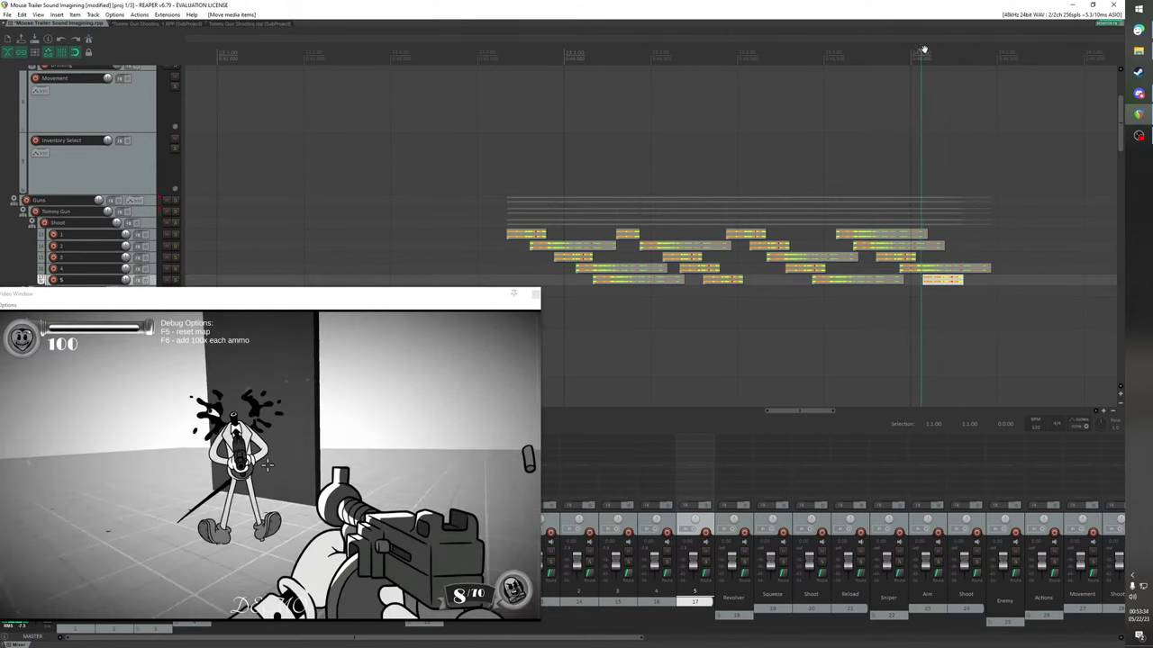
{"action": "left_click_drag", "start_coordinate": [924, 50], "coordinate": [961, 62]}
{"action": "left_click_drag", "start_coordinate": [865, 235], "coordinate": [867, 236]}
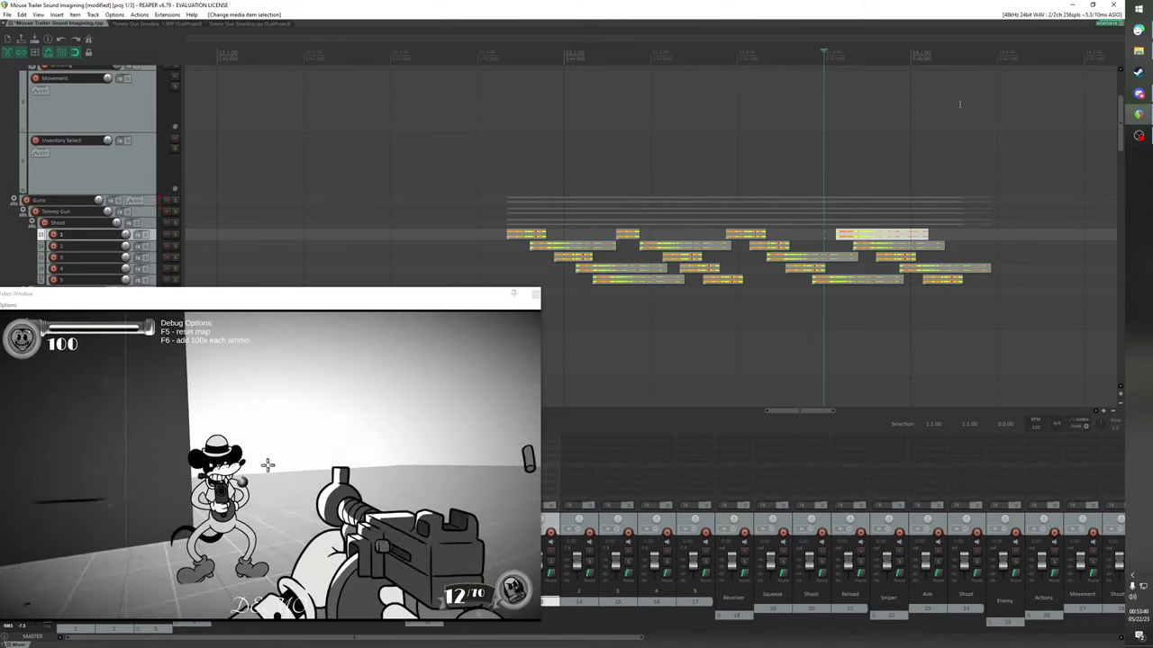
{"action": "left_click_drag", "start_coordinate": [942, 72], "coordinate": [963, 77]}
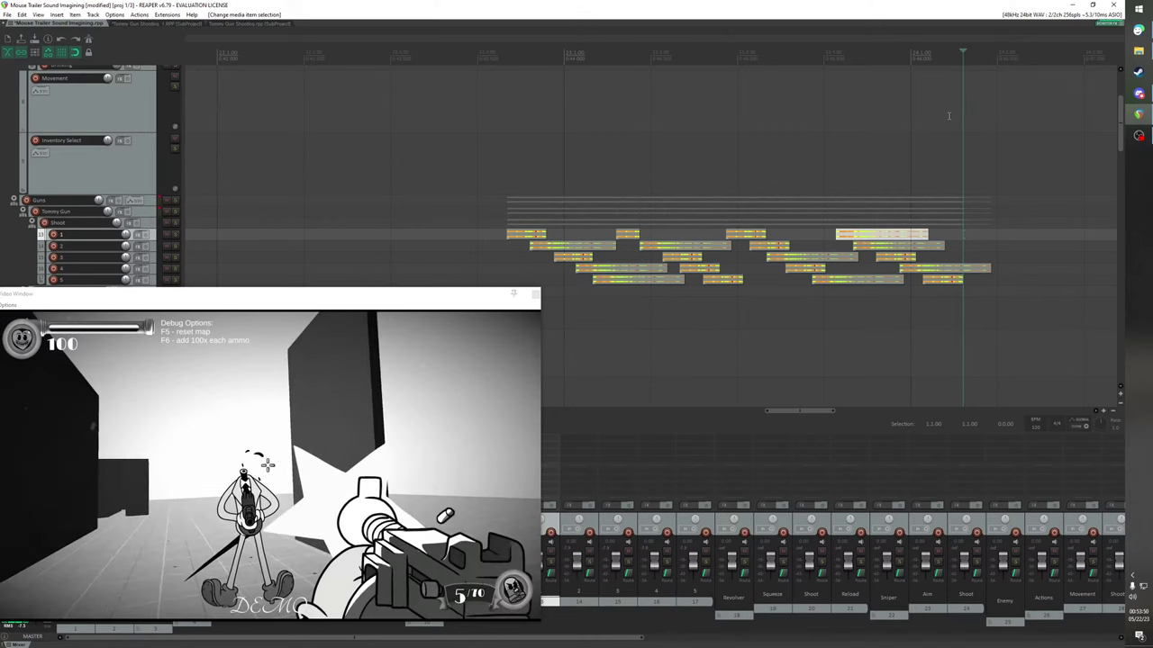
{"action": "key", "text": "ctrl+v"}
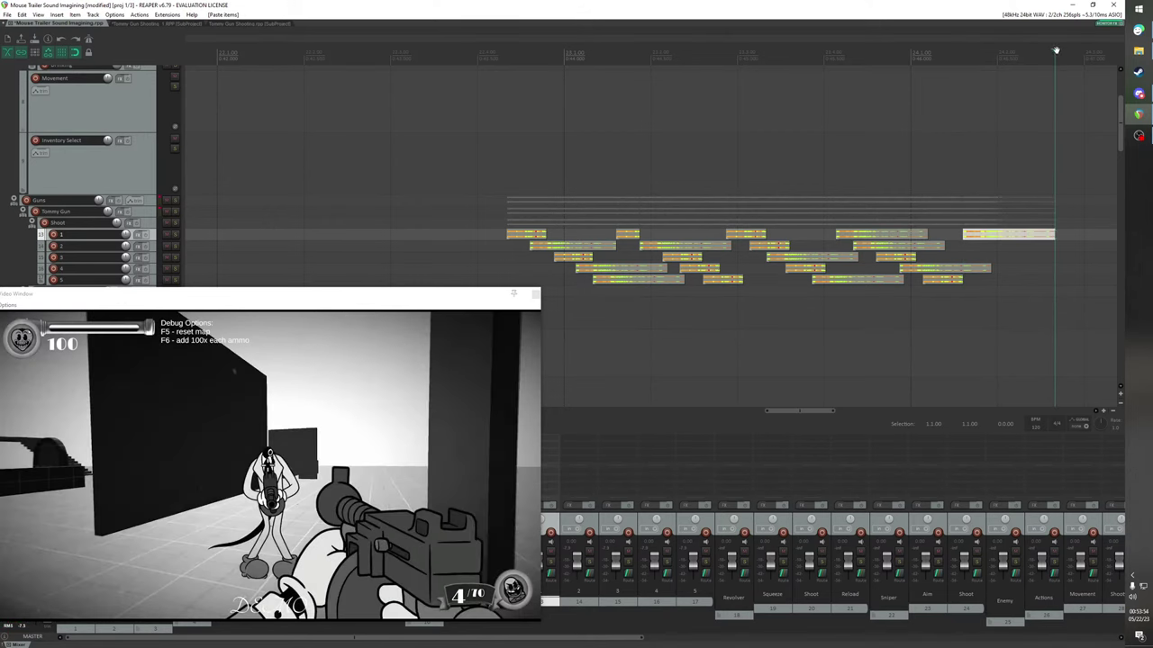
Play the extended burst from 22.3.00 to check its gunshots against the video
{"action": "left_click_drag", "start_coordinate": [1056, 51], "coordinate": [1045, 135]}
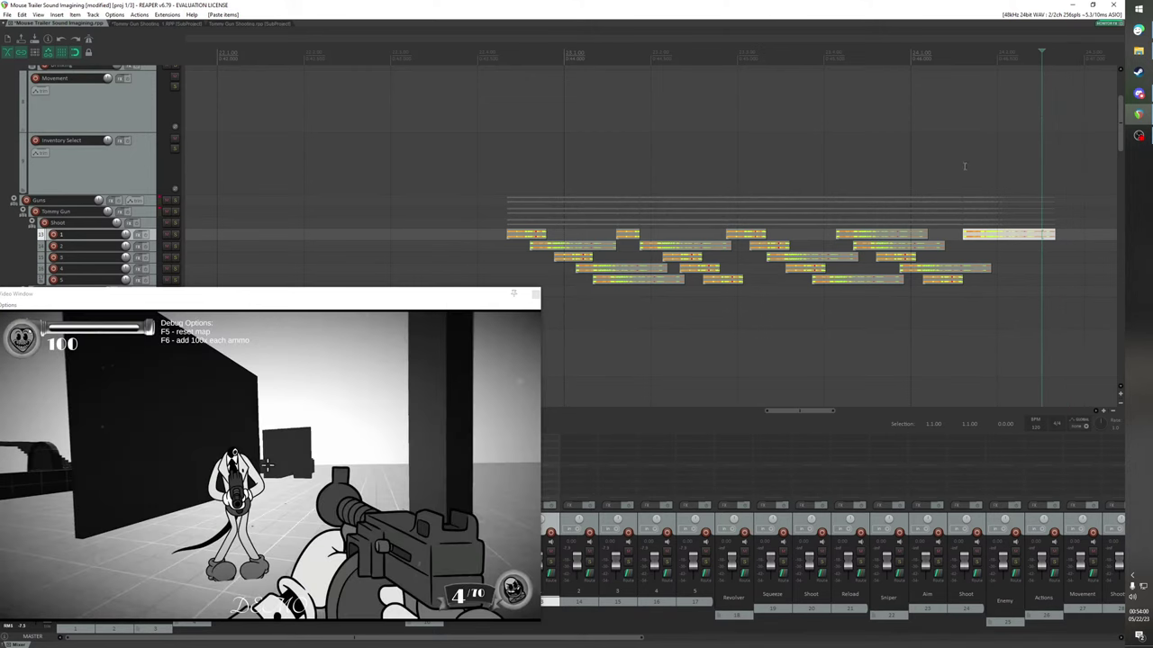
{"action": "scroll", "coordinate": [658, 257], "scroll_direction": "down", "scroll_amount": 4}
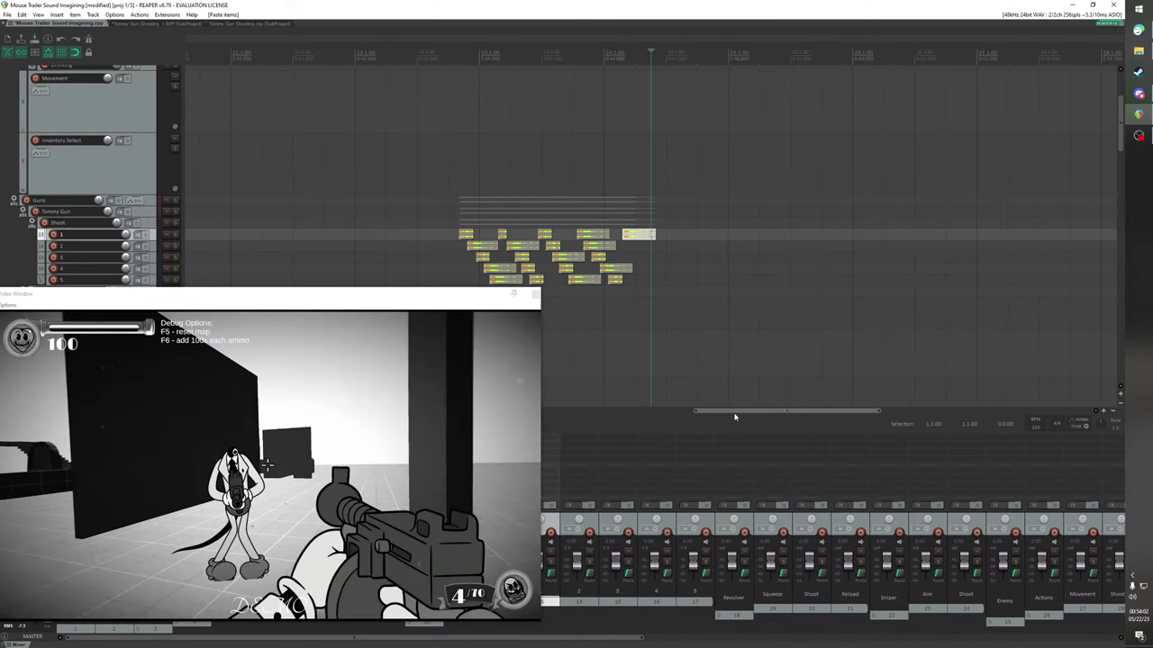
{"action": "left_click_drag", "start_coordinate": [734, 417], "coordinate": [728, 414]}
{"action": "key", "text": "space"}
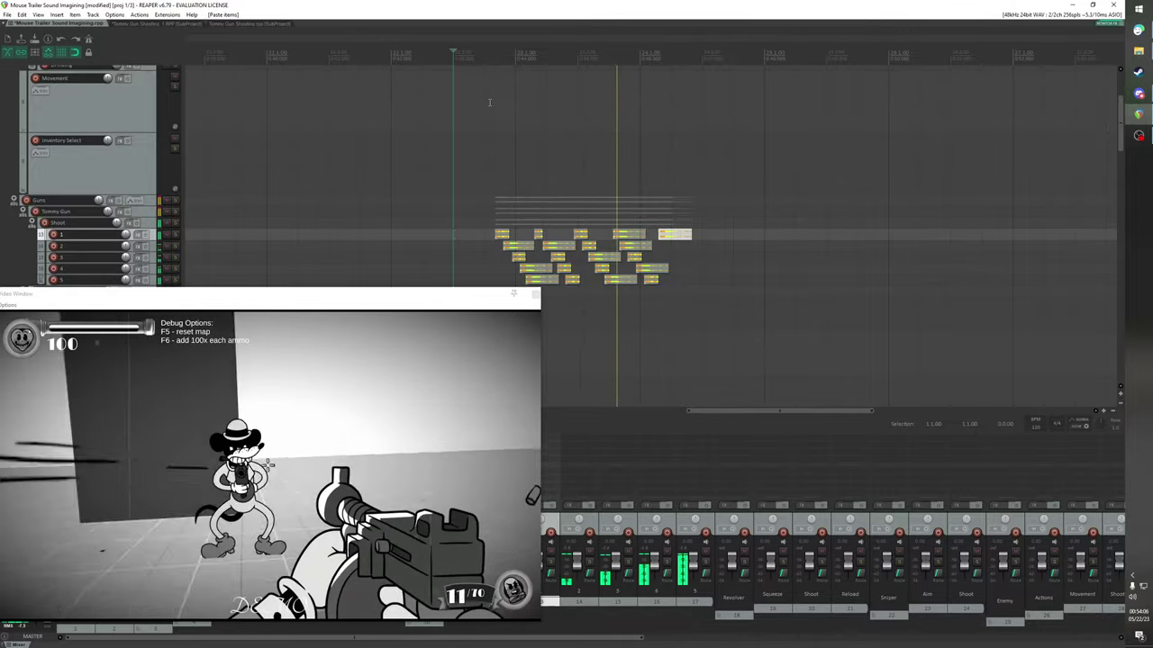
{"action": "key", "text": "space"}
{"action": "key", "text": "space"}
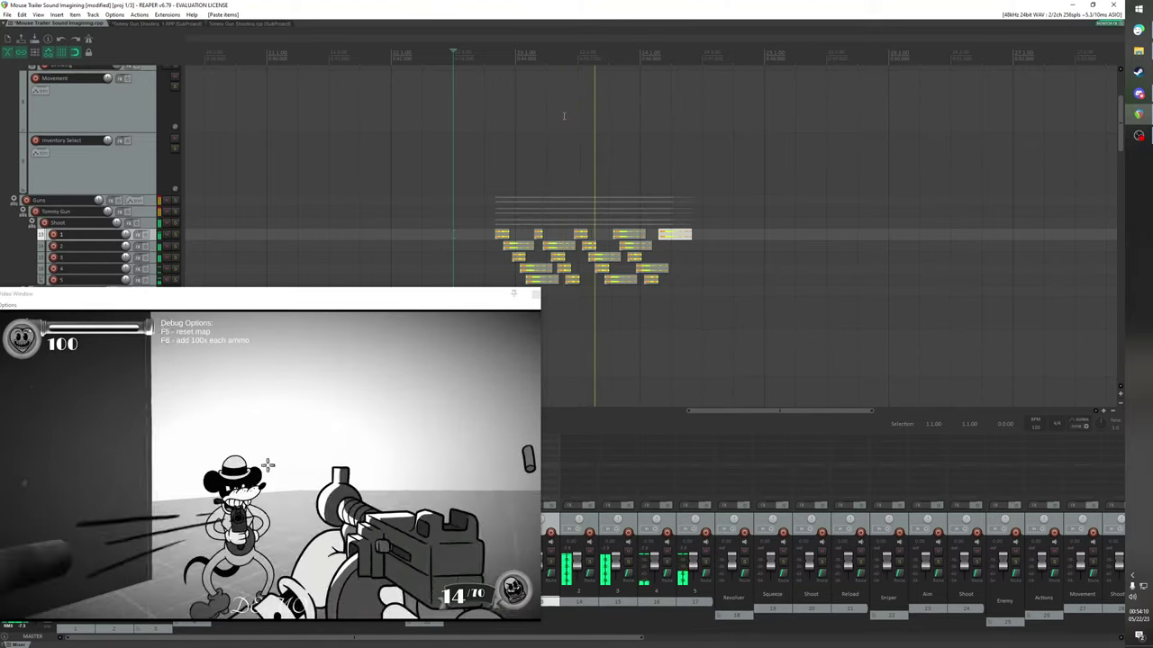
{"action": "key", "text": "space"}
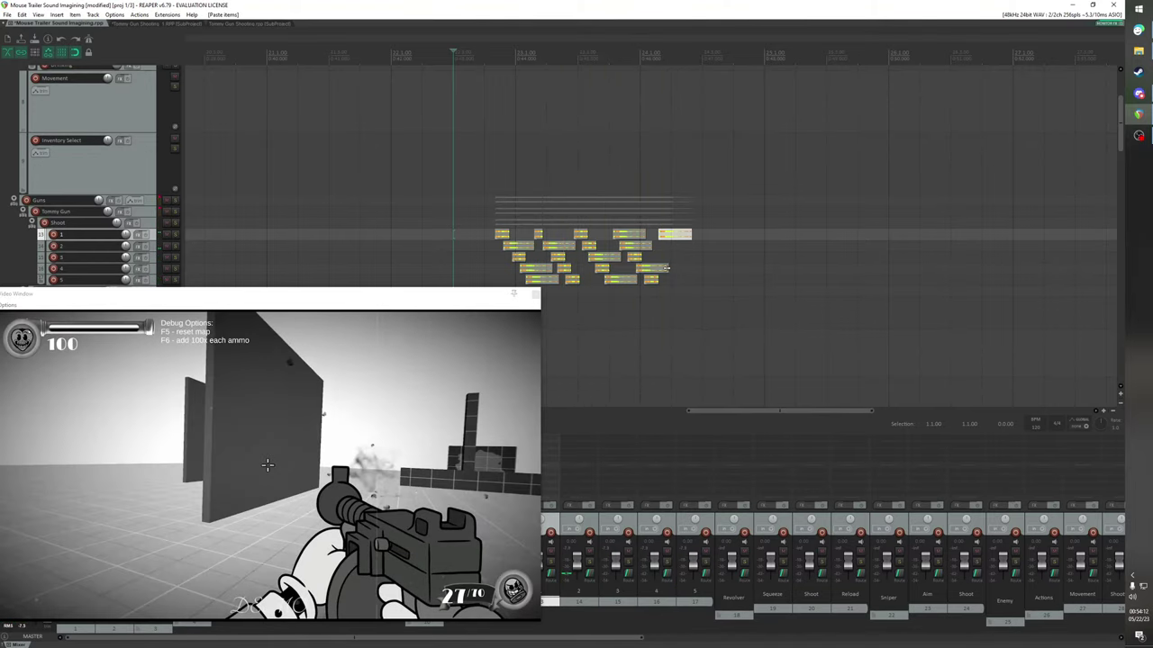
Move the last track 1 gunshot clip earlier to the muzzle flash where the ammo counter reads 6/70
{"action": "left_click", "coordinate": [642, 237]}
{"action": "scroll", "coordinate": [645, 52], "scroll_direction": "up", "scroll_amount": 5}
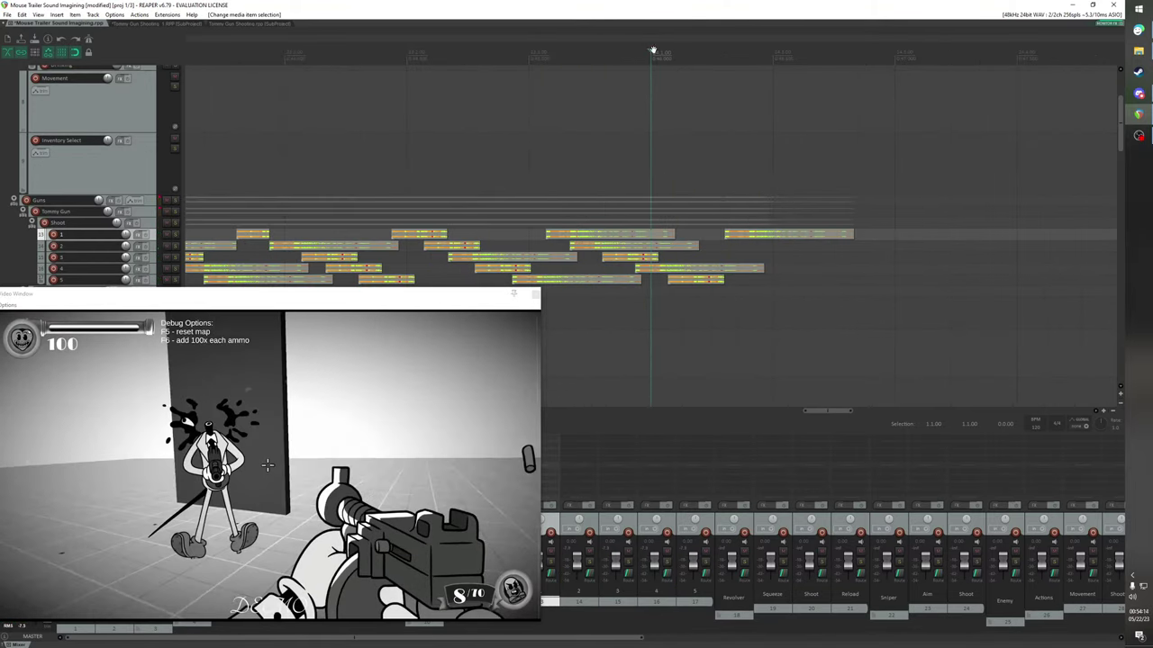
{"action": "left_click_drag", "start_coordinate": [653, 51], "coordinate": [692, 54]}
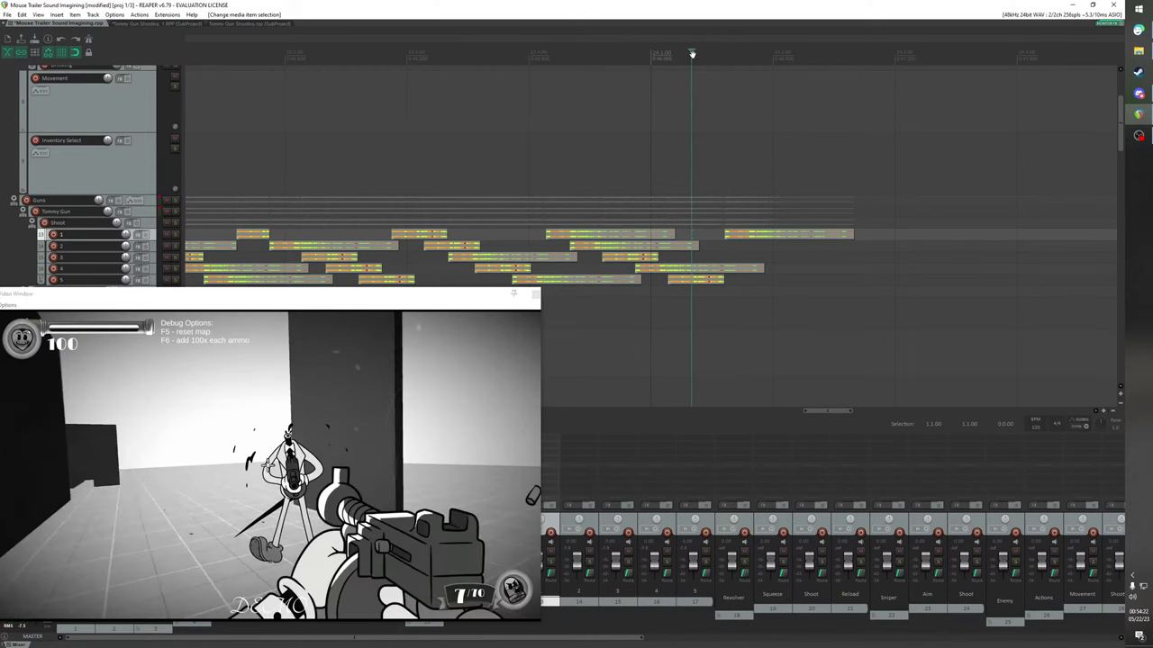
{"action": "key", "text": "Right"}
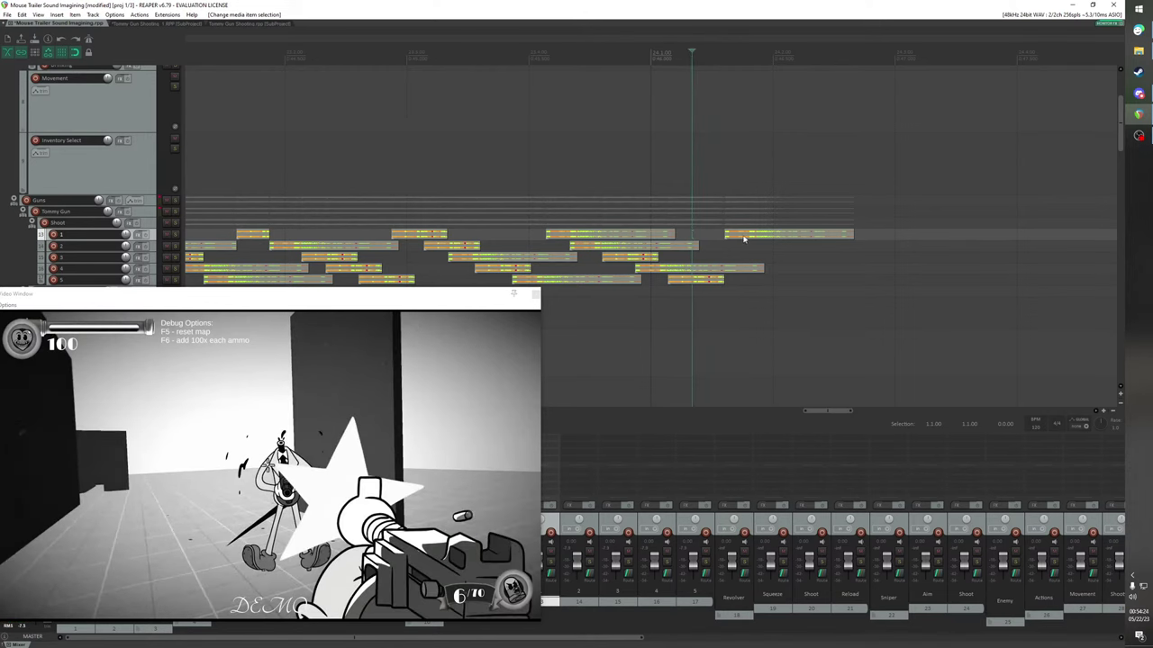
{"action": "left_click_drag", "start_coordinate": [743, 238], "coordinate": [712, 236]}
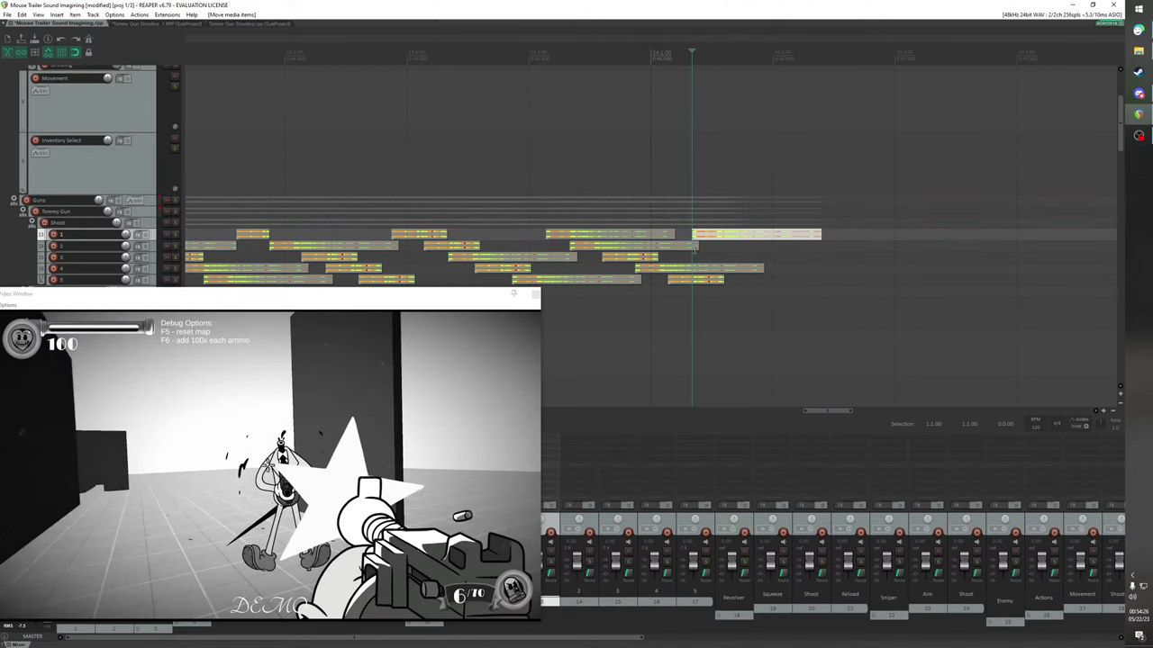
Paste a copy of the last track 1 clip at the final muzzle flash before 24.2.00 and move it to track 2
{"action": "left_click", "coordinate": [707, 268]}
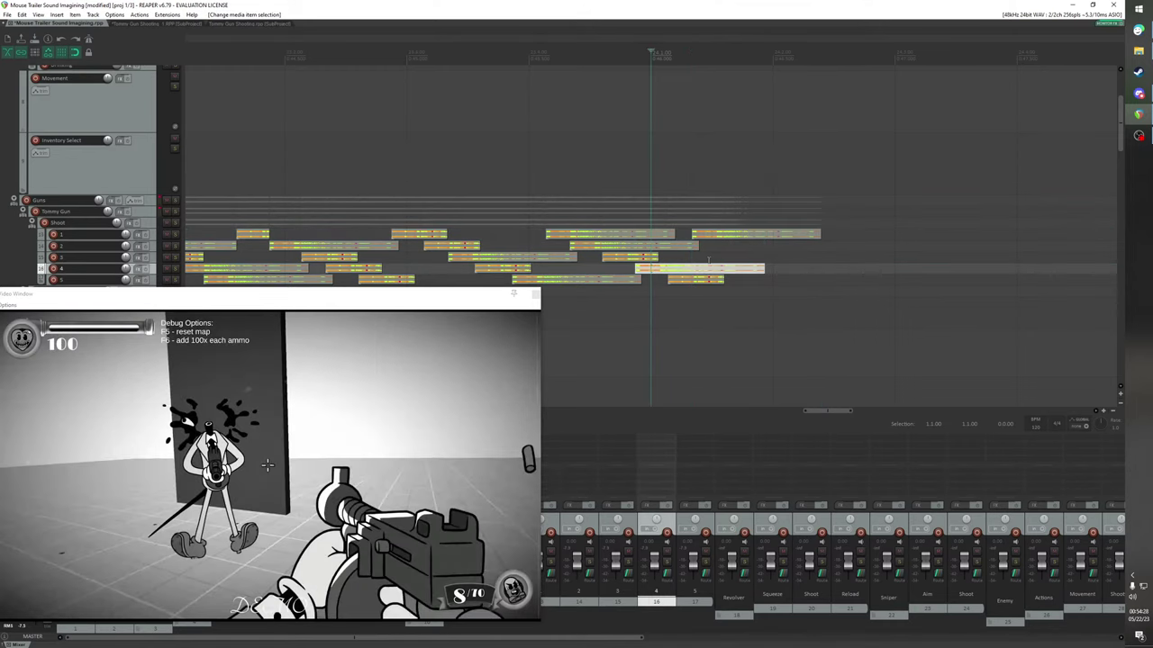
{"action": "left_click", "coordinate": [718, 236]}
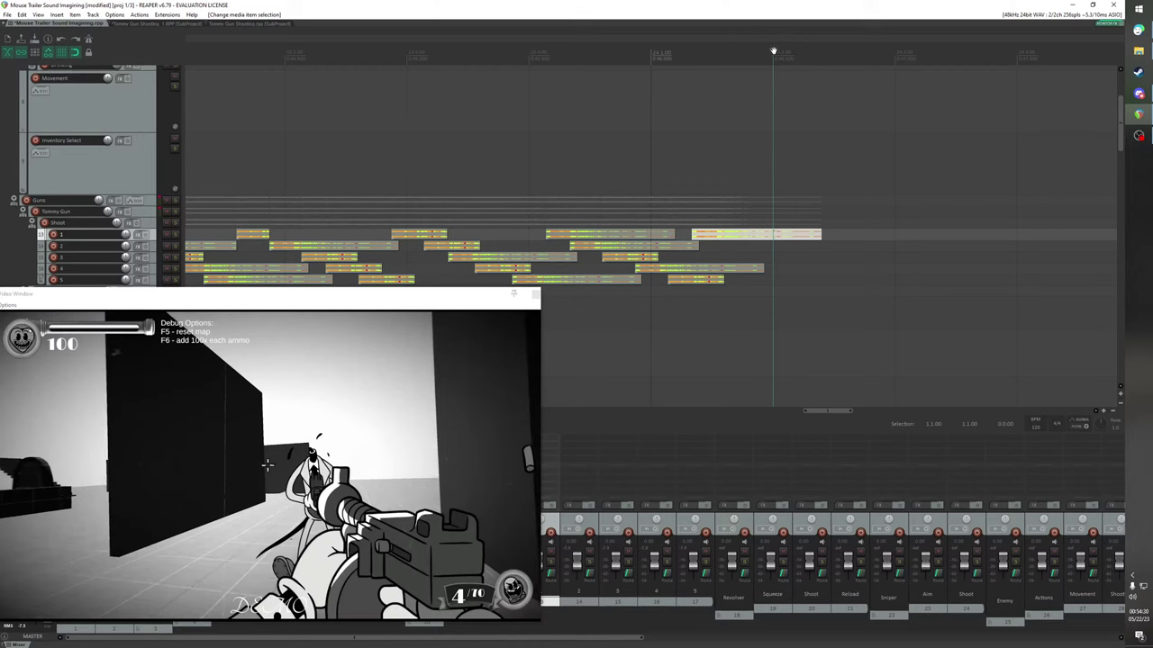
{"action": "left_click_drag", "start_coordinate": [773, 51], "coordinate": [723, 42]}
{"action": "key", "text": "ctrl+v"}
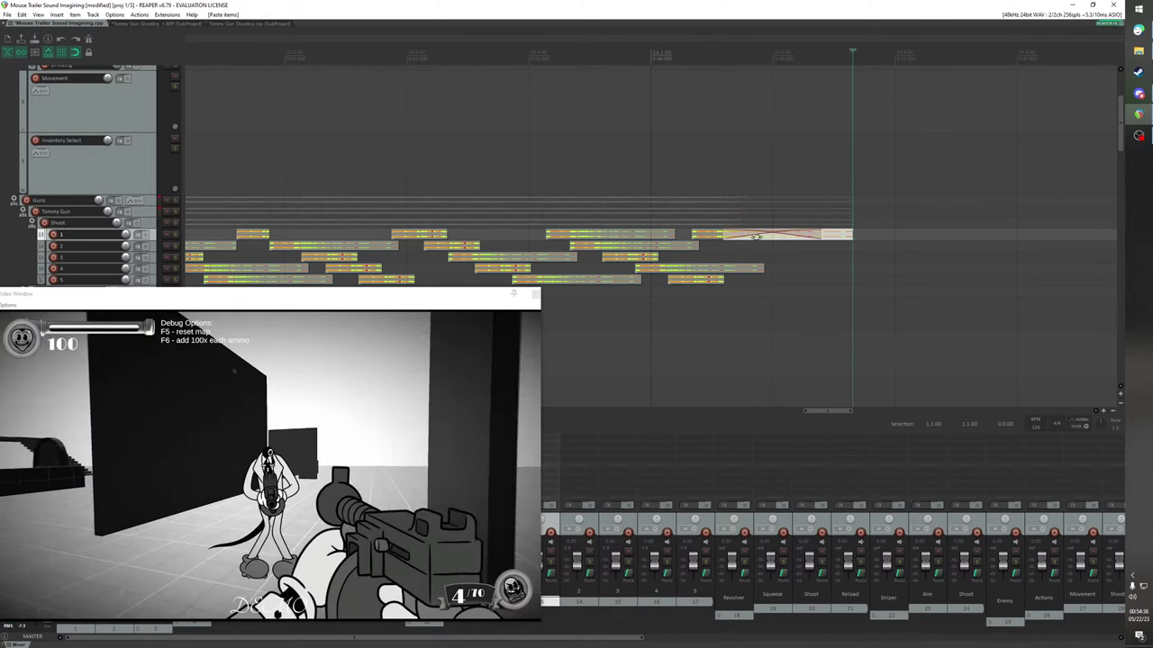
{"action": "left_click_drag", "start_coordinate": [772, 241], "coordinate": [768, 248]}
Play the completed burst from 22.4.00 to check the gunshot timing
{"action": "scroll", "coordinate": [366, 105], "scroll_direction": "down", "scroll_amount": 3}
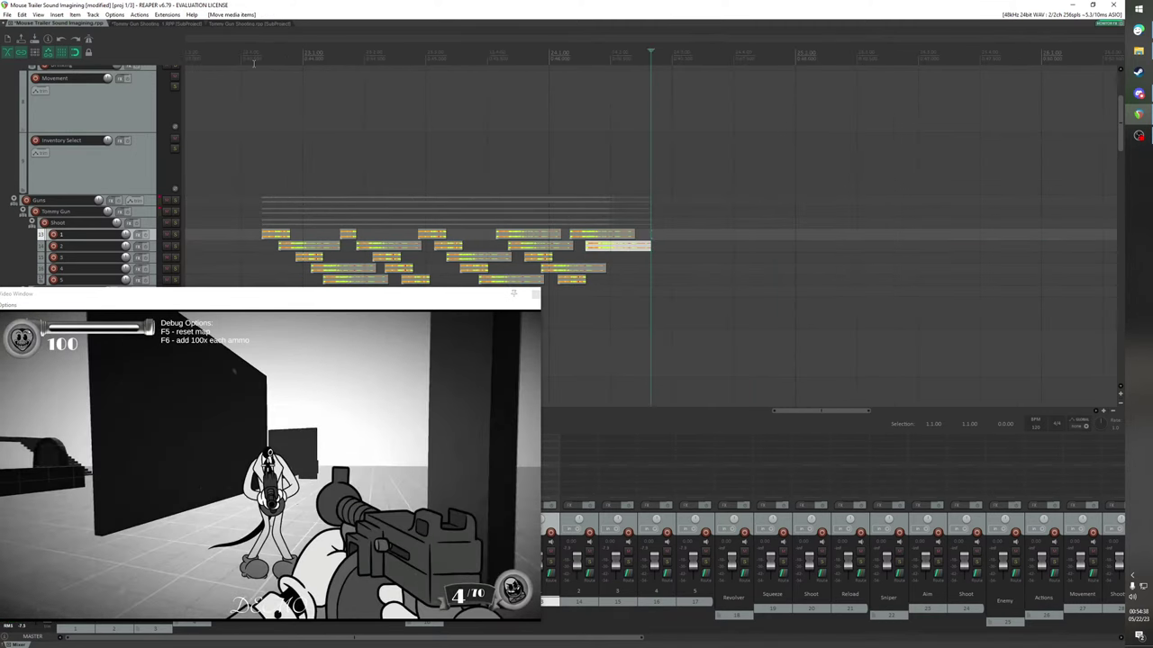
{"action": "left_click", "coordinate": [244, 95]}
{"action": "key", "text": "space"}
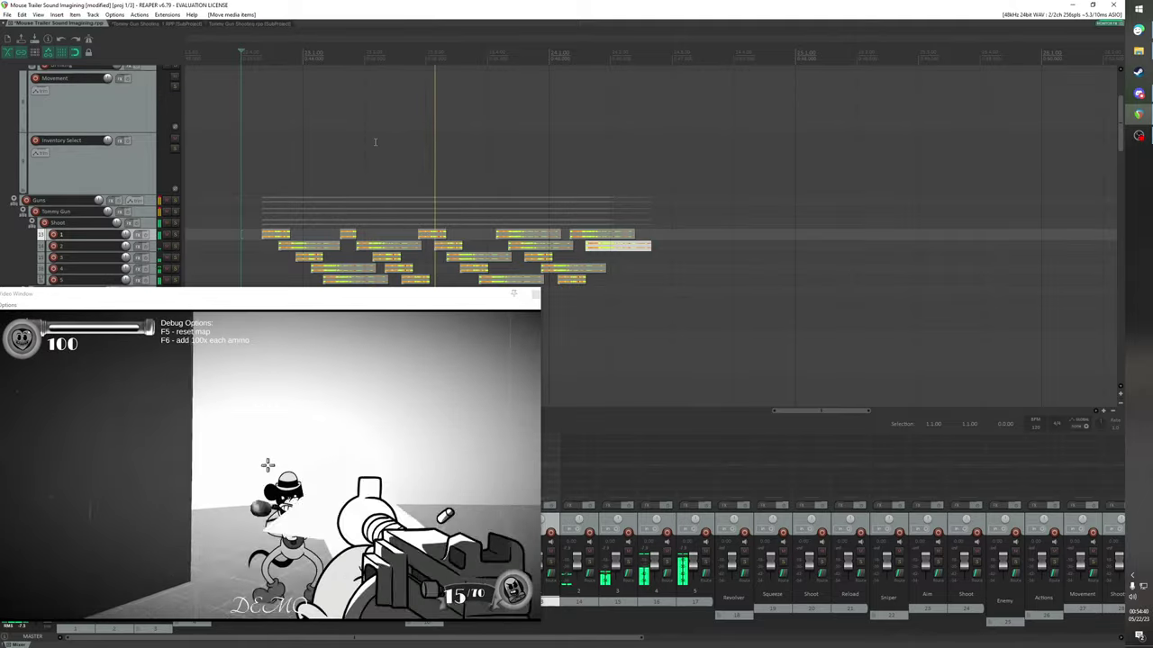
Replay the full burst from 22.4.00 to compare its gunshots with the muzzle flashes
{"action": "scroll", "coordinate": [376, 142], "scroll_direction": "down", "scroll_amount": 2}
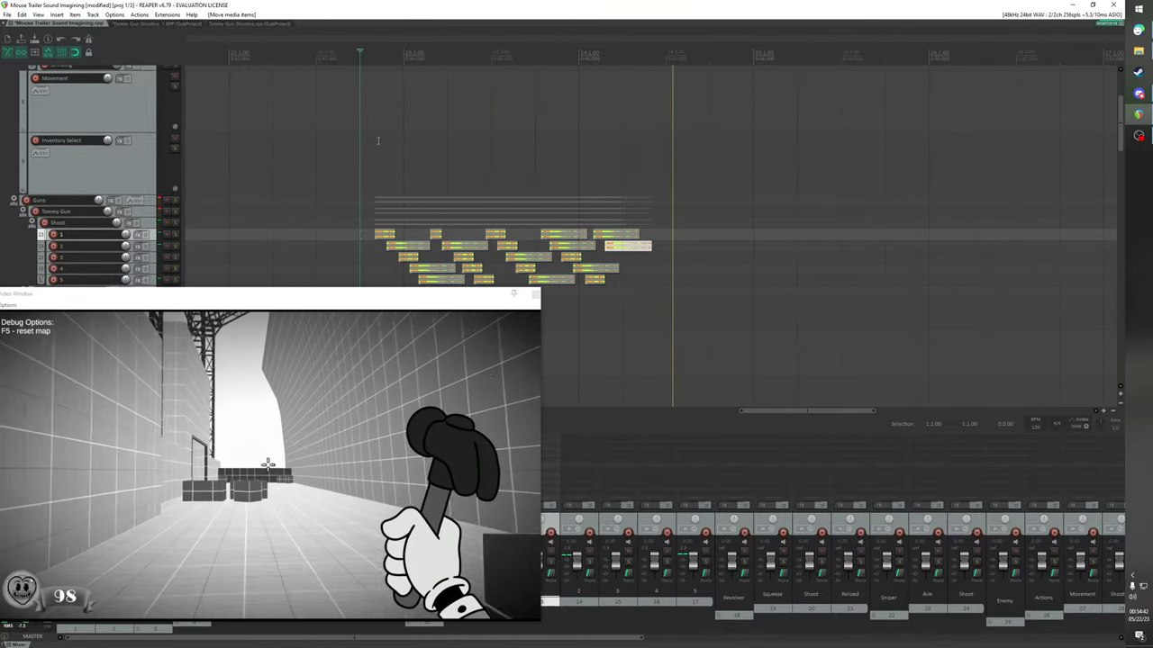
{"action": "left_click", "coordinate": [366, 58]}
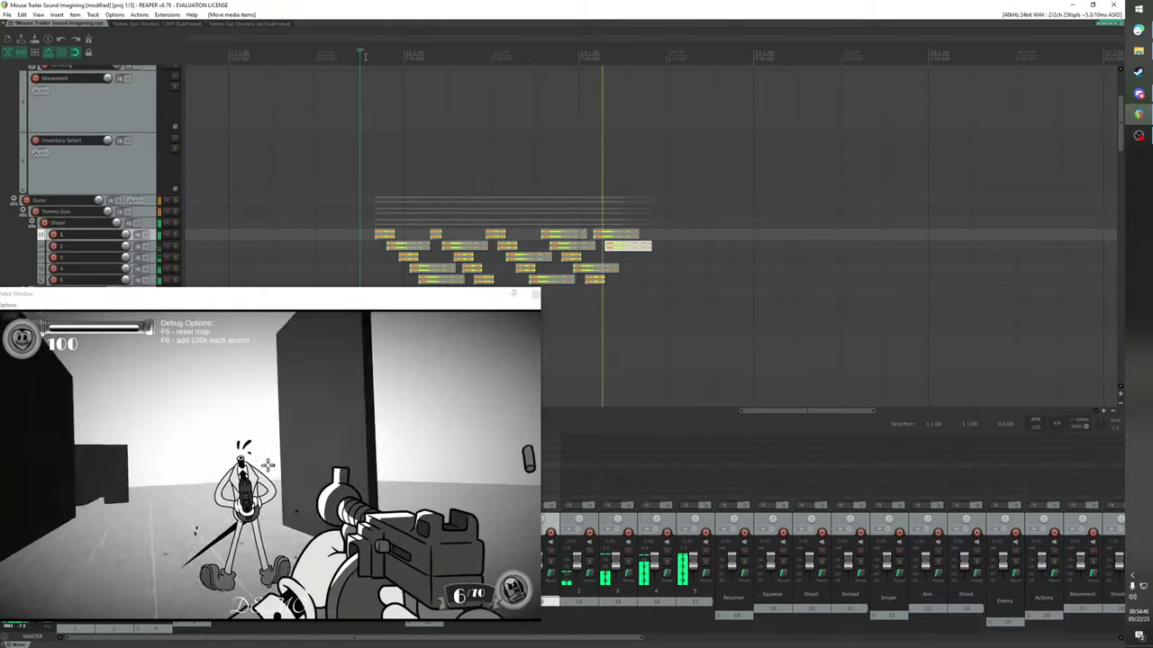
{"action": "key", "text": "space"}
{"action": "key", "text": "space"}
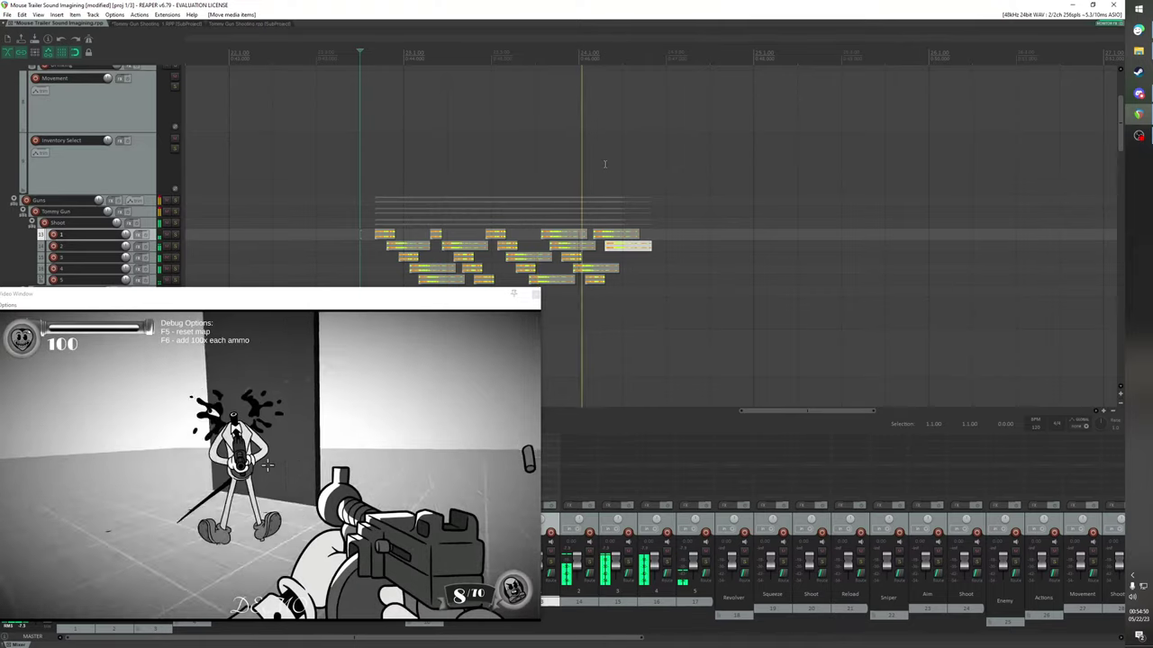
{"action": "key", "text": "space"}
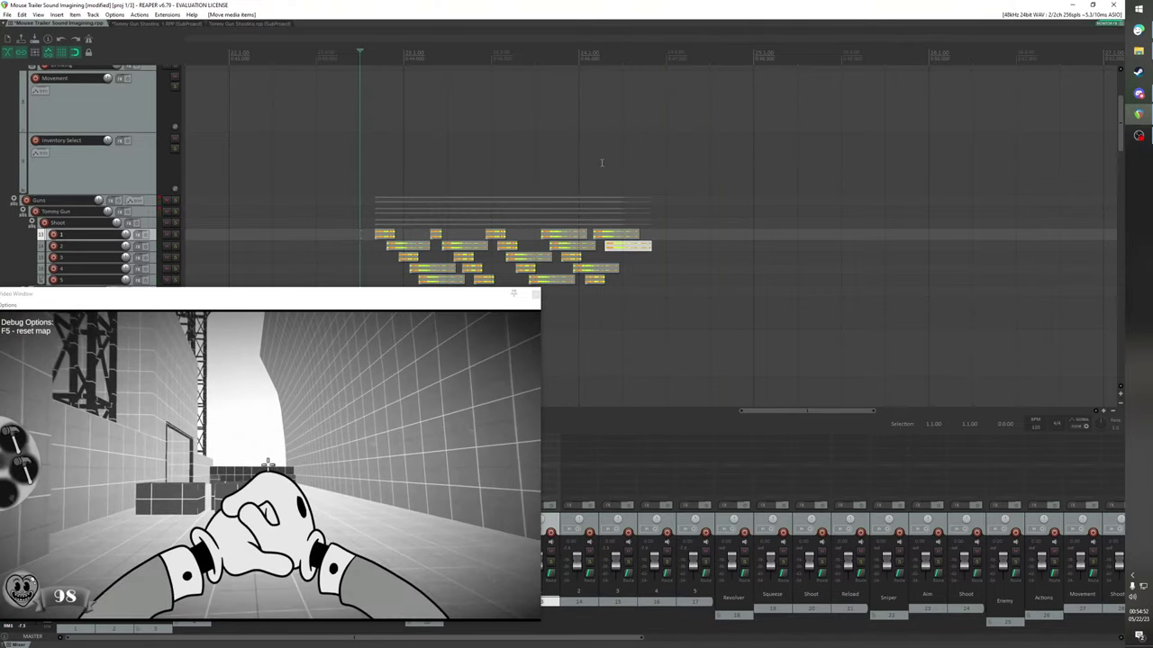
Compact the Shoot folder's tracks and play the opening burst from 2.1.00, moving the video window clear of the tracks
{"action": "scroll", "coordinate": [646, 209], "scroll_direction": "down", "scroll_amount": 3}
{"action": "left_click_drag", "start_coordinate": [698, 414], "coordinate": [545, 415]}
{"action": "left_click_drag", "start_coordinate": [393, 298], "coordinate": [458, 476]}
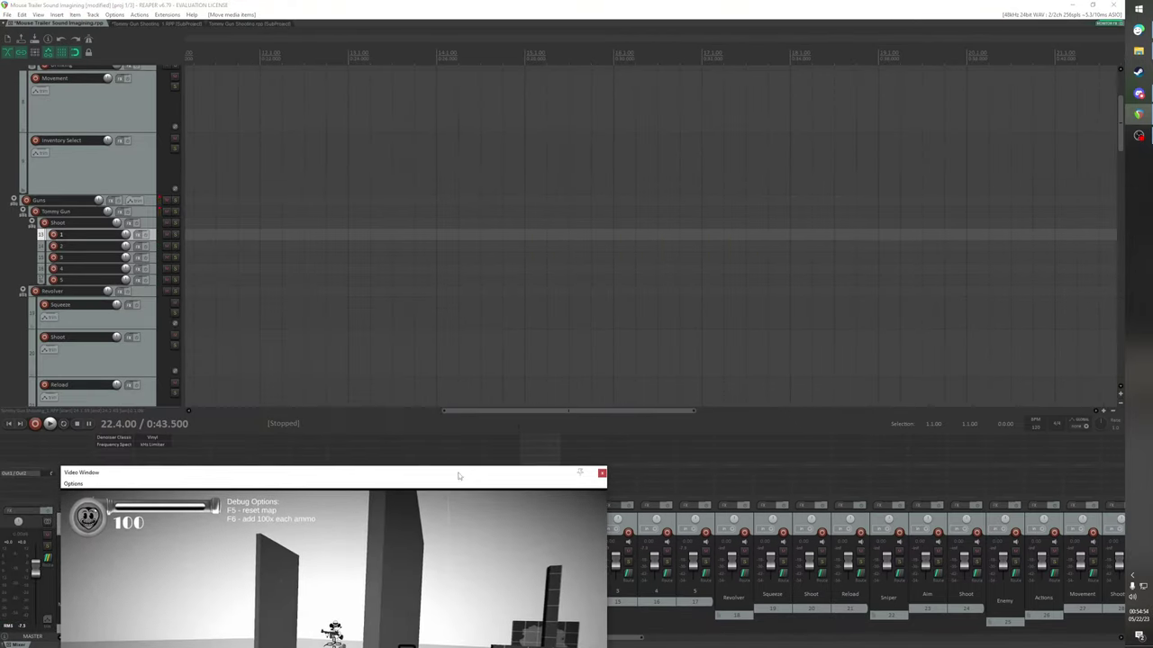
{"action": "left_click_drag", "start_coordinate": [522, 414], "coordinate": [271, 414]}
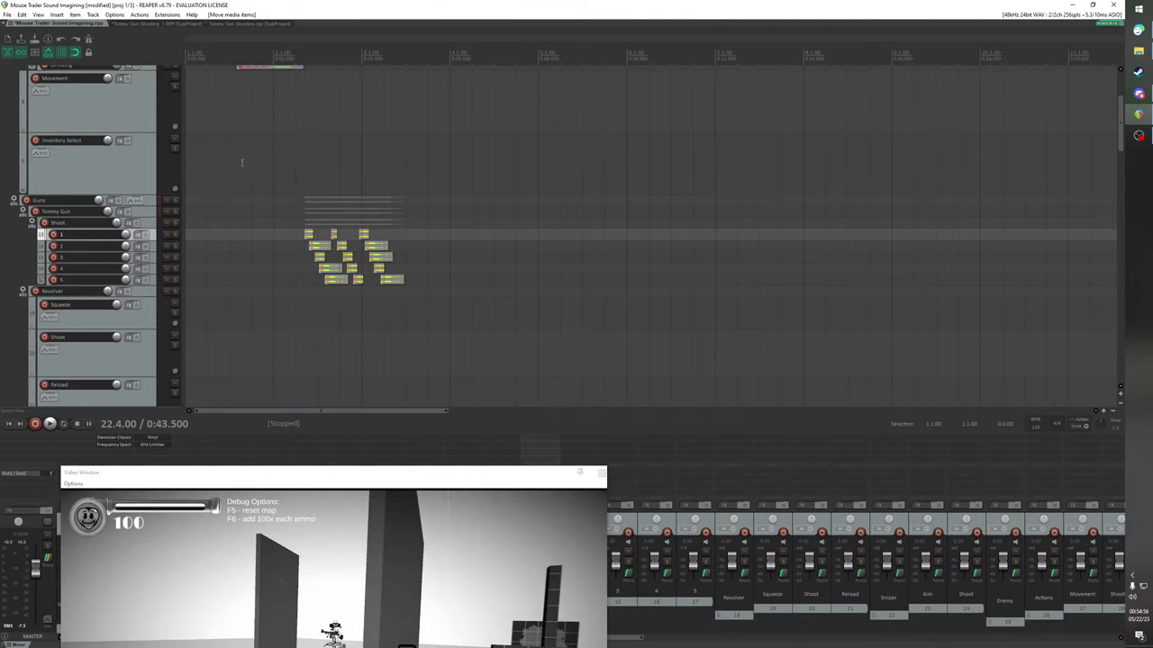
{"action": "left_click", "coordinate": [282, 237]}
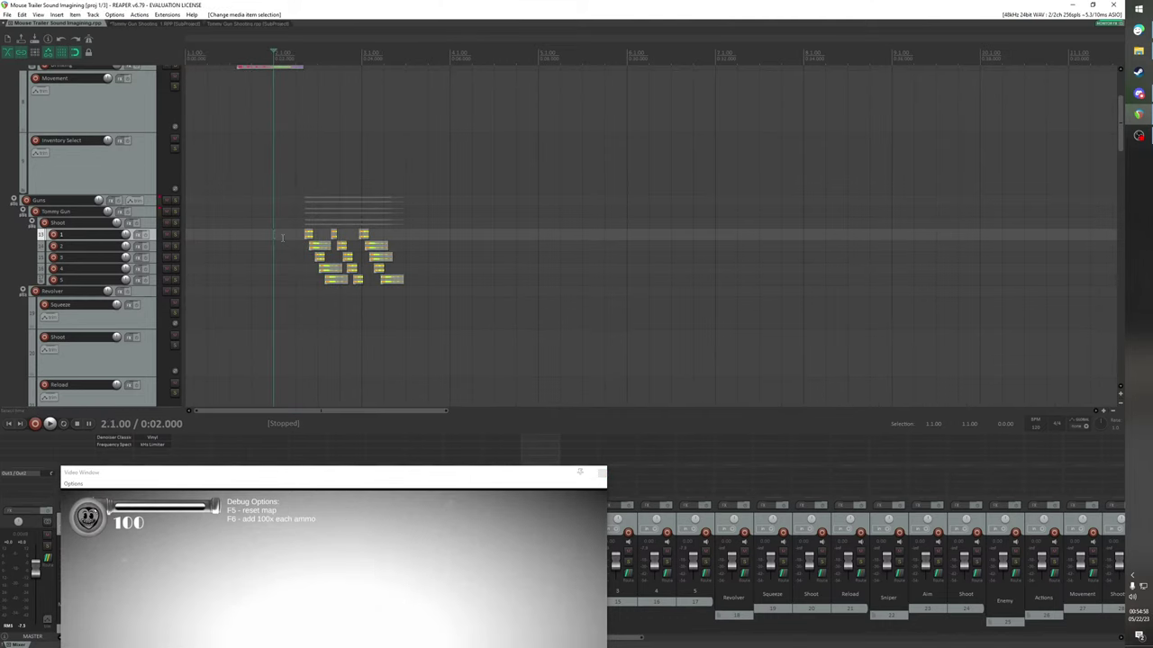
{"action": "left_click", "coordinate": [31, 224]}
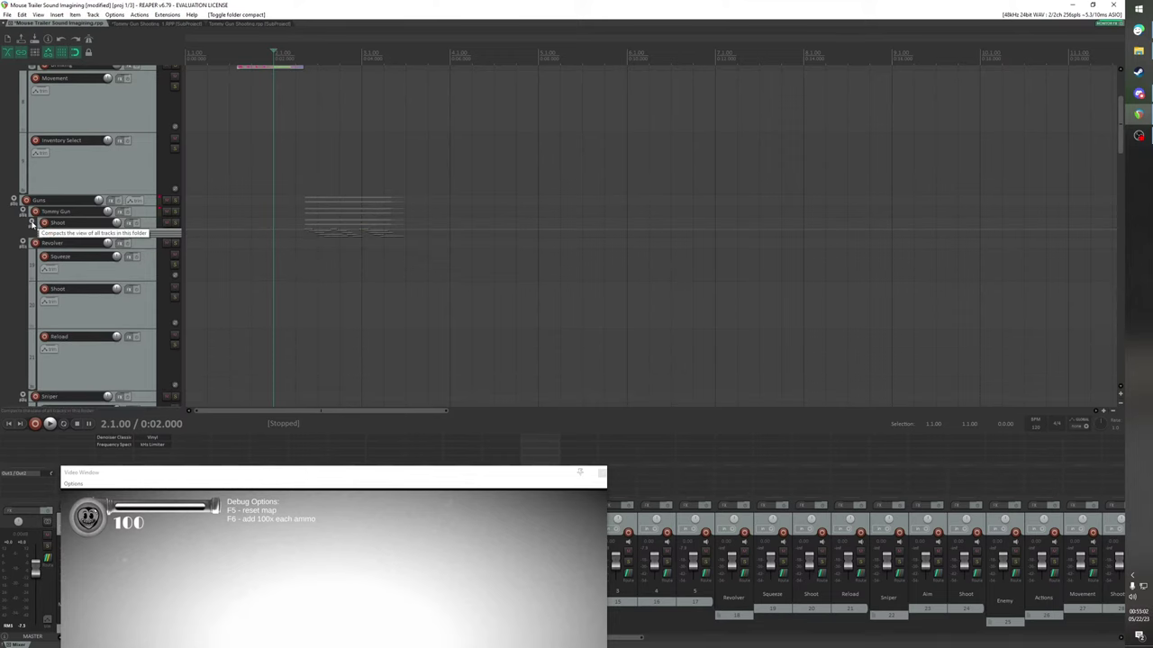
{"action": "key", "text": "space"}
{"action": "left_click_drag", "start_coordinate": [296, 474], "coordinate": [507, 333]}
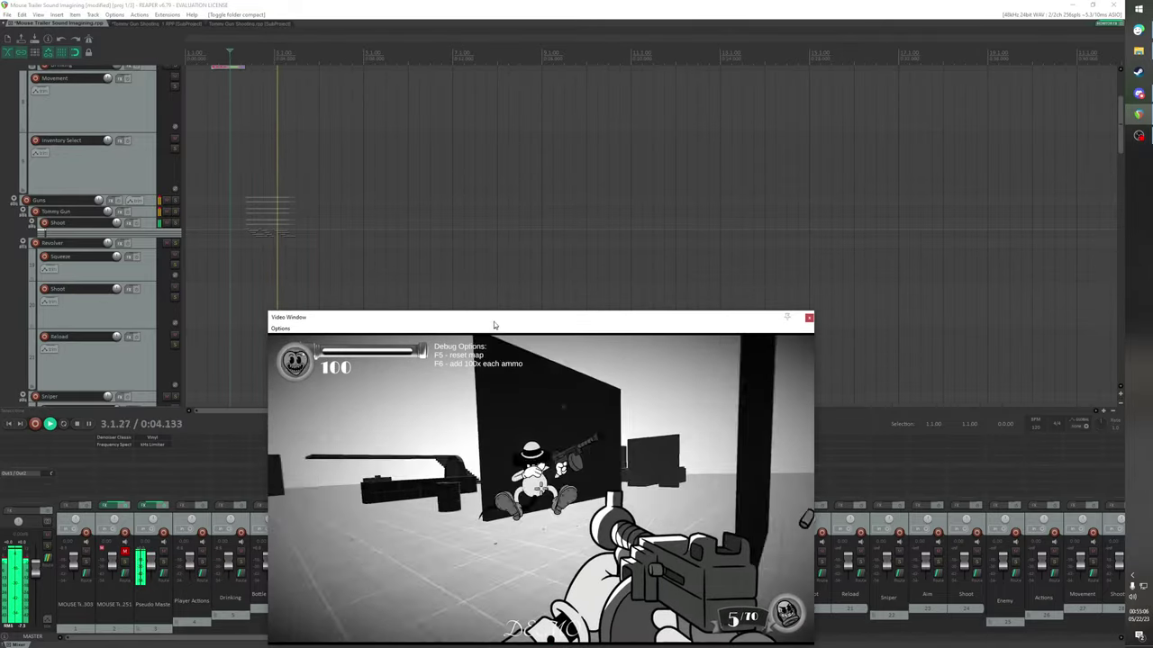
Scan the trailer around and after the main burst for further Tommy Gun firing scenes
{"action": "left_click", "coordinate": [418, 56]}
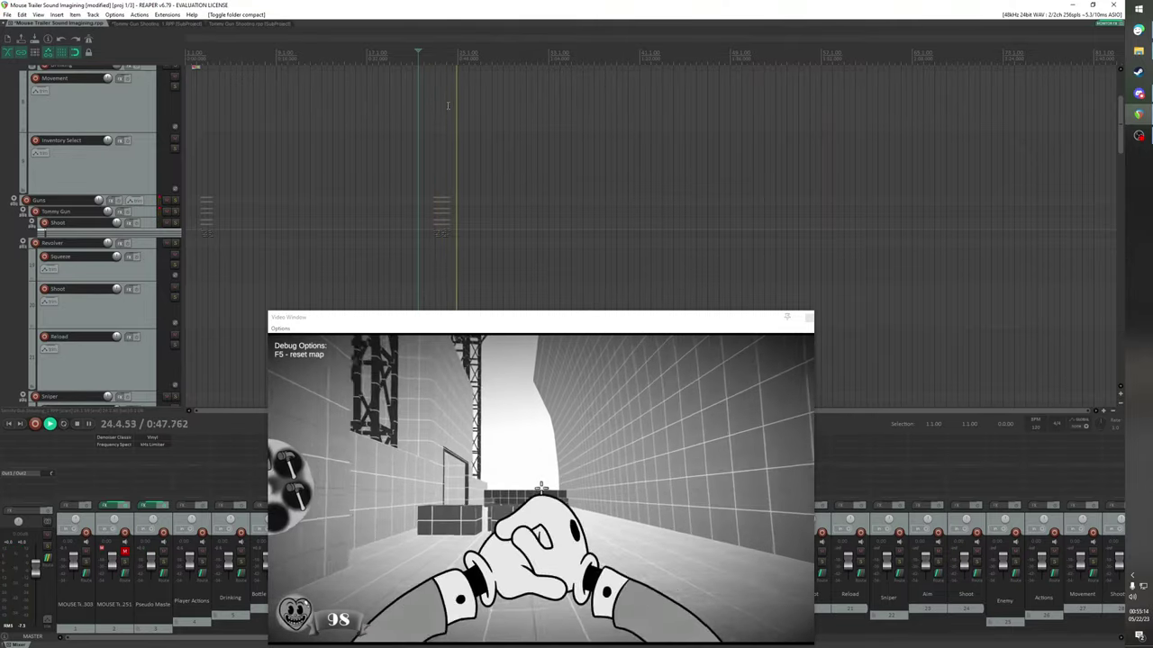
{"action": "left_click", "coordinate": [520, 52]}
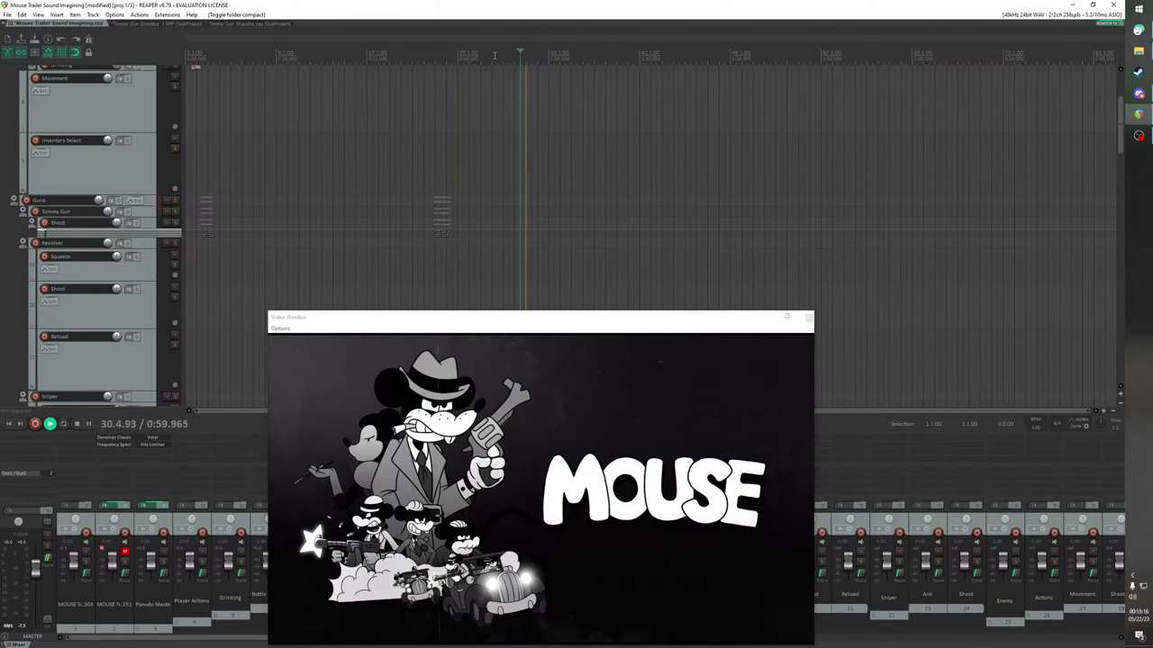
{"action": "left_click", "coordinate": [498, 54]}
{"action": "left_click", "coordinate": [464, 55]}
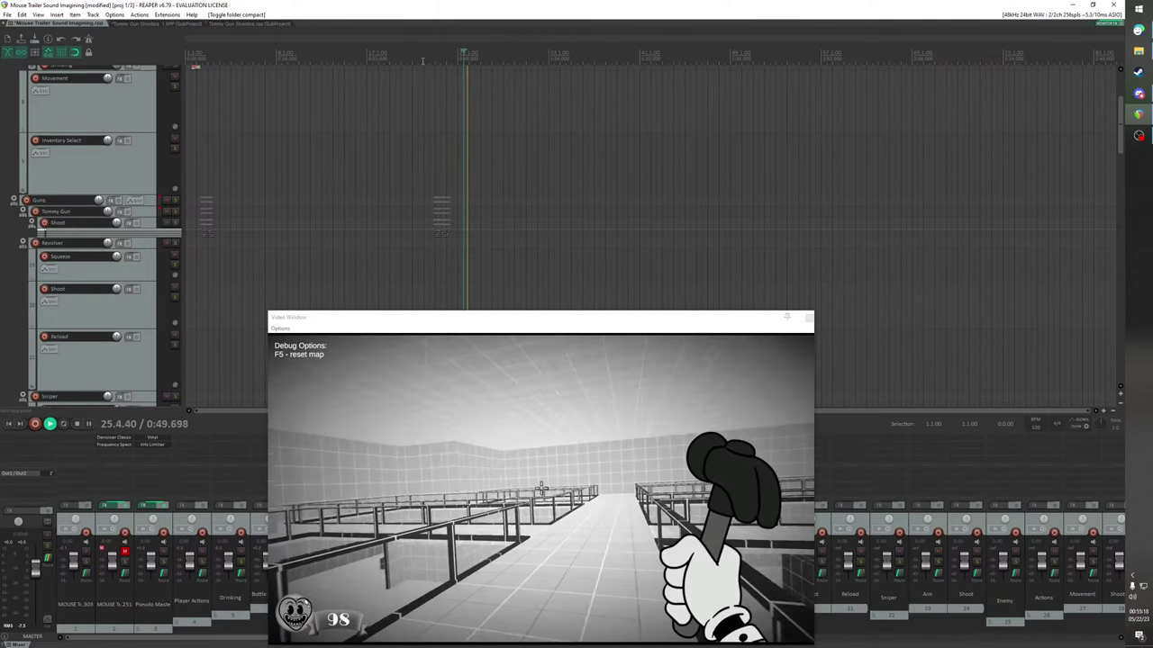
{"action": "left_click", "coordinate": [422, 61]}
{"action": "scroll", "coordinate": [474, 185], "scroll_direction": "up", "scroll_amount": 6}
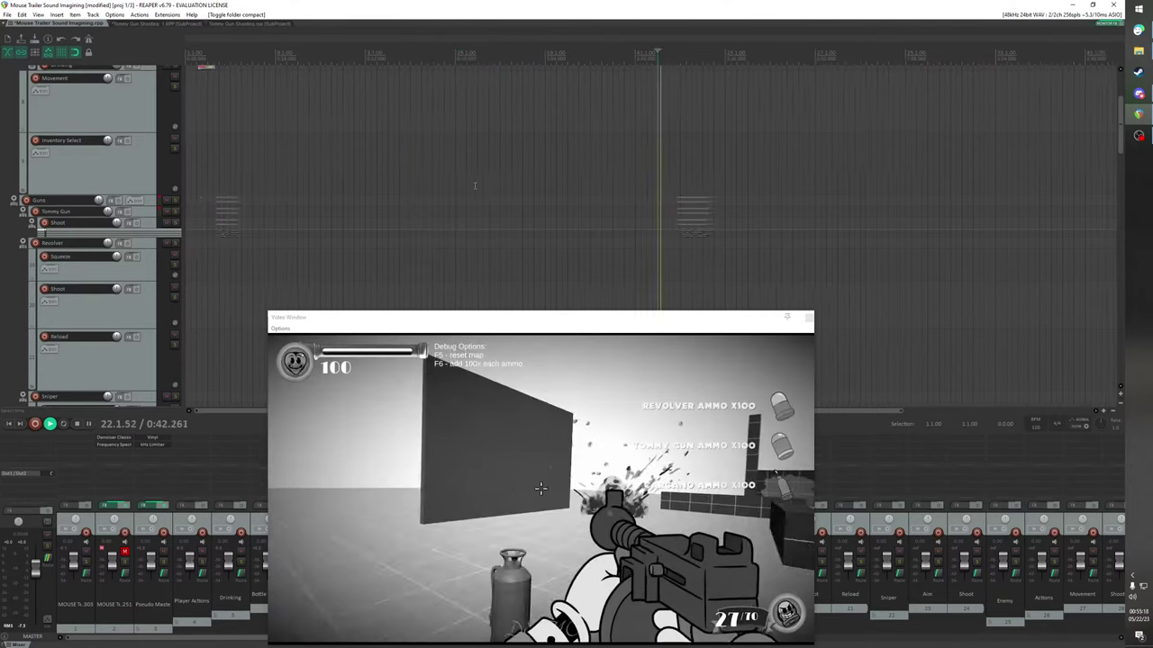
Expand the Shoot folder's tracks and play from 21.3.00 to locate the shots before the main burst
{"action": "left_click", "coordinate": [31, 224]}
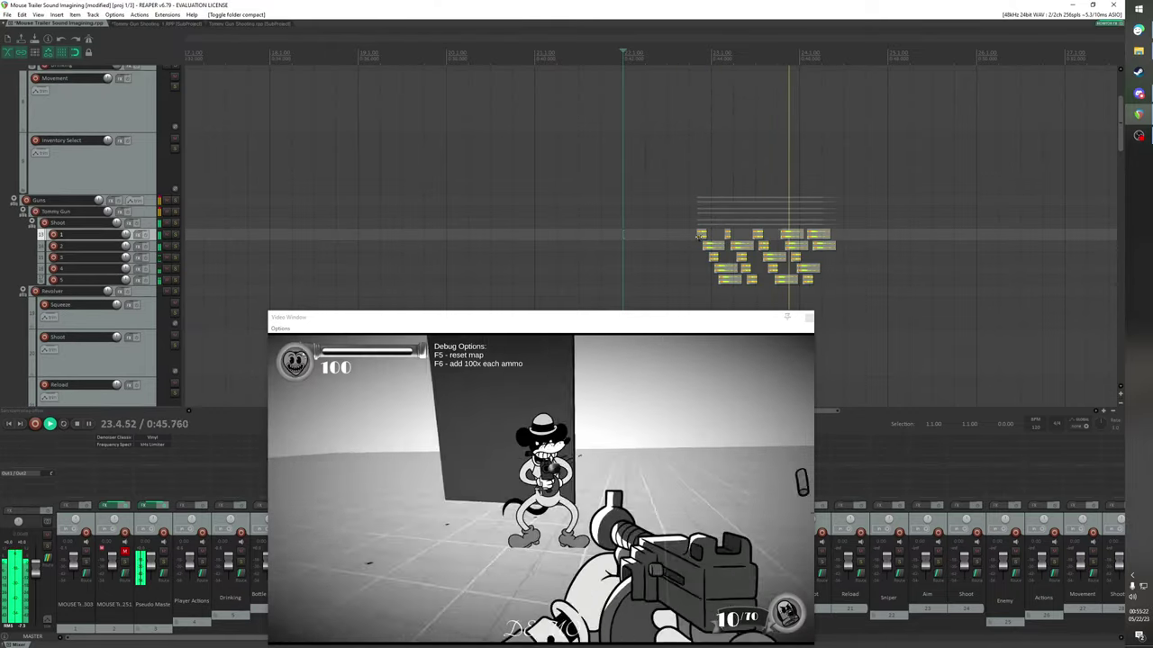
{"action": "left_click", "coordinate": [579, 202]}
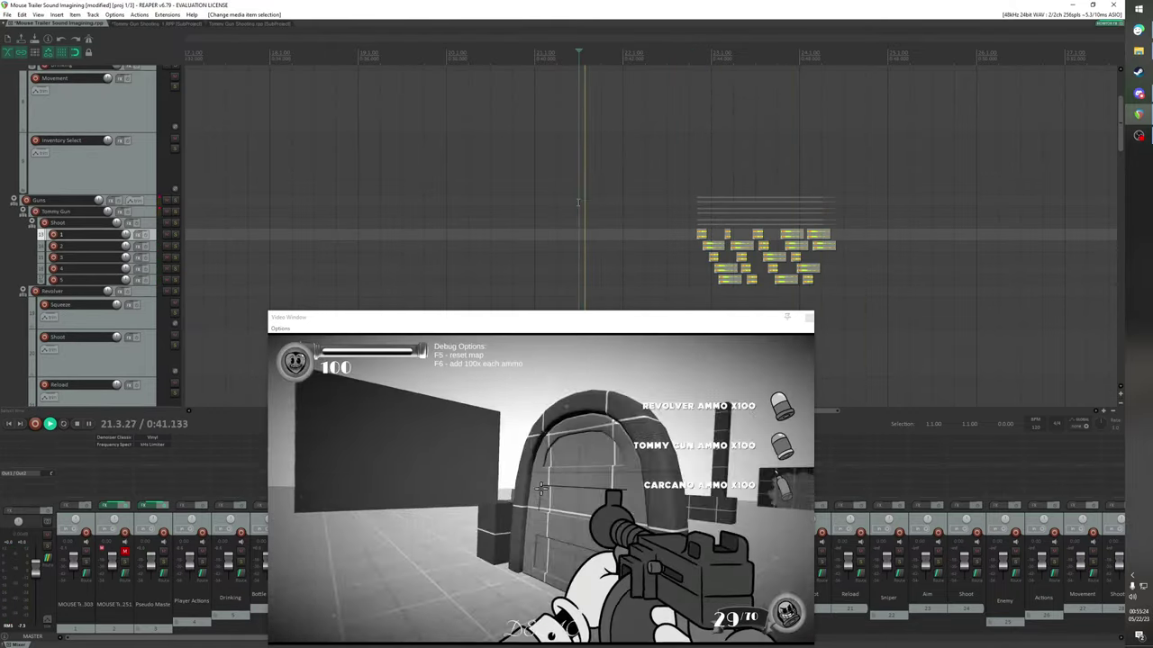
{"action": "left_click", "coordinate": [575, 83]}
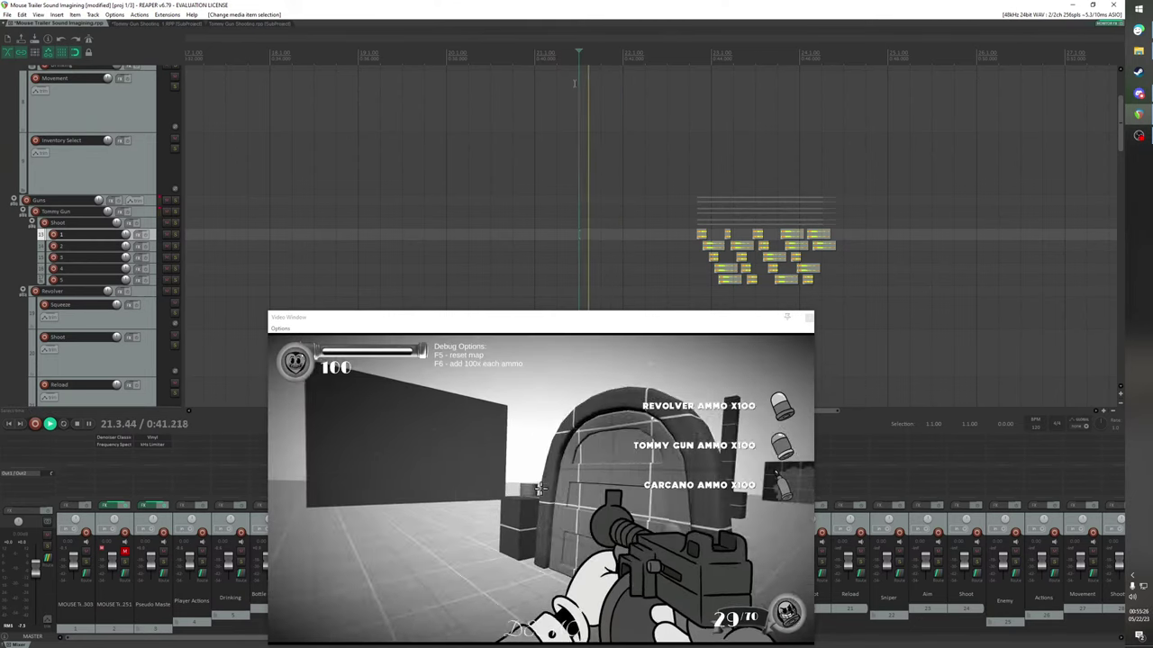
{"action": "key", "text": "space"}
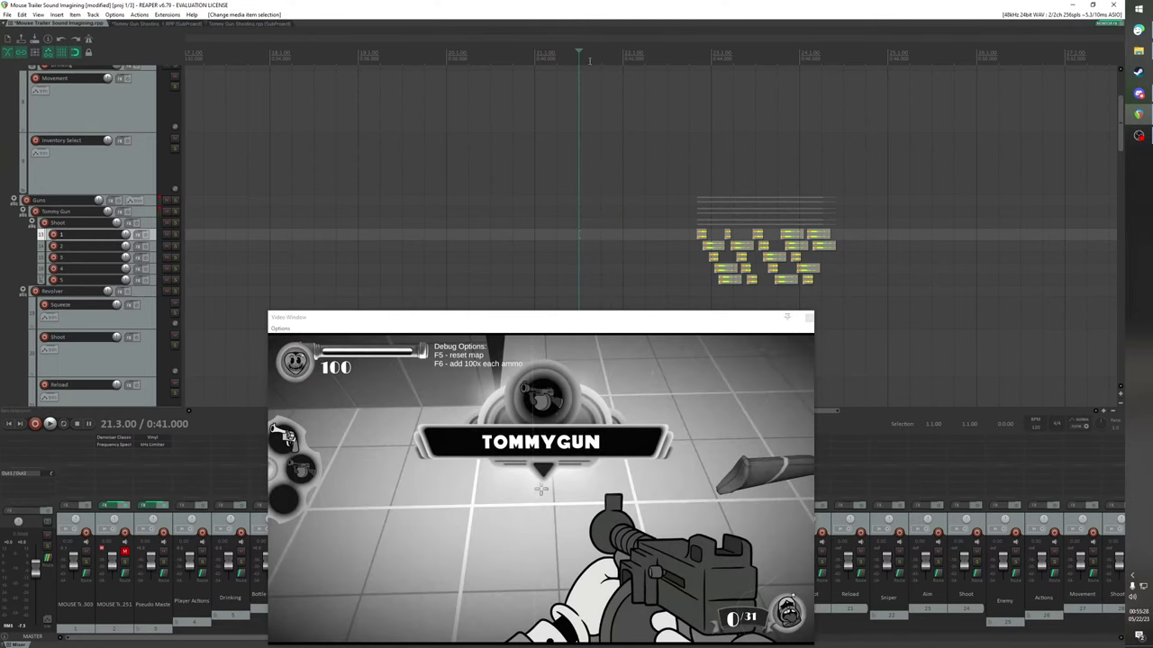
Paste the gunshot clip on track 1 at 21.4.27, just as the ammo counter drops from 29/70 to 28/70
{"action": "left_click_drag", "start_coordinate": [579, 51], "coordinate": [605, 56]}
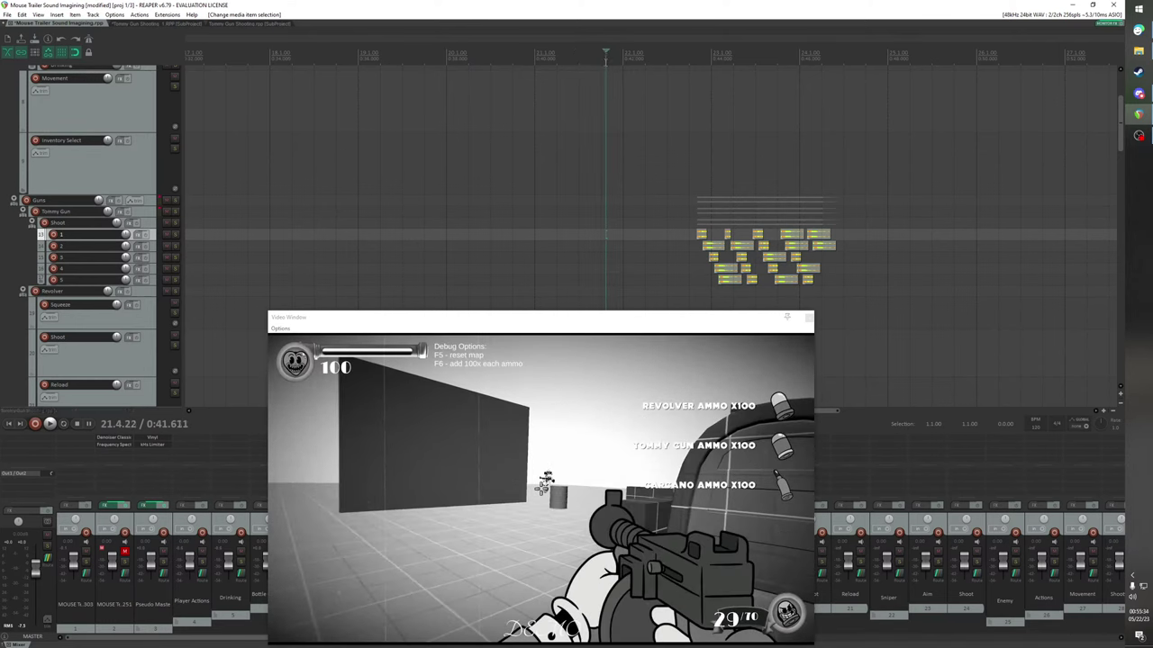
{"action": "key", "text": "Right"}
{"action": "key", "text": "Left"}
{"action": "key", "text": "Left"}
{"action": "left_click_drag", "start_coordinate": [609, 65], "coordinate": [608, 65]}
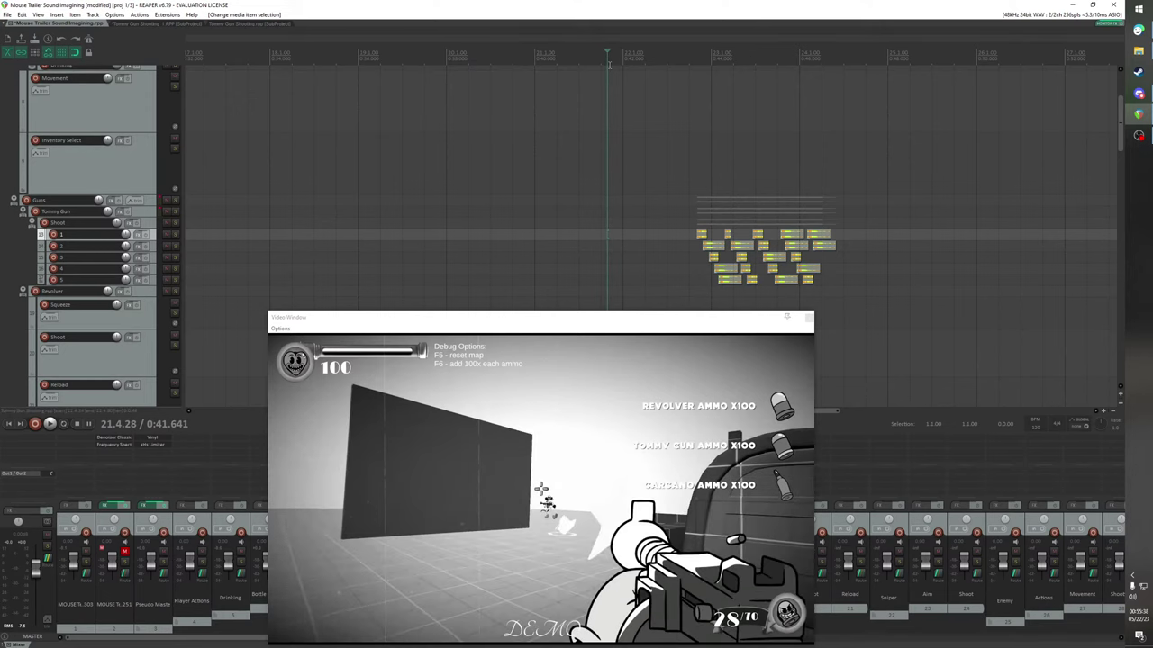
{"action": "scroll", "coordinate": [646, 220], "scroll_direction": "up", "scroll_amount": 4}
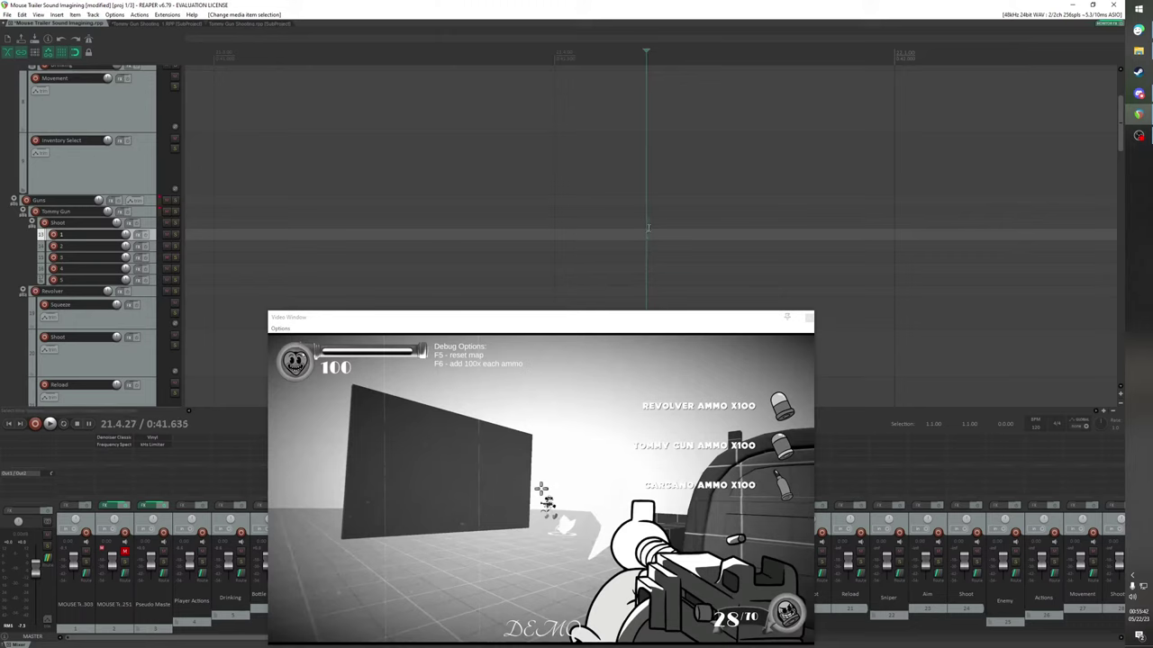
{"action": "key", "text": "Left"}
{"action": "key", "text": "Left"}
{"action": "key", "text": "Left"}
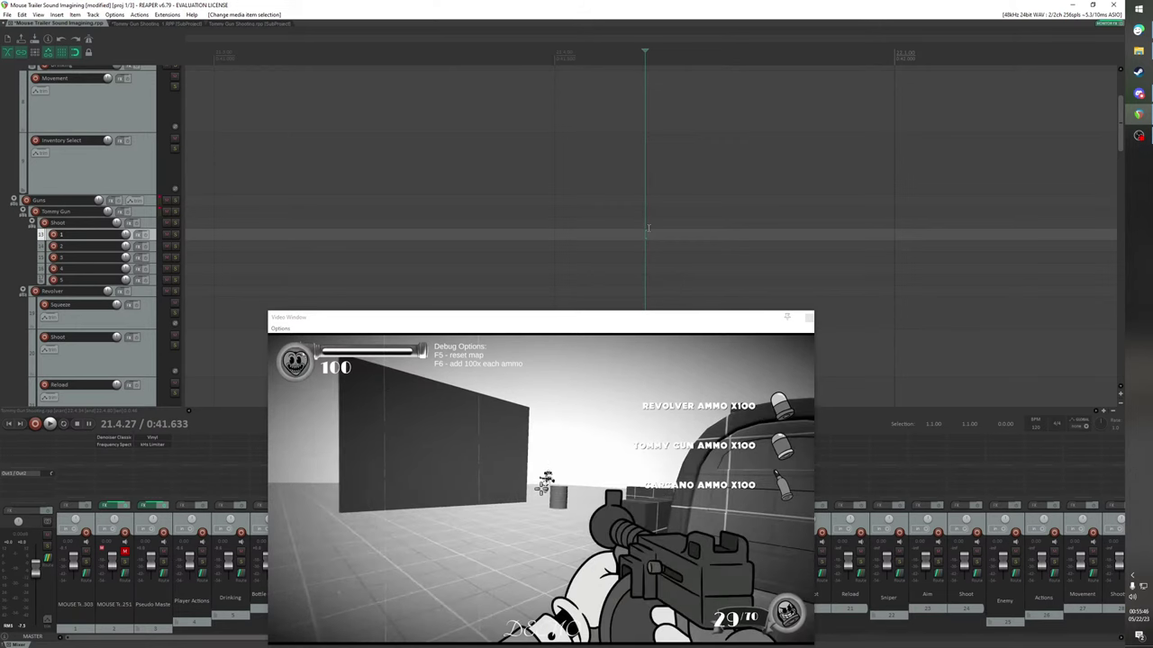
{"action": "key", "text": "ctrl+v"}
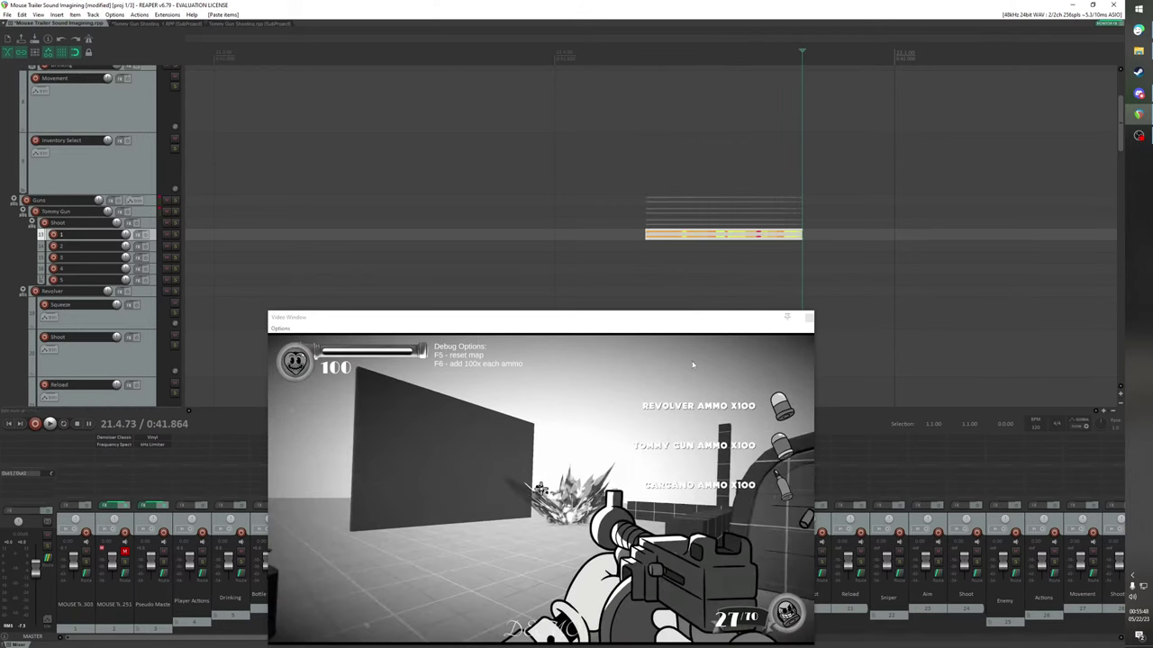
Play the pasted gunshot from 21.4.00 to check it against the video
{"action": "scroll", "coordinate": [650, 213], "scroll_direction": "down", "scroll_amount": 5}
{"action": "scroll", "coordinate": [556, 180], "scroll_direction": "down", "scroll_amount": 3}
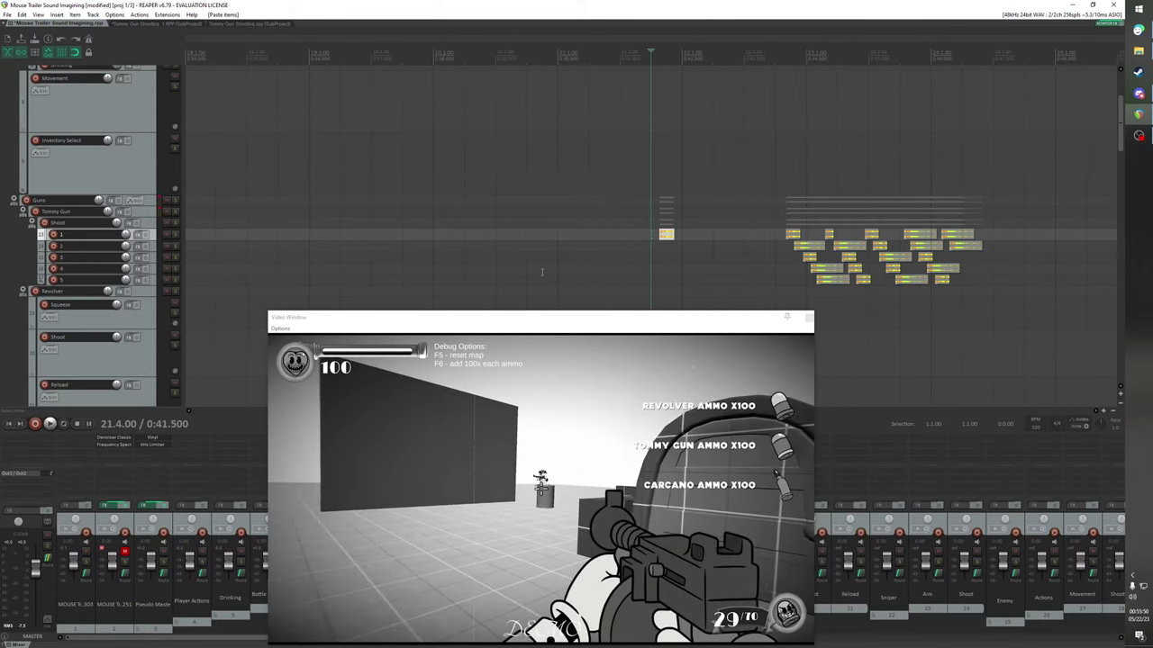
{"action": "key", "text": "space"}
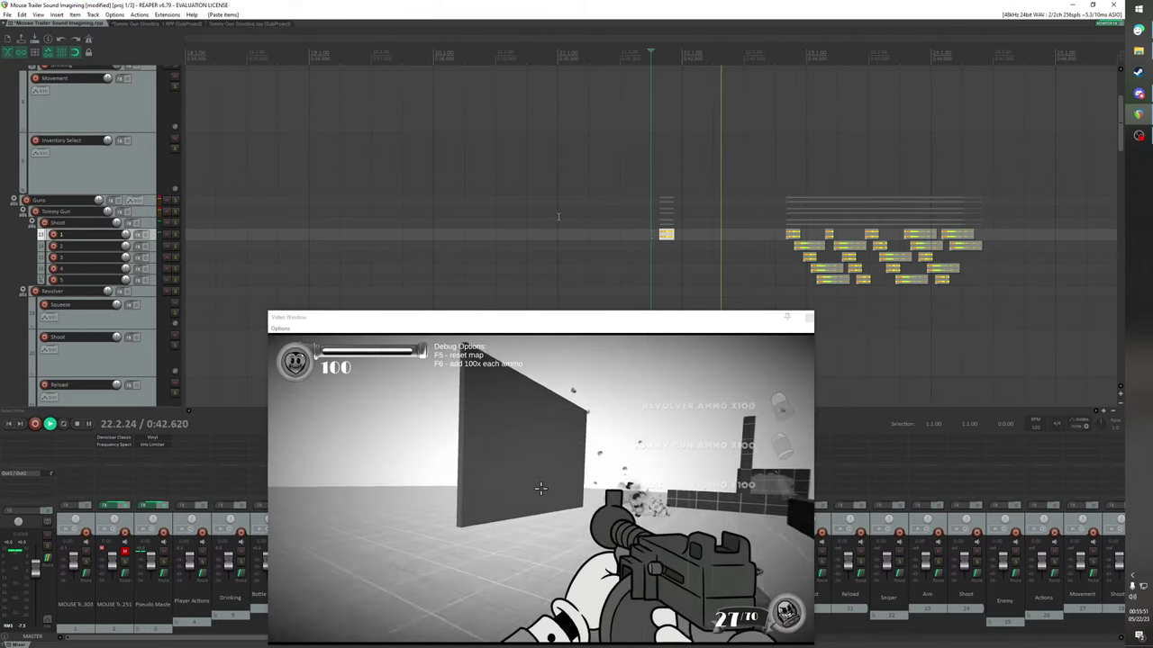
{"action": "key", "text": "space"}
Extend the end of the pasted track 1 gunshot past 22.1.00 to lengthen its tail
{"action": "left_click", "coordinate": [678, 237]}
{"action": "scroll", "coordinate": [653, 238], "scroll_direction": "up", "scroll_amount": 4}
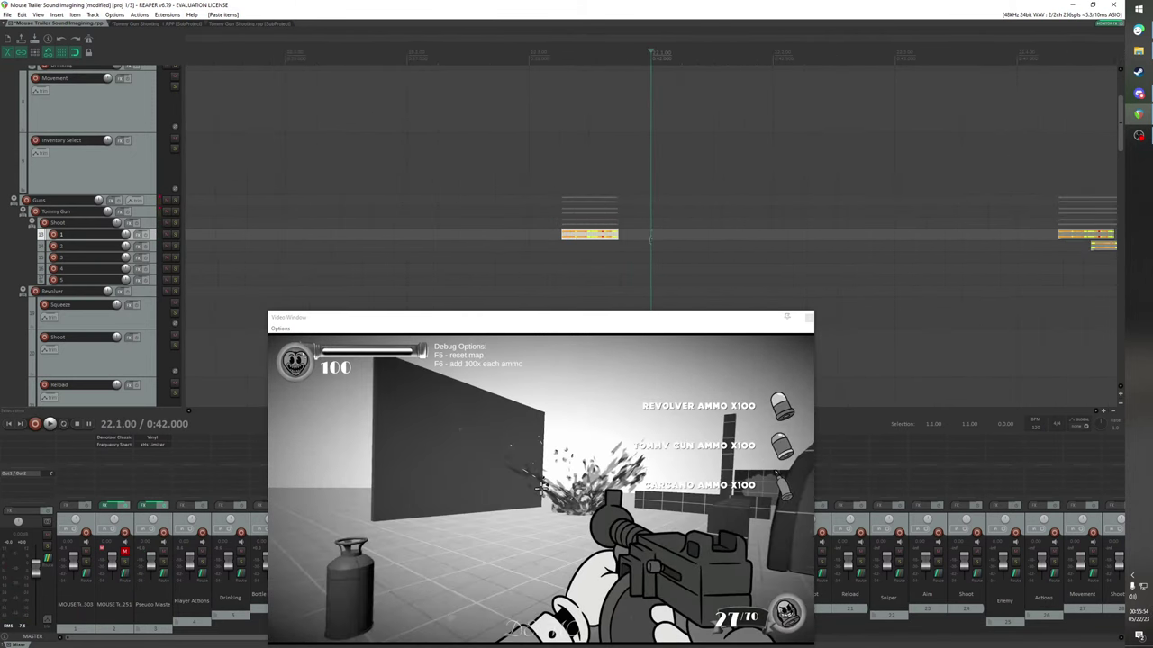
{"action": "left_click_drag", "start_coordinate": [618, 236], "coordinate": [691, 242]}
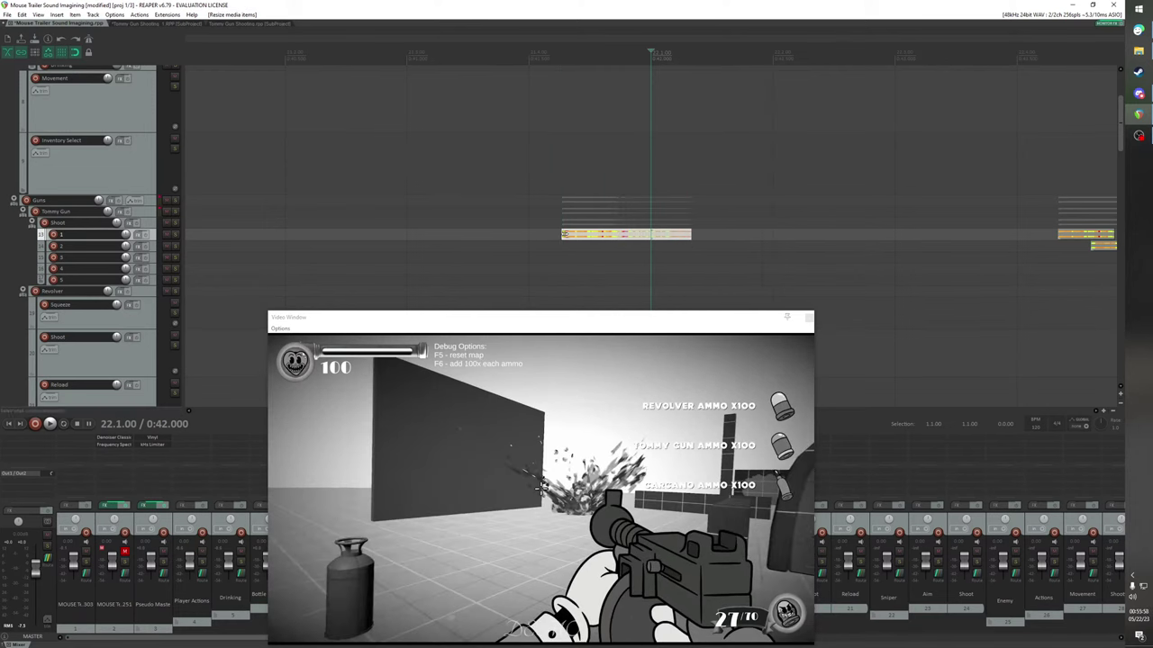
{"action": "mouse_move", "coordinate": [565, 234]}
{"action": "left_mouse_down"}
{"action": "mouse_move", "coordinate": [491, 247]}
{"action": "mouse_move", "coordinate": [560, 236]}
{"action": "left_mouse_up"}
Play from 21.4.00 through the main burst to check the lengthened gunshot
{"action": "left_click", "coordinate": [547, 52]}
{"action": "key", "text": "space"}
{"action": "scroll", "coordinate": [608, 207], "scroll_direction": "down", "scroll_amount": 2}
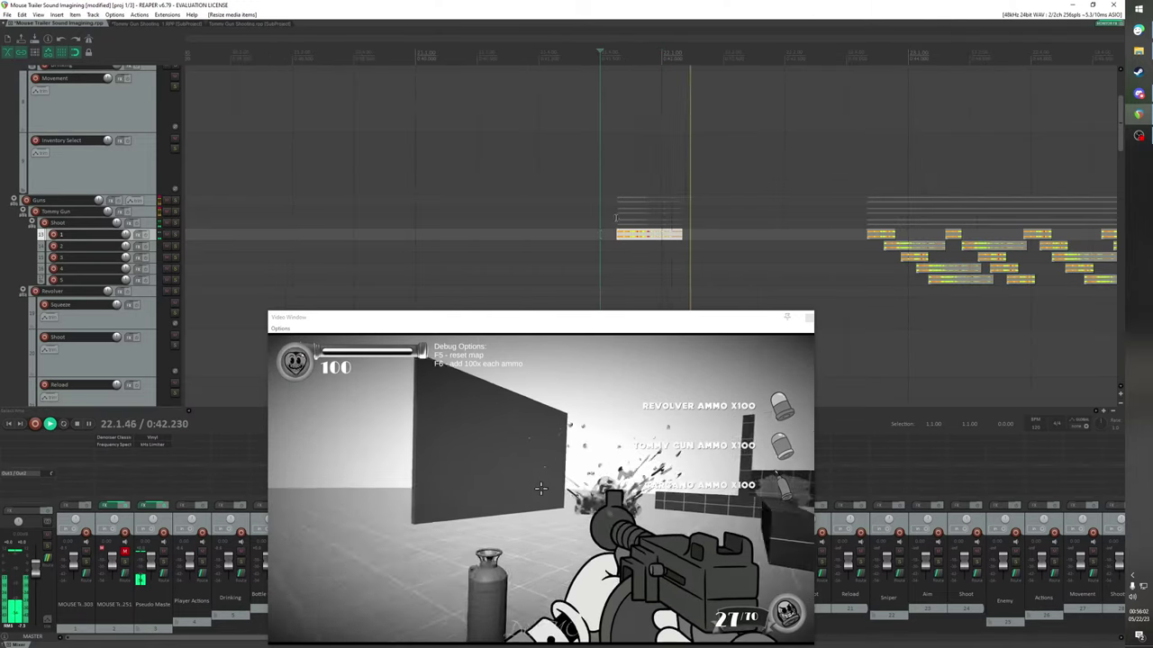
{"action": "scroll", "coordinate": [609, 207], "scroll_direction": "down", "scroll_amount": 1}
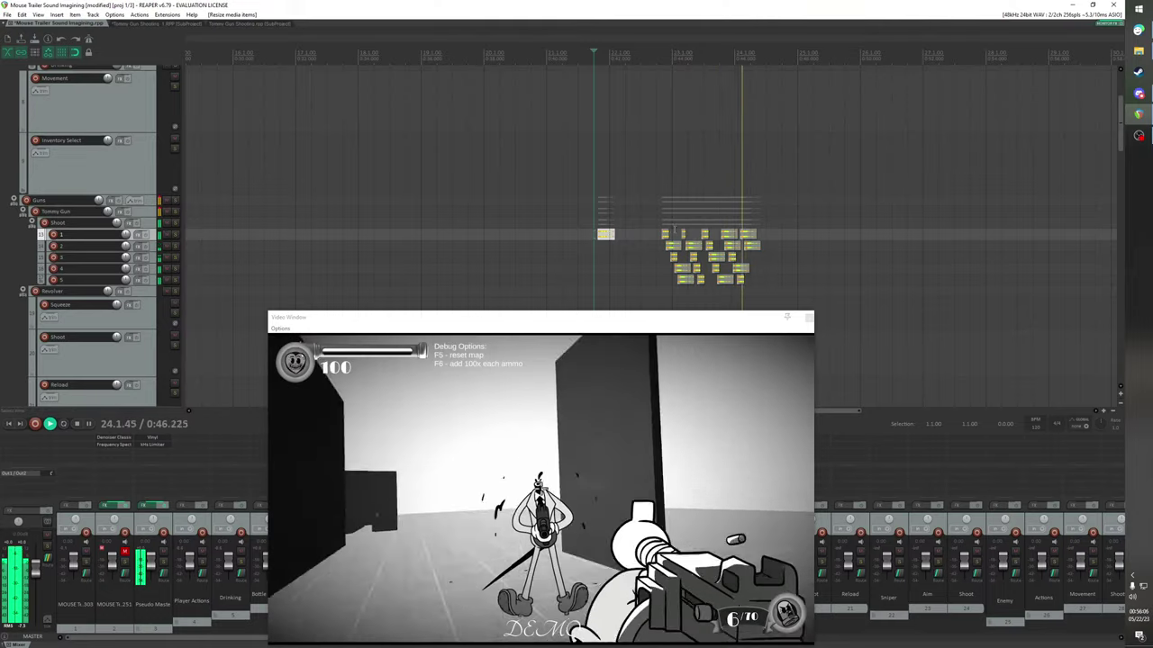
Extend the main burst's first track 1 gunshot to end at 23.1.13, where the first track 4 clip starts
{"action": "left_click", "coordinate": [669, 235]}
{"action": "scroll", "coordinate": [685, 250], "scroll_direction": "up", "scroll_amount": 3}
{"action": "key", "text": "space"}
{"action": "scroll", "coordinate": [685, 250], "scroll_direction": "up", "scroll_amount": 5}
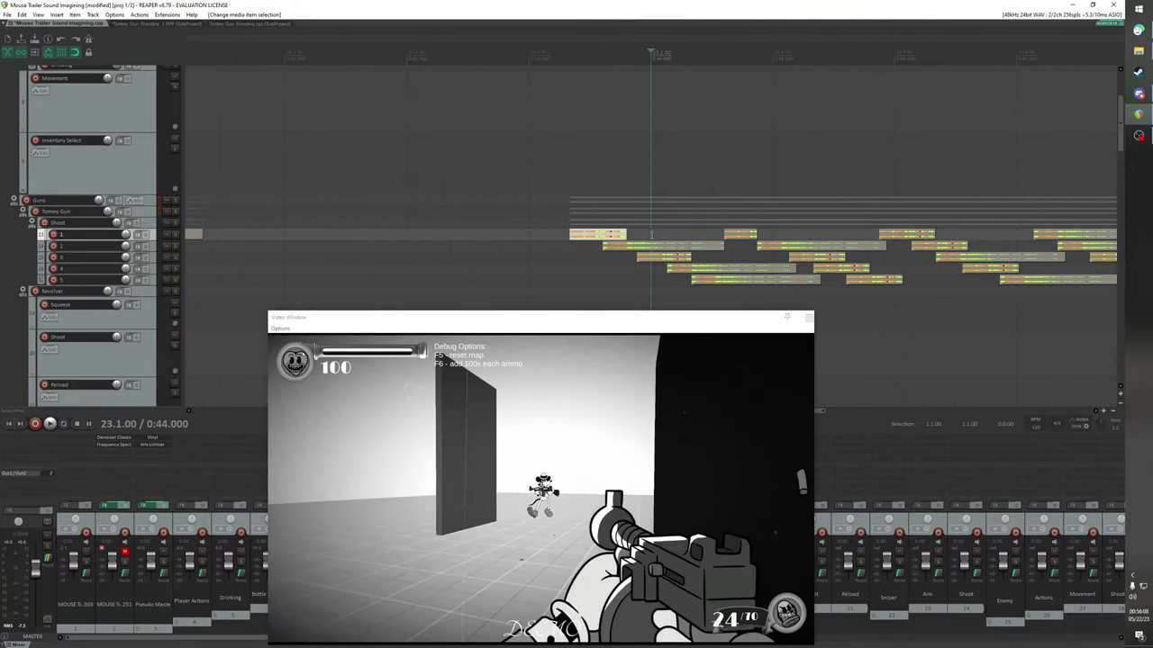
{"action": "left_click_drag", "start_coordinate": [601, 234], "coordinate": [753, 240]}
{"action": "scroll", "coordinate": [718, 252], "scroll_direction": "down", "scroll_amount": 3}
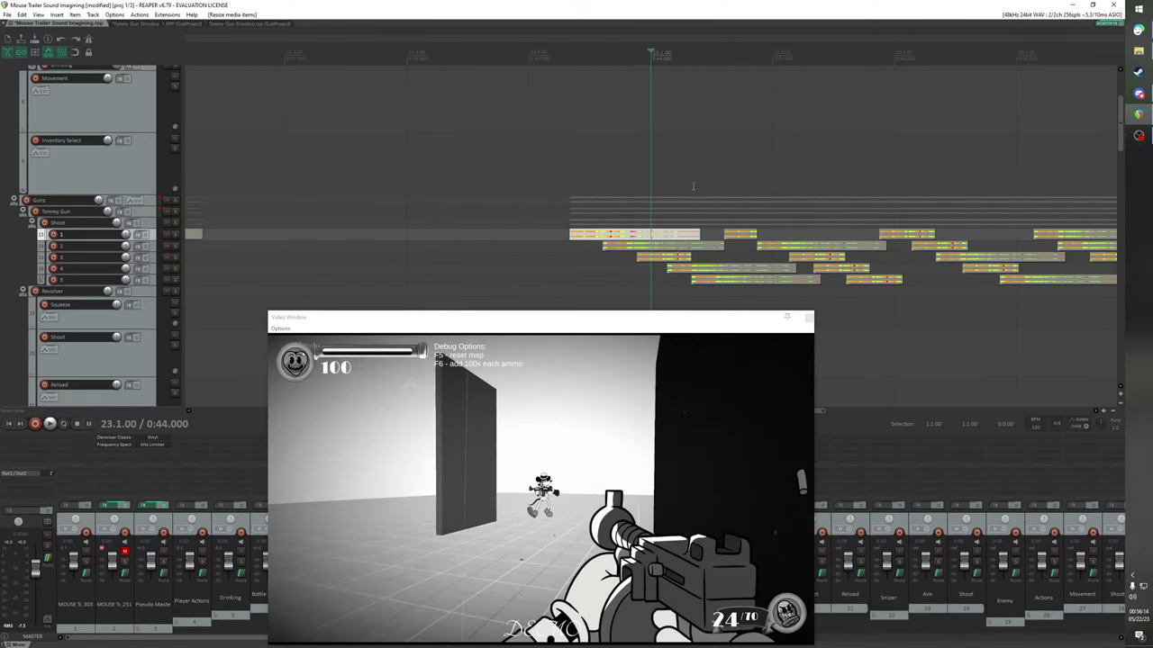
{"action": "left_click_drag", "start_coordinate": [698, 235], "coordinate": [664, 237]}
{"action": "left_click", "coordinate": [670, 268]}
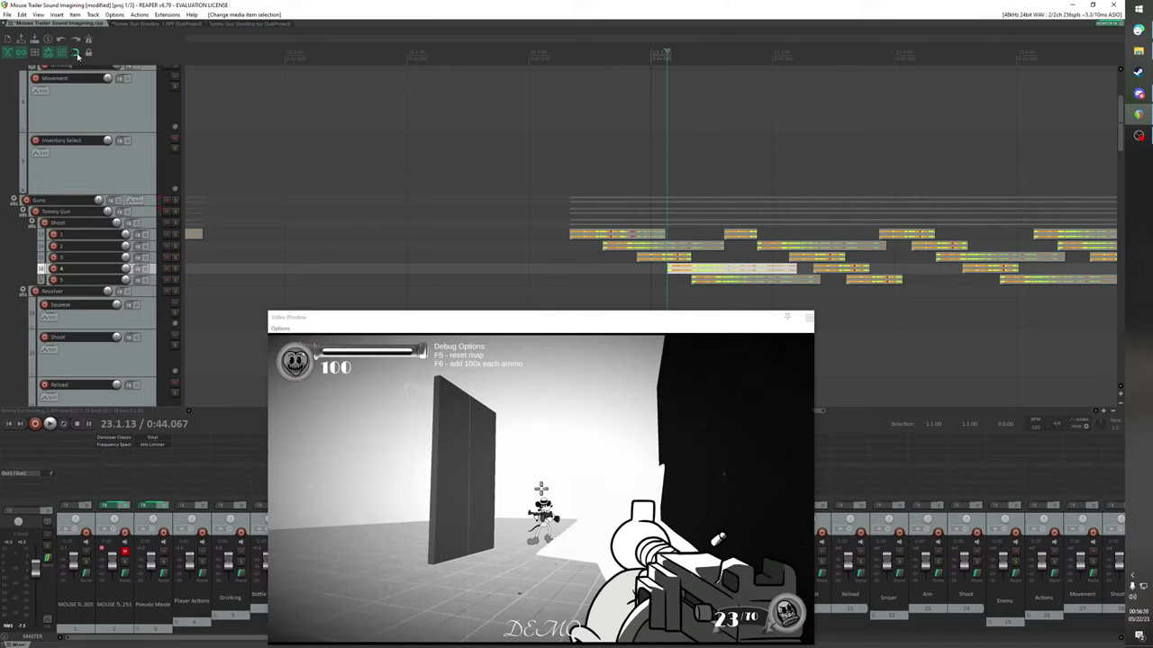
{"action": "left_click_drag", "start_coordinate": [665, 235], "coordinate": [667, 235]}
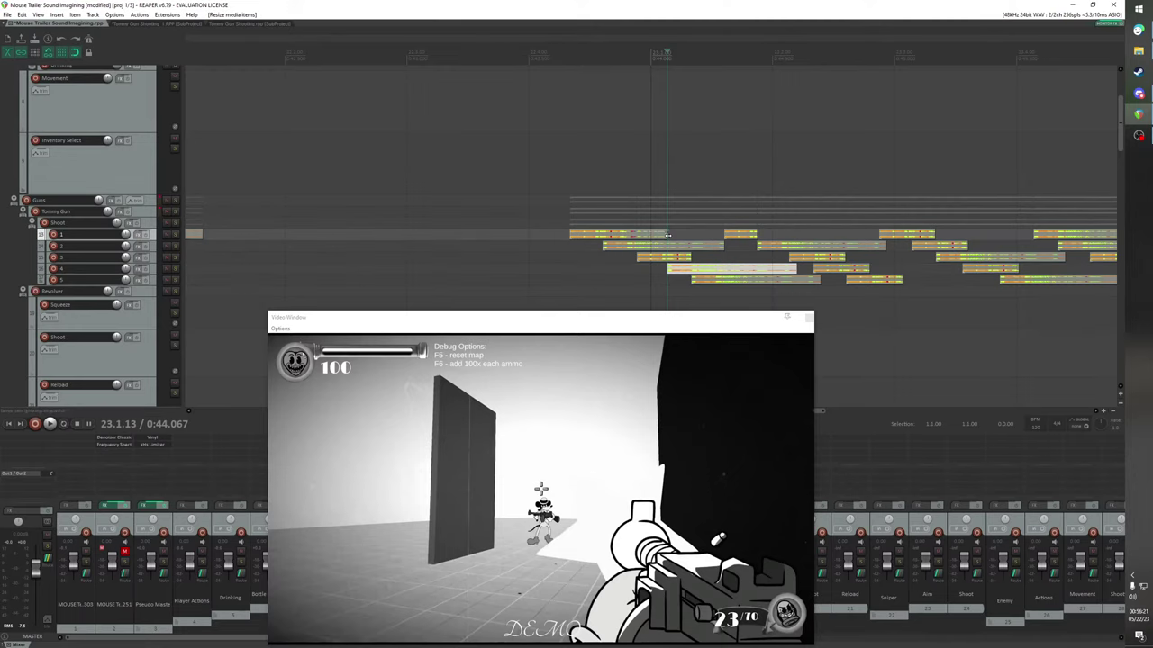
Play the main burst from 22.4.00 to check its lengthened first gunshot
{"action": "left_click", "coordinate": [529, 56]}
{"action": "key", "text": "space"}
{"action": "scroll", "coordinate": [628, 186], "scroll_direction": "down", "scroll_amount": 3}
{"action": "scroll", "coordinate": [629, 186], "scroll_direction": "down", "scroll_amount": 2}
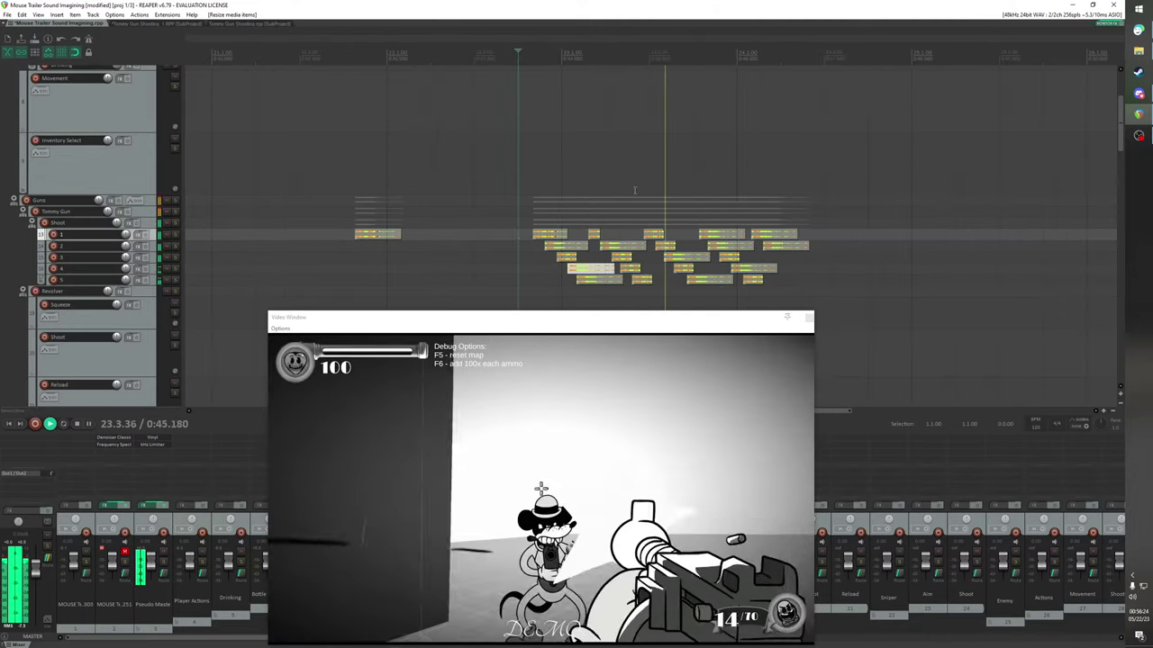
{"action": "key", "text": "space"}
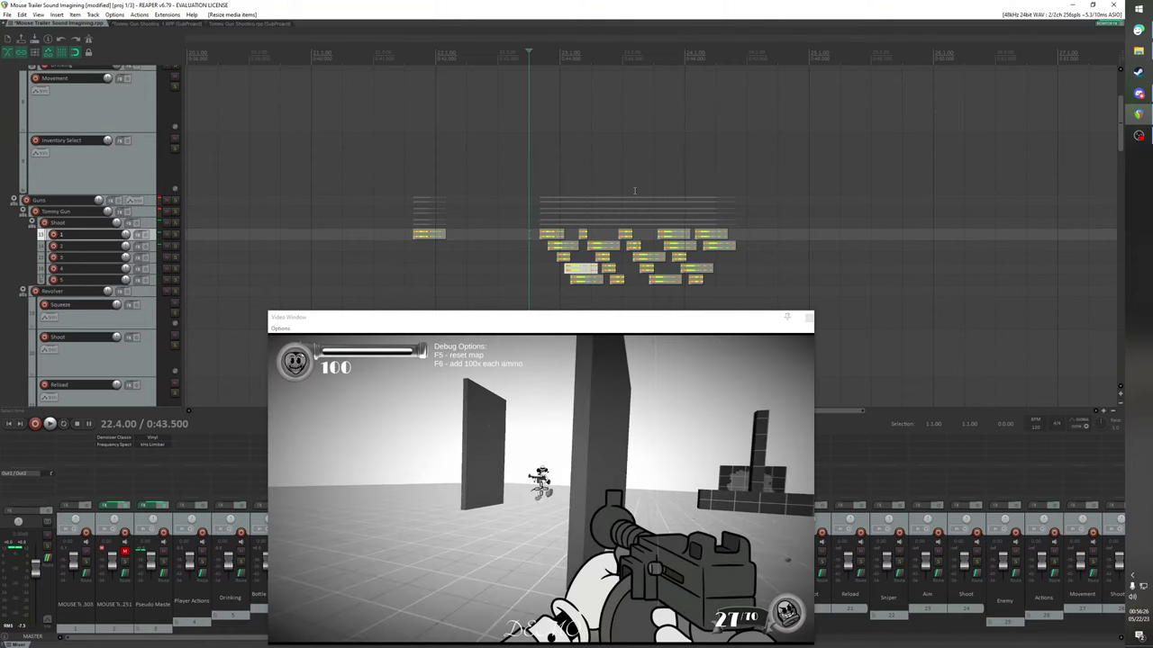
{"action": "scroll", "coordinate": [530, 222], "scroll_direction": "down", "scroll_amount": 1}
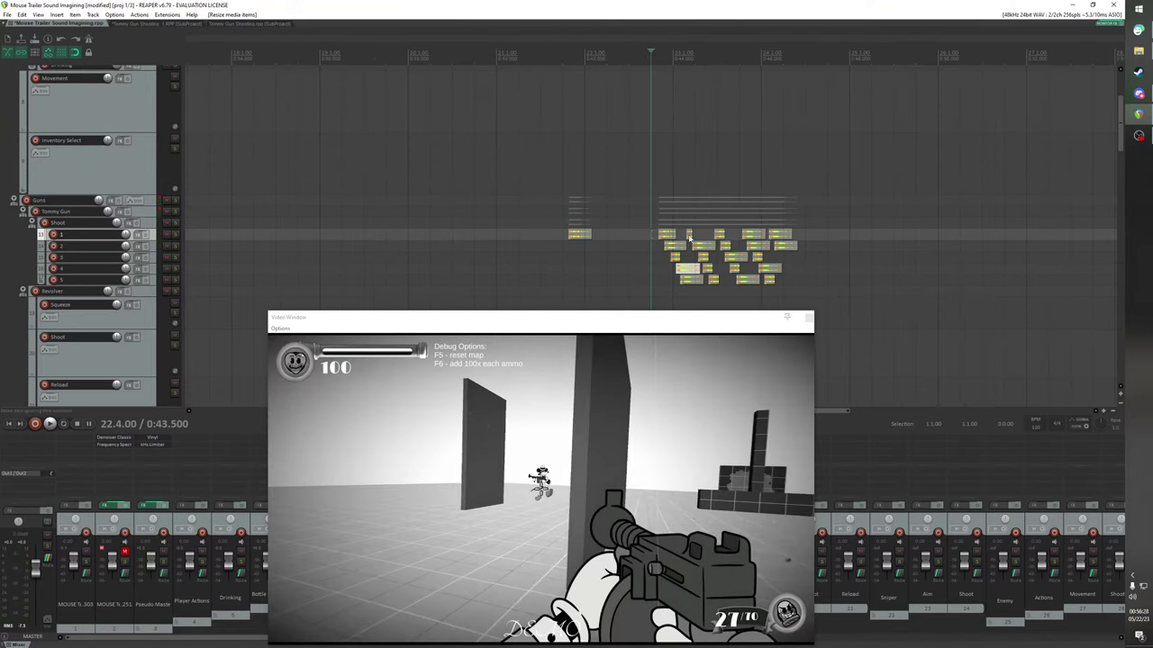
Extend the end of the main burst's second track 1 gunshot past 23.2.00 to lengthen its tail
{"action": "left_click_drag", "start_coordinate": [678, 317], "coordinate": [632, 477]}
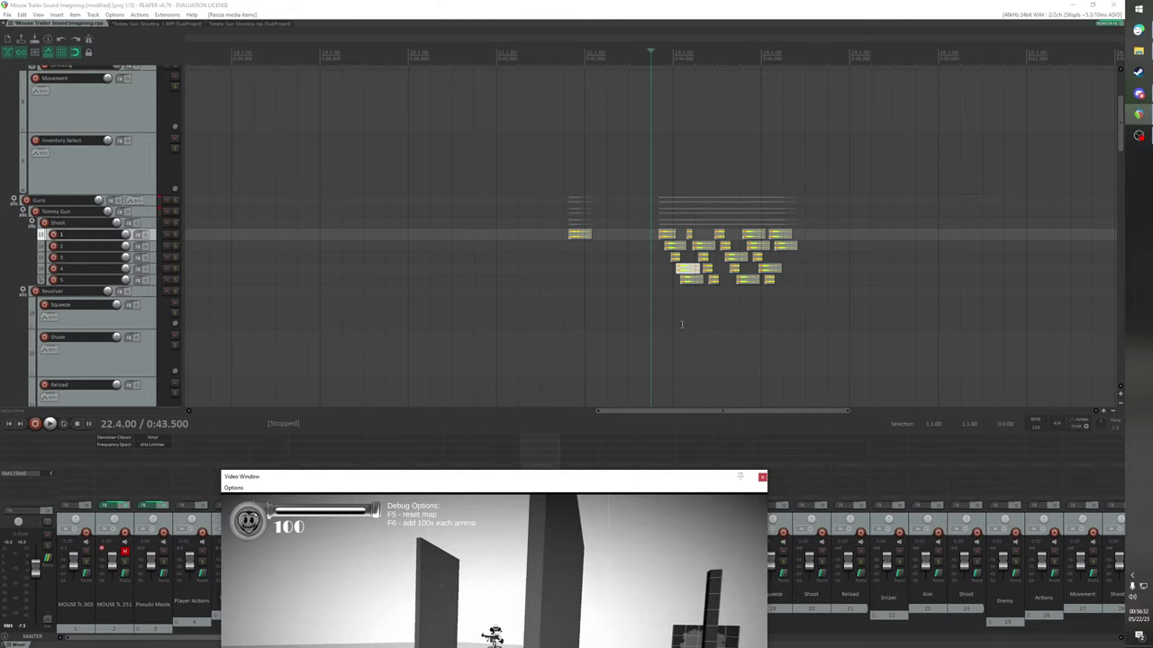
{"action": "left_click", "coordinate": [691, 236]}
{"action": "scroll", "coordinate": [712, 259], "scroll_direction": "up", "scroll_amount": 3}
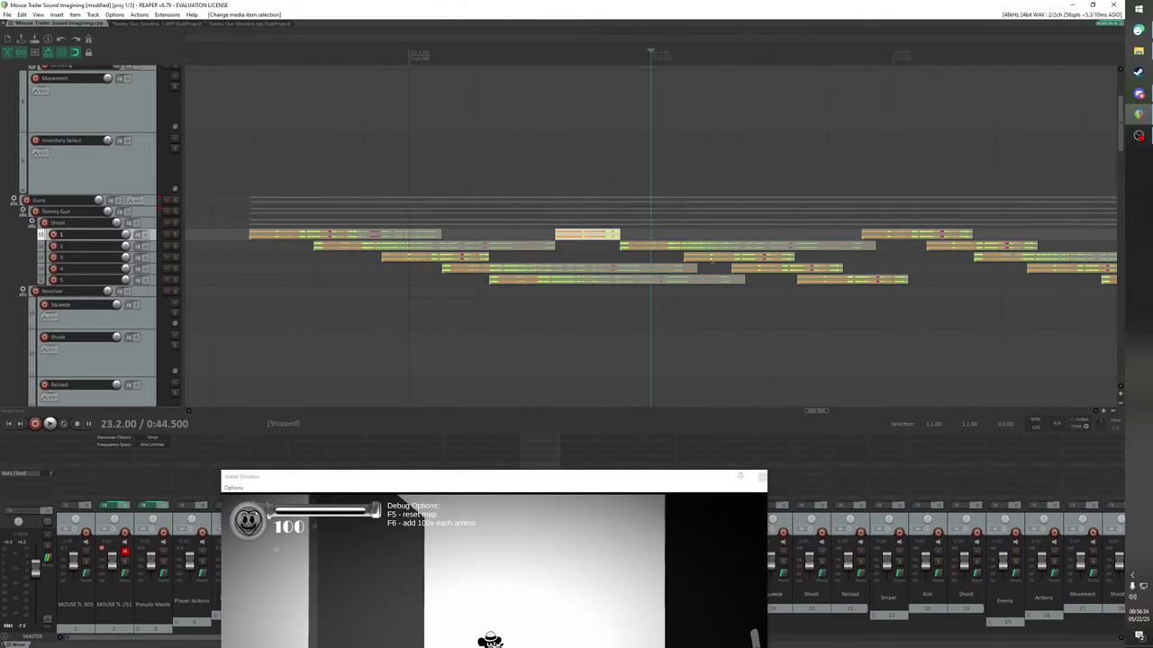
{"action": "left_click_drag", "start_coordinate": [619, 235], "coordinate": [811, 251]}
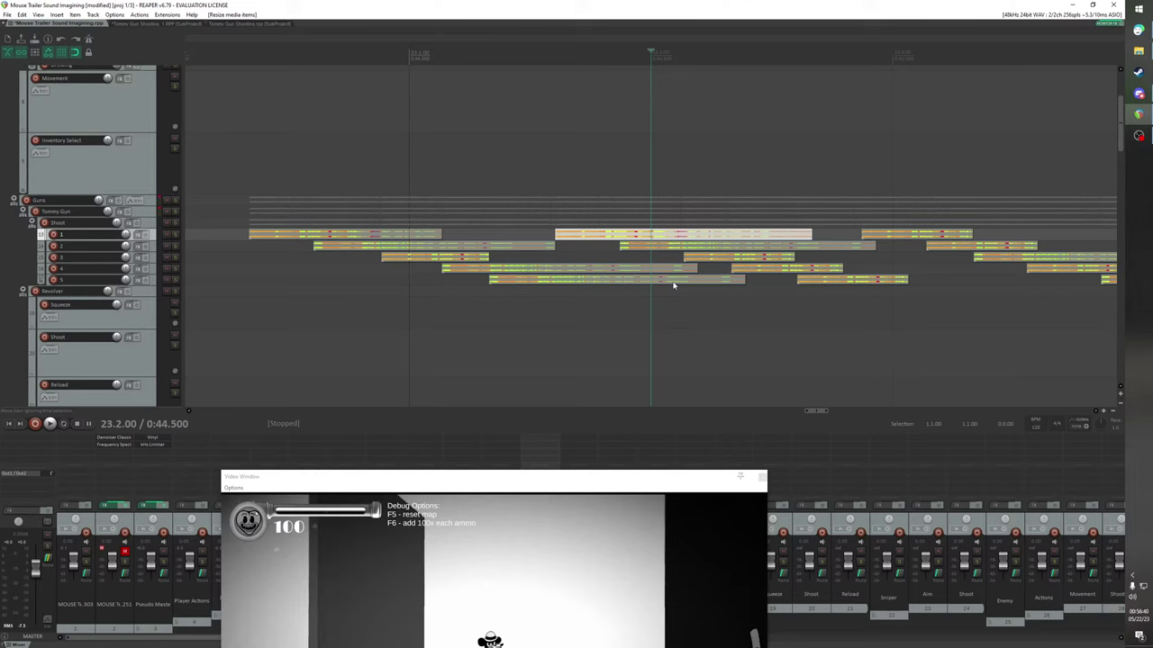
Trim the first track 4 gunshot to end at 23.1.87, where the second track 2 clip starts
{"action": "left_click", "coordinate": [637, 247]}
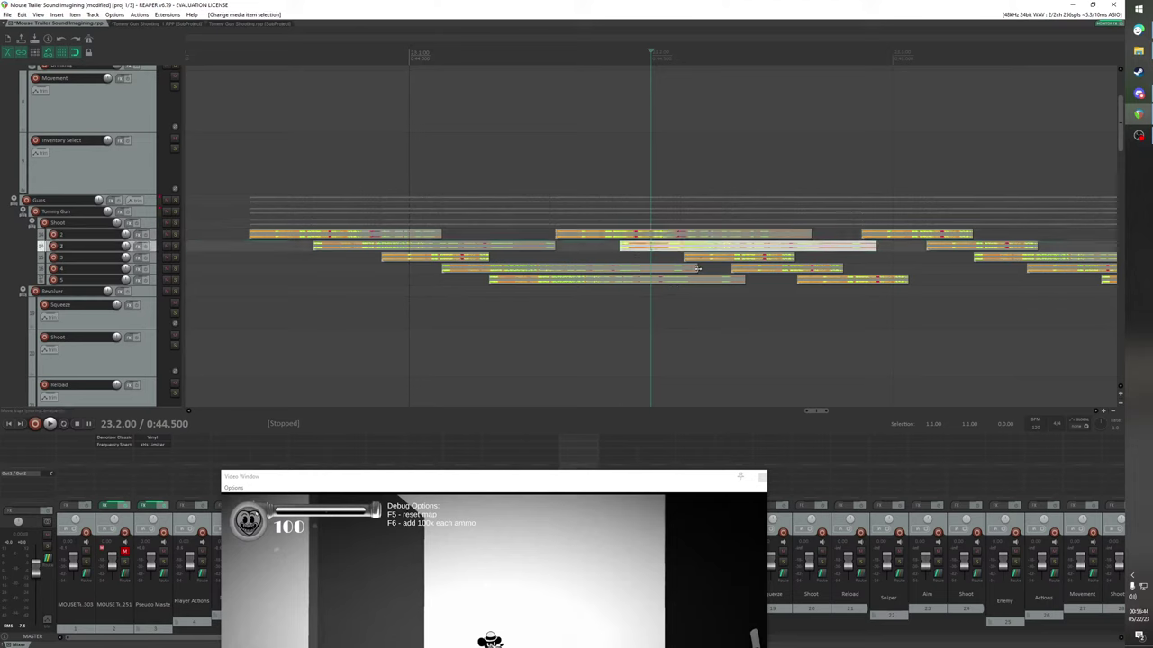
{"action": "left_click", "coordinate": [625, 246]}
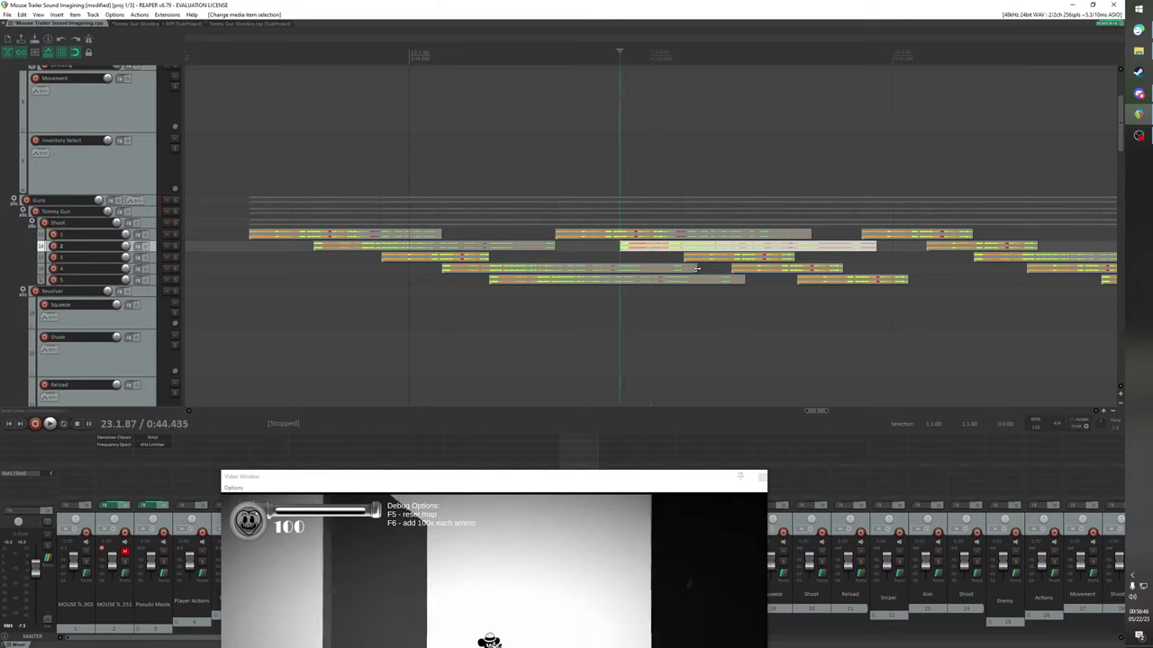
{"action": "left_click_drag", "start_coordinate": [697, 269], "coordinate": [620, 269]}
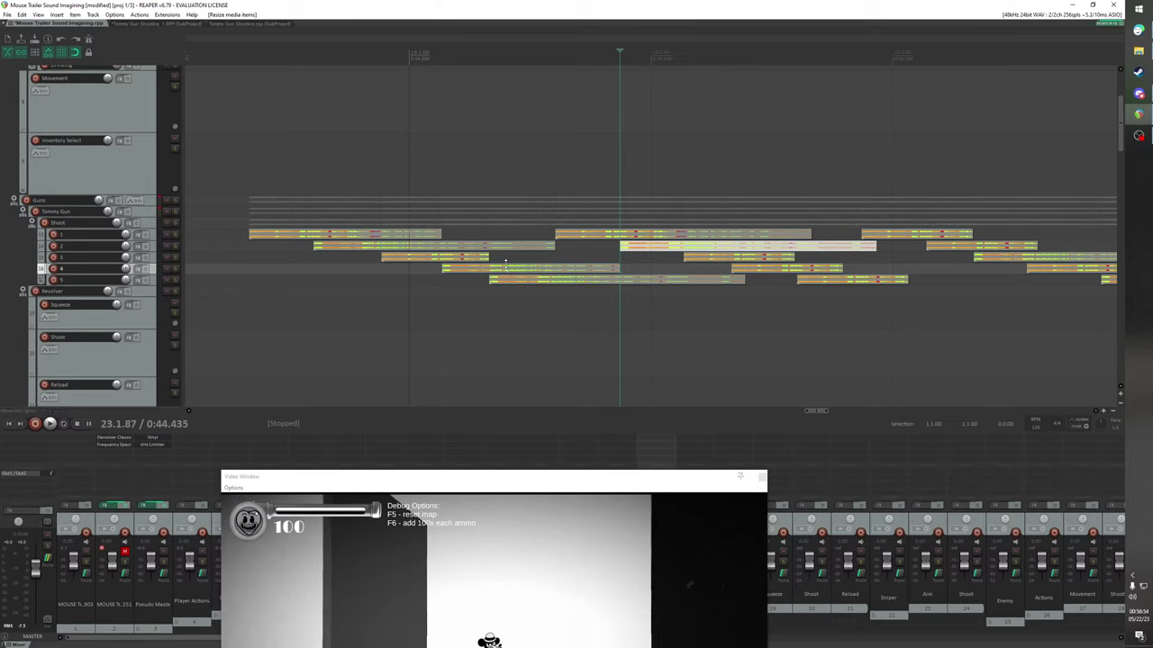
Lengthen the first track 3 gunshot to end at 23.1.60 and trim the first track 2 gunshot to end at 23.1.33
{"action": "left_click_drag", "start_coordinate": [488, 259], "coordinate": [636, 264]}
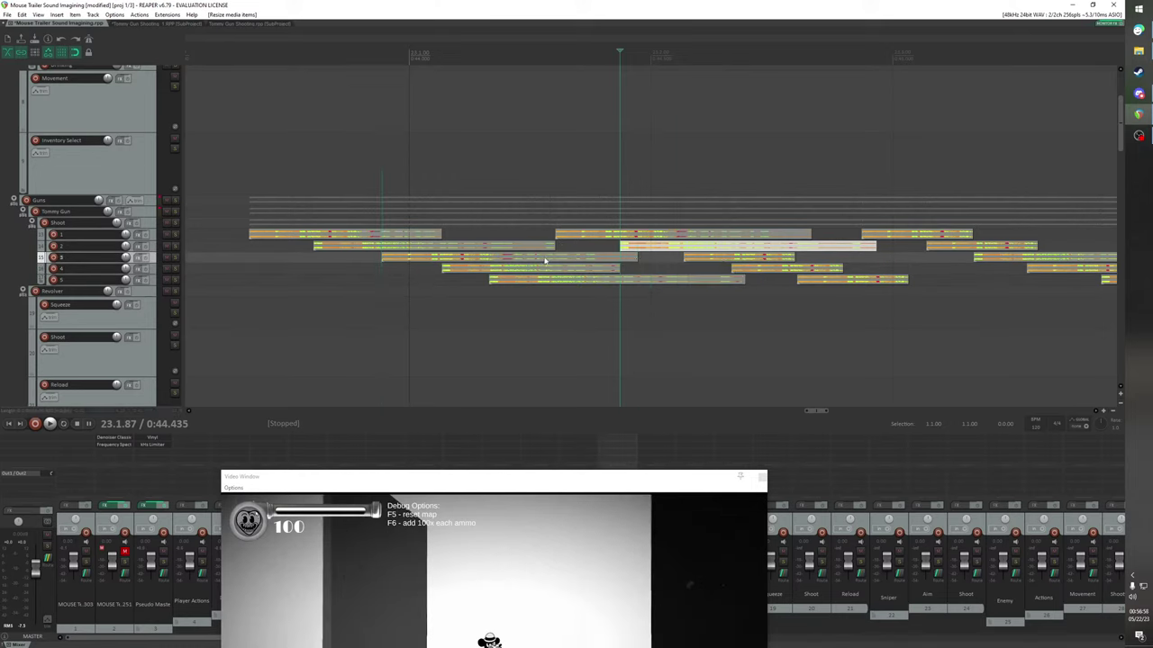
{"action": "mouse_move", "coordinate": [552, 248]}
{"action": "left_mouse_down"}
{"action": "mouse_move", "coordinate": [475, 249]}
{"action": "mouse_move", "coordinate": [541, 251]}
{"action": "left_mouse_up"}
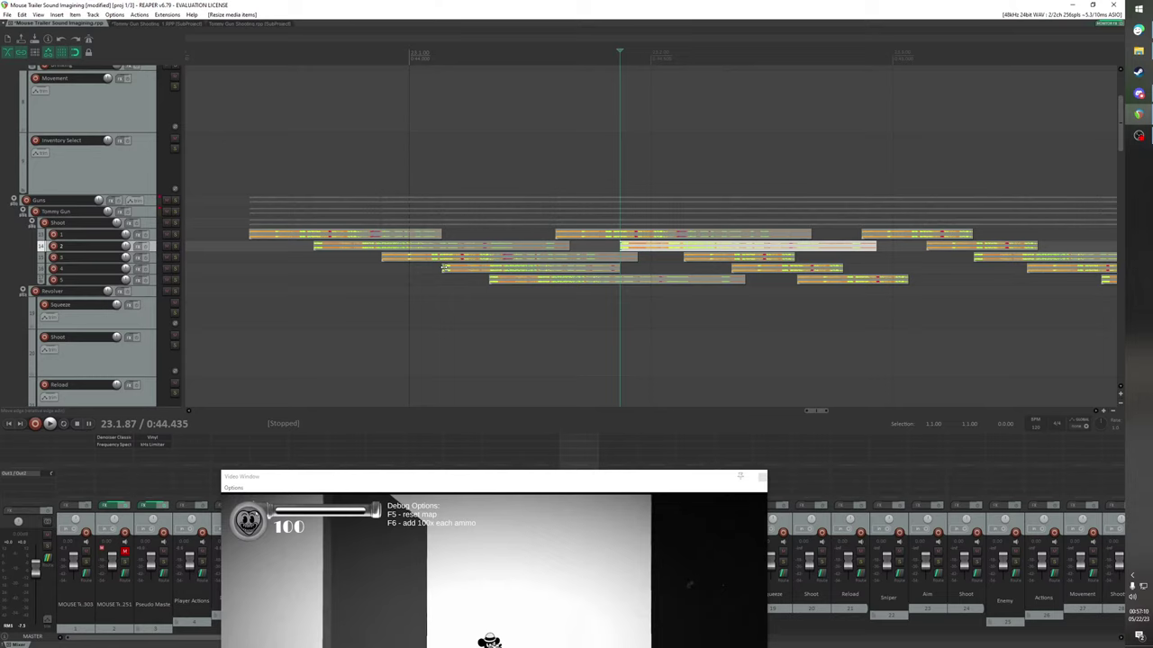
{"action": "left_click", "coordinate": [444, 267]}
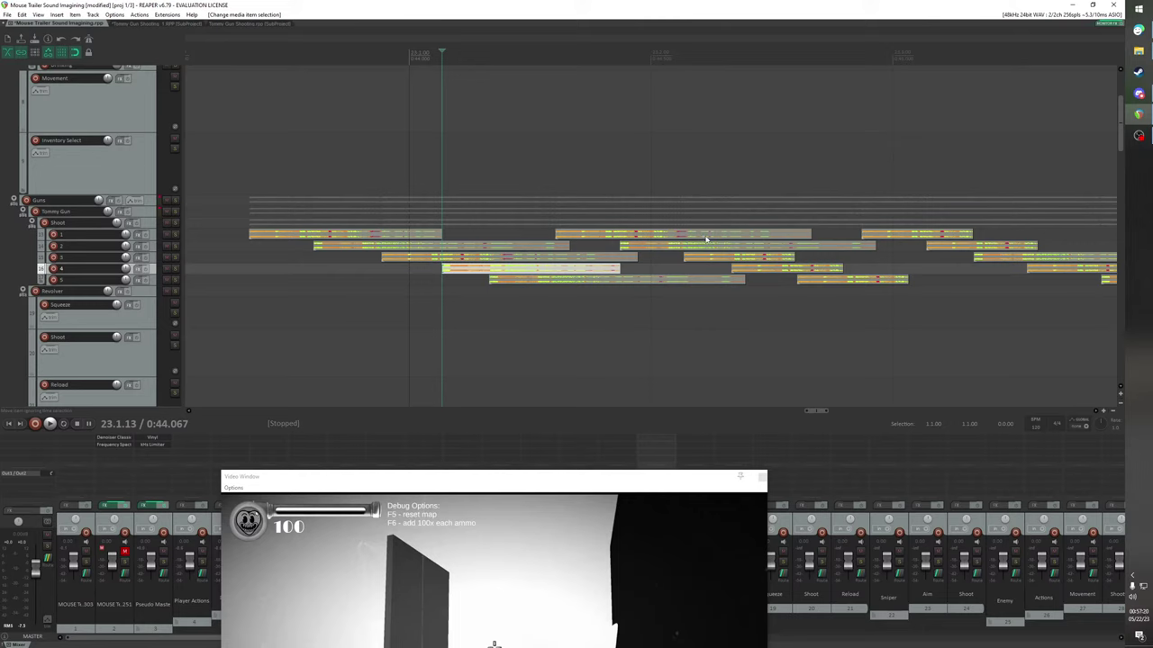
{"action": "left_click", "coordinate": [491, 280]}
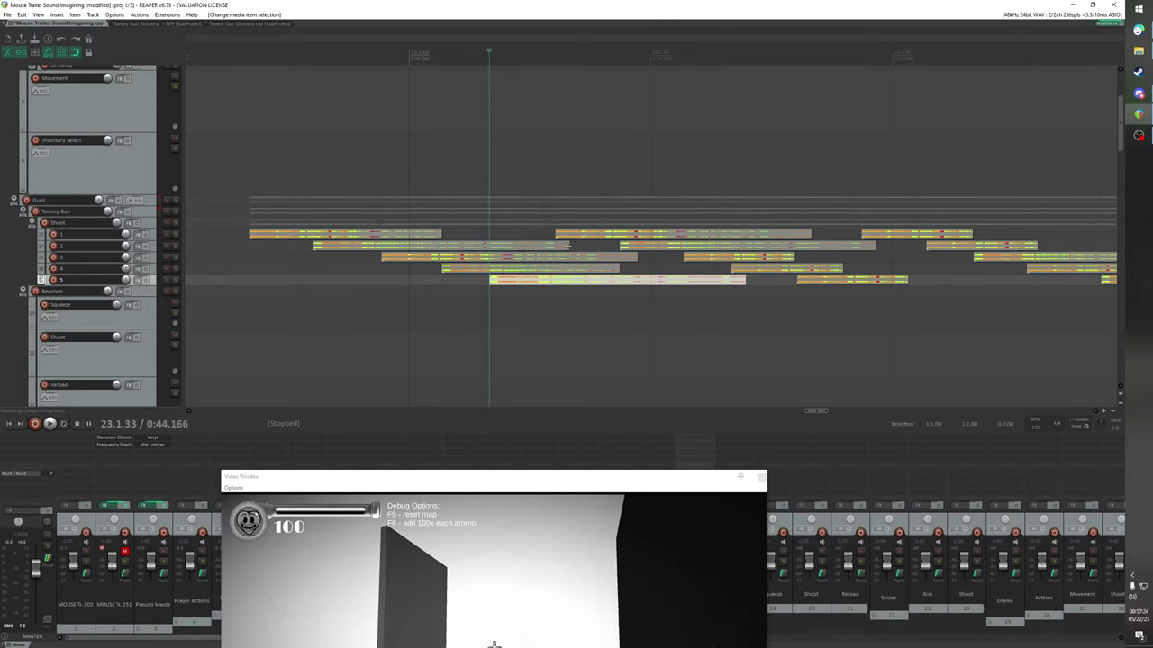
{"action": "left_click_drag", "start_coordinate": [567, 245], "coordinate": [489, 245]}
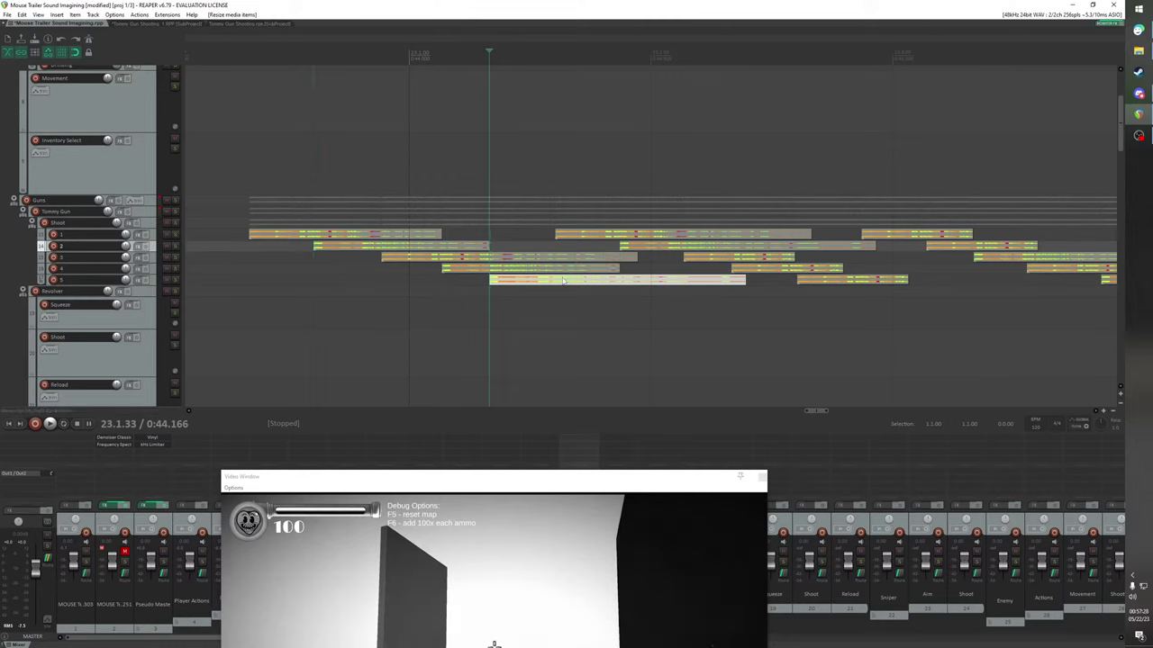
{"action": "left_click", "coordinate": [559, 234]}
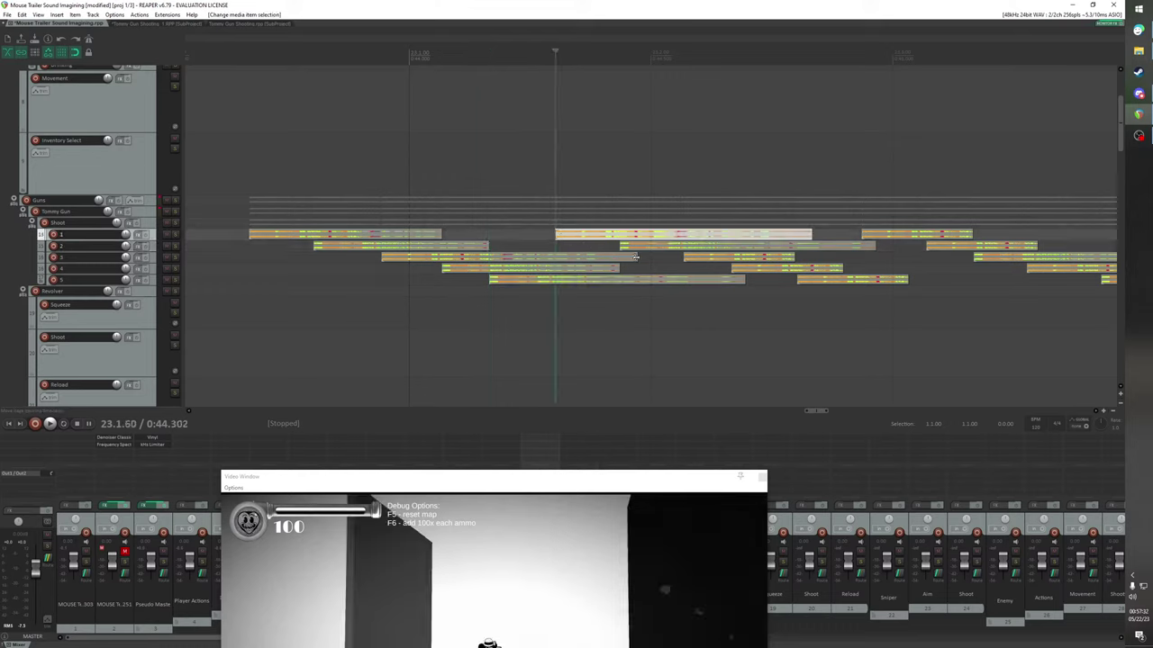
{"action": "left_click_drag", "start_coordinate": [635, 258], "coordinate": [556, 259]}
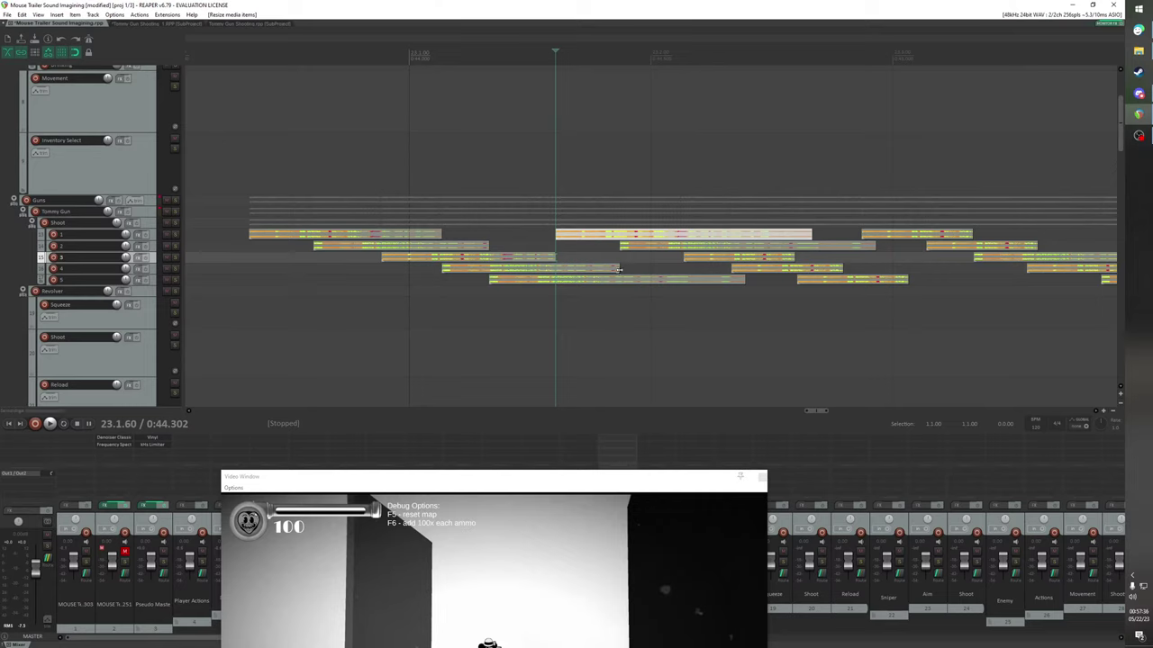
Trim the first track 5 gunshot to end at 23.2.14 and the second track 1 gunshot to end at 23.2.33
{"action": "left_click", "coordinate": [621, 247]}
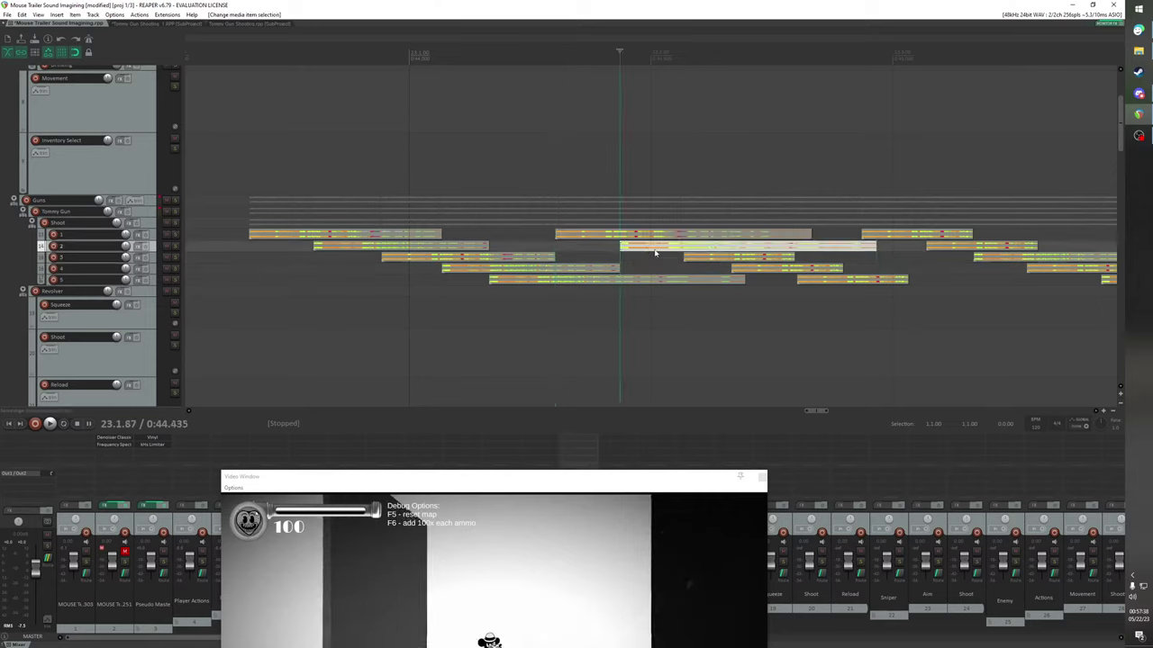
{"action": "left_click", "coordinate": [685, 259]}
{"action": "left_click_drag", "start_coordinate": [745, 281], "coordinate": [703, 282]}
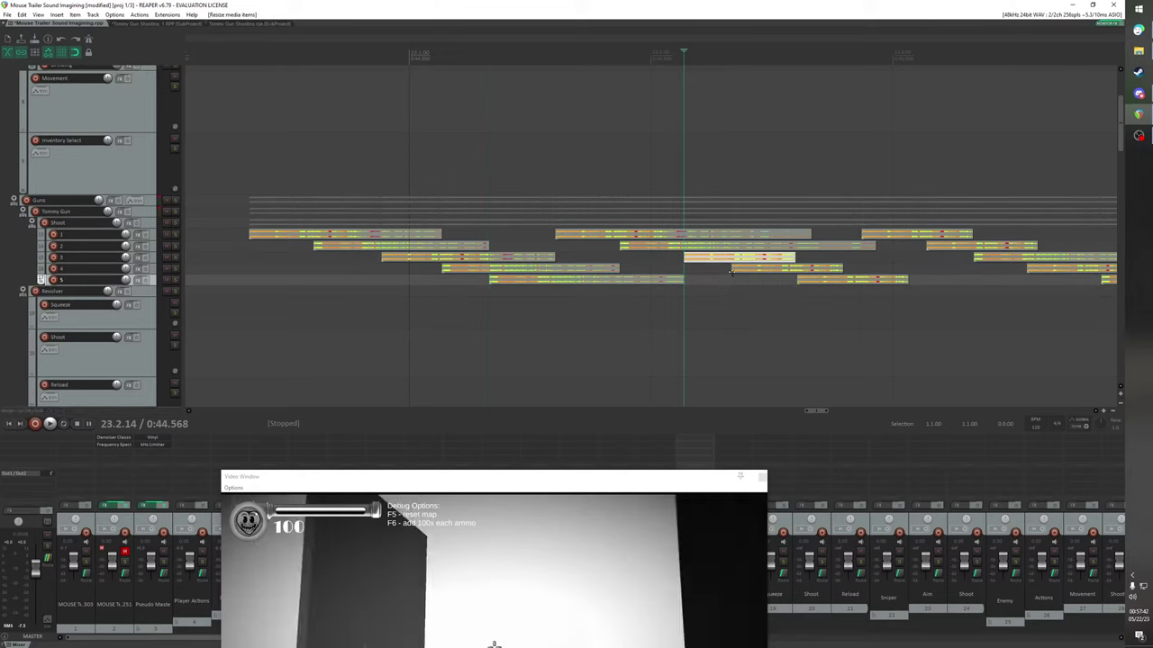
{"action": "left_click", "coordinate": [757, 267]}
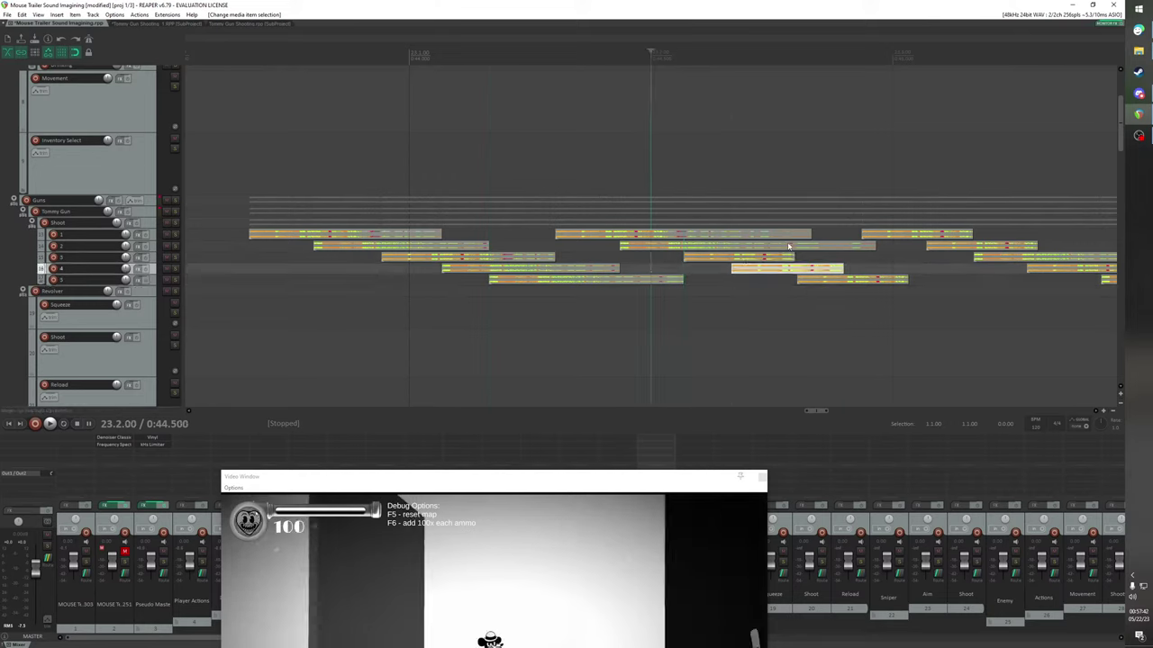
{"action": "left_click", "coordinate": [732, 268]}
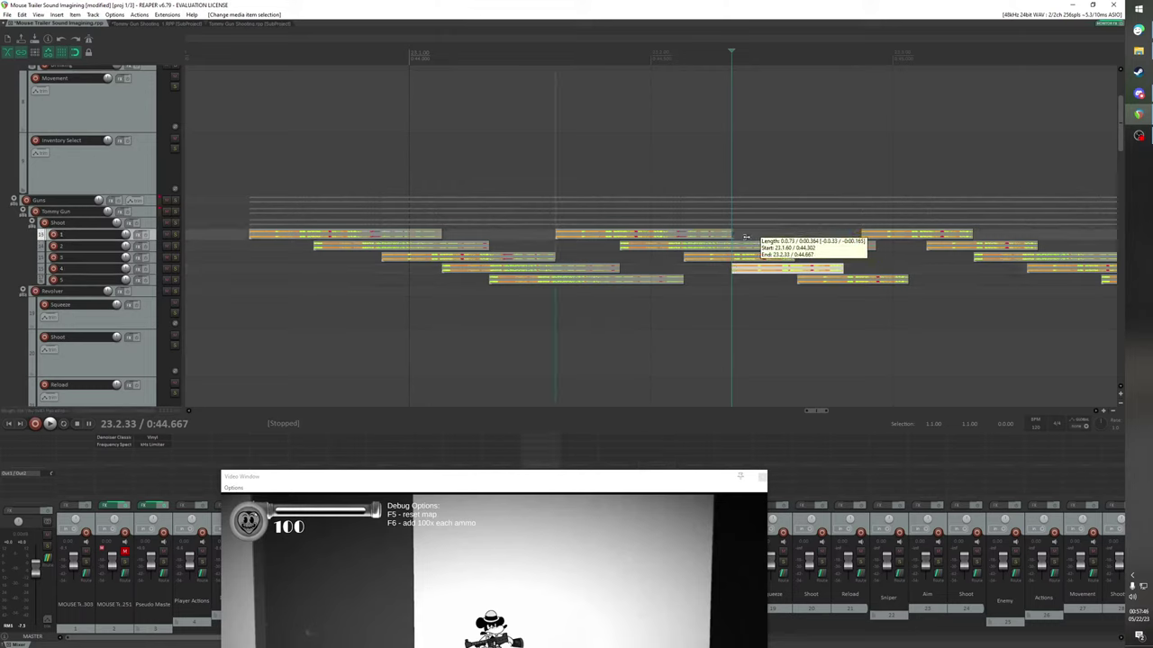
{"action": "left_click_drag", "start_coordinate": [809, 234], "coordinate": [732, 235]}
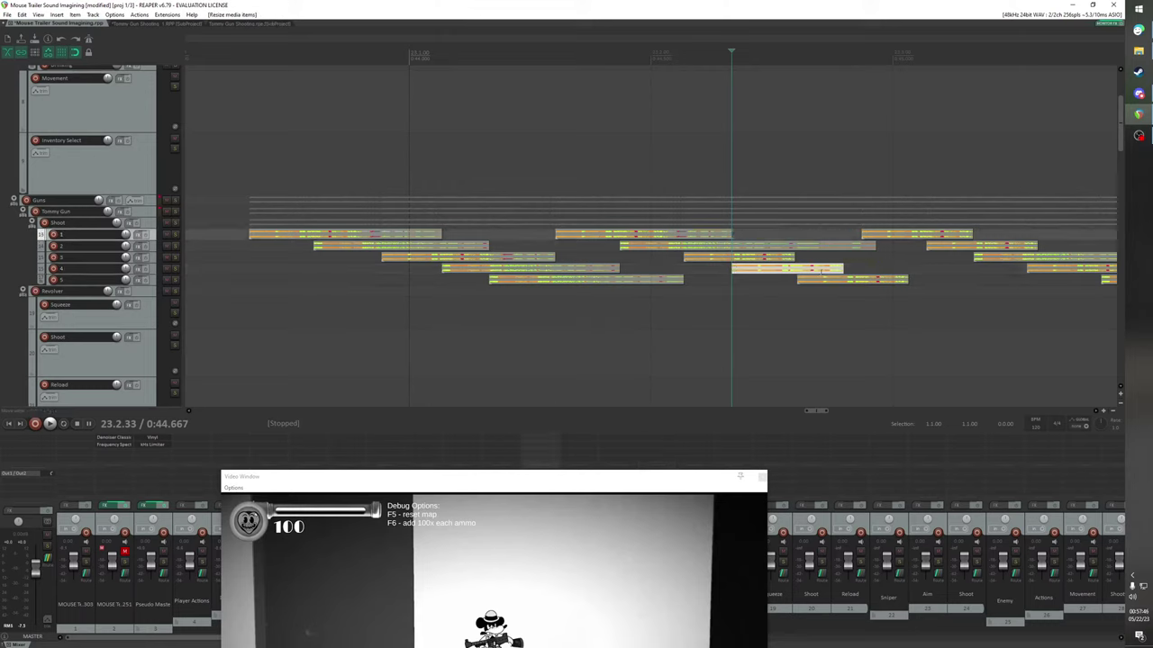
Lengthen the second track 3 gunshot's tail and trim the second track 2 gunshot to end at 23.2.61, where the second track 5 clip starts
{"action": "left_click", "coordinate": [799, 277]}
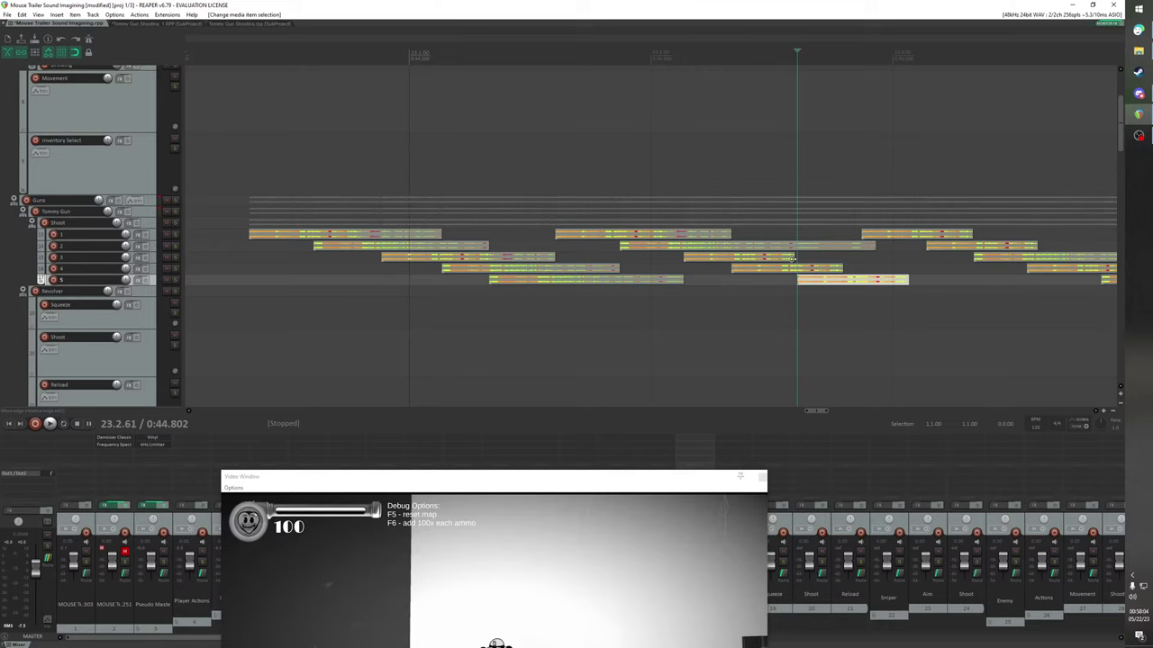
{"action": "left_click_drag", "start_coordinate": [792, 258], "coordinate": [944, 263]}
{"action": "left_click_drag", "start_coordinate": [876, 247], "coordinate": [796, 247]}
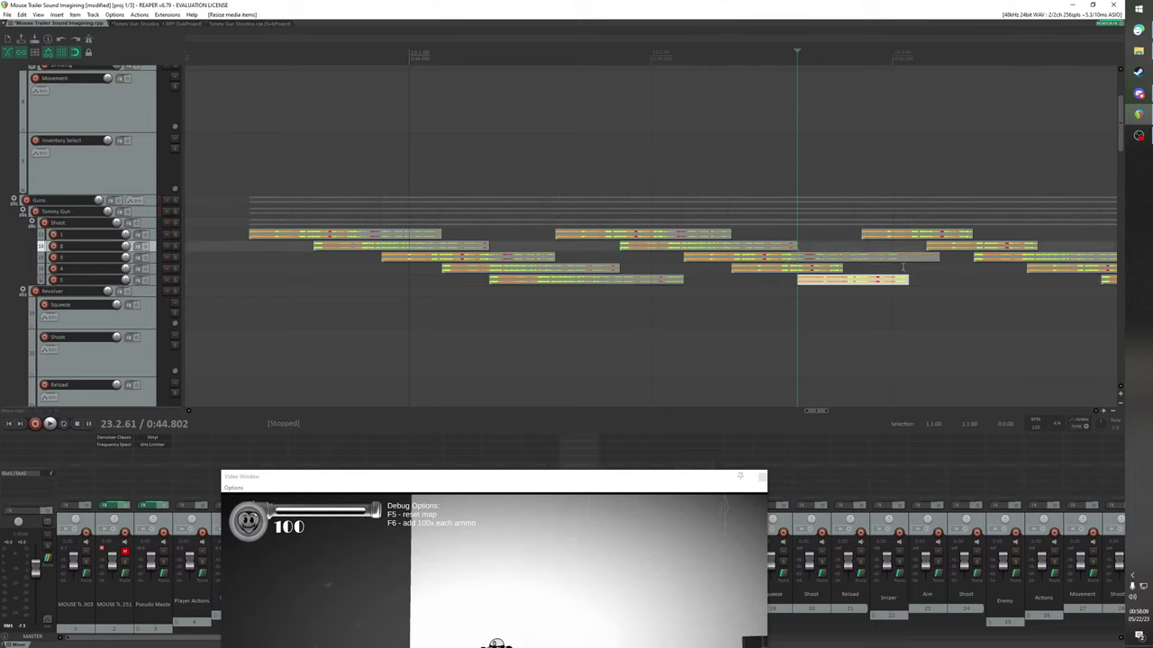
Extend the end of the third track 1 gunshot, which starts at 23.2.87, to lengthen its tail
{"action": "left_click", "coordinate": [861, 235]}
{"action": "mouse_move", "coordinate": [612, 477]}
{"action": "left_mouse_down"}
{"action": "mouse_move", "coordinate": [610, 238]}
{"action": "mouse_move", "coordinate": [599, 481]}
{"action": "left_mouse_up"}
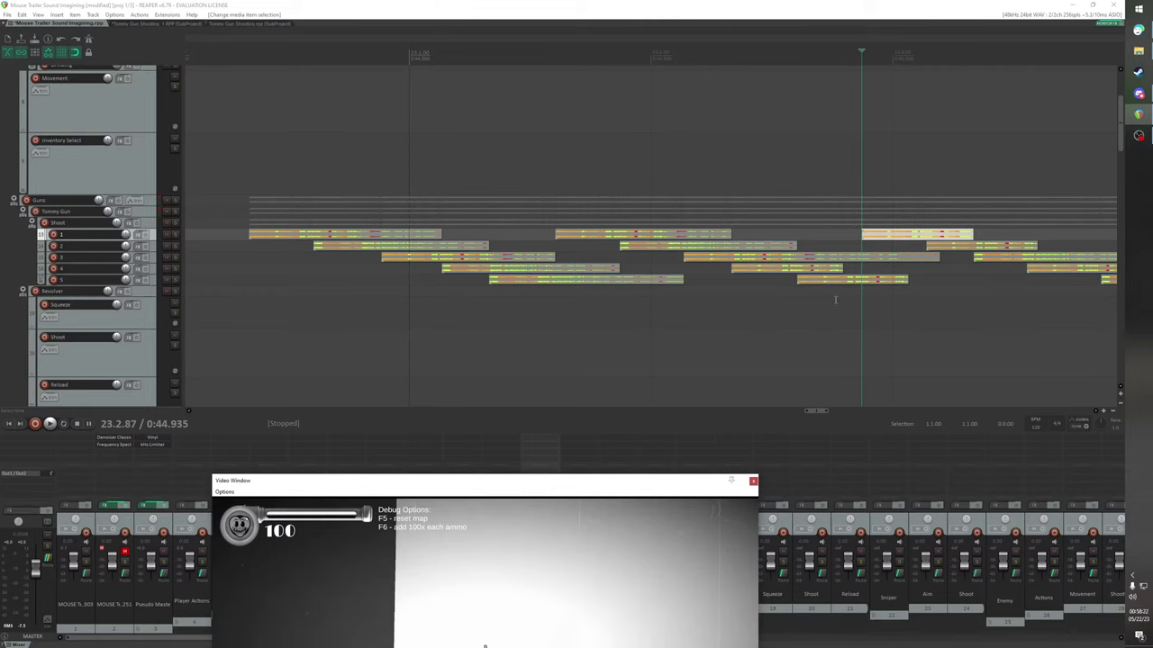
{"action": "left_click_drag", "start_coordinate": [815, 411], "coordinate": [819, 411]}
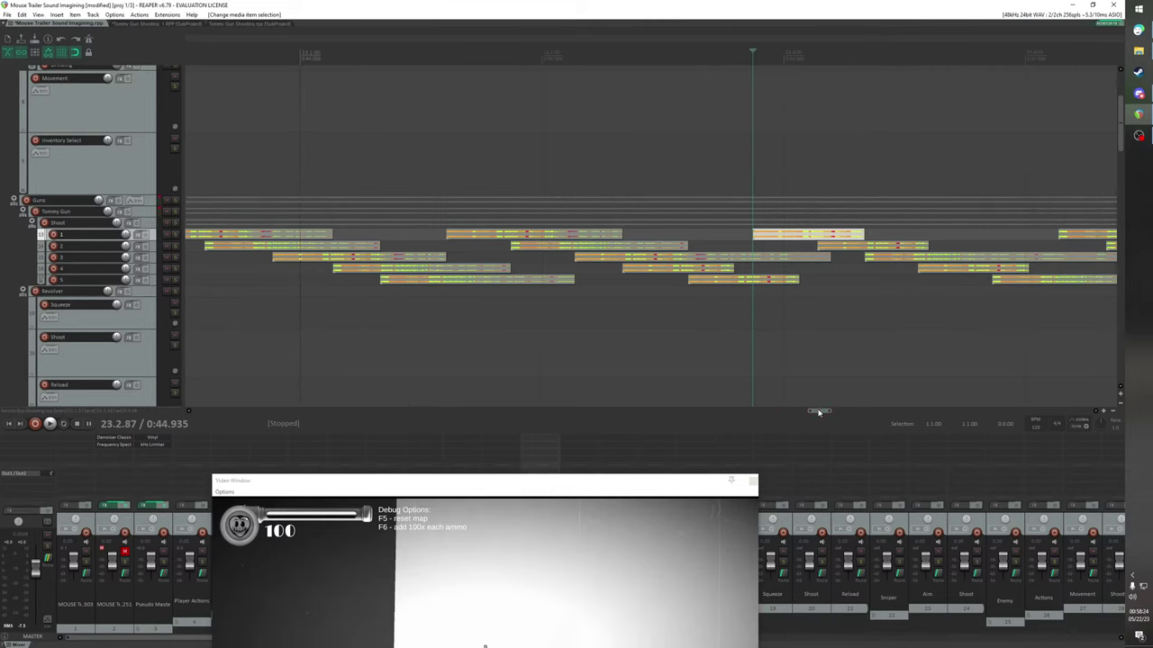
{"action": "scroll", "coordinate": [884, 266], "scroll_direction": "down", "scroll_amount": 2}
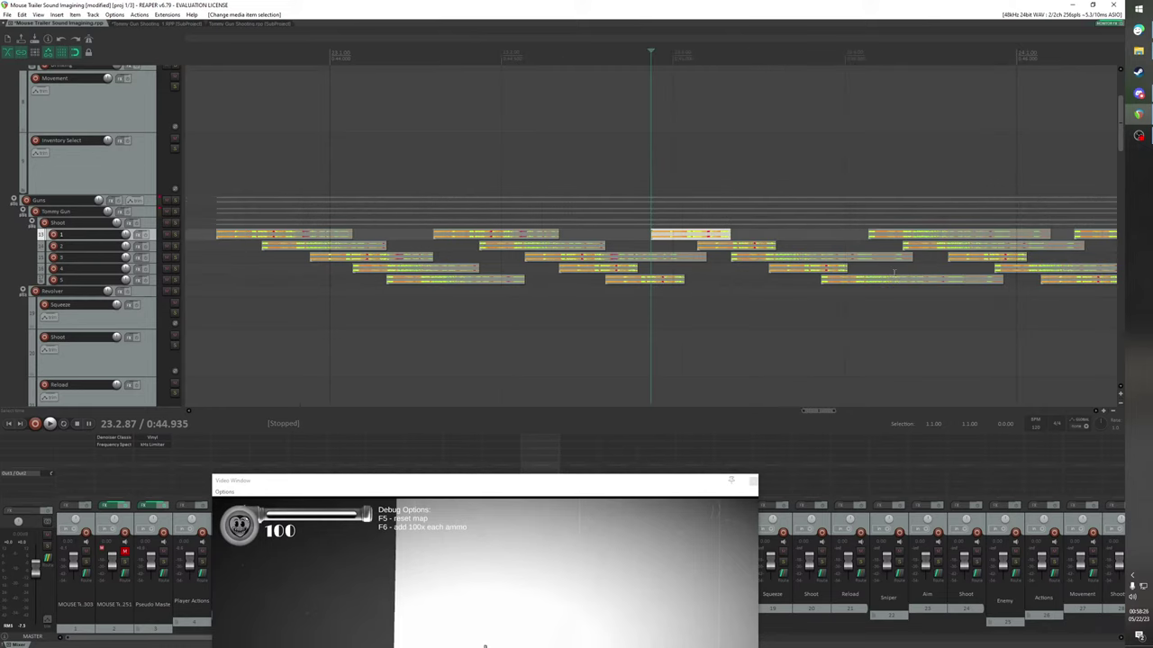
{"action": "scroll", "coordinate": [856, 270], "scroll_direction": "up", "scroll_amount": 1}
{"action": "scroll", "coordinate": [838, 275], "scroll_direction": "down", "scroll_amount": 1}
{"action": "left_click_drag", "start_coordinate": [730, 234], "coordinate": [836, 236]}
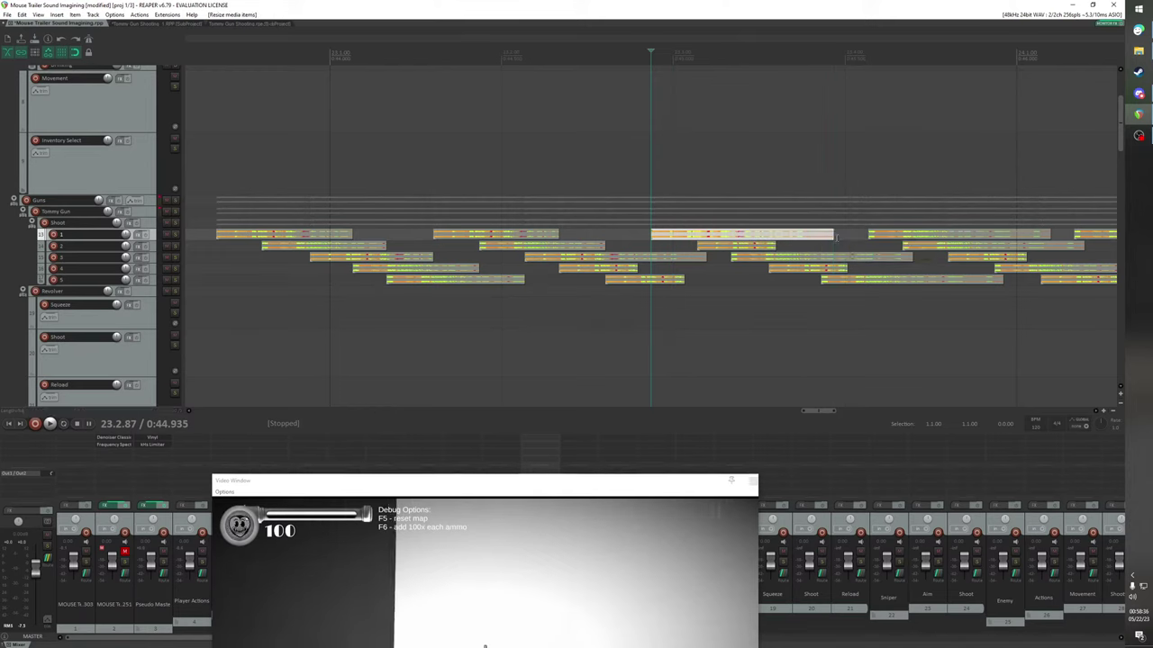
End the third track 1 and track 2 gunshots at 23.3.56 and 23.3.86, and extend the third track 4 gunshot's tail
{"action": "left_click", "coordinate": [771, 270]}
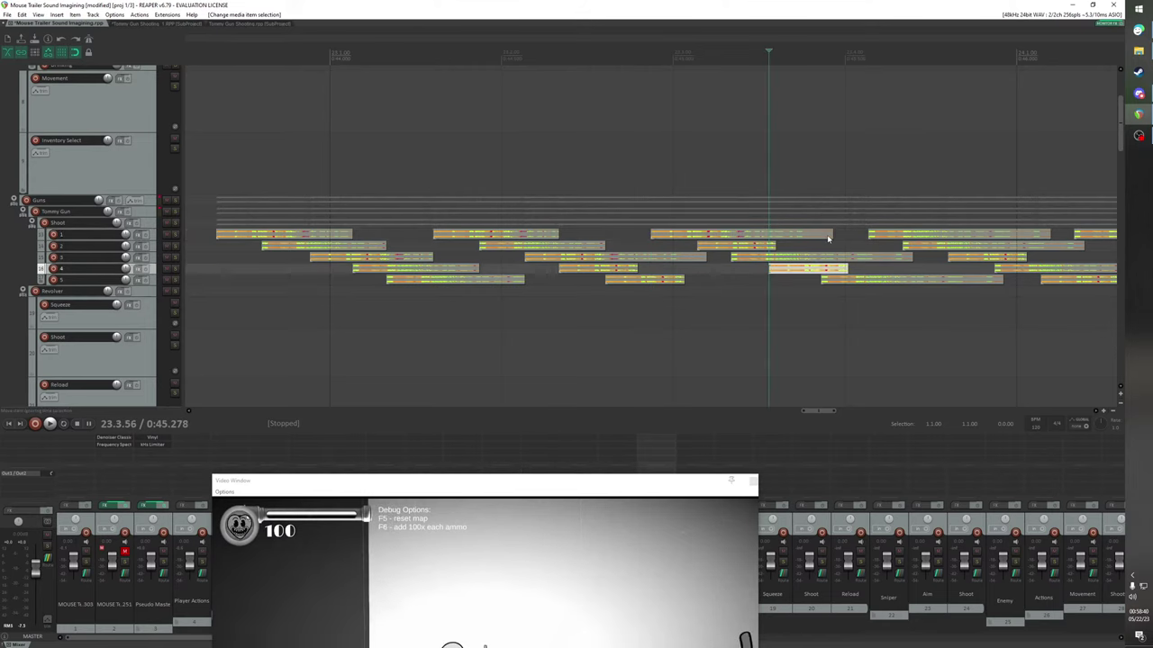
{"action": "left_click_drag", "start_coordinate": [820, 236], "coordinate": [951, 272]}
{"action": "left_click", "coordinate": [822, 280]}
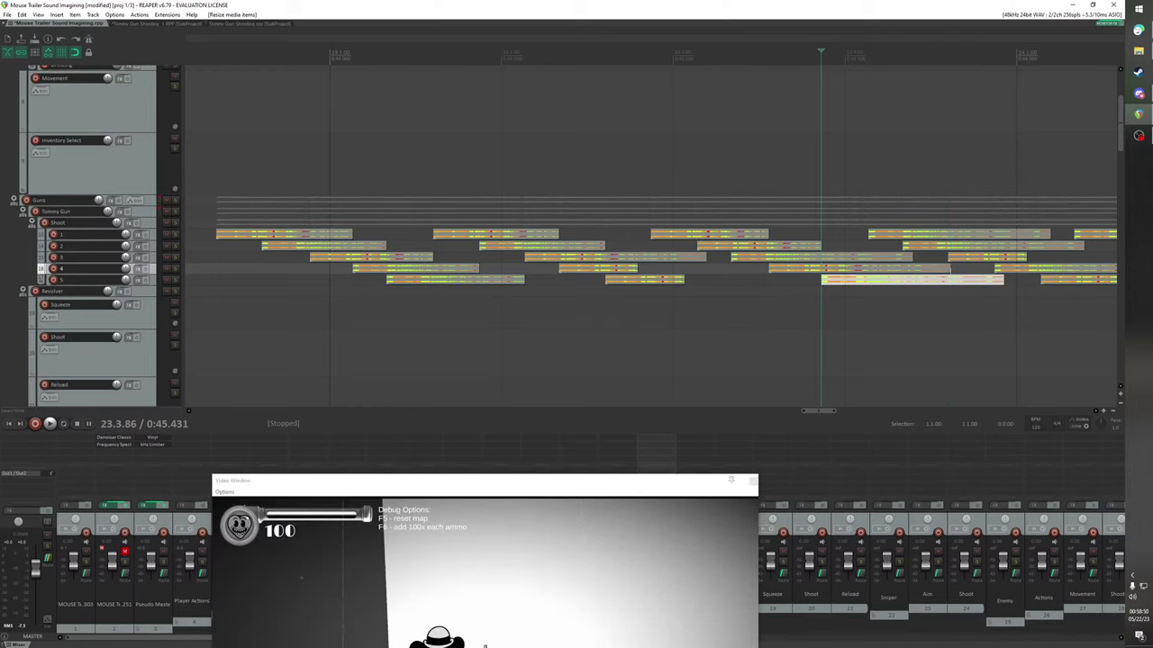
Trim the third track 3 gunshot to end at 23.4.14, where the fourth track 1 clip starts
{"action": "left_click", "coordinate": [870, 234]}
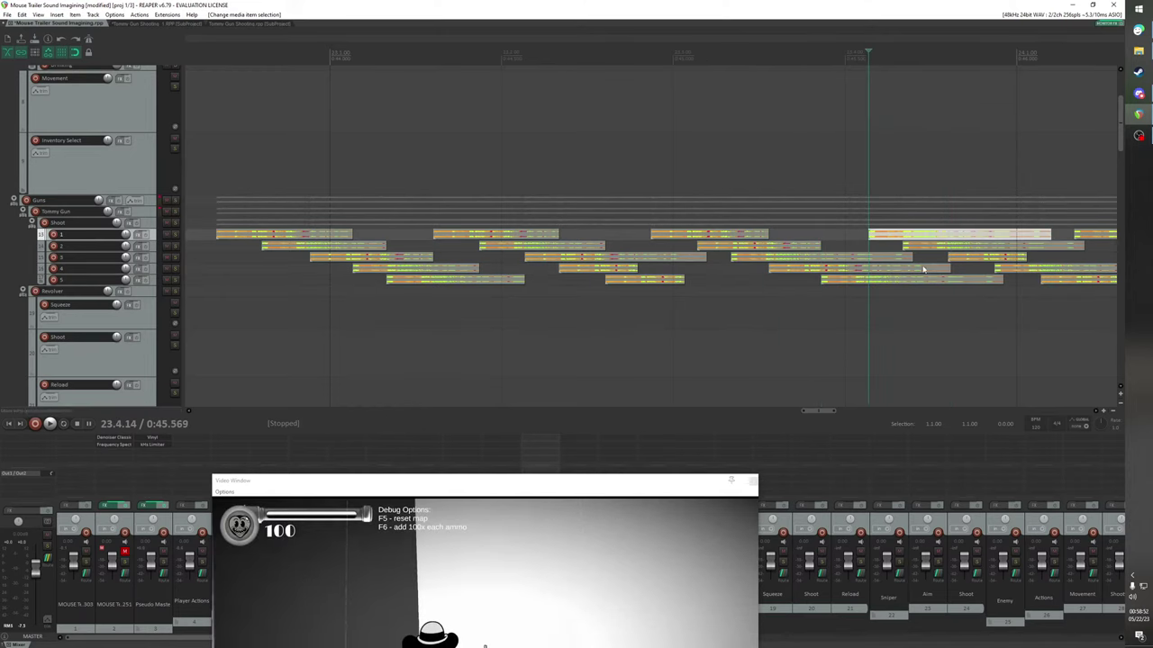
{"action": "left_click_drag", "start_coordinate": [1005, 281], "coordinate": [886, 282]}
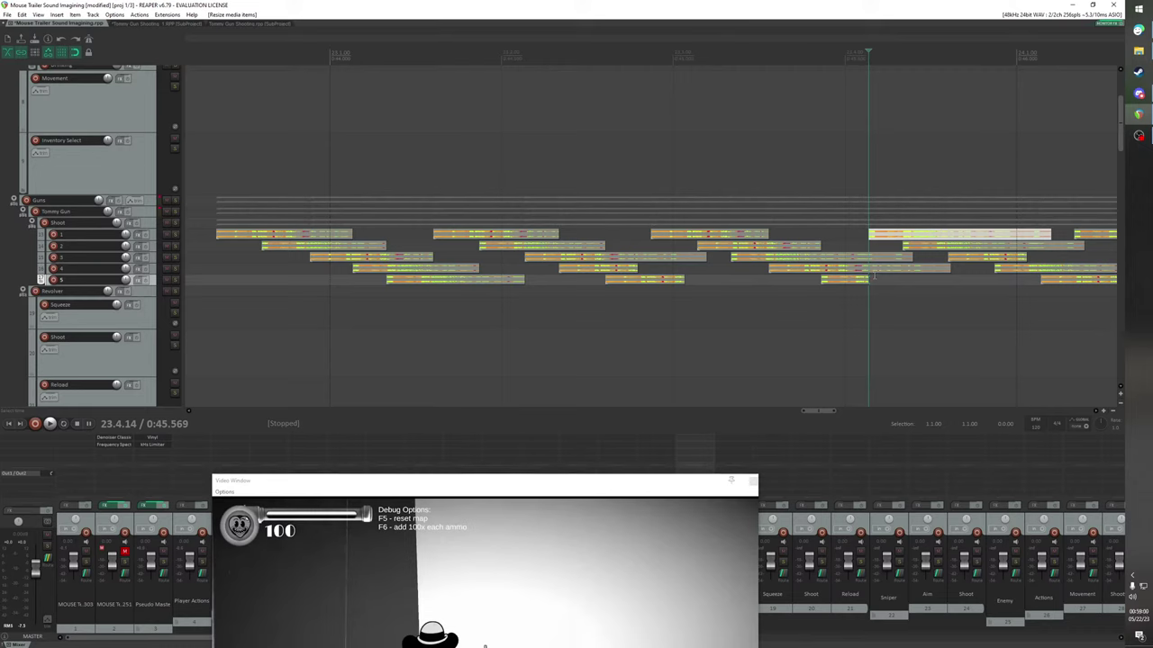
{"action": "key", "text": "ctrl+z"}
{"action": "left_click_drag", "start_coordinate": [912, 257], "coordinate": [870, 255]}
Trim the third track 4 gunshot to end at 23.4.34 and the third track 5 gunshot to end at 23.4.60
{"action": "left_click", "coordinate": [945, 245]}
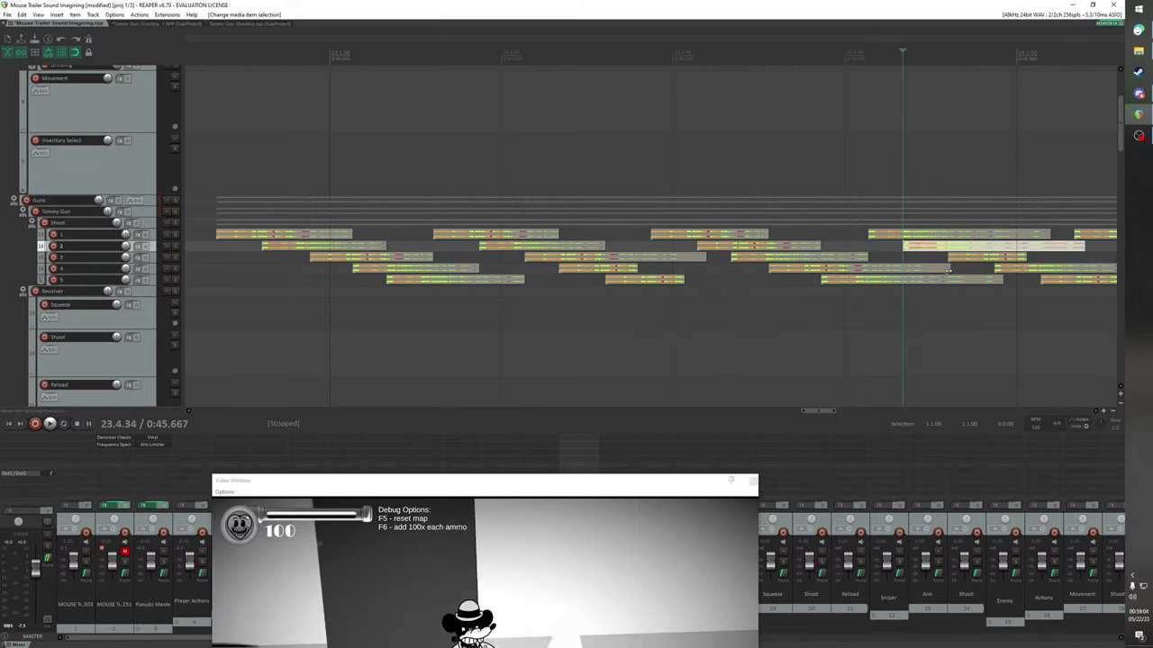
{"action": "left_click_drag", "start_coordinate": [948, 269], "coordinate": [902, 267]}
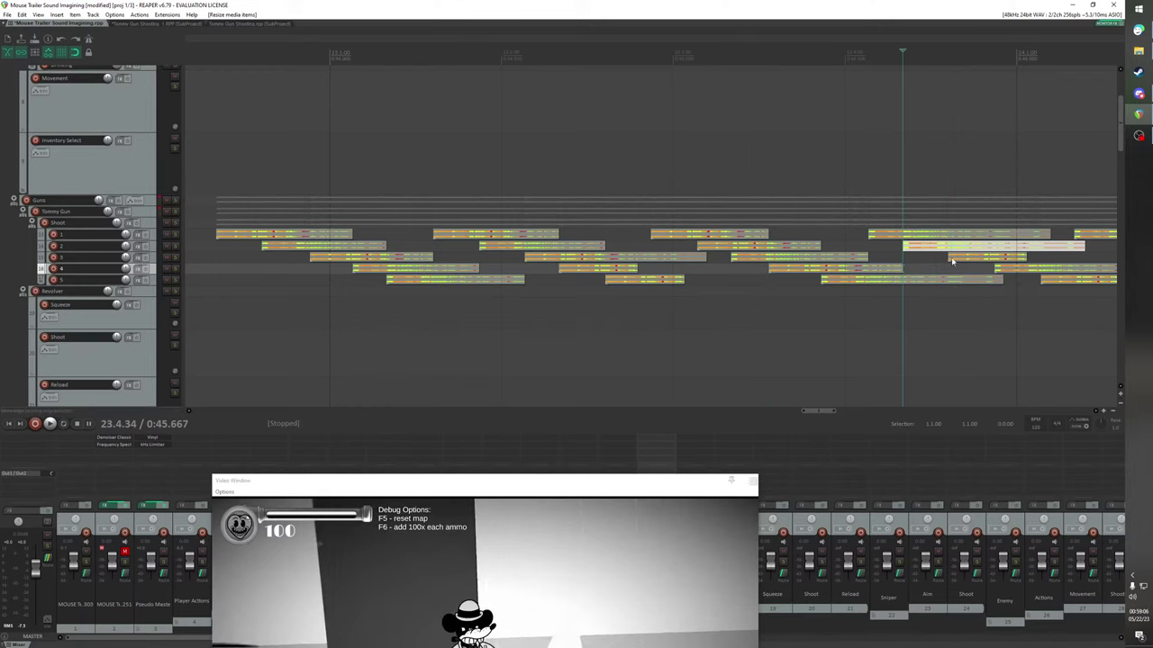
{"action": "left_click", "coordinate": [952, 260]}
{"action": "left_click_drag", "start_coordinate": [1002, 279], "coordinate": [947, 279]}
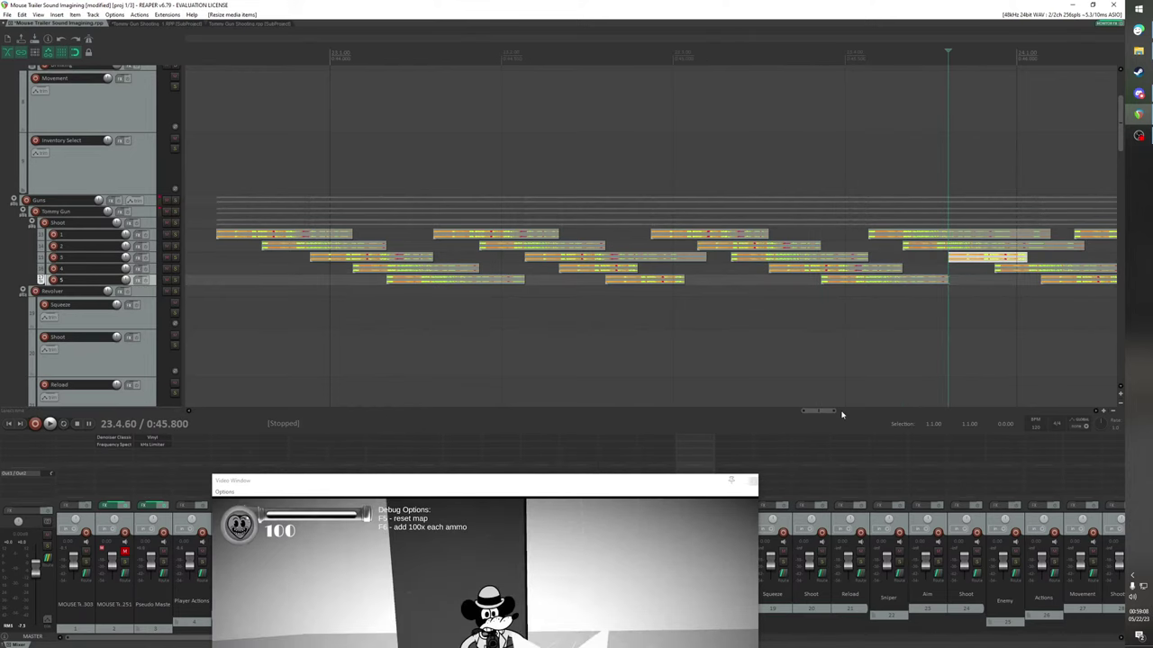
Trim the Tommy Gun shots on tracks 1 and 2 to end where the shots on tracks 4 and 5 start, at 23.4.87 and 24.1.14
{"action": "left_click_drag", "start_coordinate": [842, 414], "coordinate": [858, 413]}
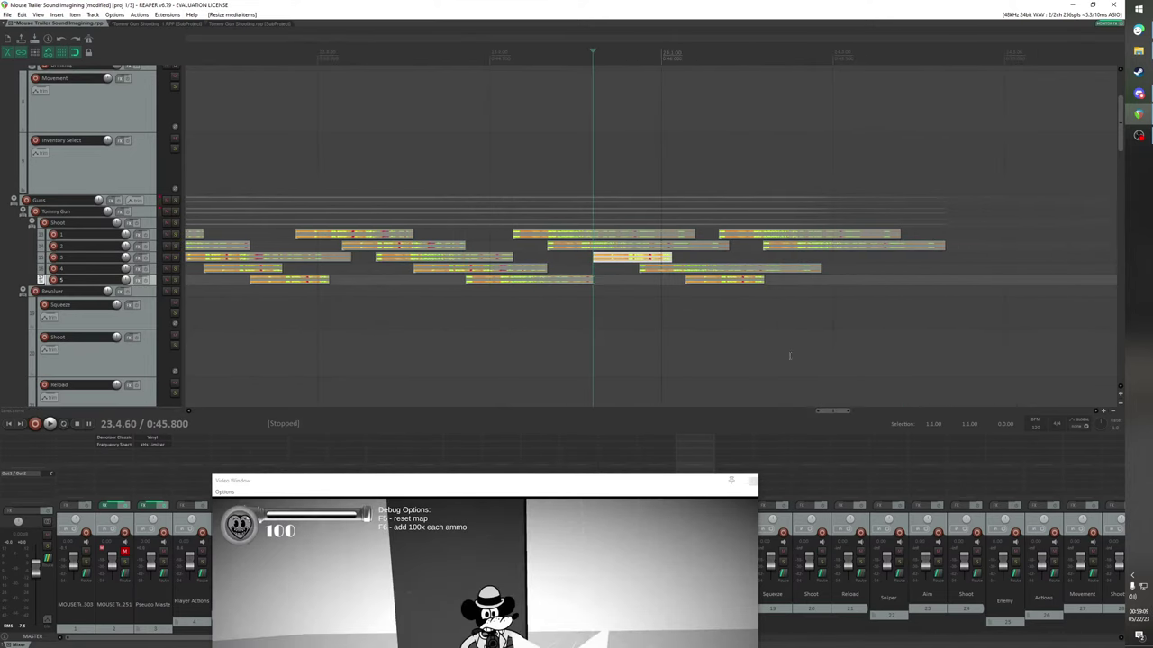
{"action": "left_click", "coordinate": [641, 269]}
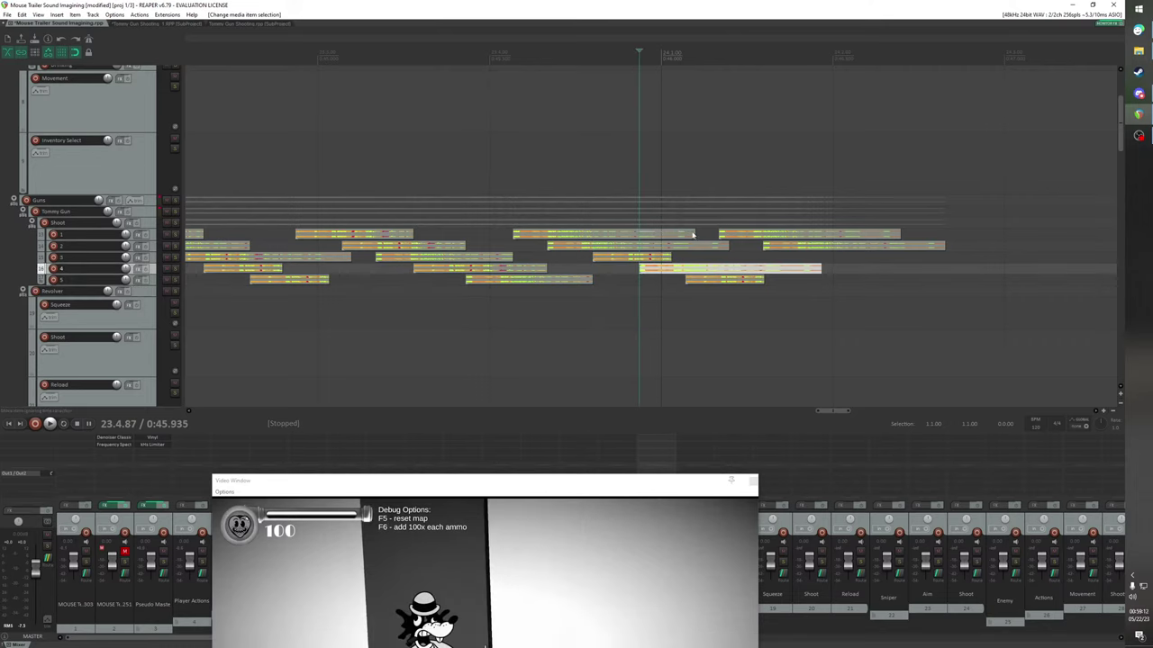
{"action": "left_click_drag", "start_coordinate": [692, 236], "coordinate": [639, 236]}
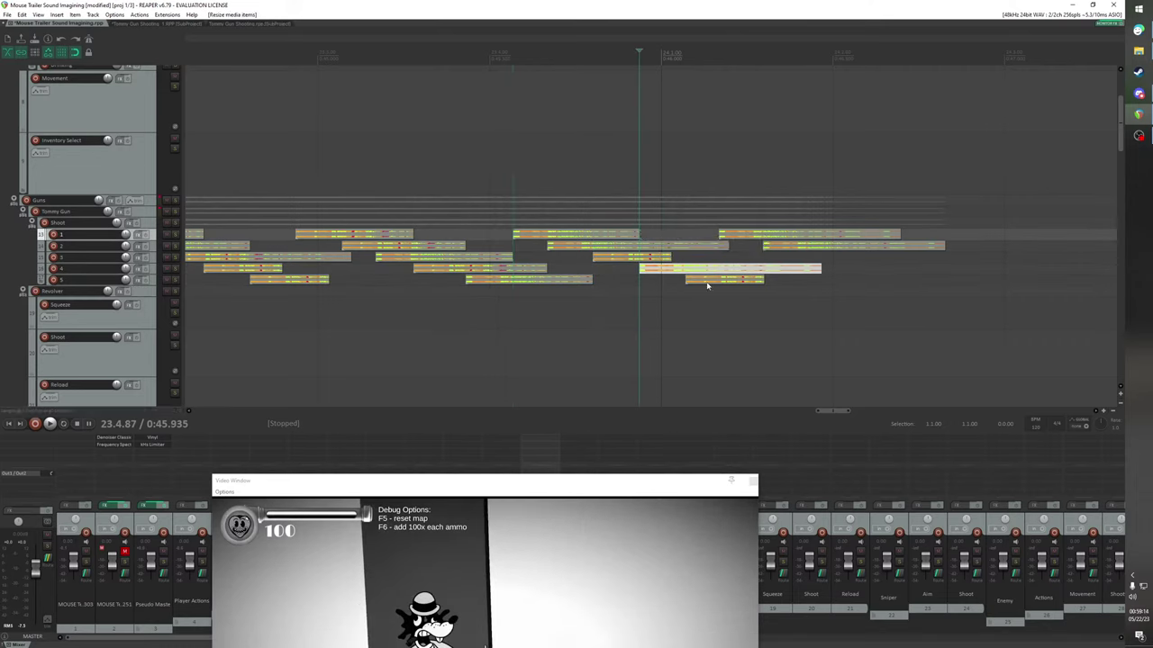
{"action": "left_click_drag", "start_coordinate": [687, 280], "coordinate": [687, 280]}
{"action": "left_click_drag", "start_coordinate": [727, 245], "coordinate": [685, 244]}
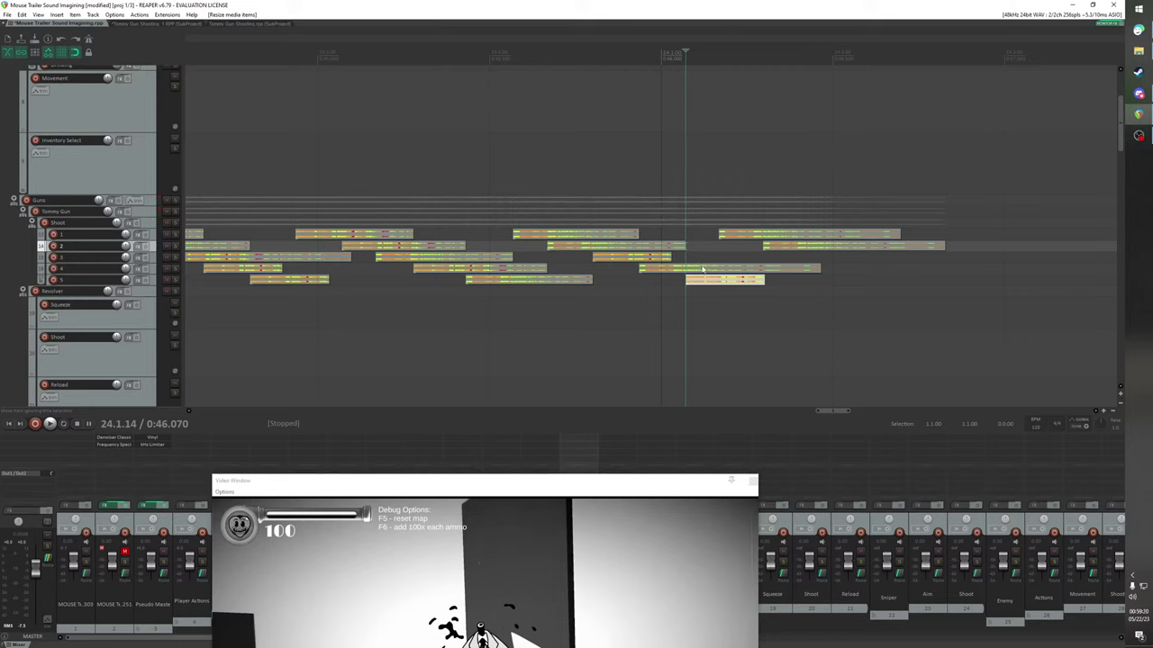
Extend the late burst's last track 3 shot to 24.1.34, trim track 4's to 24.1.59, and lengthen track 5's to 0.530 s
{"action": "left_click_drag", "start_coordinate": [675, 255], "coordinate": [799, 261]}
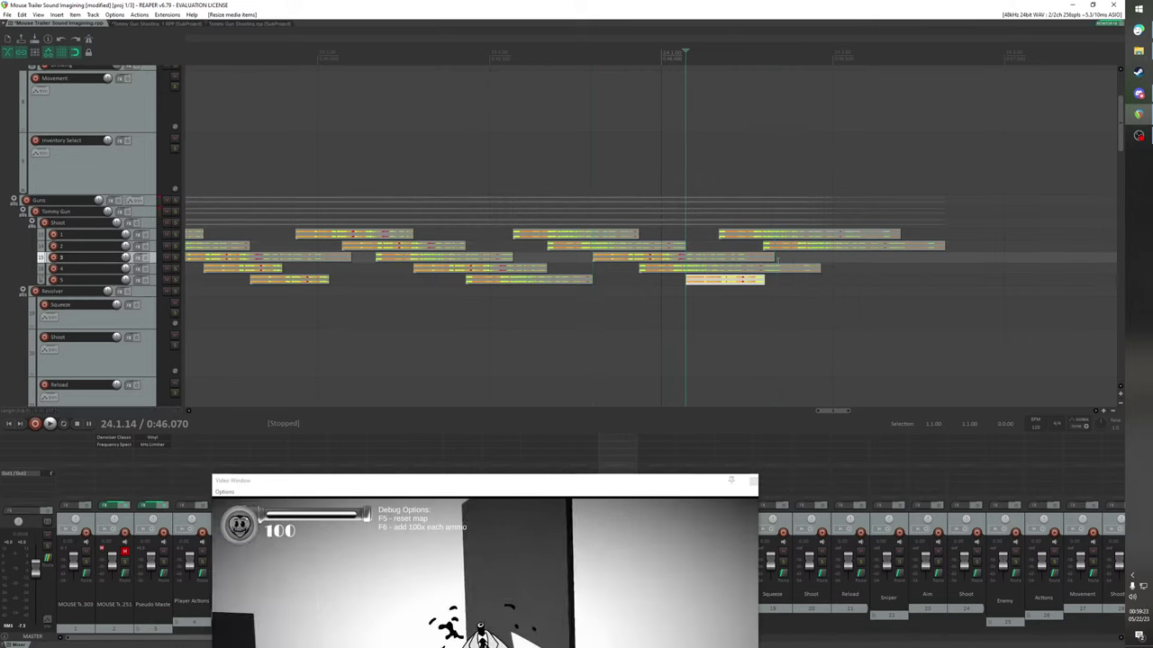
{"action": "left_click", "coordinate": [719, 236]}
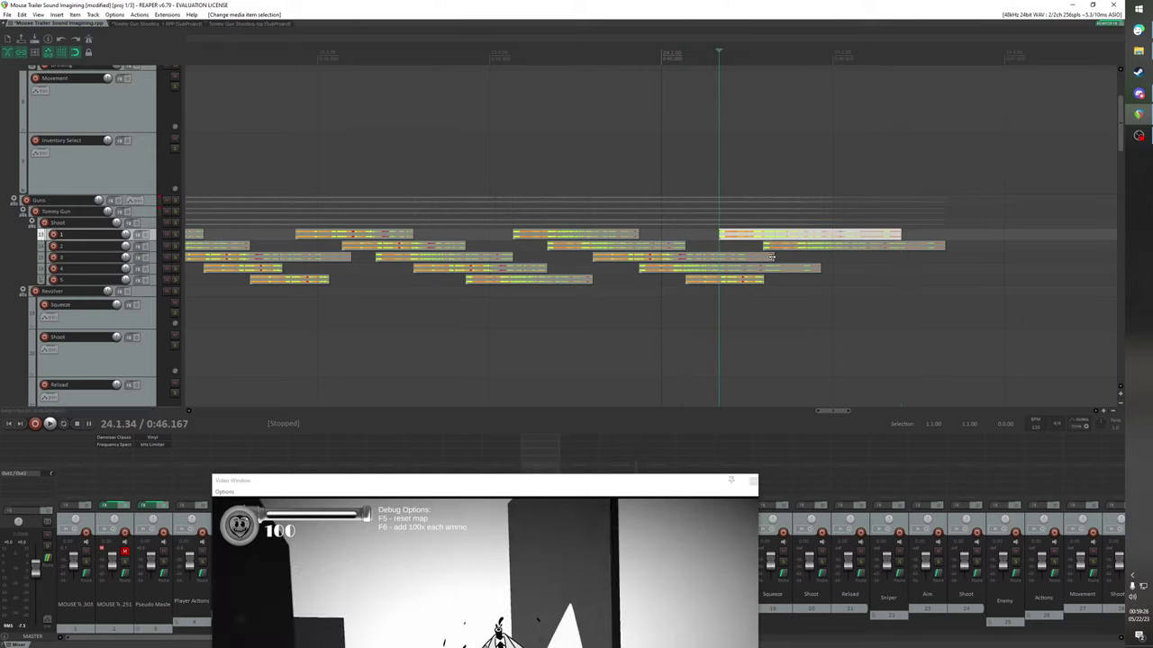
{"action": "left_click_drag", "start_coordinate": [772, 257], "coordinate": [726, 257]}
{"action": "left_click", "coordinate": [766, 246]}
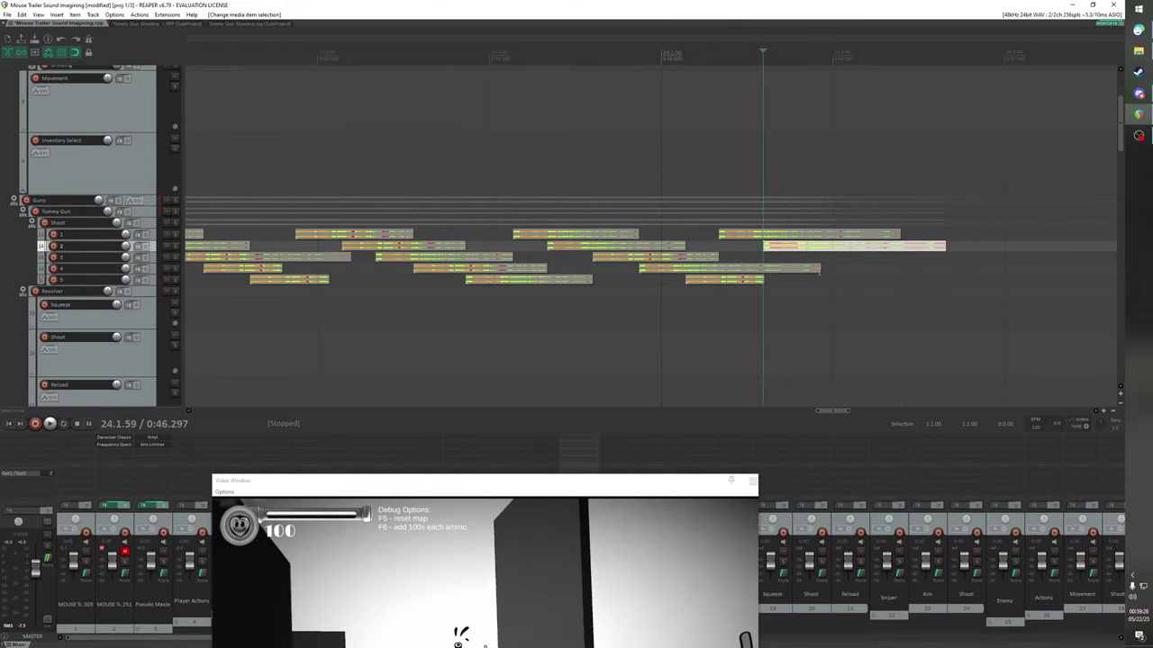
{"action": "left_click_drag", "start_coordinate": [820, 269], "coordinate": [866, 287]}
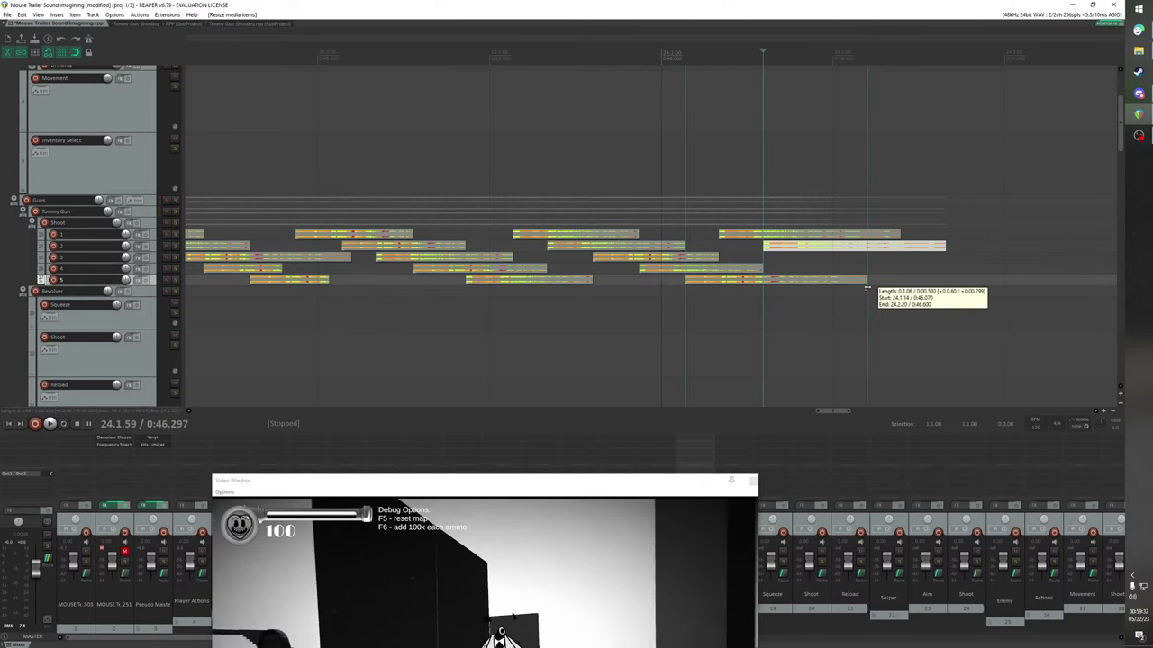
Play back the late Tommy Gun burst from 22.4.00 and reposition the video window to watch the footage
{"action": "scroll", "coordinate": [693, 261], "scroll_direction": "down", "scroll_amount": 5}
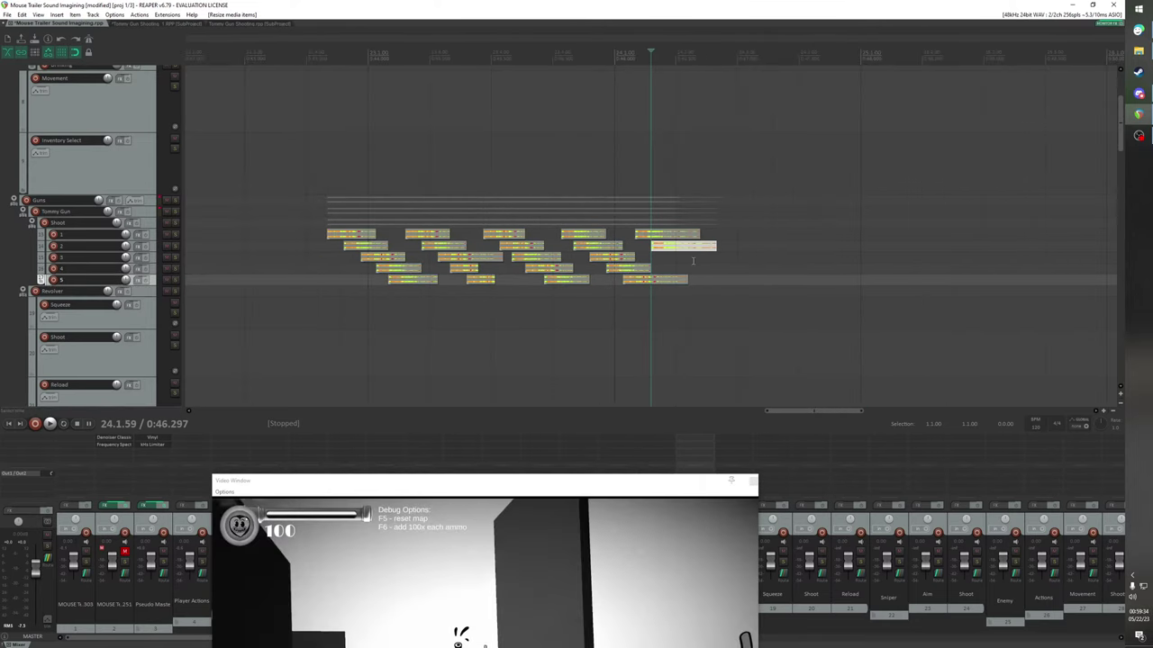
{"action": "left_click", "coordinate": [303, 90]}
{"action": "key", "text": "space"}
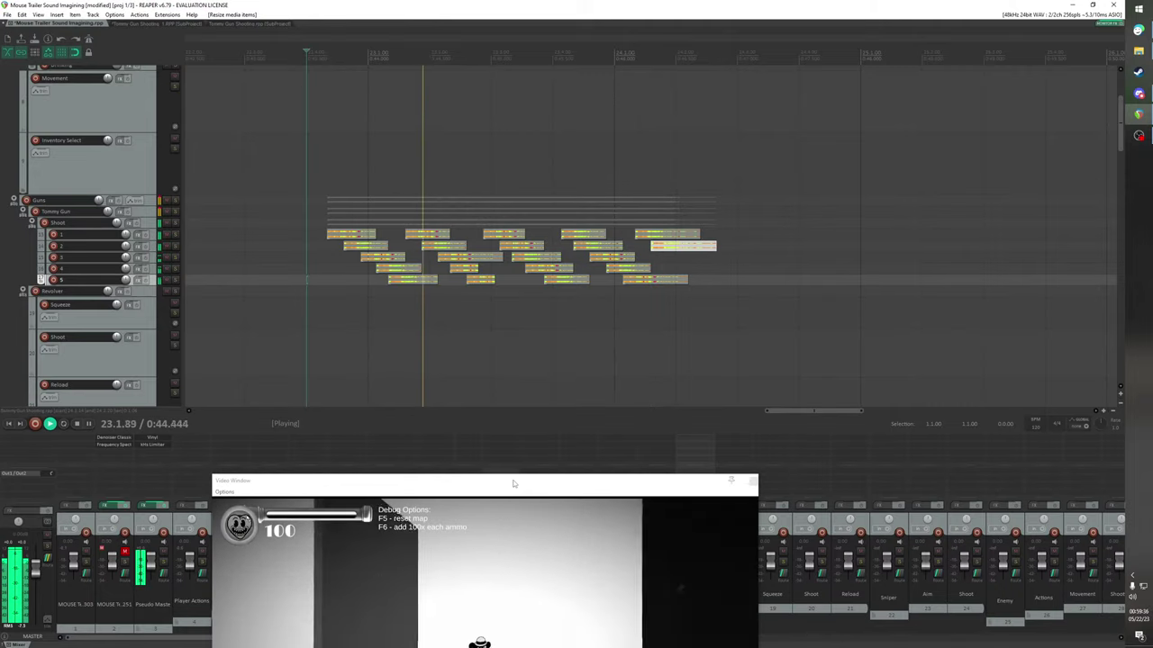
{"action": "left_click_drag", "start_coordinate": [513, 483], "coordinate": [428, 217]}
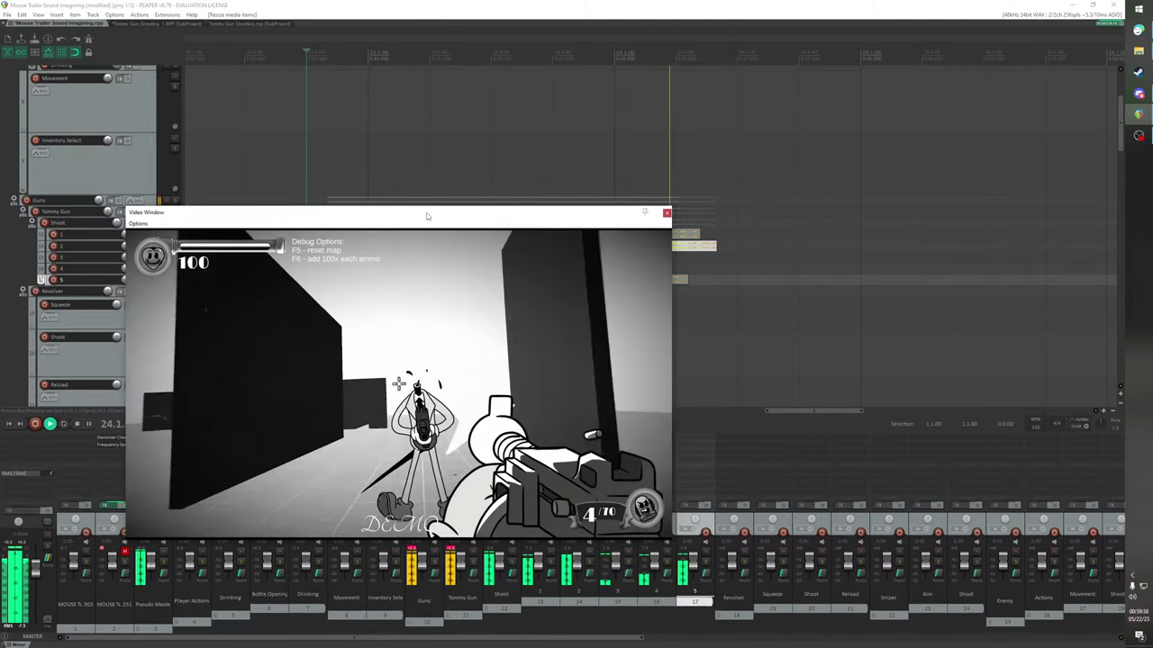
{"action": "key", "text": "space"}
In the early Tommy Gun burst, extend the first track 1 shot to the start of the first track 4 shot at 2.3.07
{"action": "left_click_drag", "start_coordinate": [801, 411], "coordinate": [246, 382]}
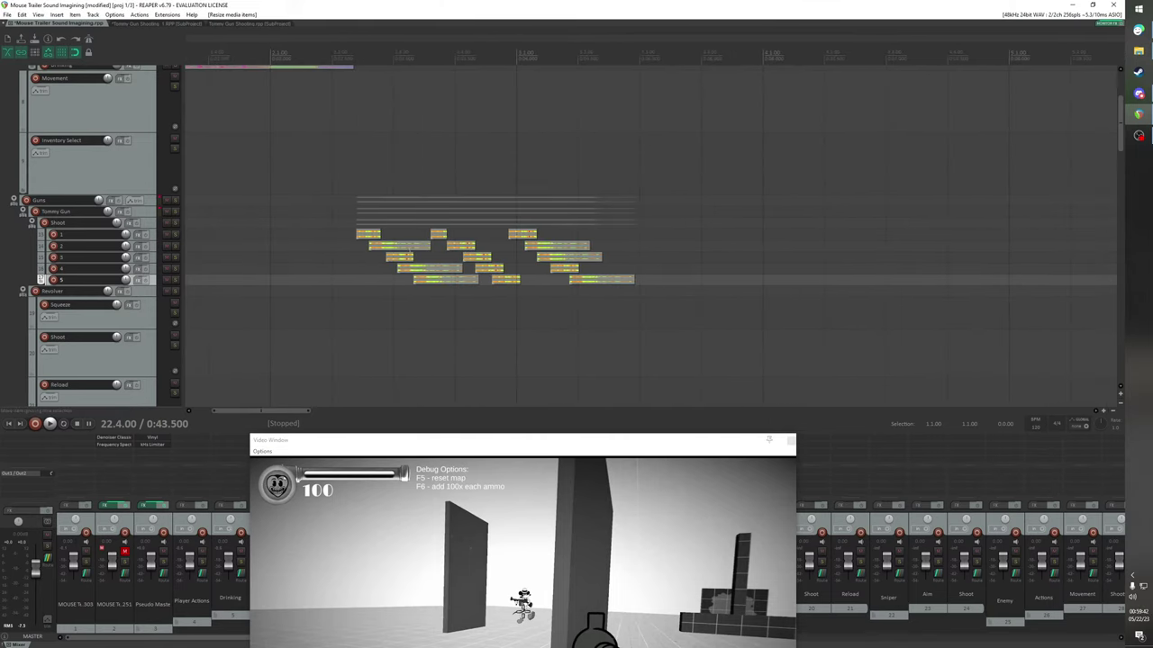
{"action": "left_click", "coordinate": [427, 245]}
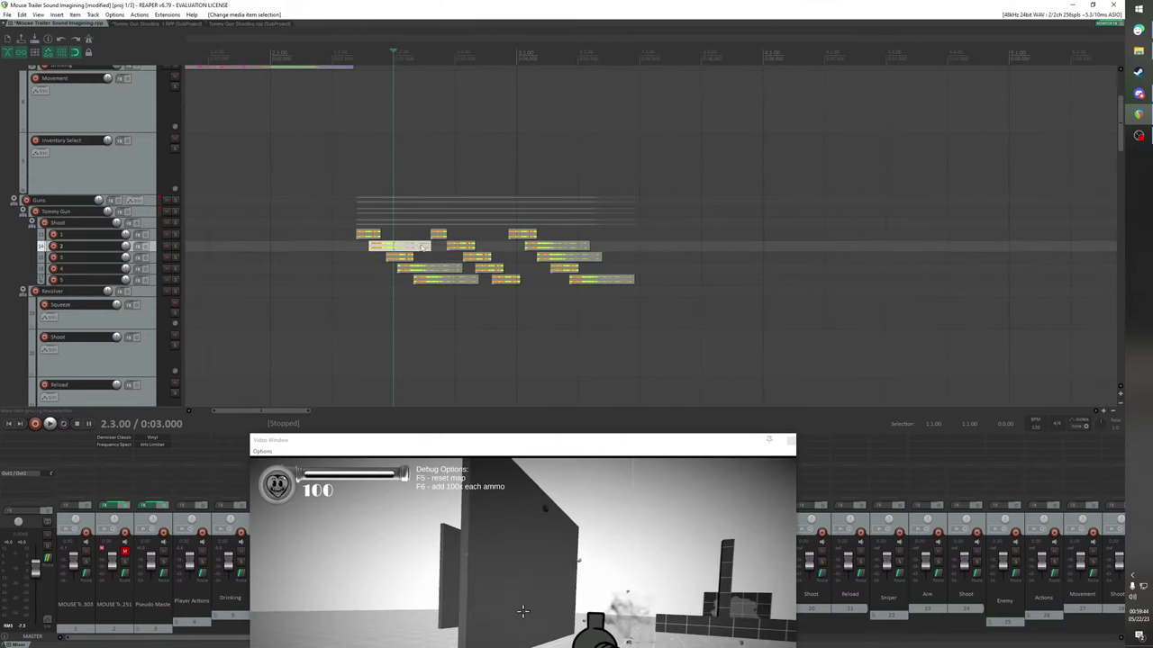
{"action": "scroll", "coordinate": [427, 245], "scroll_direction": "up", "scroll_amount": 3}
{"action": "scroll", "coordinate": [643, 266], "scroll_direction": "down", "scroll_amount": 2}
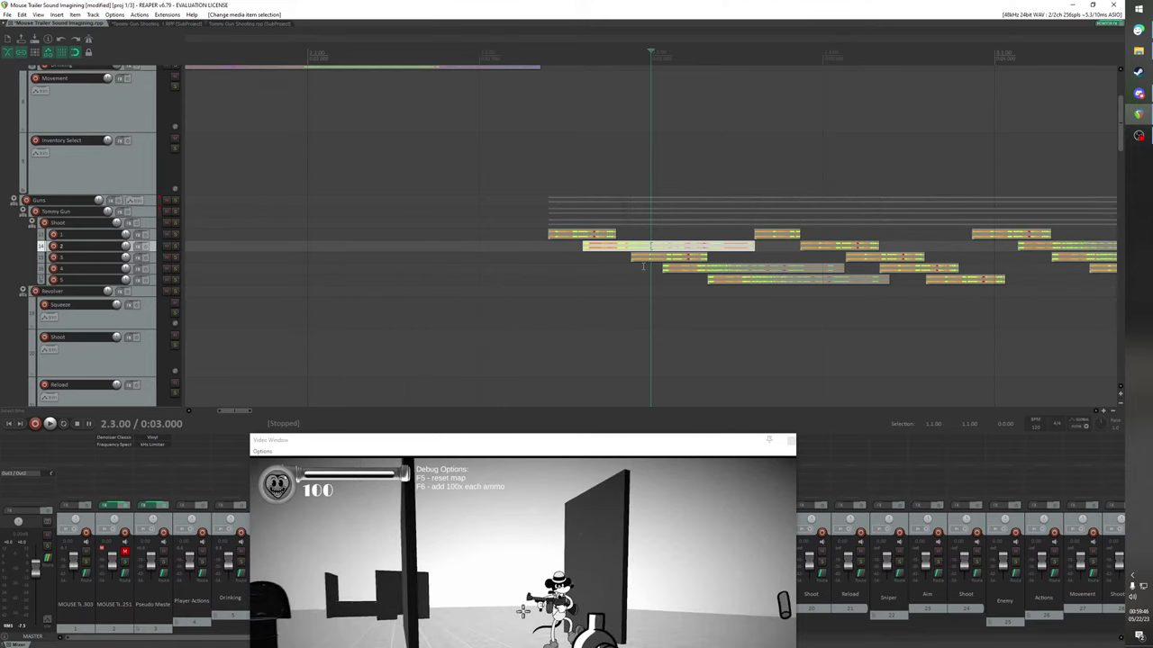
{"action": "left_click_drag", "start_coordinate": [616, 234], "coordinate": [670, 230]}
{"action": "left_click", "coordinate": [664, 269]}
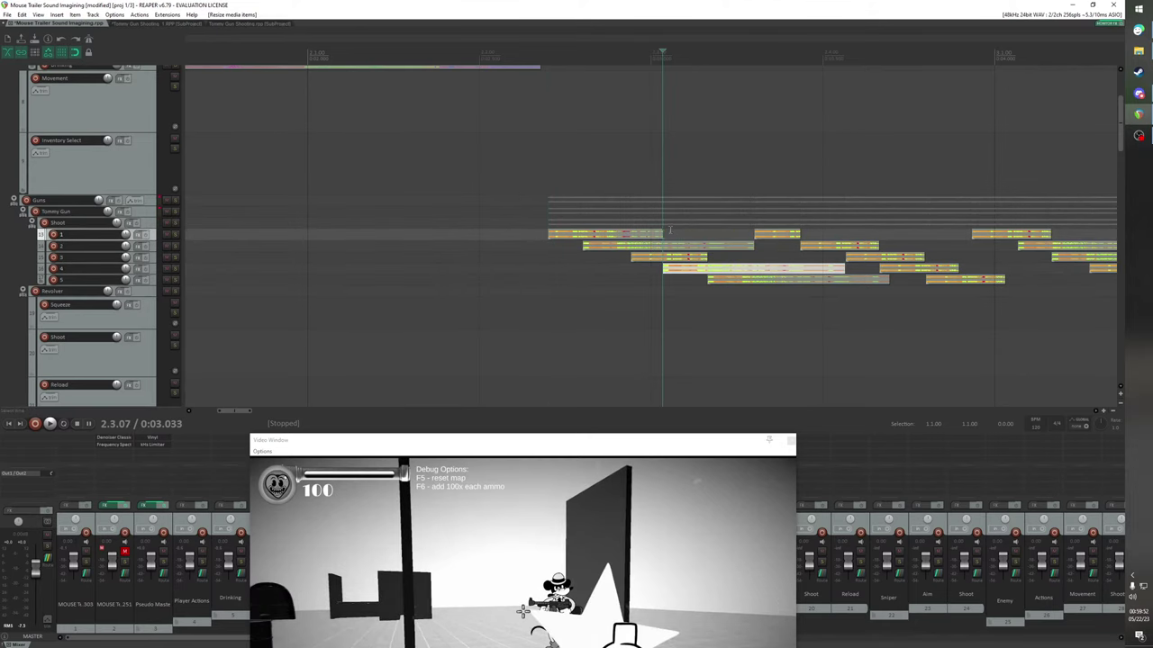
Trim the early burst's first track 2 shot to end at 2.3.33 and extend its first track 3 shot to 2.3.60
{"action": "left_click", "coordinate": [709, 280]}
{"action": "left_click_drag", "start_coordinate": [751, 248], "coordinate": [888, 266]}
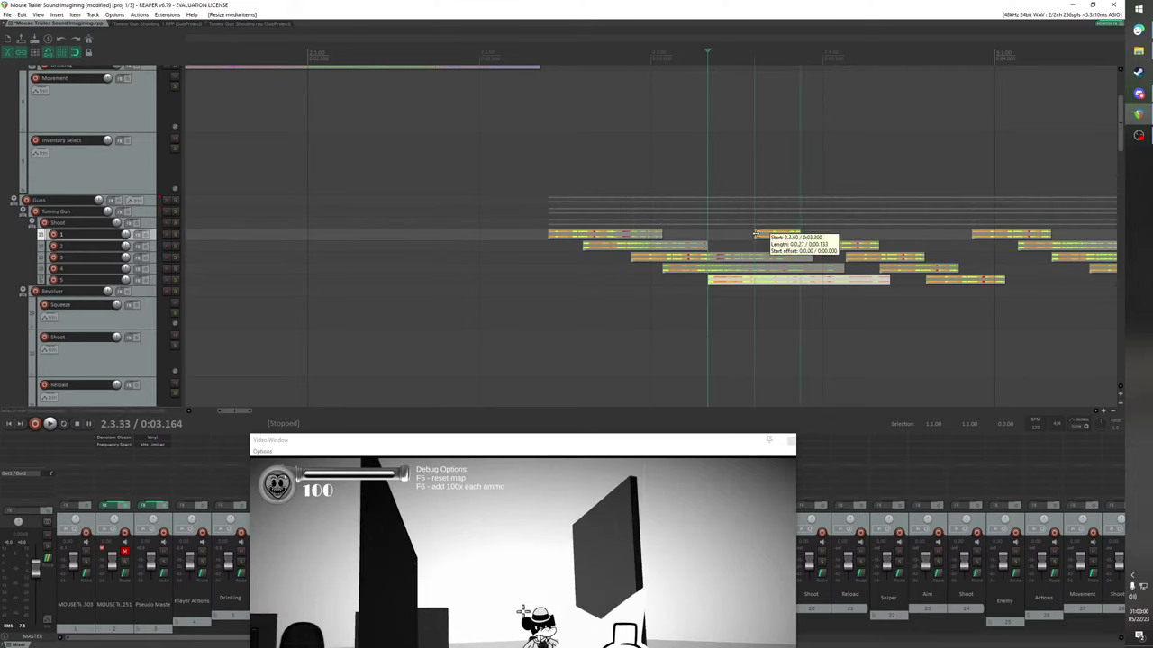
{"action": "left_click", "coordinate": [766, 235]}
{"action": "left_click_drag", "start_coordinate": [811, 258], "coordinate": [754, 259]}
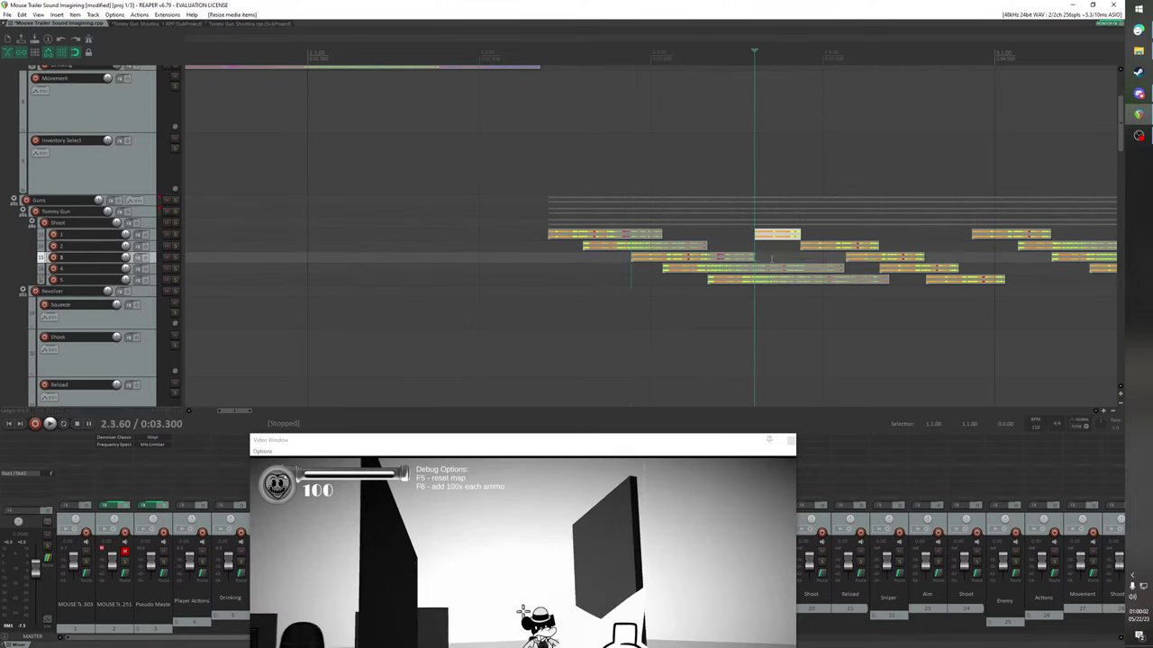
Trim the early burst's first shots on tracks 4 and 5 to end at 2.3.87 and 2.4.13
{"action": "left_click", "coordinate": [802, 247]}
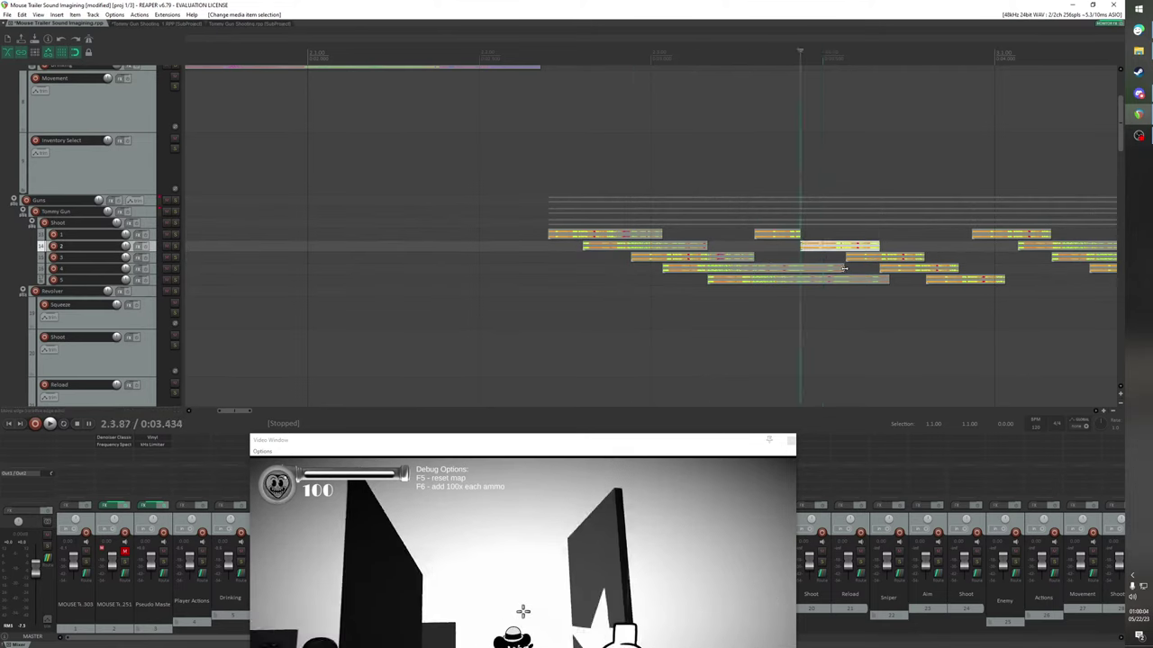
{"action": "left_click_drag", "start_coordinate": [844, 267], "coordinate": [807, 267]}
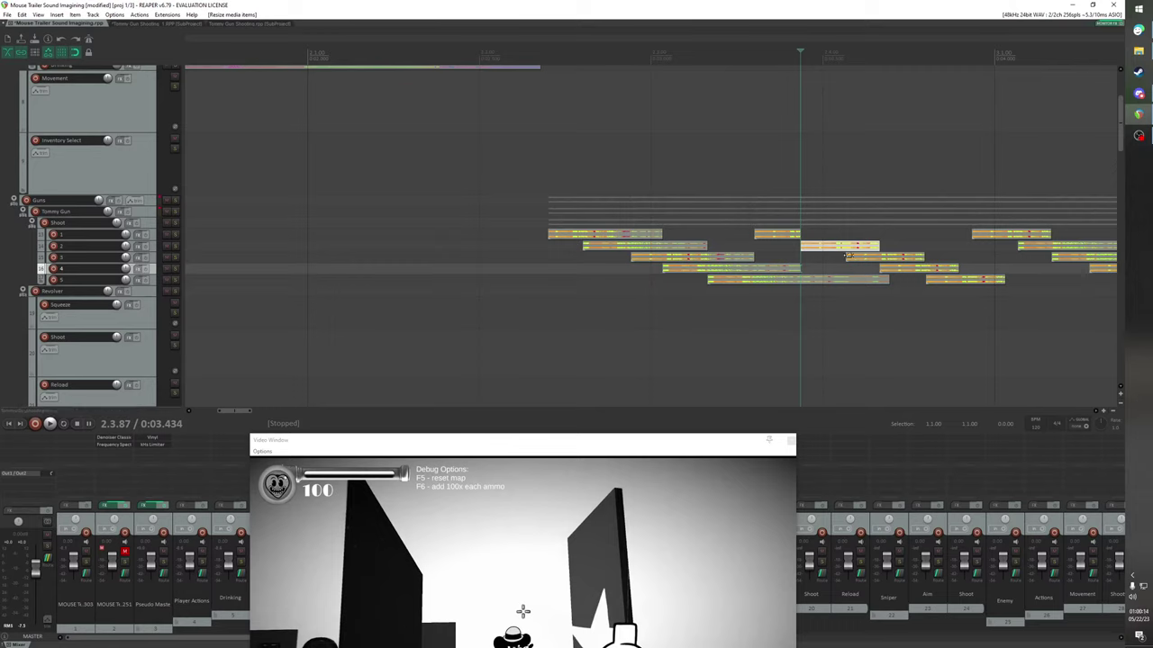
{"action": "left_click", "coordinate": [846, 256]}
{"action": "left_click_drag", "start_coordinate": [889, 281], "coordinate": [865, 282]}
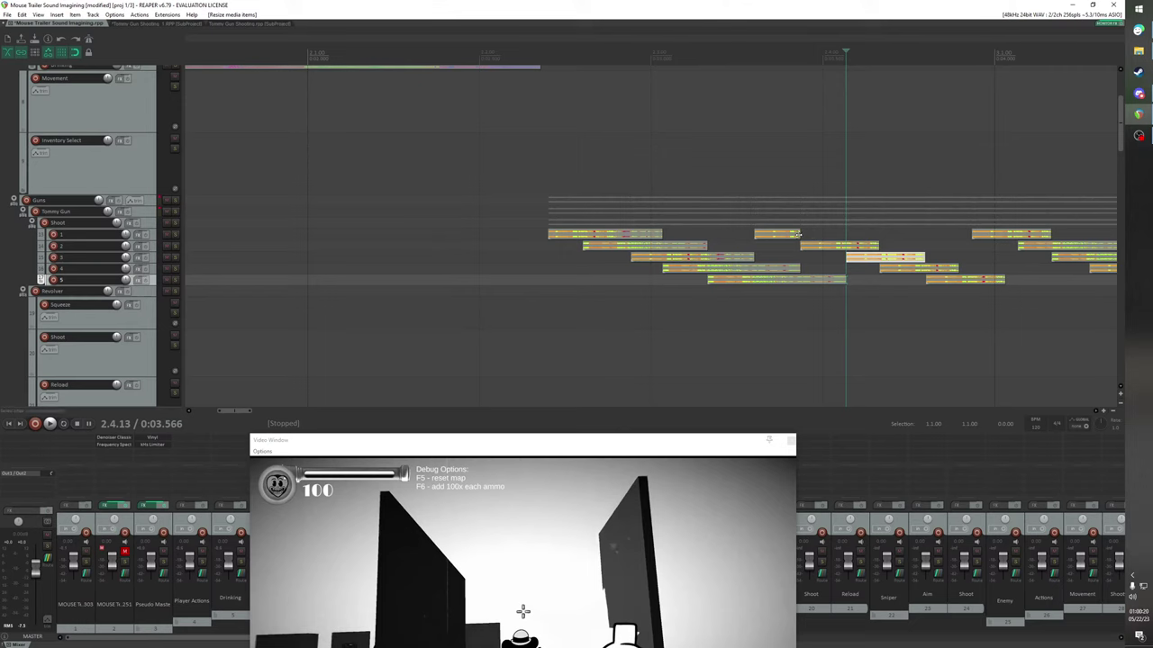
Lengthen the early burst's second shots on tracks 1, 2 and 3, ending each where the next shot on tracks 4, 5 and 1 starts
{"action": "left_click_drag", "start_coordinate": [797, 236], "coordinate": [992, 258]}
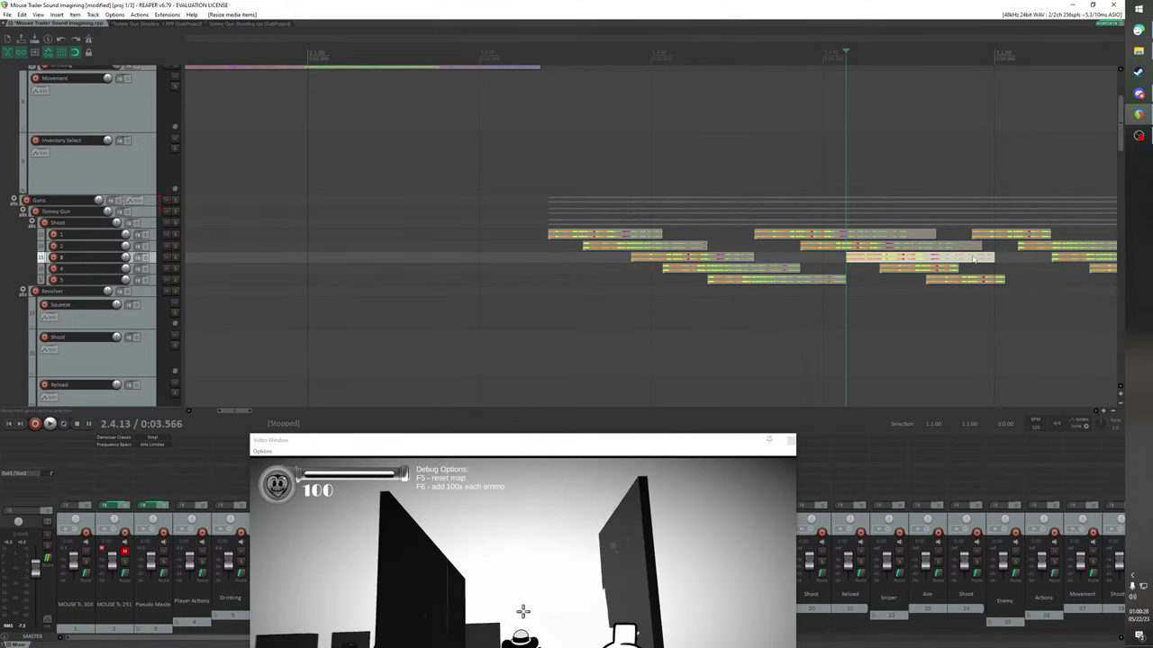
{"action": "left_click", "coordinate": [881, 269]}
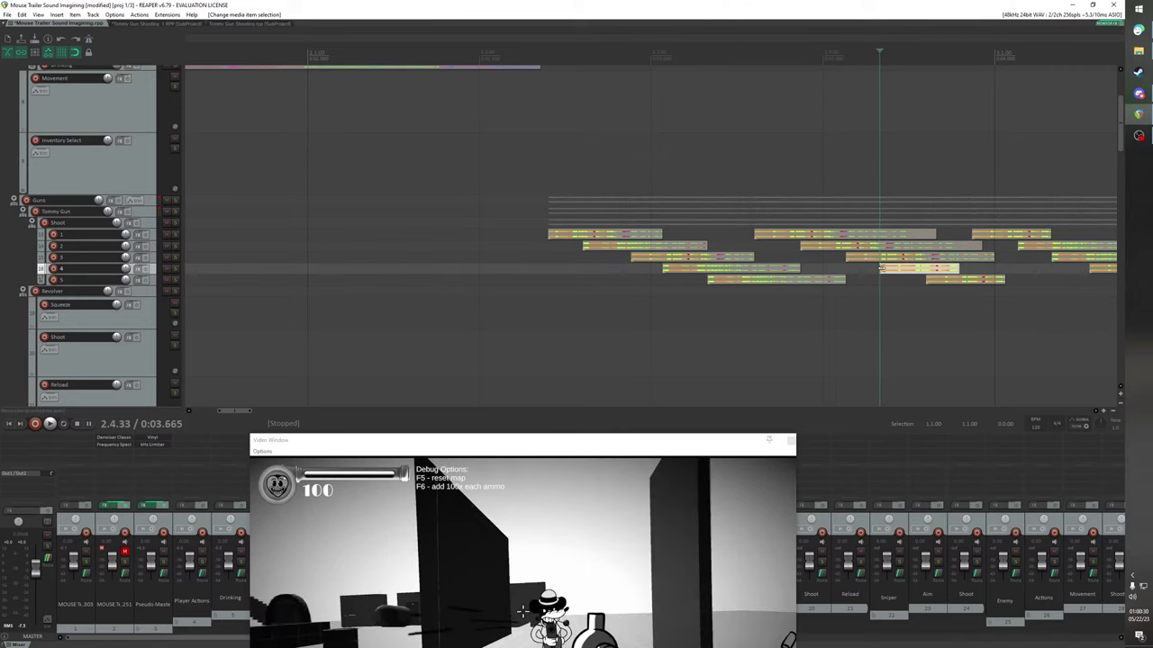
{"action": "left_click_drag", "start_coordinate": [933, 234], "coordinate": [882, 235]}
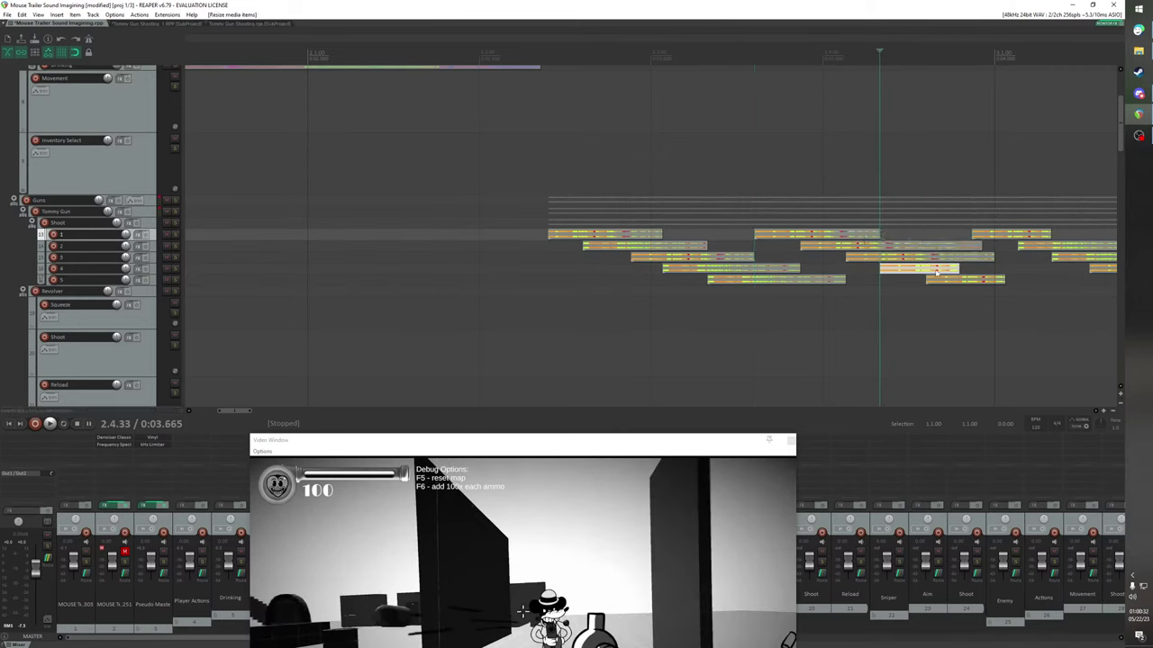
{"action": "left_click", "coordinate": [936, 278]}
{"action": "left_click_drag", "start_coordinate": [979, 244], "coordinate": [1069, 279]}
{"action": "left_click", "coordinate": [973, 235]}
Extend the early burst's second shots on tracks 4 and 5 to 3.1.14 and 3.1.33, and lengthen the third track 1 shot
{"action": "left_click", "coordinate": [1019, 246]}
{"action": "left_click_drag", "start_coordinate": [227, 410], "coordinate": [254, 411]}
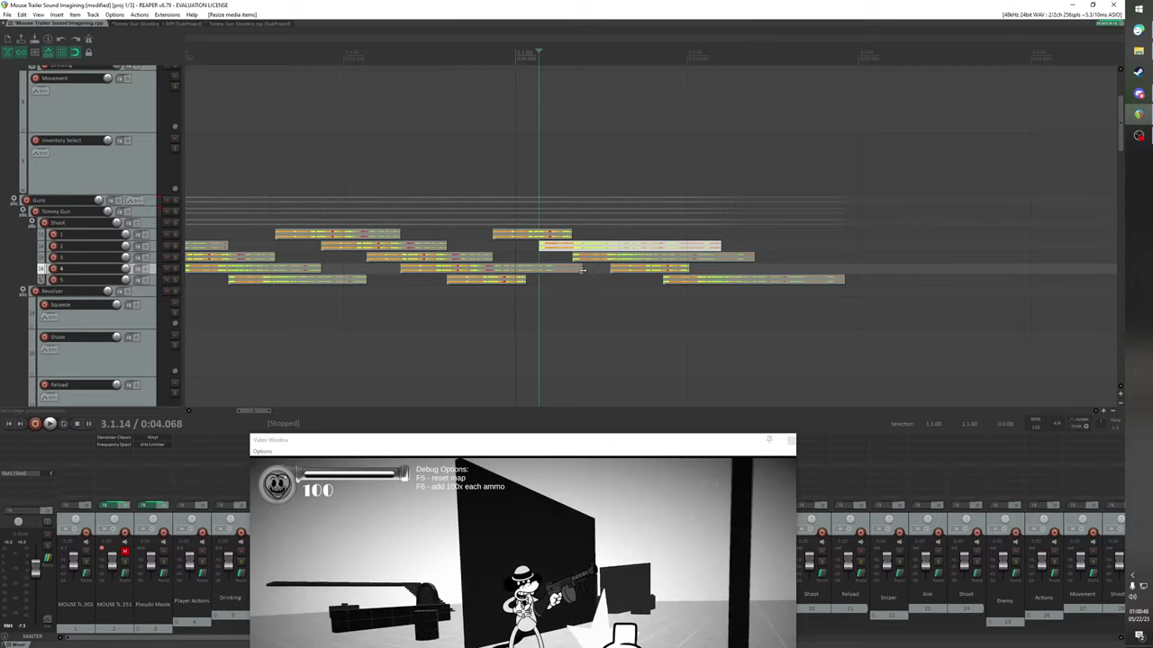
{"action": "left_click_drag", "start_coordinate": [582, 269], "coordinate": [628, 280]}
{"action": "left_click", "coordinate": [578, 260]}
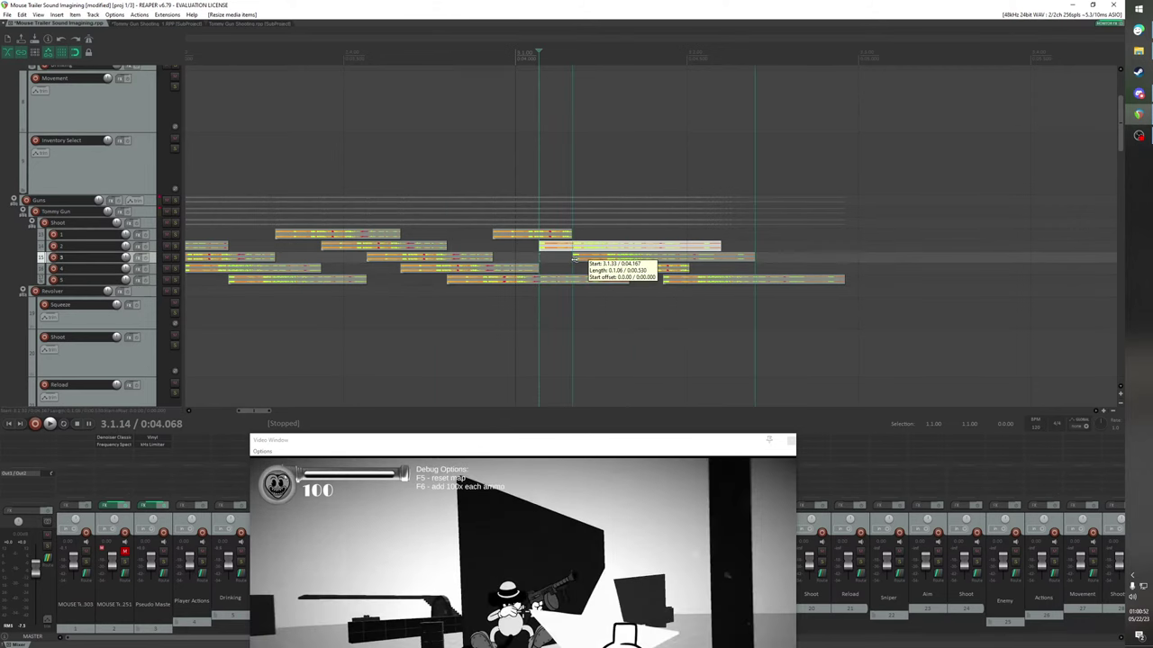
{"action": "left_click_drag", "start_coordinate": [571, 235], "coordinate": [674, 235]}
{"action": "left_click_drag", "start_coordinate": [630, 280], "coordinate": [575, 281]}
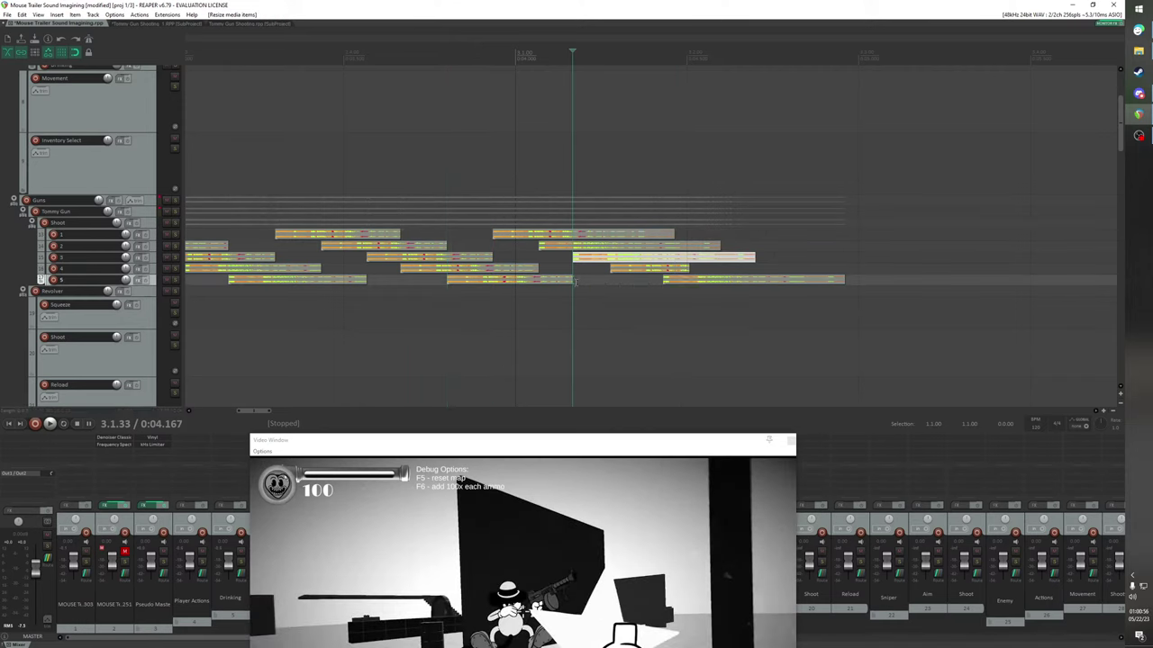
Trim the early burst's third shots on tracks 1 and 2 to end where the last shots on tracks 4 and 5 start
{"action": "left_click", "coordinate": [616, 268]}
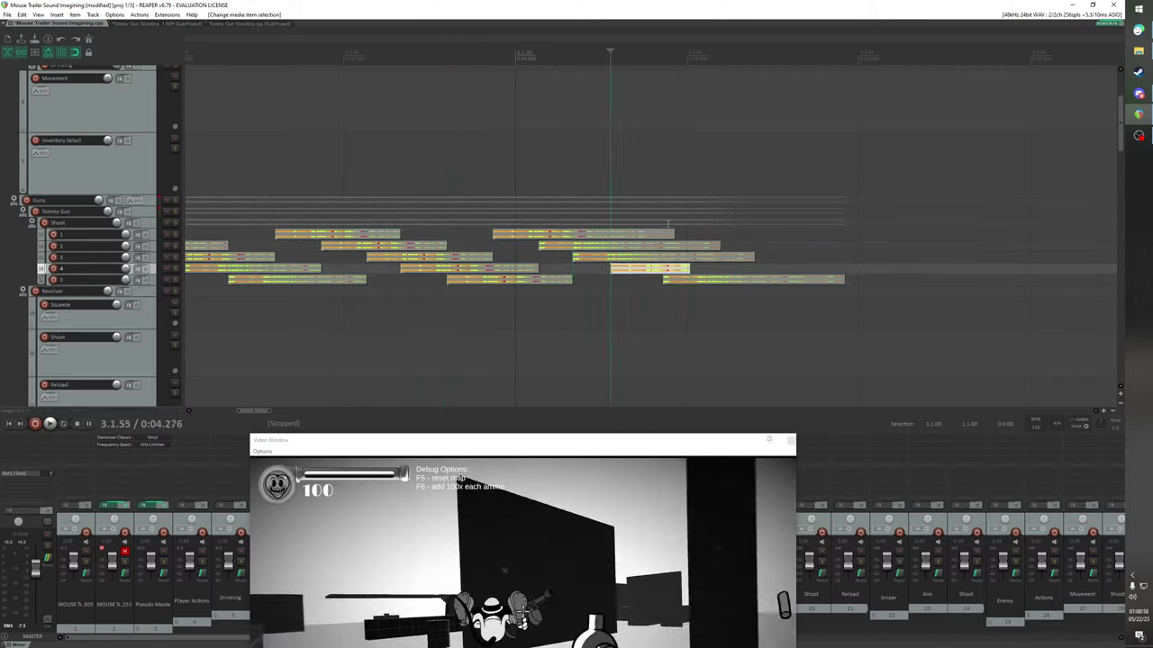
{"action": "left_click_drag", "start_coordinate": [674, 235], "coordinate": [616, 235]}
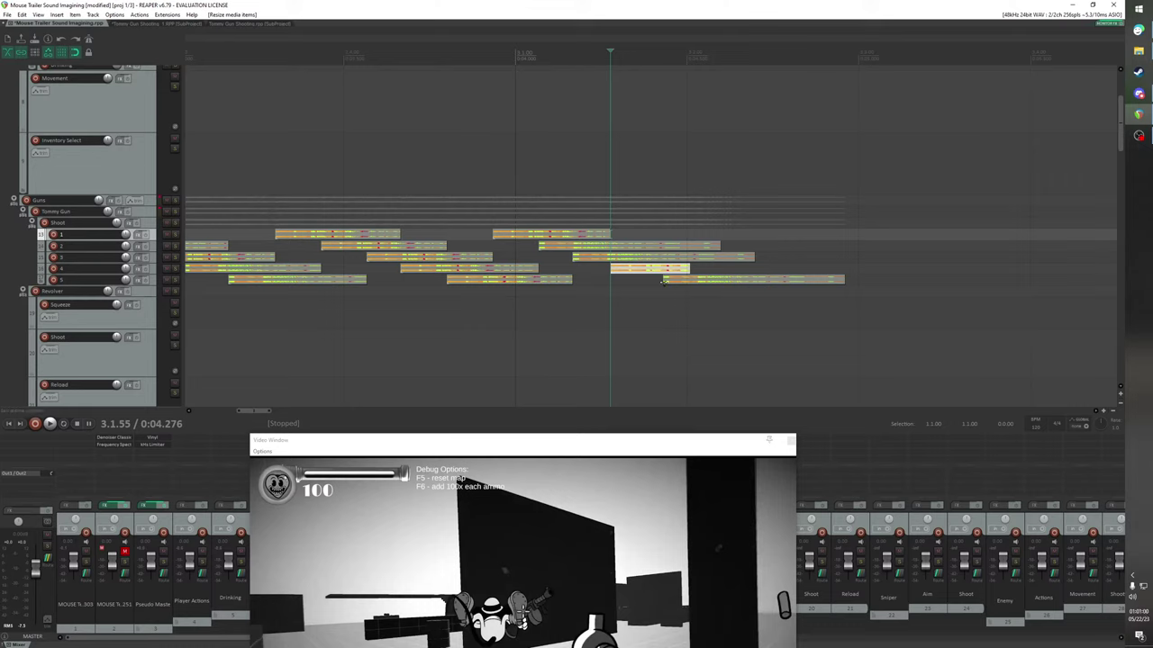
{"action": "left_click", "coordinate": [663, 281]}
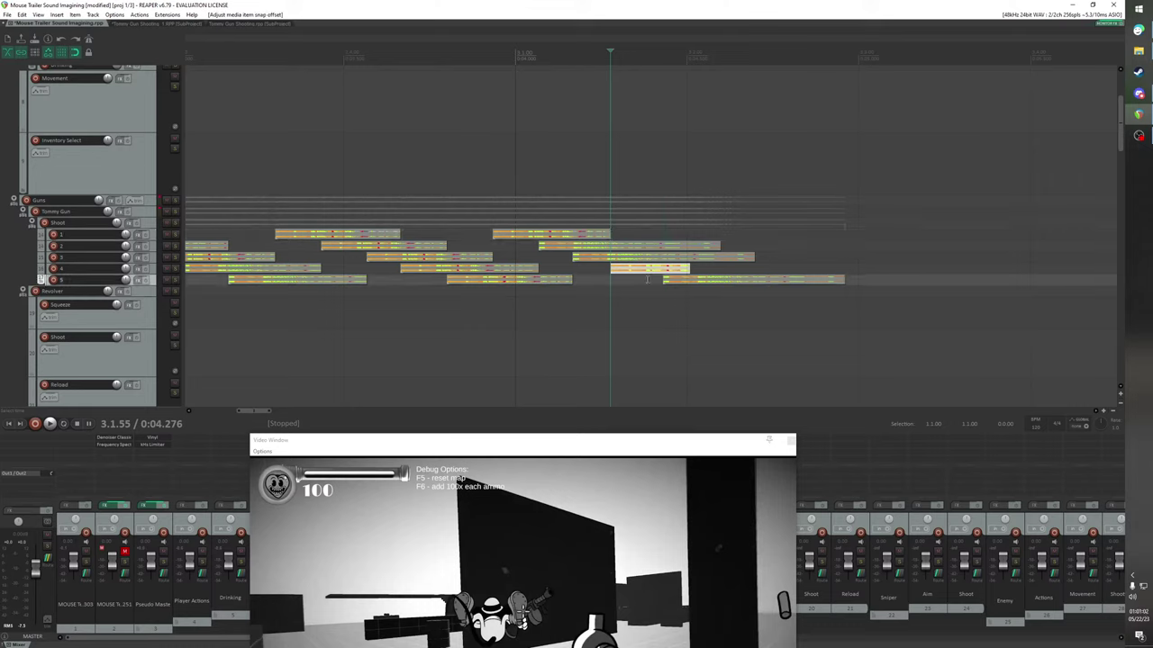
{"action": "left_click", "coordinate": [676, 279]}
{"action": "left_click_drag", "start_coordinate": [717, 244], "coordinate": [671, 245]}
Play the project from before the early Tommy Gun burst, reposition the video window, and review the gun and enemy tracks against the footage
{"action": "scroll", "coordinate": [713, 291], "scroll_direction": "down", "scroll_amount": 8}
{"action": "scroll", "coordinate": [713, 292], "scroll_direction": "down", "scroll_amount": 4}
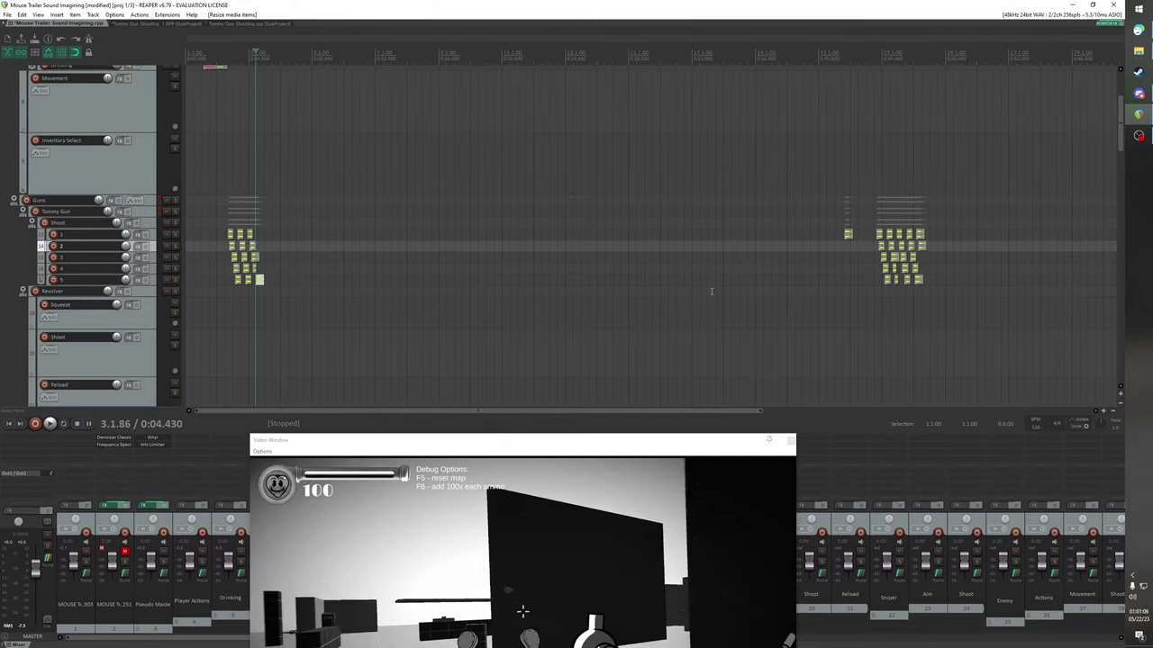
{"action": "key", "text": "space"}
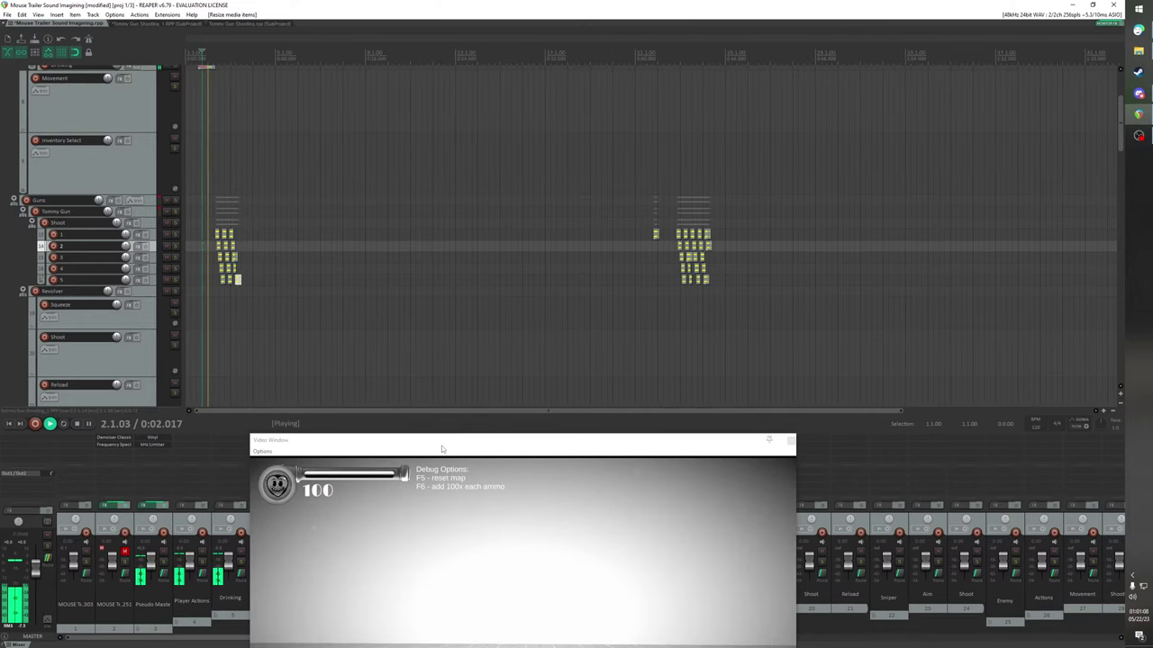
{"action": "left_click_drag", "start_coordinate": [441, 449], "coordinate": [578, 299]}
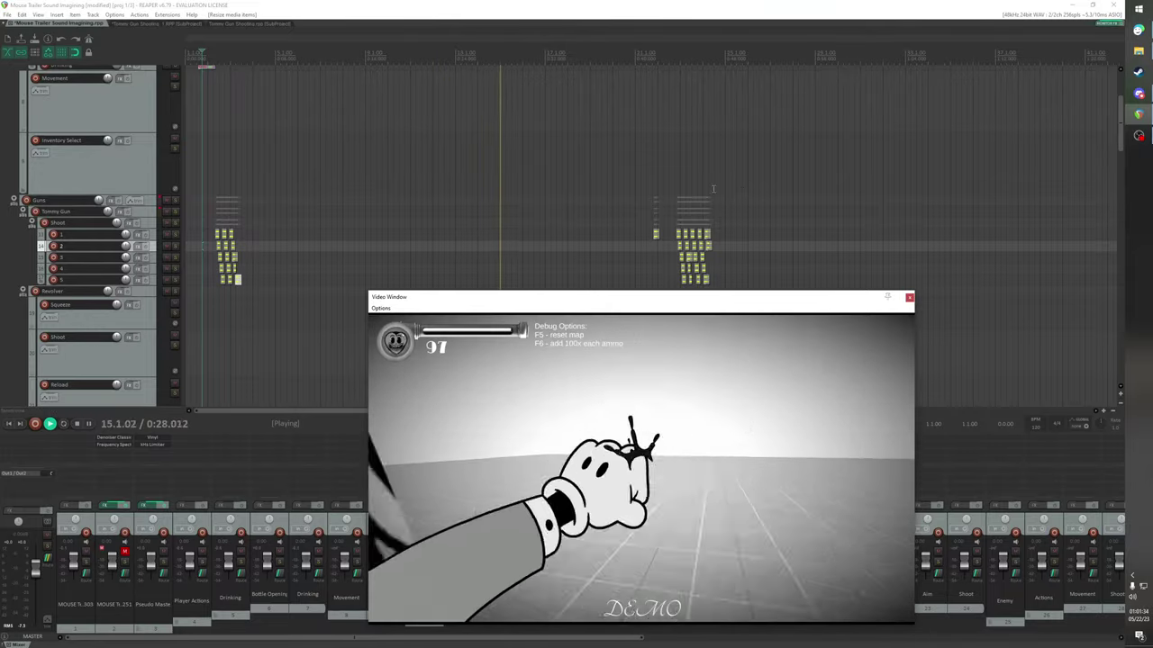
{"action": "scroll", "coordinate": [125, 168], "scroll_direction": "up", "scroll_amount": 3}
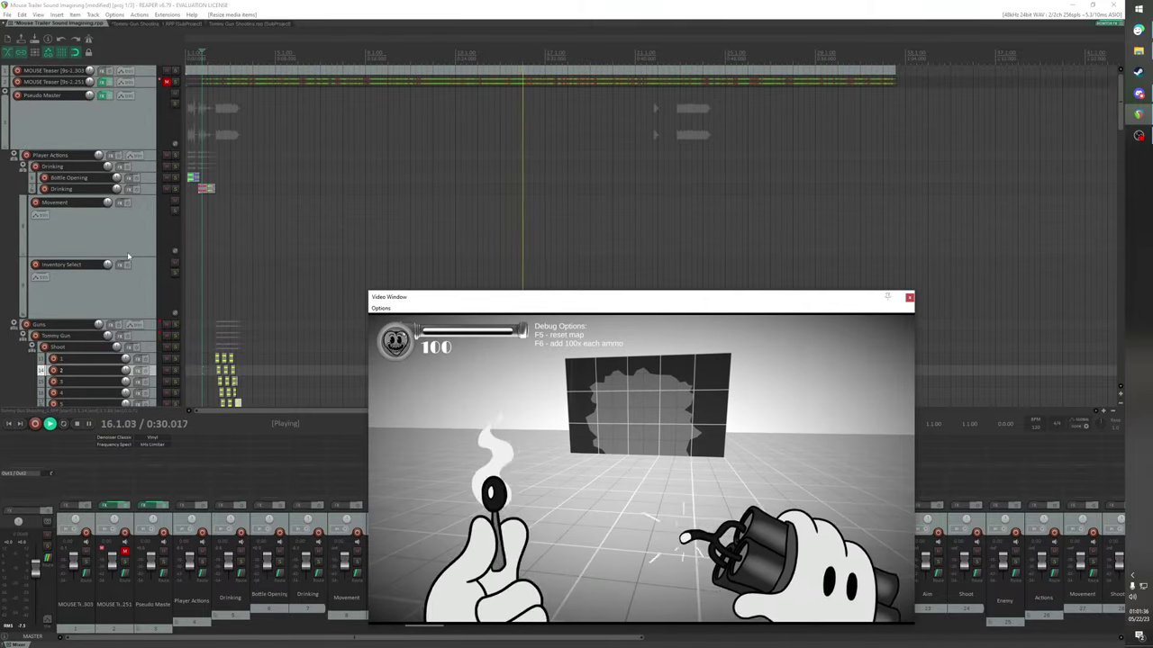
{"action": "scroll", "coordinate": [128, 257], "scroll_direction": "down", "scroll_amount": 10}
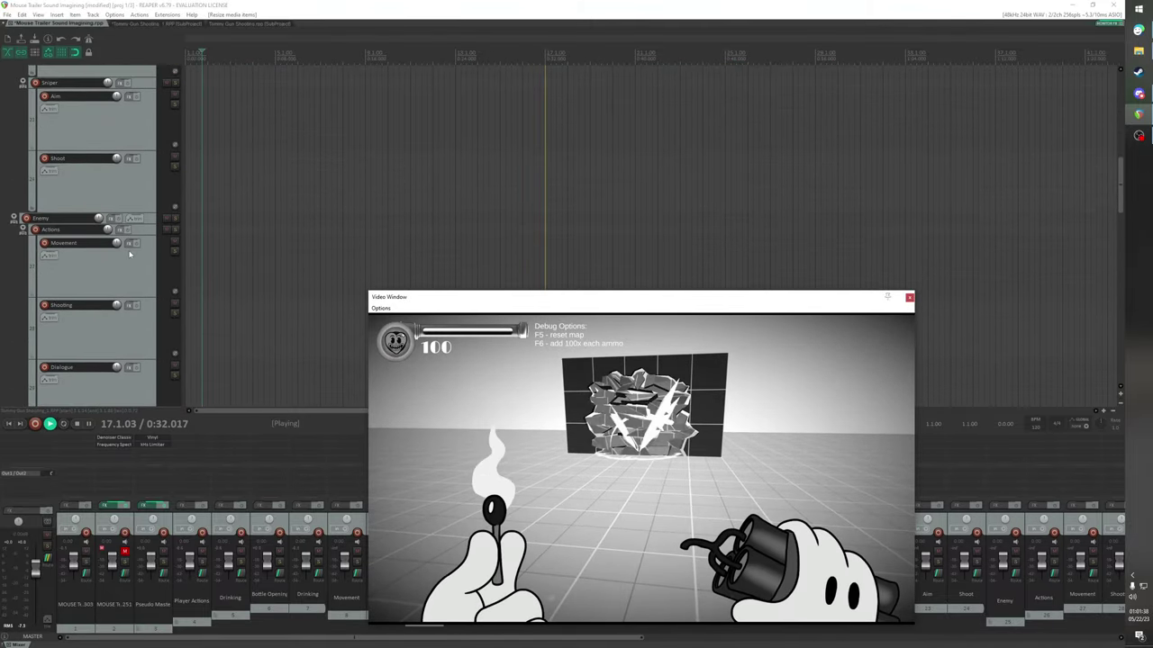
{"action": "scroll", "coordinate": [129, 252], "scroll_direction": "up", "scroll_amount": 3}
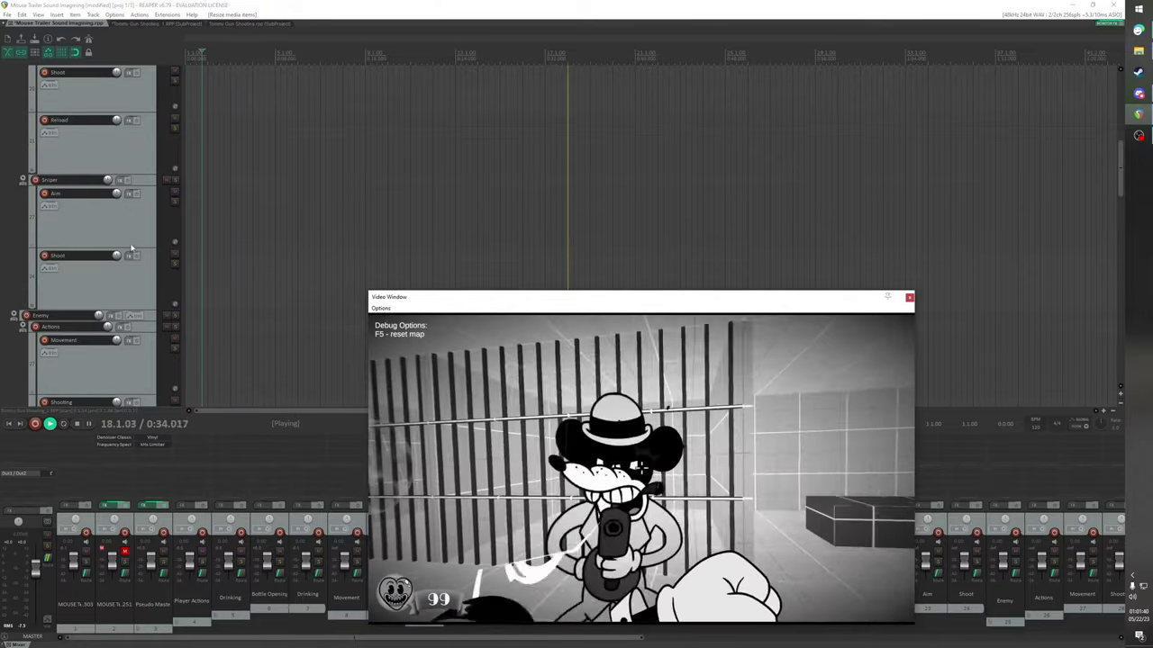
Move the video window clear of the Tommy Gun channels in the mixer and select the Tommy Gun's Shoot track
{"action": "scroll", "coordinate": [131, 244], "scroll_direction": "up", "scroll_amount": 5}
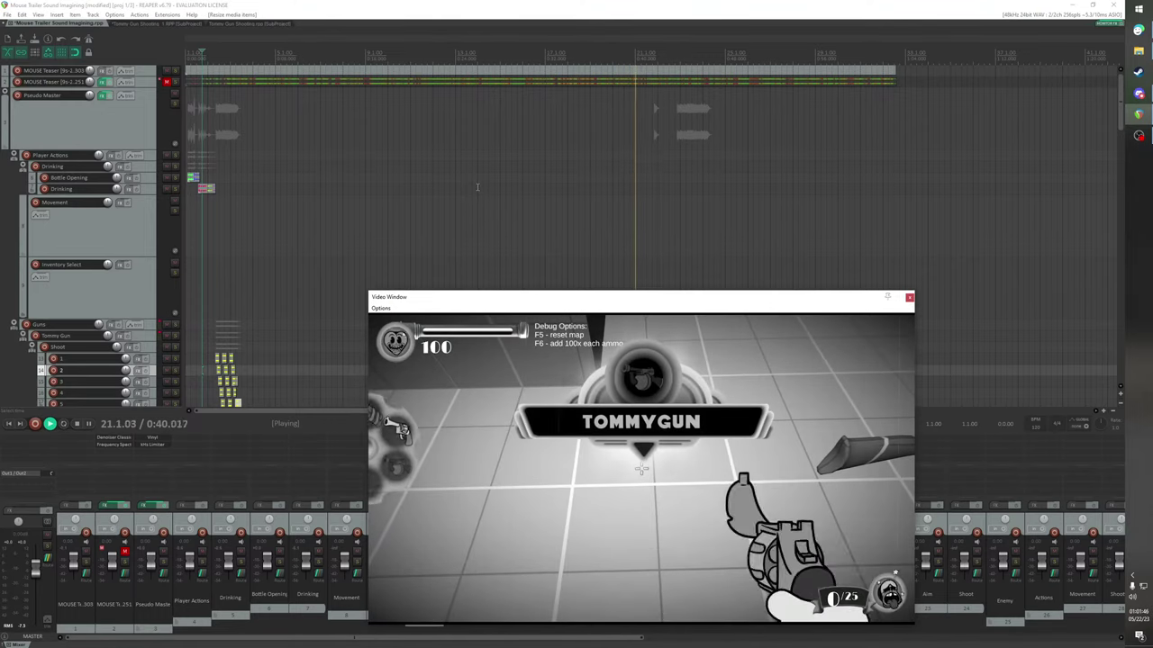
{"action": "left_click_drag", "start_coordinate": [651, 300], "coordinate": [716, 360]}
{"action": "left_click", "coordinate": [81, 346]}
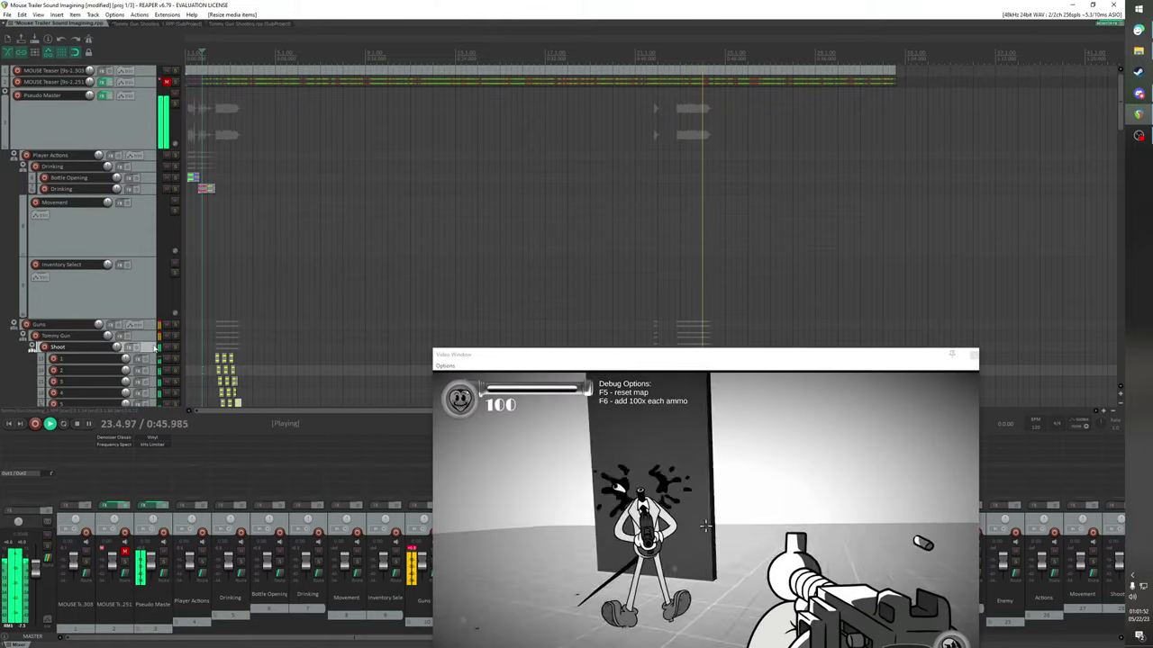
{"action": "left_click_drag", "start_coordinate": [563, 357], "coordinate": [687, 294]}
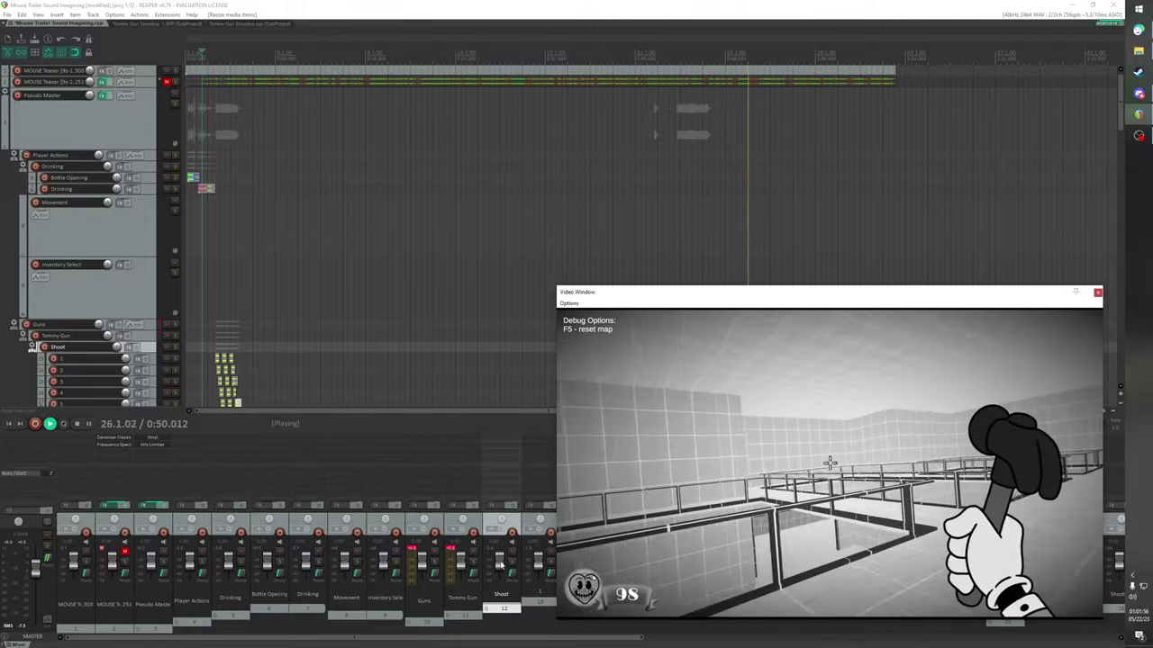
Lower the Tommy Gun Shoot track's volume, playing the later firing burst from 23.2.00 to judge the level
{"action": "left_click_drag", "start_coordinate": [500, 560], "coordinate": [501, 564]}
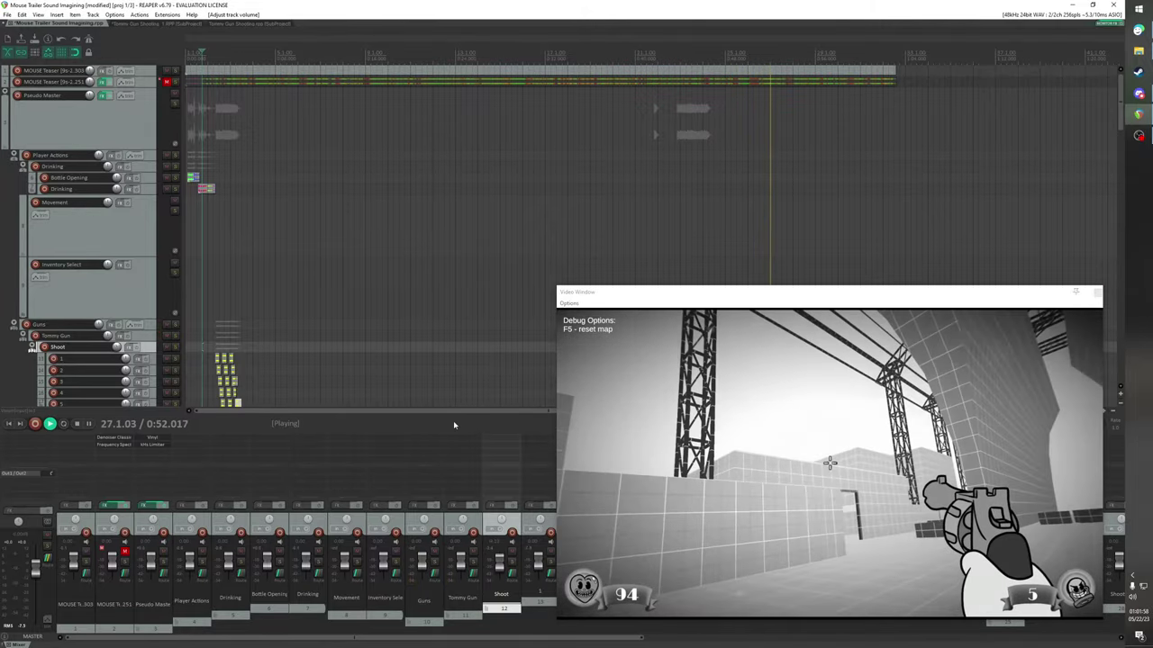
{"action": "scroll", "coordinate": [510, 238], "scroll_direction": "down", "scroll_amount": 2}
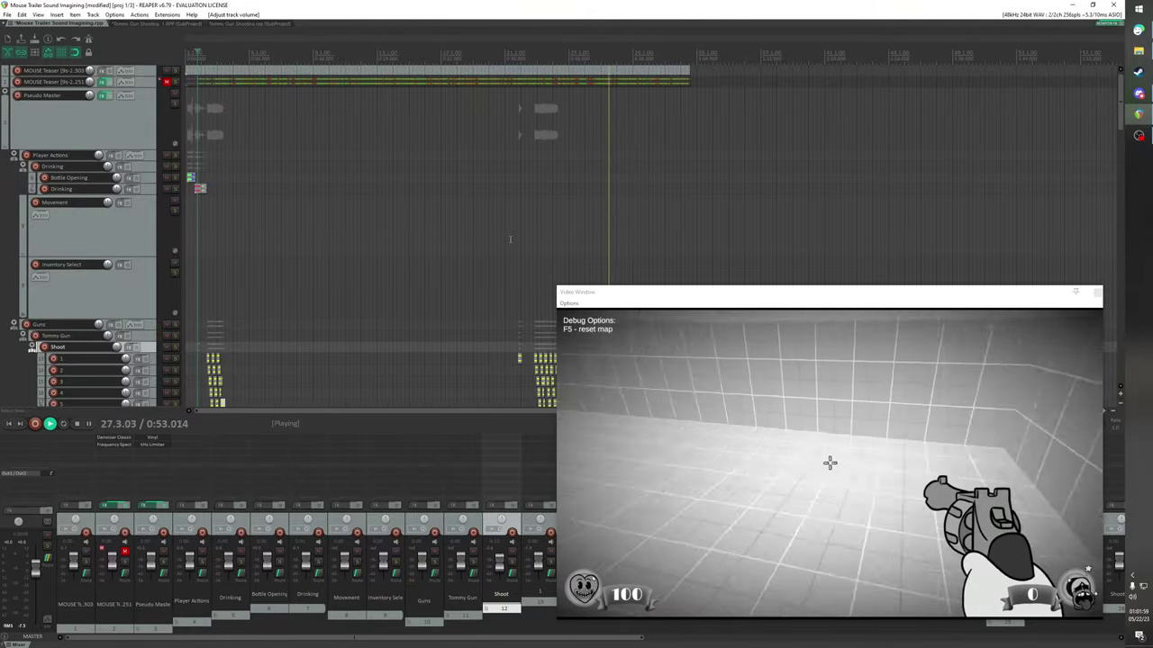
{"action": "left_click", "coordinate": [525, 54]}
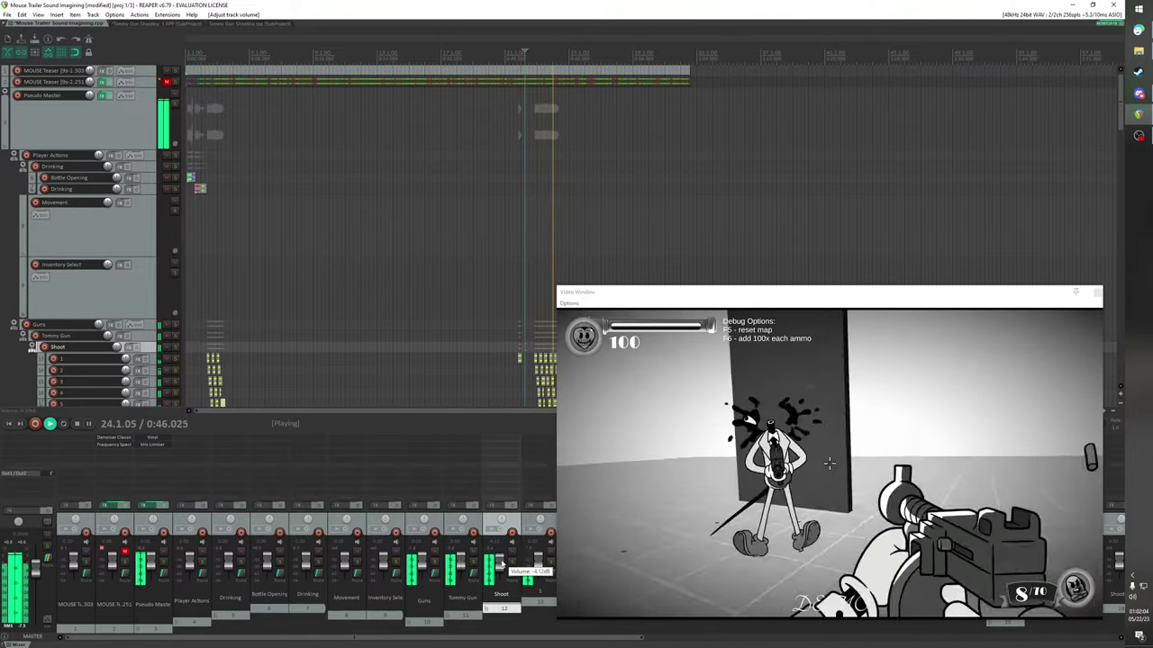
{"action": "left_click", "coordinate": [541, 145]}
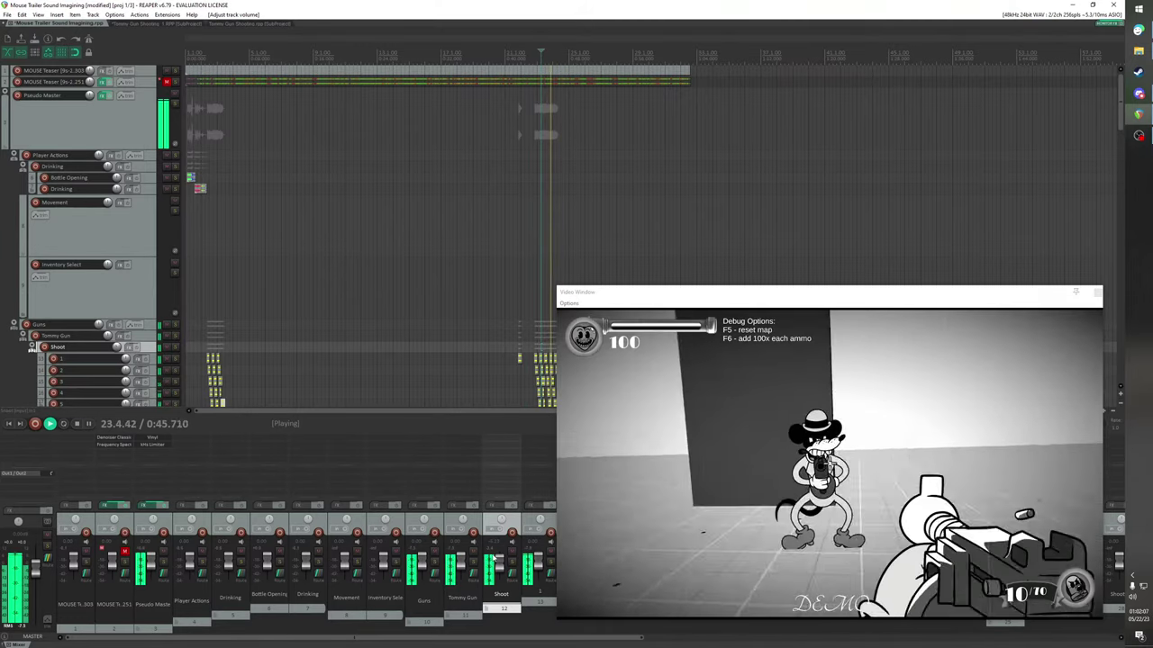
{"action": "key", "text": "space"}
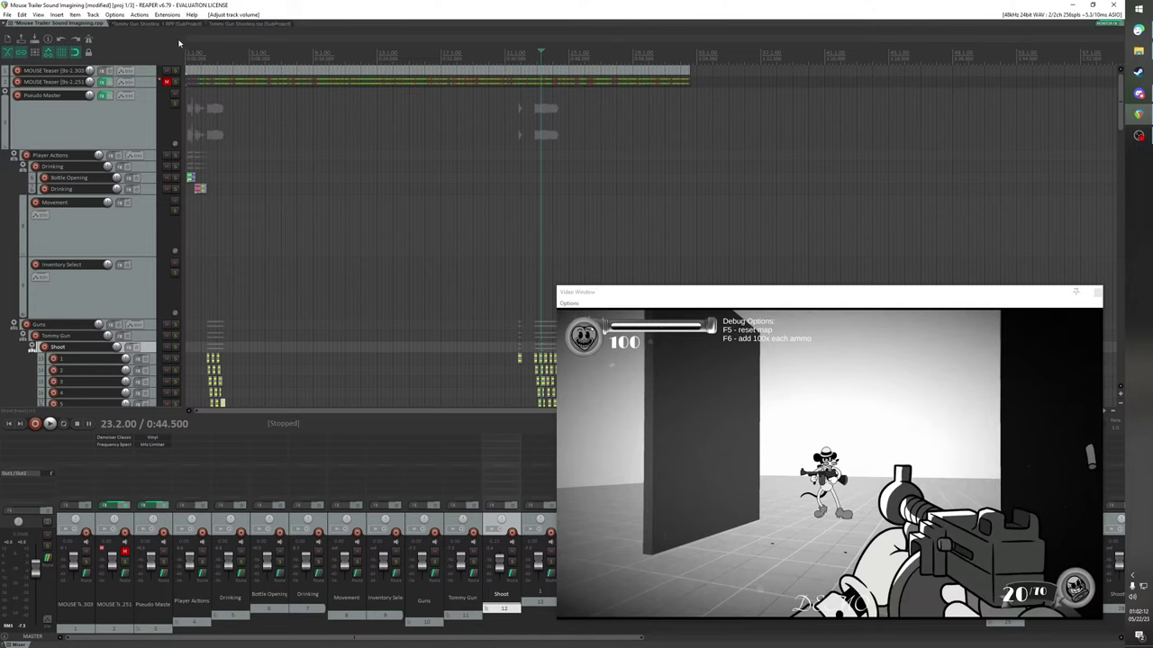
Play the project from the beginning through the early Tommy Gun burst to check its level against the footage
{"action": "left_click_drag", "start_coordinate": [932, 301], "coordinate": [665, 261]}
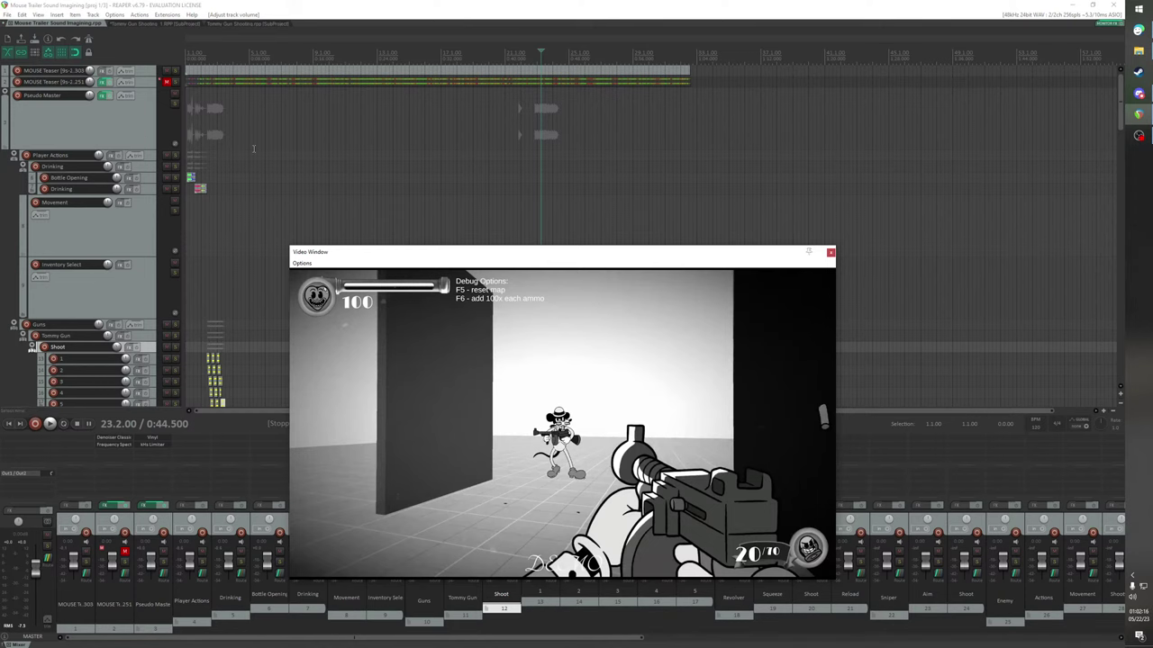
{"action": "key", "text": "w"}
{"action": "key", "text": "space"}
{"action": "scroll", "coordinate": [276, 203], "scroll_direction": "down", "scroll_amount": 2}
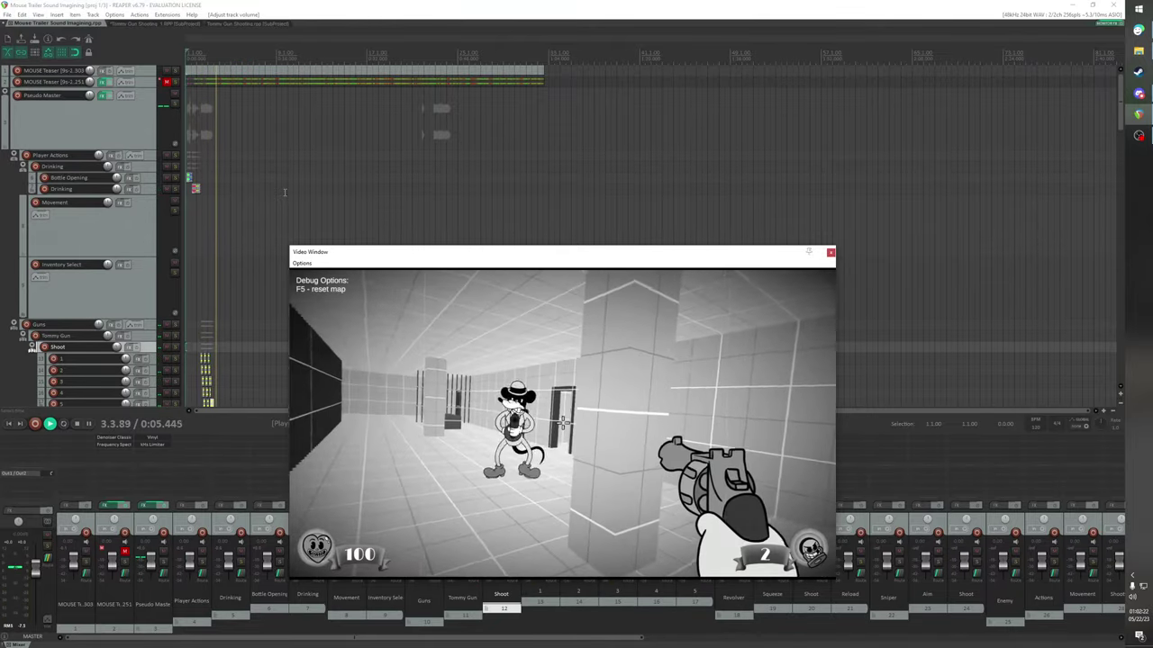
{"action": "key", "text": "space"}
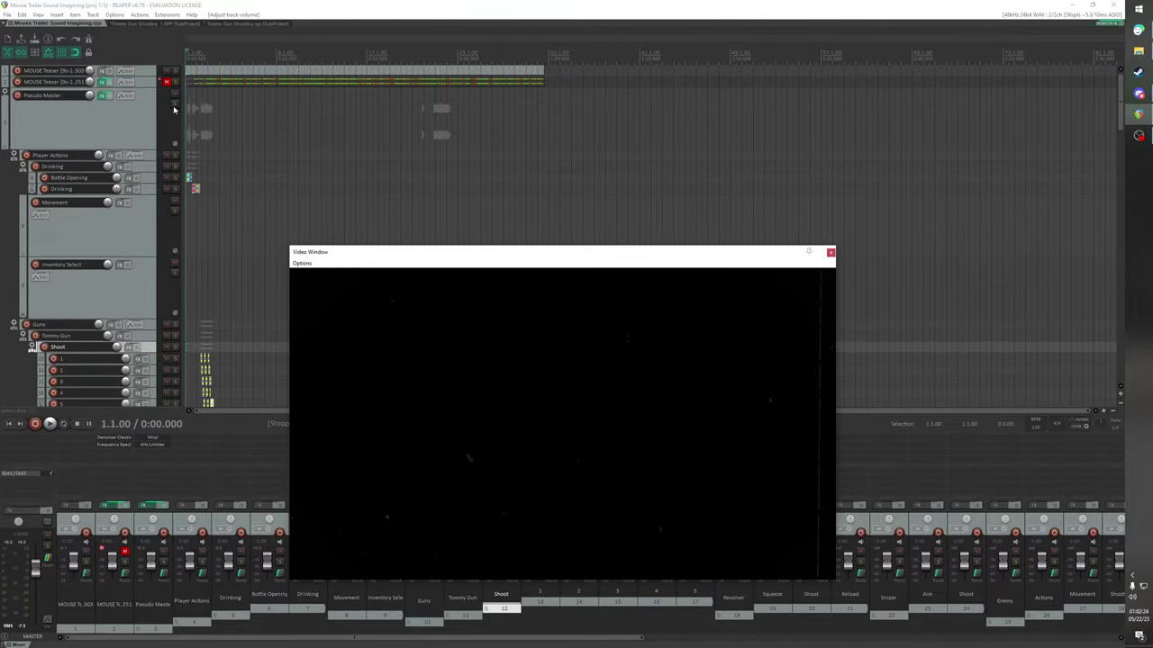
Save and close the Tommy Gun Shooting subprojects, returning to the main trailer project
{"action": "left_click", "coordinate": [154, 27]}
{"action": "left_click", "coordinate": [228, 23]}
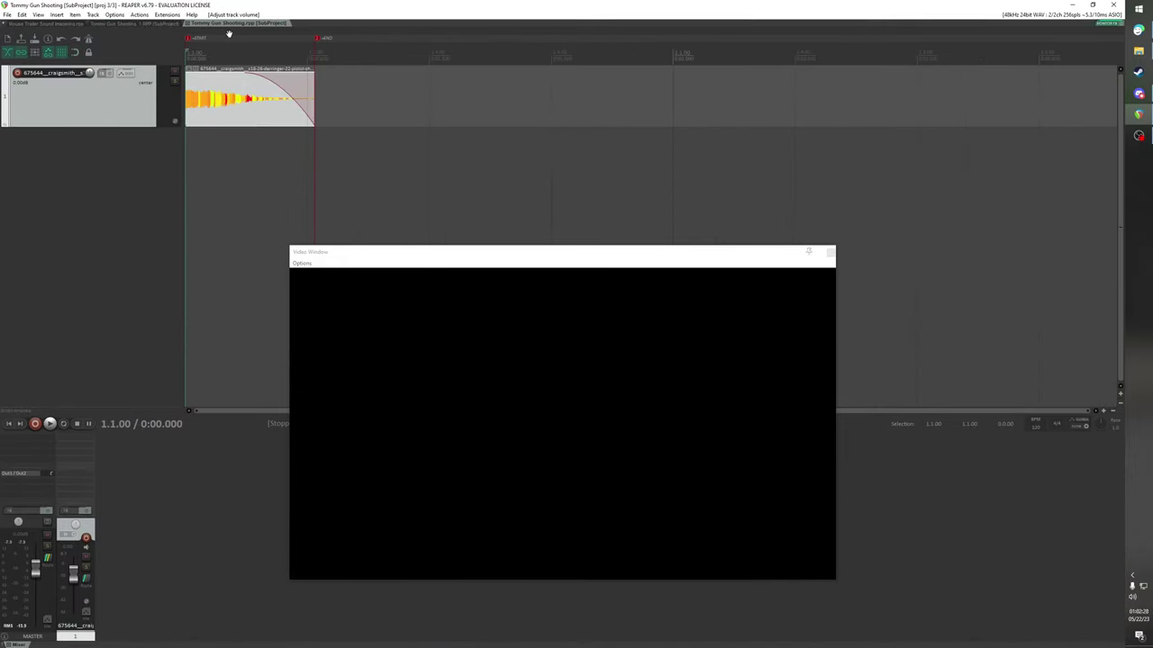
{"action": "key", "text": "ctrl+s"}
{"action": "left_click", "coordinate": [191, 25]}
{"action": "left_click", "coordinate": [92, 24]}
Play the trailer from the start and move the video window up, clear of the mixer, to review the footage
{"action": "key", "text": "space"}
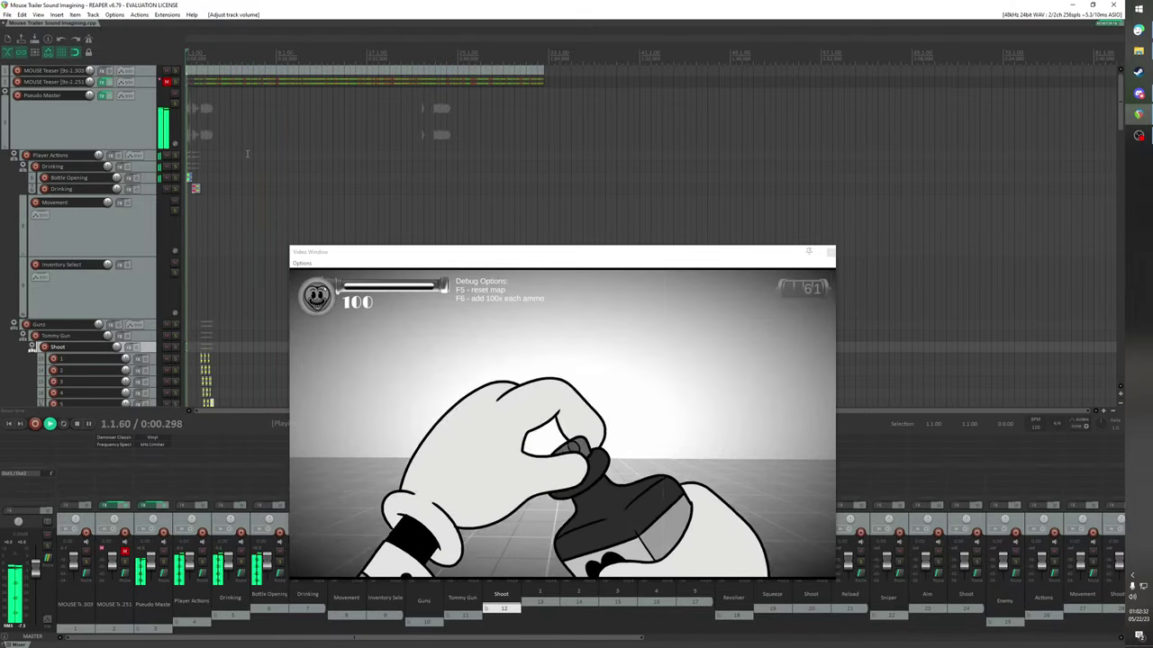
{"action": "left_click_drag", "start_coordinate": [450, 249], "coordinate": [681, 92]}
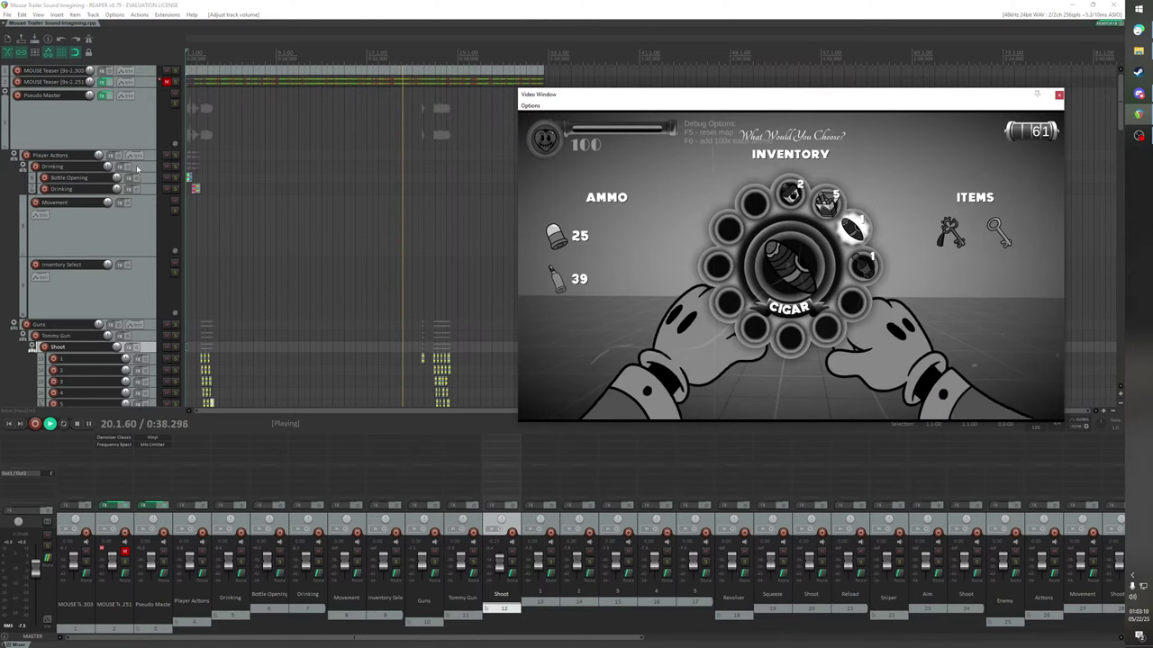
Add a track below Inventory Select in the Player Actions group and name it Damage
{"action": "left_click", "coordinate": [99, 236]}
{"action": "left_click", "coordinate": [99, 304]}
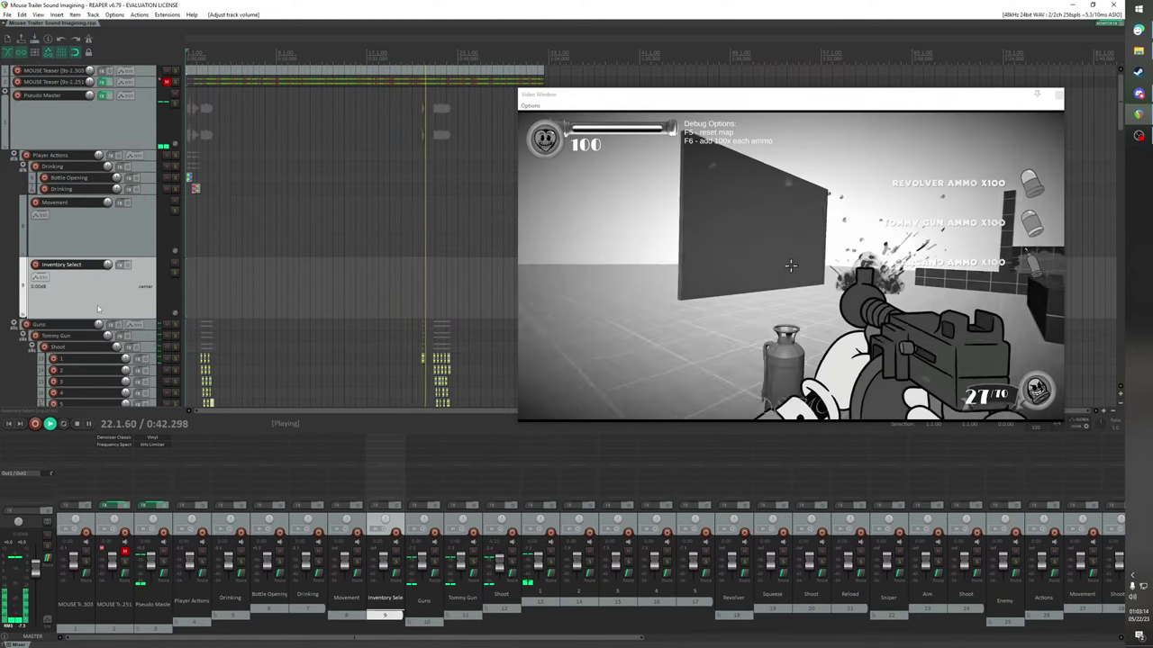
{"action": "key", "text": "ctrl+t"}
{"action": "left_click_drag", "start_coordinate": [85, 352], "coordinate": [74, 329]}
{"action": "double_click", "coordinate": [74, 327]}
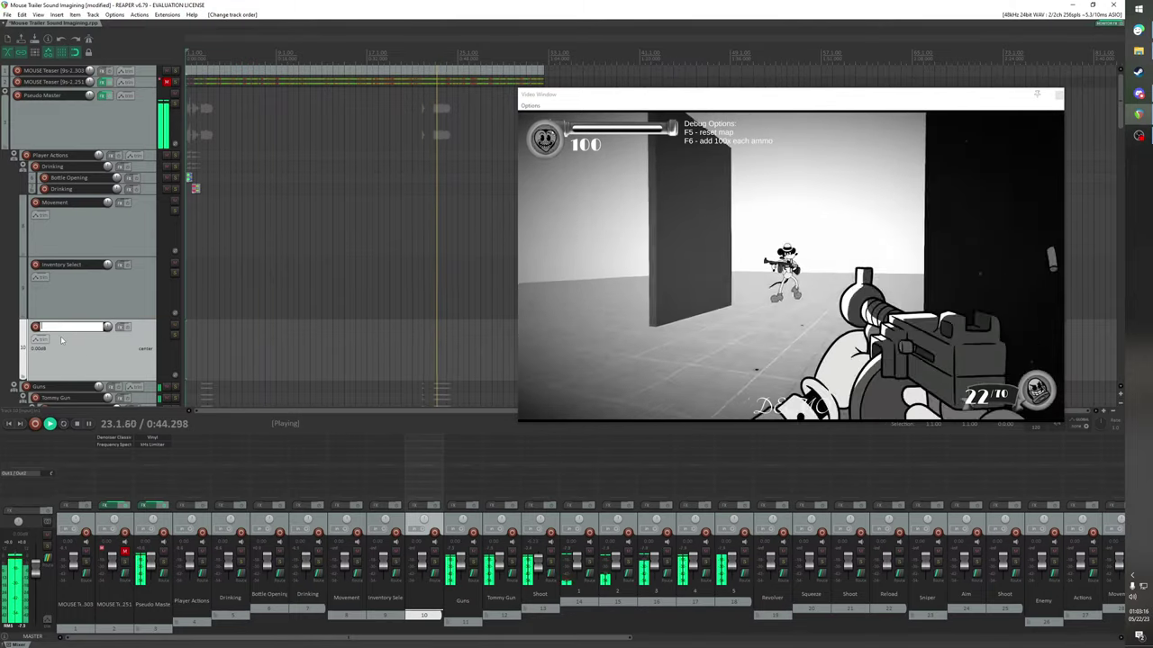
{"action": "type", "text": "Hurt"}
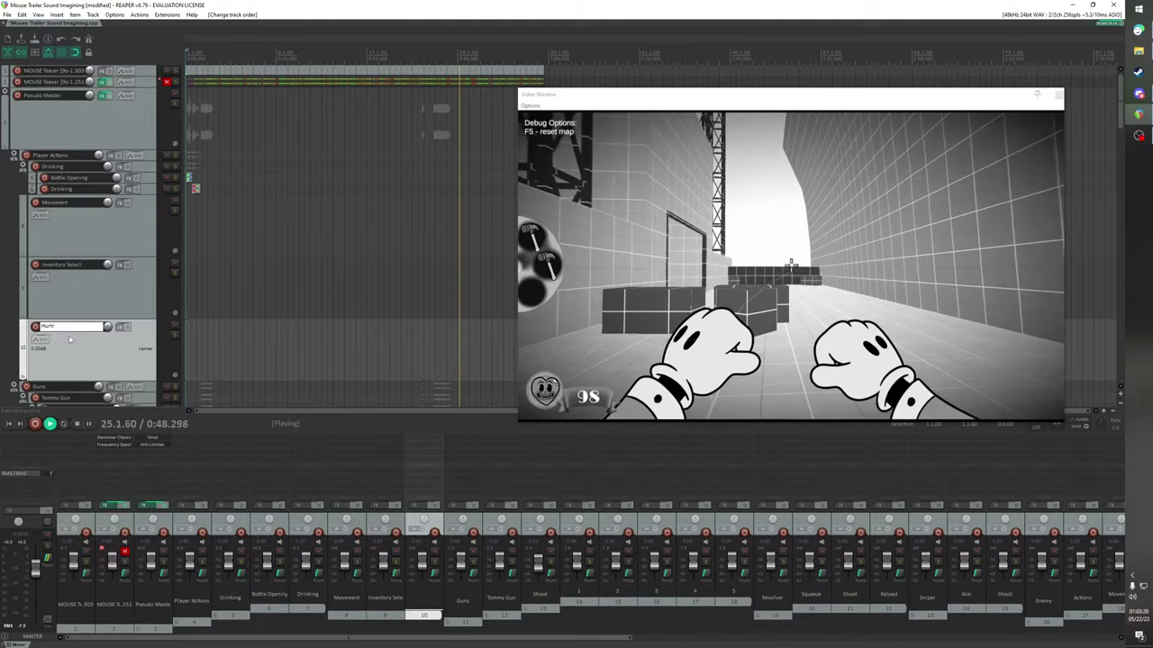
{"action": "key", "text": "BackSpace"}
{"action": "key", "text": "BackSpace"}
{"action": "key", "text": "BackSpace"}
{"action": "key", "text": "BackSpace"}
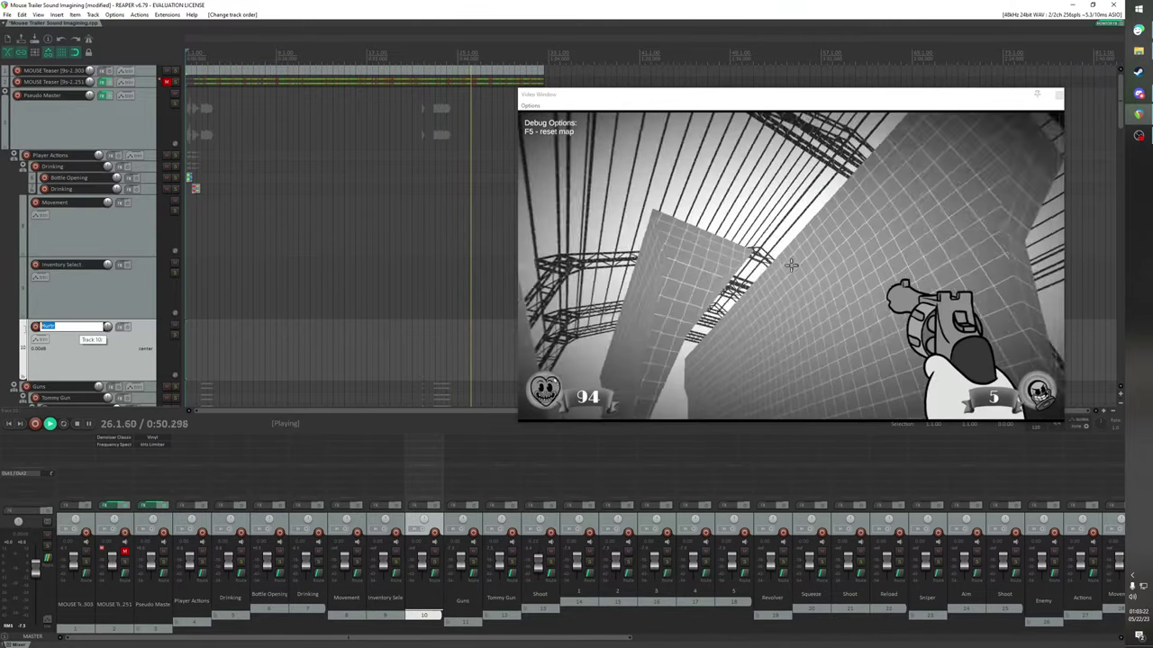
{"action": "type", "text": "Damage"}
{"action": "left_click", "coordinate": [155, 267]}
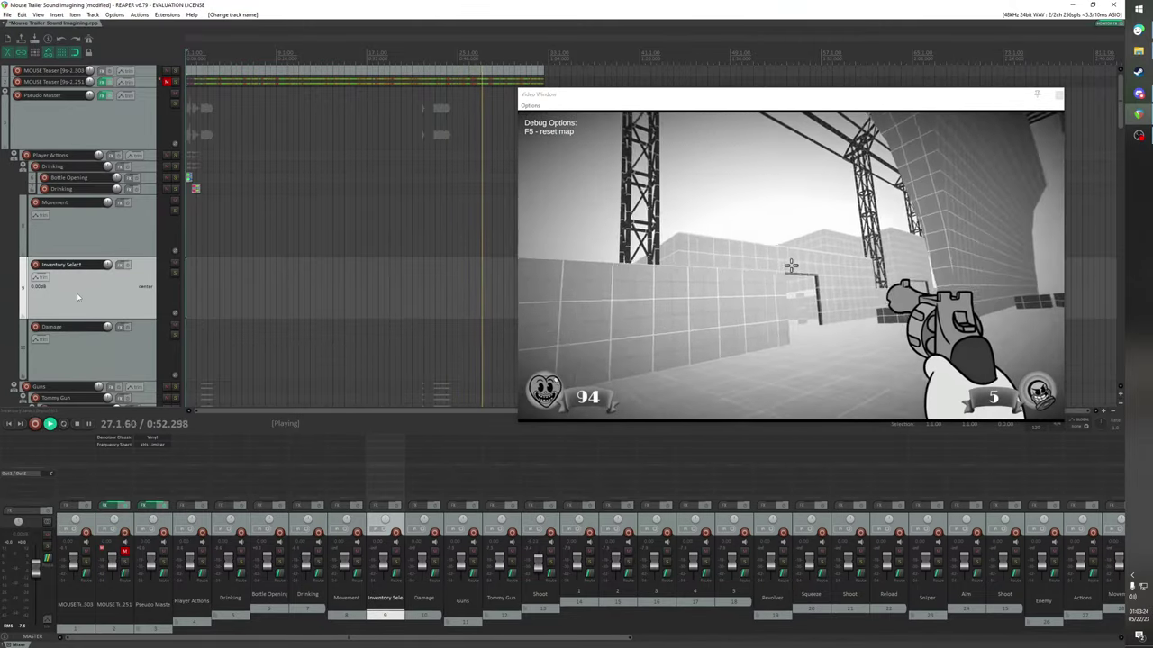
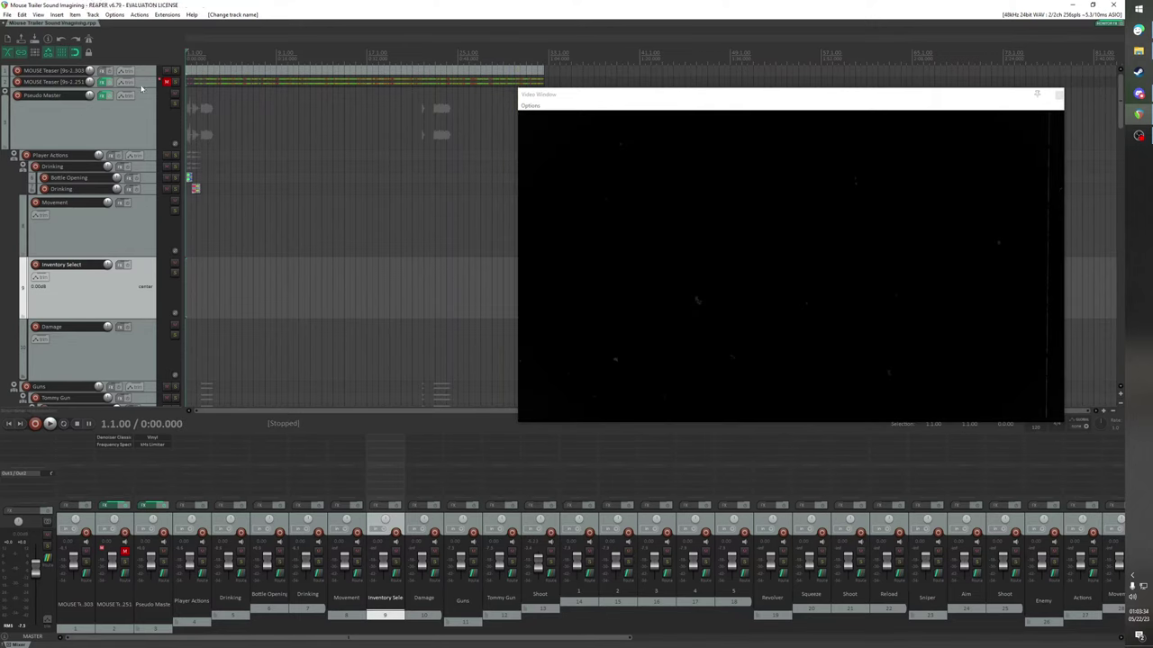
Examine the trailer footage at several points between 3.3.00 and 14.1.00 to see which actions need sounds
{"action": "left_click", "coordinate": [266, 53]}
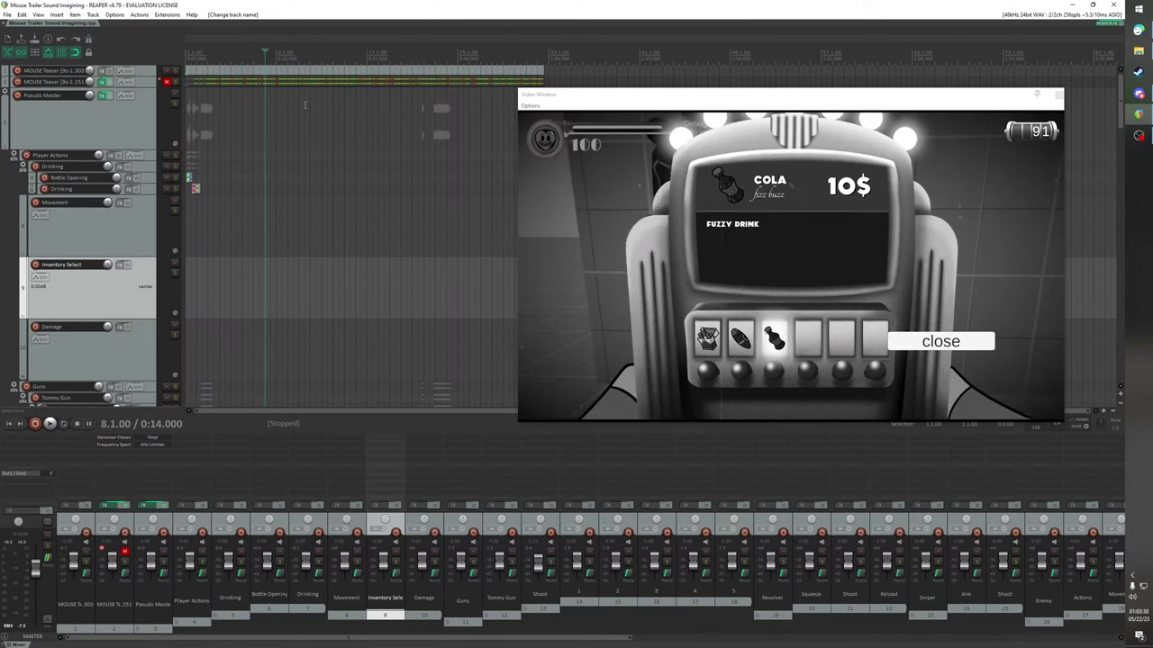
{"action": "left_click", "coordinate": [245, 52]}
{"action": "left_click", "coordinate": [202, 54]}
{"action": "left_click", "coordinate": [213, 55]}
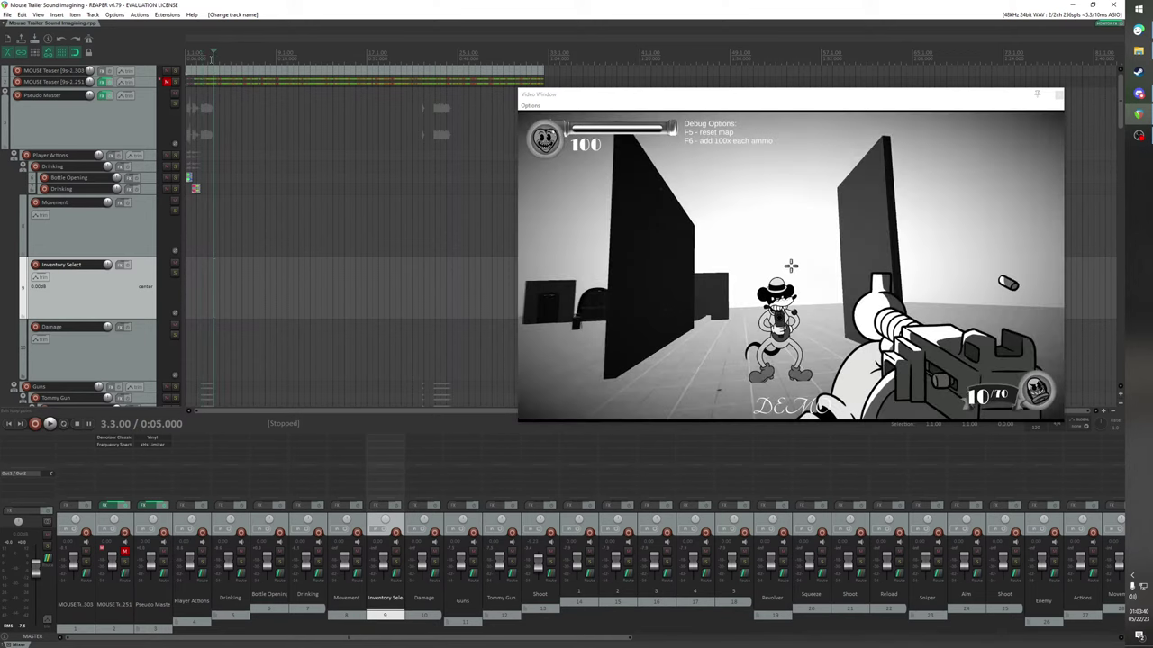
{"action": "left_click", "coordinate": [236, 58]}
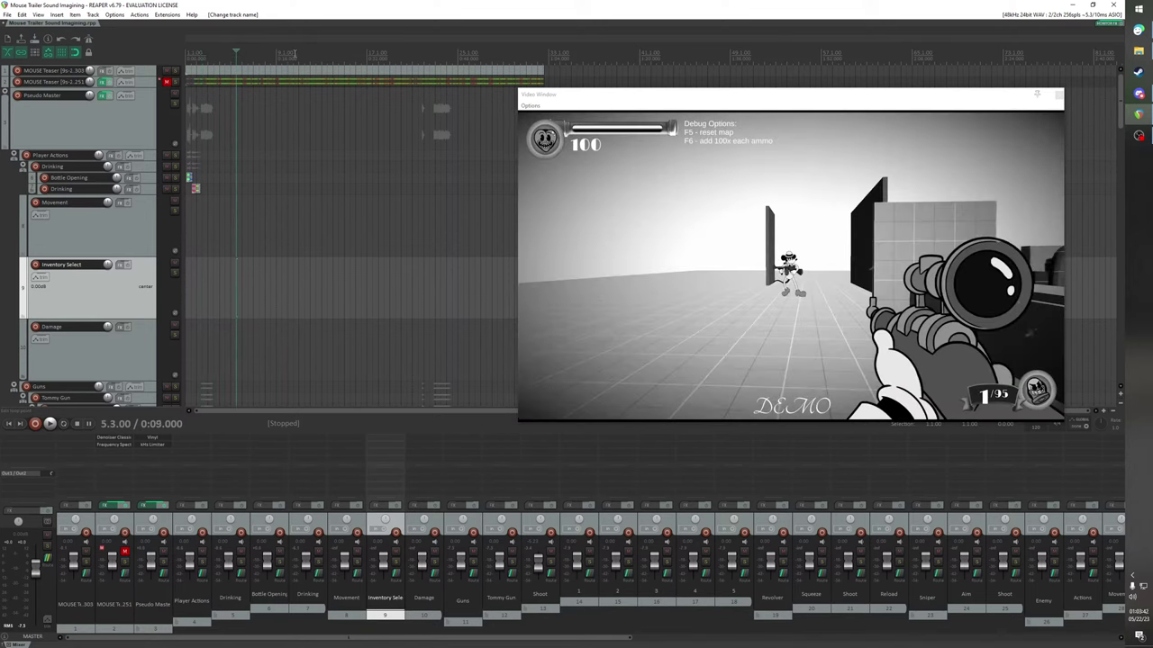
{"action": "left_click", "coordinate": [293, 53]}
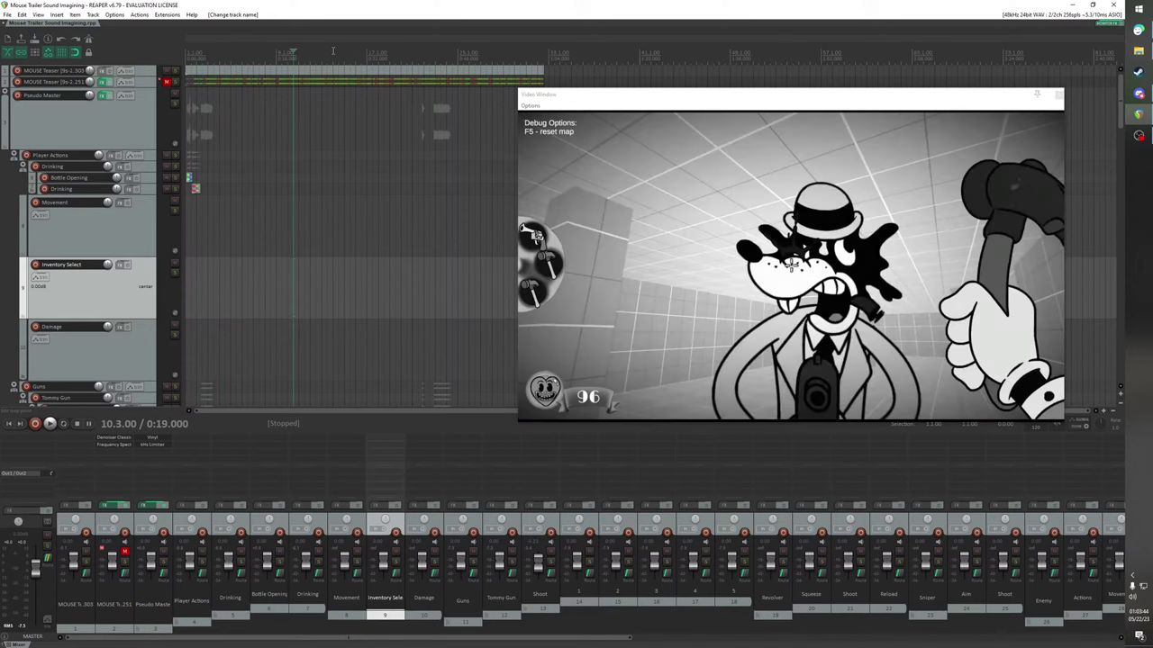
{"action": "left_click", "coordinate": [333, 52]}
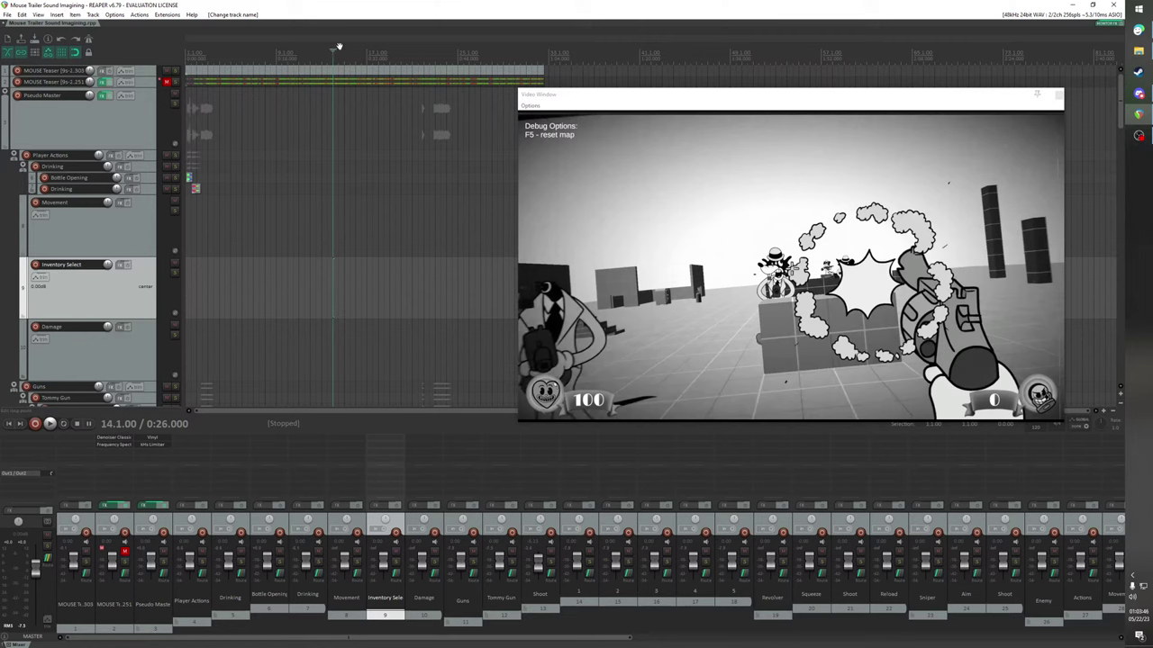
{"action": "left_click_drag", "start_coordinate": [334, 50], "coordinate": [242, 77]}
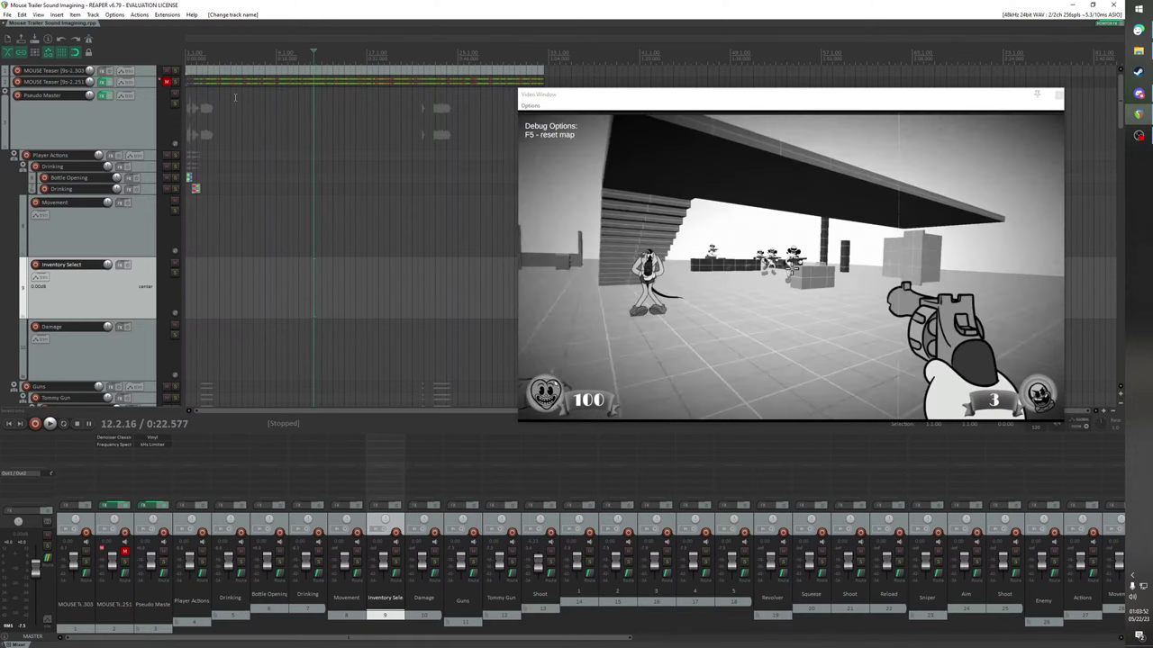
Play the trailer's opening, check the footage at 4.3.00, and play the barrel explosion scene from 5.1.00
{"action": "key", "text": "w"}
{"action": "key", "text": "space"}
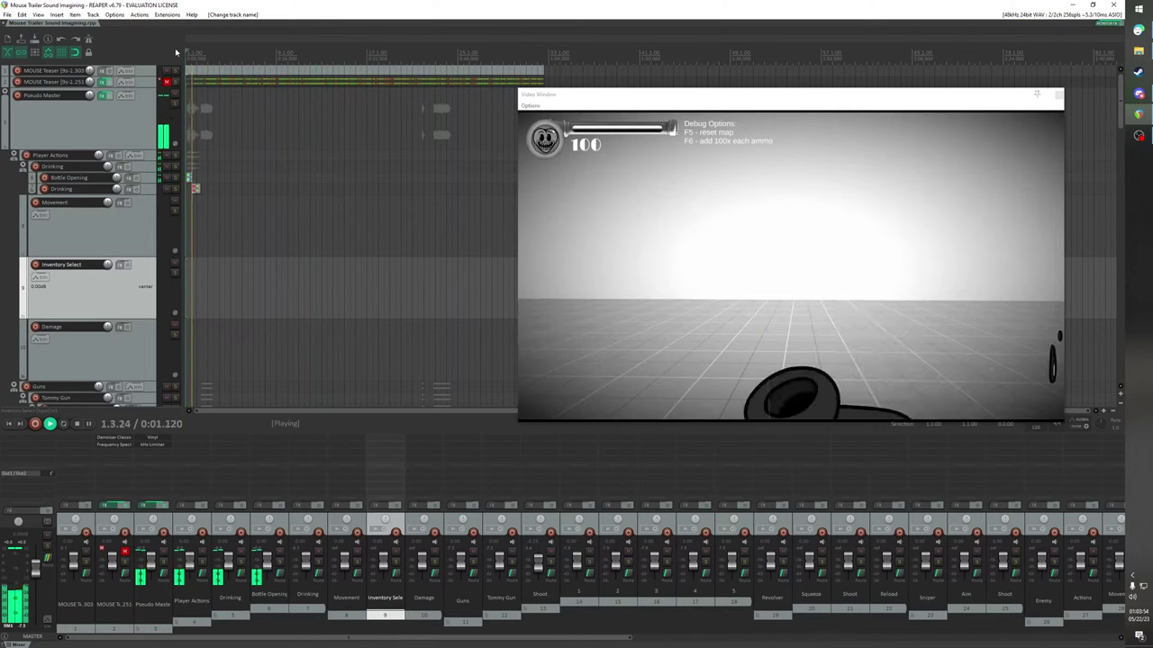
{"action": "key", "text": "space"}
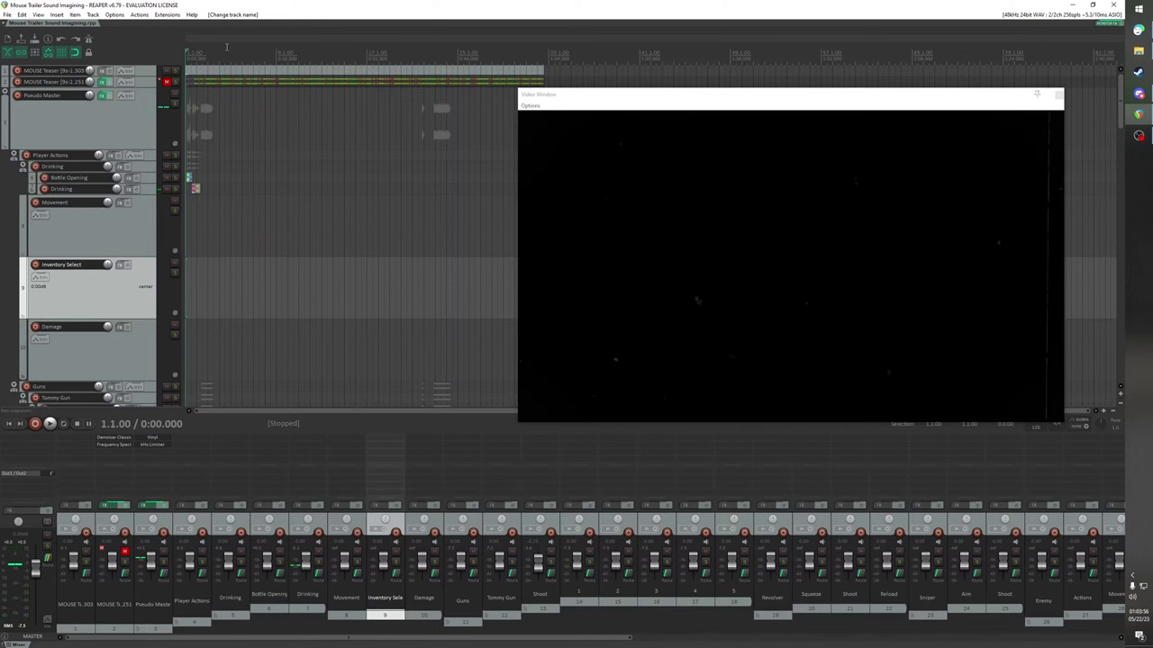
{"action": "left_click", "coordinate": [226, 49]}
{"action": "scroll", "coordinate": [207, 132], "scroll_direction": "up", "scroll_amount": 5}
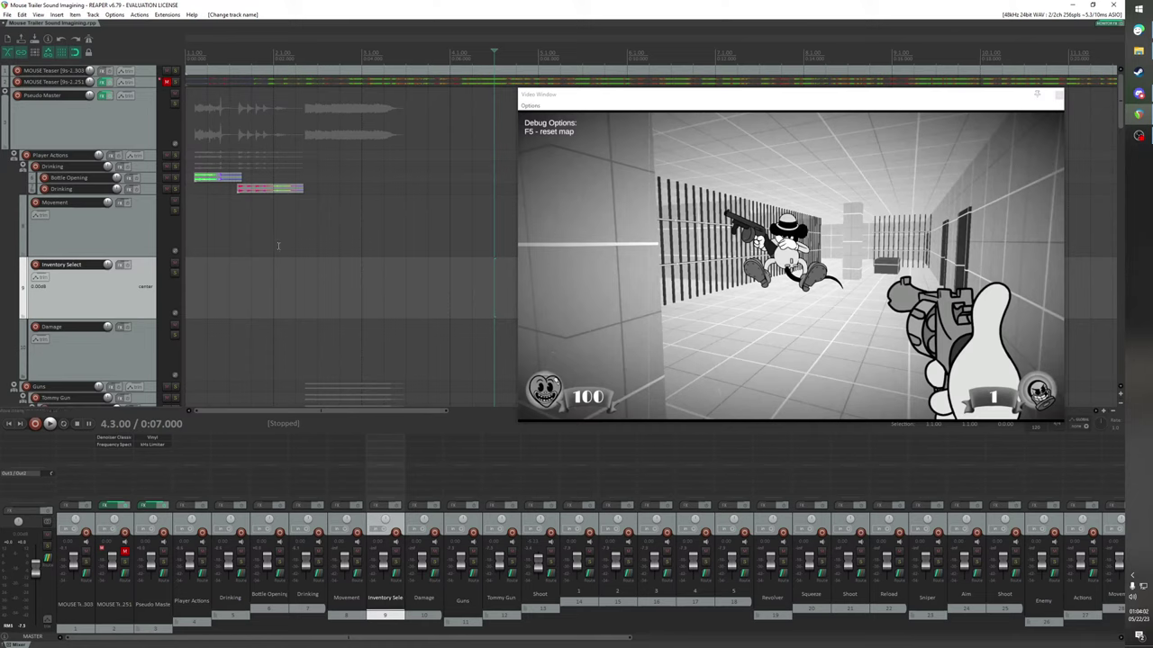
{"action": "scroll", "coordinate": [455, 202], "scroll_direction": "down", "scroll_amount": 3}
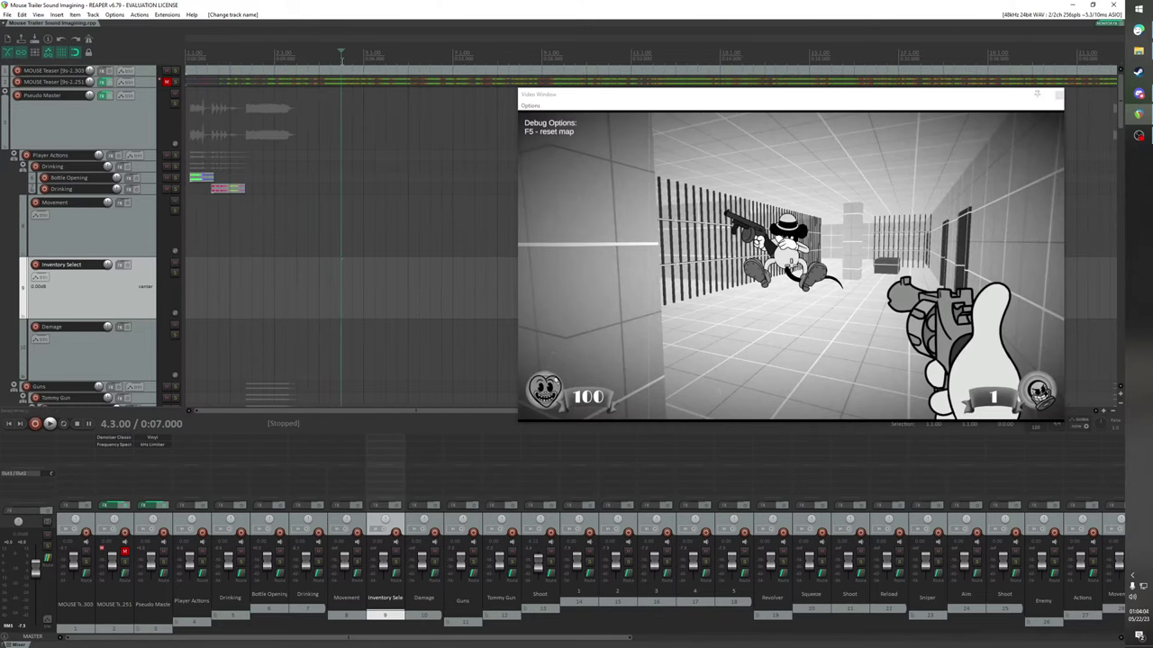
{"action": "left_click", "coordinate": [364, 113]}
{"action": "key", "text": "space"}
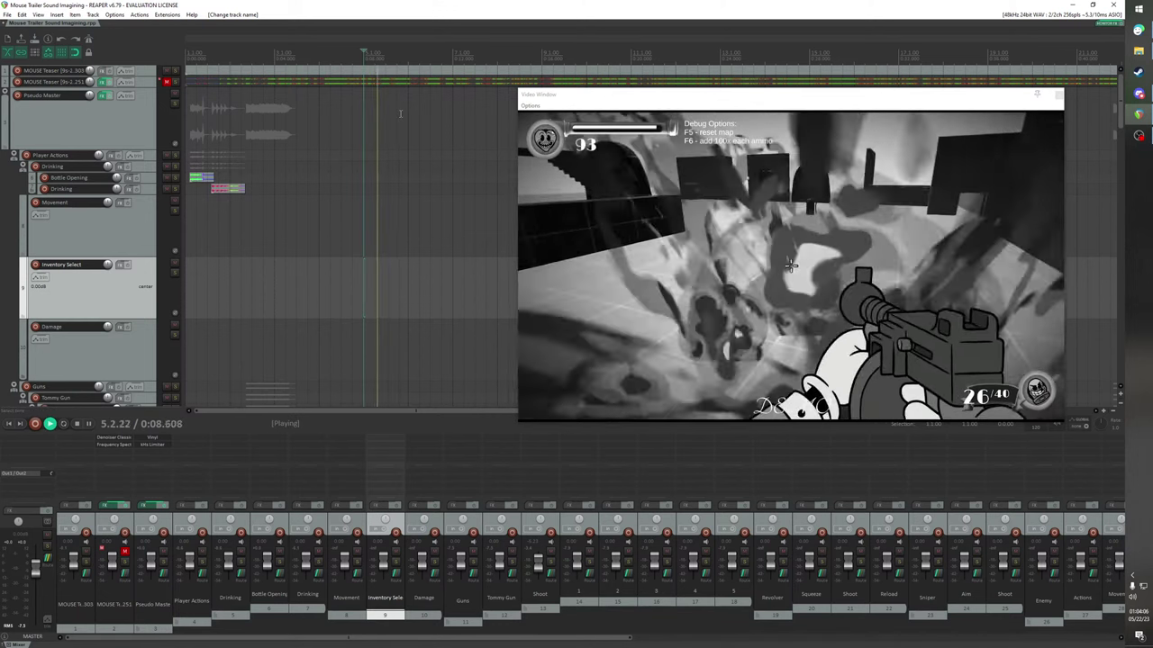
{"action": "key", "text": "space"}
{"action": "scroll", "coordinate": [419, 135], "scroll_direction": "down", "scroll_amount": 3}
Move the video window below the arrangement, bring the gun tracks into view, and place the edit cursor at 3.4.00
{"action": "left_click_drag", "start_coordinate": [574, 103], "coordinate": [535, 368]}
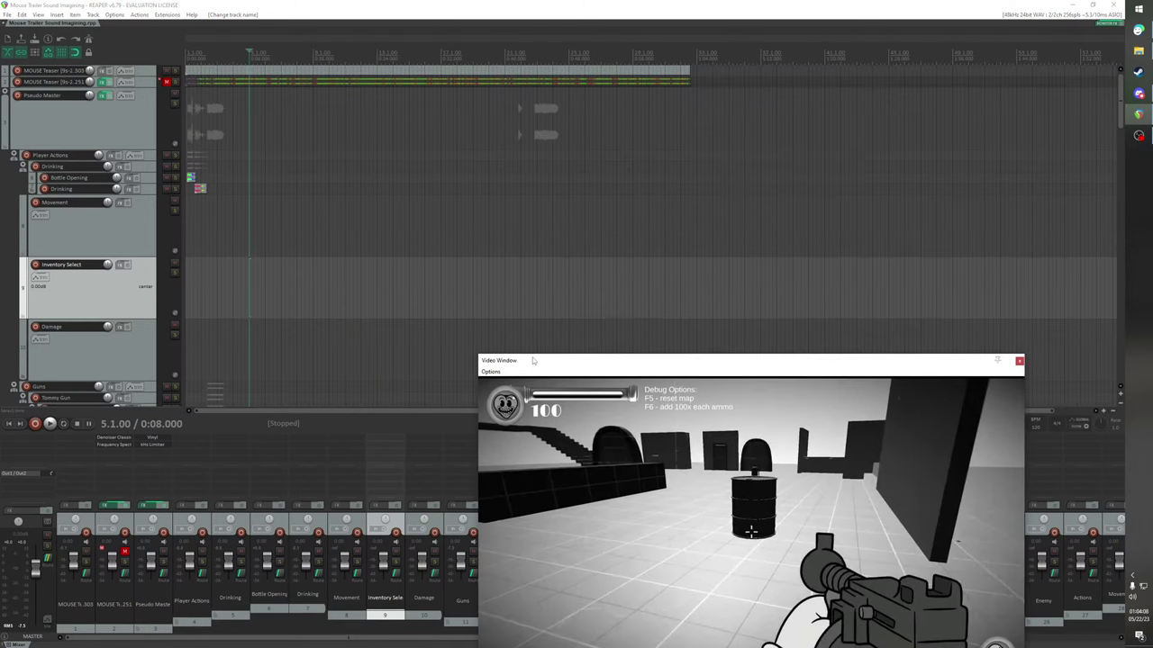
{"action": "scroll", "coordinate": [218, 190], "scroll_direction": "up", "scroll_amount": 4}
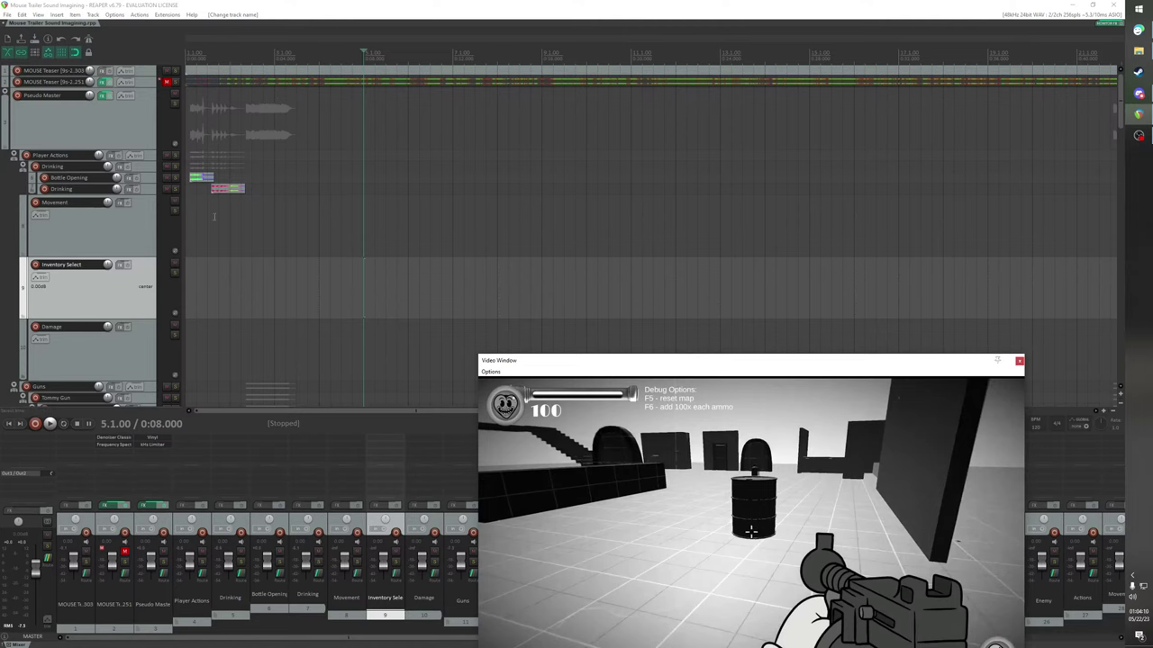
{"action": "left_click_drag", "start_coordinate": [1118, 108], "coordinate": [1083, 135]}
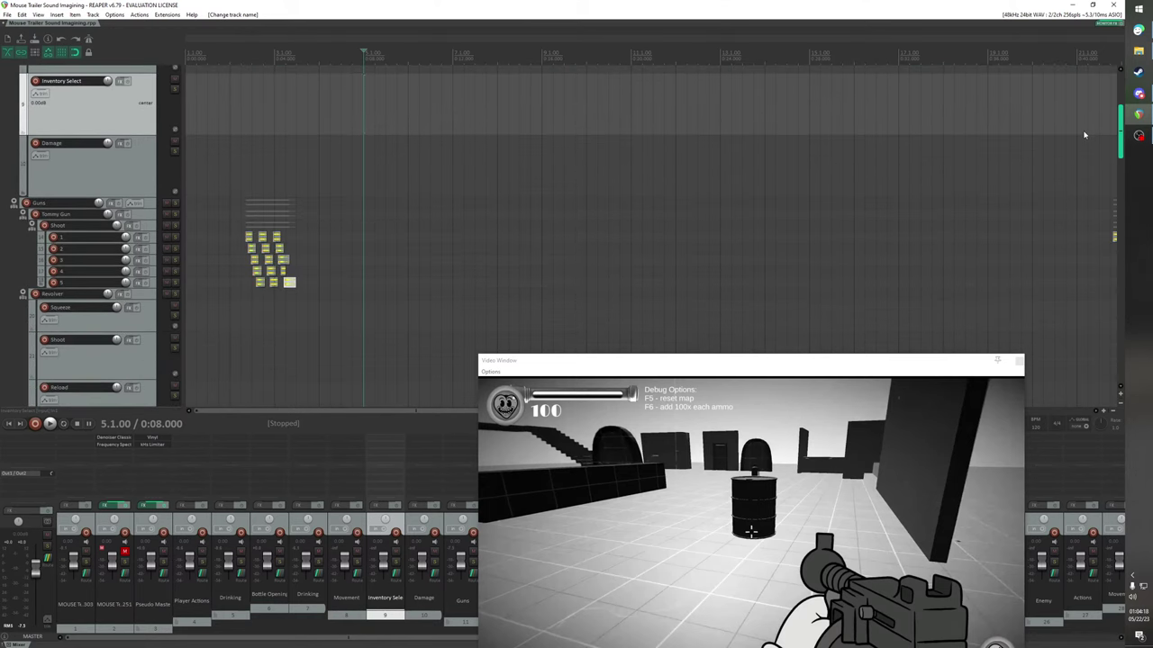
{"action": "left_click", "coordinate": [306, 58]}
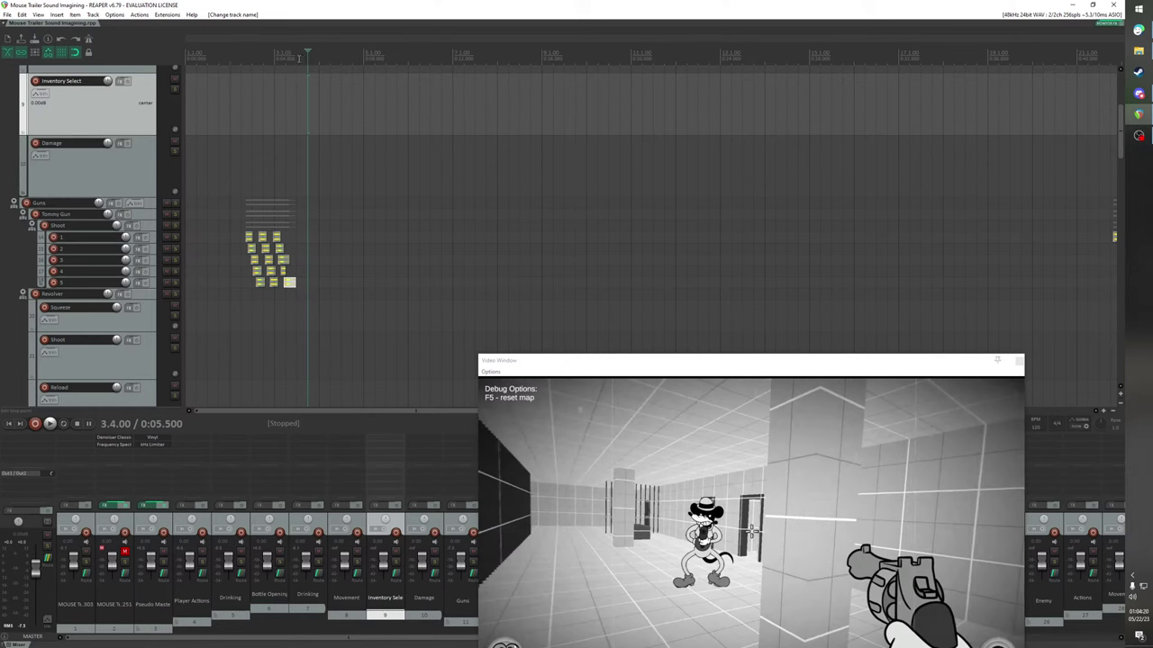
Play and check the trailer footage between 3.2.47 and 3.4.00, just after the Tommy Gun shots end
{"action": "left_click", "coordinate": [298, 58]}
{"action": "left_click", "coordinate": [306, 58]}
{"action": "left_click", "coordinate": [297, 58]}
{"action": "key", "text": "space"}
{"action": "key", "text": "space"}
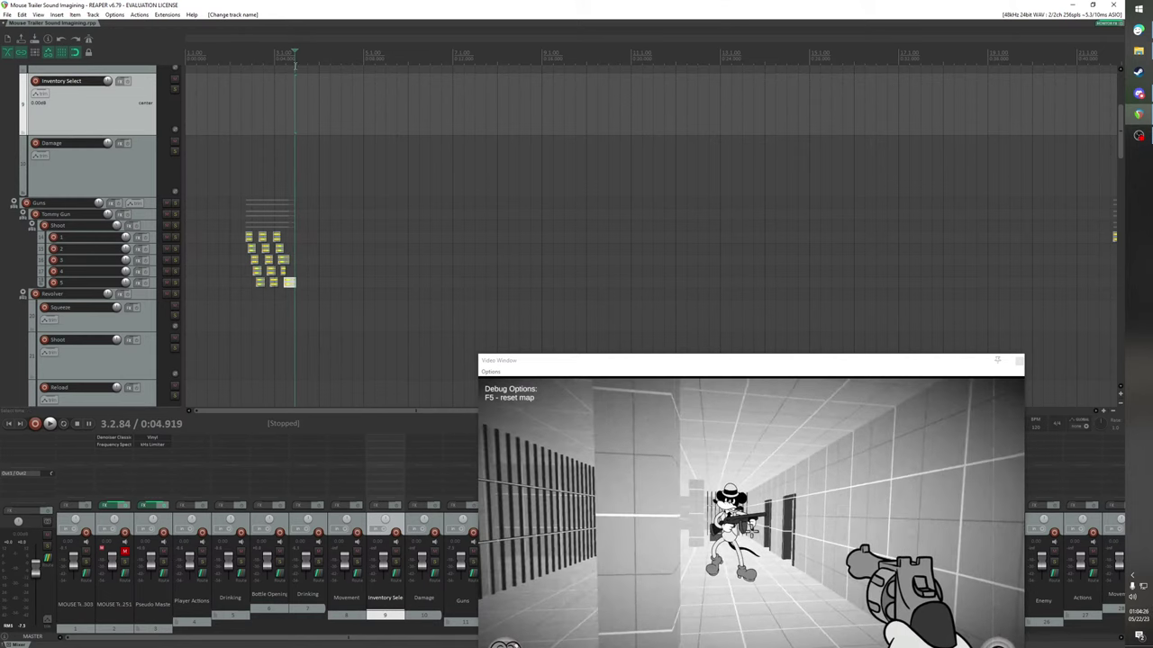
{"action": "left_click", "coordinate": [293, 60]}
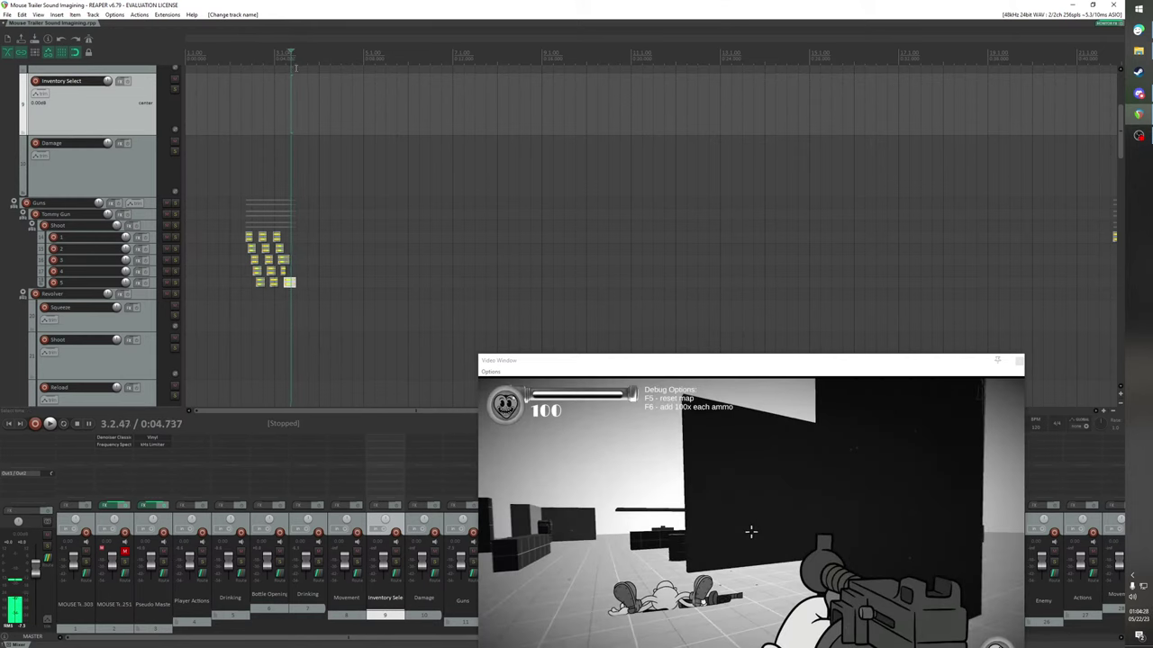
{"action": "left_click", "coordinate": [300, 65]}
Nudge the edit cursor in small increments to 3.4.29 and move the video window up to see the whole frame with the enemy
{"action": "key", "text": "Right"}
{"action": "key", "text": "Right"}
{"action": "key", "text": "Right"}
{"action": "key", "text": "Right"}
{"action": "key", "text": "Right"}
{"action": "key", "text": "Right"}
{"action": "key", "text": "Right"}
{"action": "key", "text": "Right"}
{"action": "key", "text": "Right"}
{"action": "key", "text": "Right"}
{"action": "key", "text": "Right"}
{"action": "key", "text": "Right"}
{"action": "key", "text": "Right"}
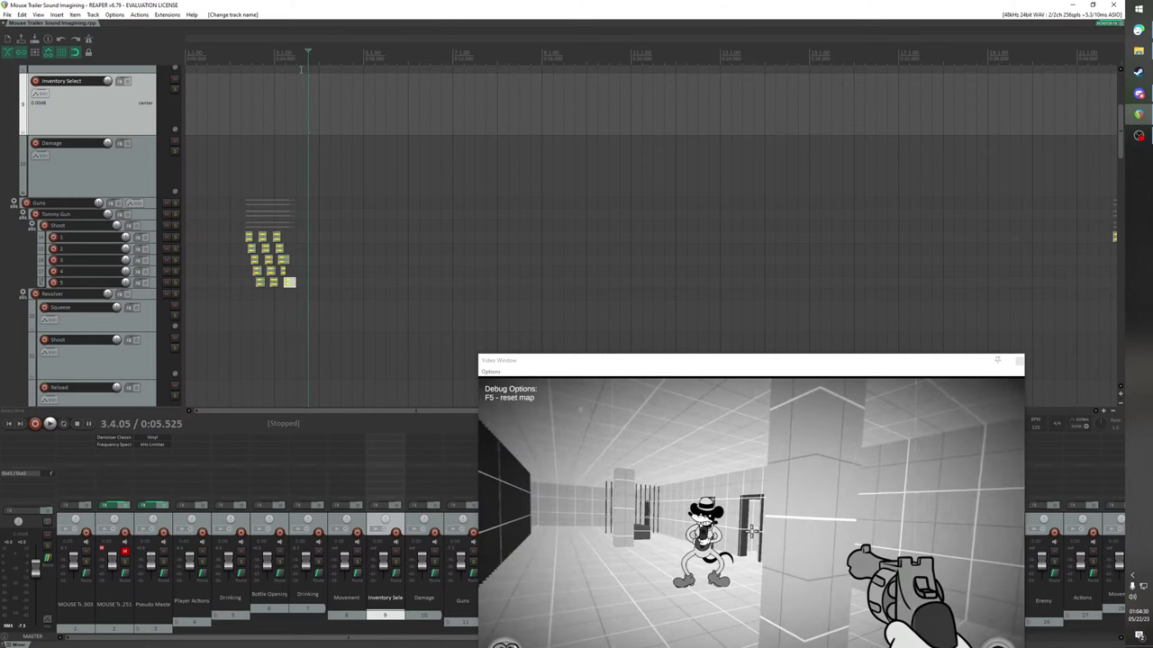
{"action": "key", "text": "Right"}
{"action": "key", "text": "Right"}
{"action": "key", "text": "Right"}
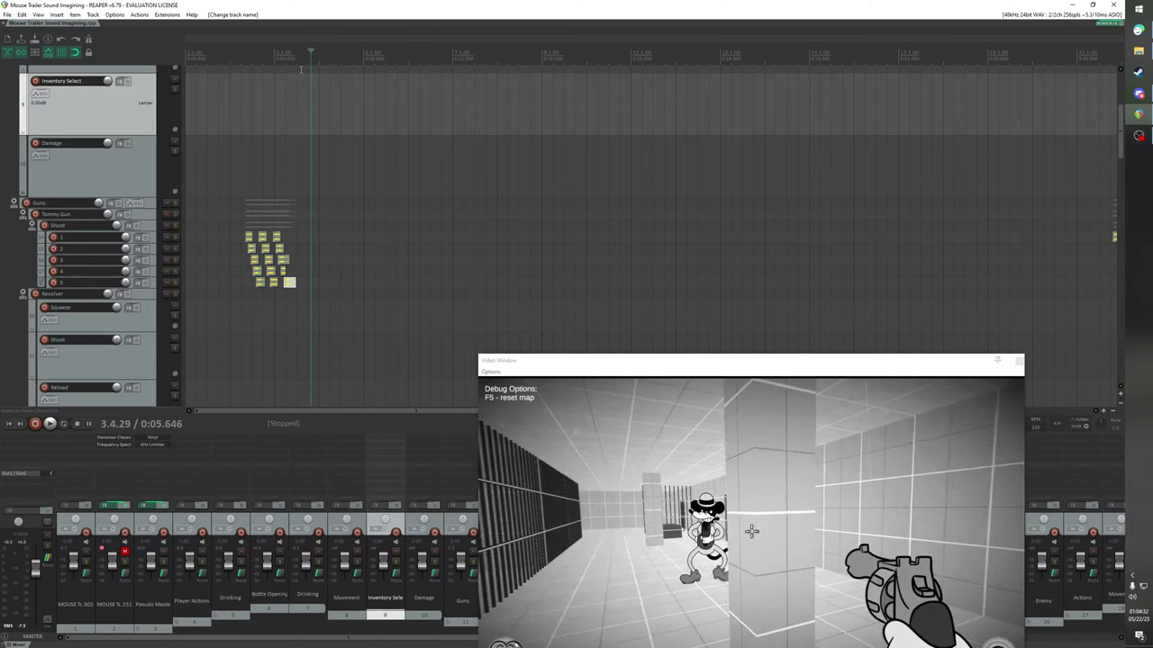
{"action": "key", "text": "Left"}
{"action": "key", "text": "Left"}
{"action": "key", "text": "Left"}
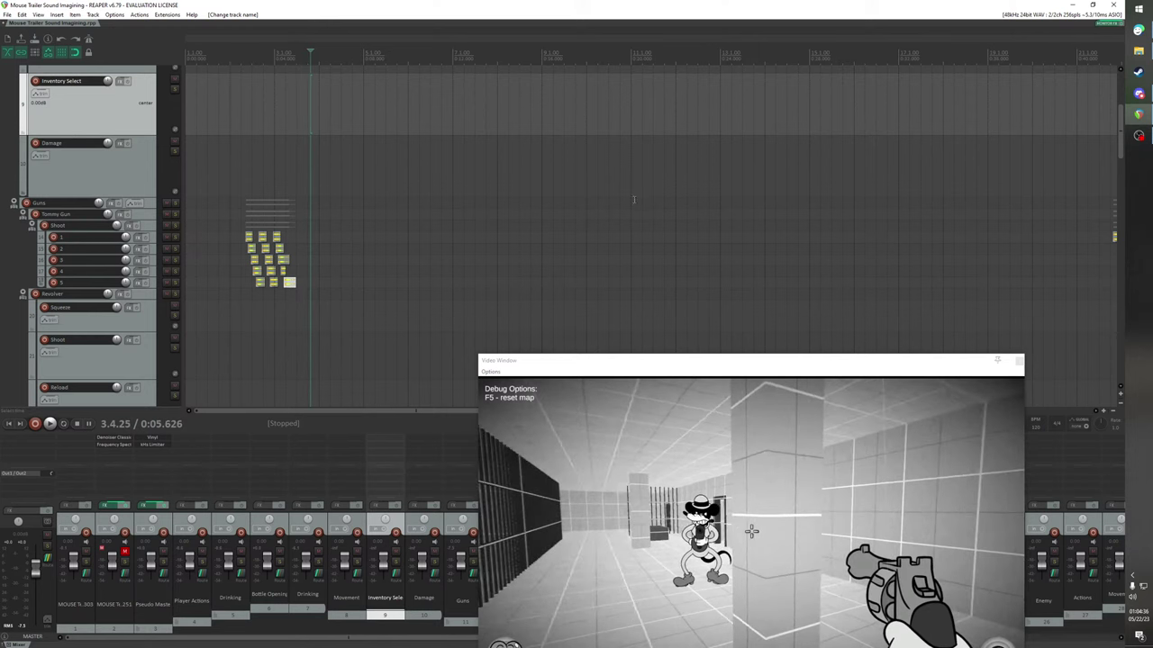
{"action": "left_click_drag", "start_coordinate": [675, 361], "coordinate": [474, 83]}
{"action": "key", "text": "Right"}
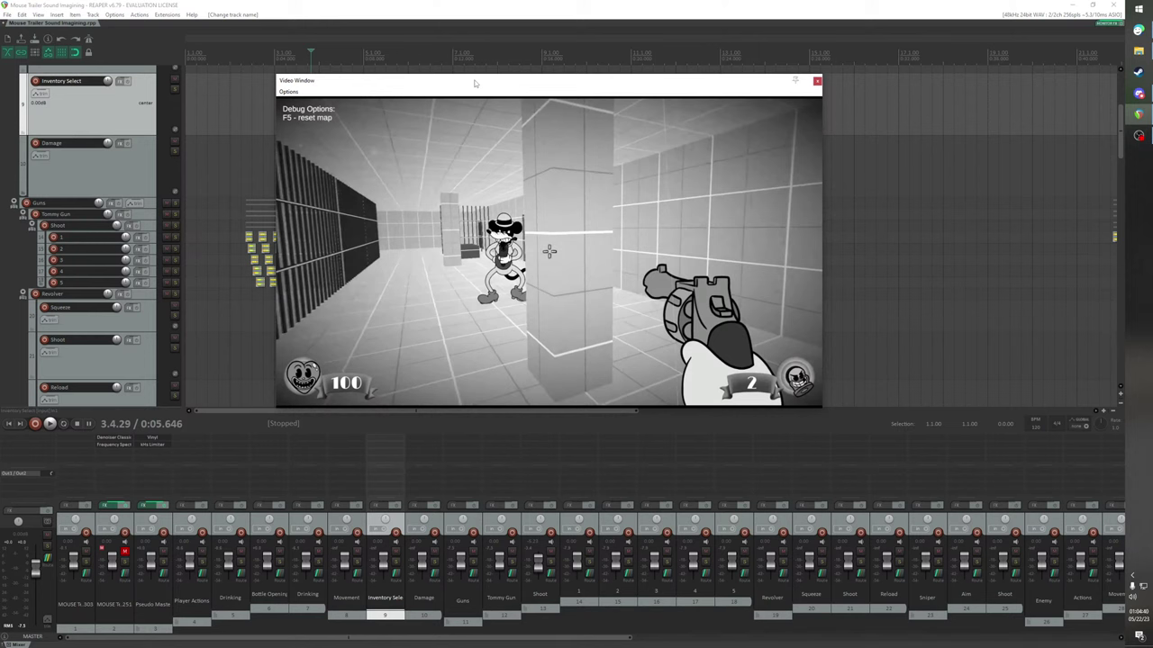
Uncover the clips beside the video window, then create a subproject named Enemy Shooting on the enemy's Shooting track at 3.4.29
{"action": "left_click_drag", "start_coordinate": [474, 83], "coordinate": [677, 214]}
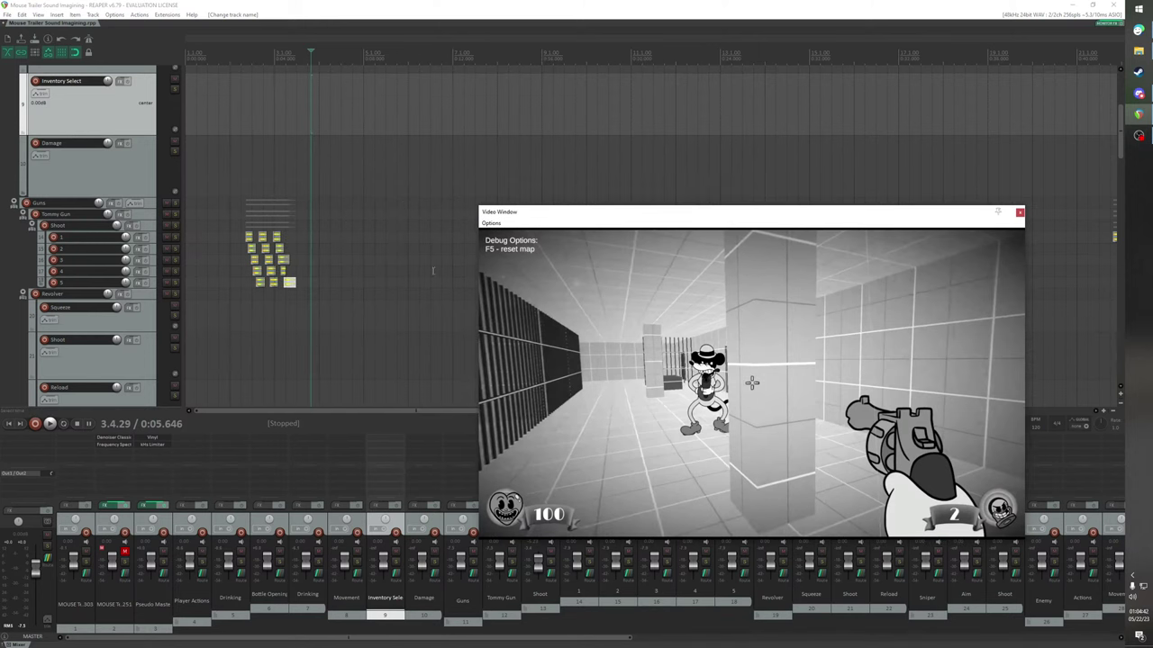
{"action": "left_click_drag", "start_coordinate": [1121, 149], "coordinate": [1138, 221]}
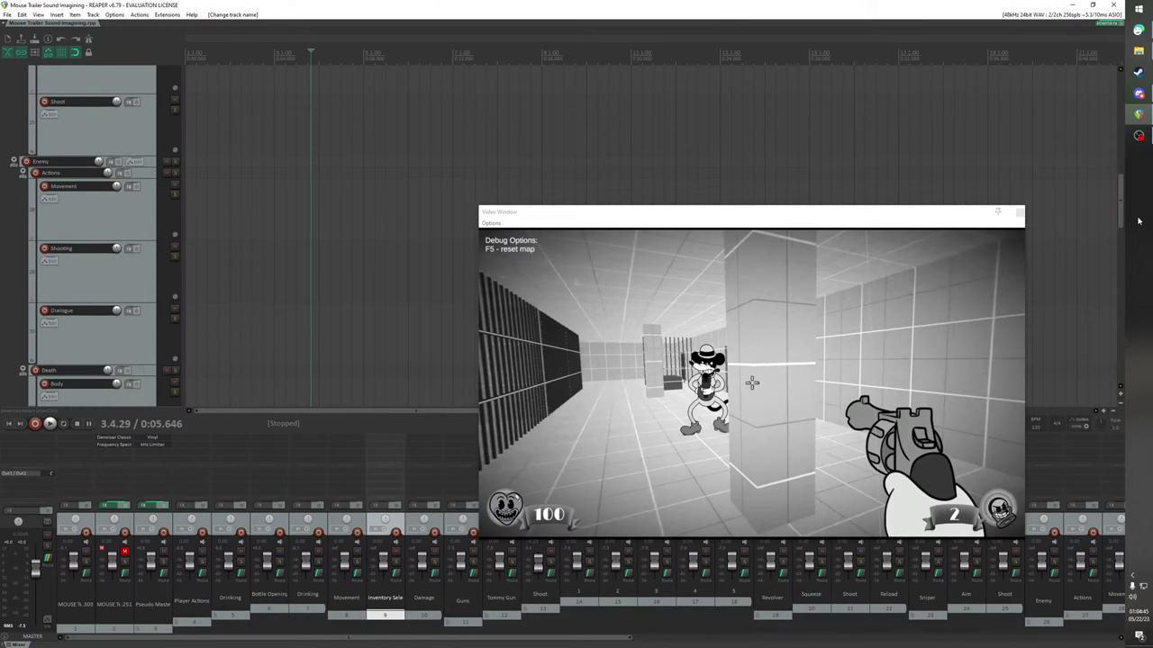
{"action": "left_click", "coordinate": [111, 282]}
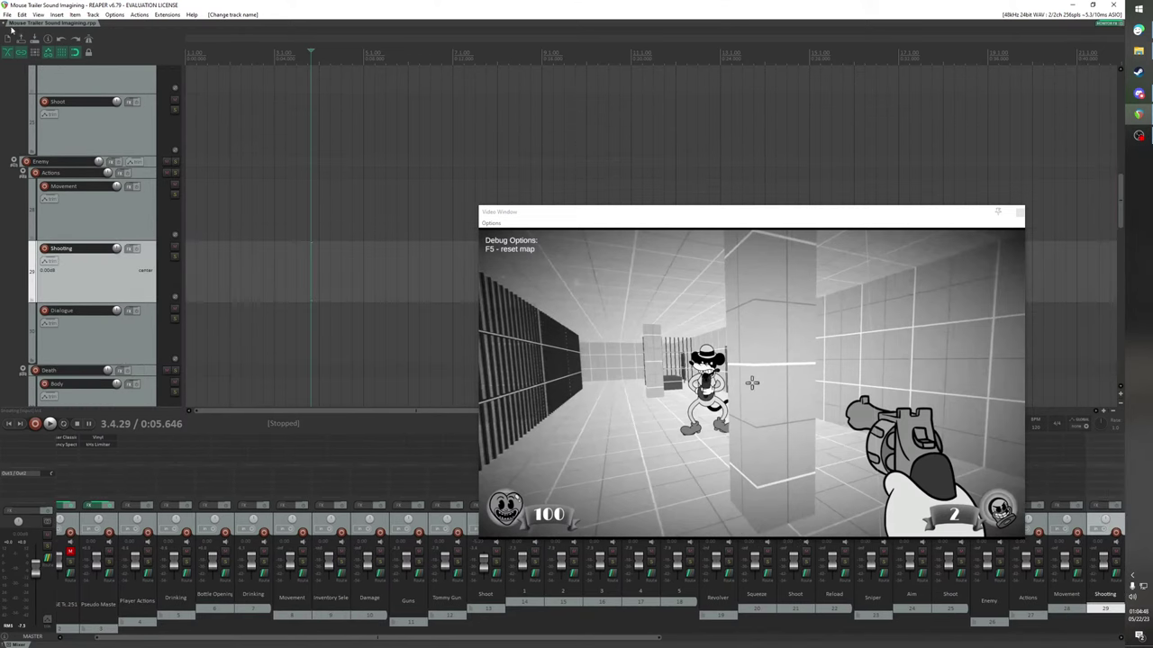
{"action": "left_click", "coordinate": [57, 15]}
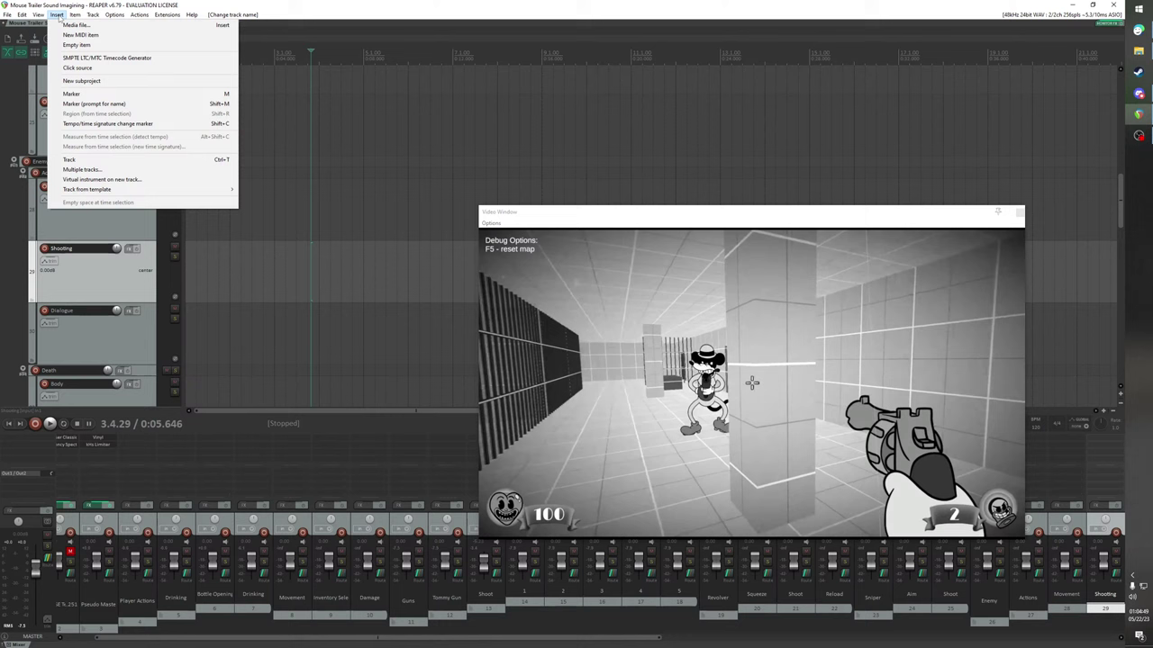
{"action": "left_click", "coordinate": [81, 80]}
{"action": "type", "text": "Enemy Shooting"}
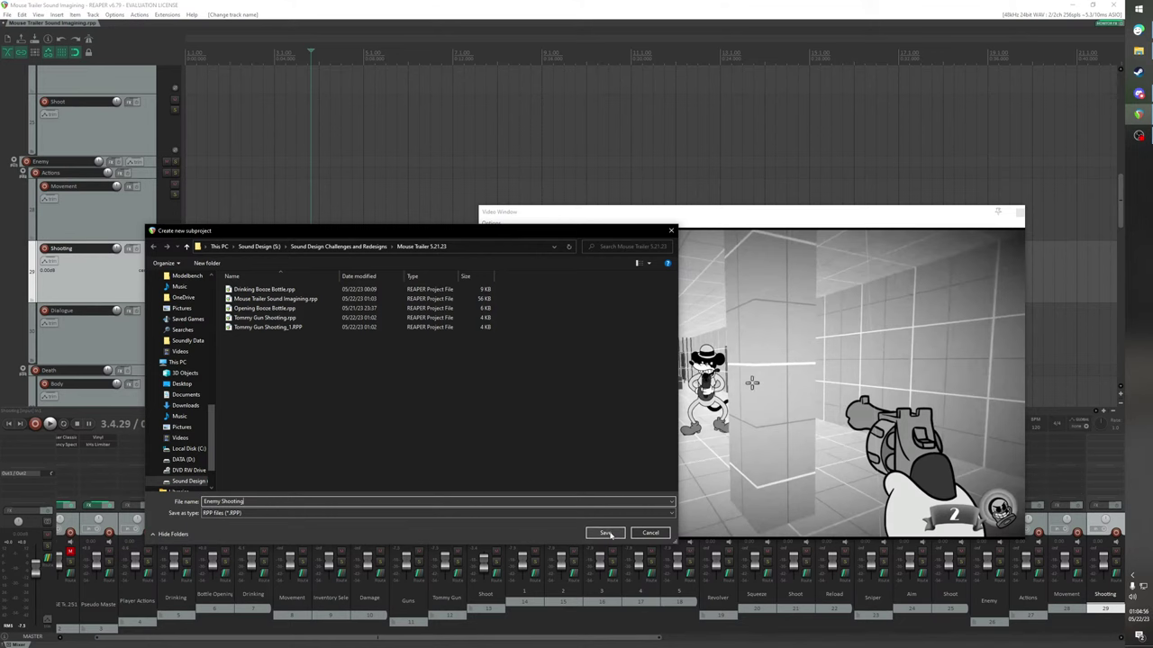
{"action": "left_click", "coordinate": [606, 534]}
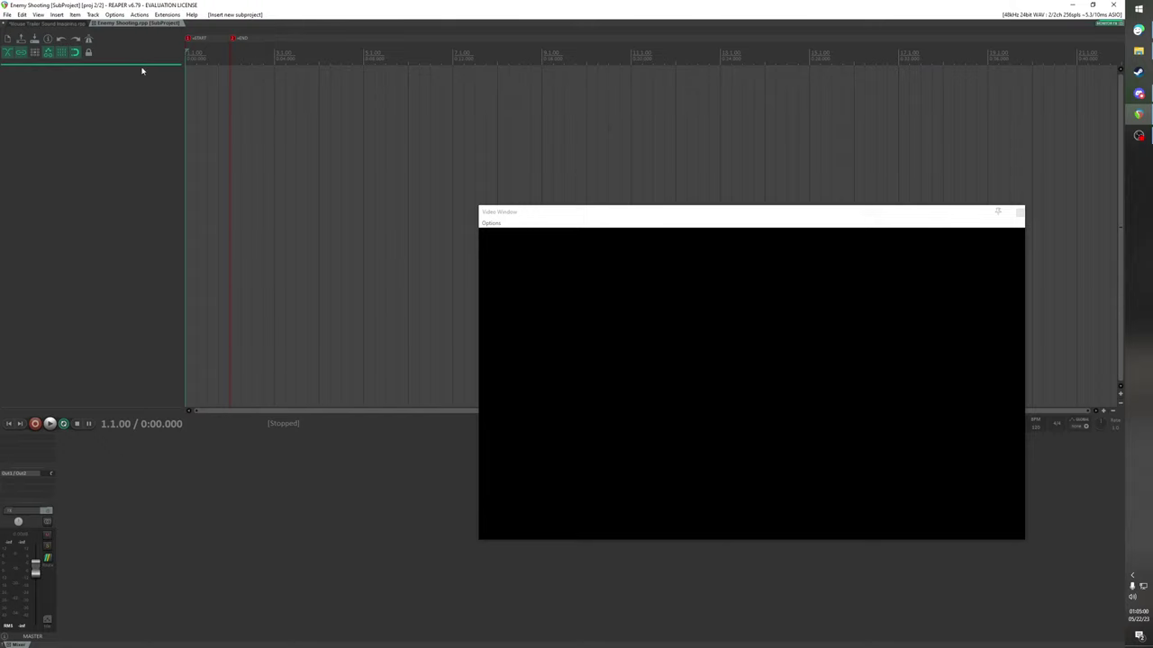
Open the Media Explorer and audition the classic western gunfire and exterior pistol shot recordings in the vintage guns folder
{"action": "key", "text": "ctrl+alt+x"}
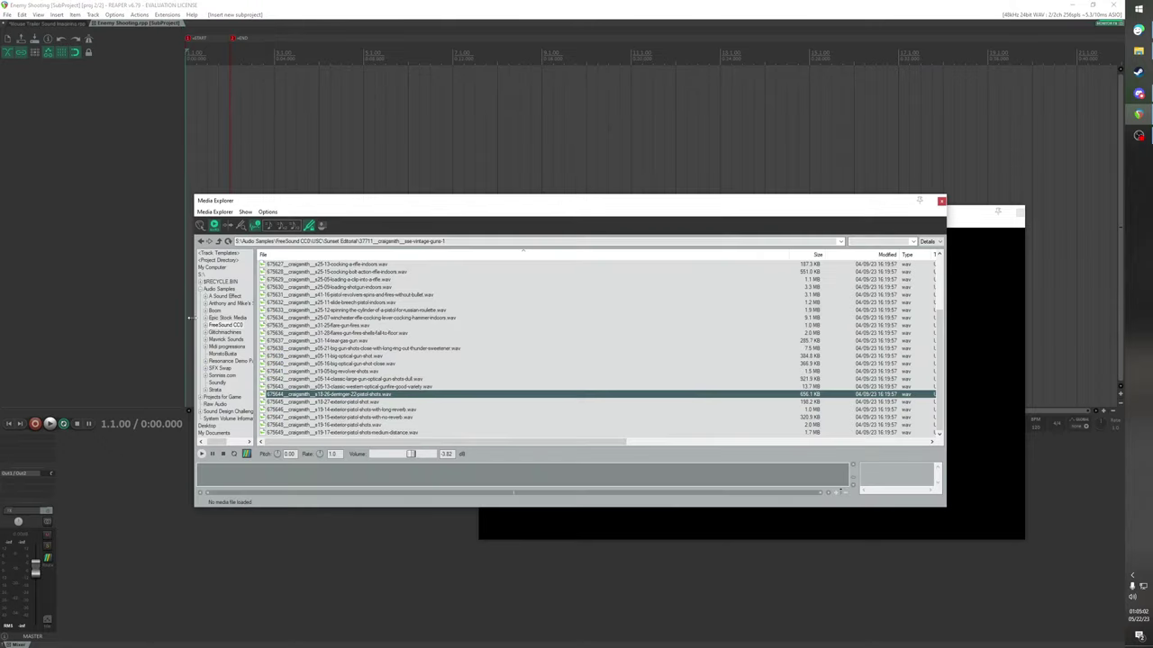
{"action": "left_click", "coordinate": [364, 395]}
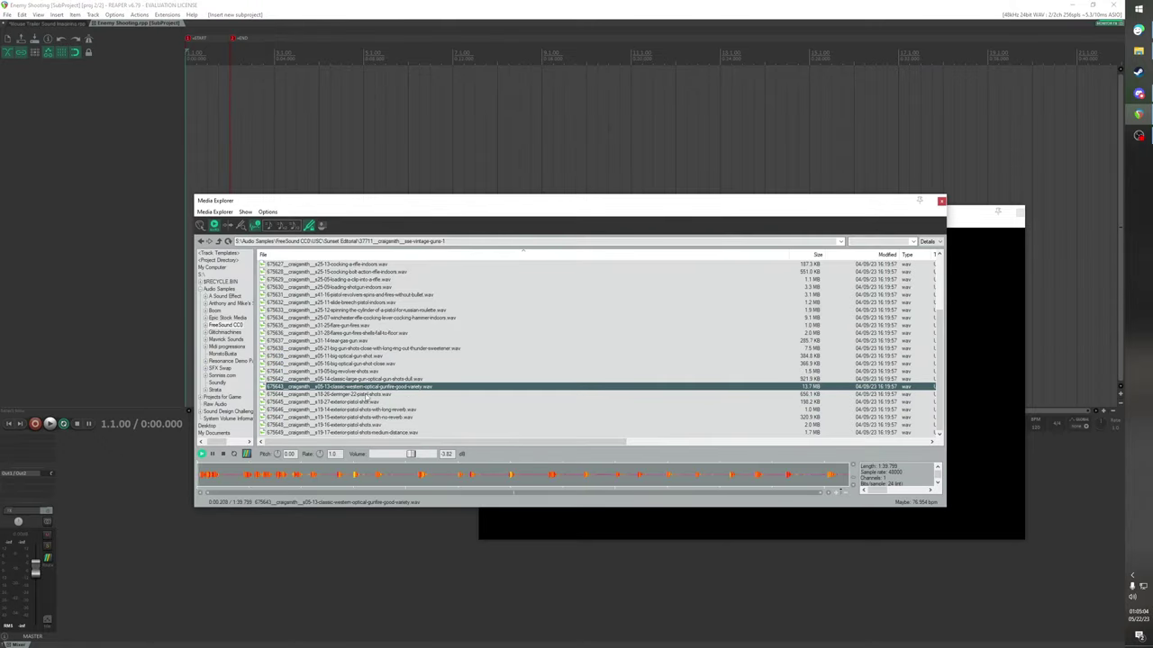
{"action": "left_click", "coordinate": [371, 403]}
{"action": "left_click", "coordinate": [373, 410]}
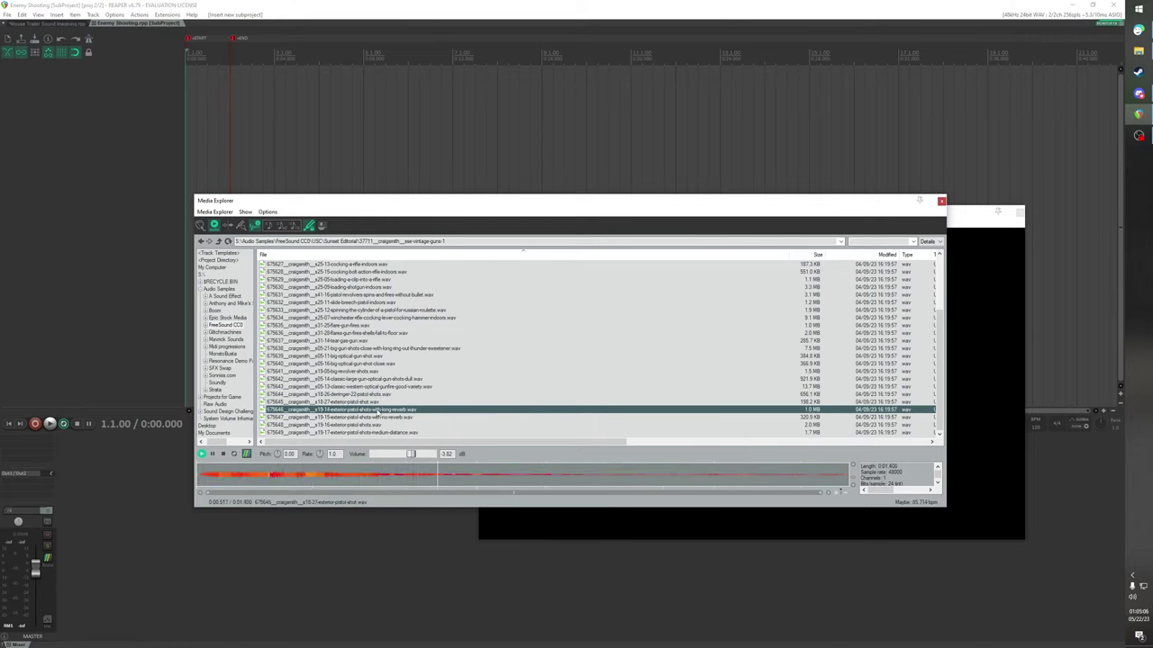
{"action": "left_click", "coordinate": [378, 417]}
{"action": "left_click", "coordinate": [387, 424]}
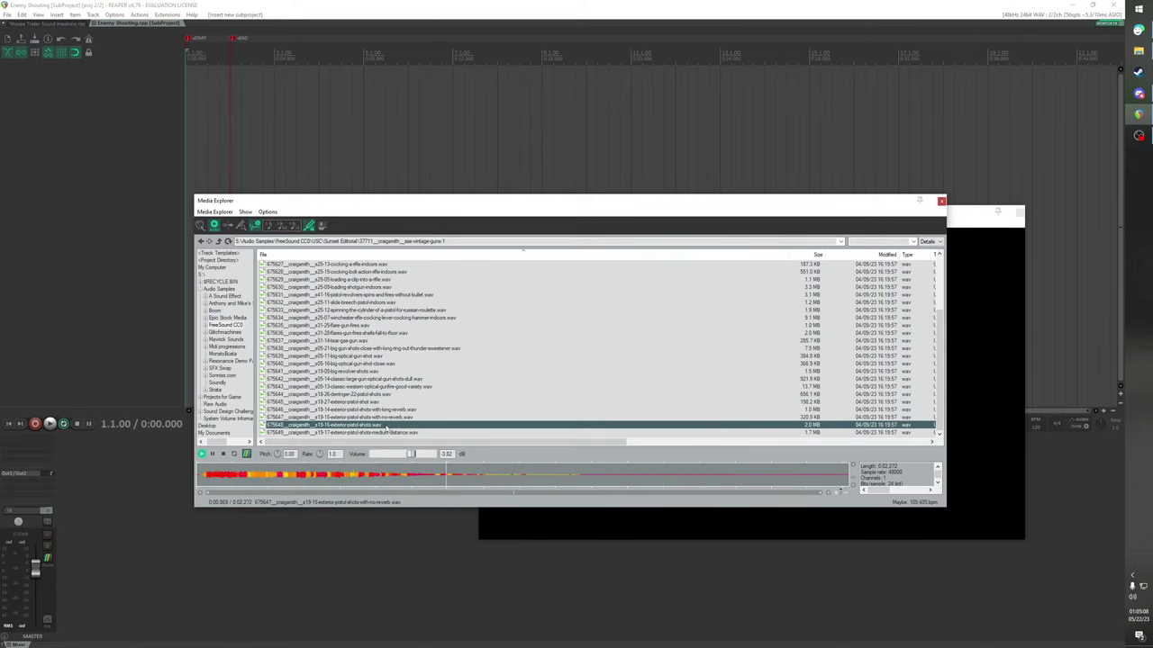
{"action": "left_click", "coordinate": [391, 432]}
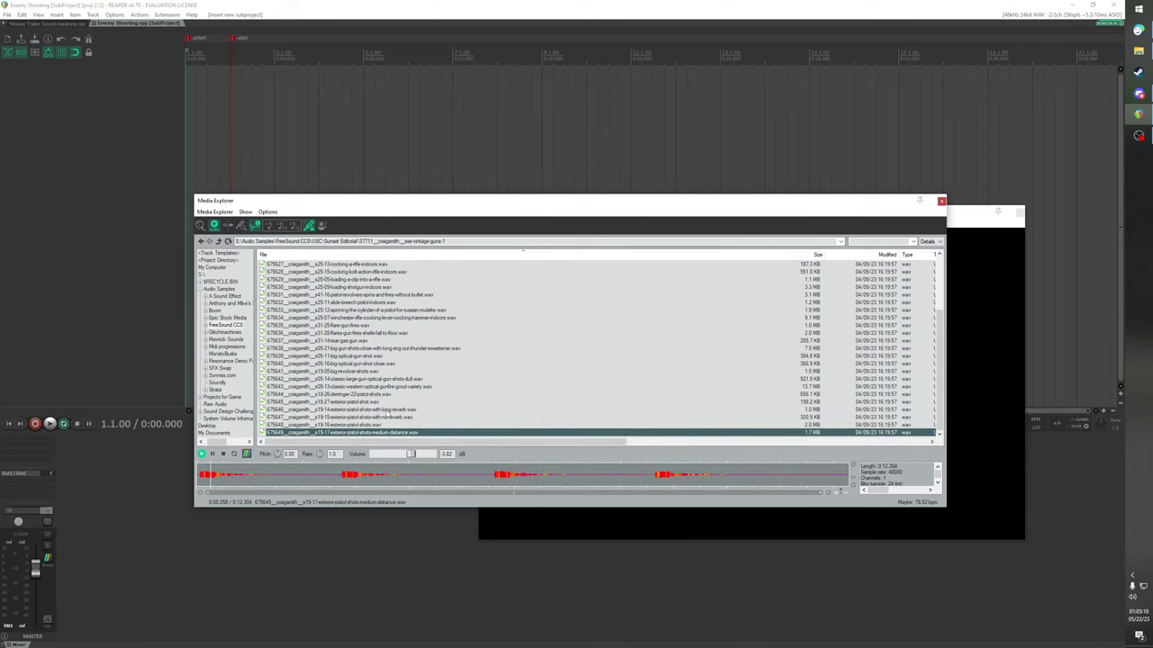
Audition the long-reverb pistol, large optical gun, big revolver and thunder-sweetener gunshot recordings, ending with the flare gun shells
{"action": "left_click", "coordinate": [385, 410]}
{"action": "left_click", "coordinate": [380, 386]}
{"action": "left_click", "coordinate": [380, 379]}
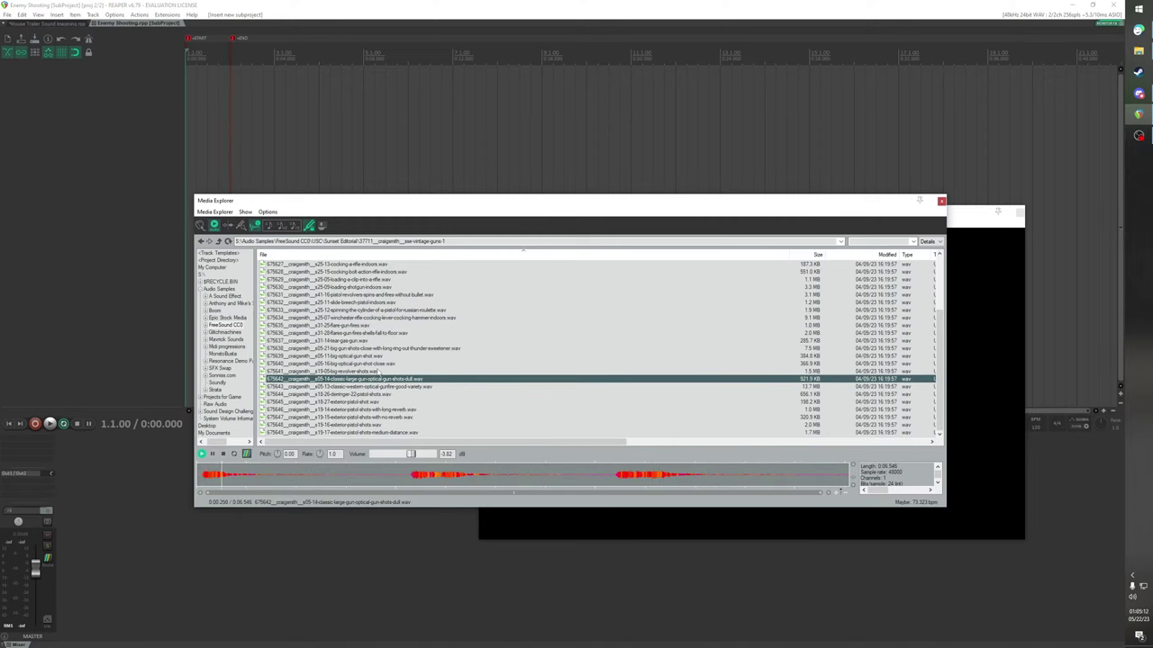
{"action": "left_click", "coordinate": [377, 371]}
{"action": "left_click", "coordinate": [375, 364]}
{"action": "left_click", "coordinate": [373, 357]}
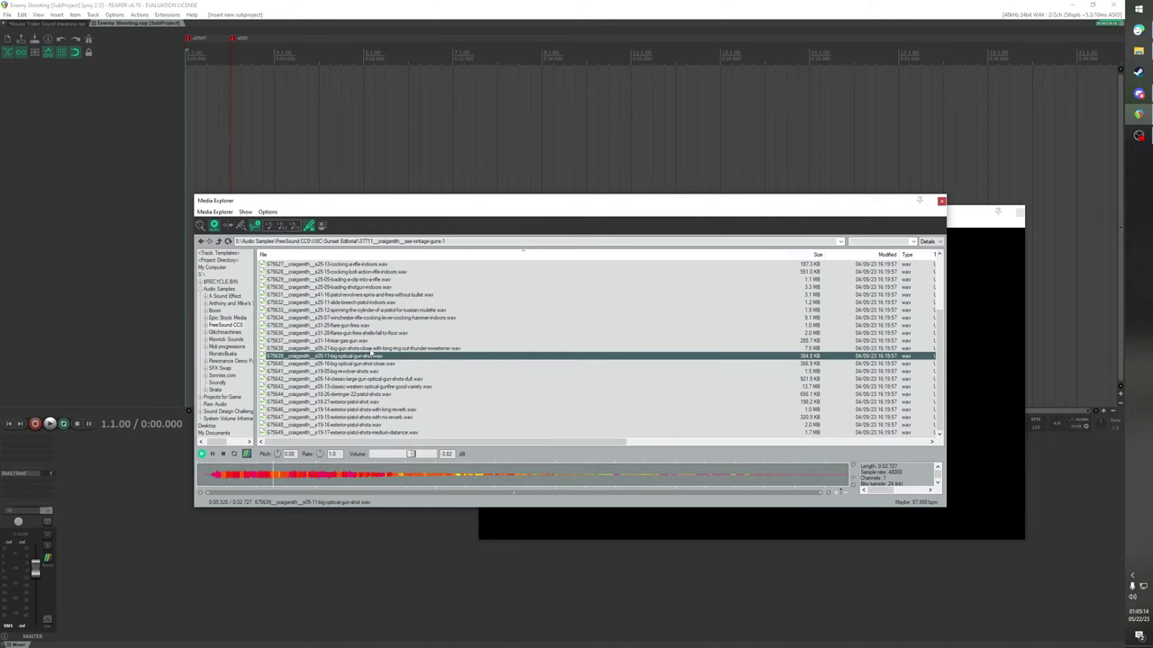
{"action": "left_click", "coordinate": [368, 348]}
{"action": "left_click", "coordinate": [367, 333]}
Audition the flare gun, Winchester rifle, pistol cylinder spin, slide breech pistol and shotgun loading recordings
{"action": "scroll", "coordinate": [368, 335], "scroll_direction": "up", "scroll_amount": 2}
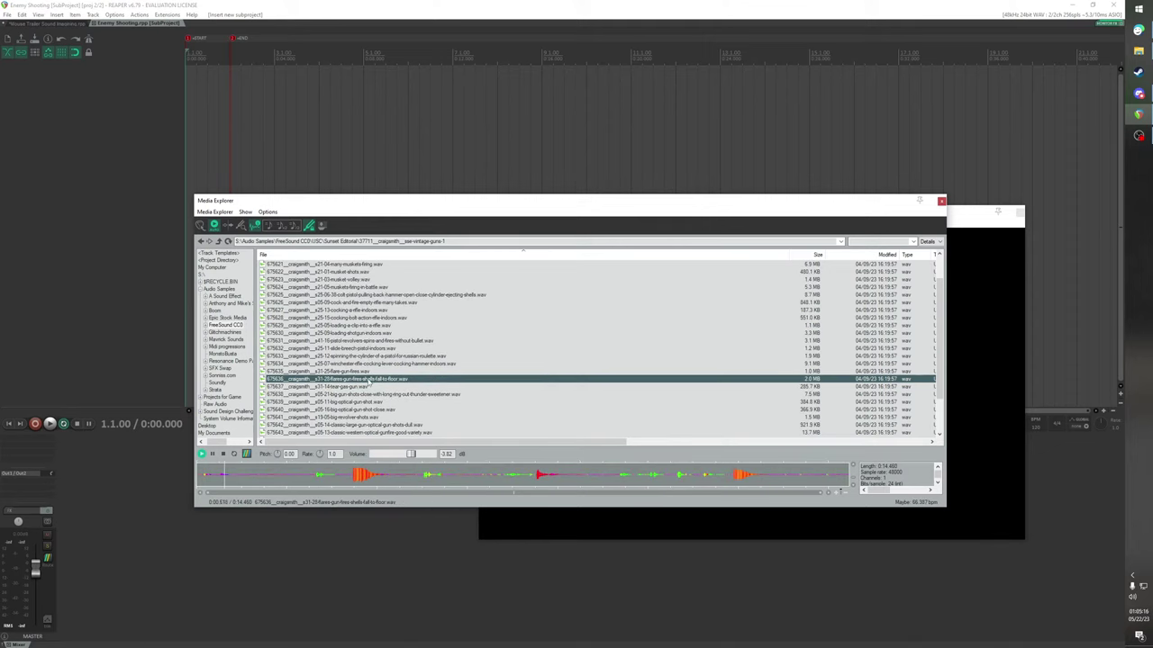
{"action": "left_click", "coordinate": [362, 364]}
{"action": "left_click", "coordinate": [364, 371]}
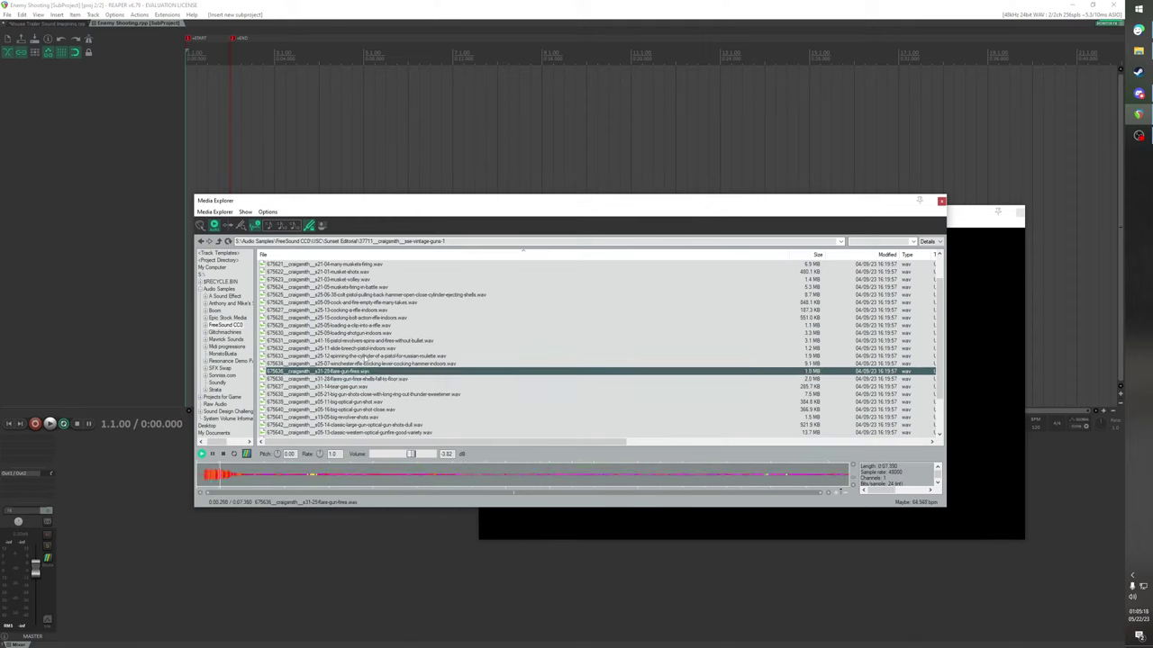
{"action": "left_click", "coordinate": [362, 356]}
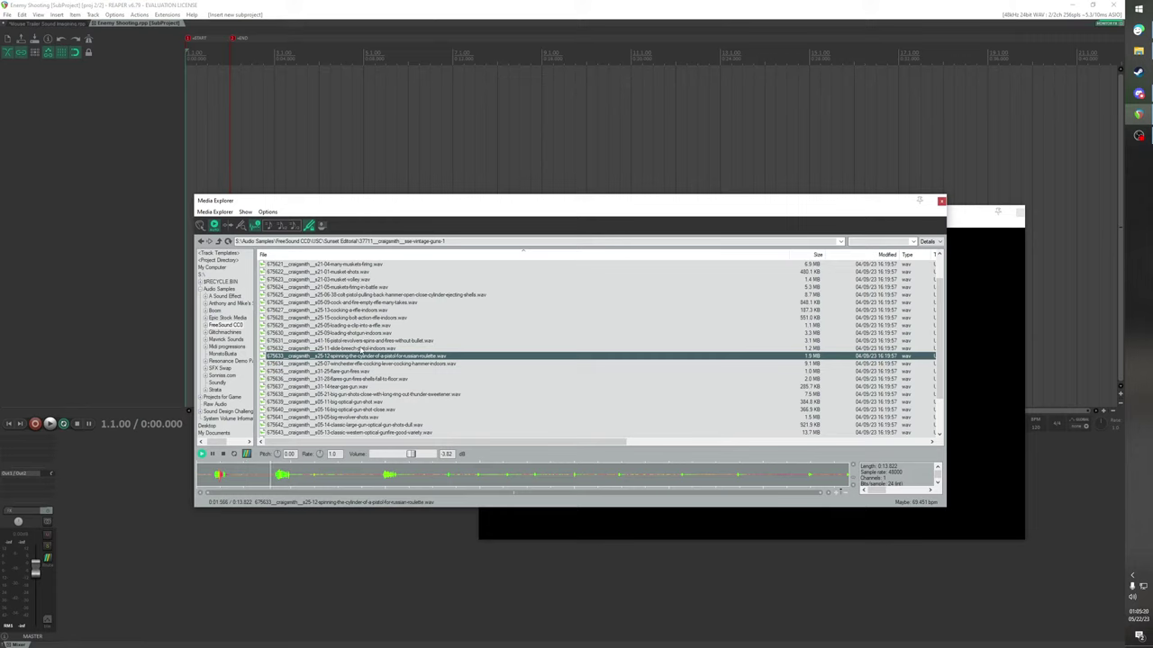
{"action": "left_click", "coordinate": [361, 348]}
{"action": "left_click", "coordinate": [360, 340]}
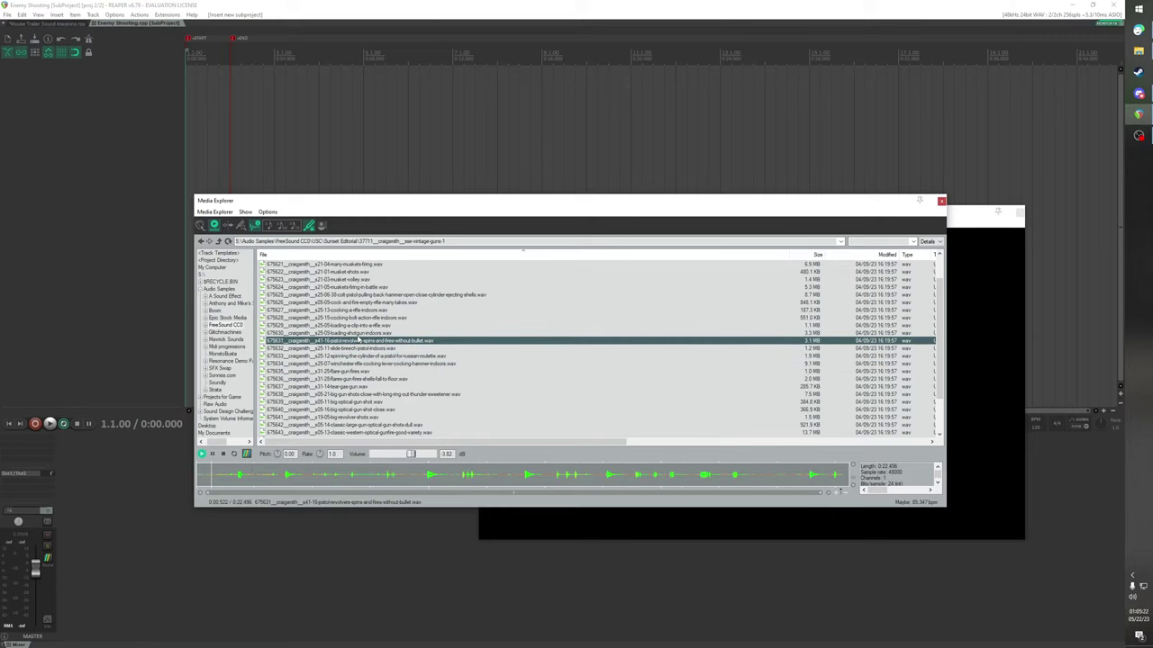
{"action": "left_click", "coordinate": [360, 333]}
{"action": "scroll", "coordinate": [369, 340], "scroll_direction": "up", "scroll_amount": 2}
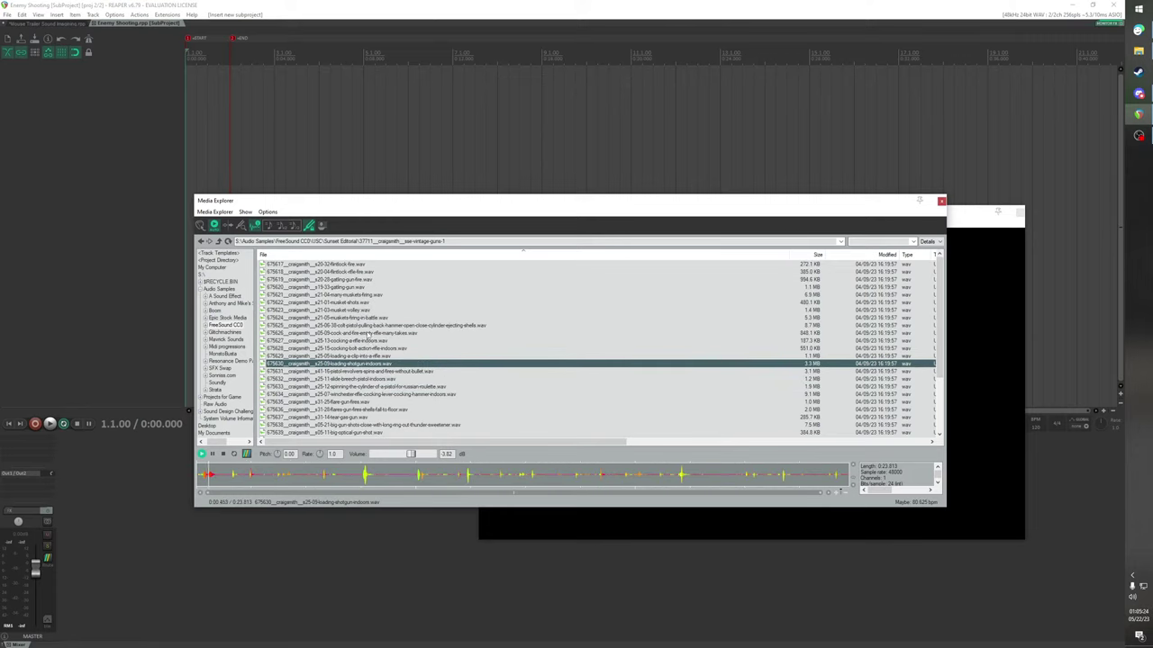
Audition the musket, flintlock and gatling gun recordings in the vintage guns folder
{"action": "left_click", "coordinate": [360, 303]}
{"action": "left_click", "coordinate": [364, 310]}
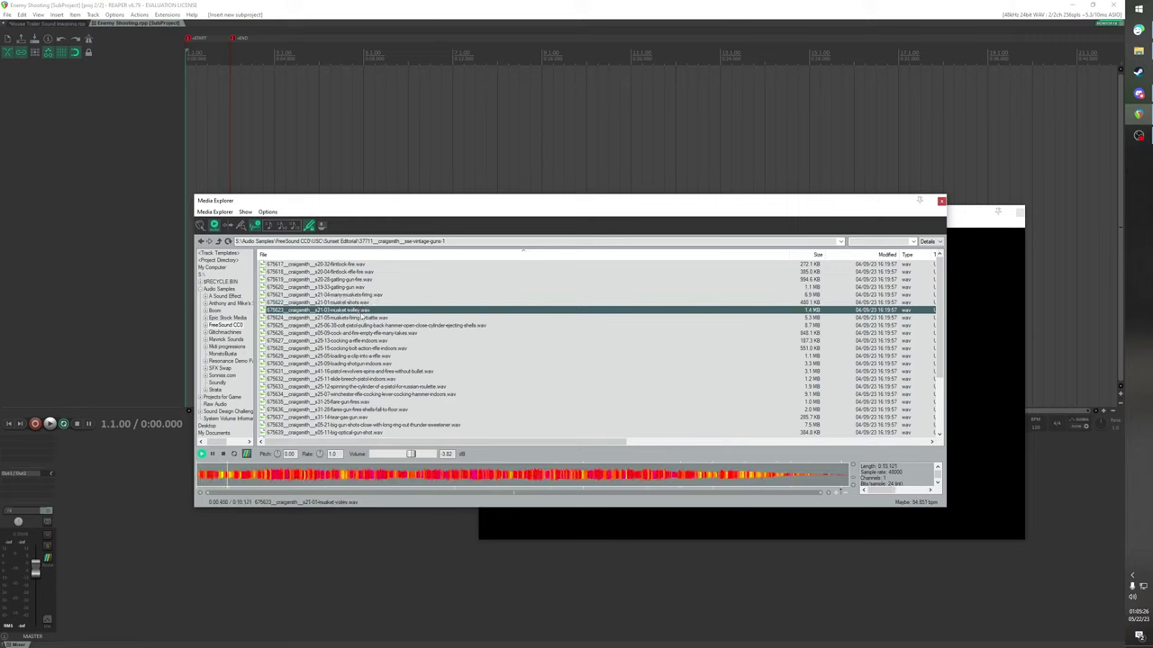
{"action": "left_click", "coordinate": [364, 318]}
{"action": "left_click", "coordinate": [354, 295]}
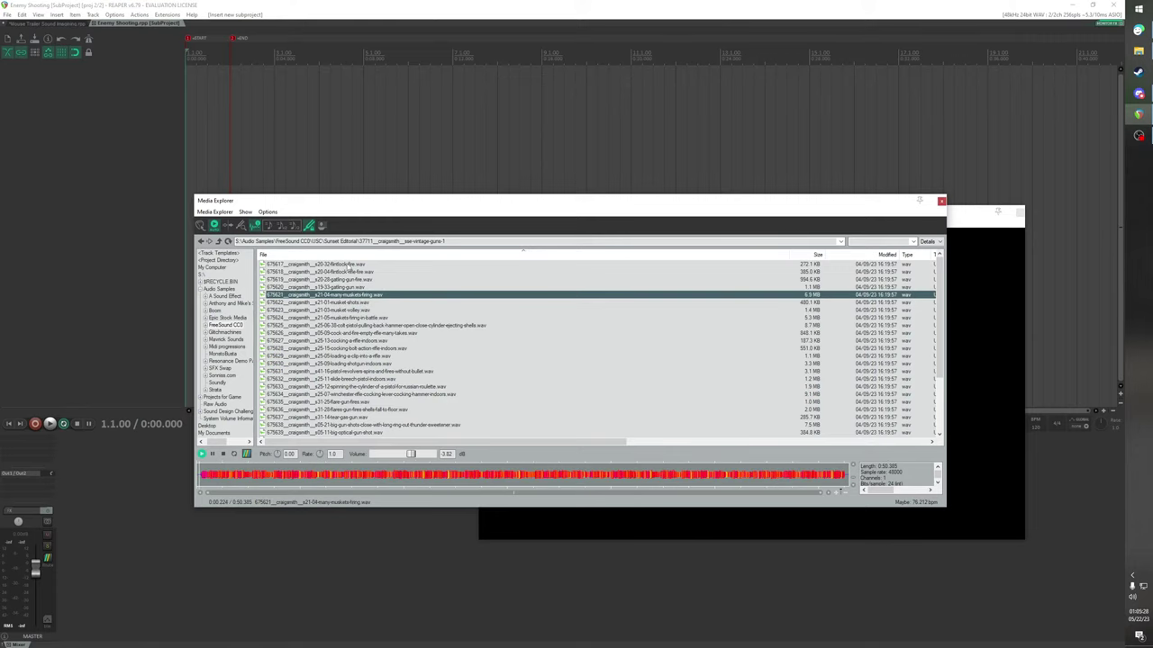
{"action": "left_click", "coordinate": [348, 265]}
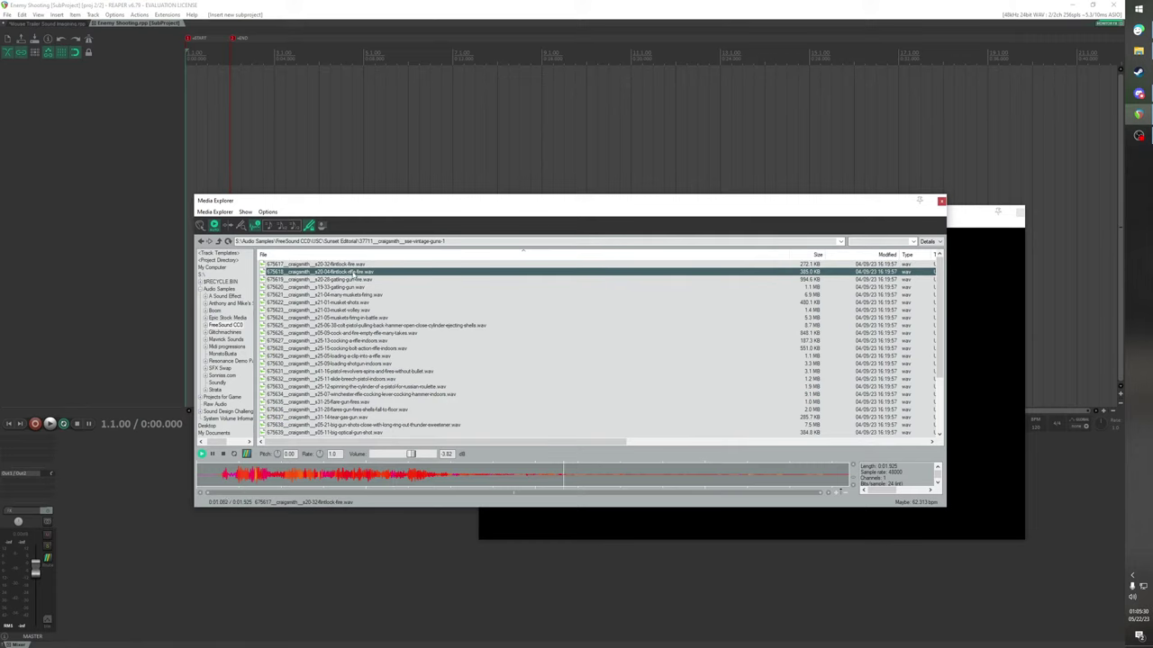
{"action": "left_click", "coordinate": [354, 272]}
{"action": "key", "text": "Down"}
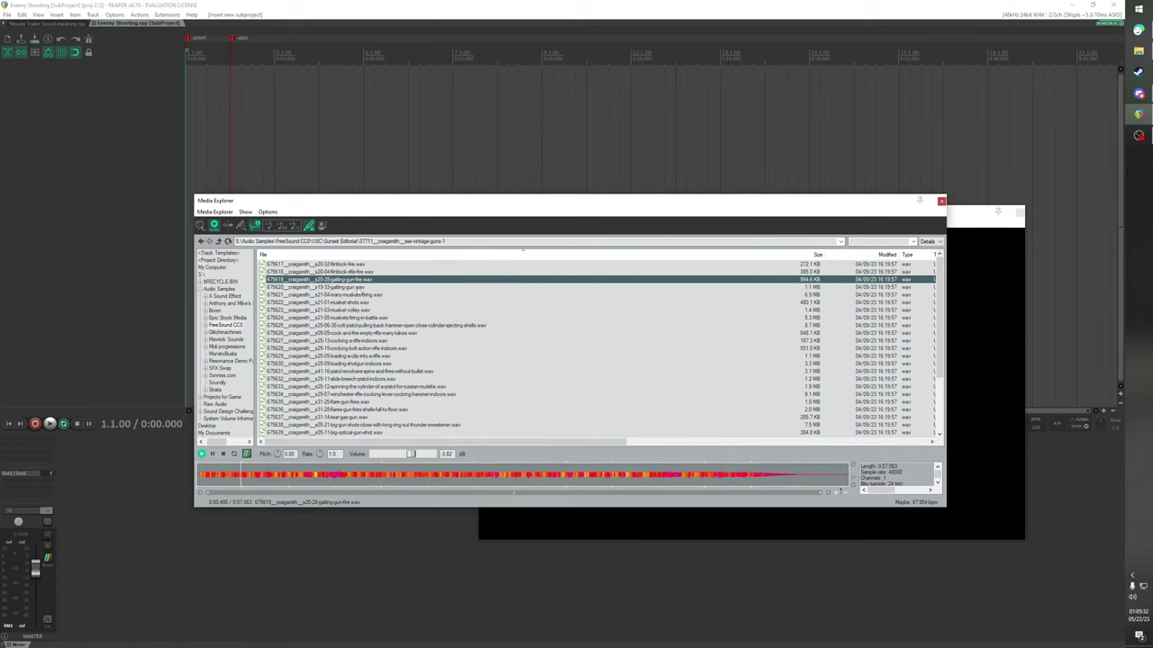
{"action": "key", "text": "Down"}
{"action": "left_click", "coordinate": [363, 295]}
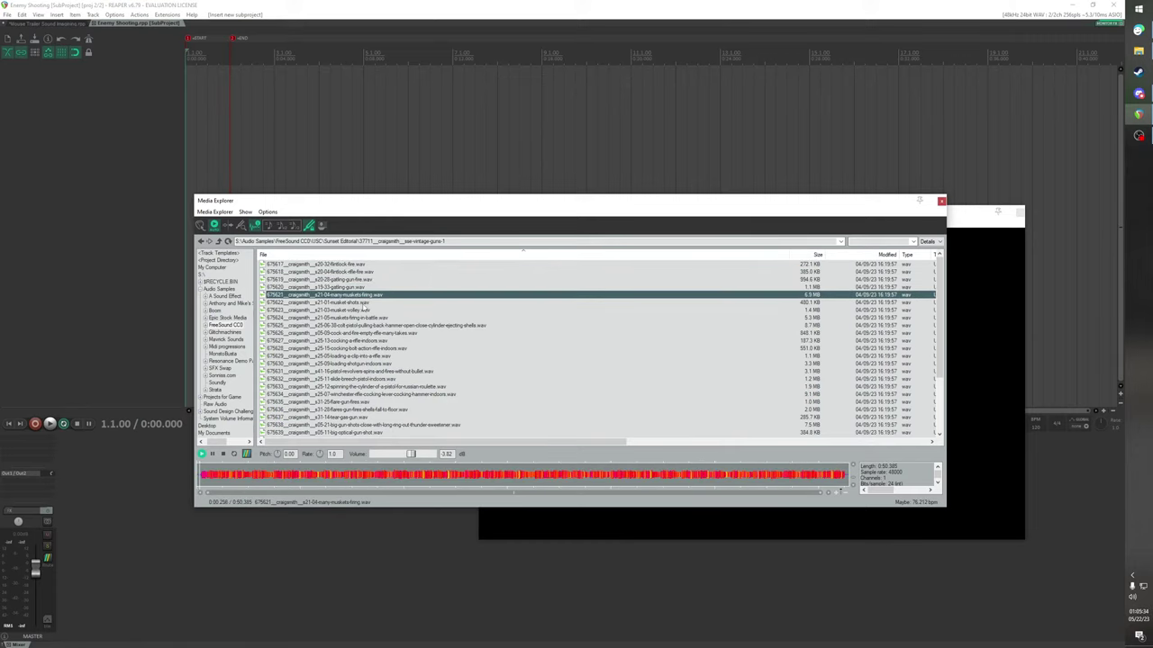
{"action": "left_click", "coordinate": [365, 303]}
{"action": "left_click", "coordinate": [365, 311]}
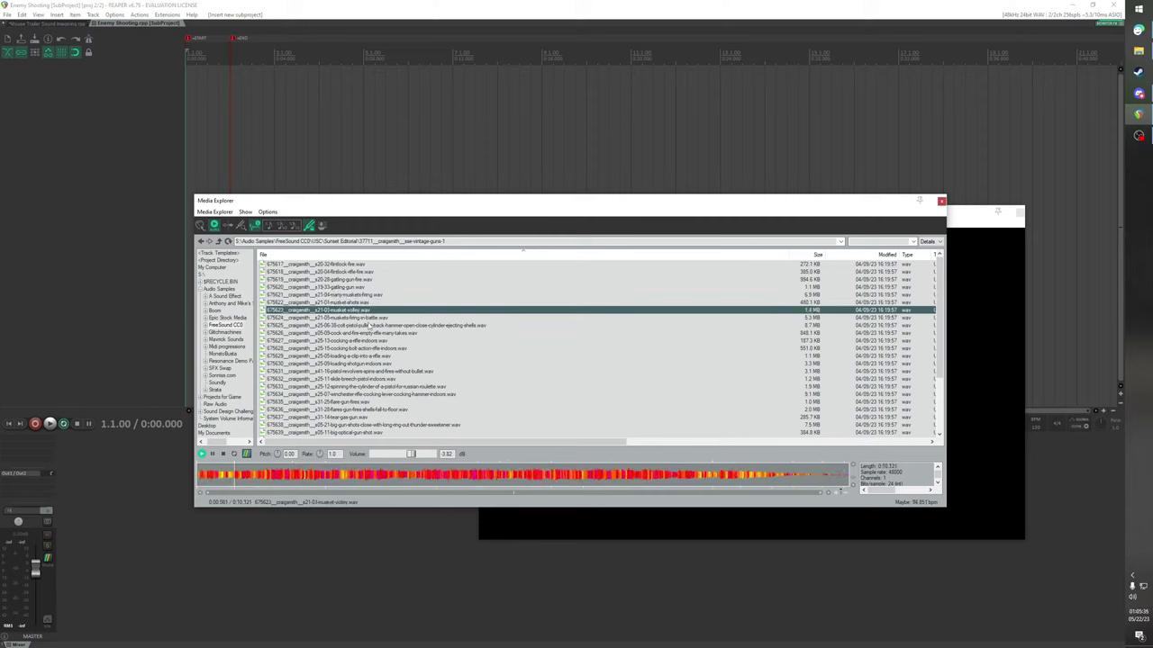
Audition the Colt pistol handling, rifle cocking, shotgun loading, revolver spin, slide breech, cylinder spin and flare gun shell recordings
{"action": "left_click", "coordinate": [368, 326]}
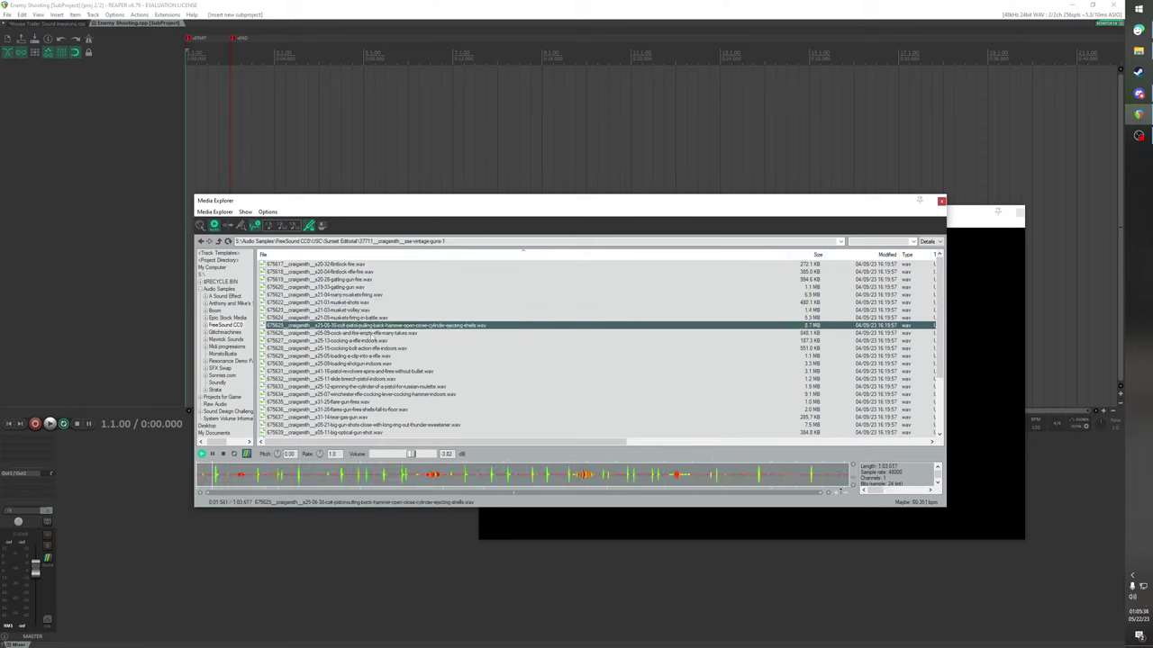
{"action": "left_click", "coordinate": [371, 335]}
{"action": "left_click", "coordinate": [372, 341]}
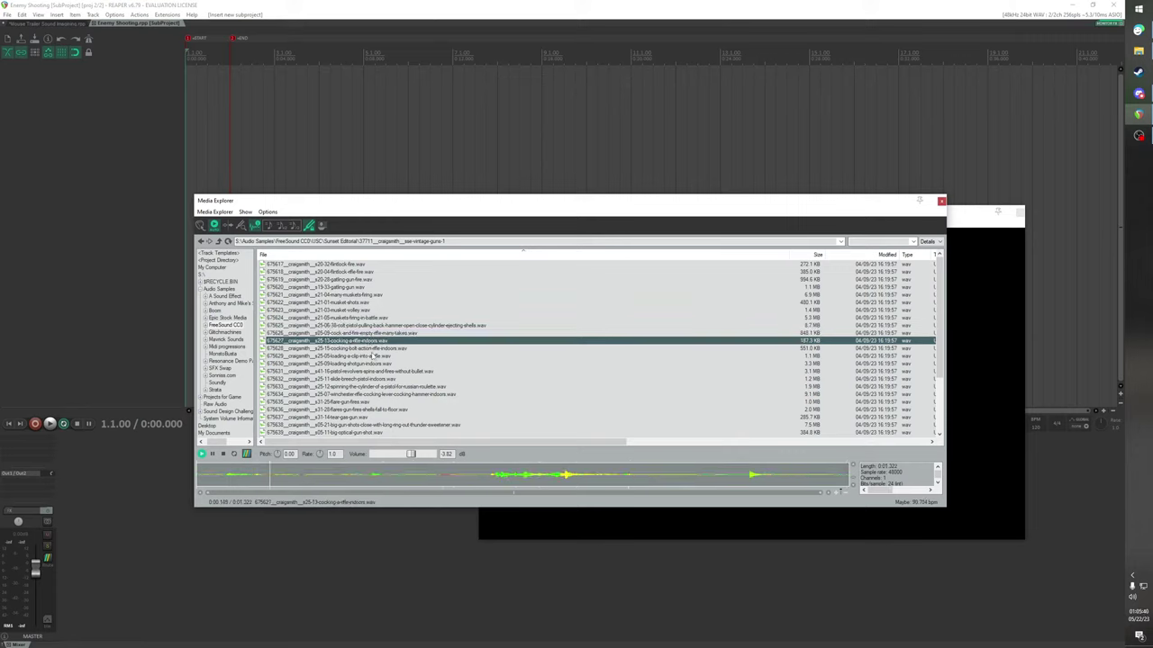
{"action": "left_click", "coordinate": [371, 365]}
{"action": "left_click", "coordinate": [369, 371]}
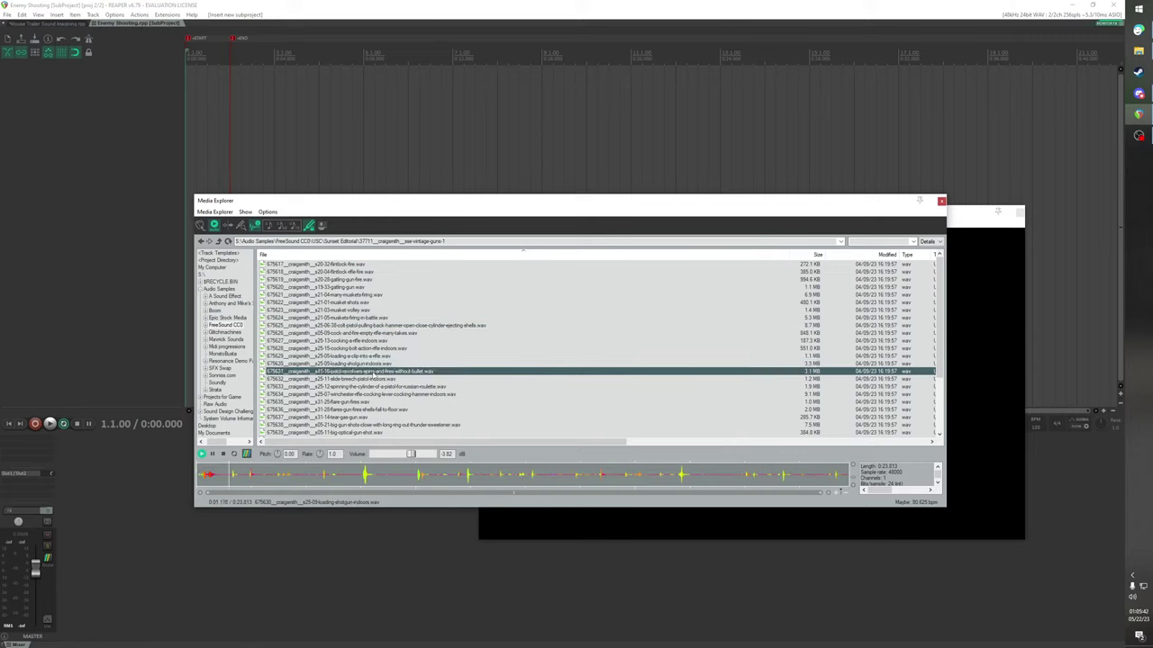
{"action": "left_click", "coordinate": [369, 379]}
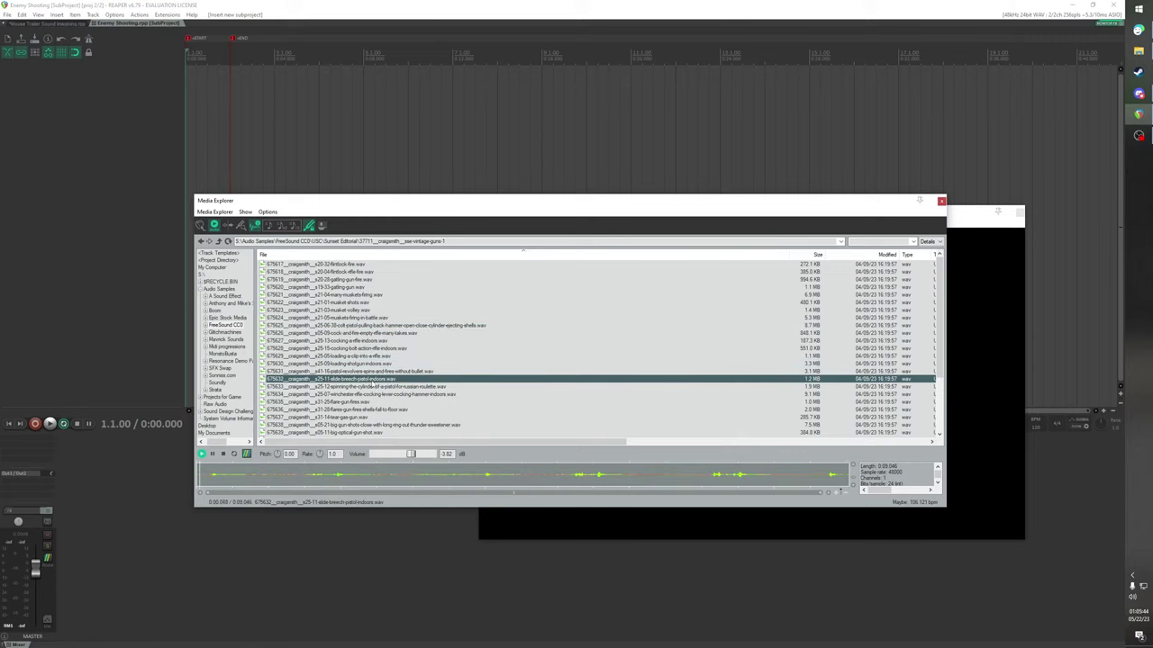
{"action": "left_click", "coordinate": [374, 386]}
{"action": "left_click", "coordinate": [378, 410]}
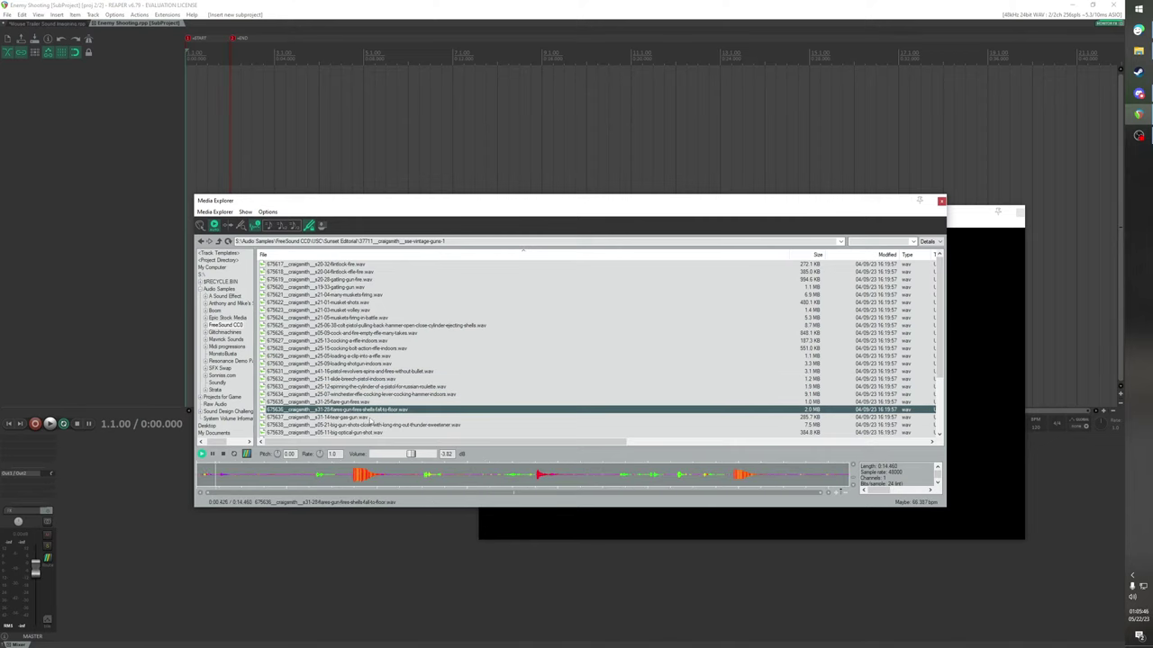
Audition the tear gas gun, thunder-sweetener gunshots, big optical gun shots, big revolver and dull classic large gun recordings
{"action": "left_click", "coordinate": [372, 418]}
{"action": "left_click", "coordinate": [372, 425]}
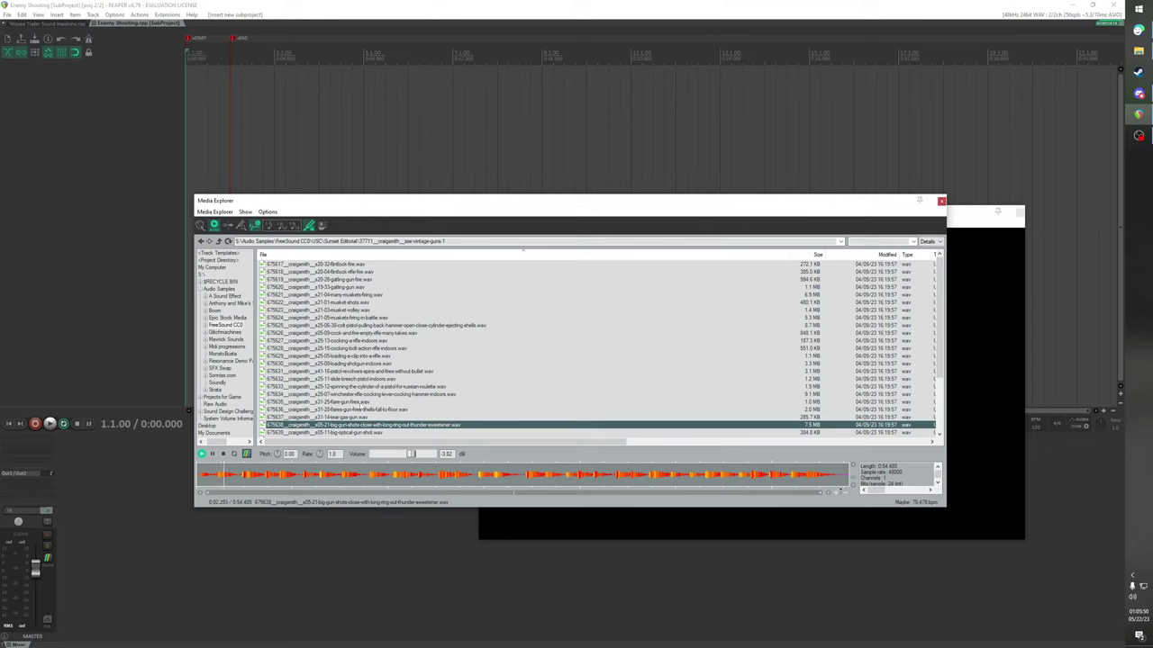
{"action": "scroll", "coordinate": [359, 400], "scroll_direction": "down", "scroll_amount": 2}
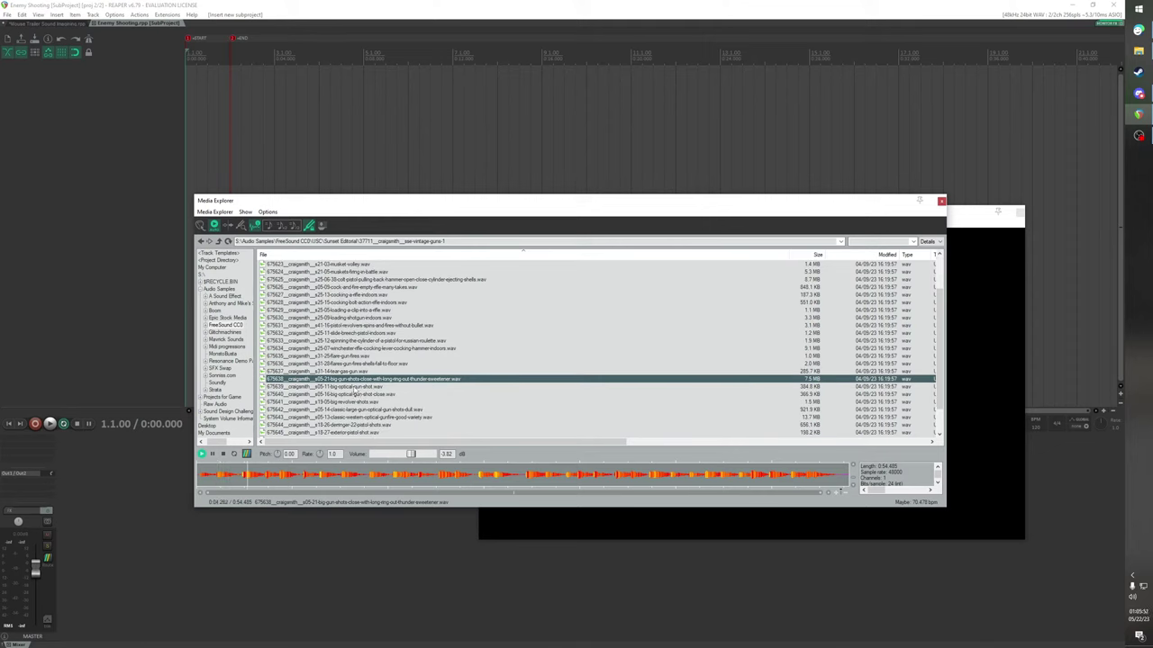
{"action": "left_click", "coordinate": [359, 386]}
{"action": "left_click", "coordinate": [360, 395]}
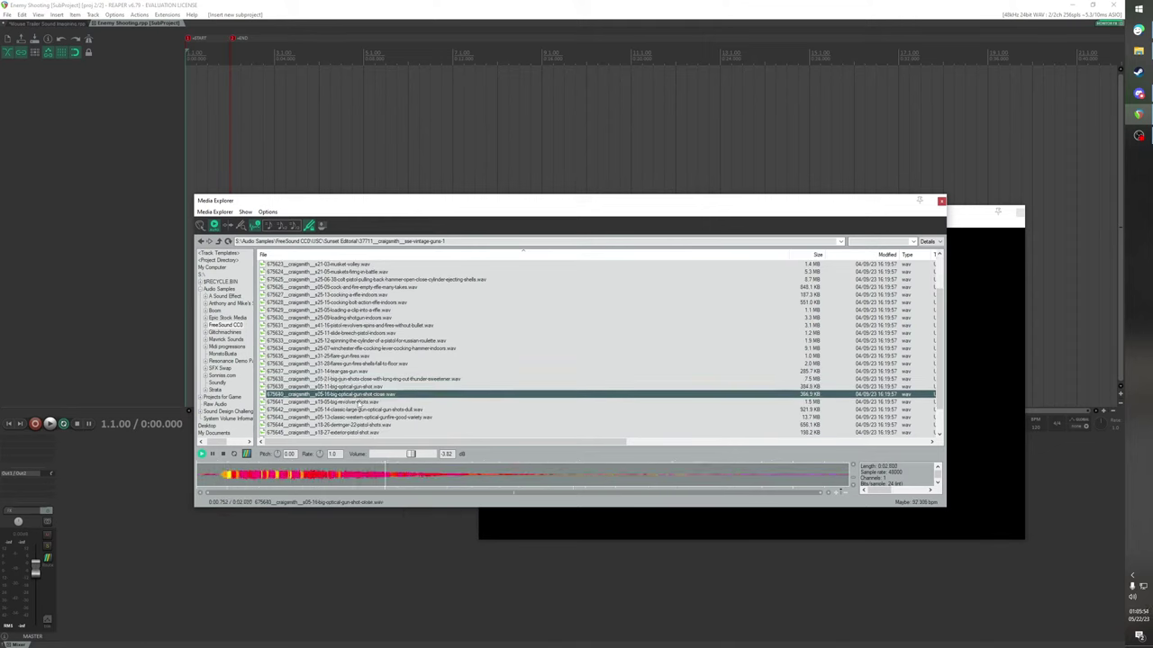
{"action": "left_click", "coordinate": [360, 402]}
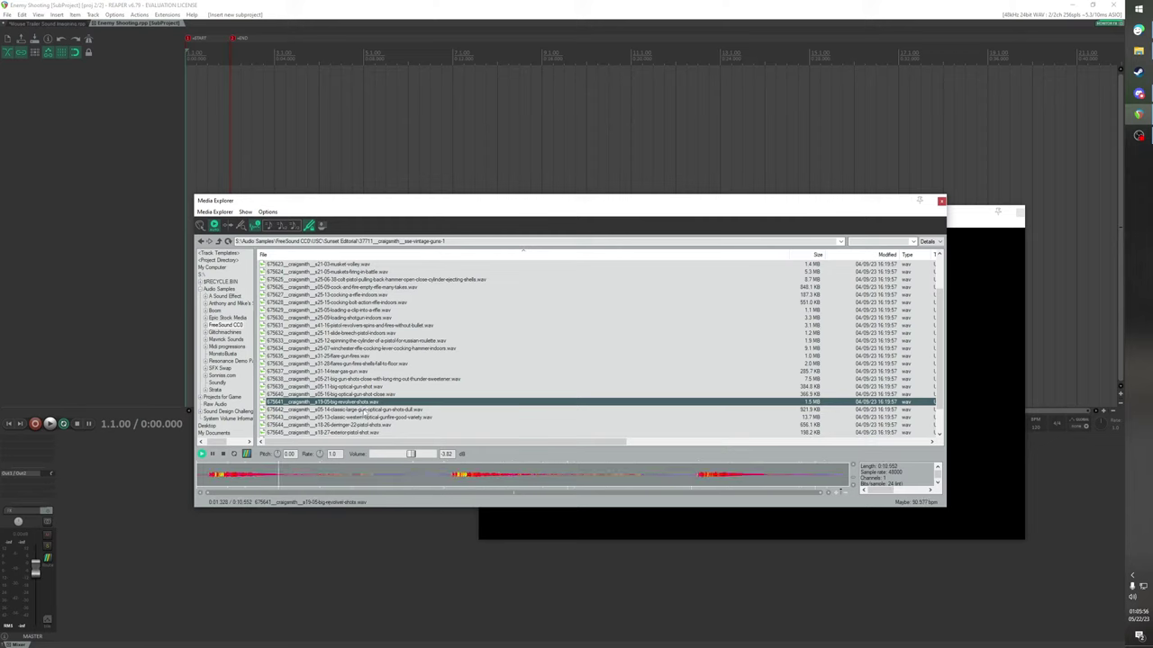
{"action": "left_click", "coordinate": [360, 410]}
Audition the classic western gunfire, the derringer 22 pistol shots and the single exterior pistol shot
{"action": "scroll", "coordinate": [363, 410], "scroll_direction": "down", "scroll_amount": 1}
{"action": "left_click", "coordinate": [361, 387]}
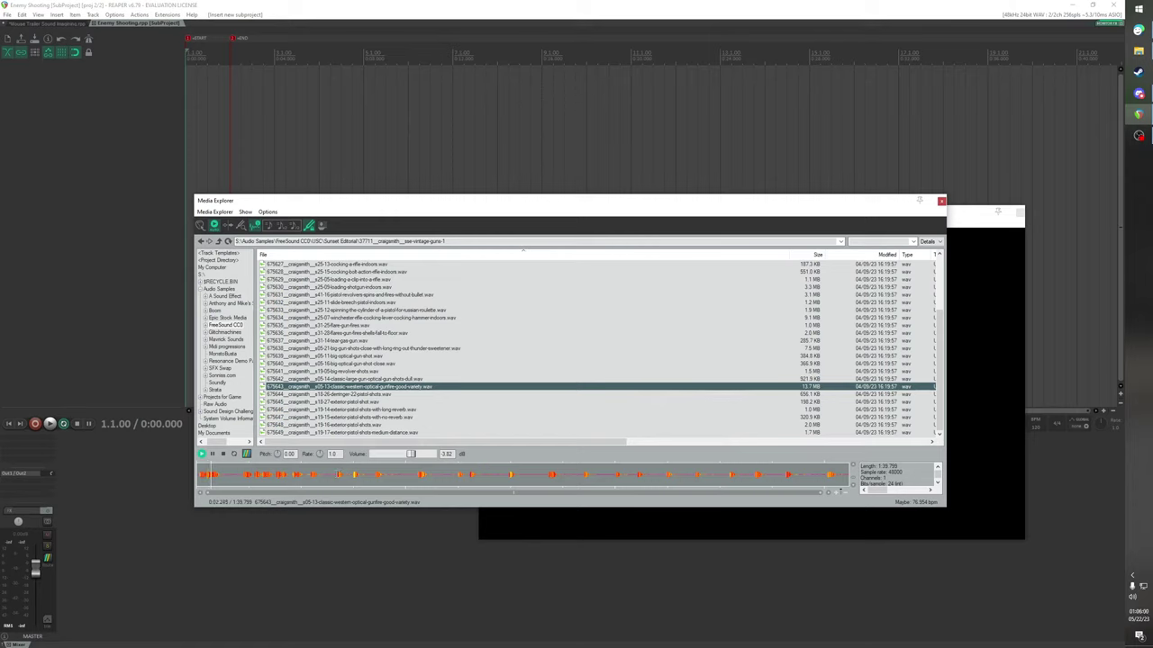
{"action": "left_click", "coordinate": [385, 396]}
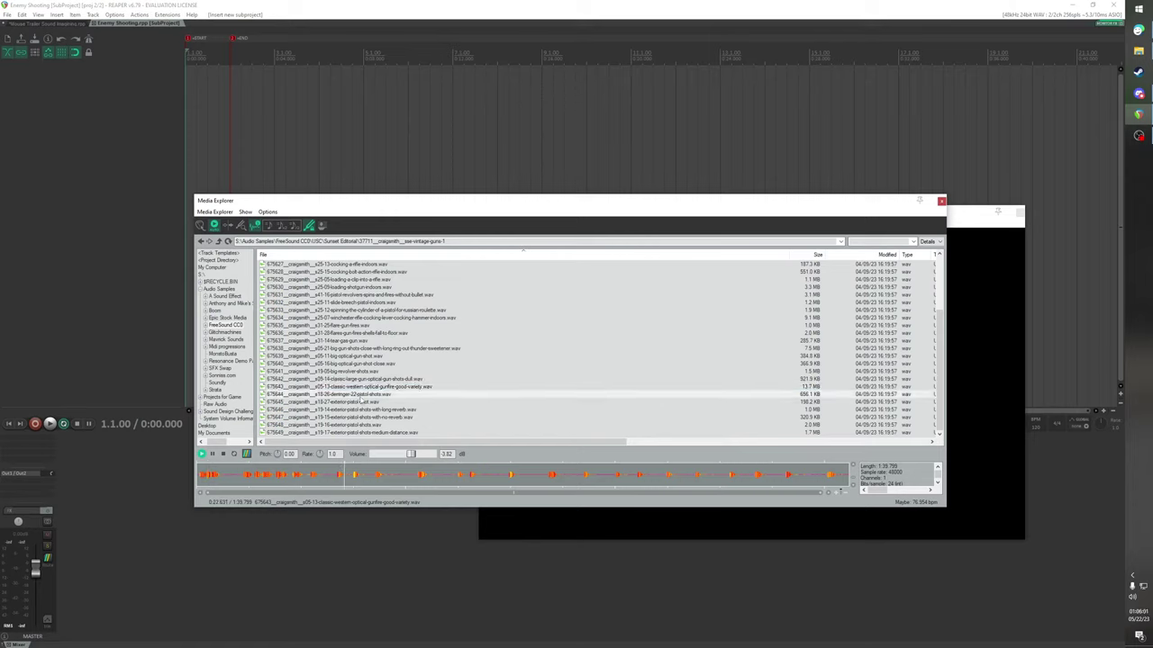
{"action": "left_click", "coordinate": [388, 403]}
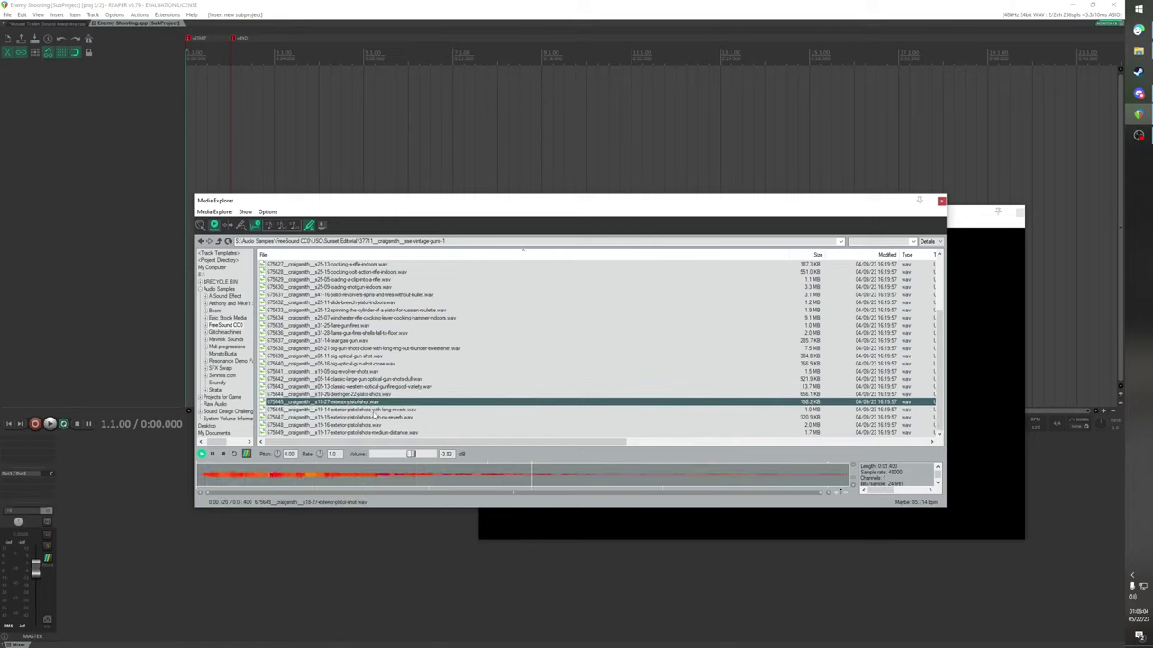
Compare the exterior pistol recordings with long reverb, no reverb and medium distance, playing the medium-distance file from its third shot
{"action": "left_click", "coordinate": [374, 411]}
{"action": "left_click", "coordinate": [367, 403]}
{"action": "left_click", "coordinate": [366, 417]}
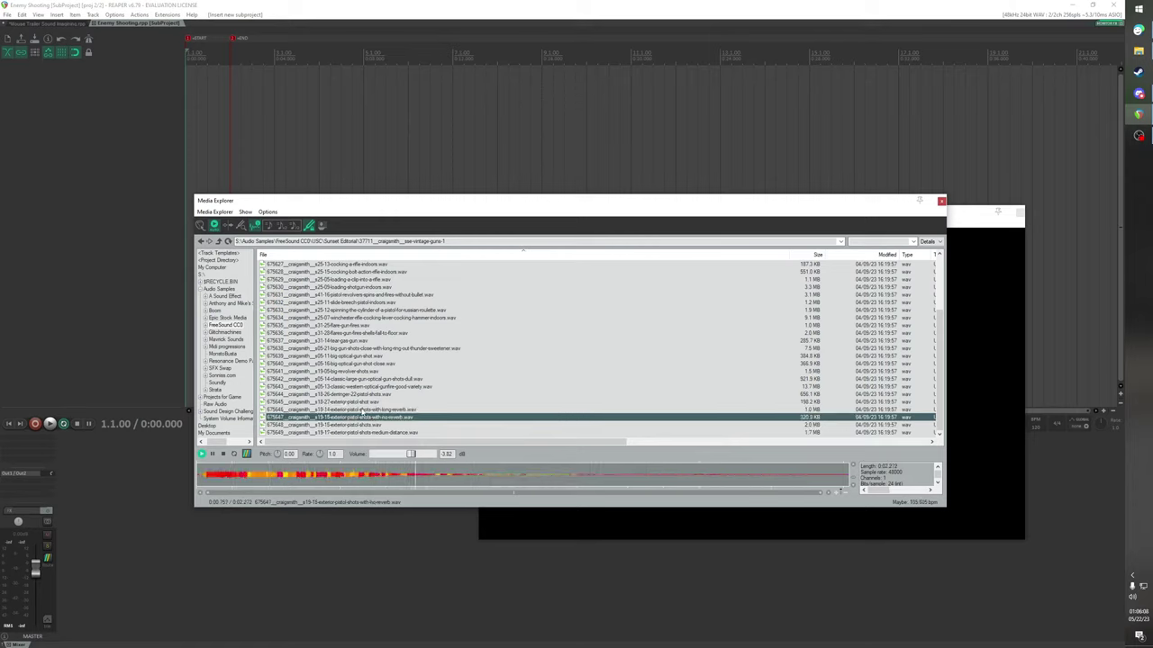
{"action": "left_click", "coordinate": [363, 410]}
{"action": "left_click", "coordinate": [366, 416]}
{"action": "left_click", "coordinate": [351, 425]}
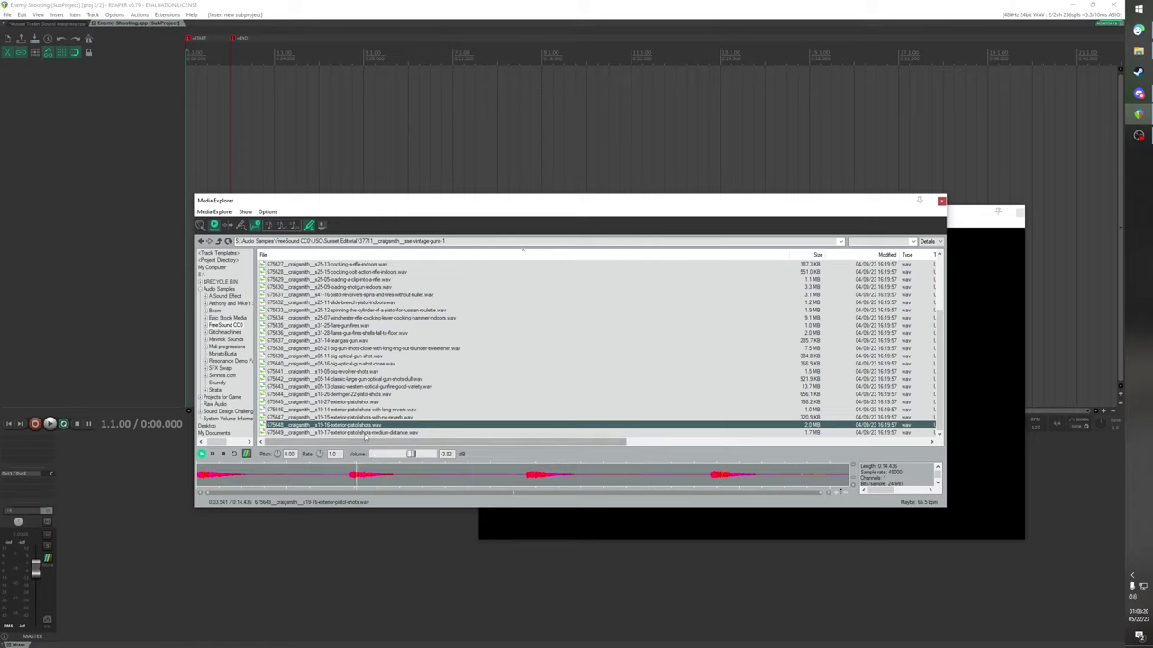
{"action": "left_click", "coordinate": [363, 432]}
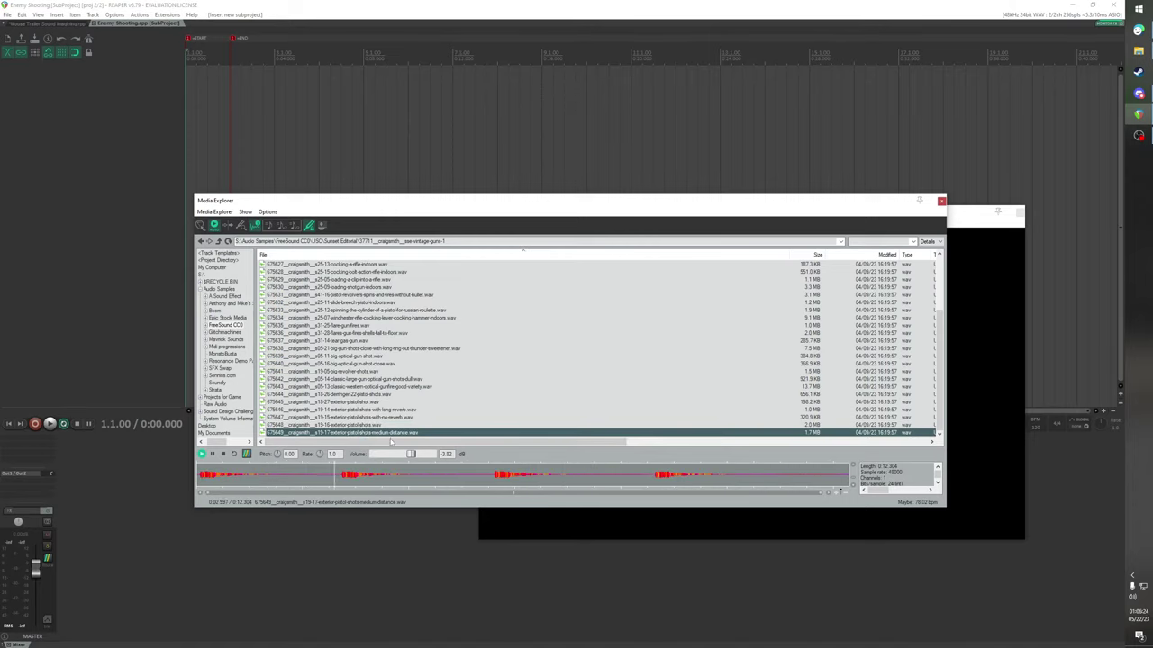
{"action": "left_click", "coordinate": [492, 475]}
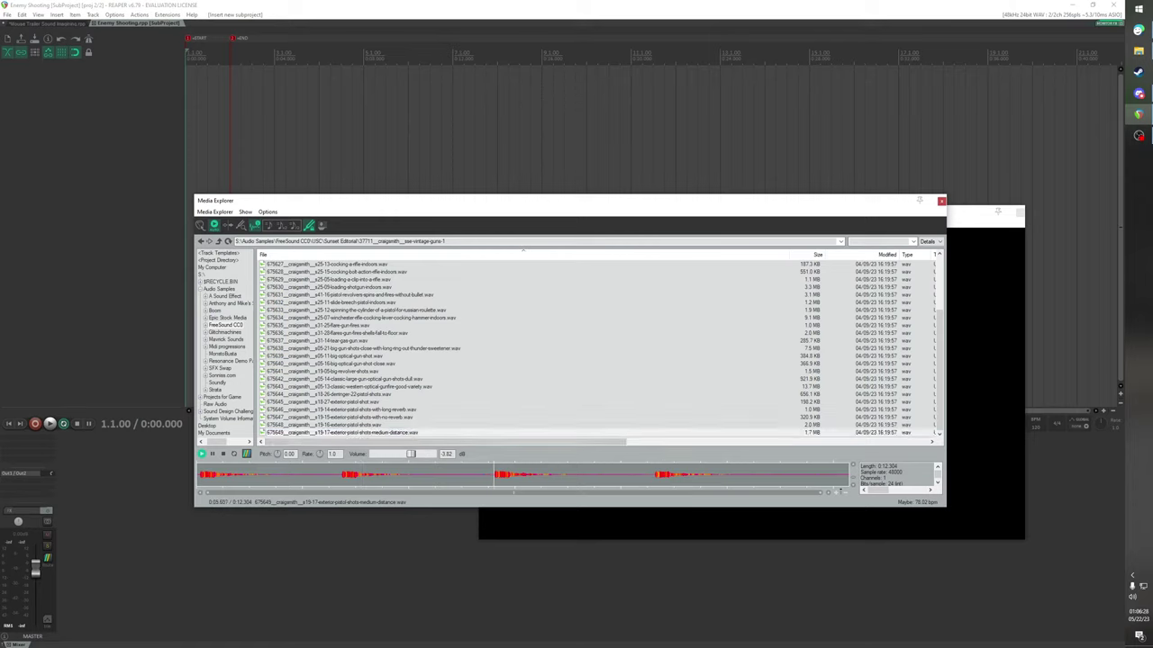
Open the vintage-guns-2 folder and audition the 30-30 rifle shots and several parts of the rapid revolver fire
{"action": "scroll", "coordinate": [595, 346], "scroll_direction": "up", "scroll_amount": 3}
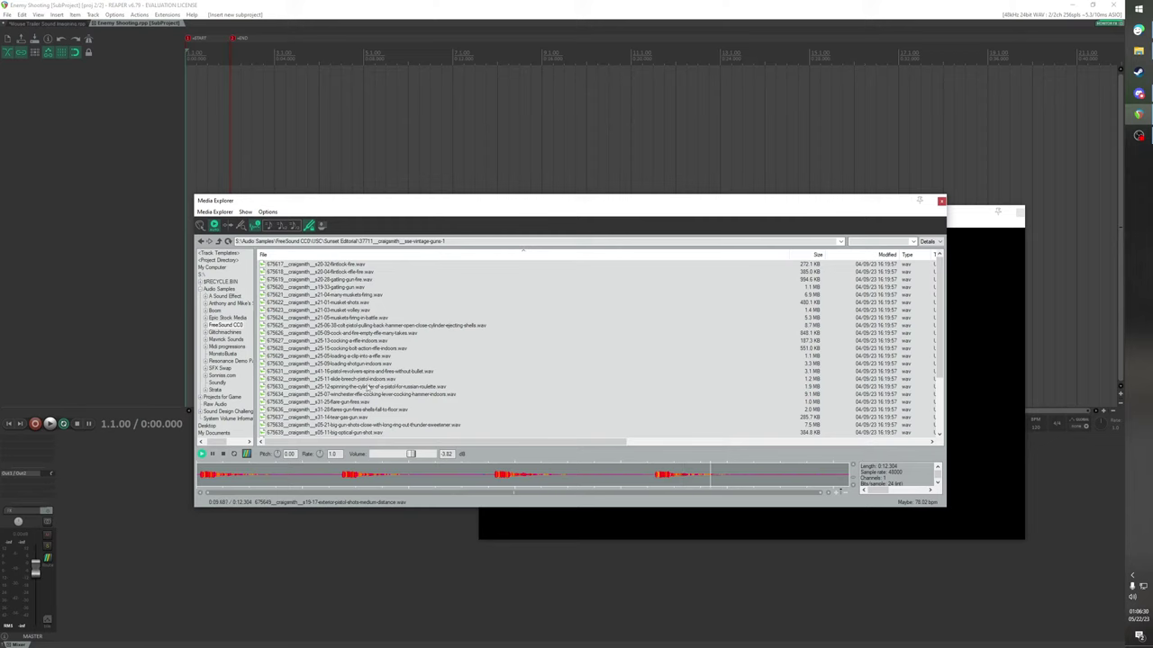
{"action": "key", "text": "BackSpace"}
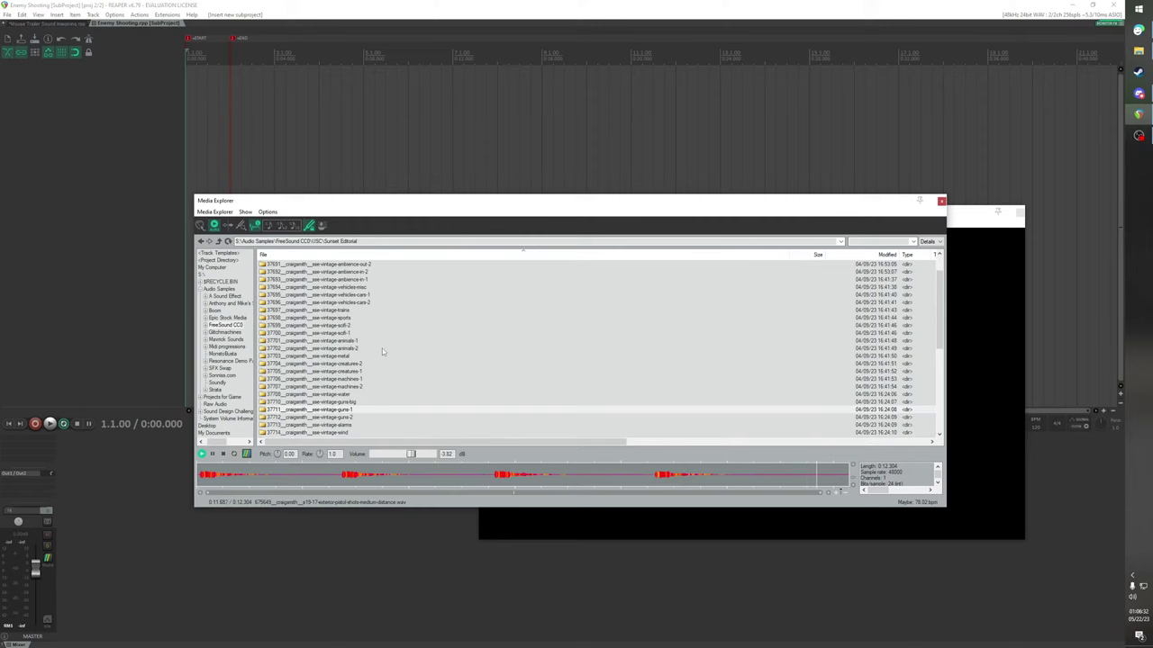
{"action": "double_click", "coordinate": [356, 417]}
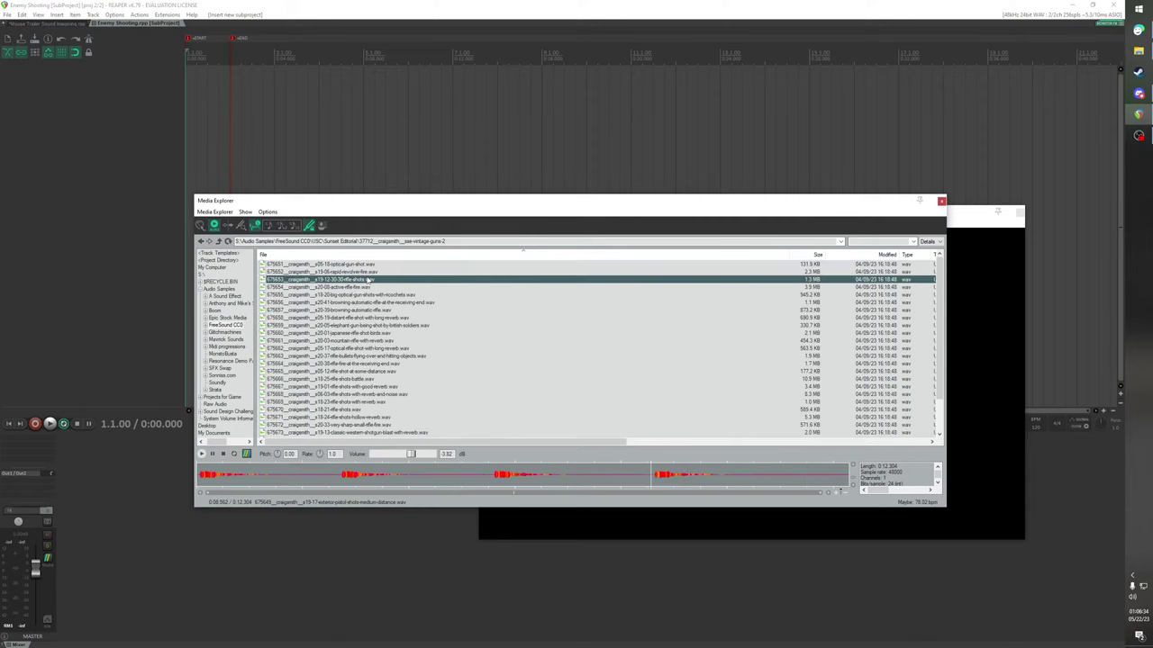
{"action": "left_click", "coordinate": [367, 278]}
{"action": "left_click", "coordinate": [369, 271]}
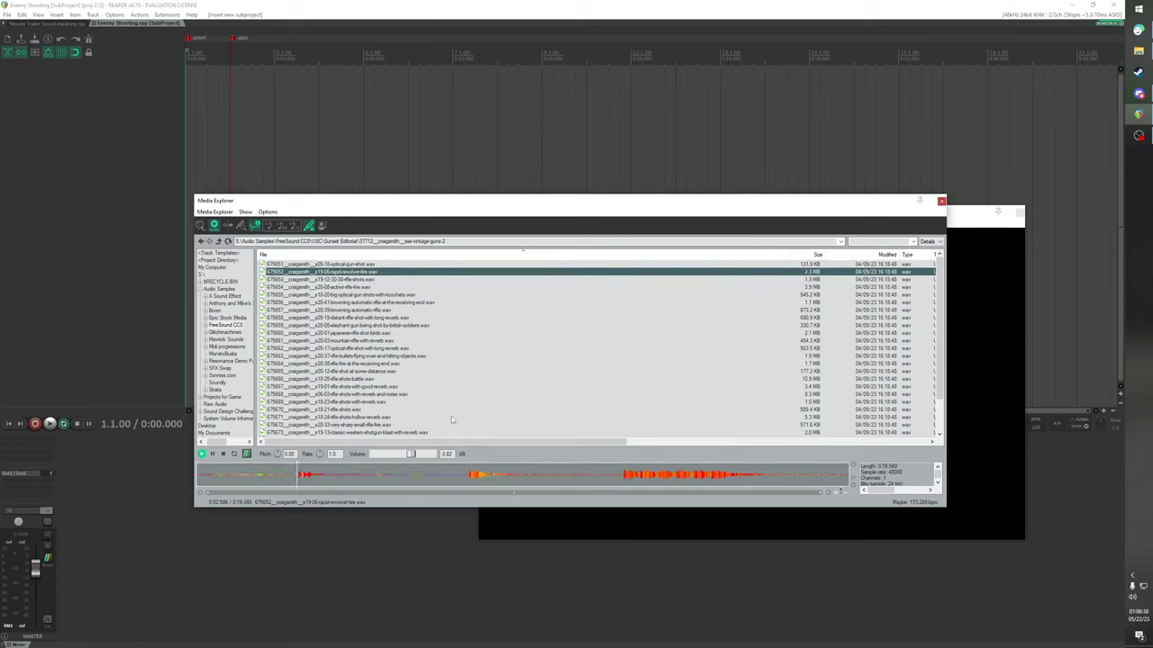
{"action": "left_click", "coordinate": [468, 475]}
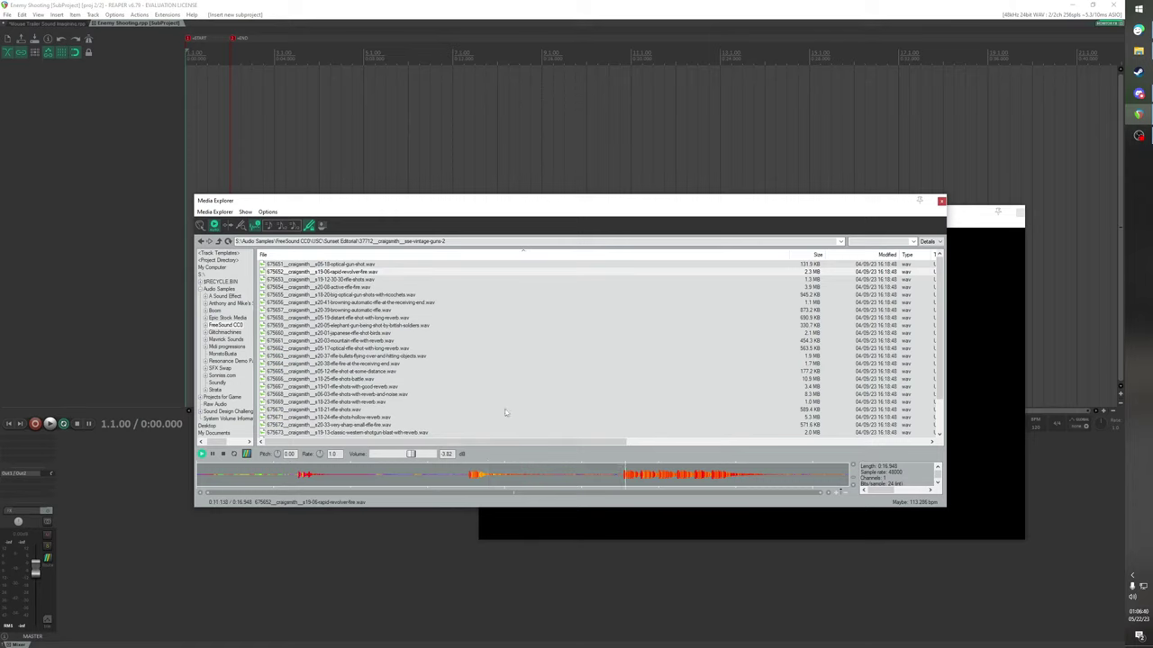
Audition the optical gun shot, active rifle fire, 30-30 rifle, ricochet, Browning automatic rifle and distant long-reverb rifle recordings
{"action": "left_click", "coordinate": [328, 264]}
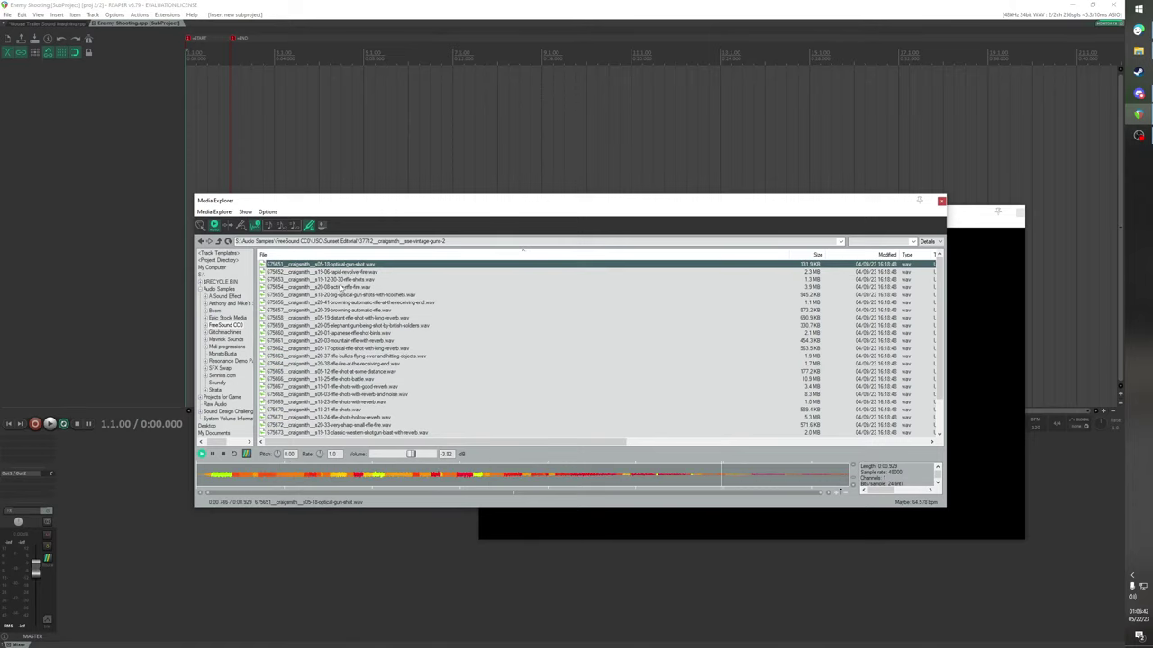
{"action": "left_click", "coordinate": [341, 286]}
{"action": "left_click", "coordinate": [340, 279]}
{"action": "left_click", "coordinate": [349, 294]}
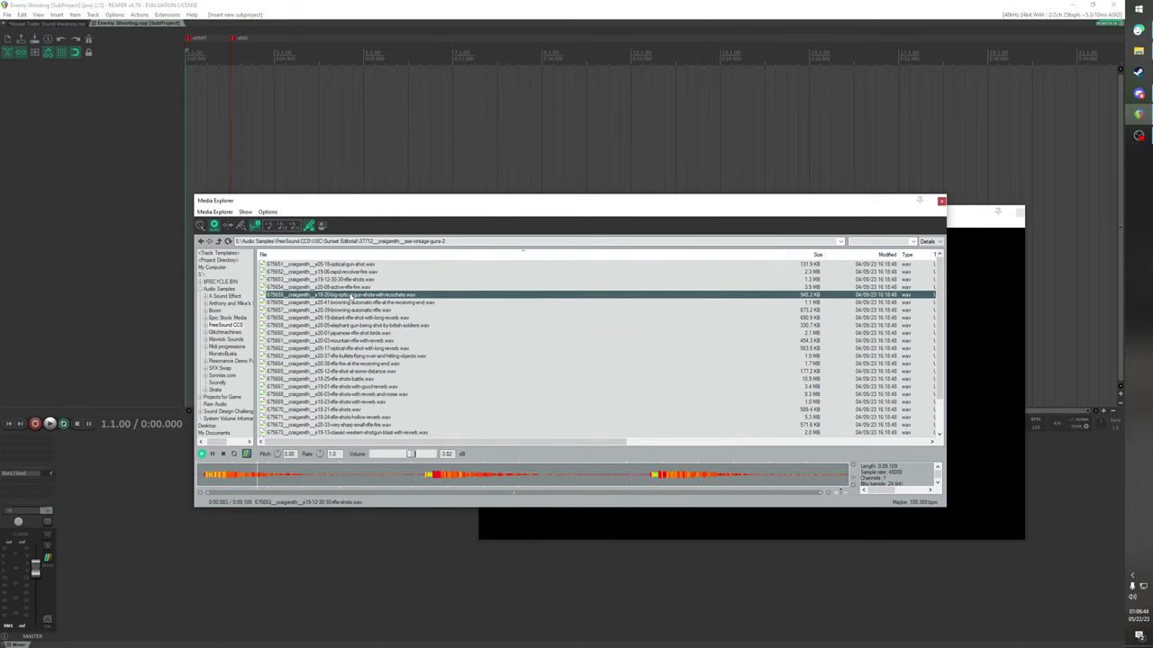
{"action": "left_click", "coordinate": [356, 303]}
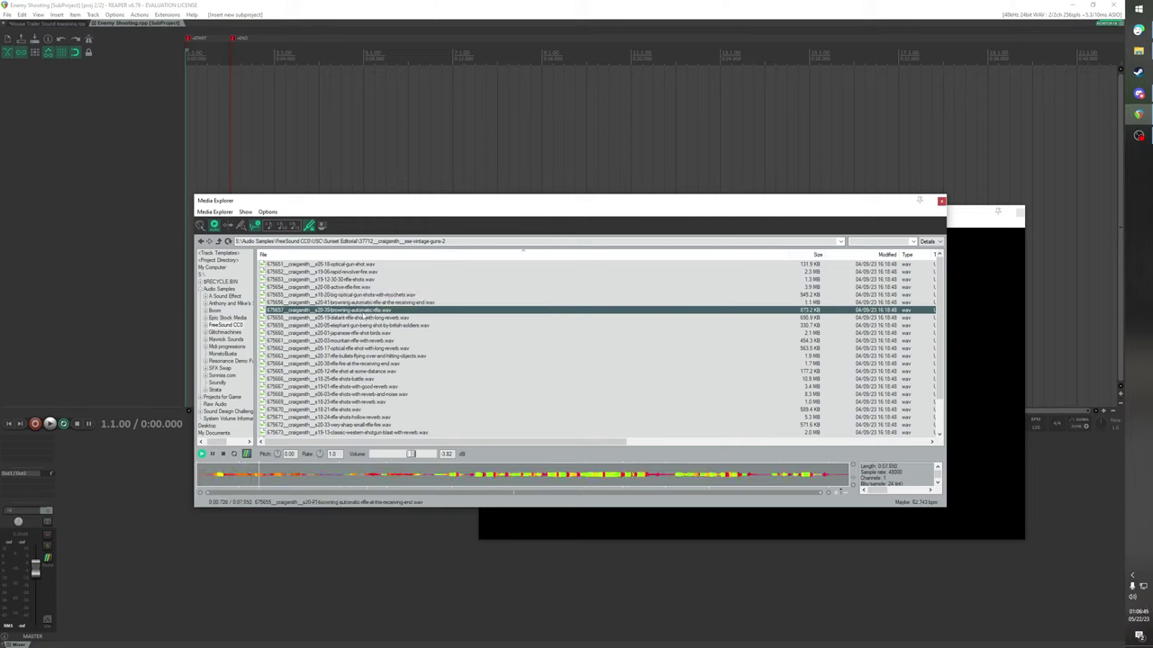
{"action": "left_click", "coordinate": [362, 310]}
{"action": "left_click", "coordinate": [364, 318]}
Audition the Japanese rifle, elephant gun, mountain rifle, optical rifle with long reverb and flying rifle bullets recordings
{"action": "scroll", "coordinate": [364, 318], "scroll_direction": "down", "scroll_amount": 2}
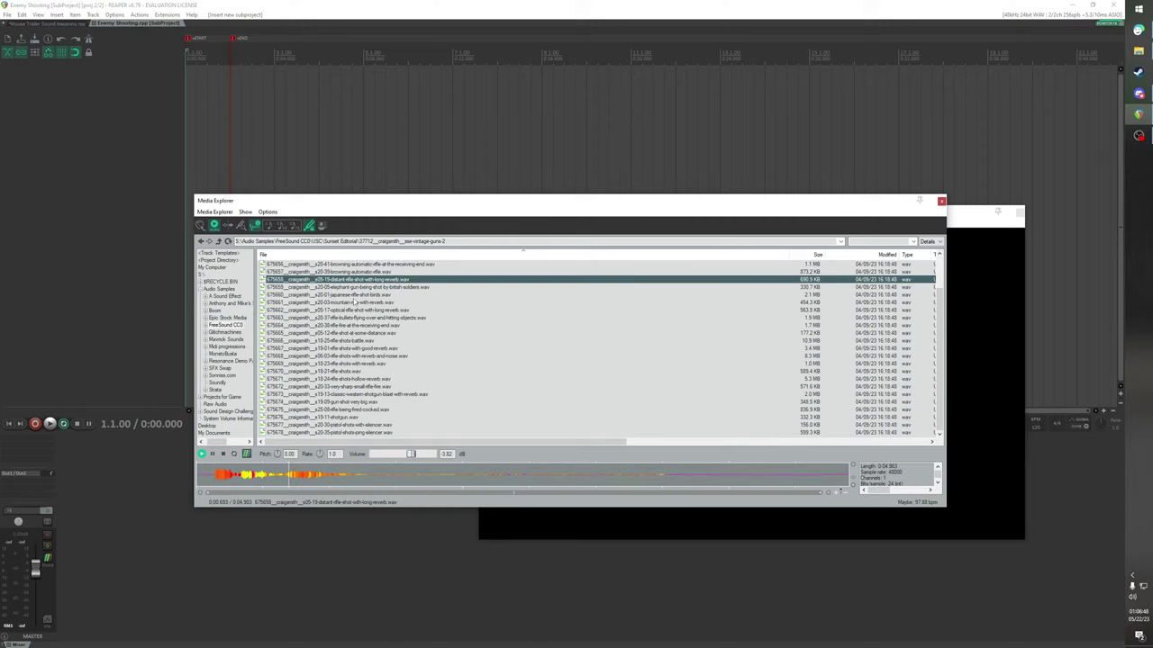
{"action": "left_click", "coordinate": [353, 295]}
{"action": "key", "text": "Up"}
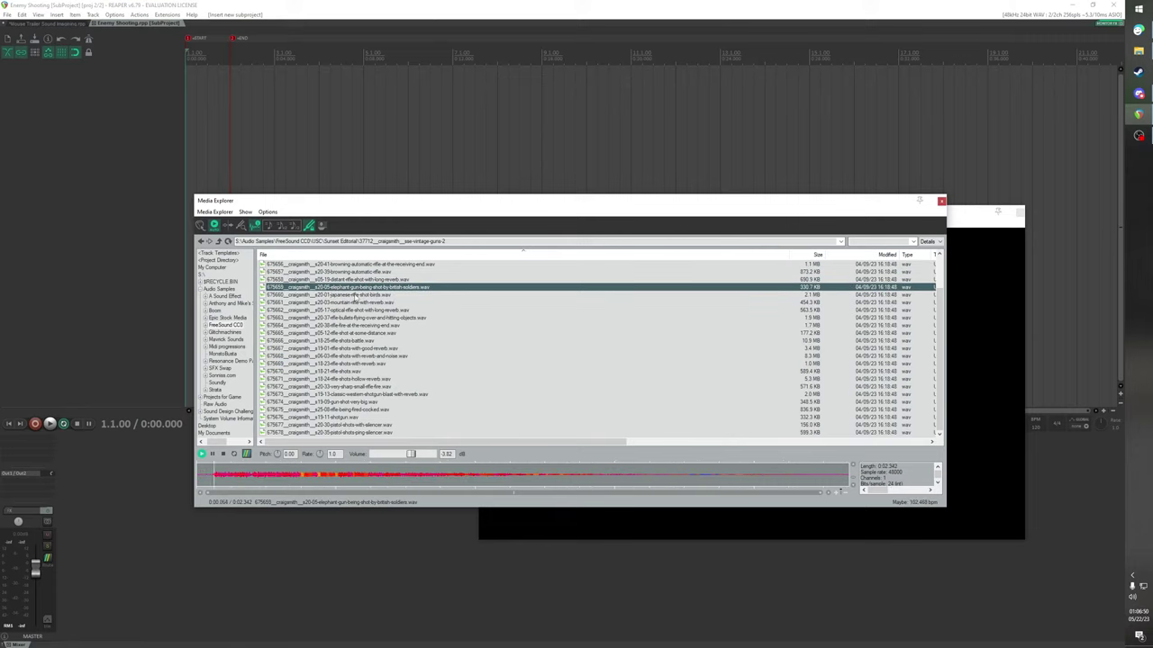
{"action": "left_click", "coordinate": [360, 304]}
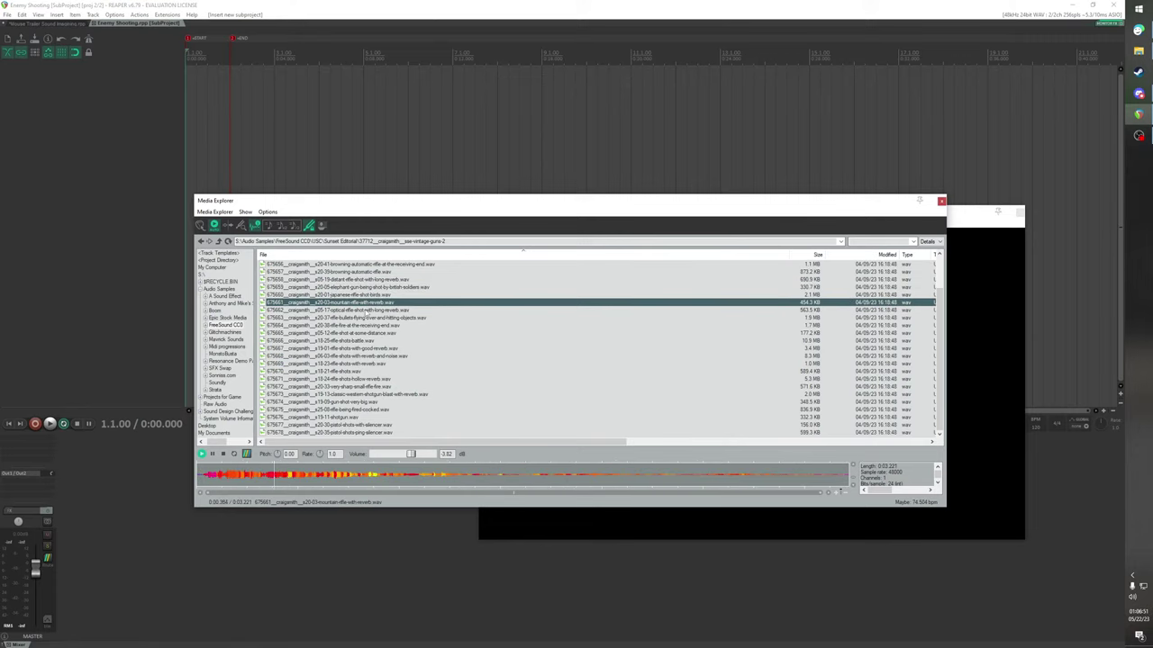
{"action": "left_click", "coordinate": [364, 310]}
{"action": "left_click", "coordinate": [366, 318]}
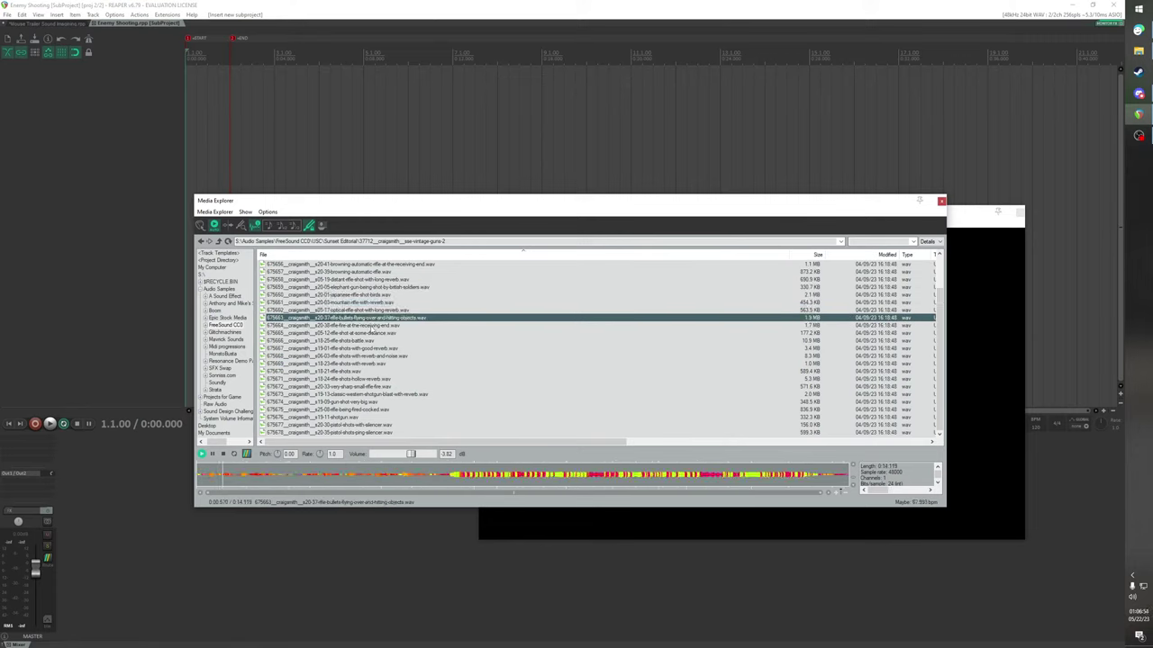
Audition the receiving-end rifle fire, rifle shot at some distance, rifle battle and good-reverb rifle shots recordings
{"action": "key", "text": "Down"}
{"action": "key", "text": "Down"}
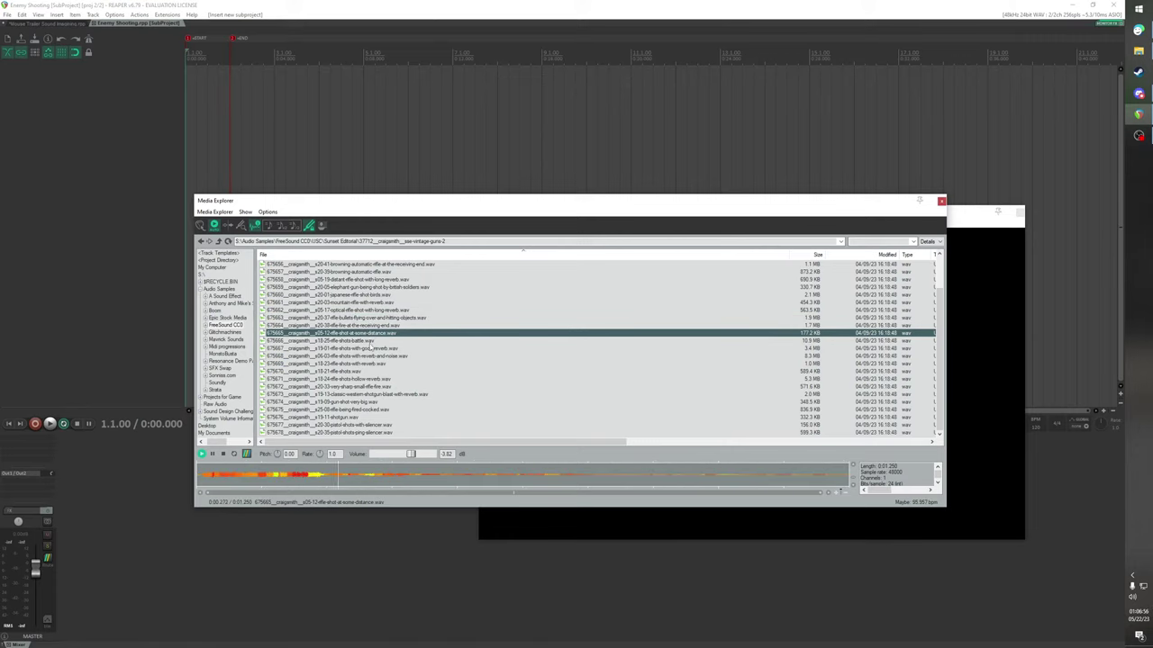
{"action": "key", "text": "Down"}
{"action": "key", "text": "Down"}
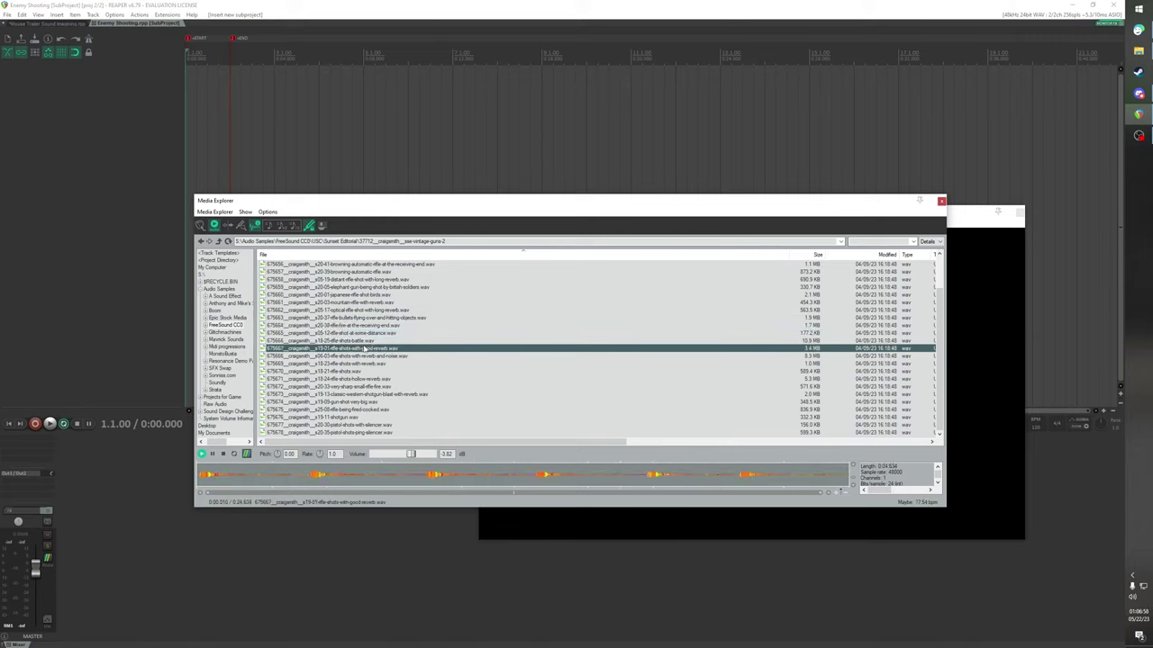
{"action": "key", "text": "Up"}
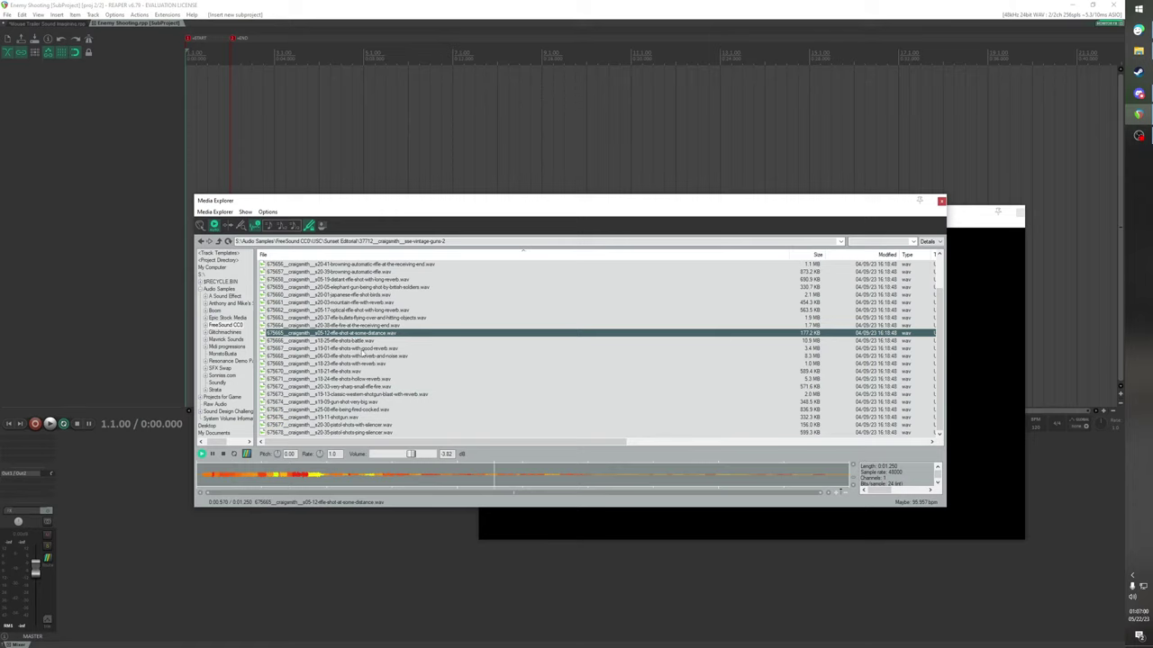
Audition the remaining reverb rifle shots and the plain rifle shots, ending just before the second shot of the reverb-and-noise recording
{"action": "key", "text": "Down"}
{"action": "key", "text": "Down"}
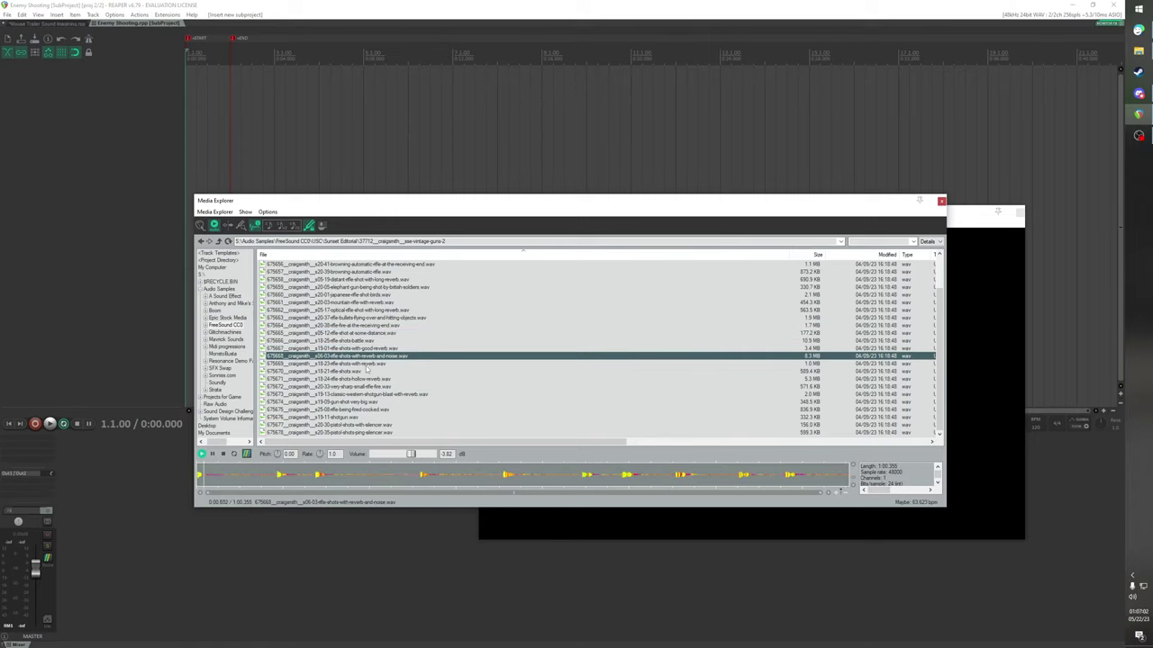
{"action": "key", "text": "Down"}
{"action": "key", "text": "Down"}
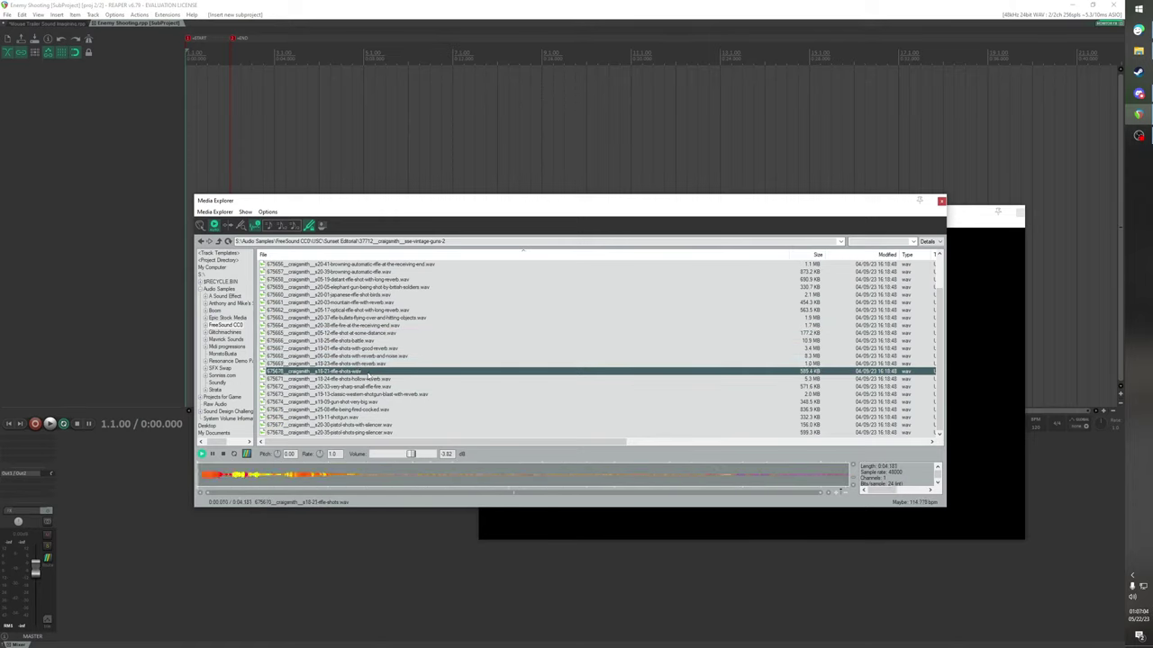
{"action": "left_click", "coordinate": [358, 356]}
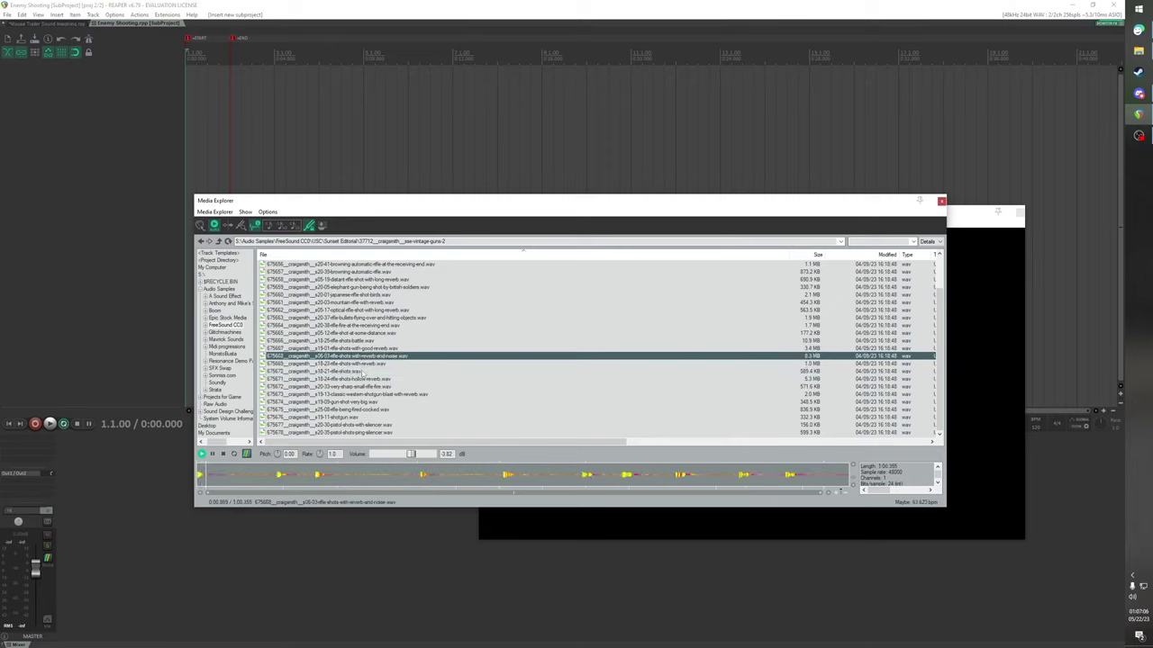
{"action": "left_click", "coordinate": [270, 473]}
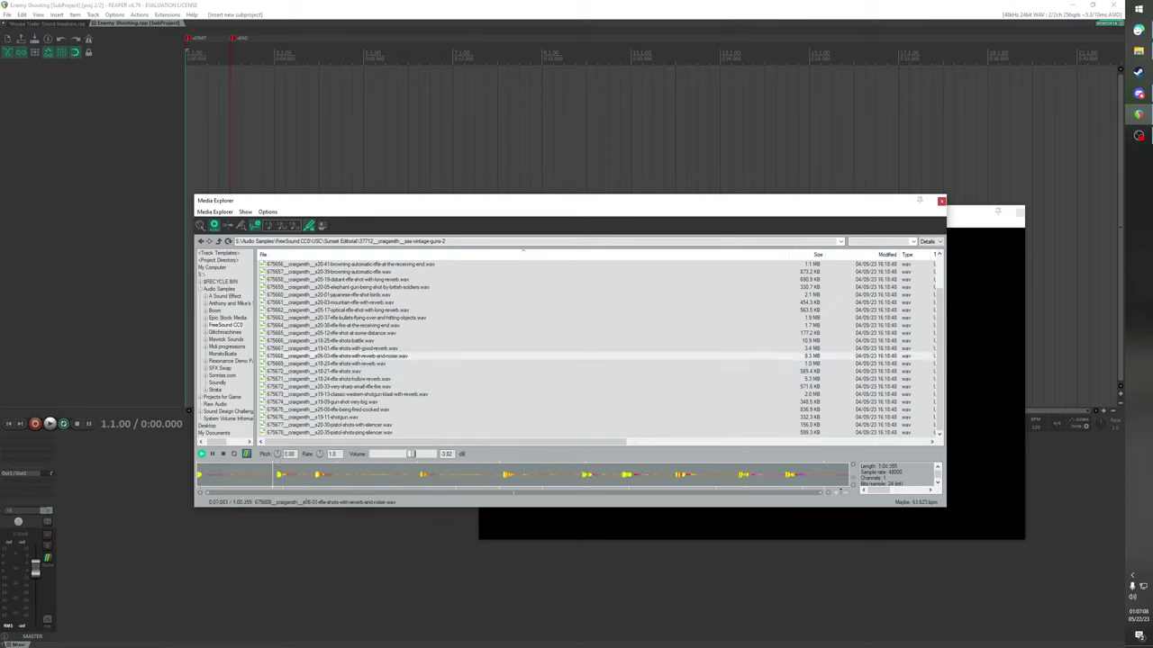
Audition the rifle shots with reverb, plain and hollow-reverb rifle shots, very sharp small rifle fire and classic western shotgun blast recordings
{"action": "key", "text": "Down"}
{"action": "key", "text": "Down"}
{"action": "key", "text": "Down"}
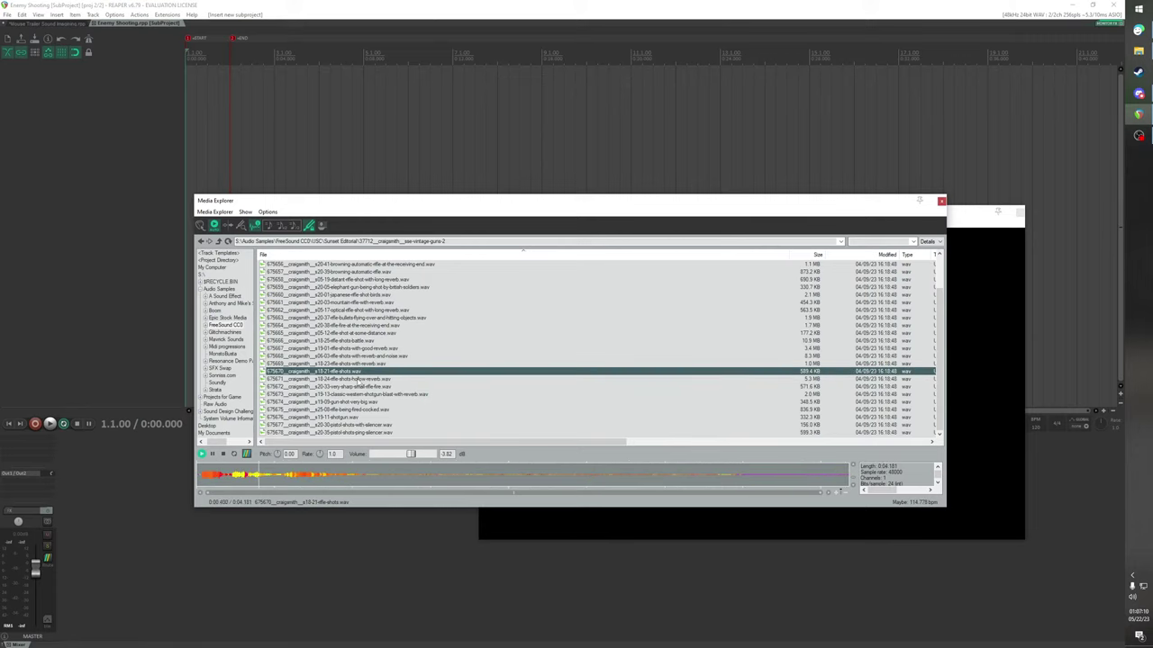
{"action": "key", "text": "Down"}
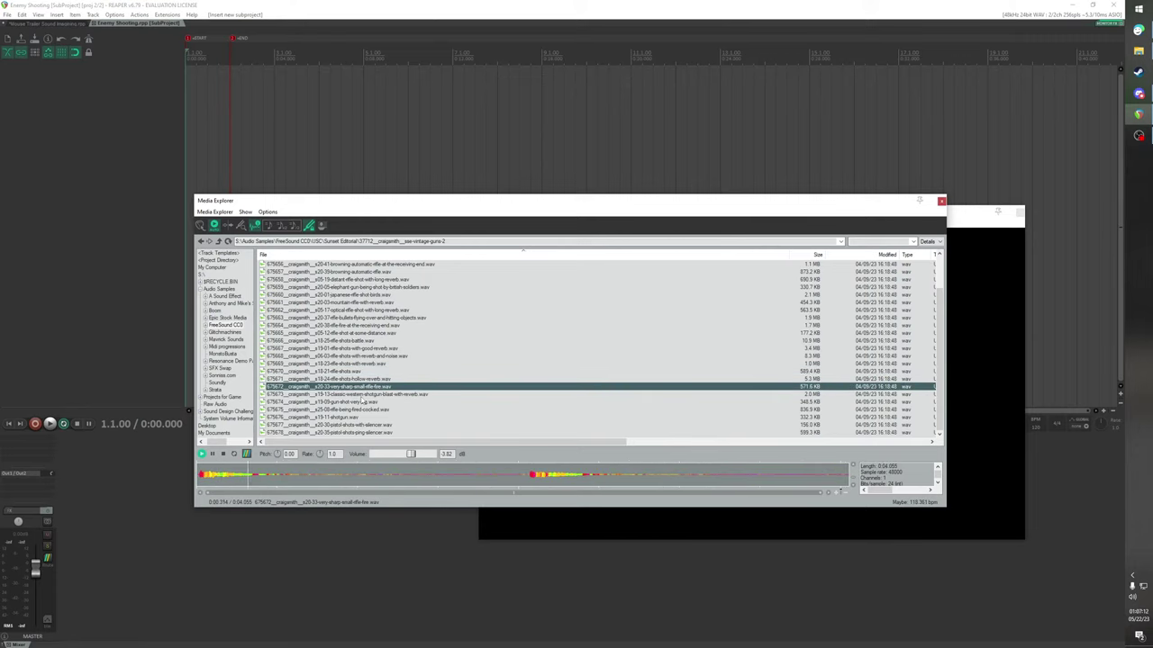
{"action": "left_click", "coordinate": [365, 395]}
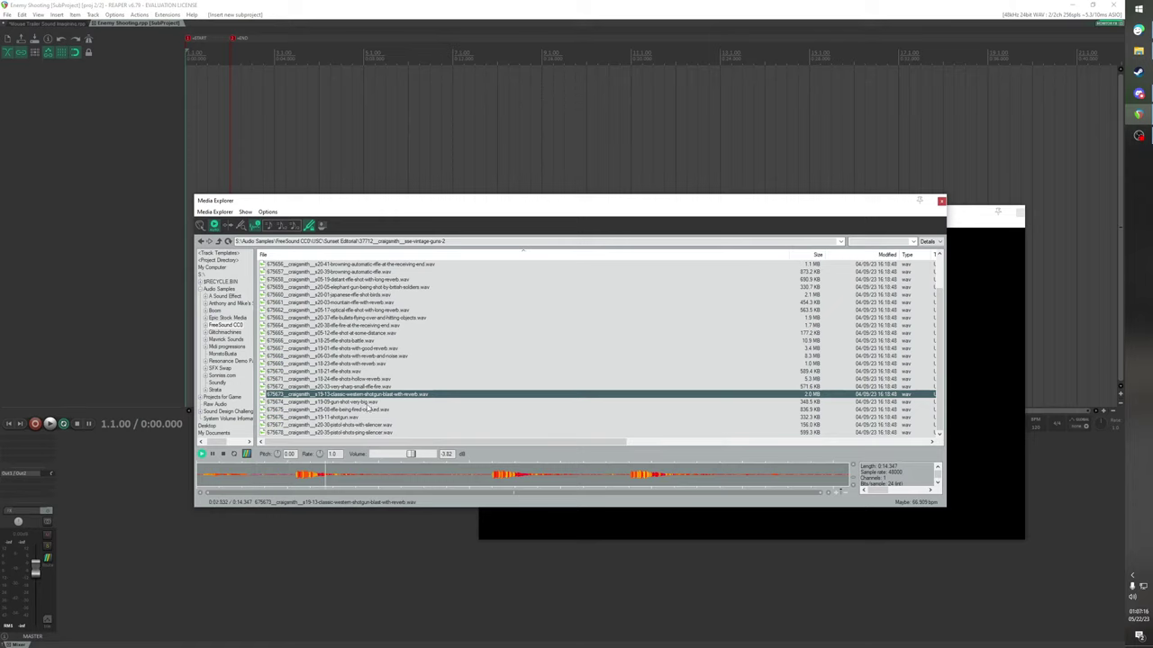
Audition the rifle being fired and cocked, shotgun and very big gun shot recordings, then replay the western shotgun recording from just before its first blast
{"action": "left_click", "coordinate": [367, 409]}
{"action": "left_click", "coordinate": [372, 418]}
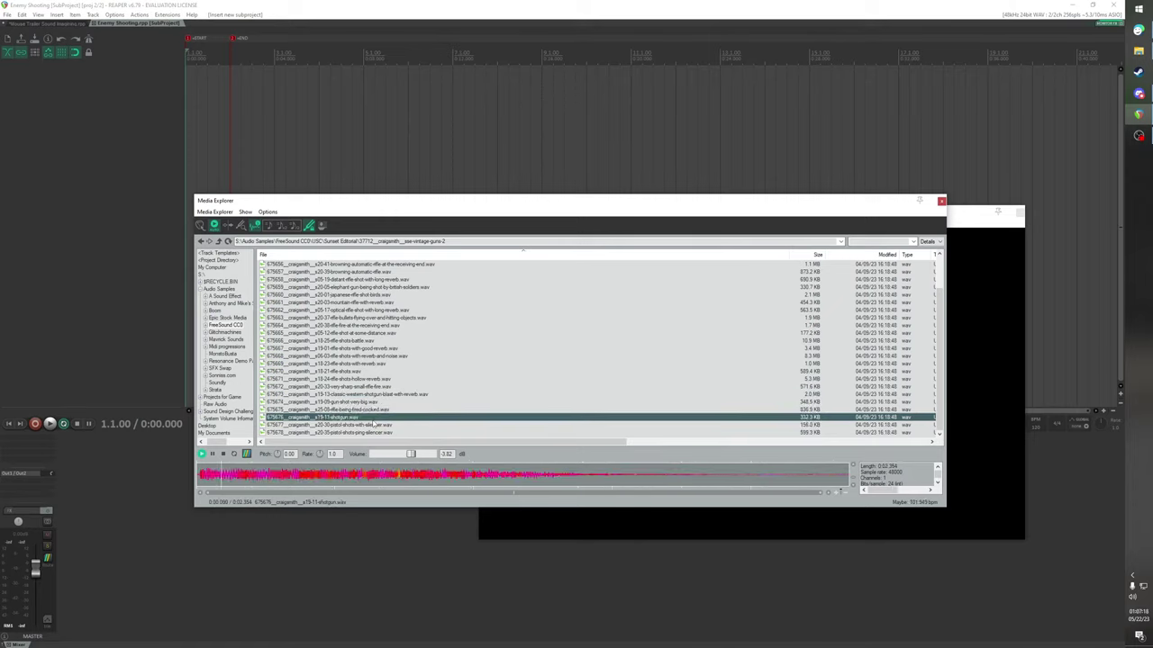
{"action": "left_click", "coordinate": [360, 394]}
{"action": "left_click", "coordinate": [358, 401]}
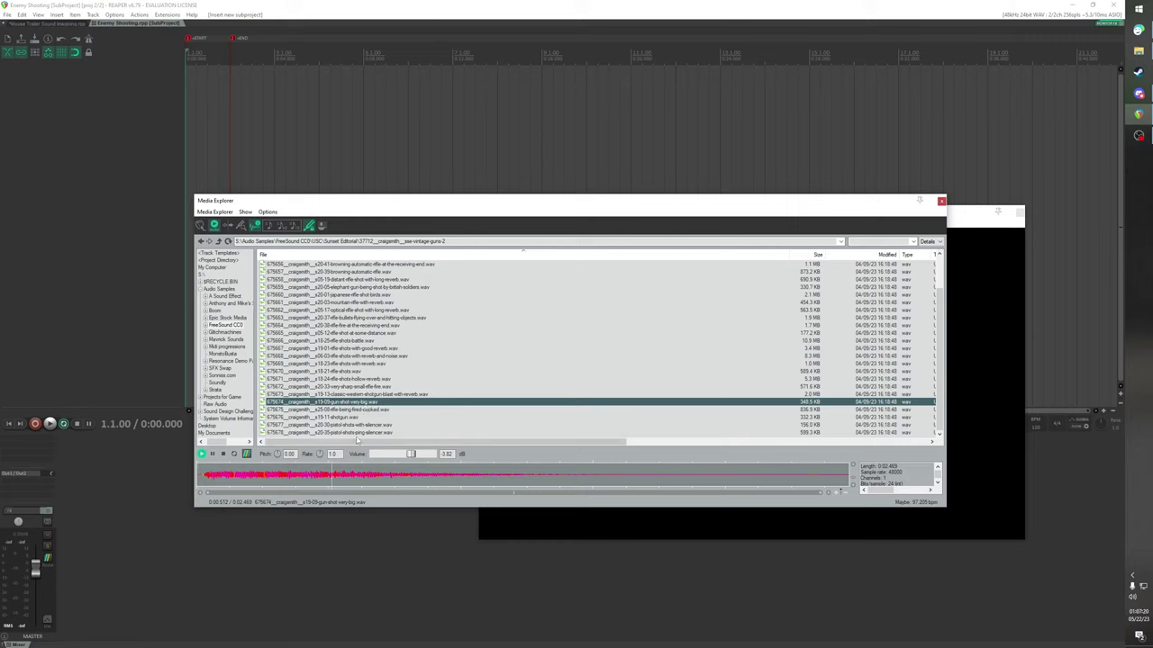
{"action": "left_click", "coordinate": [354, 394]}
{"action": "left_click", "coordinate": [290, 474]}
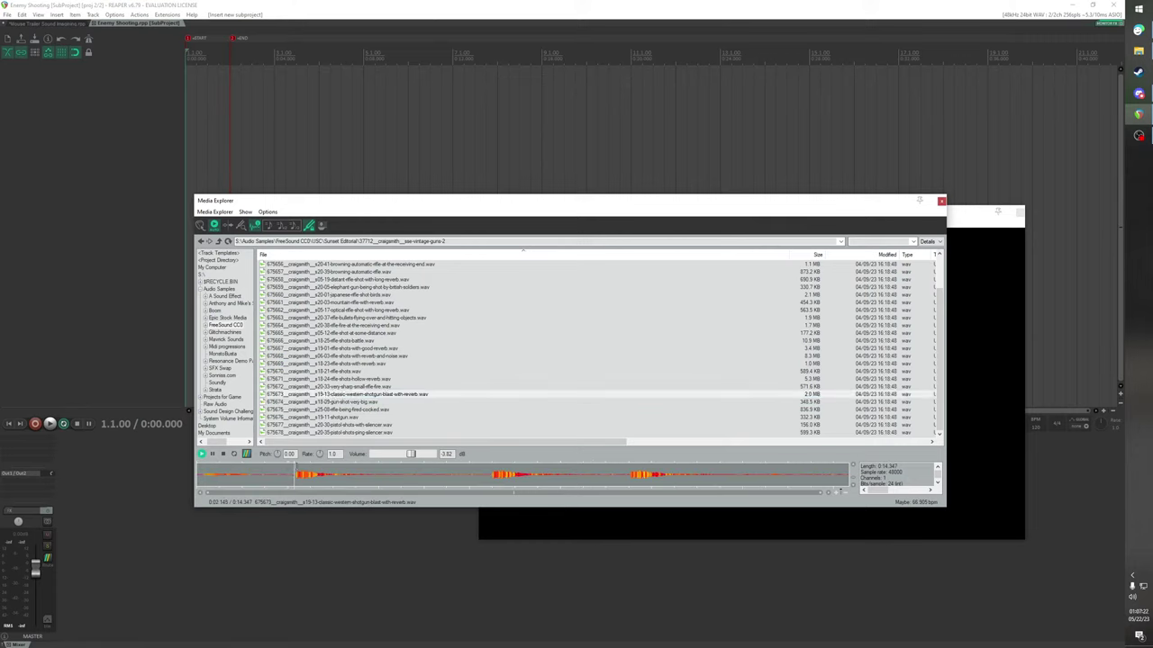
Audition the shotgun, silenced pistol and pinging silencer recordings and compare them with the fired-and-cocked rifle and very big gun shot
{"action": "left_click", "coordinate": [333, 417]}
{"action": "left_click", "coordinate": [337, 425]}
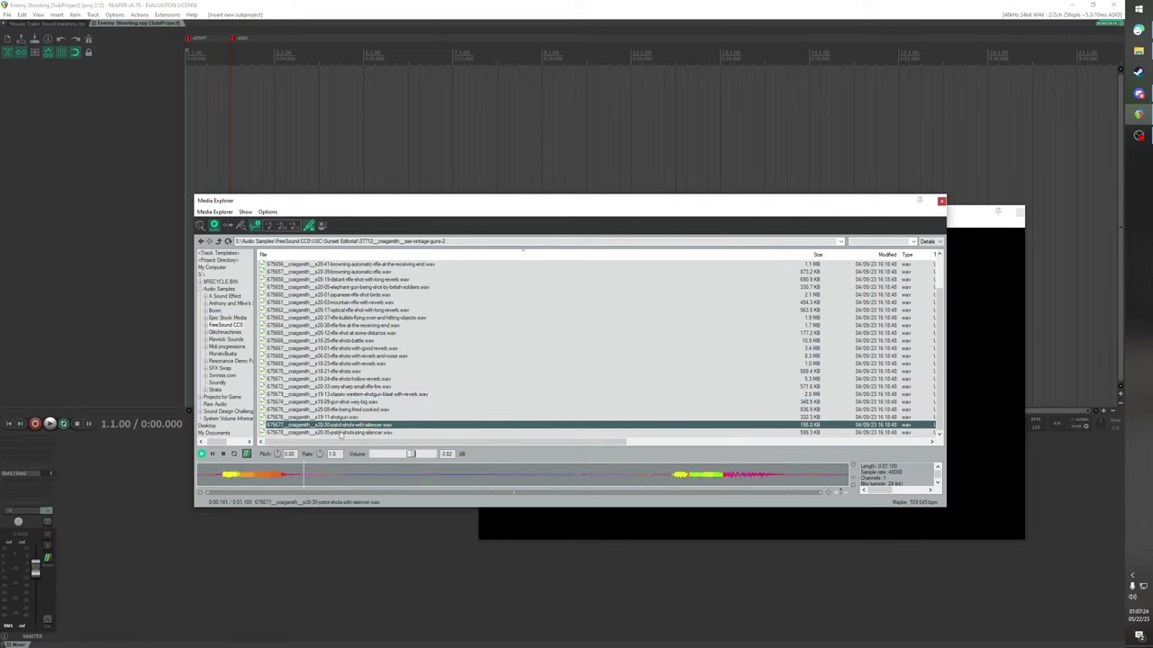
{"action": "left_click", "coordinate": [340, 433]}
{"action": "left_click", "coordinate": [335, 409]}
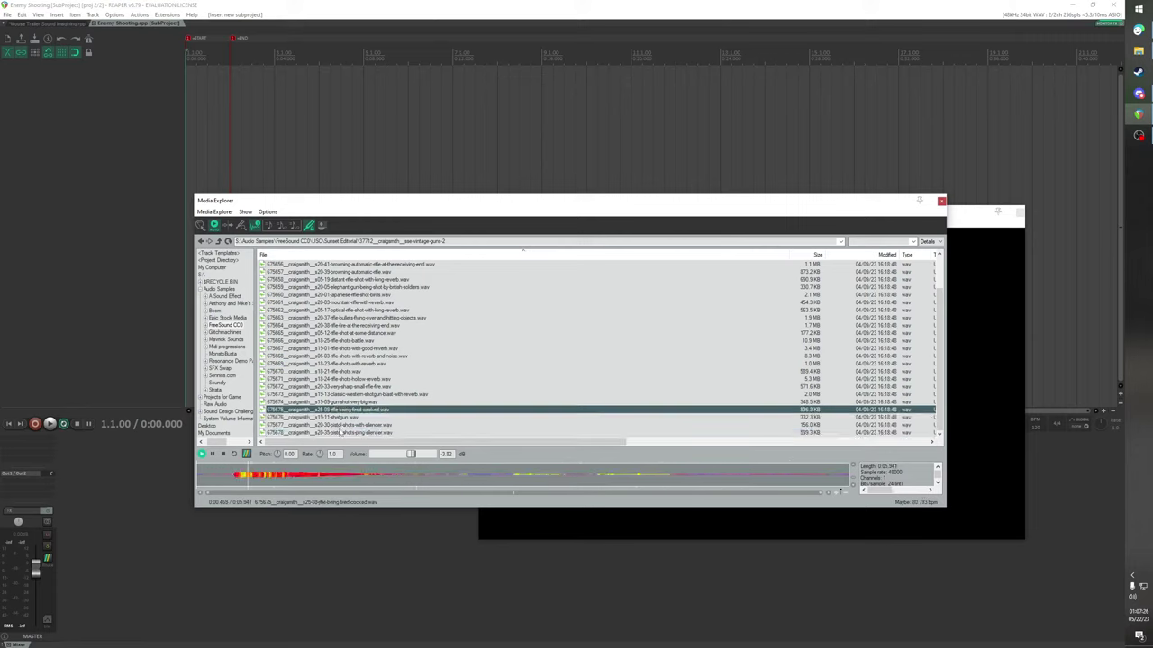
{"action": "left_click", "coordinate": [339, 432]}
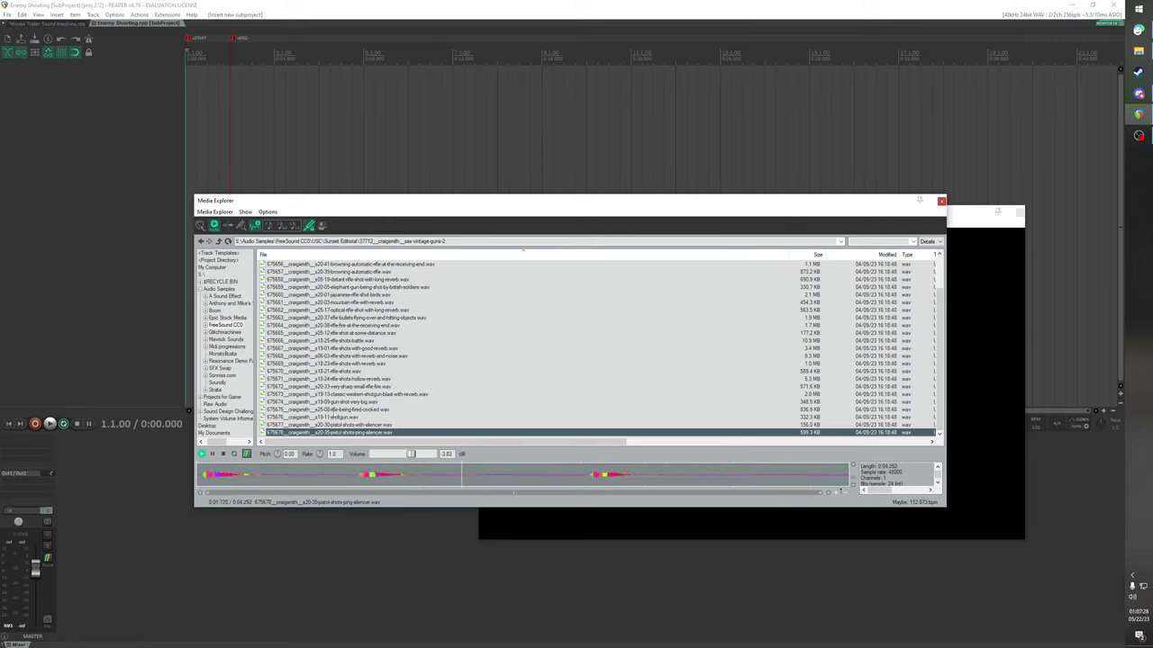
{"action": "left_click", "coordinate": [332, 410]}
{"action": "key", "text": "Up"}
Return to the Sunset Editorial folder and open its vintage-guns-1 folder
{"action": "key", "text": "BackSpace"}
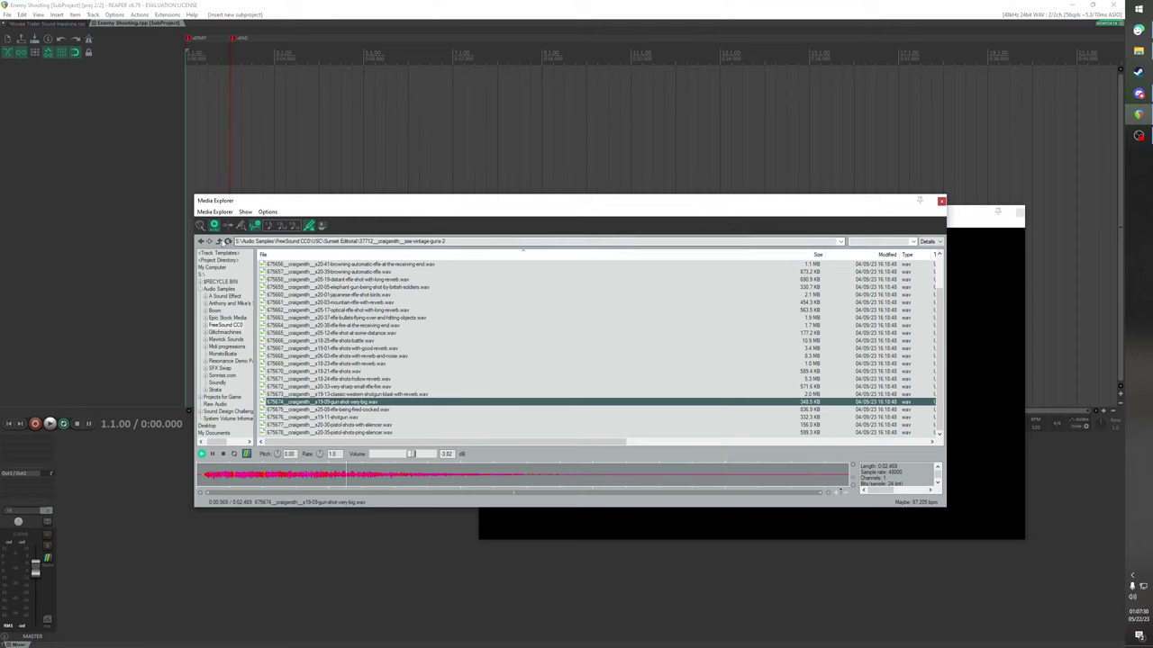
{"action": "left_click", "coordinate": [350, 404]}
{"action": "scroll", "coordinate": [349, 360], "scroll_direction": "down", "scroll_amount": 3}
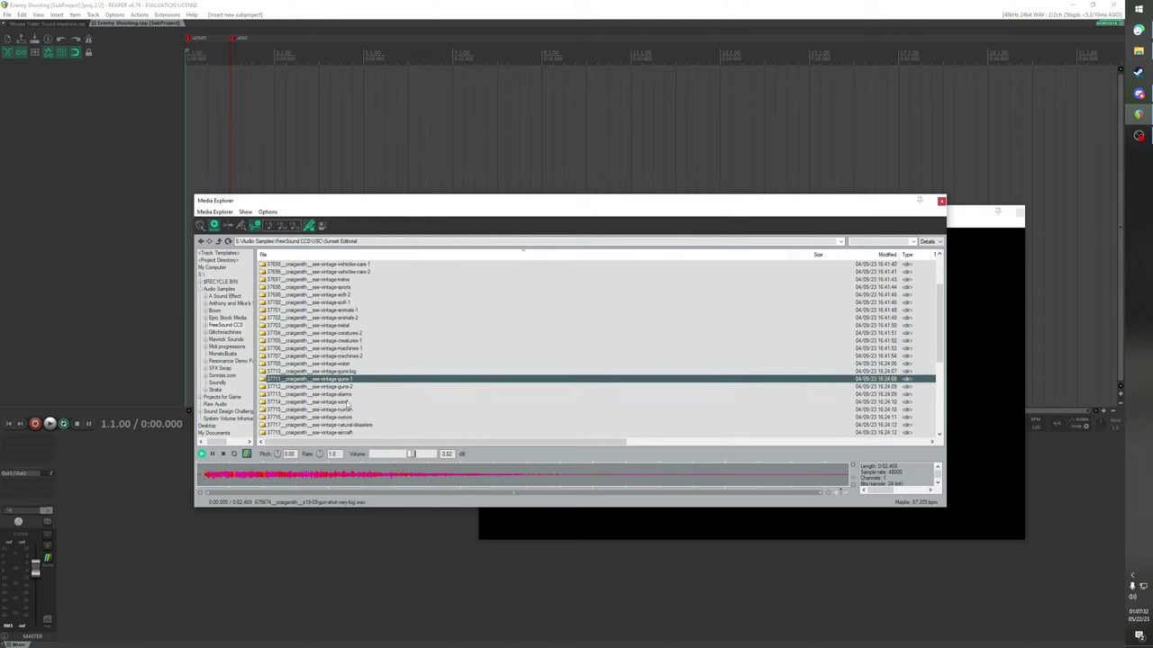
{"action": "double_click", "coordinate": [351, 334]}
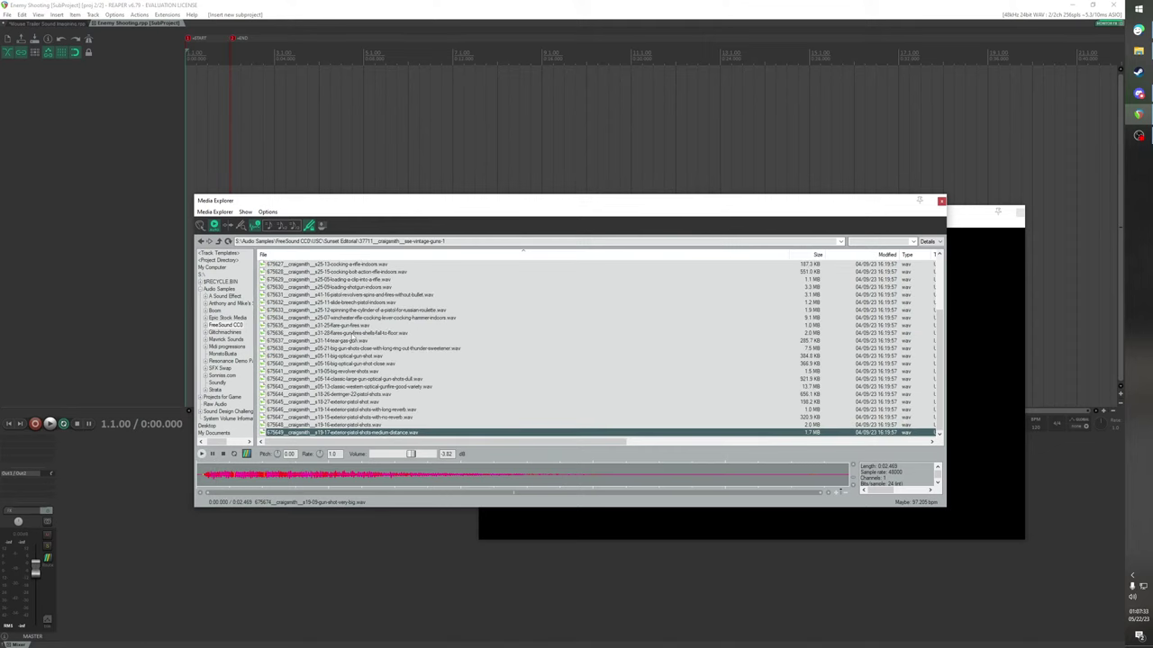
Audition the exterior pistol shots recordings: medium distance, plain, no reverb and long reverb
{"action": "left_click", "coordinate": [369, 433]}
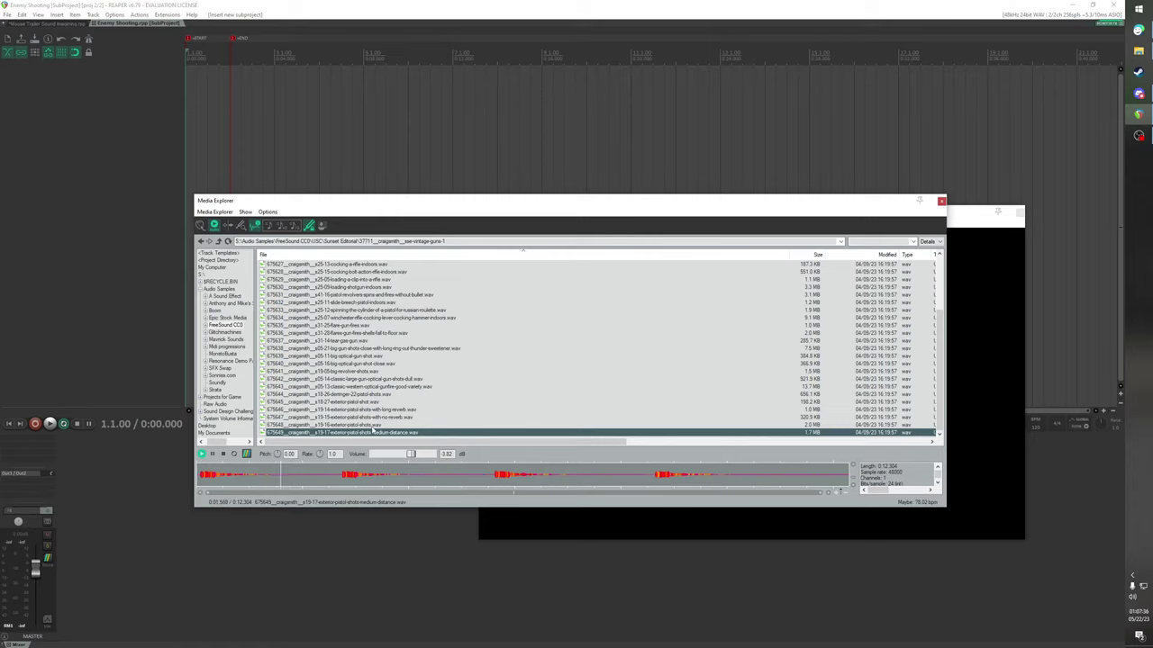
{"action": "left_click", "coordinate": [370, 424]}
{"action": "left_click", "coordinate": [369, 417]}
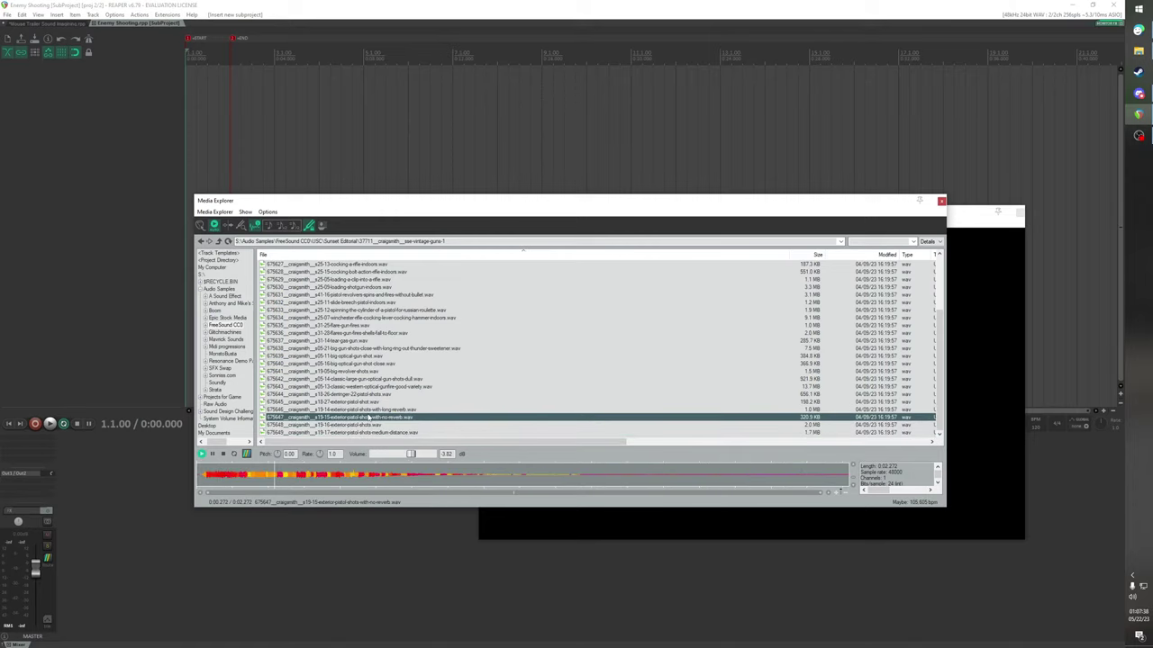
{"action": "left_click", "coordinate": [369, 409]}
Audition the flintlock, flintlock rifle, gatling gun, musket shots and many muskets firing recordings, then stop the preview
{"action": "scroll", "coordinate": [369, 396], "scroll_direction": "up", "scroll_amount": 3}
{"action": "left_click", "coordinate": [371, 266]}
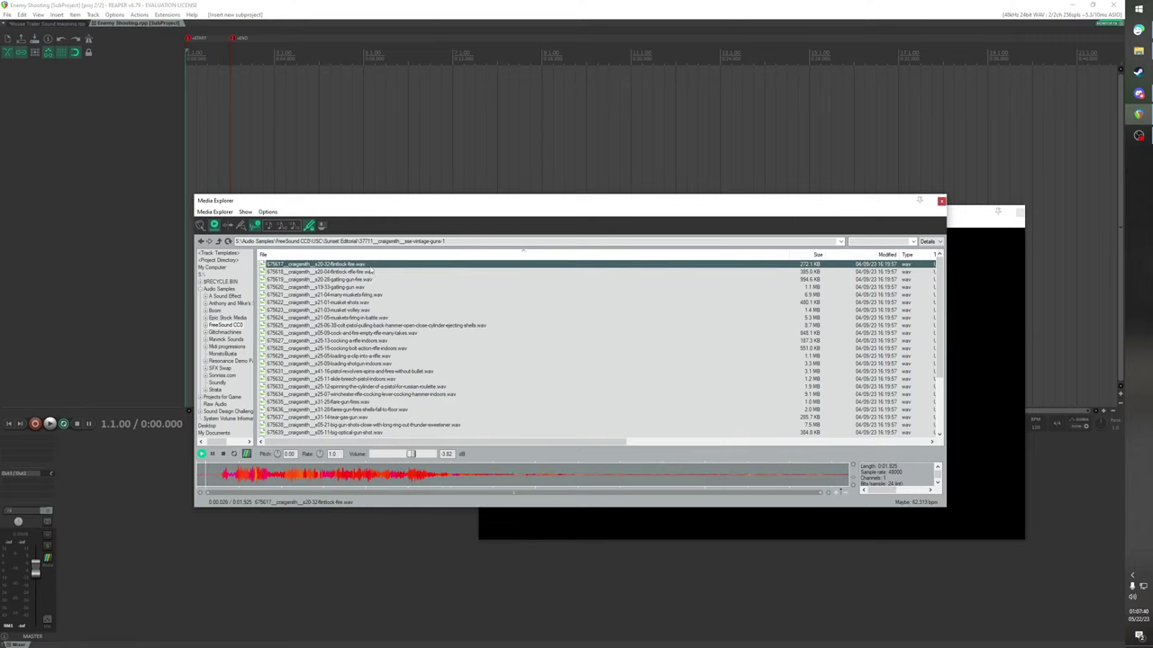
{"action": "left_click", "coordinate": [371, 272]}
{"action": "left_click", "coordinate": [373, 279]}
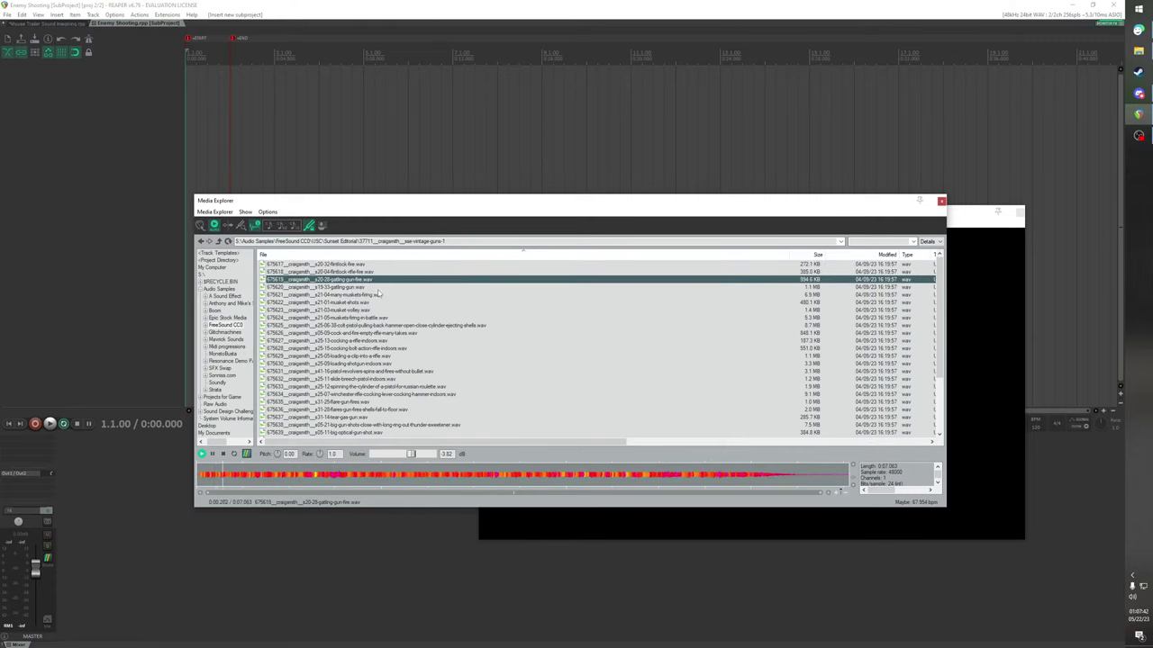
{"action": "left_click", "coordinate": [379, 287]}
{"action": "left_click", "coordinate": [383, 302]}
{"action": "left_click", "coordinate": [380, 296]}
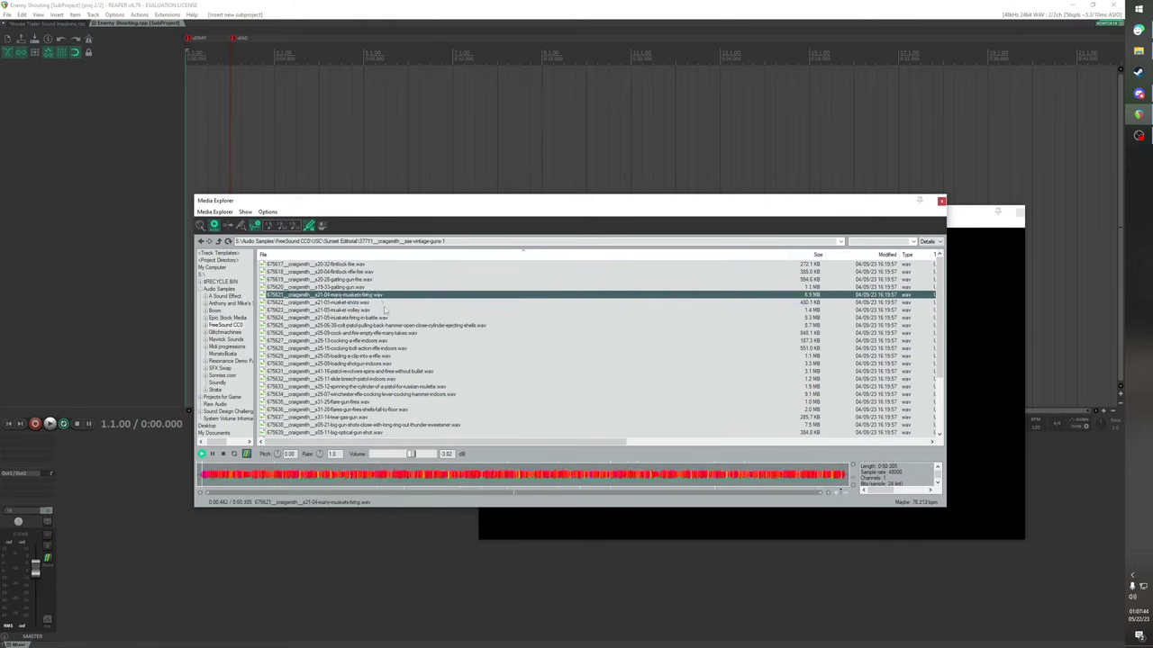
{"action": "left_click", "coordinate": [222, 455]}
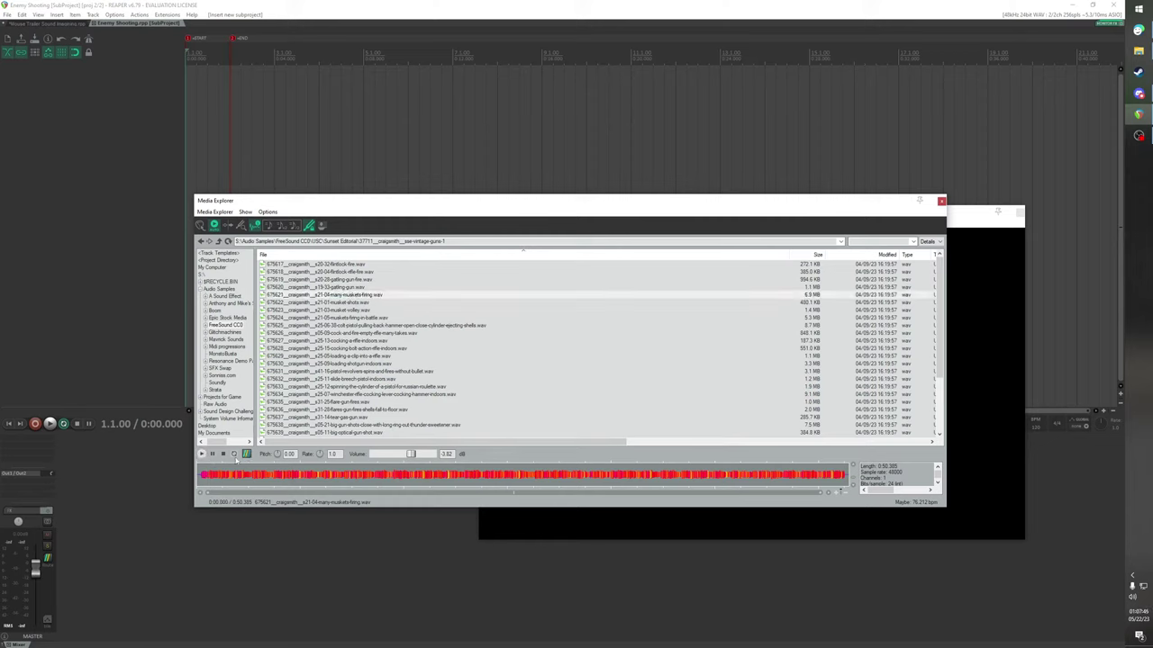
Audition the remaining musket recordings, the Colt pistol handling, empty rifle firing and indoor rifle cocking recordings, including the bolt-action one
{"action": "key", "text": "Down"}
{"action": "key", "text": "Down"}
{"action": "key", "text": "Down"}
{"action": "key", "text": "Down"}
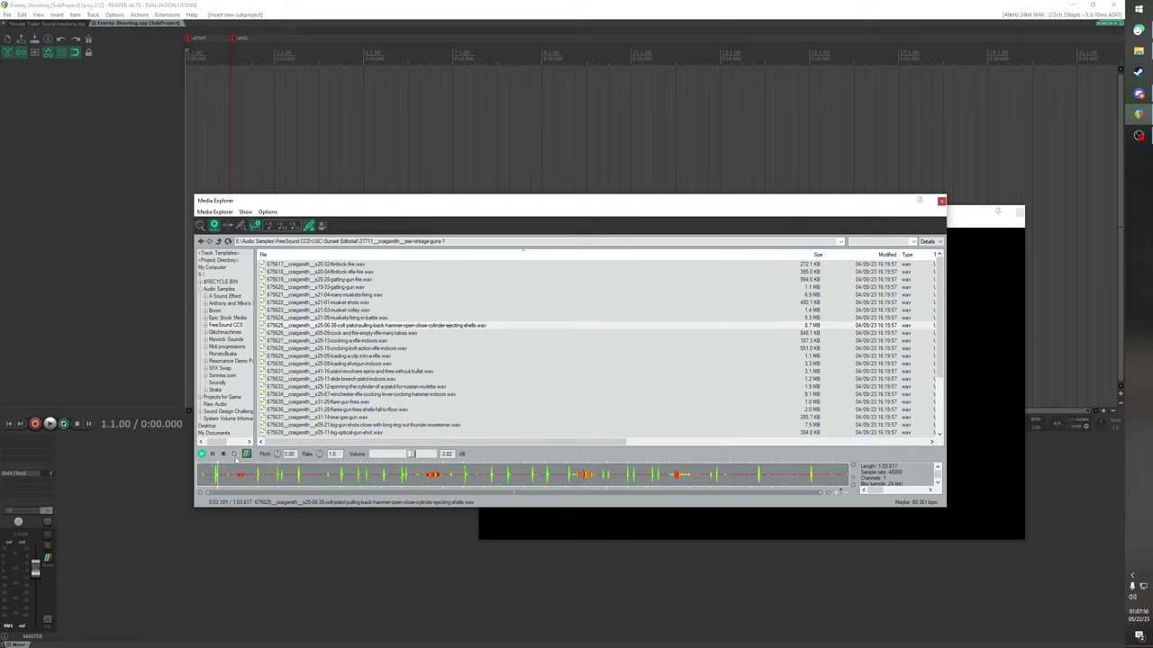
{"action": "key", "text": "Down"}
{"action": "key", "text": "Down"}
{"action": "key", "text": "Down"}
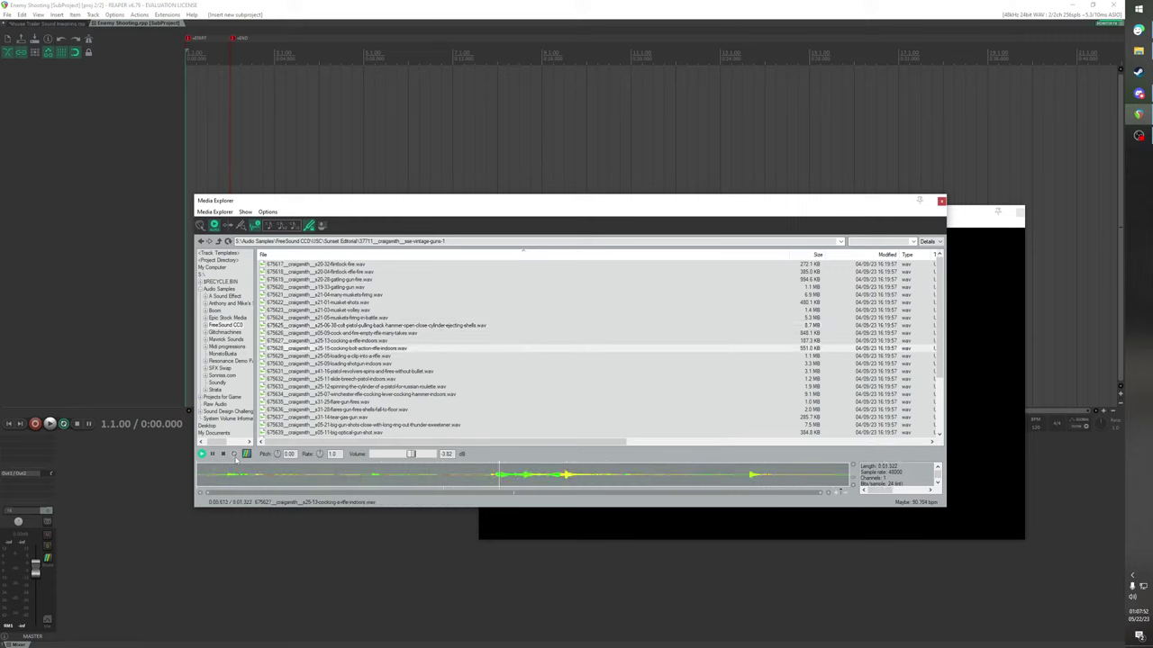
Audition the recordings from loading a clip through revolver spins, slide breech pistol, Russian roulette cylinder and Winchester cocking to the flare guns
{"action": "key", "text": "Down"}
{"action": "key", "text": "Down"}
{"action": "key", "text": "Down"}
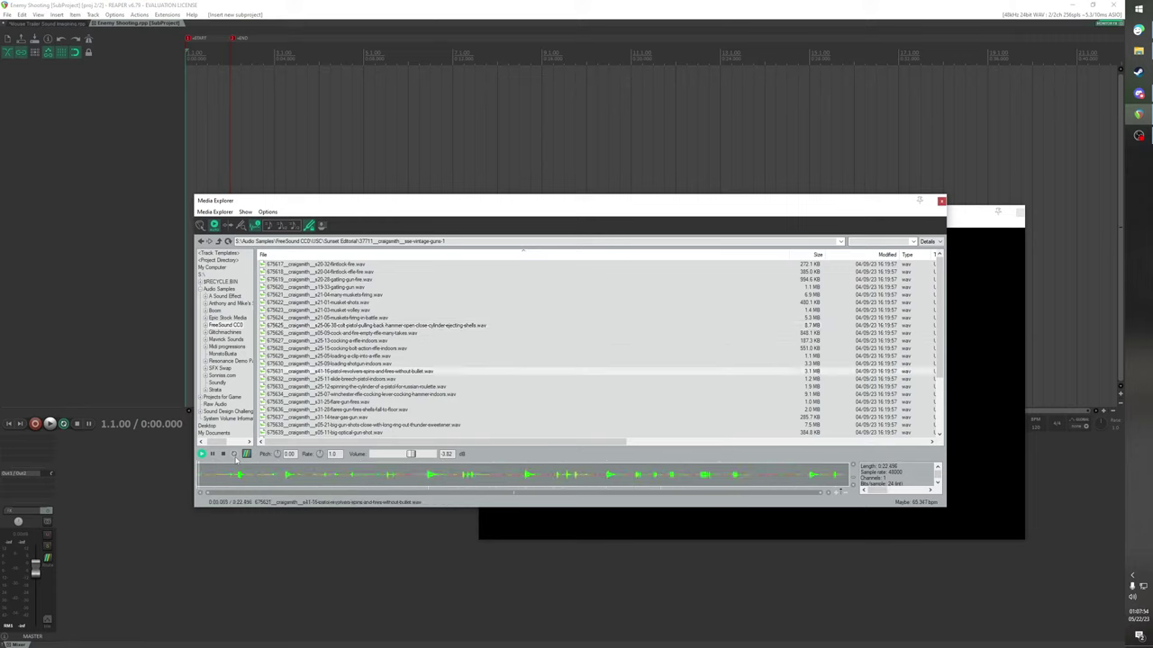
{"action": "key", "text": "Down"}
{"action": "key", "text": "Down"}
{"action": "key", "text": "Down"}
{"action": "key", "text": "Down"}
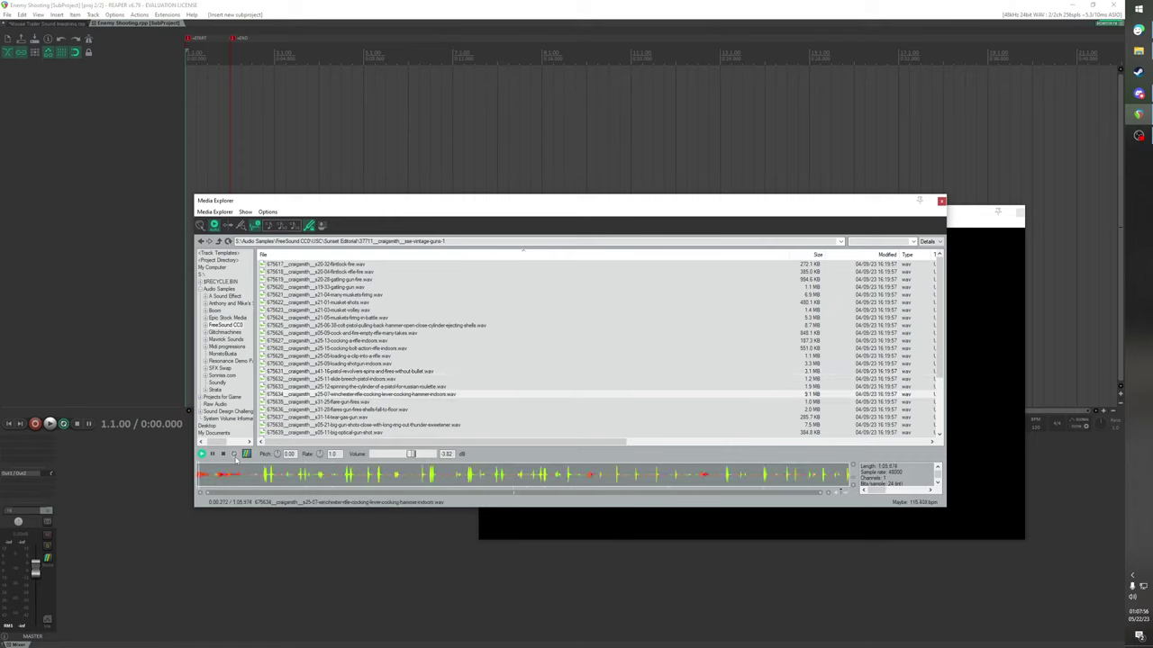
{"action": "key", "text": "Down"}
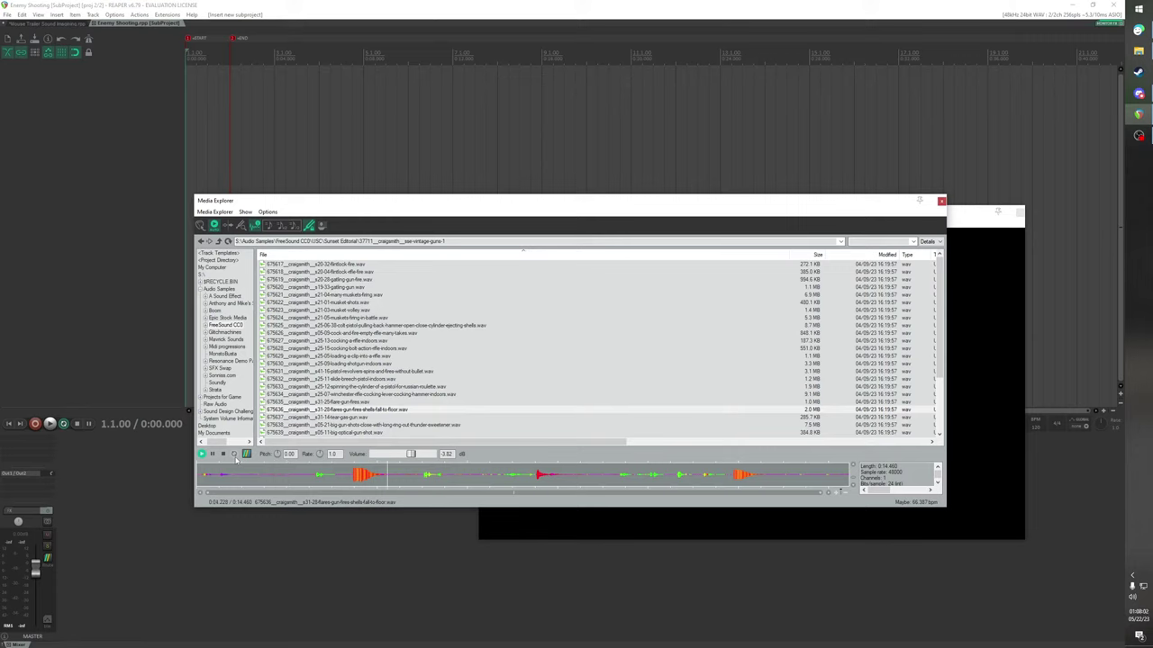
Audition the tear gas gun, close big gun shots, big optical gun shot, close optical gun shot and big revolver shots recordings
{"action": "key", "text": "Down"}
{"action": "key", "text": "Down"}
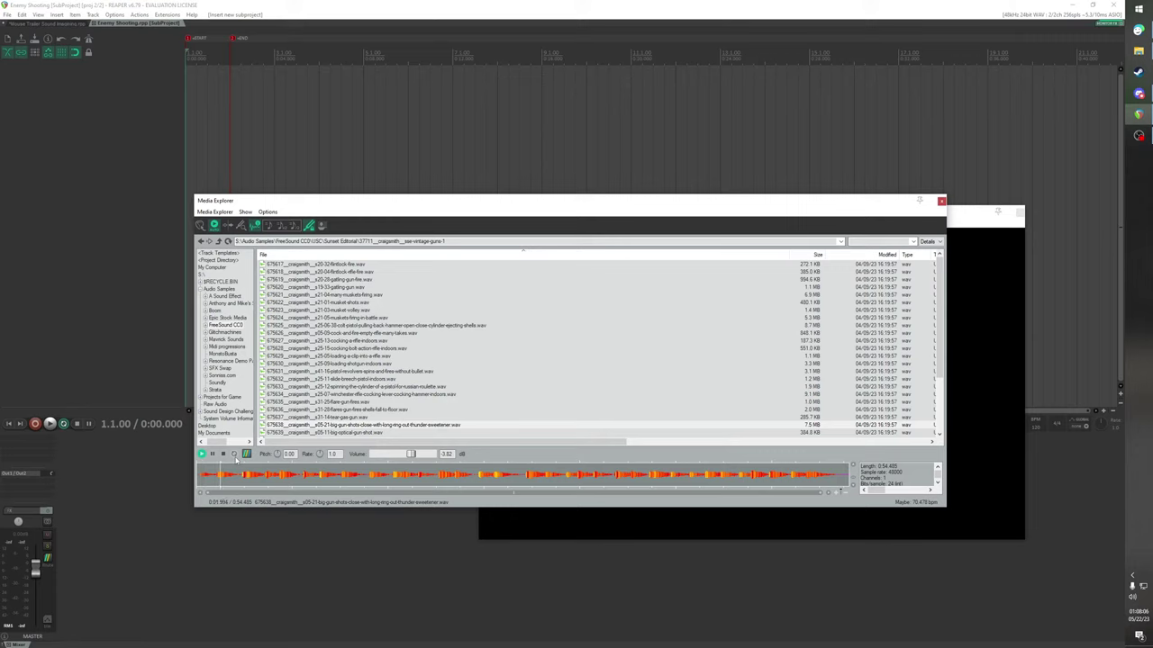
{"action": "key", "text": "Down"}
{"action": "key", "text": "Down"}
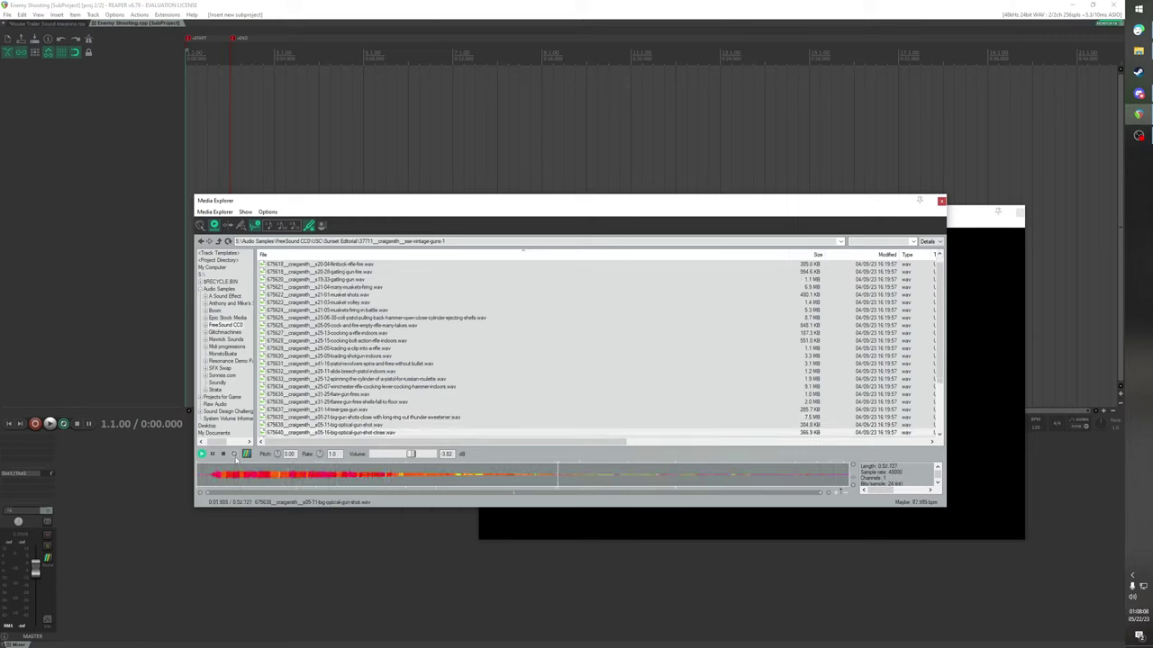
{"action": "key", "text": "Up"}
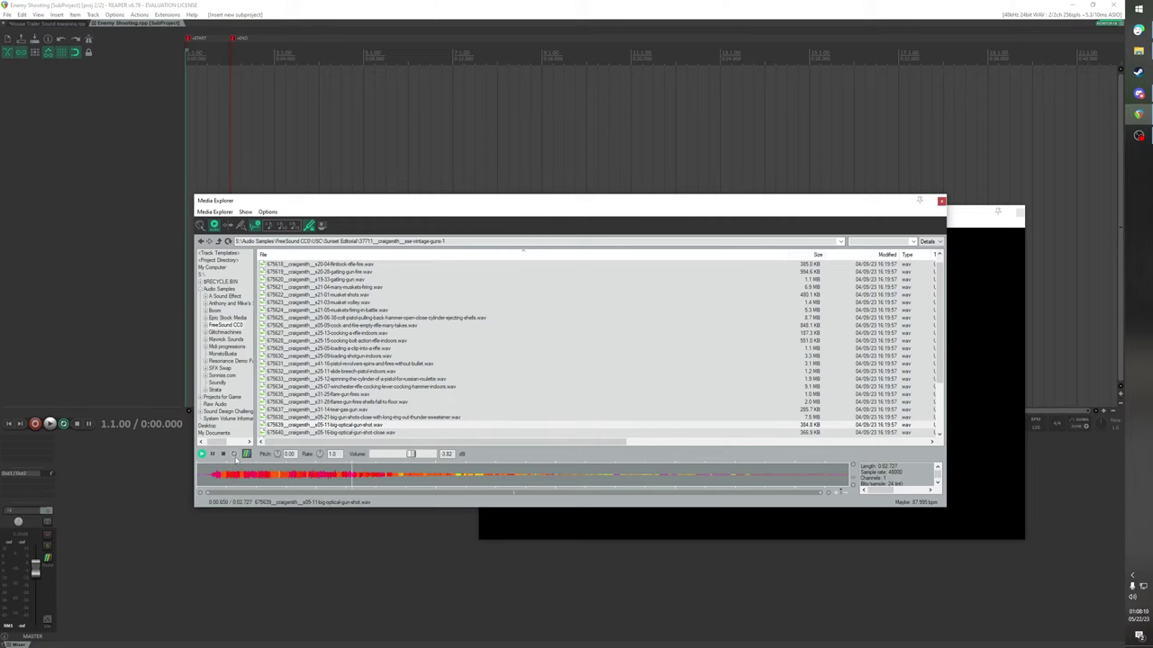
{"action": "key", "text": "Down"}
{"action": "key", "text": "Down"}
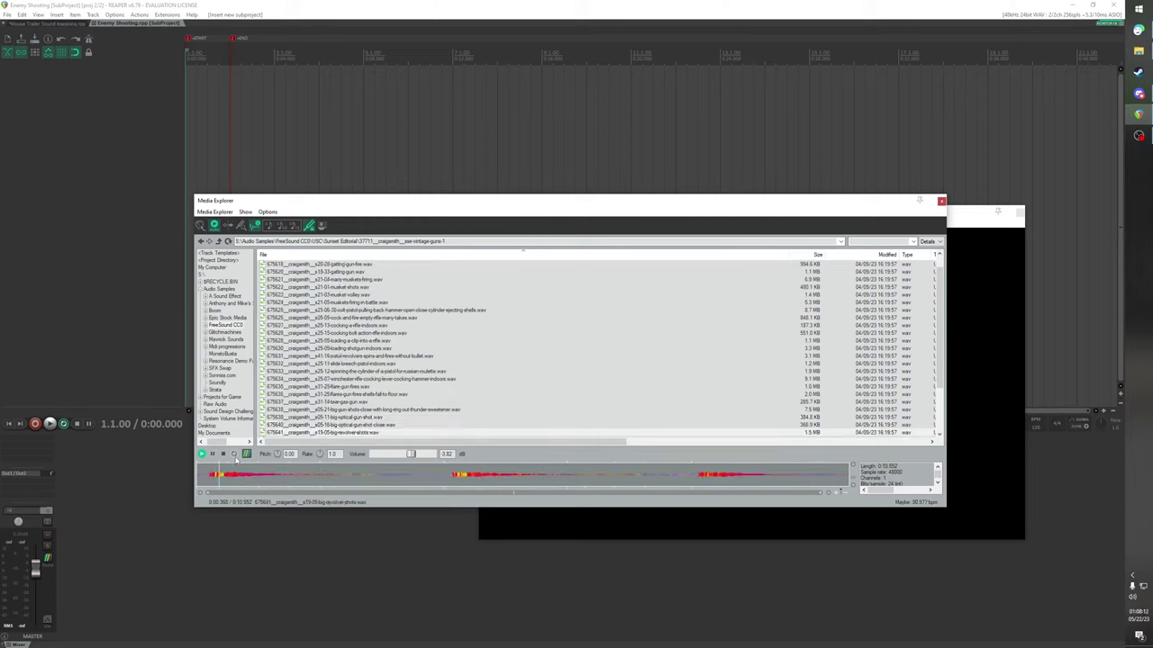
Audition the classic optical gun shots, western gunfire variety, derringer 22 and all exterior pistol shot recordings through the medium-distance one
{"action": "key", "text": "Down"}
{"action": "key", "text": "Down"}
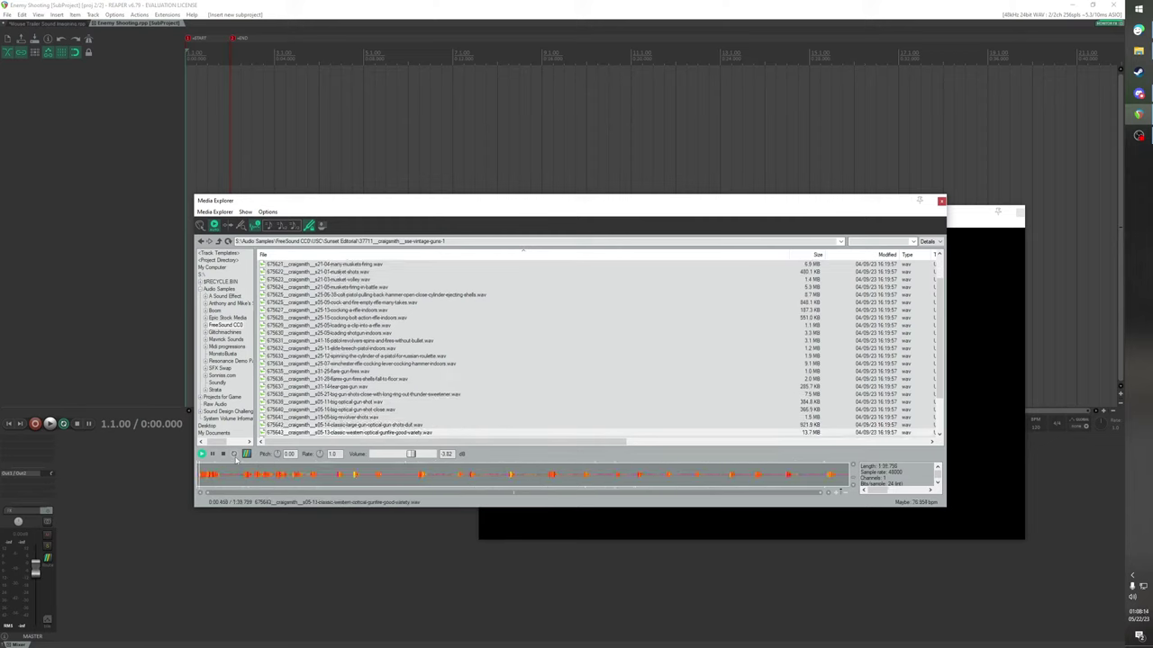
{"action": "key", "text": "Down"}
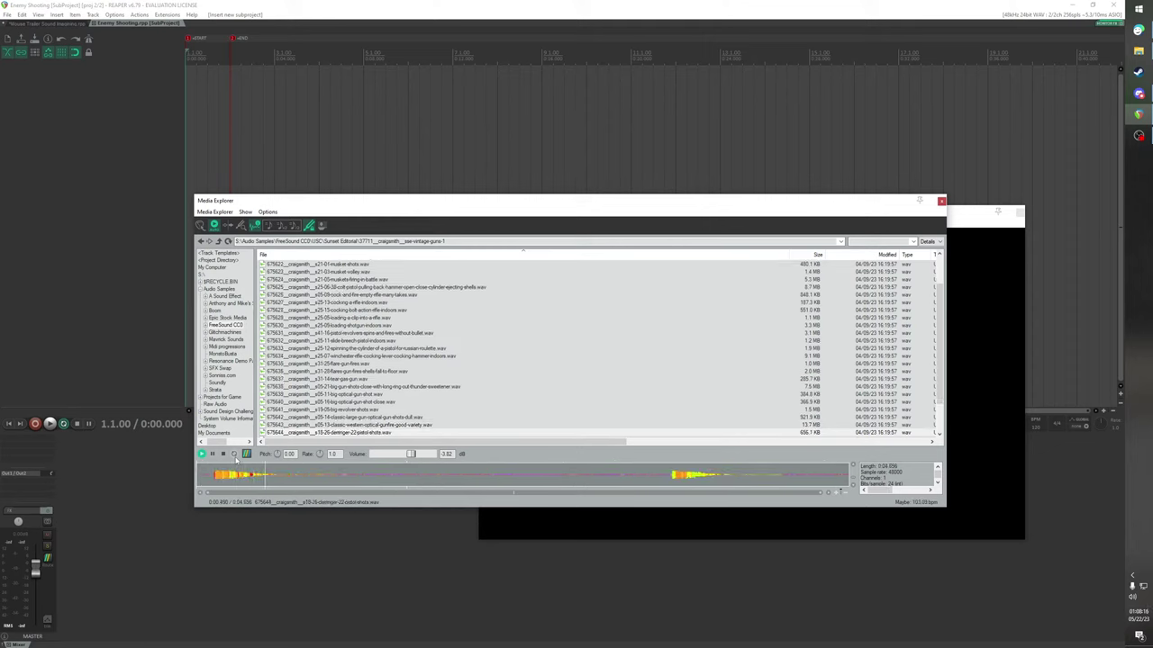
{"action": "key", "text": "Down"}
{"action": "key", "text": "Down"}
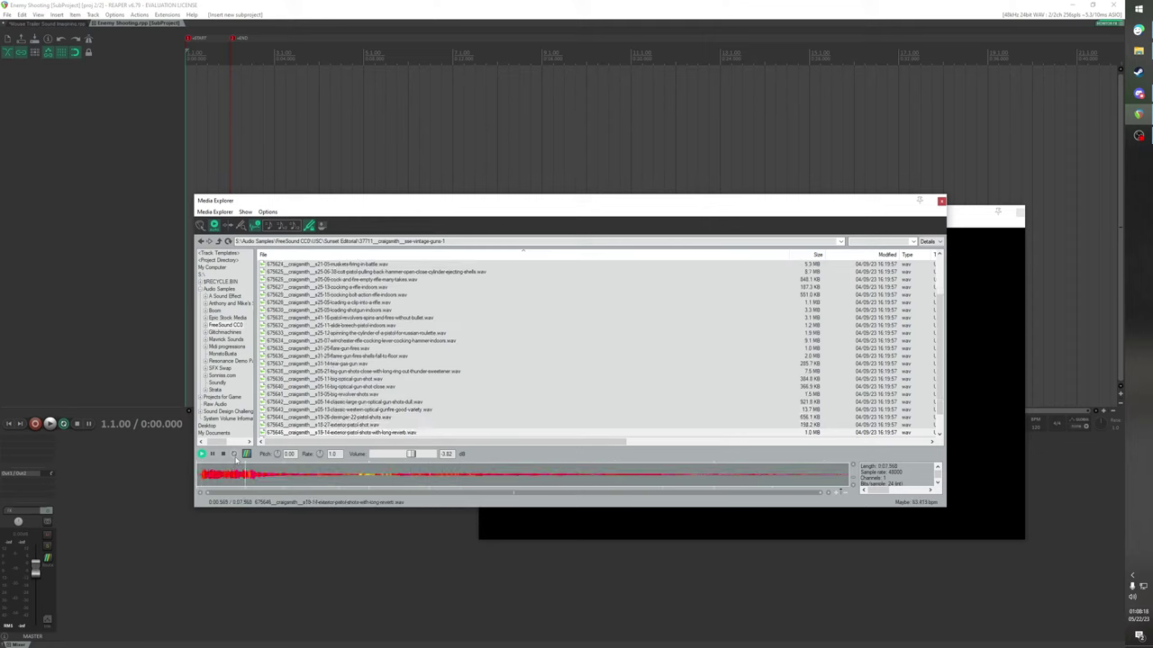
{"action": "key", "text": "Down"}
{"action": "key", "text": "Down"}
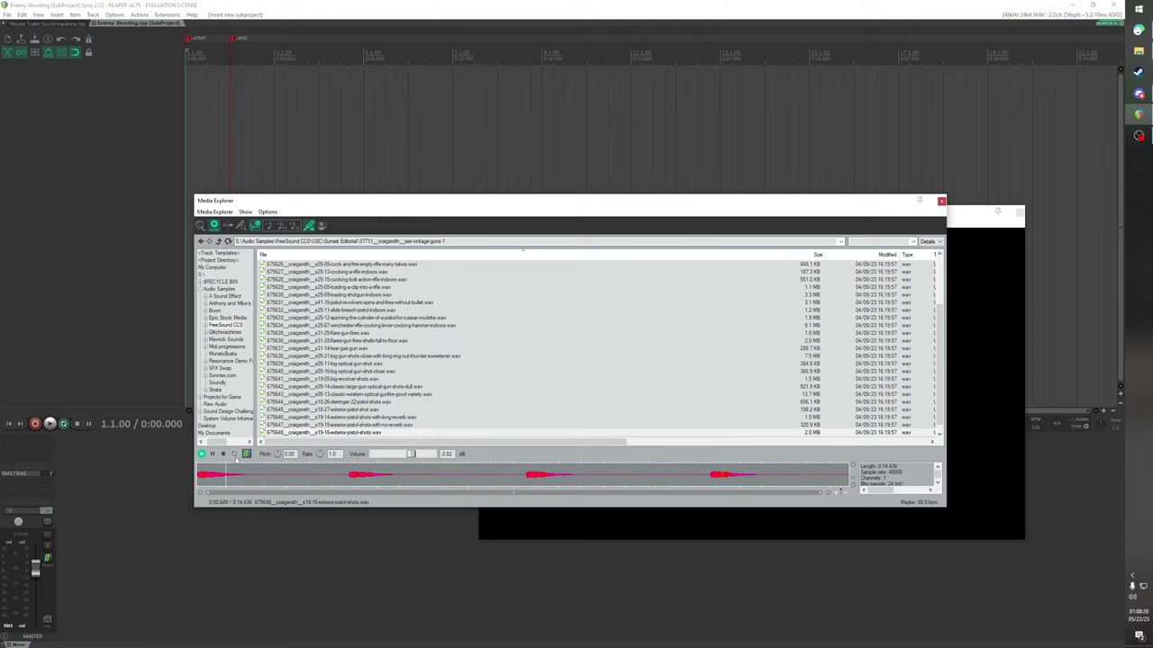
{"action": "key", "text": "Down"}
Insert the medium-distance exterior pistol shots recording on a new track in the Enemy Shooting subproject and close the media browser
{"action": "key", "text": "Home"}
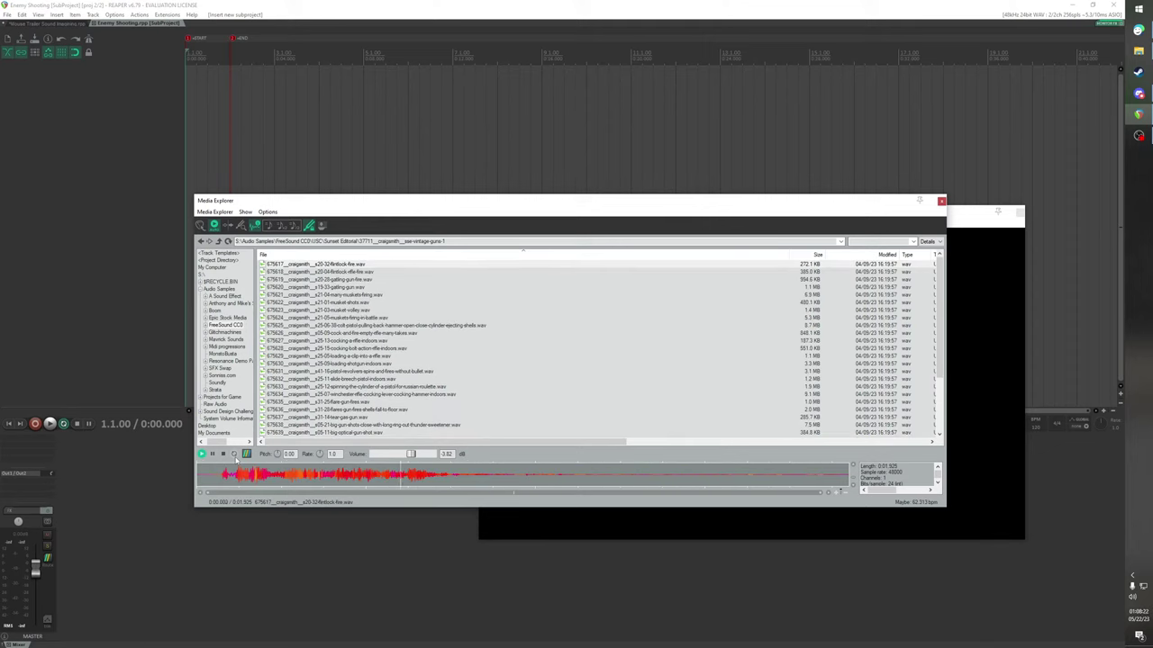
{"action": "key", "text": "Up"}
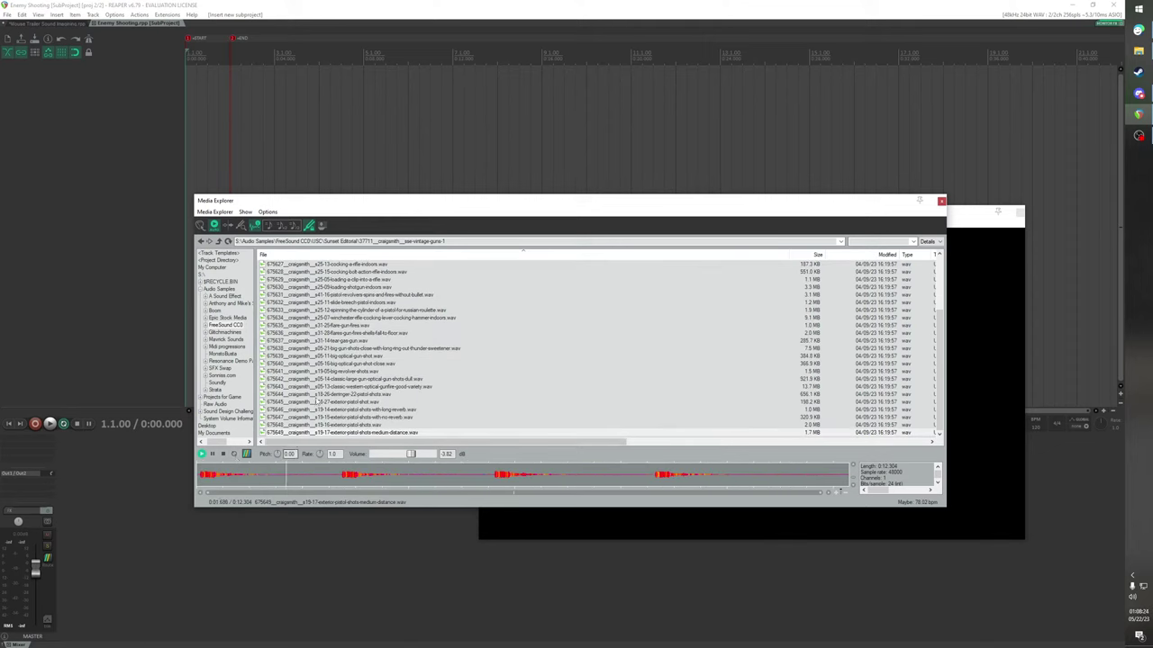
{"action": "left_click", "coordinate": [381, 426]}
{"action": "double_click", "coordinate": [382, 432]}
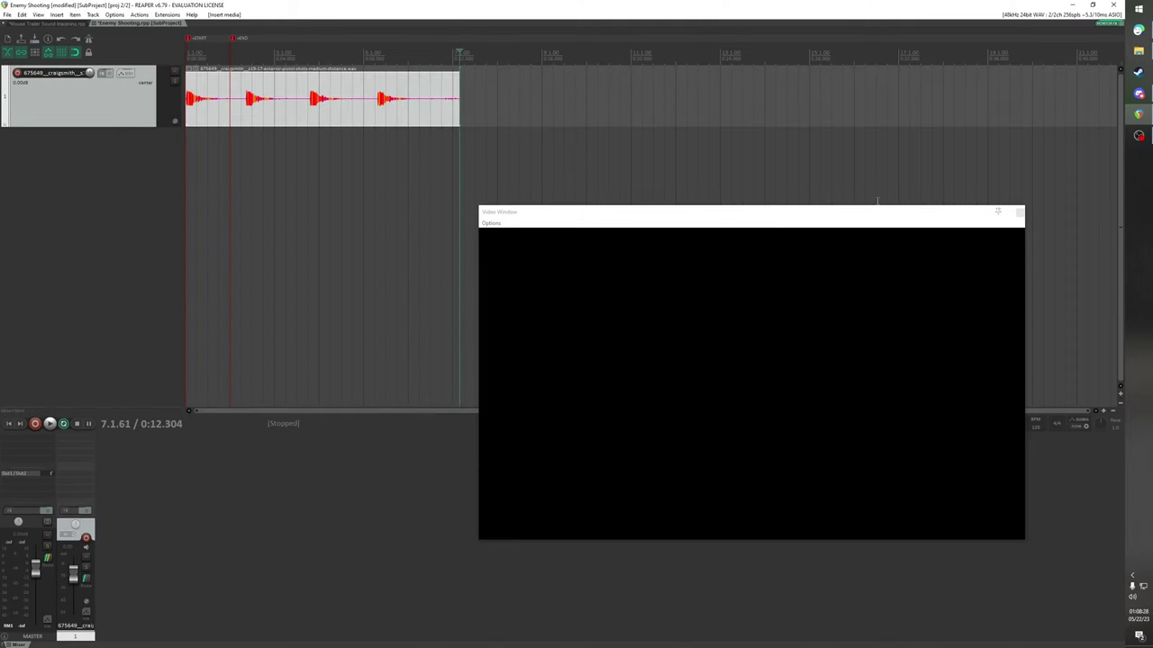
{"action": "left_click", "coordinate": [941, 200]}
Audition the exterior pistol shots recording, then try it at a playback rate of 1.5
{"action": "key", "text": "space"}
{"action": "key", "text": "space"}
{"action": "double_click", "coordinate": [209, 87]}
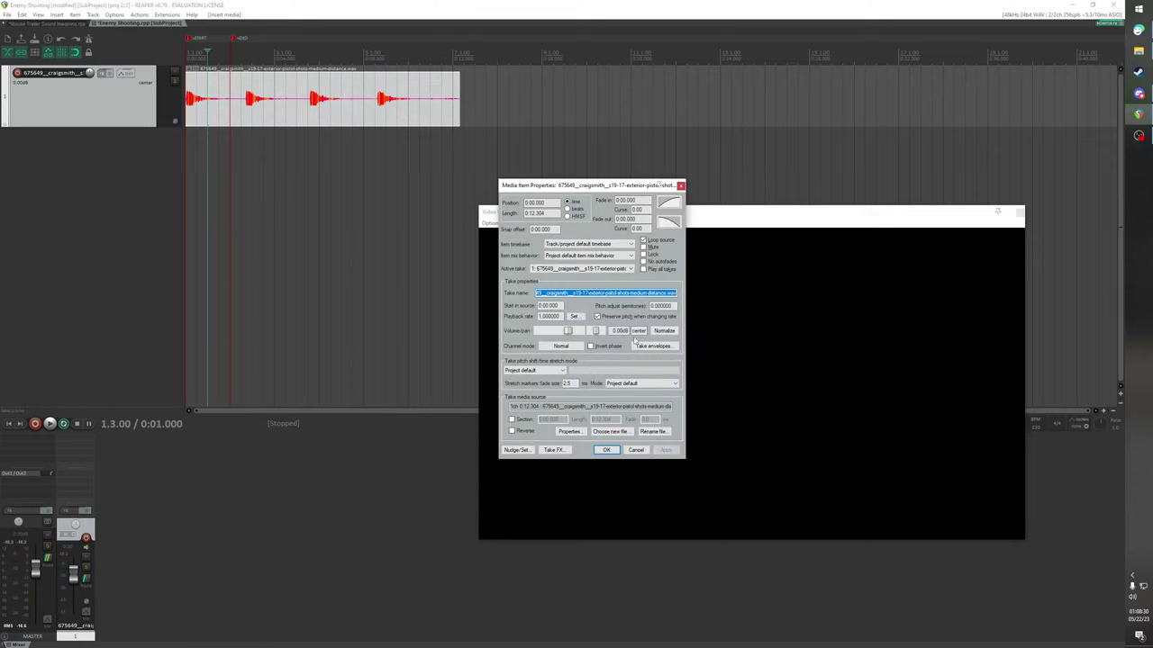
{"action": "type", "text": "1.5"}
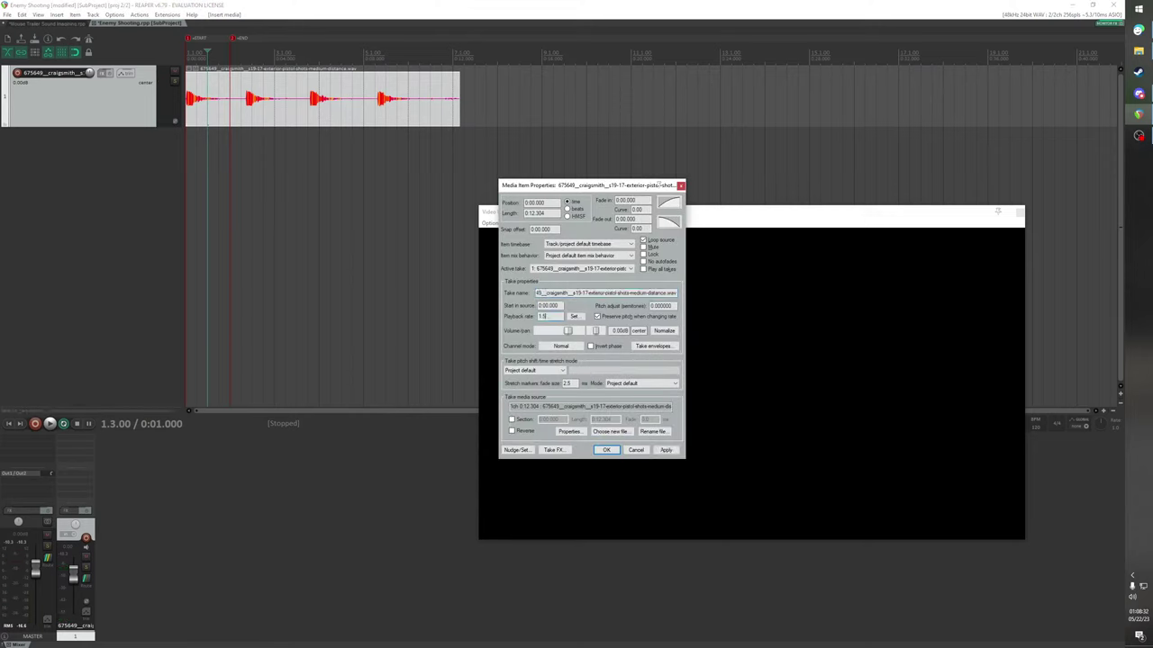
{"action": "left_click", "coordinate": [607, 451]}
{"action": "key", "text": "space"}
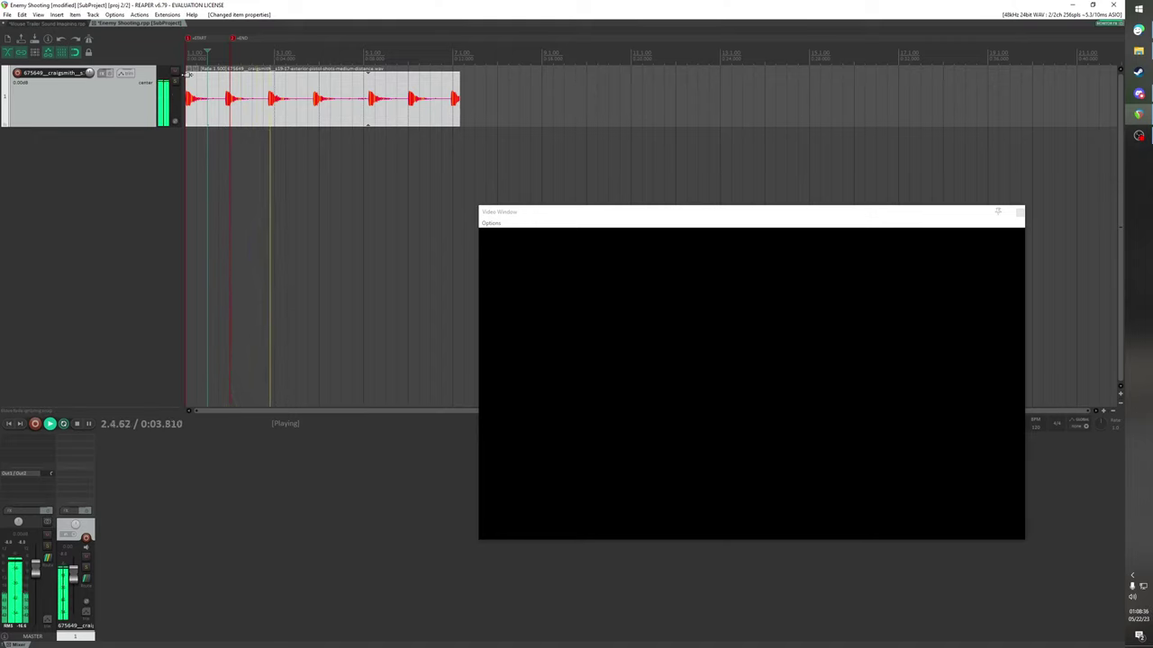
Set the pistol shots item's playback rate to 2 and audition the faster shots
{"action": "key", "text": "space"}
{"action": "double_click", "coordinate": [210, 93]}
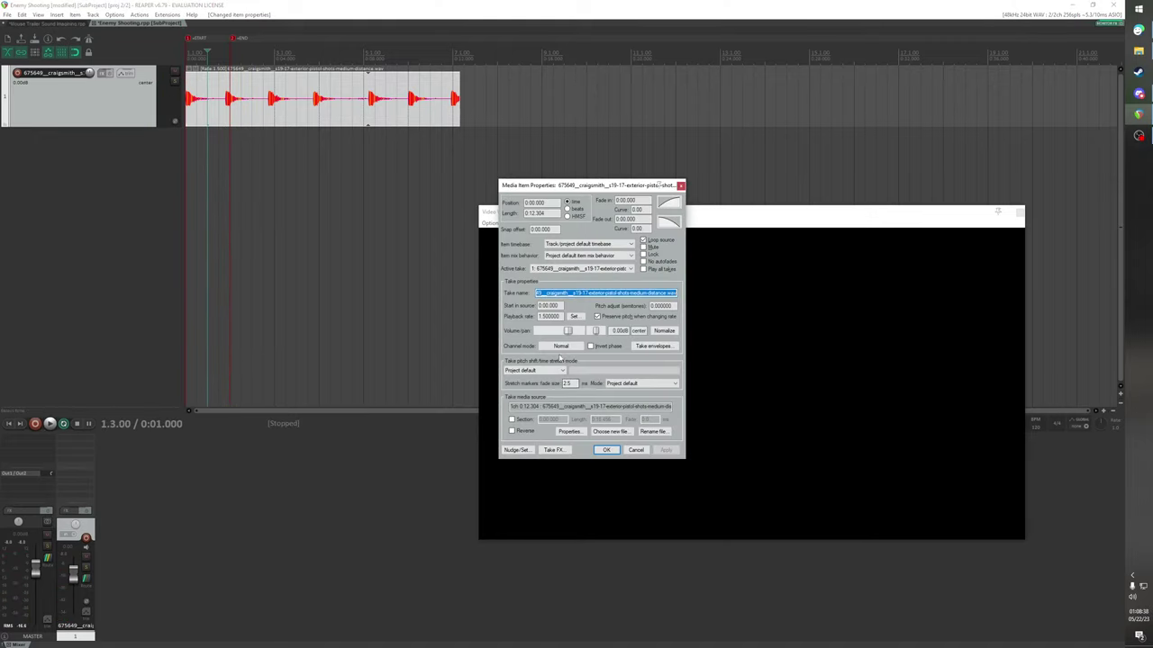
{"action": "type", "text": "2"}
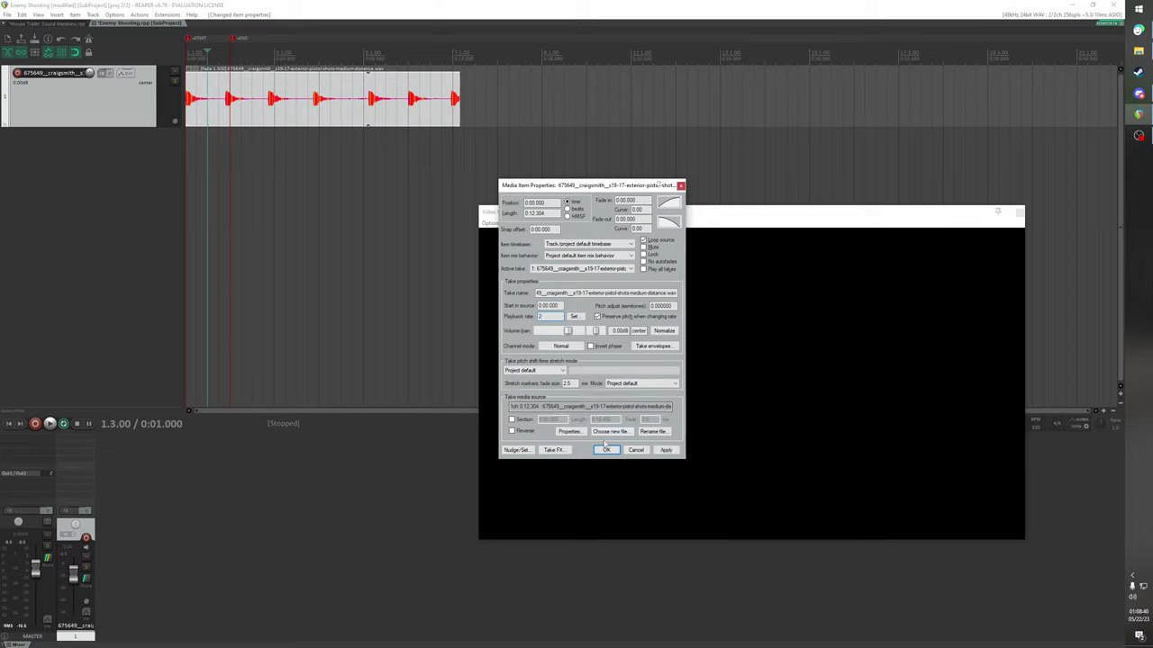
{"action": "left_click", "coordinate": [607, 451]}
{"action": "key", "text": "space"}
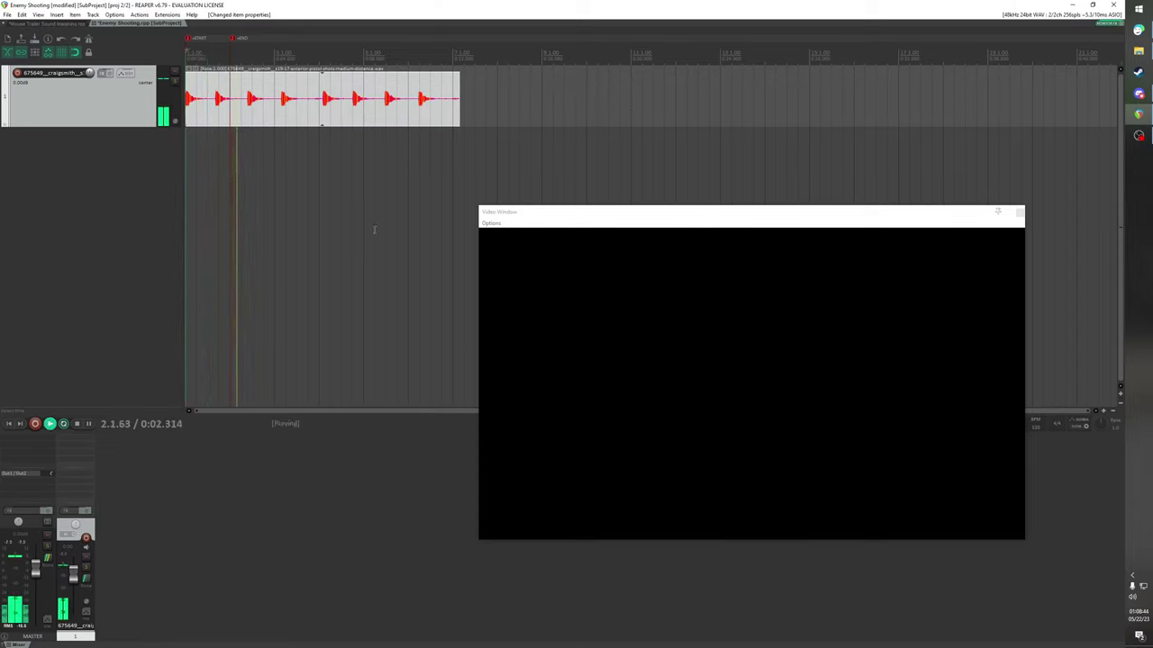
{"action": "scroll", "coordinate": [236, 101], "scroll_direction": "up", "scroll_amount": 5}
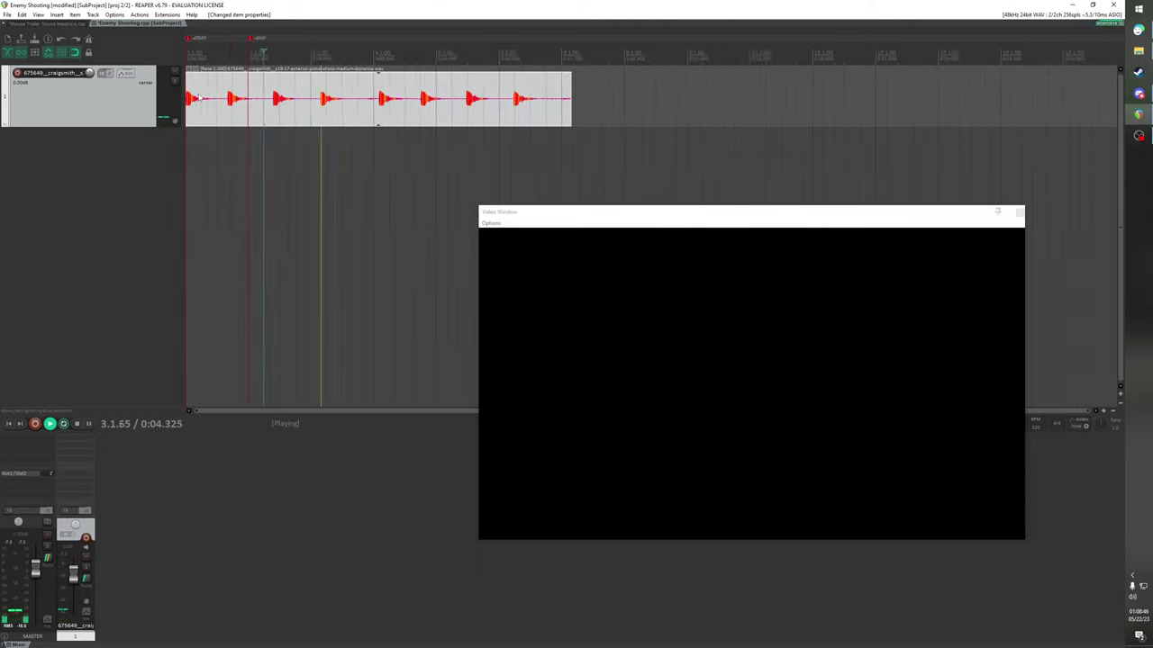
Play the enemy's shooting scene in the main trailer project from 0:05.500, then return to the Enemy Shooting subproject
{"action": "scroll", "coordinate": [207, 104], "scroll_direction": "down", "scroll_amount": 1}
{"action": "scroll", "coordinate": [206, 103], "scroll_direction": "down", "scroll_amount": 3}
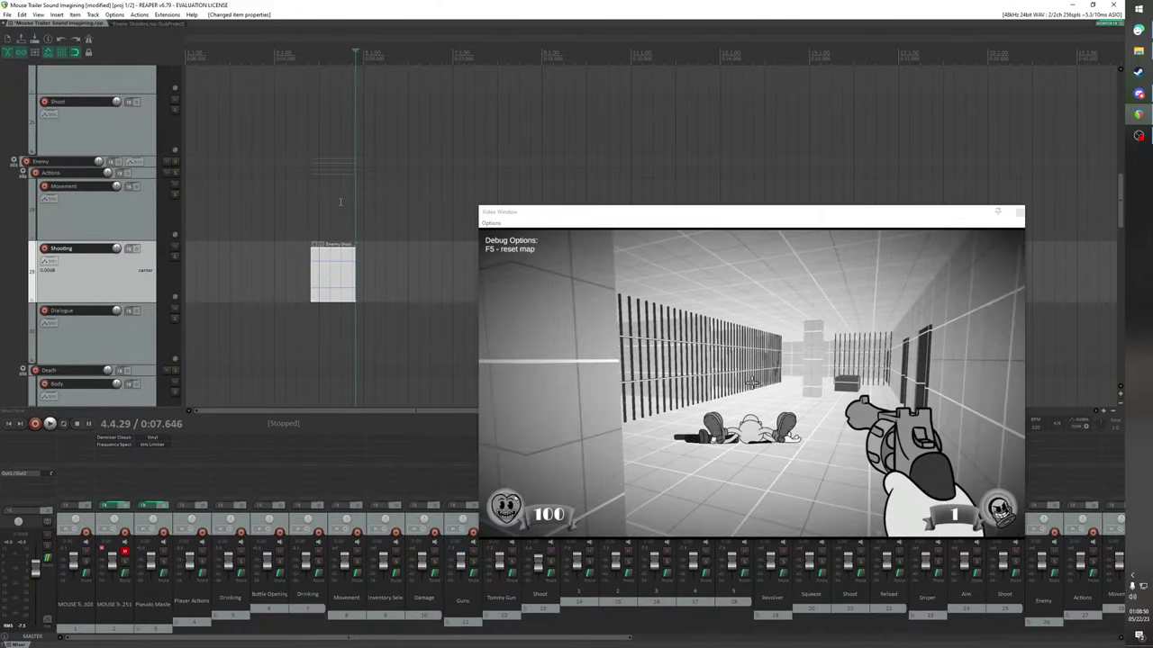
{"action": "left_click", "coordinate": [308, 78]}
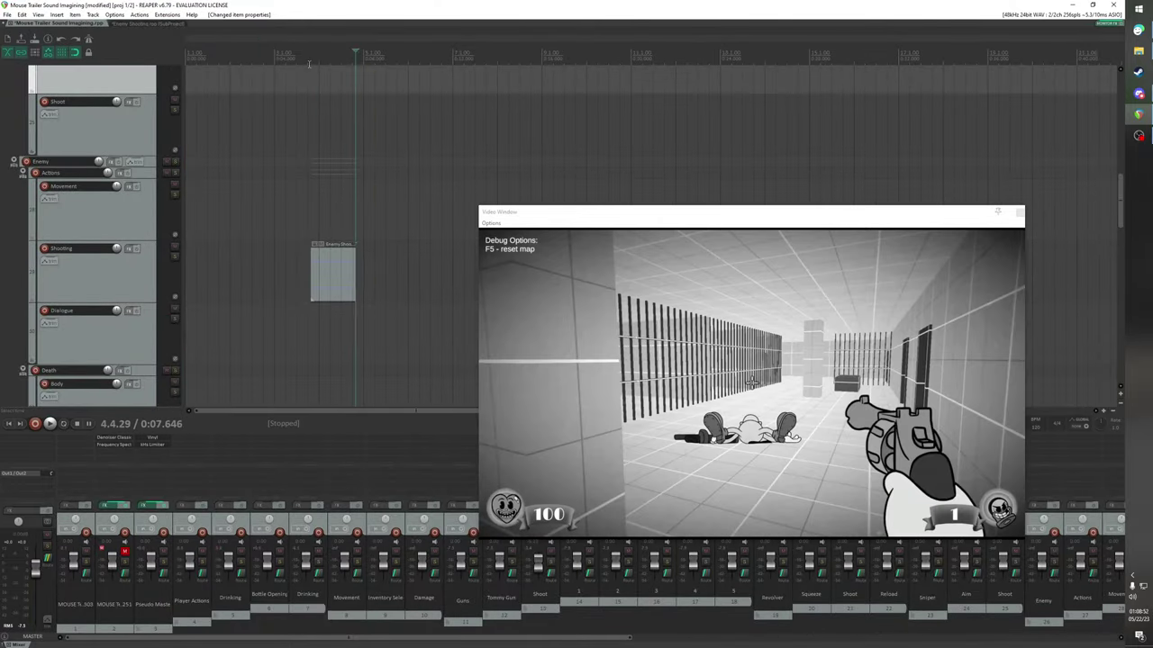
{"action": "key", "text": "space"}
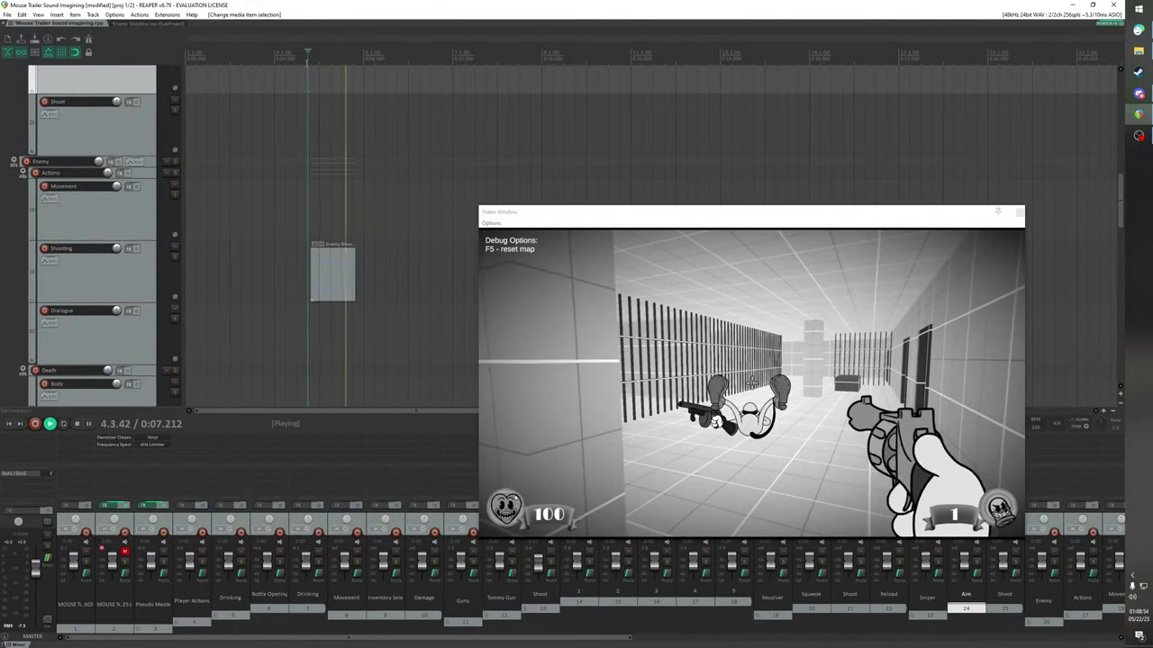
{"action": "key", "text": "space"}
{"action": "key", "text": "space"}
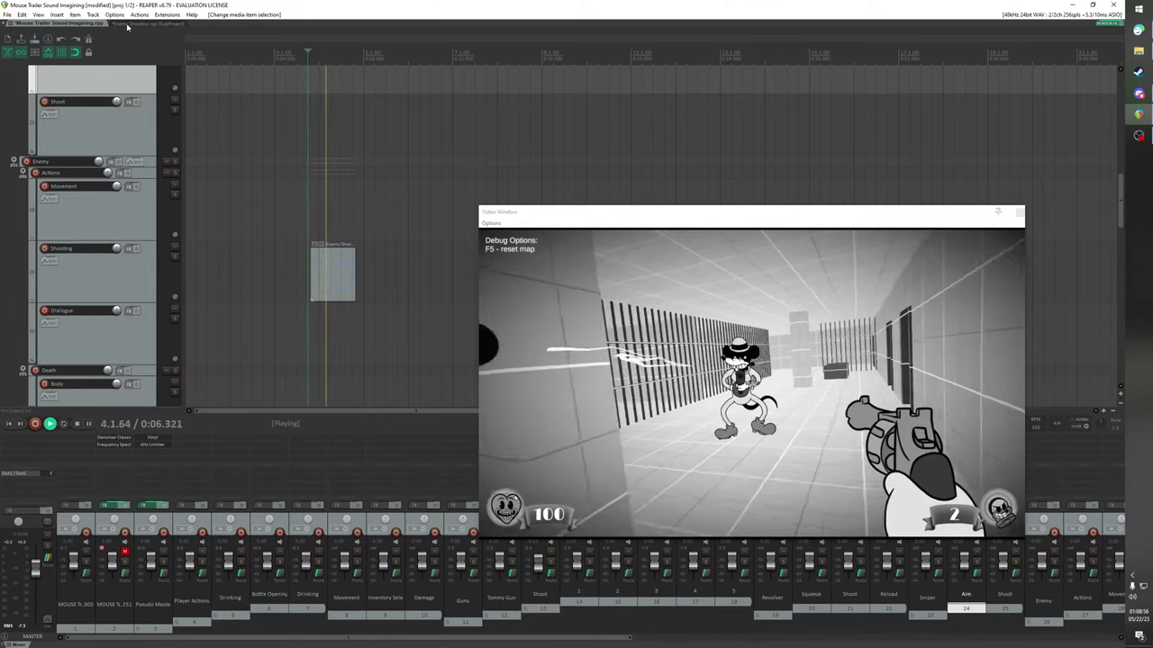
{"action": "left_click", "coordinate": [129, 24]}
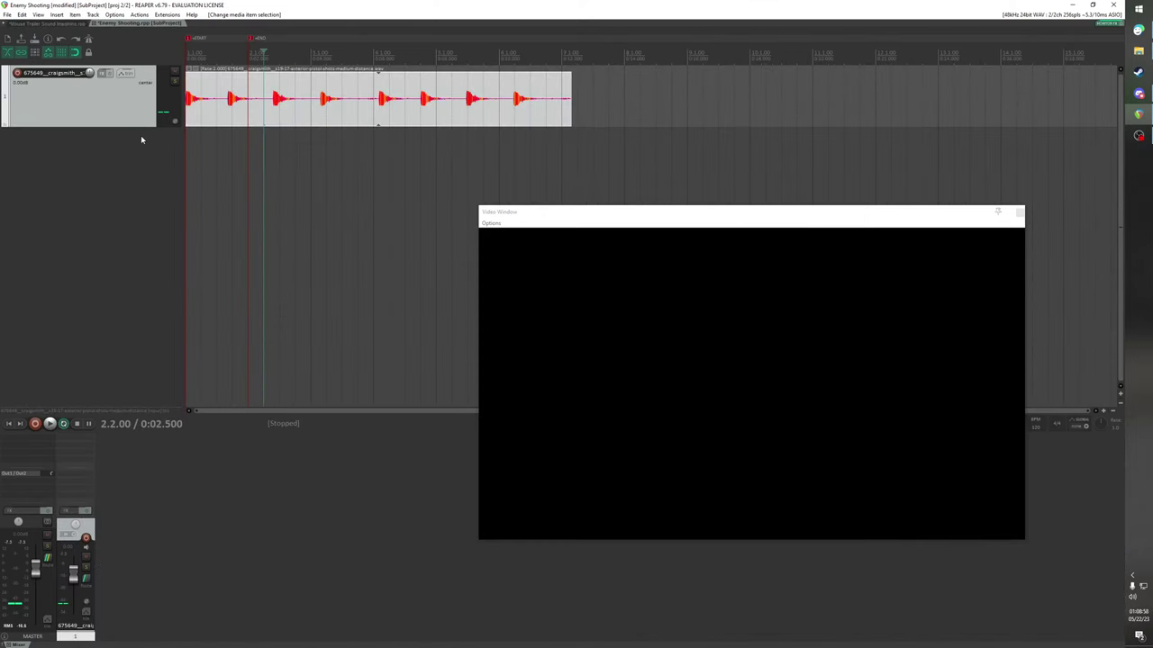
In the main trailer project, add a track beneath Shooting, move the Enemy Shooting item onto it and nest it as Shooting's child
{"action": "left_click", "coordinate": [41, 24]}
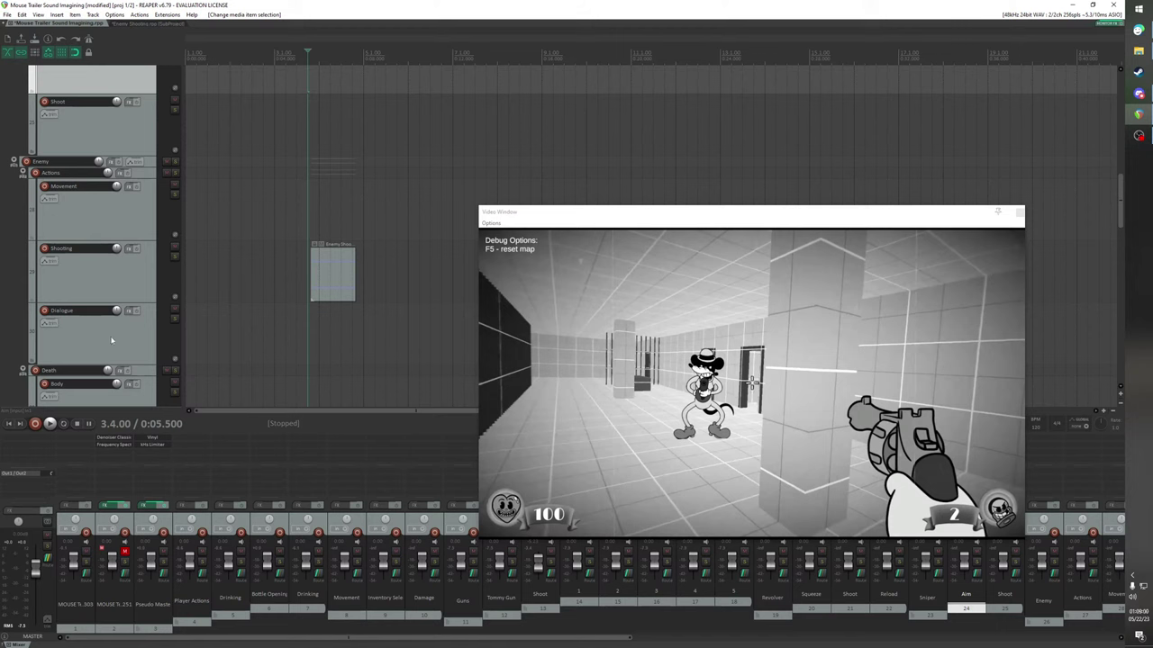
{"action": "left_click", "coordinate": [114, 291]}
{"action": "key", "text": "ctrl+t"}
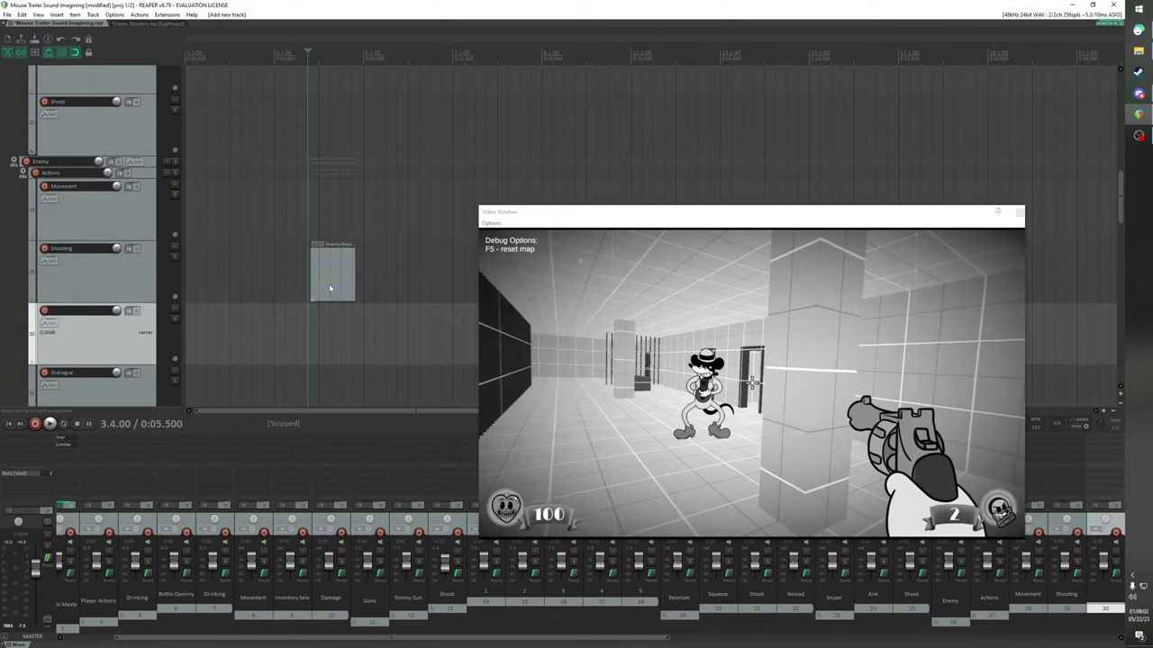
{"action": "left_click_drag", "start_coordinate": [331, 288], "coordinate": [331, 328]}
{"action": "left_click", "coordinate": [118, 320]}
{"action": "left_click_drag", "start_coordinate": [114, 290], "coordinate": [115, 280]}
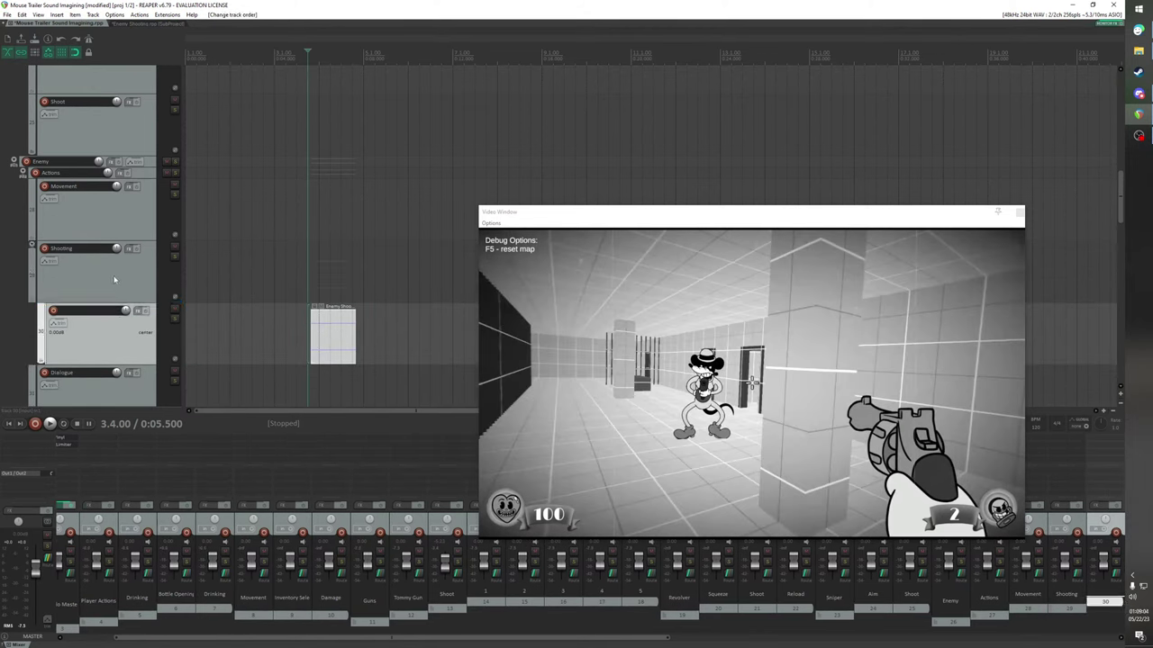
Align the Enemy Shooting item's start with 0:05.500, play the scene, and name its child track 1
{"action": "left_click_drag", "start_coordinate": [329, 336], "coordinate": [326, 333]}
{"action": "key", "text": "space"}
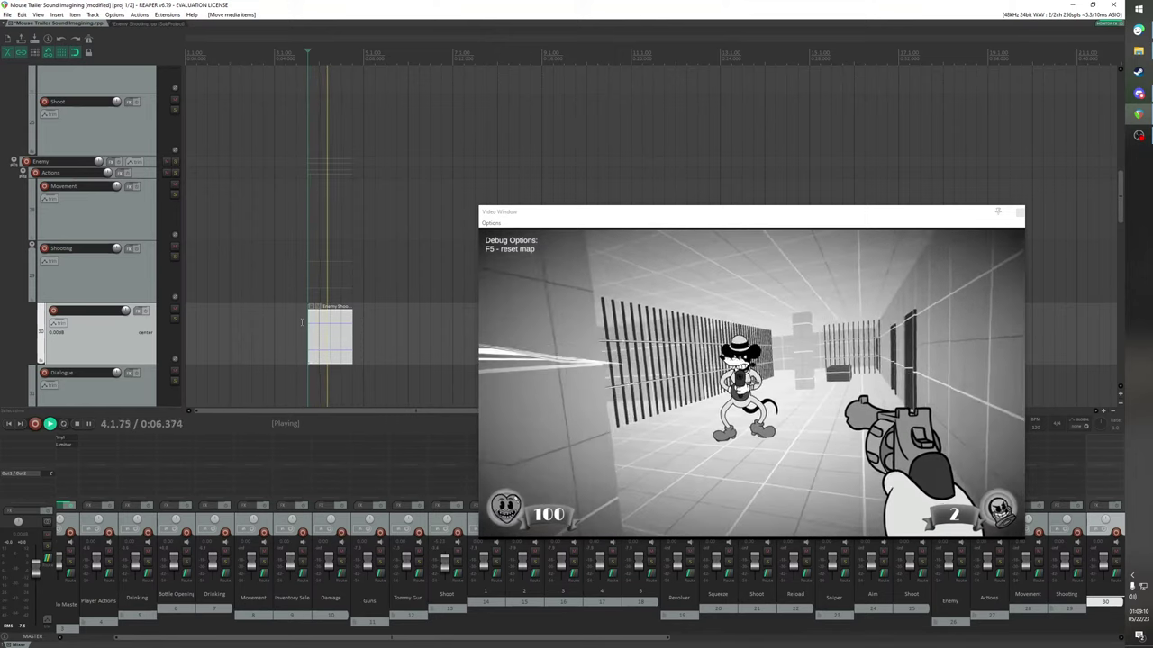
{"action": "key", "text": "space"}
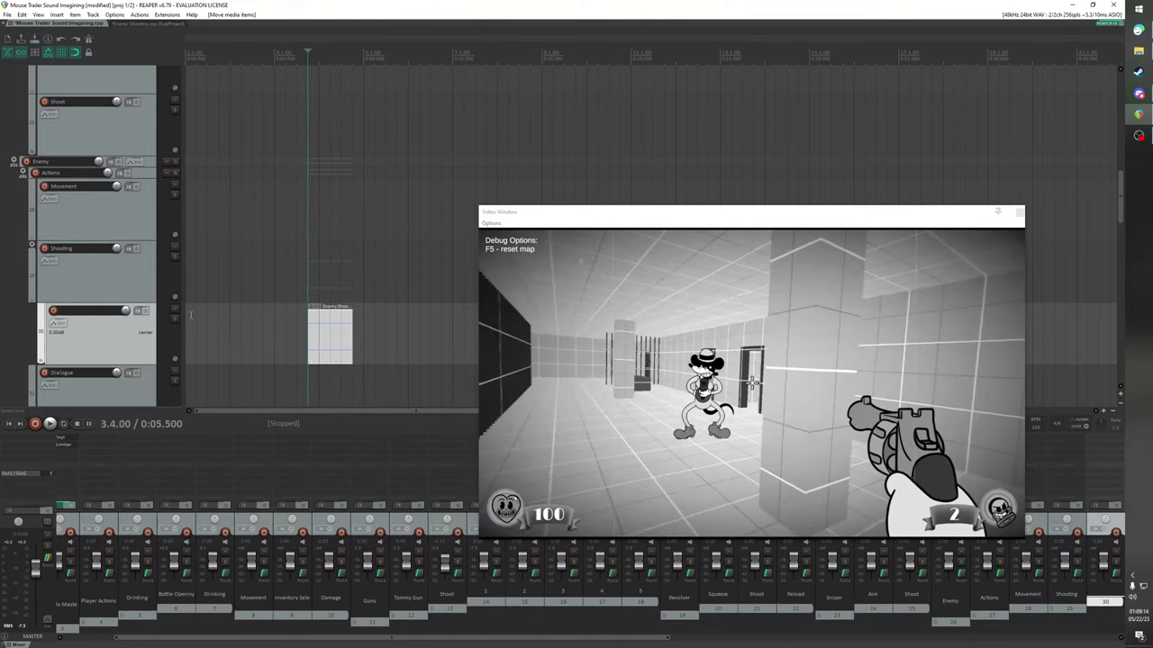
{"action": "left_click_drag", "start_coordinate": [96, 329], "coordinate": [82, 356]}
{"action": "double_click", "coordinate": [93, 311]}
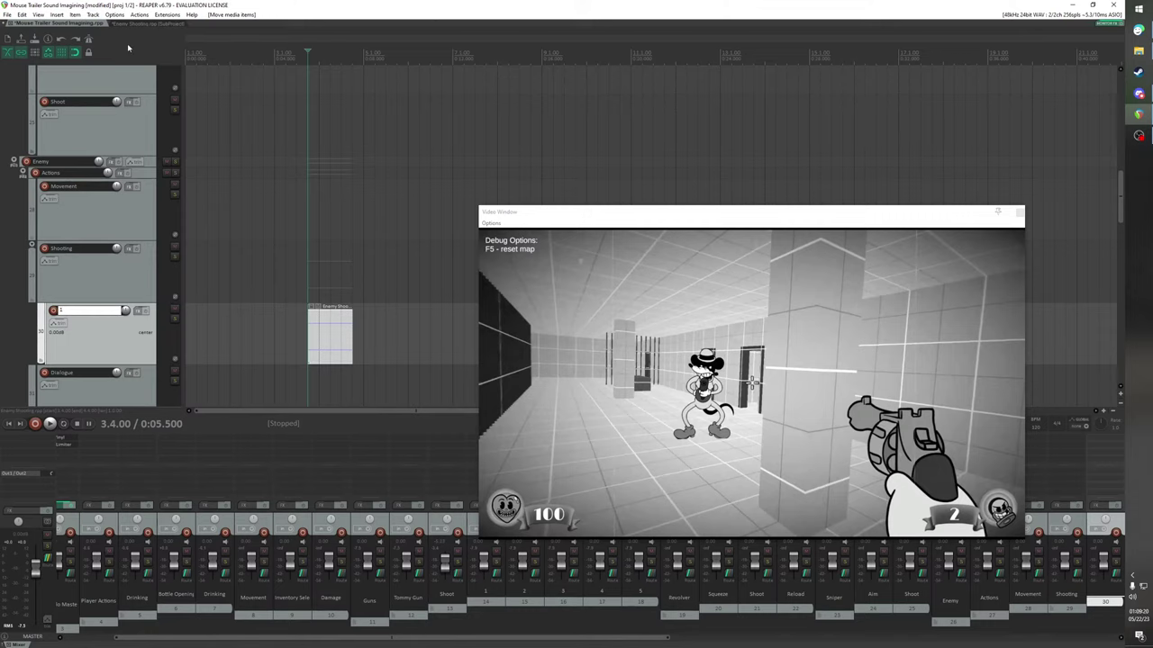
Audition the sped-up shots in the Enemy Shooting subproject and add the ReaPitch effect to their track
{"action": "left_click", "coordinate": [144, 23]}
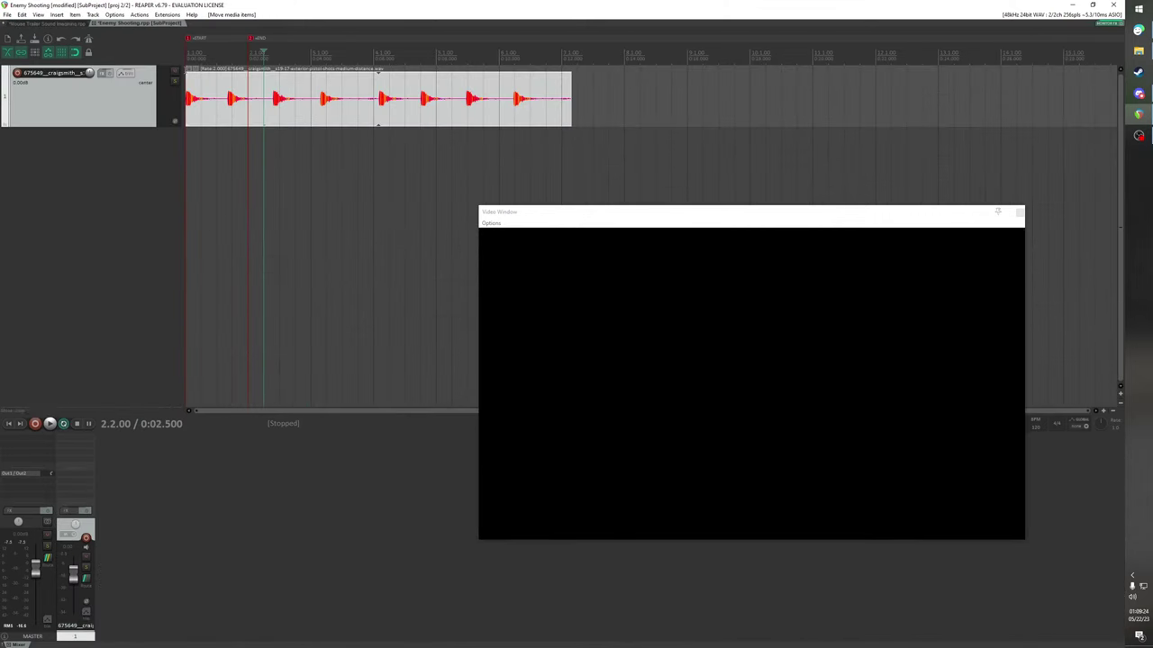
{"action": "key", "text": "space"}
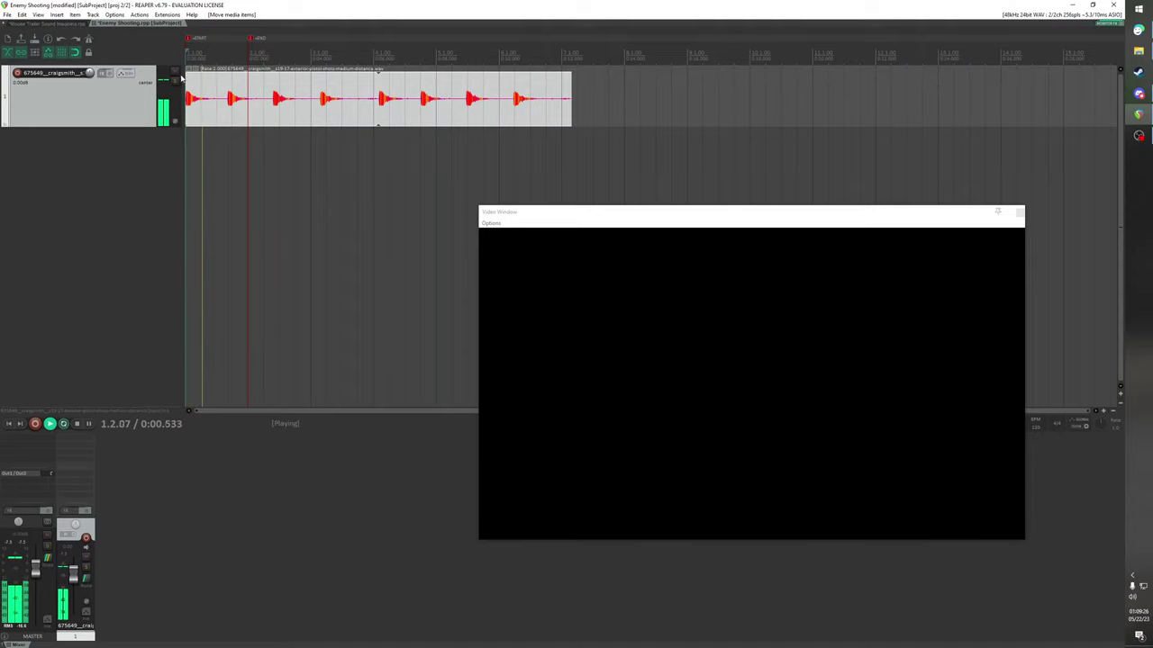
{"action": "key", "text": "space"}
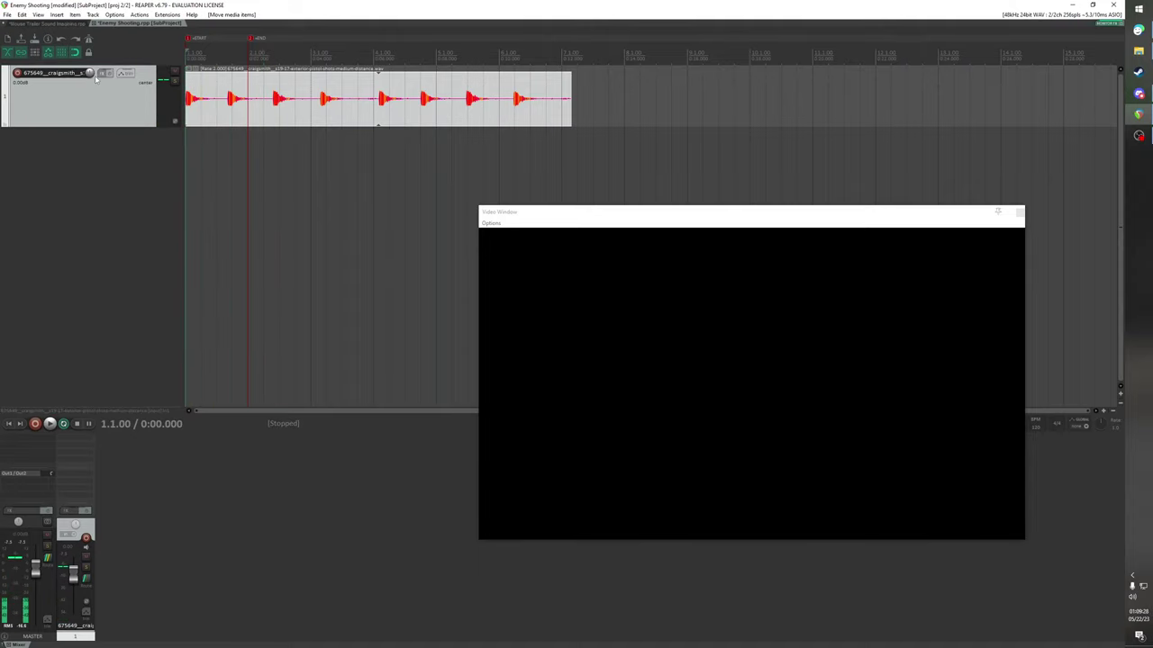
{"action": "left_click", "coordinate": [103, 73]}
{"action": "type", "text": "pi"}
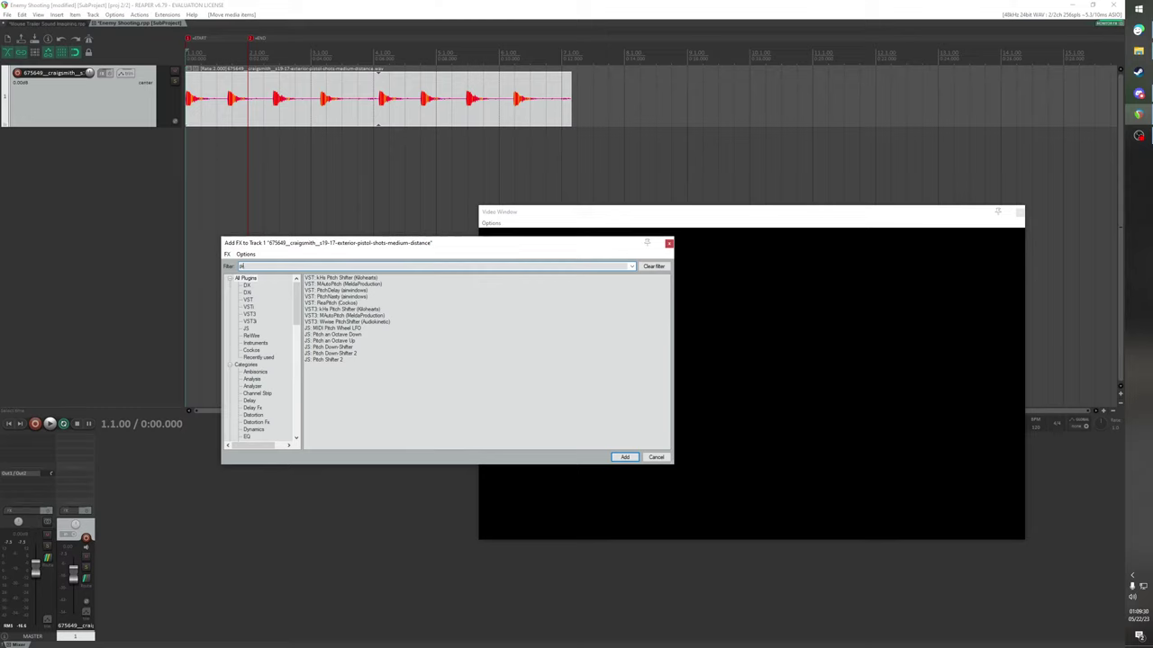
{"action": "type", "text": "tch"}
{"action": "double_click", "coordinate": [377, 303]}
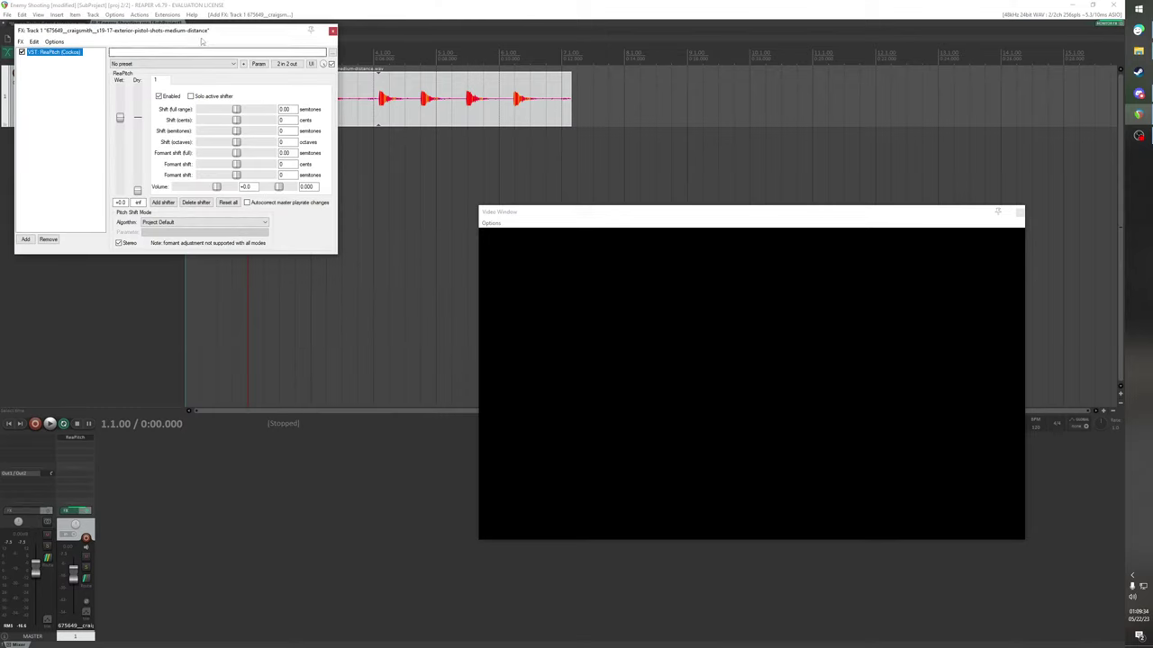
{"action": "left_click_drag", "start_coordinate": [254, 29], "coordinate": [819, 88]}
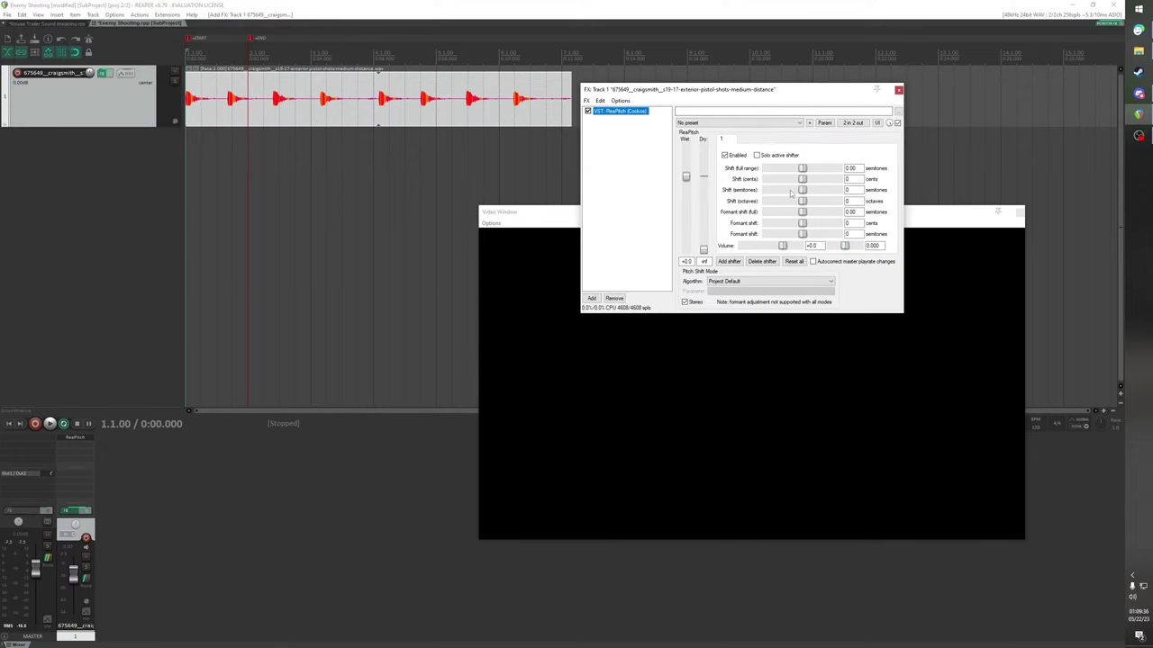
Lower the ReaPitch shift to -4 semitones while auditioning the shots, then close the effect window
{"action": "left_click_drag", "start_coordinate": [803, 189], "coordinate": [791, 191]}
{"action": "key", "text": "space"}
{"action": "key", "text": "space"}
{"action": "key", "text": "space"}
{"action": "key", "text": "space"}
{"action": "key", "text": "space"}
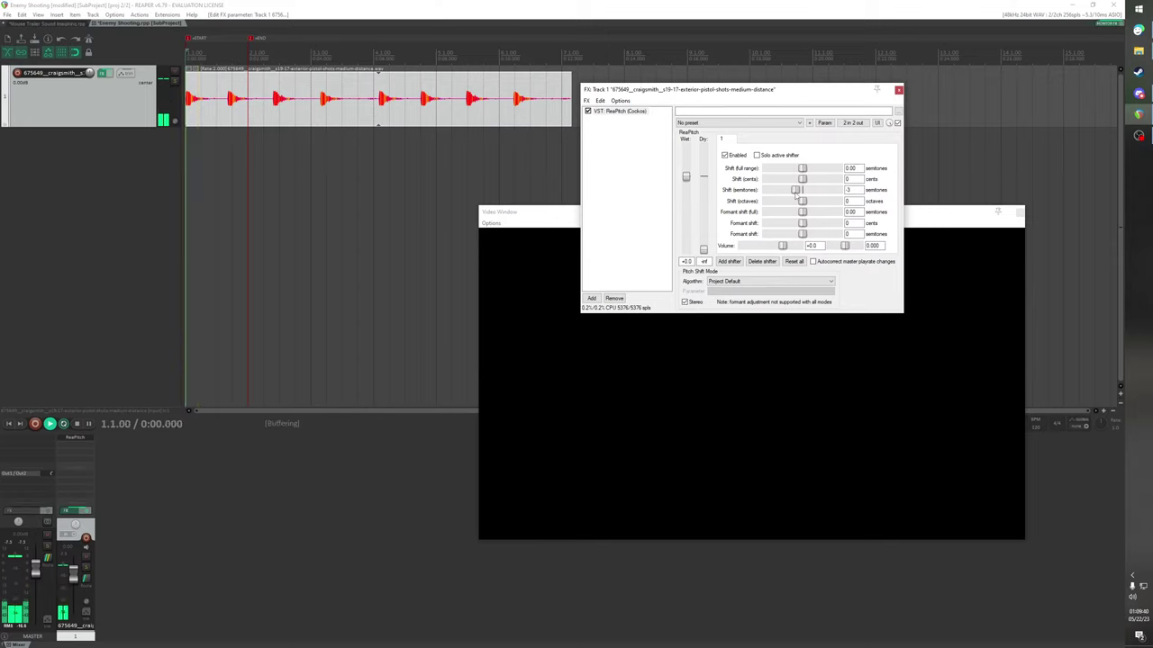
{"action": "key", "text": "space"}
{"action": "left_click_drag", "start_coordinate": [794, 193], "coordinate": [792, 193]}
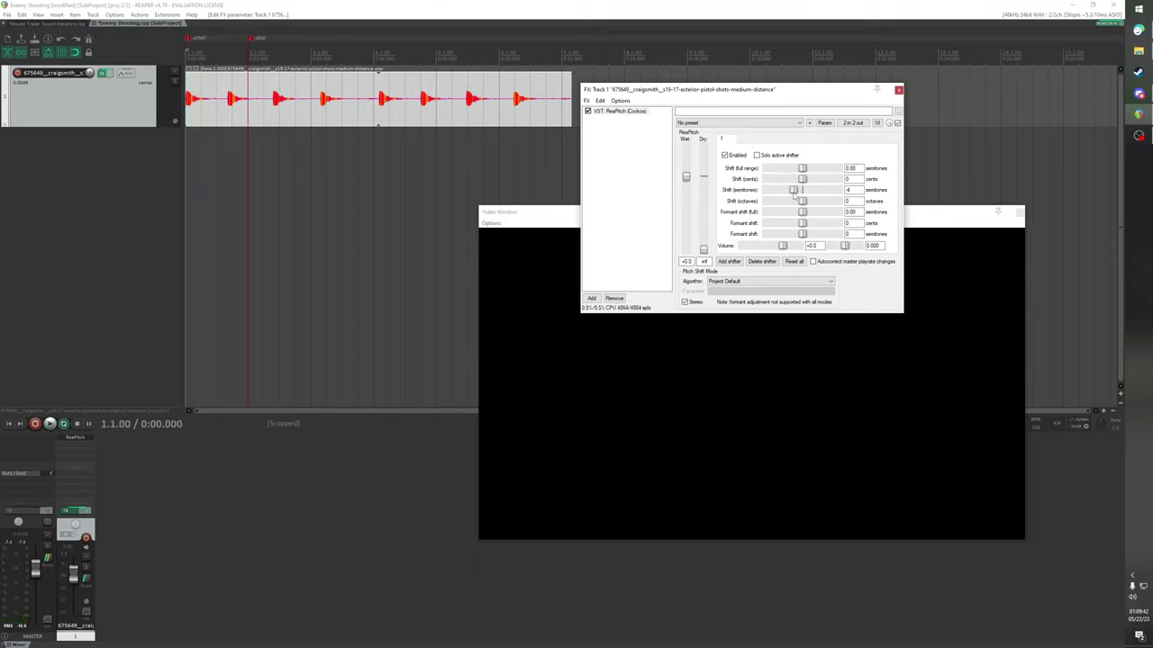
{"action": "key", "text": "space"}
{"action": "key", "text": "space"}
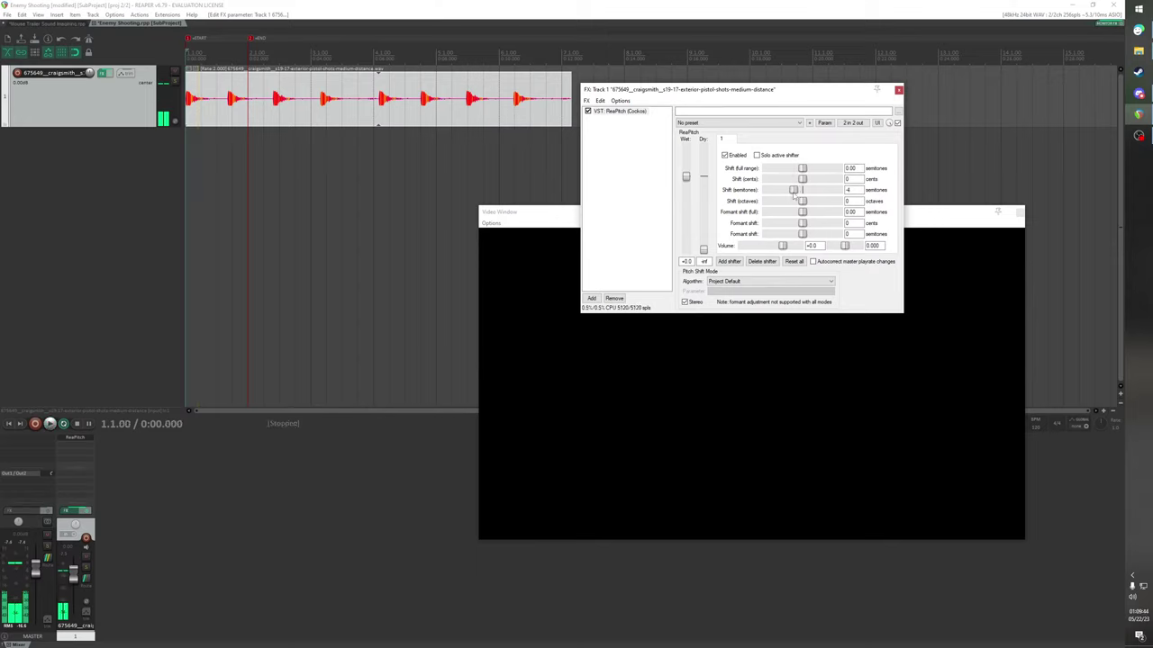
{"action": "left_click", "coordinate": [898, 90]}
Trim the recording's end to 0:01.000 so only the first shot remains, and move the END marker there
{"action": "left_click", "coordinate": [211, 100]}
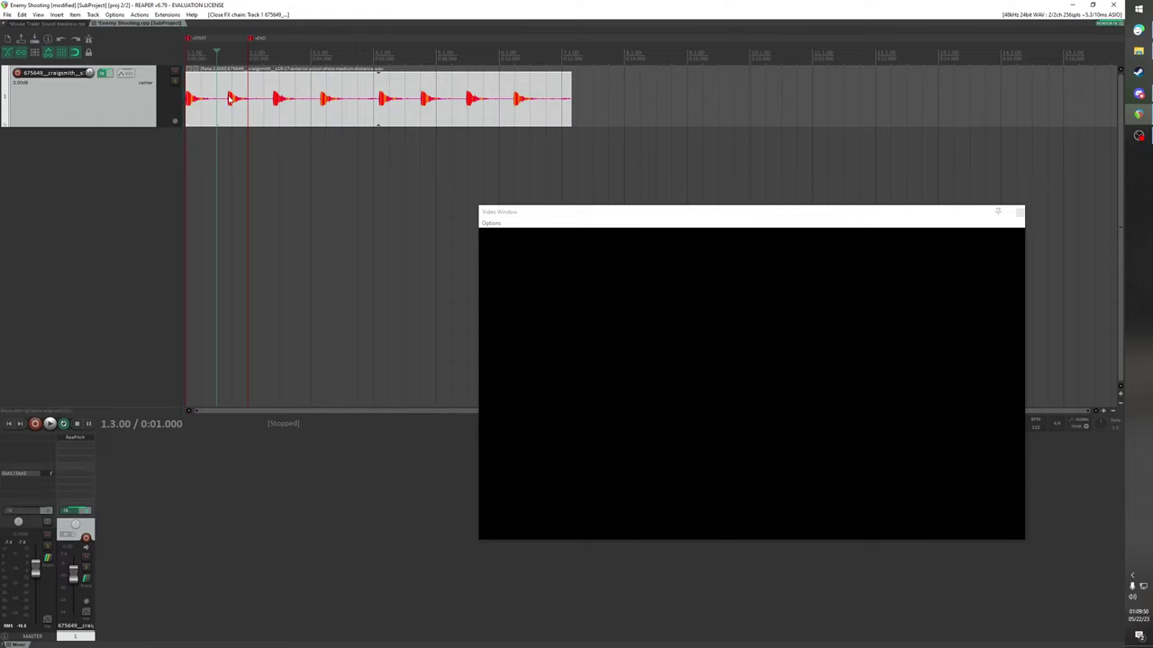
{"action": "key", "text": "s"}
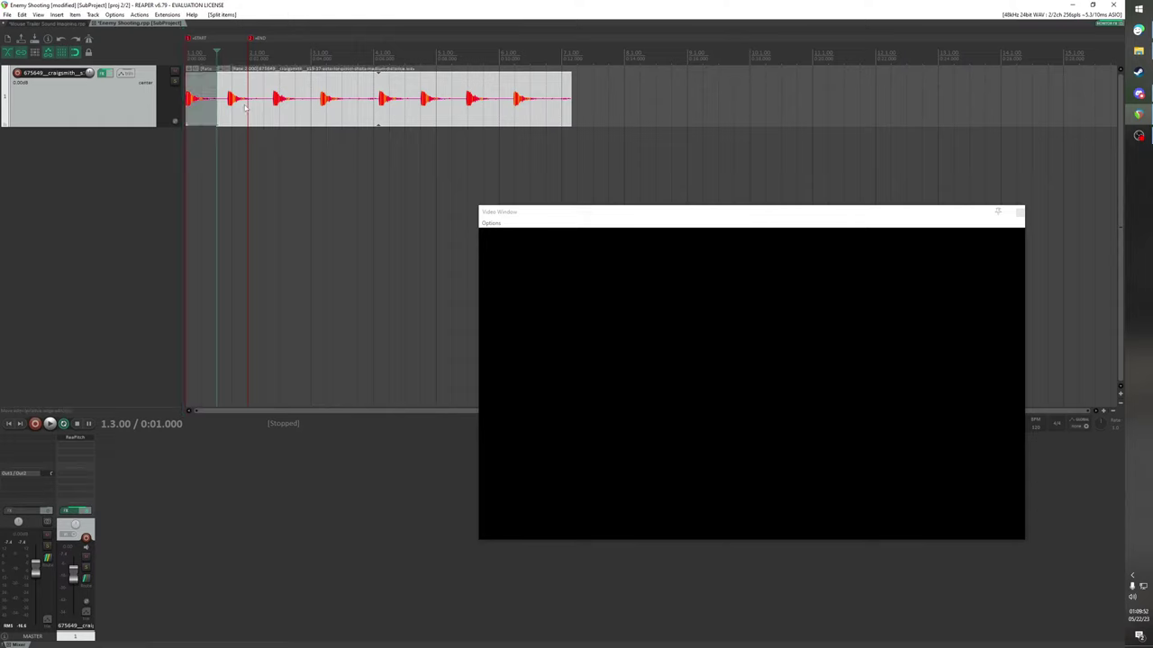
{"action": "key", "text": "ctrl+z"}
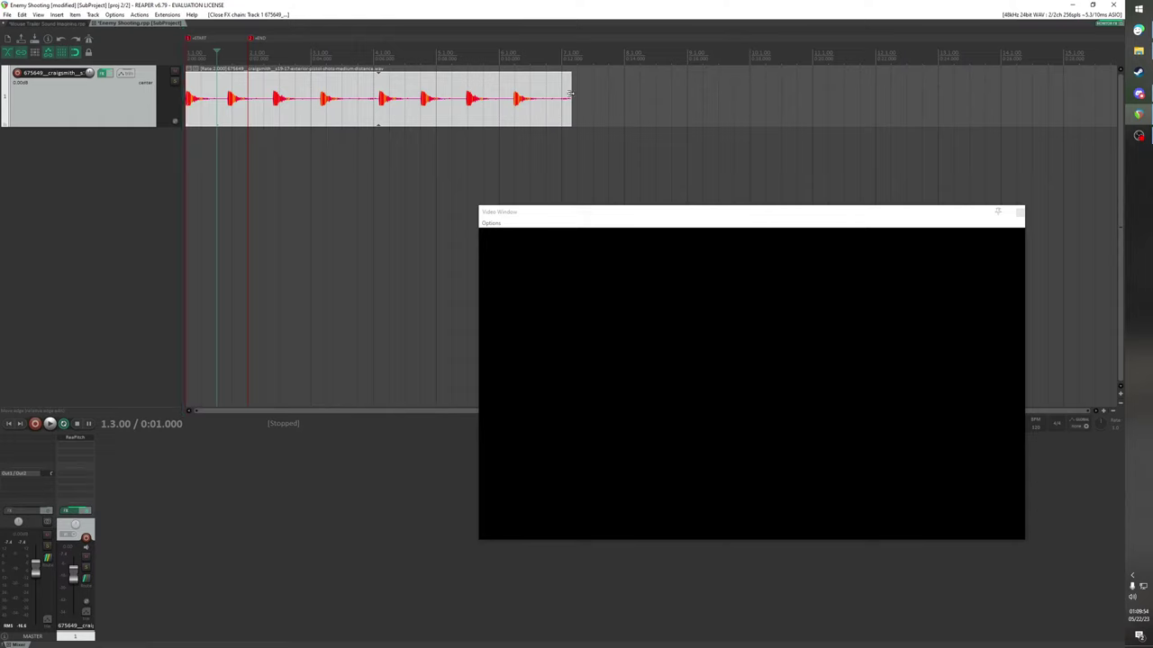
{"action": "left_click_drag", "start_coordinate": [571, 93], "coordinate": [221, 110]}
{"action": "left_click_drag", "start_coordinate": [251, 38], "coordinate": [216, 37]}
Trim the silence before the gunshot so the item begins just ahead of its first peak
{"action": "scroll", "coordinate": [261, 101], "scroll_direction": "up", "scroll_amount": 4}
{"action": "scroll", "coordinate": [261, 102], "scroll_direction": "up", "scroll_amount": 3}
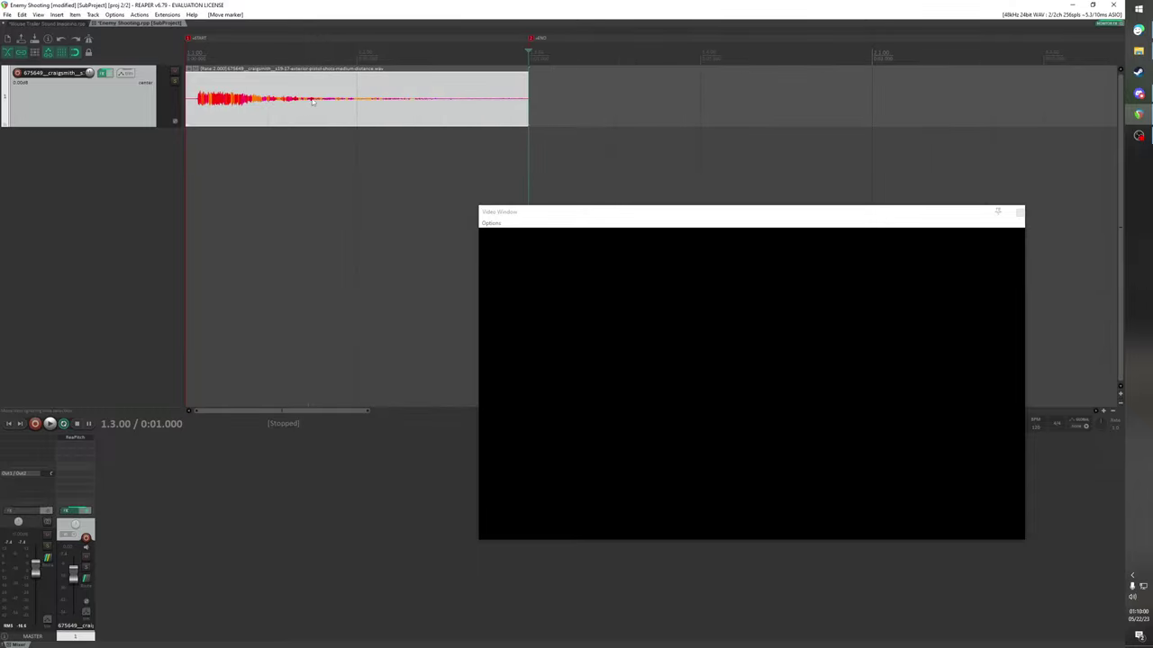
{"action": "left_click_drag", "start_coordinate": [186, 94], "coordinate": [194, 95]}
{"action": "left_click", "coordinate": [199, 99]}
{"action": "scroll", "coordinate": [199, 99], "scroll_direction": "up", "scroll_amount": 8}
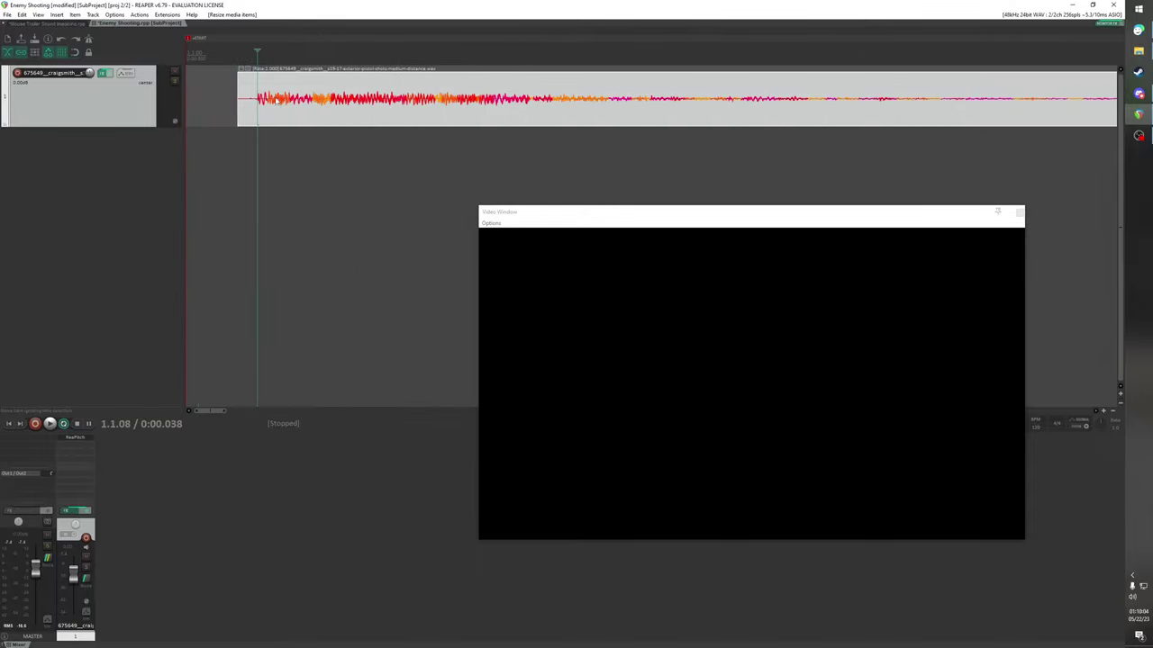
{"action": "left_click_drag", "start_coordinate": [475, 103], "coordinate": [571, 135]}
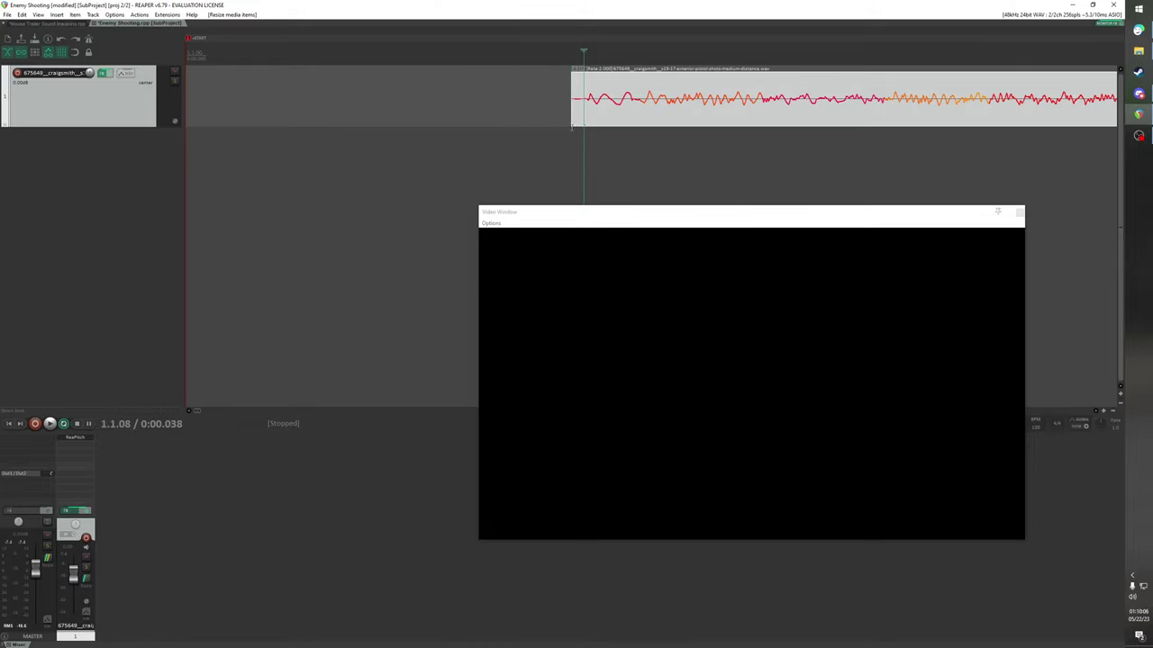
Move the trimmed gunshot to the START marker and extend its end to the END marker
{"action": "scroll", "coordinate": [571, 135], "scroll_direction": "down", "scroll_amount": 8}
{"action": "left_click_drag", "start_coordinate": [234, 101], "coordinate": [227, 98]}
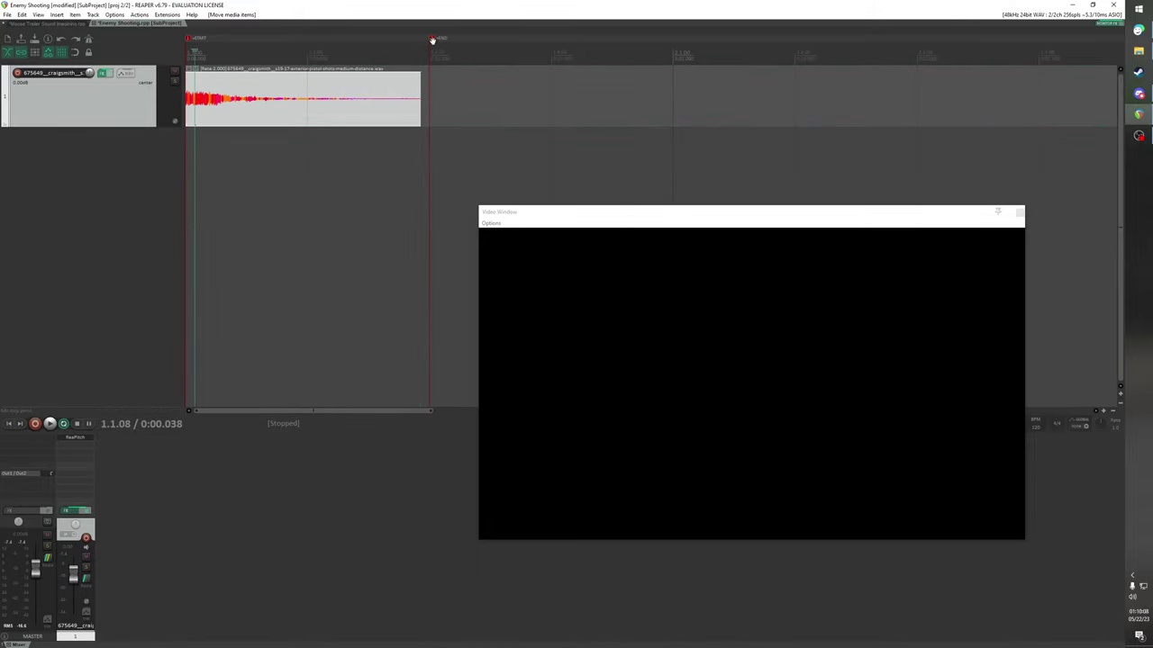
{"action": "mouse_move", "coordinate": [418, 94]}
{"action": "left_mouse_down"}
{"action": "mouse_move", "coordinate": [540, 99]}
{"action": "mouse_move", "coordinate": [431, 99]}
{"action": "left_mouse_up"}
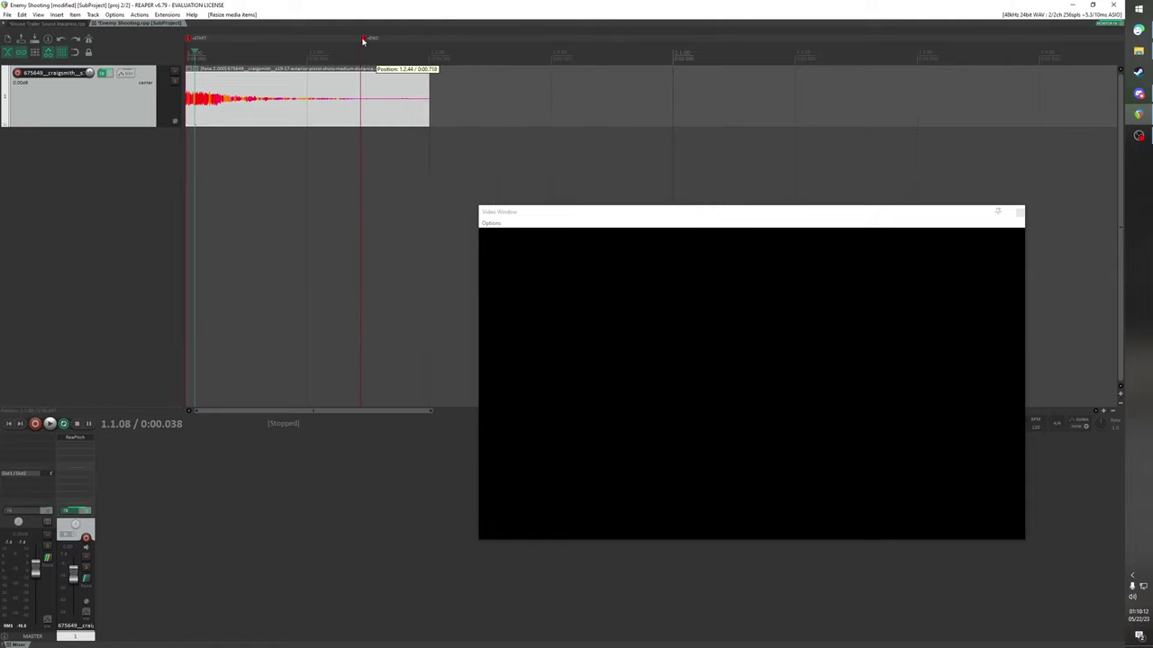
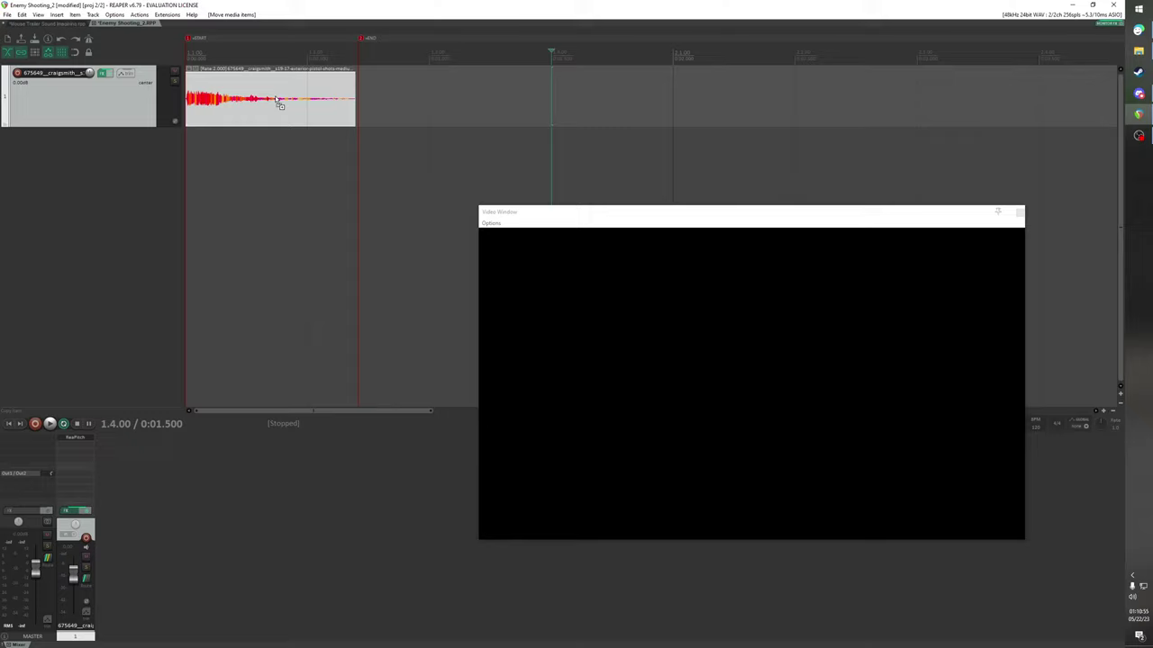
Save the current gunshot project and save it as the new version Enemy Shooting_3
{"action": "key", "text": "ctrl+s"}
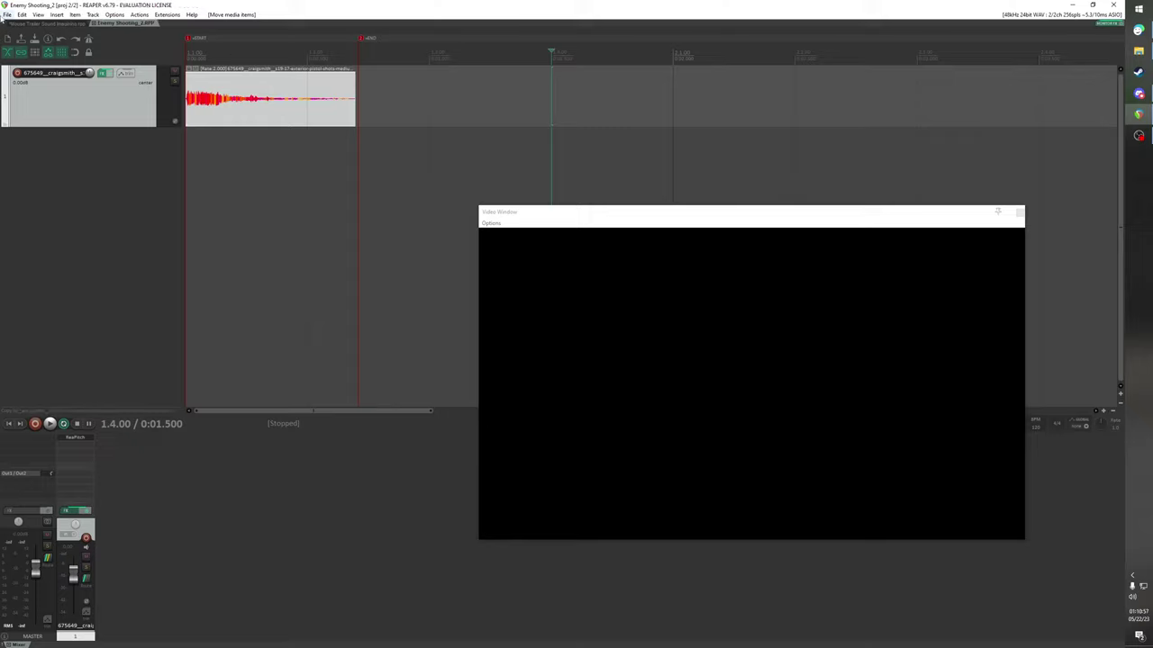
{"action": "left_click", "coordinate": [4, 15]}
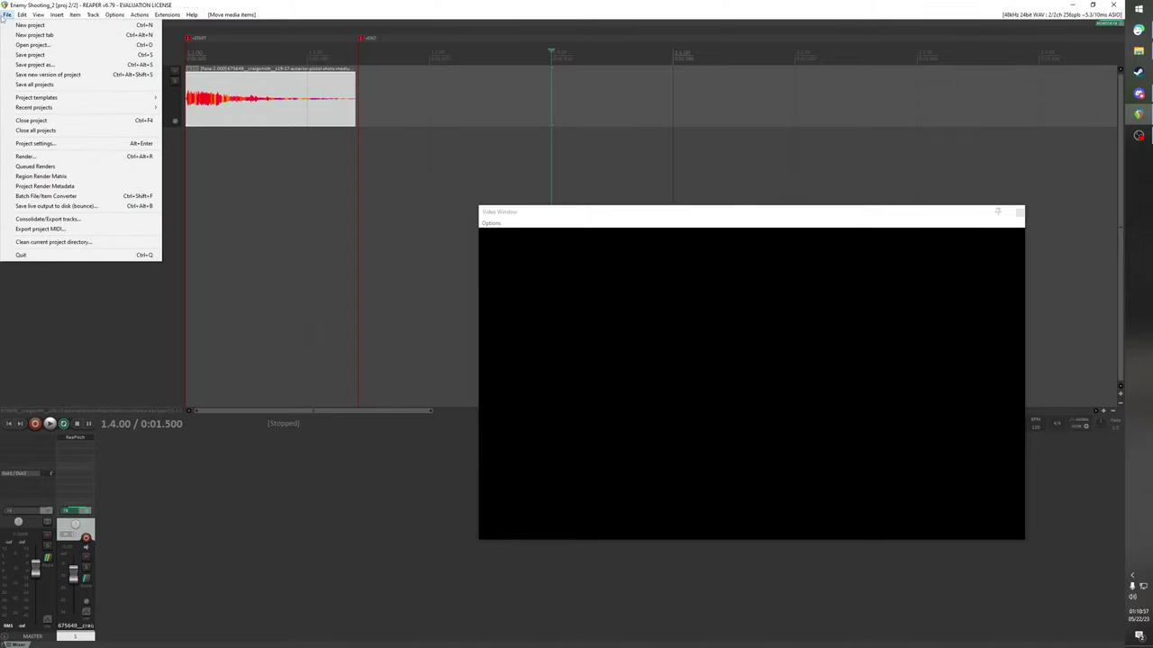
{"action": "left_click", "coordinate": [35, 79]}
Extend the gunshot item to uncover the recording's next shot, trim away everything before that shot, and move it to the START marker
{"action": "left_click_drag", "start_coordinate": [352, 102], "coordinate": [712, 127]}
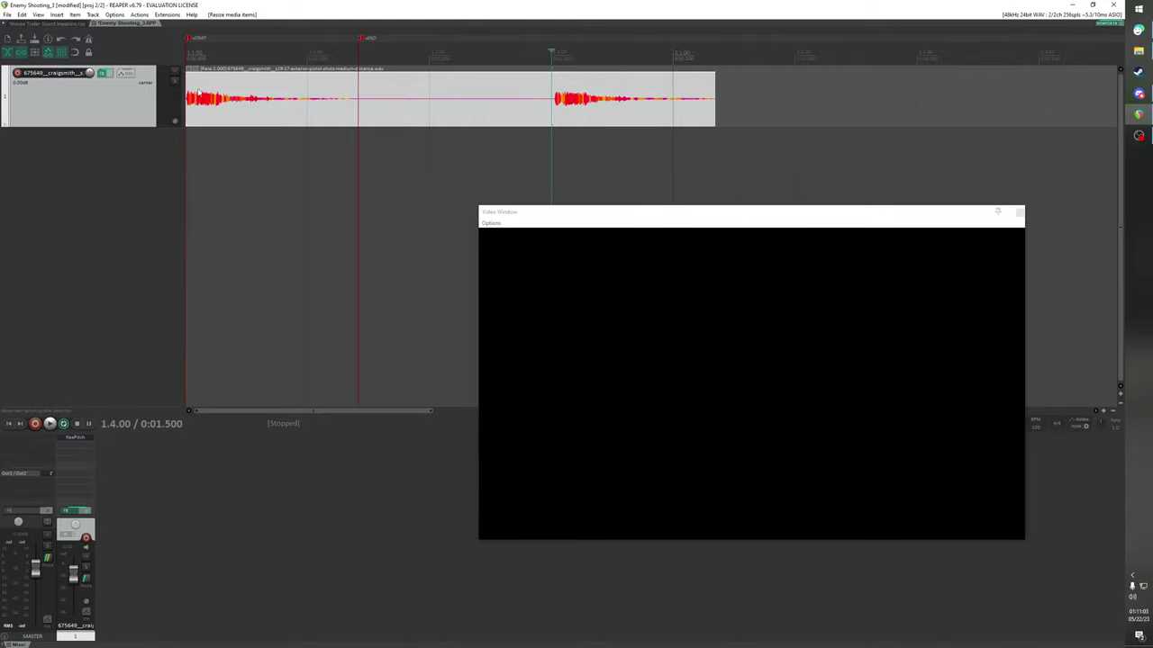
{"action": "left_click_drag", "start_coordinate": [188, 88], "coordinate": [551, 122]}
{"action": "left_click_drag", "start_coordinate": [605, 122], "coordinate": [180, 123]}
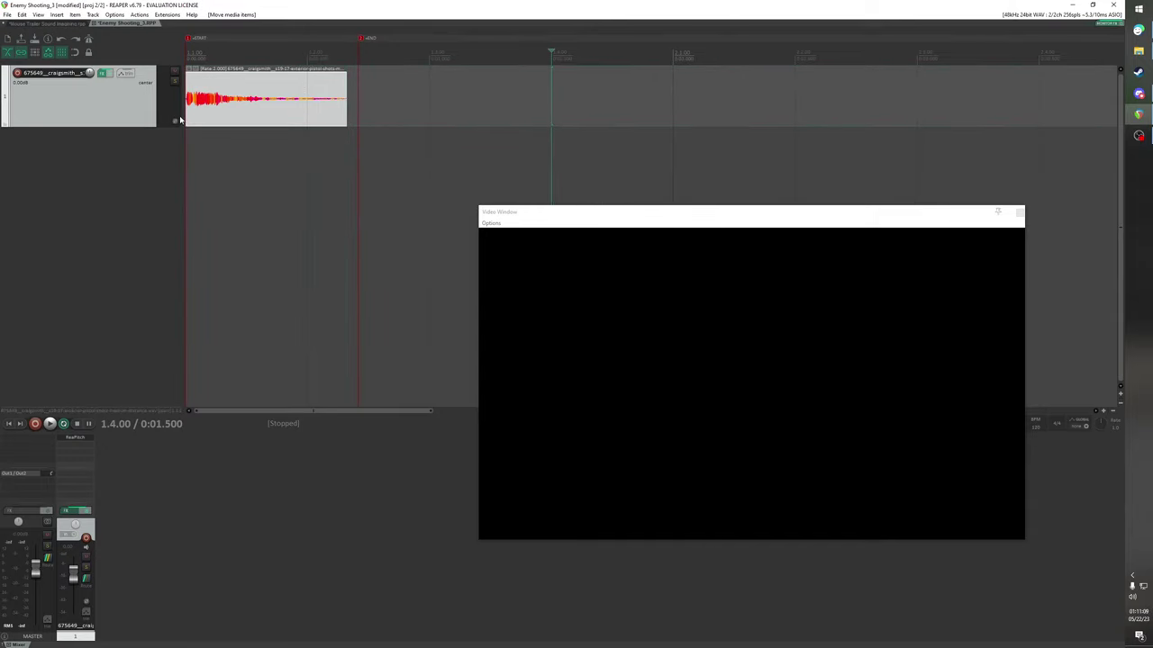
Save the project as new version Enemy Shooting_4, extend the gunshot's end to the END marker, and save again
{"action": "key", "text": "ctrl+alt+shift+s"}
{"action": "mouse_move", "coordinate": [345, 99]}
{"action": "left_mouse_down"}
{"action": "mouse_move", "coordinate": [805, 126]}
{"action": "mouse_move", "coordinate": [183, 123]}
{"action": "mouse_move", "coordinate": [392, 120]}
{"action": "mouse_move", "coordinate": [356, 119]}
{"action": "left_mouse_up"}
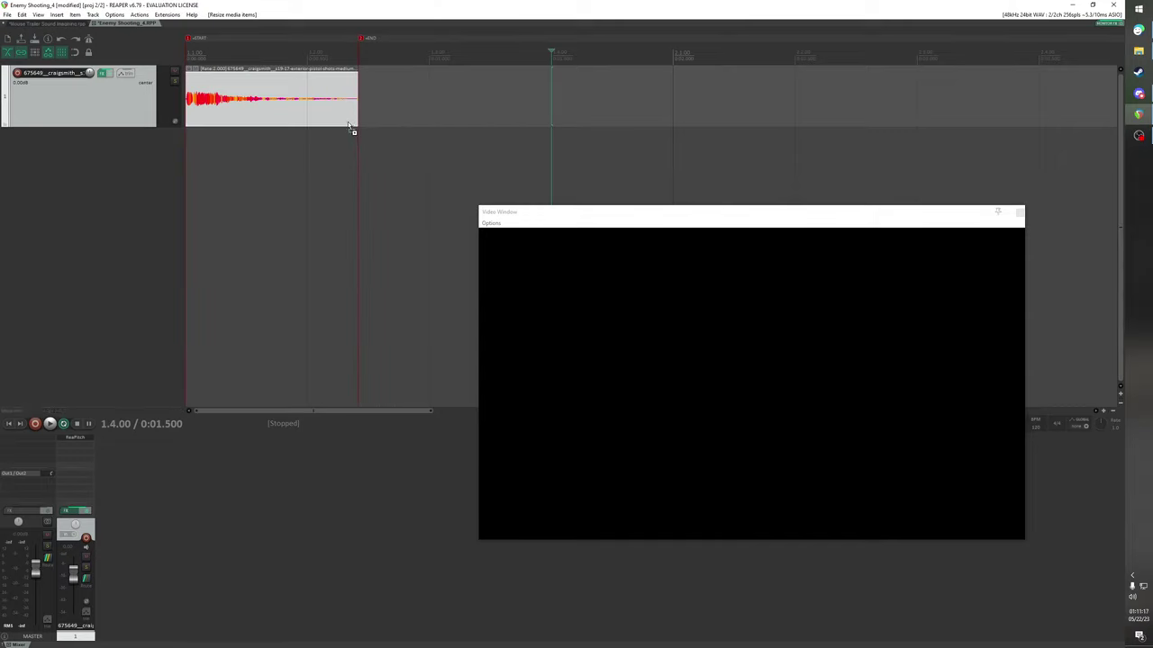
{"action": "key", "text": "ctrl+s"}
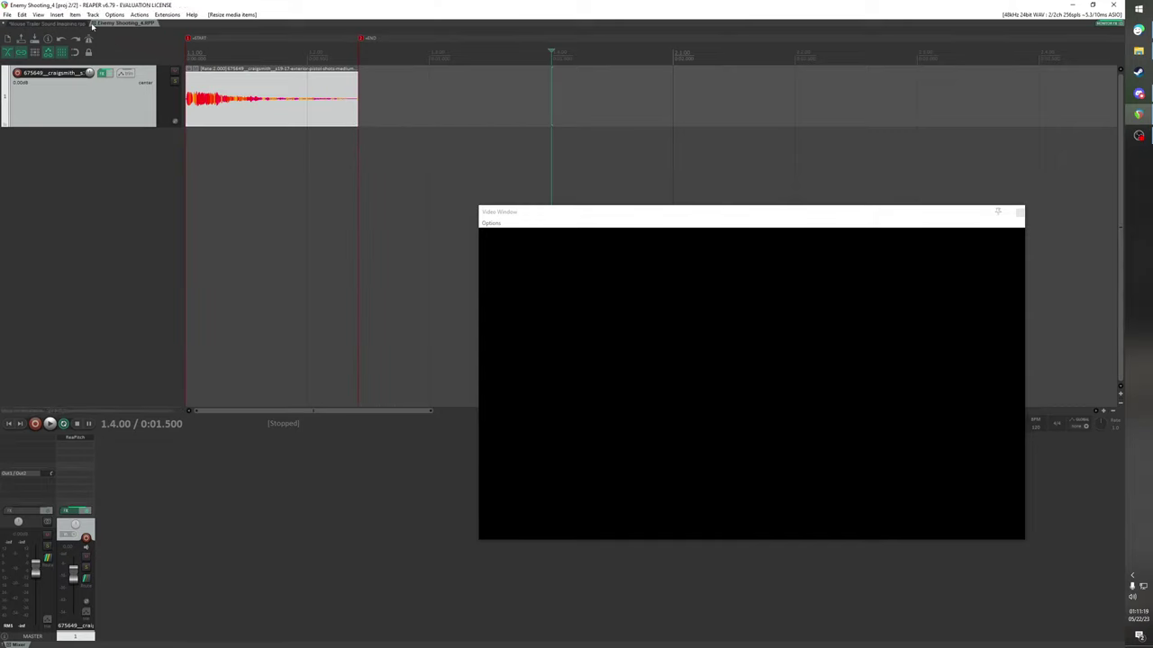
In the Mouse Trailer project, insert Enemy Shooting_1.RPP from File Explorer as a media item after the Enemy Shooting item, and trim that item to its first shot
{"action": "left_click", "coordinate": [27, 23]}
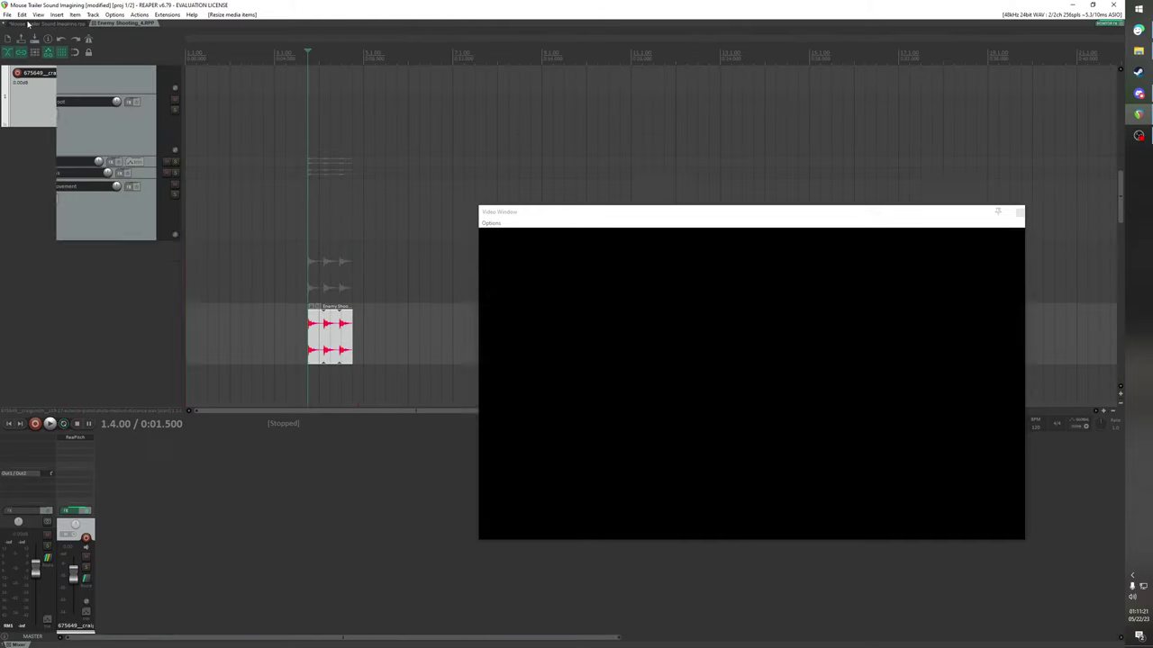
{"action": "left_click", "coordinate": [1139, 56]}
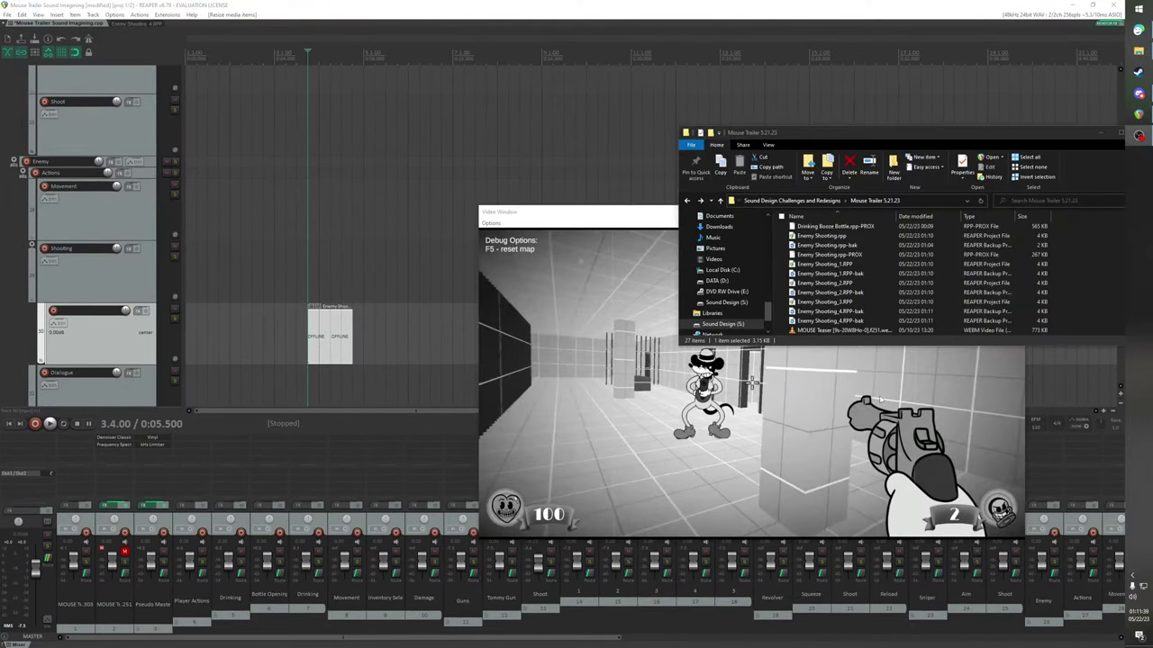
{"action": "scroll", "coordinate": [852, 265], "scroll_direction": "down", "scroll_amount": 4}
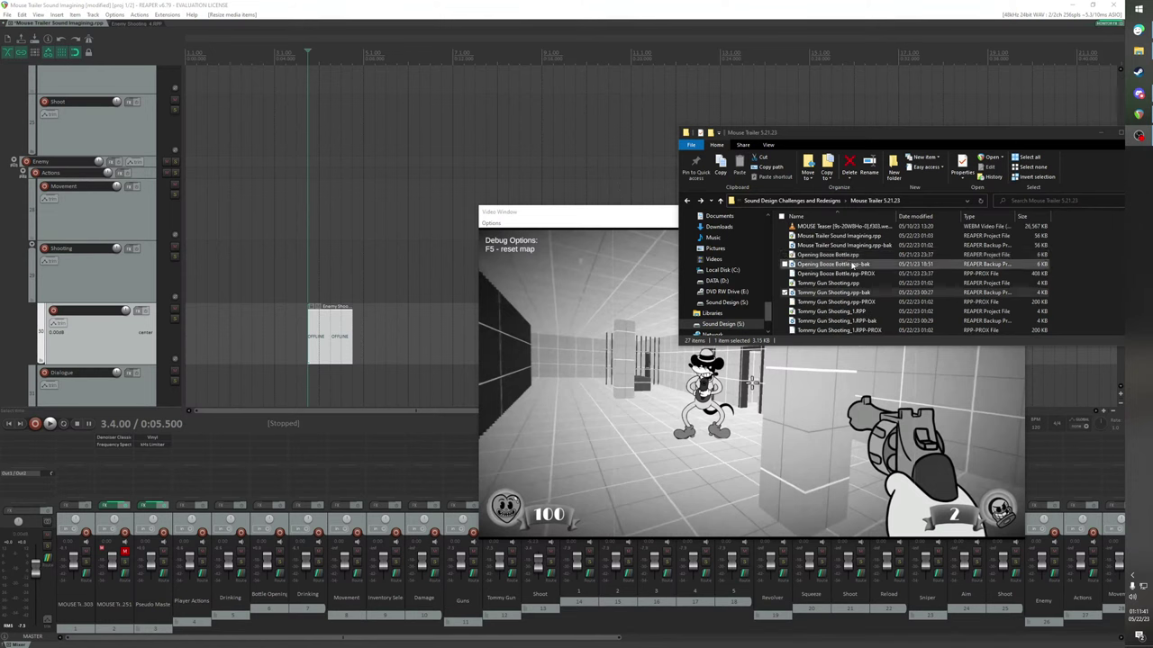
{"action": "scroll", "coordinate": [891, 288], "scroll_direction": "up", "scroll_amount": 4}
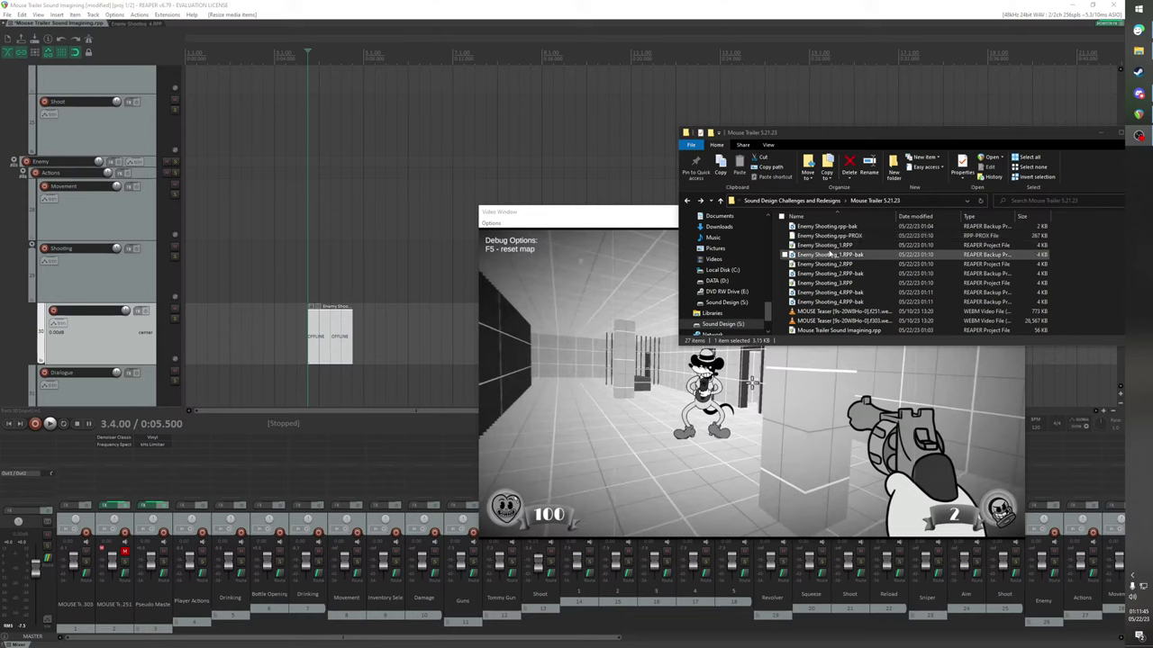
{"action": "left_click", "coordinate": [804, 246]}
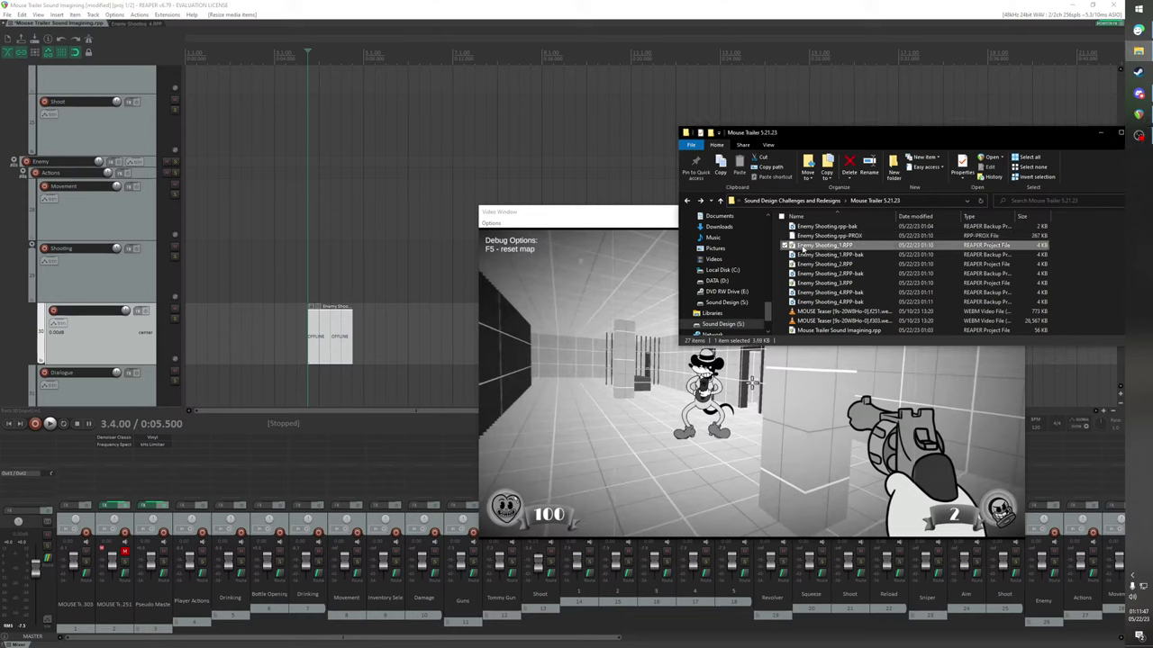
{"action": "left_click_drag", "start_coordinate": [813, 251], "coordinate": [371, 330]}
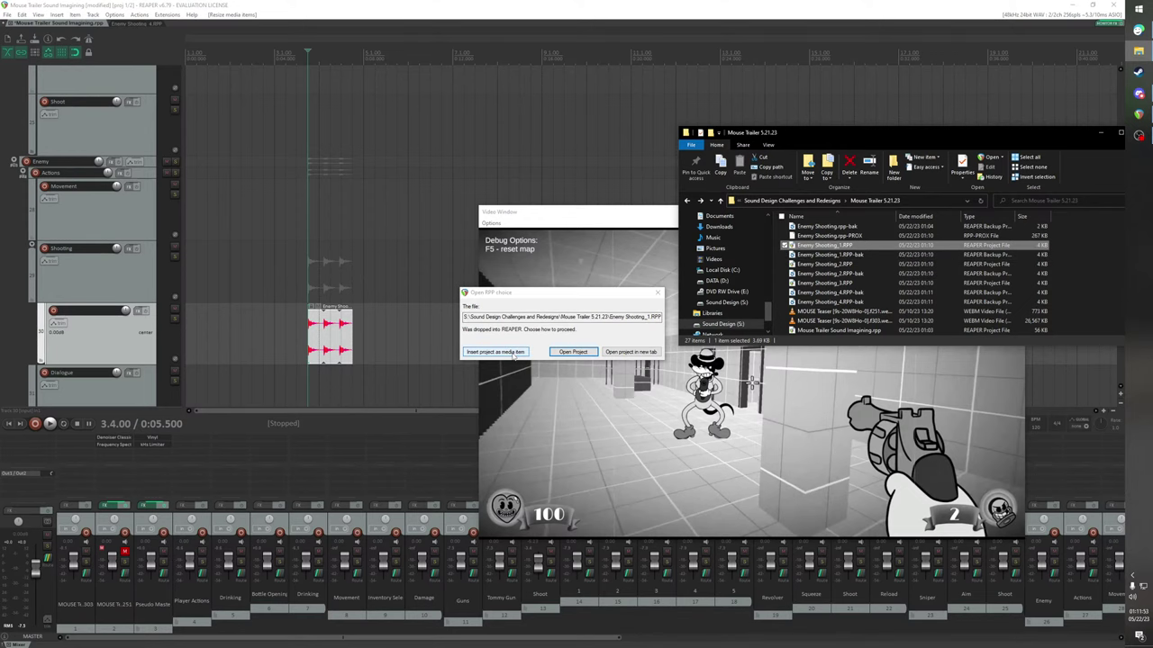
{"action": "left_click", "coordinate": [515, 356]}
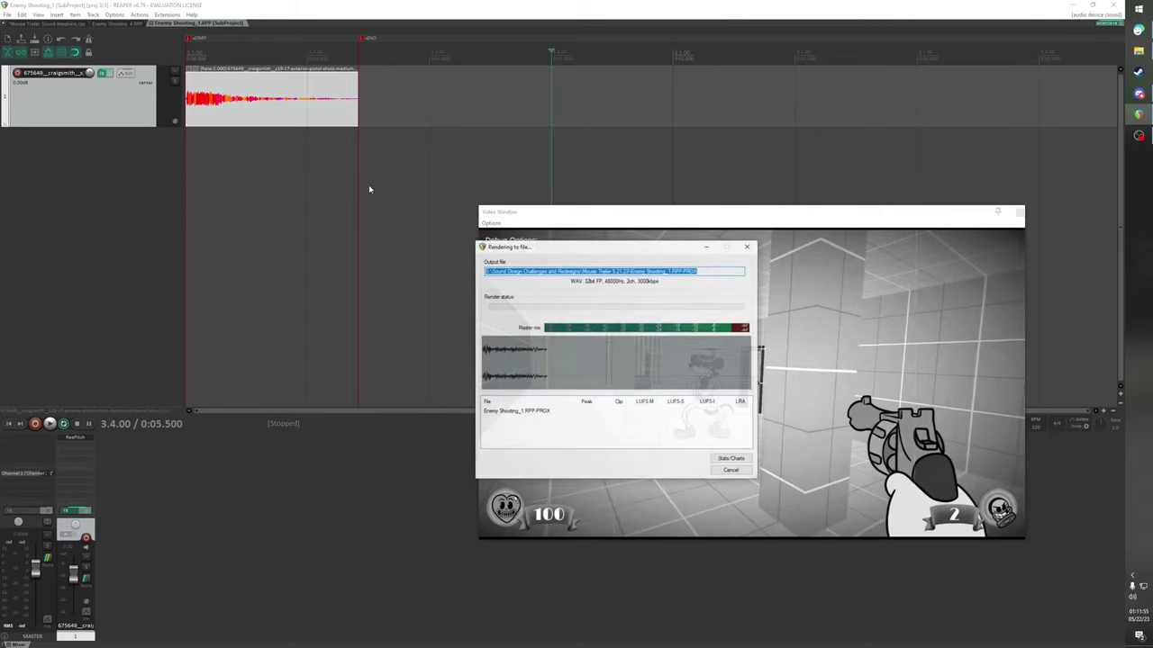
{"action": "left_click_drag", "start_coordinate": [348, 338], "coordinate": [322, 341]}
Insert Enemy Shooting_2, Enemy Shooting_3 and Enemy Shooting_4 from the project folder as media items, placed sequentially on the gunshot track
{"action": "left_click", "coordinate": [1139, 51]}
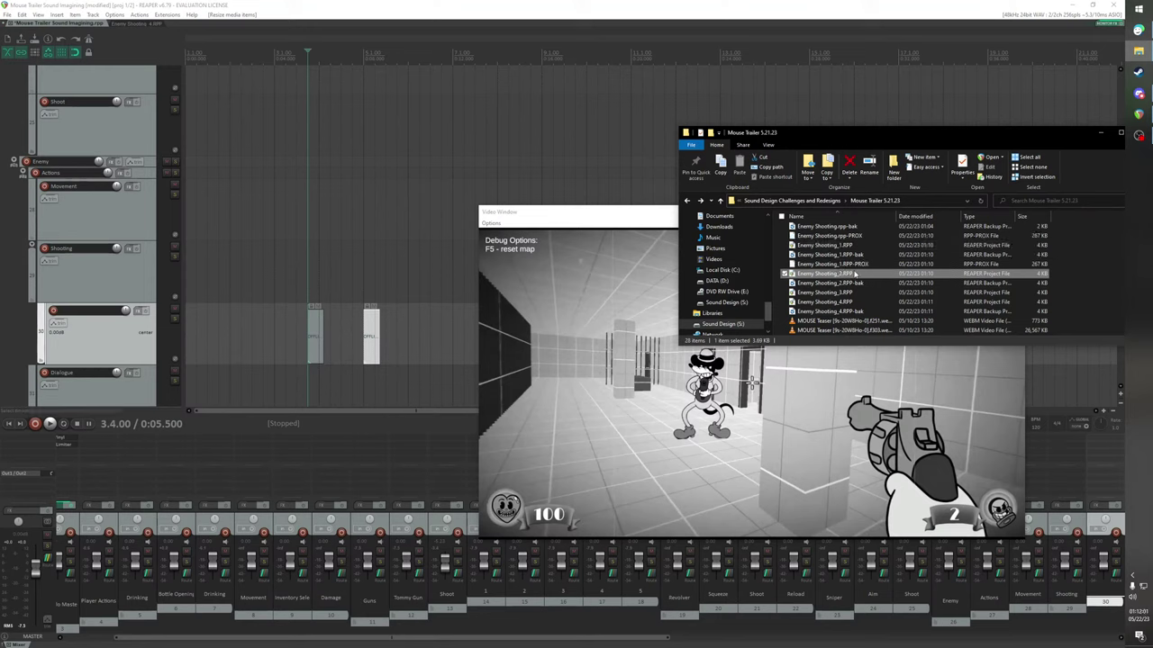
{"action": "left_click", "coordinate": [854, 292], "text": "ctrl"}
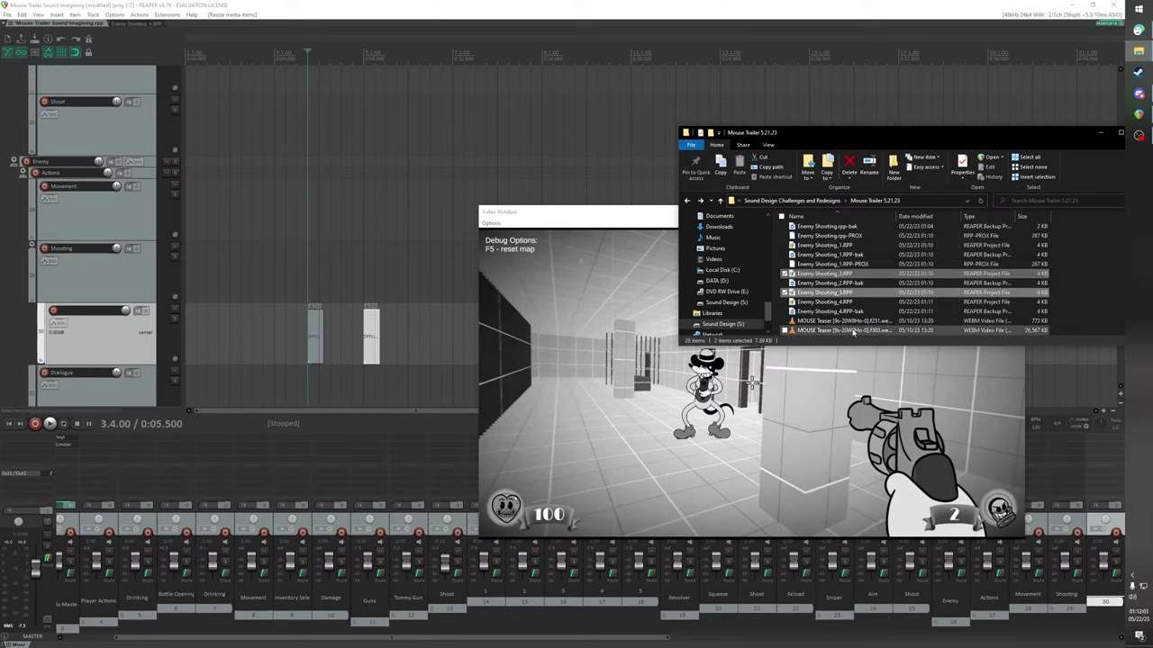
{"action": "left_click", "coordinate": [812, 301], "text": "ctrl"}
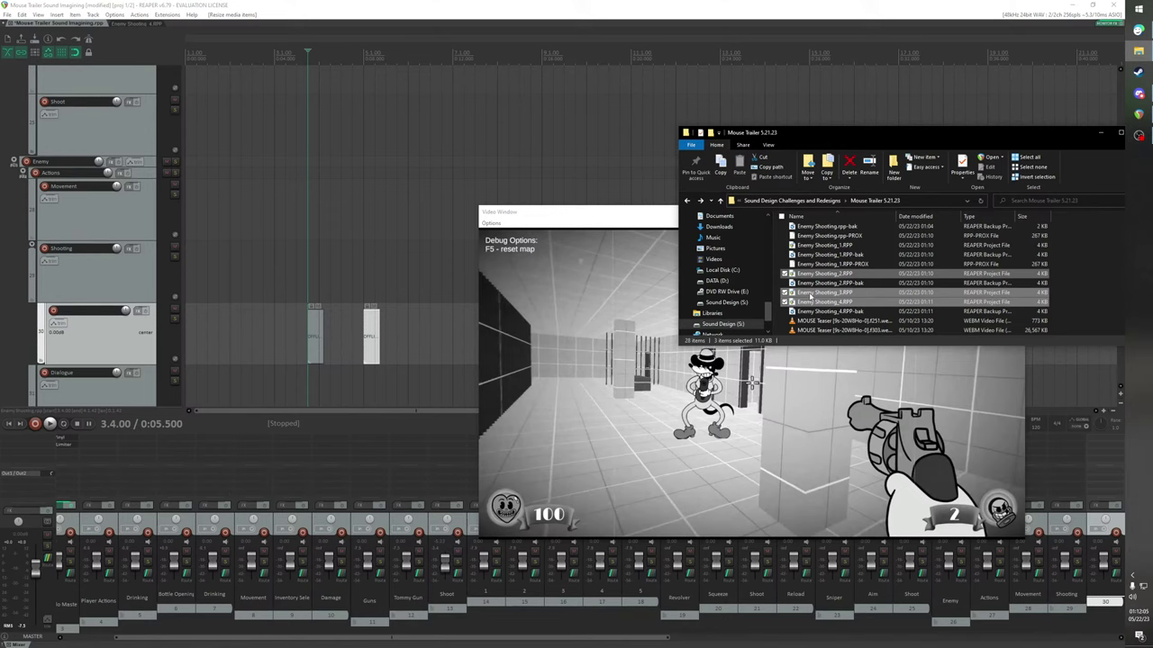
{"action": "left_click_drag", "start_coordinate": [810, 297], "coordinate": [399, 331]}
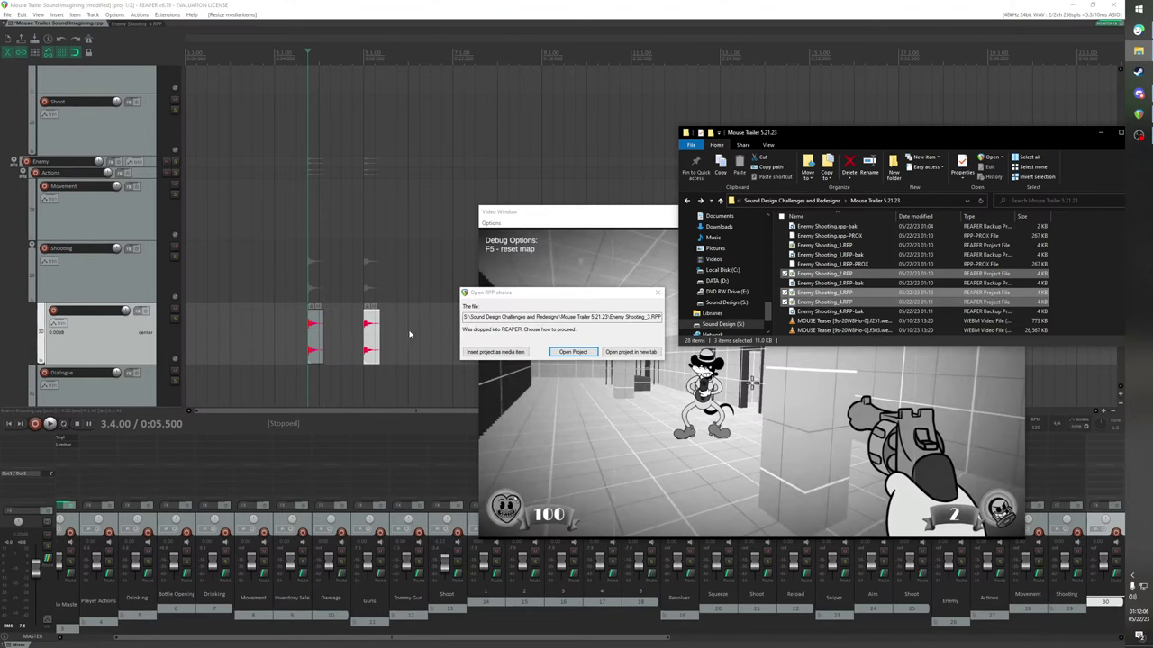
{"action": "left_click", "coordinate": [497, 351]}
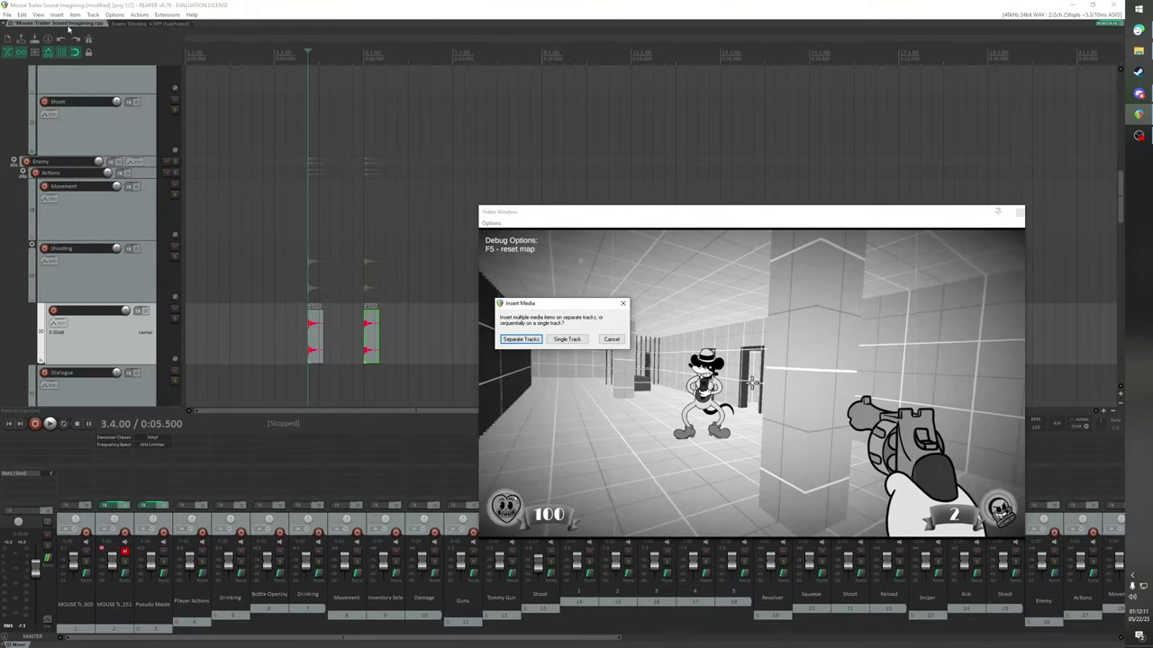
{"action": "left_click", "coordinate": [547, 343]}
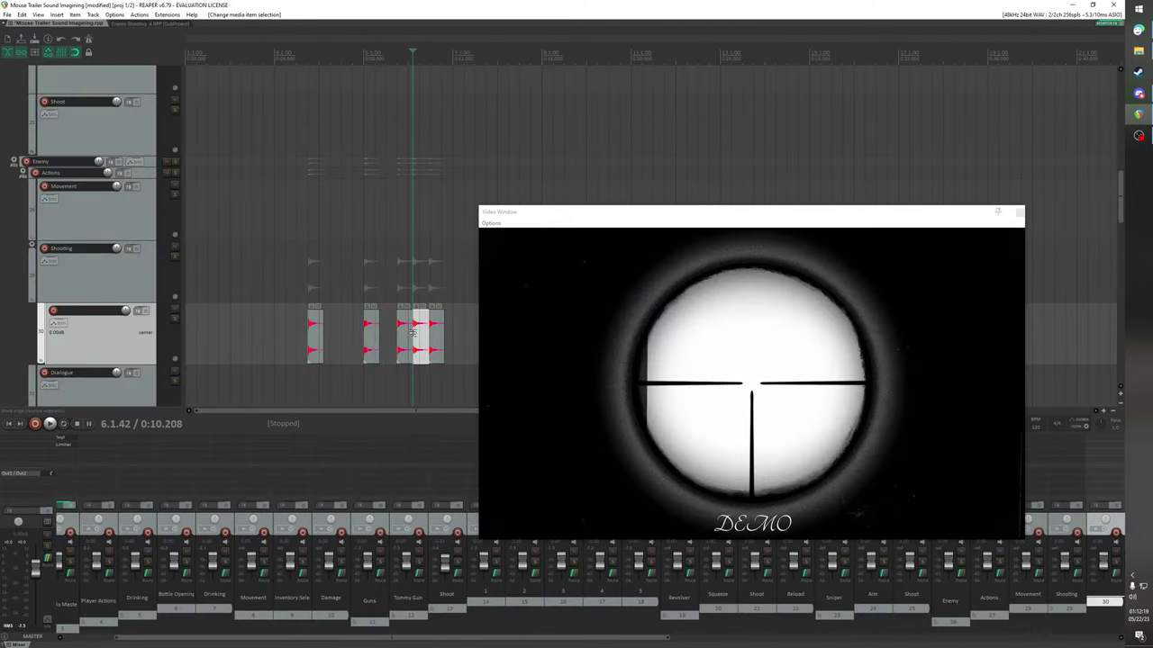
Move the video window clear of the timeline, shift the four later gunshots earlier, and return the edit cursor to the first shot's start
{"action": "left_click_drag", "start_coordinate": [569, 217], "coordinate": [449, 451]}
{"action": "scroll", "coordinate": [455, 325], "scroll_direction": "up", "scroll_amount": 2}
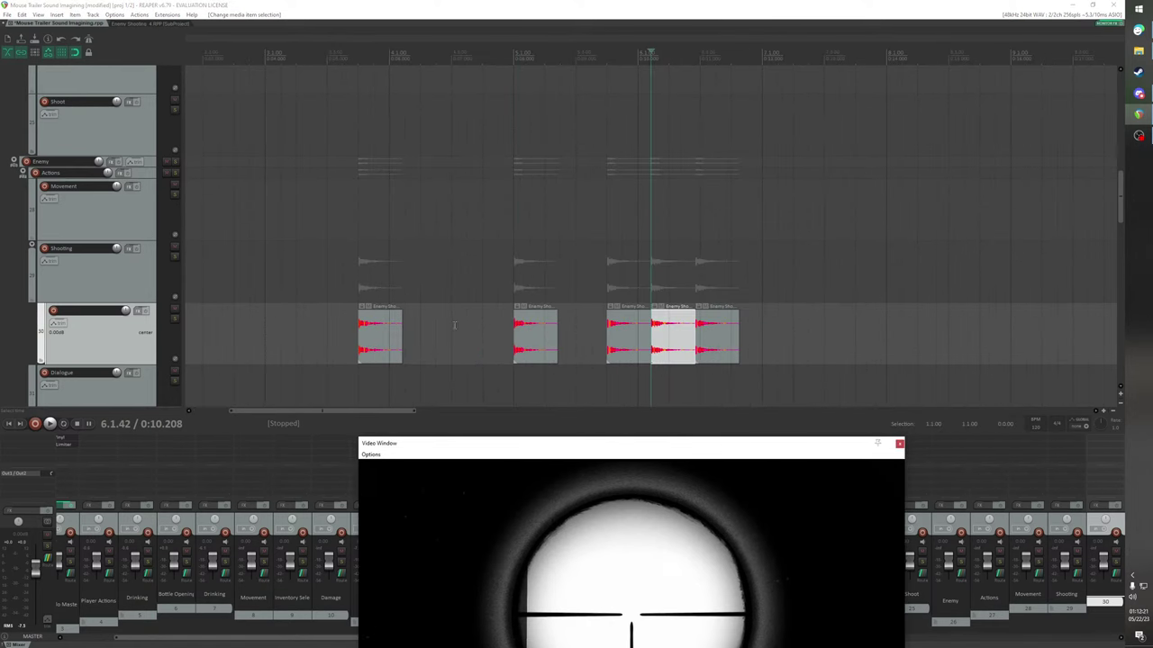
{"action": "left_click_drag", "start_coordinate": [352, 414], "coordinate": [360, 411]}
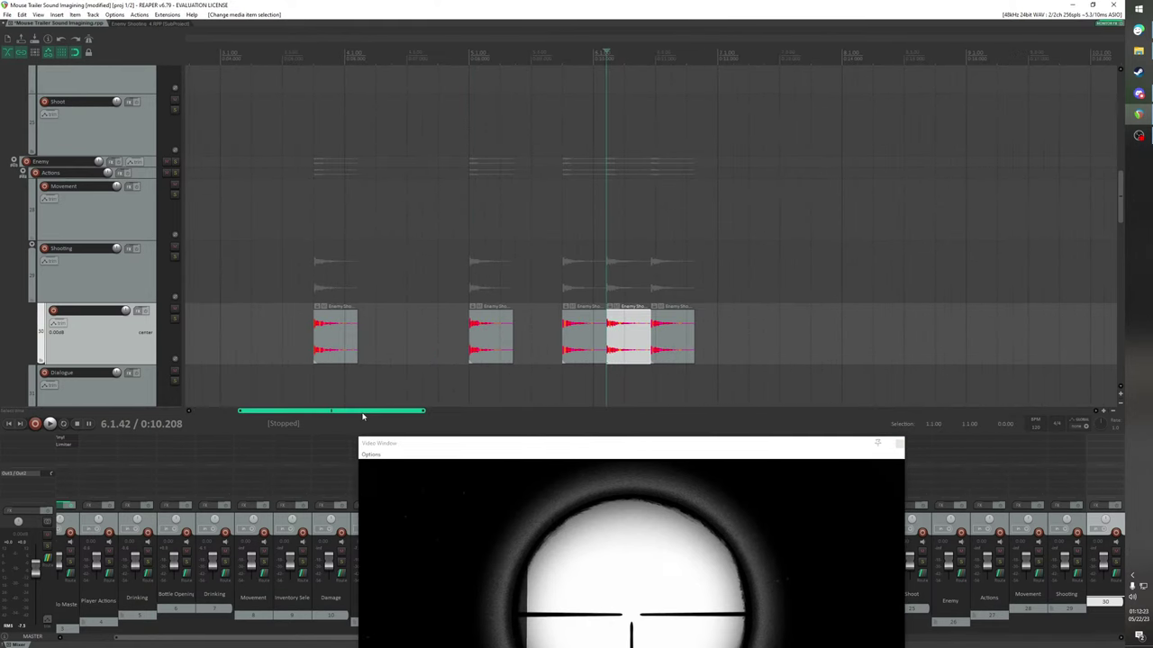
{"action": "left_click_drag", "start_coordinate": [507, 331], "coordinate": [451, 330]}
{"action": "left_click_drag", "start_coordinate": [577, 331], "coordinate": [495, 341]}
{"action": "left_click_drag", "start_coordinate": [644, 332], "coordinate": [544, 333]}
{"action": "left_click_drag", "start_coordinate": [684, 338], "coordinate": [637, 337]}
{"action": "left_click", "coordinate": [348, 339]}
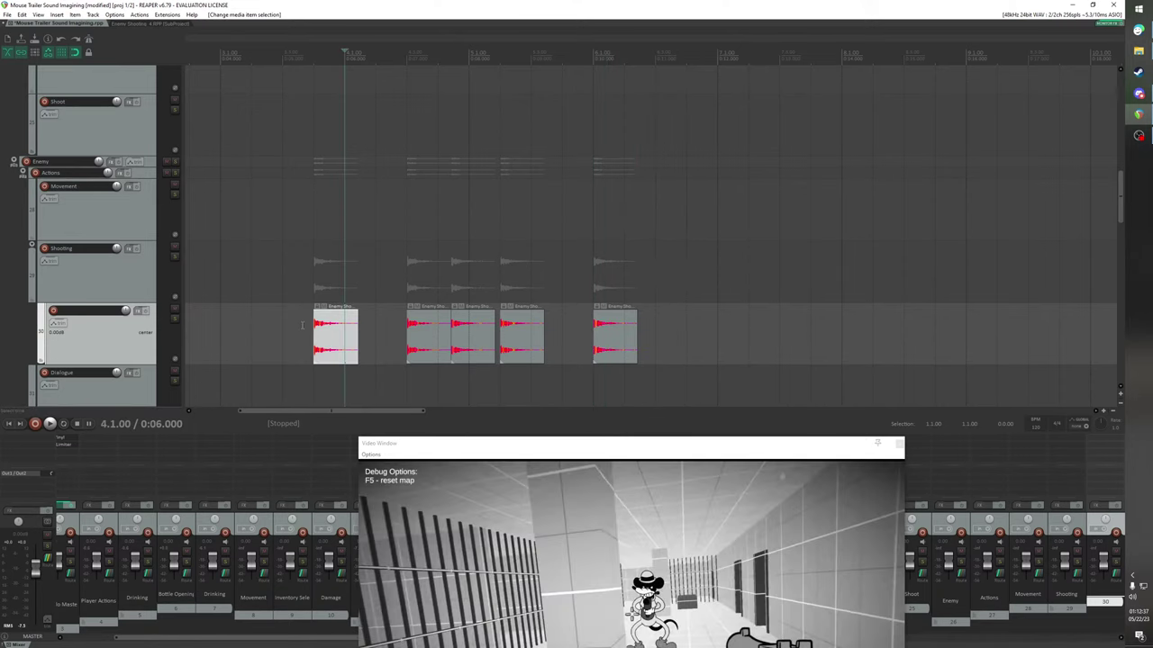
{"action": "left_click", "coordinate": [314, 334]}
Name the gunshot track under Shooting "1"
{"action": "scroll", "coordinate": [710, 276], "scroll_direction": "down", "scroll_amount": 2}
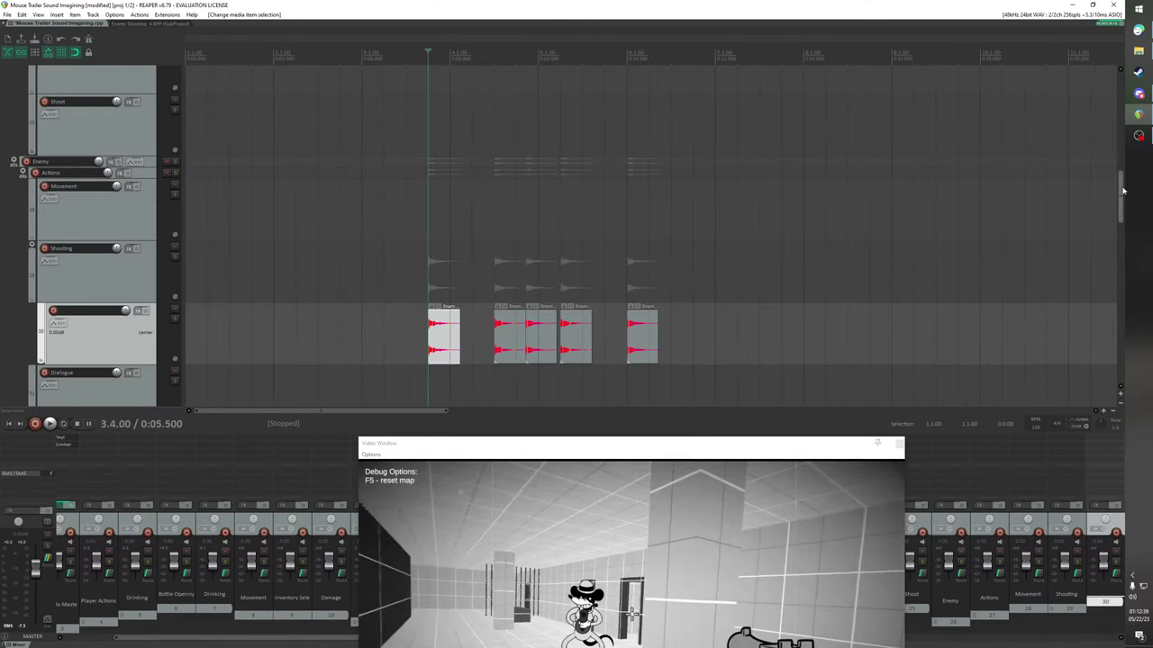
{"action": "scroll", "coordinate": [939, 195], "scroll_direction": "down", "scroll_amount": 3}
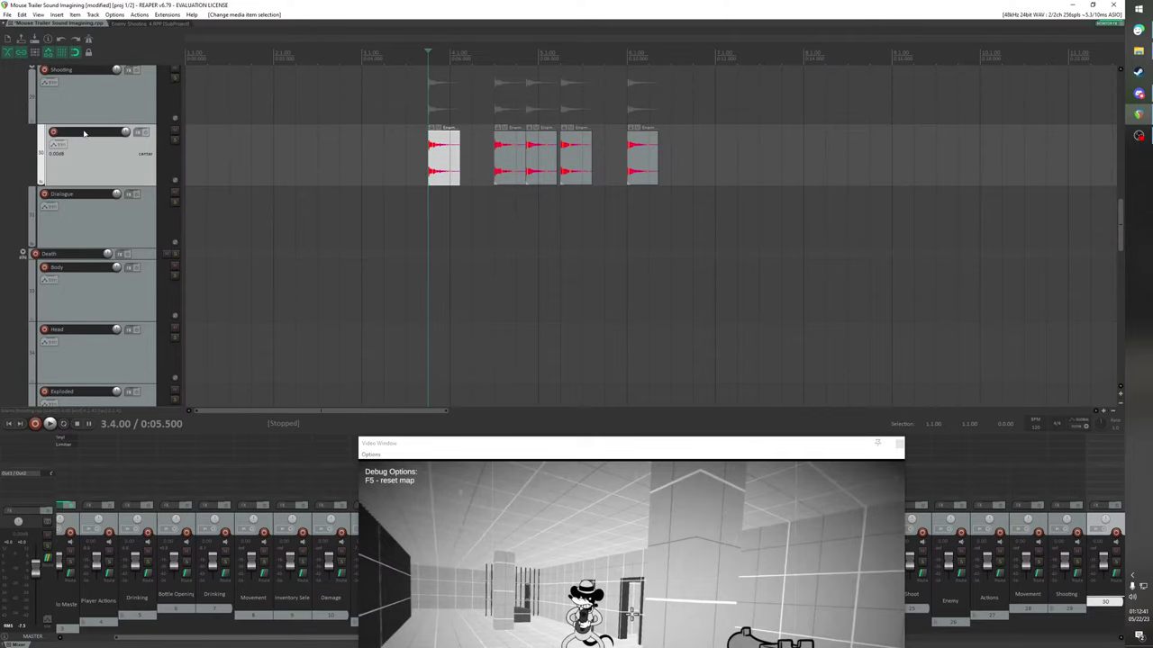
{"action": "double_click", "coordinate": [84, 133]}
{"action": "type", "text": "1"}
{"action": "key", "text": "Return"}
Add two tracks below track 1, nested in the Shooting folder, and name them "2" and "3"
{"action": "key", "text": "ctrl+t"}
{"action": "mouse_move", "coordinate": [80, 245]}
{"action": "left_mouse_down"}
{"action": "mouse_move", "coordinate": [86, 203]}
{"action": "mouse_move", "coordinate": [86, 232]}
{"action": "left_mouse_up"}
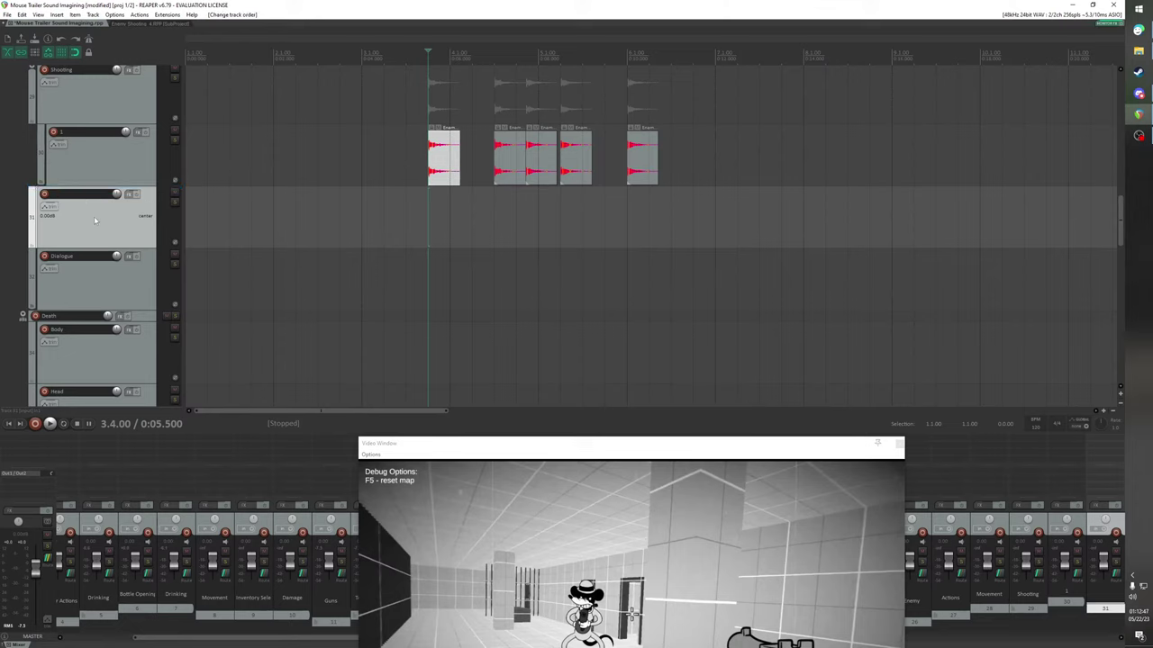
{"action": "double_click", "coordinate": [82, 195]}
{"action": "type", "text": "2"}
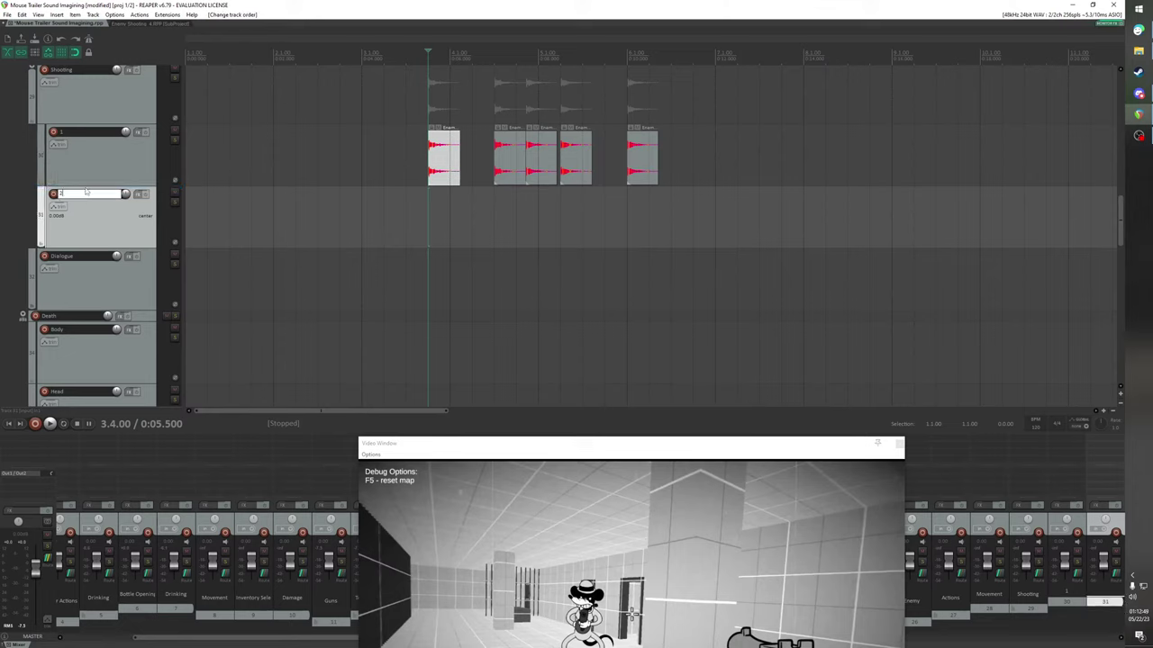
{"action": "key", "text": "ctrl+t"}
{"action": "double_click", "coordinate": [90, 255]}
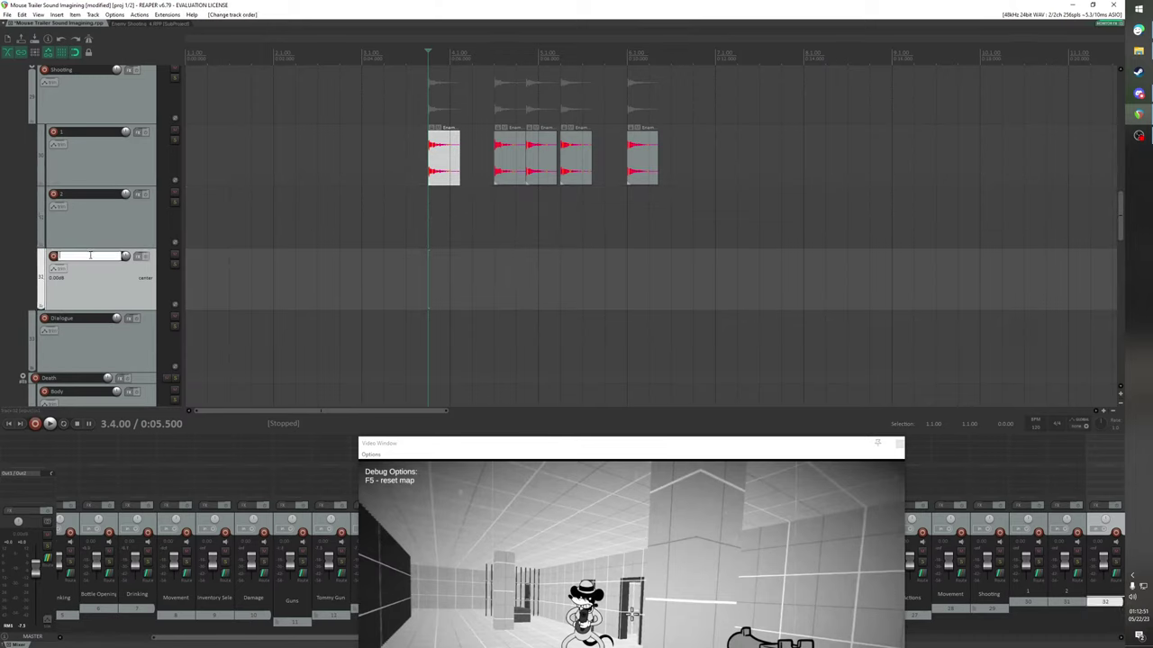
{"action": "type", "text": "3"}
{"action": "key", "text": "Return"}
Add two more nested tracks to the Shooting folder below track 3 and name them "4" and "5"
{"action": "key", "text": "ctrl+t"}
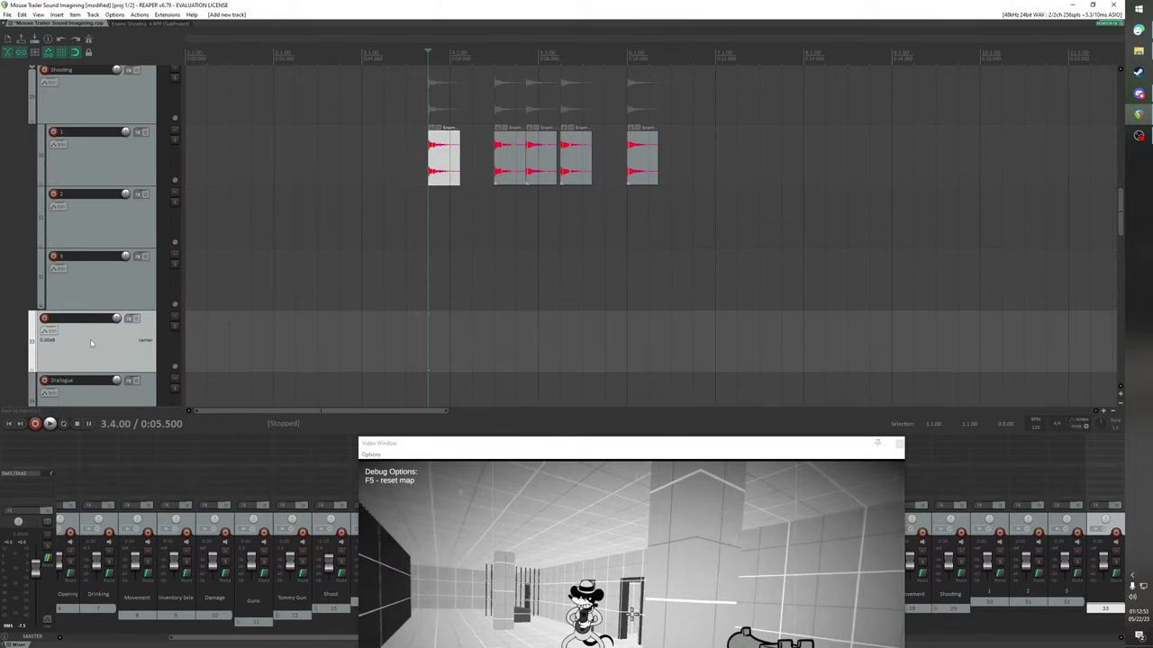
{"action": "double_click", "coordinate": [91, 319]}
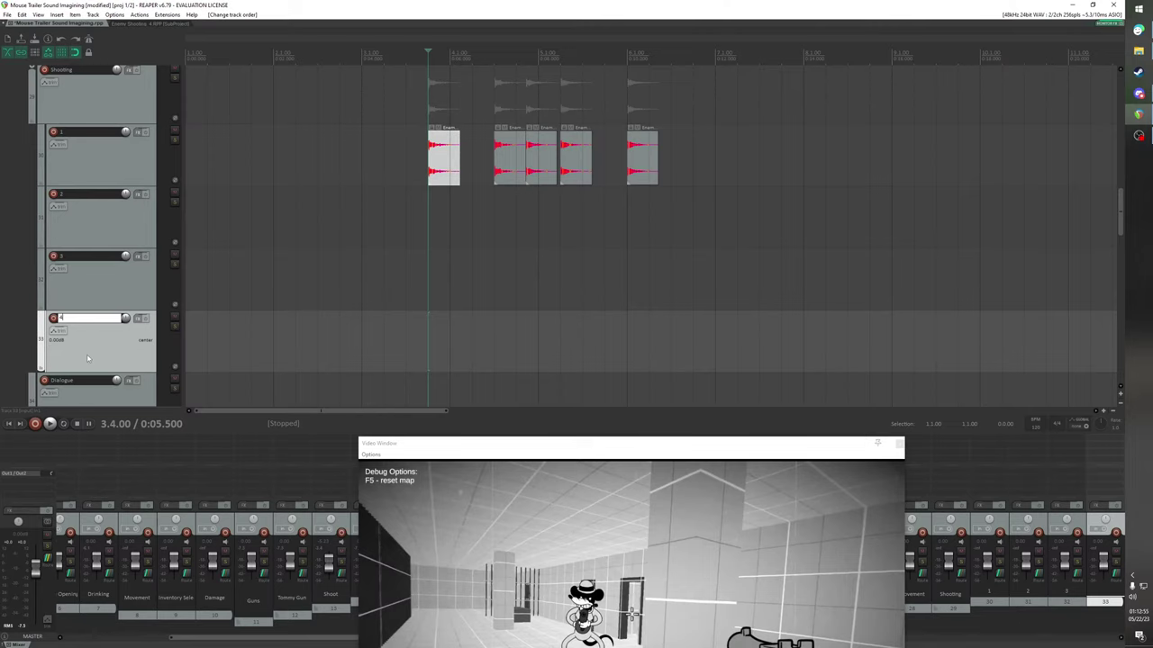
{"action": "key", "text": "ctrl+t"}
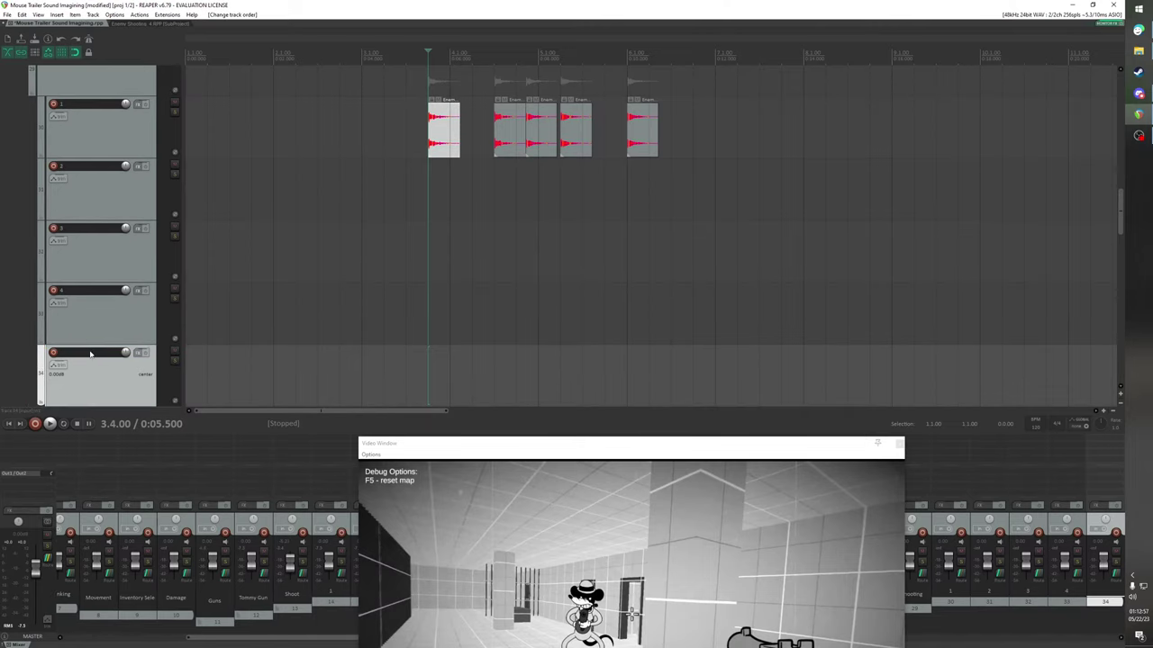
{"action": "double_click", "coordinate": [90, 352]}
{"action": "type", "text": "5"}
{"action": "left_click", "coordinate": [90, 334]}
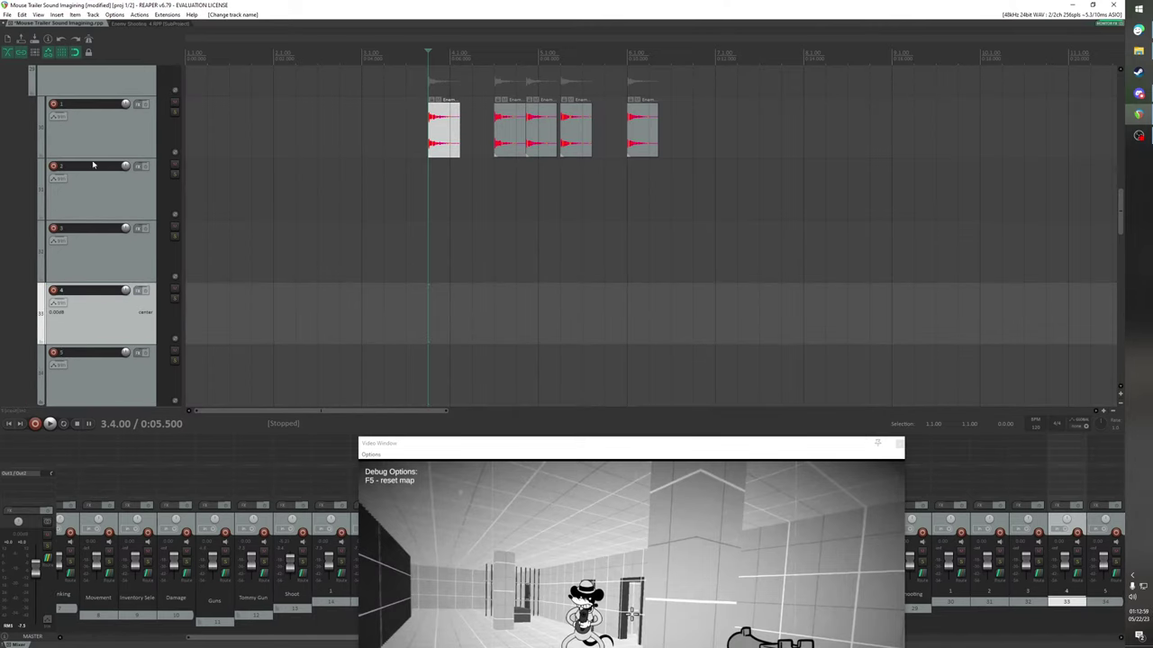
Distribute the four later gunshots over tracks 2 to 5, one per track, at closer positions after the first shot
{"action": "left_click", "coordinate": [95, 141]}
{"action": "left_click_drag", "start_coordinate": [506, 143], "coordinate": [506, 256]}
{"action": "left_click_drag", "start_coordinate": [578, 137], "coordinate": [557, 309]}
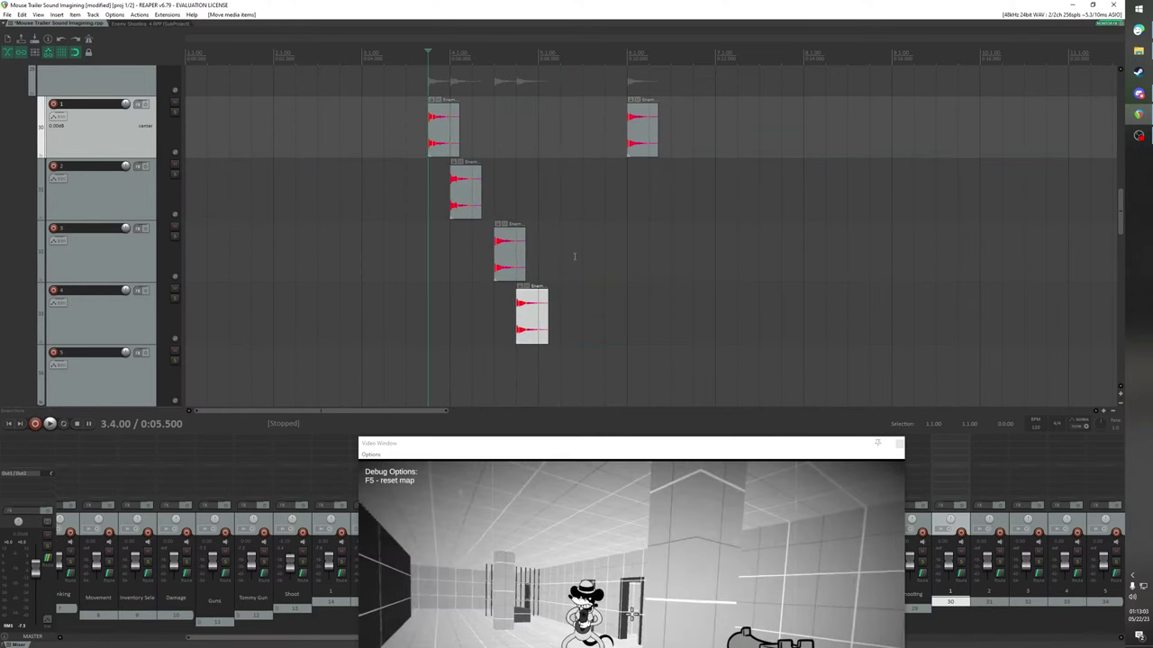
{"action": "left_click_drag", "start_coordinate": [652, 129], "coordinate": [519, 373]}
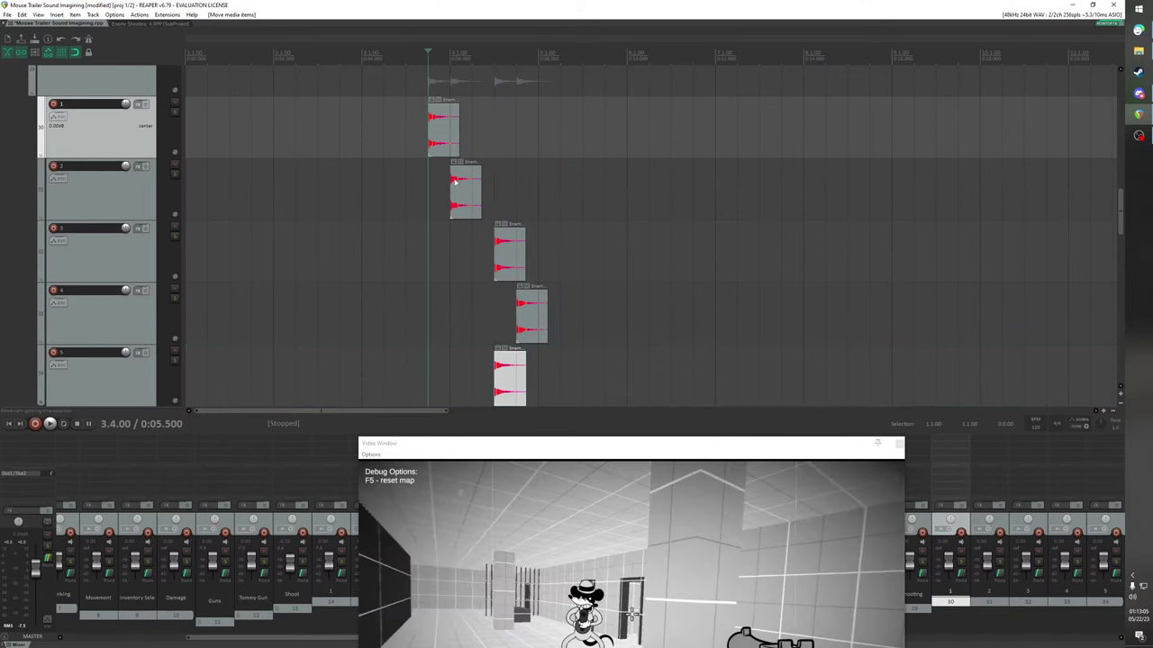
{"action": "left_click", "coordinate": [465, 187]}
{"action": "left_click", "coordinate": [436, 129]}
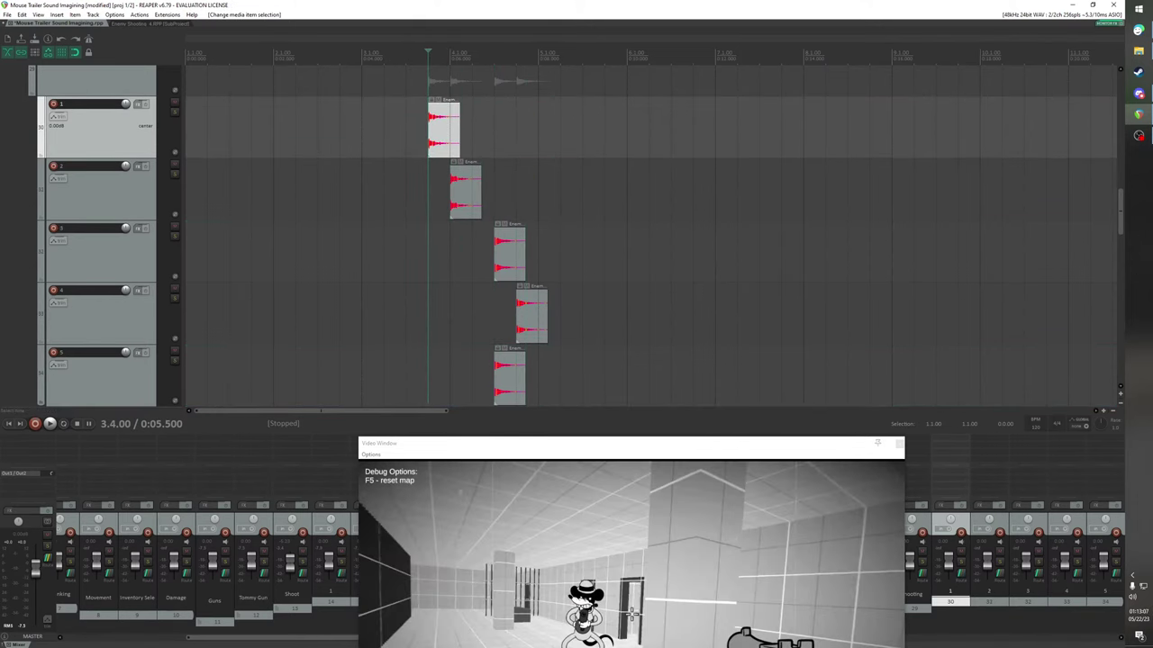
Move the track 2 gunshot slightly earlier to line up with the enemy's second shot in the video at 0:05.968
{"action": "scroll", "coordinate": [1121, 198], "scroll_direction": "down", "scroll_amount": 1}
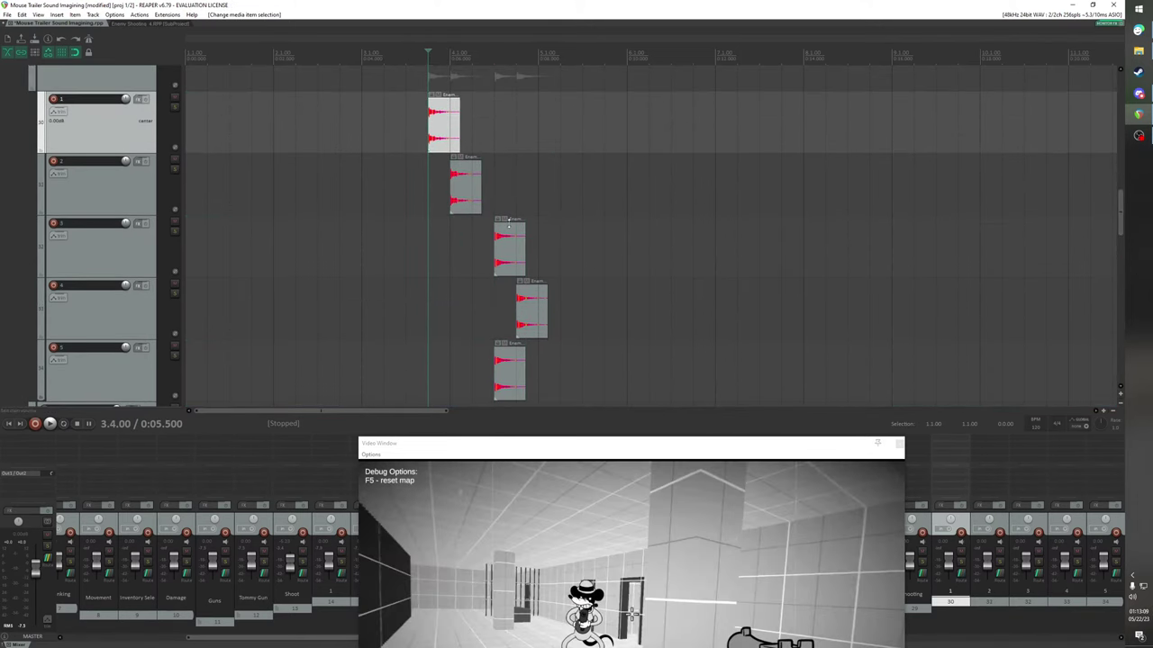
{"action": "scroll", "coordinate": [1124, 221], "scroll_direction": "down", "scroll_amount": 2}
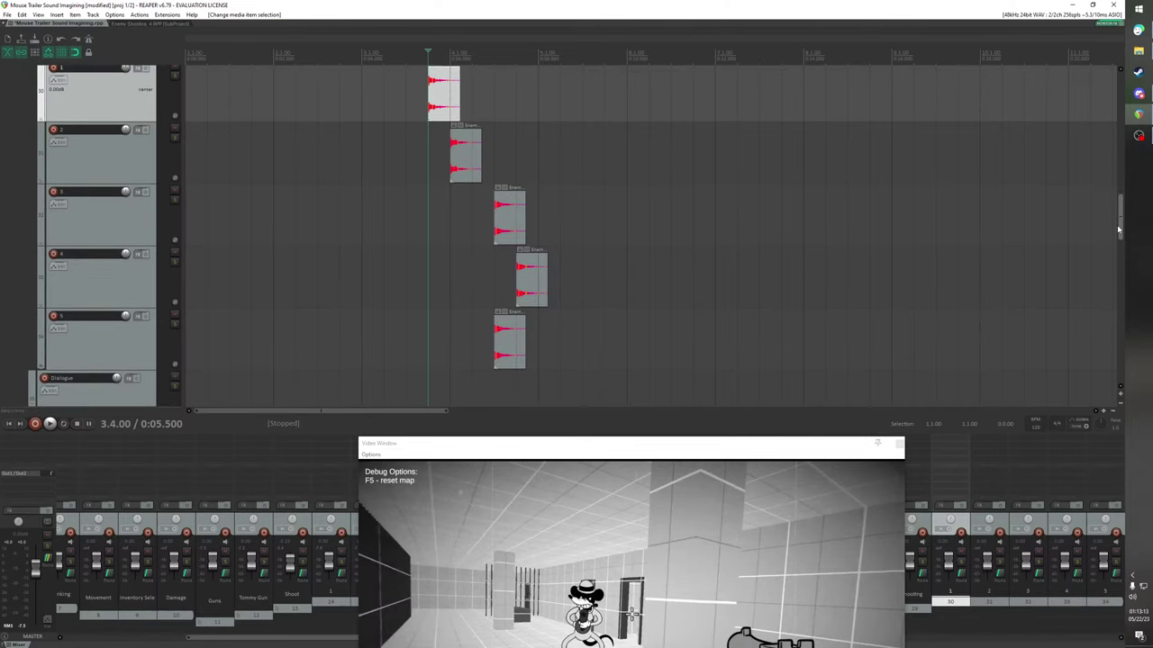
{"action": "scroll", "coordinate": [1118, 230], "scroll_direction": "down", "scroll_amount": 3}
{"action": "scroll", "coordinate": [1112, 225], "scroll_direction": "up", "scroll_amount": 4}
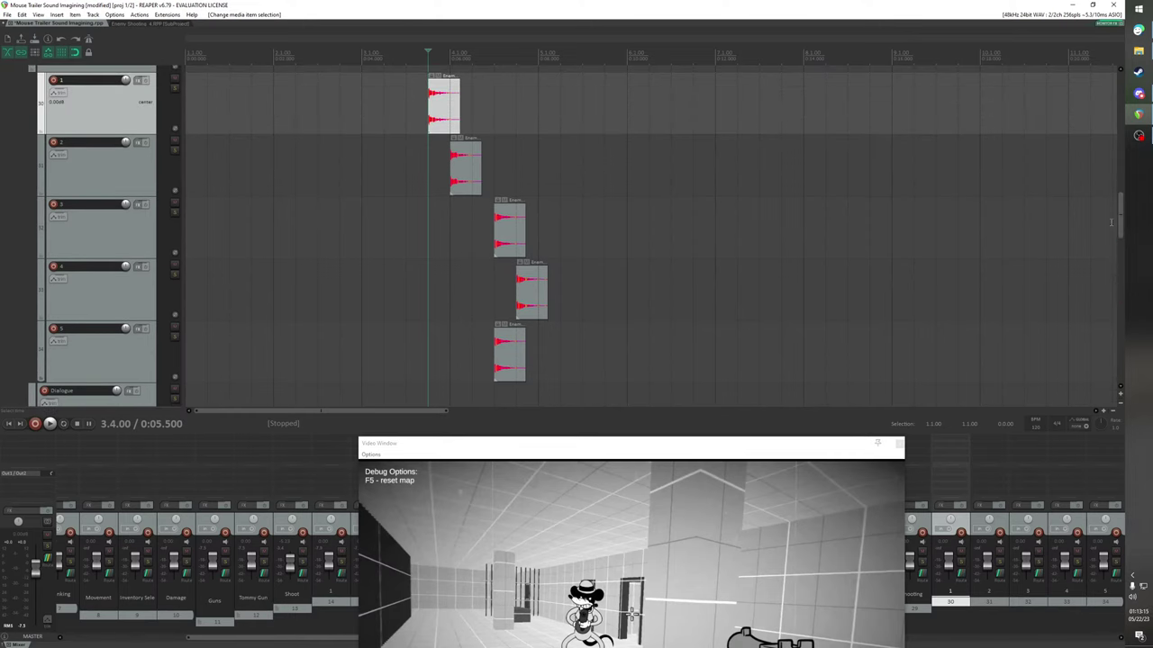
{"action": "left_click_drag", "start_coordinate": [605, 445], "coordinate": [856, 141]}
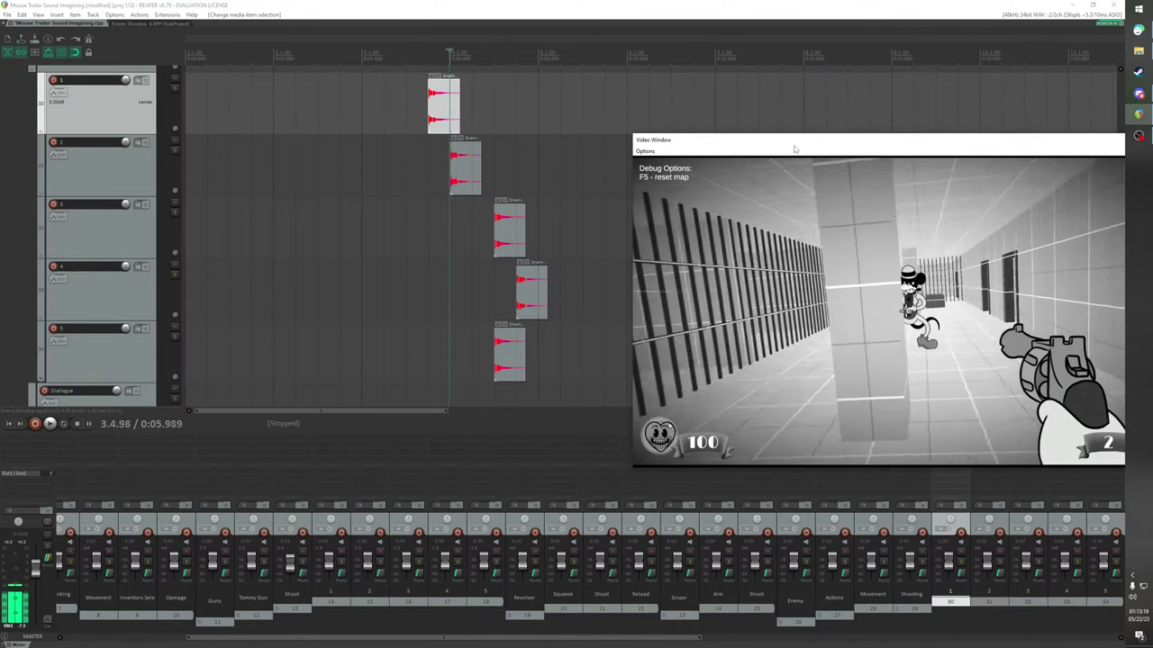
{"action": "key", "text": "space"}
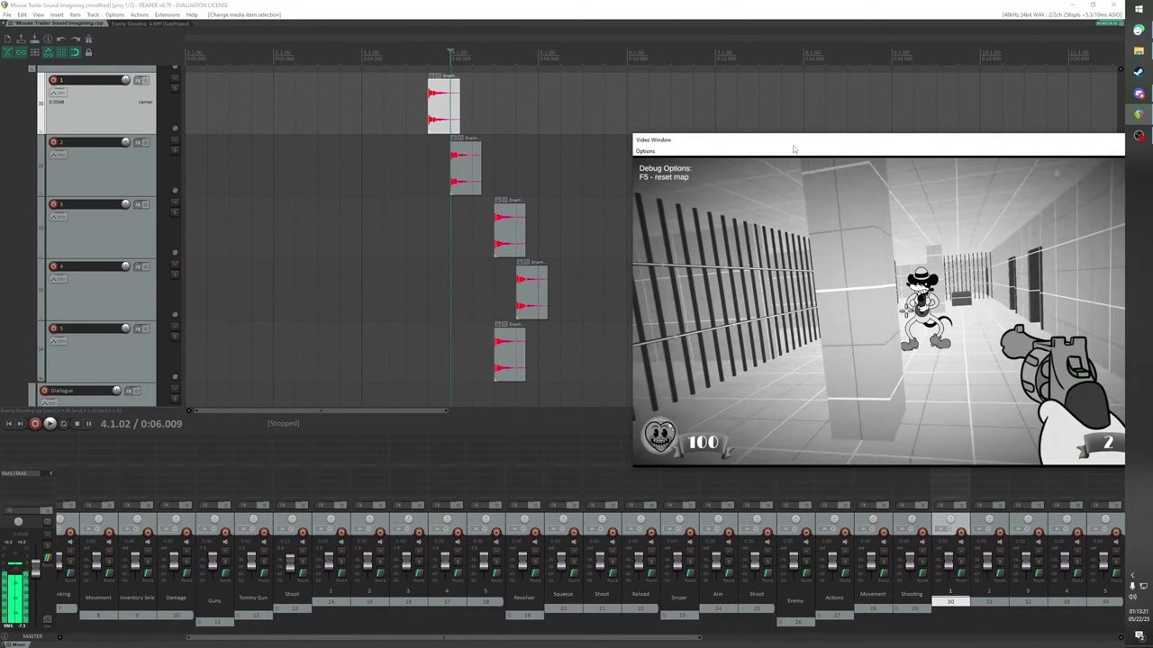
{"action": "key", "text": "Left"}
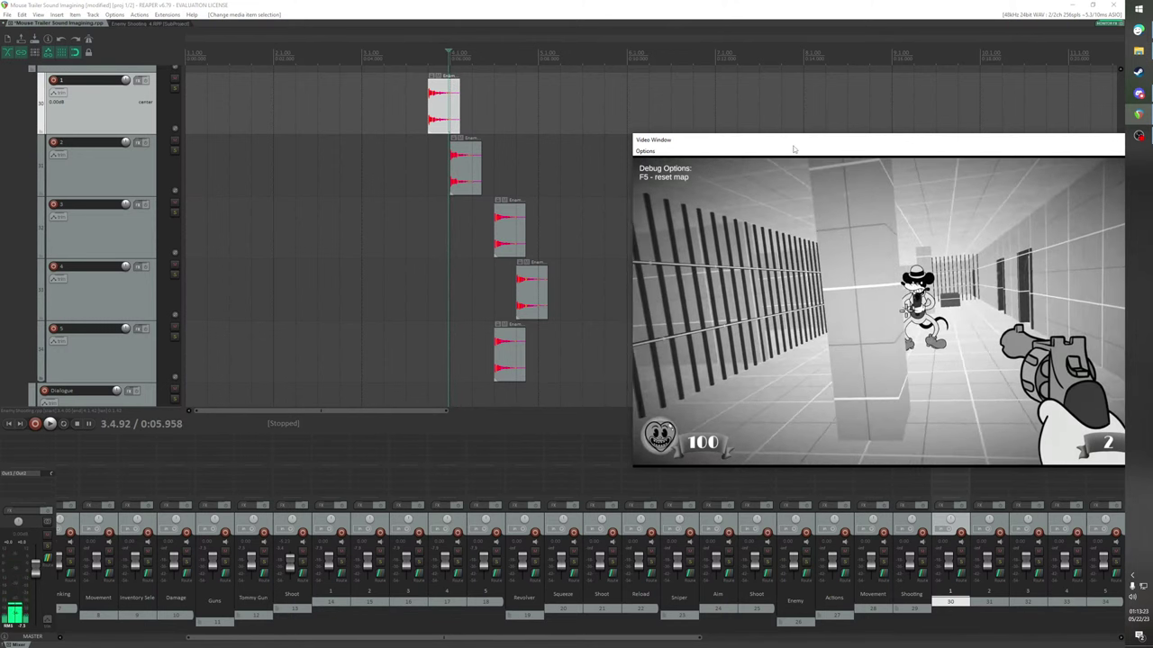
{"action": "key", "text": "Right"}
{"action": "key", "text": "Left"}
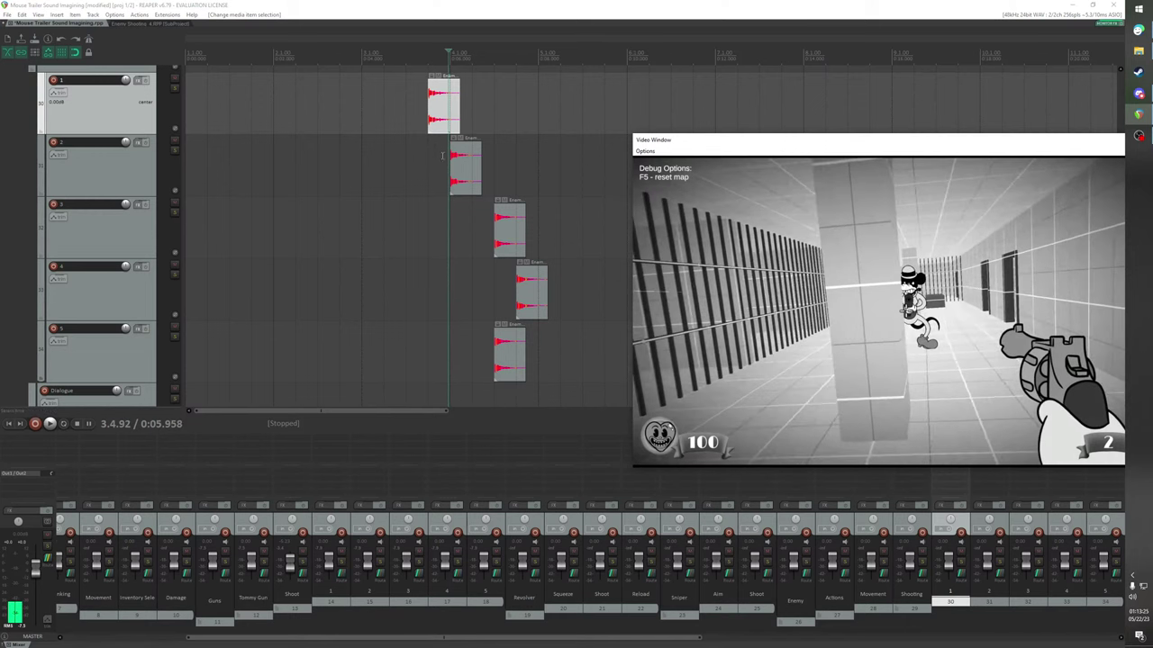
{"action": "scroll", "coordinate": [553, 167], "scroll_direction": "up", "scroll_amount": 5}
{"action": "scroll", "coordinate": [554, 167], "scroll_direction": "up", "scroll_amount": 1}
{"action": "left_click_drag", "start_coordinate": [674, 143], "coordinate": [783, 190]}
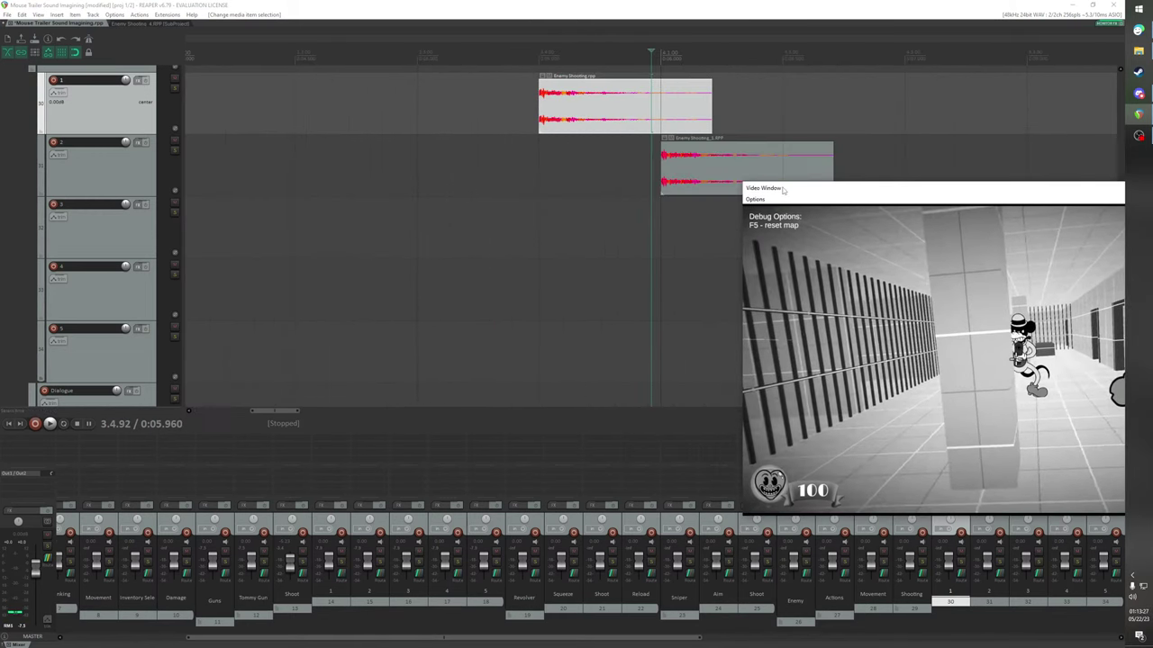
{"action": "key", "text": "Right"}
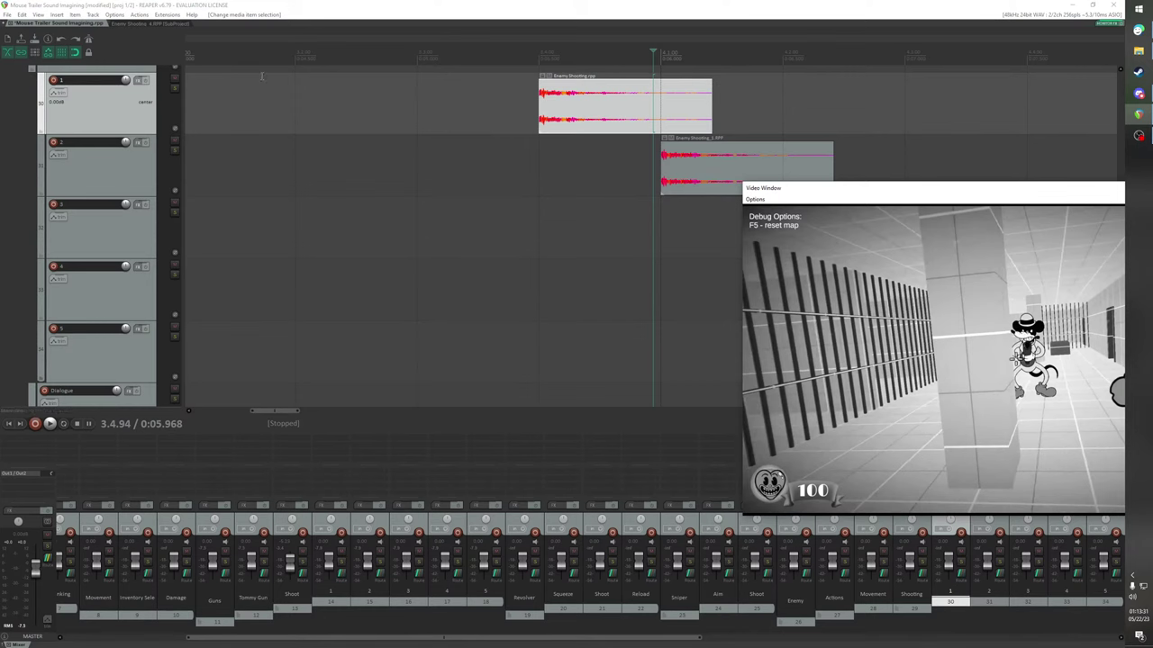
{"action": "left_click_drag", "start_coordinate": [708, 160], "coordinate": [701, 160]}
Find the enemy's third shot in the video, just after 4.1.00, and move the track 3 gunshot to it
{"action": "left_click_drag", "start_coordinate": [824, 193], "coordinate": [121, 174]}
{"action": "left_click_drag", "start_coordinate": [655, 52], "coordinate": [691, 52]}
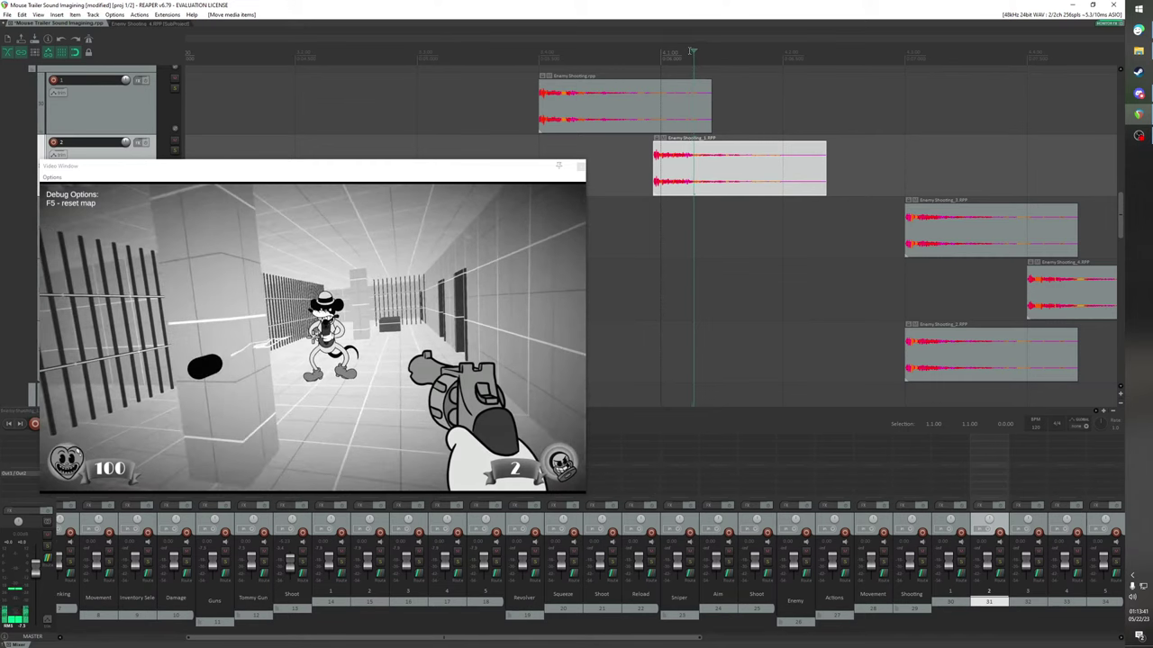
{"action": "left_click_drag", "start_coordinate": [964, 231], "coordinate": [755, 230]}
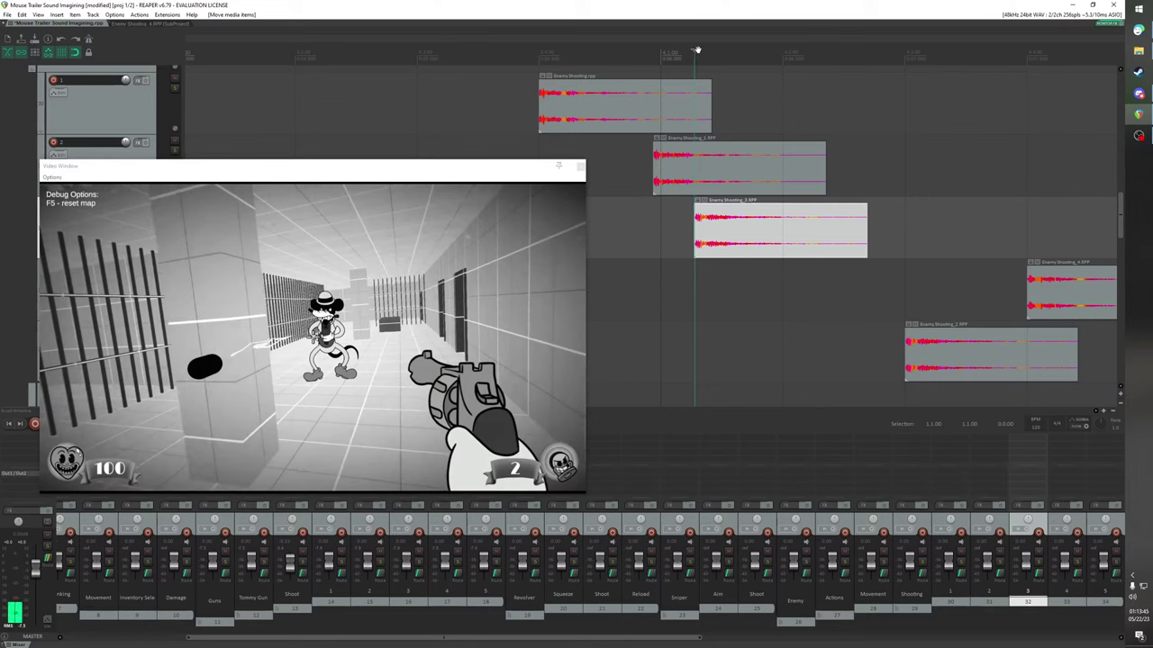
Find the enemy's next two shots around 4.2.00 and align the track 4 and track 5 gunshots with them
{"action": "left_click_drag", "start_coordinate": [691, 50], "coordinate": [761, 83]}
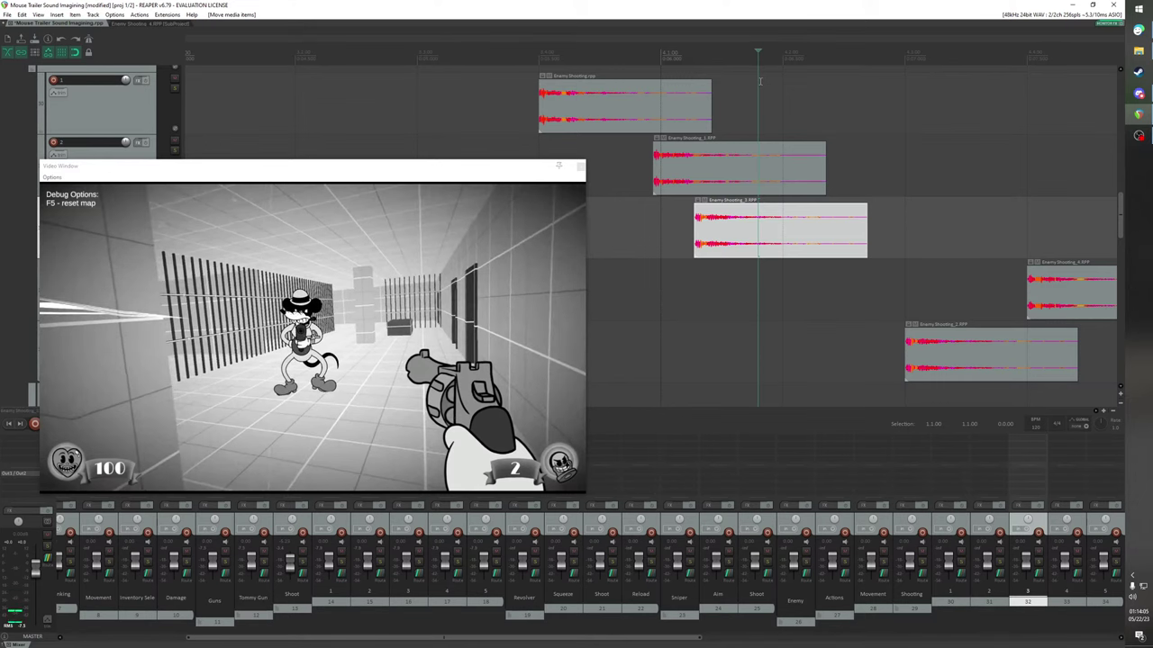
{"action": "left_click_drag", "start_coordinate": [761, 81], "coordinate": [780, 55]}
{"action": "left_click_drag", "start_coordinate": [774, 55], "coordinate": [756, 53]}
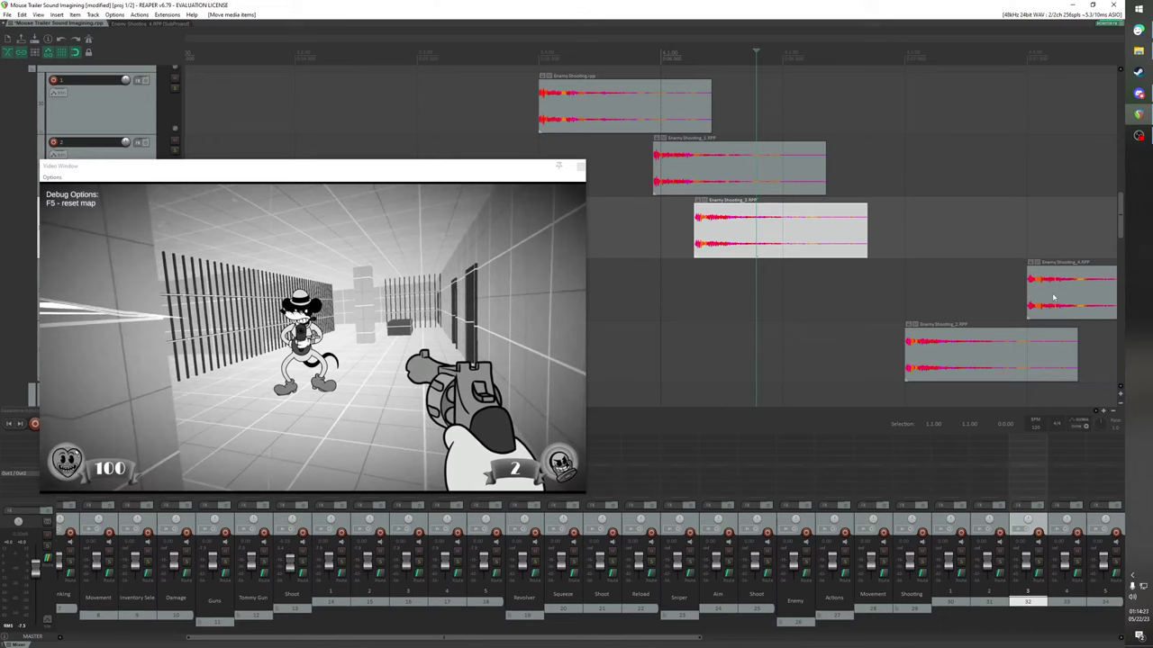
{"action": "left_click_drag", "start_coordinate": [1054, 297], "coordinate": [794, 300]}
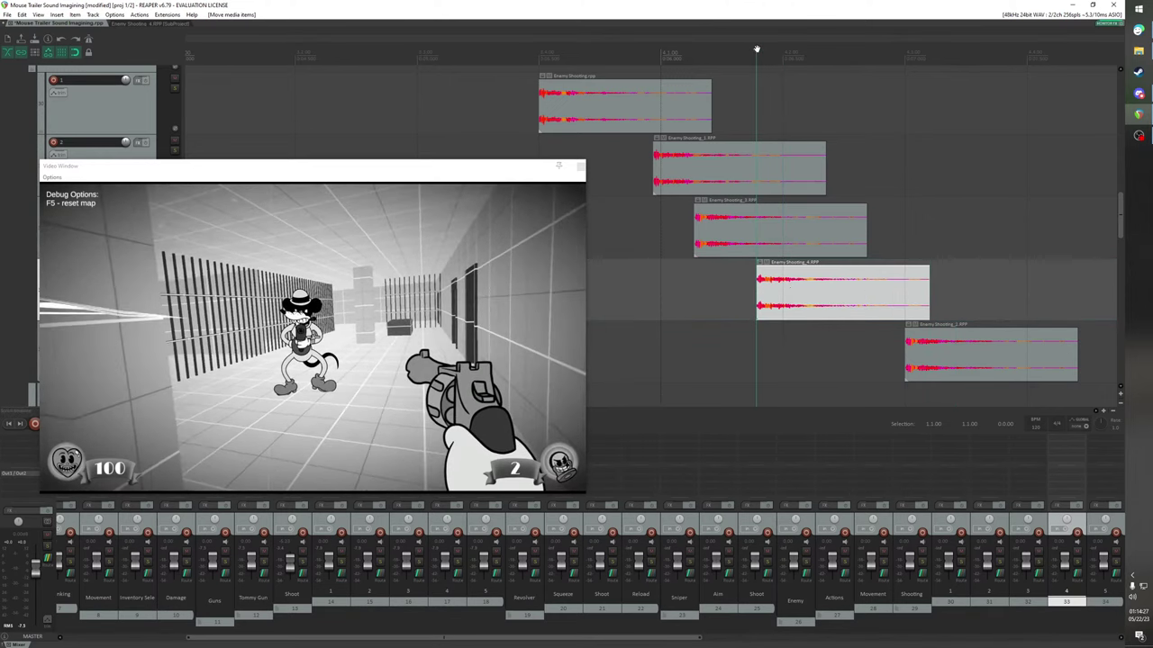
{"action": "left_click_drag", "start_coordinate": [757, 49], "coordinate": [788, 63]}
{"action": "left_click_drag", "start_coordinate": [992, 357], "coordinate": [875, 360]}
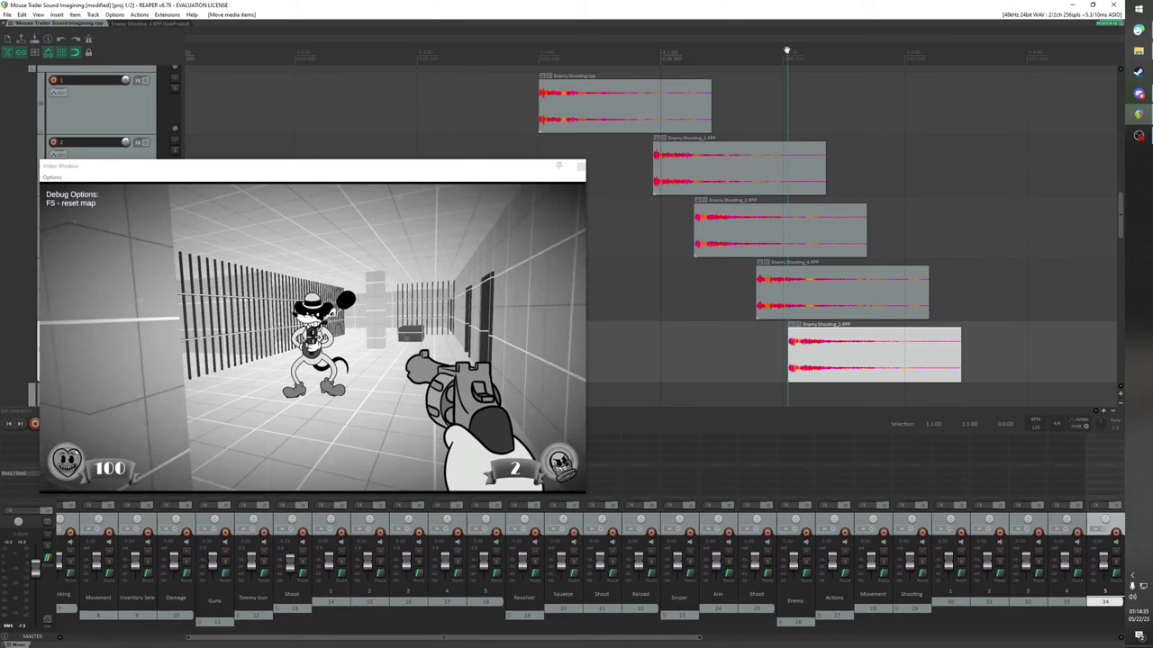
Check the video beyond the fifth gunshot for further shots and play back the aligned burst
{"action": "left_click_drag", "start_coordinate": [787, 51], "coordinate": [855, 65]}
{"action": "scroll", "coordinate": [766, 203], "scroll_direction": "down", "scroll_amount": 3}
{"action": "left_click_drag", "start_coordinate": [483, 173], "coordinate": [810, 374]}
{"action": "scroll", "coordinate": [708, 215], "scroll_direction": "down", "scroll_amount": 3}
{"action": "scroll", "coordinate": [709, 216], "scroll_direction": "down", "scroll_amount": 2}
{"action": "scroll", "coordinate": [740, 219], "scroll_direction": "down", "scroll_amount": 3}
{"action": "key", "text": "space"}
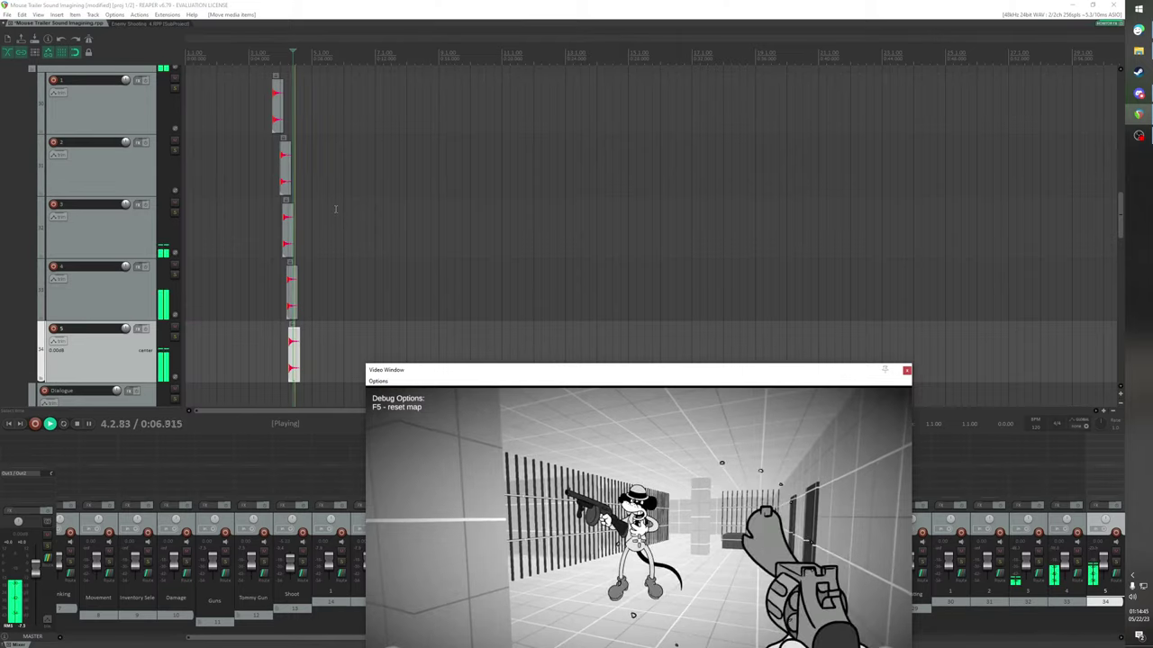
{"action": "key", "text": "space"}
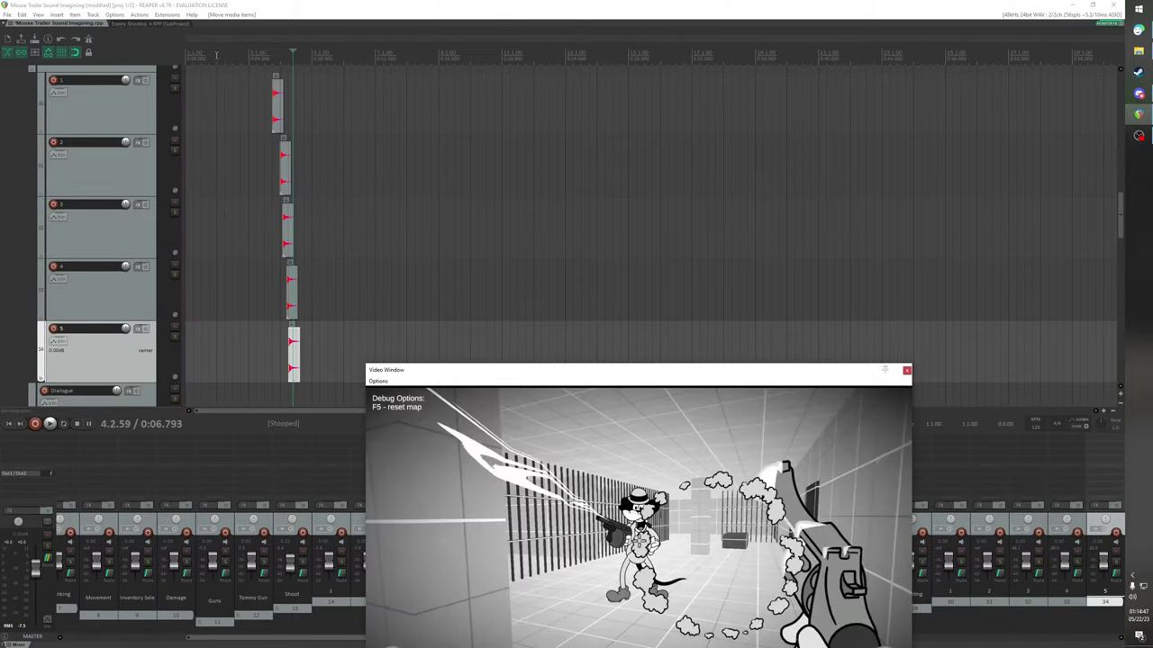
Play the trailer from before the first enemy gunshot through to the next combat scene at about 0:16.9
{"action": "left_click", "coordinate": [240, 56]}
{"action": "key", "text": "space"}
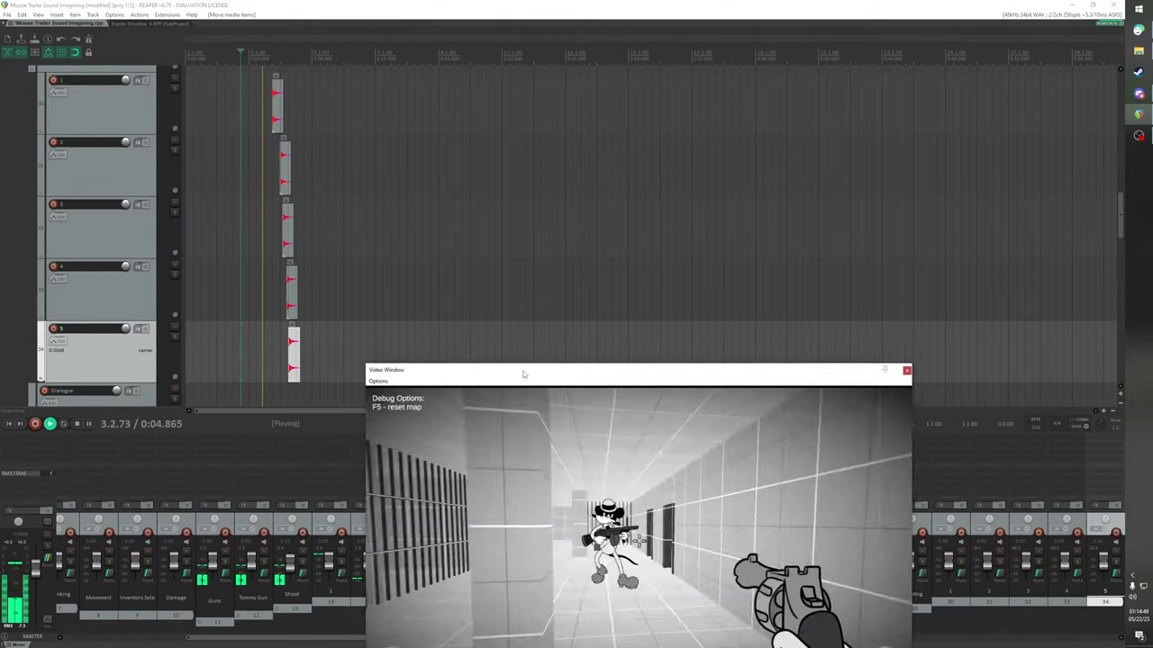
{"action": "left_click_drag", "start_coordinate": [523, 371], "coordinate": [562, 239]}
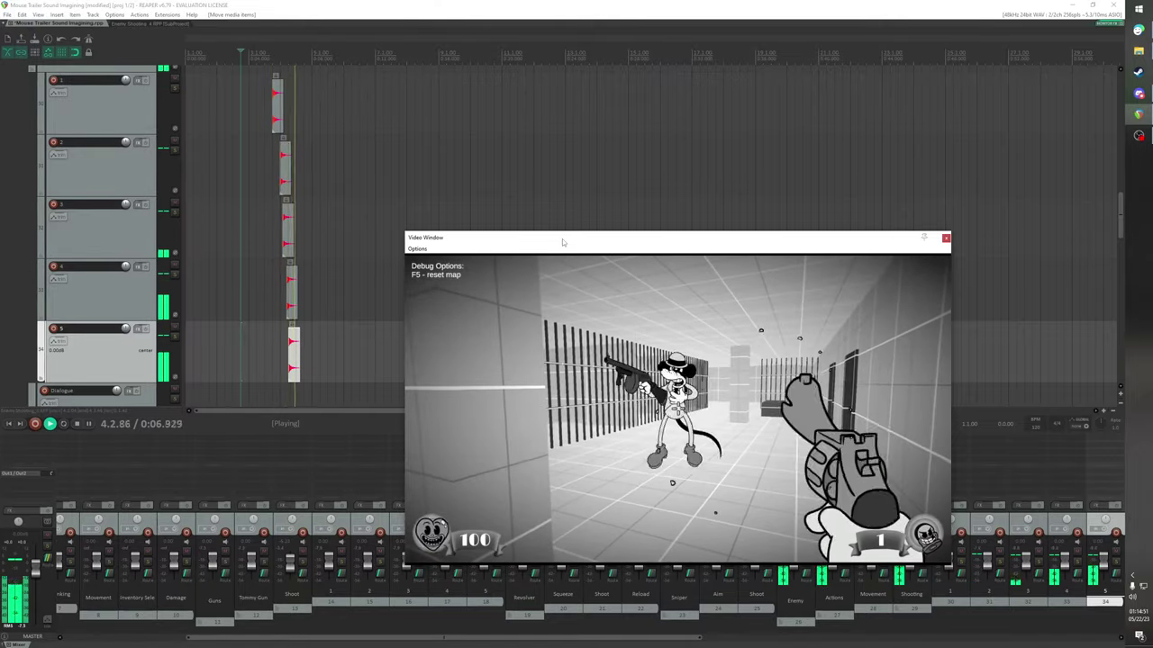
{"action": "left_click_drag", "start_coordinate": [562, 239], "coordinate": [552, 209]}
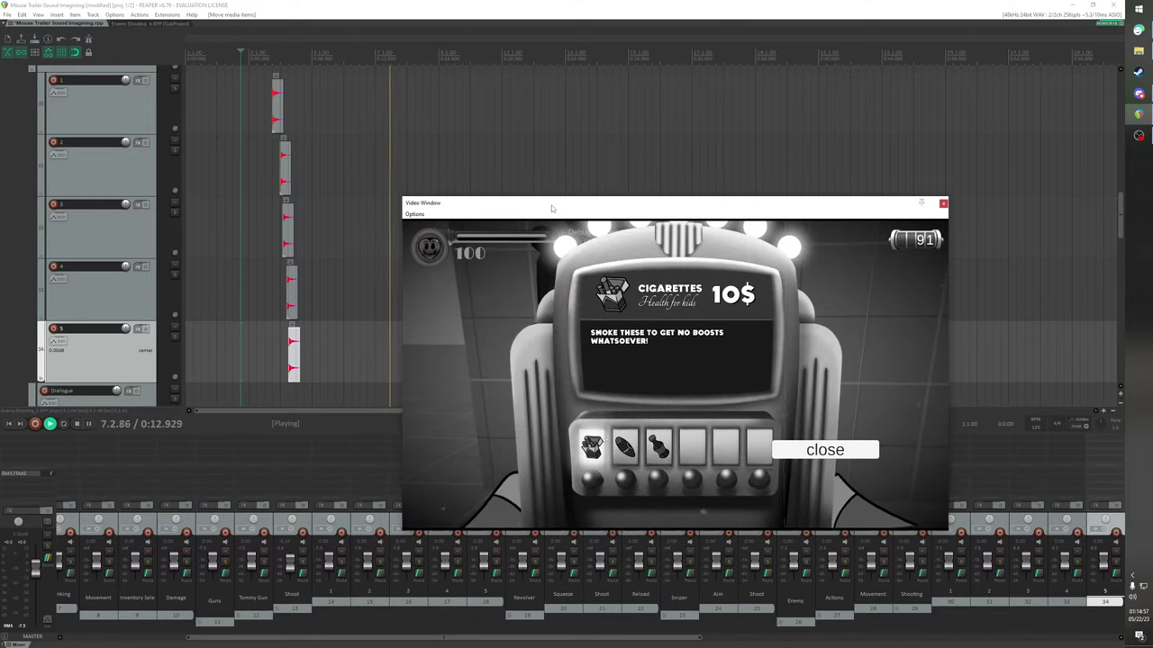
{"action": "left_click_drag", "start_coordinate": [553, 209], "coordinate": [656, 174]}
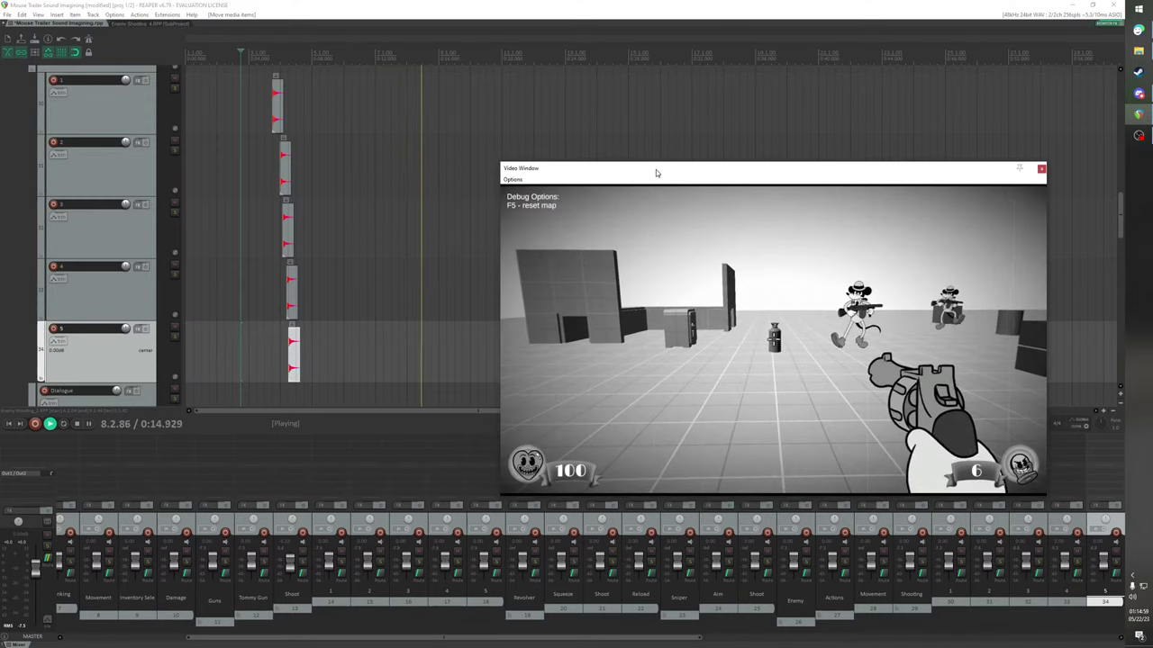
{"action": "key", "text": "space"}
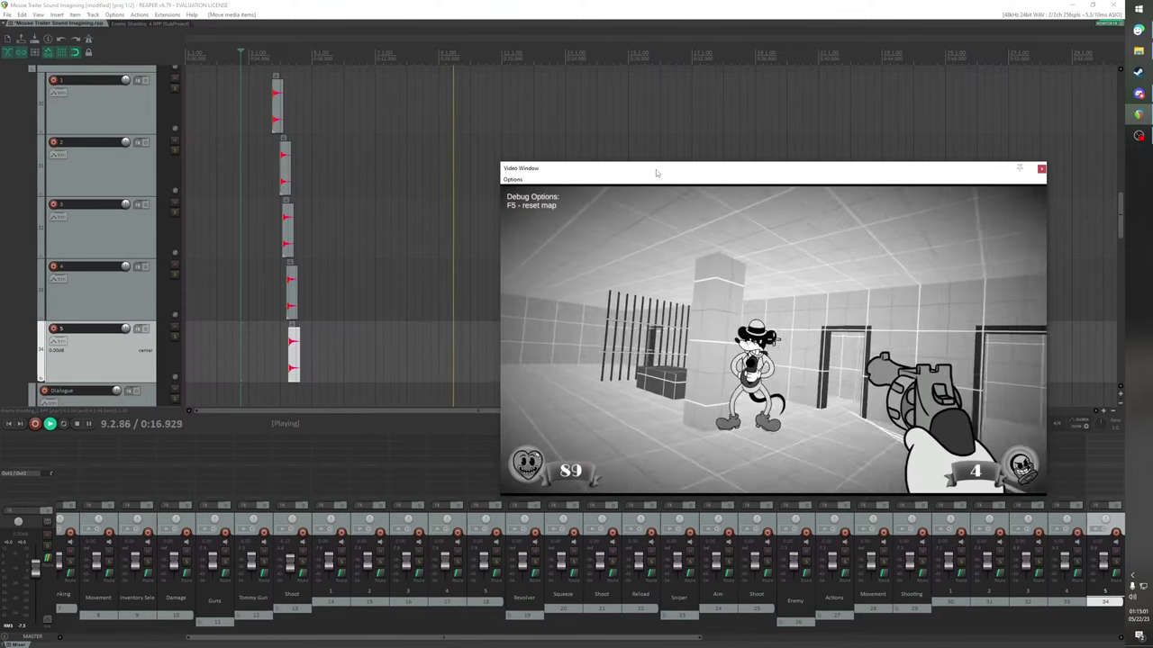
Play the trailer around 0:15 to 0:18 to check where the enemies fire again
{"action": "left_click", "coordinate": [534, 56]}
{"action": "key", "text": "space"}
{"action": "left_click", "coordinate": [470, 56]}
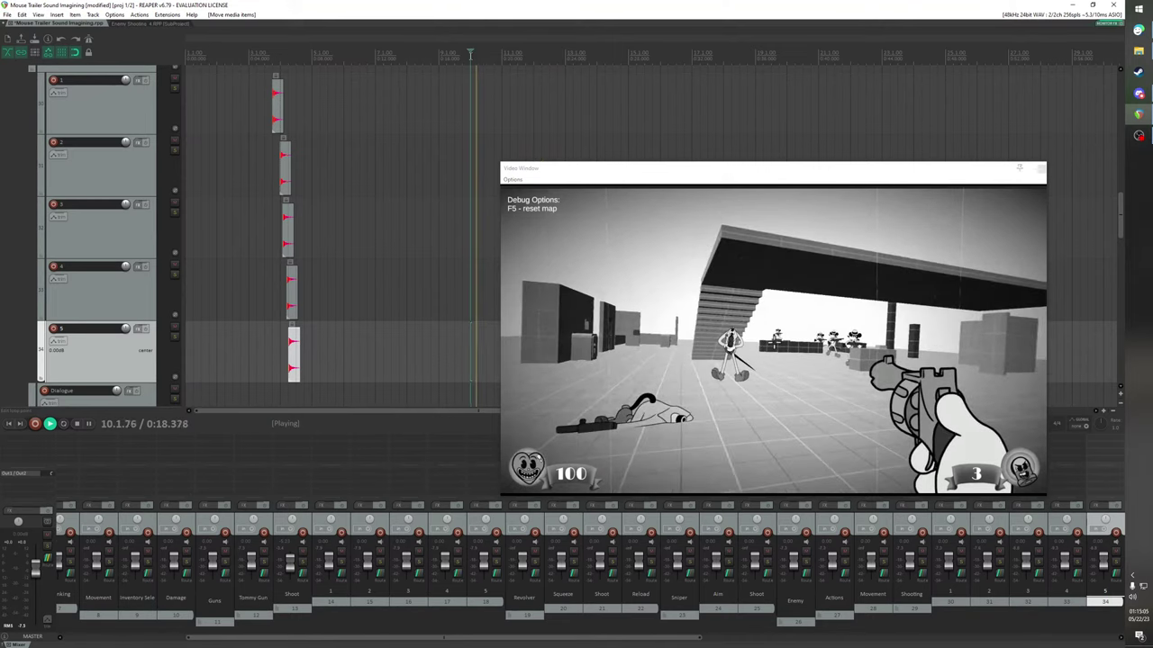
{"action": "left_click", "coordinate": [420, 54]}
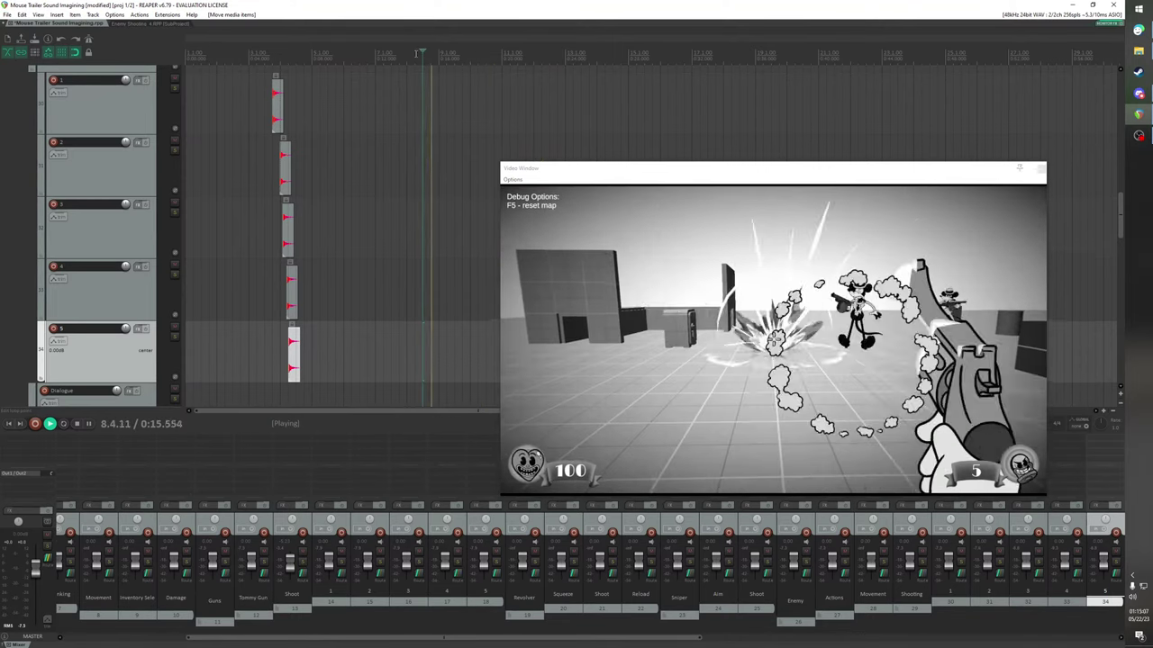
{"action": "key", "text": "space"}
{"action": "key", "text": "space"}
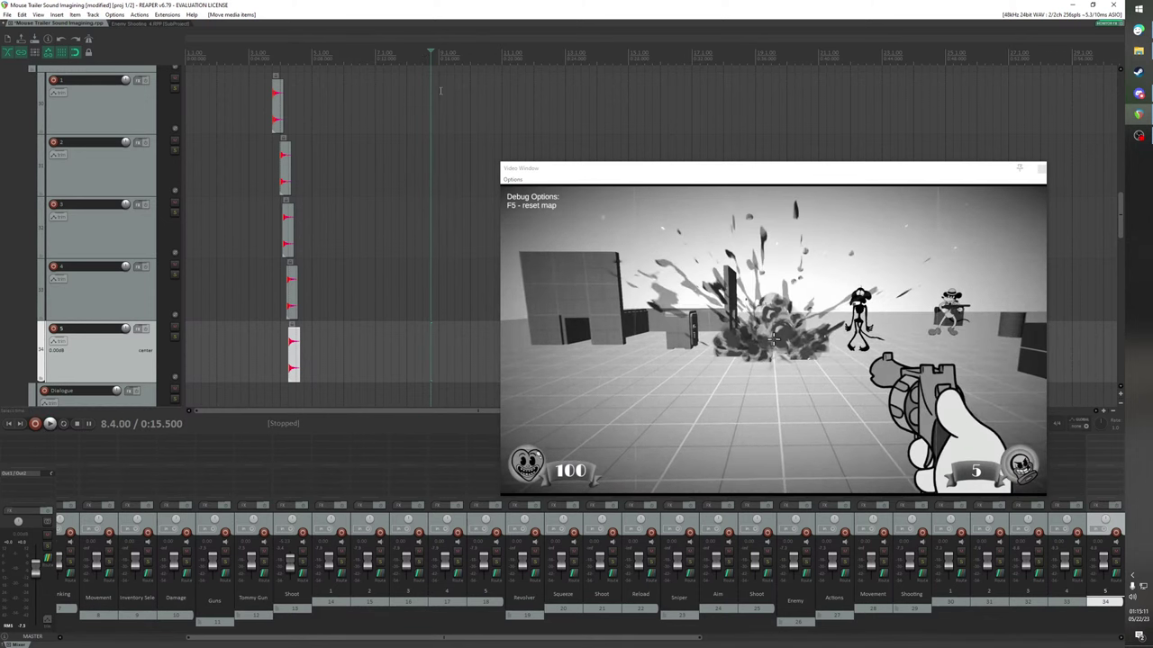
{"action": "key", "text": "space"}
Step through the frames around 9.2.00 to locate the enemy's shot in the room scene at 0:16.736
{"action": "left_click", "coordinate": [450, 56]}
{"action": "left_click", "coordinate": [451, 56]}
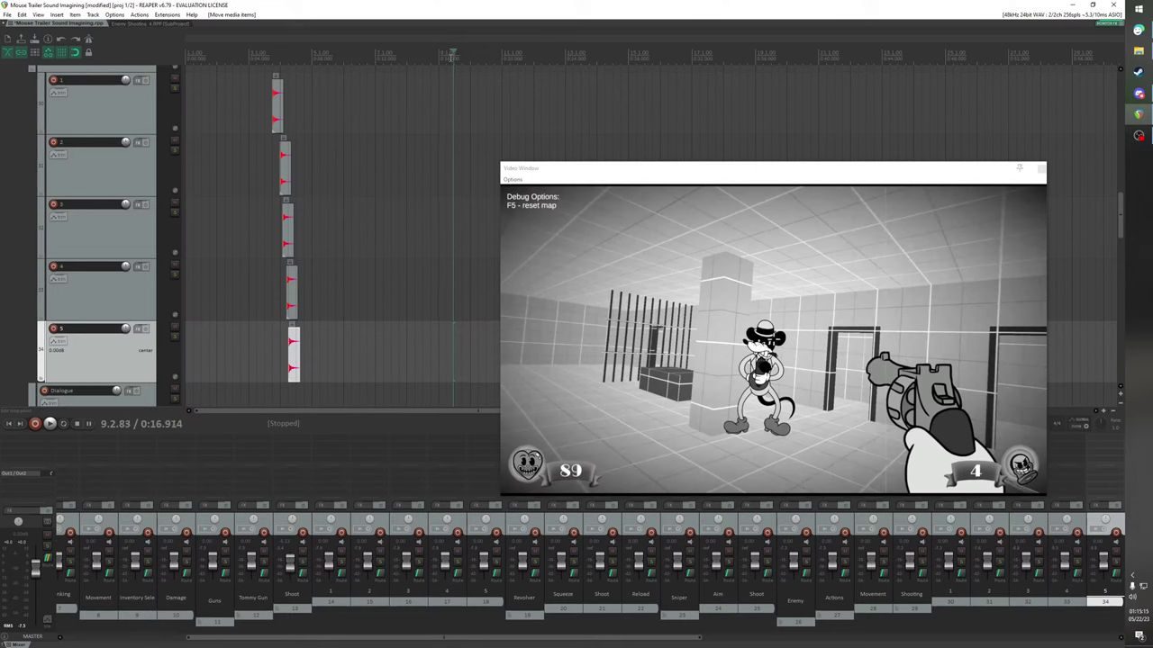
{"action": "left_click", "coordinate": [448, 56]}
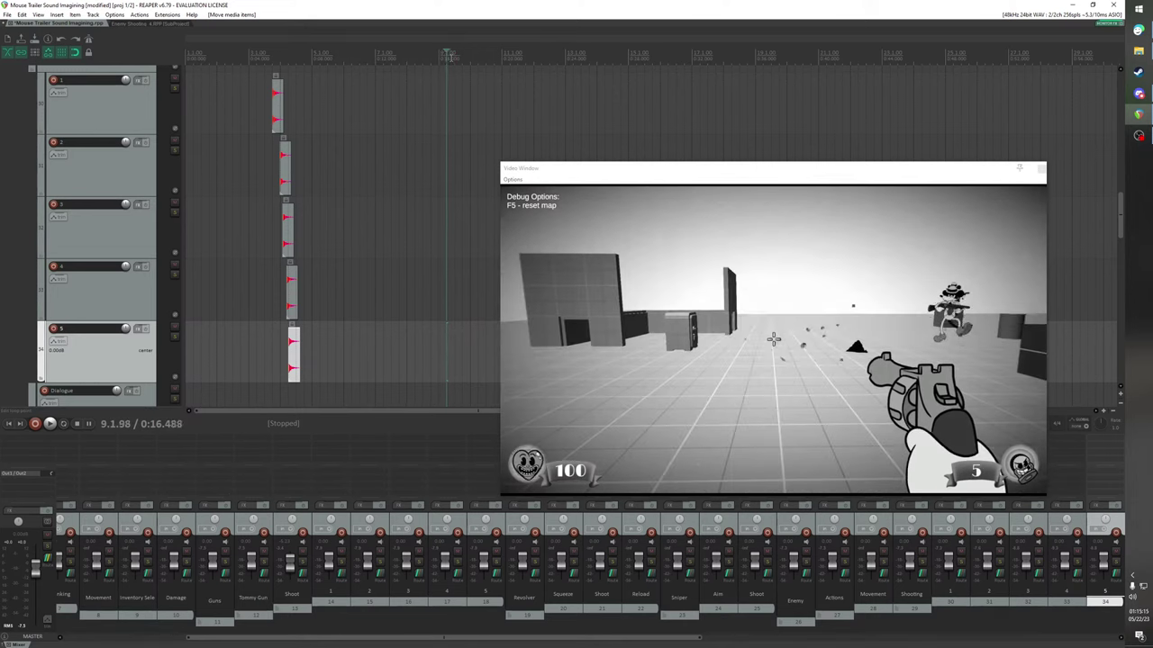
{"action": "left_click", "coordinate": [451, 55]}
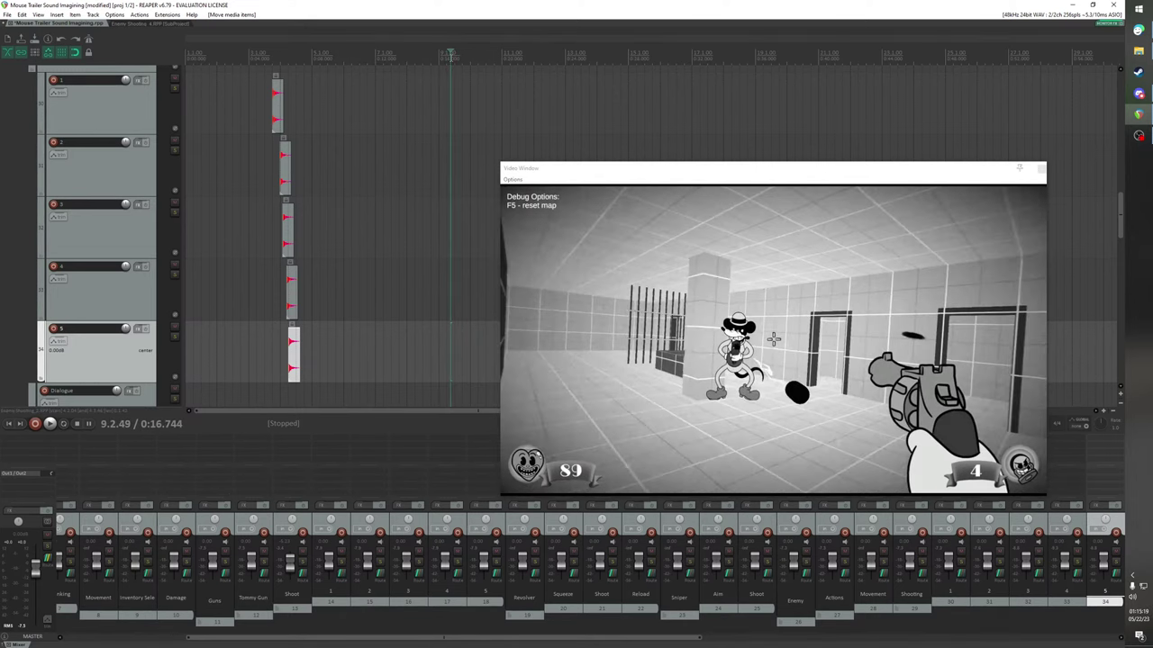
{"action": "left_click", "coordinate": [449, 56]}
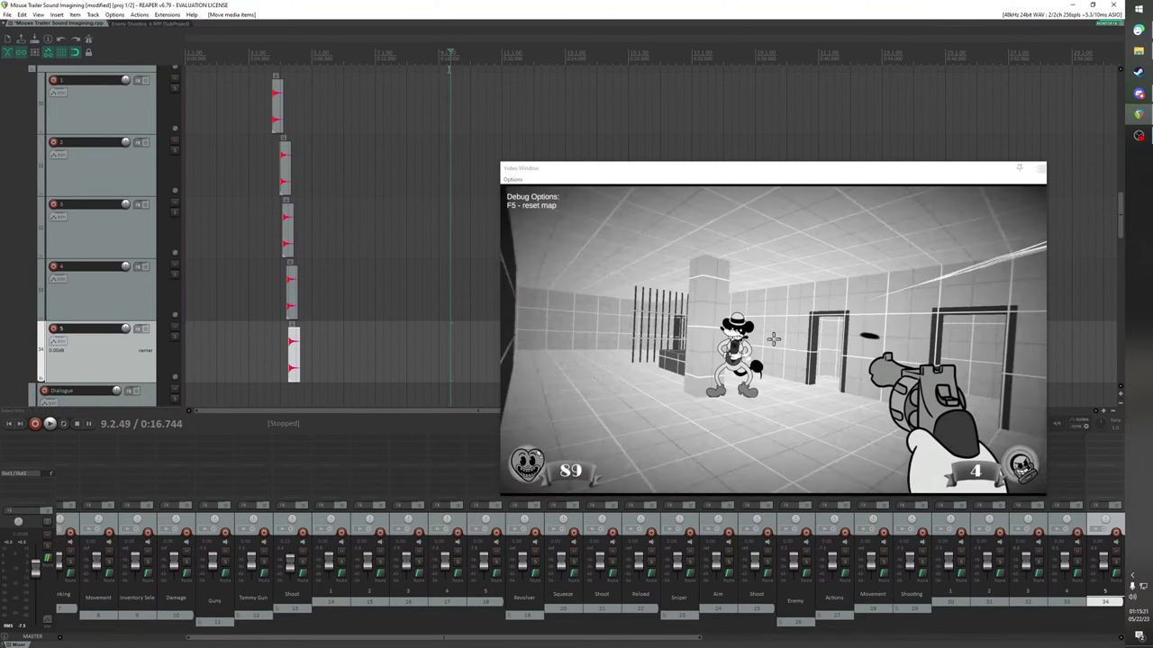
{"action": "key", "text": "Right"}
{"action": "key", "text": "Left"}
{"action": "key", "text": "Left"}
{"action": "key", "text": "Right"}
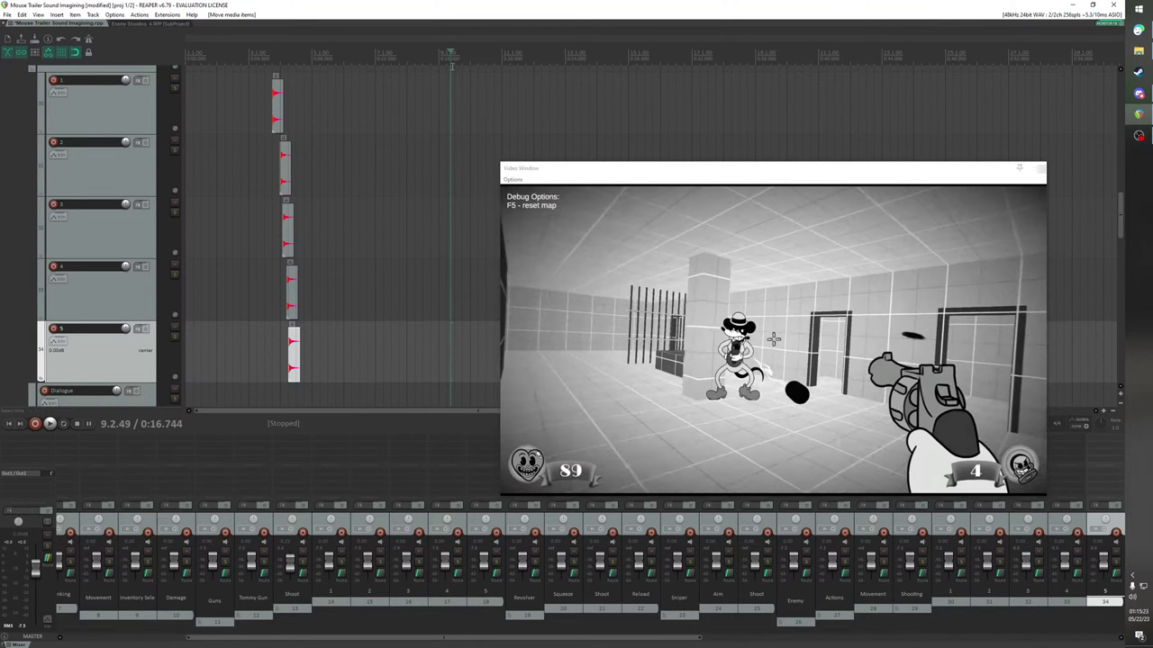
{"action": "key", "text": "equal"}
{"action": "scroll", "coordinate": [499, 112], "scroll_direction": "up", "scroll_amount": 3}
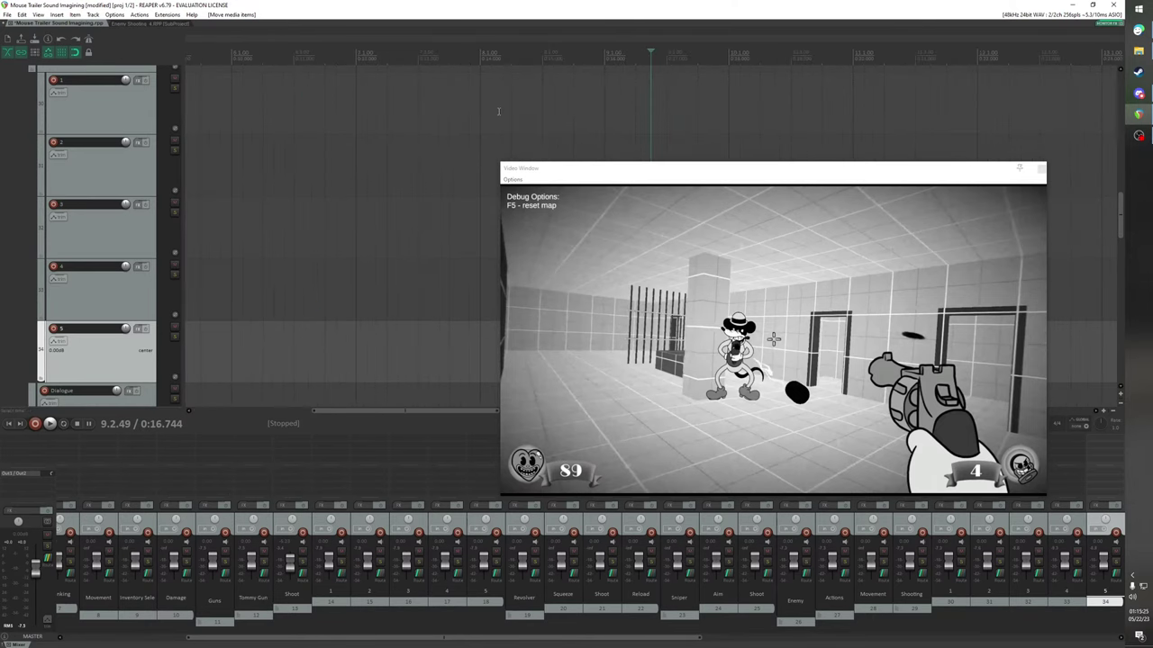
{"action": "scroll", "coordinate": [499, 112], "scroll_direction": "down", "scroll_amount": 3}
{"action": "scroll", "coordinate": [499, 113], "scroll_direction": "up", "scroll_amount": 3}
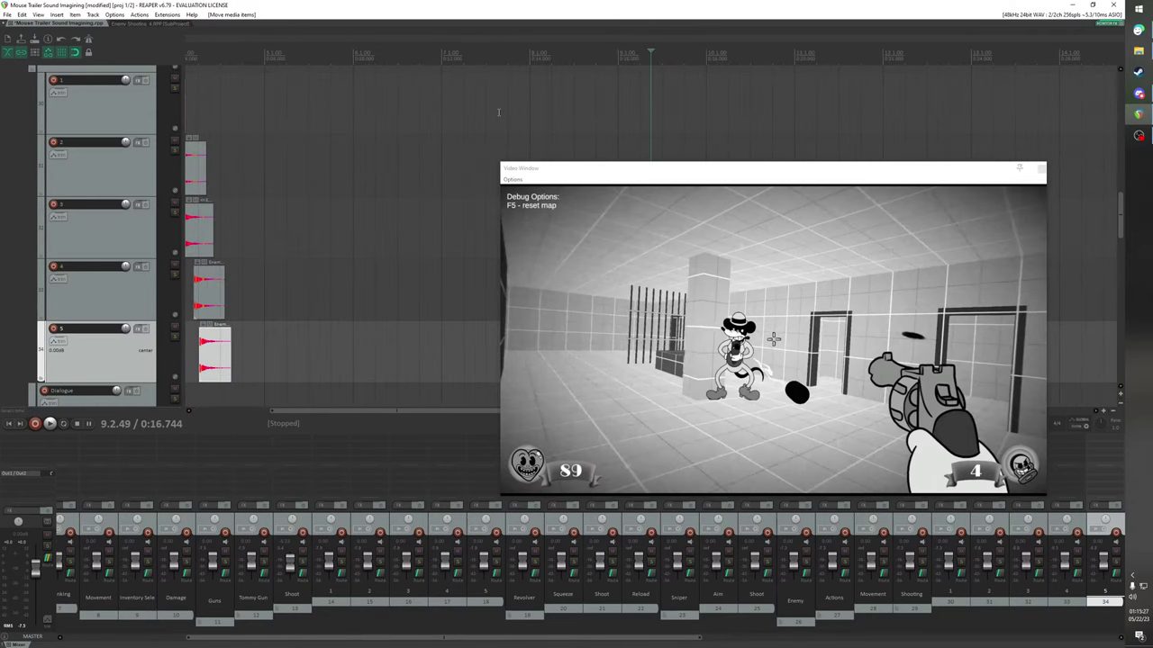
{"action": "key", "text": "Left"}
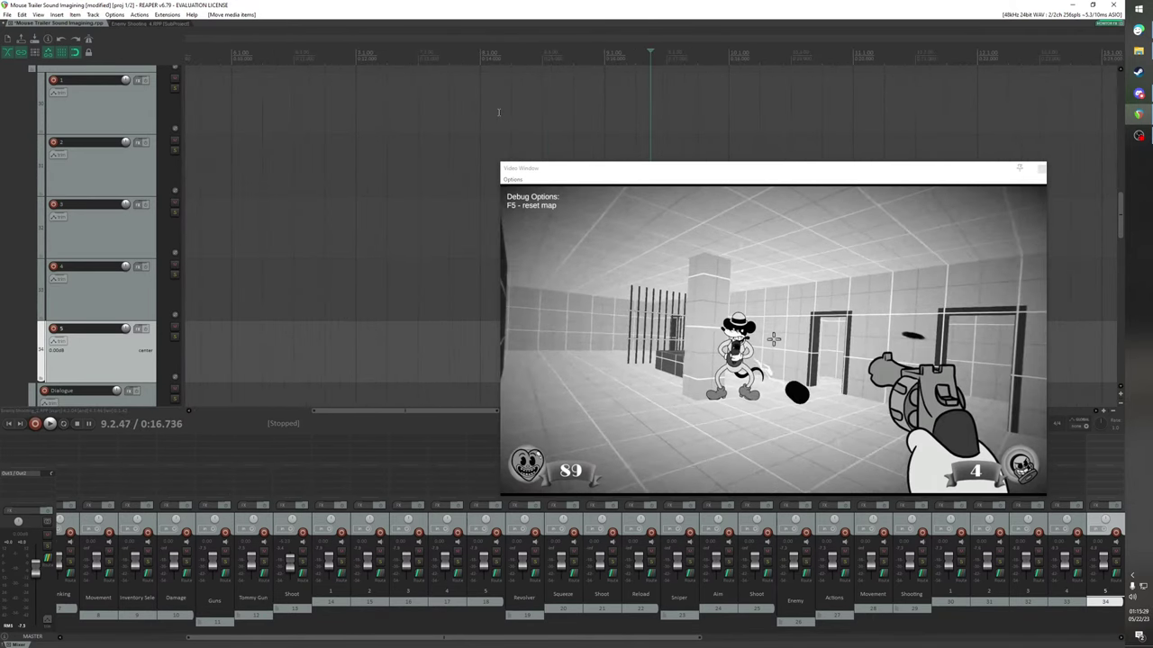
{"action": "key", "text": "minus"}
{"action": "key", "text": "minus"}
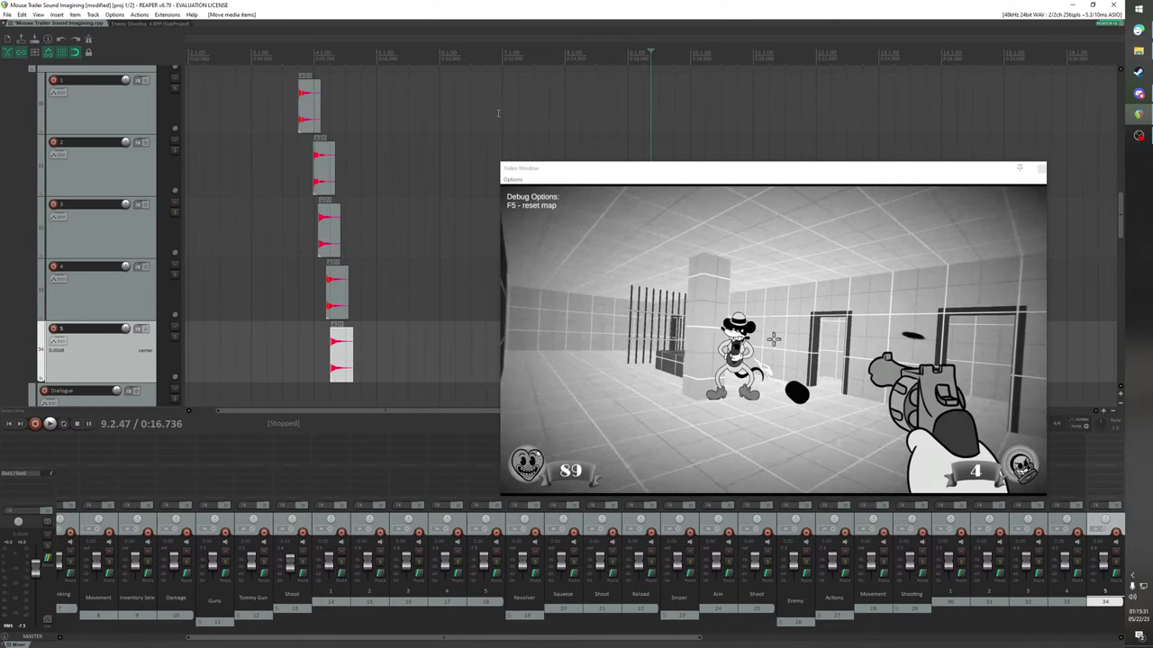
Pick up the track 3 gunshot and step through the video from 0:16.000 to find the enemy's shot in the room scene
{"action": "left_click", "coordinate": [334, 232]}
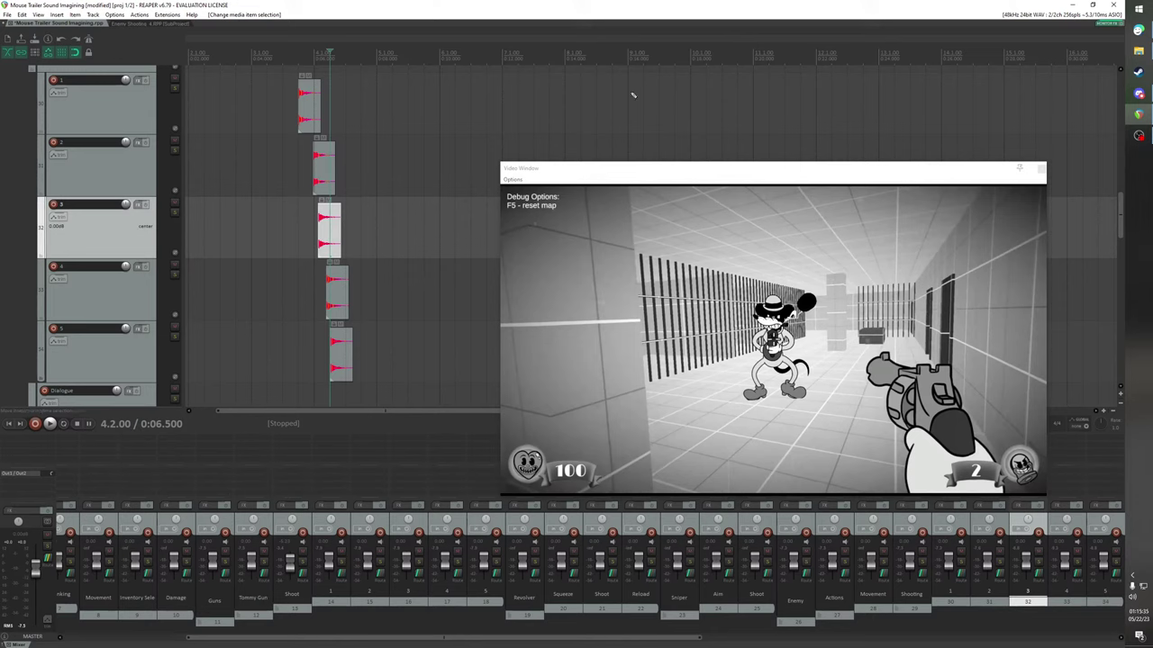
{"action": "left_click", "coordinate": [634, 56]}
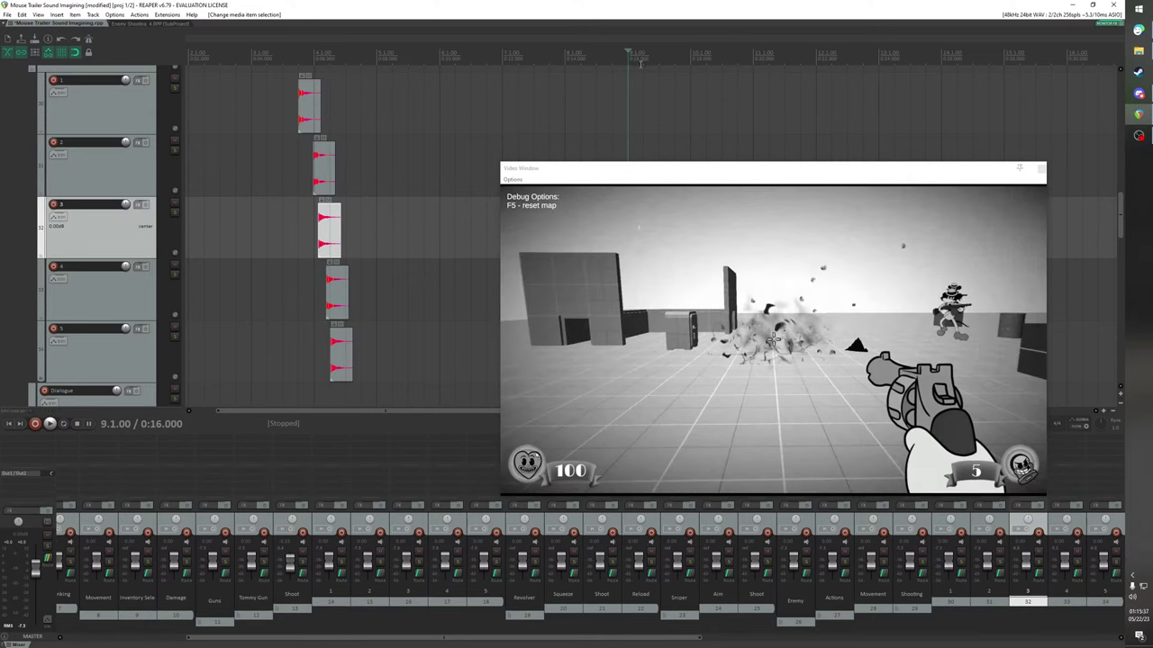
{"action": "key", "text": "Right"}
{"action": "key", "text": "Right"}
{"action": "key", "text": "Right"}
{"action": "key", "text": "Right"}
{"action": "key", "text": "Right"}
{"action": "key", "text": "Right"}
{"action": "key", "text": "Right"}
{"action": "key", "text": "Right"}
{"action": "key", "text": "Right"}
{"action": "key", "text": "Right"}
{"action": "key", "text": "Right"}
{"action": "key", "text": "Right"}
{"action": "key", "text": "Right"}
{"action": "key", "text": "Right"}
{"action": "key", "text": "Right"}
{"action": "key", "text": "Right"}
{"action": "key", "text": "Right"}
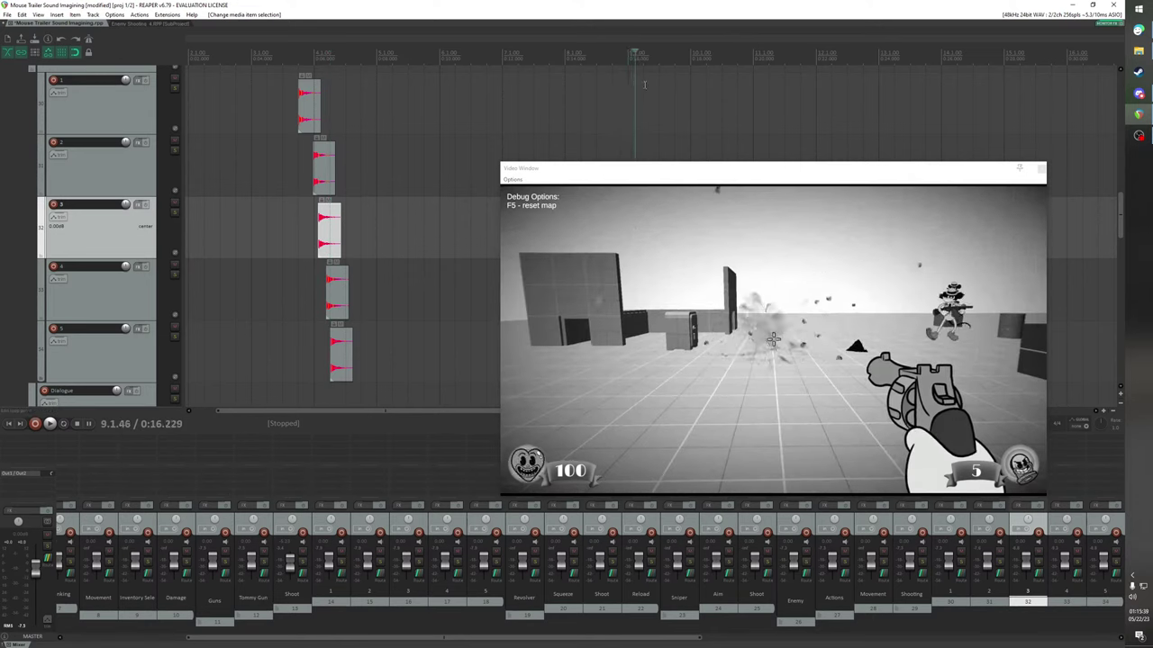
{"action": "key", "text": "Right"}
{"action": "key", "text": "Right"}
{"action": "key", "text": "Right"}
{"action": "key", "text": "Right"}
{"action": "key", "text": "Right"}
{"action": "key", "text": "Right"}
{"action": "key", "text": "Right"}
{"action": "key", "text": "Right"}
{"action": "key", "text": "Right"}
{"action": "key", "text": "Right"}
{"action": "key", "text": "Right"}
{"action": "key", "text": "Right"}
{"action": "key", "text": "Right"}
{"action": "key", "text": "Right"}
{"action": "key", "text": "Right"}
{"action": "key", "text": "Right"}
{"action": "key", "text": "Right"}
{"action": "key", "text": "Right"}
{"action": "key", "text": "Right"}
{"action": "key", "text": "Right"}
{"action": "key", "text": "Right"}
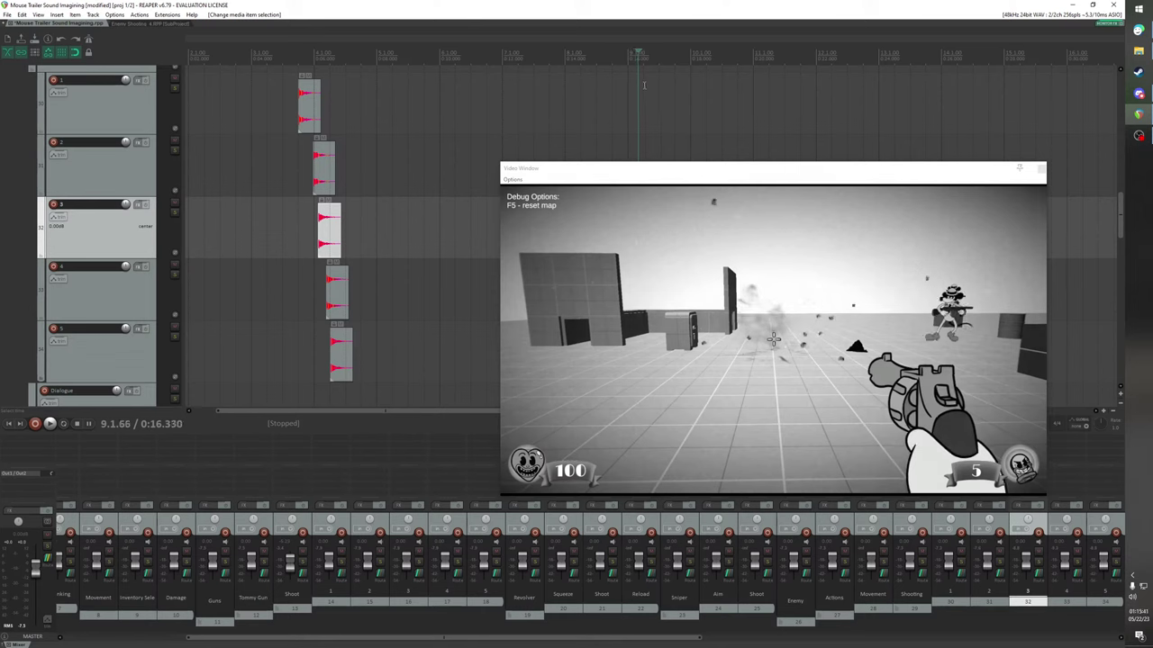
{"action": "key", "text": "Left"}
{"action": "key", "text": "Left"}
{"action": "key", "text": "Left"}
{"action": "key", "text": "Left"}
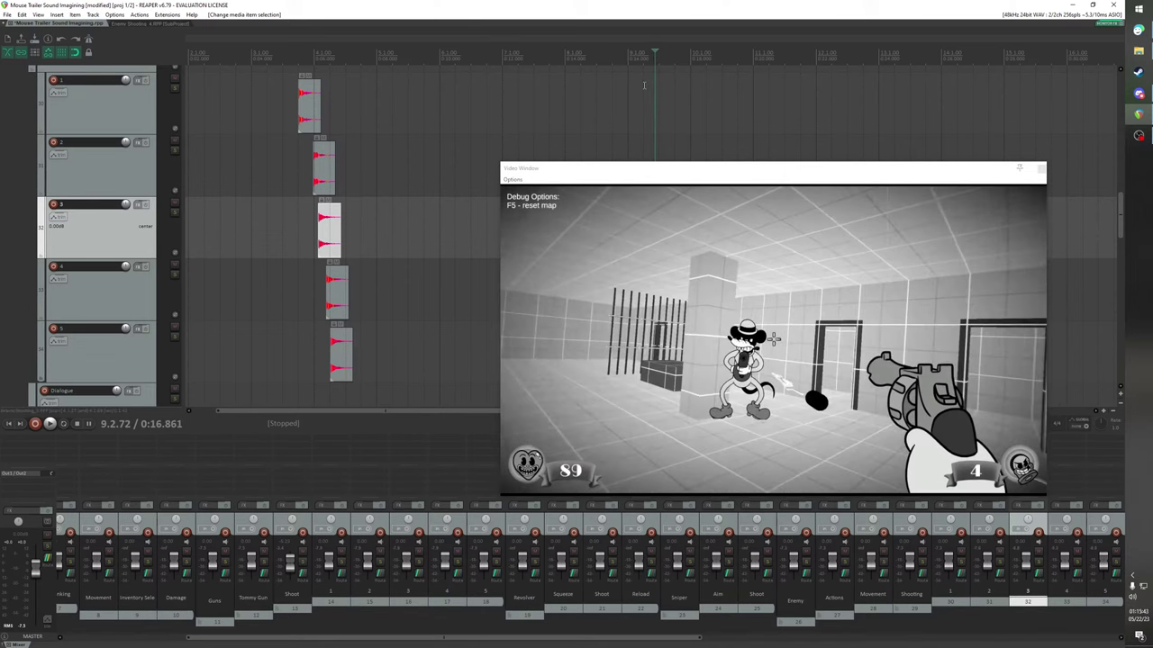
Paste the track 3 gunshot at the enemy's shot at 0:16.737, with the video window moved clear of the tracks
{"action": "key", "text": "Right"}
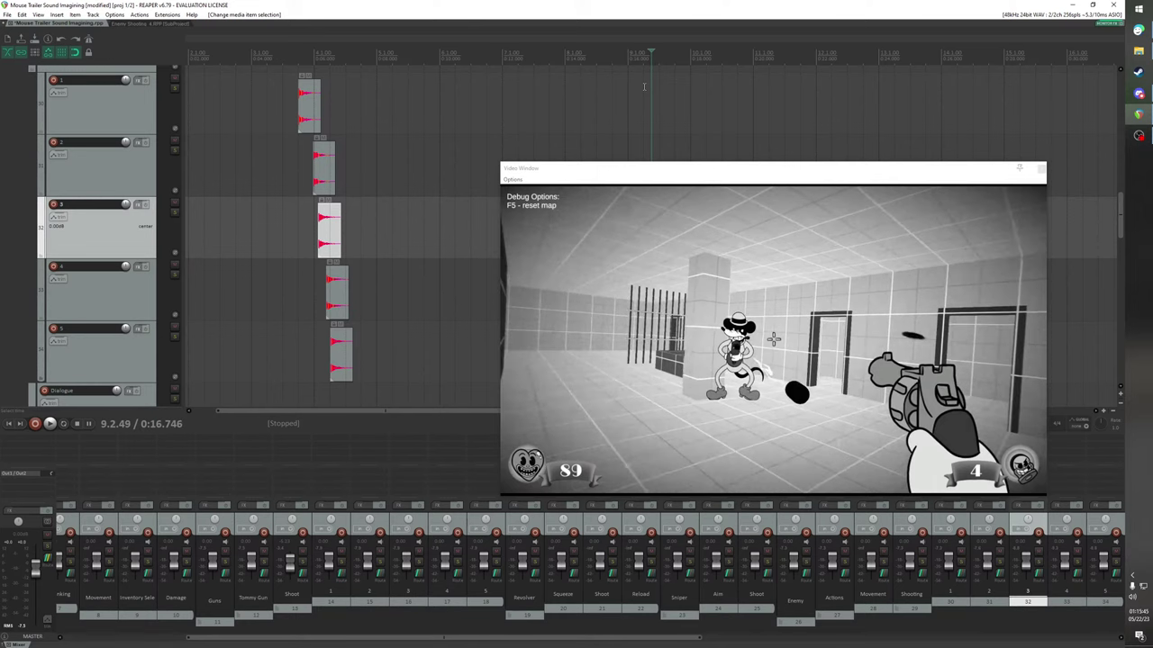
{"action": "scroll", "coordinate": [658, 100], "scroll_direction": "up", "scroll_amount": 2}
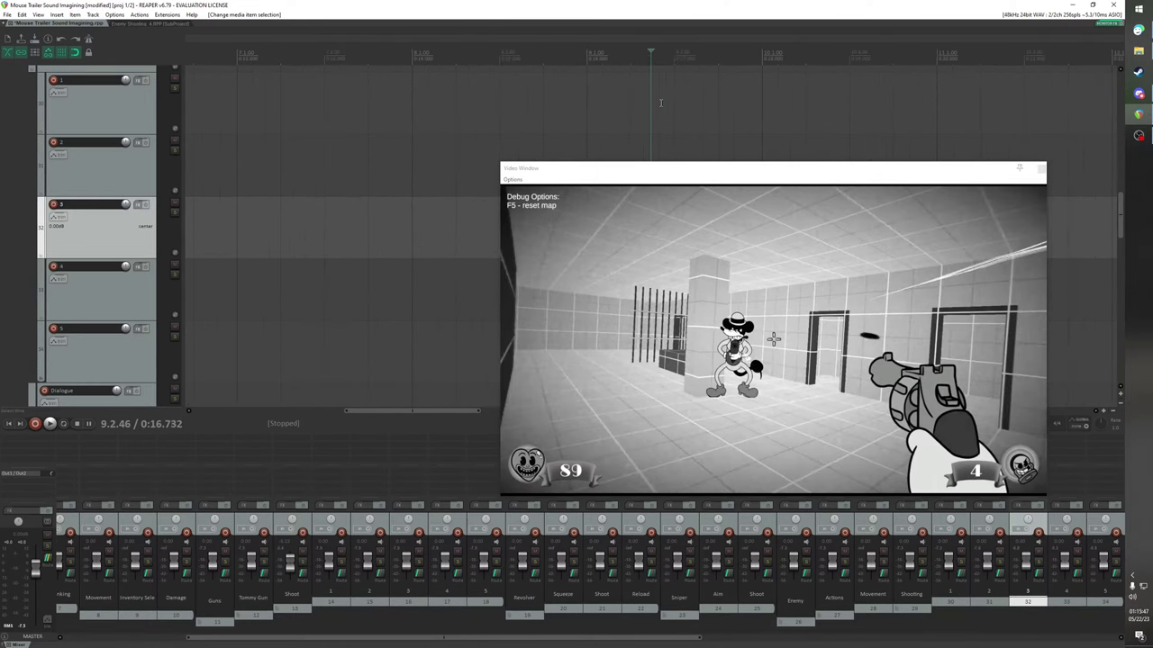
{"action": "scroll", "coordinate": [658, 100], "scroll_direction": "up", "scroll_amount": 2}
{"action": "left_click_drag", "start_coordinate": [691, 181], "coordinate": [678, 293]}
{"action": "key", "text": "ctrl+v"}
Scrub the video from 0:16.5 to the enemy's following shot near 0:16.9 and copy the track 4 gunshot
{"action": "left_click", "coordinate": [658, 54]}
{"action": "left_click", "coordinate": [644, 54]}
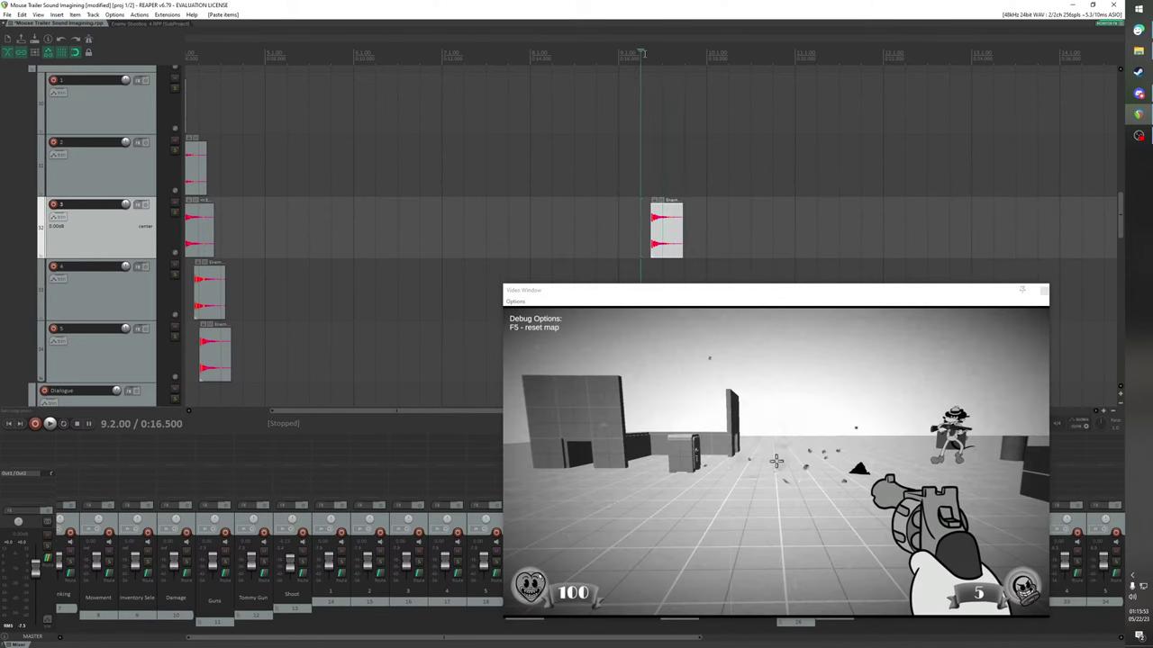
{"action": "left_click_drag", "start_coordinate": [642, 51], "coordinate": [659, 55]}
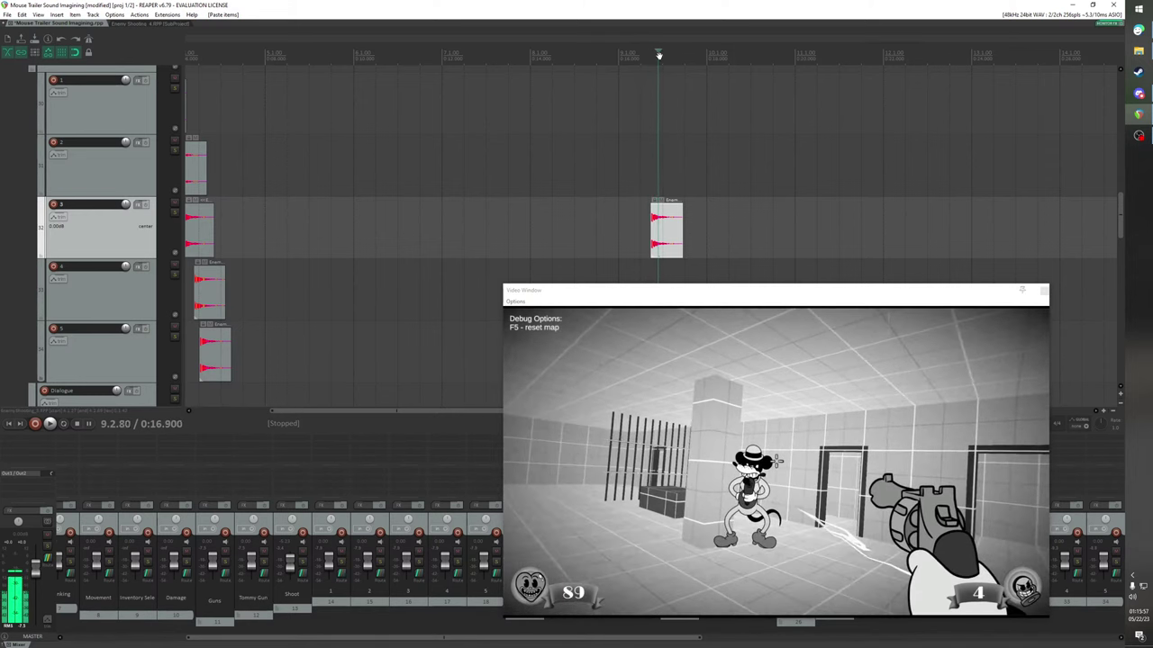
{"action": "right_click", "coordinate": [218, 296]}
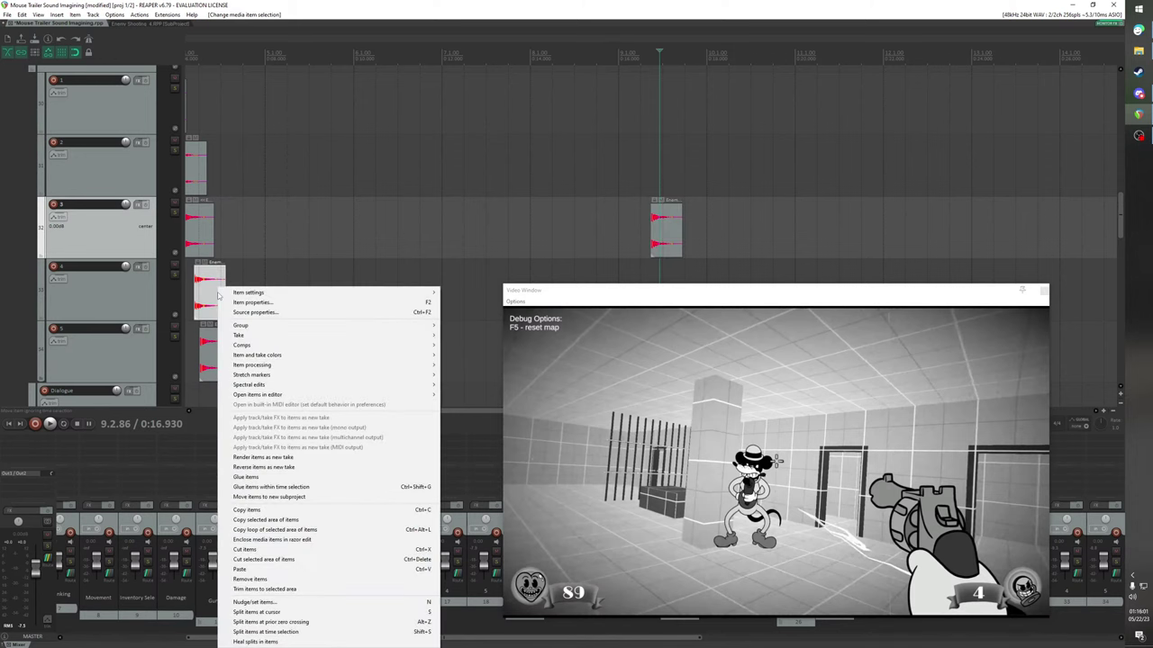
{"action": "left_click", "coordinate": [218, 295]}
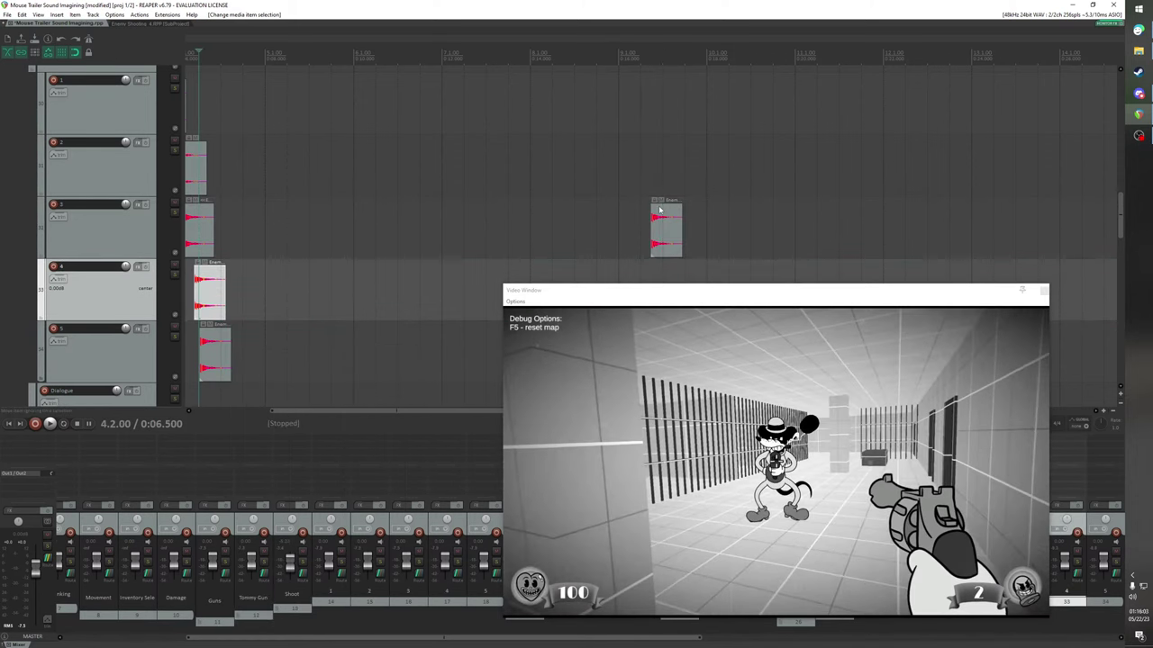
Paste the track 4 gunshot at the following shot at 0:16.909 and place it on track 4
{"action": "left_click", "coordinate": [659, 210]}
{"action": "left_click_drag", "start_coordinate": [651, 52], "coordinate": [658, 50]}
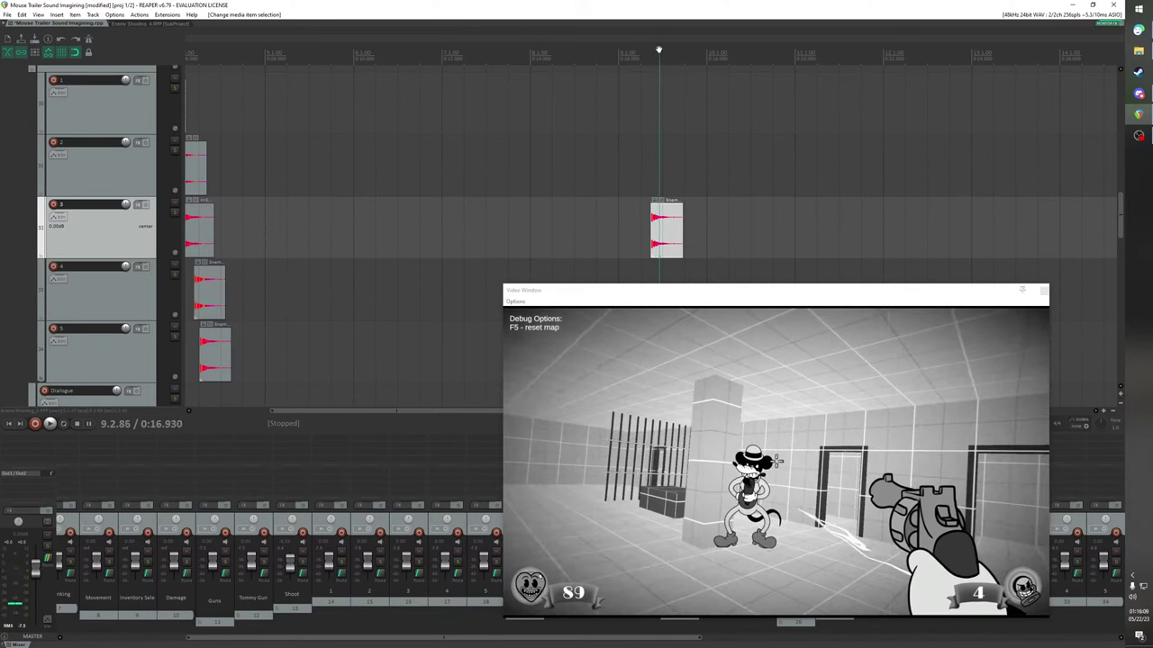
{"action": "key", "text": "Left"}
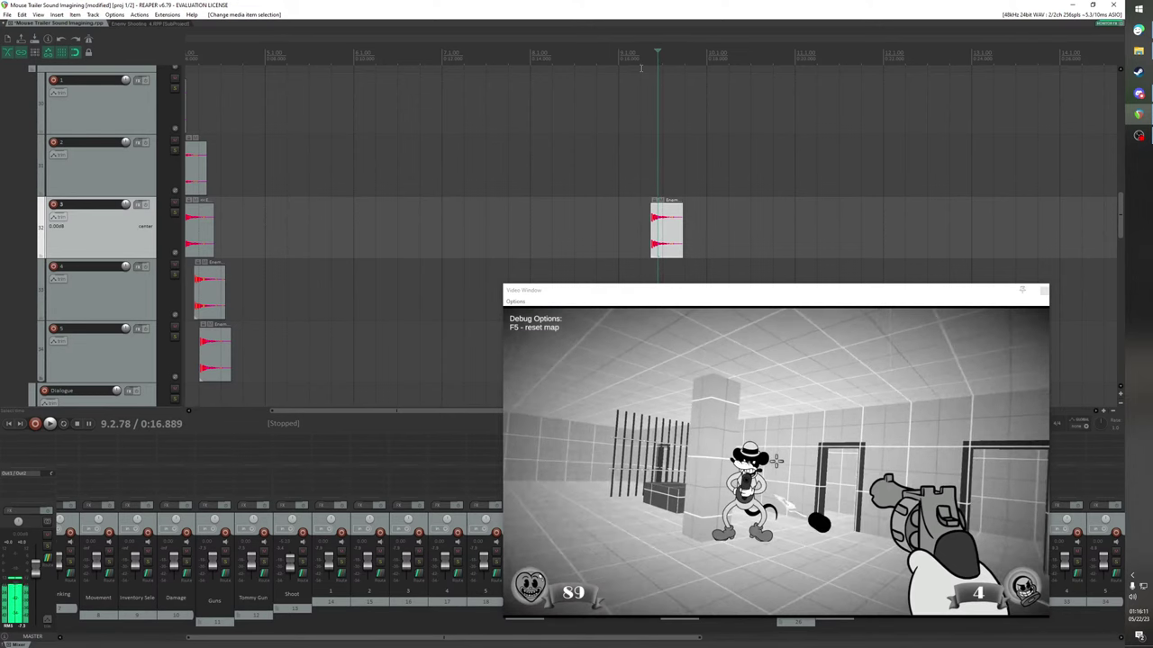
{"action": "key", "text": "Right"}
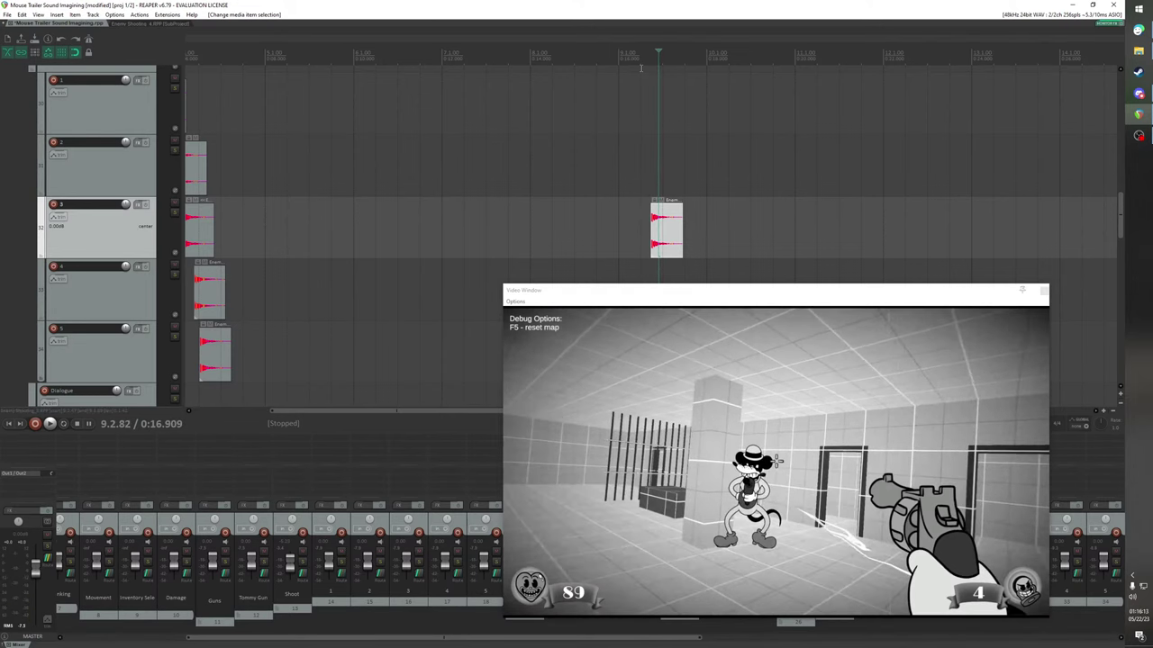
{"action": "key", "text": "ctrl+v"}
{"action": "left_click_drag", "start_coordinate": [668, 252], "coordinate": [667, 272]}
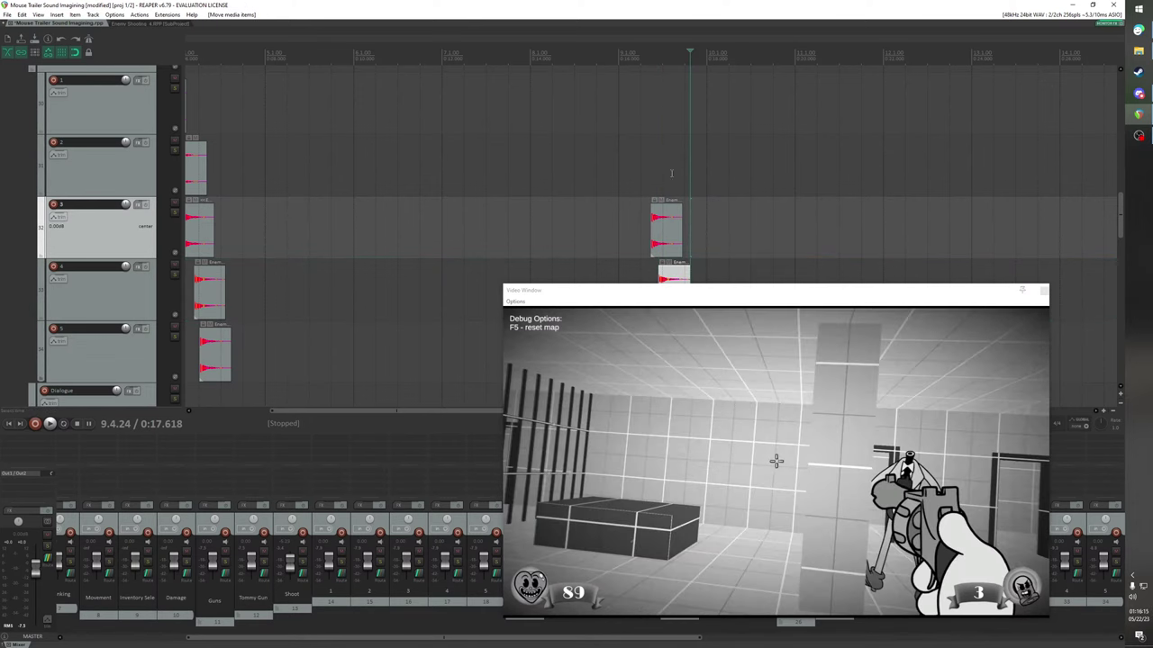
Check the two pasted gunshots against the video around 0:16.7 to 0:16.9, moving the video window off the lower tracks
{"action": "left_click", "coordinate": [650, 216]}
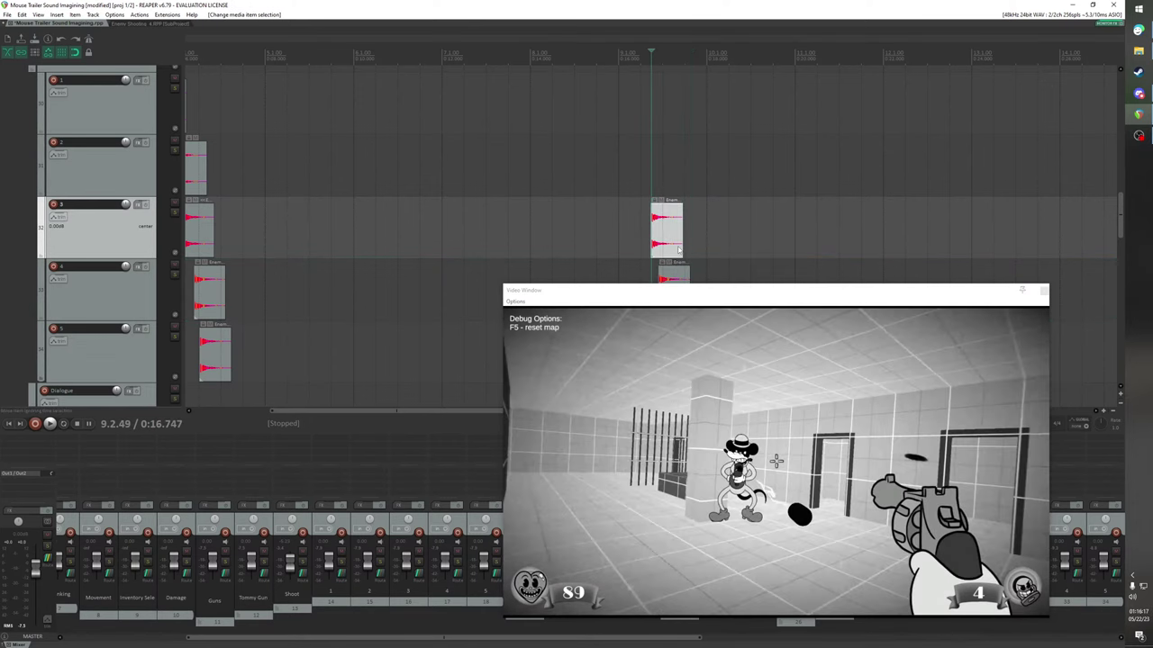
{"action": "key", "text": "Left"}
{"action": "key", "text": "Left"}
{"action": "key", "text": "Left"}
{"action": "key", "text": "Left"}
{"action": "key", "text": "Left"}
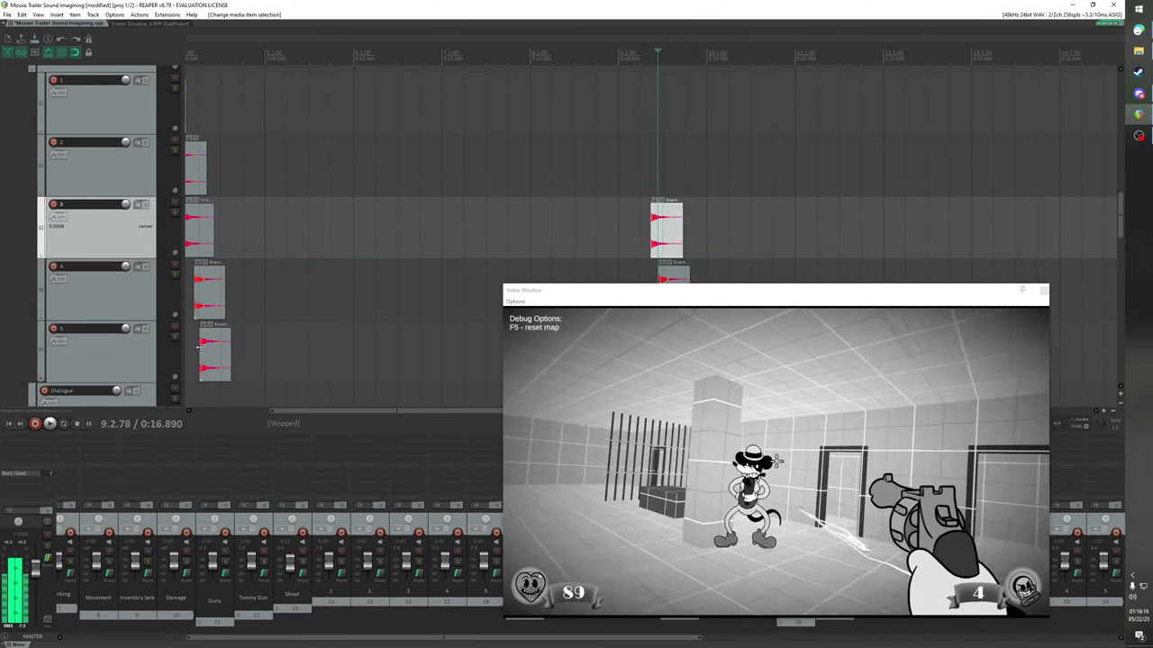
{"action": "left_click", "coordinate": [221, 351]}
{"action": "left_click_drag", "start_coordinate": [629, 300], "coordinate": [625, 383]}
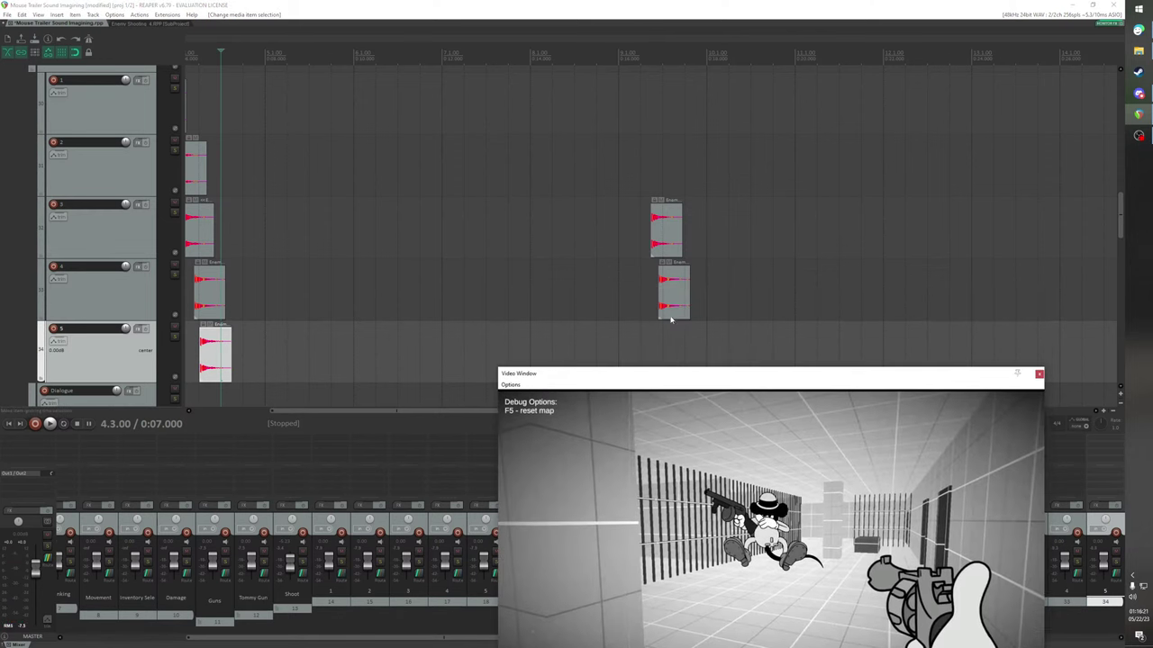
{"action": "left_click", "coordinate": [673, 293]}
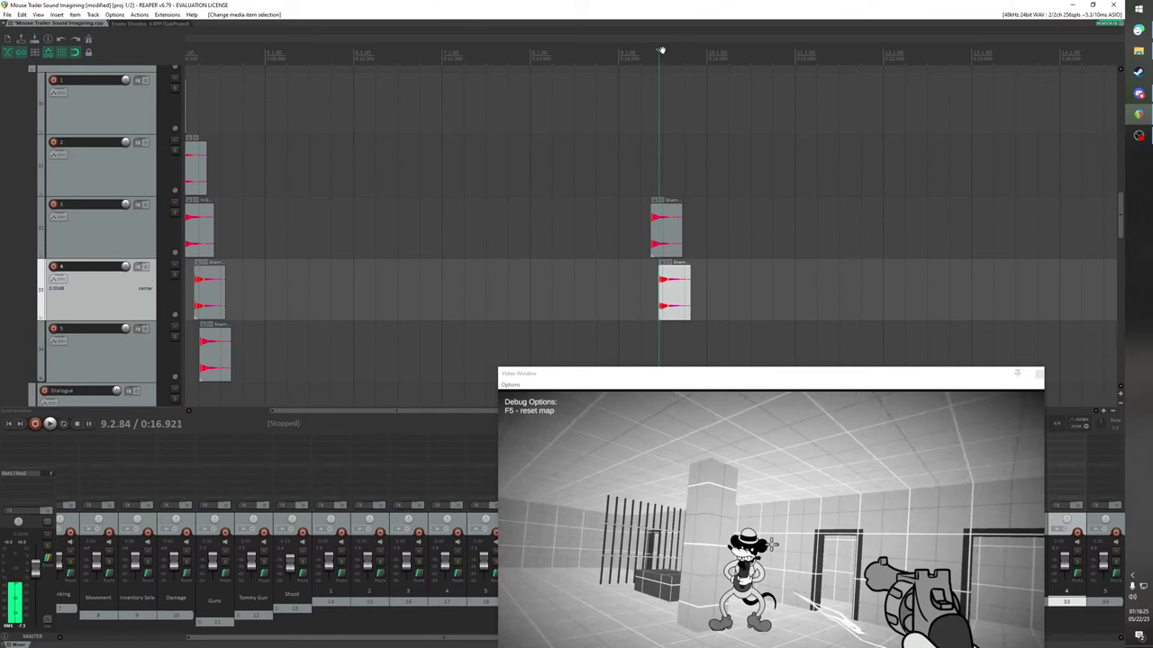
{"action": "left_click_drag", "start_coordinate": [662, 49], "coordinate": [652, 49]}
Copy the original five-gunshot burst on tracks 1 to 5 and paste it so the fifth shot starts at 0:16.909
{"action": "left_click_drag", "start_coordinate": [687, 378], "coordinate": [433, 489]}
{"action": "left_click_drag", "start_coordinate": [416, 408], "coordinate": [395, 403]}
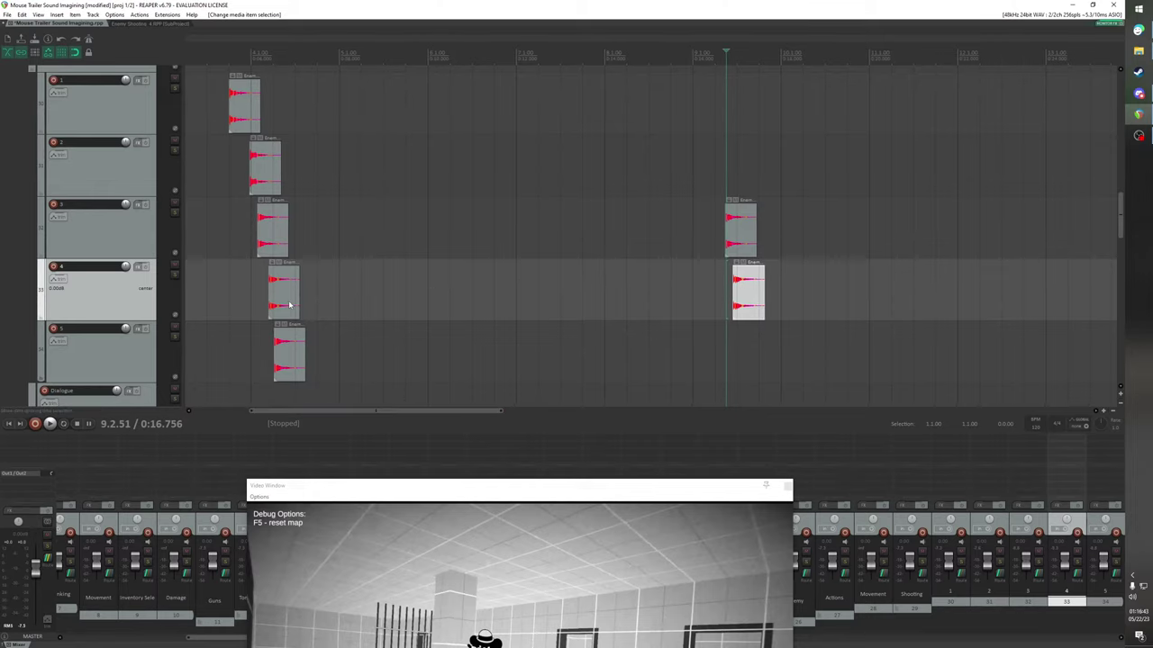
{"action": "left_click_drag", "start_coordinate": [338, 372], "coordinate": [234, 94]}
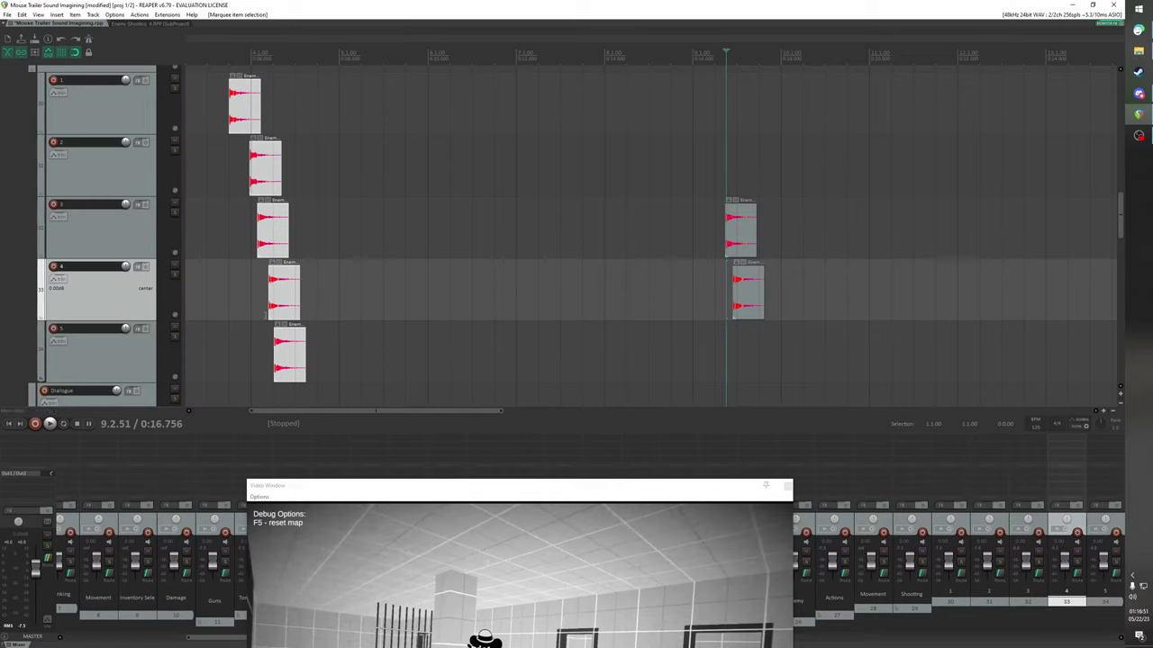
{"action": "left_click", "coordinate": [696, 296]}
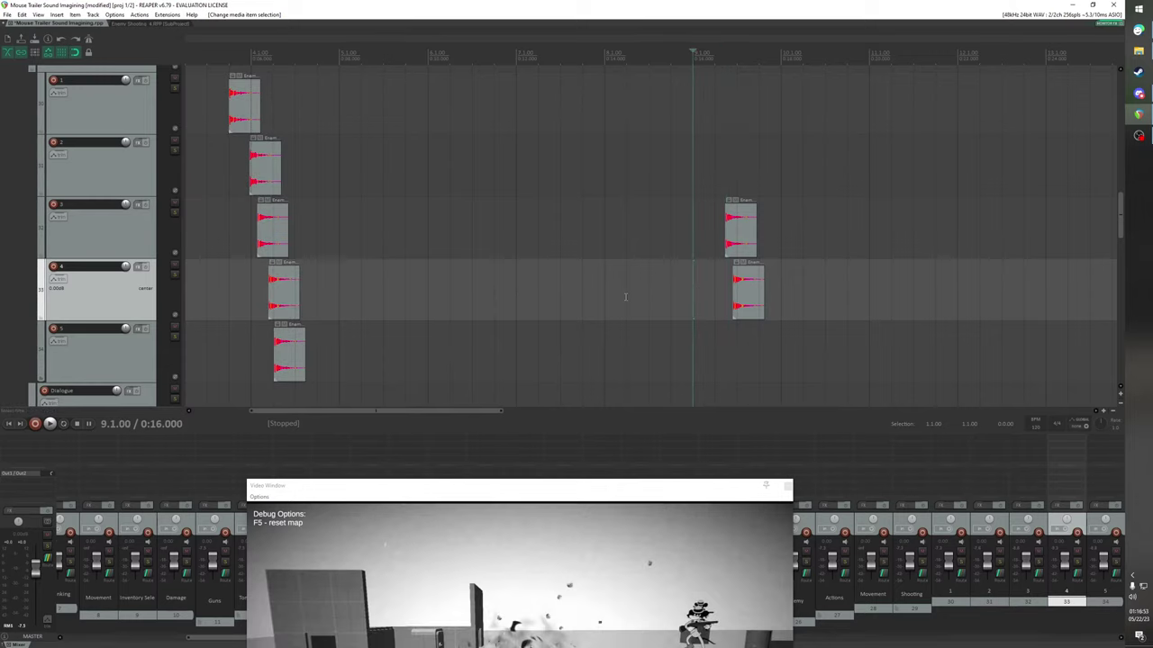
{"action": "left_click", "coordinate": [625, 297]}
{"action": "key", "text": "ctrl+v"}
{"action": "left_click_drag", "start_coordinate": [654, 297], "coordinate": [759, 372]}
{"action": "left_click", "coordinate": [746, 297]}
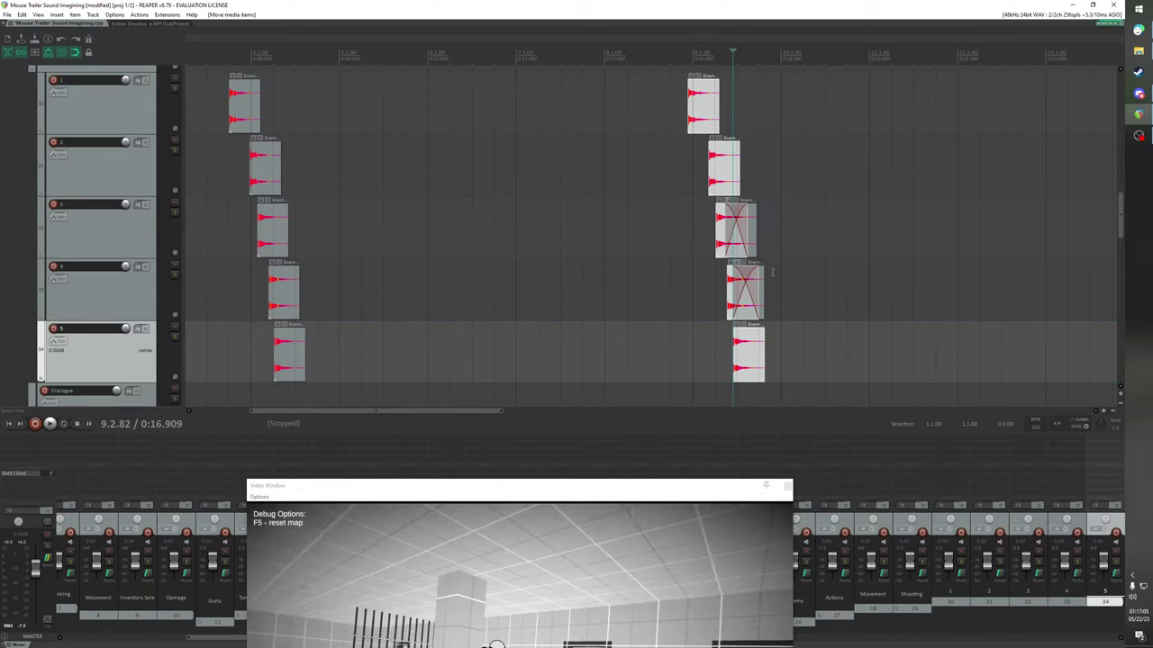
Delete the two single gunshot copies that overlap the pasted burst on tracks 3 and 4
{"action": "left_click_drag", "start_coordinate": [796, 309], "coordinate": [762, 253]}
{"action": "key", "text": "Delete"}
{"action": "key", "text": "End"}
{"action": "scroll", "coordinate": [753, 246], "scroll_direction": "down", "scroll_amount": 6}
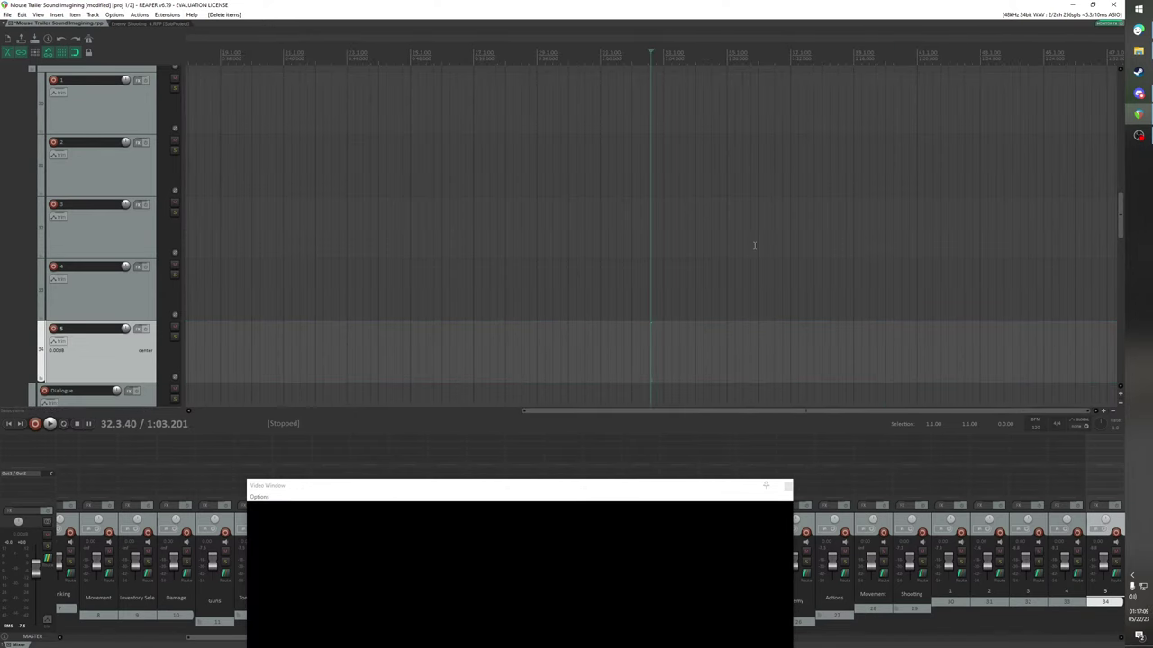
{"action": "scroll", "coordinate": [751, 249], "scroll_direction": "up", "scroll_amount": 2}
{"action": "scroll", "coordinate": [657, 307], "scroll_direction": "up", "scroll_amount": 1}
{"action": "scroll", "coordinate": [657, 306], "scroll_direction": "down", "scroll_amount": 1}
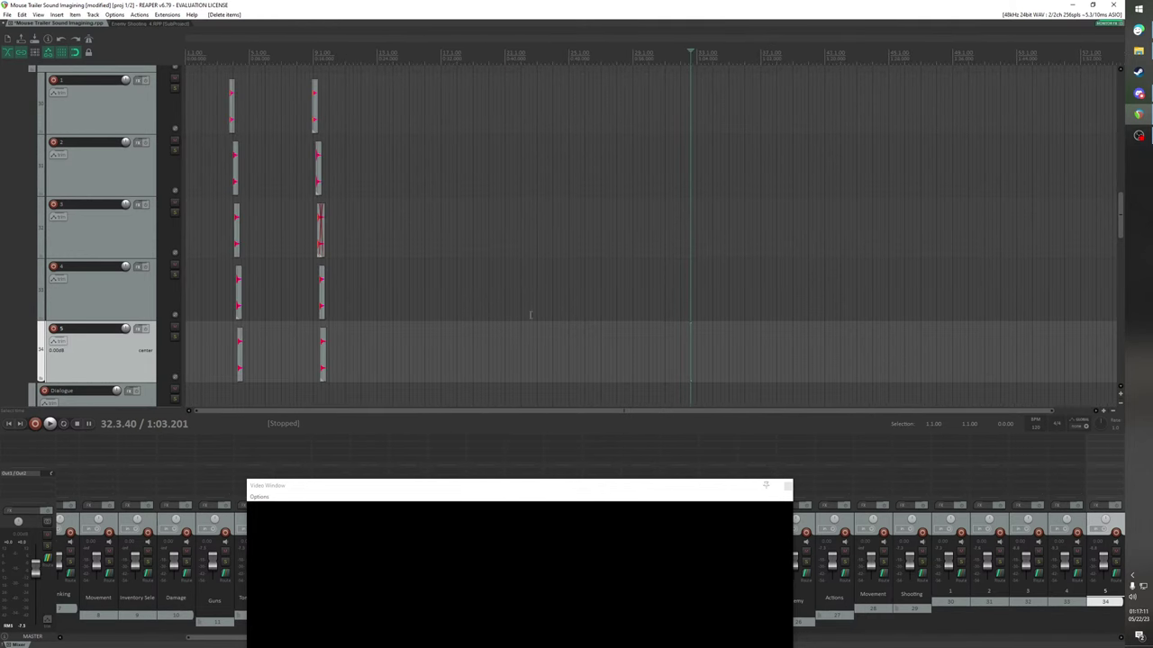
{"action": "left_click", "coordinate": [319, 227]}
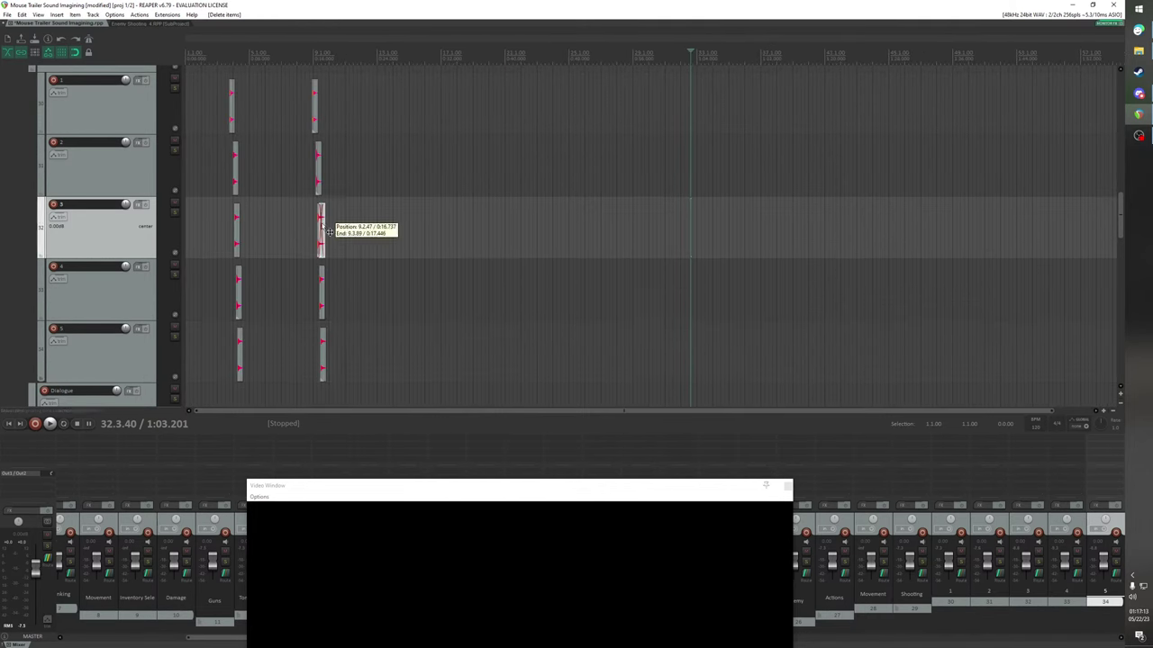
{"action": "scroll", "coordinate": [703, 221], "scroll_direction": "up", "scroll_amount": 5}
{"action": "key", "text": "Delete"}
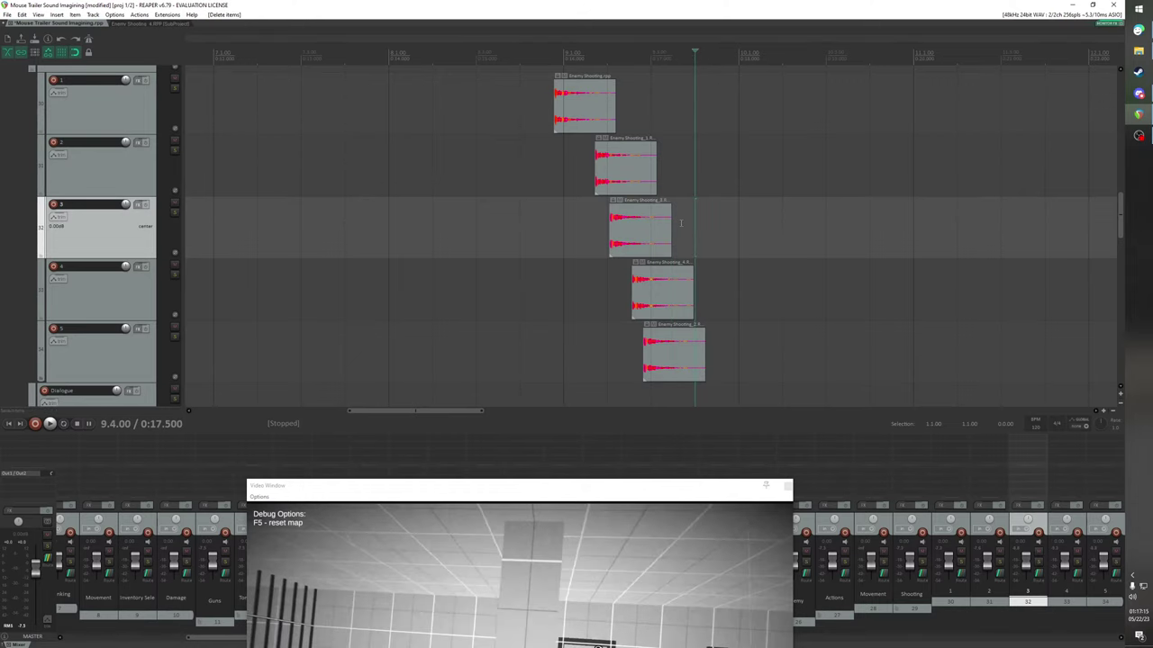
Delete the pasted burst's first gunshot from track 1, checking the video up to 0:16.715 for the enemy's shot
{"action": "left_click", "coordinate": [630, 234]}
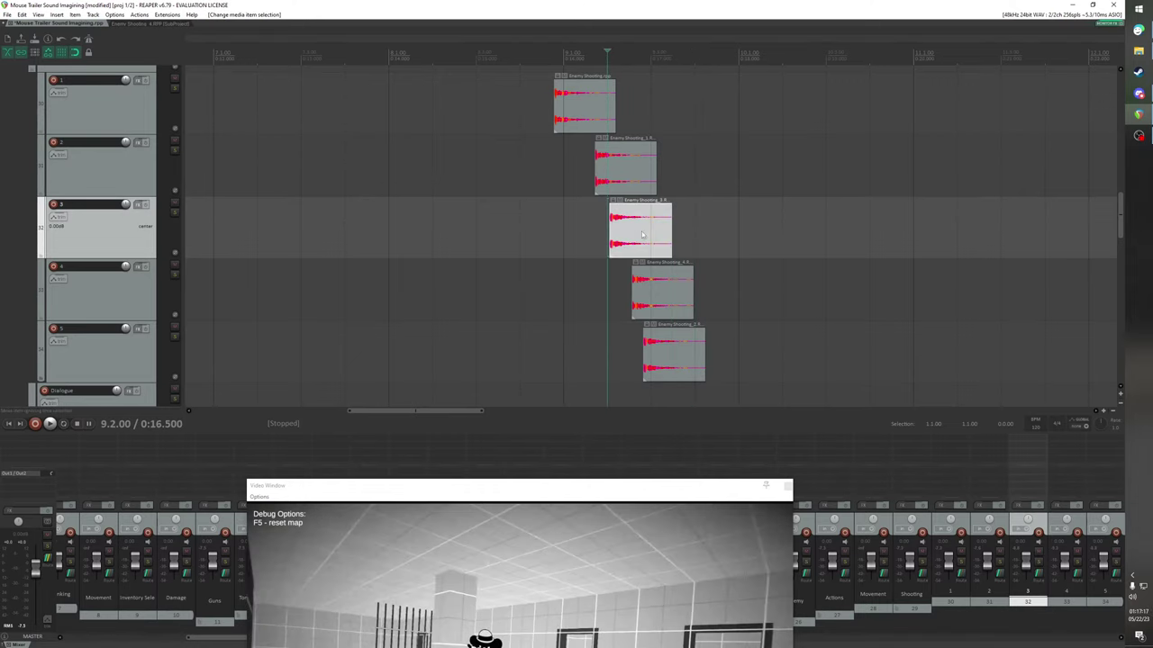
{"action": "left_click", "coordinate": [597, 101]}
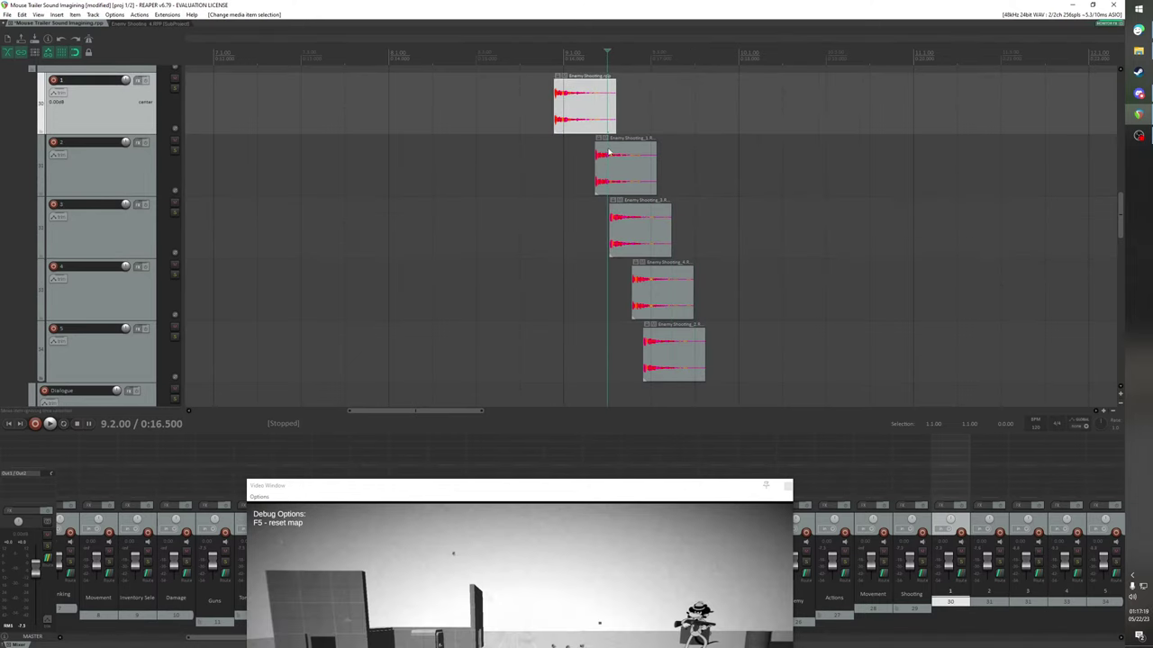
{"action": "key", "text": "Delete"}
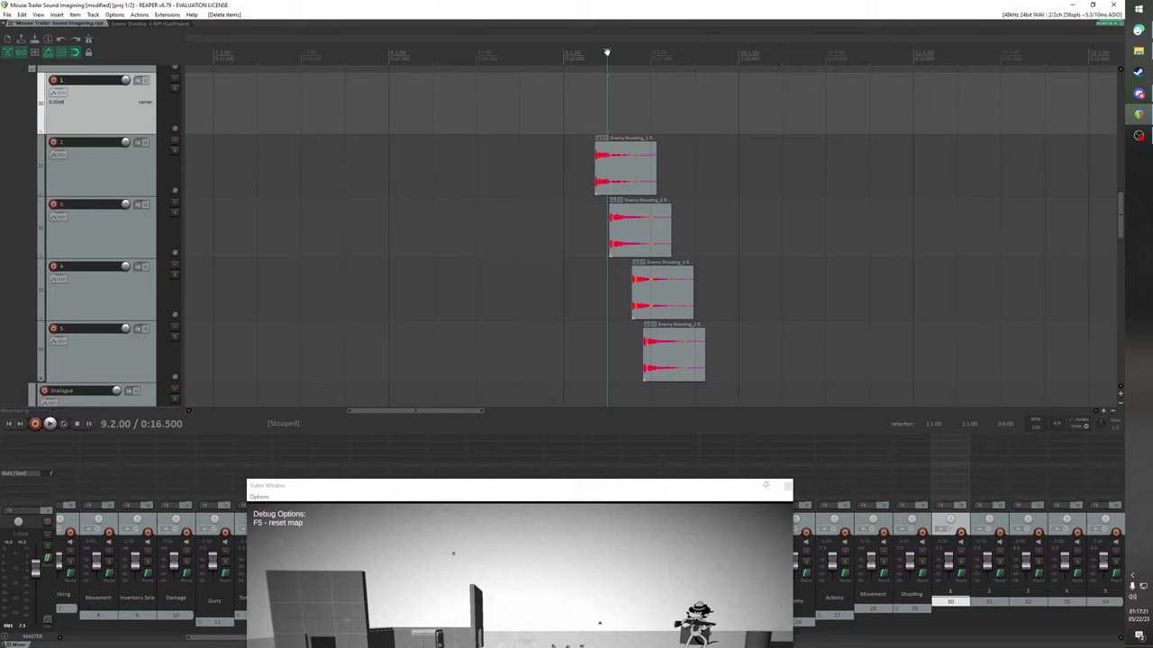
{"action": "mouse_move", "coordinate": [607, 52]}
{"action": "left_mouse_down"}
{"action": "mouse_move", "coordinate": [637, 56]}
{"action": "mouse_move", "coordinate": [626, 53]}
{"action": "left_mouse_up"}
{"action": "key", "text": "ctrl+z"}
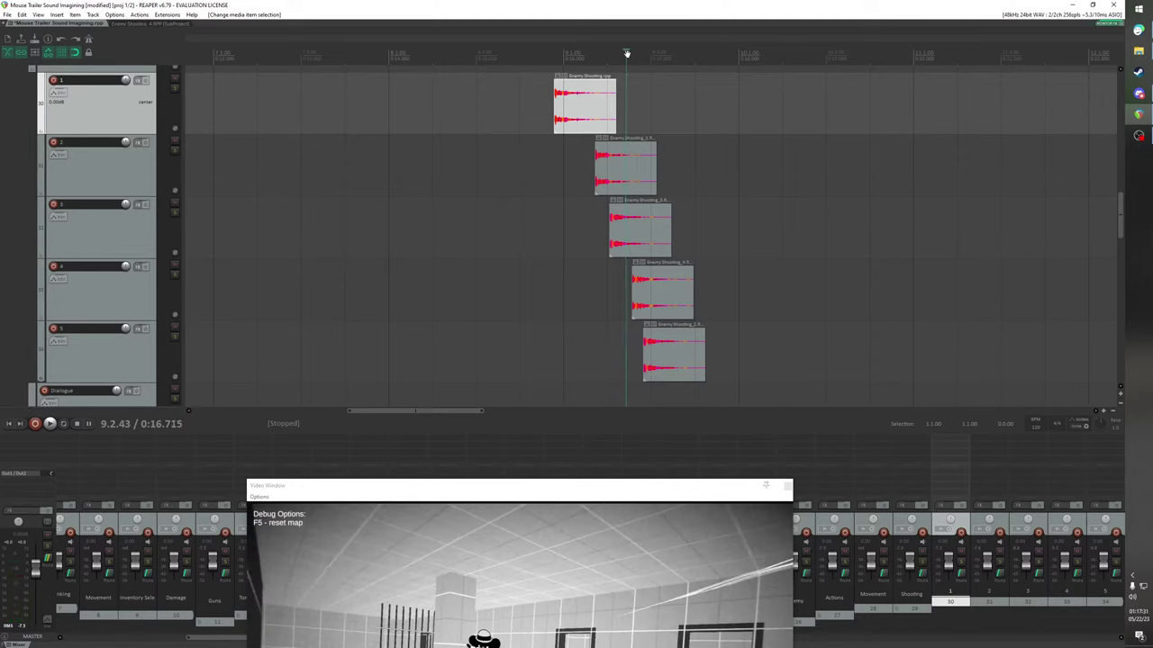
{"action": "left_click", "coordinate": [579, 102]}
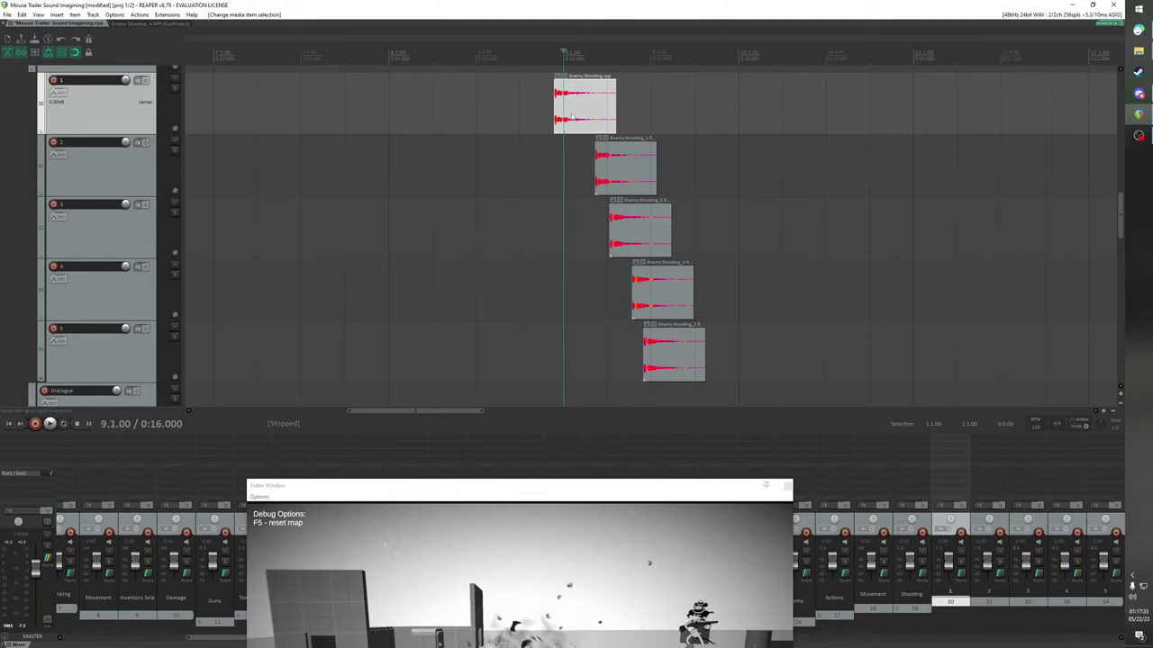
{"action": "key", "text": "Delete"}
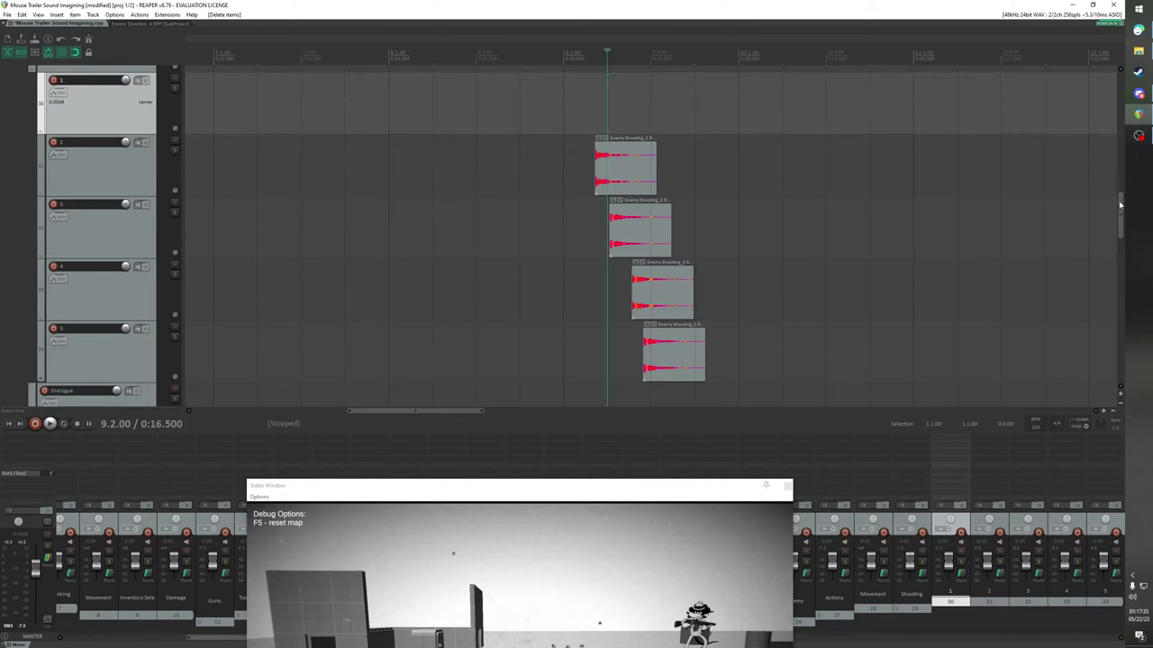
Trim the starts of the pasted gunshots on tracks 2 and 3 to where the room scene begins, then play the section back
{"action": "left_click_drag", "start_coordinate": [514, 487], "coordinate": [278, 181]}
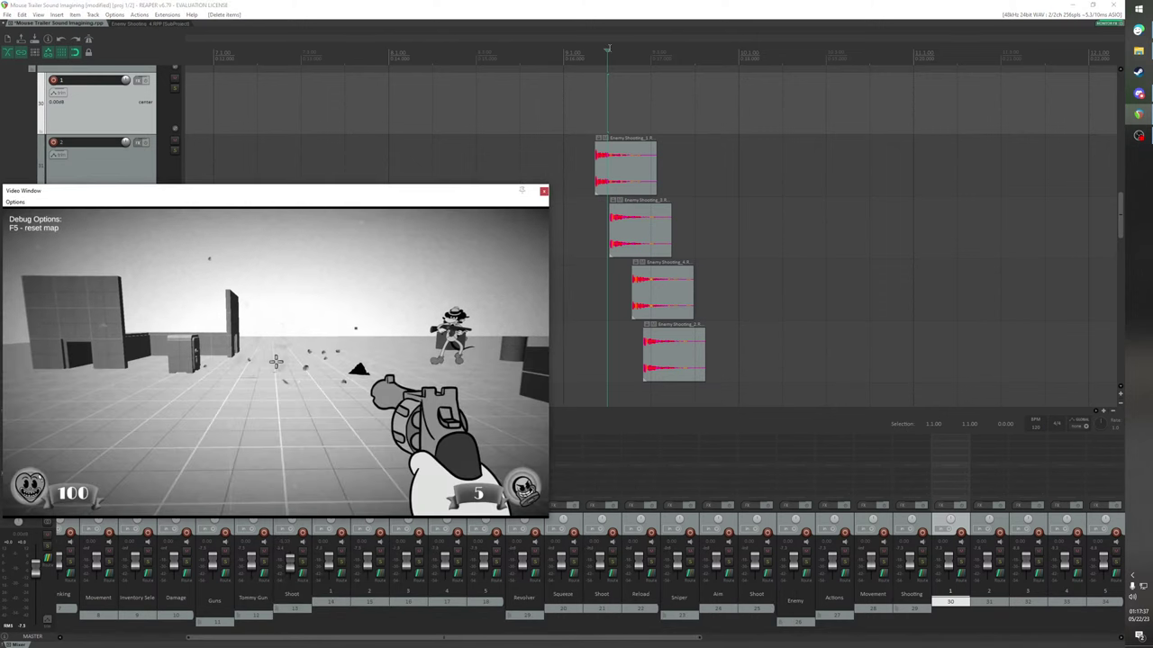
{"action": "left_click", "coordinate": [609, 48]}
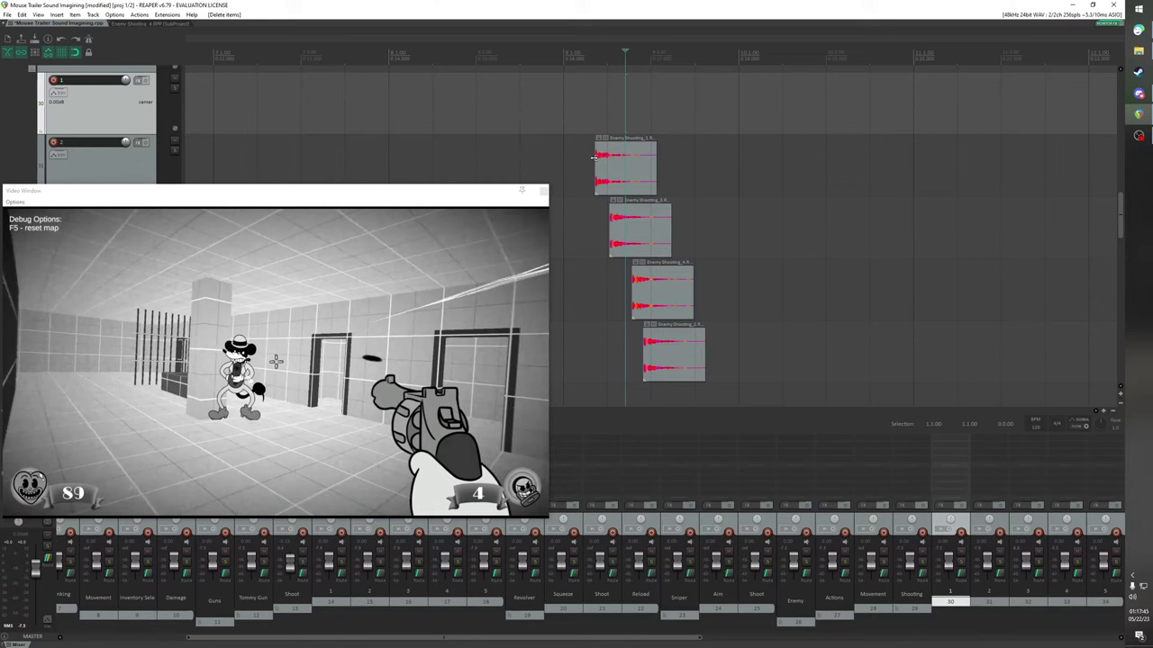
{"action": "left_click_drag", "start_coordinate": [595, 157], "coordinate": [625, 157]}
{"action": "left_click_drag", "start_coordinate": [610, 218], "coordinate": [625, 219]}
{"action": "left_click", "coordinate": [594, 59]}
{"action": "key", "text": "space"}
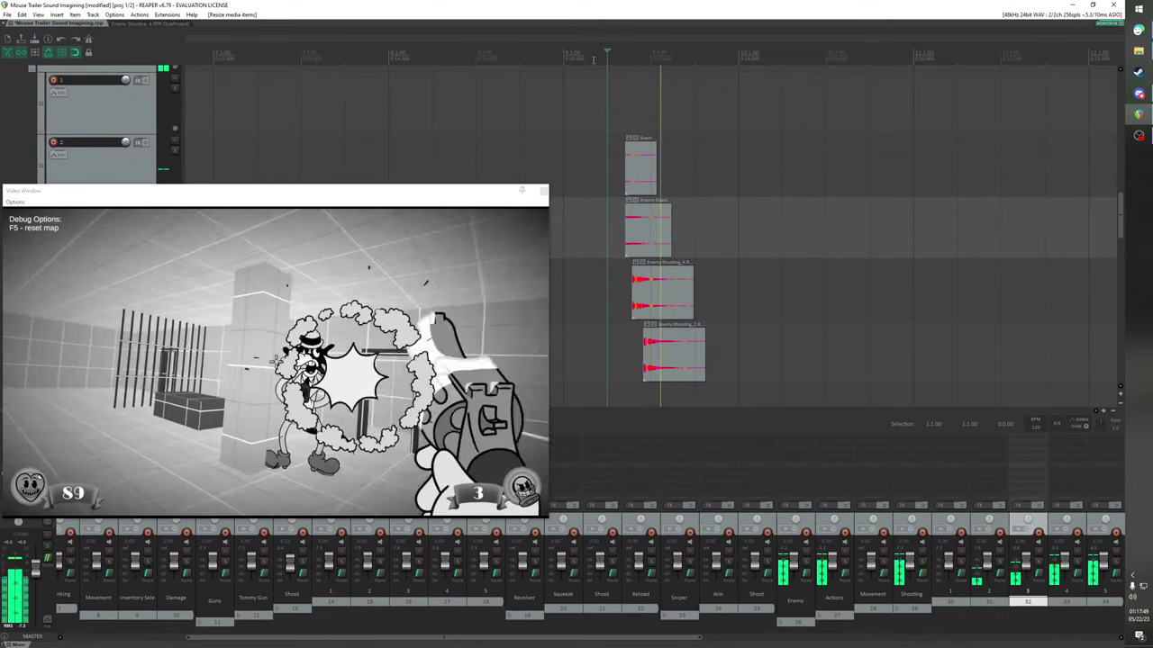
{"action": "key", "text": "space"}
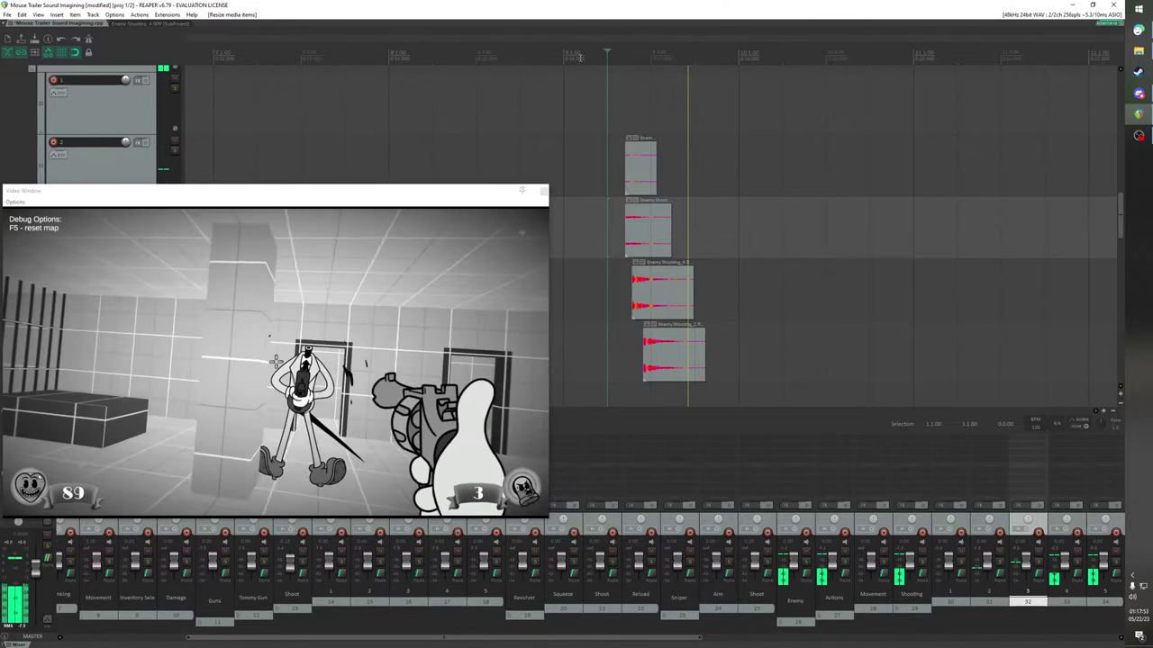
{"action": "key", "text": "space"}
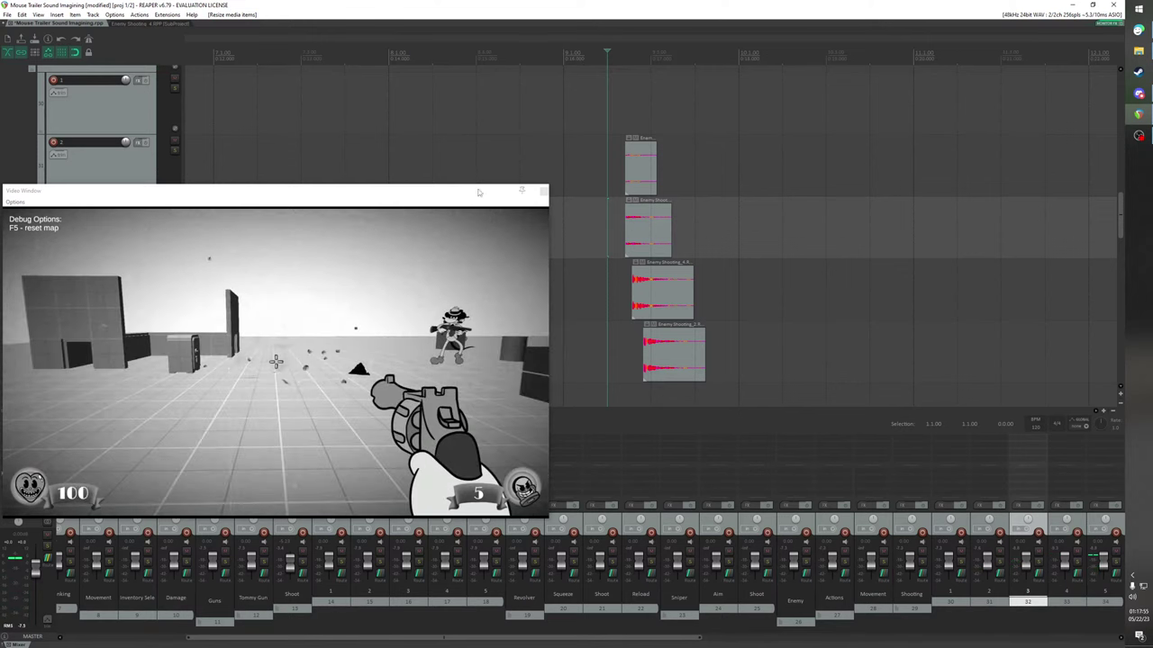
{"action": "left_click_drag", "start_coordinate": [469, 195], "coordinate": [584, 276]}
{"action": "scroll", "coordinate": [168, 181], "scroll_direction": "up", "scroll_amount": 3}
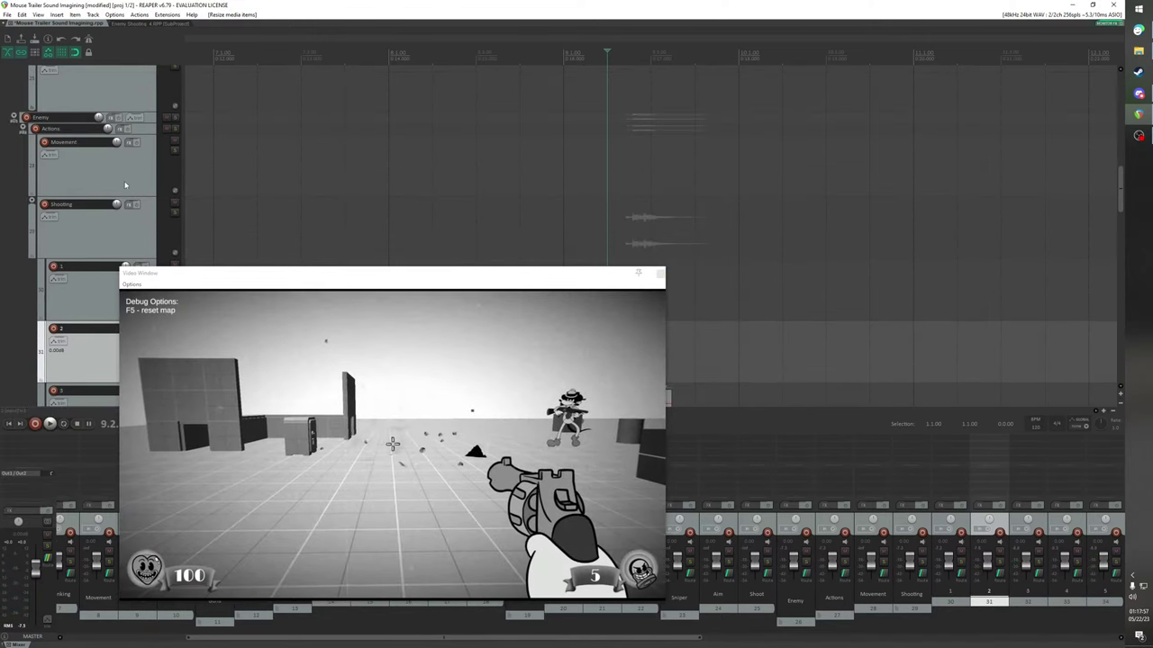
{"action": "left_click_drag", "start_coordinate": [239, 276], "coordinate": [315, 360]}
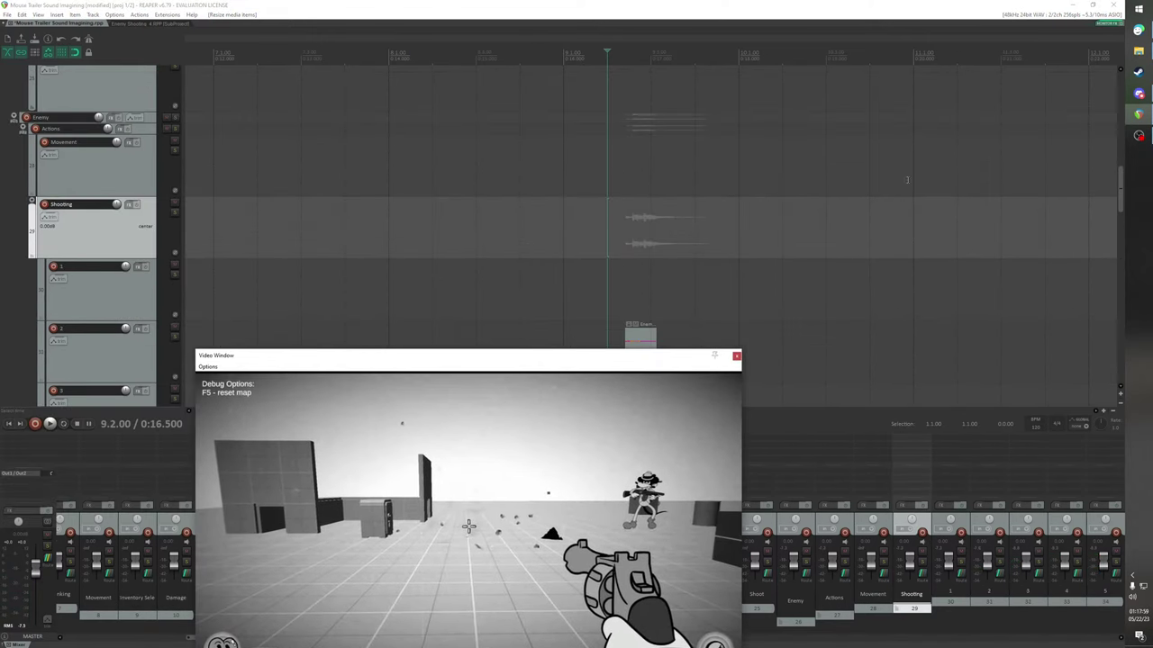
{"action": "left_click_drag", "start_coordinate": [1111, 187], "coordinate": [1070, 242]}
{"action": "scroll", "coordinate": [1067, 234], "scroll_direction": "up", "scroll_amount": 5}
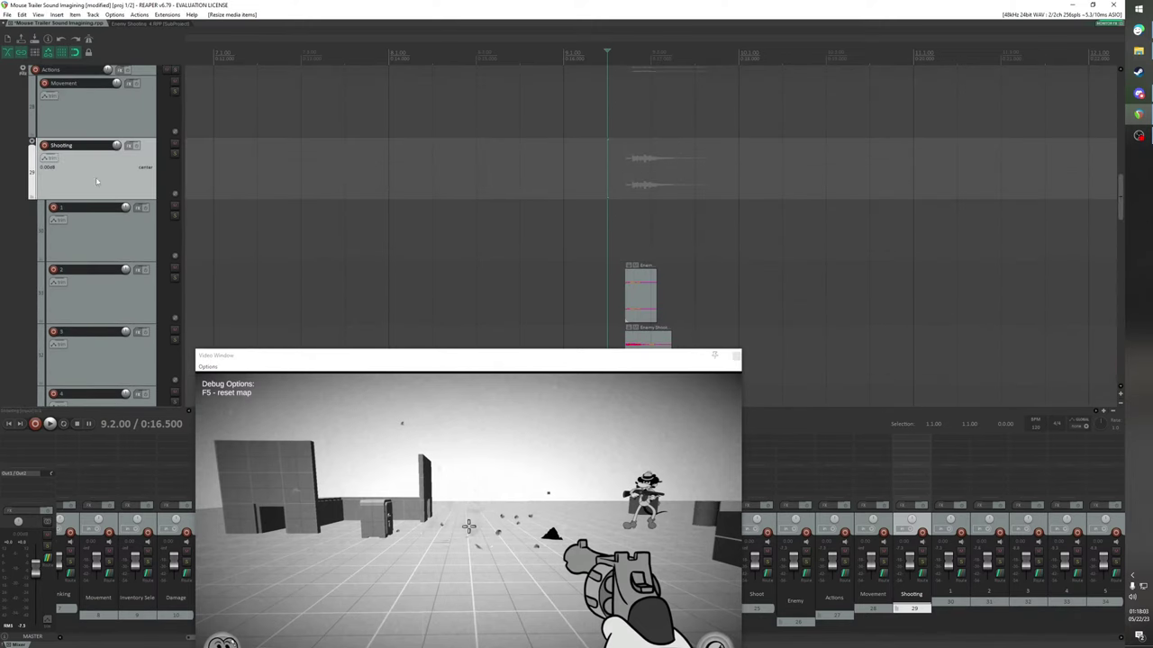
{"action": "left_click", "coordinate": [31, 143]}
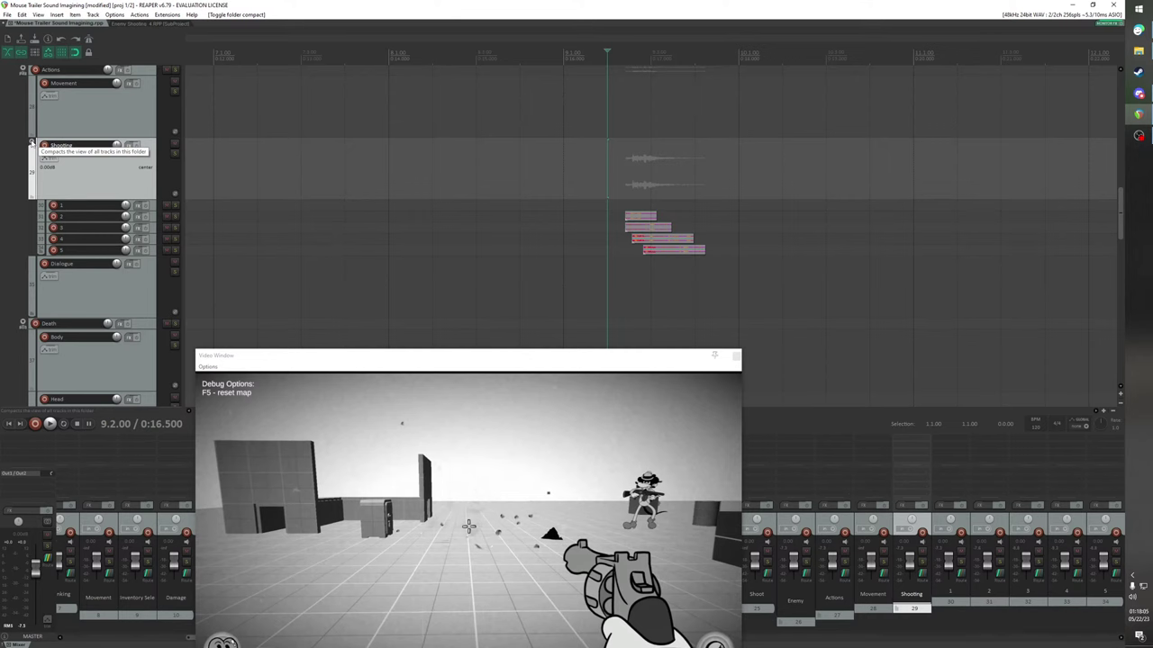
{"action": "left_click", "coordinate": [31, 144]}
{"action": "left_click_drag", "start_coordinate": [428, 378], "coordinate": [415, 251]}
{"action": "left_click", "coordinate": [32, 143]}
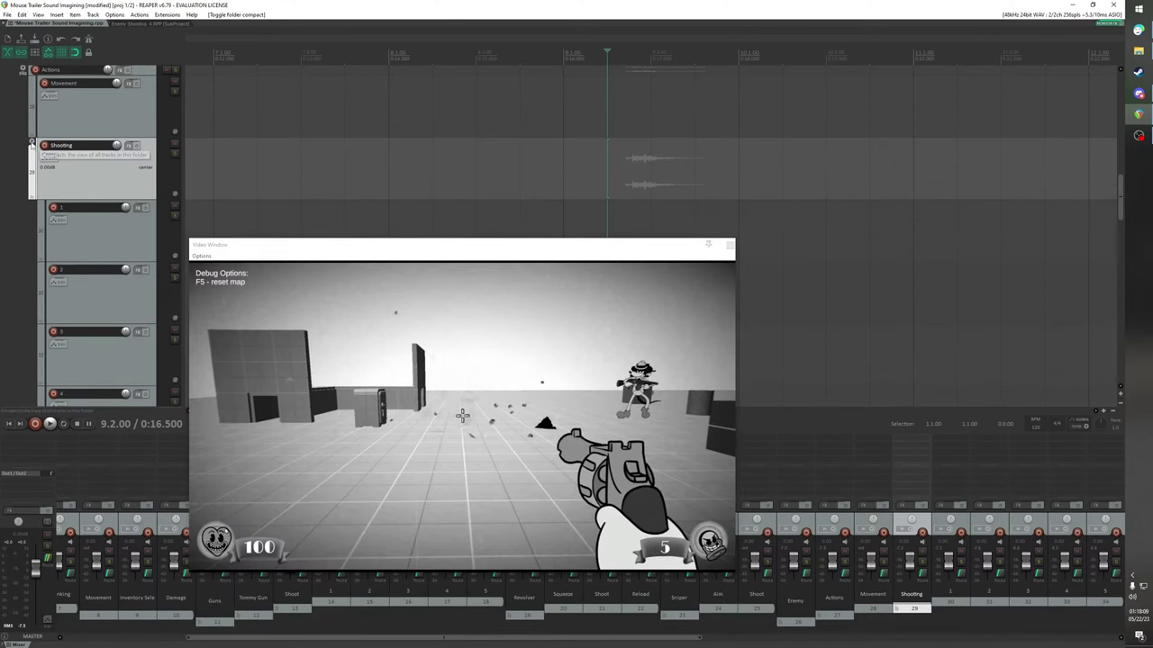
Play the trimmed gunshots from 0:16.500 against the video with the video window clear of the clips
{"action": "left_click_drag", "start_coordinate": [420, 248], "coordinate": [252, 117]}
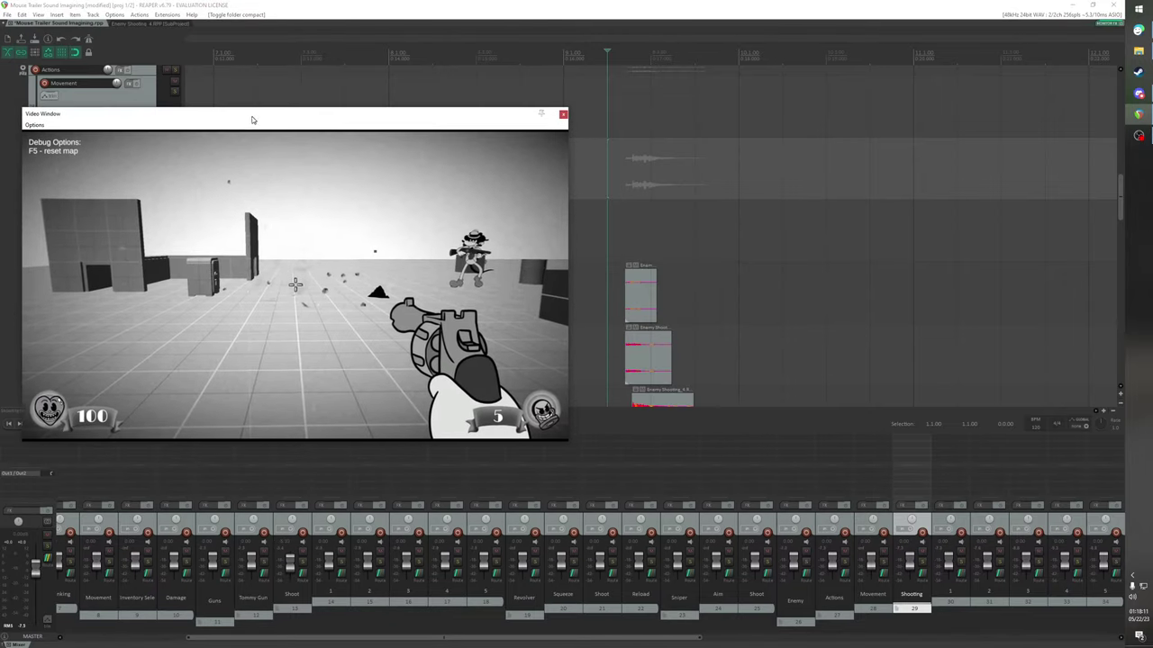
{"action": "key", "text": "space"}
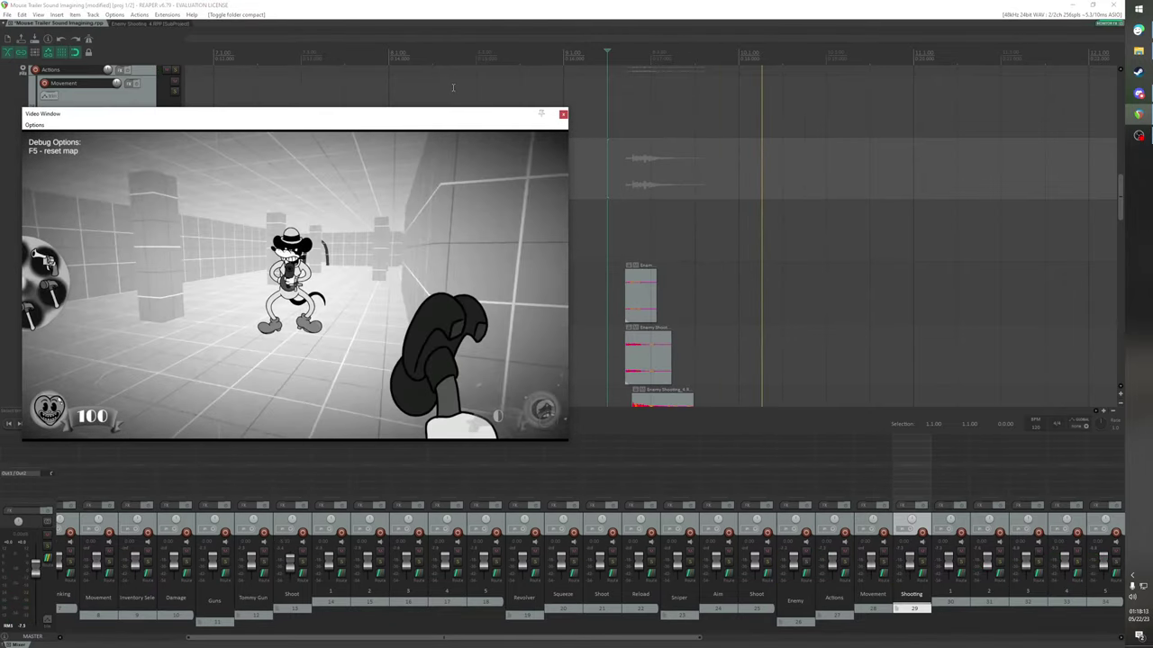
{"action": "key", "text": "space"}
{"action": "key", "text": "space"}
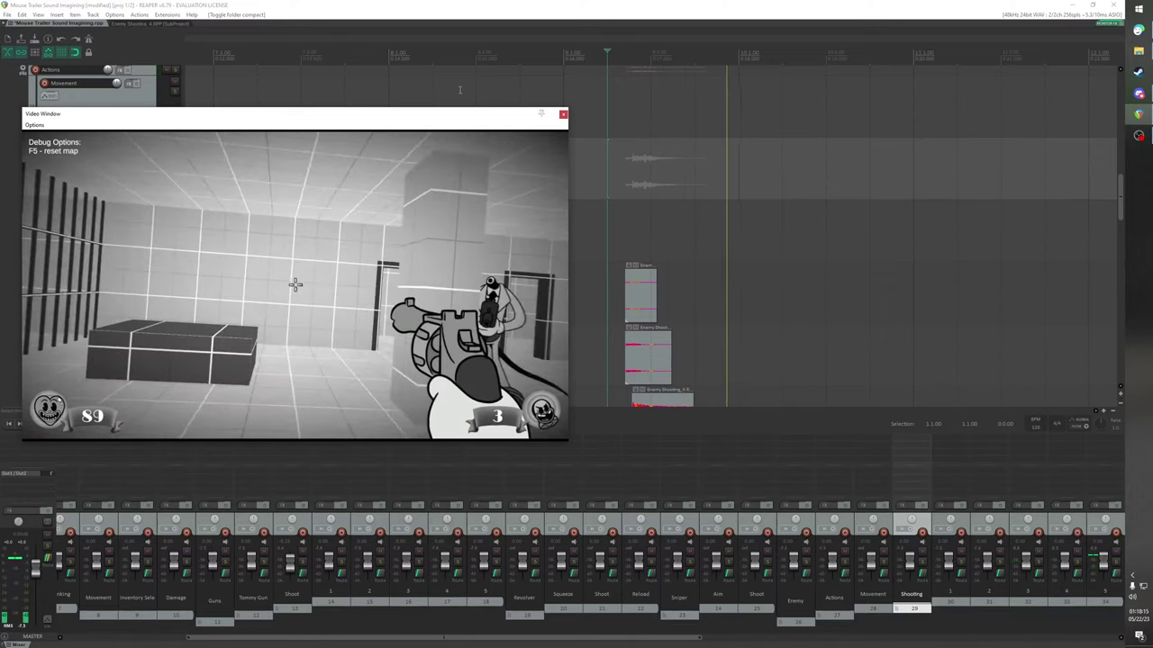
{"action": "key", "text": "space"}
Select and copy the original five-gunshot burst on tracks 1 to 5 around 0:06.000
{"action": "left_click_drag", "start_coordinate": [429, 122], "coordinate": [651, 476]}
{"action": "left_click_drag", "start_coordinate": [458, 411], "coordinate": [339, 395]}
{"action": "scroll", "coordinate": [340, 395], "scroll_direction": "left", "scroll_amount": 3}
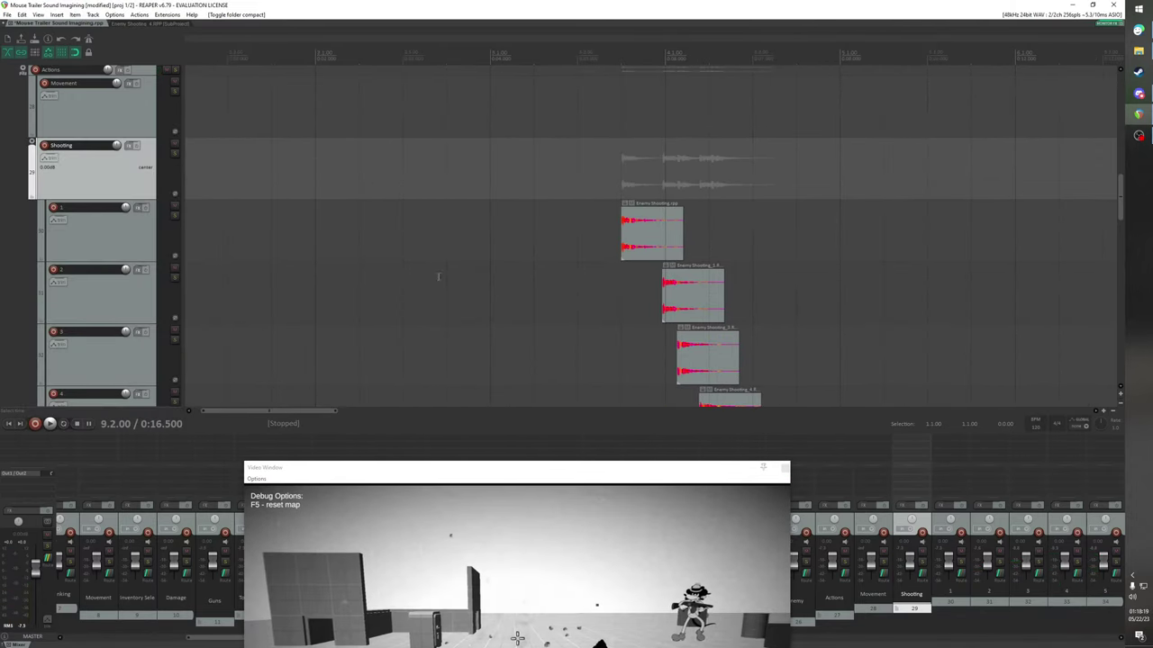
{"action": "left_click", "coordinate": [657, 233]}
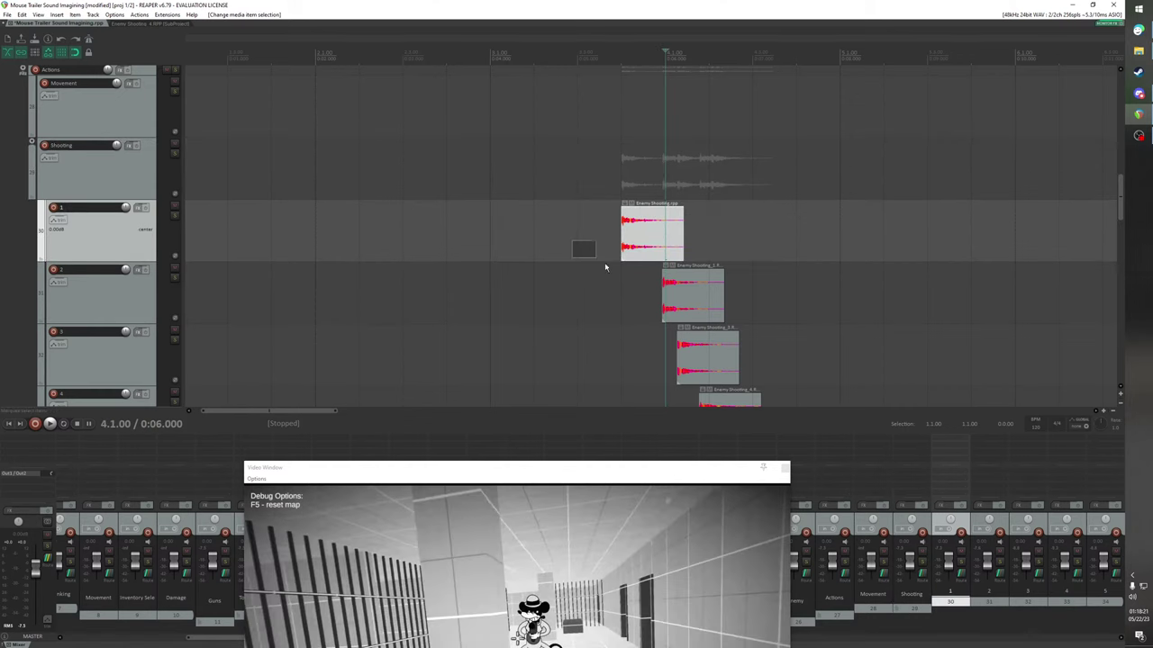
{"action": "left_click_drag", "start_coordinate": [605, 264], "coordinate": [780, 382]}
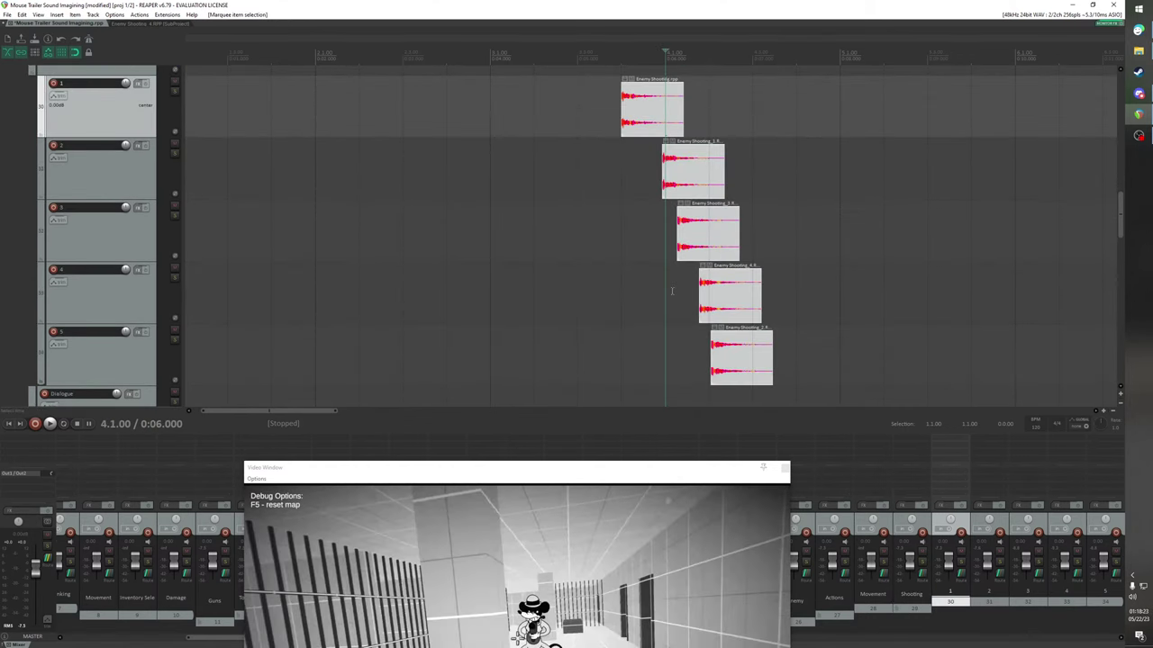
Play through the video from 0:08.500 onward to look for the next scene where the enemy fires
{"action": "scroll", "coordinate": [324, 397], "scroll_direction": "right", "scroll_amount": 5}
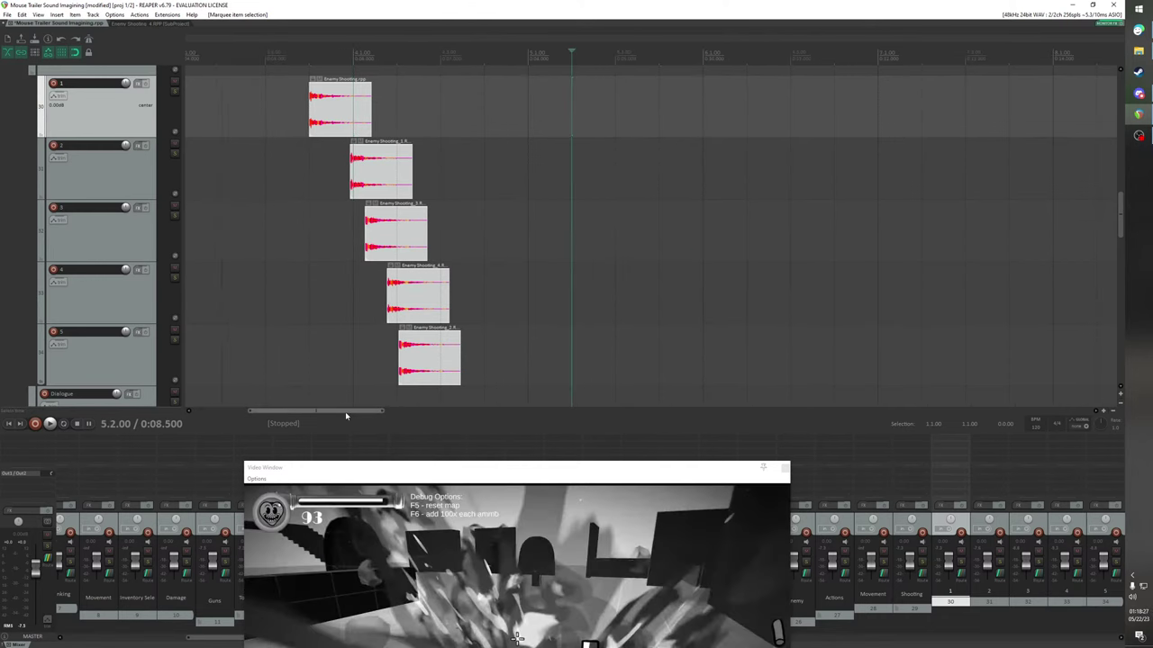
{"action": "scroll", "coordinate": [344, 411], "scroll_direction": "right", "scroll_amount": 1}
{"action": "left_click_drag", "start_coordinate": [462, 466], "coordinate": [224, 124]}
{"action": "key", "text": "space"}
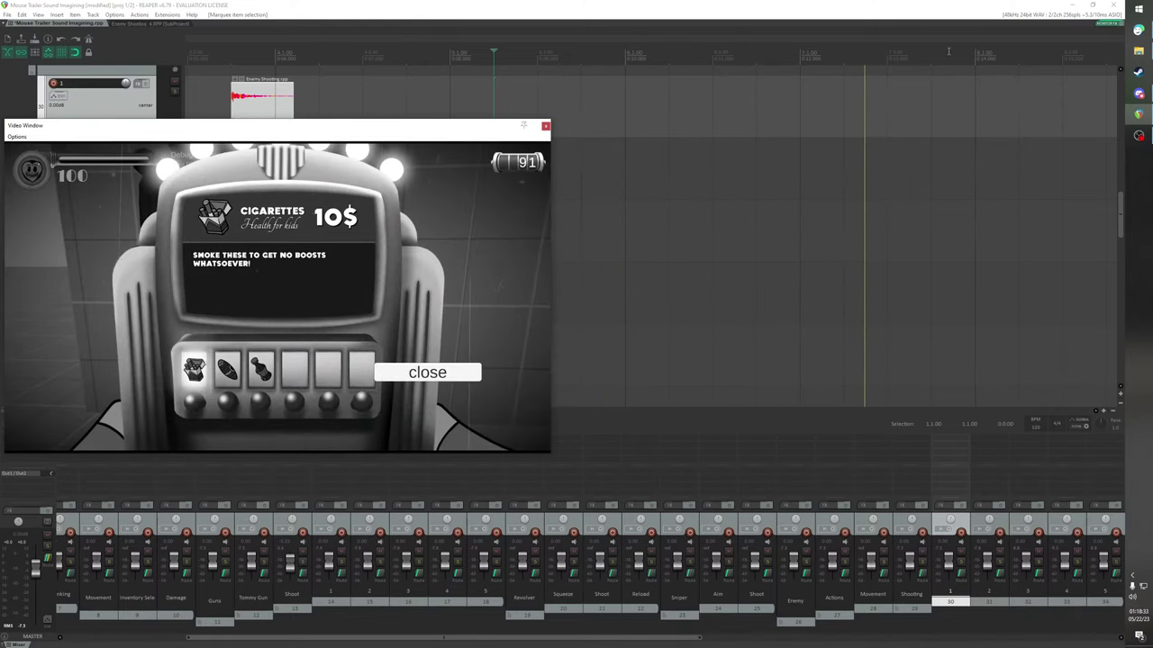
{"action": "left_click", "coordinate": [976, 53]}
{"action": "scroll", "coordinate": [888, 90], "scroll_direction": "down", "scroll_amount": 1}
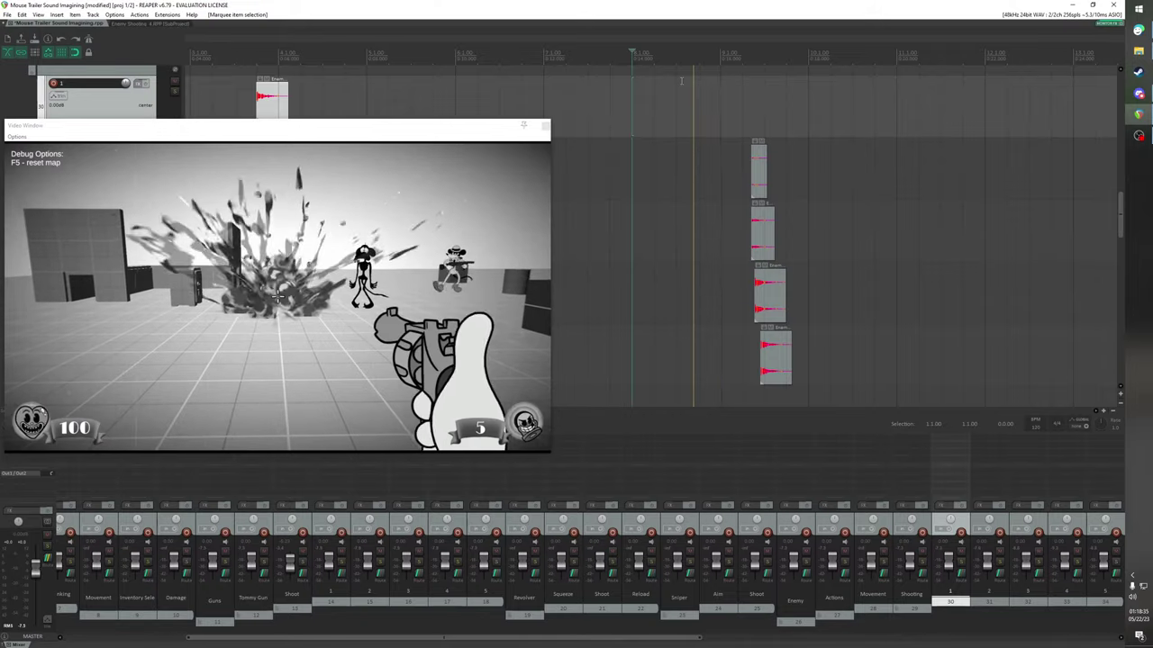
{"action": "scroll", "coordinate": [681, 81], "scroll_direction": "down", "scroll_amount": 2}
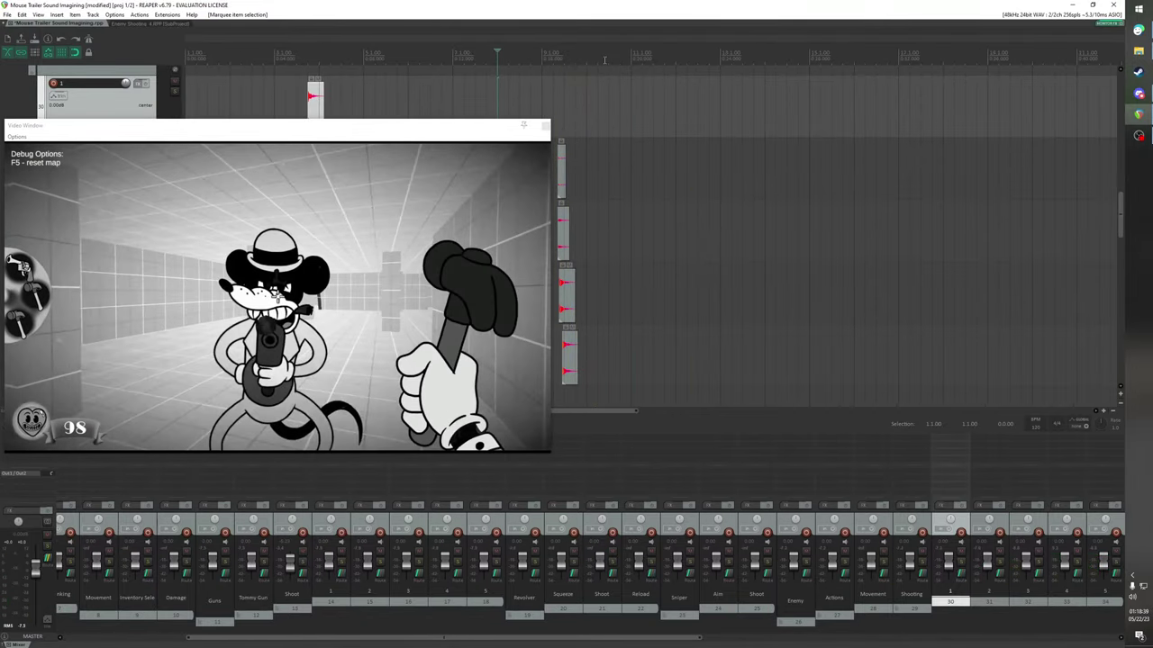
Paste the five-gunshot burst on tracks 1 to 5 where the enemy starts firing in the hammer scene, undoing any accidental move
{"action": "left_click", "coordinate": [594, 55]}
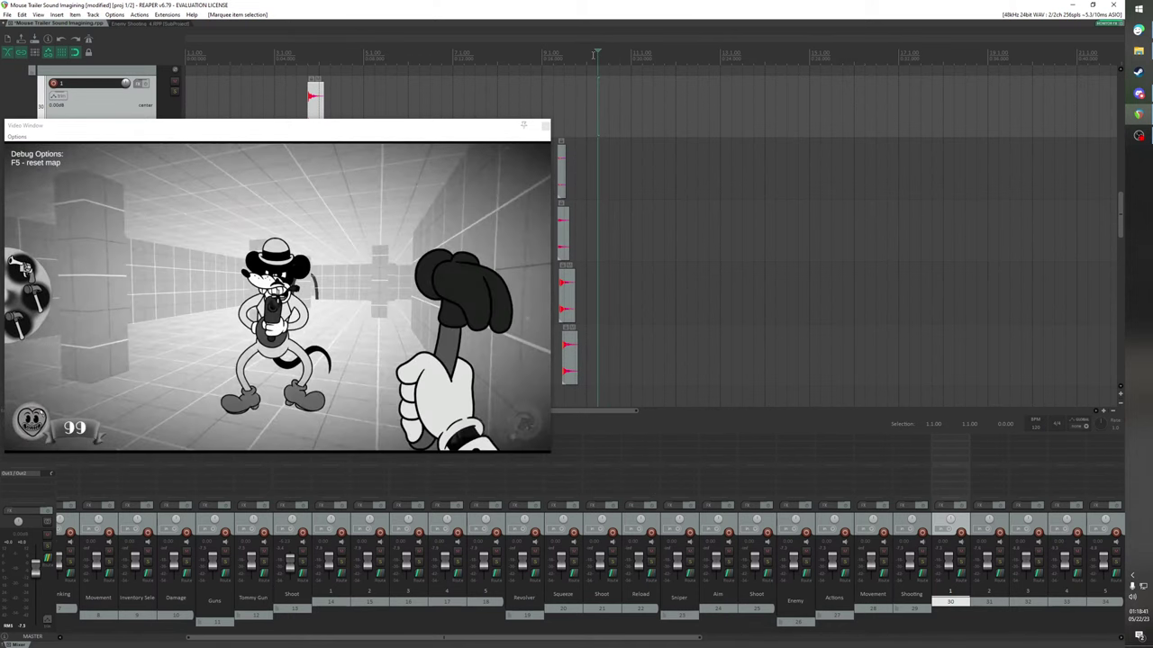
{"action": "left_click", "coordinate": [589, 56]}
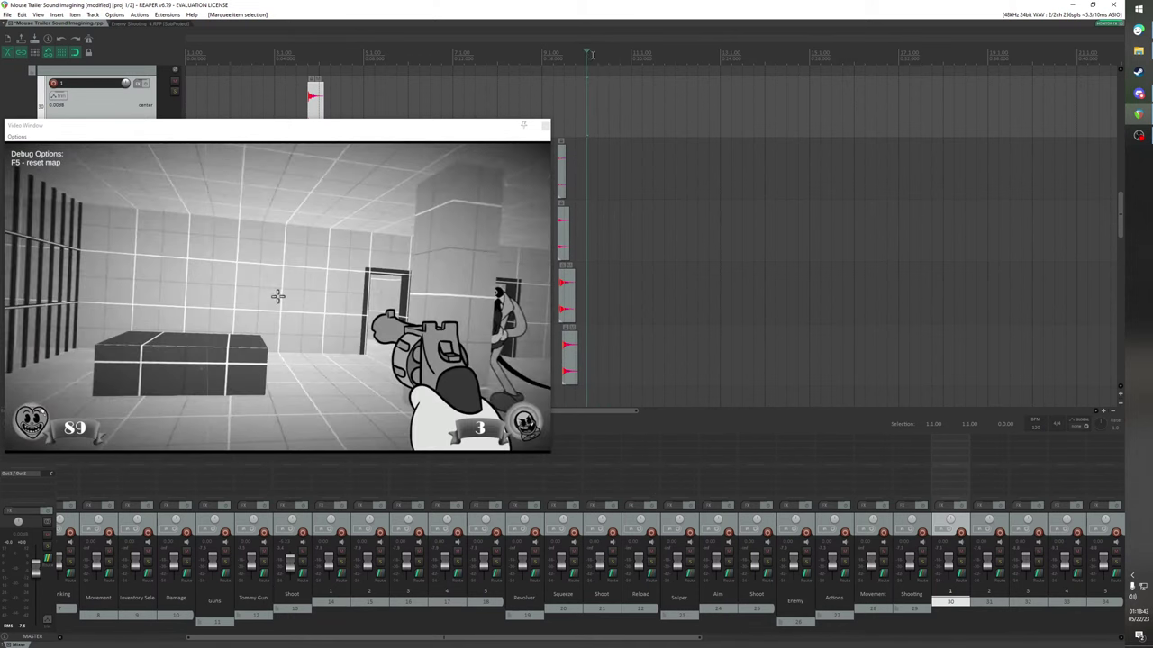
{"action": "left_click", "coordinate": [604, 57]}
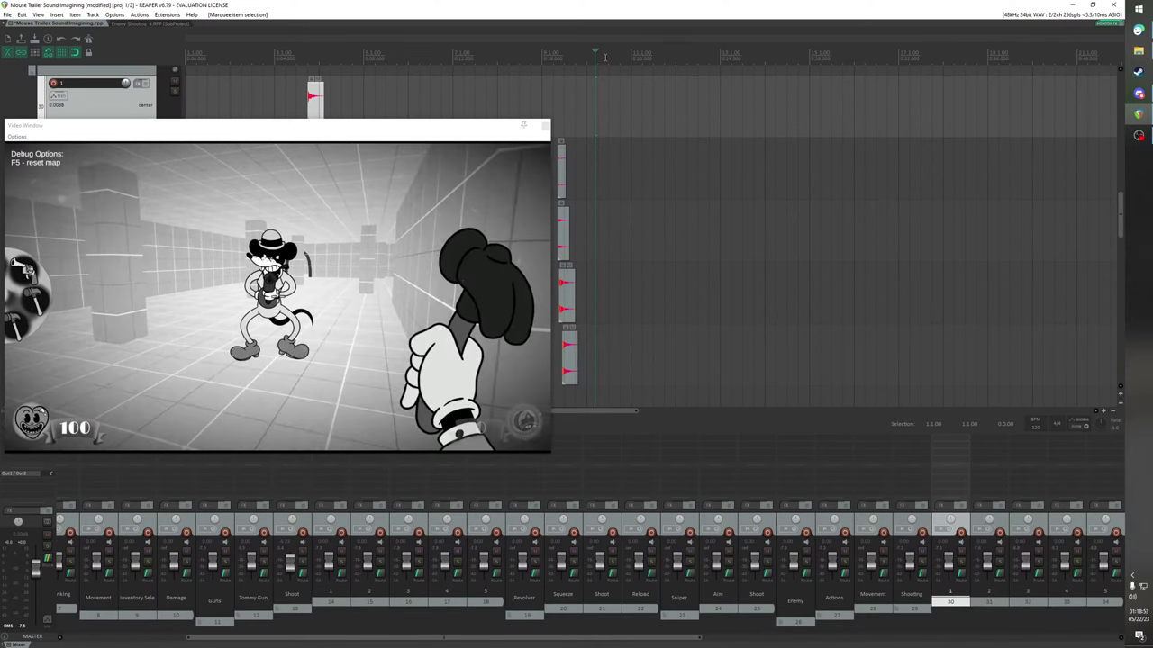
{"action": "key", "text": "ctrl+v"}
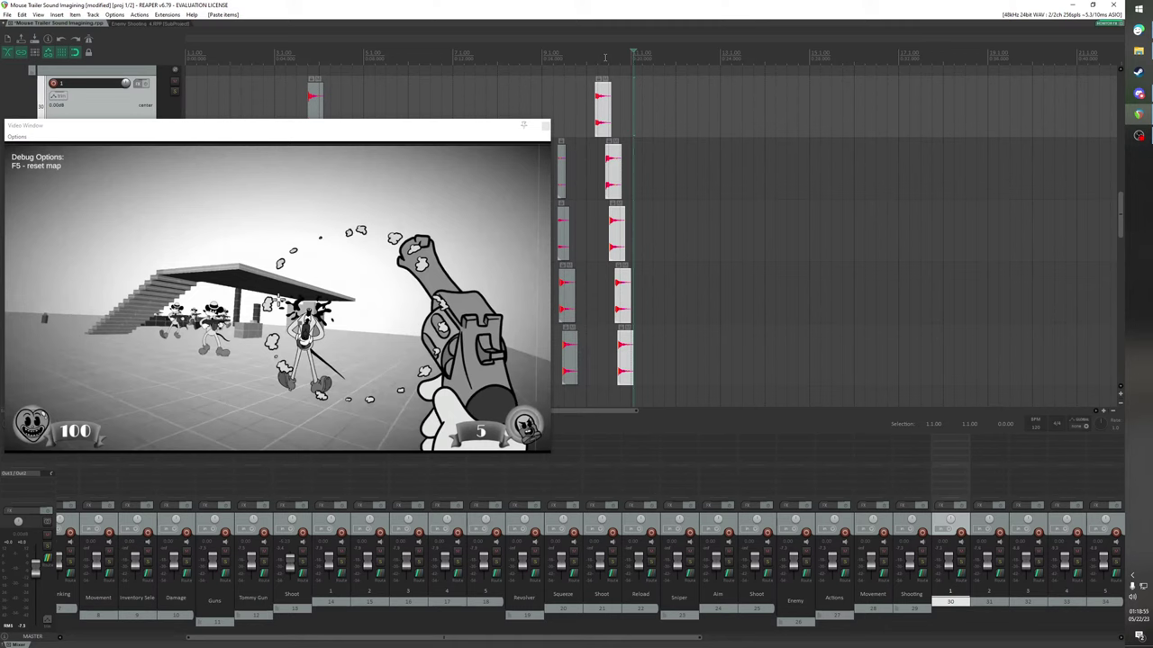
{"action": "left_click_drag", "start_coordinate": [602, 106], "coordinate": [645, 125]}
{"action": "key", "text": "ctrl+z"}
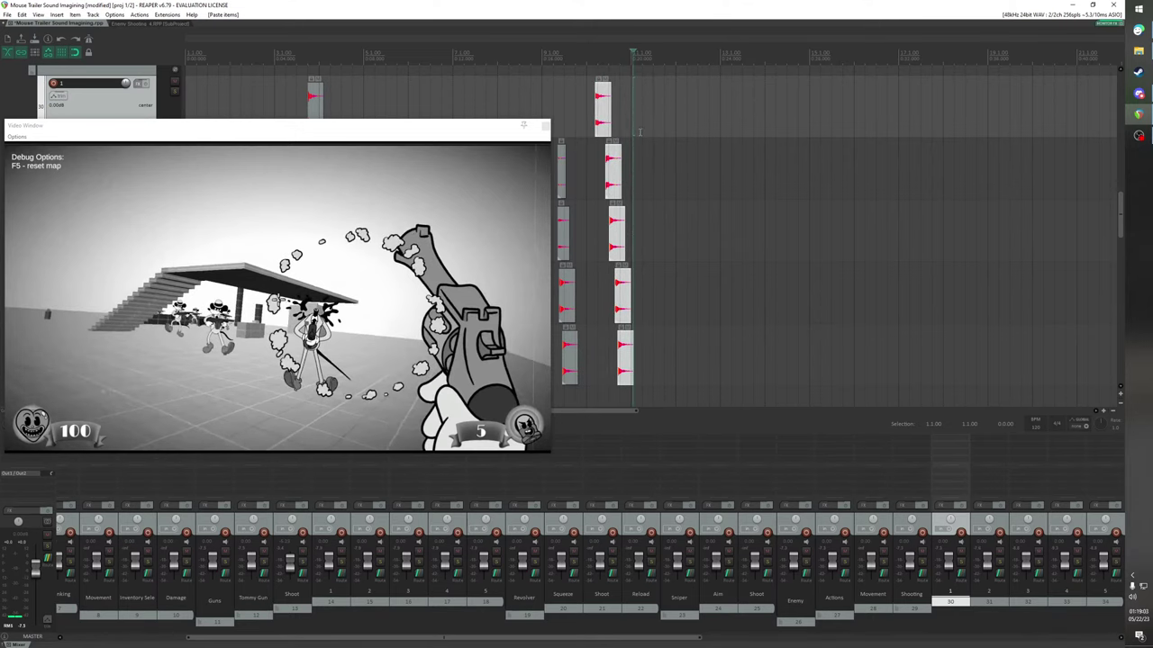
Move the hammer scene's gunshots on tracks 2 and 3 slightly earlier to match the enemy's second and third hits on the player
{"action": "left_click", "coordinate": [599, 101]}
{"action": "scroll", "coordinate": [598, 101], "scroll_direction": "up", "scroll_amount": 1}
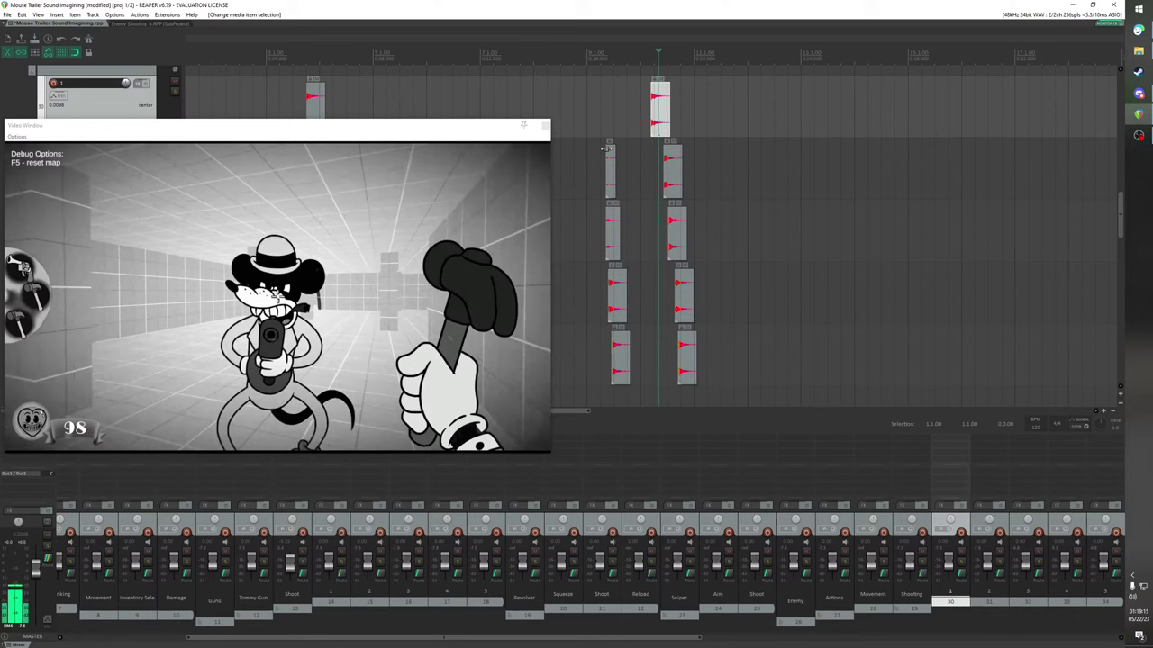
{"action": "left_click_drag", "start_coordinate": [677, 172], "coordinate": [672, 180]}
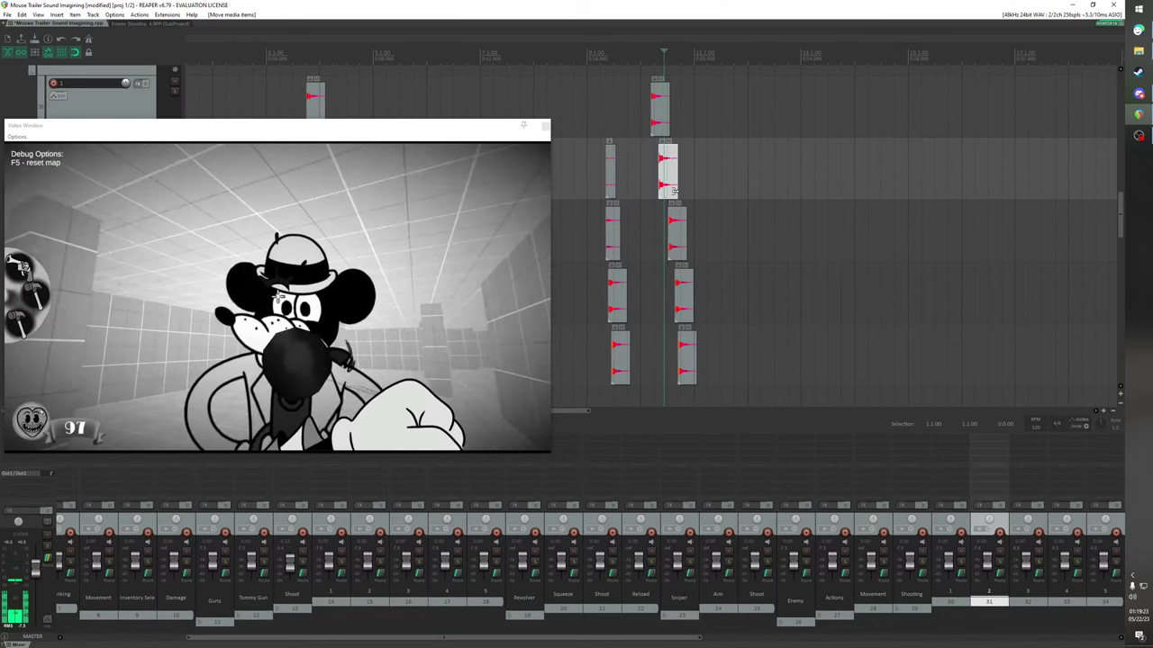
{"action": "left_click", "coordinate": [677, 236]}
{"action": "left_click_drag", "start_coordinate": [676, 235], "coordinate": [677, 235]}
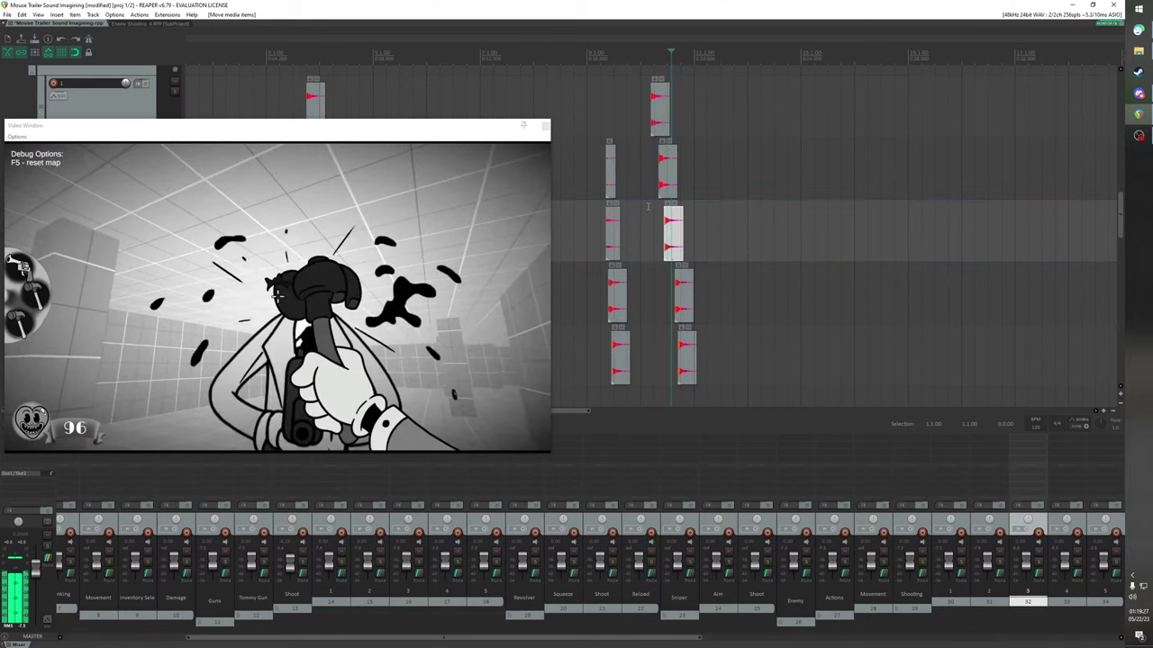
Delete the surplus hammer-scene gunshots on tracks 4 and 5 and play on through the following scenes
{"action": "left_click_drag", "start_coordinate": [748, 350], "coordinate": [677, 290]}
{"action": "key", "text": "Delete"}
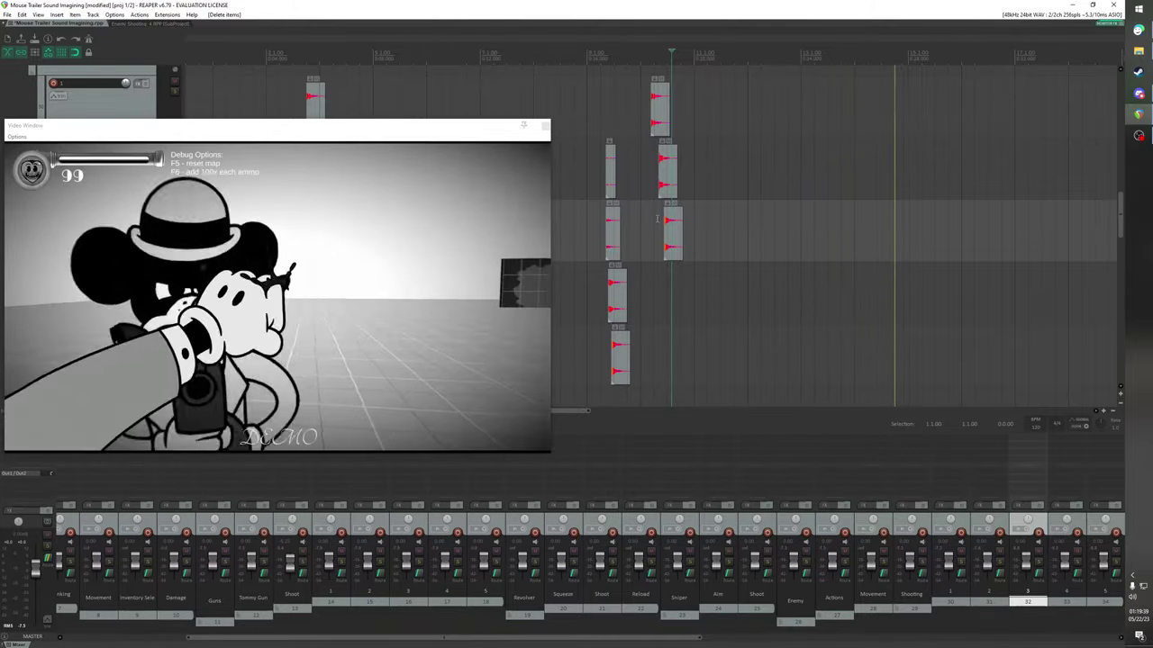
{"action": "left_click", "coordinate": [708, 57]}
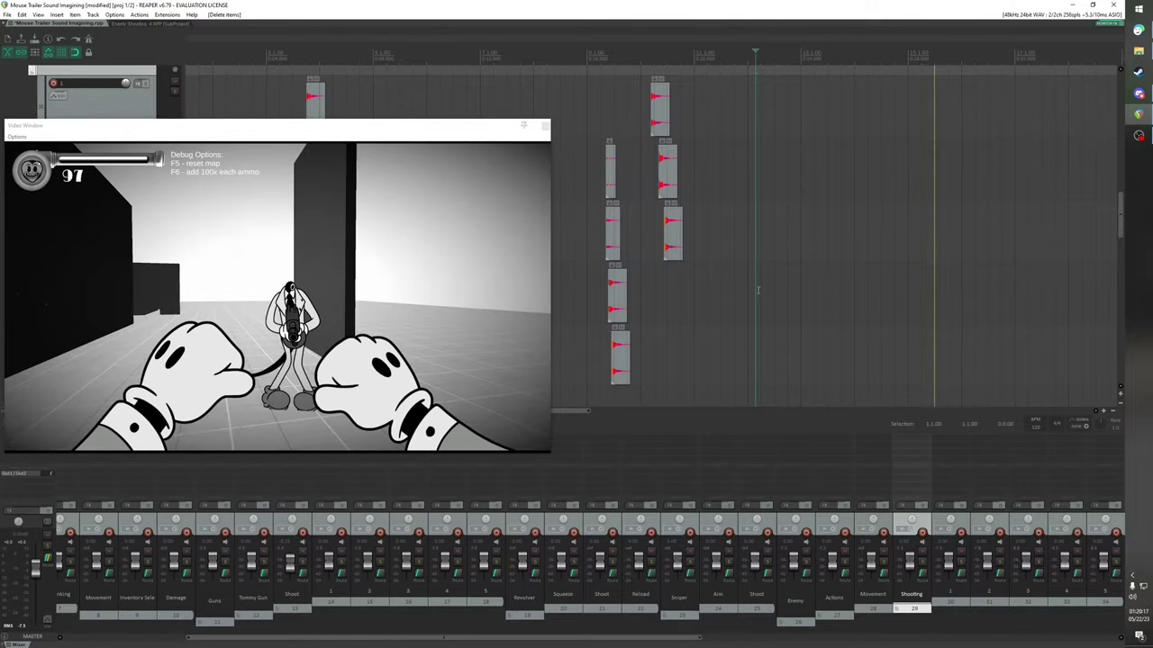
Find the frame around bar 14 where the armed enemy is being punched and paste the copied enemy gunshot clips there
{"action": "scroll", "coordinate": [856, 177], "scroll_direction": "down", "scroll_amount": 3}
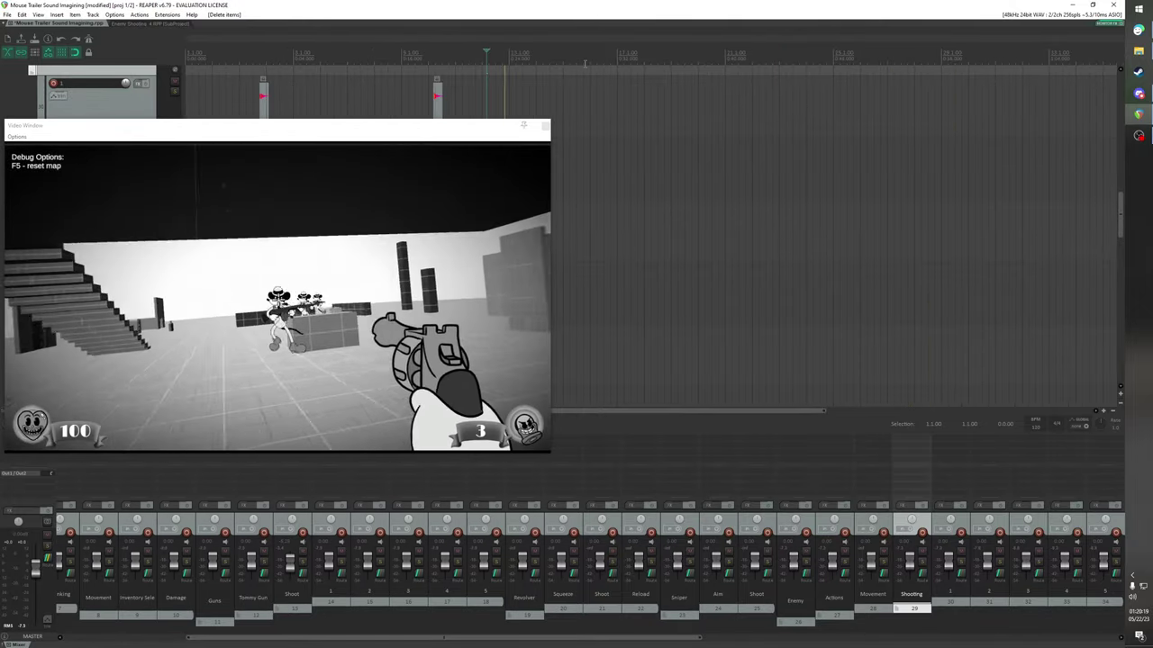
{"action": "left_click", "coordinate": [560, 58]}
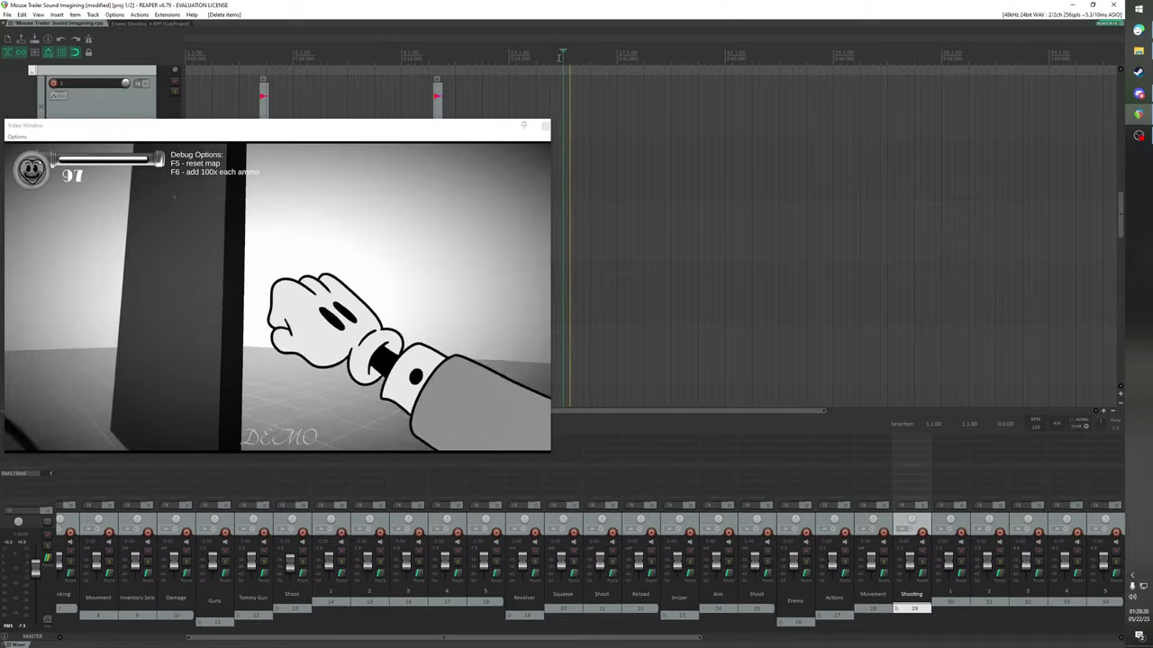
{"action": "left_click", "coordinate": [549, 58]}
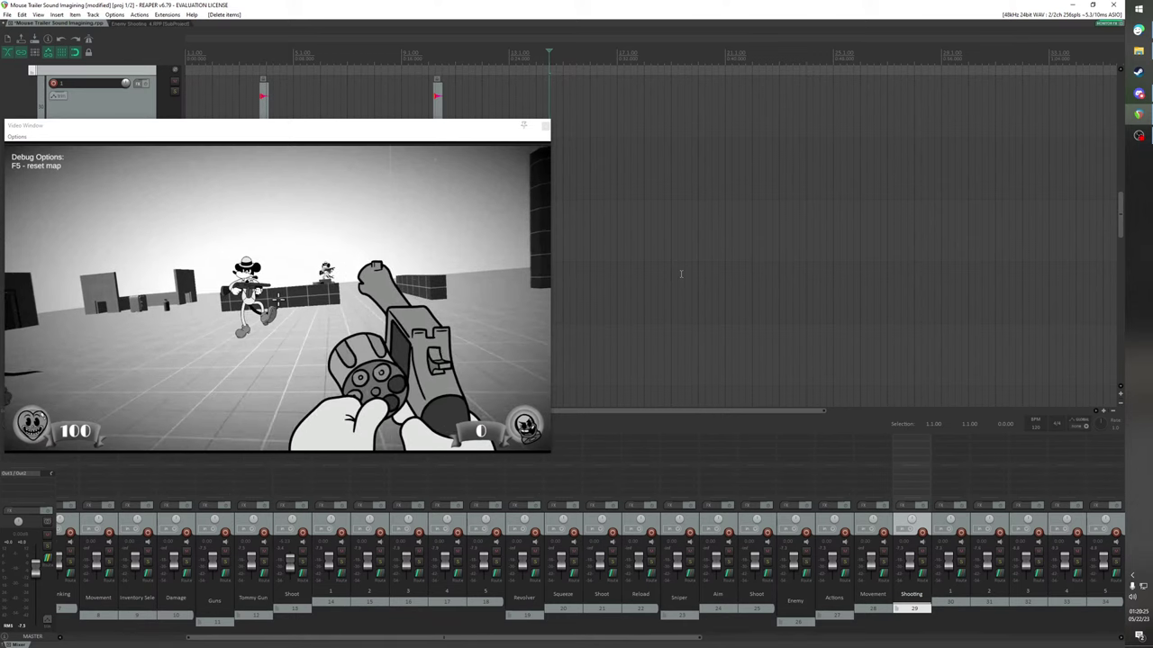
{"action": "key", "text": "Left"}
{"action": "key", "text": "Left"}
{"action": "key", "text": "Left"}
{"action": "key", "text": "Left"}
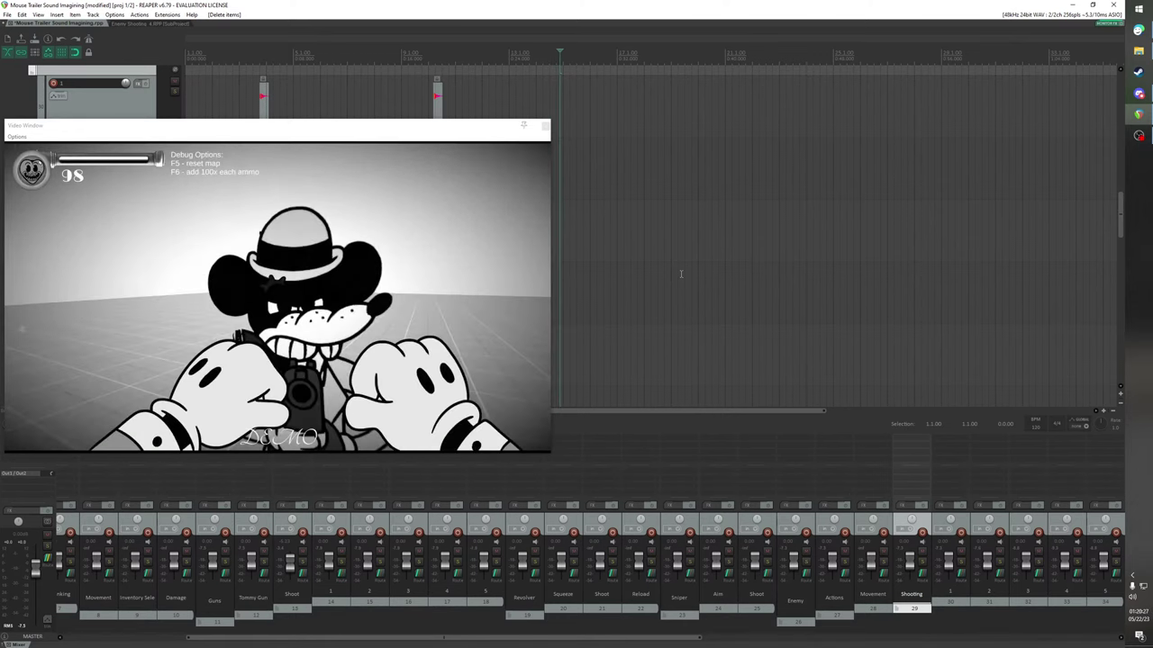
{"action": "key", "text": "Right"}
{"action": "key", "text": "Left"}
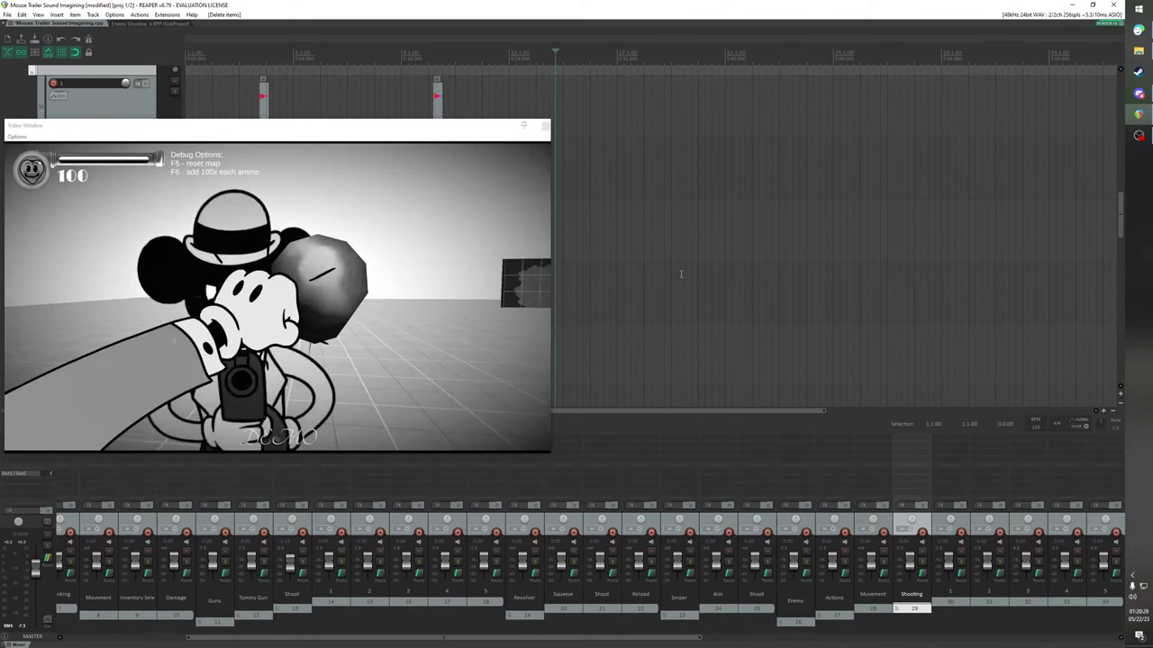
{"action": "key", "text": "Right"}
{"action": "key", "text": "Right"}
{"action": "key", "text": "Left"}
{"action": "key", "text": "Left"}
{"action": "key", "text": "Right"}
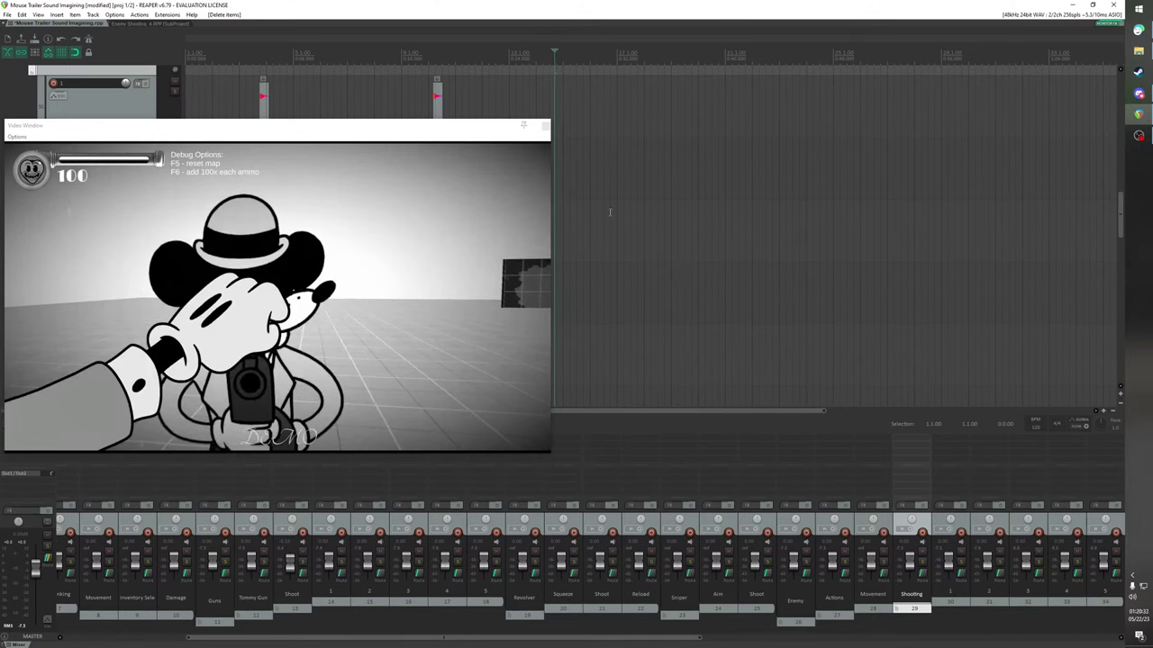
{"action": "key", "text": "ctrl+v"}
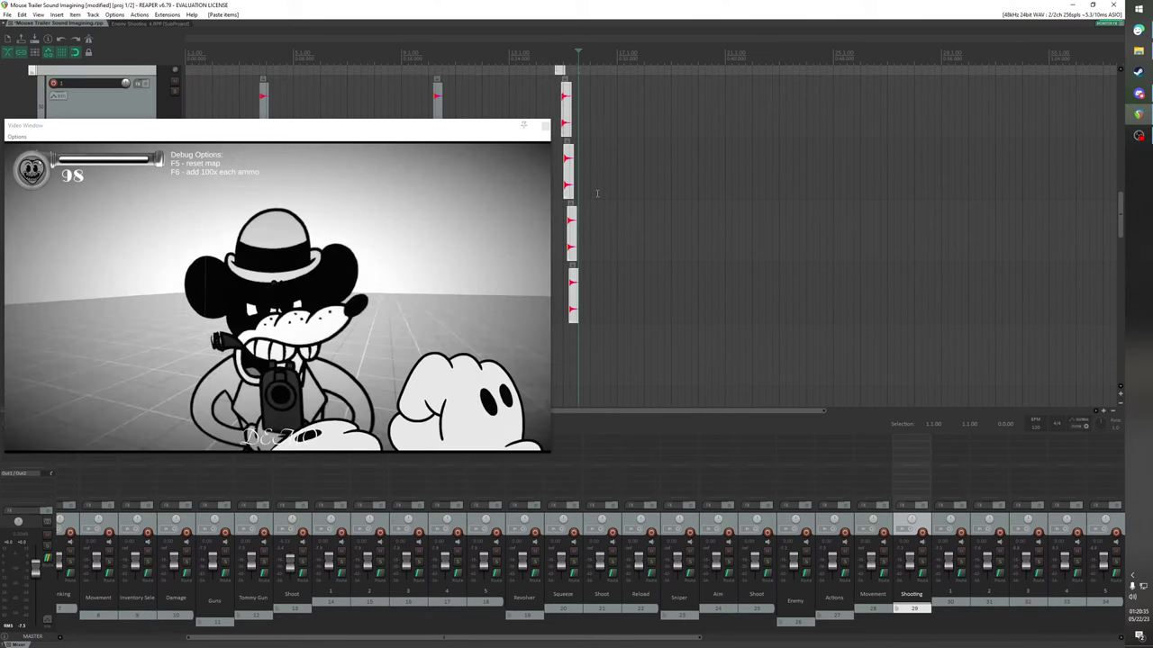
Play the pasted gunshots against the video and delete the clips on tracks 1 to 4, keeping only the Shooting track's clip
{"action": "scroll", "coordinate": [559, 90], "scroll_direction": "up", "scroll_amount": 2}
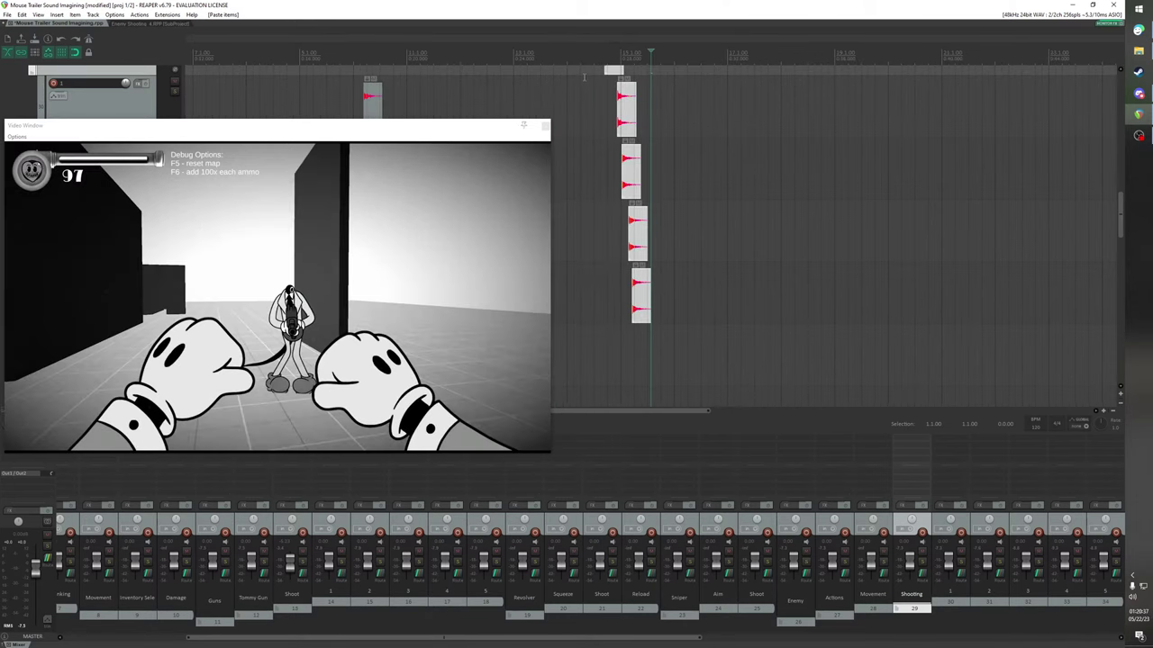
{"action": "left_click", "coordinate": [607, 70]}
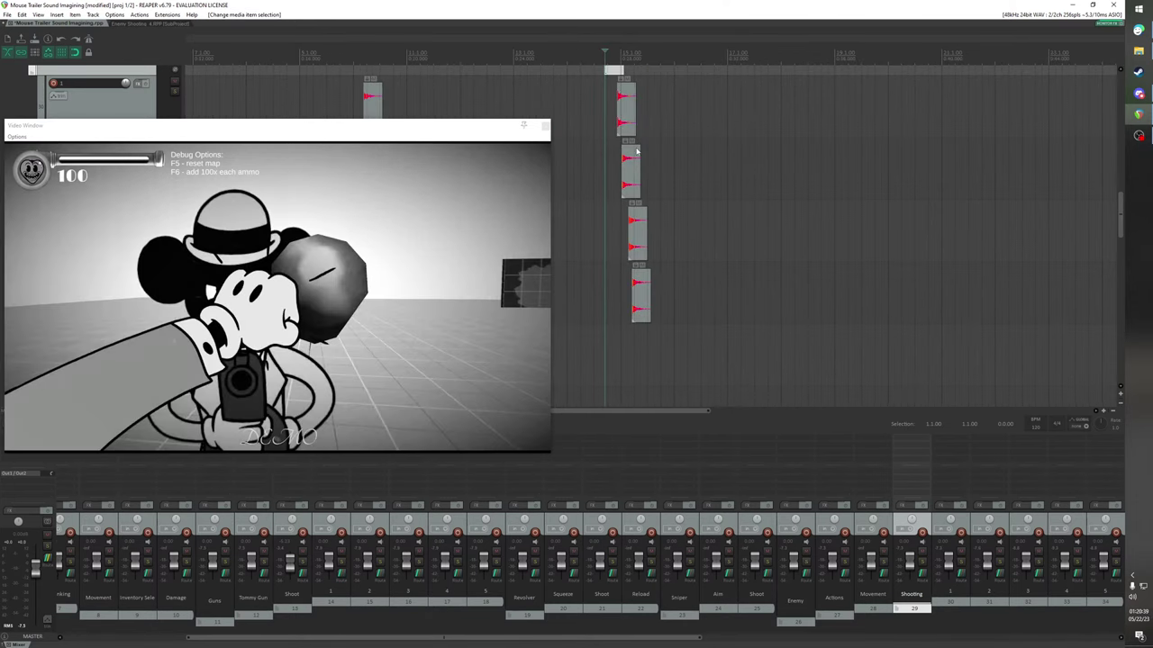
{"action": "key", "text": "space"}
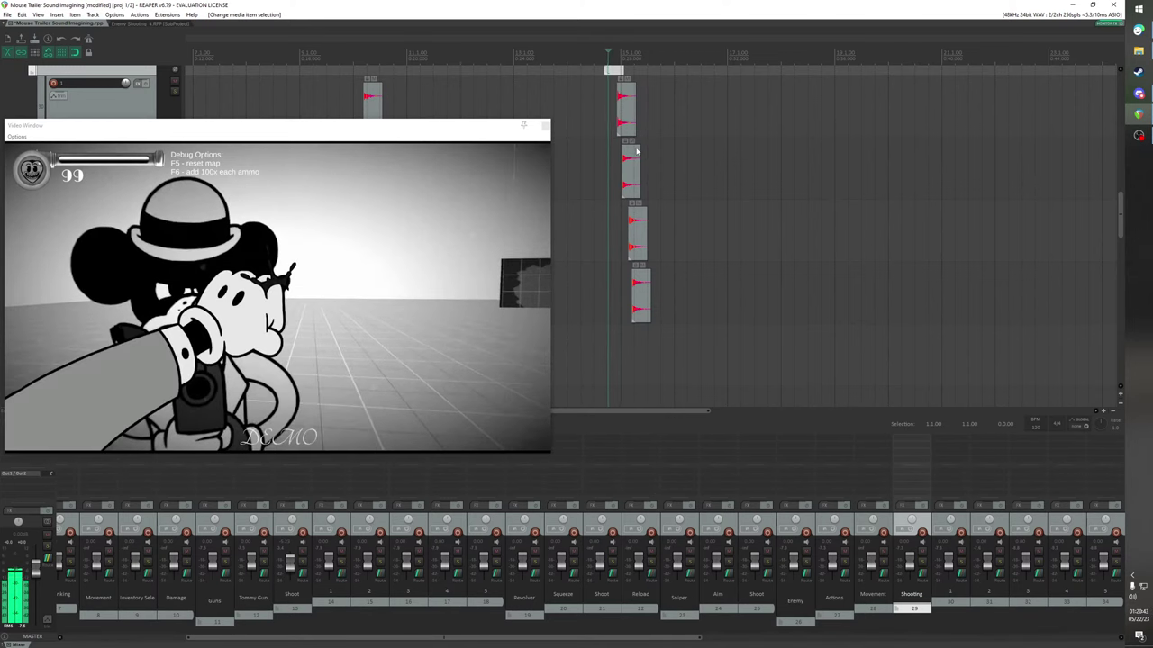
{"action": "key", "text": "space"}
{"action": "key", "text": "space"}
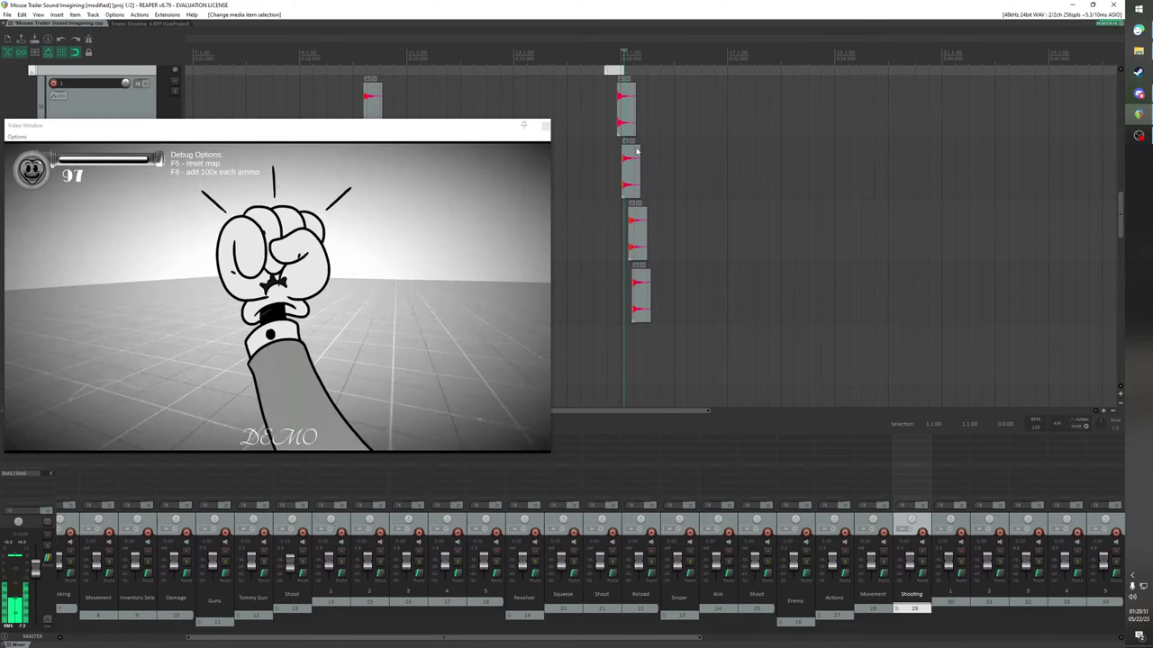
{"action": "left_click_drag", "start_coordinate": [690, 292], "coordinate": [604, 137]}
{"action": "key", "text": "Delete"}
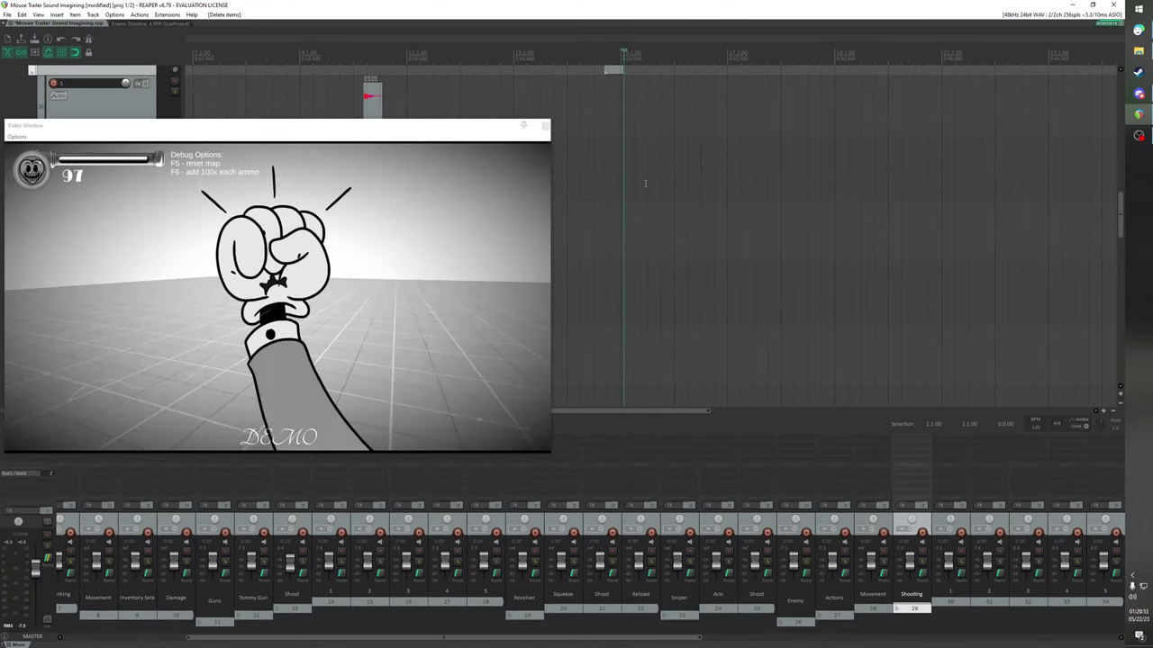
Locate the next enemy burst in the prison-bars scene just after bar 17 and paste the enemy gunshot clips there
{"action": "left_click", "coordinate": [597, 53]}
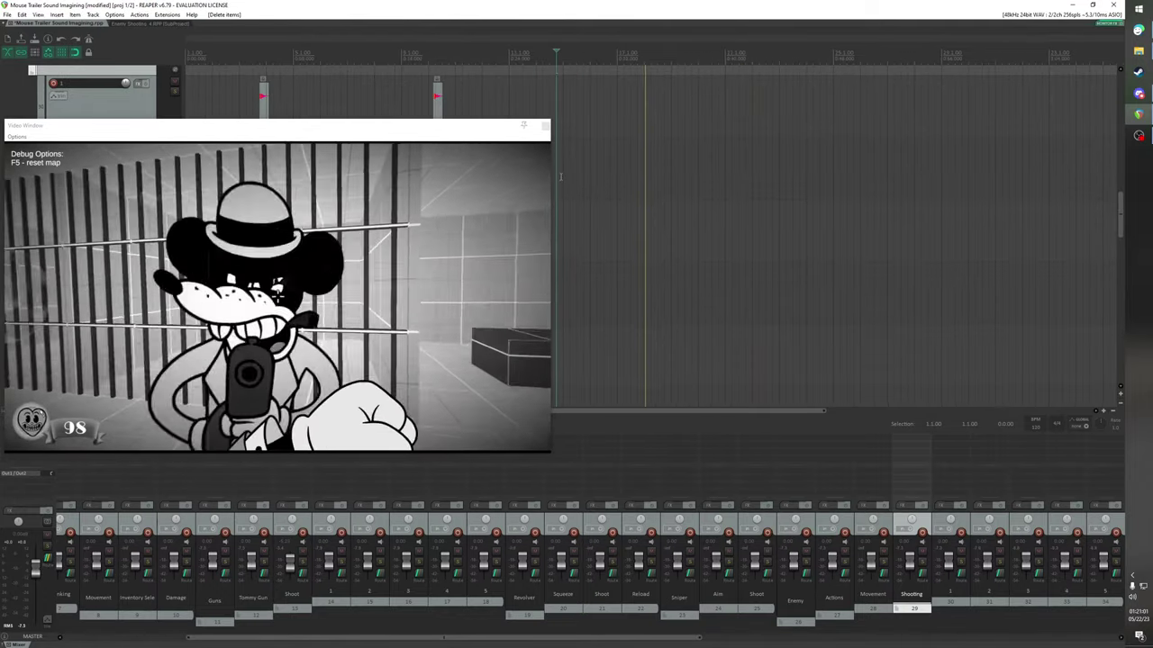
{"action": "key", "text": "space"}
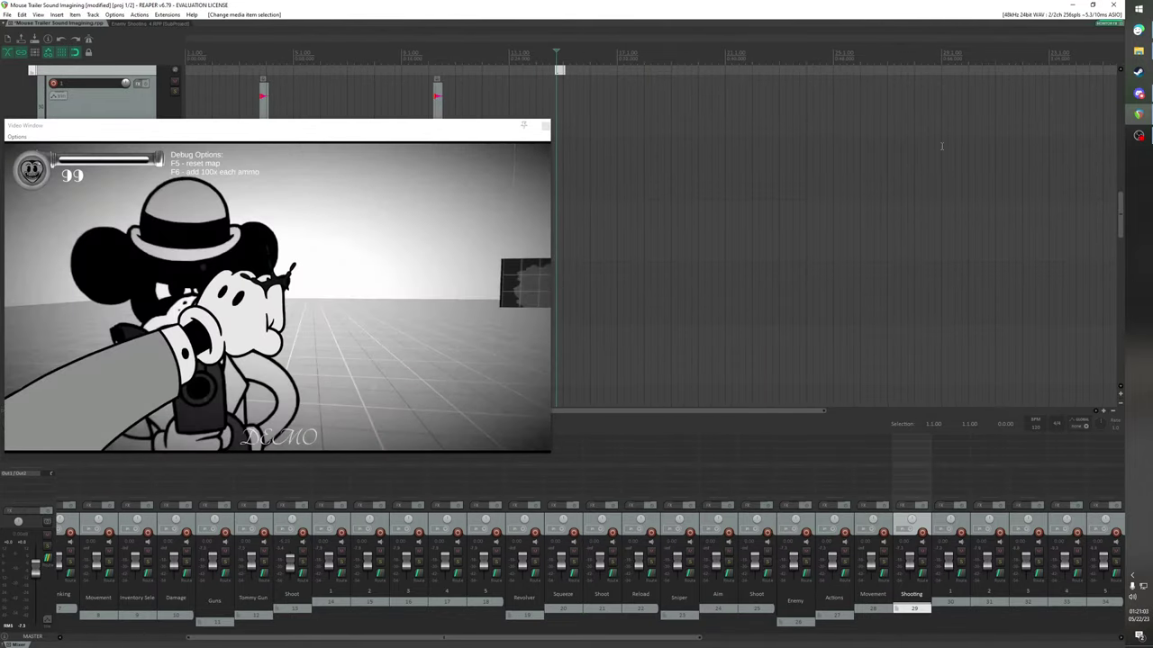
{"action": "key", "text": "space"}
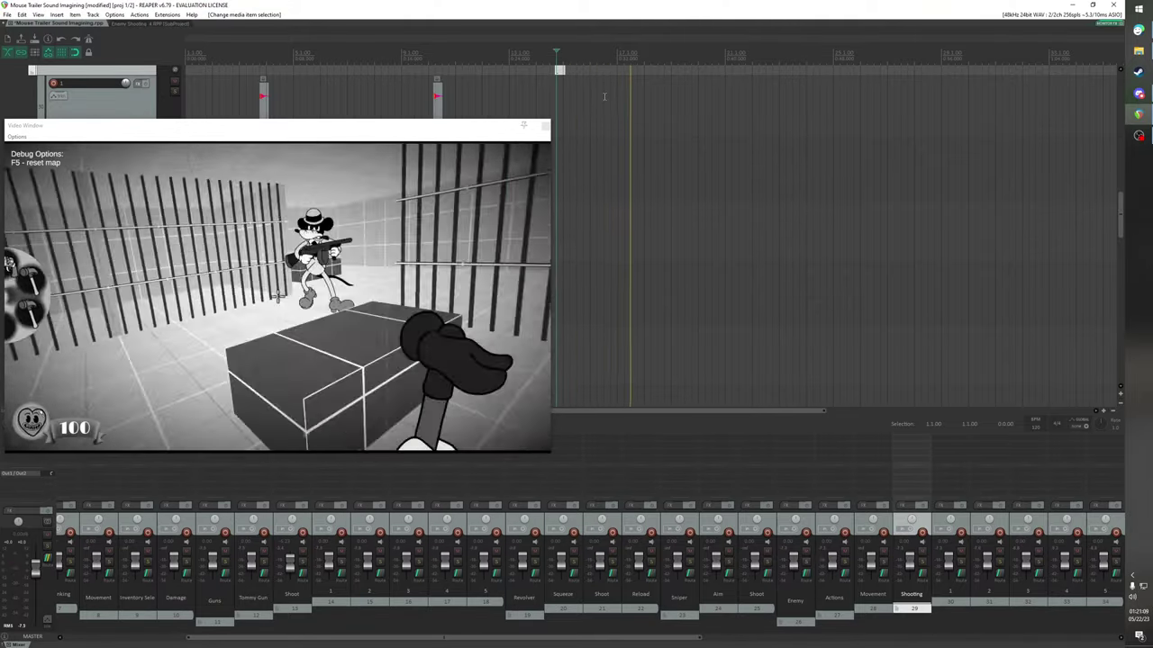
{"action": "key", "text": "space"}
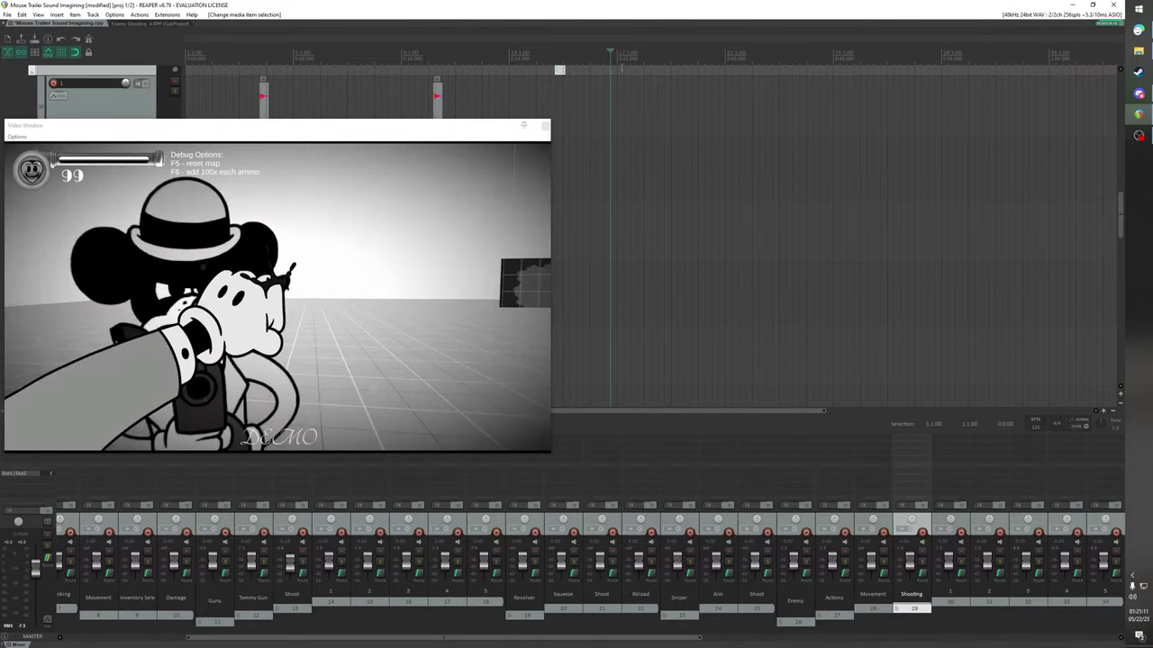
{"action": "key", "text": "space"}
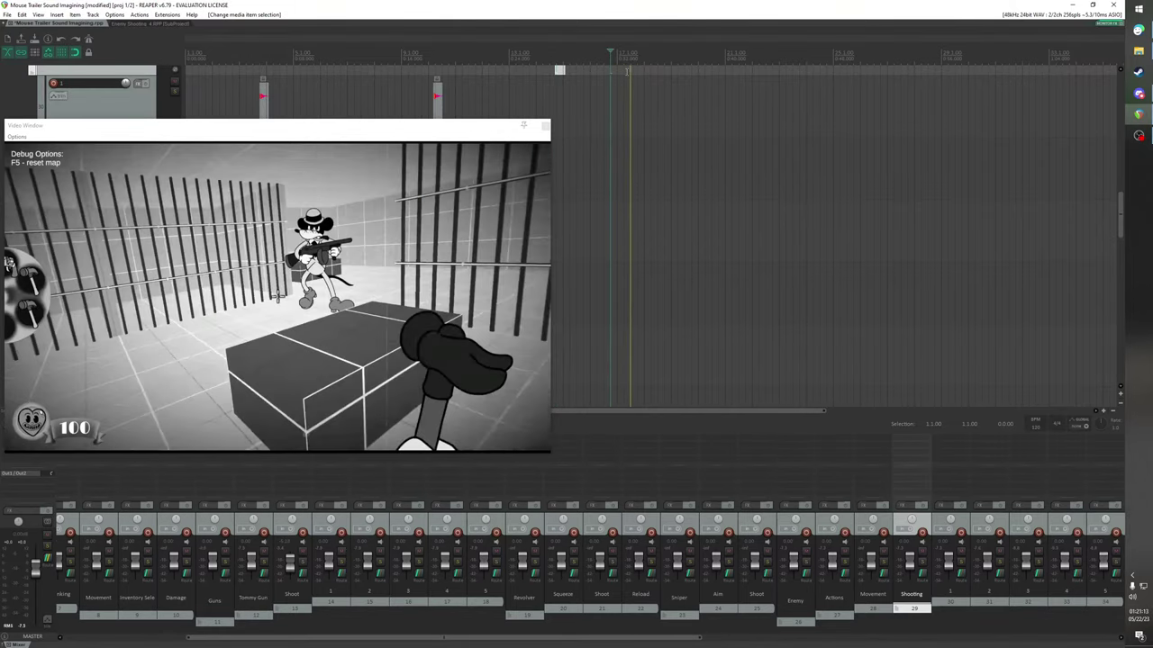
{"action": "key", "text": "space"}
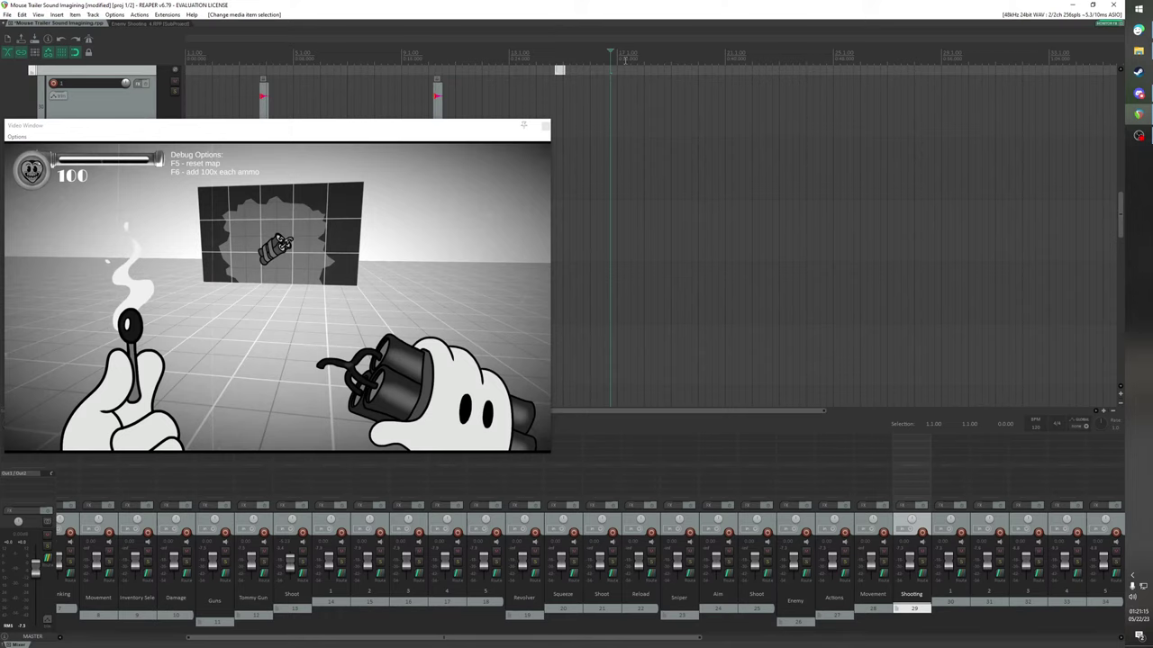
{"action": "left_click", "coordinate": [625, 60]}
{"action": "key", "text": "space"}
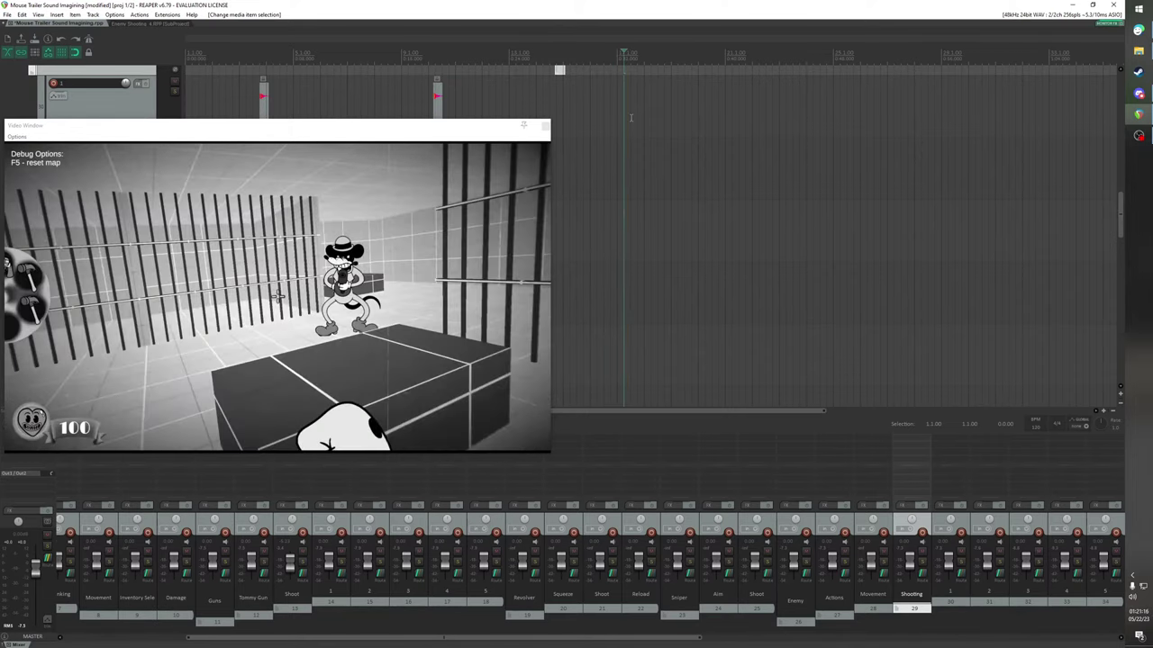
{"action": "key", "text": "space"}
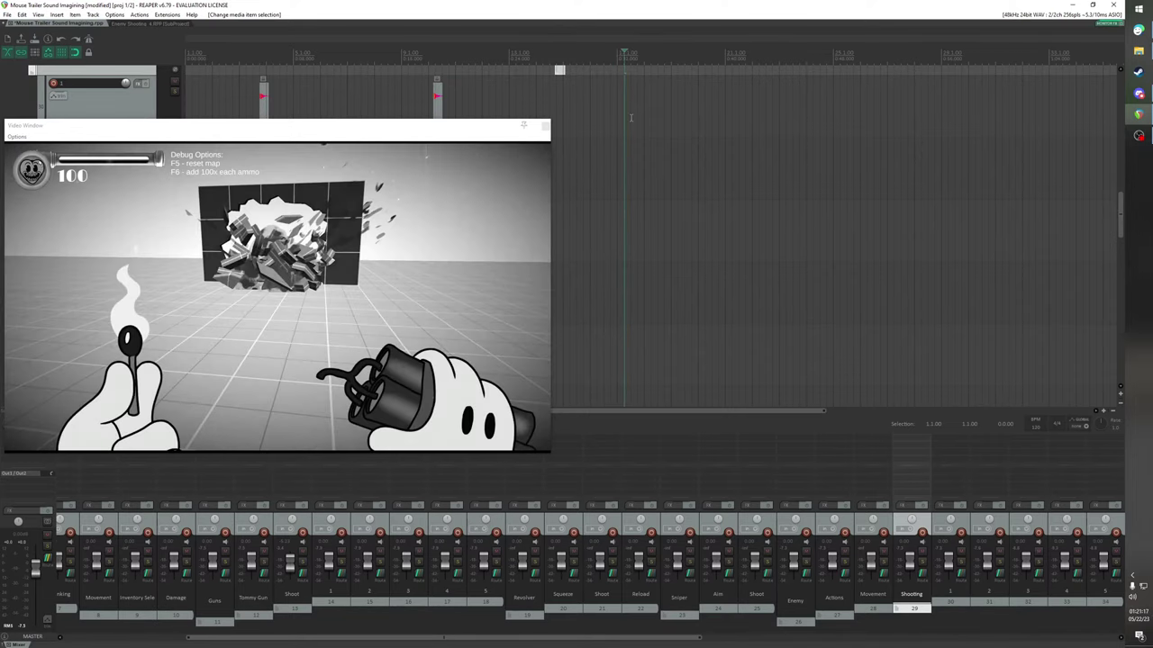
{"action": "key", "text": "space"}
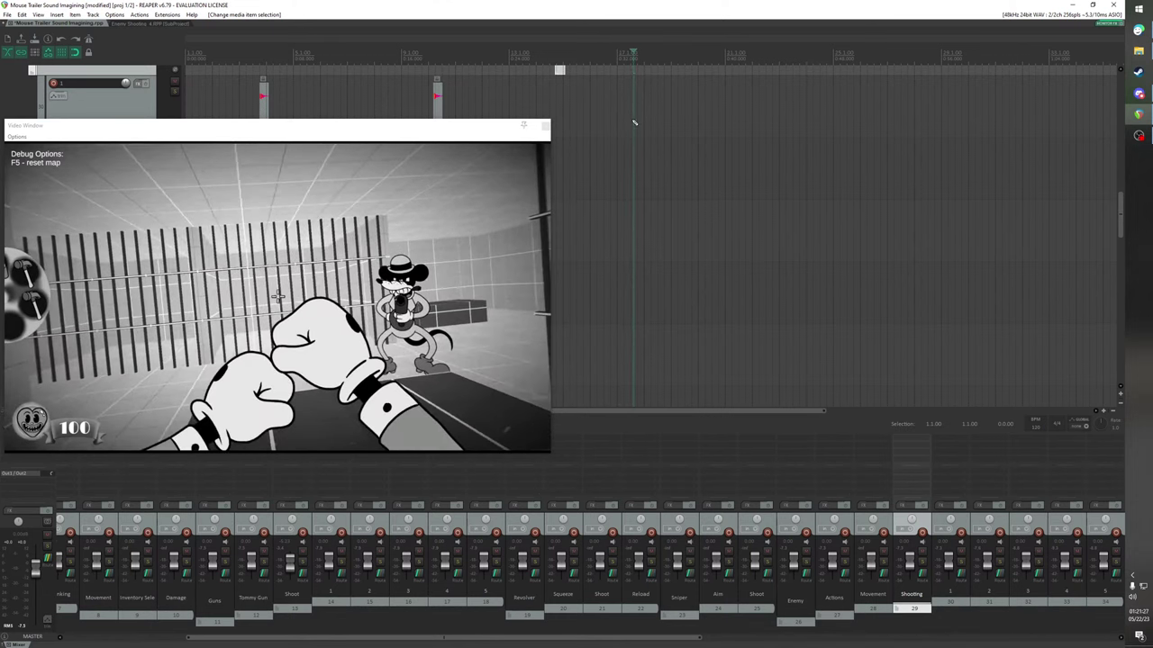
{"action": "key", "text": "ctrl+v"}
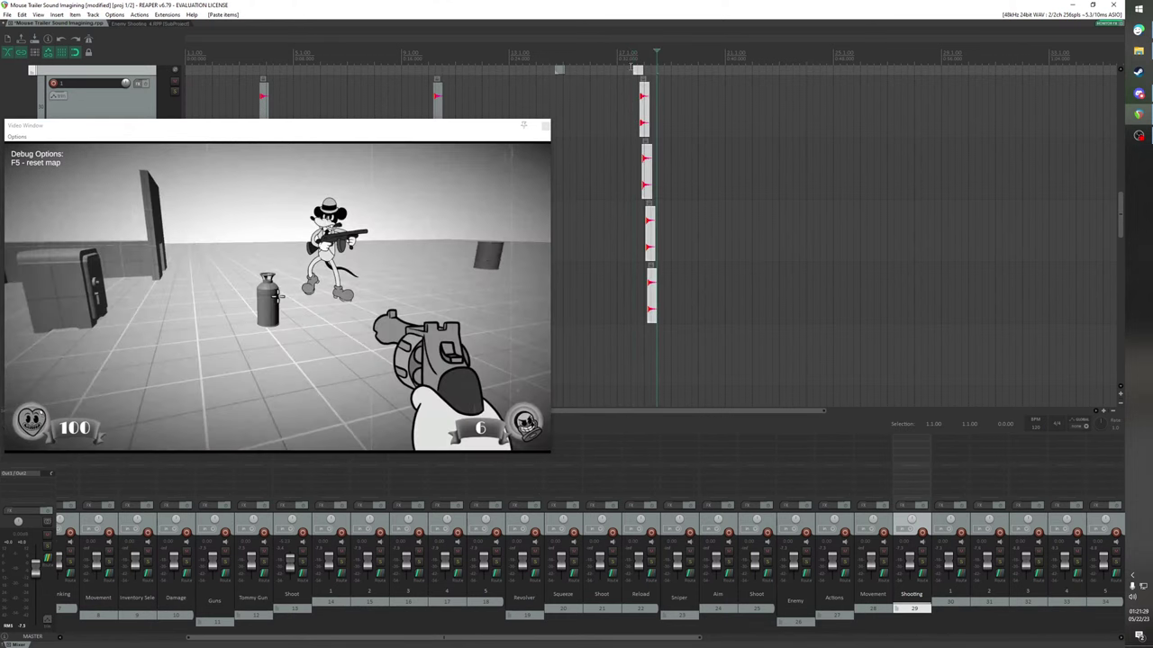
Move the pasted gunshot clips on tracks 1 to 4 earlier so the track 1 shot matches its muzzle flash
{"action": "left_click", "coordinate": [633, 82]}
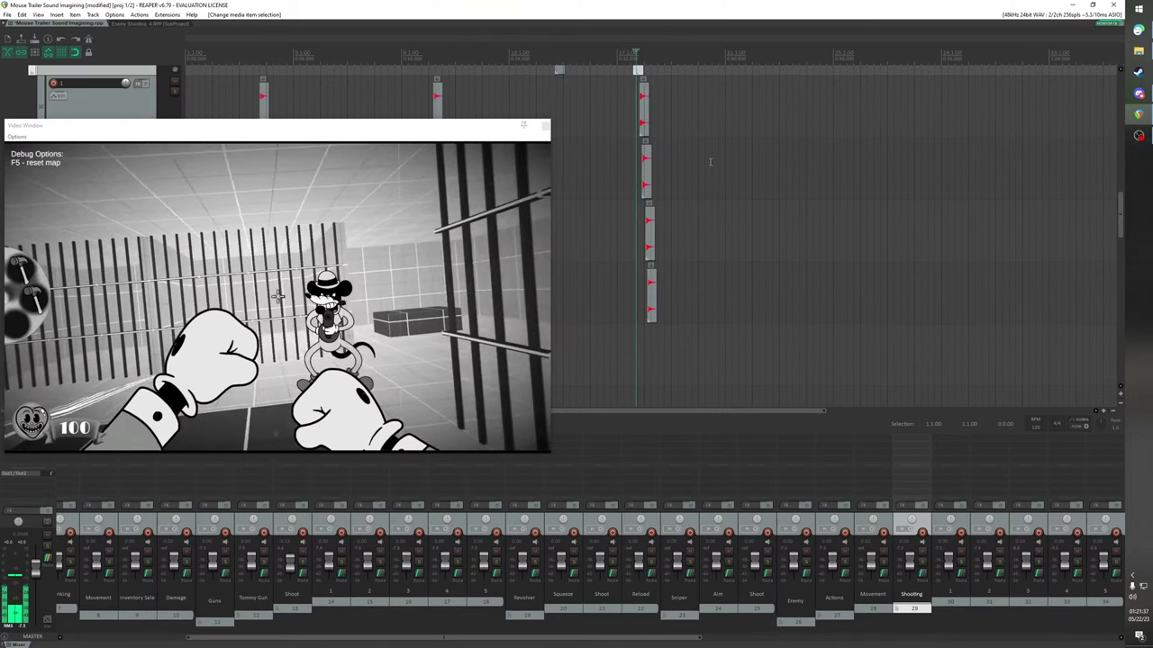
{"action": "scroll", "coordinate": [643, 96], "scroll_direction": "up", "scroll_amount": 6}
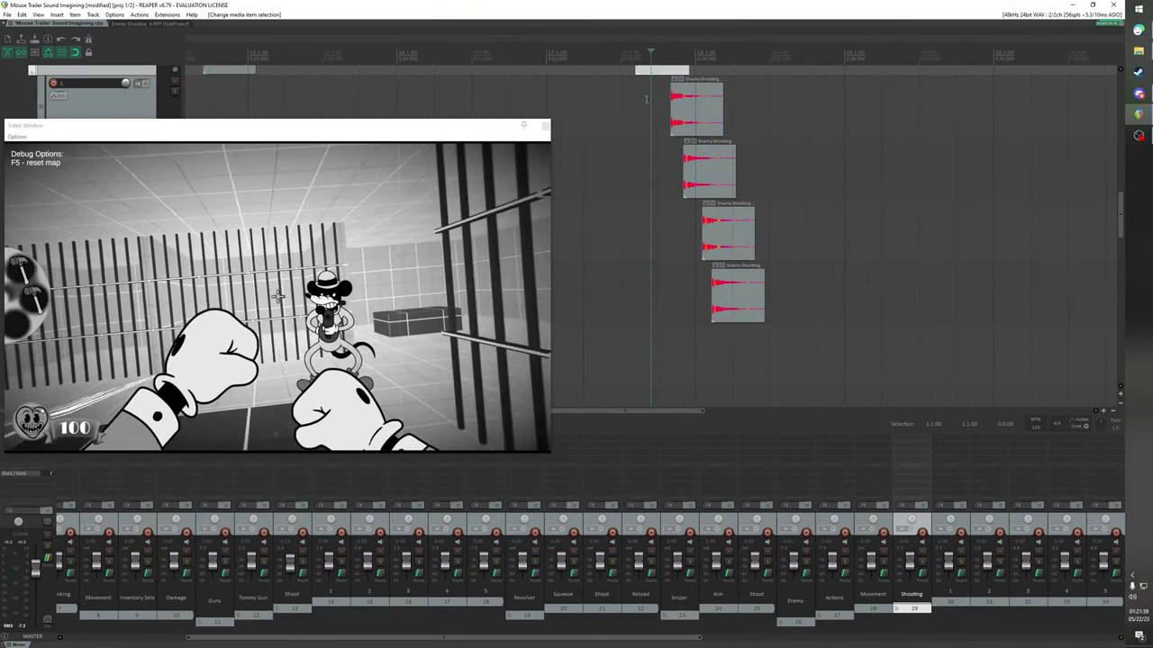
{"action": "mouse_move", "coordinate": [677, 126]}
{"action": "left_mouse_down"}
{"action": "mouse_move", "coordinate": [843, 322]}
{"action": "mouse_move", "coordinate": [661, 115]}
{"action": "left_mouse_up"}
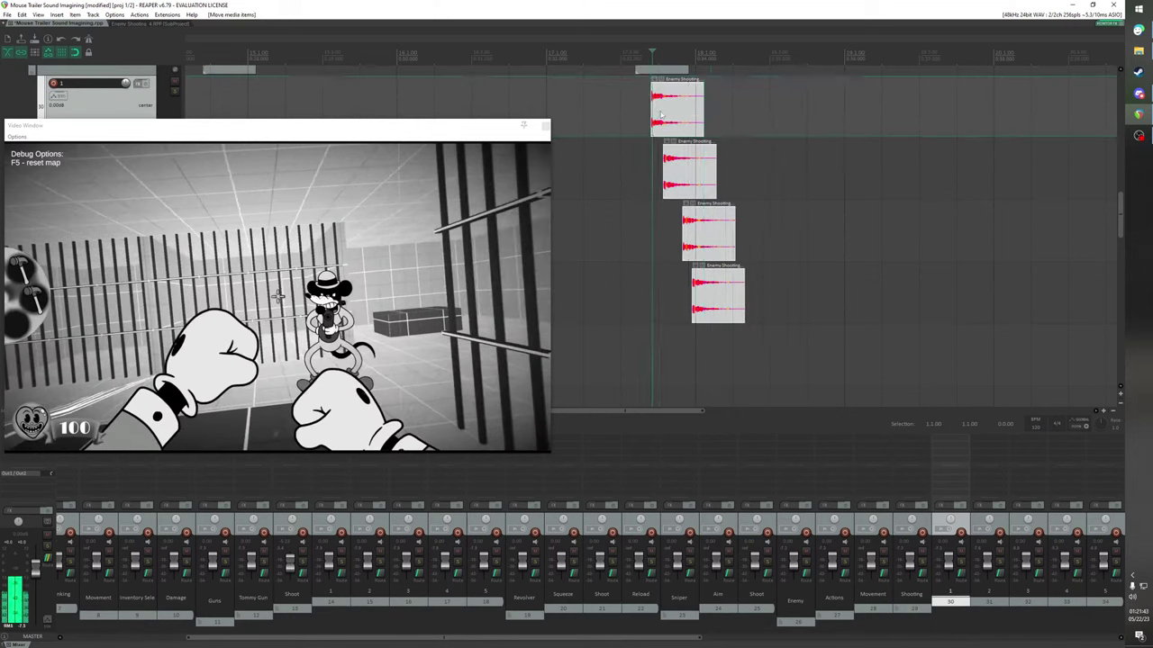
{"action": "key", "text": "space"}
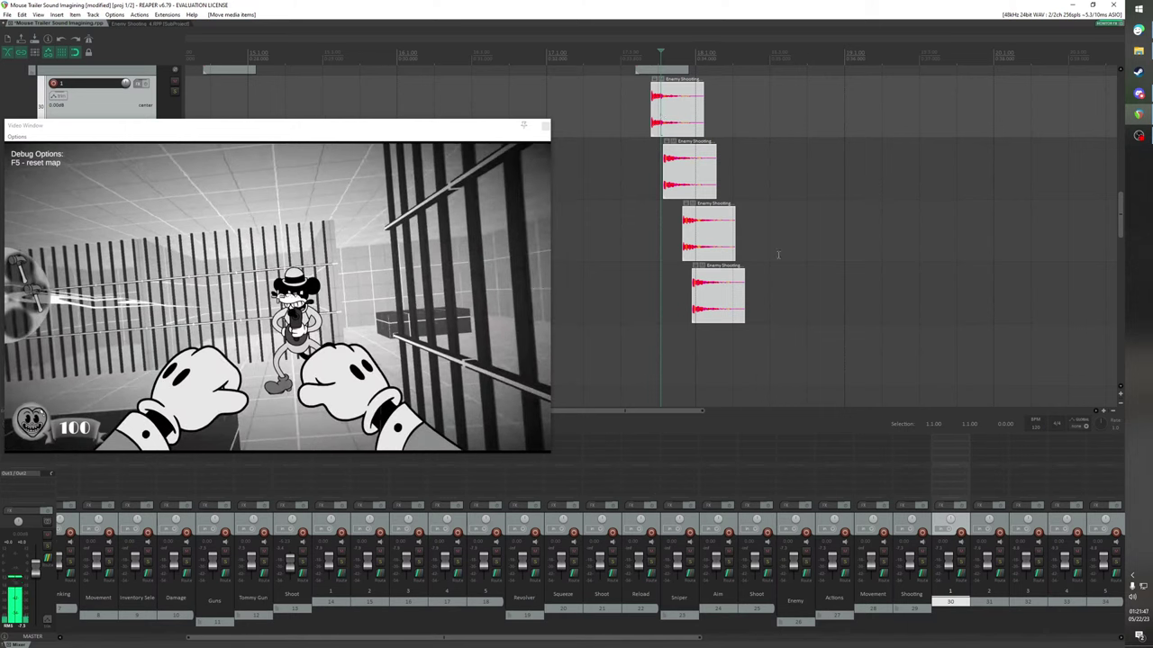
Shift the gunshot clips on tracks 2 and 3 slightly earlier and the track 4 clip slightly later to match the video
{"action": "left_click_drag", "start_coordinate": [793, 331], "coordinate": [662, 178]}
{"action": "left_click_drag", "start_coordinate": [701, 183], "coordinate": [698, 183]}
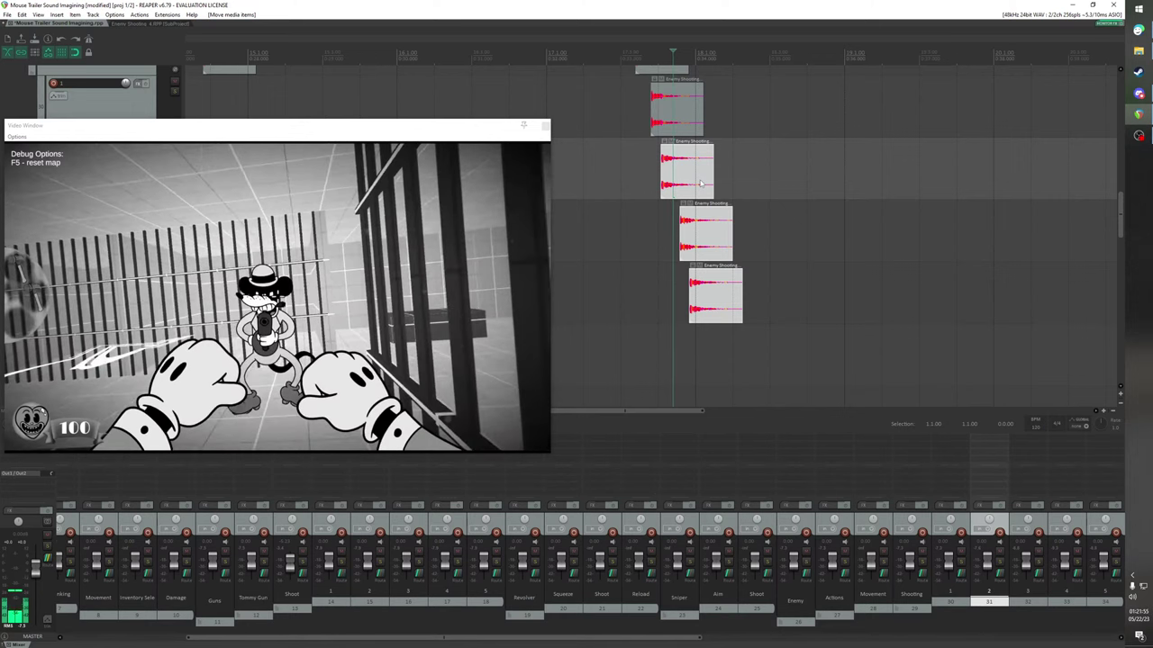
{"action": "left_click_drag", "start_coordinate": [783, 320], "coordinate": [693, 225]}
{"action": "left_click_drag", "start_coordinate": [702, 234], "coordinate": [697, 234]}
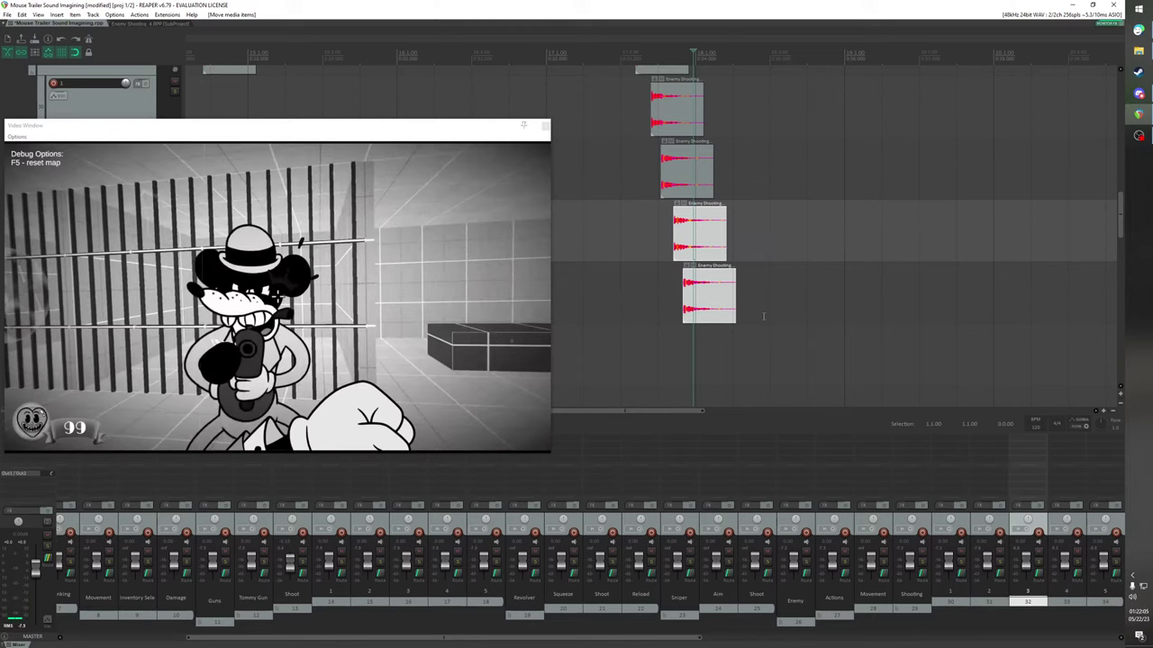
{"action": "left_click_drag", "start_coordinate": [723, 304], "coordinate": [734, 306]}
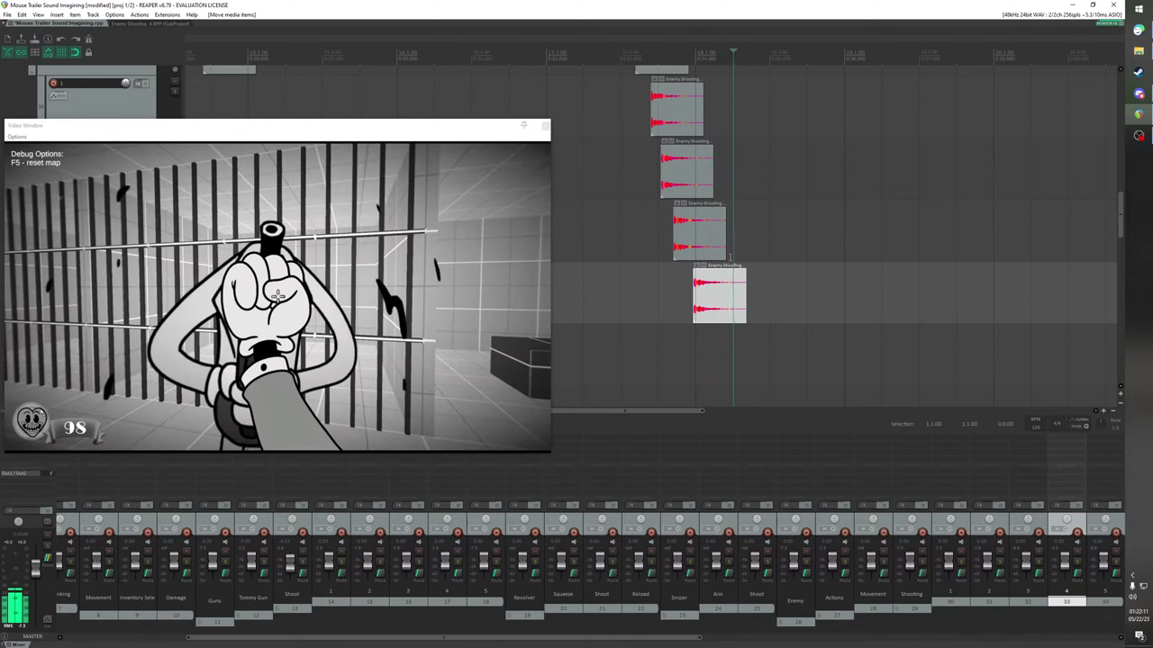
Try pasting the enemy gunshot clips at the enemy burst just after bar 23 in the Tommy gun scene, and undo the paste
{"action": "scroll", "coordinate": [730, 258], "scroll_direction": "down", "scroll_amount": 2}
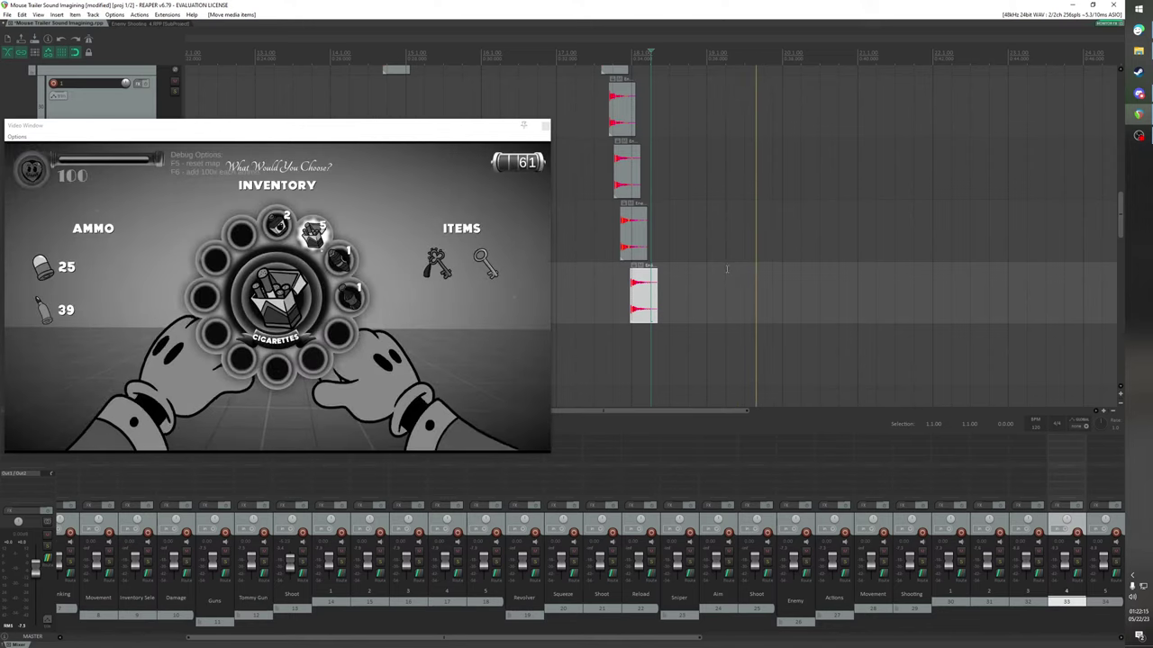
{"action": "scroll", "coordinate": [728, 255], "scroll_direction": "down", "scroll_amount": 2}
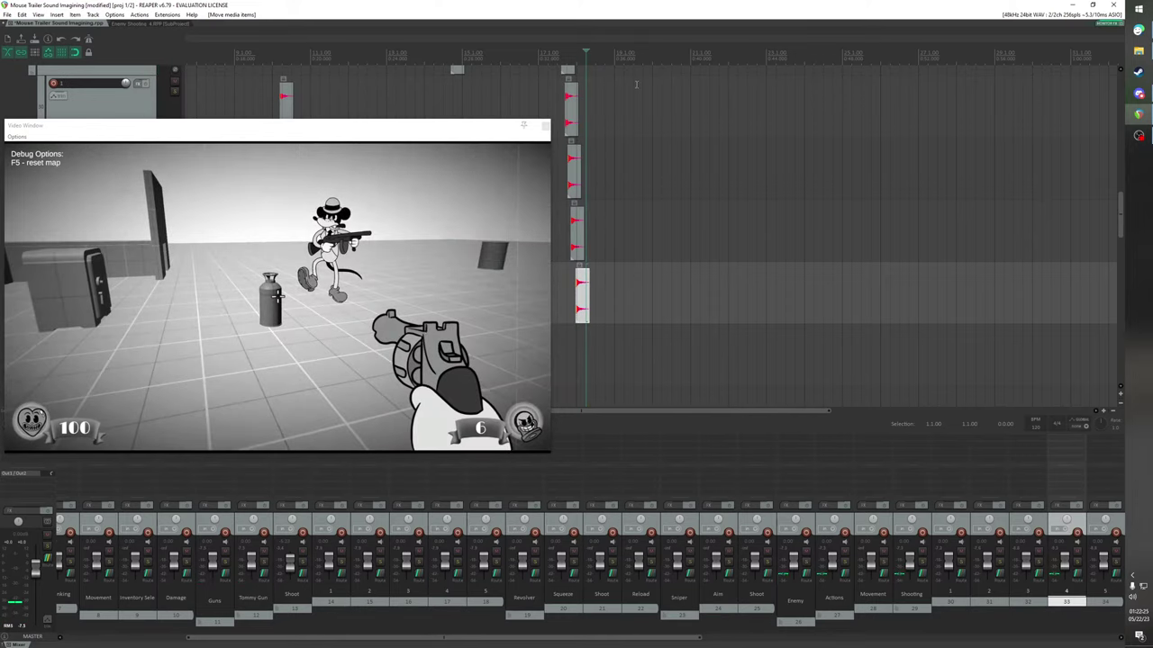
{"action": "left_click", "coordinate": [690, 60]}
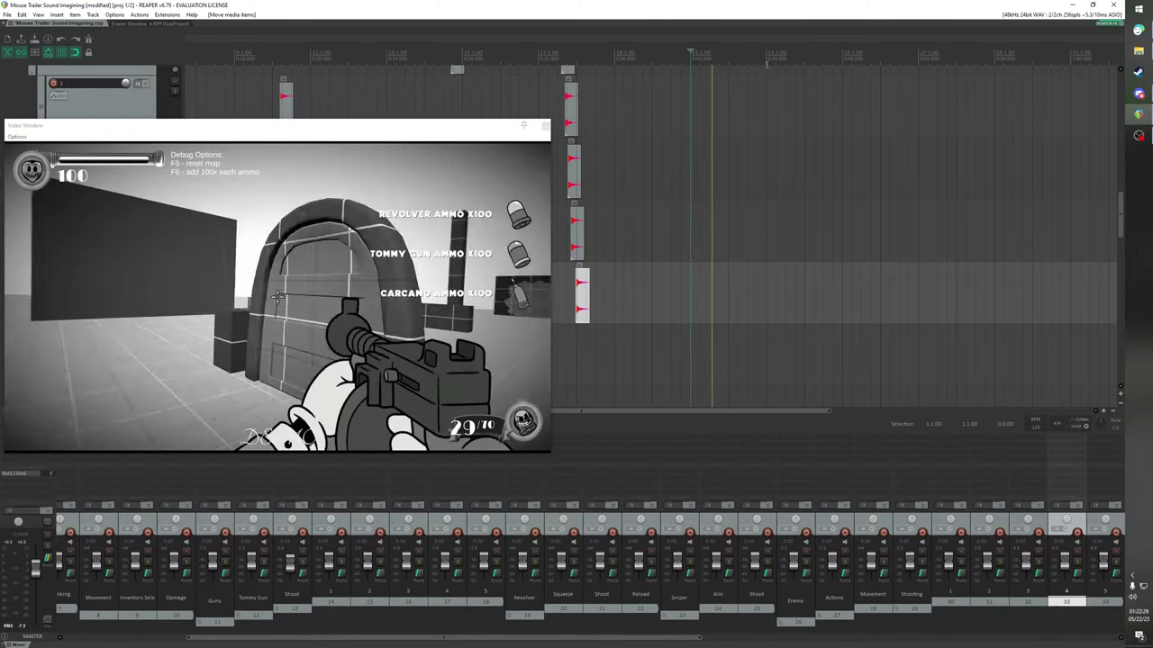
{"action": "left_click", "coordinate": [754, 55]}
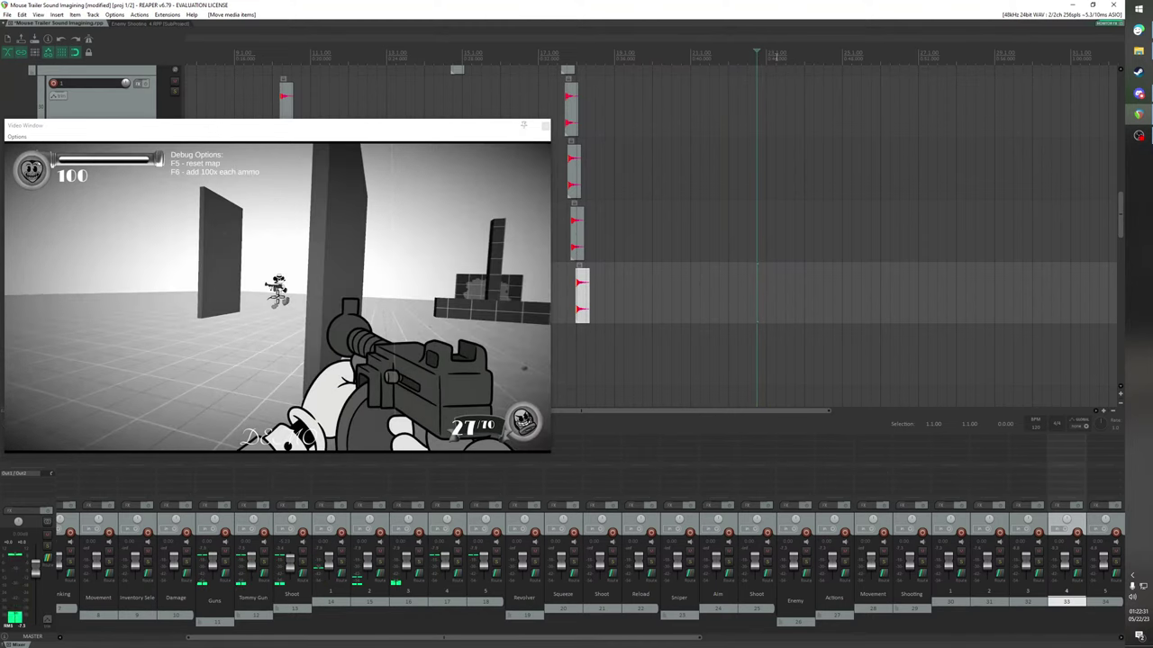
{"action": "left_click", "coordinate": [785, 56]}
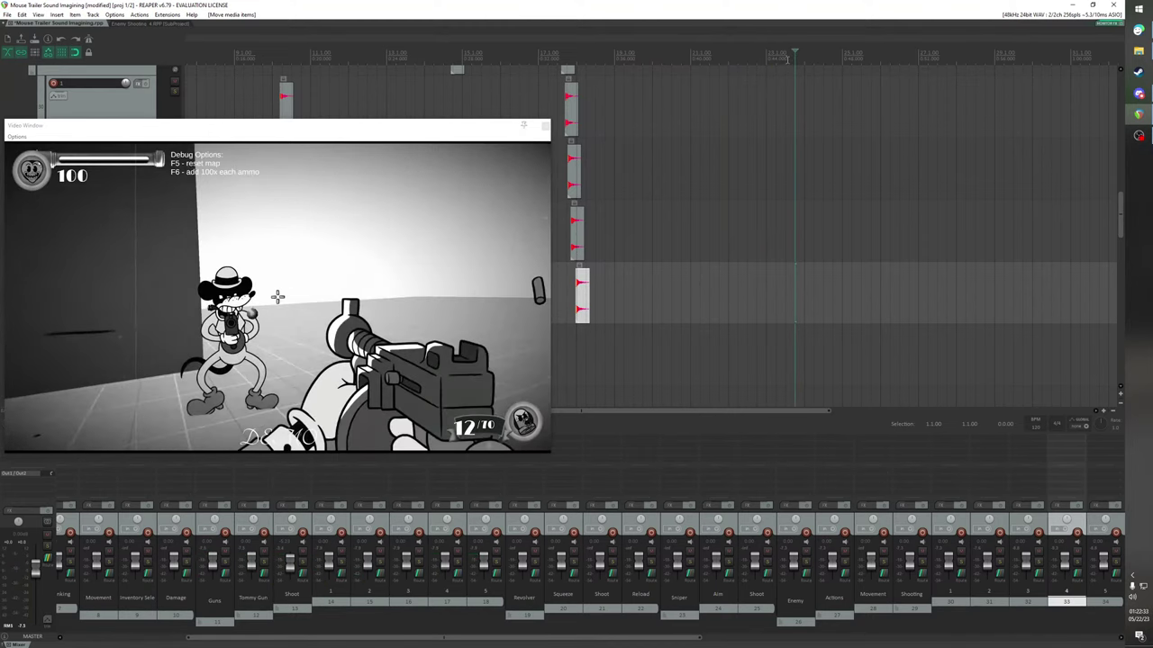
{"action": "left_click", "coordinate": [776, 55]}
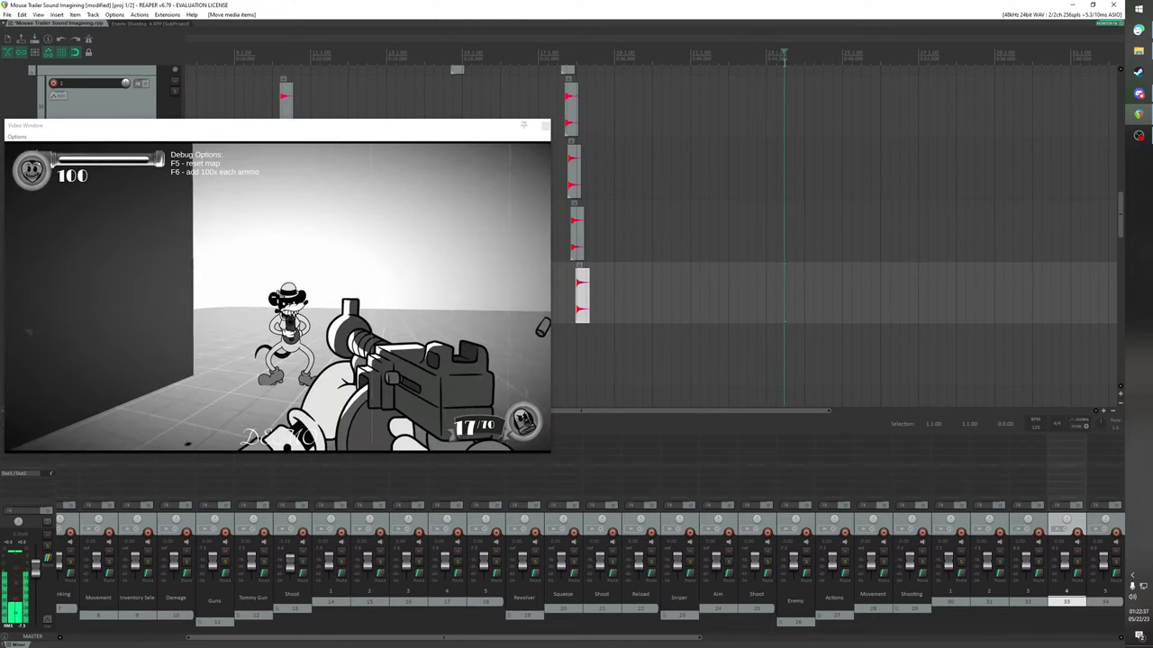
{"action": "left_click_drag", "start_coordinate": [785, 63], "coordinate": [786, 63]}
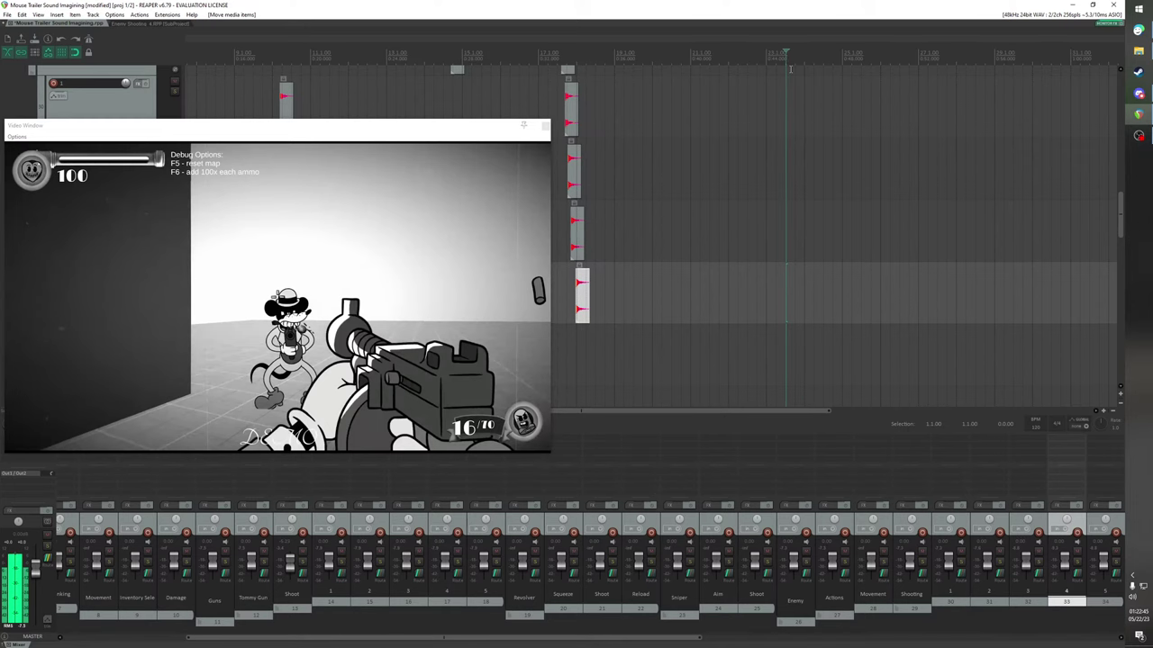
{"action": "key", "text": "ctrl+v"}
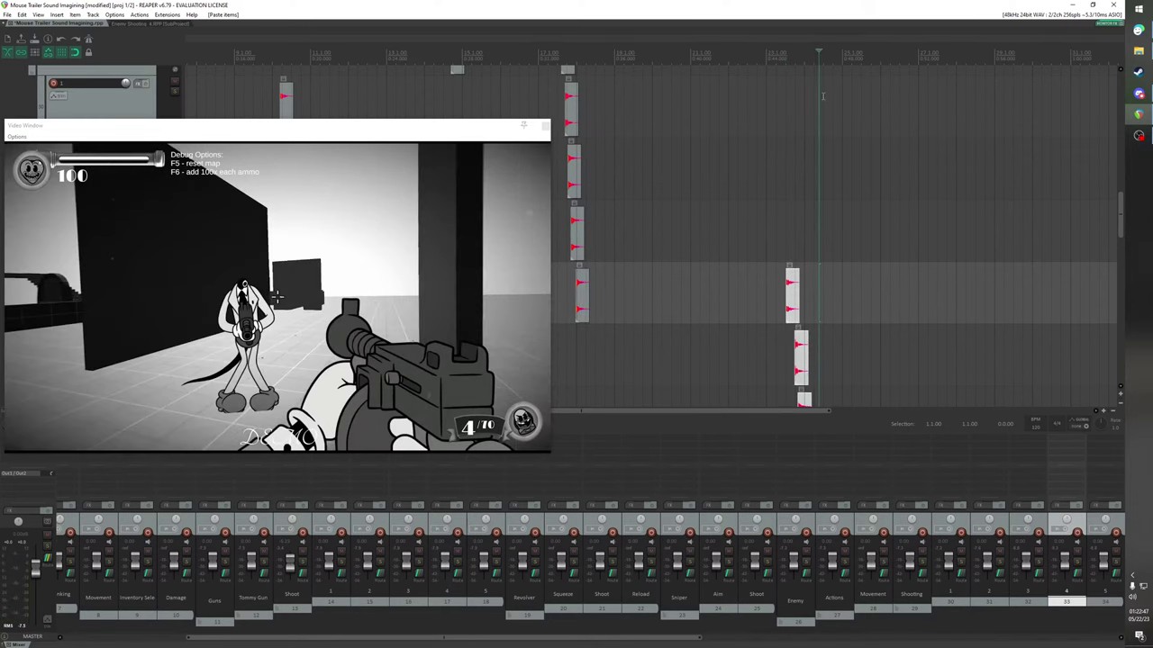
{"action": "key", "text": "ctrl+z"}
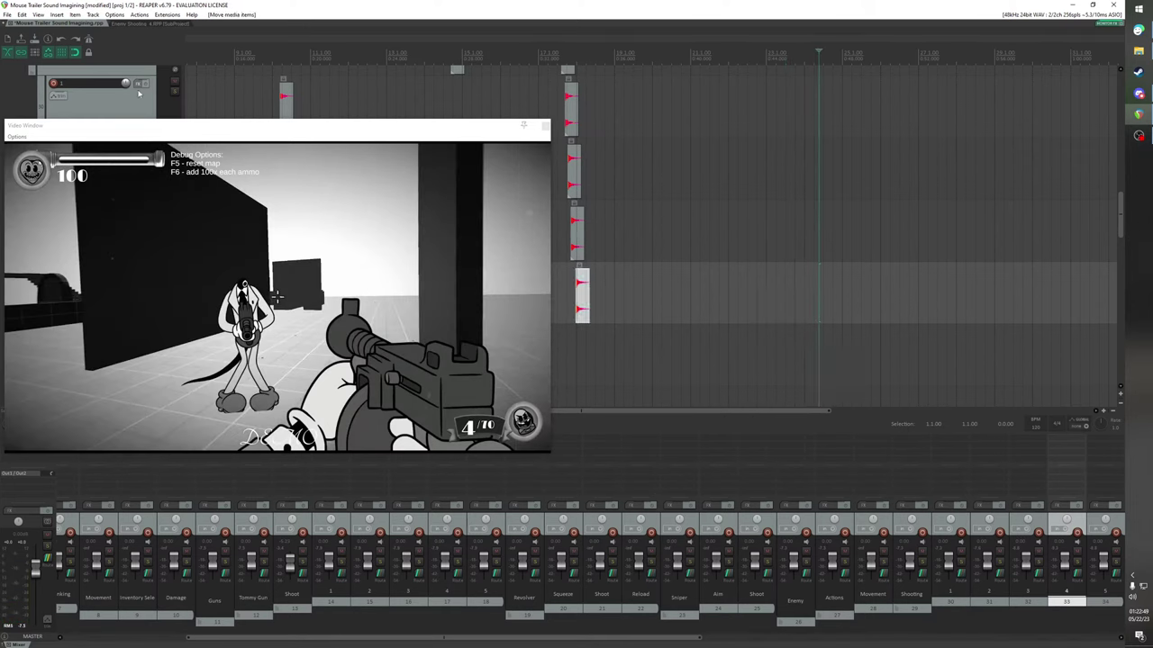
Paste the enemy gunshot clips from track 1 downward at the enemy's first shot just after bar 23
{"action": "left_click", "coordinate": [147, 98]}
{"action": "scroll", "coordinate": [631, 102], "scroll_direction": "up", "scroll_amount": 1}
{"action": "scroll", "coordinate": [631, 102], "scroll_direction": "down", "scroll_amount": 1}
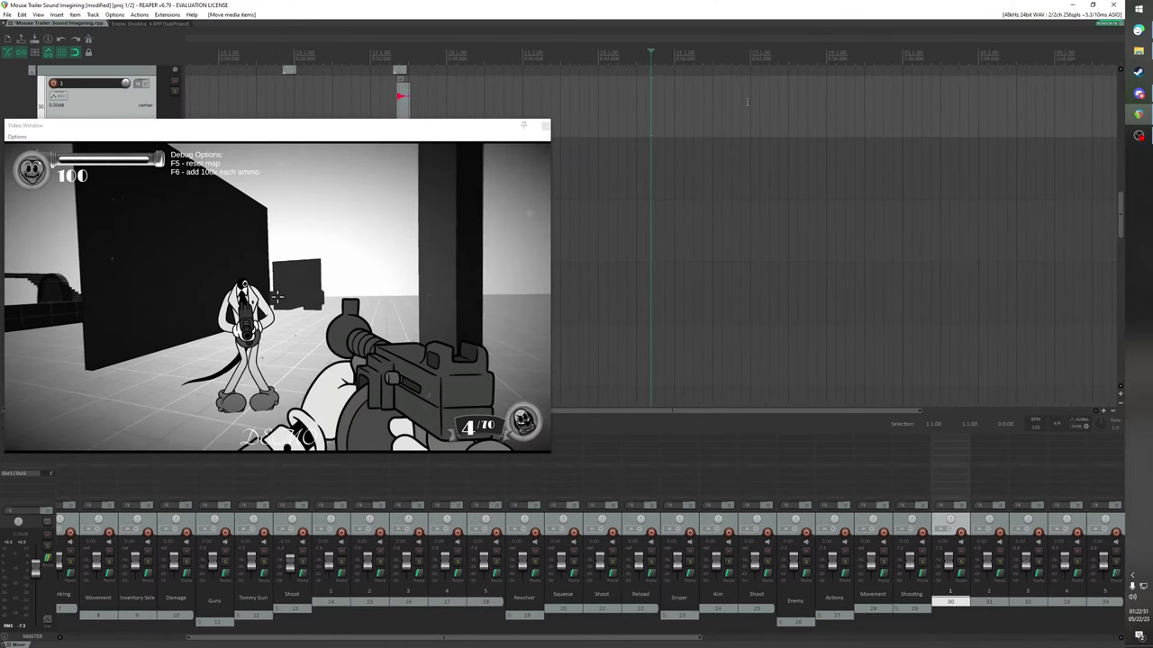
{"action": "left_click", "coordinate": [670, 77]}
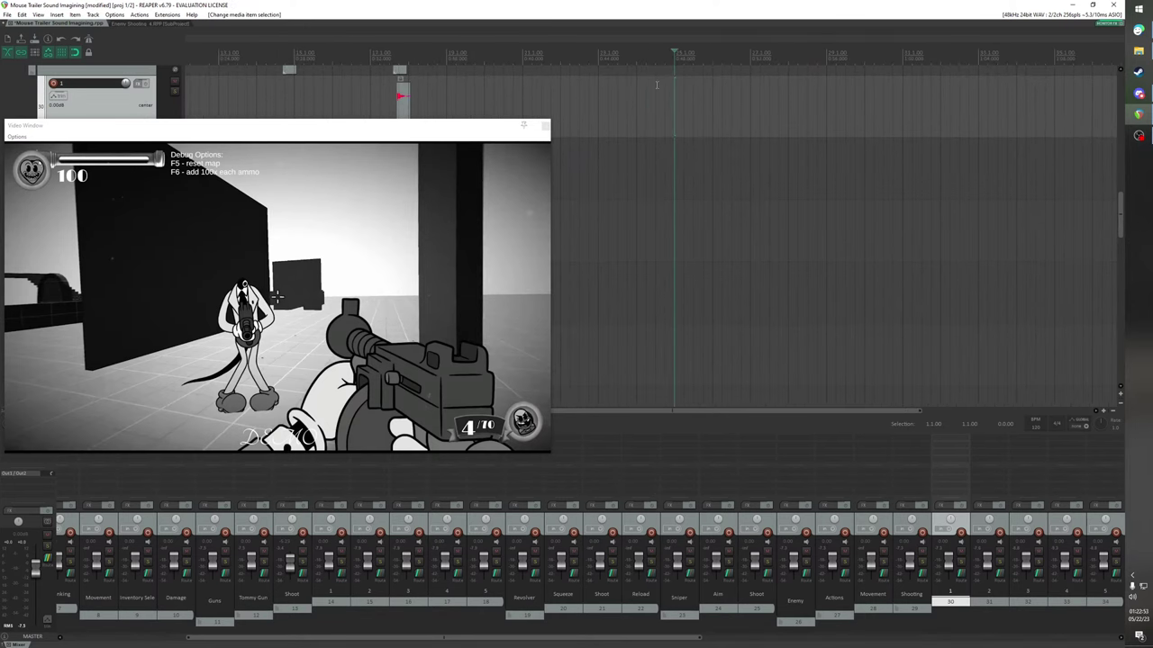
{"action": "left_click", "coordinate": [657, 81]}
{"action": "left_click", "coordinate": [629, 55]}
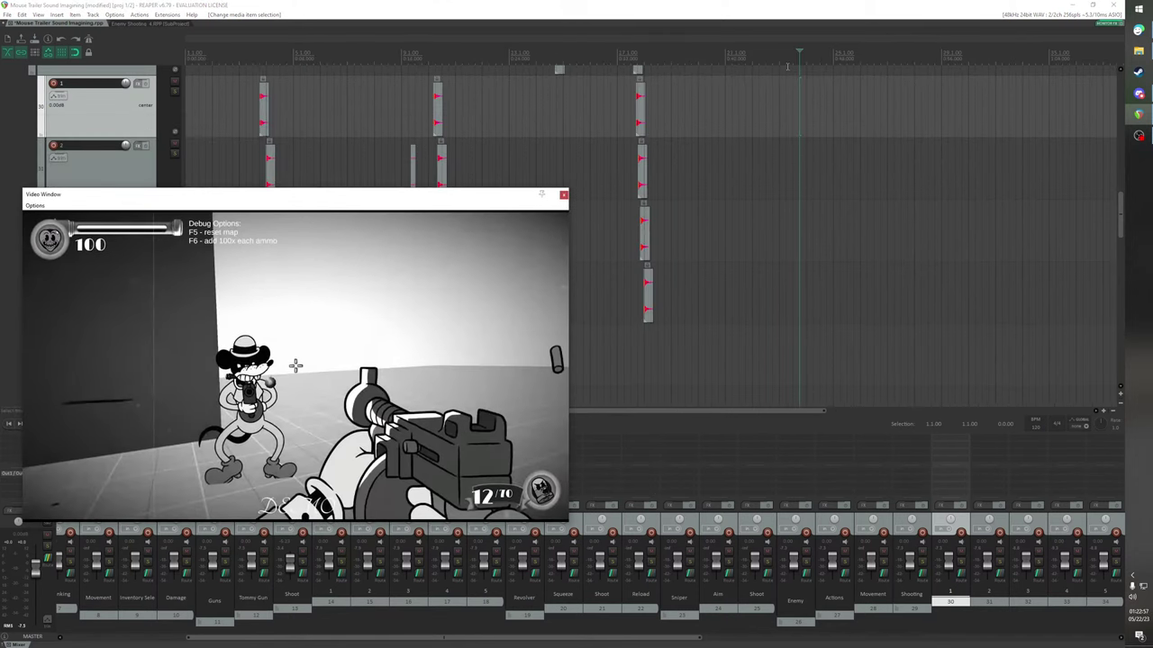
{"action": "left_click", "coordinate": [791, 57]}
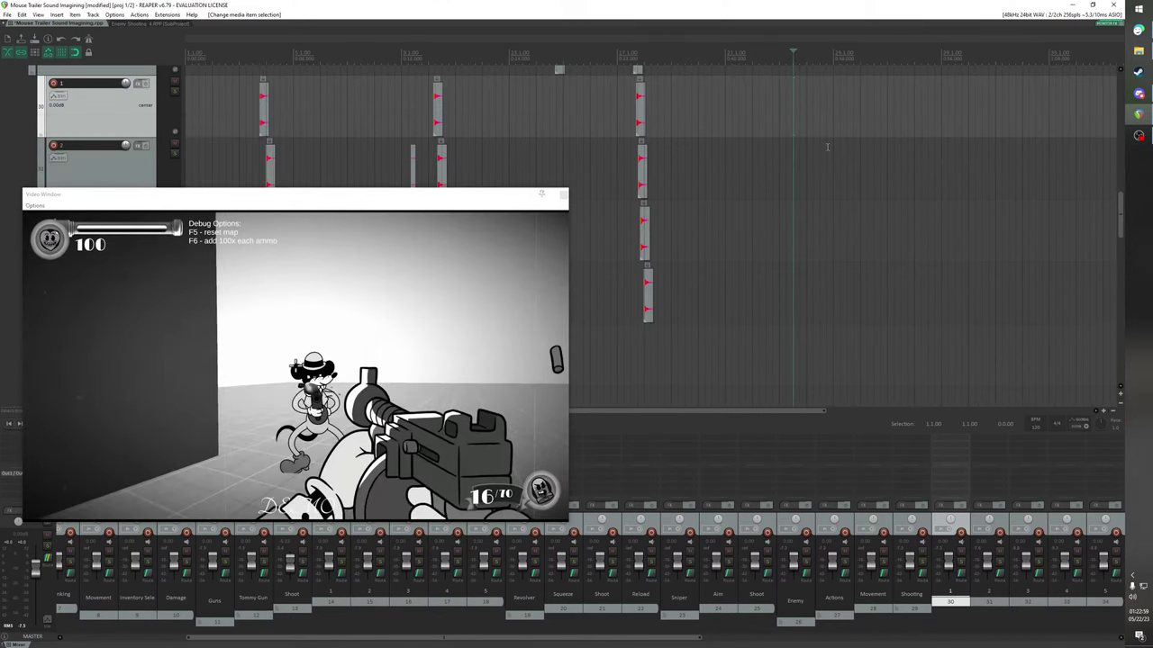
{"action": "key", "text": "space"}
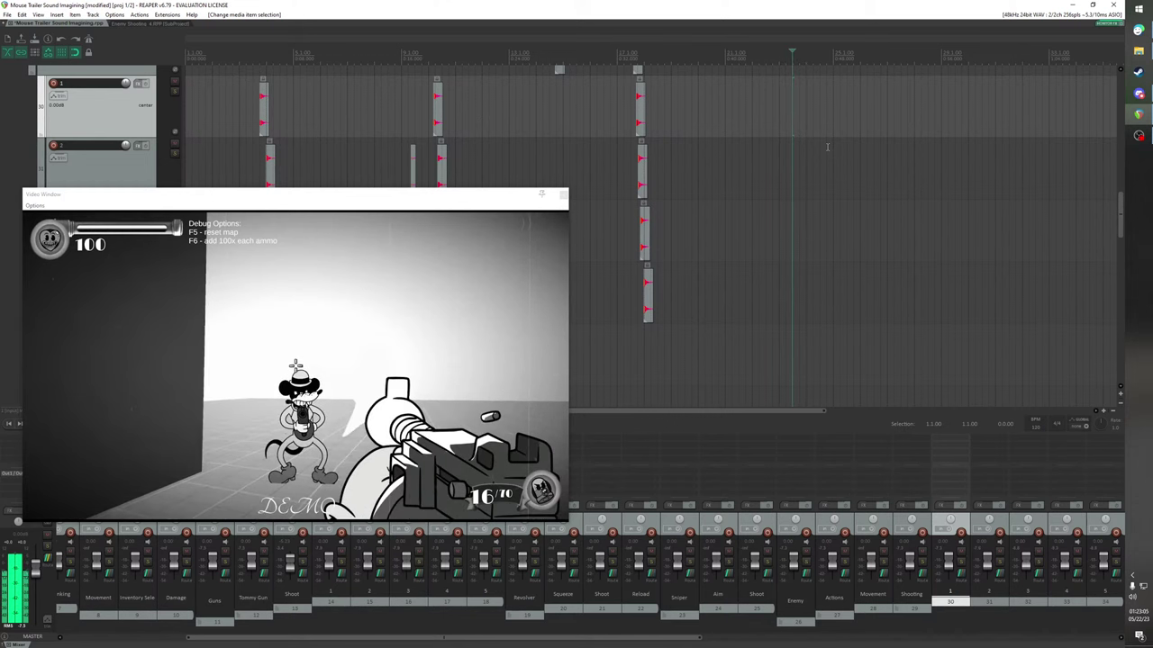
{"action": "key", "text": "space"}
{"action": "scroll", "coordinate": [812, 134], "scroll_direction": "up", "scroll_amount": 3}
{"action": "key", "text": "space"}
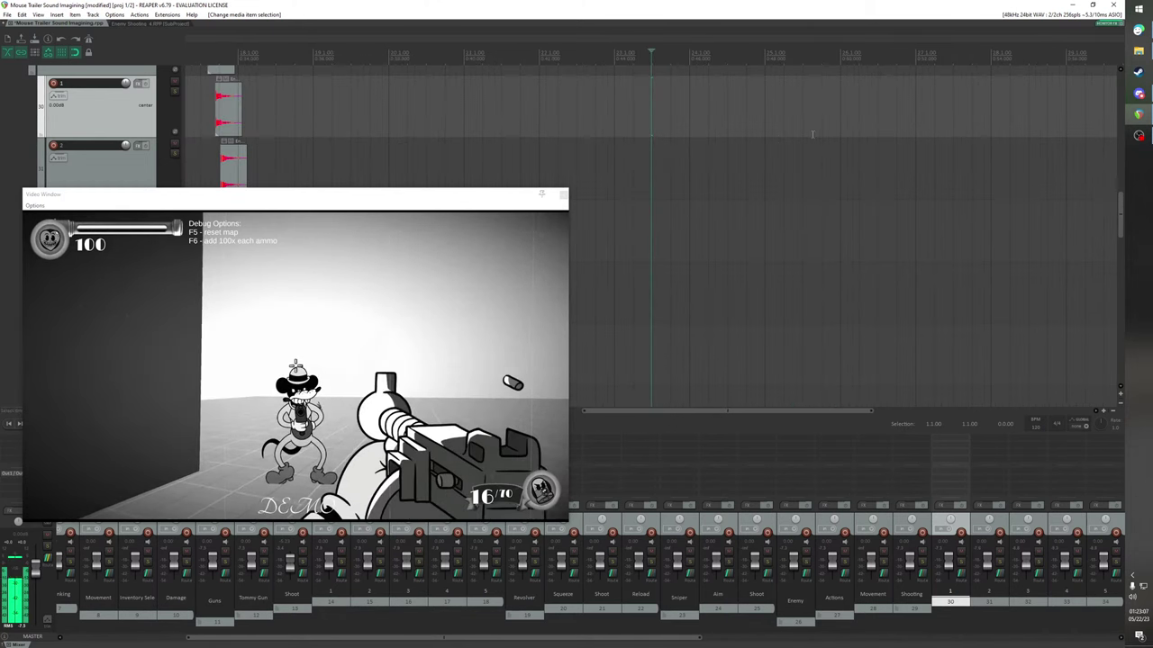
{"action": "key", "text": "ctrl+v"}
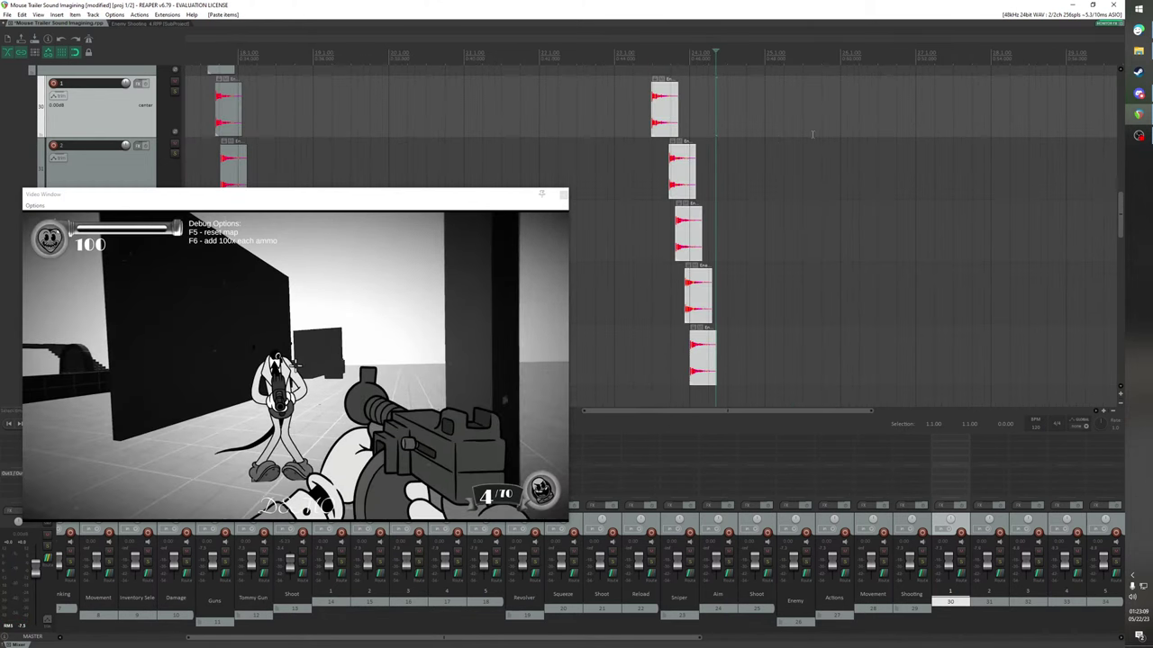
Move the earlier gunshot clips around bars 14 and 17 down one track each, so they start on track 1 instead of Shooting
{"action": "scroll", "coordinate": [343, 182], "scroll_direction": "up", "scroll_amount": 2}
{"action": "scroll", "coordinate": [343, 182], "scroll_direction": "down", "scroll_amount": 2}
{"action": "left_click_drag", "start_coordinate": [350, 200], "coordinate": [333, 474]}
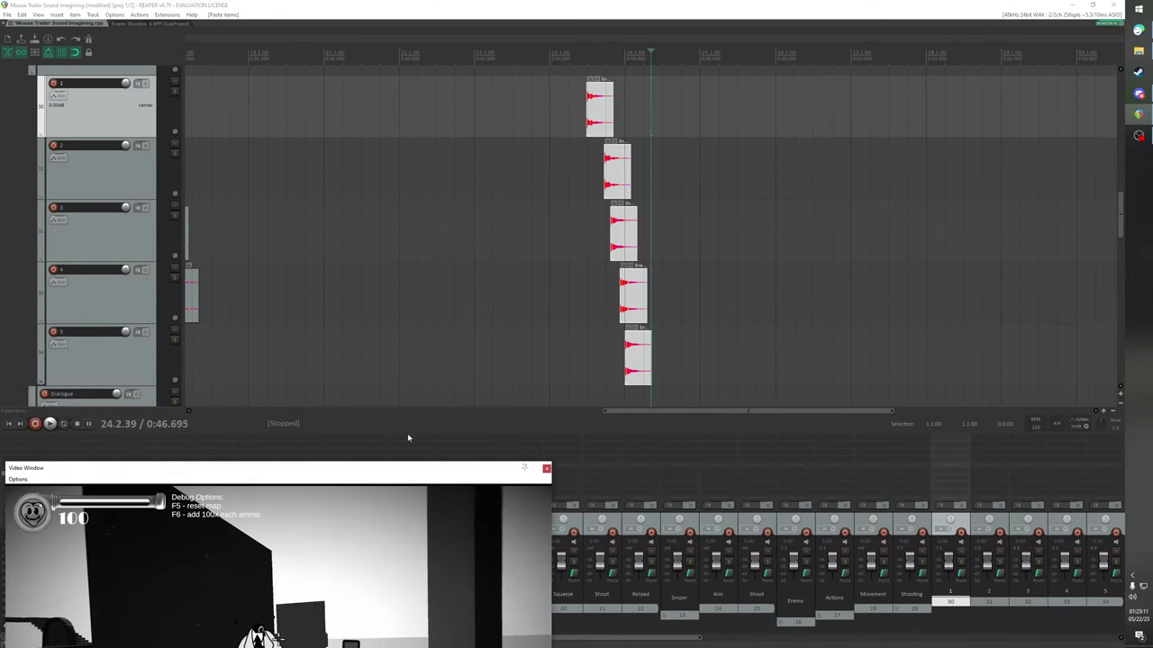
{"action": "scroll", "coordinate": [1108, 220], "scroll_direction": "down", "scroll_amount": 3}
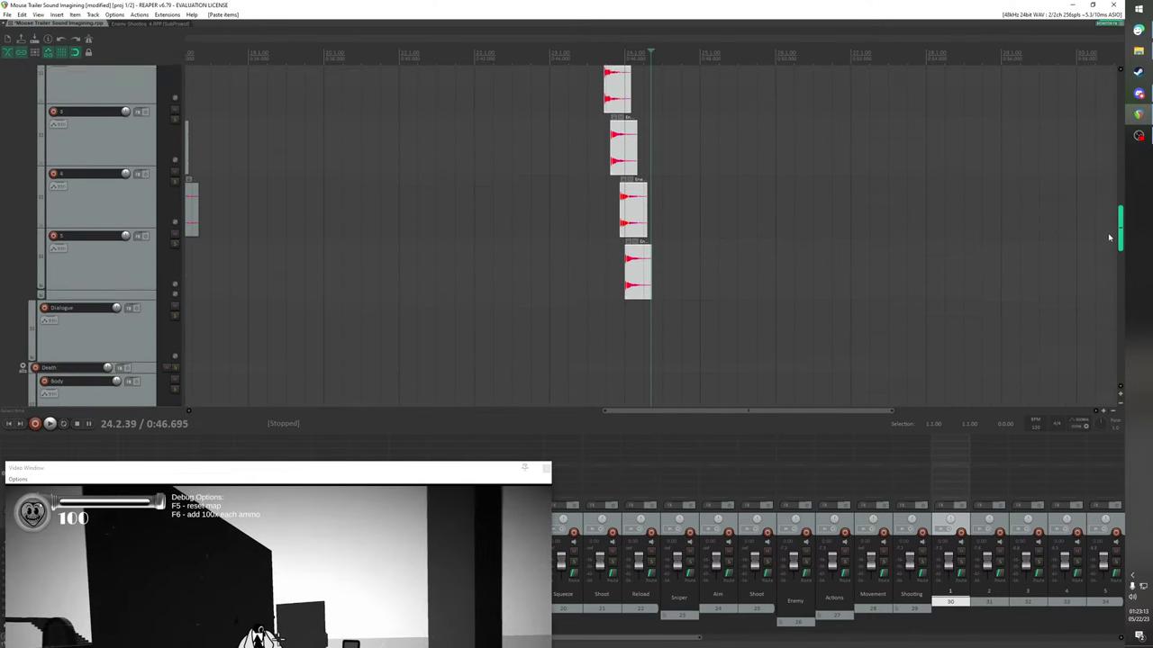
{"action": "scroll", "coordinate": [1098, 230], "scroll_direction": "up", "scroll_amount": 3}
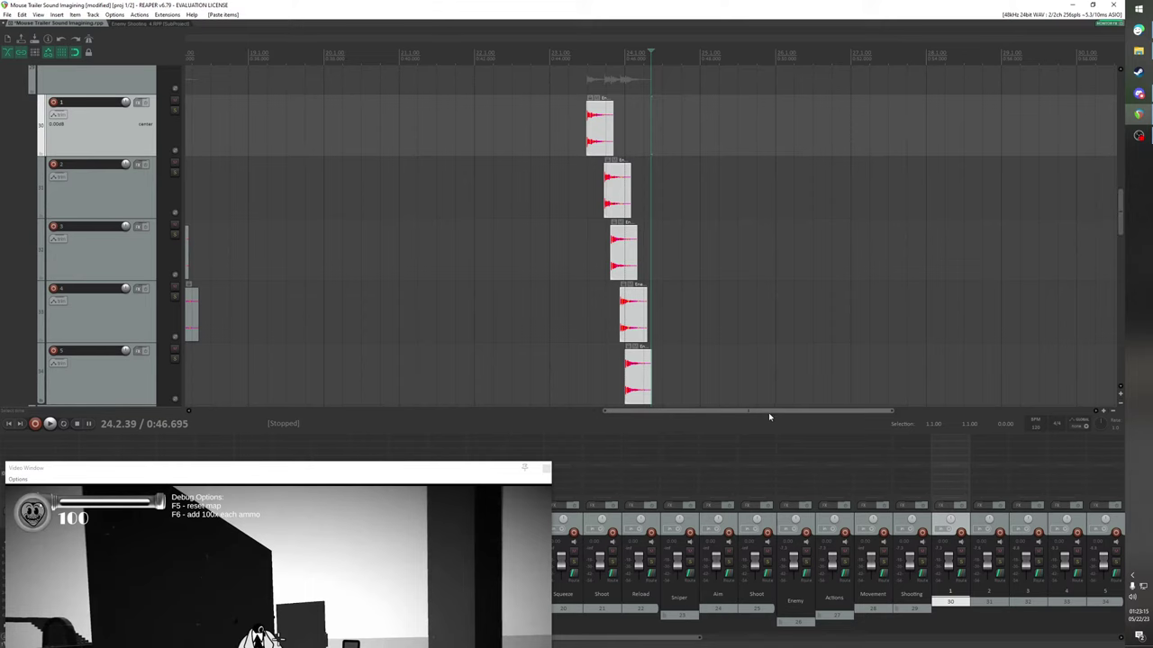
{"action": "left_click_drag", "start_coordinate": [769, 411], "coordinate": [605, 406]}
{"action": "scroll", "coordinate": [601, 279], "scroll_direction": "down", "scroll_amount": 2}
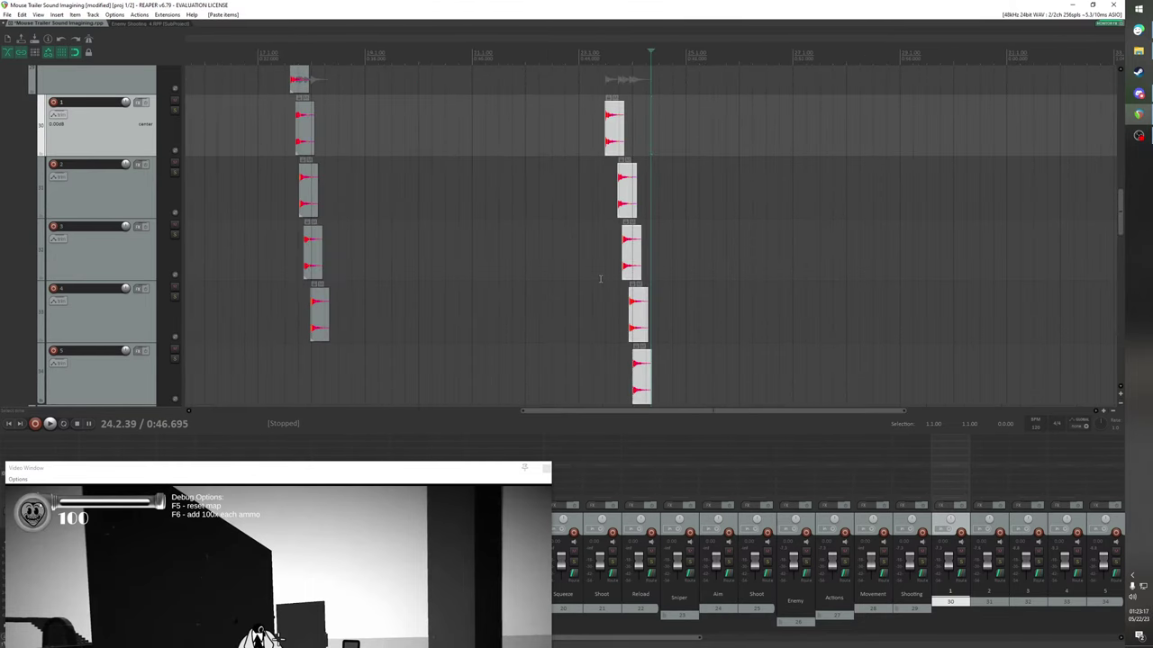
{"action": "scroll", "coordinate": [605, 277], "scroll_direction": "down", "scroll_amount": 2}
{"action": "left_click_drag", "start_coordinate": [1120, 219], "coordinate": [1101, 205]}
{"action": "scroll", "coordinate": [1102, 206], "scroll_direction": "down", "scroll_amount": 3}
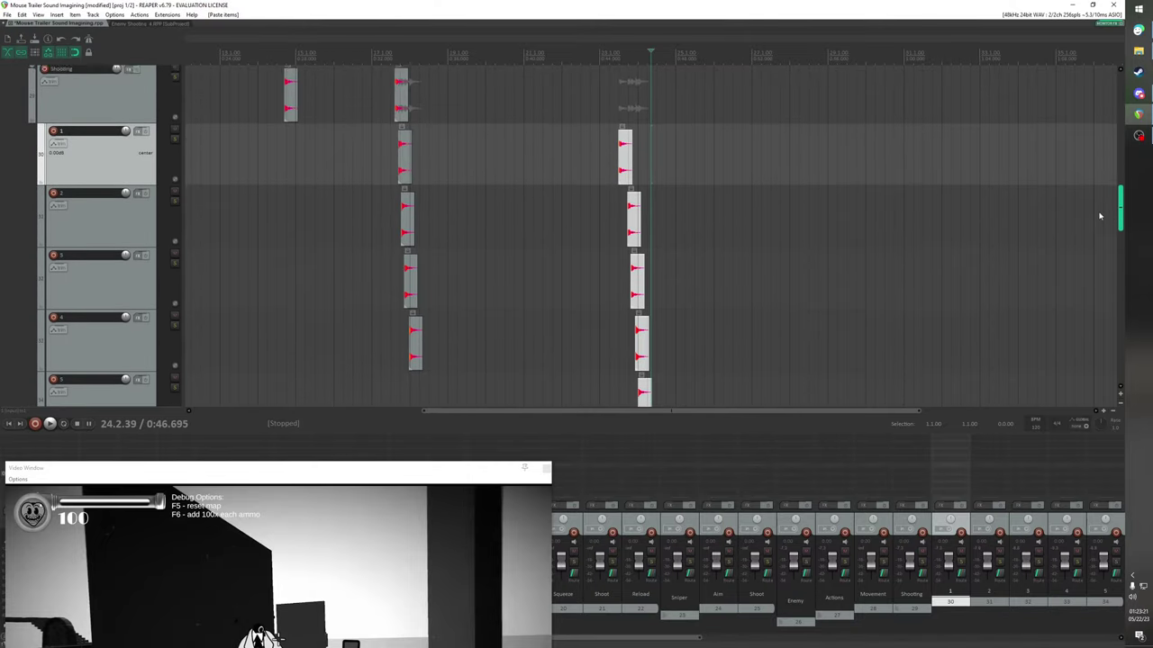
{"action": "left_click", "coordinate": [285, 93]}
{"action": "left_click_drag", "start_coordinate": [464, 356], "coordinate": [302, 123]}
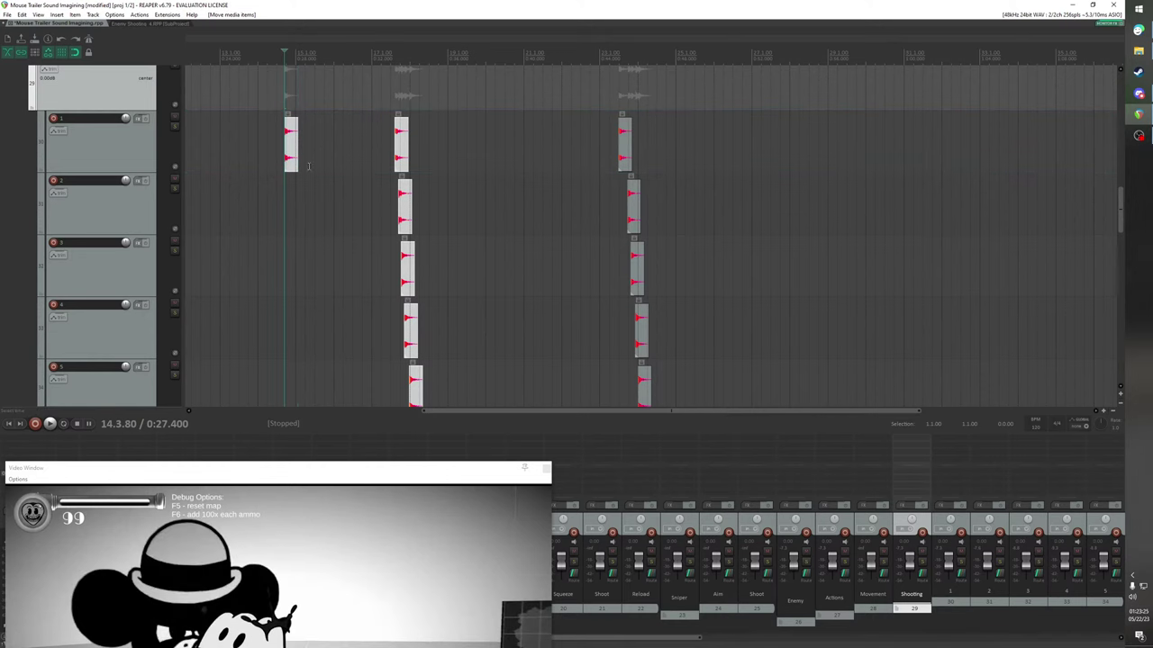
{"action": "mouse_move", "coordinate": [502, 412]}
{"action": "left_mouse_down"}
{"action": "mouse_move", "coordinate": [275, 394]}
{"action": "mouse_move", "coordinate": [519, 400]}
{"action": "left_mouse_up"}
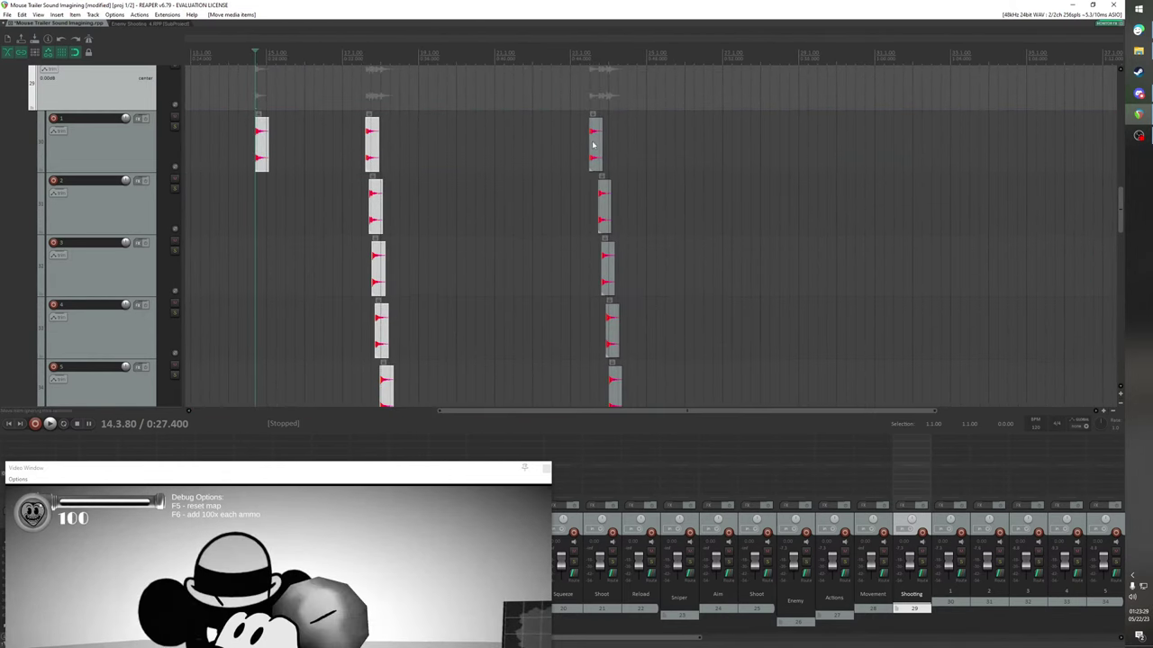
Move the gunshot clips on tracks 2 to 5 in the burst after bar 23 earlier to match the enemy's shots in the video
{"action": "left_click", "coordinate": [593, 145]}
{"action": "scroll", "coordinate": [695, 190], "scroll_direction": "up", "scroll_amount": 8}
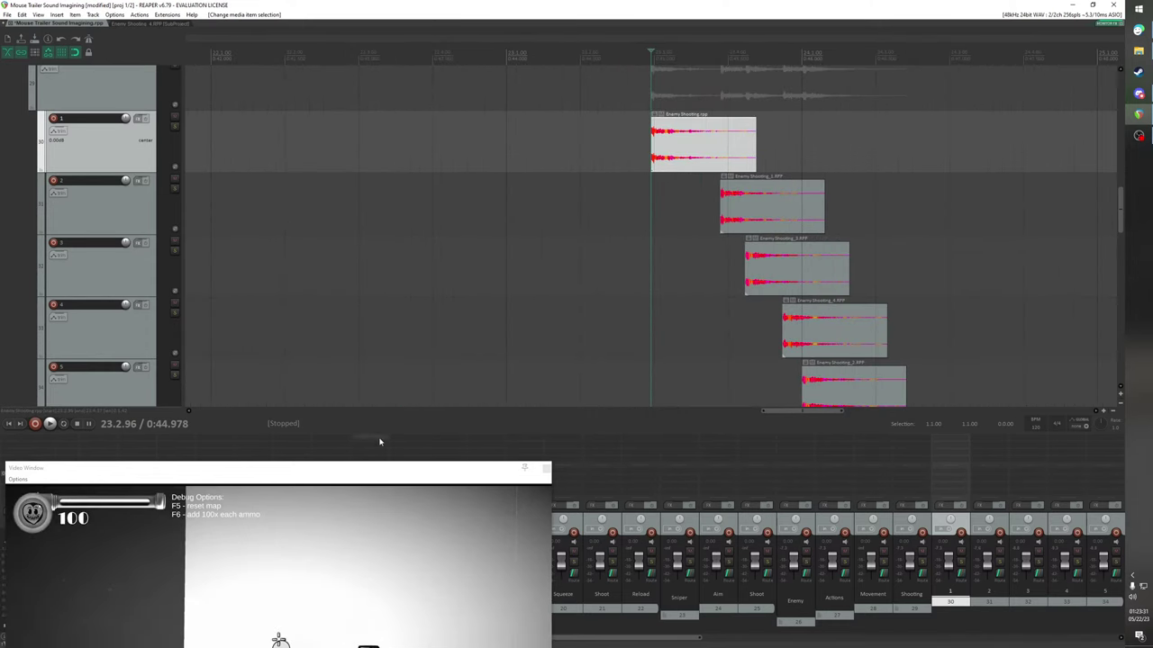
{"action": "left_click_drag", "start_coordinate": [380, 466], "coordinate": [416, 140]}
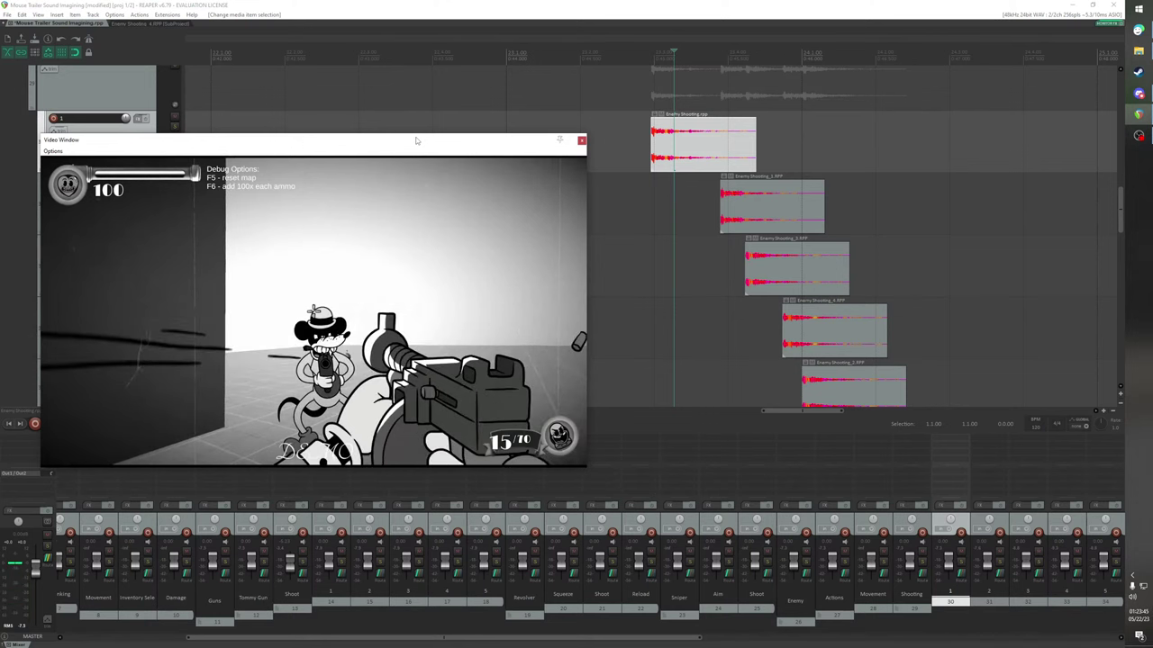
{"action": "left_click_drag", "start_coordinate": [758, 213], "coordinate": [712, 199]}
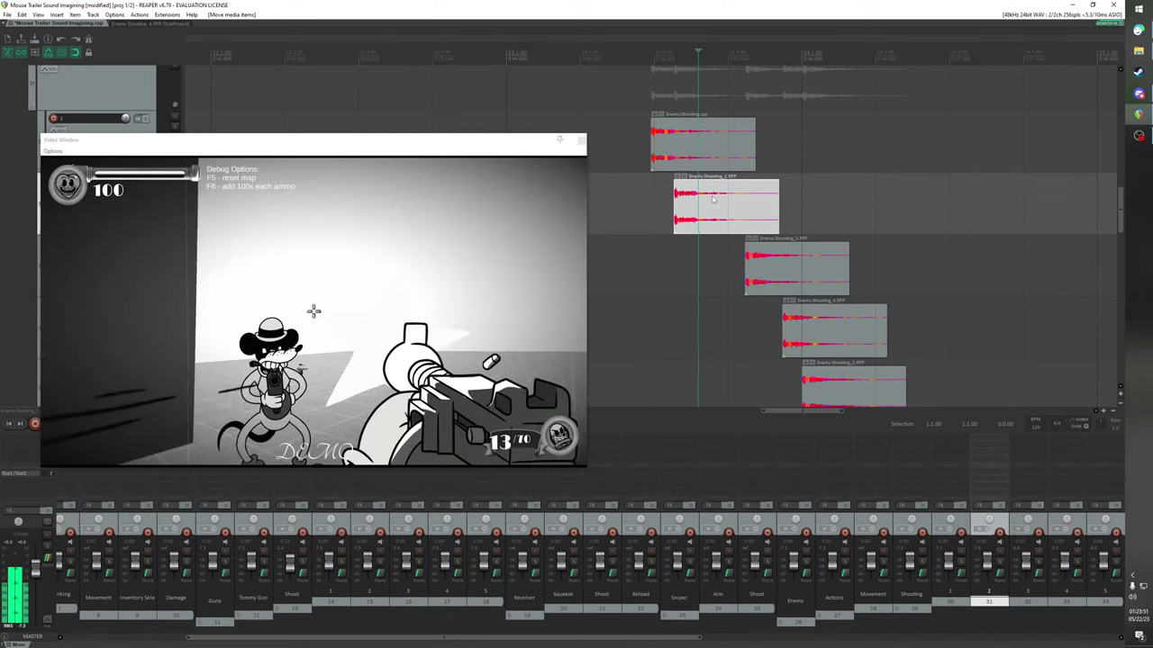
{"action": "left_click_drag", "start_coordinate": [768, 241], "coordinate": [761, 266]}
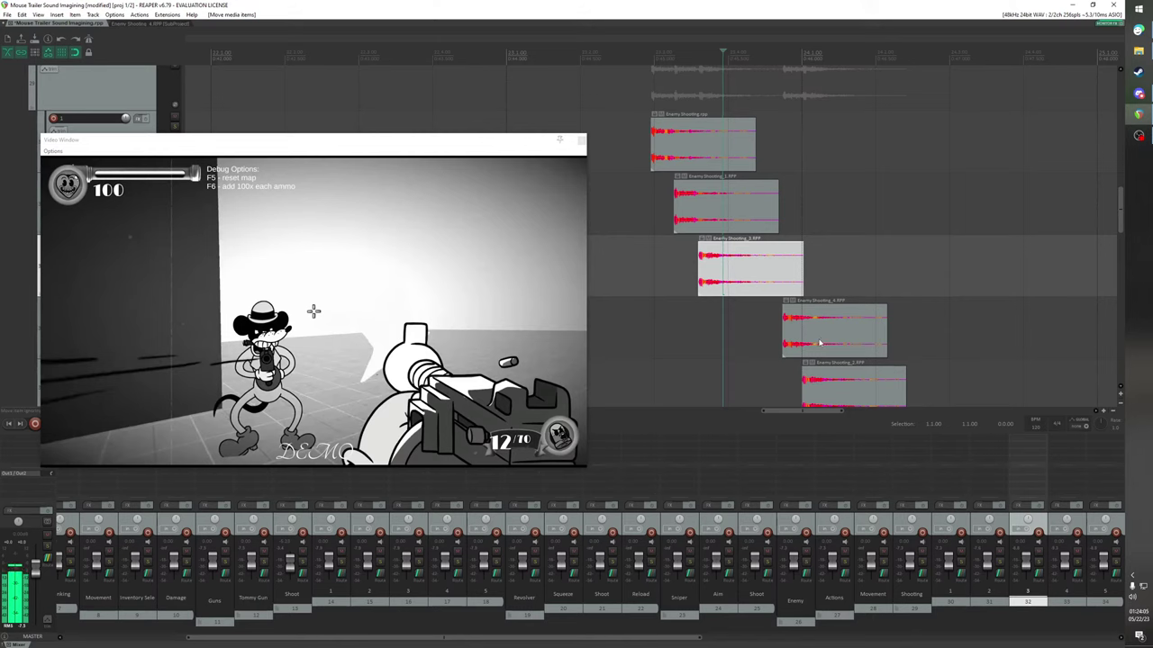
{"action": "left_click_drag", "start_coordinate": [820, 343], "coordinate": [761, 343]}
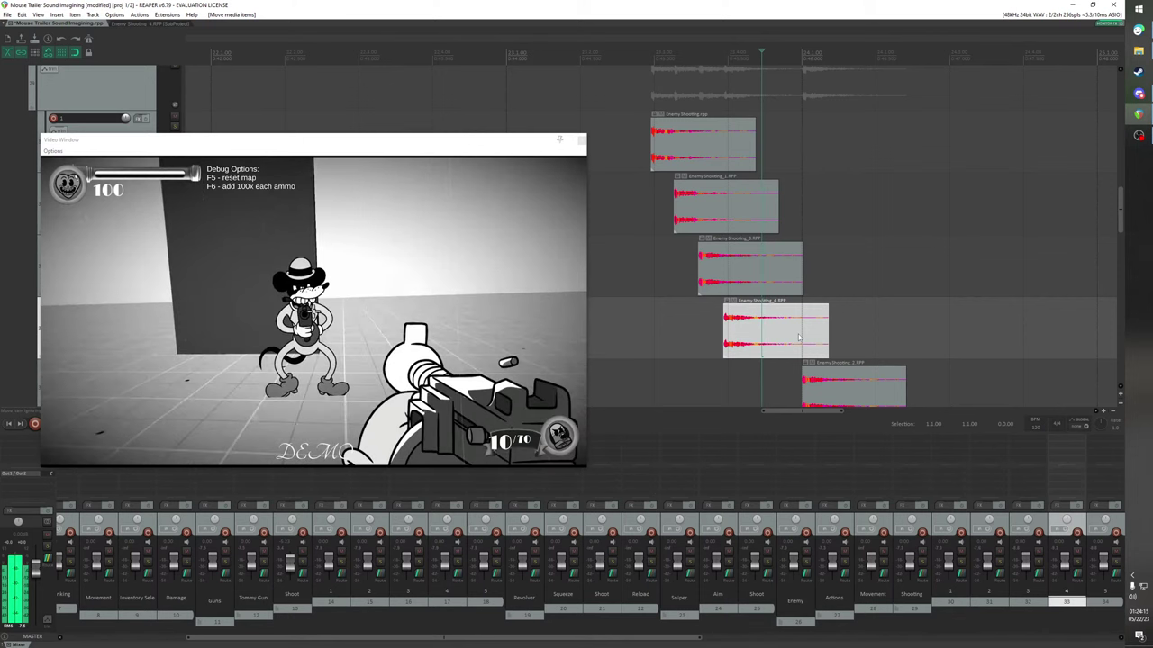
{"action": "left_click", "coordinate": [822, 383]}
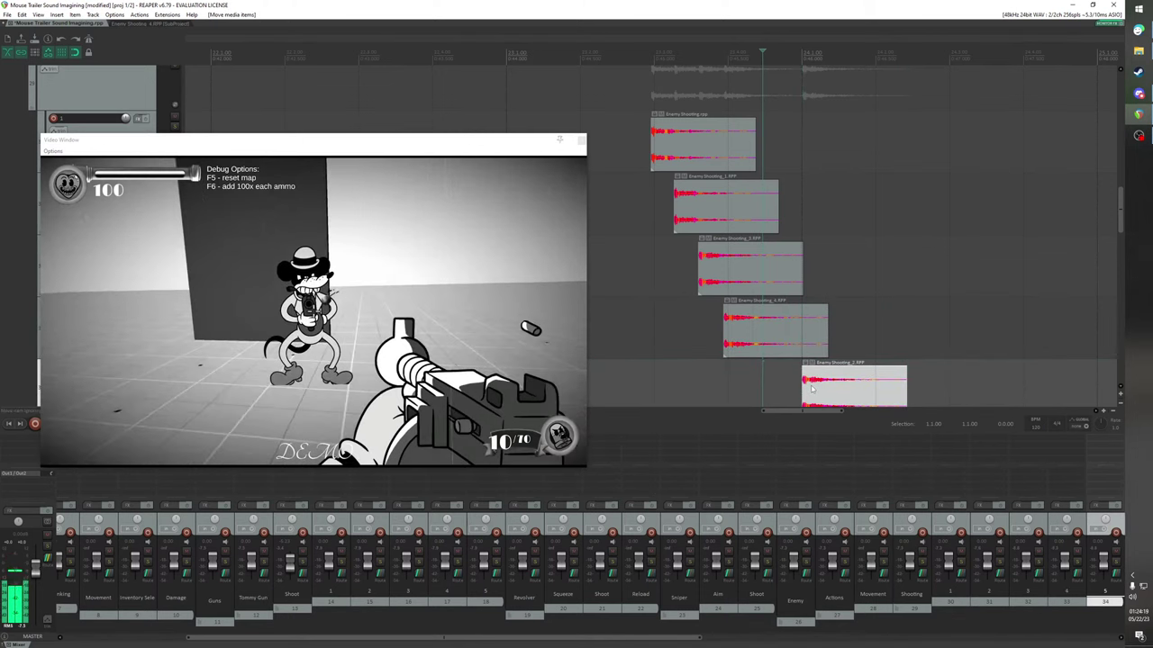
{"action": "left_click_drag", "start_coordinate": [812, 387], "coordinate": [772, 387]}
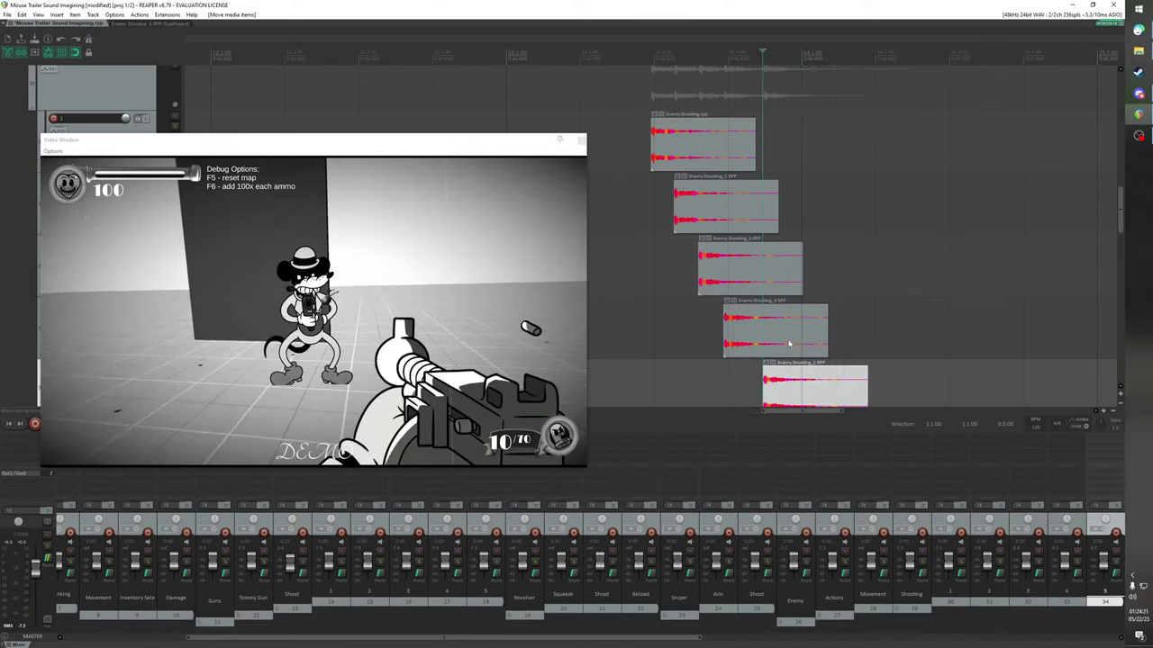
Examine the rest of the trailer footage after bar 24 for further enemy shots
{"action": "scroll", "coordinate": [792, 341], "scroll_direction": "right", "scroll_amount": 3}
{"action": "mouse_move", "coordinate": [1121, 215]}
{"action": "left_mouse_down"}
{"action": "mouse_move", "coordinate": [1121, 244]}
{"action": "mouse_move", "coordinate": [1110, 201]}
{"action": "left_mouse_up"}
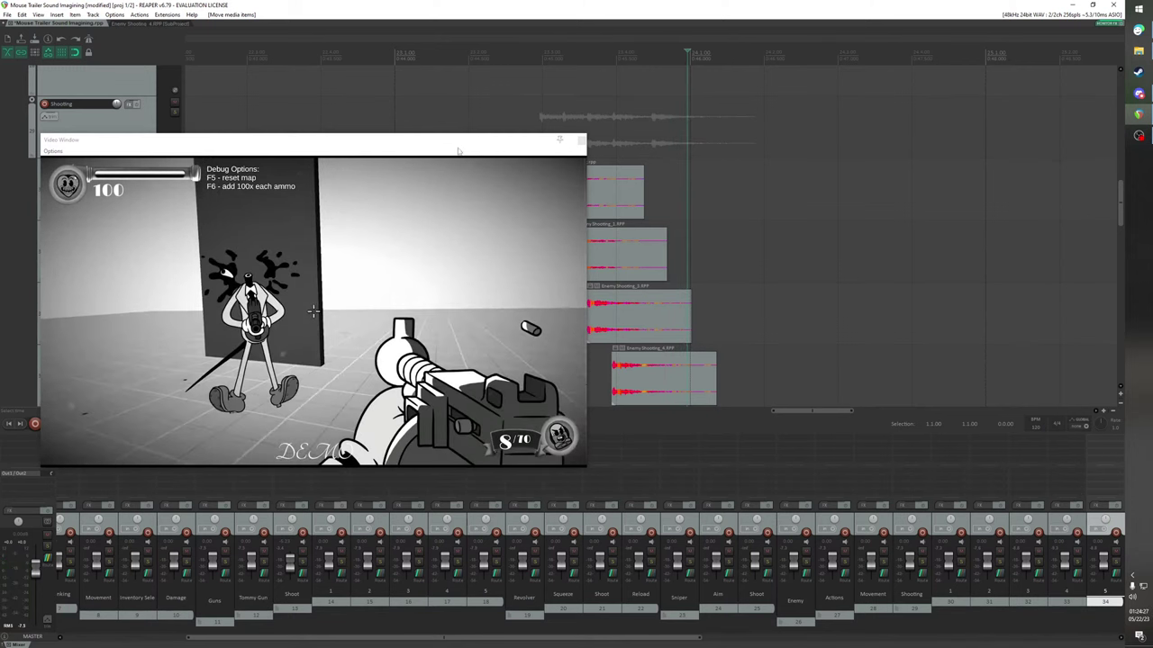
{"action": "left_click_drag", "start_coordinate": [524, 139], "coordinate": [401, 316]}
{"action": "scroll", "coordinate": [717, 264], "scroll_direction": "down", "scroll_amount": 3}
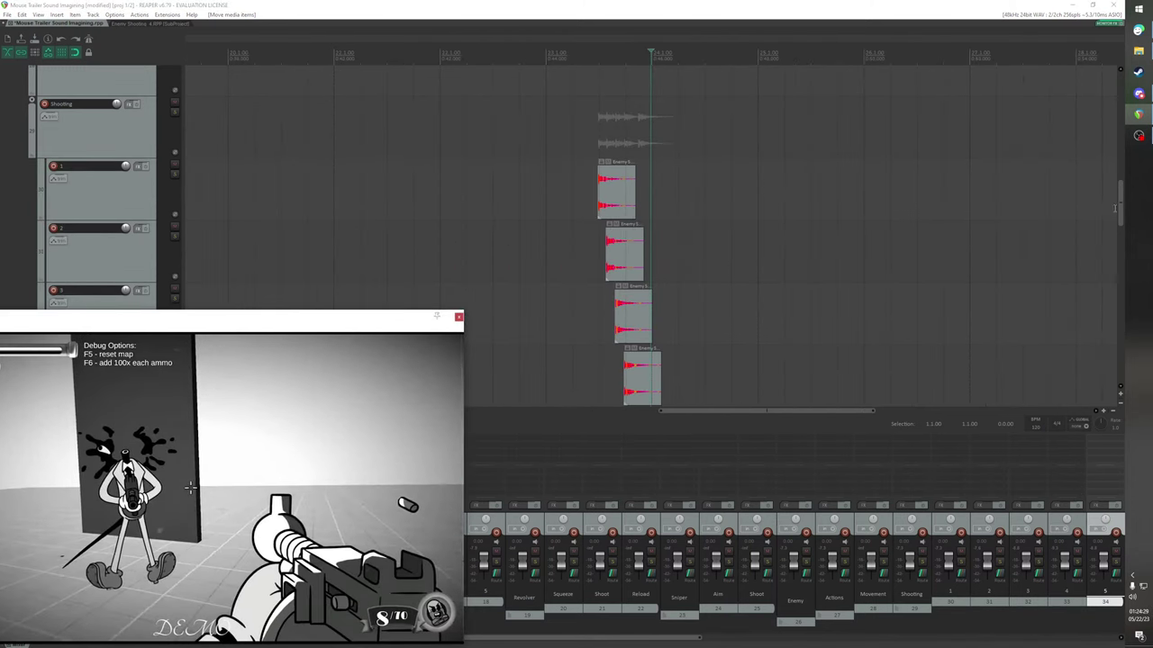
{"action": "mouse_move", "coordinate": [1115, 208]}
{"action": "left_mouse_down"}
{"action": "mouse_move", "coordinate": [1107, 225]}
{"action": "mouse_move", "coordinate": [1096, 218]}
{"action": "left_mouse_up"}
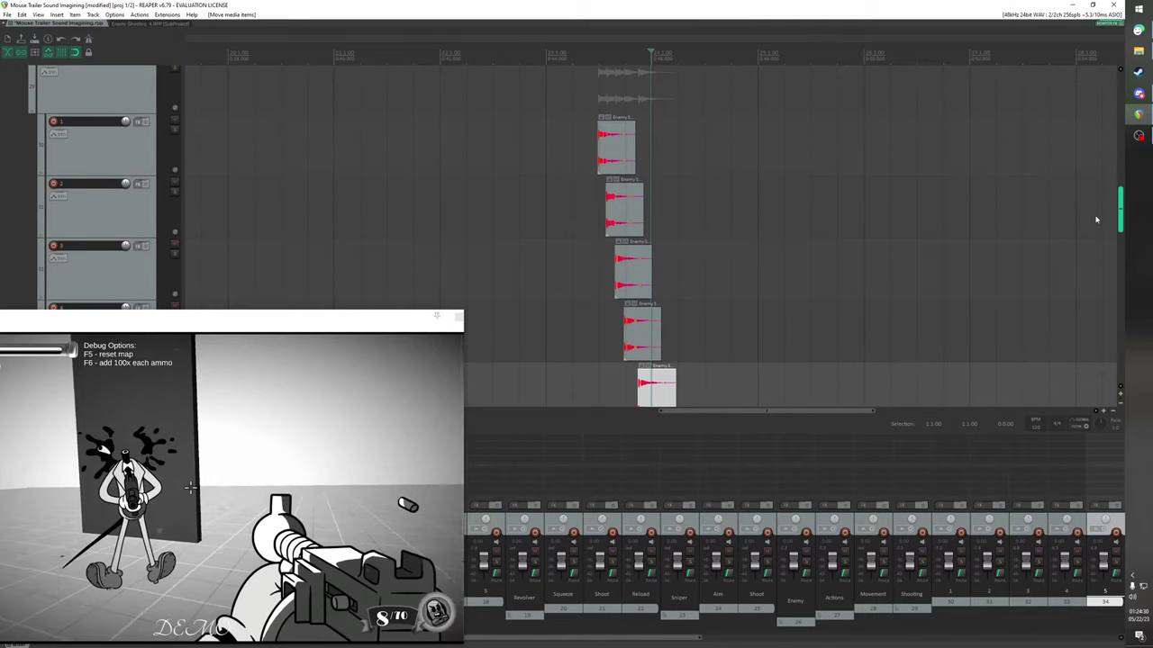
{"action": "left_click", "coordinate": [277, 329]}
{"action": "left_click_drag", "start_coordinate": [288, 323], "coordinate": [368, 206]}
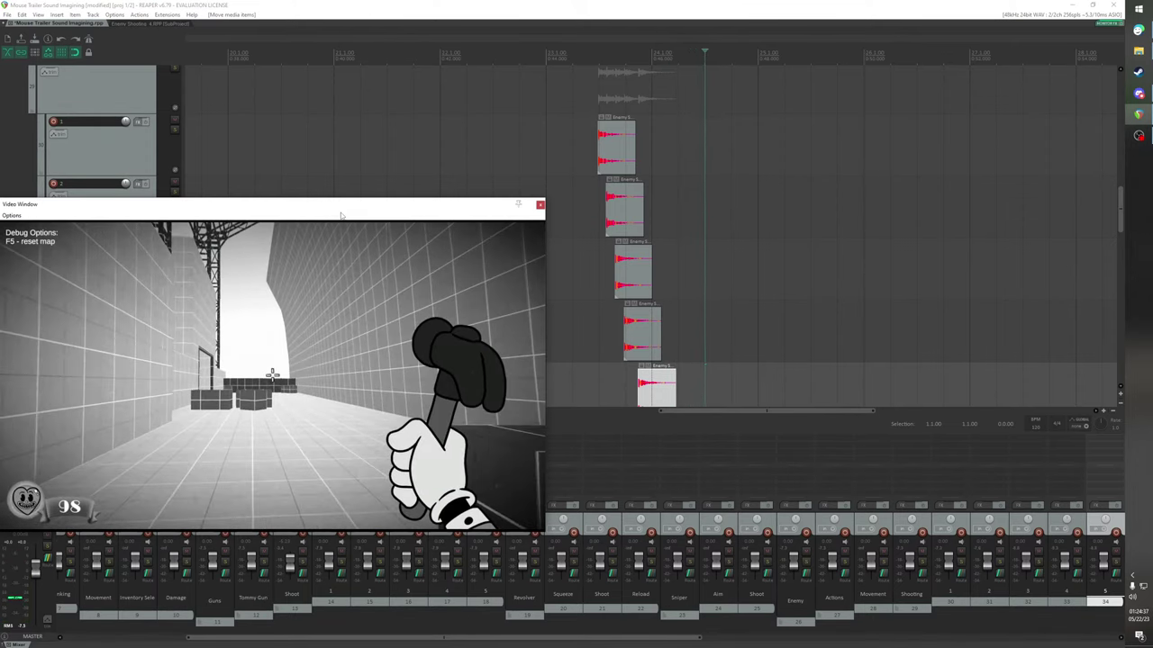
{"action": "scroll", "coordinate": [599, 173], "scroll_direction": "down", "scroll_amount": 6}
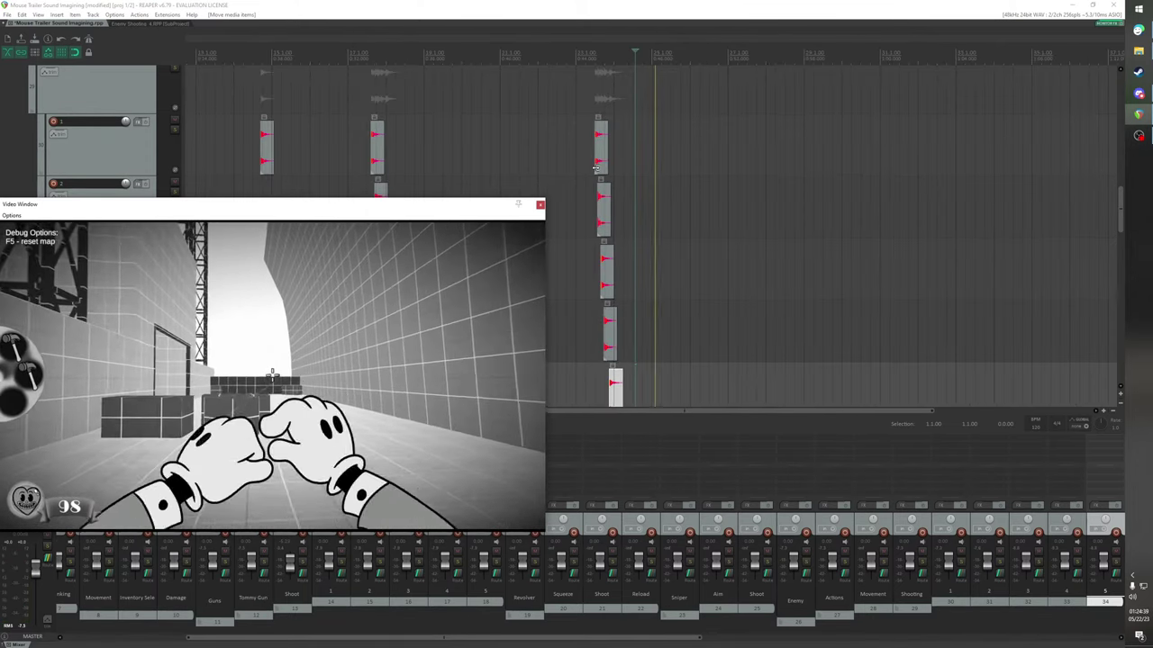
{"action": "scroll", "coordinate": [600, 175], "scroll_direction": "down", "scroll_amount": 2}
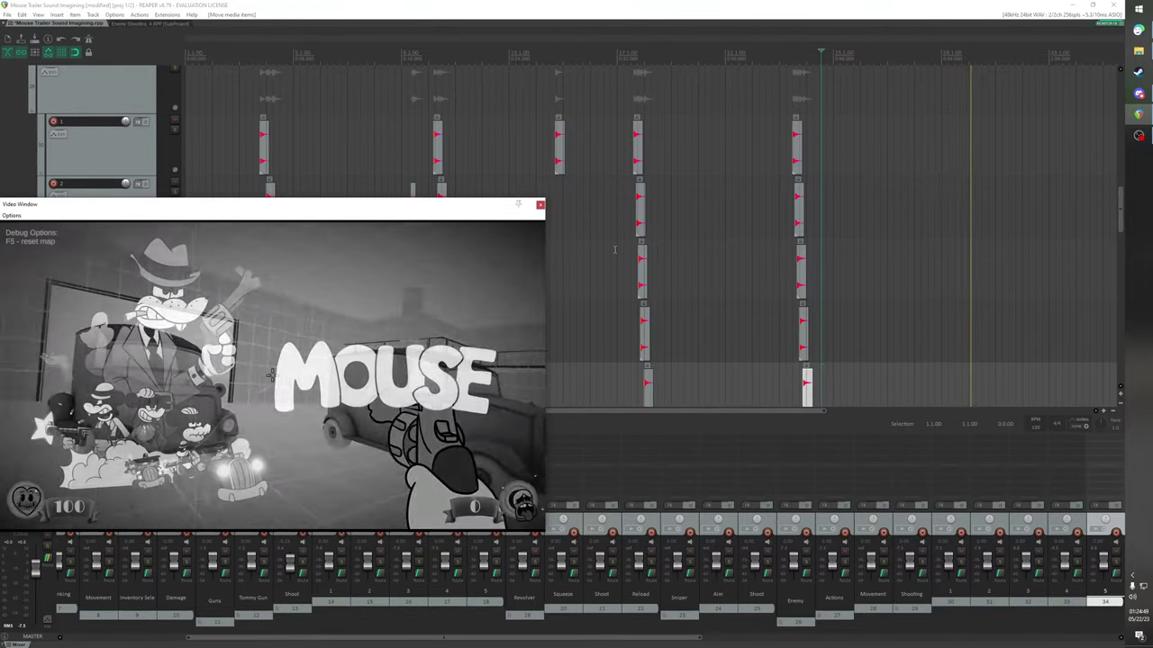
{"action": "key", "text": "space"}
Close the video window and examine the enemy gunshot clips on tracks 1 to 5 across the timeline
{"action": "left_click_drag", "start_coordinate": [373, 207], "coordinate": [573, 164]}
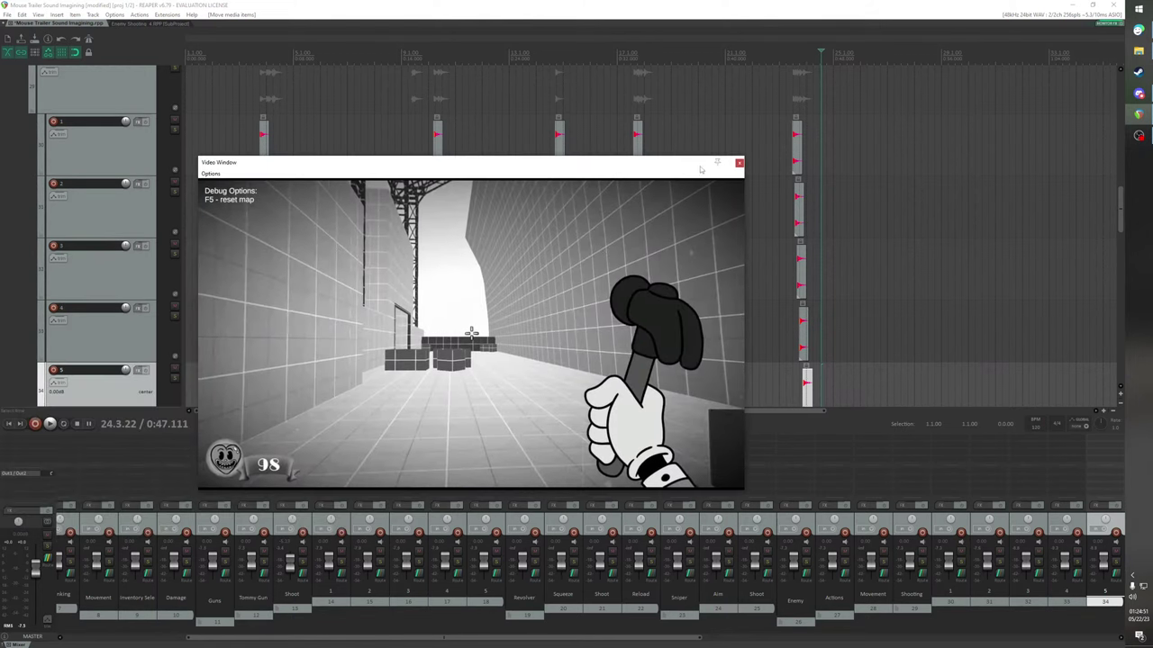
{"action": "left_click_drag", "start_coordinate": [735, 167], "coordinate": [732, 168]}
{"action": "left_click", "coordinate": [736, 164]}
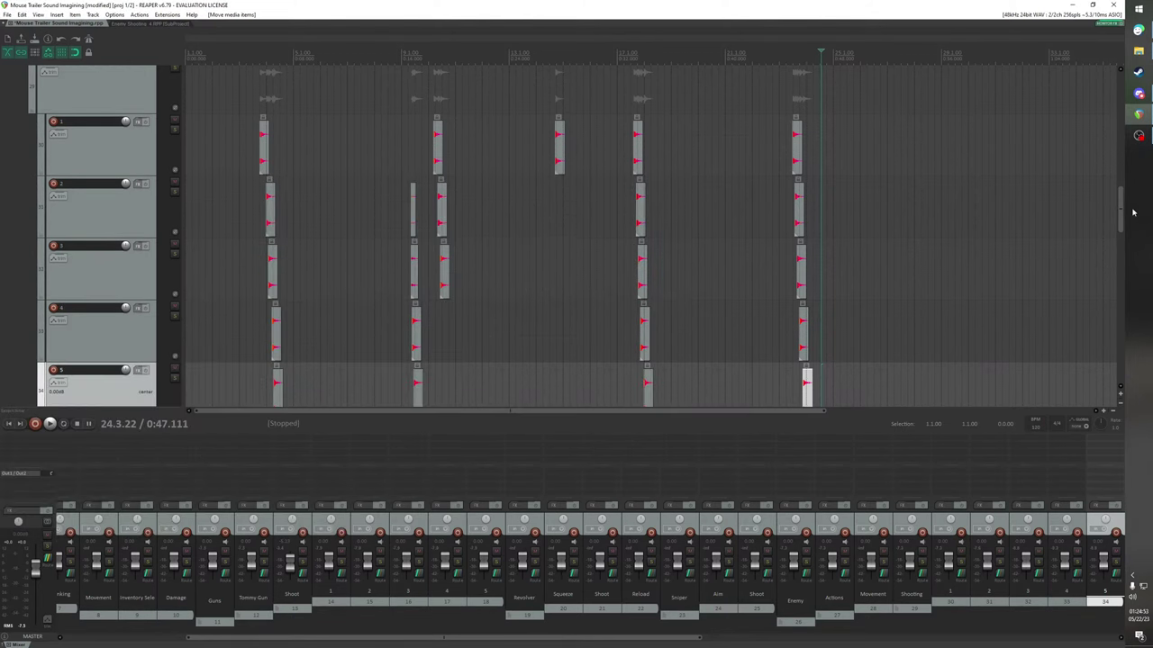
{"action": "mouse_move", "coordinate": [1122, 210]}
{"action": "left_mouse_down"}
{"action": "mouse_move", "coordinate": [1110, 203]}
{"action": "mouse_move", "coordinate": [1106, 213]}
{"action": "left_mouse_up"}
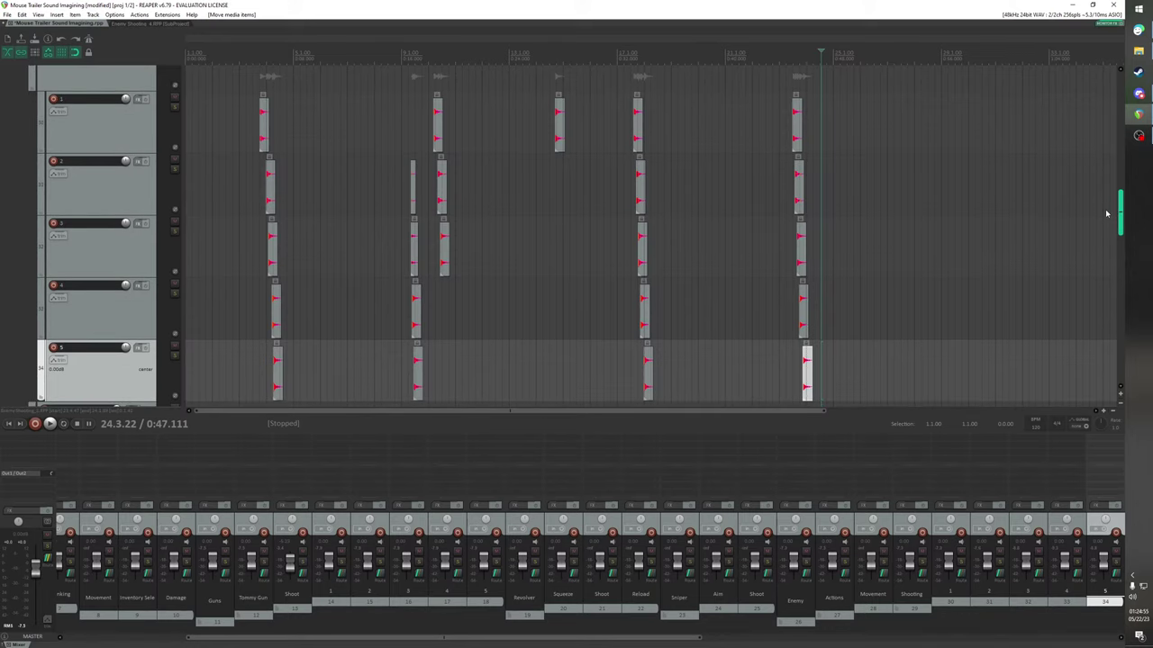
Play the opening Tommy gun scene from about bar 2 to check for enemy shots without a gunshot clip
{"action": "left_click", "coordinate": [213, 60]}
{"action": "key", "text": "space"}
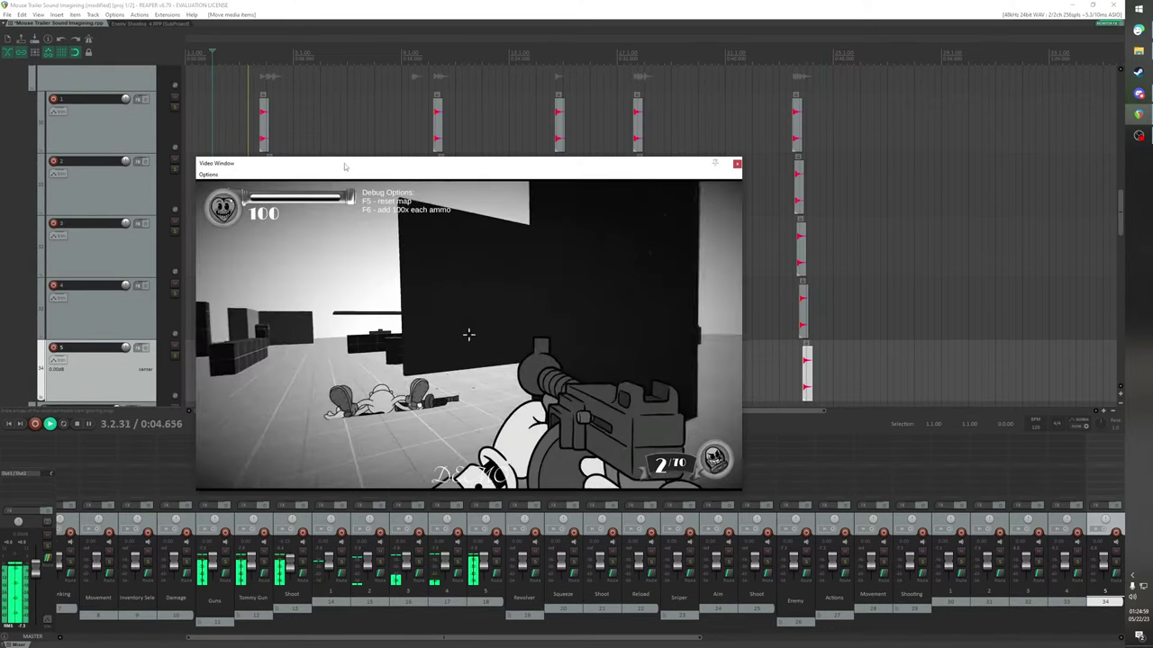
{"action": "left_click_drag", "start_coordinate": [342, 167], "coordinate": [512, 147]}
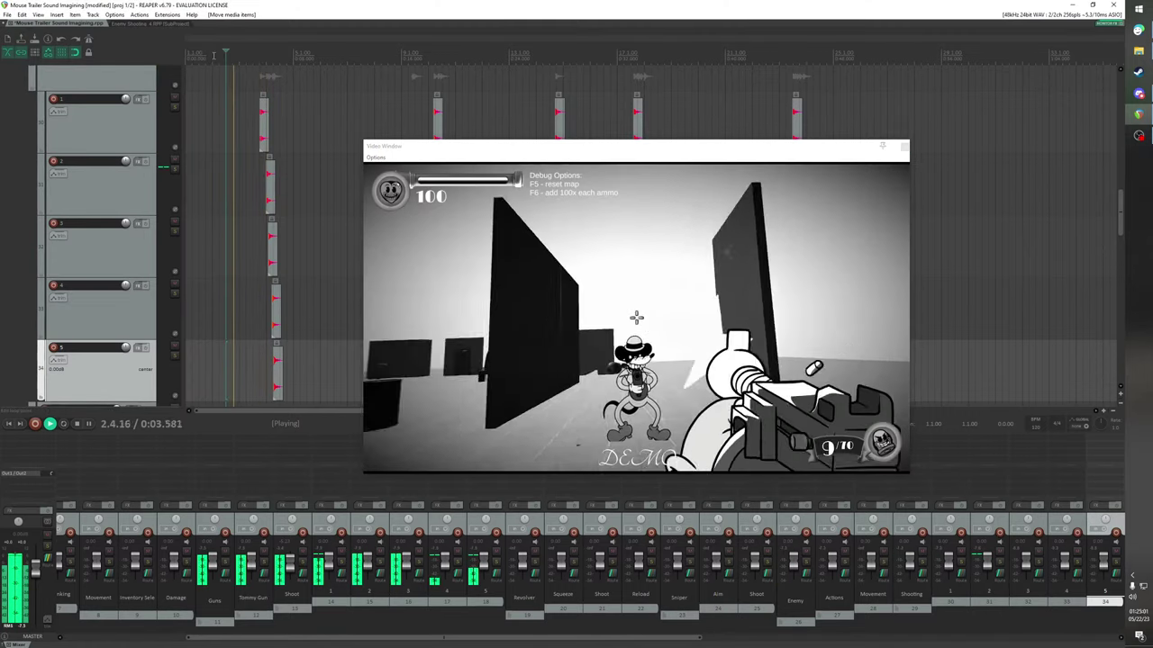
{"action": "left_click", "coordinate": [210, 55]}
{"action": "key", "text": "space"}
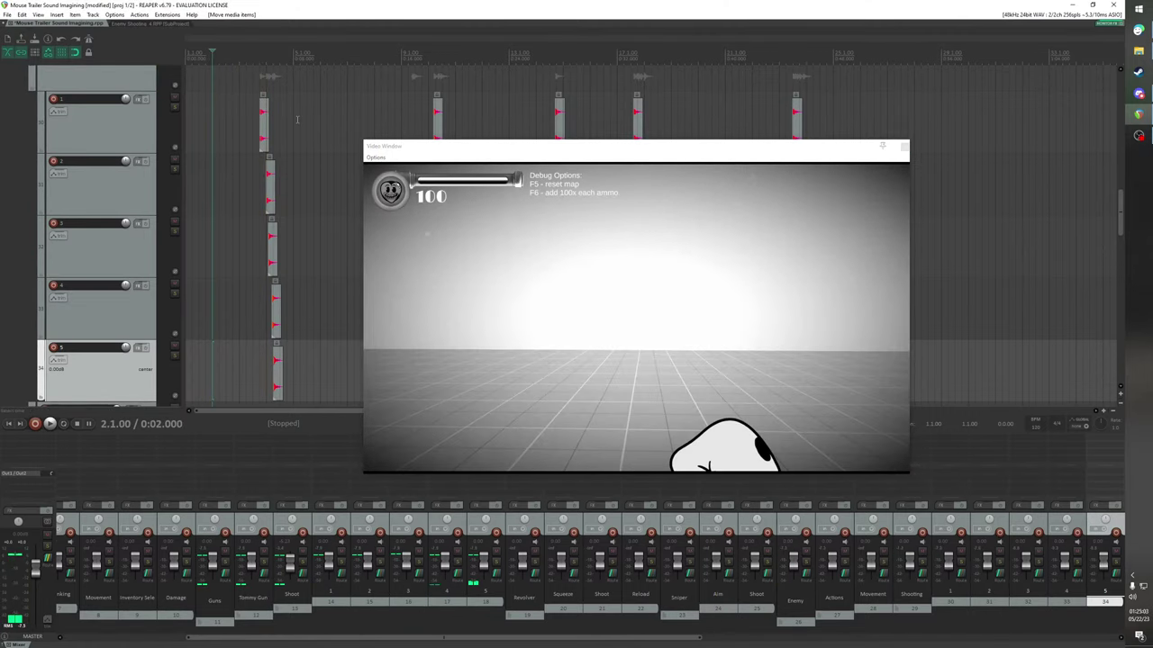
Paste the enemy gunshot clips from track 1 downward at the enemy's first shot in the opening scene, at 2.4.00
{"action": "left_click", "coordinate": [224, 56]}
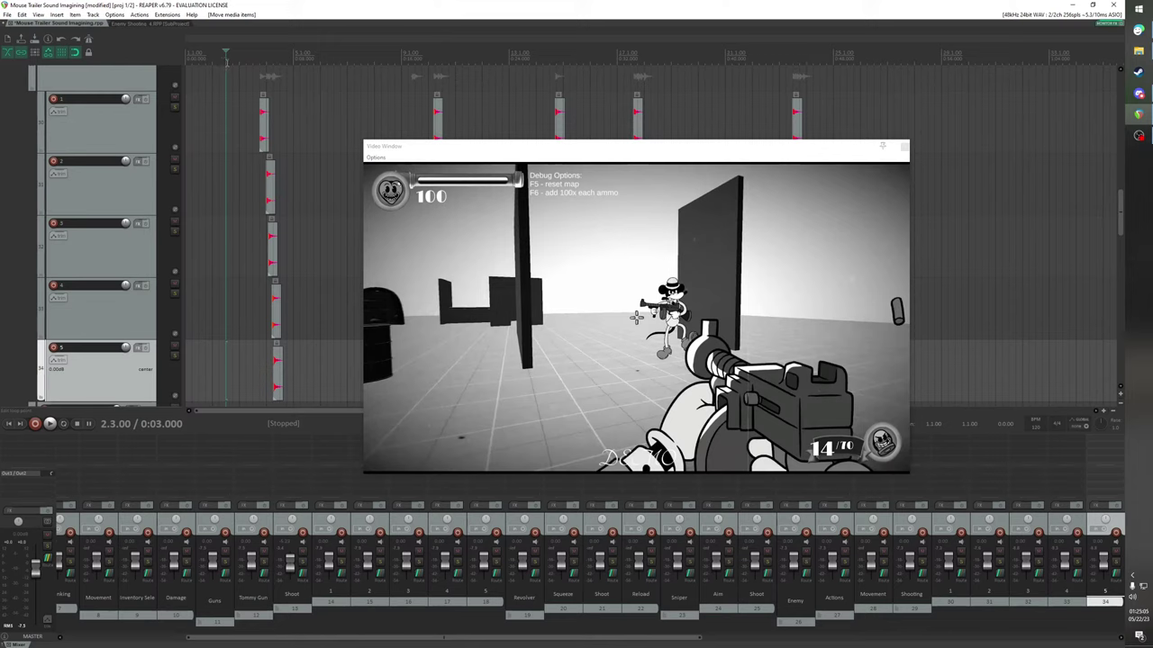
{"action": "left_click", "coordinate": [233, 59]}
{"action": "left_click", "coordinate": [226, 56]}
{"action": "left_click", "coordinate": [231, 57]}
{"action": "key", "text": "Left"}
{"action": "key", "text": "Left"}
{"action": "key", "text": "Left"}
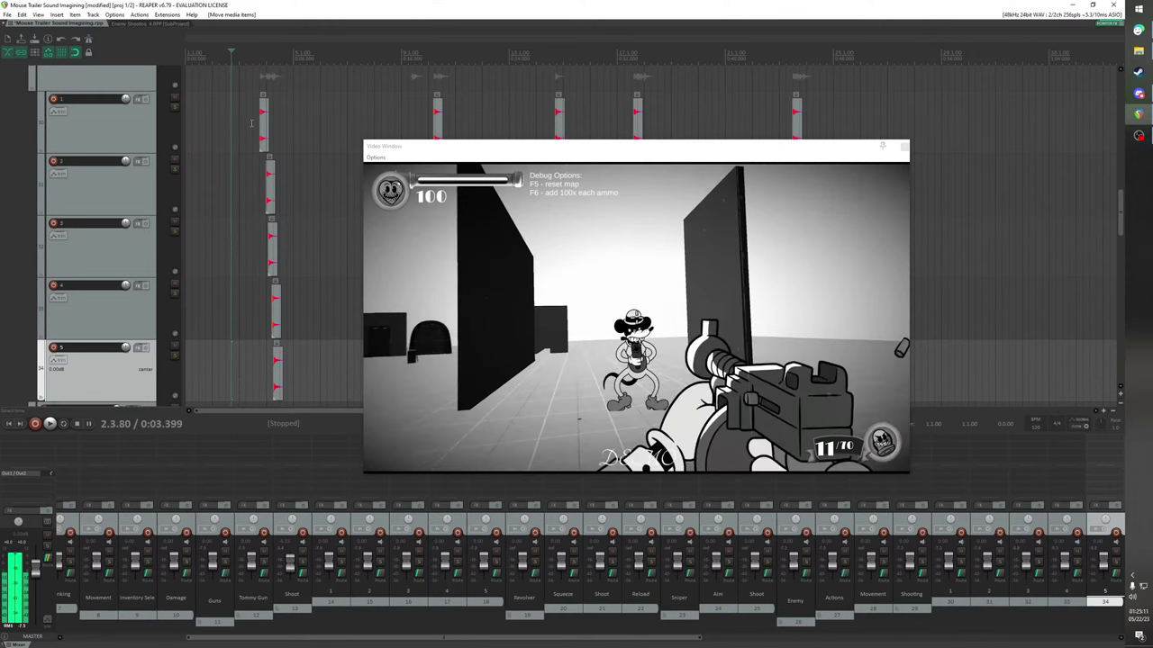
{"action": "key", "text": "Right"}
{"action": "key", "text": "Left"}
{"action": "key", "text": "Left"}
{"action": "key", "text": "Left"}
{"action": "key", "text": "Left"}
{"action": "key", "text": "Left"}
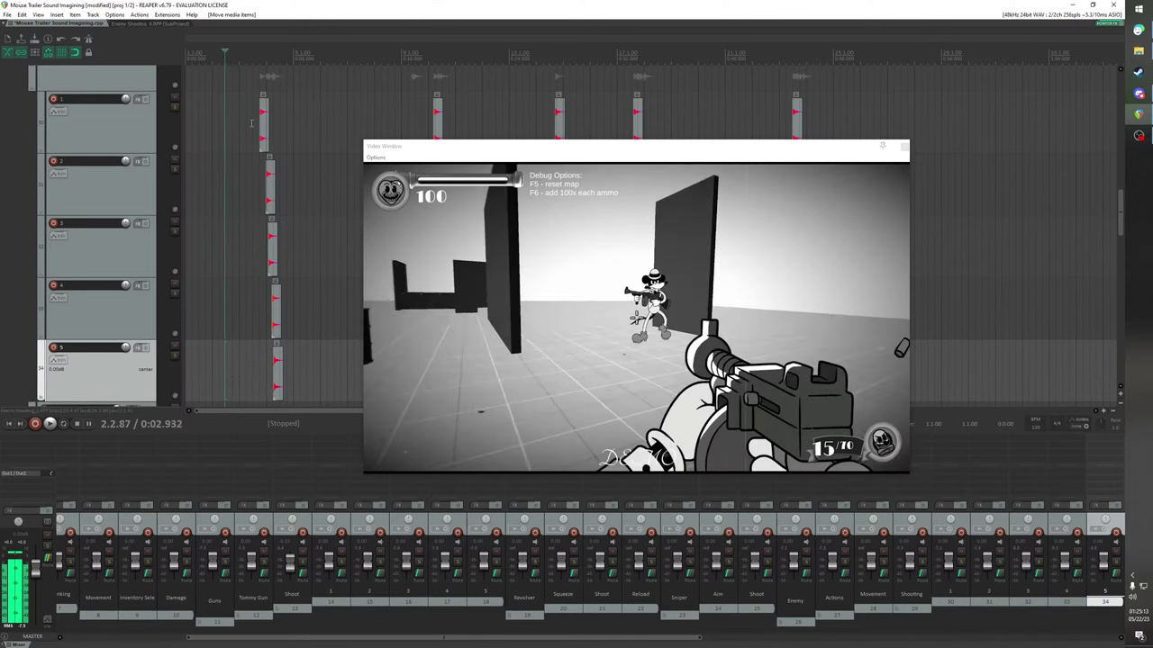
{"action": "key", "text": "Right"}
{"action": "key", "text": "Right"}
{"action": "key", "text": "Right"}
{"action": "key", "text": "Right"}
{"action": "key", "text": "Right"}
{"action": "key", "text": "Right"}
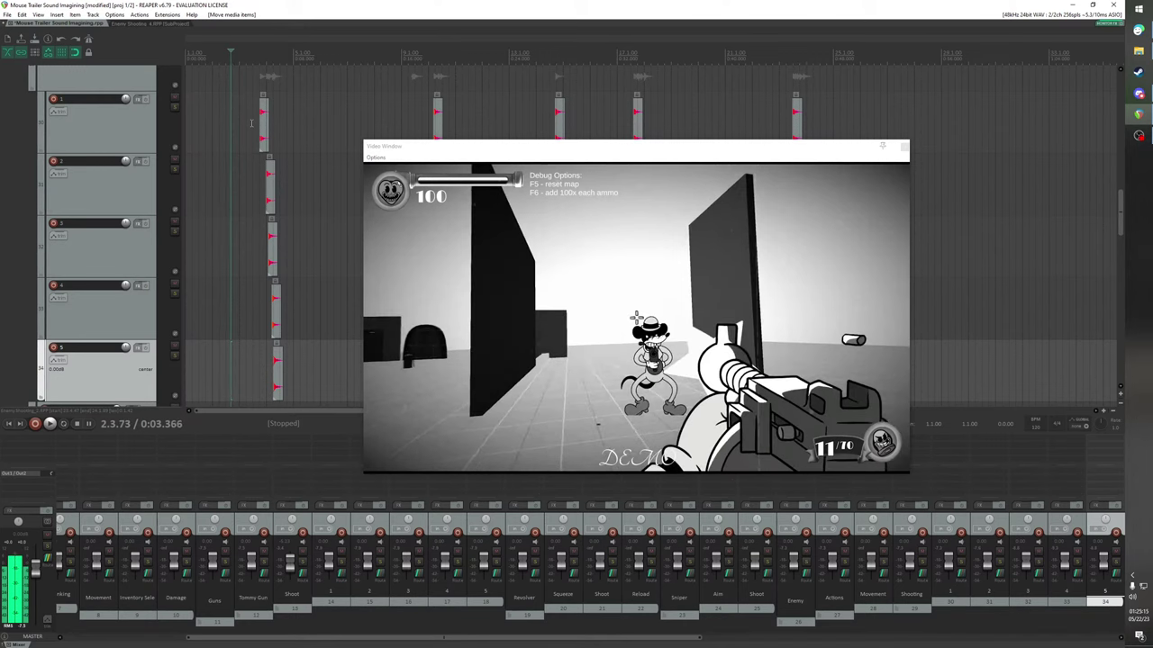
{"action": "key", "text": "Right"}
{"action": "key", "text": "Right"}
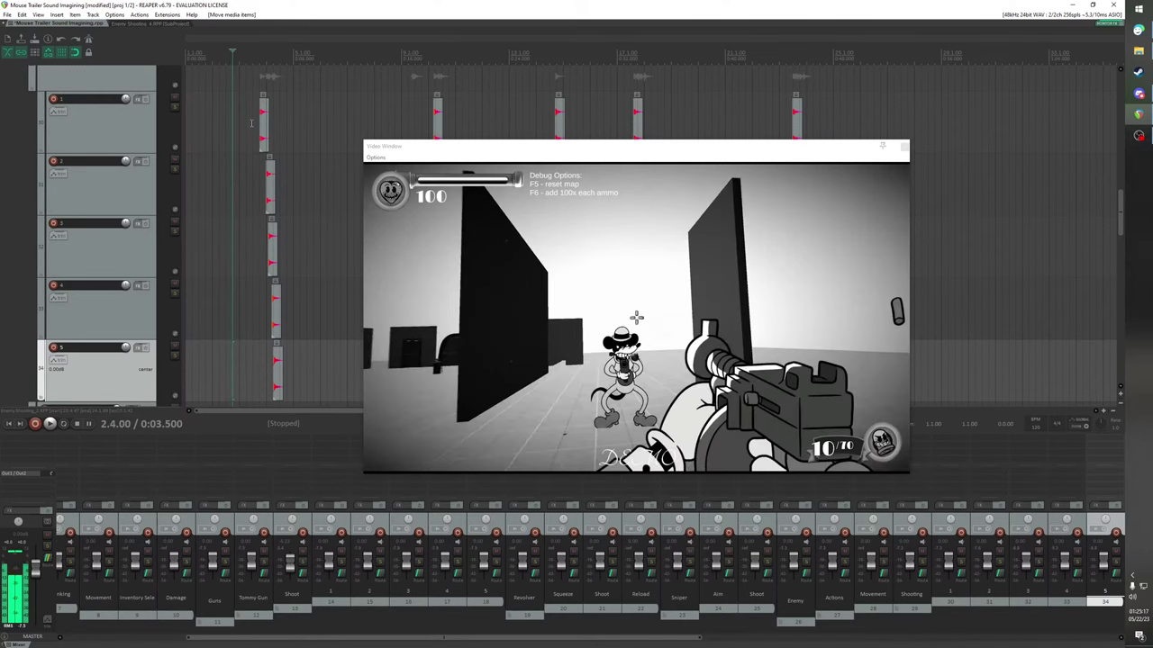
{"action": "key", "text": "Left"}
{"action": "key", "text": "Left"}
{"action": "key", "text": "Left"}
{"action": "key", "text": "Right"}
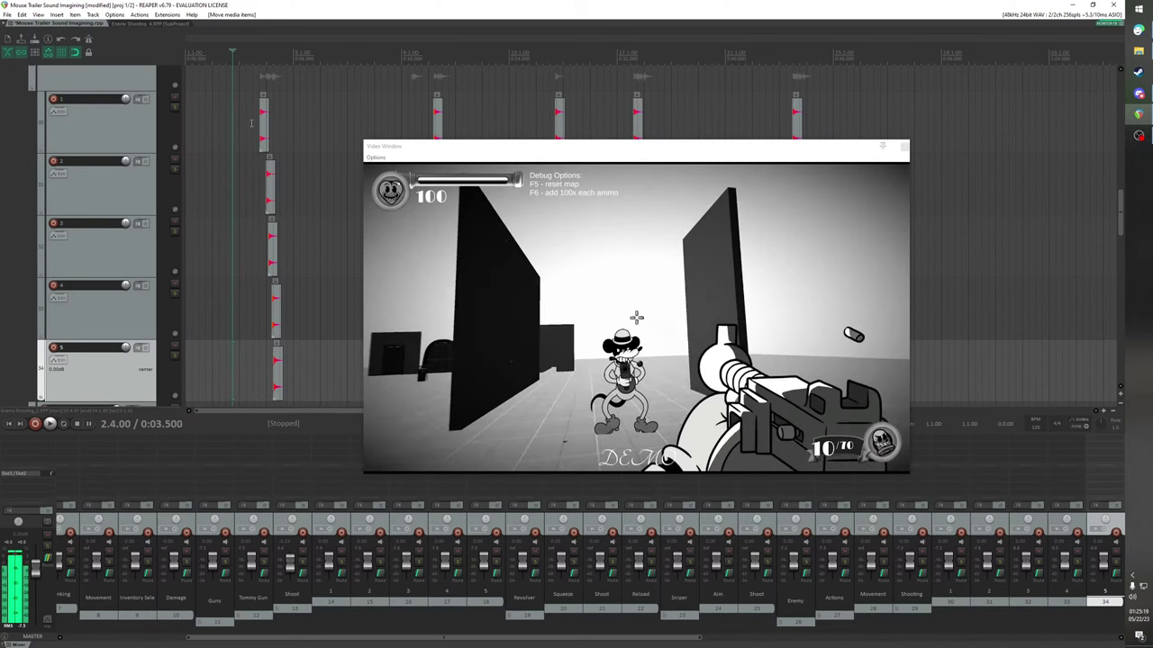
{"action": "left_click", "coordinate": [132, 121]}
{"action": "key", "text": "ctrl+v"}
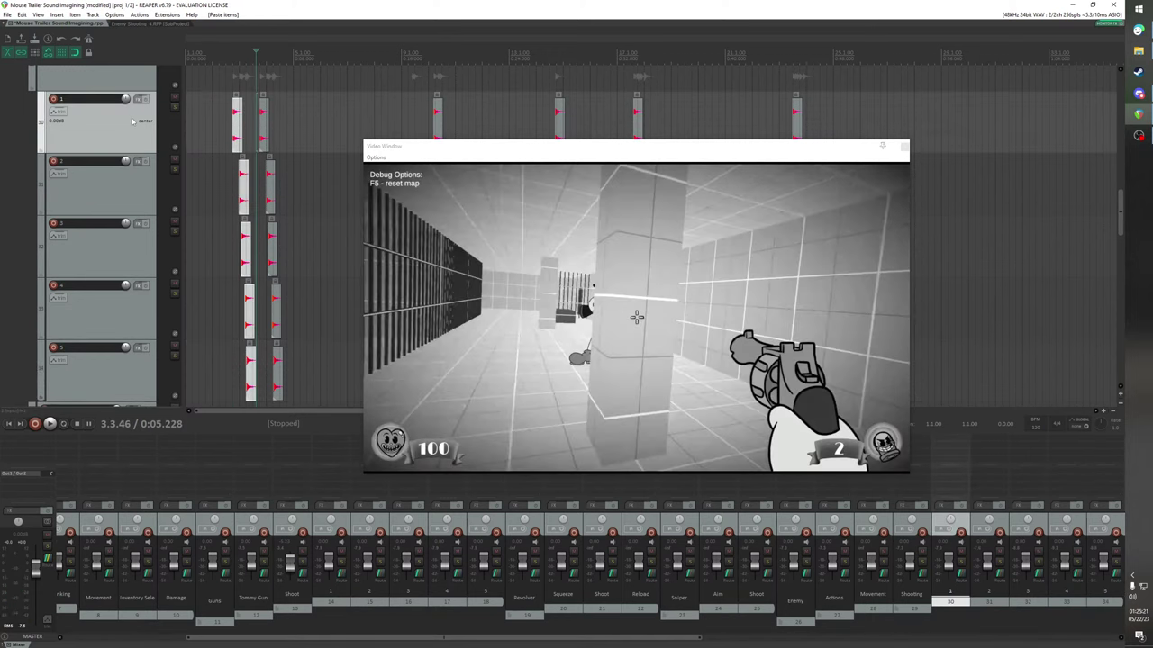
Move only the pasted gunshot clip on track 2 earlier to the enemy's second shot, at about 2.4.28
{"action": "left_click", "coordinate": [234, 57]}
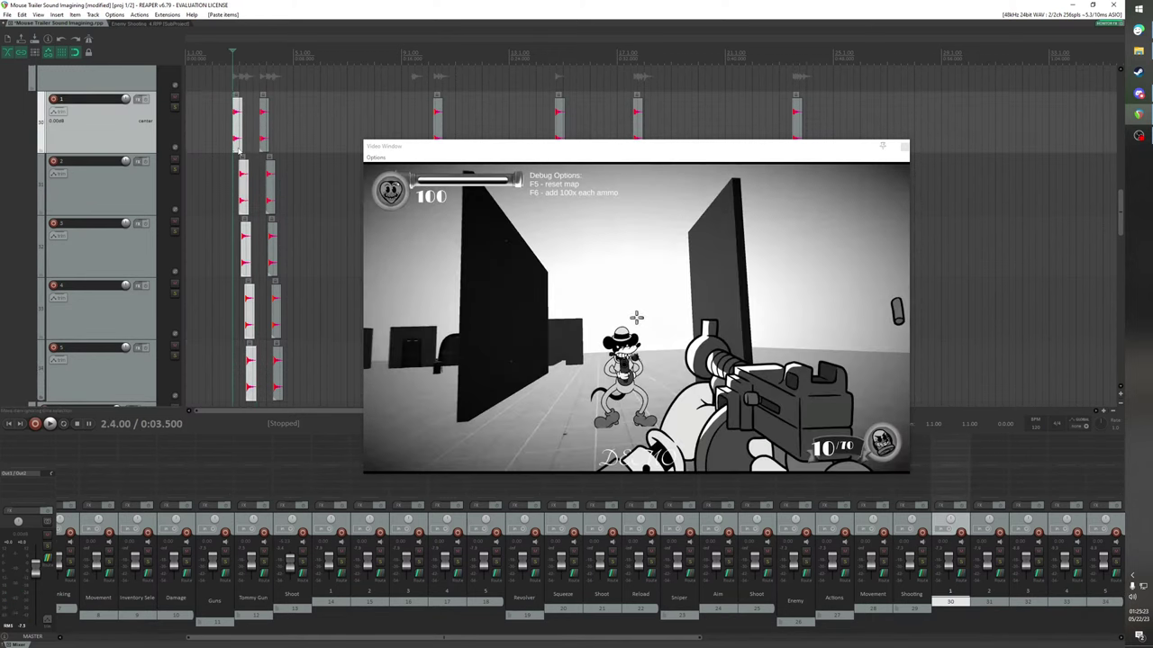
{"action": "key", "text": "Right"}
{"action": "key", "text": "Right"}
{"action": "key", "text": "Right"}
{"action": "key", "text": "Right"}
{"action": "key", "text": "Right"}
{"action": "key", "text": "Right"}
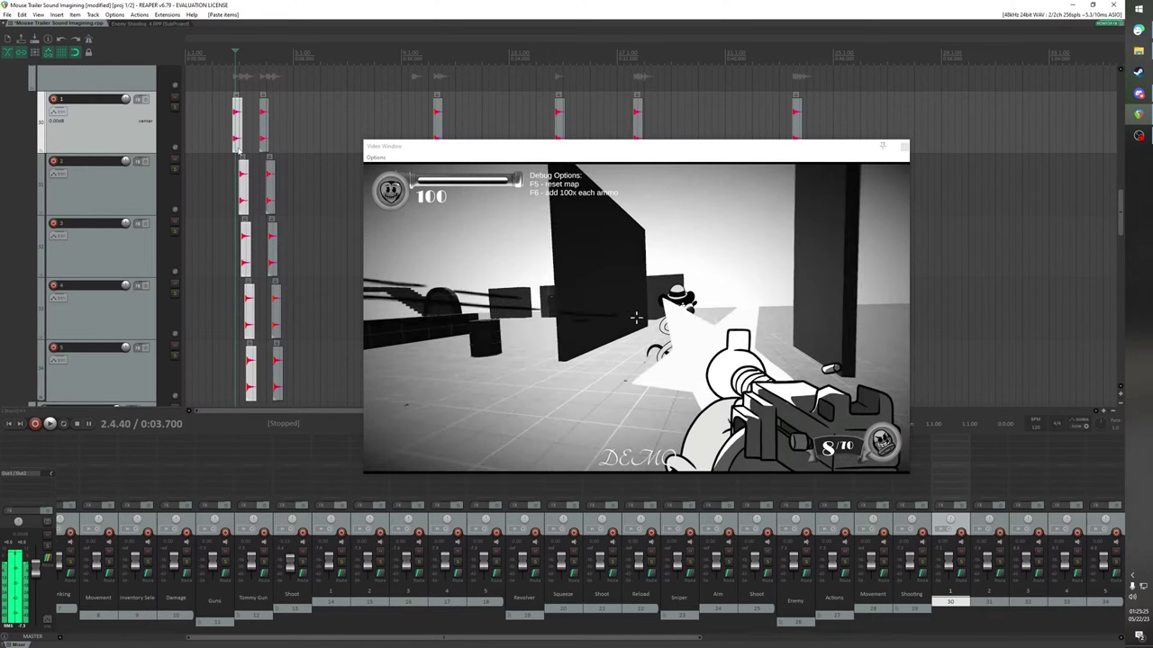
{"action": "key", "text": "Left"}
{"action": "key", "text": "Left"}
{"action": "key", "text": "Left"}
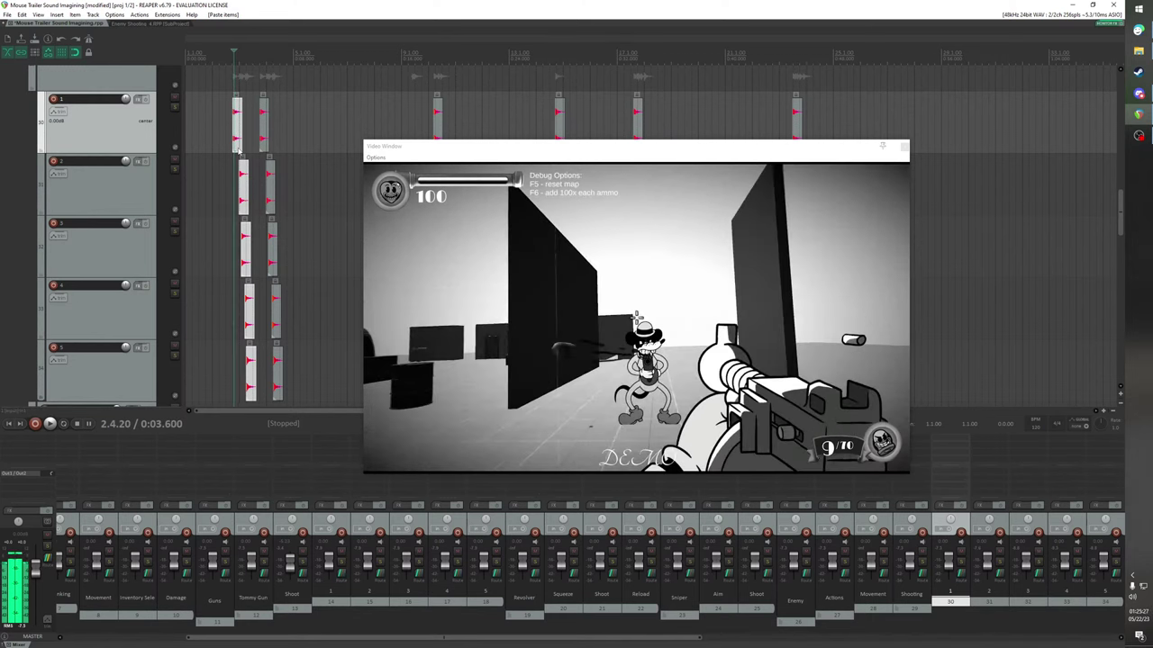
{"action": "key", "text": "Right"}
{"action": "left_click_drag", "start_coordinate": [244, 173], "coordinate": [243, 182]}
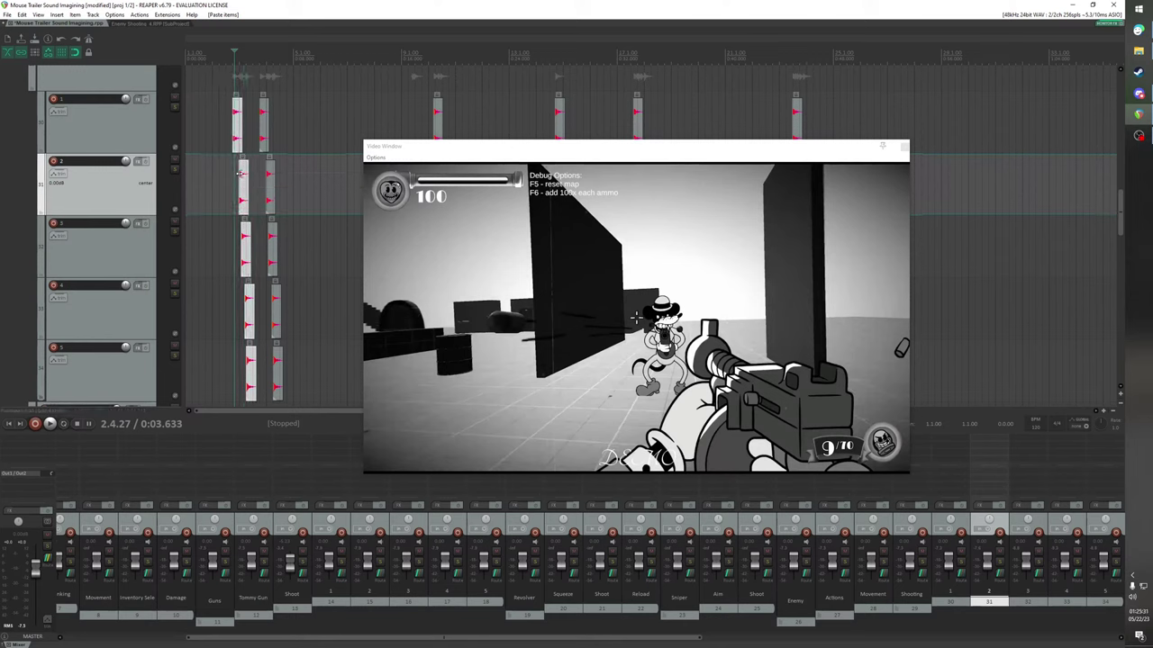
{"action": "left_click", "coordinate": [243, 184]}
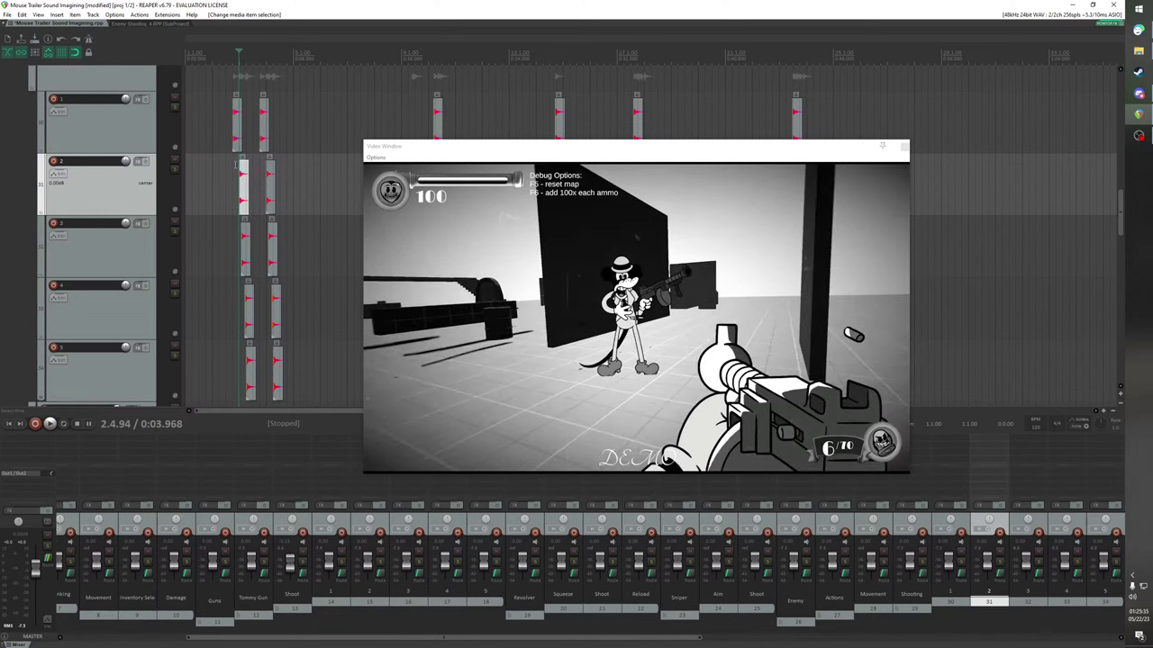
{"action": "scroll", "coordinate": [241, 175], "scroll_direction": "up", "scroll_amount": 5}
{"action": "left_click_drag", "start_coordinate": [481, 160], "coordinate": [483, 289]}
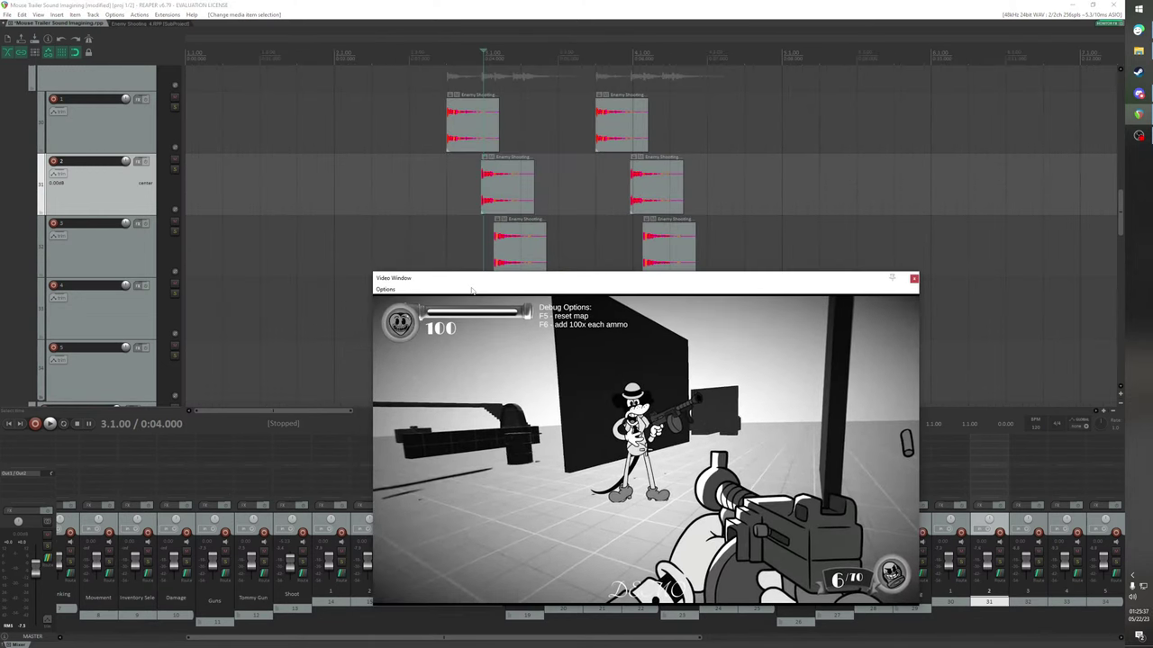
{"action": "key", "text": "Left"}
{"action": "key", "text": "Left"}
{"action": "key", "text": "Left"}
{"action": "key", "text": "Left"}
{"action": "key", "text": "Left"}
{"action": "key", "text": "Left"}
{"action": "key", "text": "Left"}
{"action": "key", "text": "Left"}
{"action": "key", "text": "Left"}
{"action": "key", "text": "Left"}
{"action": "key", "text": "Left"}
{"action": "key", "text": "Left"}
{"action": "key", "text": "Left"}
{"action": "key", "text": "Left"}
{"action": "key", "text": "Left"}
{"action": "key", "text": "Left"}
{"action": "key", "text": "Left"}
{"action": "key", "text": "Left"}
{"action": "key", "text": "Left"}
{"action": "key", "text": "Left"}
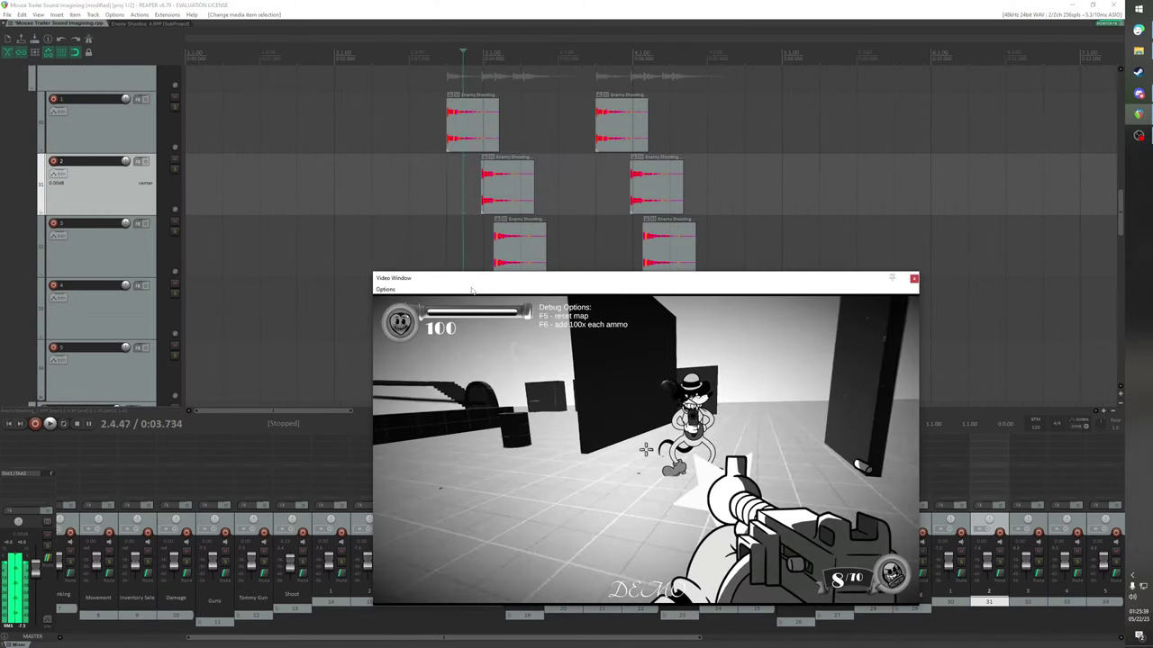
{"action": "key", "text": "Left"}
{"action": "key", "text": "Left"}
{"action": "key", "text": "Left"}
{"action": "key", "text": "Left"}
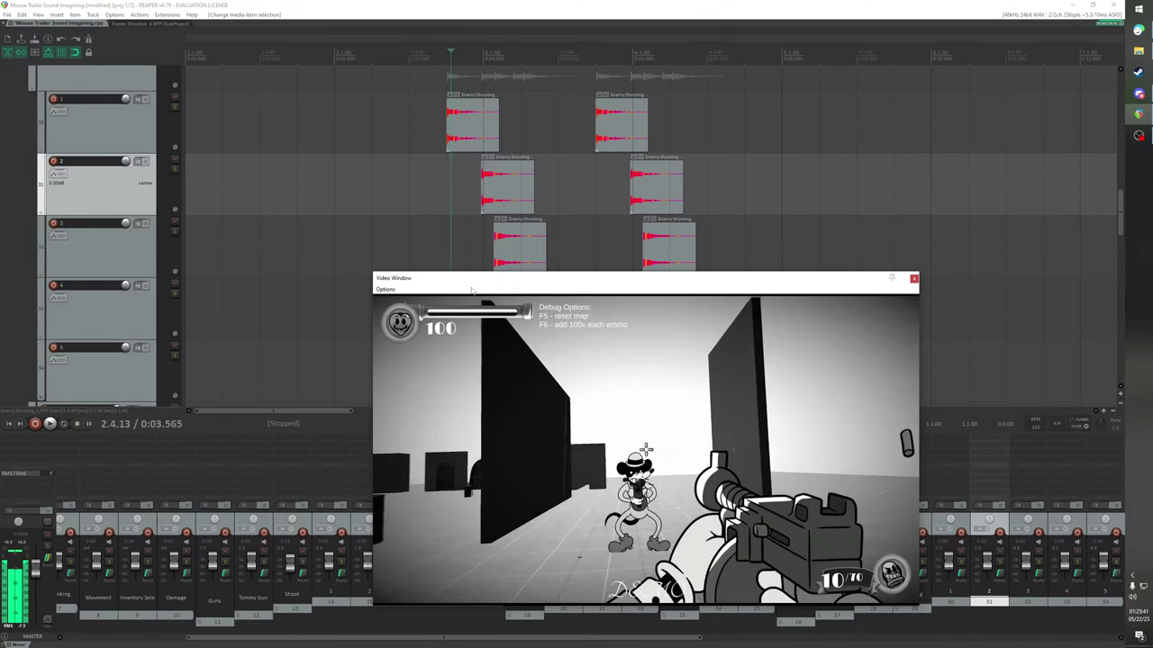
{"action": "key", "text": "Right"}
{"action": "key", "text": "Right"}
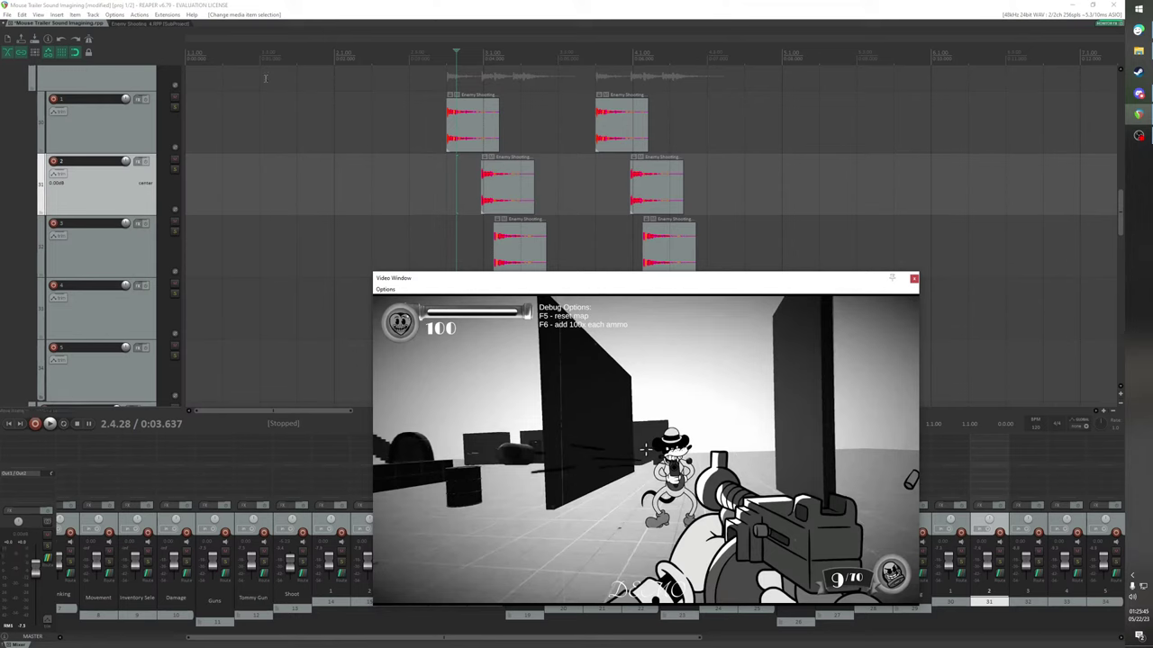
{"action": "left_click_drag", "start_coordinate": [518, 183], "coordinate": [497, 179]}
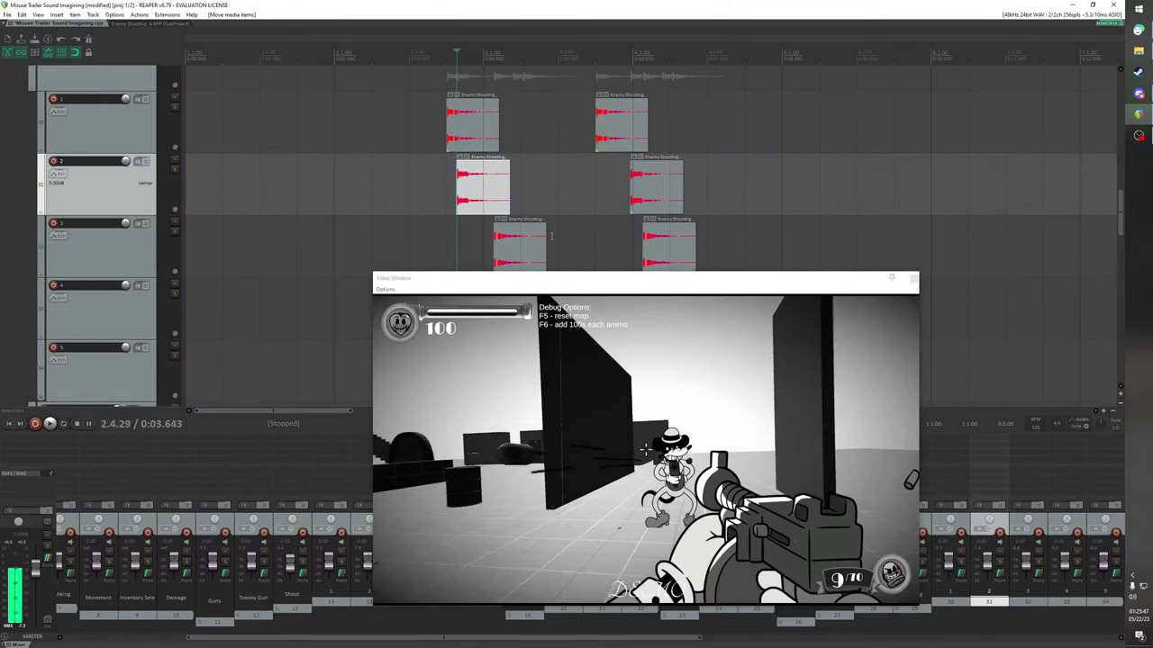
Move the pasted gunshot clip on track 3 earlier to the enemy's third shot, at 2.4.60
{"action": "key", "text": "Right"}
{"action": "key", "text": "Right"}
{"action": "key", "text": "Right"}
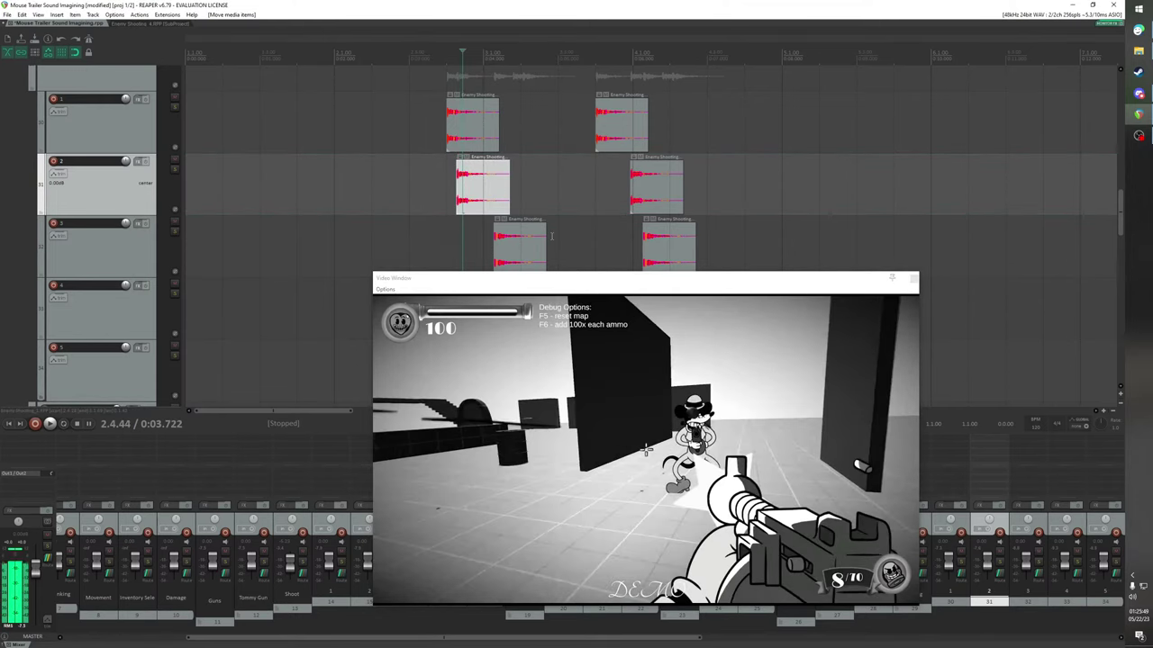
{"action": "key", "text": "Right"}
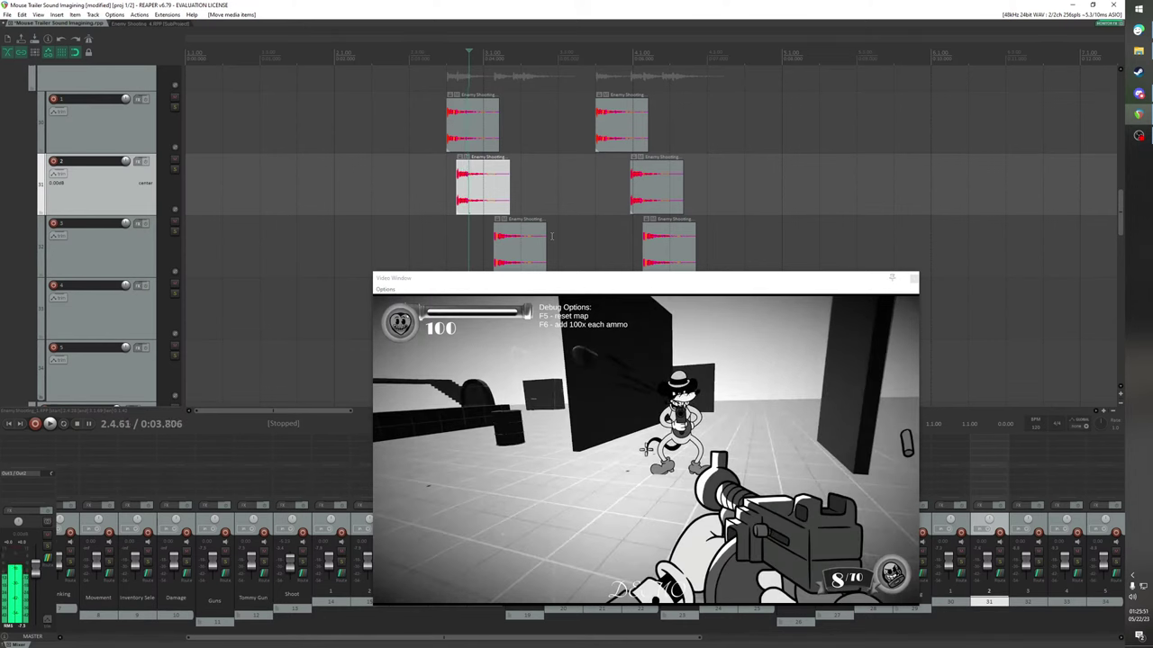
{"action": "key", "text": "Right"}
{"action": "key", "text": "Right"}
{"action": "key", "text": "Right"}
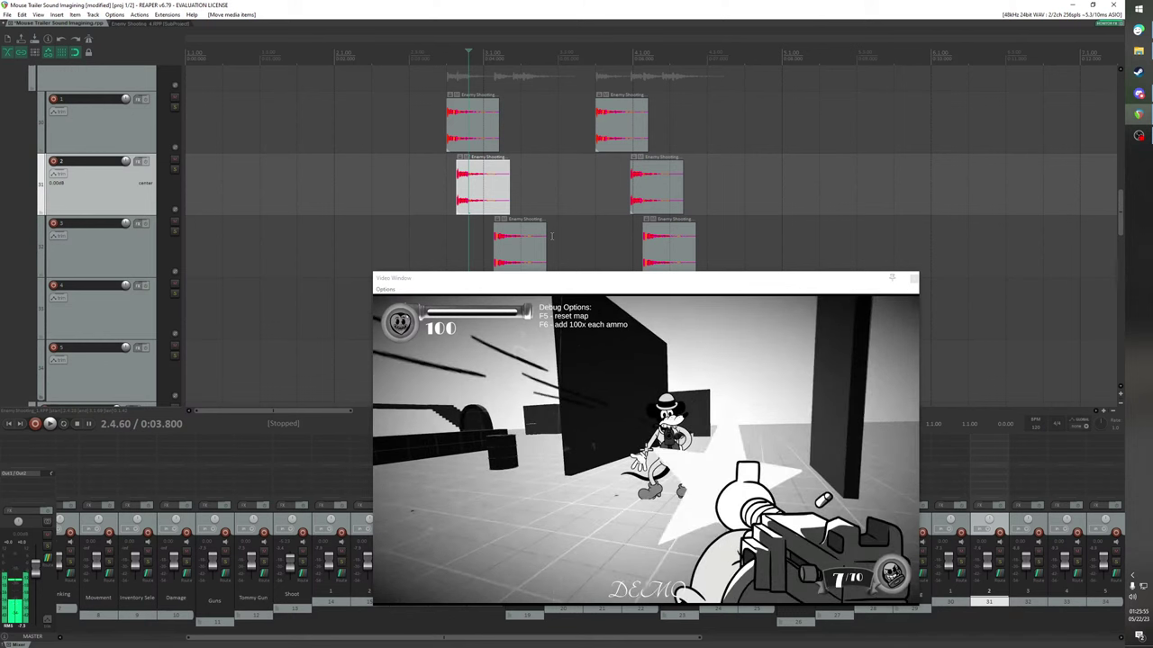
{"action": "left_click_drag", "start_coordinate": [511, 245], "coordinate": [486, 245]}
Step through the opening scene frame by frame from 2.4.60 to 2.4.94 to check for further enemy shots
{"action": "key", "text": "Right"}
{"action": "key", "text": "Right"}
{"action": "key", "text": "Right"}
{"action": "key", "text": "Right"}
{"action": "key", "text": "Right"}
{"action": "key", "text": "Right"}
{"action": "key", "text": "Right"}
{"action": "key", "text": "Right"}
{"action": "key", "text": "Right"}
{"action": "key", "text": "Right"}
{"action": "key", "text": "Right"}
{"action": "key", "text": "Right"}
{"action": "key", "text": "Right"}
{"action": "key", "text": "Right"}
{"action": "key", "text": "Right"}
{"action": "key", "text": "Right"}
{"action": "key", "text": "Right"}
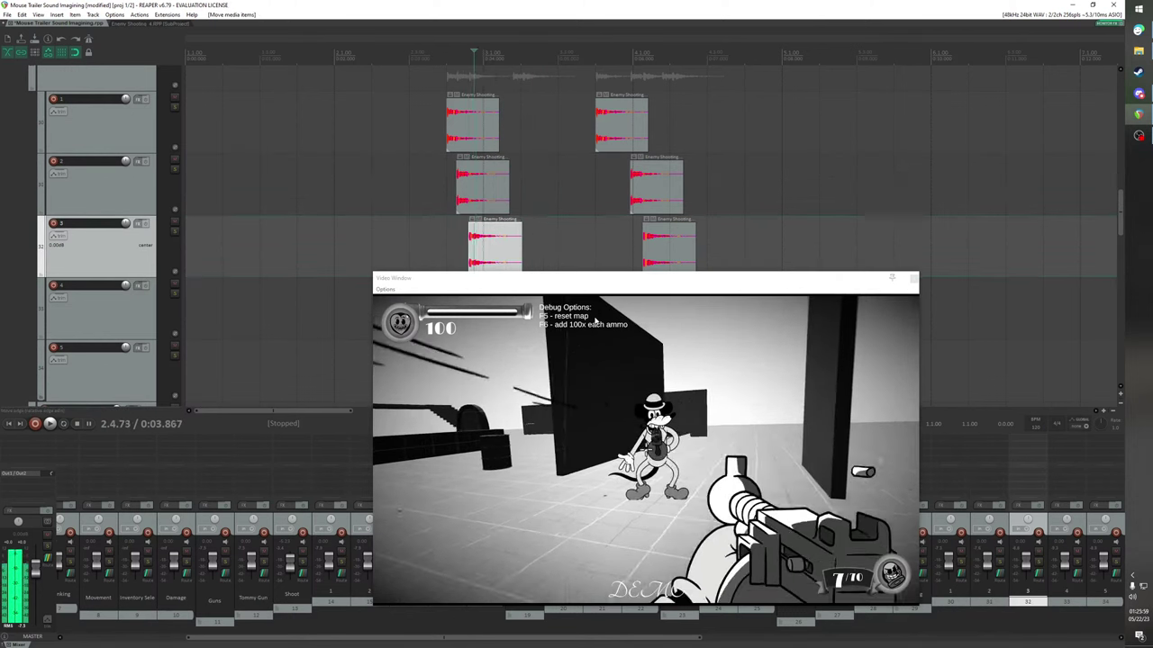
{"action": "key", "text": "Right"}
{"action": "key", "text": "Right"}
{"action": "key", "text": "Right"}
{"action": "key", "text": "Right"}
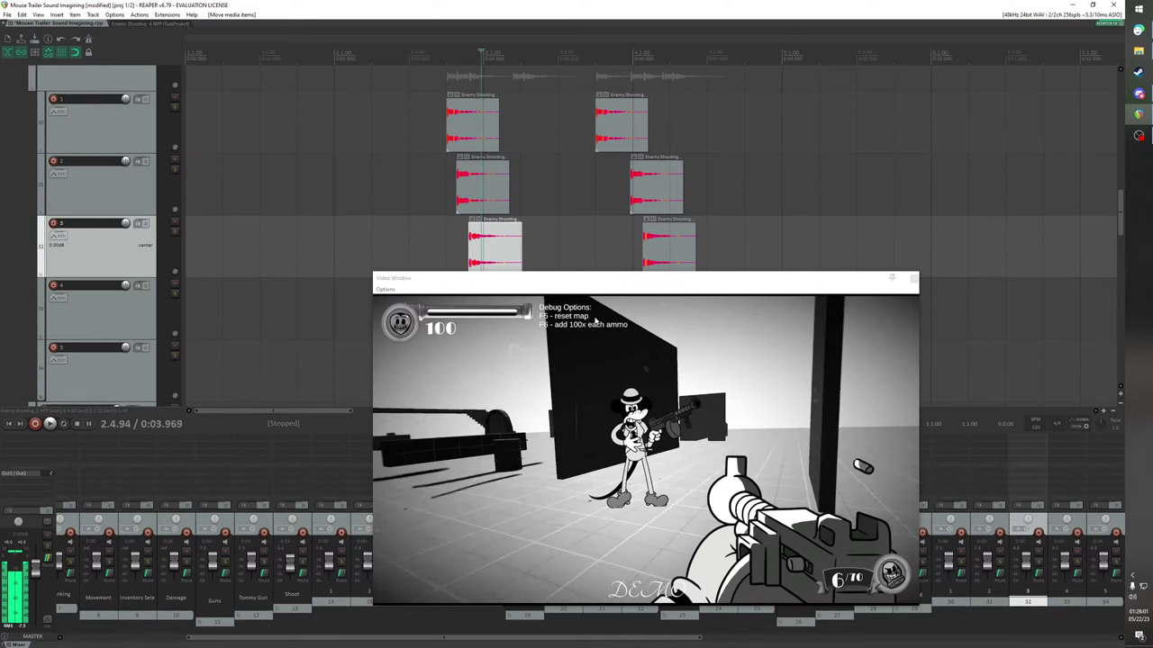
Delete the surplus enemy gunshot clips on tracks 4 and 5 in the opening scene, just after the playhead
{"action": "left_click_drag", "start_coordinate": [1120, 207], "coordinate": [1116, 231]}
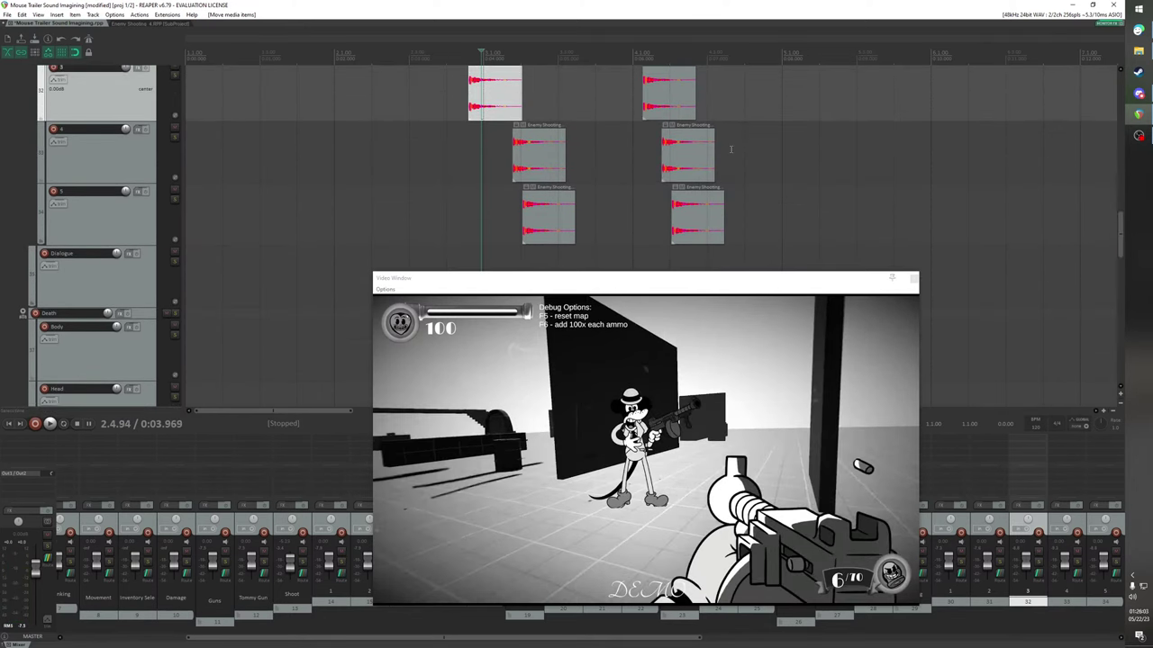
{"action": "left_click_drag", "start_coordinate": [619, 232], "coordinate": [532, 155]}
{"action": "key", "text": "Delete"}
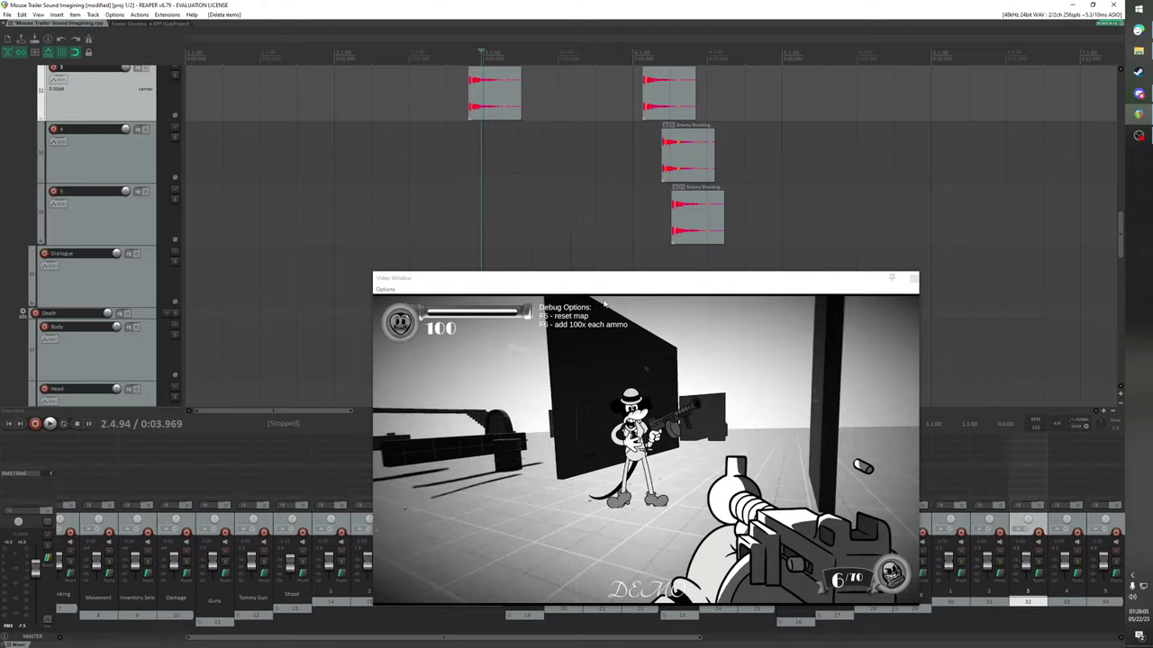
Play the trailer onward from the opening scene, then replay from 4.3.00 to check the barrel scene for missing gunshots
{"action": "key", "text": "space"}
{"action": "scroll", "coordinate": [388, 211], "scroll_direction": "down", "scroll_amount": 2}
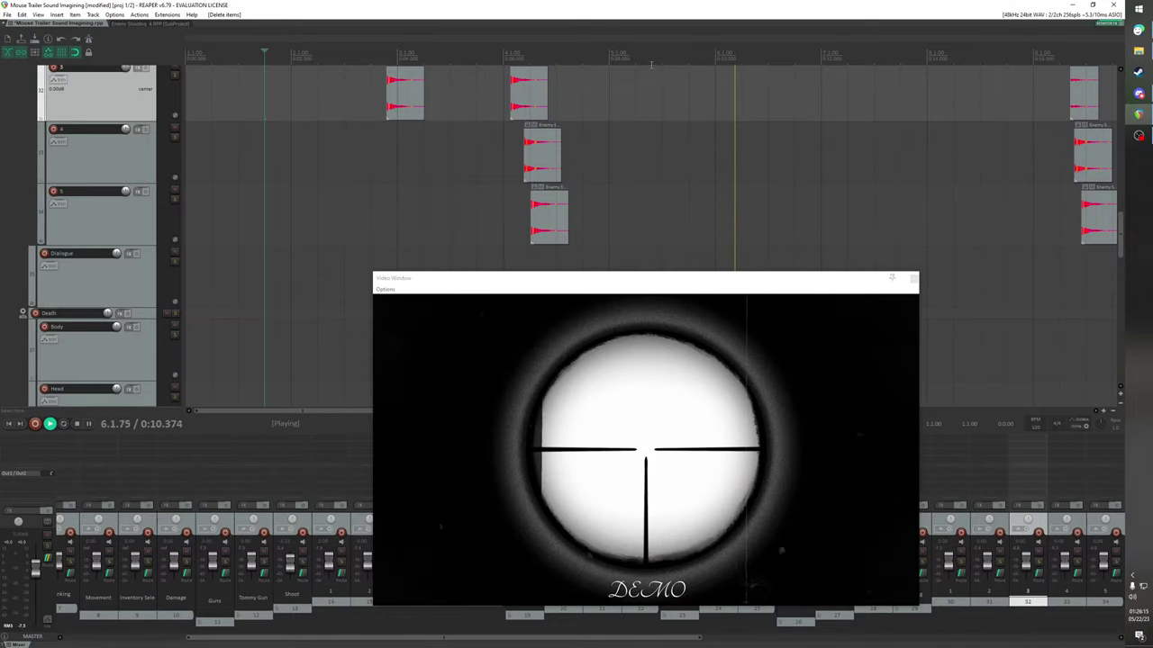
{"action": "left_click", "coordinate": [636, 55]}
{"action": "left_click", "coordinate": [609, 56]}
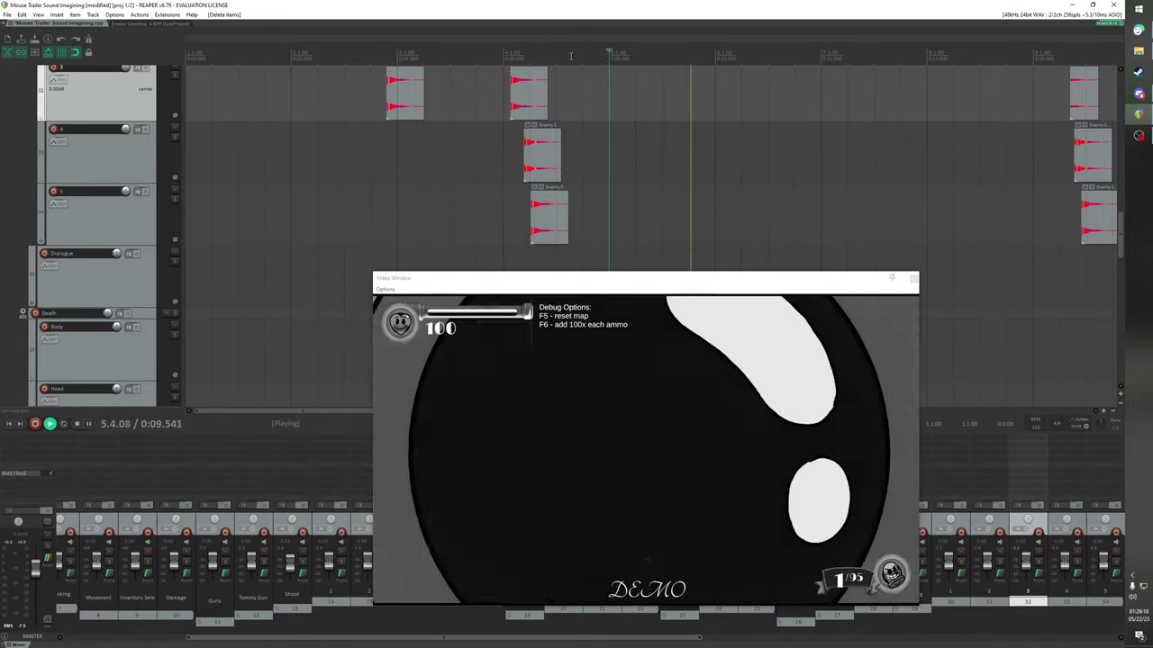
{"action": "left_click", "coordinate": [549, 57]}
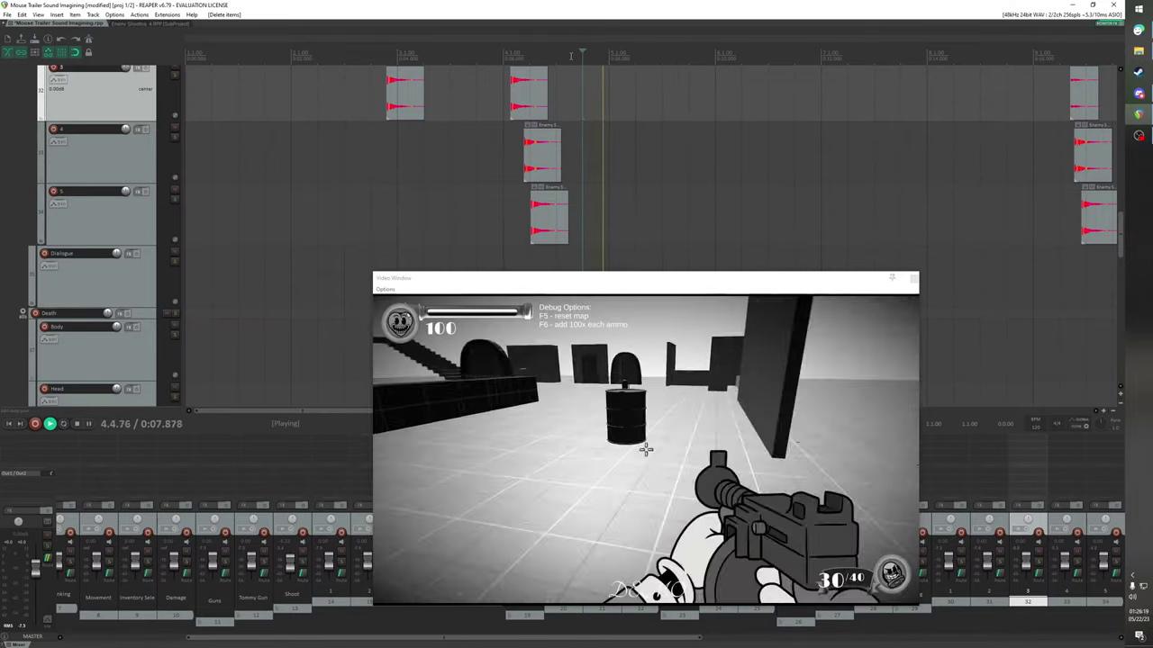
{"action": "left_click", "coordinate": [551, 58]}
{"action": "key", "text": "space"}
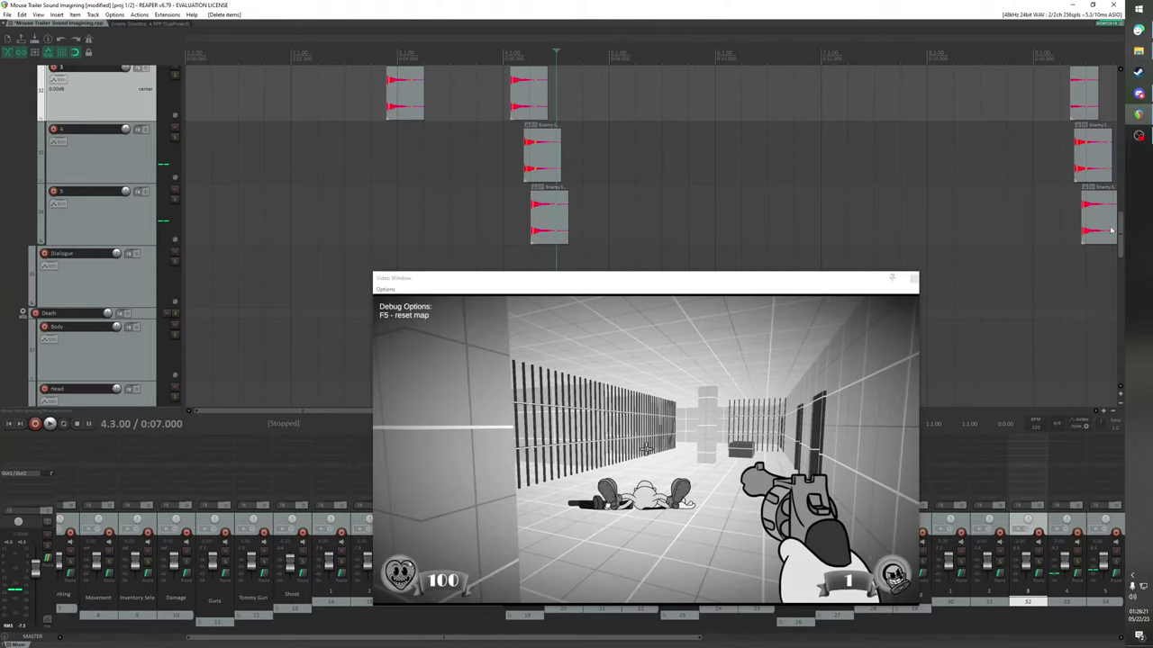
Copy all the Tommy Gun Shoot clips on tracks 1 to 5 from the opening scene, targeting track 1 for pasting
{"action": "left_click_drag", "start_coordinate": [1119, 236], "coordinate": [1104, 136]}
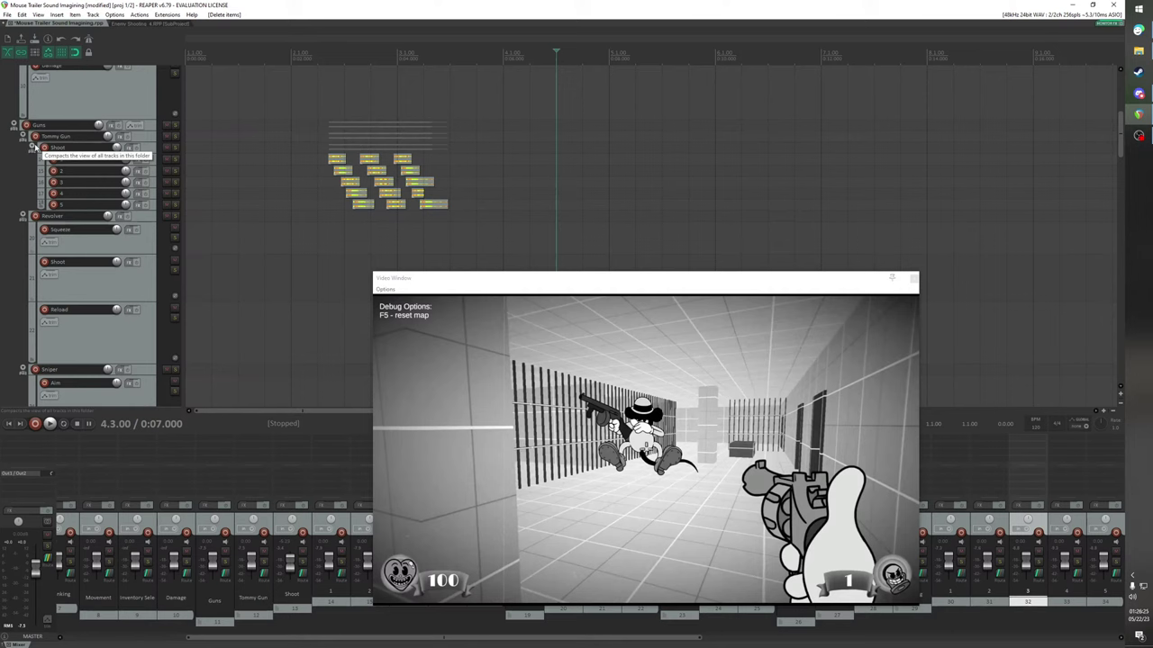
{"action": "left_click_drag", "start_coordinate": [358, 169], "coordinate": [471, 208]}
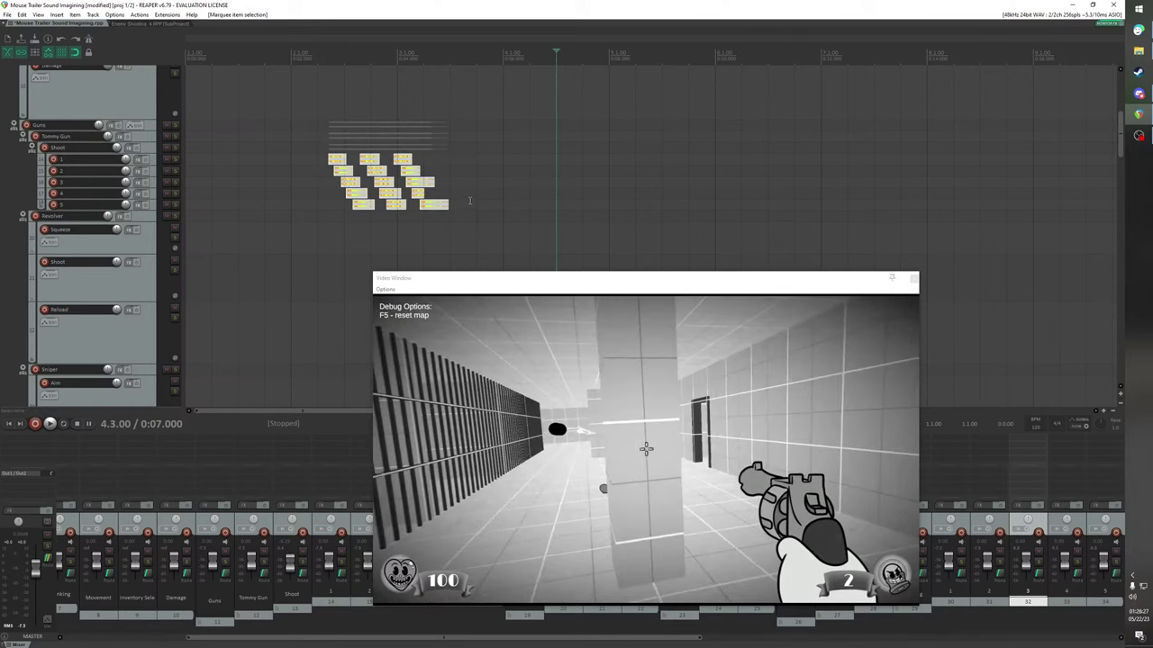
{"action": "left_click", "coordinate": [154, 162]}
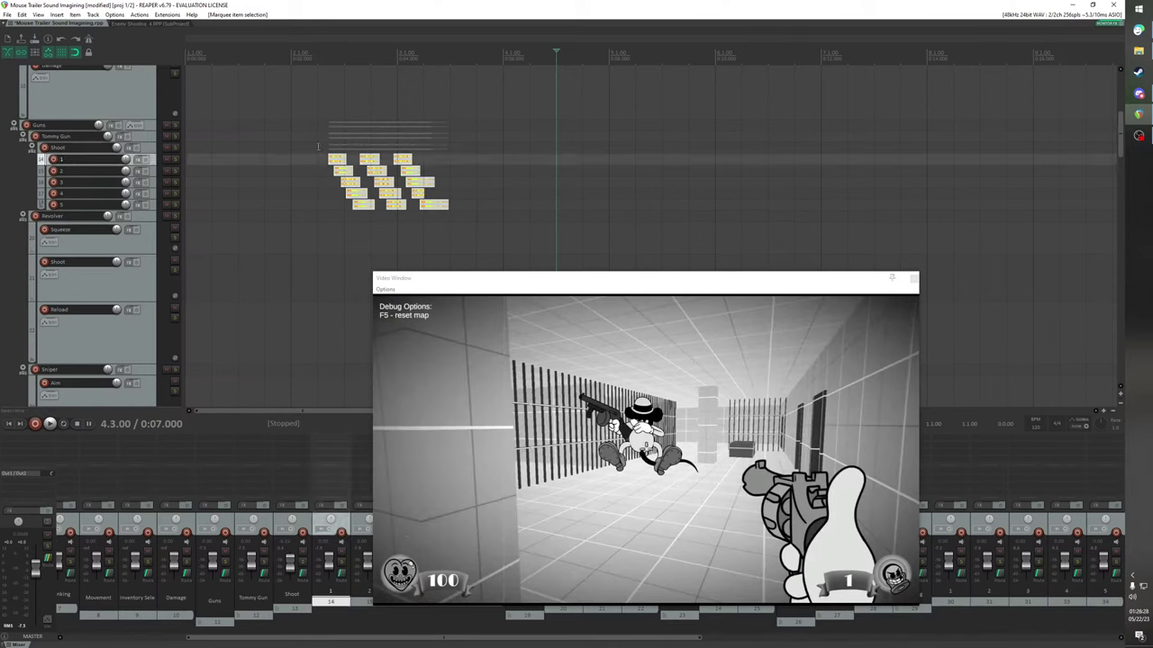
{"action": "left_click", "coordinate": [556, 159]}
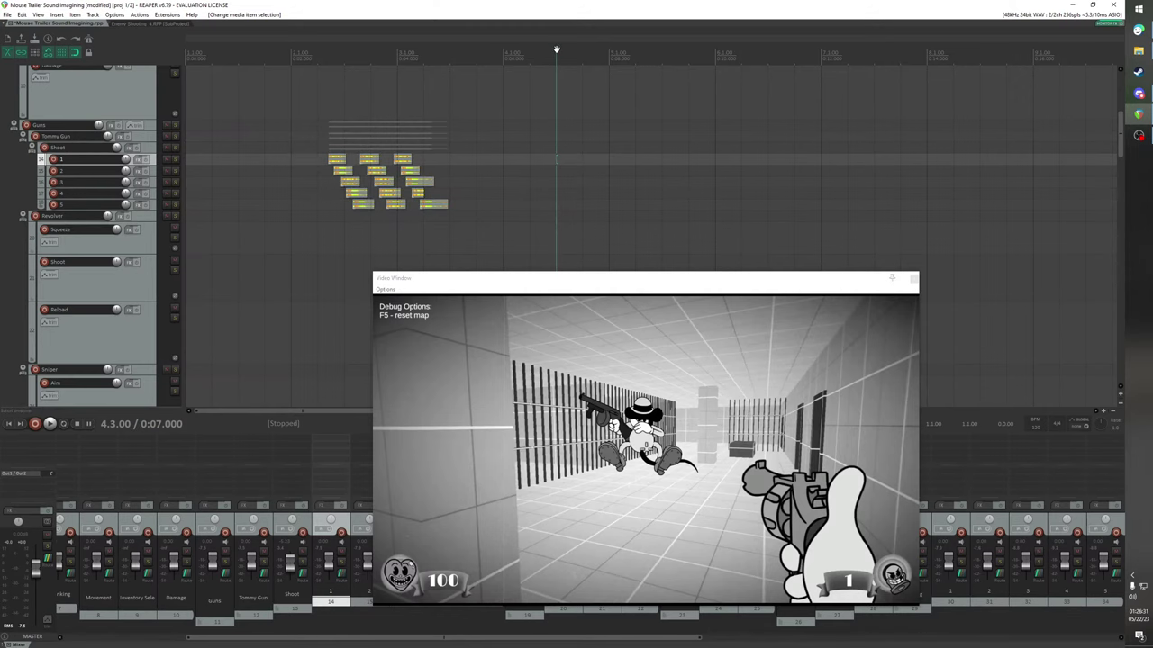
Paste the Tommy gun shot clips from track 1 downward at the first shot in the barrel scene, at 5.1.08
{"action": "left_click_drag", "start_coordinate": [557, 50], "coordinate": [611, 70]}
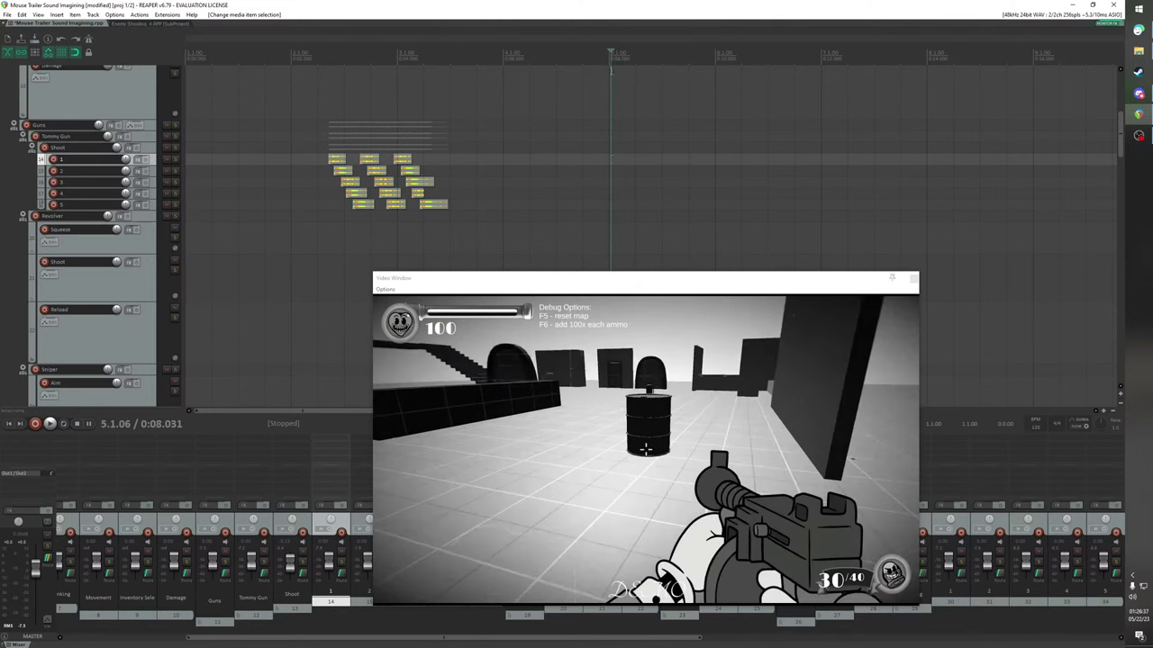
{"action": "key", "text": "Right"}
{"action": "key", "text": "Right"}
{"action": "key", "text": "Left"}
{"action": "key", "text": "Left"}
{"action": "key", "text": "Right"}
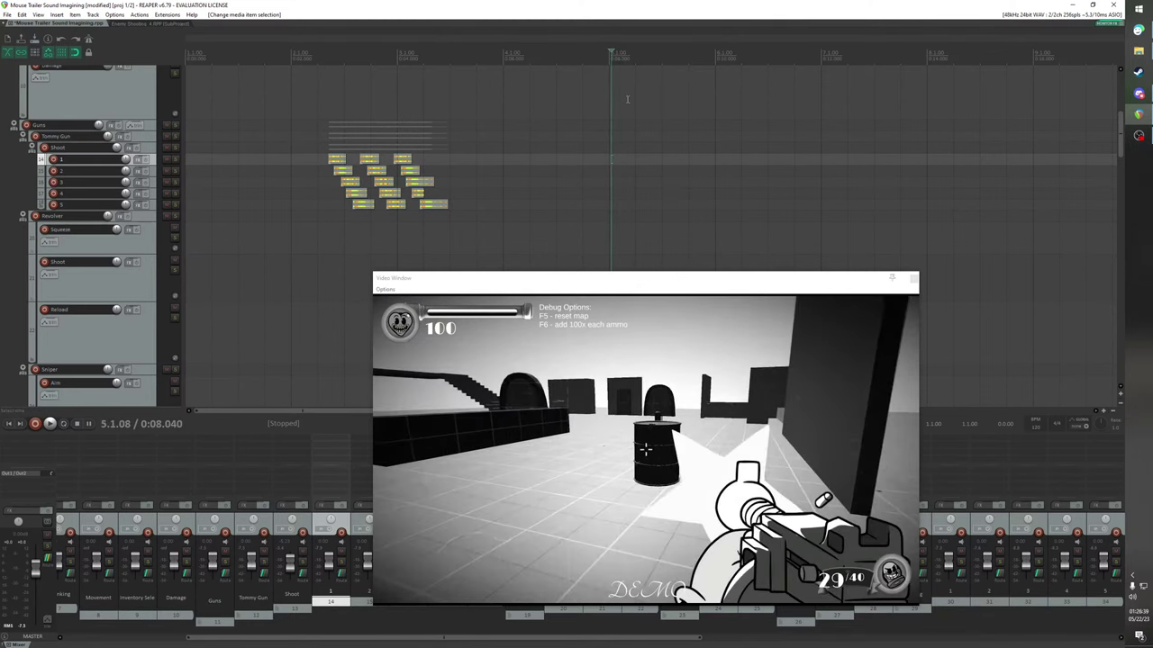
{"action": "key", "text": "ctrl+v"}
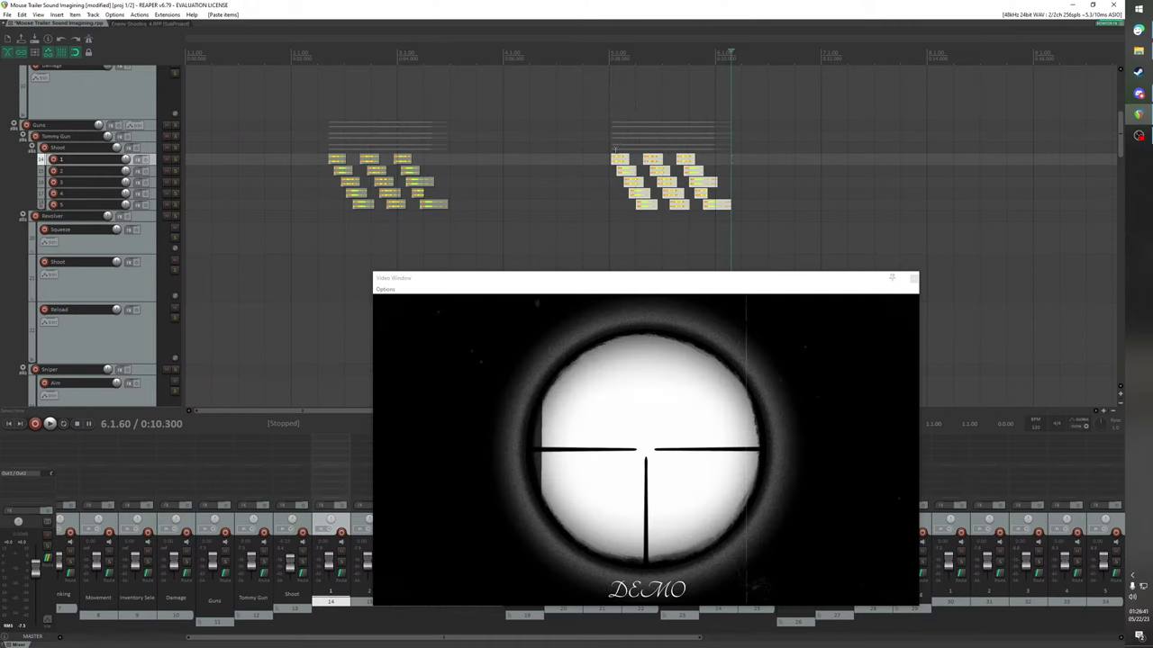
Move only the first pasted Tommy gun clip on track 2 to the second shot in the barrel scene, at about 5.1.33
{"action": "left_click", "coordinate": [618, 159]}
{"action": "key", "text": "Right"}
{"action": "key", "text": "Right"}
{"action": "key", "text": "Right"}
{"action": "key", "text": "Right"}
{"action": "key", "text": "Right"}
{"action": "key", "text": "Right"}
{"action": "key", "text": "Right"}
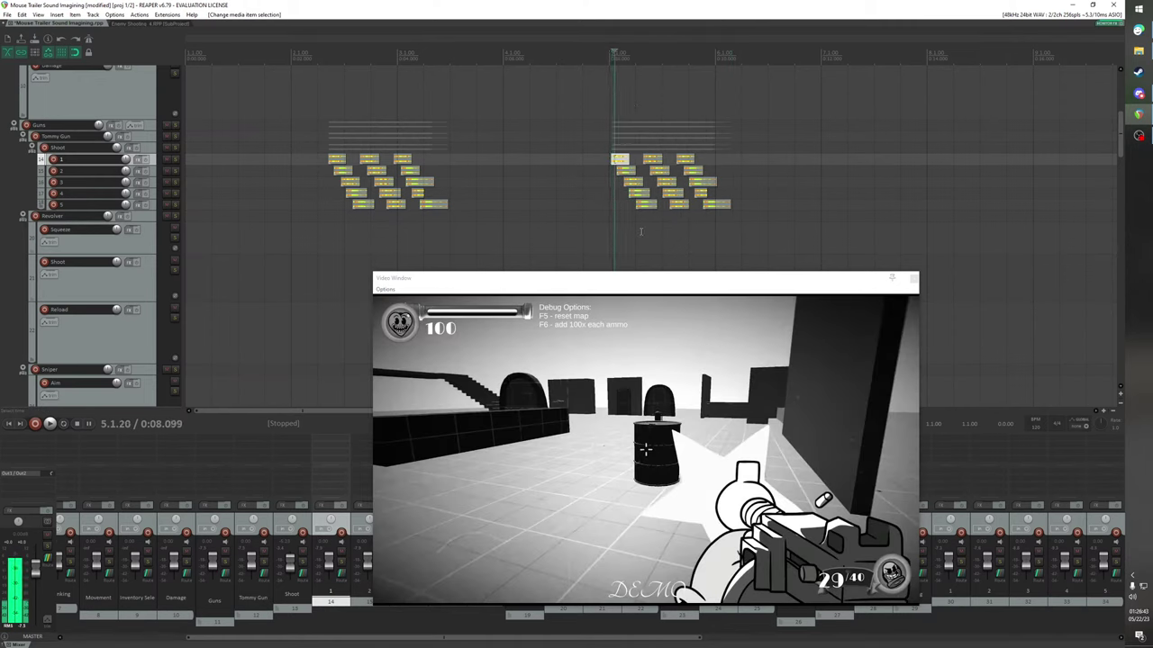
{"action": "key", "text": "Left"}
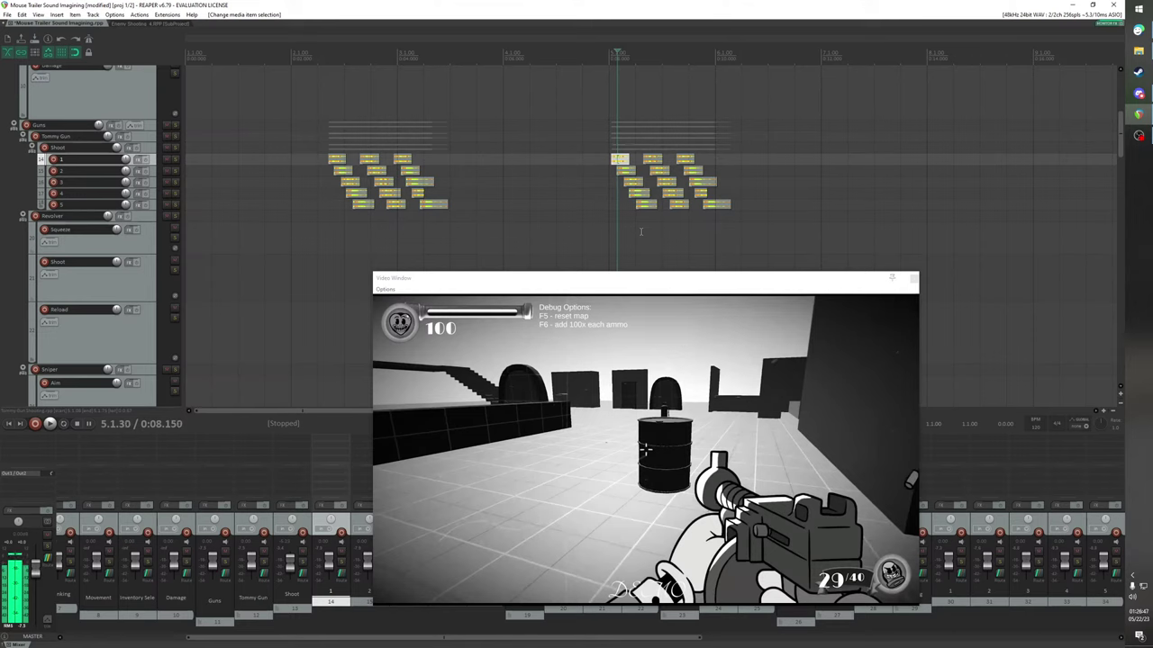
{"action": "key", "text": "Left"}
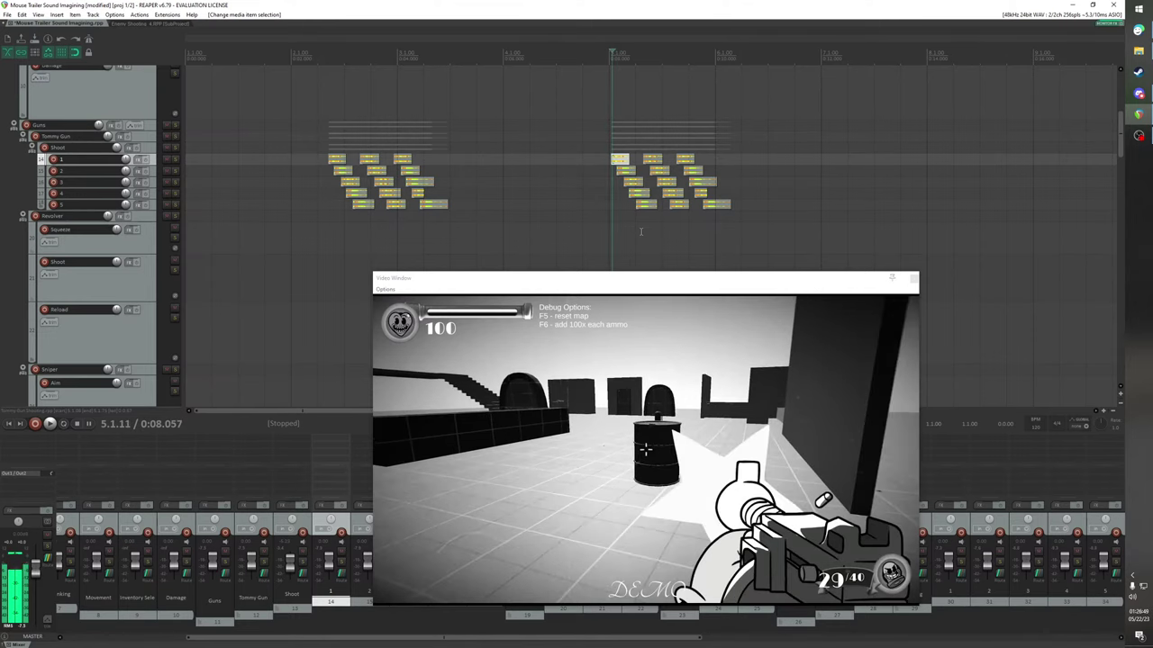
{"action": "key", "text": "Left"}
{"action": "key", "text": "Right"}
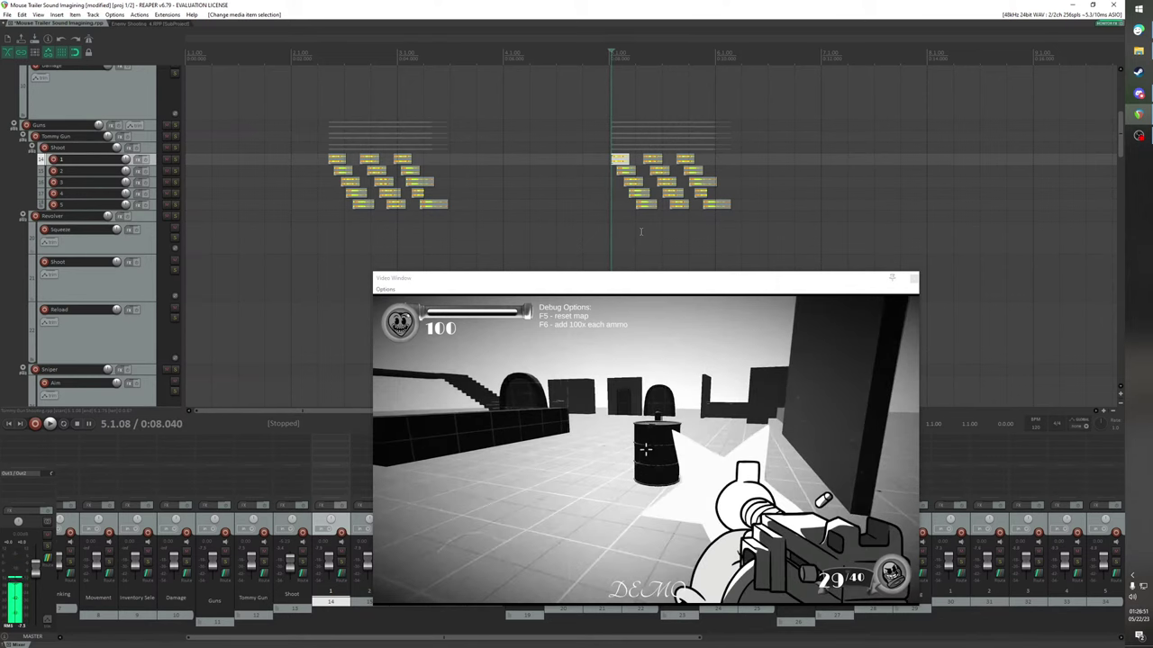
{"action": "key", "text": "Right"}
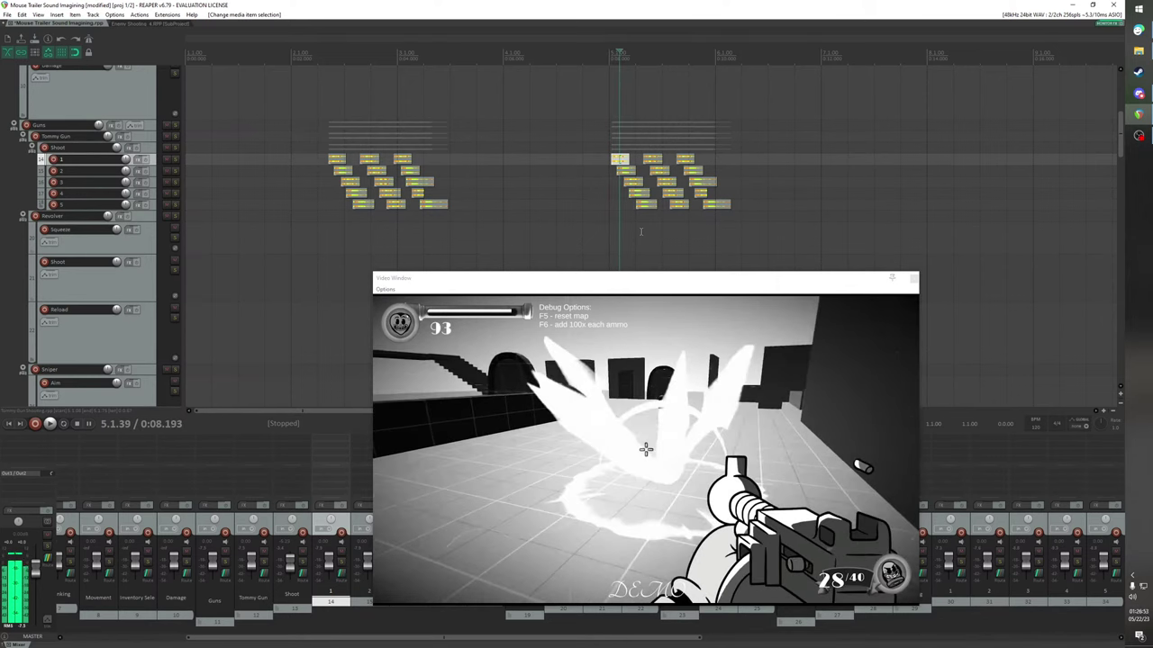
{"action": "key", "text": "Left"}
{"action": "key", "text": "Left"}
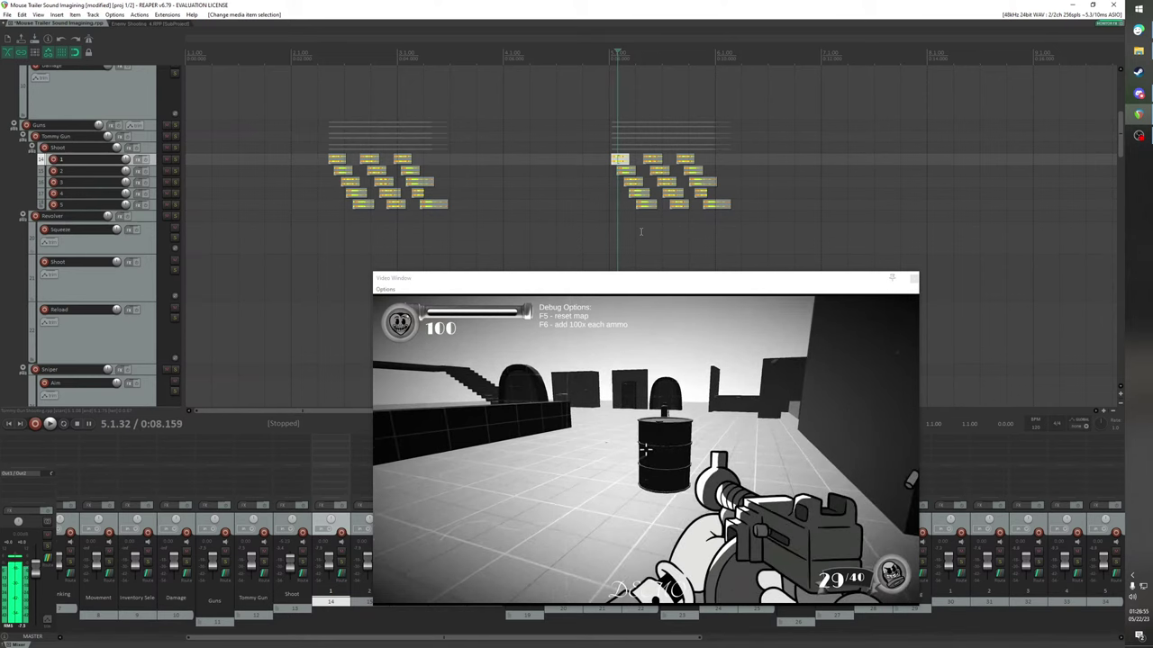
{"action": "key", "text": "Right"}
{"action": "left_click_drag", "start_coordinate": [628, 171], "coordinate": [635, 174]}
Move the first pasted Tommy gun clip on track 4 later to the barrel scene's fourth shot, at 5.1.81
{"action": "key", "text": "space"}
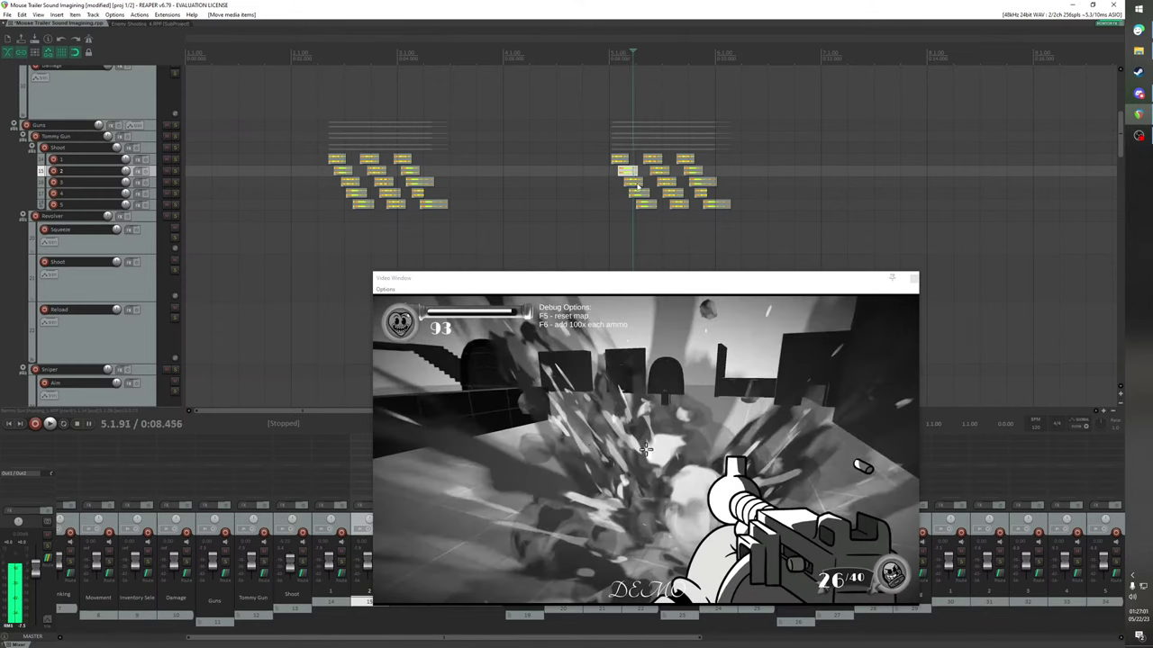
{"action": "key", "text": "Left"}
{"action": "key", "text": "Left"}
{"action": "key", "text": "Left"}
{"action": "key", "text": "Left"}
{"action": "key", "text": "Left"}
{"action": "key", "text": "Left"}
{"action": "key", "text": "Left"}
{"action": "key", "text": "Left"}
{"action": "key", "text": "Left"}
{"action": "key", "text": "Left"}
{"action": "key", "text": "Left"}
{"action": "key", "text": "Left"}
{"action": "key", "text": "Right"}
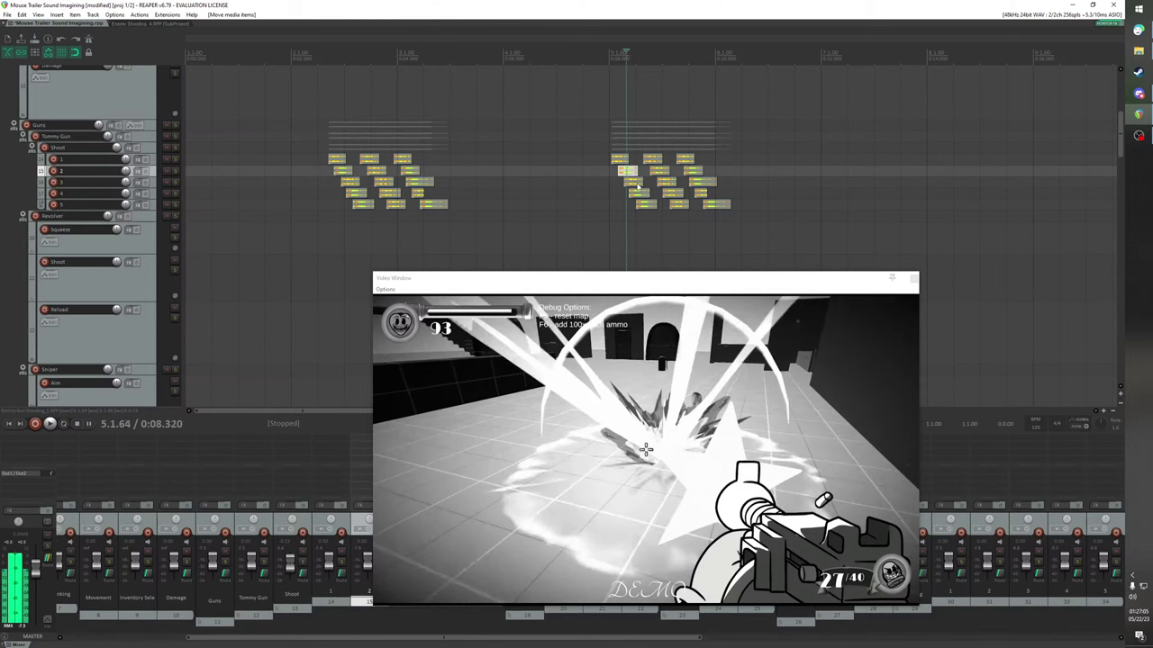
{"action": "key", "text": "Right"}
{"action": "key", "text": "Right"}
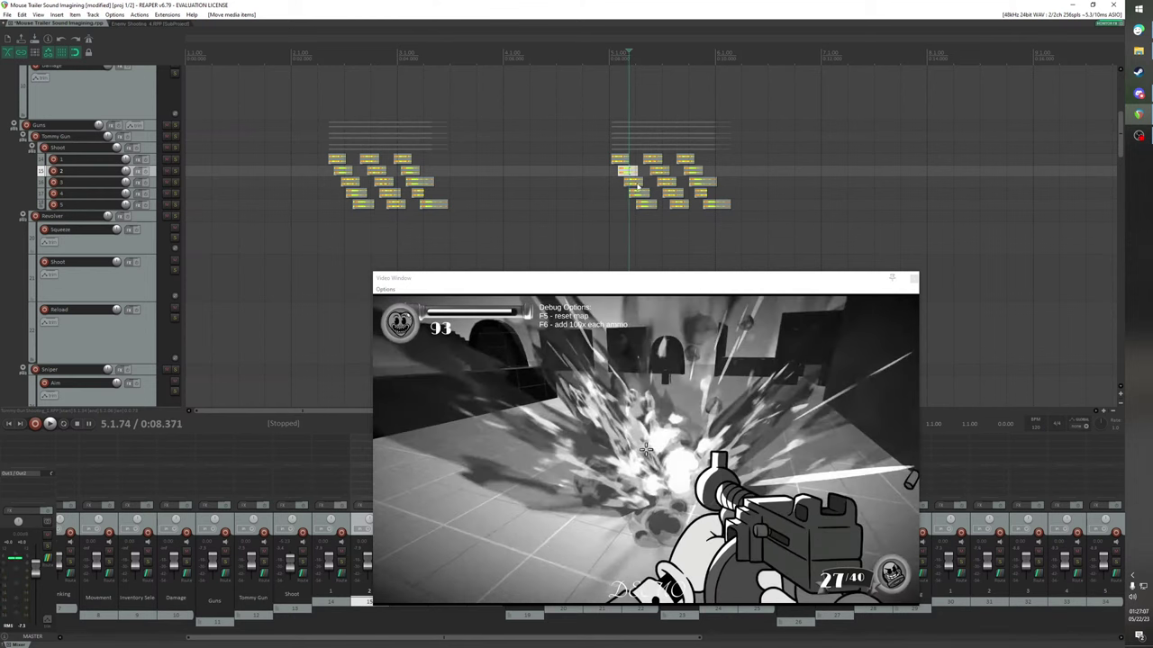
{"action": "scroll", "coordinate": [558, 152], "scroll_direction": "up", "scroll_amount": 8}
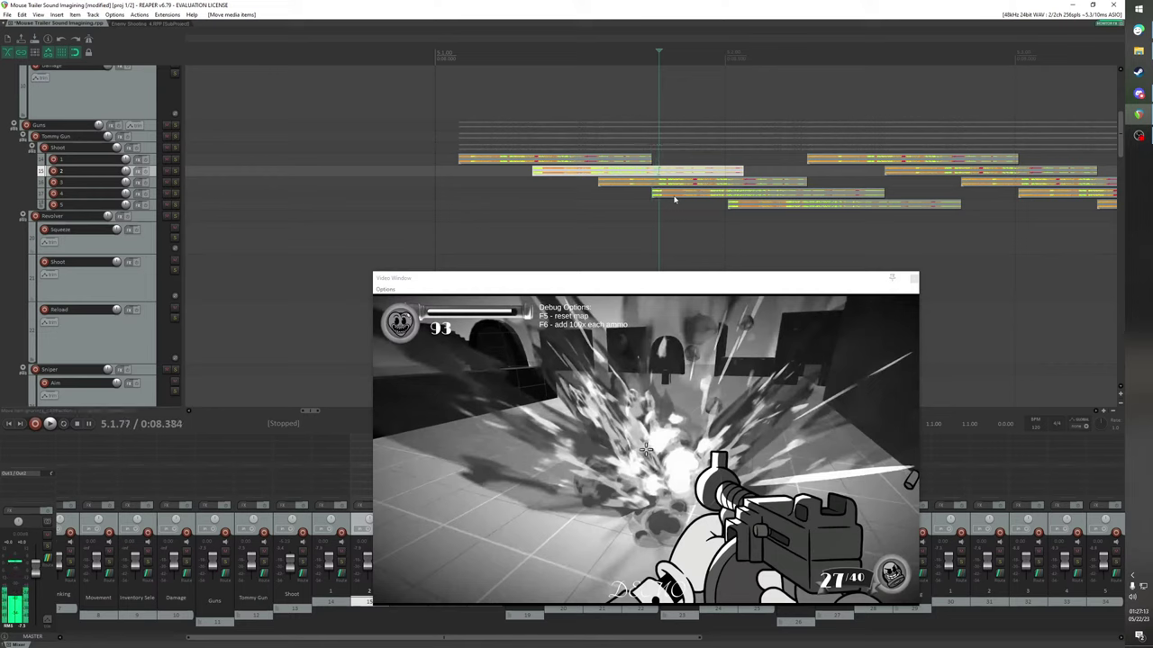
{"action": "key", "text": "Right"}
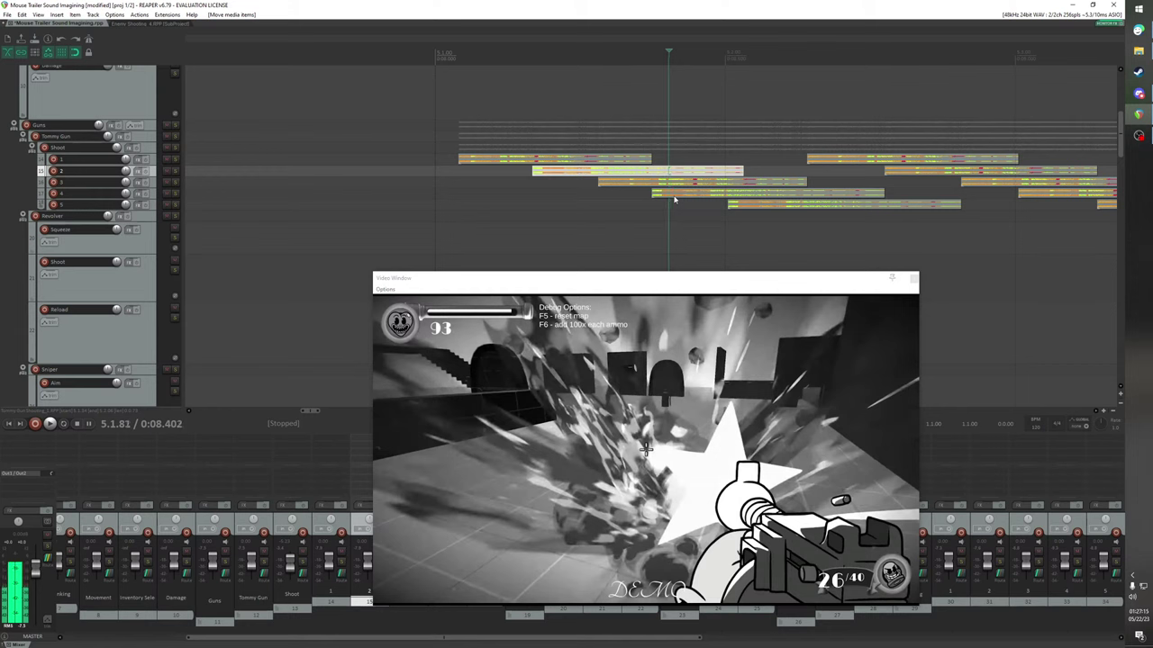
{"action": "key", "text": "Left"}
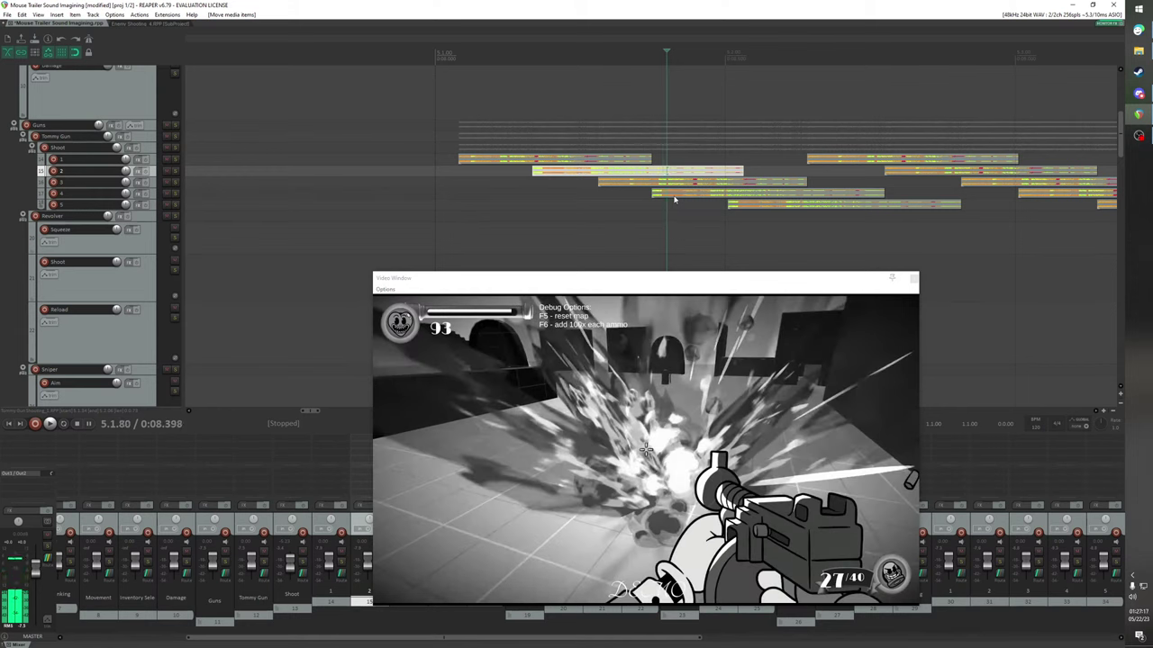
{"action": "key", "text": "Right"}
{"action": "left_click_drag", "start_coordinate": [691, 199], "coordinate": [708, 199]}
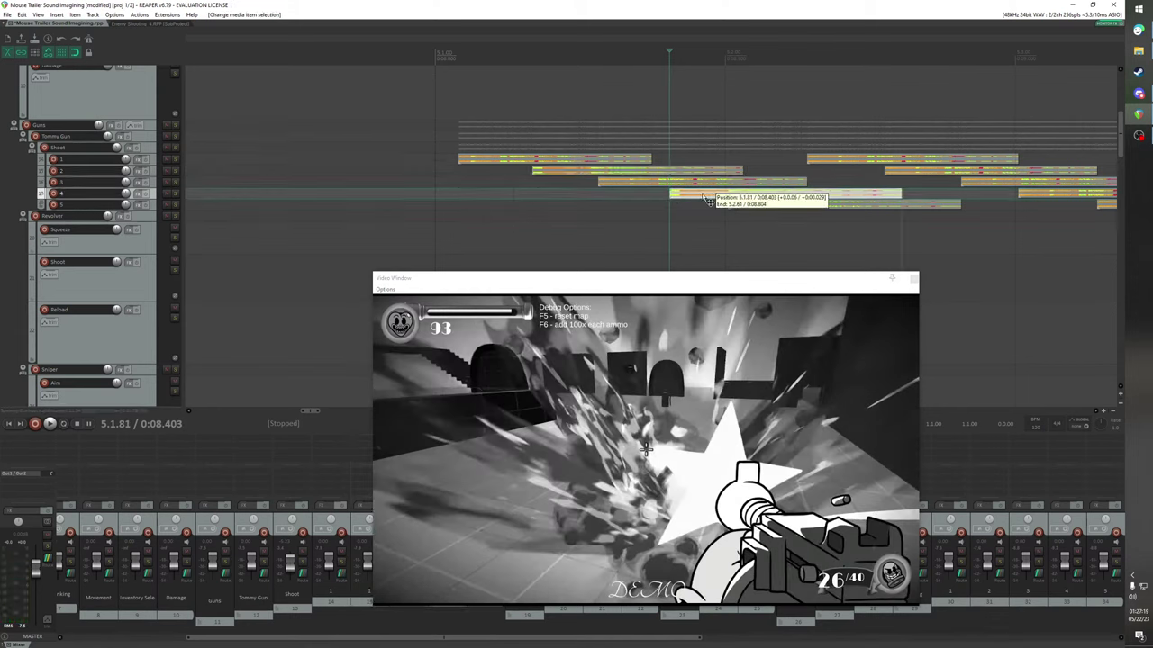
Step through the frames from 5.1.81 to 5.2.03 to check for further Tommy gun shots in the barrel scene
{"action": "key", "text": "space"}
{"action": "key", "text": "space"}
{"action": "key", "text": "space"}
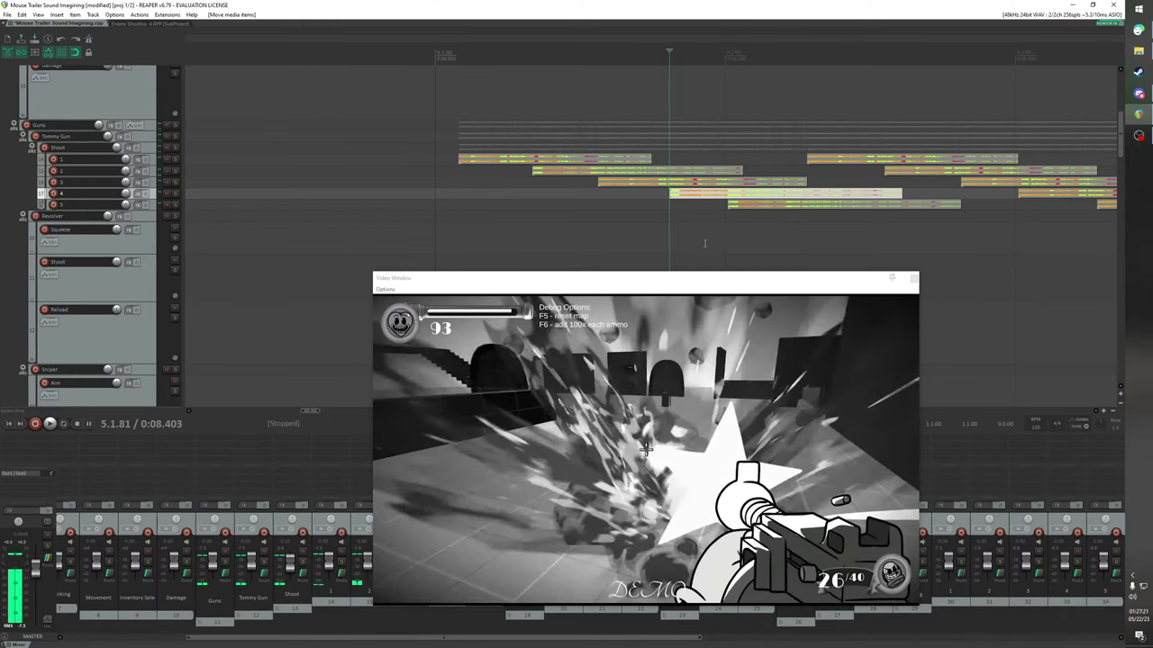
{"action": "key", "text": "Right"}
{"action": "key", "text": "Right"}
{"action": "key", "text": "Right"}
{"action": "key", "text": "Right"}
{"action": "key", "text": "Right"}
{"action": "key", "text": "Right"}
{"action": "key", "text": "Right"}
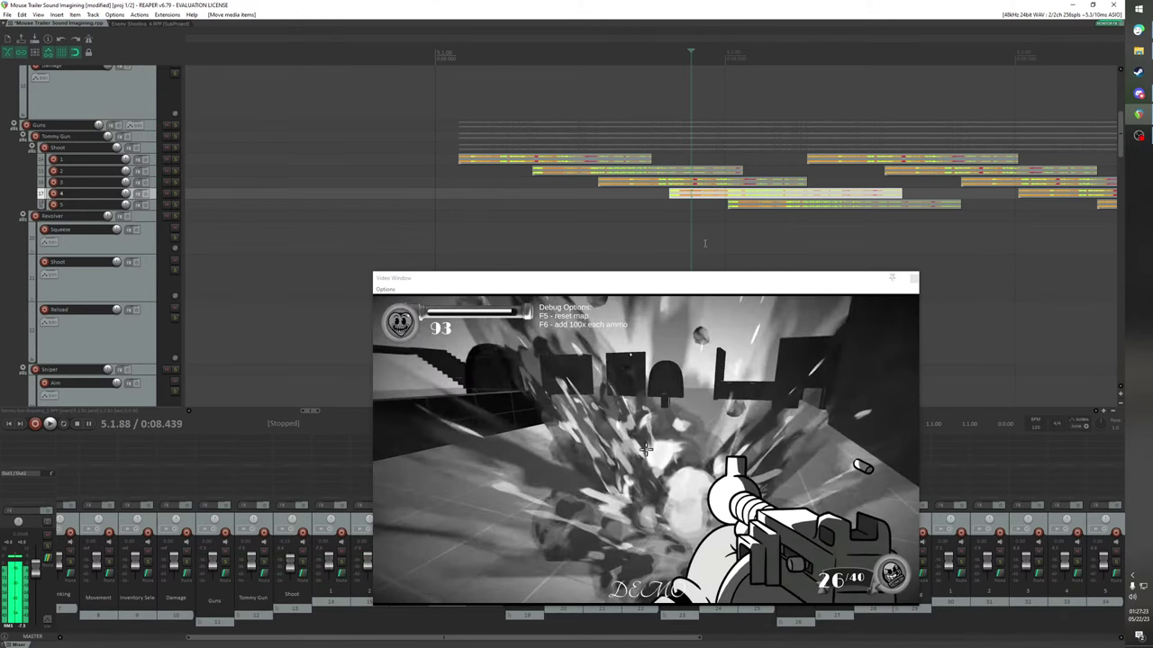
{"action": "key", "text": "Right"}
{"action": "key", "text": "Right"}
{"action": "key", "text": "Right"}
{"action": "key", "text": "Right"}
{"action": "key", "text": "Right"}
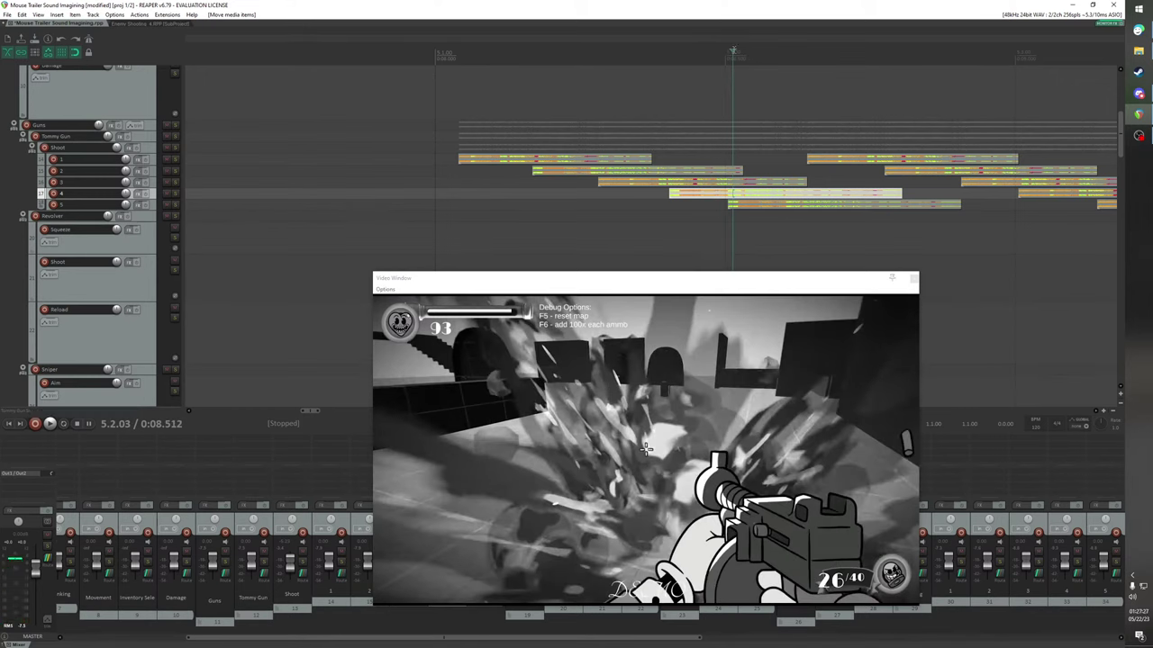
Delete the surplus pasted Tommy gun clips, keeping only the first one on each of tracks 1 to 4
{"action": "left_click_drag", "start_coordinate": [732, 49], "coordinate": [857, 55]}
{"action": "left_click_drag", "start_coordinate": [945, 118], "coordinate": [993, 239]}
{"action": "left_click_drag", "start_coordinate": [1109, 254], "coordinate": [1109, 254]}
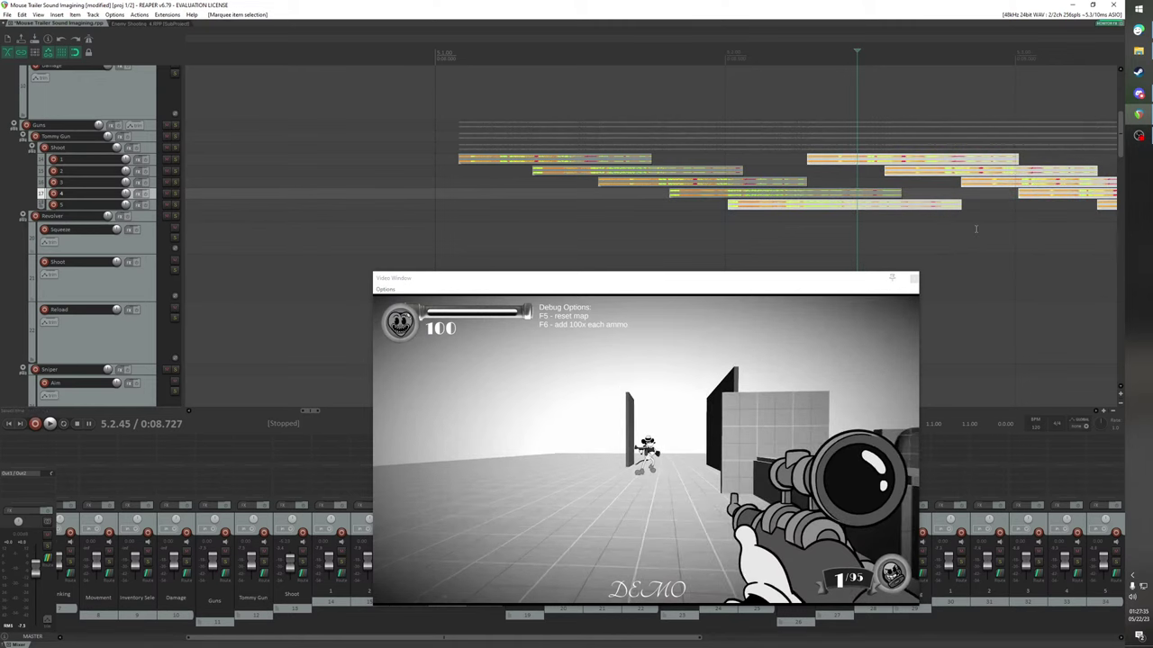
{"action": "scroll", "coordinate": [975, 228], "scroll_direction": "down", "scroll_amount": 4}
{"action": "key", "text": "Delete"}
{"action": "left_click_drag", "start_coordinate": [979, 256], "coordinate": [771, 117]}
{"action": "key", "text": "Delete"}
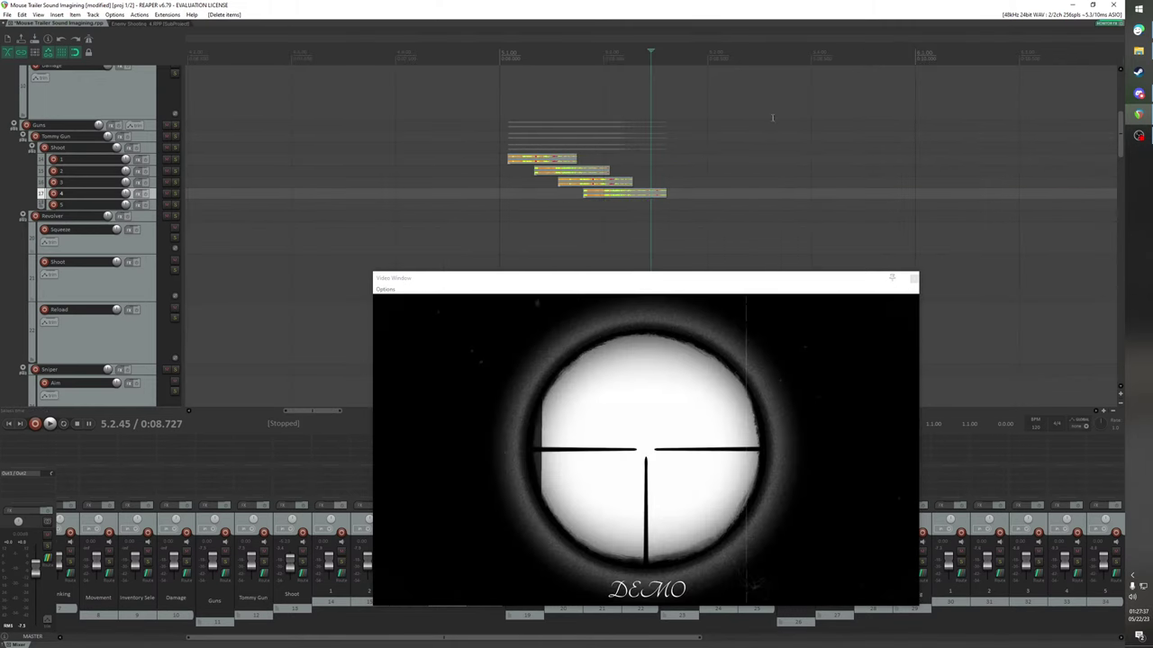
Play back the barrel scene from 5.1.00 and again from 4.3.00 to check the Tommy gun clips' sync
{"action": "left_click", "coordinate": [525, 119]}
{"action": "key", "text": "space"}
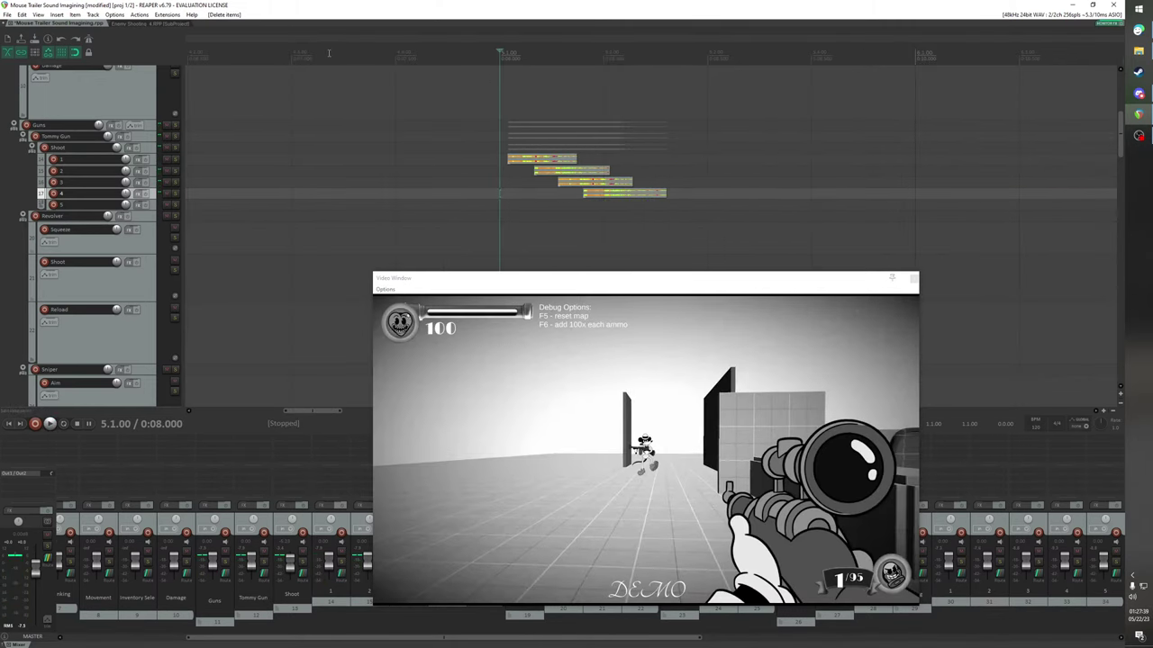
{"action": "left_click", "coordinate": [291, 112]}
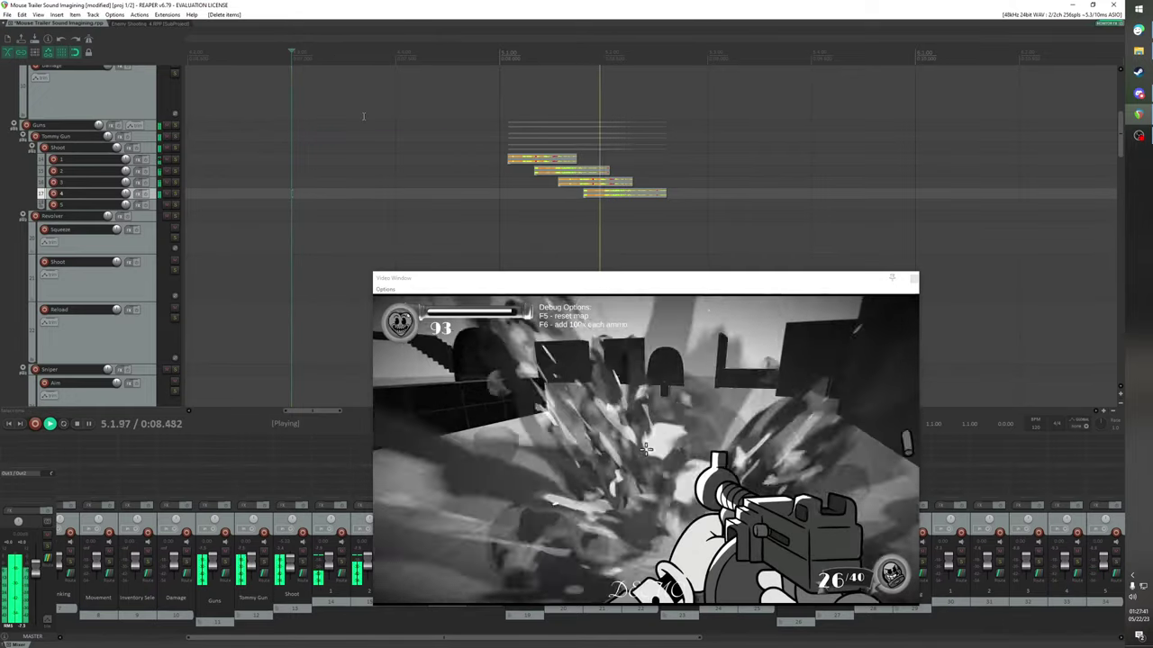
{"action": "key", "text": "space"}
{"action": "key", "text": "space"}
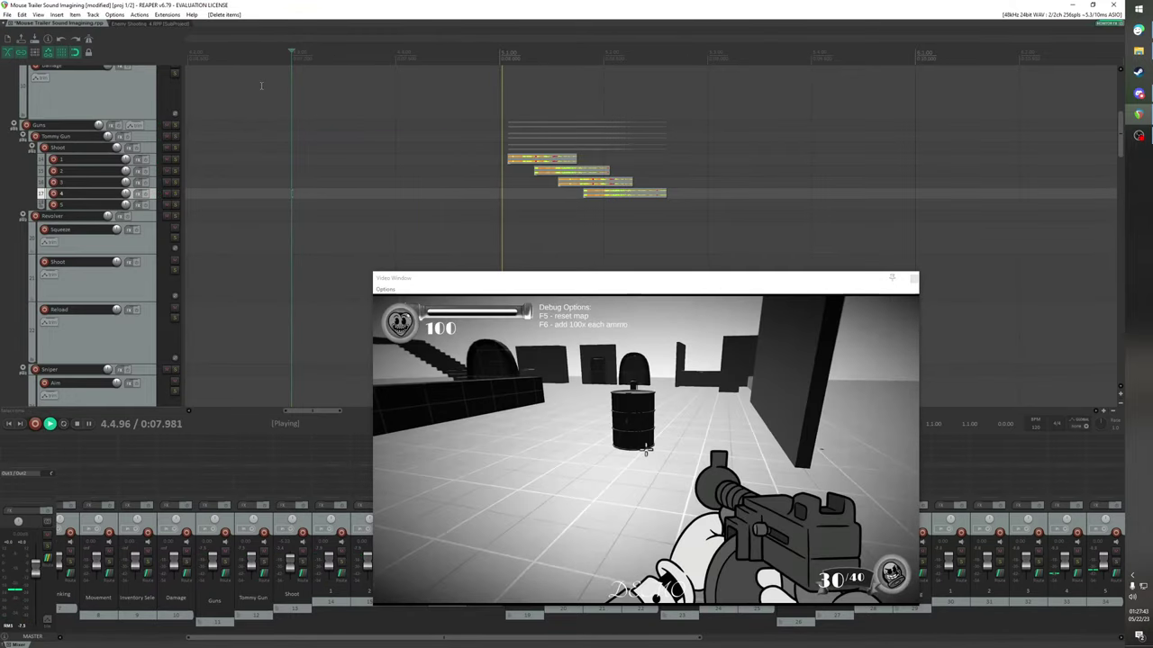
{"action": "scroll", "coordinate": [294, 114], "scroll_direction": "down", "scroll_amount": 3}
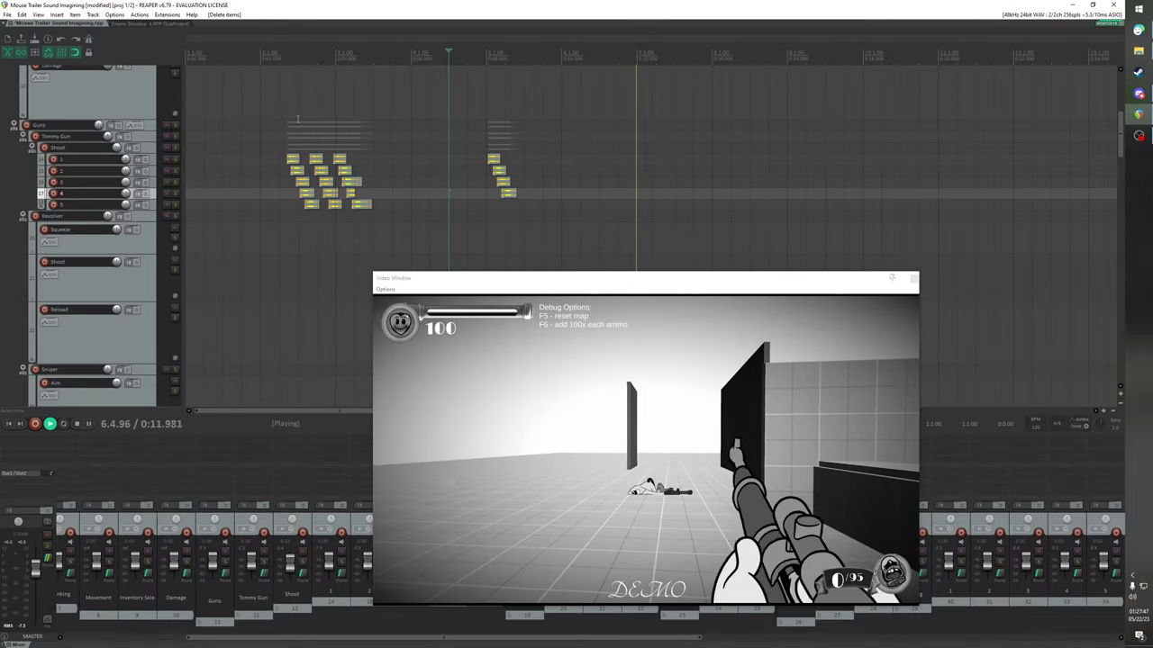
{"action": "key", "text": "space"}
Reposition the video window clear of the Tommy gun clips and replay the trailer from 4.3.00
{"action": "left_click_drag", "start_coordinate": [527, 281], "coordinate": [363, 455]}
{"action": "left_click_drag", "start_coordinate": [329, 410], "coordinate": [300, 405]}
{"action": "scroll", "coordinate": [300, 406], "scroll_direction": "left", "scroll_amount": 3}
{"action": "key", "text": "space"}
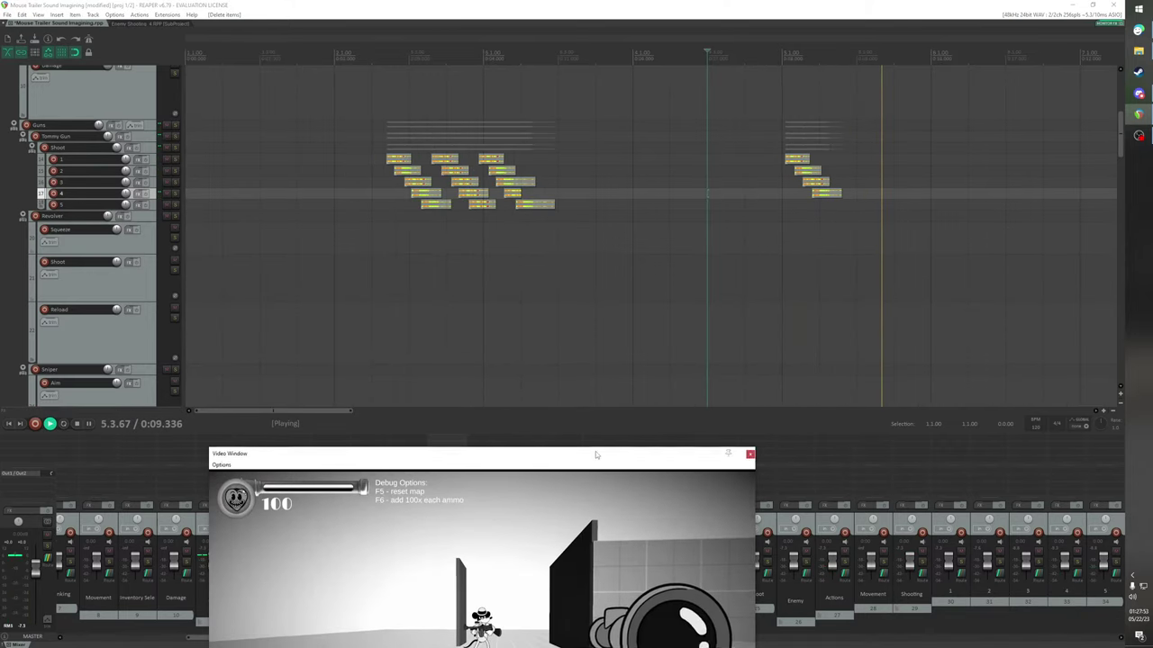
{"action": "left_click_drag", "start_coordinate": [595, 453], "coordinate": [590, 242]}
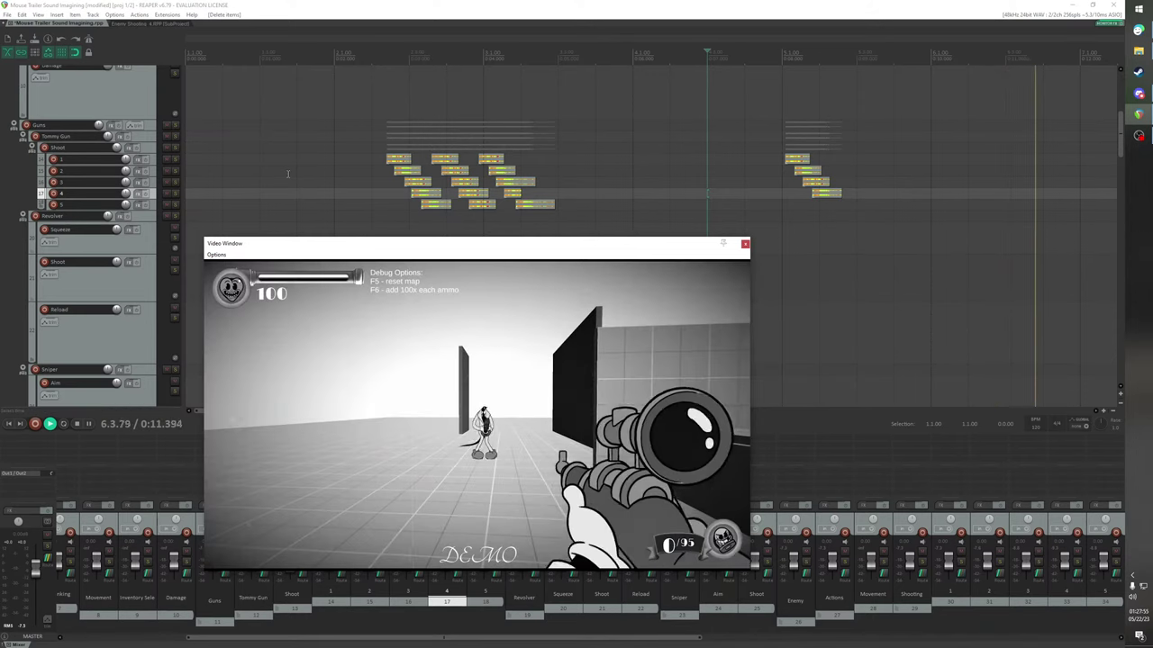
{"action": "key", "text": "space"}
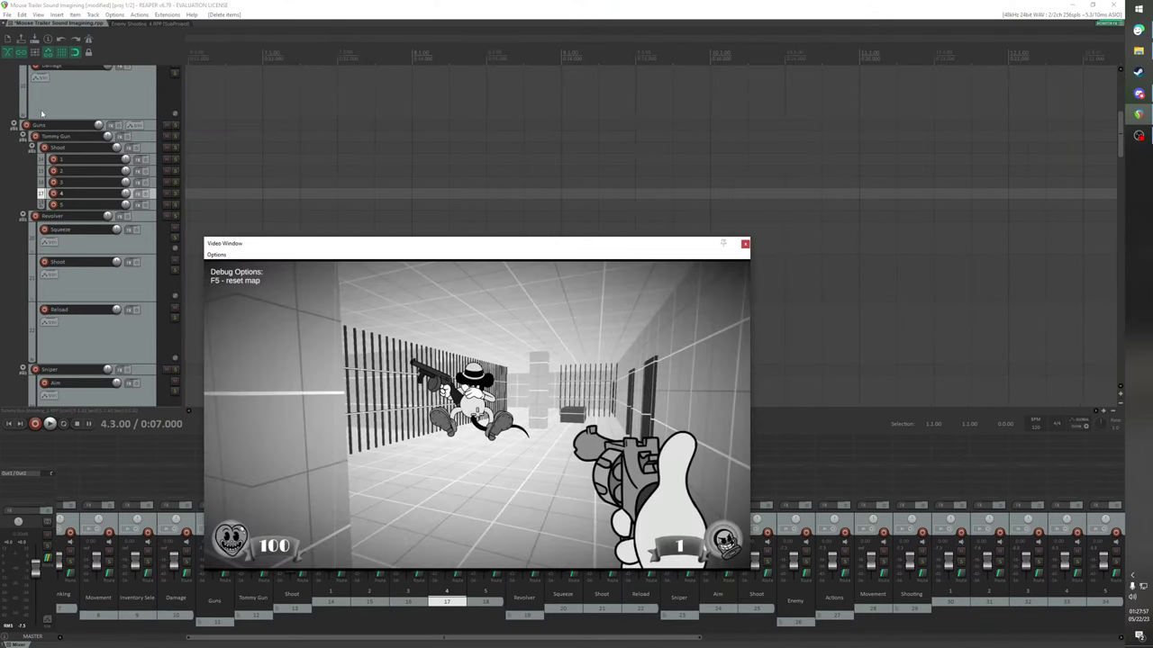
Compact the Tommy Gun folder and its Shoot subfolder, and bring the enemy Shooting tracks into view
{"action": "left_click", "coordinate": [32, 147]}
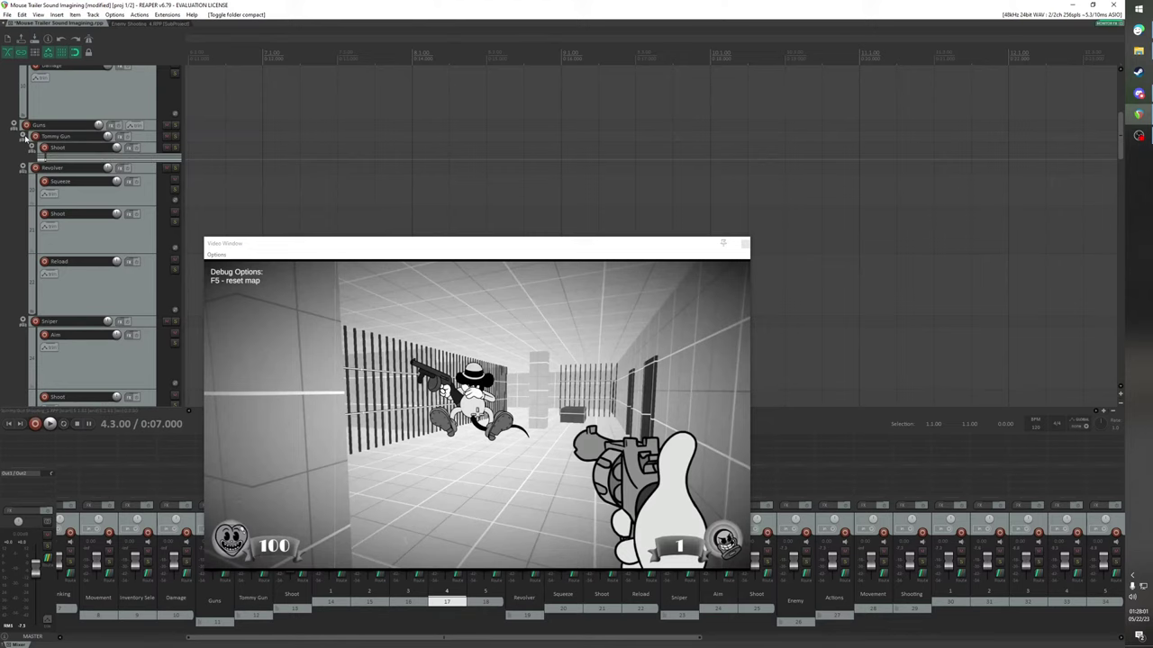
{"action": "left_click", "coordinate": [23, 136]}
{"action": "scroll", "coordinate": [139, 193], "scroll_direction": "down", "scroll_amount": 10}
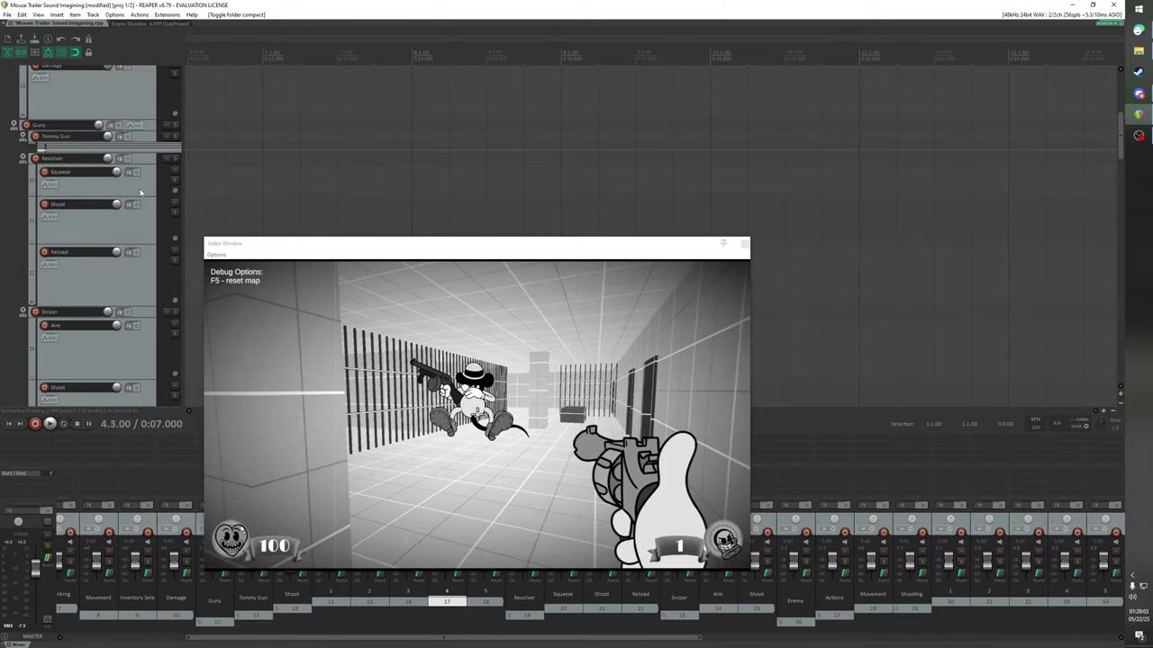
{"action": "scroll", "coordinate": [139, 192], "scroll_direction": "down", "scroll_amount": 2}
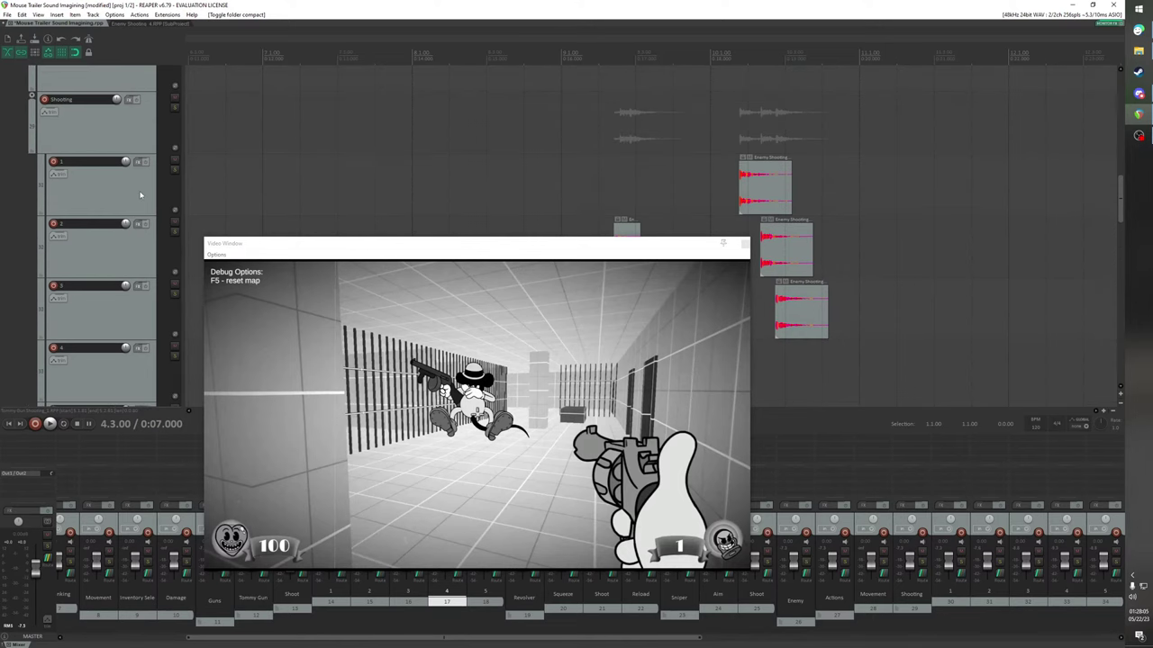
{"action": "scroll", "coordinate": [139, 194], "scroll_direction": "down", "scroll_amount": 4}
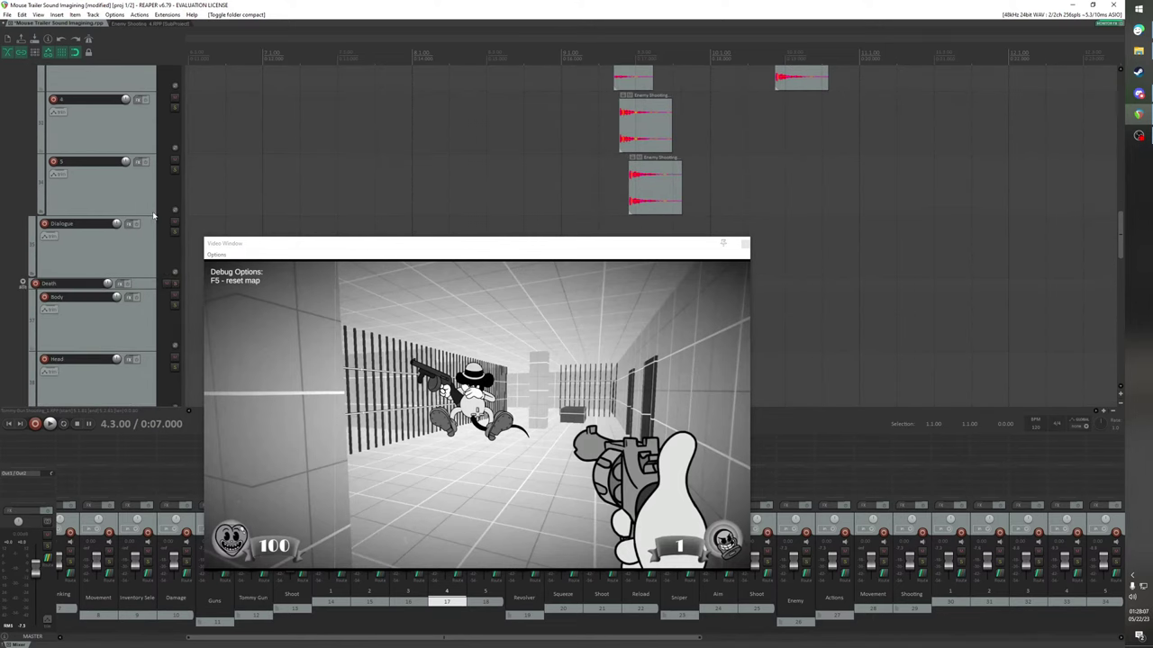
{"action": "scroll", "coordinate": [155, 217], "scroll_direction": "up", "scroll_amount": 3}
Play the trailer from 4.3.00 through to the MOUSE title to review the placed gunshots
{"action": "key", "text": "space"}
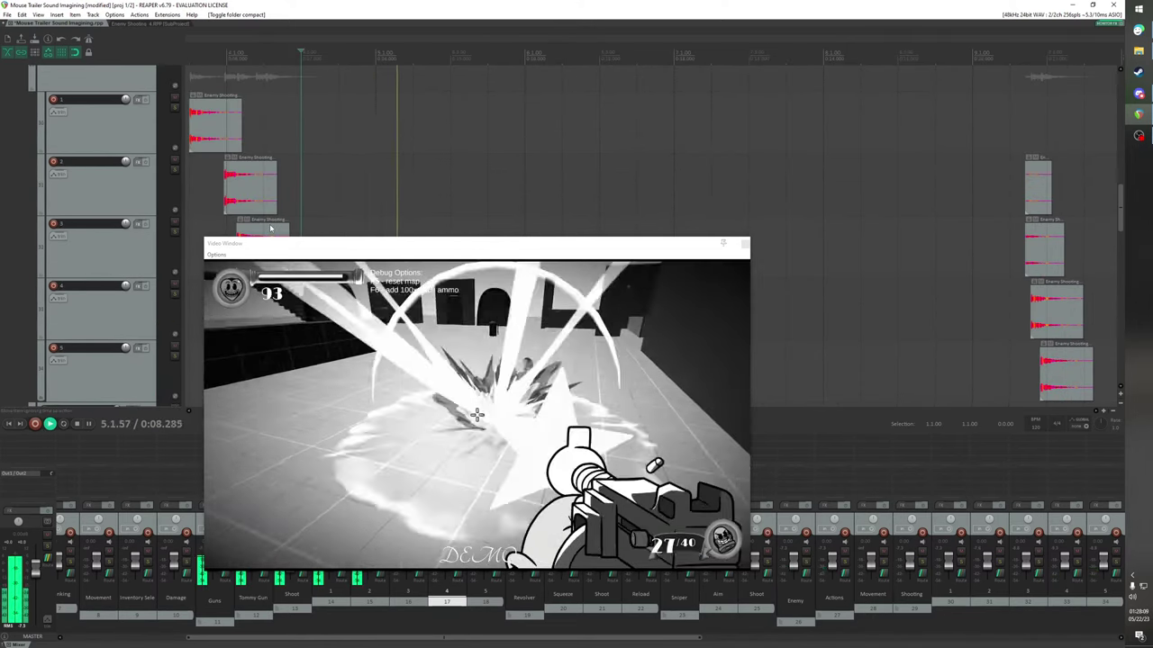
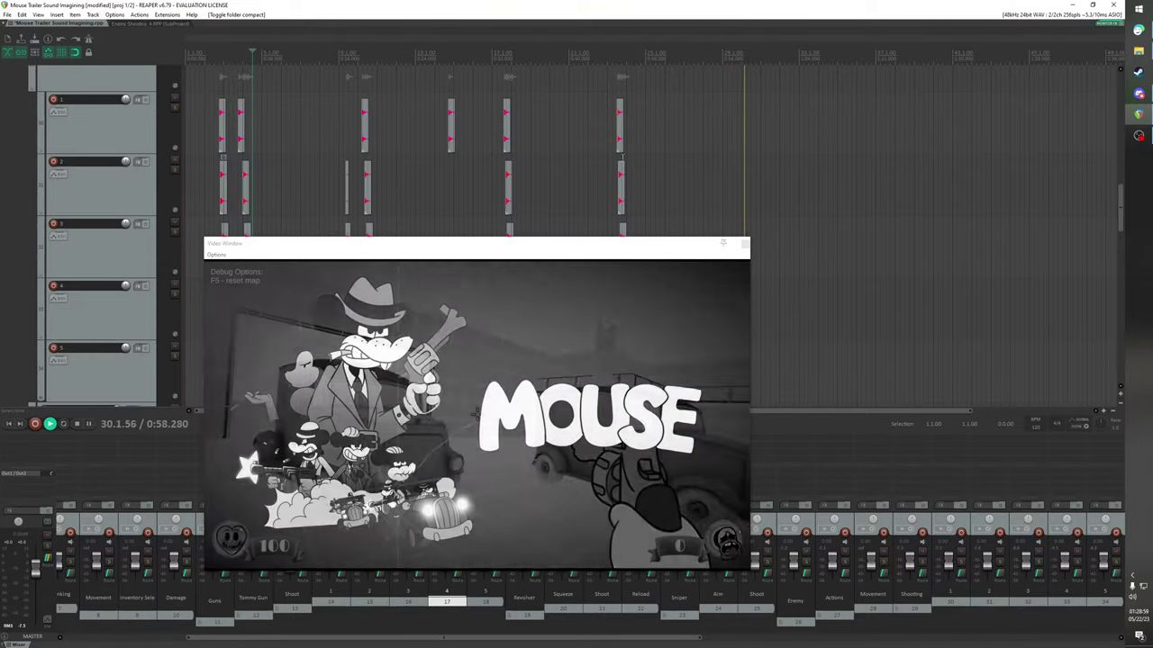
{"action": "key", "text": "space"}
{"action": "scroll", "coordinate": [474, 155], "scroll_direction": "down", "scroll_amount": 2}
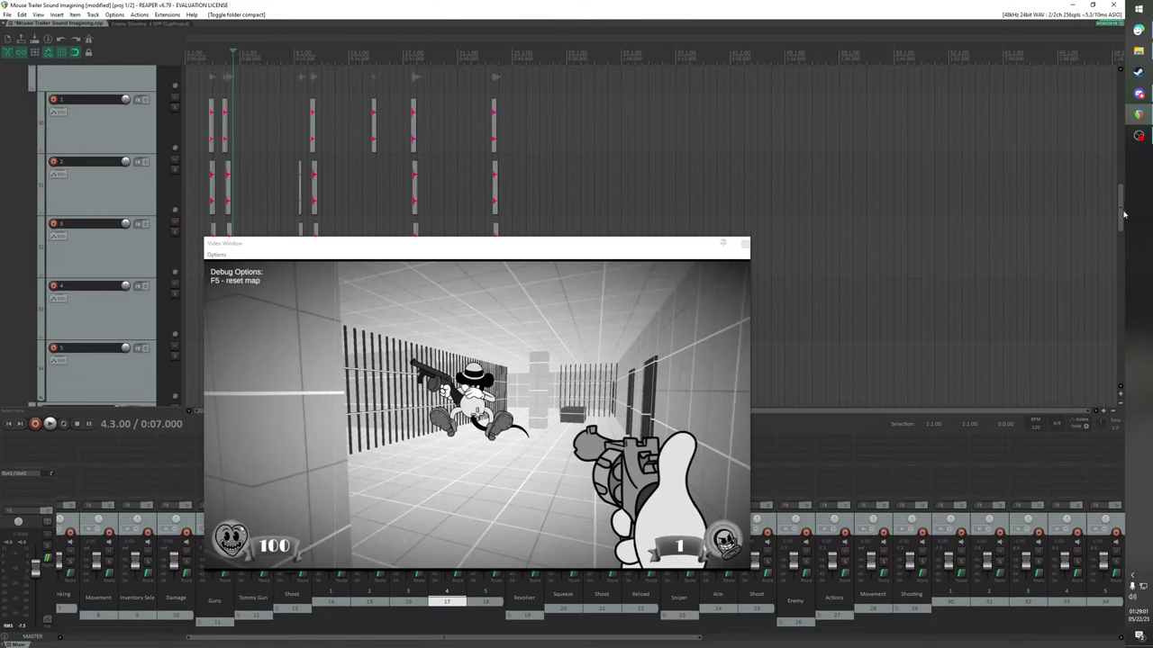
{"action": "left_click_drag", "start_coordinate": [1121, 221], "coordinate": [1087, 242]}
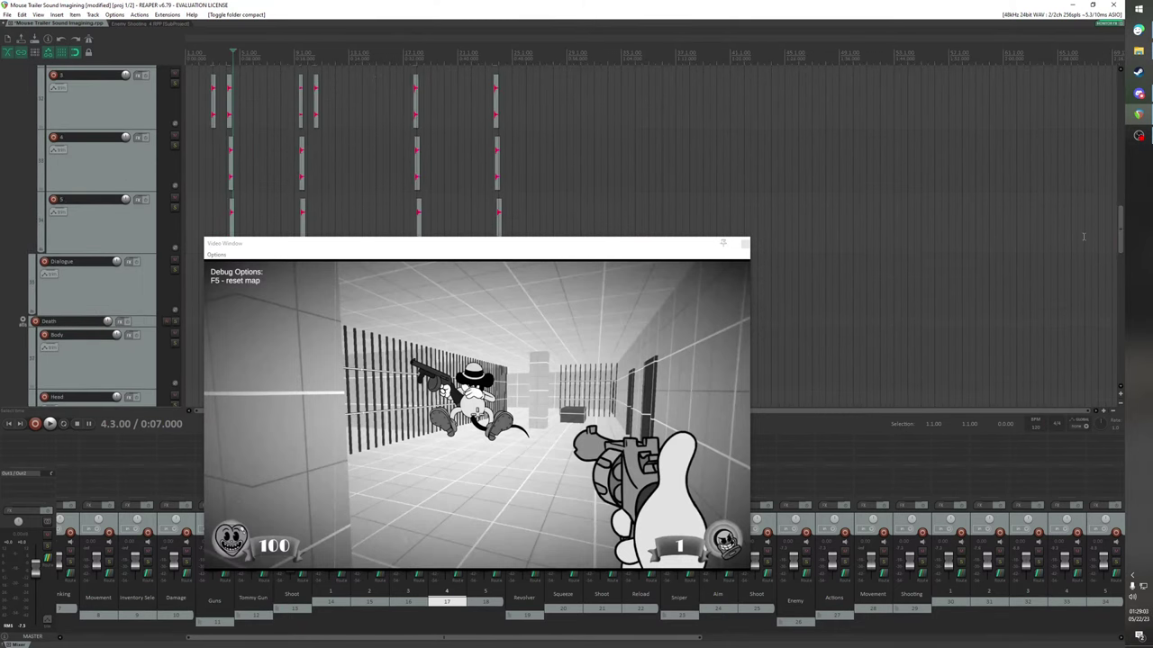
Close the Enemy Shooting_4 subproject and save the trailer project
{"action": "left_click_drag", "start_coordinate": [564, 249], "coordinate": [896, 123]}
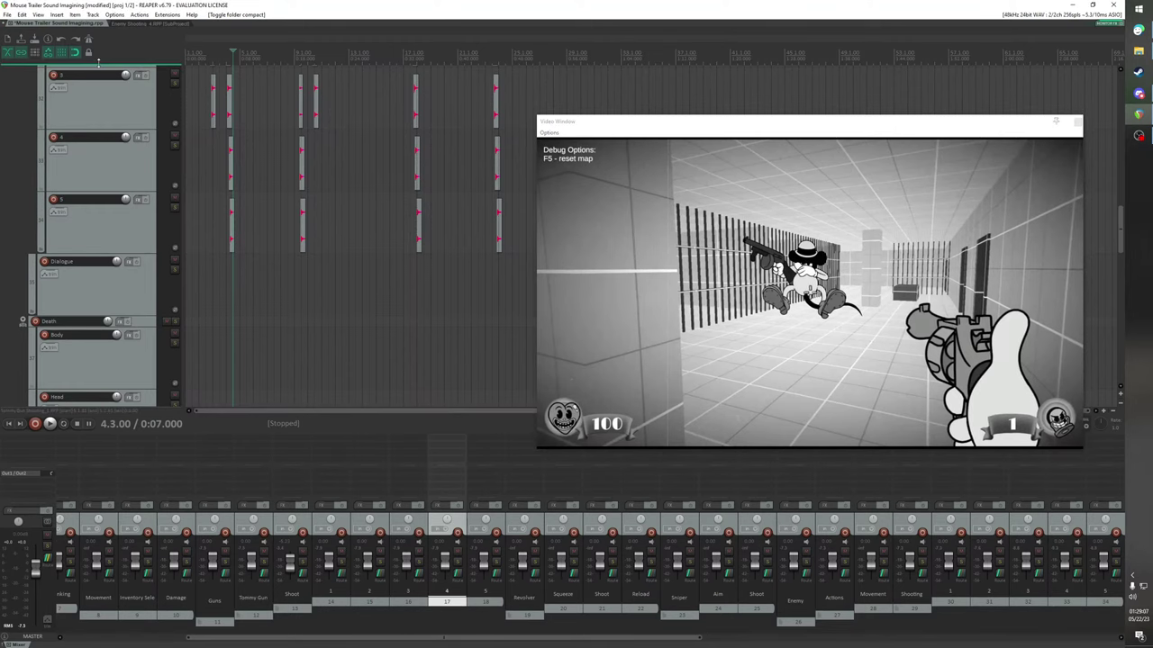
{"action": "left_click", "coordinate": [126, 24]}
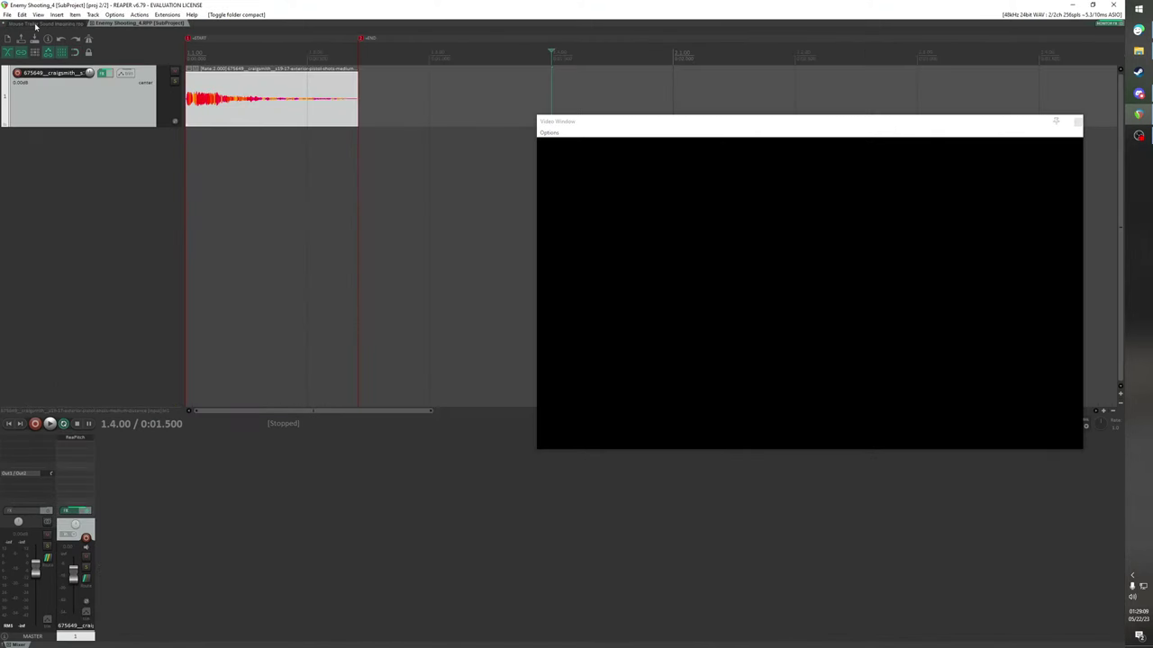
{"action": "left_click", "coordinate": [92, 24]}
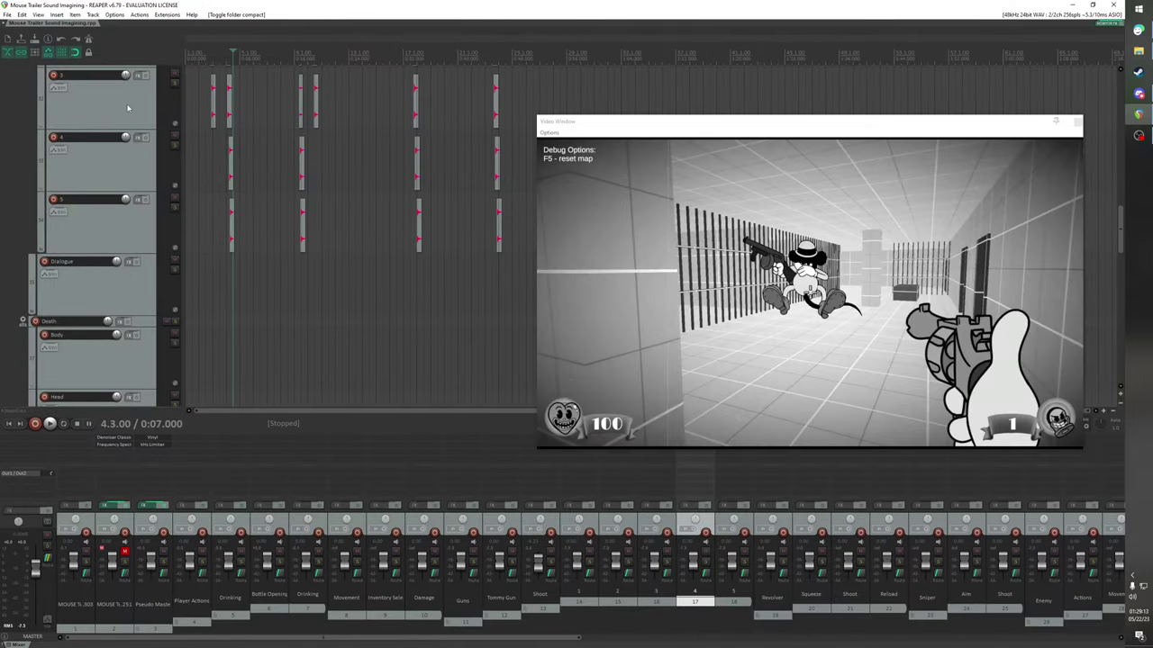
Play back the trailer from 4.3.00 and again from 2.4.00 to check the gunshot timing
{"action": "key", "text": "space"}
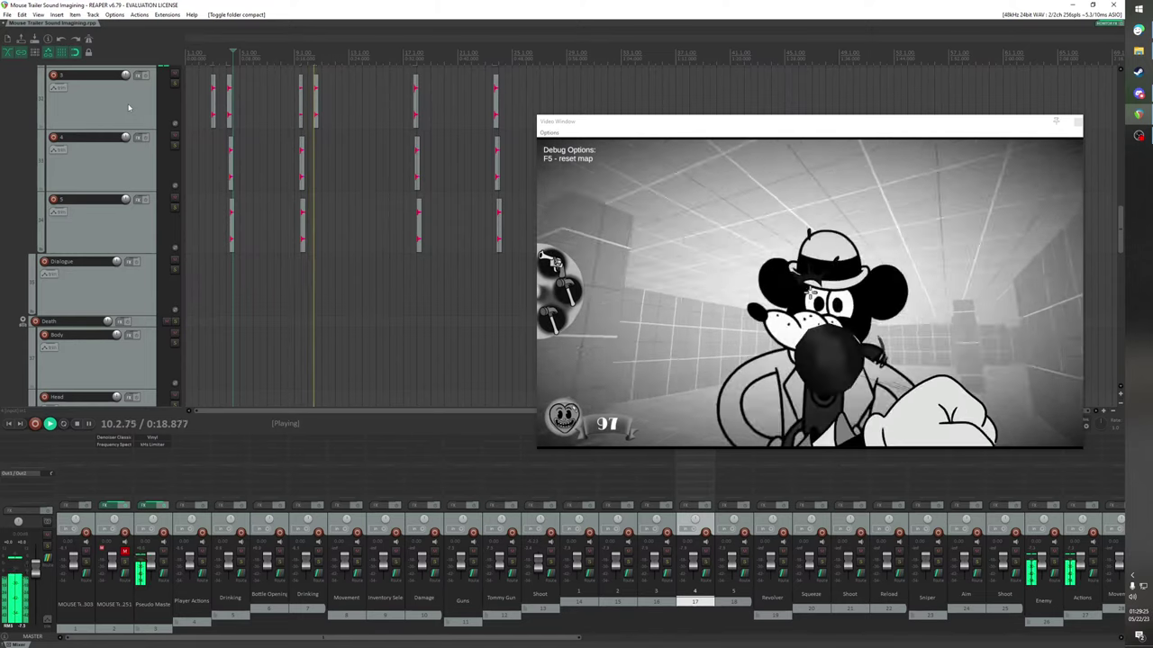
{"action": "key", "text": "space"}
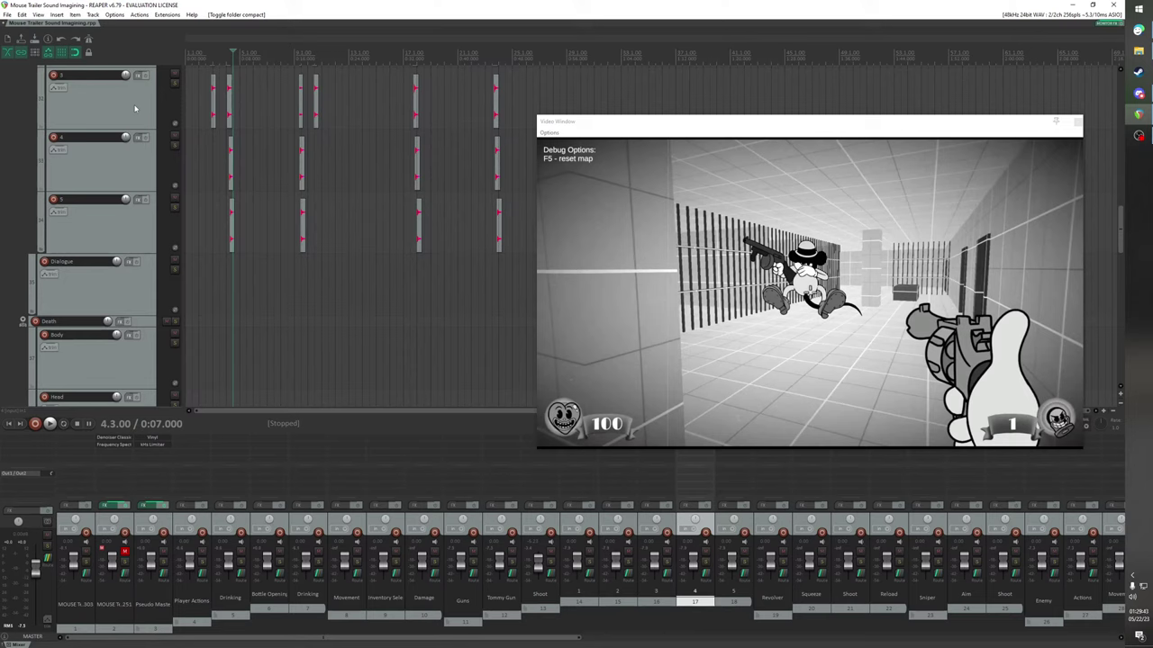
{"action": "scroll", "coordinate": [135, 108], "scroll_direction": "up", "scroll_amount": 2}
{"action": "scroll", "coordinate": [206, 144], "scroll_direction": "up", "scroll_amount": 5}
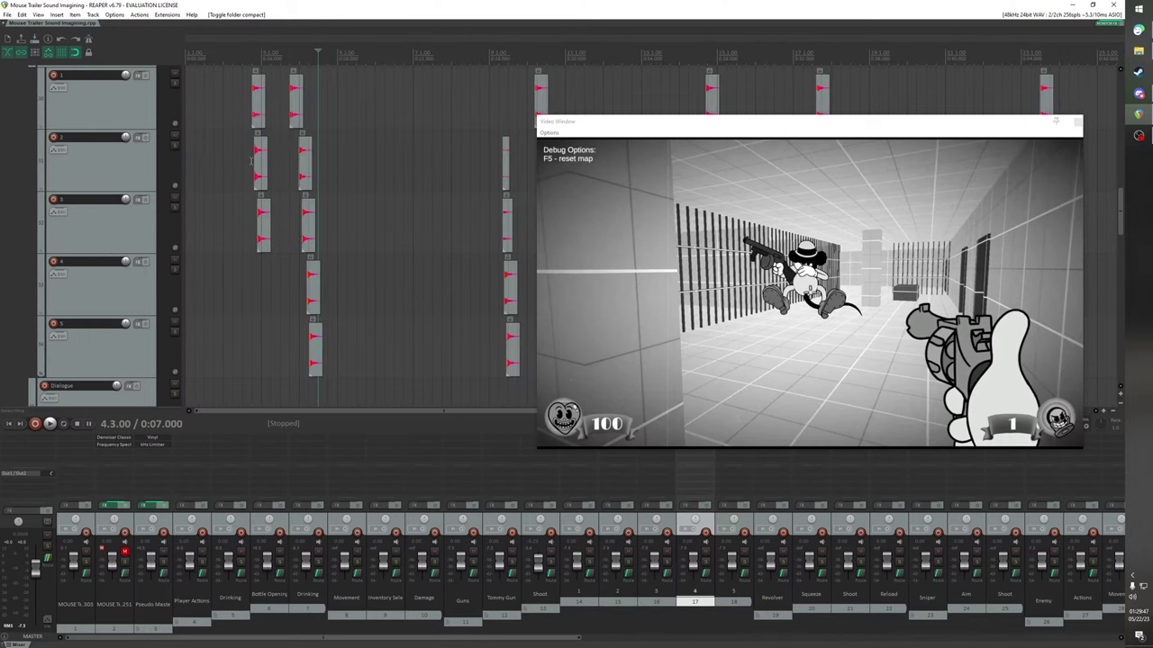
{"action": "key", "text": "space"}
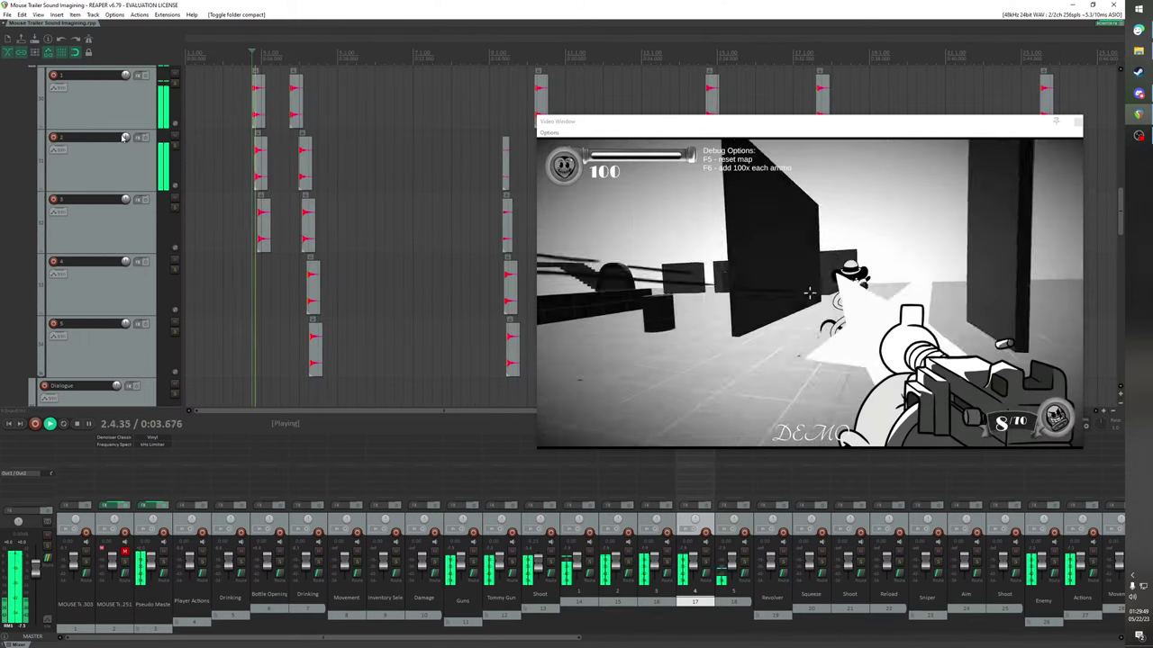
Compact the enemy Shooting folder and shrink the Shooting track to its minimum height
{"action": "scroll", "coordinate": [31, 135], "scroll_direction": "up", "scroll_amount": 2}
{"action": "left_click", "coordinate": [32, 134]}
{"action": "left_click", "coordinate": [31, 134]}
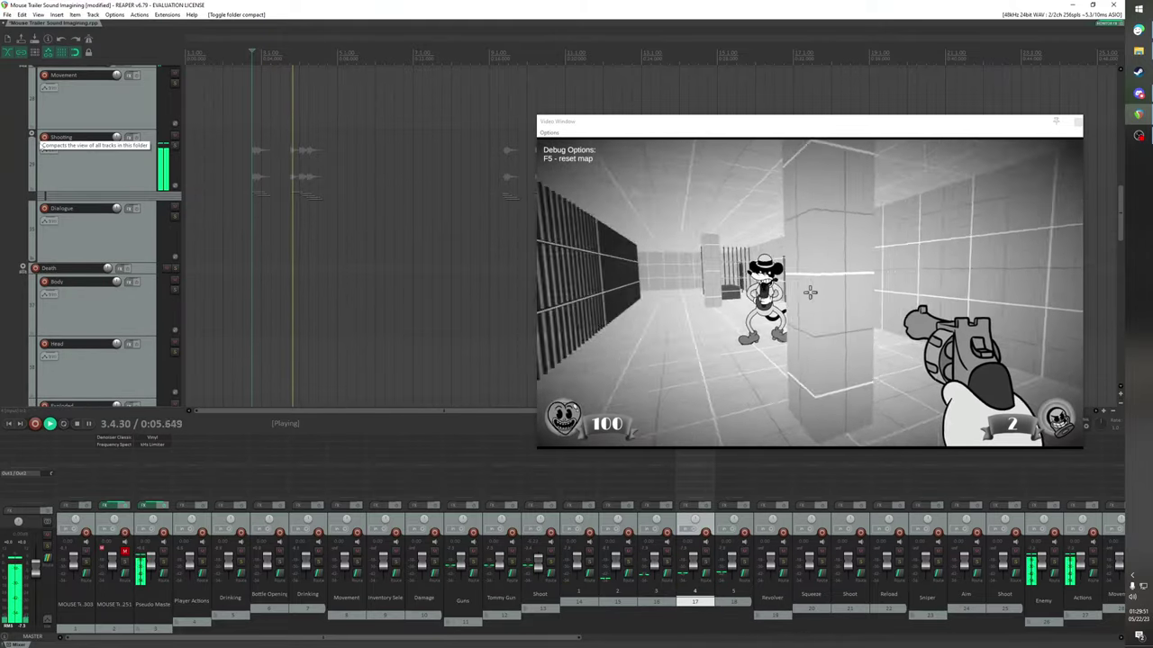
{"action": "left_click_drag", "start_coordinate": [84, 193], "coordinate": [84, 144]}
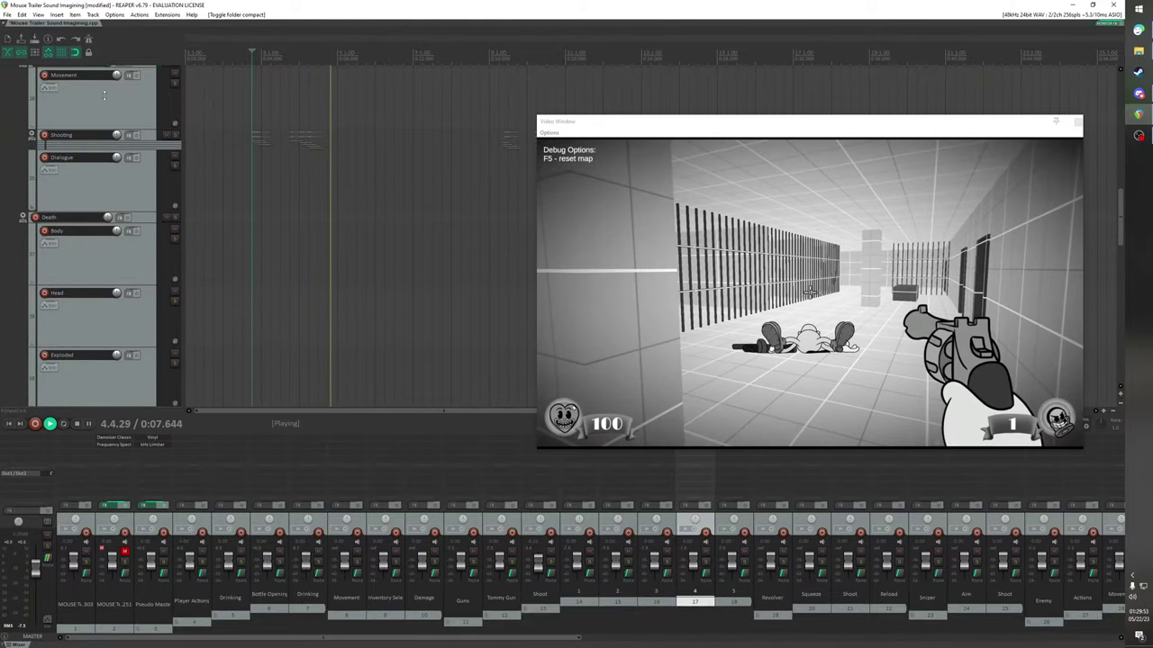
{"action": "scroll", "coordinate": [180, 177], "scroll_direction": "down", "scroll_amount": 1}
{"action": "key", "text": "space"}
Compact the Drinking folder under Player Actions and bring the Revolver and Sniper tracks into view
{"action": "scroll", "coordinate": [122, 185], "scroll_direction": "up", "scroll_amount": 5}
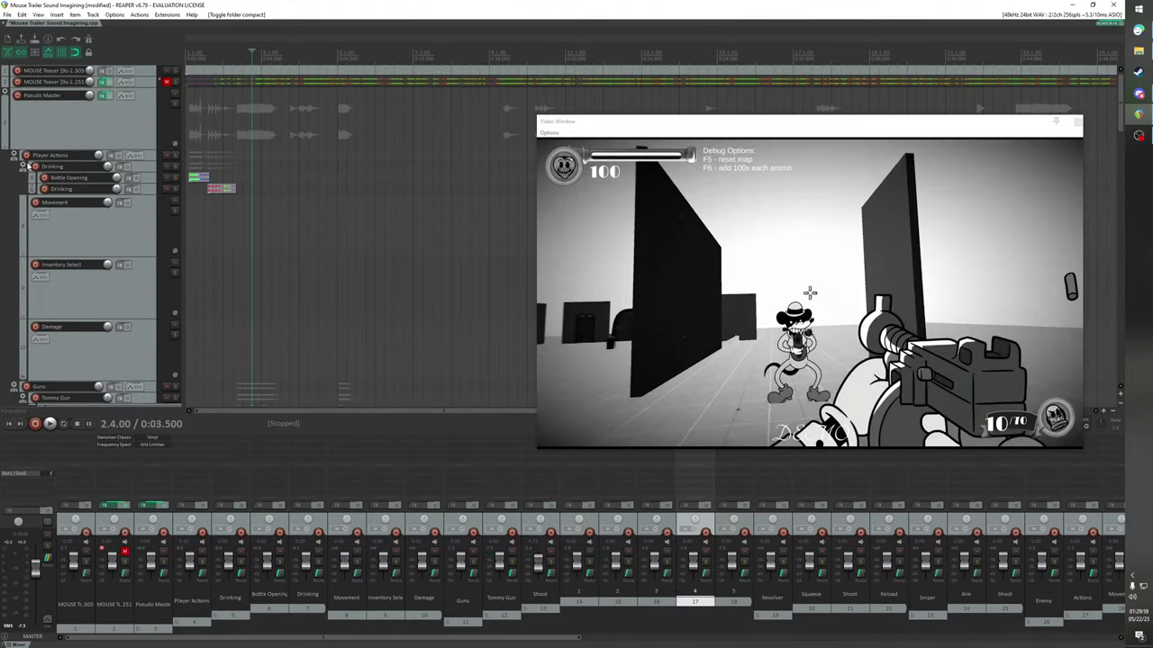
{"action": "left_click", "coordinate": [26, 168]}
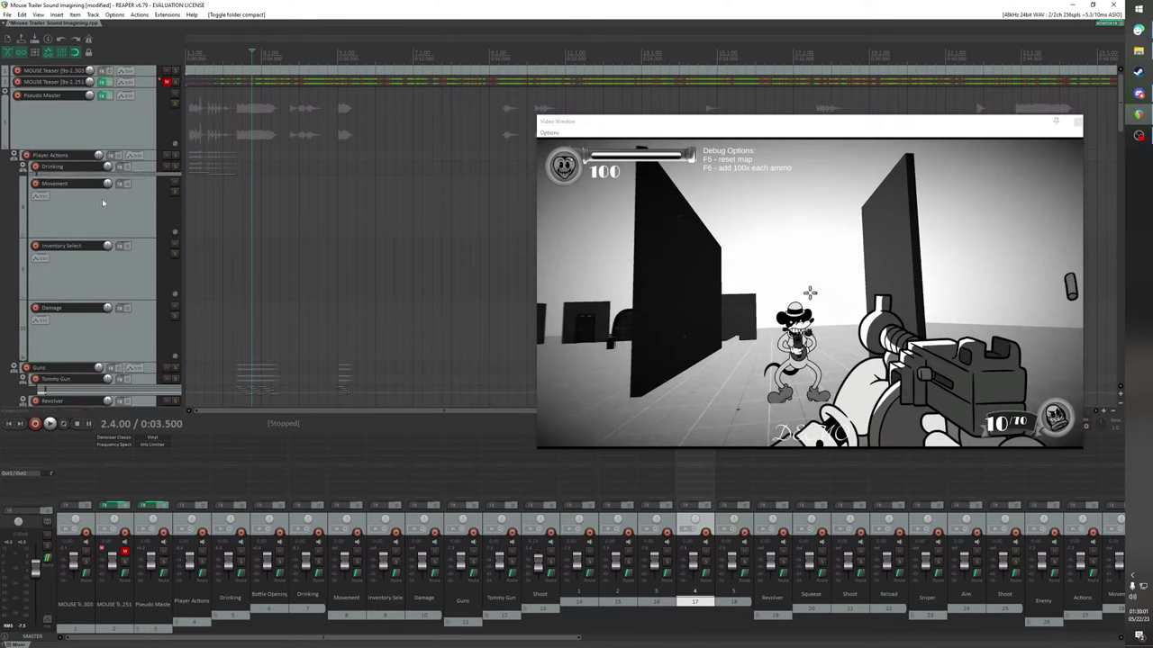
{"action": "scroll", "coordinate": [103, 204], "scroll_direction": "down", "scroll_amount": 8}
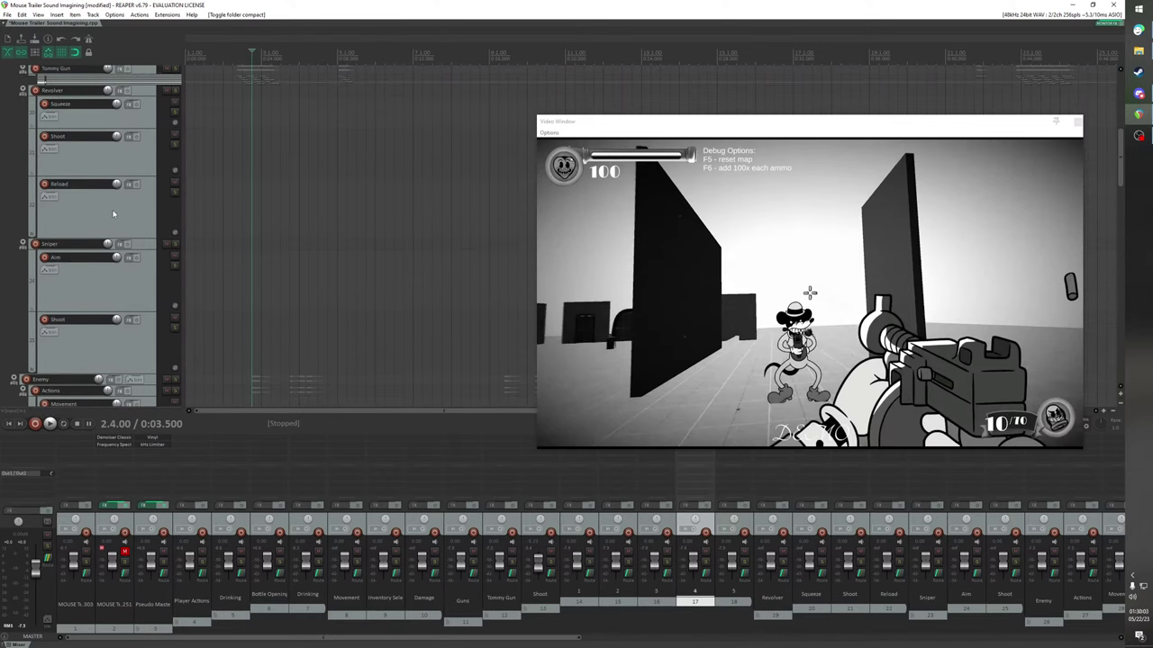
{"action": "scroll", "coordinate": [113, 213], "scroll_direction": "up", "scroll_amount": 2}
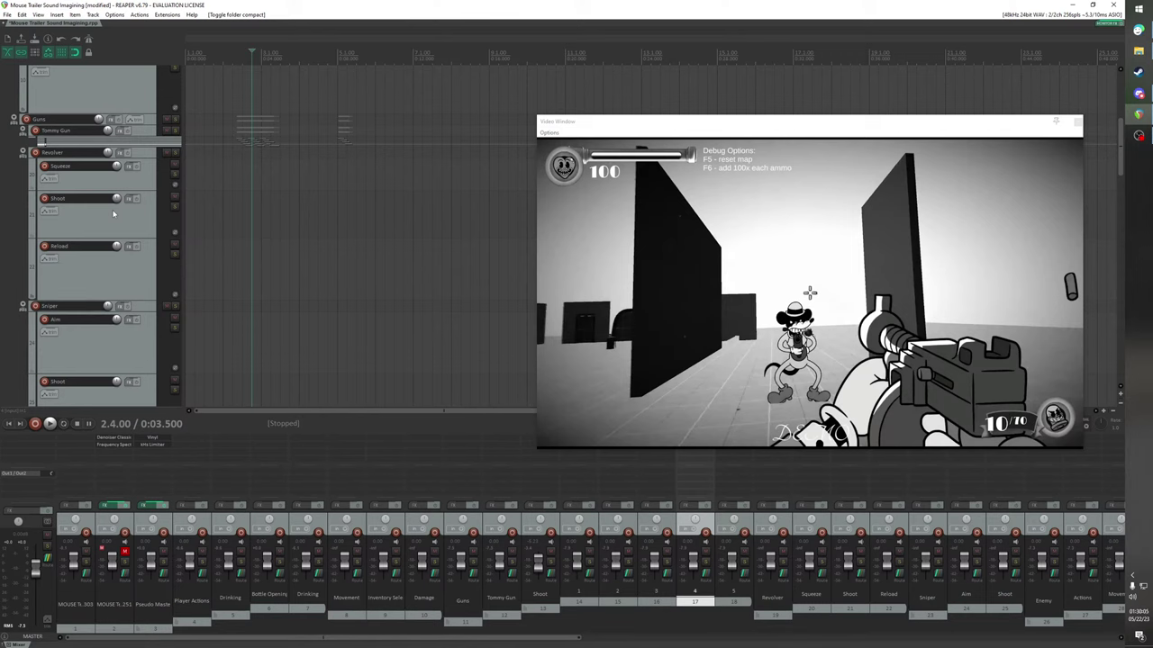
{"action": "scroll", "coordinate": [113, 213], "scroll_direction": "down", "scroll_amount": 4}
Play the trailer twice from the start to review the opening gunfight and prison scene
{"action": "left_click", "coordinate": [185, 93]}
{"action": "key", "text": "space"}
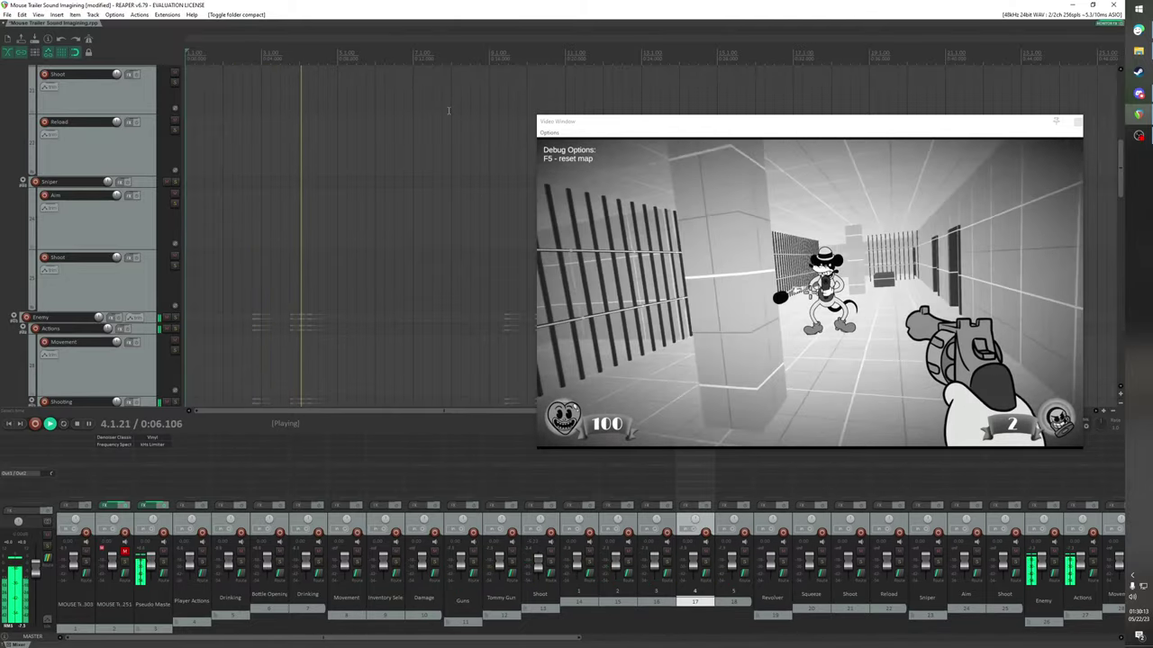
{"action": "key", "text": "space"}
{"action": "key", "text": "space"}
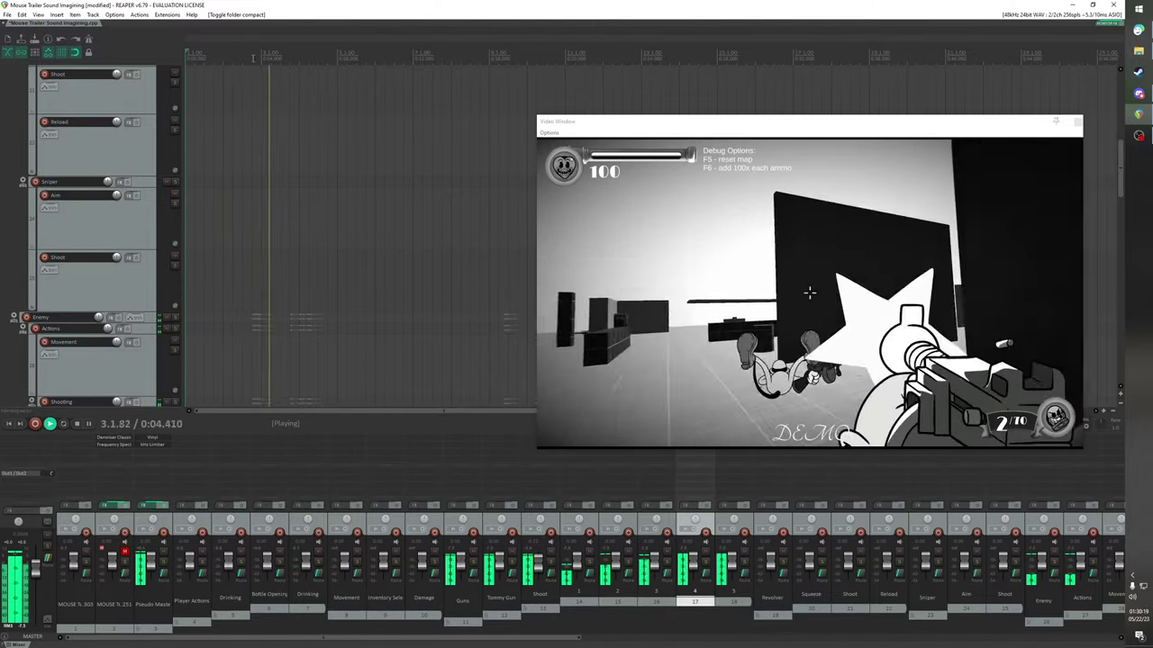
{"action": "key", "text": "space"}
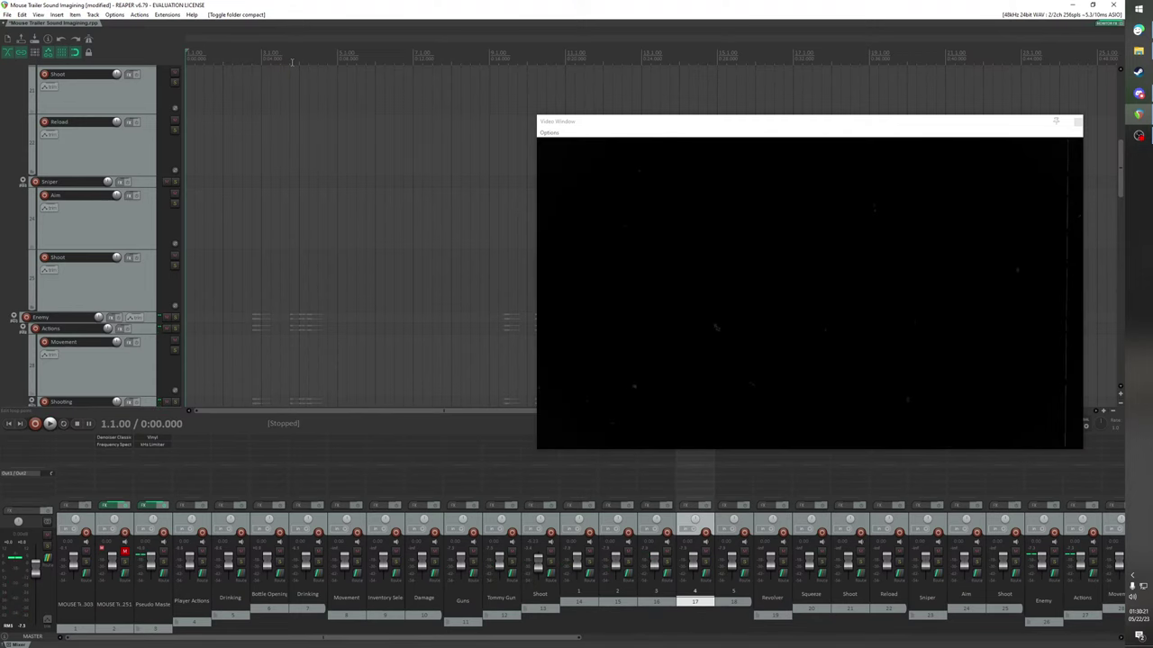
Audition the prison scene's shooting and place the edit cursor at 4.2.20, just before the revolver shot, for playback
{"action": "left_click", "coordinate": [289, 57]}
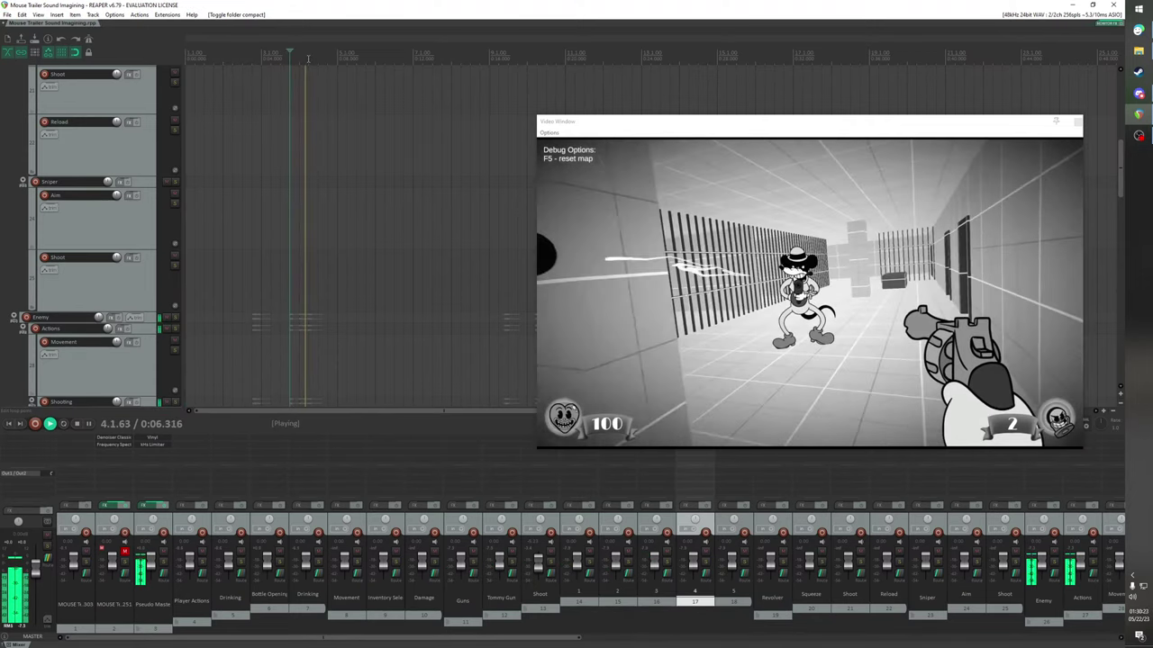
{"action": "left_click", "coordinate": [315, 57]}
{"action": "scroll", "coordinate": [375, 54], "scroll_direction": "up", "scroll_amount": 2}
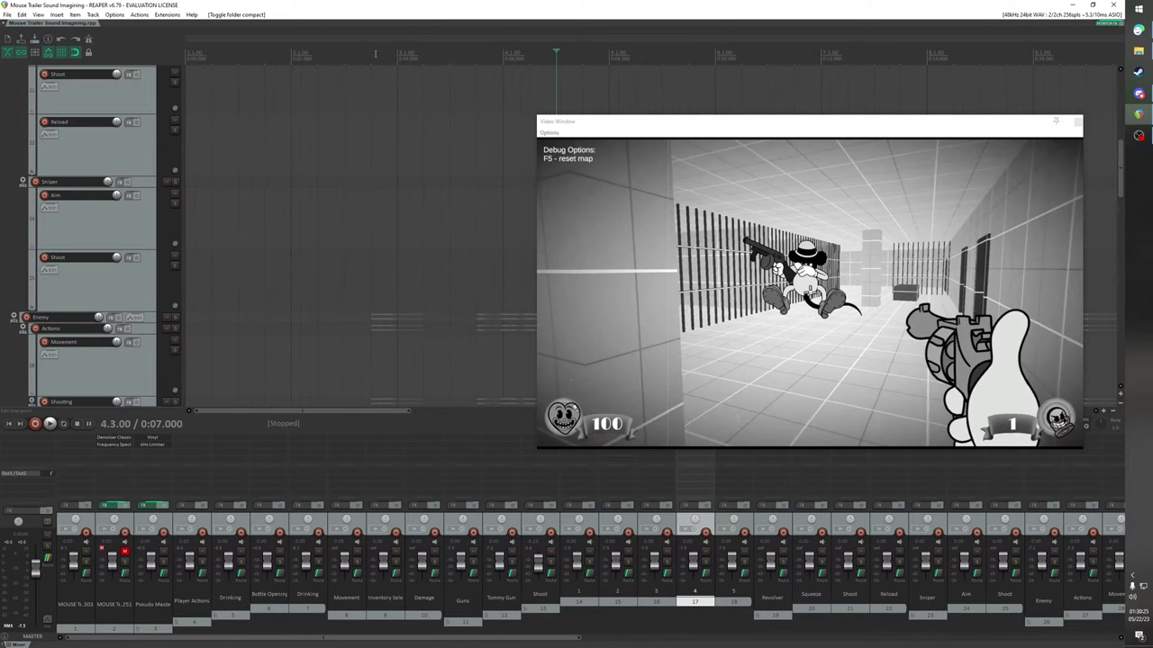
{"action": "left_click", "coordinate": [533, 58]}
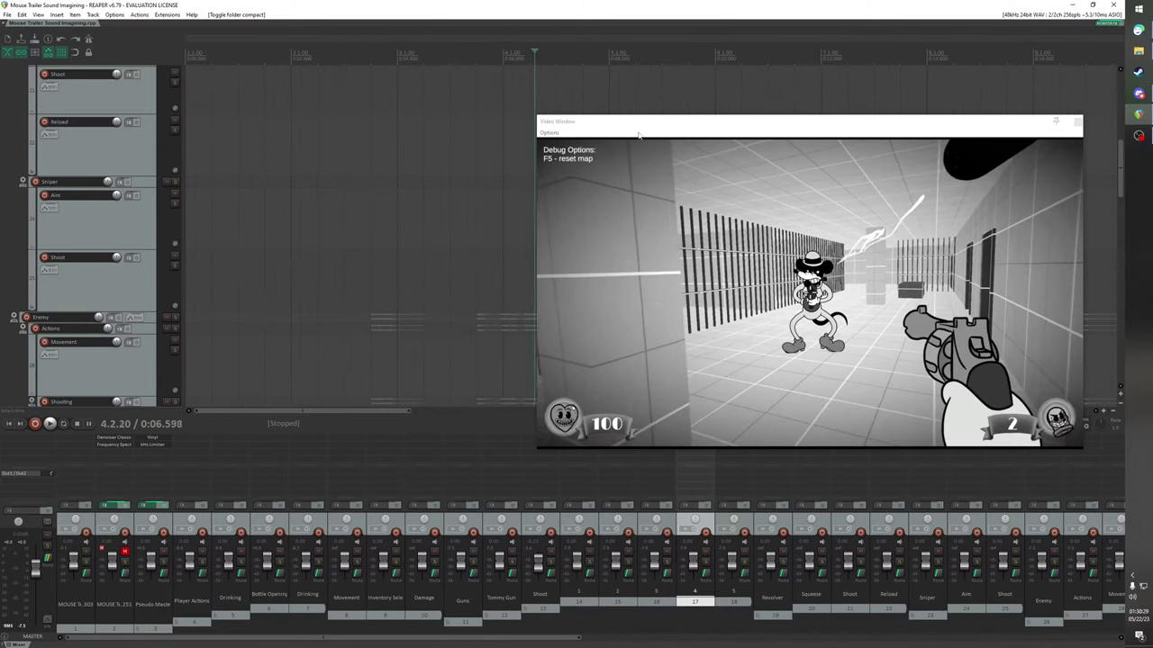
{"action": "key", "text": "space"}
{"action": "key", "text": "space"}
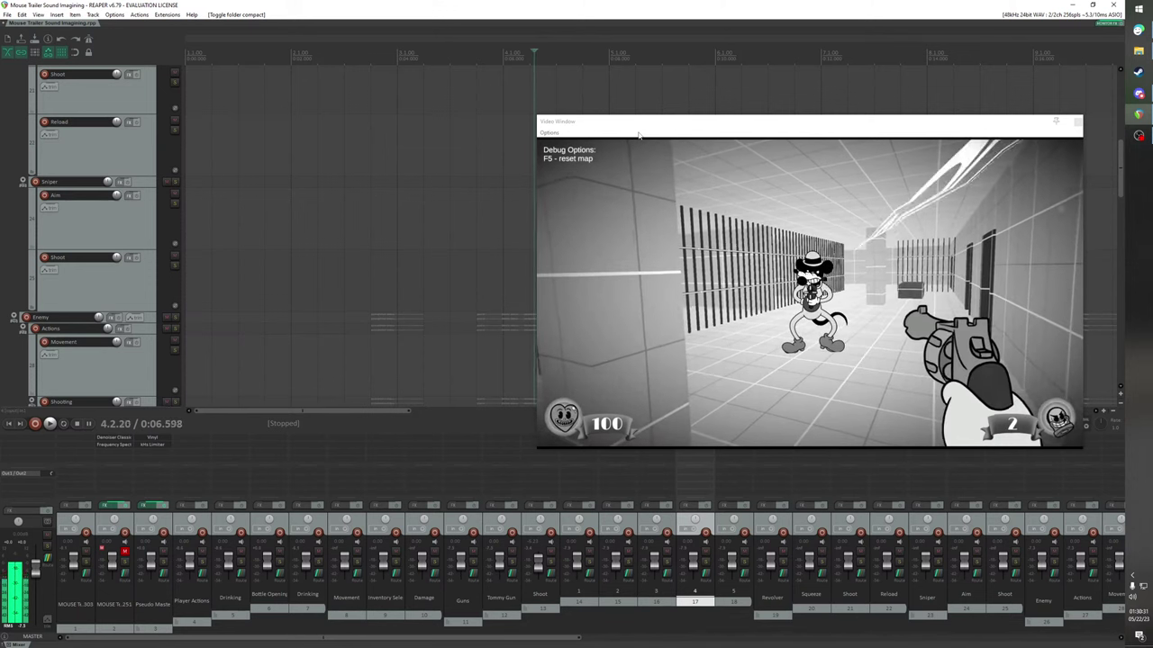
Nudge the edit cursor to 4.2.27, where the revolver's muzzle flash appears in the prison scene
{"action": "key", "text": "Right"}
{"action": "key", "text": "Right"}
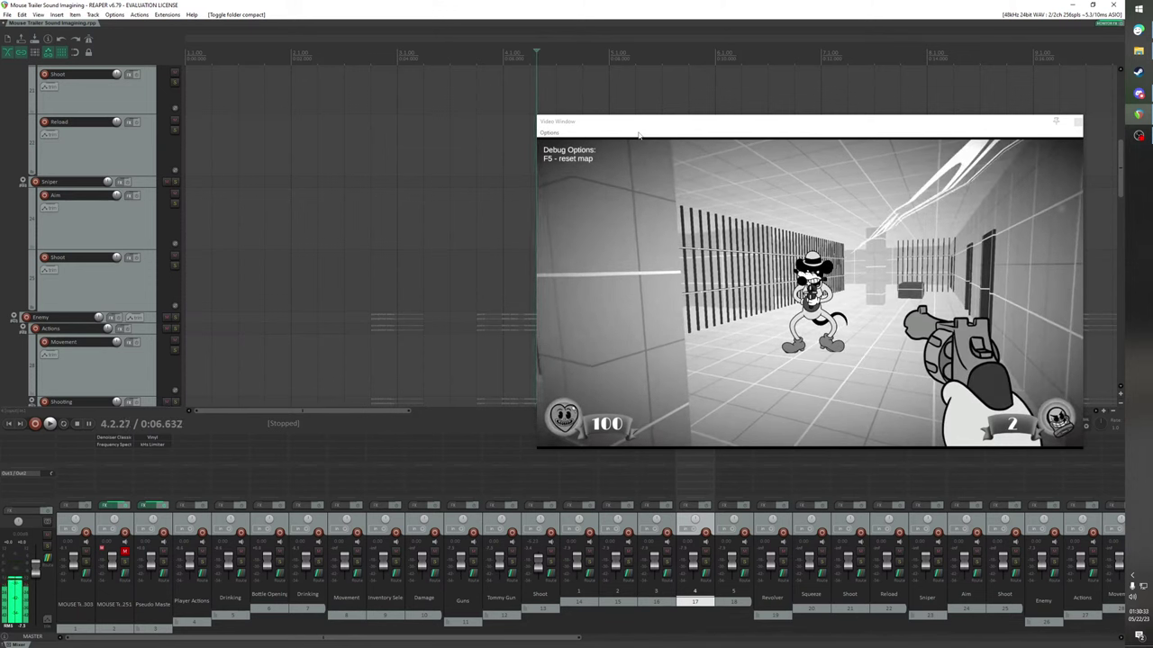
{"action": "key", "text": "Right"}
{"action": "key", "text": "Left"}
{"action": "key", "text": "Left"}
{"action": "key", "text": "Right"}
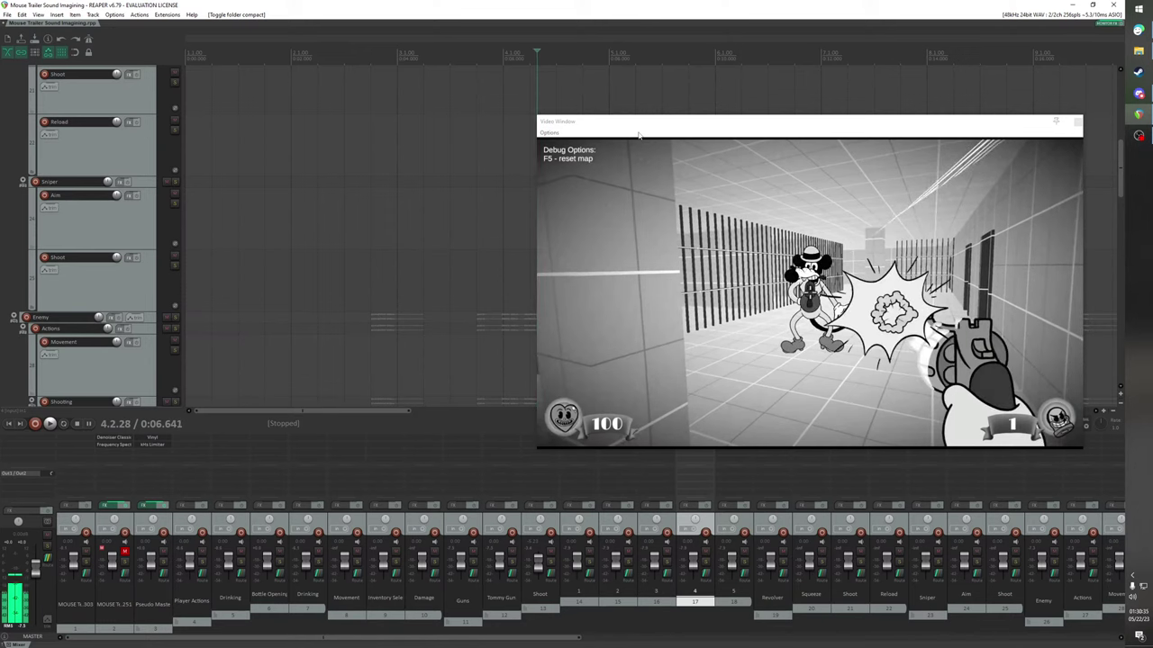
{"action": "scroll", "coordinate": [566, 107], "scroll_direction": "down", "scroll_amount": 2}
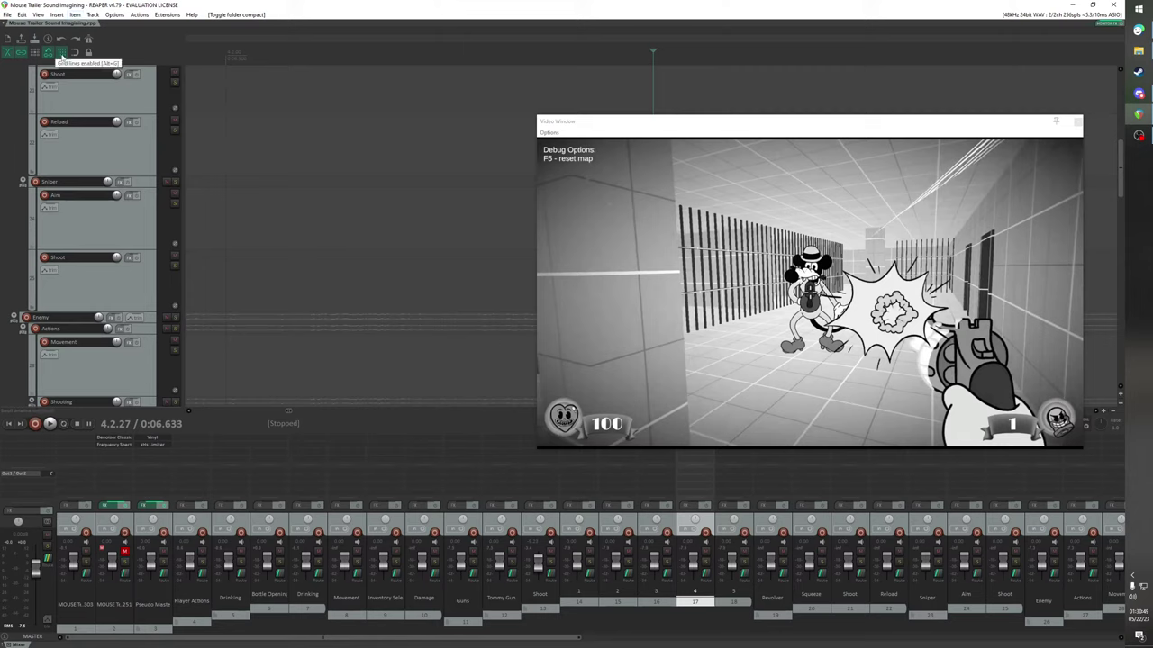
{"action": "left_click", "coordinate": [57, 15]}
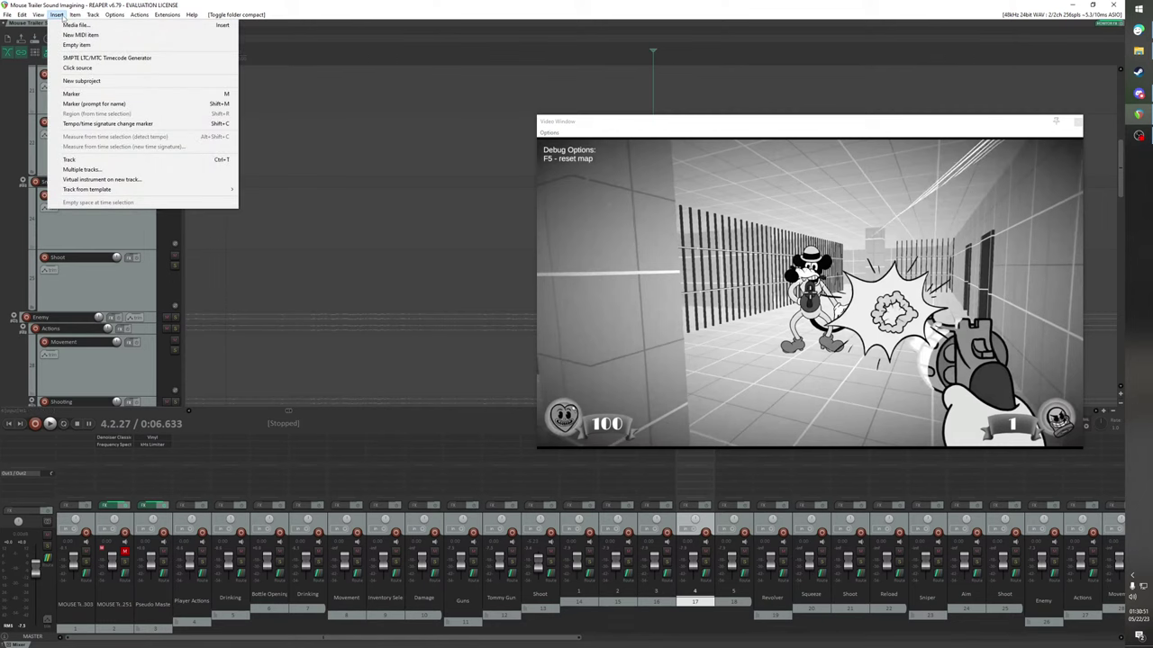
{"action": "left_click", "coordinate": [82, 82]}
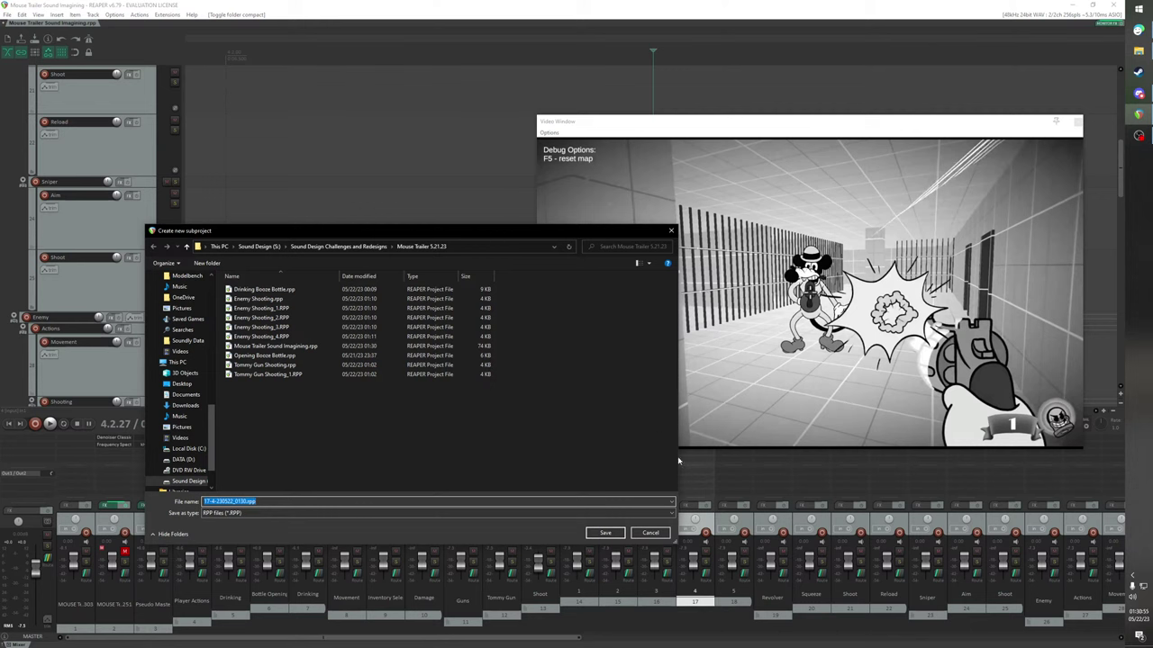
{"action": "left_click", "coordinate": [650, 532]}
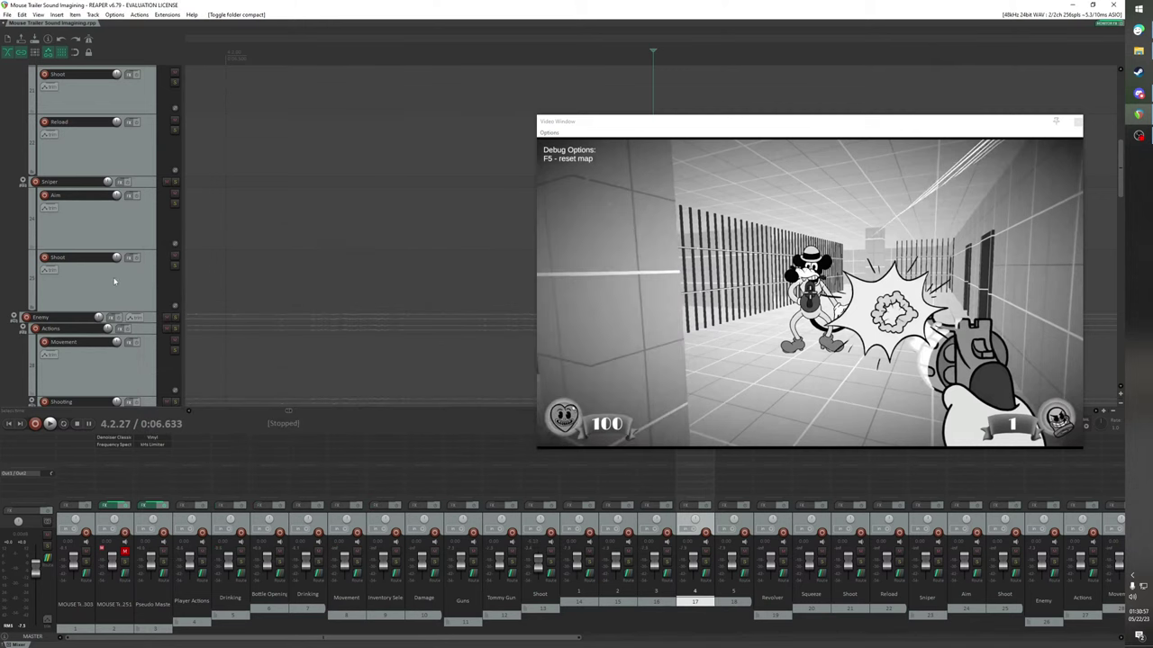
Insert a new subproject named "Revolver Shoot" on the Revolver's Shoot track at the edit cursor
{"action": "scroll", "coordinate": [115, 282], "scroll_direction": "up", "scroll_amount": 3}
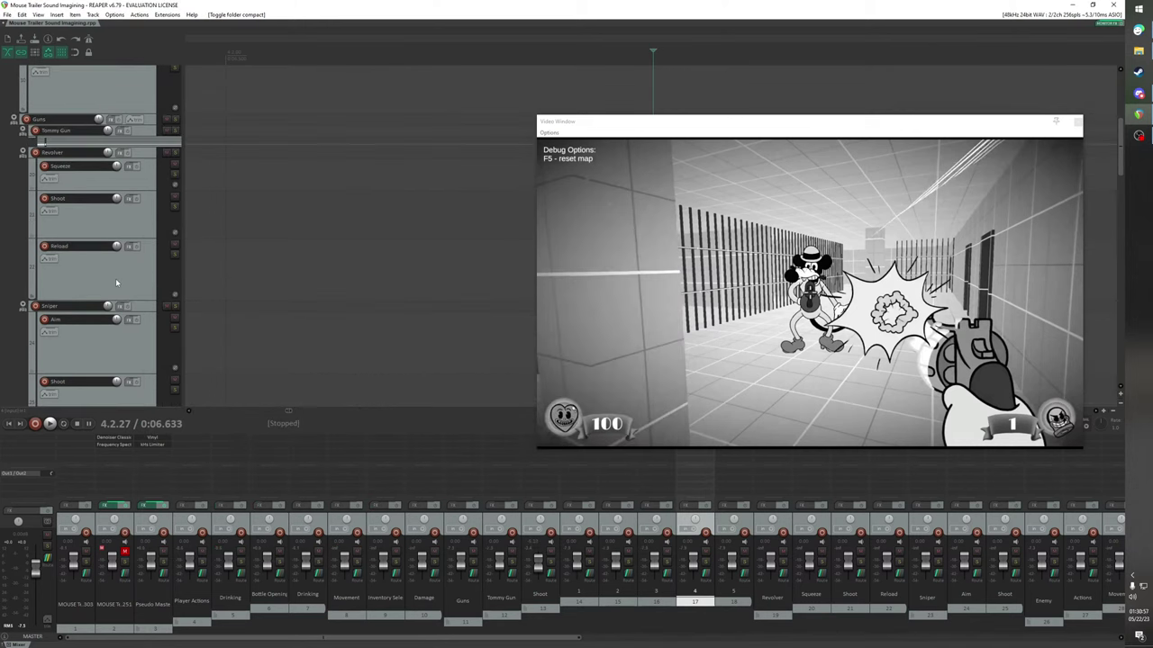
{"action": "left_click", "coordinate": [97, 232]}
{"action": "left_click", "coordinate": [56, 15]}
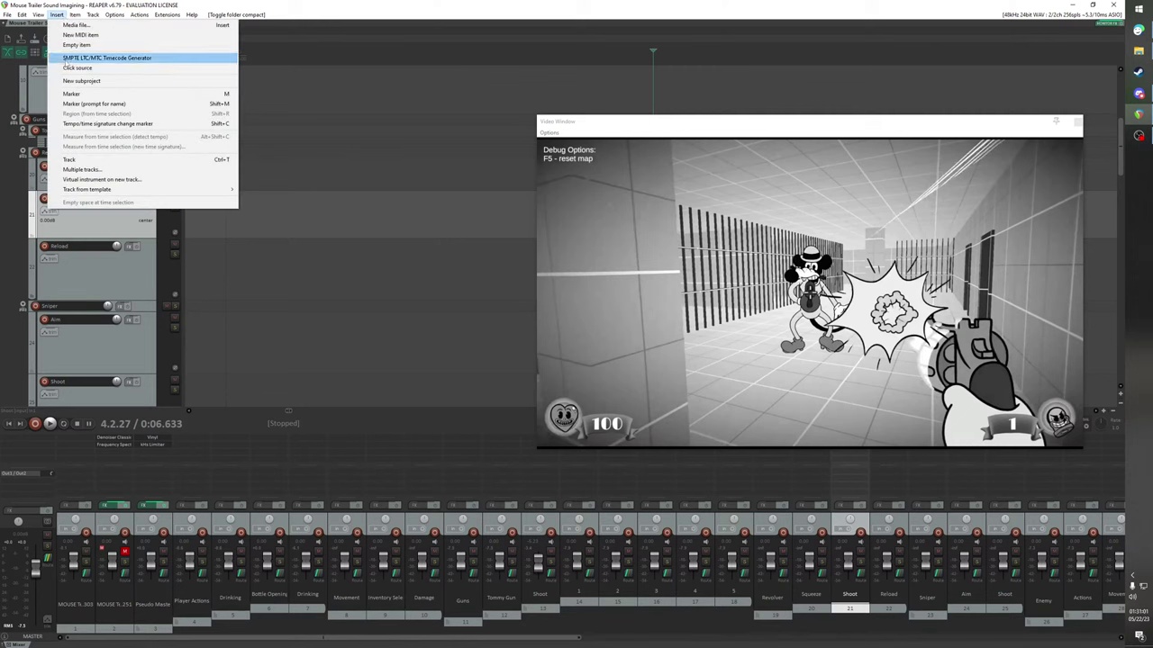
{"action": "left_click", "coordinate": [81, 80]}
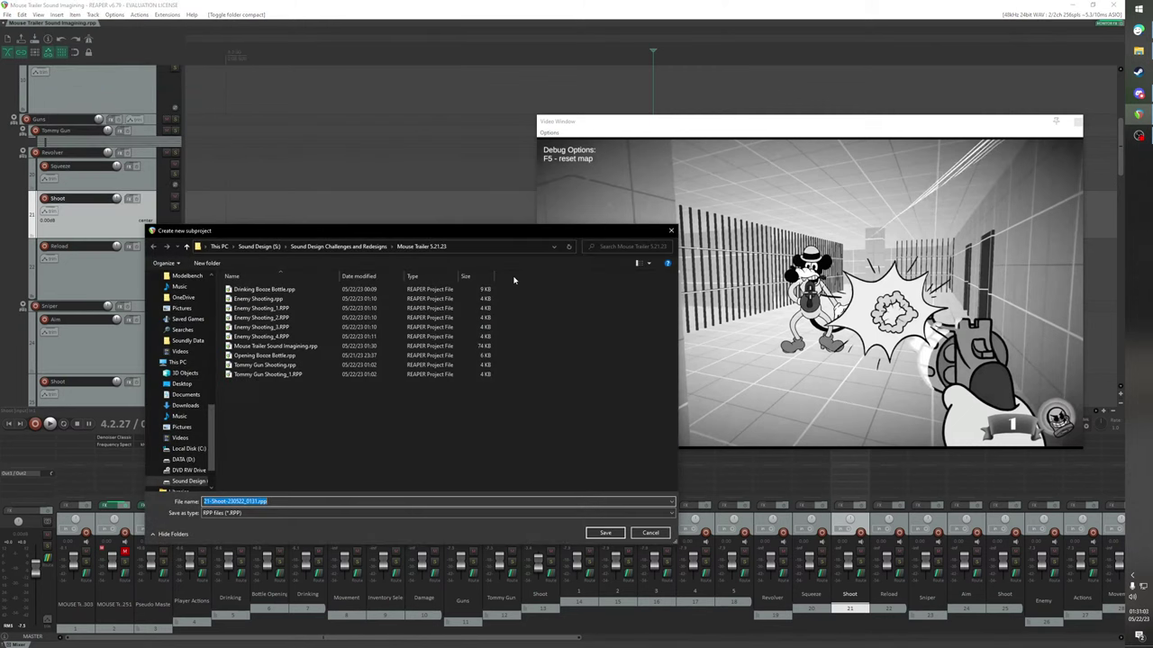
{"action": "type", "text": "Revolver Shoot"}
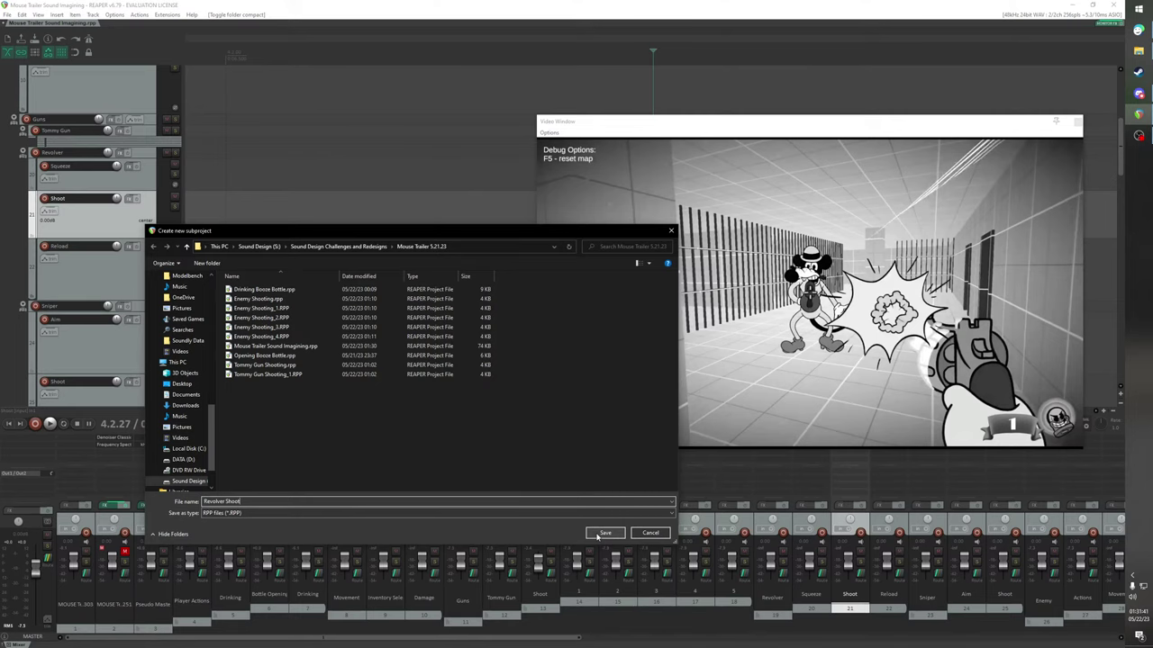
{"action": "left_click", "coordinate": [601, 533]}
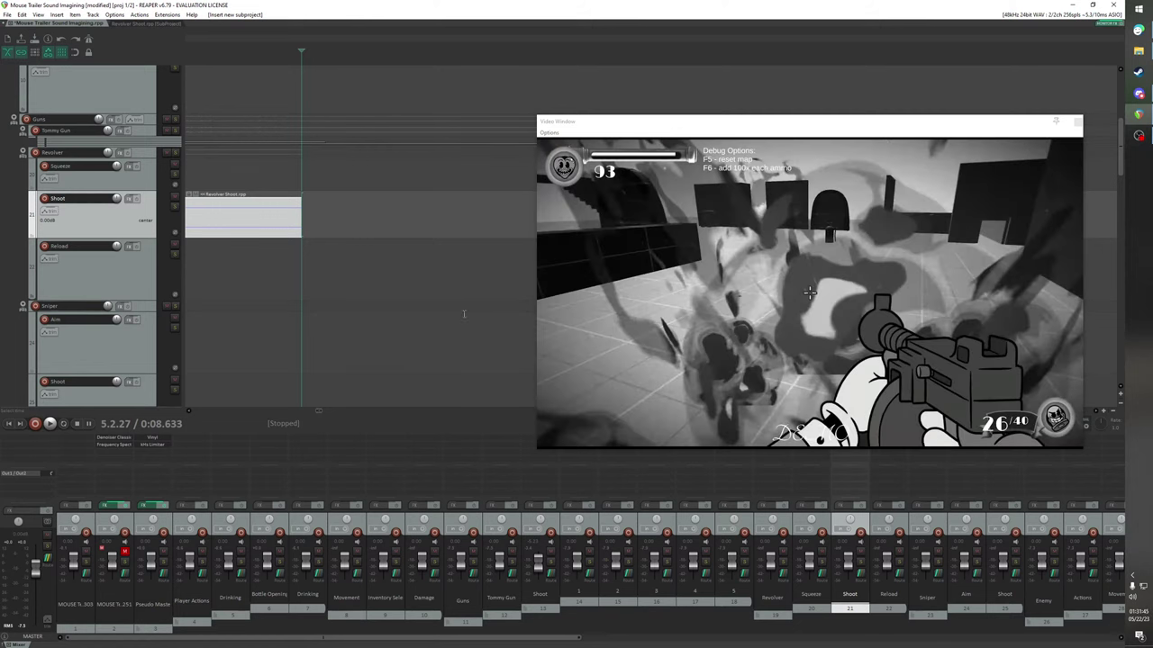
Move the video window clear of the new item, open the Revolver Shoot subproject and add a track
{"action": "scroll", "coordinate": [275, 264], "scroll_direction": "up", "scroll_amount": 3}
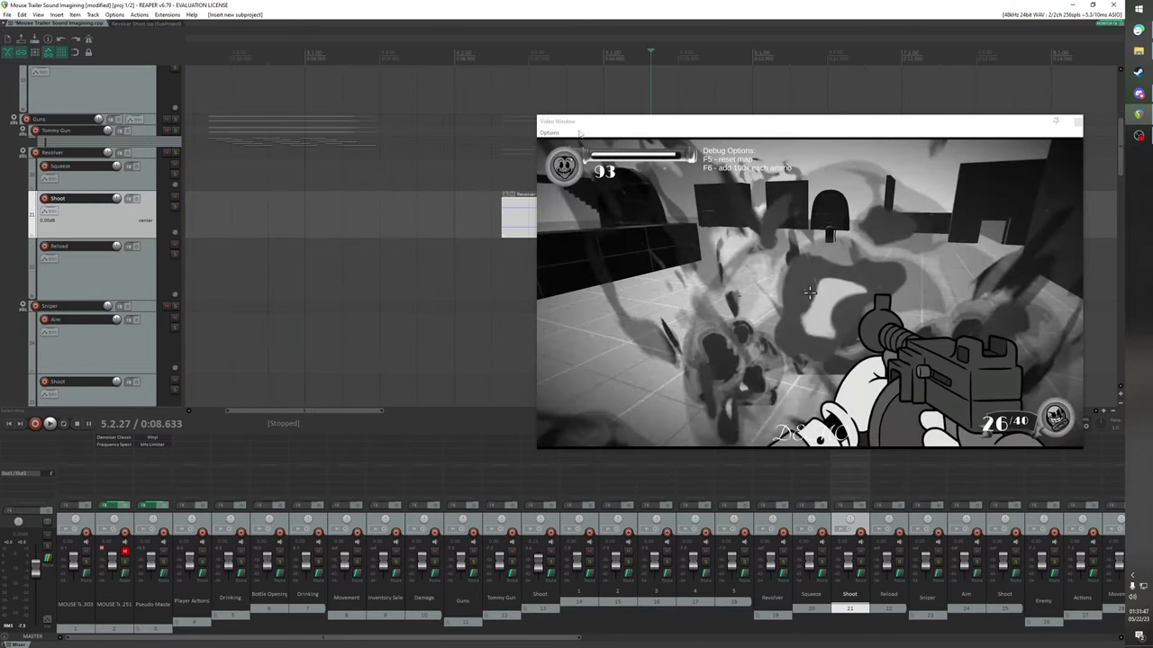
{"action": "left_click_drag", "start_coordinate": [605, 127], "coordinate": [563, 346]}
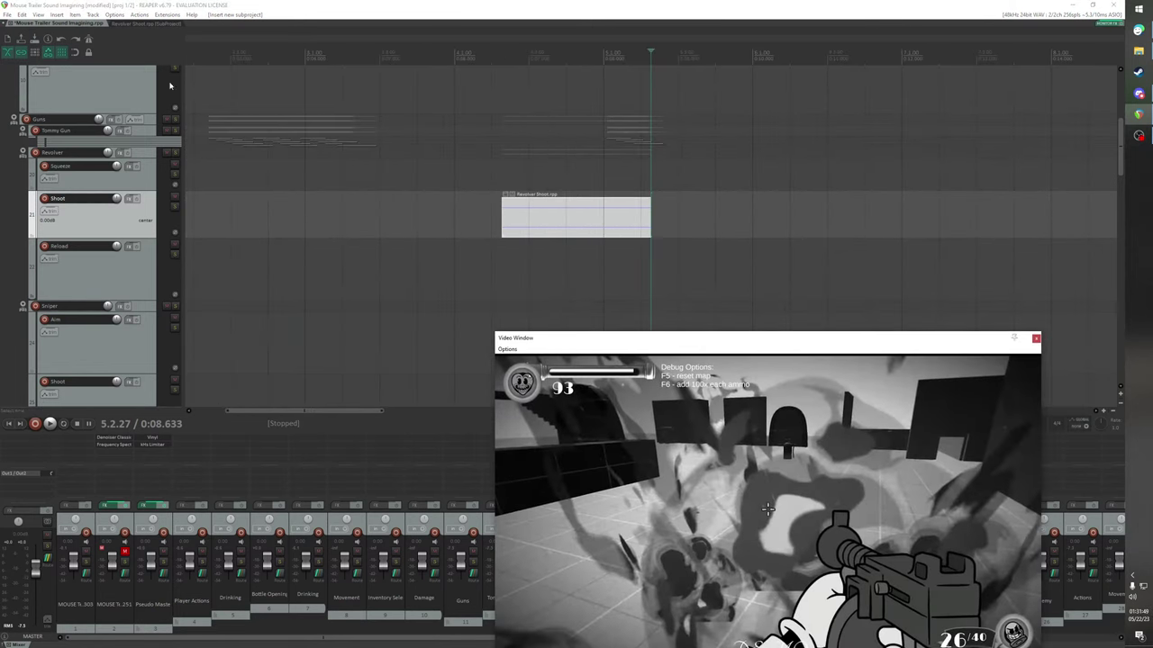
{"action": "left_click", "coordinate": [145, 25]}
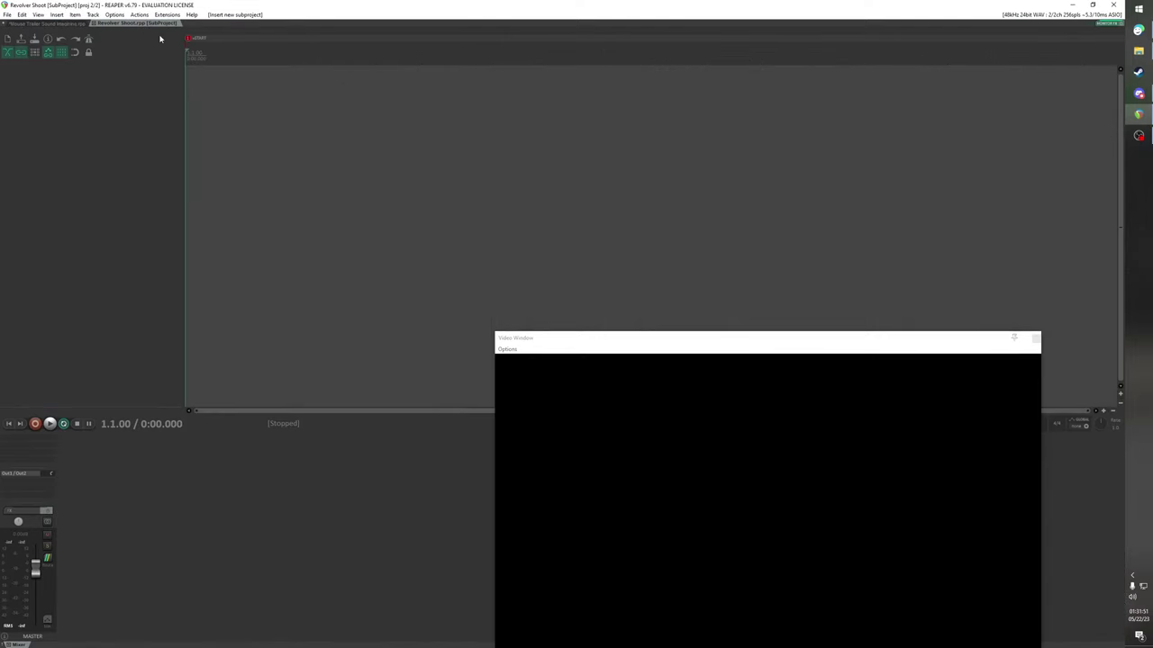
{"action": "scroll", "coordinate": [256, 94], "scroll_direction": "down", "scroll_amount": 6}
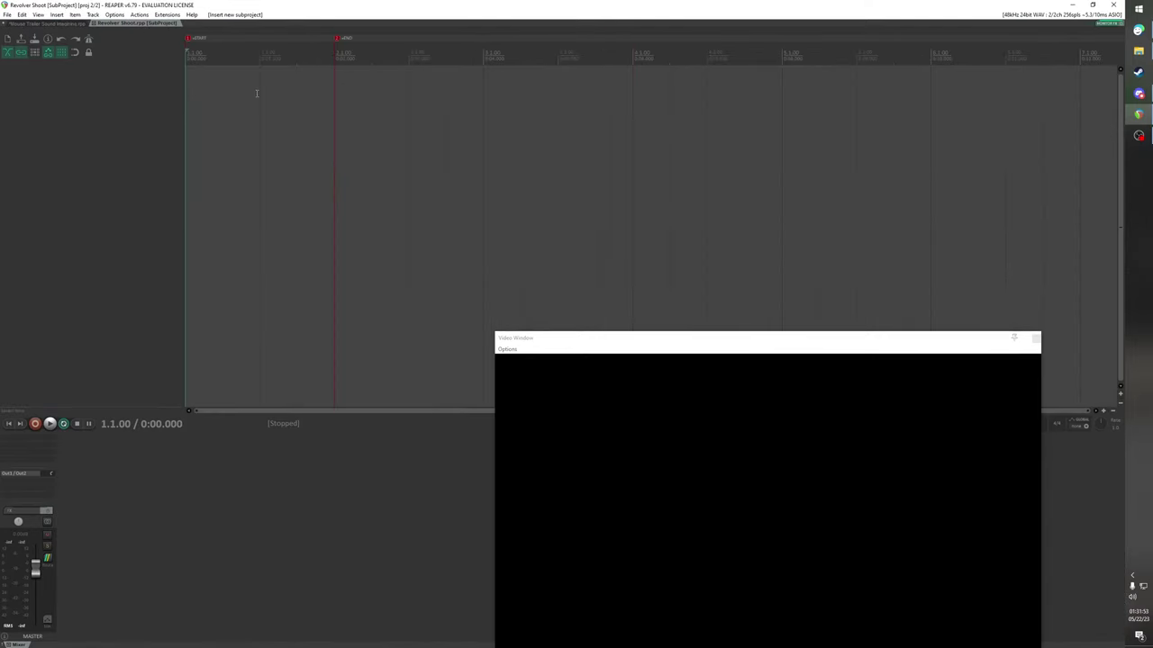
{"action": "scroll", "coordinate": [256, 94], "scroll_direction": "up", "scroll_amount": 3}
{"action": "double_click", "coordinate": [43, 89]}
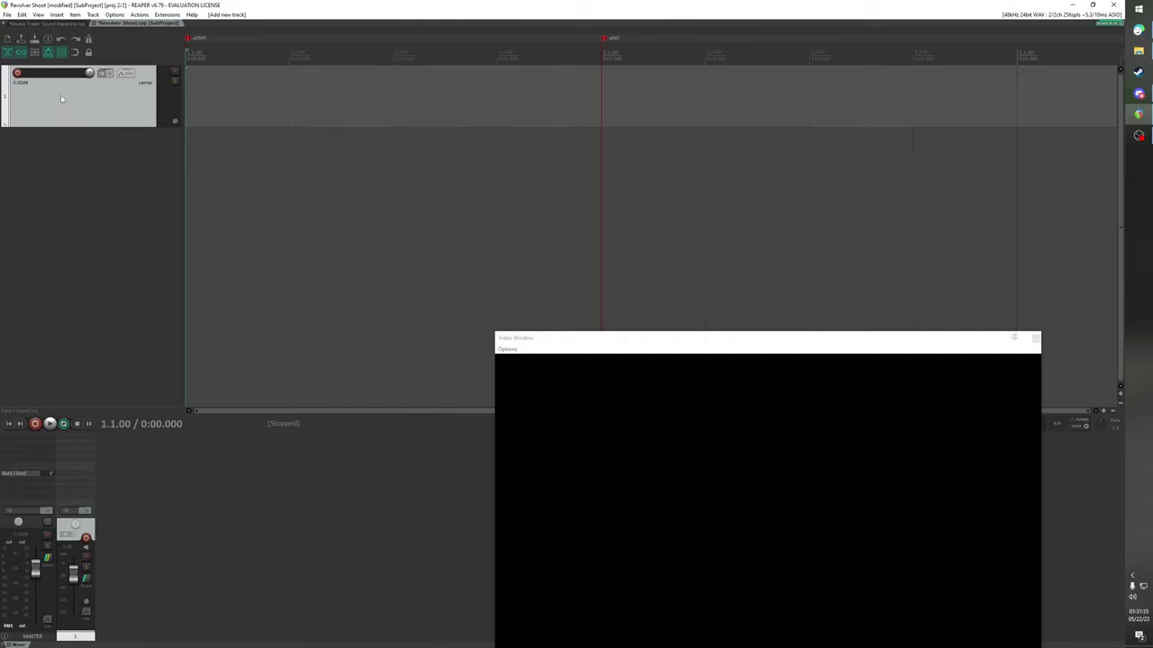
Open the Media Explorer and audition flintlock, gatling gun, pistol revolver, Winchester and flare gun recordings in the vintage-guns-1 folder
{"action": "key", "text": "ctrl+alt+x"}
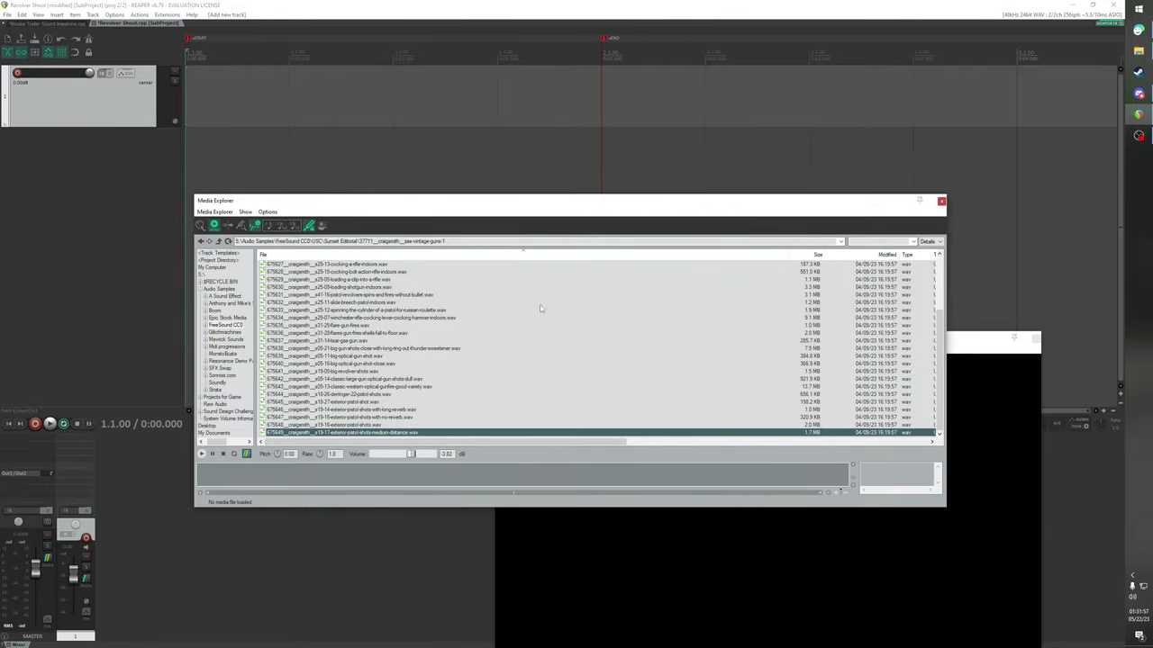
{"action": "scroll", "coordinate": [541, 308], "scroll_direction": "up", "scroll_amount": 4}
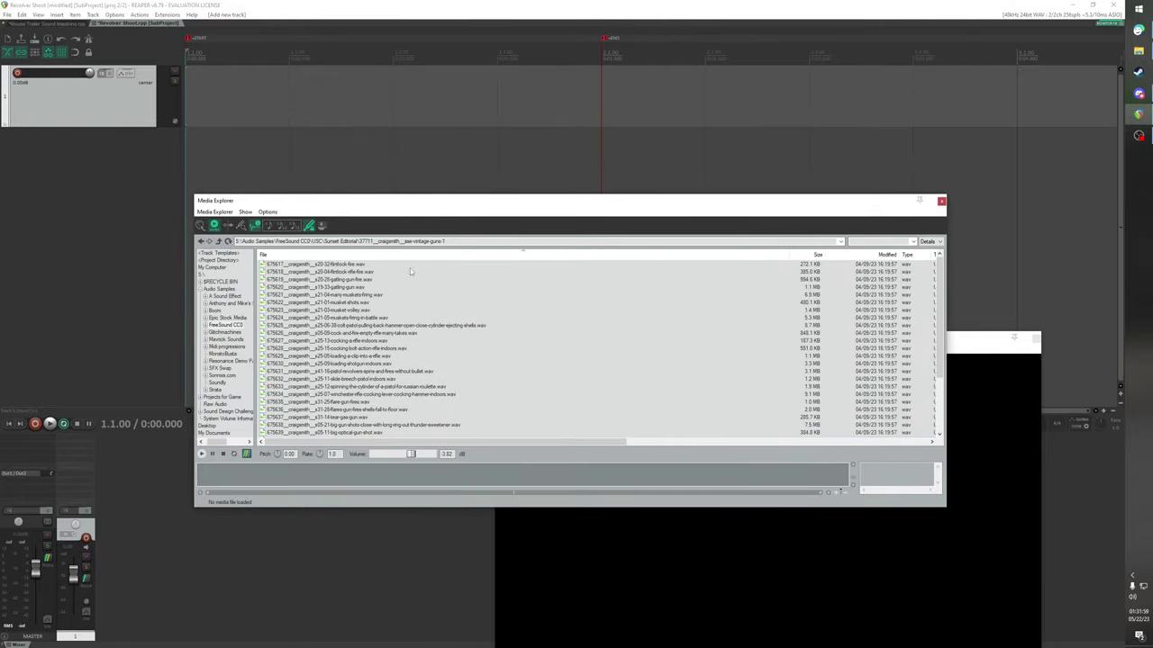
{"action": "left_click", "coordinate": [347, 265]}
{"action": "left_click", "coordinate": [352, 272]}
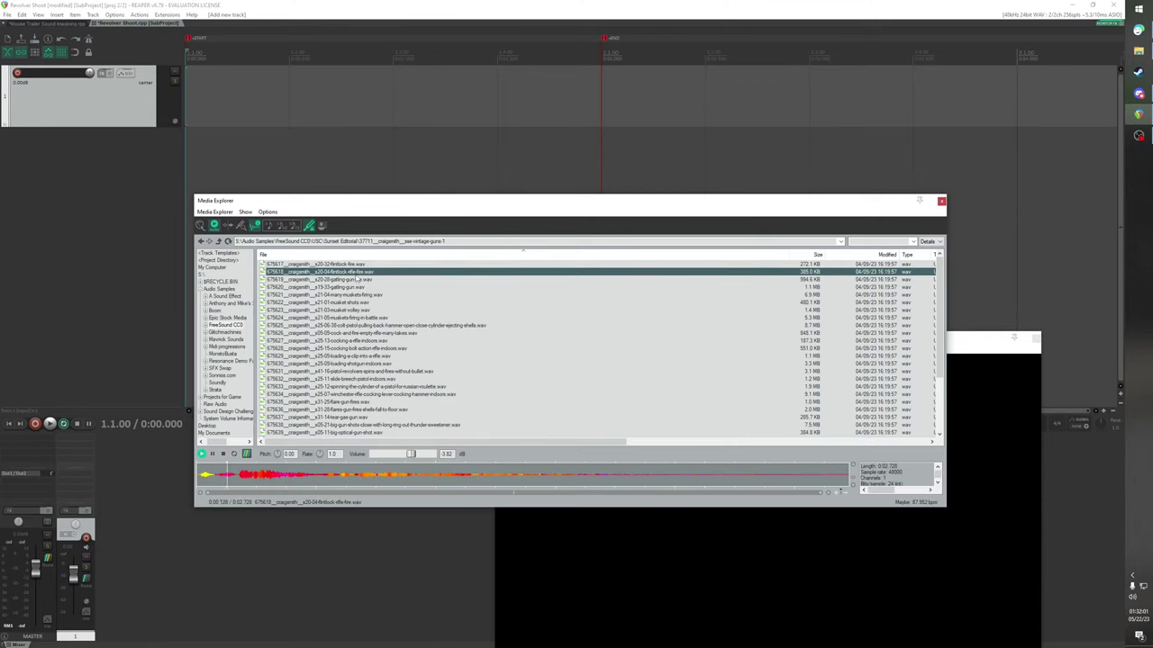
{"action": "left_click", "coordinate": [354, 280]}
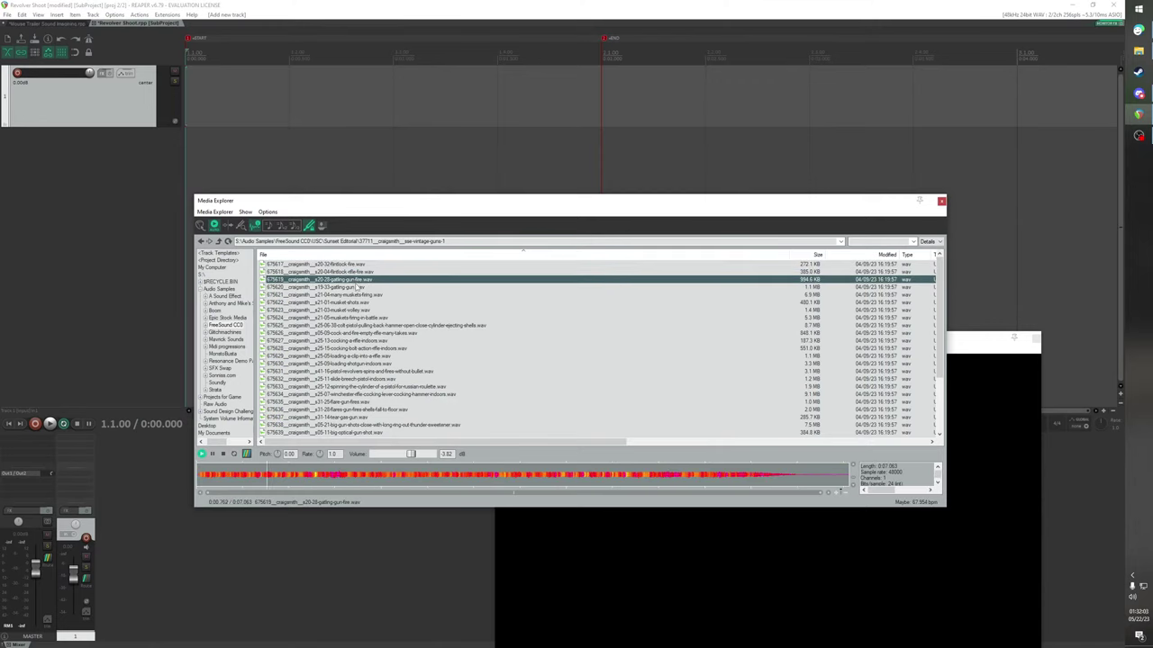
{"action": "left_click", "coordinate": [359, 287]}
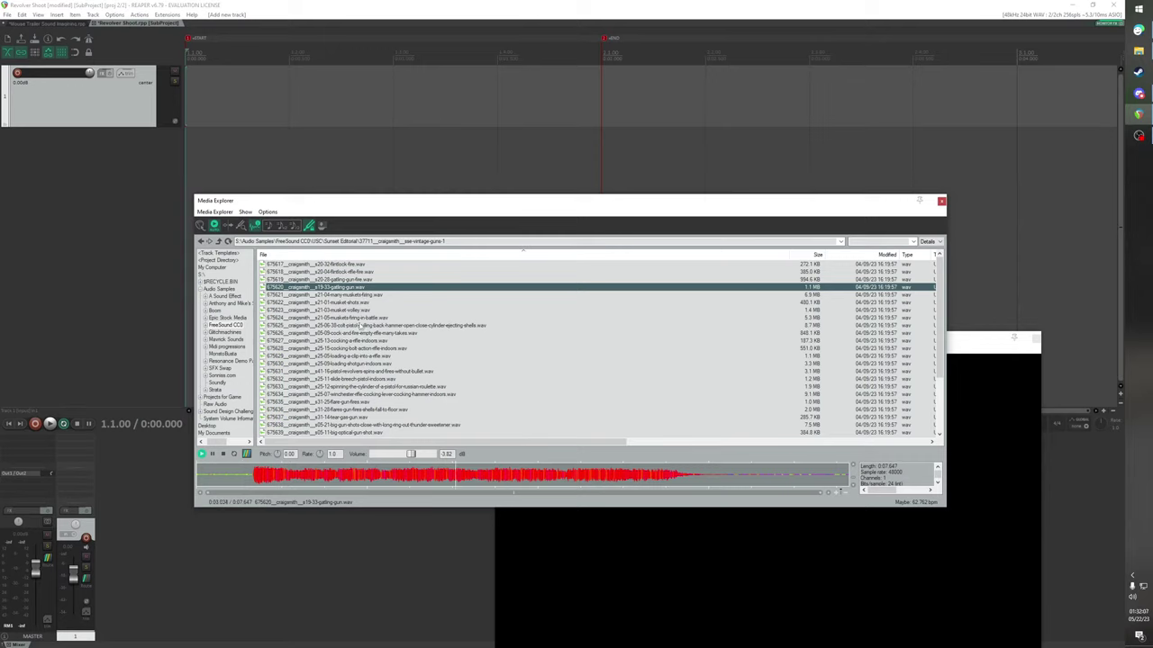
{"action": "left_click", "coordinate": [359, 371]}
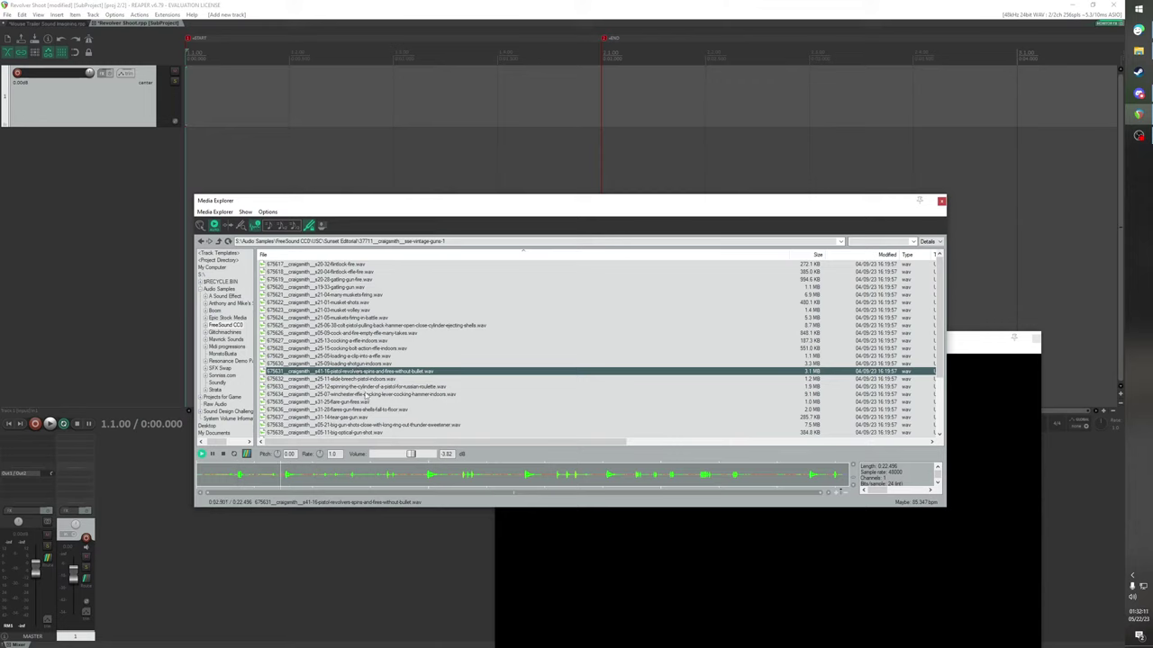
{"action": "left_click", "coordinate": [364, 394]}
{"action": "scroll", "coordinate": [364, 393], "scroll_direction": "down", "scroll_amount": 2}
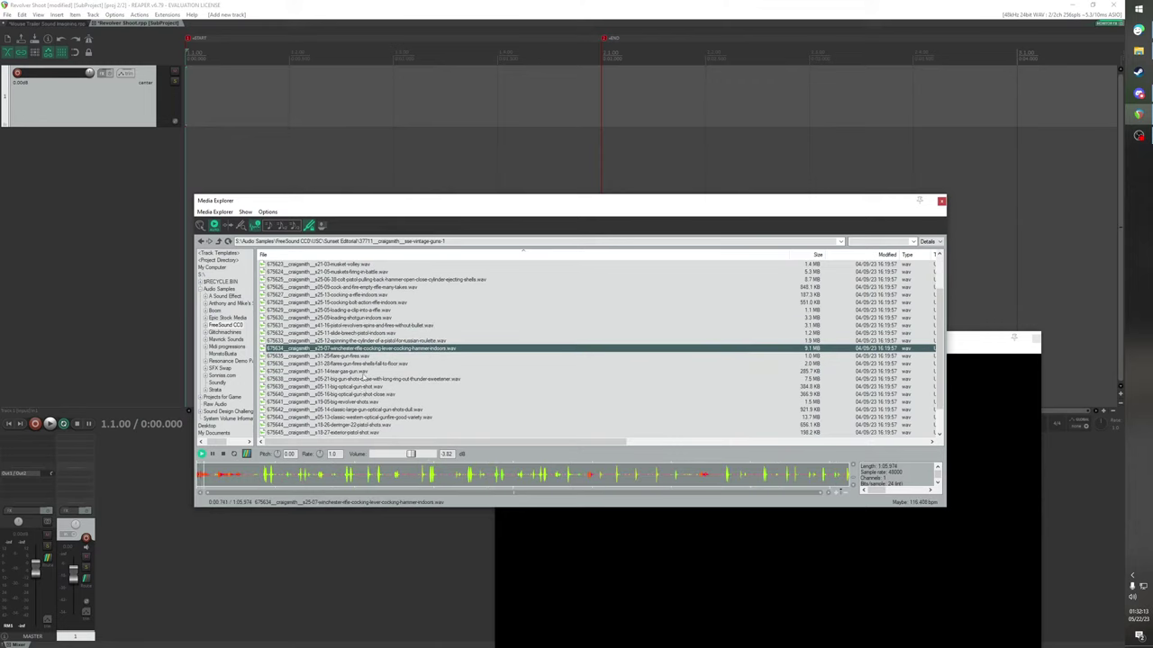
{"action": "left_click", "coordinate": [366, 356]}
{"action": "scroll", "coordinate": [365, 358], "scroll_direction": "down", "scroll_amount": 2}
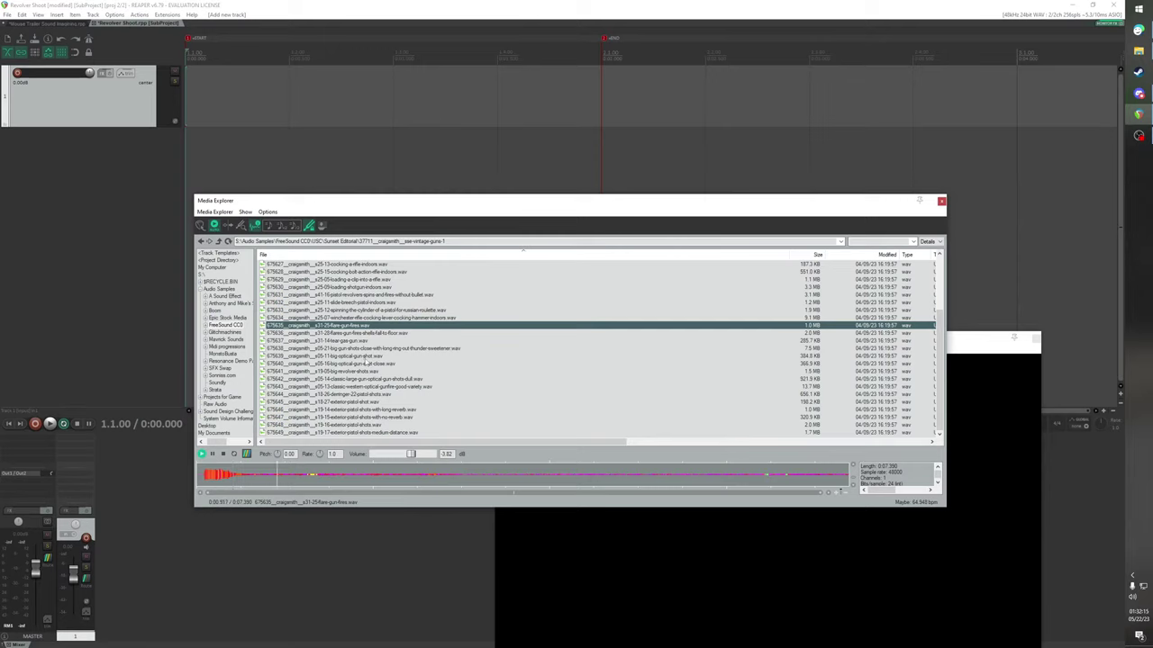
Audition the classic western gunfire and the exterior pistol shots, including the long-reverb, no-reverb and medium-distance recordings
{"action": "left_click", "coordinate": [365, 387]}
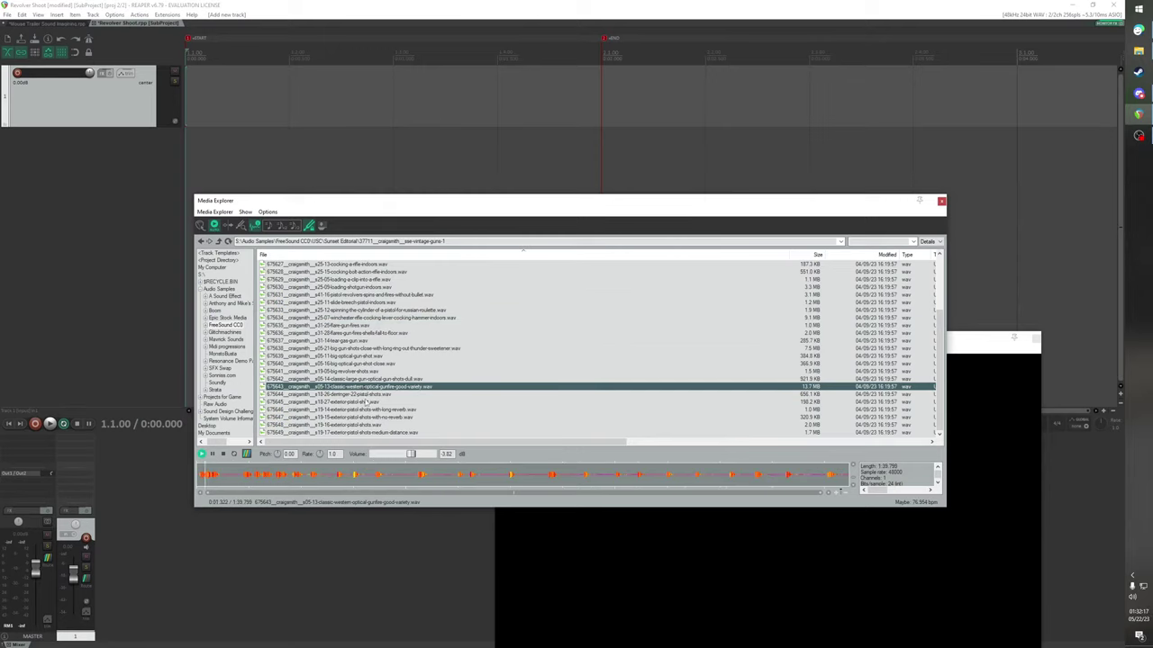
{"action": "left_click", "coordinate": [338, 475]}
{"action": "left_click", "coordinate": [357, 396]}
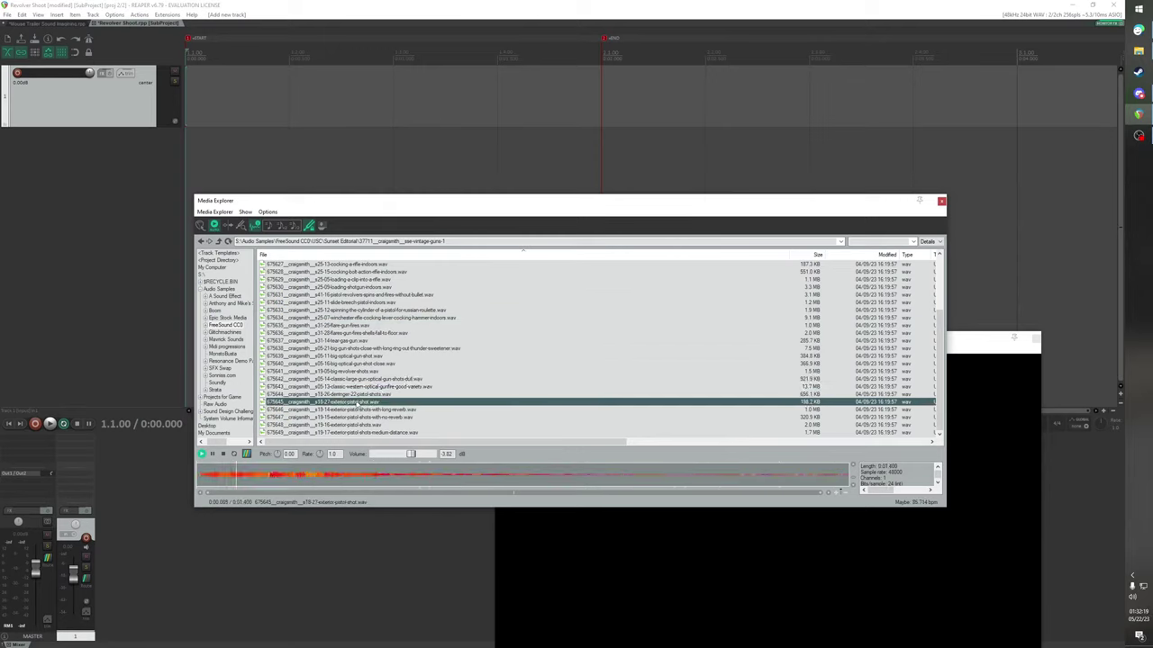
{"action": "left_click", "coordinate": [356, 411]}
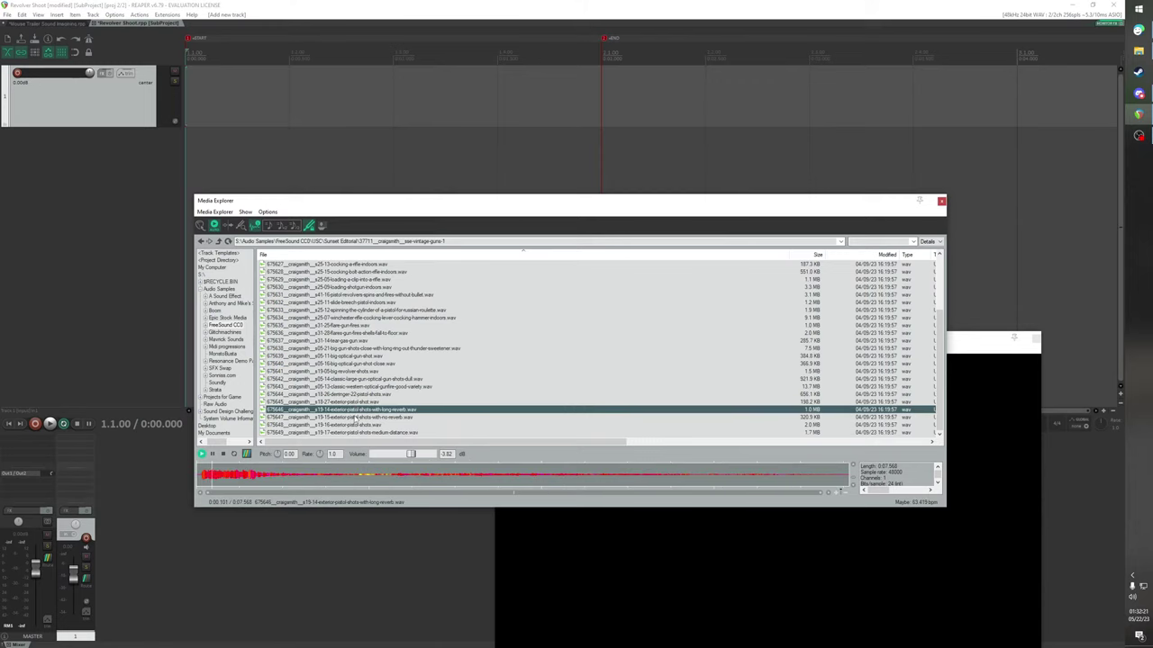
{"action": "key", "text": "Up"}
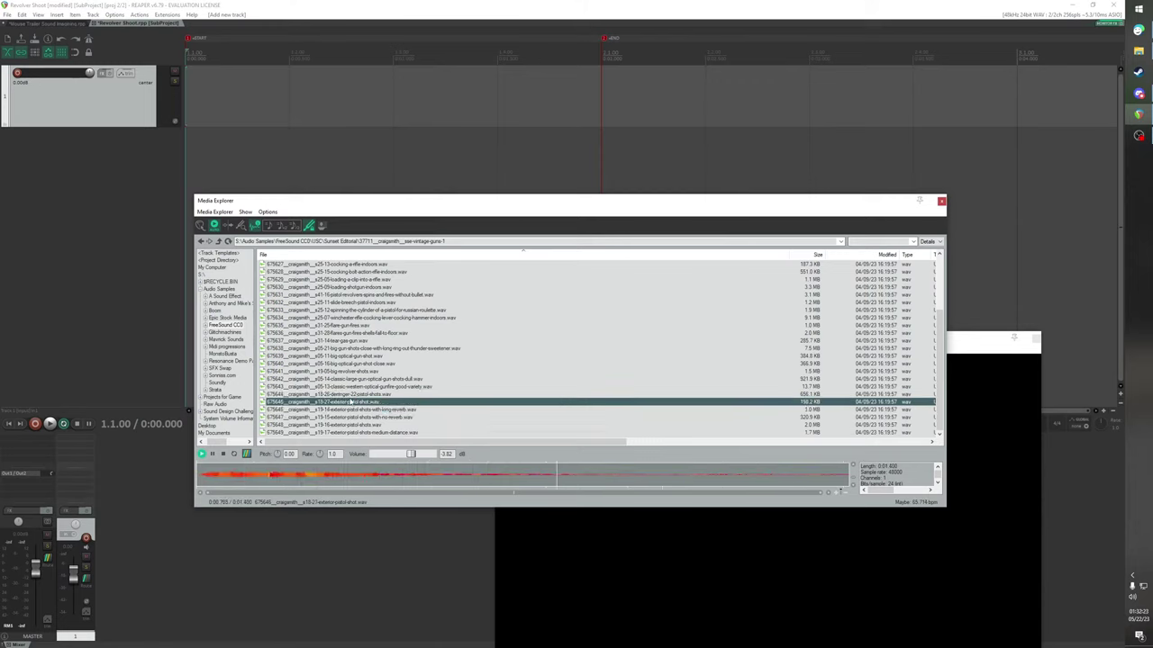
{"action": "key", "text": "Up"}
{"action": "left_click", "coordinate": [351, 416]}
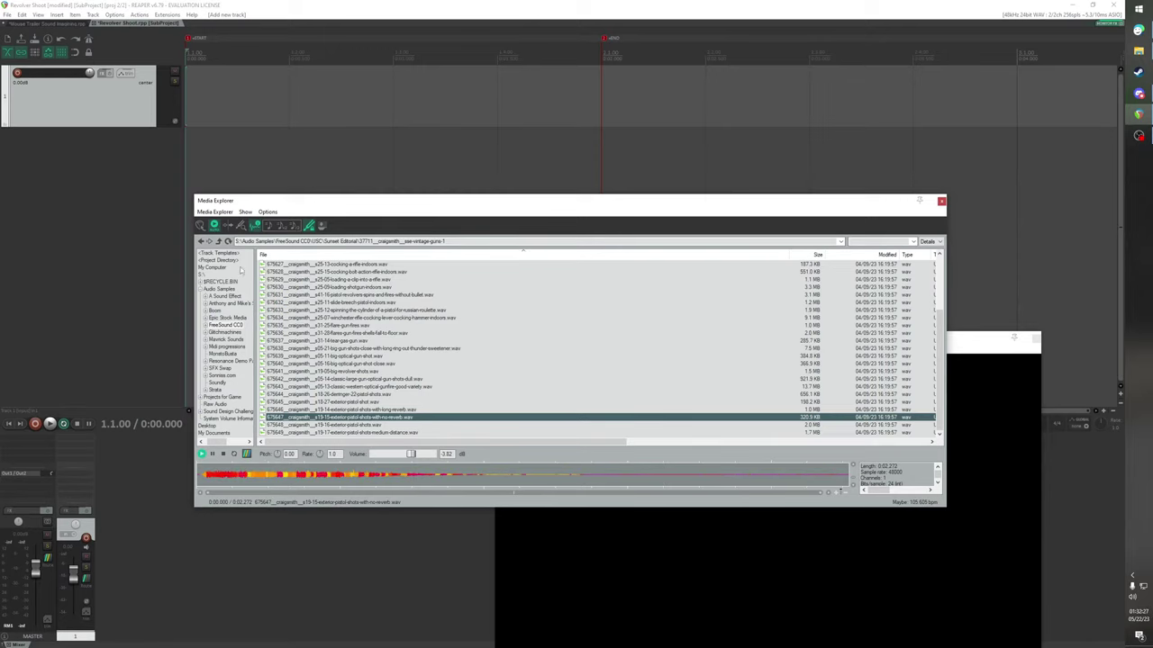
{"action": "left_click", "coordinate": [346, 409]}
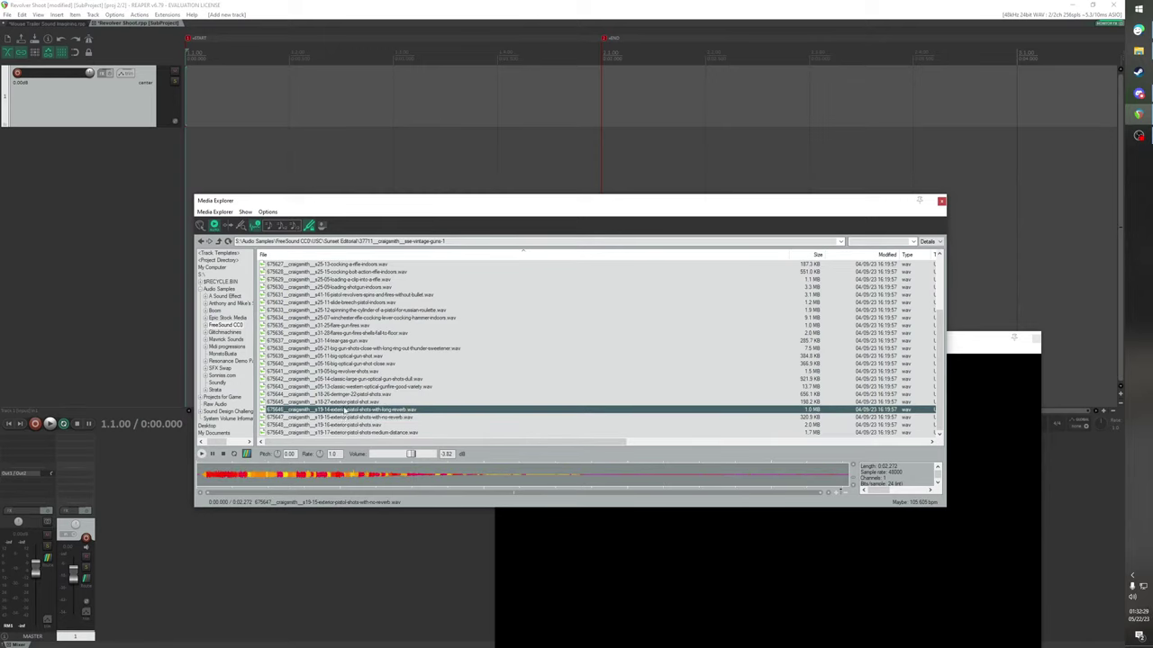
{"action": "left_click", "coordinate": [346, 417]}
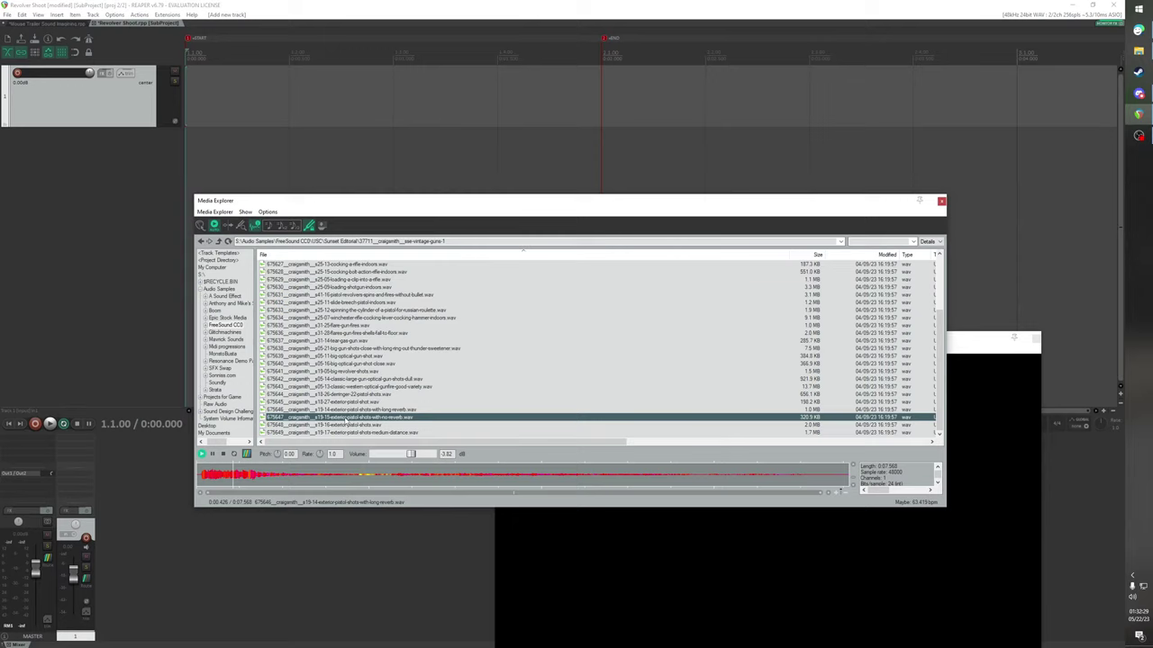
{"action": "left_click", "coordinate": [348, 433]}
{"action": "left_click", "coordinate": [338, 418]}
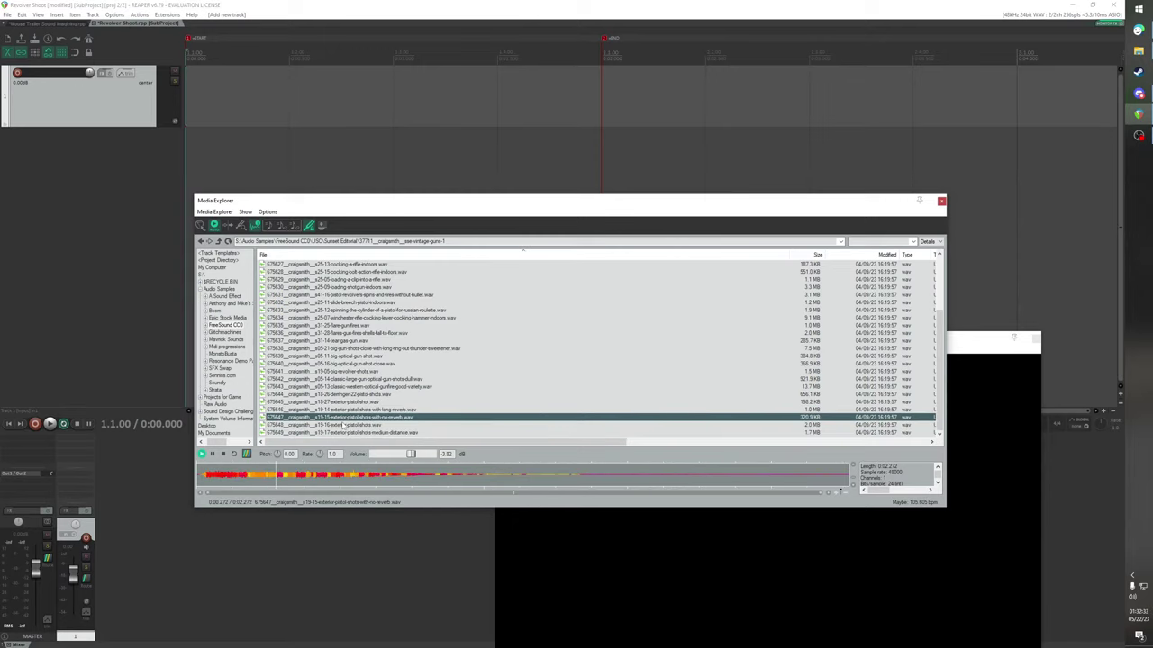
{"action": "left_click", "coordinate": [345, 432]}
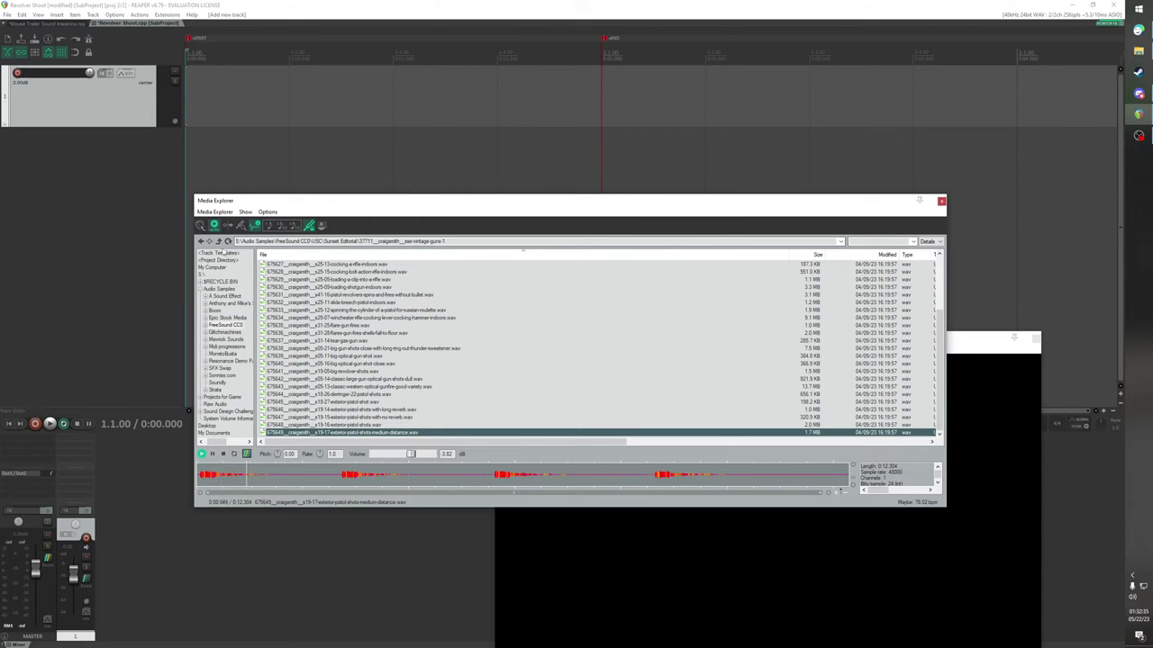
Go to the vintage-guns-2 sample folder and audition the rapid revolver fire recording
{"action": "left_click", "coordinate": [219, 242]}
{"action": "left_click", "coordinate": [360, 372]}
{"action": "double_click", "coordinate": [360, 372]}
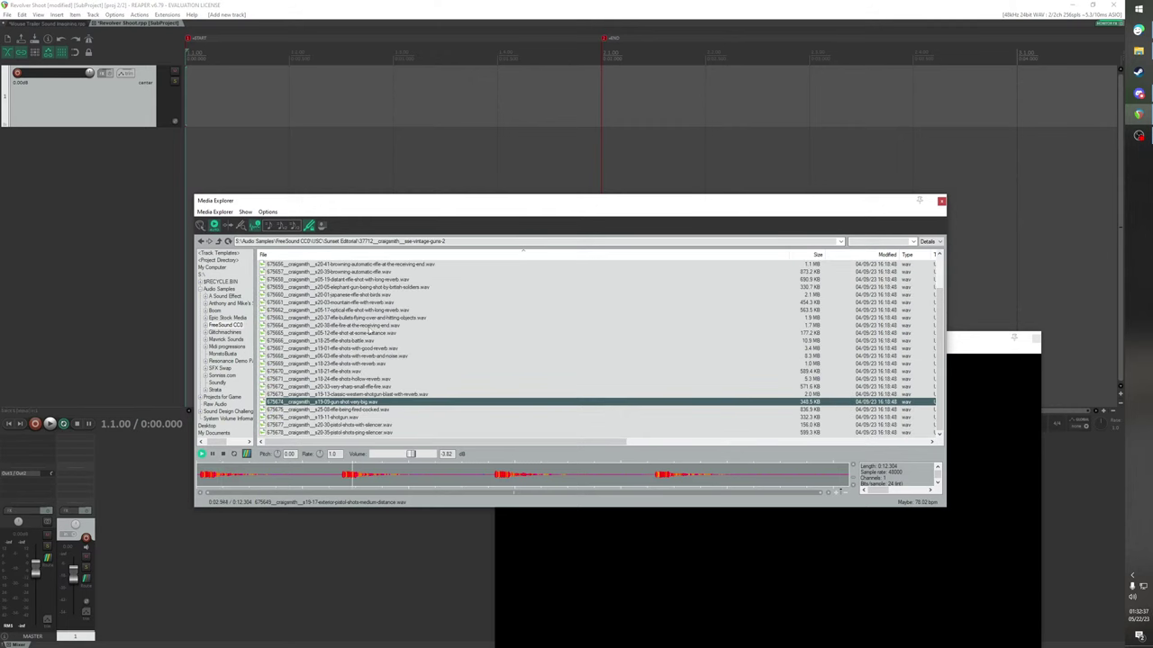
{"action": "left_click", "coordinate": [379, 274]}
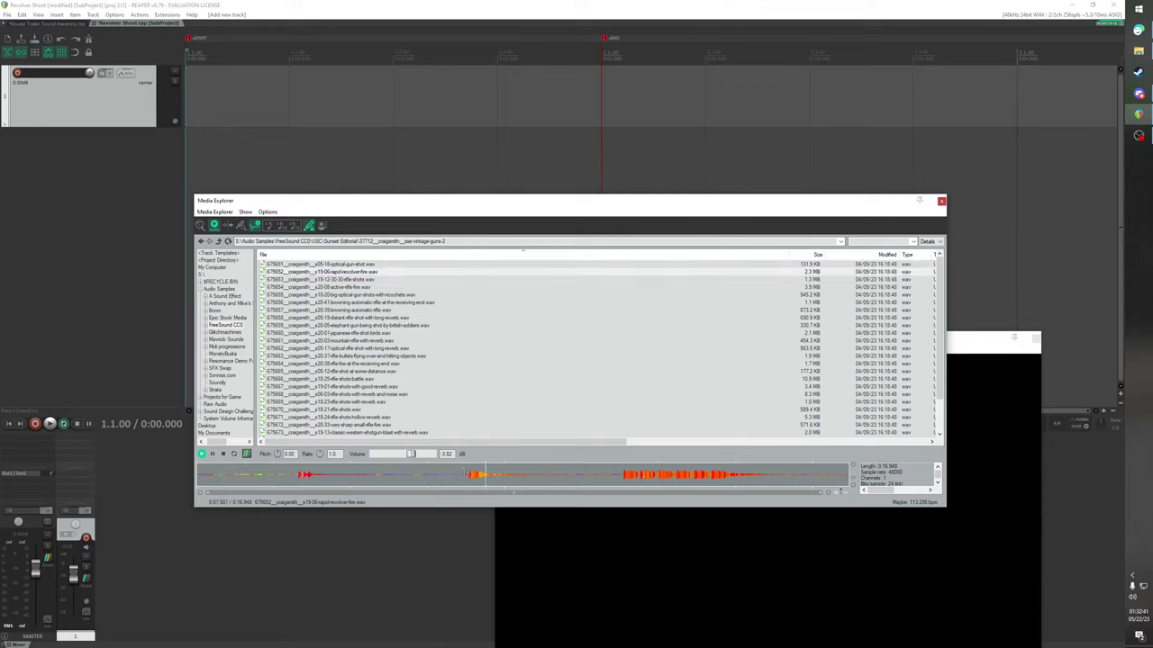
Audition the 30-30 rifle shots and active rifle fire recordings in the vintage-guns-2 folder
{"action": "key", "text": "Down"}
{"action": "key", "text": "Down"}
{"action": "scroll", "coordinate": [387, 340], "scroll_direction": "down", "scroll_amount": 2}
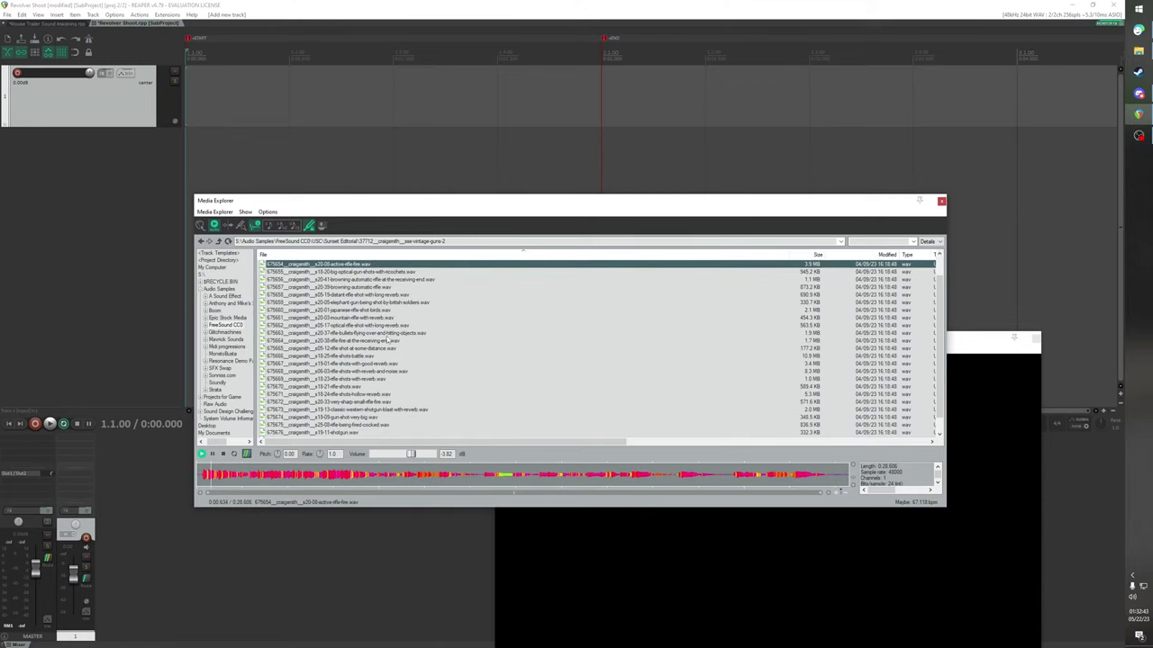
{"action": "scroll", "coordinate": [388, 341], "scroll_direction": "up", "scroll_amount": 2}
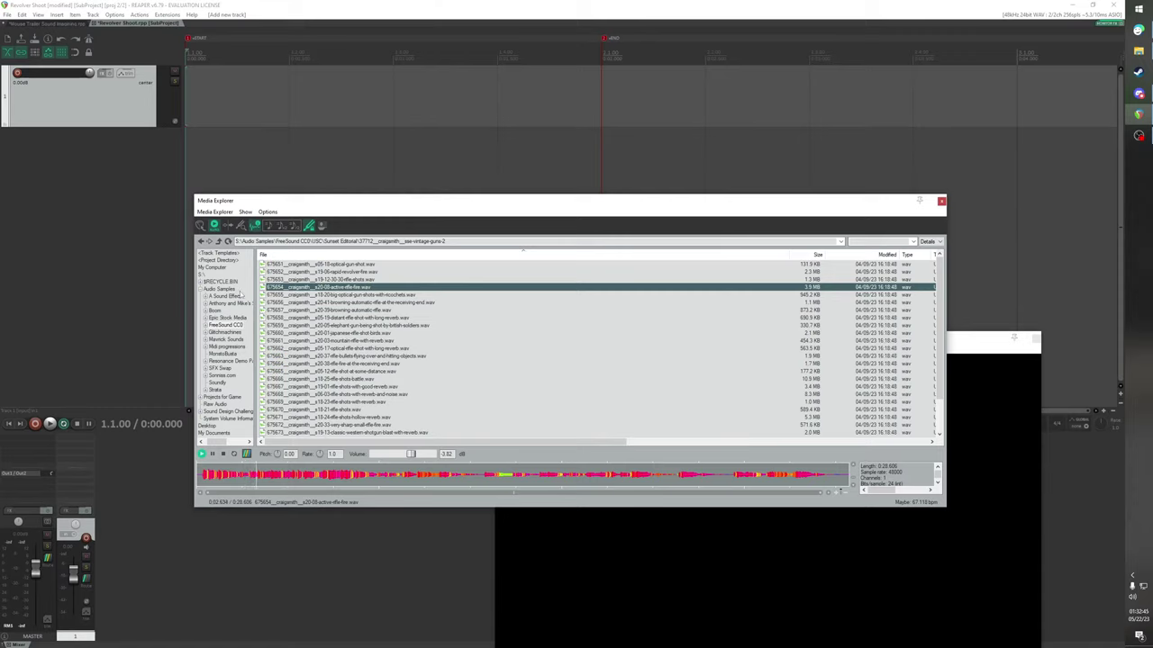
Search the whole Audio Samples folder for "revolver"
{"action": "left_click", "coordinate": [226, 288]}
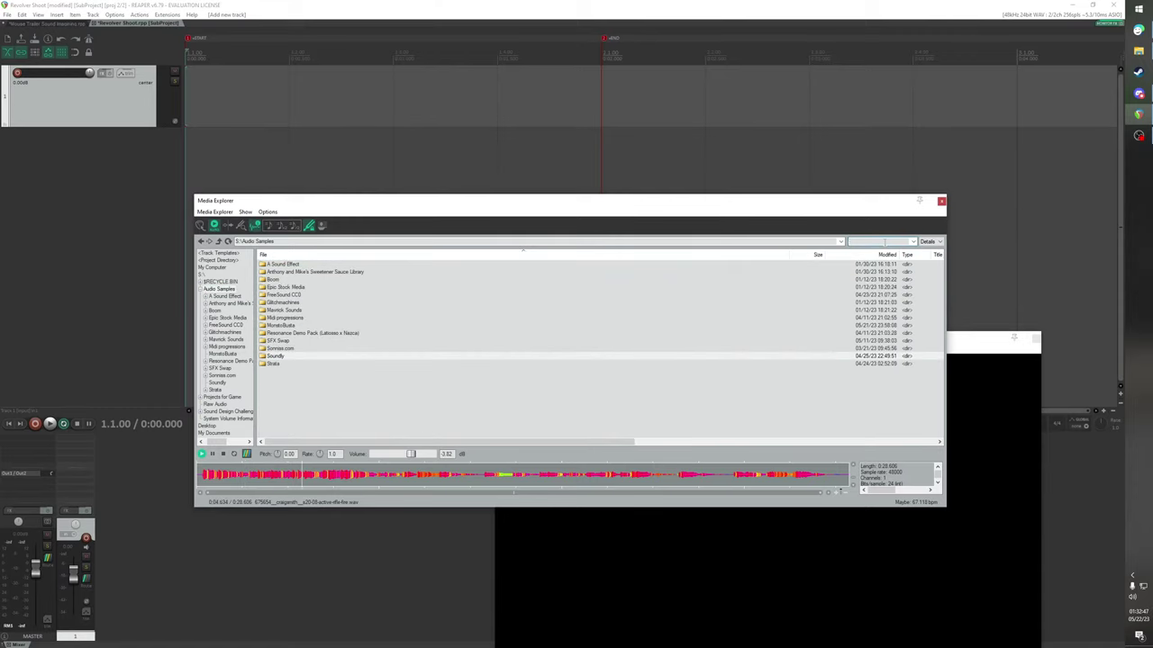
{"action": "type", "text": "revolver"}
{"action": "key", "text": "Return"}
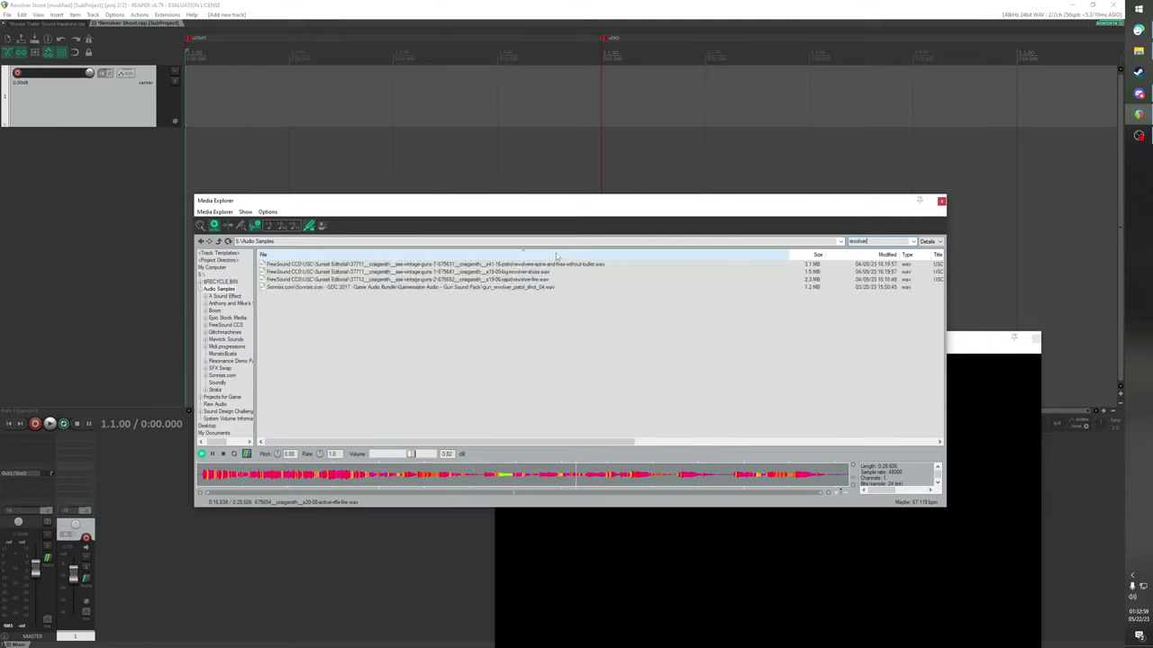
Audition the revolver spins, big revolver shots, rapid revolver fire and gun_revolver_pistol_shot_04 samples from the search matches
{"action": "left_click", "coordinate": [367, 265]}
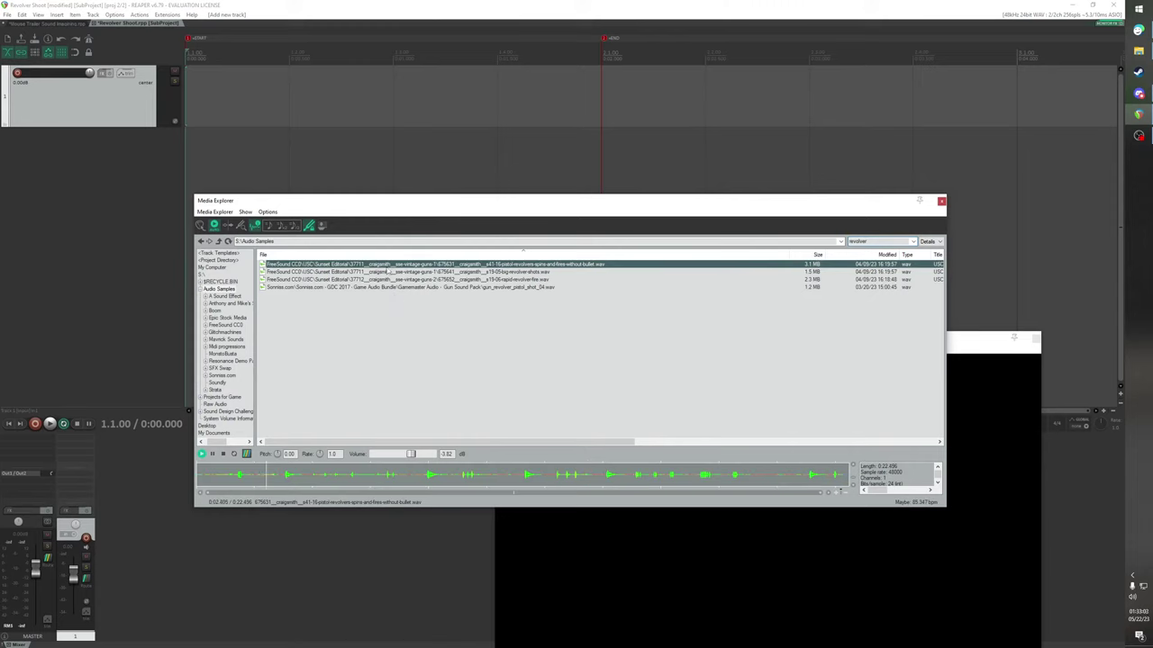
{"action": "left_click", "coordinate": [392, 272]}
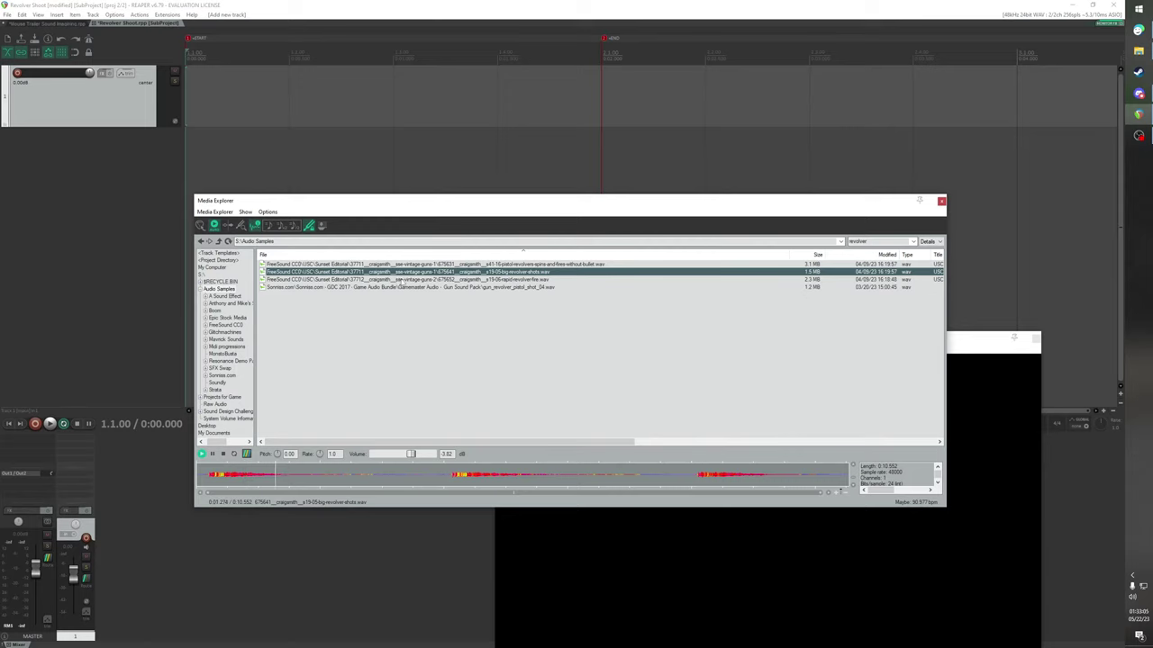
{"action": "left_click", "coordinate": [399, 281]}
{"action": "left_click", "coordinate": [407, 287]}
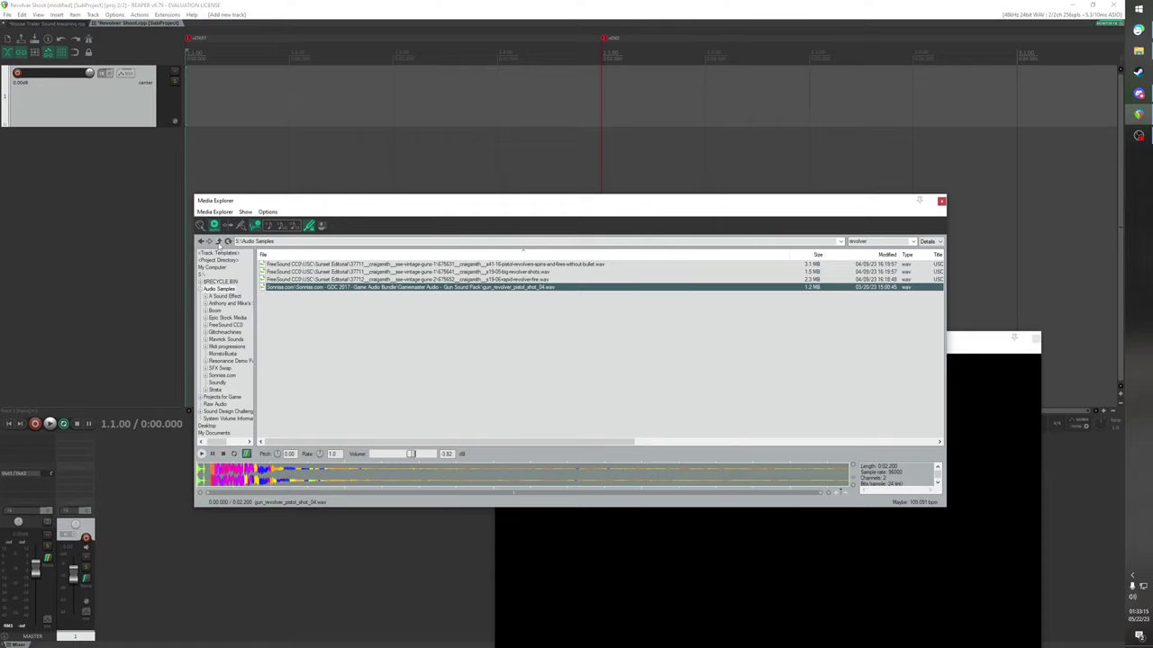
Return to the vintage-guns-1 folder in the FreeSound CC0 library under USC, Sunset Editorial
{"action": "left_click", "coordinate": [217, 242]}
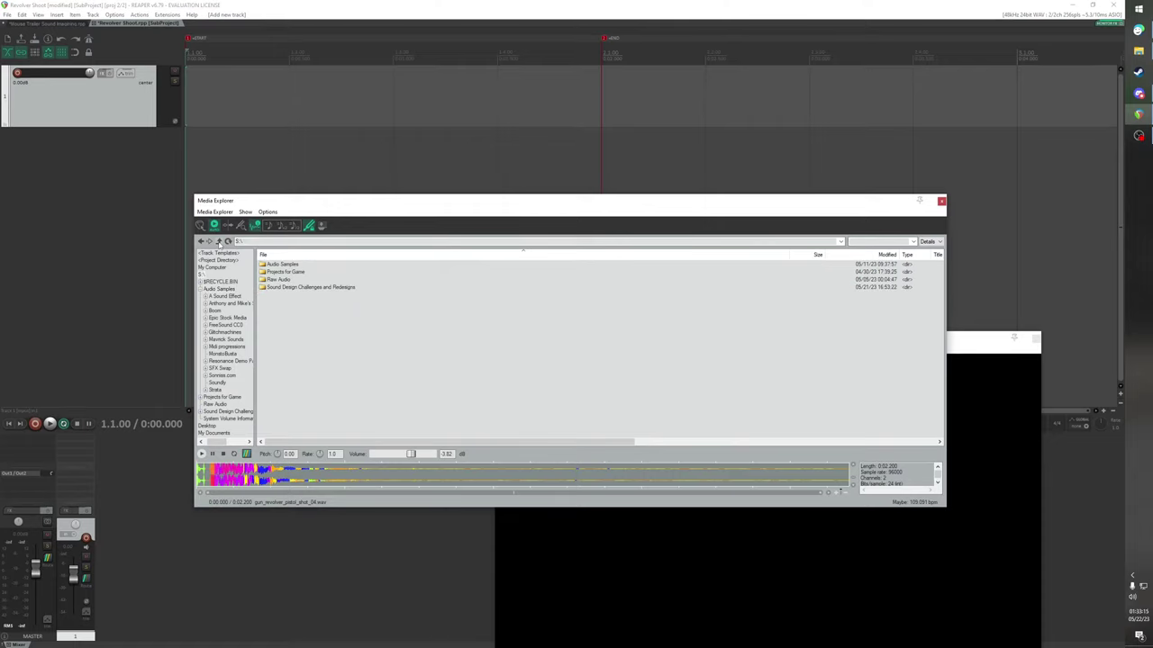
{"action": "double_click", "coordinate": [236, 325]}
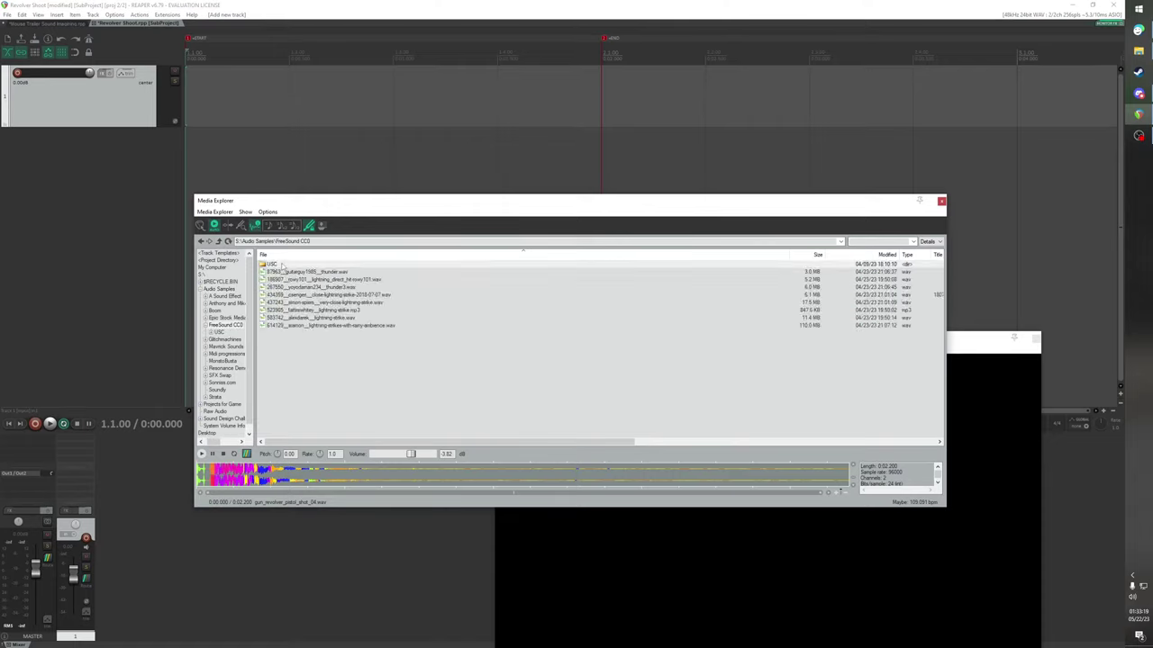
{"action": "double_click", "coordinate": [281, 264]}
{"action": "double_click", "coordinate": [290, 281]}
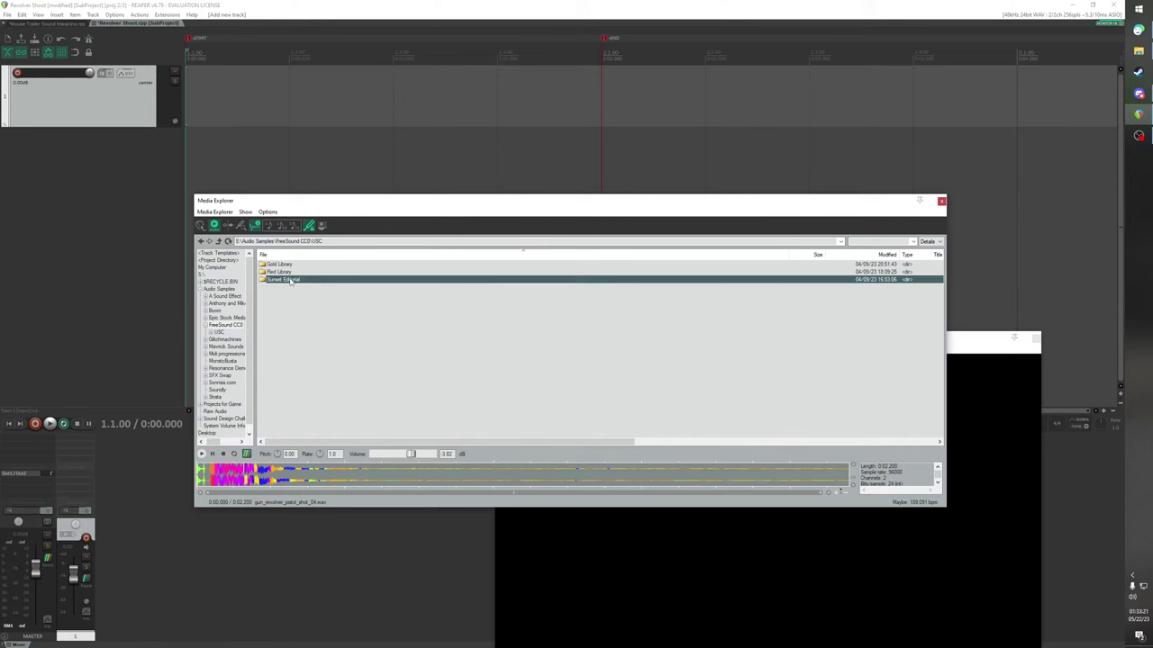
{"action": "left_click", "coordinate": [331, 341]}
{"action": "double_click", "coordinate": [340, 334]}
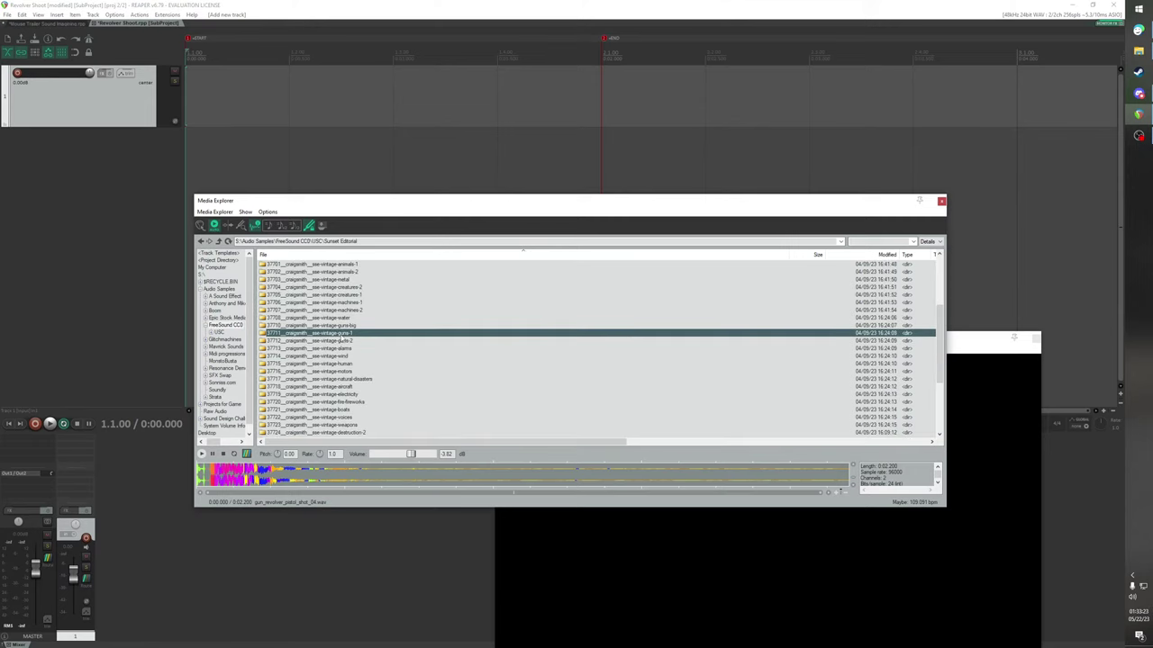
Audition the flare gun, tear gas gun, thunder-sweetened big gun, big optical gun and big revolver shot recordings
{"action": "left_click", "coordinate": [351, 333]}
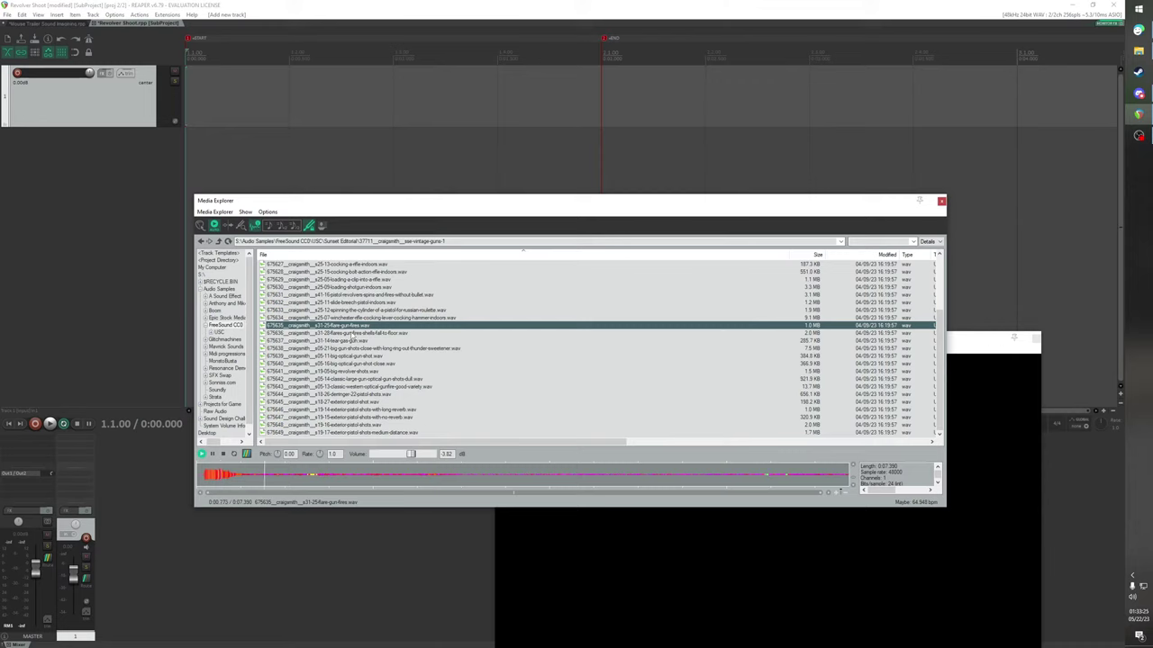
{"action": "left_click", "coordinate": [357, 341]}
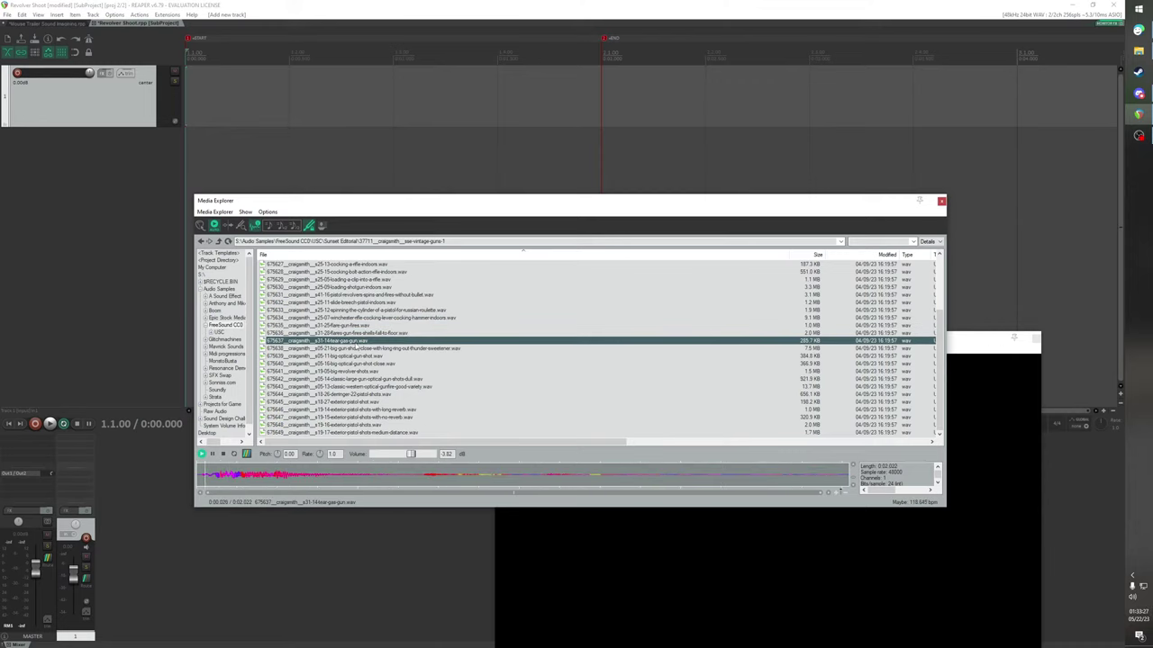
{"action": "left_click", "coordinate": [357, 348]}
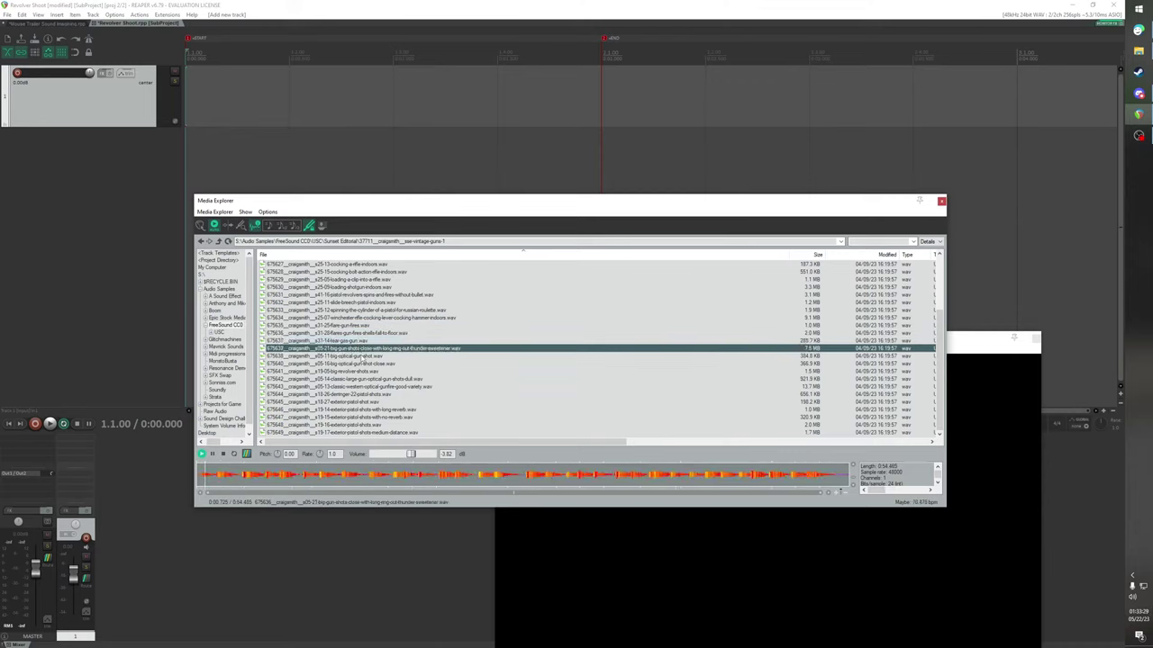
{"action": "left_click", "coordinate": [363, 357]}
{"action": "left_click", "coordinate": [364, 365]}
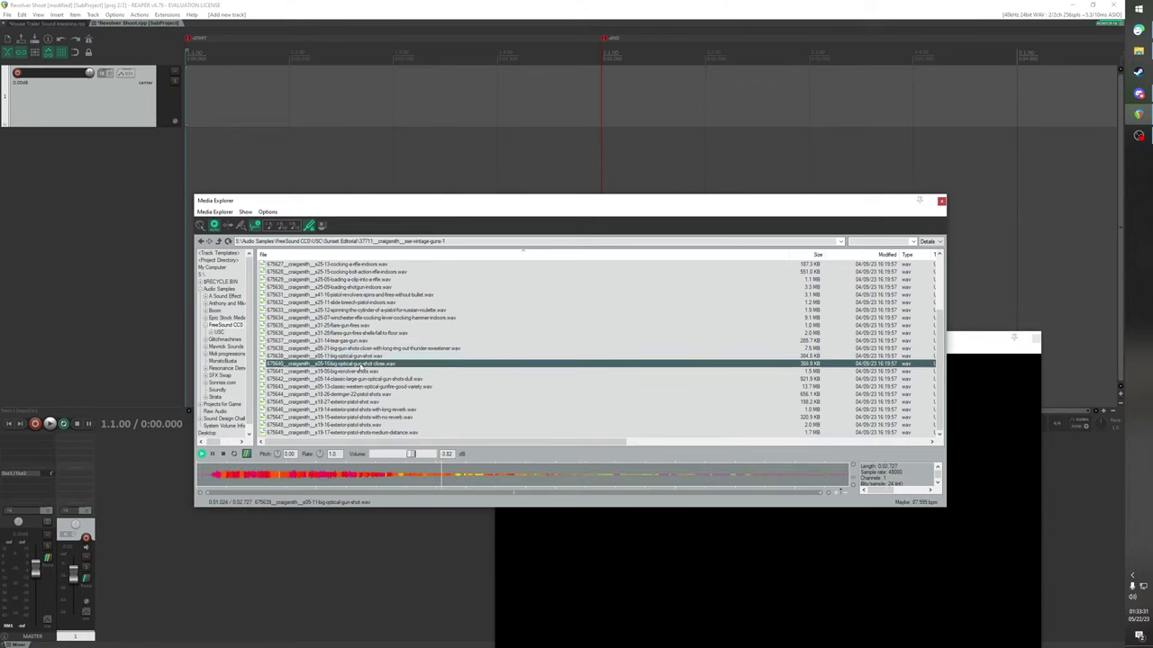
{"action": "left_click", "coordinate": [362, 371]}
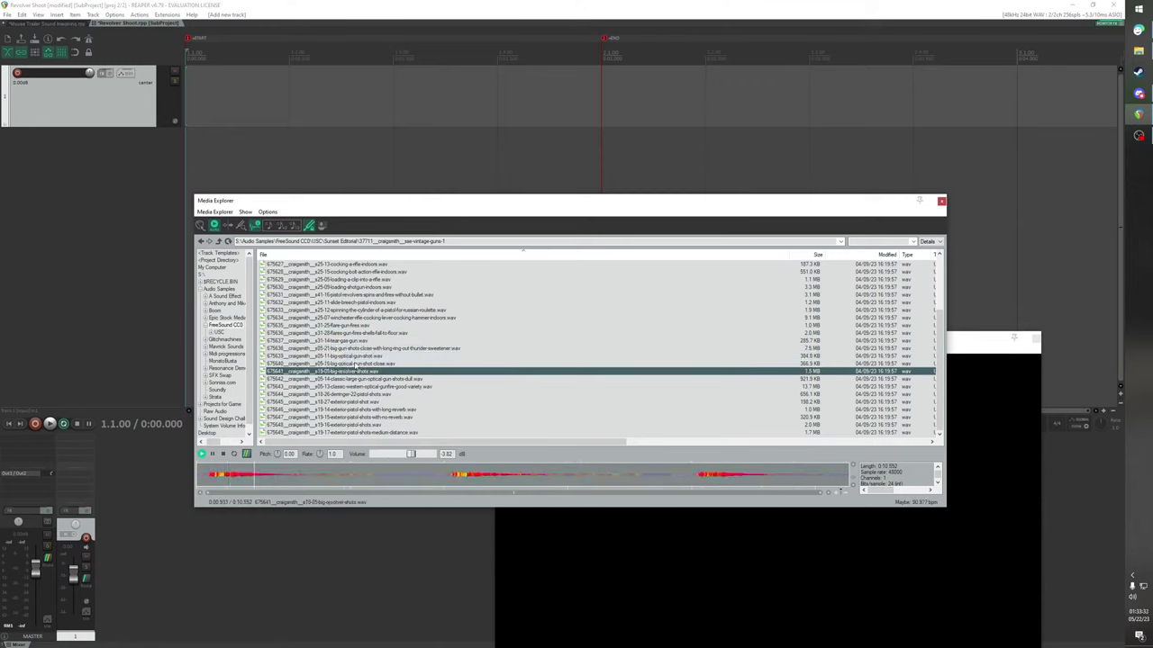
Audition the dull classic large gun shots and several early parts of the classic western gunfire recording
{"action": "left_click", "coordinate": [363, 380]}
{"action": "left_click", "coordinate": [365, 386]}
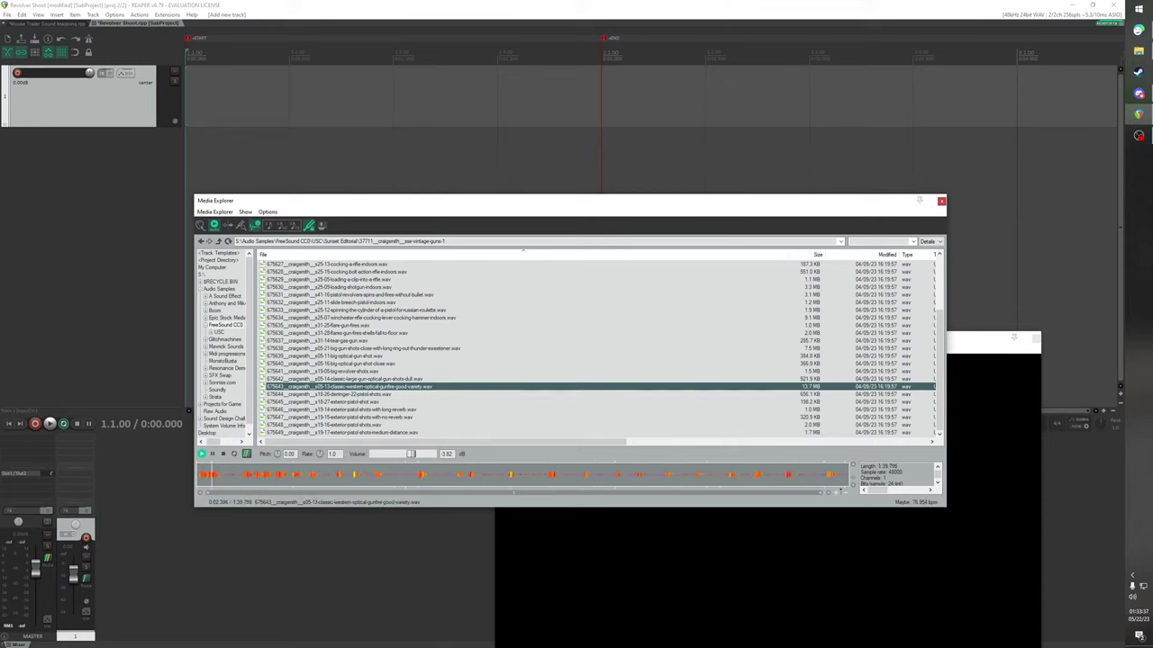
{"action": "left_click", "coordinate": [241, 475]}
{"action": "left_click", "coordinate": [334, 475]}
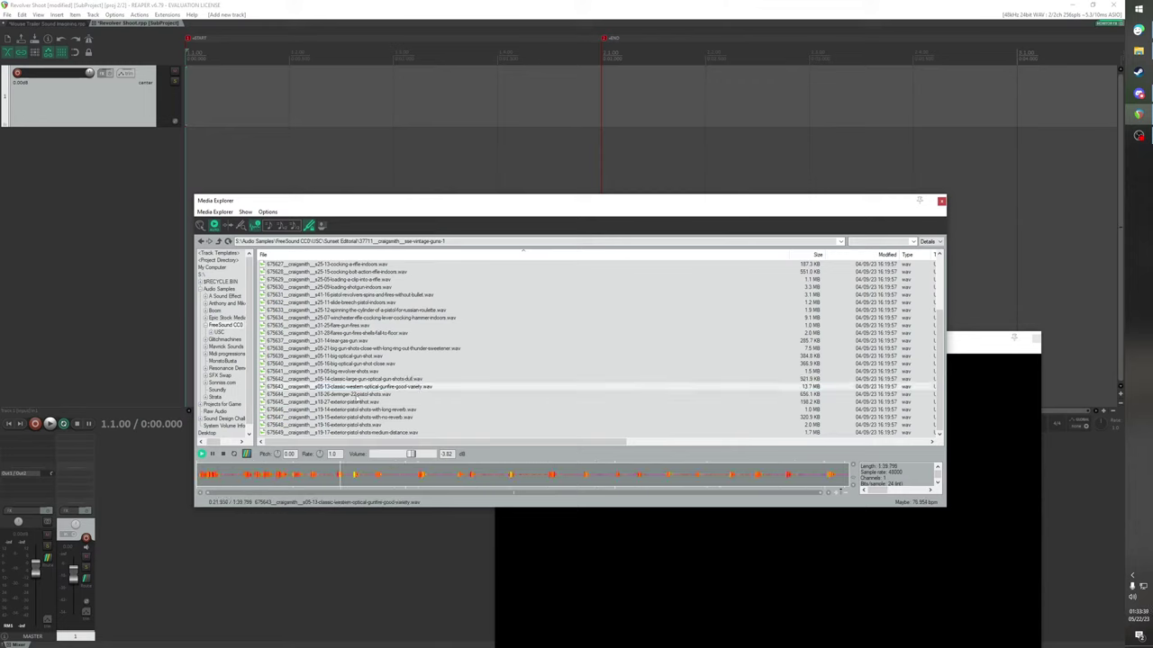
Audition the derringer 22 shots and all the exterior pistol shot recordings, including long-reverb, no-reverb and medium-distance versions
{"action": "left_click", "coordinate": [359, 394]}
{"action": "left_click", "coordinate": [360, 401]}
{"action": "left_click", "coordinate": [363, 410]}
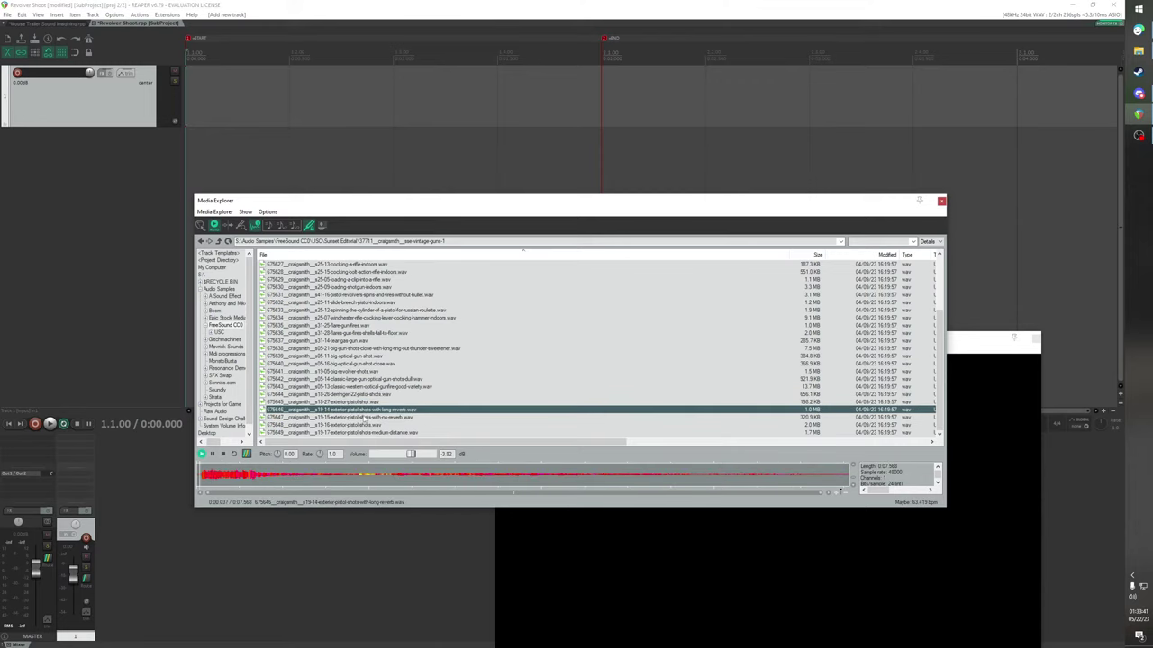
{"action": "left_click", "coordinate": [365, 417]}
{"action": "left_click", "coordinate": [365, 425]}
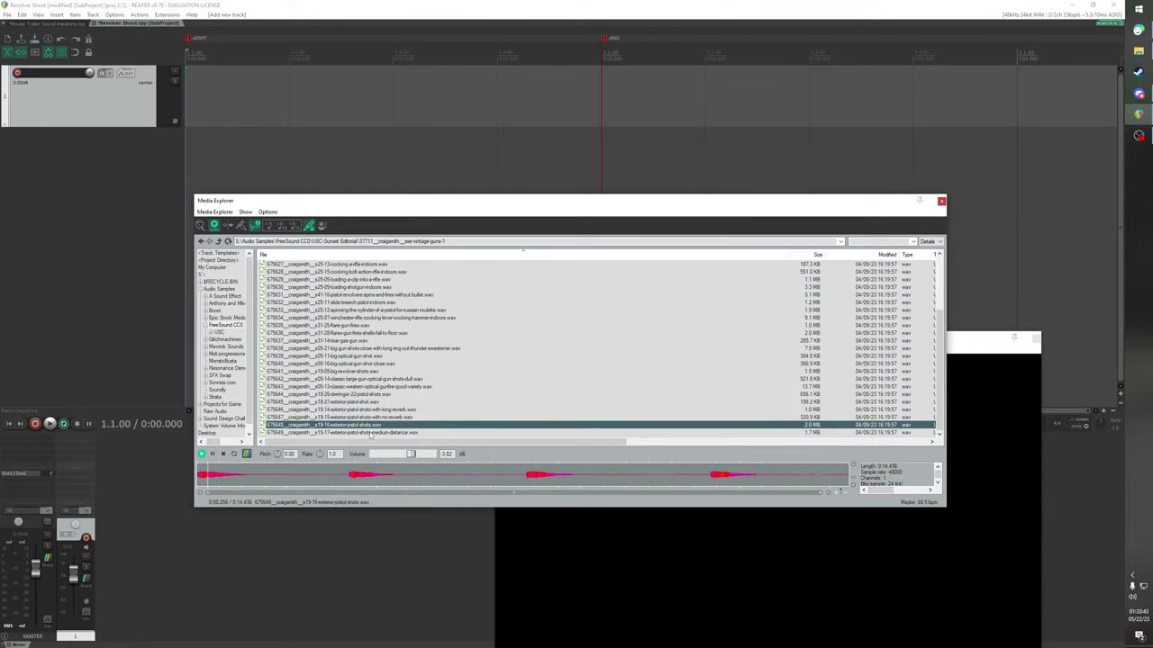
{"action": "left_click", "coordinate": [367, 433]}
{"action": "scroll", "coordinate": [368, 270], "scroll_direction": "up", "scroll_amount": 4}
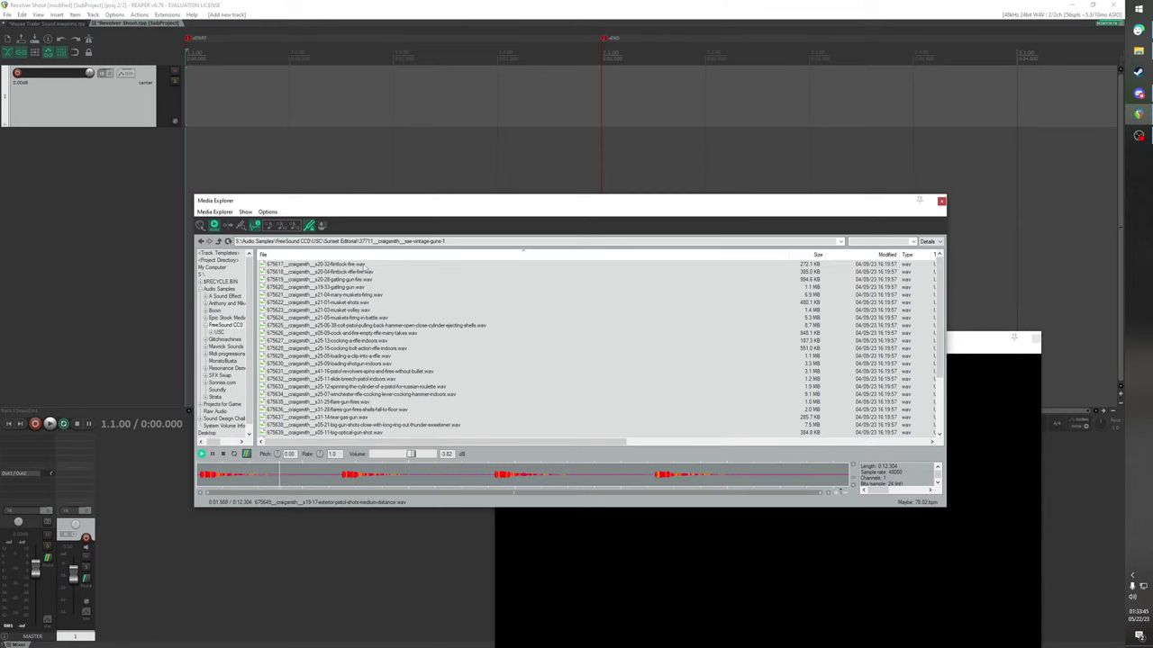
Audition the flintlock fire, muskets in battle, many muskets firing, musket shots and musket volley recordings
{"action": "left_click", "coordinate": [365, 266]}
{"action": "left_click", "coordinate": [363, 318]}
{"action": "left_click", "coordinate": [360, 294]}
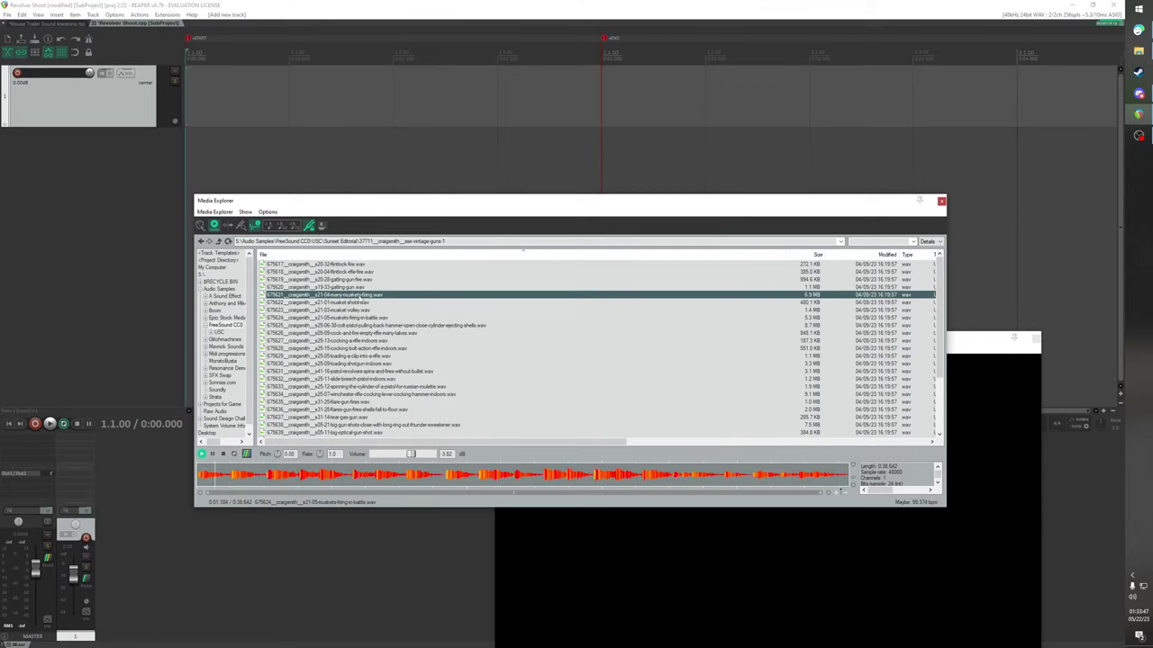
{"action": "left_click", "coordinate": [359, 302]}
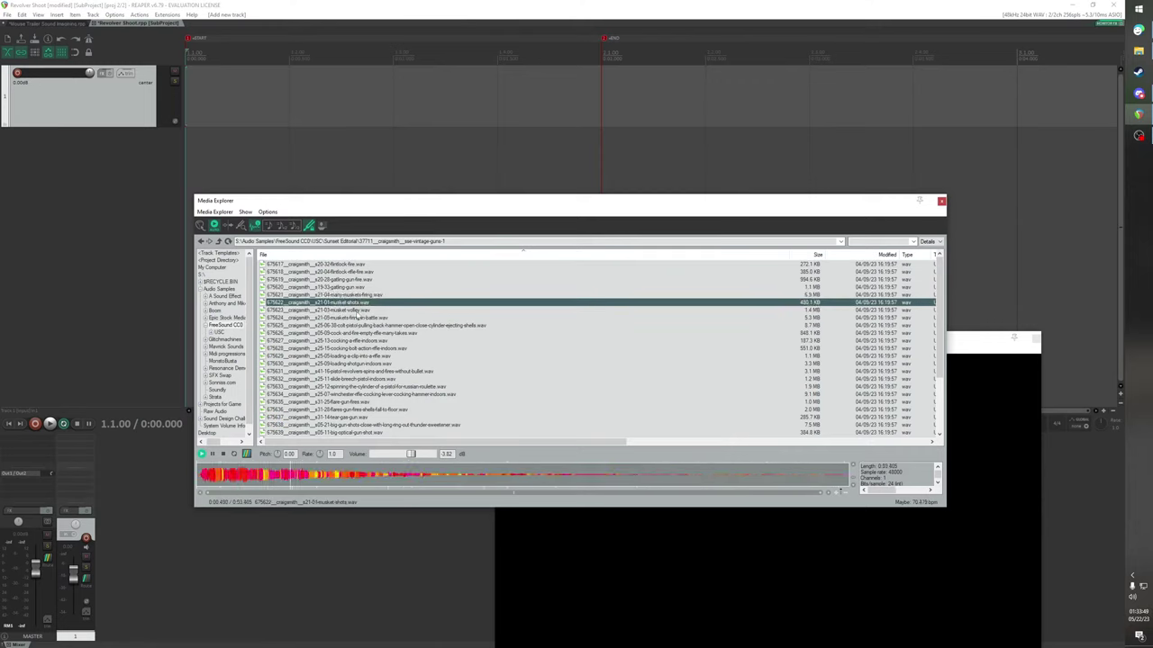
{"action": "left_click", "coordinate": [357, 311]}
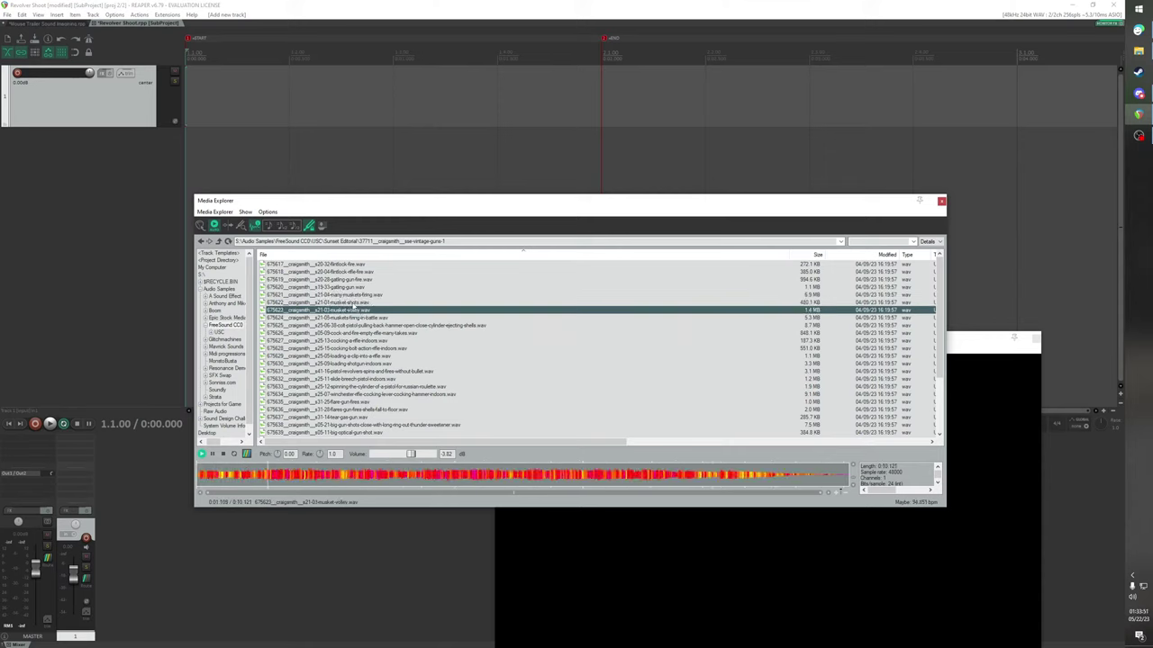
Audition the gun handling recordings: colt hammer, empty rifle, rifle cocking, revolver spins, slide breech, cylinder spin and Winchester cocking
{"action": "left_click", "coordinate": [363, 326]}
{"action": "left_click", "coordinate": [365, 333]}
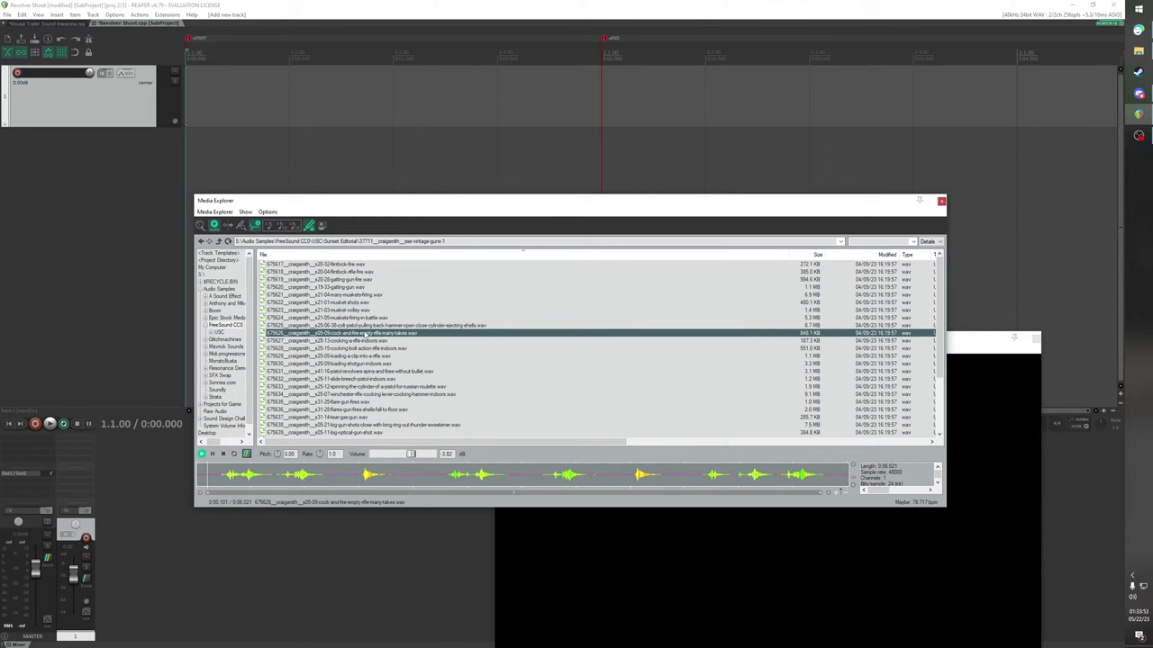
{"action": "left_click", "coordinate": [369, 341]}
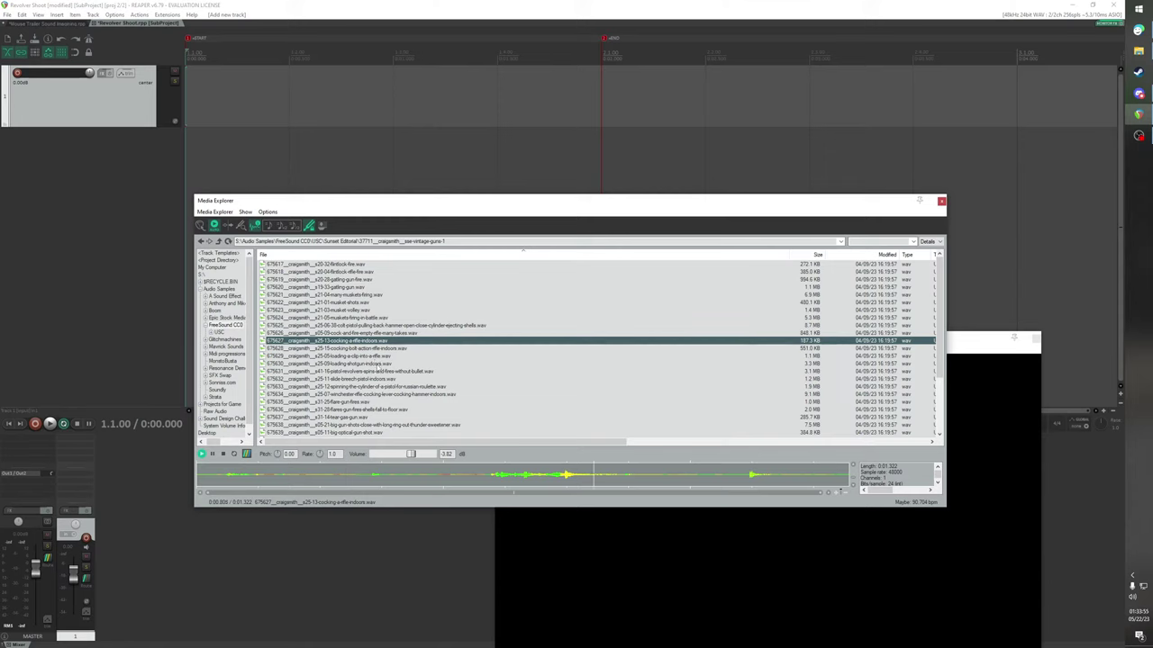
{"action": "left_click", "coordinate": [384, 372]}
{"action": "left_click", "coordinate": [385, 379]}
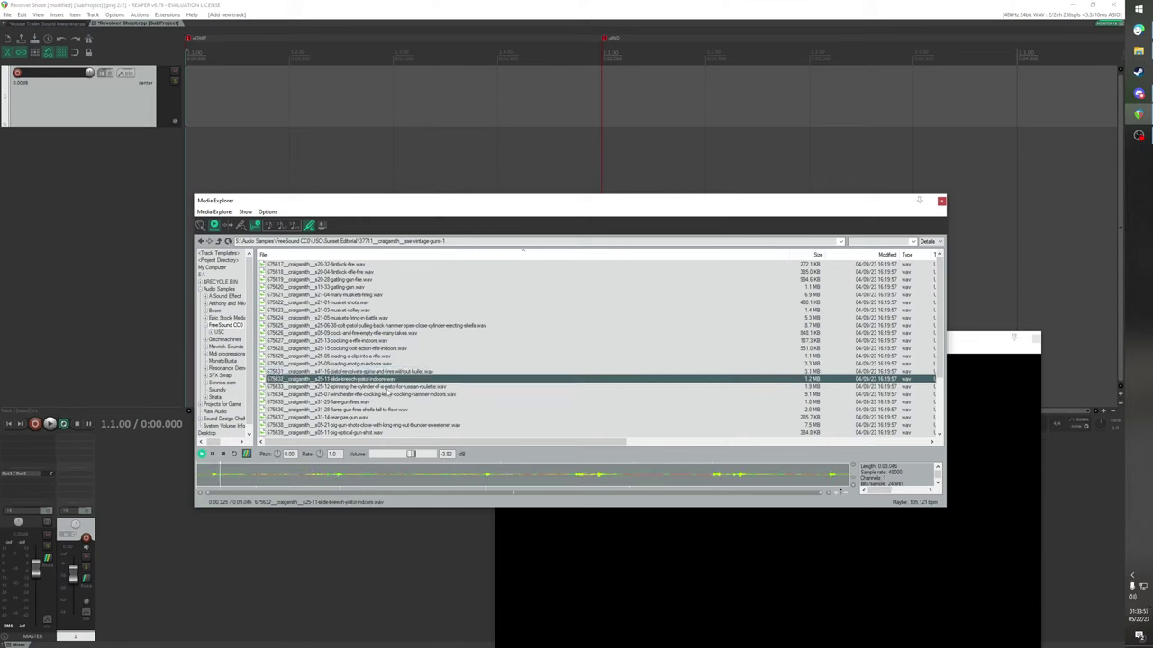
{"action": "left_click", "coordinate": [386, 388]}
{"action": "left_click", "coordinate": [389, 394]}
Audition the two flare gun recordings, the tear gas gun and the big gun shots with thunder sweetener
{"action": "left_click", "coordinate": [391, 402]}
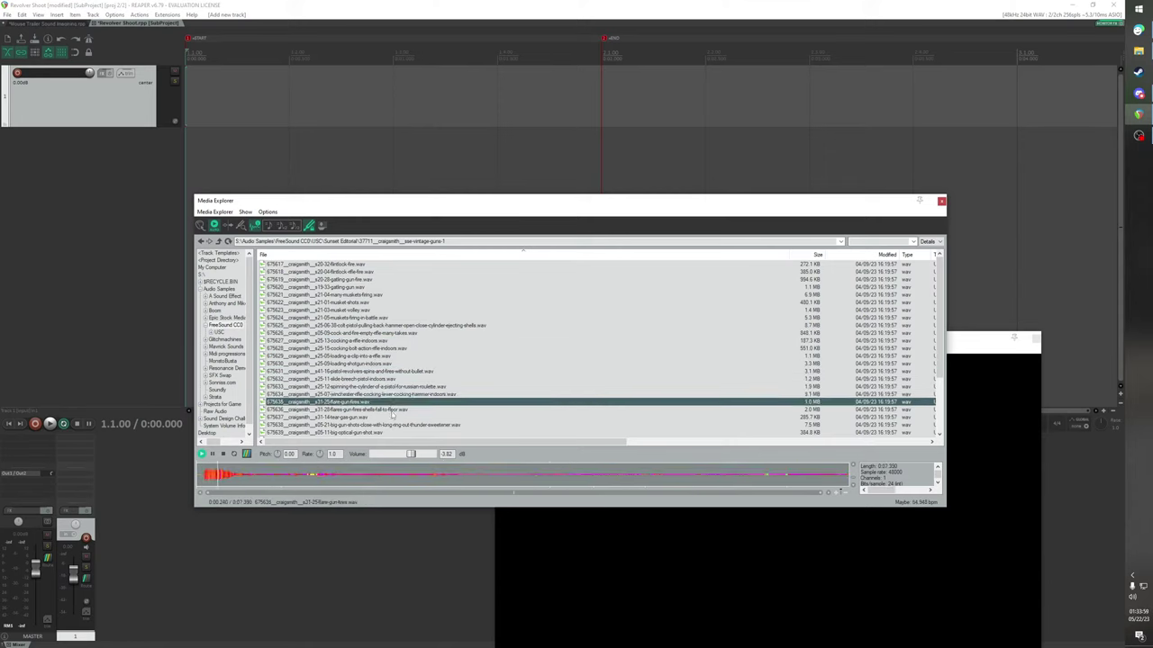
{"action": "left_click", "coordinate": [392, 410]}
{"action": "scroll", "coordinate": [382, 371], "scroll_direction": "down", "scroll_amount": 2}
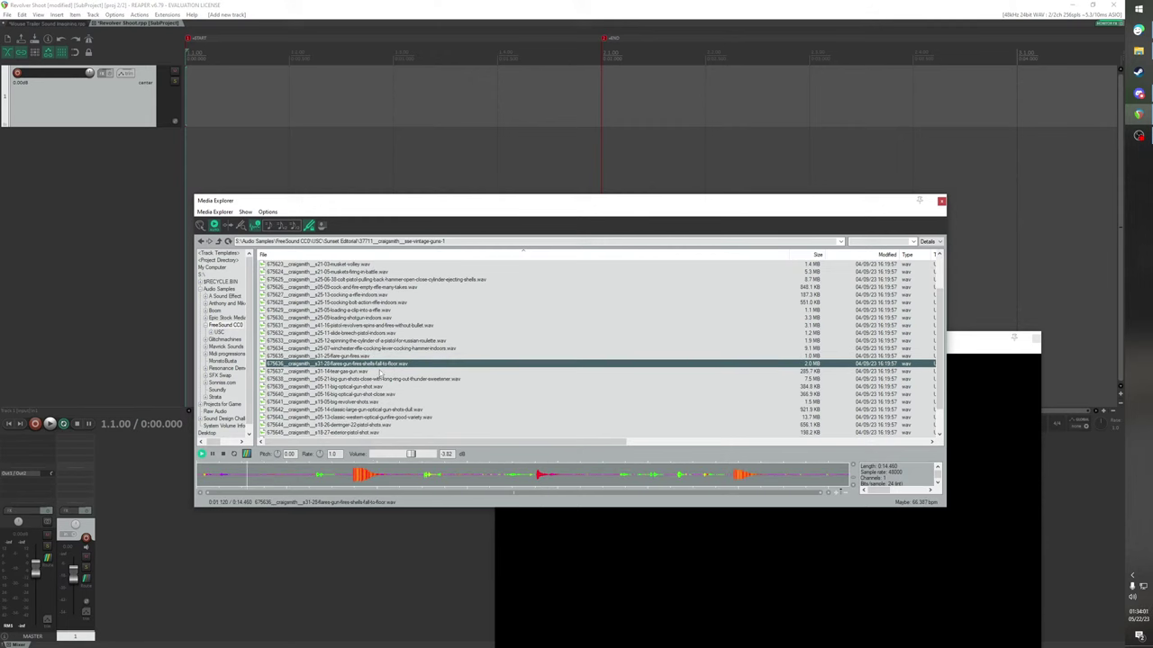
{"action": "left_click", "coordinate": [382, 371]}
{"action": "left_click", "coordinate": [384, 379]}
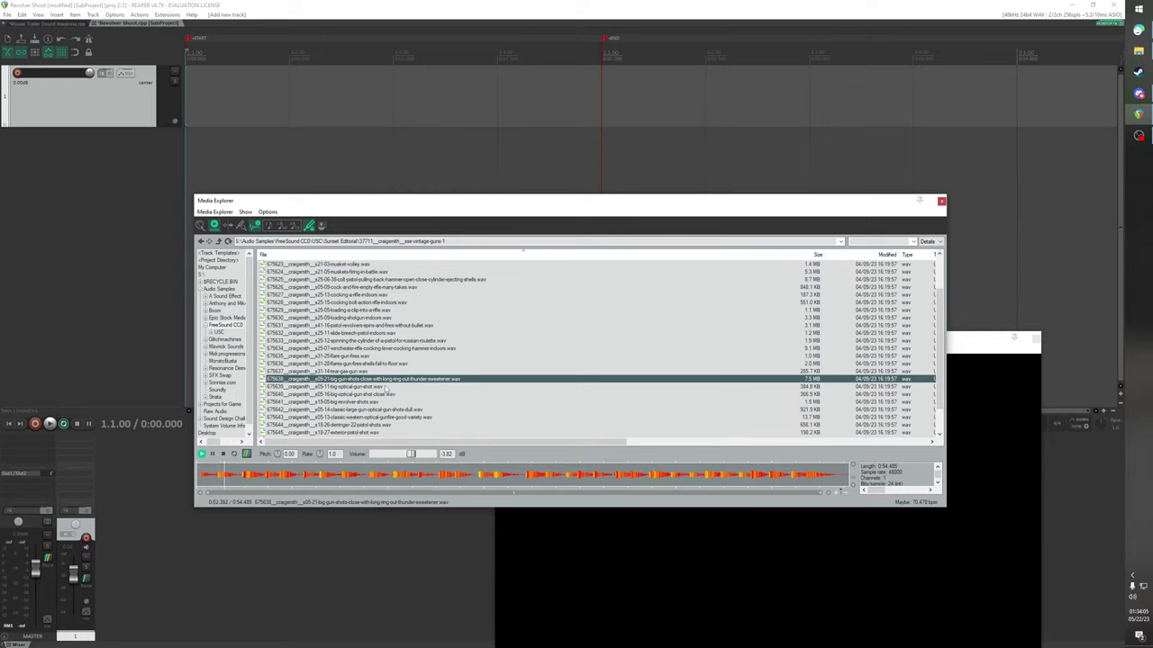
Compare the big optical gun shot, its close version and the big revolver shots, replaying the close version
{"action": "left_click", "coordinate": [385, 387]}
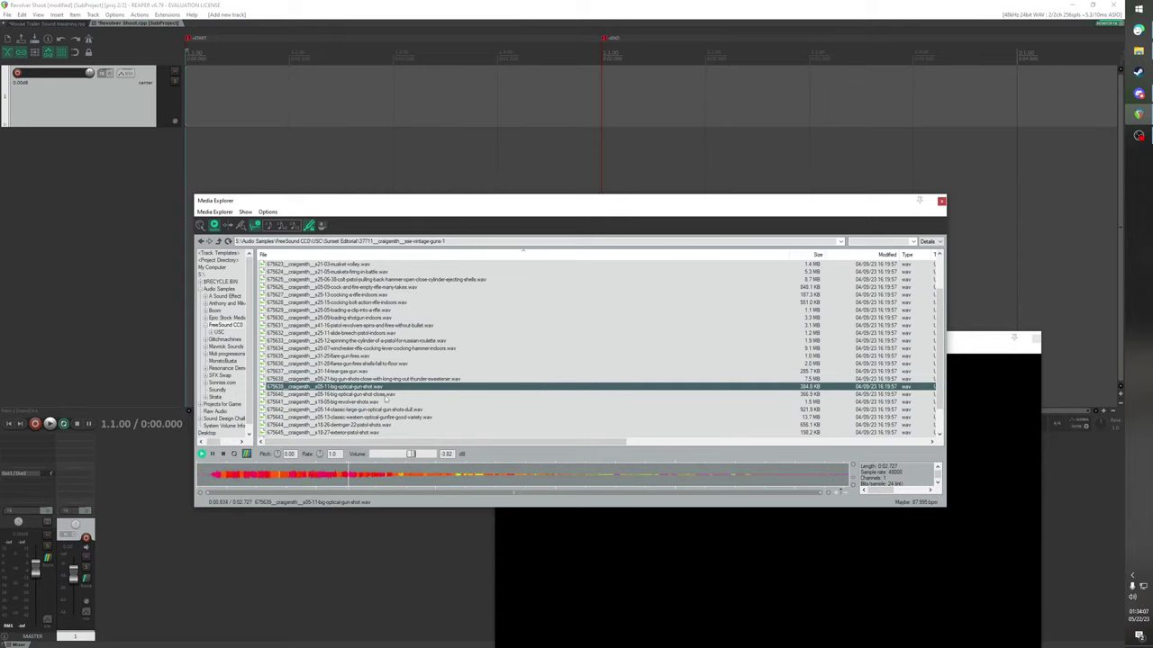
{"action": "left_click", "coordinate": [385, 395]}
{"action": "left_click", "coordinate": [385, 402]}
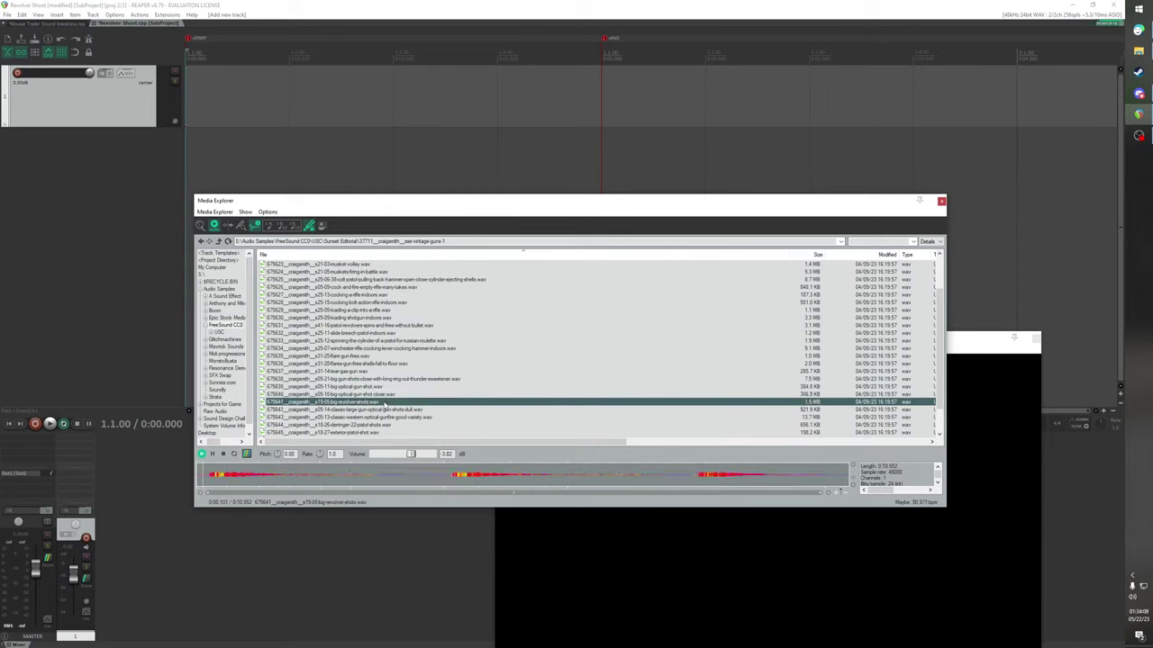
{"action": "left_click", "coordinate": [379, 397]}
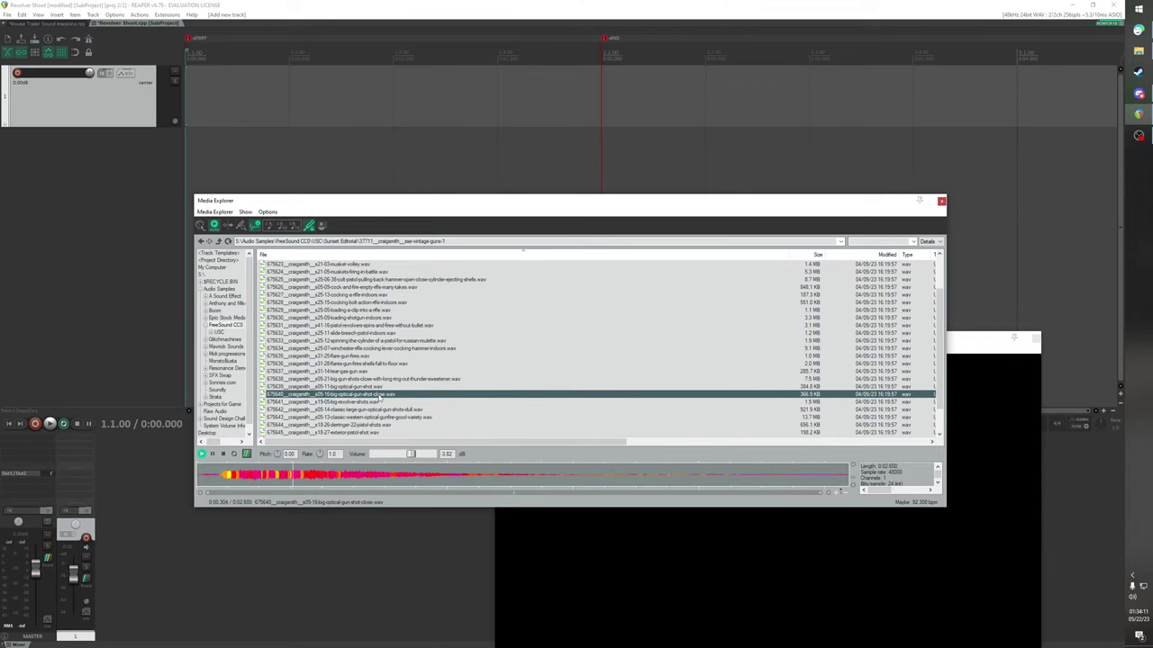
Audition the dull classic large gun shots again, plus the classic western gunfire from partway through its waveform
{"action": "left_click", "coordinate": [386, 410]}
{"action": "scroll", "coordinate": [386, 410], "scroll_direction": "down", "scroll_amount": 1}
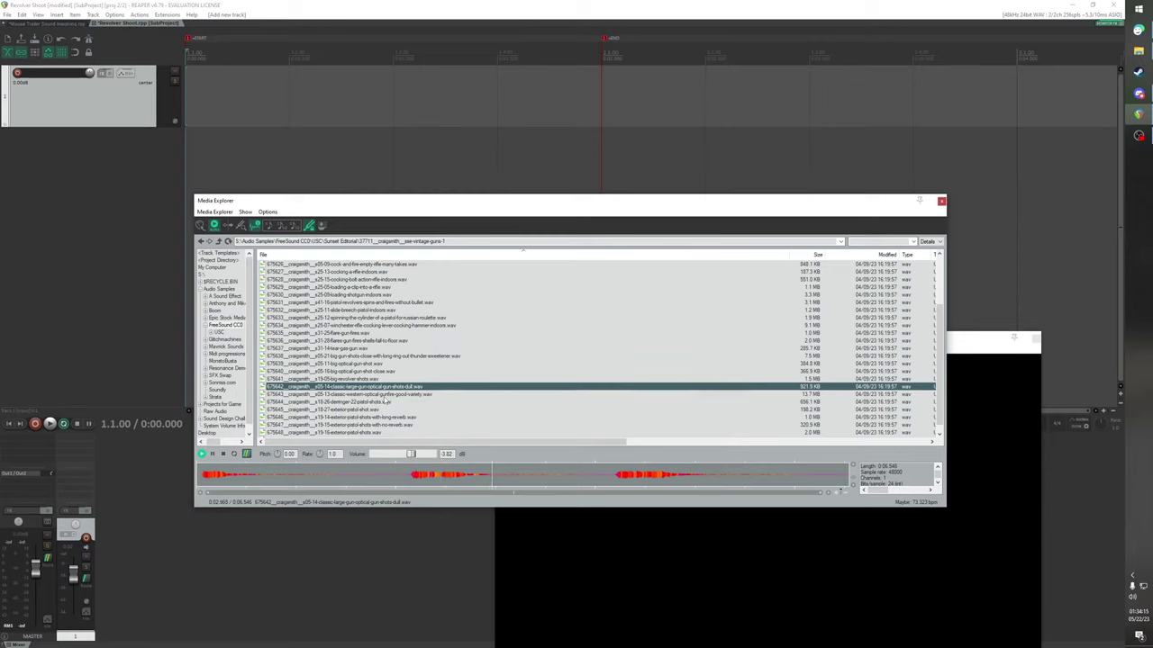
{"action": "key", "text": "Down"}
{"action": "left_click", "coordinate": [339, 476]}
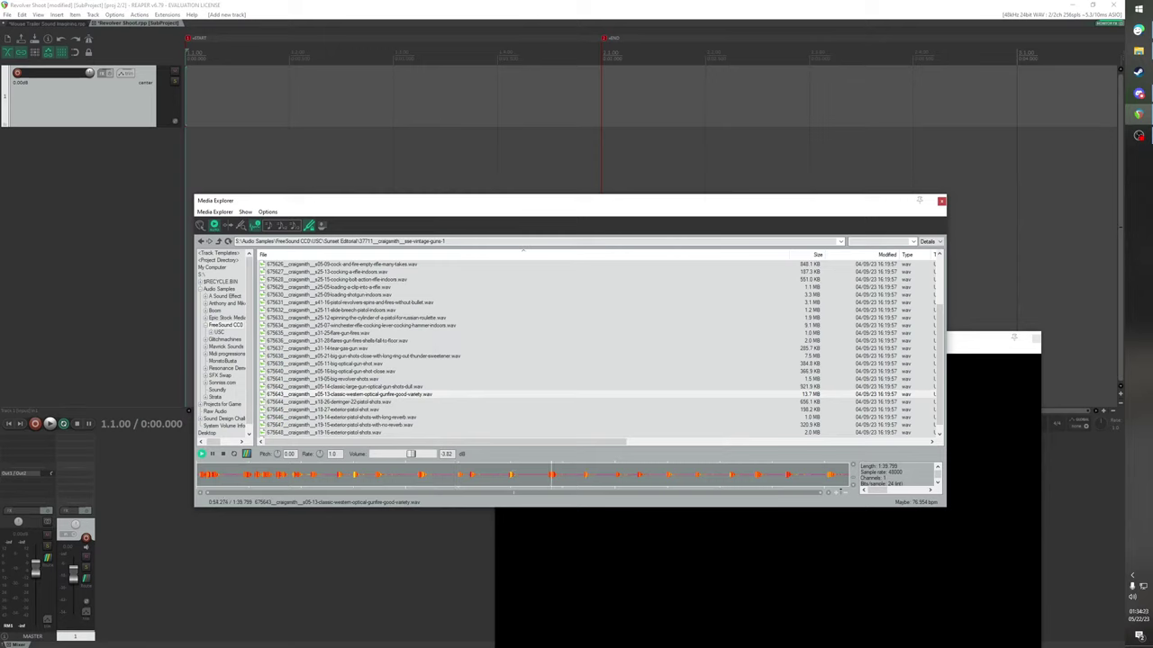
Audition the derringer .22 shots and the exterior pistol shots, including the long-reverb, no-reverb and medium-distance versions
{"action": "left_click", "coordinate": [359, 402]}
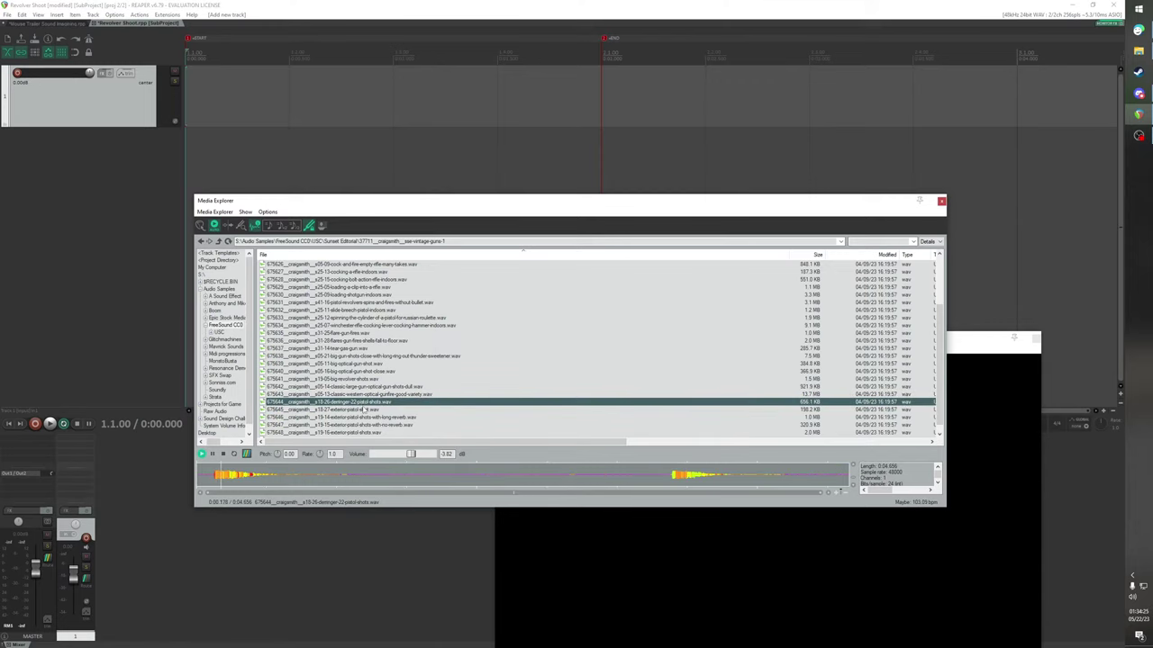
{"action": "left_click", "coordinate": [363, 410]}
{"action": "left_click", "coordinate": [365, 417]}
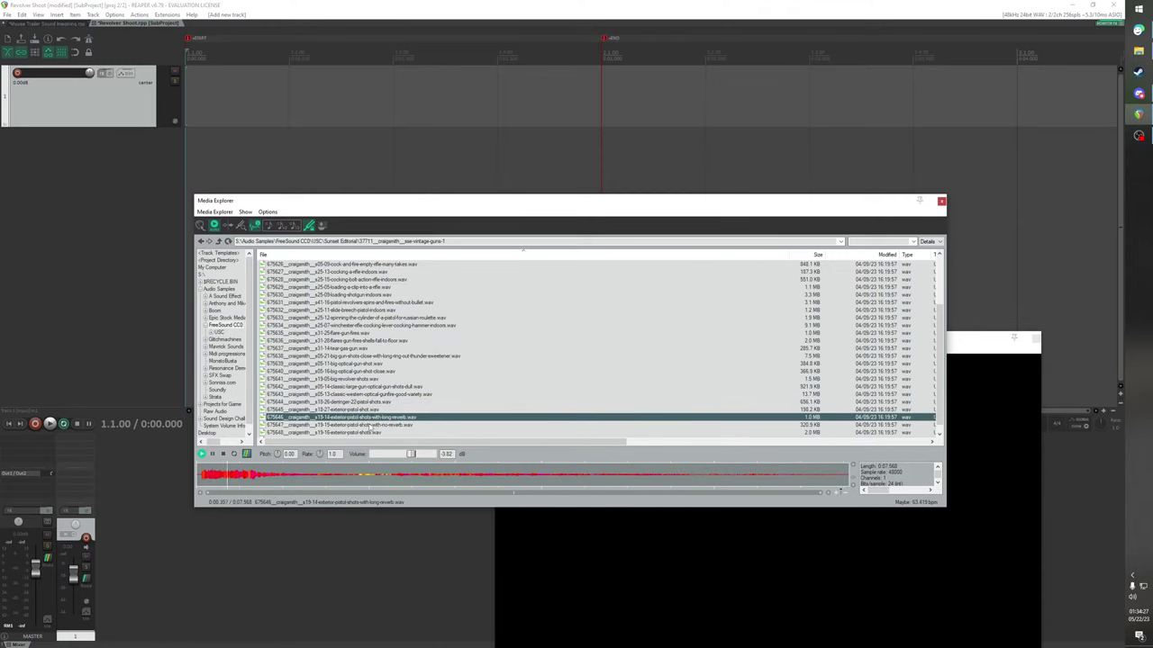
{"action": "left_click", "coordinate": [369, 426]}
{"action": "left_click", "coordinate": [378, 417]}
{"action": "scroll", "coordinate": [394, 405], "scroll_direction": "down", "scroll_amount": 1}
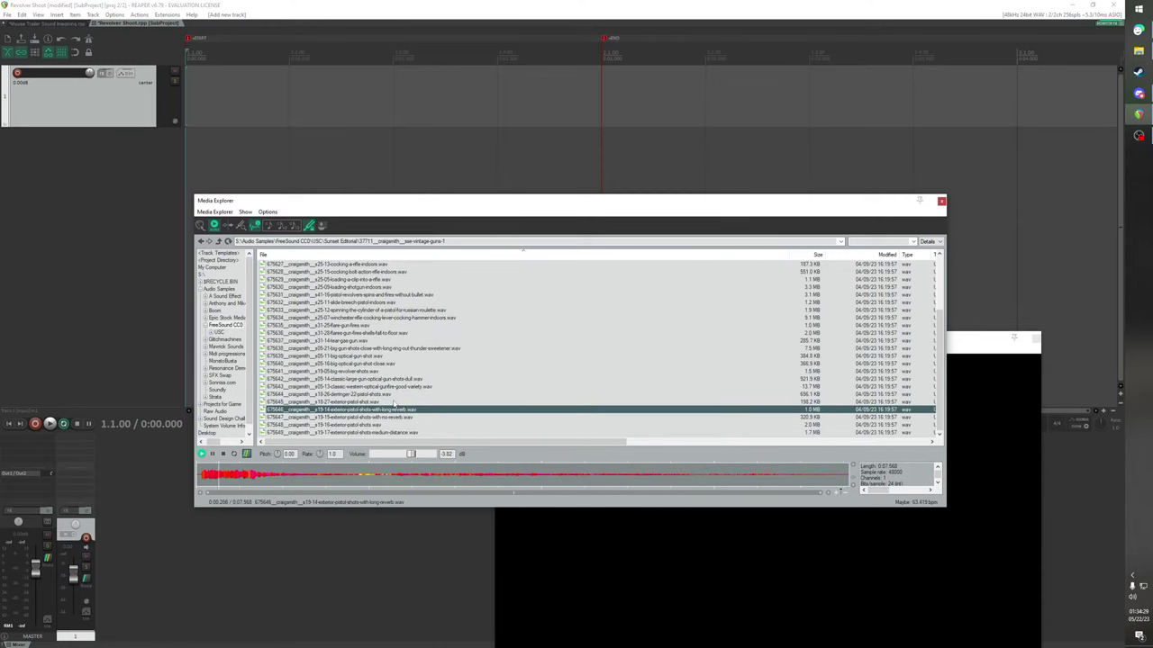
{"action": "left_click", "coordinate": [401, 418]}
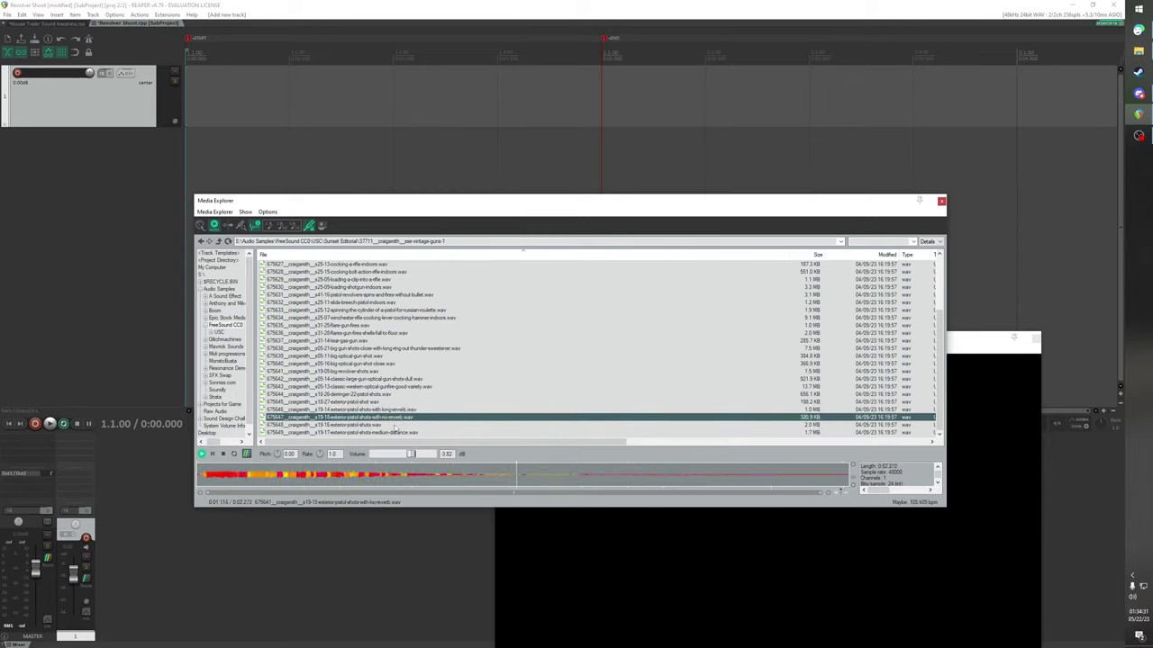
{"action": "left_click", "coordinate": [393, 425]}
{"action": "left_click", "coordinate": [387, 433]}
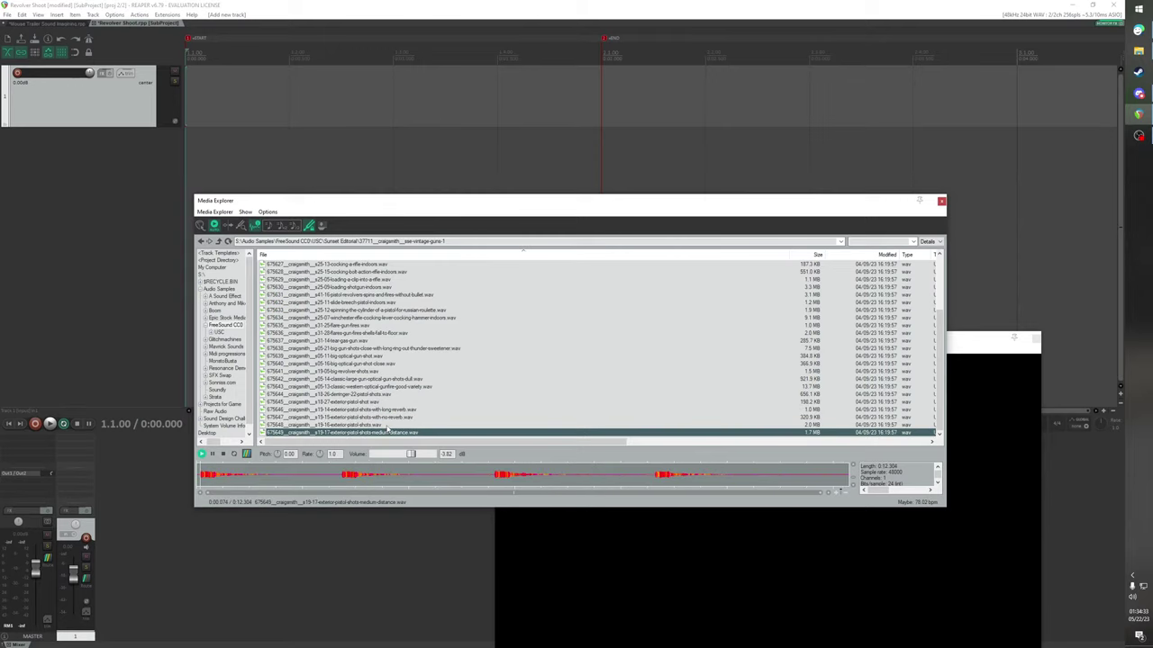
Replay the exterior pistol shots with no reverb and insert that sample at the start of the subproject's track
{"action": "left_click", "coordinate": [380, 417]}
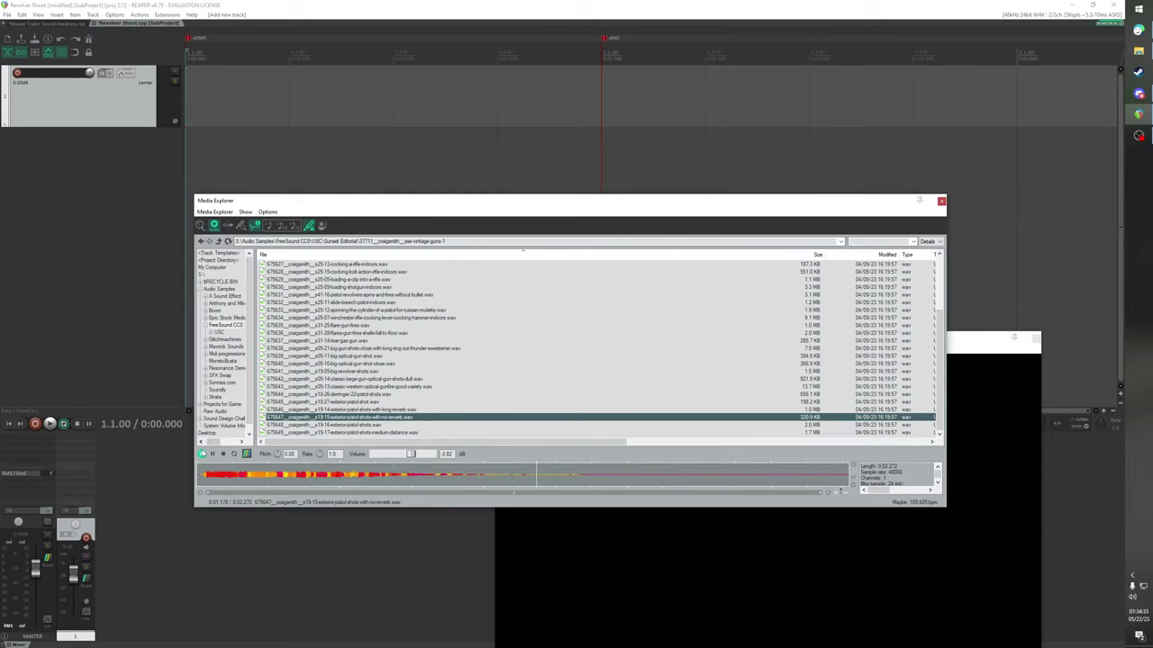
{"action": "left_click", "coordinate": [321, 420]}
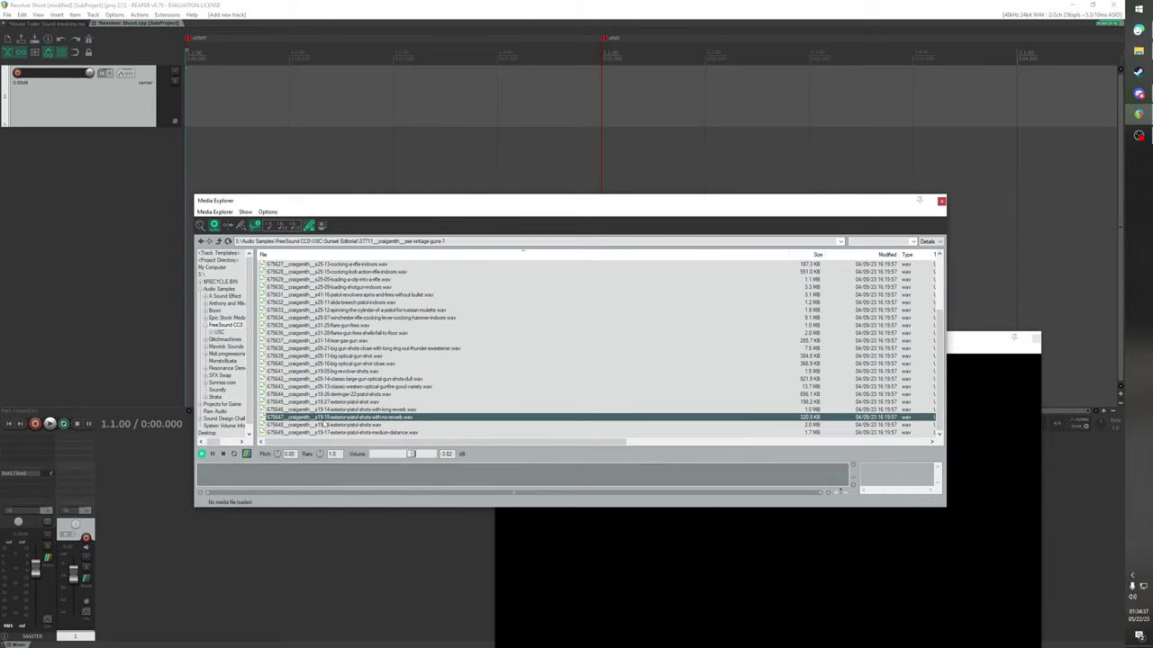
{"action": "double_click", "coordinate": [319, 419]}
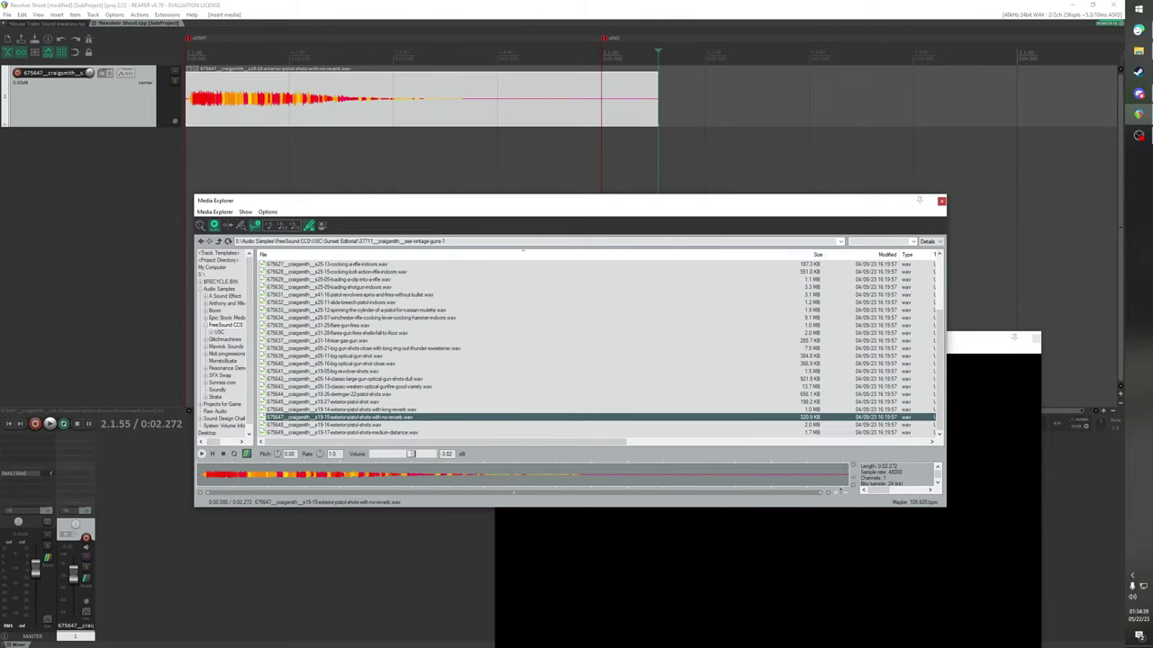
Open the vintage-guns-2 folder and audition the active rifle fire, big optical shots with ricochets and Browning automatic rifle recordings
{"action": "left_click", "coordinate": [219, 241]}
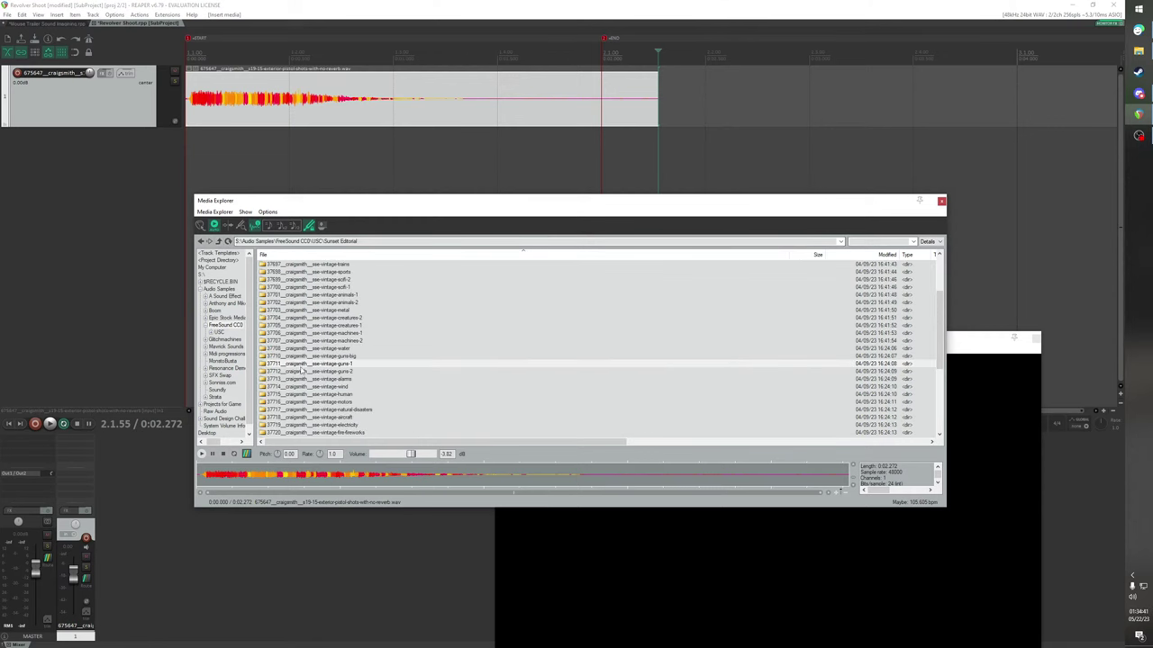
{"action": "double_click", "coordinate": [303, 371]}
{"action": "left_click", "coordinate": [306, 265]}
{"action": "left_click", "coordinate": [314, 272]}
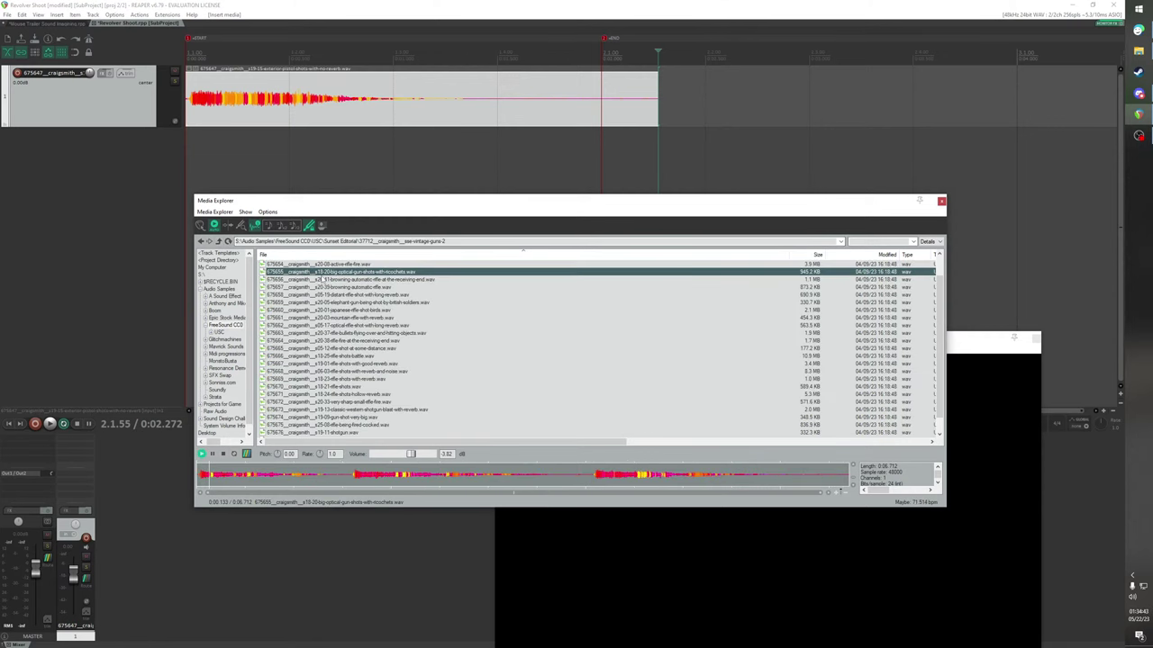
{"action": "left_click", "coordinate": [326, 279]}
{"action": "key", "text": "Down"}
{"action": "key", "text": "Down"}
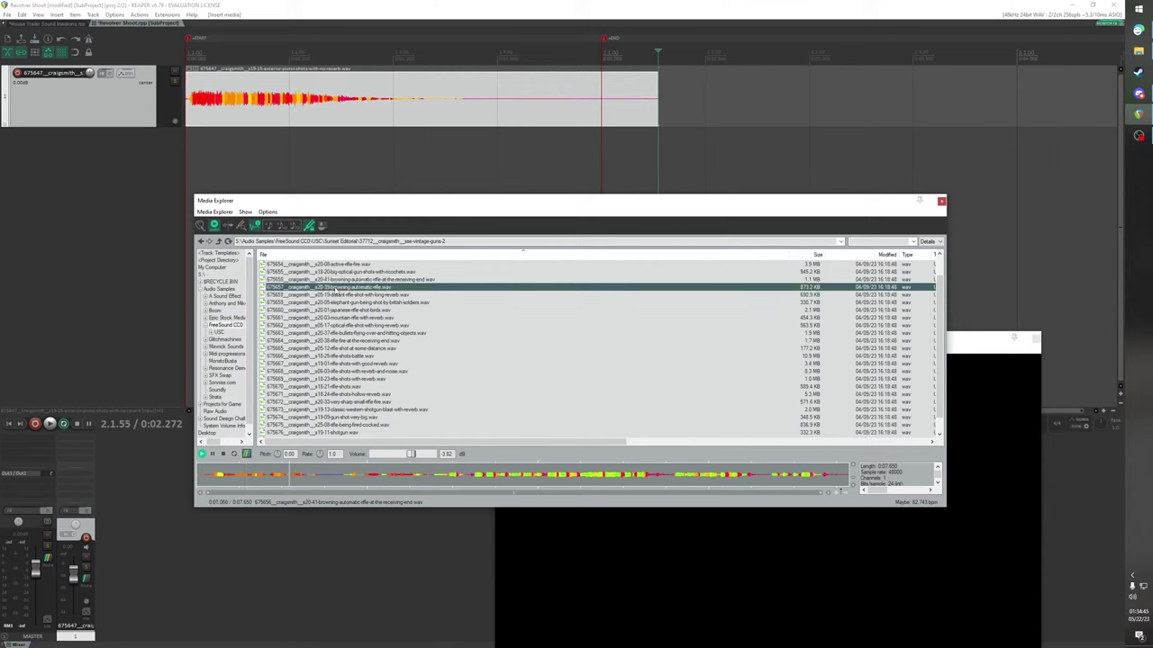
Audition the classic western shotgun blast, very big gun shot, fired and cocked rifle, shotgun and the two silencer pistol recordings
{"action": "left_click", "coordinate": [370, 408]}
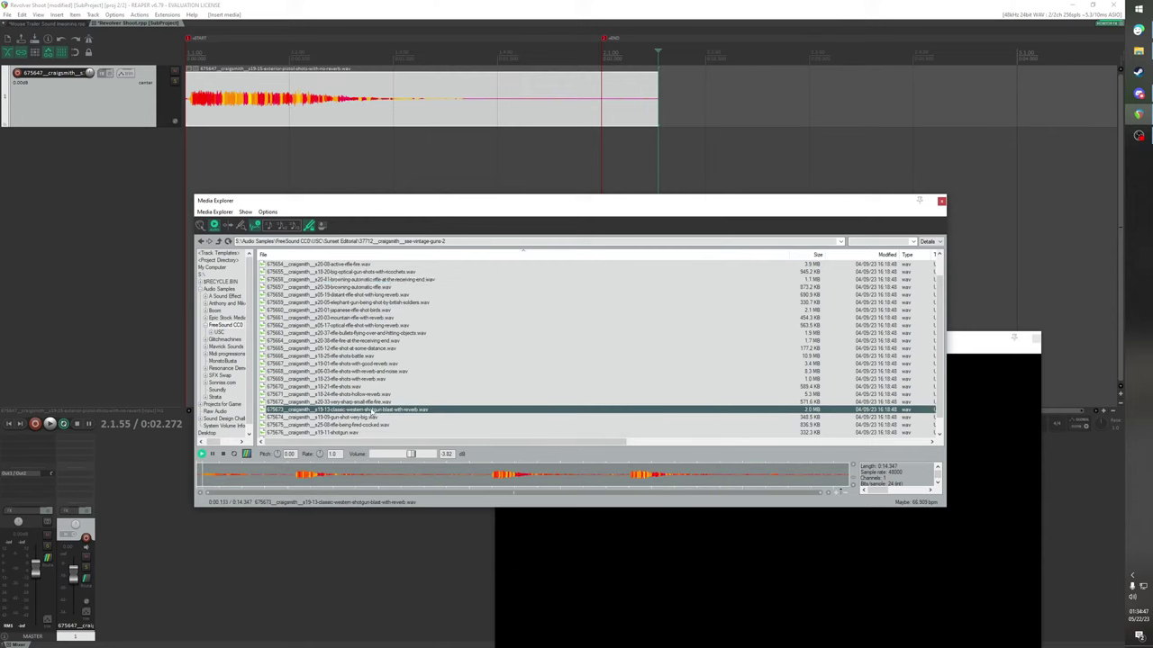
{"action": "scroll", "coordinate": [370, 410], "scroll_direction": "down", "scroll_amount": 1}
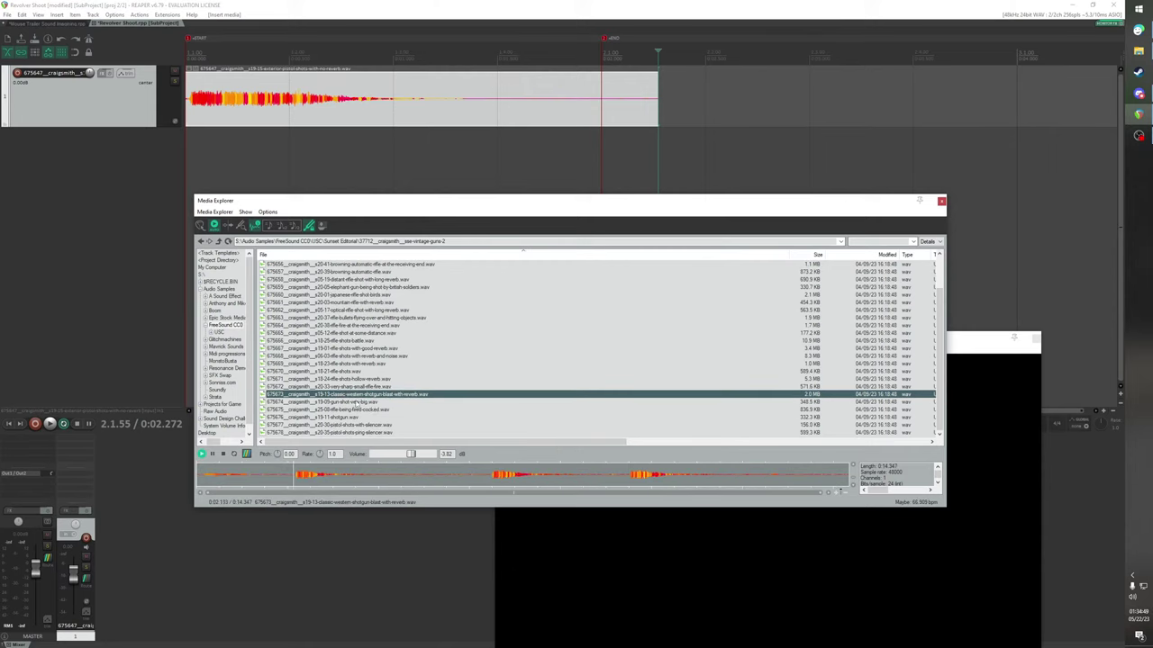
{"action": "left_click", "coordinate": [359, 403]}
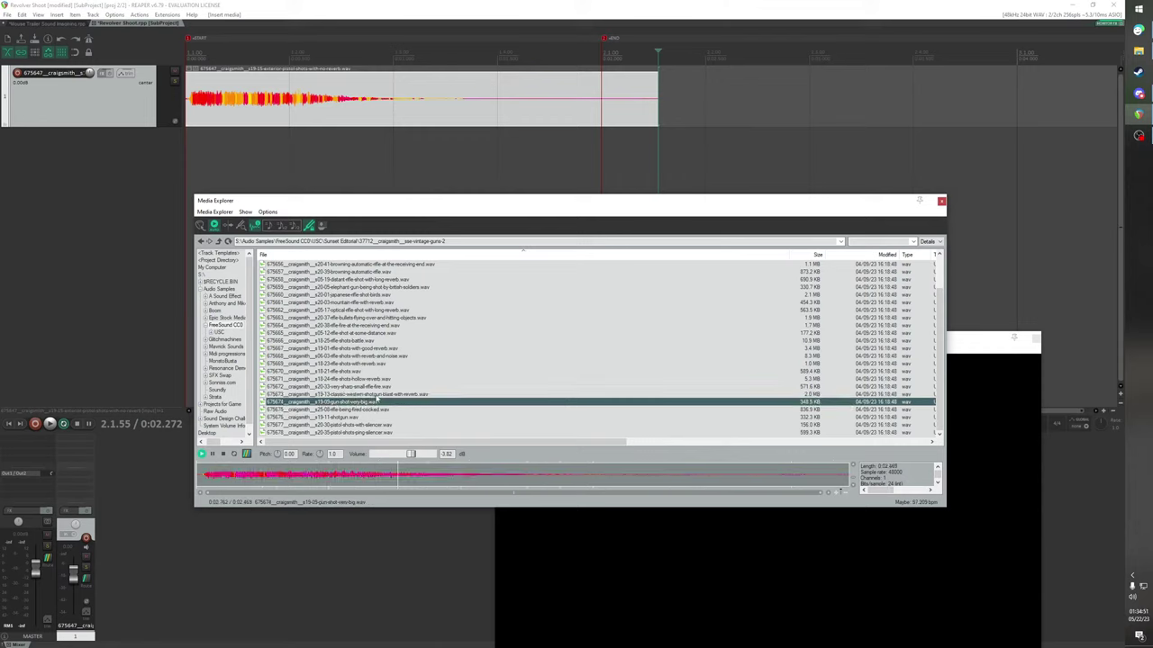
{"action": "left_click", "coordinate": [384, 410]}
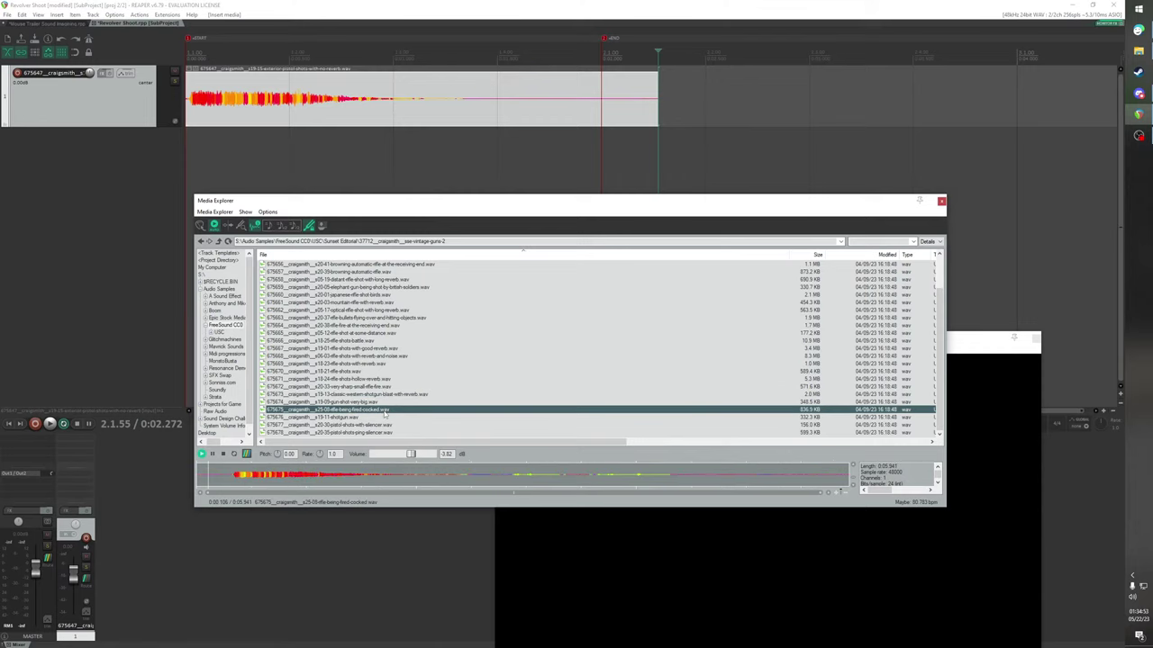
{"action": "left_click", "coordinate": [382, 418]}
{"action": "left_click", "coordinate": [381, 426]}
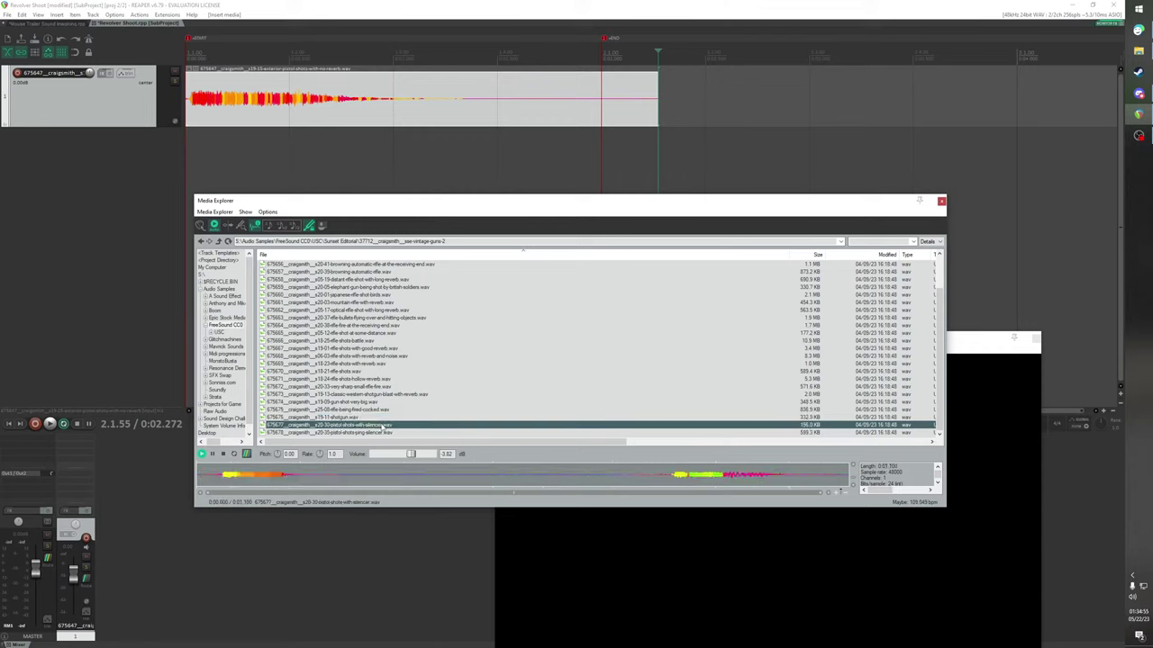
{"action": "left_click", "coordinate": [388, 434]}
Replay the fired and cocked rifle, the very big gun shot, and the classic western shotgun blast from just before its first shot
{"action": "left_click", "coordinate": [378, 411]}
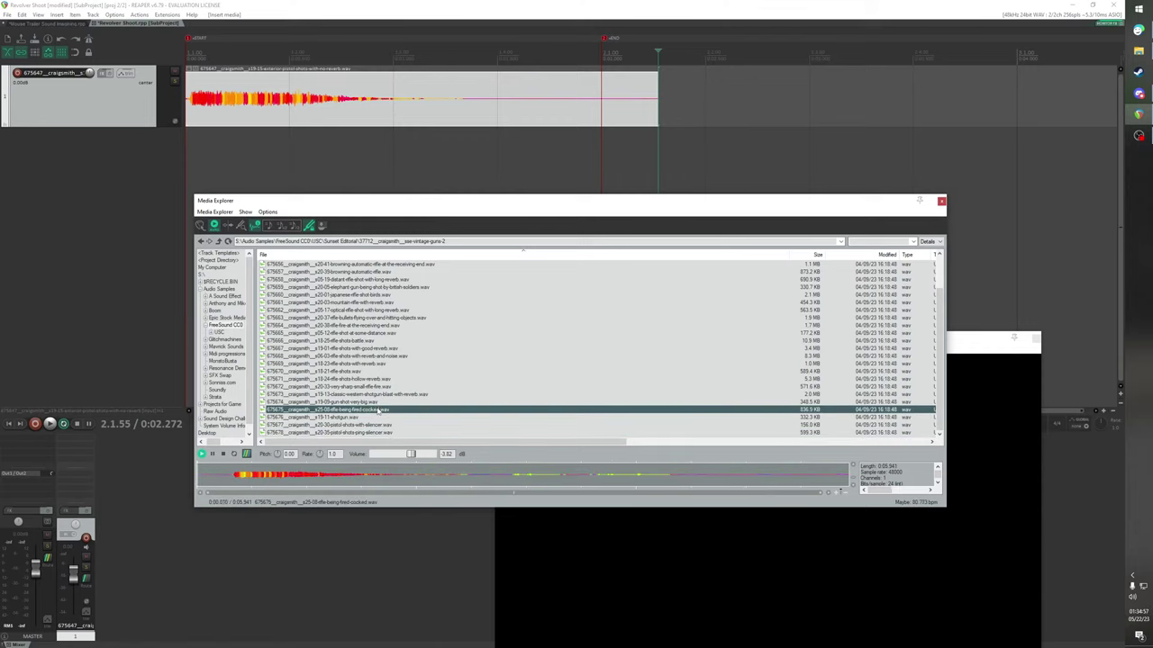
{"action": "left_click", "coordinate": [378, 403]}
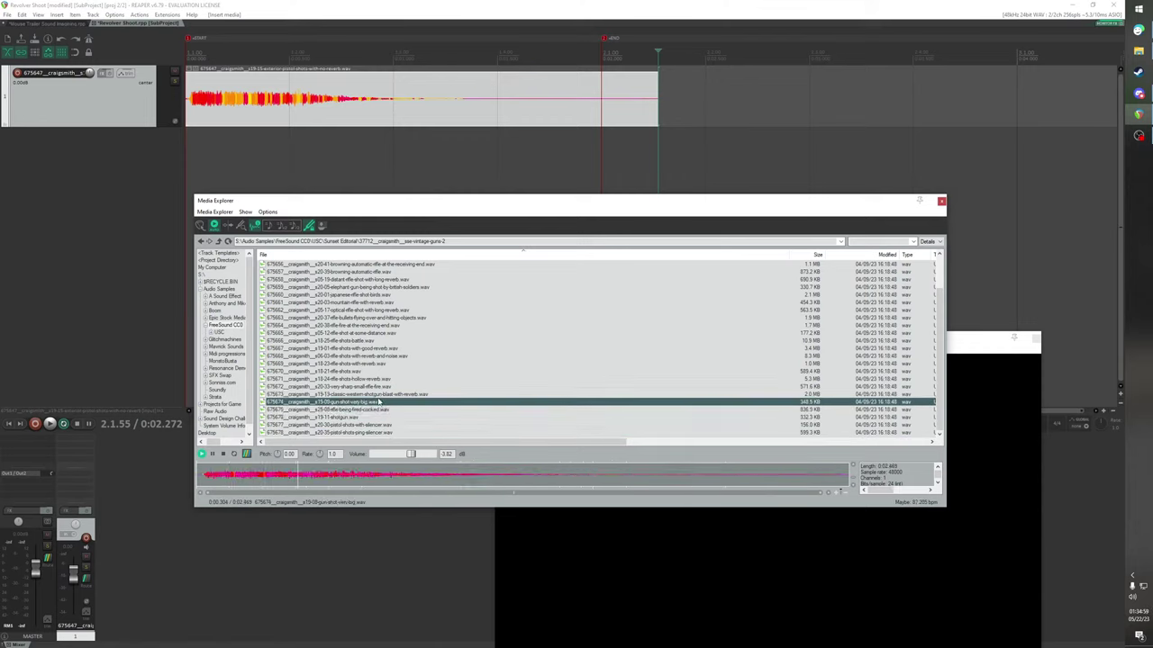
{"action": "left_click", "coordinate": [374, 394]}
{"action": "left_click", "coordinate": [289, 473]}
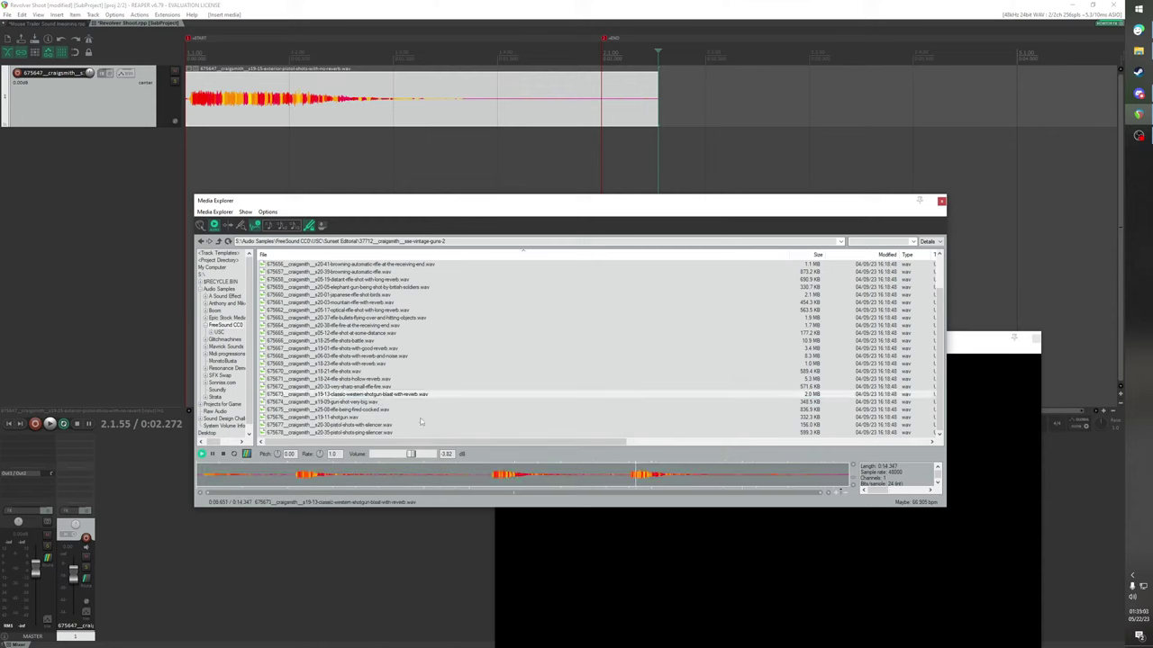
Audition the rifle recordings, including hollow reverb, distant, receiving-end, optical and elephant gun shots, and close the Media Explorer
{"action": "left_click", "coordinate": [358, 386]}
{"action": "left_click", "coordinate": [359, 379]}
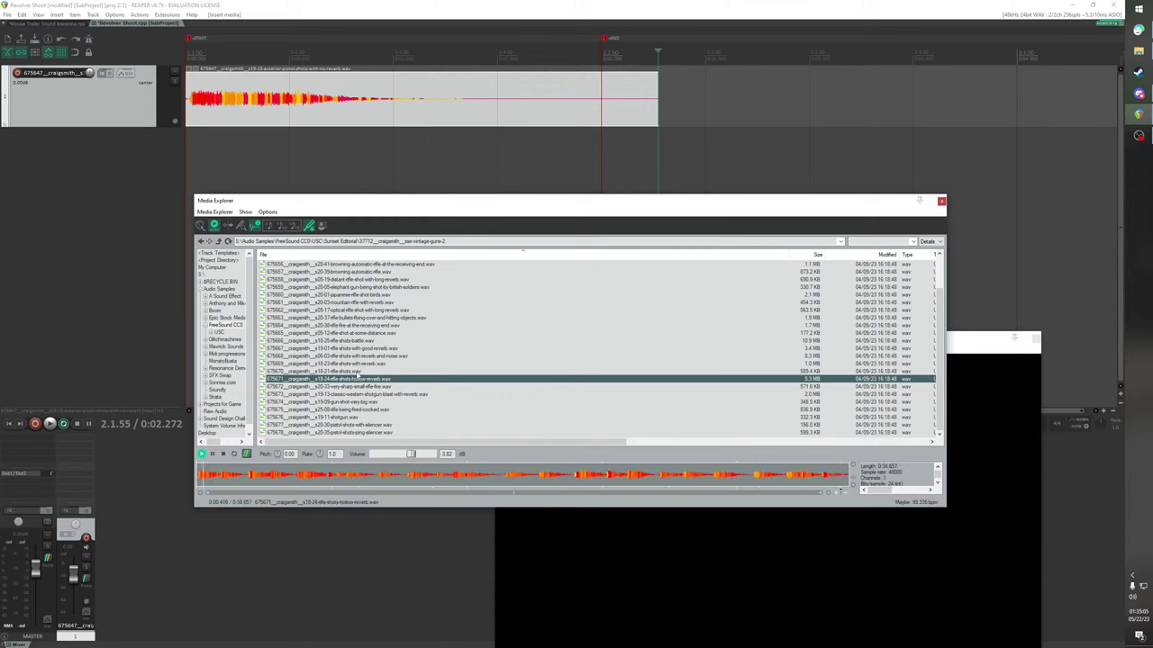
{"action": "left_click", "coordinate": [356, 371]}
{"action": "left_click", "coordinate": [355, 364]}
{"action": "left_click", "coordinate": [351, 334]}
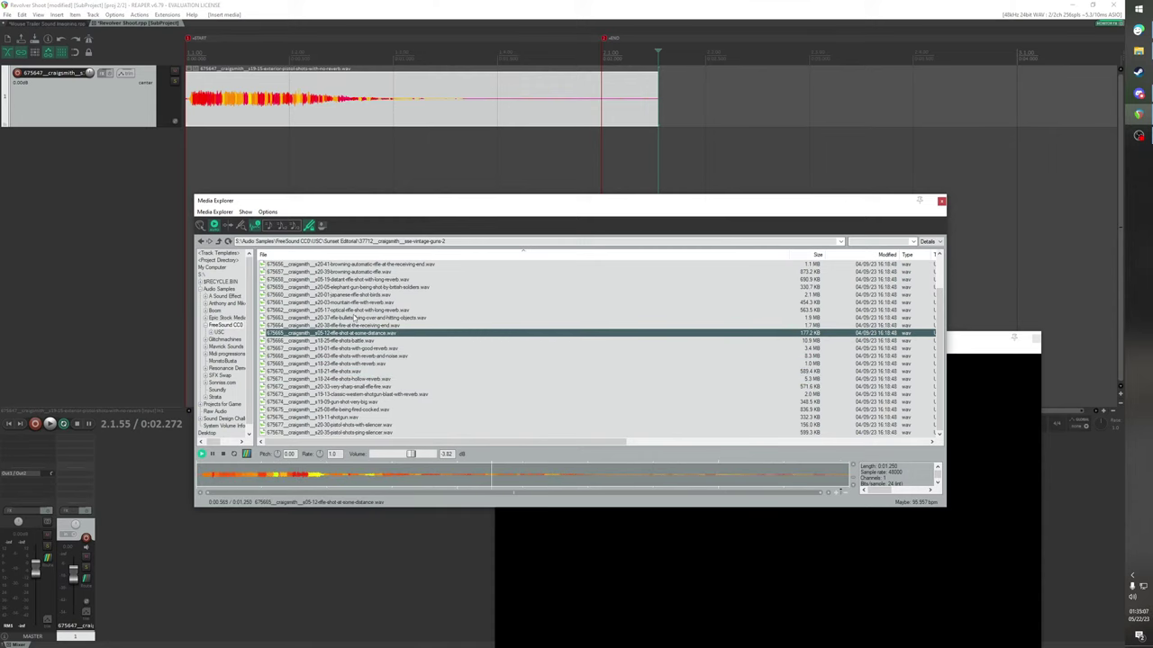
{"action": "left_click", "coordinate": [356, 318]}
{"action": "left_click", "coordinate": [354, 326]}
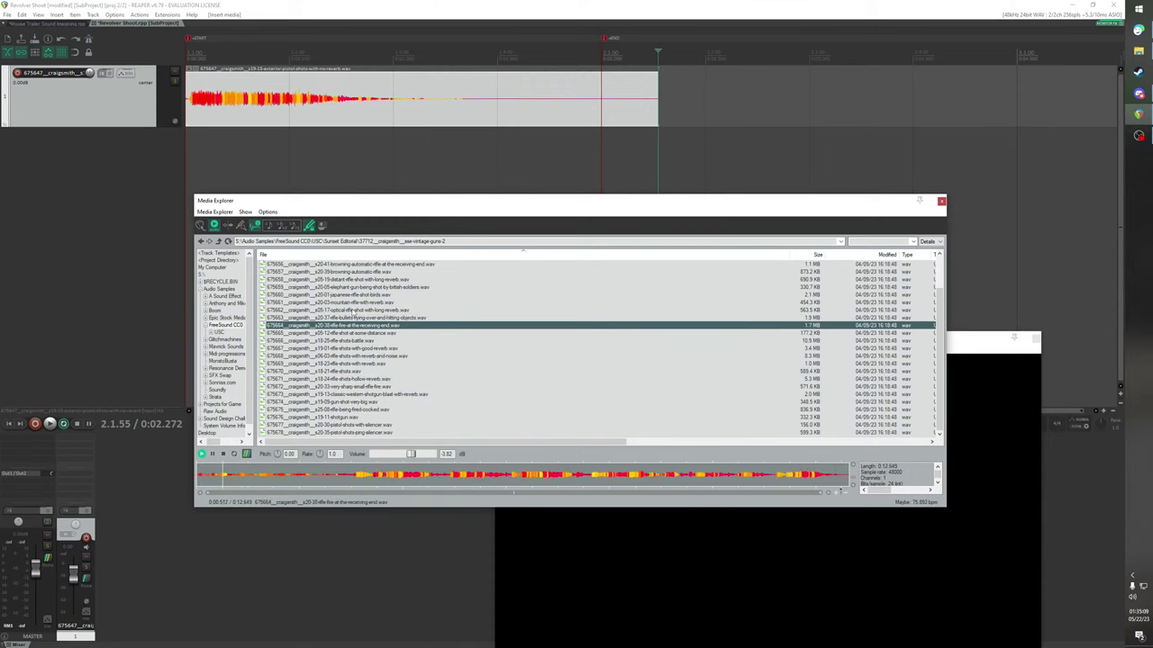
{"action": "left_click", "coordinate": [355, 310]}
{"action": "left_click", "coordinate": [361, 289]}
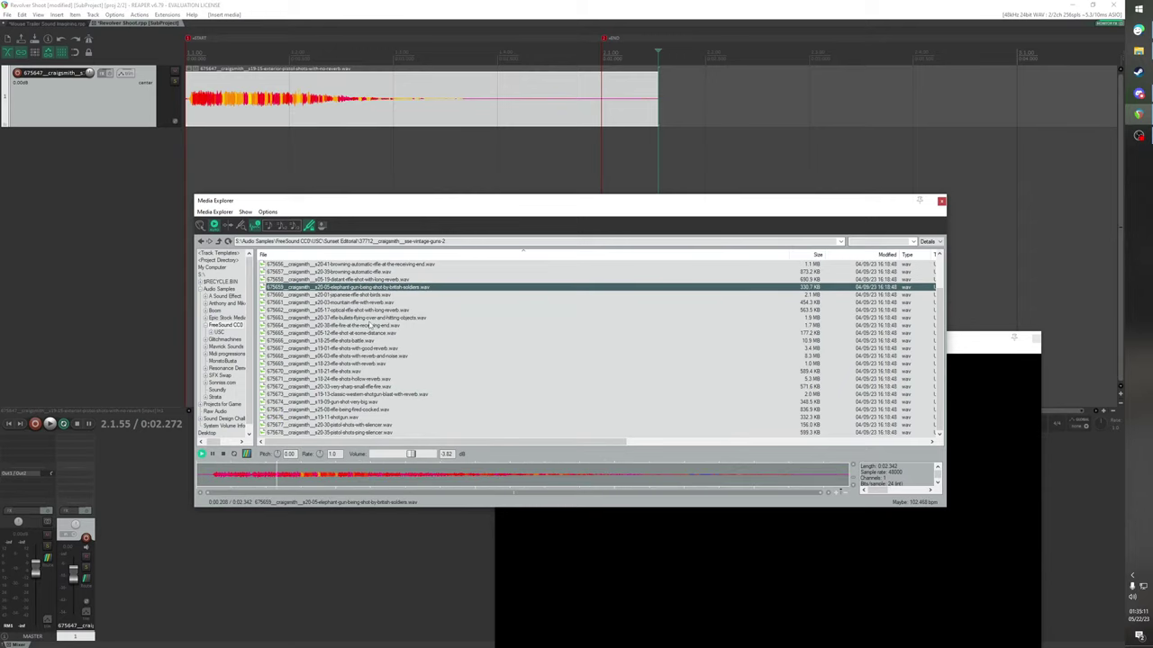
{"action": "scroll", "coordinate": [371, 326], "scroll_direction": "up", "scroll_amount": 2}
{"action": "left_click", "coordinate": [941, 201]}
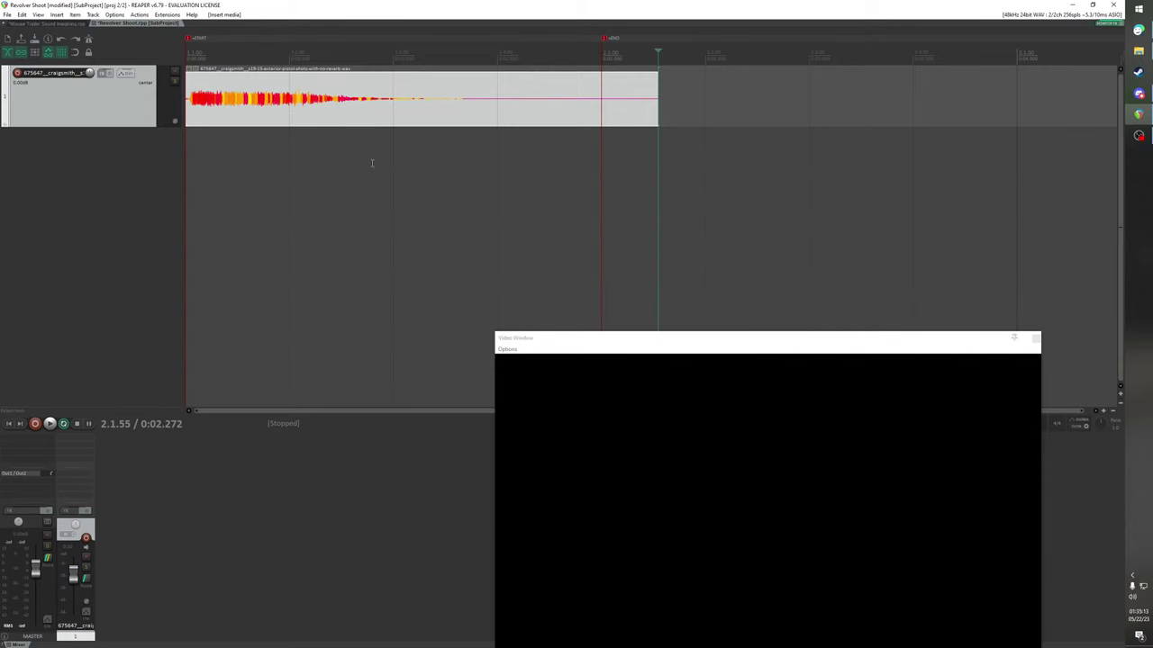
Play the inserted pistol shot from the start and trim its silent tail to where the decay fades out
{"action": "left_click", "coordinate": [186, 106]}
{"action": "key", "text": "space"}
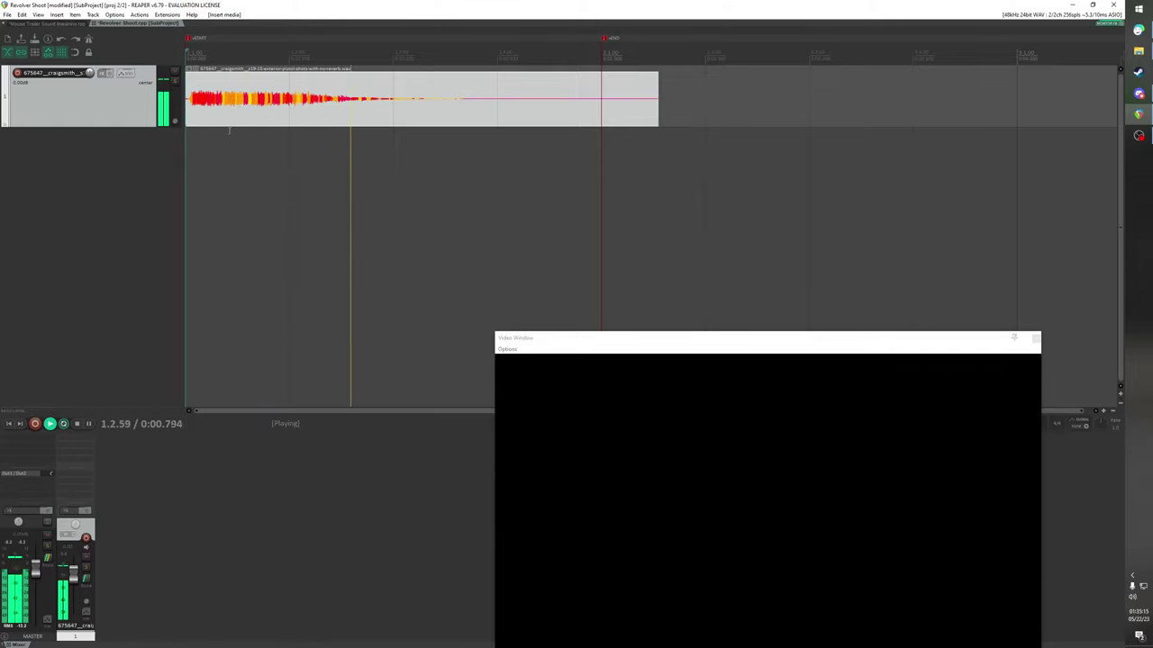
{"action": "key", "text": "space"}
{"action": "left_click_drag", "start_coordinate": [665, 106], "coordinate": [470, 131]}
{"action": "scroll", "coordinate": [238, 110], "scroll_direction": "up", "scroll_amount": 5}
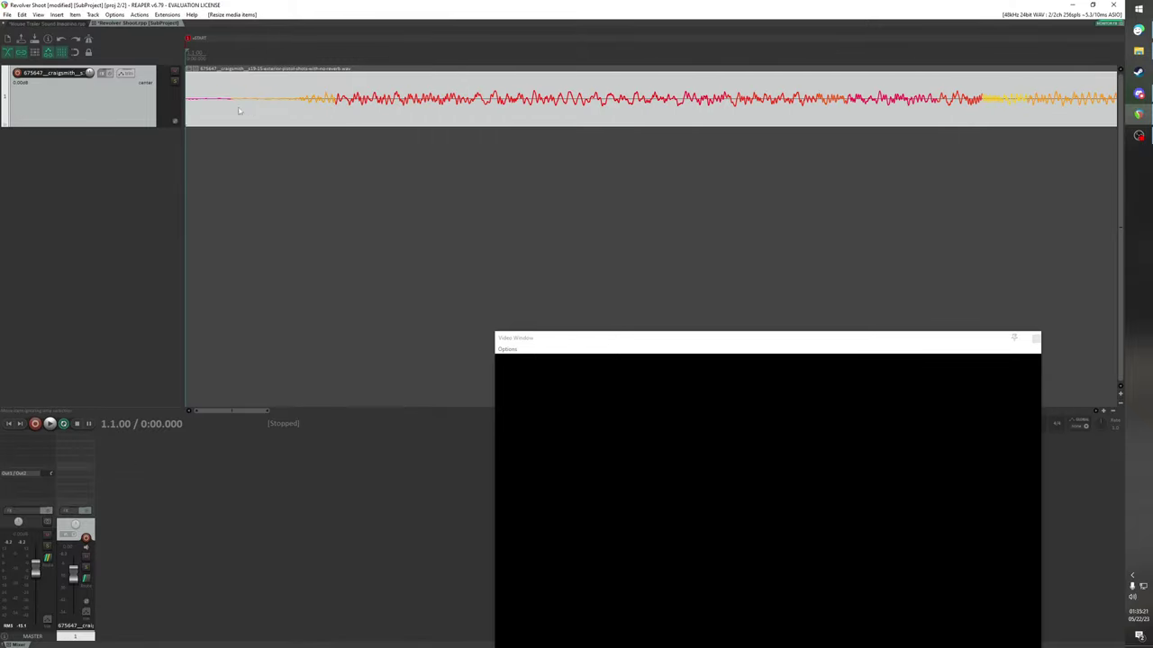
Trim the quiet lead-in before the shot's transient, align the item with the project start and play it back
{"action": "left_click_drag", "start_coordinate": [187, 98], "coordinate": [291, 106]}
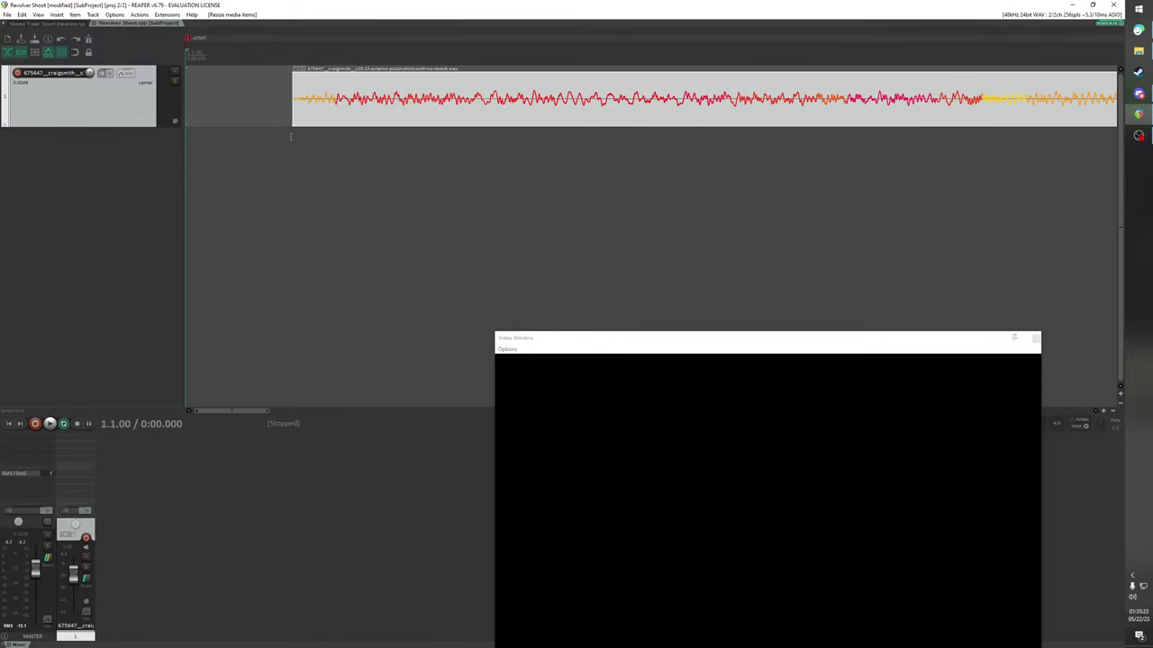
{"action": "scroll", "coordinate": [315, 110], "scroll_direction": "down", "scroll_amount": 5}
{"action": "scroll", "coordinate": [315, 110], "scroll_direction": "down", "scroll_amount": 4}
{"action": "key", "text": "space"}
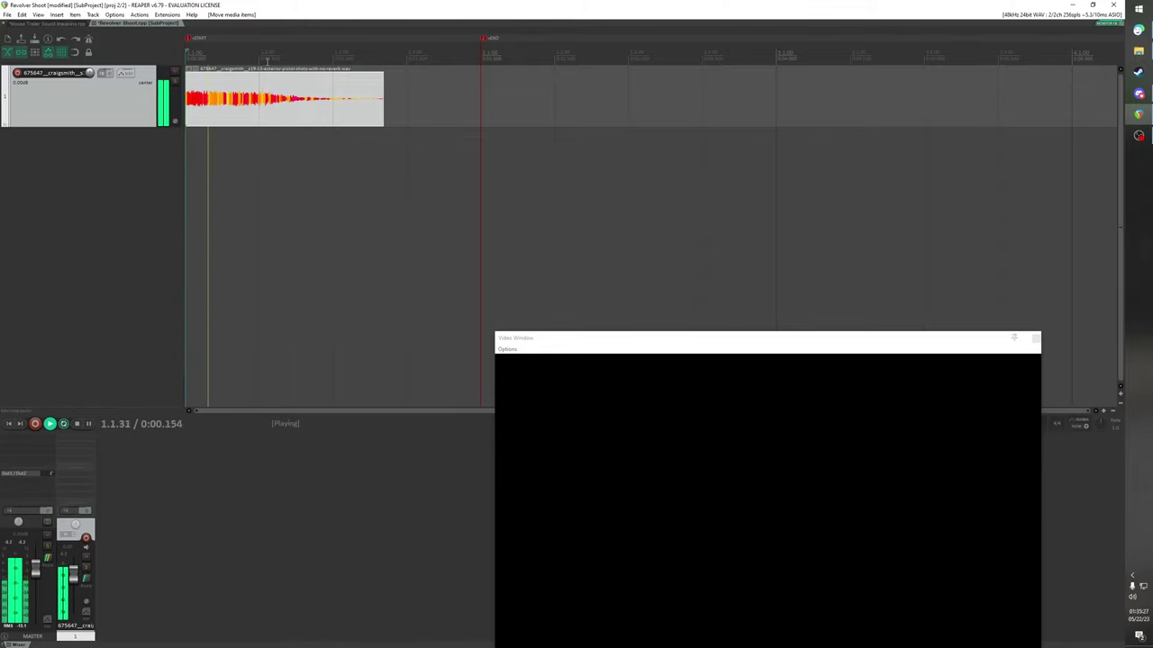
{"action": "key", "text": "space"}
In the Mouse Trailer Sound Imagining project, add two tracks named 1 and 2 below the revolver's Shoot track
{"action": "left_click", "coordinate": [52, 24]}
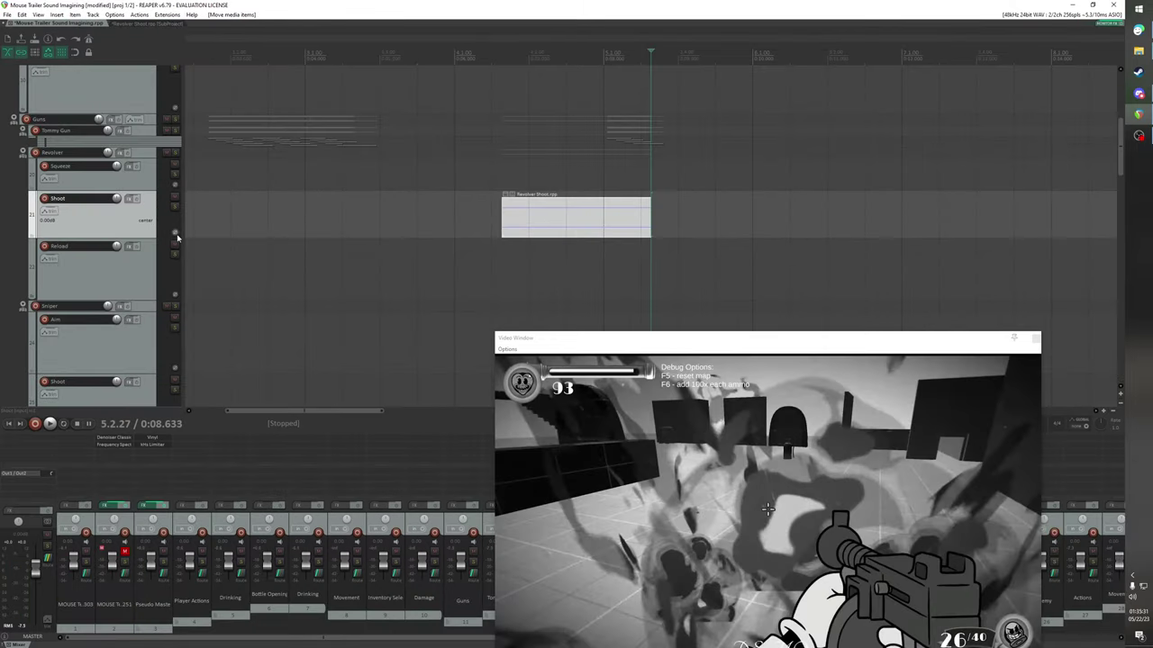
{"action": "key", "text": "ctrl+t"}
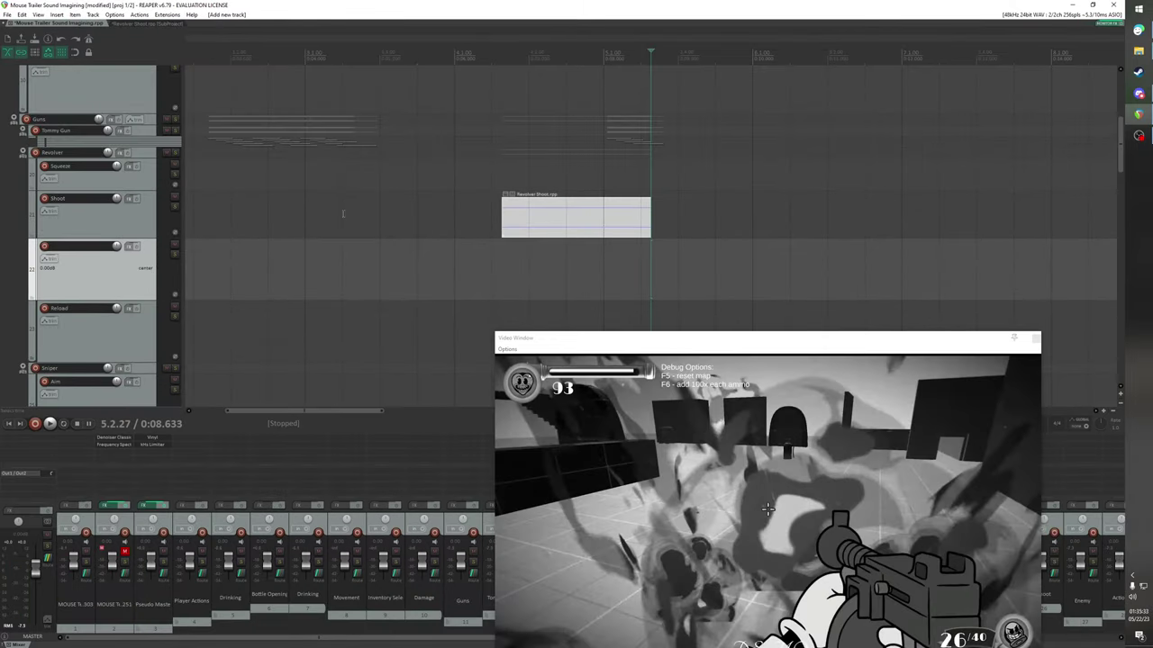
{"action": "key", "text": "Return"}
{"action": "key", "text": "ctrl+t"}
{"action": "type", "text": "2"}
Nest tracks 1 and 2 inside the Shoot track and move the Revolver Shoot subproject item onto track 1
{"action": "left_click", "coordinate": [81, 263]}
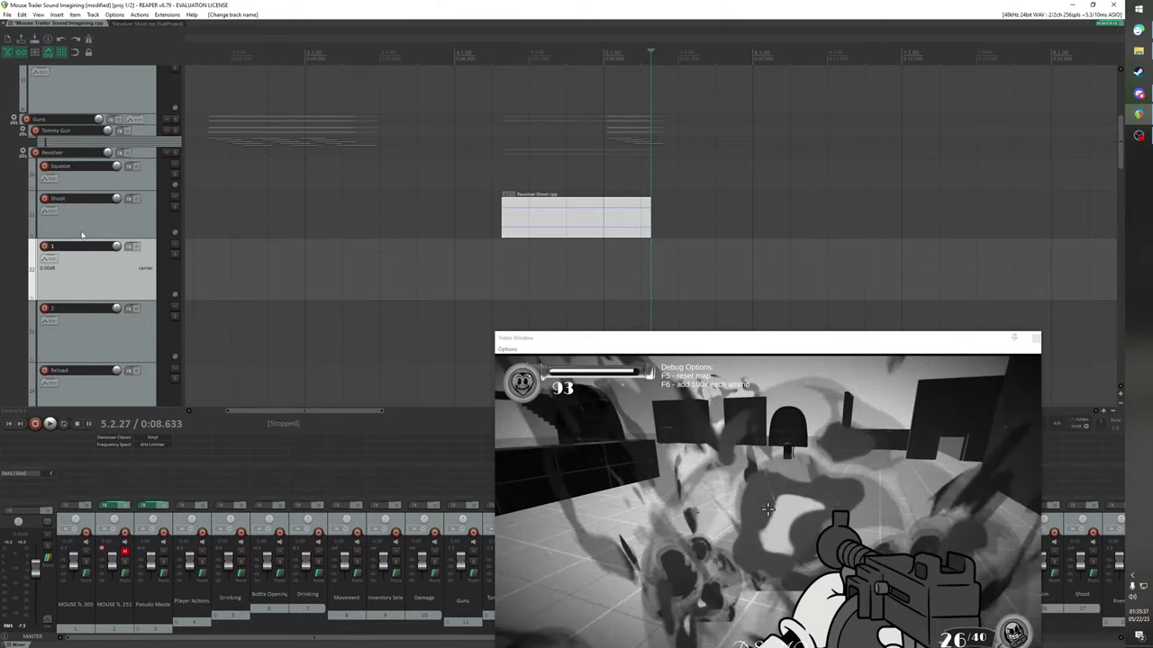
{"action": "mouse_move", "coordinate": [87, 225]}
{"action": "left_mouse_down"}
{"action": "mouse_move", "coordinate": [93, 233]}
{"action": "mouse_move", "coordinate": [120, 165]}
{"action": "left_mouse_up"}
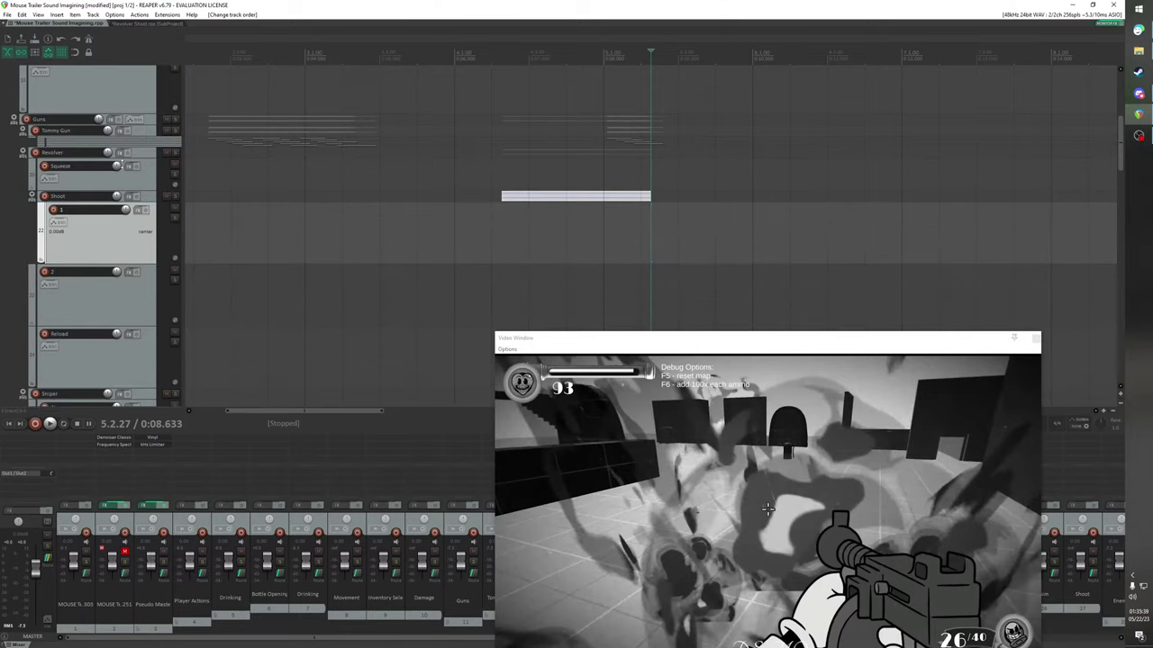
{"action": "left_click_drag", "start_coordinate": [111, 269], "coordinate": [103, 269]}
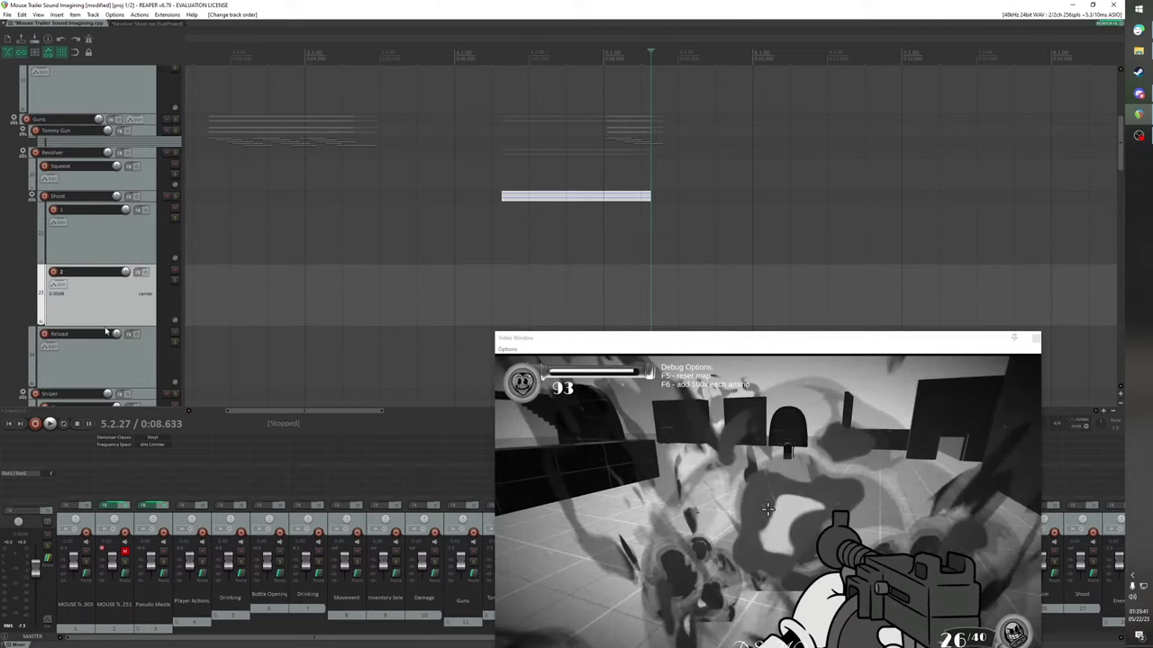
{"action": "left_click_drag", "start_coordinate": [106, 327], "coordinate": [157, 287]}
{"action": "left_click_drag", "start_coordinate": [563, 198], "coordinate": [564, 221]}
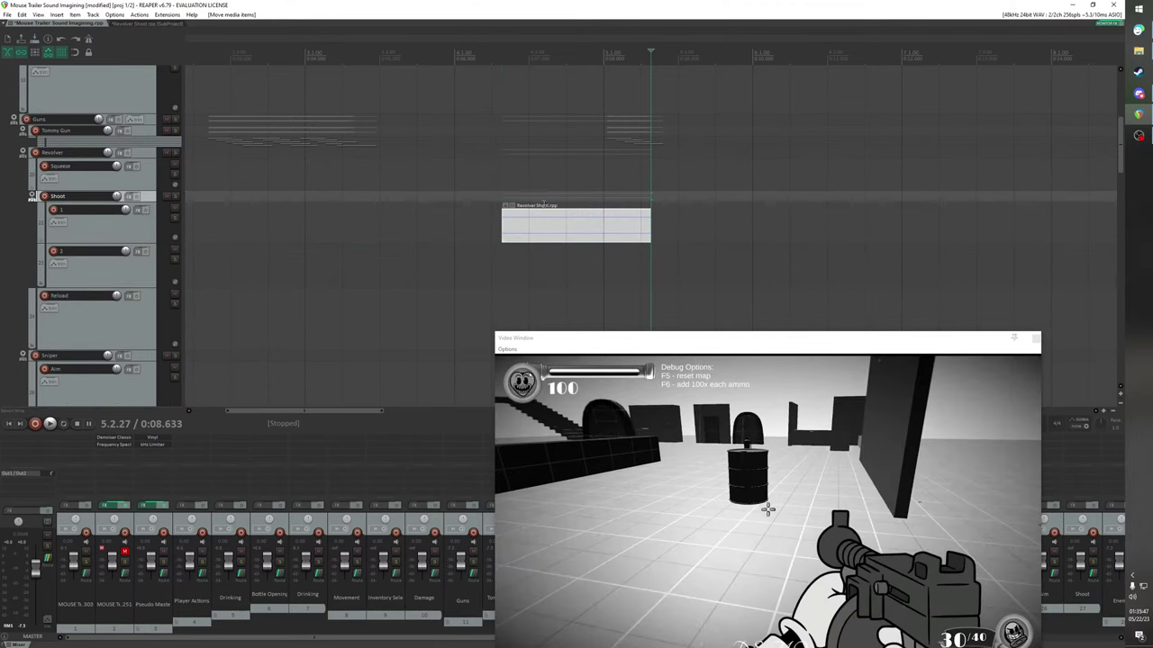
Switch to the Revolver Shoot subproject and play the trimmed pistol shot several times
{"action": "left_click", "coordinate": [148, 23]}
{"action": "key", "text": "space"}
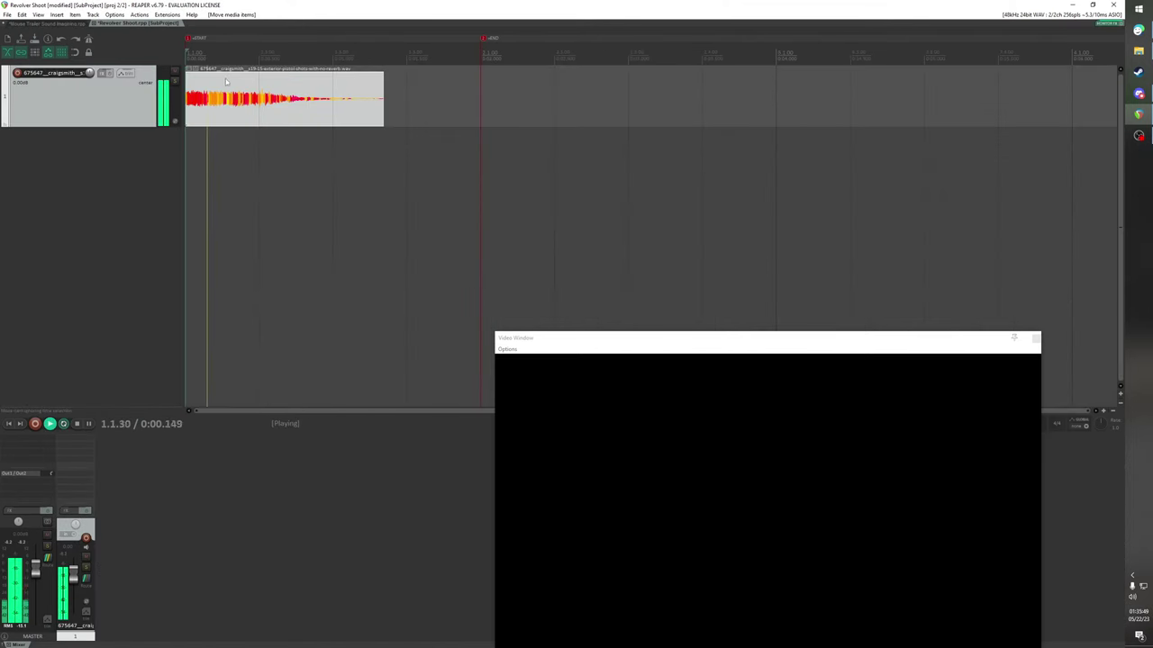
{"action": "key", "text": "space"}
{"action": "key", "text": "space"}
{"action": "key", "text": "space"}
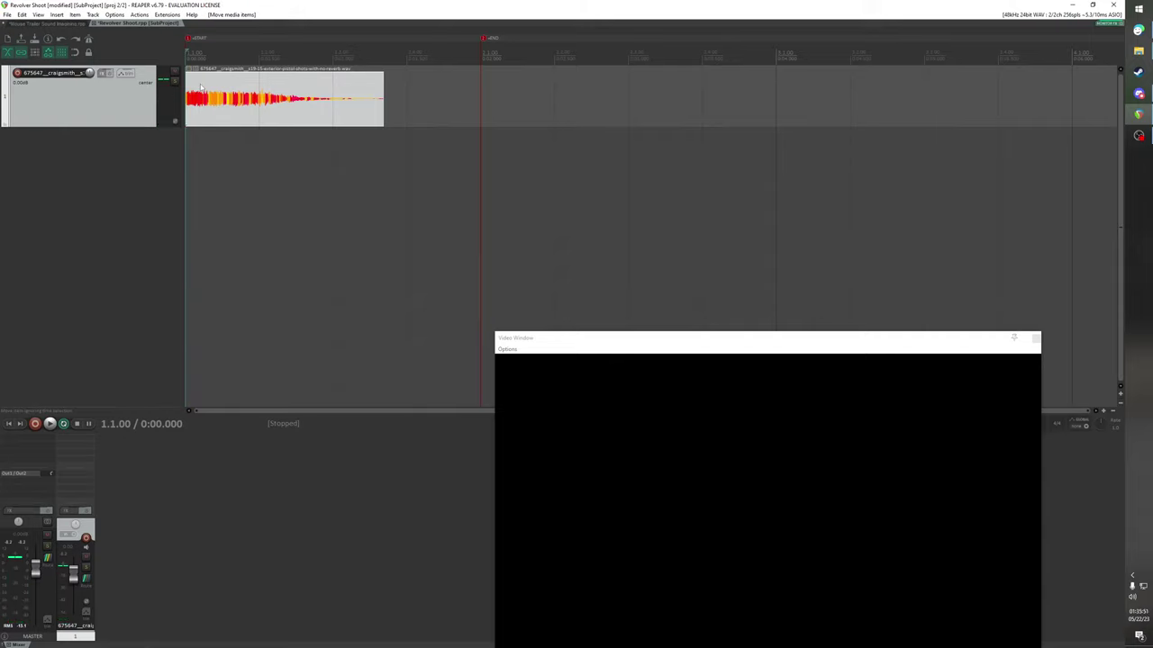
{"action": "key", "text": "space"}
{"action": "key", "text": "space"}
Add the ReaPitch effect to the pistol shot track and move its window clear of the waveform
{"action": "key", "text": "f"}
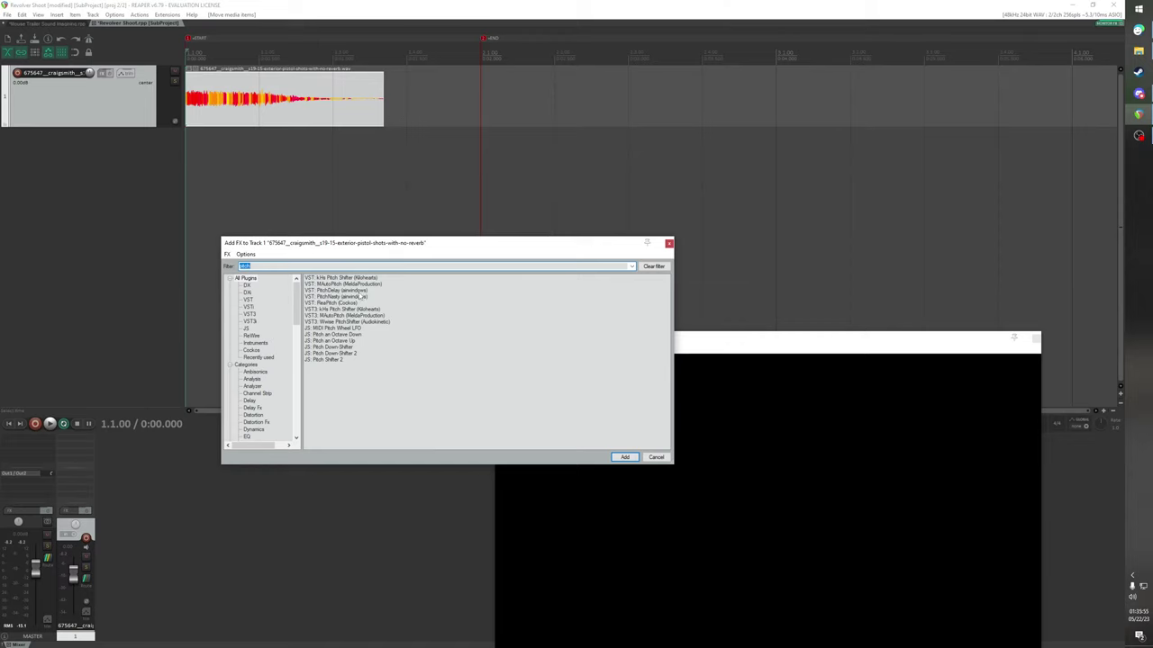
{"action": "double_click", "coordinate": [341, 304]}
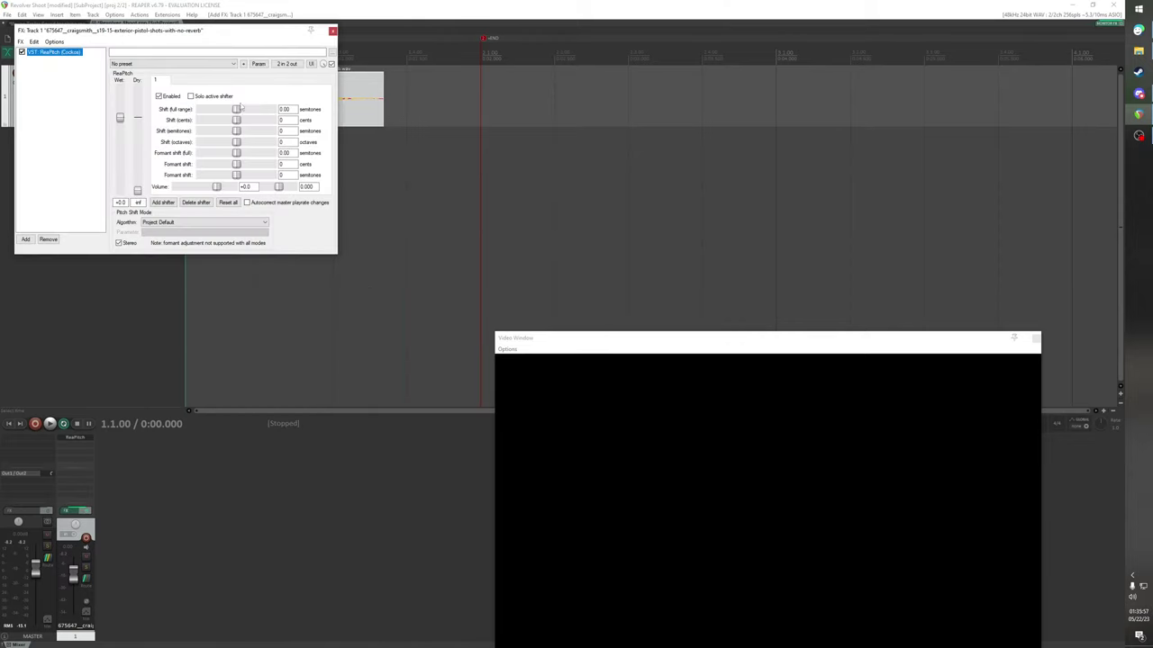
{"action": "left_click_drag", "start_coordinate": [207, 33], "coordinate": [689, 129]}
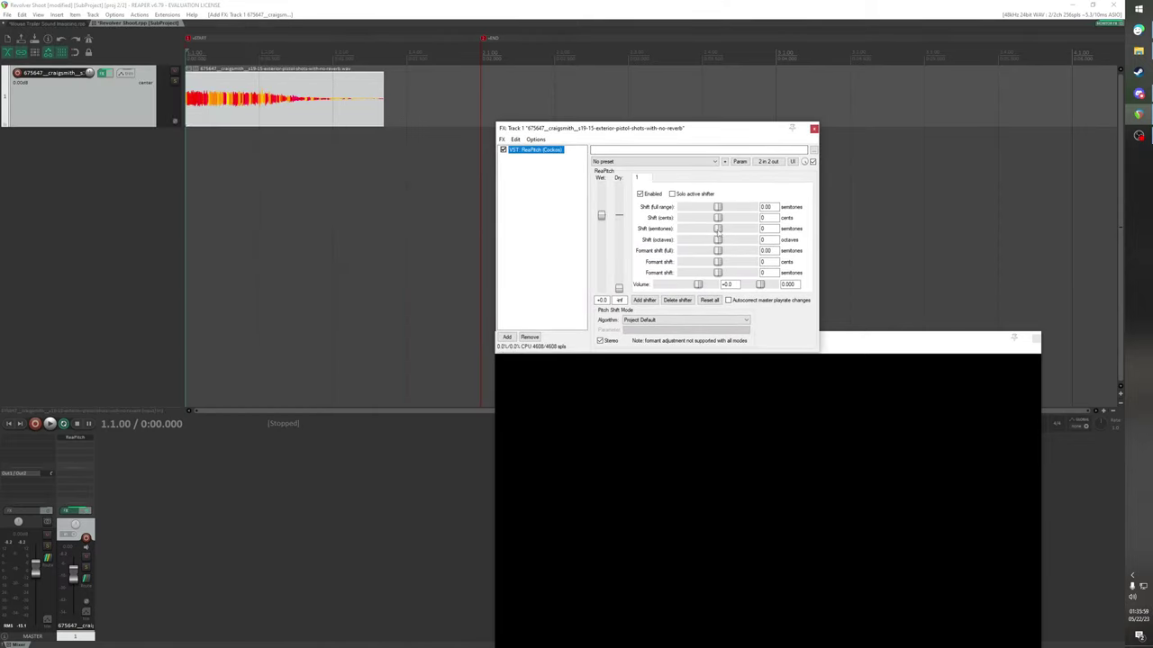
Try raising ReaPitch's semitone shift to 5 while auditioning the pistol shot
{"action": "key", "text": "space"}
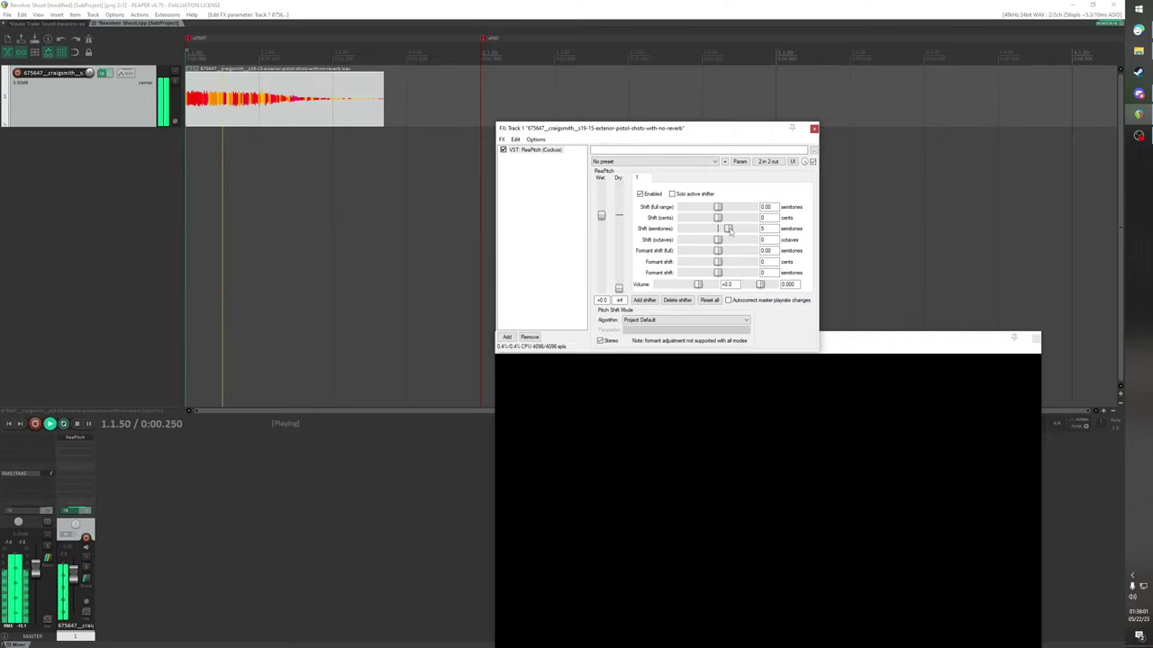
{"action": "key", "text": "space"}
{"action": "key", "text": "space"}
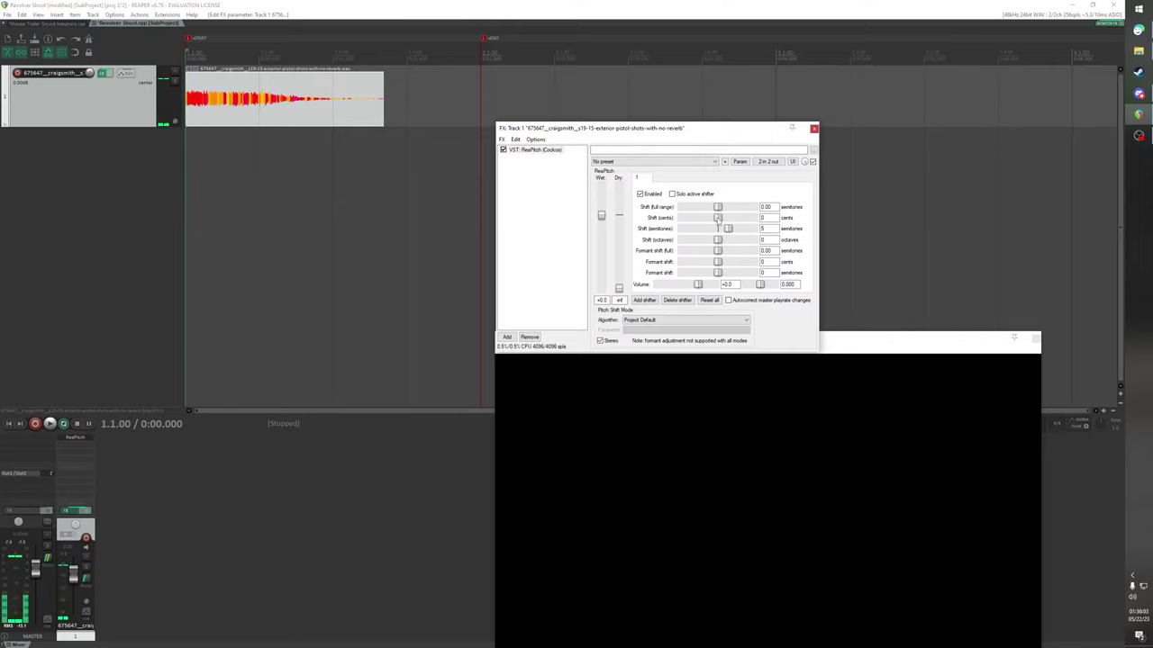
{"action": "key", "text": "space"}
Try a pitch shift of 3 semitones and -46 cents with a full formant shift of 2.88 semitones, auditioning the shot repeatedly
{"action": "left_click_drag", "start_coordinate": [718, 218], "coordinate": [722, 252]}
{"action": "key", "text": "space"}
{"action": "key", "text": "space"}
{"action": "key", "text": "space"}
{"action": "key", "text": "space"}
{"action": "key", "text": "space"}
{"action": "key", "text": "space"}
{"action": "key", "text": "space"}
{"action": "key", "text": "space"}
{"action": "key", "text": "space"}
{"action": "key", "text": "space"}
{"action": "key", "text": "space"}
{"action": "key", "text": "space"}
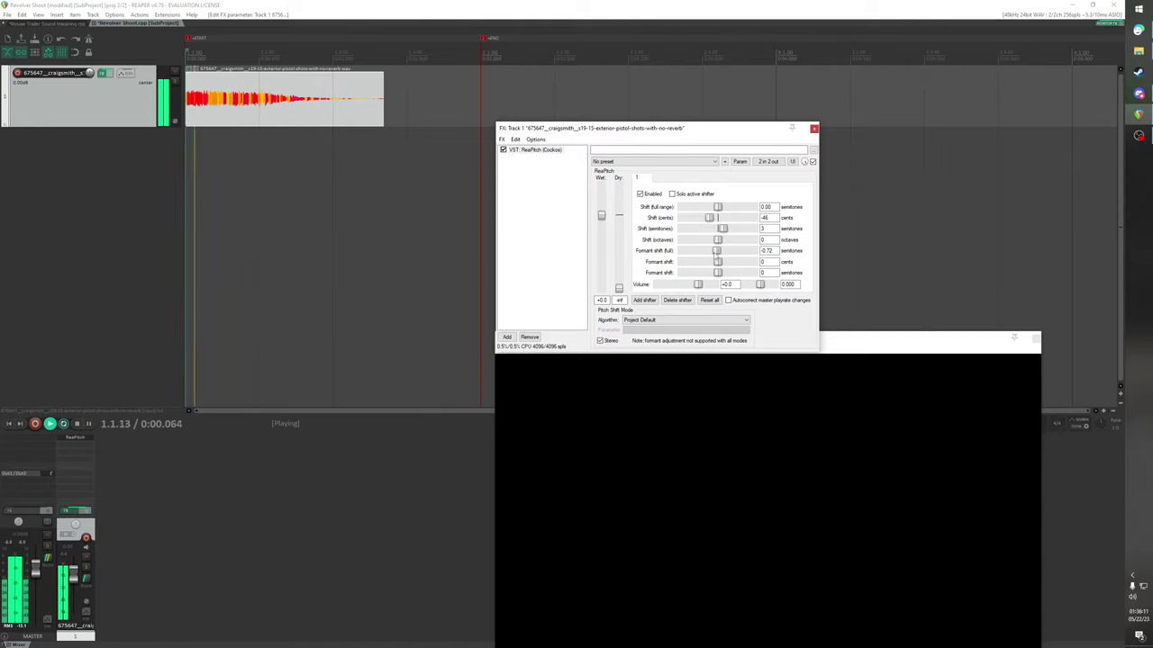
{"action": "key", "text": "space"}
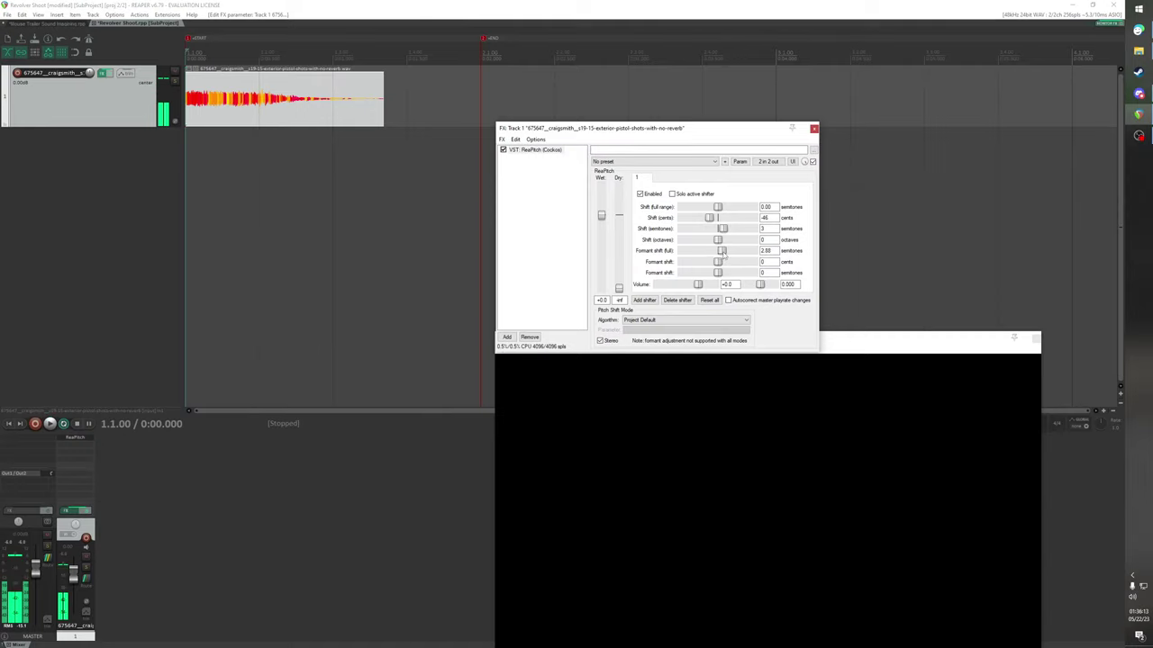
Play the pitch-shifted pistol shot from the start a few times to judge the current ReaPitch settings
{"action": "left_click", "coordinate": [51, 423]}
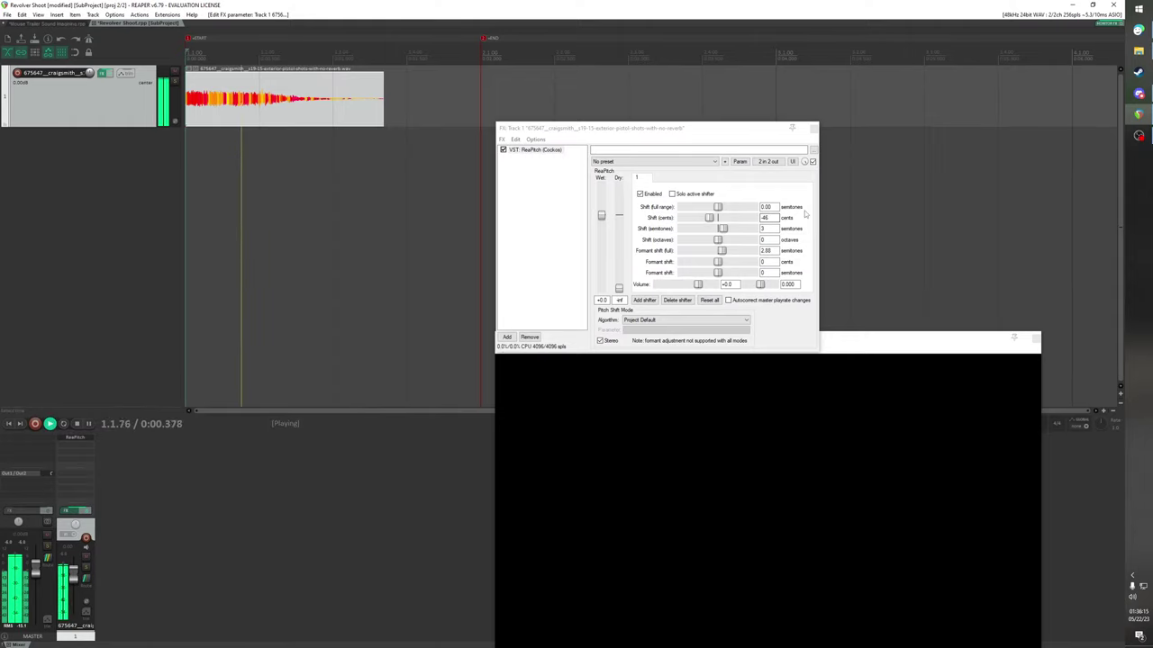
{"action": "key", "text": "space"}
{"action": "key", "text": "space"}
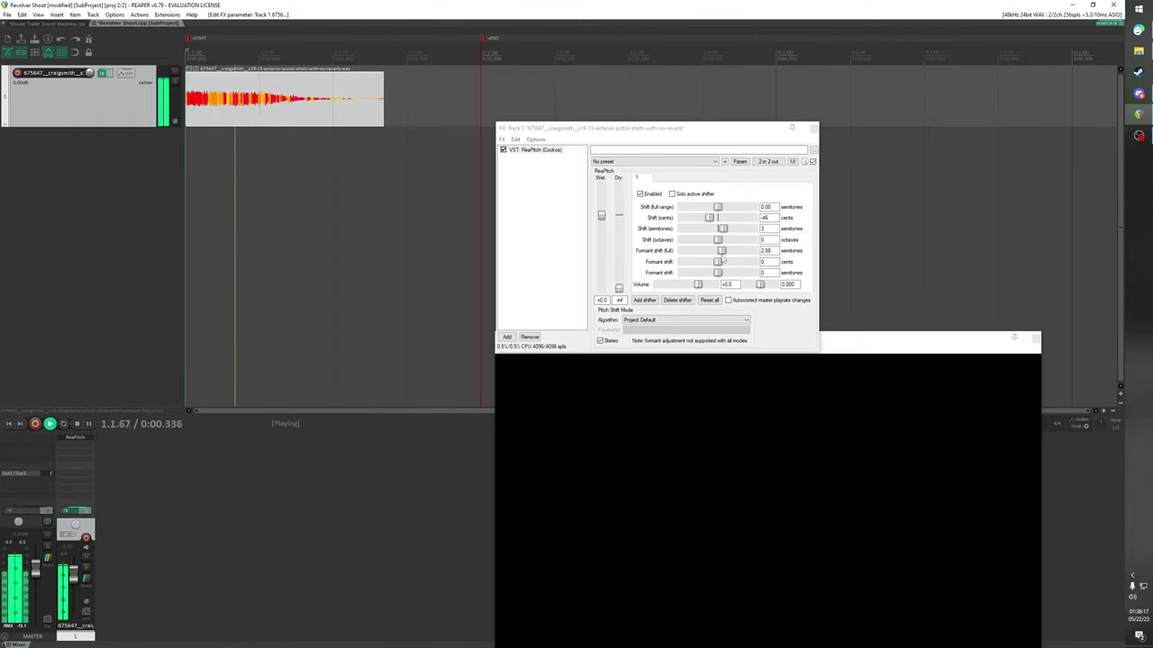
{"action": "key", "text": "space"}
{"action": "key", "text": "space"}
Try formant shifts of 24 cents and 1 semitone with a full formant shift of -0.77 semitones while auditioning the shot
{"action": "mouse_move", "coordinate": [718, 262]}
{"action": "left_mouse_down"}
{"action": "mouse_move", "coordinate": [725, 276]}
{"action": "mouse_move", "coordinate": [718, 250]}
{"action": "left_mouse_up"}
{"action": "key", "text": "space"}
{"action": "key", "text": "space"}
{"action": "key", "text": "space"}
{"action": "key", "text": "space"}
{"action": "key", "text": "space"}
{"action": "key", "text": "space"}
{"action": "key", "text": "space"}
{"action": "key", "text": "space"}
{"action": "key", "text": "space"}
{"action": "key", "text": "space"}
{"action": "key", "text": "space"}
{"action": "key", "text": "space"}
{"action": "key", "text": "space"}
{"action": "key", "text": "space"}
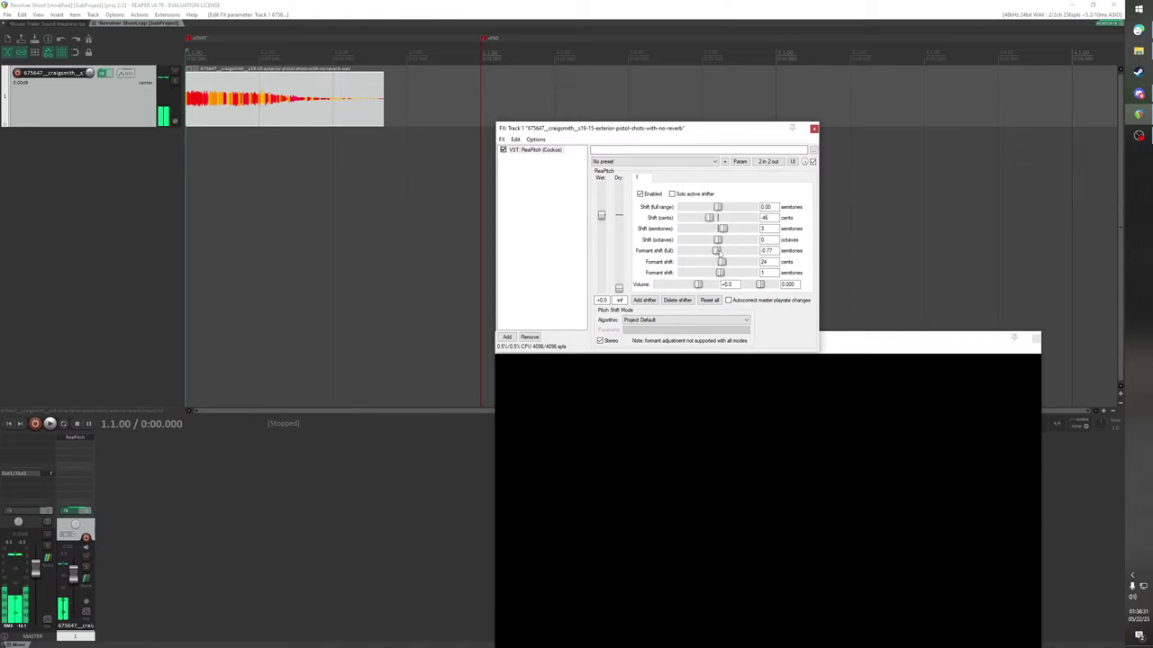
Audition the shot, reset ReaPitch's semitone and cents shifts to 0 and set the full formant shift to -0.7 semitones
{"action": "key", "text": "space"}
{"action": "key", "text": "space"}
{"action": "key", "text": "space"}
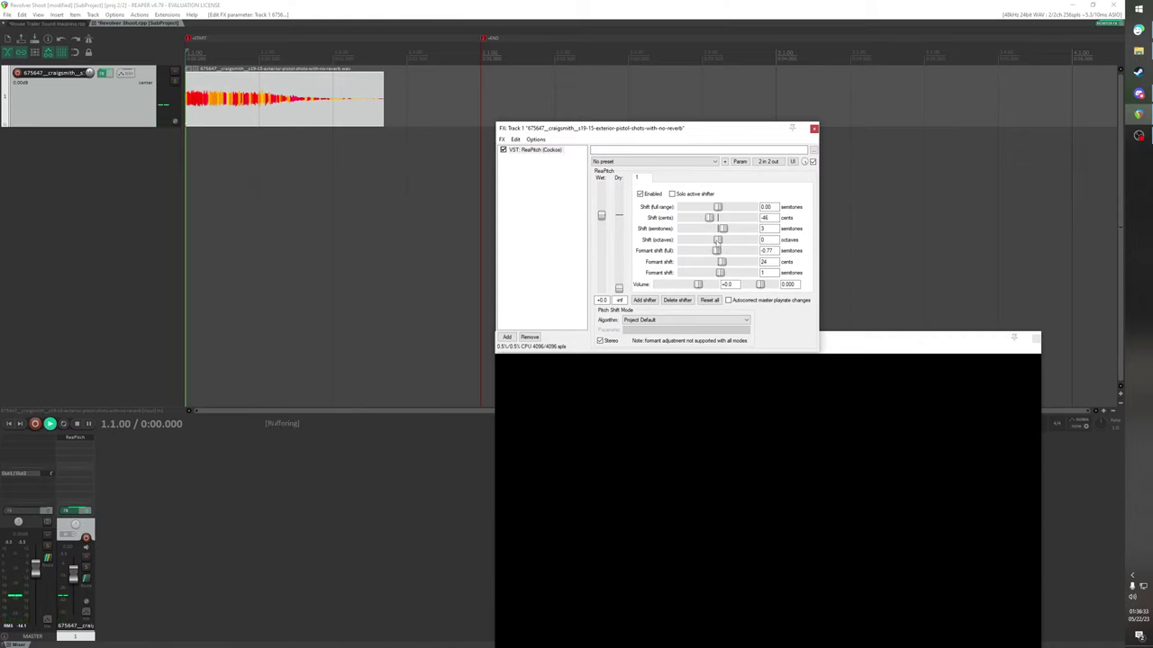
{"action": "key", "text": "space"}
{"action": "key", "text": "space"}
{"action": "left_click_drag", "start_coordinate": [711, 217], "coordinate": [721, 222]}
{"action": "key", "text": "space"}
{"action": "key", "text": "space"}
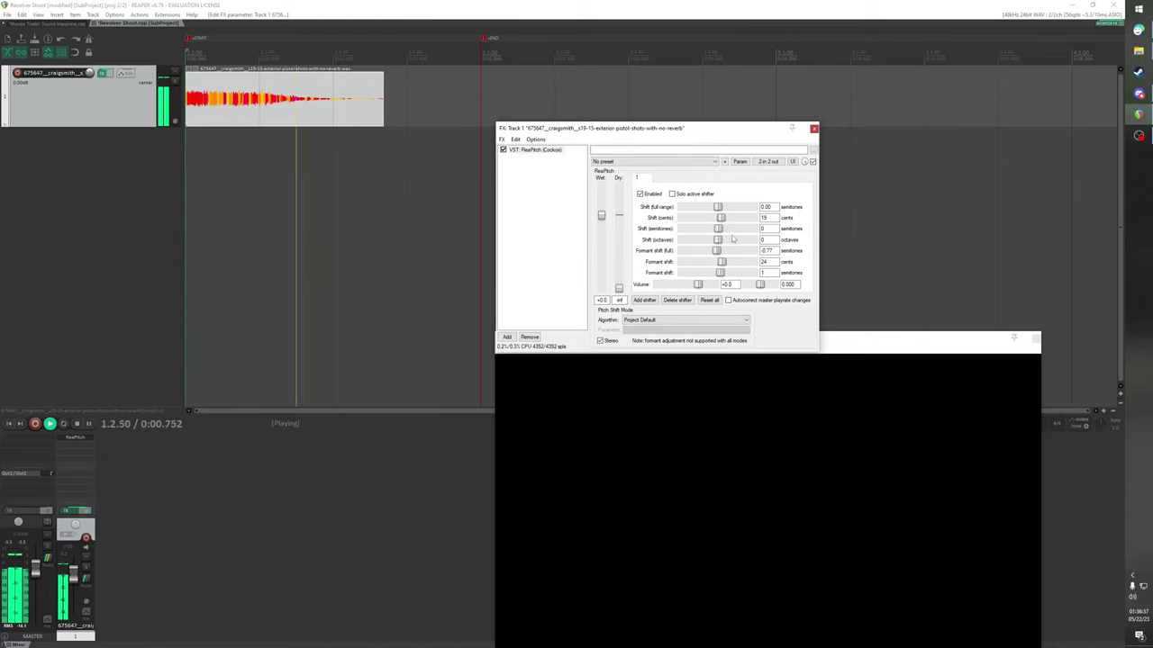
{"action": "key", "text": "space"}
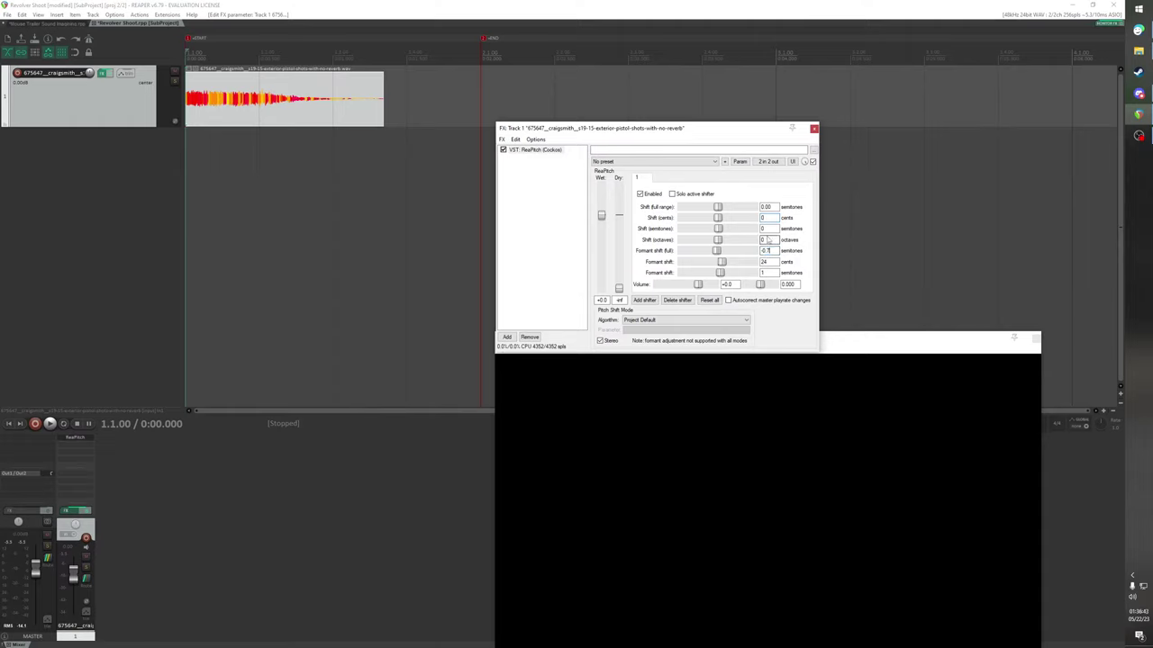
Return the cursor to the project start and play the pistol shot repeatedly with the adjusted formant settings
{"action": "left_click", "coordinate": [339, 107]}
{"action": "left_click", "coordinate": [236, 118]}
{"action": "key", "text": "space"}
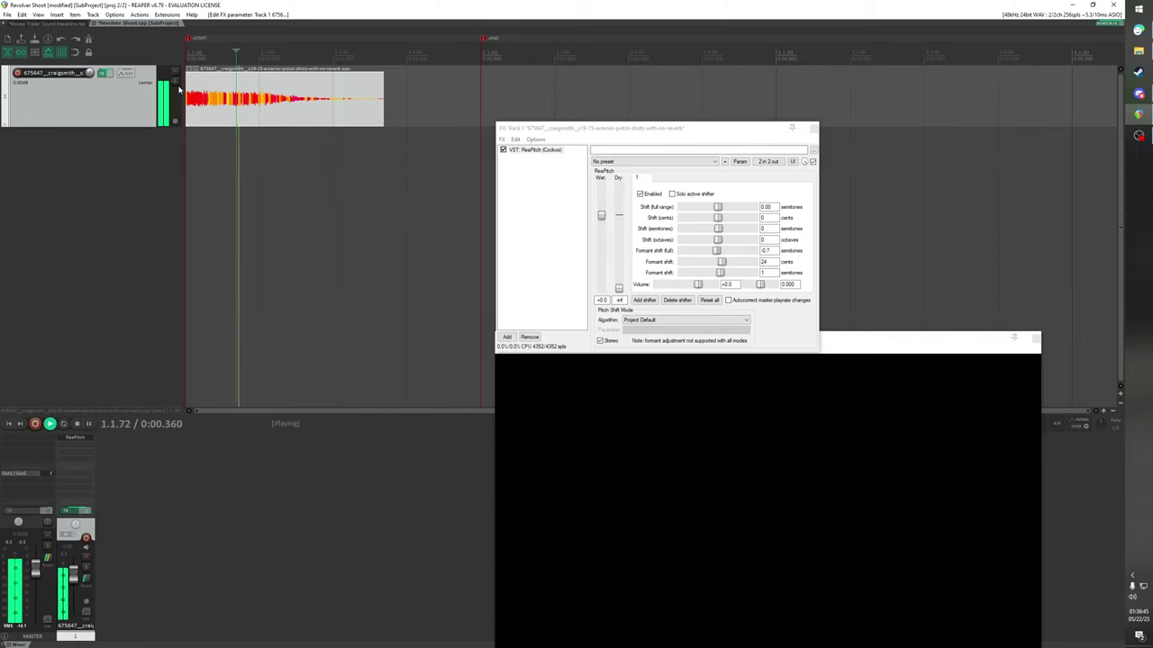
{"action": "key", "text": "space"}
{"action": "key", "text": "w"}
{"action": "key", "text": "space"}
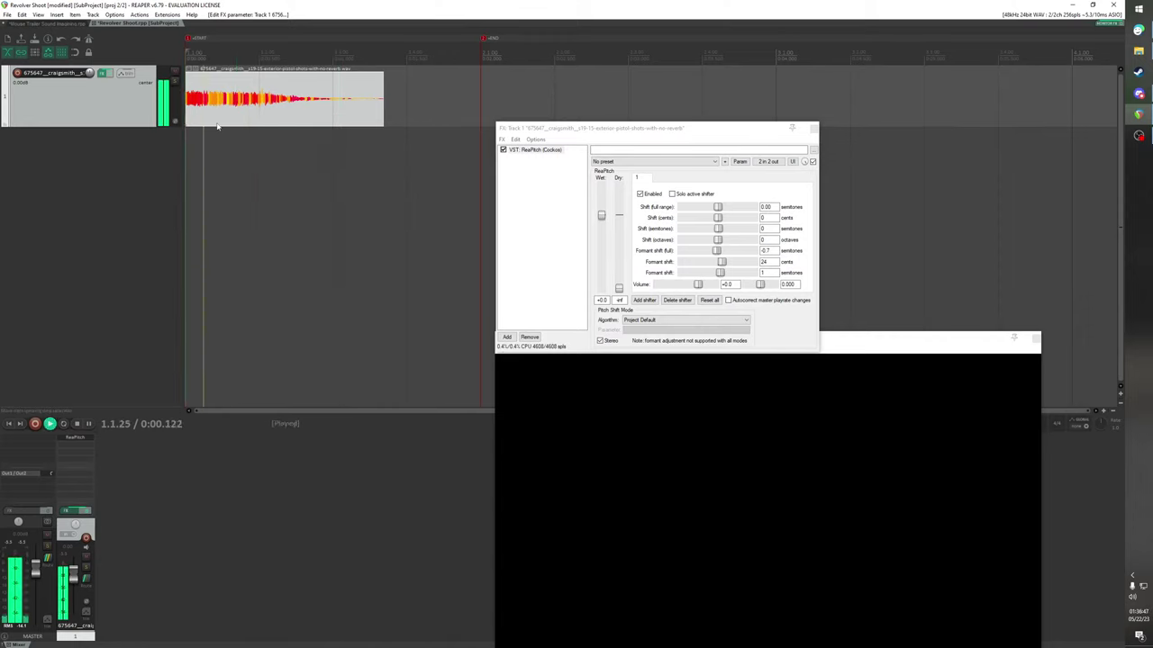
{"action": "key", "text": "space"}
{"action": "key", "text": "space"}
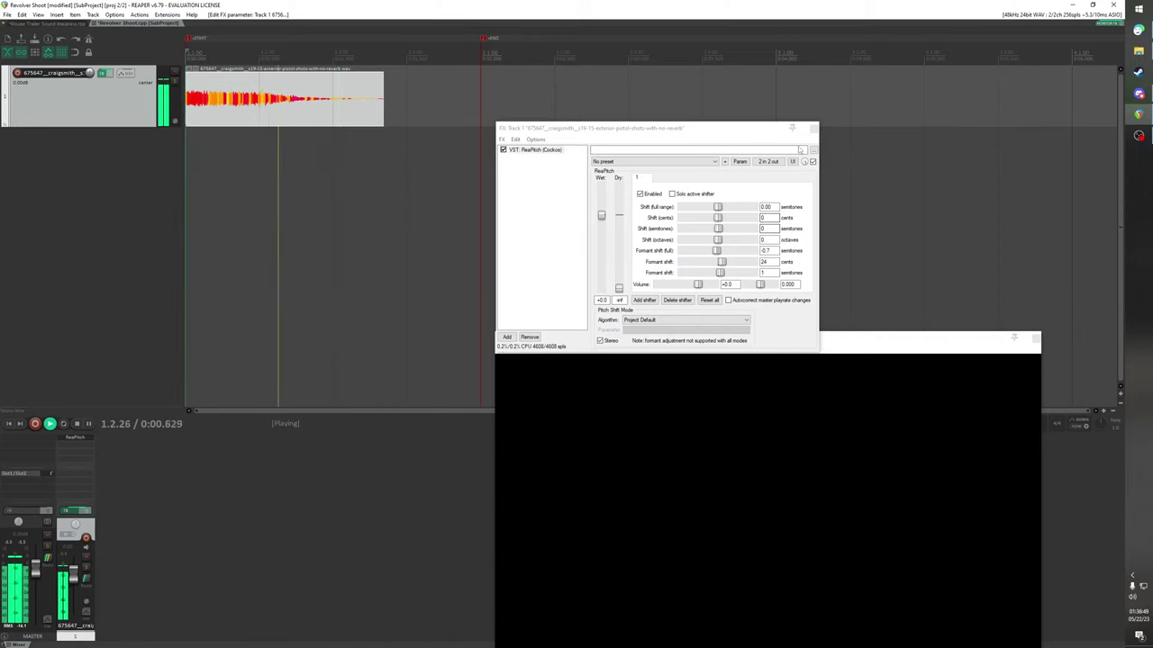
{"action": "key", "text": "space"}
{"action": "key", "text": "space"}
Try a 154-cent formant shift with semitone formant shifts of 15 and 4 while replaying the shot
{"action": "left_click_drag", "start_coordinate": [721, 262], "coordinate": [754, 274]}
{"action": "key", "text": "space"}
{"action": "key", "text": "space"}
{"action": "key", "text": "space"}
{"action": "key", "text": "space"}
{"action": "key", "text": "space"}
{"action": "key", "text": "space"}
{"action": "key", "text": "space"}
{"action": "key", "text": "space"}
{"action": "key", "text": "space"}
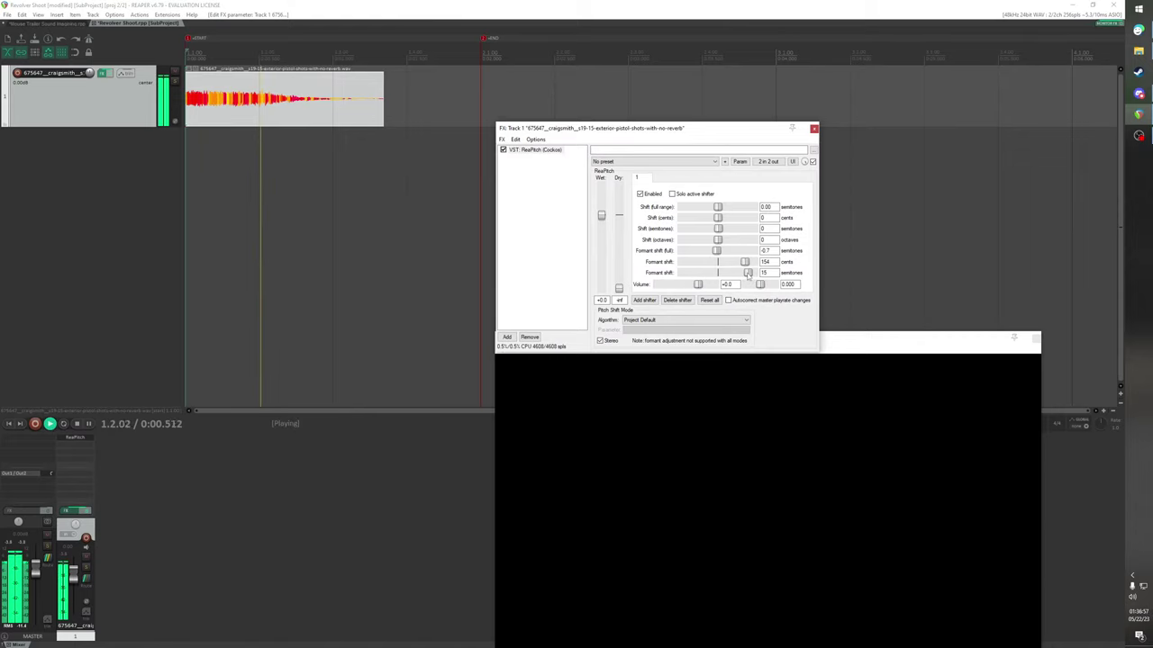
{"action": "key", "text": "space"}
{"action": "key", "text": "space"}
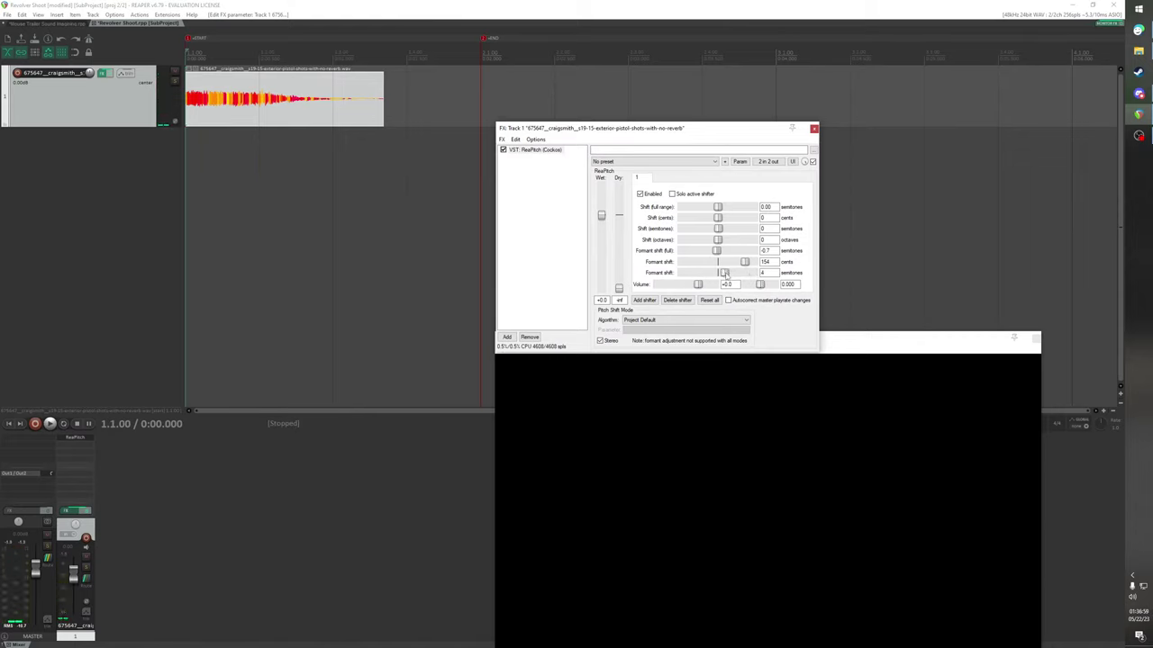
Try formant shifts of -16 cents and -3 semitones with the full formant shift raised to 10.13 semitones, auditioning each change
{"action": "key", "text": "space"}
{"action": "key", "text": "space"}
{"action": "key", "text": "space"}
{"action": "mouse_move", "coordinate": [730, 273]}
{"action": "left_mouse_down"}
{"action": "mouse_move", "coordinate": [711, 273]}
{"action": "mouse_move", "coordinate": [734, 252]}
{"action": "left_mouse_up"}
{"action": "key", "text": "space"}
{"action": "key", "text": "space"}
{"action": "key", "text": "space"}
{"action": "key", "text": "space"}
{"action": "key", "text": "space"}
{"action": "key", "text": "space"}
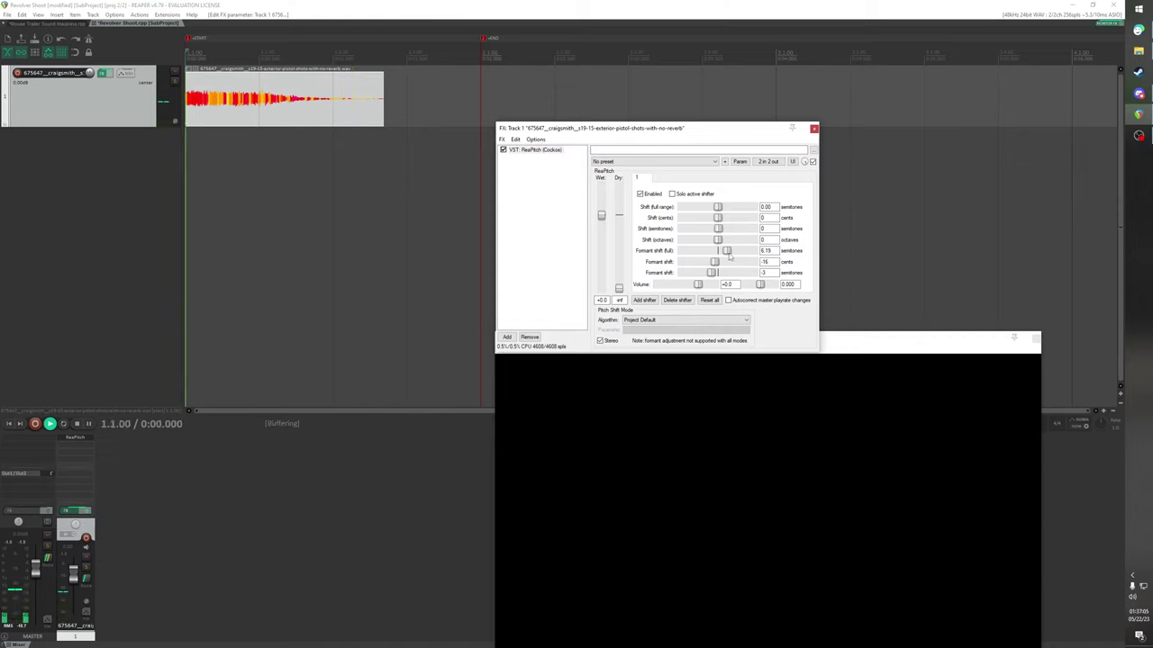
{"action": "key", "text": "space"}
{"action": "key", "text": "space"}
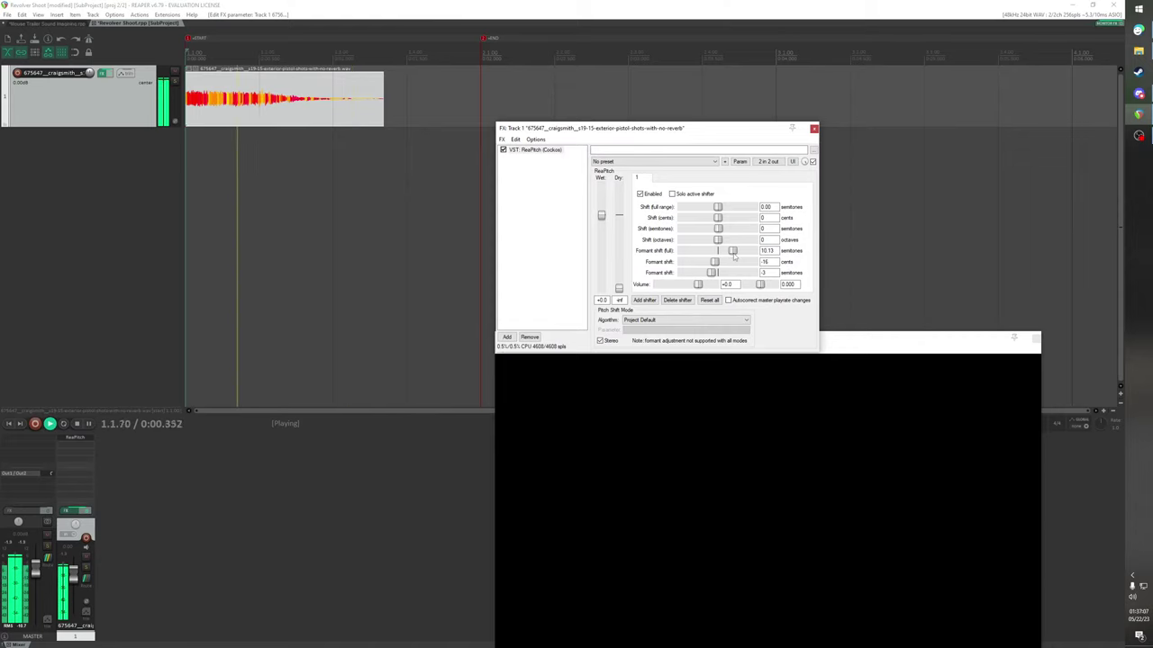
Reset the full and cents formant shifts to 0, set the semitone formant shift to 2 and audition the shot
{"action": "key", "text": "space"}
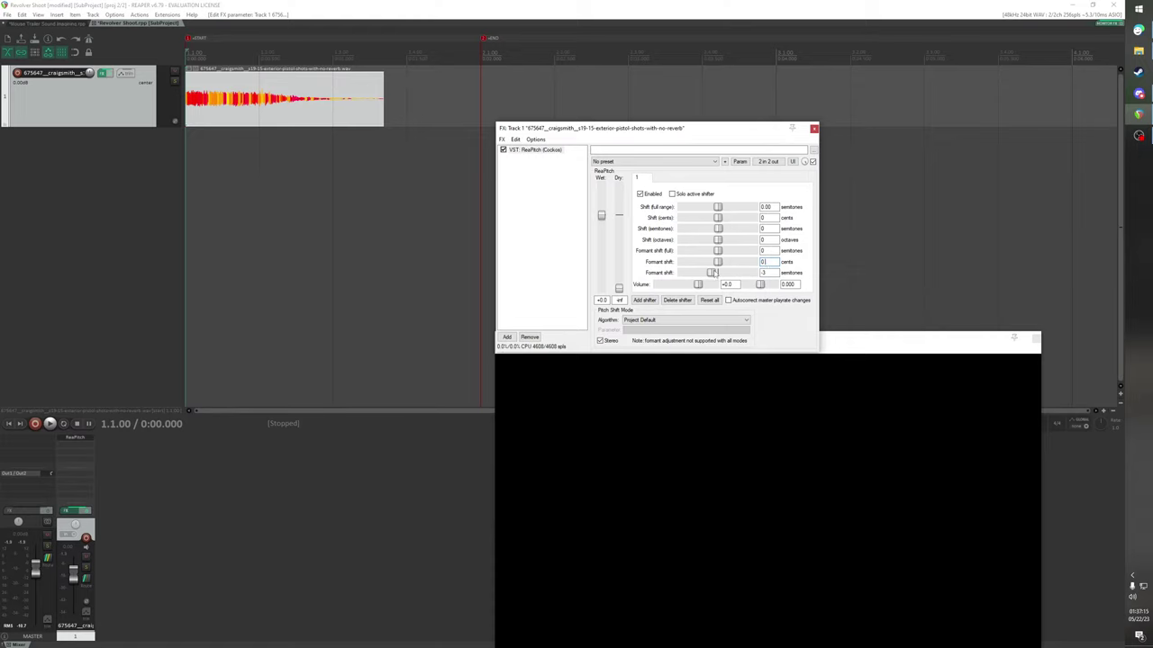
{"action": "key", "text": "space"}
{"action": "mouse_move", "coordinate": [712, 272]}
{"action": "left_mouse_down"}
{"action": "mouse_move", "coordinate": [685, 274]}
{"action": "mouse_move", "coordinate": [723, 279]}
{"action": "left_mouse_up"}
{"action": "key", "text": "space"}
{"action": "key", "text": "space"}
{"action": "key", "text": "space"}
{"action": "key", "text": "space"}
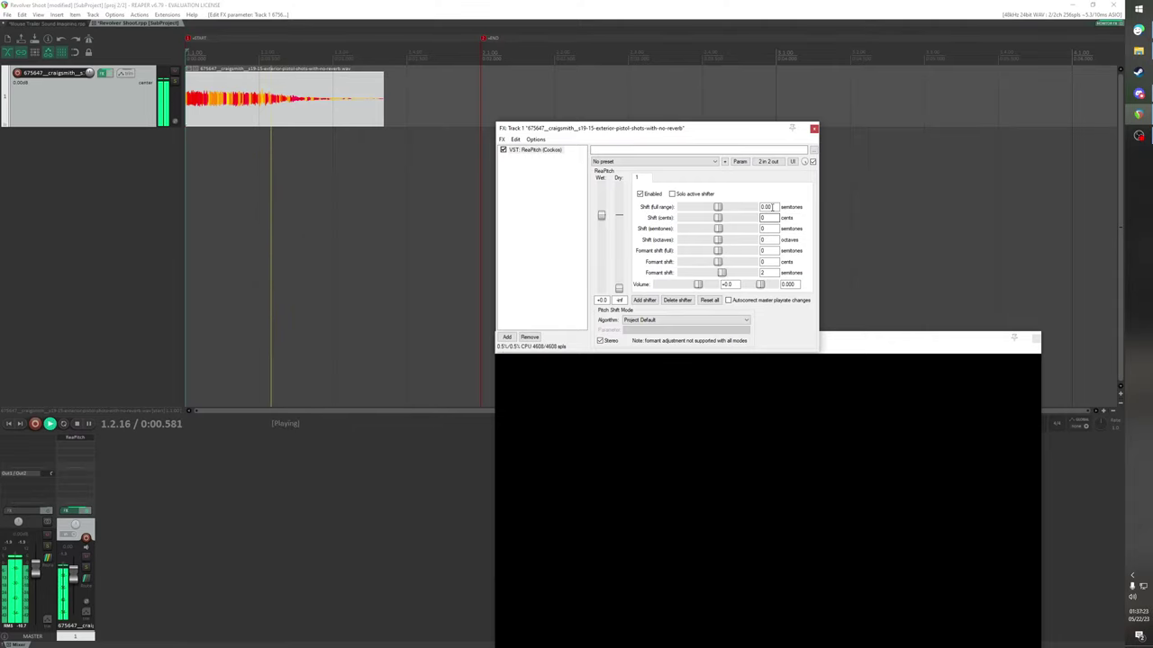
{"action": "key", "text": "space"}
Set ReaPitch's cents shift to 71, play the shot and close the effect window
{"action": "left_click_drag", "start_coordinate": [719, 218], "coordinate": [730, 218]}
{"action": "key", "text": "space"}
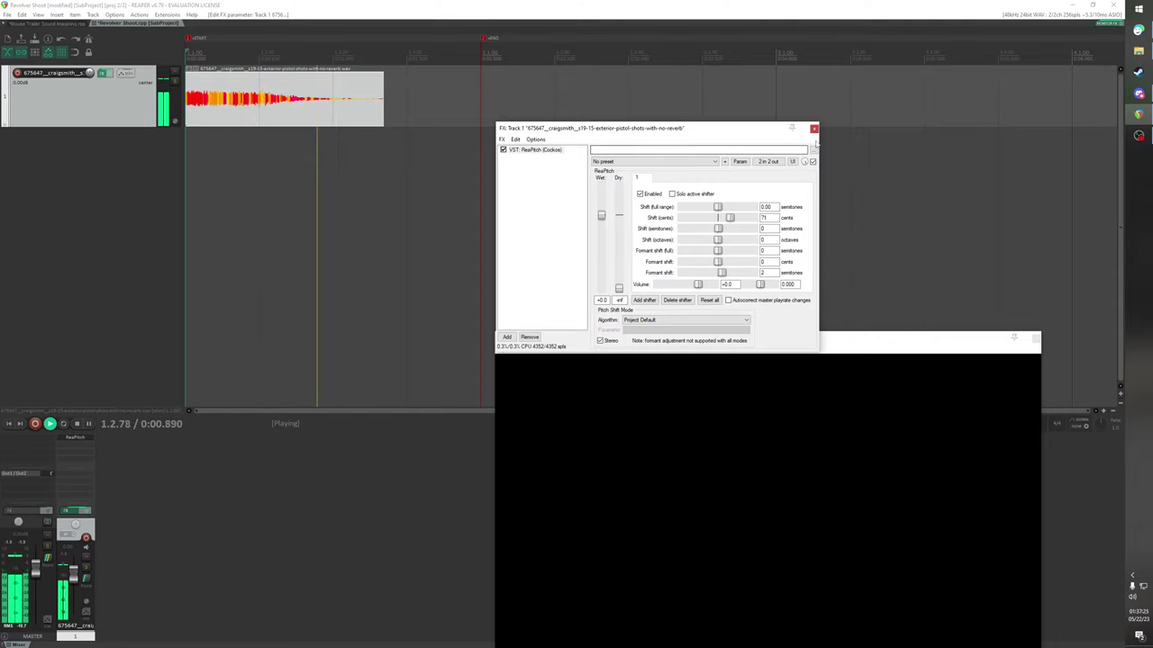
{"action": "key", "text": "space"}
{"action": "left_click", "coordinate": [813, 128]}
Put the cursor back at the start, save the Revolver Shoot subproject and return to the Mouse Trailer Sound Imagining project
{"action": "left_click", "coordinate": [267, 97]}
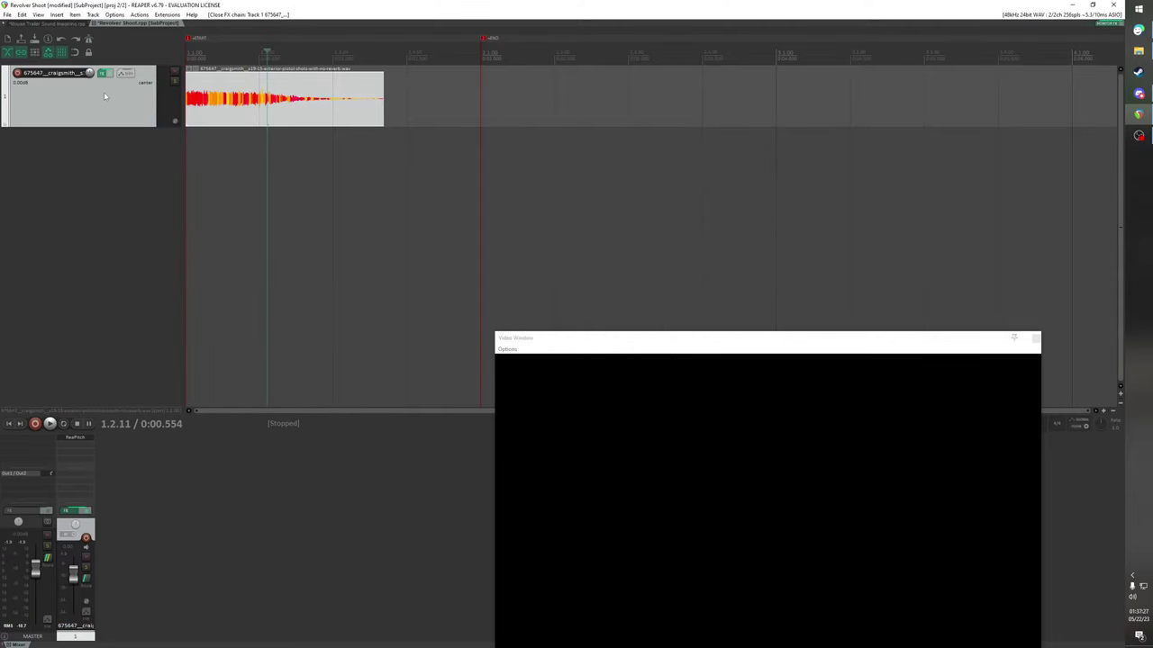
{"action": "left_click", "coordinate": [189, 100]}
{"action": "left_click", "coordinate": [185, 97]}
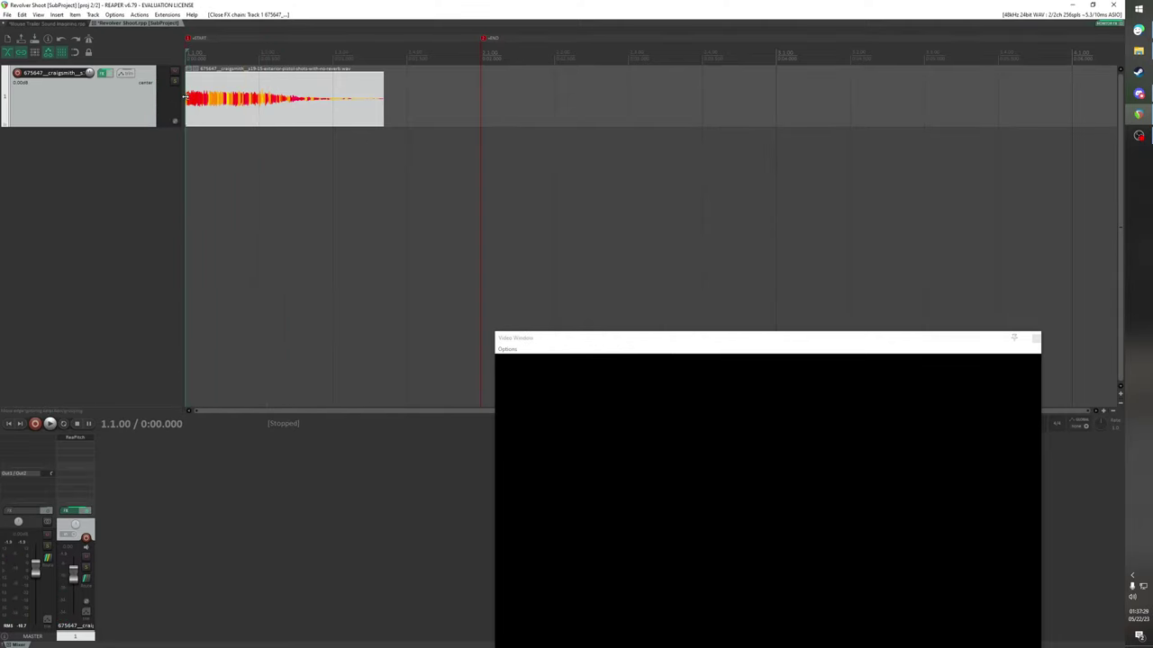
{"action": "key", "text": "ctrl+s"}
{"action": "left_click", "coordinate": [54, 23]}
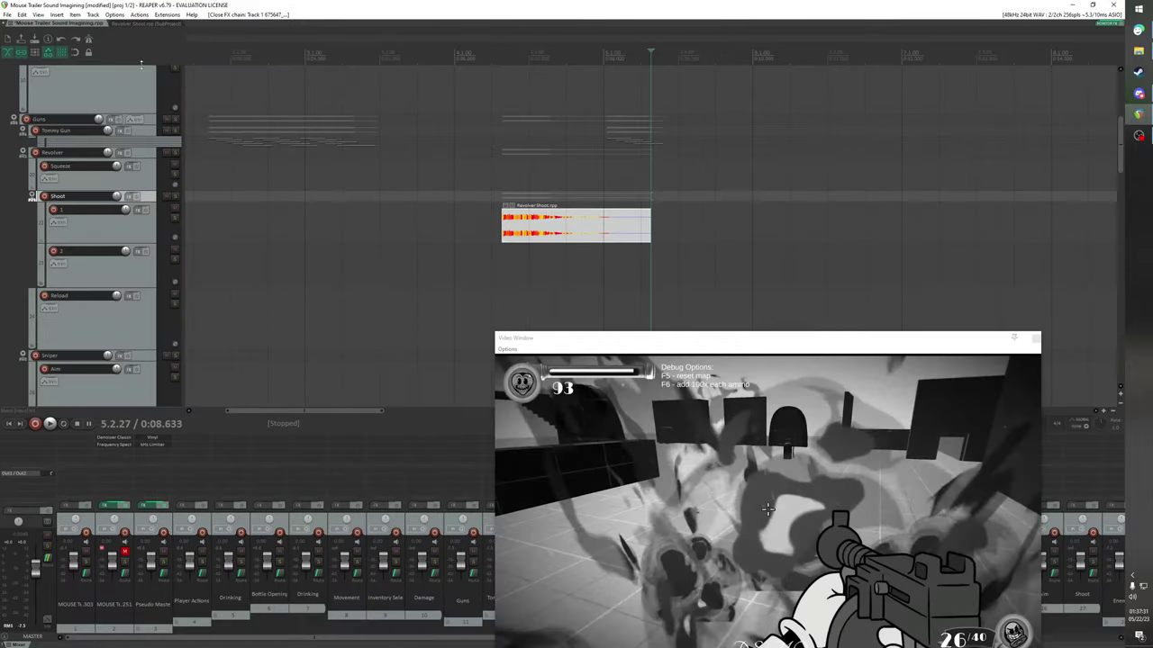
Play the trailer from just before the Revolver Shoot item to check the shot against the video
{"action": "left_click", "coordinate": [478, 56]}
{"action": "left_click", "coordinate": [435, 56]}
{"action": "key", "text": "space"}
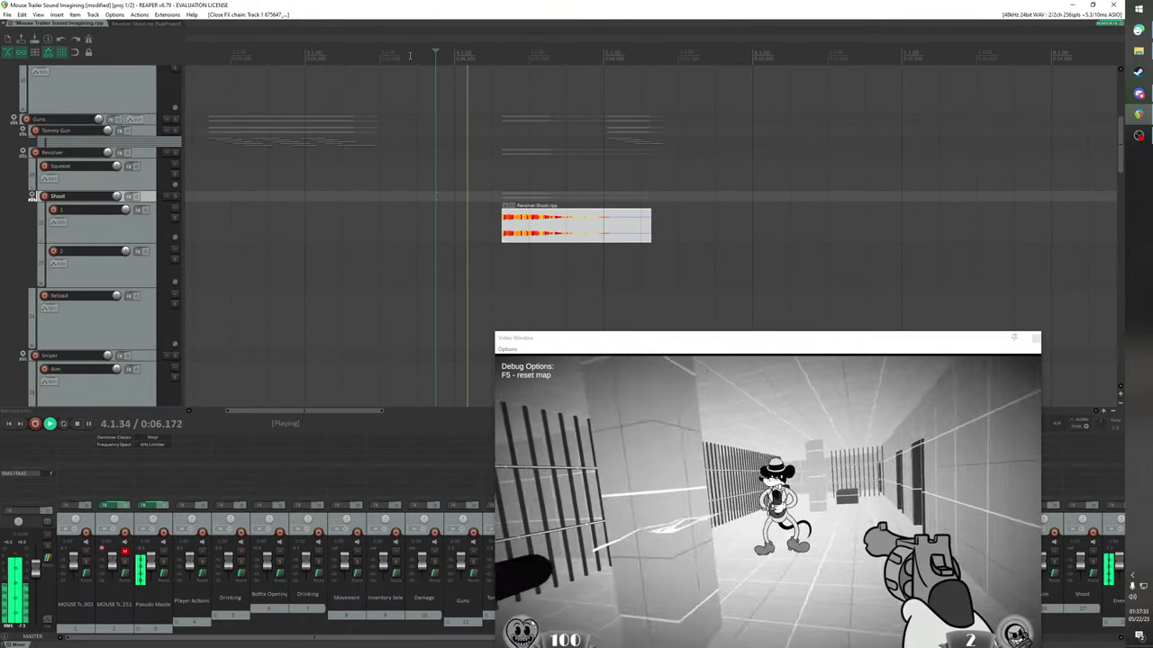
{"action": "scroll", "coordinate": [410, 56], "scroll_direction": "down", "scroll_amount": 6}
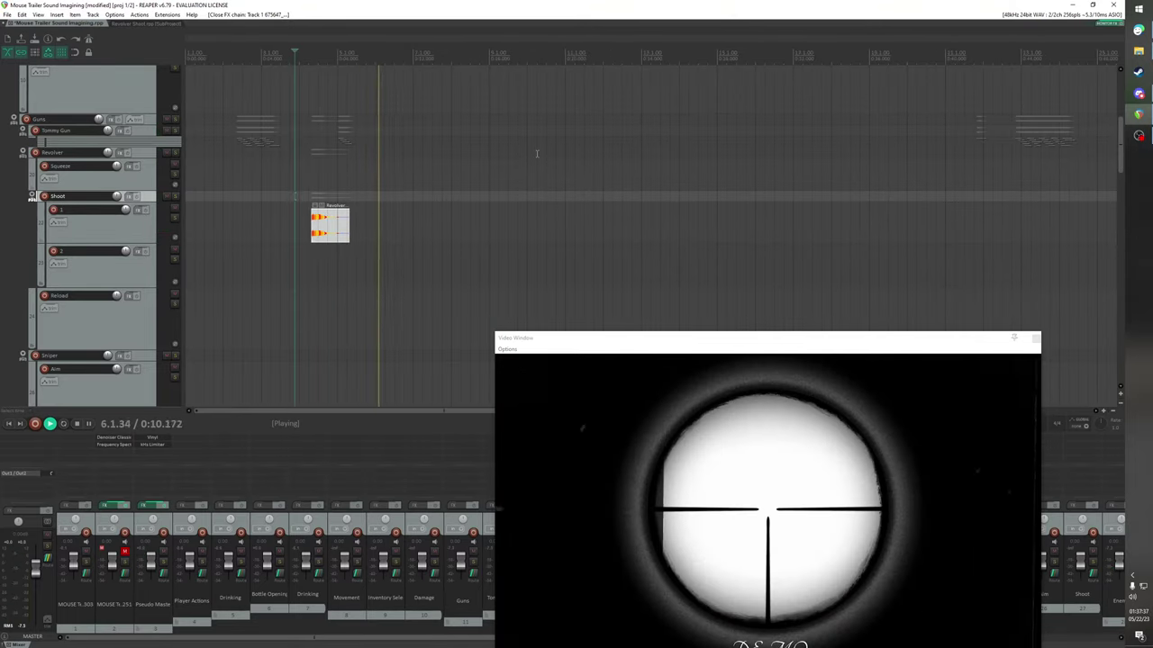
{"action": "scroll", "coordinate": [531, 154], "scroll_direction": "down", "scroll_amount": 2}
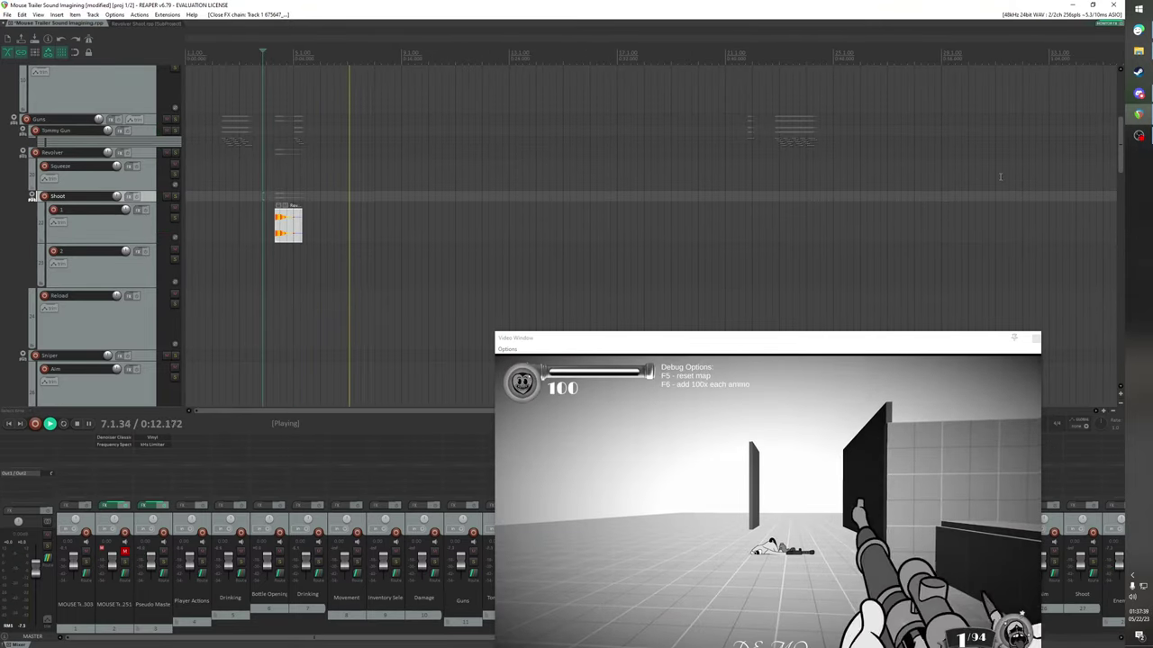
{"action": "scroll", "coordinate": [1111, 179], "scroll_direction": "down", "scroll_amount": 3}
{"action": "scroll", "coordinate": [359, 372], "scroll_direction": "down", "scroll_amount": 4}
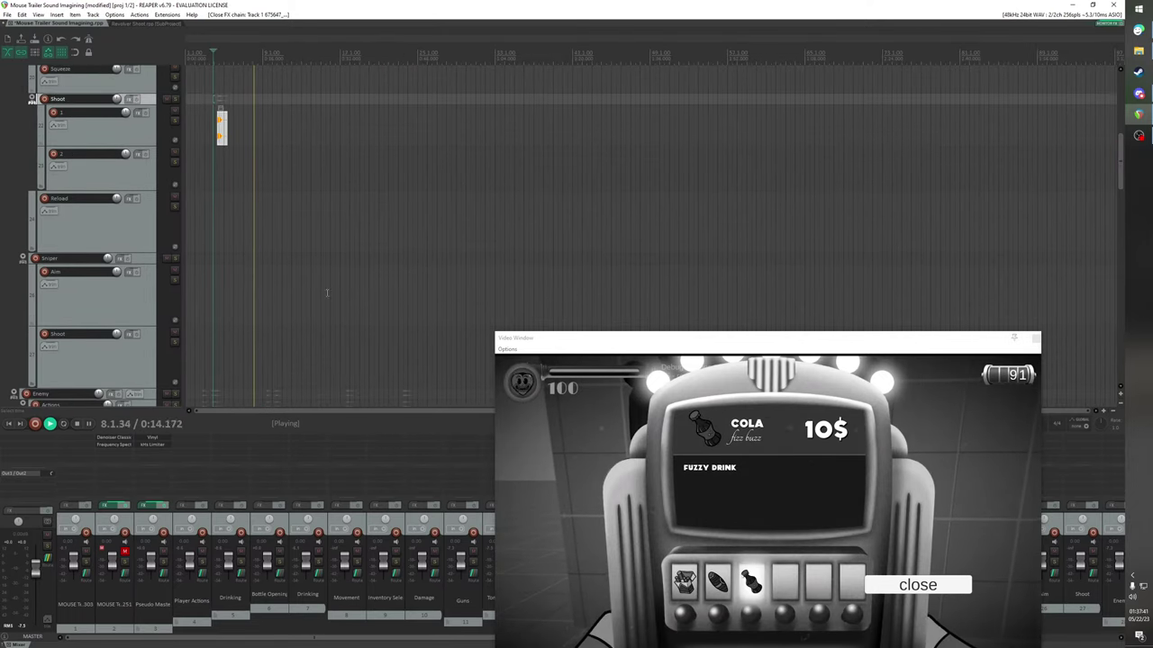
{"action": "key", "text": "space"}
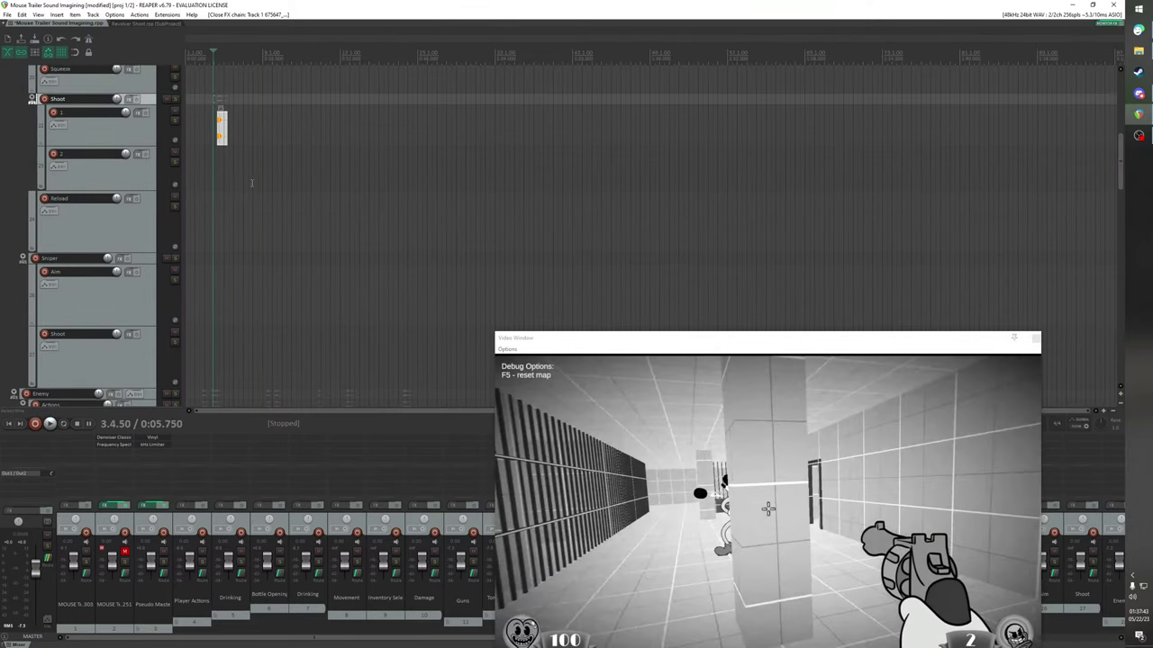
Play the trailer from the Revolver Shoot item and stop at the revolver's explosion shot at about 0:15
{"action": "key", "text": "space"}
{"action": "left_click", "coordinate": [218, 121]}
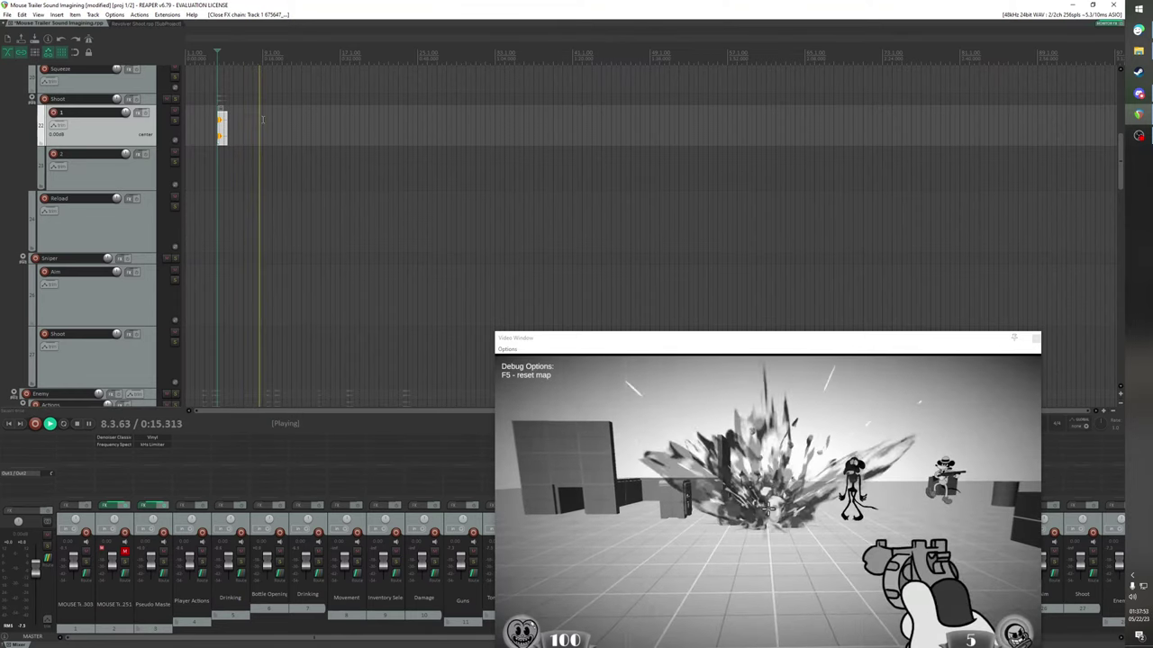
{"action": "left_click", "coordinate": [262, 120]}
{"action": "key", "text": "space"}
{"action": "scroll", "coordinate": [263, 122], "scroll_direction": "up", "scroll_amount": 4}
{"action": "scroll", "coordinate": [375, 123], "scroll_direction": "up", "scroll_amount": 3}
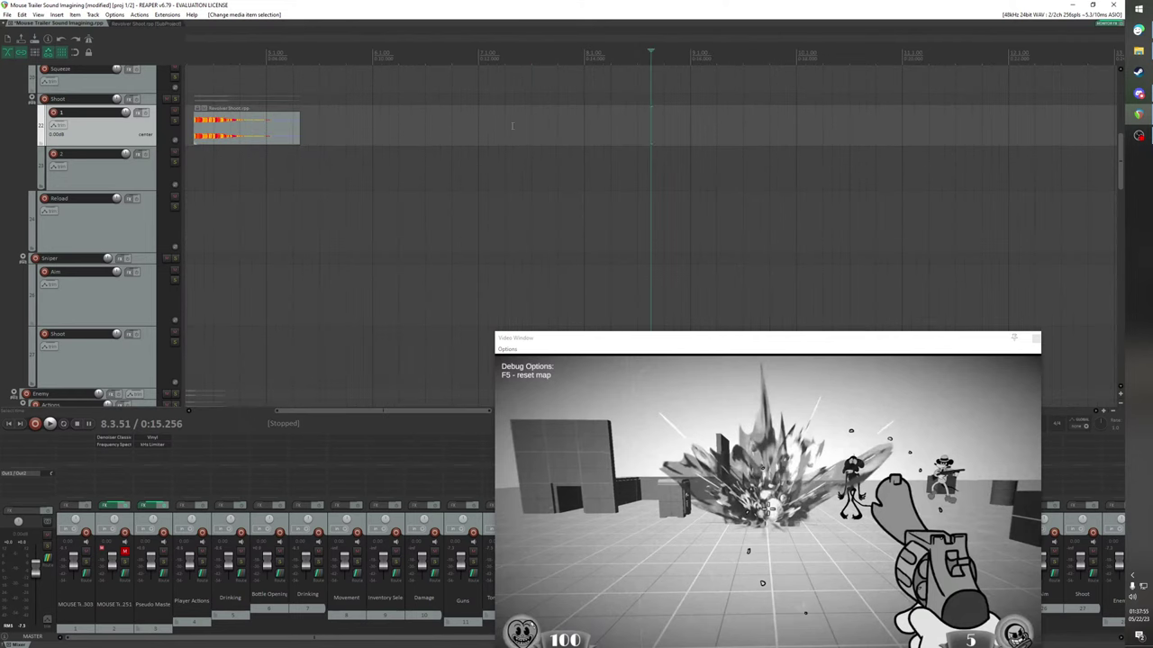
Find the explosion shot's muzzle-flash frame at about 0:14.97 and paste the Revolver Shoot item there on Shoot track 1
{"action": "key", "text": "Left"}
{"action": "key", "text": "Left"}
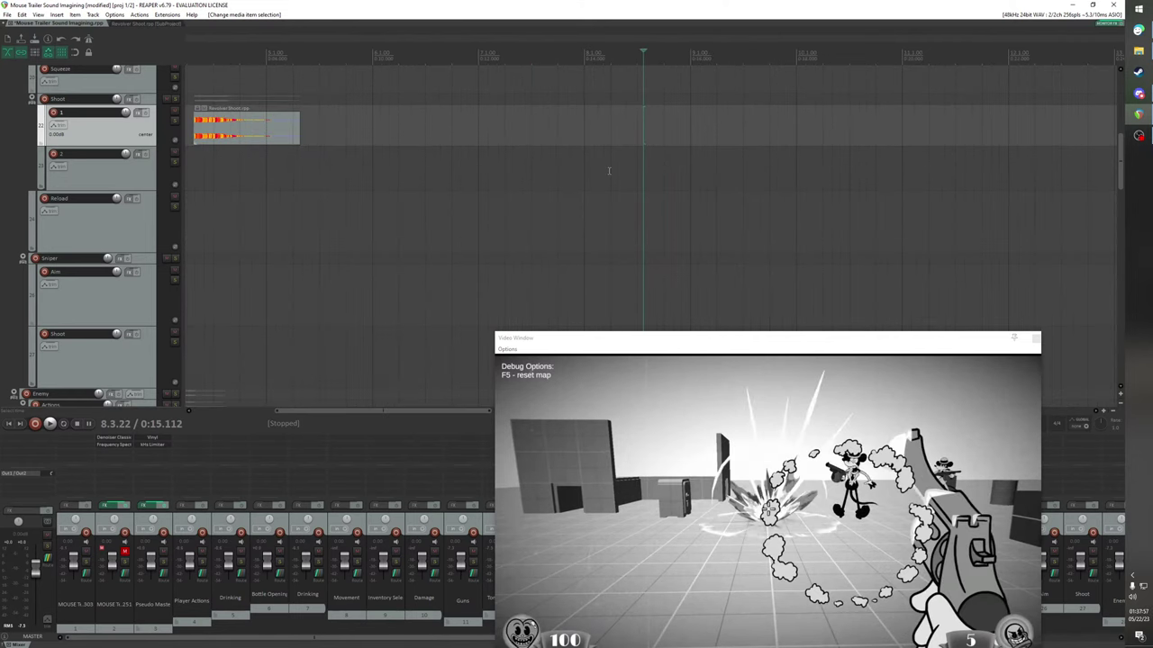
{"action": "key", "text": "Left"}
{"action": "key", "text": "Left"}
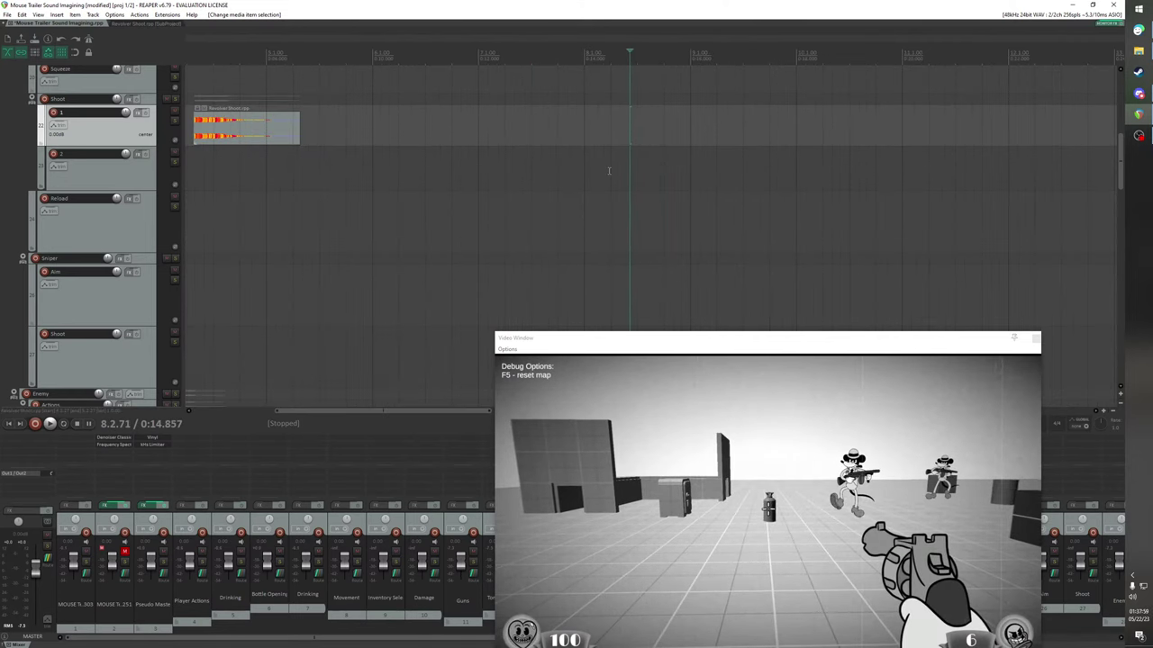
{"action": "key", "text": "Right"}
{"action": "key", "text": "Right"}
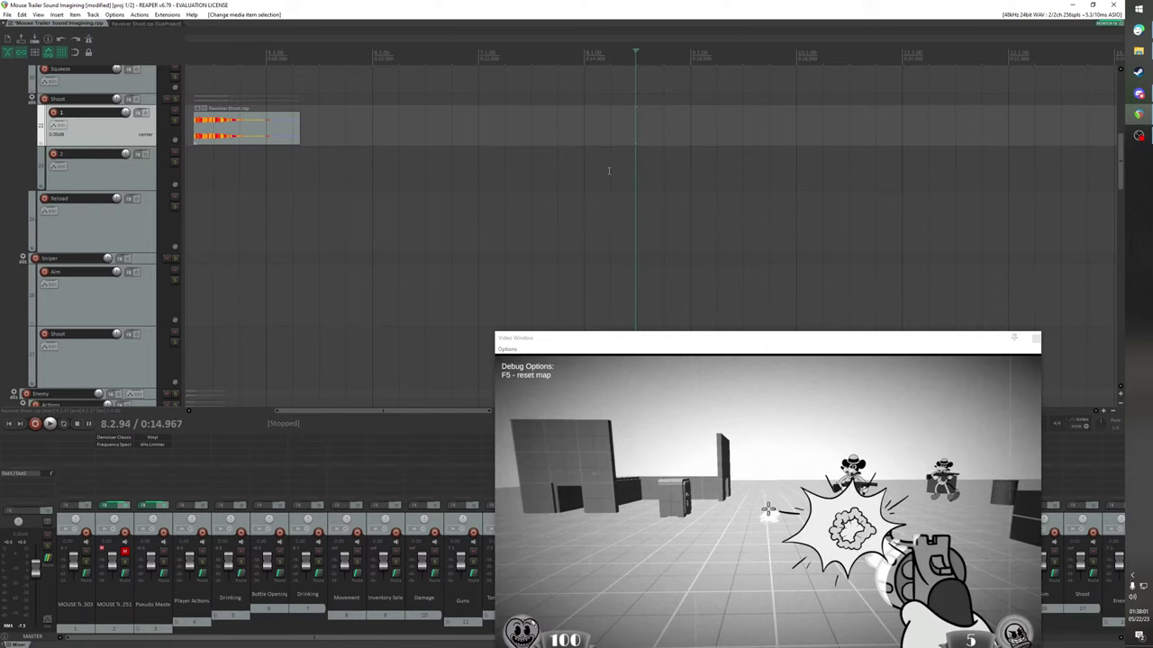
{"action": "key", "text": "Left"}
{"action": "scroll", "coordinate": [608, 171], "scroll_direction": "up", "scroll_amount": 2}
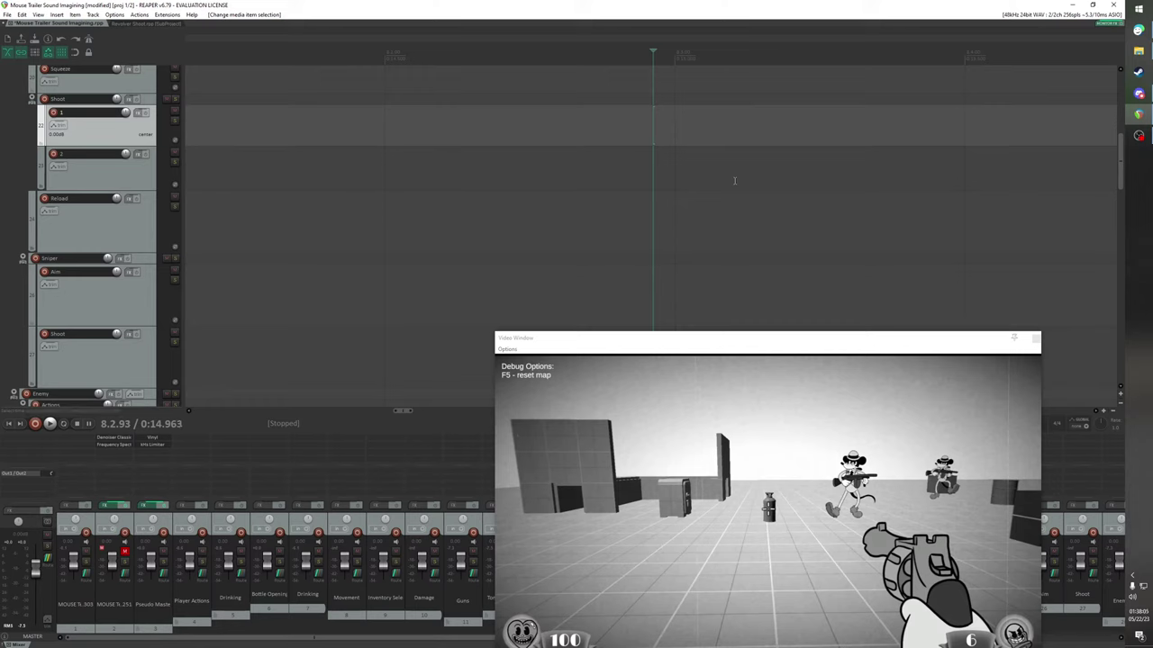
{"action": "key", "text": "Right"}
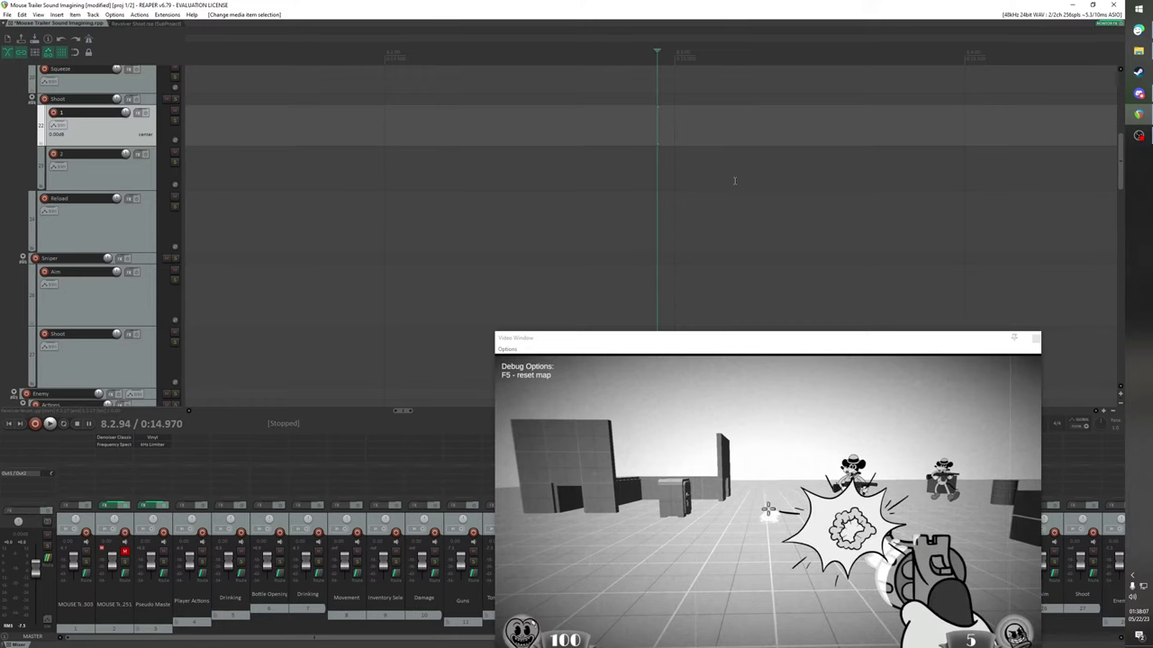
{"action": "key", "text": "Left"}
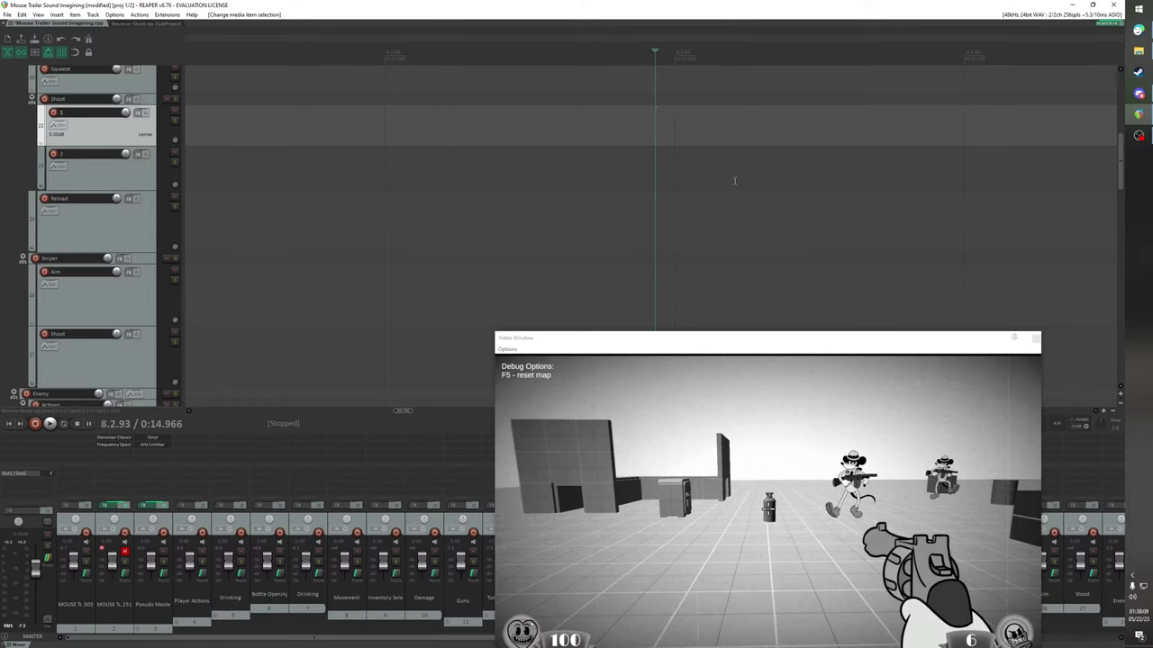
{"action": "key", "text": "Right"}
{"action": "key", "text": "ctrl+v"}
{"action": "scroll", "coordinate": [700, 174], "scroll_direction": "up", "scroll_amount": 4}
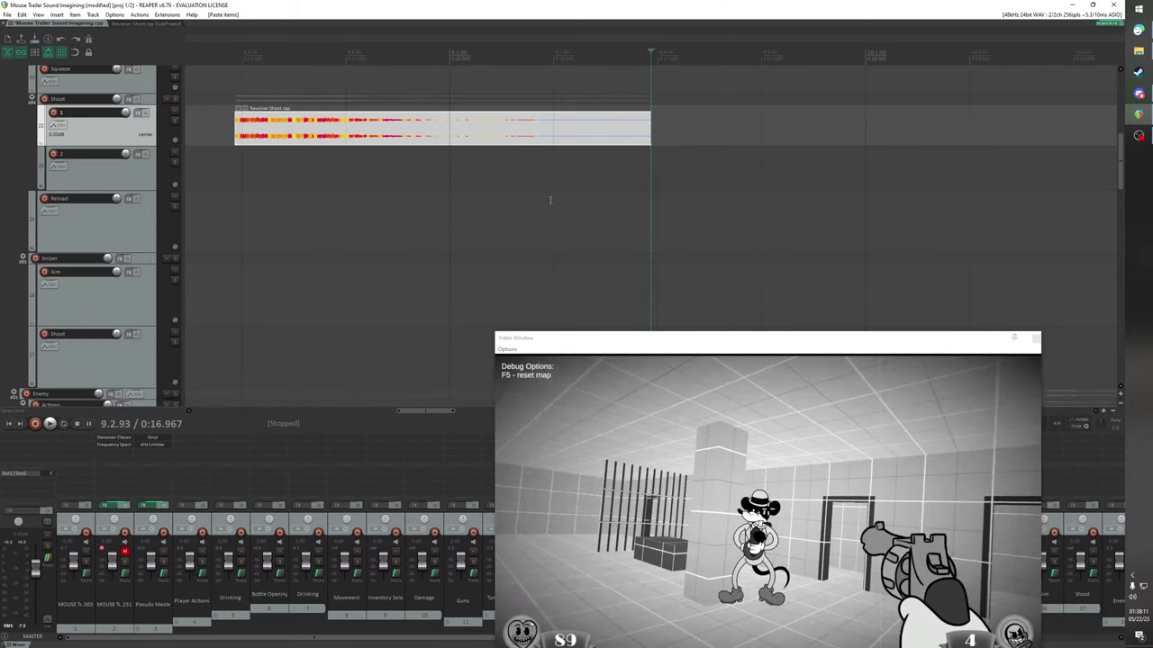
Play the trailer from about 0:15.03 to check the pasted shot against the video
{"action": "scroll", "coordinate": [552, 202], "scroll_direction": "down", "scroll_amount": 1}
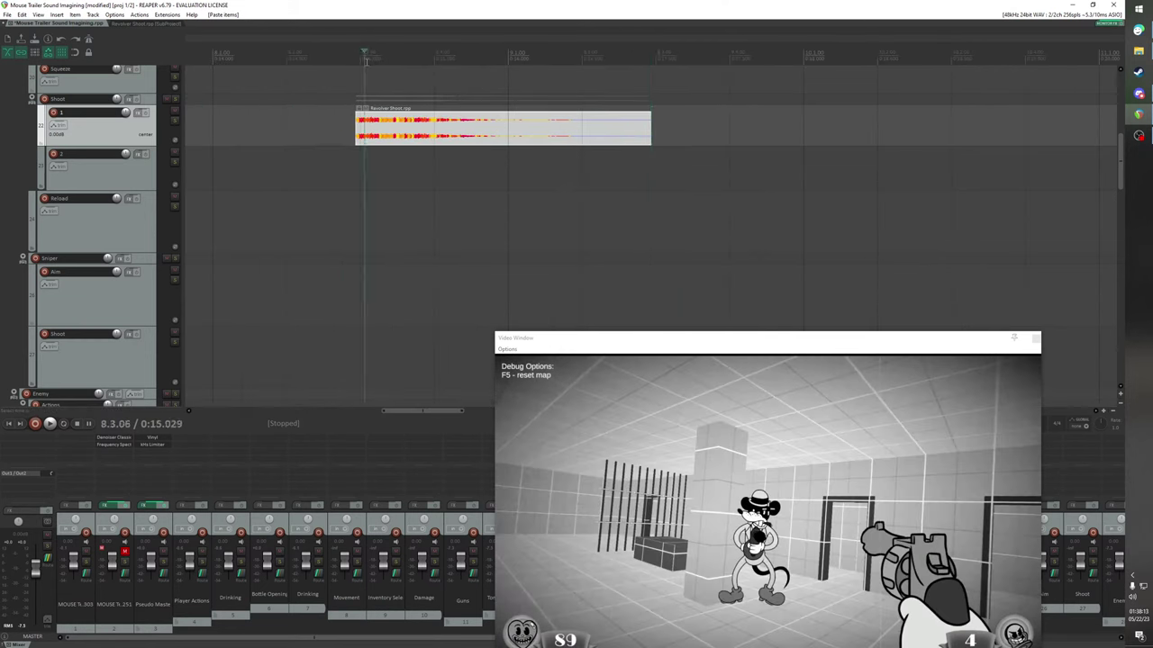
{"action": "key", "text": "space"}
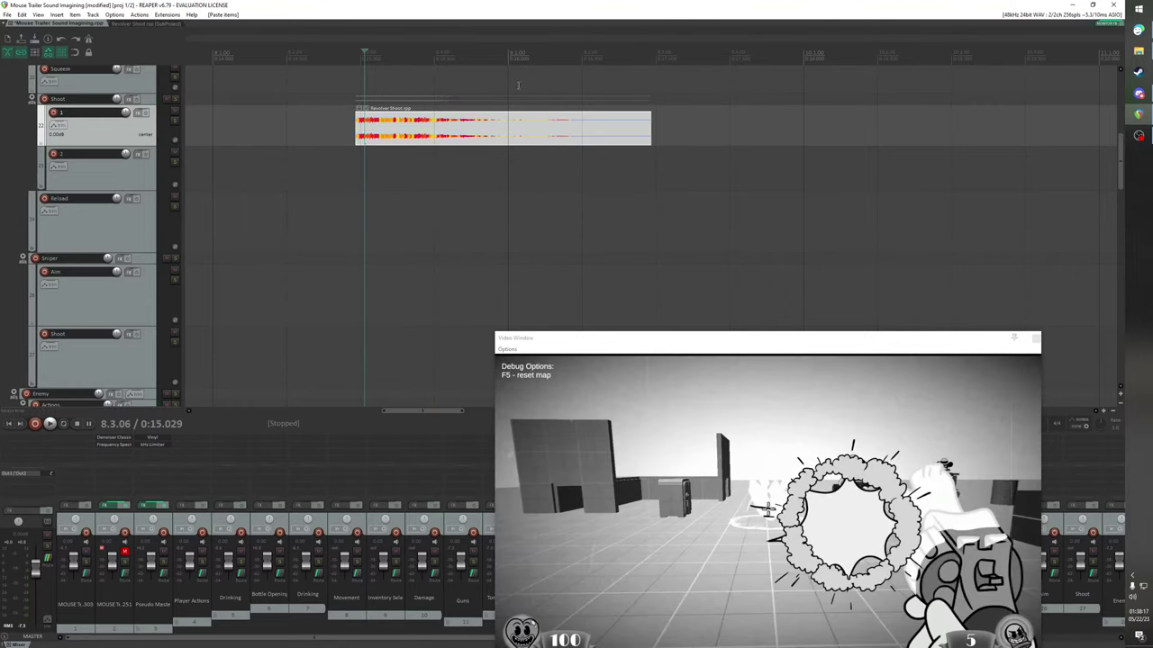
{"action": "key", "text": "space"}
Locate the next muzzle flash at about 0:17.03 and paste another Revolver Shoot item there on Shoot track 1
{"action": "left_click", "coordinate": [603, 56]}
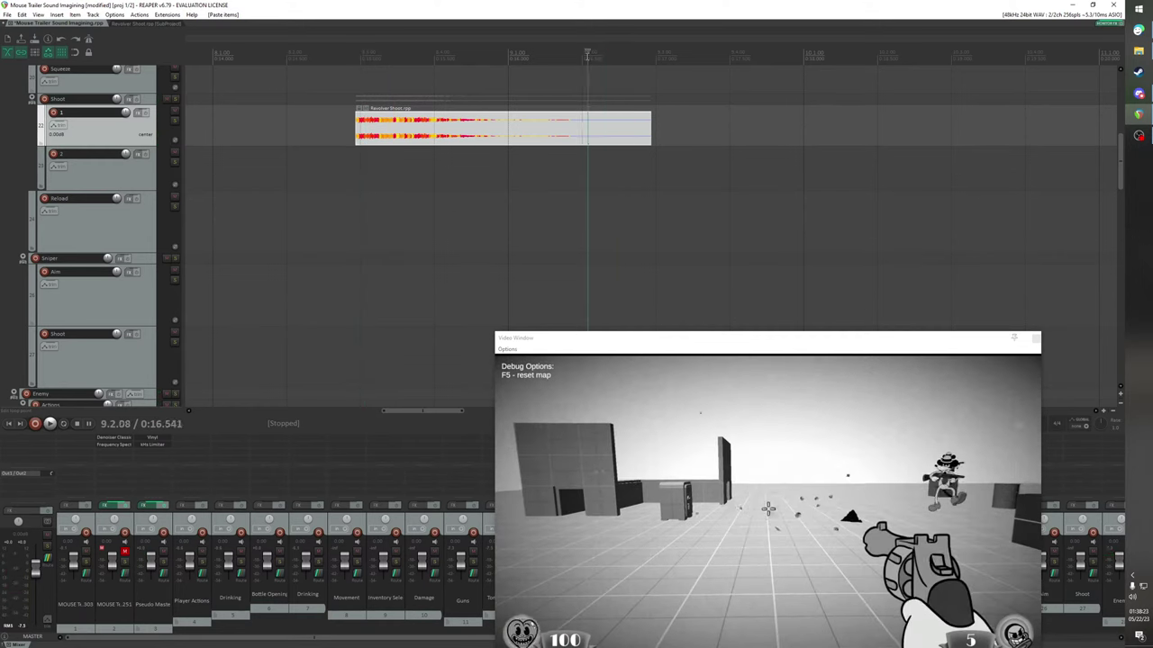
{"action": "left_click", "coordinate": [599, 58]}
{"action": "left_click", "coordinate": [617, 57]}
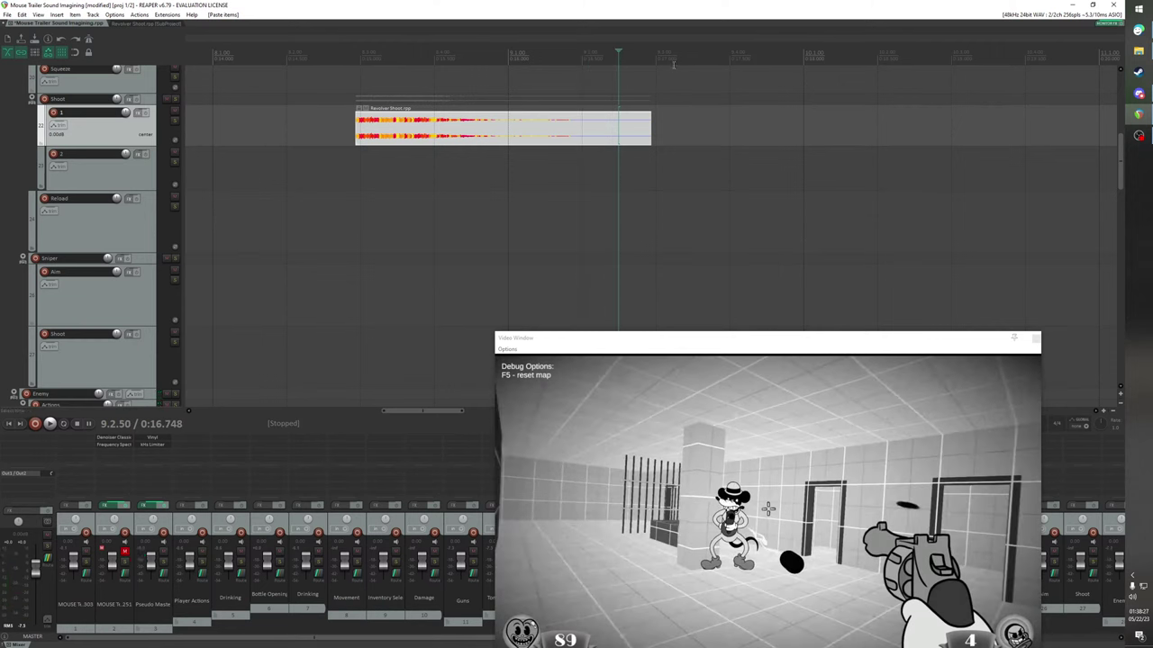
{"action": "left_click", "coordinate": [654, 57]}
{"action": "left_click", "coordinate": [681, 55]}
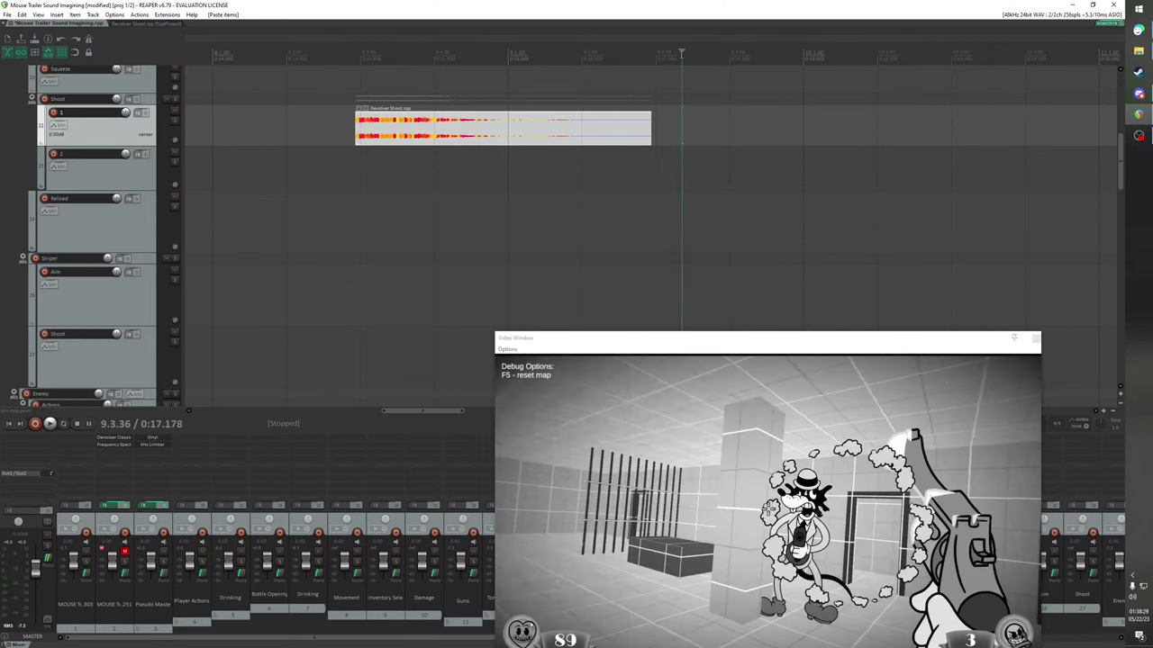
{"action": "left_click", "coordinate": [674, 58]}
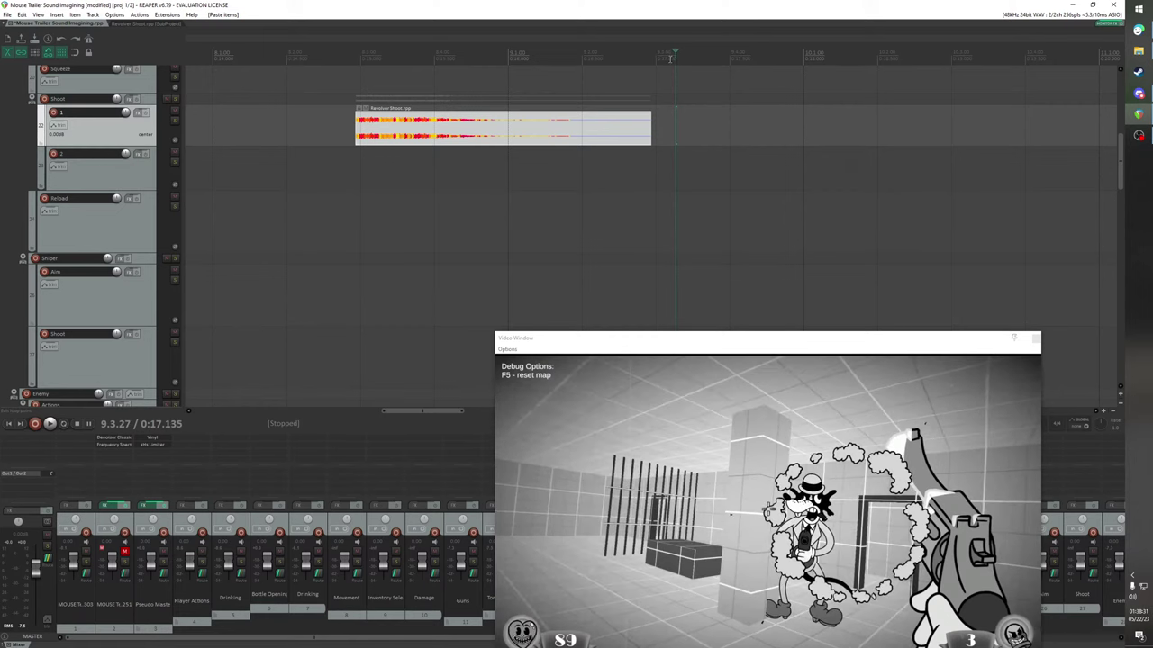
{"action": "left_click", "coordinate": [664, 56]}
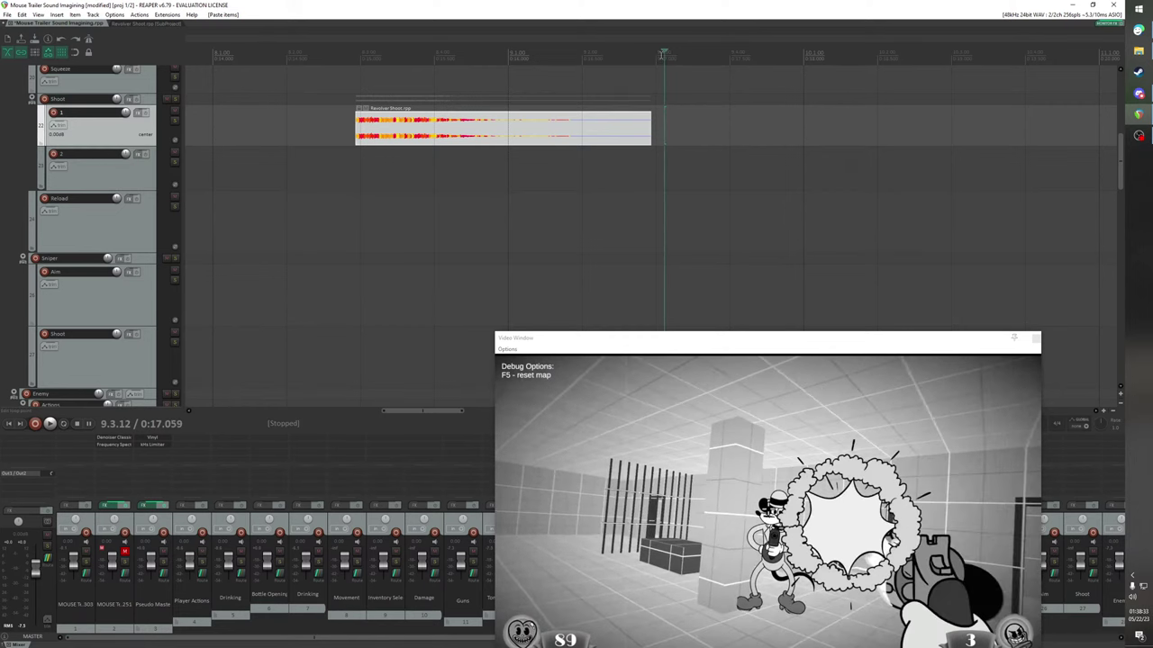
{"action": "left_click", "coordinate": [659, 51]}
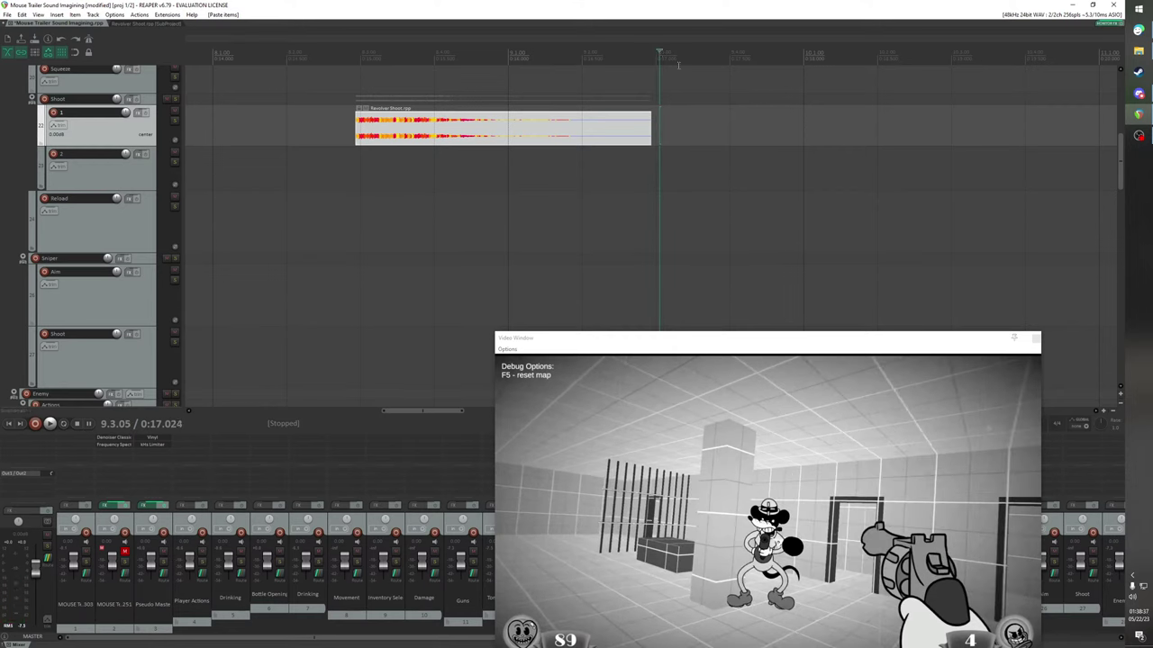
{"action": "key", "text": "Right"}
{"action": "key", "text": "Left"}
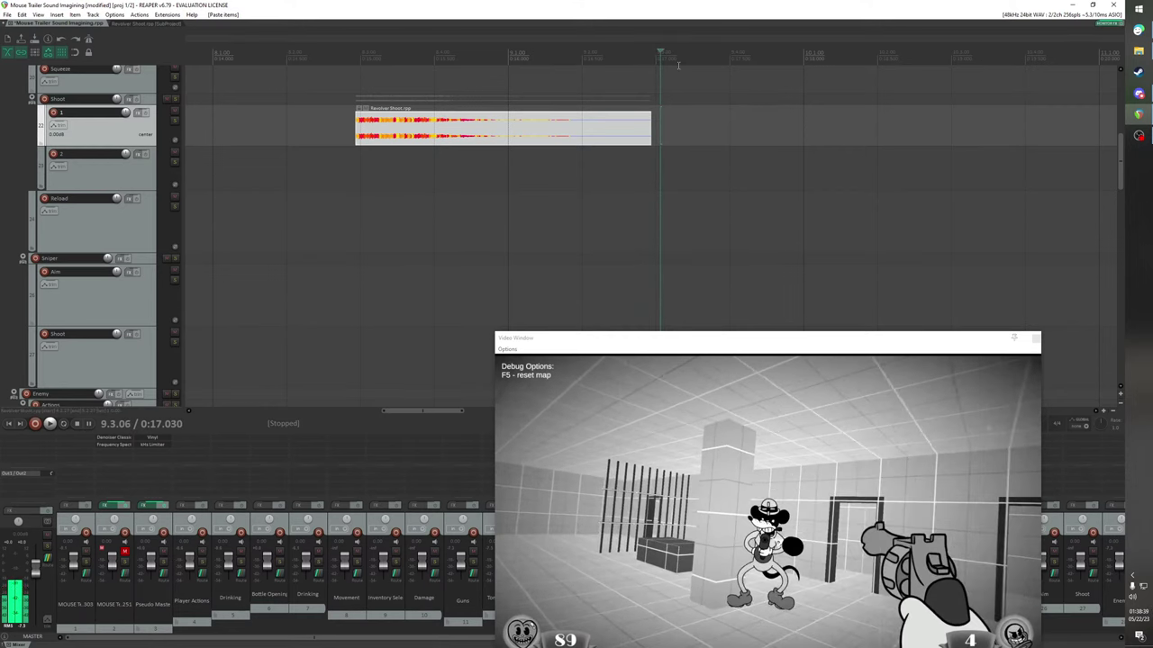
{"action": "key", "text": "ctrl+v"}
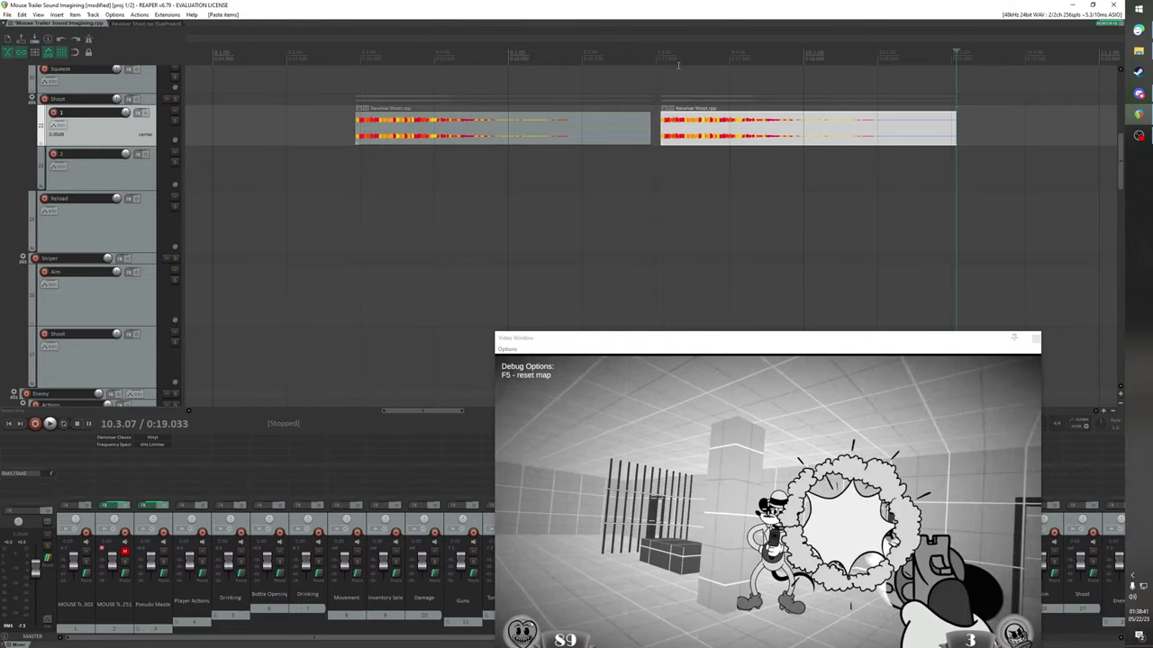
Play the trailer from just before the newest shot item and stop at the following revolver shot at about 0:20
{"action": "left_click", "coordinate": [652, 62]}
{"action": "key", "text": "space"}
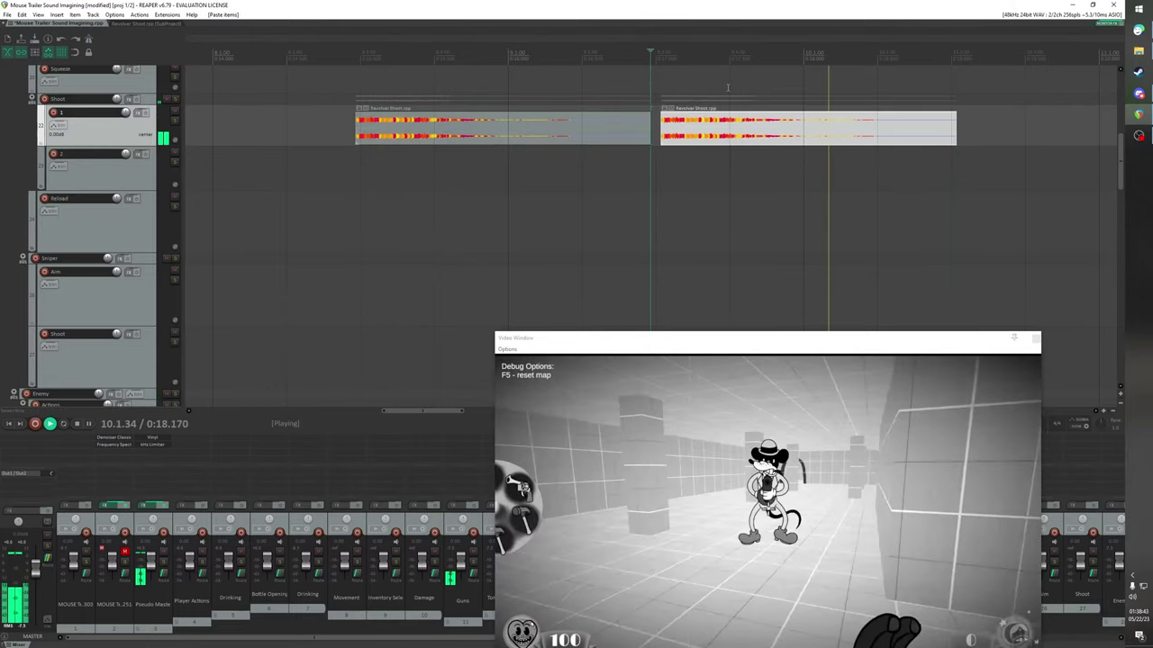
{"action": "scroll", "coordinate": [779, 134], "scroll_direction": "down", "scroll_amount": 3}
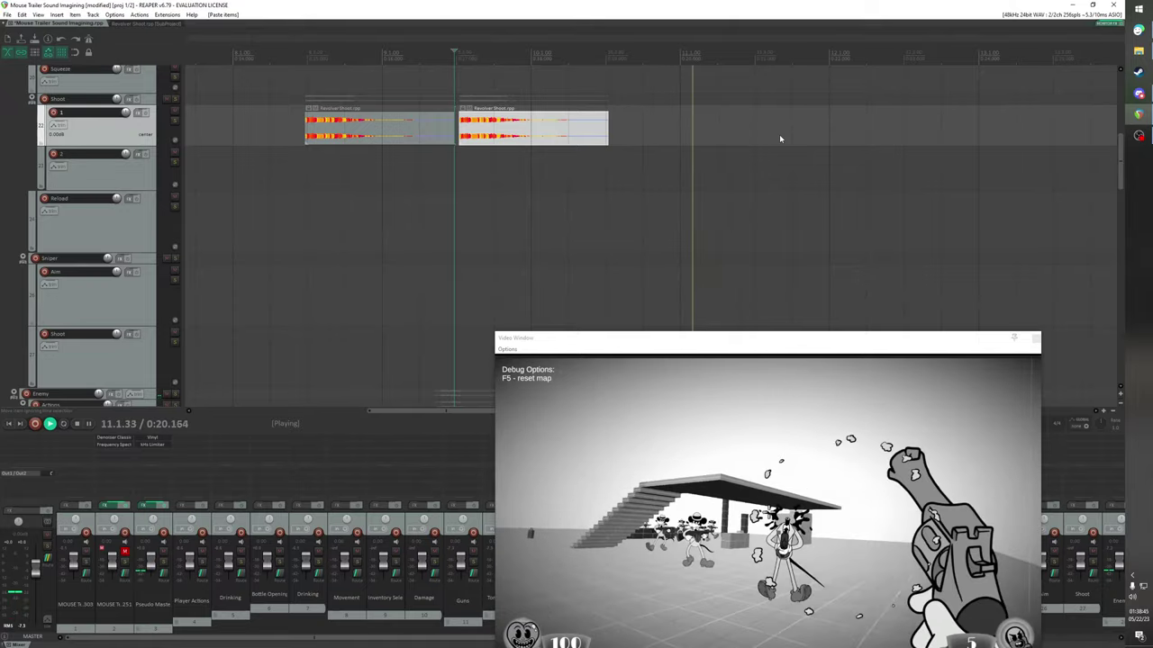
{"action": "key", "text": "space"}
{"action": "key", "text": "space"}
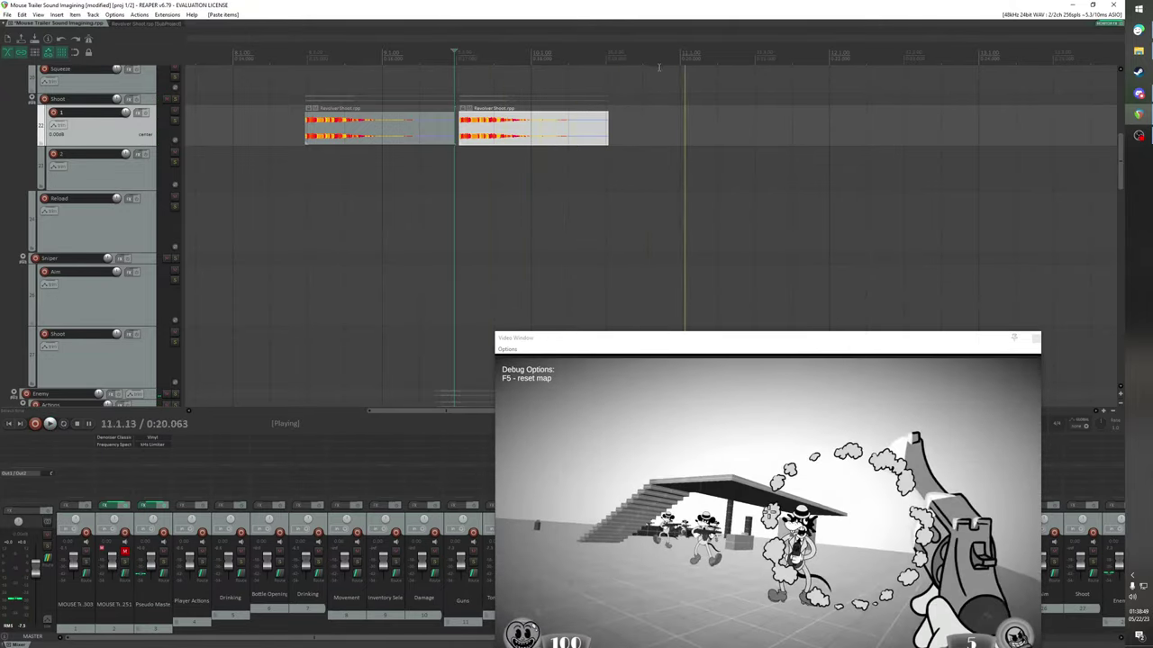
{"action": "key", "text": "space"}
Paste Revolver Shoot items at the muzzle flashes at about 0:19.90 on Shoot track 1 and 0:21.04 on Shoot track 2
{"action": "left_click_drag", "start_coordinate": [644, 57], "coordinate": [678, 58]}
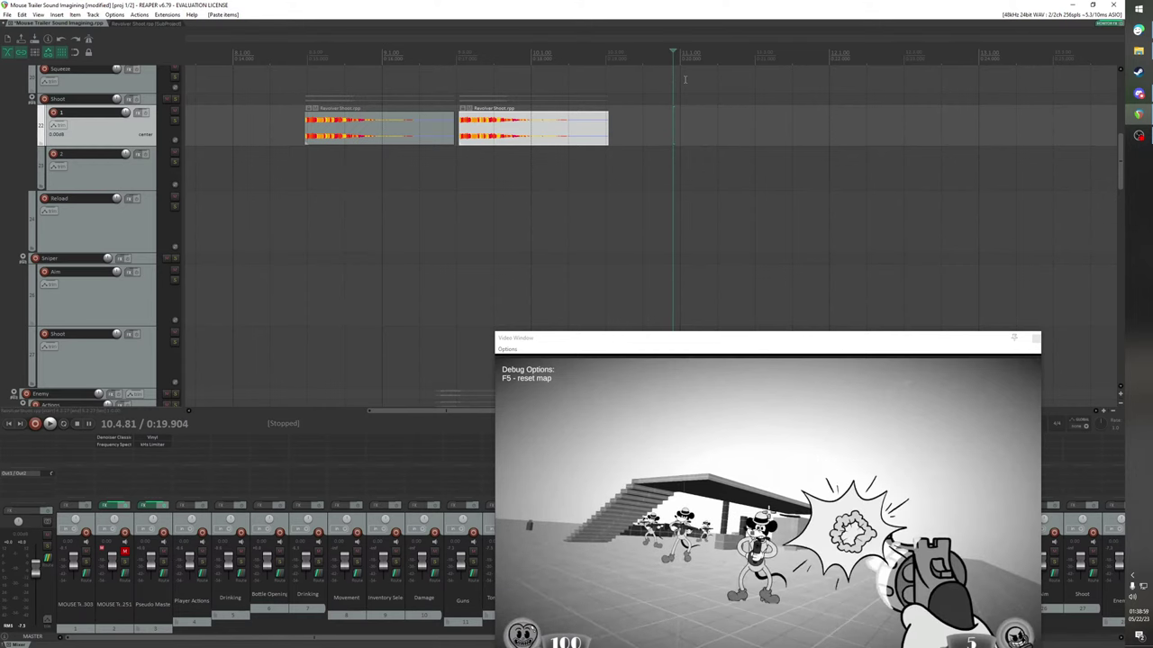
{"action": "key", "text": "ctrl+v"}
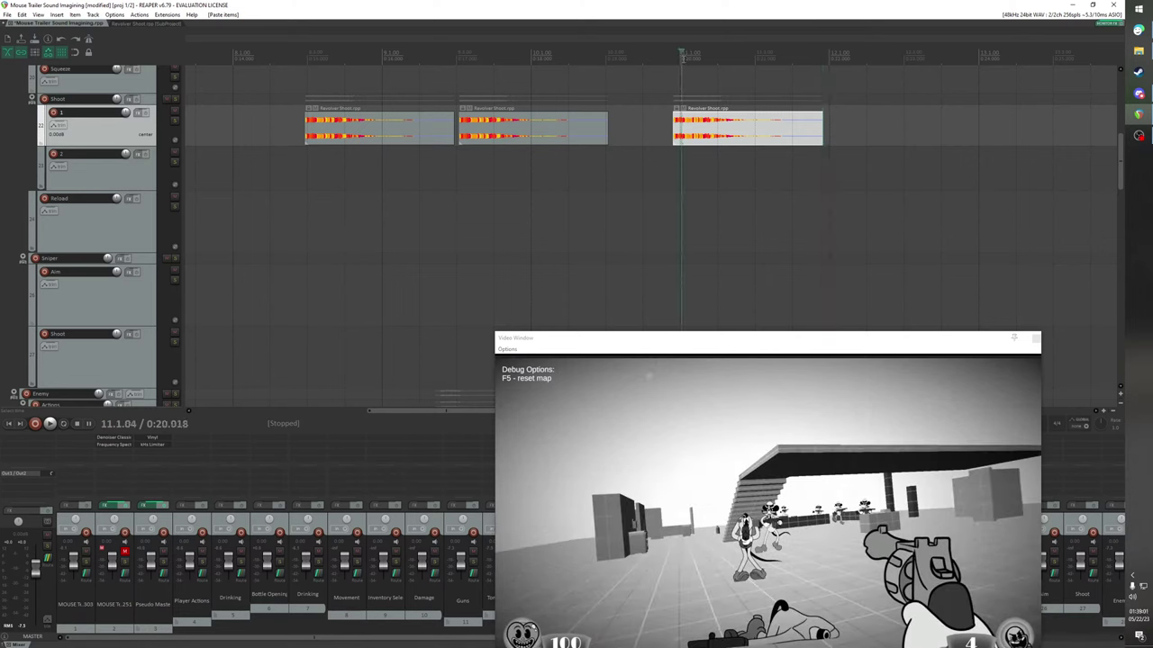
{"action": "left_click", "coordinate": [683, 173]}
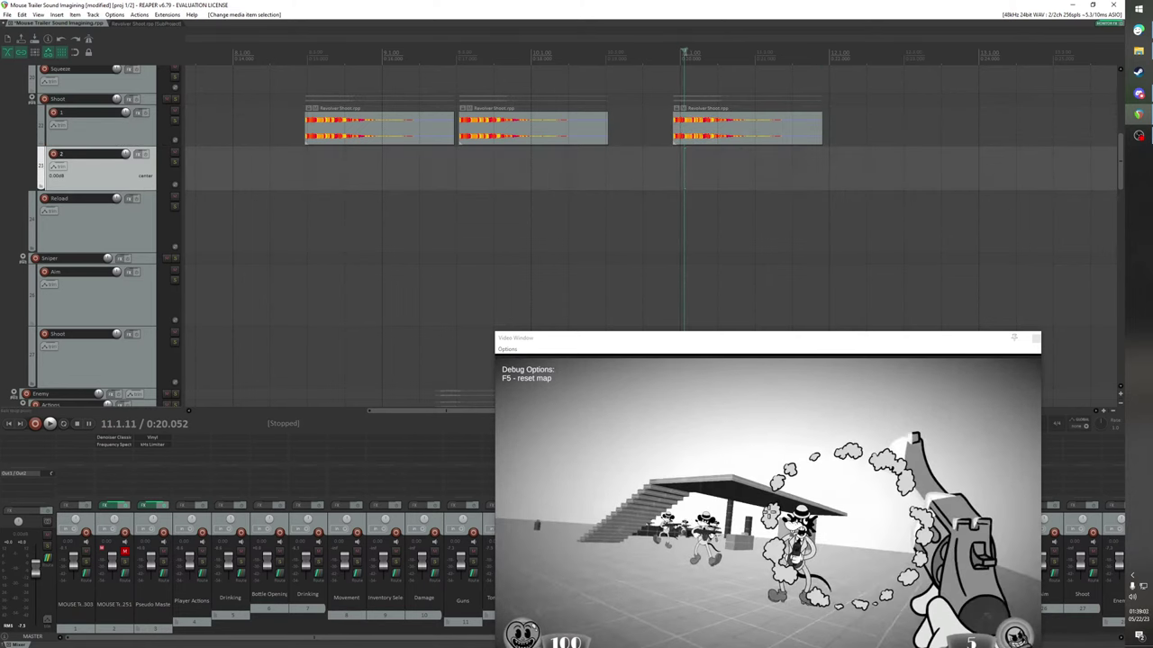
{"action": "left_click_drag", "start_coordinate": [684, 52], "coordinate": [760, 77]}
{"action": "key", "text": "ctrl+v"}
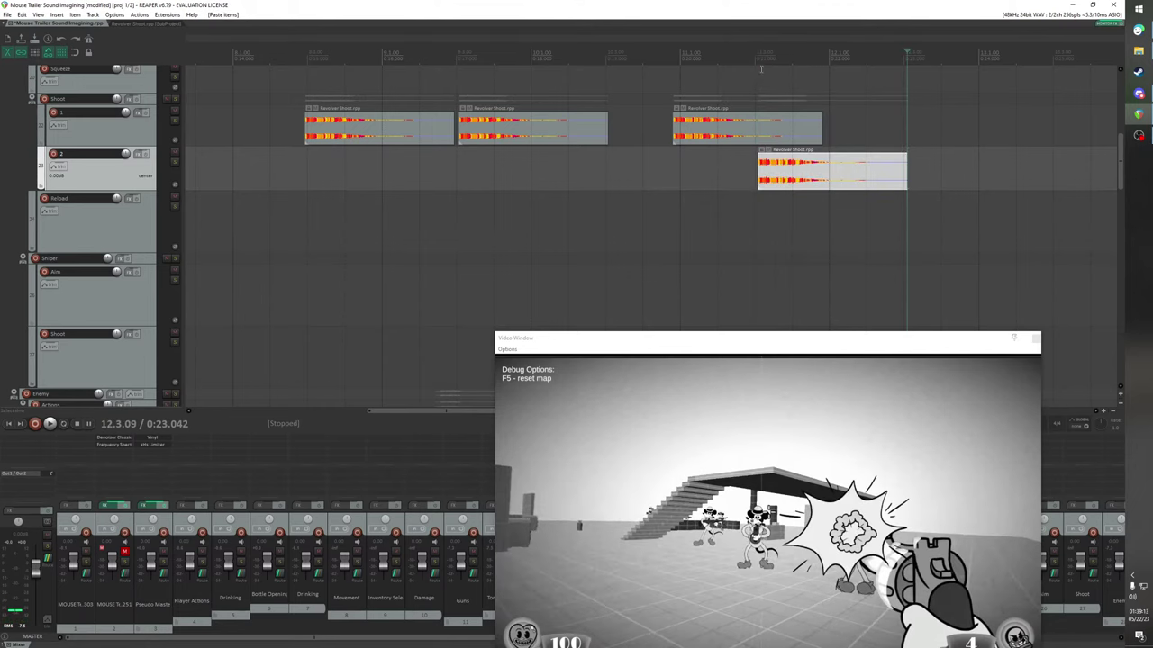
Find the muzzle flash at about 0:22.07 and paste a Revolver Shoot item there on Shoot track 1
{"action": "left_click_drag", "start_coordinate": [908, 50], "coordinate": [836, 58]}
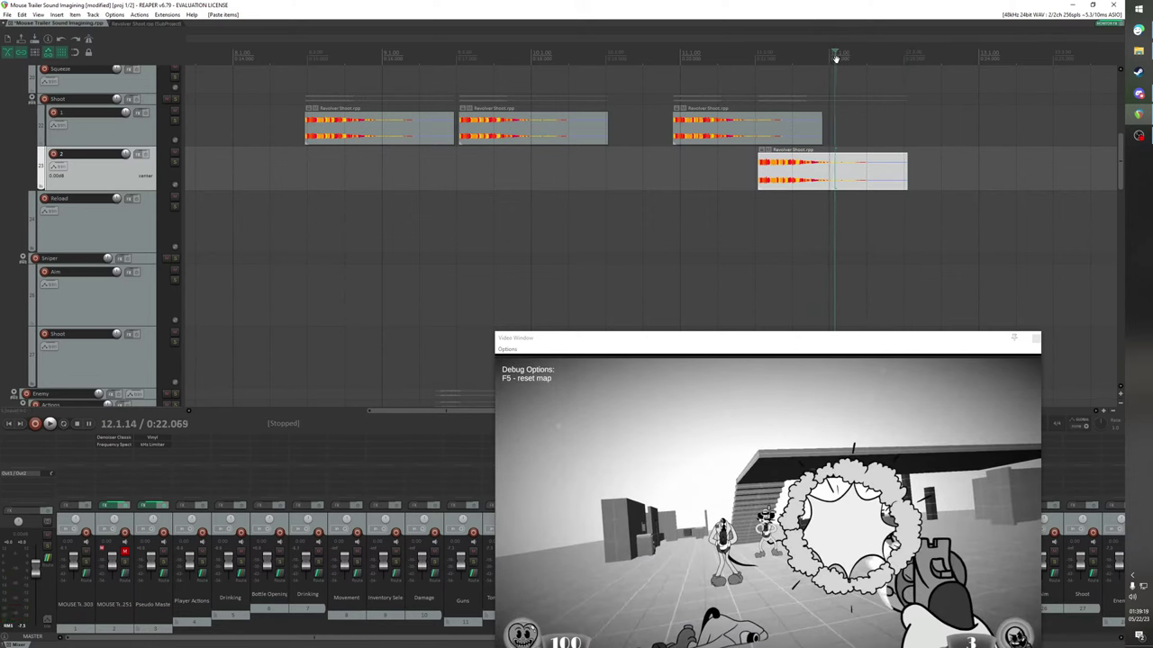
{"action": "left_click", "coordinate": [225, 125]}
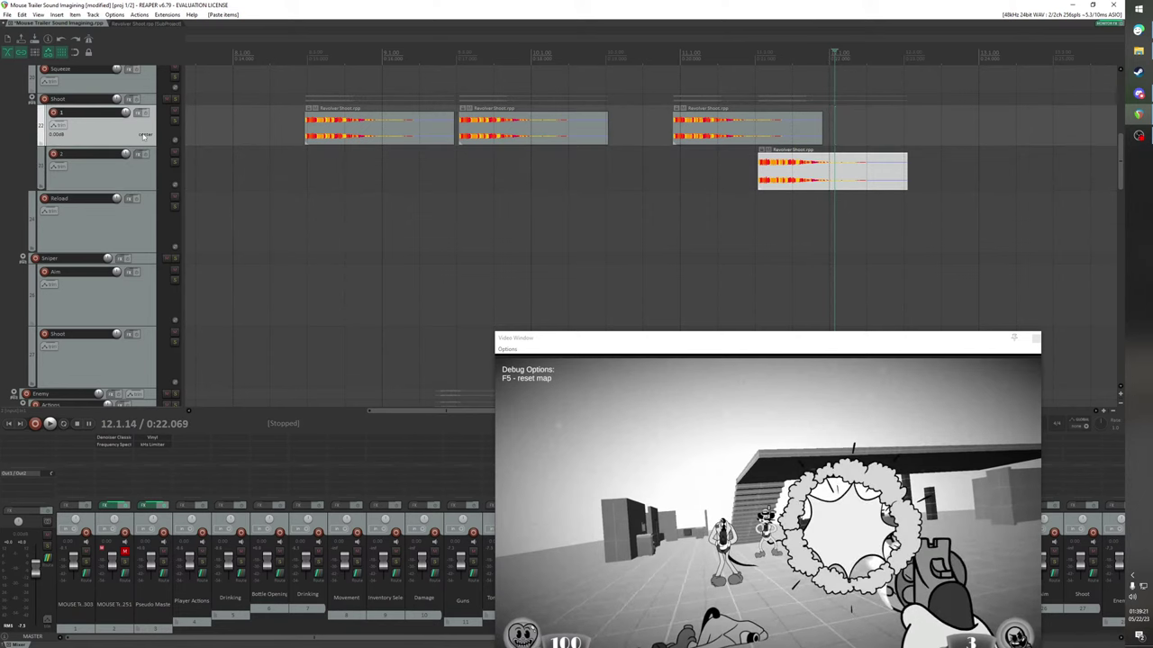
{"action": "key", "text": "ctrl+v"}
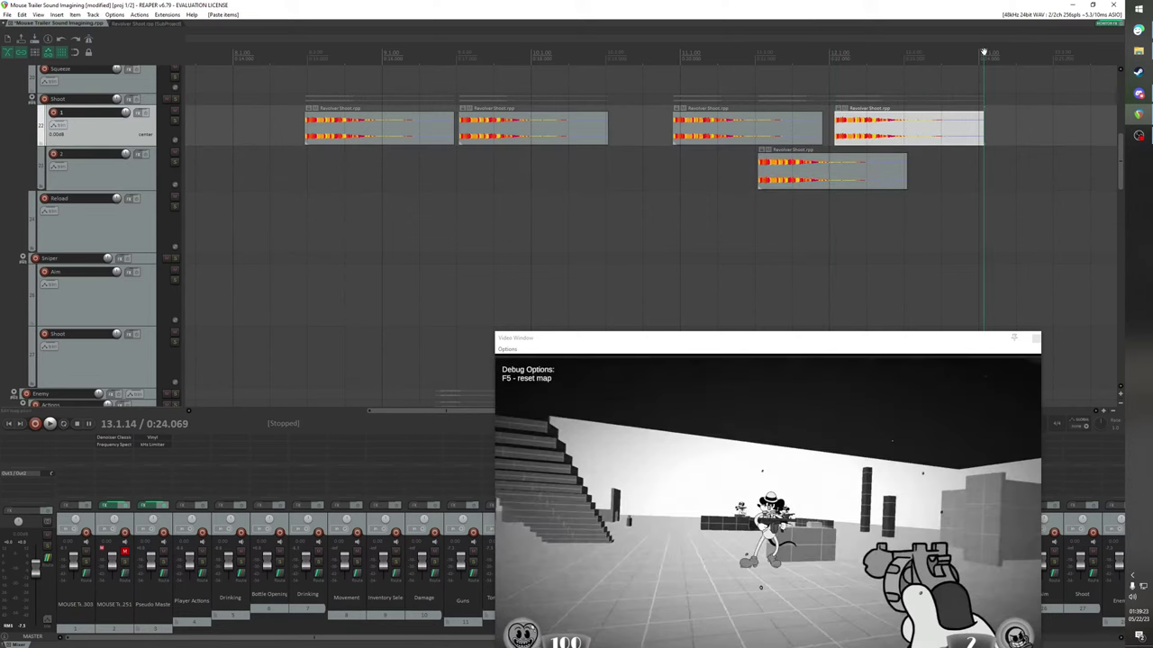
Paste a Revolver Shoot item at the muzzle flash at about 0:23.77 and move it down to Shoot track 2
{"action": "left_click_drag", "start_coordinate": [983, 52], "coordinate": [961, 79]}
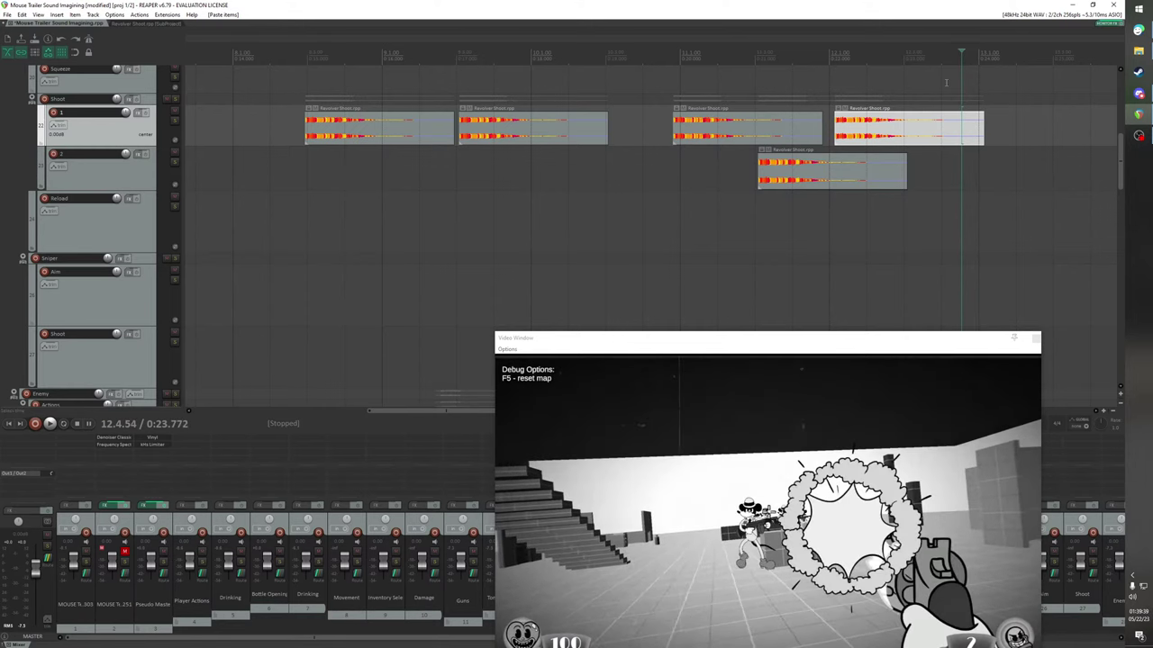
{"action": "key", "text": "End"}
{"action": "scroll", "coordinate": [730, 161], "scroll_direction": "down", "scroll_amount": 3}
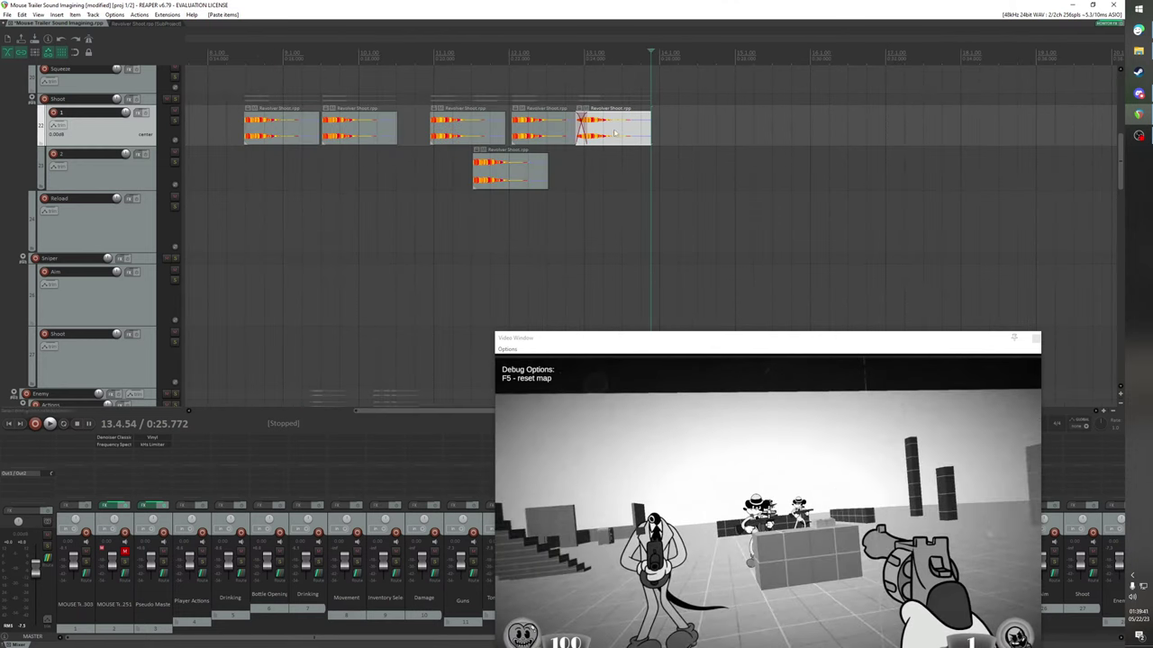
{"action": "left_click_drag", "start_coordinate": [615, 133], "coordinate": [616, 175]}
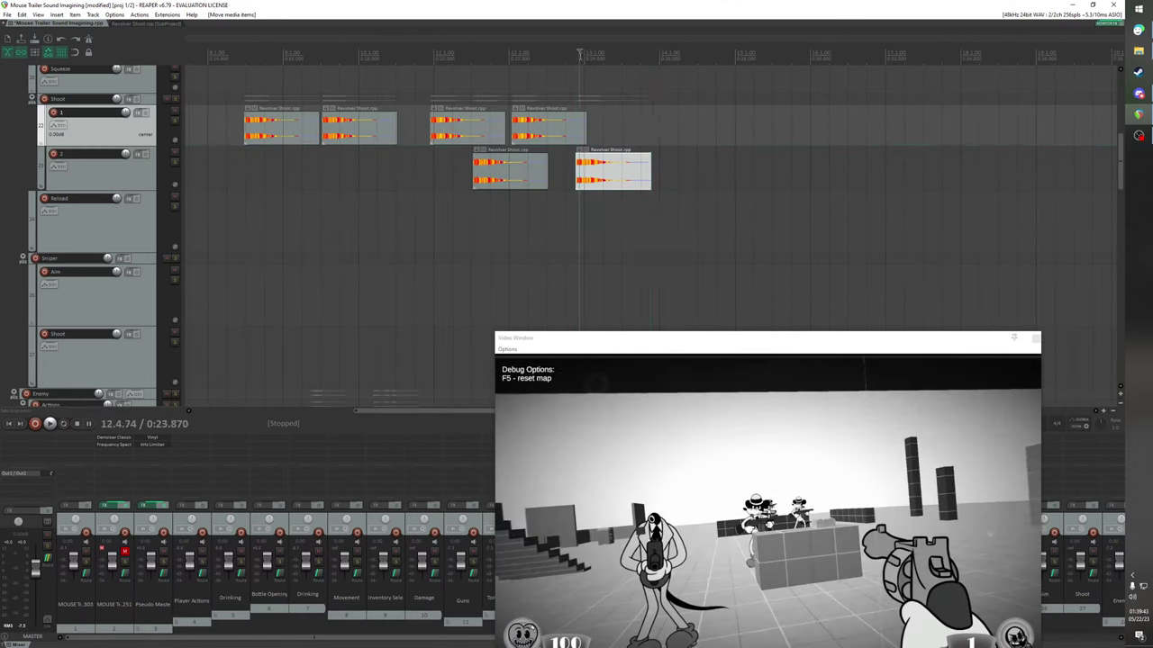
Find the muzzle flash at about 0:24.77 and paste a Revolver Shoot item there on Shoot track 1
{"action": "left_click_drag", "start_coordinate": [578, 51], "coordinate": [618, 54]}
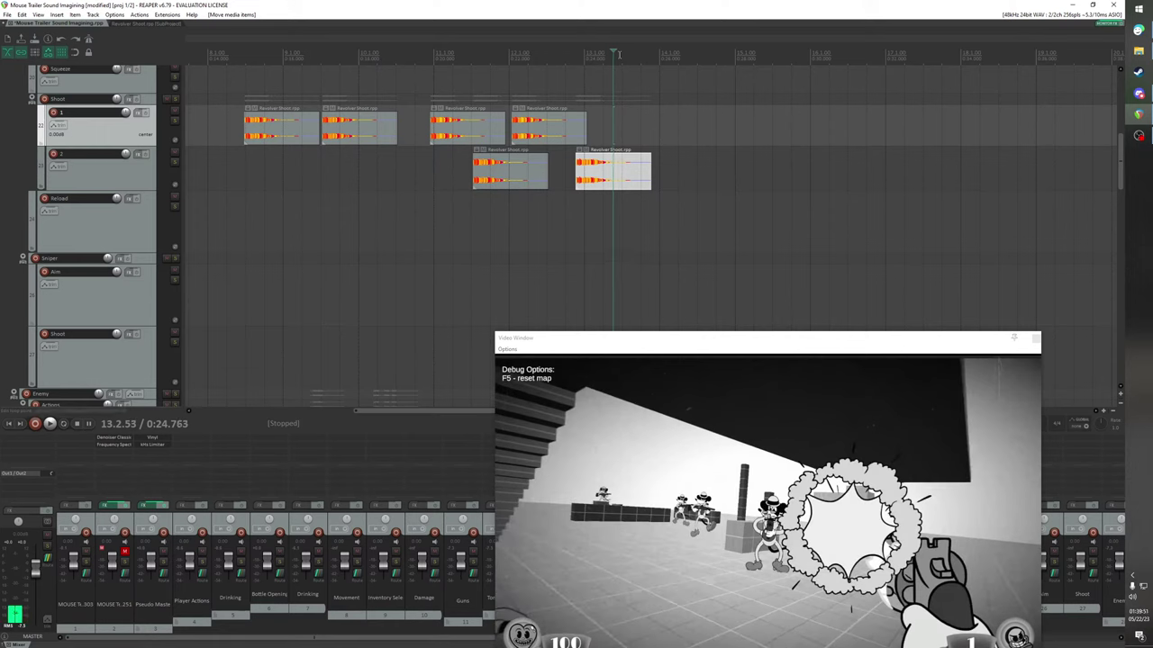
{"action": "left_click", "coordinate": [617, 54]}
{"action": "key", "text": "ctrl+v"}
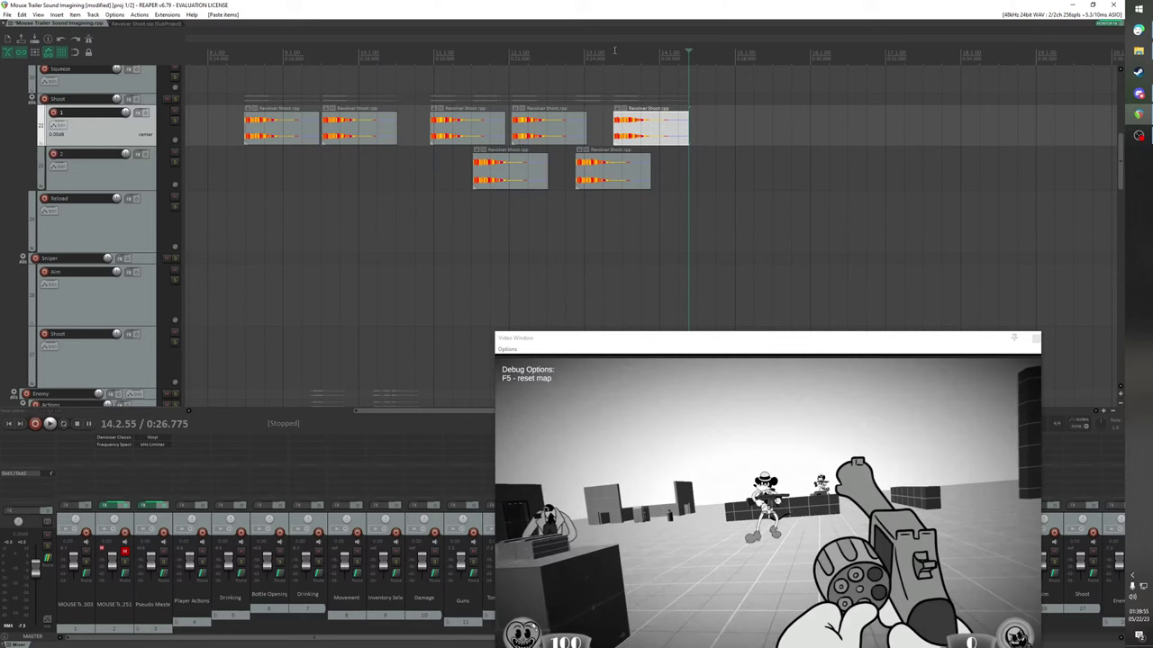
Find the muzzle flash at about 0:25.91 and paste a Revolver Shoot item there on Shoot track 2
{"action": "left_click_drag", "start_coordinate": [618, 54], "coordinate": [656, 63]}
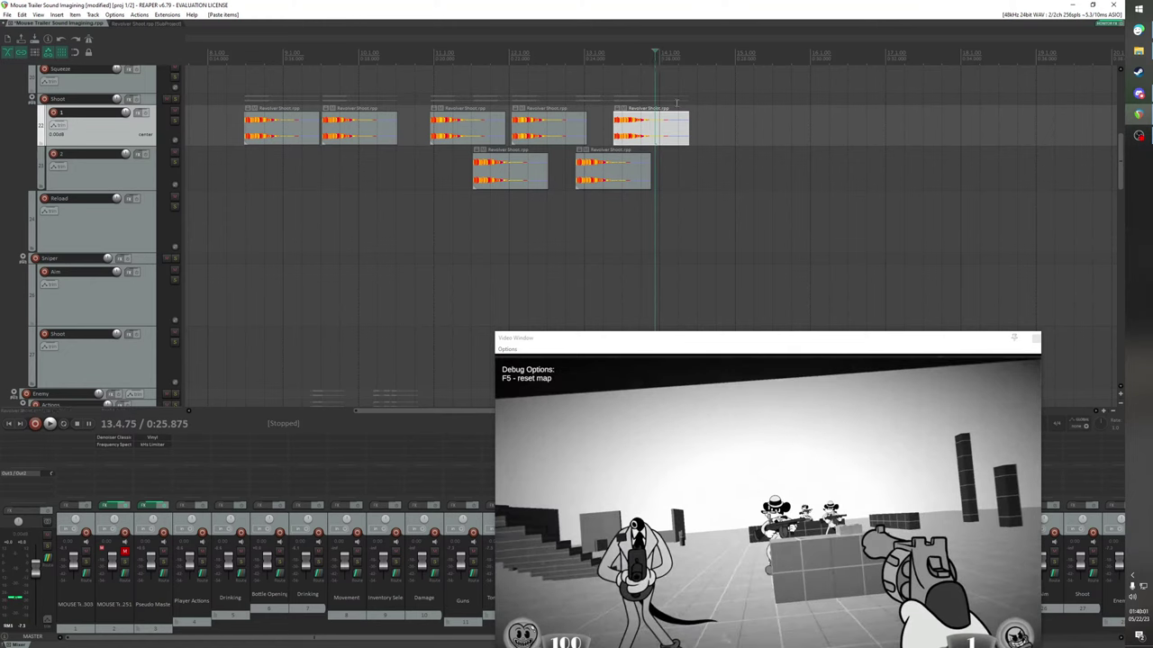
{"action": "key", "text": "Right"}
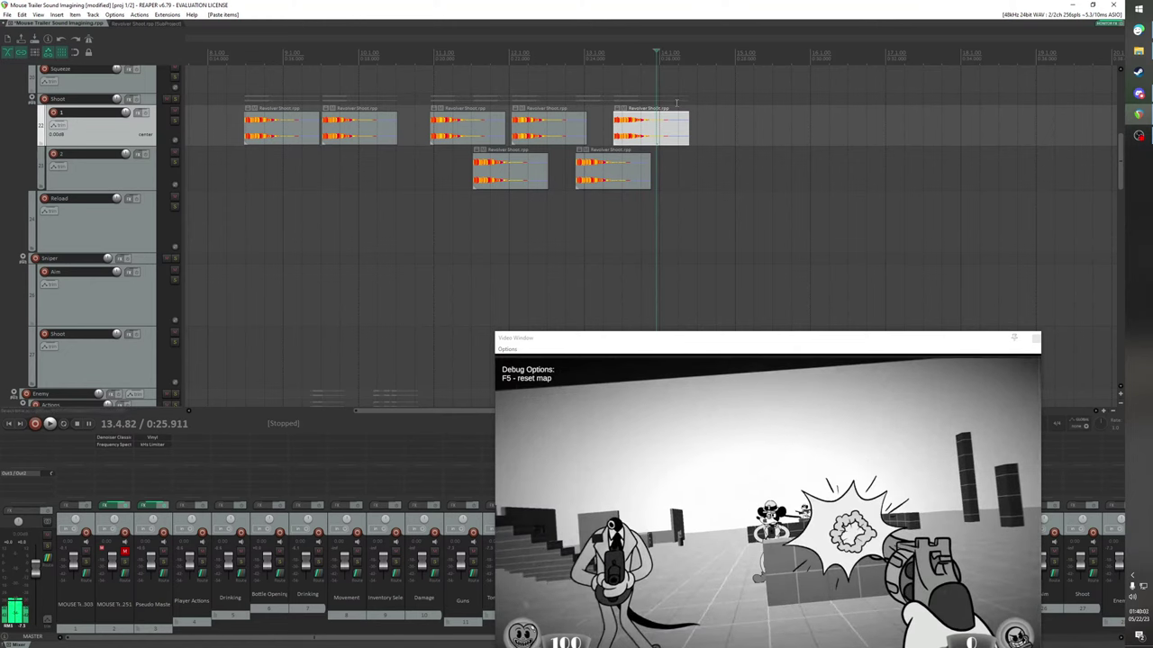
{"action": "key", "text": "Left"}
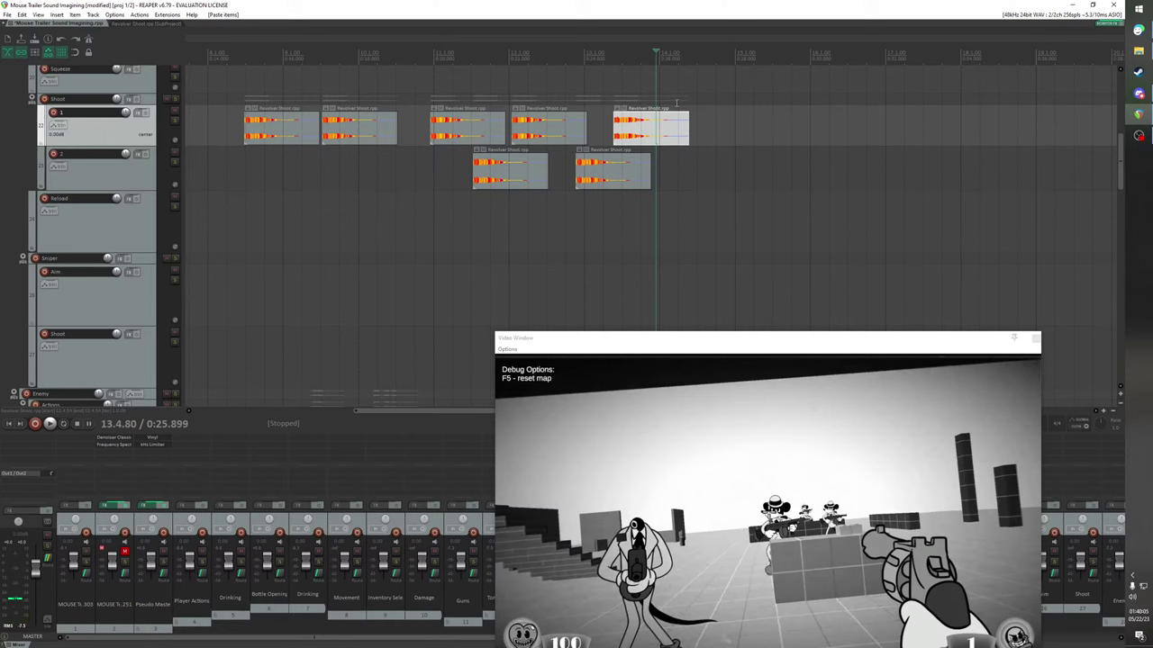
{"action": "left_click", "coordinate": [148, 180]}
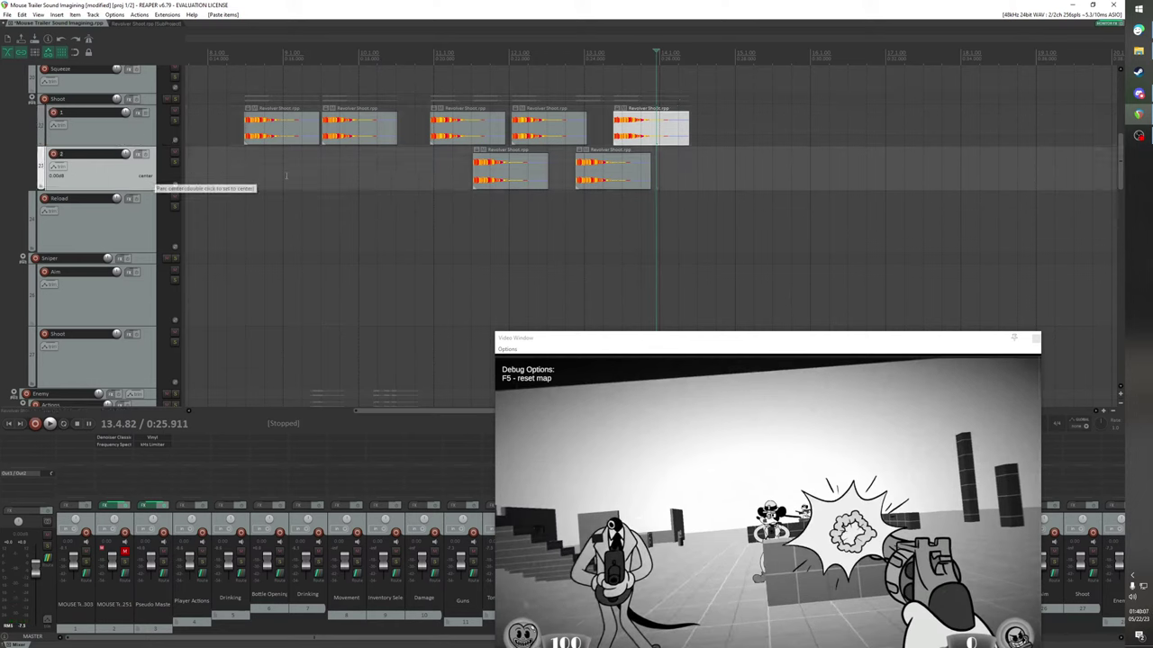
{"action": "key", "text": "ctrl+v"}
Scrub the trailer past the last pasted shot to about 0:27.36 to look for another revolver shot
{"action": "left_click", "coordinate": [669, 57]}
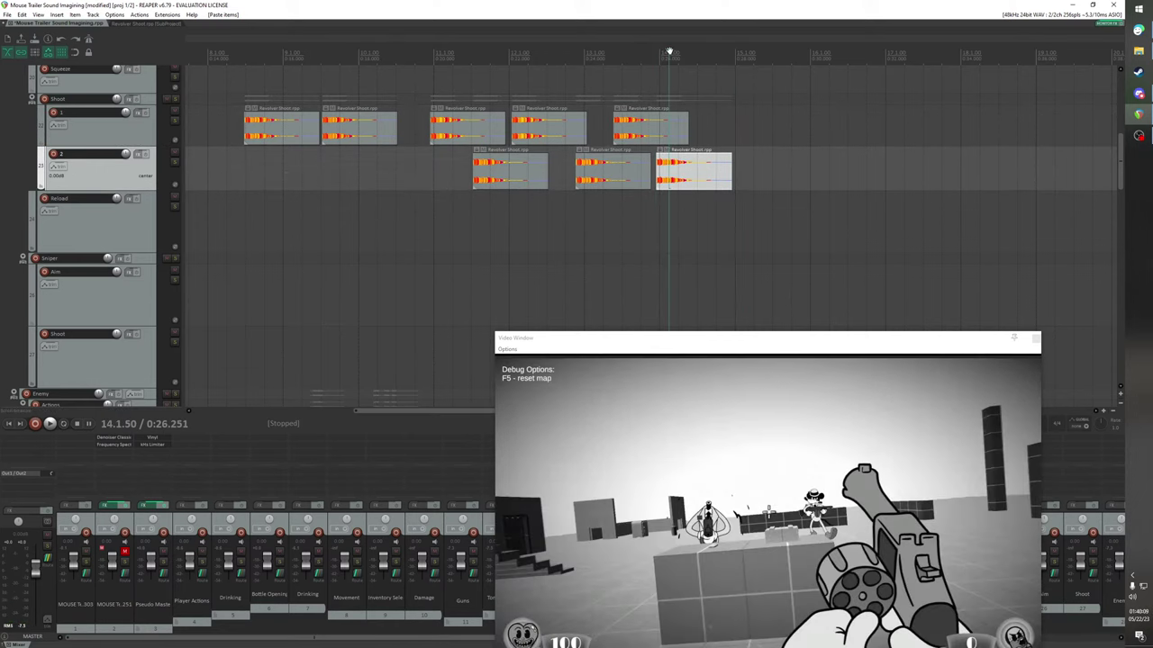
{"action": "left_click_drag", "start_coordinate": [669, 51], "coordinate": [710, 78]}
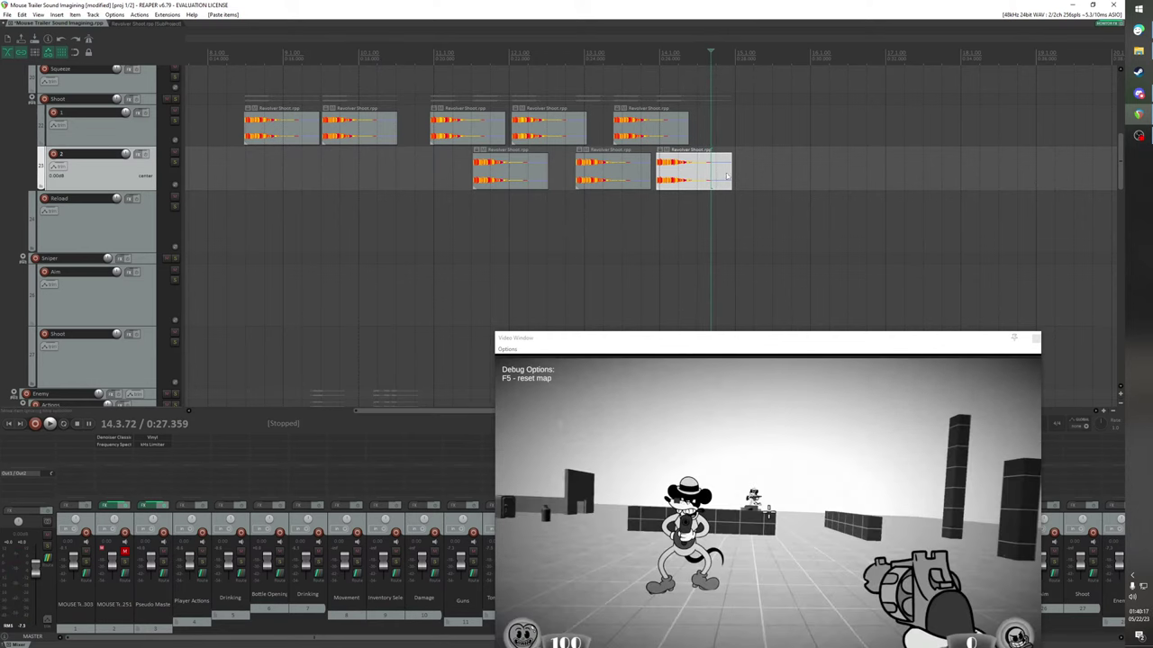
Trim the end of the last Revolver Shoot item on Shoot track 2 to the edit cursor at 14.3.72
{"action": "left_click_drag", "start_coordinate": [726, 177], "coordinate": [711, 178]}
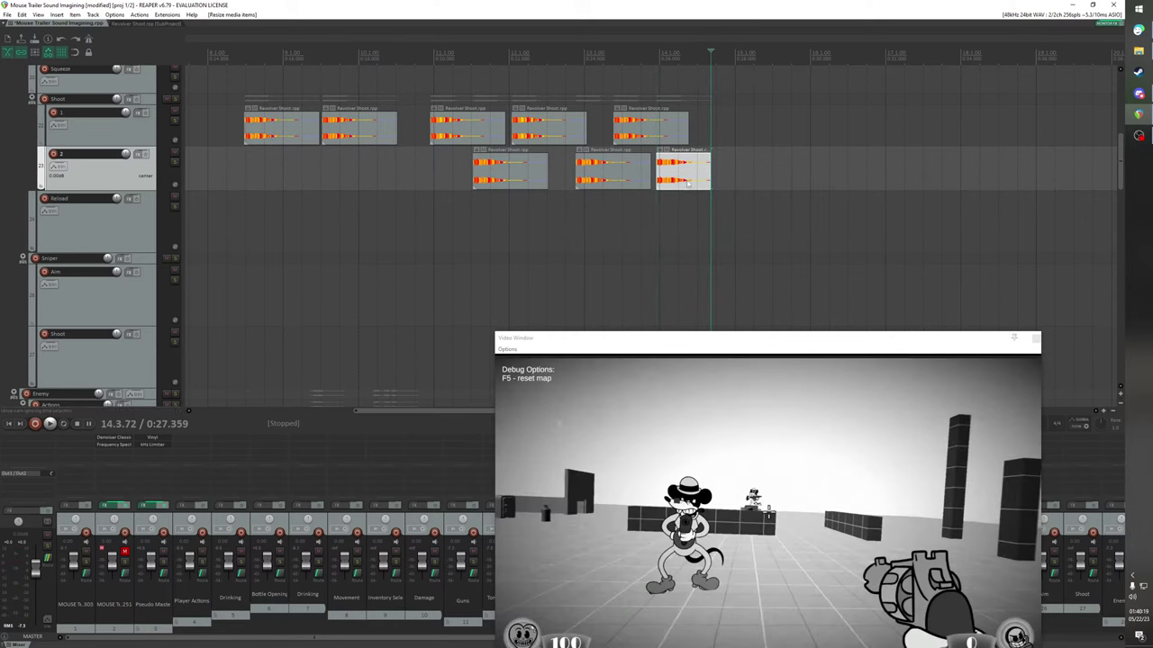
{"action": "scroll", "coordinate": [687, 182], "scroll_direction": "down", "scroll_amount": 5}
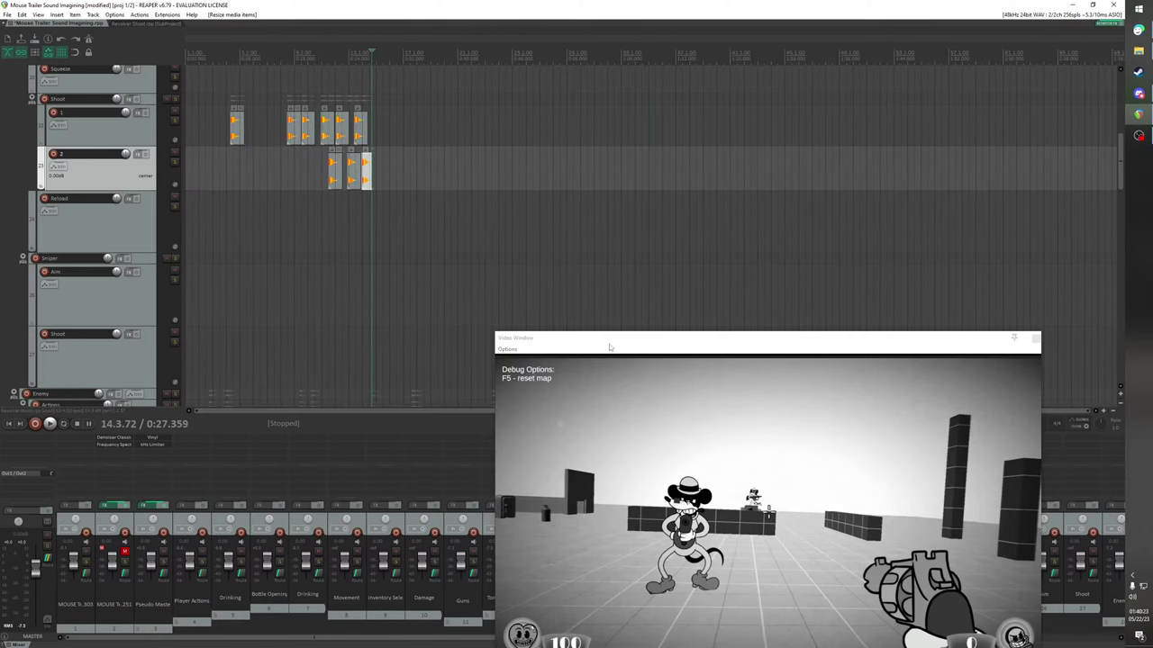
Move the video window off the tracks and play the project from the beginning to review the sound against the video
{"action": "left_click_drag", "start_coordinate": [609, 341], "coordinate": [522, 542]}
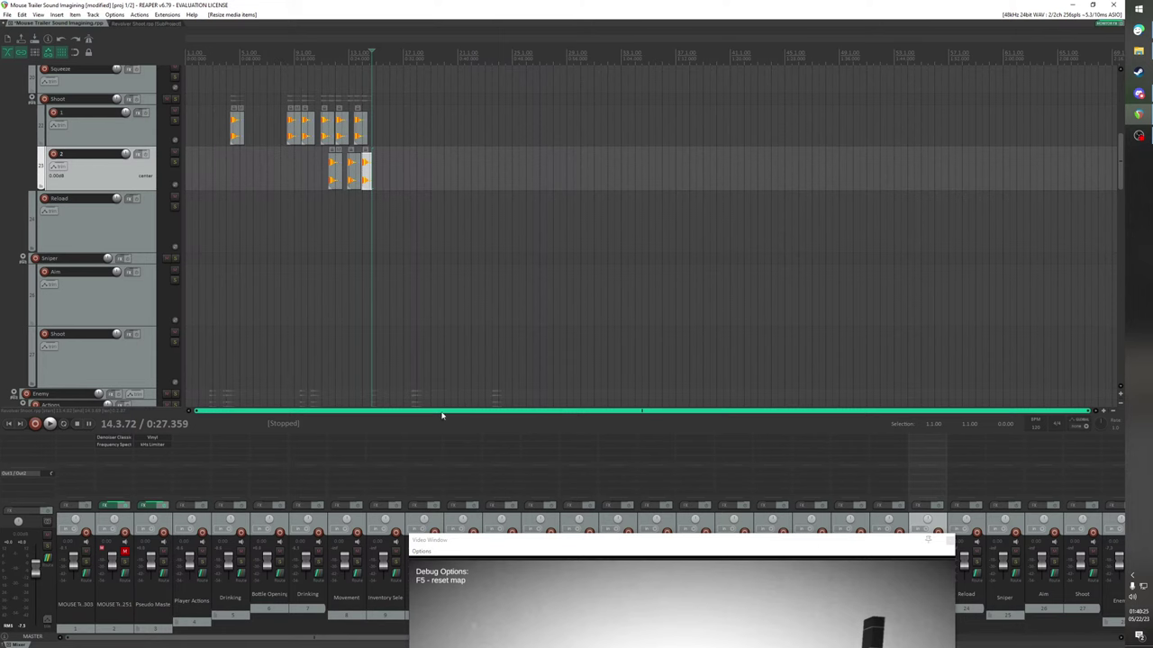
{"action": "scroll", "coordinate": [446, 329], "scroll_direction": "up", "scroll_amount": 4}
{"action": "scroll", "coordinate": [449, 329], "scroll_direction": "down", "scroll_amount": 4}
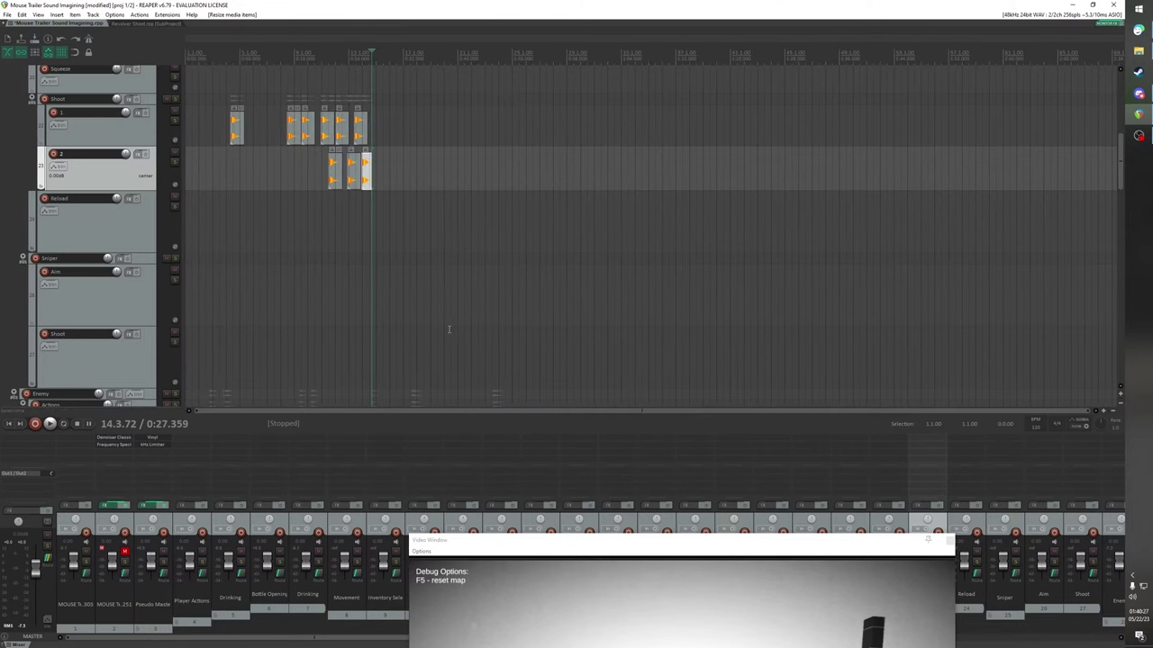
{"action": "left_click_drag", "start_coordinate": [1118, 171], "coordinate": [1122, 90]}
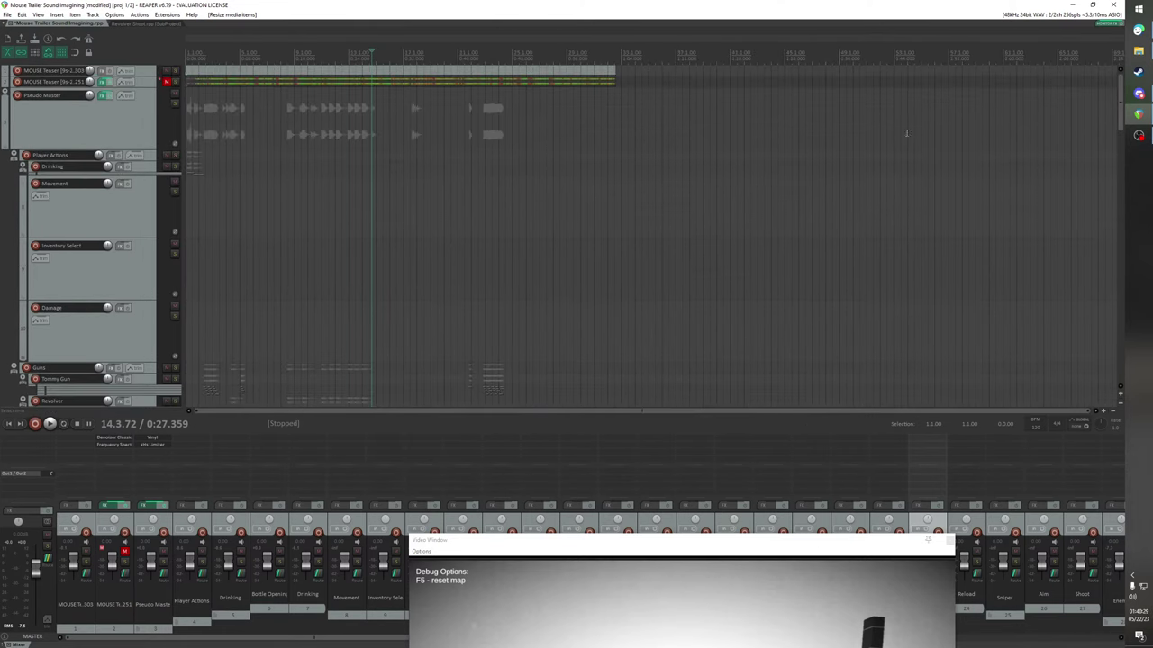
{"action": "key", "text": "Home"}
{"action": "key", "text": "space"}
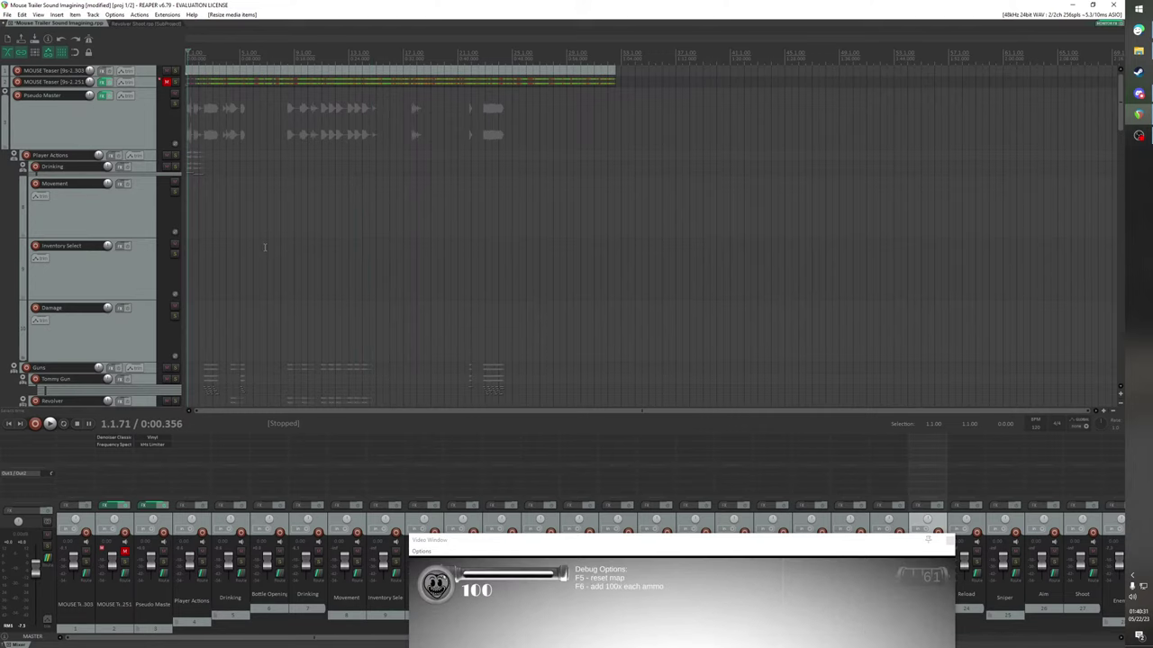
{"action": "left_click_drag", "start_coordinate": [549, 547], "coordinate": [556, 157]}
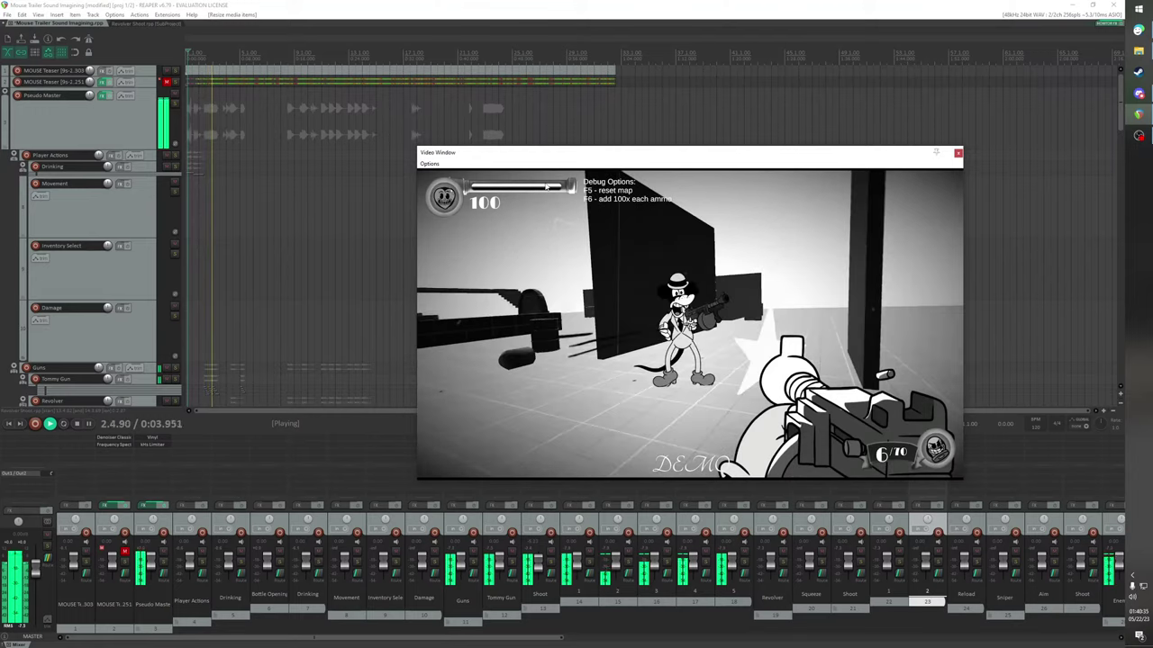
{"action": "key", "text": "space"}
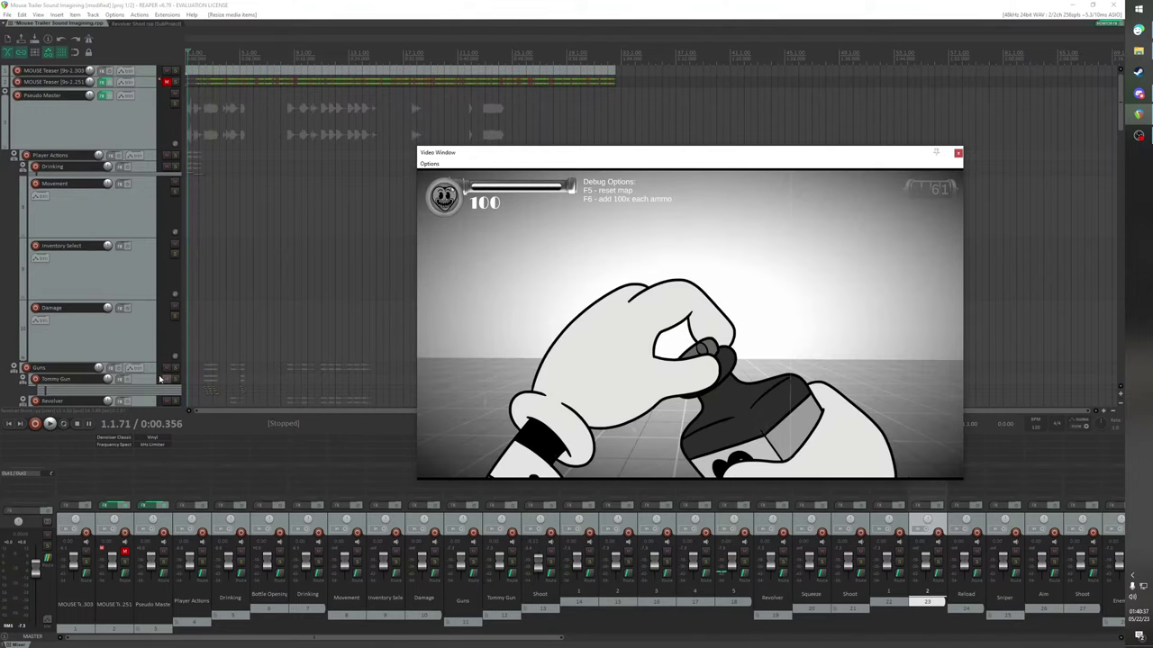
Place the edit cursor at 3.2.75, near the end of the first Tommy Gun burst
{"action": "left_click", "coordinate": [160, 380]}
{"action": "scroll", "coordinate": [365, 398], "scroll_direction": "up", "scroll_amount": 5}
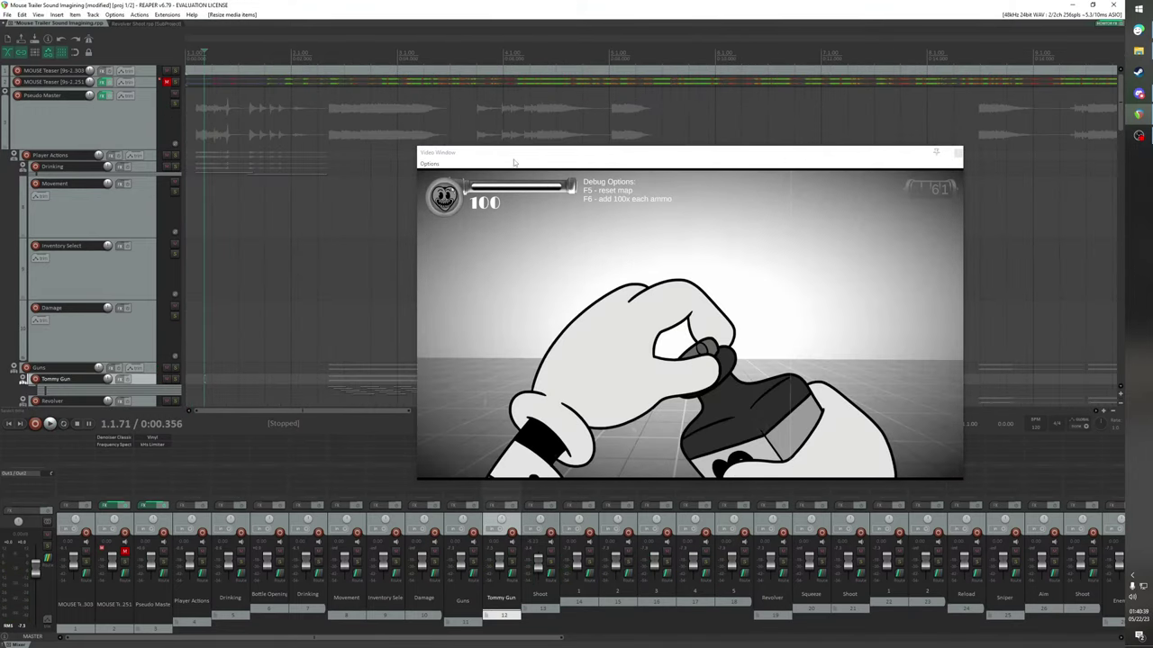
{"action": "left_click_drag", "start_coordinate": [514, 159], "coordinate": [629, 133]}
{"action": "key", "text": "space"}
{"action": "key", "text": "space"}
{"action": "left_click", "coordinate": [444, 60]}
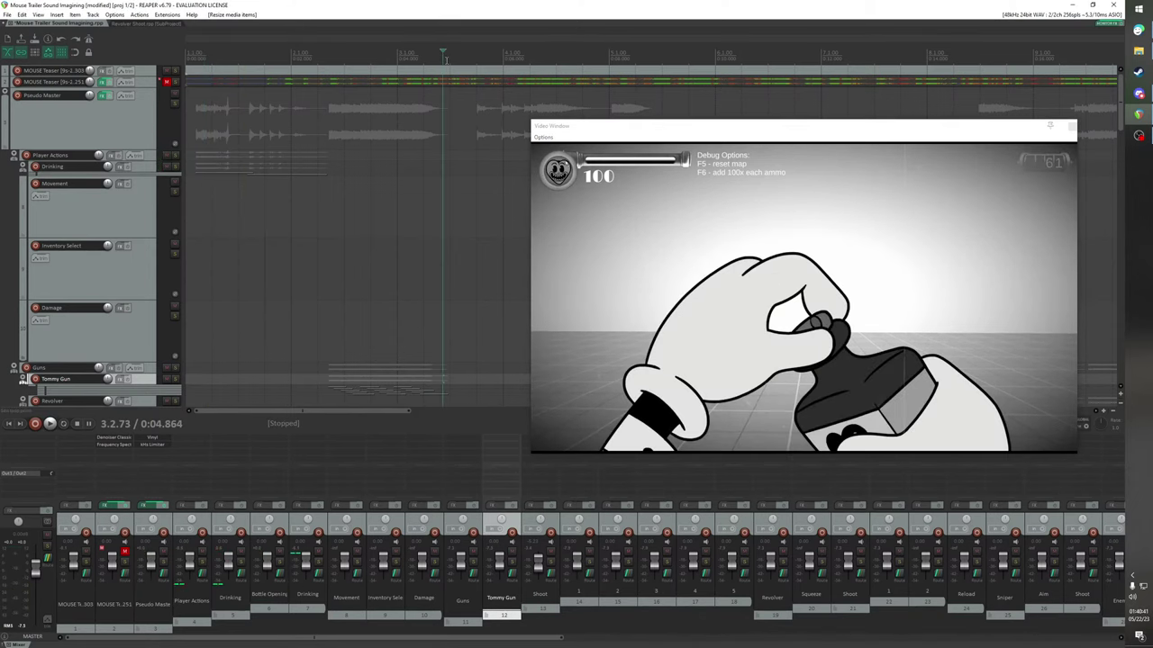
{"action": "key", "text": "Right"}
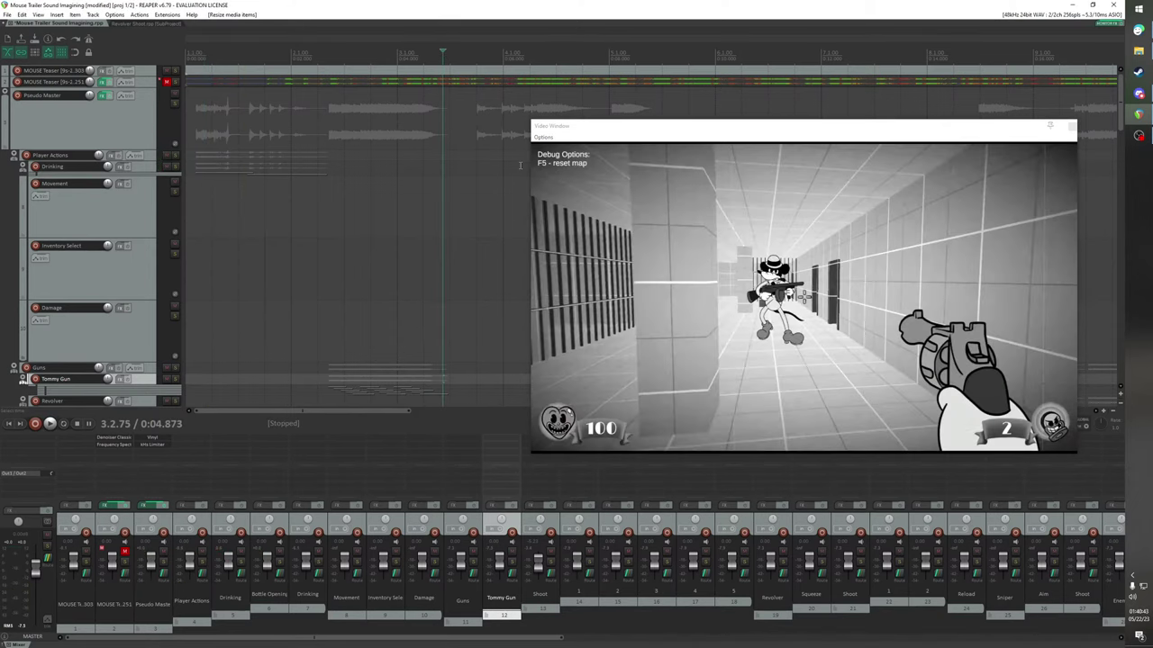
{"action": "key", "text": "Left"}
{"action": "key", "text": "Right"}
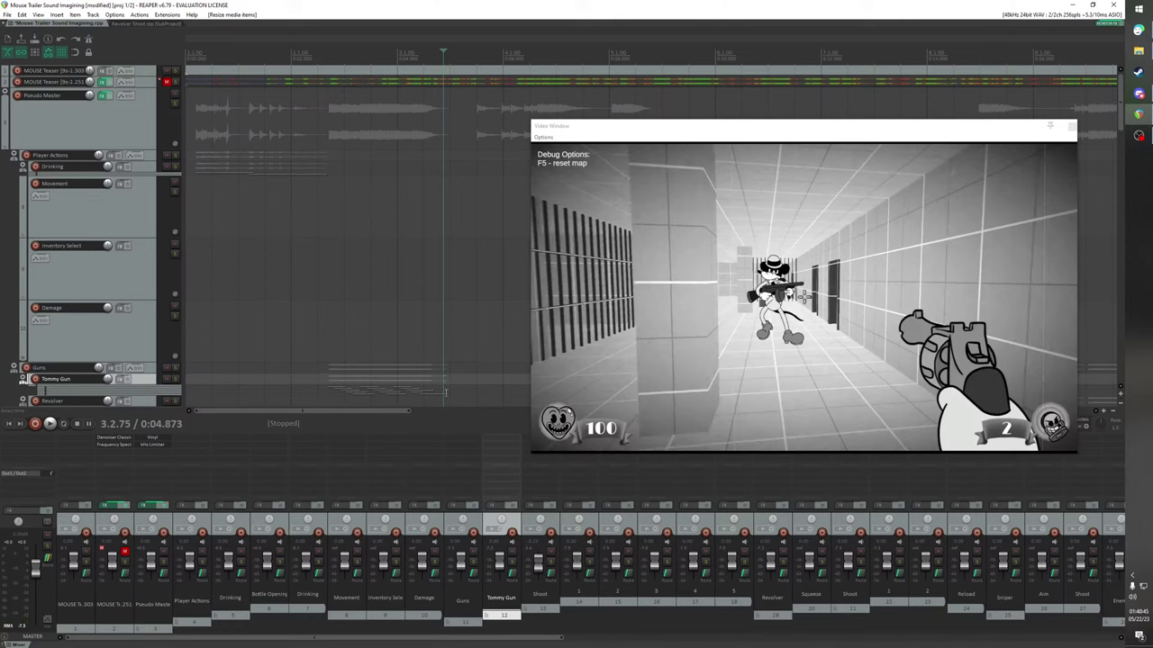
Expand the Tommy Gun and Shoot folders and trim the first burst's last item on track 5 to the edit cursor
{"action": "left_click", "coordinate": [26, 379]}
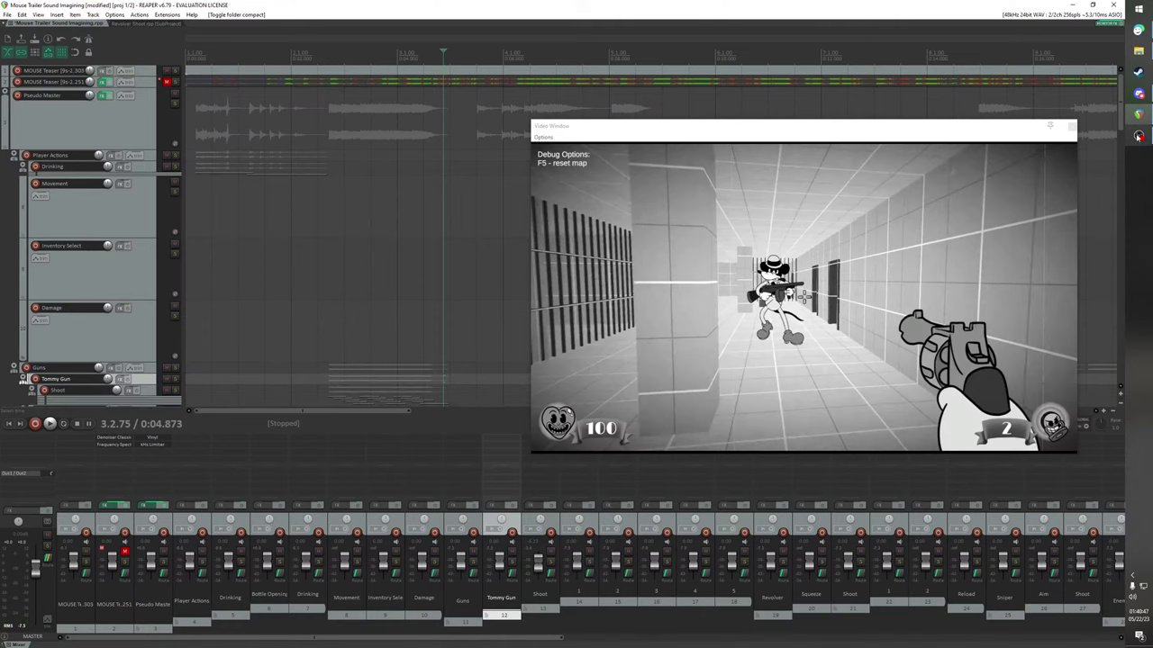
{"action": "scroll", "coordinate": [1119, 129], "scroll_direction": "down", "scroll_amount": 3}
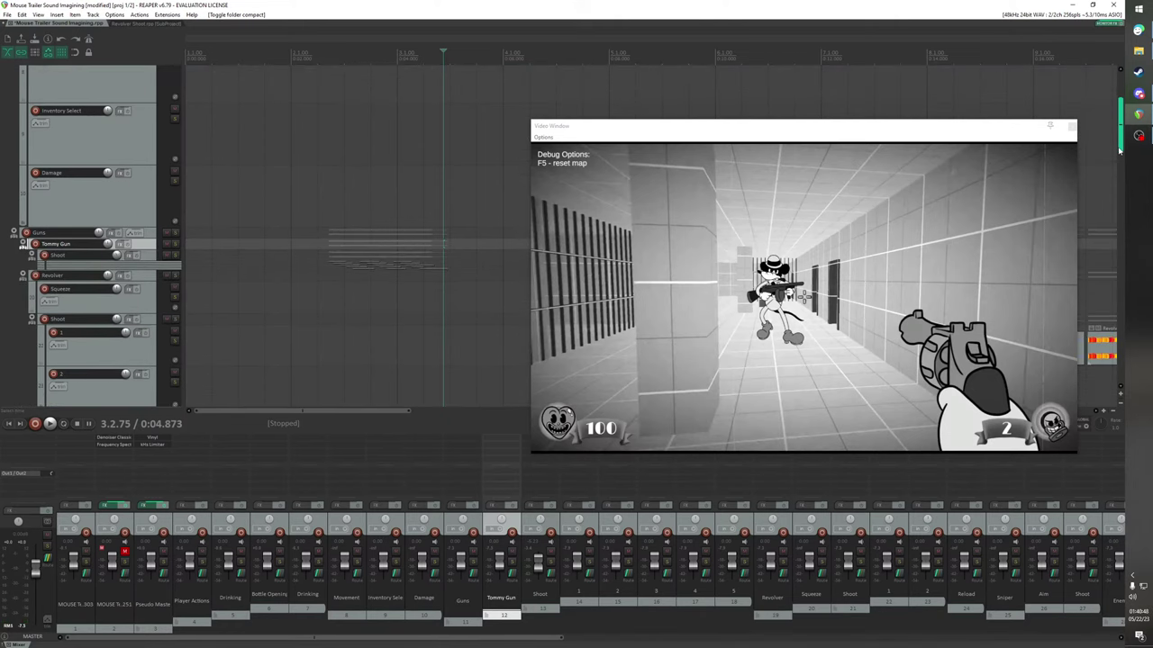
{"action": "left_click", "coordinate": [31, 253]}
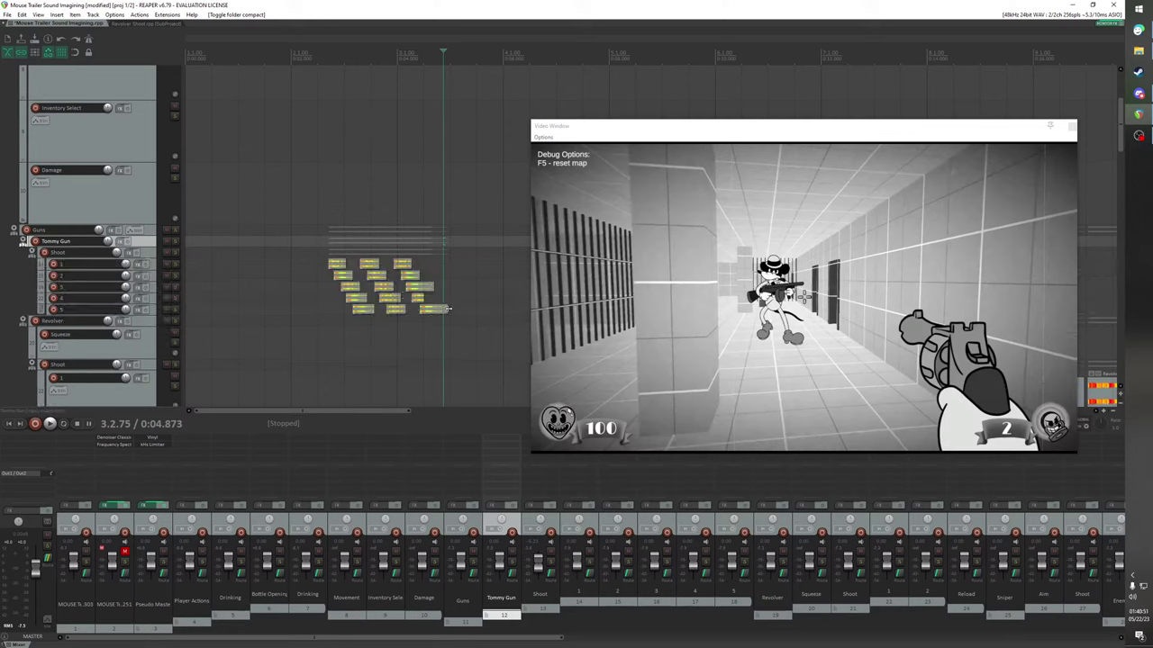
{"action": "left_click_drag", "start_coordinate": [448, 309], "coordinate": [441, 310]}
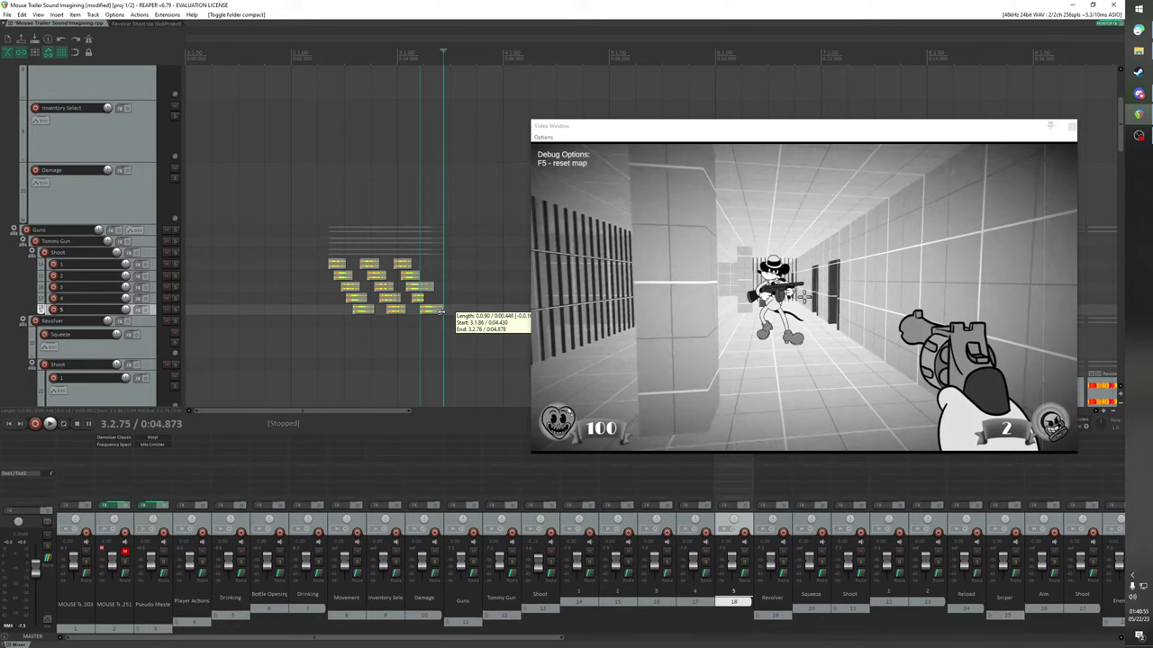
{"action": "left_click_drag", "start_coordinate": [440, 311], "coordinate": [439, 309]}
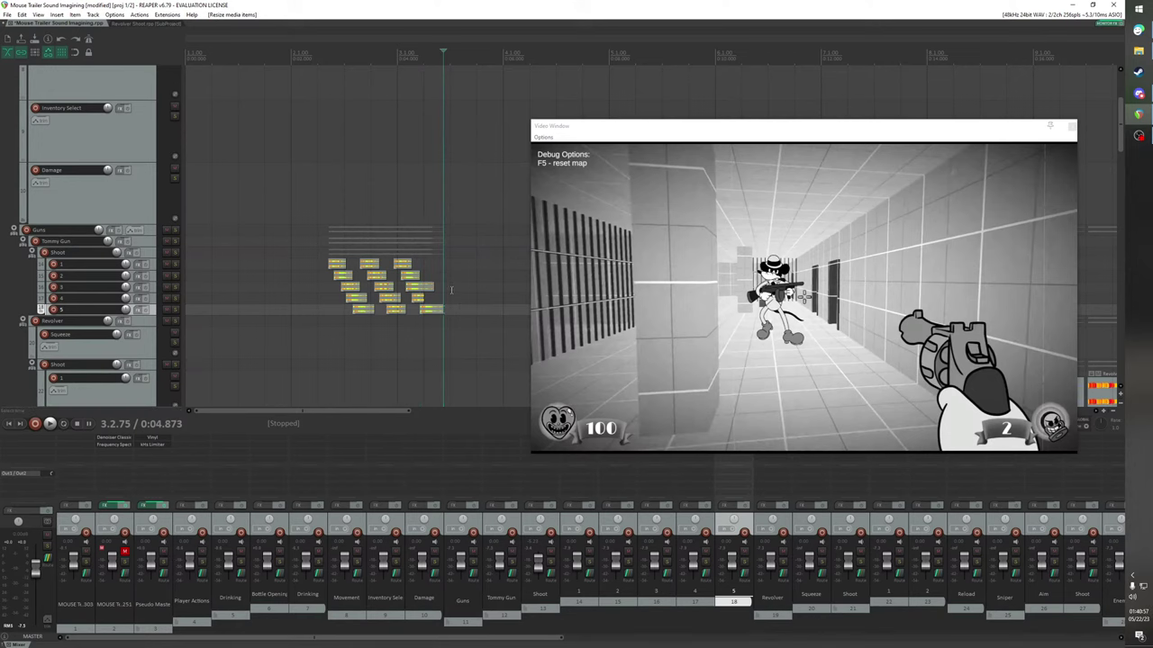
{"action": "left_click_drag", "start_coordinate": [444, 49], "coordinate": [443, 51]}
Trim the second Tommy Gun burst's last item on Shoot track 4 to end at 5.2.36
{"action": "left_click_drag", "start_coordinate": [655, 130], "coordinate": [474, 468]}
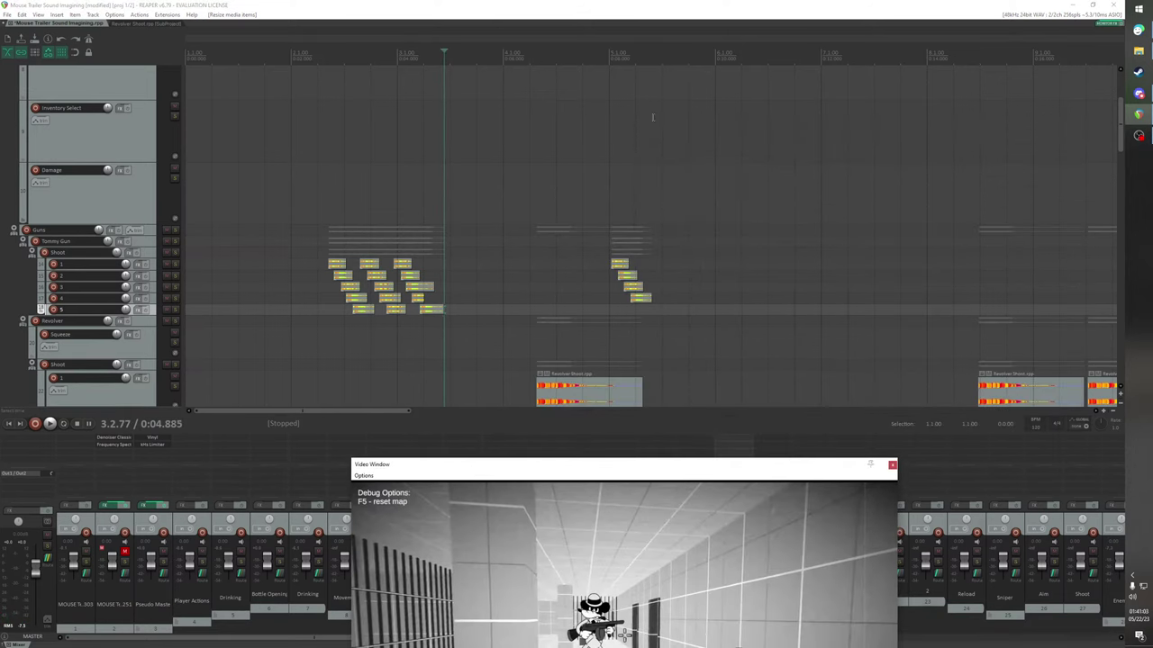
{"action": "left_click", "coordinate": [612, 54]}
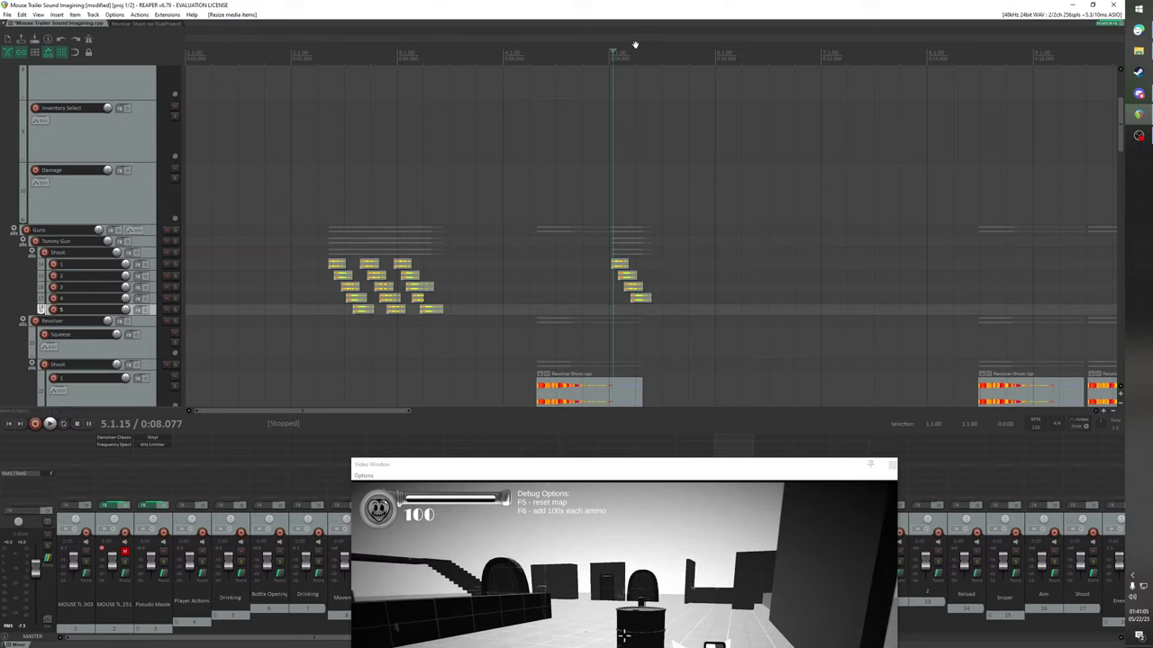
{"action": "left_click_drag", "start_coordinate": [611, 52], "coordinate": [644, 60]}
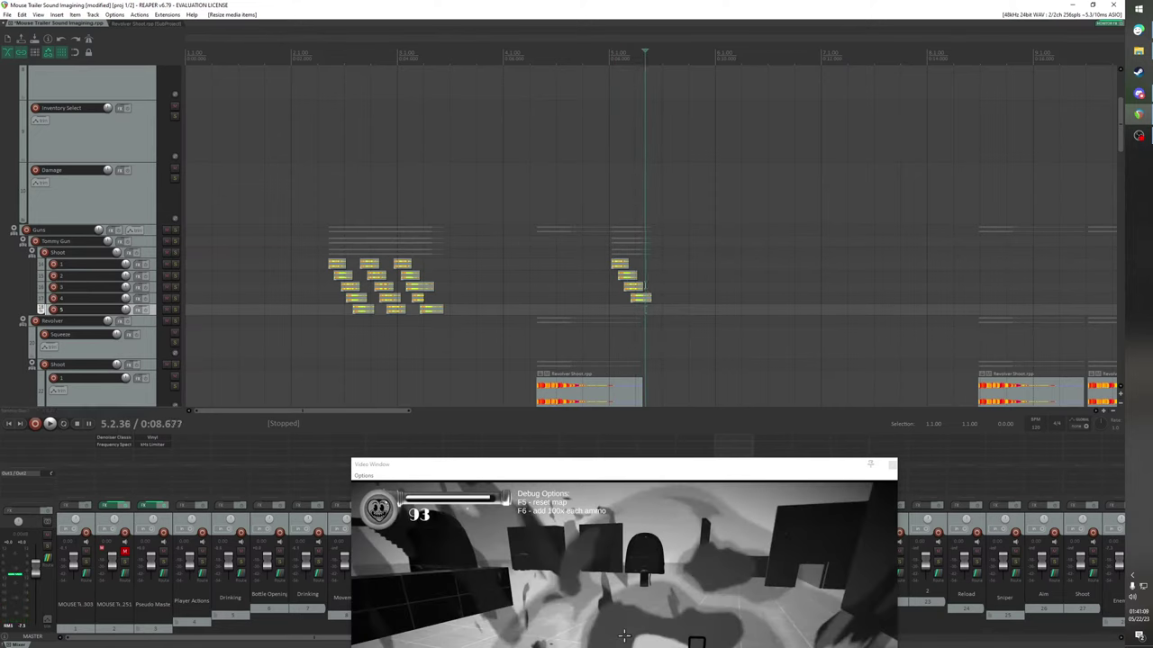
{"action": "left_click_drag", "start_coordinate": [651, 299], "coordinate": [645, 299]}
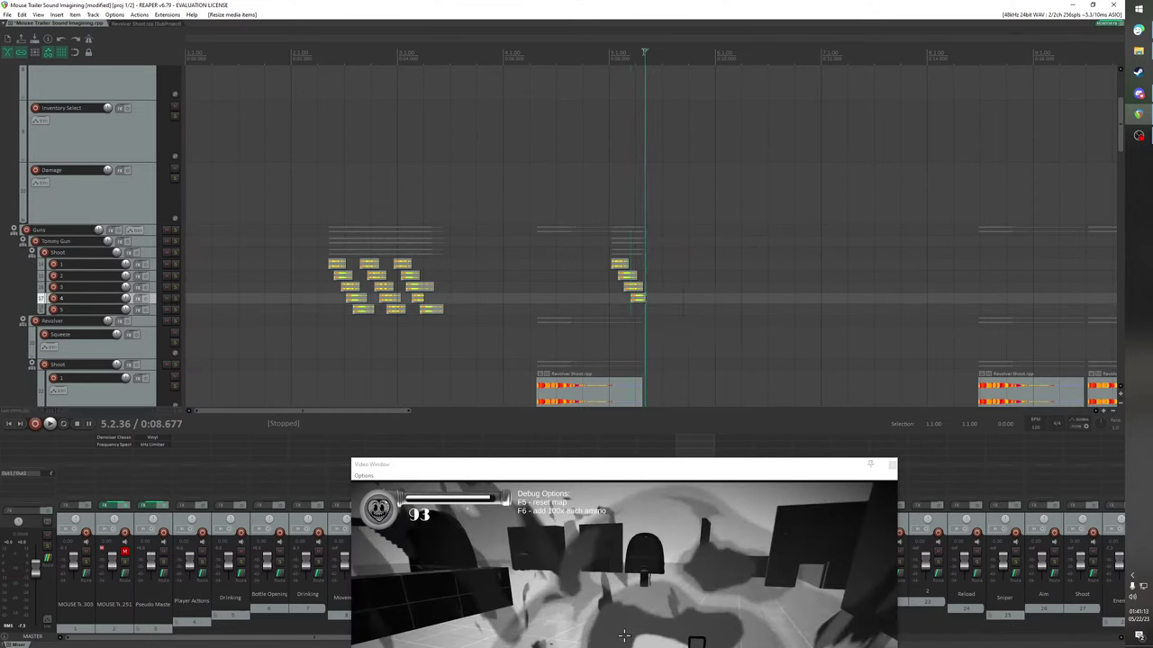
Play the final Tommy Gun bursts from 21.4.43 and select the last item on Shoot track 2
{"action": "left_click", "coordinate": [765, 59]}
{"action": "scroll", "coordinate": [841, 194], "scroll_direction": "down", "scroll_amount": 3}
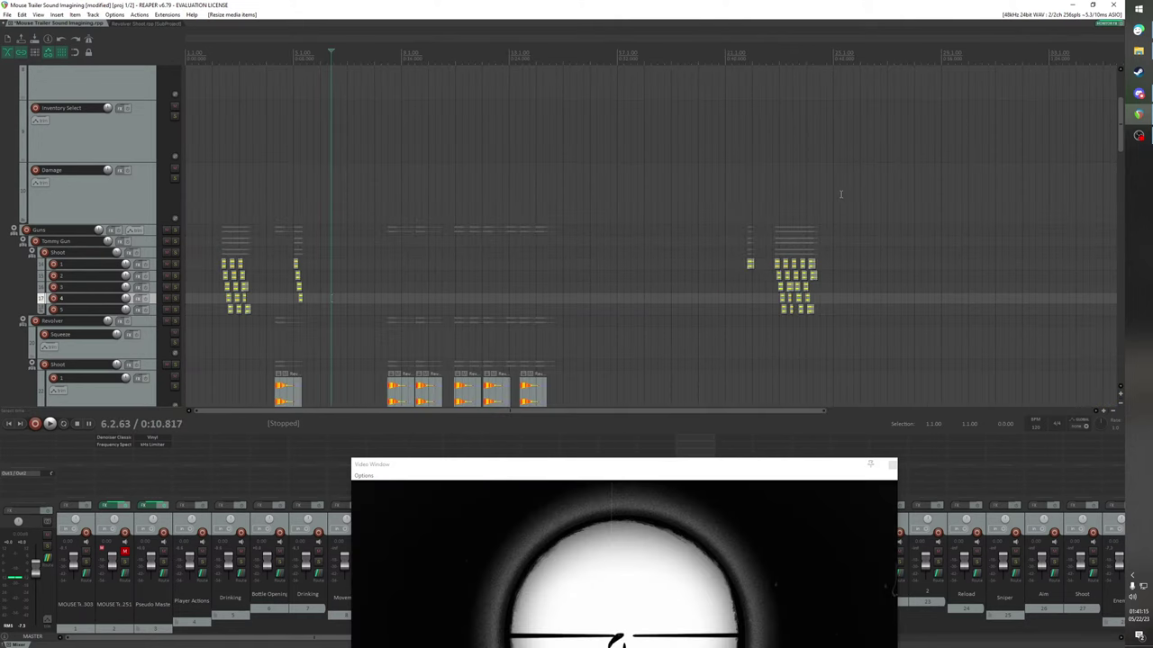
{"action": "left_click", "coordinate": [749, 58]}
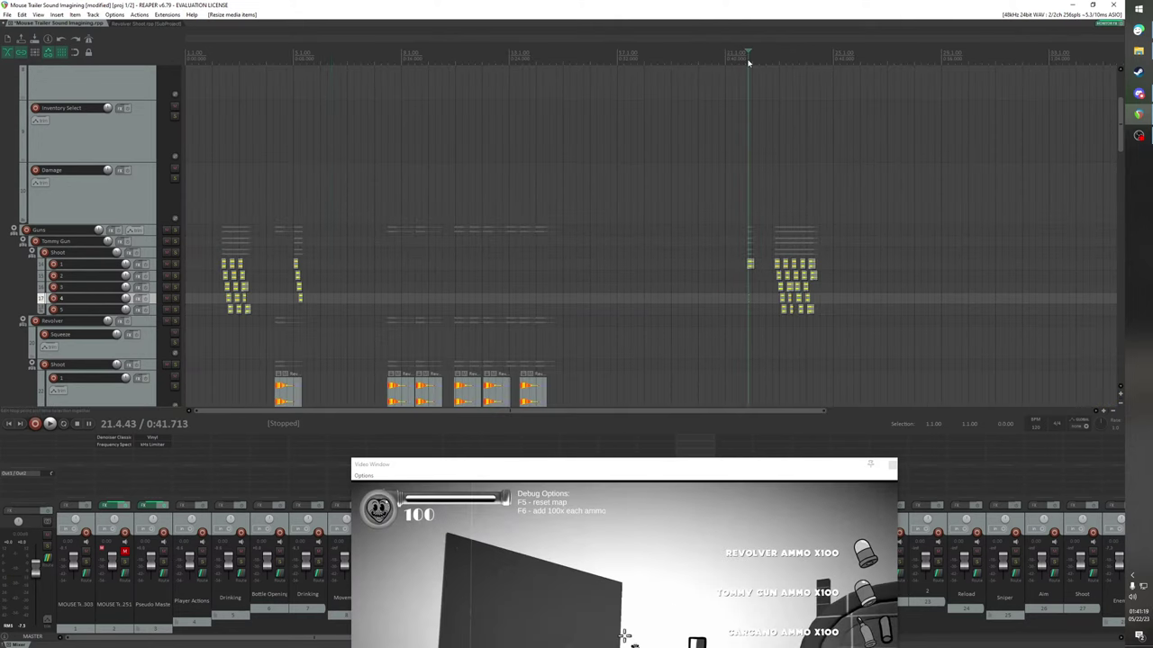
{"action": "key", "text": "space"}
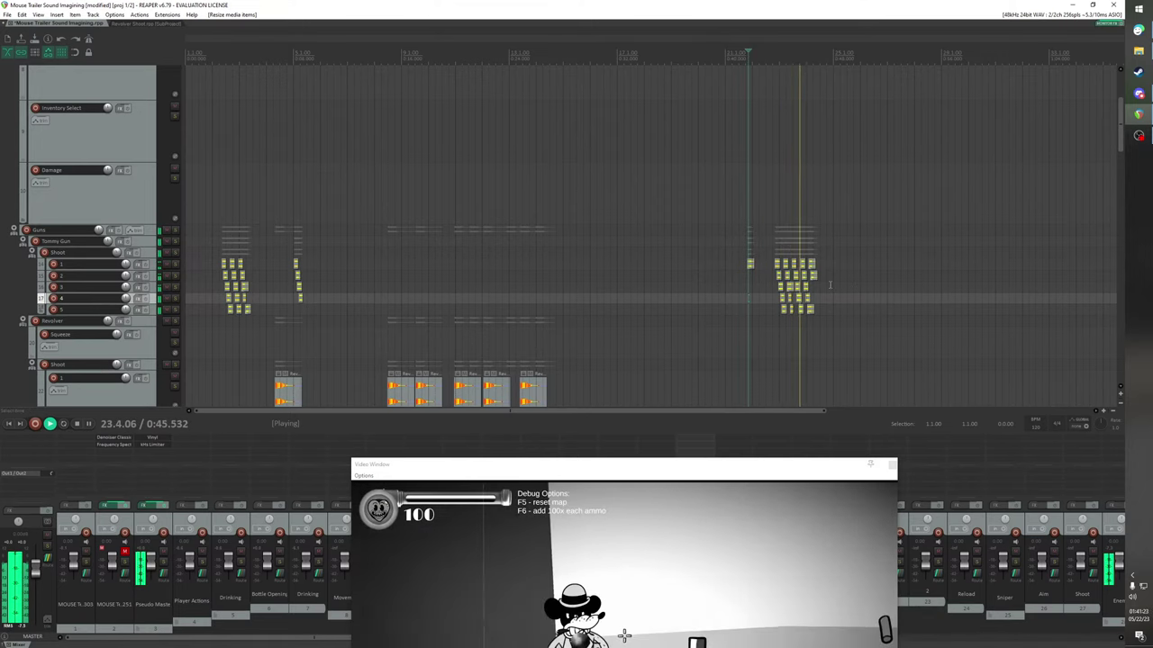
{"action": "key", "text": "space"}
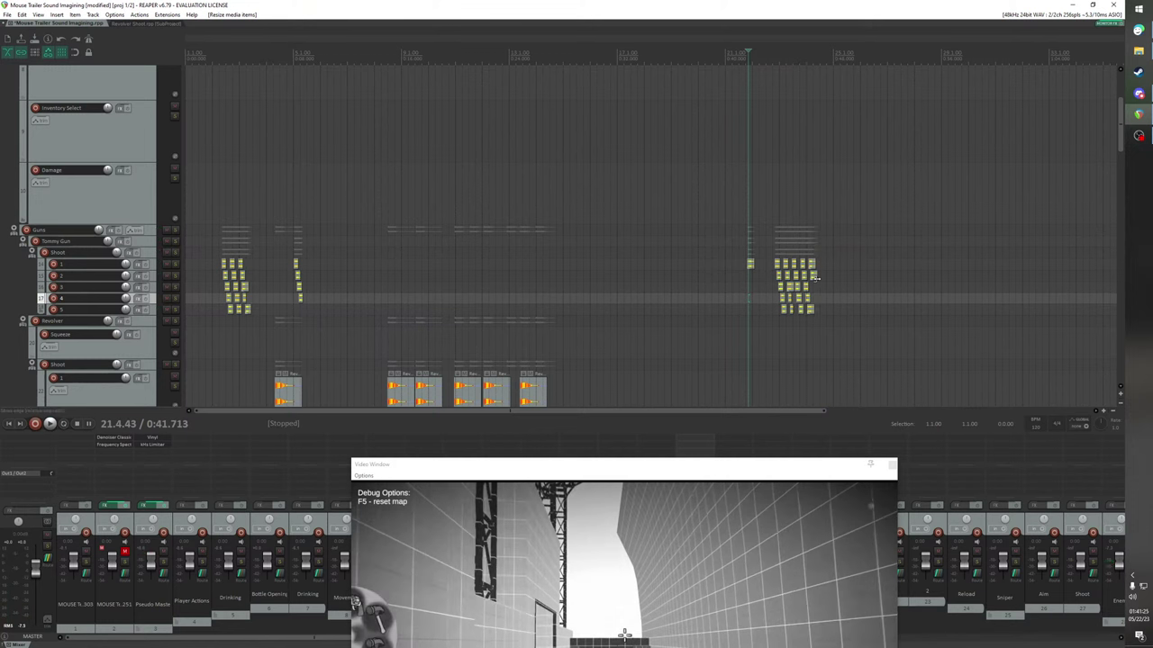
{"action": "left_click", "coordinate": [815, 279]}
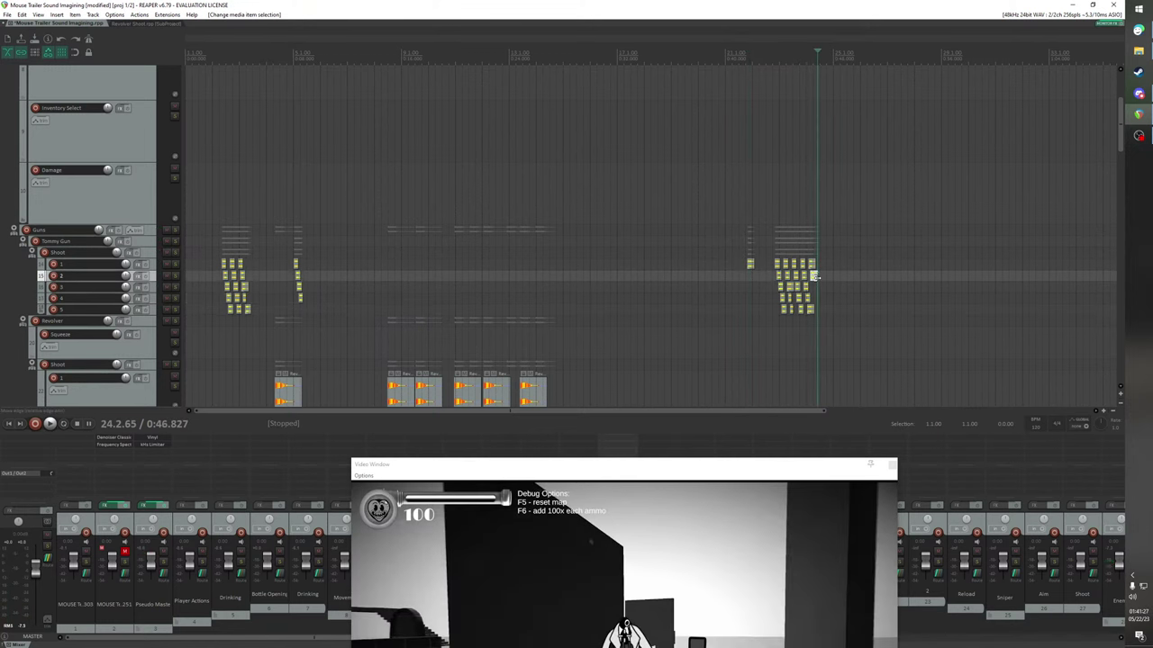
Collapse the Tommy Gun folder and its Shoot subfolder
{"action": "scroll", "coordinate": [689, 258], "scroll_direction": "down", "scroll_amount": 6}
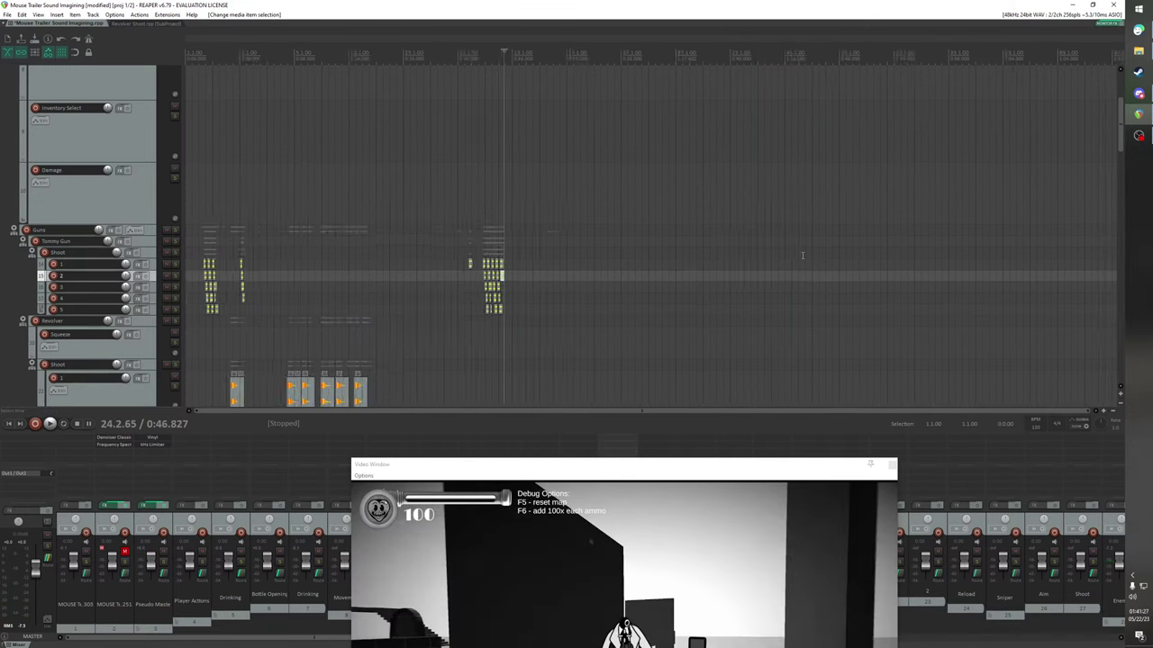
{"action": "left_click", "coordinate": [31, 256]}
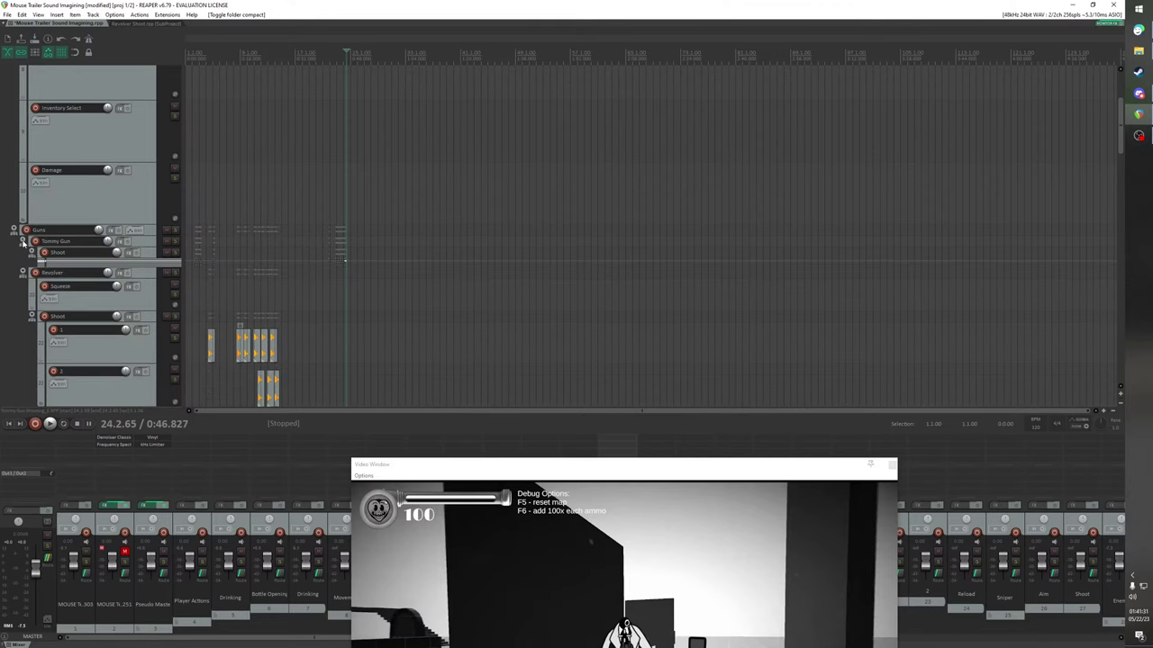
{"action": "left_click", "coordinate": [22, 242]}
Expand the Shooting folder under Enemy Actions and show its five tracks in the small folder view
{"action": "left_click", "coordinate": [147, 267]}
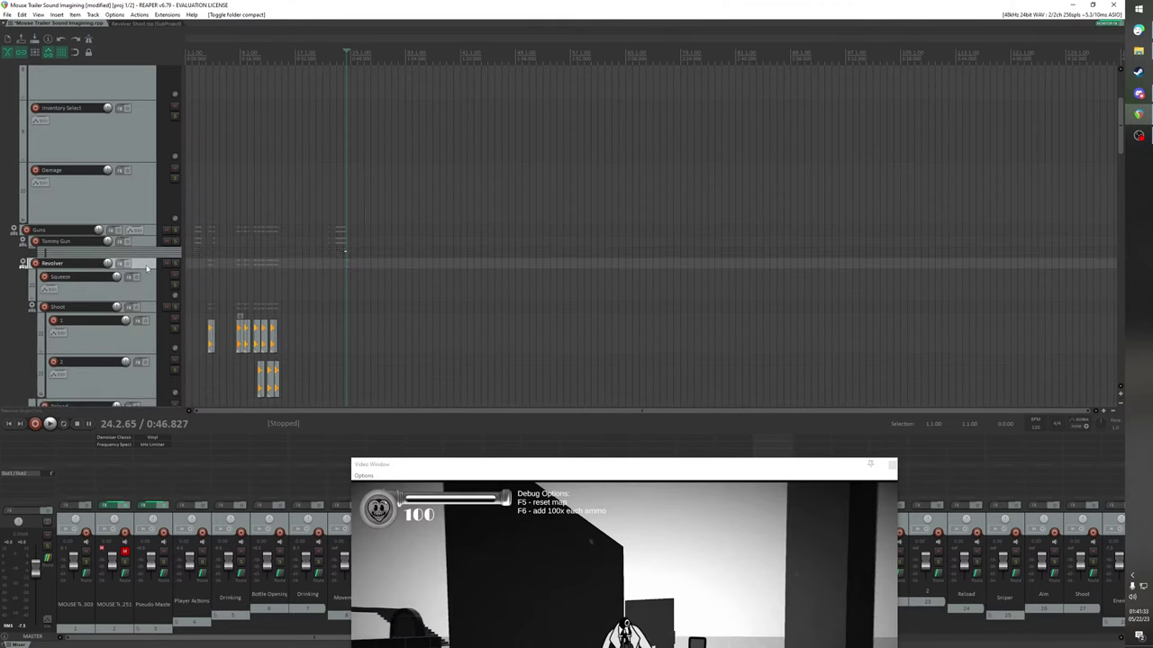
{"action": "scroll", "coordinate": [147, 267], "scroll_direction": "down", "scroll_amount": 5}
{"action": "scroll", "coordinate": [146, 267], "scroll_direction": "up", "scroll_amount": 6}
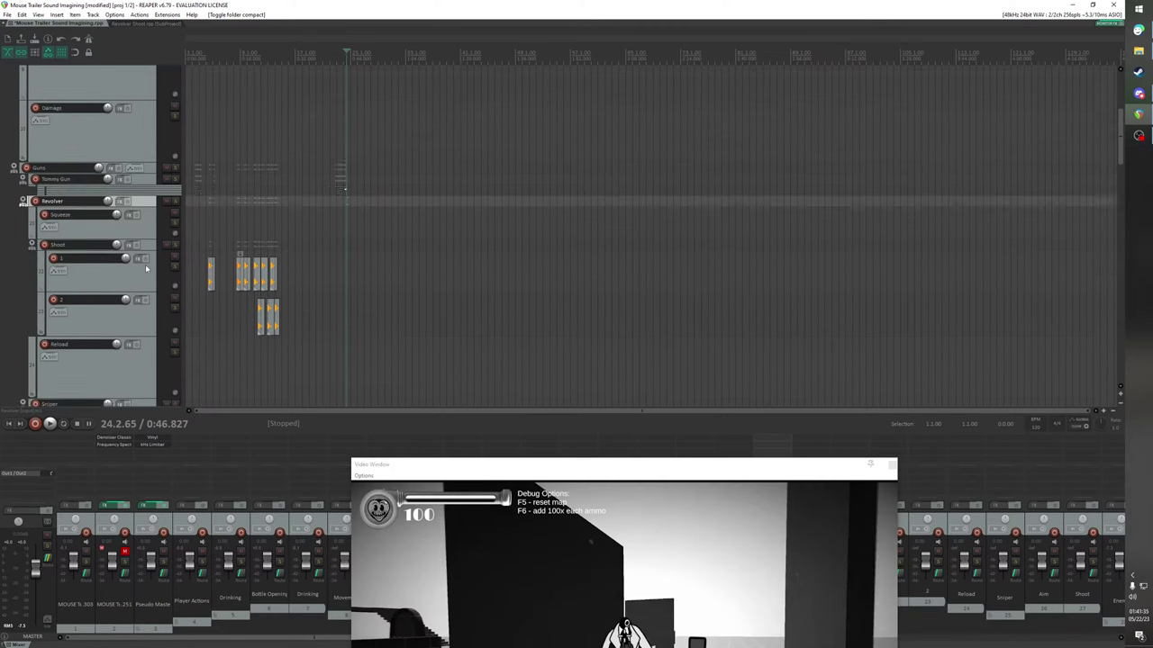
{"action": "scroll", "coordinate": [145, 265], "scroll_direction": "down", "scroll_amount": 7}
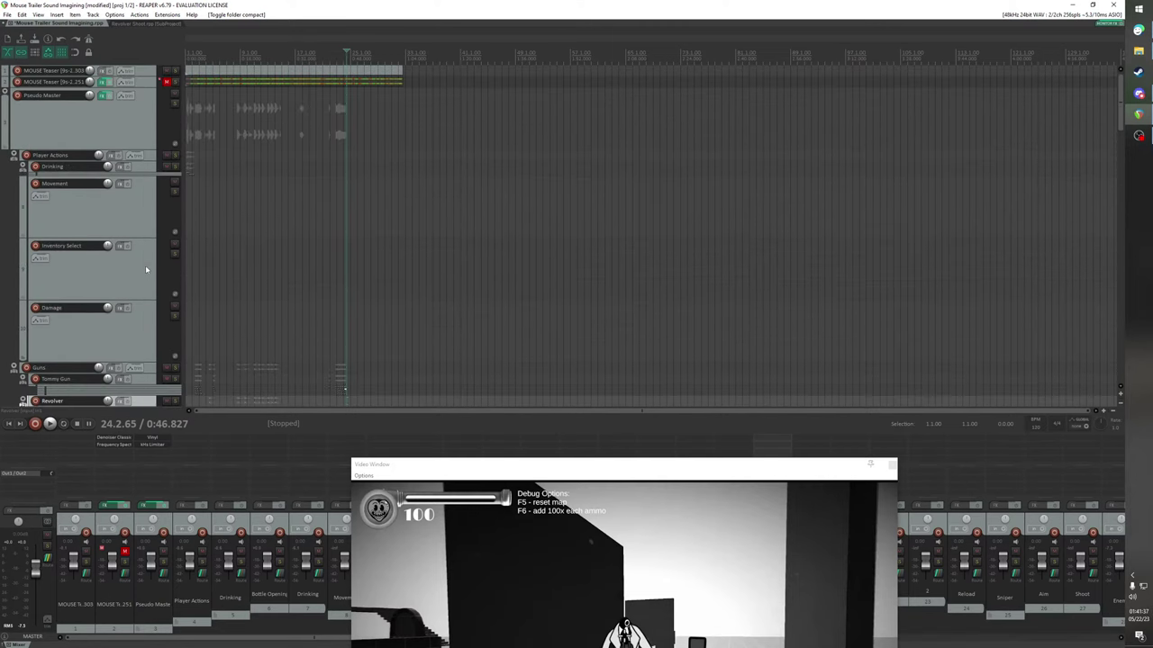
{"action": "scroll", "coordinate": [145, 278], "scroll_direction": "down", "scroll_amount": 5}
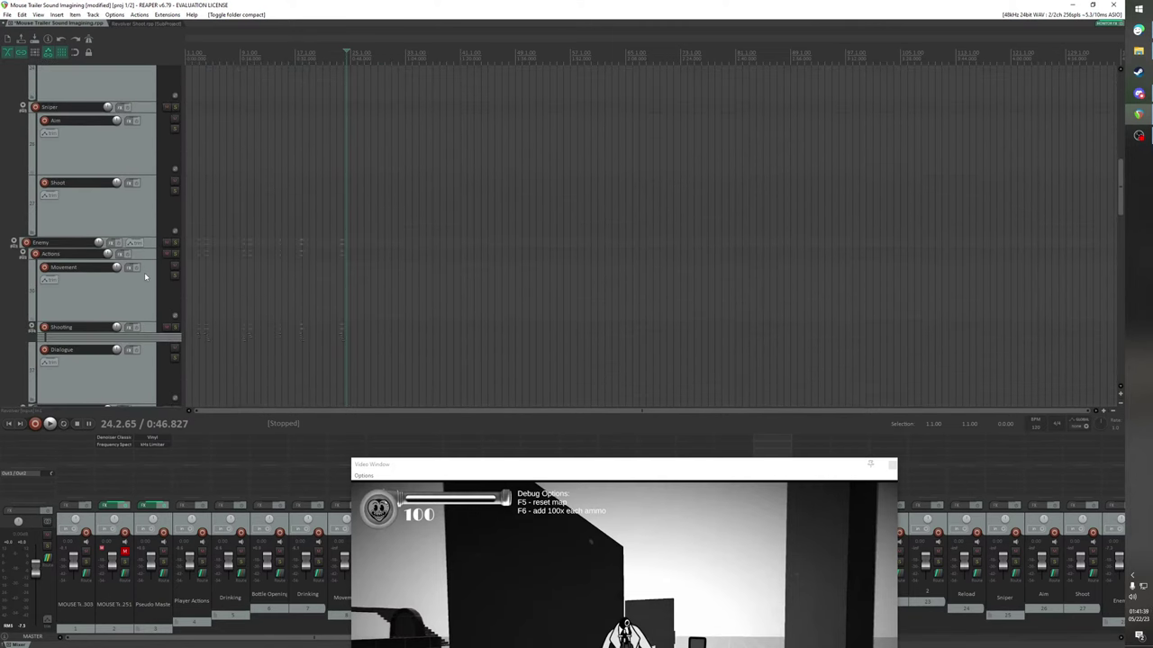
{"action": "left_click", "coordinate": [133, 189]}
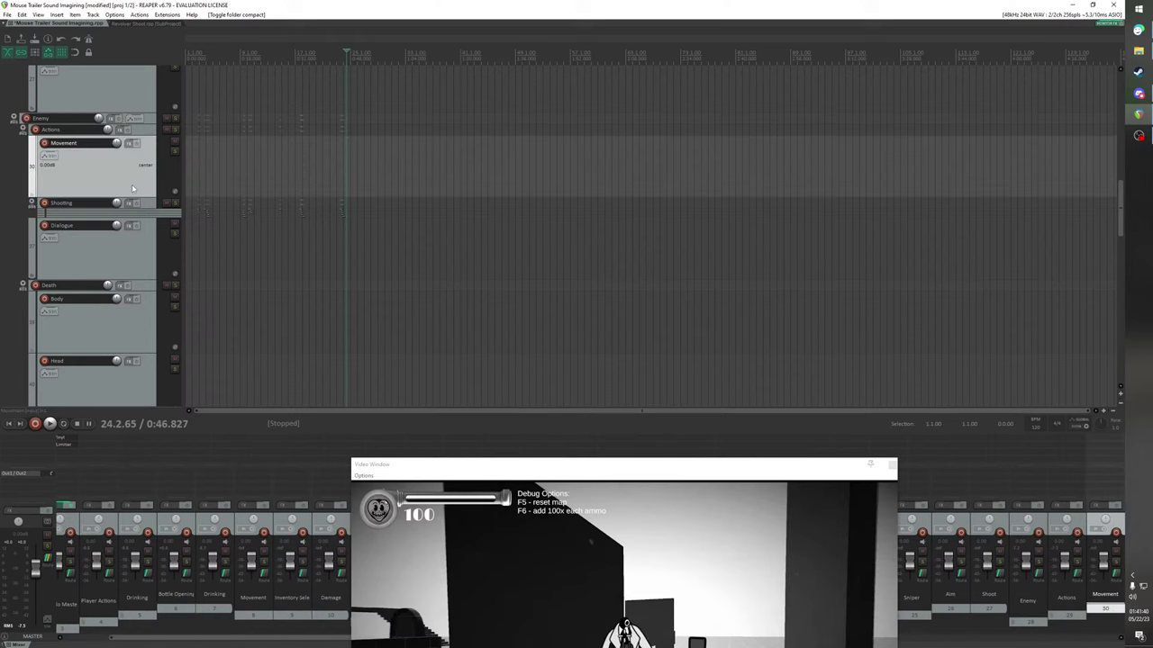
{"action": "left_click", "coordinate": [31, 204]}
{"action": "left_click", "coordinate": [165, 248]}
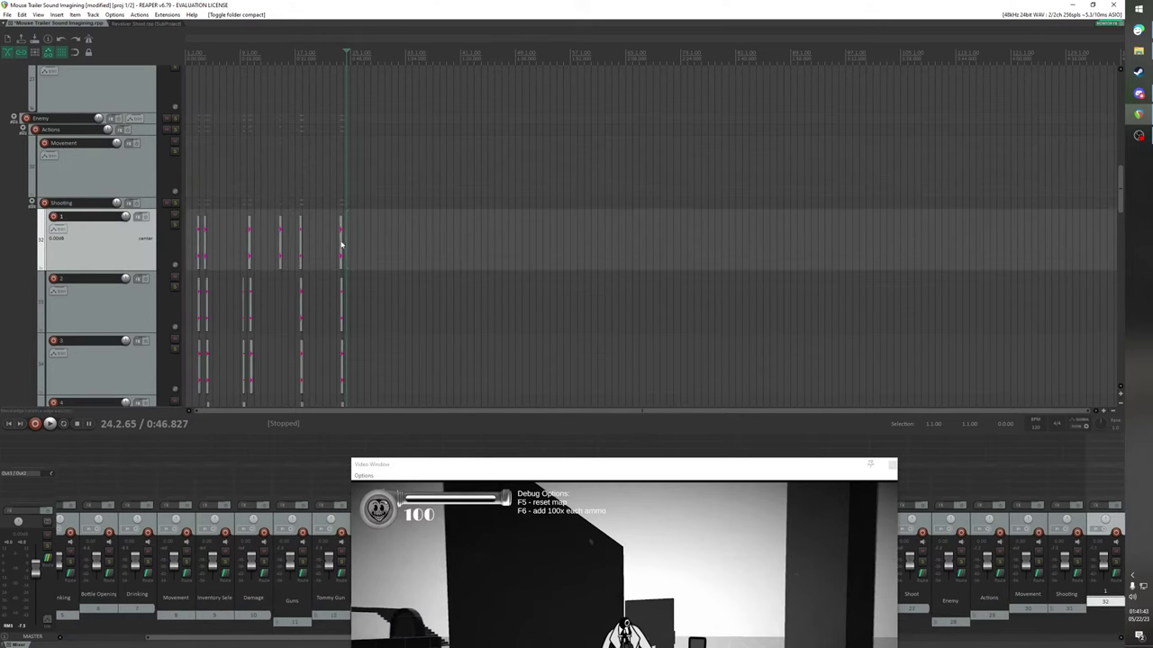
{"action": "left_click", "coordinate": [31, 204]}
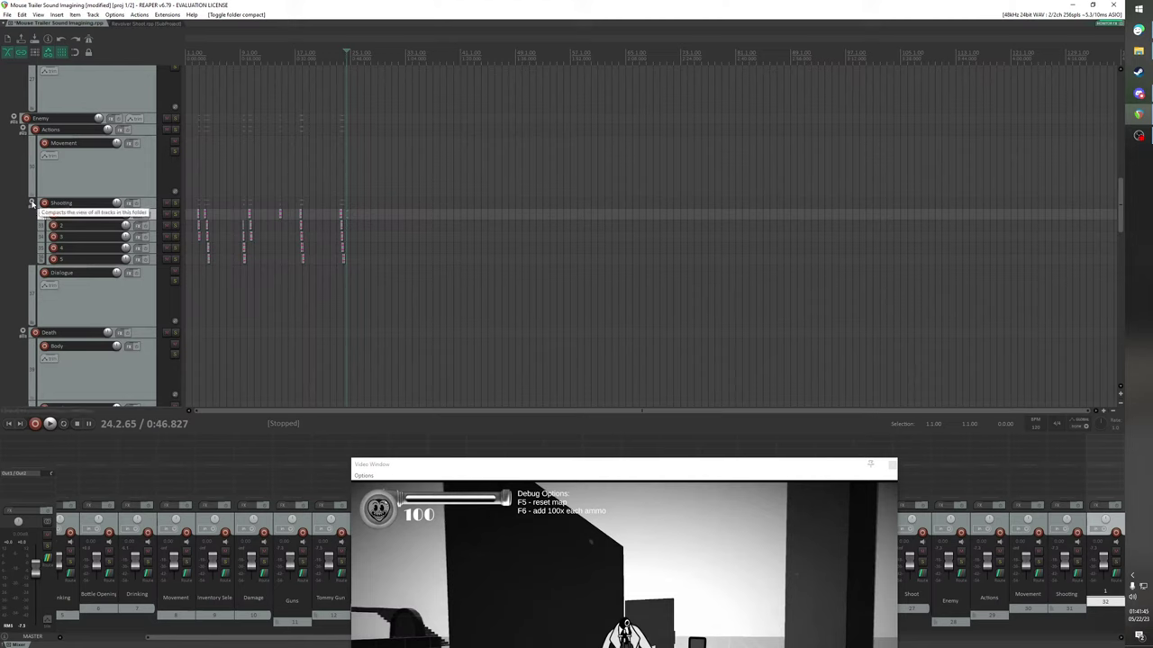
Collapse the five tracks in the Shooting folder under Enemy Actions
{"action": "left_click", "coordinate": [30, 203]}
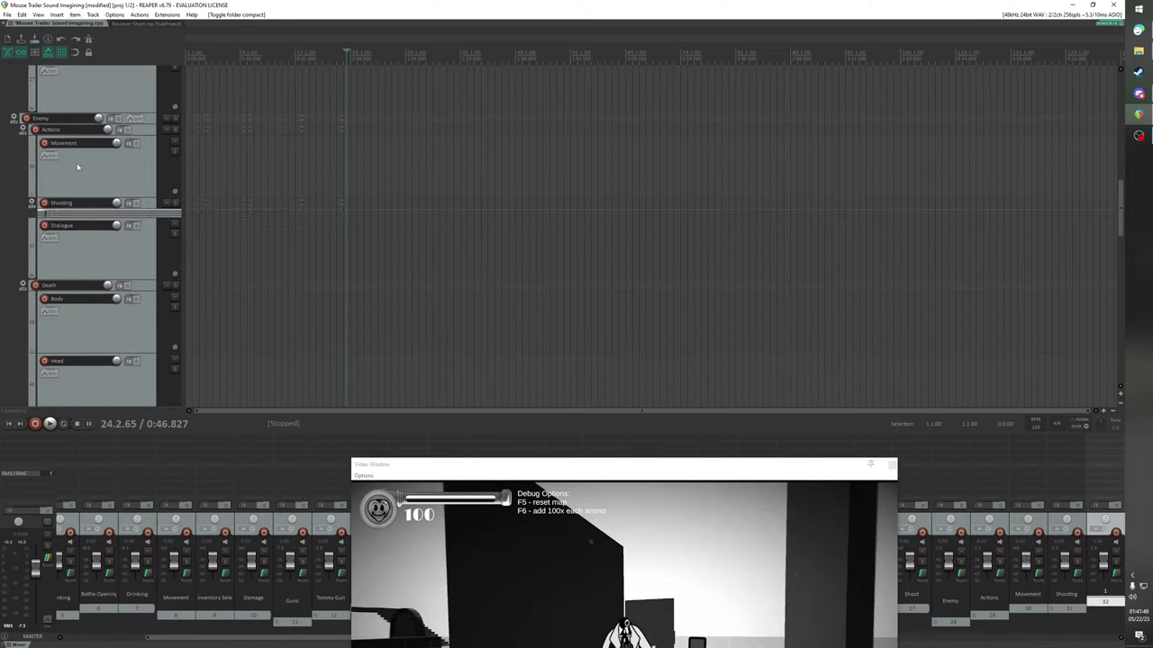
{"action": "scroll", "coordinate": [77, 167], "scroll_direction": "down", "scroll_amount": 10}
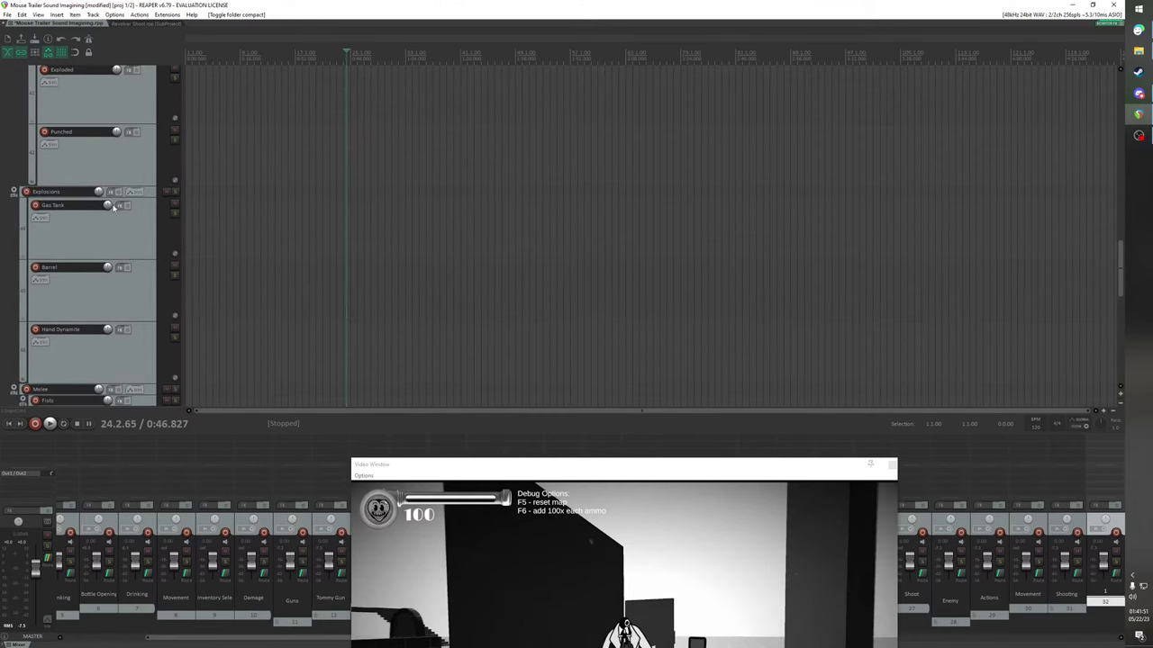
{"action": "scroll", "coordinate": [113, 207], "scroll_direction": "down", "scroll_amount": 5}
{"action": "scroll", "coordinate": [111, 206], "scroll_direction": "down", "scroll_amount": 3}
{"action": "scroll", "coordinate": [111, 206], "scroll_direction": "up", "scroll_amount": 4}
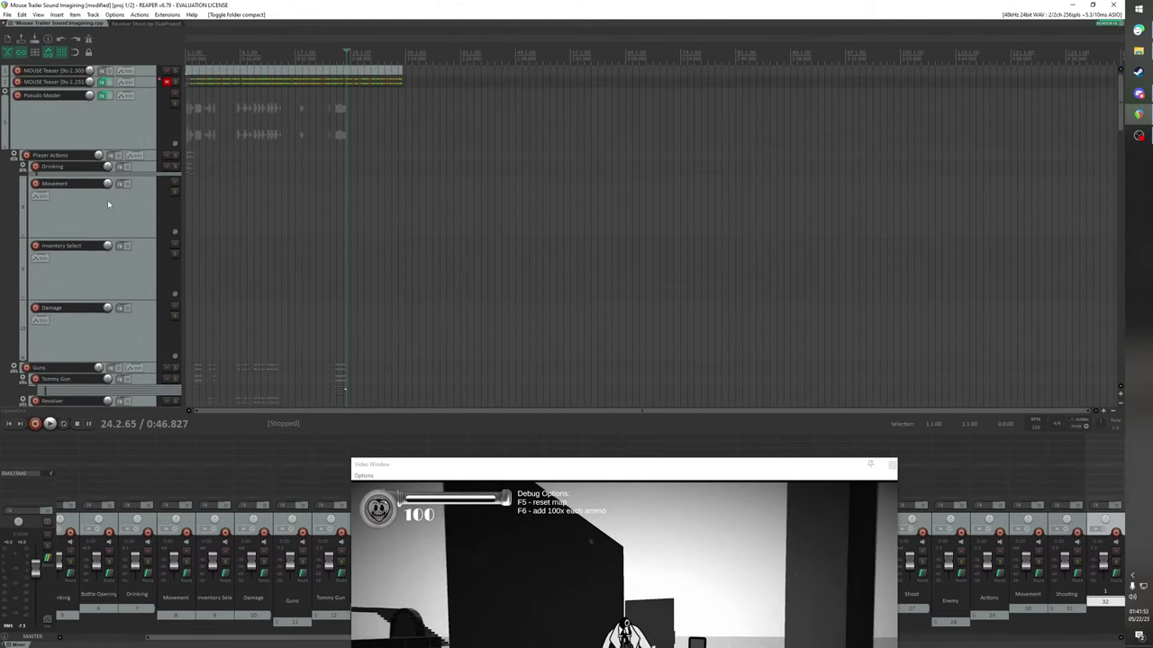
{"action": "scroll", "coordinate": [108, 200], "scroll_direction": "down", "scroll_amount": 3}
Move the video window clear of the Revolver items and play the project from the start through the last Revolver shot
{"action": "left_click_drag", "start_coordinate": [536, 468], "coordinate": [730, 187]}
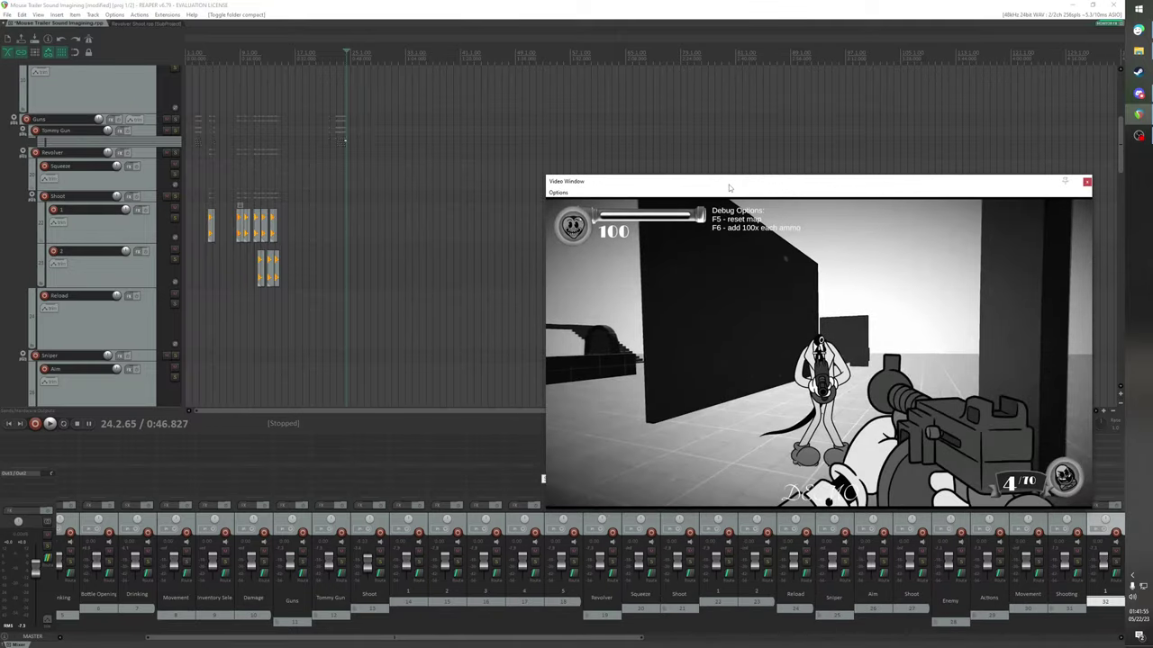
{"action": "key", "text": "Home"}
{"action": "key", "text": "space"}
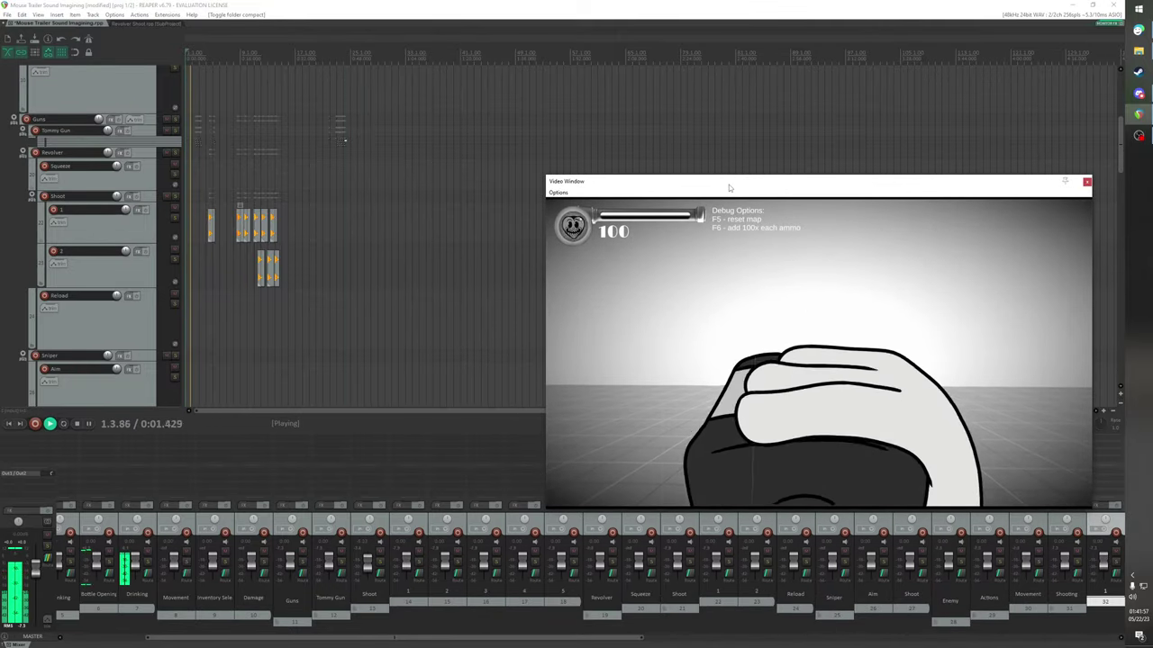
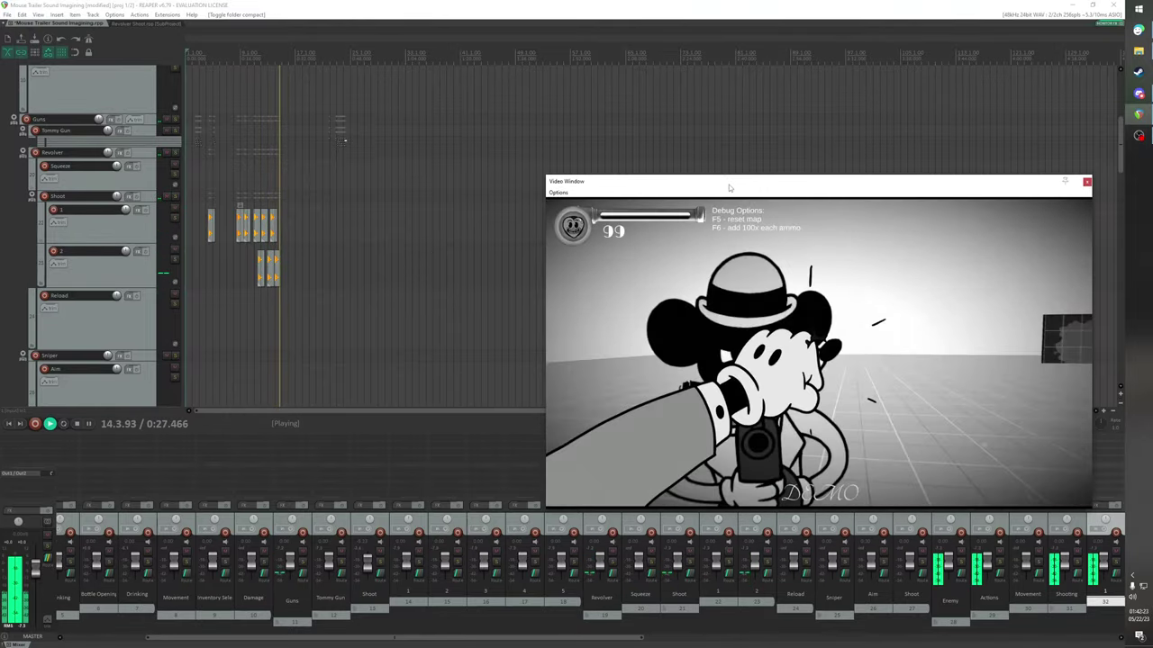
{"action": "key", "text": "space"}
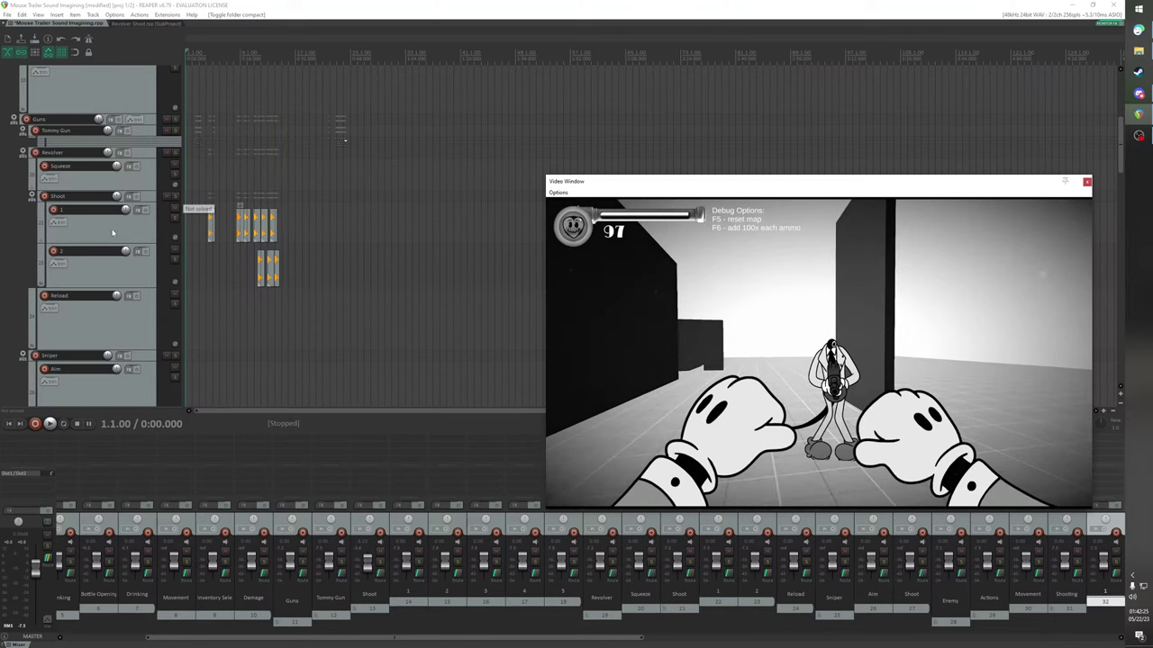
{"action": "scroll", "coordinate": [156, 232], "scroll_direction": "up", "scroll_amount": 4}
{"action": "scroll", "coordinate": [156, 233], "scroll_direction": "down", "scroll_amount": 4}
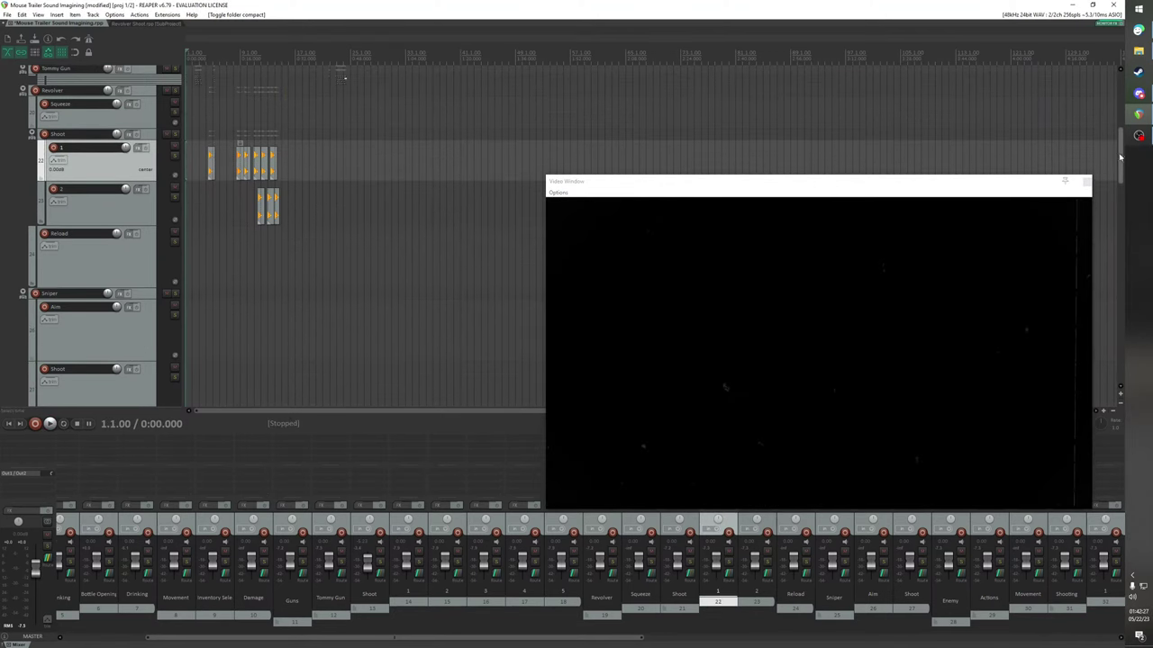
{"action": "scroll", "coordinate": [1120, 157], "scroll_direction": "down", "scroll_amount": 1}
{"action": "left_click", "coordinate": [140, 180]}
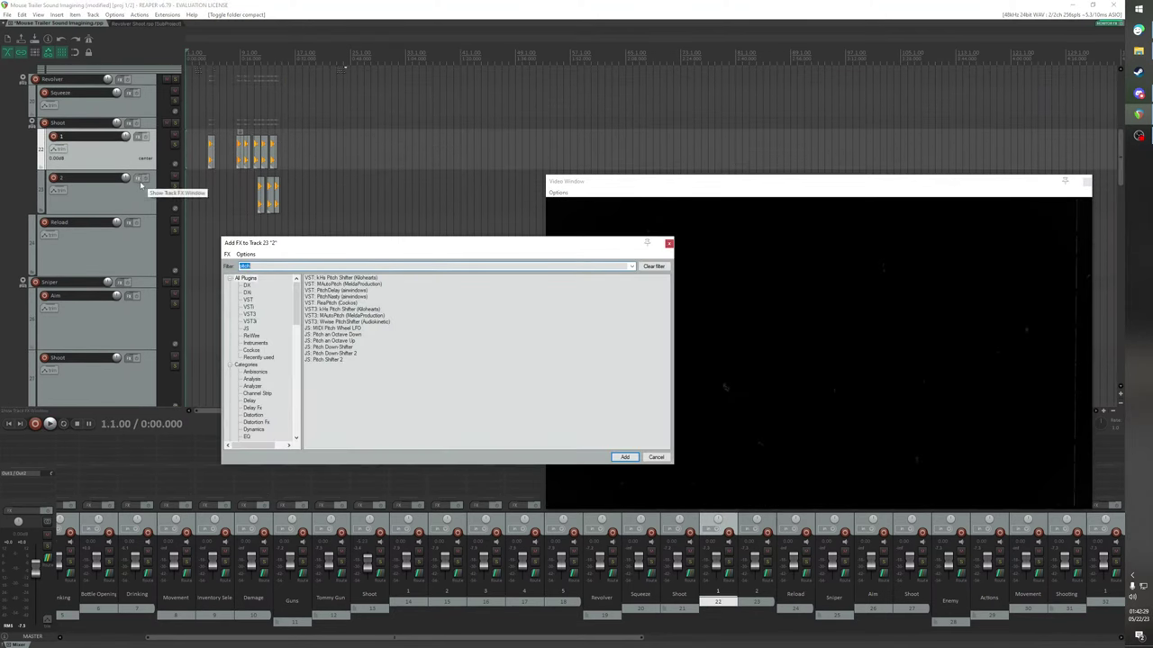
{"action": "left_click", "coordinate": [659, 457]}
{"action": "scroll", "coordinate": [149, 208], "scroll_direction": "up", "scroll_amount": 4}
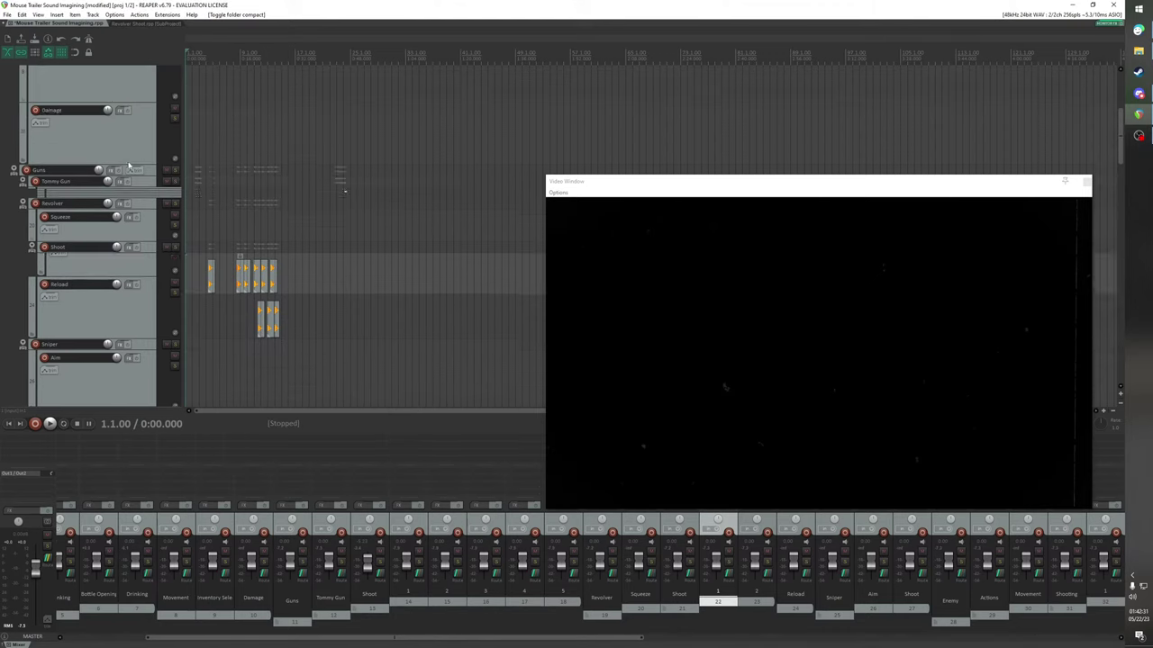
Enlarge the Revolver's Shoot folder track and add the ReaPitch (Cockos) effect to it
{"action": "left_click", "coordinate": [149, 246]}
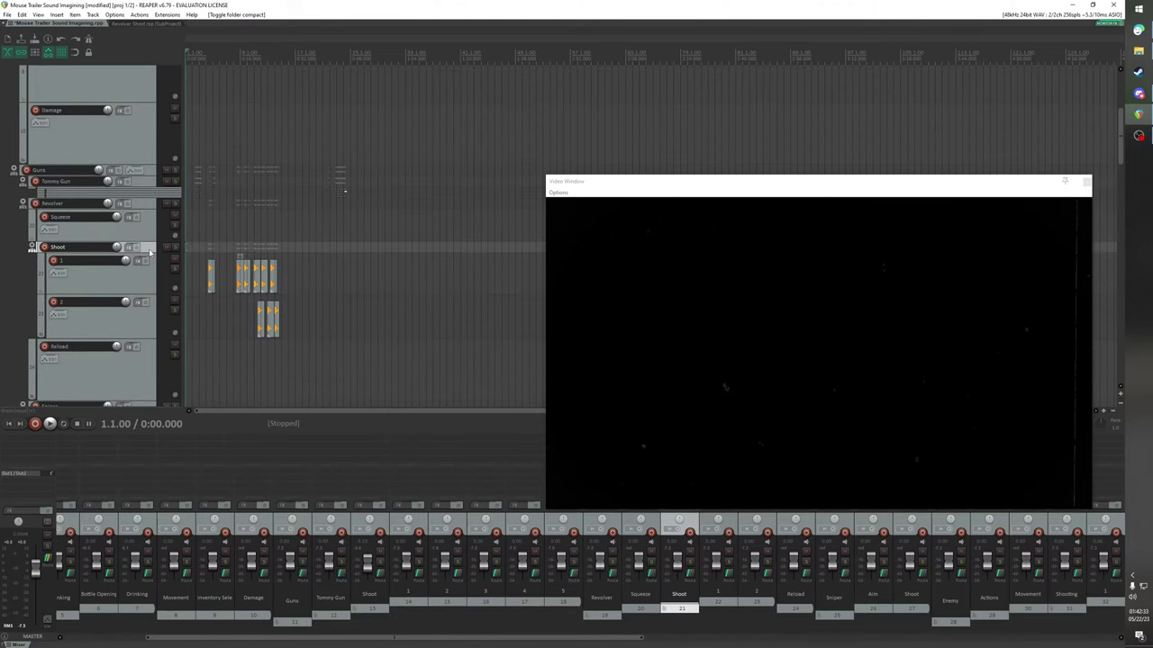
{"action": "left_click", "coordinate": [48, 263]}
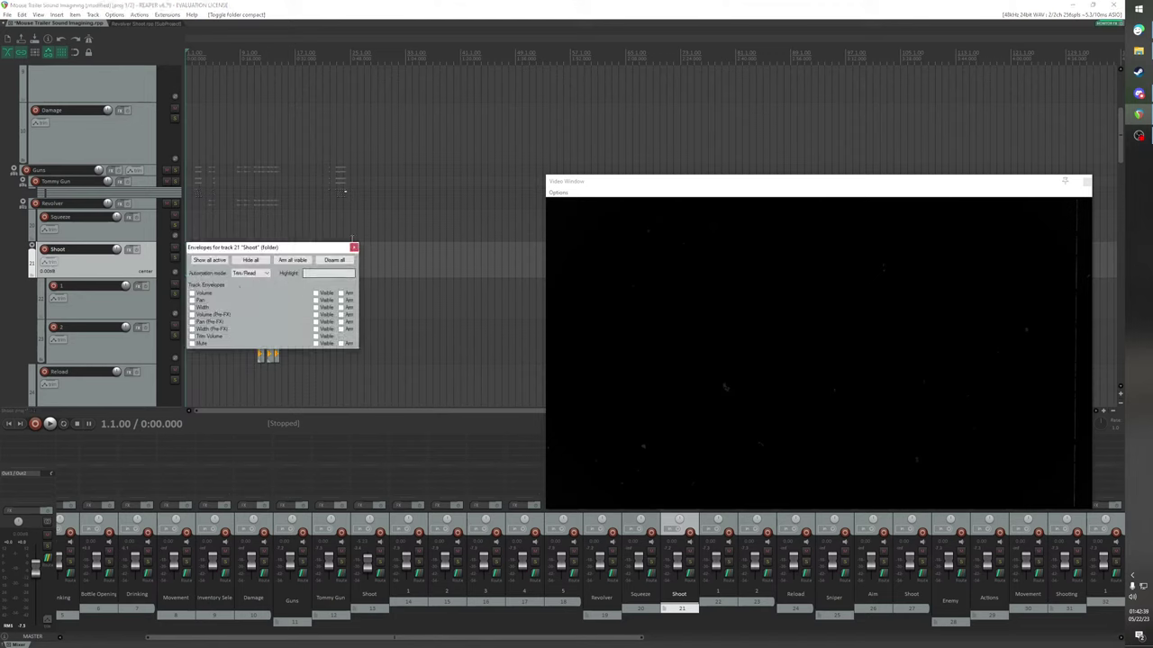
{"action": "left_click", "coordinate": [354, 247]}
{"action": "left_click", "coordinate": [129, 253]}
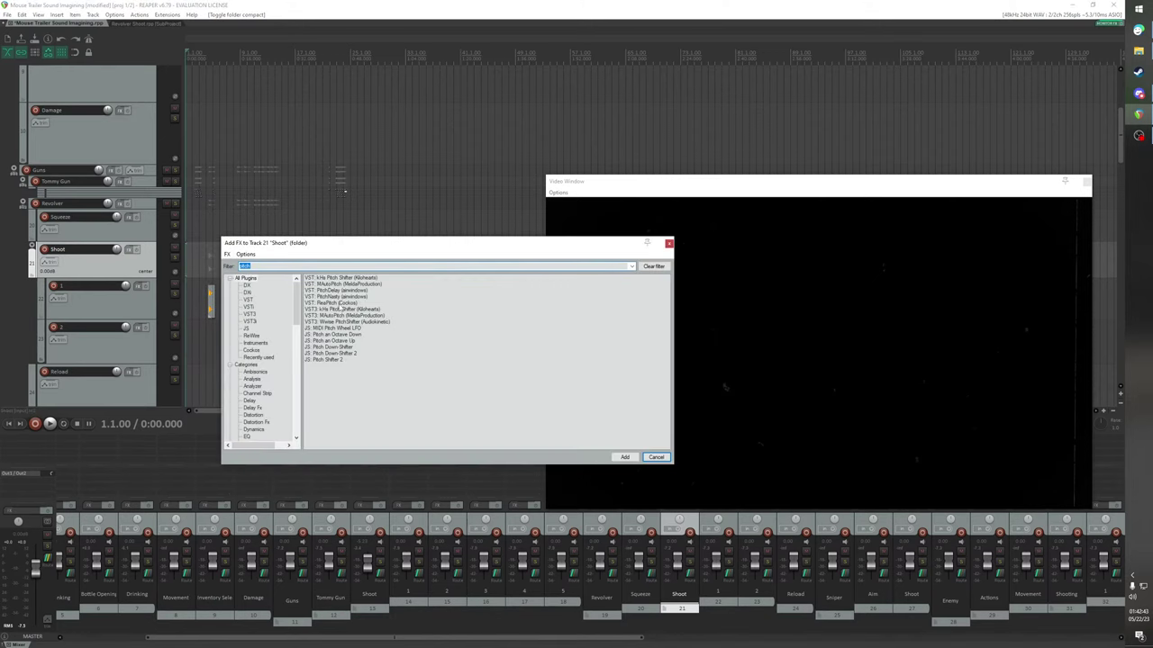
{"action": "key", "text": "Return"}
{"action": "left_click_drag", "start_coordinate": [193, 26], "coordinate": [505, 99]}
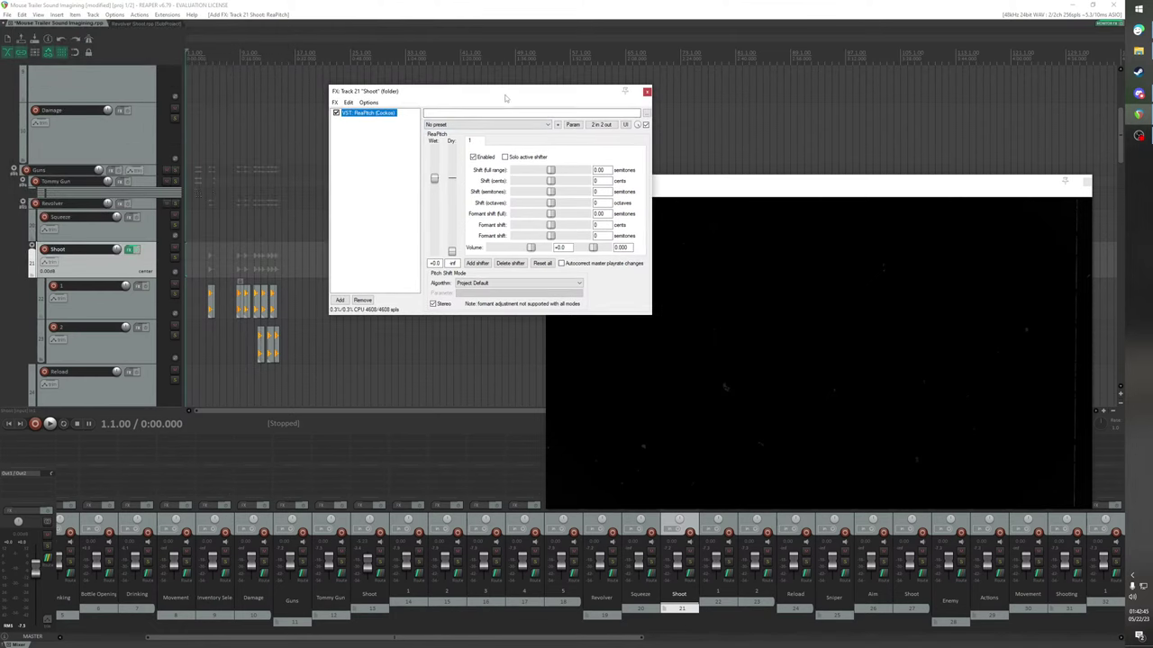
Show the ReaPitch Shift (cents) envelope for the Revolver's Shoot folder and close the envelope and effect windows
{"action": "left_click", "coordinate": [48, 260]}
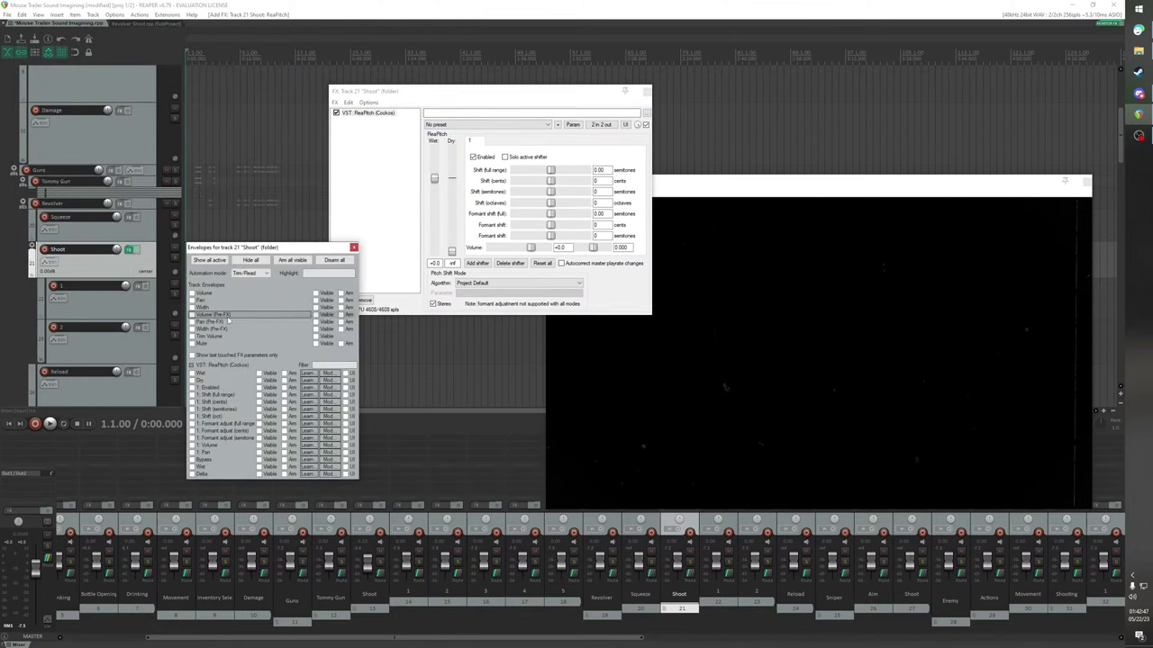
{"action": "left_click", "coordinate": [191, 404]}
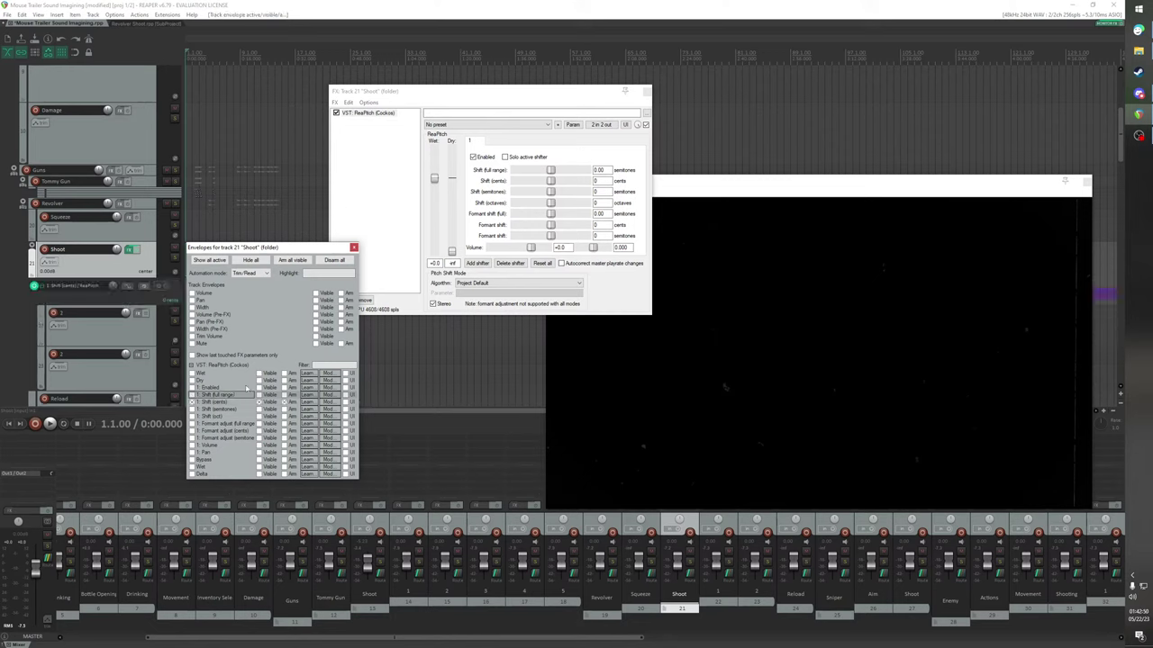
{"action": "left_click", "coordinate": [353, 247]}
{"action": "left_click", "coordinate": [646, 92]}
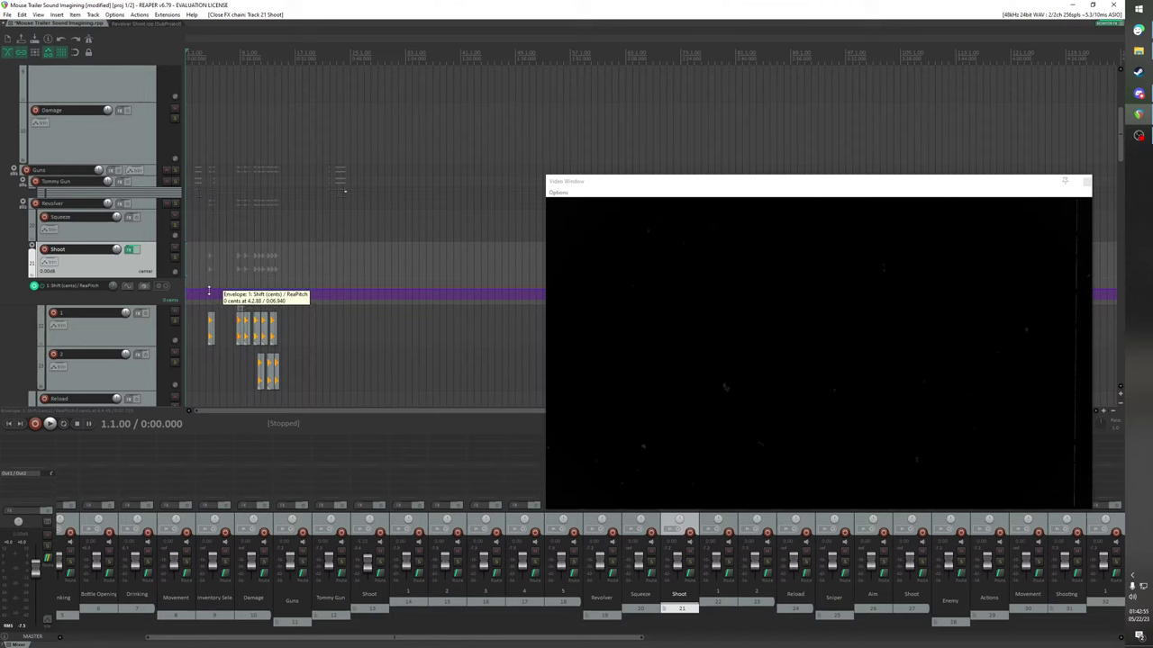
Insert points on the Shift (cents) envelope at the start and end of the first Revolver shot
{"action": "right_click", "coordinate": [208, 293]}
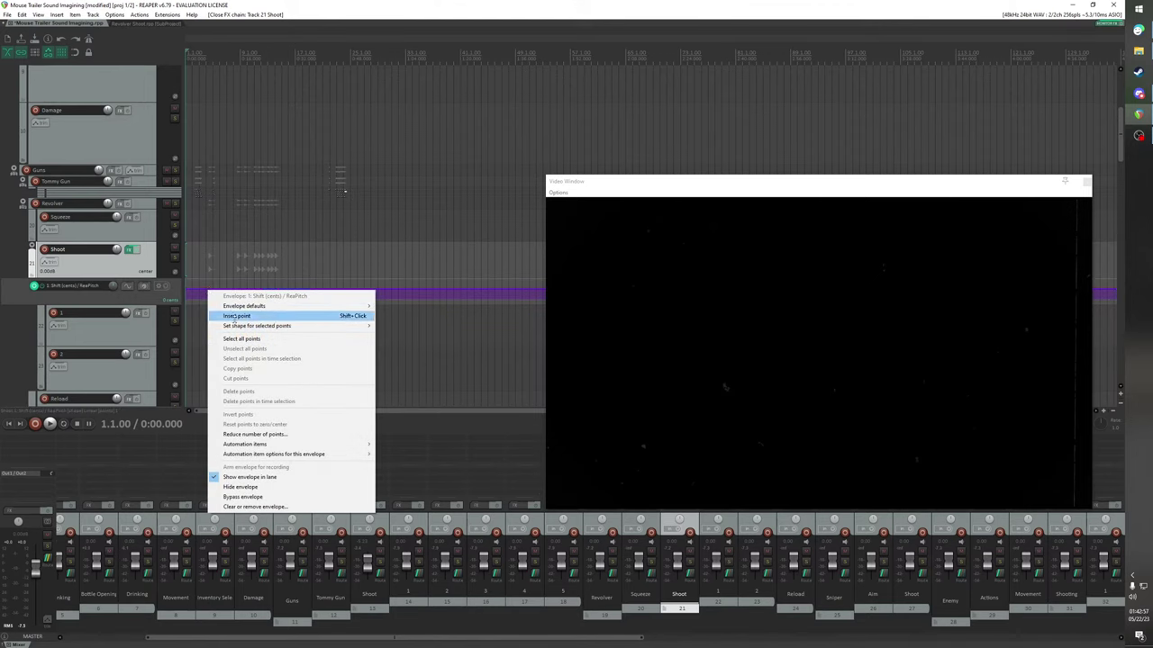
{"action": "left_click", "coordinate": [238, 315]}
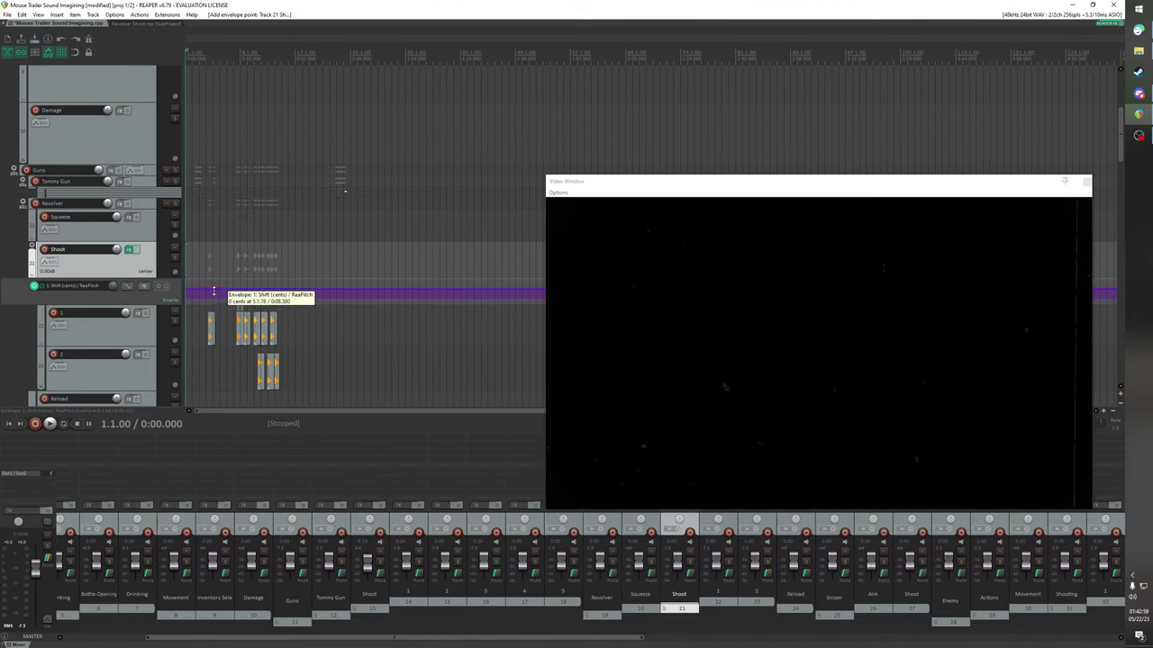
{"action": "left_click", "coordinate": [215, 289], "text": "shift"}
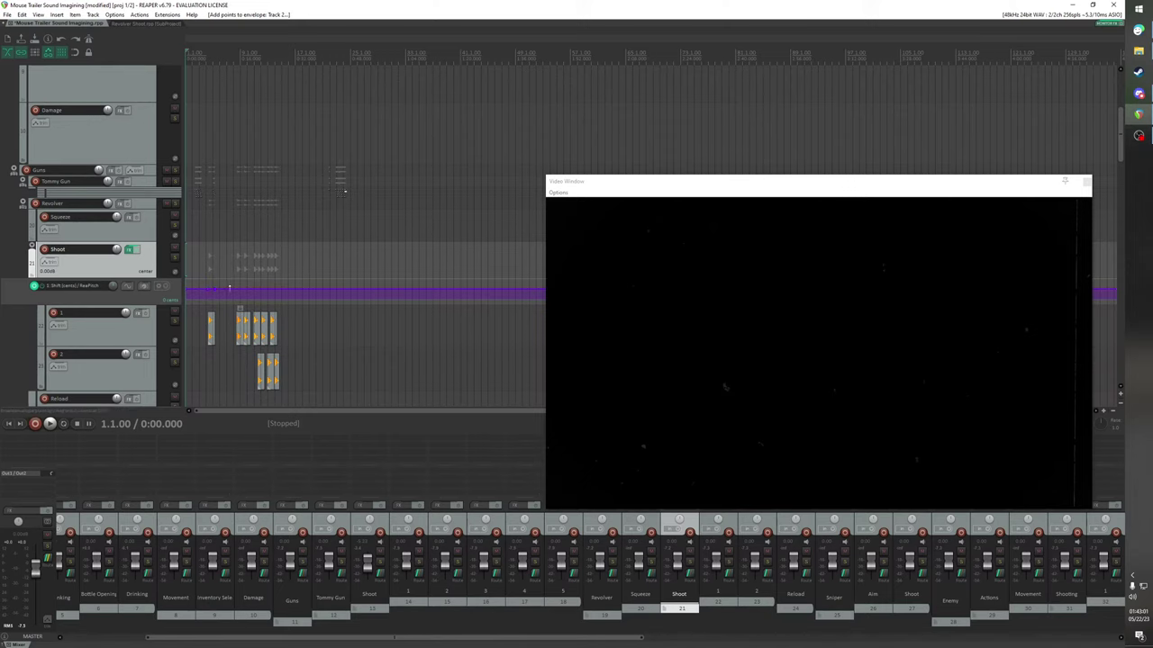
{"action": "scroll", "coordinate": [237, 290], "scroll_direction": "up", "scroll_amount": 2}
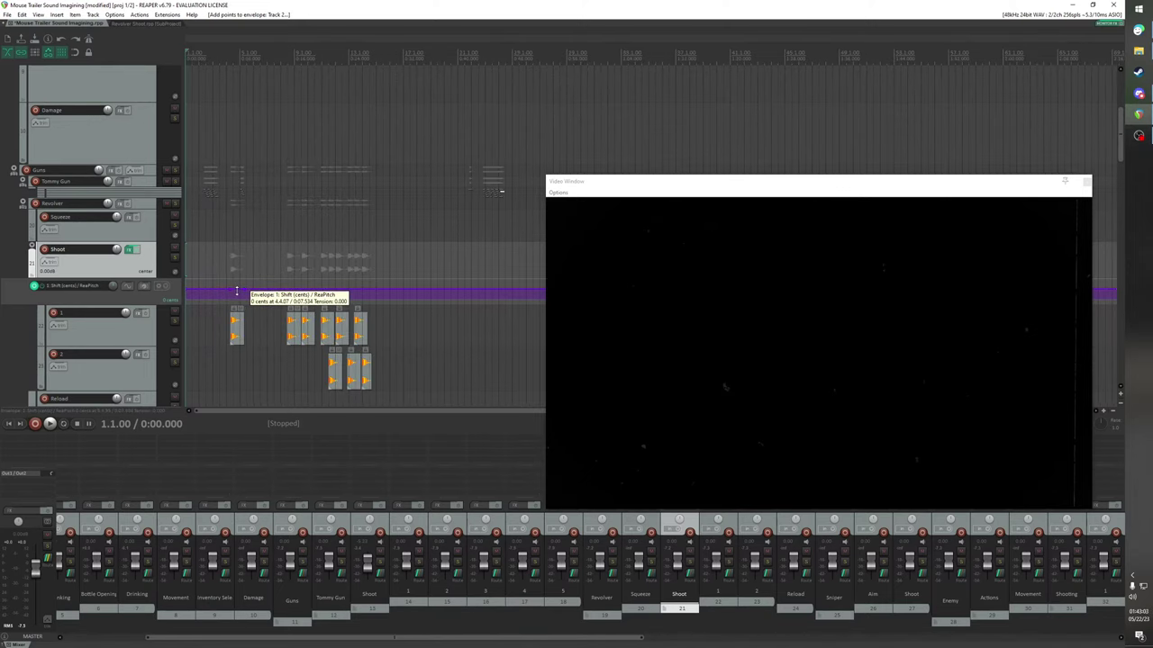
{"action": "scroll", "coordinate": [368, 301], "scroll_direction": "up", "scroll_amount": 3}
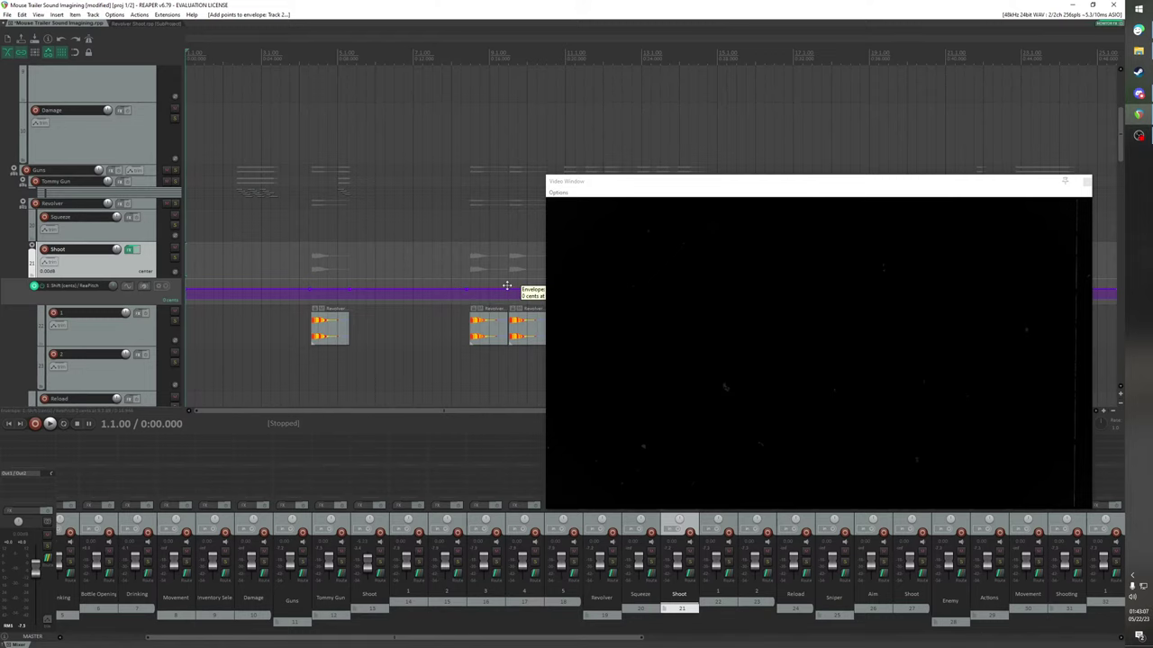
Move the video window off the arrangement and raise the Shift (cents) envelope over the third shot on Revolver Shoot track 1
{"action": "left_click_drag", "start_coordinate": [662, 187], "coordinate": [510, 466]}
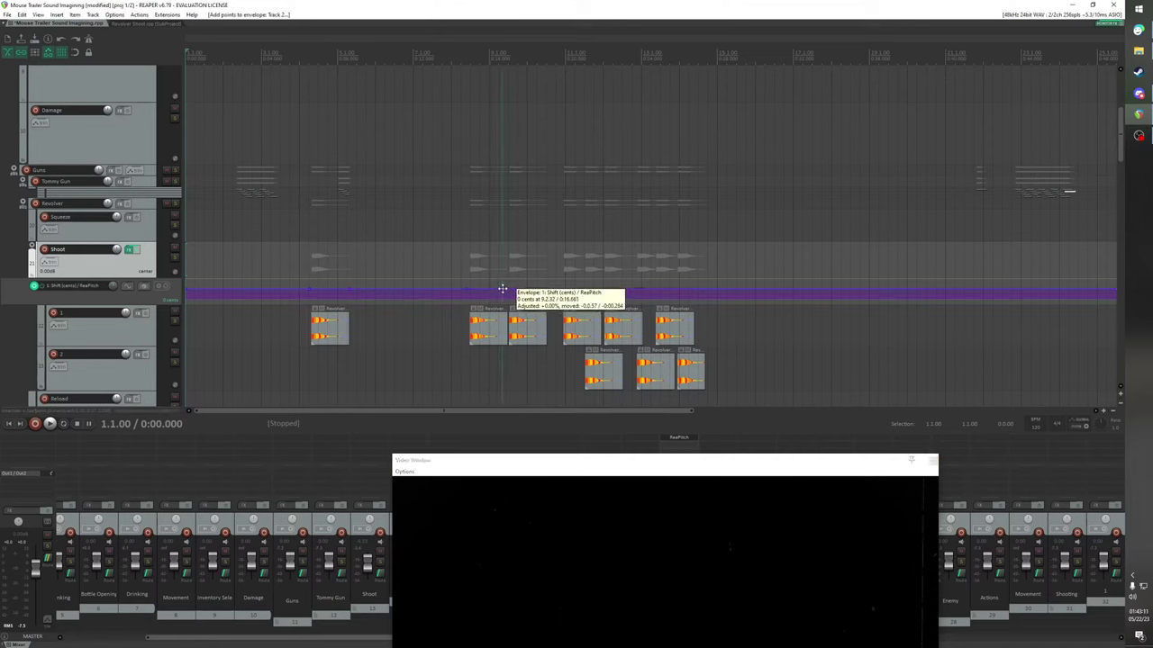
{"action": "left_click", "coordinate": [507, 290]}
{"action": "left_click", "coordinate": [506, 291]}
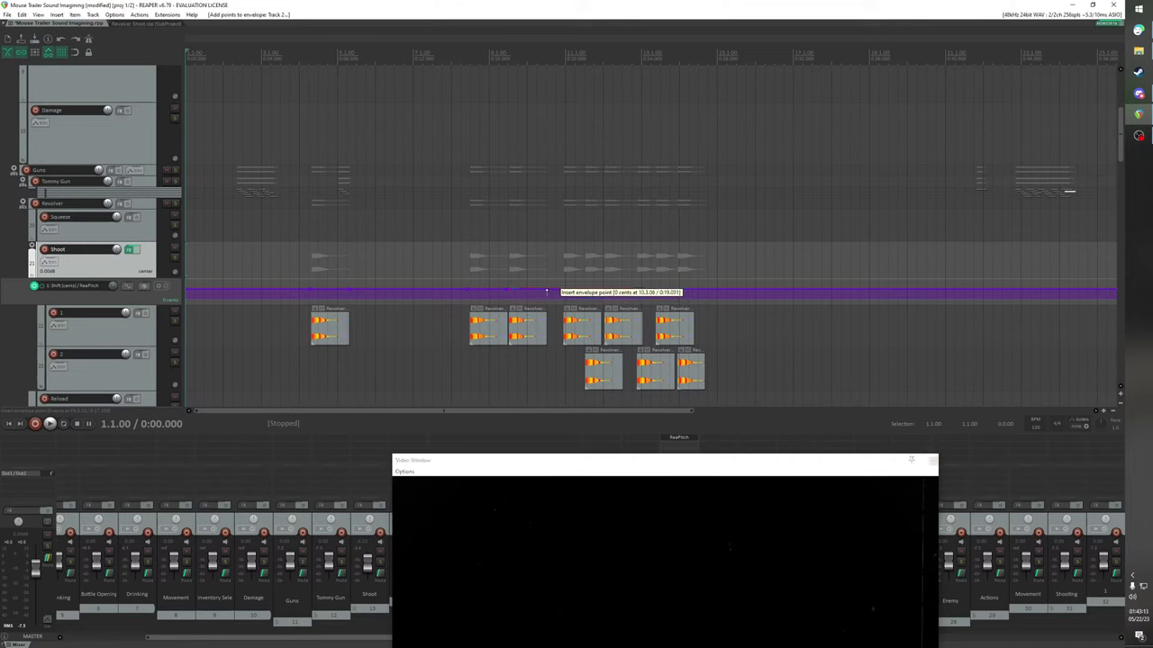
{"action": "left_click", "coordinate": [547, 291]}
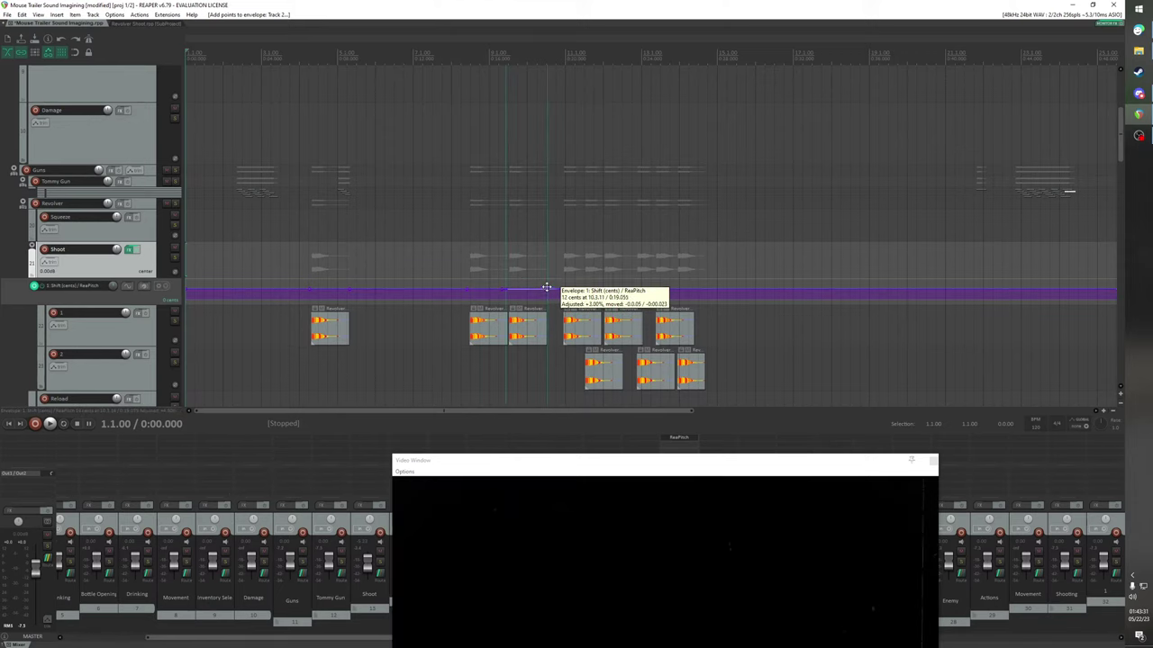
{"action": "left_click_drag", "start_coordinate": [546, 289], "coordinate": [546, 261]}
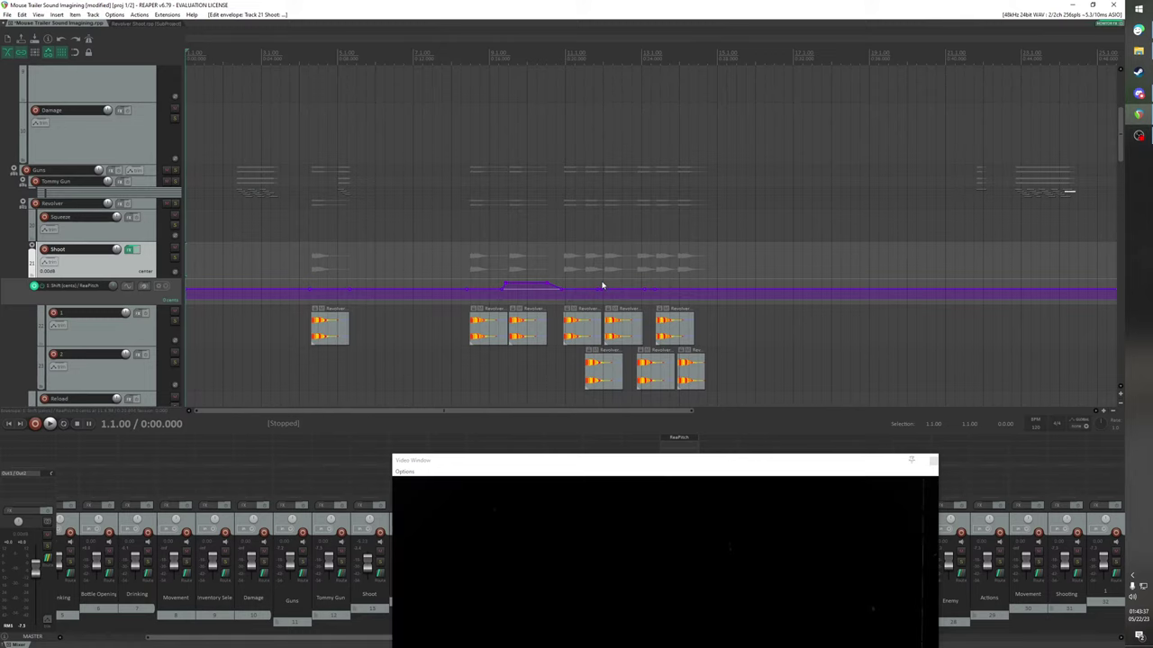
Lower the pitch envelope to about -194 cents at the first Shoot track 2 shot, and bring it back near zero around 12.1.13
{"action": "left_click", "coordinate": [150, 362]}
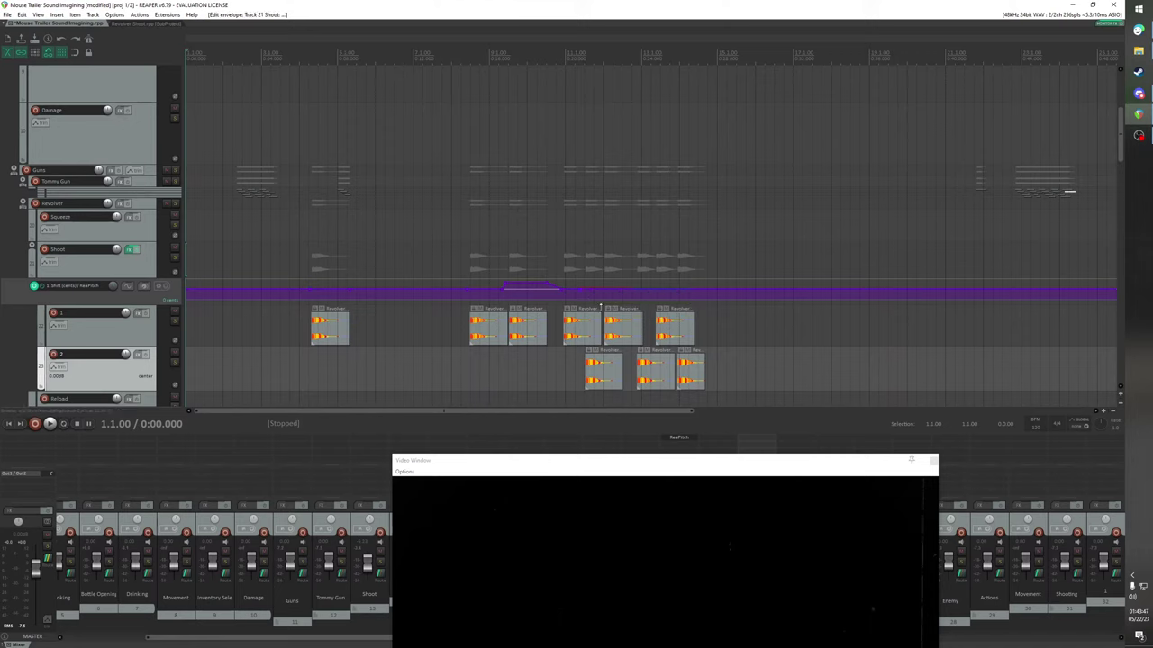
{"action": "left_click_drag", "start_coordinate": [582, 289], "coordinate": [586, 336]}
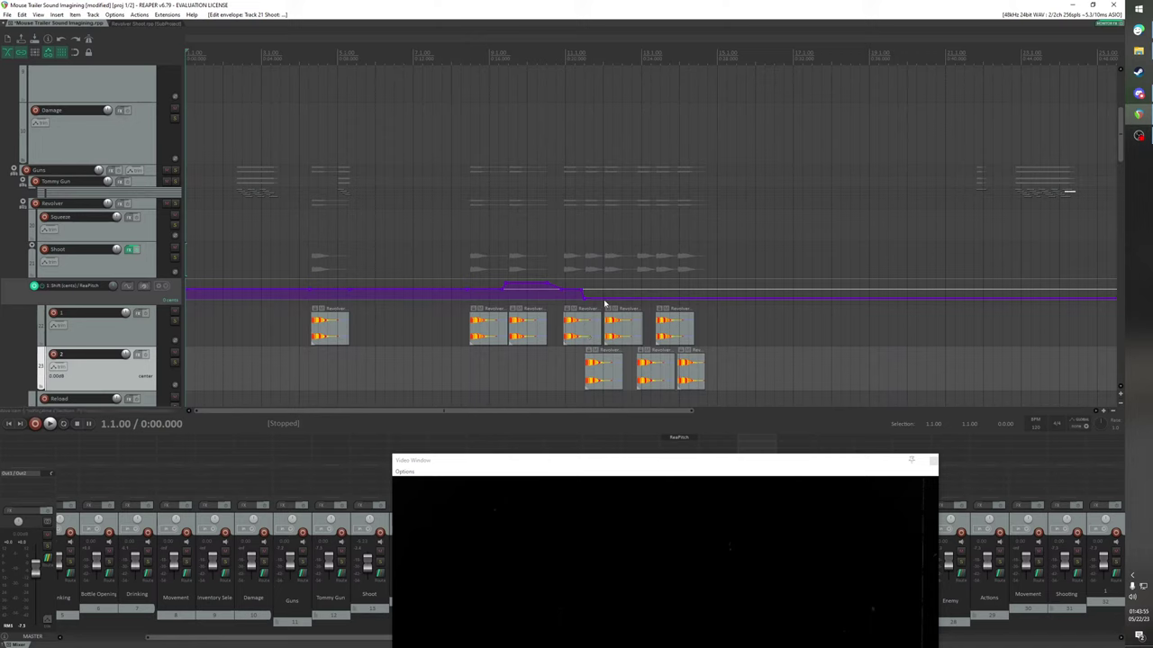
{"action": "left_click", "coordinate": [603, 300]}
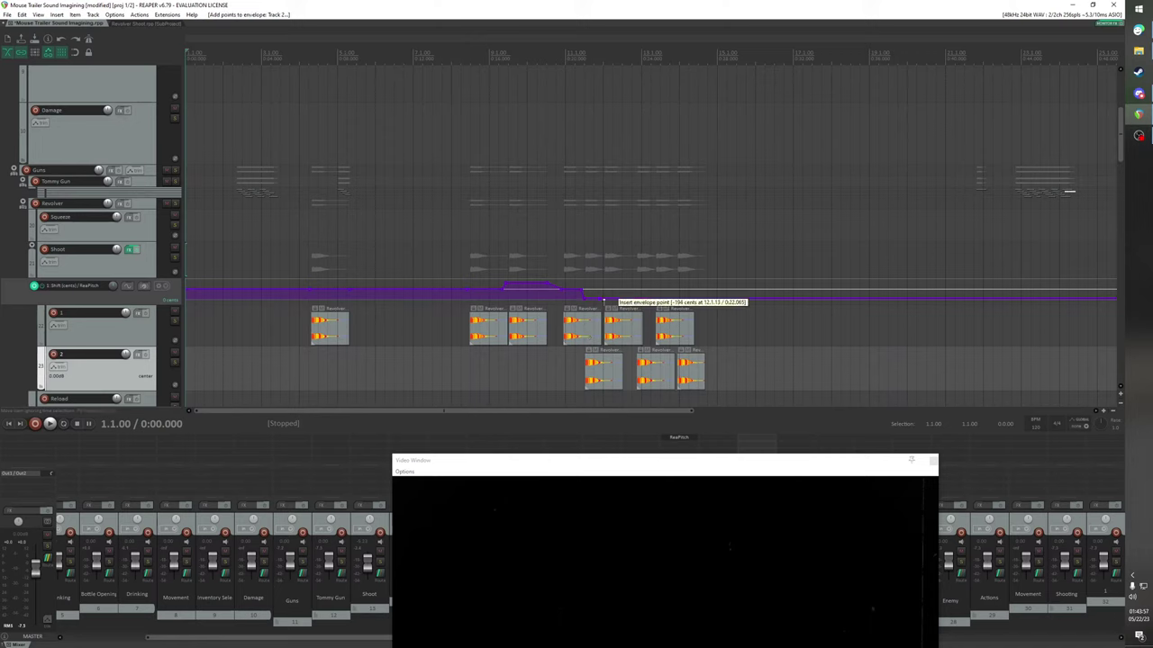
{"action": "mouse_move", "coordinate": [603, 300]}
{"action": "left_mouse_down"}
{"action": "mouse_move", "coordinate": [604, 259]}
{"action": "mouse_move", "coordinate": [616, 289]}
{"action": "left_mouse_up"}
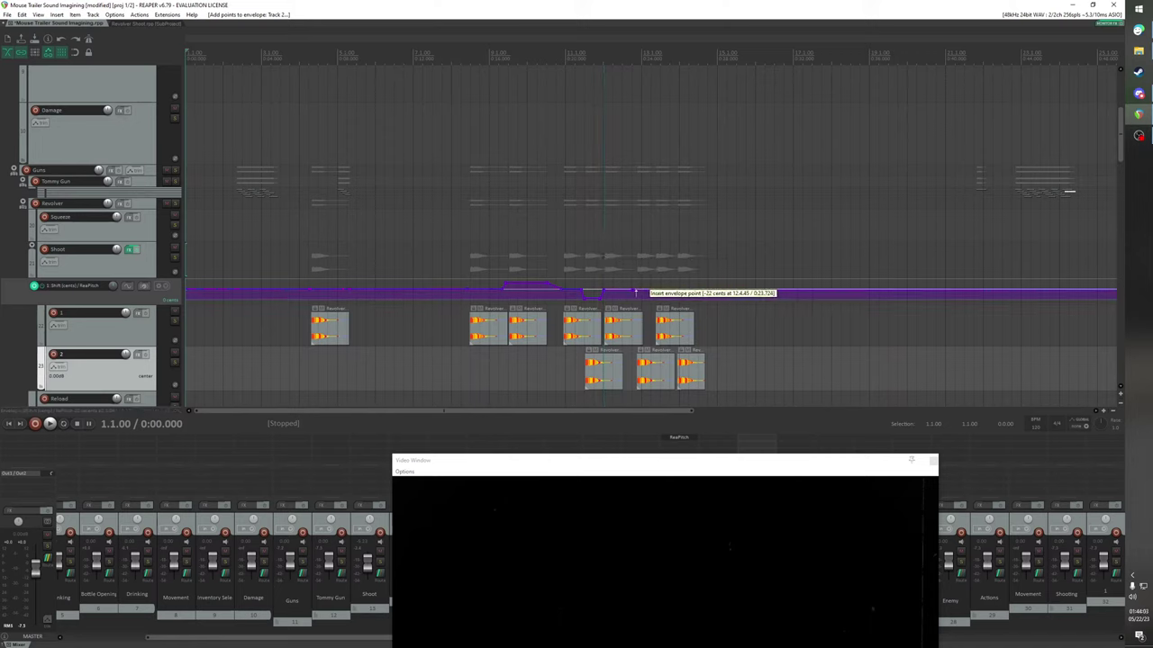
Lower the Shift (cents) envelope to about -116 cents at the second Shoot track 2 shot and add a point around 13.2
{"action": "mouse_move", "coordinate": [636, 290]}
{"action": "left_mouse_down"}
{"action": "mouse_move", "coordinate": [637, 256]}
{"action": "mouse_move", "coordinate": [639, 311]}
{"action": "left_mouse_up"}
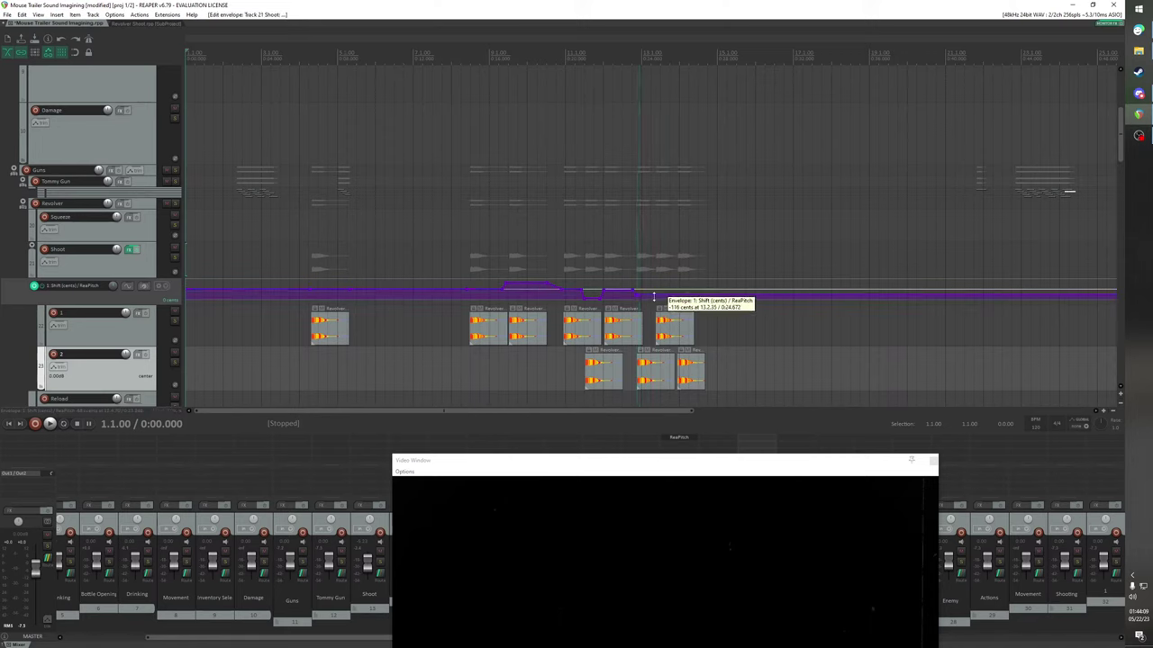
{"action": "left_click", "coordinate": [655, 298]}
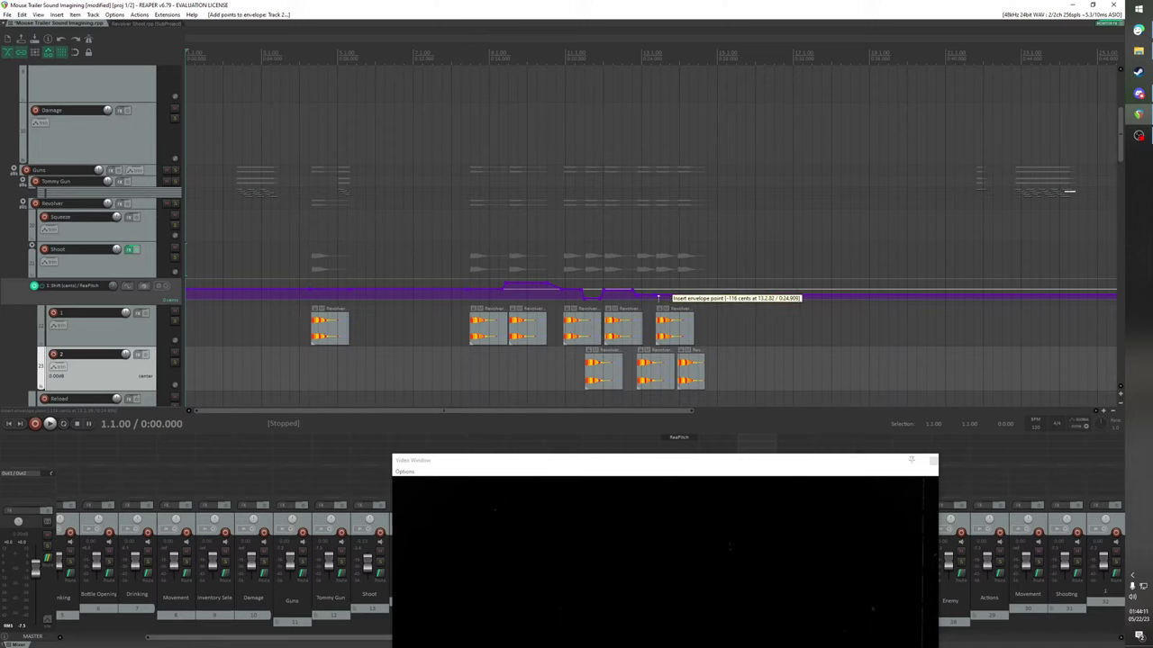
{"action": "key", "text": "ctrl+z"}
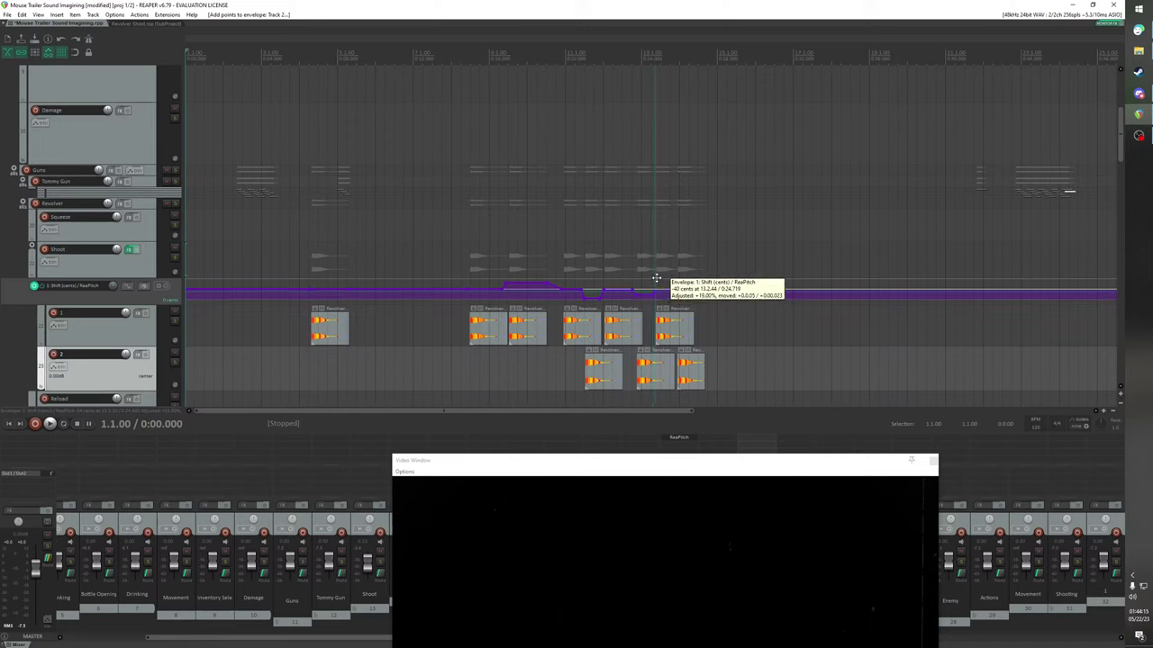
Raise the pitch envelope over the last shot on Shoot track 1 and bring it back near zero around 14.1
{"action": "left_click_drag", "start_coordinate": [657, 278], "coordinate": [657, 237]}
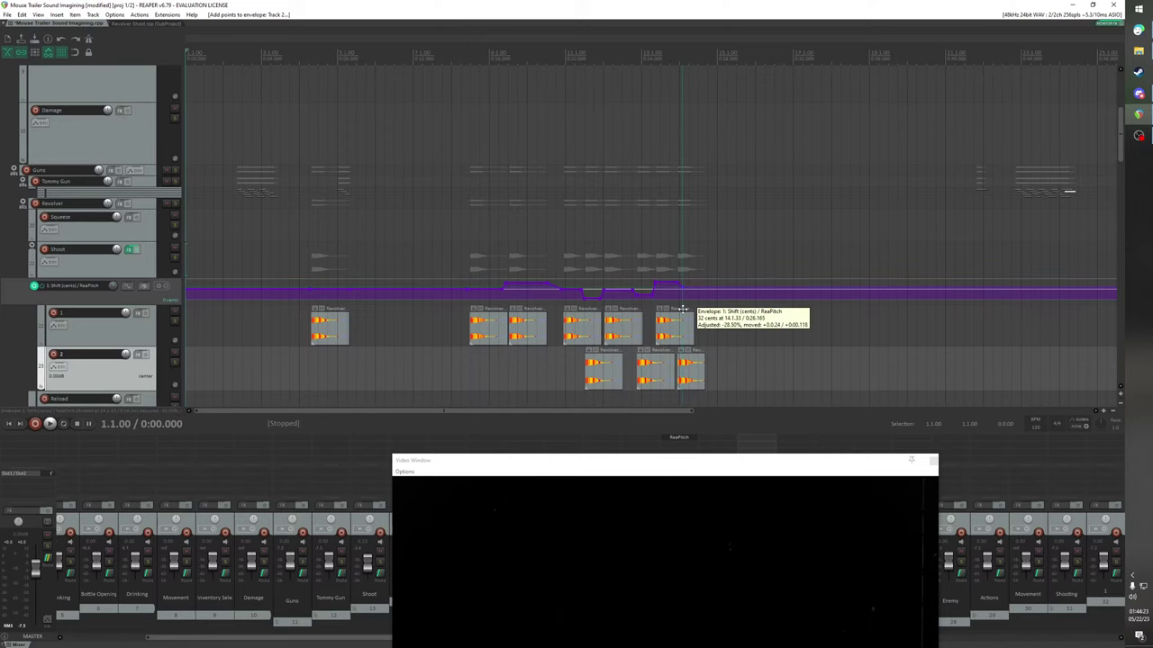
{"action": "left_click_drag", "start_coordinate": [683, 309], "coordinate": [677, 317]}
{"action": "scroll", "coordinate": [658, 305], "scroll_direction": "down", "scroll_amount": 2}
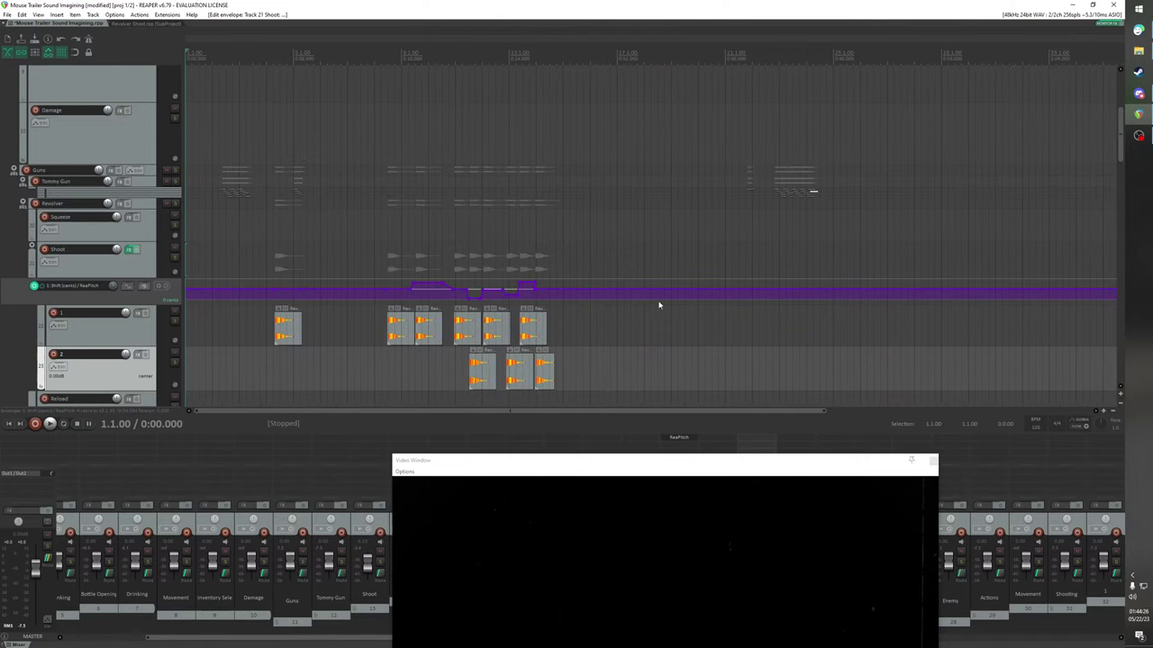
Play the Revolver shots against the video from around bar 3, and again from just before the second group of shots
{"action": "left_click", "coordinate": [244, 58]}
{"action": "key", "text": "space"}
{"action": "left_click_drag", "start_coordinate": [476, 464], "coordinate": [622, 246]}
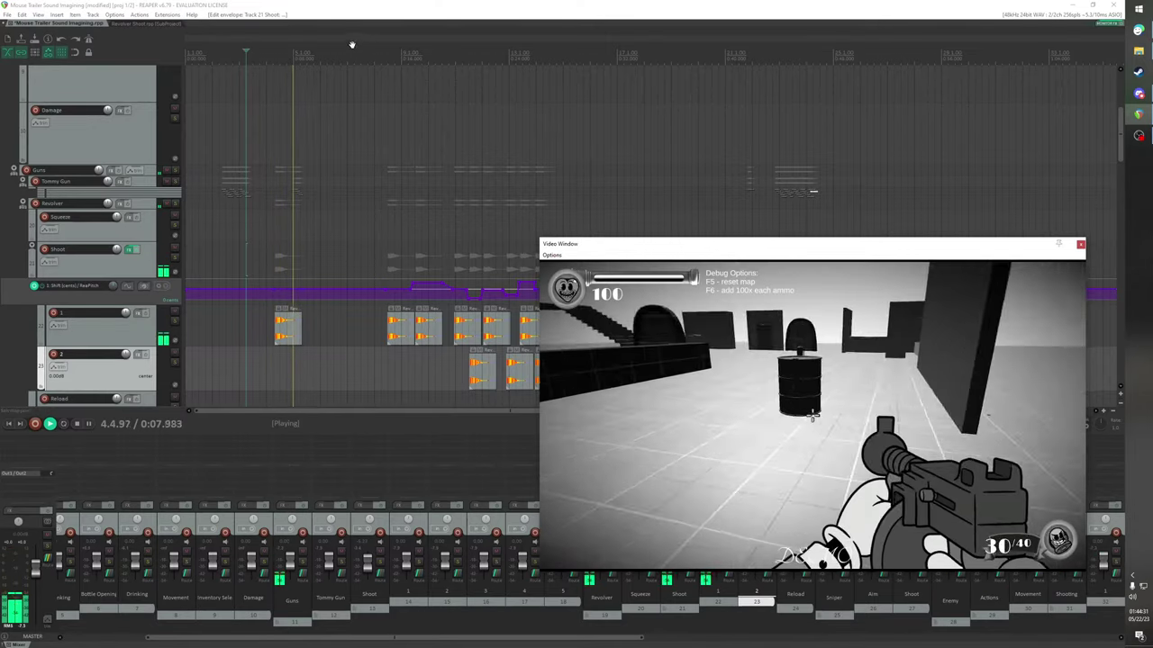
{"action": "left_click", "coordinate": [369, 56]}
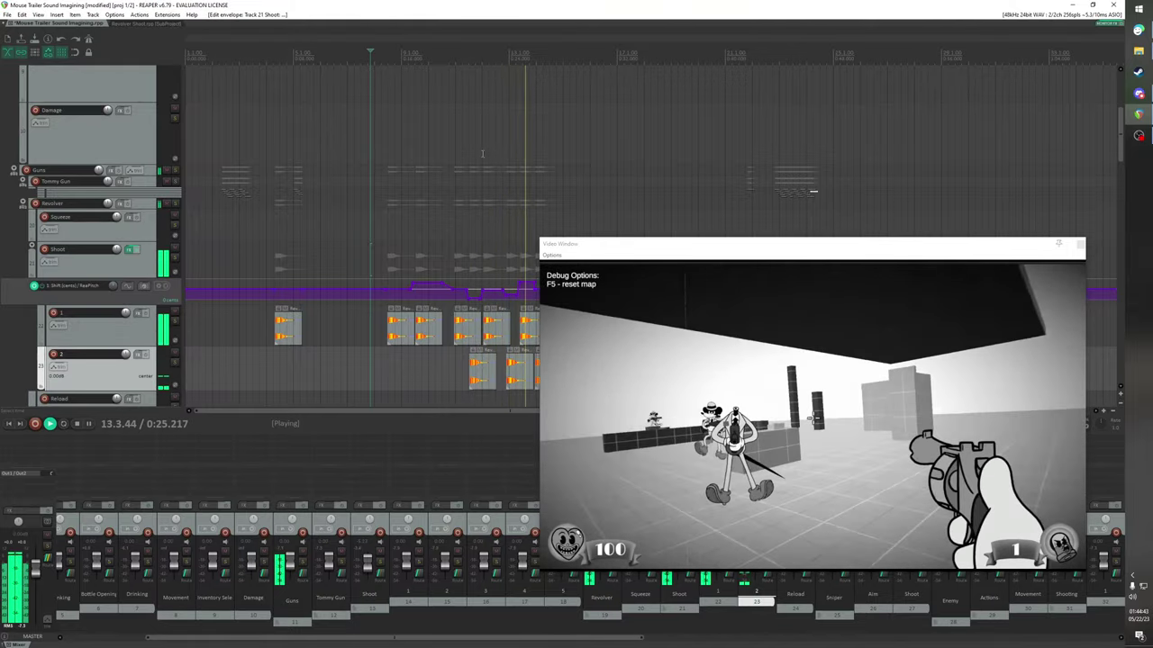
Lower the Shift (cents) envelope over the last Shoot track 2 shot and play the shots back from 12.2.66 with the video
{"action": "left_click_drag", "start_coordinate": [659, 248], "coordinate": [771, 239]}
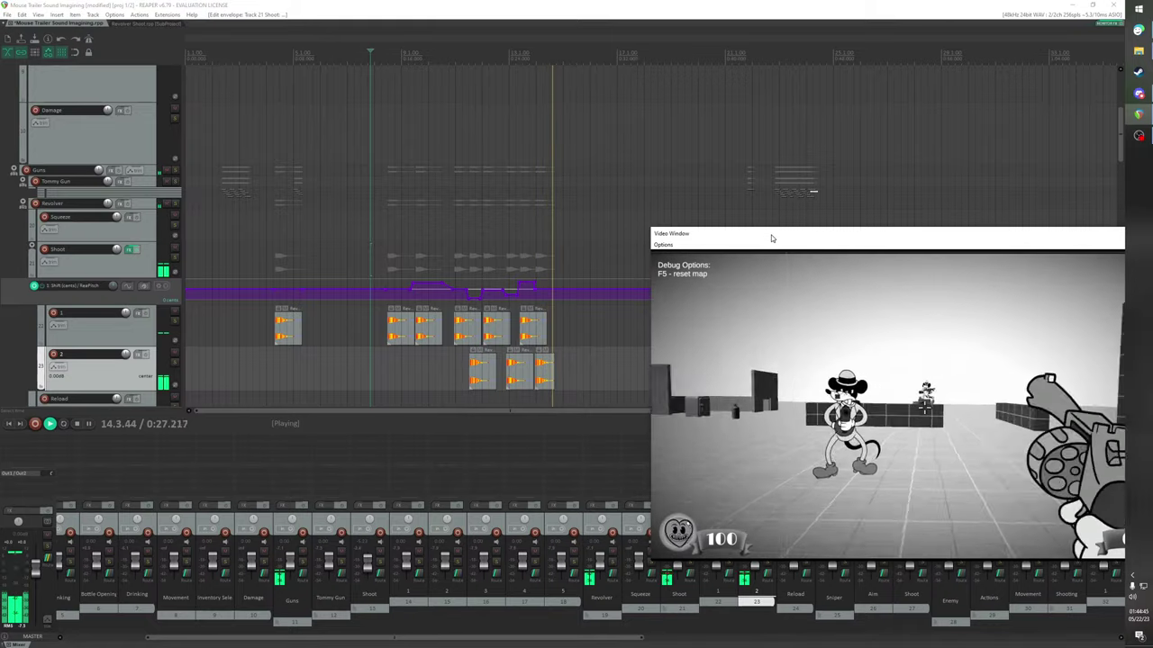
{"action": "left_click_drag", "start_coordinate": [536, 288], "coordinate": [536, 302]}
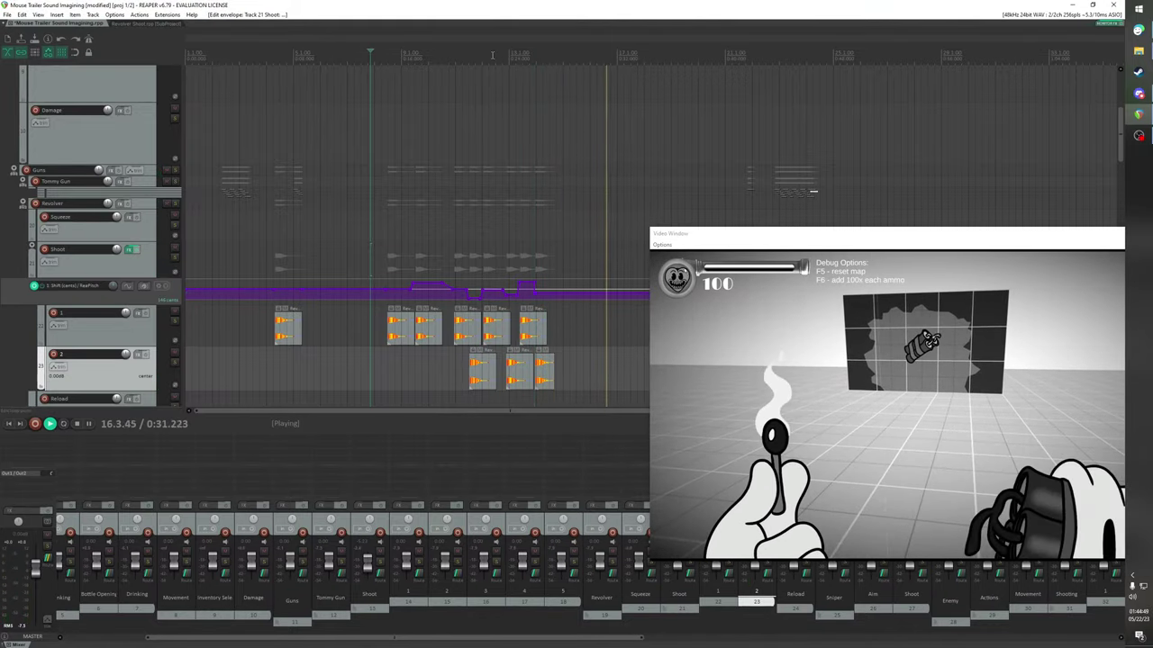
{"action": "left_click", "coordinate": [493, 55]}
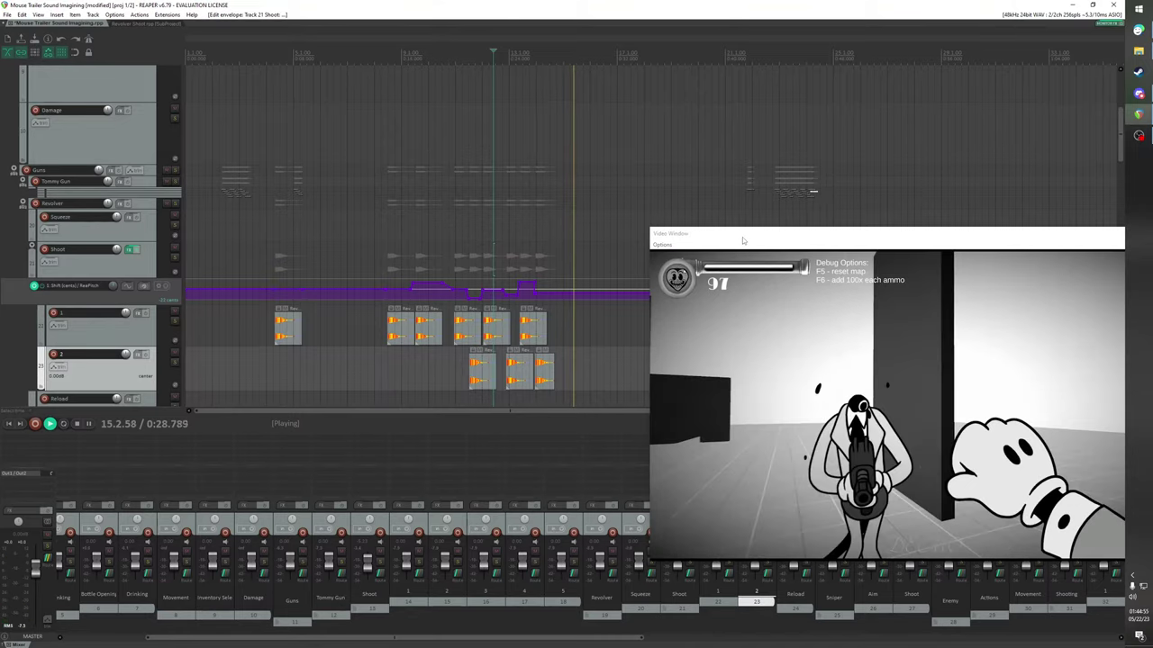
{"action": "left_click_drag", "start_coordinate": [742, 236], "coordinate": [657, 136]}
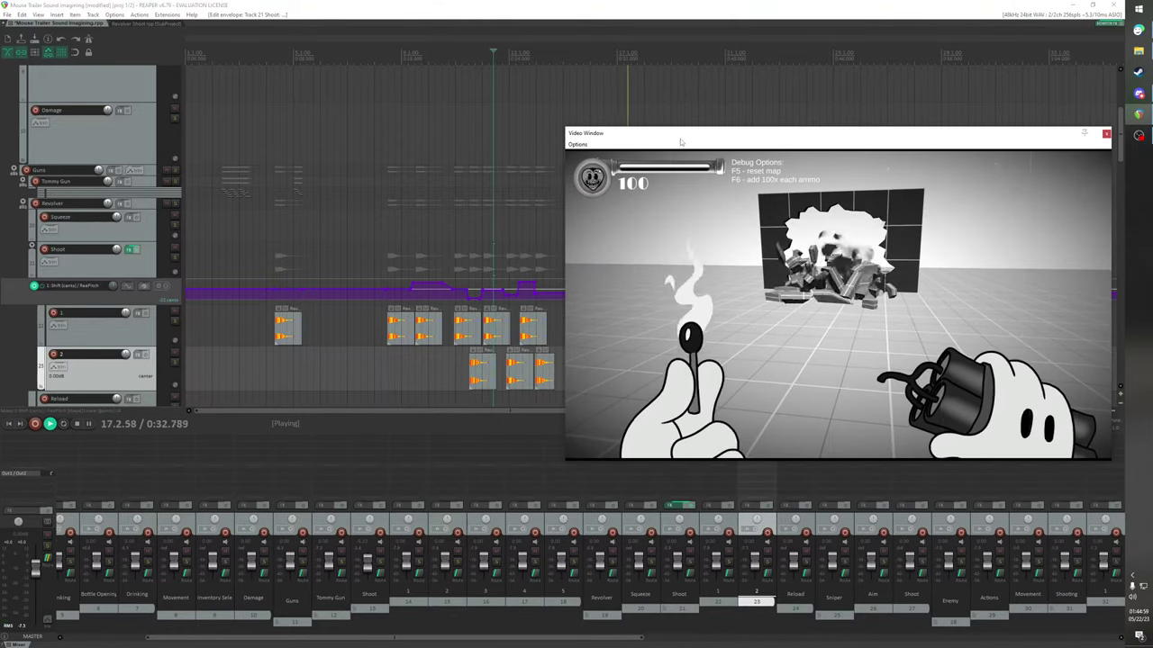
{"action": "left_click_drag", "start_coordinate": [680, 139], "coordinate": [671, 244]}
{"action": "key", "text": "space"}
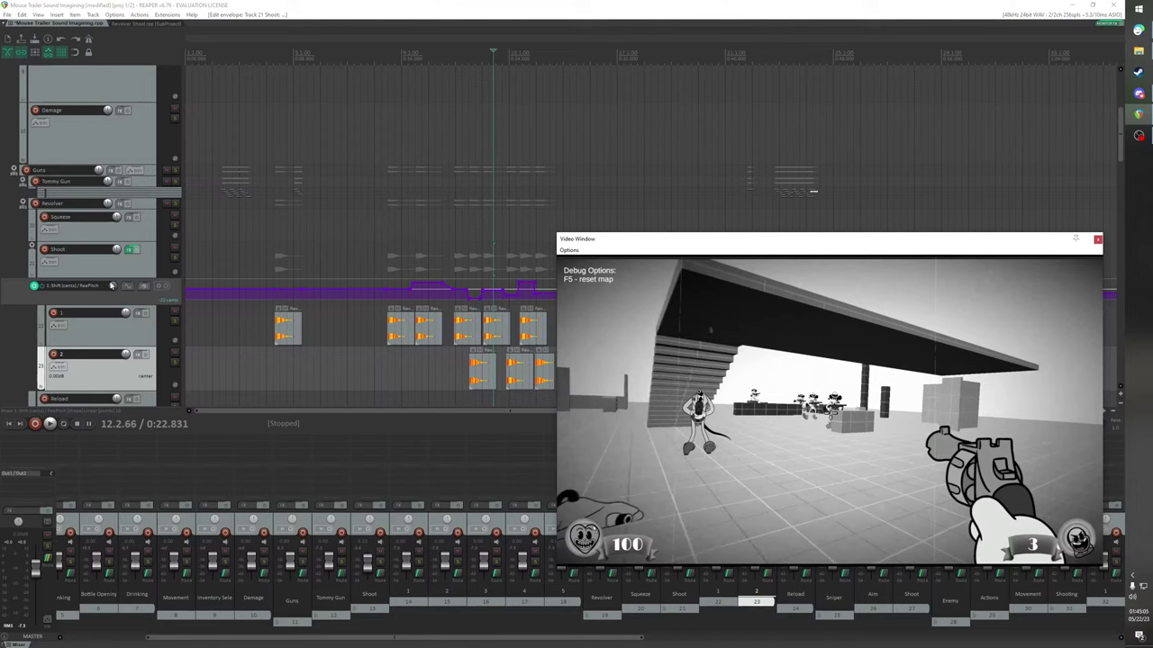
Hide the Revolver Shoot track's Shift (cents) envelope, collapse its child tracks, and shrink the Shoot track to minimum height
{"action": "left_click", "coordinate": [166, 292]}
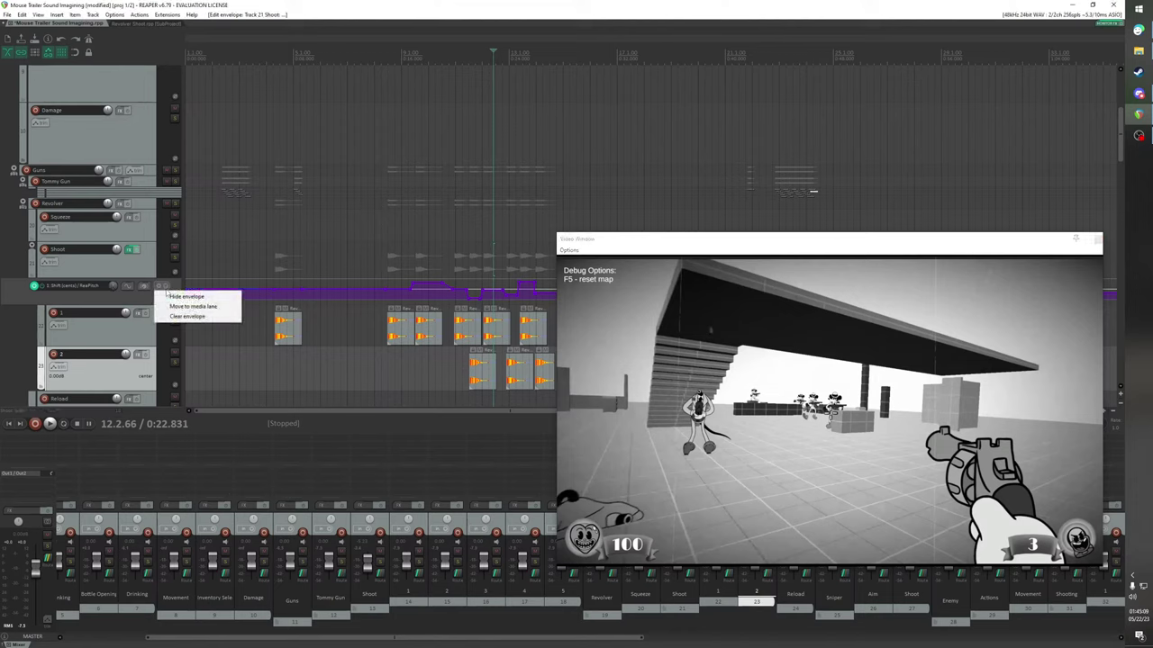
{"action": "left_click", "coordinate": [173, 297]}
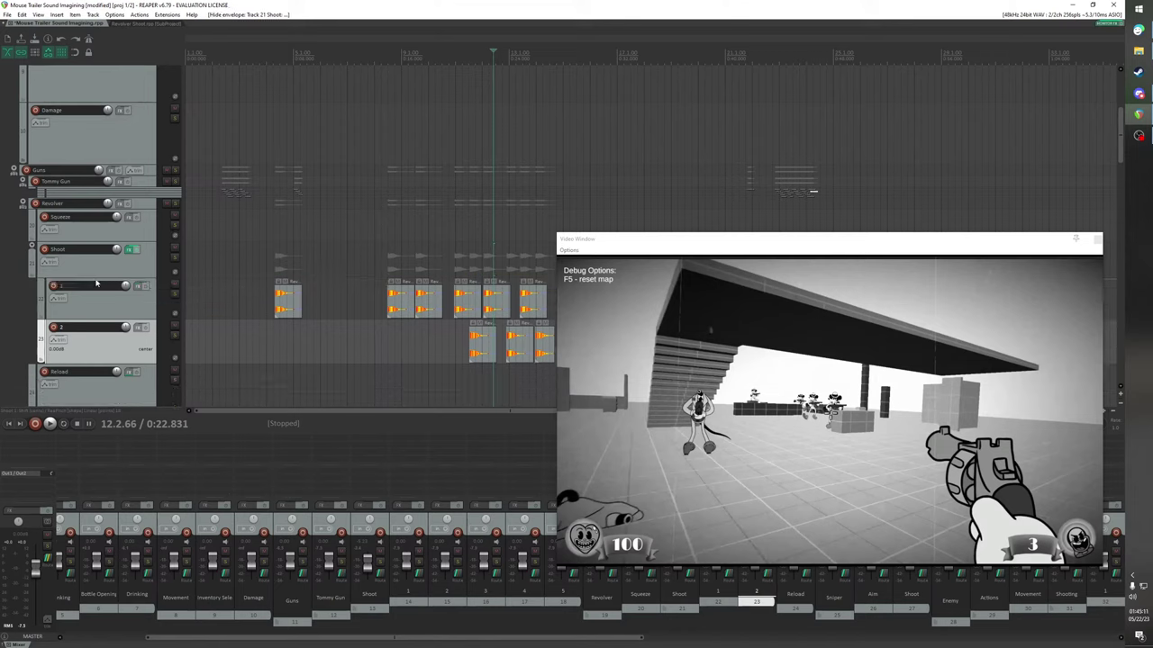
{"action": "left_click", "coordinate": [33, 250]}
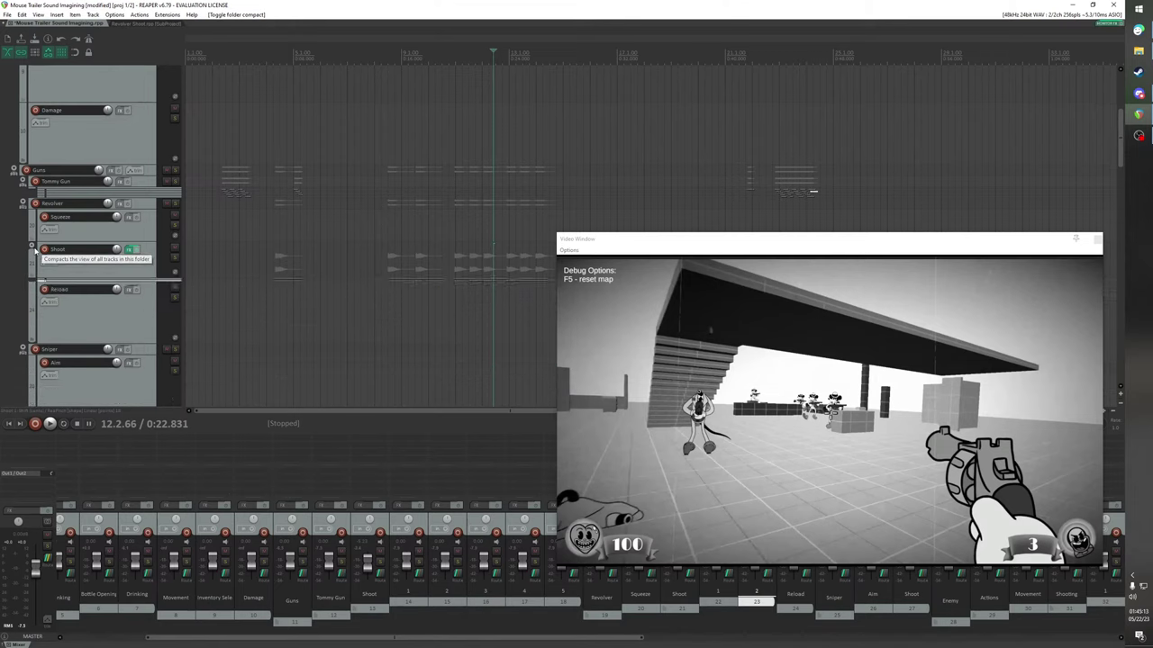
{"action": "left_click_drag", "start_coordinate": [144, 277], "coordinate": [144, 257]}
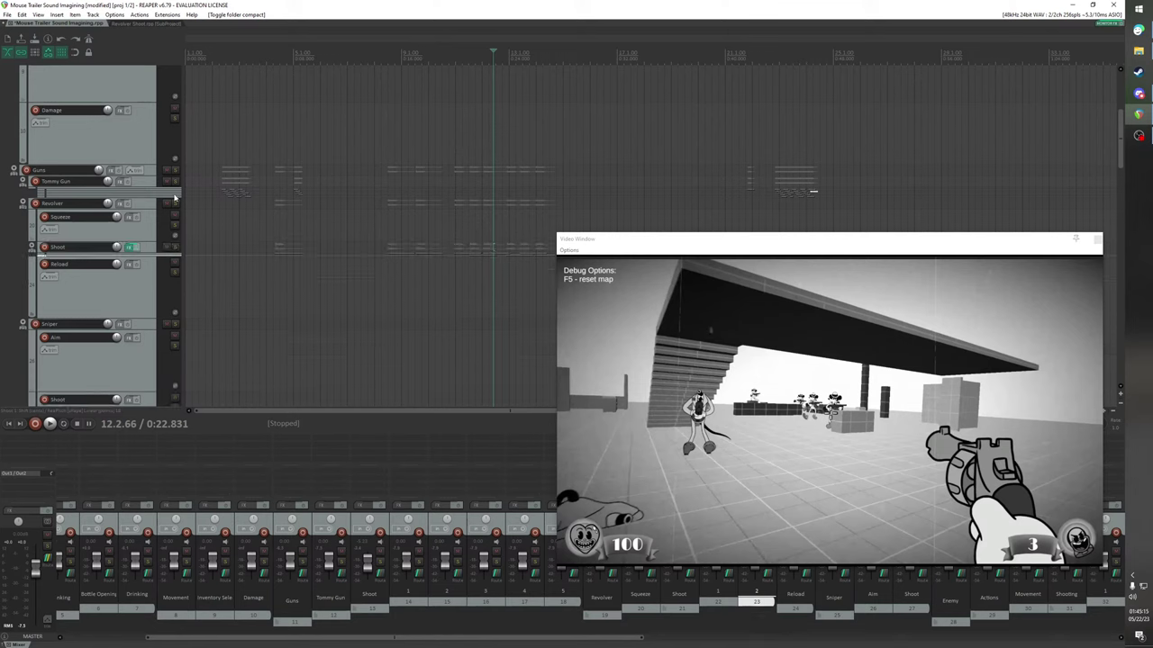
Select the Shoot track under Sniper and play the video from 3.2.90 to locate the sniper shot
{"action": "left_click", "coordinate": [252, 61]}
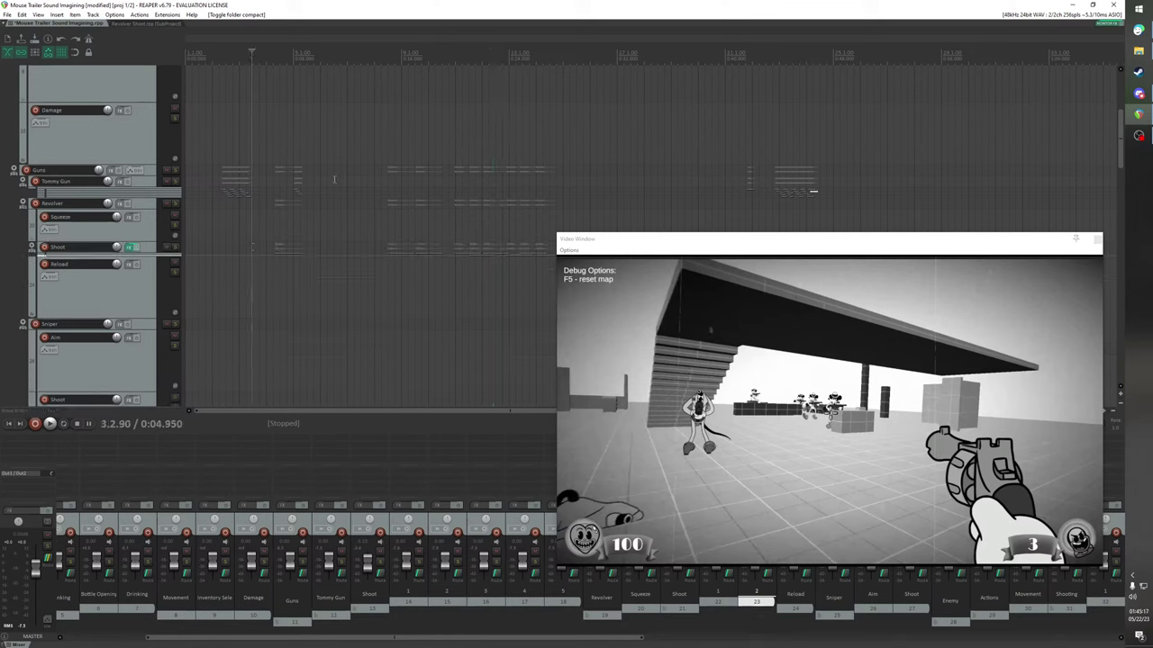
{"action": "scroll", "coordinate": [71, 273], "scroll_direction": "down", "scroll_amount": 6}
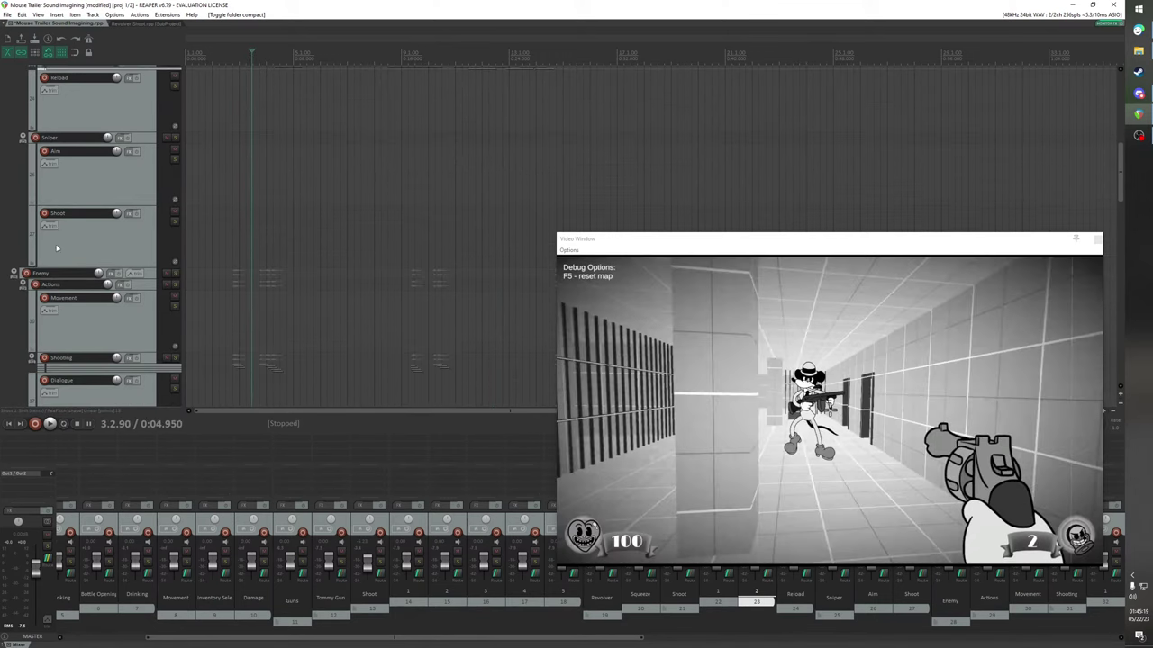
{"action": "left_click", "coordinate": [113, 242]}
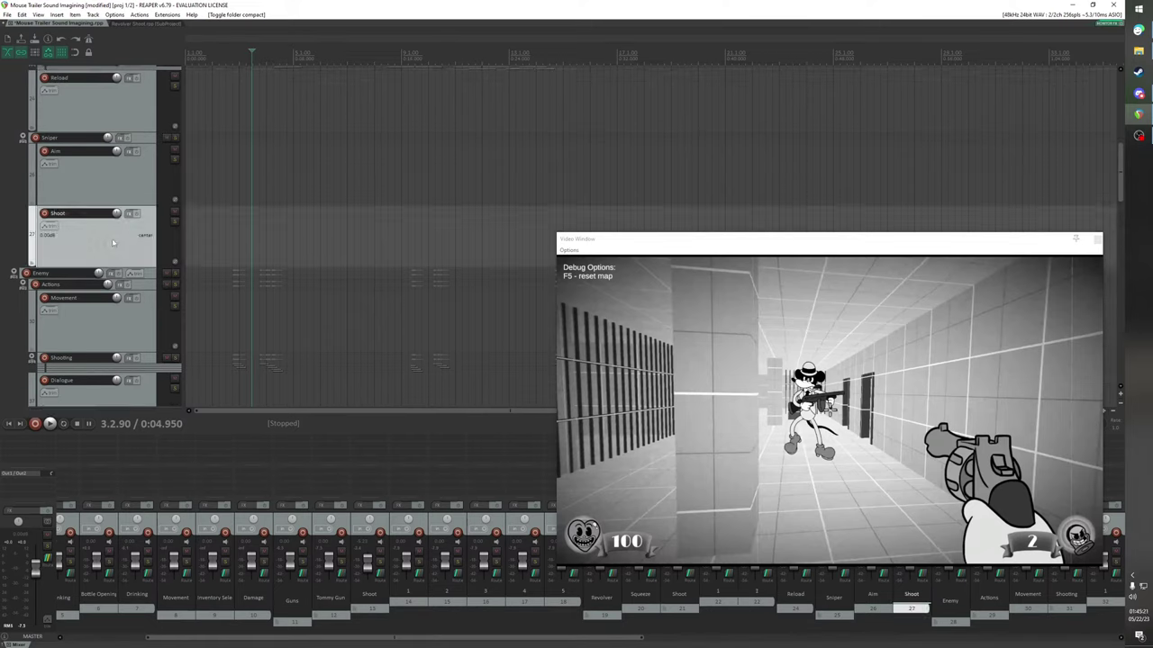
{"action": "key", "text": "space"}
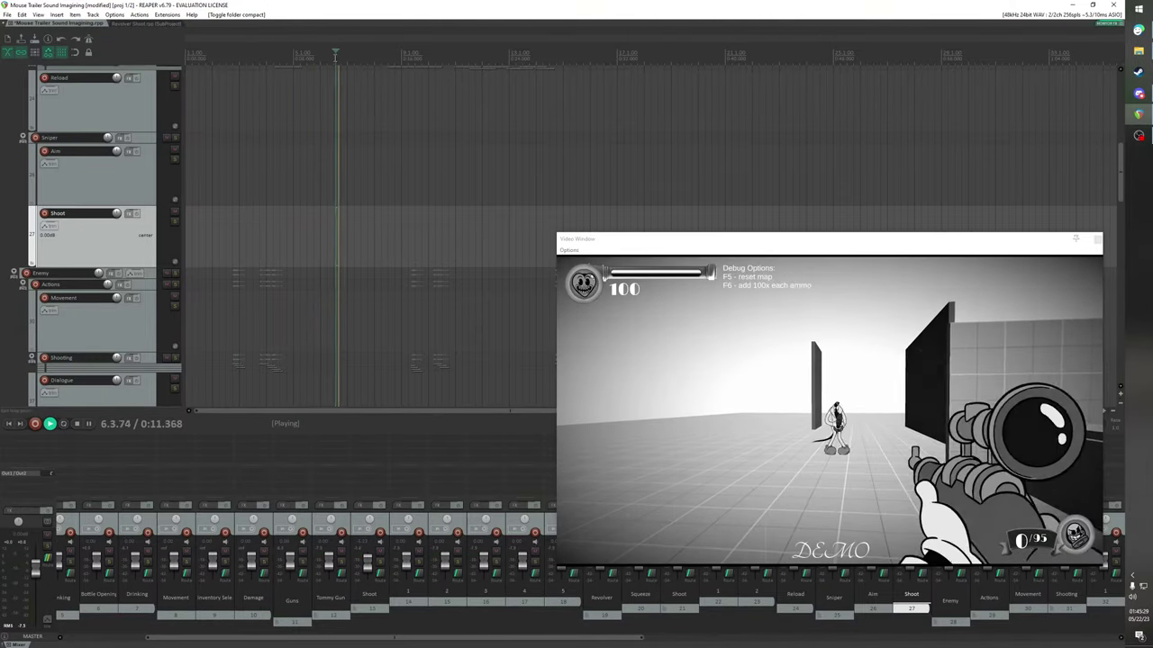
{"action": "key", "text": "space"}
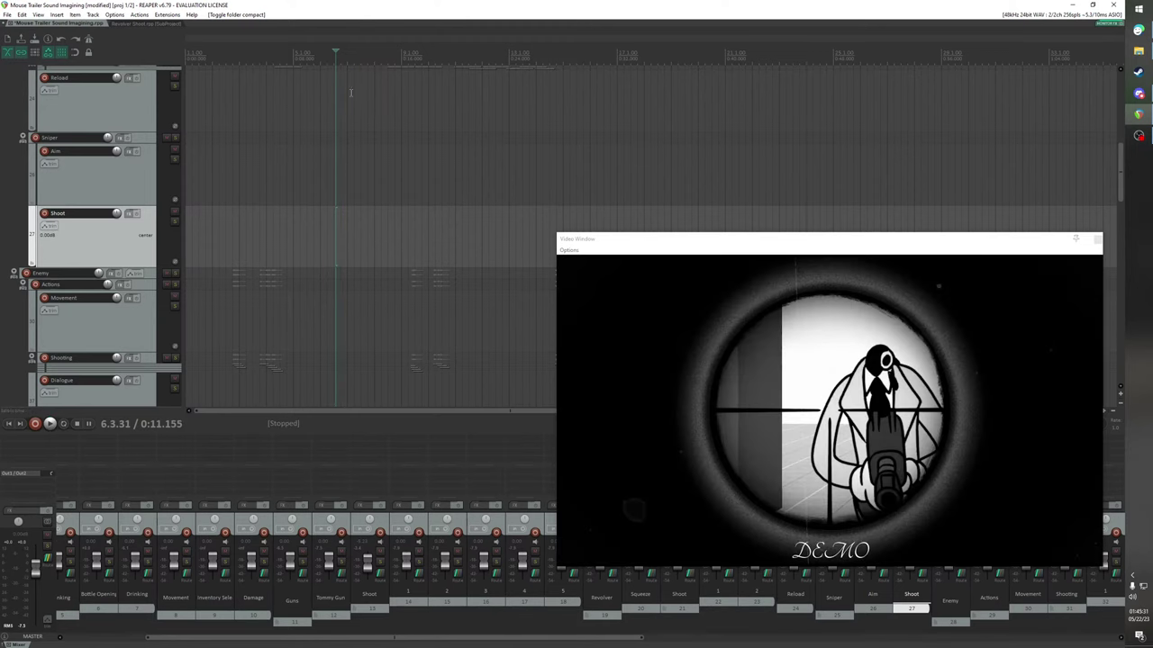
Nudge the edit cursor back and forth through the scoped sniper footage and leave it on the shot at 6.1.24
{"action": "key", "text": "Left"}
{"action": "key", "text": "Left"}
{"action": "key", "text": "Left"}
{"action": "key", "text": "Left"}
{"action": "key", "text": "Left"}
{"action": "key", "text": "Left"}
{"action": "key", "text": "Left"}
{"action": "key", "text": "Left"}
{"action": "key", "text": "Left"}
{"action": "key", "text": "Left"}
{"action": "key", "text": "Left"}
{"action": "key", "text": "Left"}
{"action": "key", "text": "Left"}
{"action": "key", "text": "Left"}
{"action": "key", "text": "Left"}
{"action": "key", "text": "Left"}
{"action": "key", "text": "Left"}
{"action": "key", "text": "Left"}
{"action": "key", "text": "Left"}
{"action": "key", "text": "Left"}
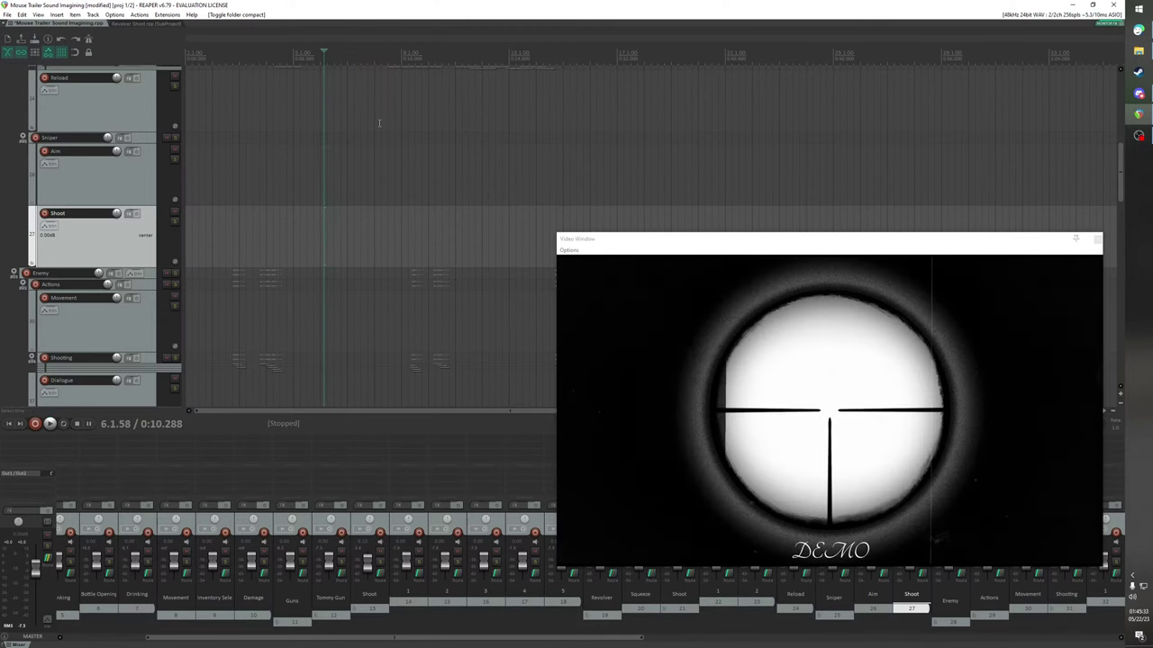
{"action": "key", "text": "Right"}
{"action": "key", "text": "Right"}
{"action": "key", "text": "Right"}
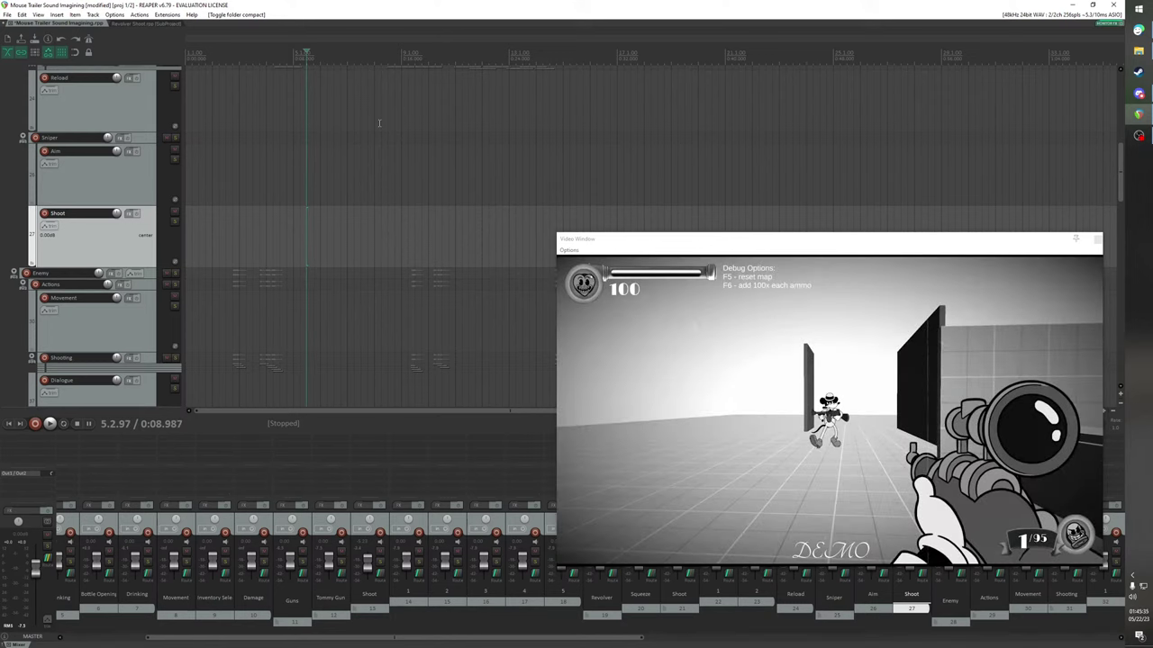
{"action": "key", "text": "Right"}
{"action": "key", "text": "Right"}
{"action": "key", "text": "Right"}
{"action": "key", "text": "Right"}
{"action": "key", "text": "Right"}
{"action": "key", "text": "Right"}
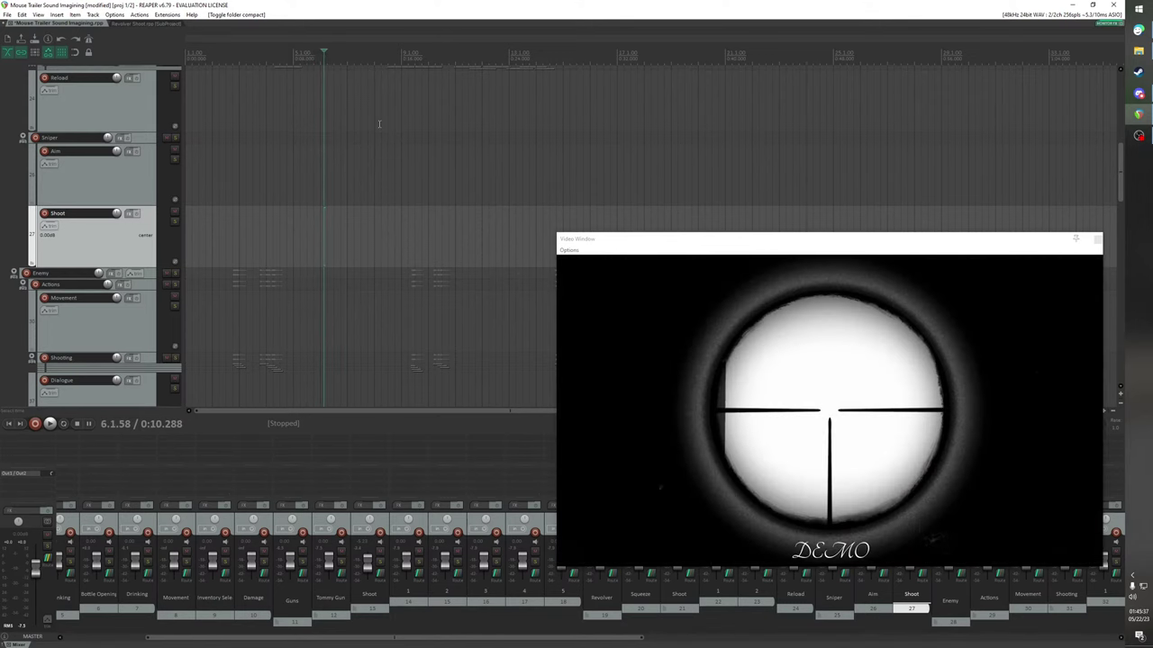
{"action": "key", "text": "Left"}
{"action": "key", "text": "Left"}
{"action": "key", "text": "Left"}
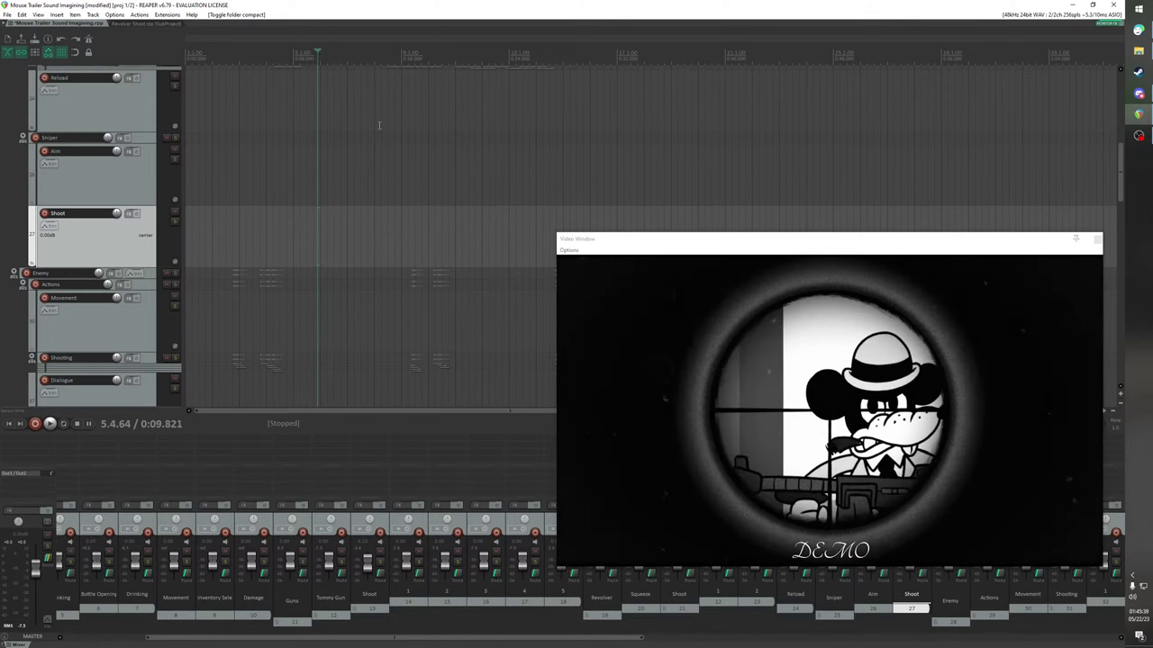
{"action": "key", "text": "Right"}
{"action": "key", "text": "Right"}
{"action": "key", "text": "Right"}
{"action": "key", "text": "Right"}
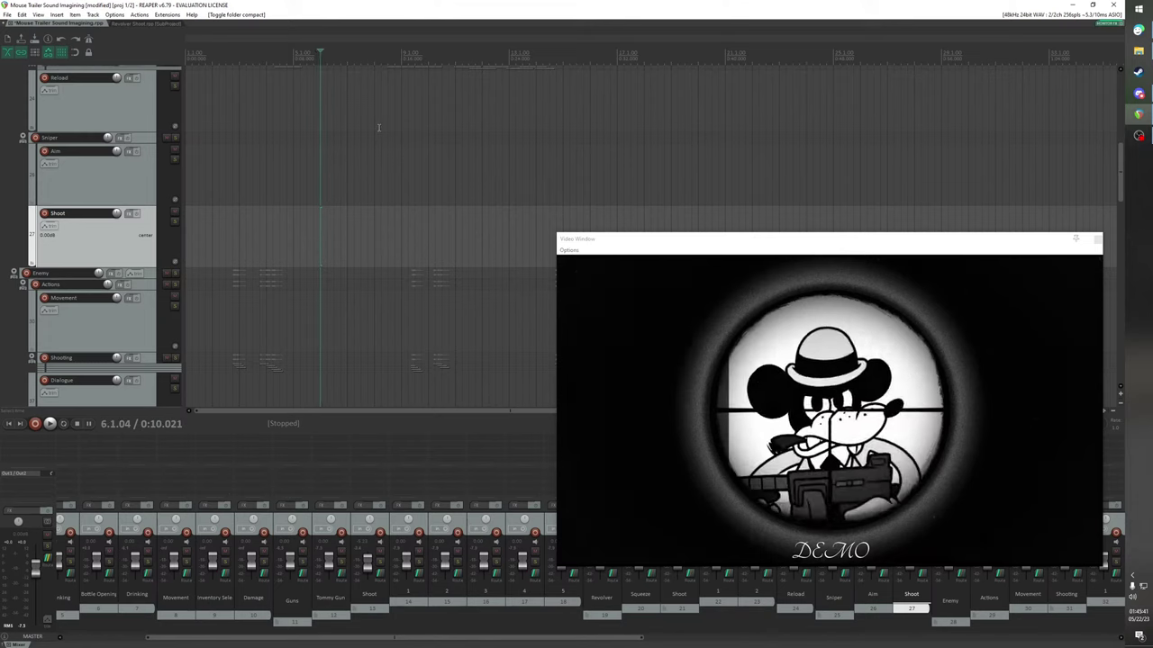
{"action": "key", "text": "Right"}
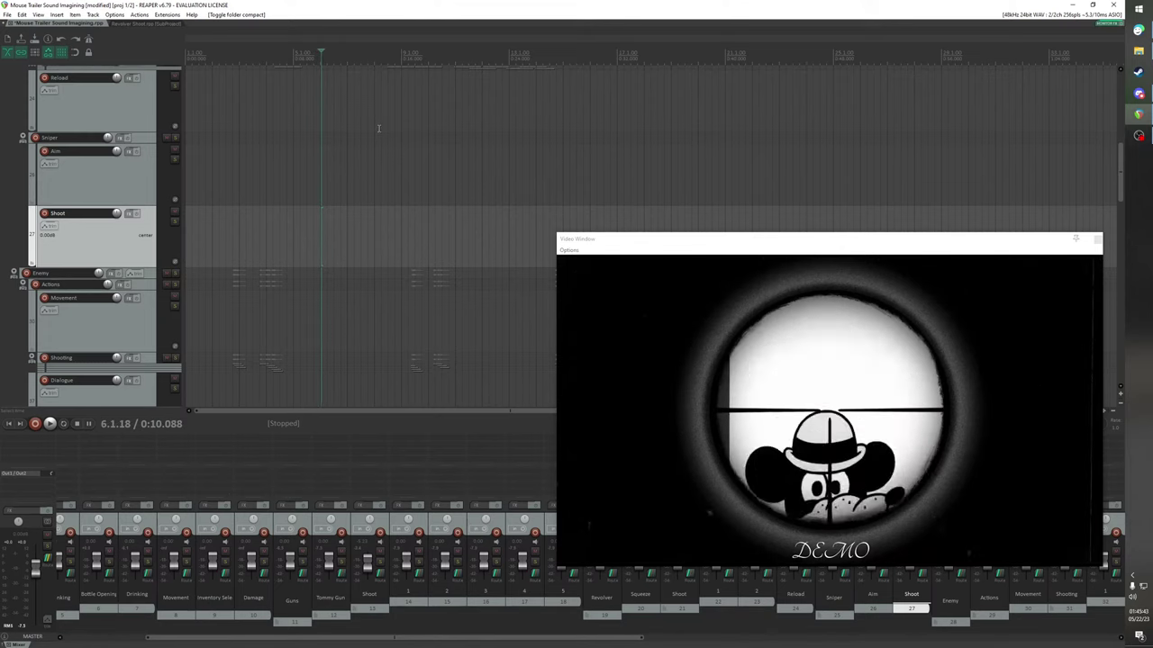
{"action": "key", "text": "Right"}
{"action": "key", "text": "Left"}
{"action": "key", "text": "Right"}
{"action": "key", "text": "Left"}
{"action": "key", "text": "Right"}
Insert a new subproject named Sniper Shoot on the Sniper group's Shoot track at 6.1.24
{"action": "scroll", "coordinate": [343, 260], "scroll_direction": "up", "scroll_amount": 3}
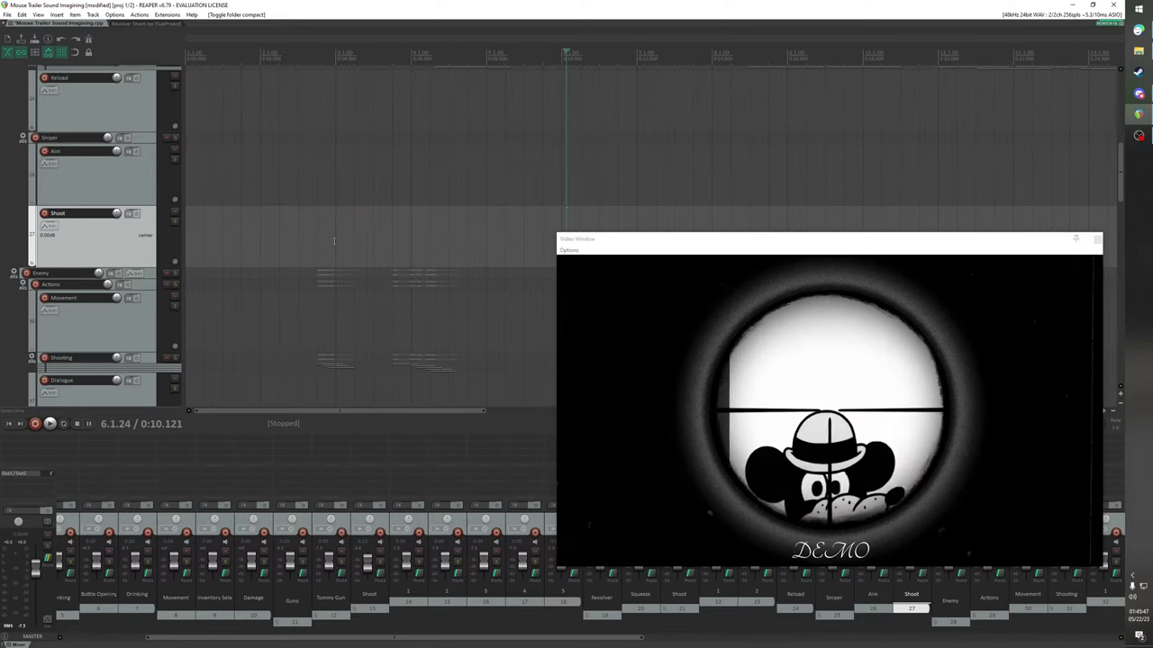
{"action": "scroll", "coordinate": [462, 230], "scroll_direction": "up", "scroll_amount": 2}
{"action": "left_click_drag", "start_coordinate": [637, 239], "coordinate": [643, 323]}
{"action": "left_click", "coordinate": [99, 241]}
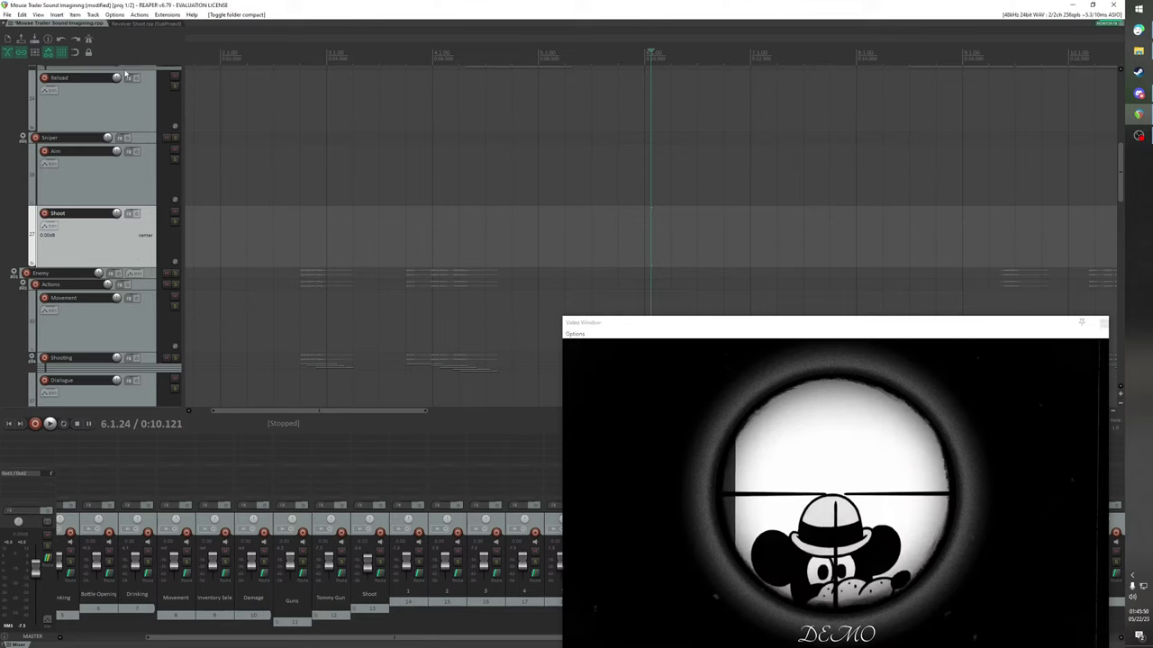
{"action": "left_click", "coordinate": [56, 15]}
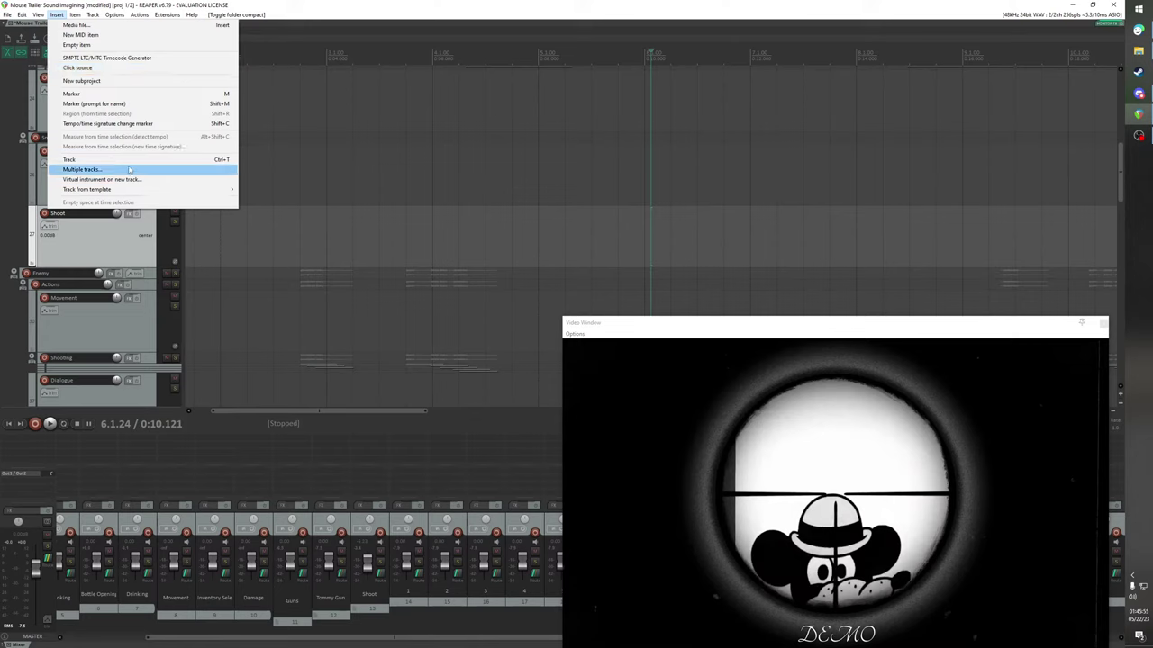
{"action": "left_click", "coordinate": [135, 81]}
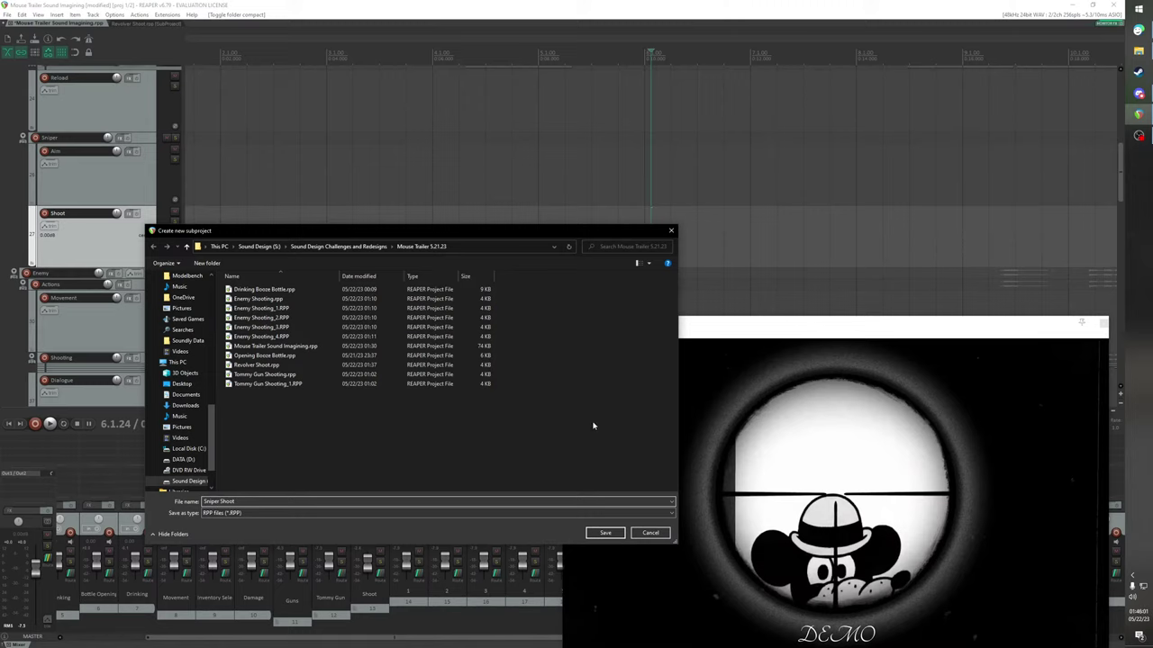
{"action": "key", "text": "Return"}
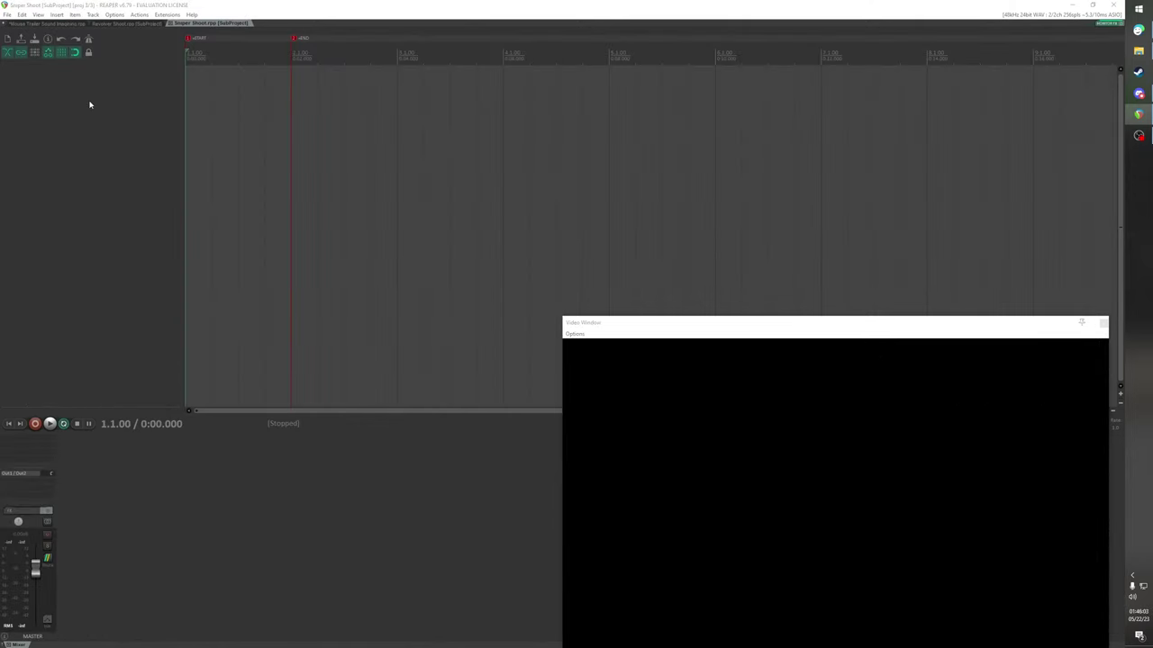
Close the Revolver Shoot subproject and add an empty track to the Sniper Shoot subproject
{"action": "left_click", "coordinate": [134, 24]}
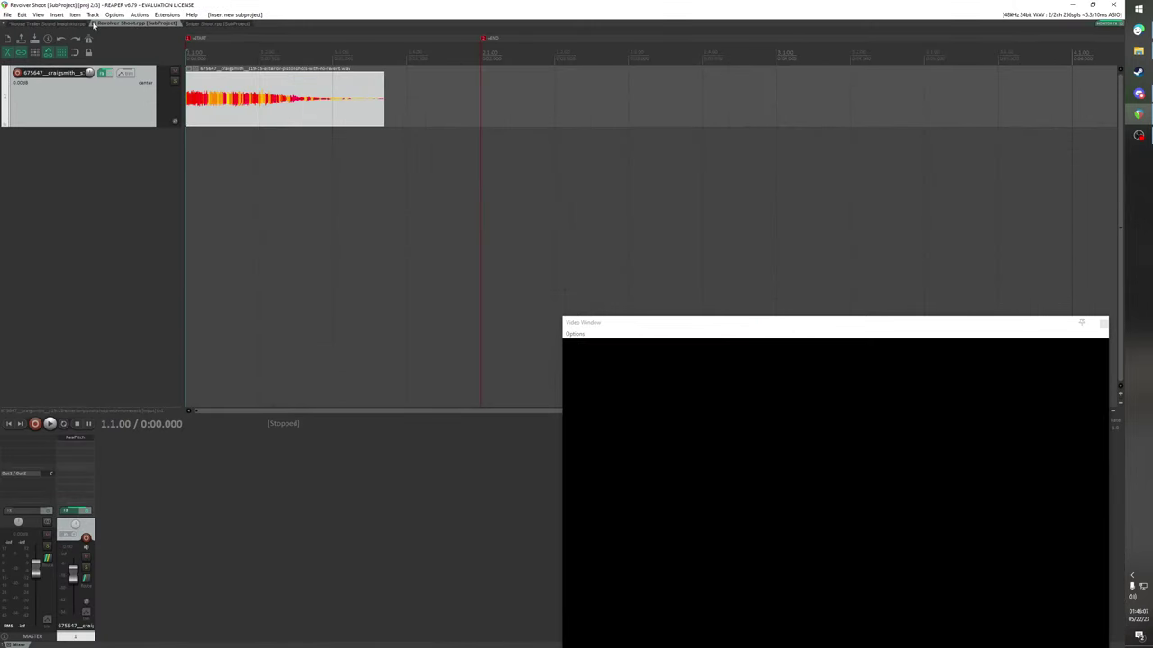
{"action": "left_click", "coordinate": [92, 25]}
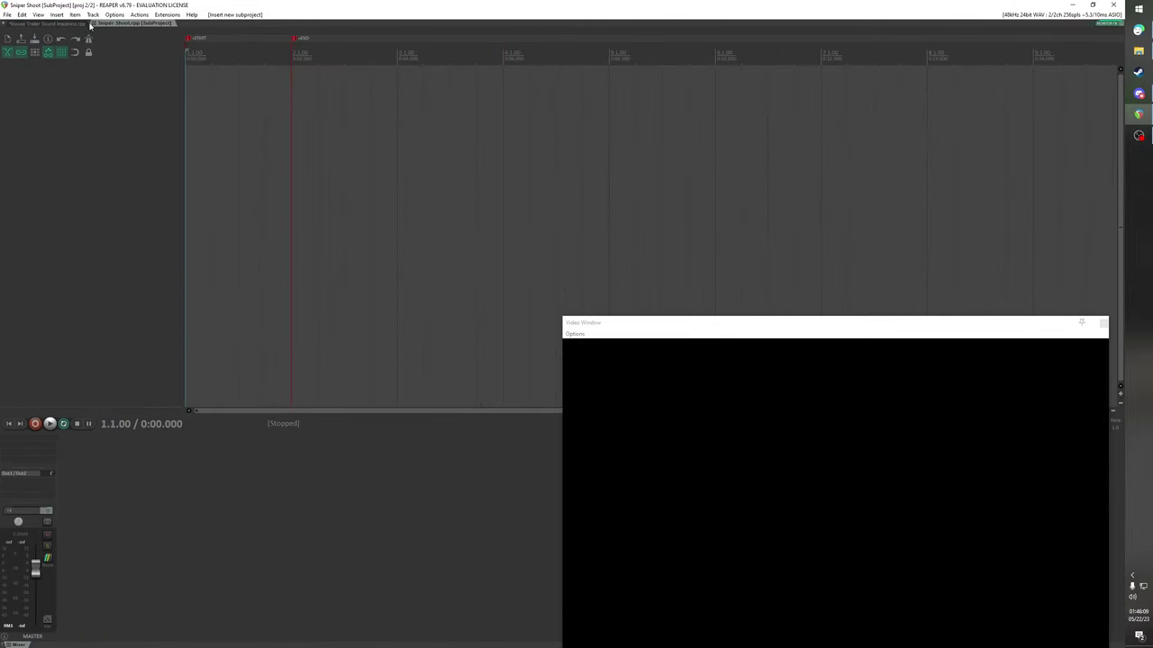
{"action": "double_click", "coordinate": [62, 106]}
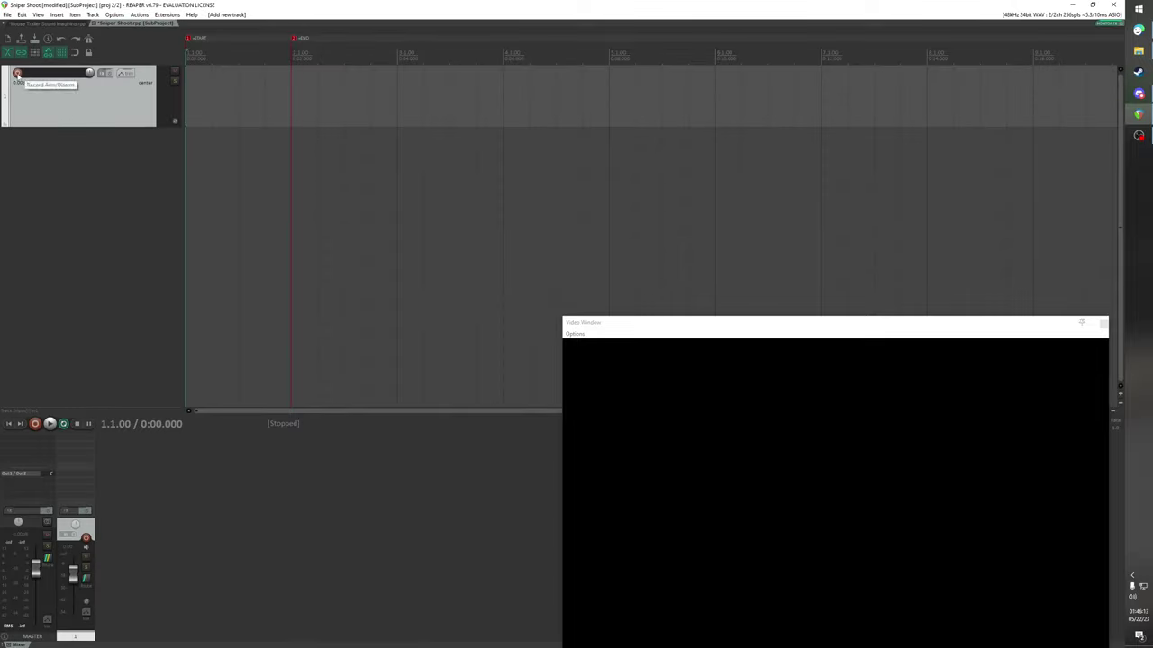
{"action": "left_click", "coordinate": [112, 73]}
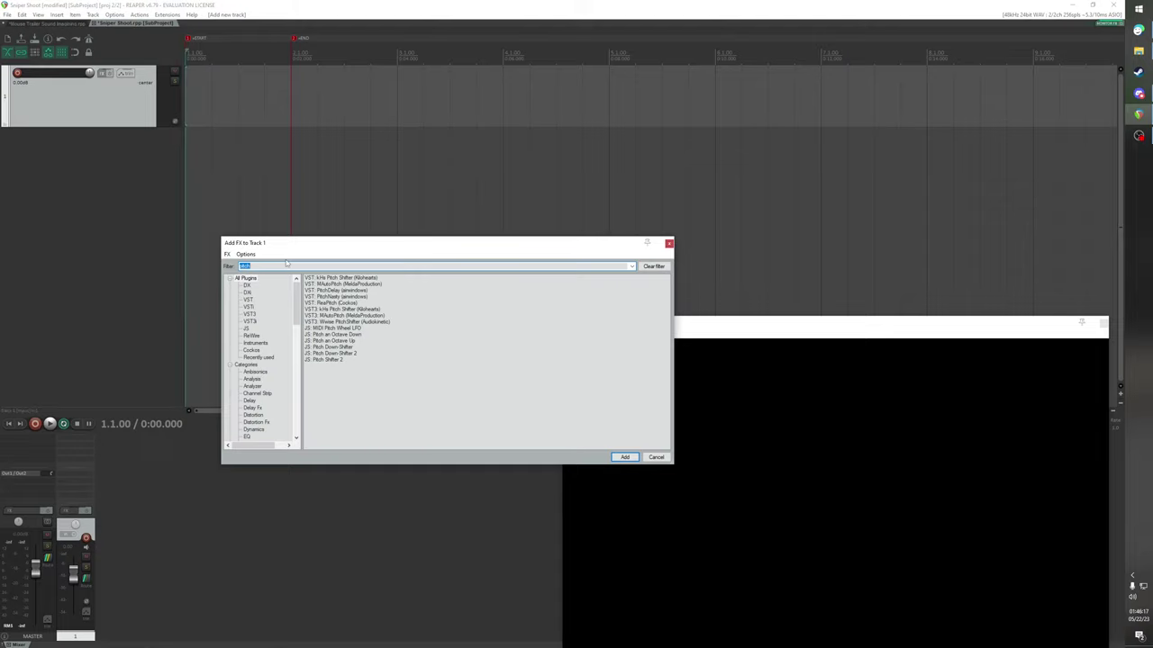
{"action": "left_click", "coordinate": [656, 458]}
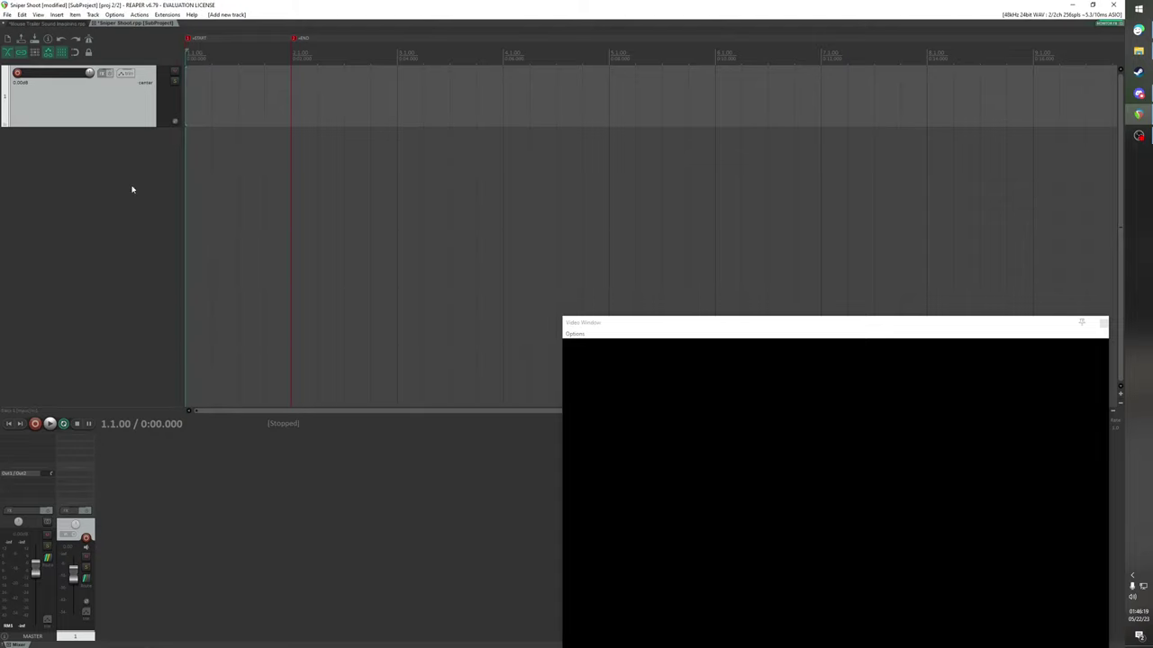
Open the Media Explorer and browse from vintage-guns-2 to the sse-vintage-guns-1 folder in Sunset Editorial
{"action": "key", "text": "ctrl+alt+x"}
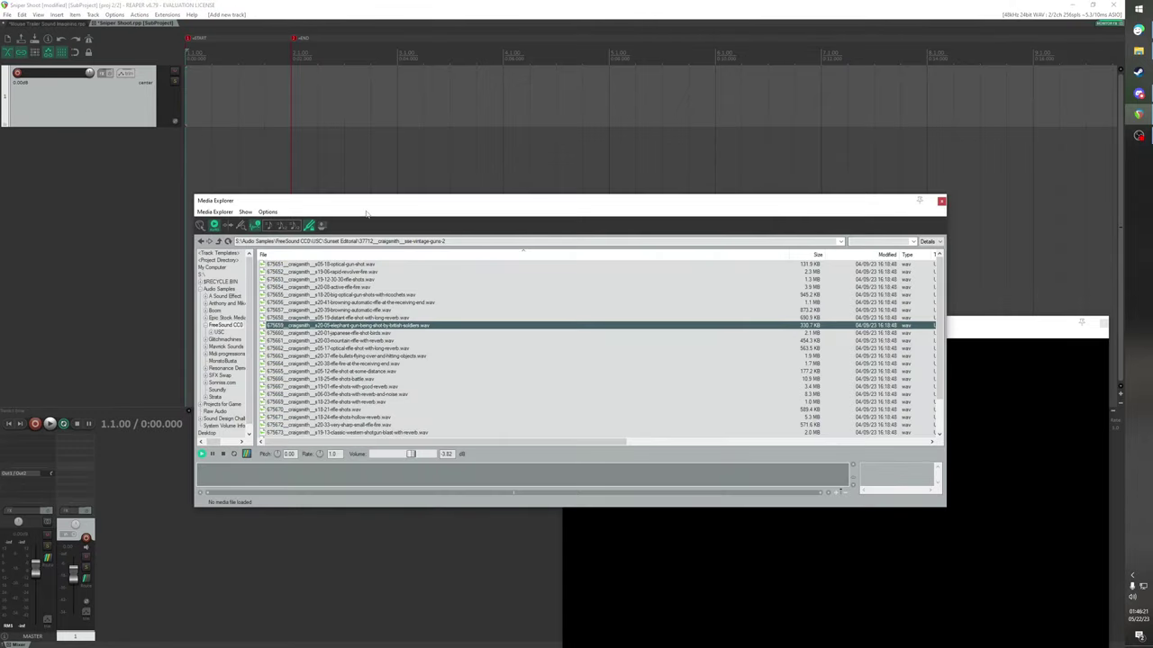
{"action": "left_click", "coordinate": [219, 242]}
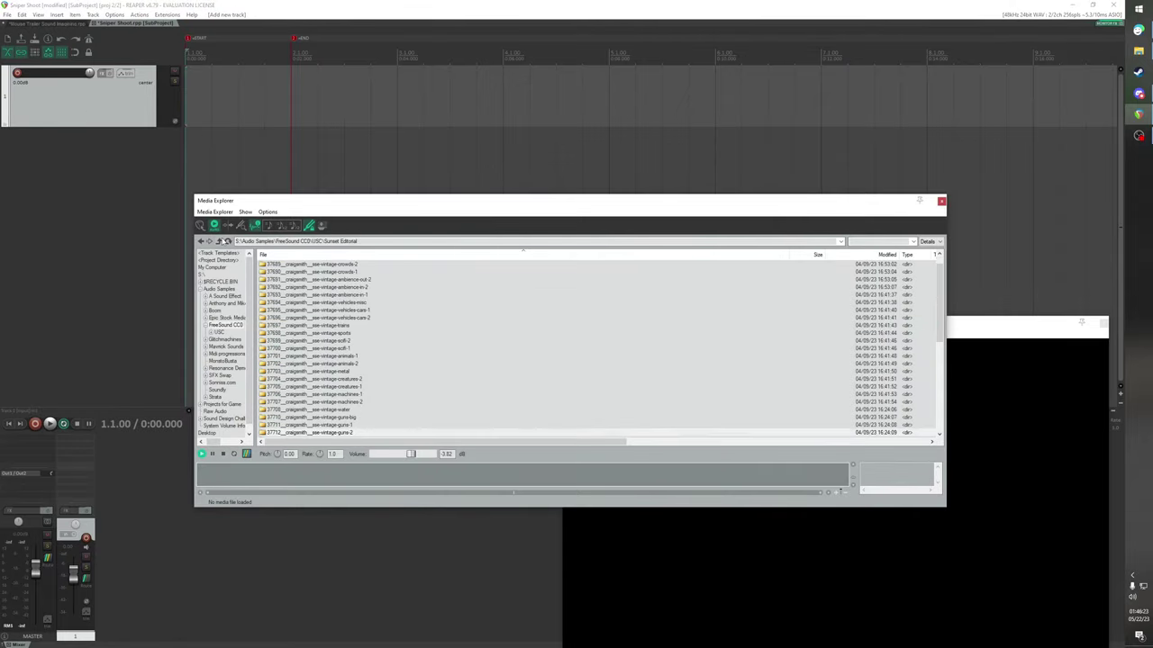
{"action": "double_click", "coordinate": [351, 425]}
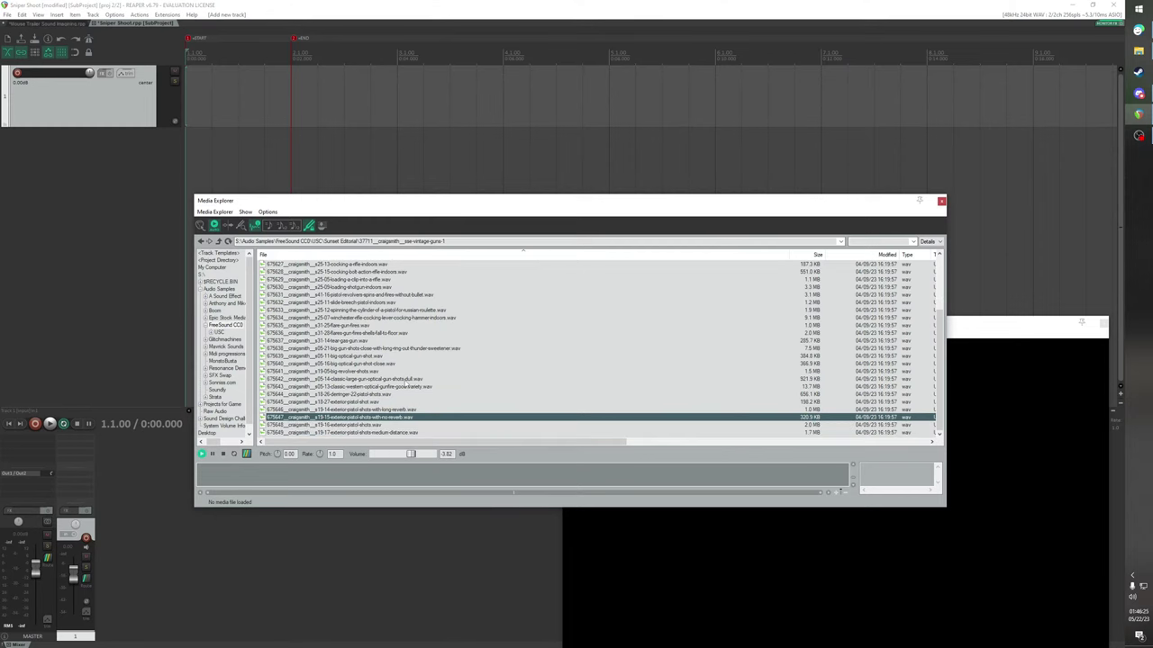
Audition the x31-14 tear-gas-gun sample, insert it on the empty track at the project start and close the Media Explorer
{"action": "left_click", "coordinate": [360, 341]}
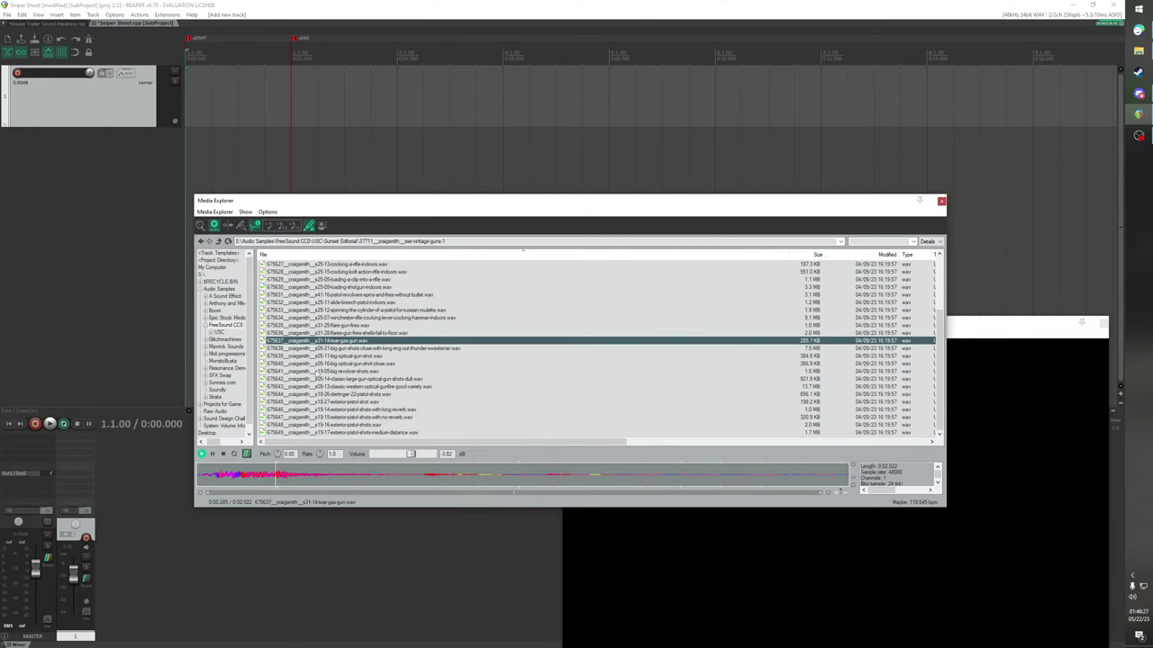
{"action": "double_click", "coordinate": [342, 342]}
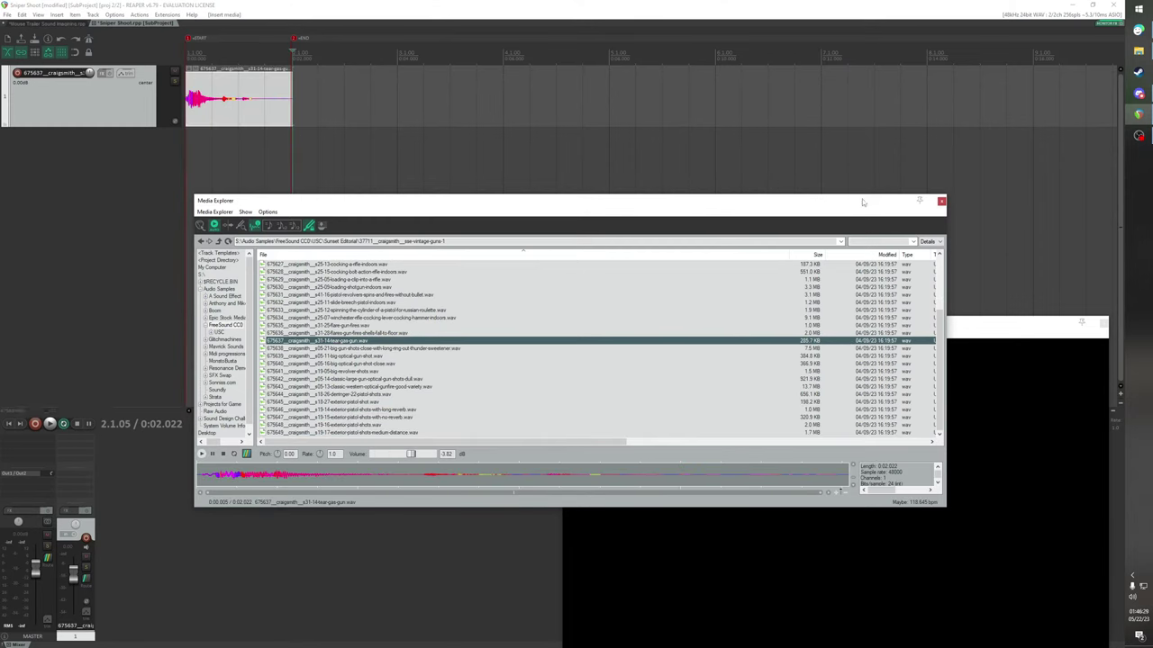
{"action": "left_click", "coordinate": [941, 202]}
Play back the inserted tear-gas-gun clip several times in the Sniper Shoot subproject
{"action": "key", "text": "space"}
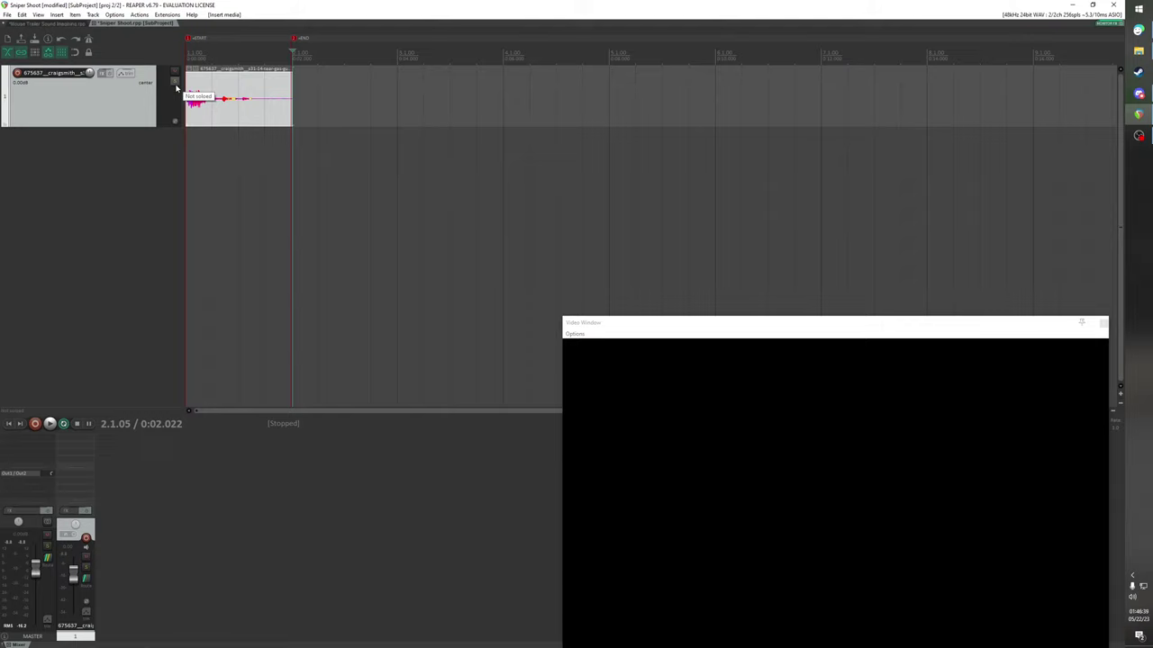
{"action": "key", "text": "space"}
{"action": "key", "text": "space"}
{"action": "key", "text": "space"}
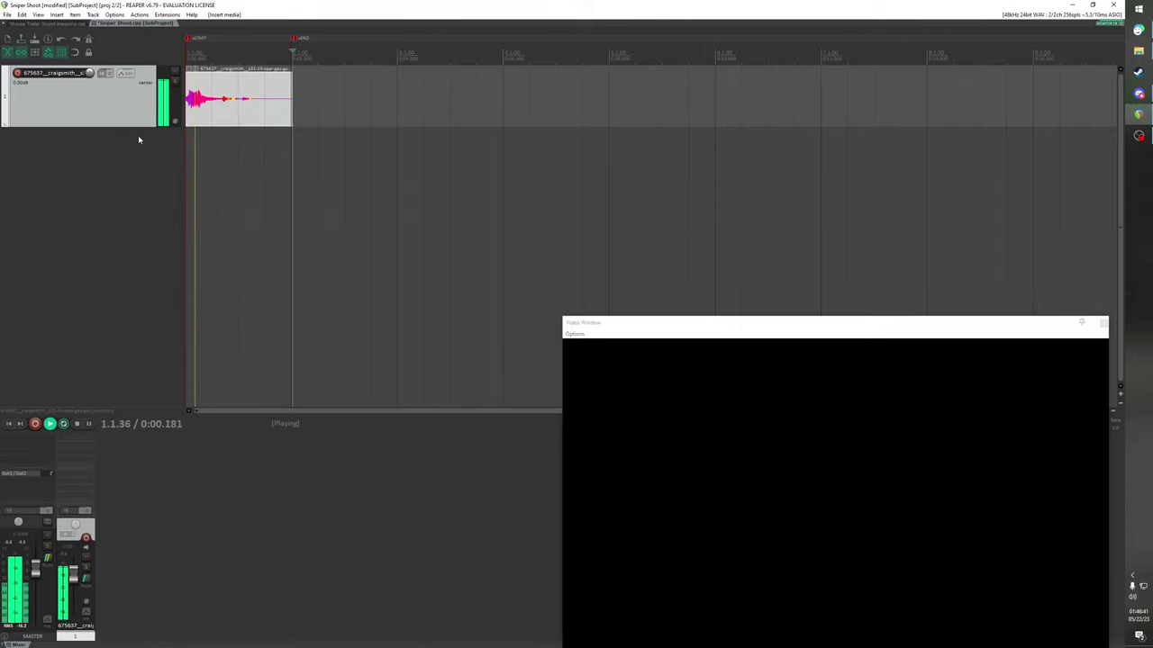
{"action": "key", "text": "space"}
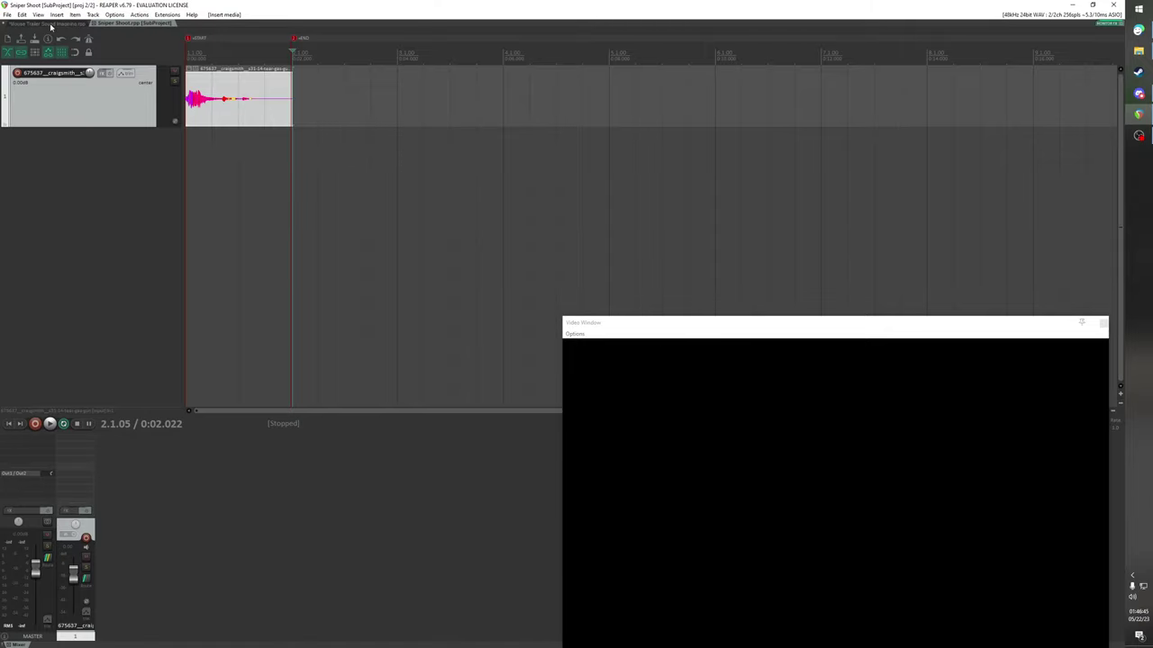
Go to the Mouse Trailer project and play the Sniper Shoot item against the scoped shot in the video twice
{"action": "left_click", "coordinate": [50, 24]}
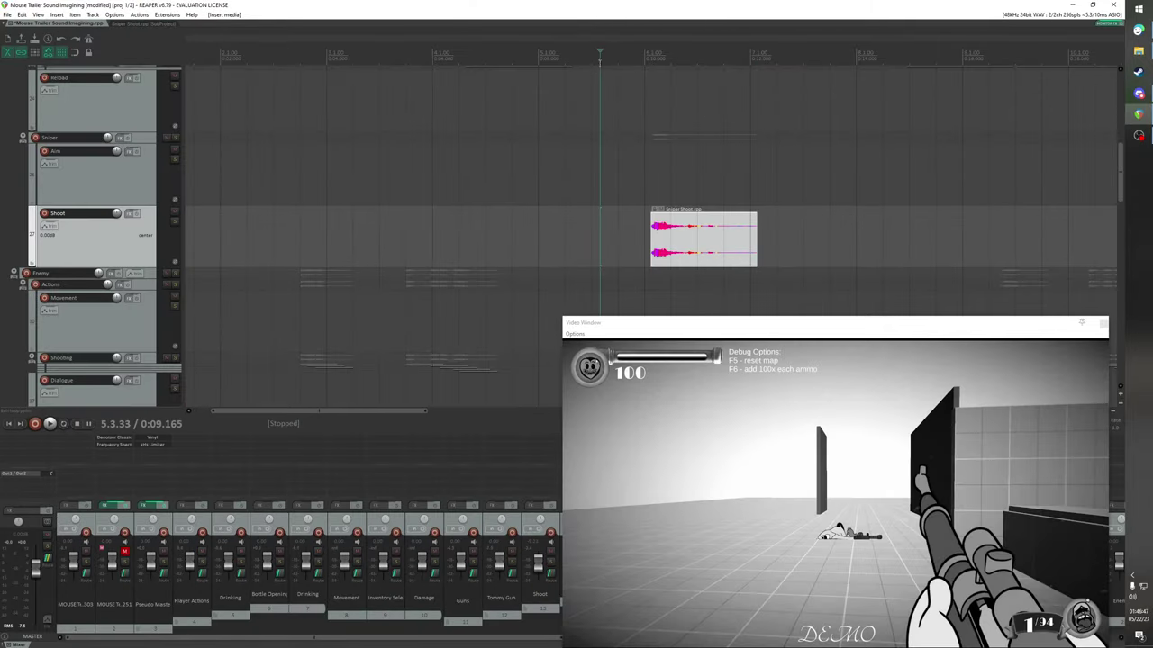
{"action": "key", "text": "space"}
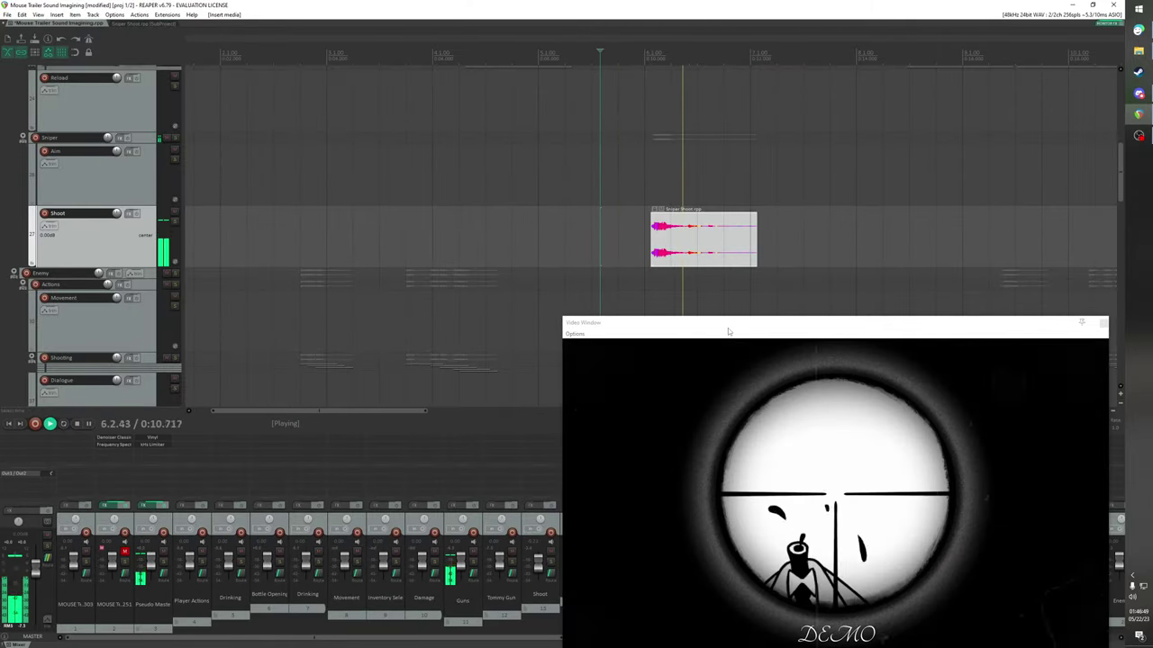
{"action": "key", "text": "space"}
{"action": "left_click", "coordinate": [158, 23]}
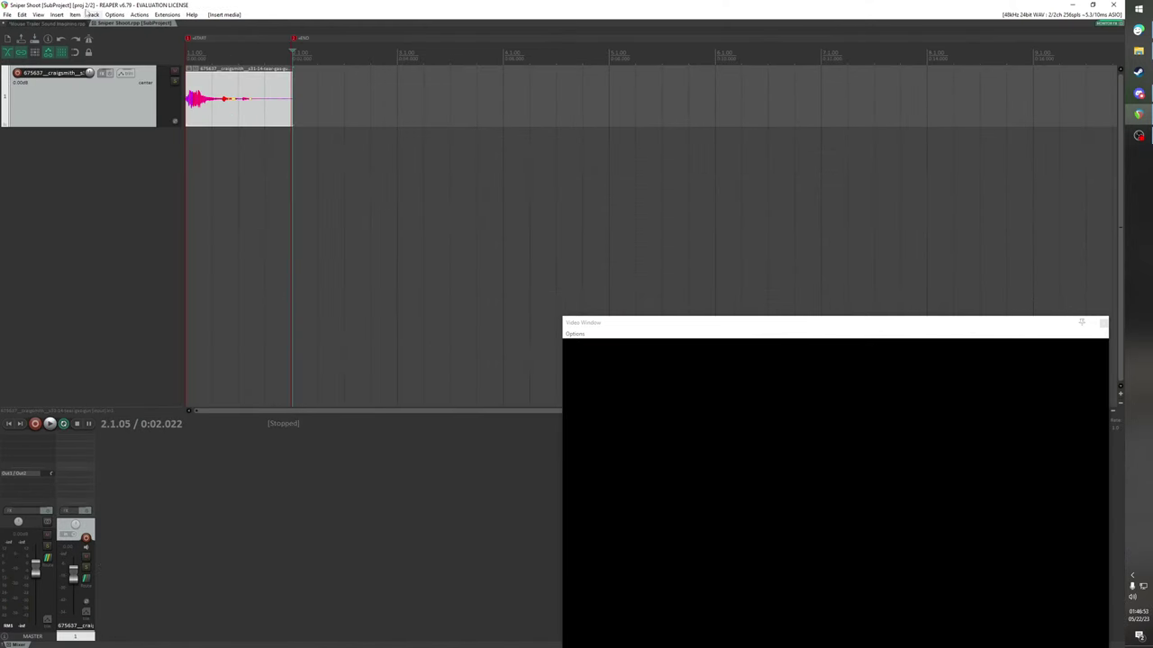
{"action": "left_click", "coordinate": [54, 24]}
{"action": "key", "text": "space"}
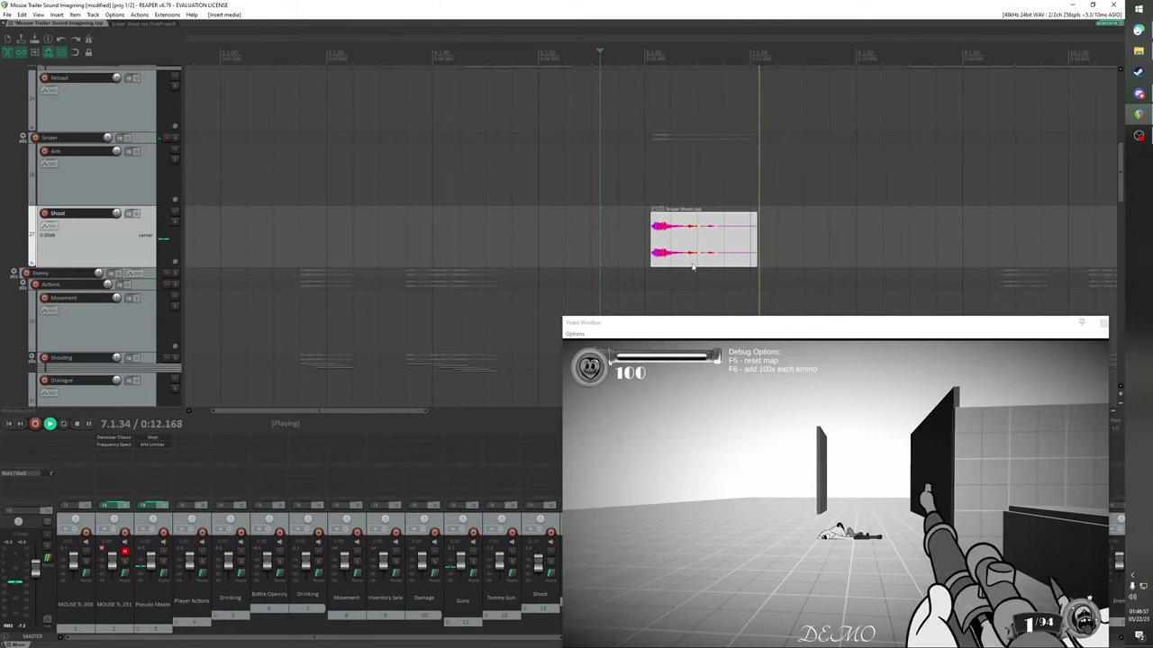
{"action": "key", "text": "space"}
Return to the Sniper Shoot subproject and trim the tear-gas-gun clip's tail to just past 1.2.36, before its second burst
{"action": "left_click", "coordinate": [134, 25]}
{"action": "key", "text": "space"}
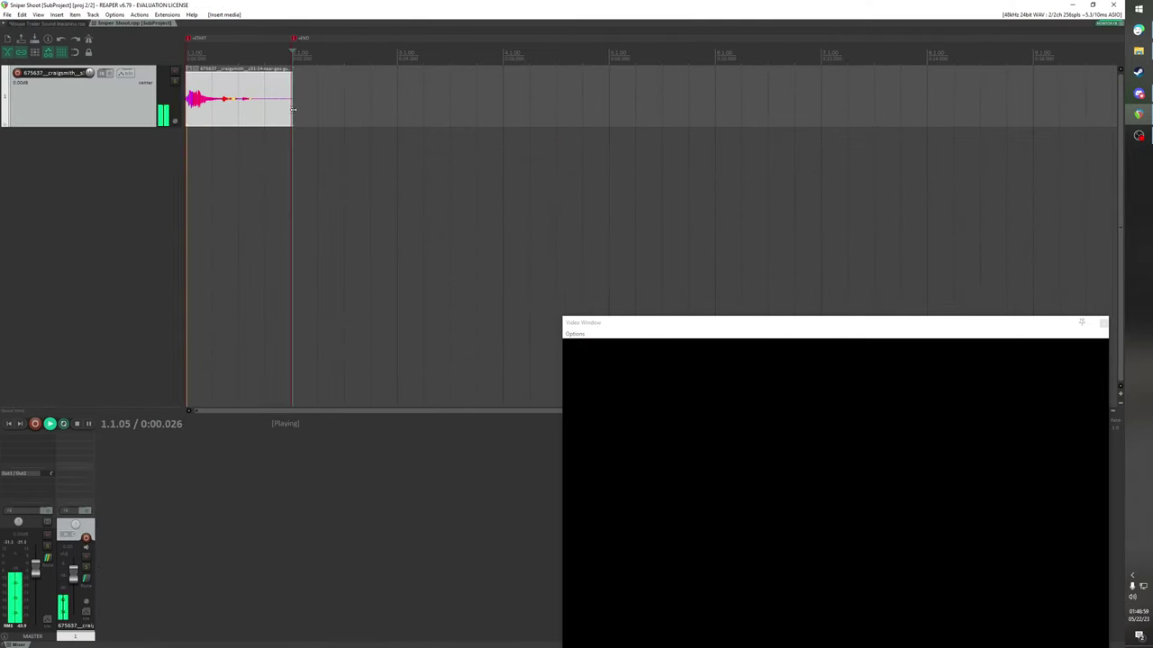
{"action": "key", "text": "space"}
{"action": "left_click", "coordinate": [220, 107]}
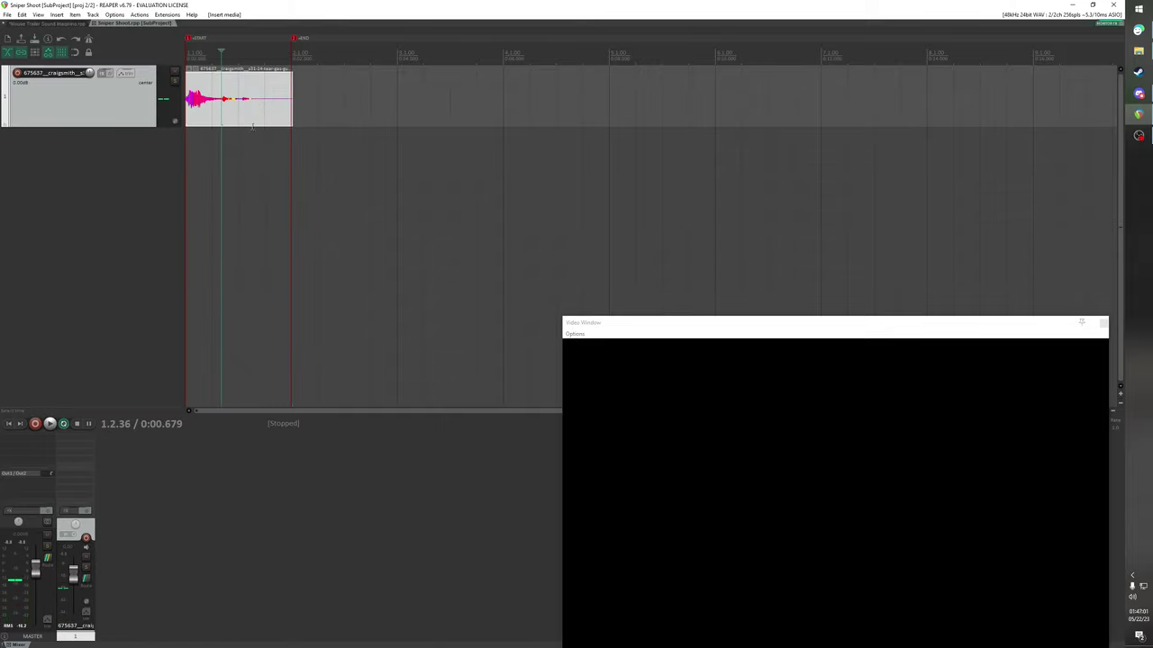
{"action": "scroll", "coordinate": [252, 127], "scroll_direction": "up", "scroll_amount": 5}
{"action": "key", "text": "space"}
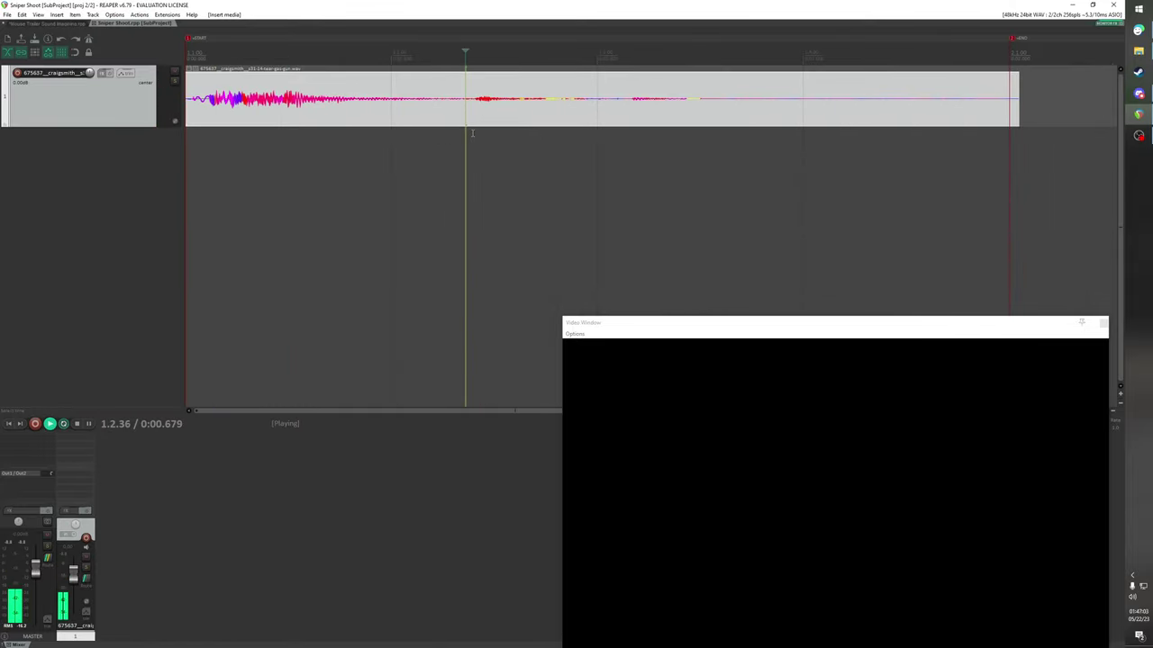
{"action": "key", "text": "space"}
{"action": "key", "text": "space"}
{"action": "key", "text": "space"}
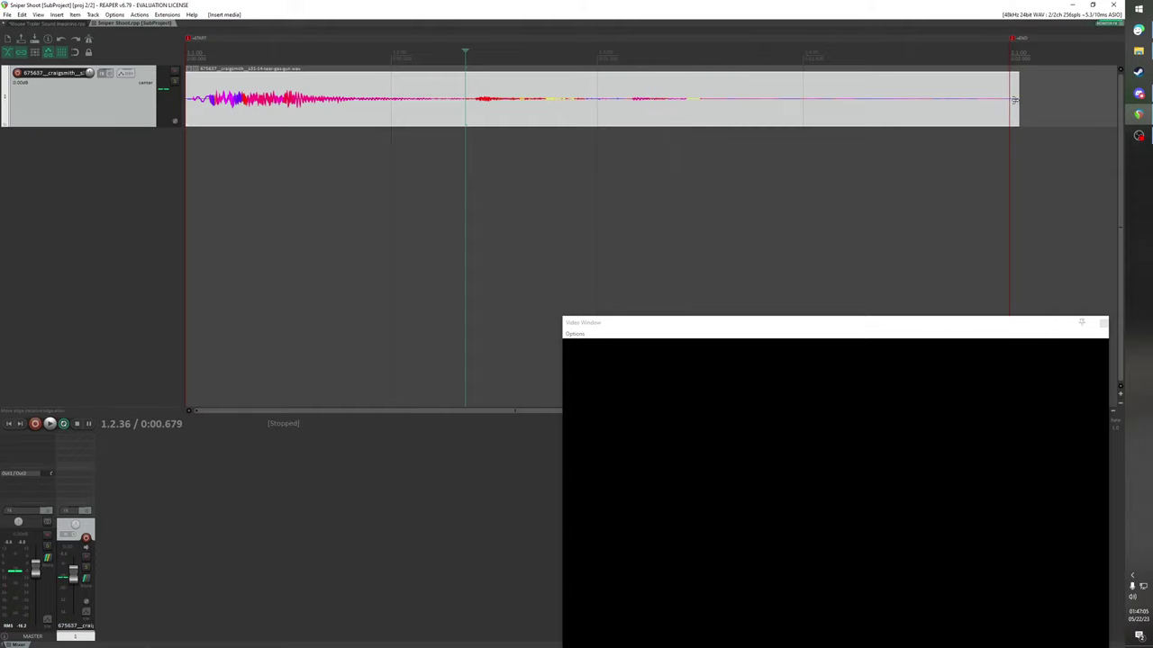
{"action": "left_click_drag", "start_coordinate": [1015, 100], "coordinate": [478, 112]}
{"action": "scroll", "coordinate": [480, 113], "scroll_direction": "down", "scroll_amount": 3}
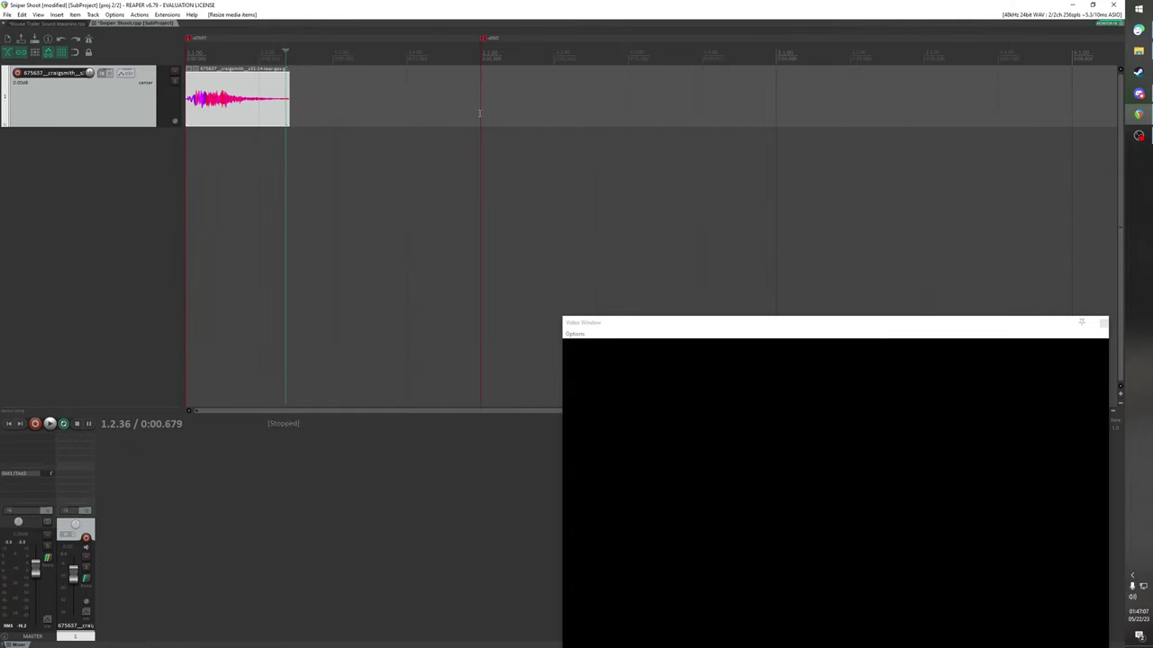
Play the trimmed tear-gas-gun clip from the start and add a curved fade-out over its last part
{"action": "key", "text": "Home"}
{"action": "key", "text": "space"}
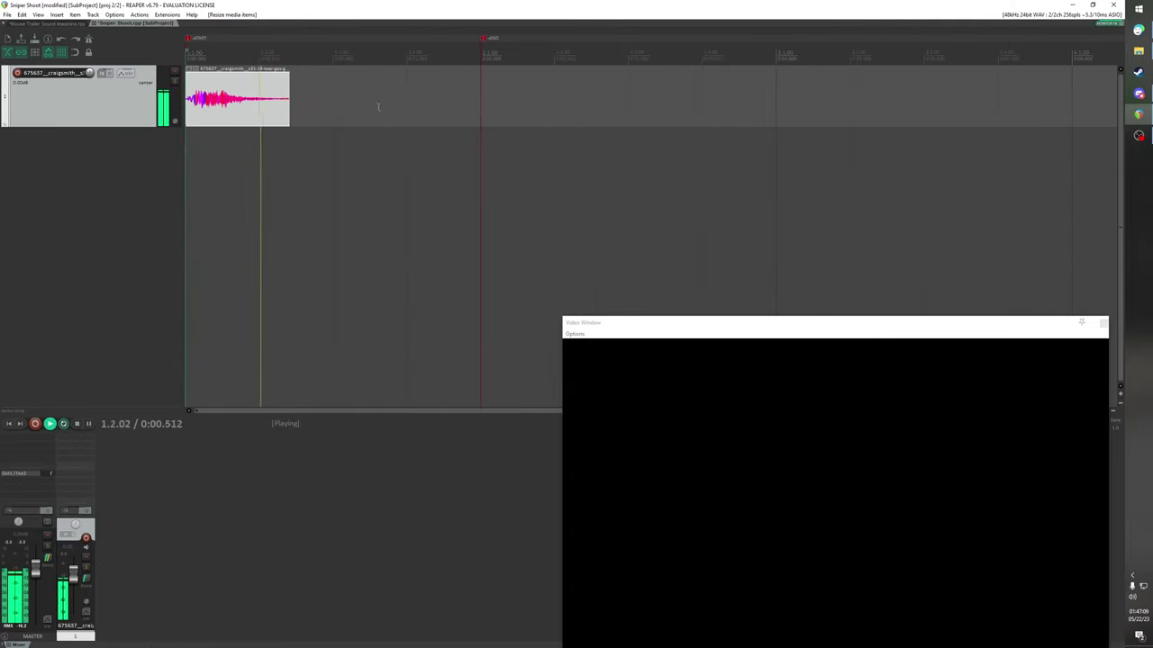
{"action": "key", "text": "space"}
{"action": "left_click_drag", "start_coordinate": [290, 78], "coordinate": [259, 81]}
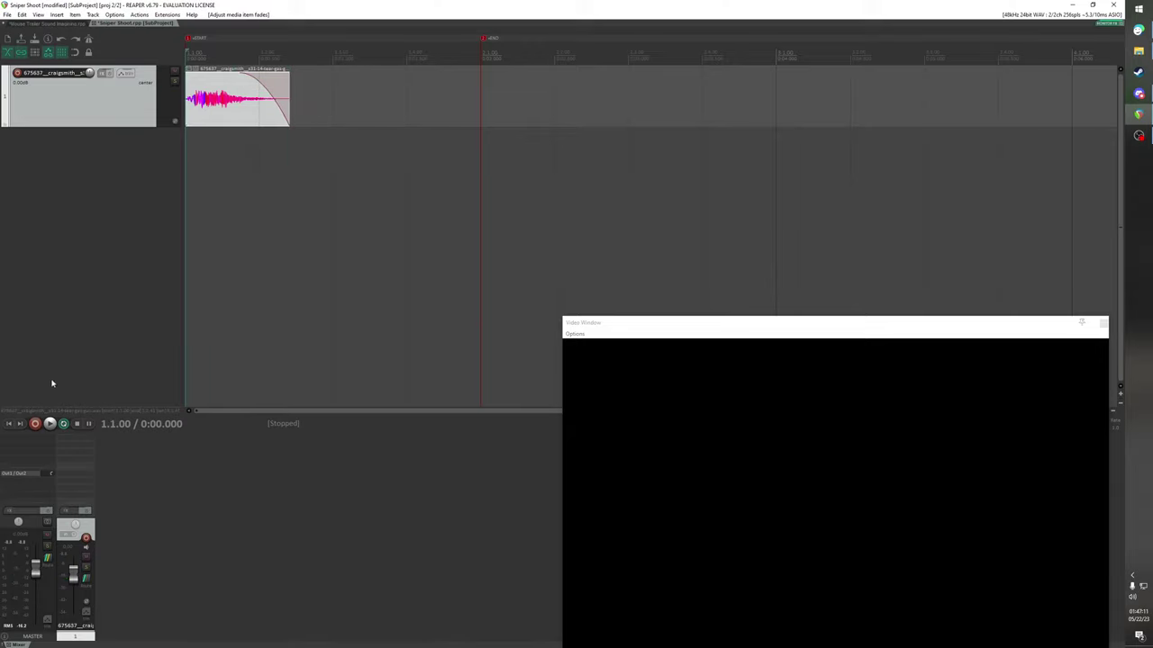
{"action": "key", "text": "space"}
{"action": "key", "text": "space"}
Add a second track below the tear-gas-gun track and bring up the vintage-guns-1 samples from the start of the list
{"action": "left_click", "coordinate": [53, 169]}
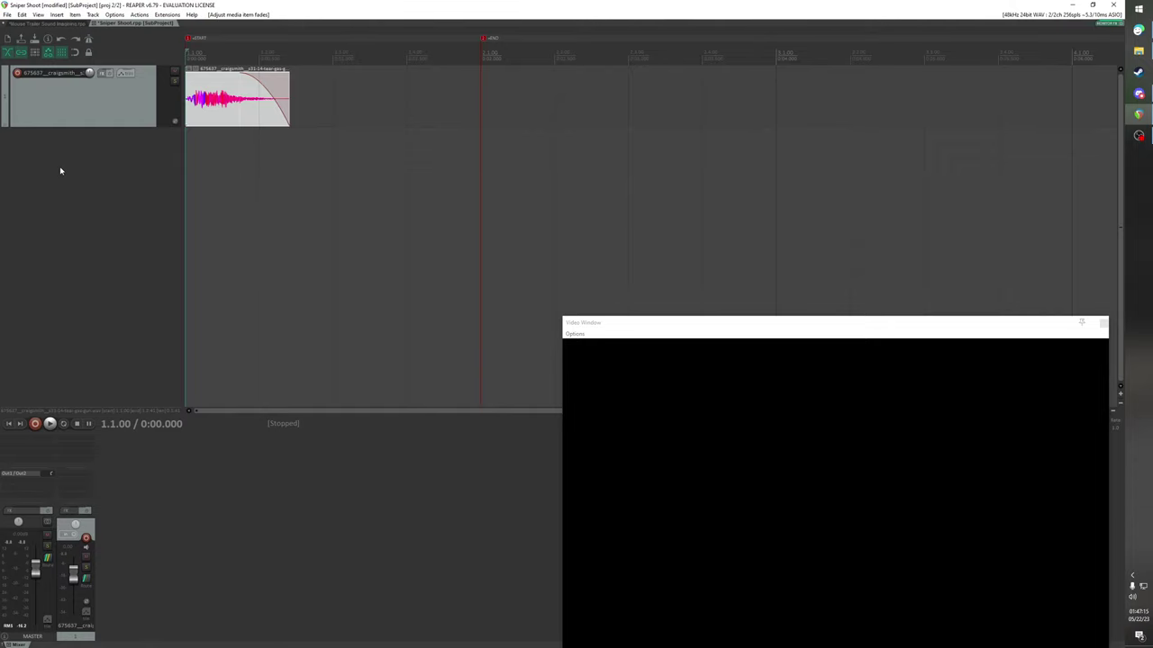
{"action": "double_click", "coordinate": [60, 171]}
{"action": "key", "text": "ctrl+alt+x"}
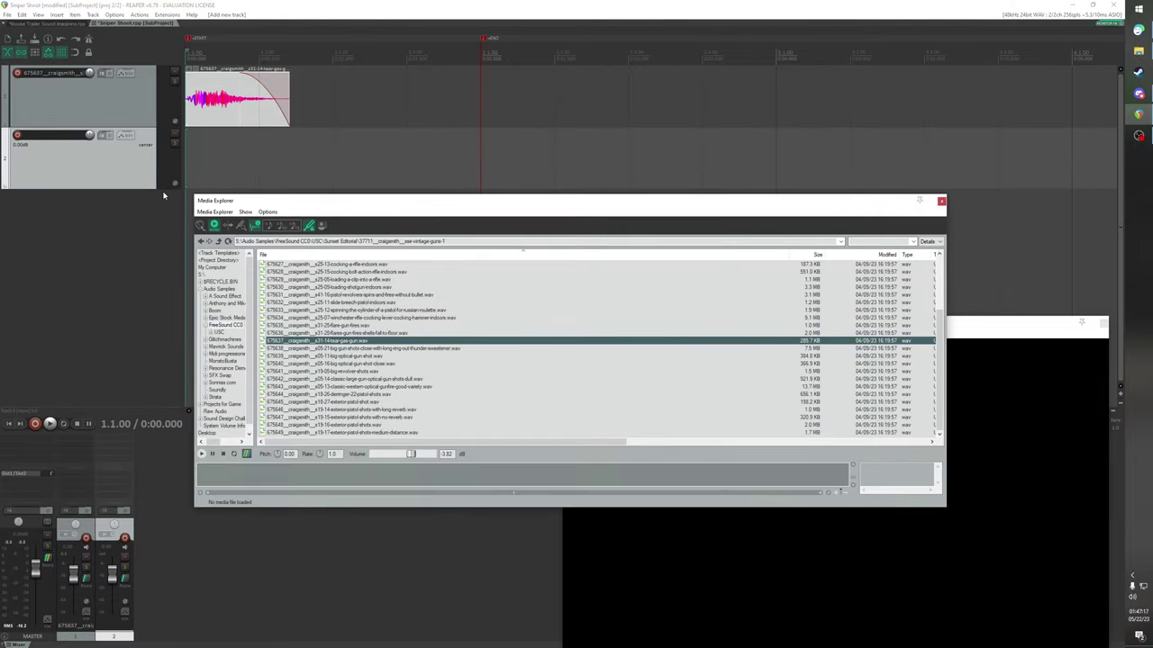
{"action": "left_click", "coordinate": [126, 189]}
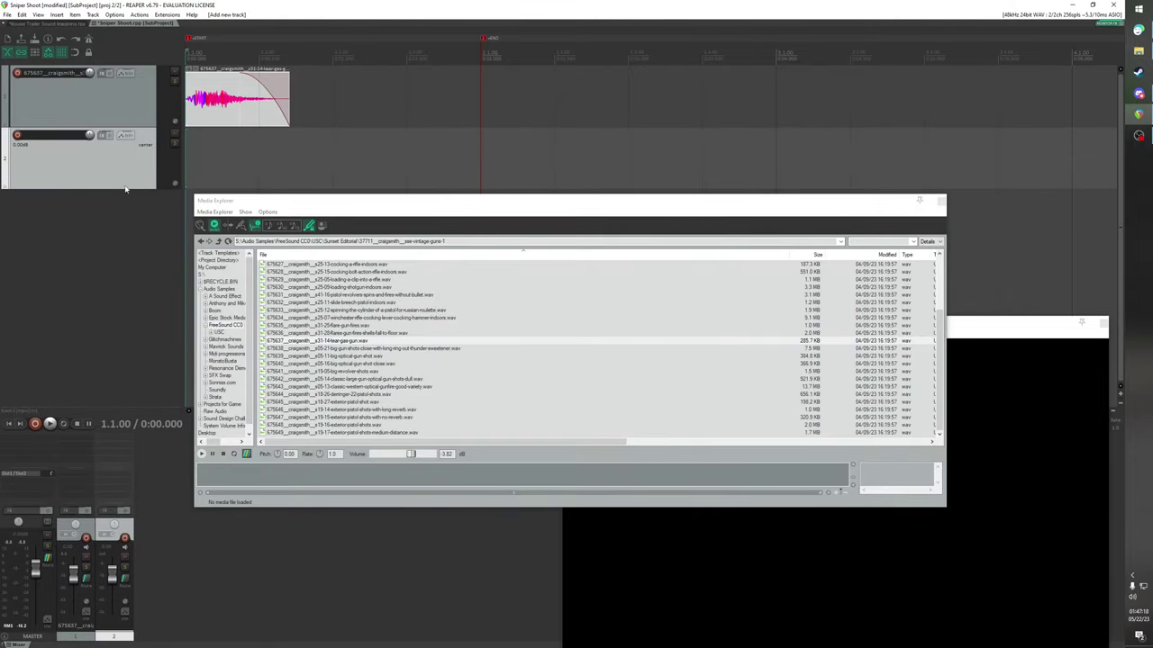
{"action": "left_click", "coordinate": [356, 334]}
{"action": "scroll", "coordinate": [356, 296], "scroll_direction": "up", "scroll_amount": 3}
Audition the flintlock, gatling gun and musket samples in the vintage-guns-1 folder
{"action": "left_click", "coordinate": [347, 267]}
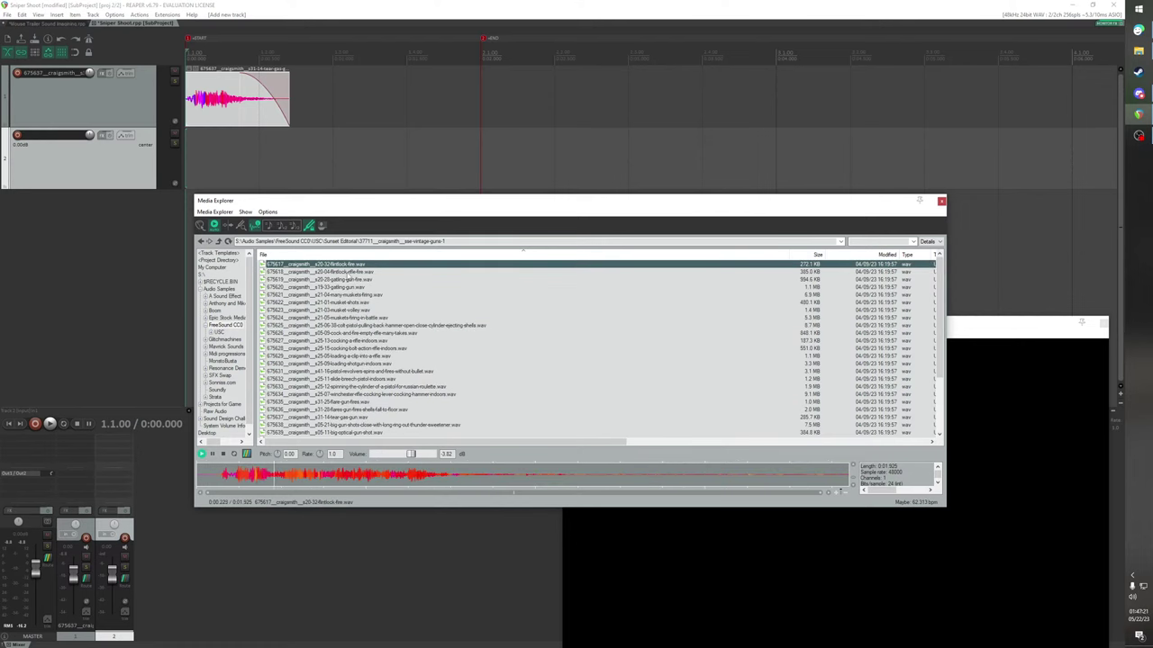
{"action": "left_click", "coordinate": [349, 273]}
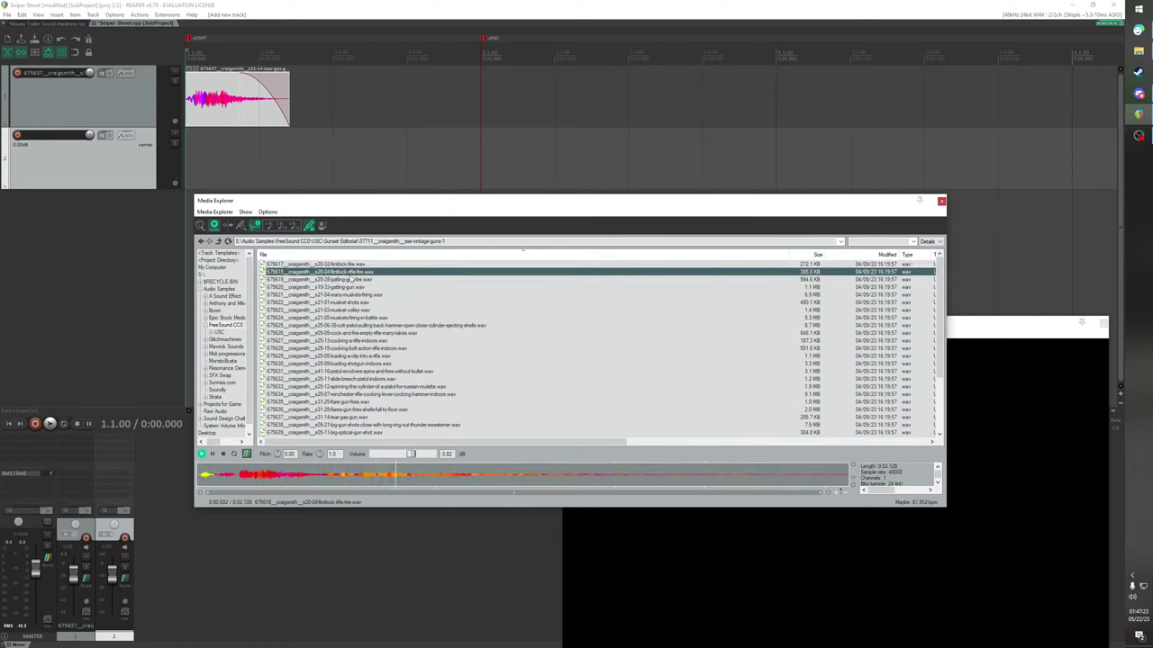
{"action": "left_click", "coordinate": [350, 280]}
{"action": "left_click", "coordinate": [354, 289]}
{"action": "left_click", "coordinate": [356, 310]}
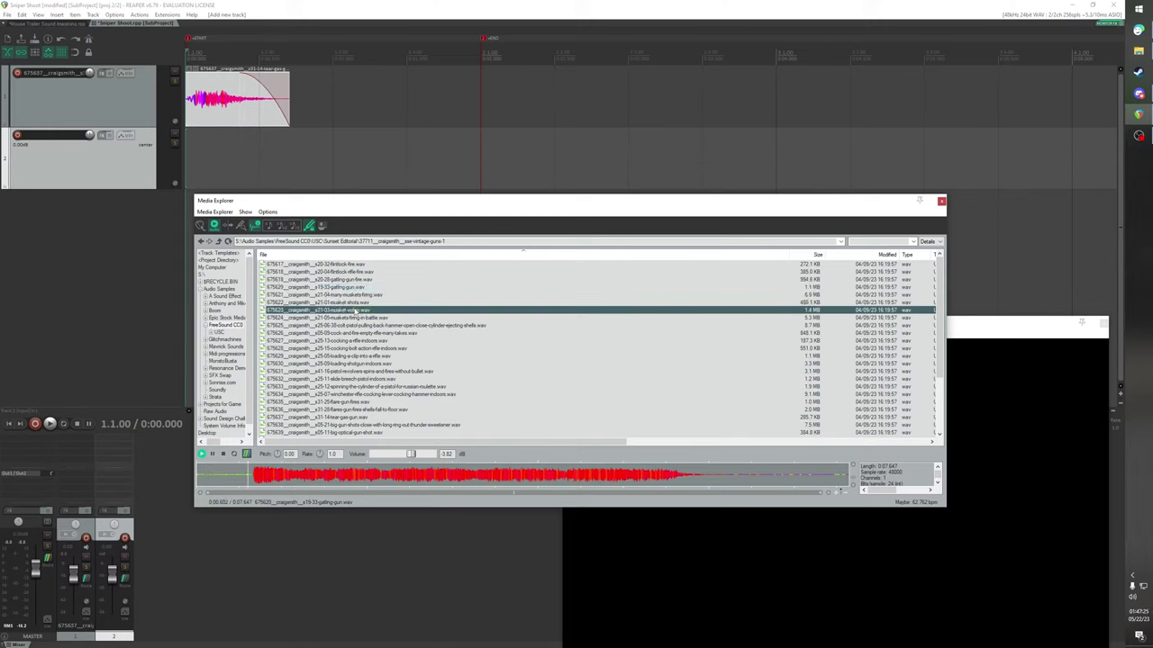
{"action": "left_click", "coordinate": [355, 303]}
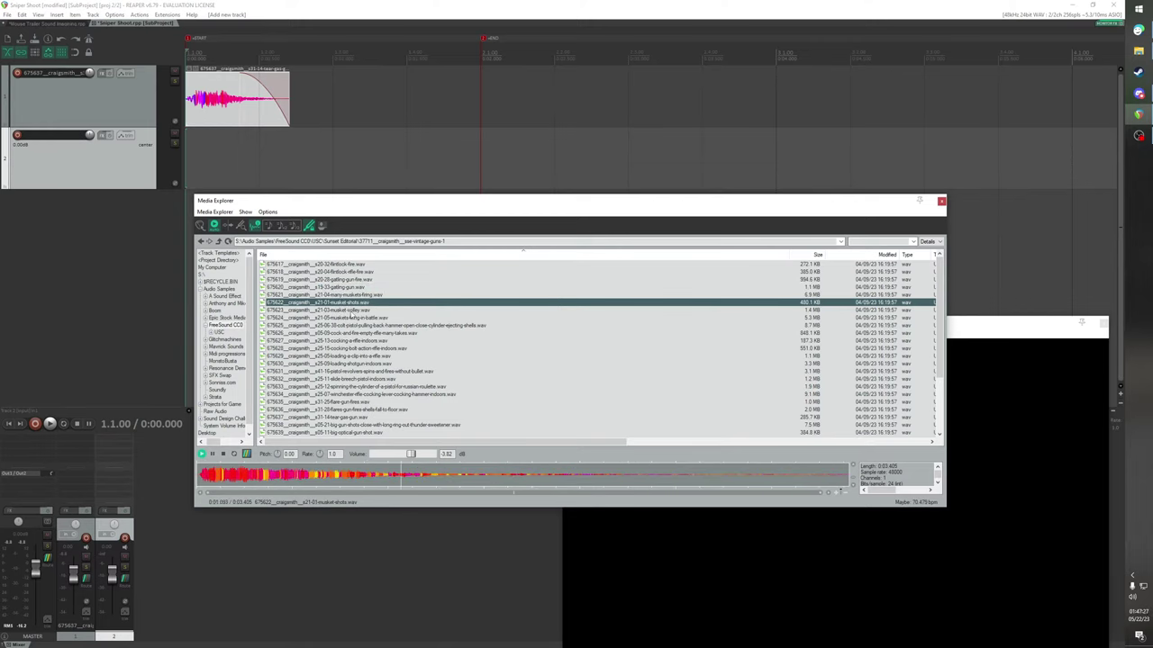
{"action": "left_click", "coordinate": [350, 312]}
{"action": "left_click", "coordinate": [348, 294]}
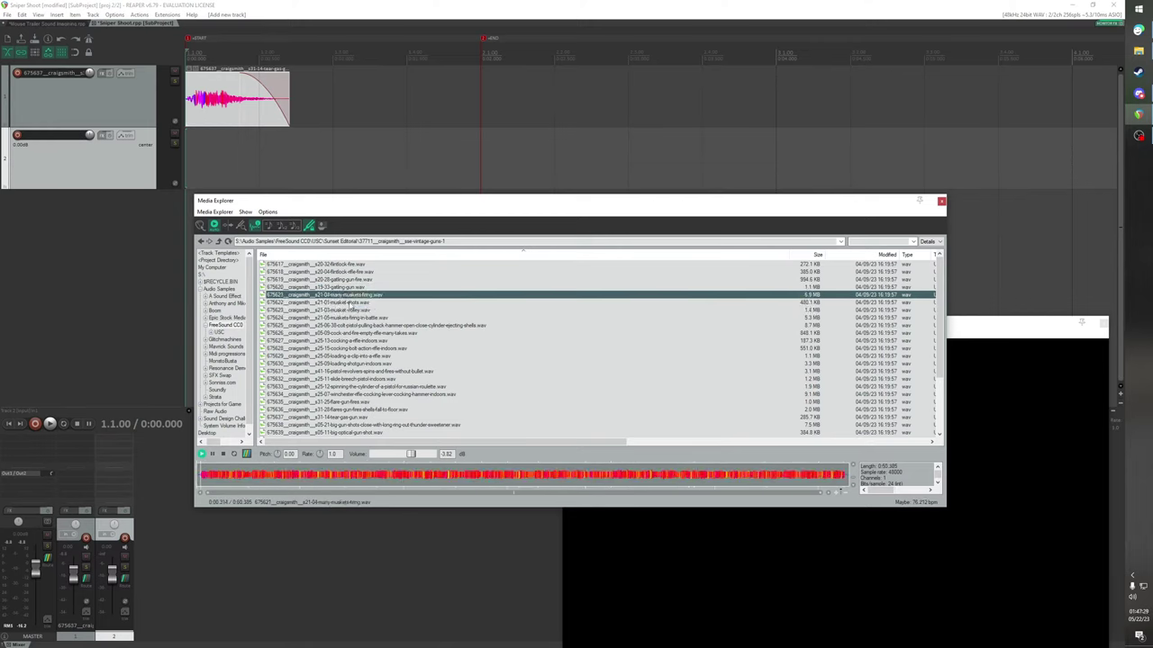
Insert the x21-01 musket-shots sample on the second track at the project start and close the Media Explorer
{"action": "left_click", "coordinate": [350, 302]}
{"action": "double_click", "coordinate": [350, 305]}
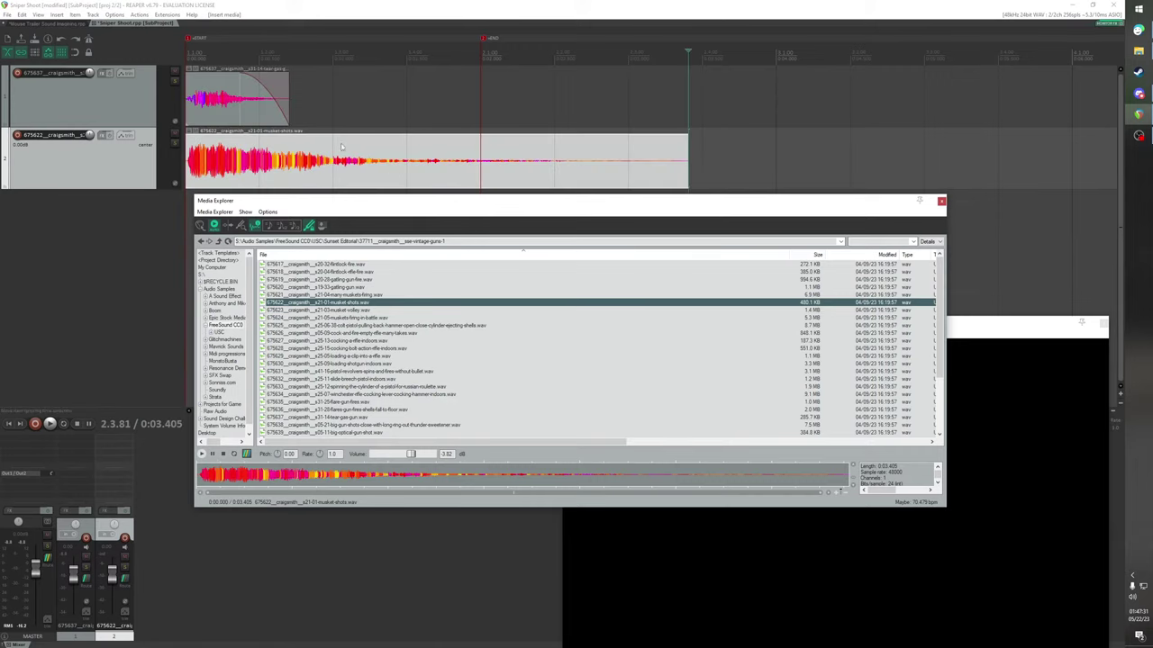
{"action": "left_click", "coordinate": [941, 202]}
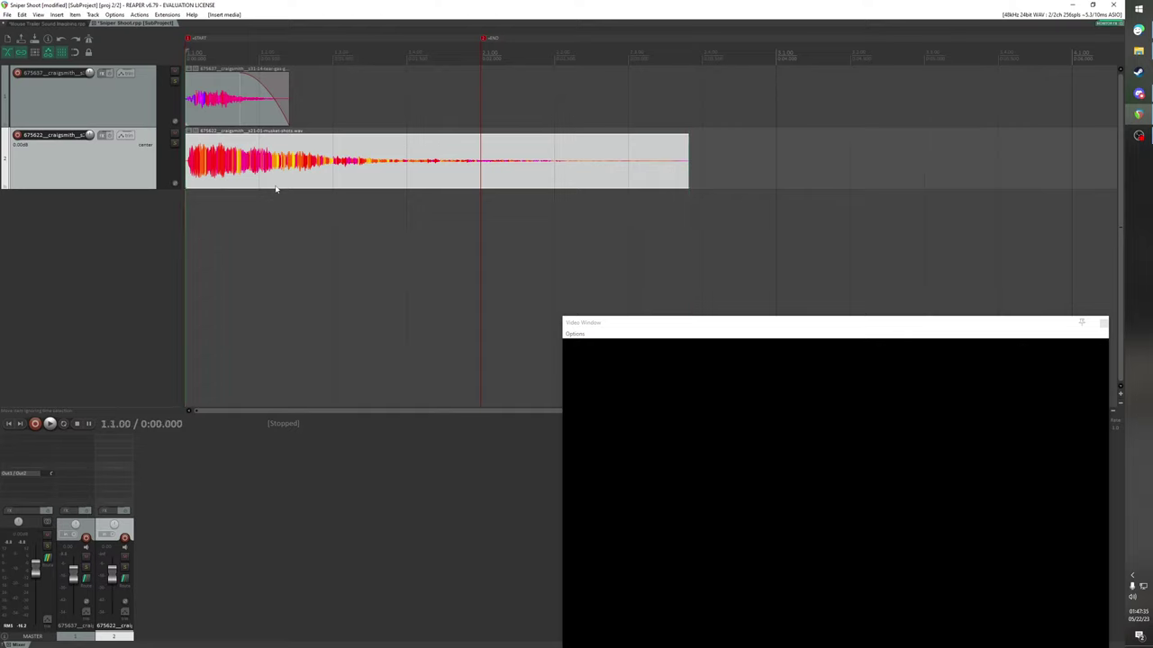
Play the two gunshot layers together, and compare them with the musket-shots track muted
{"action": "key", "text": "space"}
{"action": "key", "text": "space"}
{"action": "scroll", "coordinate": [276, 188], "scroll_direction": "down", "scroll_amount": 2}
{"action": "key", "text": "space"}
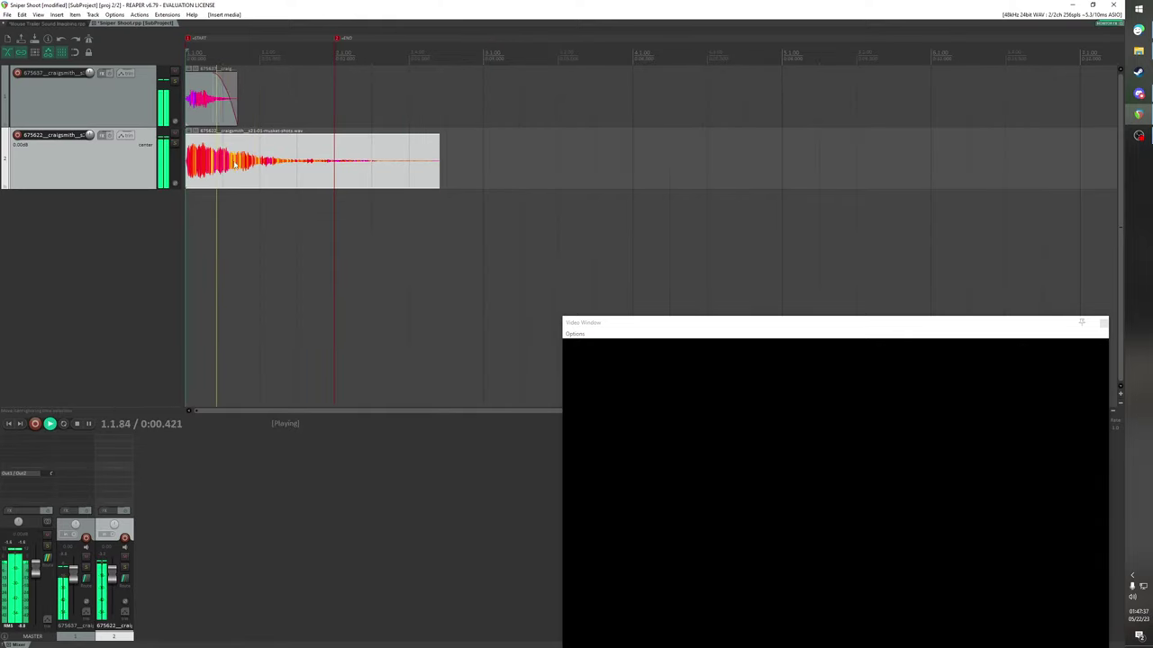
{"action": "key", "text": "space"}
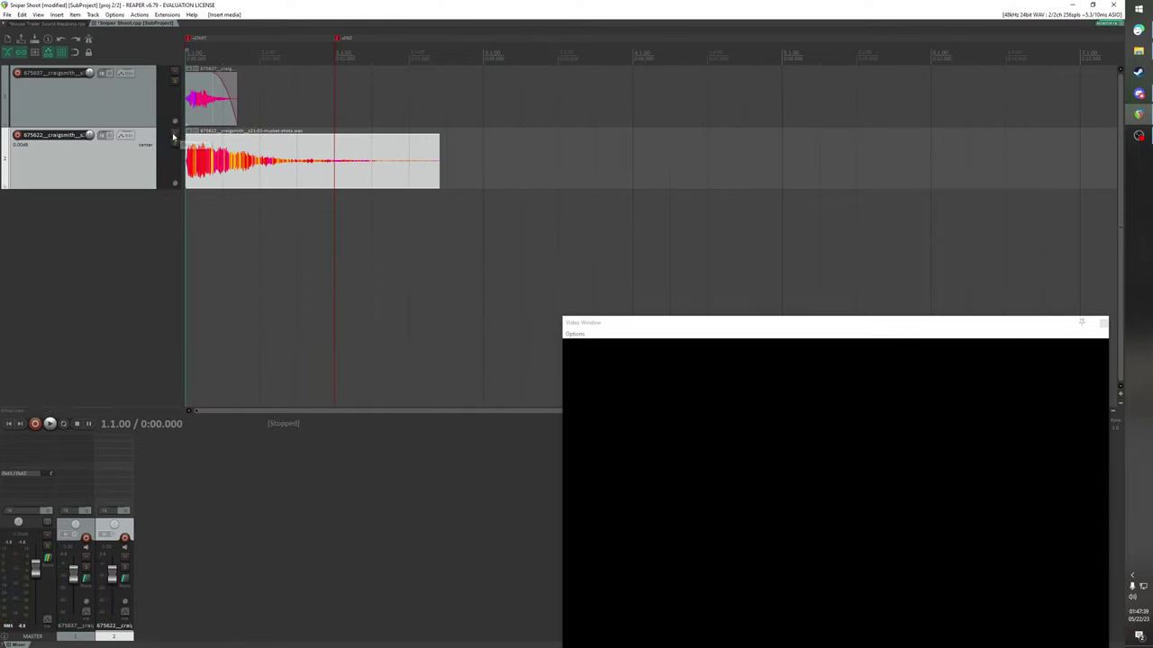
{"action": "left_click", "coordinate": [175, 135]}
{"action": "key", "text": "space"}
{"action": "key", "text": "space"}
{"action": "left_click", "coordinate": [175, 135]}
Lower the musket-shots clip's volume well below the tear-gas-gun layer and play the blend
{"action": "left_click_drag", "start_coordinate": [213, 133], "coordinate": [219, 174]}
{"action": "key", "text": "space"}
{"action": "key", "text": "space"}
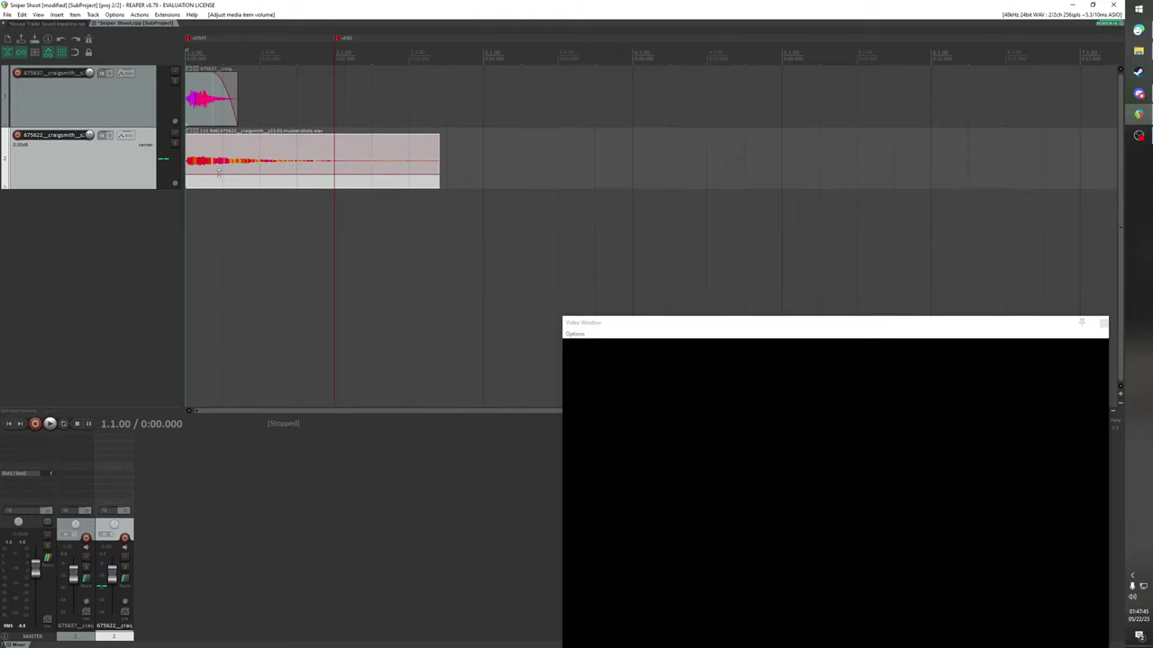
{"action": "key", "text": "space"}
{"action": "key", "text": "space"}
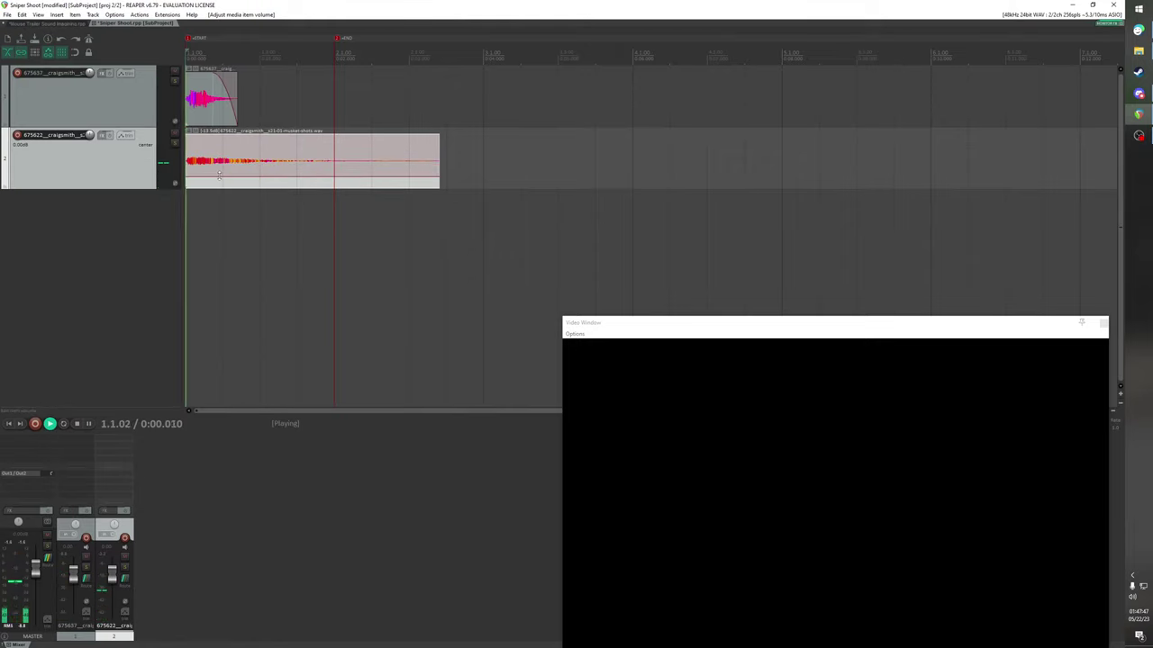
{"action": "key", "text": "space"}
Raise the musket-shots clip's volume again, add a curved fade-in of about half a second and play the blend
{"action": "left_click_drag", "start_coordinate": [218, 176], "coordinate": [264, 149]}
{"action": "key", "text": "space"}
{"action": "key", "text": "space"}
{"action": "key", "text": "space"}
{"action": "key", "text": "space"}
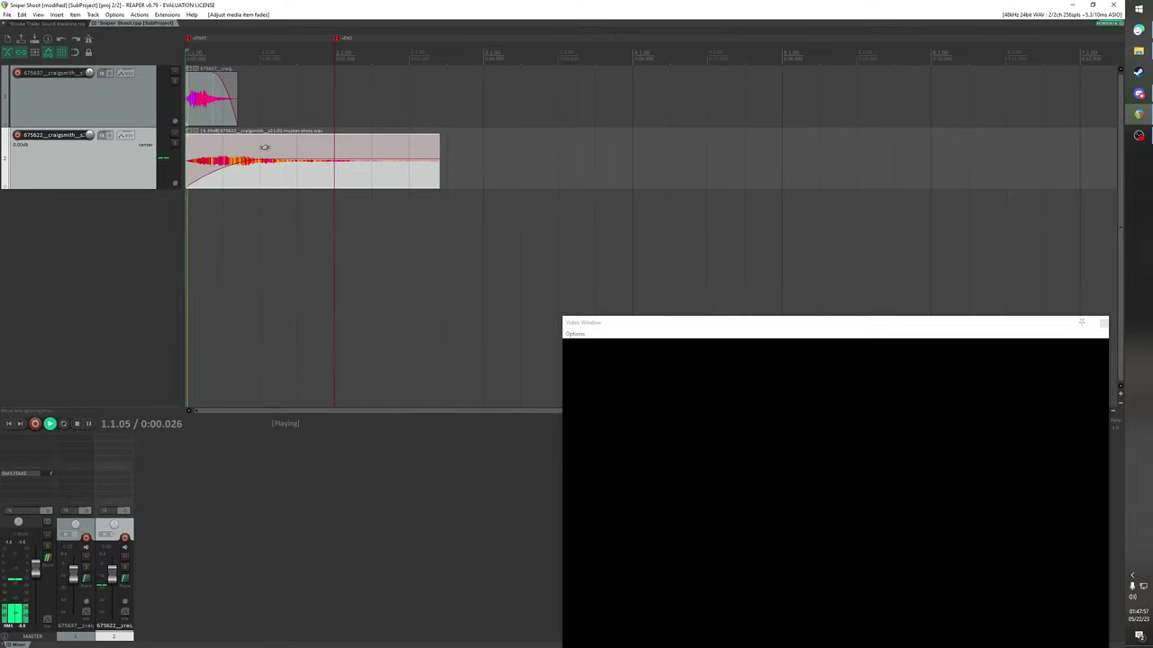
{"action": "key", "text": "space"}
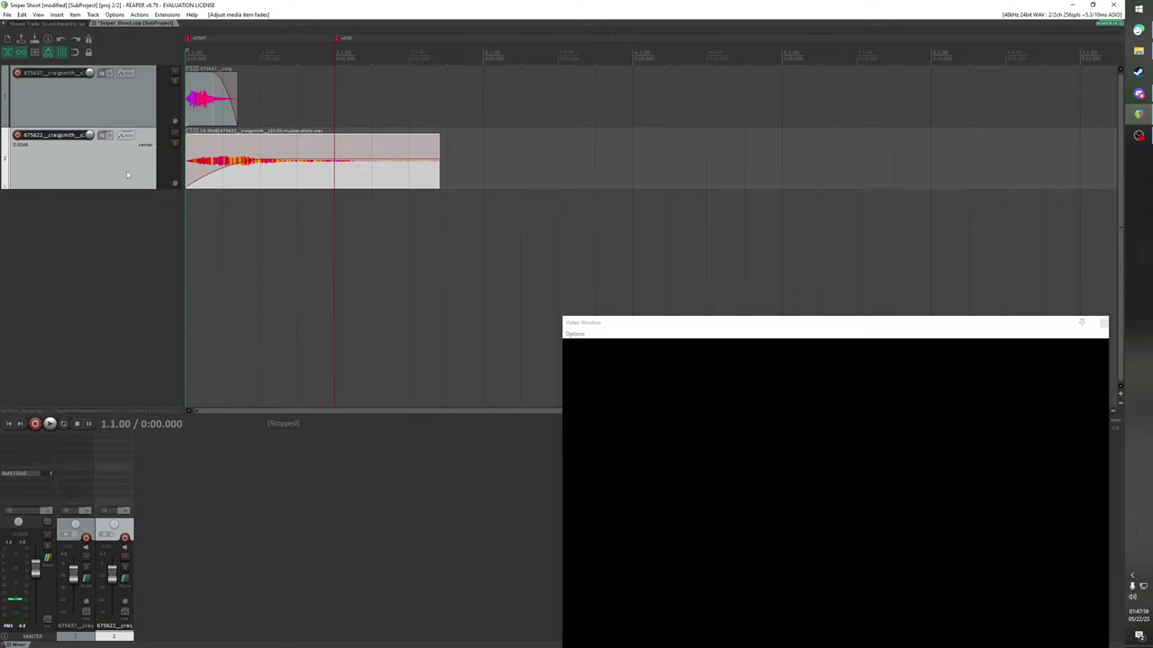
Add a third track and audition the musket, rifle-cocking and loading samples in the sse-vintage-guns-1 folder
{"action": "double_click", "coordinate": [83, 233]}
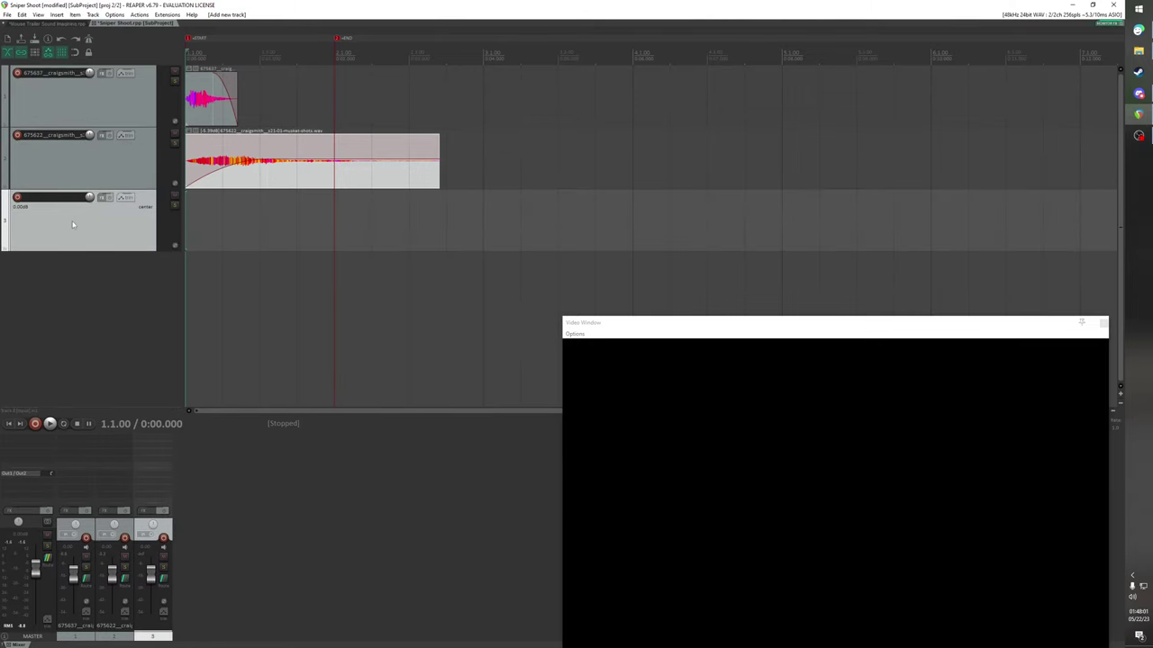
{"action": "key", "text": "ctrl+alt+x"}
{"action": "left_click", "coordinate": [301, 319]}
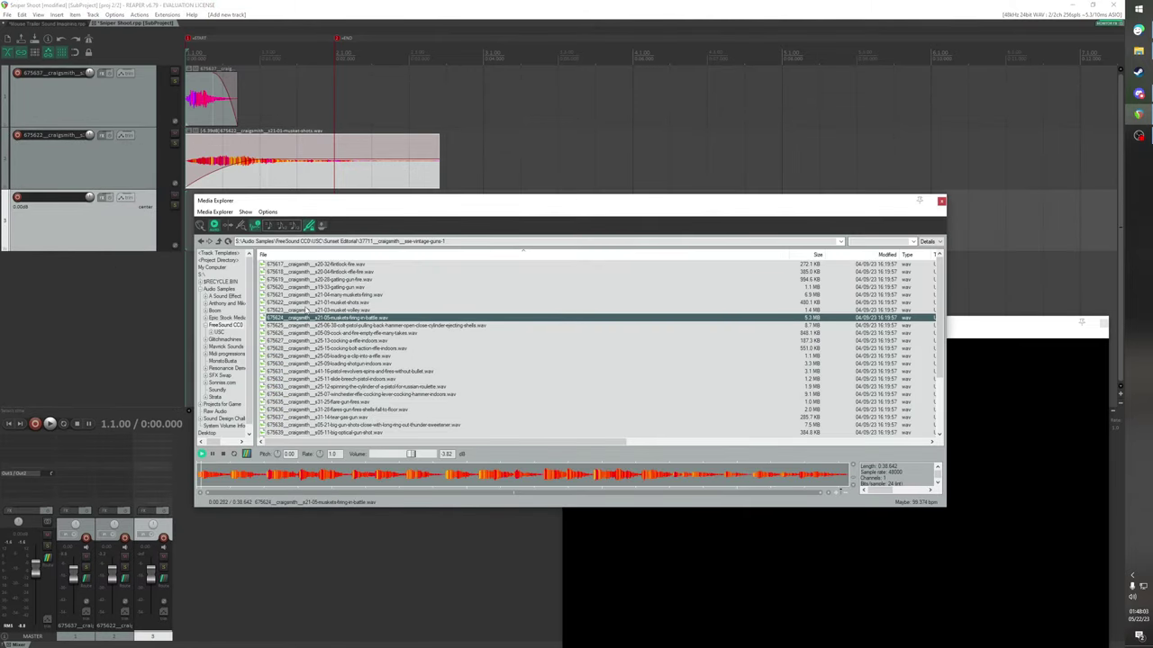
{"action": "left_click", "coordinate": [305, 310]}
{"action": "left_click", "coordinate": [315, 333]}
{"action": "left_click", "coordinate": [317, 341]}
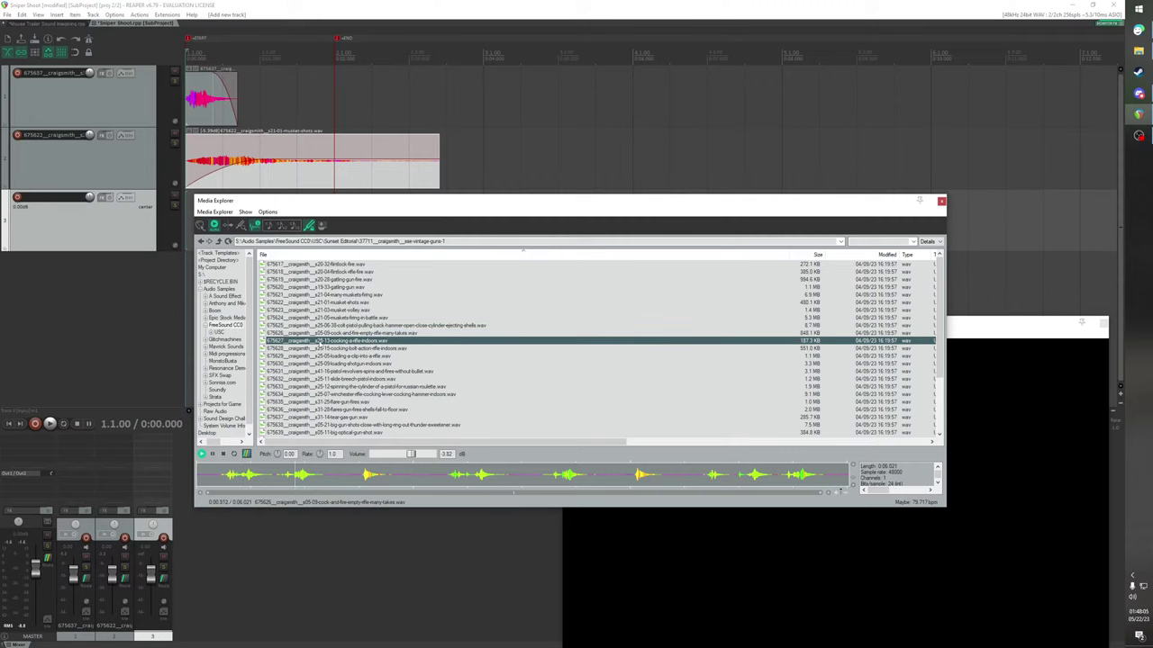
{"action": "left_click", "coordinate": [322, 350]}
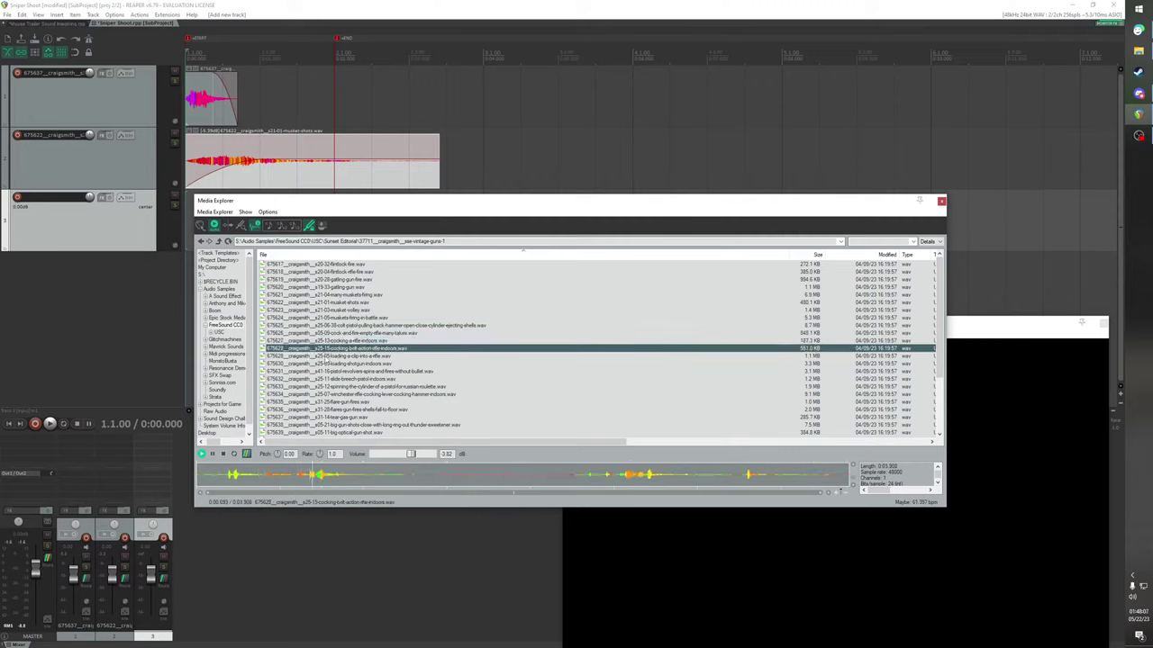
{"action": "left_click", "coordinate": [317, 355]}
{"action": "left_click", "coordinate": [316, 364]}
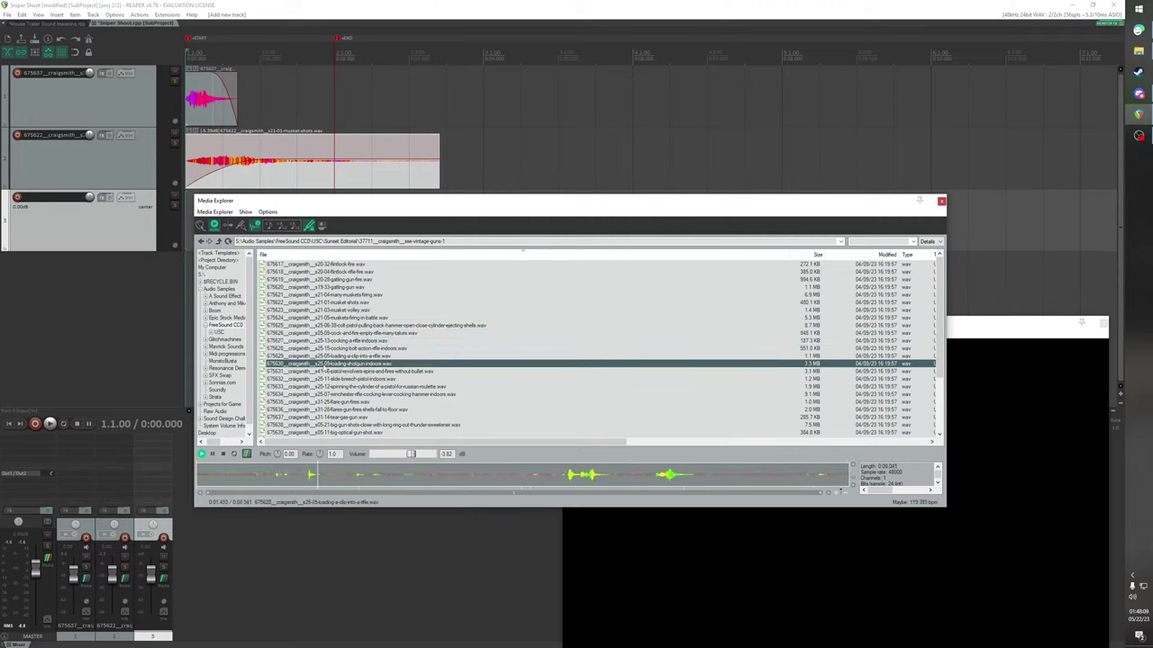
Audition the revolver-spin, slide-breech-pistol, flare-gun and big optical gun shot samples in the sse-vintage-guns-1 folder
{"action": "left_click", "coordinate": [324, 372]}
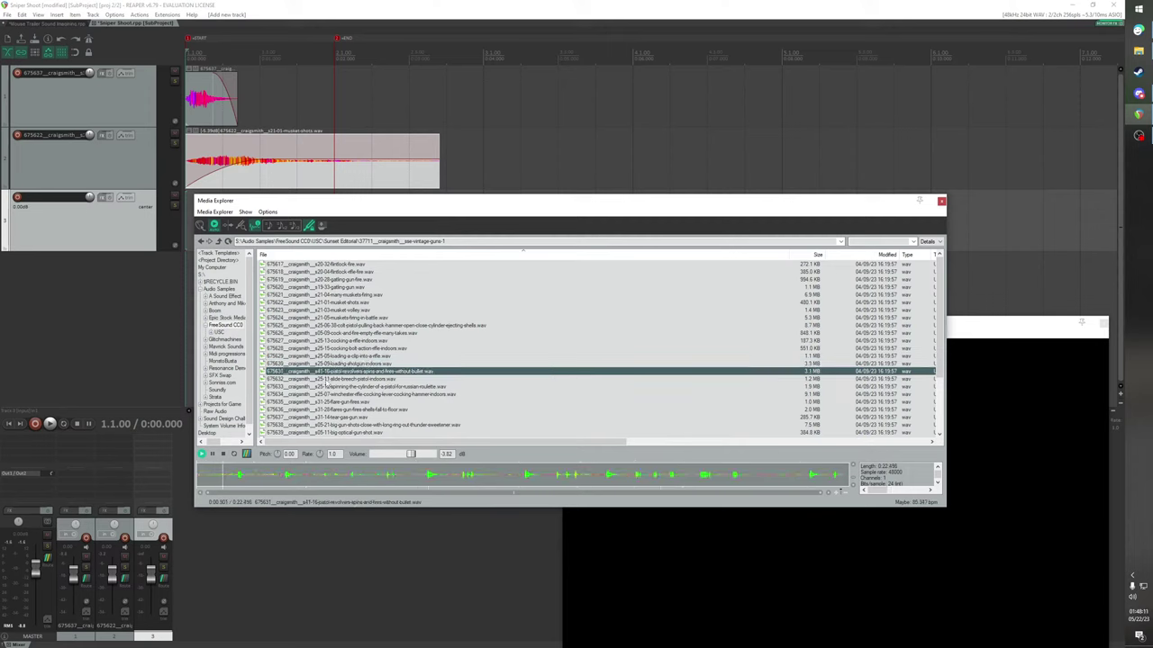
{"action": "left_click", "coordinate": [327, 379]}
{"action": "left_click", "coordinate": [334, 402]}
{"action": "scroll", "coordinate": [334, 402], "scroll_direction": "down", "scroll_amount": 2}
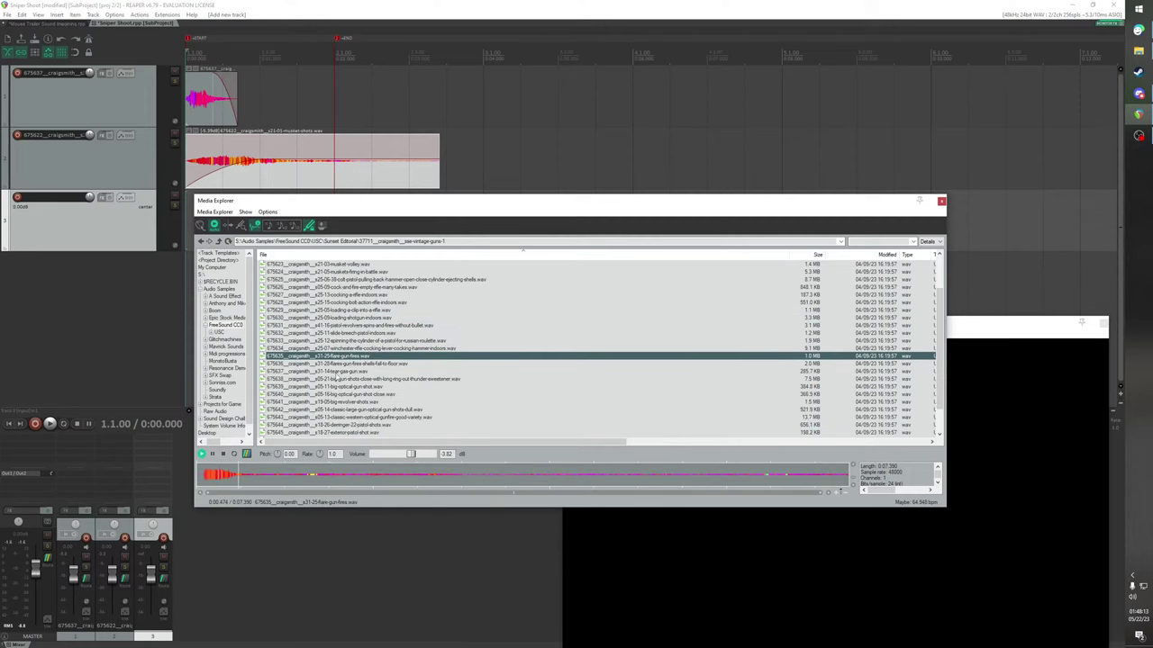
{"action": "left_click", "coordinate": [335, 364]}
{"action": "left_click", "coordinate": [344, 387]}
{"action": "scroll", "coordinate": [344, 389], "scroll_direction": "down", "scroll_amount": 1}
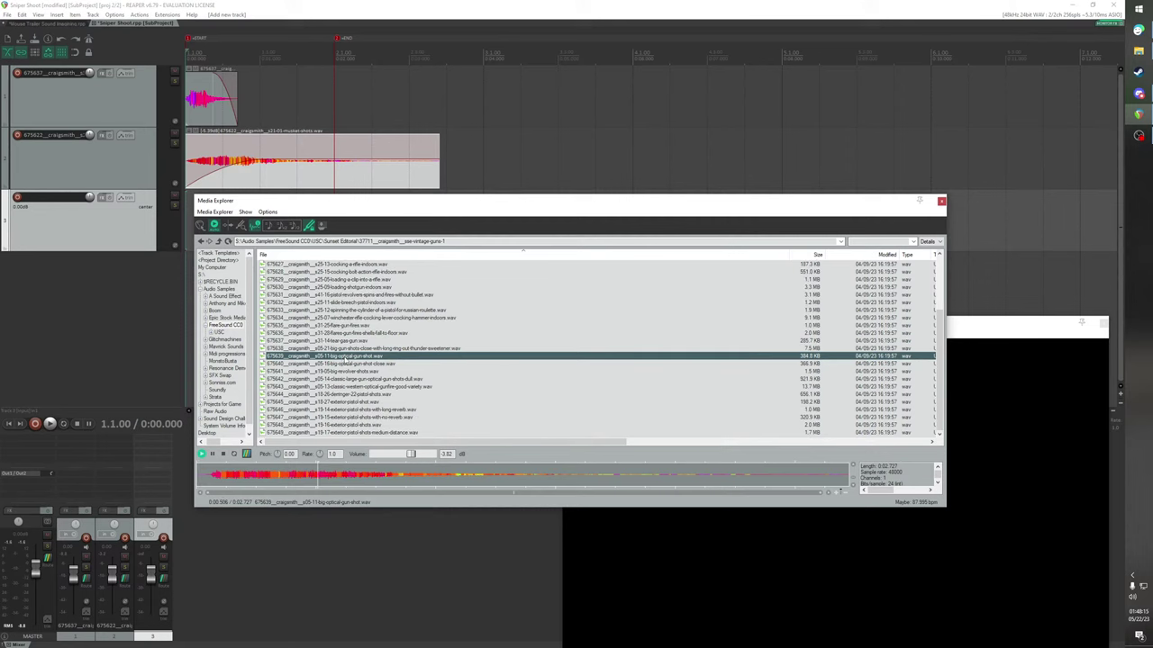
Audition the close optical gun shot, big revolver, classic western gunfire, derringer and exterior pistol samples
{"action": "left_click", "coordinate": [348, 364]}
{"action": "left_click", "coordinate": [350, 381]}
{"action": "left_click", "coordinate": [351, 372]}
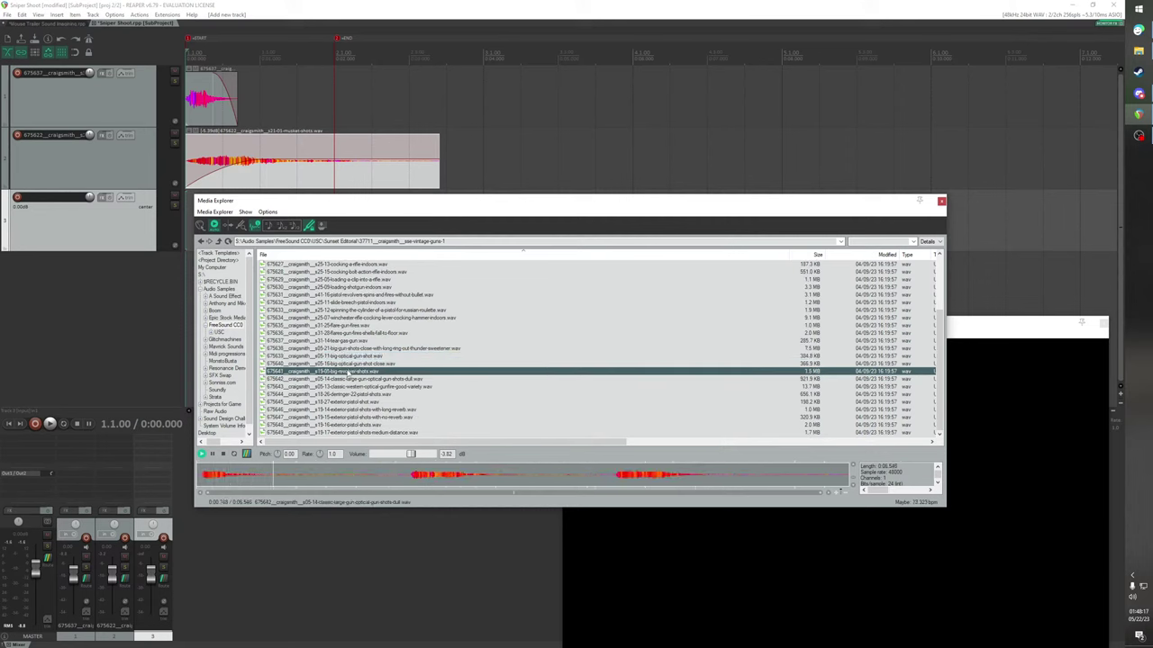
{"action": "left_click", "coordinate": [347, 380]}
{"action": "left_click", "coordinate": [351, 387]}
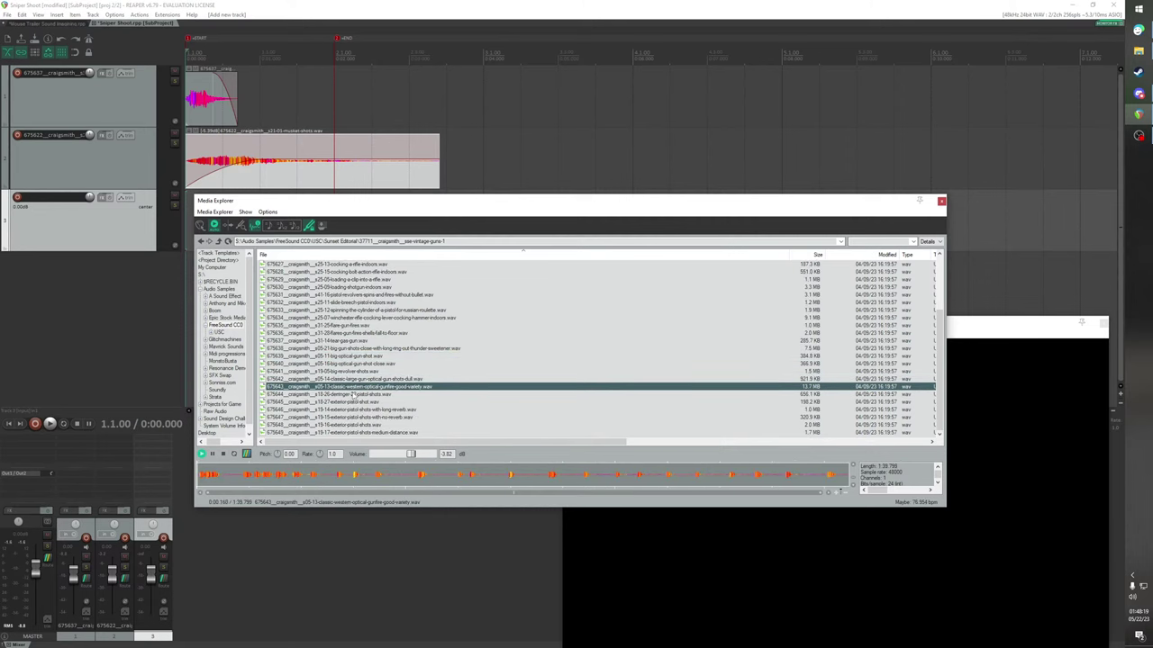
{"action": "left_click", "coordinate": [353, 394]}
{"action": "left_click", "coordinate": [357, 410]}
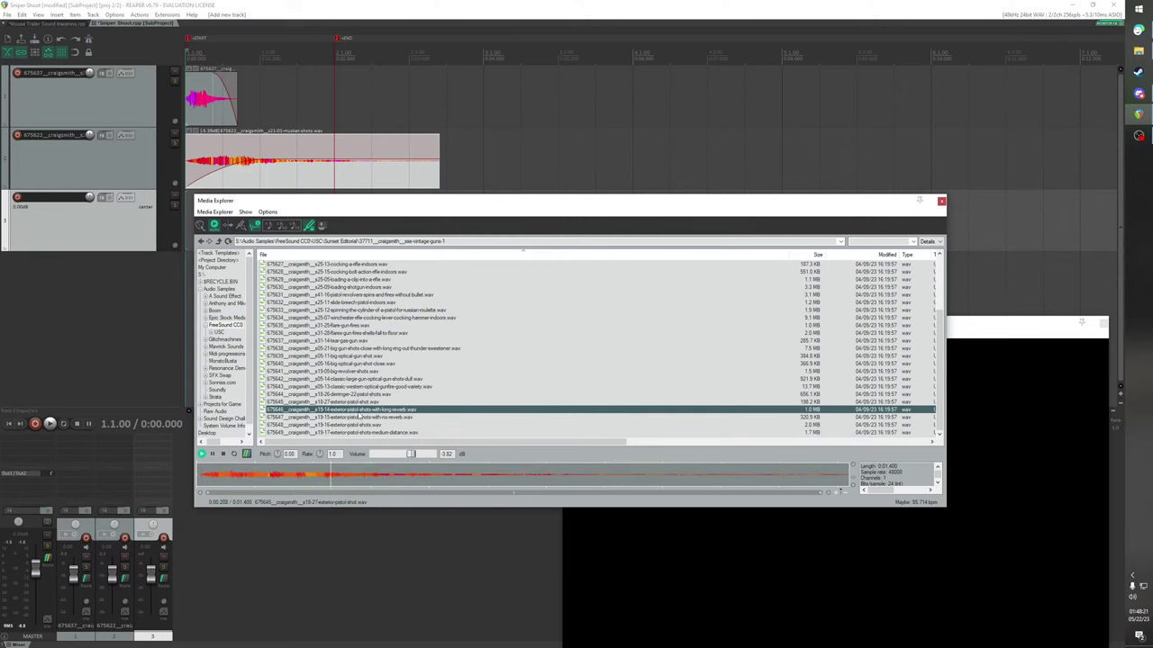
Browse to the sse-vintage-guns-2 folder and audition its samples from the ricochet gun shots to the Japanese rifle shot
{"action": "scroll", "coordinate": [361, 418], "scroll_direction": "up", "scroll_amount": 3}
{"action": "key", "text": "BackSpace"}
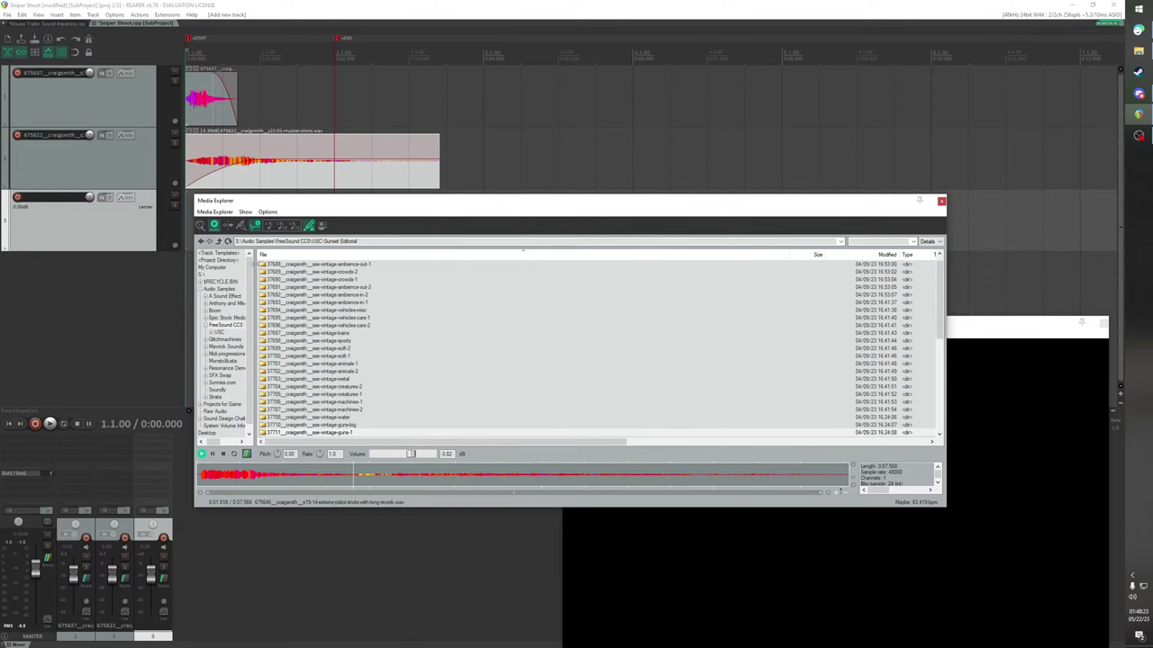
{"action": "scroll", "coordinate": [367, 421], "scroll_direction": "down", "scroll_amount": 1}
{"action": "double_click", "coordinate": [367, 421]}
{"action": "left_click", "coordinate": [331, 266]}
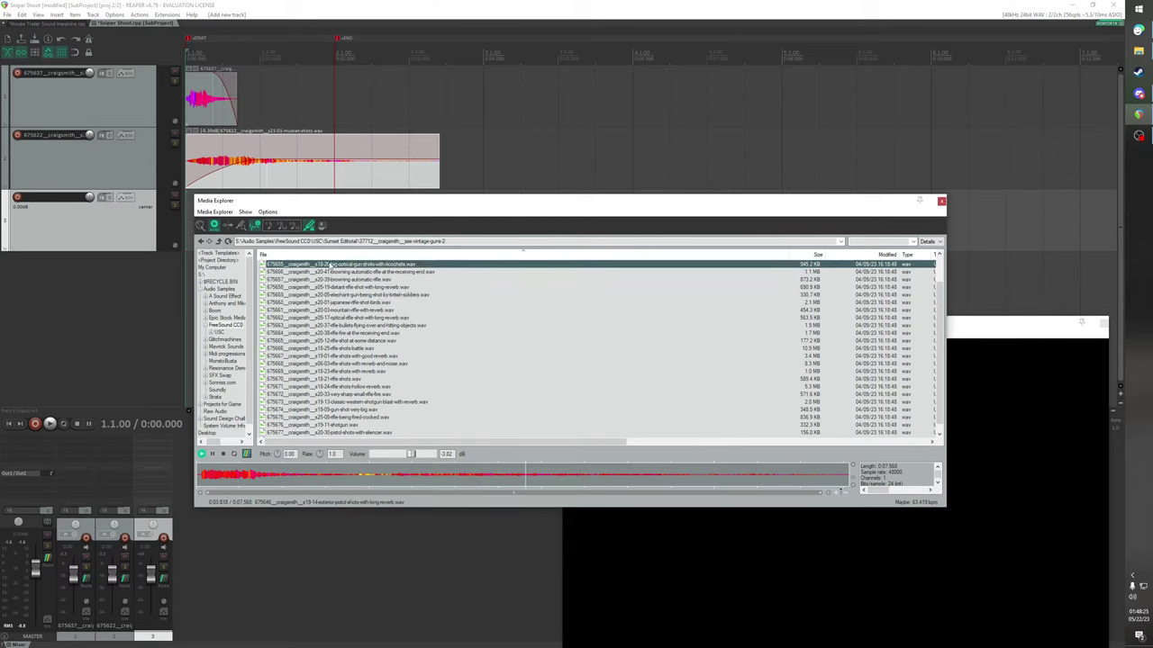
{"action": "left_click", "coordinate": [333, 271]}
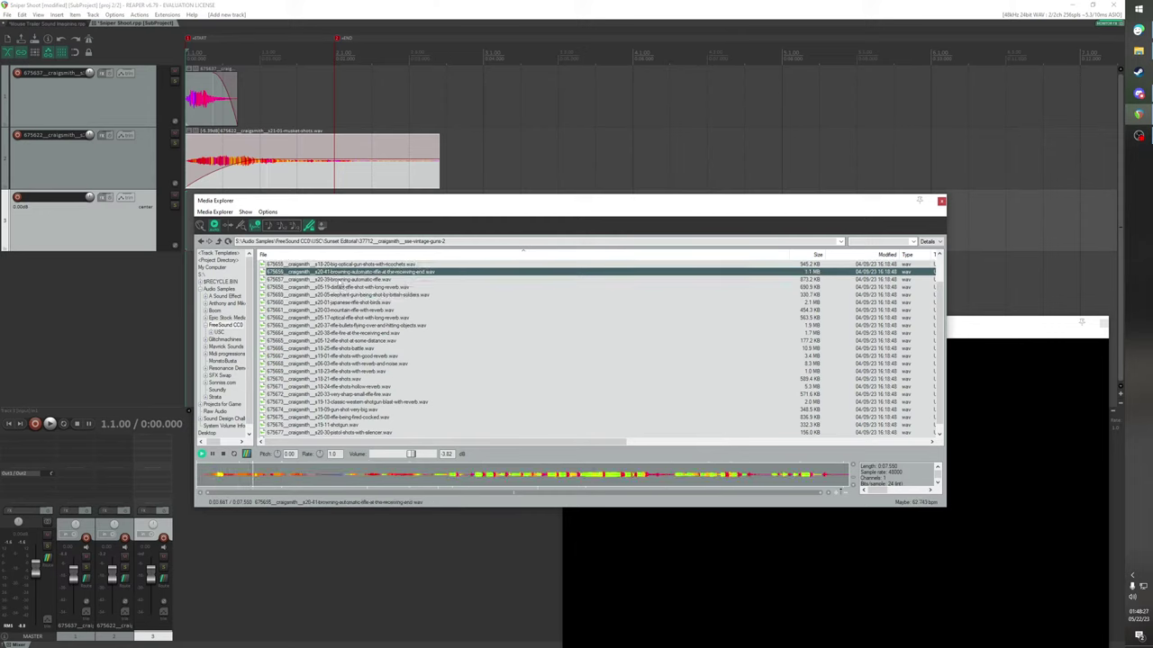
{"action": "left_click", "coordinate": [340, 279]}
{"action": "left_click", "coordinate": [344, 286]}
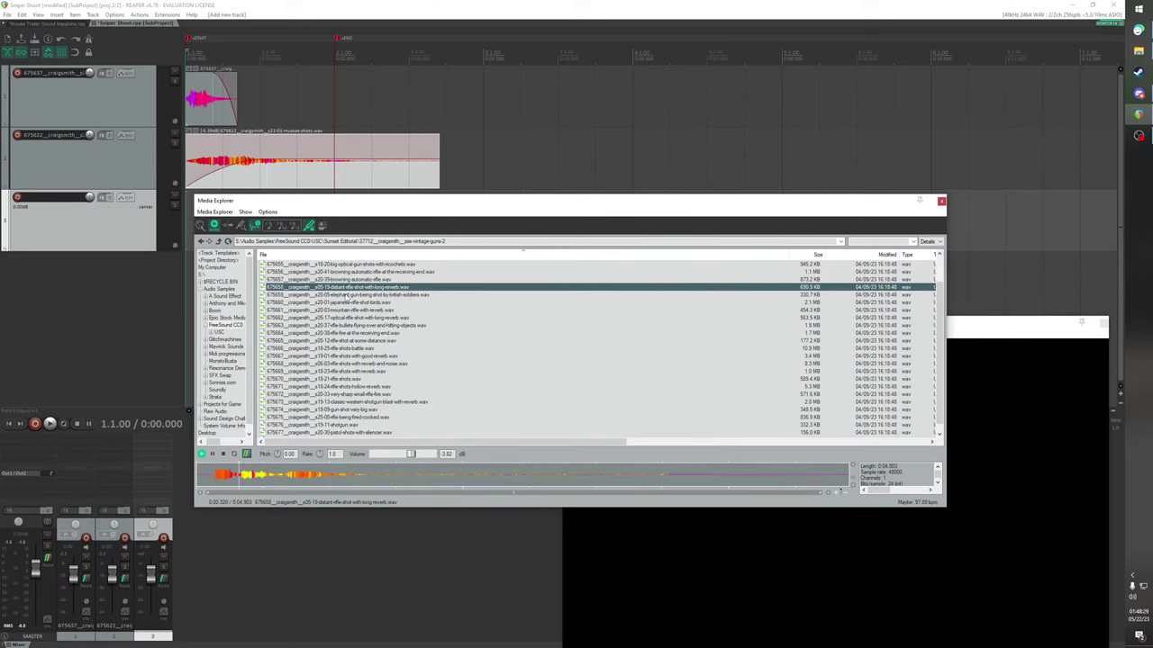
{"action": "left_click", "coordinate": [345, 294]}
{"action": "left_click", "coordinate": [351, 303]}
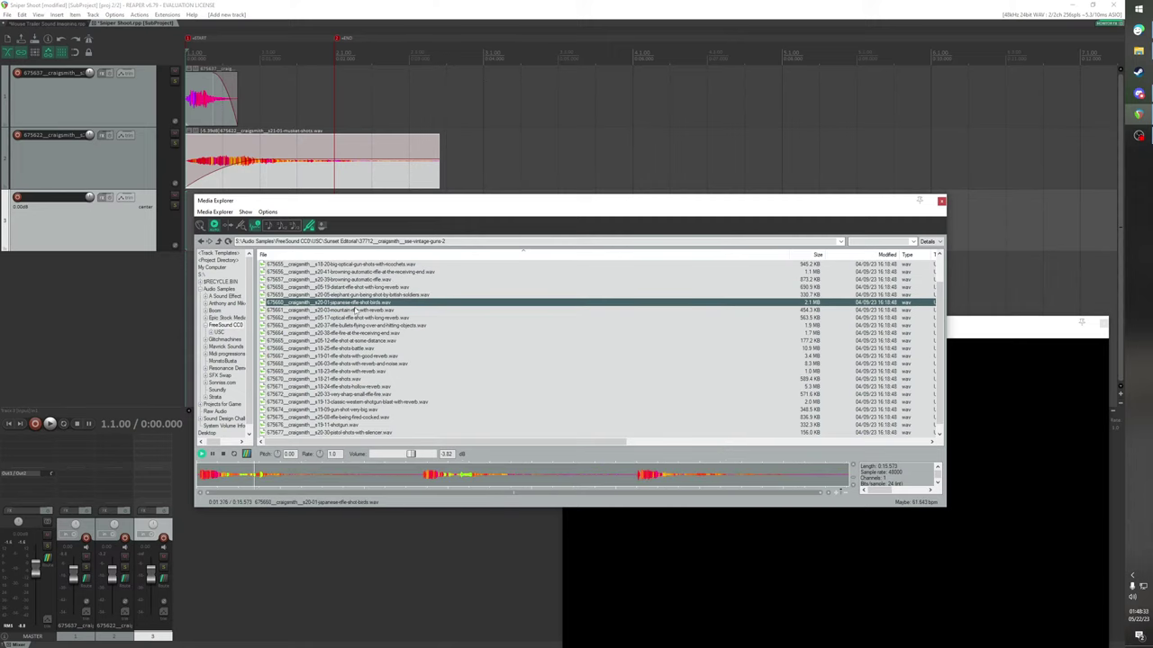
Audition the rifle samples from the mountain rifle with reverb to the rifle shots with good reverb
{"action": "left_click", "coordinate": [355, 310]}
{"action": "left_click", "coordinate": [359, 318]}
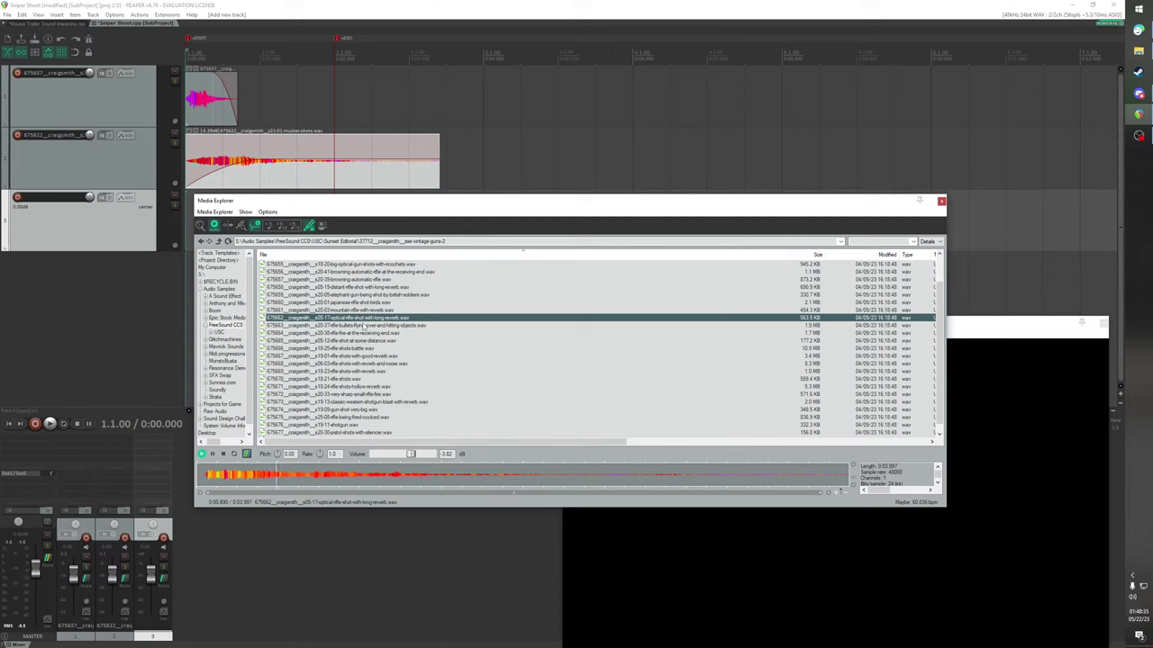
{"action": "left_click", "coordinate": [363, 325]}
{"action": "left_click", "coordinate": [366, 333]}
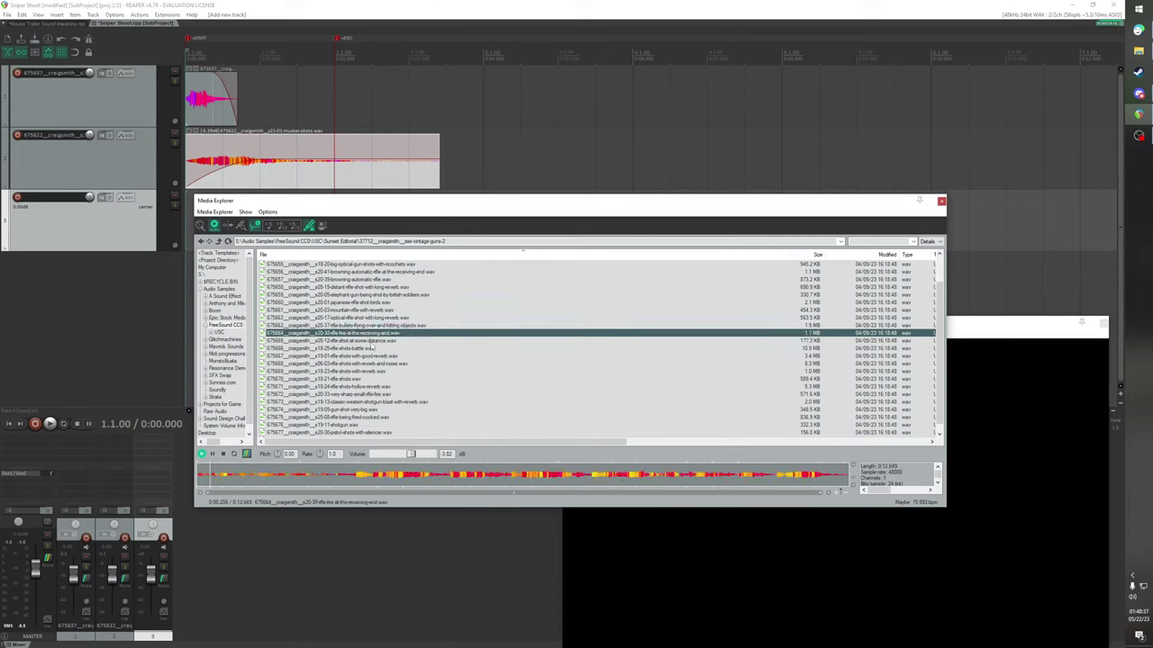
{"action": "left_click", "coordinate": [370, 341]}
{"action": "left_click", "coordinate": [372, 349]}
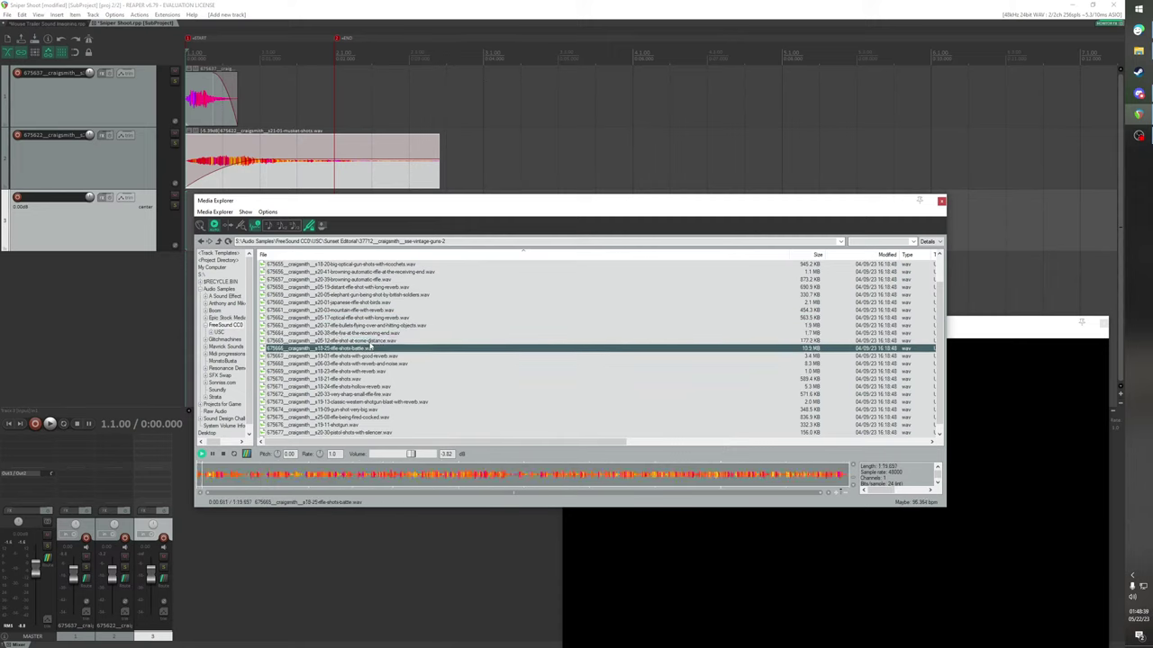
{"action": "left_click", "coordinate": [373, 357]}
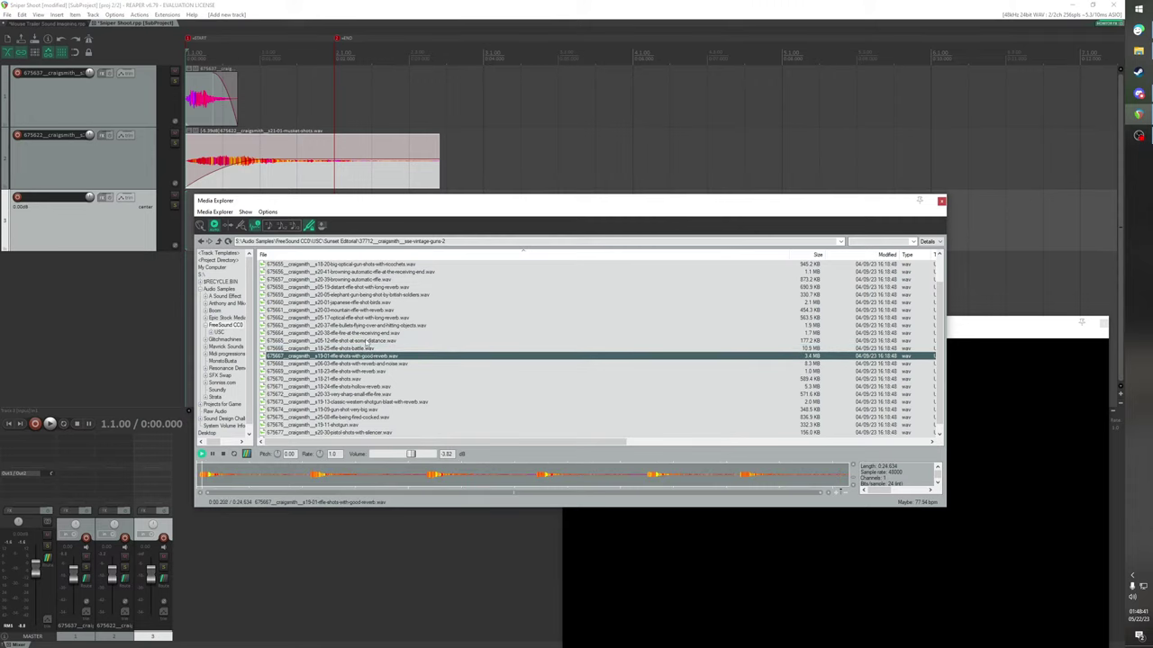
Audition the reverberant, hollow and very sharp rifle samples, the western shotgun blast, the very big gun shot and the fired-cocked rifle
{"action": "left_click", "coordinate": [373, 363]}
{"action": "left_click", "coordinate": [375, 371]}
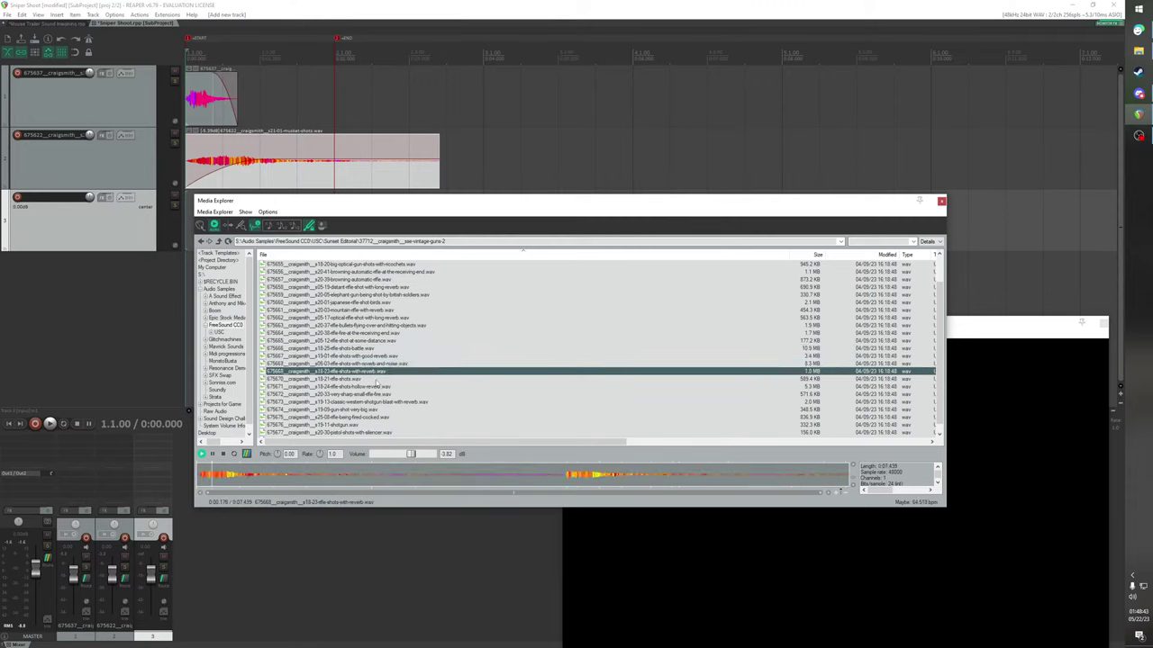
{"action": "left_click", "coordinate": [373, 379]}
{"action": "left_click", "coordinate": [375, 387]}
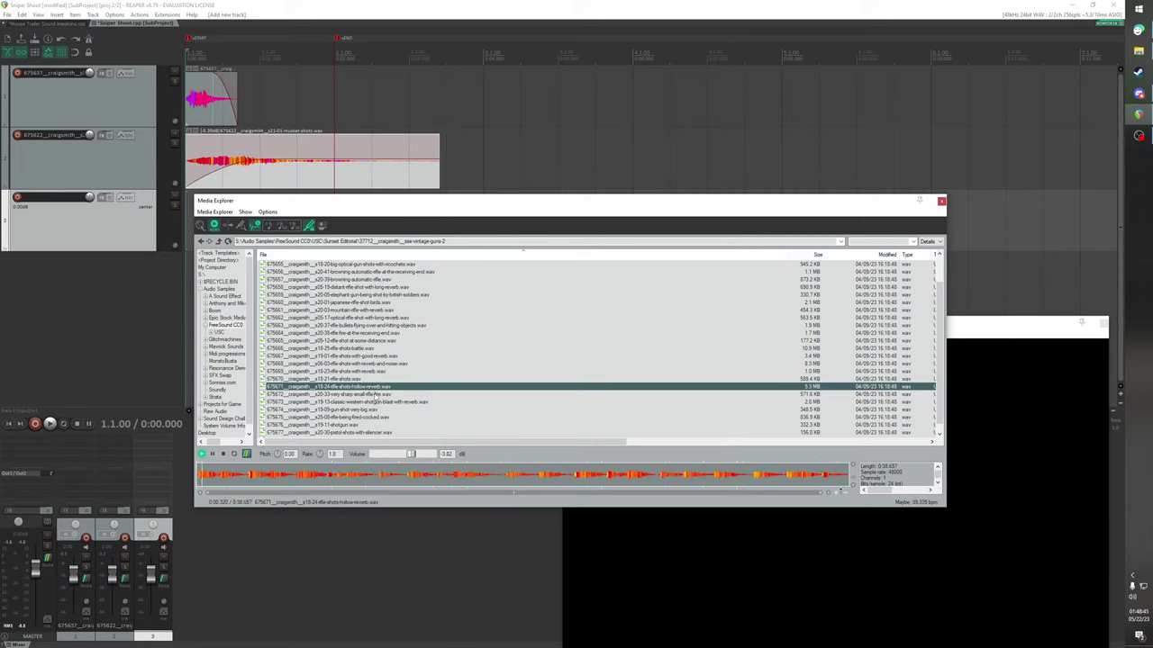
{"action": "left_click", "coordinate": [377, 396]}
{"action": "left_click", "coordinate": [372, 401]}
{"action": "left_click", "coordinate": [373, 410]}
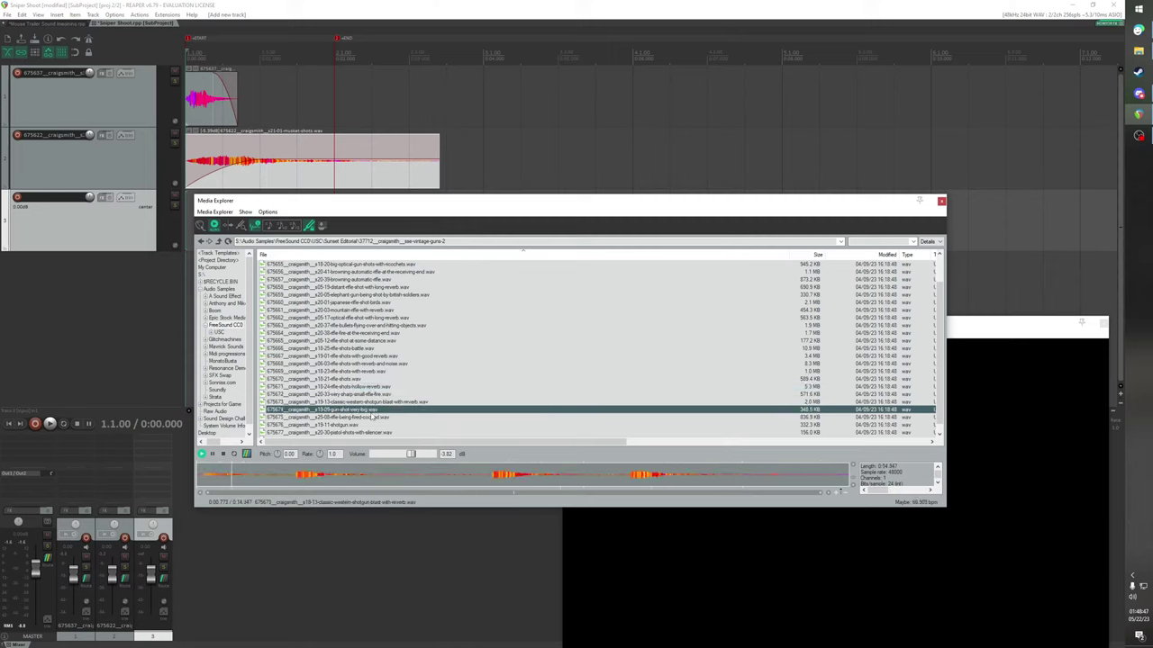
{"action": "left_click", "coordinate": [373, 409]}
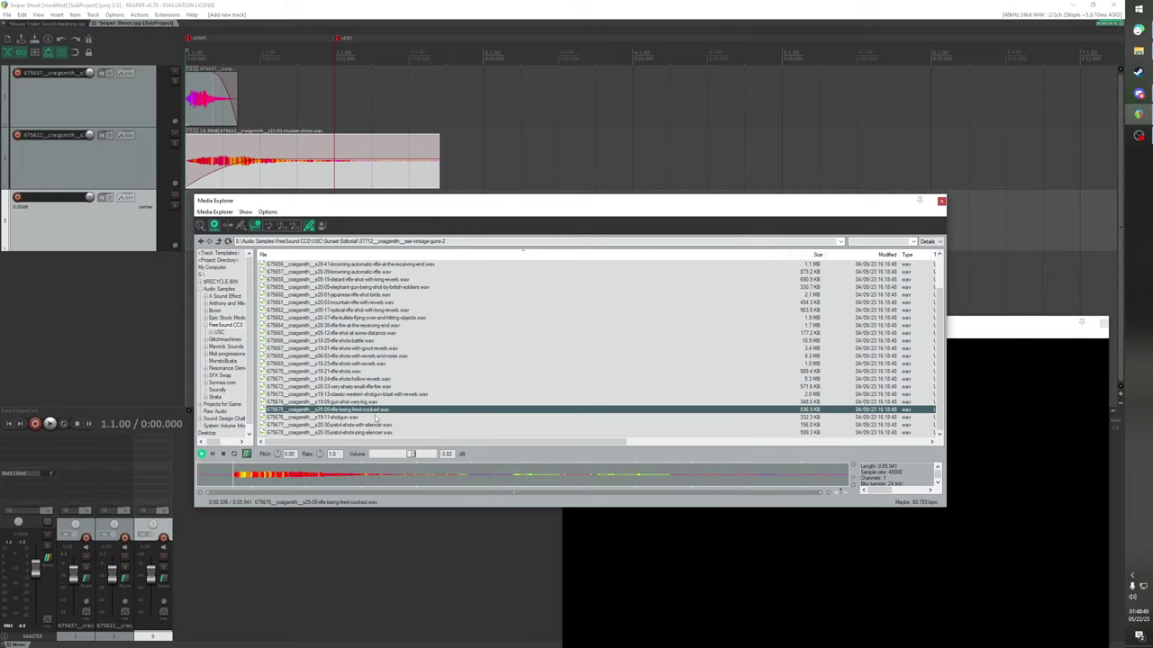
Audition the shotgun and silenced-pistol samples and compare them with the fired-cocked rifle and very big gun shot
{"action": "left_click", "coordinate": [375, 418]}
{"action": "left_click", "coordinate": [378, 425]}
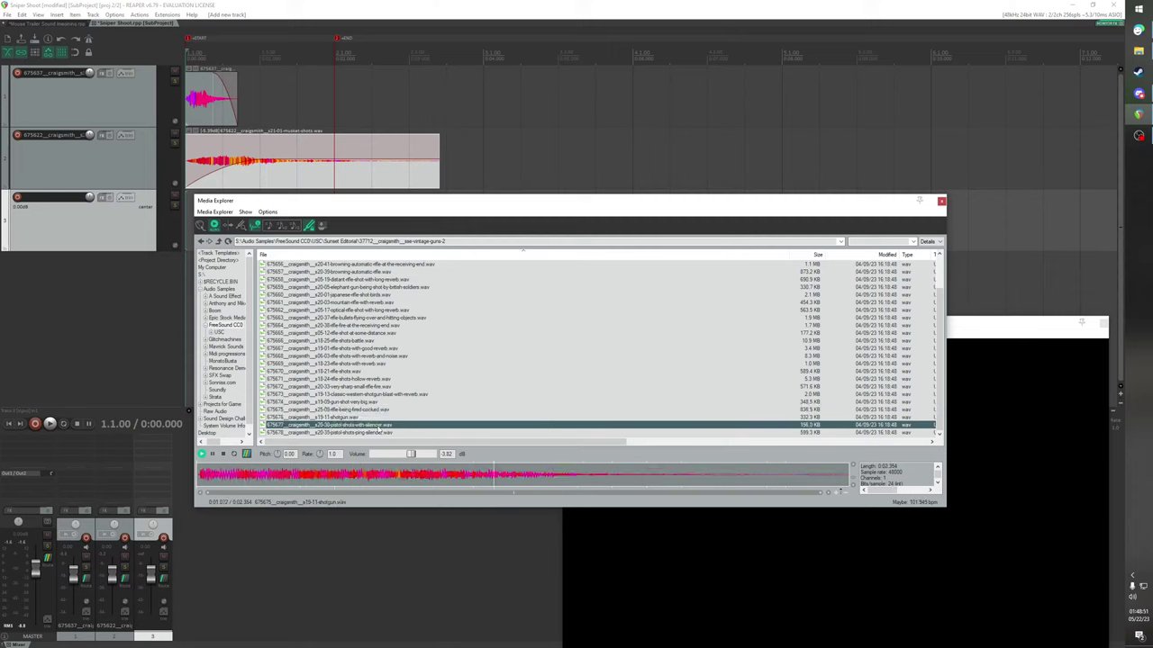
{"action": "left_click", "coordinate": [379, 434]}
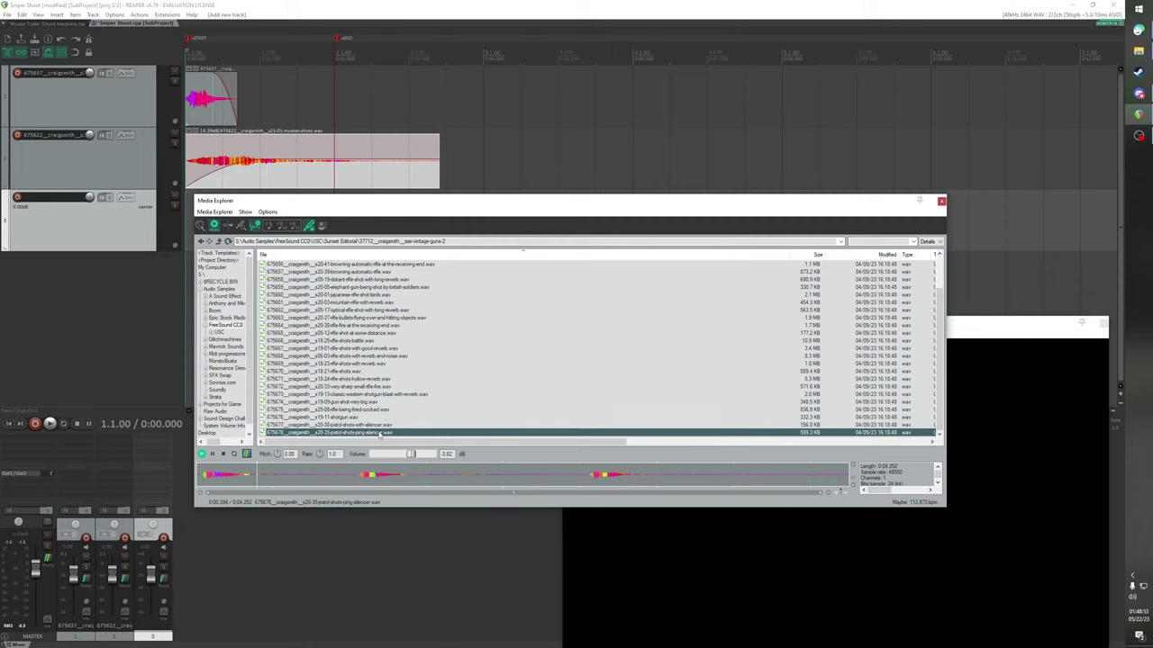
{"action": "left_click", "coordinate": [373, 425]}
{"action": "left_click", "coordinate": [369, 418]}
{"action": "left_click", "coordinate": [369, 409]}
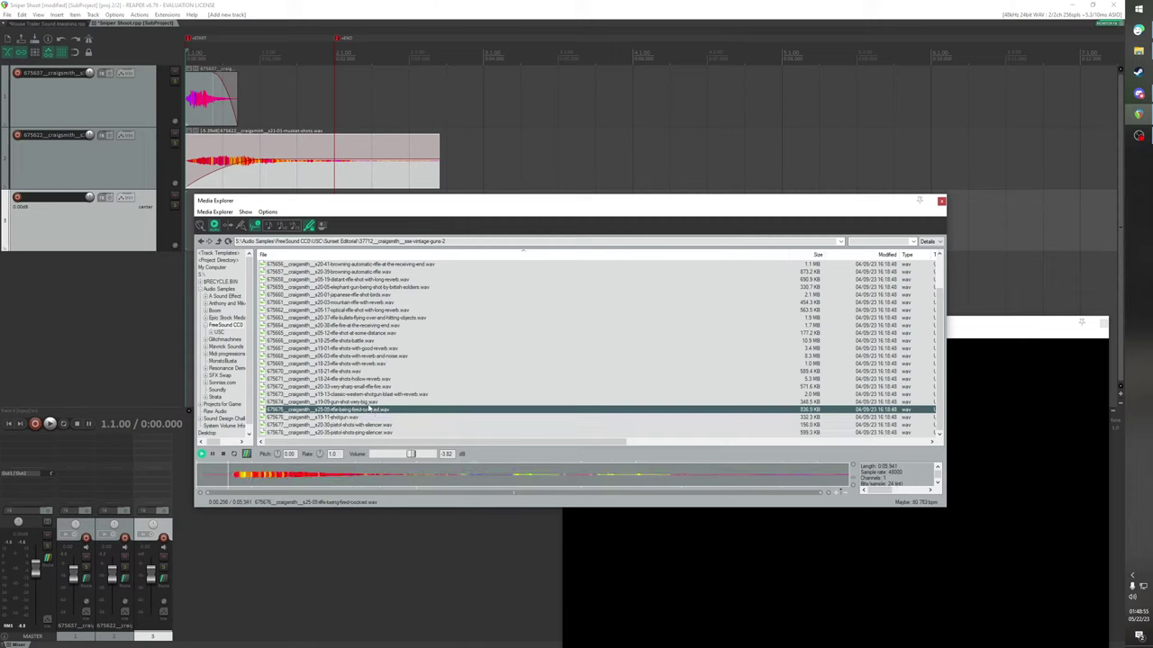
{"action": "left_click", "coordinate": [373, 403]}
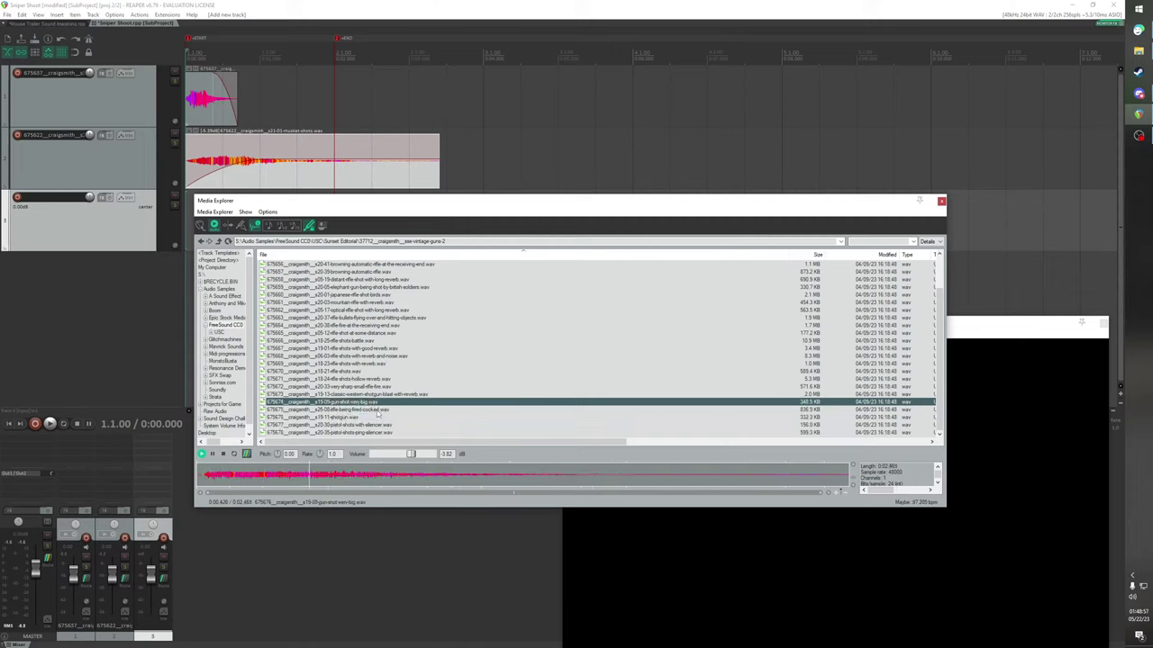
Insert the s25-08 rifle-being-fired-cocked sample on the third track at the project start and close the Media Explorer
{"action": "left_click", "coordinate": [375, 409]}
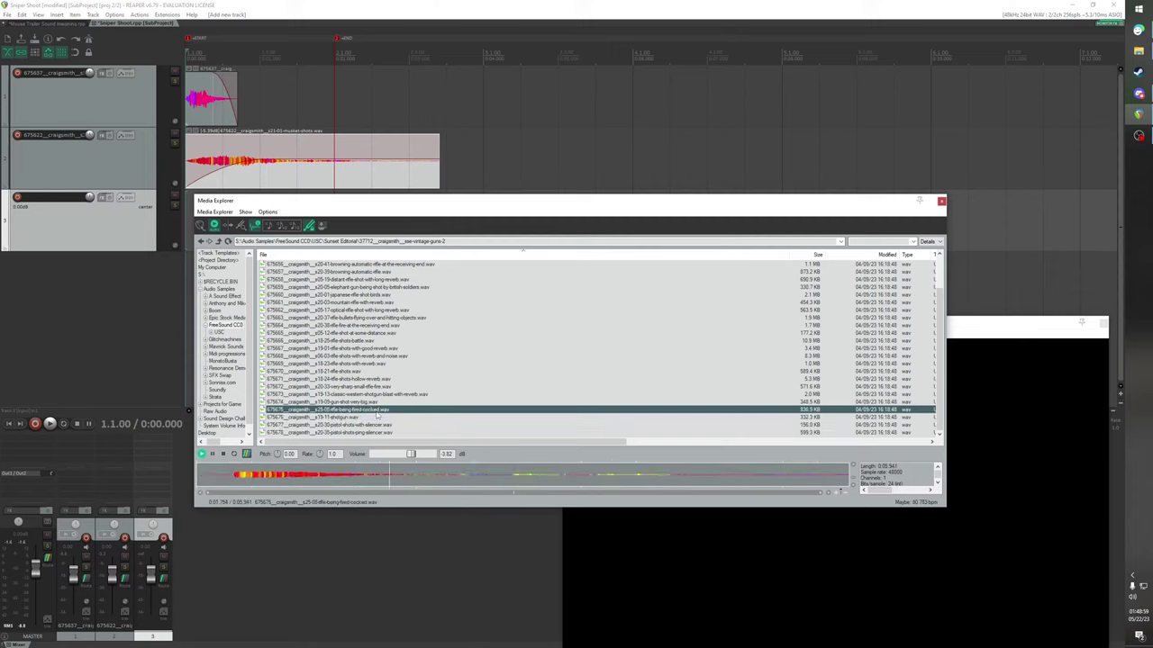
{"action": "double_click", "coordinate": [377, 412]}
{"action": "left_click", "coordinate": [941, 201]}
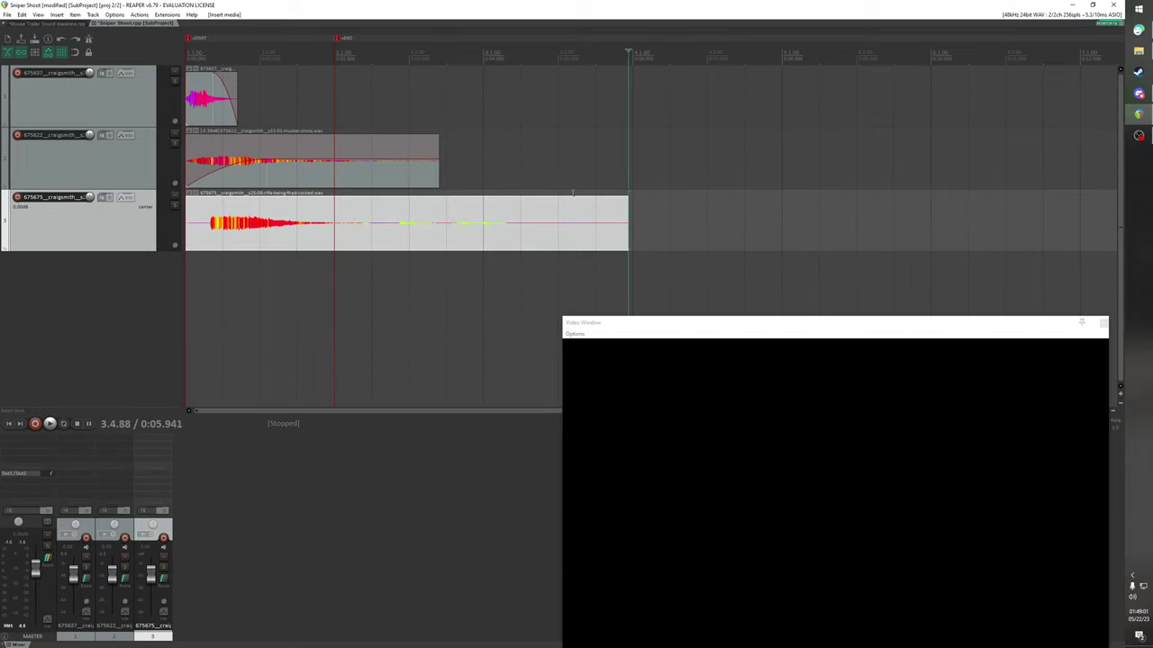
Cut the rifle clip's leading silence and cocking tail to a length of about 1.8 seconds, and play the three layers
{"action": "left_click_drag", "start_coordinate": [193, 215], "coordinate": [155, 236]}
{"action": "left_click_drag", "start_coordinate": [602, 236], "coordinate": [315, 248]}
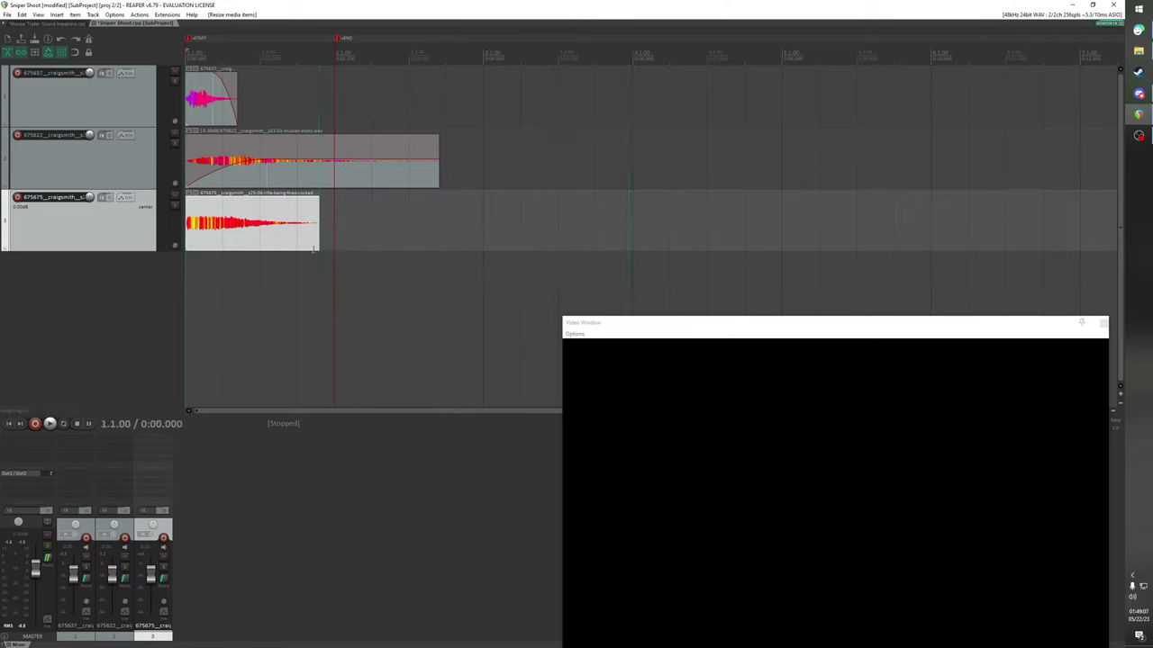
{"action": "key", "text": "space"}
{"action": "key", "text": "space"}
{"action": "key", "text": "space"}
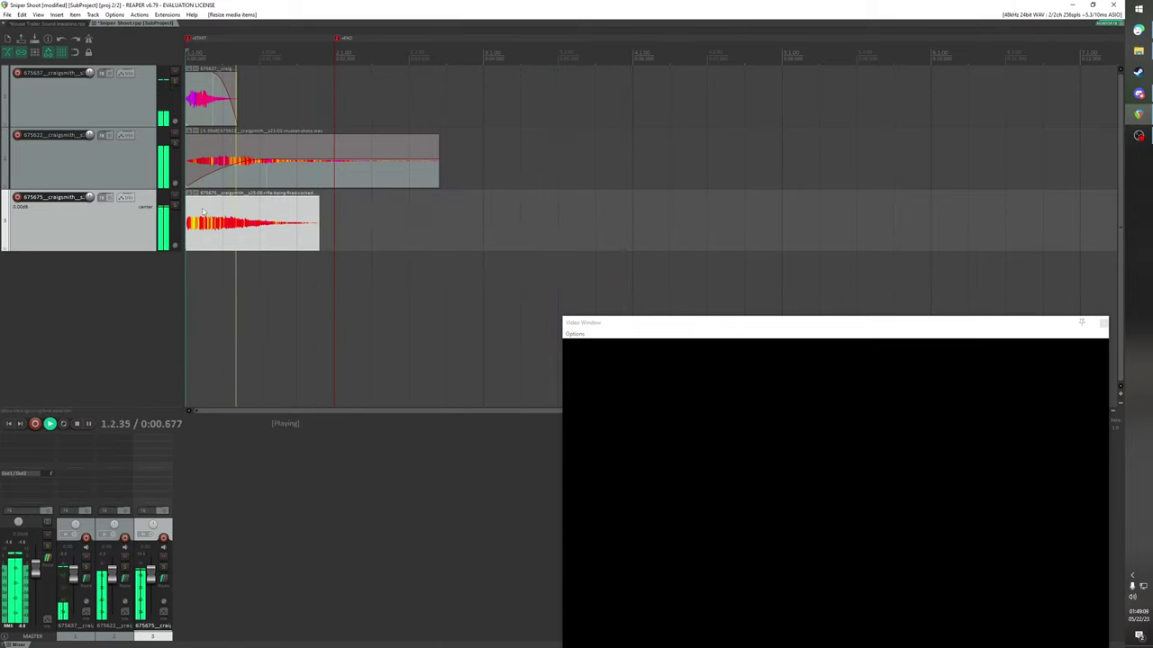
{"action": "key", "text": "space"}
Trim the starts of the rifle and tear-gas-gun clips to their attacks and move both back to the project start
{"action": "scroll", "coordinate": [191, 221], "scroll_direction": "up", "scroll_amount": 6}
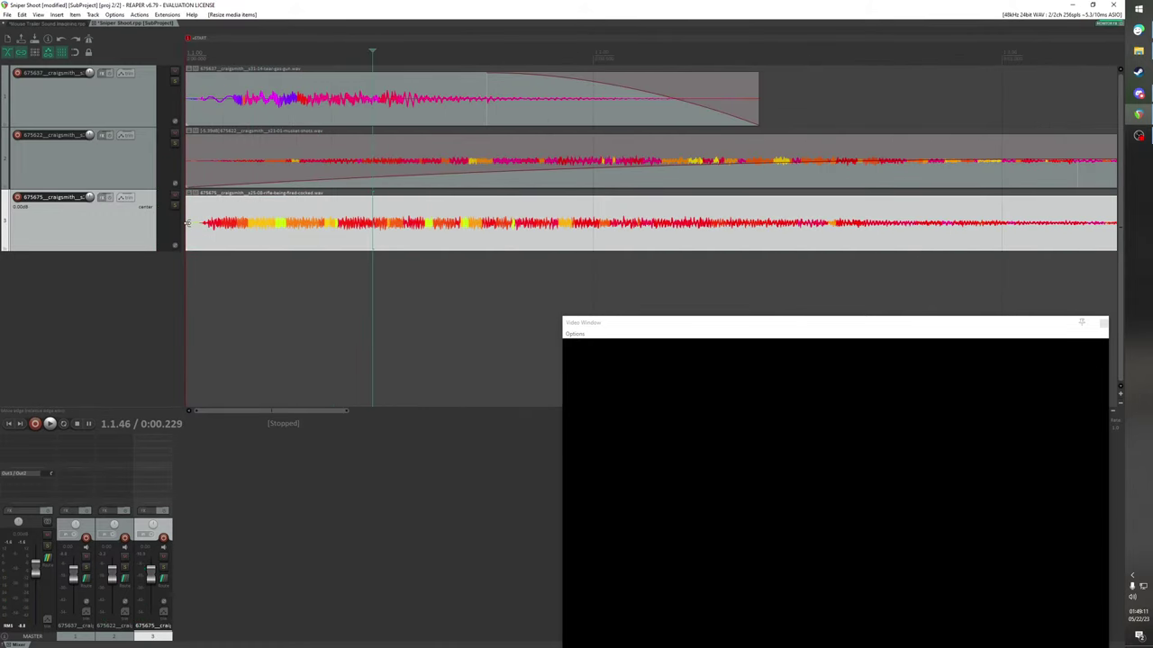
{"action": "left_click_drag", "start_coordinate": [188, 224], "coordinate": [201, 229]}
{"action": "left_click_drag", "start_coordinate": [256, 225], "coordinate": [240, 229]}
{"action": "left_click_drag", "start_coordinate": [187, 111], "coordinate": [192, 109]}
{"action": "left_click_drag", "start_coordinate": [279, 112], "coordinate": [264, 114]}
Play the three realigned gunshot layers from the project start
{"action": "key", "text": "space"}
{"action": "scroll", "coordinate": [261, 164], "scroll_direction": "down", "scroll_amount": 6}
{"action": "key", "text": "space"}
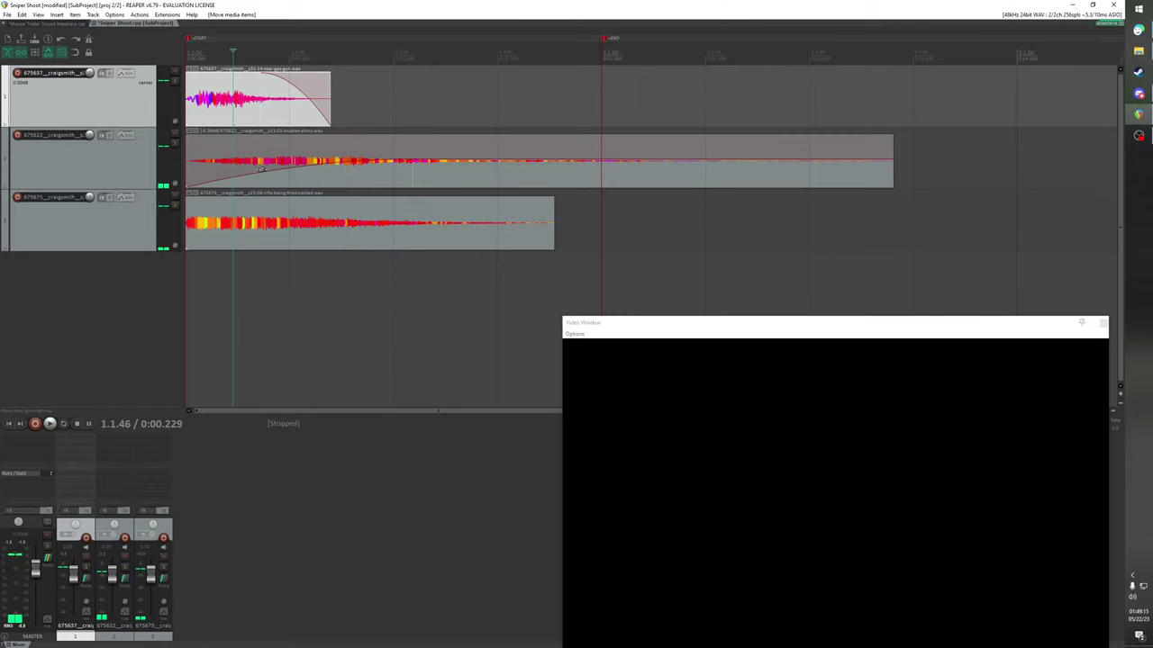
{"action": "key", "text": "space"}
{"action": "scroll", "coordinate": [264, 199], "scroll_direction": "down", "scroll_amount": 3}
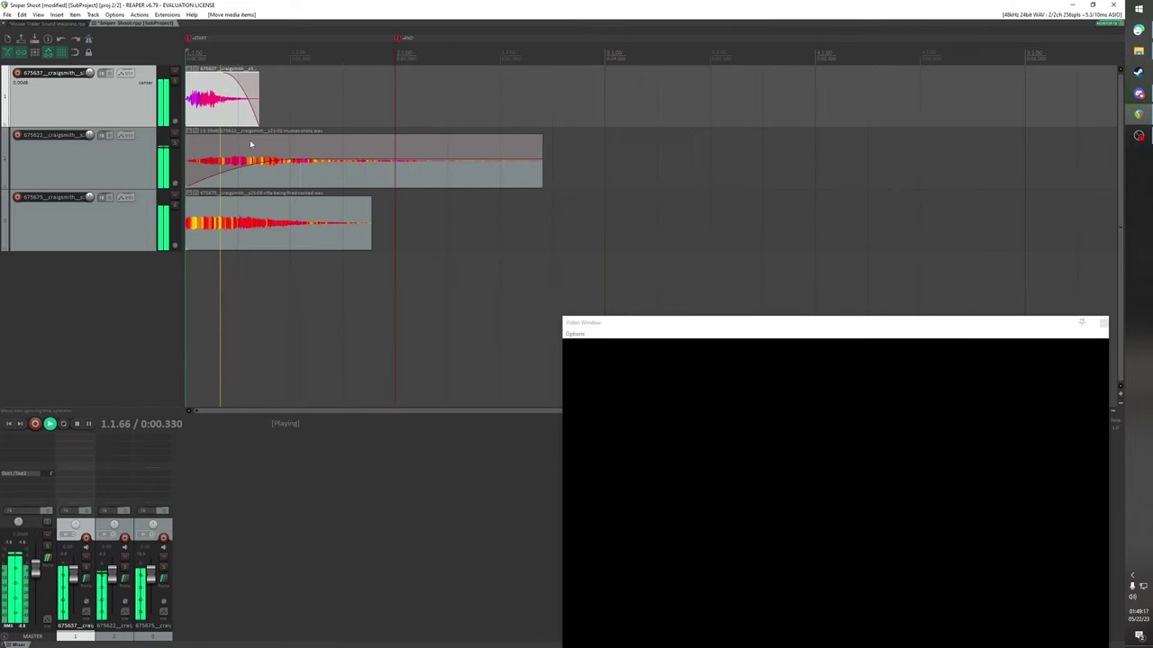
Try shifting the rifle clip slightly later on the third track and play the three layers
{"action": "left_click_drag", "start_coordinate": [245, 236], "coordinate": [264, 242]}
{"action": "key", "text": "space"}
{"action": "key", "text": "space"}
{"action": "key", "text": "space"}
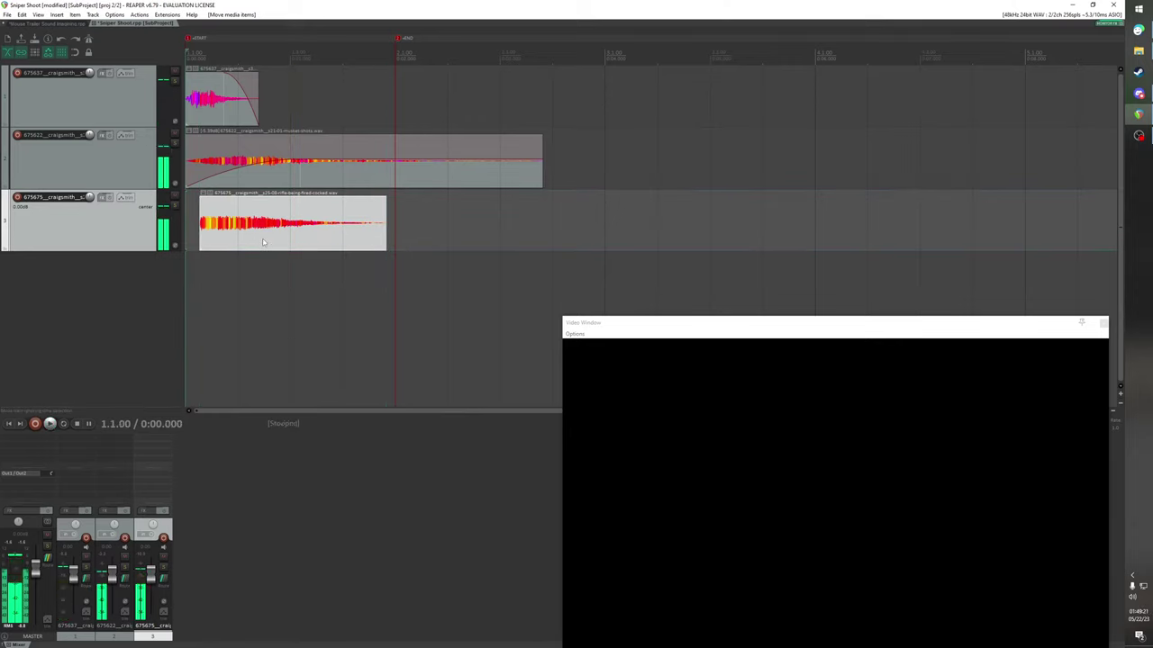
Solo and play the tear-gas-gun track, and add the Cockos ReaEQ plug-in to it
{"action": "left_click", "coordinate": [175, 81]}
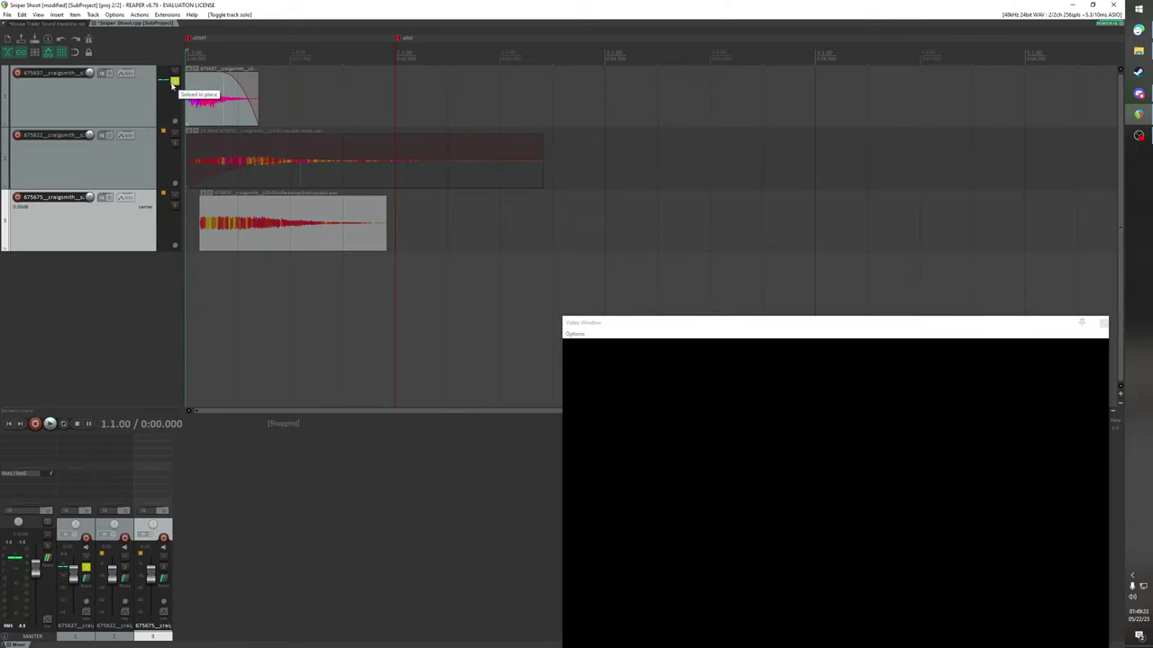
{"action": "key", "text": "space"}
{"action": "key", "text": "space"}
{"action": "left_click", "coordinate": [105, 75]}
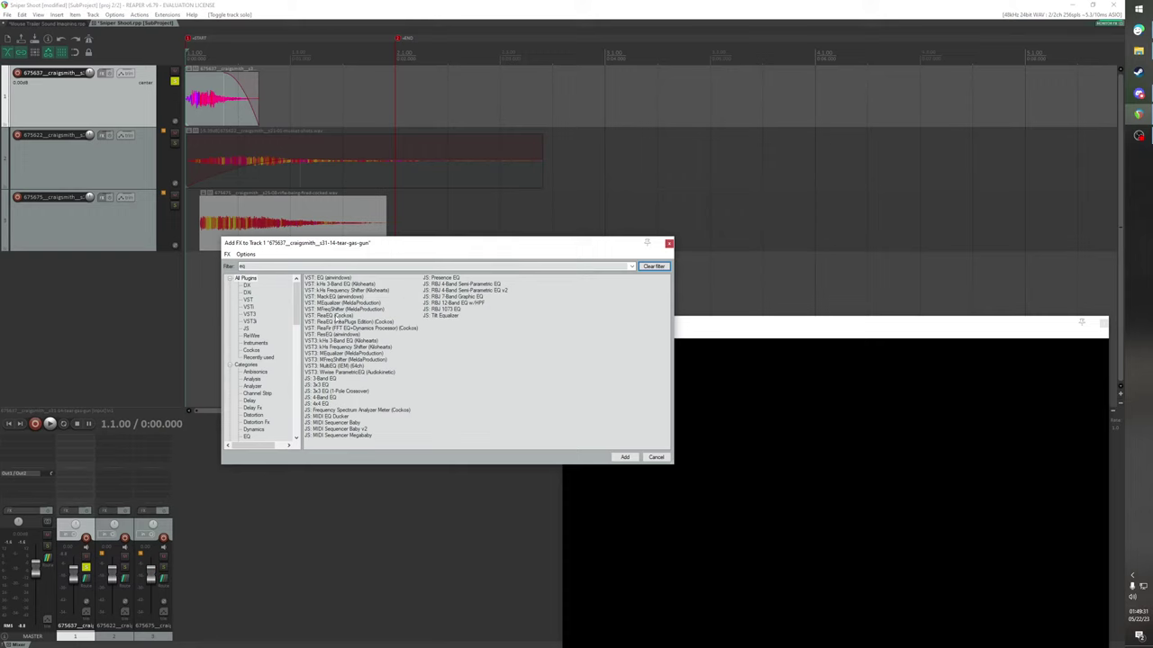
{"action": "double_click", "coordinate": [334, 313]}
{"action": "left_click_drag", "start_coordinate": [200, 32], "coordinate": [662, 63]}
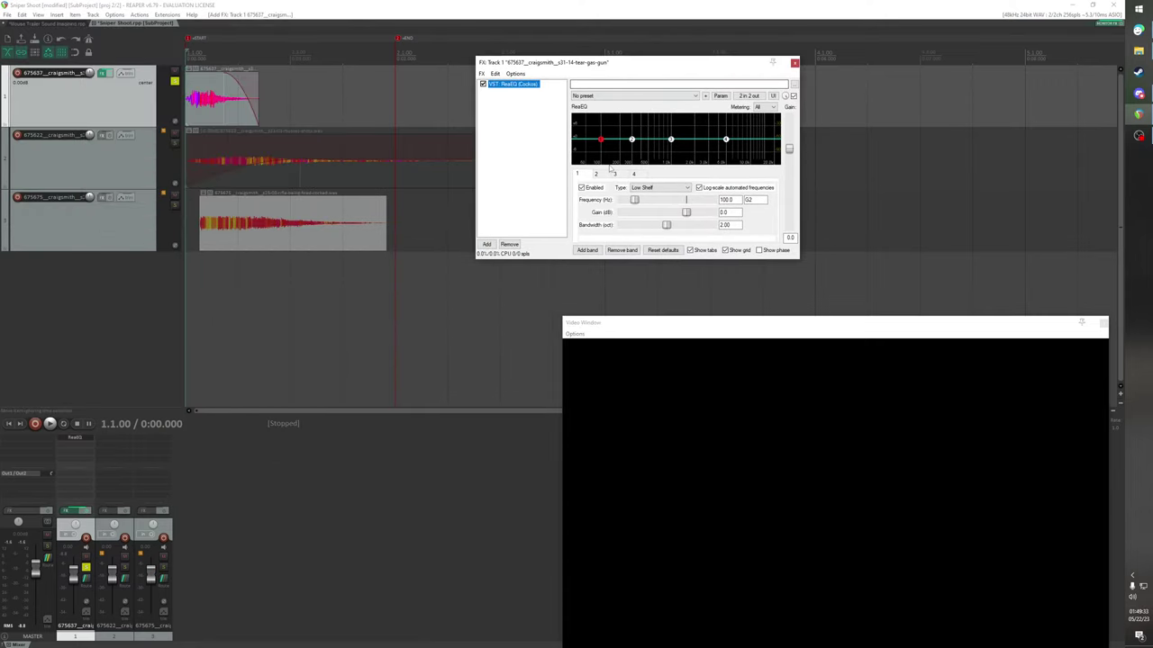
Change the tear-gas-gun EQ's first band to High Pass and set its frequency to 214.2 Hz while playing
{"action": "left_click", "coordinate": [659, 187]}
{"action": "left_click", "coordinate": [664, 219]}
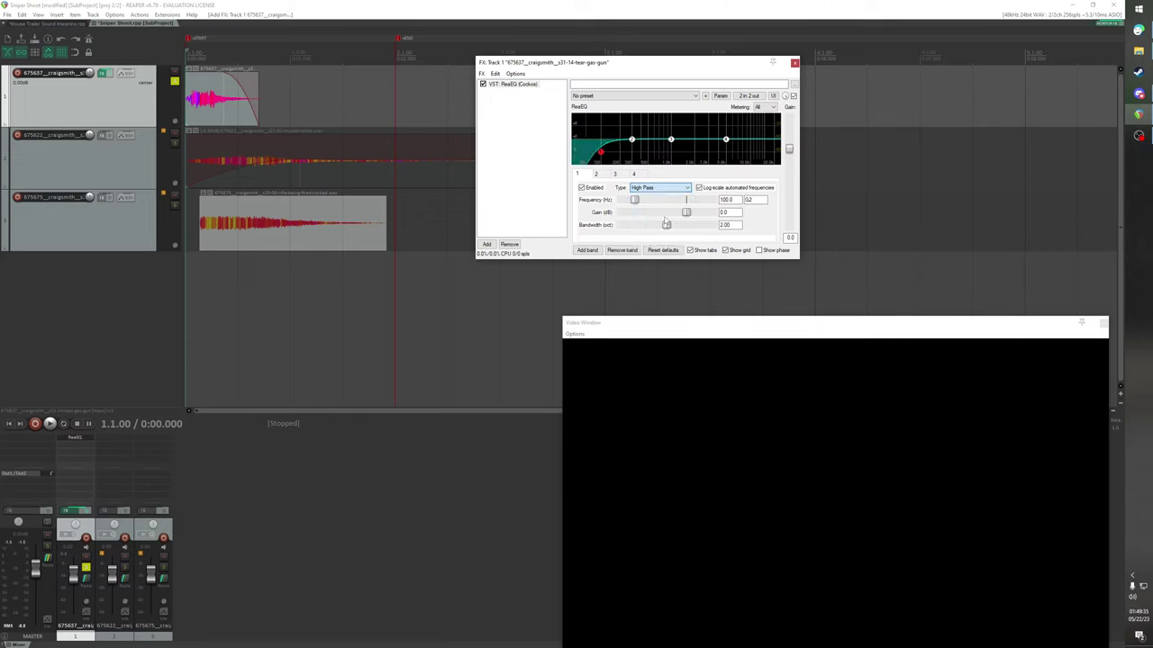
{"action": "key", "text": "space"}
{"action": "key", "text": "space"}
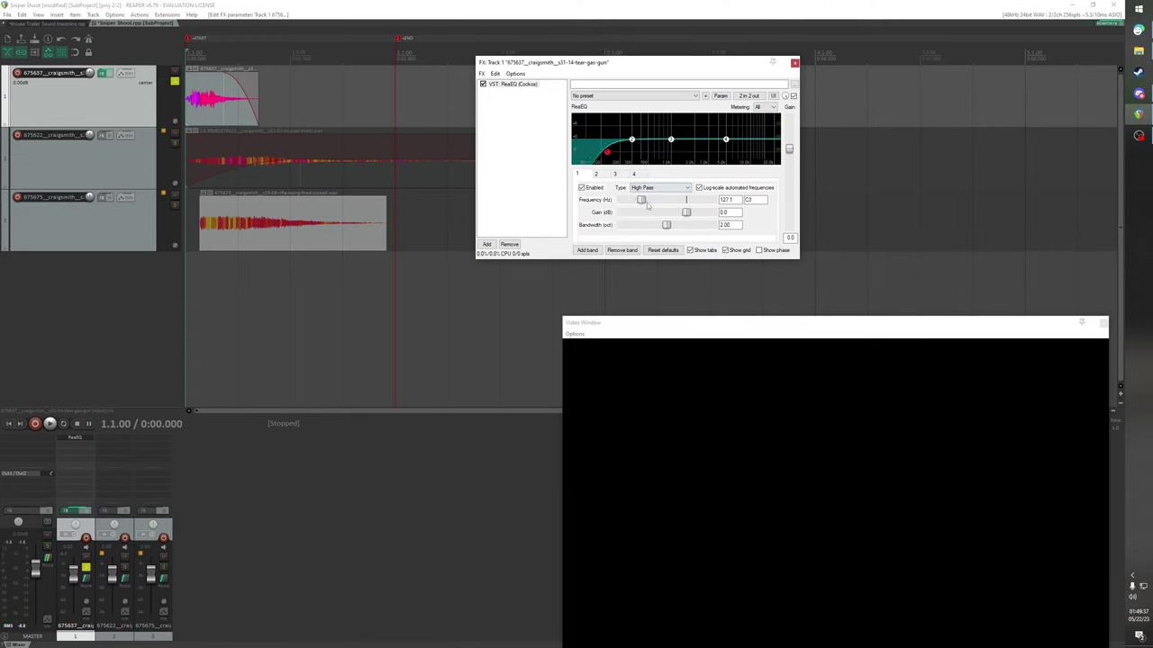
{"action": "key", "text": "space"}
{"action": "mouse_move", "coordinate": [643, 200]}
{"action": "left_mouse_down"}
{"action": "mouse_move", "coordinate": [659, 203]}
{"action": "mouse_move", "coordinate": [643, 200]}
{"action": "left_mouse_up"}
Play the soloed, high-passed tear-gas-gun clip repeatedly from the start, and close its EQ window
{"action": "key", "text": "space"}
{"action": "key", "text": "space"}
{"action": "key", "text": "space"}
{"action": "key", "text": "space"}
{"action": "key", "text": "space"}
{"action": "key", "text": "space"}
{"action": "key", "text": "space"}
{"action": "key", "text": "space"}
{"action": "key", "text": "space"}
{"action": "key", "text": "space"}
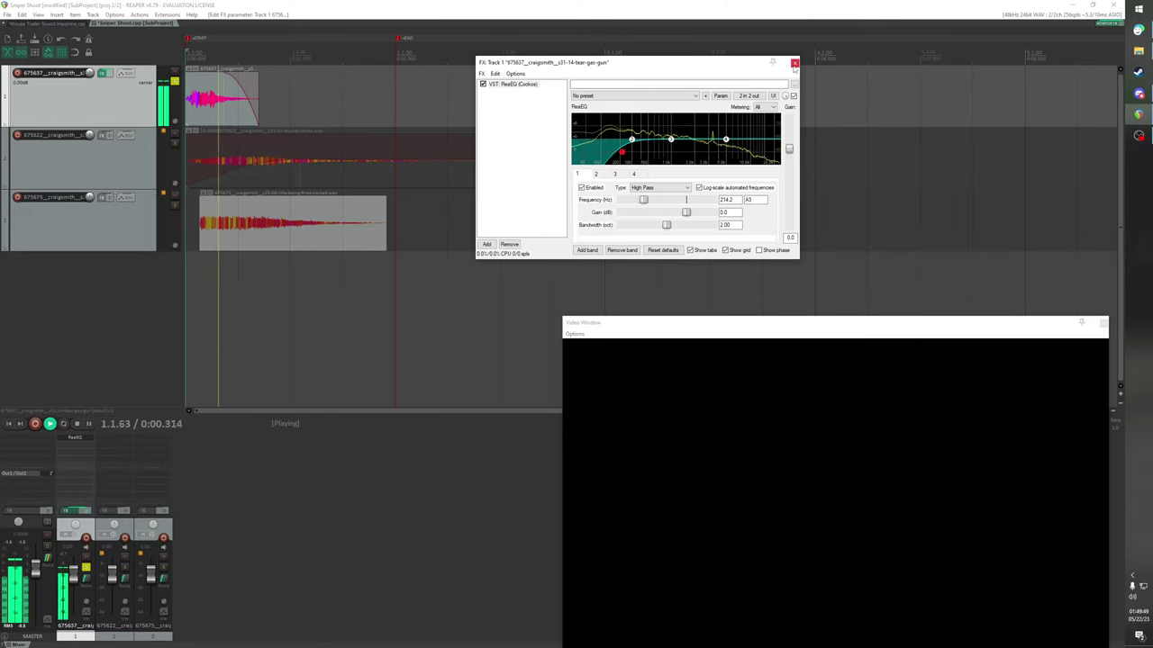
{"action": "key", "text": "space"}
{"action": "left_click", "coordinate": [794, 63]}
Move the rifle clip back to the project start and add the Cockos ReaEQ plug-in to its track
{"action": "left_click", "coordinate": [320, 226]}
{"action": "left_click_drag", "start_coordinate": [327, 231], "coordinate": [197, 228]}
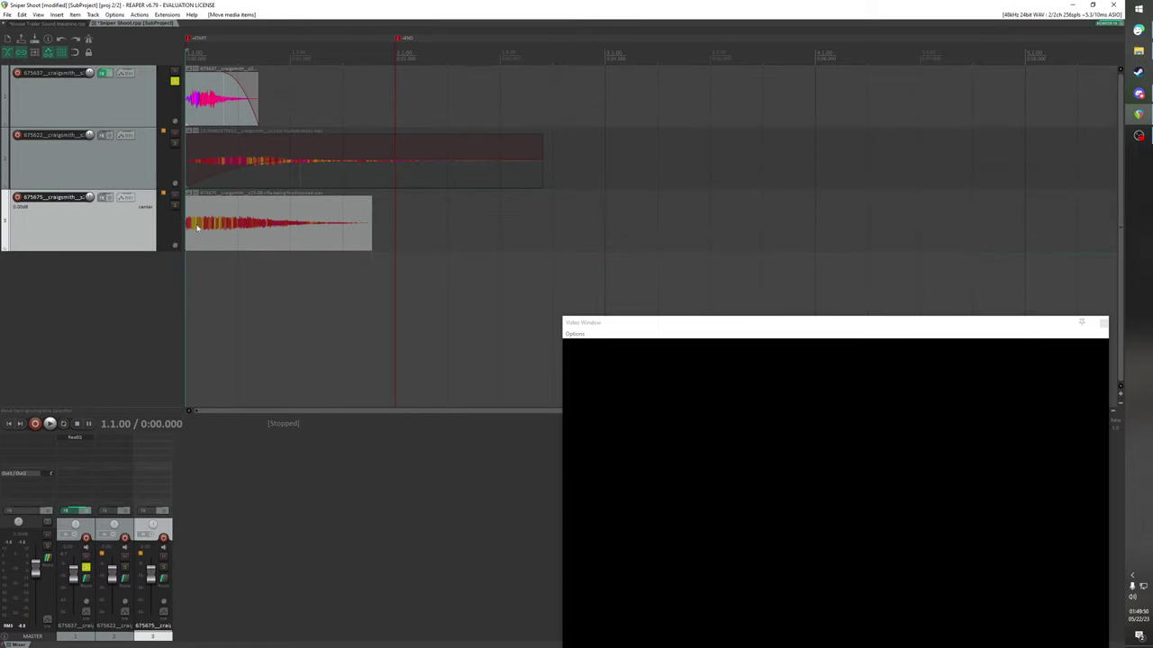
{"action": "left_click", "coordinate": [103, 197]}
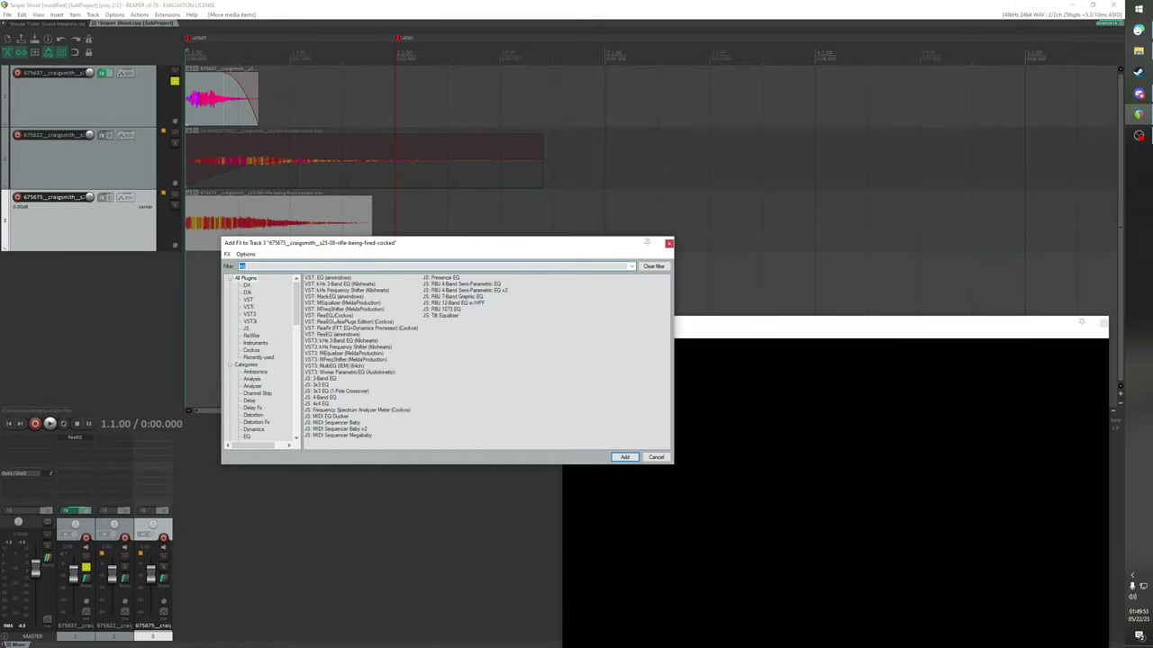
{"action": "double_click", "coordinate": [333, 315]}
{"action": "left_click_drag", "start_coordinate": [204, 31], "coordinate": [526, 184]}
Solo the rifle track instead of the tear-gas-gun track and play it
{"action": "left_click", "coordinate": [176, 81]}
{"action": "key", "text": "space"}
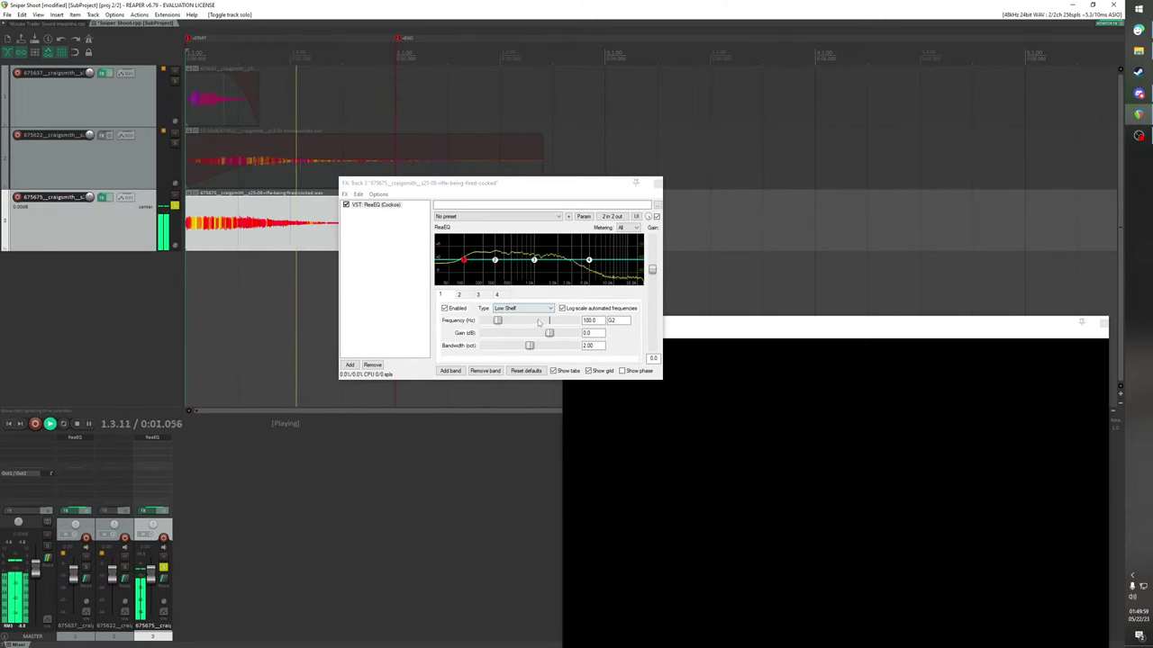
{"action": "key", "text": "space"}
Try the rifle EQ's fourth band as a Low Pass raised to 24000 Hz, play it and disable the band
{"action": "left_click", "coordinate": [496, 295]}
{"action": "left_click", "coordinate": [522, 308]}
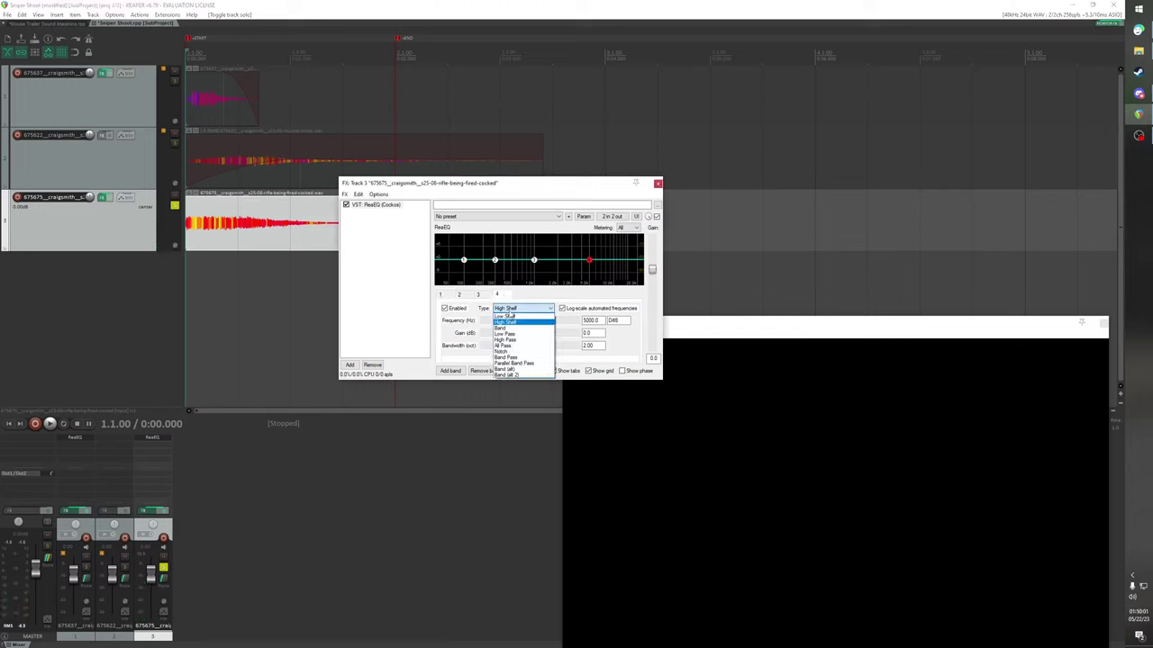
{"action": "left_click", "coordinate": [517, 335]}
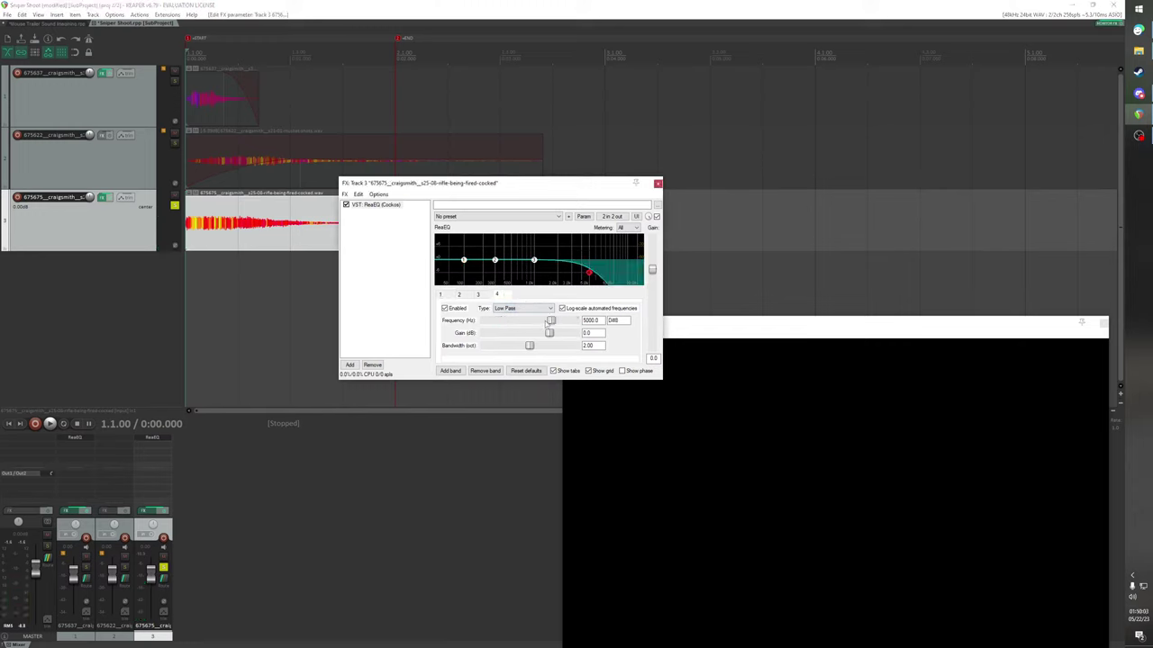
{"action": "left_click_drag", "start_coordinate": [547, 322], "coordinate": [595, 351]}
{"action": "key", "text": "space"}
{"action": "key", "text": "space"}
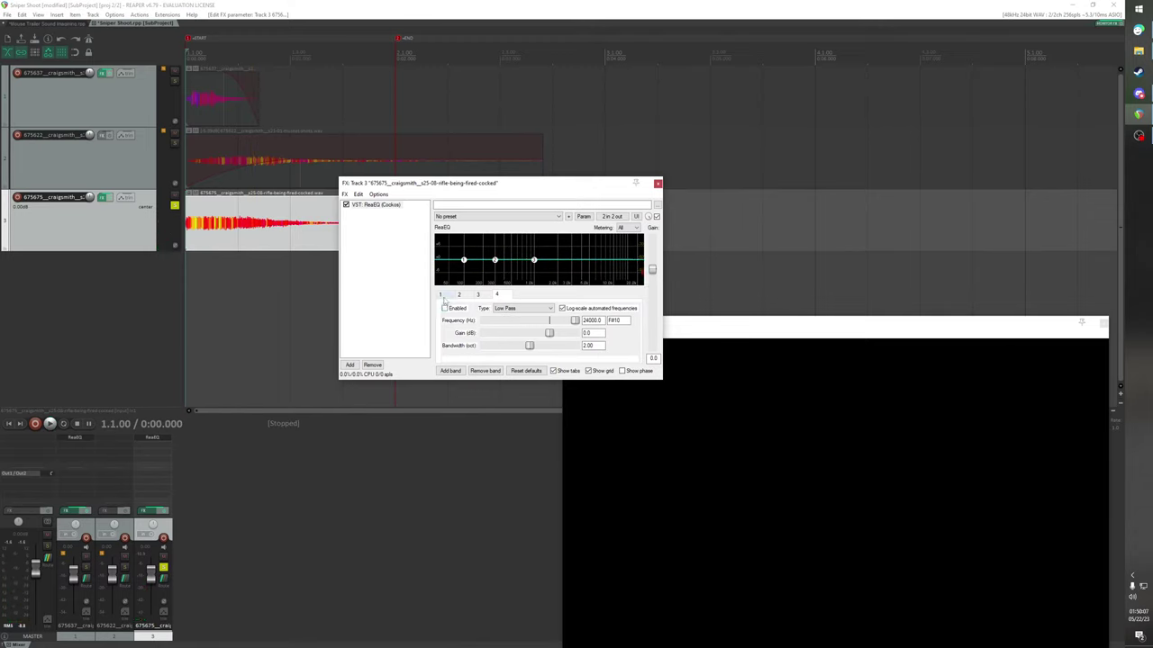
Change the rifle EQ's first band to High Pass at 437.0 Hz and play the soloed clip several times
{"action": "left_click", "coordinate": [516, 310]}
{"action": "left_click", "coordinate": [521, 342]}
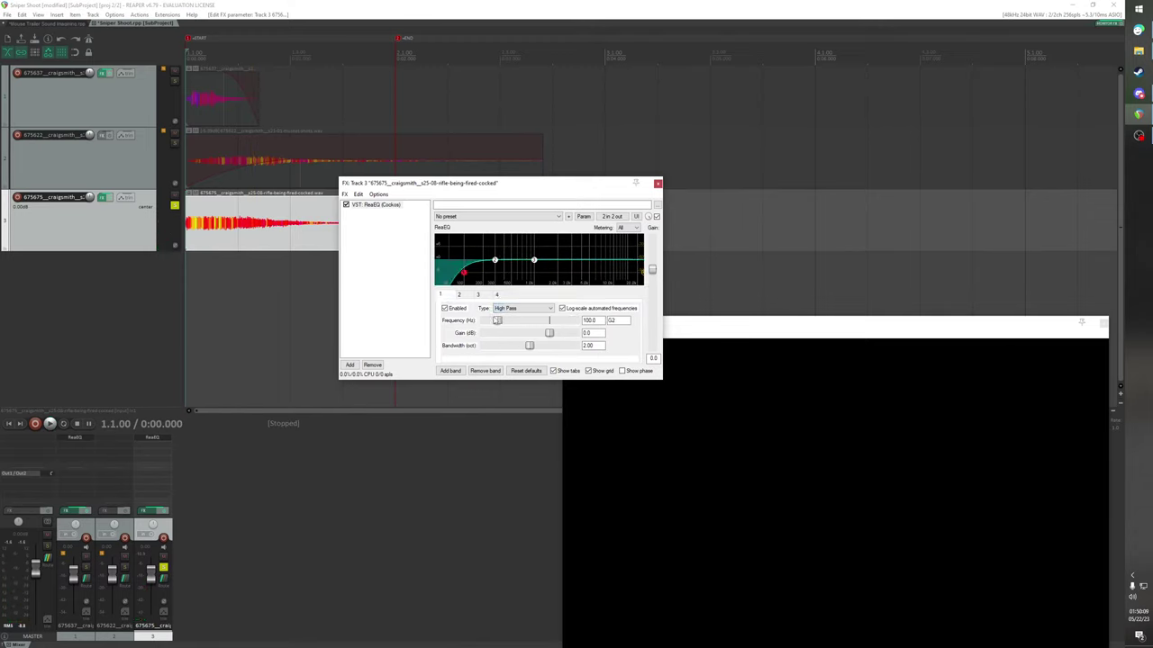
{"action": "mouse_move", "coordinate": [501, 322]}
{"action": "left_mouse_down"}
{"action": "mouse_move", "coordinate": [538, 326]}
{"action": "mouse_move", "coordinate": [516, 322]}
{"action": "left_mouse_up"}
{"action": "key", "text": "space"}
{"action": "key", "text": "space"}
{"action": "key", "text": "space"}
{"action": "key", "text": "space"}
{"action": "key", "text": "space"}
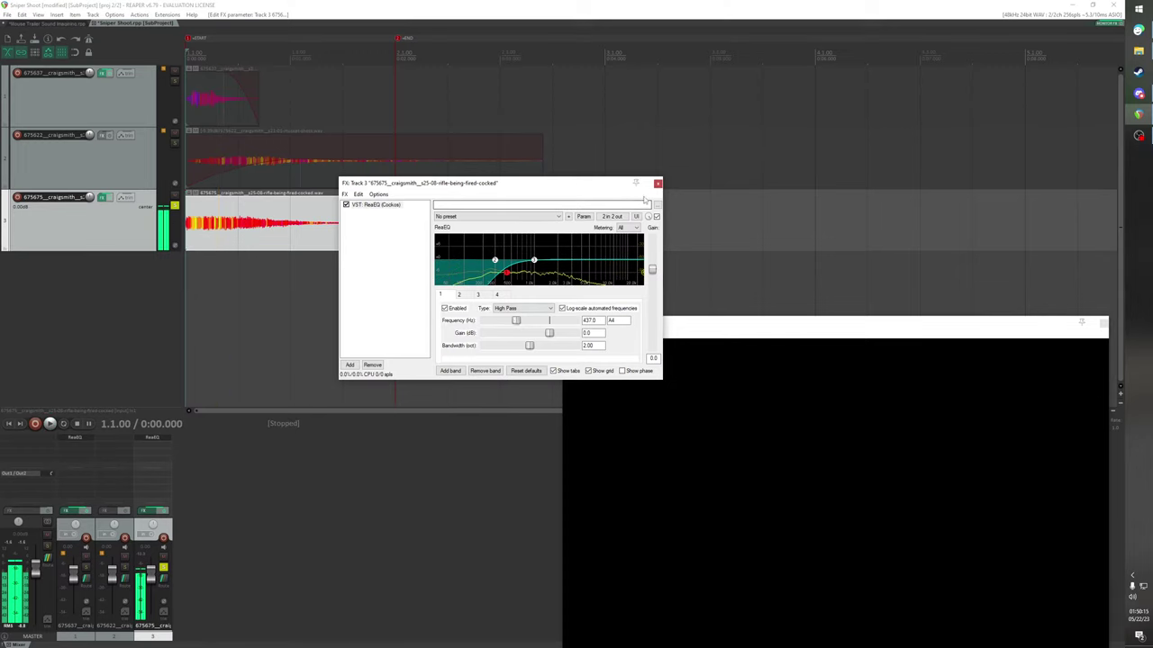
{"action": "key", "text": "space"}
Close the rifle EQ and compare the full mix with the rifle and tear-gas-gun tracks, toggling their solos
{"action": "key", "text": "Escape"}
{"action": "left_click", "coordinate": [174, 206]}
{"action": "key", "text": "space"}
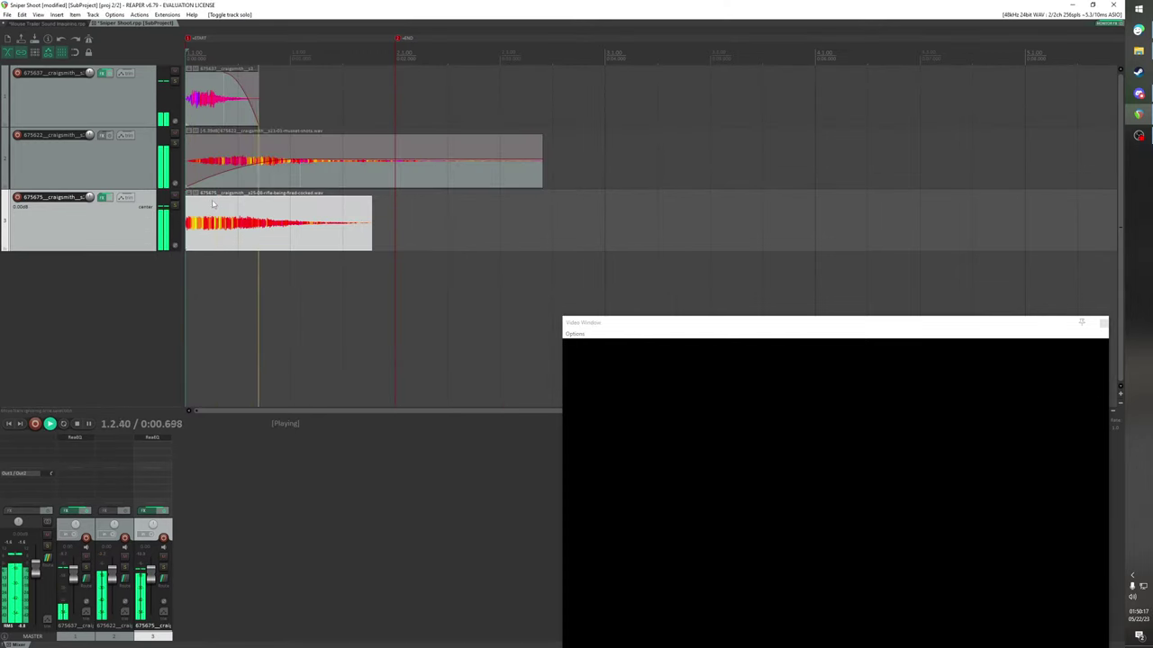
{"action": "key", "text": "space"}
{"action": "left_click", "coordinate": [173, 206]}
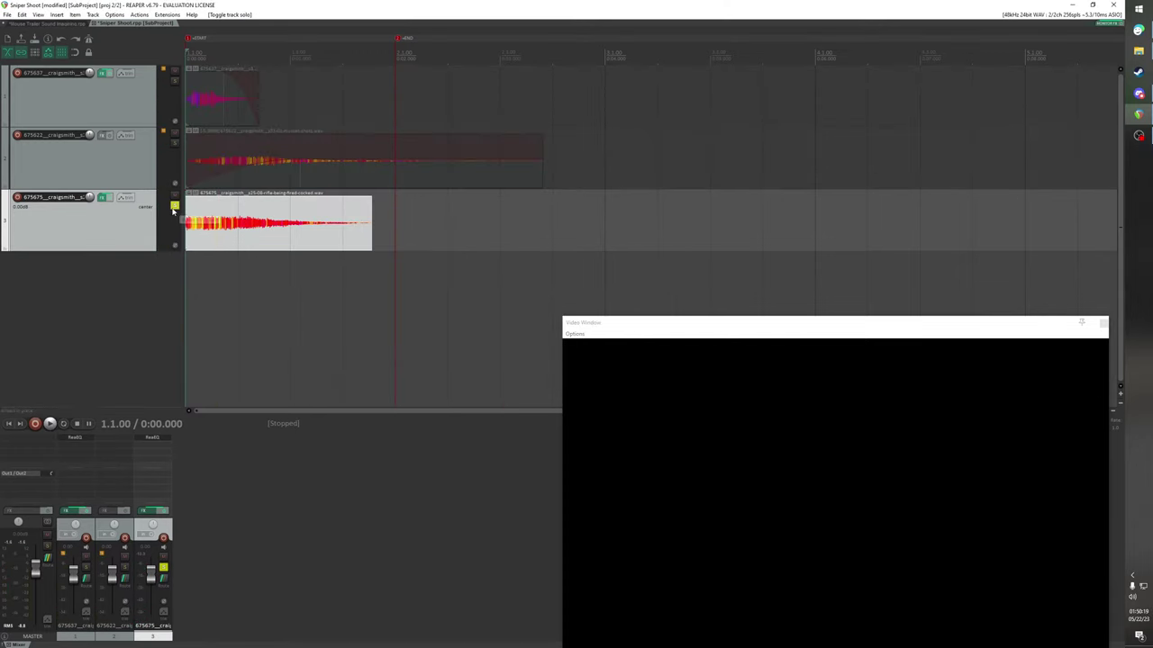
{"action": "left_click", "coordinate": [174, 206]}
{"action": "left_click", "coordinate": [175, 80]}
{"action": "key", "text": "space"}
{"action": "left_click", "coordinate": [175, 80]}
{"action": "key", "text": "space"}
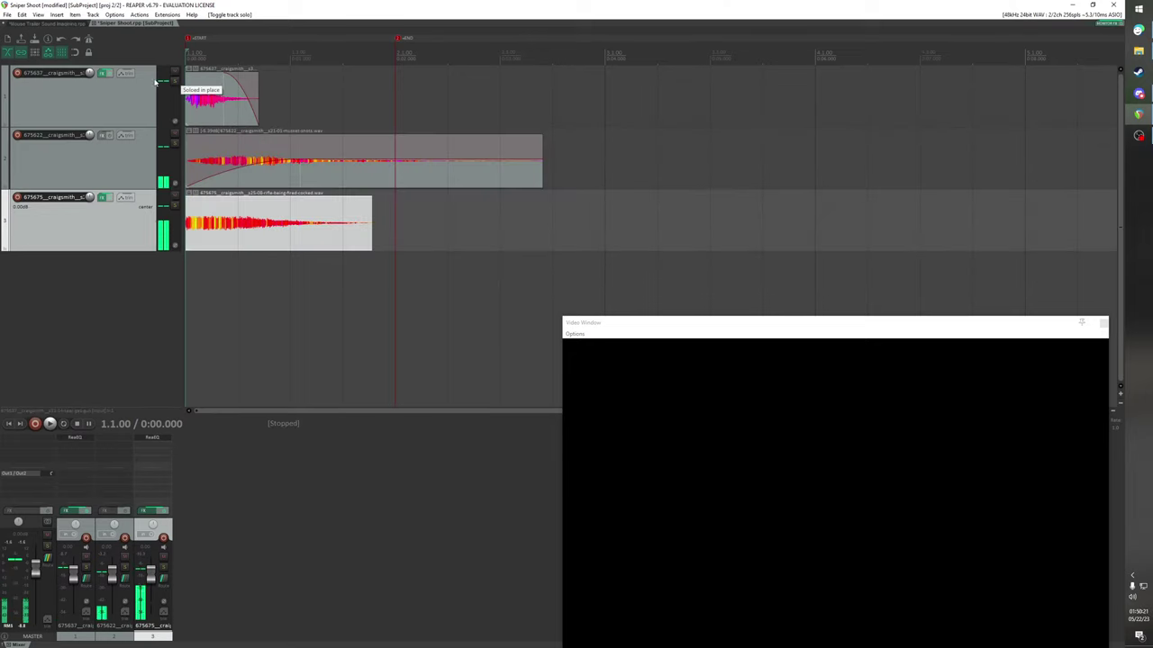
Open the tear-gas-gun track's ReaEQ, solo the track and play it to examine its frequency spectrum
{"action": "left_click", "coordinate": [103, 72]}
{"action": "left_click", "coordinate": [794, 63]}
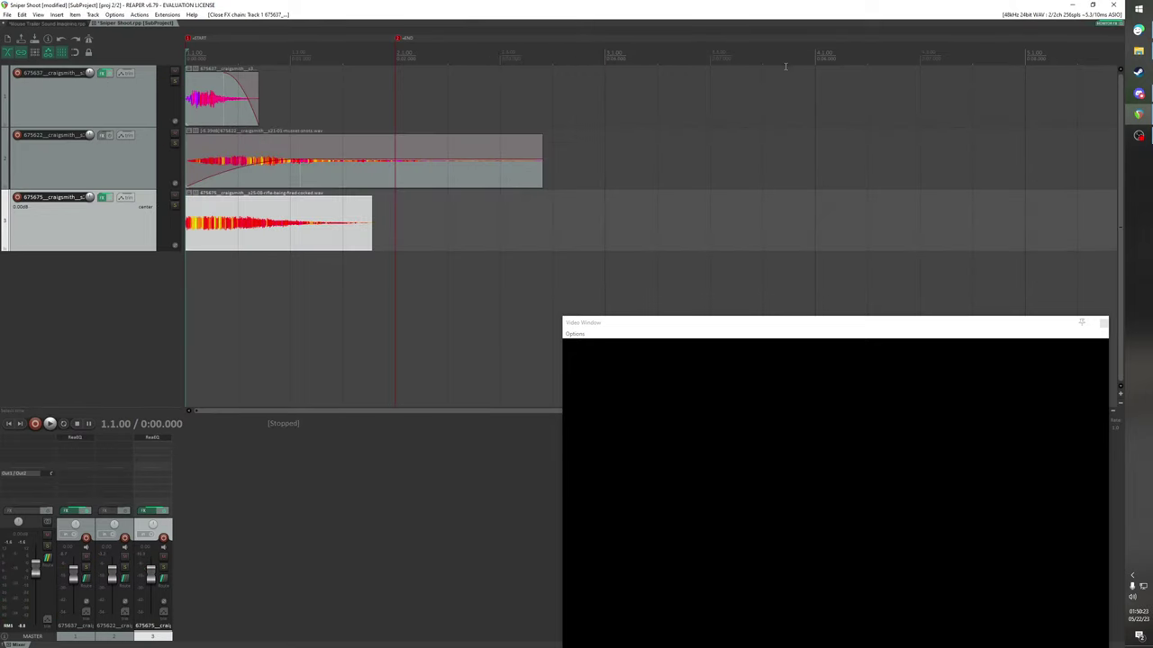
{"action": "left_click", "coordinate": [131, 98]}
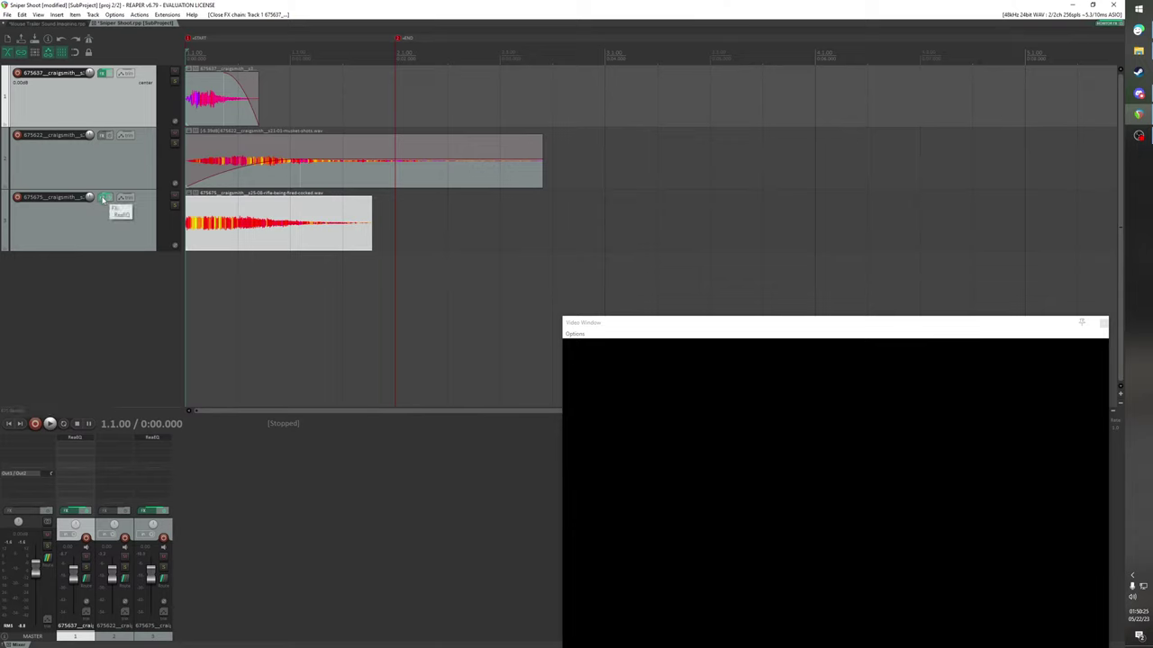
{"action": "left_click", "coordinate": [103, 72]}
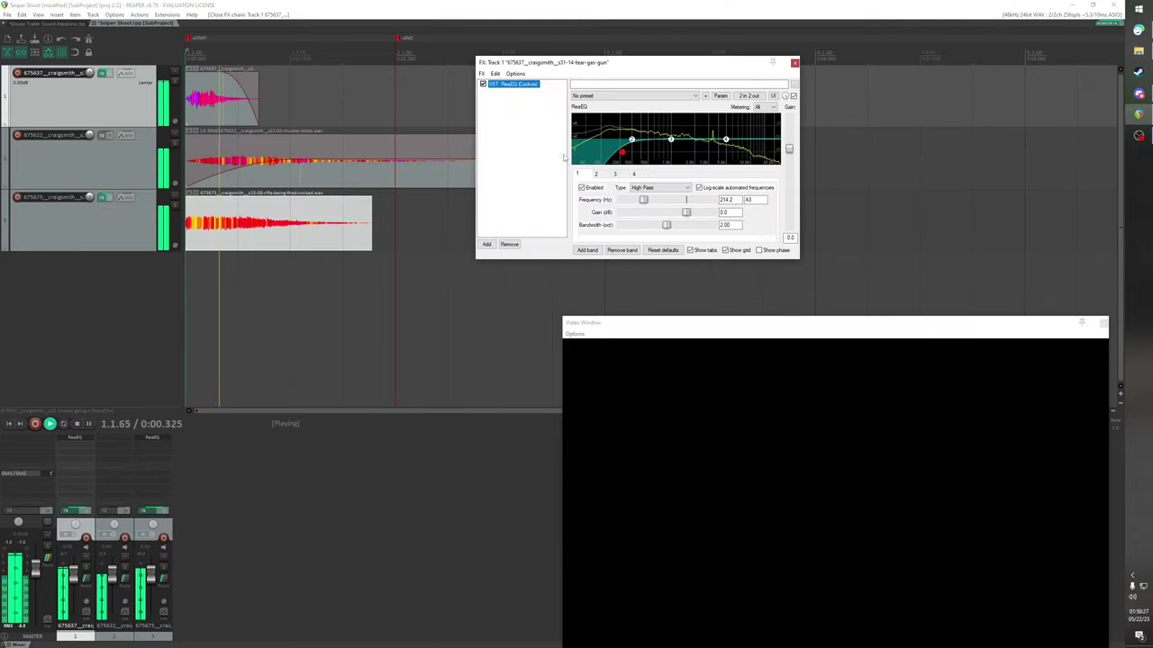
{"action": "left_click", "coordinate": [175, 81]}
{"action": "key", "text": "space"}
{"action": "key", "text": "space"}
{"action": "key", "text": "space"}
{"action": "key", "text": "space"}
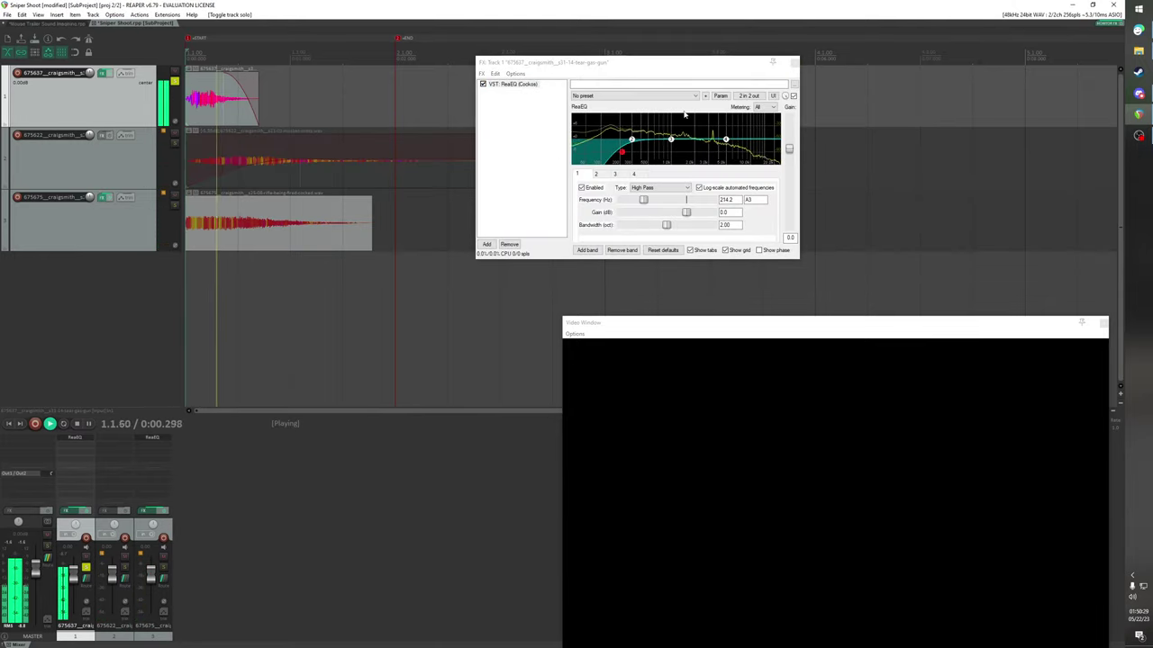
Try the tear-gas-gun EQ's fourth band as a Band filter at 3168.4 Hz with -inf gain, and play it
{"action": "left_click", "coordinate": [634, 174]}
{"action": "left_click", "coordinate": [639, 187]}
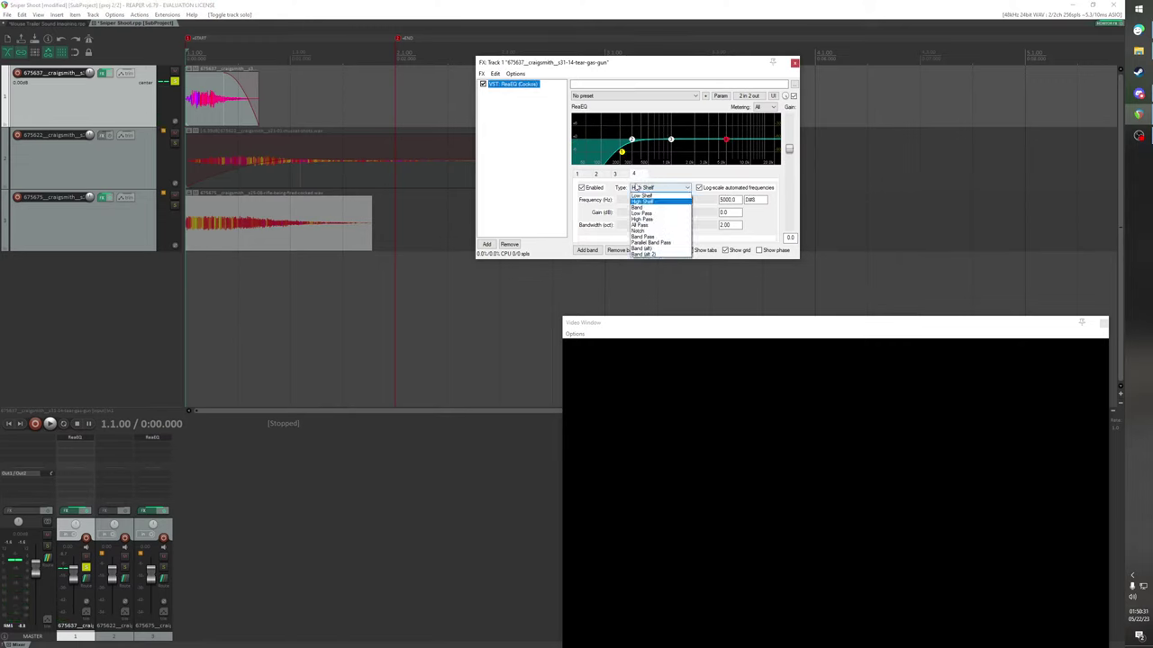
{"action": "left_click", "coordinate": [643, 207]}
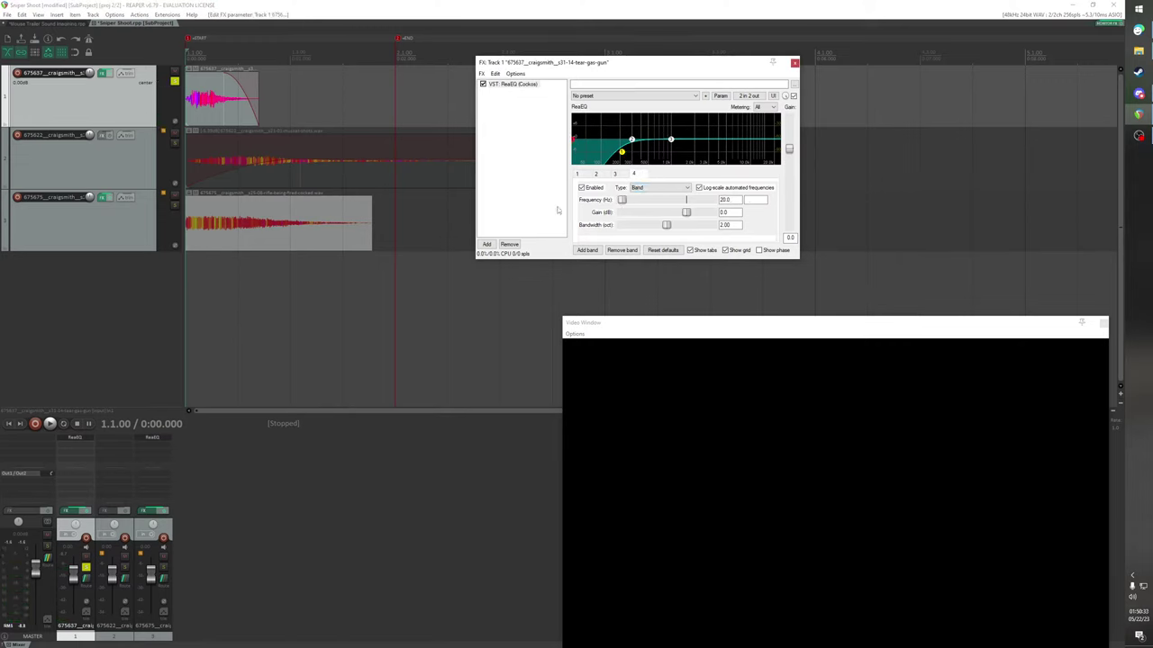
{"action": "left_click_drag", "start_coordinate": [688, 217], "coordinate": [642, 219]}
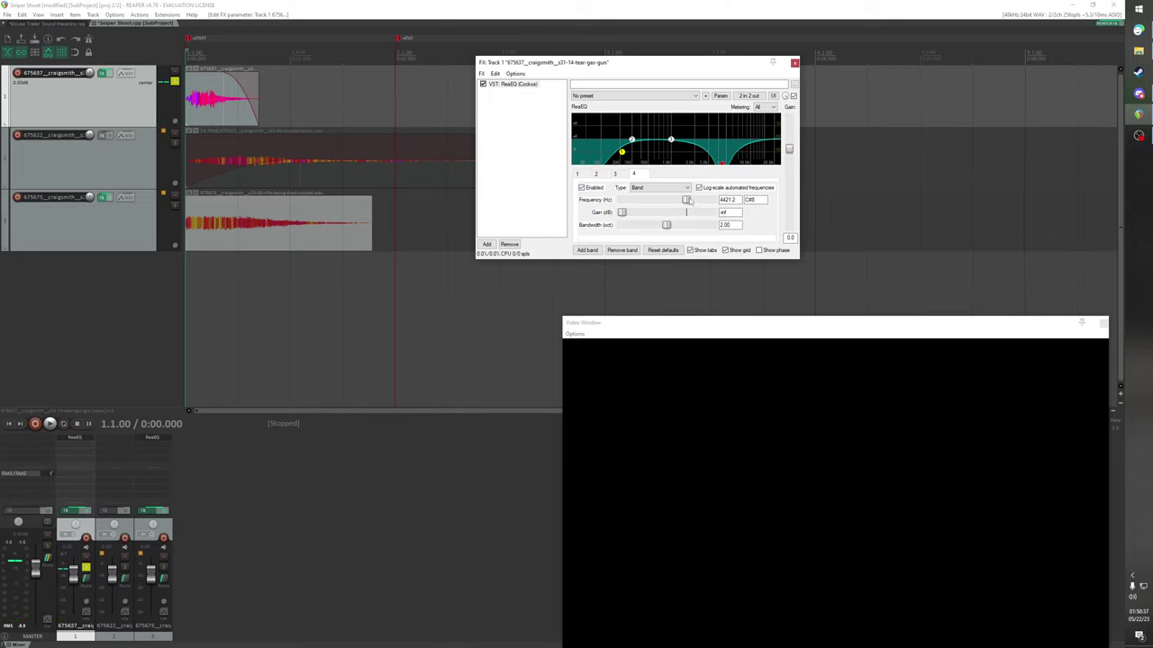
{"action": "key", "text": "space"}
{"action": "left_click_drag", "start_coordinate": [680, 200], "coordinate": [682, 200]}
{"action": "key", "text": "space"}
{"action": "key", "text": "space"}
{"action": "key", "text": "space"}
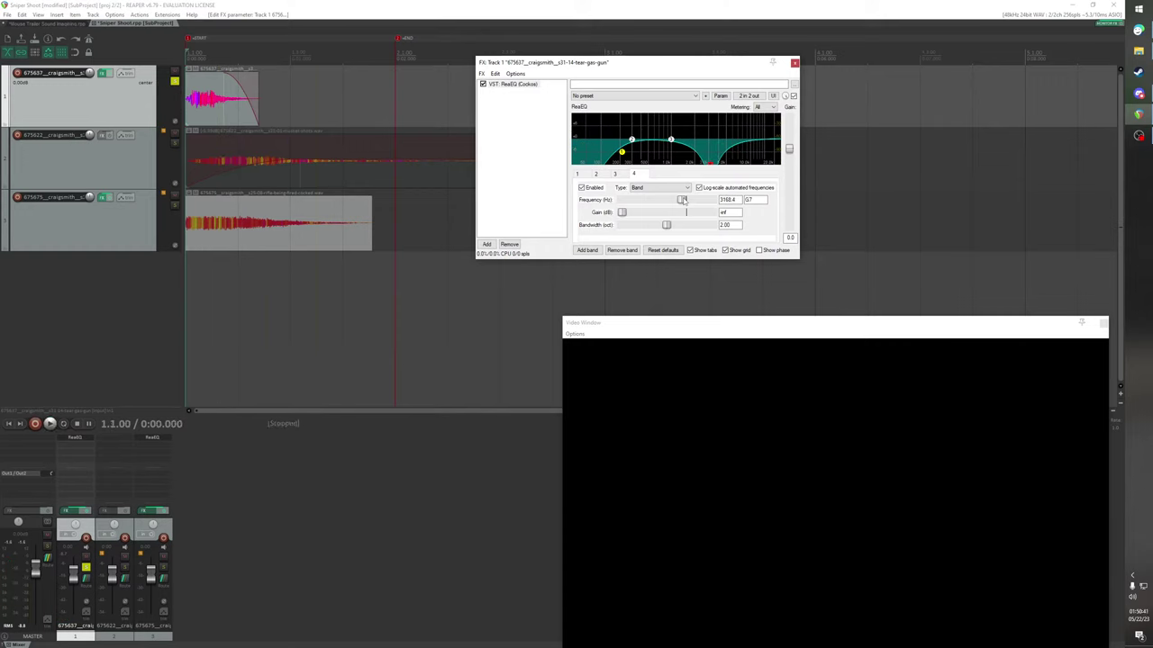
{"action": "key", "text": "space"}
{"action": "key", "text": "space"}
Set the rifle EQ's third band to 3111.2 Hz with -inf gain, and disable the tear-gas-gun EQ's fourth band
{"action": "left_click", "coordinate": [104, 198]}
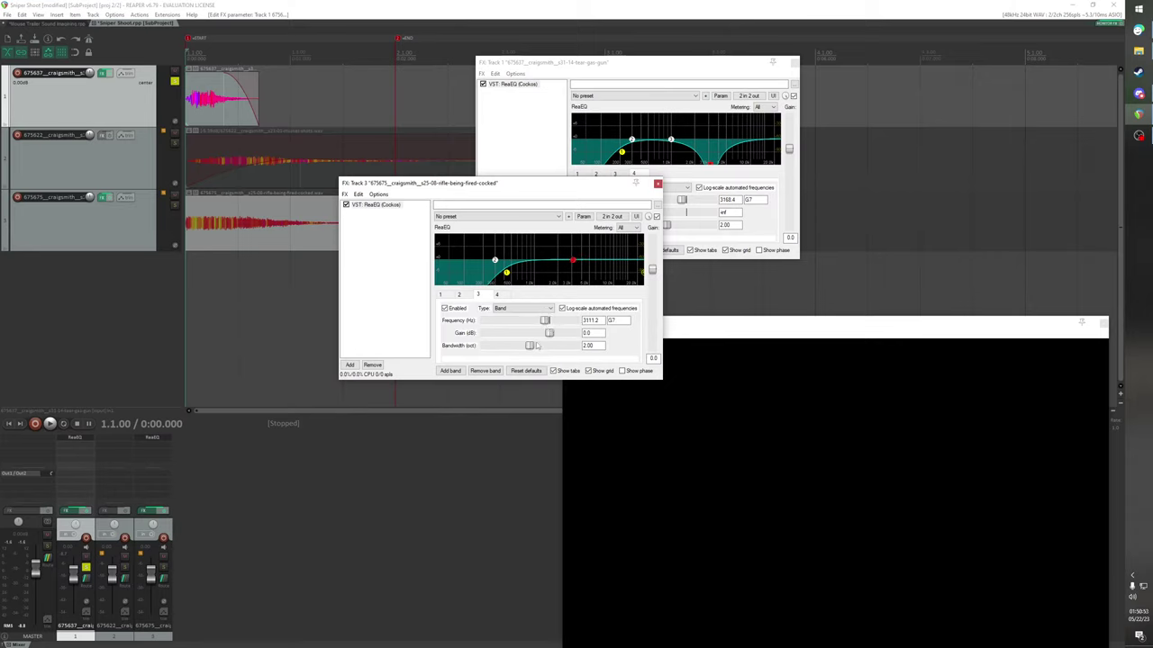
{"action": "left_click_drag", "start_coordinate": [546, 334], "coordinate": [433, 331]}
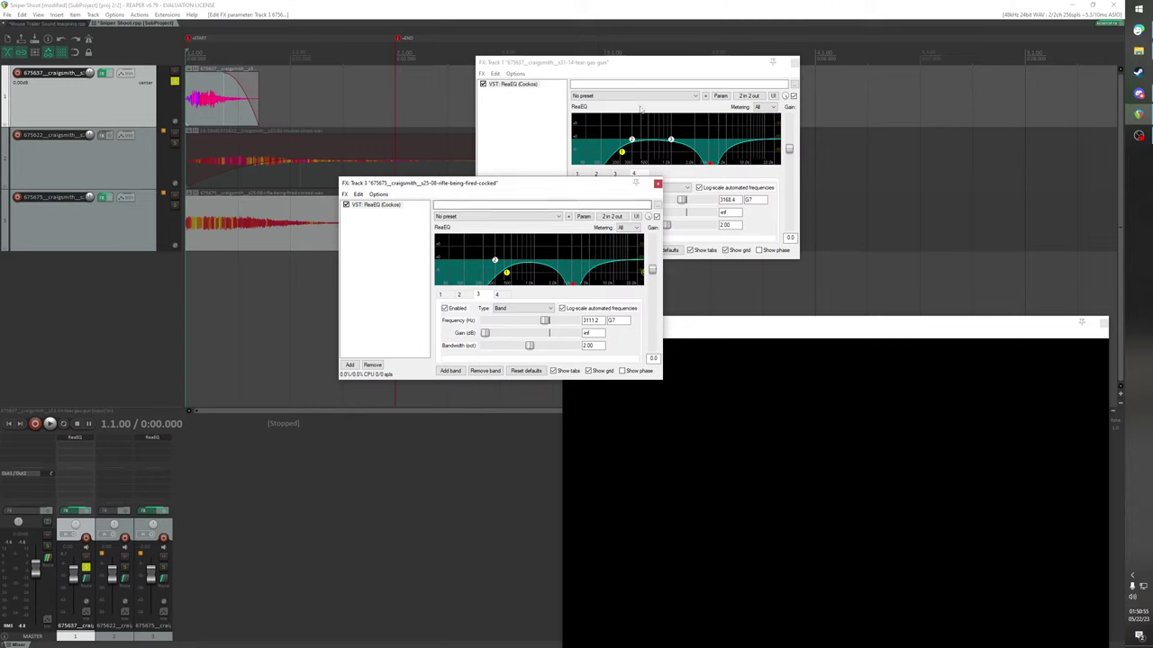
{"action": "left_click", "coordinate": [504, 106]}
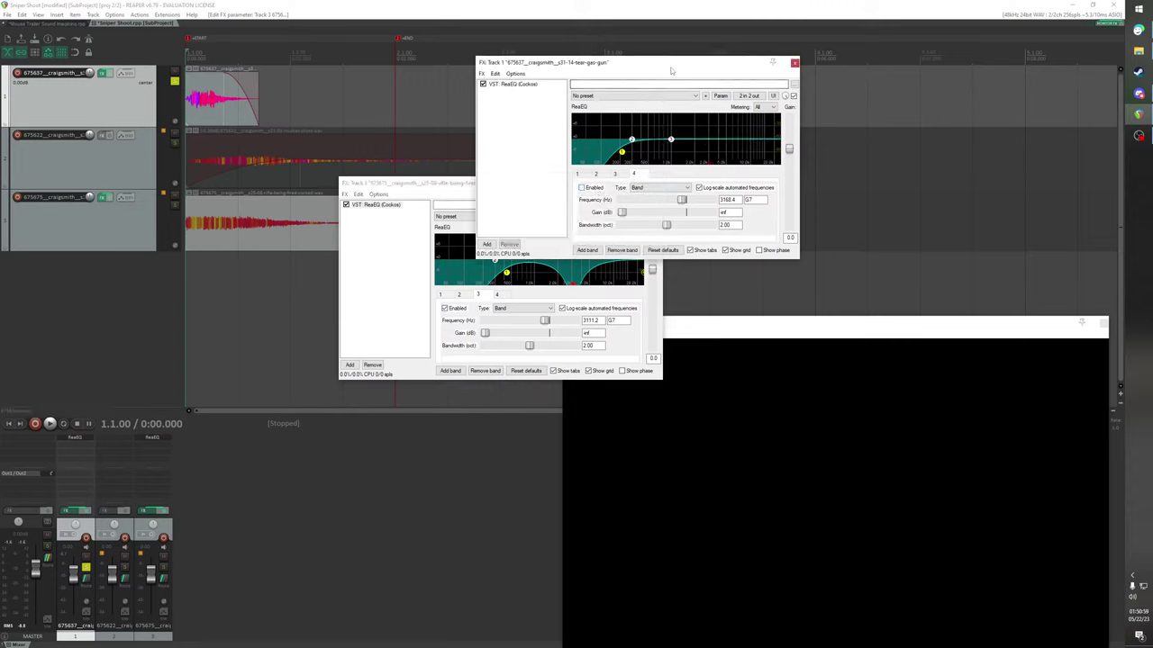
Unsolo the tear-gas-gun track and play the three layers from the project start
{"action": "left_click", "coordinate": [184, 51]}
{"action": "key", "text": "space"}
{"action": "key", "text": "space"}
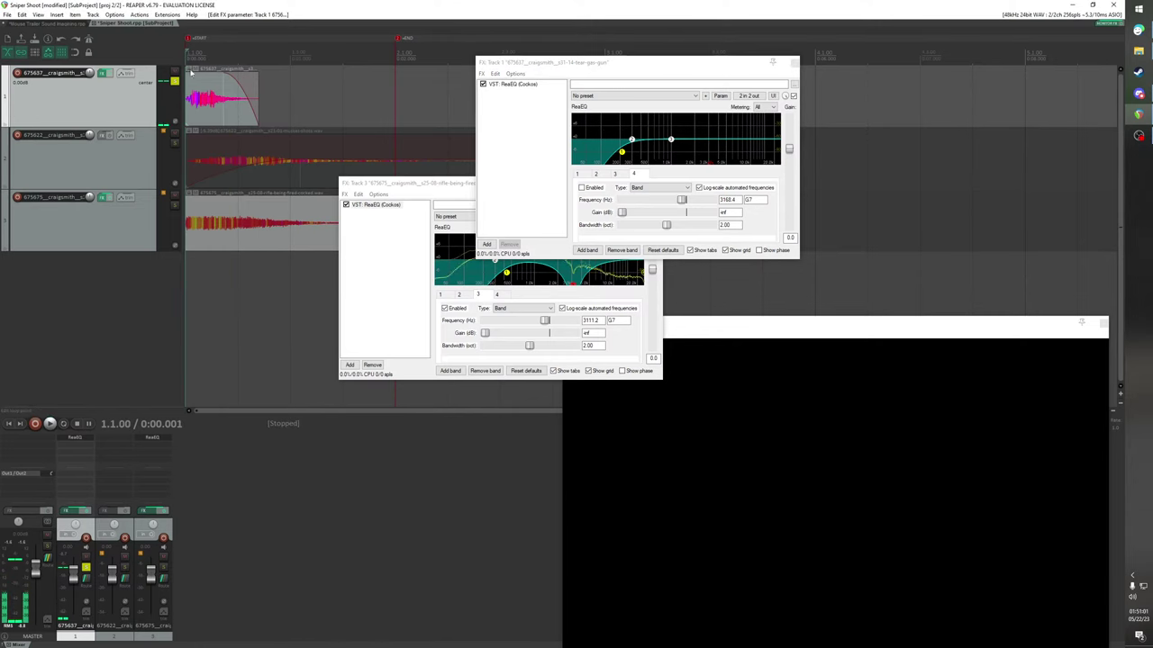
{"action": "key", "text": "space"}
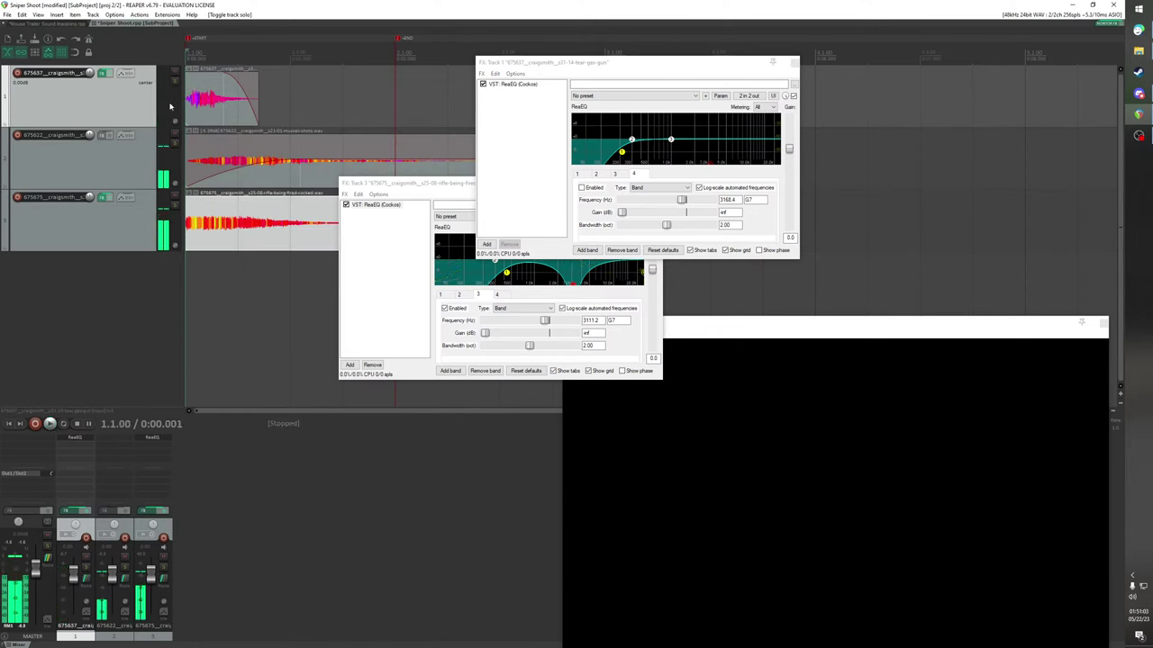
{"action": "key", "text": "space"}
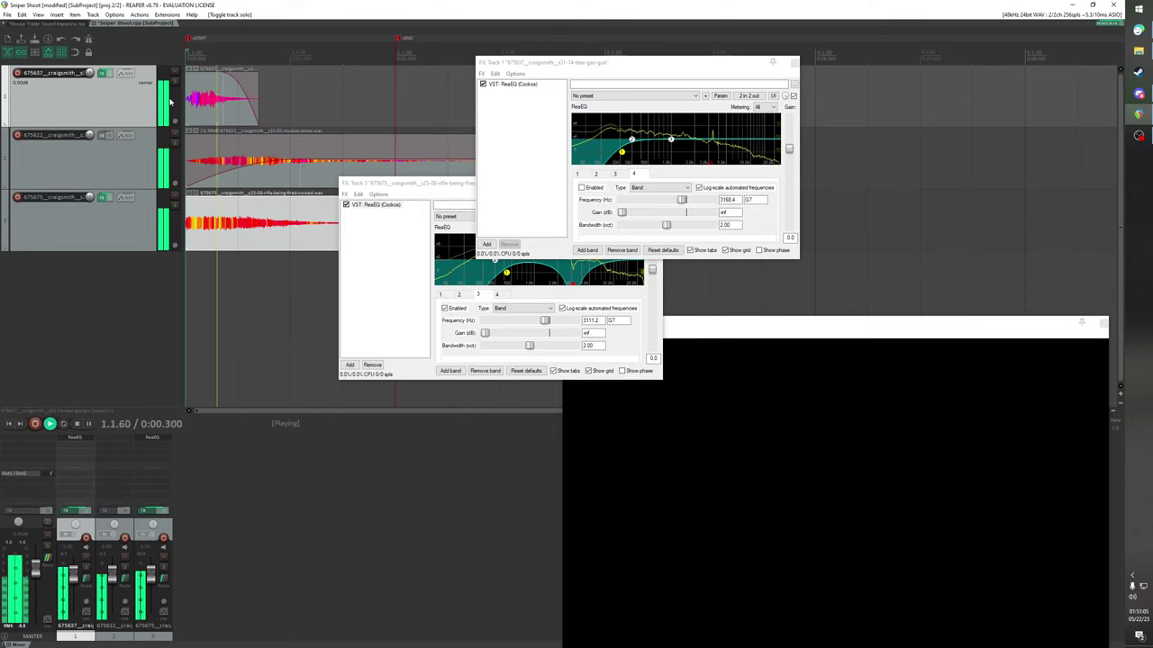
Narrow the rifle EQ's third band to a bandwidth of 0.66 octaves and play the three layers
{"action": "left_click", "coordinate": [416, 277]}
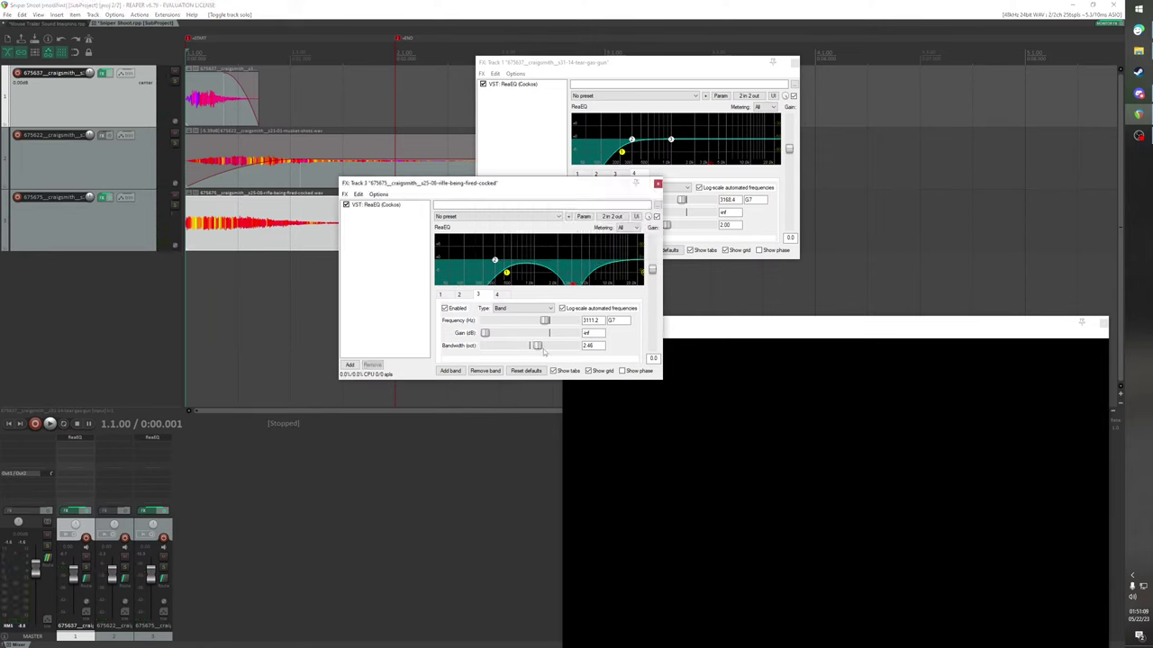
{"action": "left_click_drag", "start_coordinate": [509, 358], "coordinate": [505, 357]}
{"action": "key", "text": "space"}
{"action": "key", "text": "space"}
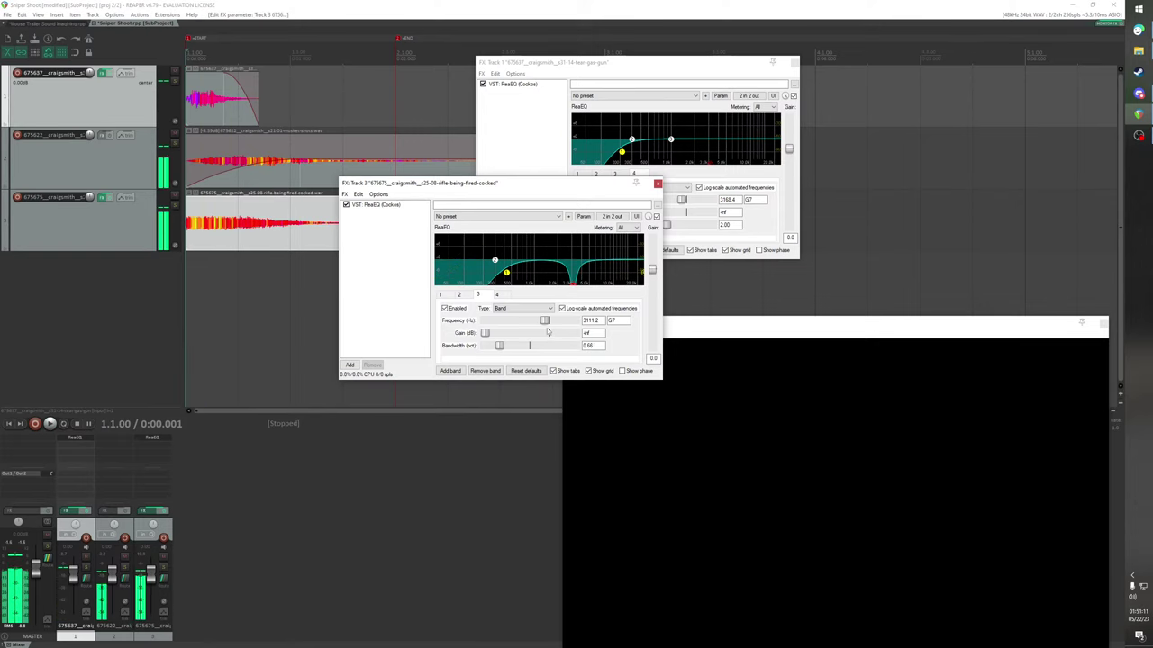
{"action": "key", "text": "space"}
{"action": "key", "text": "space"}
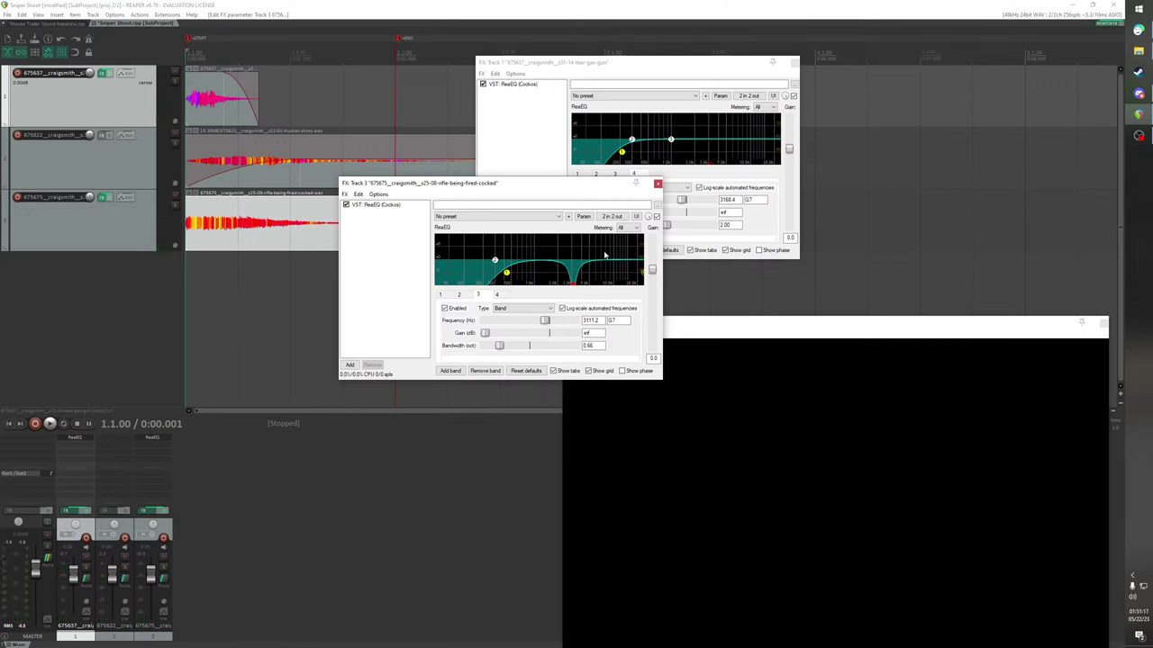
Try the rifle EQ's third band at 3266.0 Hz and play the three layers from the project start
{"action": "left_click_drag", "start_coordinate": [662, 380], "coordinate": [780, 379]}
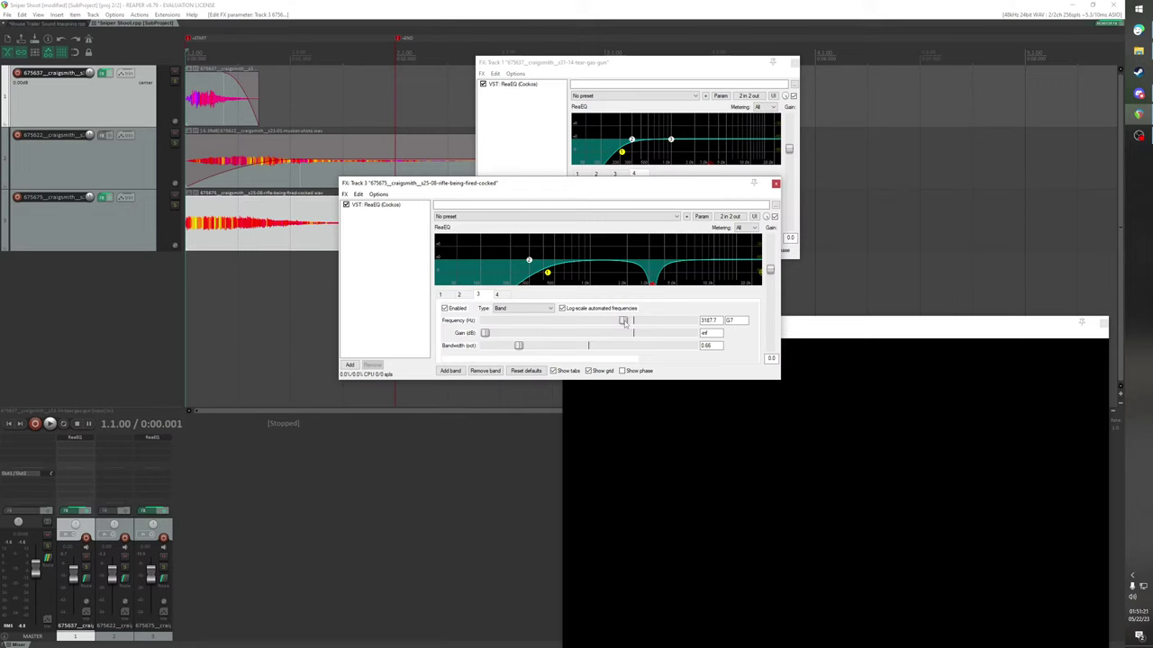
{"action": "key", "text": "space"}
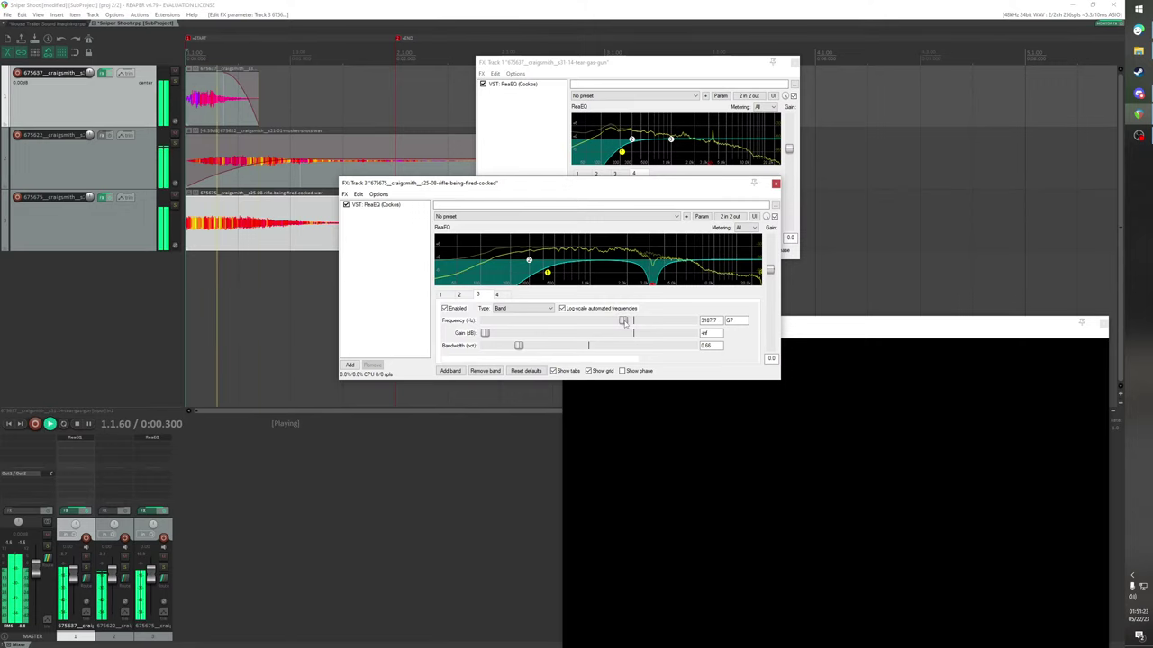
{"action": "key", "text": "space"}
{"action": "left_click_drag", "start_coordinate": [625, 321], "coordinate": [626, 323]}
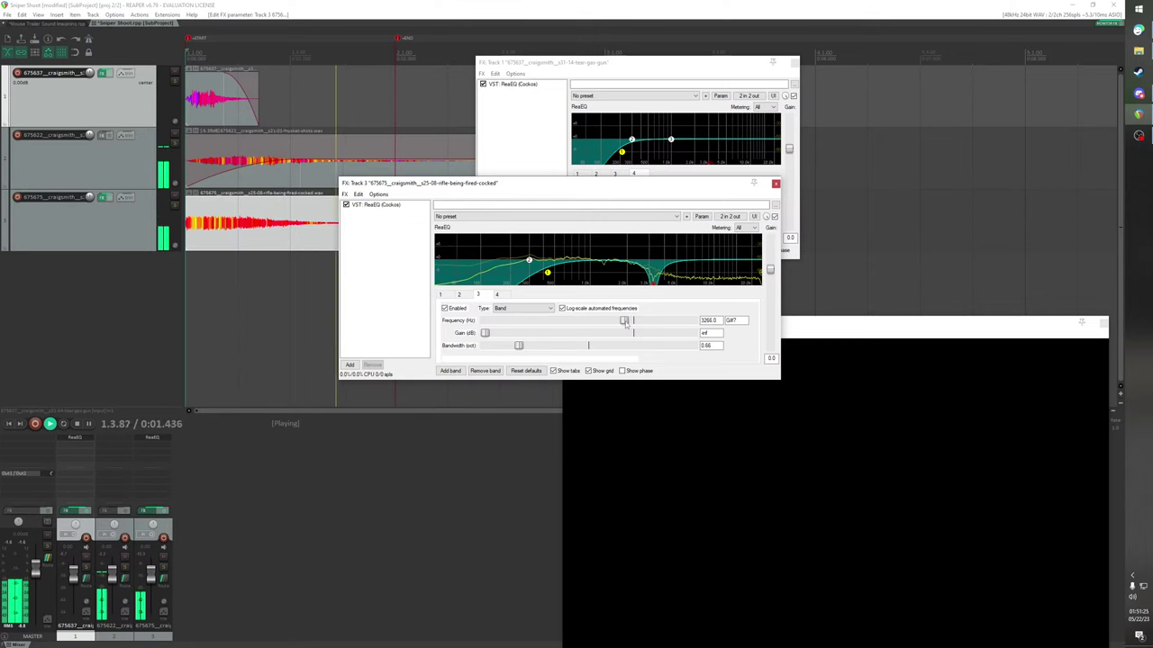
{"action": "key", "text": "space"}
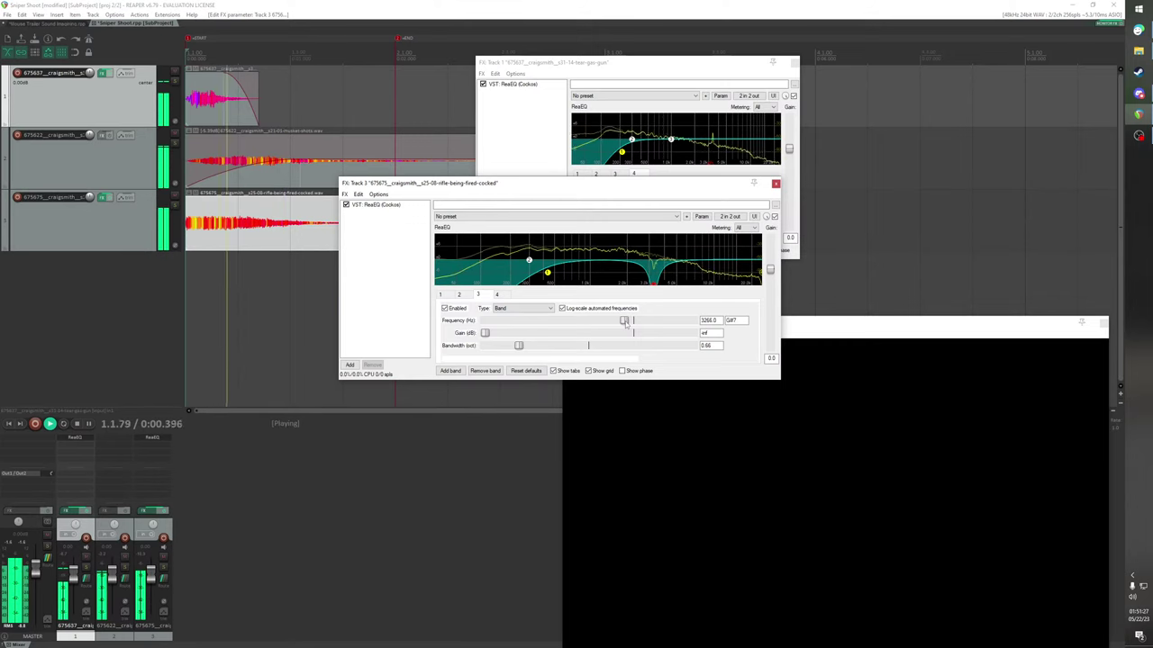
{"action": "key", "text": "space"}
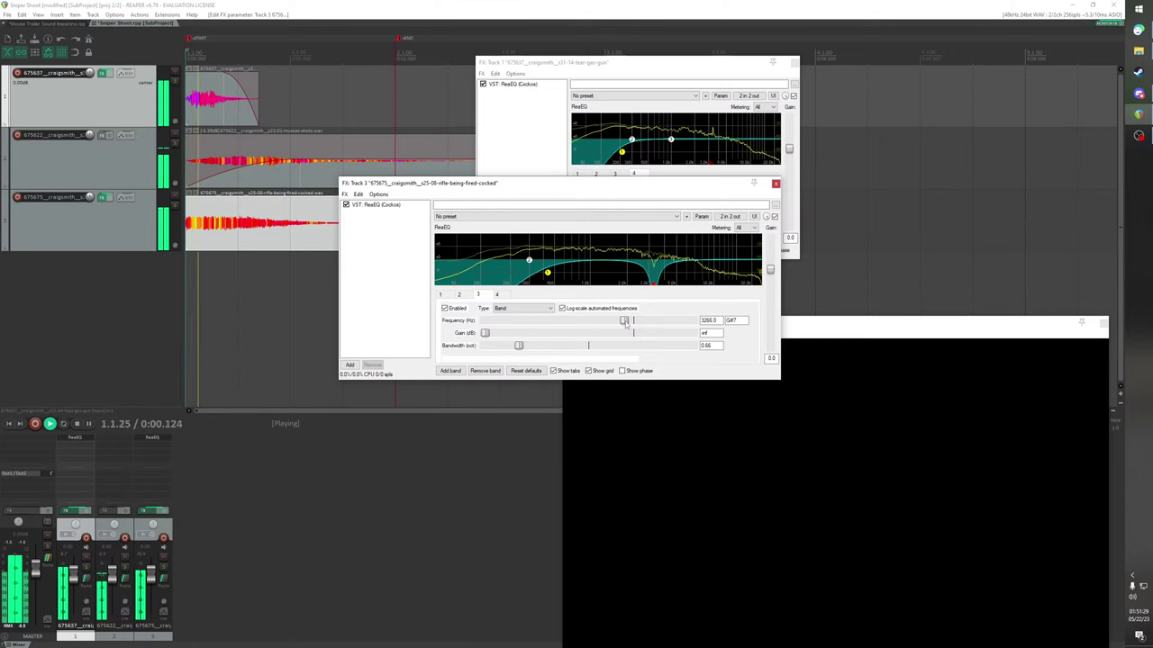
Set the rifle EQ's third band to 3387.0 Hz and play the three layers from the project start
{"action": "left_click_drag", "start_coordinate": [625, 322], "coordinate": [627, 324]}
{"action": "key", "text": "space"}
{"action": "key", "text": "space"}
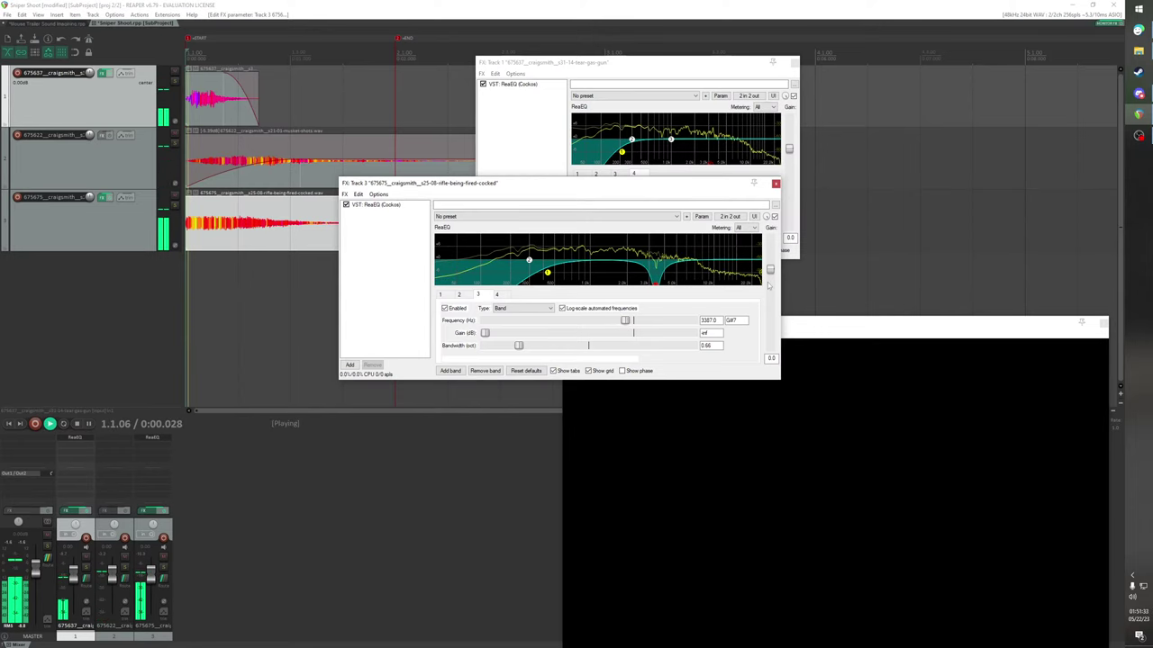
{"action": "left_click_drag", "start_coordinate": [780, 329], "coordinate": [664, 328]}
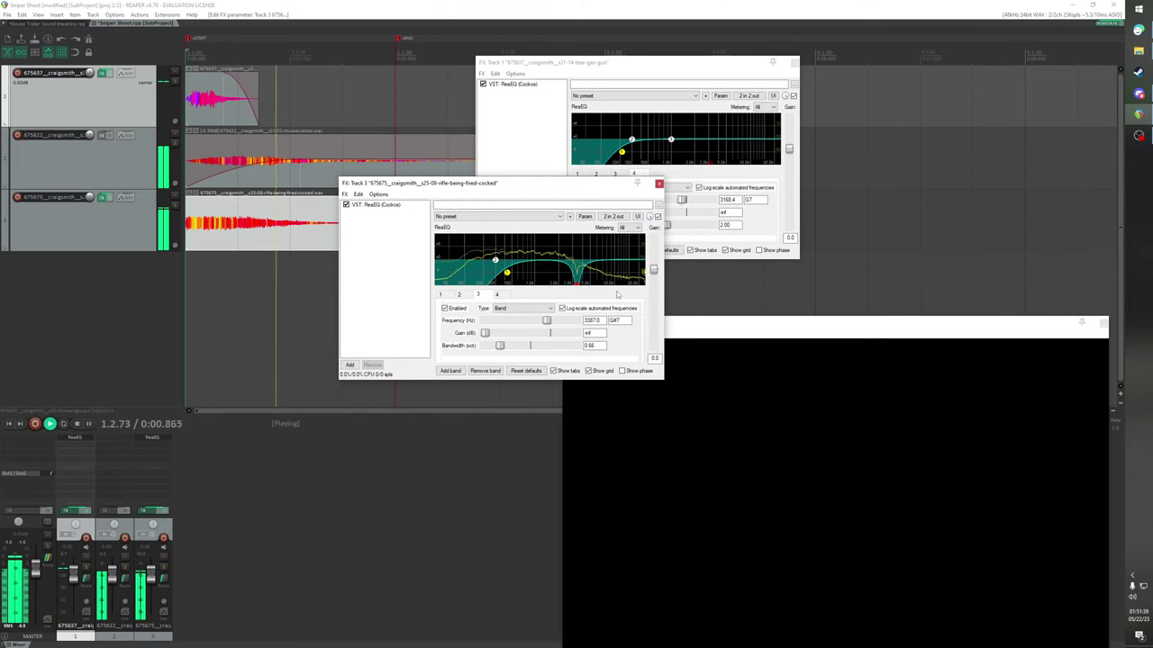
{"action": "key", "text": "space"}
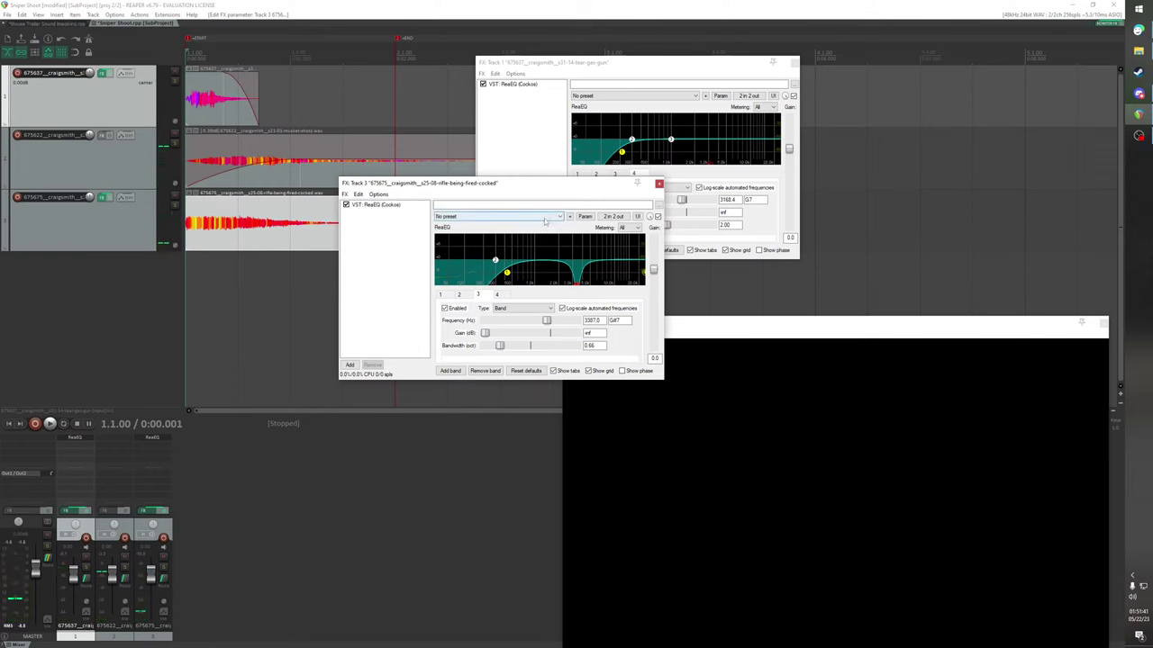
{"action": "key", "text": "space"}
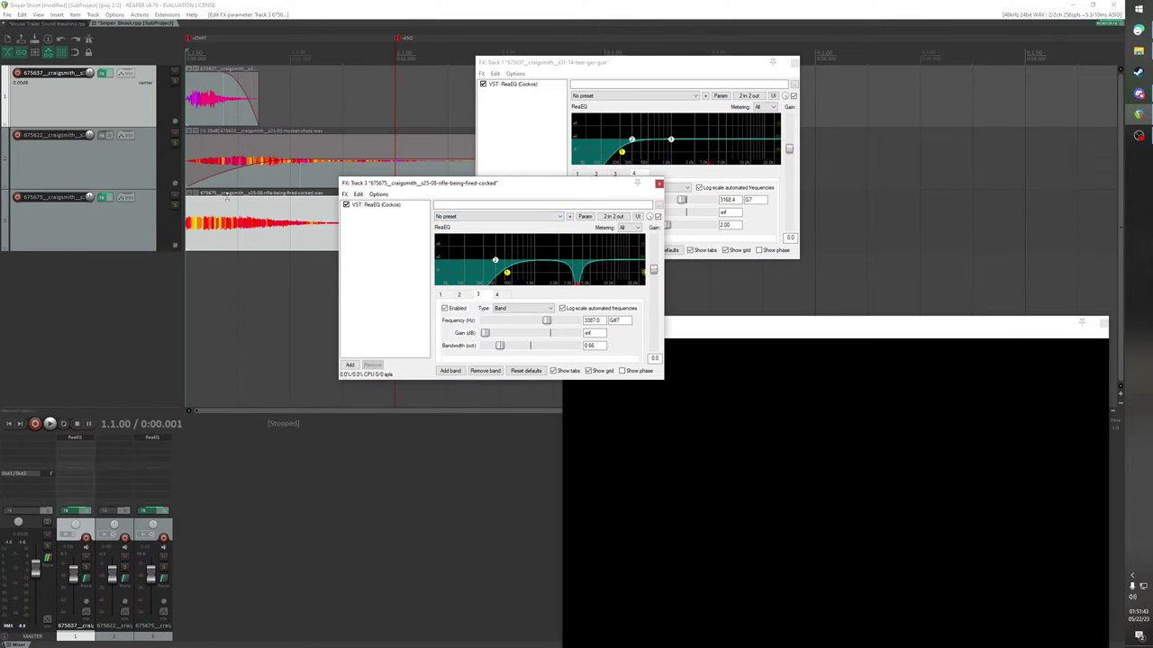
Close the rifle EQ window, lower the rifle item's volume to -inf, and play the layers
{"action": "left_click_drag", "start_coordinate": [227, 196], "coordinate": [227, 241]}
{"action": "key", "text": "space"}
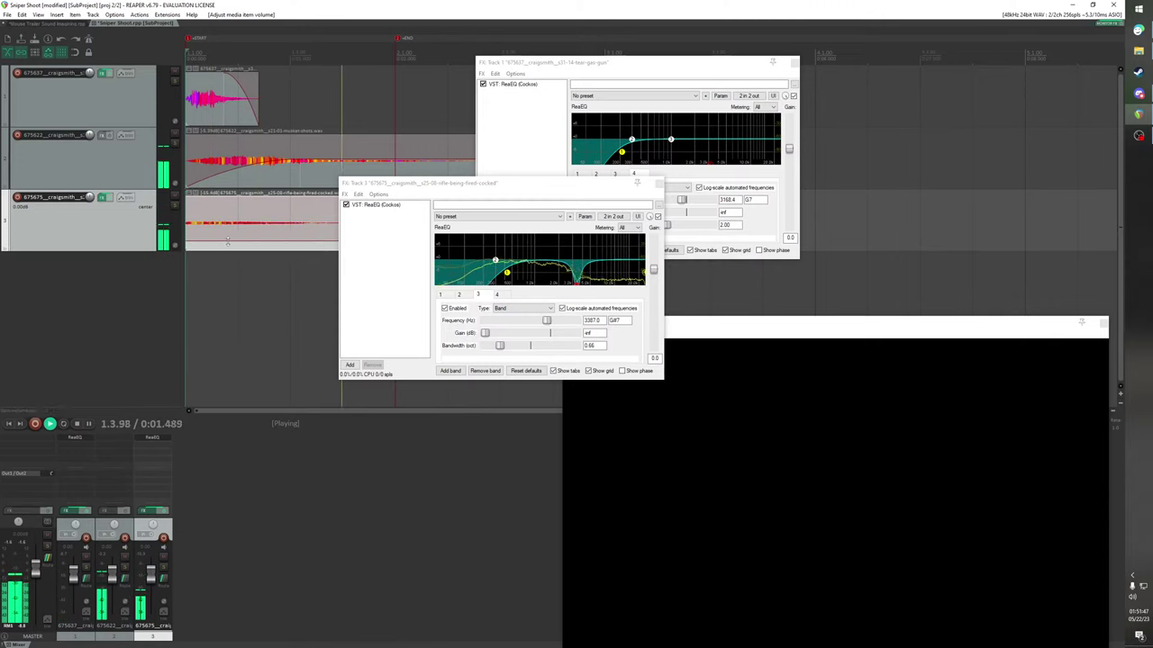
{"action": "left_click", "coordinate": [658, 184]}
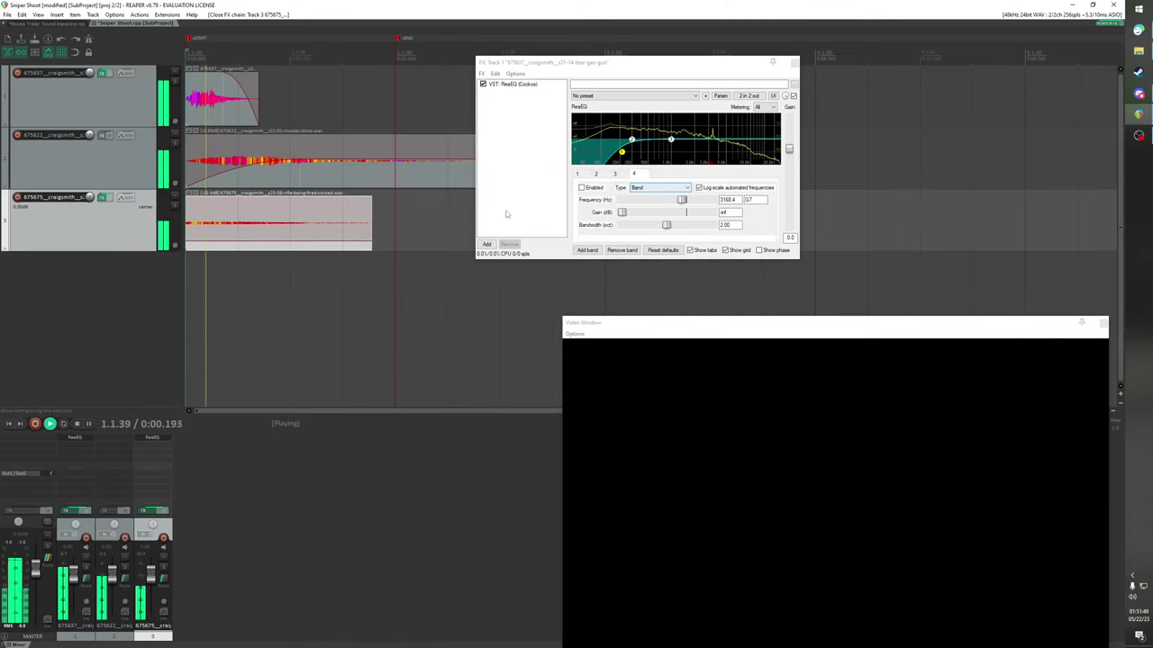
{"action": "key", "text": "space"}
{"action": "left_click_drag", "start_coordinate": [245, 239], "coordinate": [245, 263]}
{"action": "key", "text": "space"}
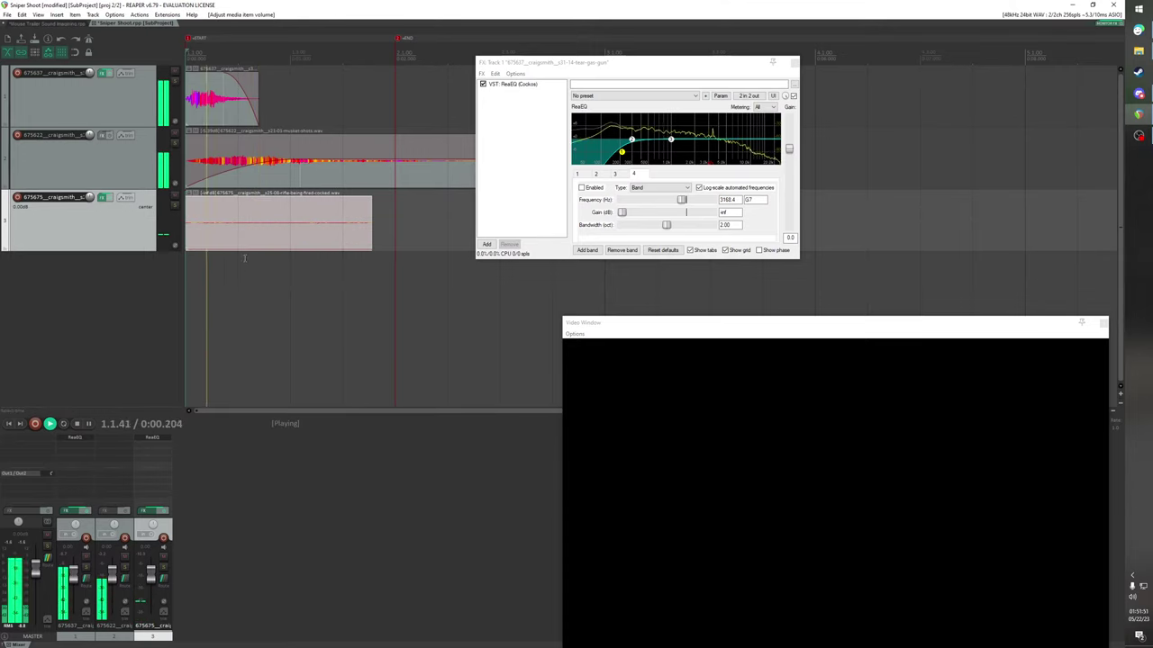
{"action": "key", "text": "space"}
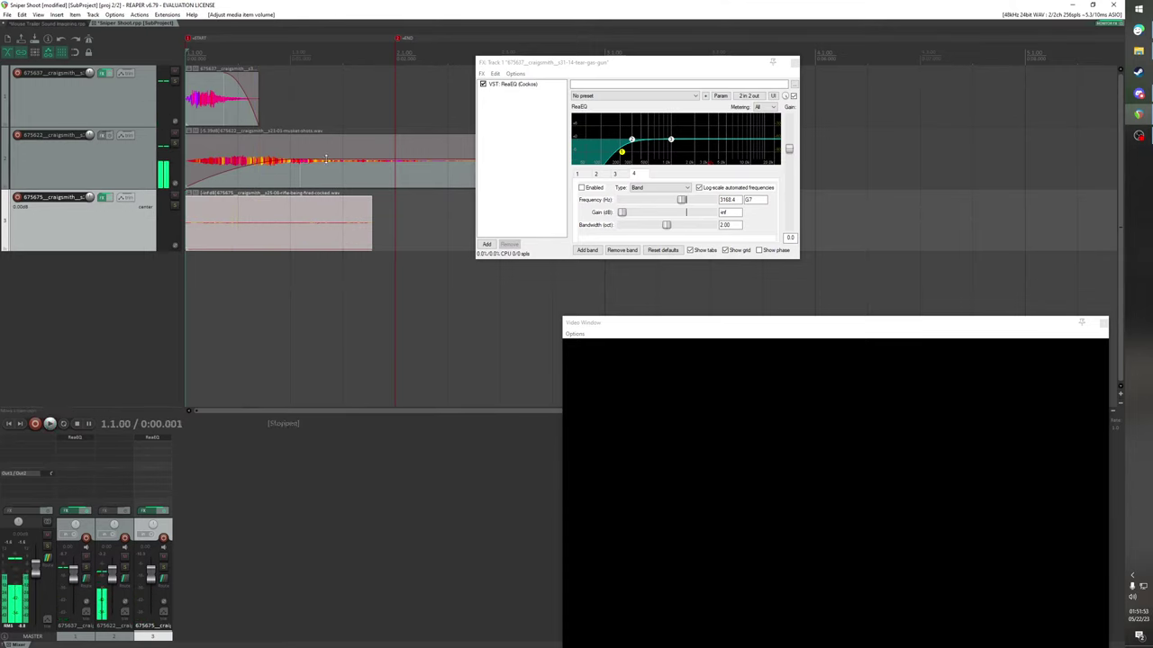
Try the musket item at a much lower volume and at a higher one, playing the layers each time
{"action": "left_click_drag", "start_coordinate": [323, 162], "coordinate": [324, 183]}
{"action": "key", "text": "space"}
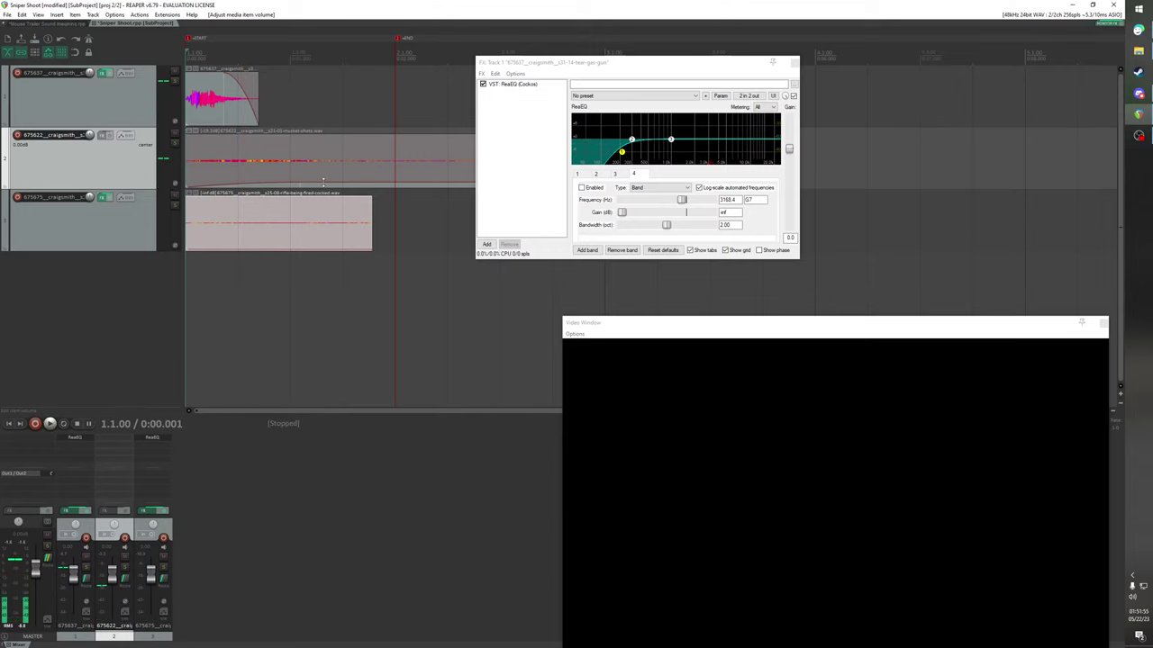
{"action": "key", "text": "space"}
{"action": "key", "text": "space"}
{"action": "key", "text": "space"}
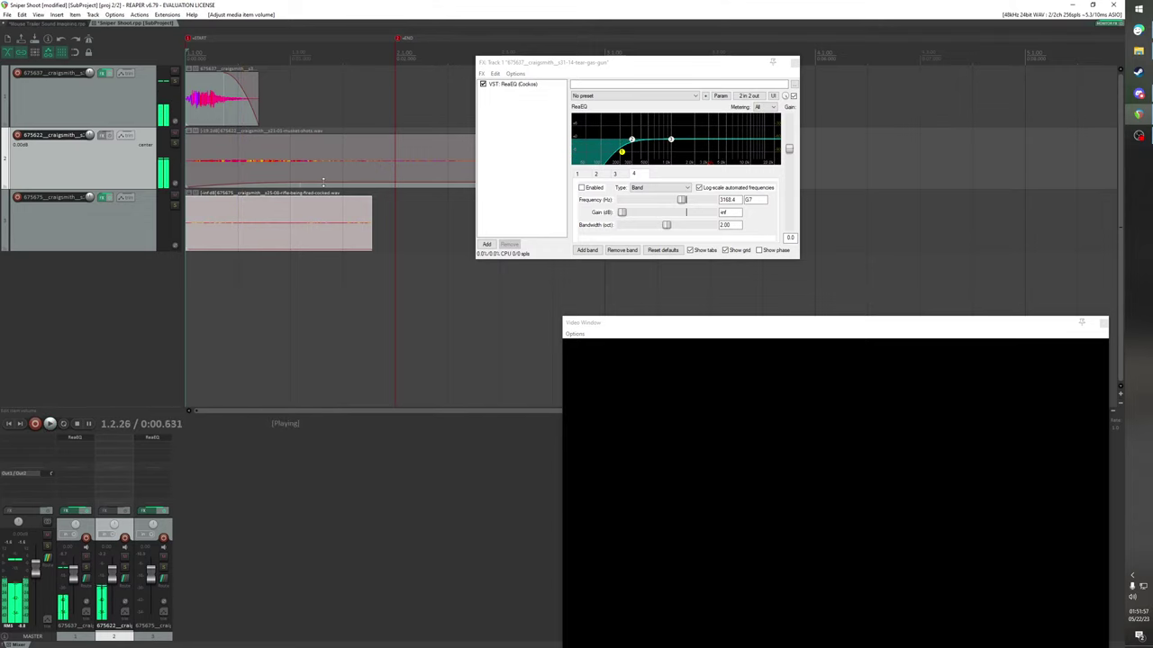
{"action": "key", "text": "space"}
{"action": "key", "text": "space"}
{"action": "left_click_drag", "start_coordinate": [322, 182], "coordinate": [318, 165]}
{"action": "key", "text": "space"}
{"action": "key", "text": "space"}
Remove the musket track with its item from the subproject
{"action": "left_click", "coordinate": [319, 178]}
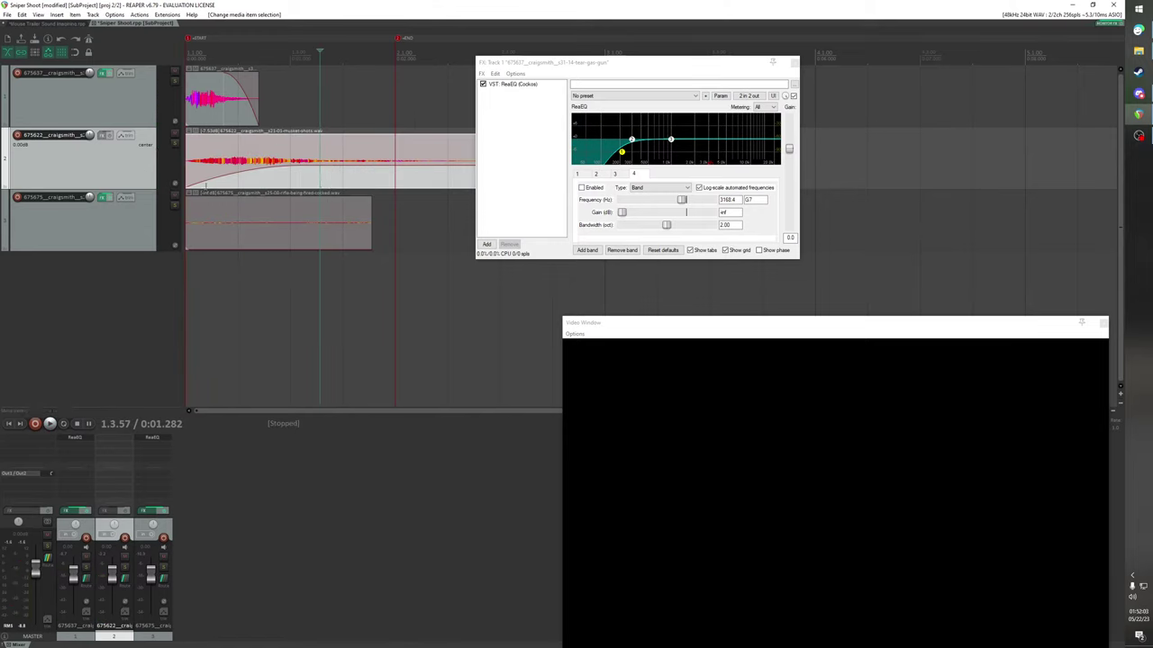
{"action": "key", "text": "Delete"}
{"action": "left_click", "coordinate": [544, 354]}
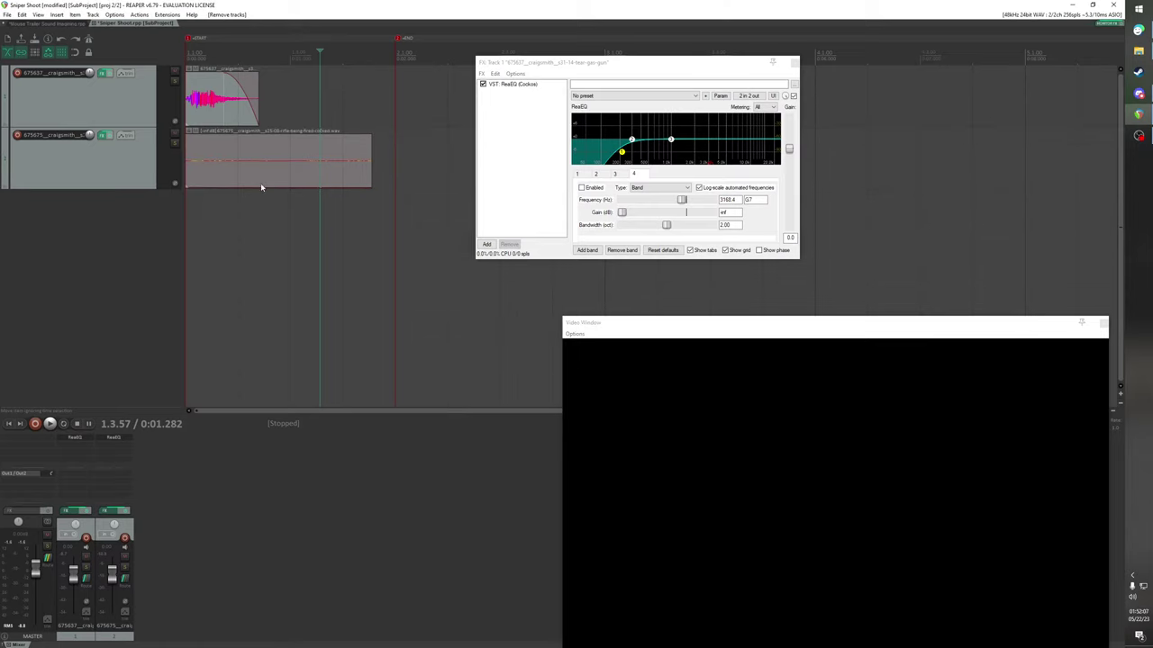
Try the rifle item at a reduced but audible volume and play it with the tear-gas-gun layer
{"action": "left_click_drag", "start_coordinate": [259, 186], "coordinate": [260, 172]}
{"action": "key", "text": "space"}
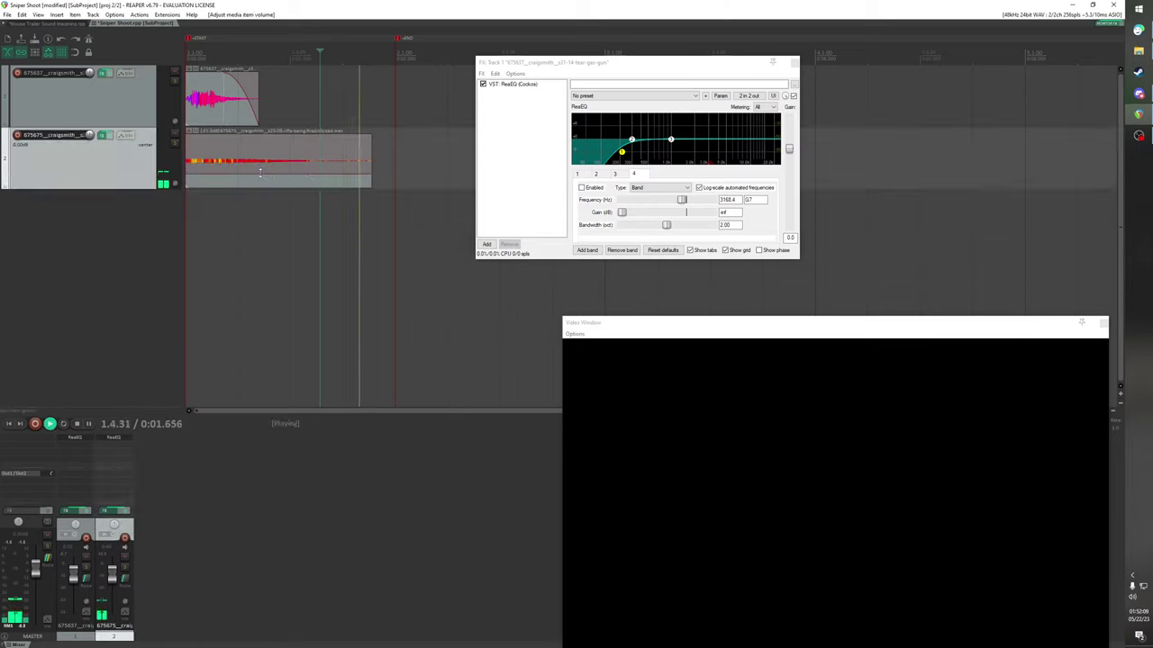
{"action": "key", "text": "space"}
{"action": "key", "text": "space"}
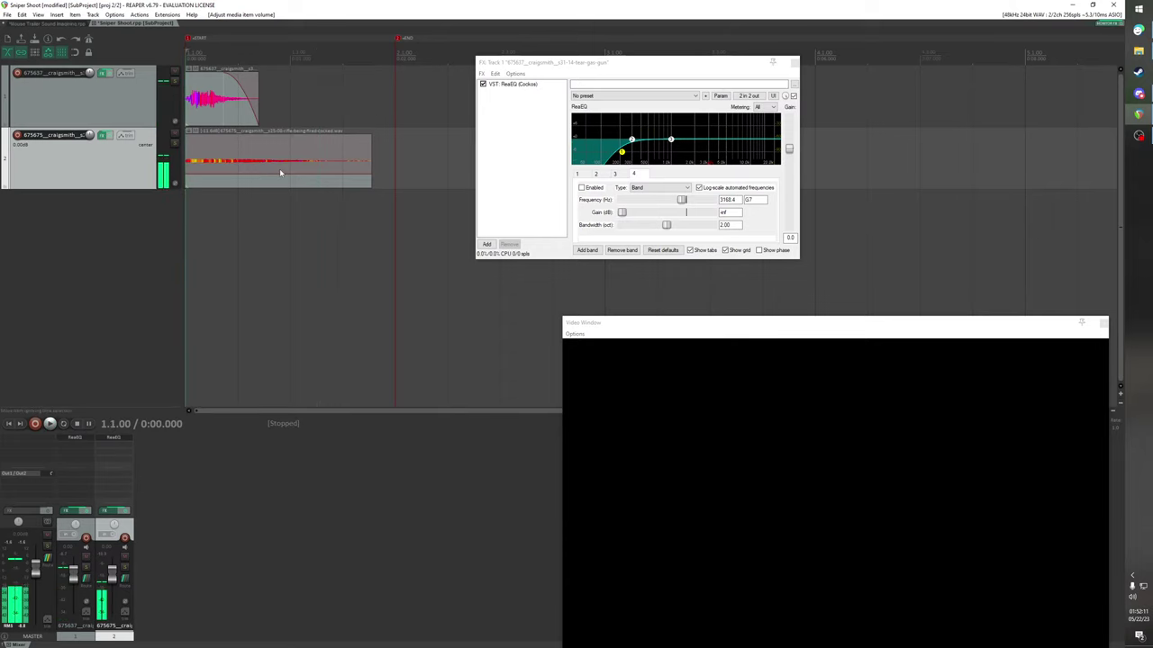
{"action": "key", "text": "space"}
{"action": "key", "text": "space"}
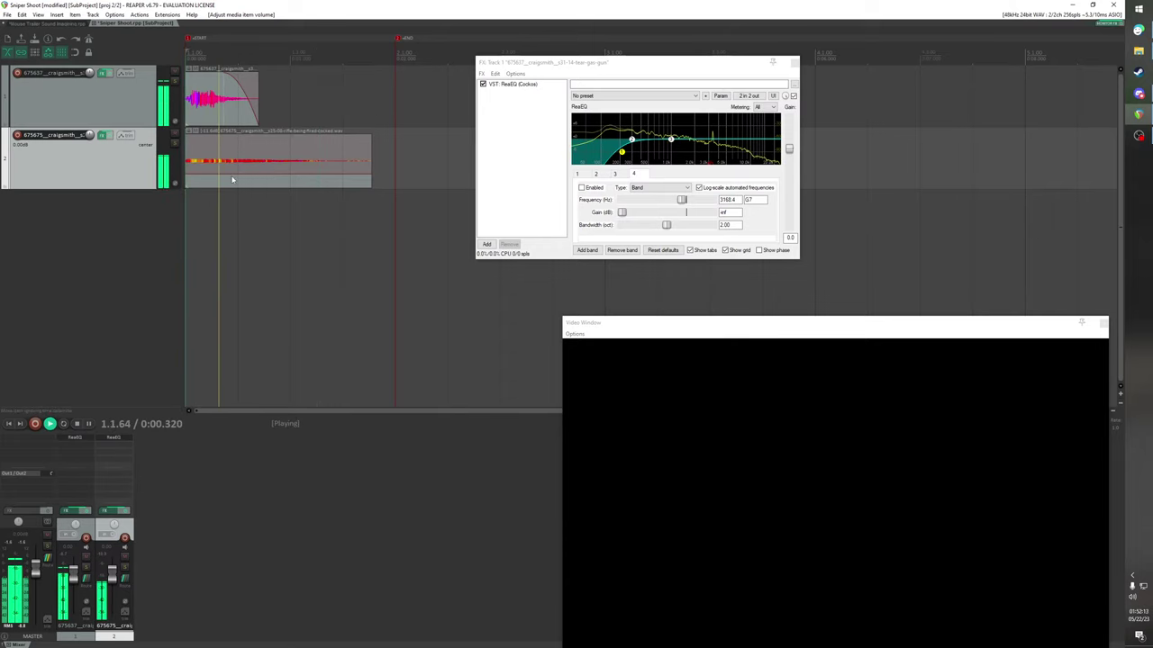
{"action": "key", "text": "space"}
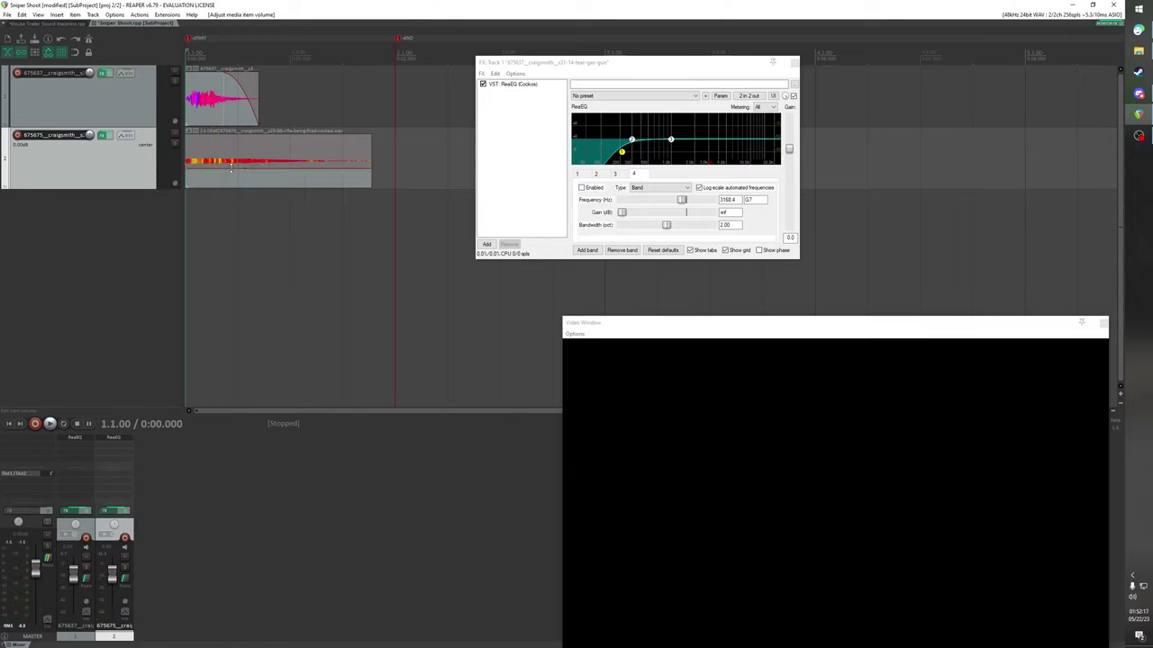
{"action": "key", "text": "space"}
Restore the rifle item's full volume, give it a fade-in and a fade-out of about 1.023 s, and play both layers
{"action": "left_click_drag", "start_coordinate": [227, 168], "coordinate": [259, 145]}
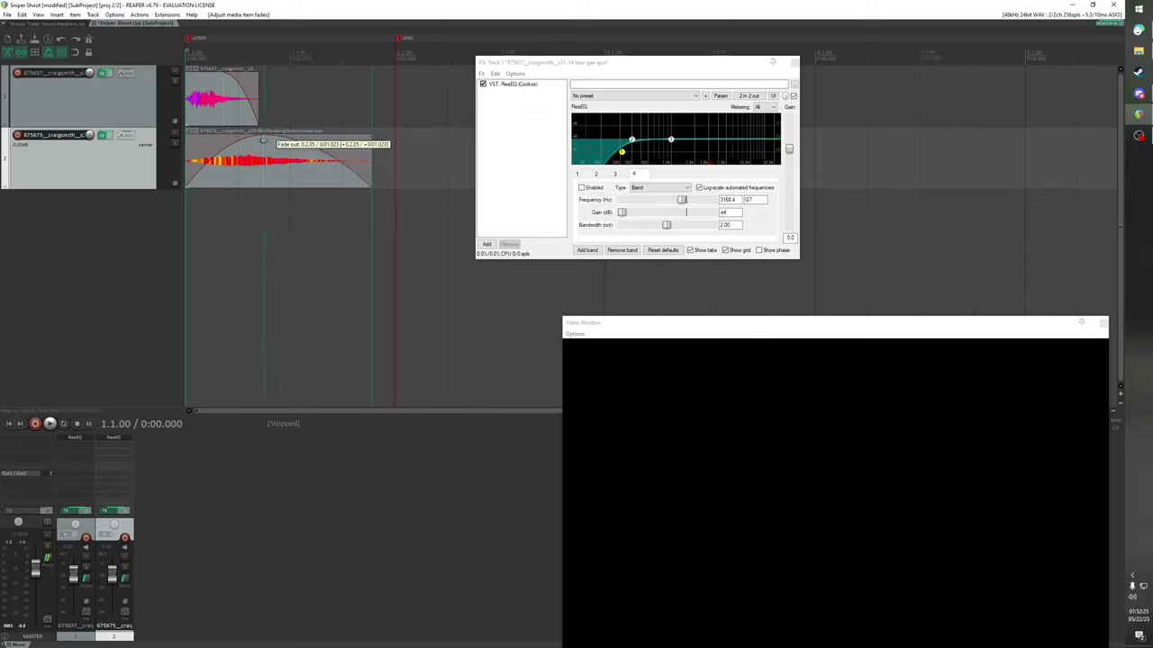
{"action": "key", "text": "space"}
{"action": "key", "text": "space"}
{"action": "key", "text": "space"}
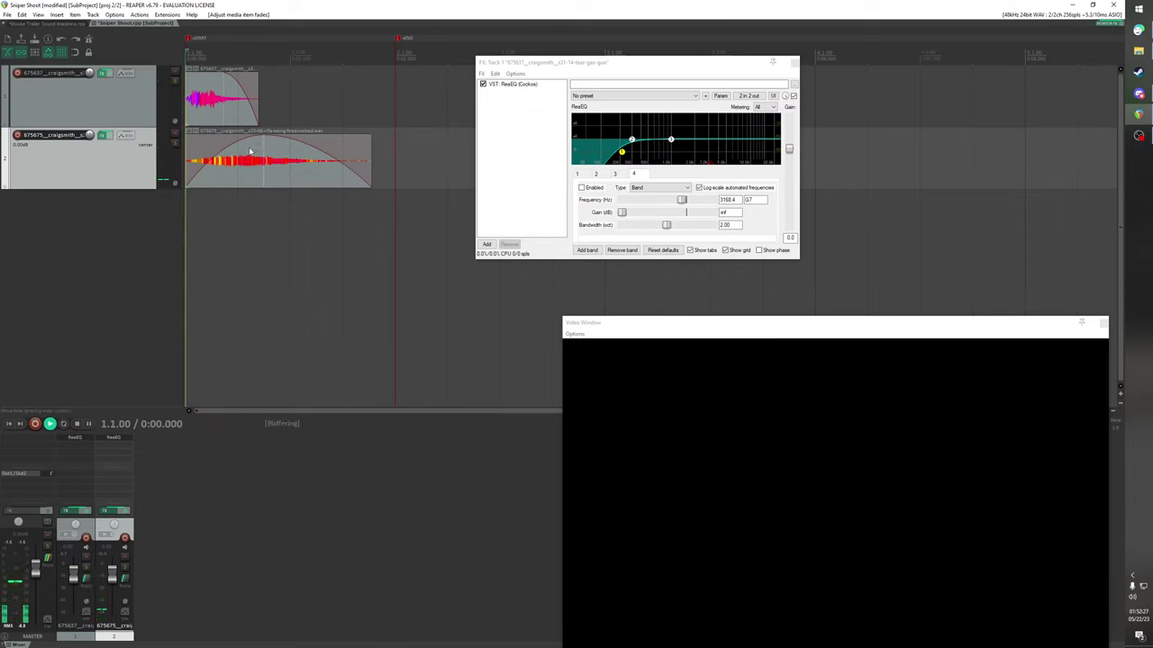
{"action": "key", "text": "space"}
{"action": "right_click", "coordinate": [233, 144]}
{"action": "left_click", "coordinate": [229, 146]}
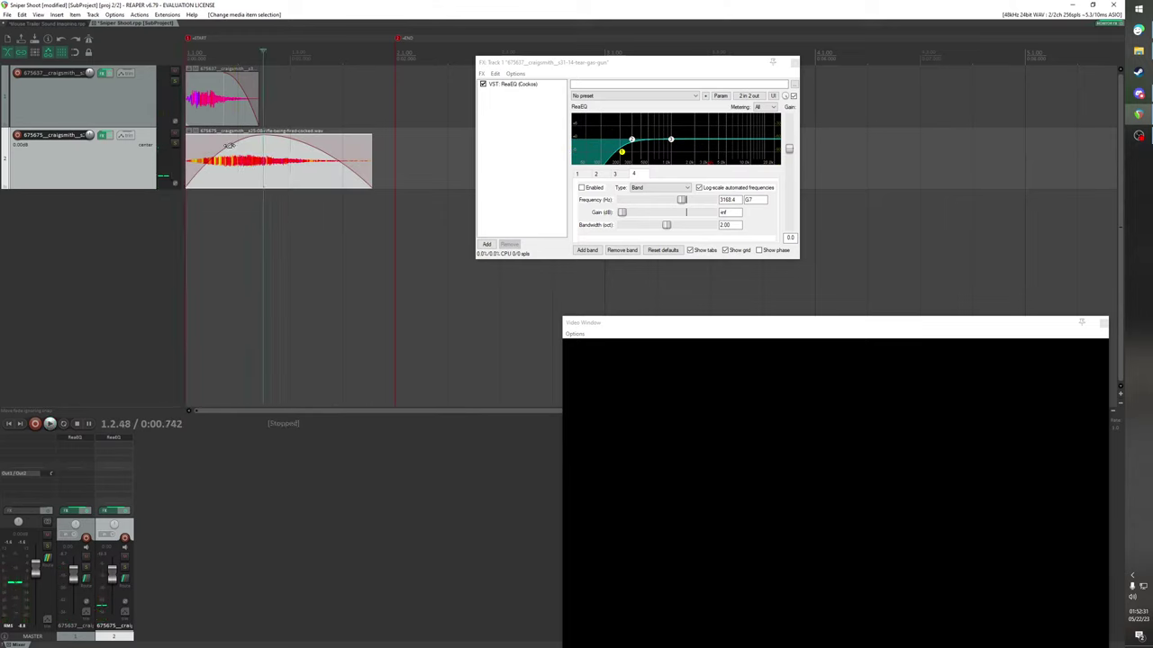
{"action": "key", "text": "space"}
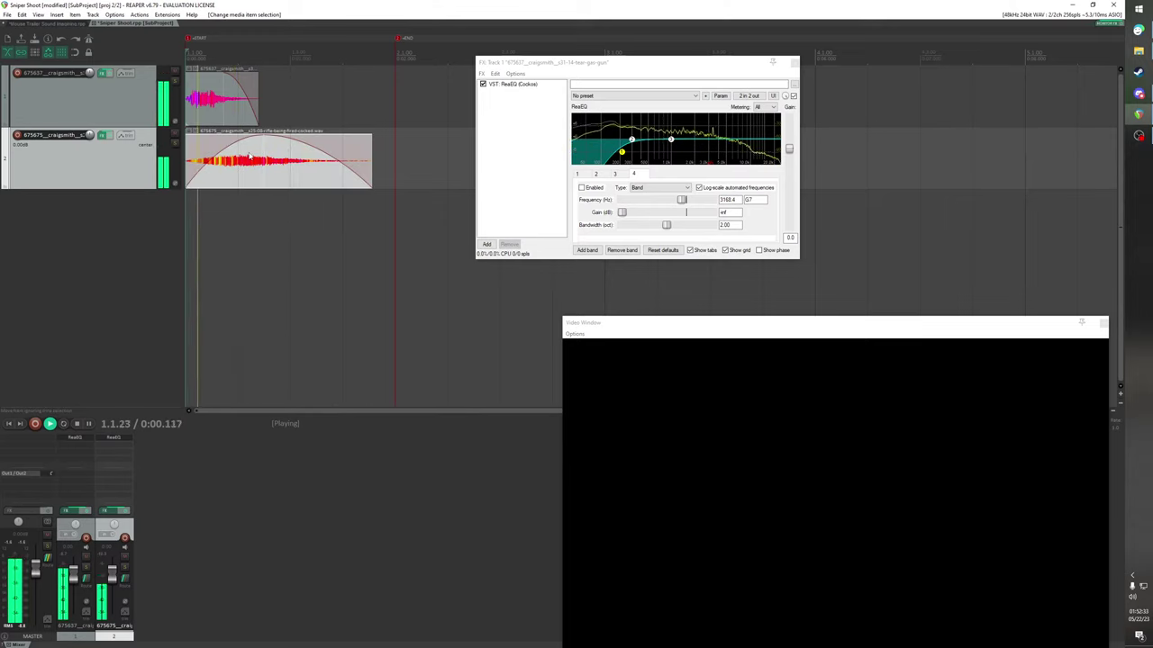
{"action": "key", "text": "space"}
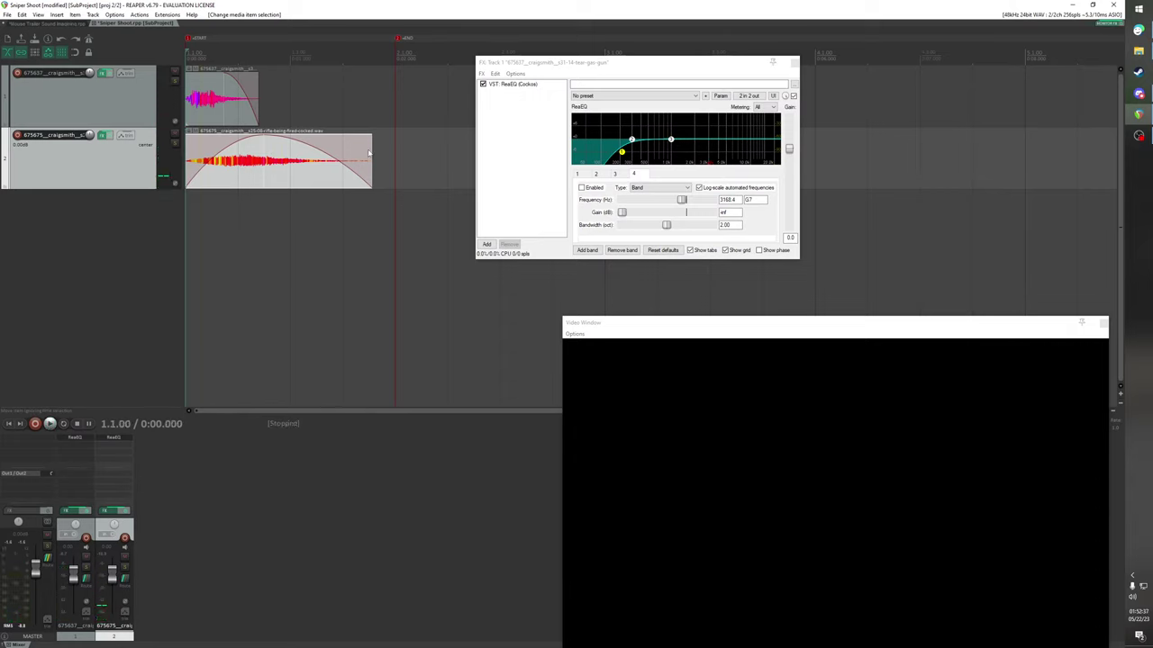
Trim the rifle item's end to slightly past the tear-gas-gun item, shorten its fade-in, and play both layers
{"action": "left_click_drag", "start_coordinate": [369, 149], "coordinate": [304, 155]}
{"action": "key", "text": "space"}
{"action": "key", "text": "space"}
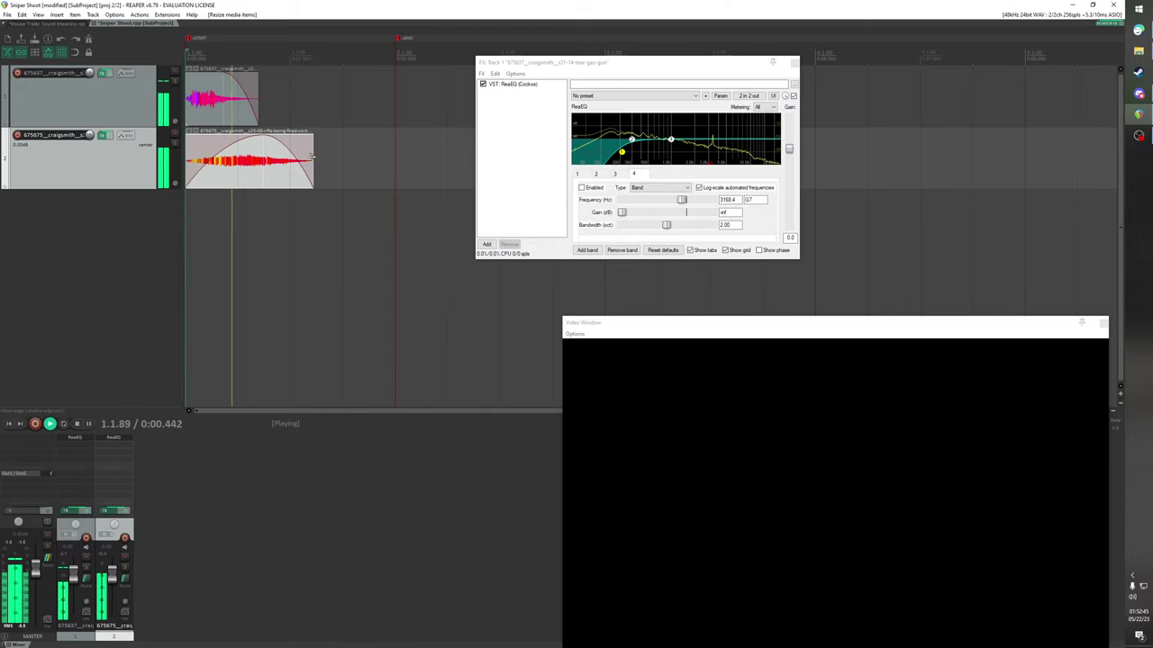
{"action": "left_click_drag", "start_coordinate": [305, 155], "coordinate": [309, 157]}
{"action": "key", "text": "space"}
{"action": "key", "text": "space"}
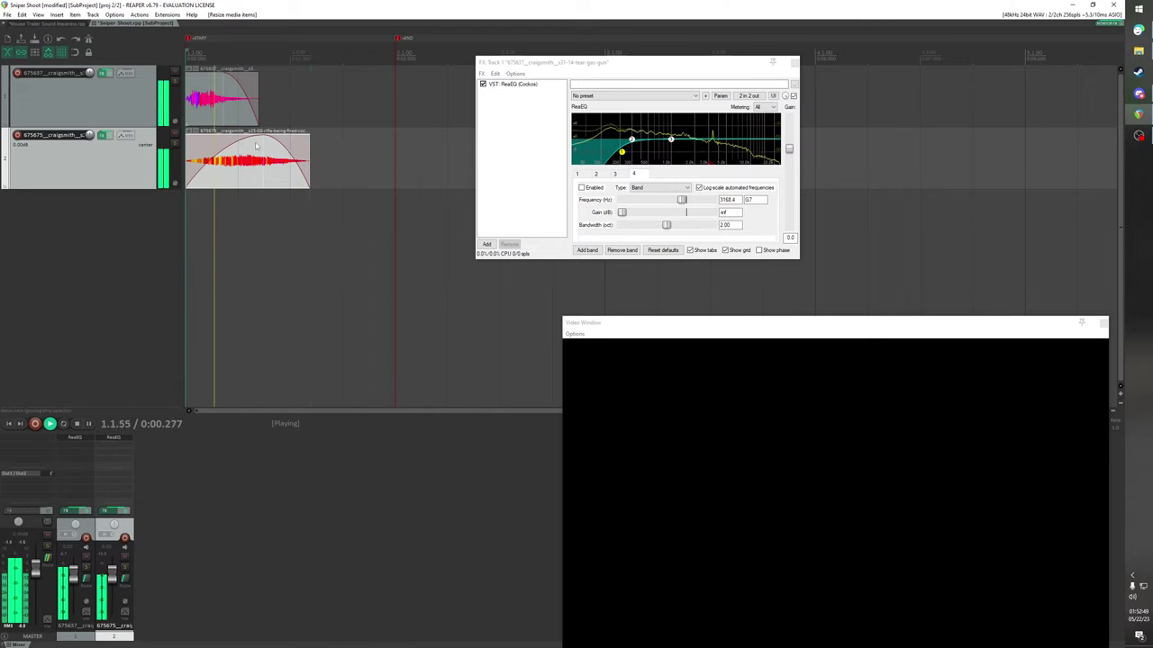
{"action": "key", "text": "space"}
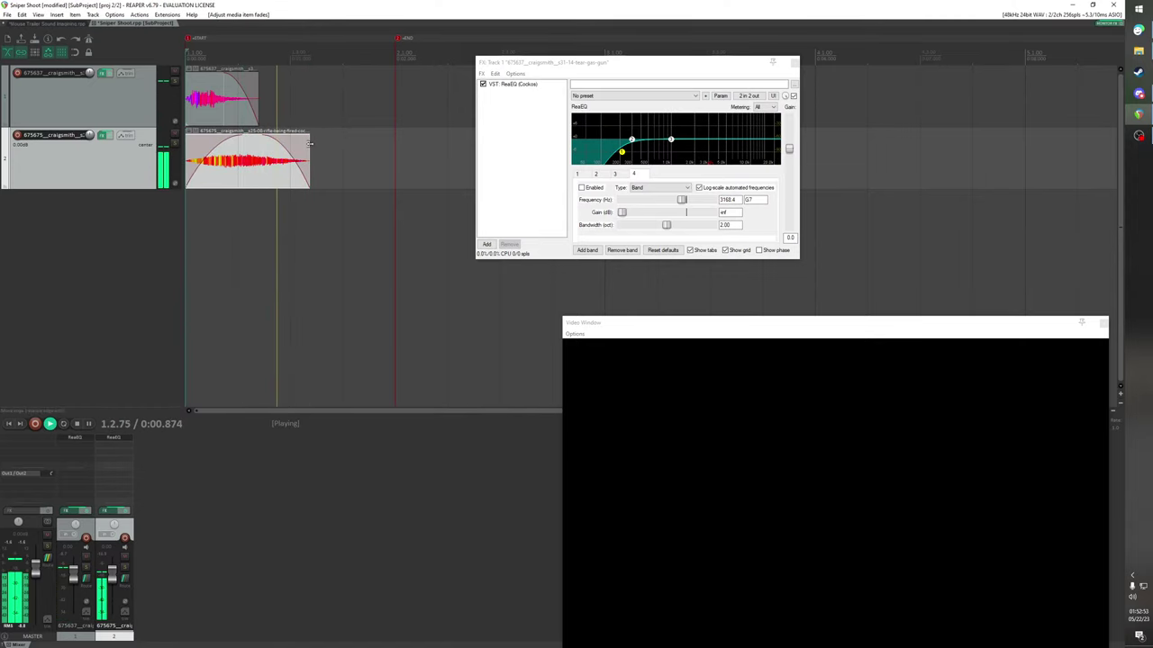
{"action": "key", "text": "space"}
{"action": "key", "text": "space"}
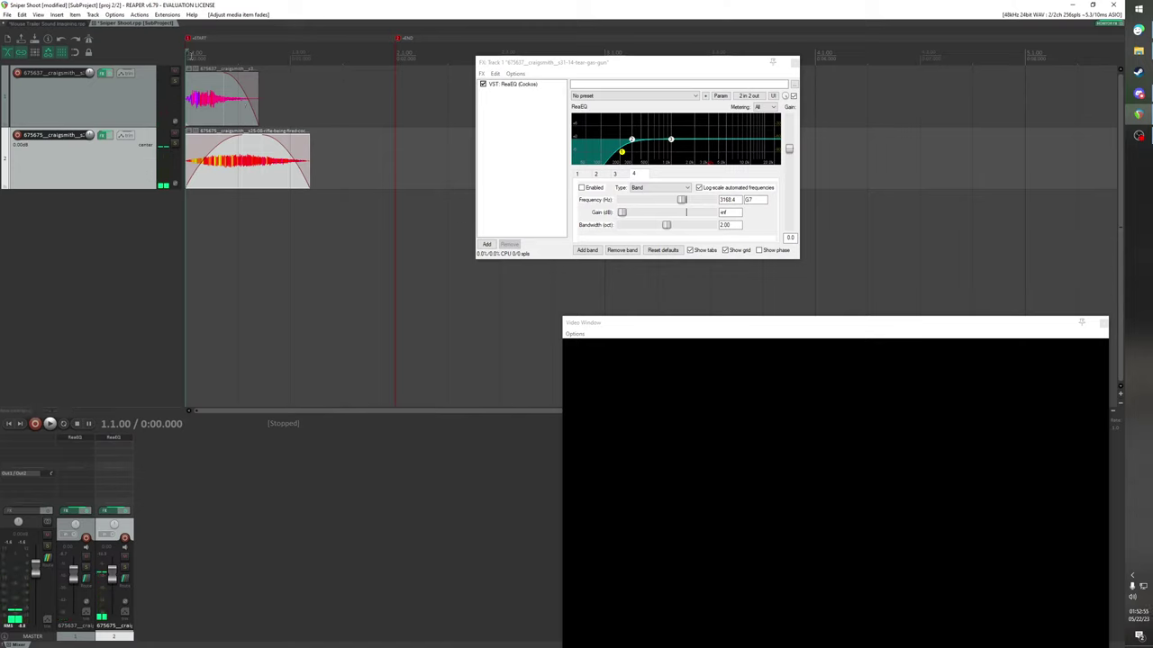
Solo the tear-gas-gun track and play it from the project start and from points shortly after it
{"action": "key", "text": "space"}
{"action": "left_click", "coordinate": [173, 81]}
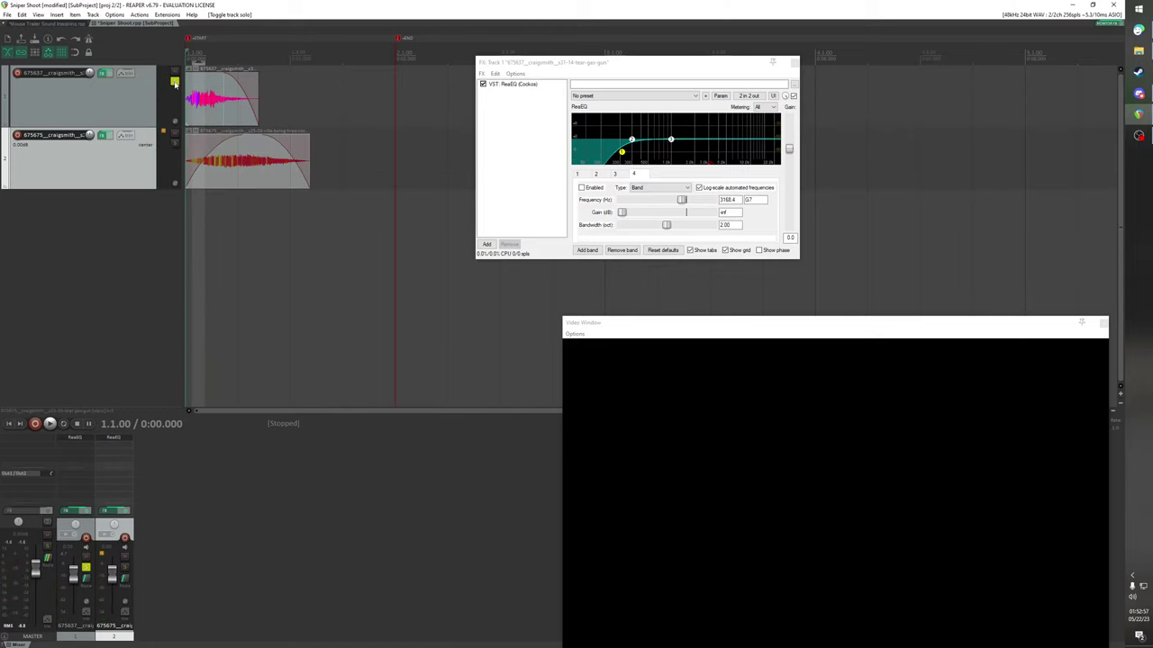
{"action": "key", "text": "space"}
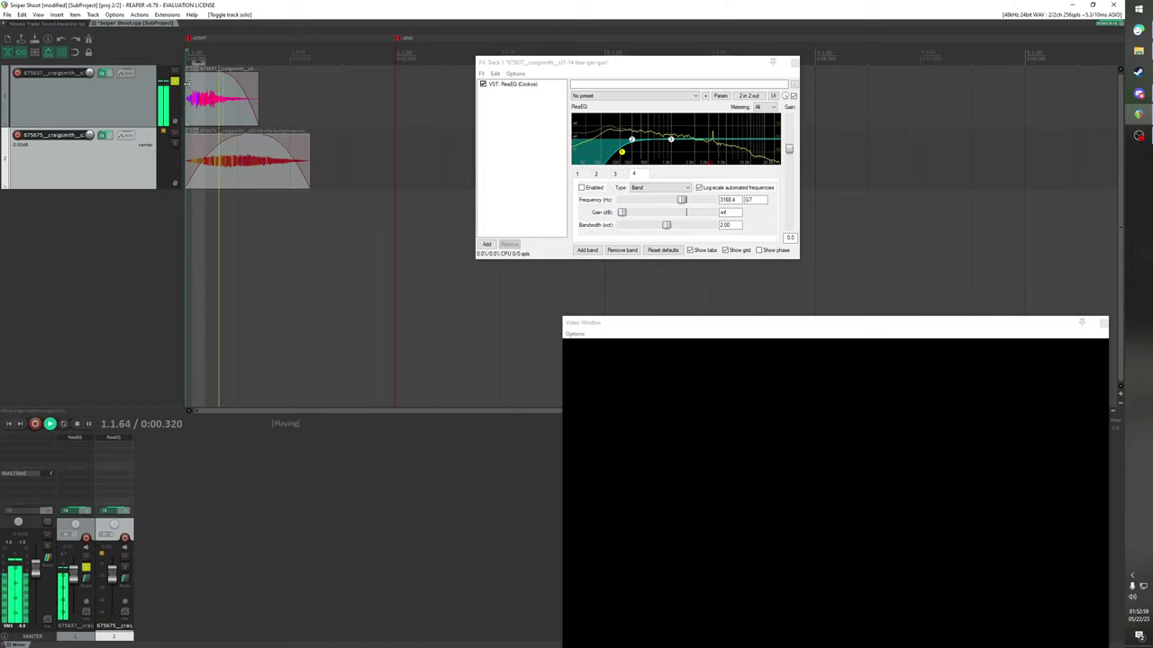
{"action": "key", "text": "space"}
{"action": "key", "text": "space"}
{"action": "key", "text": "space"}
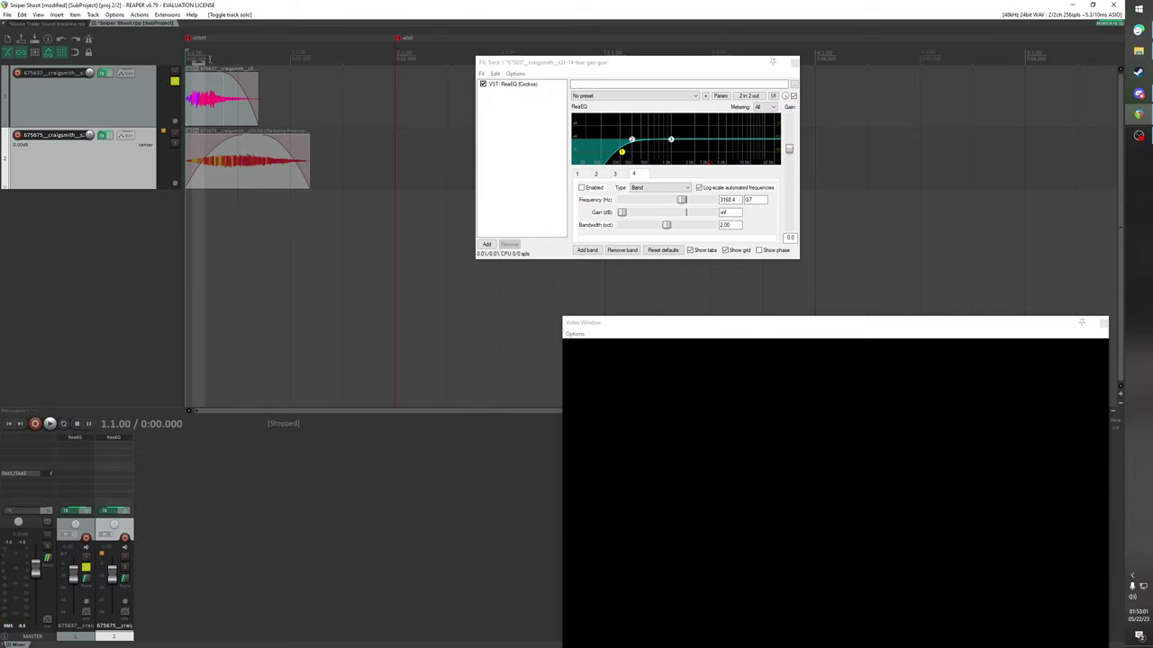
{"action": "key", "text": "space"}
{"action": "left_click", "coordinate": [206, 54]}
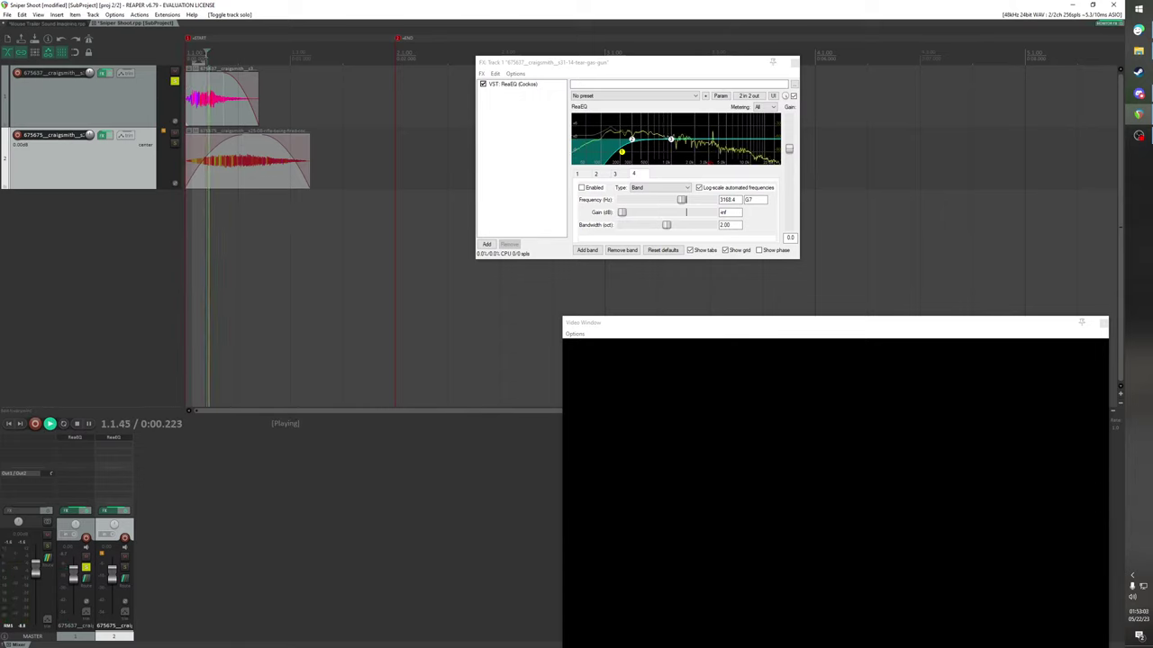
{"action": "left_click", "coordinate": [198, 52]}
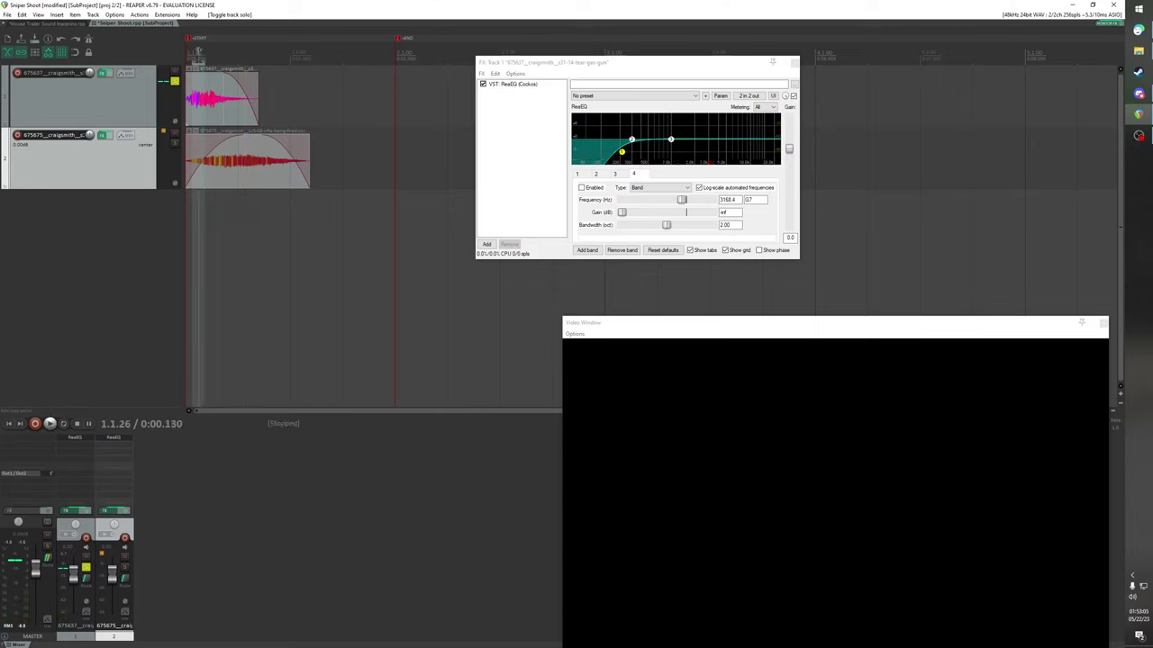
Play the soloed tear-gas-gun layer again and recheck its opening from about 0.156 s
{"action": "key", "text": "space"}
{"action": "key", "text": "space"}
{"action": "left_click", "coordinate": [201, 52]}
{"action": "key", "text": "space"}
{"action": "key", "text": "space"}
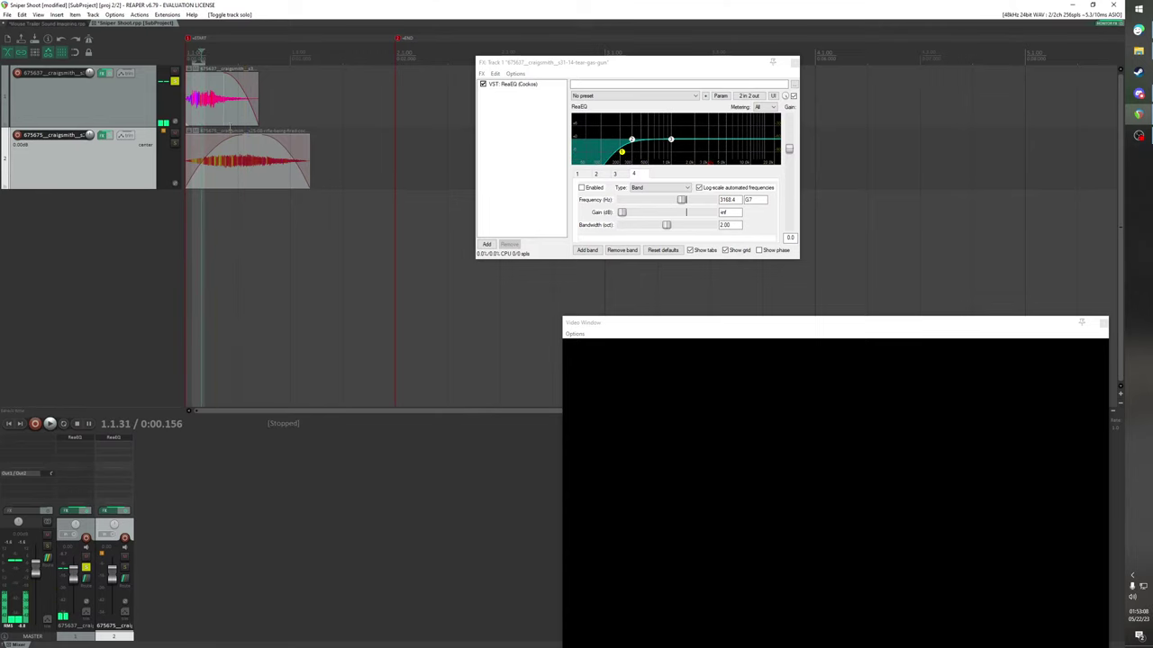
Try a slow-start fade-in curve on the rifle item and trim its end to slightly past the tear-gas-gun item
{"action": "right_click", "coordinate": [208, 141]}
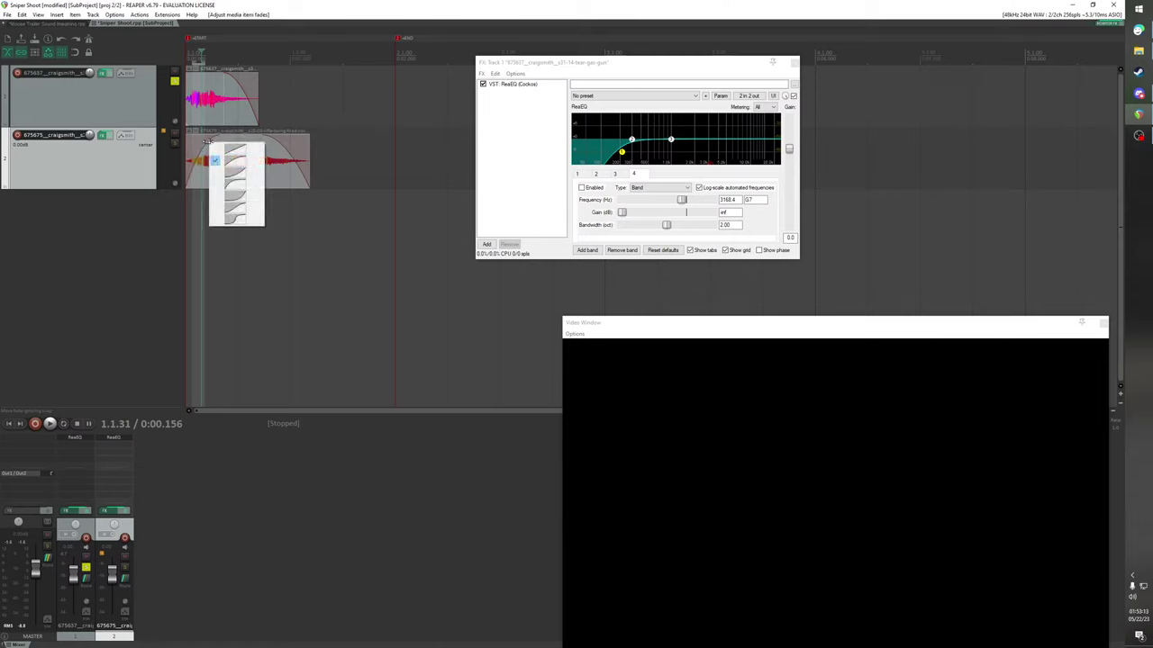
{"action": "left_click", "coordinate": [244, 174]}
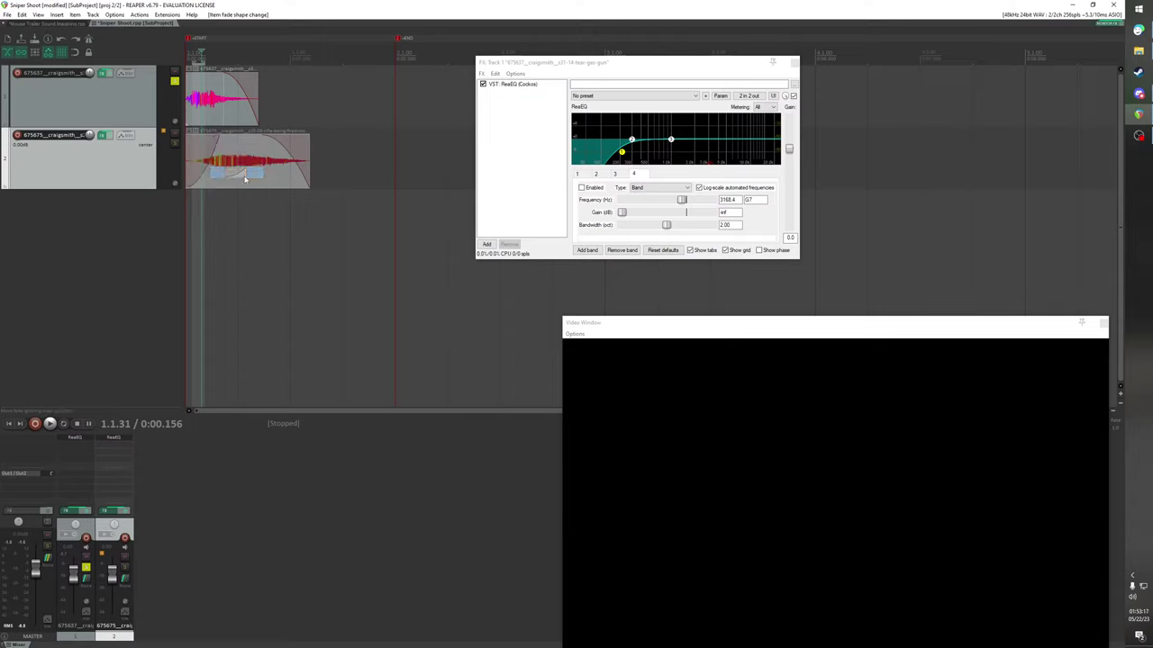
{"action": "left_click_drag", "start_coordinate": [306, 157], "coordinate": [263, 156]}
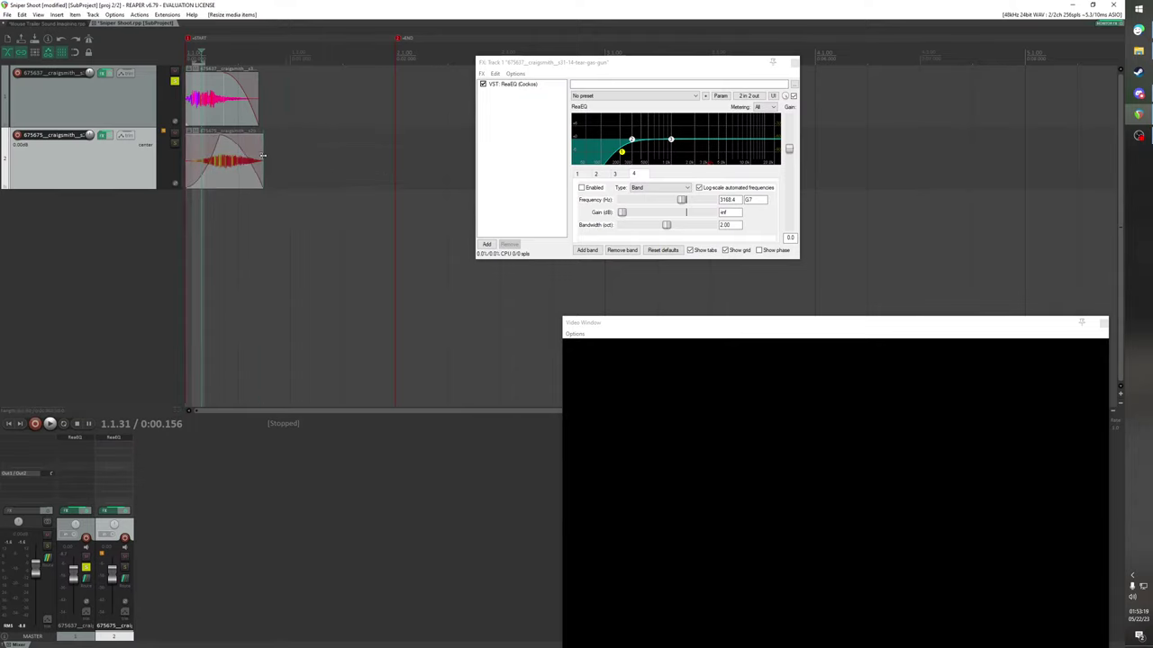
{"action": "key", "text": "space"}
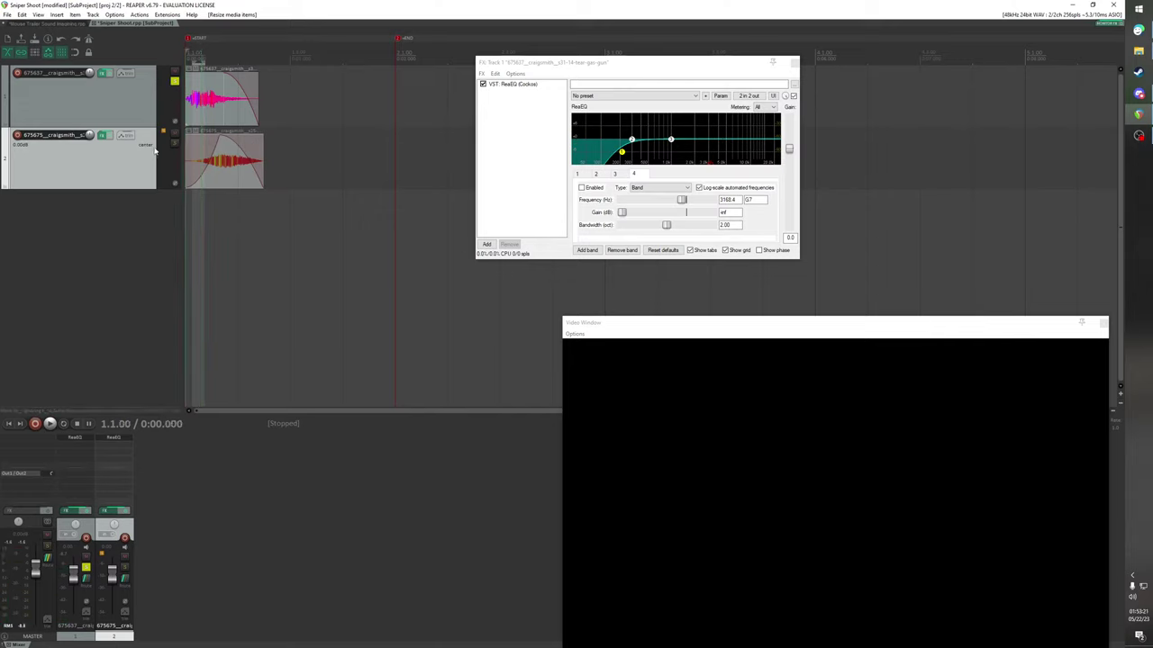
Unsolo the tear-gas-gun track and play both layers together from the project start
{"action": "left_click", "coordinate": [175, 144]}
{"action": "left_click", "coordinate": [175, 81]}
{"action": "left_click", "coordinate": [175, 144]}
{"action": "key", "text": "space"}
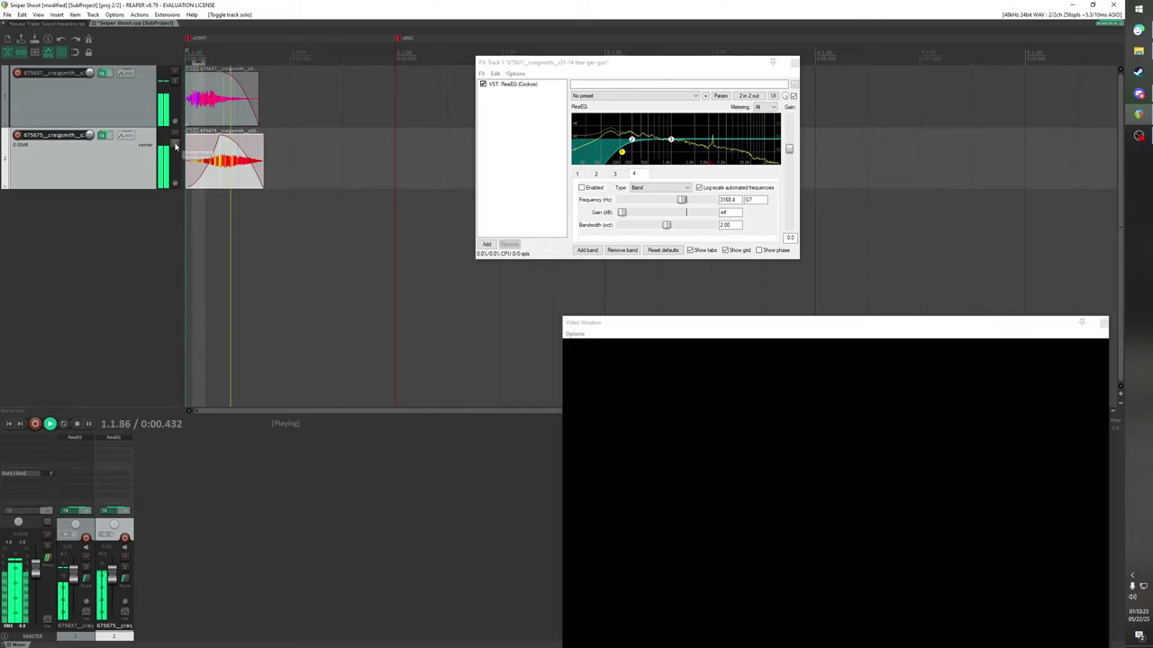
{"action": "key", "text": "space"}
{"action": "key", "text": "space"}
{"action": "key", "text": "space"}
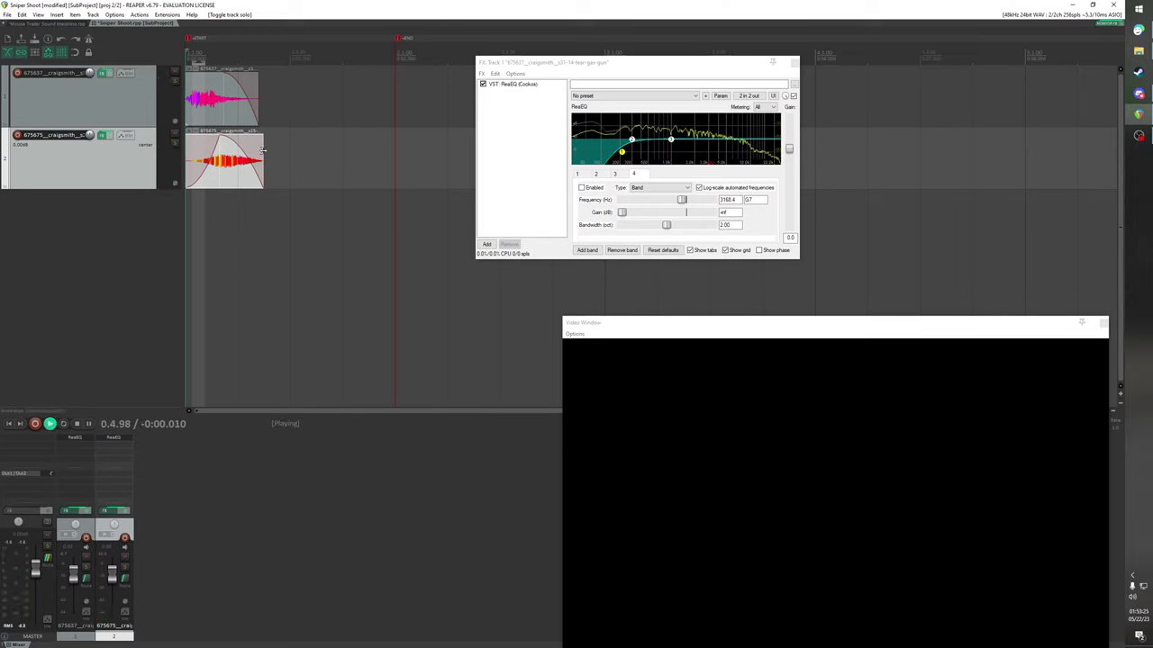
Extend the rifle item's end slightly, change its fade-in to a steep S-curve shape, and play both layers
{"action": "mouse_move", "coordinate": [263, 151]}
{"action": "left_mouse_down"}
{"action": "mouse_move", "coordinate": [290, 158]}
{"action": "mouse_move", "coordinate": [268, 147]}
{"action": "left_mouse_up"}
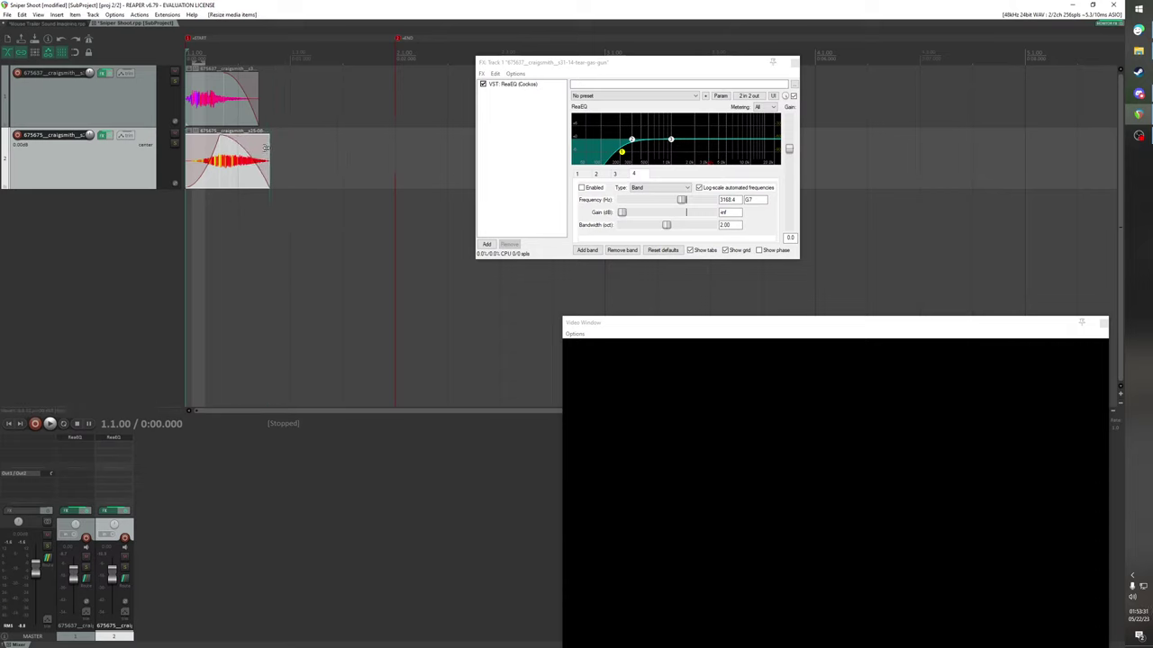
{"action": "key", "text": "space"}
{"action": "key", "text": "space"}
{"action": "right_click", "coordinate": [214, 156]}
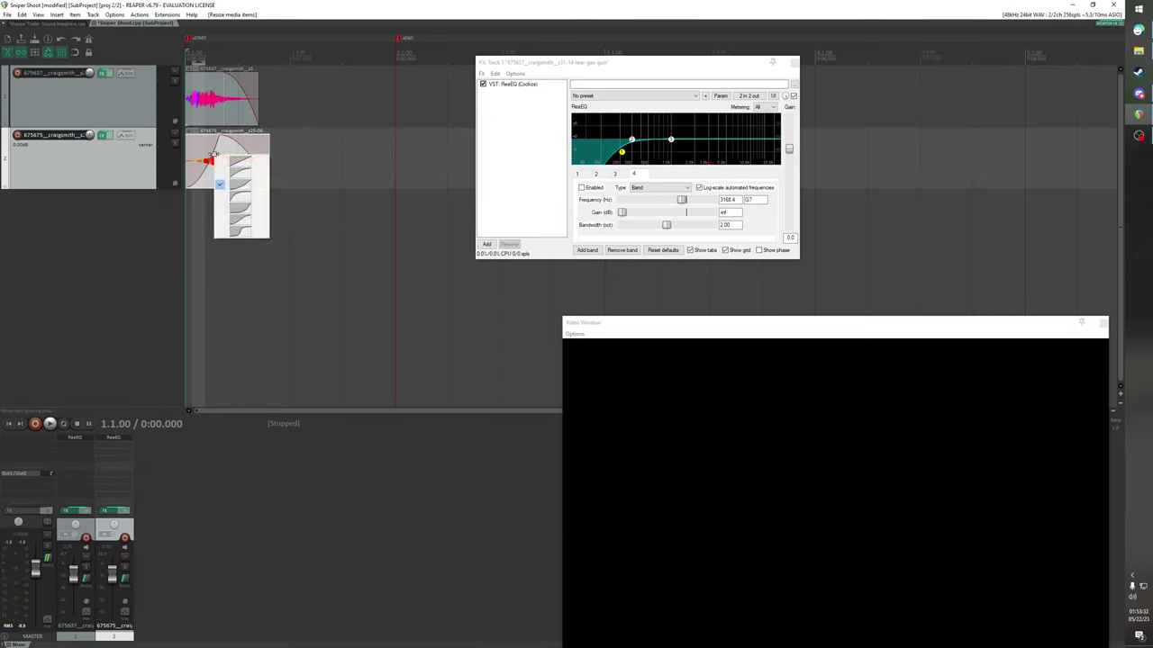
{"action": "left_click", "coordinate": [260, 223]}
{"action": "key", "text": "space"}
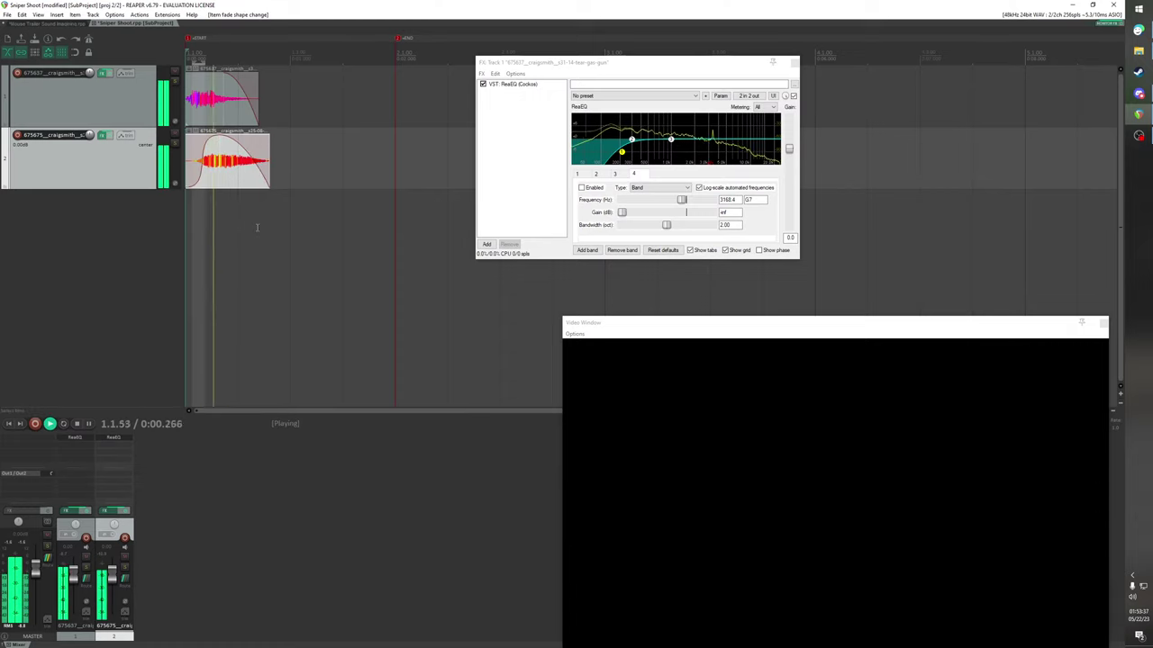
{"action": "key", "text": "space"}
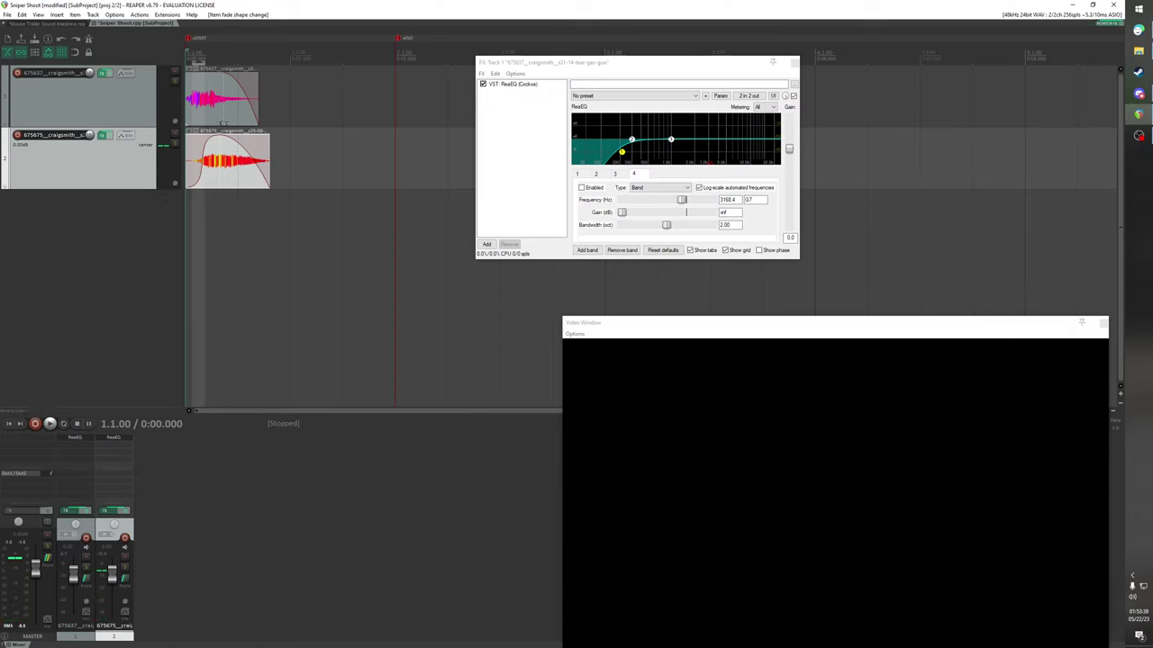
Extend the rifle item's end to shortly before the END marker and save the Sniper Shoot subproject
{"action": "left_click", "coordinate": [122, 118]}
{"action": "left_click", "coordinate": [79, 157]}
{"action": "left_click", "coordinate": [60, 24]}
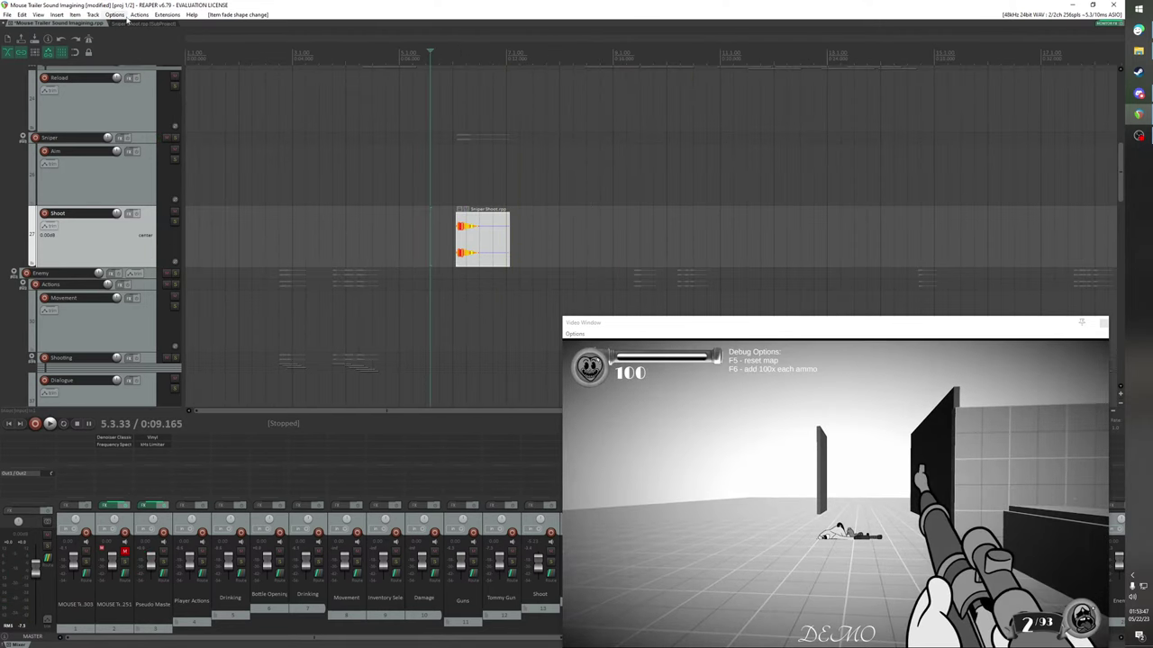
{"action": "left_click", "coordinate": [126, 24]}
{"action": "left_click_drag", "start_coordinate": [268, 151], "coordinate": [359, 169]}
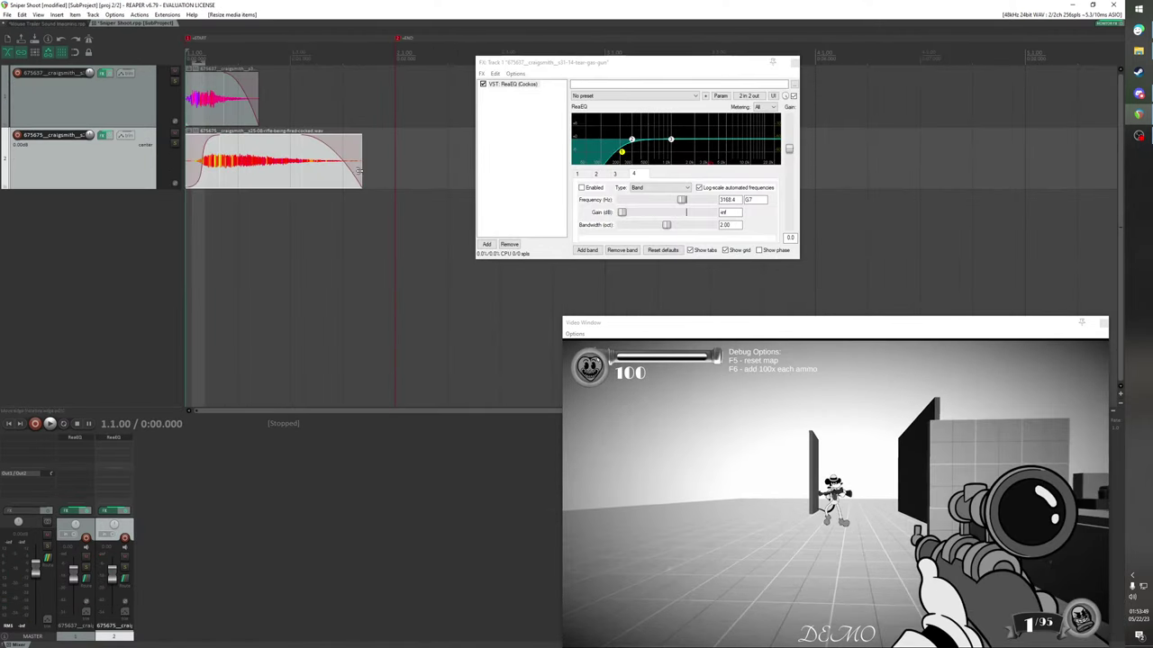
{"action": "key", "text": "ctrl+s"}
Play the updated sniper shot in the Mouse trailer project from 5.3.33 and reduce the Shoot track's height
{"action": "left_click", "coordinate": [56, 24]}
{"action": "key", "text": "space"}
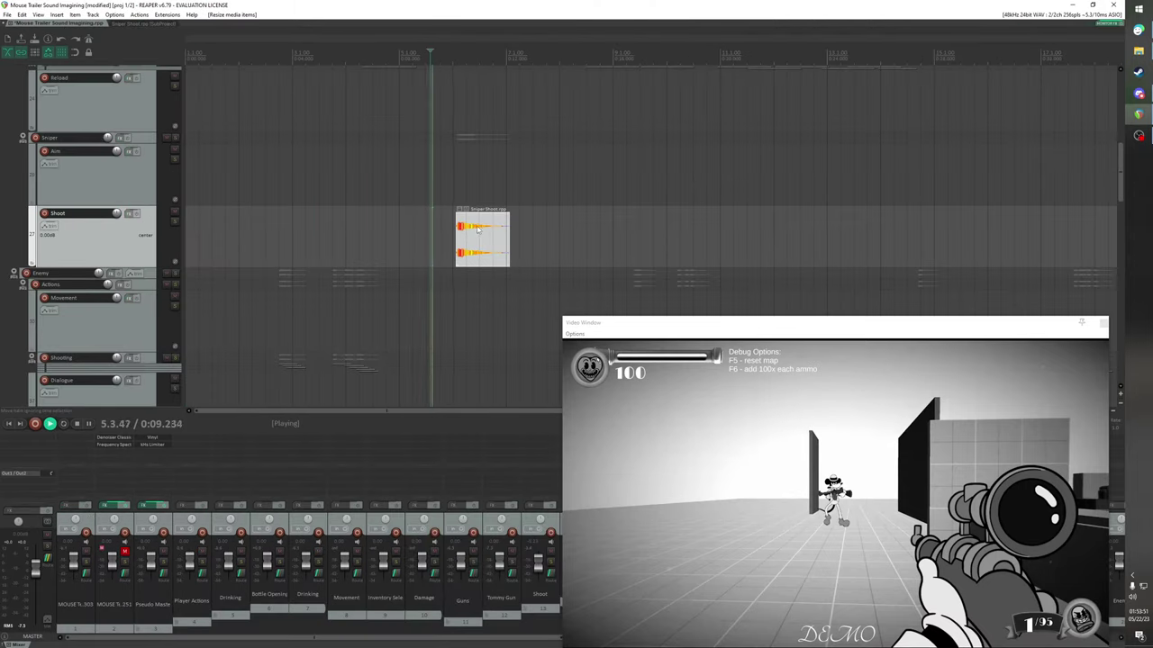
{"action": "scroll", "coordinate": [510, 220], "scroll_direction": "down", "scroll_amount": 2}
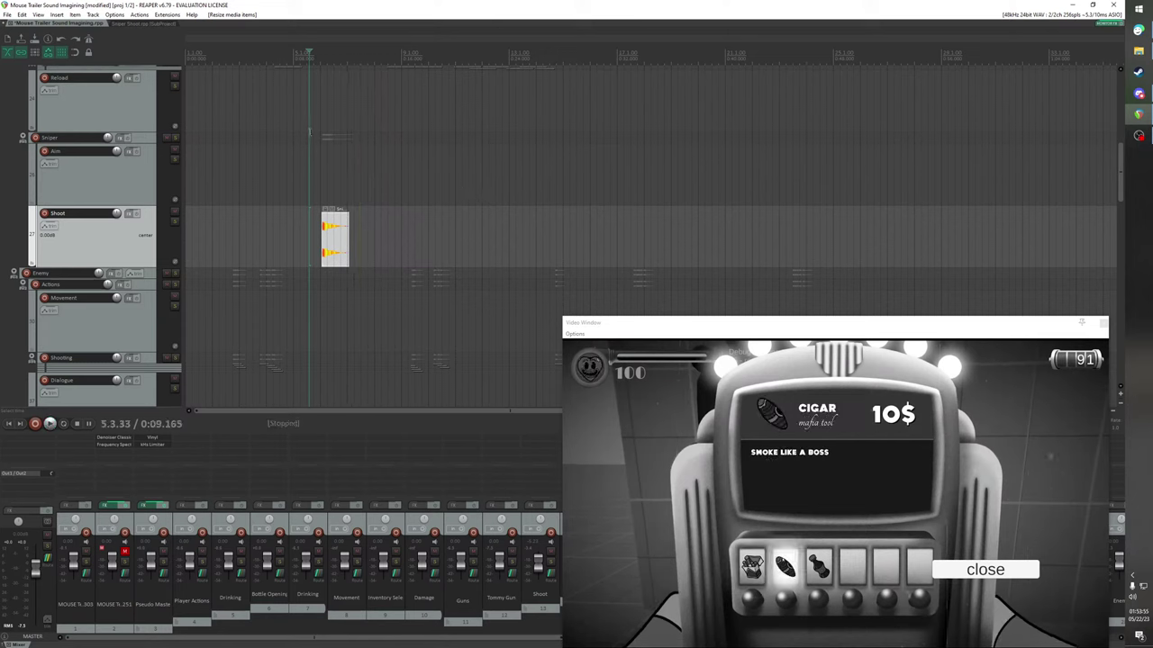
{"action": "key", "text": "space"}
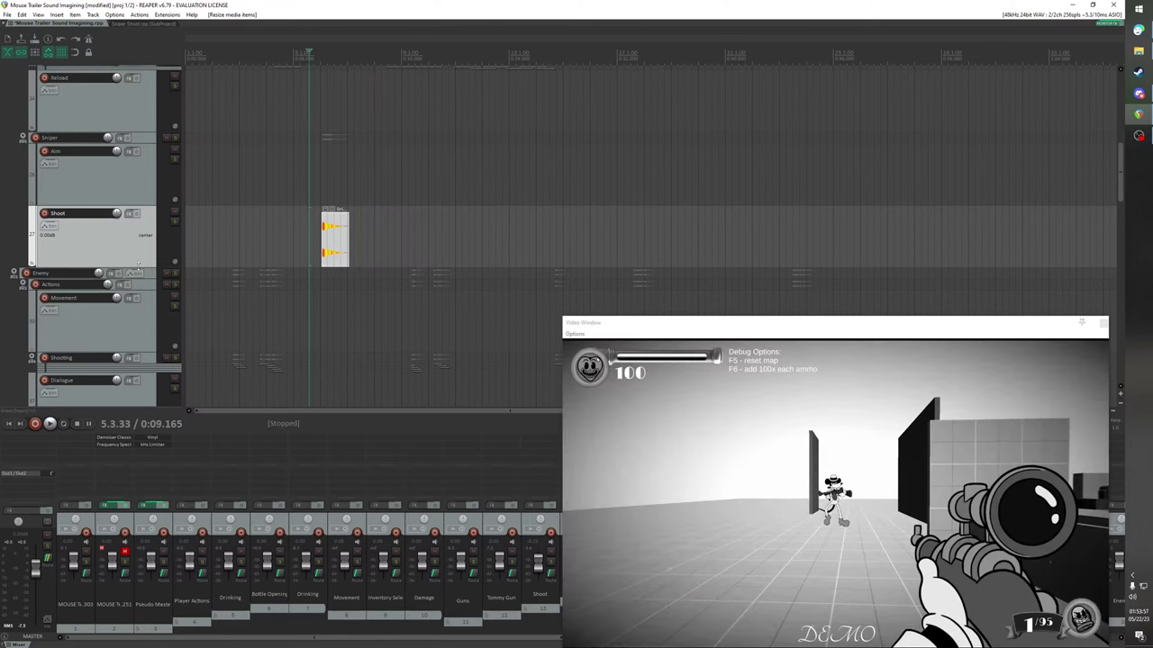
{"action": "left_click_drag", "start_coordinate": [144, 266], "coordinate": [166, 233]}
Play the trailer from just before the sniper shot through to the MOUSE title screen, and save the project
{"action": "key", "text": "space"}
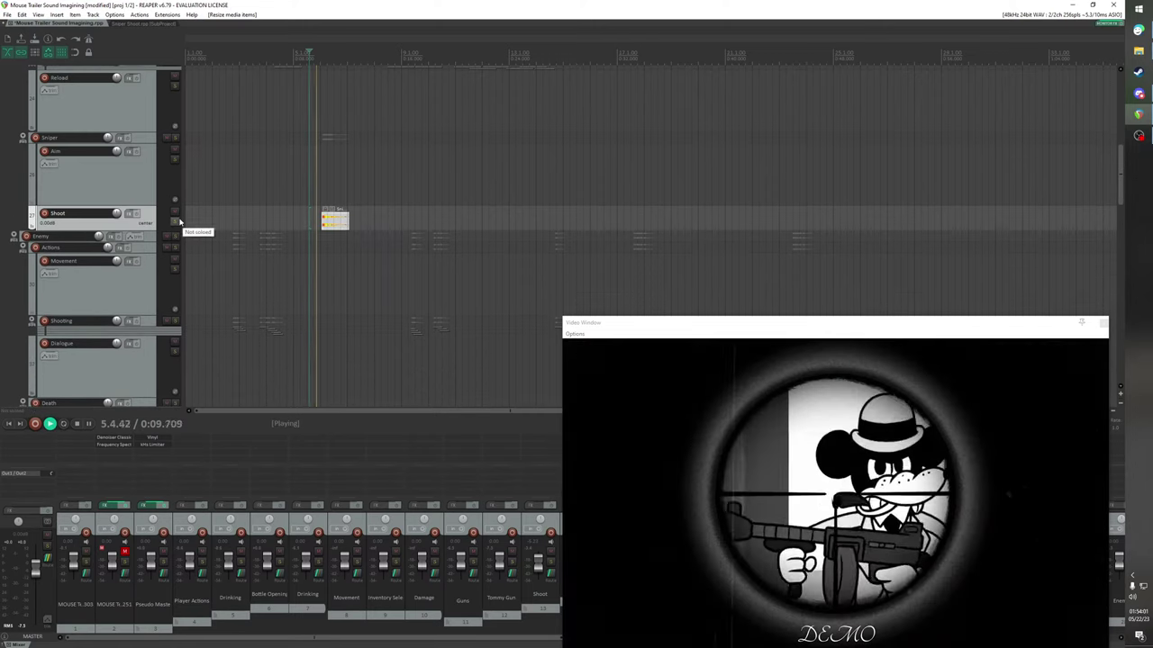
{"action": "scroll", "coordinate": [468, 218], "scroll_direction": "down", "scroll_amount": 1}
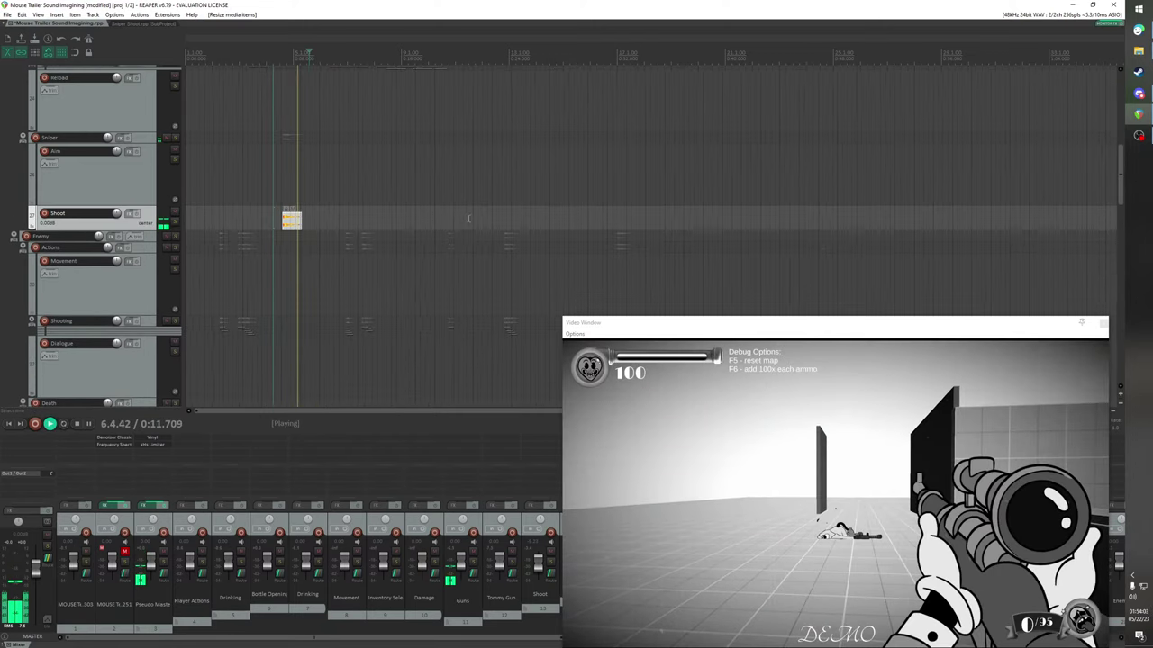
{"action": "scroll", "coordinate": [469, 219], "scroll_direction": "down", "scroll_amount": 3}
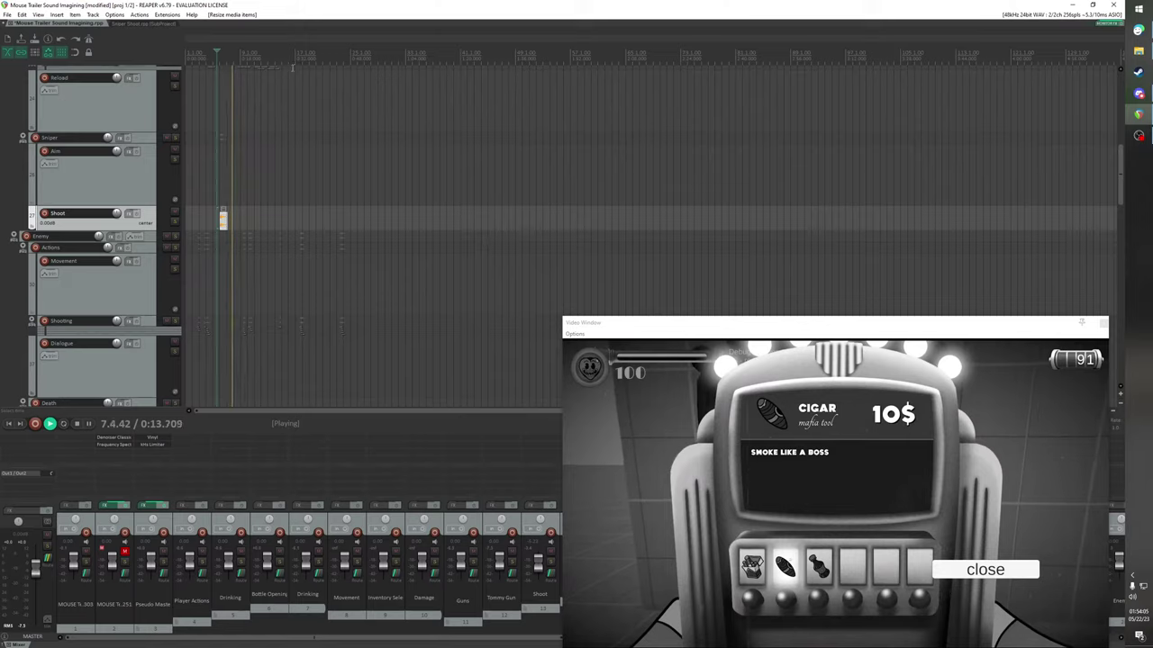
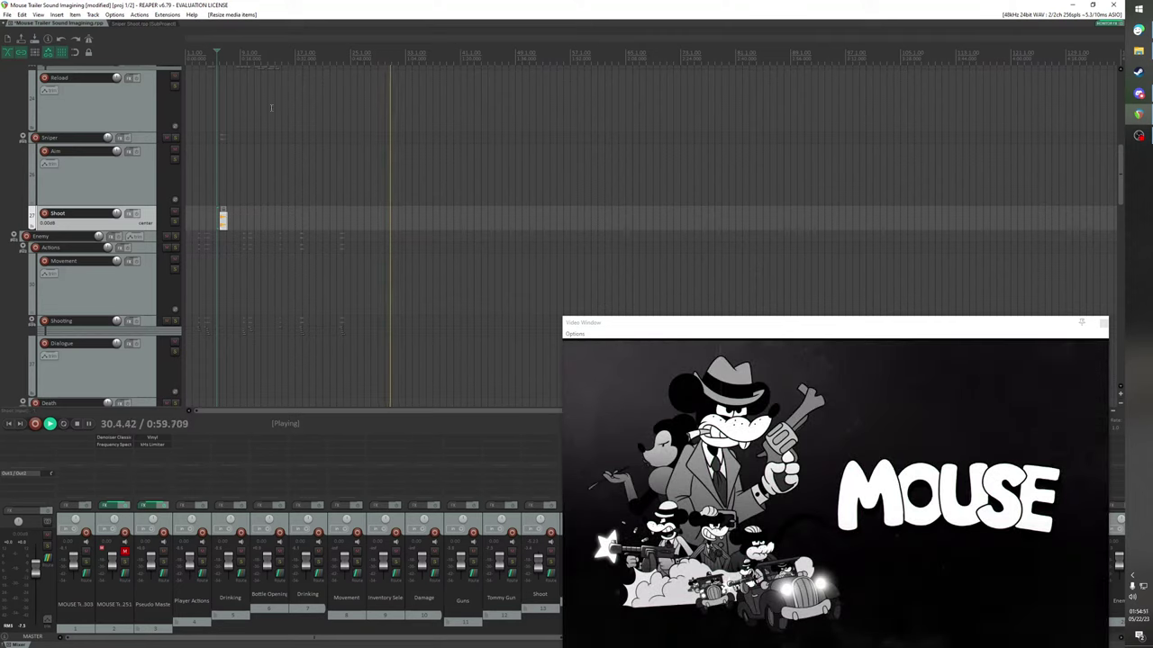
{"action": "key", "text": "space"}
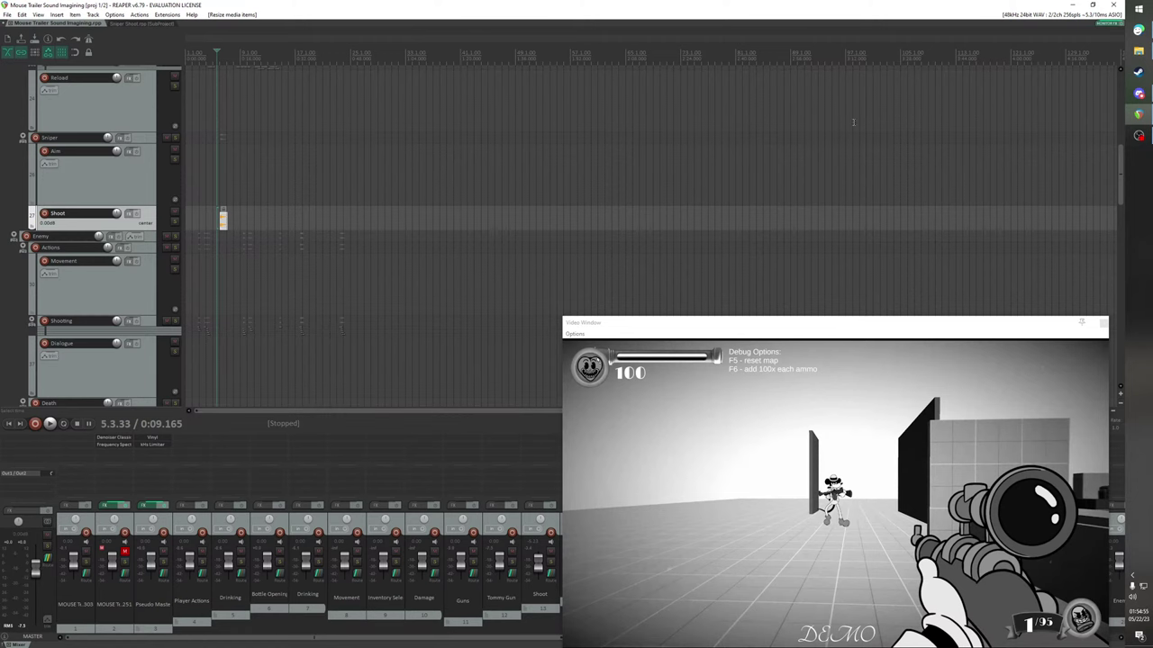
Place the edit cursor at 6.1.69, just after the start of the Sniper Shoot item
{"action": "scroll", "coordinate": [352, 158], "scroll_direction": "up", "scroll_amount": 8}
{"action": "scroll", "coordinate": [352, 158], "scroll_direction": "down", "scroll_amount": 3}
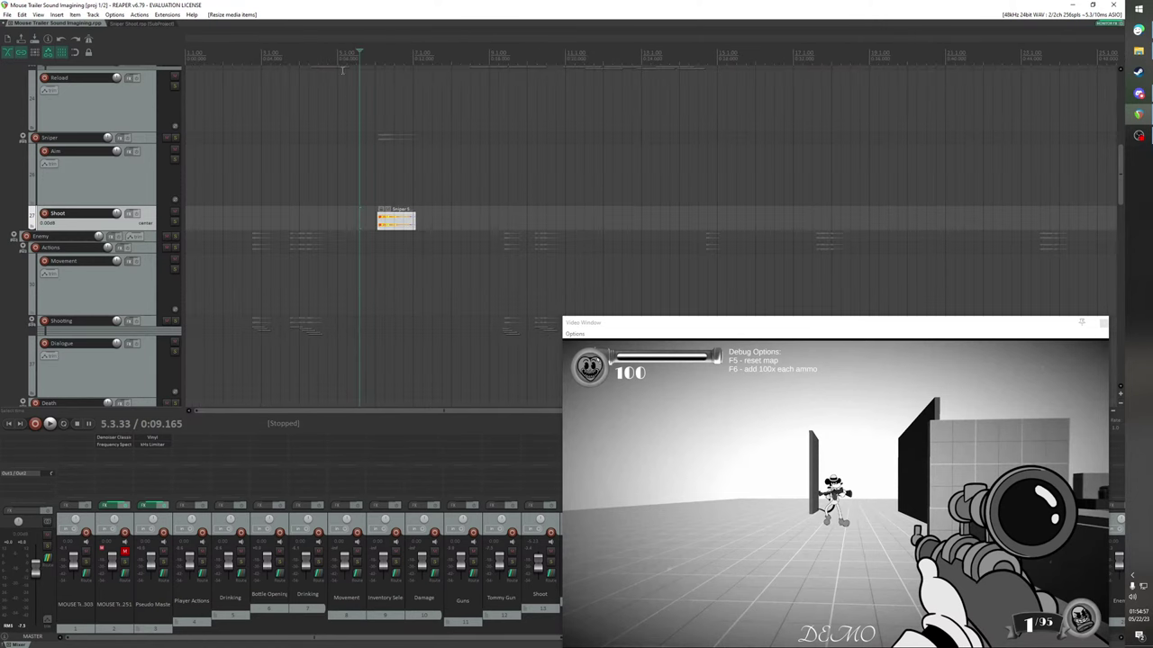
{"action": "left_click", "coordinate": [275, 56]}
{"action": "left_click", "coordinate": [381, 56]}
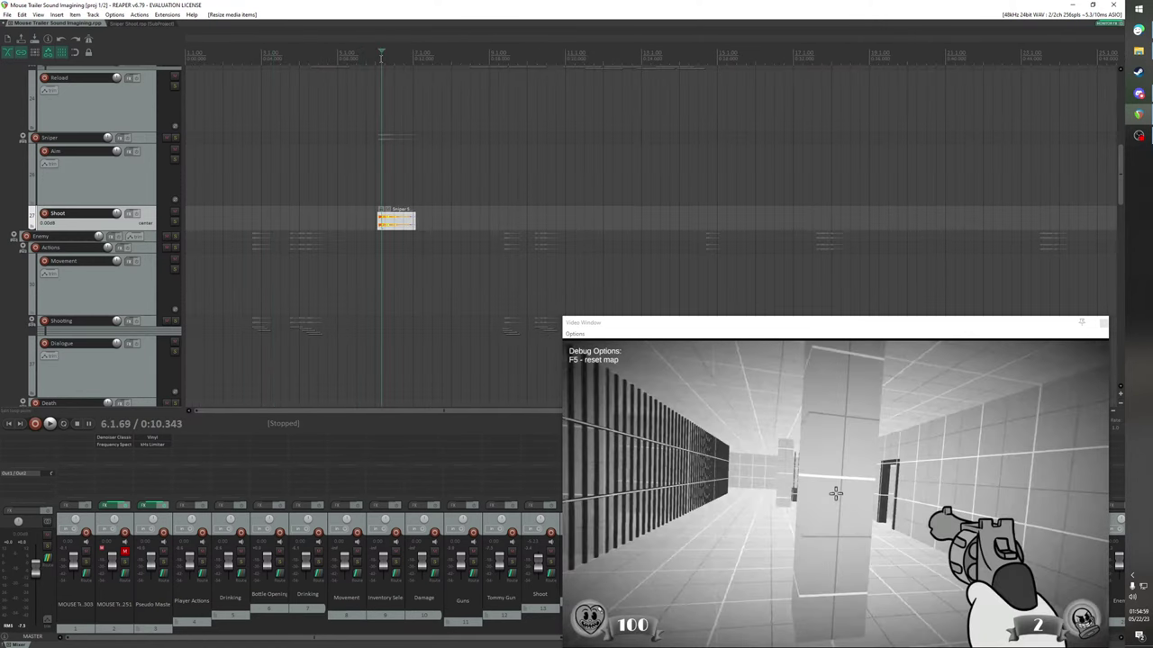
Return to the Sniper Shoot subproject and open the Media Explorer
{"action": "left_click", "coordinate": [148, 24]}
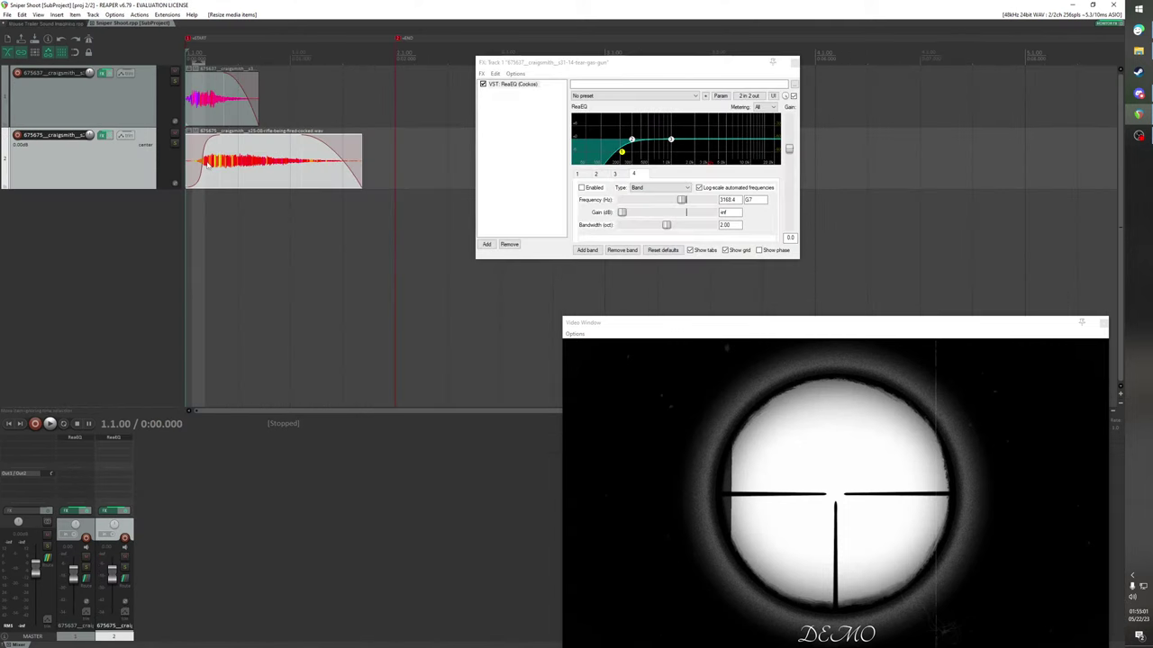
{"action": "key", "text": "ctrl+alt+x"}
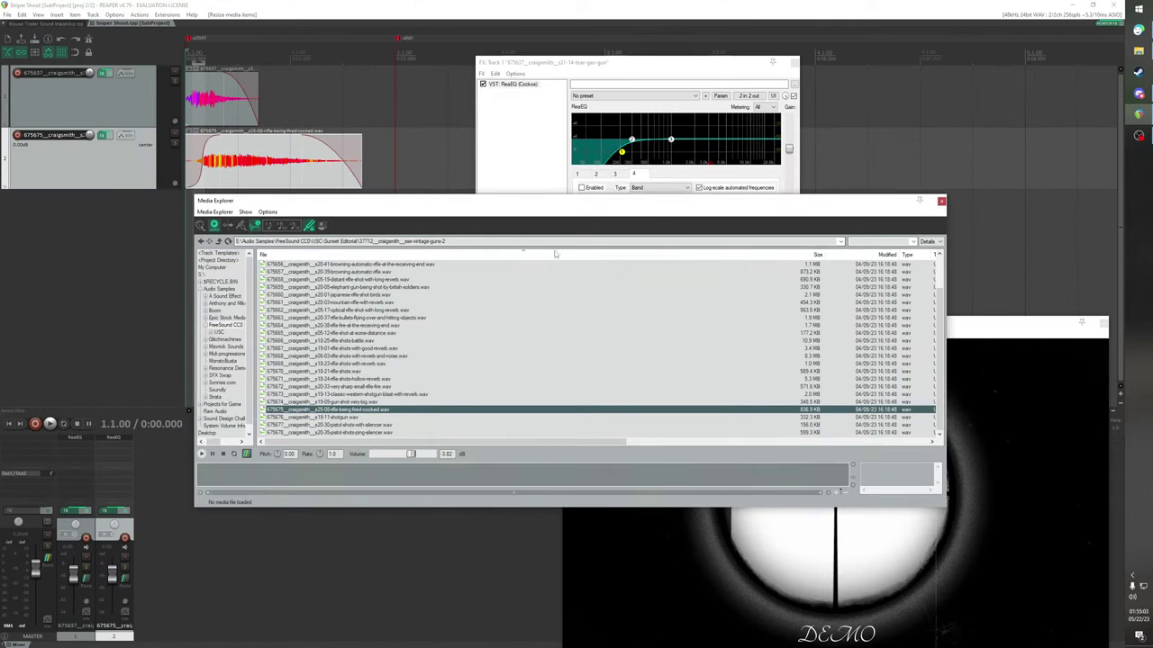
{"action": "left_click", "coordinate": [847, 243]}
{"action": "type", "text": "drum"}
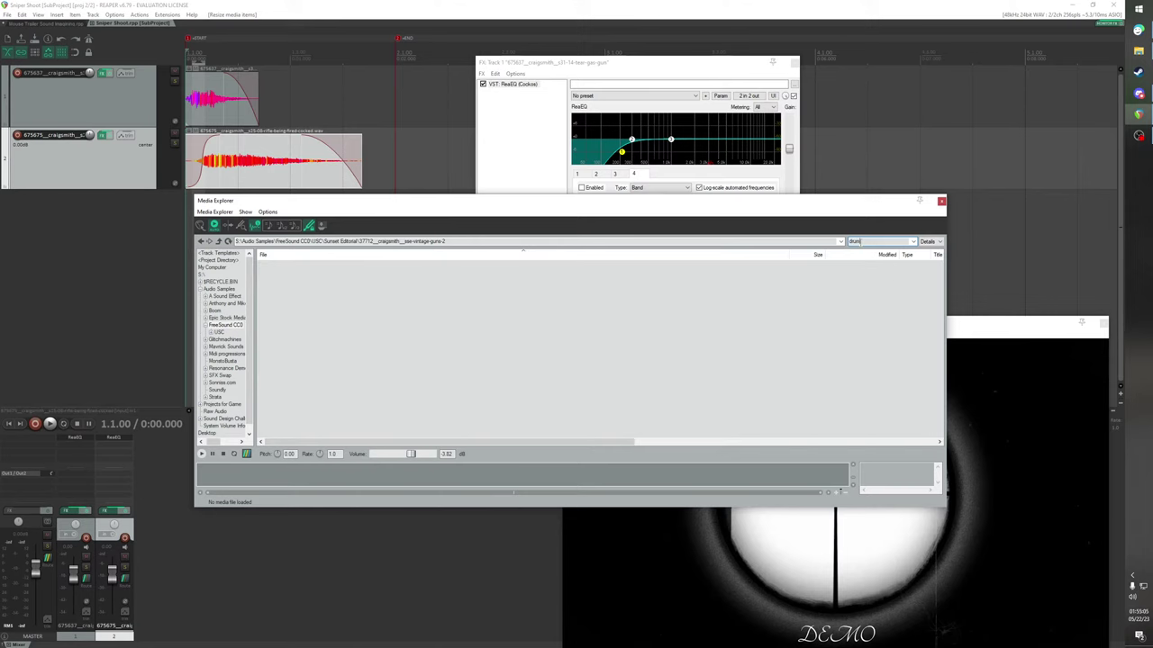
{"action": "key", "text": "BackSpace"}
{"action": "key", "text": "BackSpace"}
{"action": "key", "text": "BackSpace"}
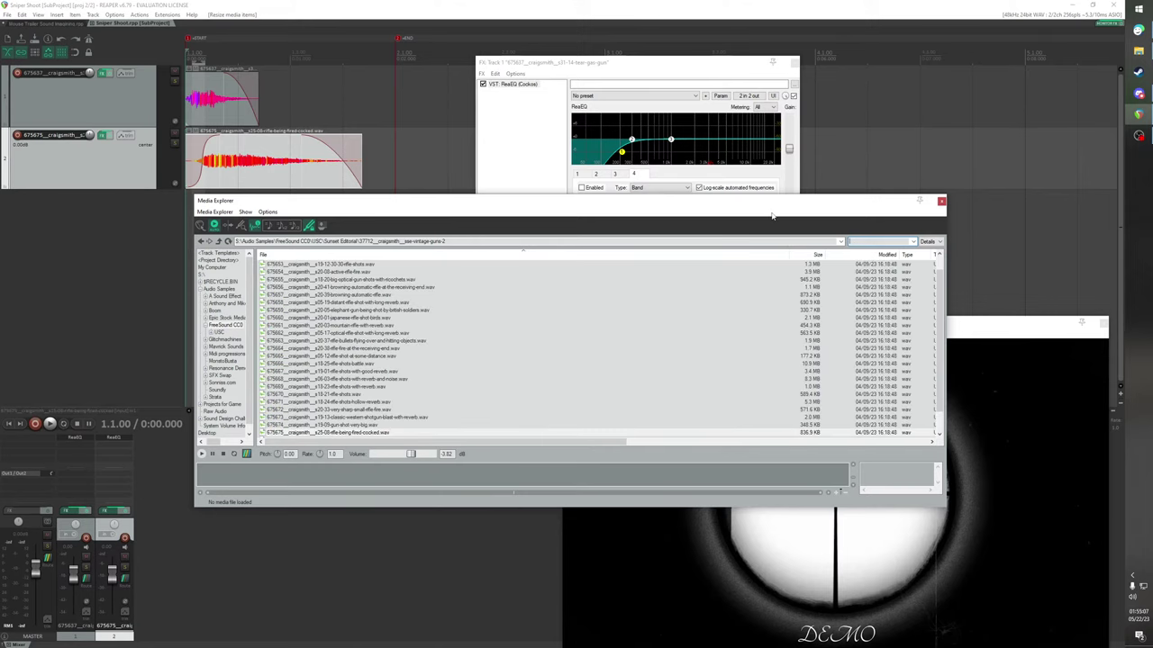
Search the whole Audio Samples folder for "drum" in the Media Explorer
{"action": "left_click", "coordinate": [218, 241]}
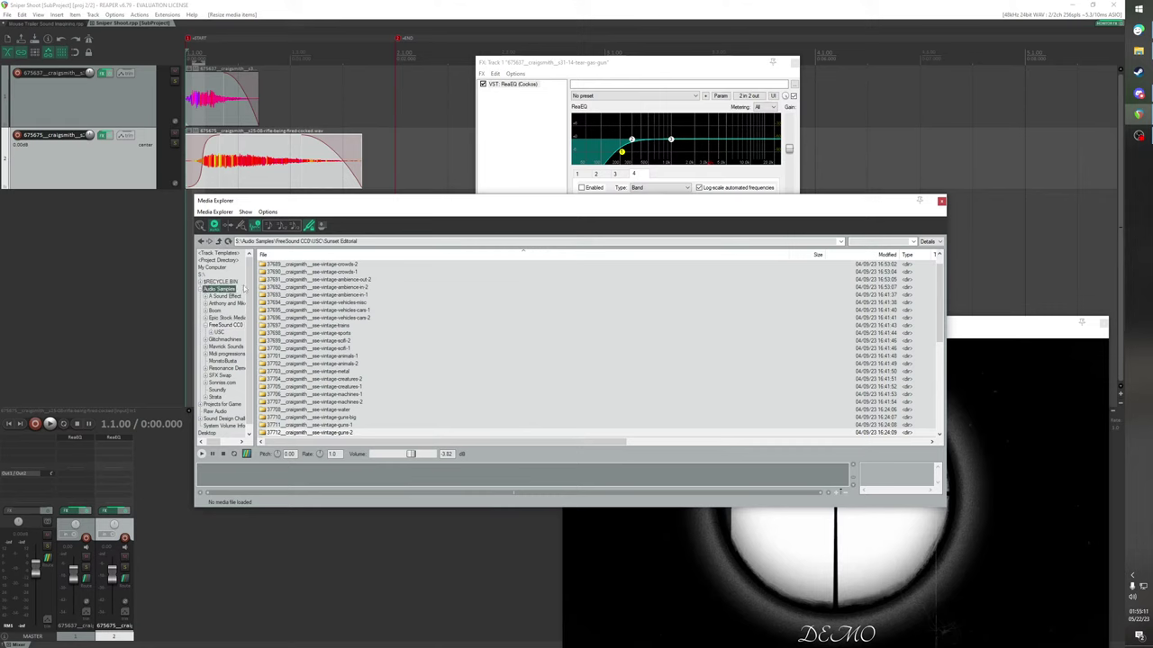
{"action": "left_click", "coordinate": [219, 289]}
{"action": "left_click", "coordinate": [874, 241]}
{"action": "type", "text": "drum"}
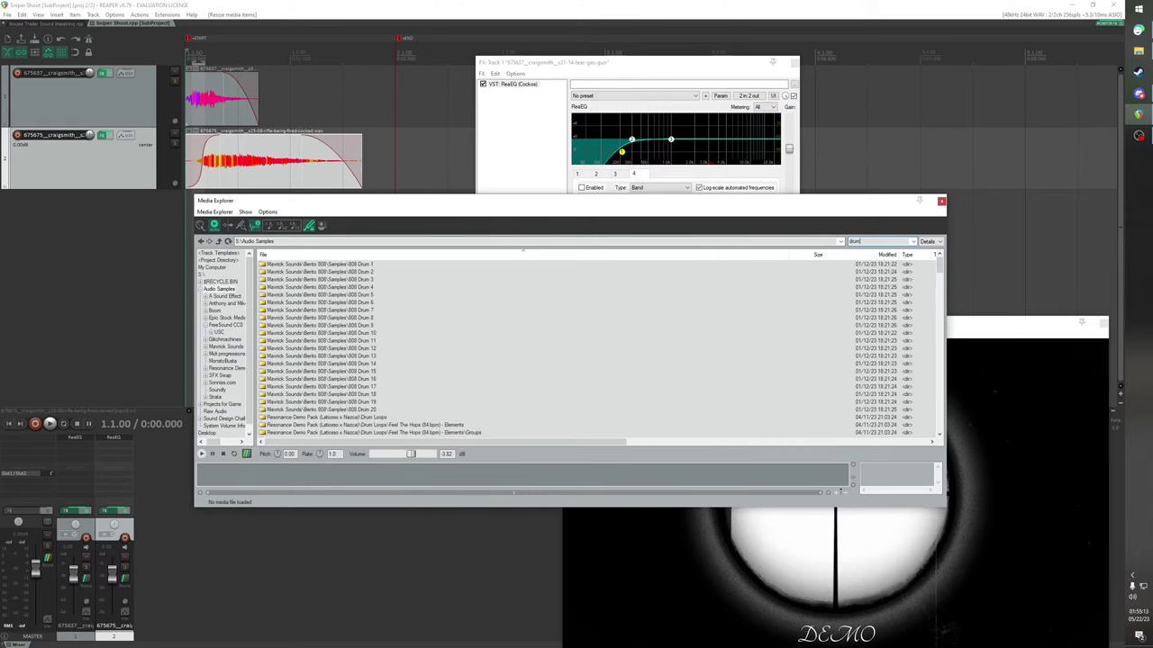
Audition the drum results from the A Sound Effect, Boom and FreeSound libraries, including the snare, bongo, huge drum and machine drum recordings
{"action": "scroll", "coordinate": [467, 372], "scroll_direction": "down", "scroll_amount": 5}
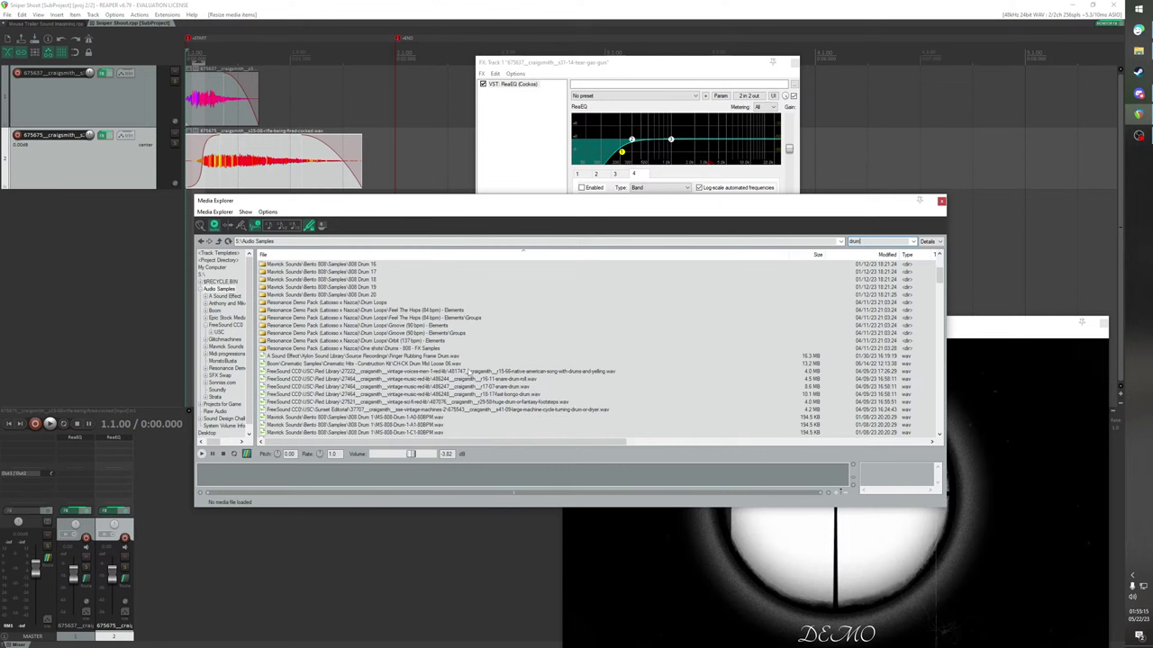
{"action": "left_click", "coordinate": [392, 371]}
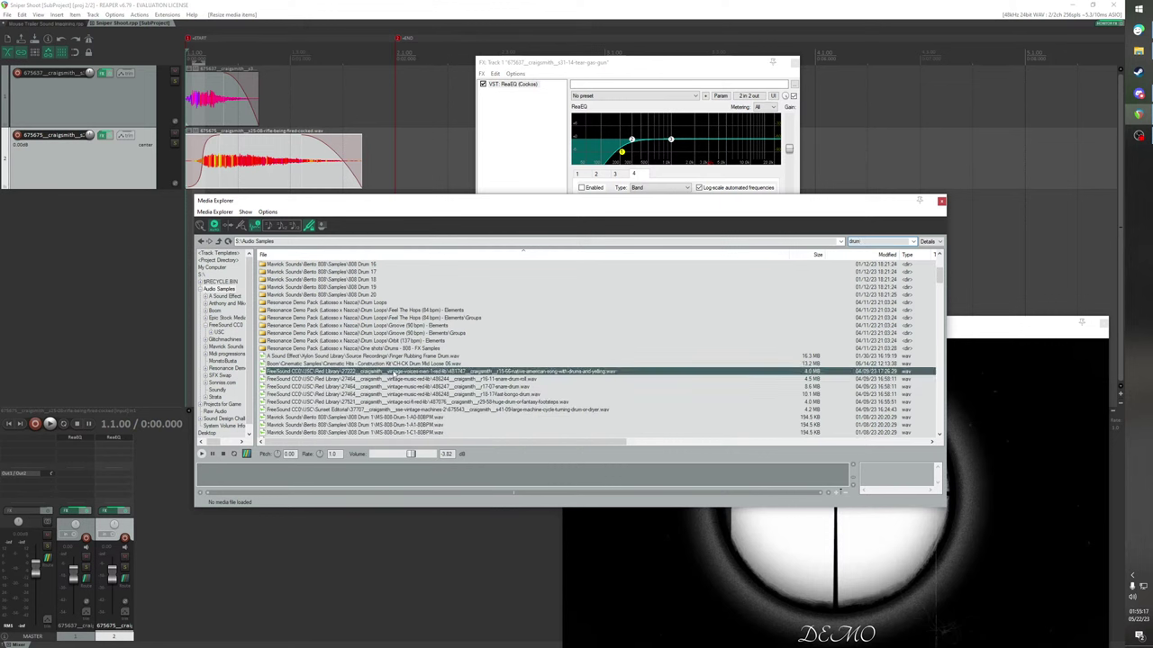
{"action": "left_click", "coordinate": [390, 363]}
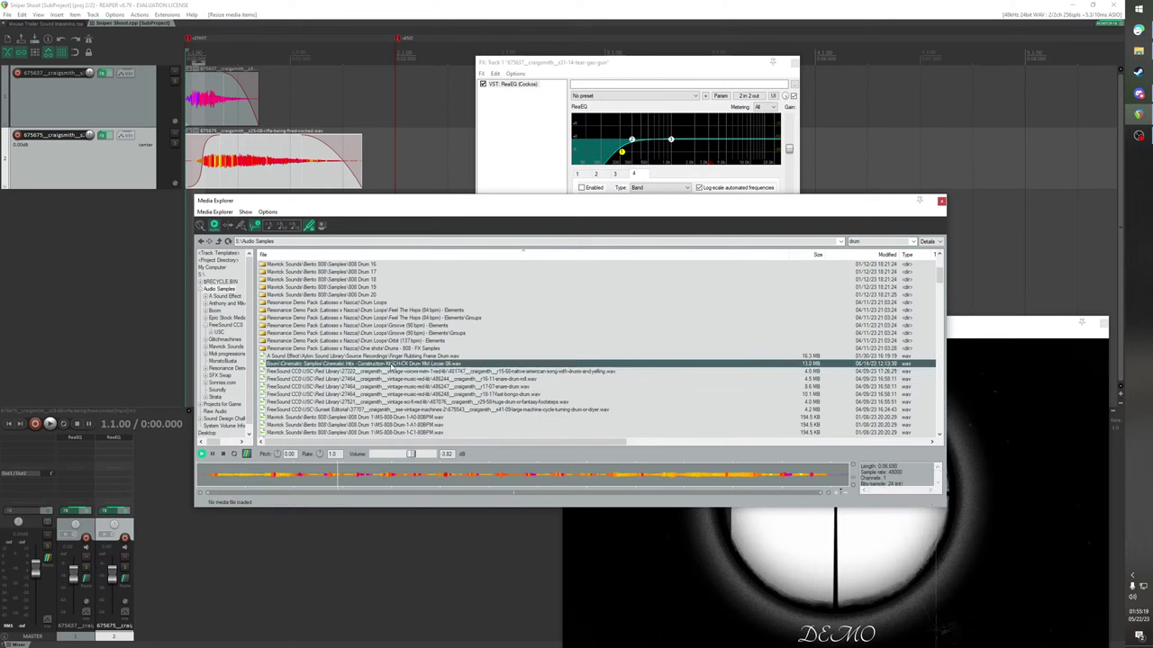
{"action": "left_click", "coordinate": [390, 358]}
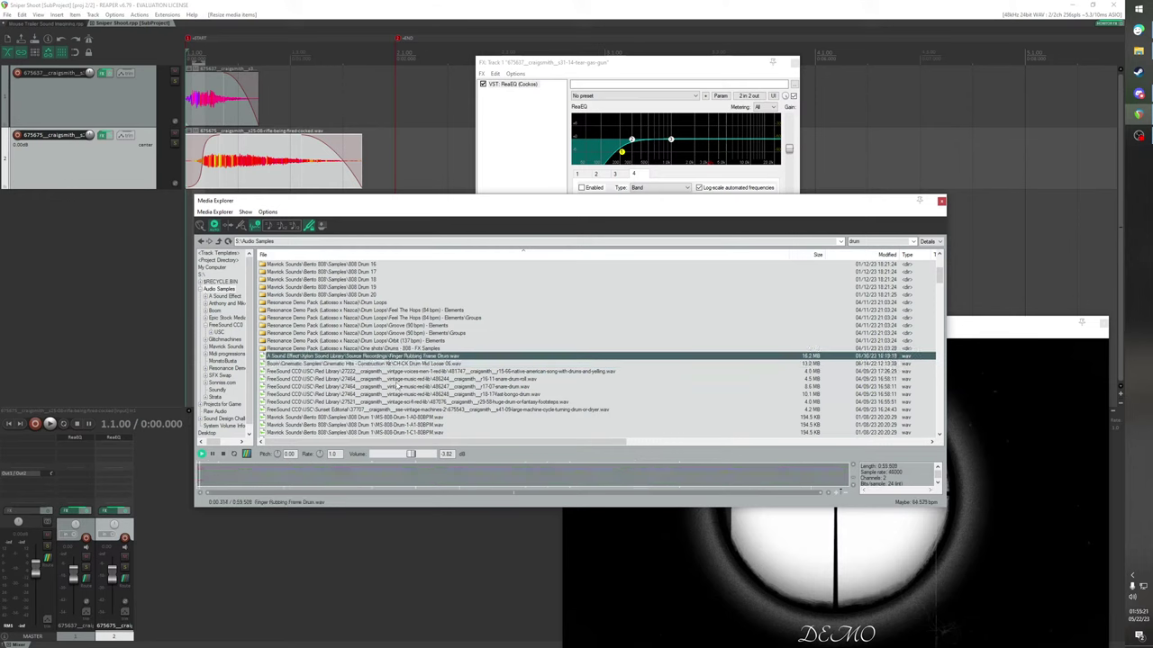
{"action": "left_click", "coordinate": [386, 378]}
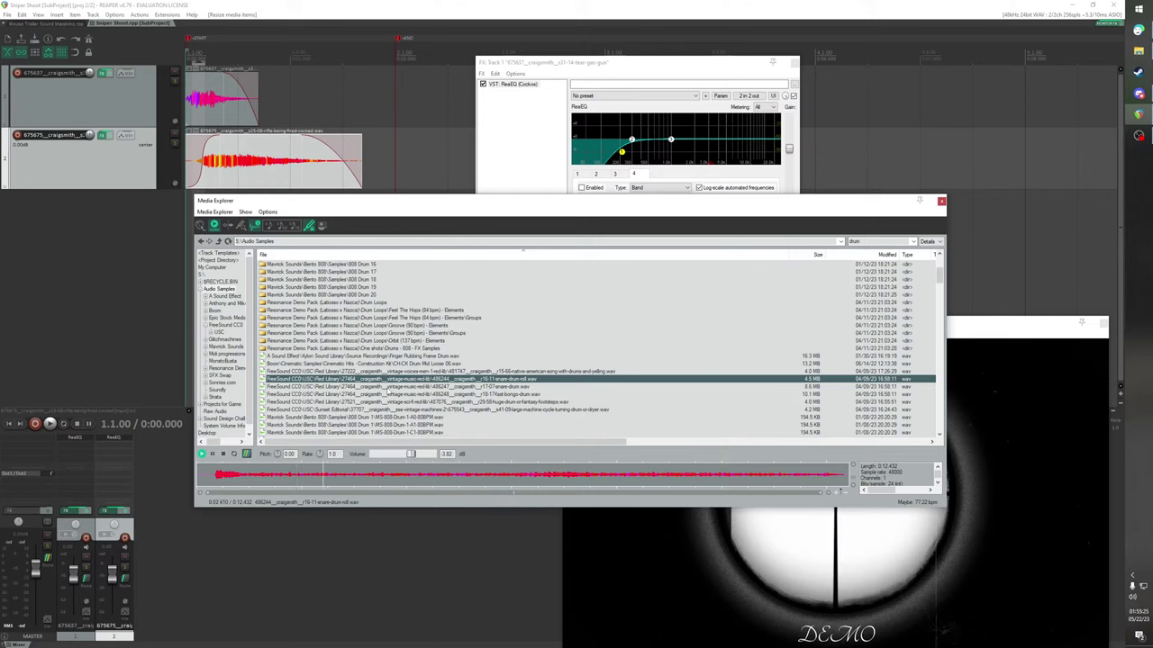
{"action": "left_click", "coordinate": [387, 387]}
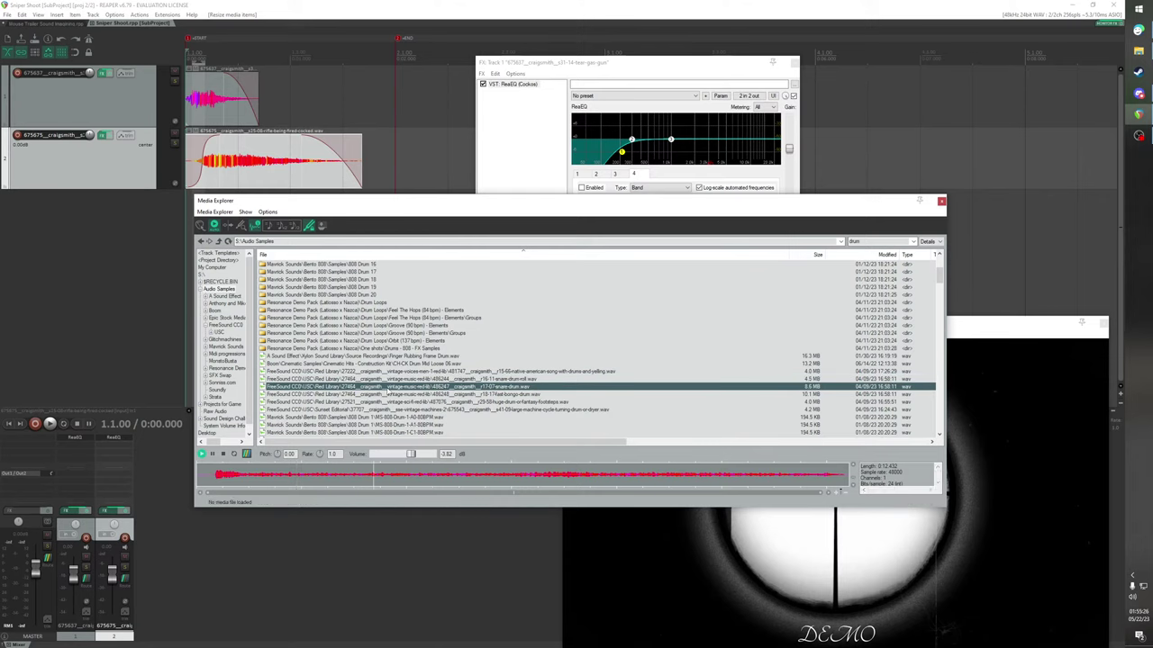
{"action": "left_click", "coordinate": [388, 394]}
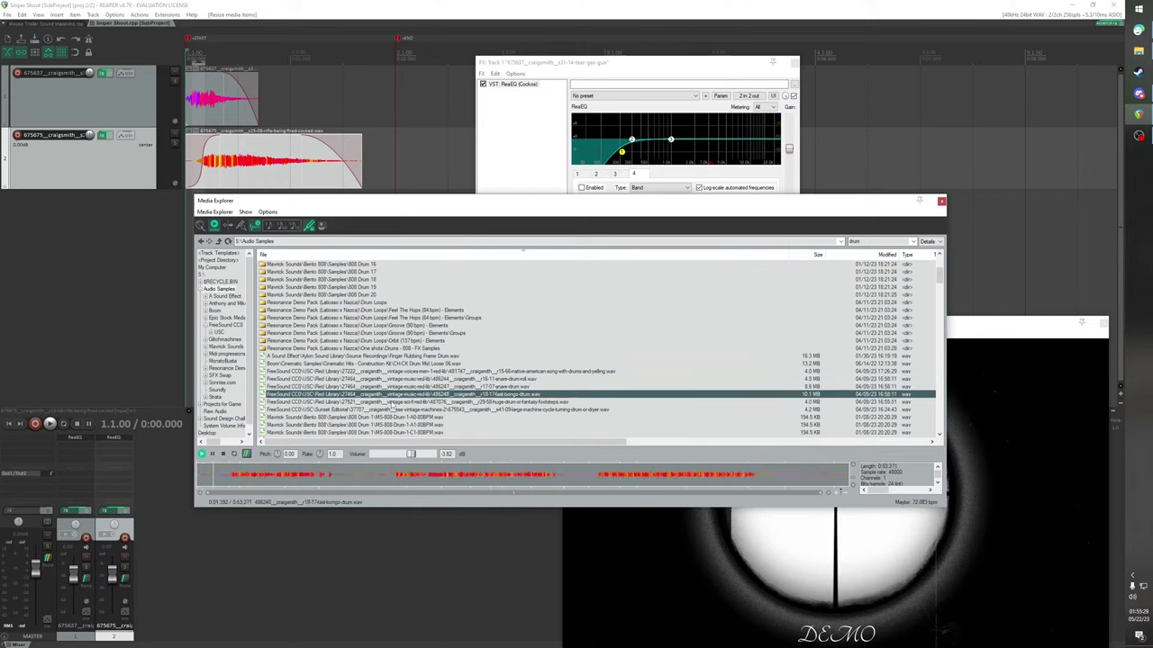
{"action": "left_click", "coordinate": [386, 410]}
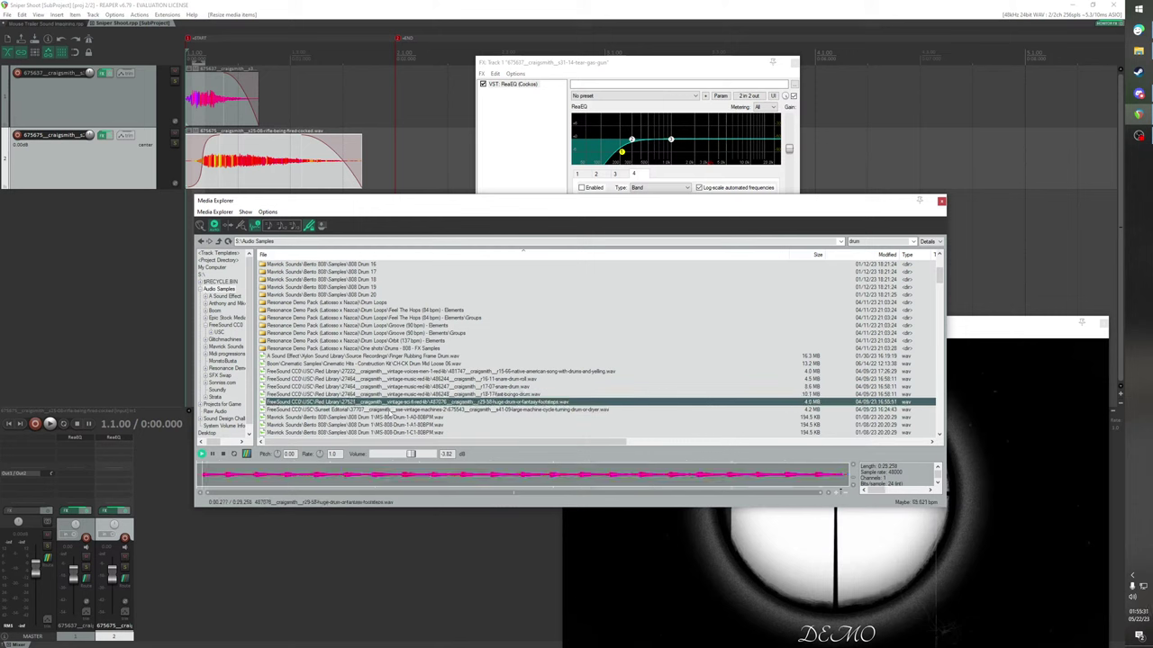
Preview the Mavrick Sounds 808 drum hits and the Resonance Demo Pack full drum loops and 808 one-shots
{"action": "scroll", "coordinate": [406, 387], "scroll_direction": "down", "scroll_amount": 3}
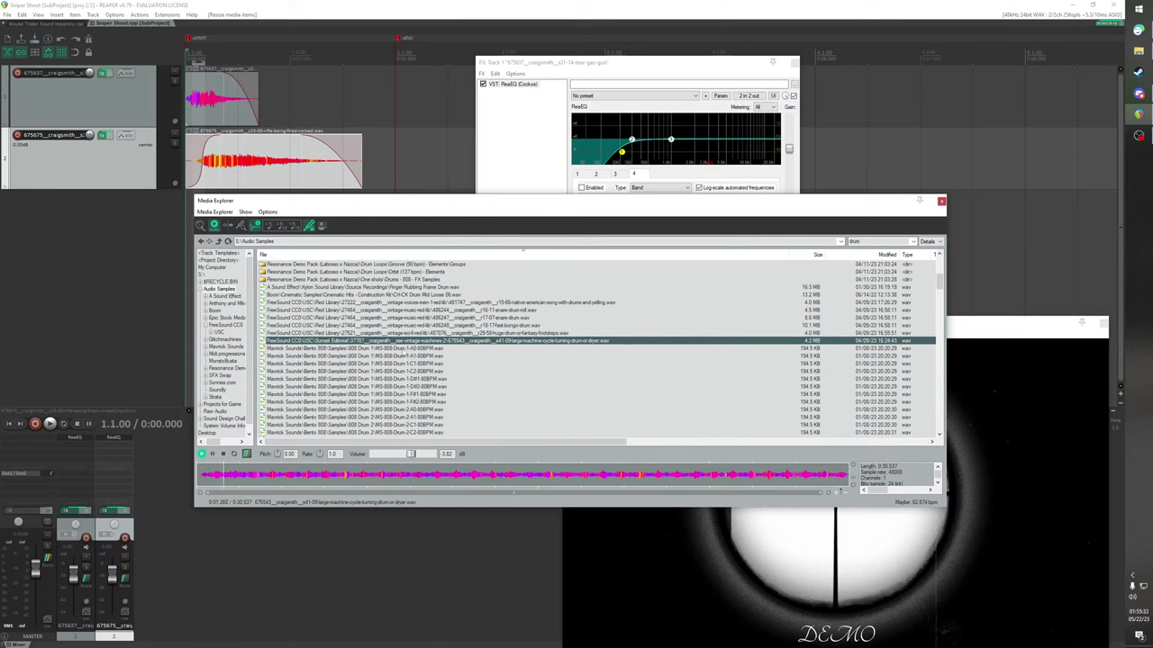
{"action": "left_click", "coordinate": [401, 350]}
{"action": "scroll", "coordinate": [402, 351], "scroll_direction": "down", "scroll_amount": 17}
{"action": "left_click", "coordinate": [403, 357]}
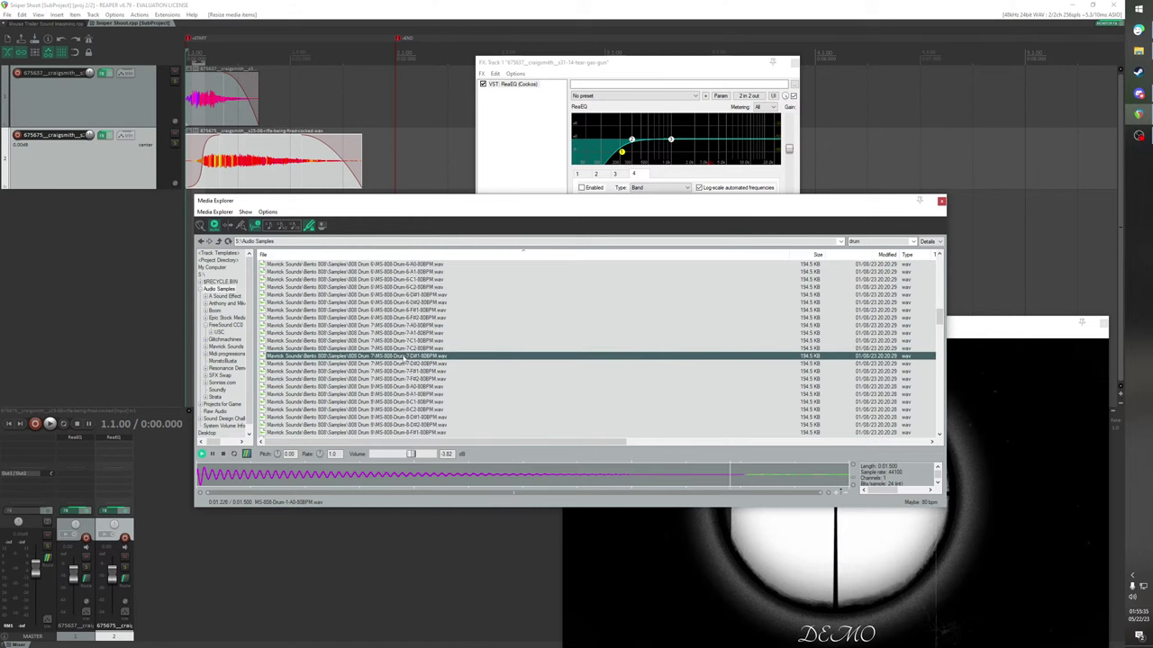
{"action": "scroll", "coordinate": [401, 356], "scroll_direction": "down", "scroll_amount": 20}
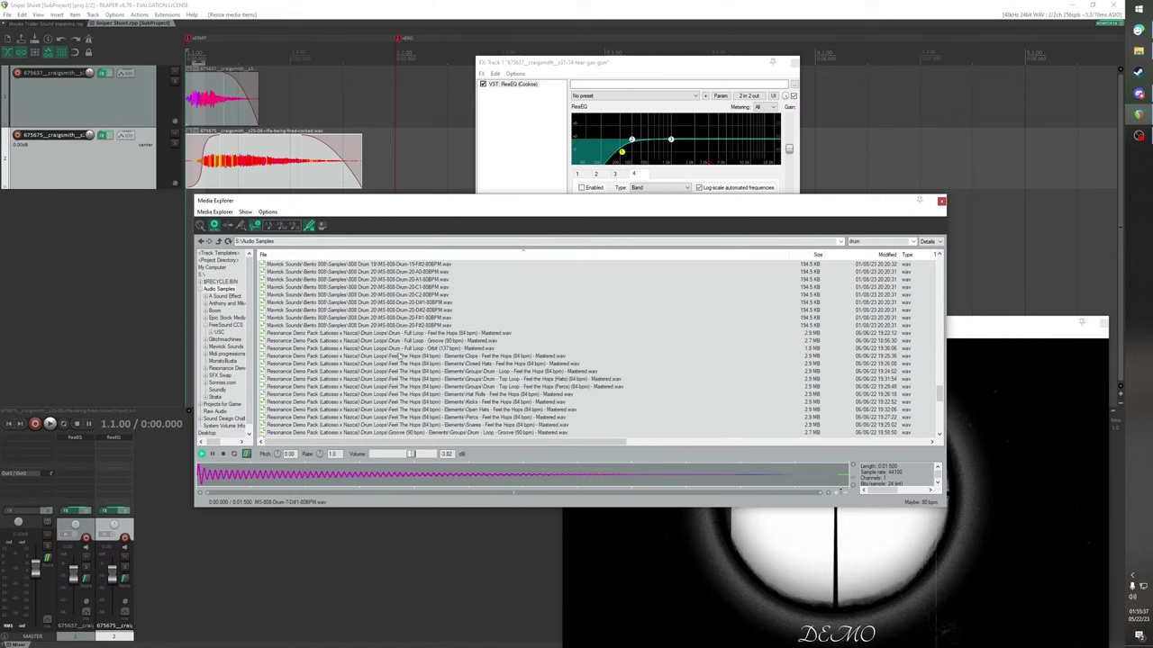
{"action": "left_click", "coordinate": [400, 336]}
{"action": "scroll", "coordinate": [402, 339], "scroll_direction": "down", "scroll_amount": 11}
{"action": "left_click", "coordinate": [406, 341]}
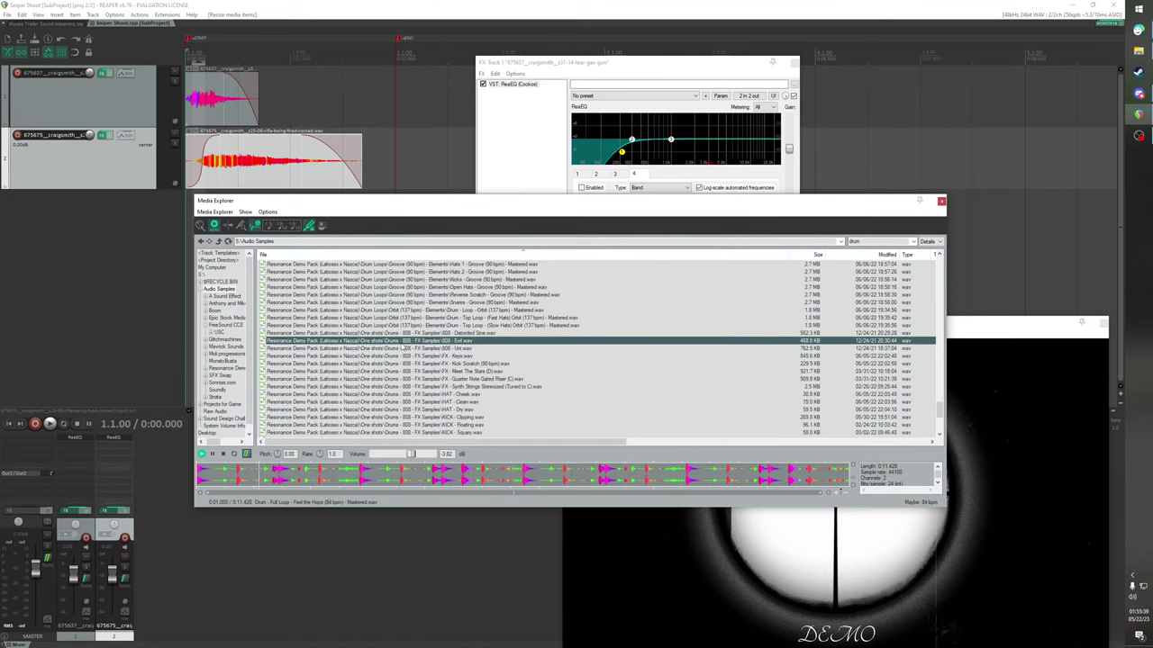
Preview the SNARE - Trap Tone, Crash Layer Drumset 04, Banjo_Drum_Hit, Impact_Drum_Hit_03 and HandDrum_Reverse samples
{"action": "scroll", "coordinate": [411, 358], "scroll_direction": "down", "scroll_amount": 6}
{"action": "scroll", "coordinate": [412, 370], "scroll_direction": "down", "scroll_amount": 1}
{"action": "left_click", "coordinate": [410, 356]}
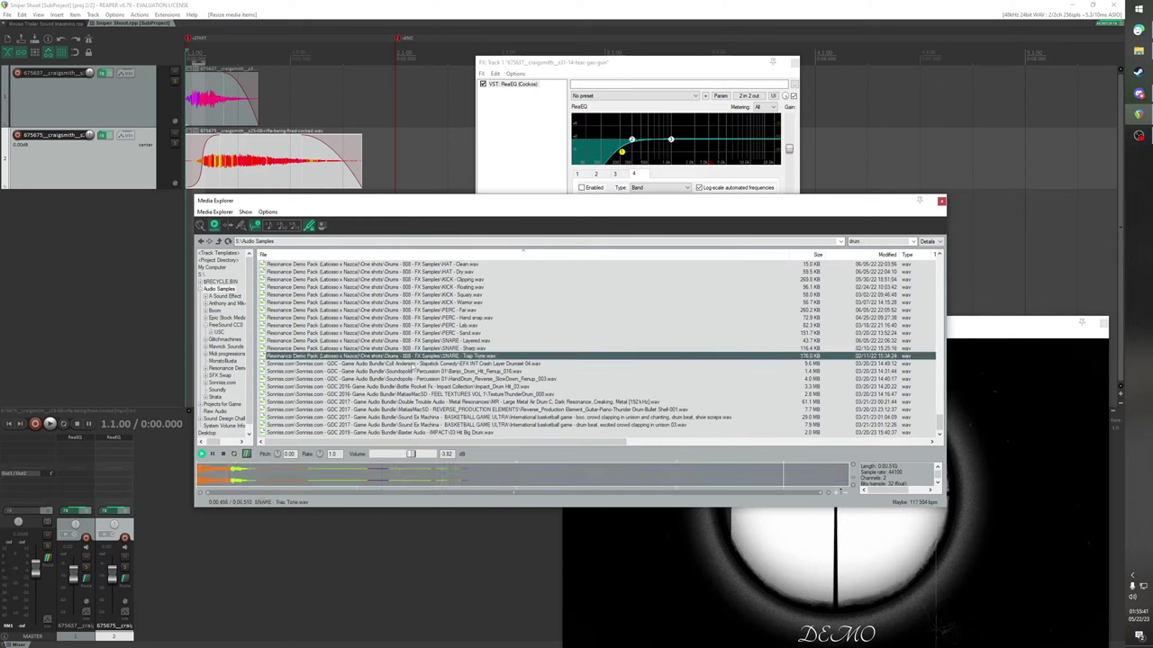
{"action": "left_click", "coordinate": [414, 364]}
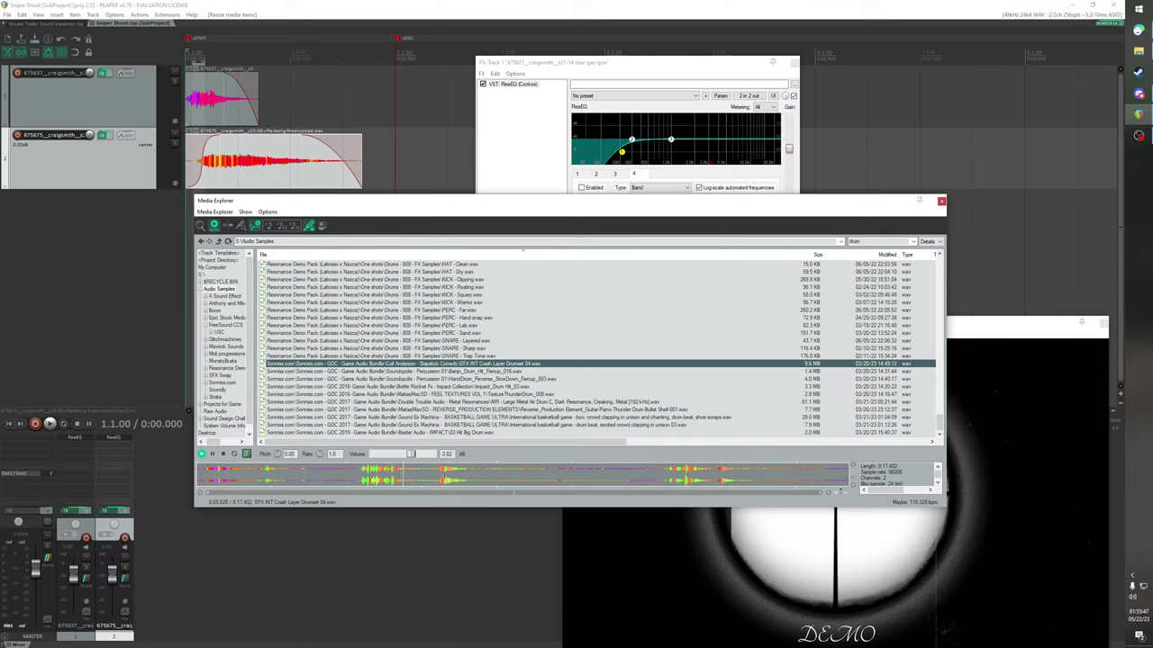
{"action": "left_click", "coordinate": [453, 372]}
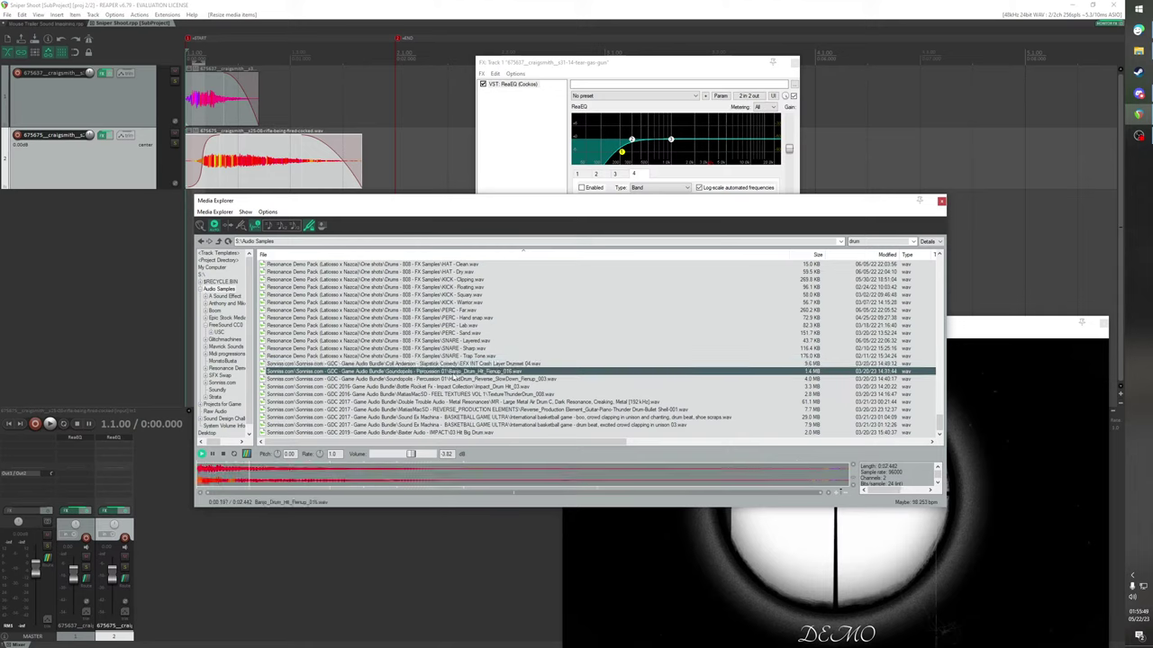
{"action": "key", "text": "Up"}
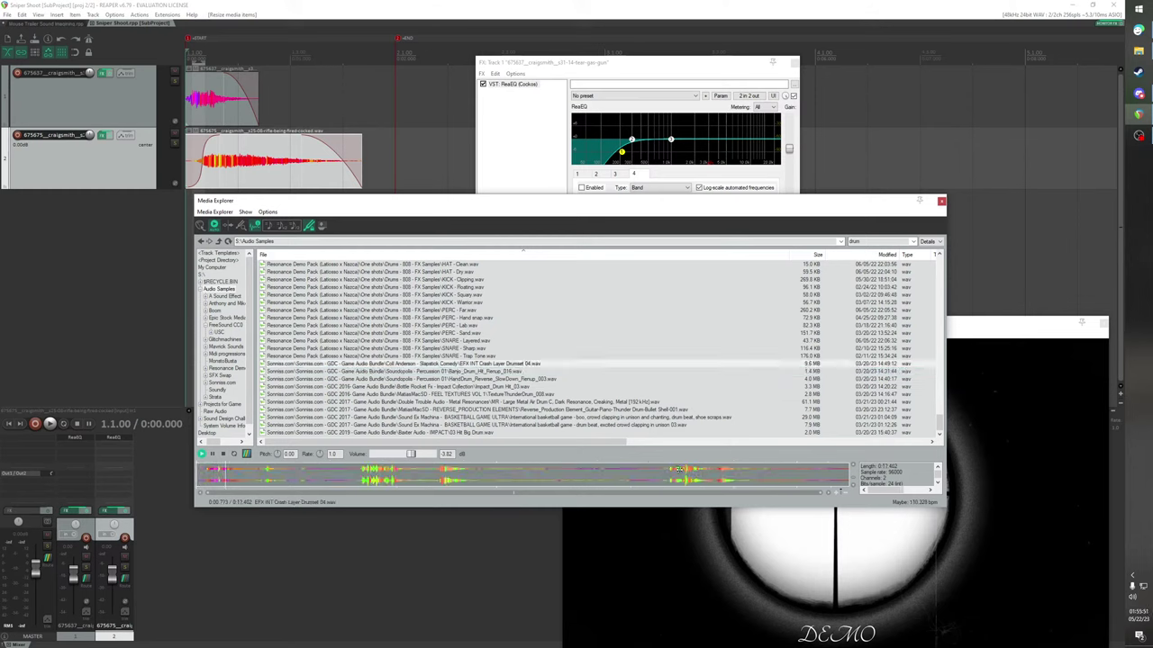
{"action": "left_click", "coordinate": [516, 386]}
{"action": "left_click", "coordinate": [512, 378]}
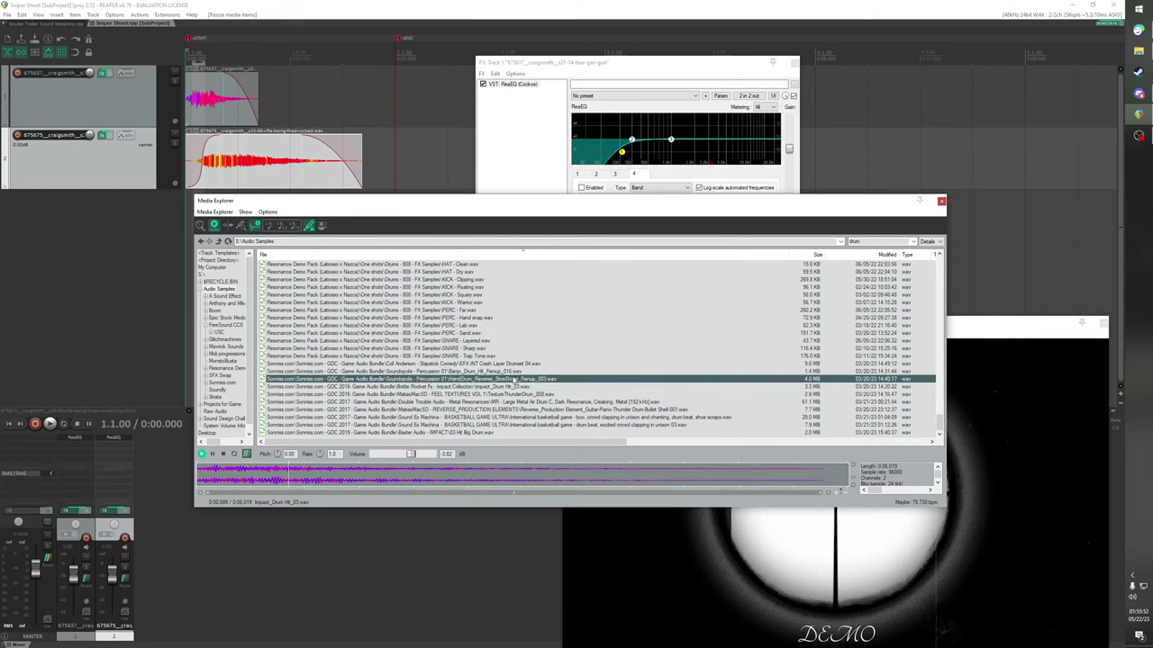
{"action": "left_click", "coordinate": [678, 477]}
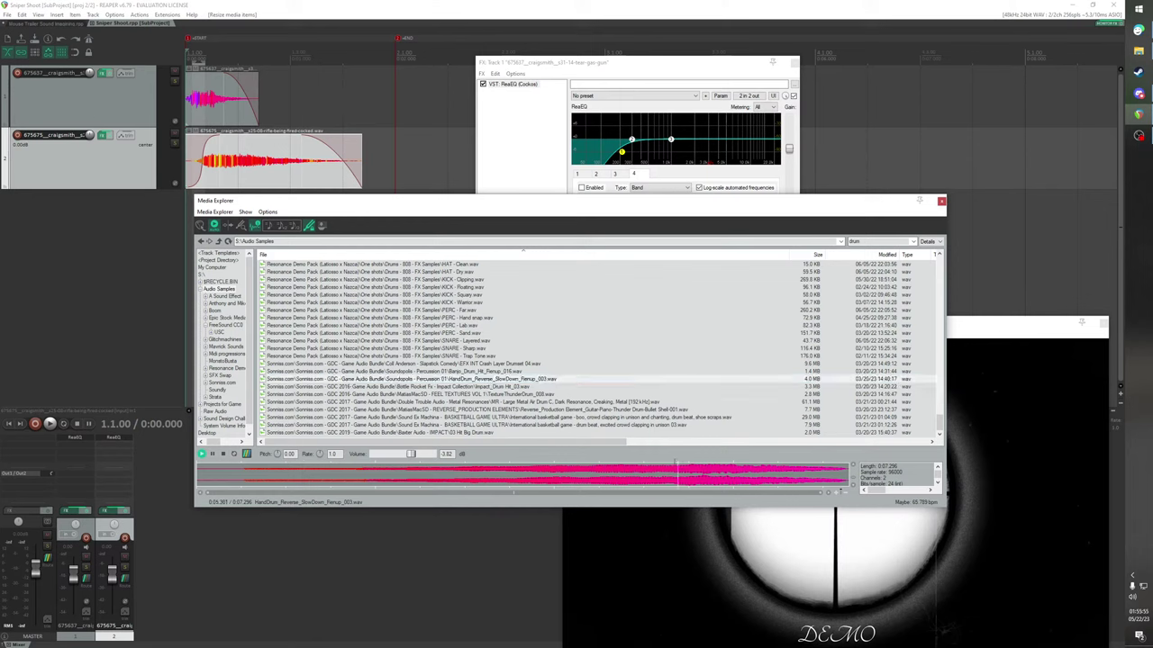
Audition the last Sonniss drum results, from TextureThunderDrum_003 and the large metal air drum through to 03 Hit Big Drum
{"action": "left_click", "coordinate": [520, 371]}
{"action": "left_click", "coordinate": [518, 395]}
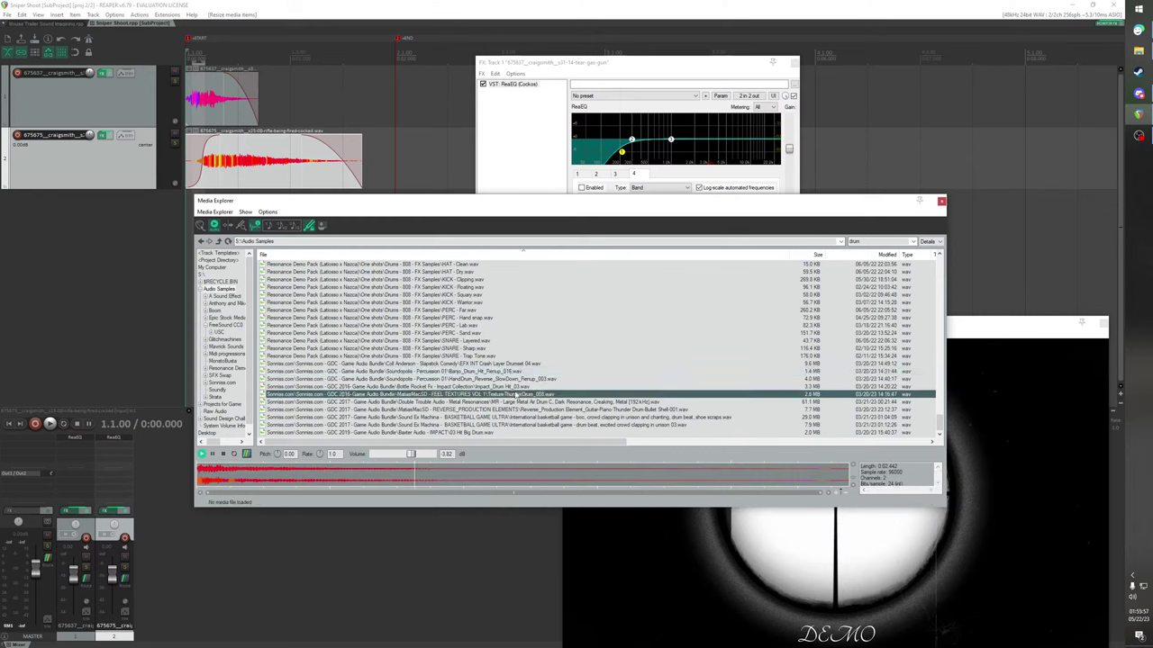
{"action": "left_click", "coordinate": [517, 401]}
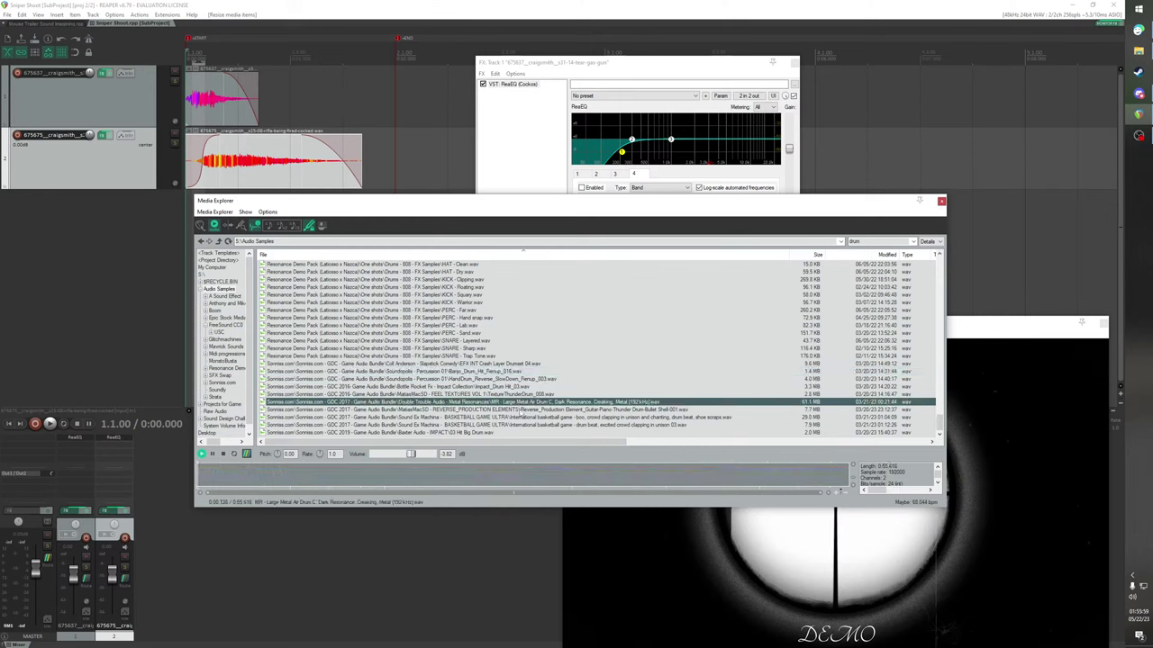
{"action": "key", "text": "Down"}
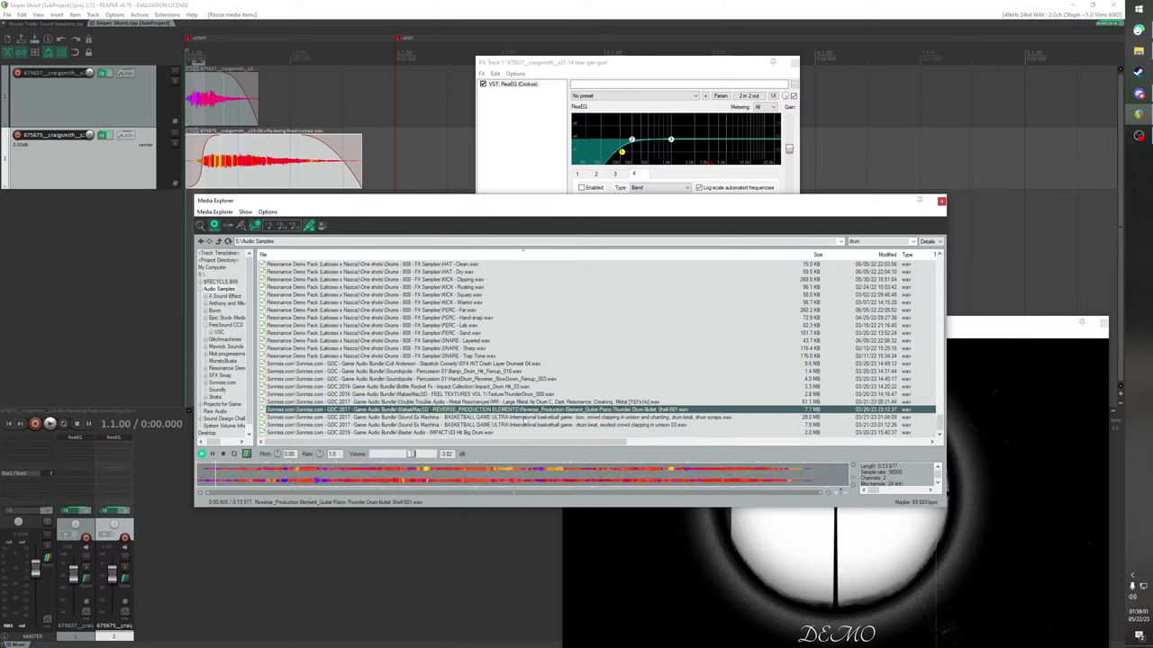
{"action": "left_click", "coordinate": [525, 418]}
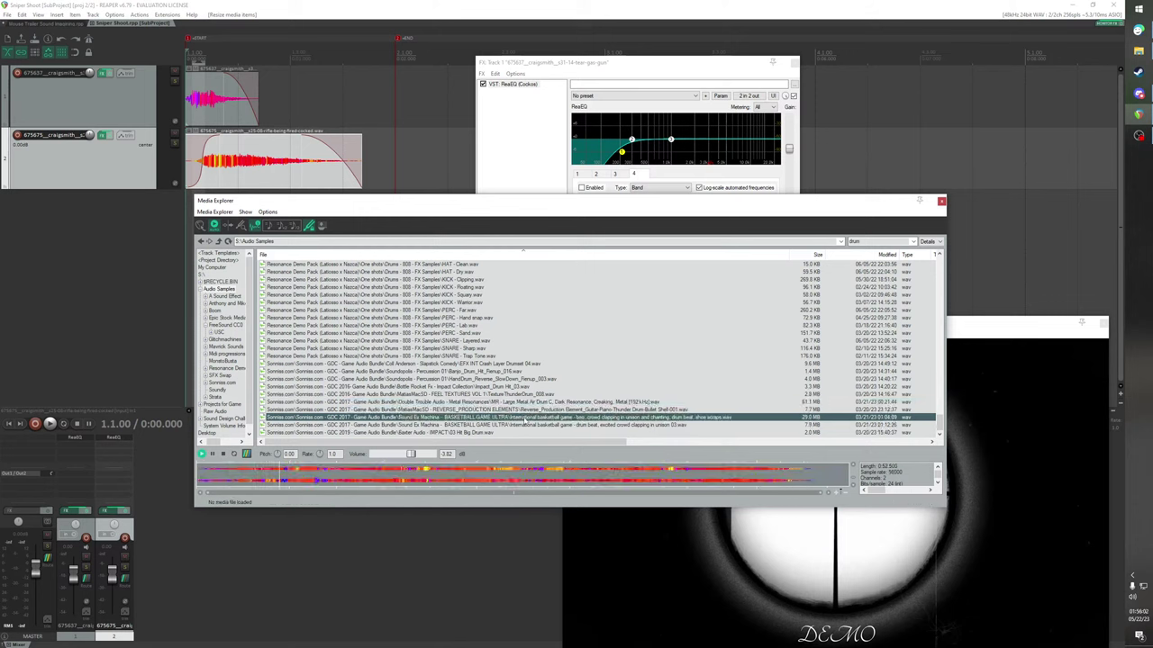
{"action": "left_click", "coordinate": [530, 428]}
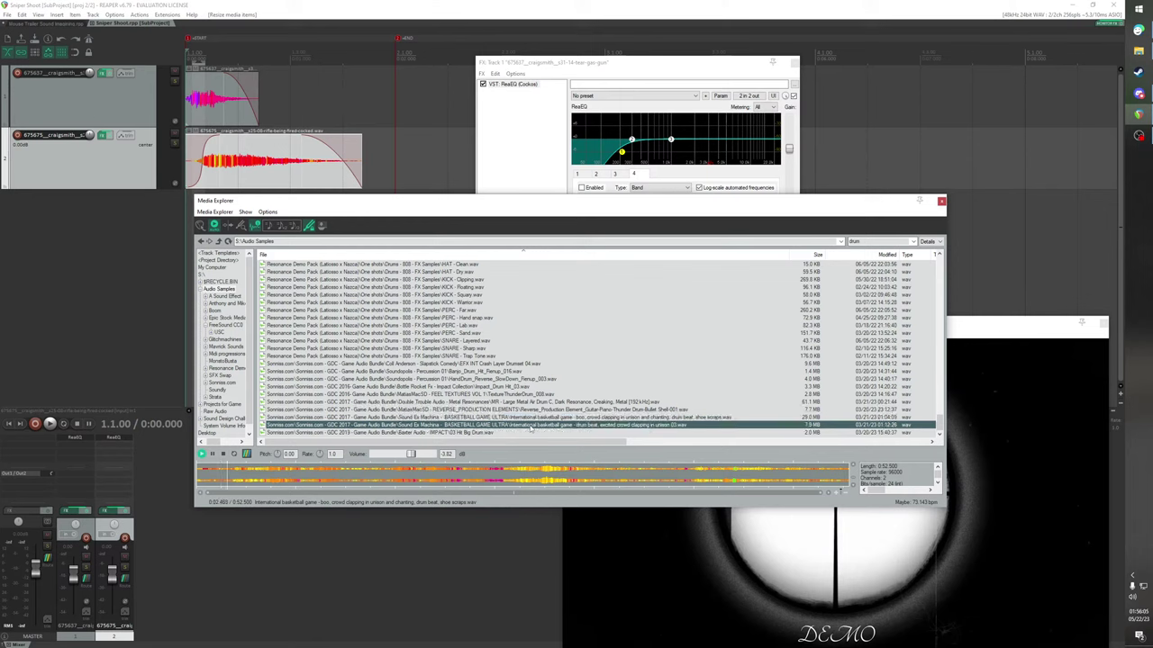
{"action": "left_click", "coordinate": [536, 434]}
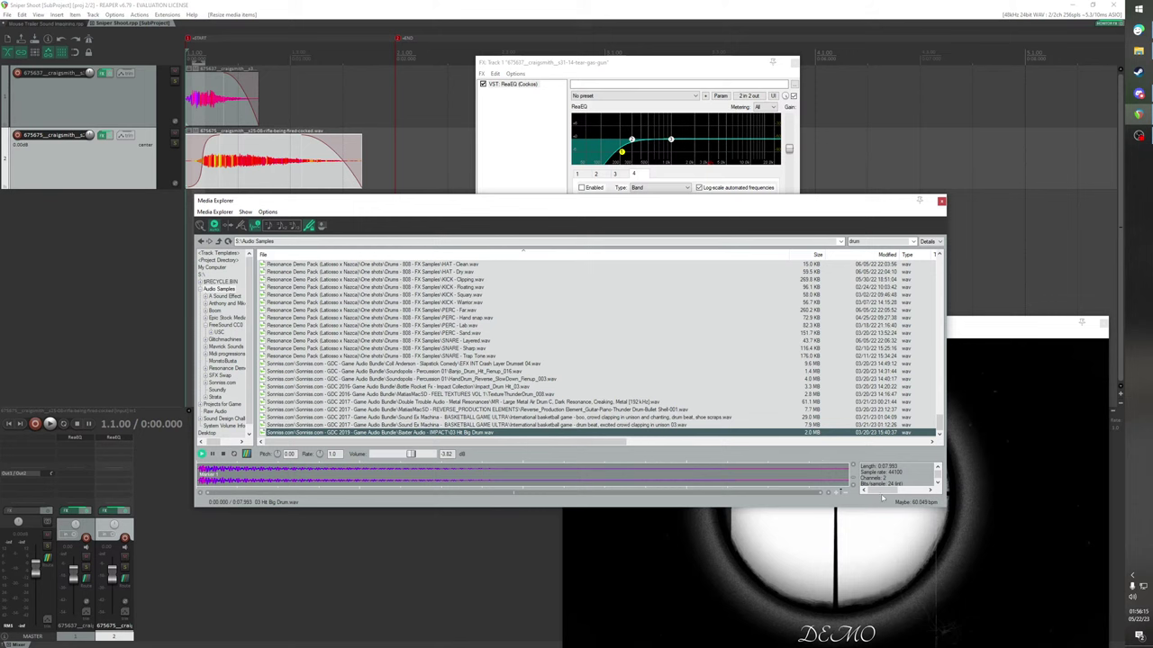
Close the Media Explorer and replay the sniper shot in the Mouse Trailer project, placing the edit cursor shortly before the Sniper Shoot item
{"action": "scroll", "coordinate": [667, 365], "scroll_direction": "up", "scroll_amount": 10}
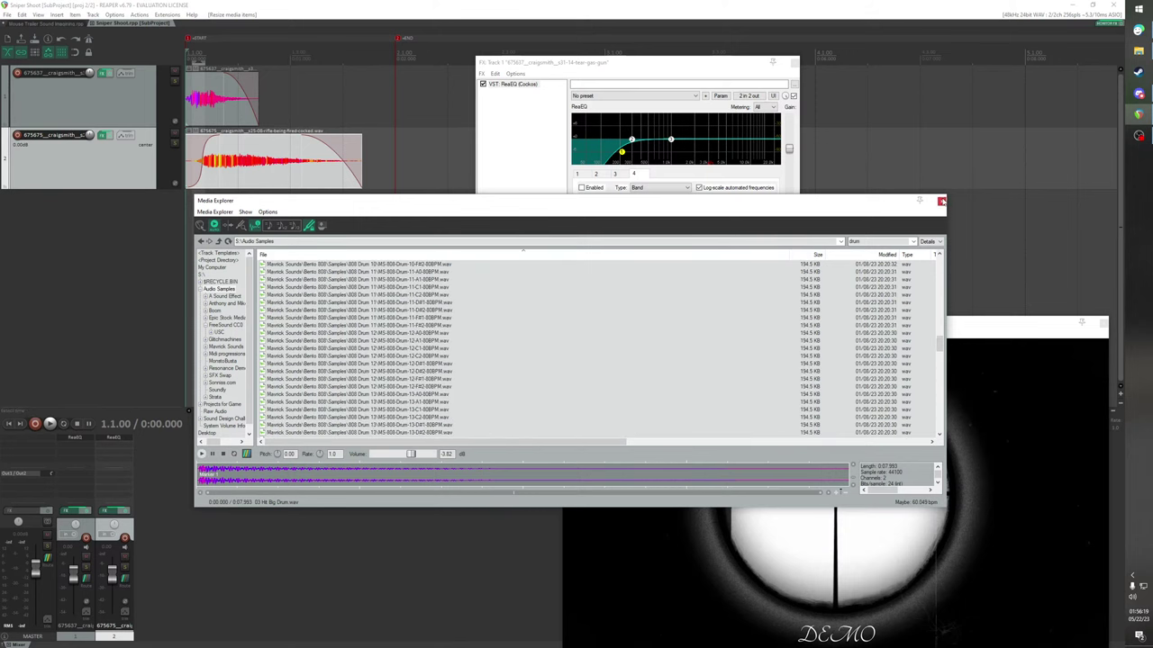
{"action": "left_click", "coordinate": [941, 201]}
{"action": "left_click", "coordinate": [55, 23]}
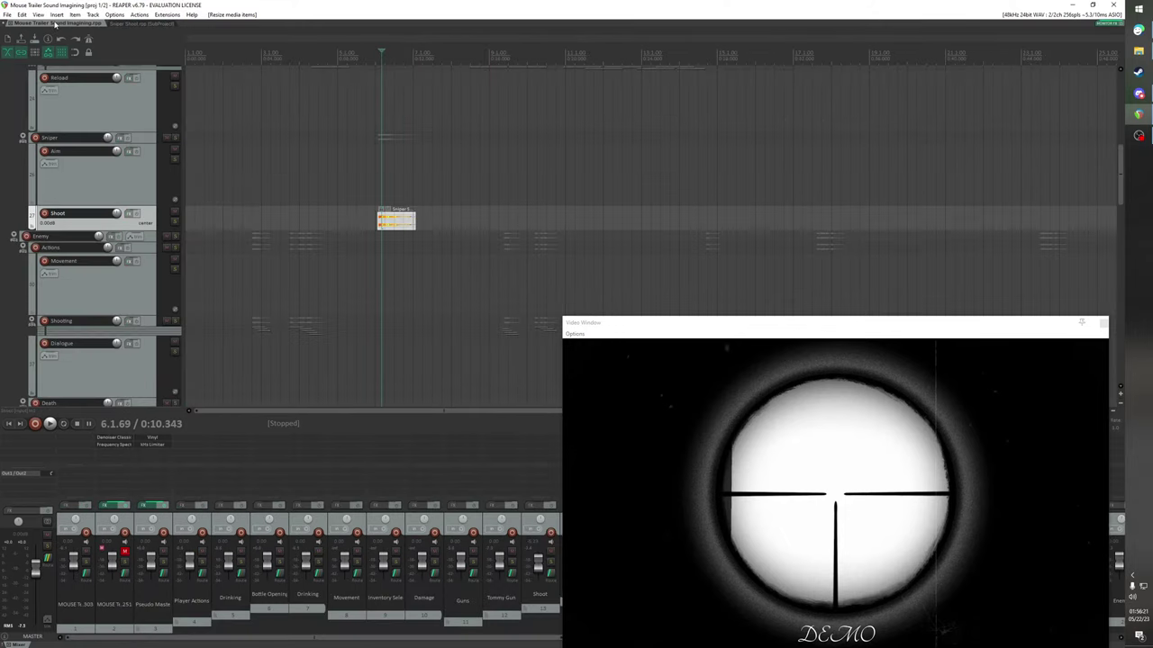
{"action": "key", "text": "space"}
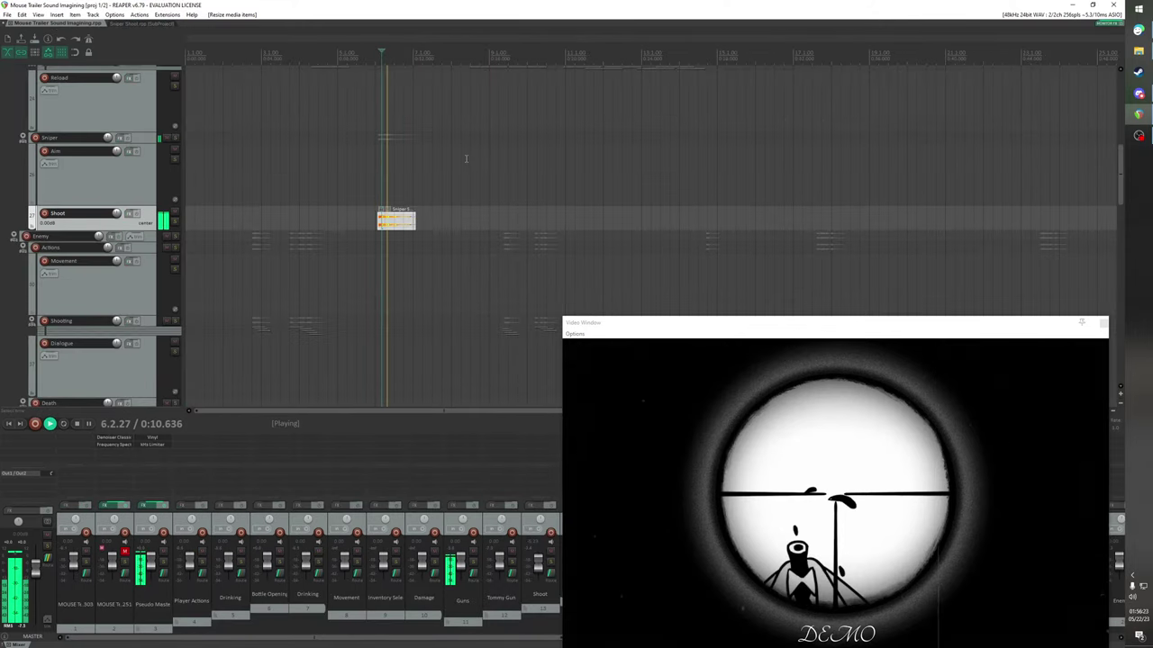
{"action": "key", "text": "space"}
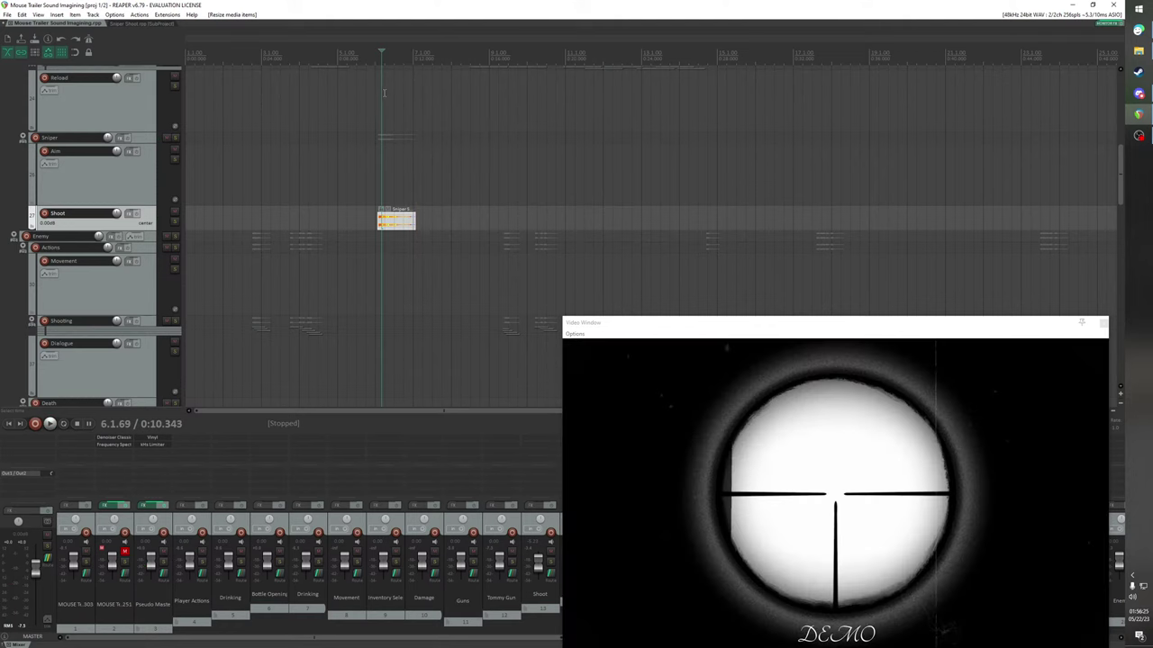
{"action": "left_click", "coordinate": [375, 54]}
{"action": "key", "text": "space"}
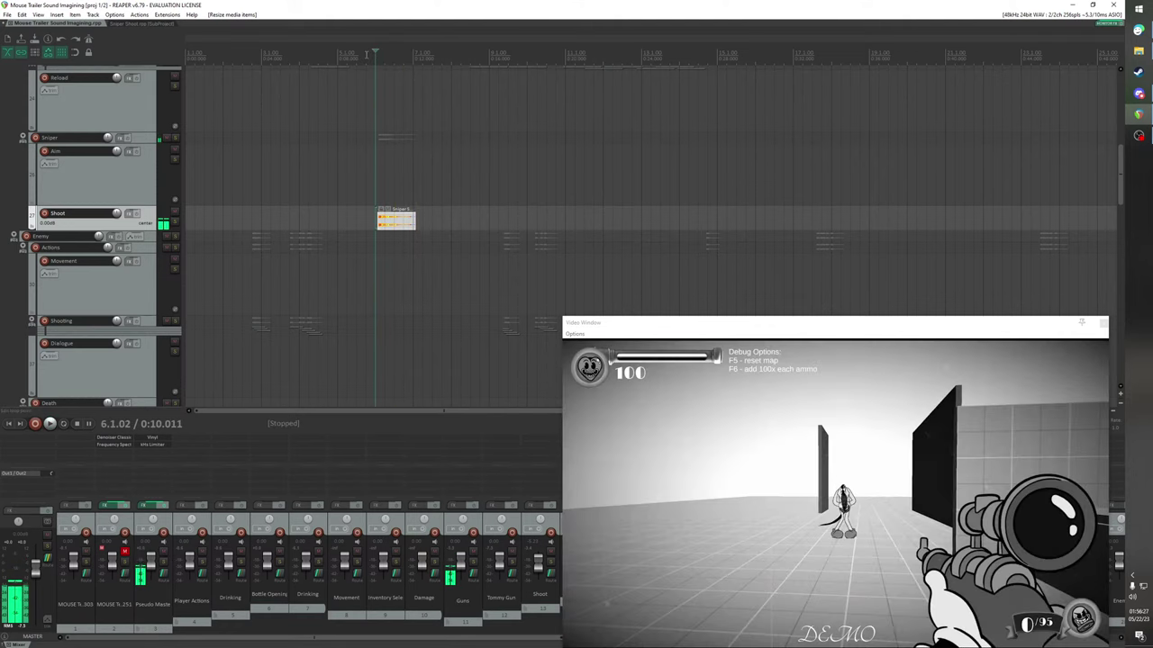
{"action": "left_click", "coordinate": [367, 56]}
Compare the gunshot layers played in the Sniper Shoot subproject with the shot played in the trailer, finishing back in the subproject
{"action": "left_click", "coordinate": [126, 23]}
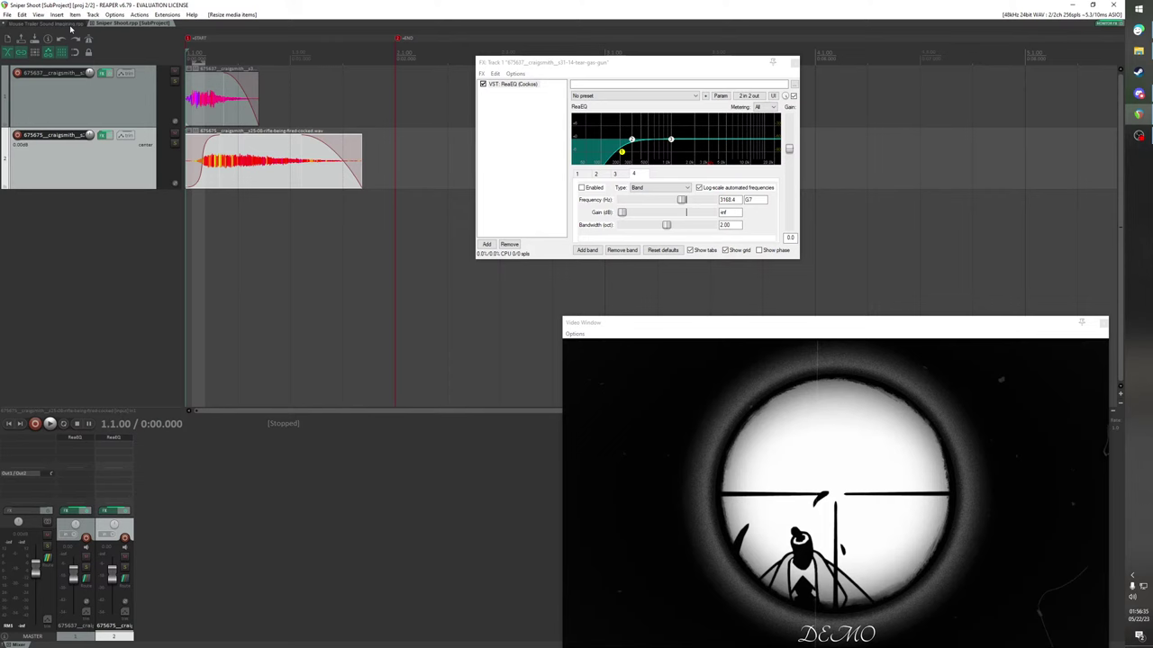
{"action": "key", "text": "space"}
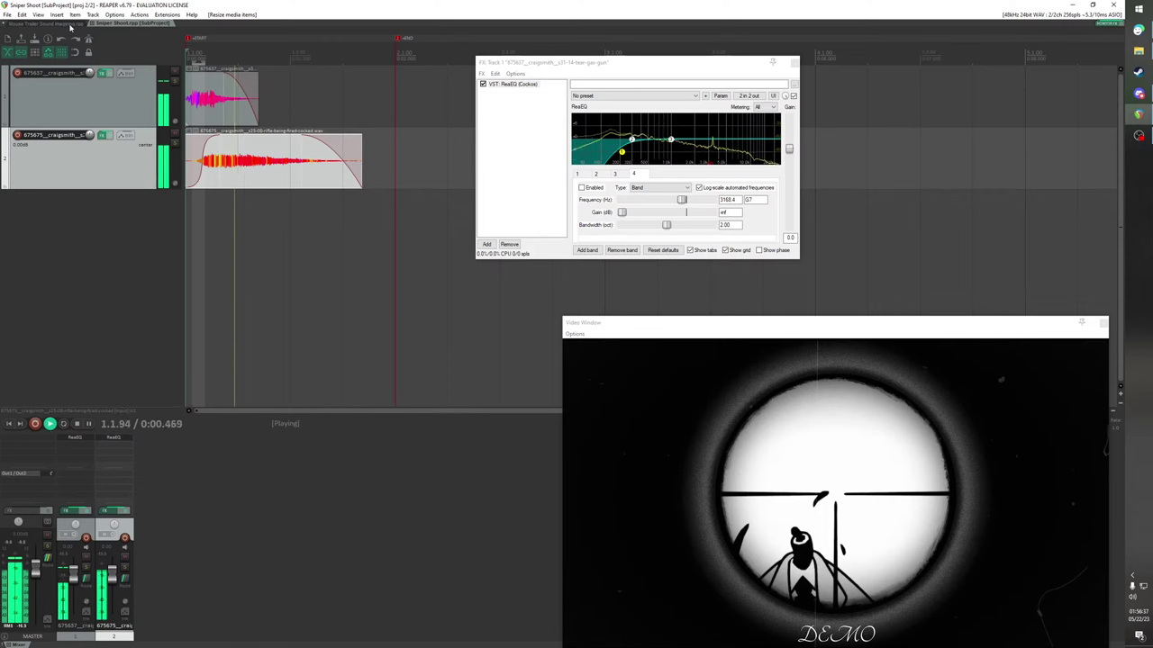
{"action": "left_click", "coordinate": [71, 27]}
{"action": "key", "text": "space"}
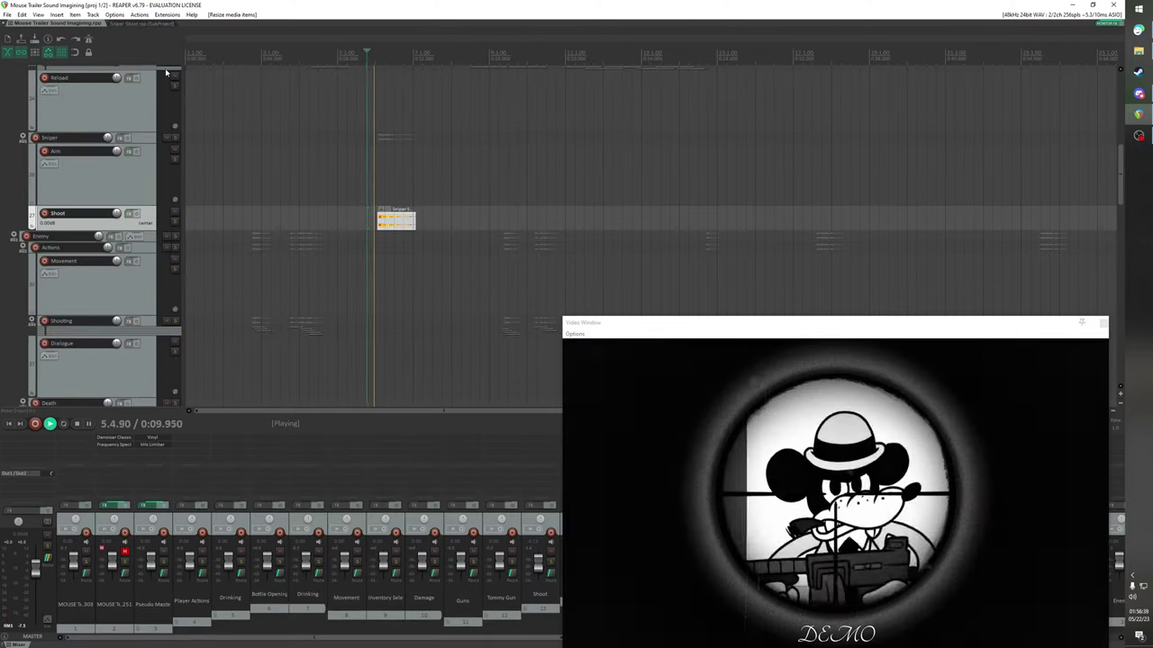
{"action": "key", "text": "space"}
{"action": "left_click", "coordinate": [143, 24]}
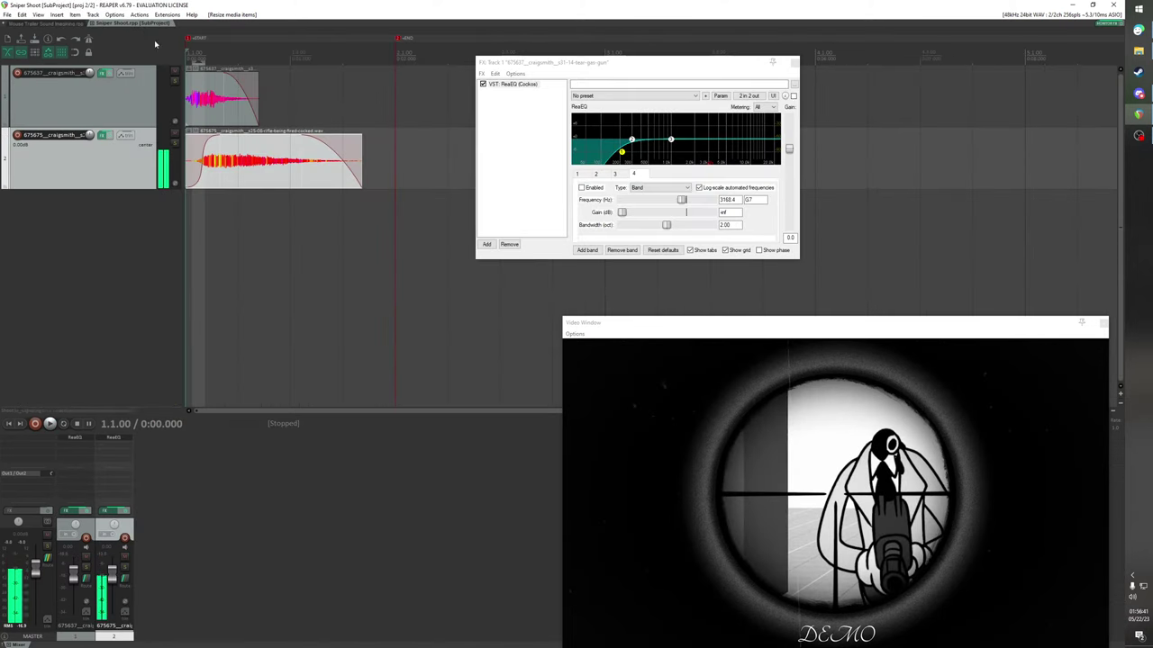
Move the tear gas gun item to start at about 0.5 s, remove the rifle item's fade-in, and play the result
{"action": "left_click_drag", "start_coordinate": [223, 100], "coordinate": [294, 108]}
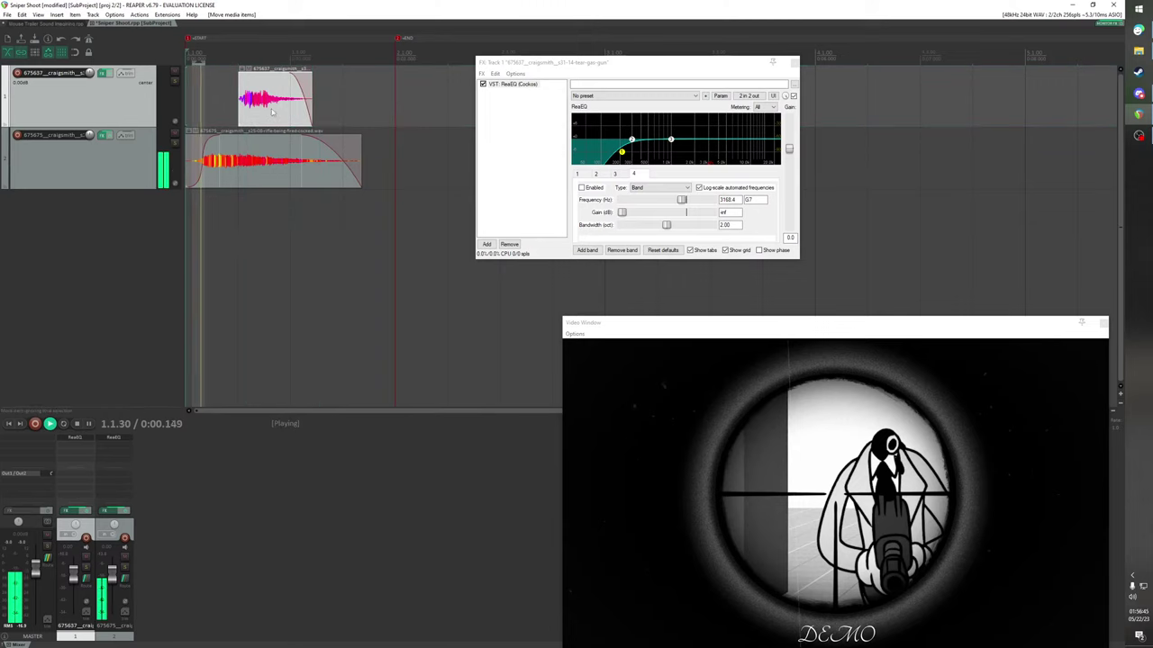
{"action": "key", "text": "space"}
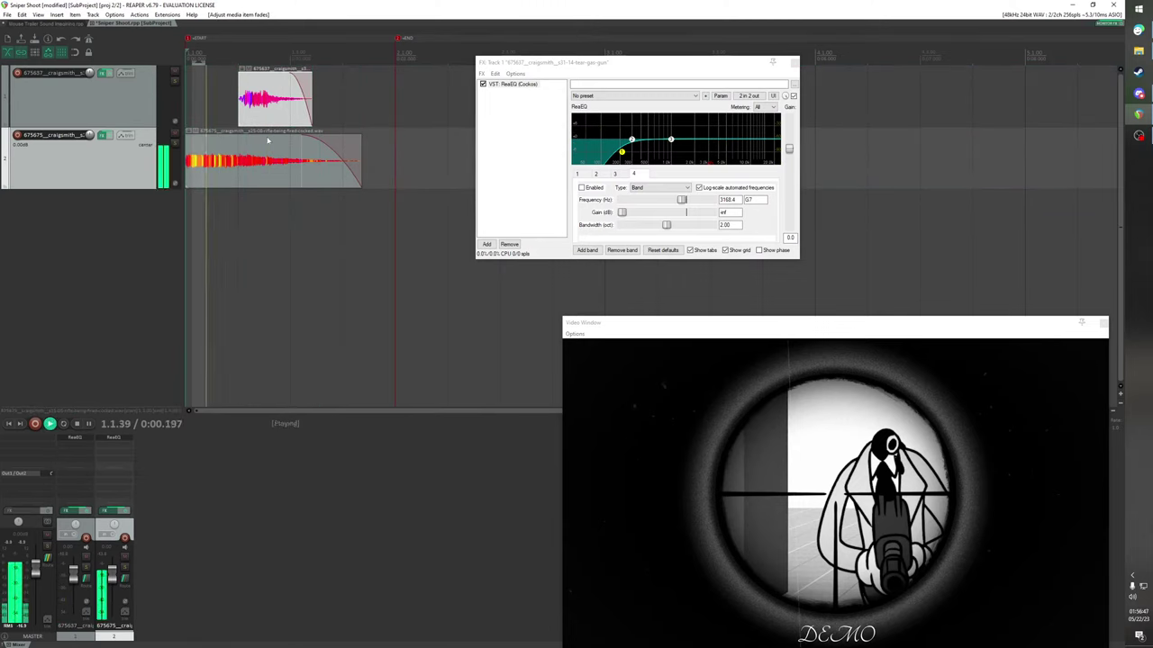
Move the tear gas gun item to start at about 0.12 s and replay the layered shot repeatedly
{"action": "left_click_drag", "start_coordinate": [262, 120], "coordinate": [214, 105]}
{"action": "key", "text": "space"}
{"action": "key", "text": "space"}
{"action": "key", "text": "space"}
{"action": "key", "text": "space"}
{"action": "key", "text": "space"}
{"action": "key", "text": "space"}
{"action": "key", "text": "space"}
{"action": "key", "text": "space"}
{"action": "key", "text": "space"}
{"action": "key", "text": "space"}
{"action": "key", "text": "space"}
{"action": "key", "text": "space"}
{"action": "key", "text": "space"}
{"action": "key", "text": "space"}
{"action": "key", "text": "space"}
{"action": "key", "text": "space"}
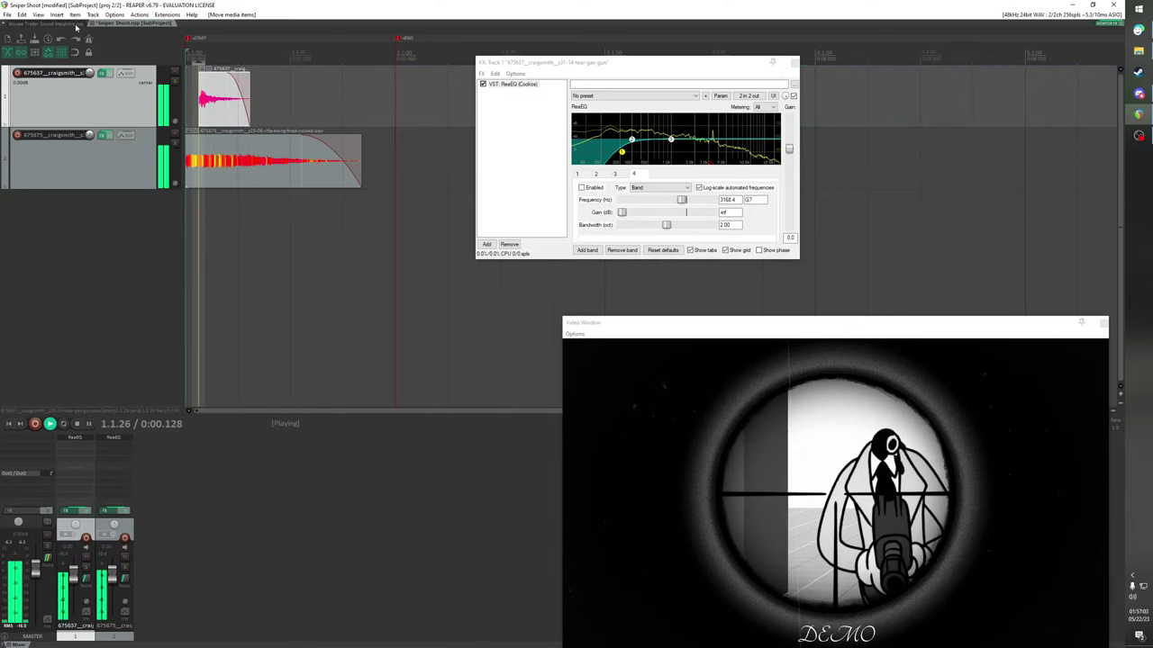
Compare the shot with the rifle track's effects on and off, leaving them bypassed
{"action": "mouse_move", "coordinate": [187, 159]}
{"action": "left_mouse_down"}
{"action": "mouse_move", "coordinate": [246, 159]}
{"action": "mouse_move", "coordinate": [207, 159]}
{"action": "mouse_move", "coordinate": [243, 176]}
{"action": "mouse_move", "coordinate": [187, 155]}
{"action": "left_mouse_up"}
{"action": "key", "text": "space"}
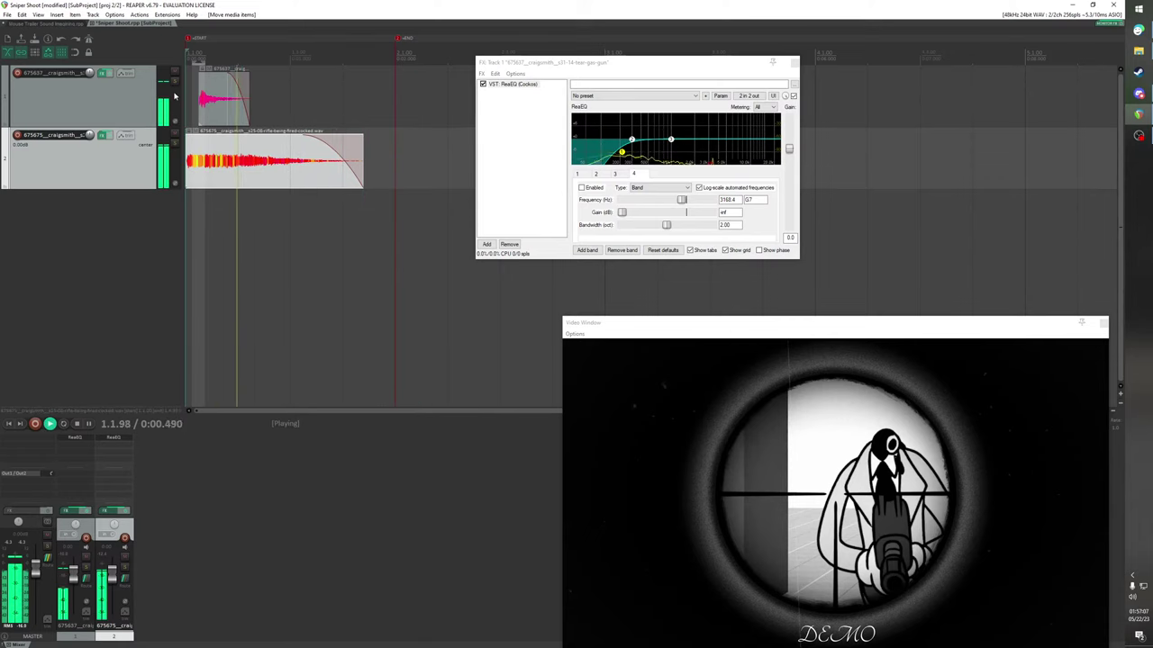
{"action": "key", "text": "space"}
{"action": "left_click", "coordinate": [227, 177]}
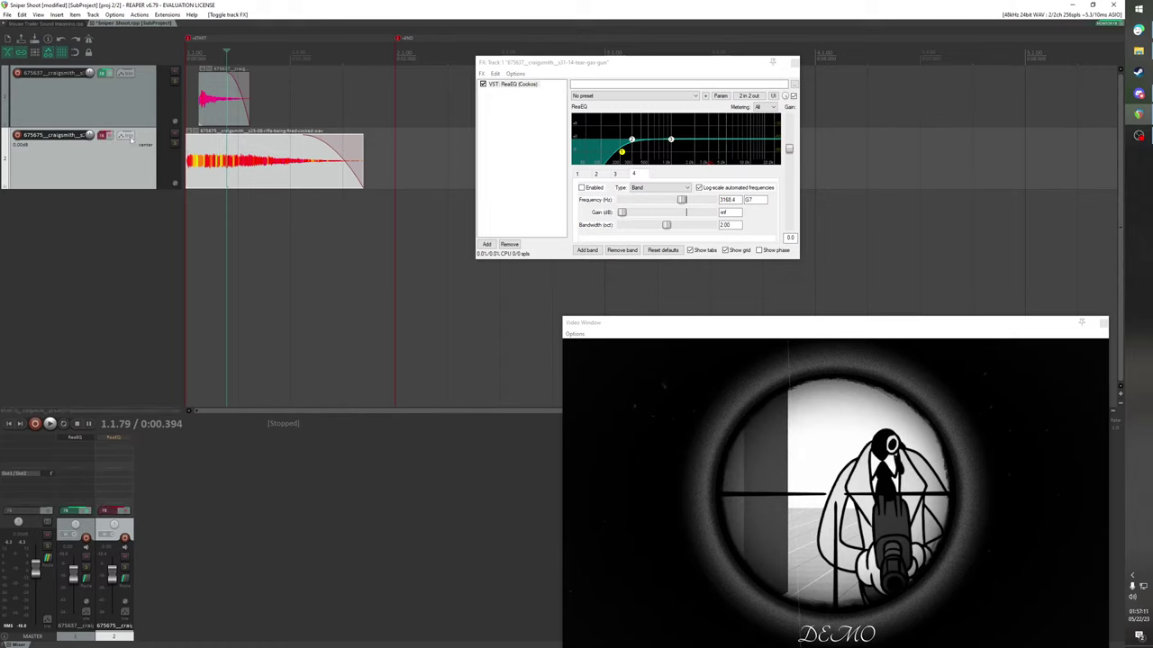
{"action": "key", "text": "space"}
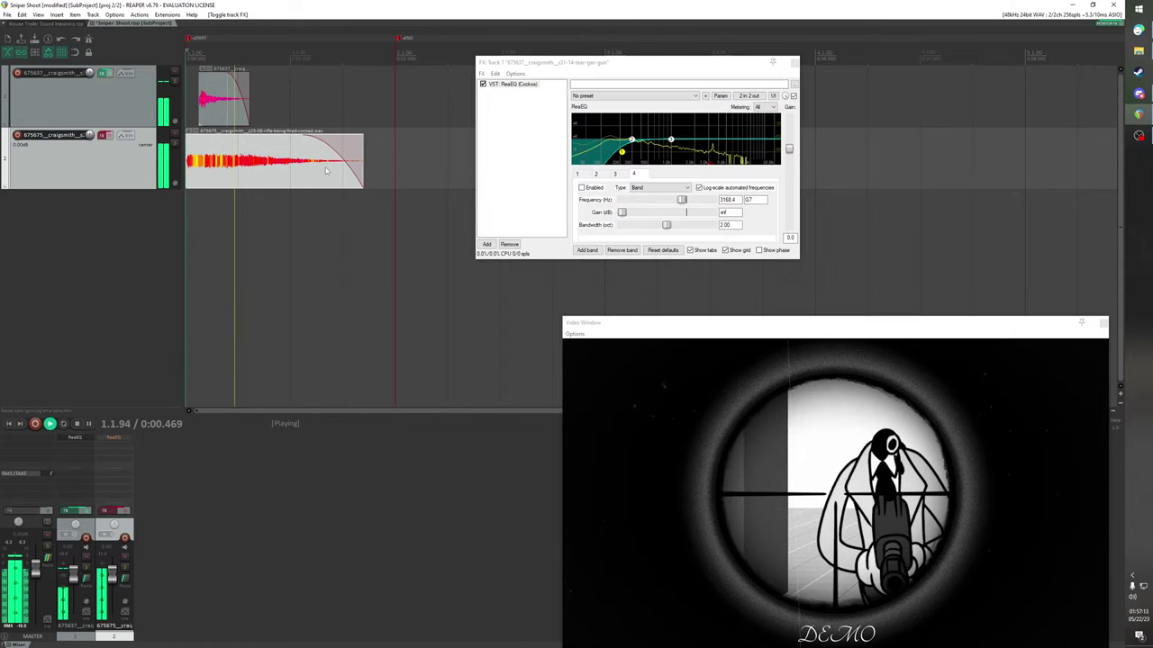
{"action": "left_click", "coordinate": [103, 135]}
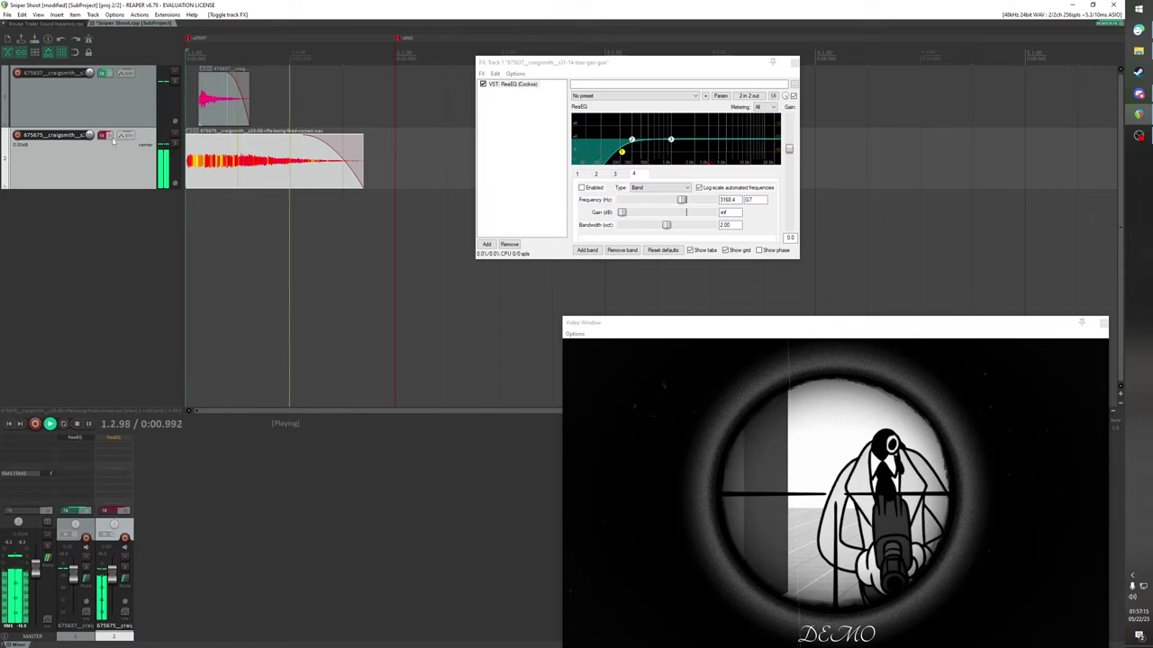
{"action": "left_click", "coordinate": [110, 136]}
{"action": "key", "text": "space"}
{"action": "key", "text": "space"}
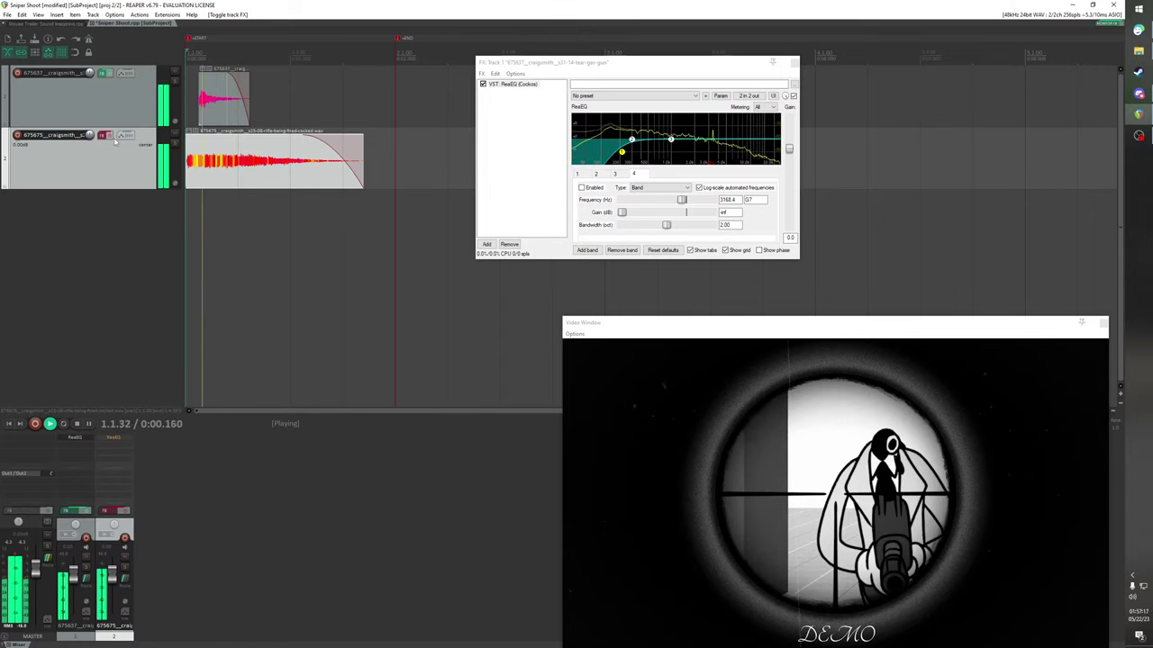
{"action": "key", "text": "space"}
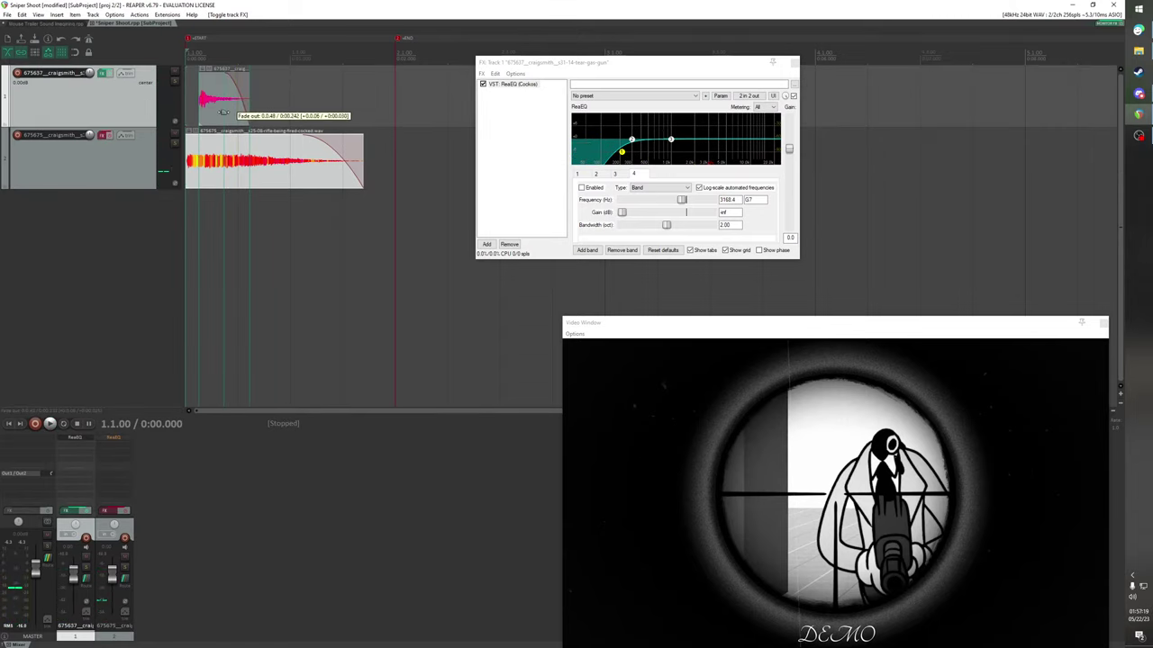
Move the tear gas gun item to the project start and compare the rifle track with and without its effects
{"action": "left_click_drag", "start_coordinate": [225, 119], "coordinate": [212, 117]}
{"action": "key", "text": "space"}
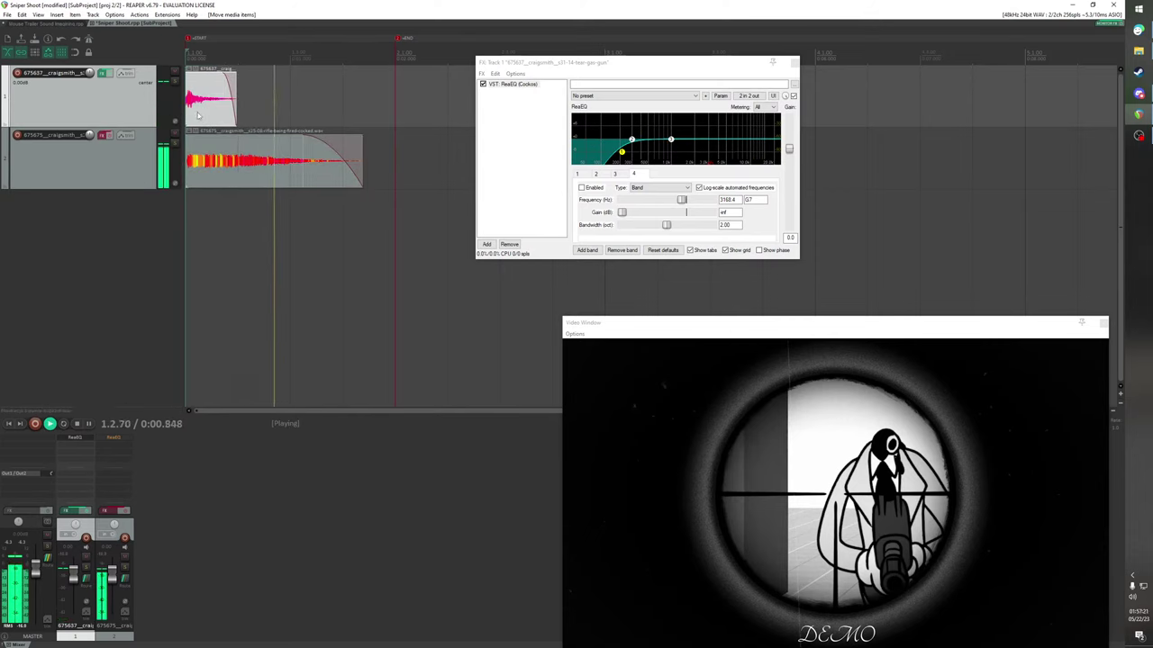
{"action": "key", "text": "space"}
{"action": "left_click", "coordinate": [104, 135]}
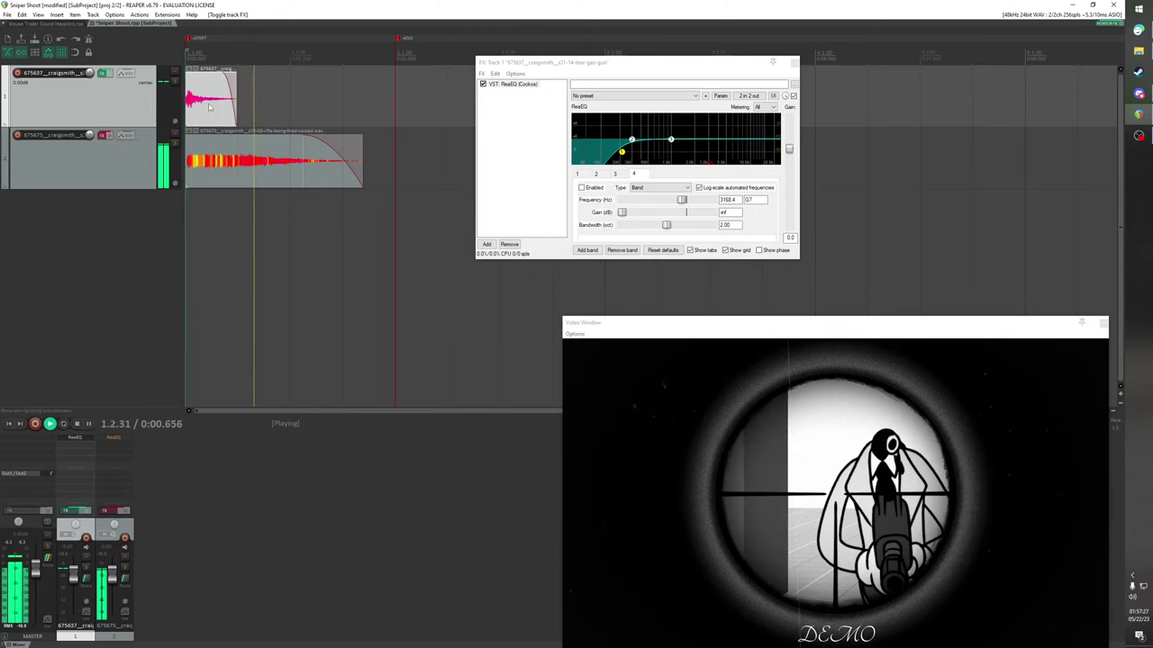
{"action": "key", "text": "space"}
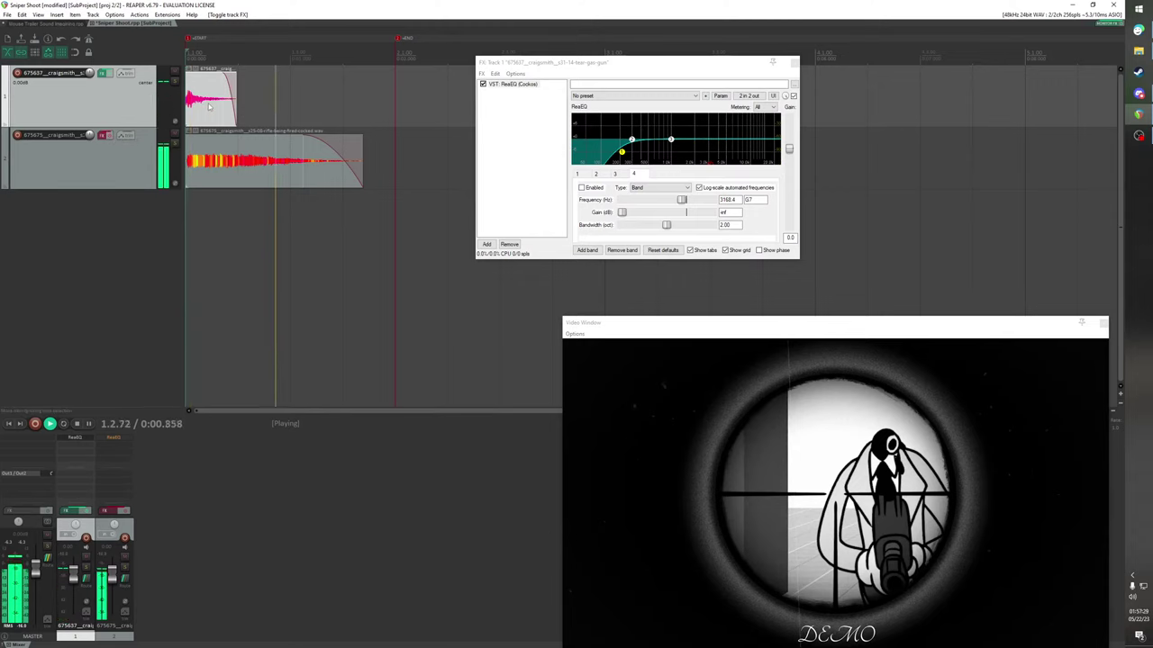
Replay the shot and normalize the tear gas gun item in its media item properties
{"action": "mouse_move", "coordinate": [223, 132]}
{"action": "left_mouse_down"}
{"action": "mouse_move", "coordinate": [227, 163]}
{"action": "mouse_move", "coordinate": [226, 132]}
{"action": "left_mouse_up"}
{"action": "key", "text": "space"}
{"action": "key", "text": "space"}
{"action": "key", "text": "space"}
{"action": "key", "text": "space"}
{"action": "key", "text": "space"}
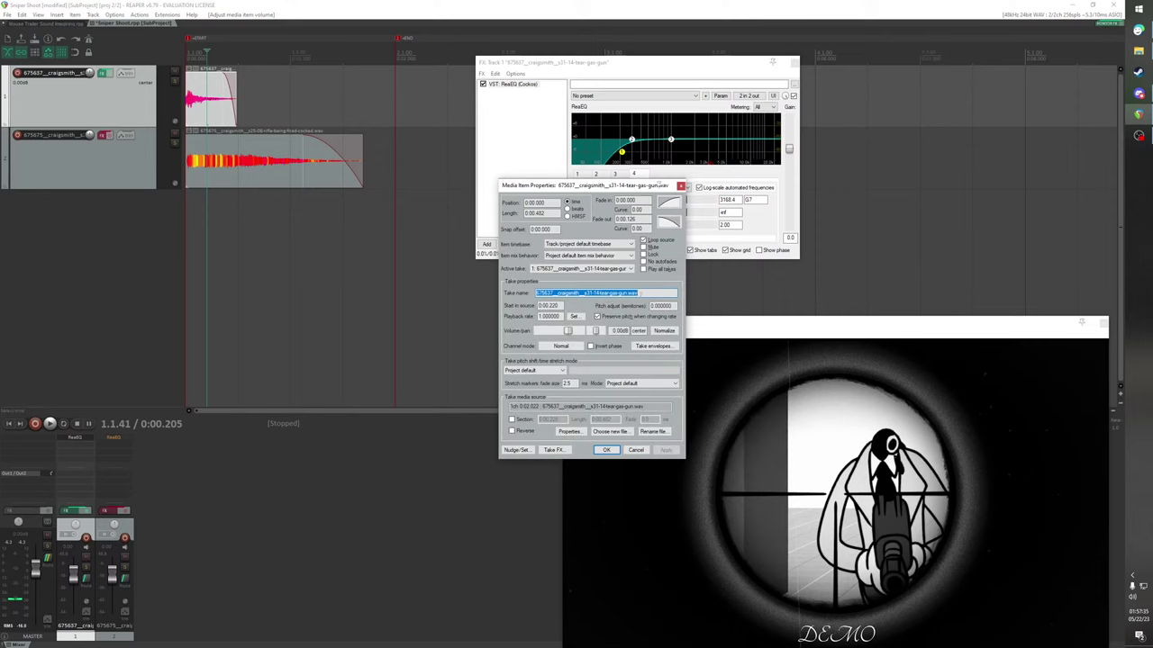
{"action": "left_click", "coordinate": [664, 330]}
{"action": "left_click", "coordinate": [432, 345]}
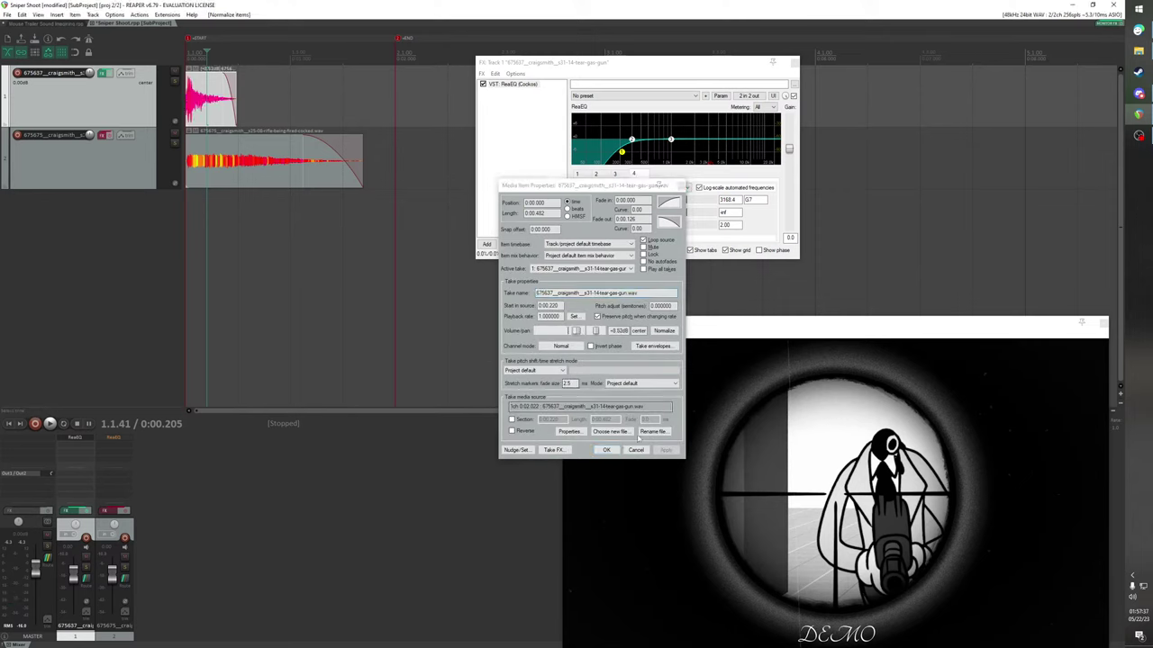
{"action": "key", "text": "Return"}
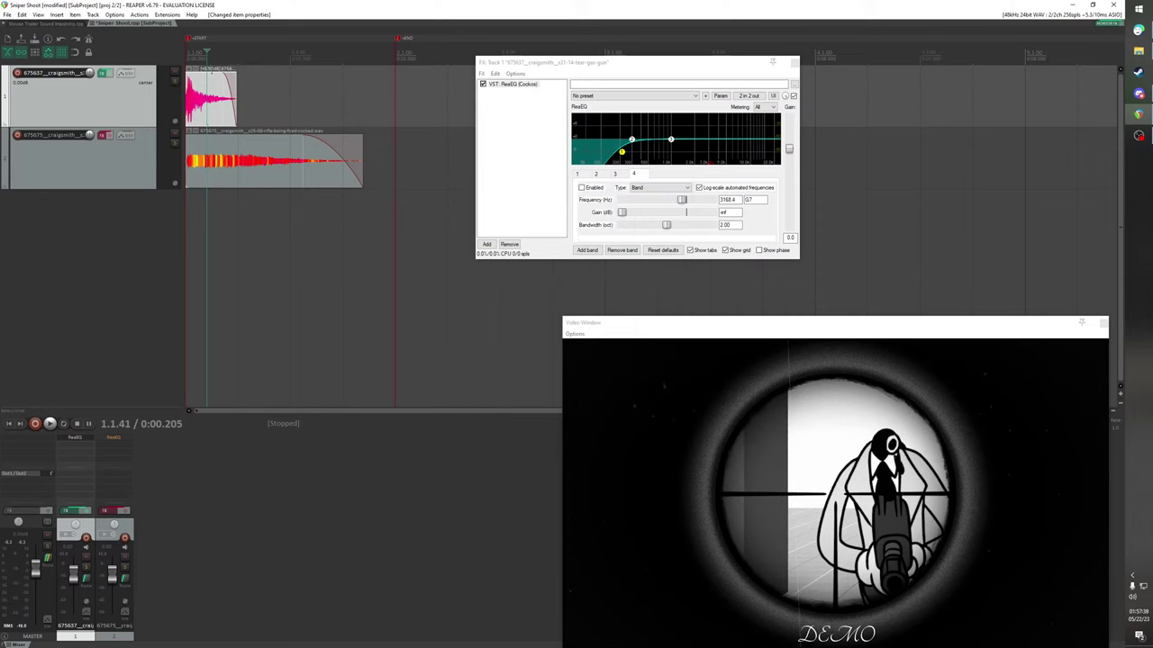
Lower the normalized tear gas gun item's volume slightly and play the result
{"action": "left_click", "coordinate": [212, 75]}
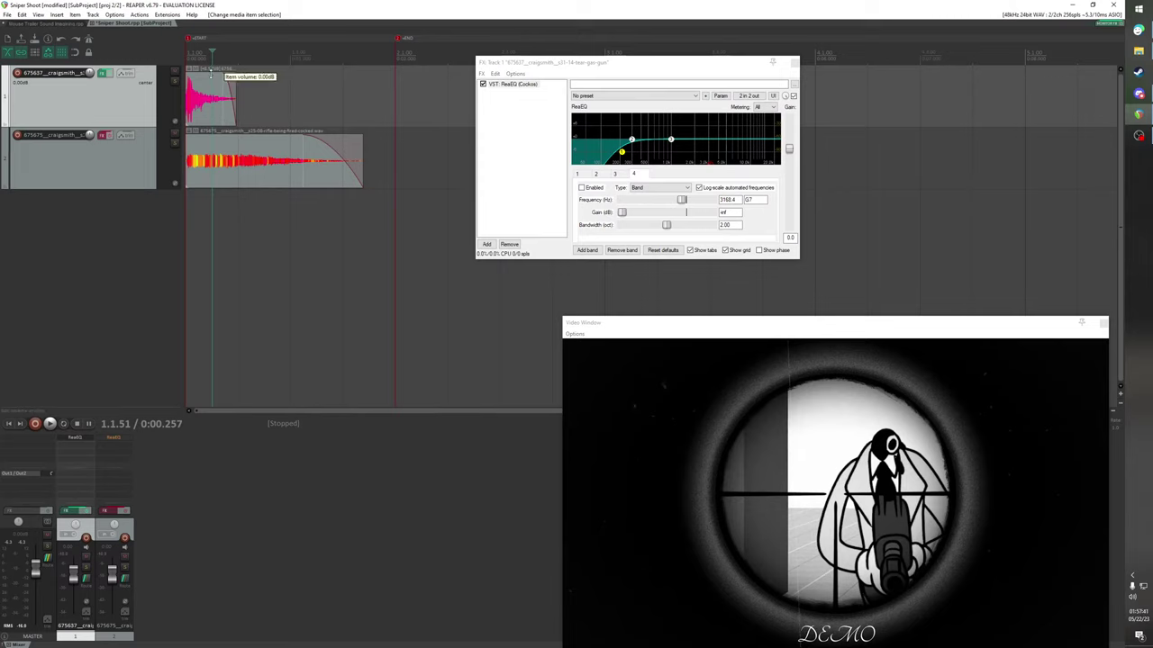
{"action": "left_click_drag", "start_coordinate": [210, 73], "coordinate": [208, 79]}
{"action": "key", "text": "space"}
{"action": "key", "text": "space"}
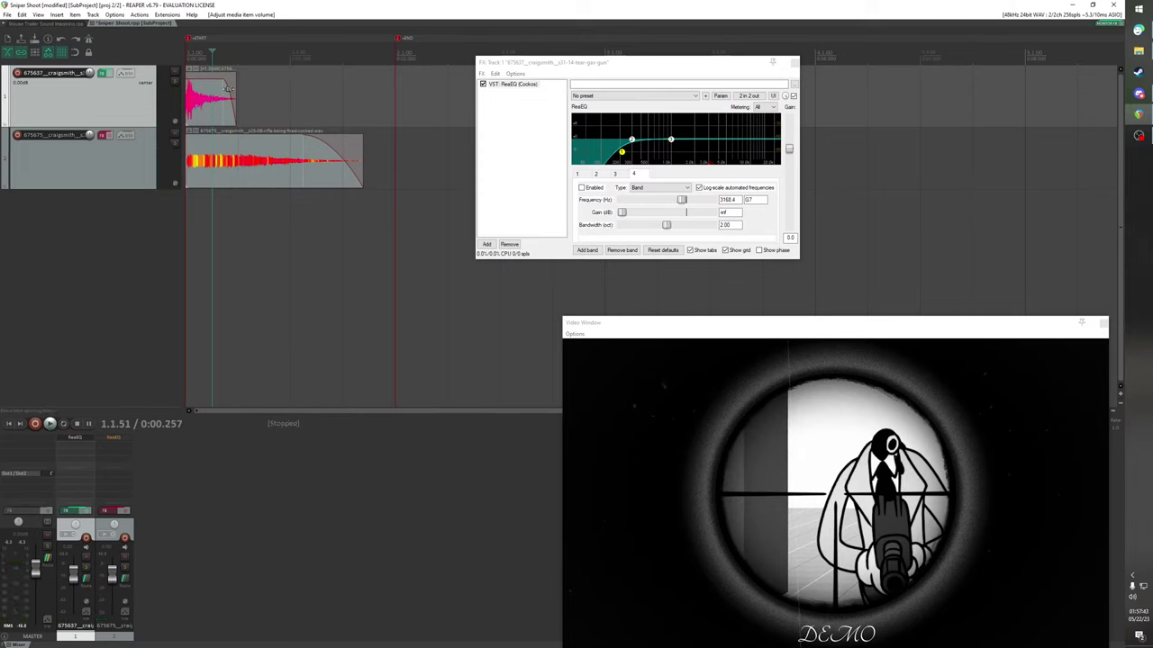
{"action": "key", "text": "w"}
{"action": "key", "text": "space"}
{"action": "key", "text": "space"}
Push the tear gas gun item against the project start and replay the two gunshot layers together
{"action": "left_click", "coordinate": [197, 109]}
{"action": "left_click_drag", "start_coordinate": [205, 114], "coordinate": [125, 109]}
{"action": "key", "text": "space"}
{"action": "key", "text": "space"}
{"action": "key", "text": "space"}
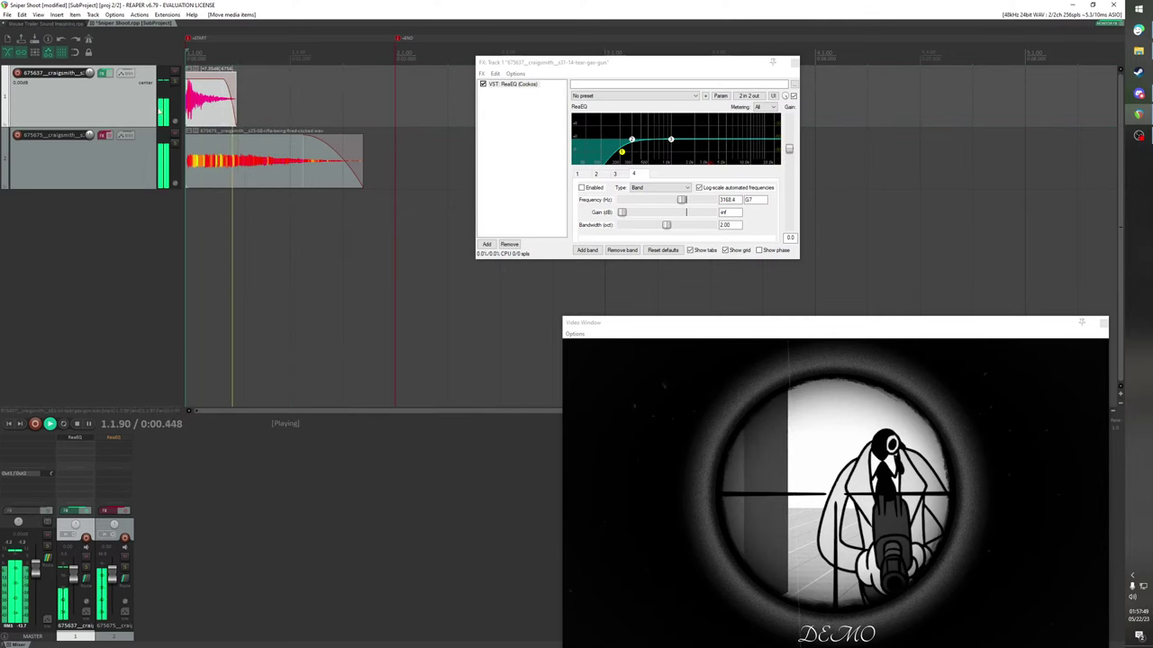
{"action": "key", "text": "space"}
{"action": "key", "text": "space"}
{"action": "key", "text": "space"}
{"action": "key", "text": "space"}
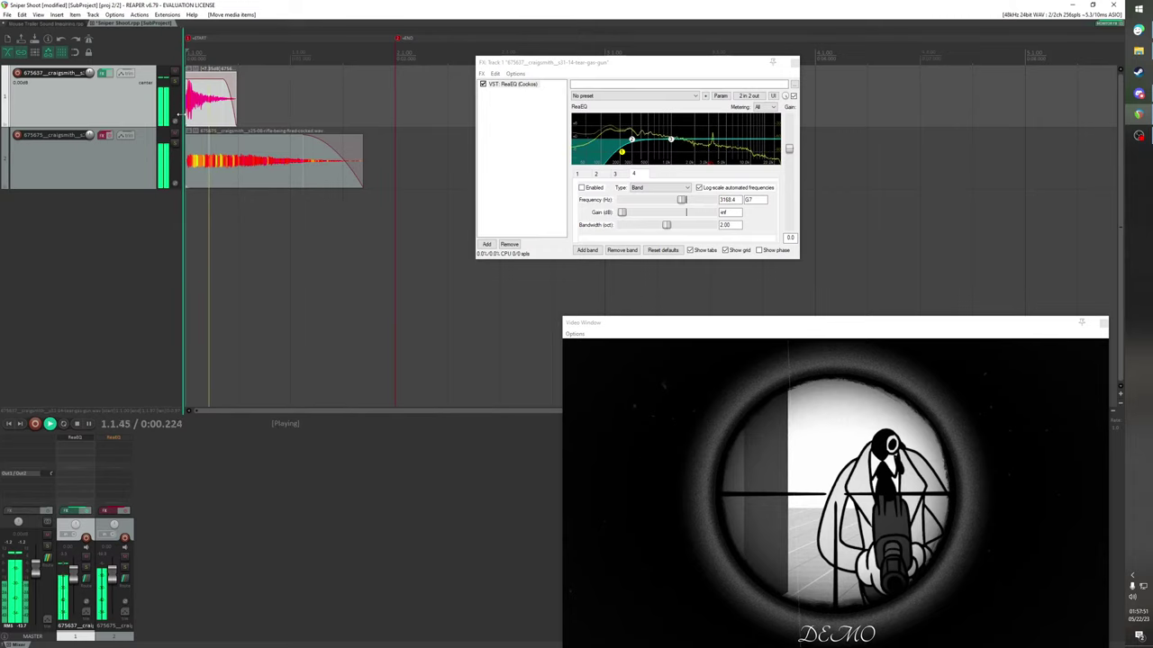
{"action": "key", "text": "space"}
{"action": "key", "text": "space"}
{"action": "key", "text": "space"}
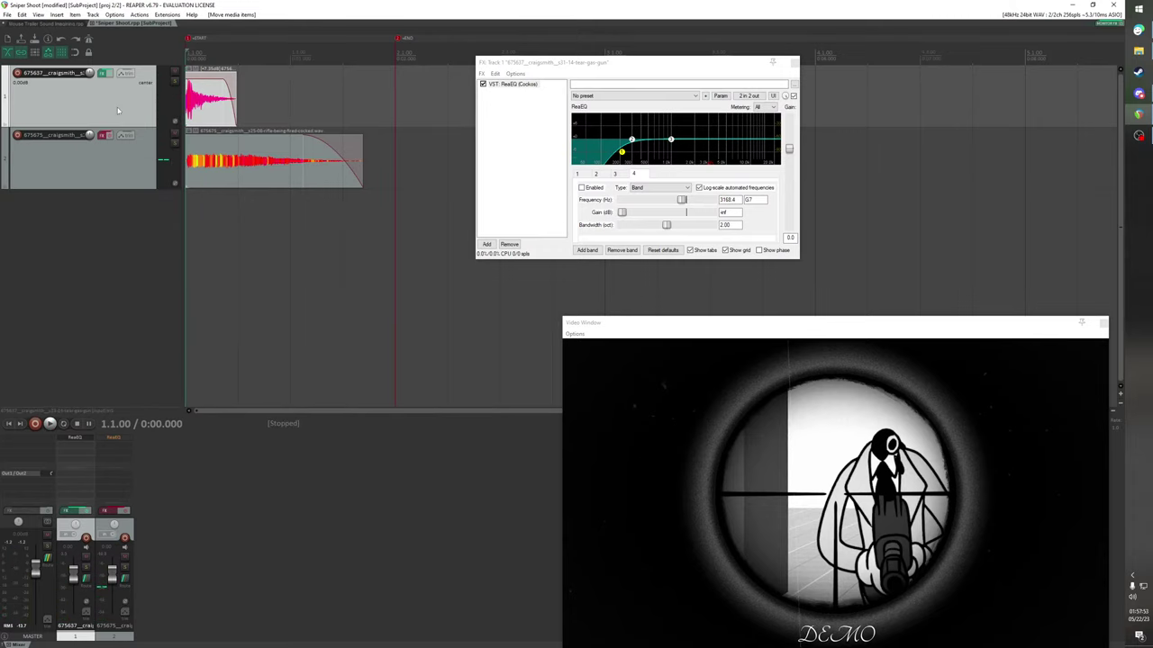
Delete the tear gas gun track, keeping only the rifle layer, and save the Sniper Shoot subproject
{"action": "key", "text": "Delete"}
{"action": "left_click", "coordinate": [546, 354]}
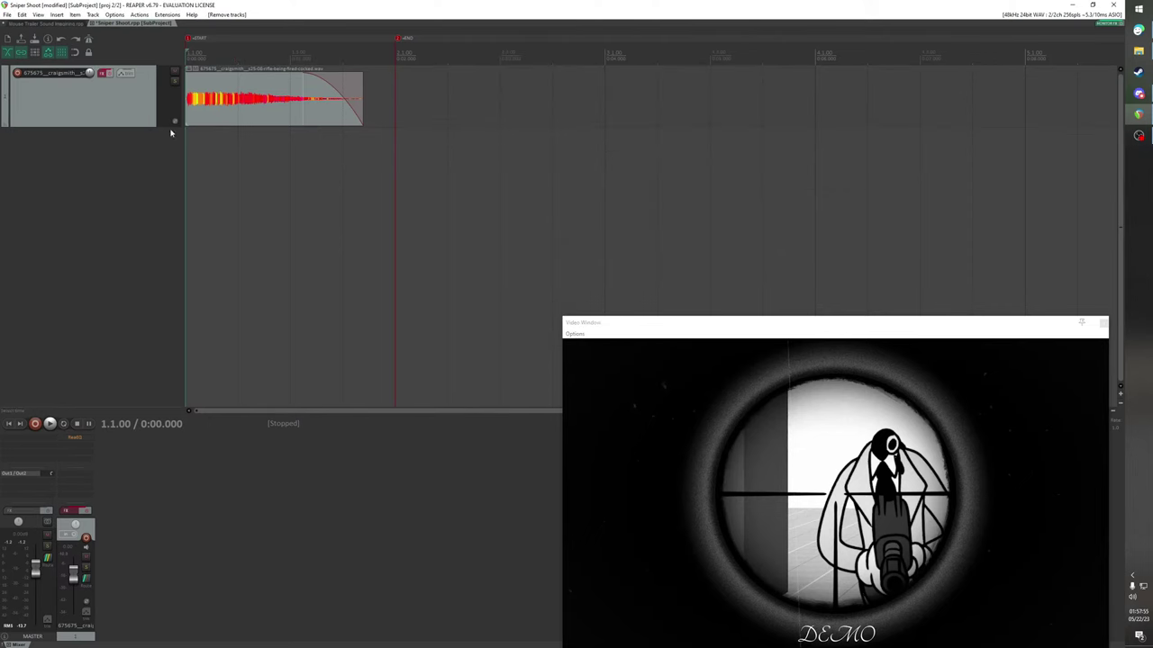
{"action": "left_click", "coordinate": [135, 99]}
{"action": "left_click", "coordinate": [54, 24]}
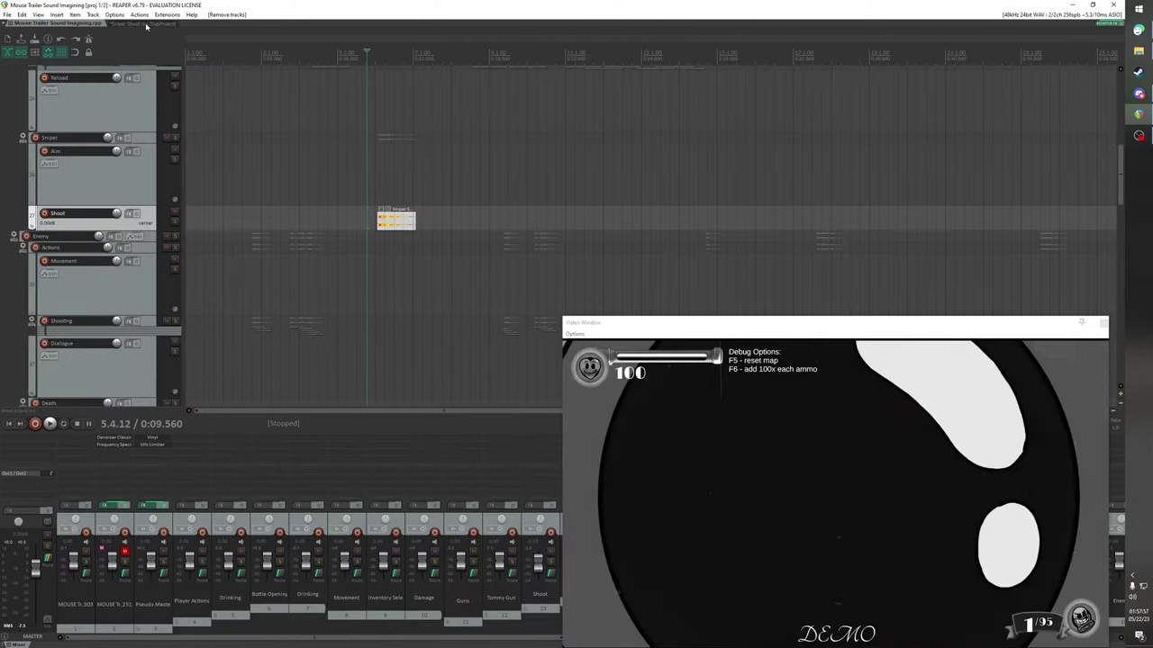
{"action": "left_click", "coordinate": [140, 22]}
{"action": "key", "text": "ctrl+s"}
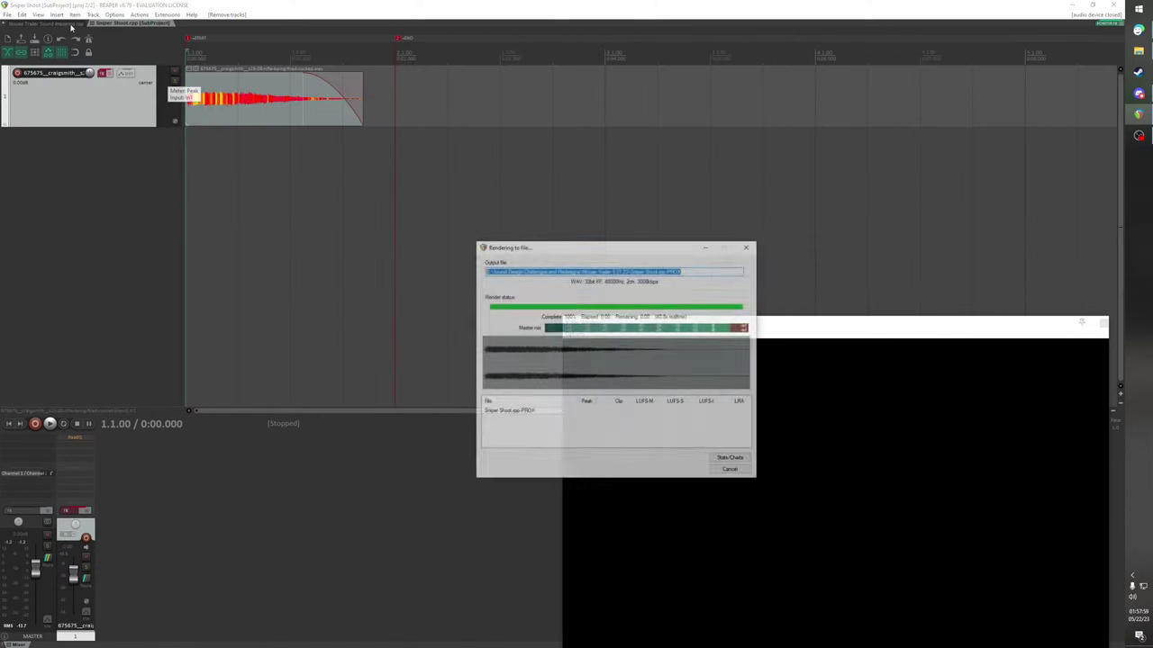
Return to the trailer project, enlarge access to the video by moving its window up, and play the updated sniper shot
{"action": "left_click", "coordinate": [71, 25]}
{"action": "scroll", "coordinate": [407, 223], "scroll_direction": "down", "scroll_amount": 3}
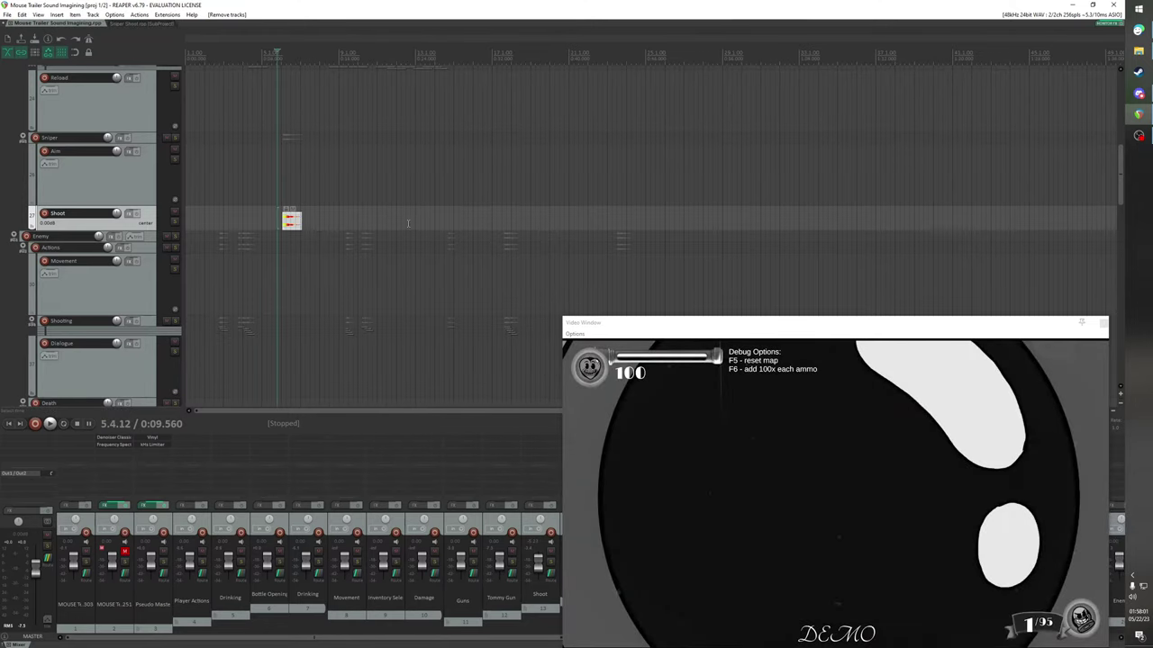
{"action": "left_click_drag", "start_coordinate": [714, 327], "coordinate": [625, 163]}
{"action": "key", "text": "space"}
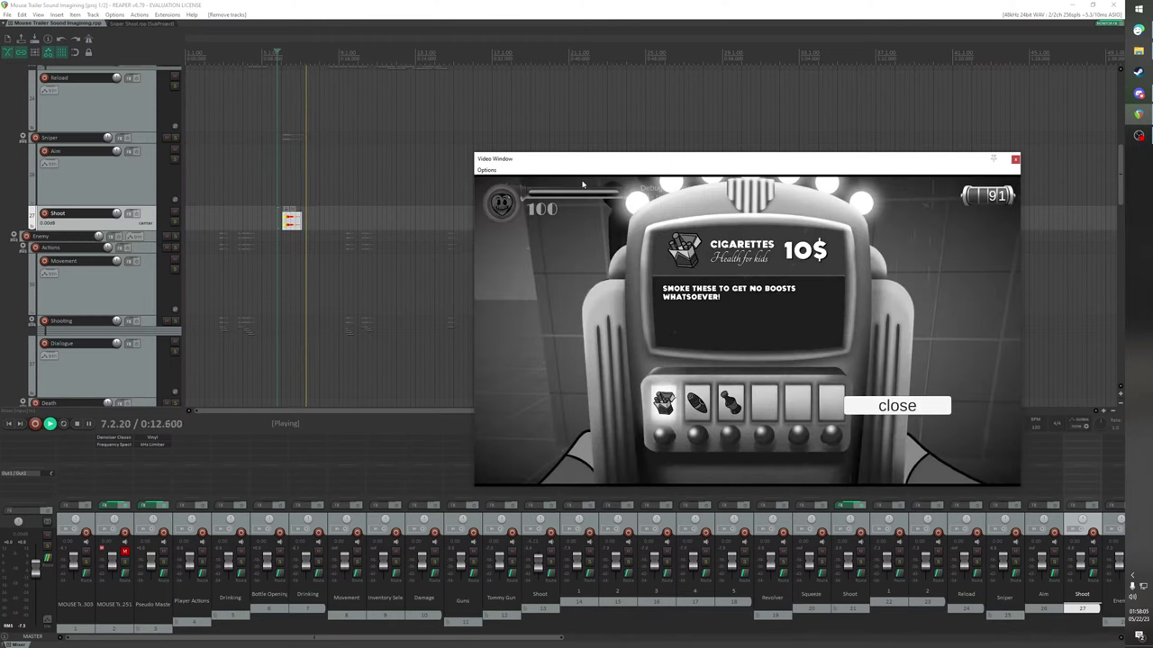
{"action": "key", "text": "space"}
{"action": "key", "text": "space"}
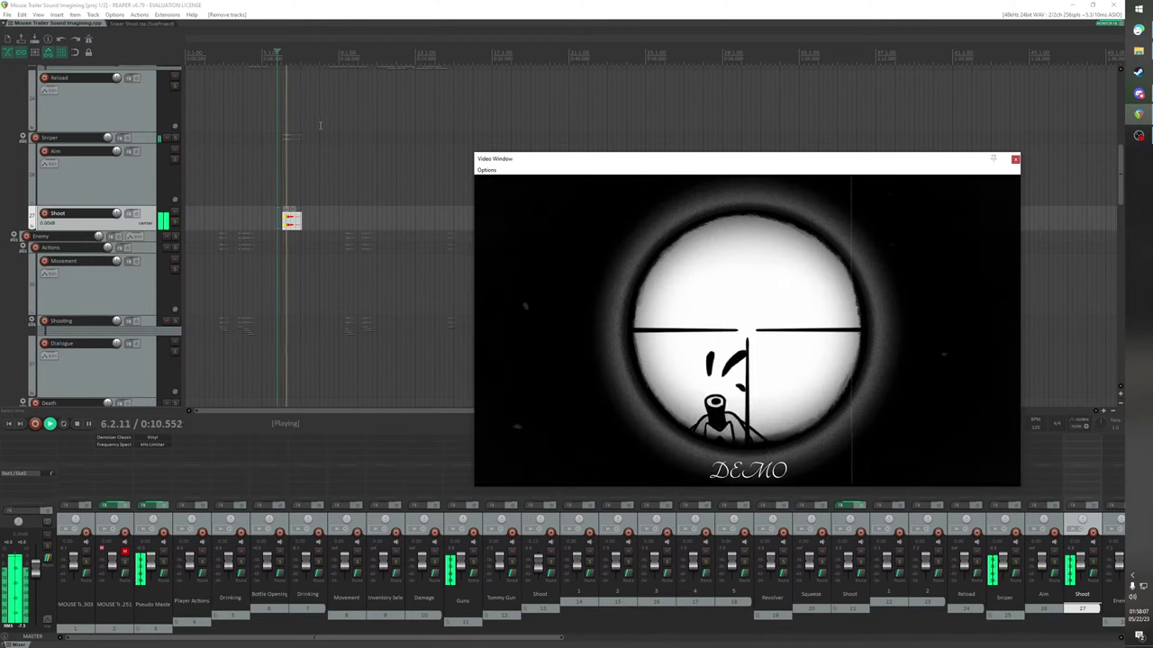
{"action": "left_click", "coordinate": [115, 24]}
{"action": "left_click", "coordinate": [71, 26]}
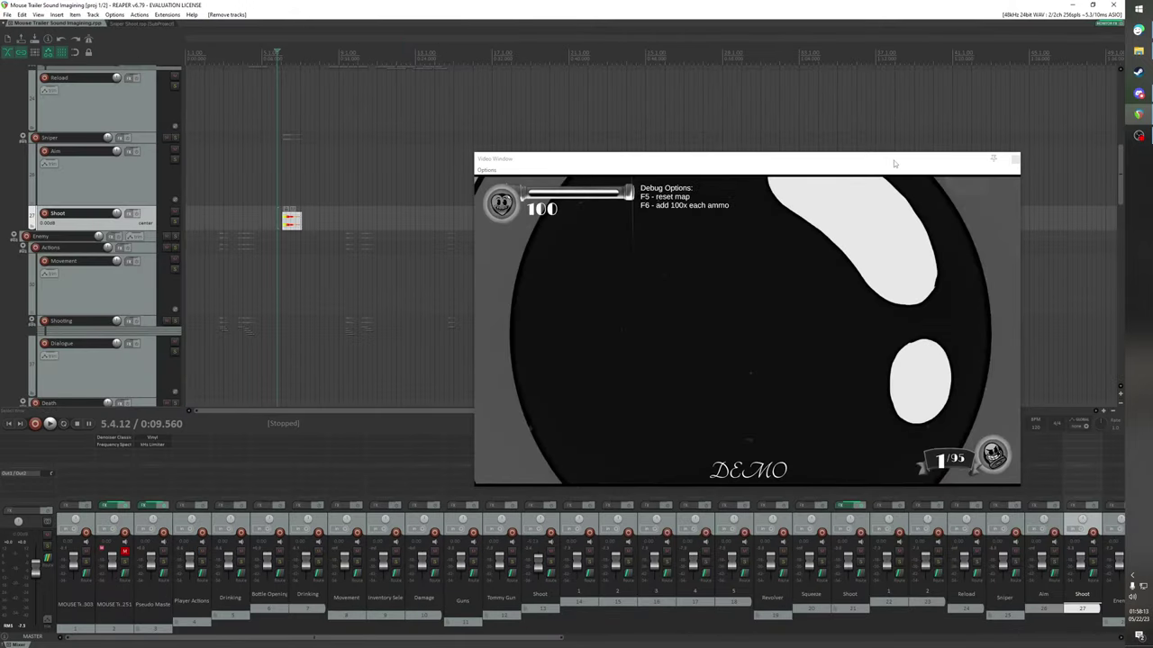
Close the Sniper Shoot subproject, leaving the Mouse Trailer project open
{"action": "left_click", "coordinate": [1018, 156]}
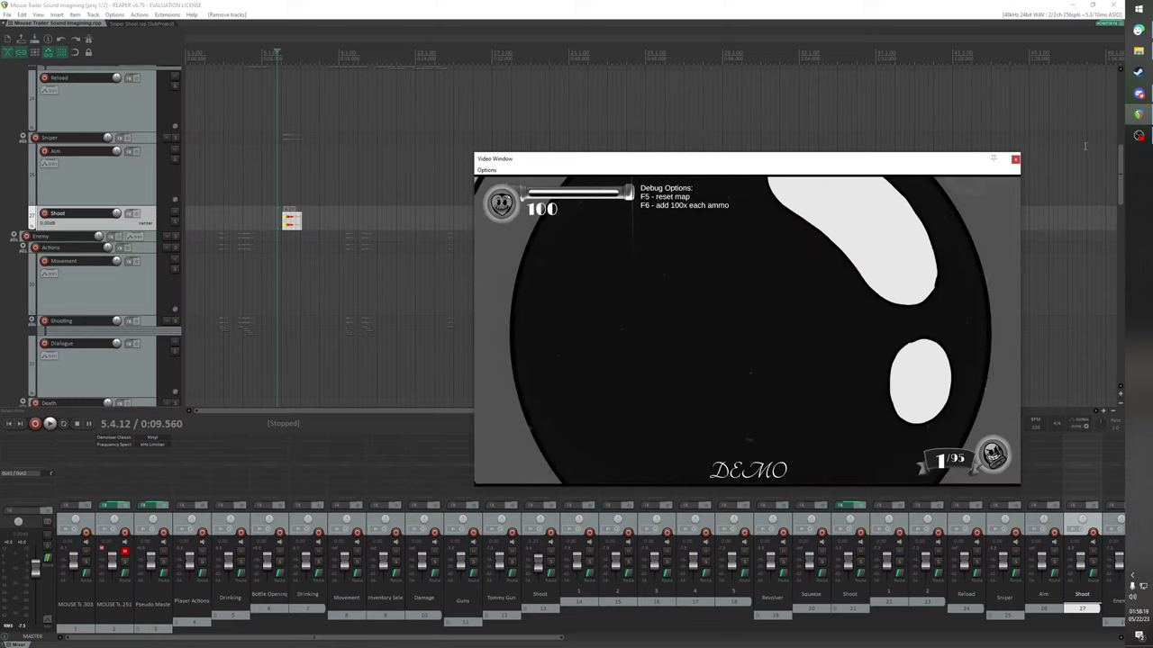
{"action": "left_click", "coordinate": [104, 22]}
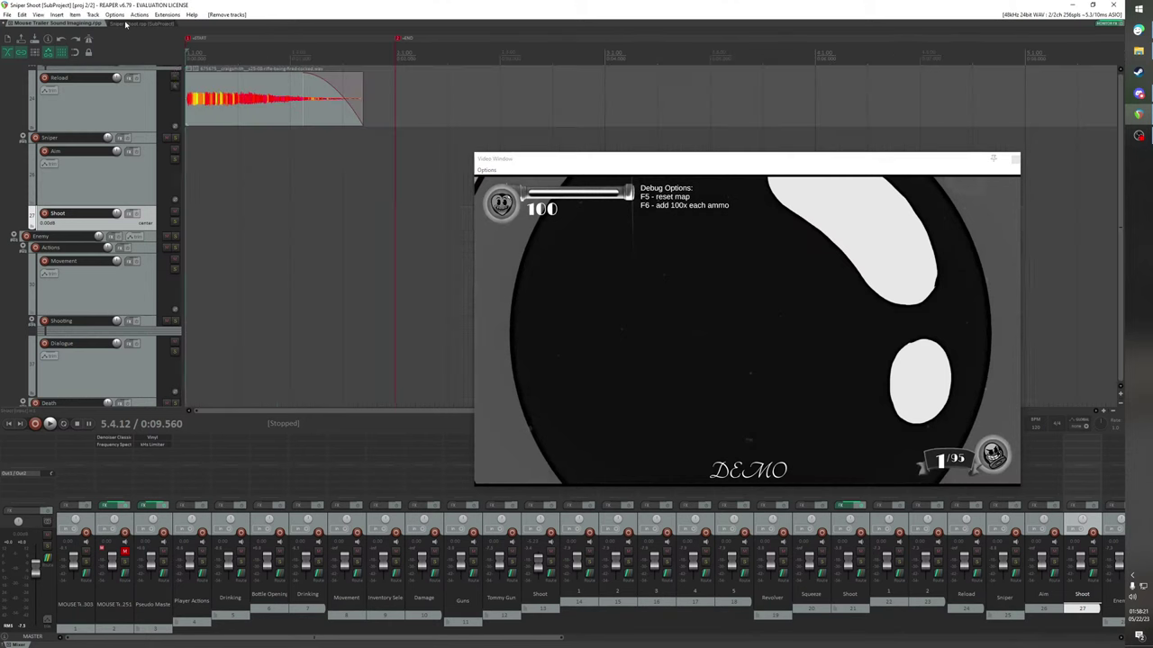
{"action": "left_click", "coordinate": [93, 24]}
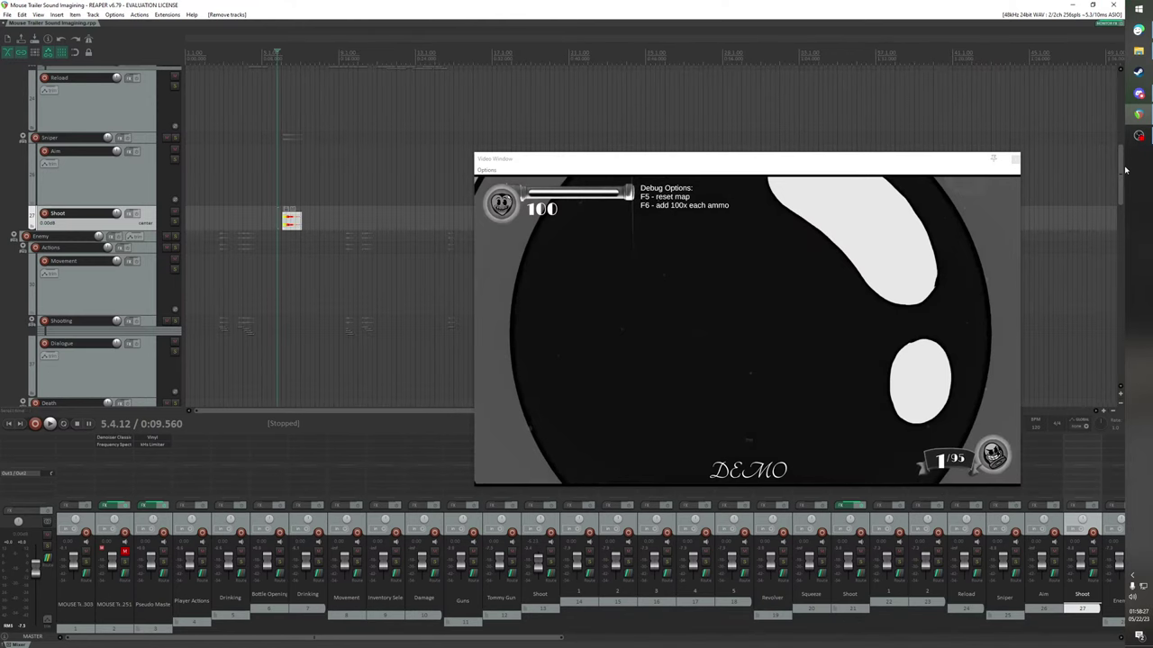
{"action": "left_click_drag", "start_coordinate": [1122, 169], "coordinate": [1097, 59]}
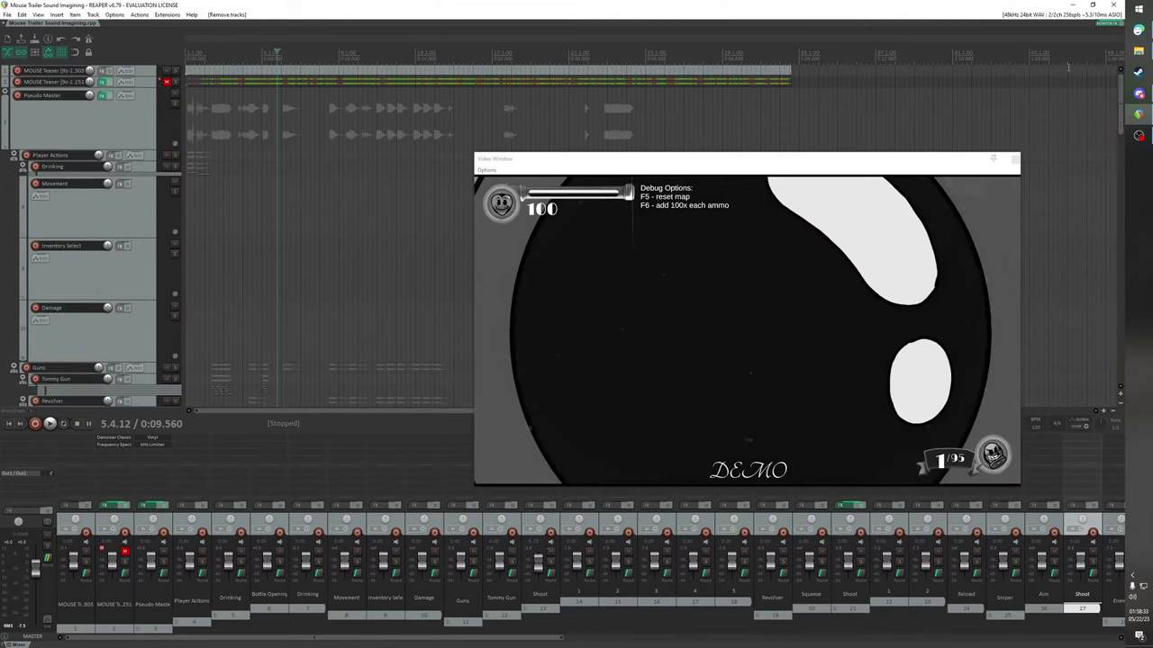
Quit REAPER and close the Mouse Trailer 5.21.23 folder window
{"action": "left_click", "coordinate": [1111, 6]}
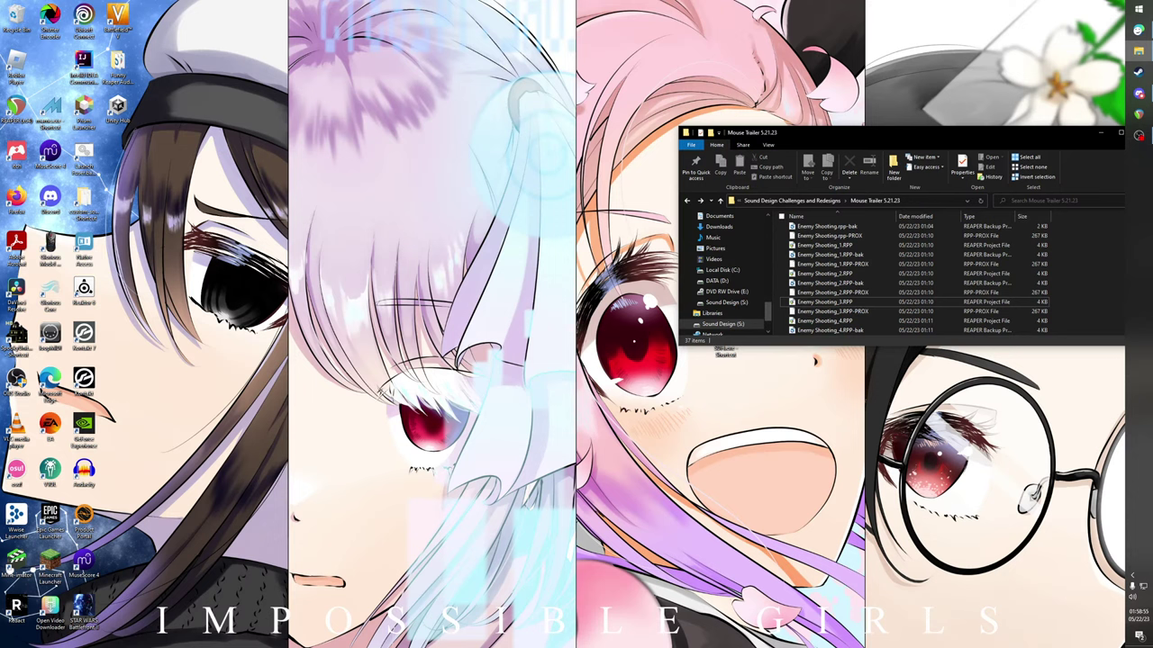
{"action": "left_click_drag", "start_coordinate": [989, 135], "coordinate": [820, 148]}
{"action": "left_click", "coordinate": [971, 146]}
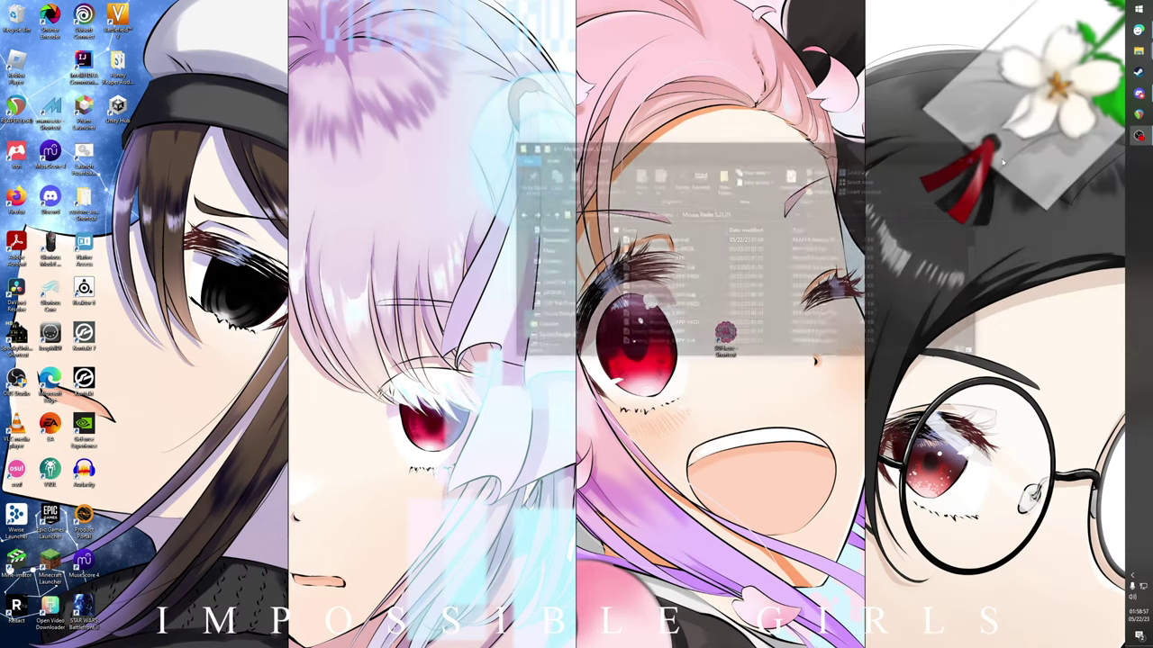